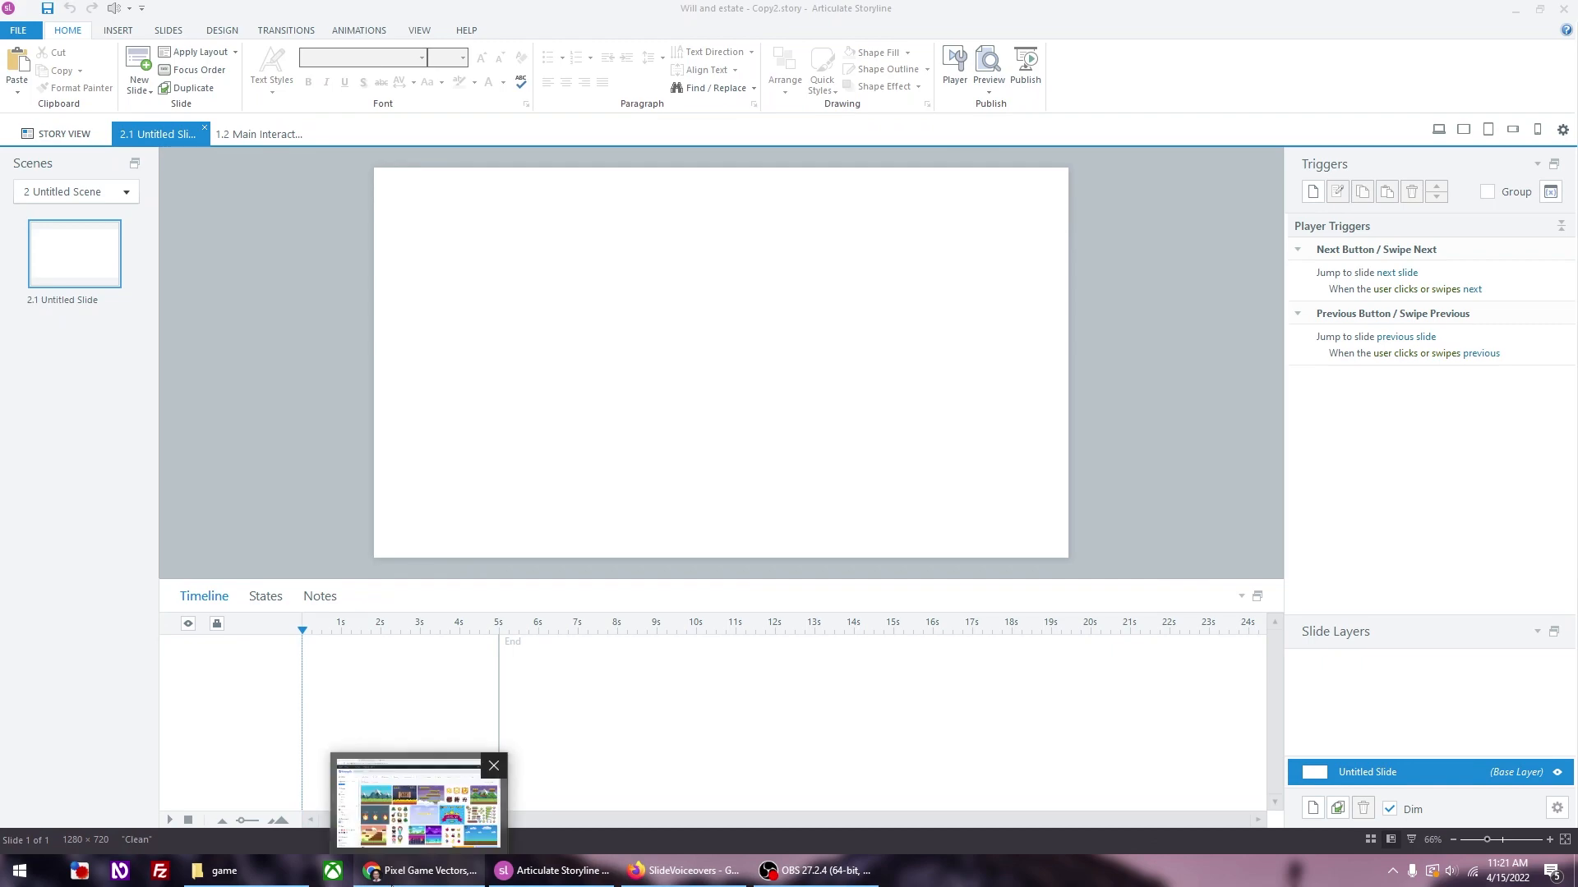
Step: Switch to Chrome and return to the Freepik home page by trimming the search query from the address
{"action": "left_click", "coordinate": [391, 872]}
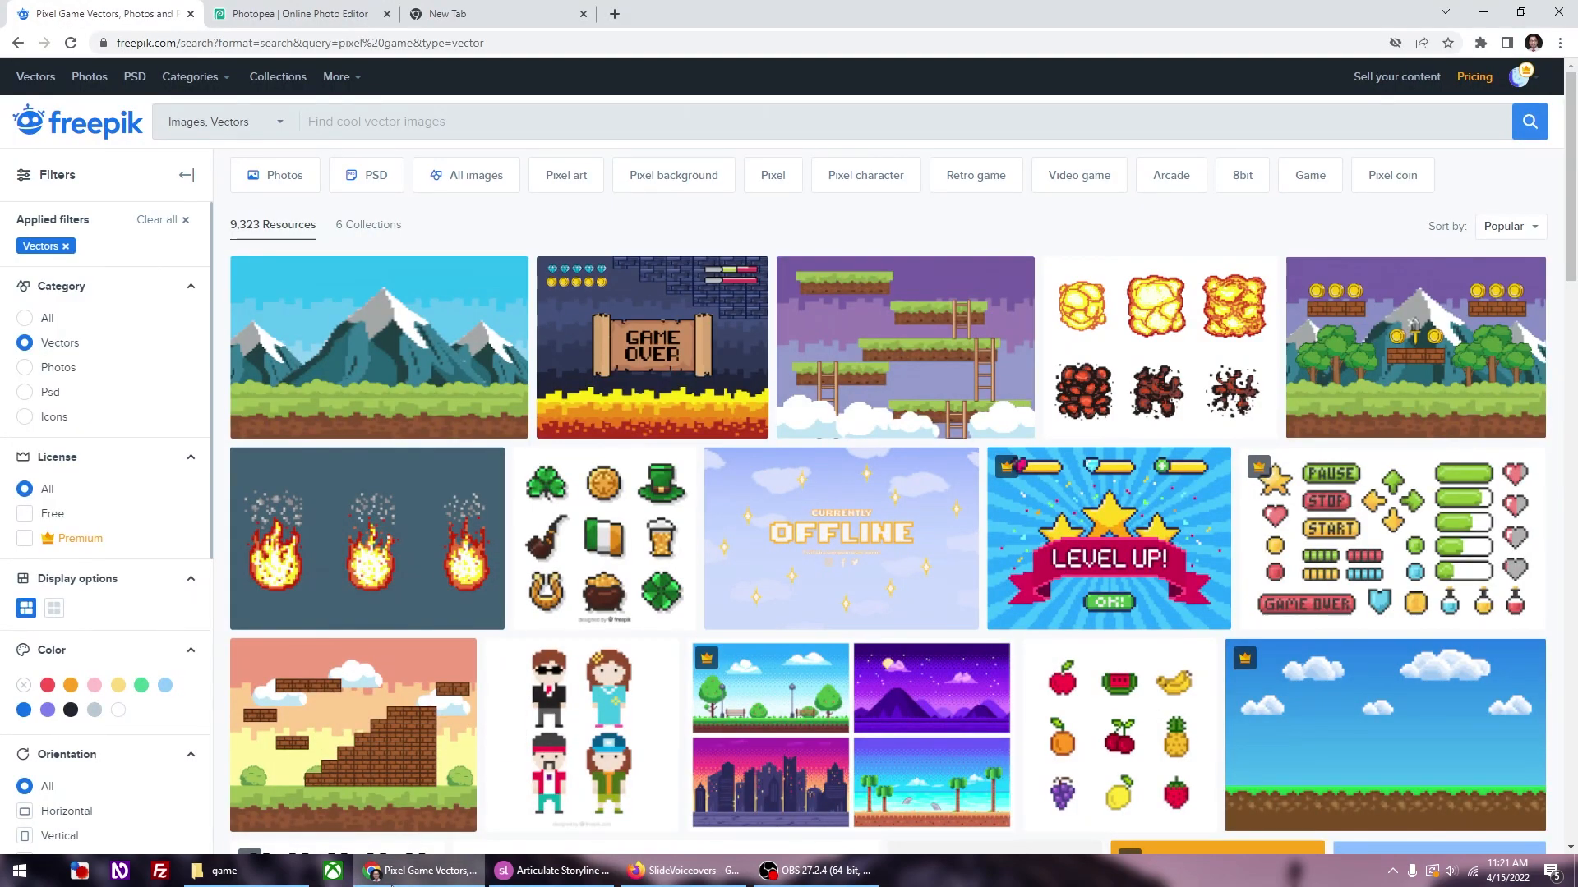
{"action": "left_click", "coordinate": [494, 45]}
{"action": "key", "text": "End"}
{"action": "left_click_drag", "start_coordinate": [550, 43], "coordinate": [259, 51]}
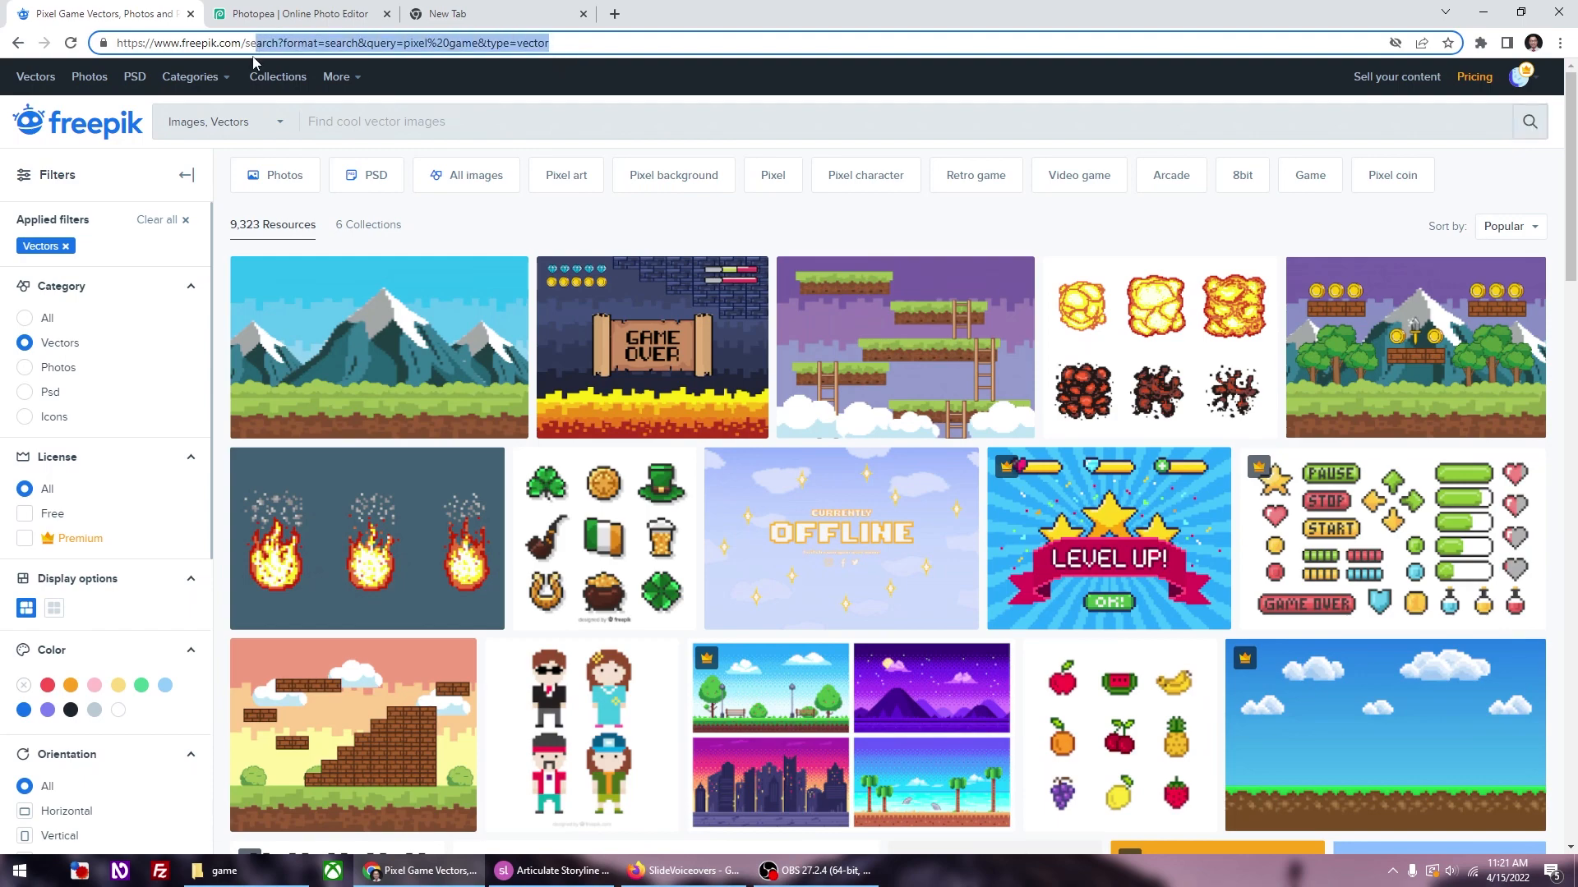
{"action": "key", "text": "BackSpace"}
{"action": "key", "text": "BackSpace"}
{"action": "key", "text": "BackSpace"}
{"action": "key", "text": "Return"}
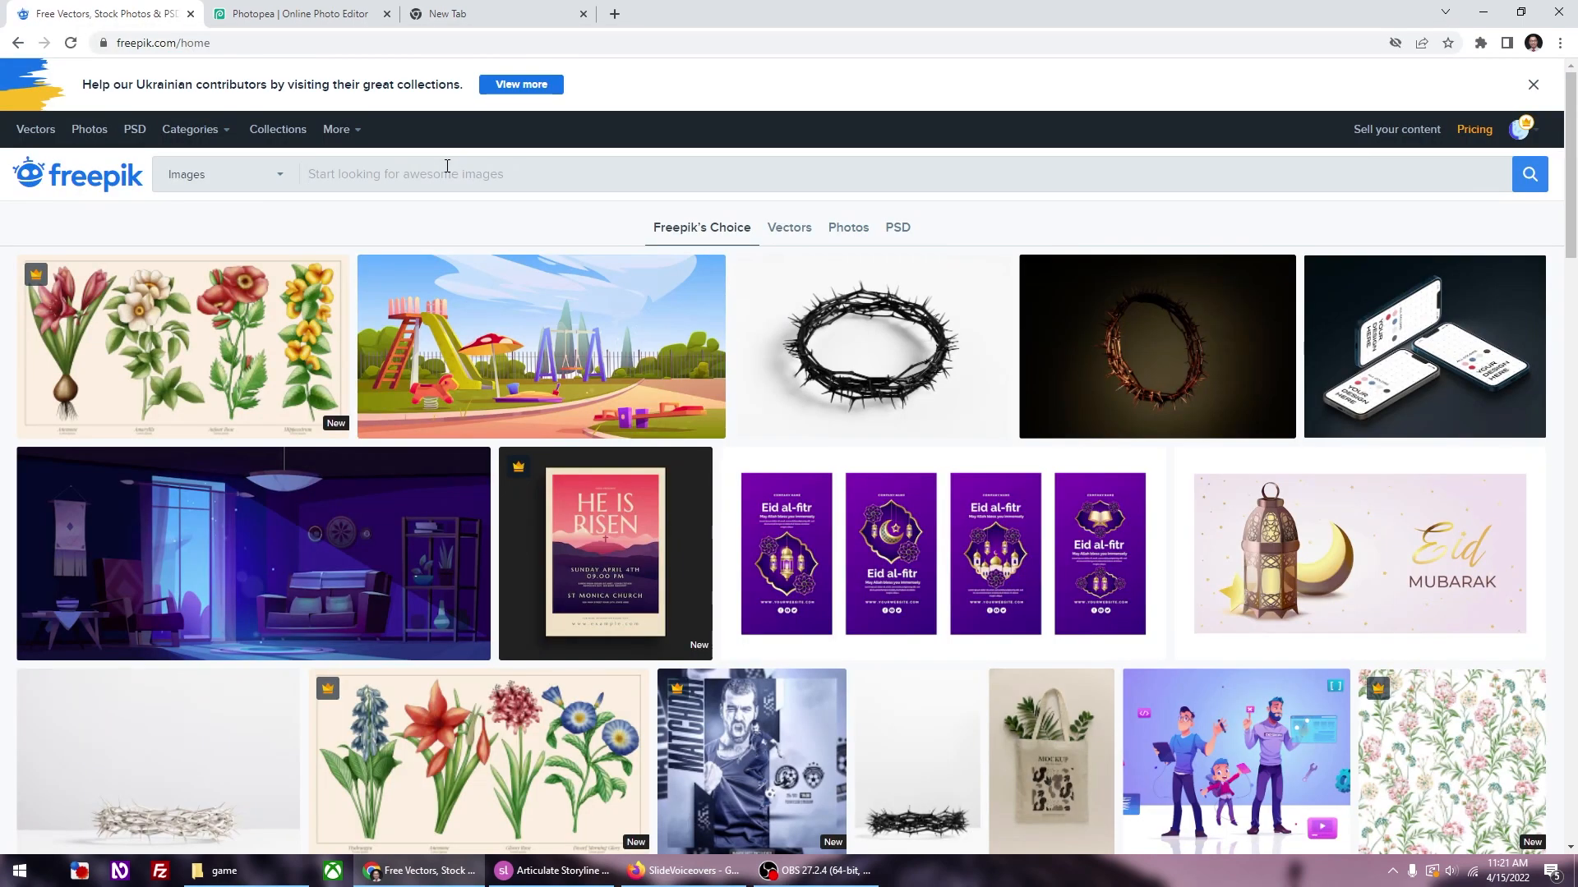
Step: Search Freepik for "pixel game background" and browse the results for a suitable background
{"action": "type", "text": "pixel game background"}
{"action": "key", "text": "Return"}
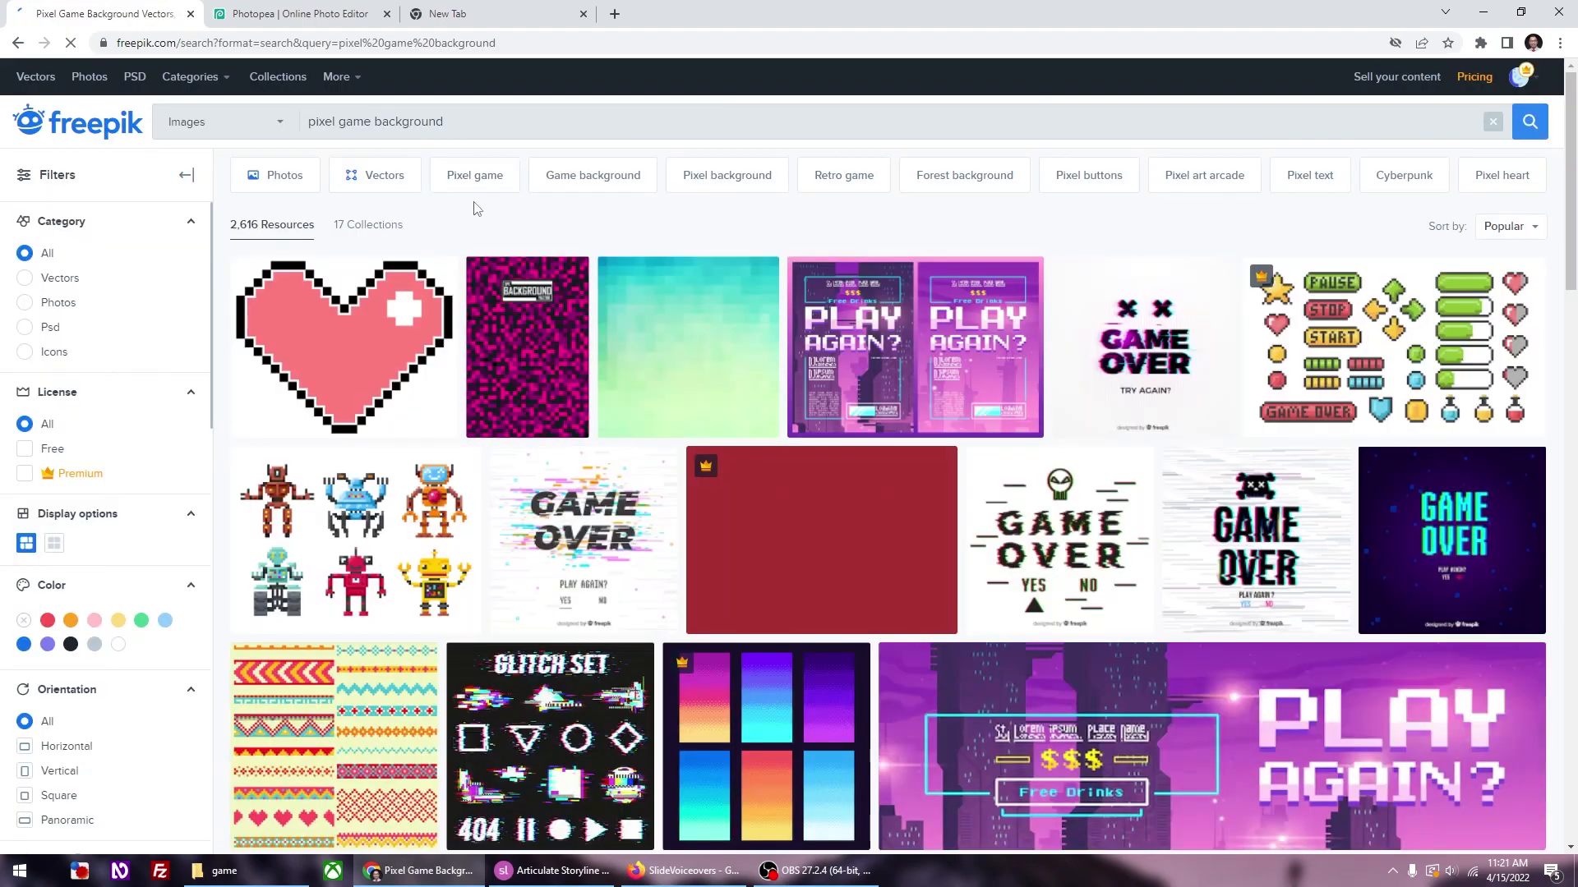
{"action": "scroll", "coordinate": [474, 208], "scroll_direction": "down", "scroll_amount": 8}
{"action": "scroll", "coordinate": [573, 223], "scroll_direction": "down", "scroll_amount": 7}
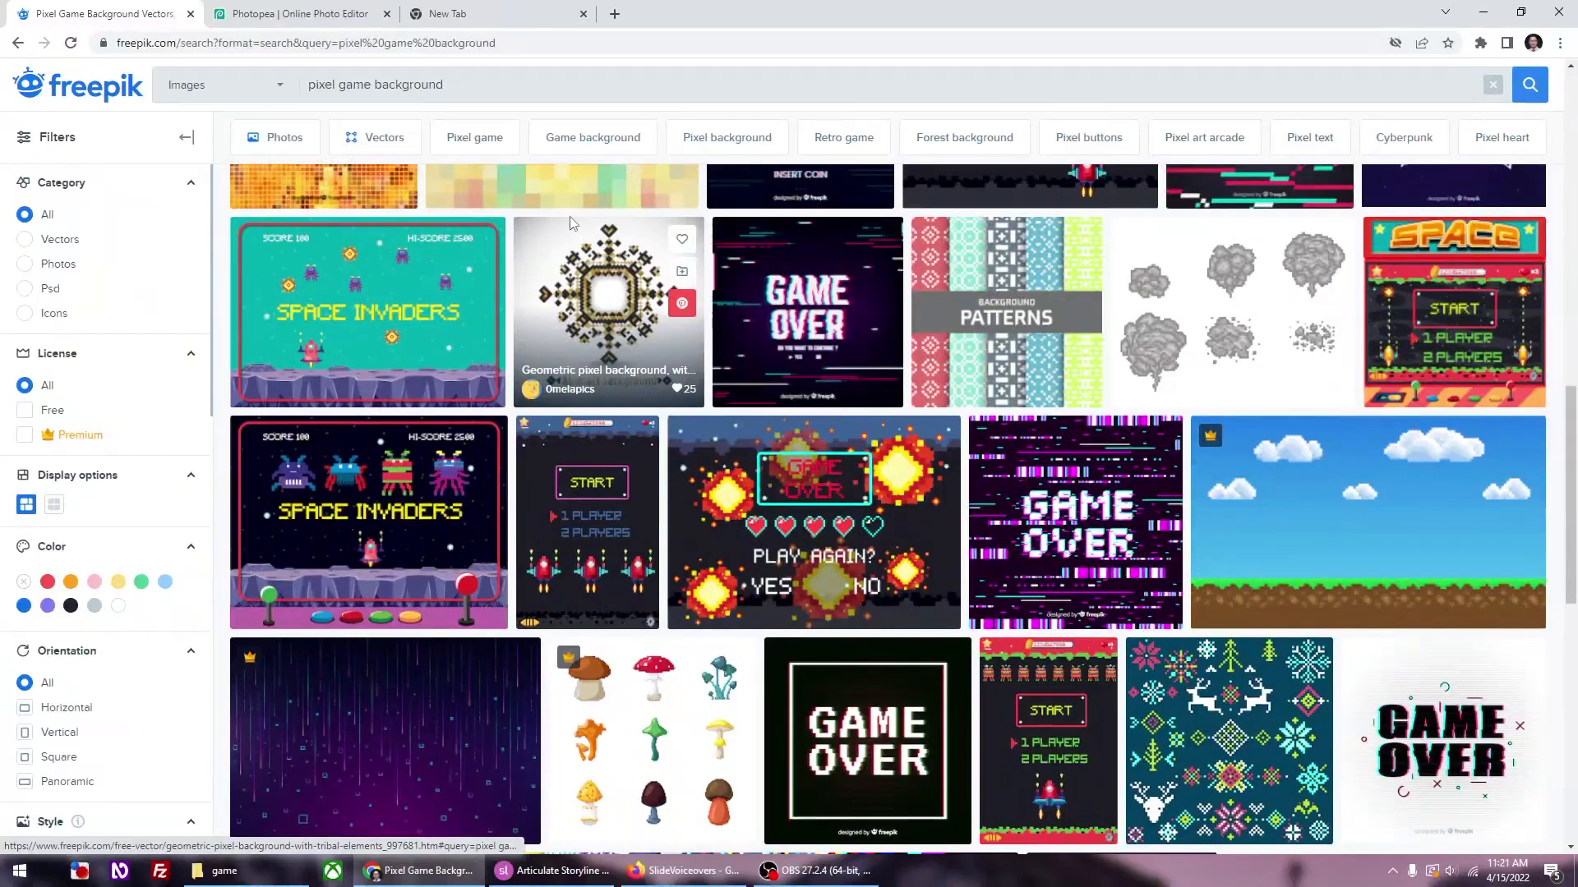
{"action": "scroll", "coordinate": [1042, 230], "scroll_direction": "up", "scroll_amount": 8}
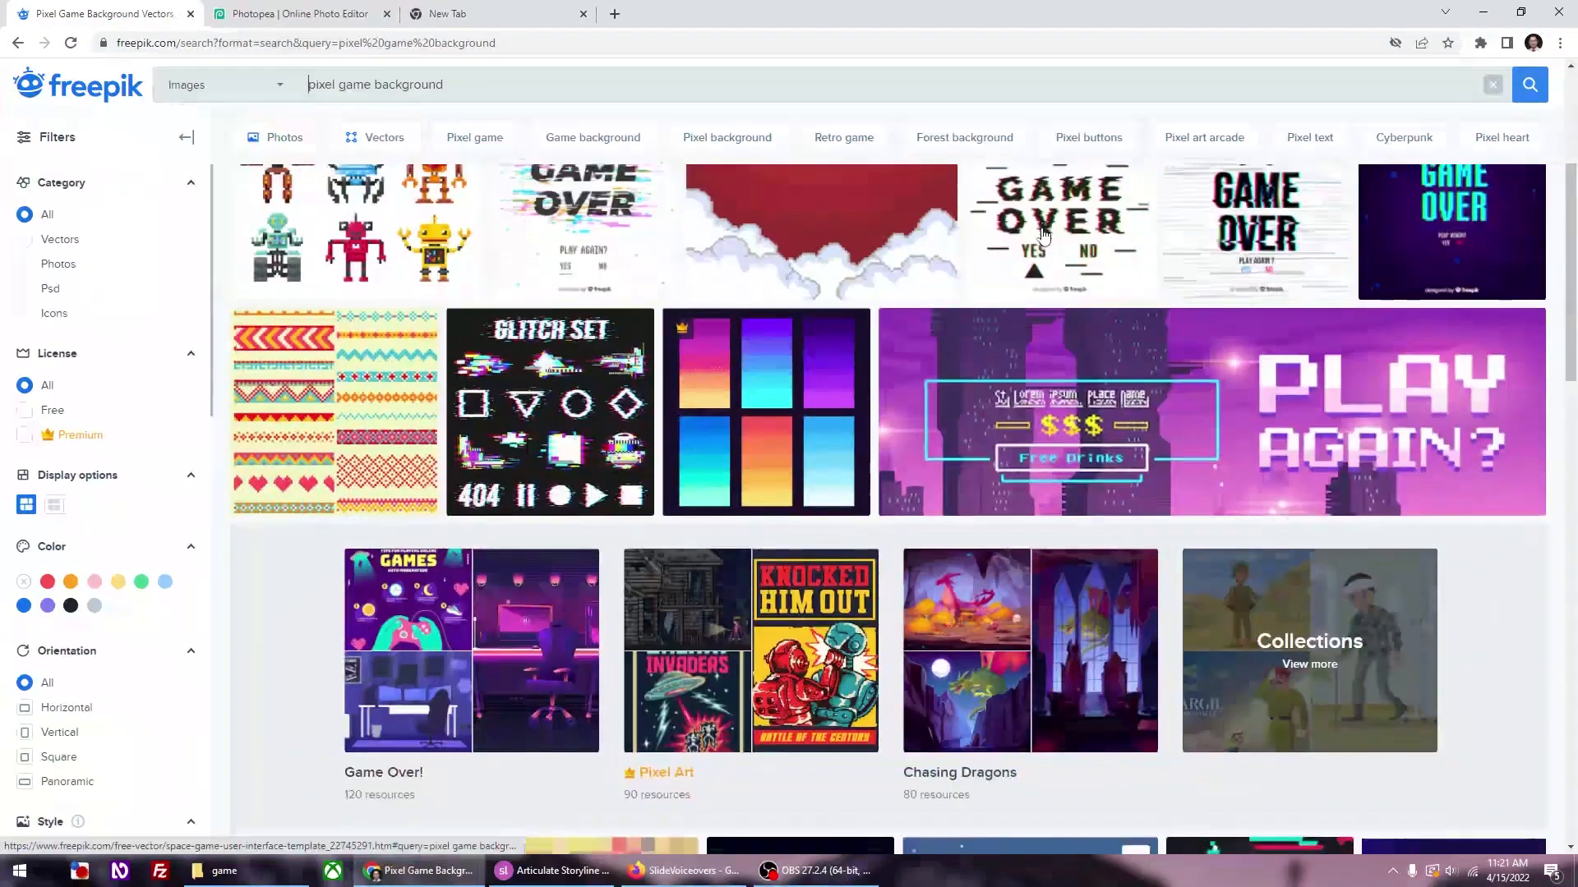
{"action": "scroll", "coordinate": [1042, 233], "scroll_direction": "down", "scroll_amount": 5}
{"action": "scroll", "coordinate": [888, 424], "scroll_direction": "down", "scroll_amount": 7}
{"action": "scroll", "coordinate": [888, 423], "scroll_direction": "up", "scroll_amount": 12}
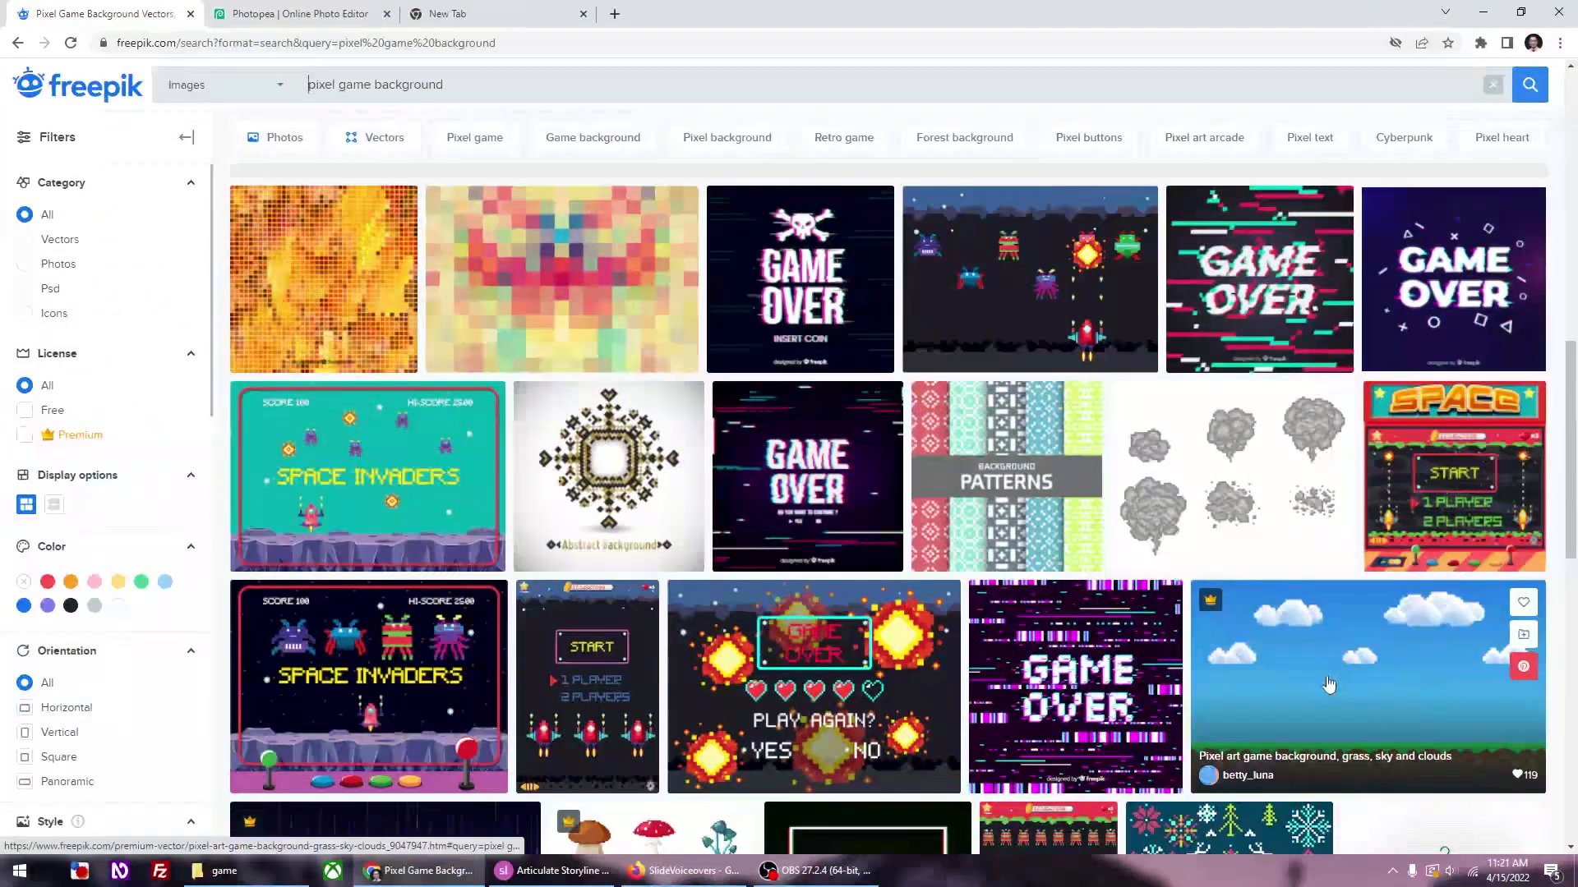
Step: Download the "Pixel art game background, grass, sky and clouds" vector and open its zip archive
{"action": "left_click", "coordinate": [1338, 674]}
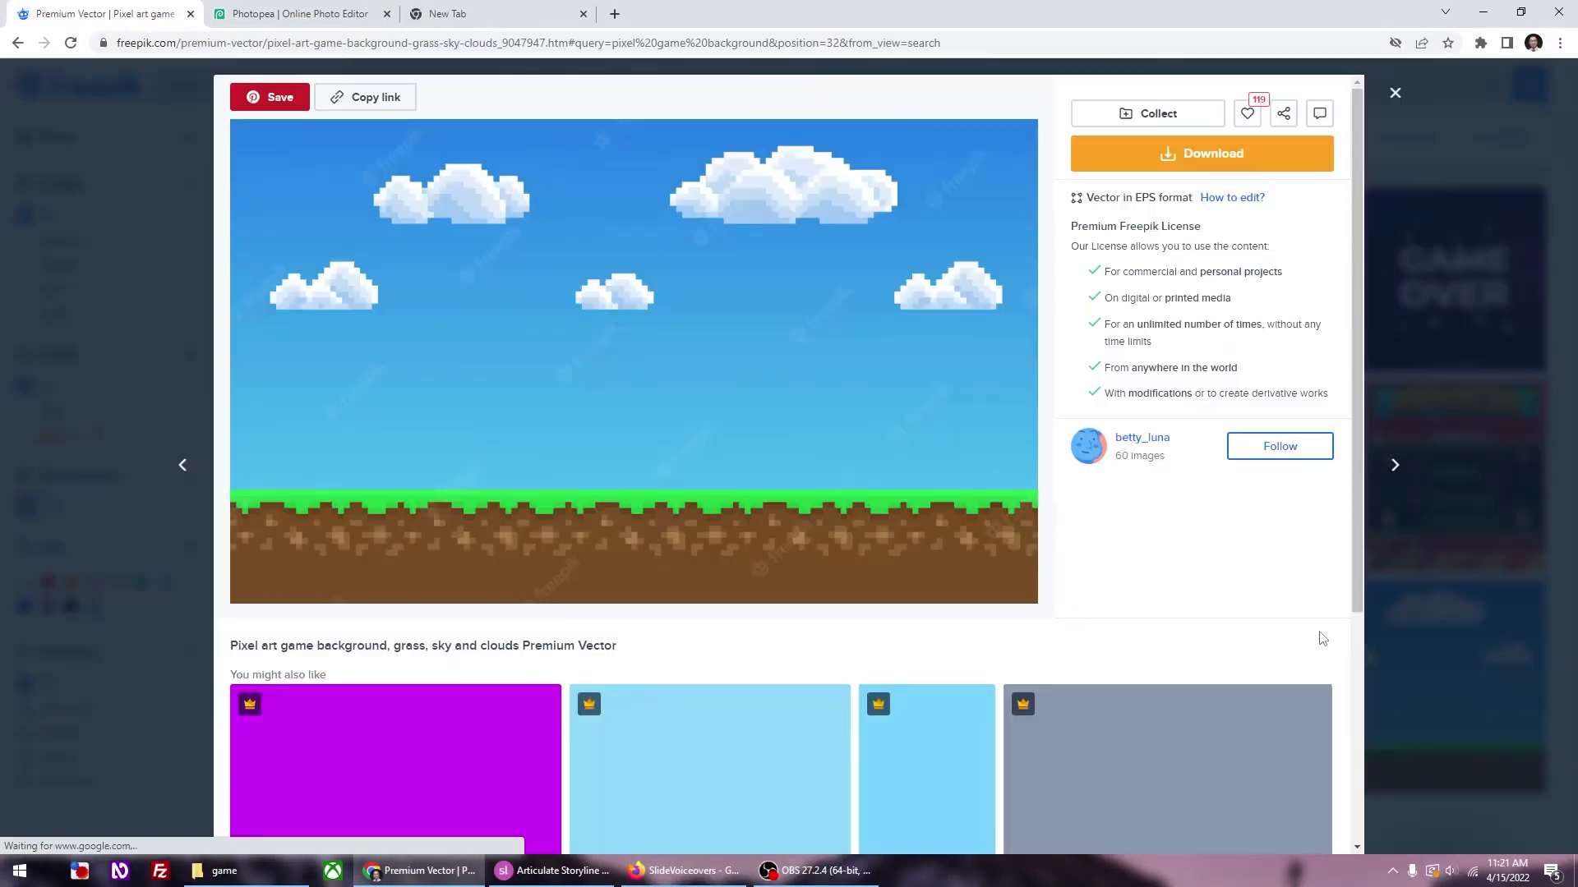
{"action": "left_click", "coordinate": [1217, 156]}
{"action": "left_click", "coordinate": [115, 832]}
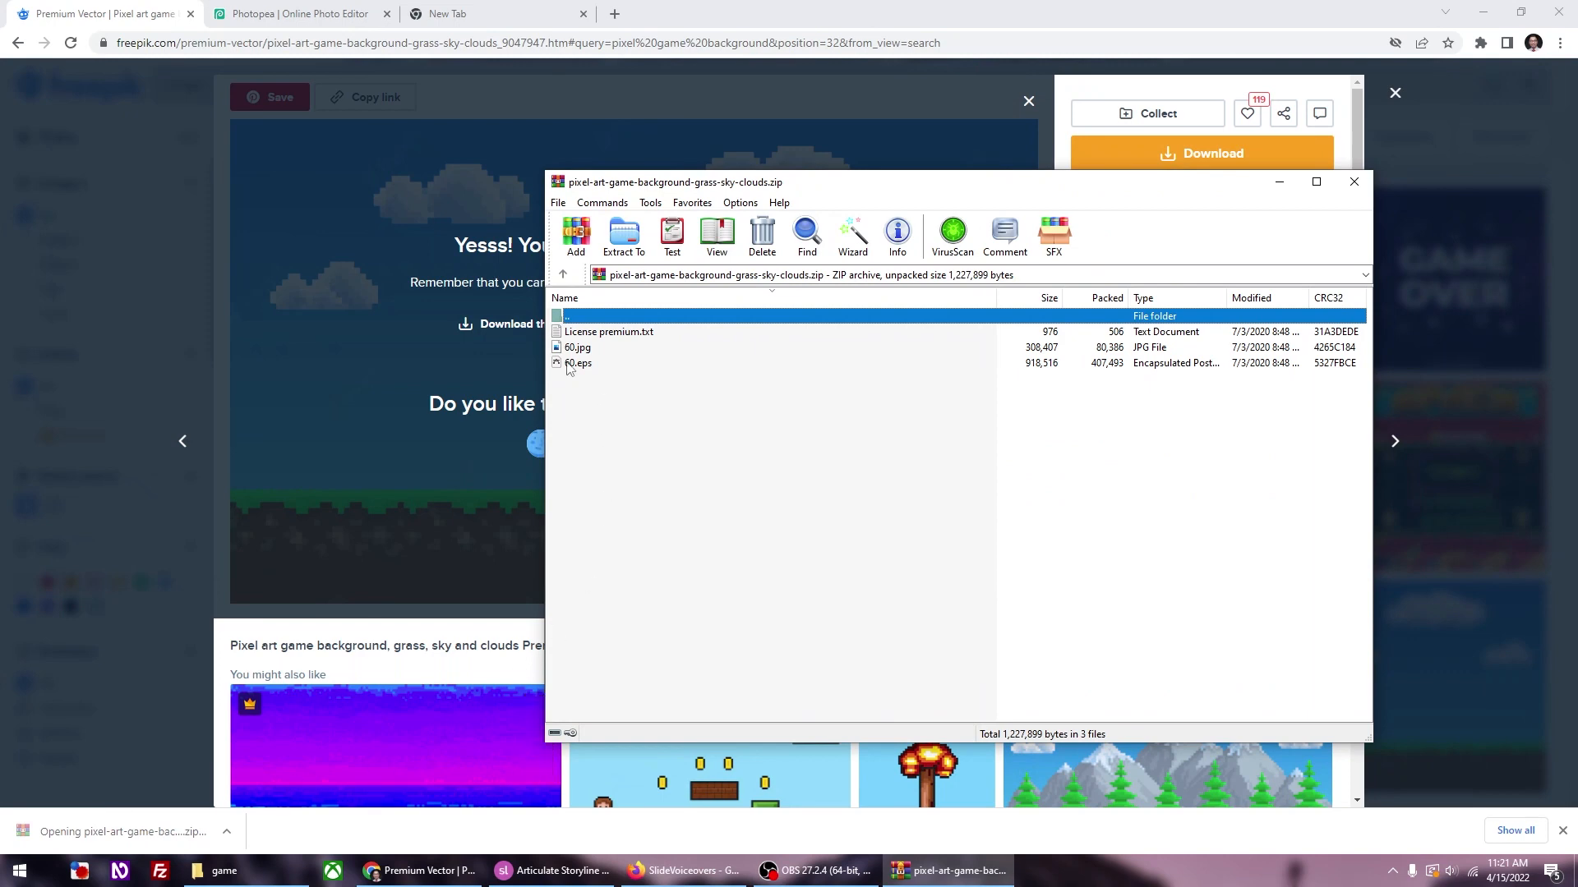
Step: Open the game project's assets folder in File Explorer and extract 60.eps from the archive into it
{"action": "left_click", "coordinate": [222, 871]}
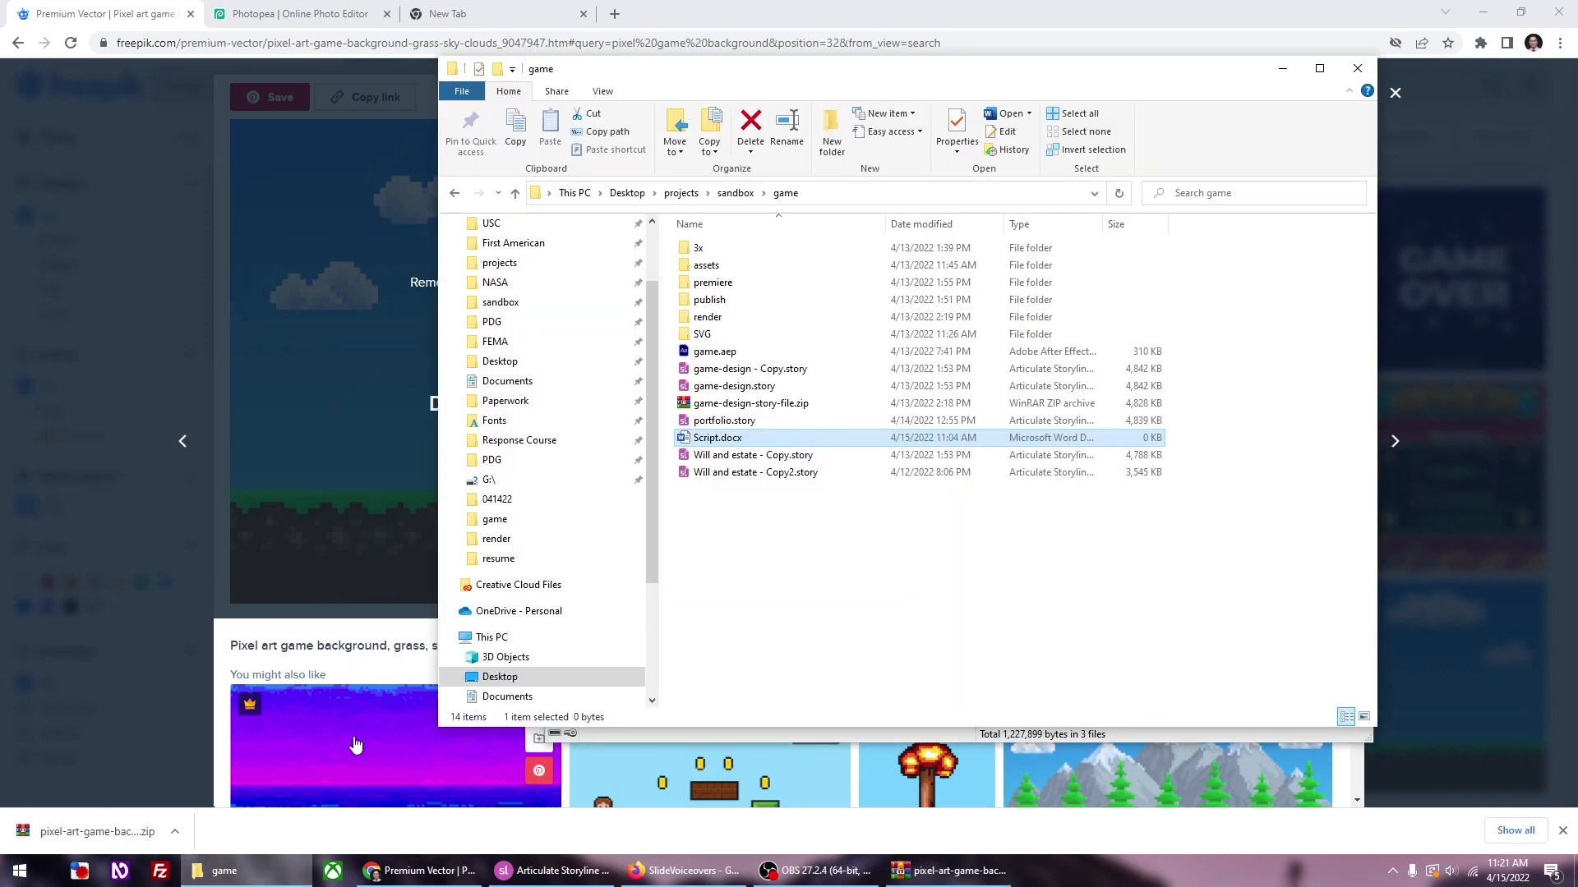
{"action": "double_click", "coordinate": [706, 265]}
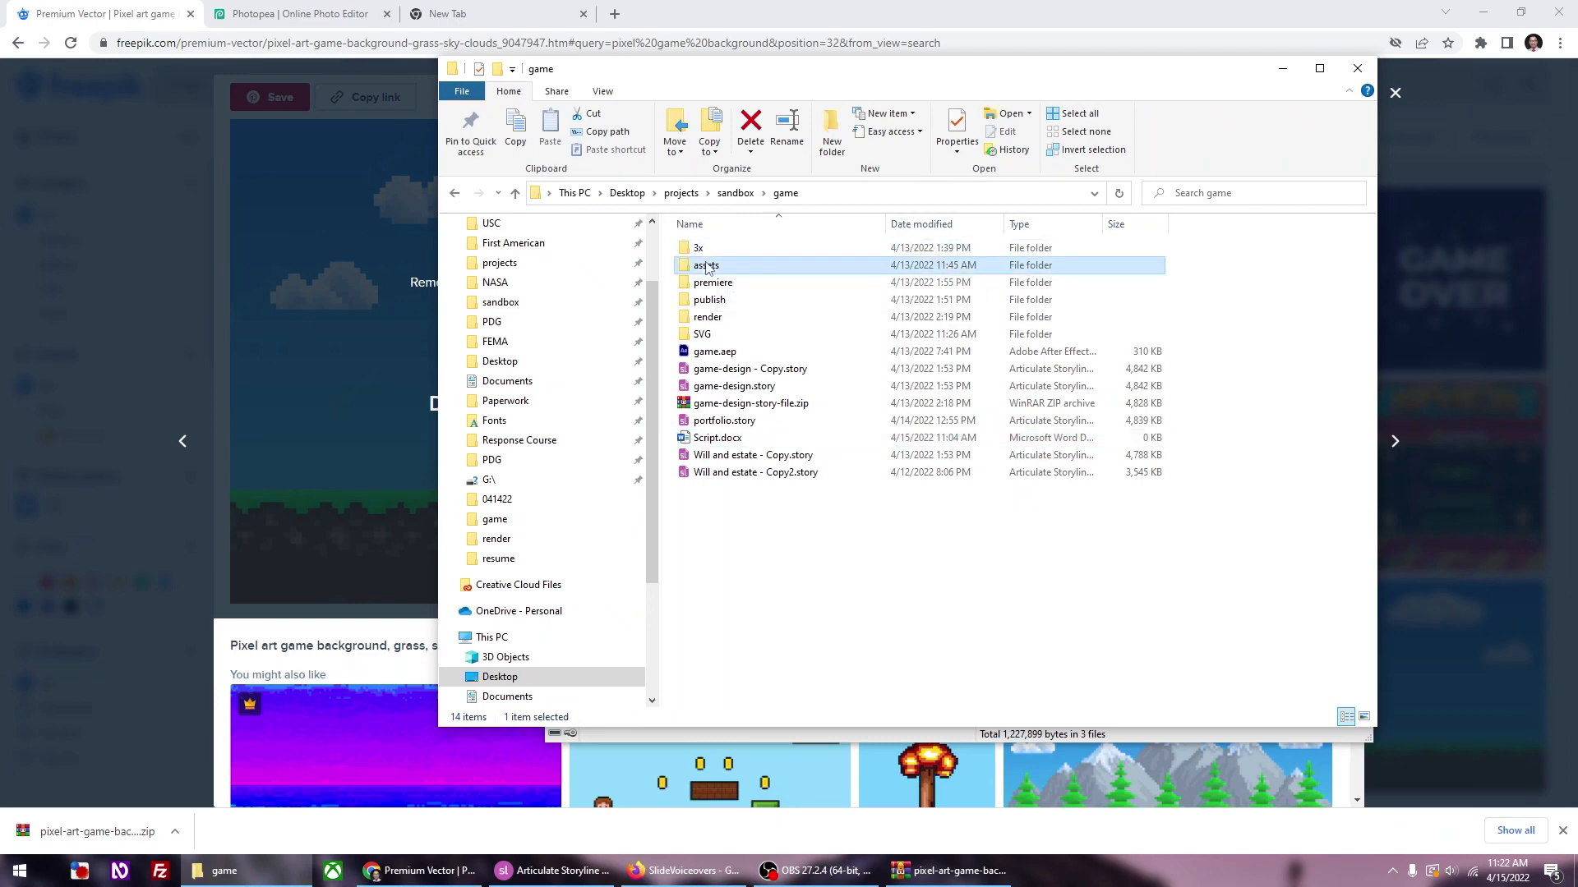
{"action": "left_click_drag", "start_coordinate": [885, 80], "coordinate": [120, 113]}
{"action": "left_click_drag", "start_coordinate": [781, 183], "coordinate": [1047, 177]}
{"action": "left_click_drag", "start_coordinate": [608, 185], "coordinate": [195, 185]}
{"action": "left_click_drag", "start_coordinate": [0, 114], "coordinate": [403, 121]}
{"action": "left_click_drag", "start_coordinate": [840, 360], "coordinate": [493, 394]}
Step: Rename the extracted EPS file as "game background" and get the archive window out of the way
{"action": "left_click", "coordinate": [449, 286]}
{"action": "key", "text": "F2"}
{"action": "type", "text": "game background"}
{"action": "key", "text": "Return"}
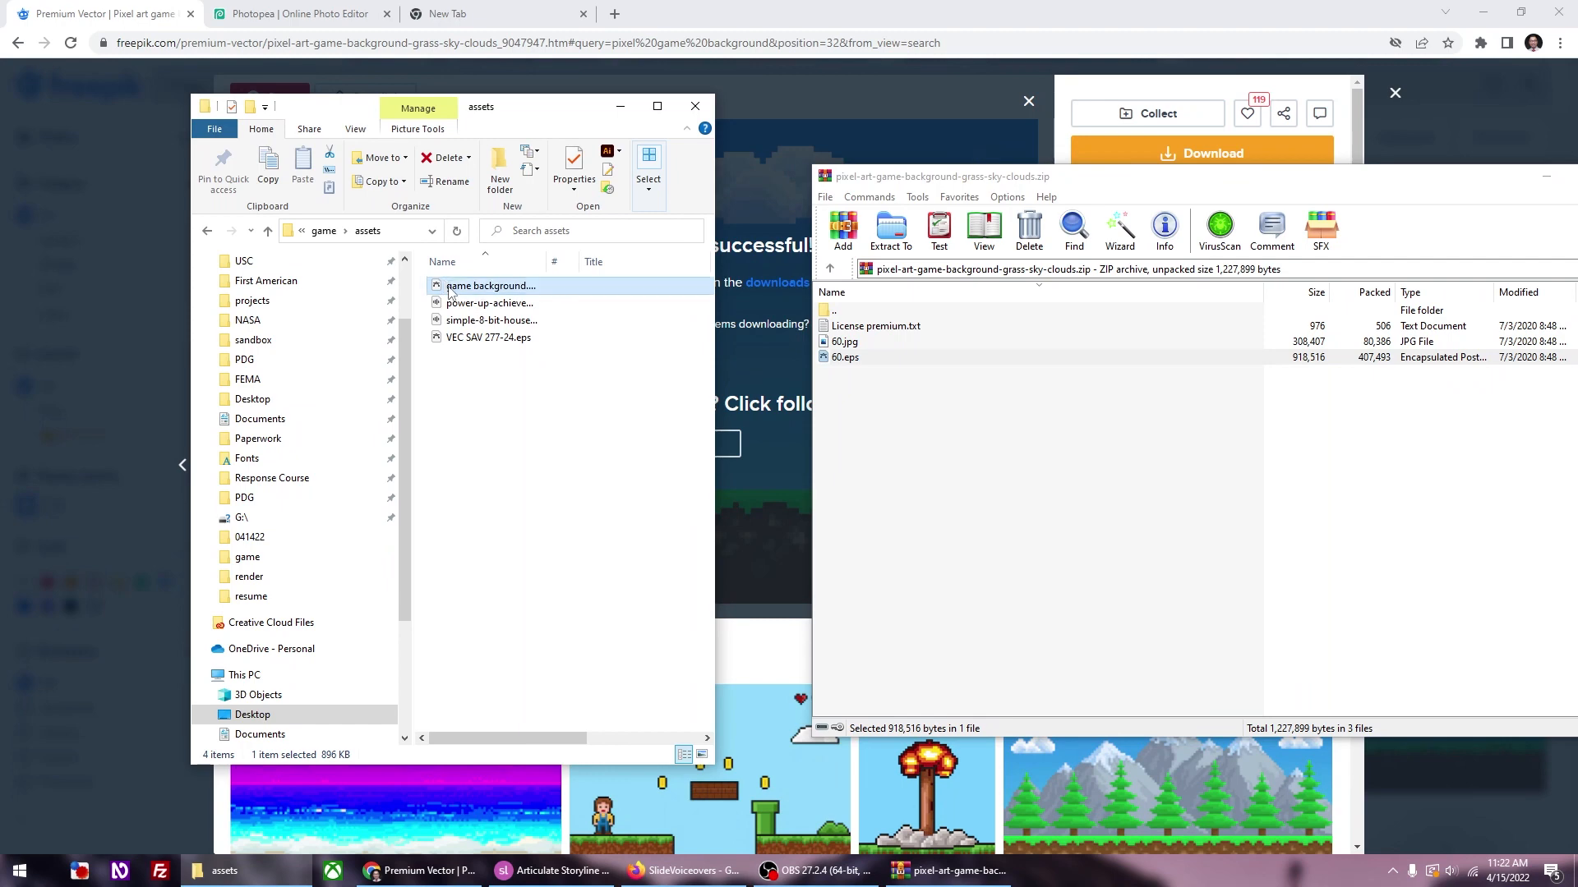
{"action": "left_click", "coordinate": [1545, 176]}
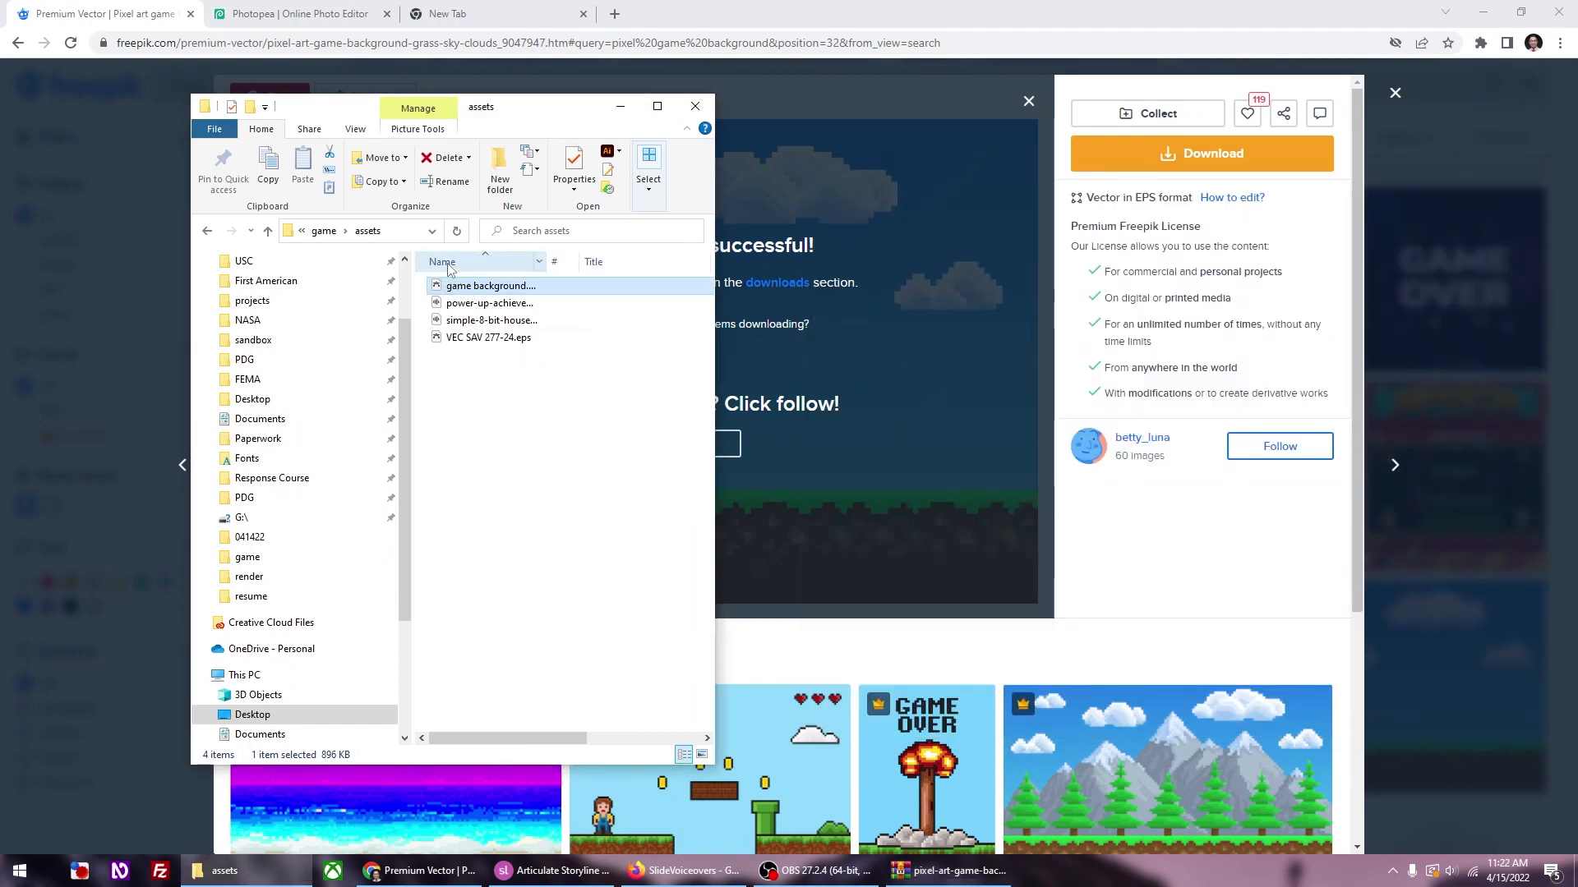
{"action": "left_click_drag", "start_coordinate": [530, 109], "coordinate": [1285, 129]}
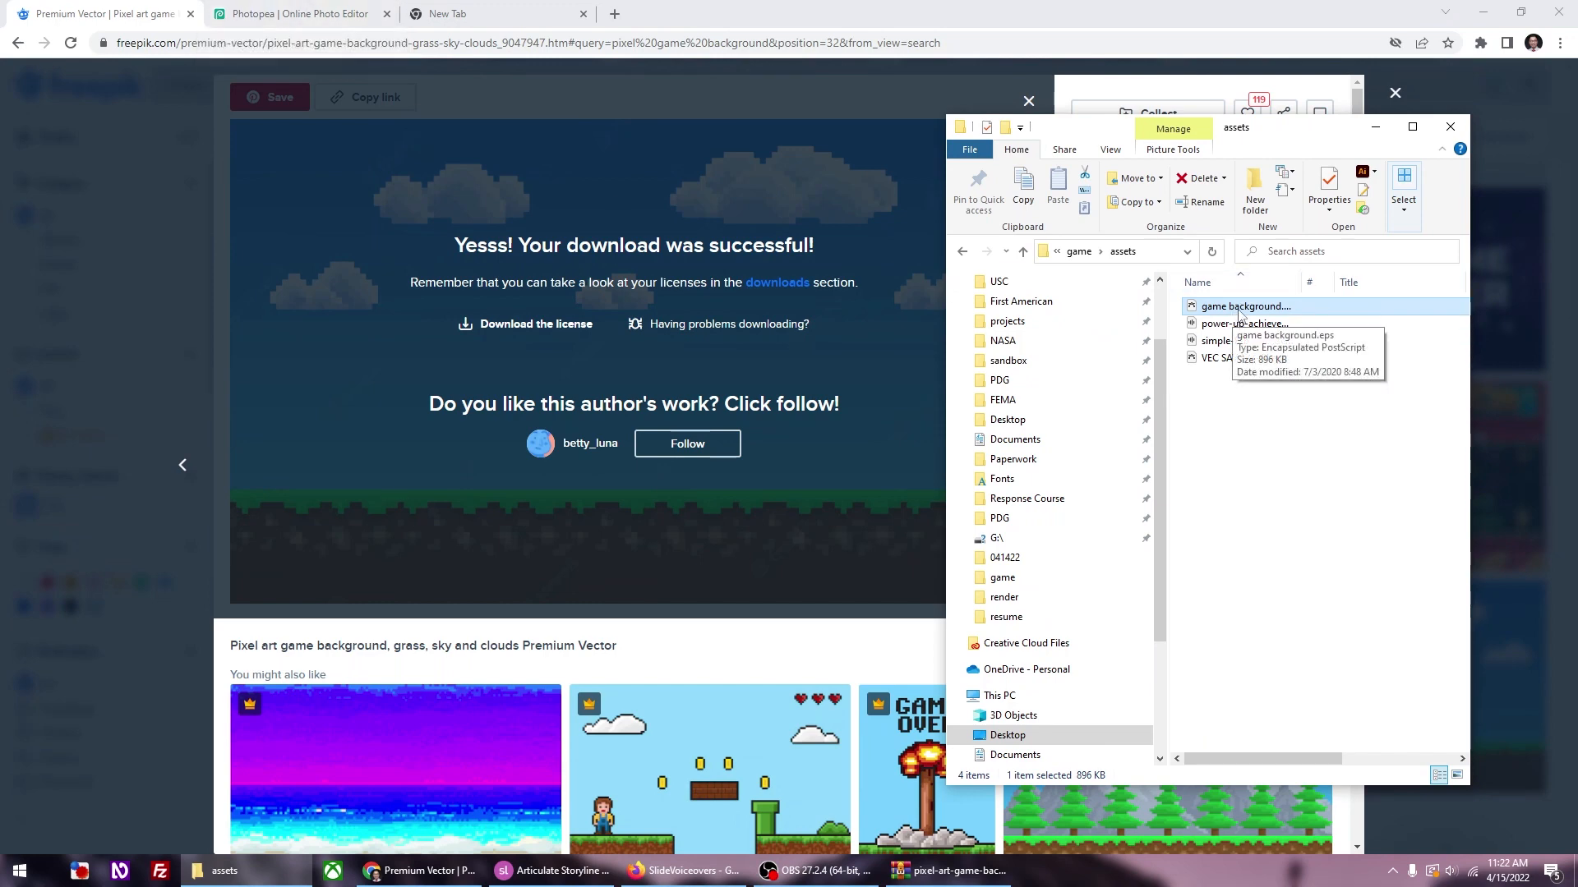
Step: Switch to Articulate Storyline and try to place game background.eps directly on the blank slide
{"action": "left_click", "coordinate": [530, 868]}
{"action": "key", "text": "alt+Tab"}
{"action": "left_click_drag", "start_coordinate": [1220, 311], "coordinate": [687, 334]}
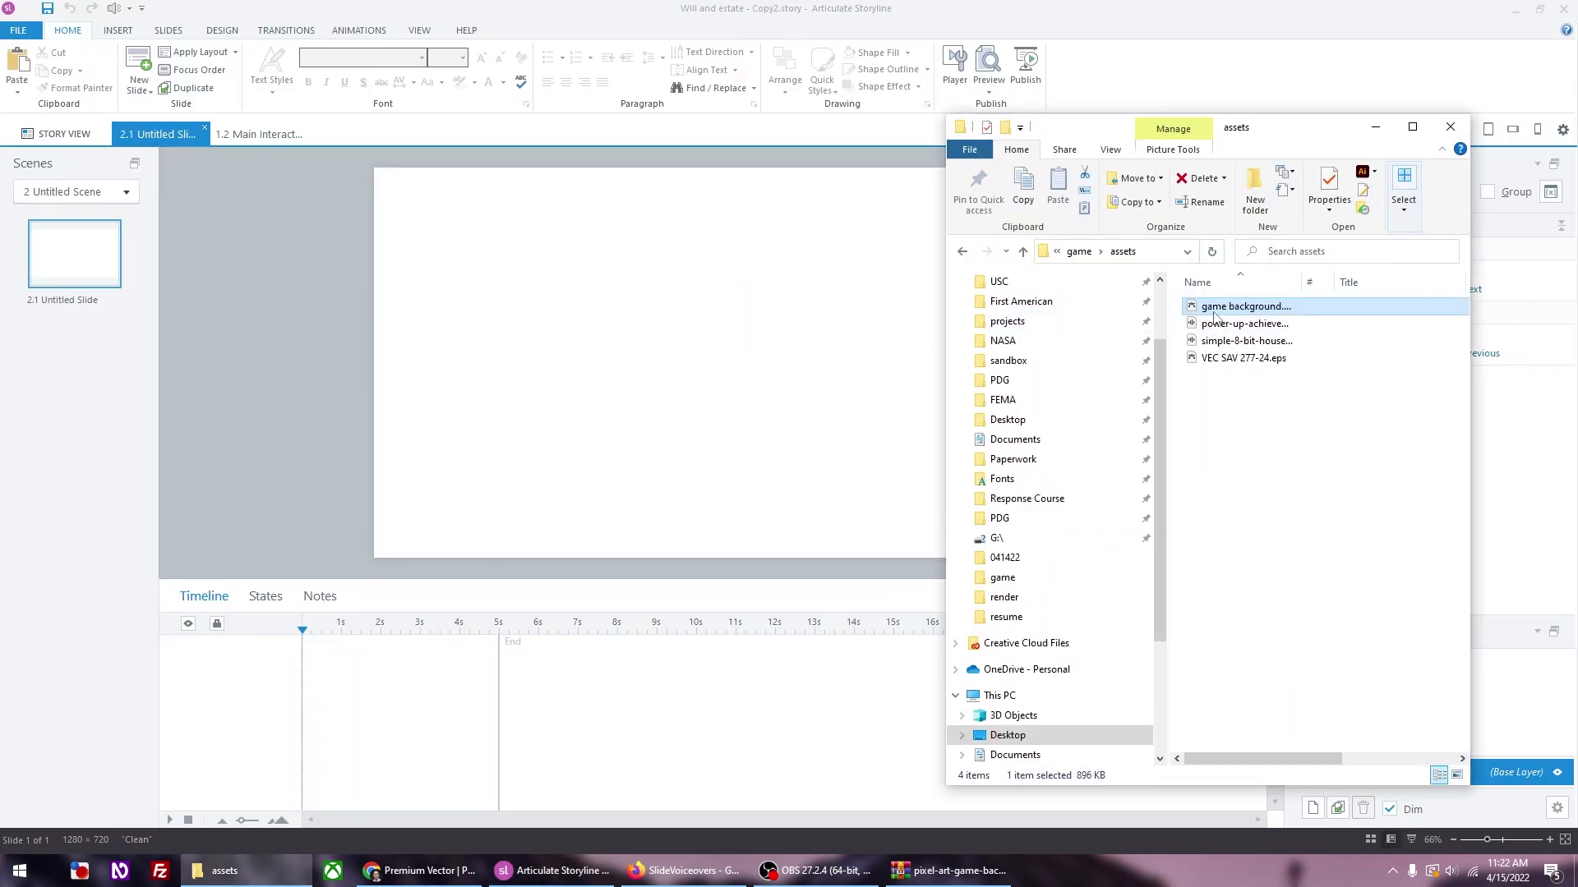
Step: Switch to Photopea in the browser and open game background.eps from the assets folder in it
{"action": "left_click", "coordinate": [420, 869]}
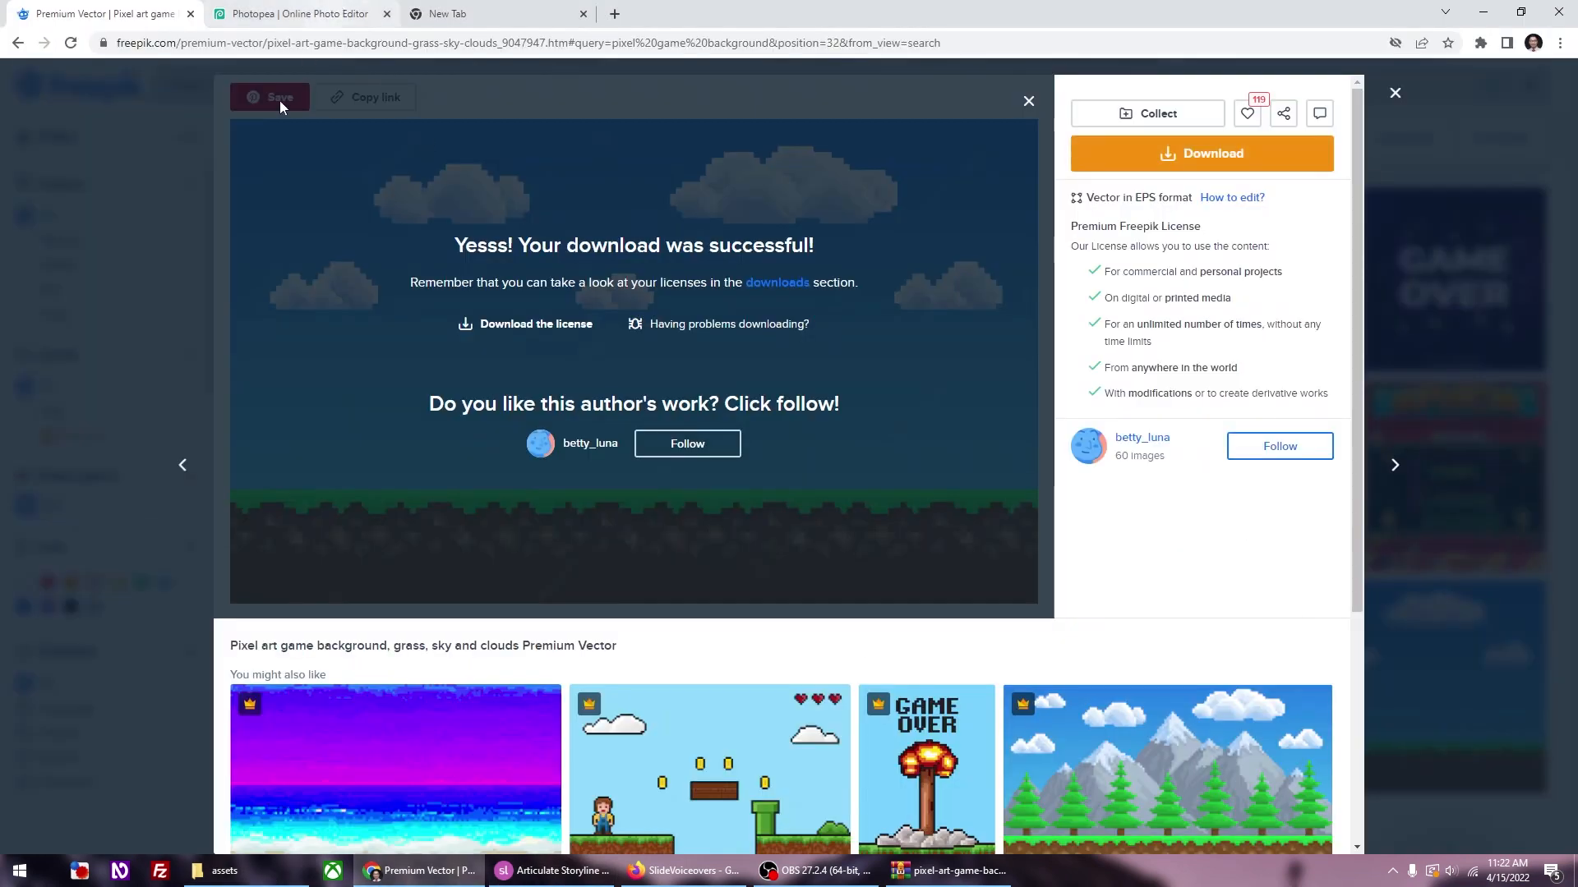
{"action": "left_click", "coordinate": [262, 15]}
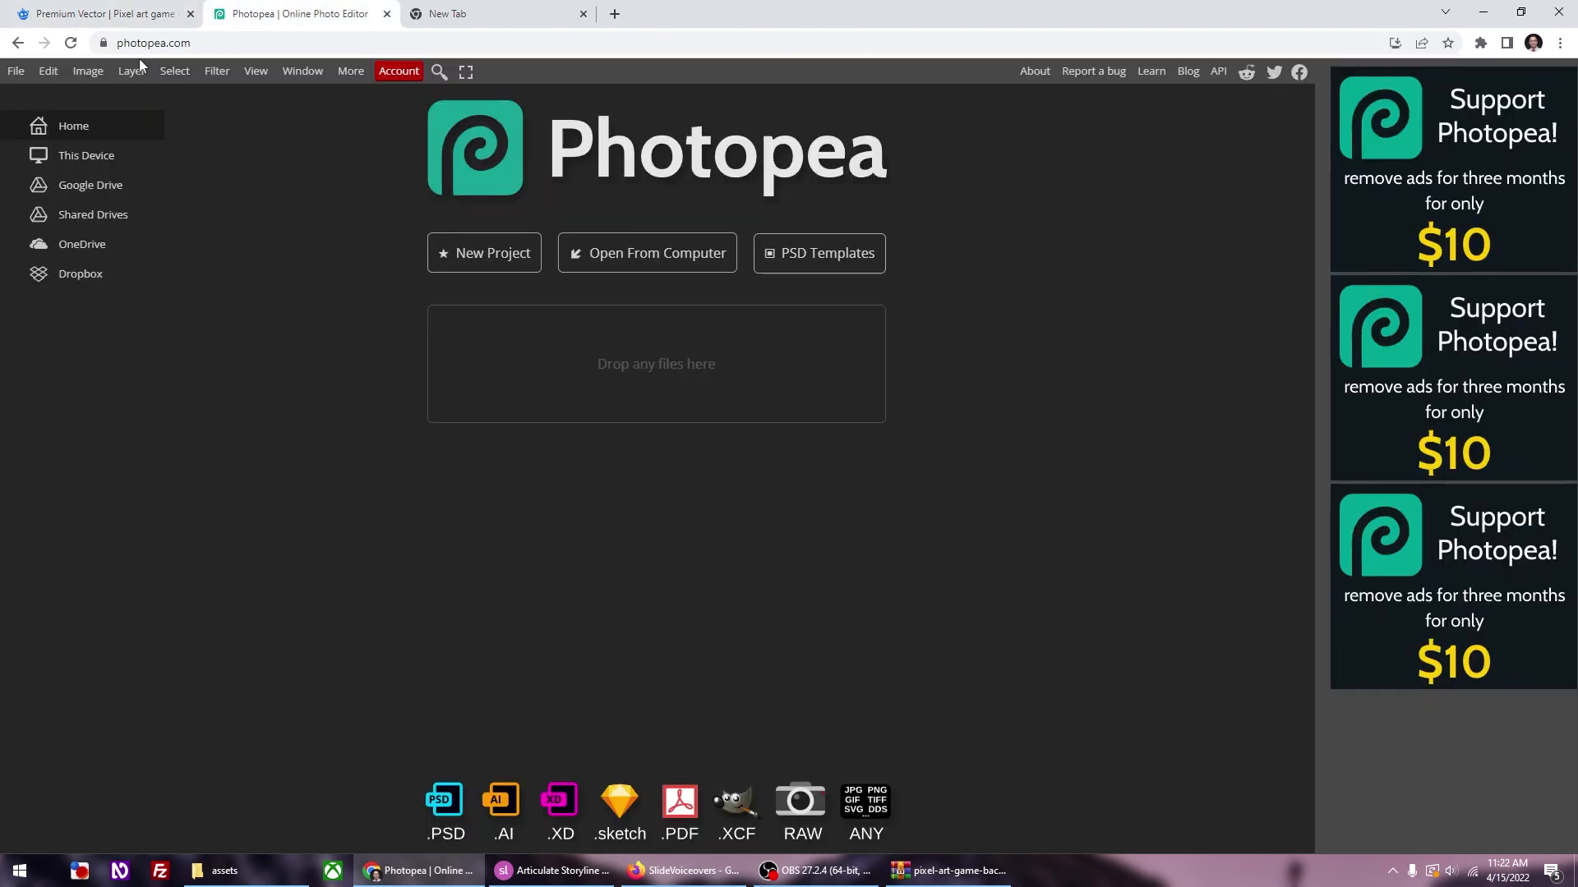
{"action": "left_click", "coordinate": [194, 43]}
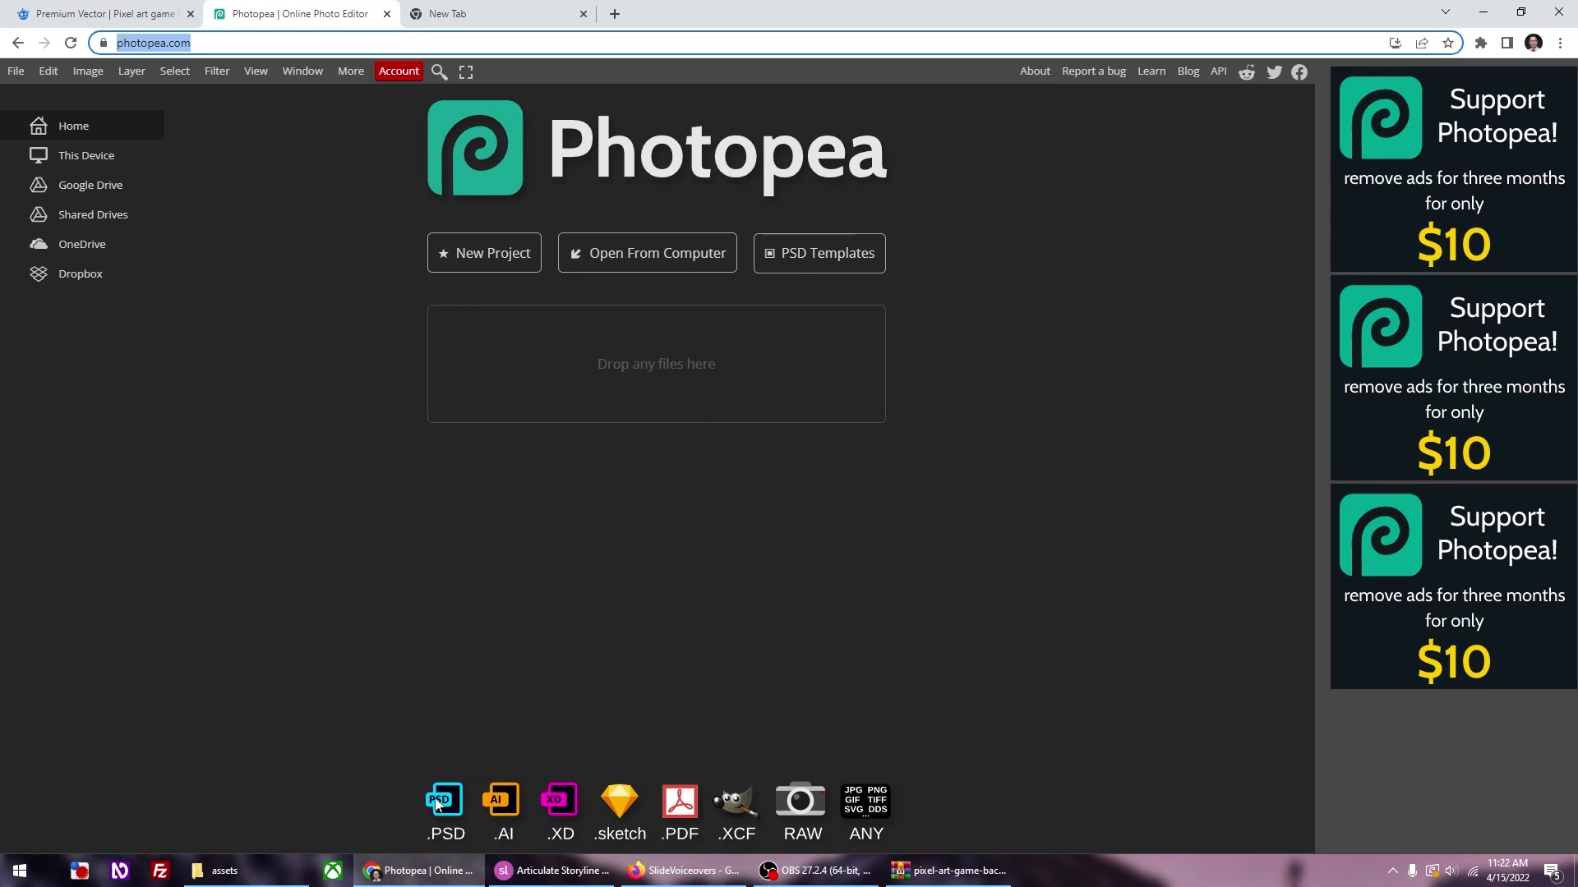
{"action": "left_click", "coordinate": [257, 883]}
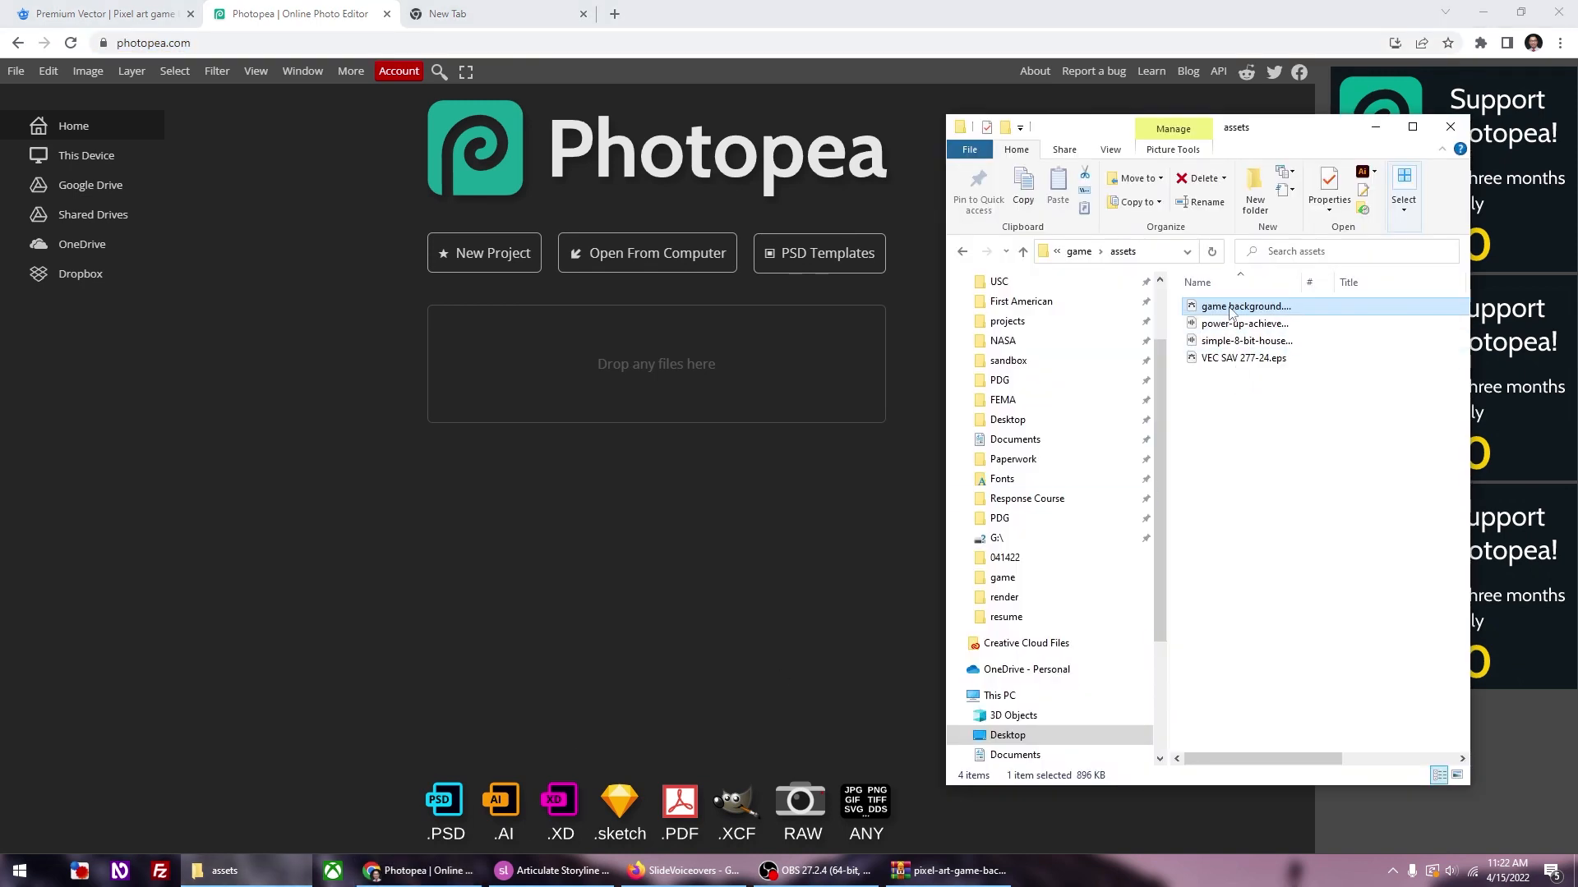
{"action": "left_click_drag", "start_coordinate": [1237, 311], "coordinate": [590, 372]}
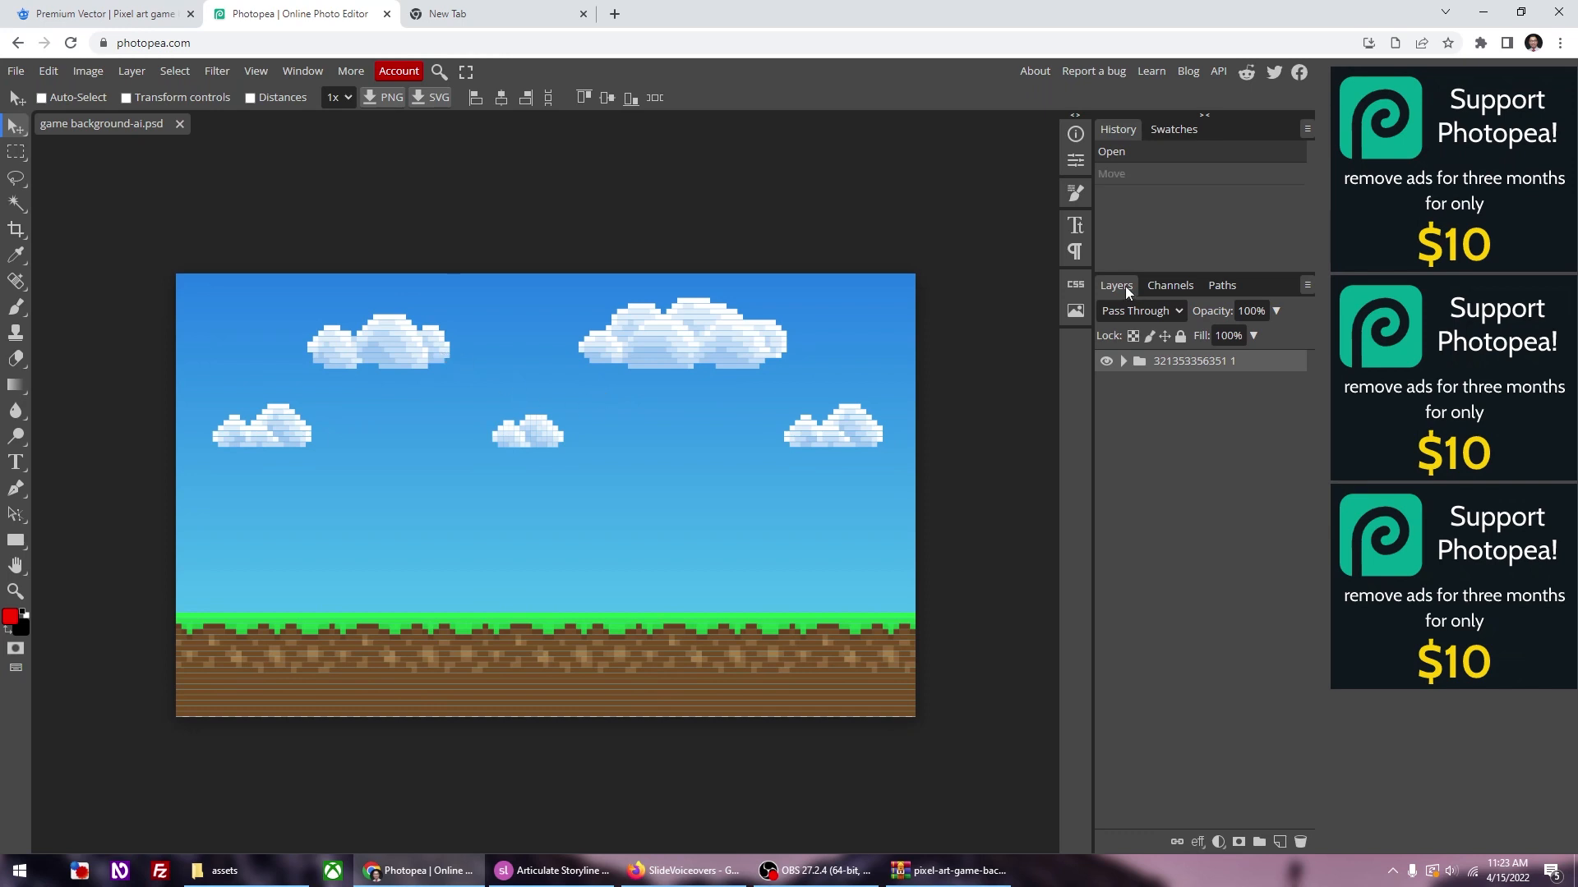
Step: Expand the artwork's main layer group and toggle the visibility of its lower subgroups to identify their contents
{"action": "left_click", "coordinate": [1125, 362]}
{"action": "left_click", "coordinate": [1124, 362]}
{"action": "left_click", "coordinate": [1124, 362]}
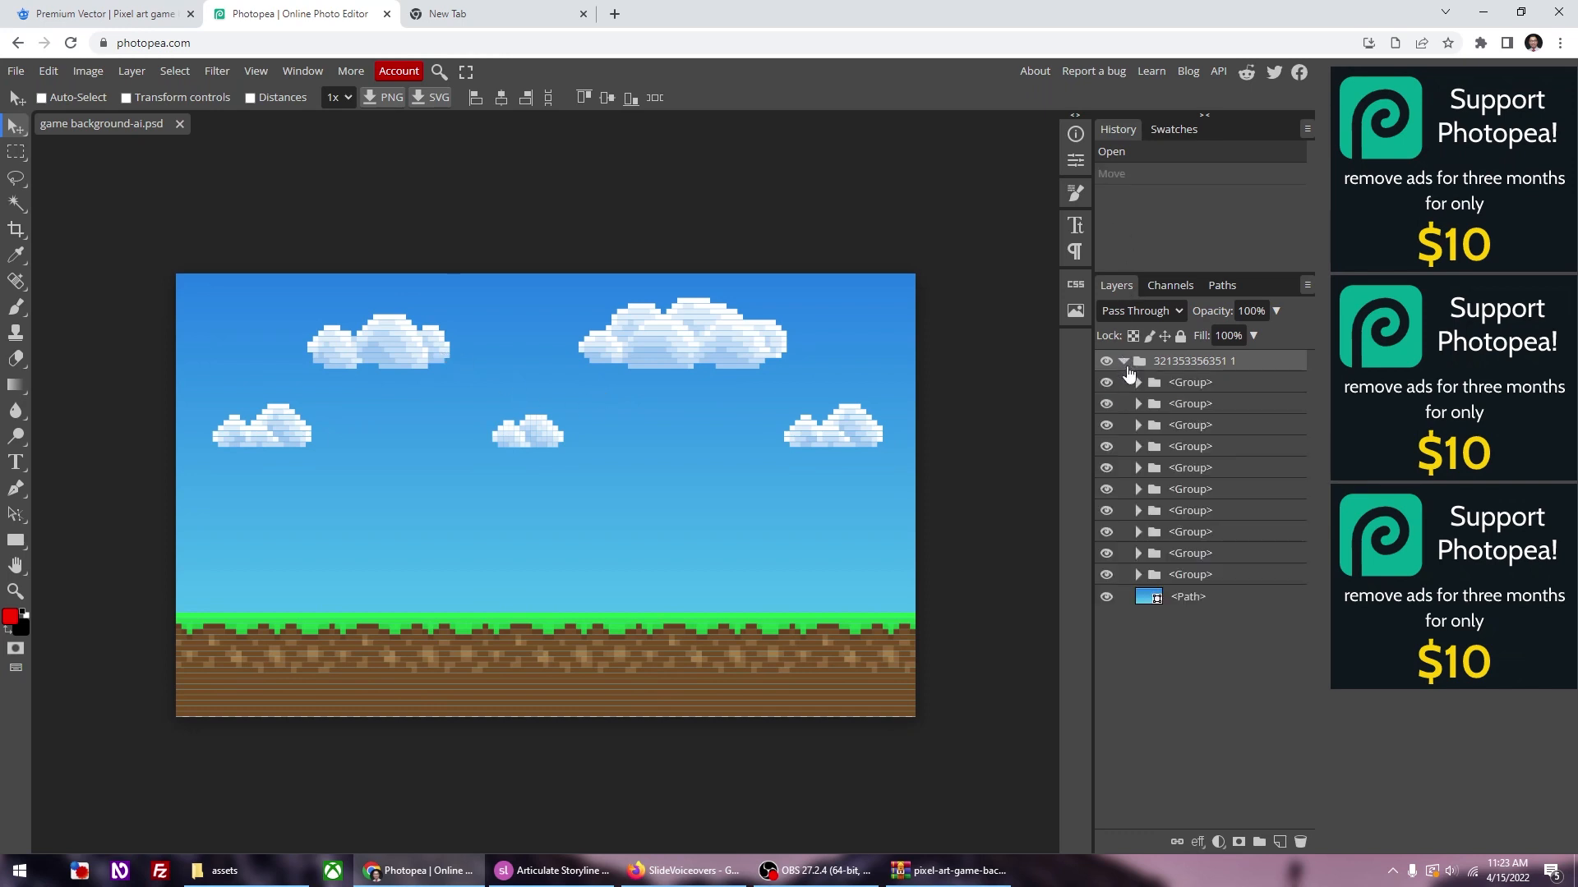
{"action": "left_click", "coordinate": [1188, 580]}
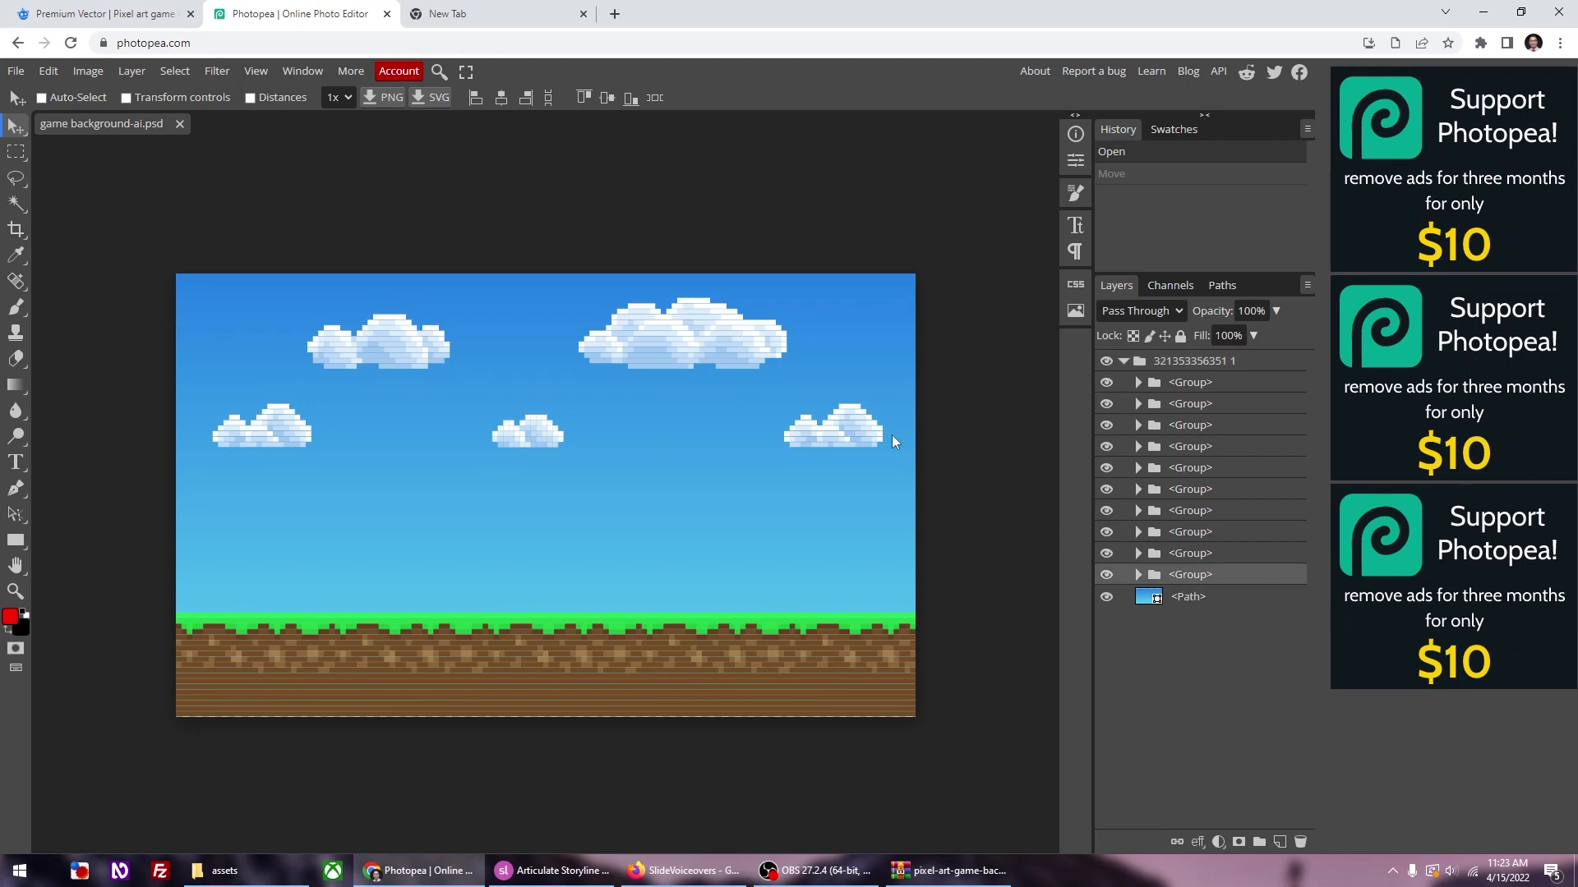
{"action": "left_click", "coordinate": [1183, 533]}
{"action": "double_click", "coordinate": [1106, 532]}
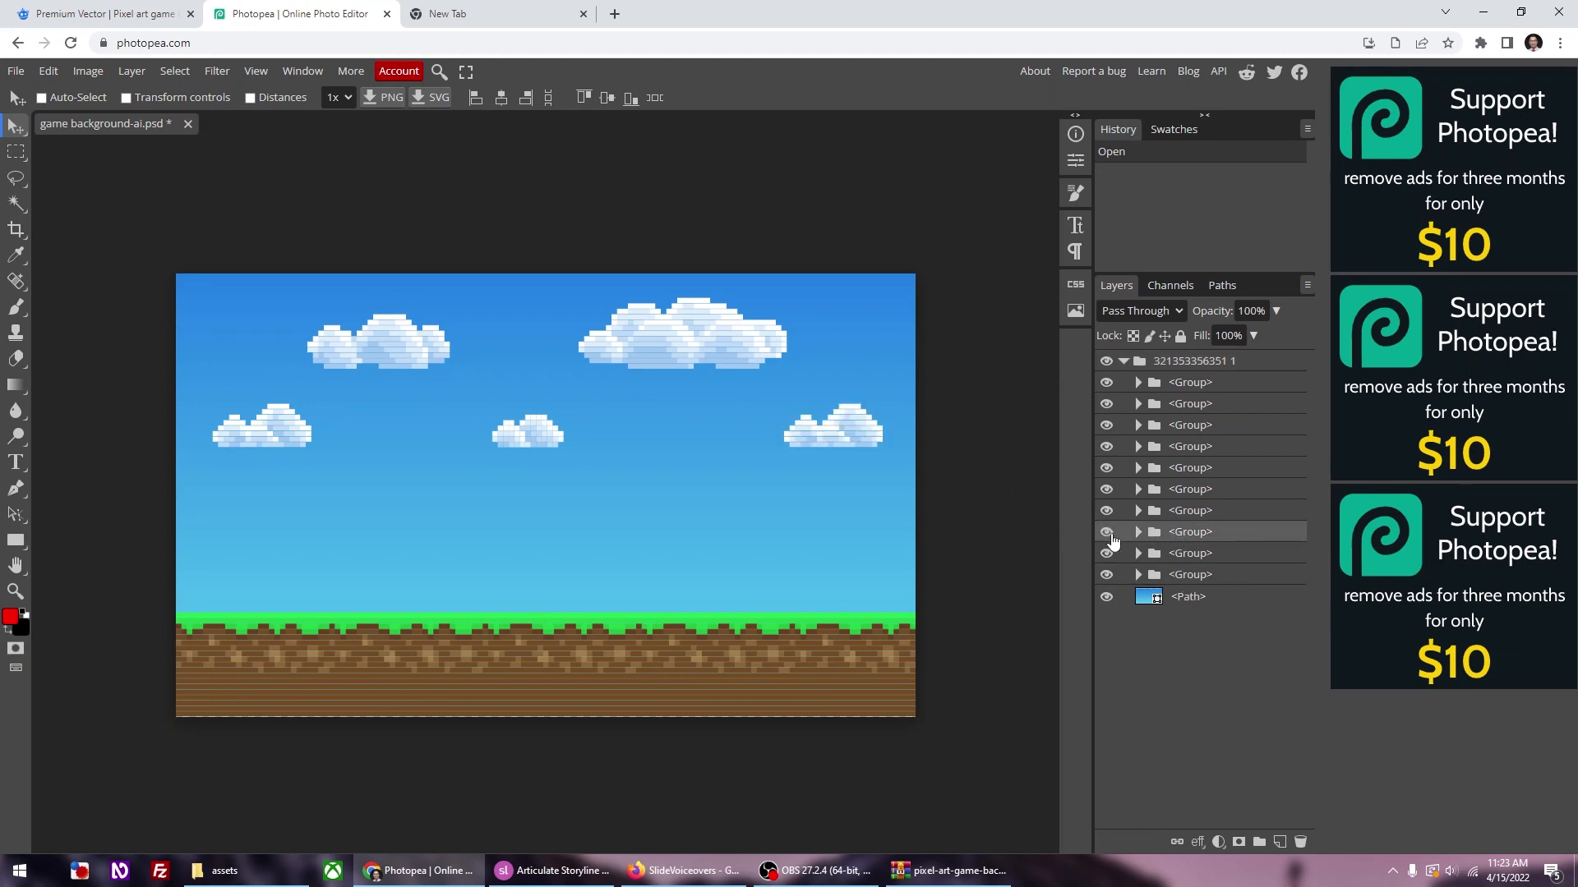
{"action": "left_click", "coordinate": [1107, 510]}
{"action": "left_click", "coordinate": [1107, 532]}
{"action": "left_click", "coordinate": [1107, 532]}
{"action": "left_click", "coordinate": [1107, 511]}
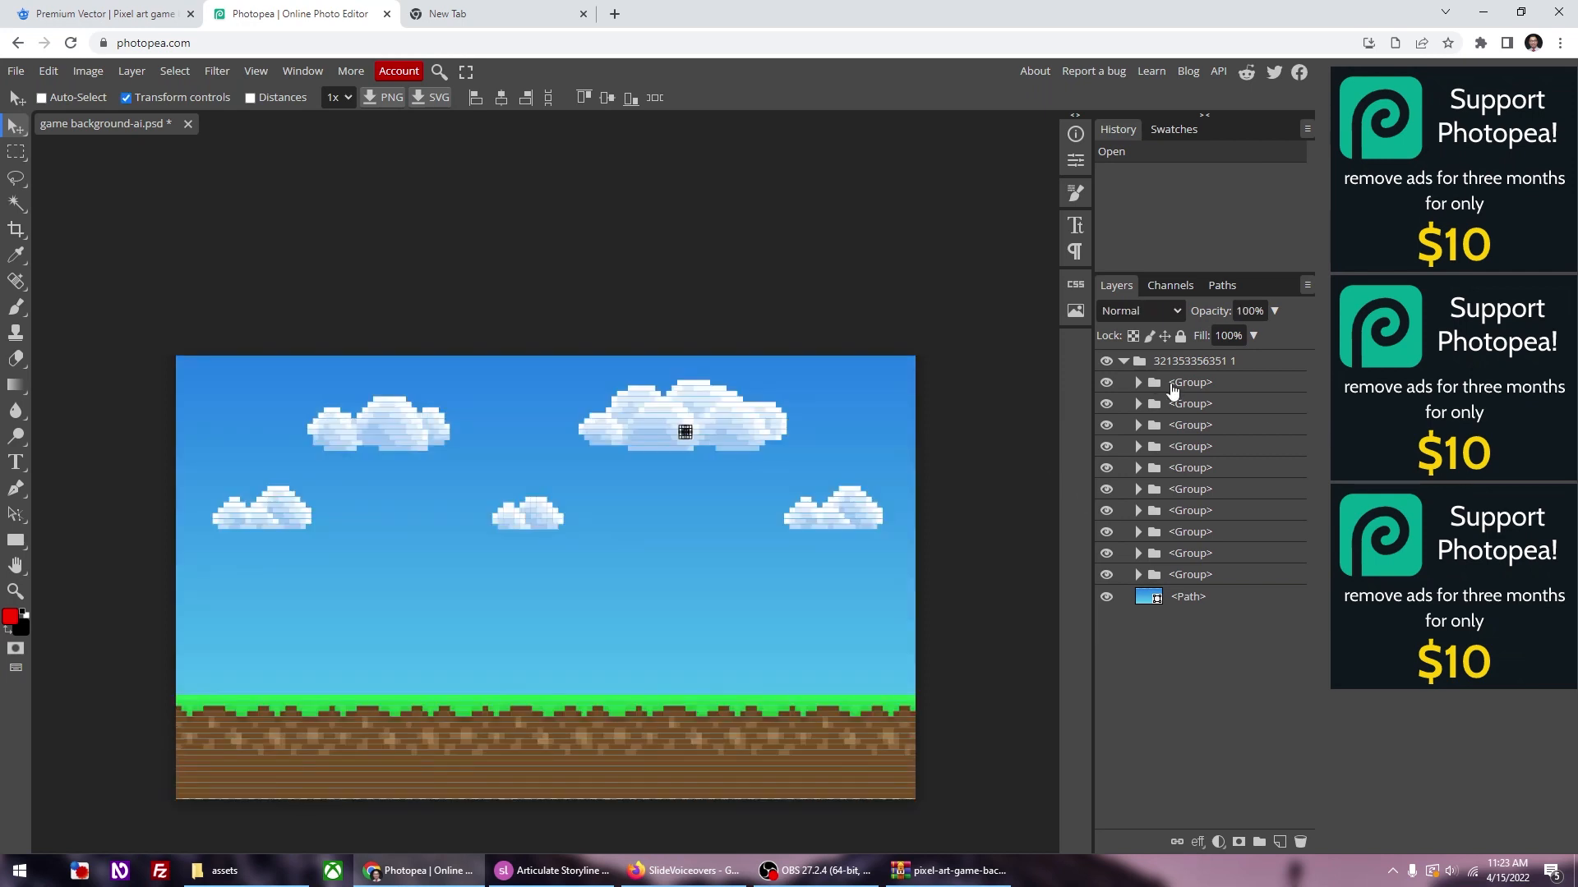
Step: With transform controls on, select the large cloud's group and toggle the visibility of it and two other groups
{"action": "left_click", "coordinate": [1172, 387]}
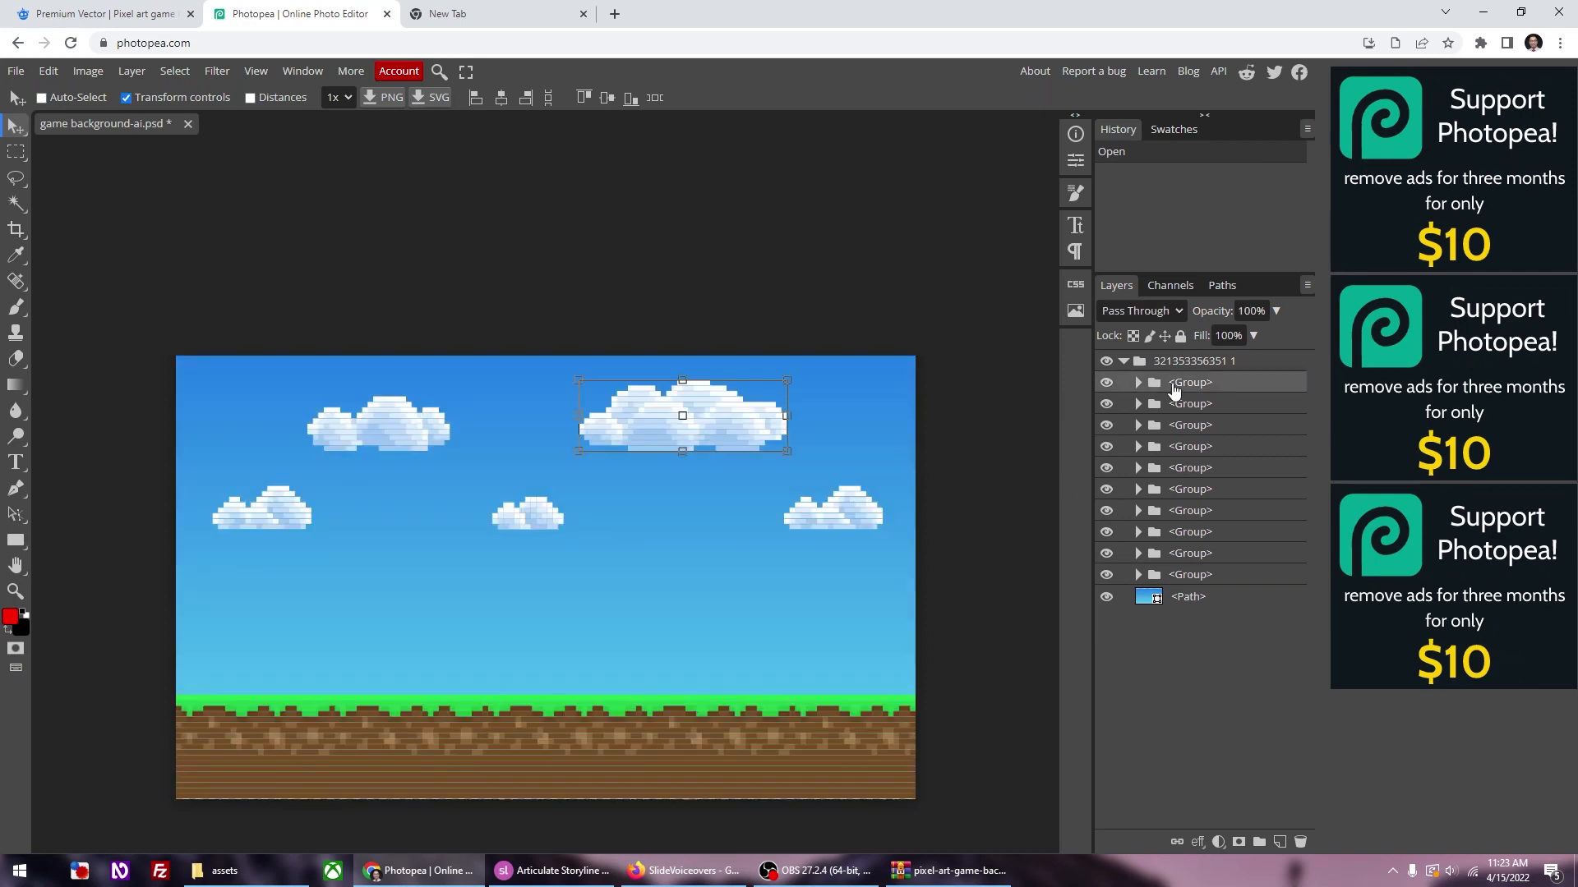
{"action": "left_click", "coordinate": [1109, 383]}
{"action": "left_click", "coordinate": [1107, 383]}
{"action": "left_click", "coordinate": [1106, 425]}
{"action": "left_click", "coordinate": [1107, 426]}
{"action": "left_click", "coordinate": [1108, 446]}
{"action": "left_click", "coordinate": [1108, 446]}
Step: Start exporting the artwork as JPG and examine the width and height settings
{"action": "left_click", "coordinate": [15, 71]}
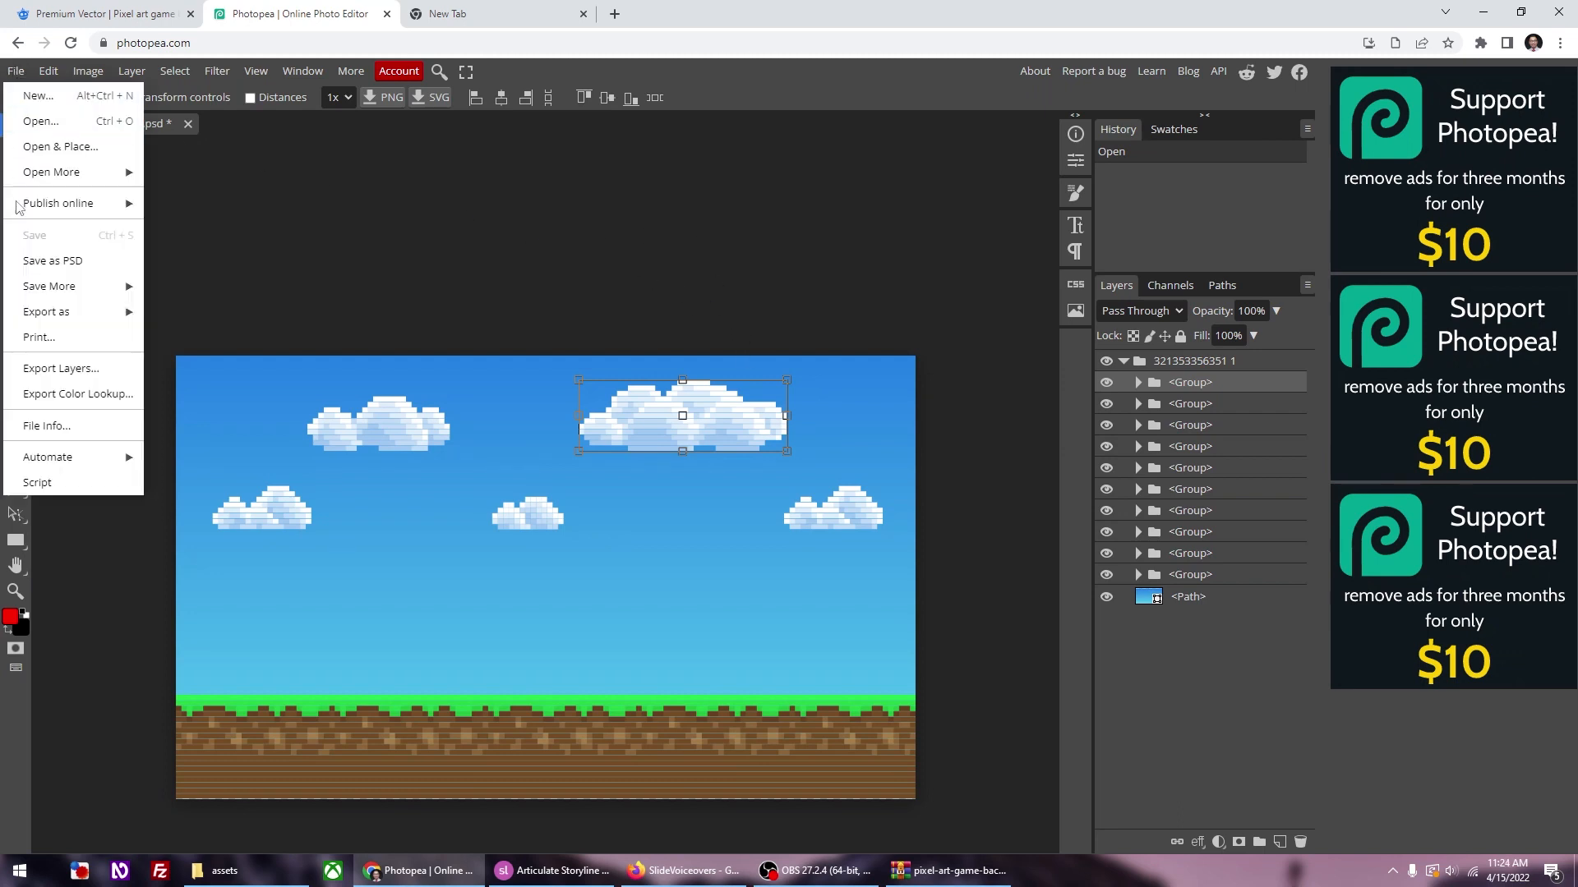
{"action": "mouse_move", "coordinate": [39, 320]}
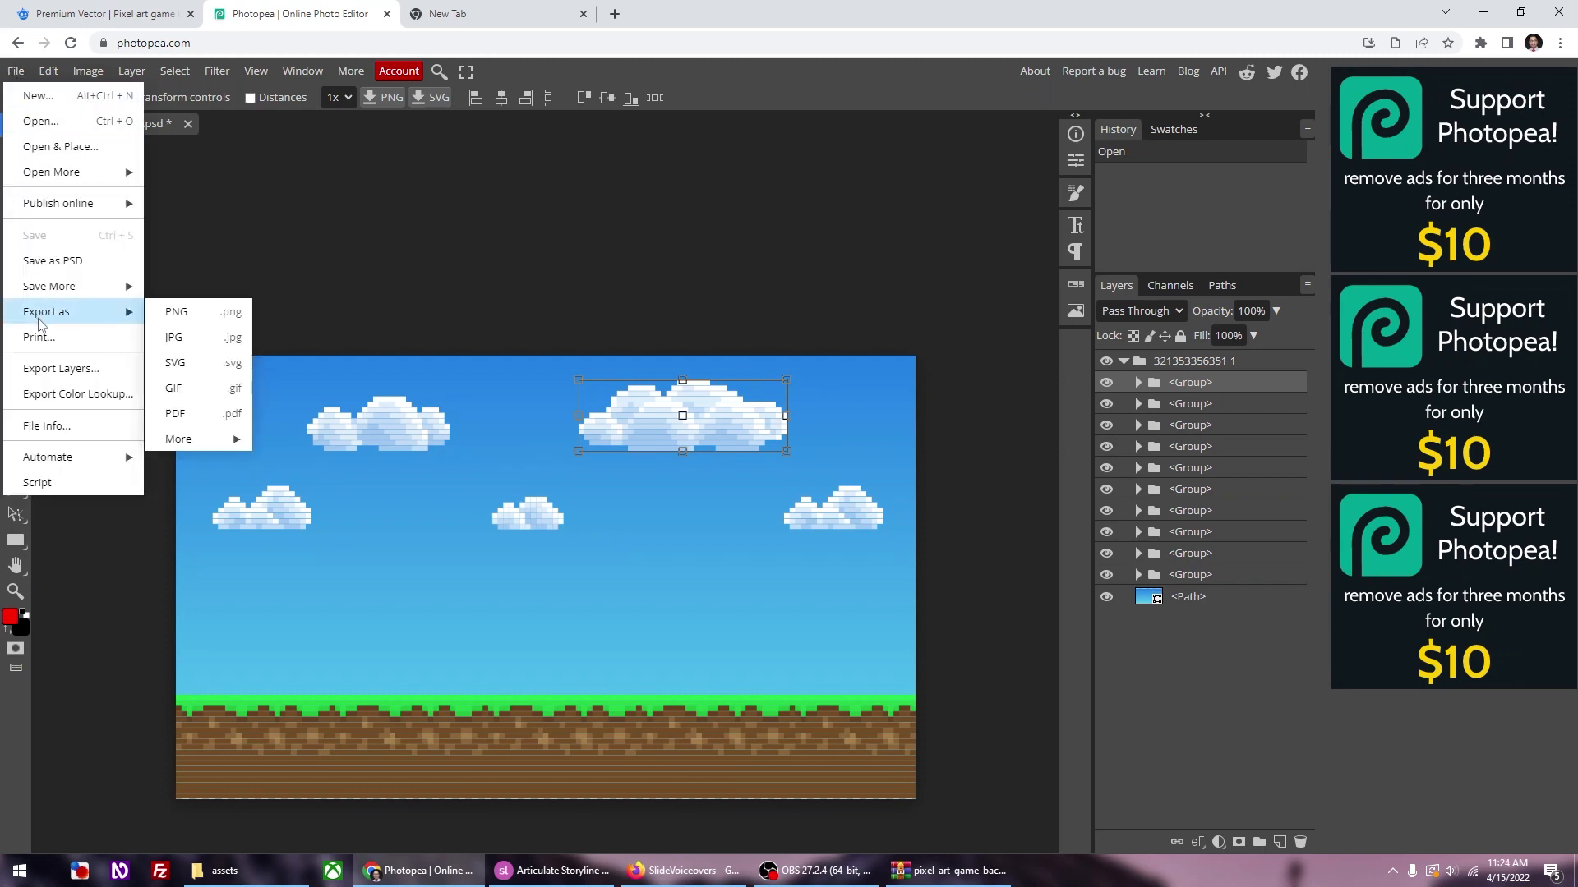
{"action": "left_click", "coordinate": [191, 348]}
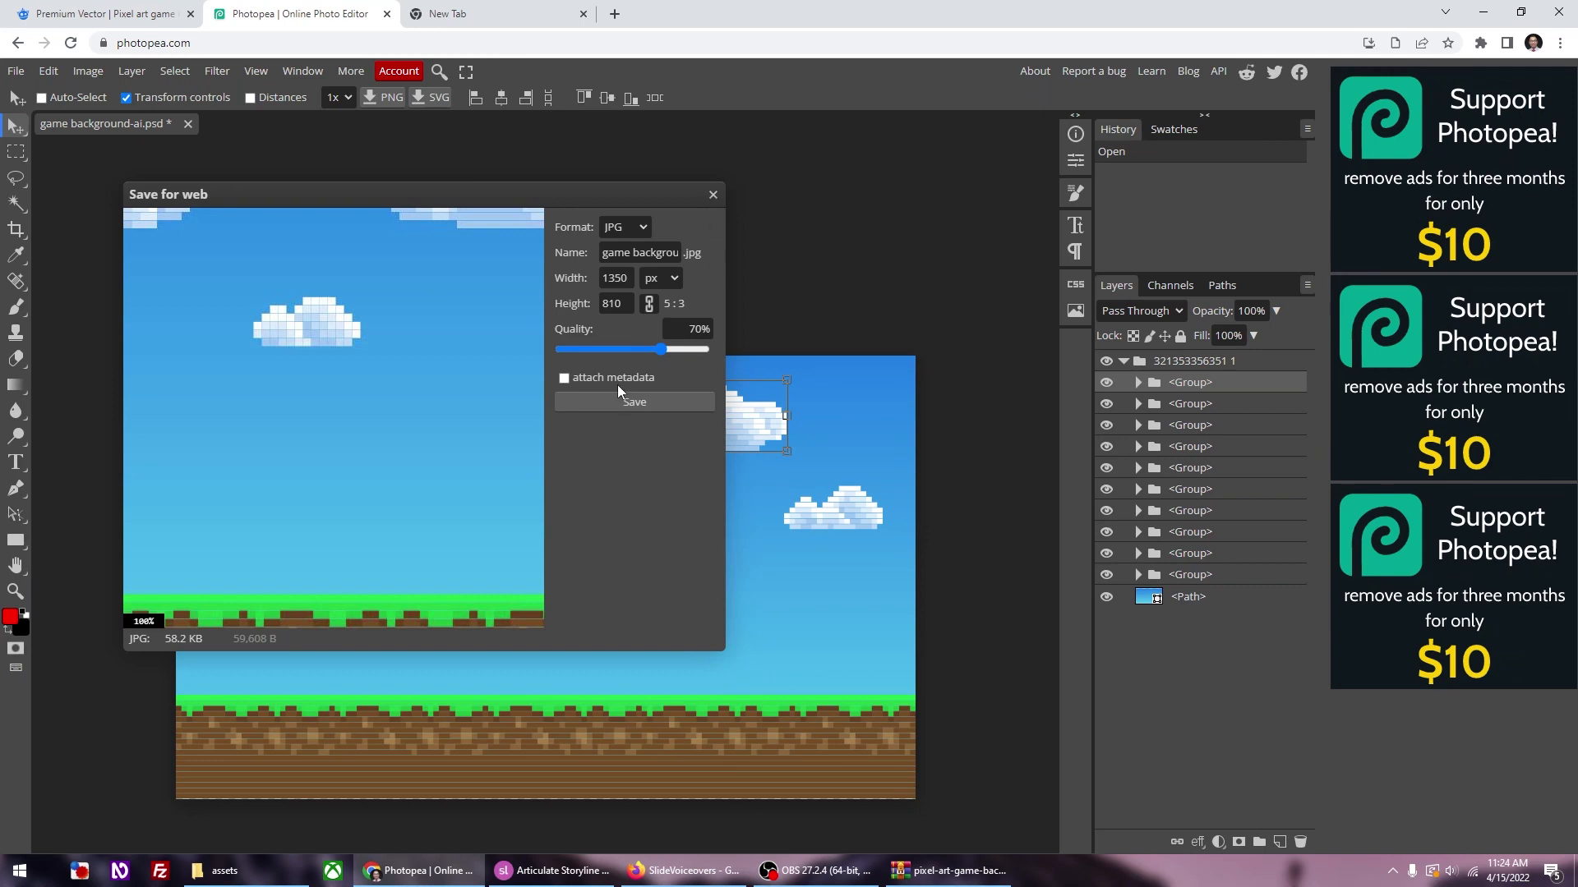
{"action": "left_click", "coordinate": [617, 305]}
{"action": "left_click", "coordinate": [749, 293]}
Step: Switch to Articulate Storyline and check the project's slide size without changing it
{"action": "left_click", "coordinate": [566, 877]}
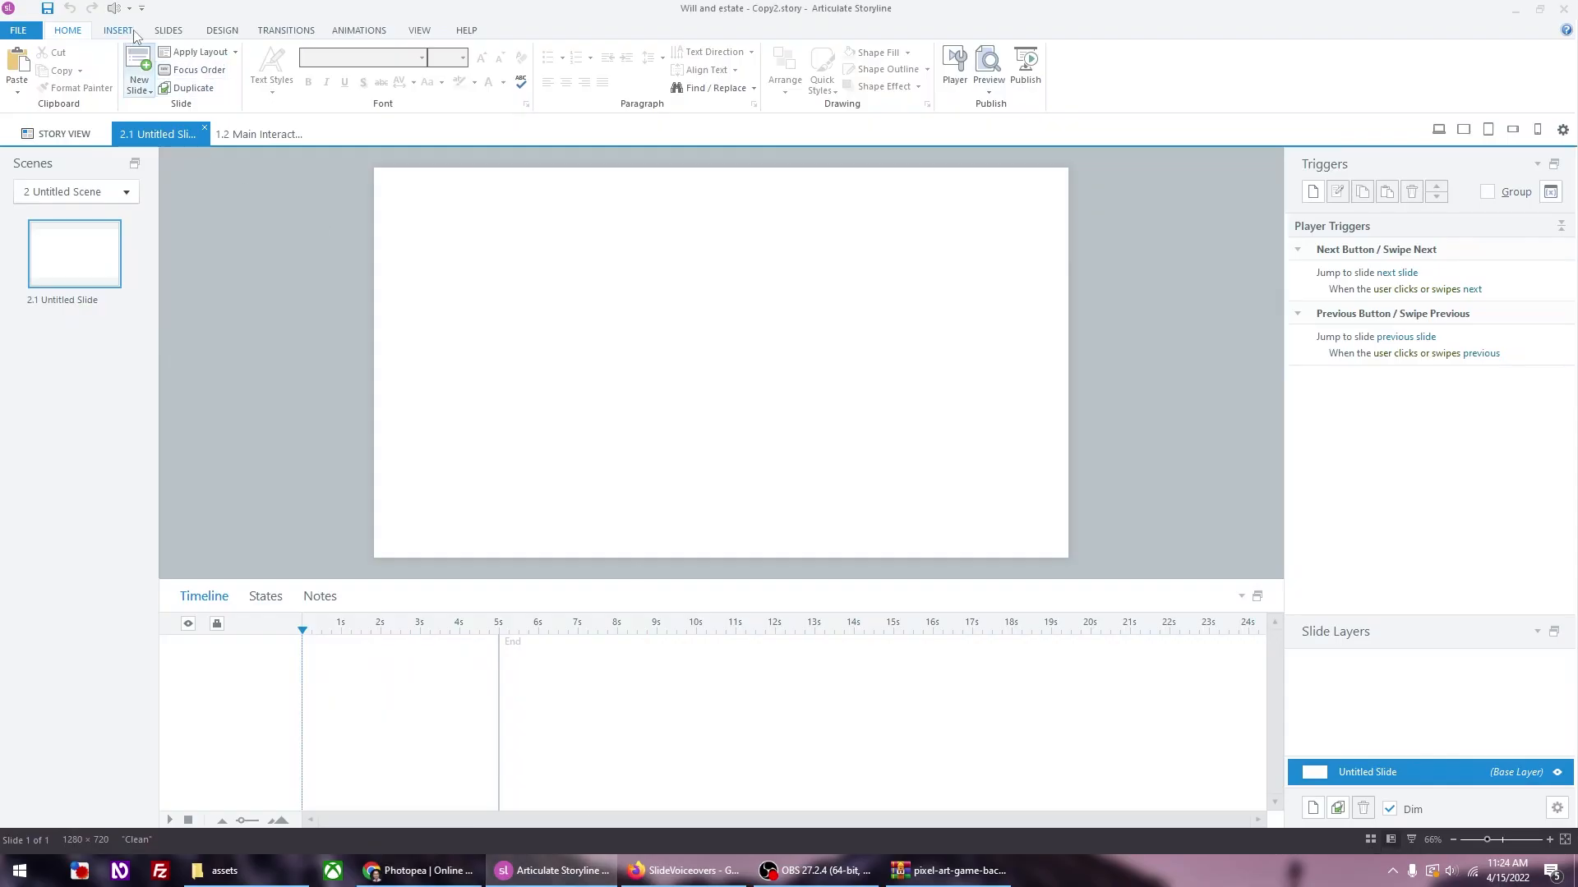
{"action": "left_click", "coordinate": [212, 30]}
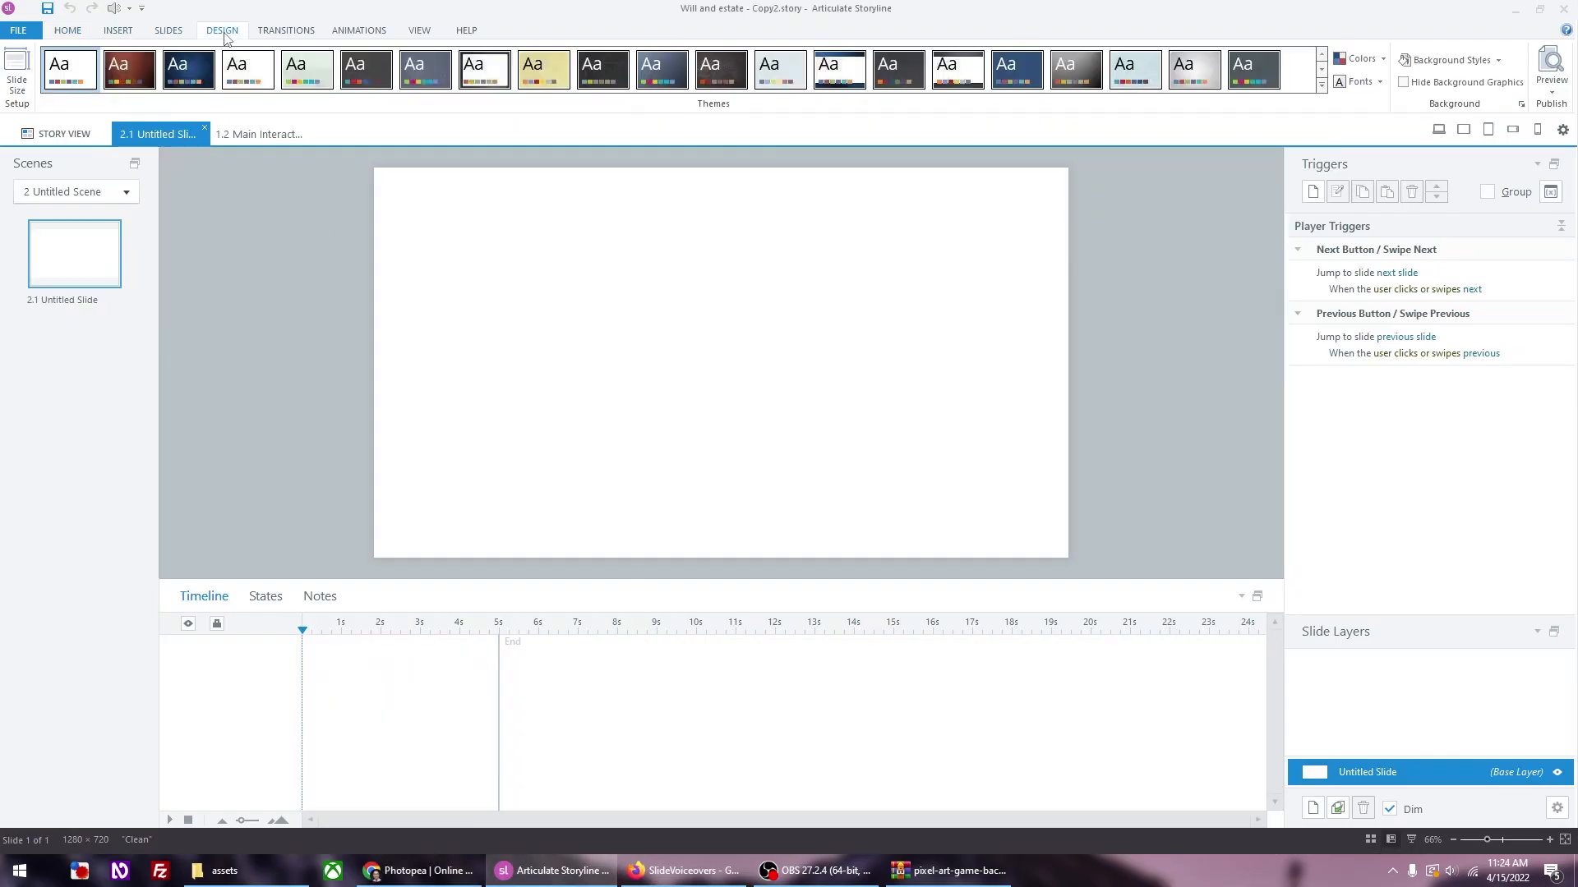
{"action": "left_click", "coordinate": [14, 69]}
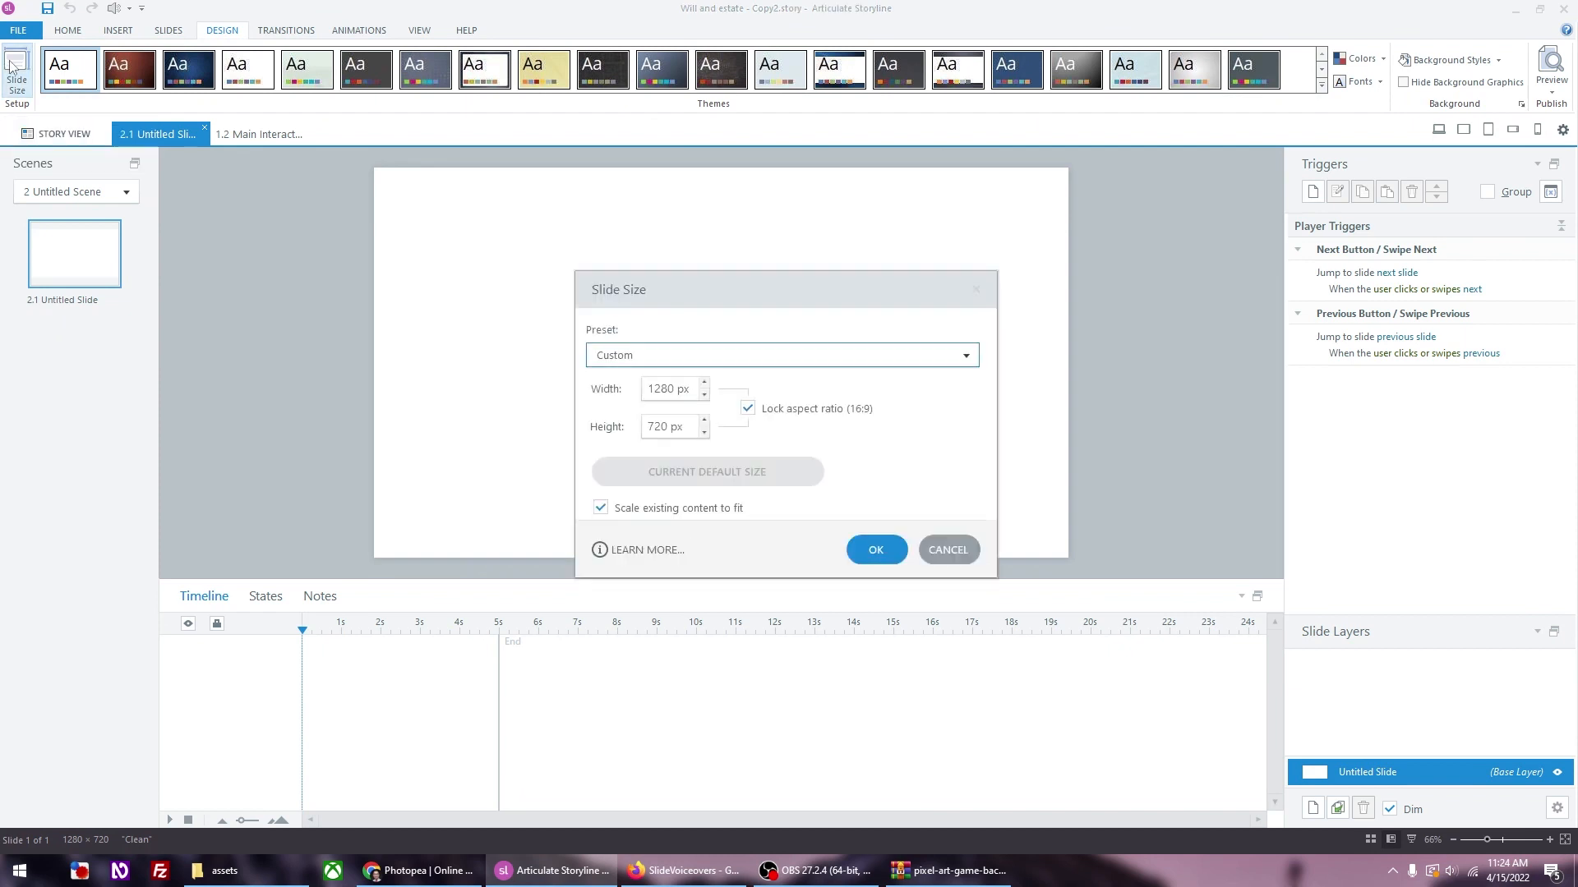
{"action": "left_click", "coordinate": [979, 551]}
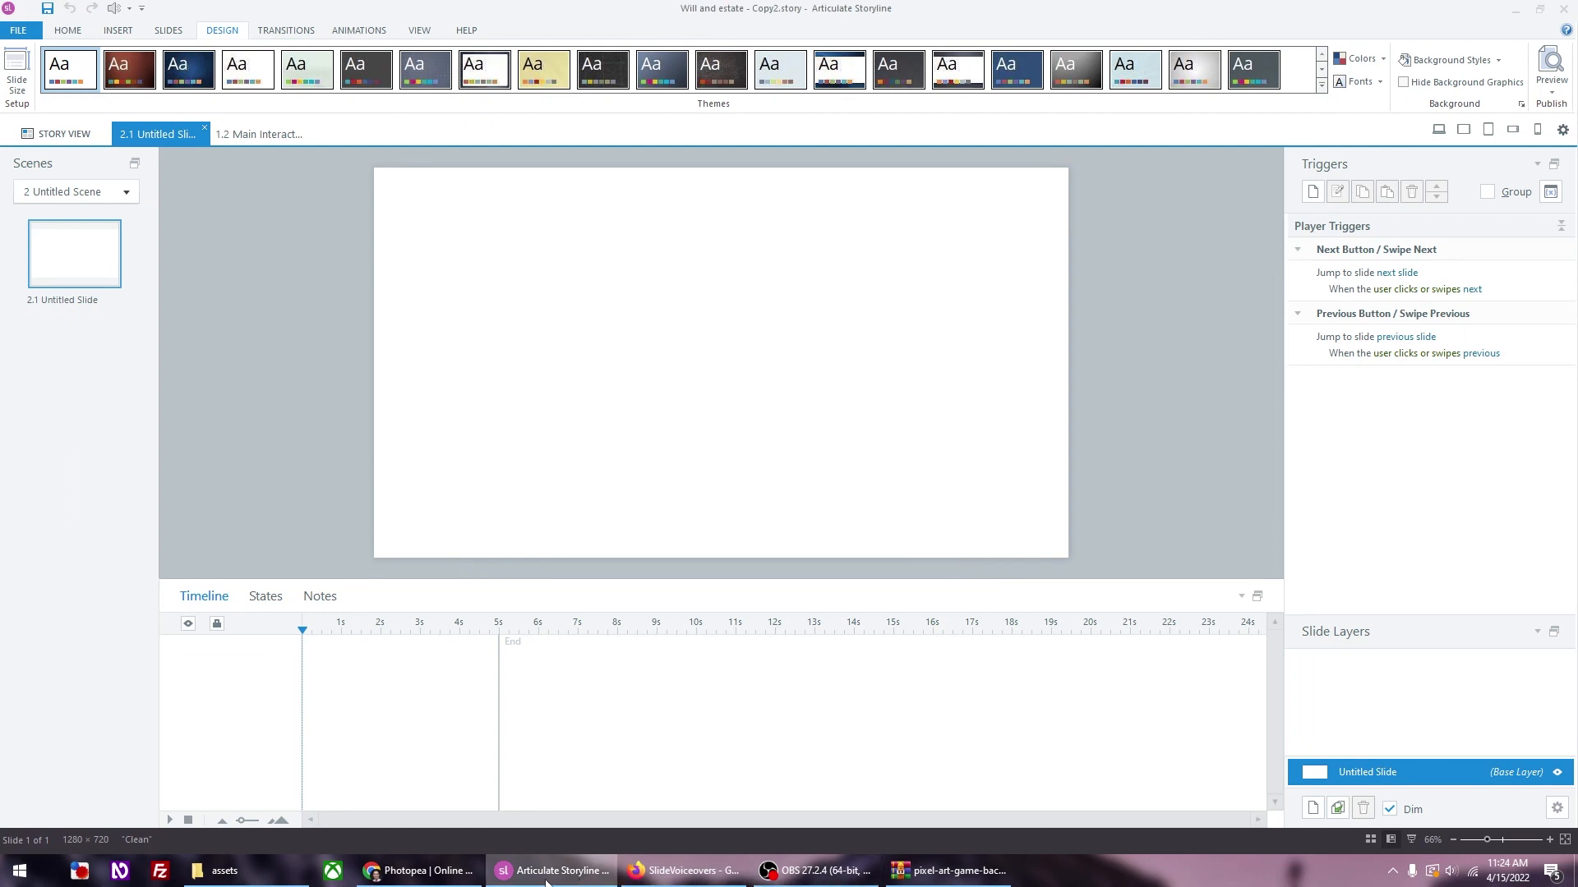
{"action": "mouse_move", "coordinate": [546, 880]}
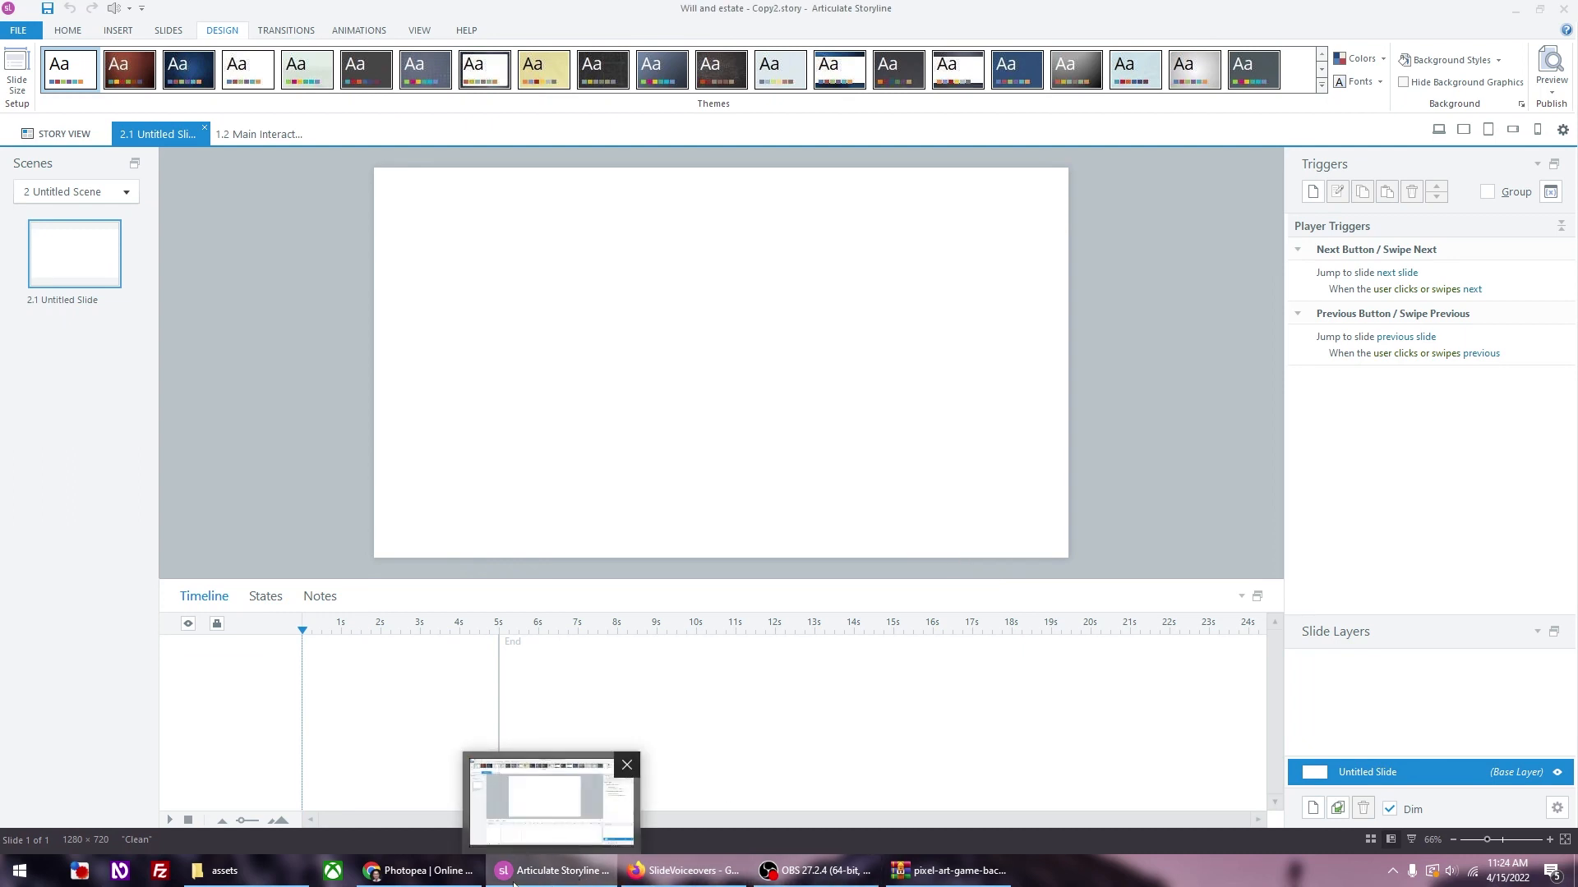
Step: Switch back to Photopea and set the JPG export width to 1500 px
{"action": "left_click", "coordinate": [417, 871]}
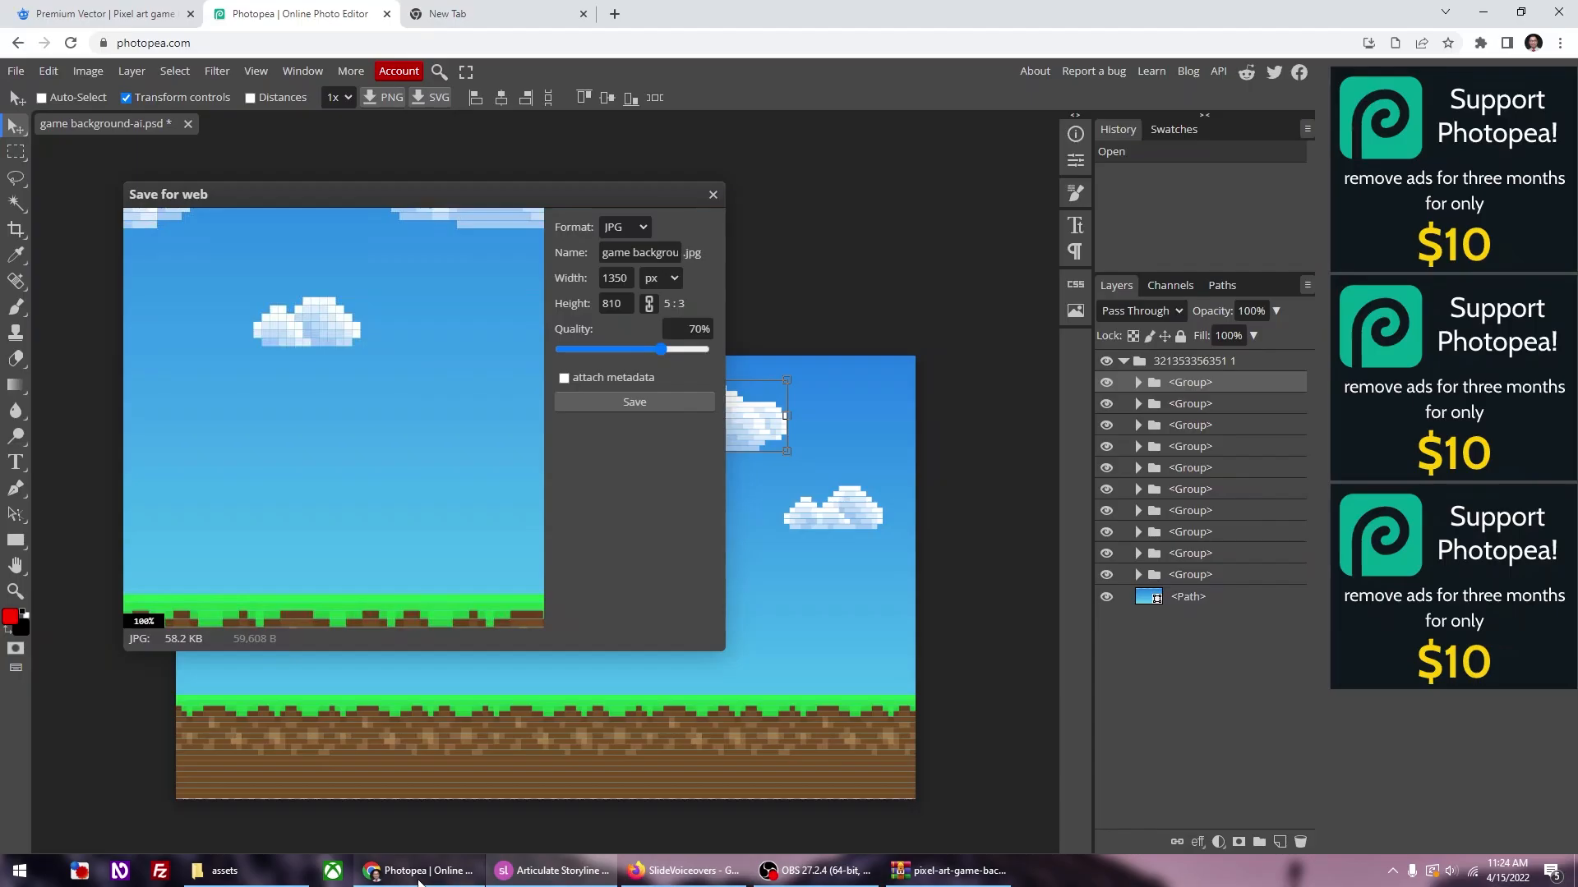
{"action": "double_click", "coordinate": [627, 279]}
{"action": "type", "text": "1500"}
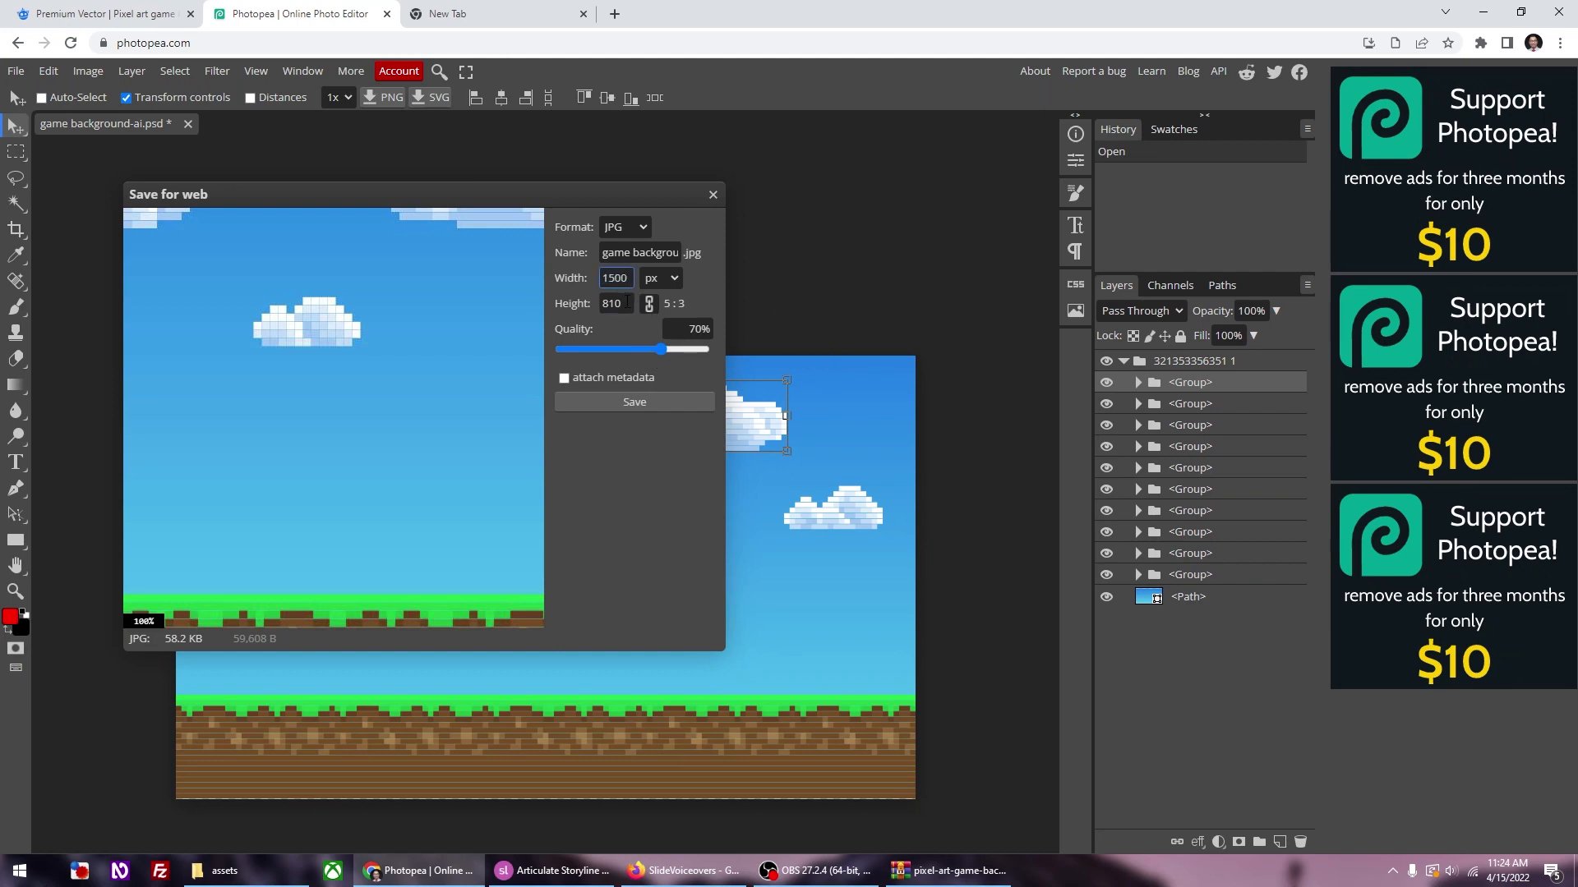
Step: Set the JPG export height to 900 px and save the image
{"action": "left_click", "coordinate": [626, 302]}
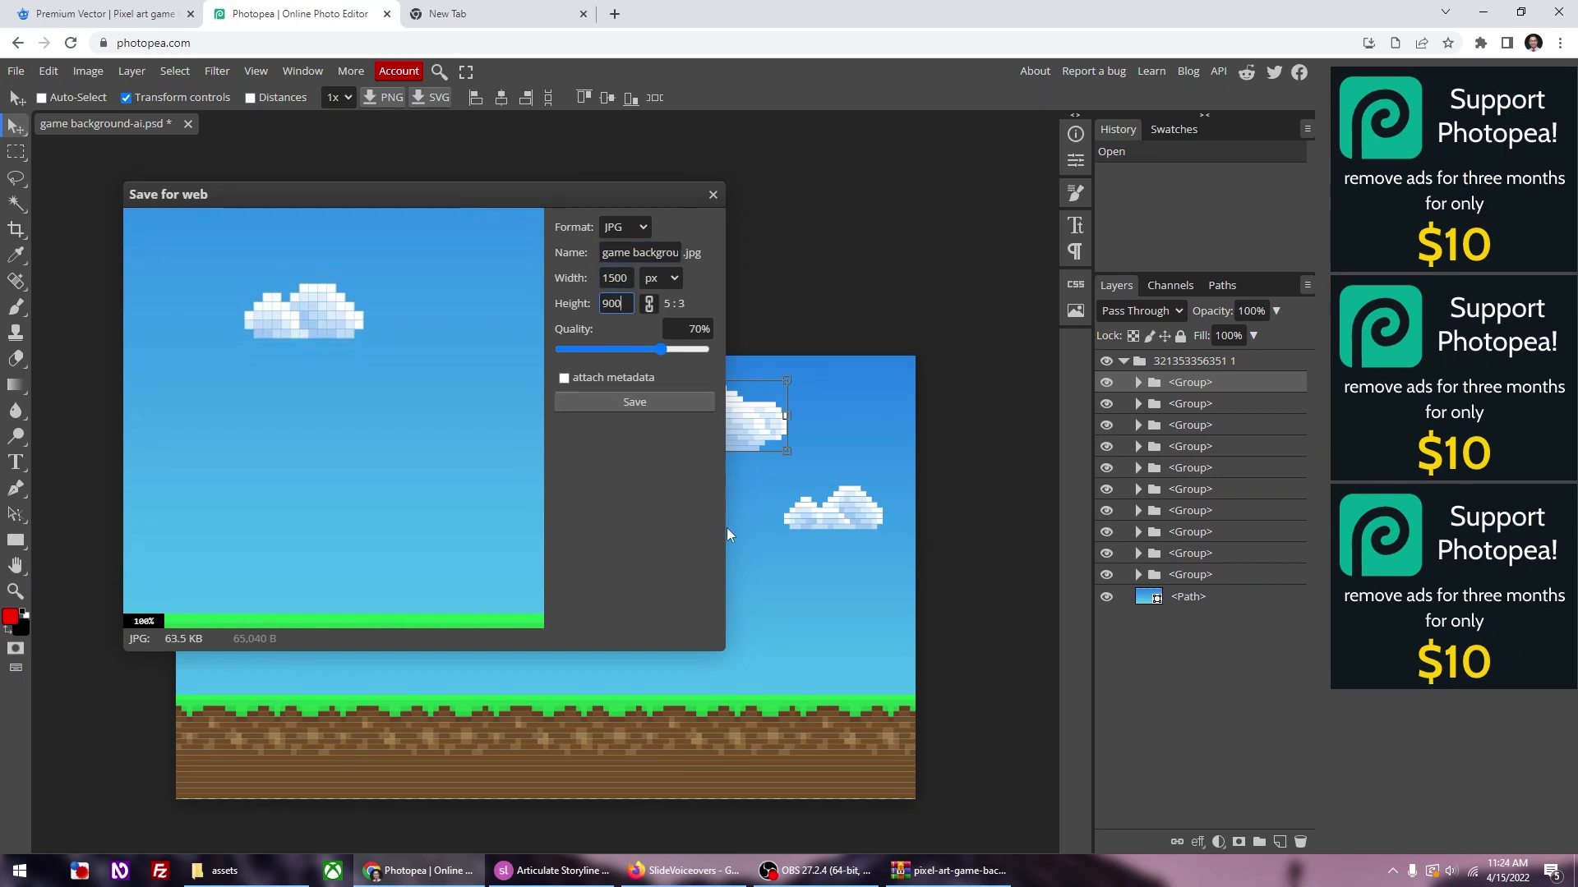
{"action": "left_click", "coordinate": [644, 401]}
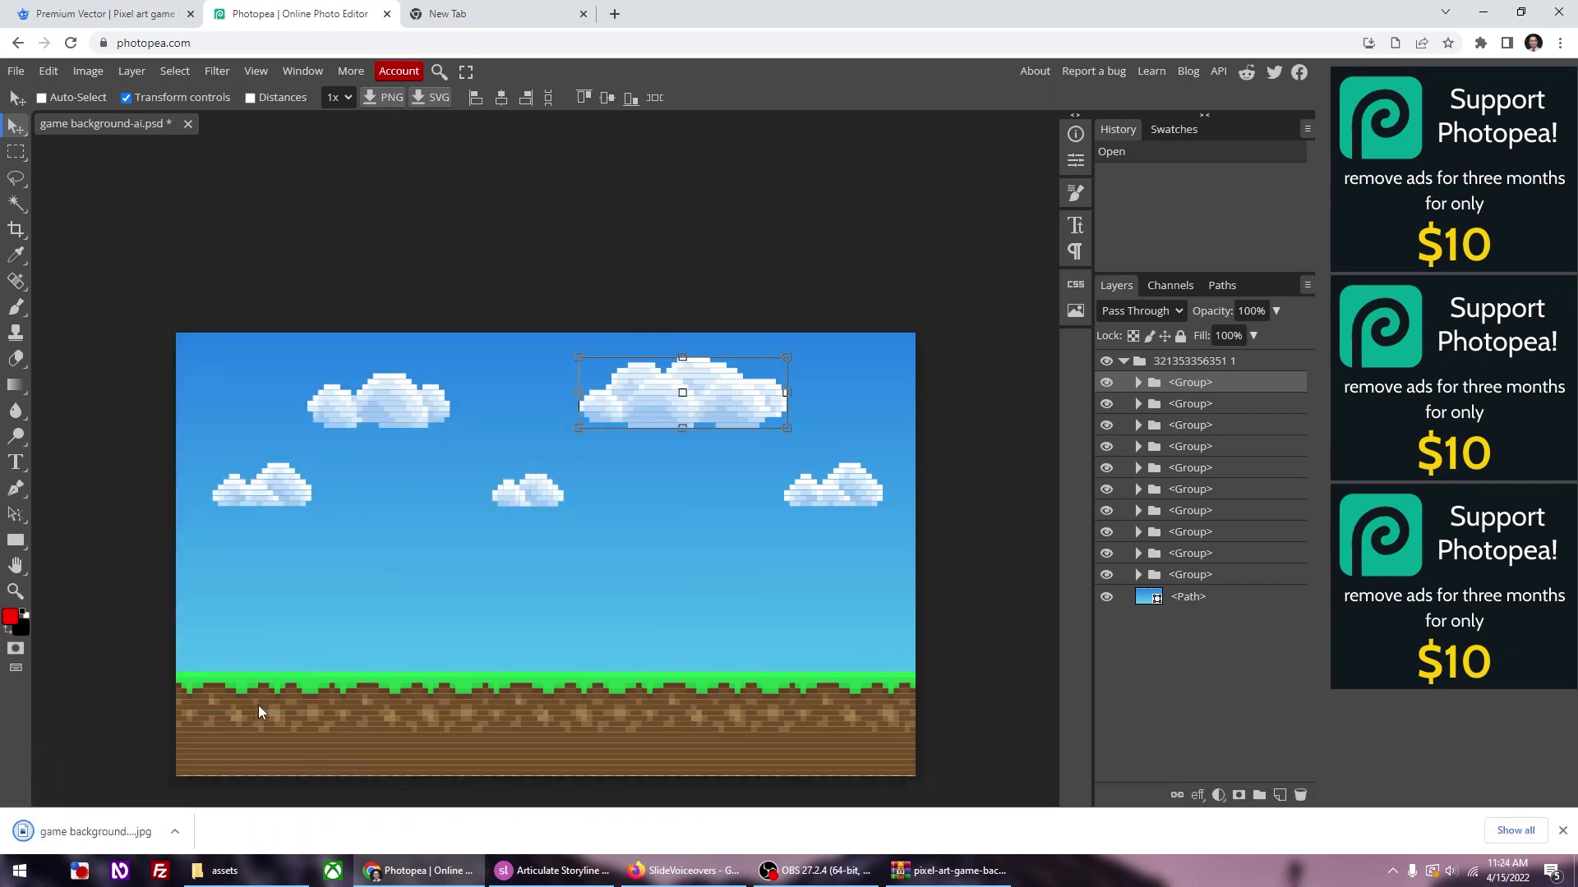
Step: Show the exported game background-ai.jpg in its download folder and copy it into the assets folder
{"action": "left_click", "coordinate": [176, 831]}
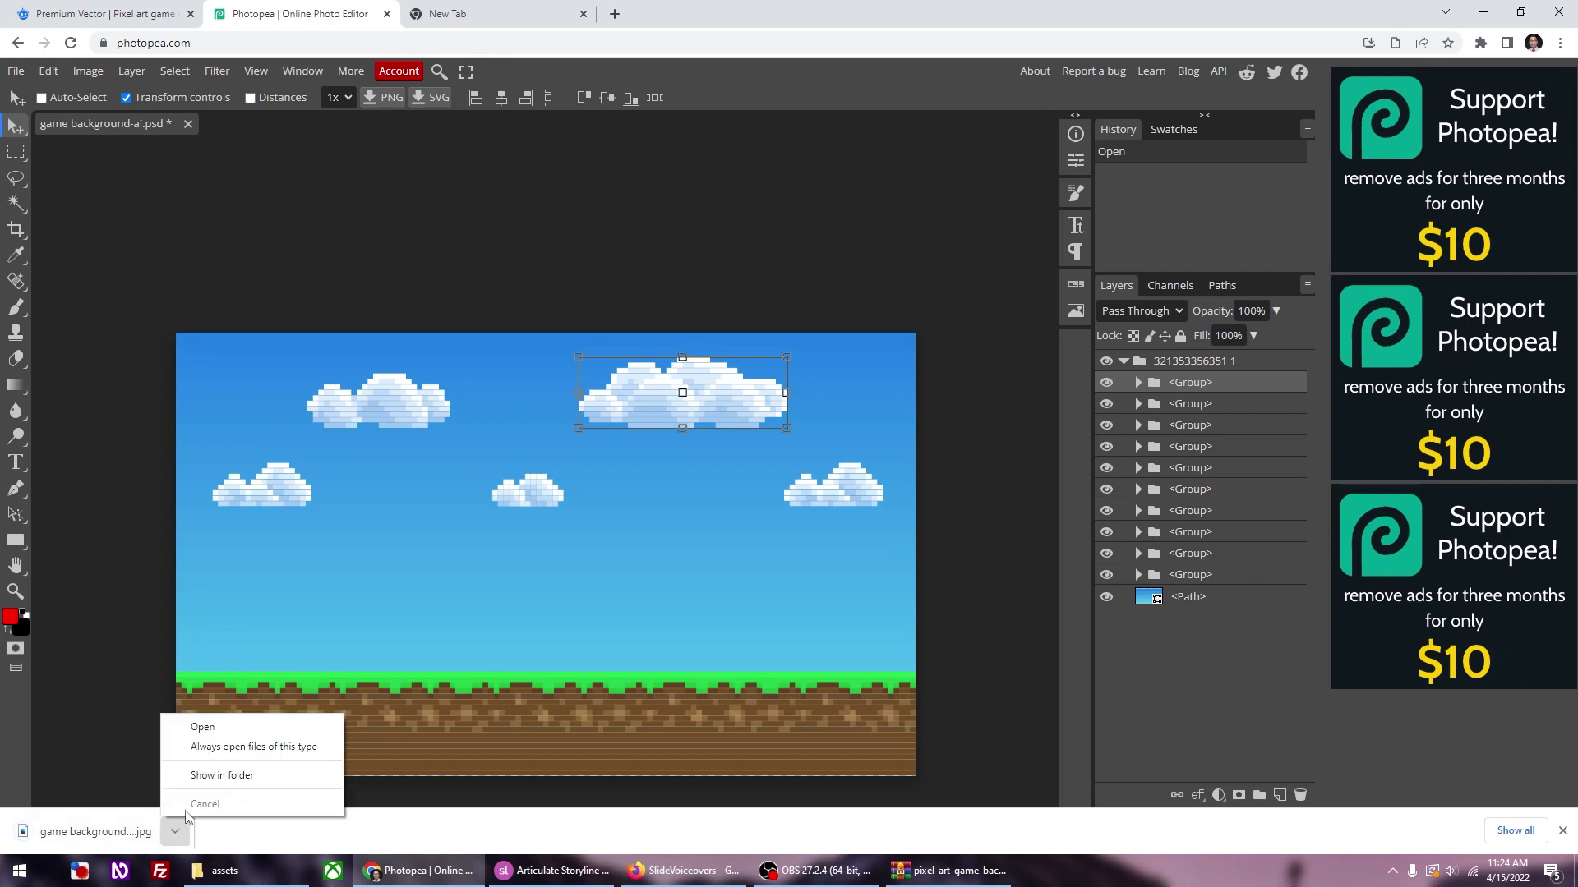
{"action": "left_click", "coordinate": [210, 774]}
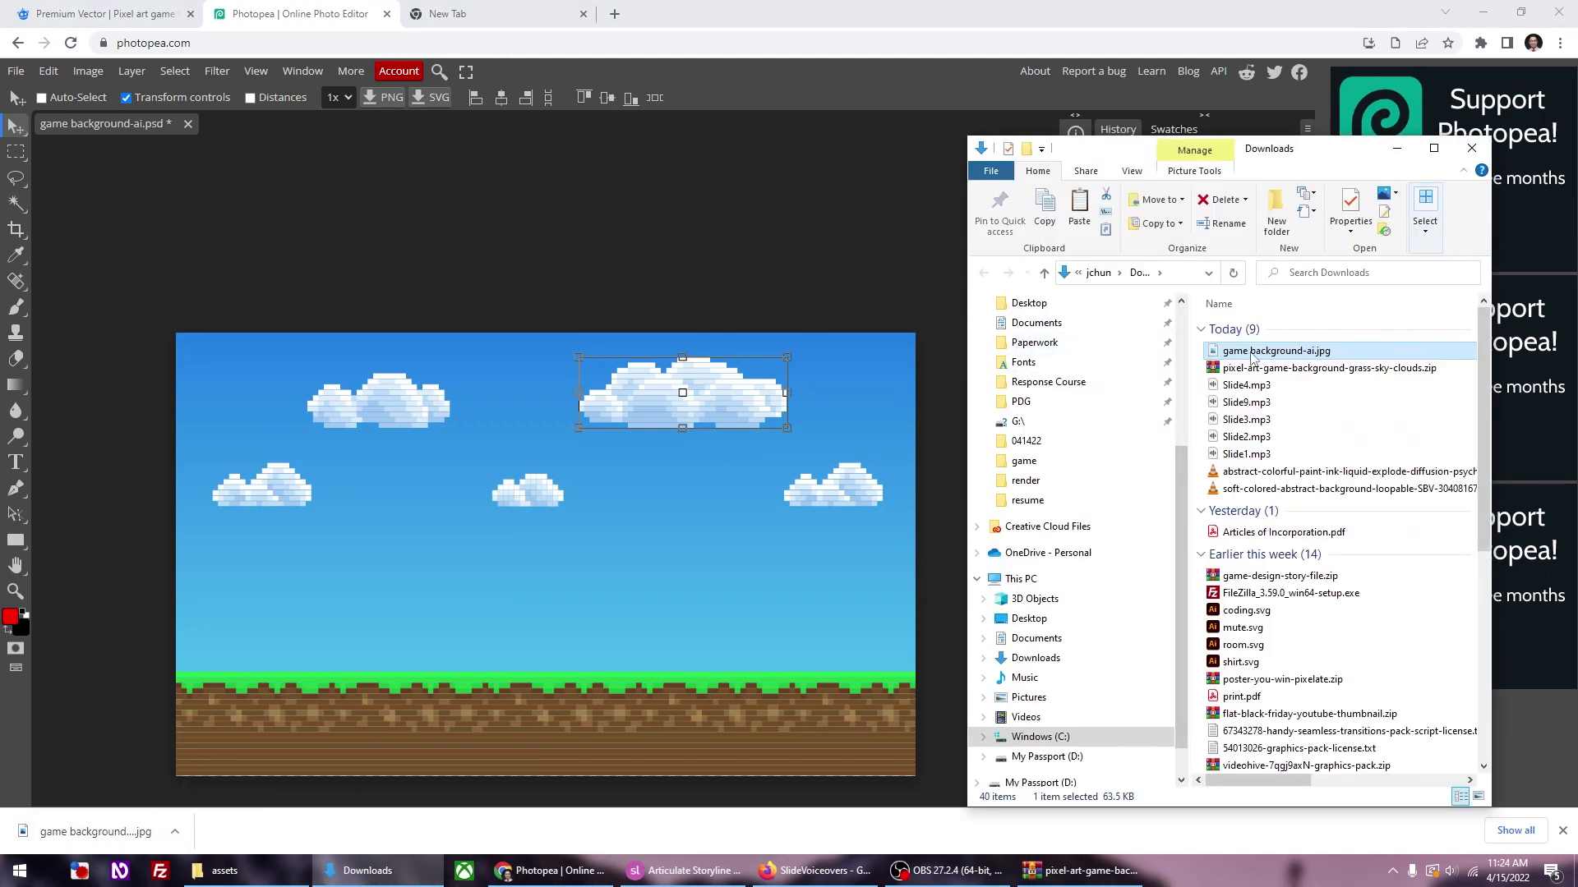
{"action": "mouse_move", "coordinate": [247, 870]}
{"action": "left_click", "coordinate": [267, 802]}
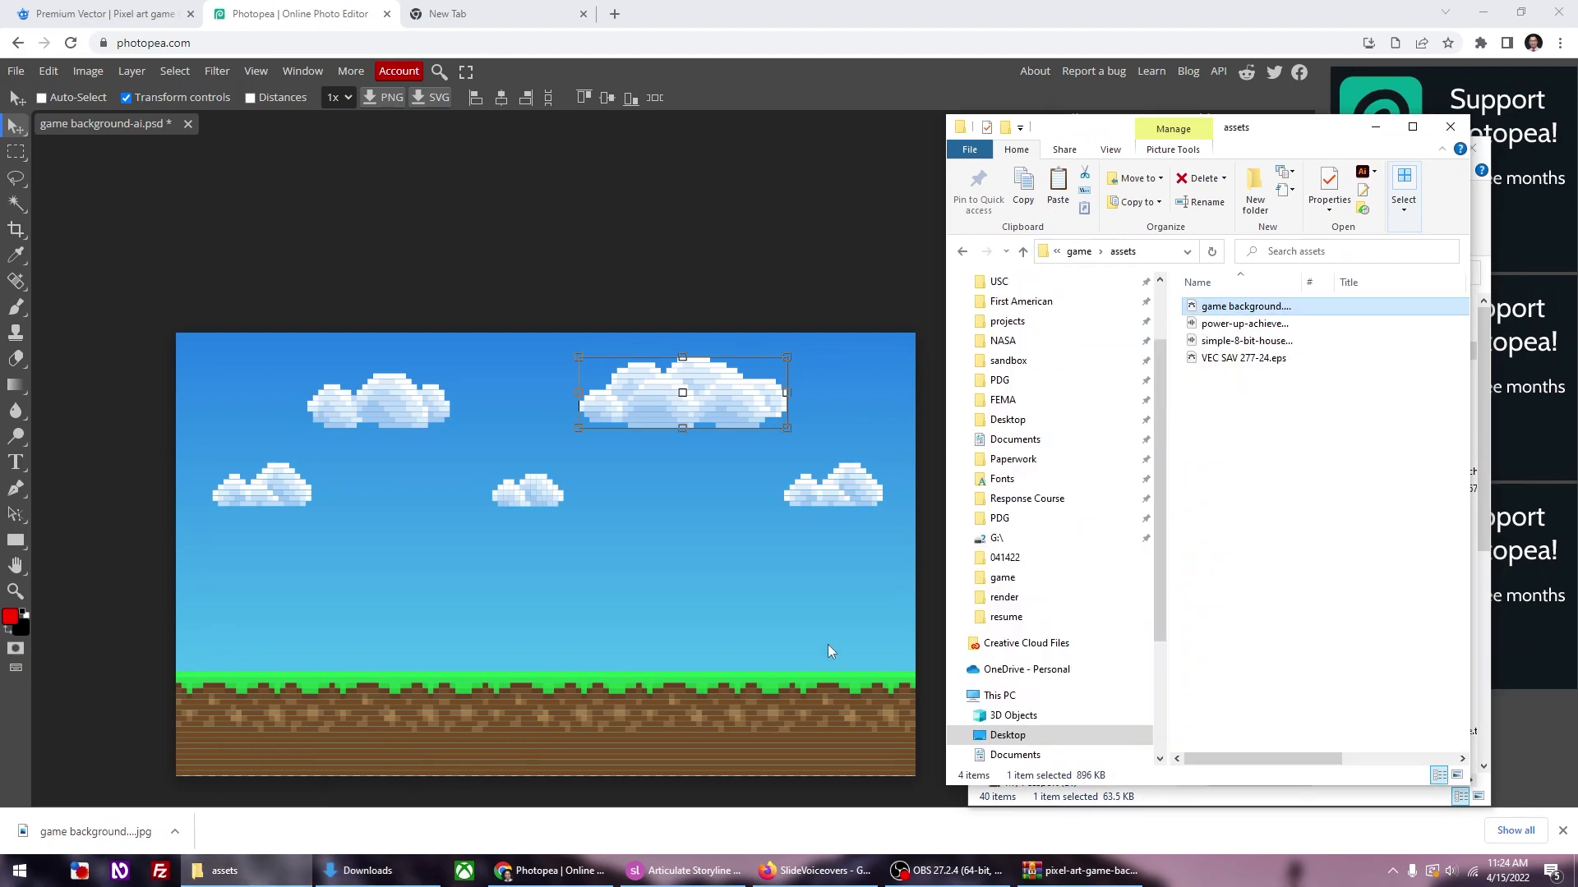
{"action": "key", "text": "ctrl+v"}
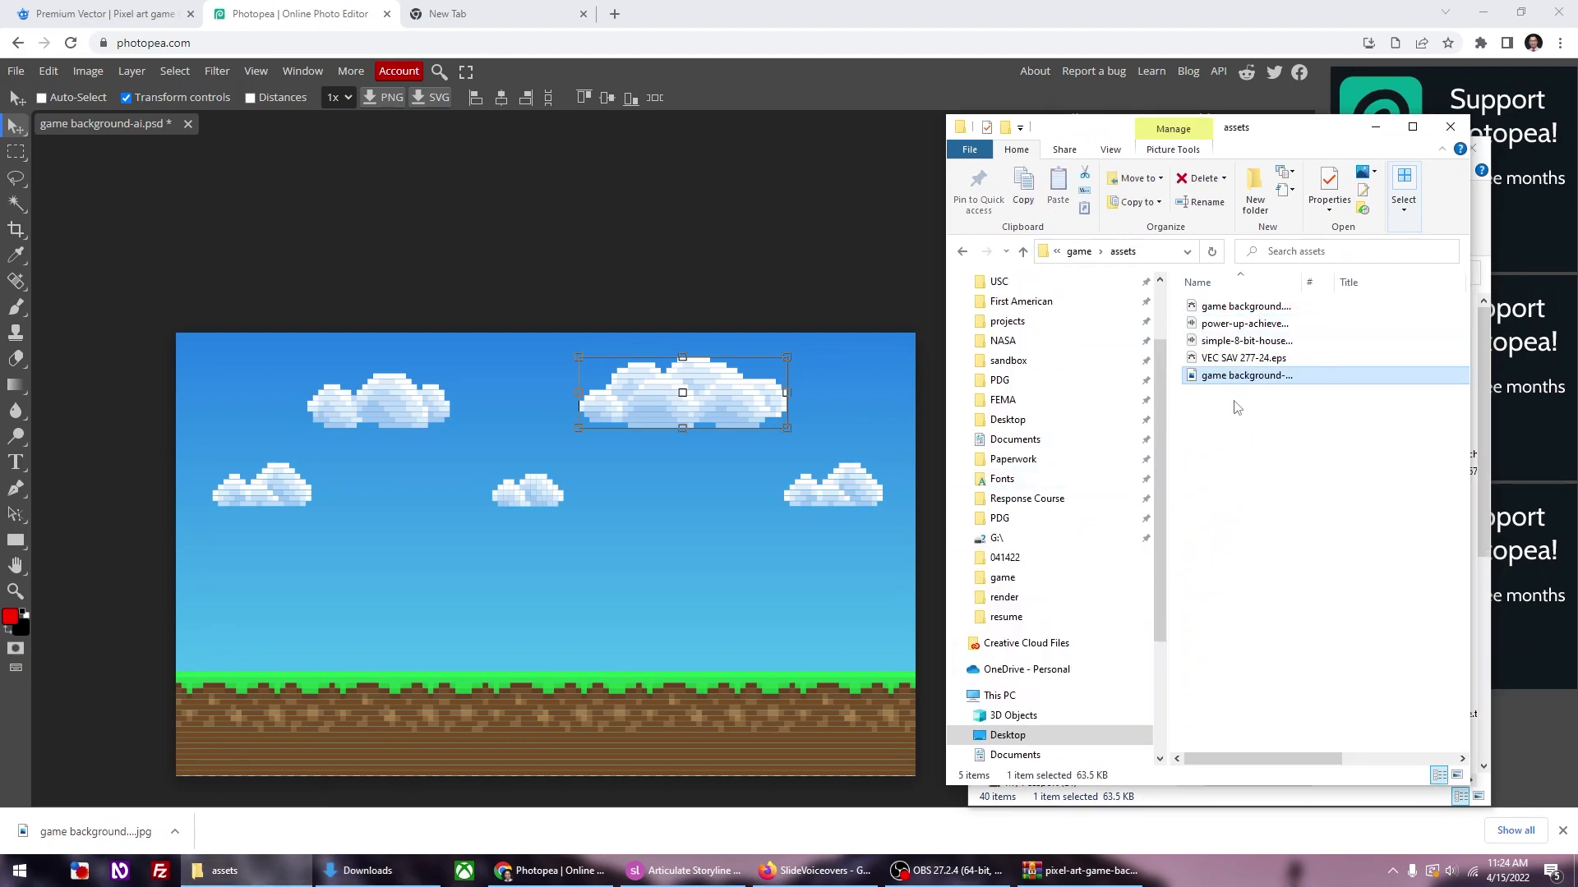
Step: Switch to Articulate Storyline, place game background-ai.jpg on the blank slide and scale it to 1280 × 768 px at the slide's origin
{"action": "left_click", "coordinate": [683, 870]}
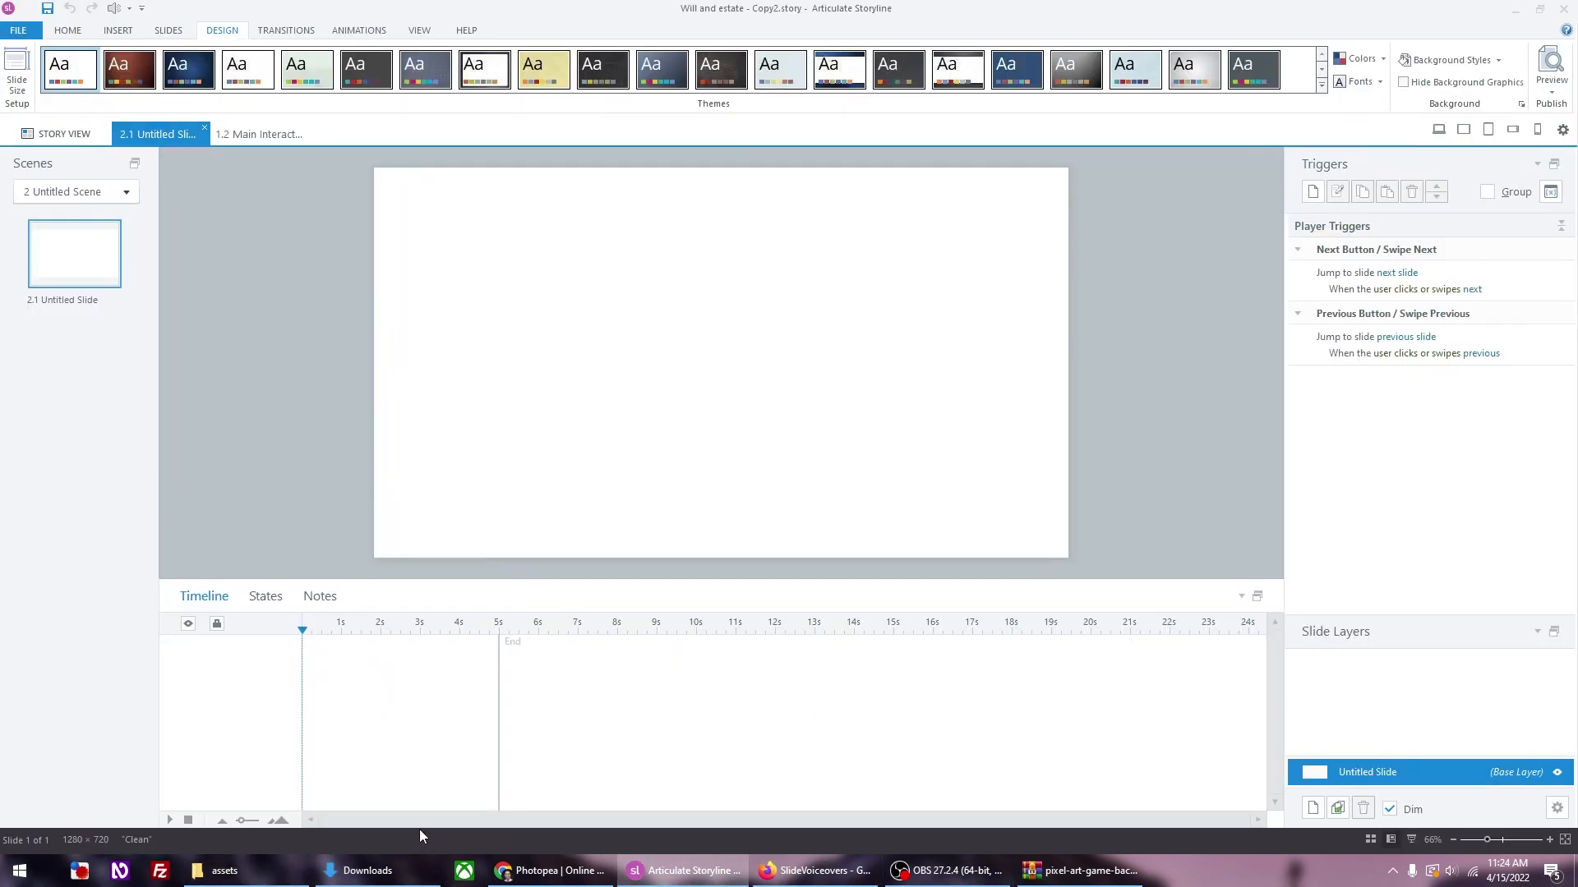
{"action": "left_click_drag", "start_coordinate": [1247, 378], "coordinate": [784, 362]}
{"action": "left_click_drag", "start_coordinate": [1027, 556], "coordinate": [1074, 592]}
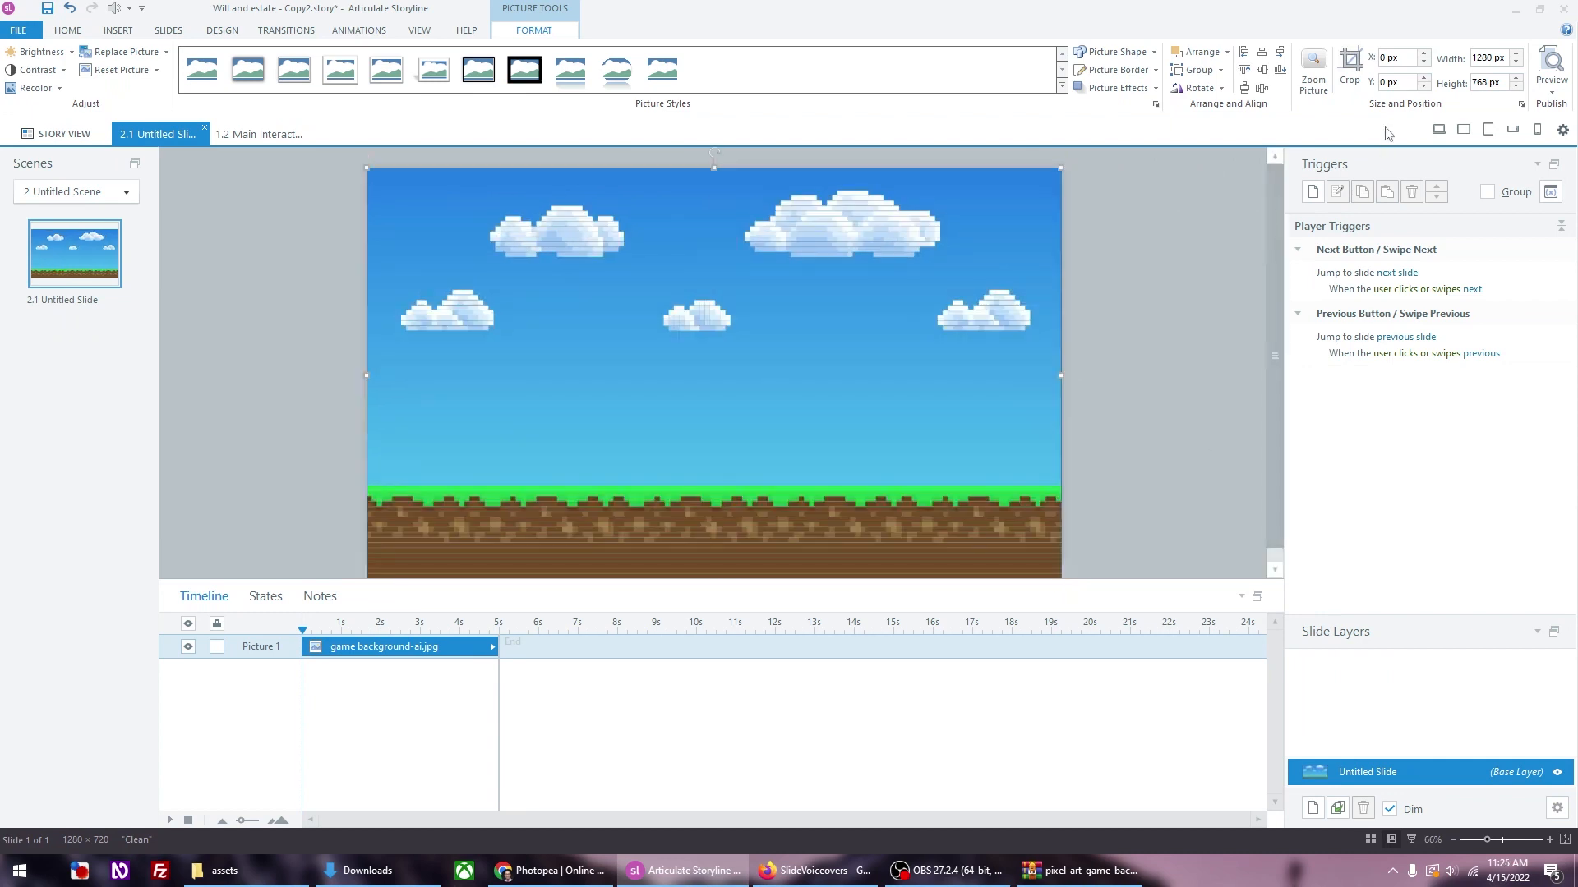
Step: Crop the lower edge of the background picture so that it ends at the slide's lower edge
{"action": "left_click", "coordinate": [1350, 68]}
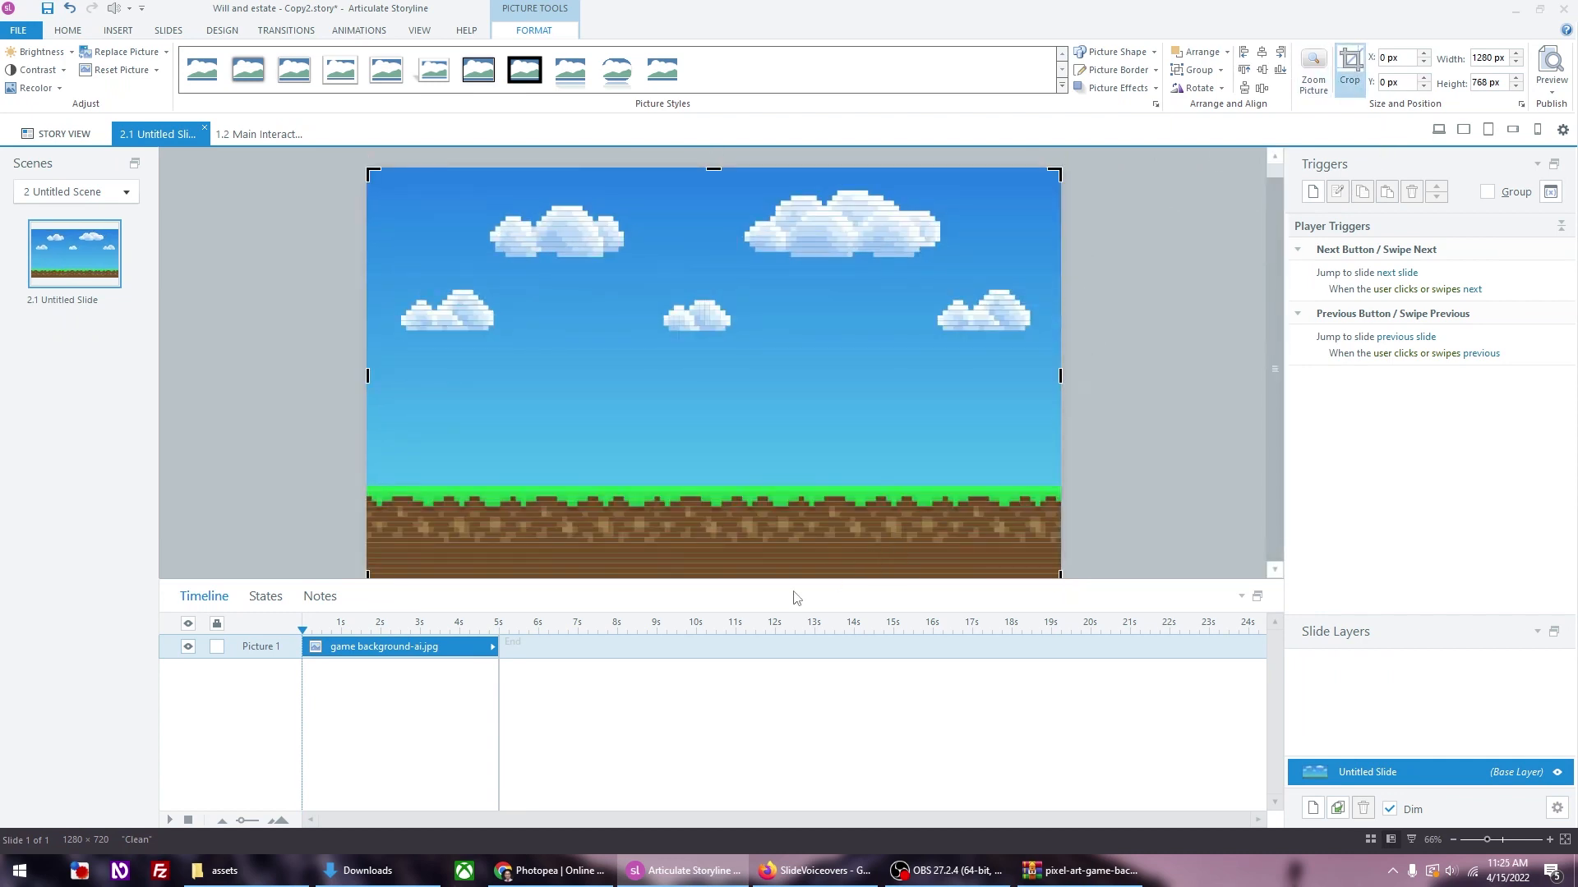
{"action": "left_click_drag", "start_coordinate": [792, 585], "coordinate": [722, 560]}
{"action": "left_click", "coordinate": [703, 614]}
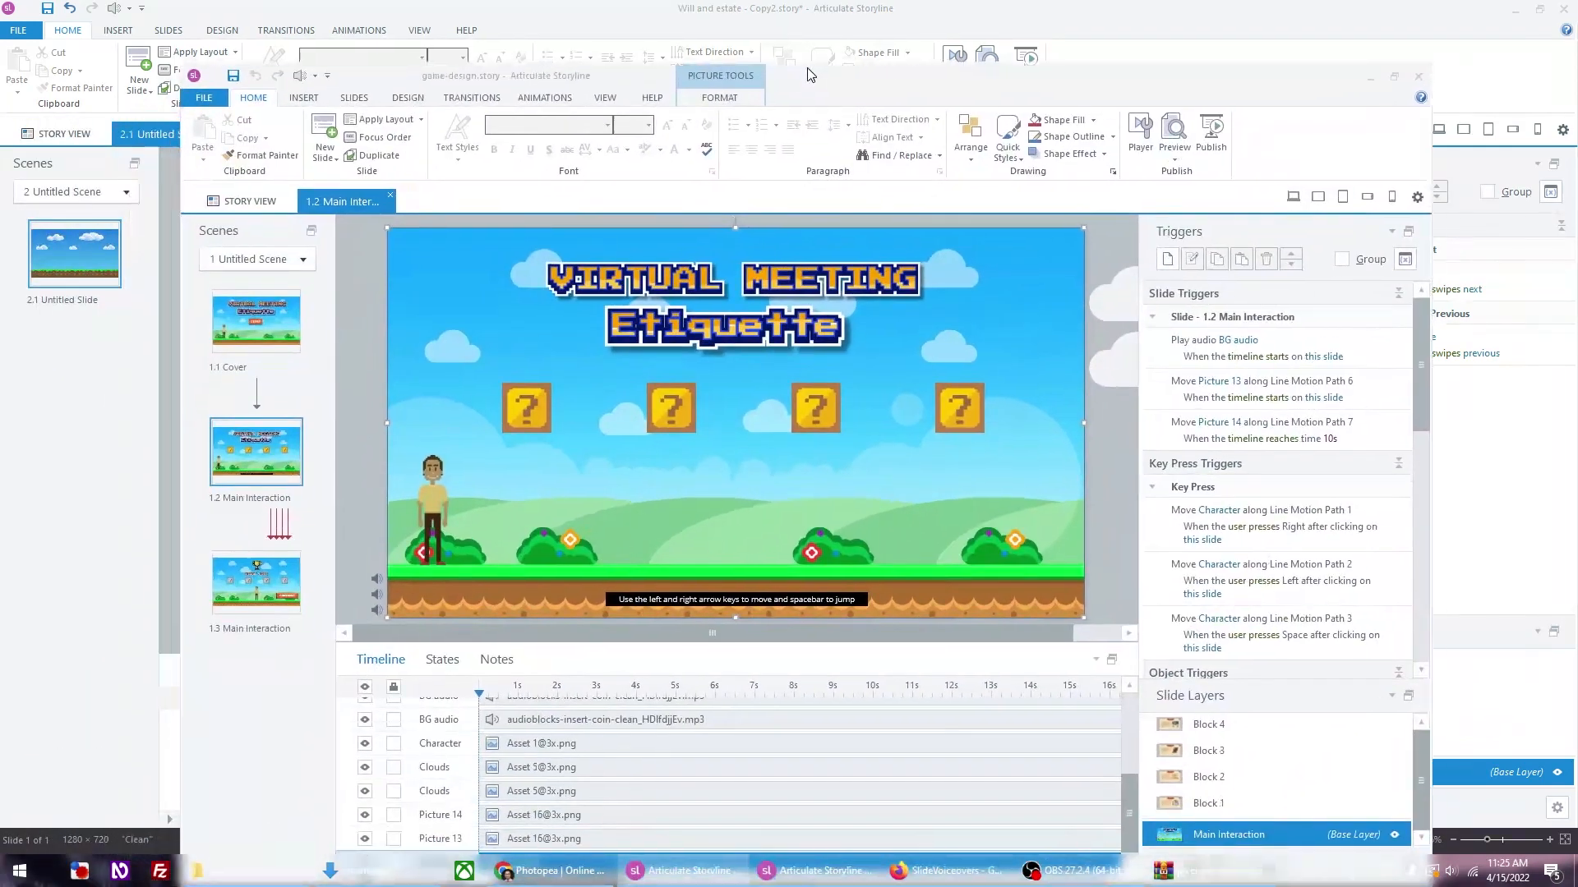
Step: Maximize the game-design.story project and inspect the character on the Main Interaction slide
{"action": "double_click", "coordinate": [808, 68]}
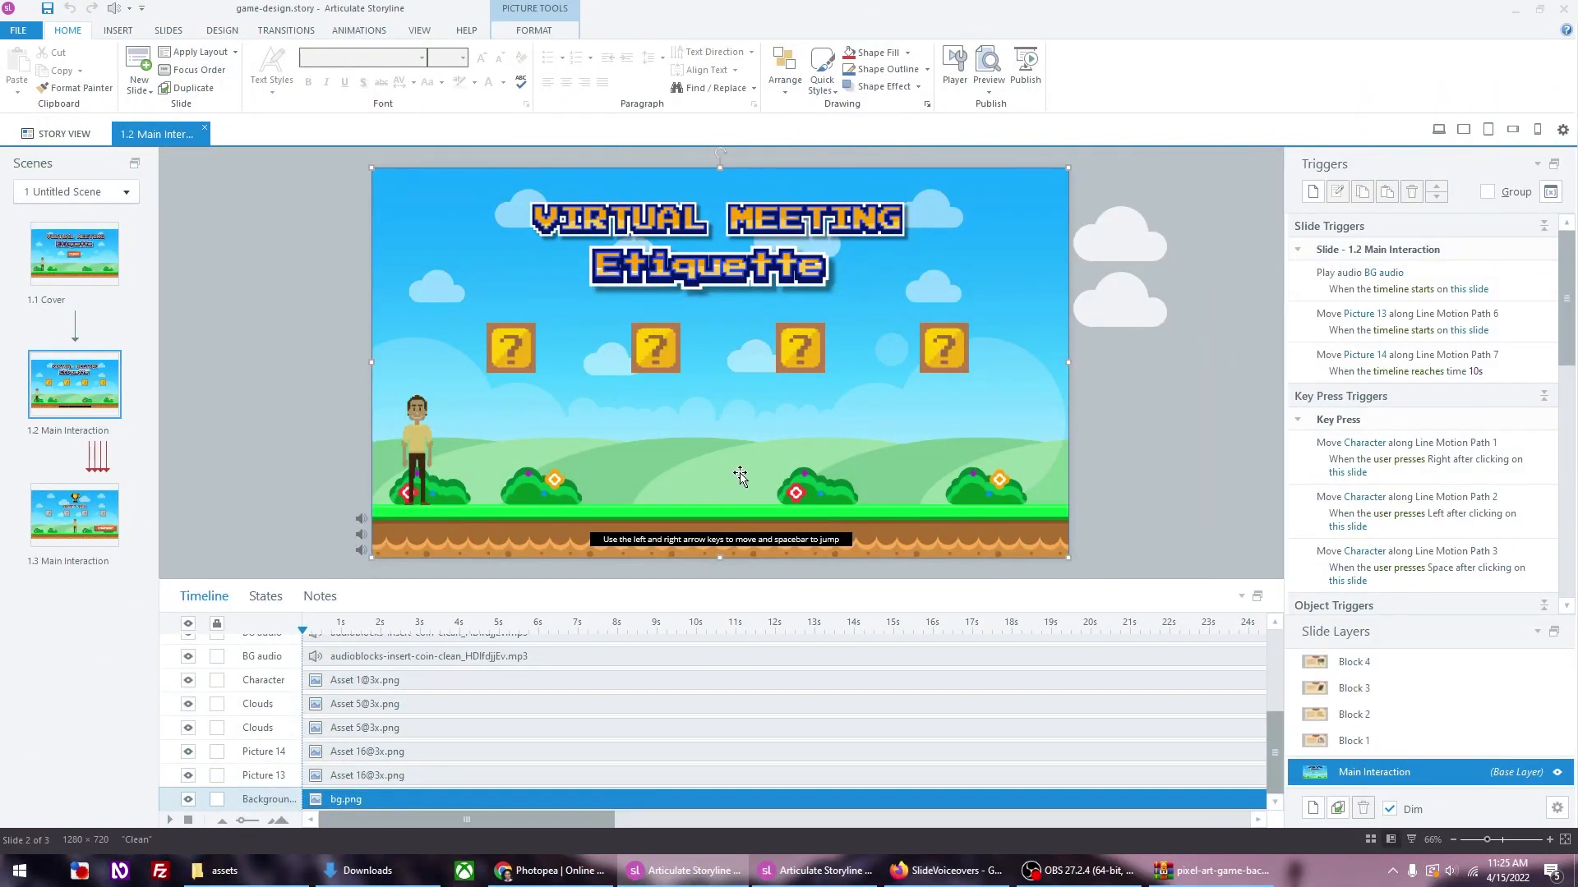
{"action": "left_click", "coordinate": [410, 441]}
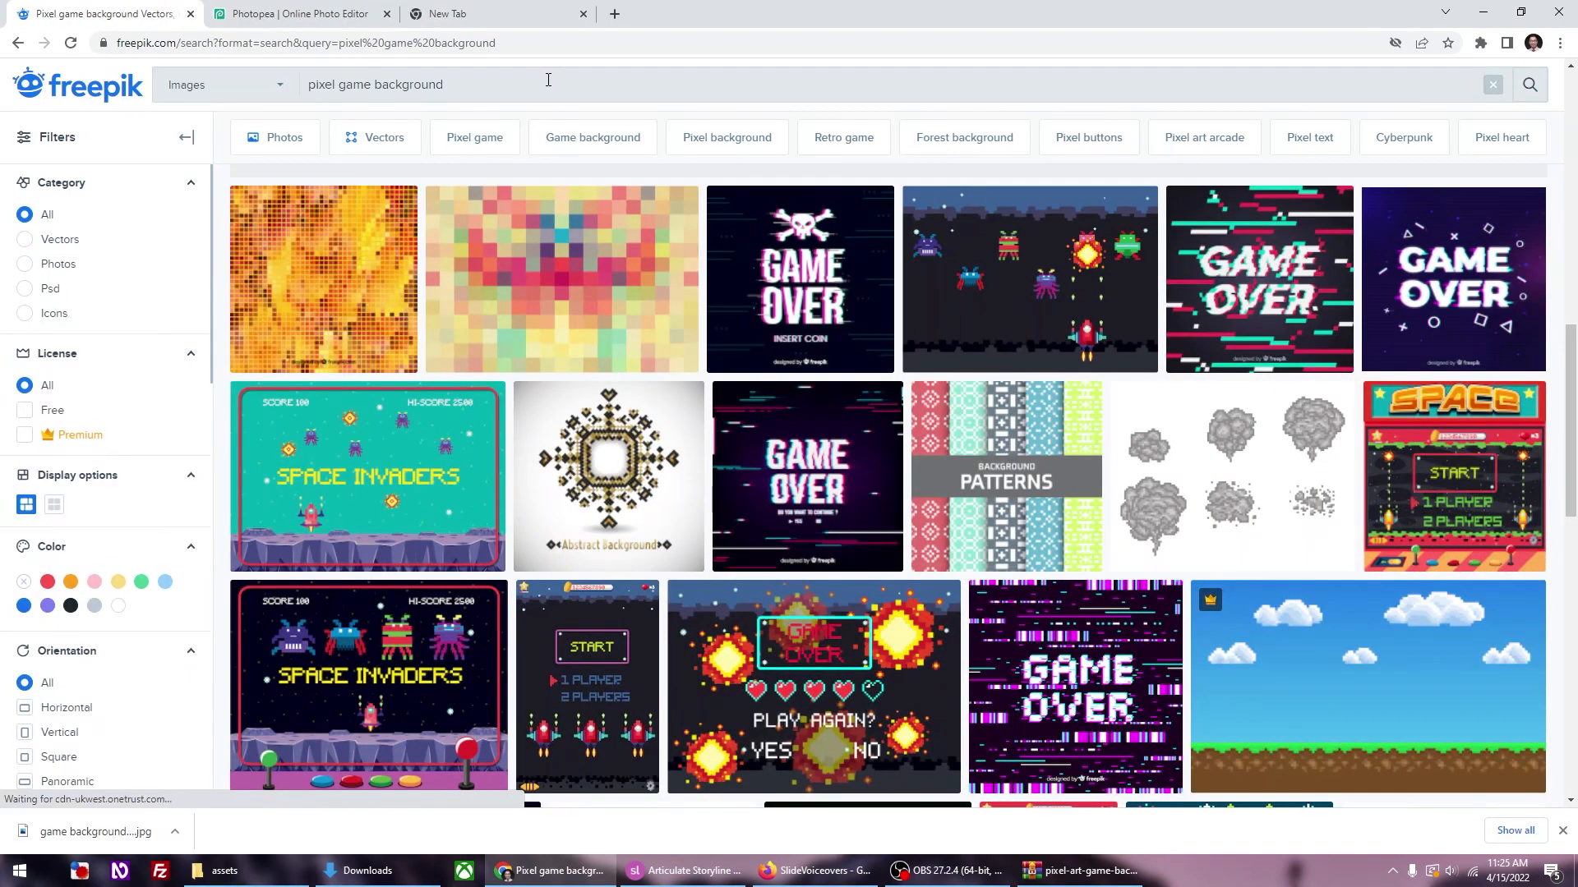
Step: Switch to Freepik, search for "pixel character" and download the "Collection of pixilated people" vector
{"action": "left_click", "coordinate": [548, 80]}
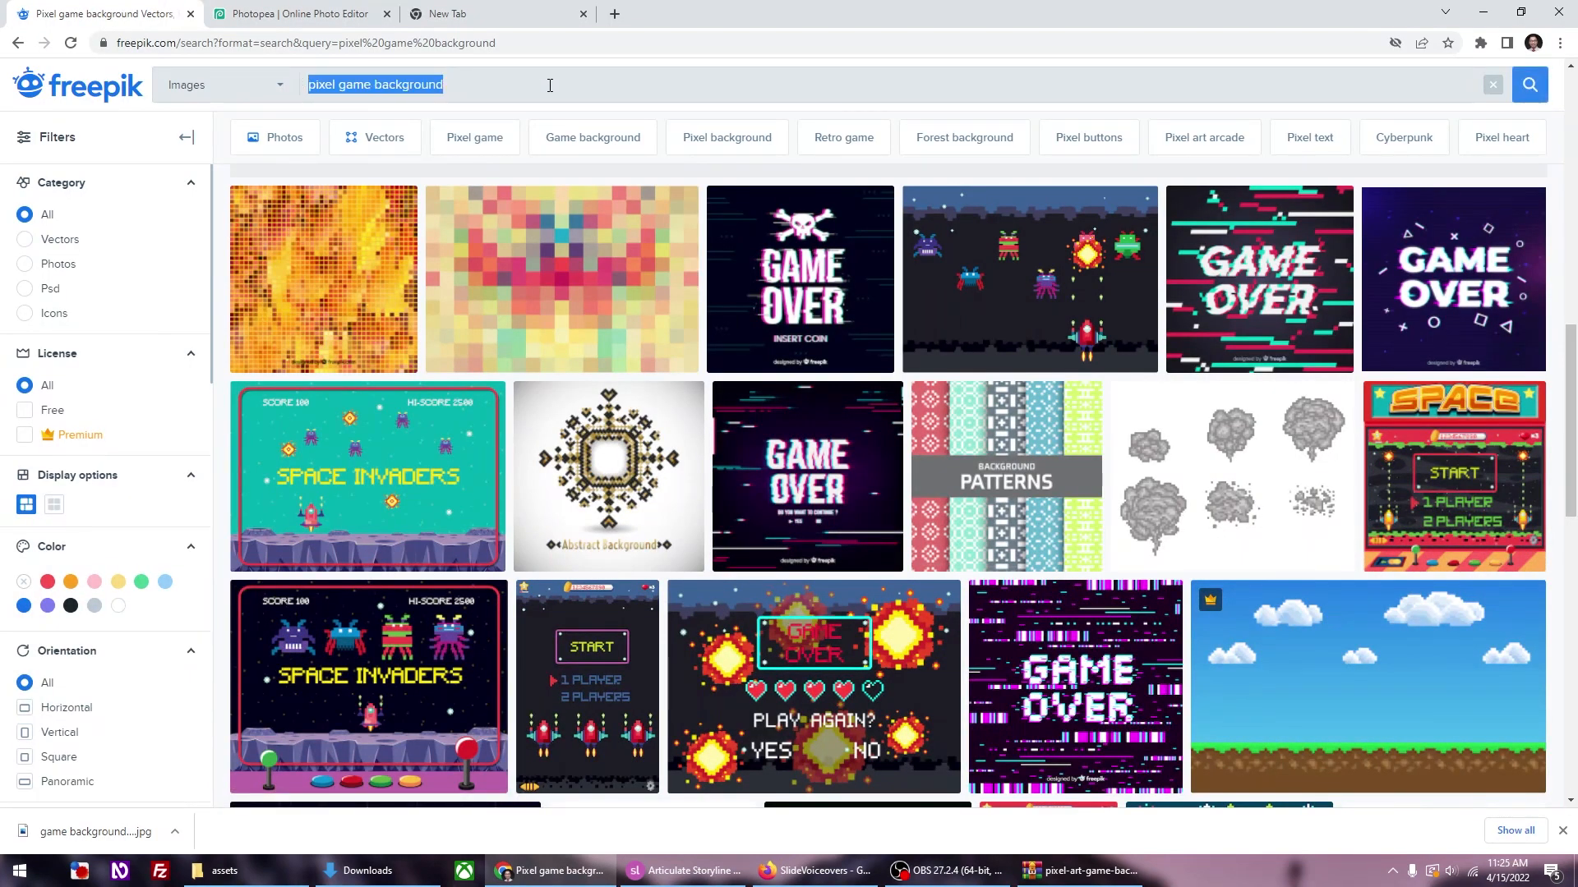
{"action": "type", "text": "pixel character"}
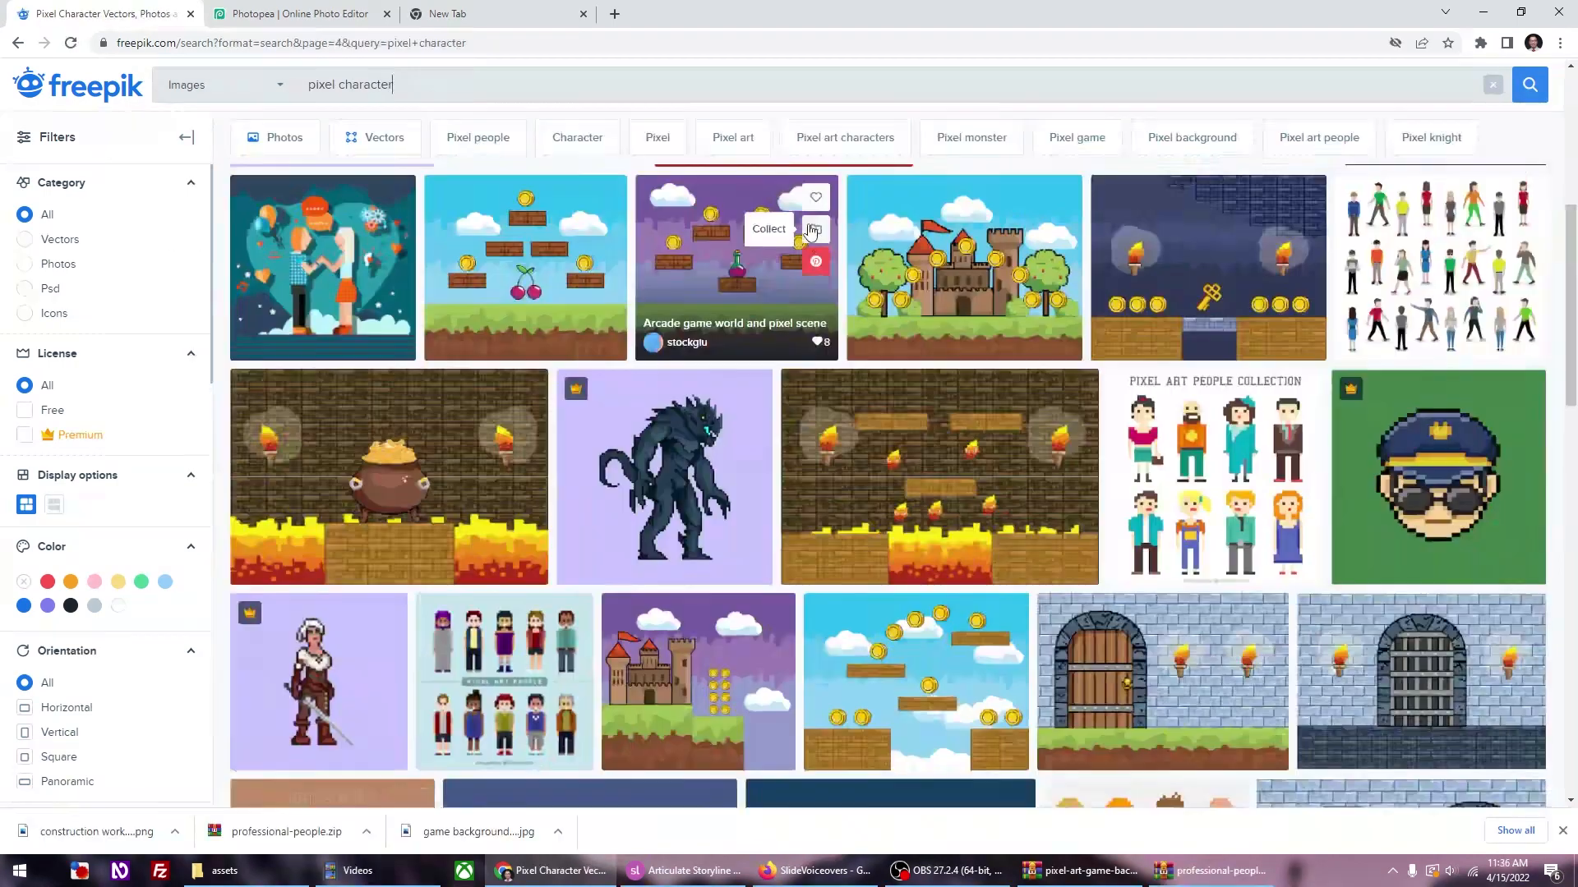
{"action": "scroll", "coordinate": [801, 243], "scroll_direction": "down", "scroll_amount": 2}
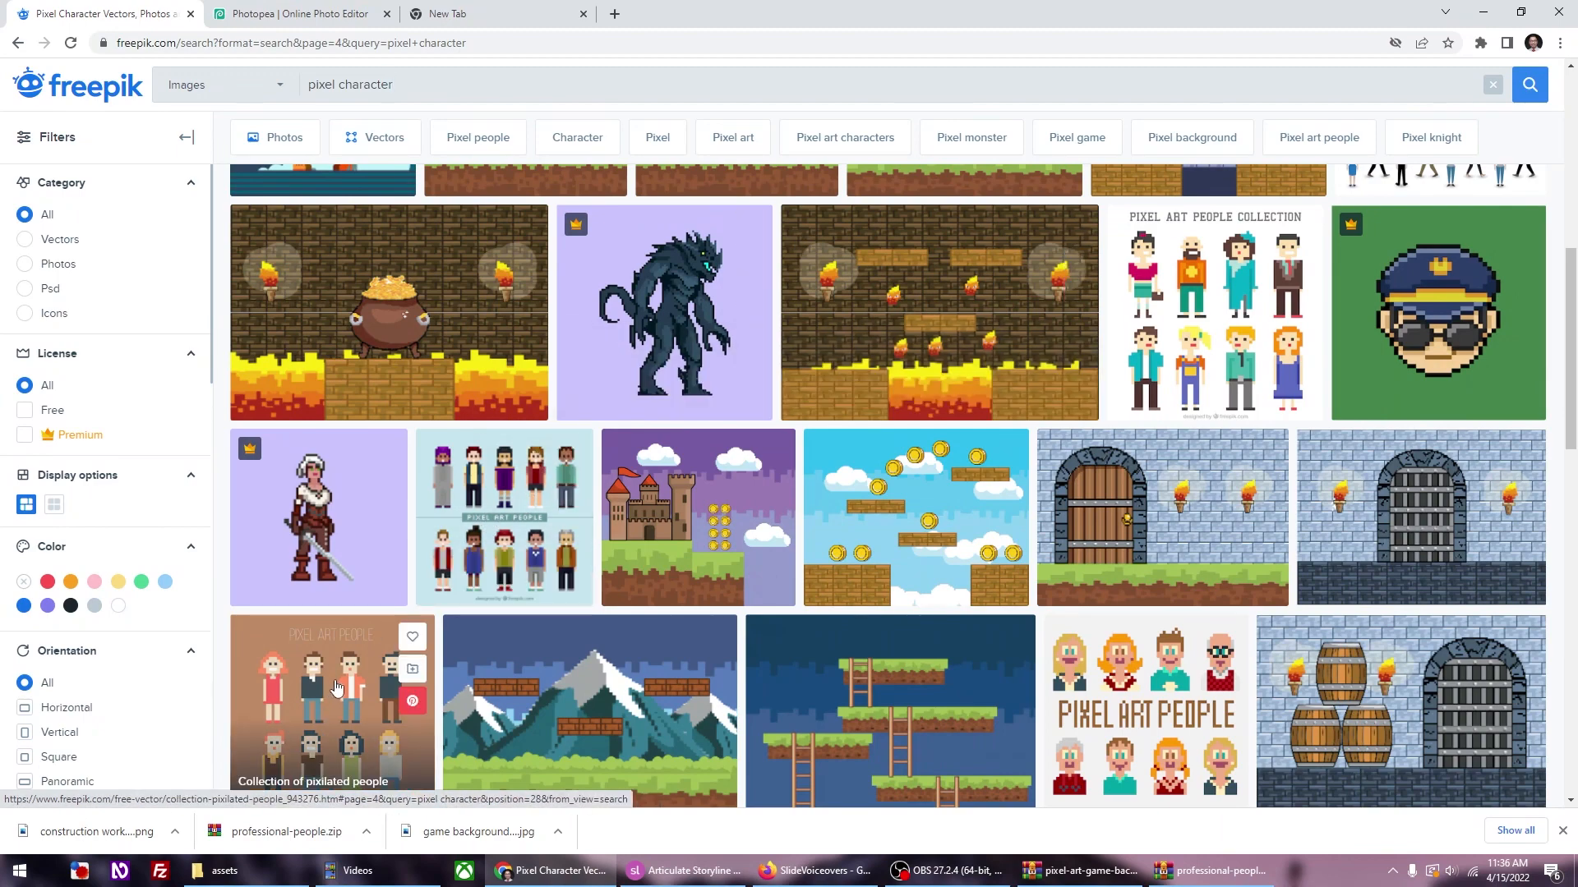
{"action": "scroll", "coordinate": [336, 687], "scroll_direction": "down", "scroll_amount": 1}
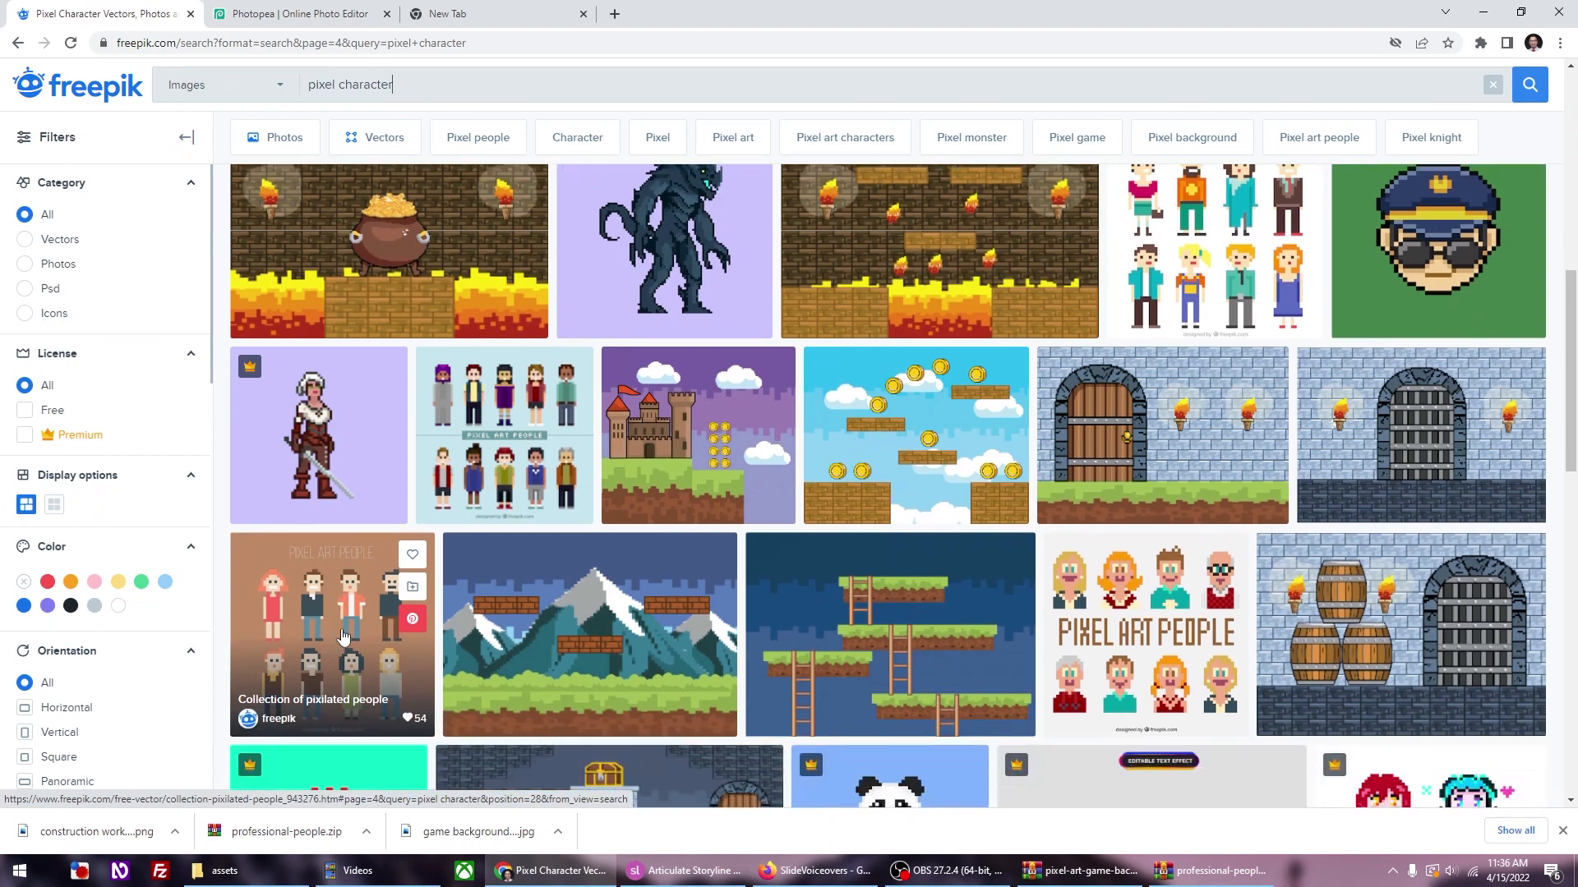
{"action": "left_click", "coordinate": [345, 637]}
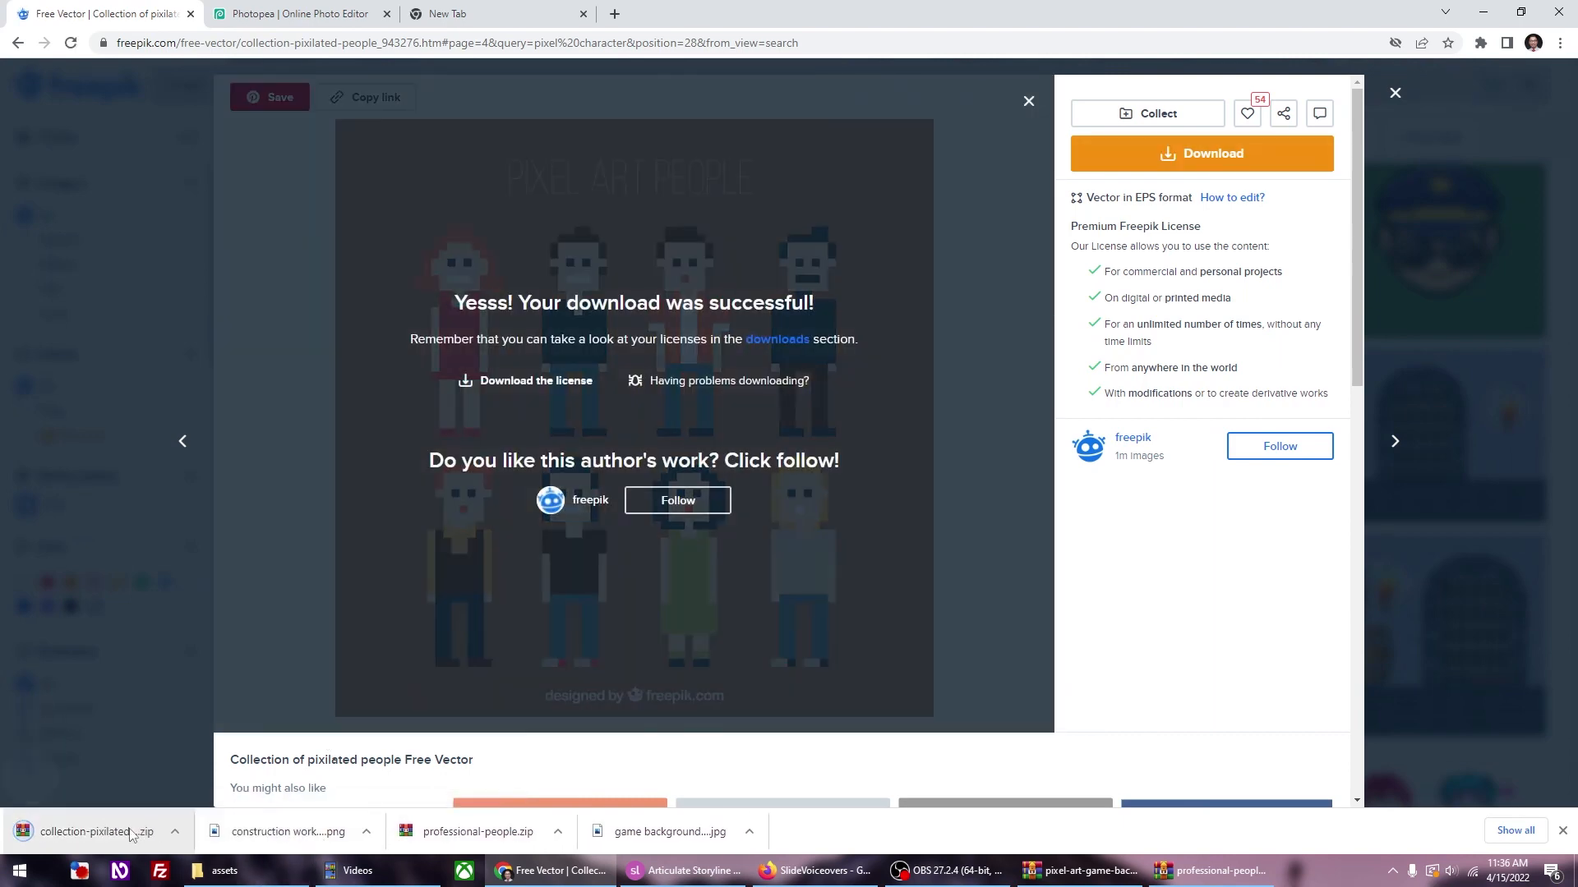
Step: Extract 69414-OCPZ8T-262.ai from the downloaded archive into the assets folder and rename it "construction man"
{"action": "left_click", "coordinate": [214, 875]}
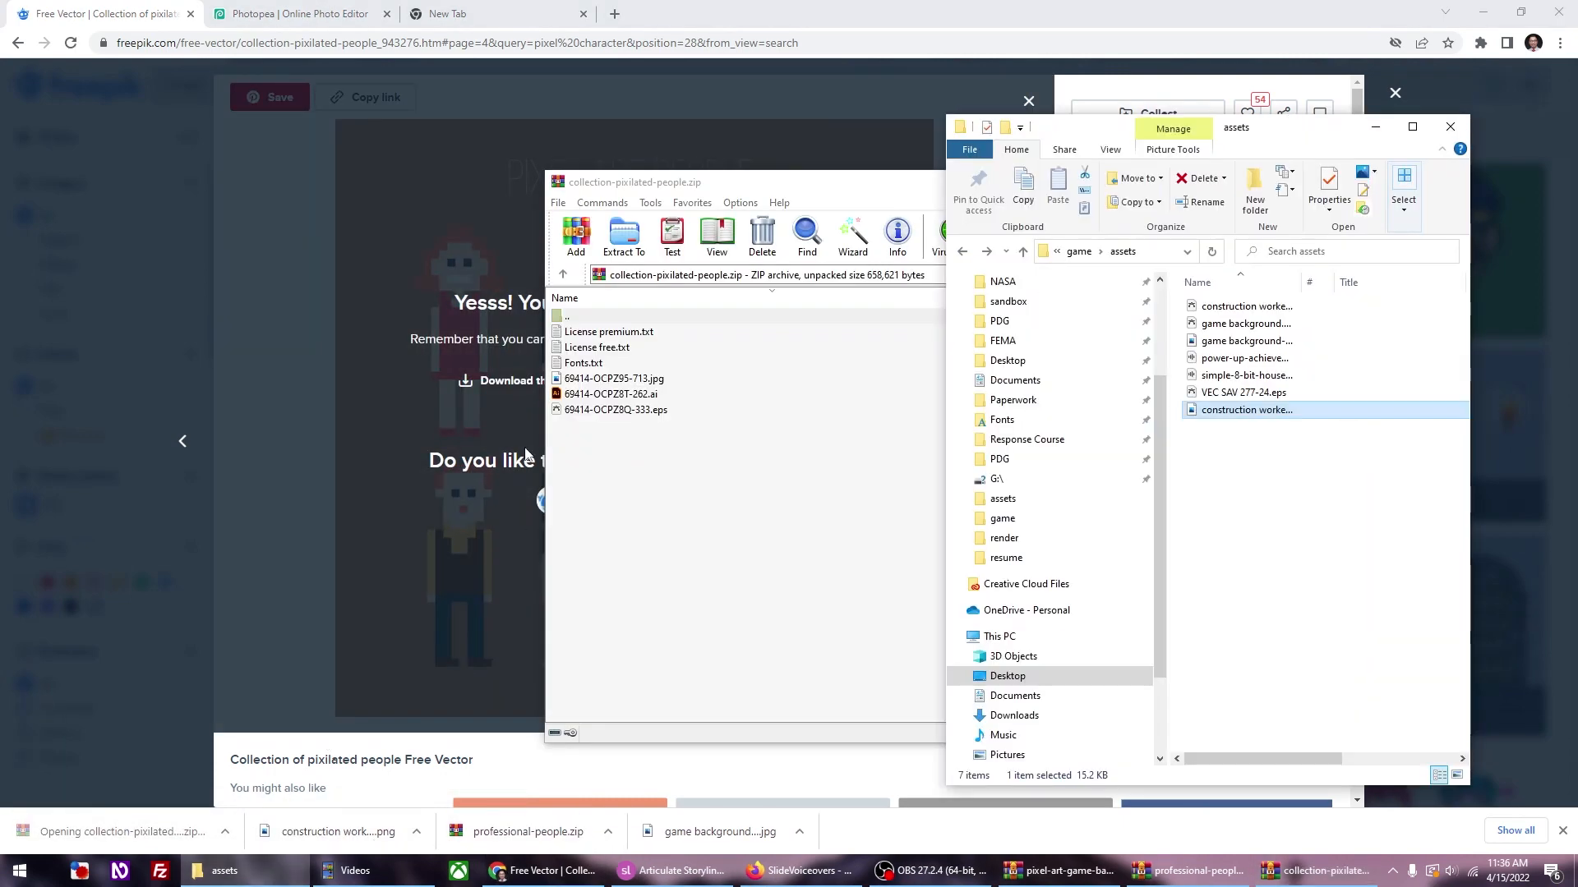
{"action": "left_click_drag", "start_coordinate": [599, 398], "coordinate": [1406, 602]}
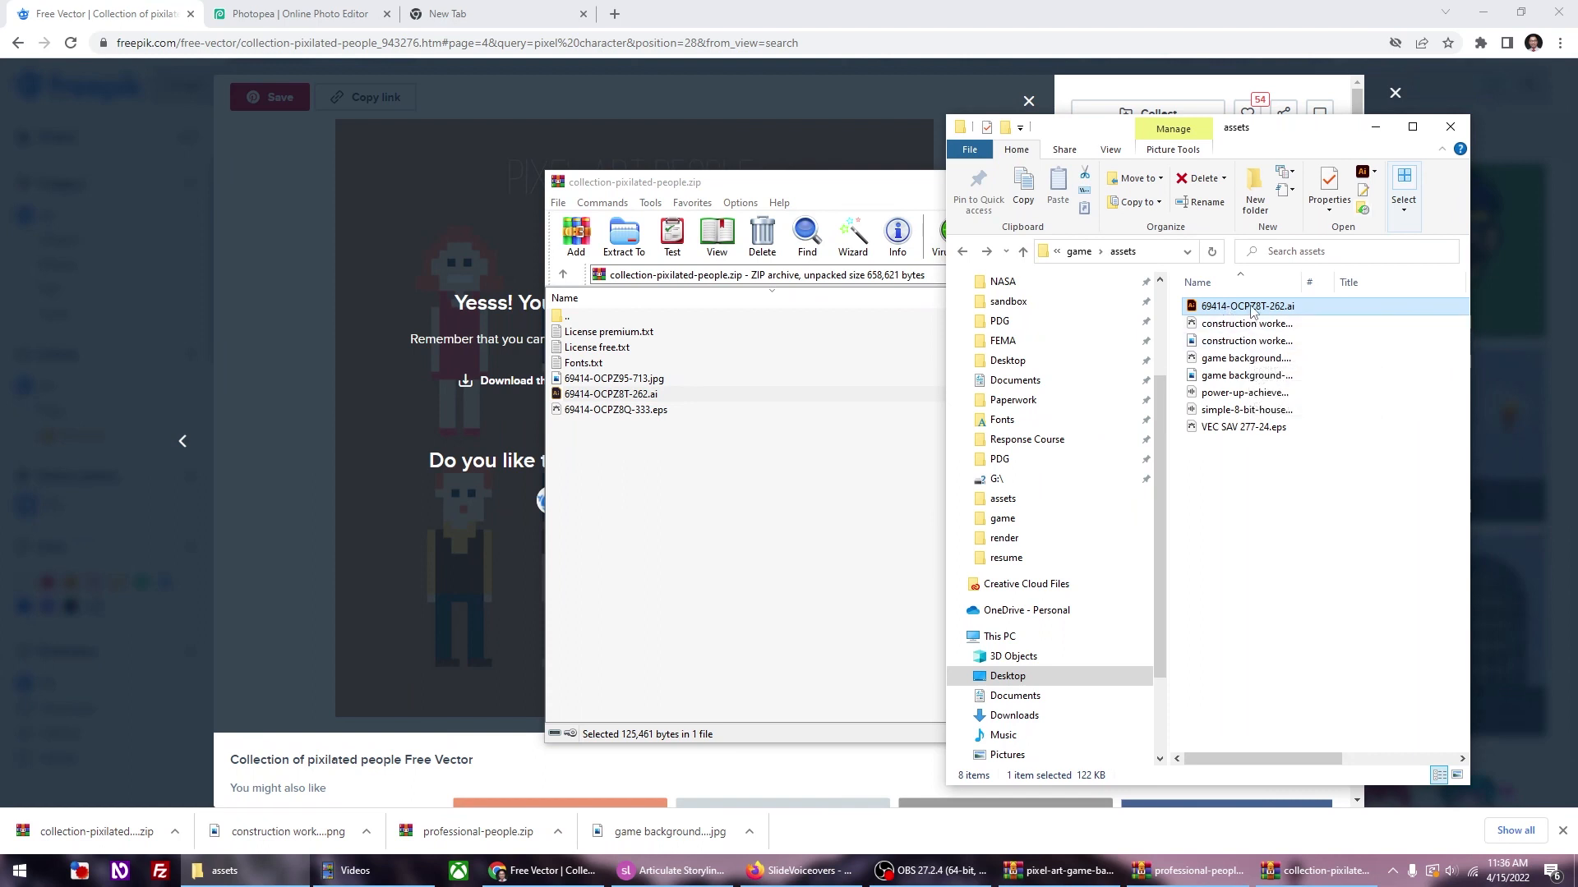
{"action": "left_click", "coordinate": [1250, 308]}
{"action": "type", "text": "construction "}
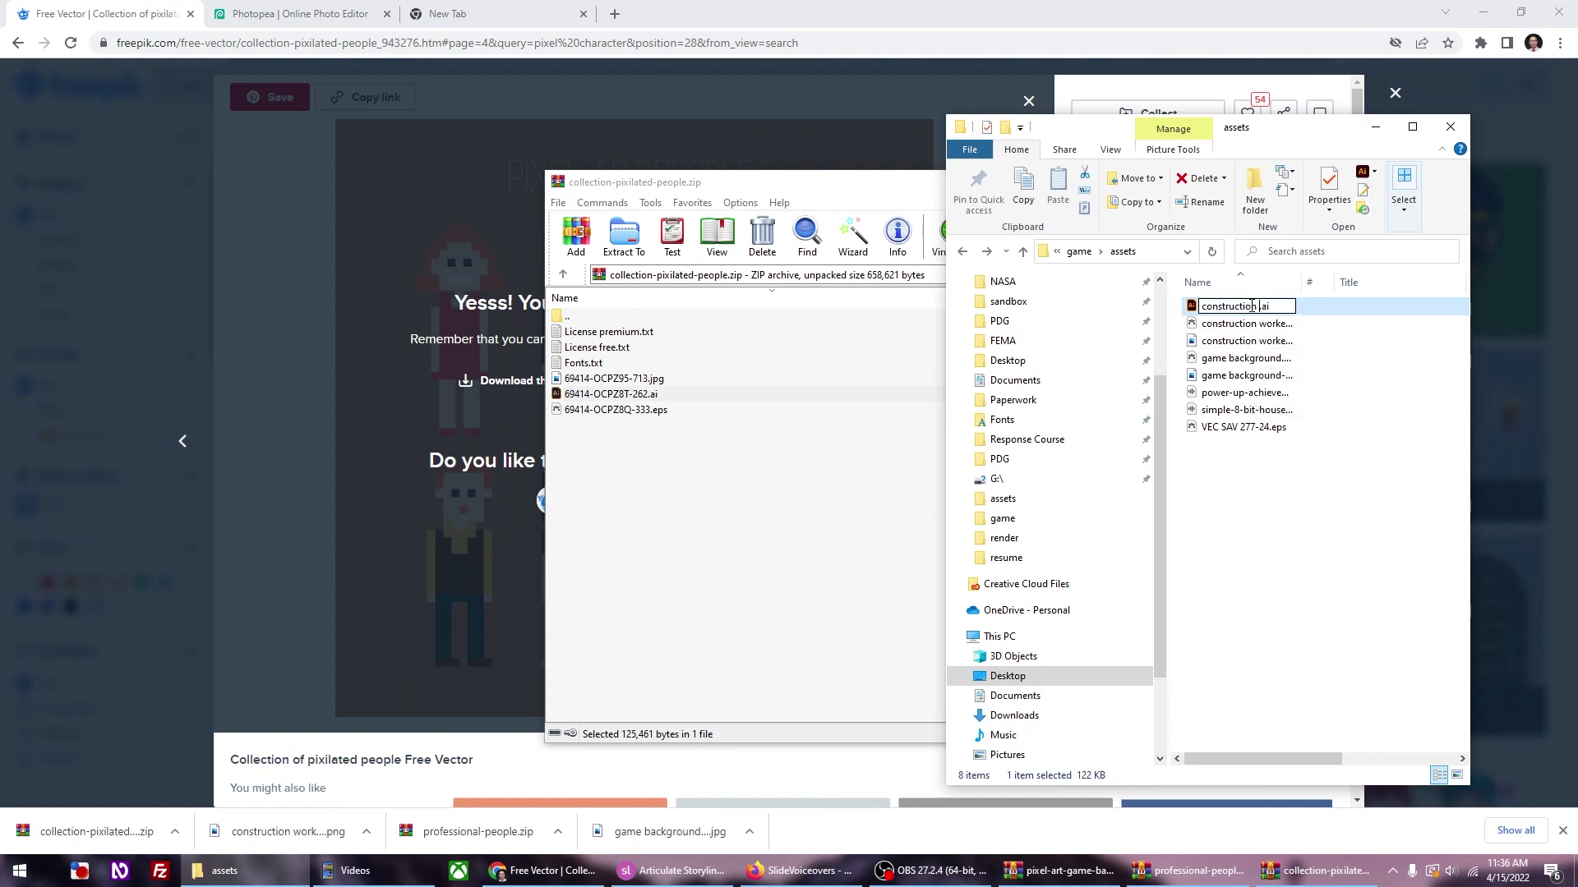
{"action": "type", "text": "man"}
{"action": "key", "text": "Return"}
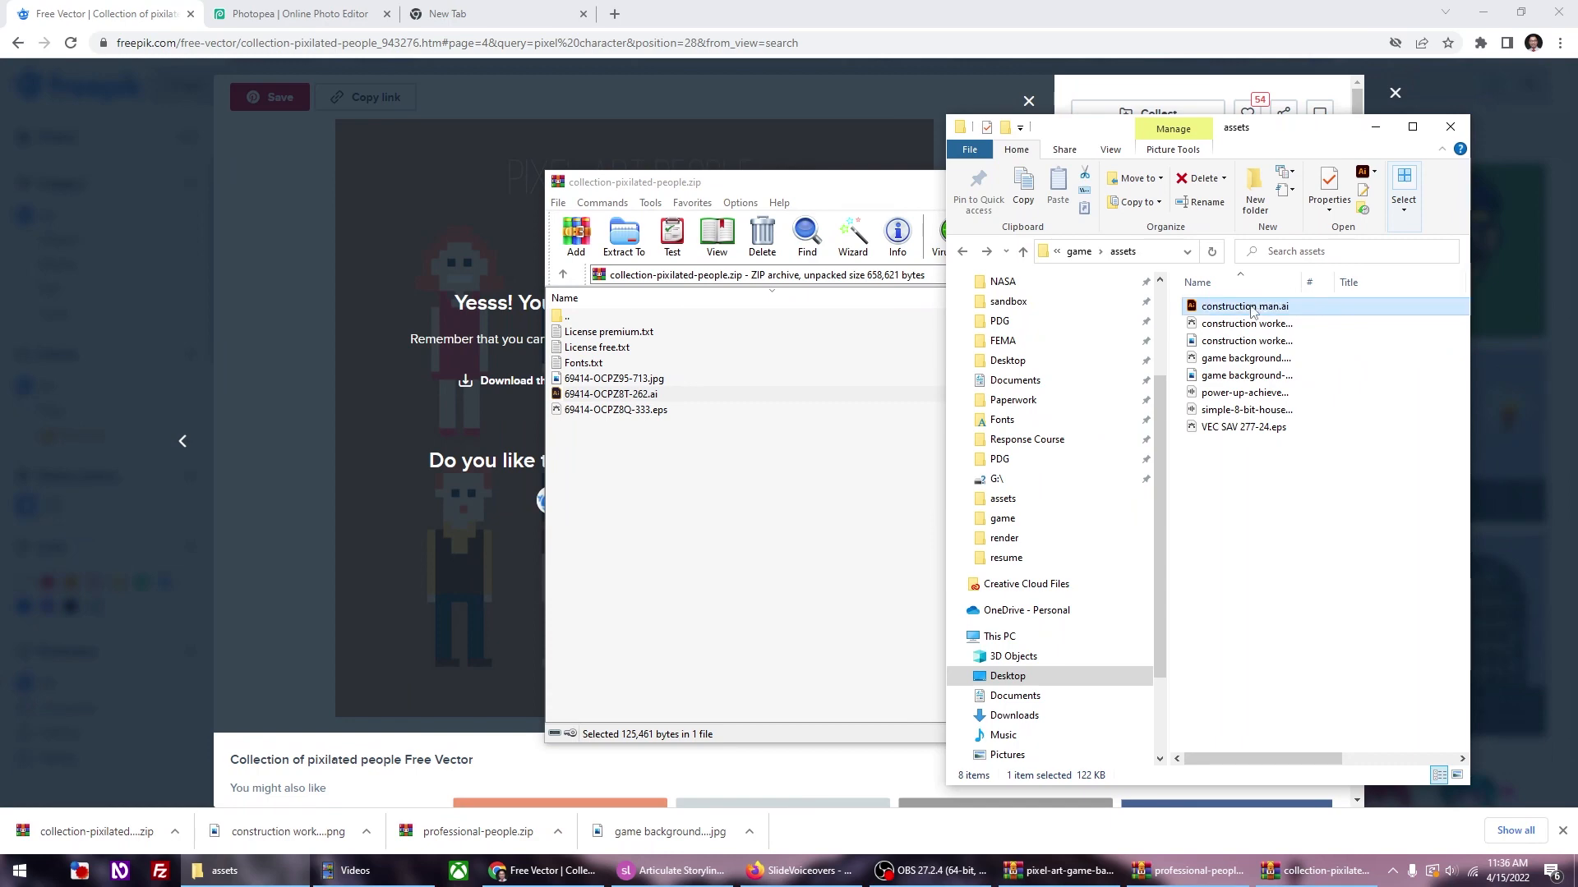
Step: Switch to Photopea and open construction man.ai from the assets folder
{"action": "left_click", "coordinate": [342, 17]}
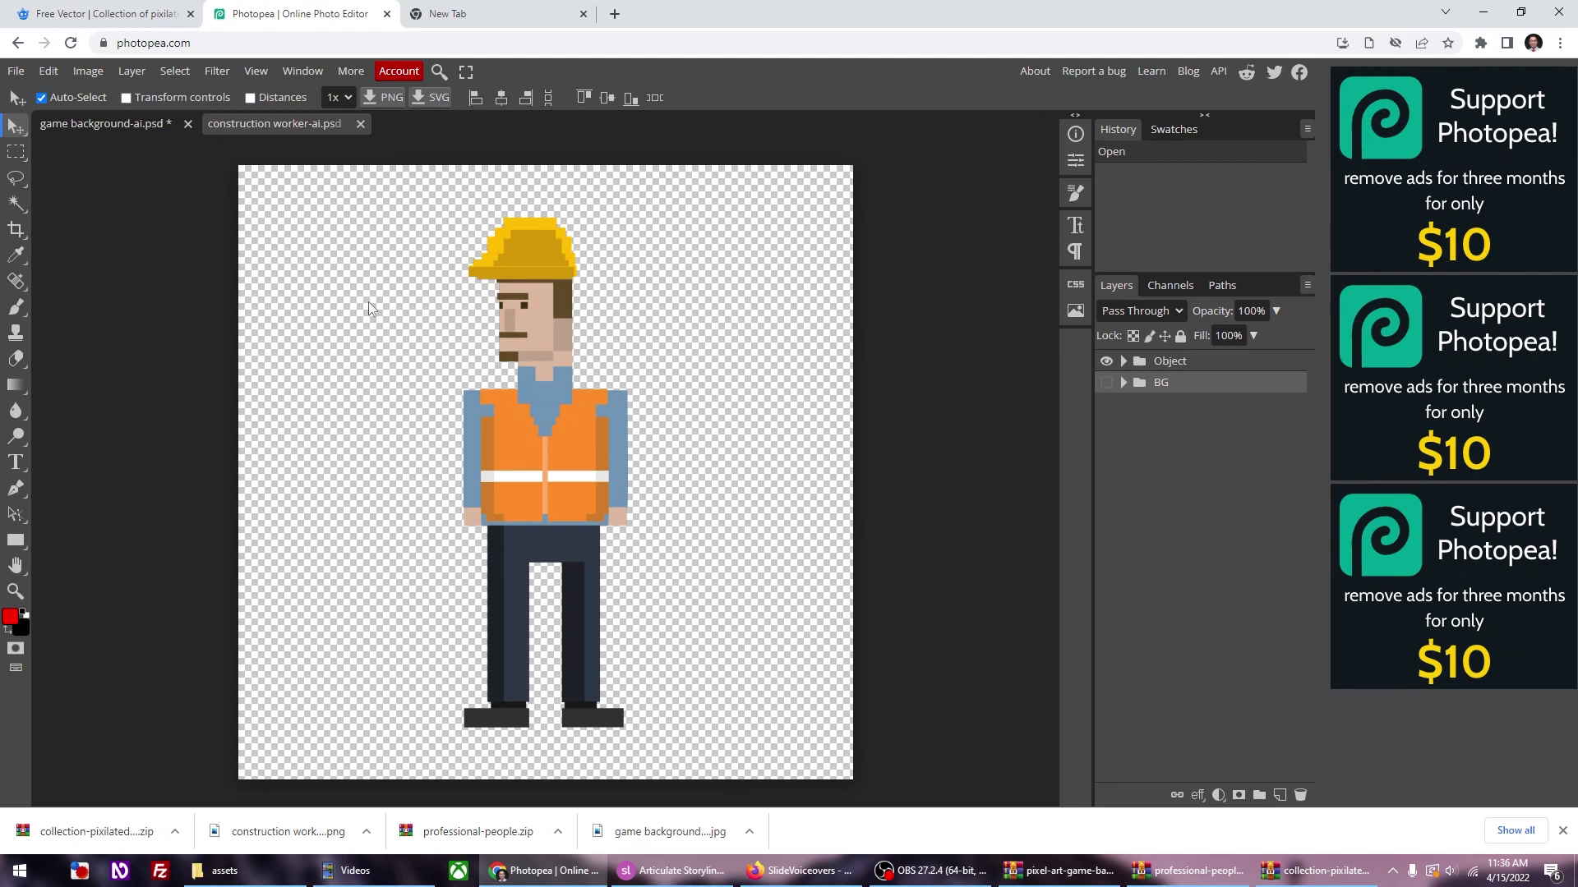
{"action": "left_click", "coordinate": [15, 72]}
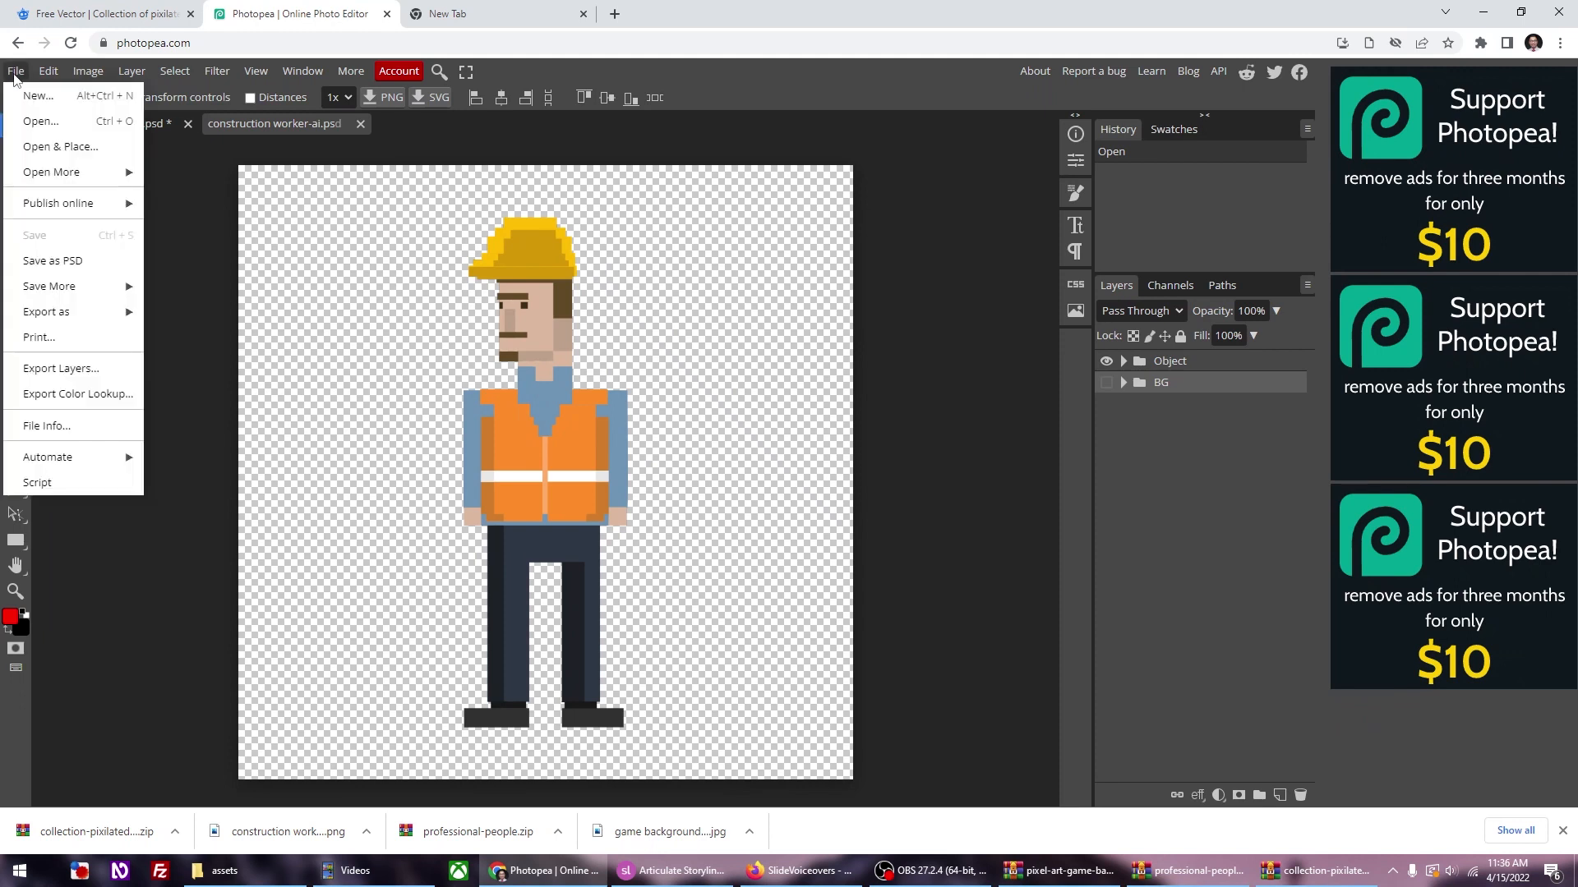
{"action": "left_click", "coordinate": [46, 124]}
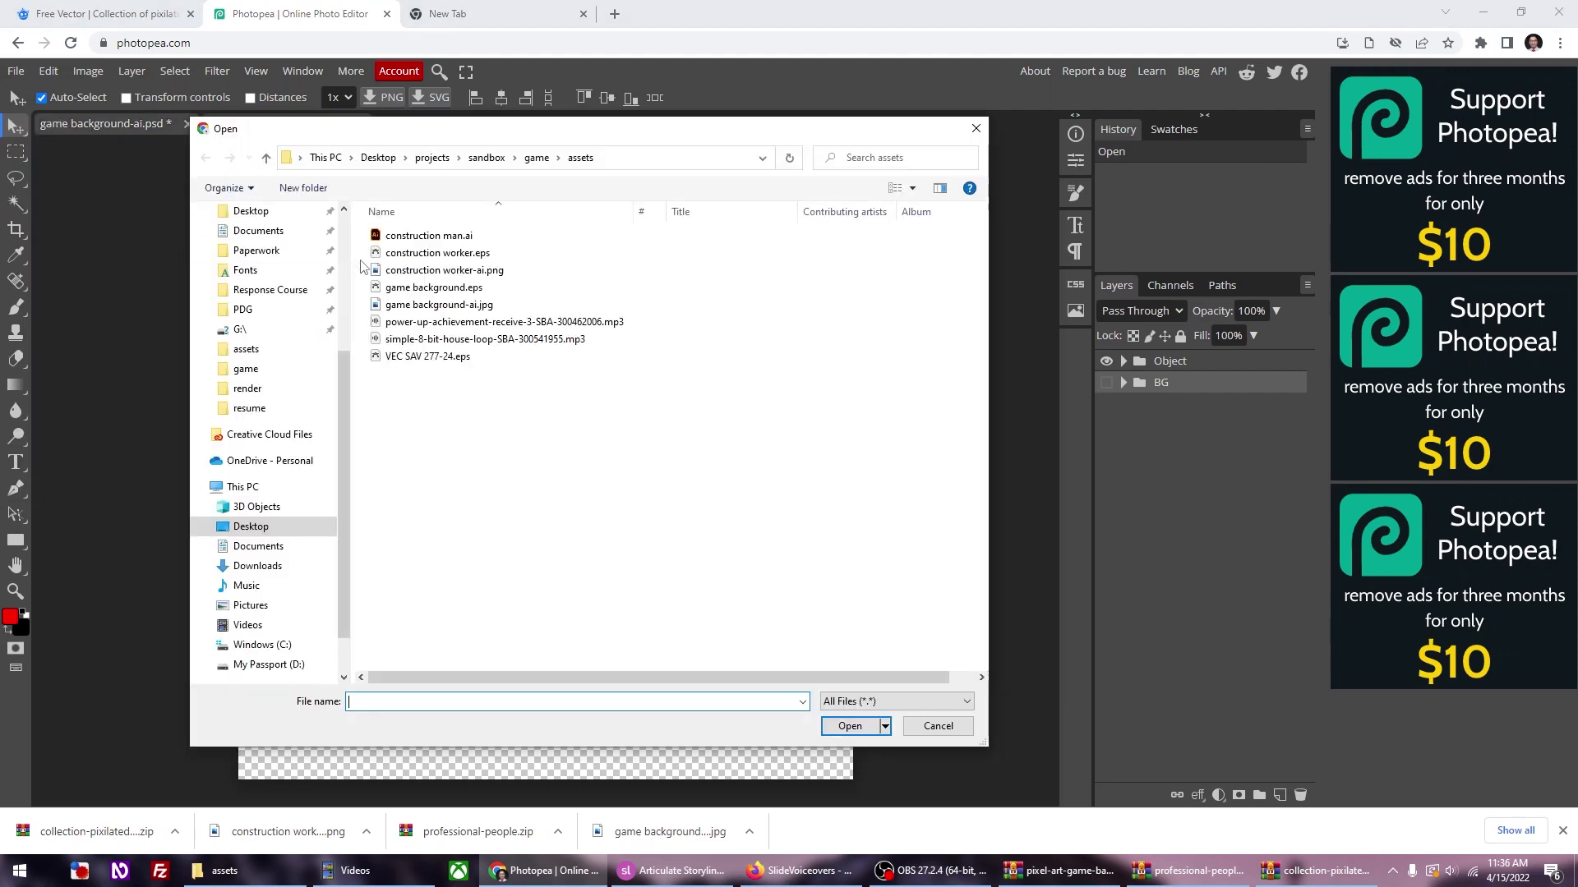
{"action": "double_click", "coordinate": [419, 239]}
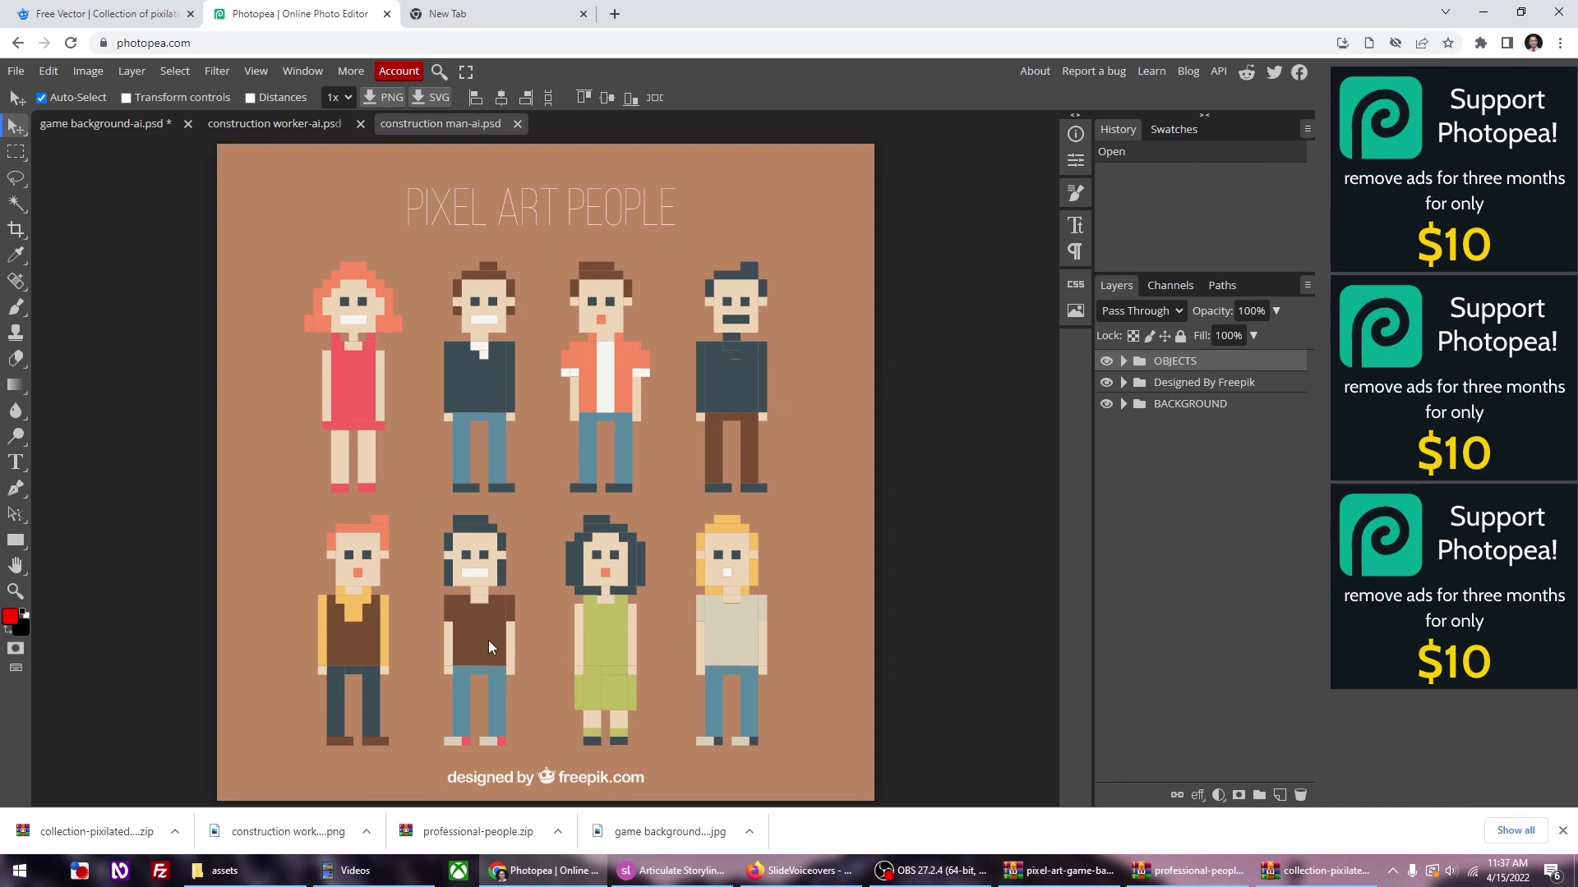
Step: Turn off Auto-Select and collapse the expanded character group in the layer list
{"action": "left_click", "coordinate": [483, 616]}
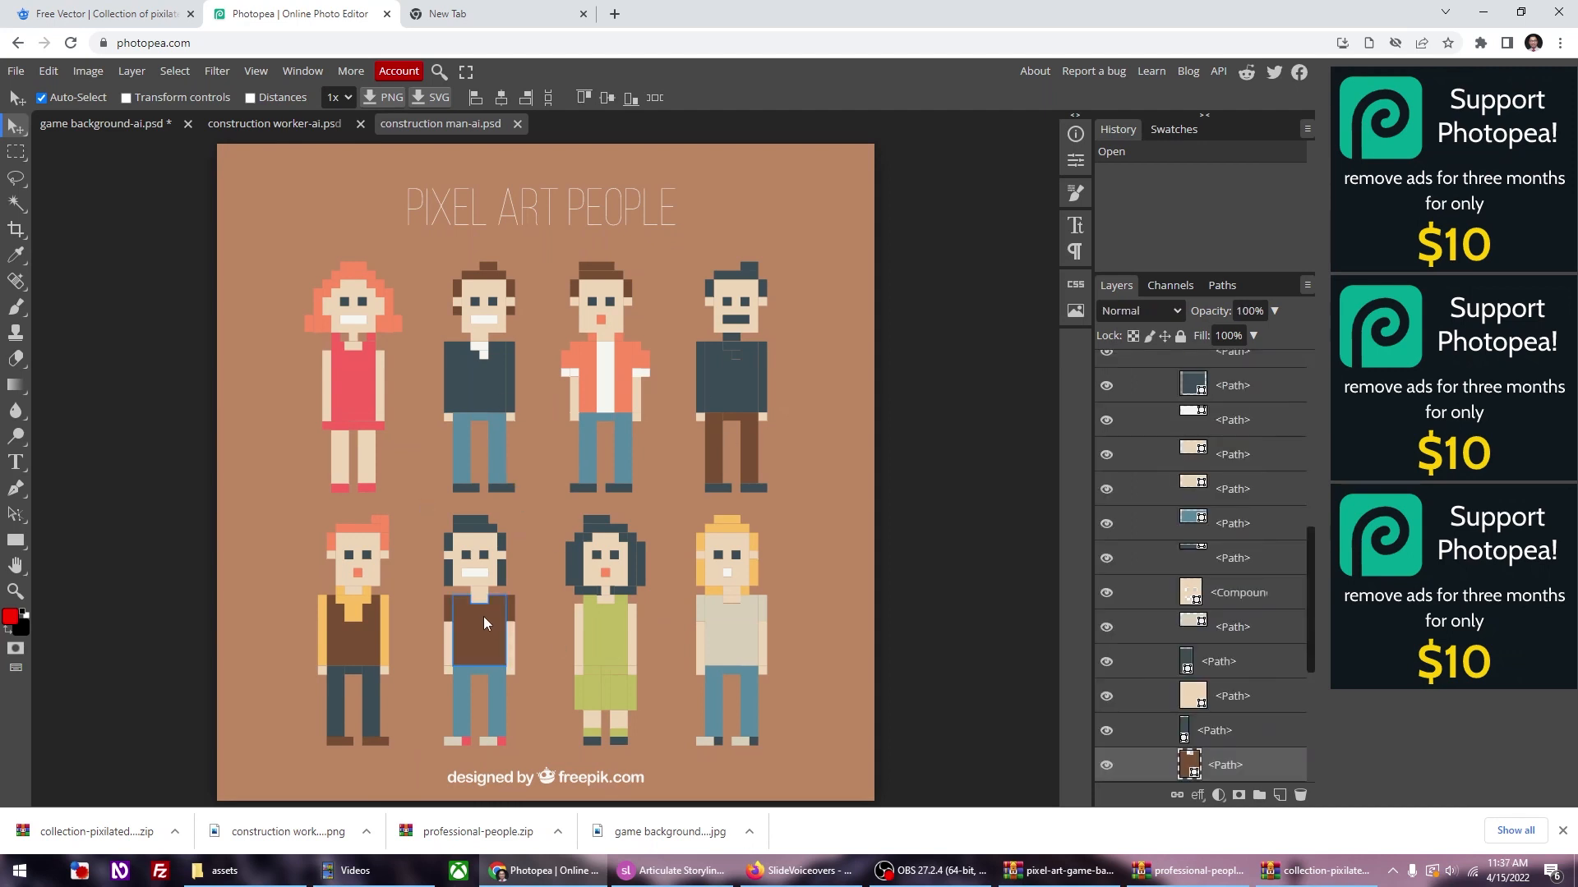
{"action": "left_click", "coordinate": [967, 539]}
{"action": "left_click", "coordinate": [41, 98]}
{"action": "left_click_drag", "start_coordinate": [1310, 567], "coordinate": [1262, 421]}
{"action": "left_click", "coordinate": [1151, 483]}
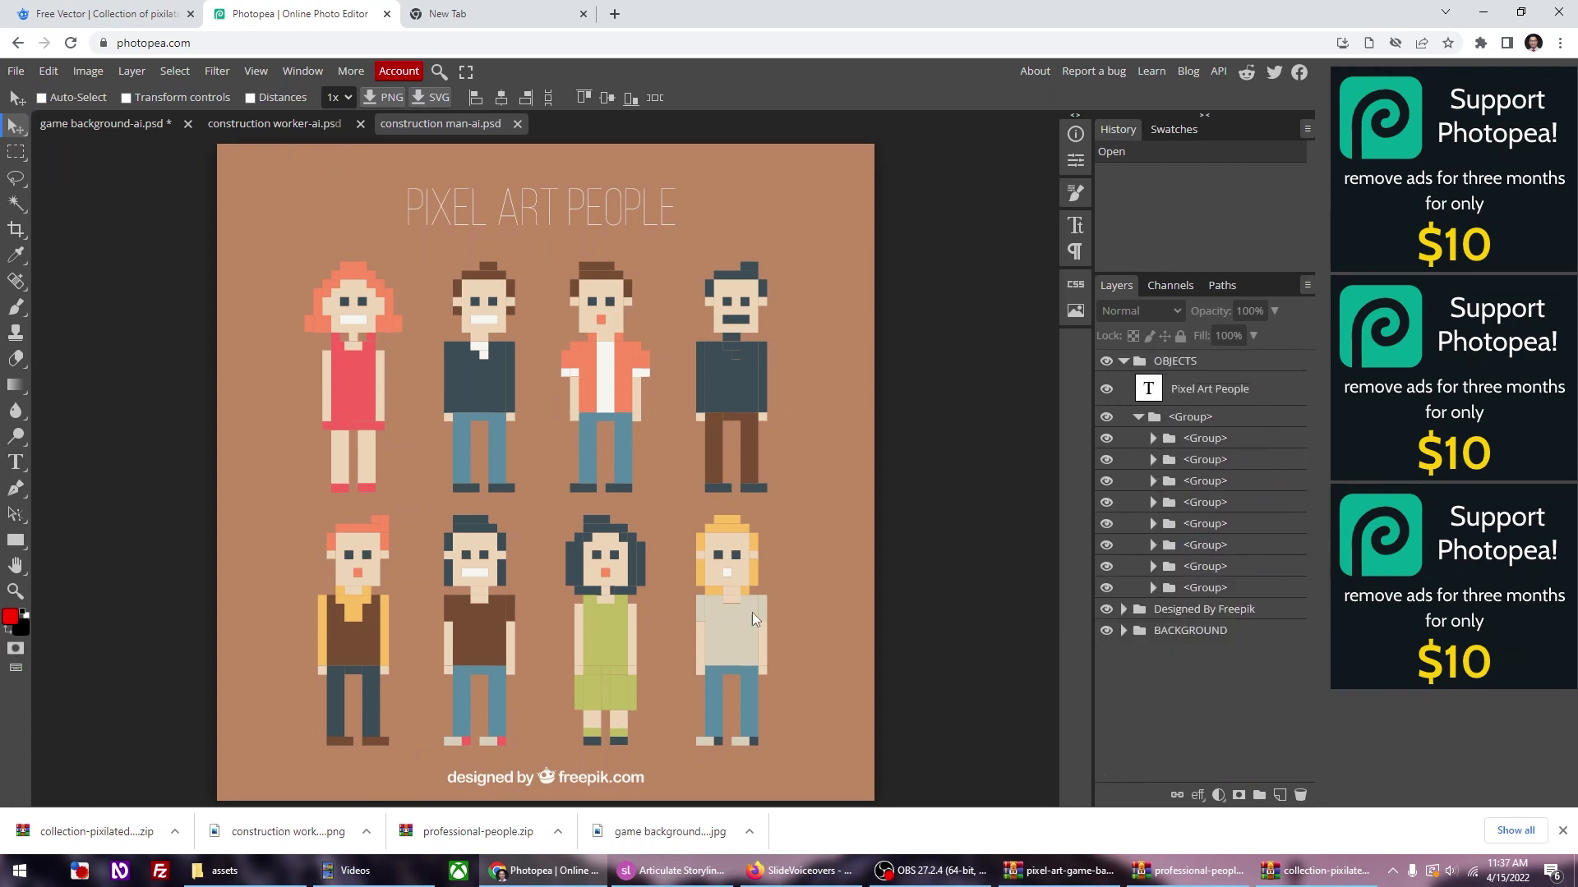
Step: Delete the BACKGROUND group from the pixel people artwork
{"action": "left_click", "coordinate": [1170, 635]}
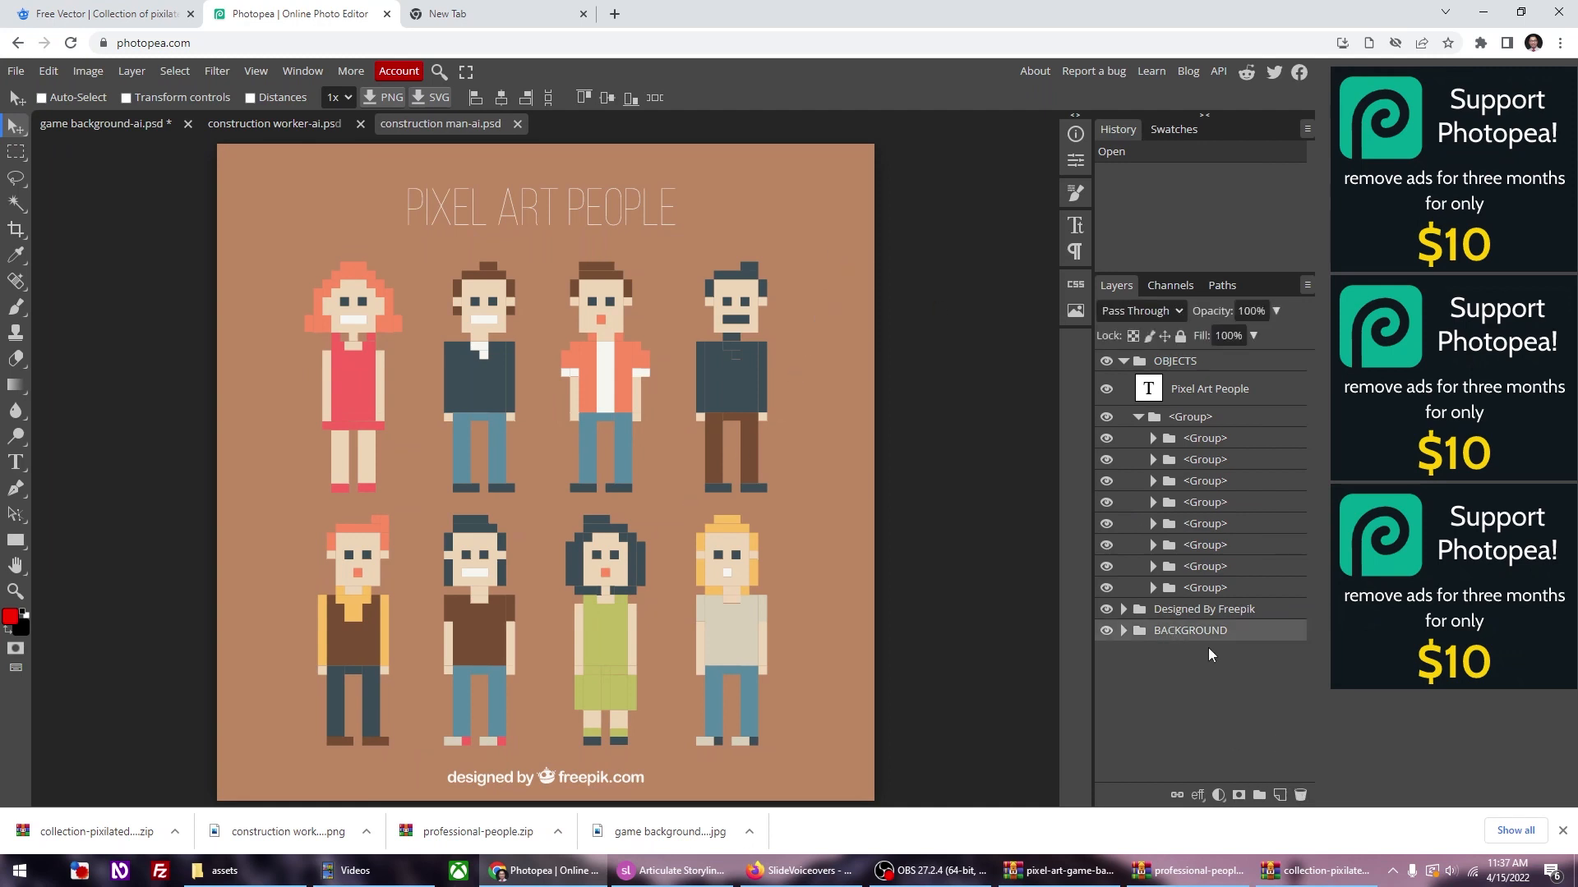
{"action": "left_click", "coordinate": [1298, 797]}
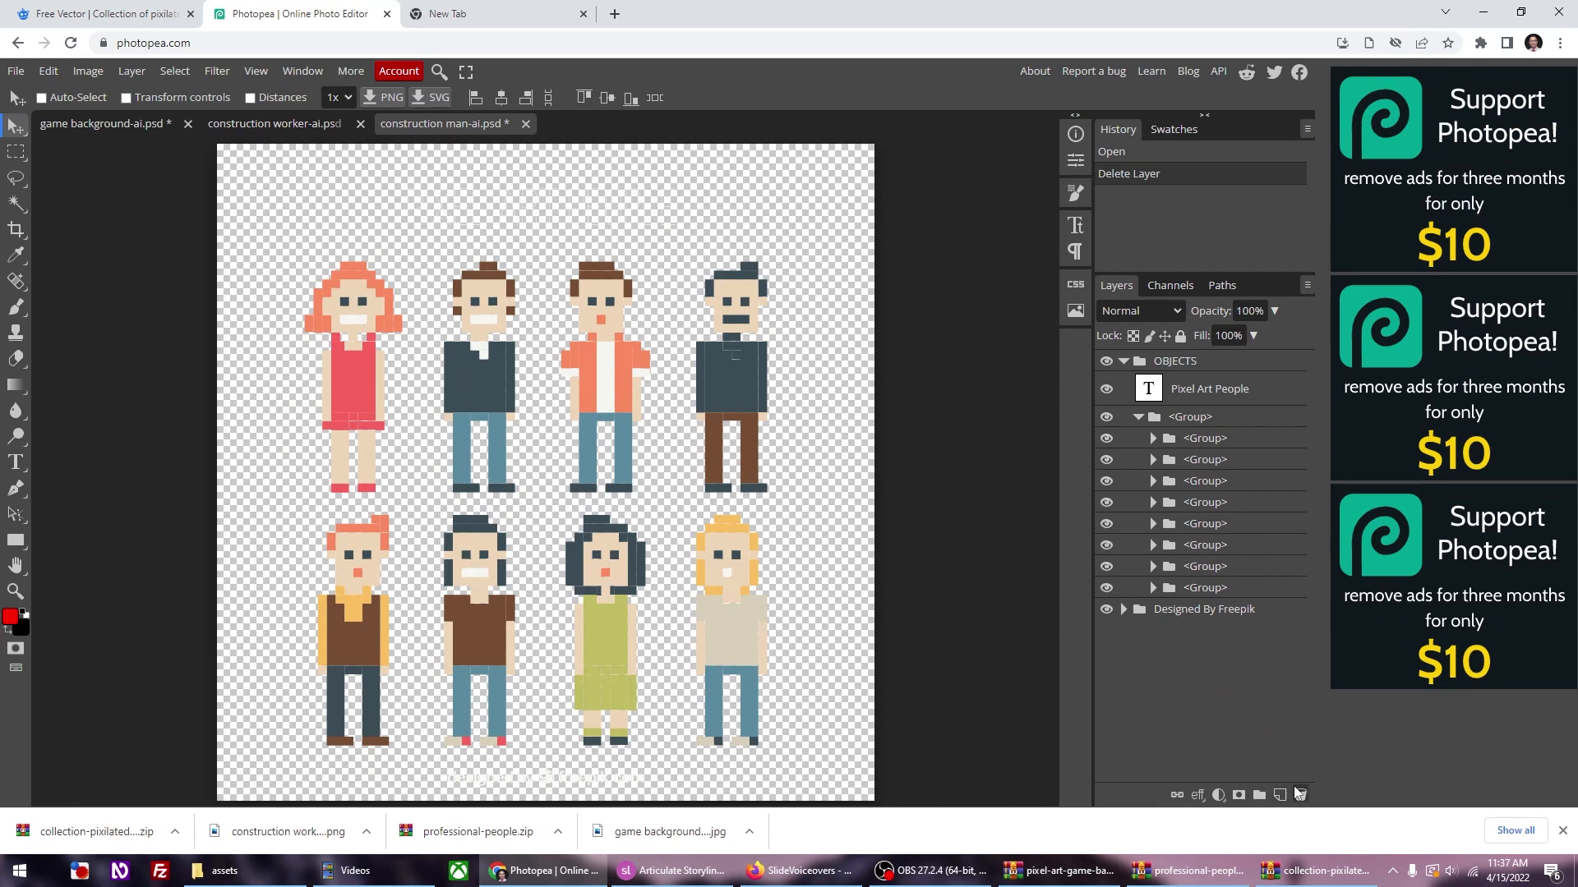
Step: Toggle the visibility of individual character groups to find the one containing the man in the brown shirt
{"action": "left_click", "coordinate": [1106, 588]}
{"action": "left_click", "coordinate": [1106, 588]}
{"action": "left_click", "coordinate": [1106, 566]}
{"action": "left_click", "coordinate": [1106, 566]}
{"action": "left_click", "coordinate": [1107, 567]}
{"action": "left_click", "coordinate": [1107, 567]}
{"action": "left_click", "coordinate": [1107, 567]}
{"action": "left_click", "coordinate": [1107, 567]}
{"action": "left_click", "coordinate": [1107, 440]}
{"action": "left_click", "coordinate": [1107, 439]}
{"action": "left_click", "coordinate": [1107, 442]}
{"action": "left_click", "coordinate": [1108, 442]}
{"action": "left_click", "coordinate": [1107, 460]}
{"action": "left_click", "coordinate": [1107, 459]}
{"action": "left_click", "coordinate": [1108, 481]}
{"action": "left_click", "coordinate": [1107, 481]}
{"action": "left_click", "coordinate": [1108, 481]}
{"action": "left_click", "coordinate": [1107, 481]}
Step: Hide every character group except the man in the brown shirt, and hide the Designed By Freepik group
{"action": "left_click", "coordinate": [1107, 460]}
{"action": "left_click", "coordinate": [1107, 438]}
{"action": "left_click", "coordinate": [1107, 502]}
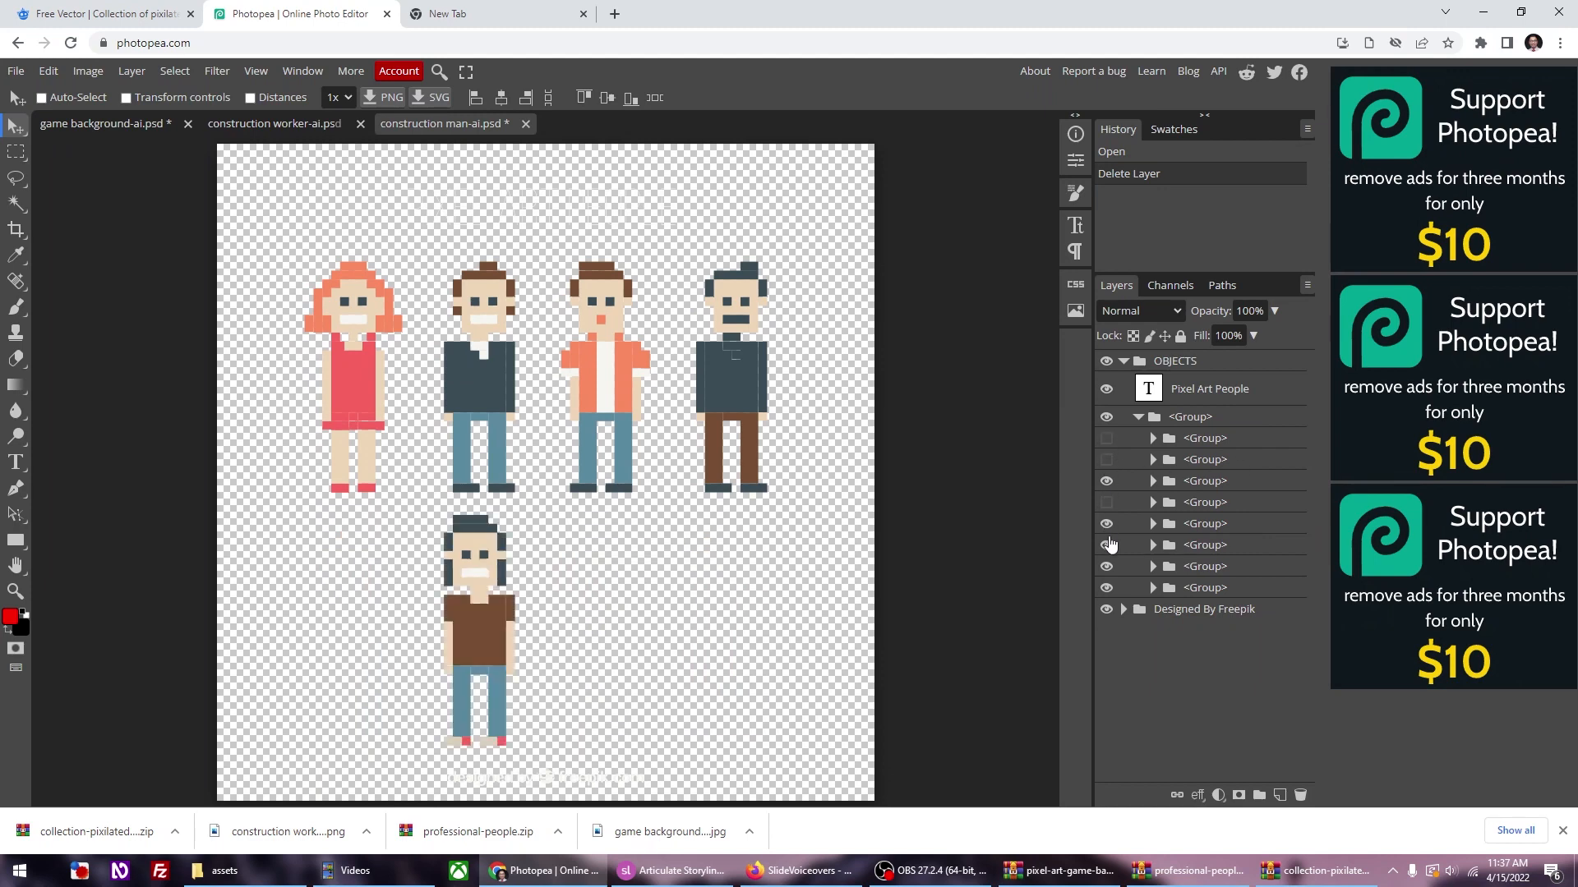
{"action": "left_click", "coordinate": [1107, 523]}
{"action": "left_click", "coordinate": [1107, 545]}
{"action": "left_click", "coordinate": [1107, 566]}
{"action": "left_click", "coordinate": [1107, 588]}
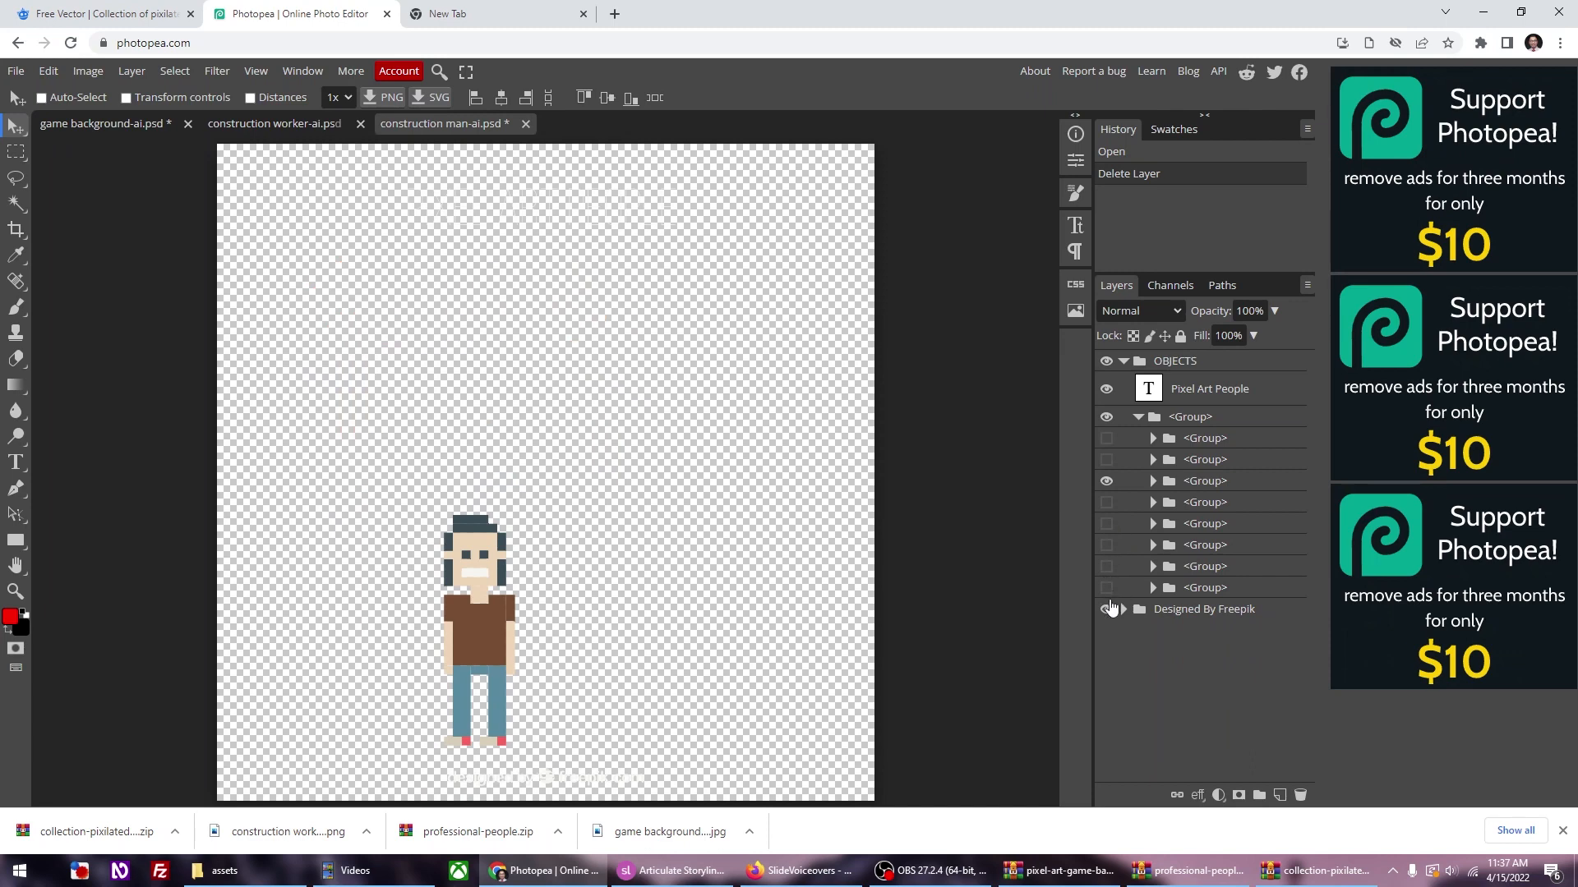
{"action": "left_click", "coordinate": [1107, 609]}
Step: Turn on transform controls and hide the Pixel Art People text layer
{"action": "left_click", "coordinate": [127, 98]}
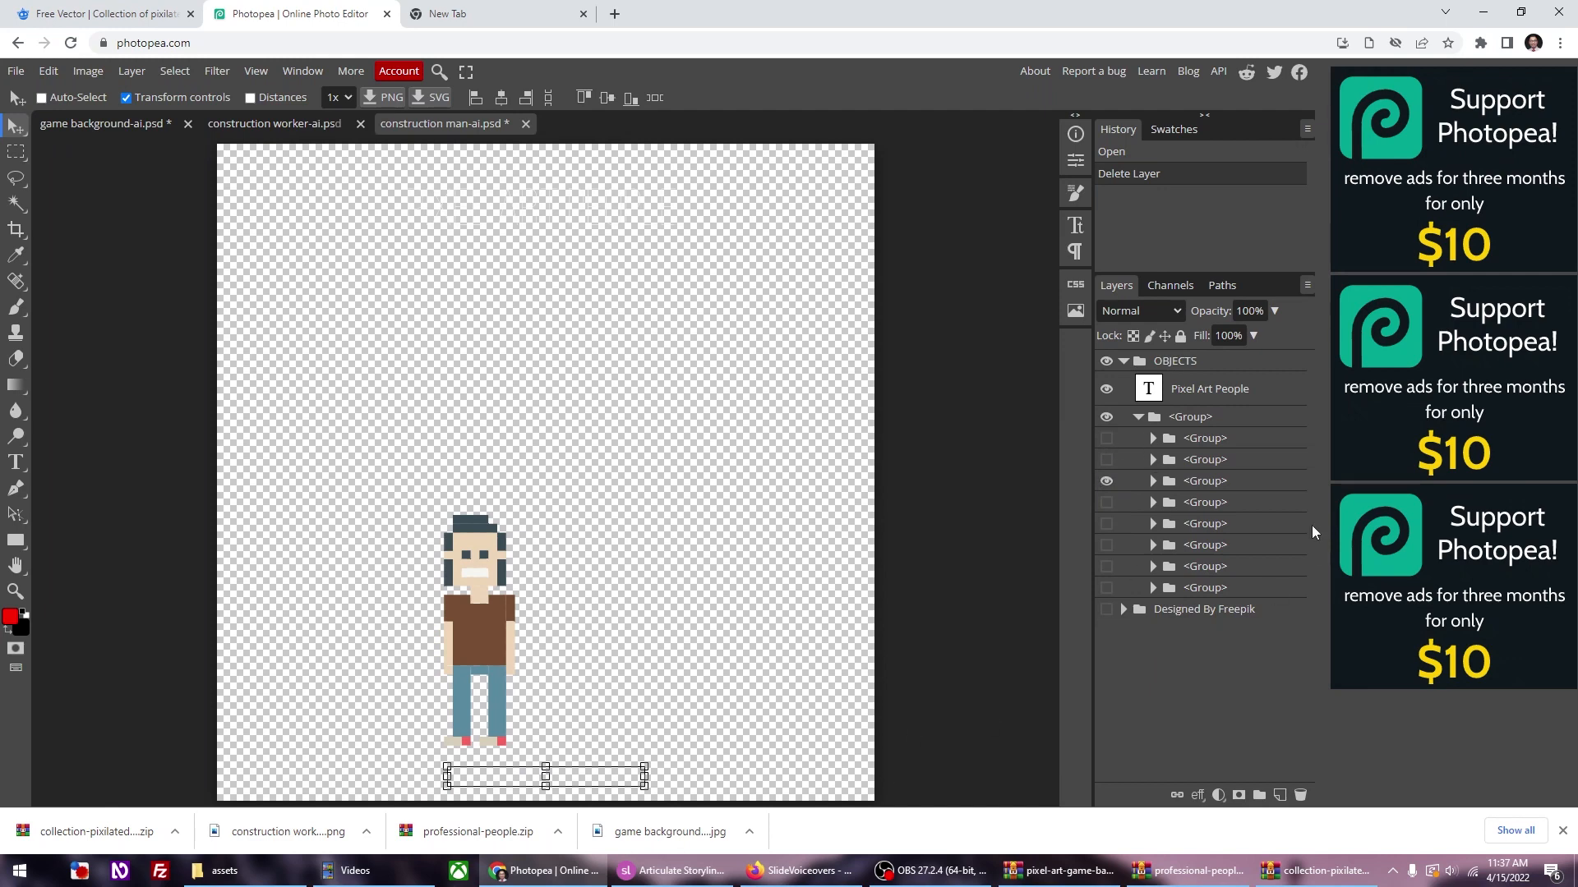
{"action": "left_click", "coordinate": [1106, 388]}
Step: Scale the man in the brown shirt up to about 228% and centre him on the canvas
{"action": "left_click", "coordinate": [1216, 480]}
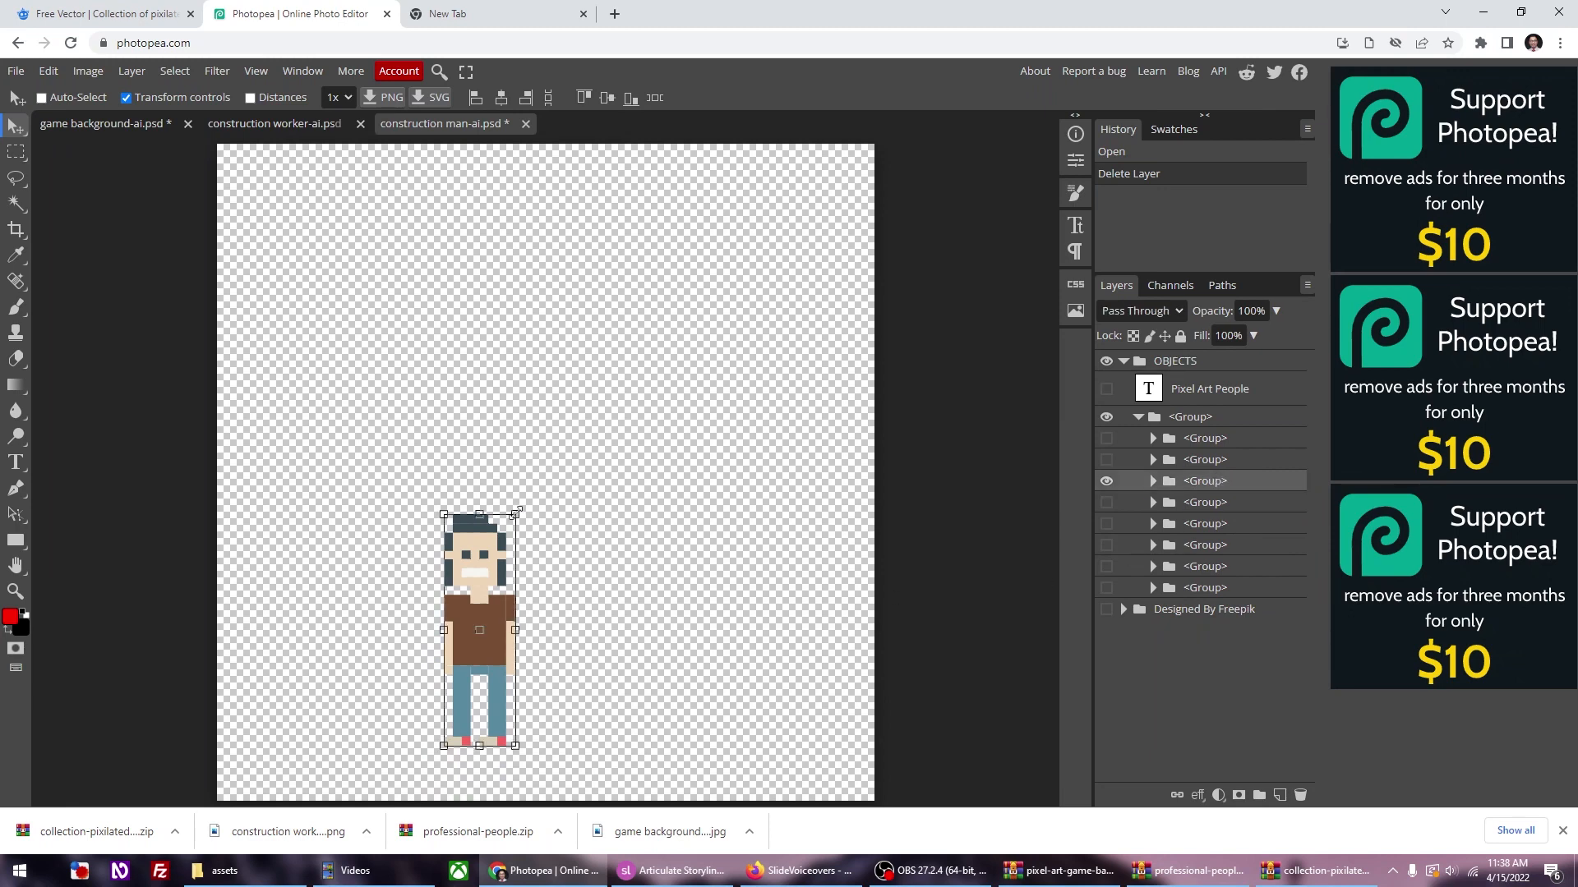
{"action": "left_click_drag", "start_coordinate": [515, 515], "coordinate": [611, 363]}
{"action": "left_click_drag", "start_coordinate": [552, 462], "coordinate": [572, 456]}
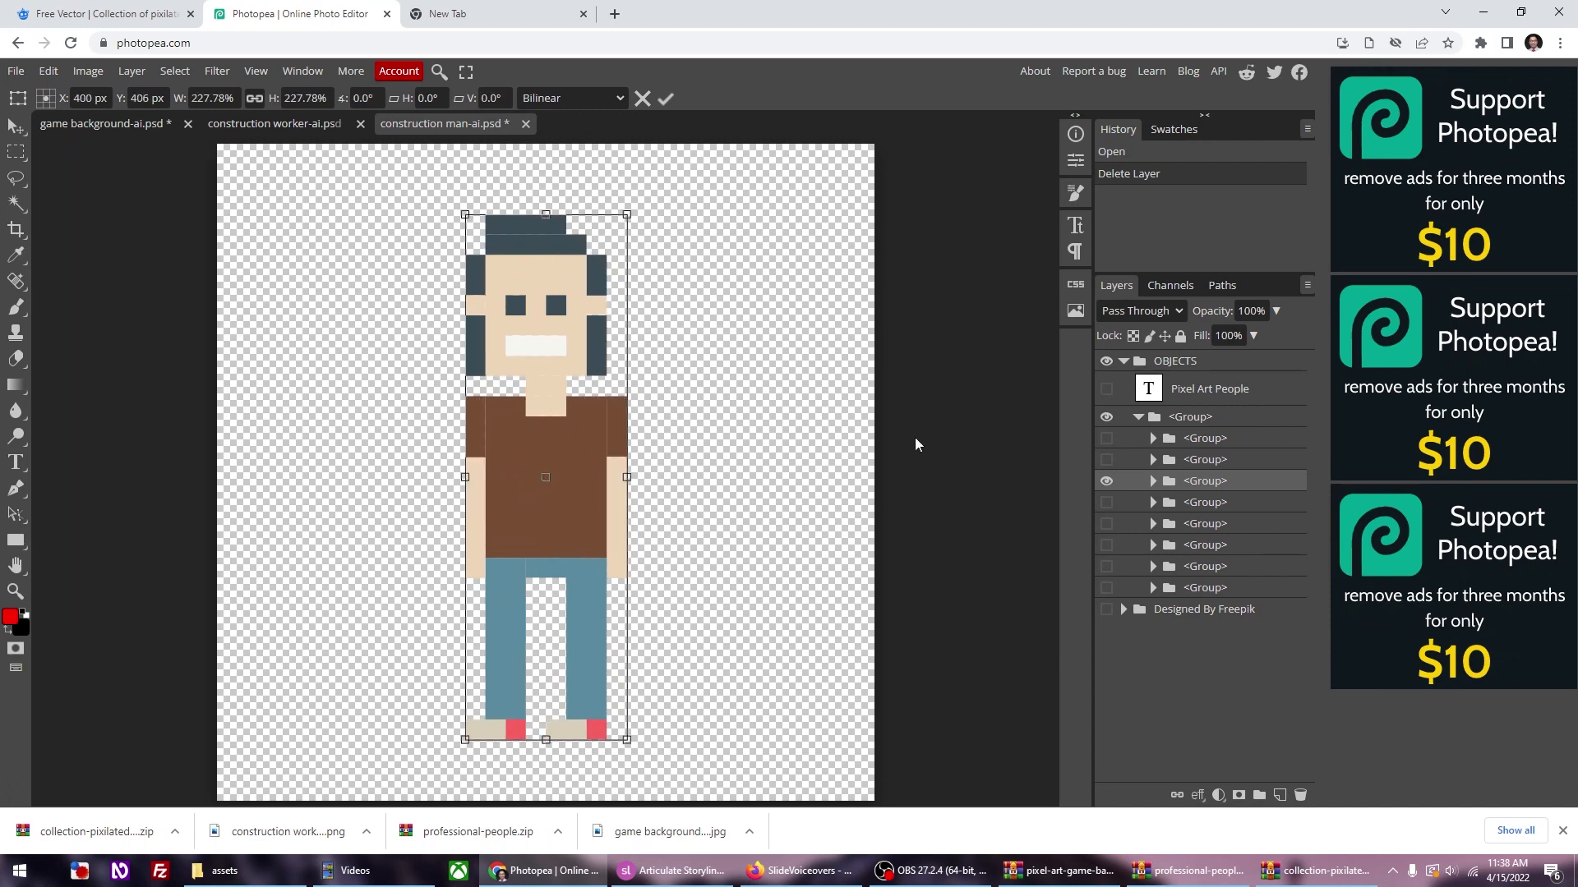
{"action": "key", "text": "Up"}
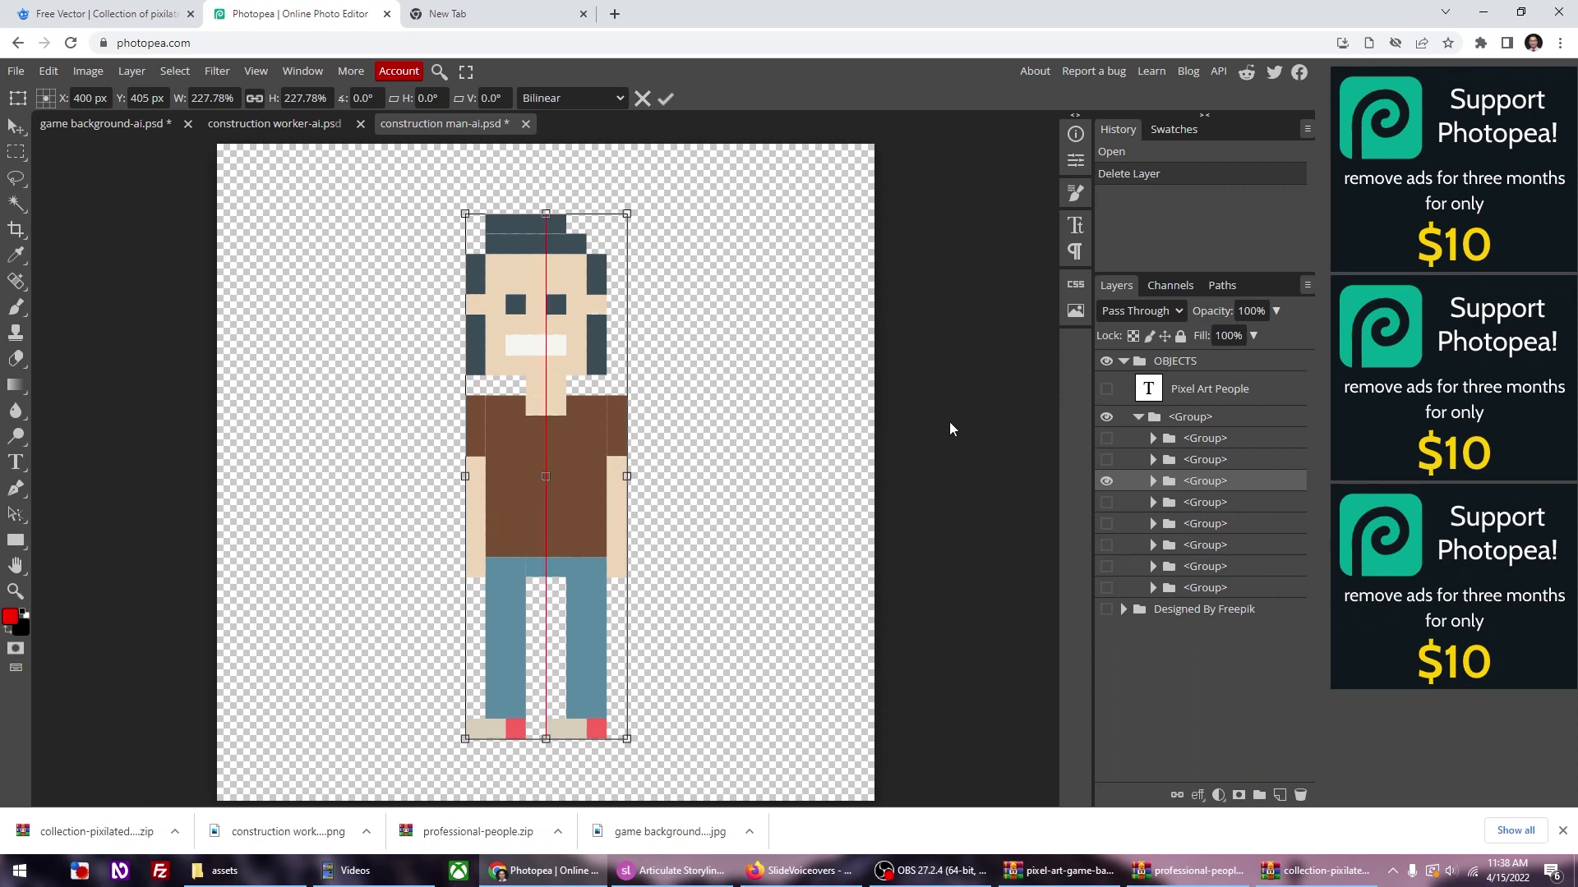
{"action": "key", "text": "Return"}
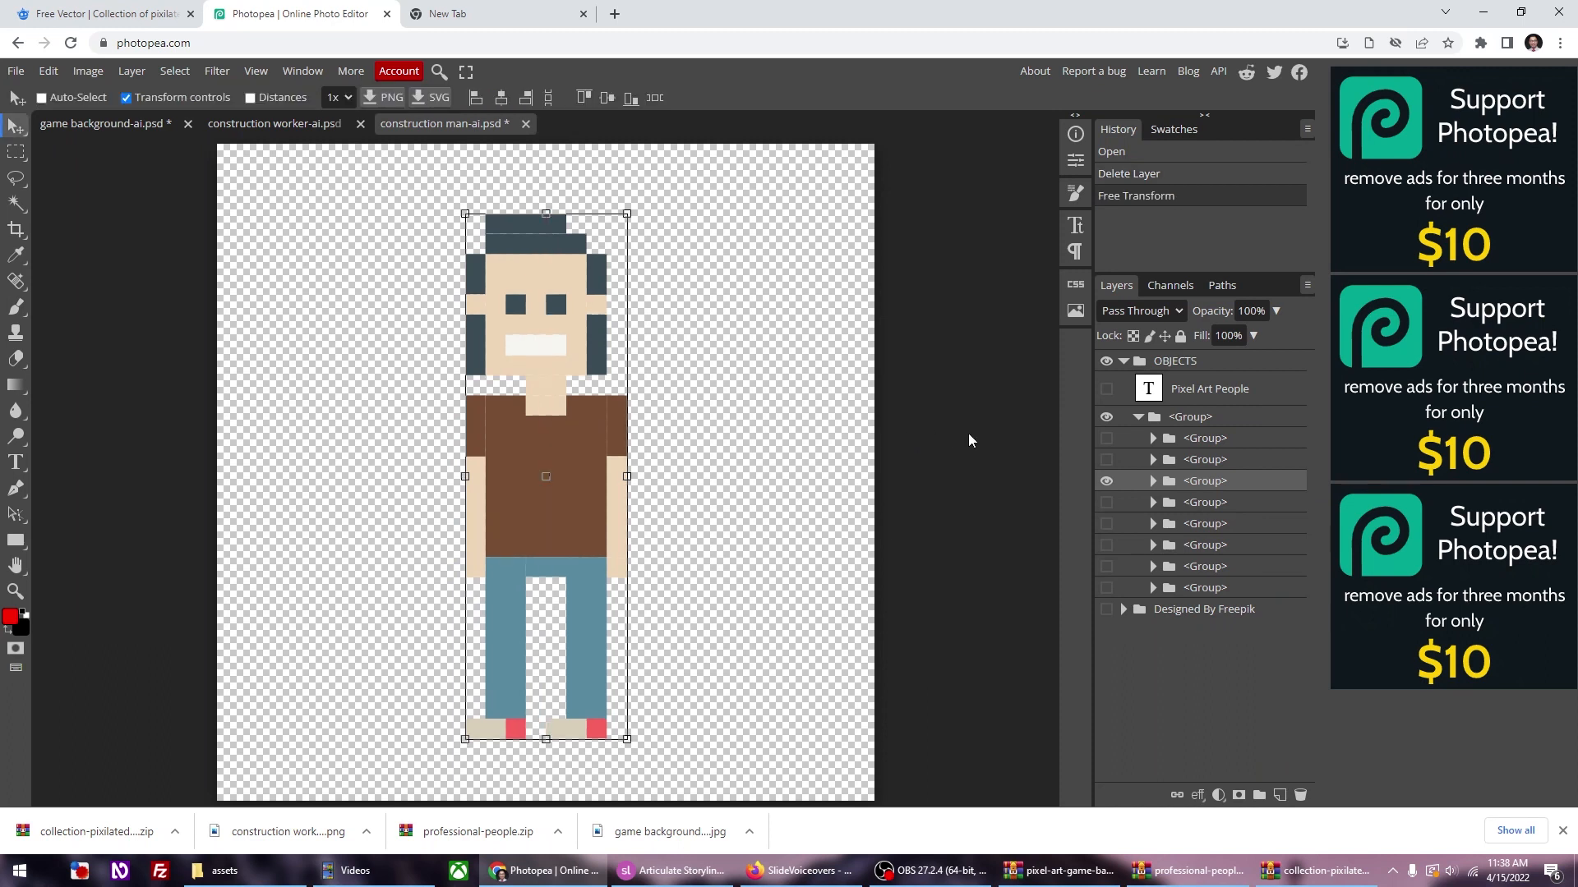
Step: Collapse the character group and export the artwork as an 800 x 800 px PNG at 100% quality
{"action": "left_click", "coordinate": [1138, 417]}
{"action": "left_click", "coordinate": [1106, 361]}
{"action": "left_click", "coordinate": [1106, 361]}
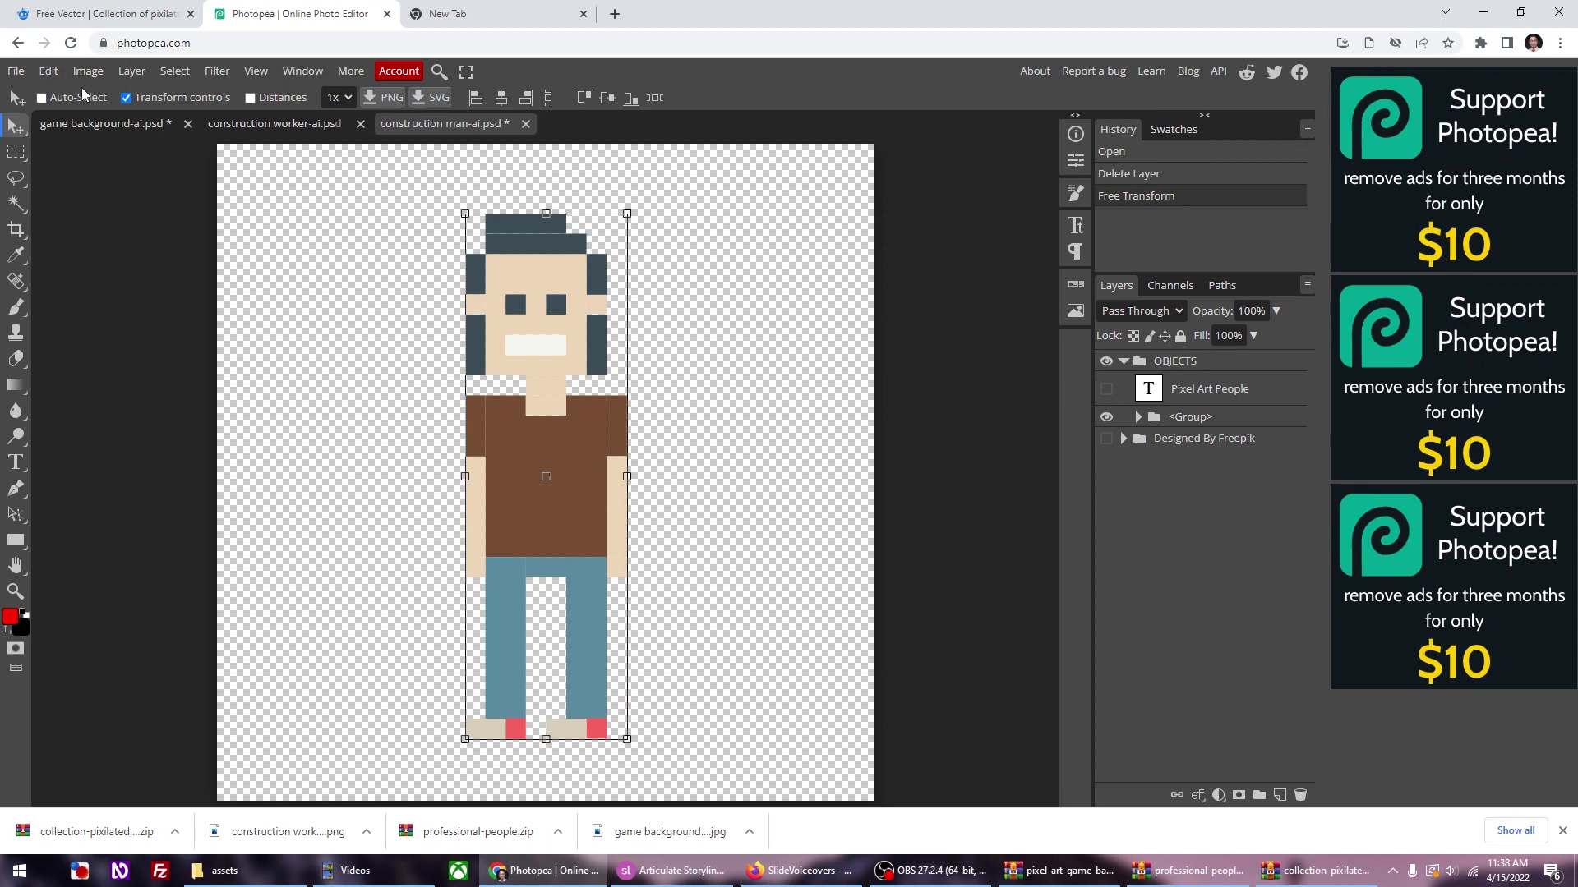
{"action": "left_click", "coordinate": [16, 72]}
{"action": "mouse_move", "coordinate": [99, 313]}
{"action": "left_click", "coordinate": [176, 312]}
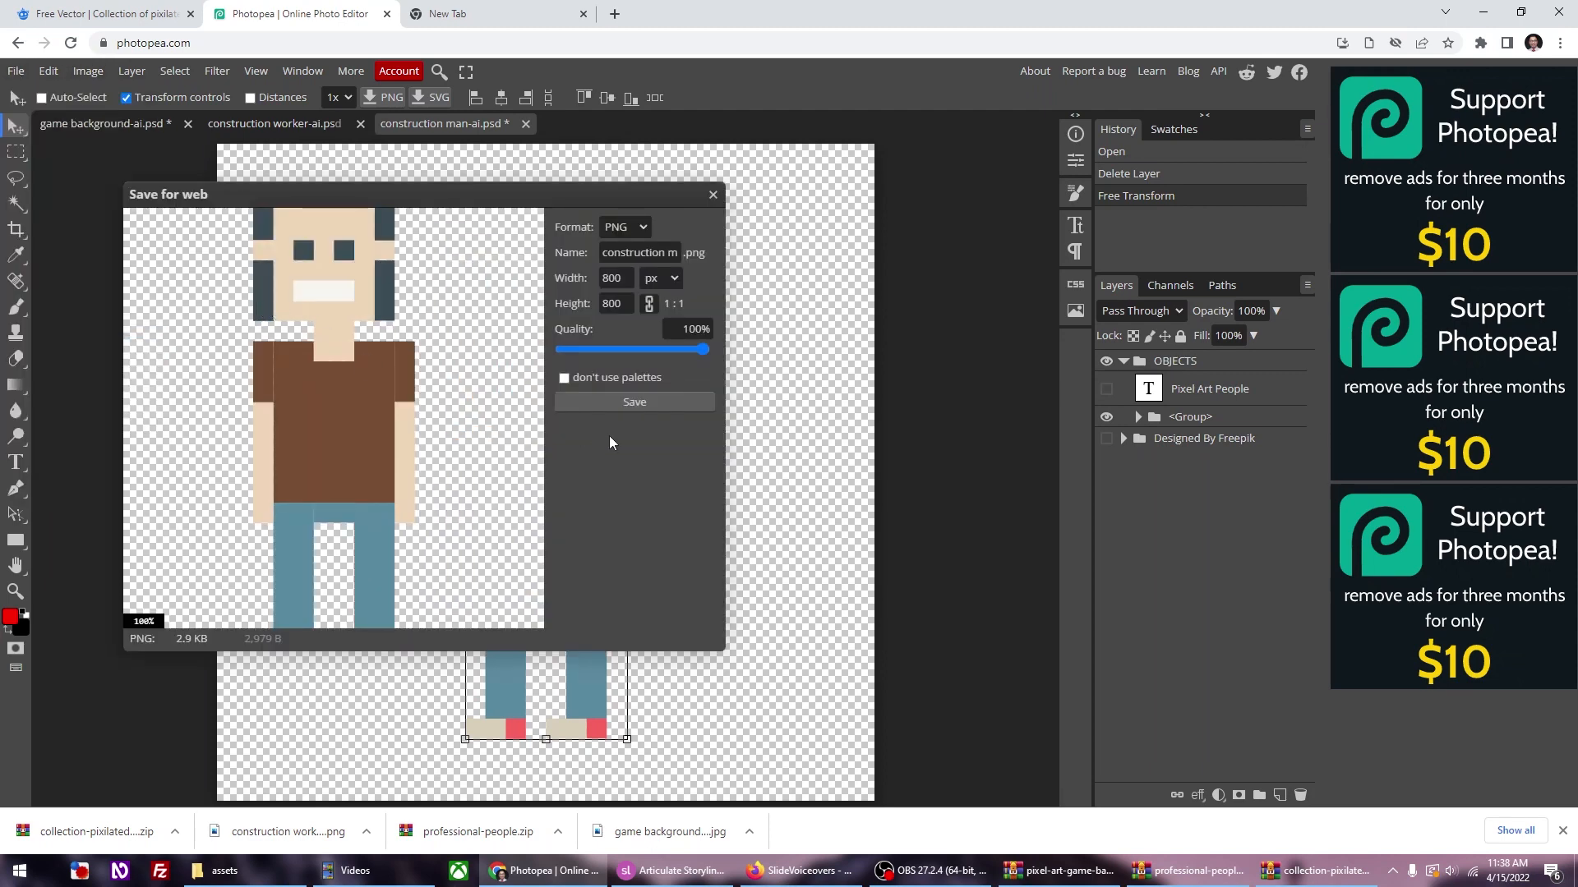
{"action": "left_click", "coordinate": [644, 402]}
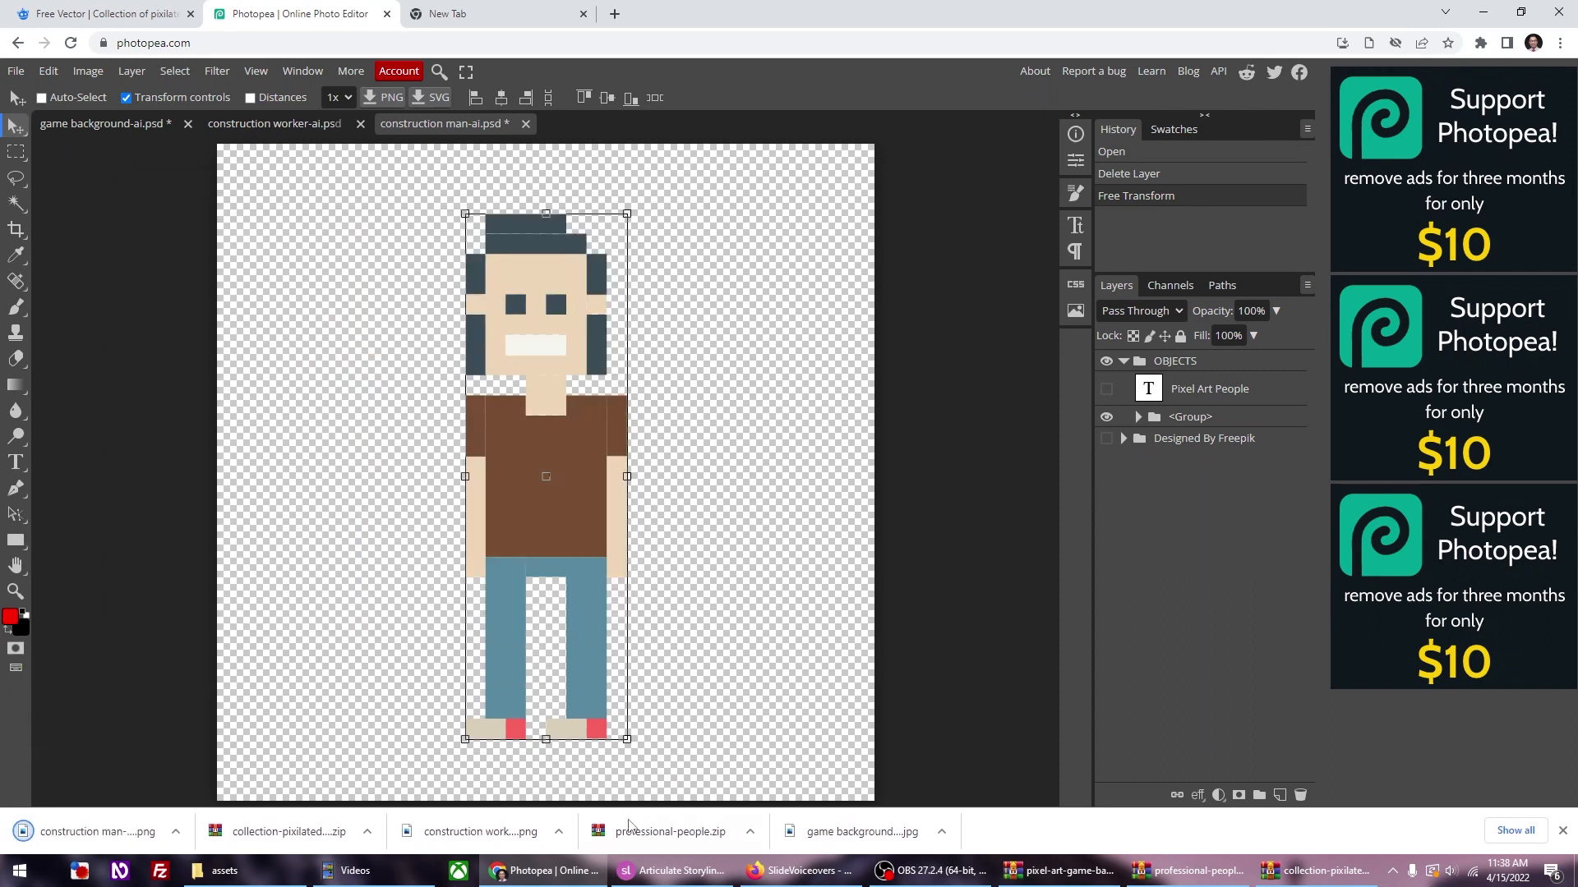
Step: Move construction man-ai.png from the Downloads folder into the game's assets folder
{"action": "left_click", "coordinate": [212, 870]}
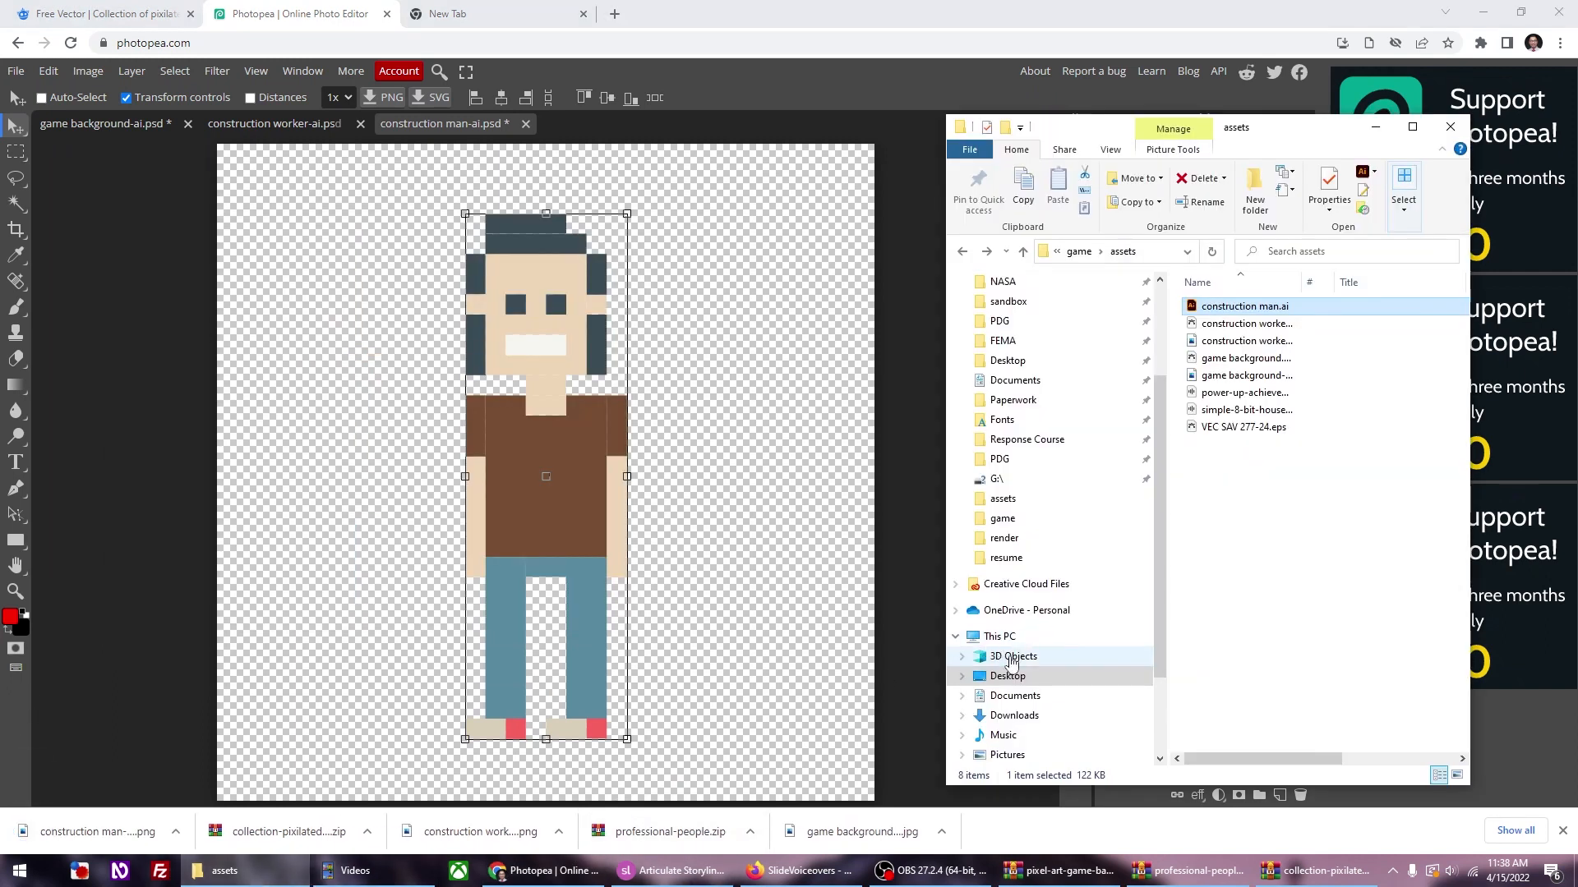
{"action": "left_click", "coordinate": [1016, 716]}
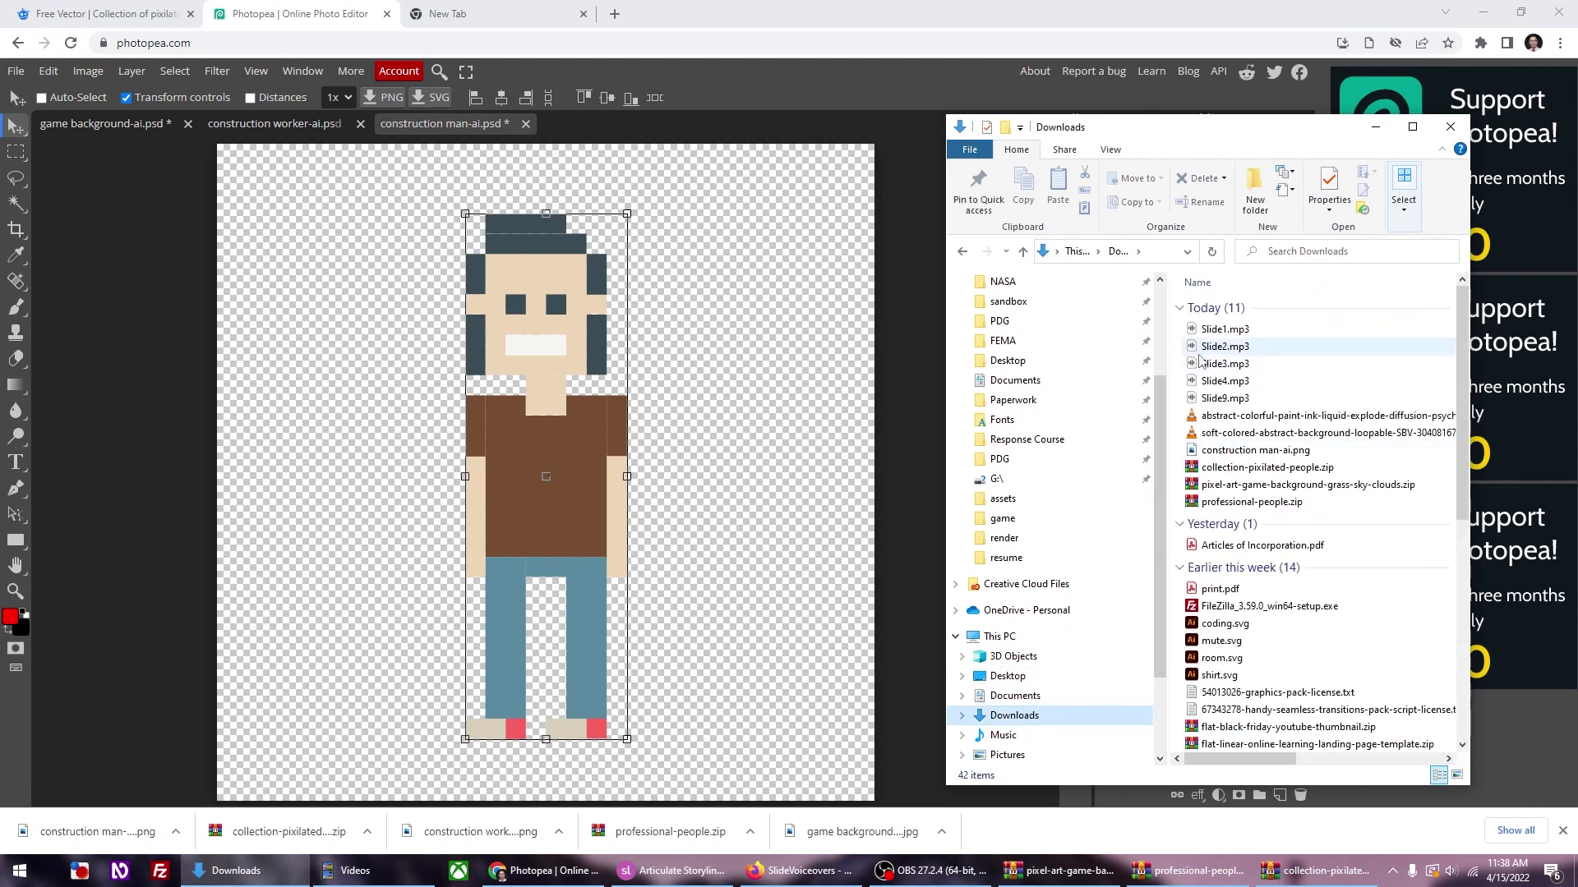
{"action": "left_click", "coordinate": [1235, 452]}
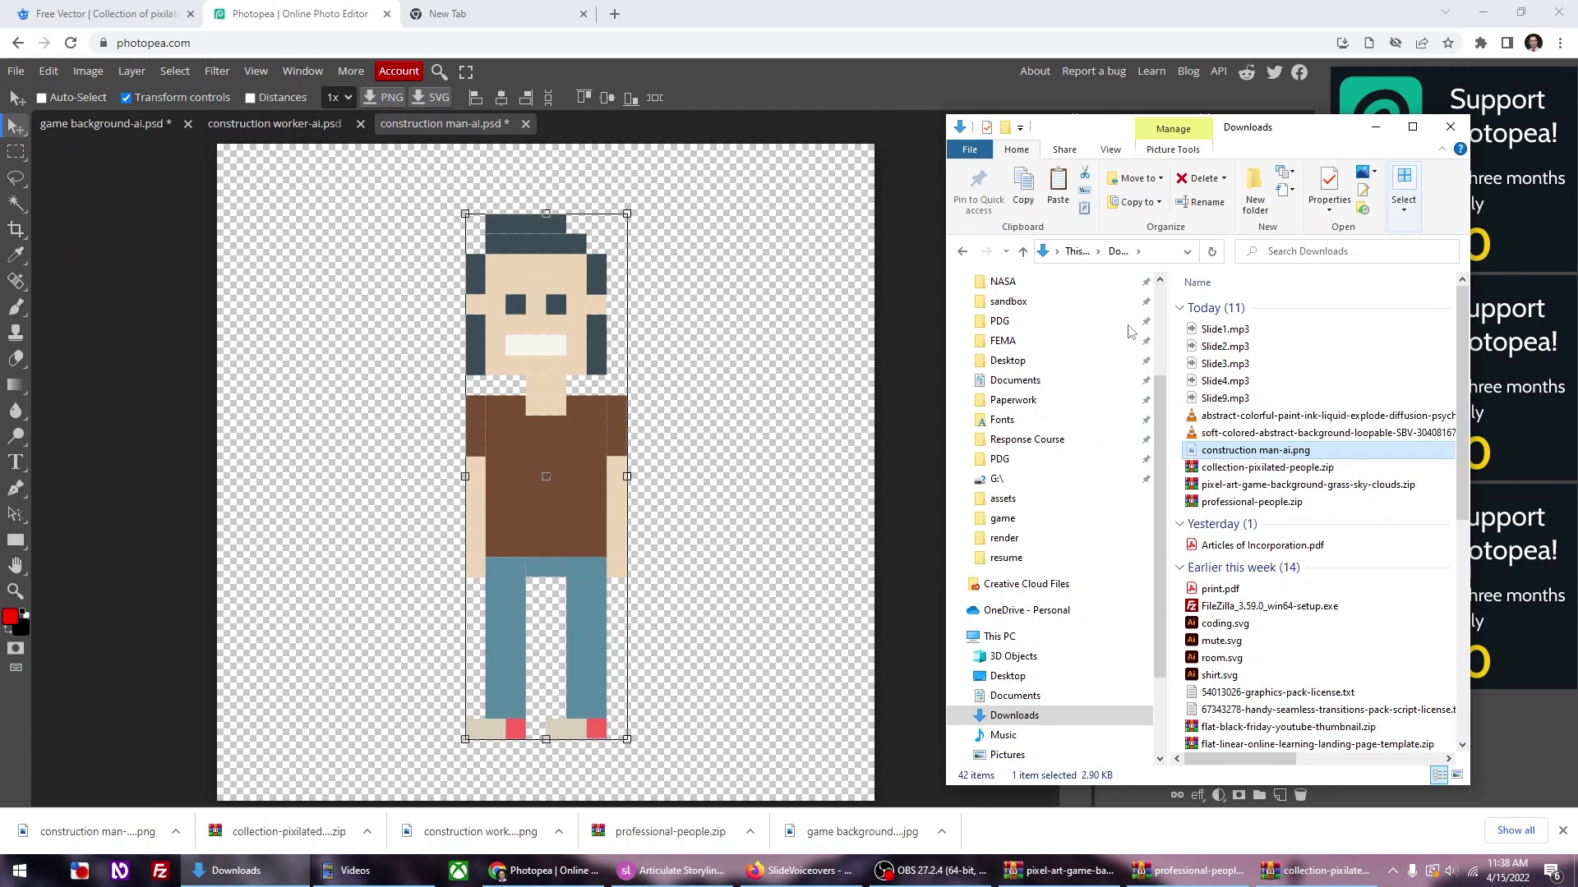
{"action": "left_click", "coordinate": [963, 251]}
{"action": "key", "text": "ctrl+v"}
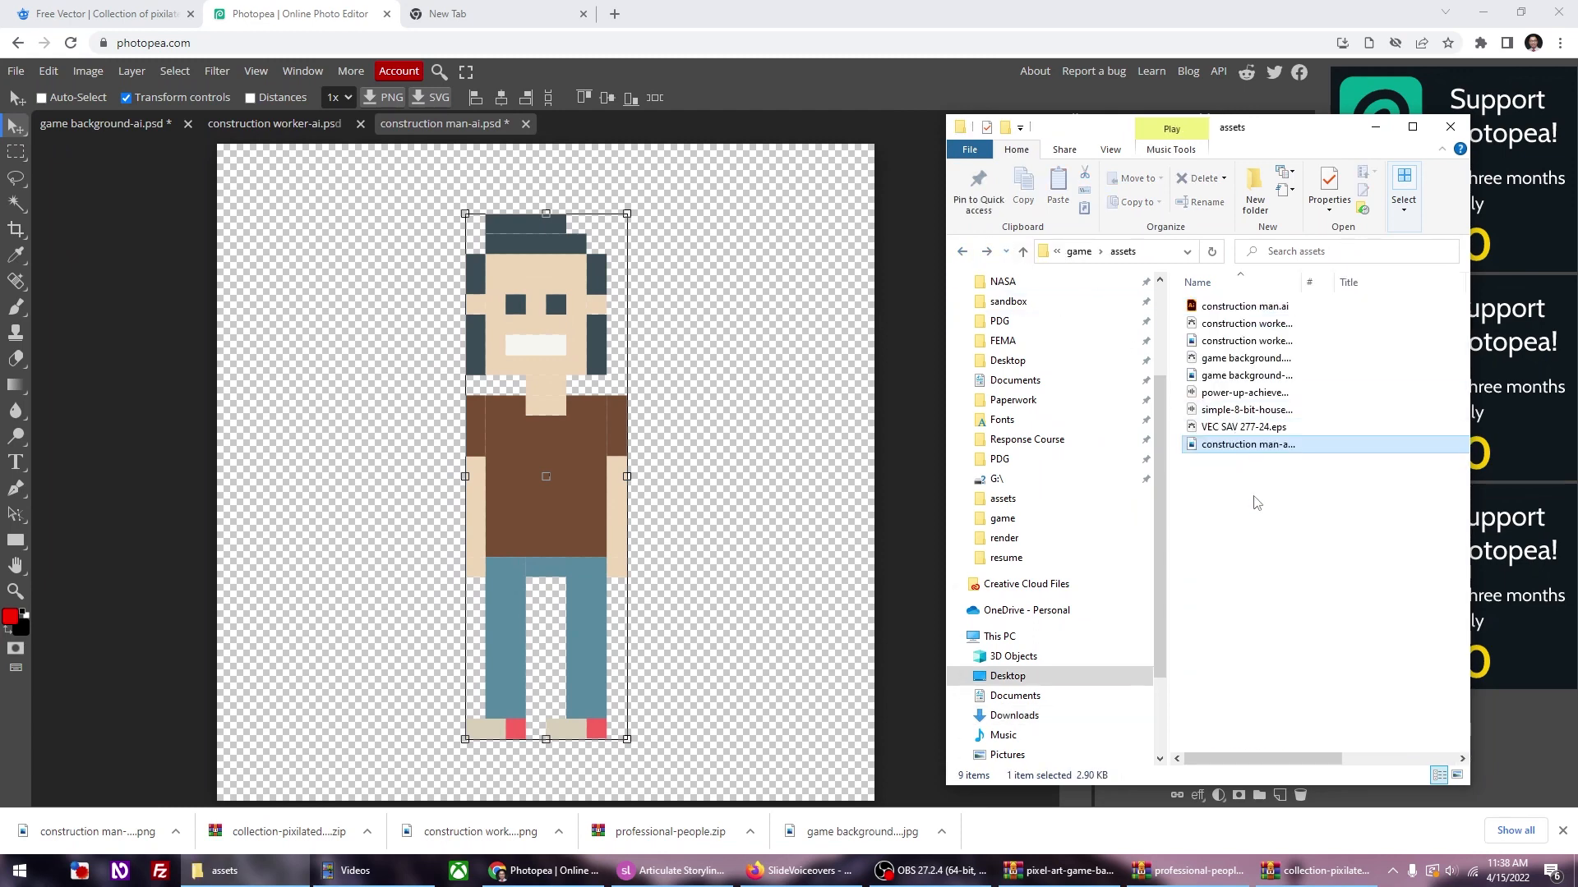
Step: Switch to Articulate Storyline and place construction man-ai.png from the assets folder on slide 2.1
{"action": "left_click", "coordinate": [669, 876]}
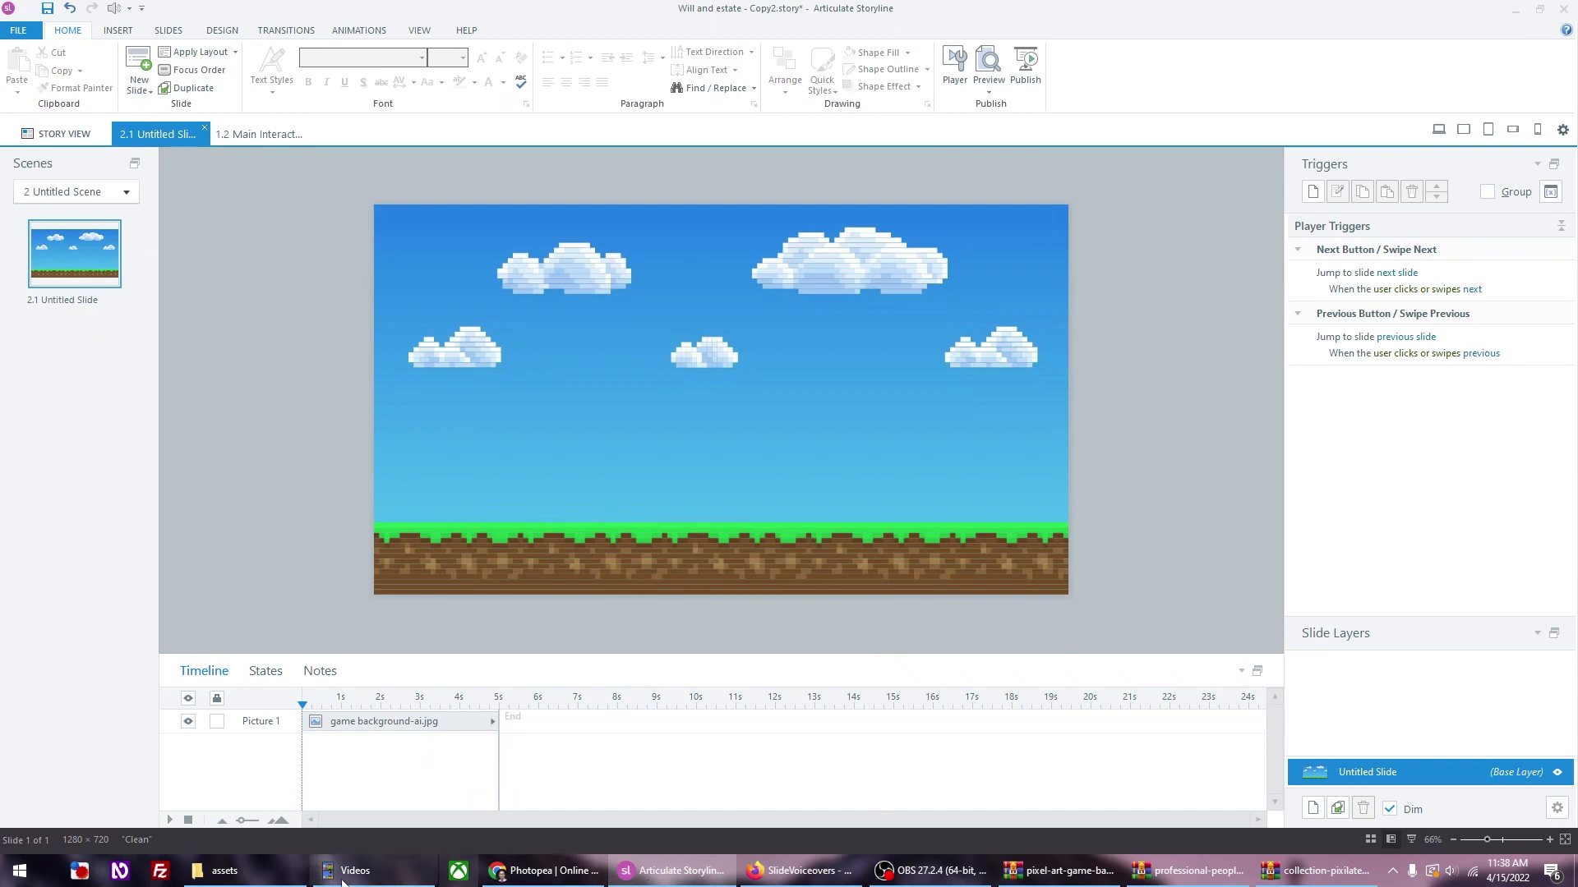
{"action": "key", "text": "alt+Tab"}
{"action": "left_click_drag", "start_coordinate": [1220, 448], "coordinate": [501, 435]}
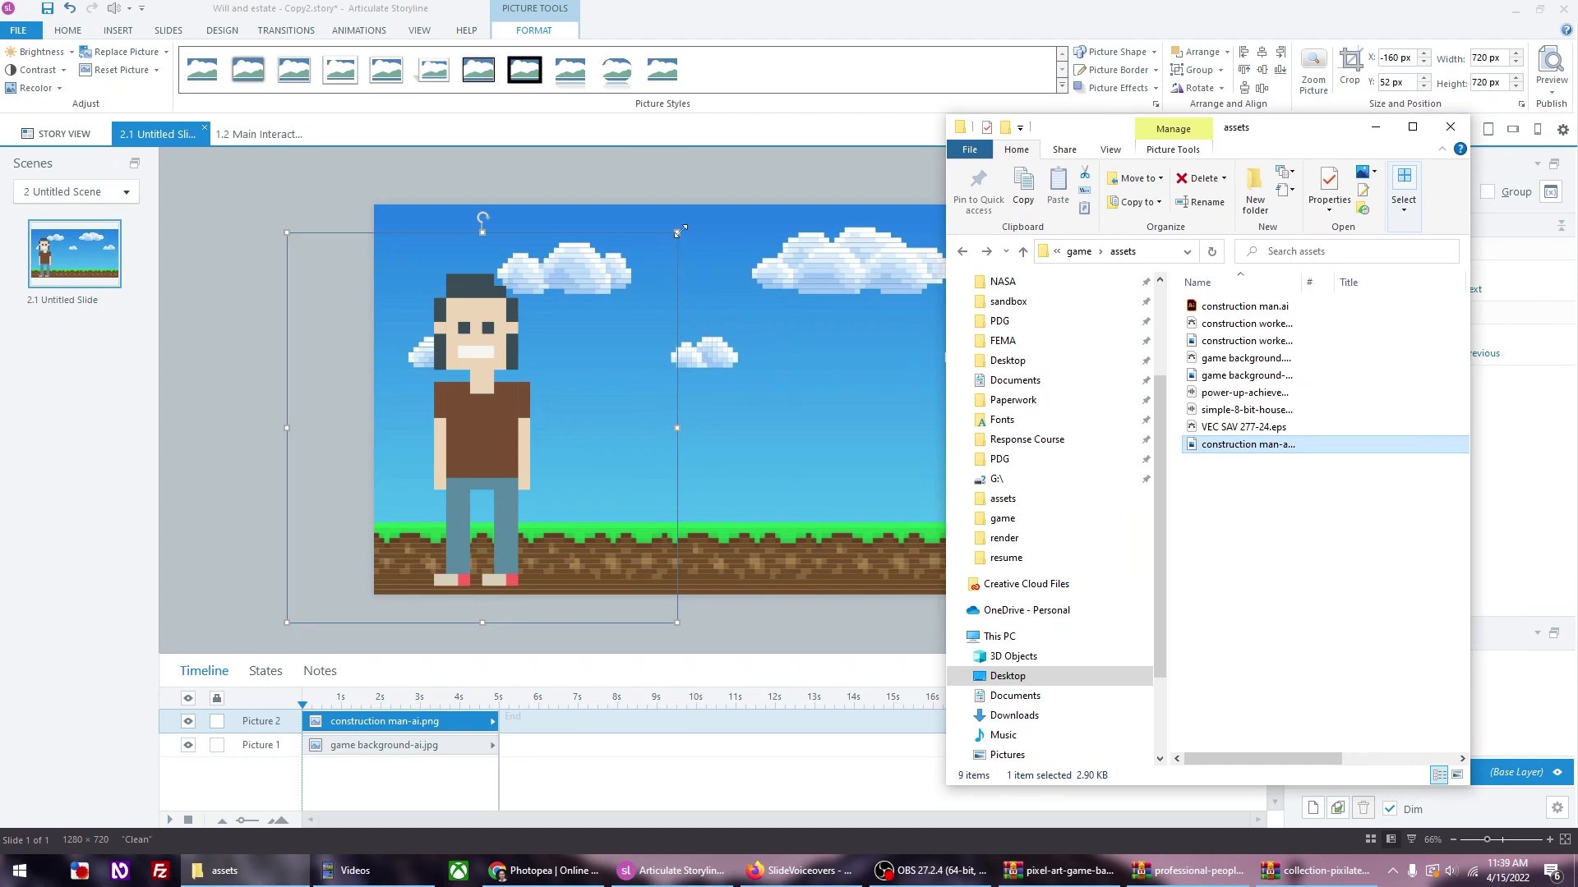
Step: Scale the man picture down to about 219 x 219 px and stand him on the grass at the slide's left side
{"action": "left_click_drag", "start_coordinate": [681, 231], "coordinate": [532, 377]}
{"action": "left_click_drag", "start_coordinate": [408, 473], "coordinate": [512, 411]}
{"action": "left_click_drag", "start_coordinate": [636, 316], "coordinate": [511, 426]}
{"action": "left_click_drag", "start_coordinate": [454, 488], "coordinate": [463, 477]}
{"action": "left_click", "coordinate": [312, 451]}
{"action": "left_click", "coordinate": [457, 470]}
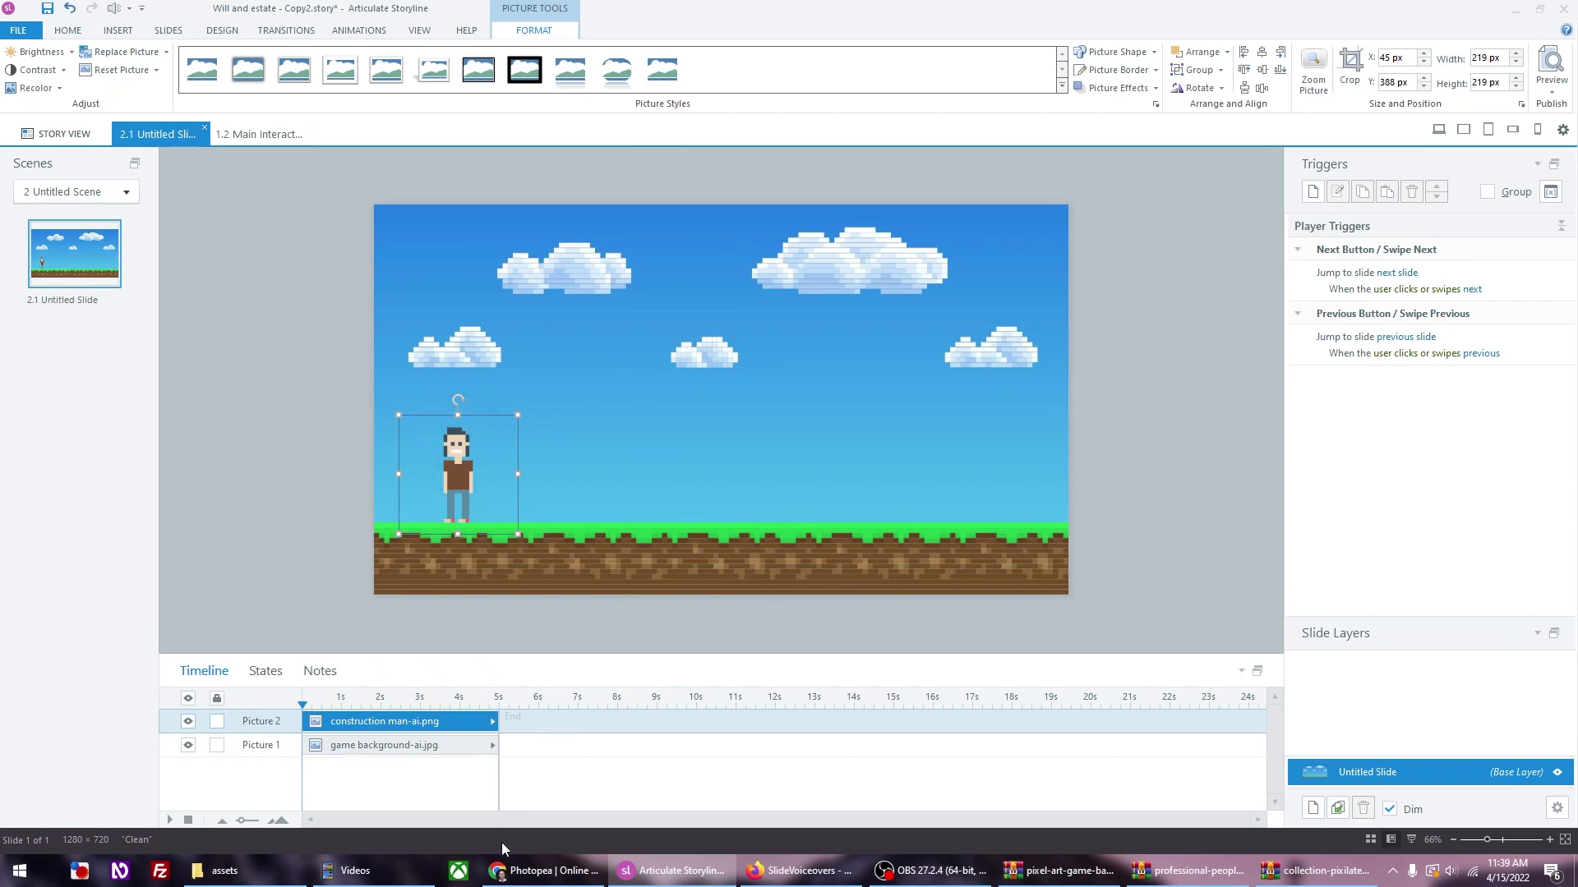
Step: Return to Photopea and crop the canvas closely around the man, to about 256 x 708 px
{"action": "left_click", "coordinate": [529, 877]}
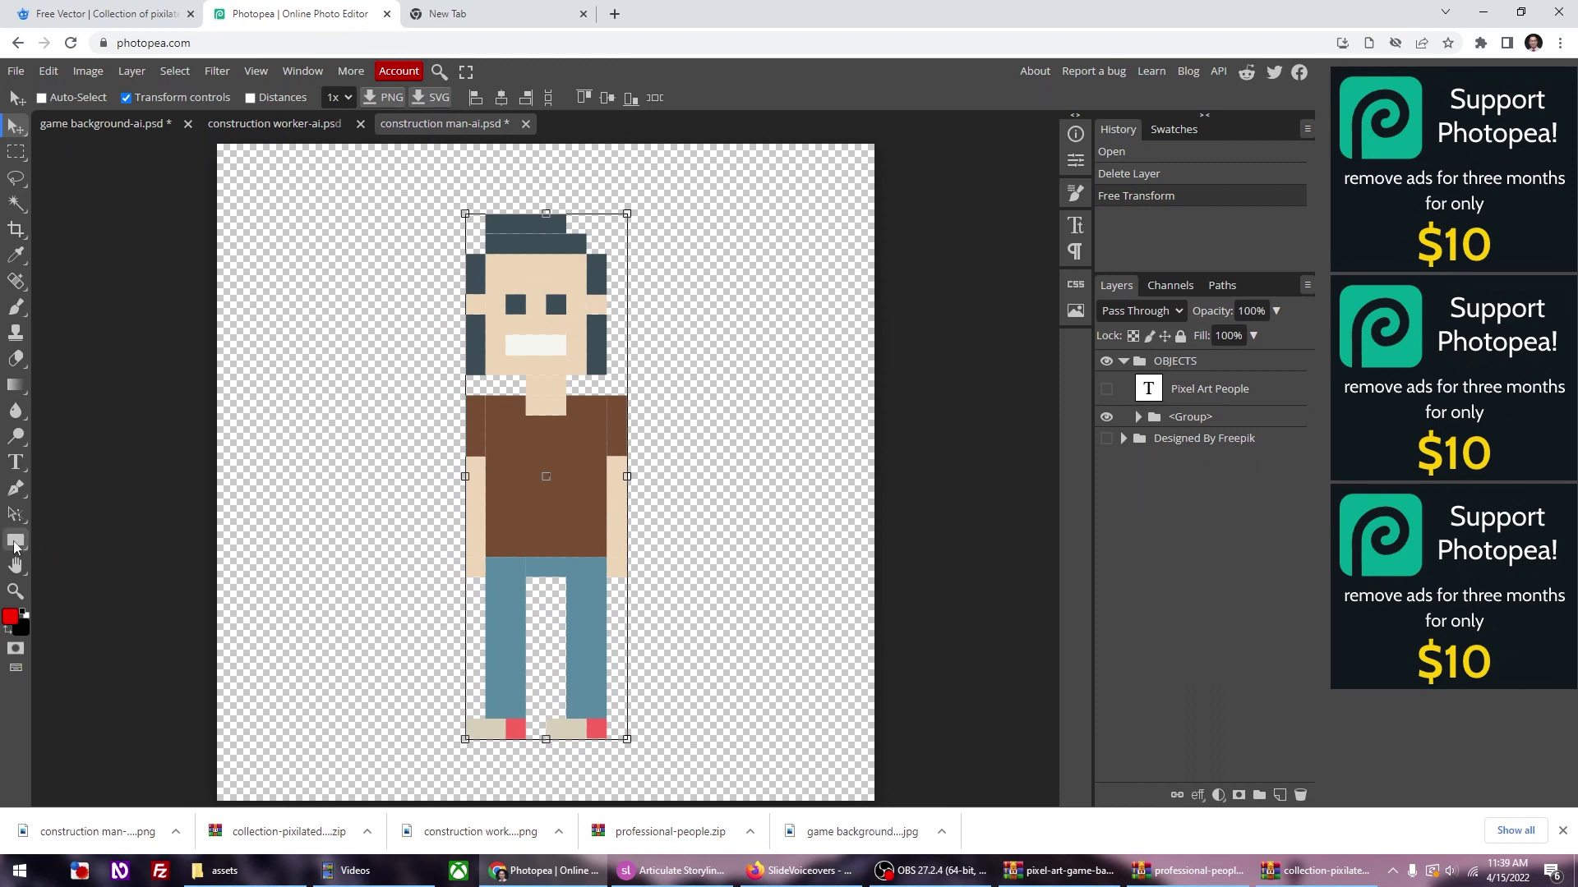
{"action": "left_click", "coordinate": [14, 228]}
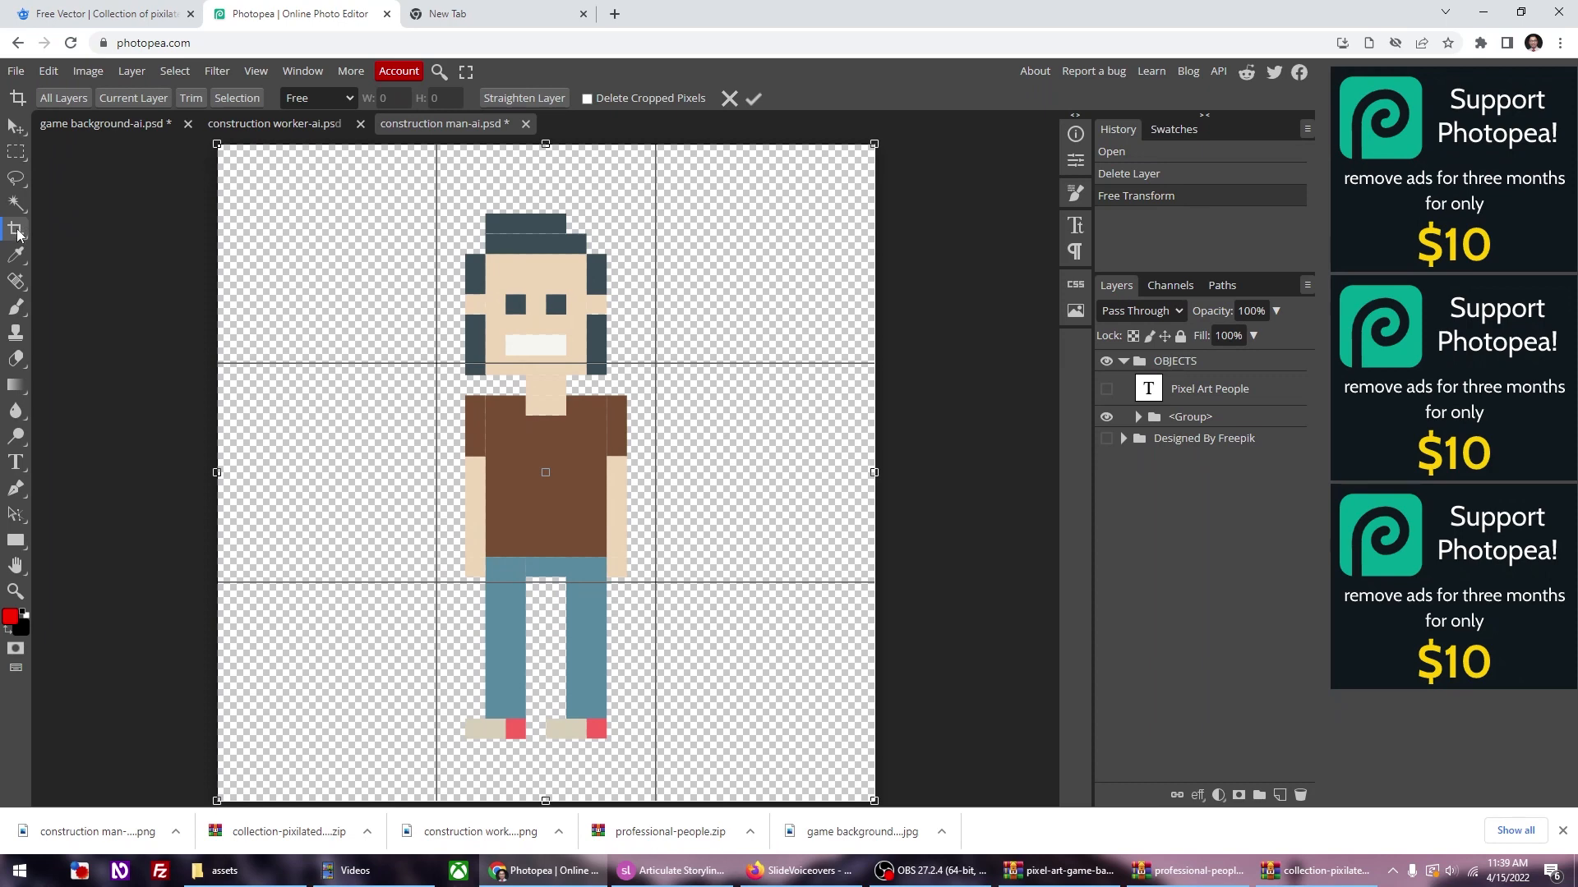
{"action": "left_click_drag", "start_coordinate": [216, 145], "coordinate": [432, 170]}
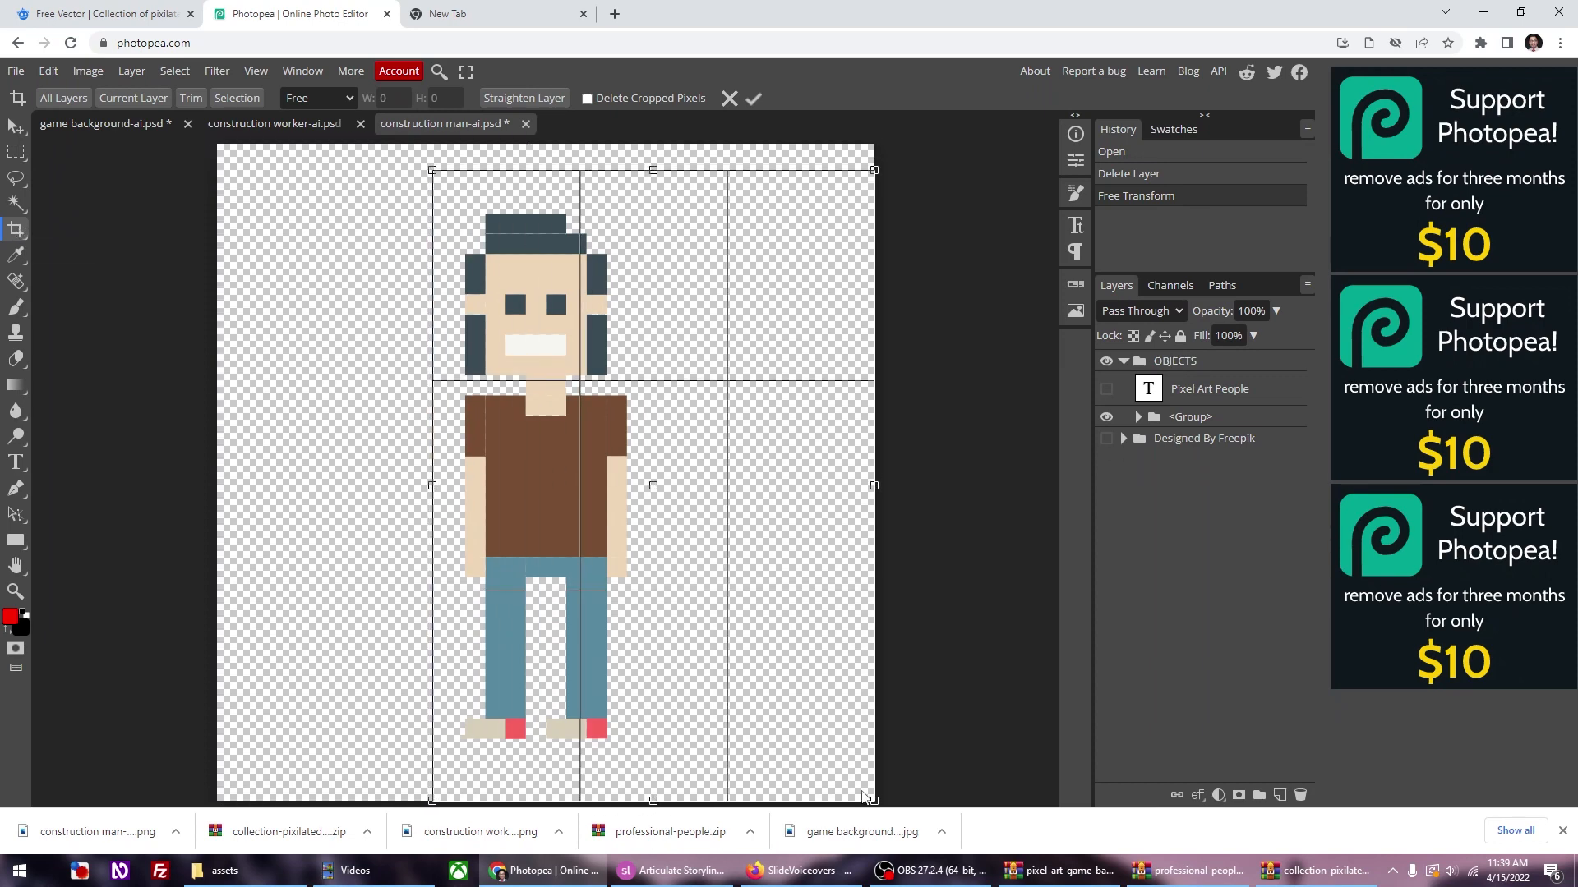
{"action": "left_click_drag", "start_coordinate": [872, 798], "coordinate": [643, 751]}
{"action": "left_click_drag", "start_coordinate": [644, 752], "coordinate": [643, 751]}
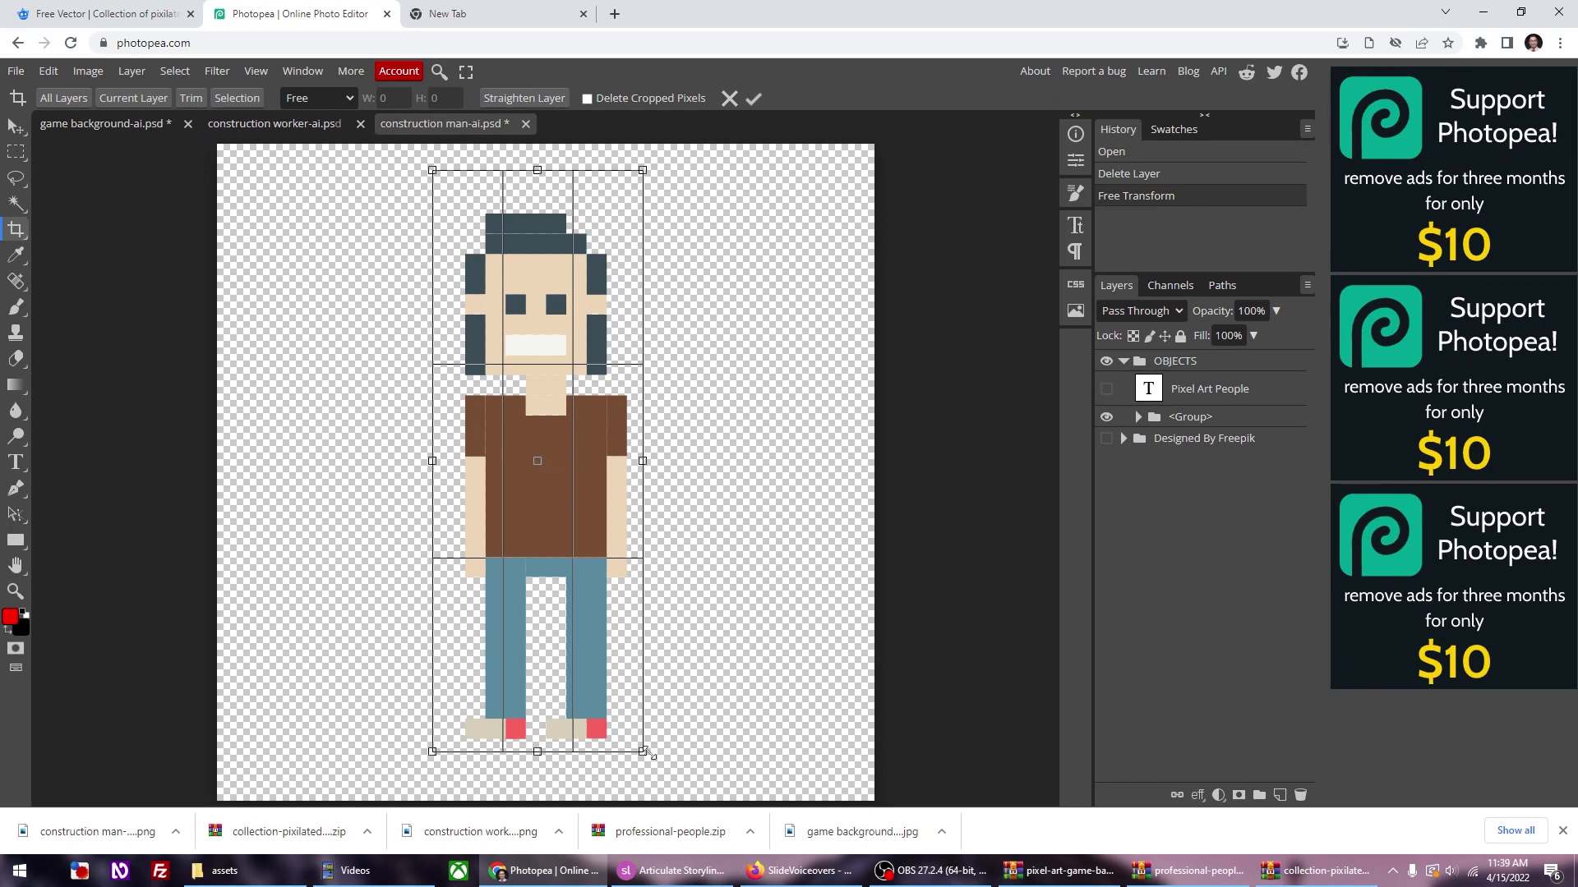
{"action": "key", "text": "Return"}
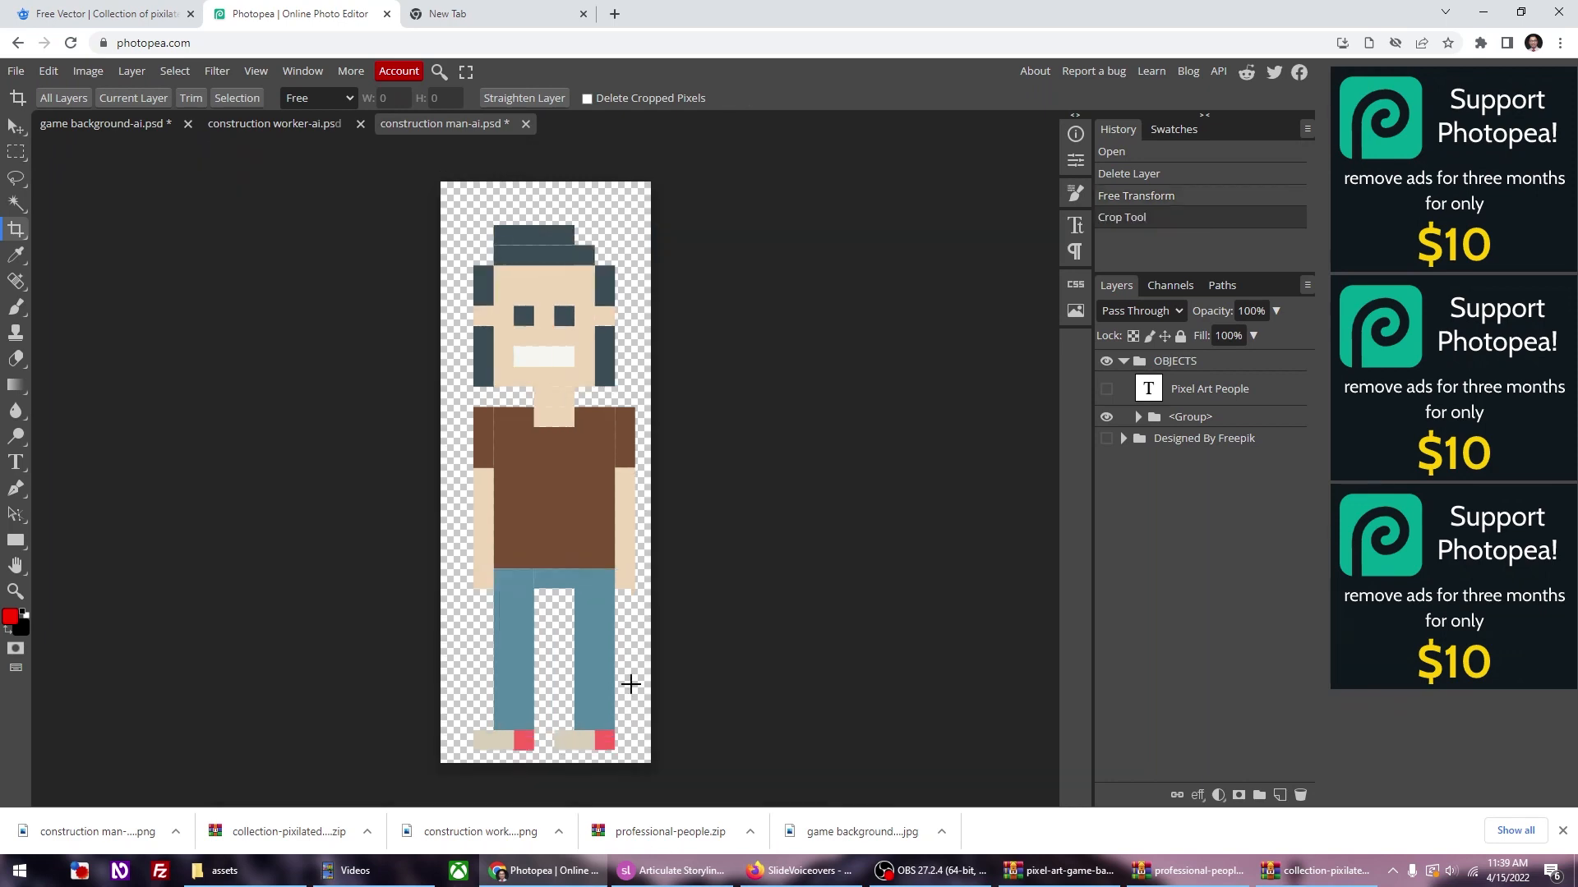
Step: Move the man to the centre of the cropped canvas
{"action": "key", "text": "v"}
{"action": "left_click_drag", "start_coordinate": [581, 519], "coordinate": [573, 506]}
{"action": "left_click_drag", "start_coordinate": [584, 382], "coordinate": [572, 378]}
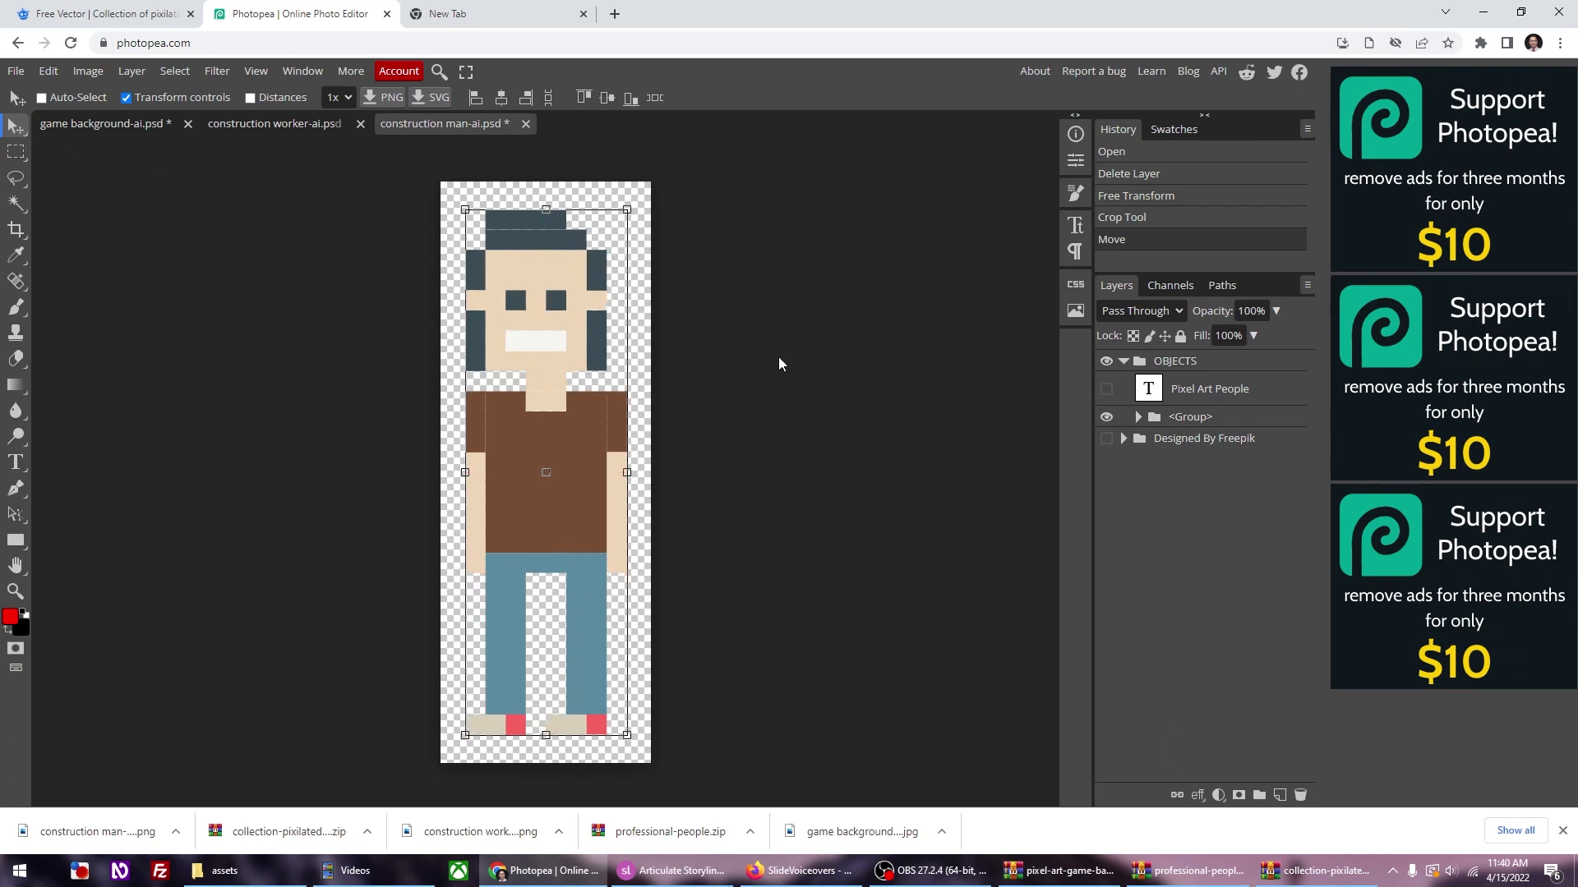
Step: Export the cropped man as a 256 x 708 px PNG at 100% quality
{"action": "left_click", "coordinate": [16, 71]}
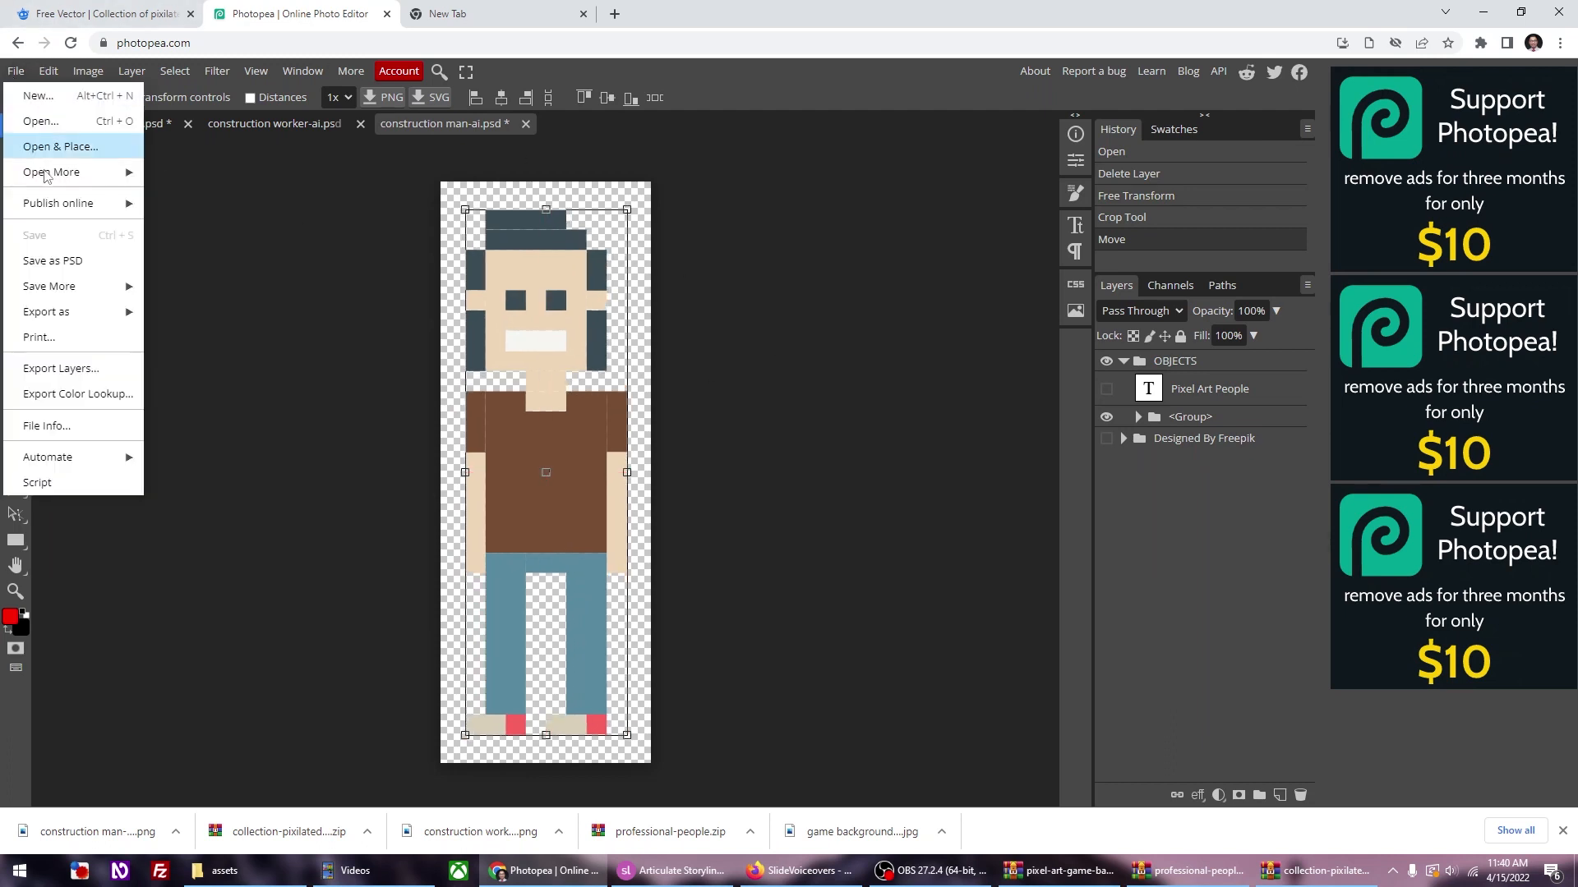
{"action": "mouse_move", "coordinate": [93, 312]}
{"action": "left_click", "coordinate": [197, 316]}
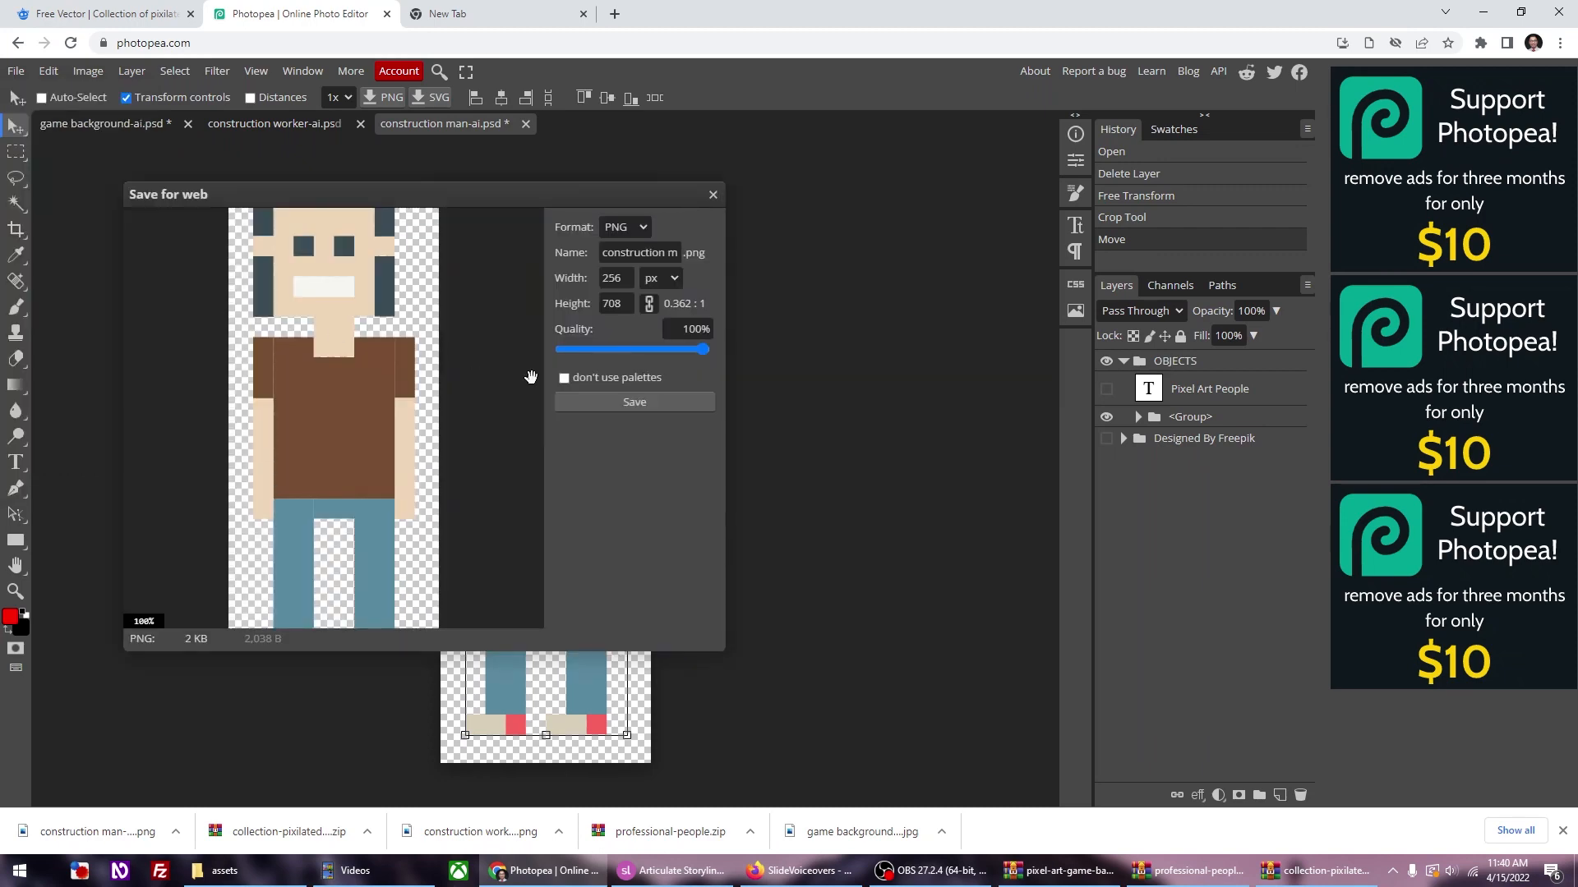
{"action": "left_click", "coordinate": [635, 402]}
Step: Switch to Articulate Storyline and delete the uncropped man picture from slide 2.1
{"action": "left_click", "coordinate": [701, 878]}
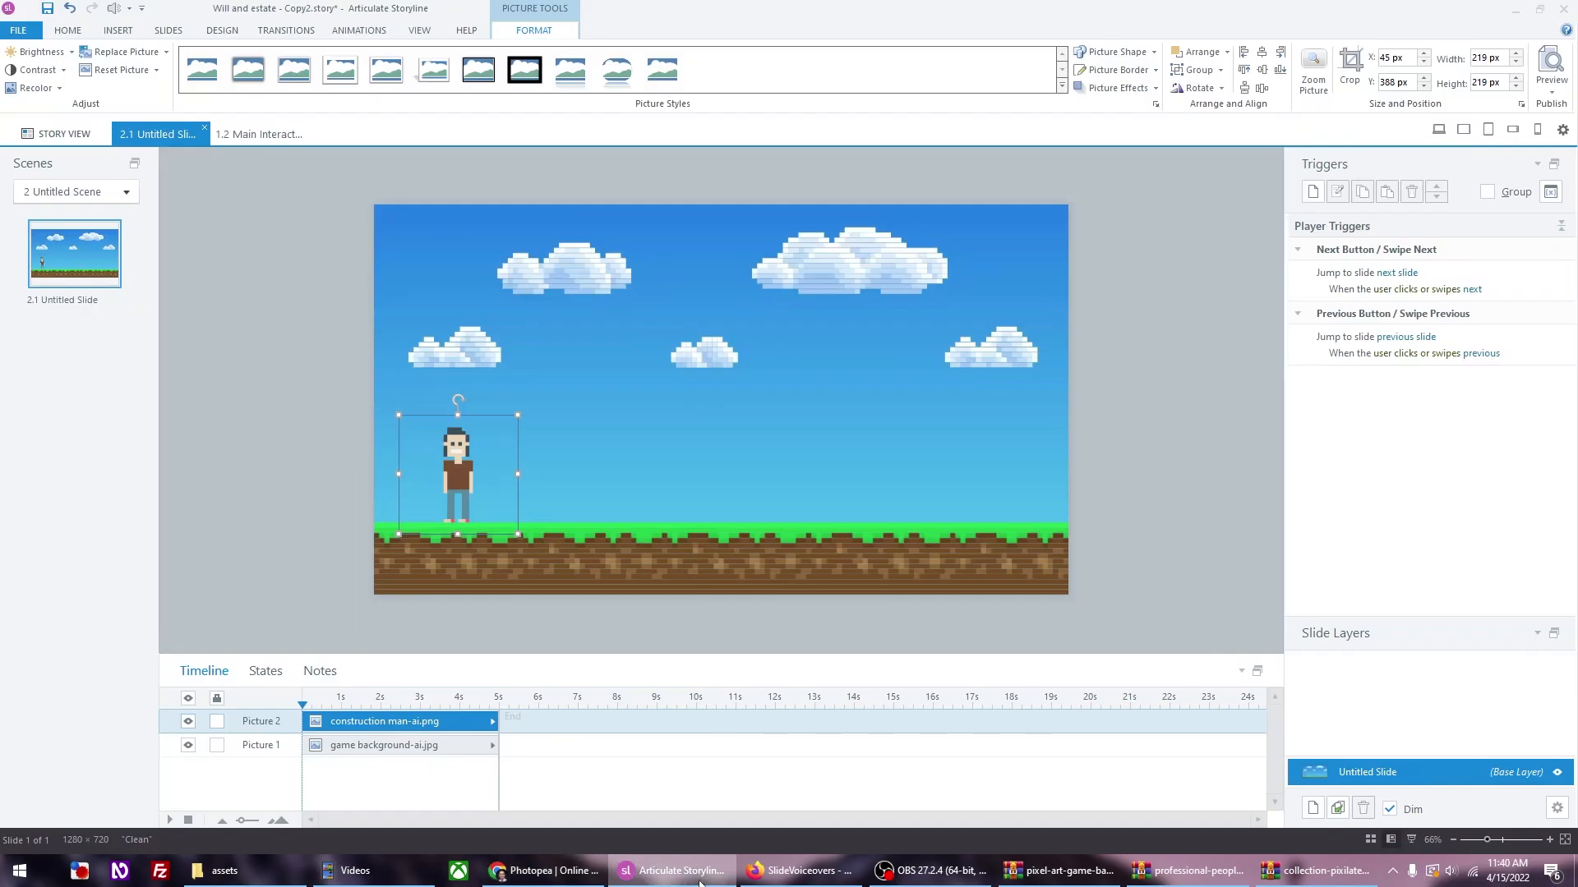
{"action": "key", "text": "Delete"}
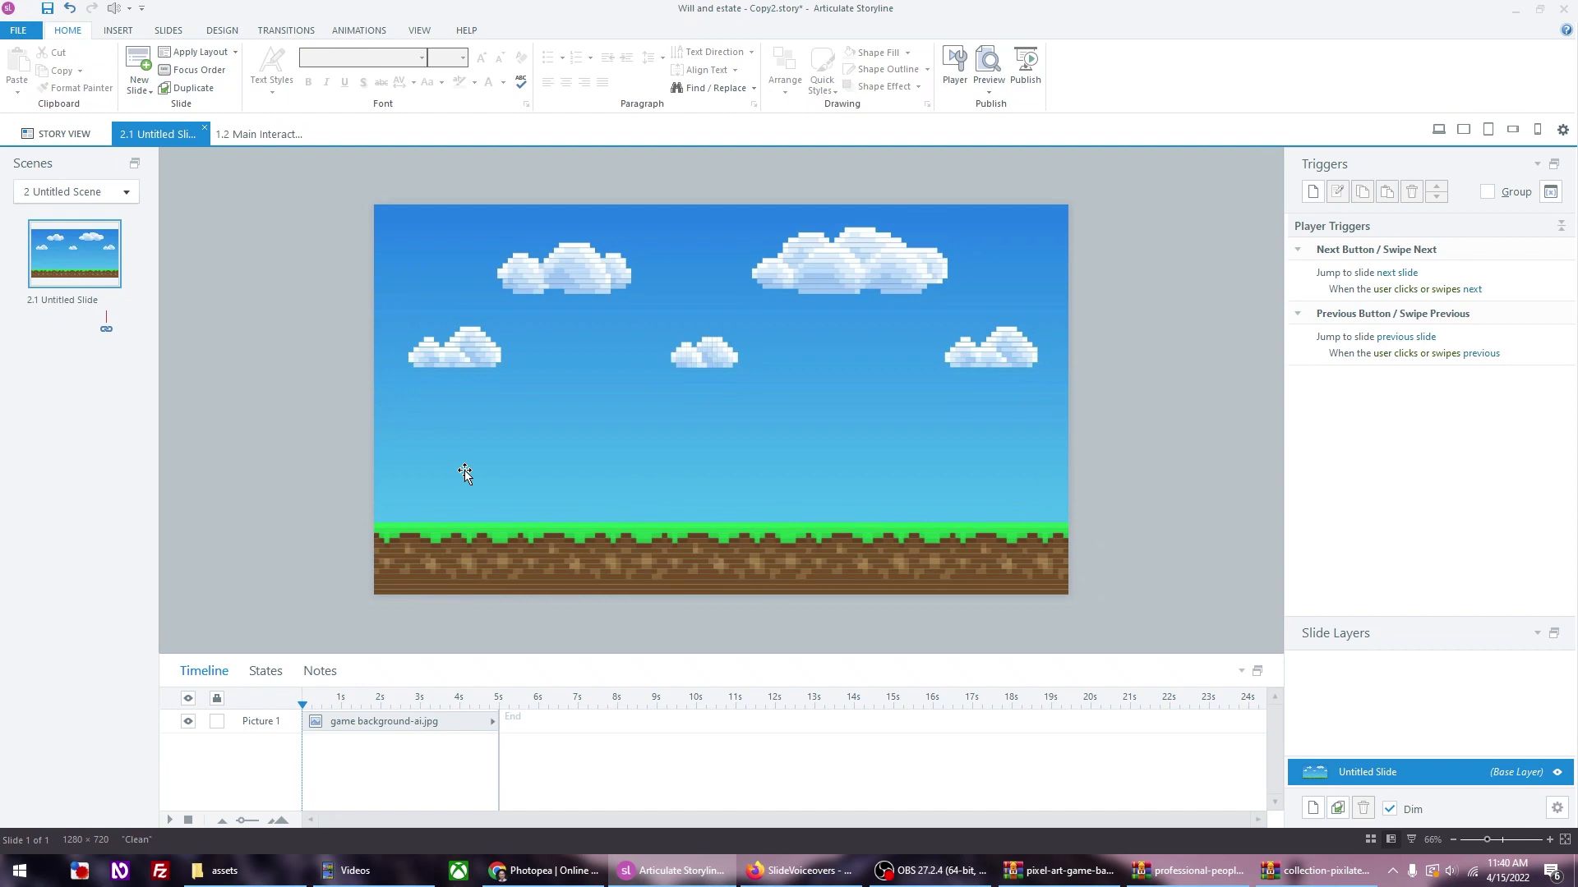
Step: Move the newly exported construction man-ai.png from Downloads into the assets folder, replacing the existing file
{"action": "left_click", "coordinate": [222, 871]}
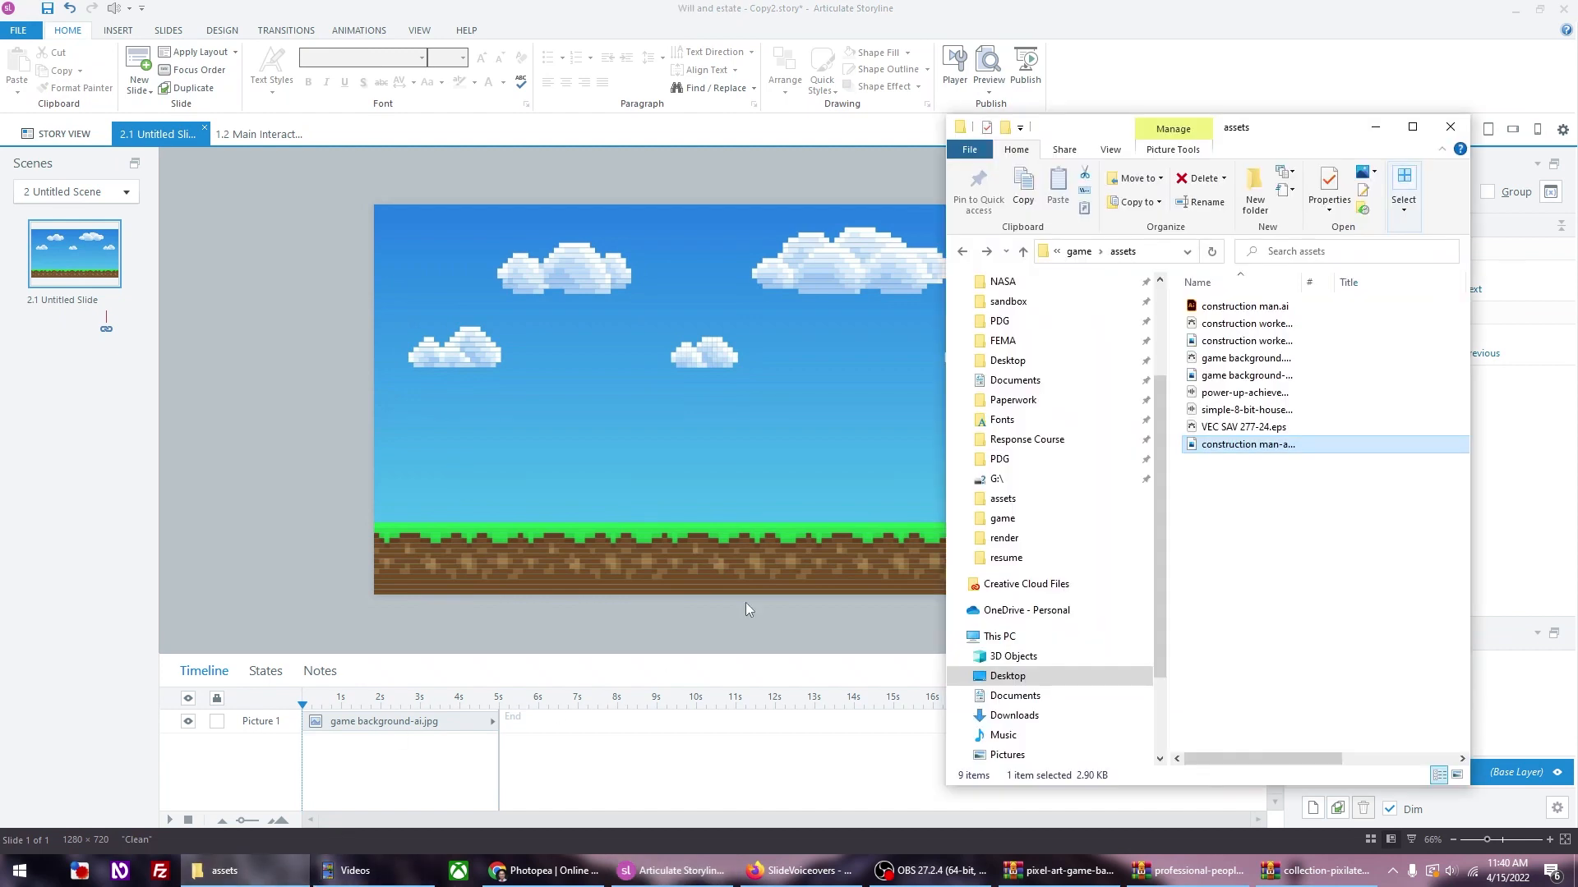
{"action": "left_click", "coordinate": [1012, 715]}
{"action": "left_click", "coordinate": [1235, 450]}
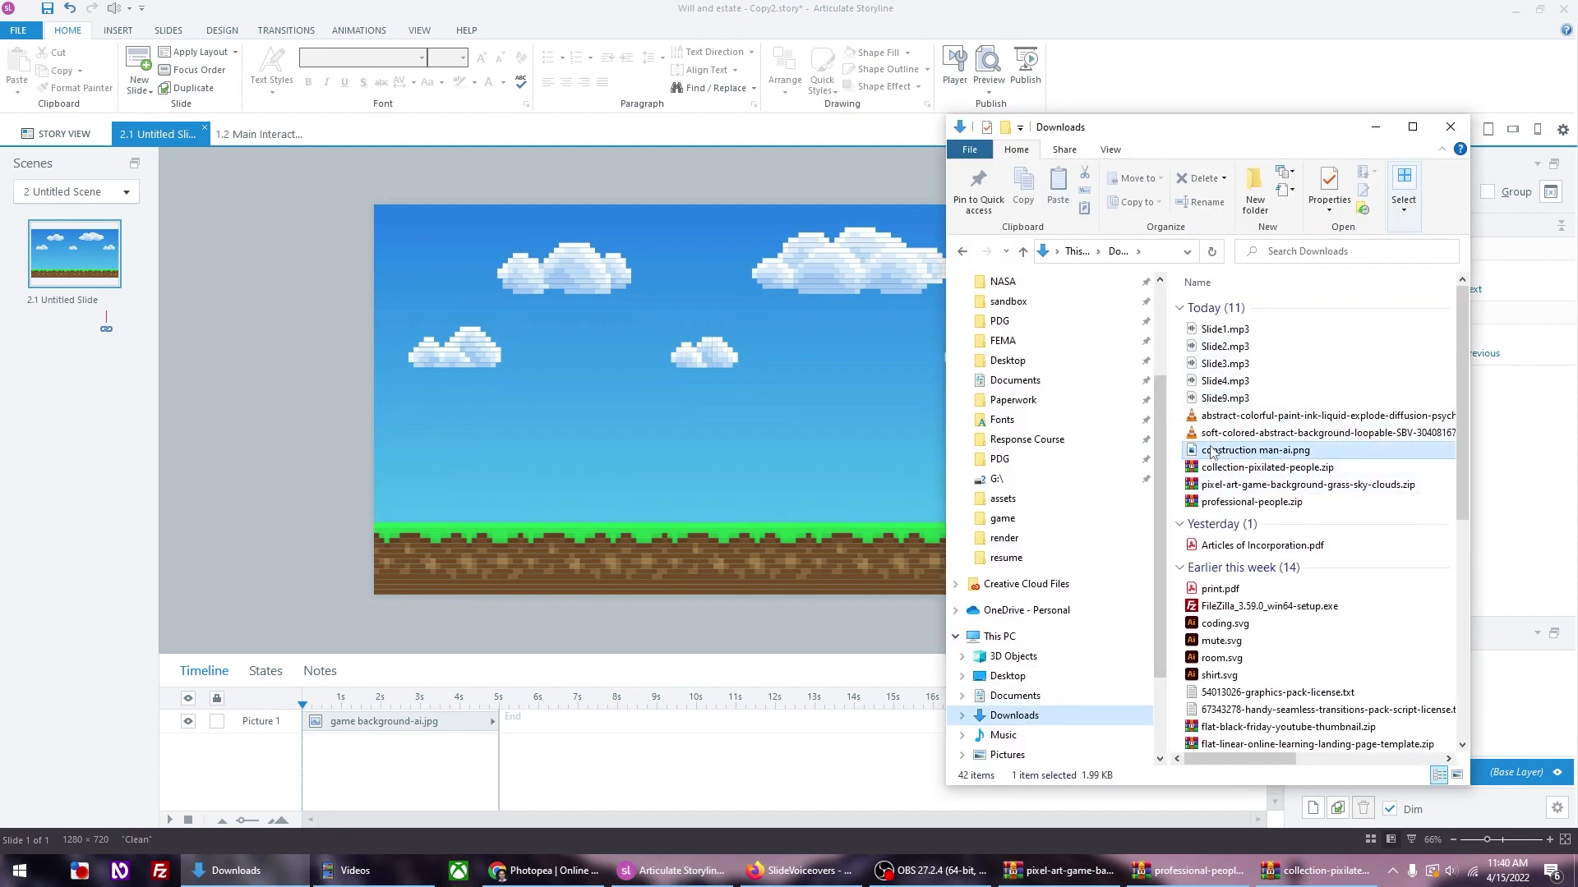
{"action": "left_click", "coordinate": [963, 253]}
{"action": "left_click", "coordinate": [1286, 527]}
{"action": "key", "text": "ctrl+v"}
{"action": "left_click", "coordinate": [457, 318]}
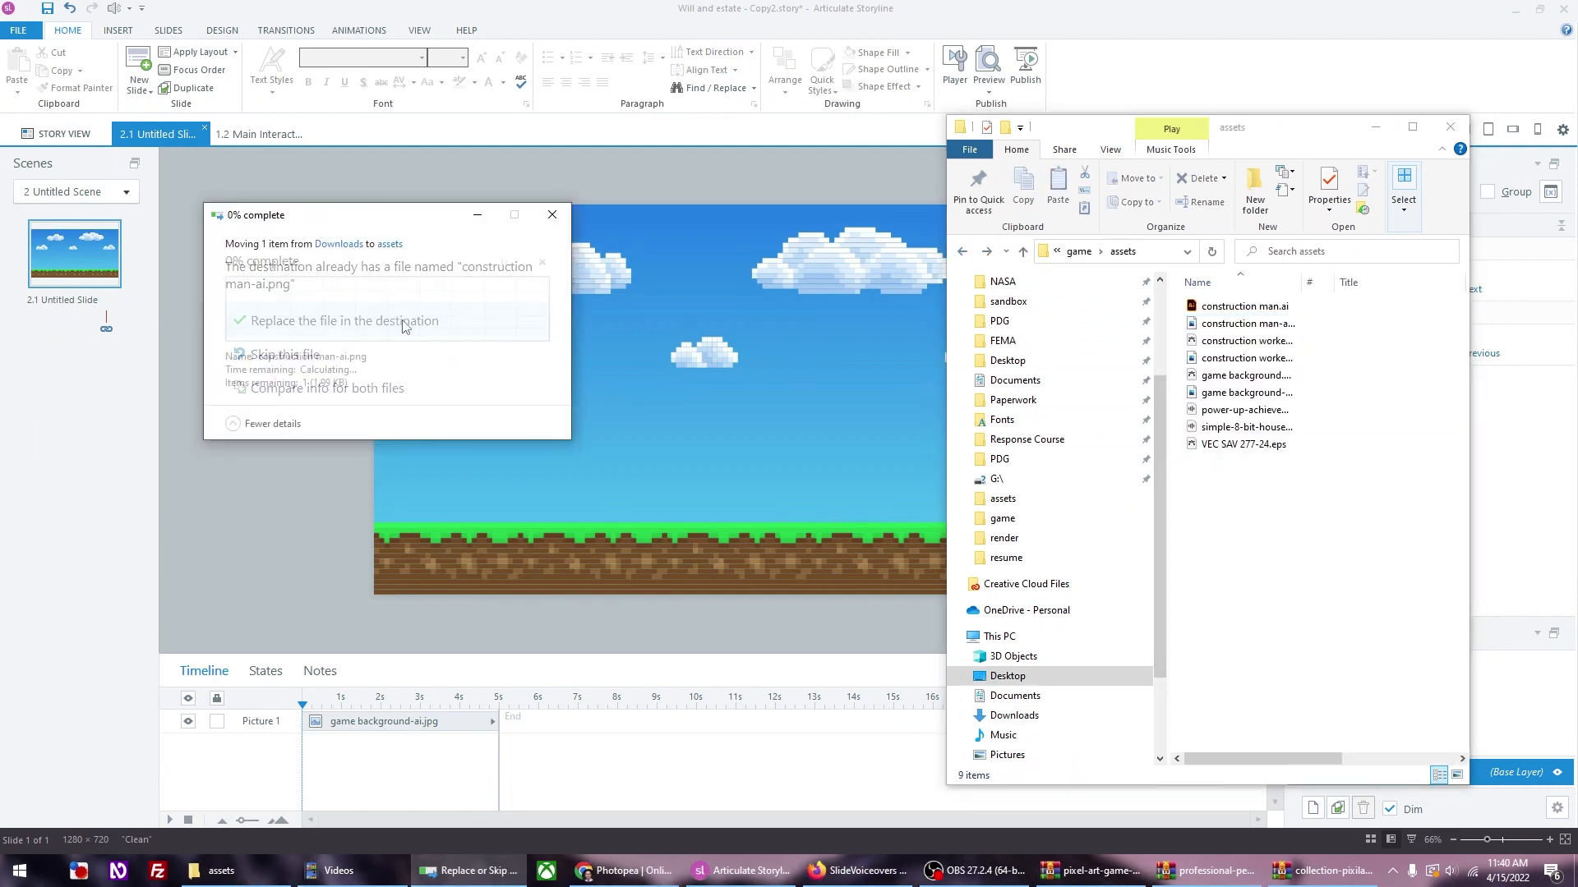
Step: Place the cropped construction man-ai.png on slide 2.1, scale it down and stand the man on the grass at the slide's left side
{"action": "left_click_drag", "start_coordinate": [1236, 451], "coordinate": [589, 451]}
{"action": "left_click", "coordinate": [626, 257]}
{"action": "left_click_drag", "start_coordinate": [626, 257], "coordinate": [551, 455]}
{"action": "left_click_drag", "start_coordinate": [522, 520], "coordinate": [501, 417]}
{"action": "left_click_drag", "start_coordinate": [530, 352], "coordinate": [511, 404]}
{"action": "left_click_drag", "start_coordinate": [496, 462], "coordinate": [484, 462]}
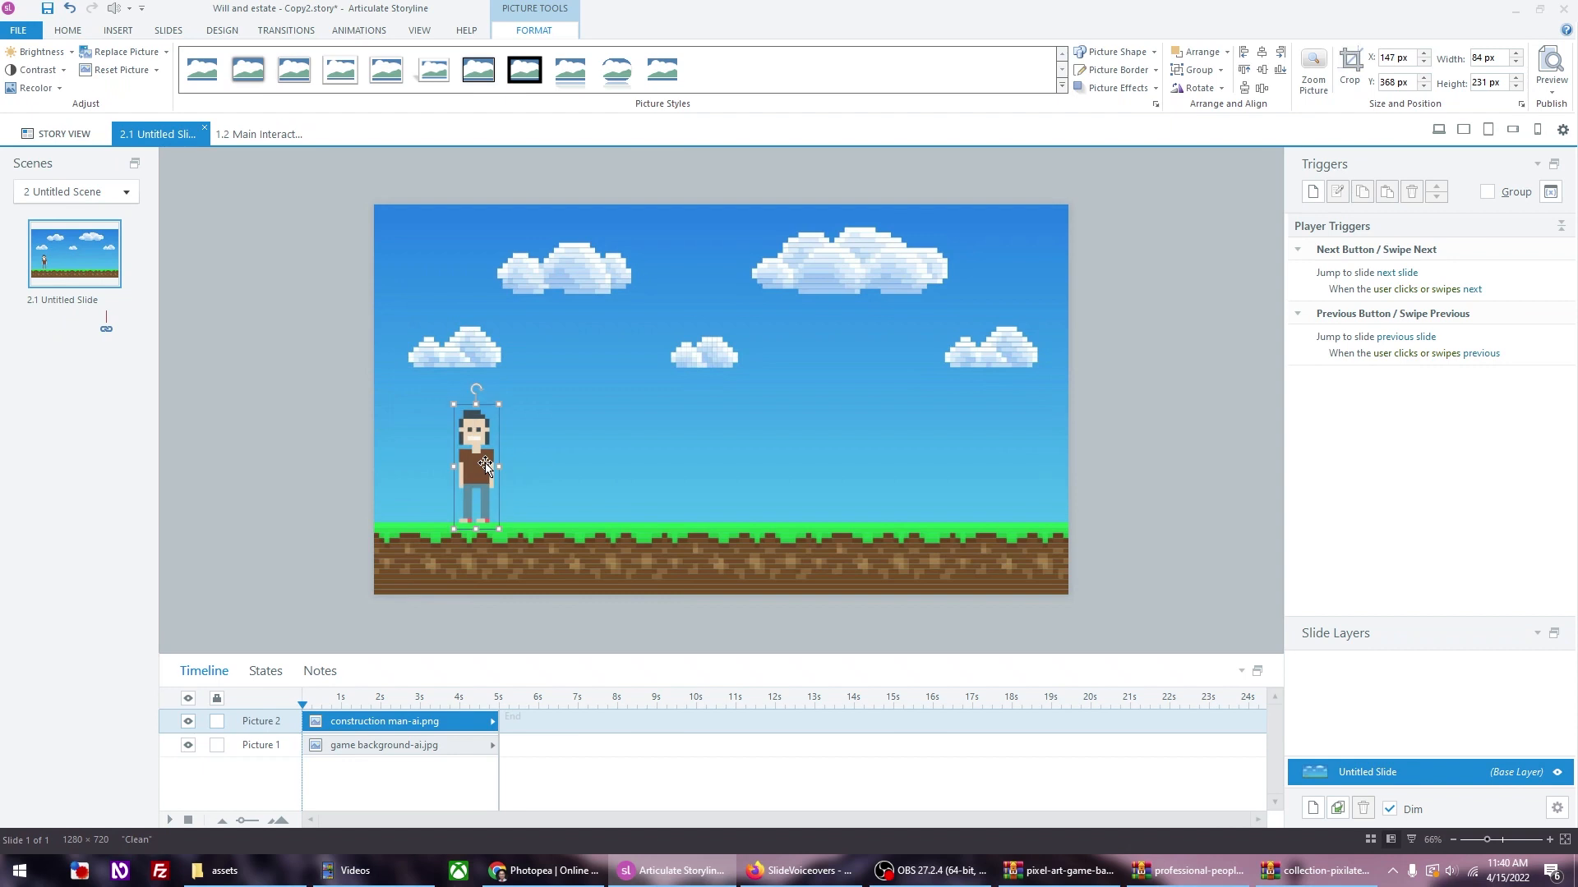
{"action": "left_click_drag", "start_coordinate": [498, 404], "coordinate": [476, 466]}
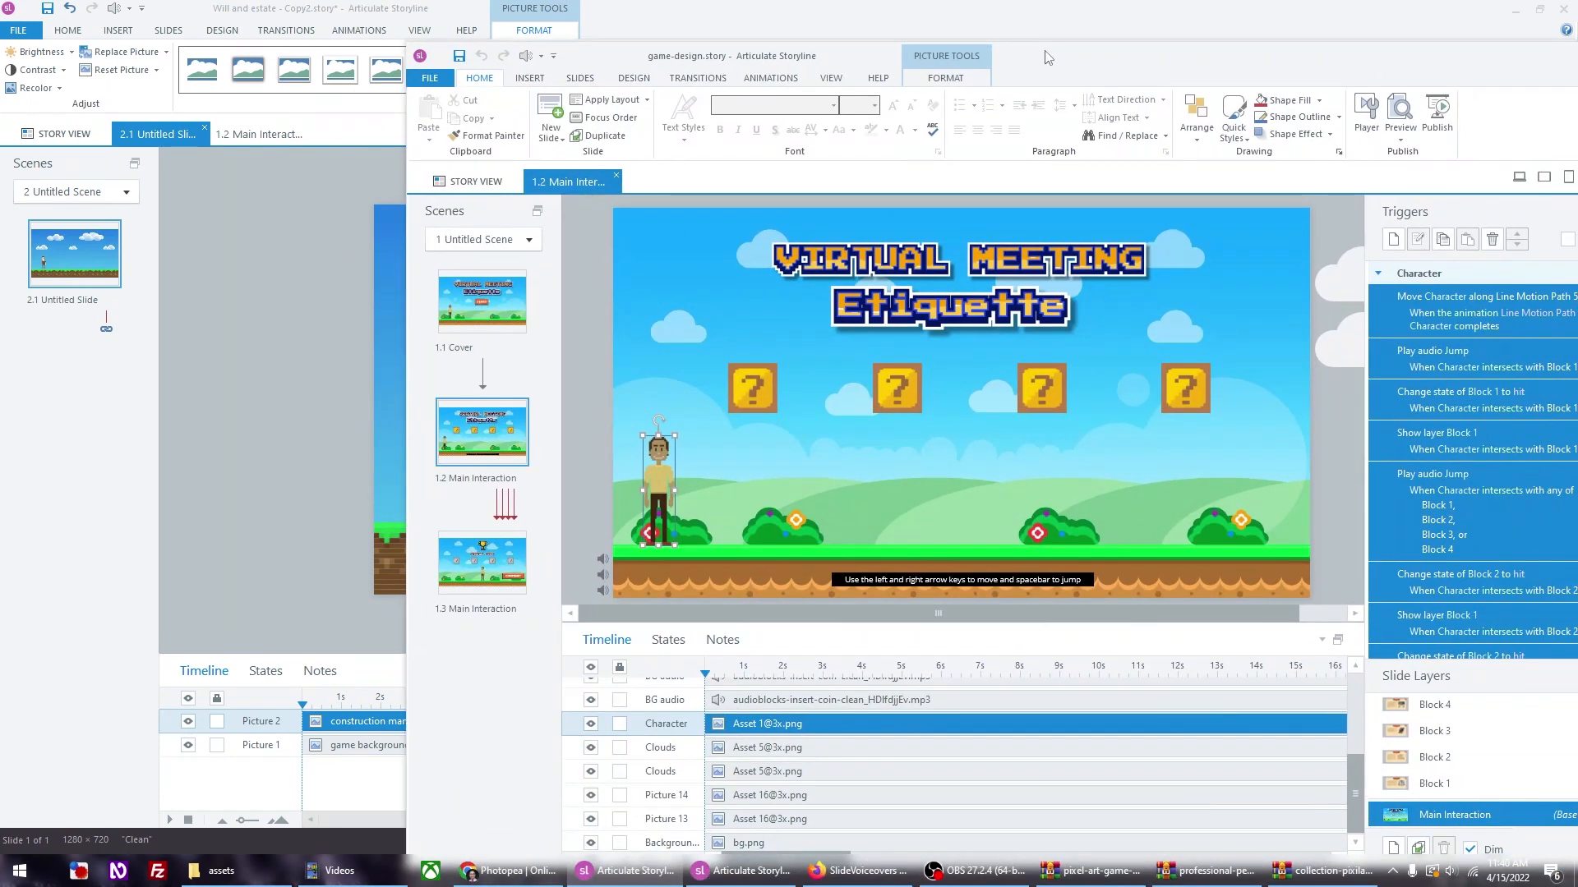
Step: Examine the four question-mark blocks on the Main Interaction slide of game-design.story, and return to the Will and estate project
{"action": "double_click", "coordinate": [1046, 57]}
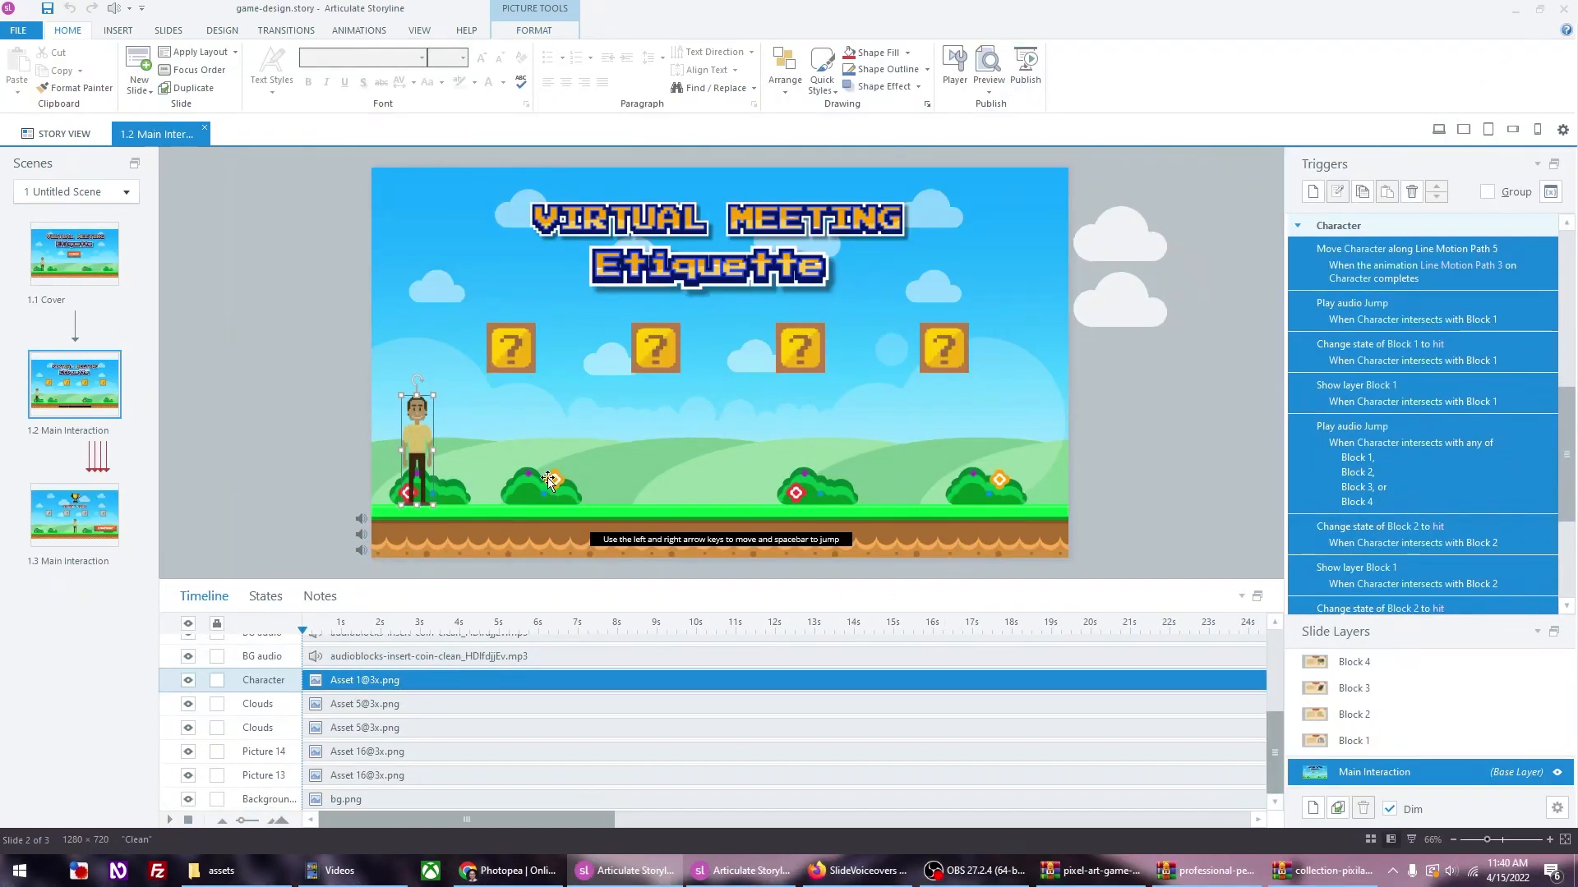
{"action": "left_click", "coordinate": [518, 361]}
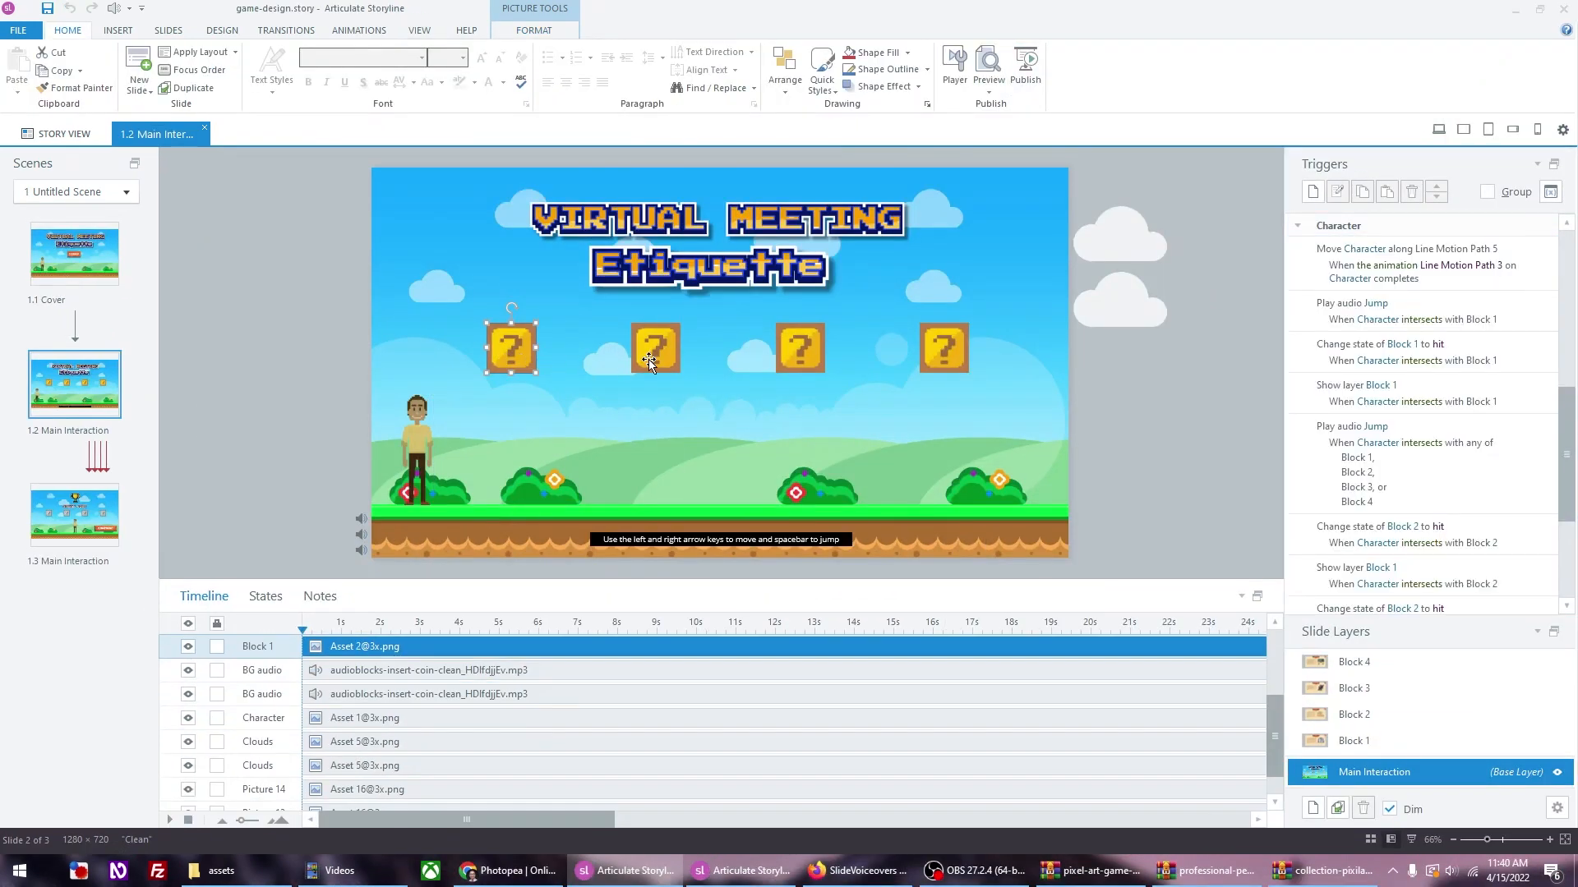
{"action": "left_click", "coordinate": [653, 358]}
{"action": "left_click", "coordinate": [800, 352]}
{"action": "left_click", "coordinate": [945, 349]}
{"action": "left_click_drag", "start_coordinate": [1230, 8], "coordinate": [1577, 20]}
{"action": "left_click", "coordinate": [198, 437]}
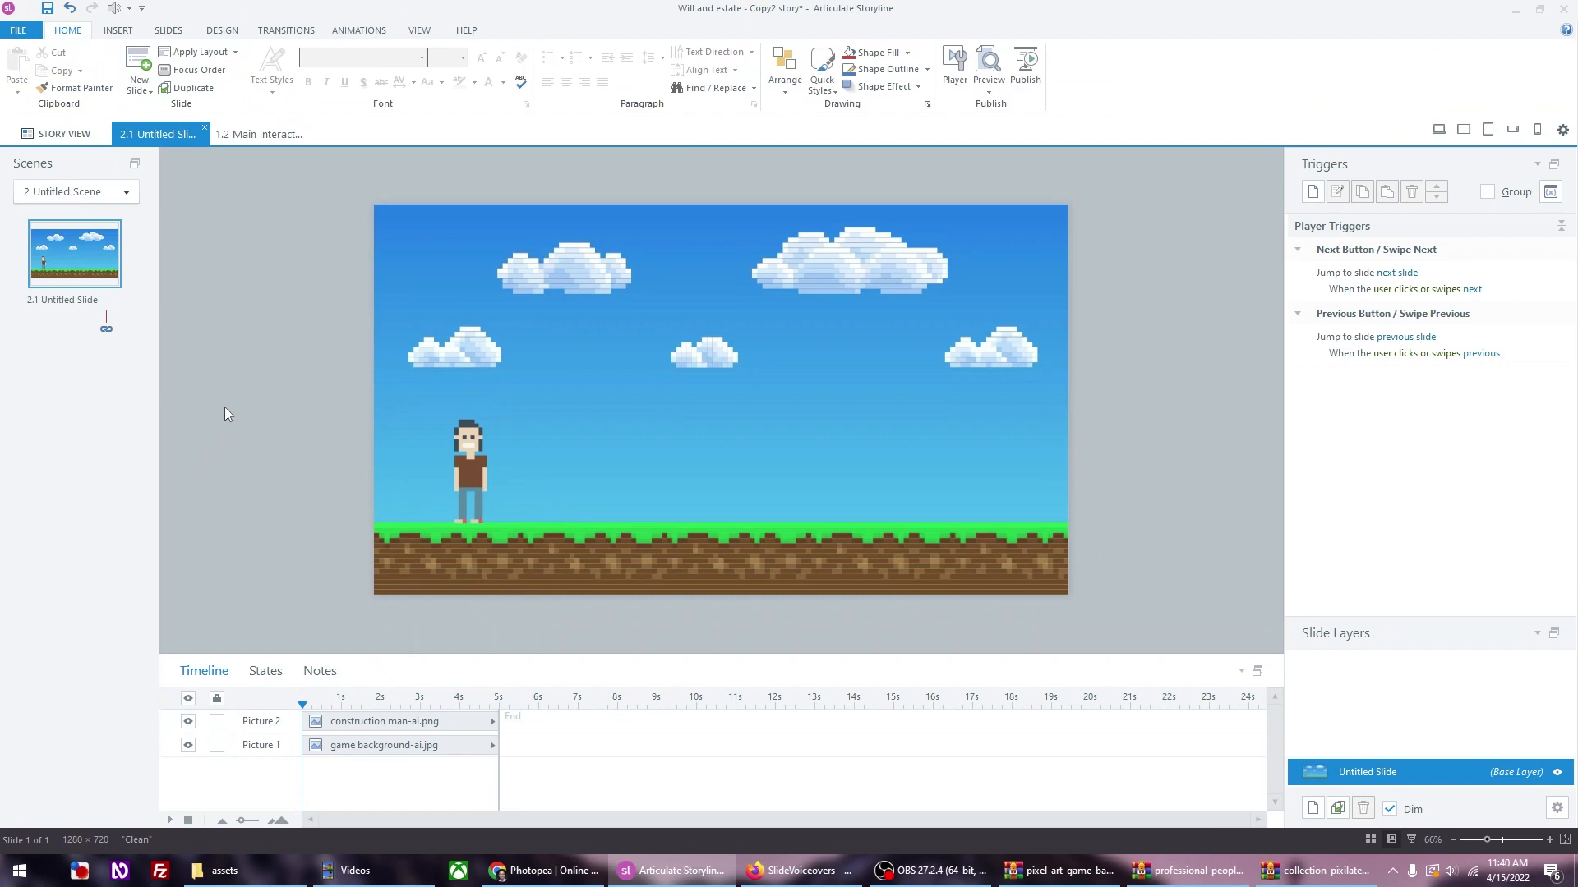
Step: Switch to the Freepik page in Chrome, close the pixel people preview and search for "pixel box"
{"action": "left_click", "coordinate": [562, 876]}
{"action": "left_click", "coordinate": [93, 7]}
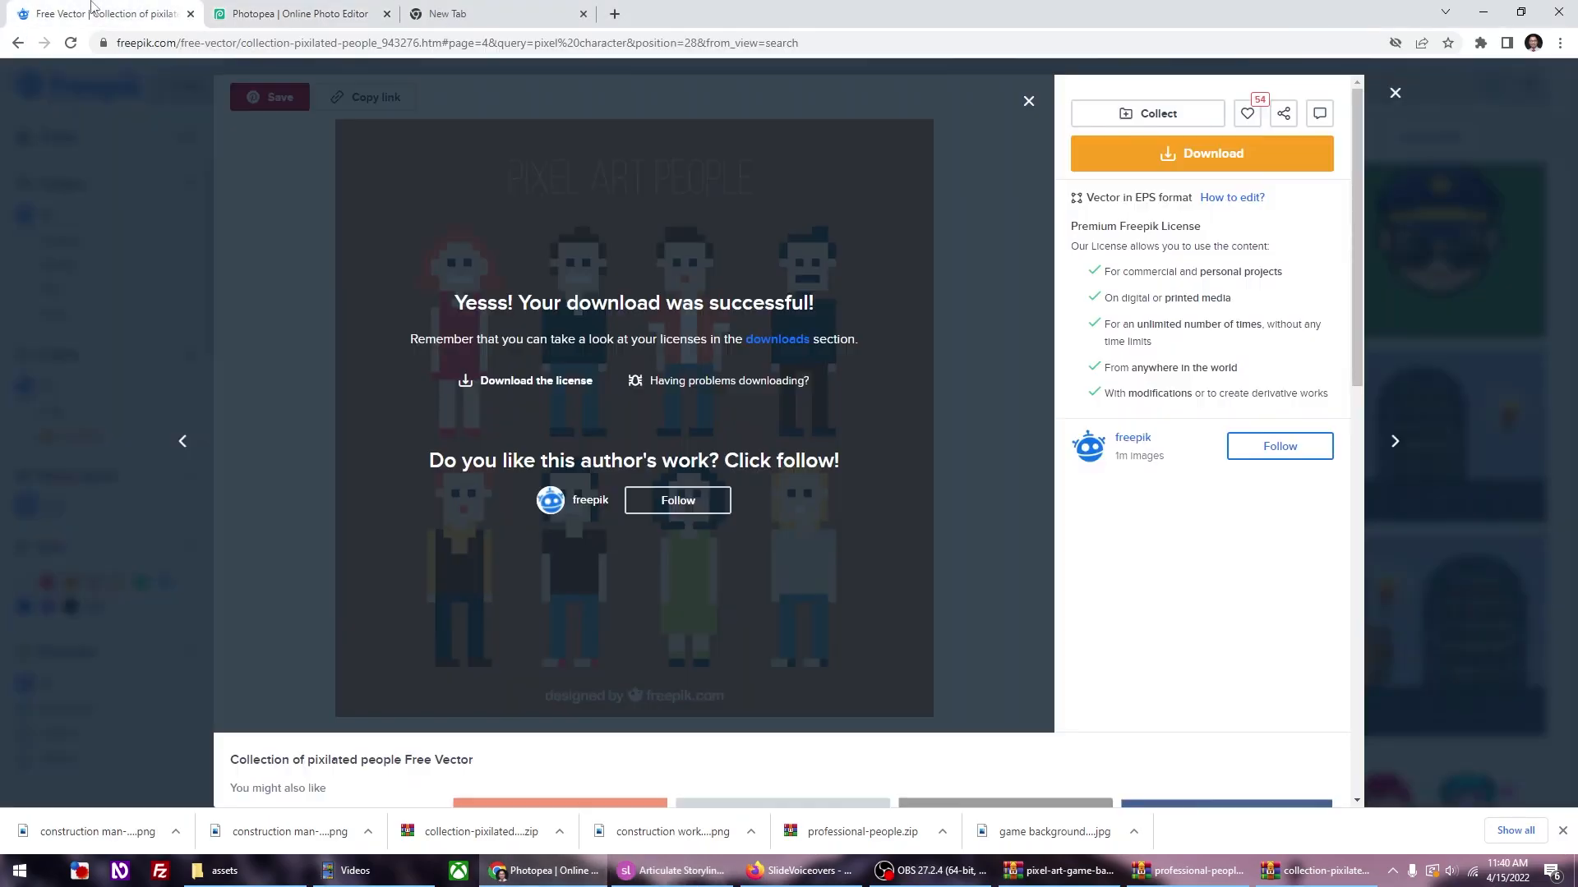
{"action": "left_click", "coordinate": [1393, 95]}
{"action": "triple_click", "coordinate": [397, 82]}
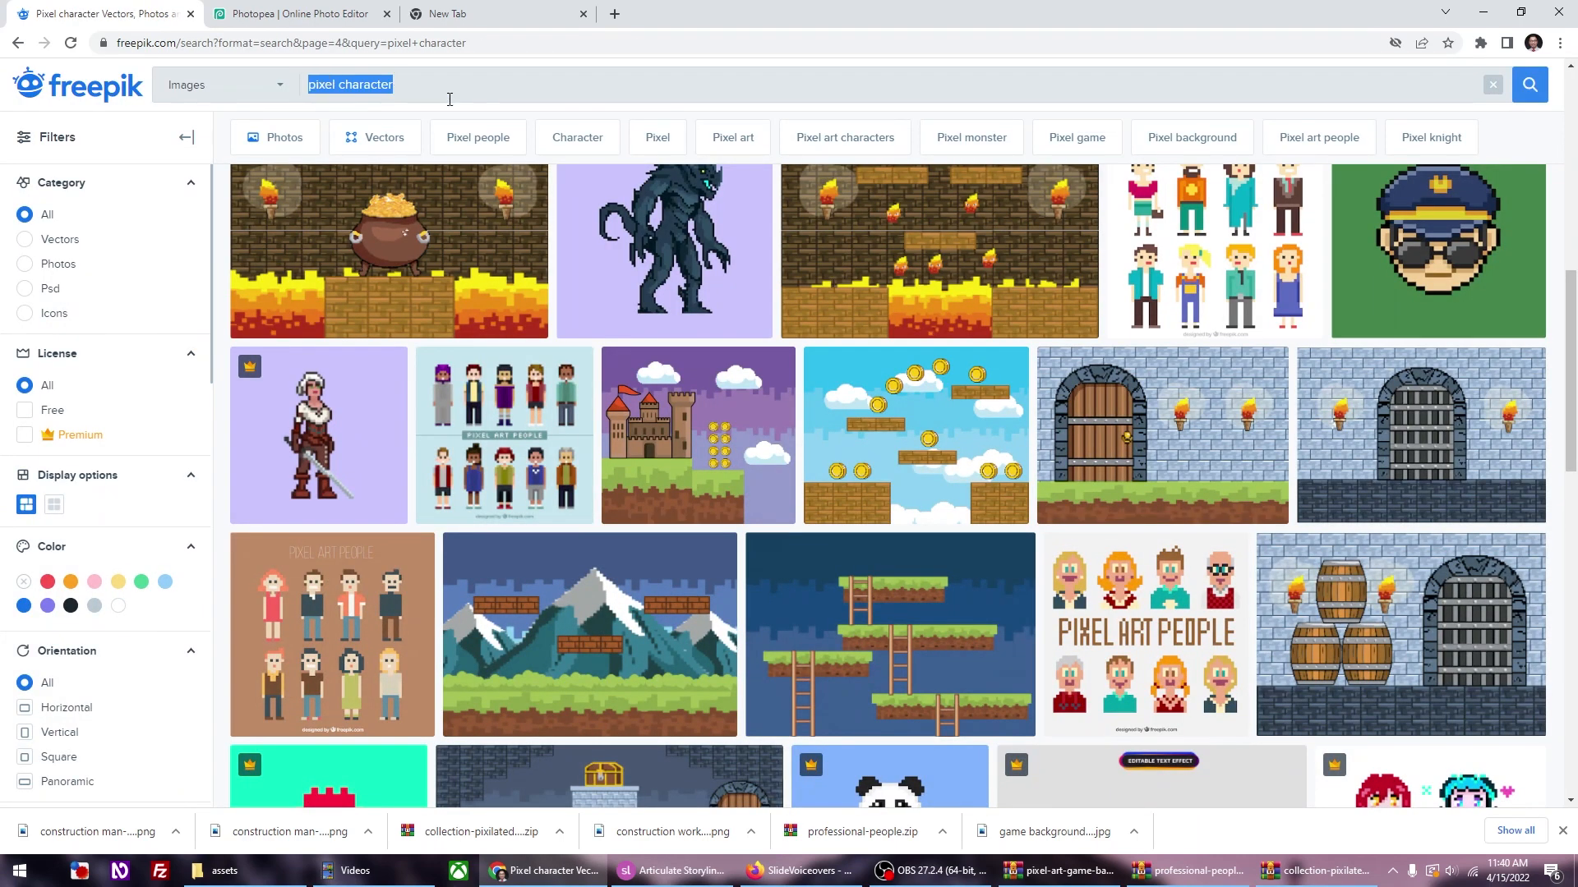
{"action": "type", "text": "pixel box"}
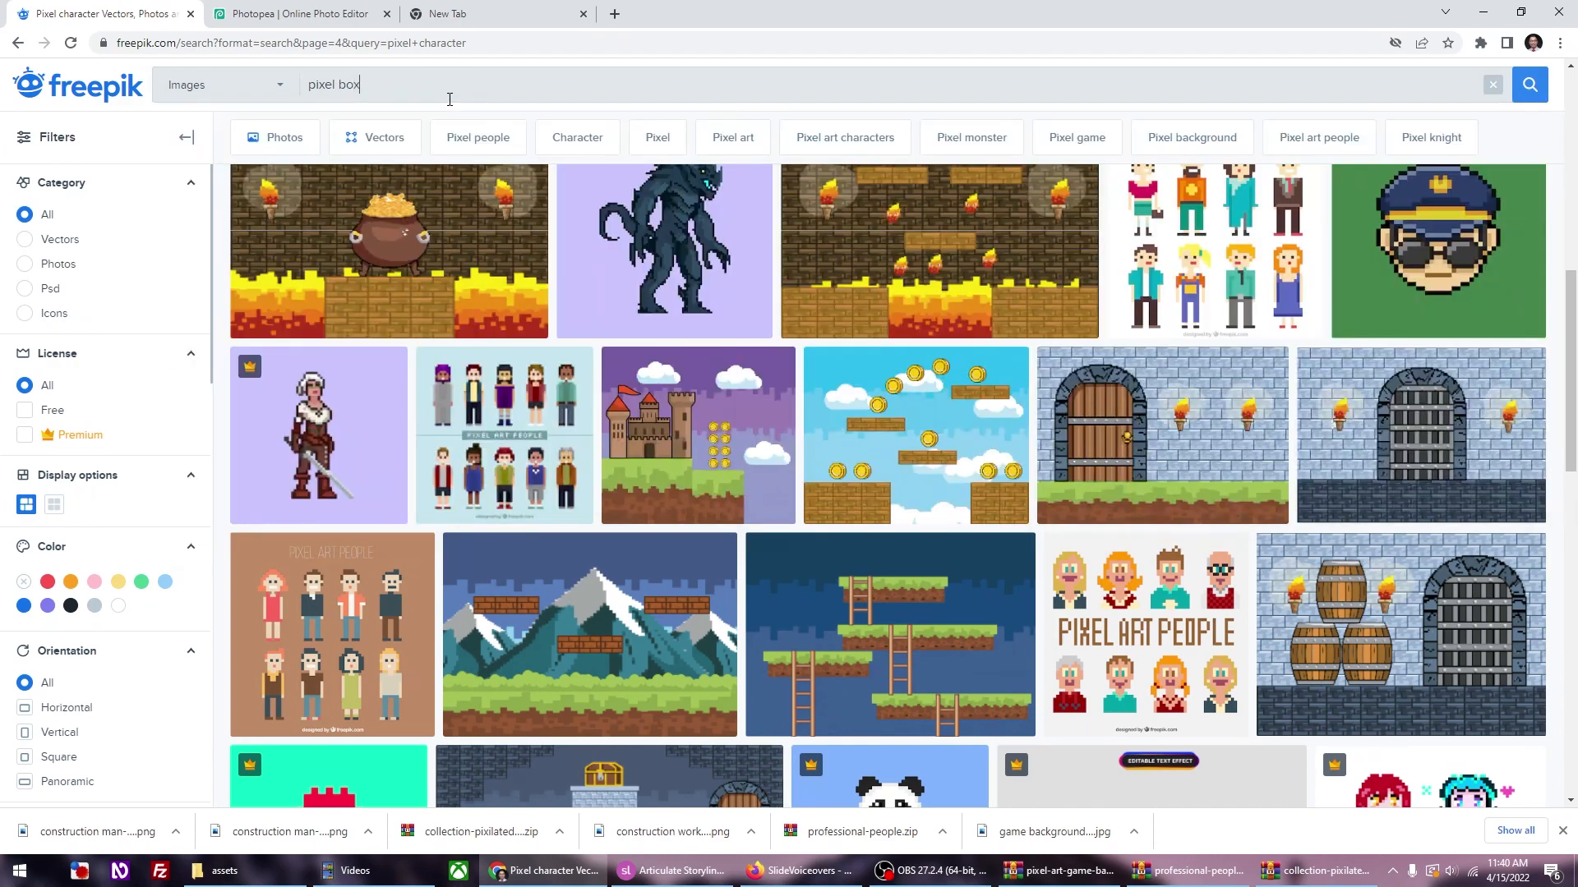
{"action": "key", "text": "Return"}
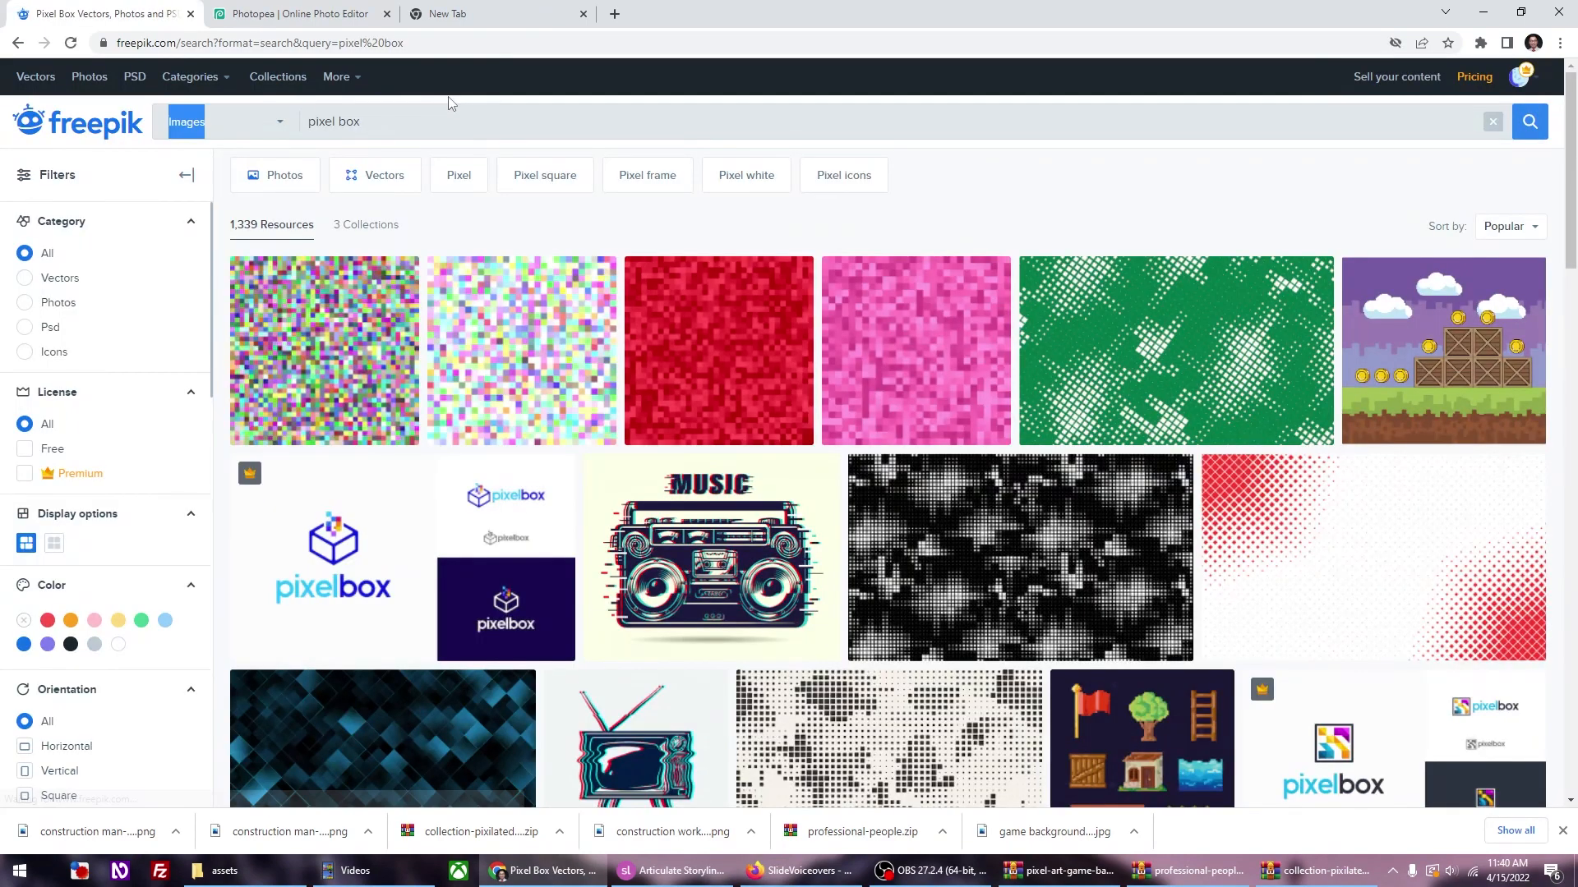
Step: Change the Freepik image search to "pixel game"
{"action": "double_click", "coordinate": [422, 125]}
{"action": "type", "text": "gam"}
{"action": "key", "text": "BackSpace"}
{"action": "type", "text": "ame"}
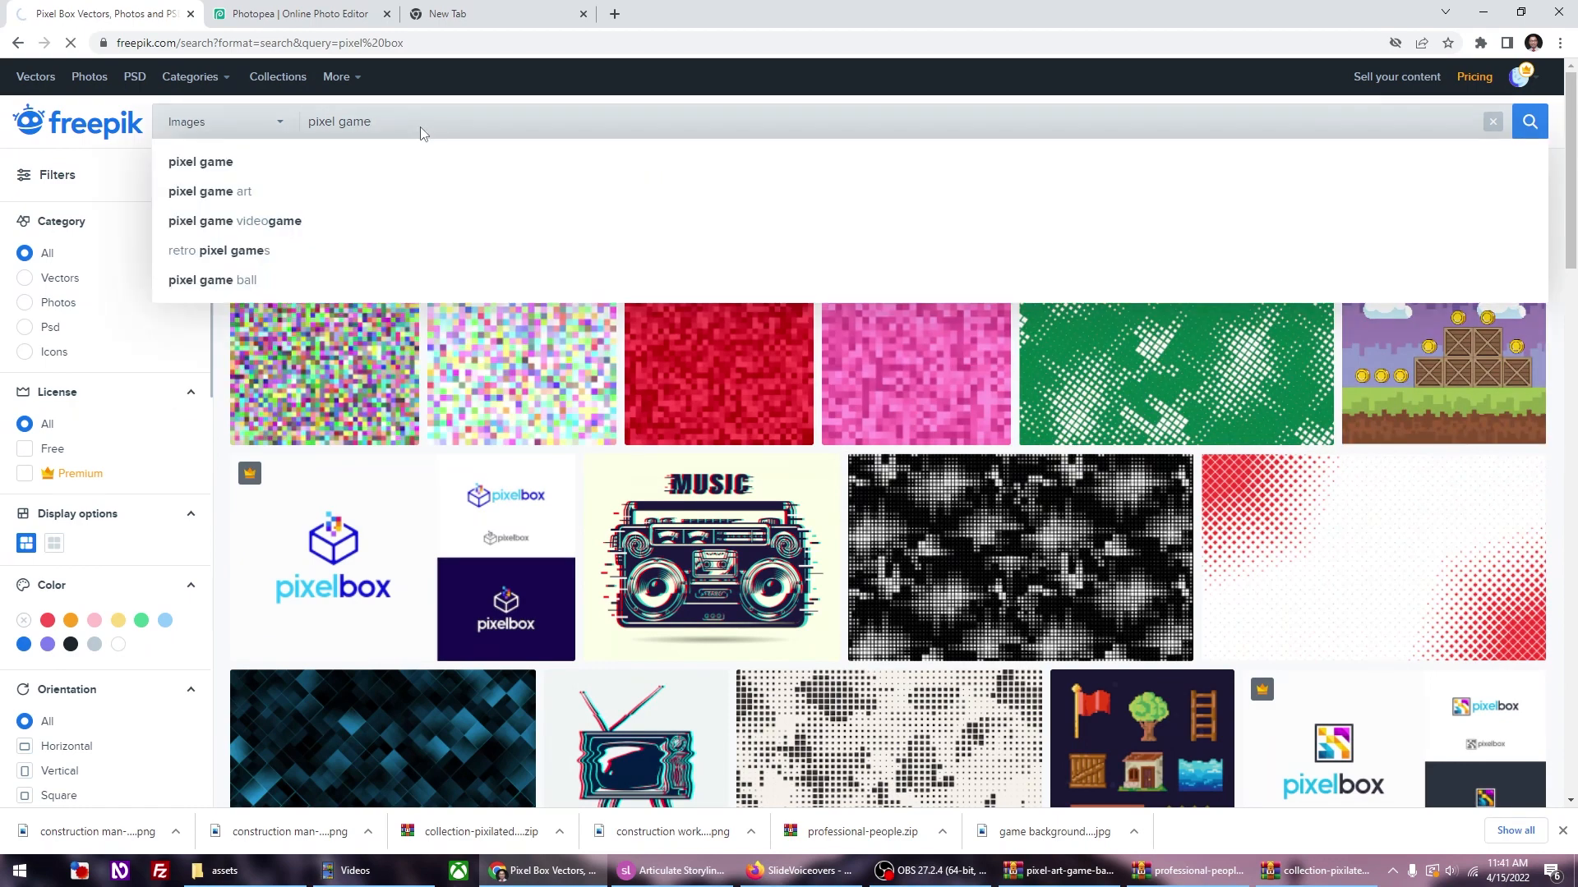
{"action": "key", "text": "Return"}
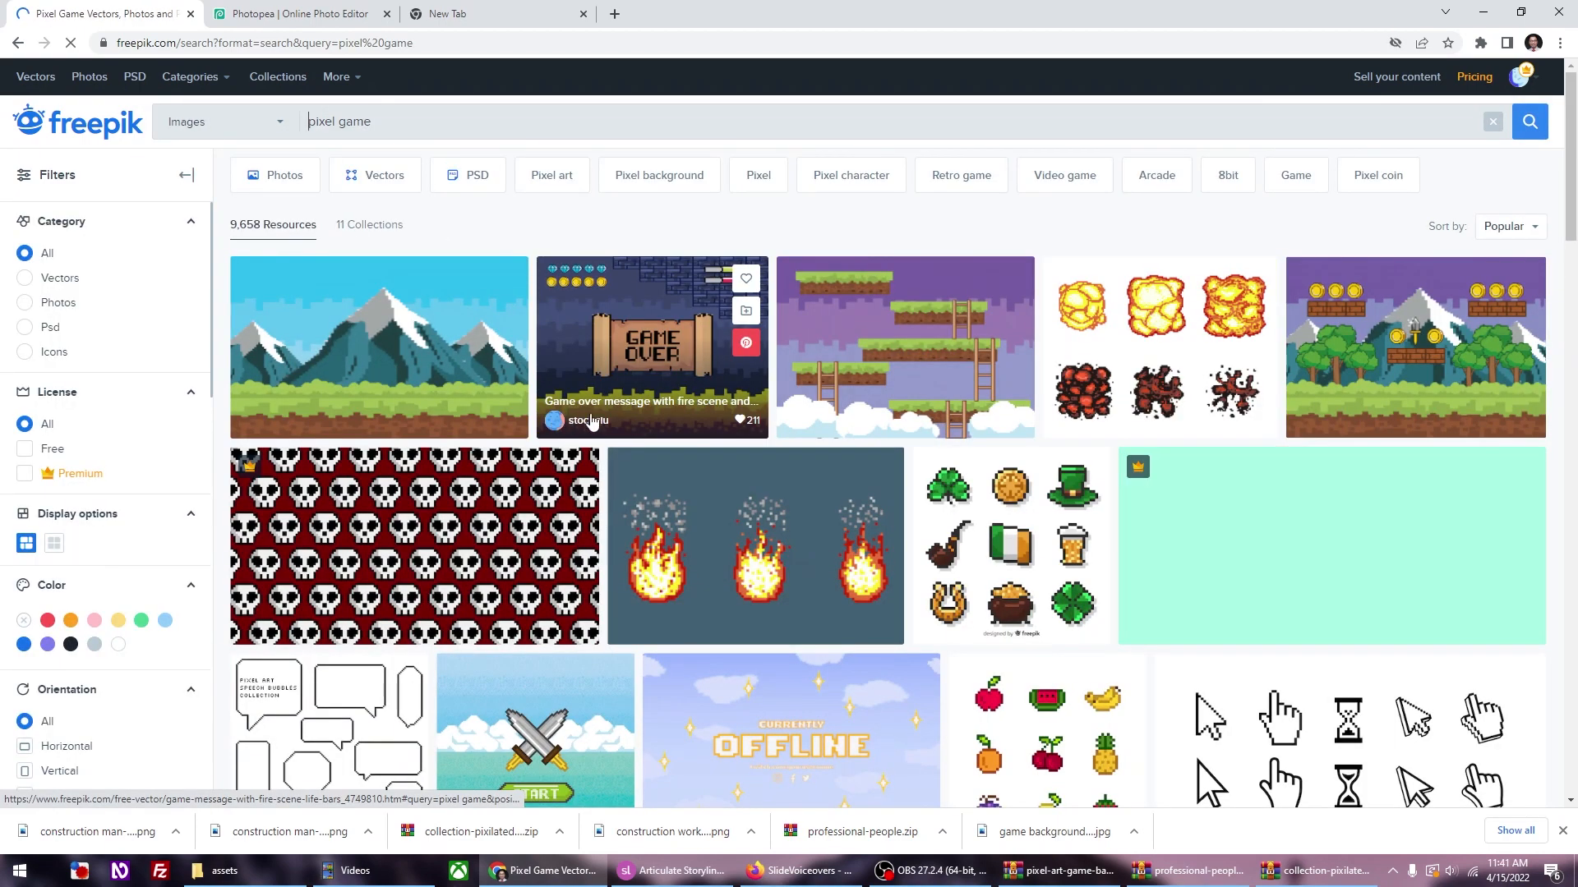
Step: Find the arcade castle scene with the brick and question-mark blocks in the search results and download it
{"action": "scroll", "coordinate": [753, 436], "scroll_direction": "down", "scroll_amount": 3}
{"action": "scroll", "coordinate": [753, 436], "scroll_direction": "down", "scroll_amount": 7}
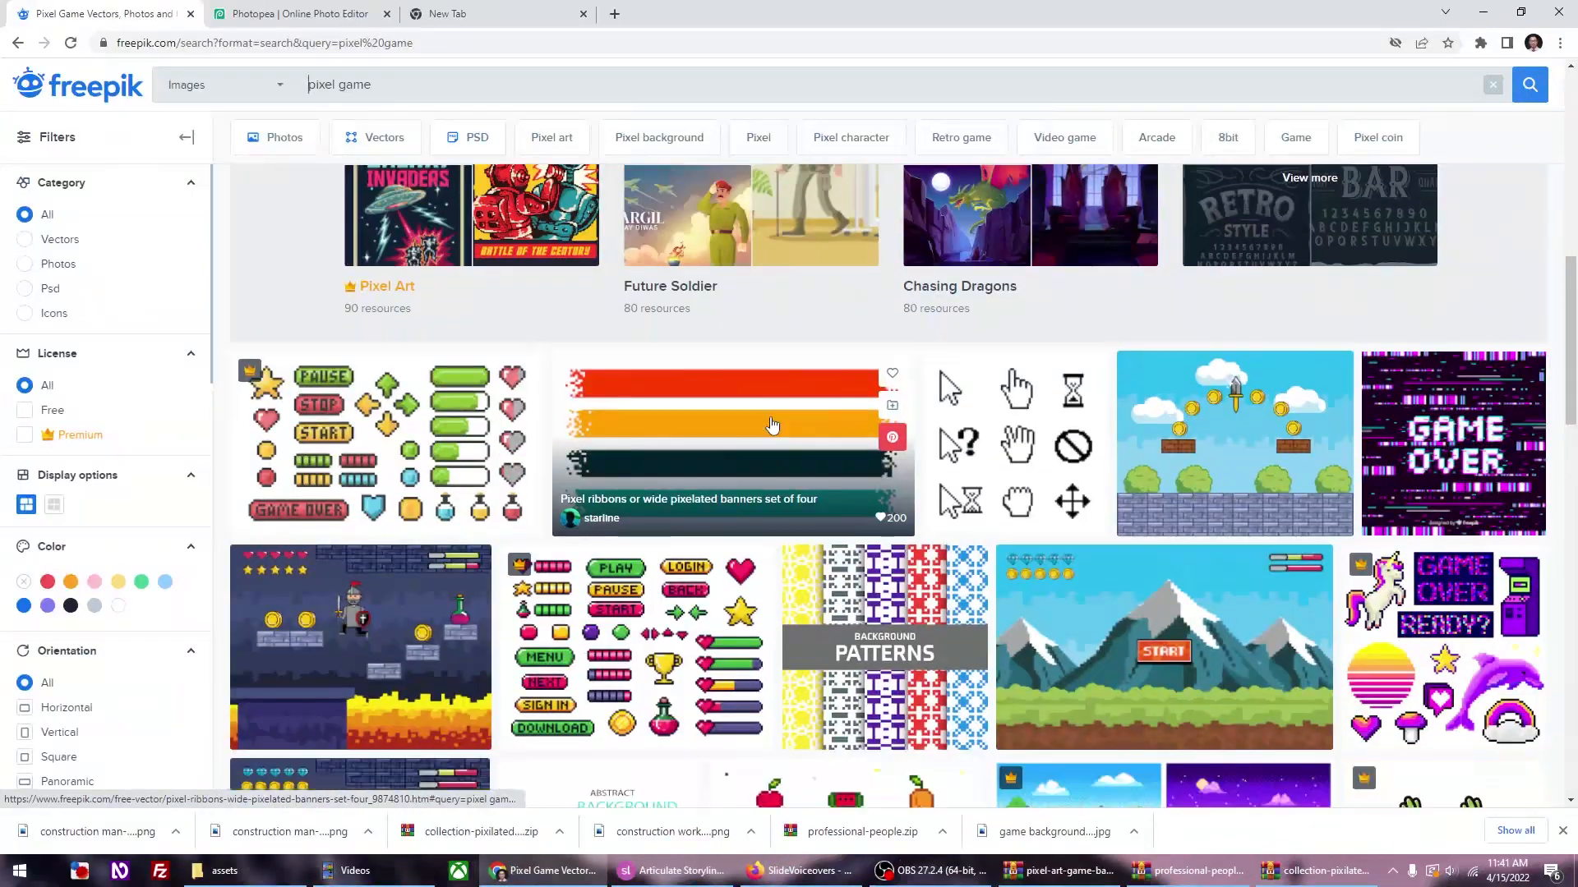
{"action": "scroll", "coordinate": [770, 424], "scroll_direction": "down", "scroll_amount": 3}
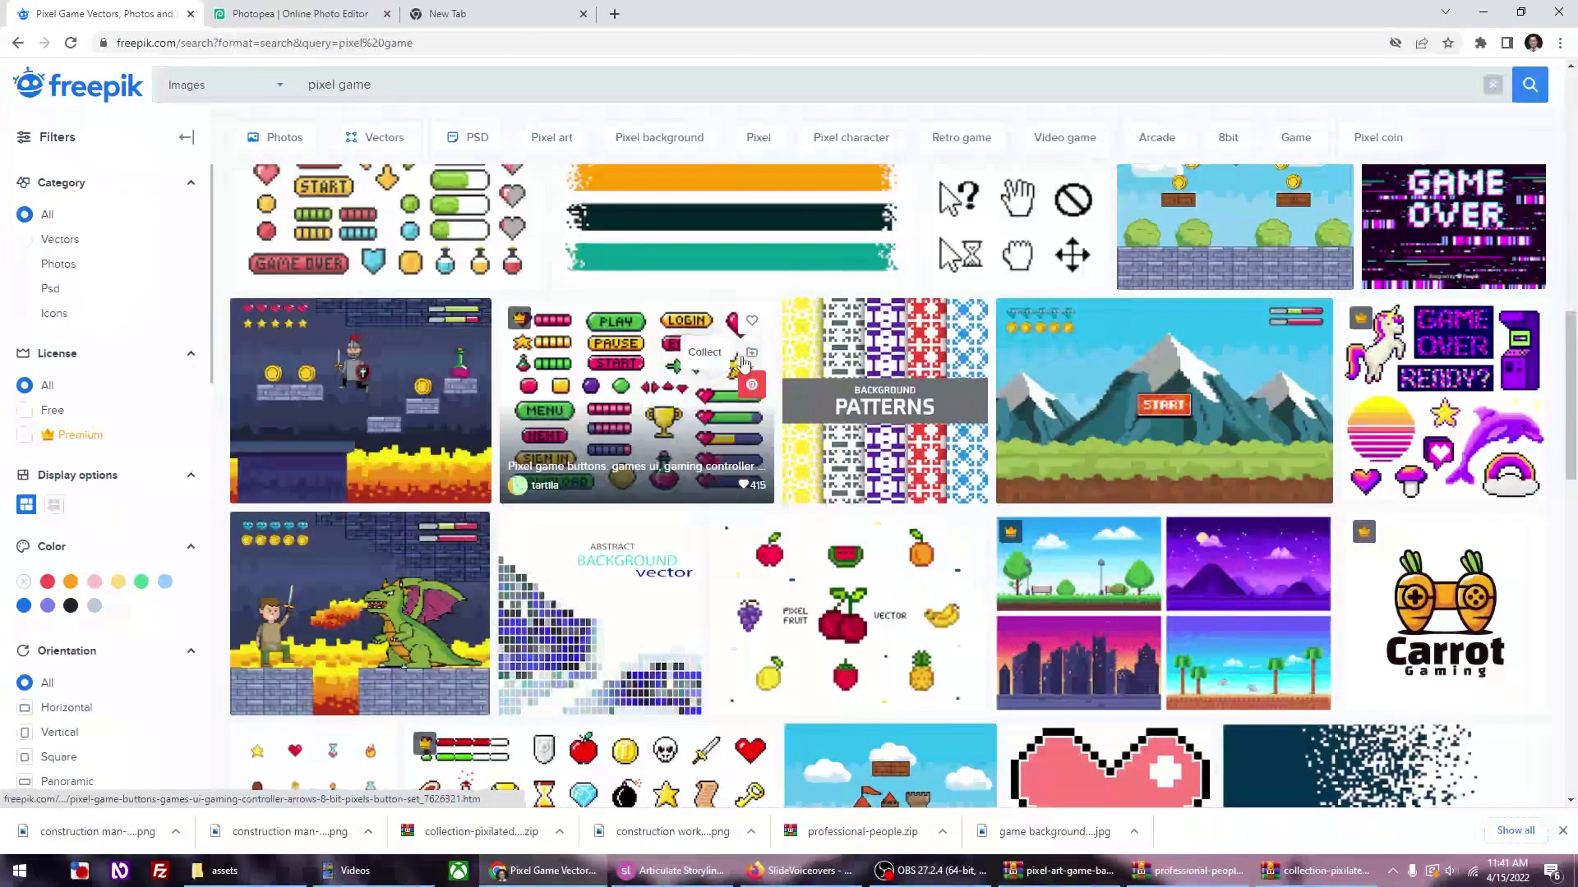
{"action": "scroll", "coordinate": [730, 373], "scroll_direction": "down", "scroll_amount": 9}
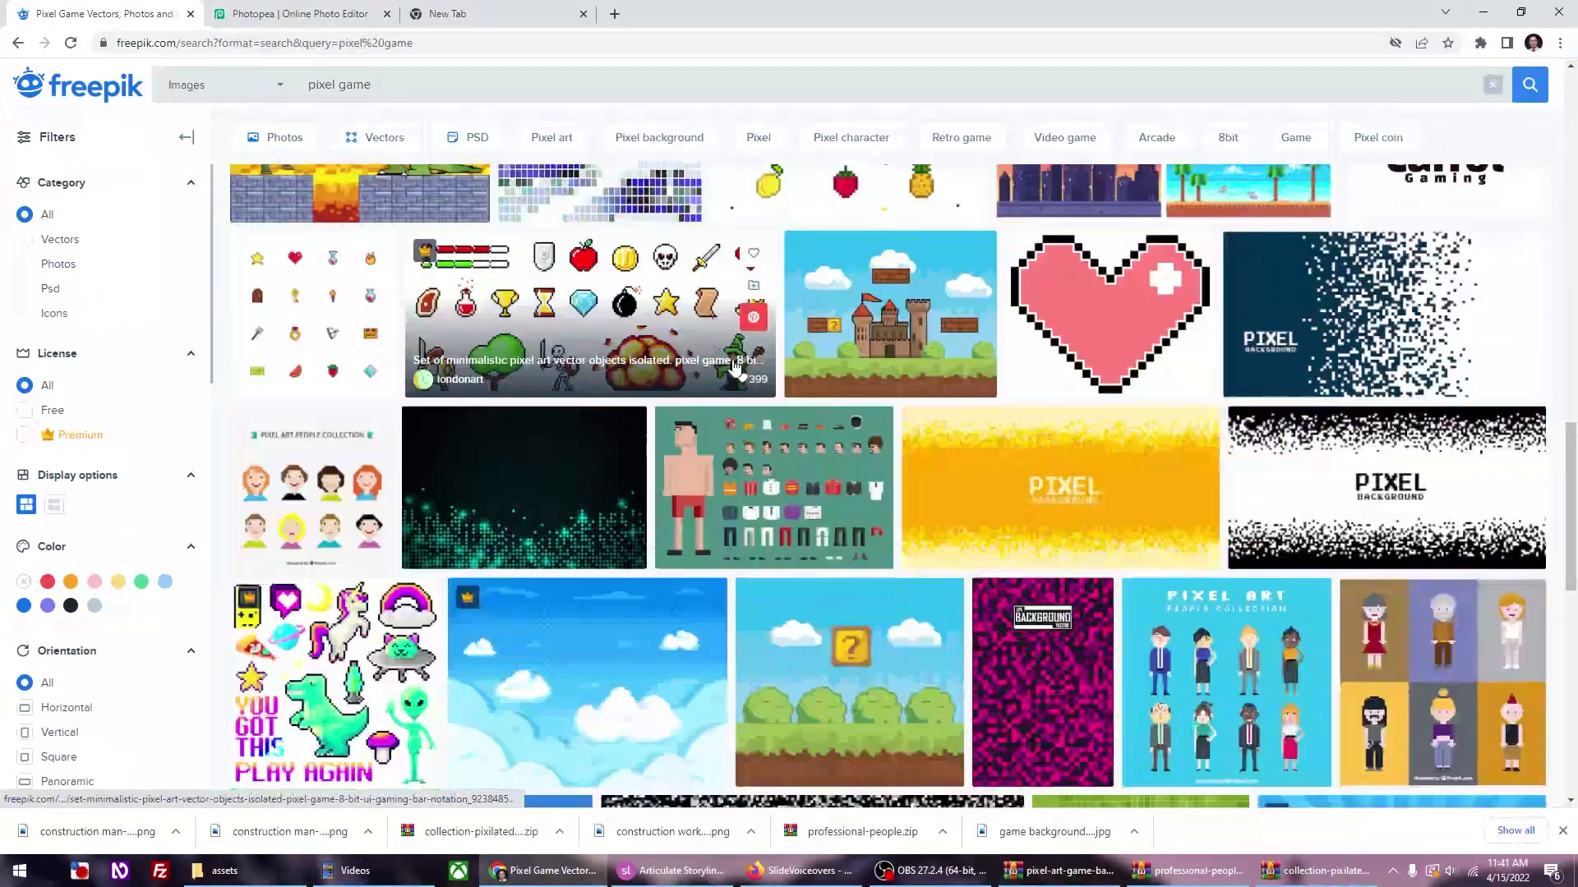
{"action": "scroll", "coordinate": [739, 357], "scroll_direction": "up", "scroll_amount": 1}
{"action": "scroll", "coordinate": [739, 358], "scroll_direction": "up", "scroll_amount": 3}
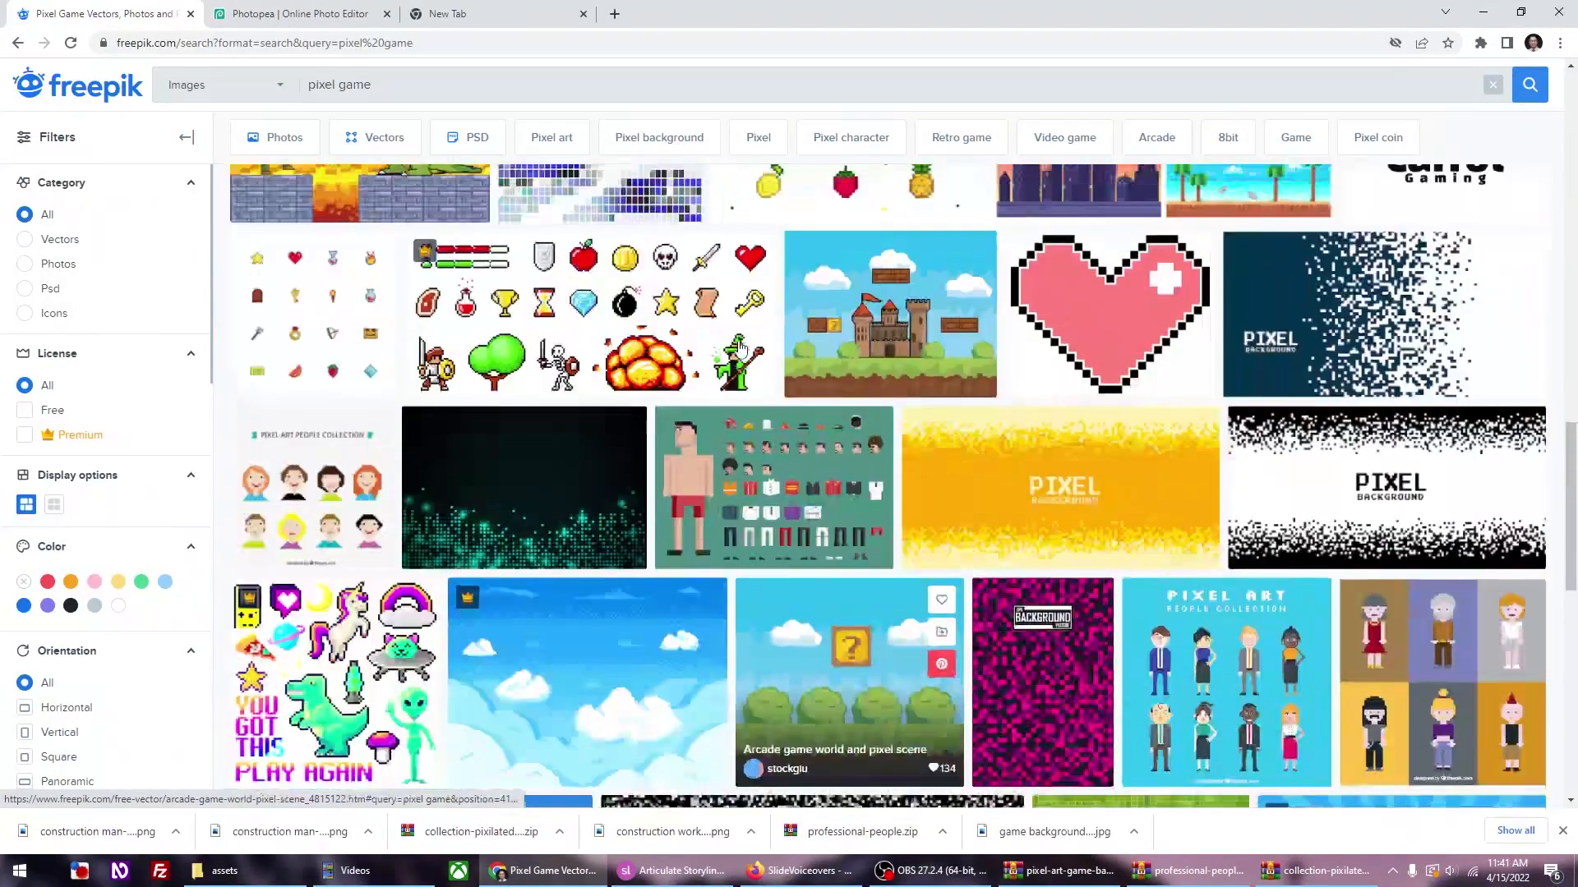
{"action": "left_click", "coordinate": [902, 299]}
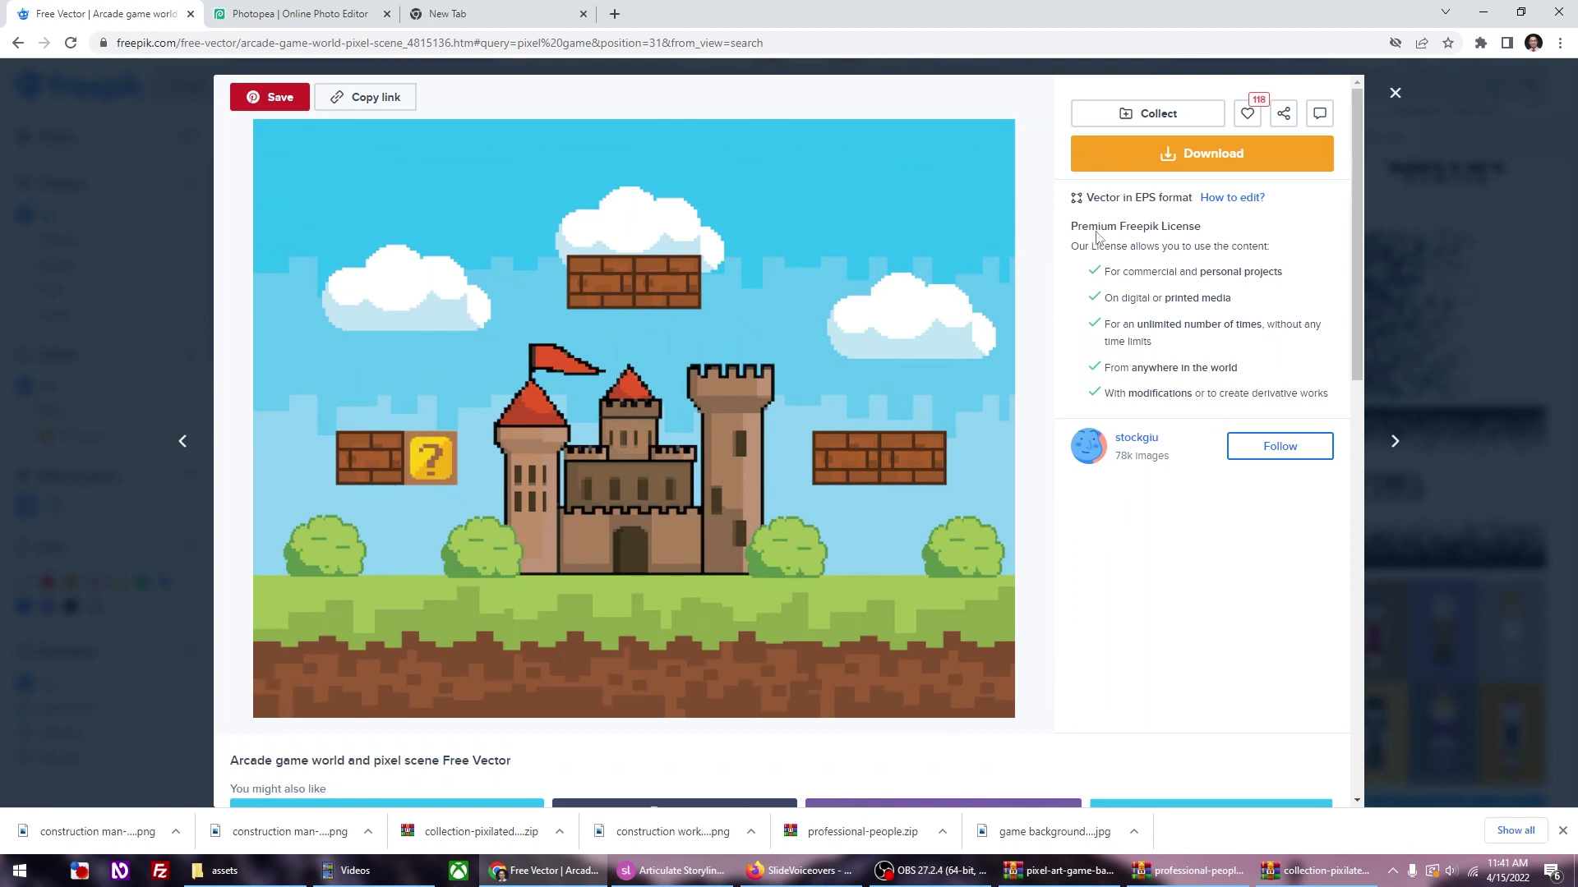
{"action": "left_click", "coordinate": [1213, 152]}
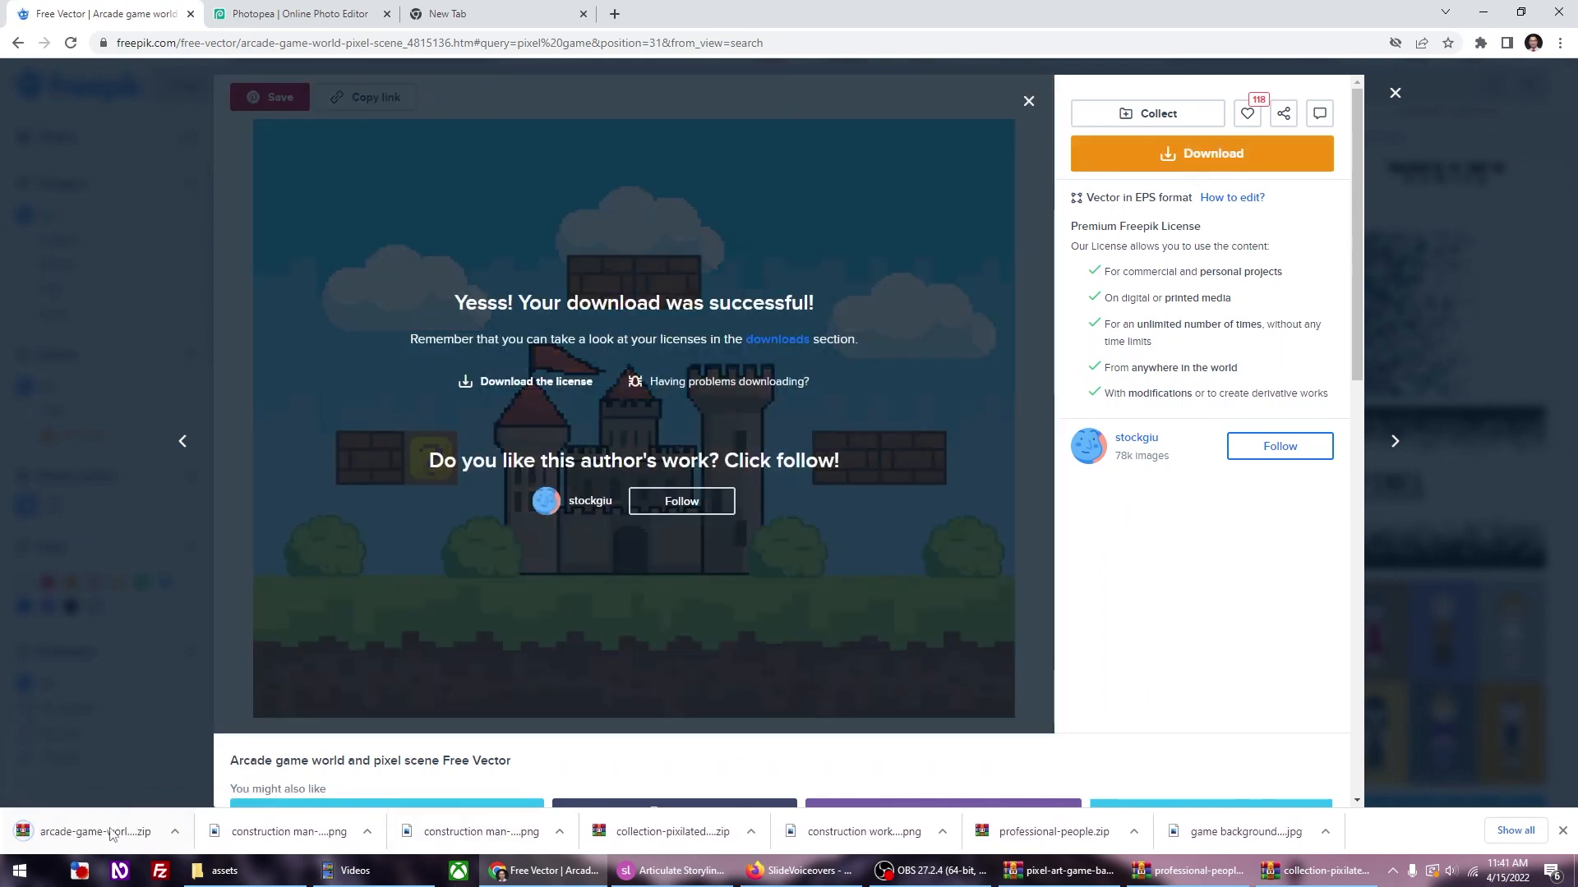
Step: Extract 45901.eps from the downloaded arcade-game-world archive into the assets folder and rename it block.eps
{"action": "left_click", "coordinate": [113, 834]}
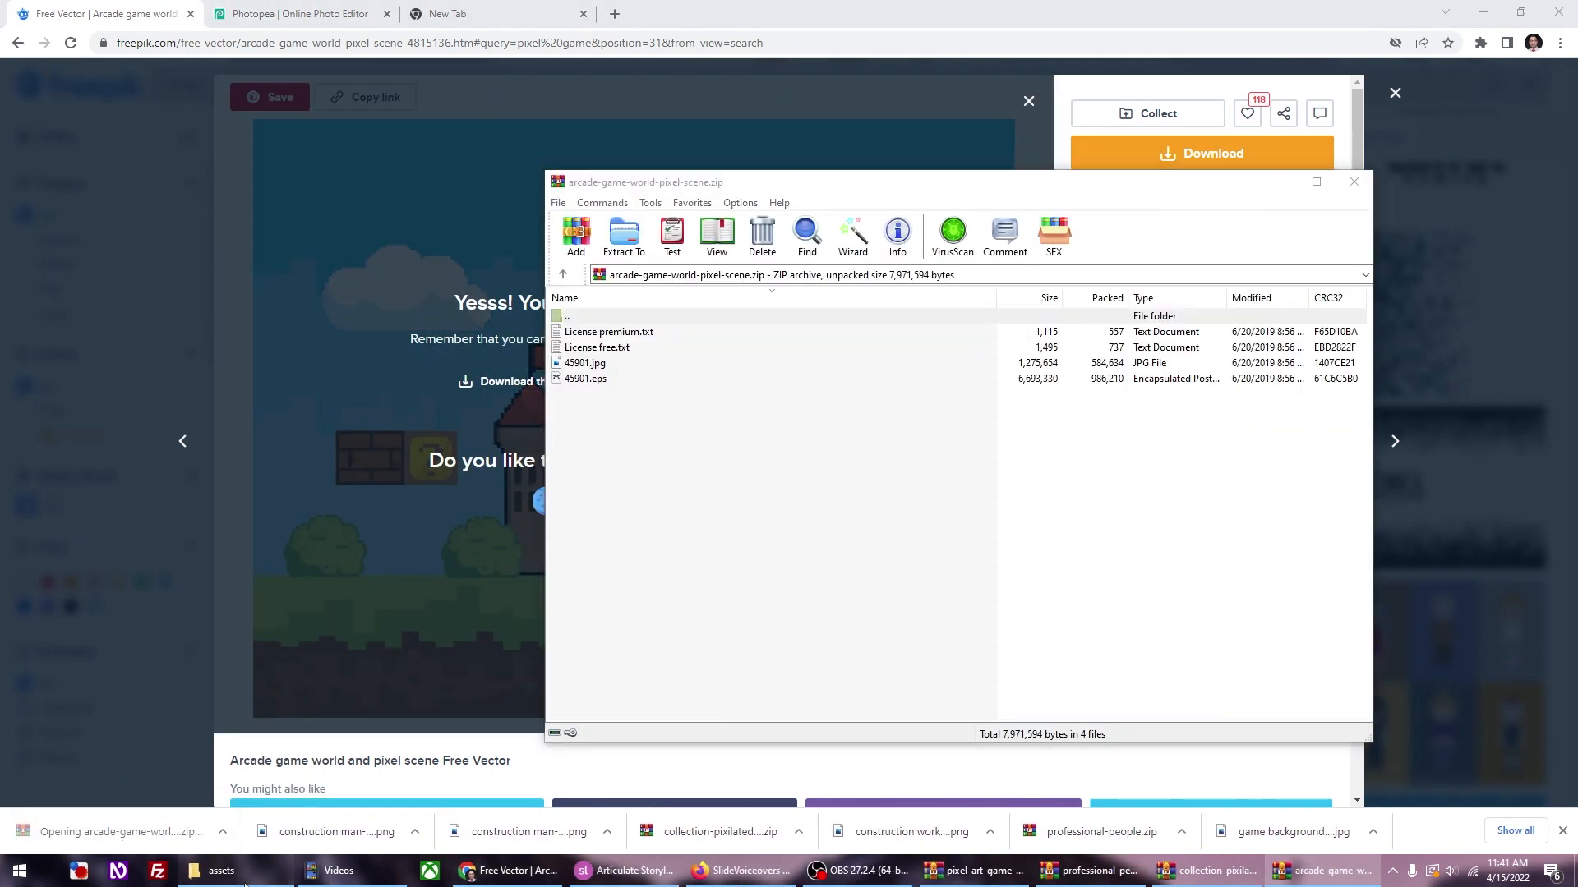
{"action": "left_click", "coordinate": [245, 880]}
{"action": "left_click_drag", "start_coordinate": [658, 182], "coordinate": [191, 151]}
{"action": "left_click_drag", "start_coordinate": [118, 347], "coordinate": [1240, 591]}
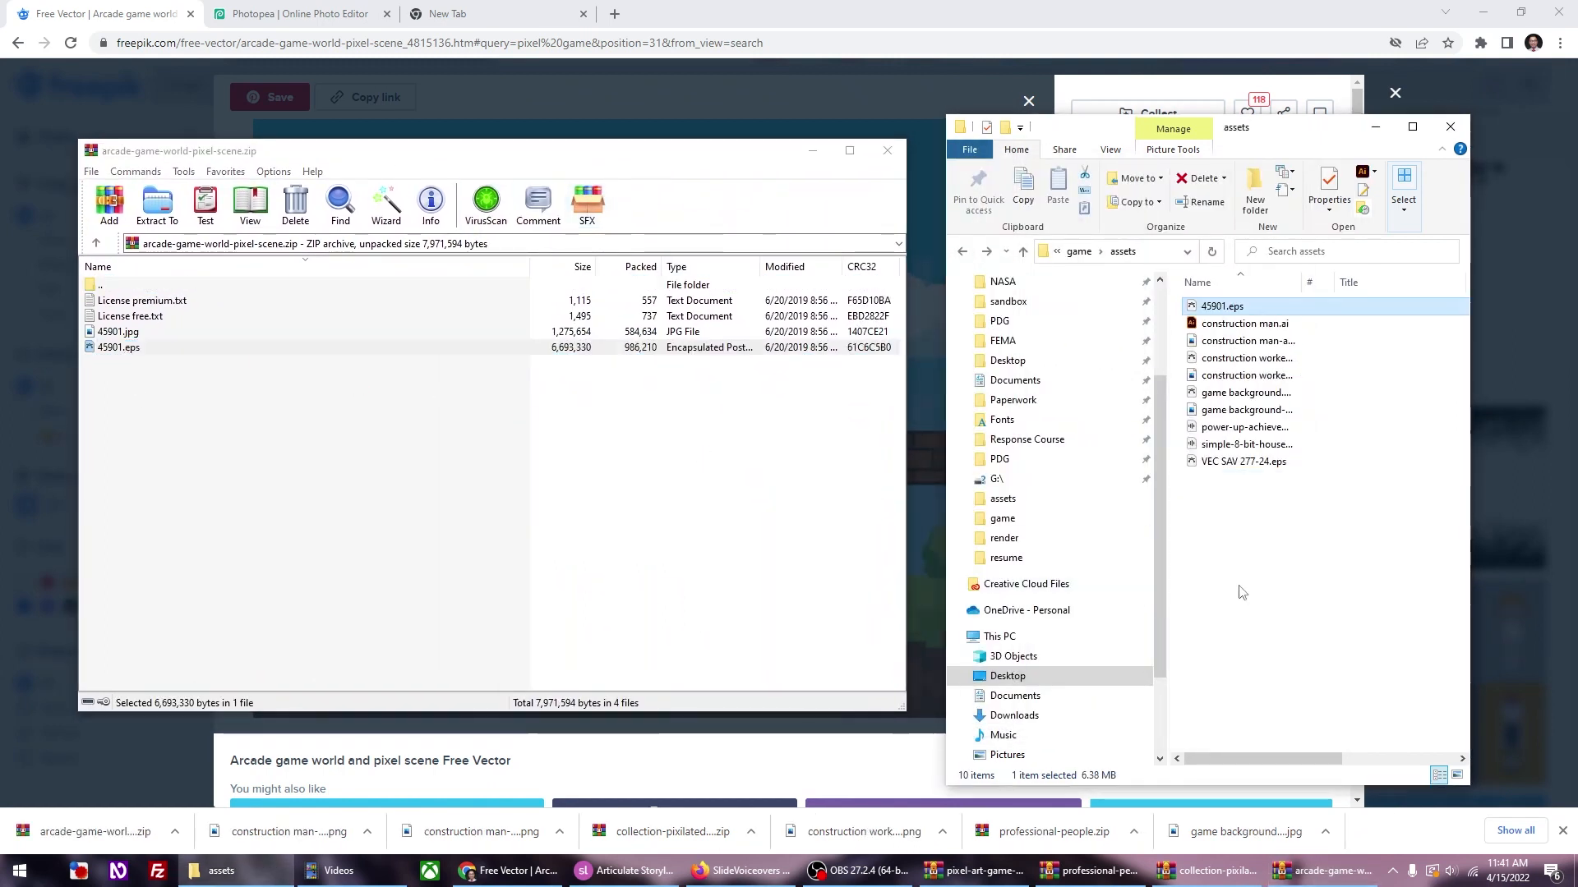
{"action": "left_click", "coordinate": [1222, 307]}
{"action": "type", "text": "block"}
{"action": "key", "text": "Return"}
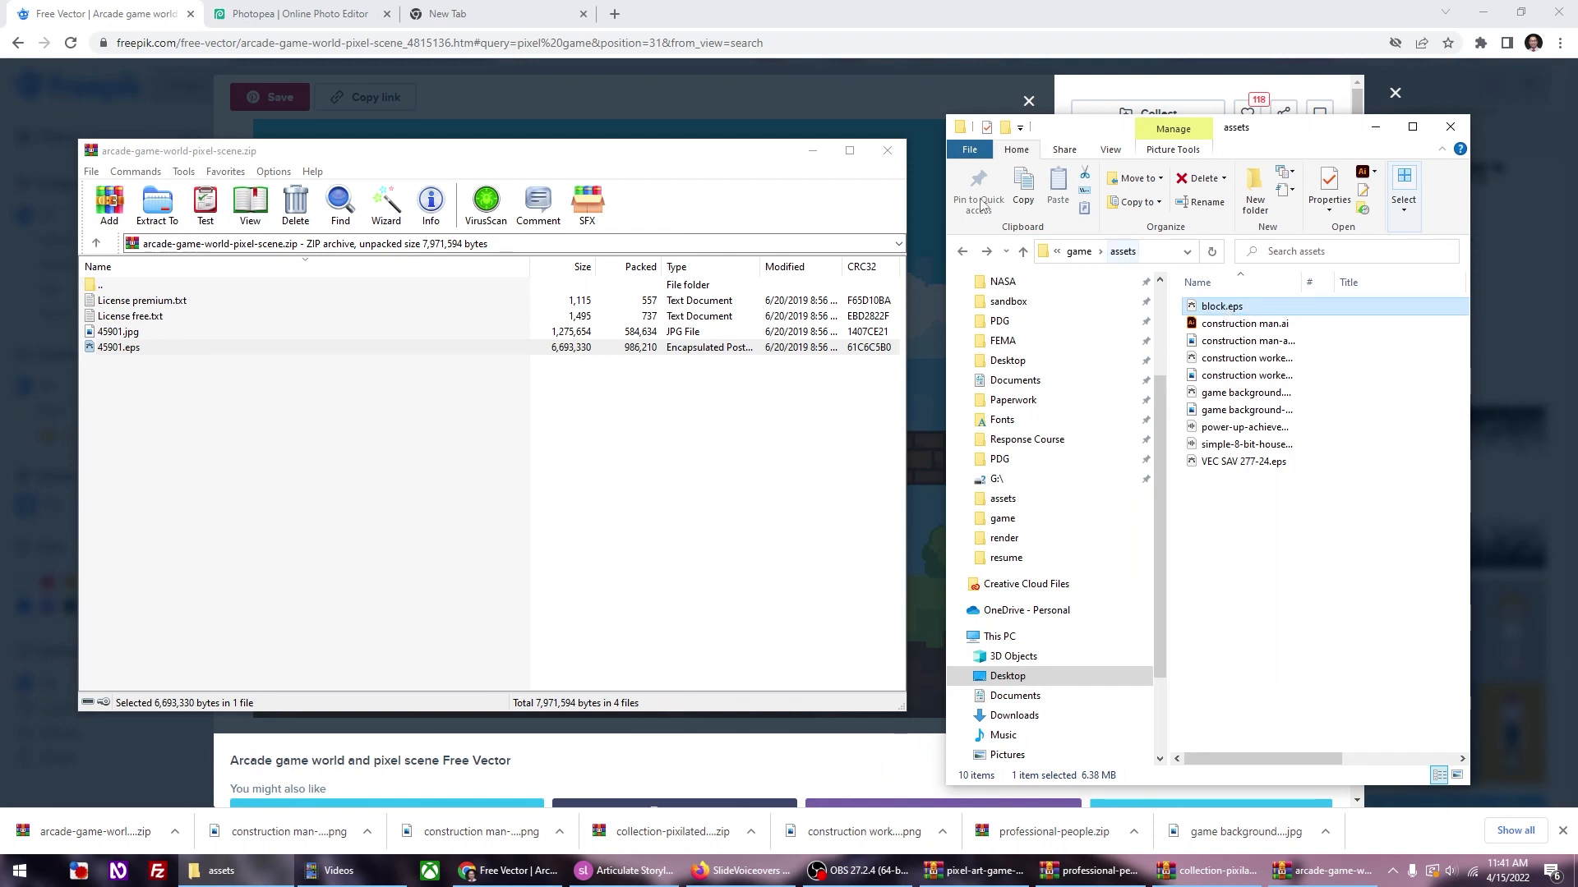
{"action": "left_click", "coordinate": [888, 150]}
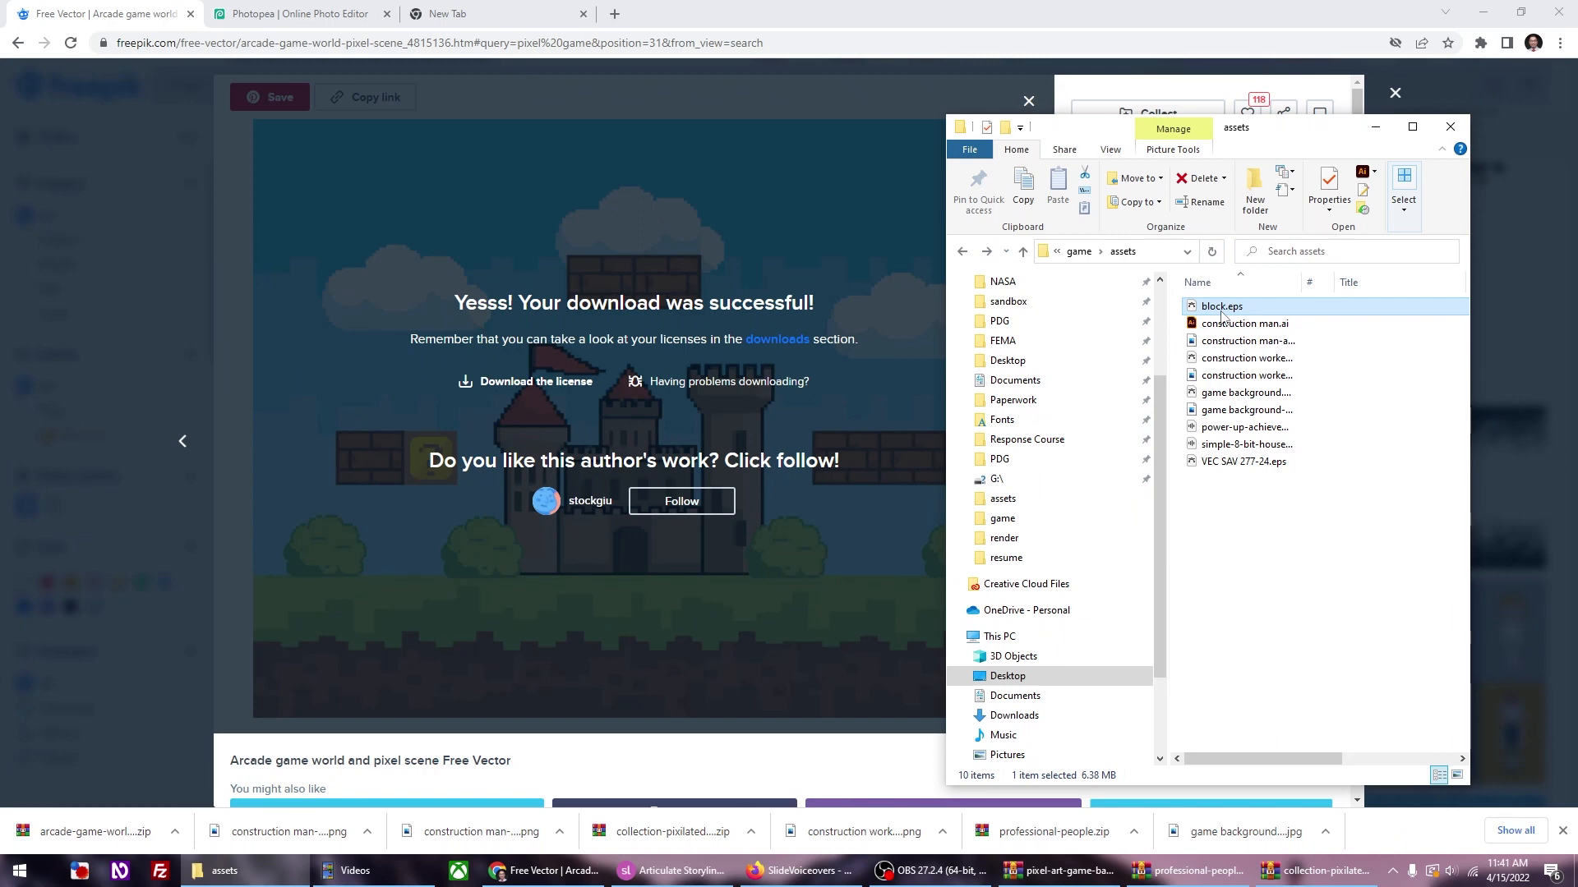
Step: Switch to Photopea and open block.eps from the assets folder
{"action": "left_click", "coordinate": [326, 13]}
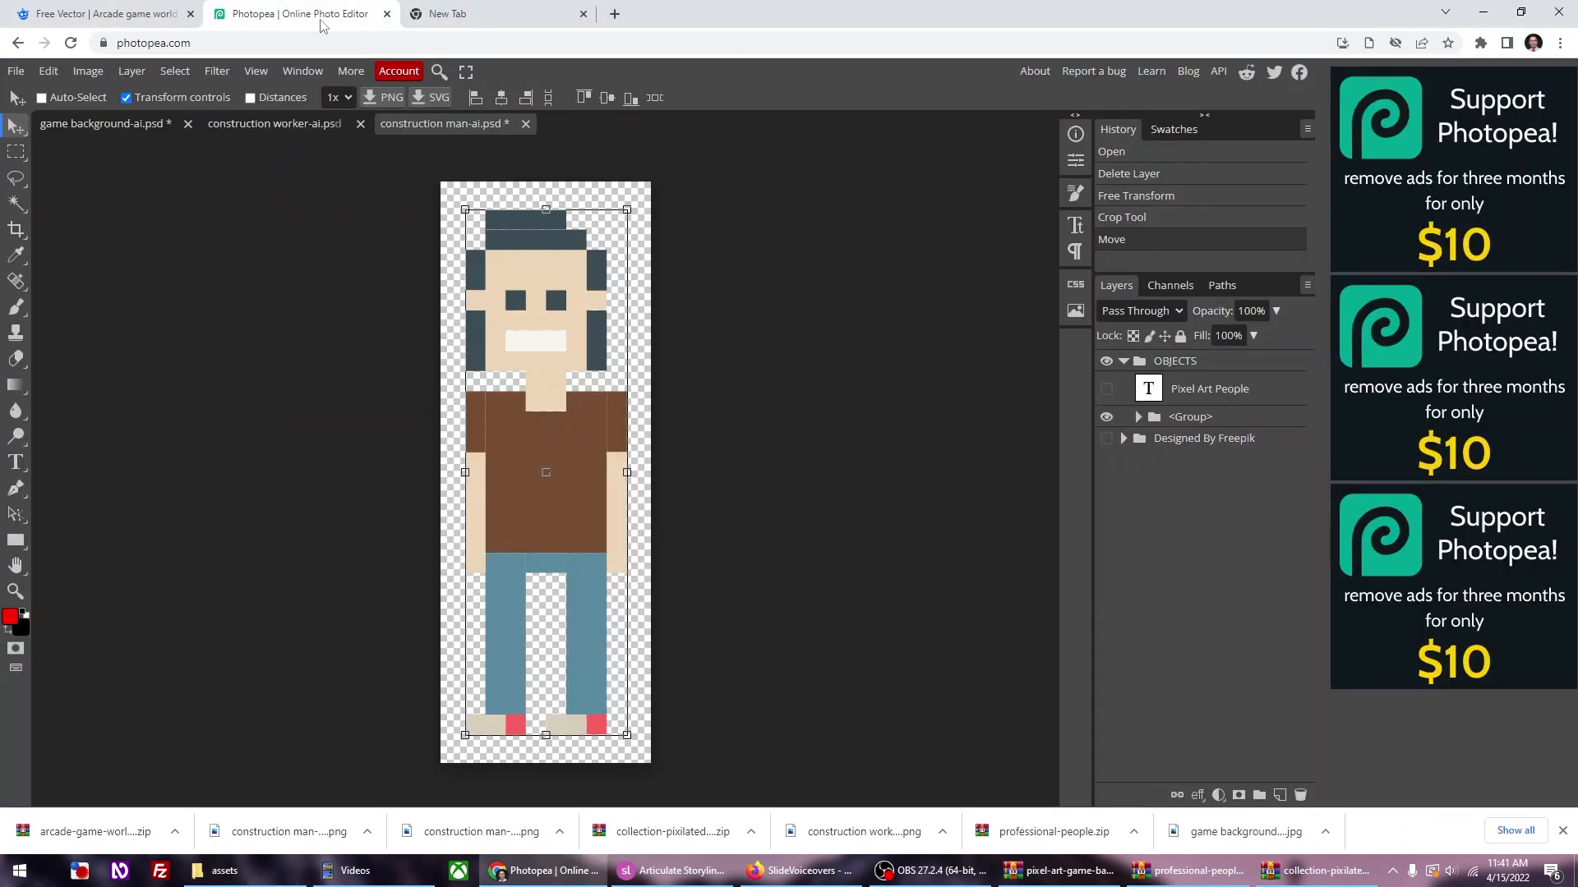
{"action": "left_click", "coordinate": [15, 71]}
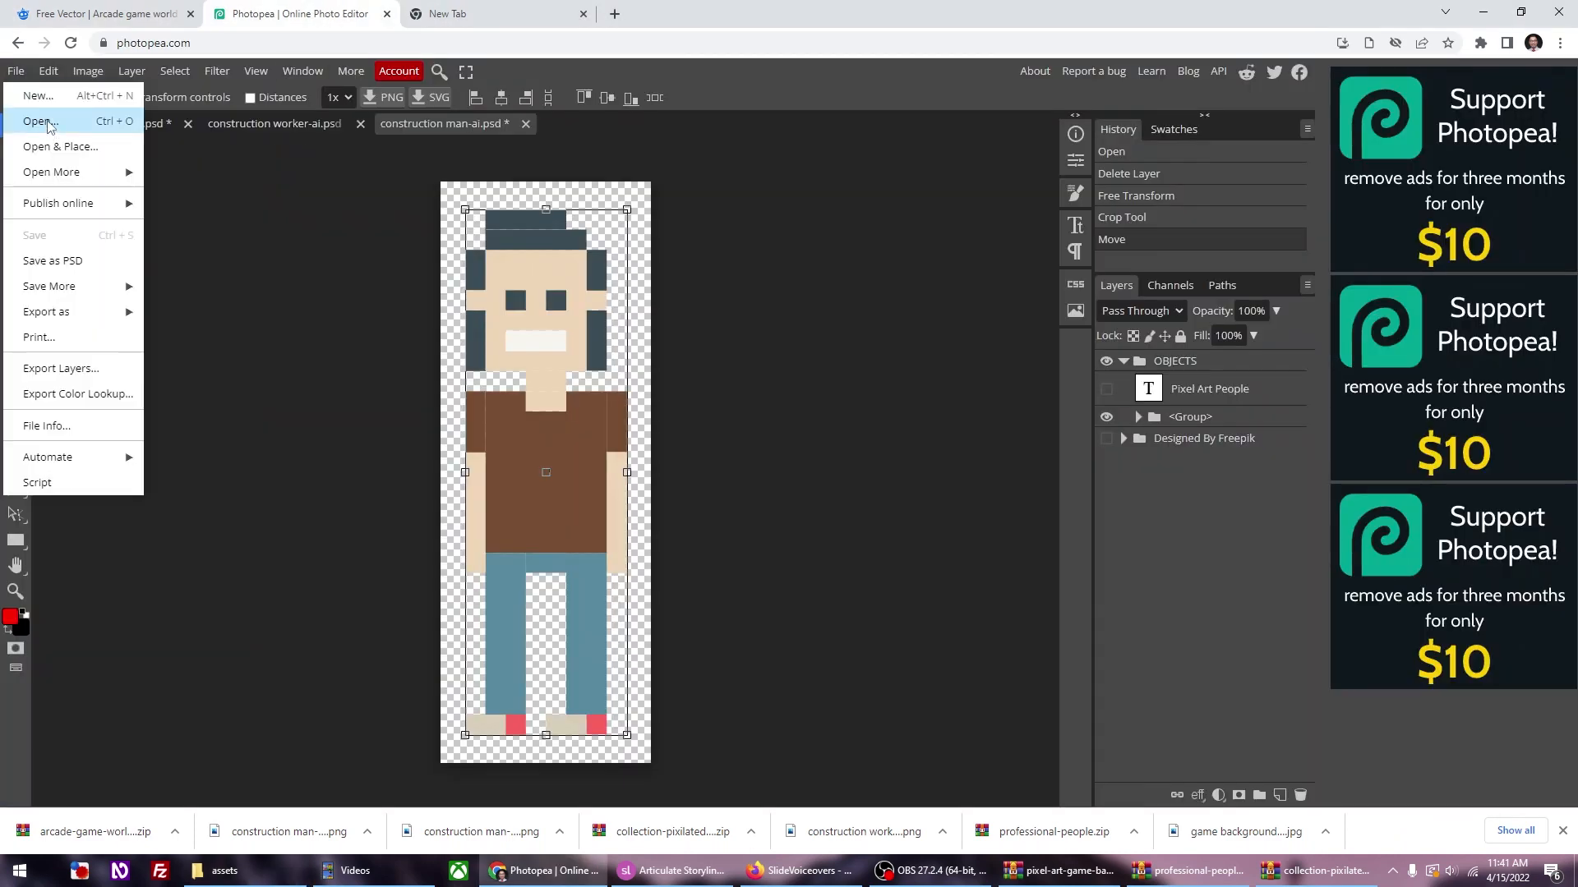
{"action": "left_click", "coordinate": [41, 121]}
{"action": "double_click", "coordinate": [400, 237]}
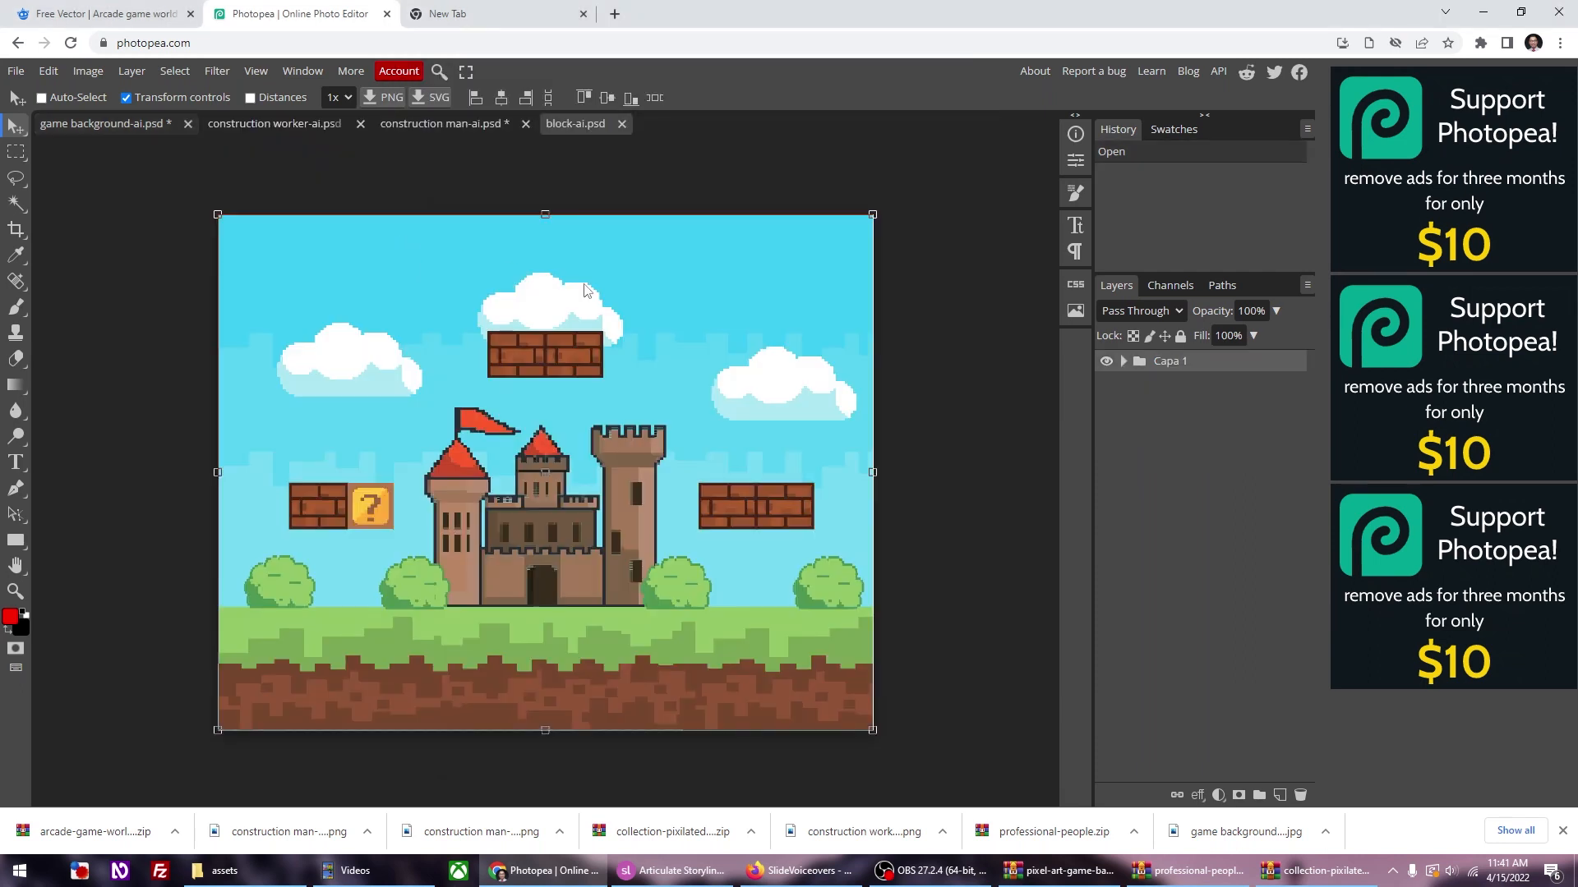
Step: Expand Capa 1 and its group, and hide every subgroup except the one holding the brick and question-mark block
{"action": "left_click", "coordinate": [1123, 363]}
{"action": "left_click", "coordinate": [1123, 363]}
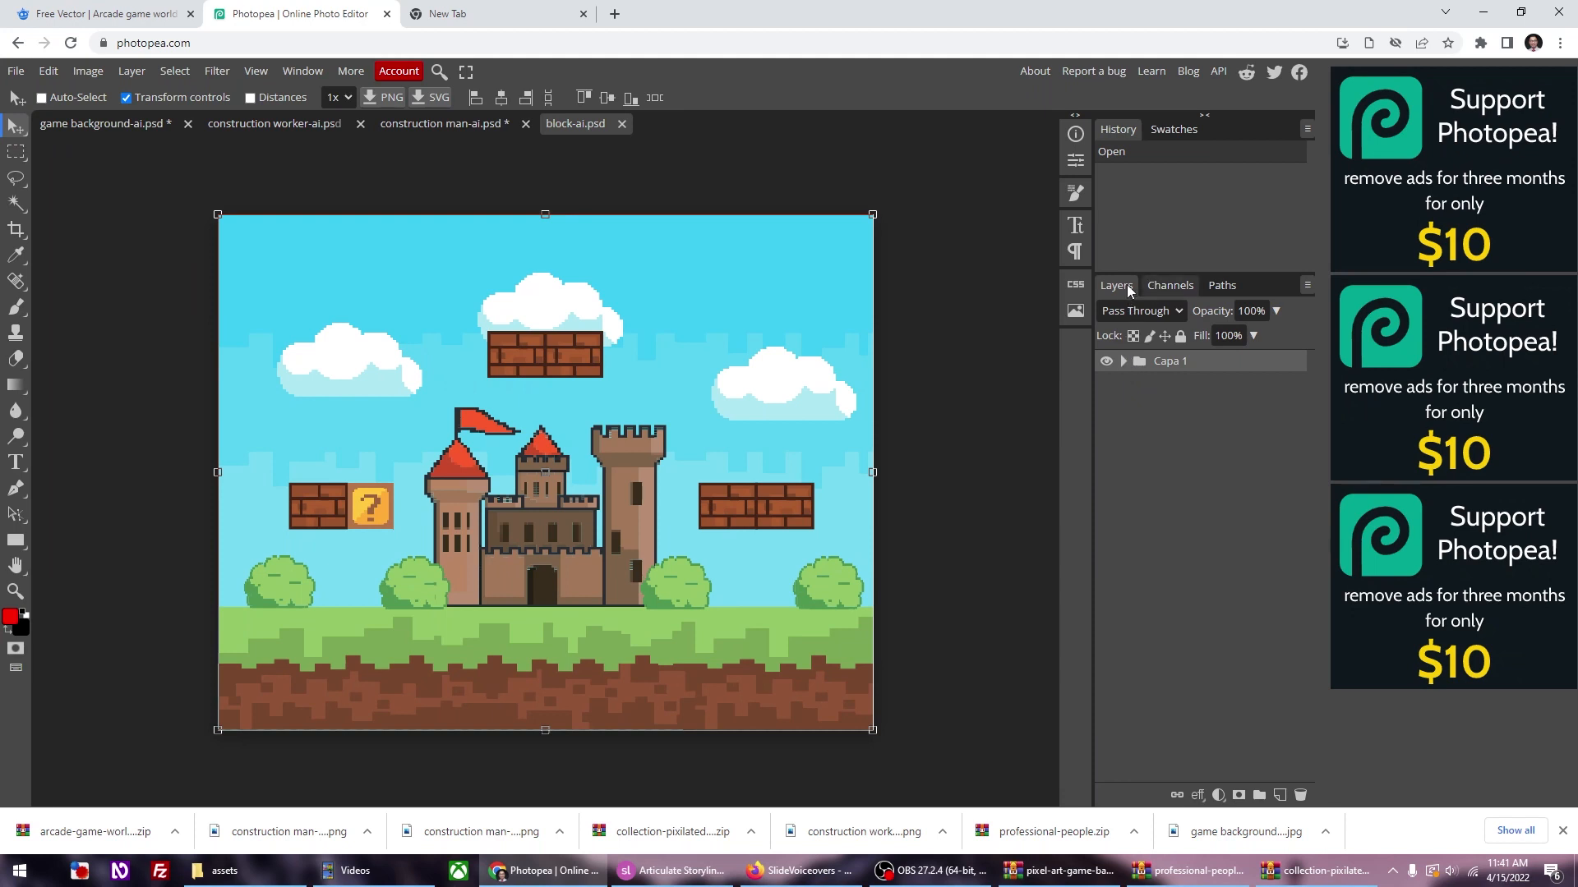
{"action": "left_click", "coordinate": [1124, 361]}
{"action": "left_click", "coordinate": [1136, 383]}
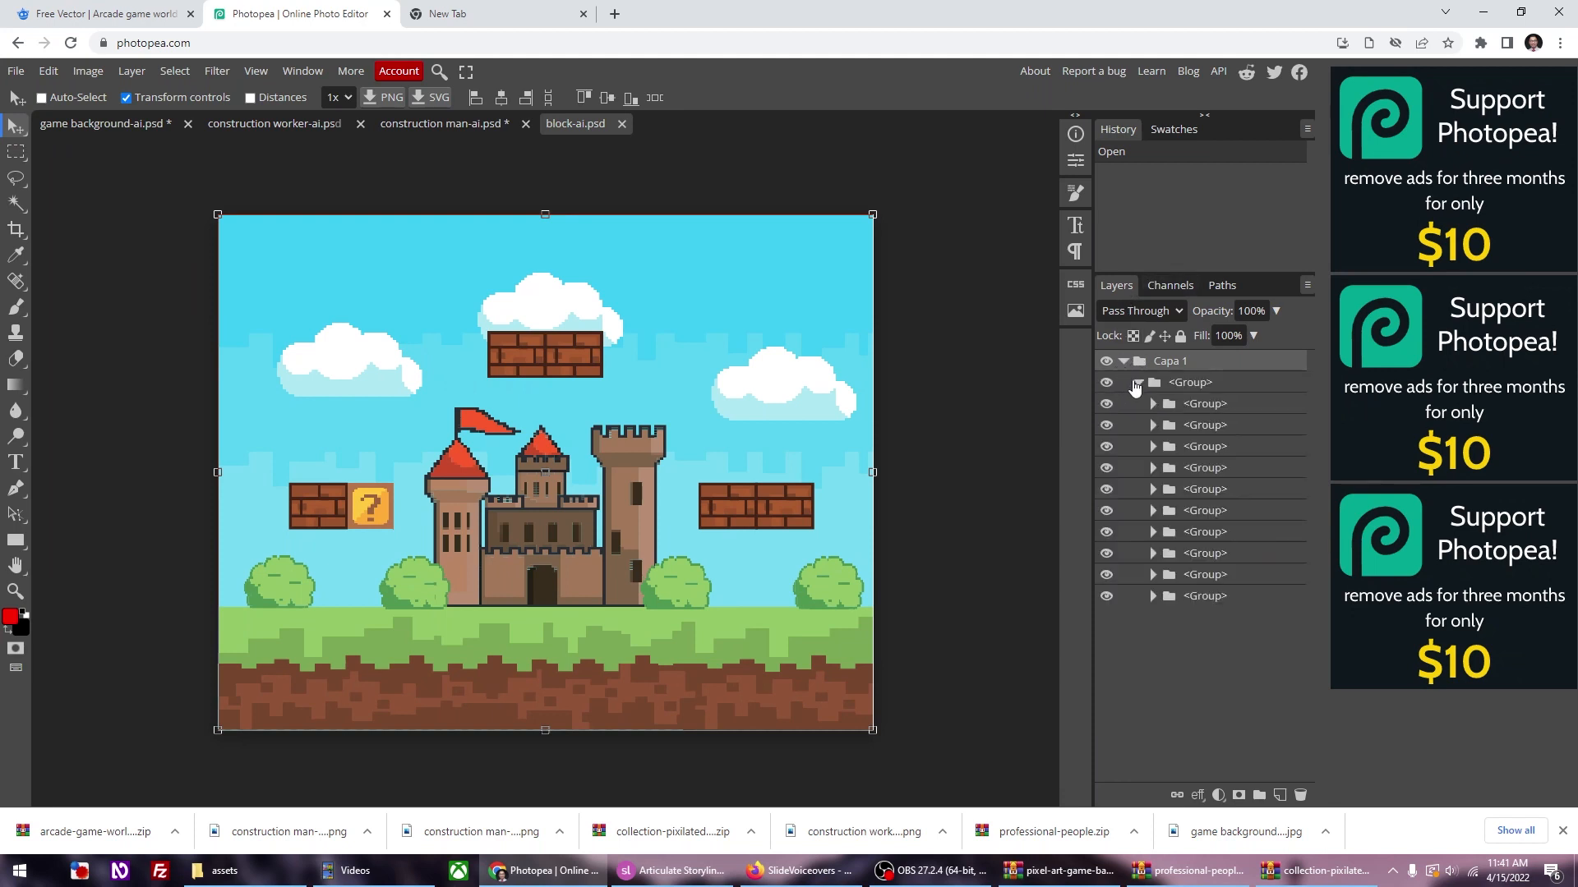
{"action": "left_click", "coordinate": [1107, 404]}
{"action": "left_click", "coordinate": [1107, 425]}
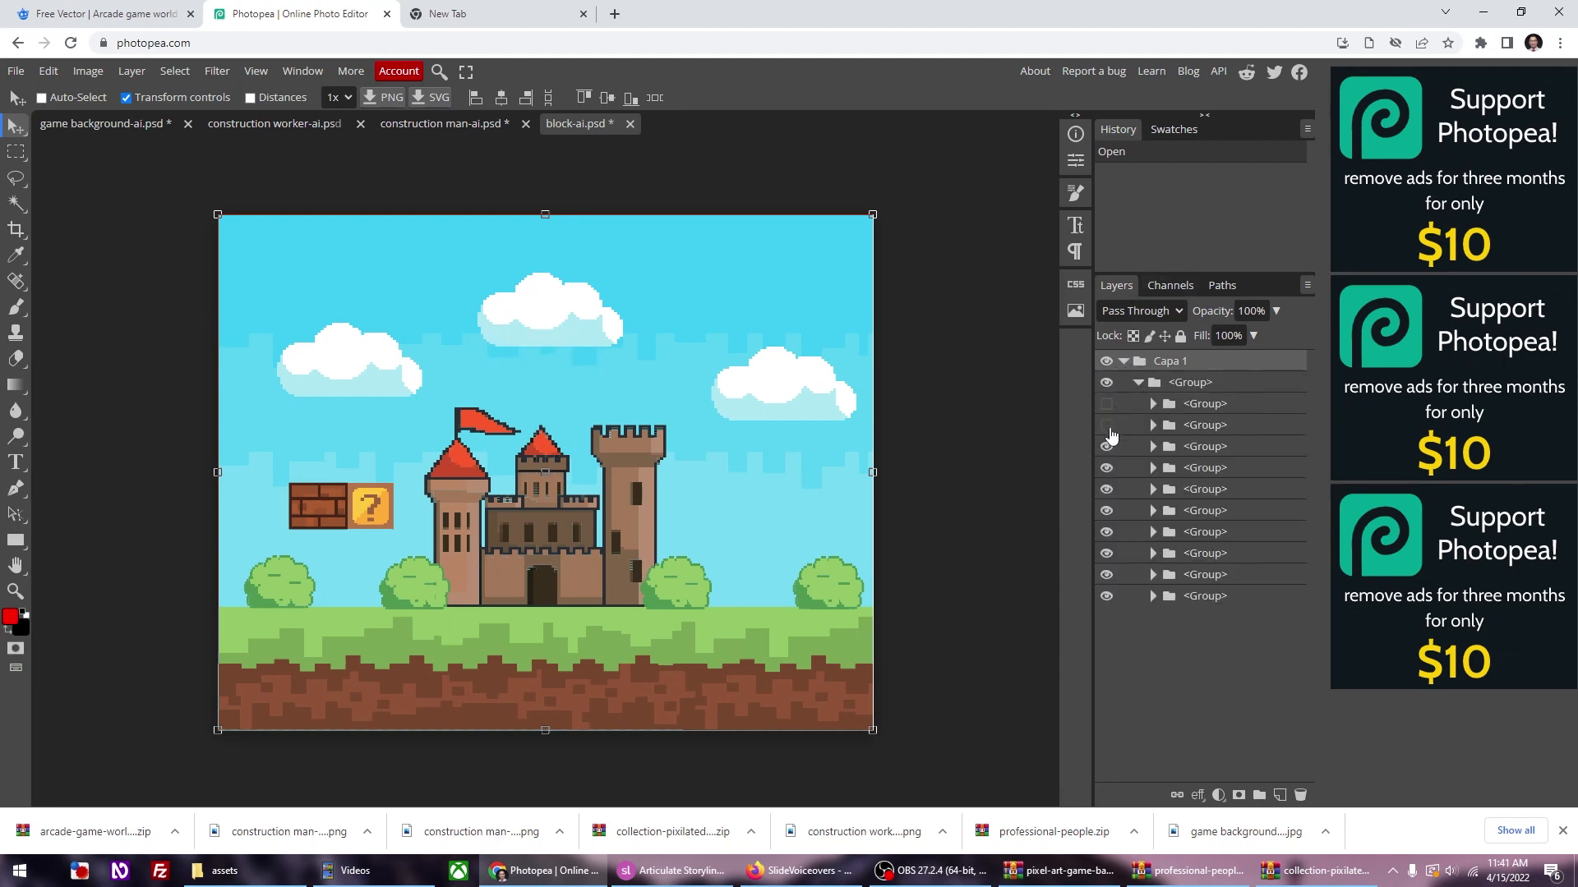
{"action": "left_click", "coordinate": [1107, 446]}
{"action": "left_click", "coordinate": [1106, 446]}
{"action": "left_click", "coordinate": [1106, 446]}
{"action": "left_click", "coordinate": [1106, 446]}
{"action": "left_click", "coordinate": [1107, 468]}
{"action": "left_click", "coordinate": [1107, 489]}
{"action": "left_click", "coordinate": [1107, 510]}
{"action": "left_click", "coordinate": [1107, 531]}
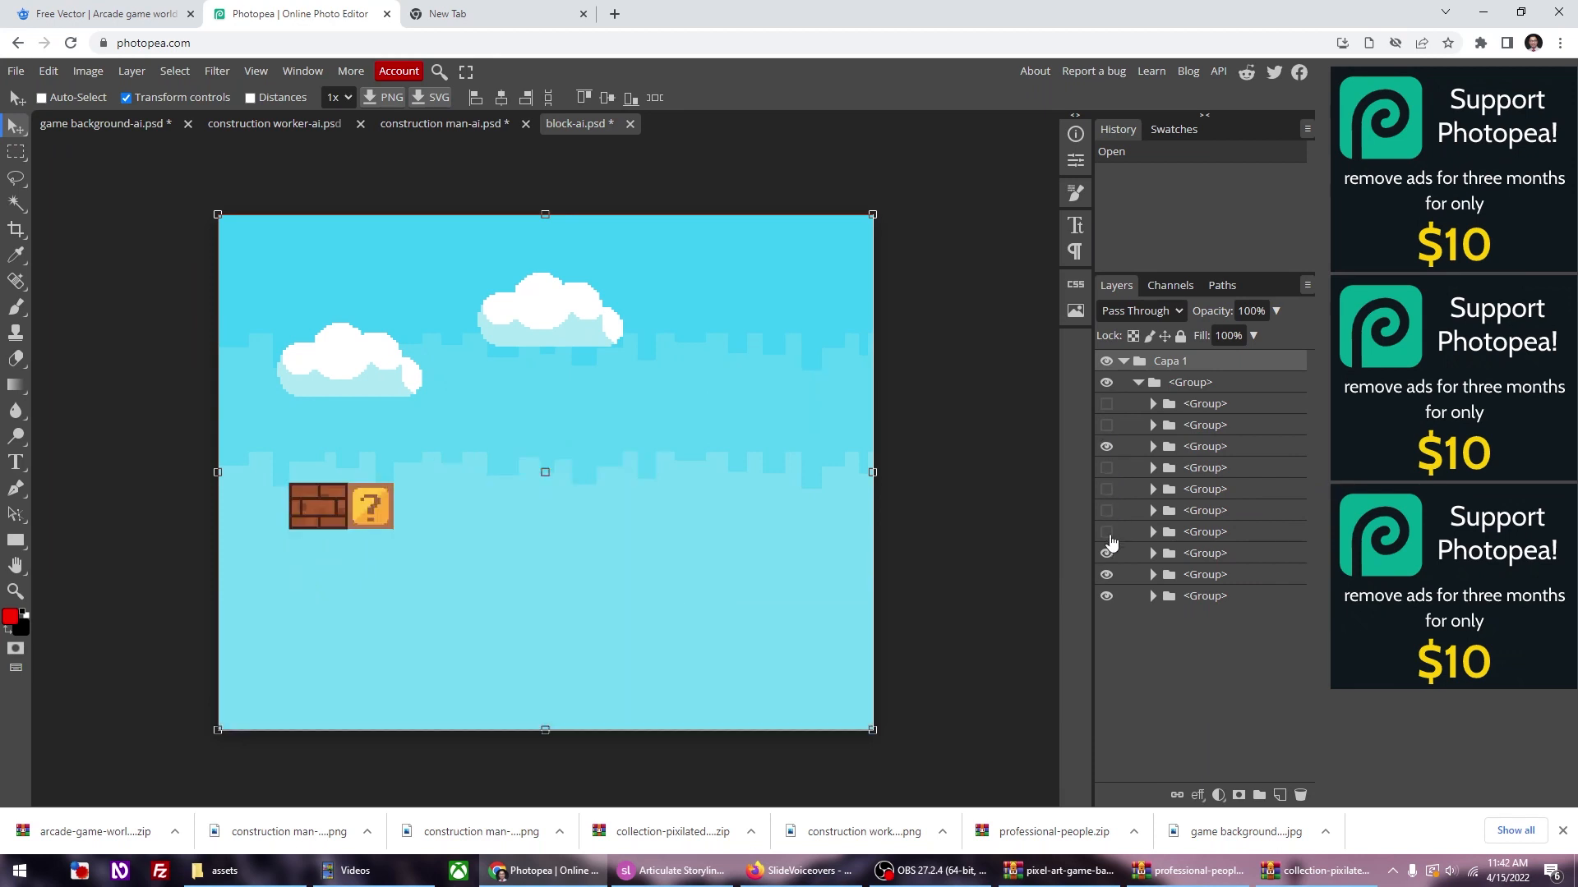
{"action": "left_click", "coordinate": [1107, 553]}
{"action": "left_click", "coordinate": [1107, 574]}
{"action": "left_click", "coordinate": [1107, 595]}
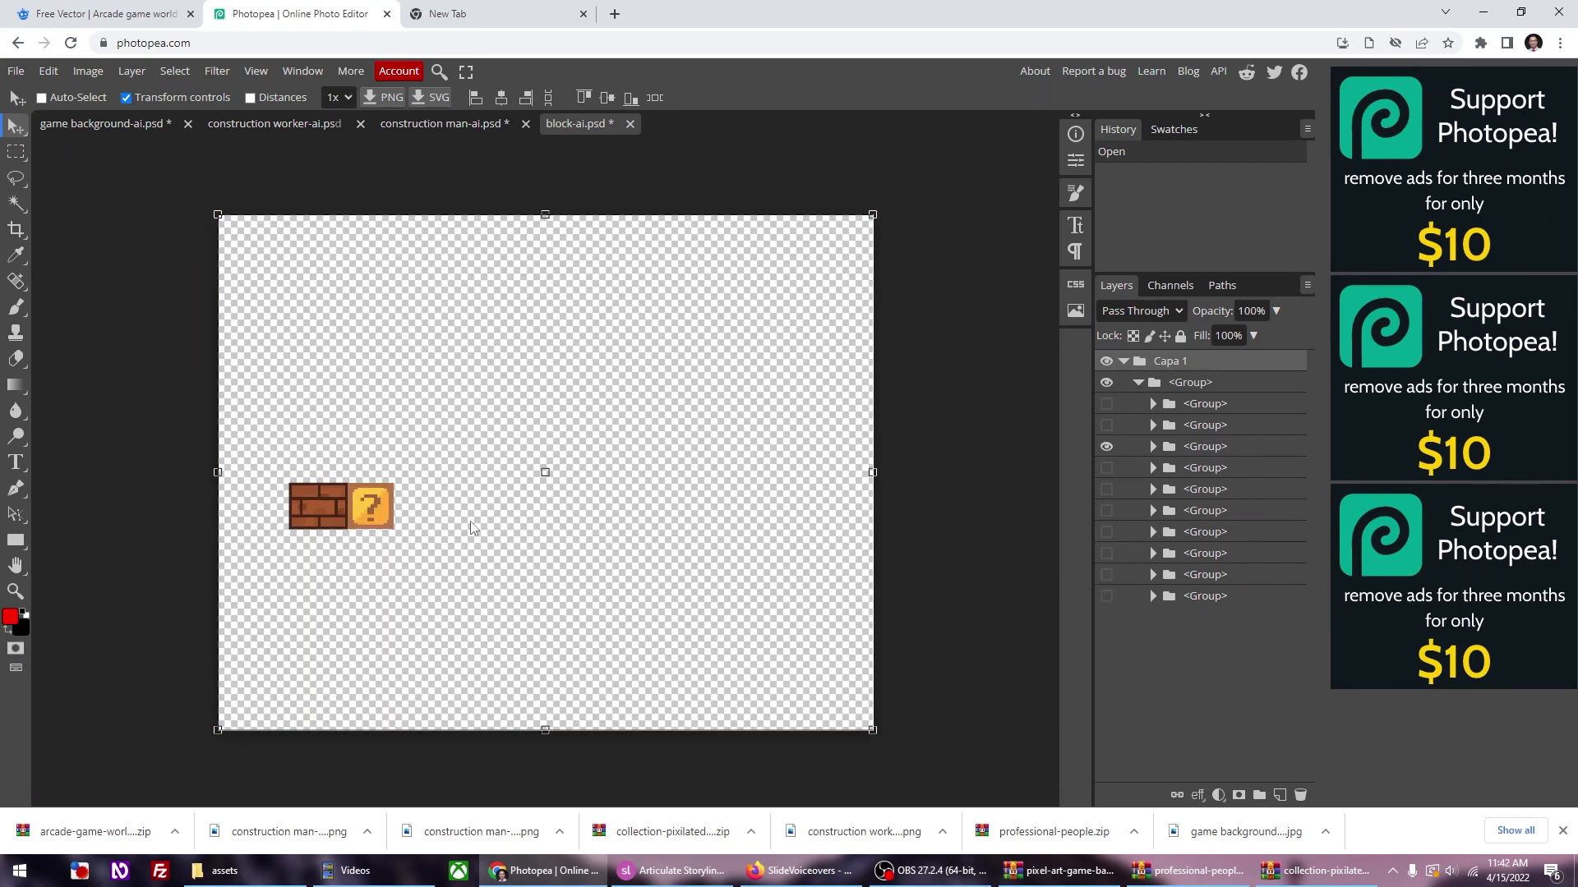
Step: Hide the brick inside the remaining visible group, leaving only the question-mark block, and collapse the group
{"action": "left_click", "coordinate": [1153, 446]}
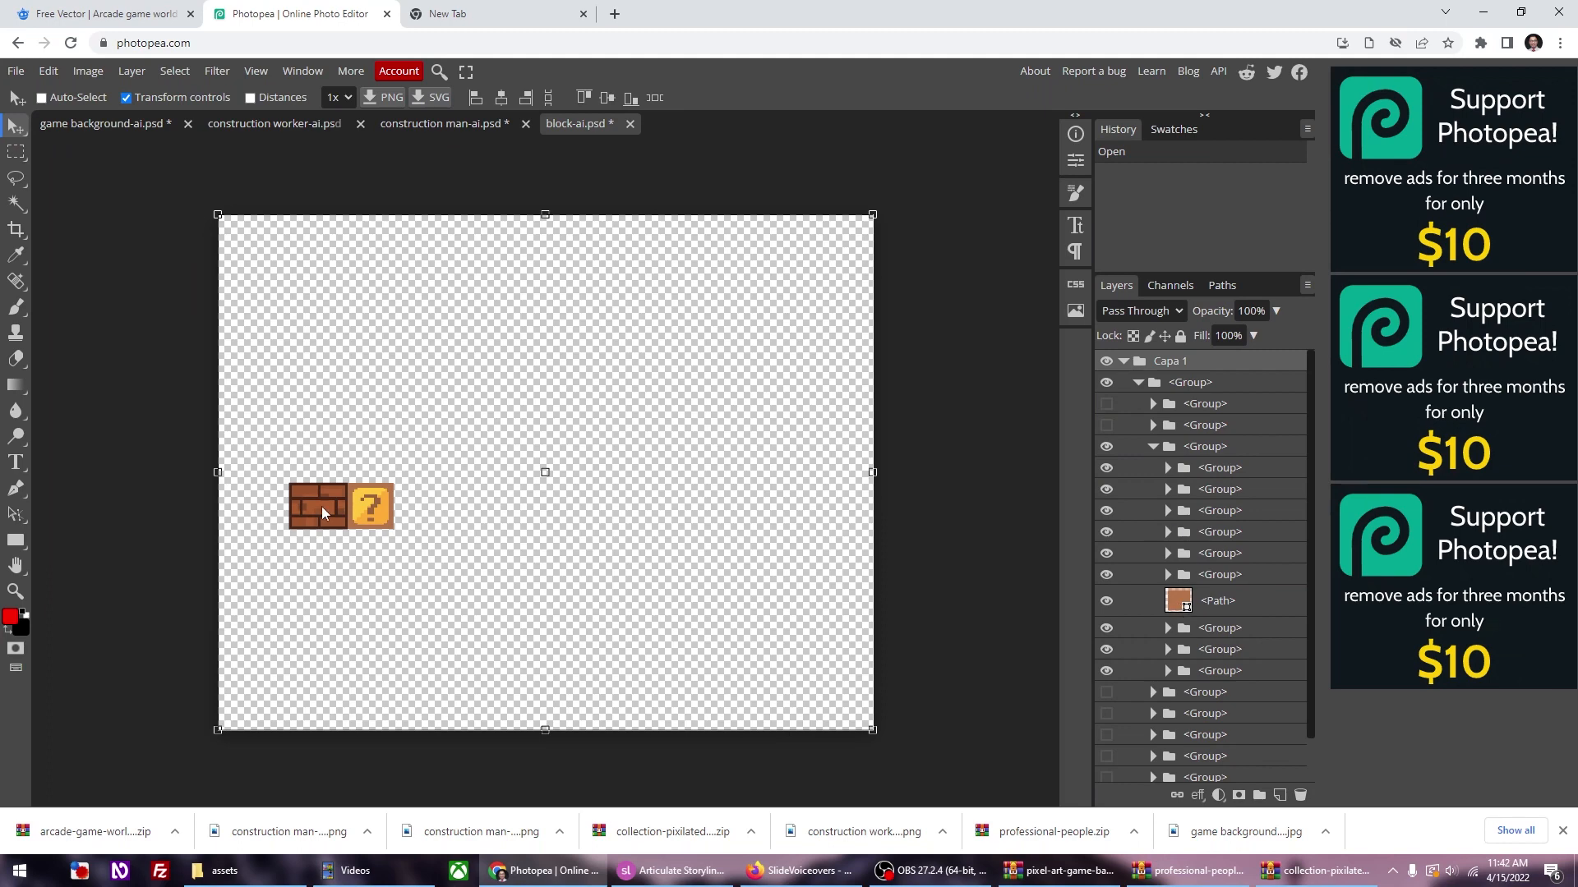
{"action": "left_click", "coordinate": [1106, 468]}
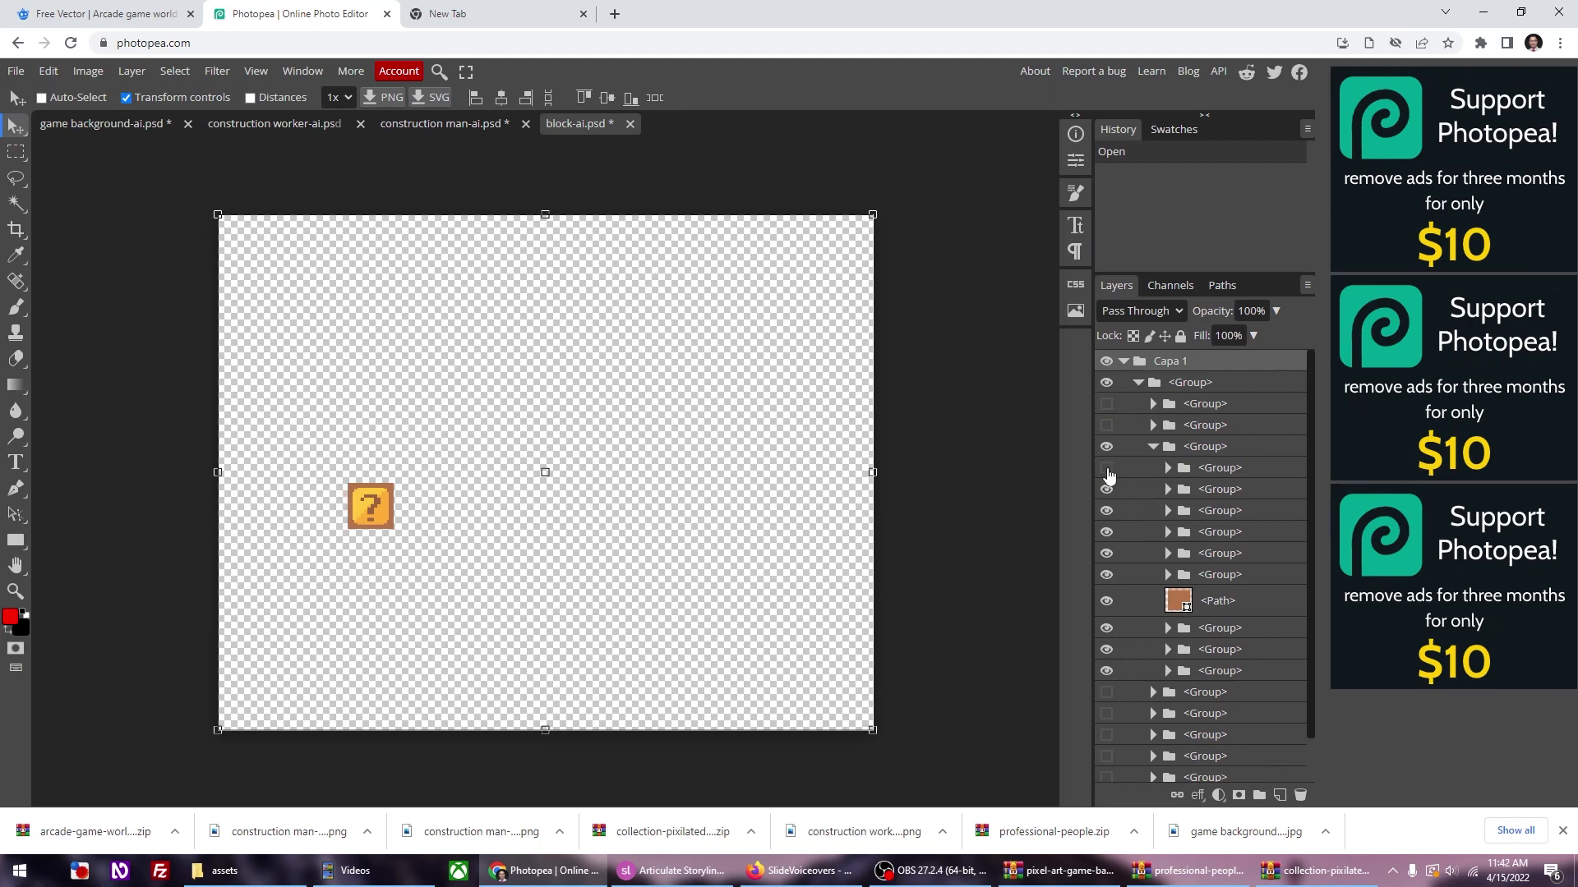
{"action": "left_click", "coordinate": [1107, 471]}
{"action": "left_click", "coordinate": [1108, 472]}
{"action": "left_click", "coordinate": [1152, 446]}
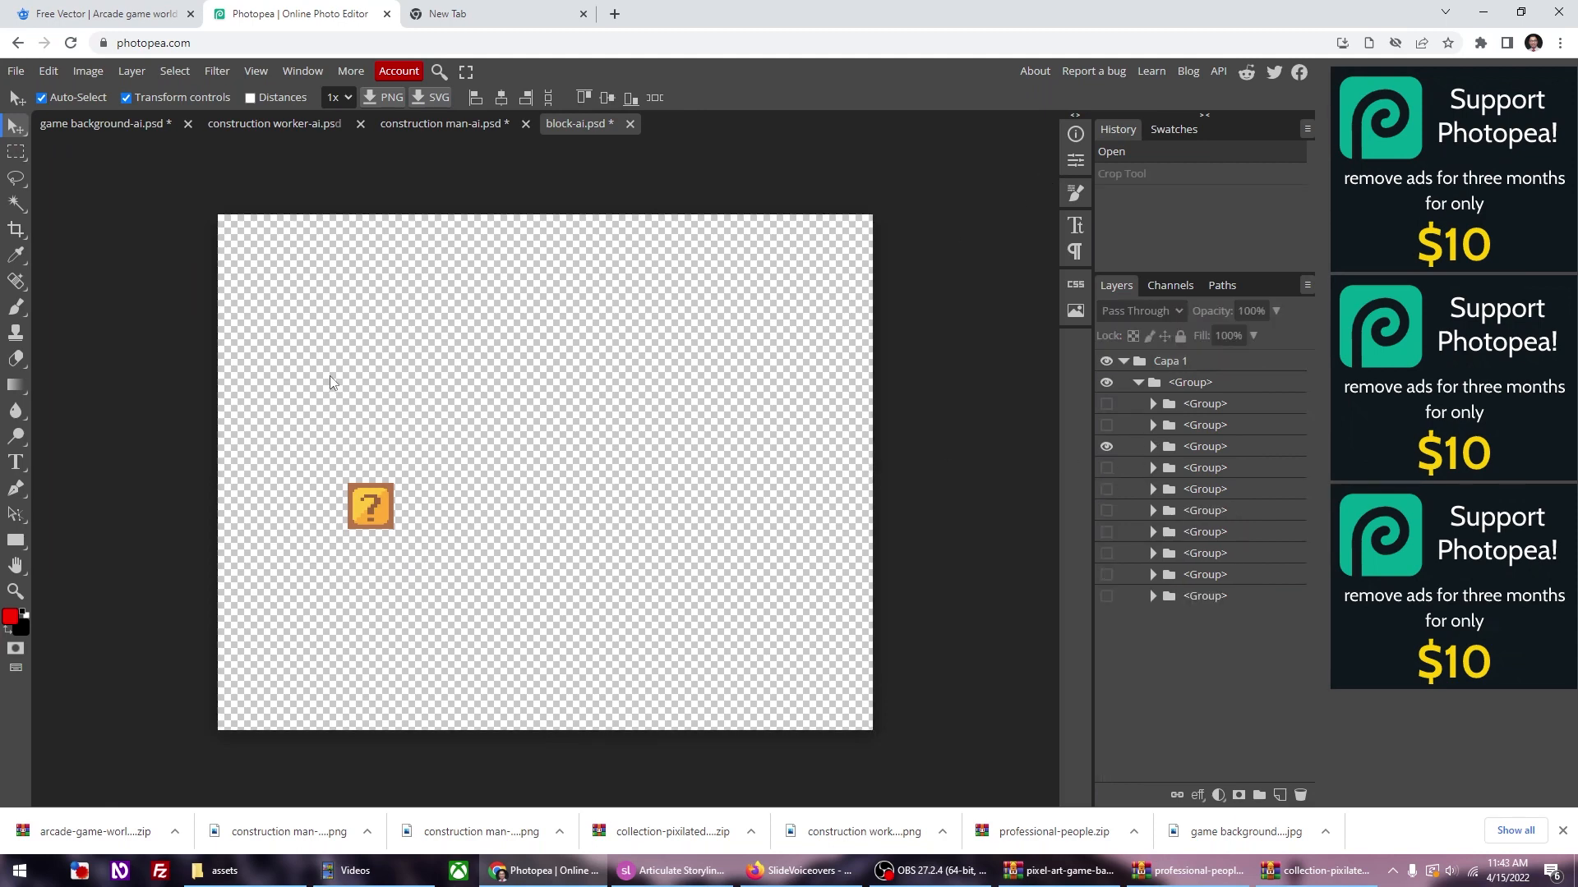
Step: Crop the canvas tightly around the question-mark block to about 165 × 177 px, and return to the Move tool
{"action": "left_click", "coordinate": [17, 230]}
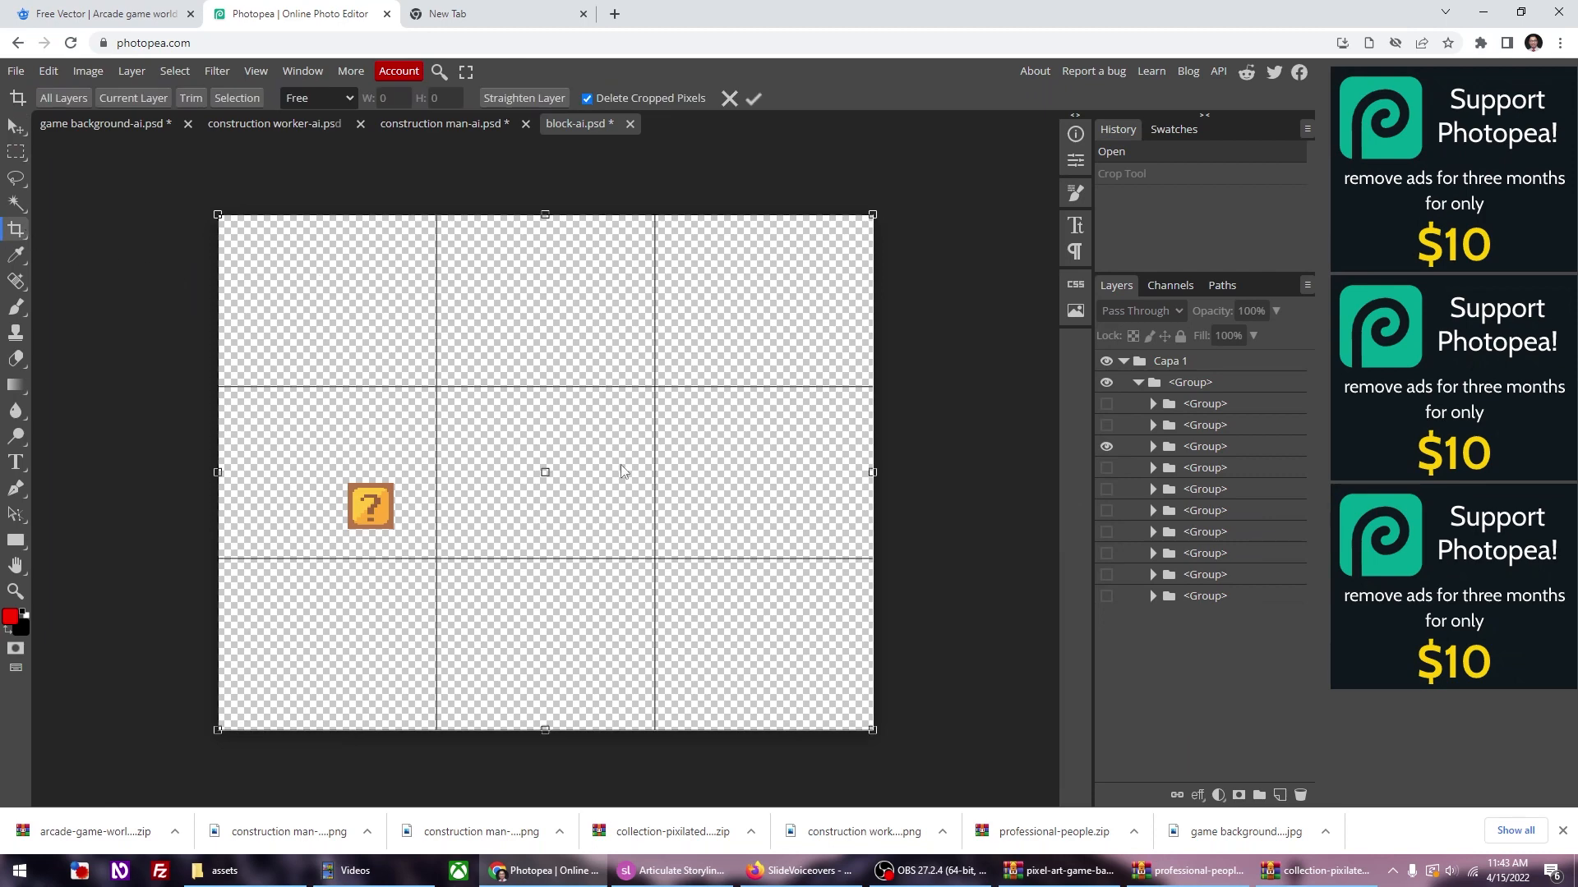
{"action": "left_click_drag", "start_coordinate": [873, 730], "coordinate": [421, 548]}
{"action": "left_click_drag", "start_coordinate": [218, 215], "coordinate": [347, 482]}
{"action": "left_click_drag", "start_coordinate": [420, 548], "coordinate": [393, 530]}
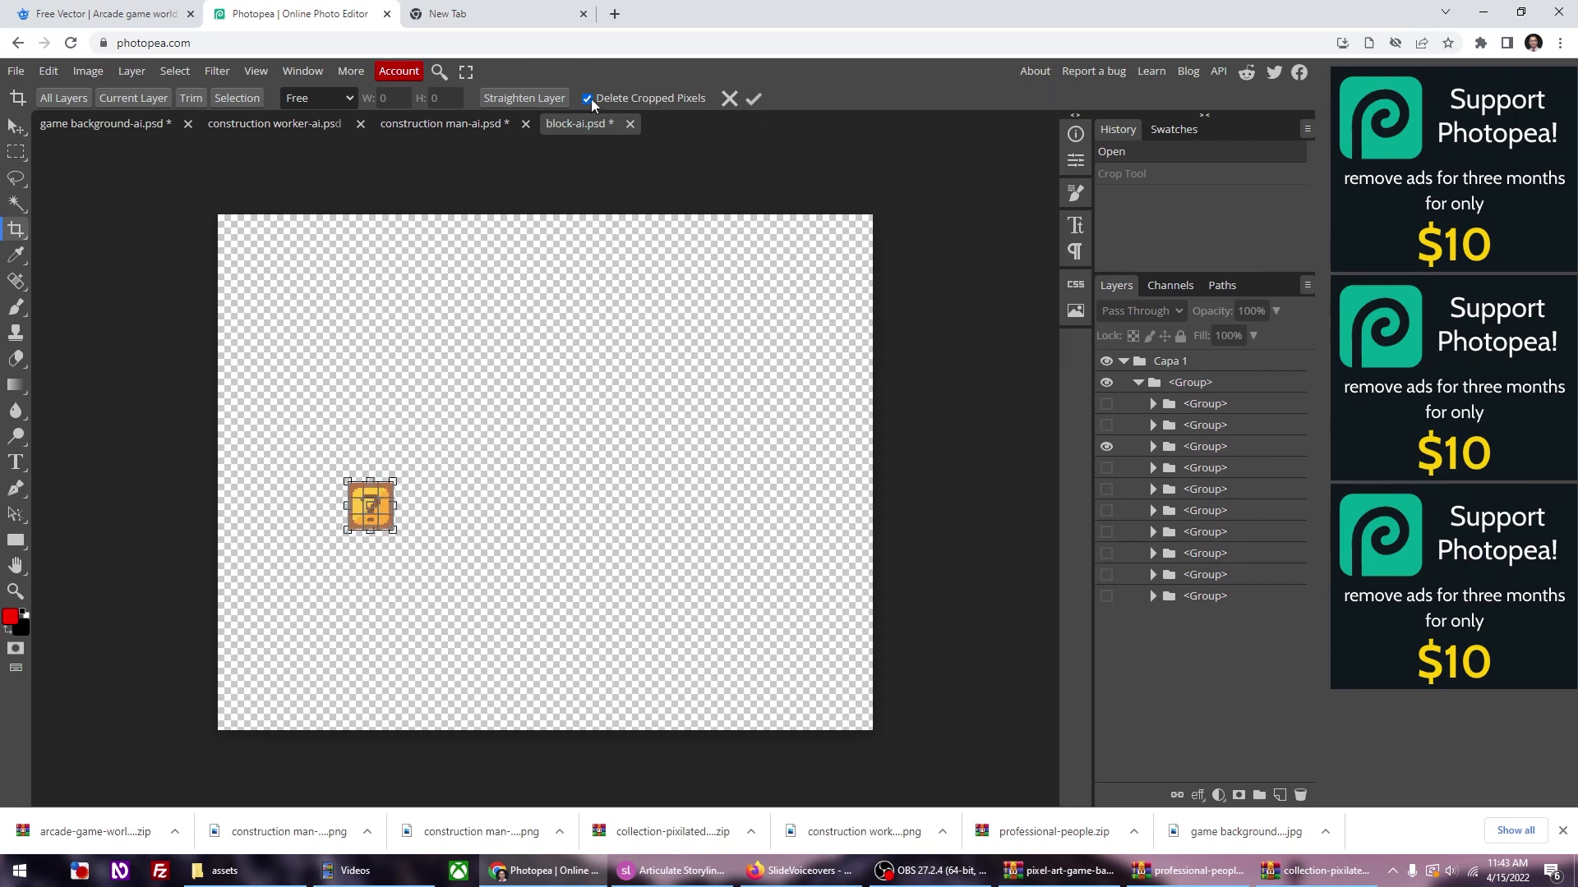
{"action": "left_click", "coordinate": [753, 98]}
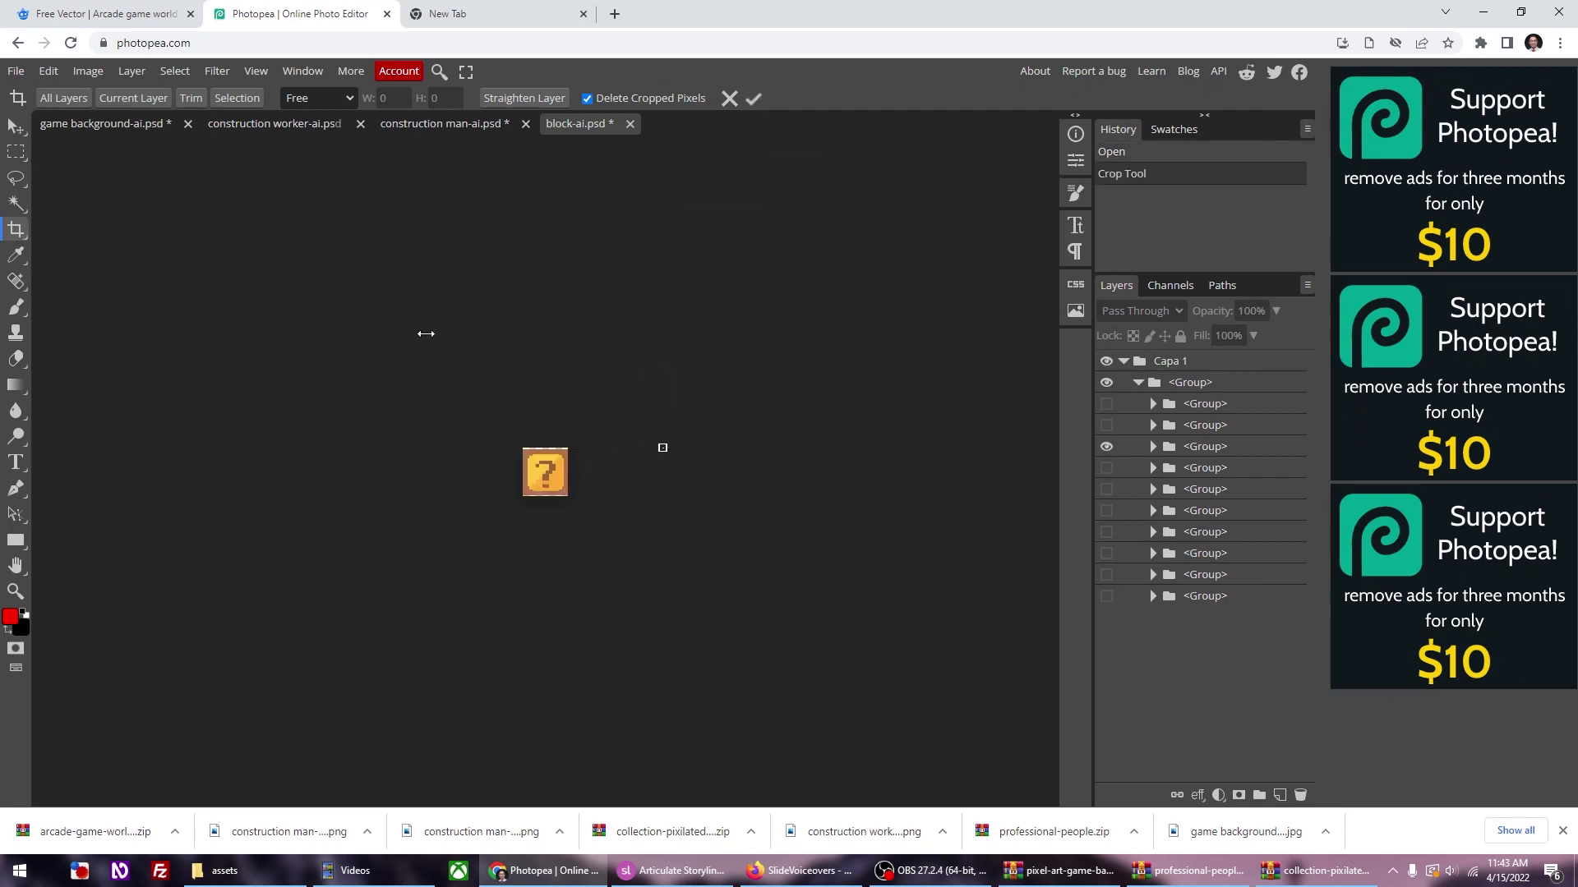
{"action": "left_click", "coordinate": [16, 126]}
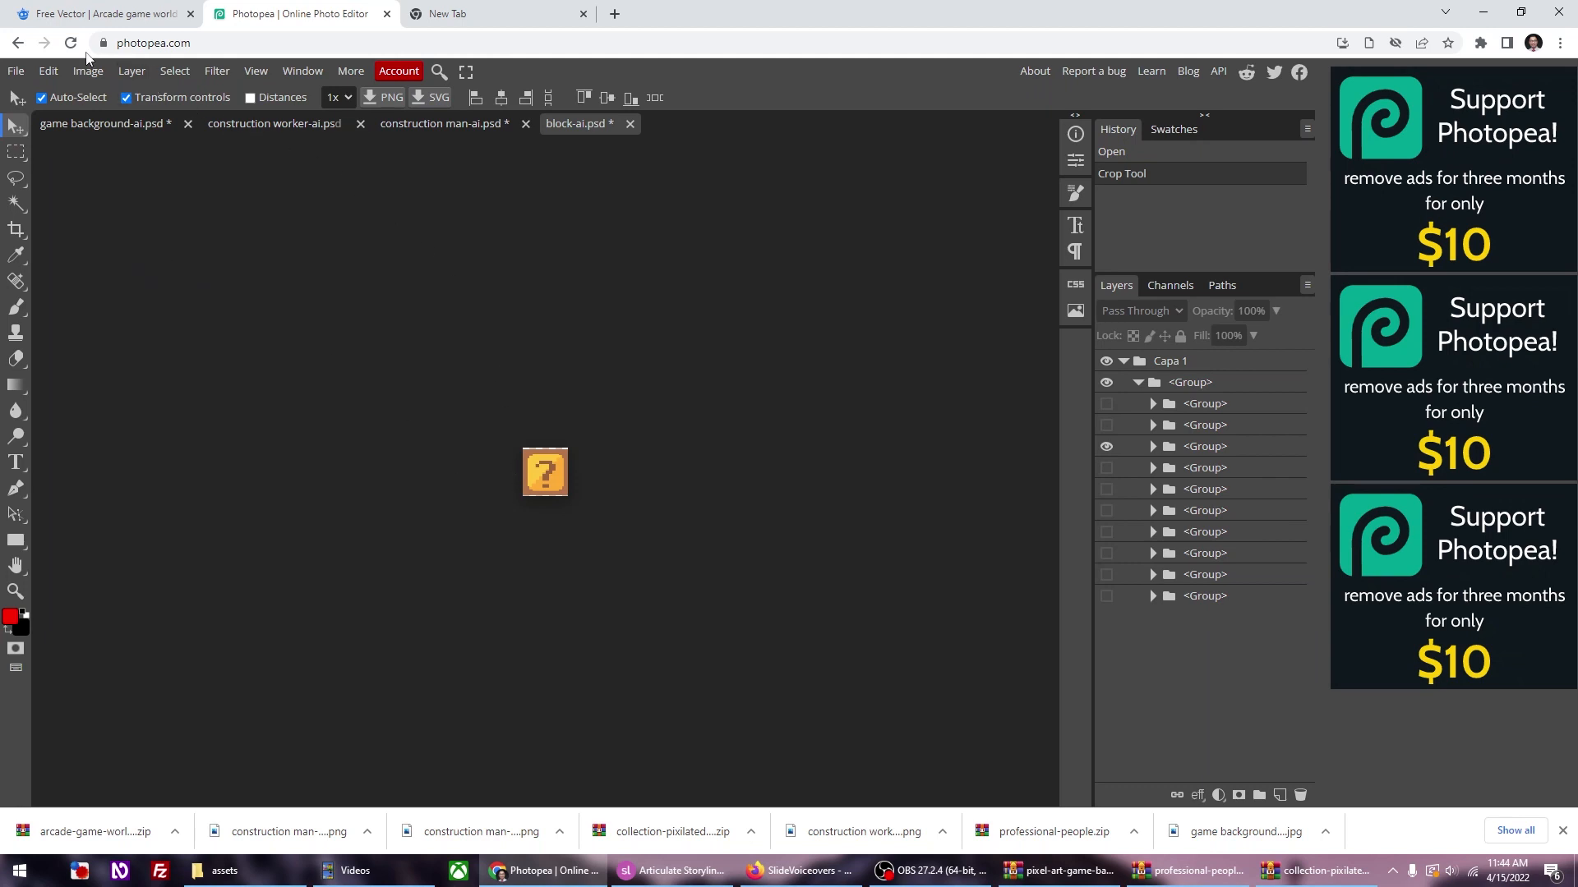
Step: Export the cropped question-mark block as a PNG named block-ai at 300 × 322 px
{"action": "left_click", "coordinate": [15, 71]}
{"action": "mouse_move", "coordinate": [94, 173]}
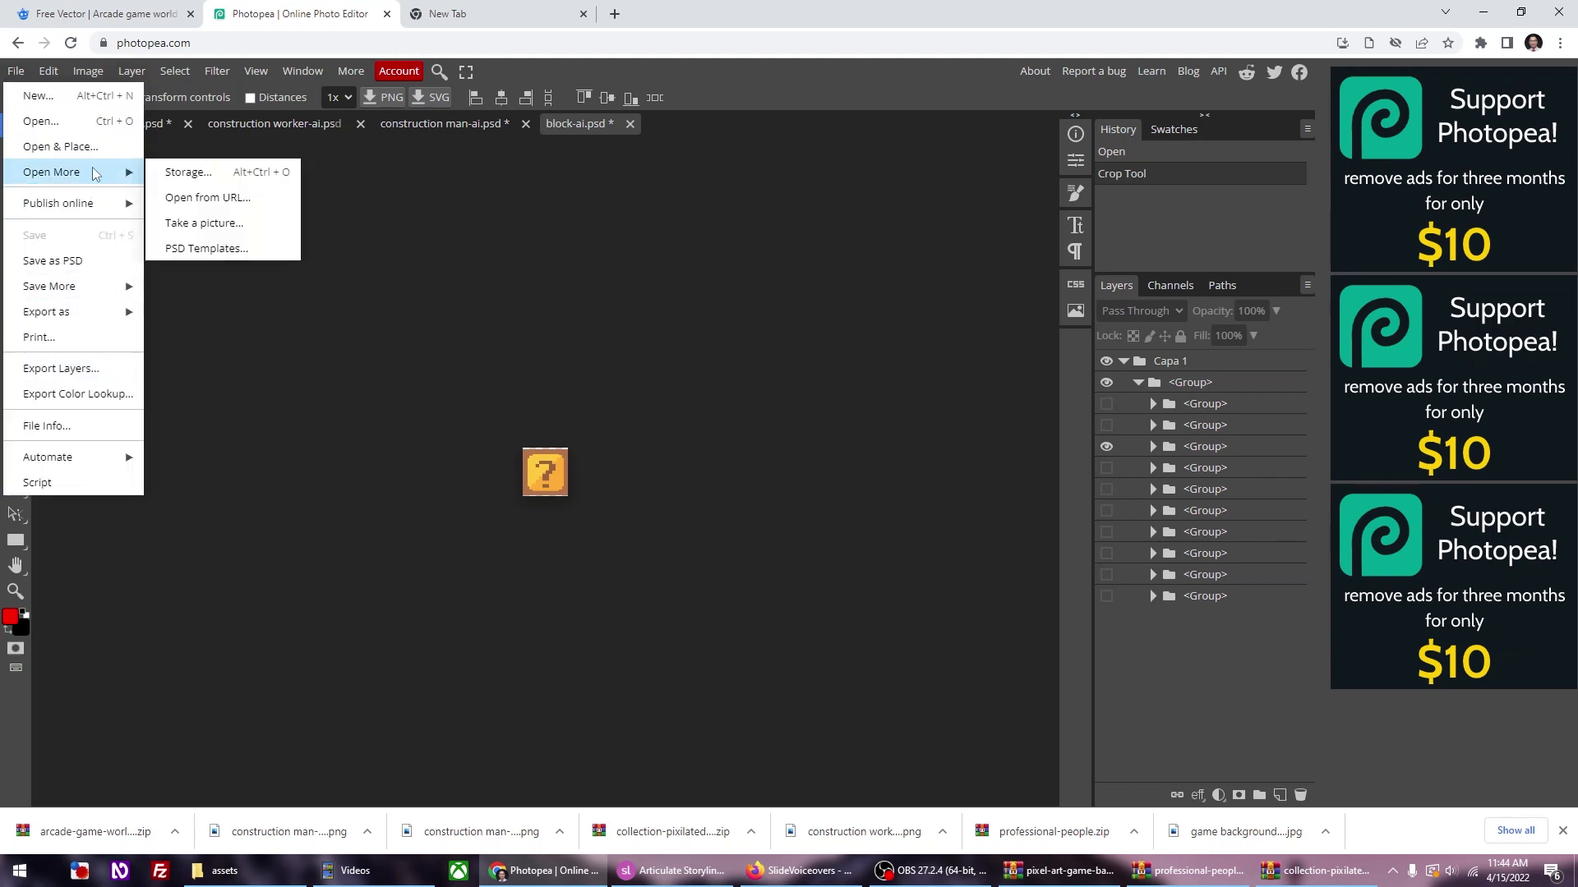
{"action": "mouse_move", "coordinate": [95, 313]}
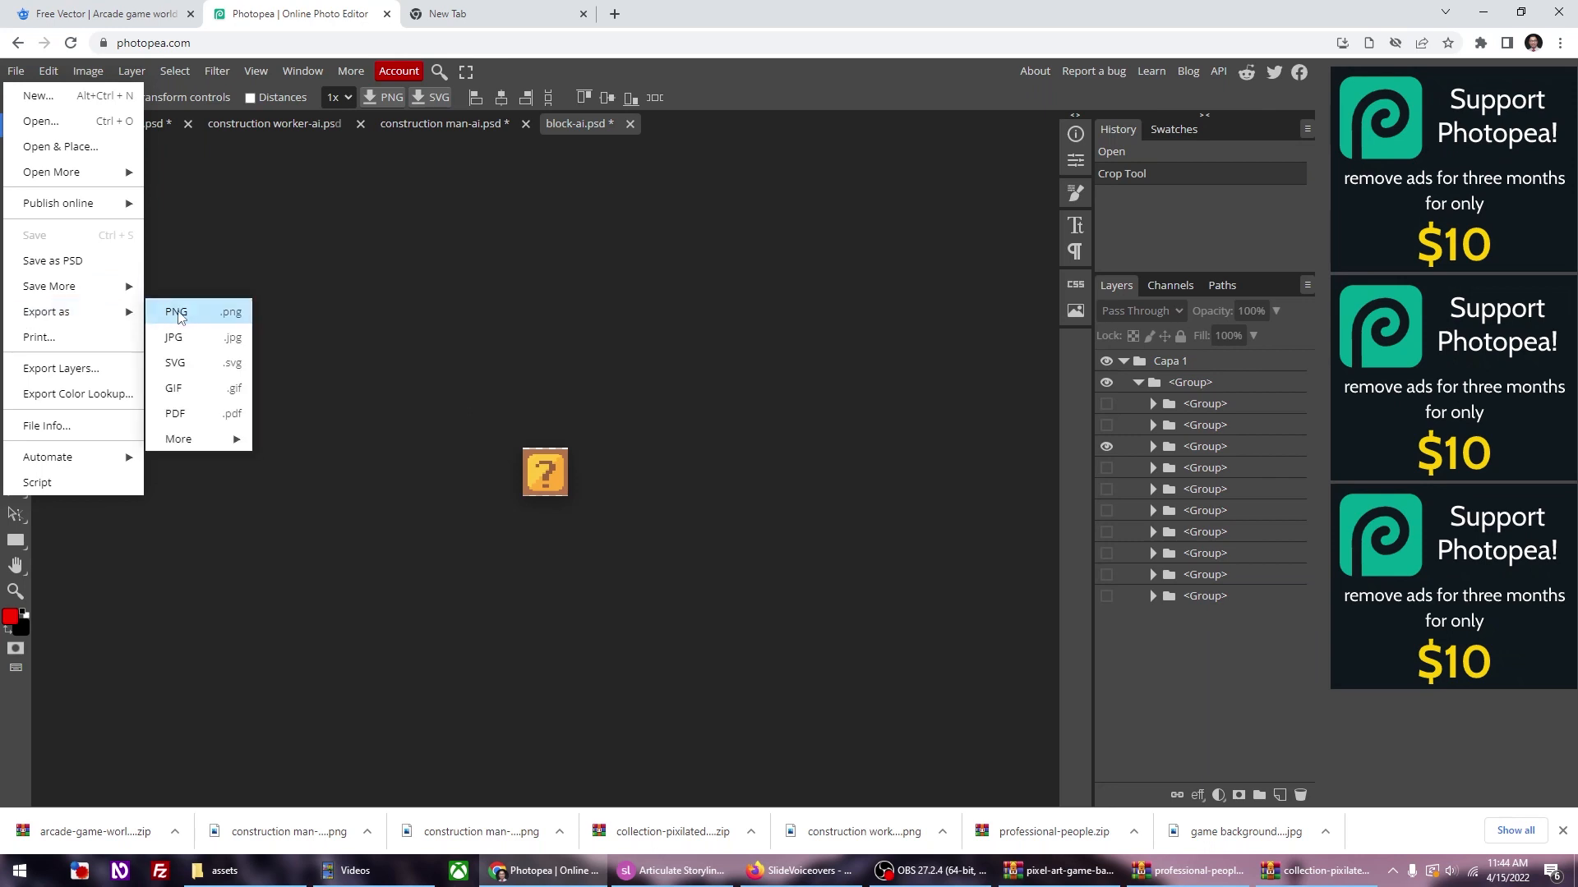
{"action": "left_click", "coordinate": [178, 313]}
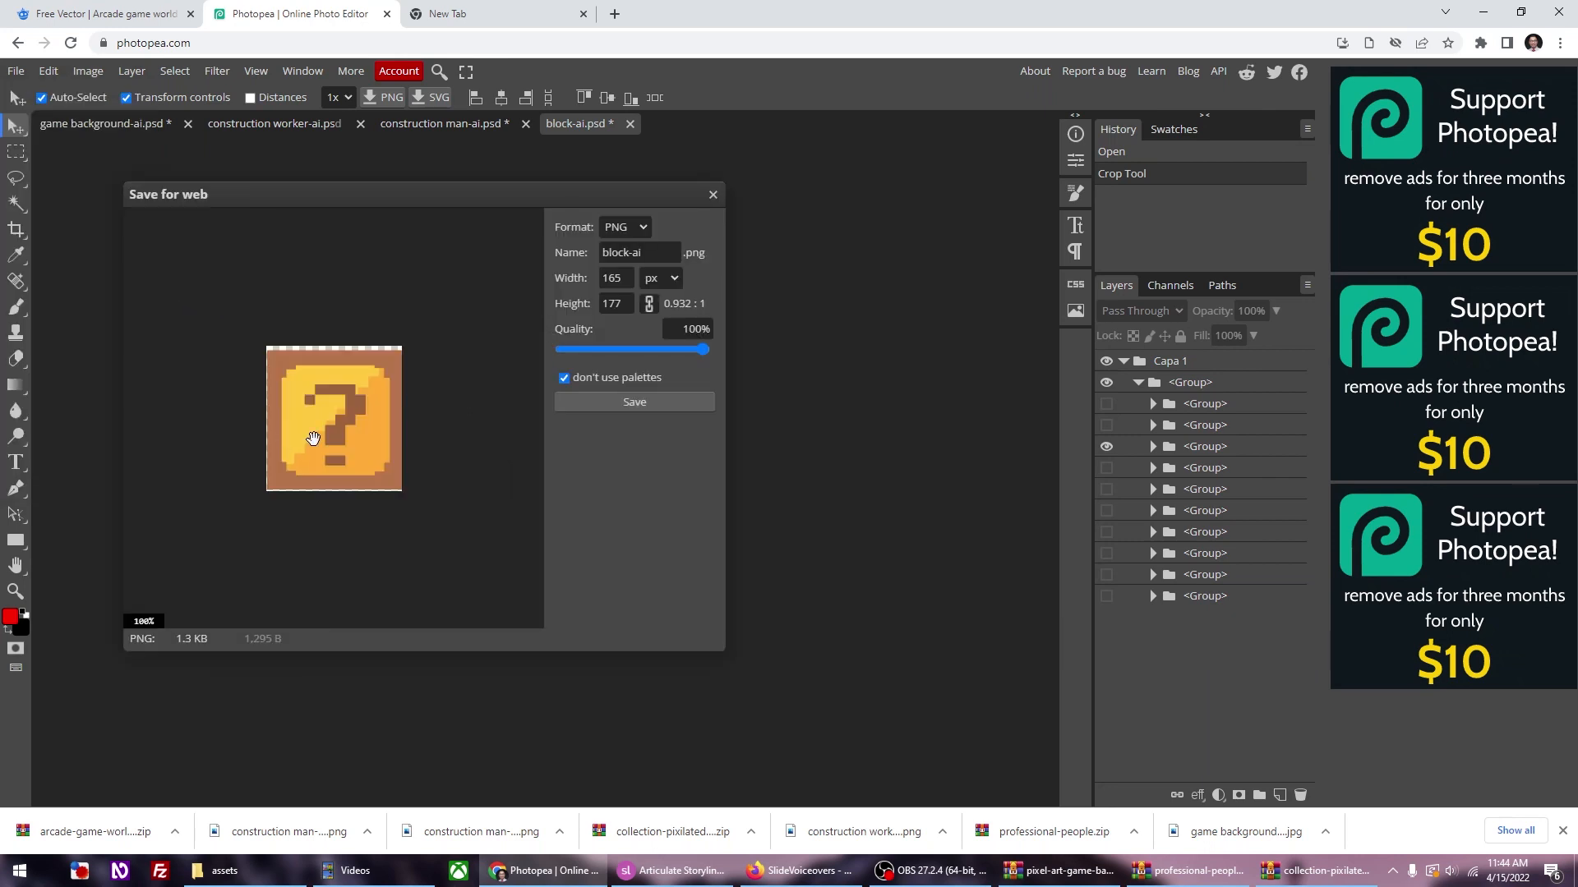
{"action": "left_click", "coordinate": [613, 311]}
{"action": "left_click", "coordinate": [630, 277]}
{"action": "left_click", "coordinate": [625, 304]}
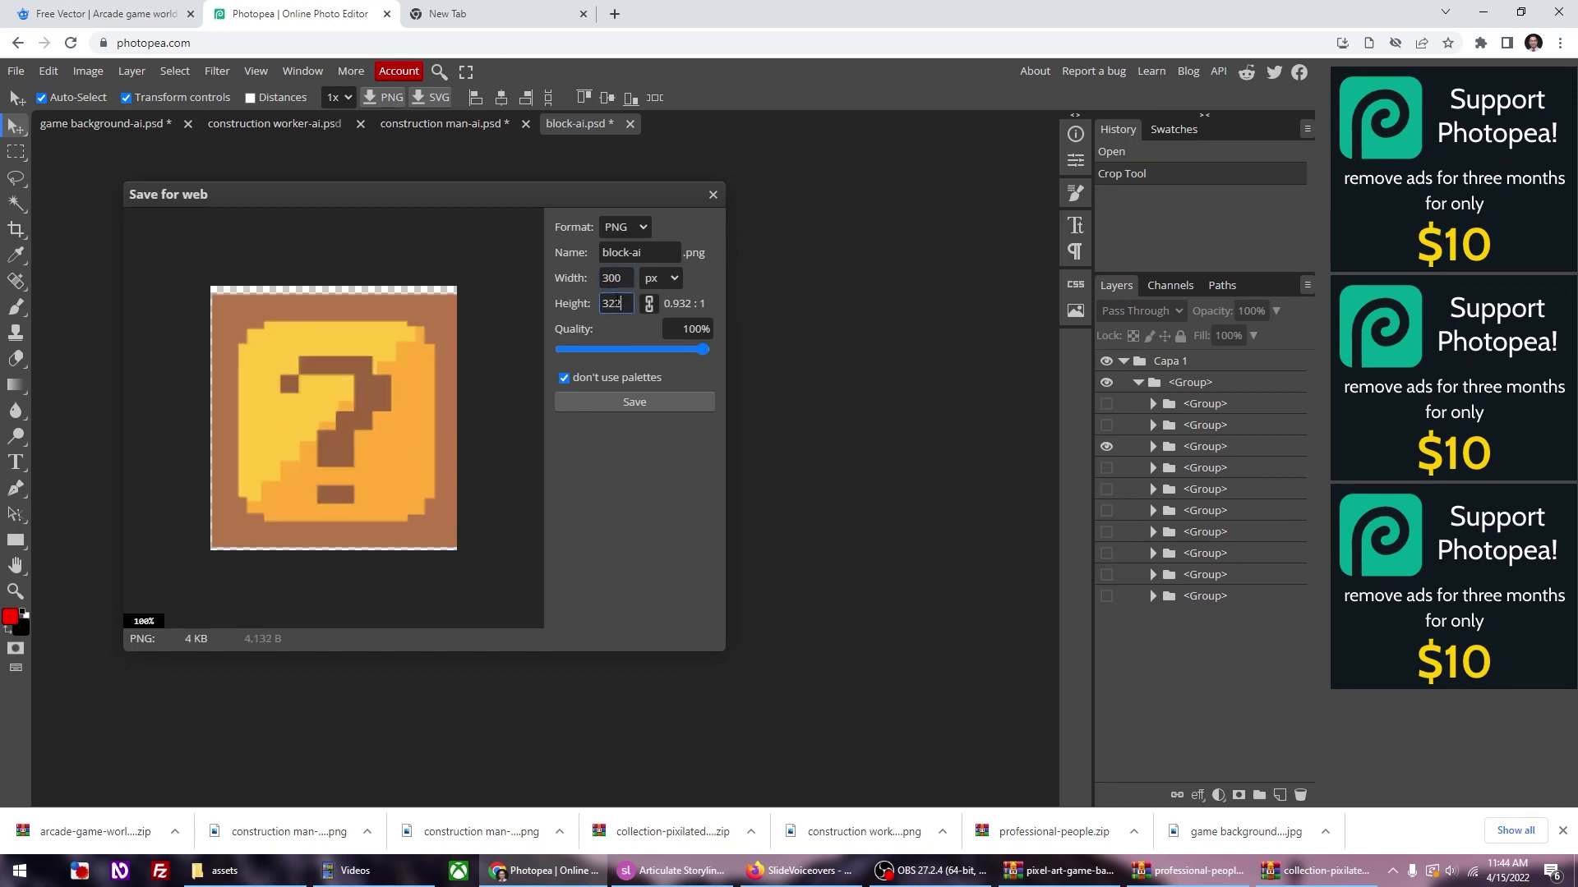
{"action": "left_click", "coordinate": [644, 406]}
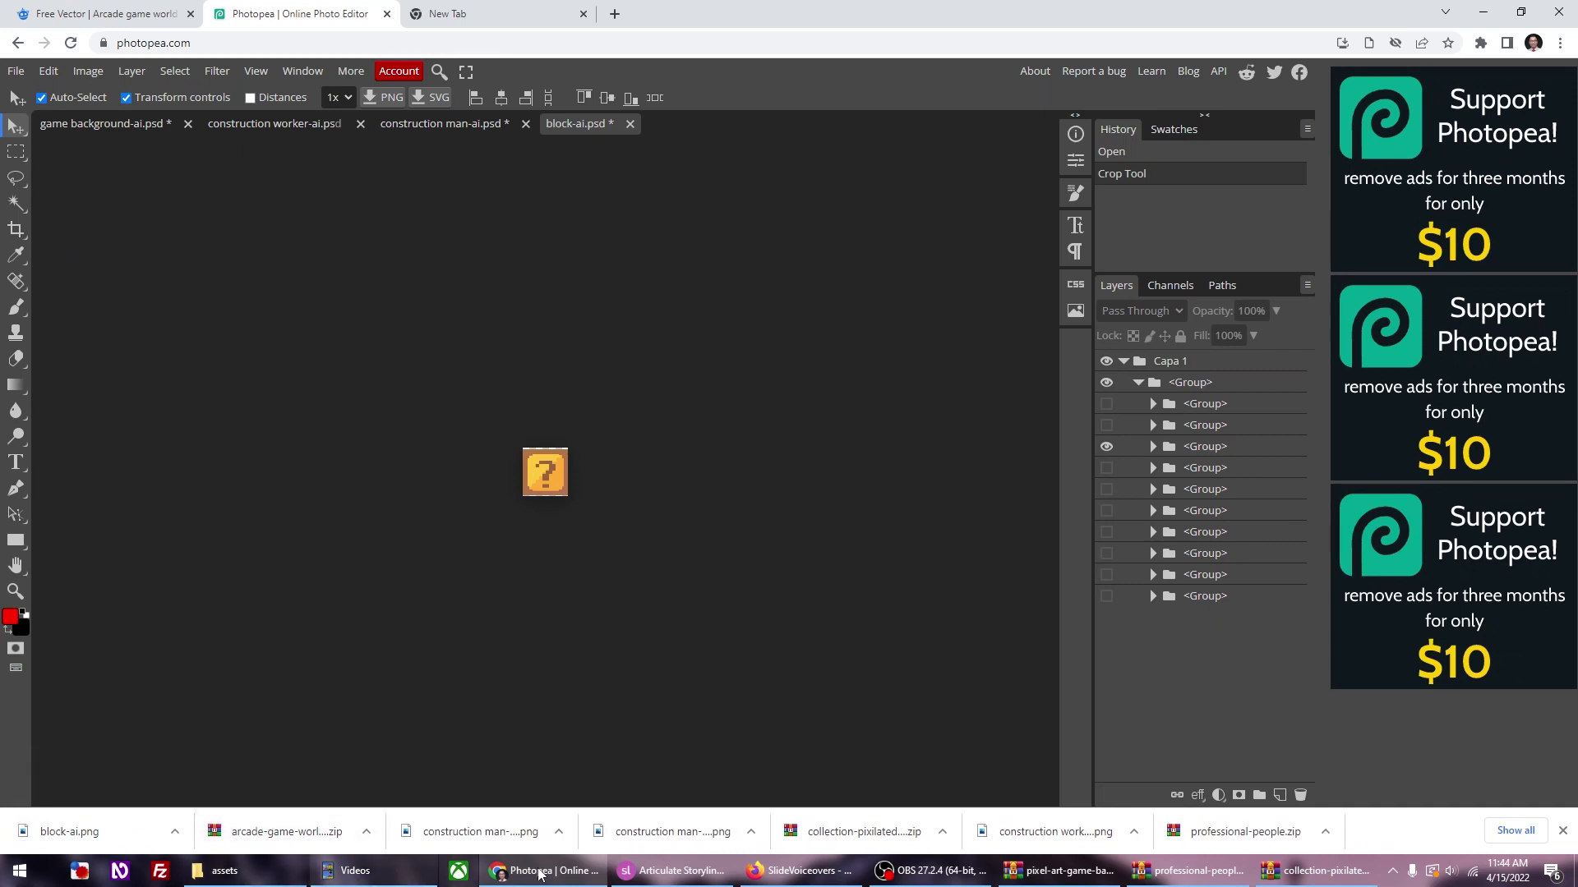
Step: Copy block-ai.png from the Downloads folder into the game's assets folder
{"action": "left_click", "coordinate": [224, 871]}
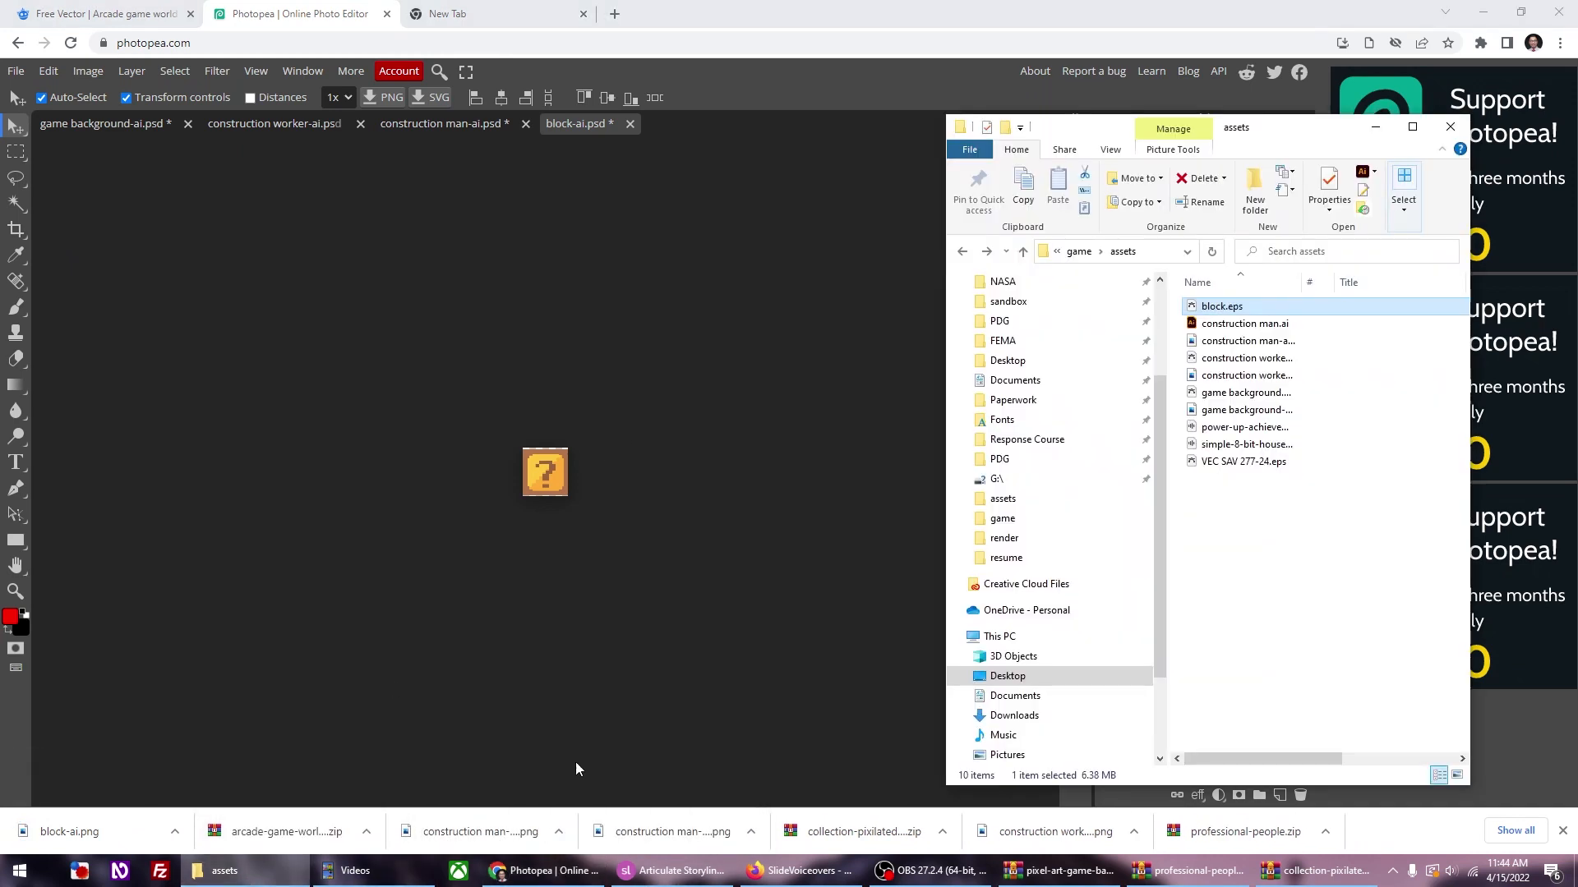
{"action": "left_click", "coordinate": [1014, 716]}
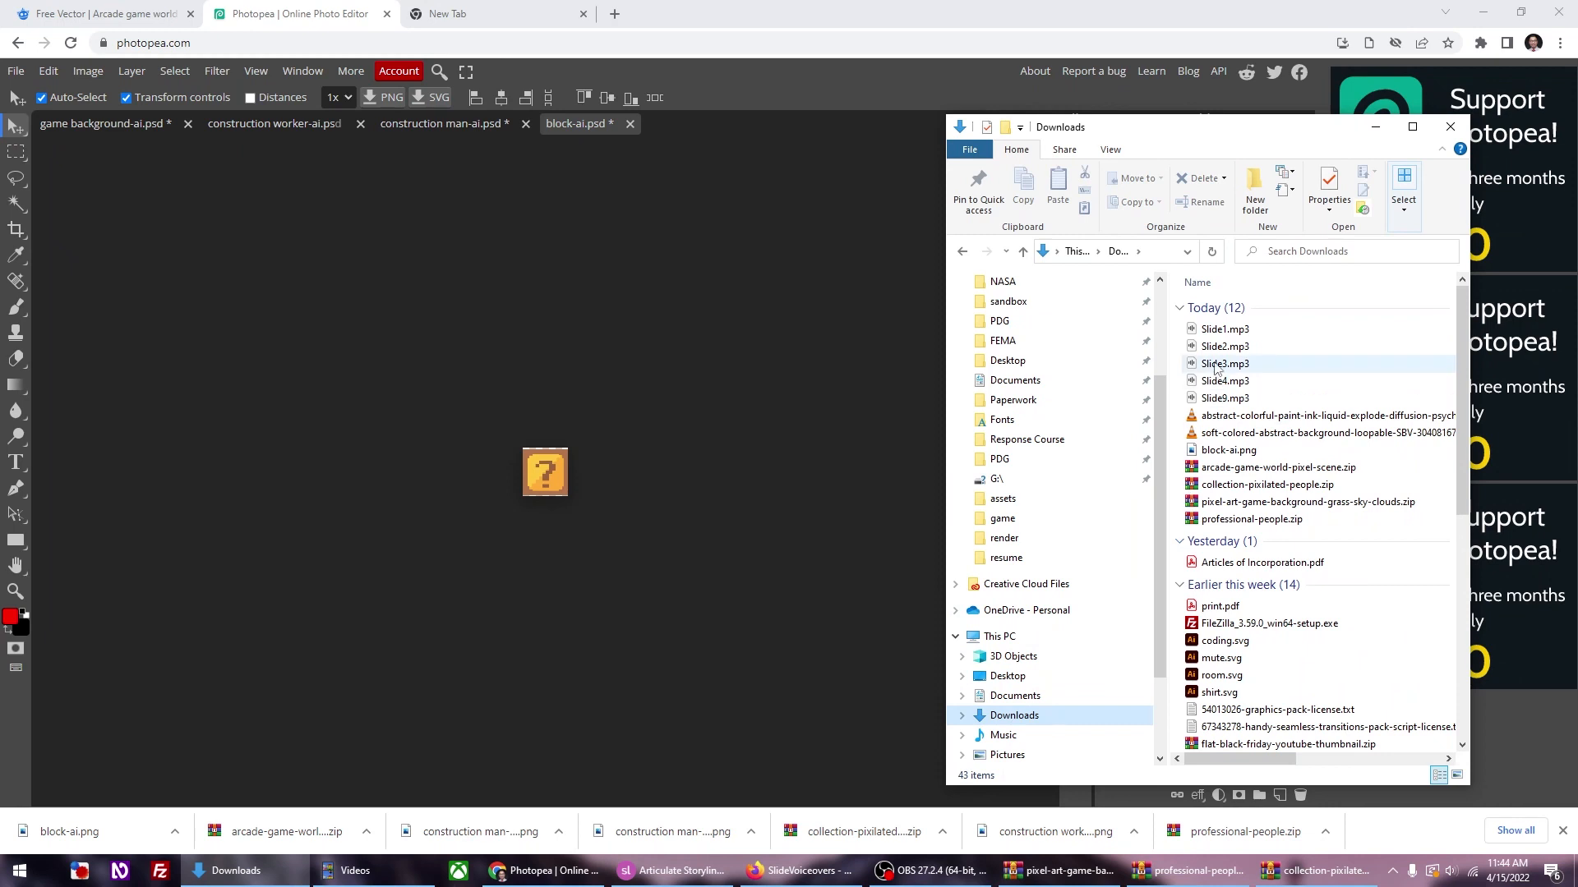
{"action": "left_click", "coordinate": [1224, 452]}
{"action": "key", "text": "ctrl+c"}
{"action": "left_click", "coordinate": [962, 252]}
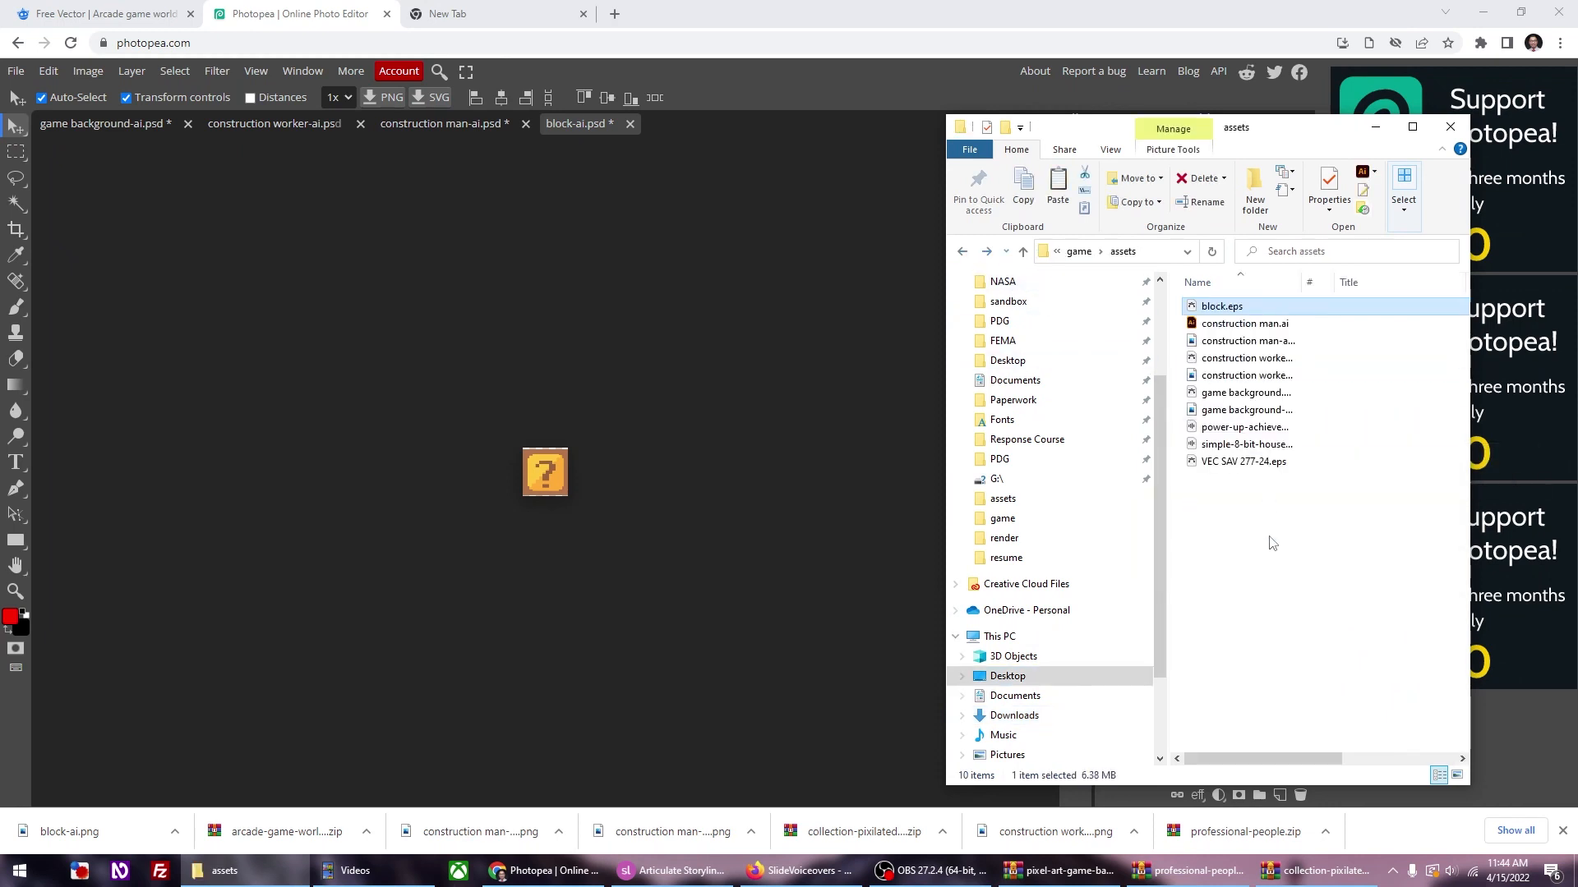
{"action": "key", "text": "ctrl+v"}
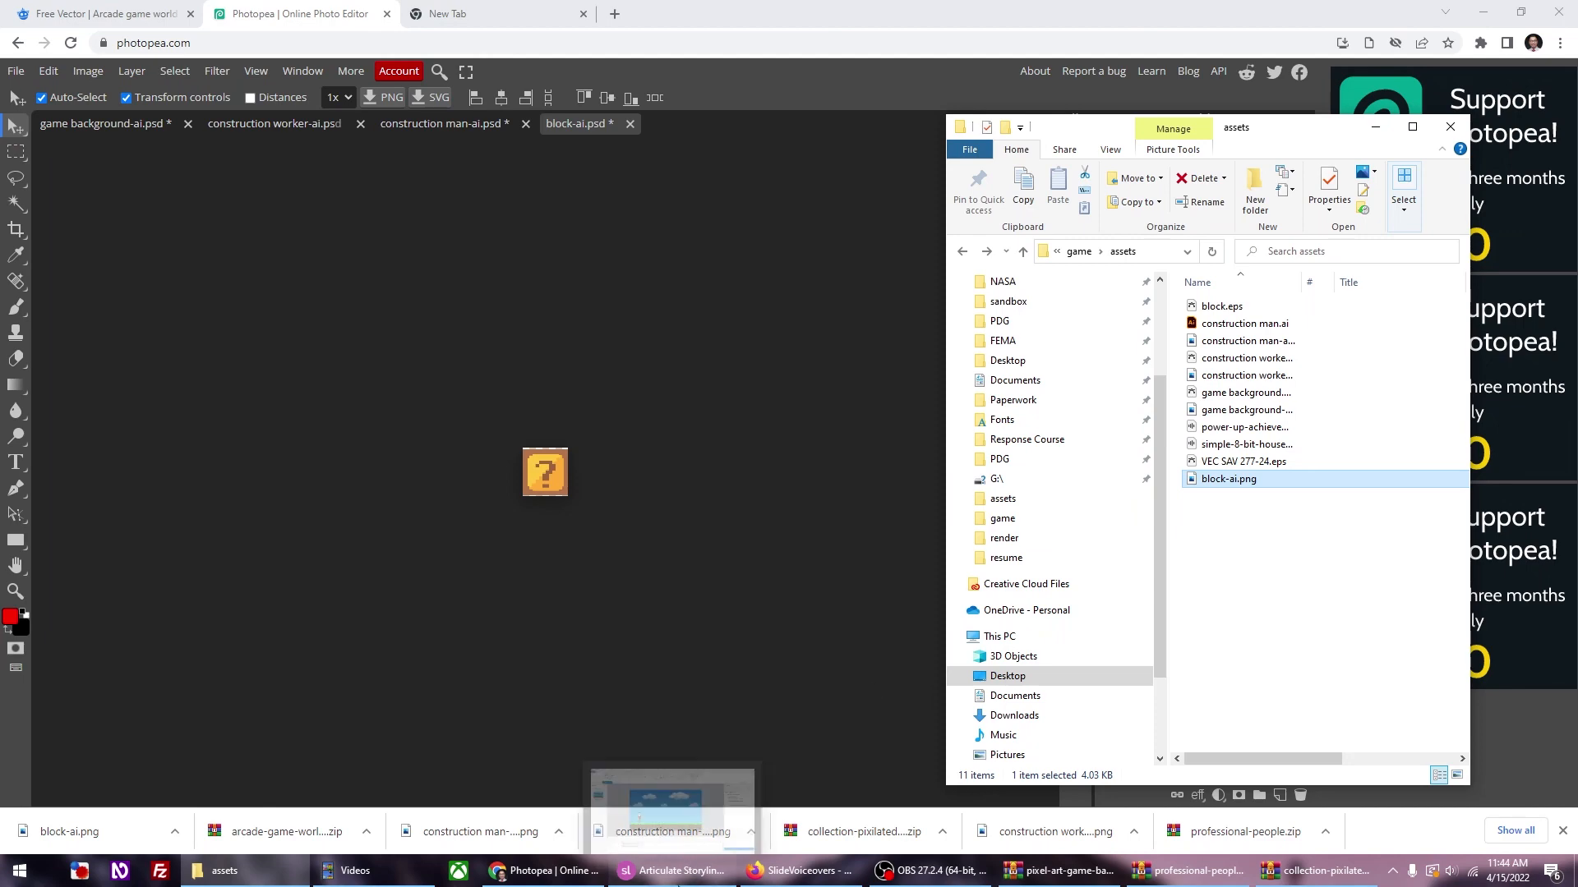
Step: Switch to Storyline and insert block-ai.png from the assets folder onto the game slide
{"action": "left_click", "coordinate": [674, 870]}
{"action": "left_click", "coordinate": [235, 873]}
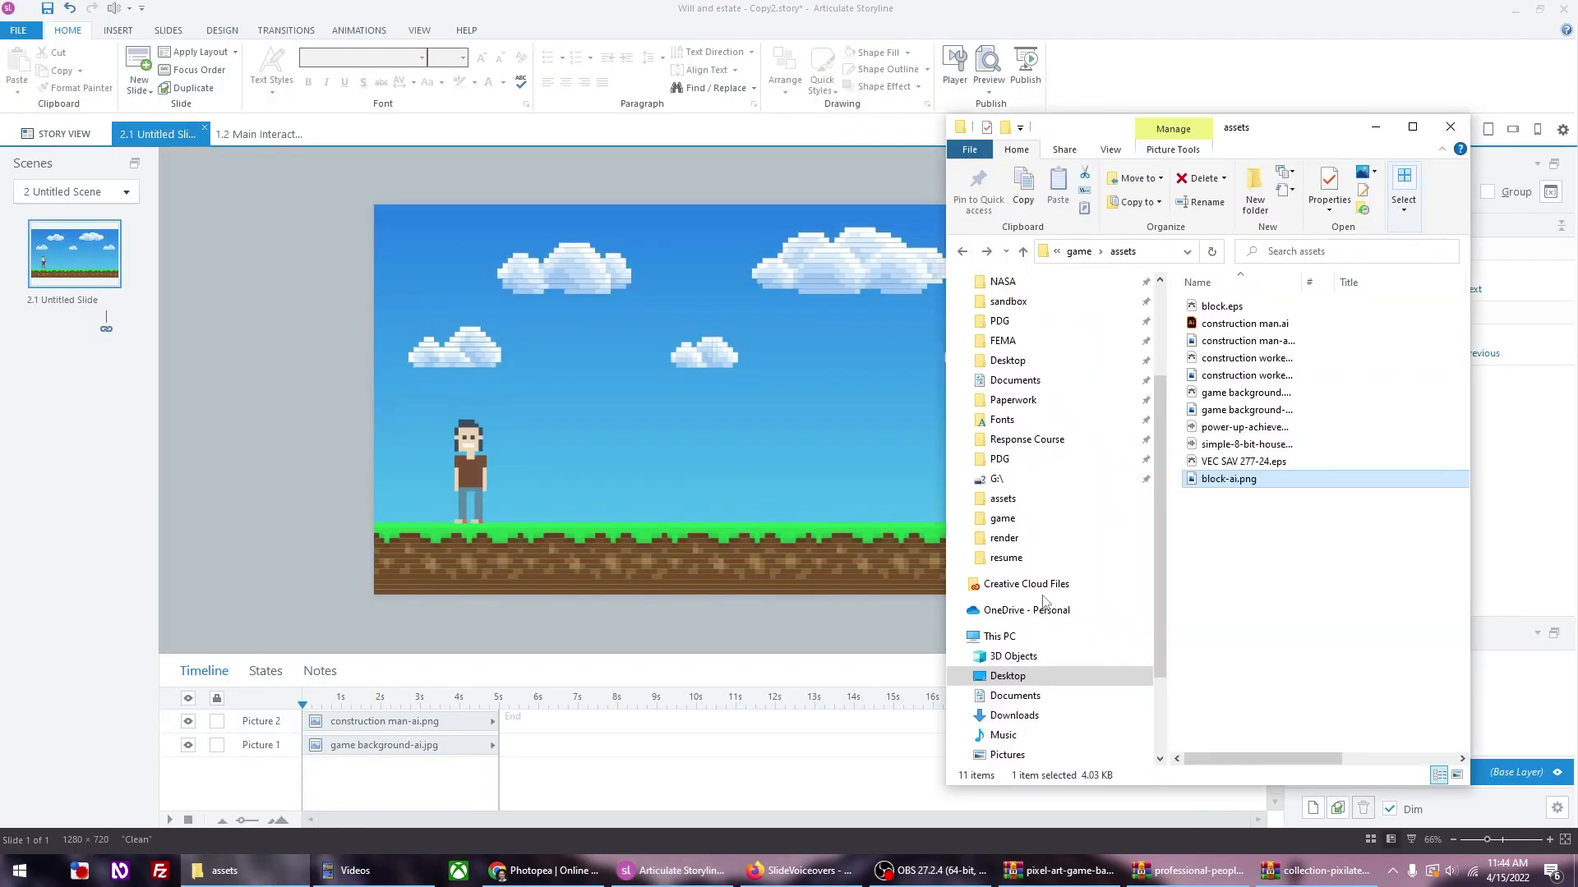
{"action": "left_click_drag", "start_coordinate": [1222, 485], "coordinate": [608, 311]}
Step: Position the block above and slightly ahead of the character, enlarge it to about 115 × 123 px, and shrink the character slightly
{"action": "left_click_drag", "start_coordinate": [652, 228], "coordinate": [545, 389]}
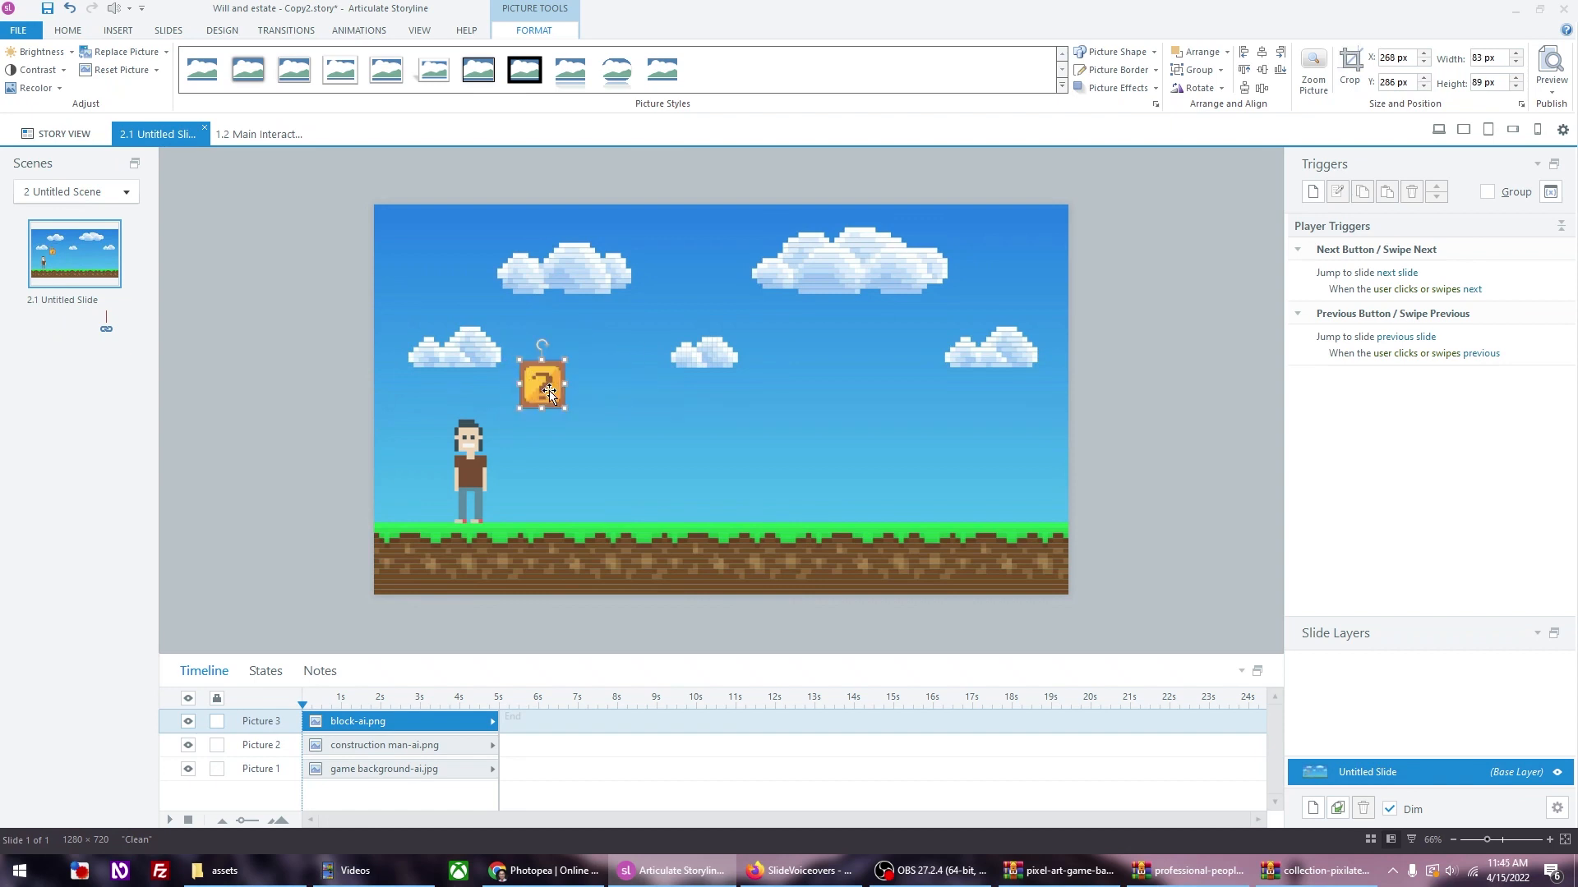
{"action": "left_click", "coordinate": [482, 428]}
{"action": "left_click_drag", "start_coordinate": [491, 415], "coordinate": [557, 372]}
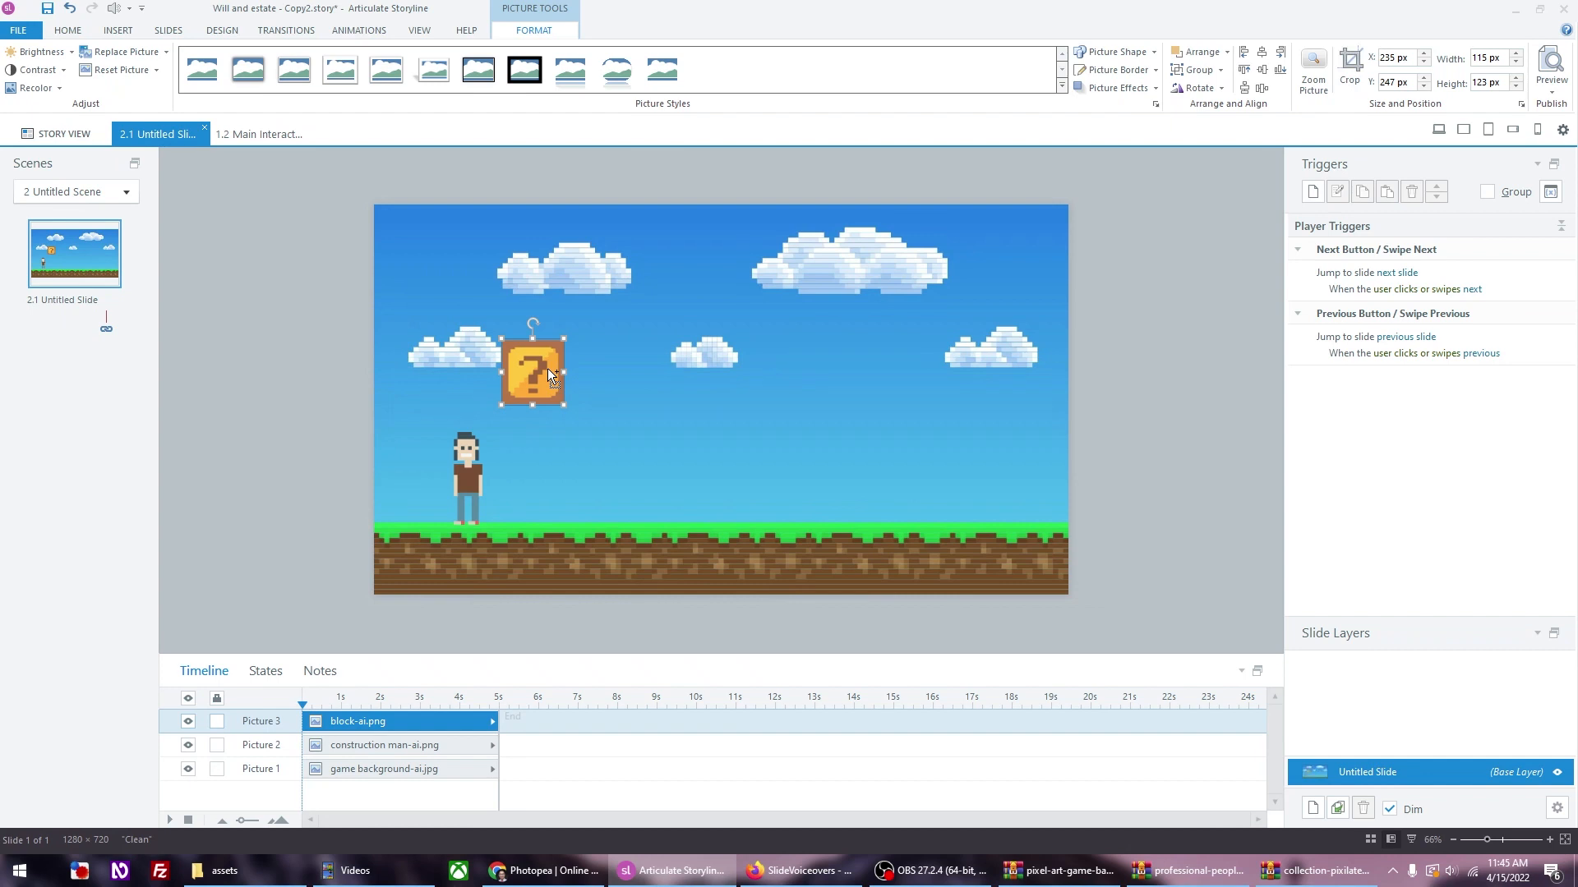
Step: Duplicate the question-mark block twice and spread the three blocks in a horizontal row across the sky
{"action": "key", "text": "ctrl+d"}
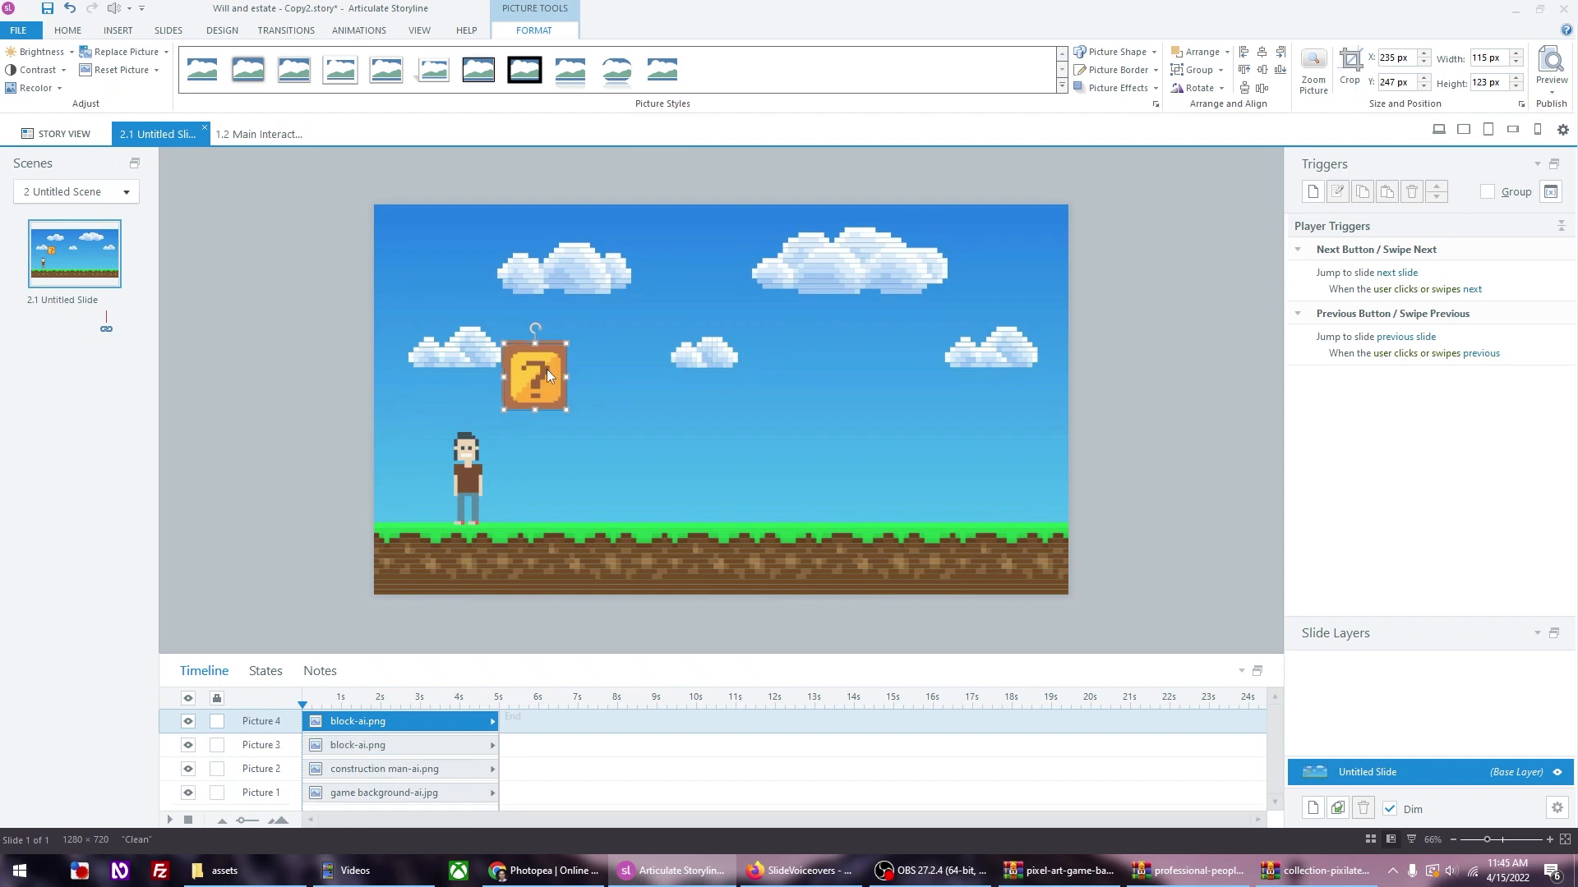
{"action": "left_click_drag", "start_coordinate": [547, 372], "coordinate": [911, 379]}
{"action": "left_click", "coordinate": [594, 369]}
{"action": "left_click_drag", "start_coordinate": [594, 369], "coordinate": [800, 375]}
{"action": "left_click_drag", "start_coordinate": [918, 374], "coordinate": [881, 374]}
{"action": "left_click_drag", "start_coordinate": [550, 369], "coordinate": [613, 368]}
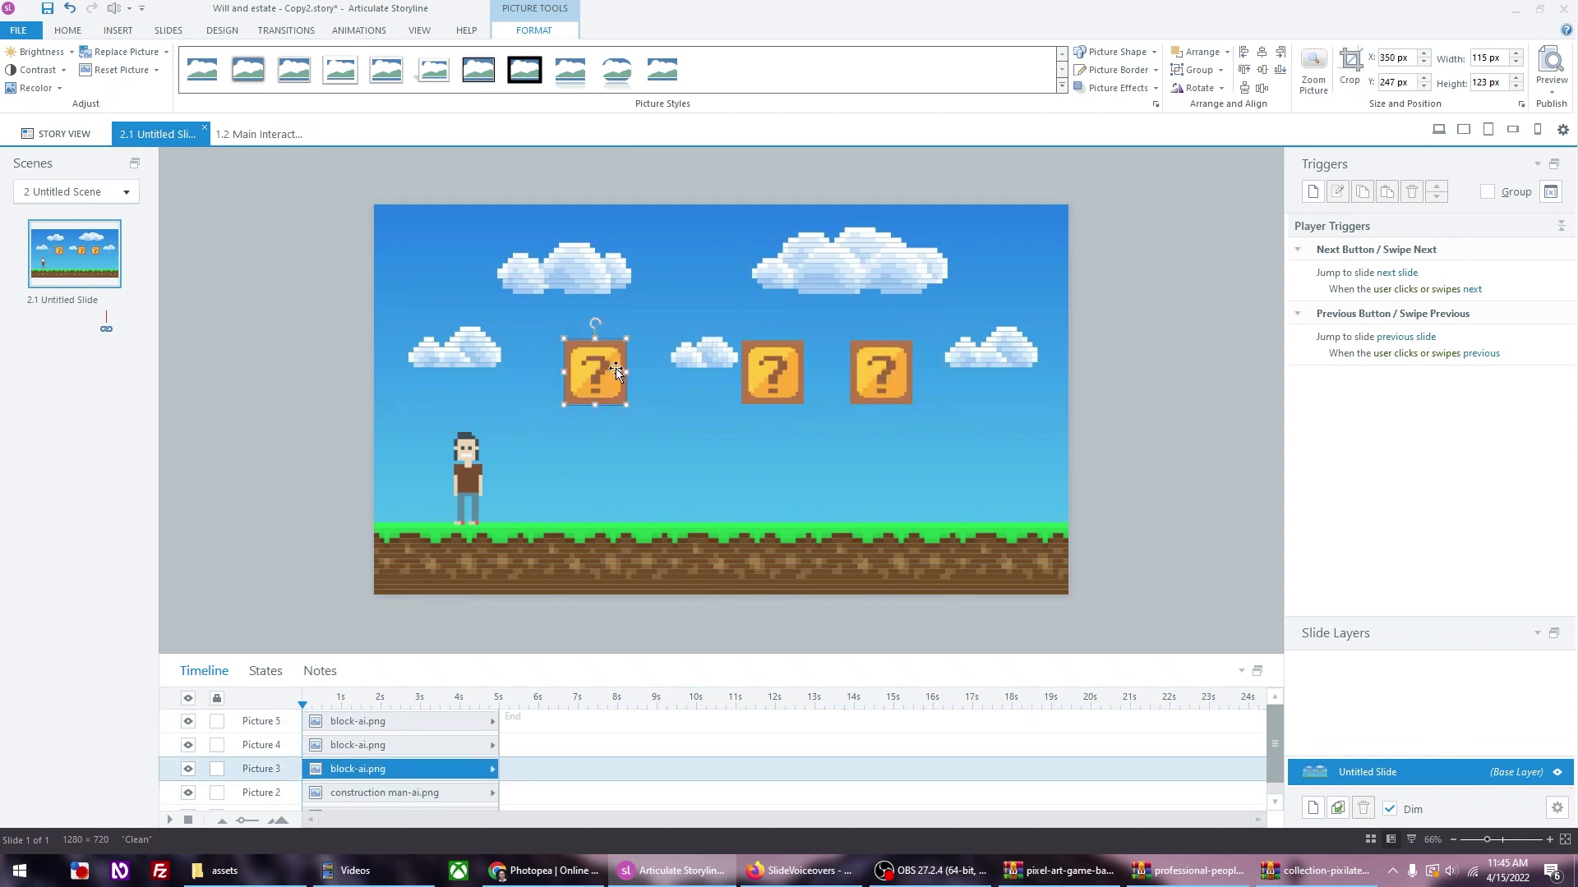
Step: Adjust the three blocks' horizontal spacing by hand, placing them at about X 278, 583 and 863 px
{"action": "left_click_drag", "start_coordinate": [784, 375], "coordinate": [739, 375]}
{"action": "left_click_drag", "start_coordinate": [881, 374], "coordinate": [877, 374]}
{"action": "left_click_drag", "start_coordinate": [589, 373], "coordinate": [572, 373]}
{"action": "left_click_drag", "start_coordinate": [725, 369], "coordinate": [718, 369]}
{"action": "left_click", "coordinate": [875, 374], "text": "shift"}
{"action": "left_click_drag", "start_coordinate": [876, 373], "coordinate": [871, 374]}
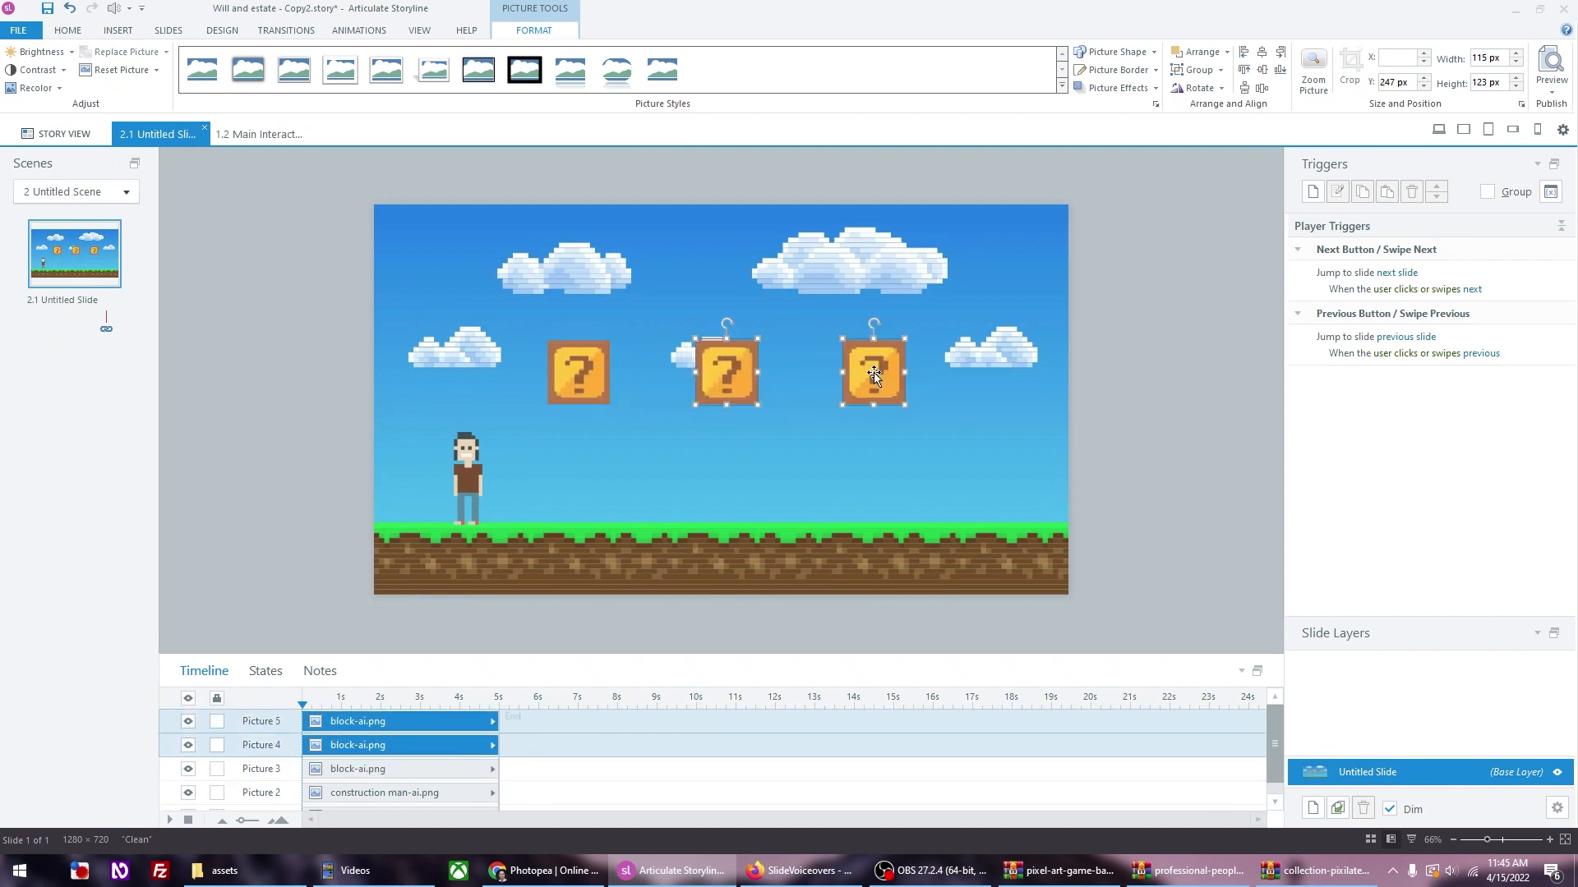
{"action": "left_click", "coordinate": [1126, 408]}
{"action": "left_click", "coordinate": [920, 378]}
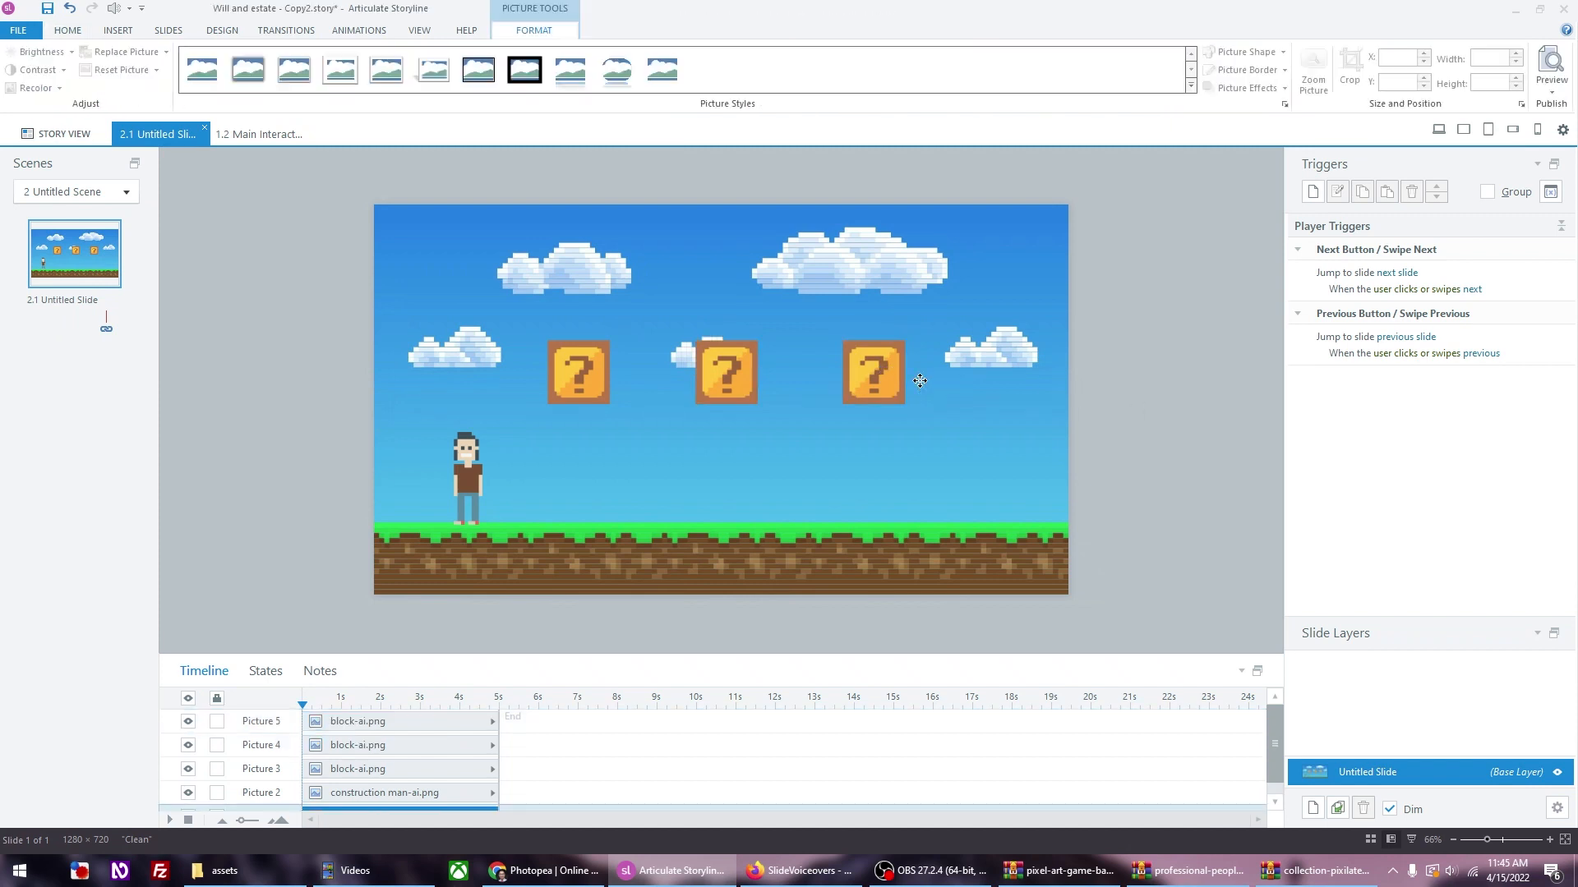
{"action": "left_click", "coordinate": [744, 378]}
{"action": "left_click", "coordinate": [592, 381]}
{"action": "left_click_drag", "start_coordinate": [587, 380], "coordinate": [565, 380]}
{"action": "left_click_drag", "start_coordinate": [745, 381], "coordinate": [739, 381]}
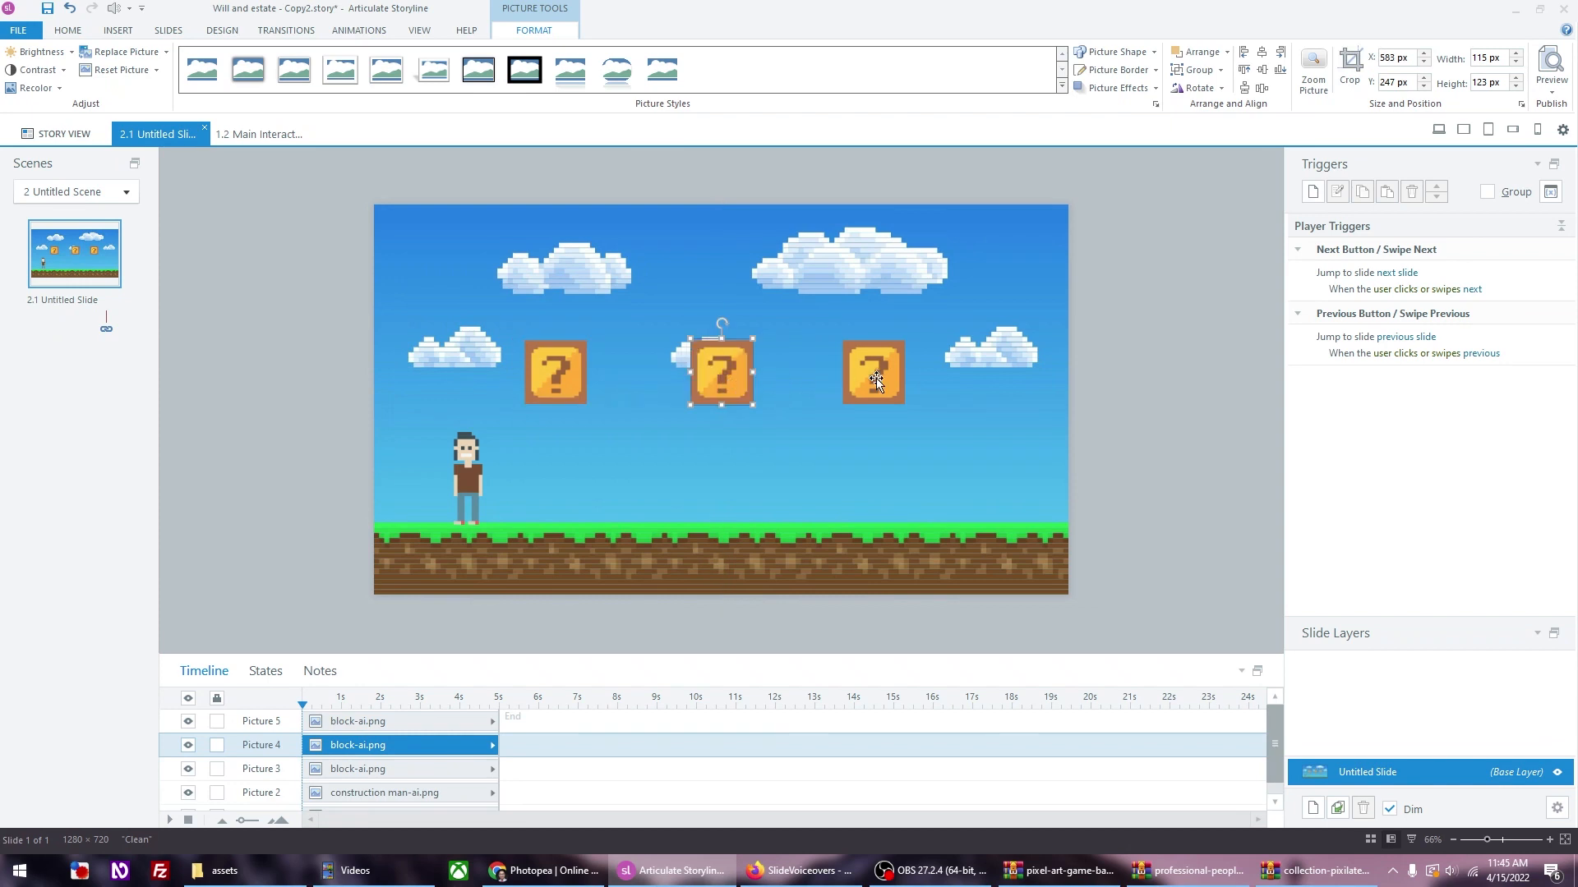
Step: Select all three question-mark blocks and distribute them horizontally at equal spacing
{"action": "left_click", "coordinate": [876, 378]}
{"action": "left_click", "coordinate": [739, 378], "text": "shift"}
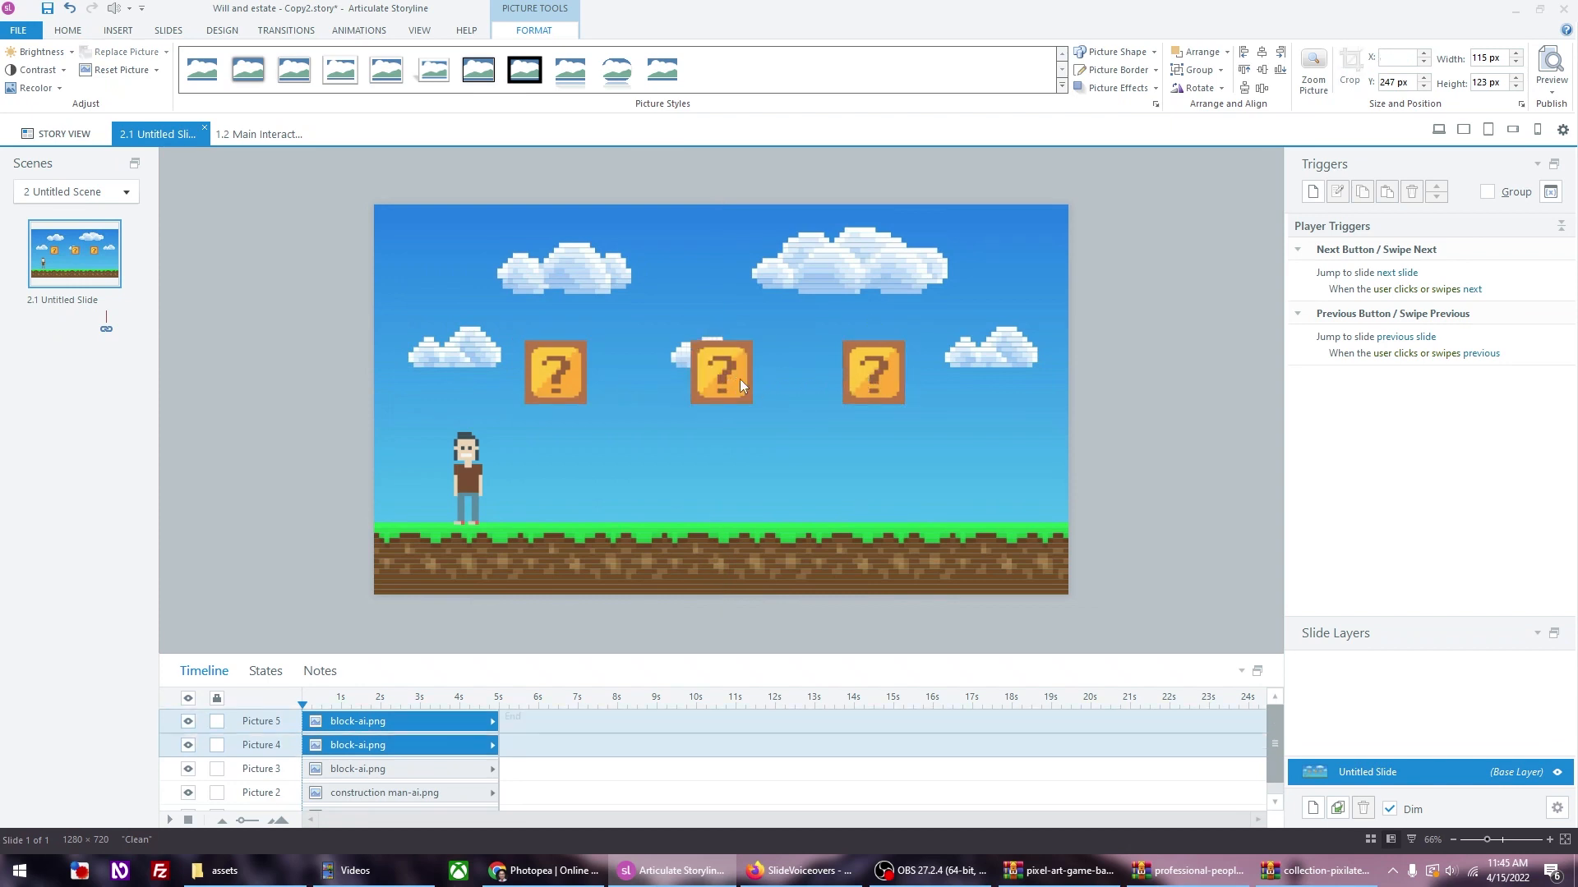
{"action": "left_click", "coordinate": [556, 378], "text": "shift"}
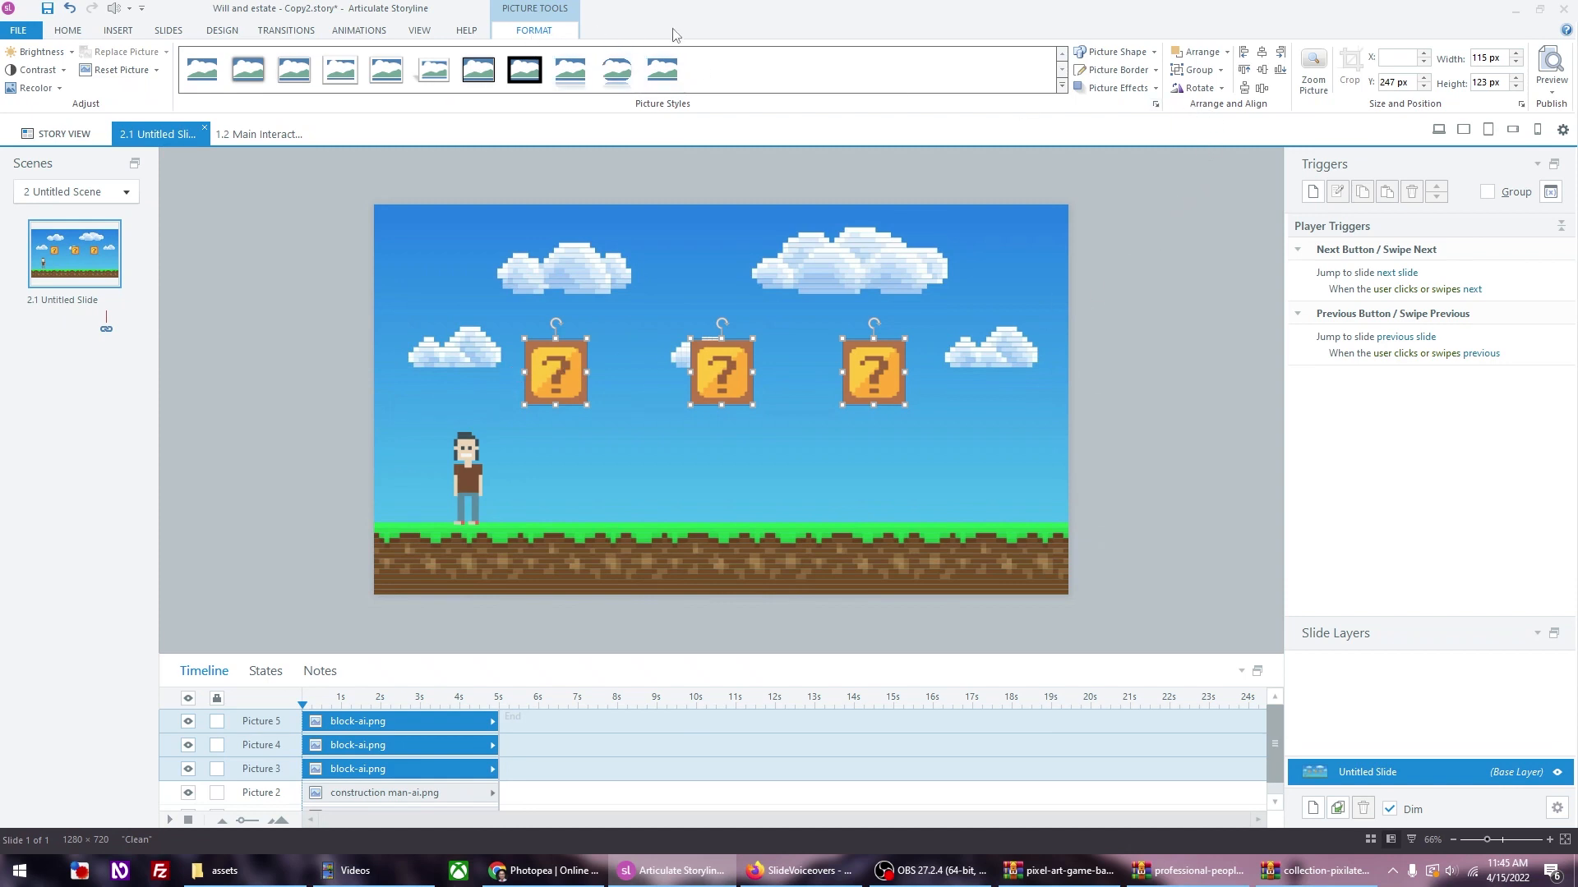
{"action": "left_click", "coordinate": [1263, 89]}
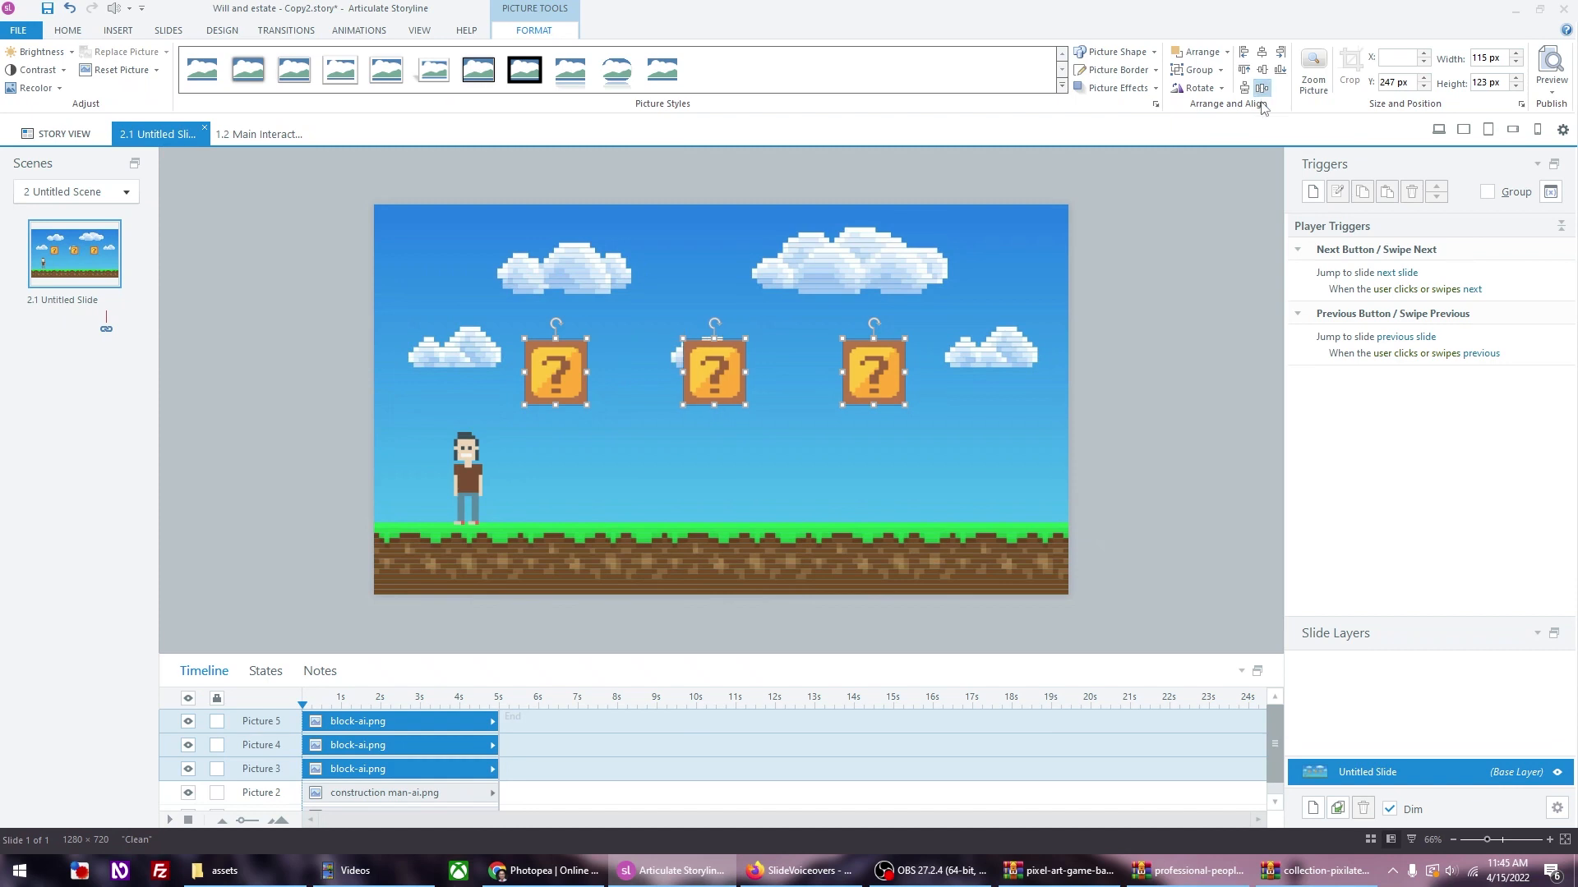
{"action": "left_click", "coordinate": [1207, 462]}
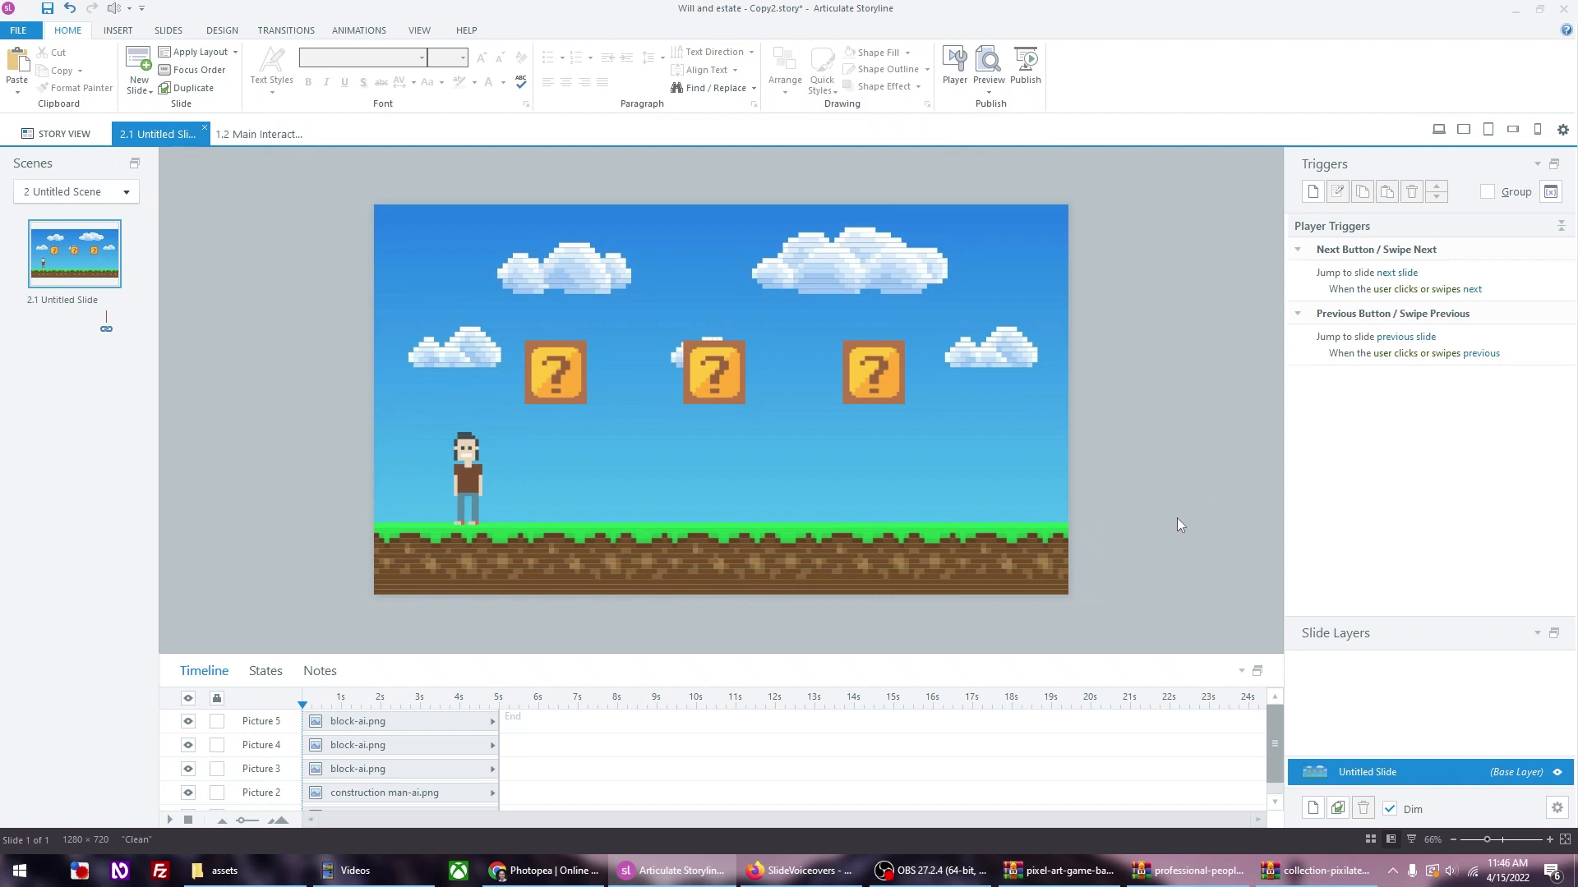
{"action": "left_click", "coordinate": [470, 481]}
{"action": "left_click", "coordinate": [575, 386]}
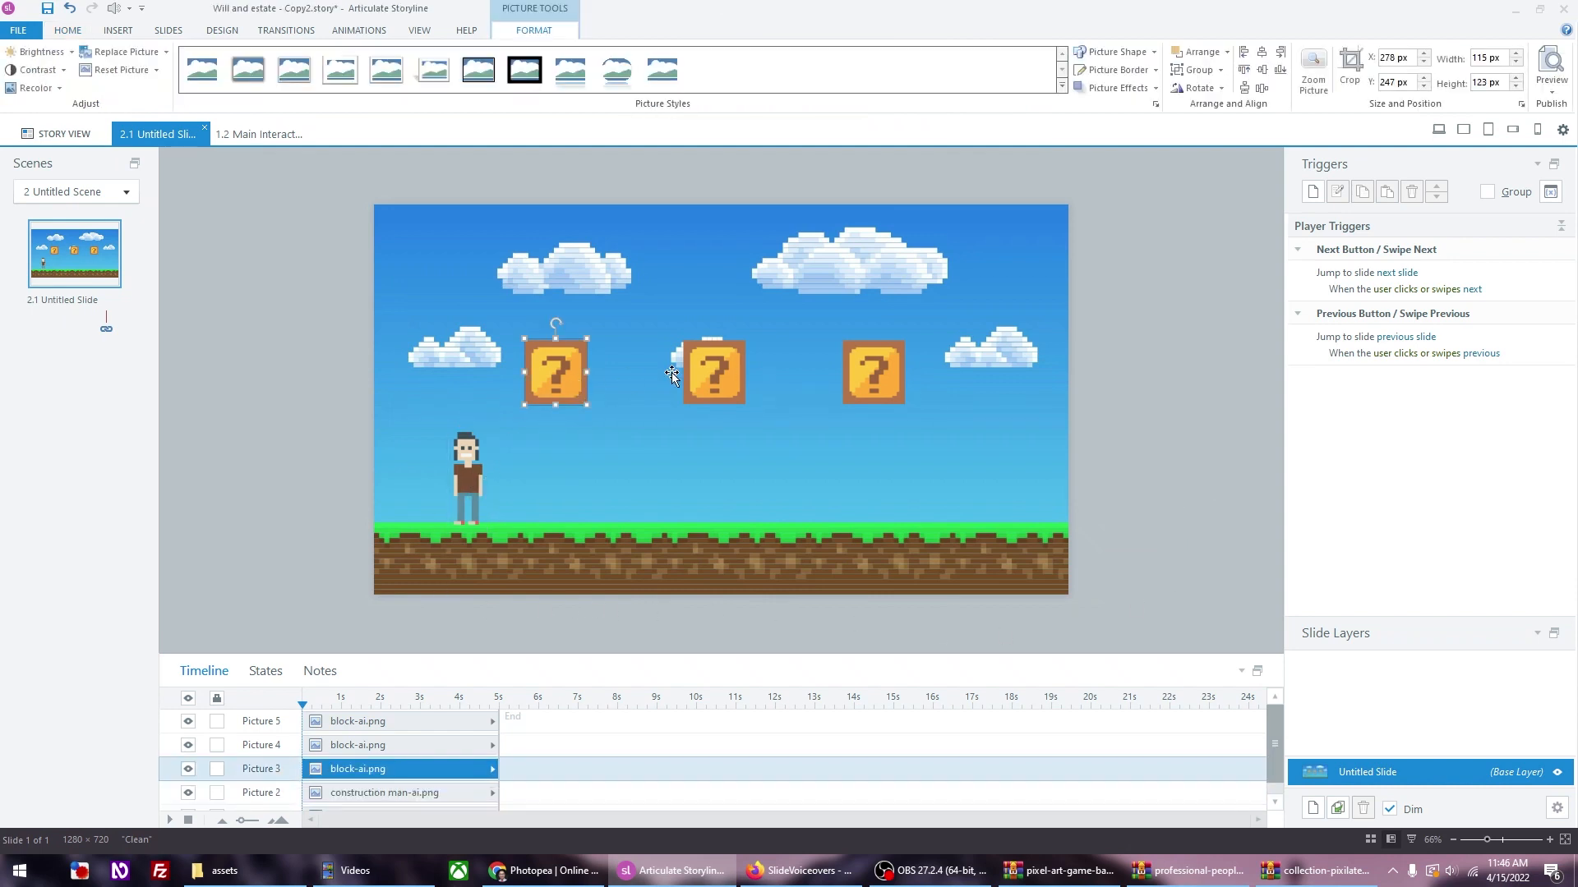
{"action": "left_click", "coordinate": [717, 368]}
{"action": "left_click", "coordinate": [883, 374]}
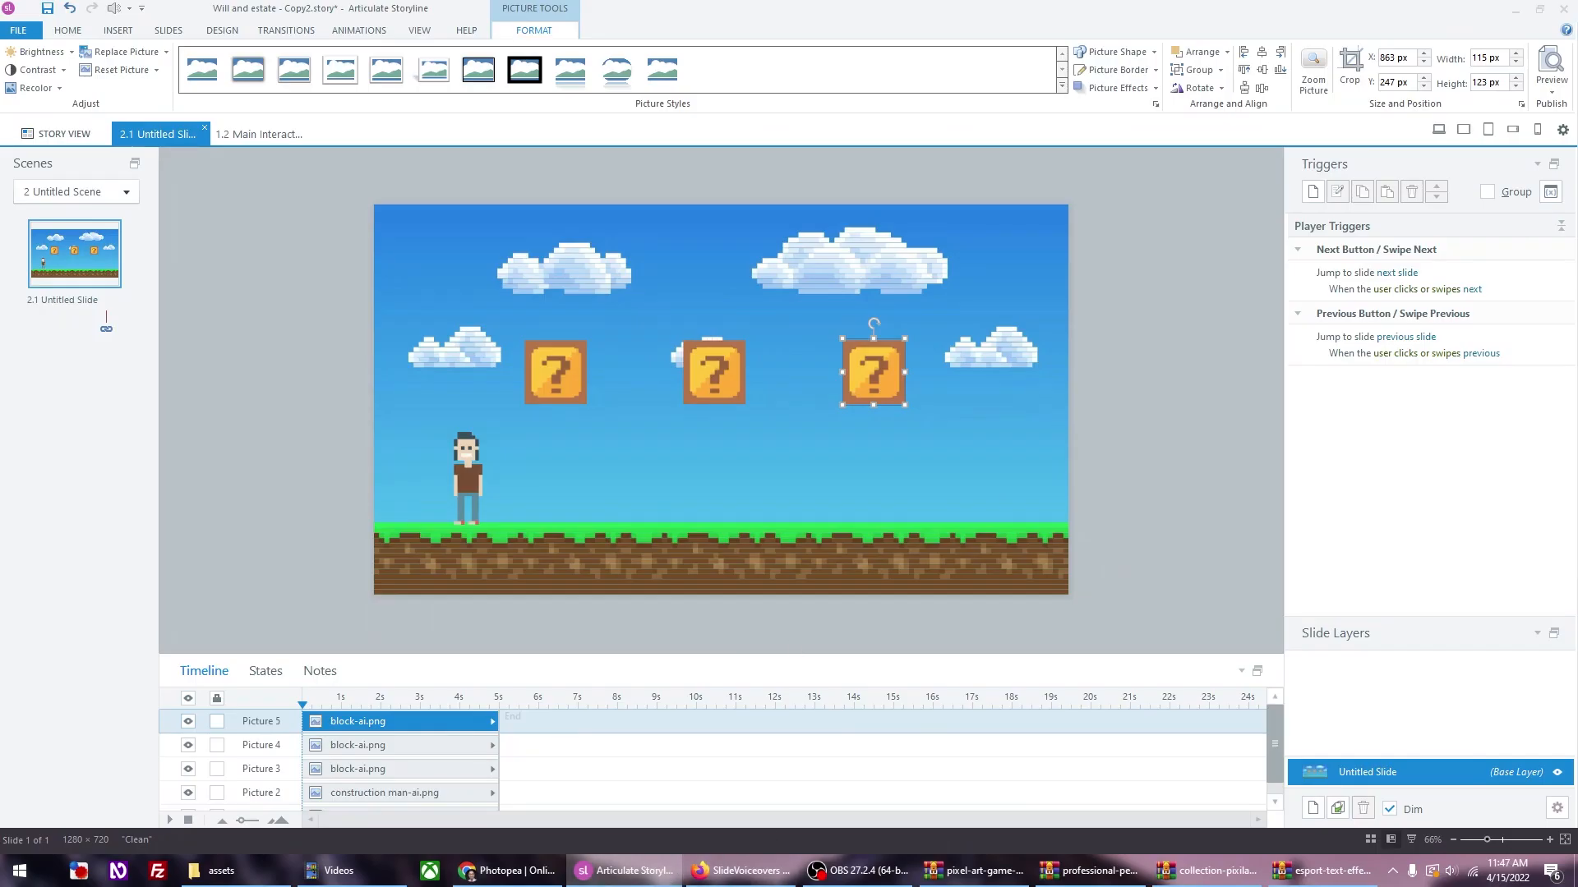
Step: Examine the pixel-style title picture on the Main Interaction slide of game-design.story, and return to the new game slide
{"action": "left_click_drag", "start_coordinate": [817, 31], "coordinate": [921, 15]}
{"action": "double_click", "coordinate": [921, 15]}
{"action": "left_click", "coordinate": [738, 293]}
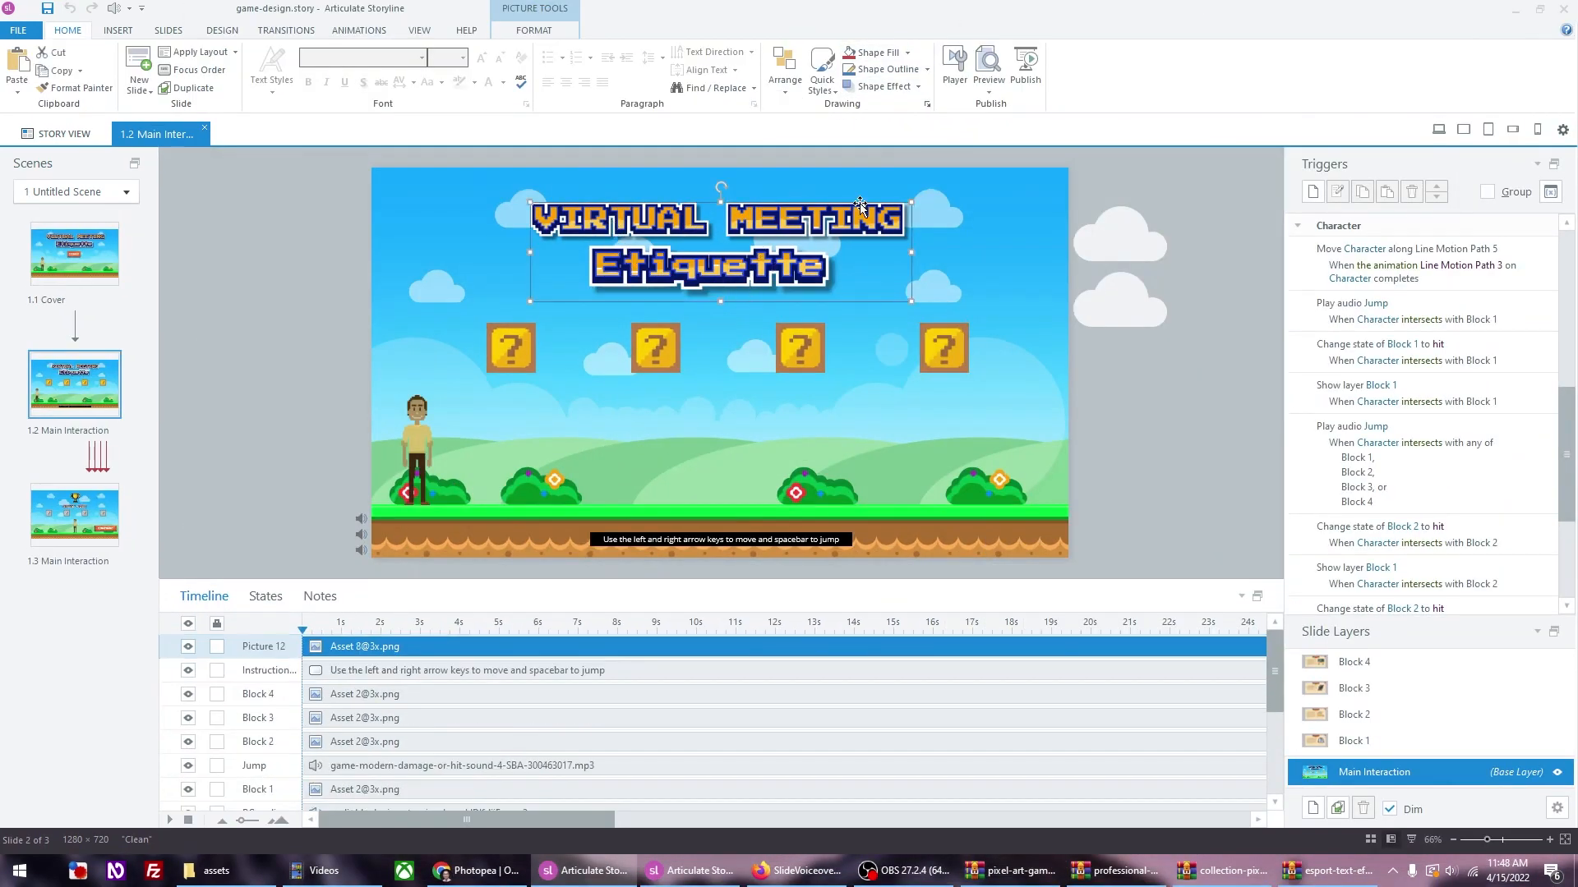
{"action": "left_click_drag", "start_coordinate": [1295, 11], "coordinate": [0, 18]}
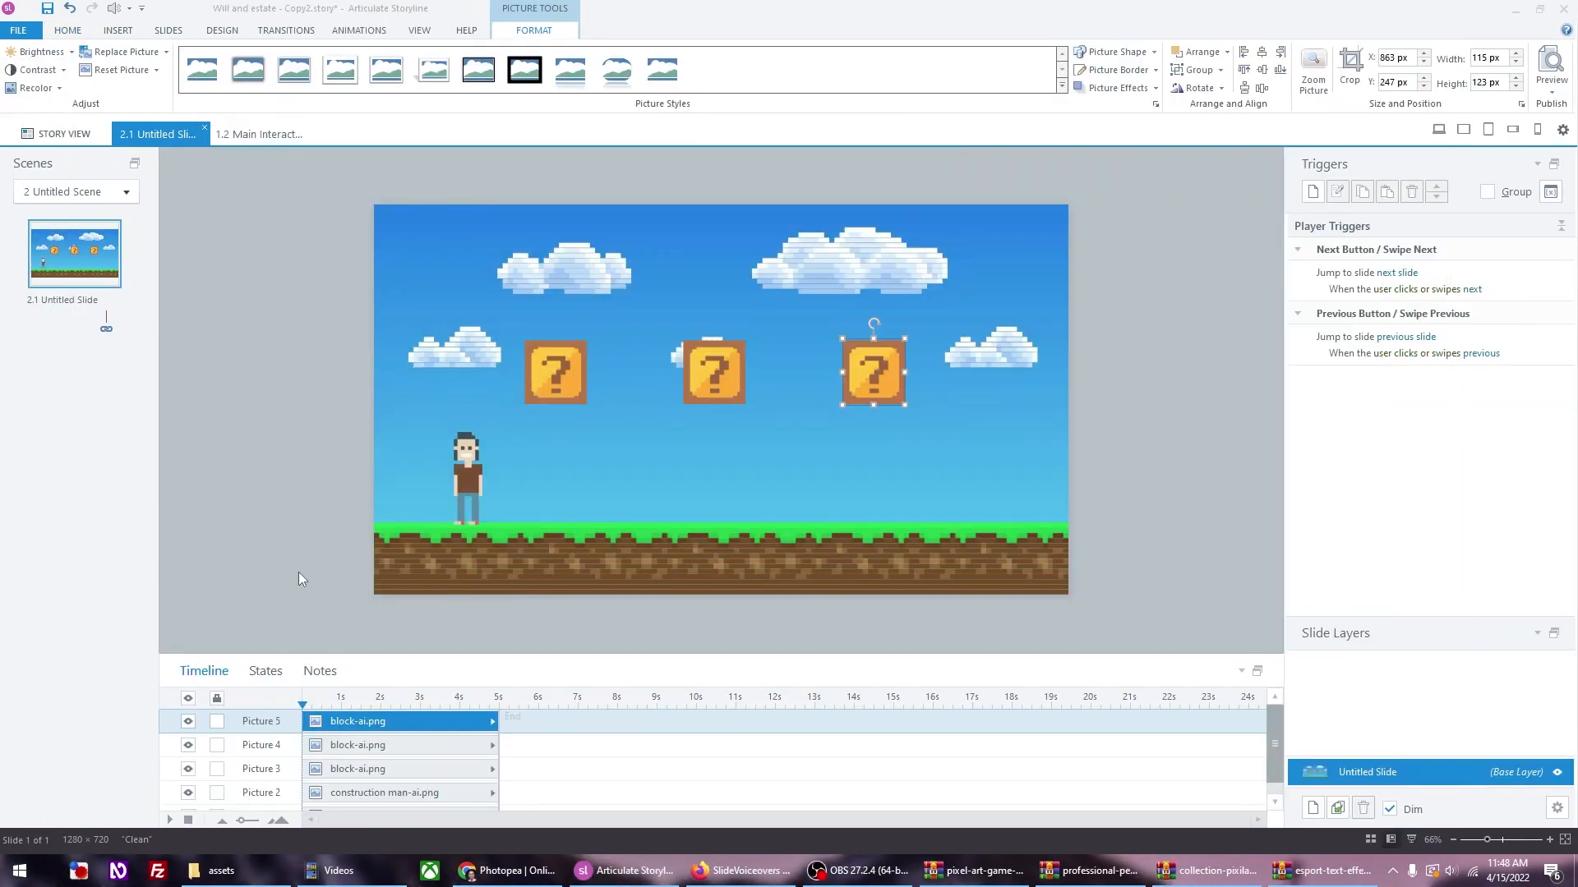
Step: Switch to text-ai.psd in Photopea and inspect how the TURRET lettering is built from path layers, using Auto-Select
{"action": "left_click", "coordinate": [508, 869]}
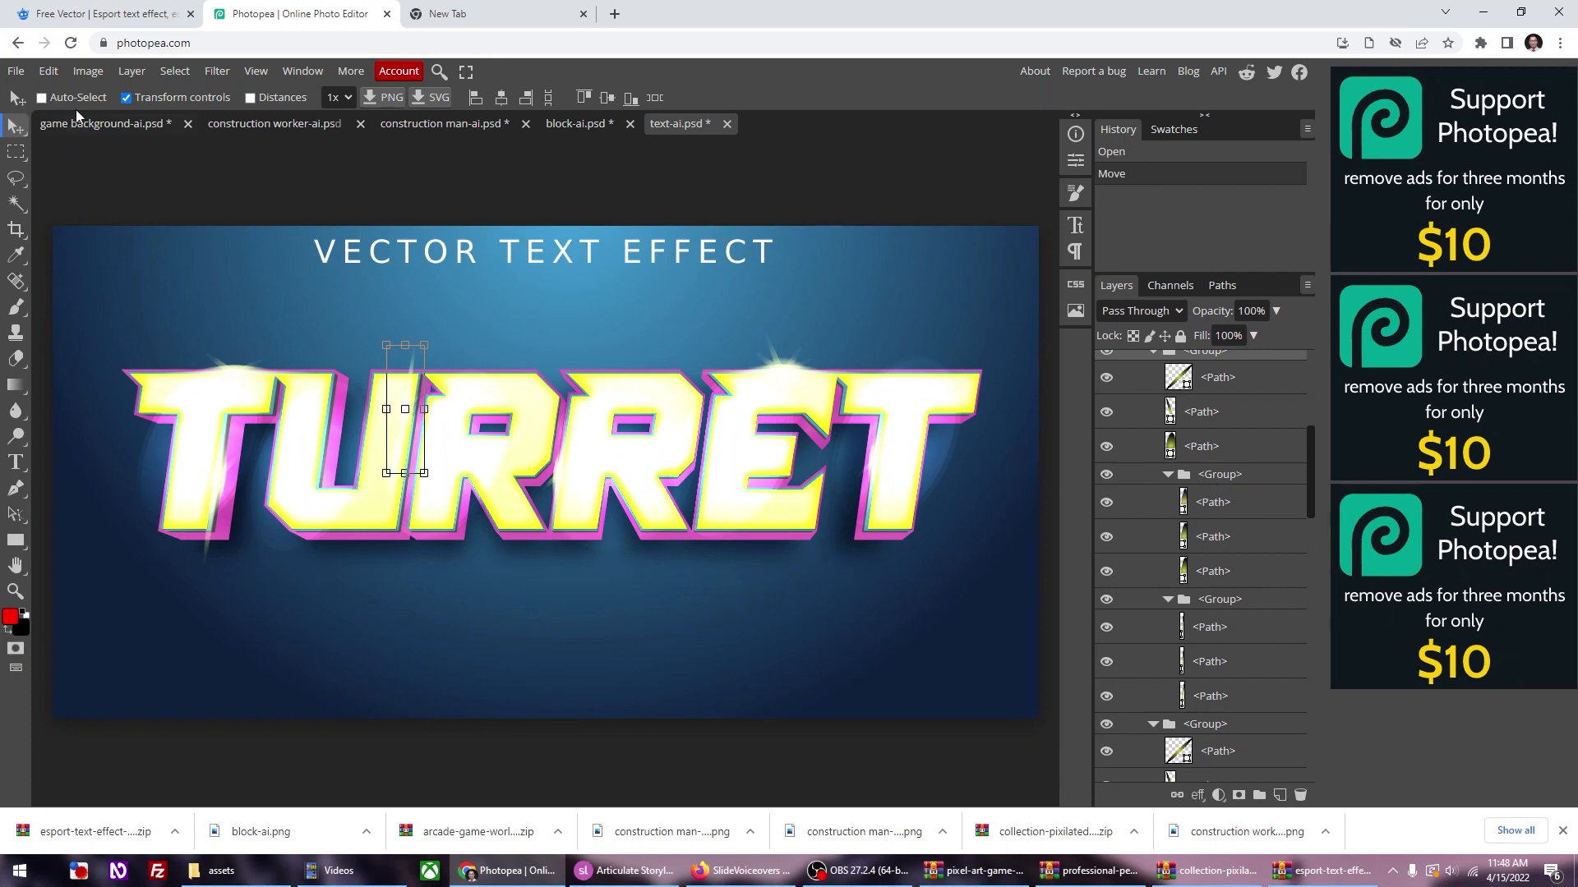
{"action": "left_click", "coordinate": [228, 425]}
{"action": "left_click", "coordinate": [301, 457]}
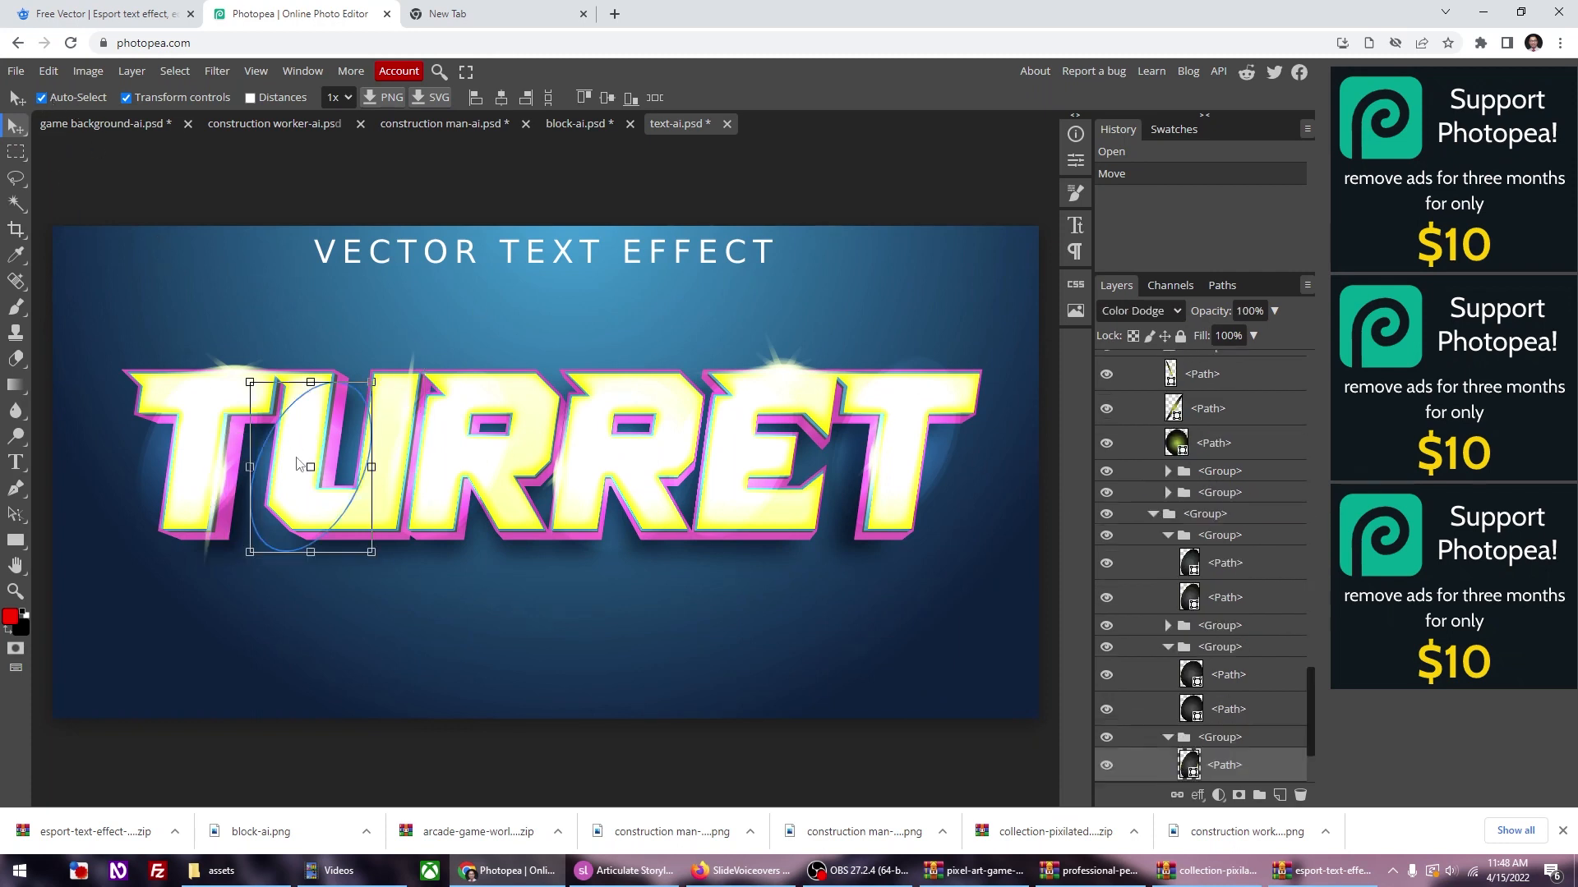
{"action": "left_click", "coordinate": [617, 510]}
{"action": "scroll", "coordinate": [1187, 486], "scroll_direction": "up", "scroll_amount": 14}
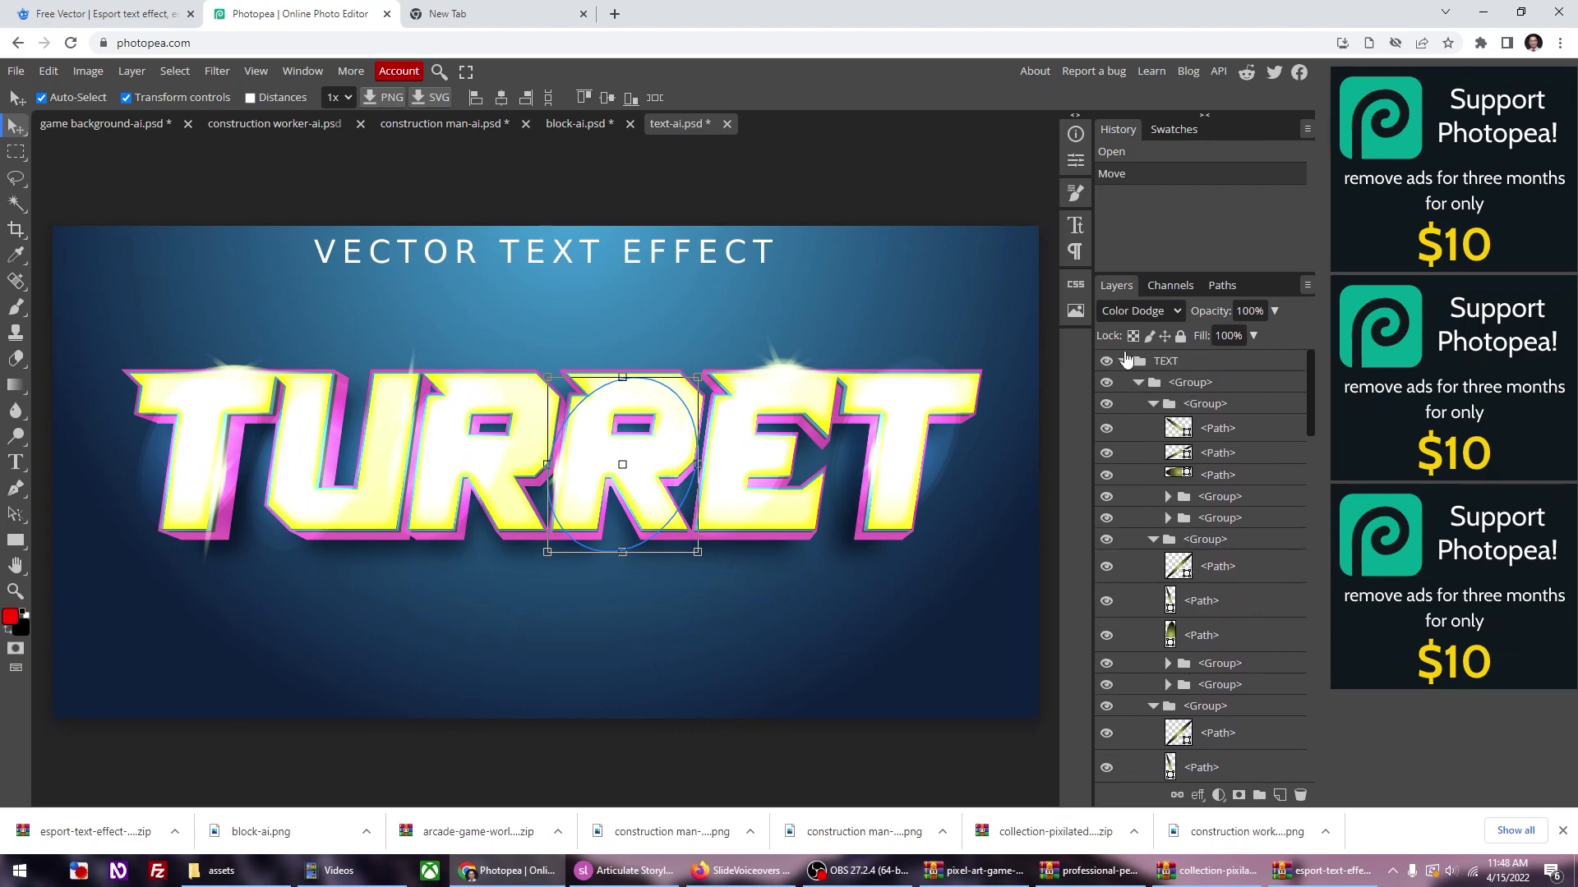
Step: Switch to text.eps in Illustrator, replace the TURRET text with "asdfsadfa", and minimize Illustrator
{"action": "key", "text": "alt+Tab"}
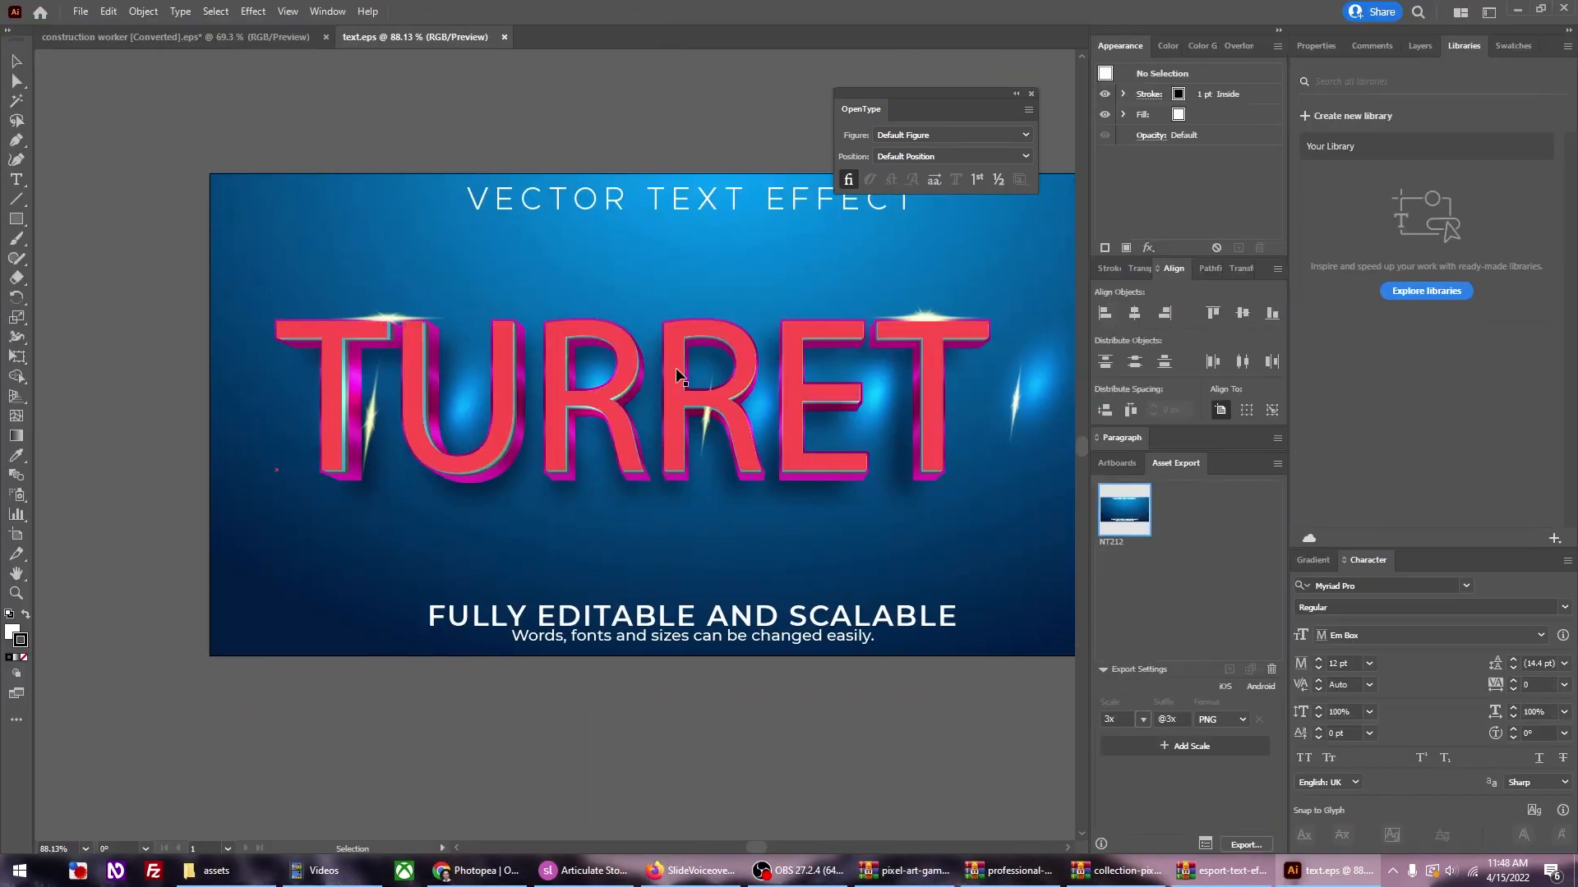
{"action": "left_click", "coordinate": [673, 396]}
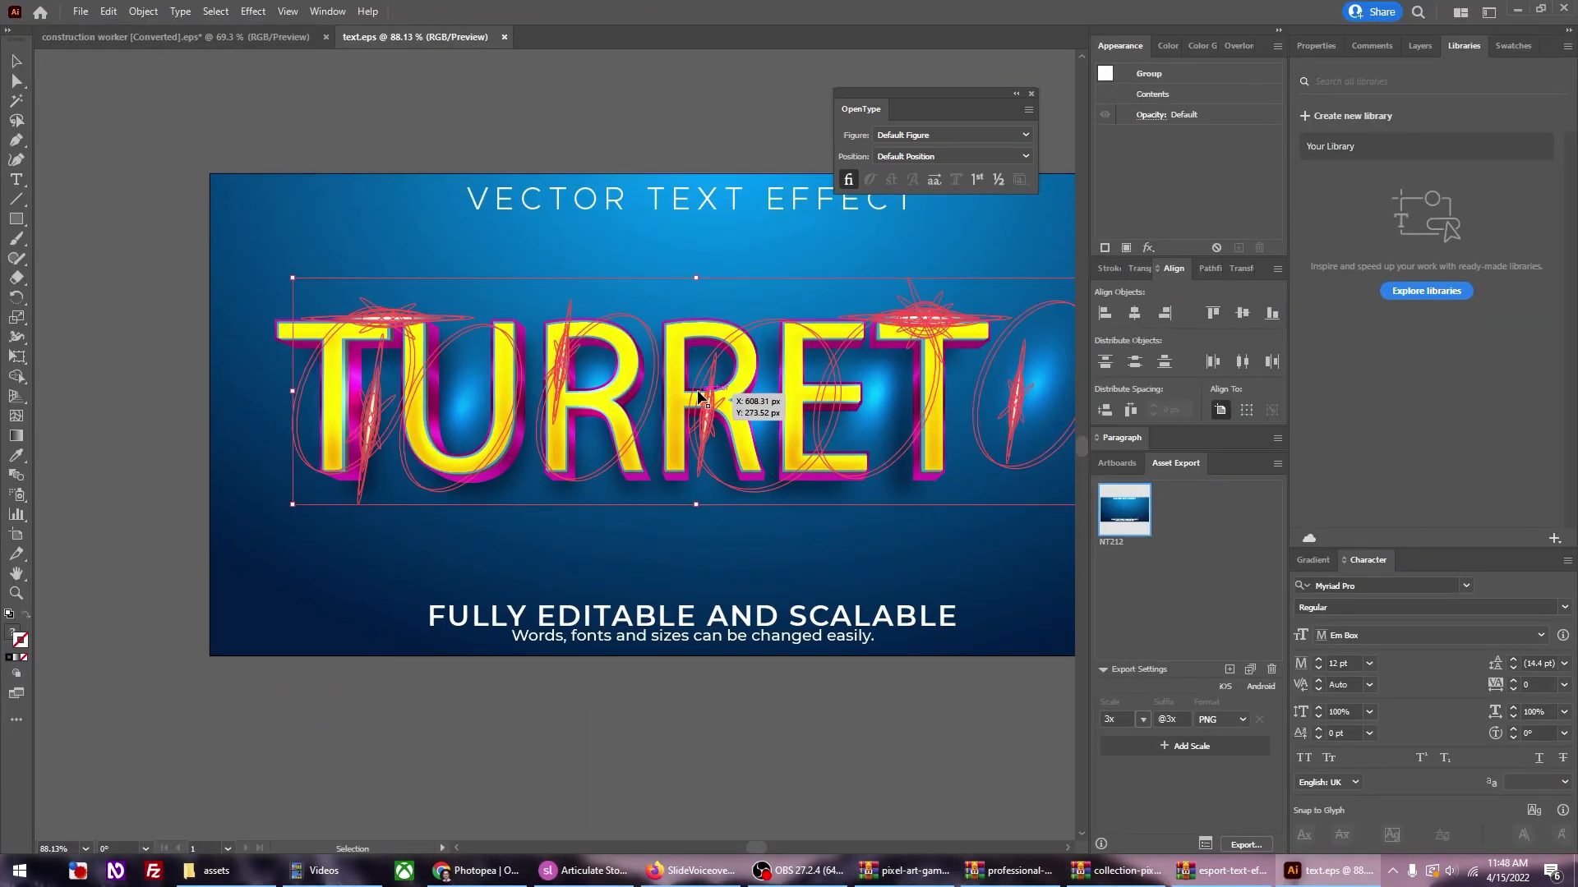
{"action": "left_click", "coordinate": [677, 401]}
{"action": "double_click", "coordinate": [677, 401]}
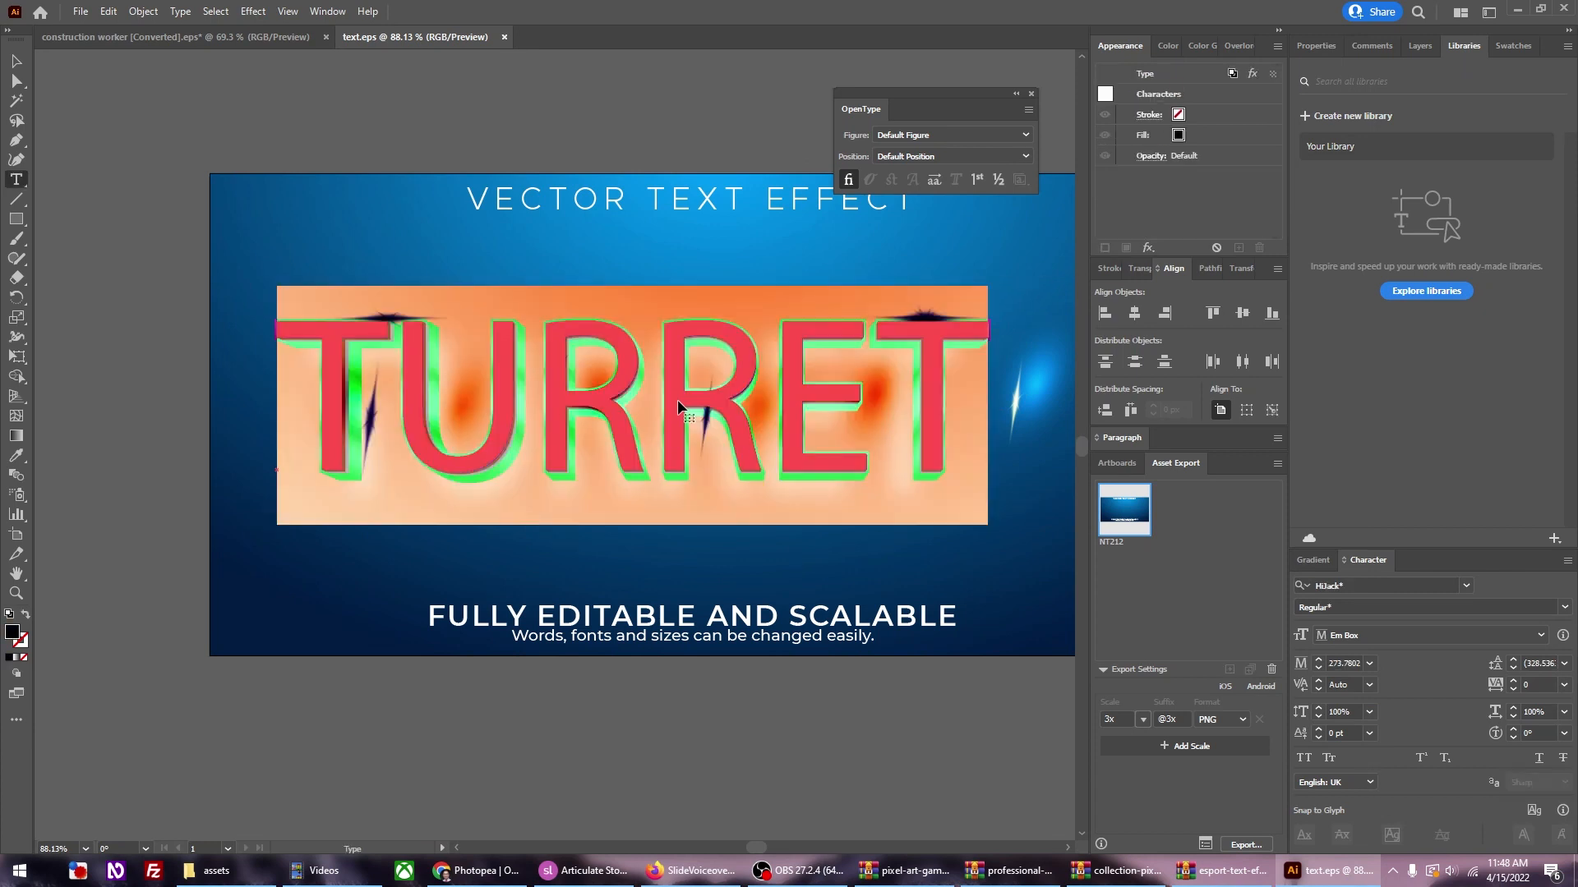
{"action": "left_click", "coordinate": [688, 396]}
{"action": "left_click", "coordinate": [685, 392]}
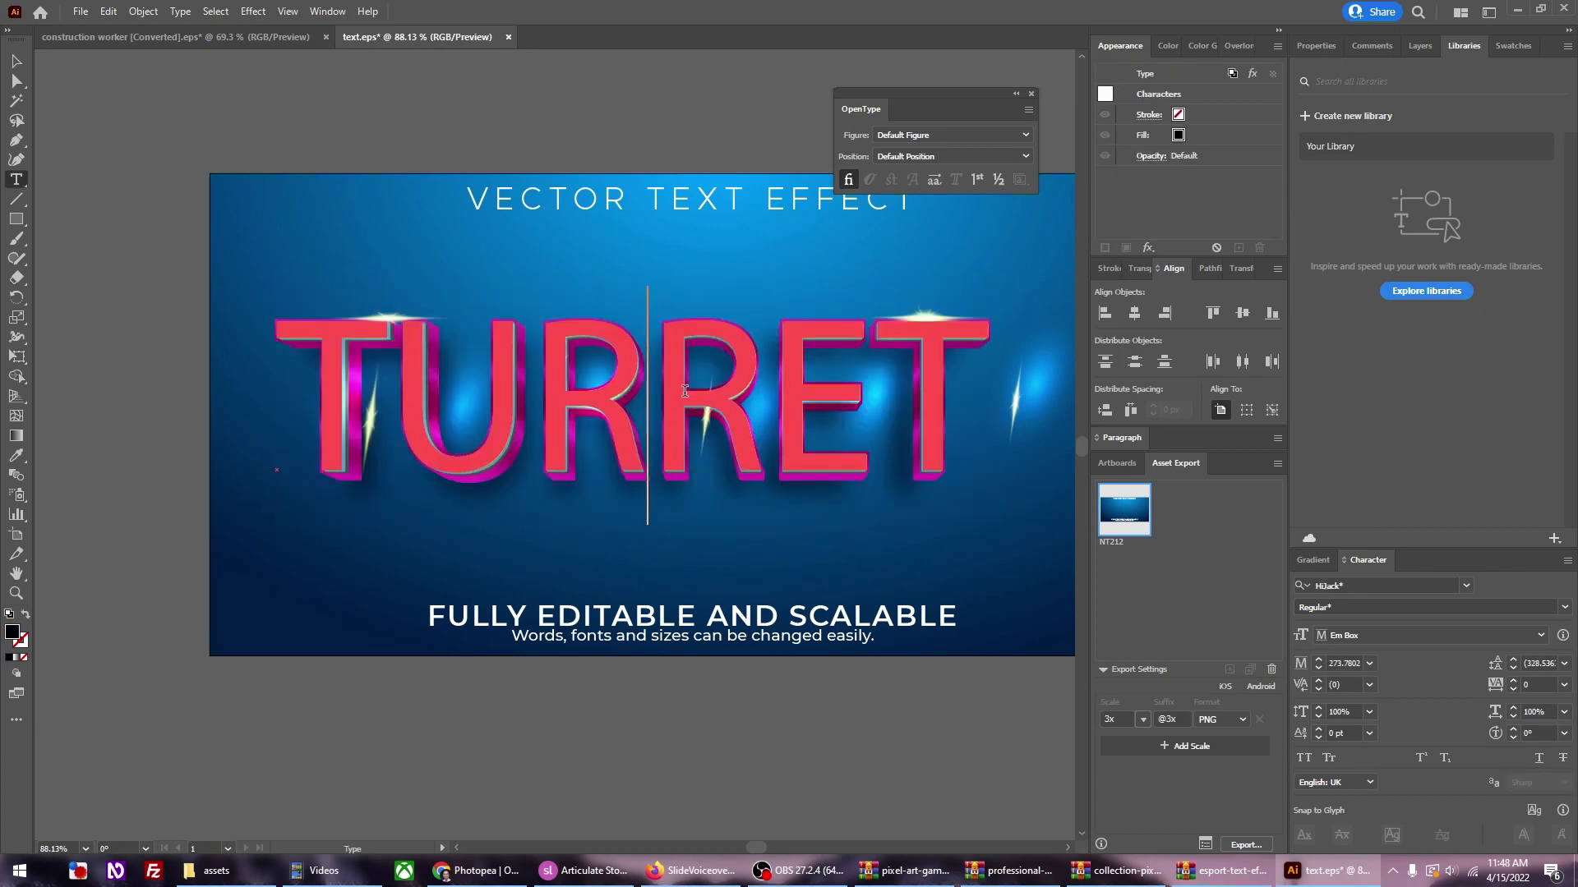
{"action": "type", "text": "sa"}
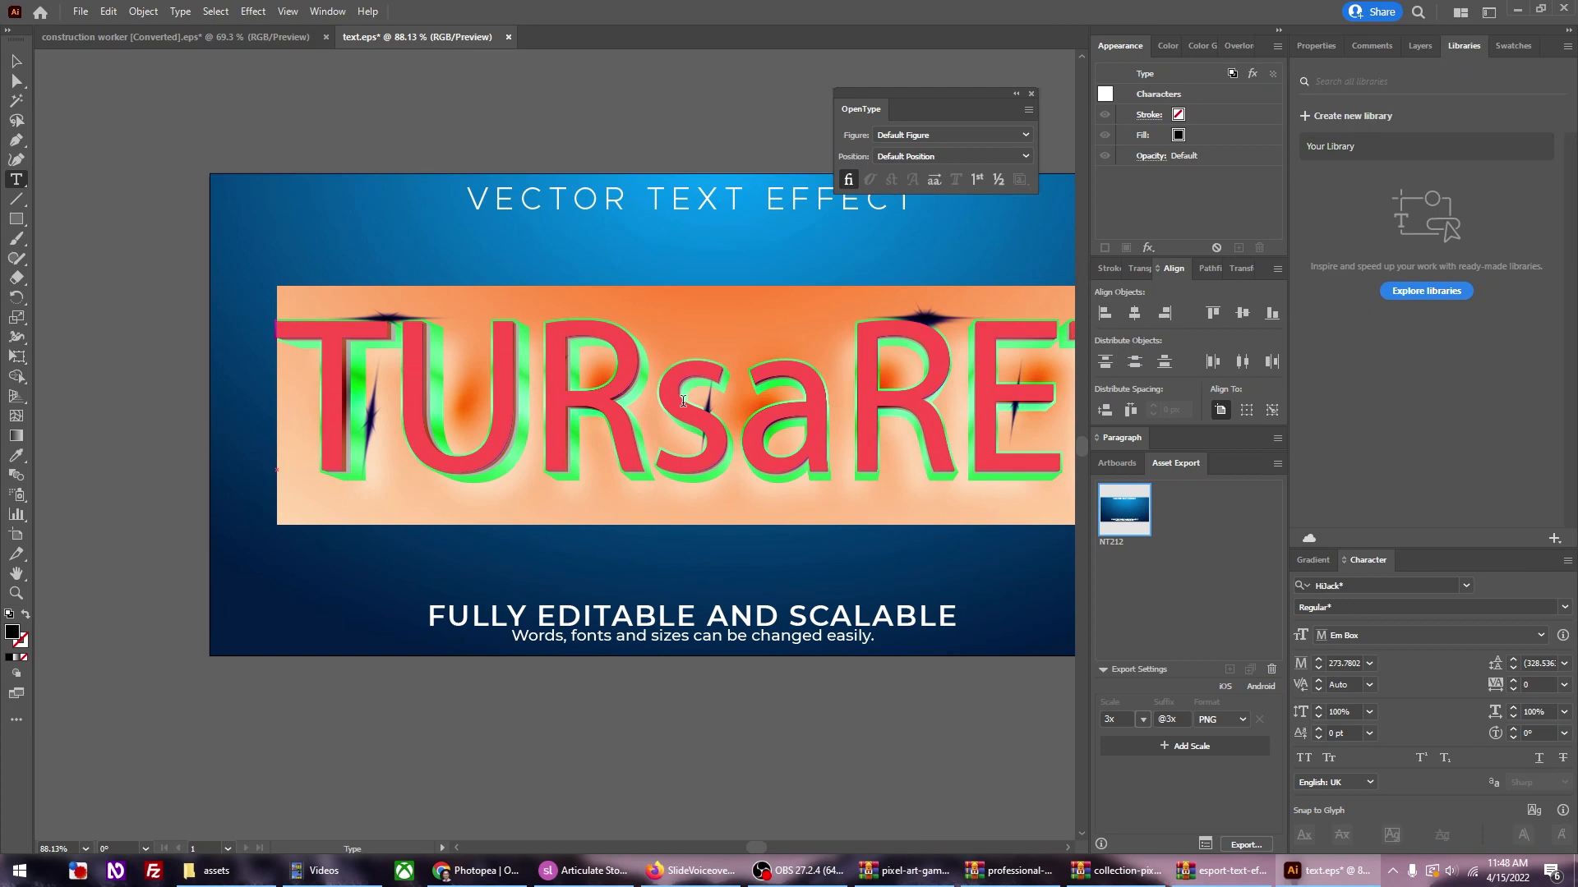
{"action": "key", "text": "ctrl+a"}
{"action": "type", "text": "asdfsadfa"}
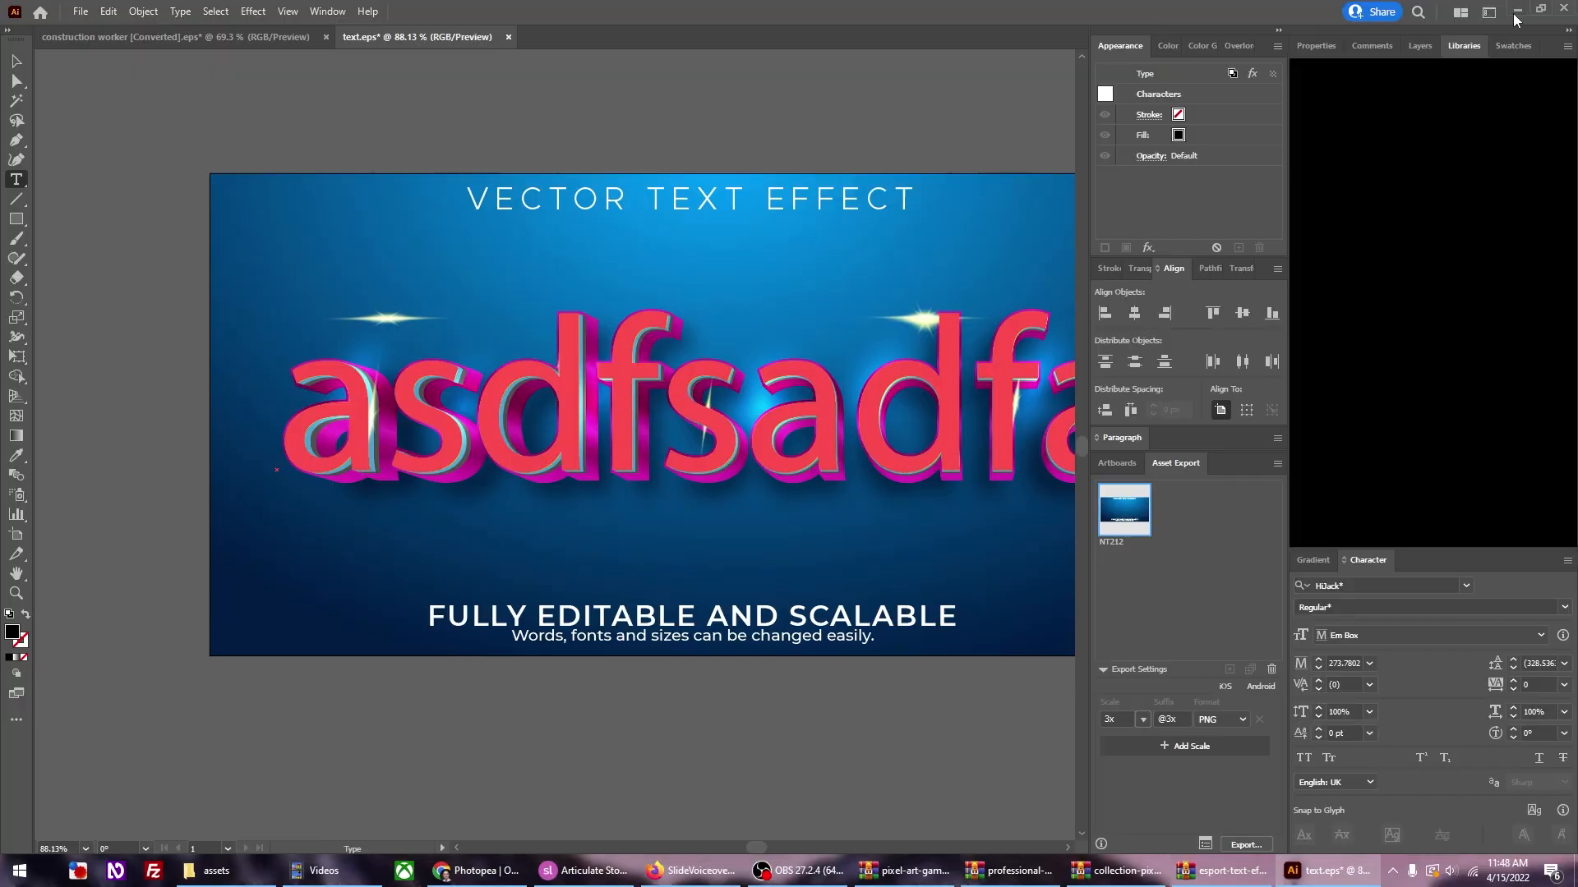
{"action": "left_click", "coordinate": [1516, 10]}
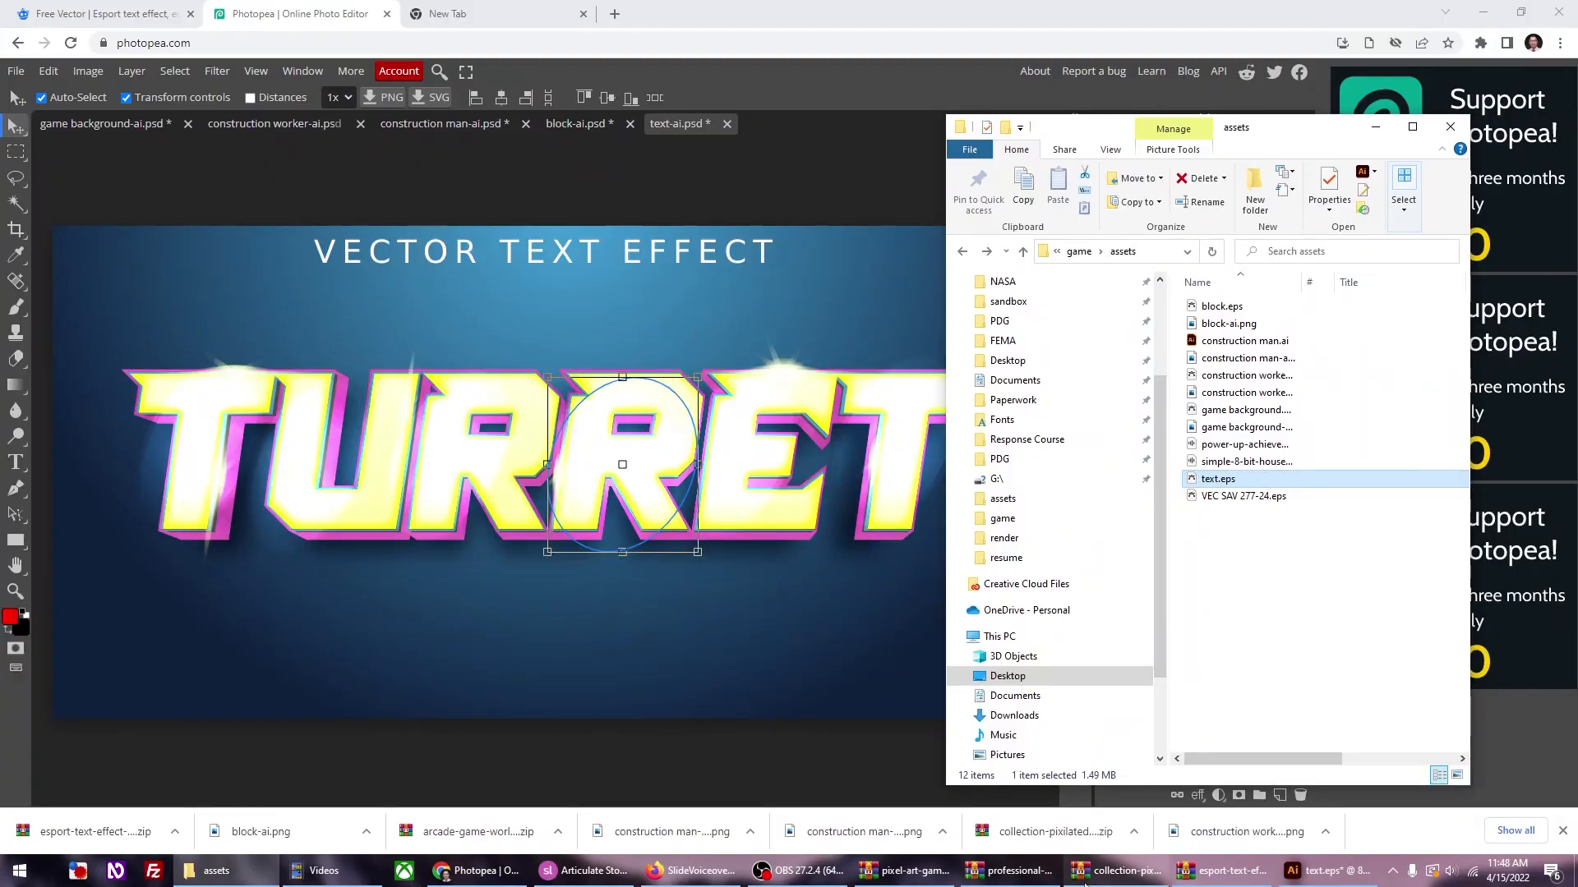
Step: Switch to Storyline and insert a text box across the upper part of the game slide reading "GAMIFICATION SAMPLE"
{"action": "left_click", "coordinate": [559, 872]}
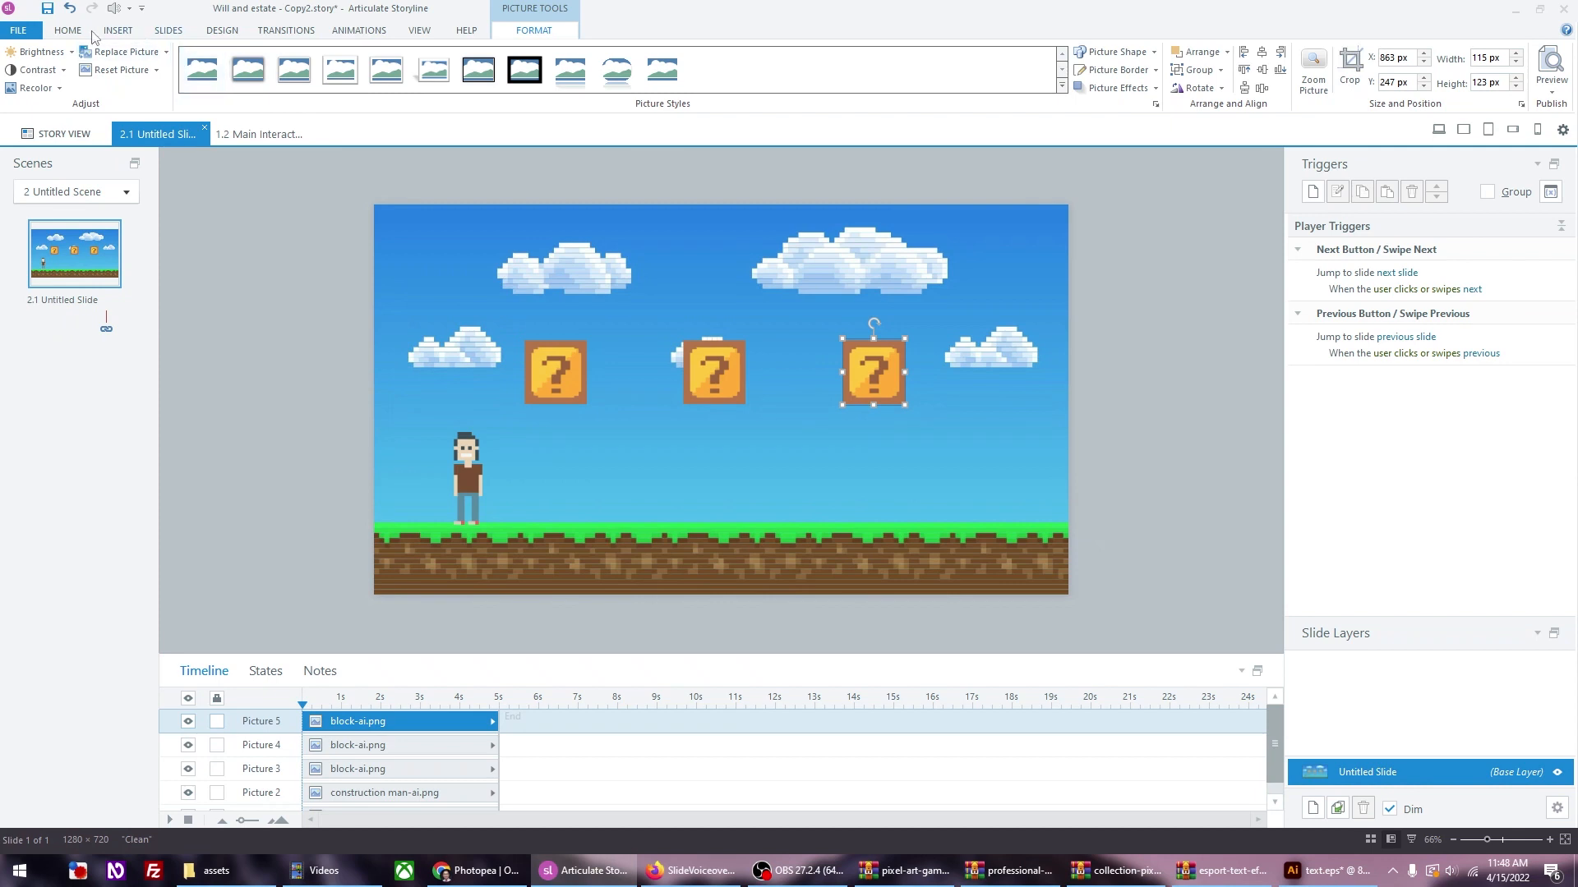
{"action": "left_click", "coordinate": [117, 30]}
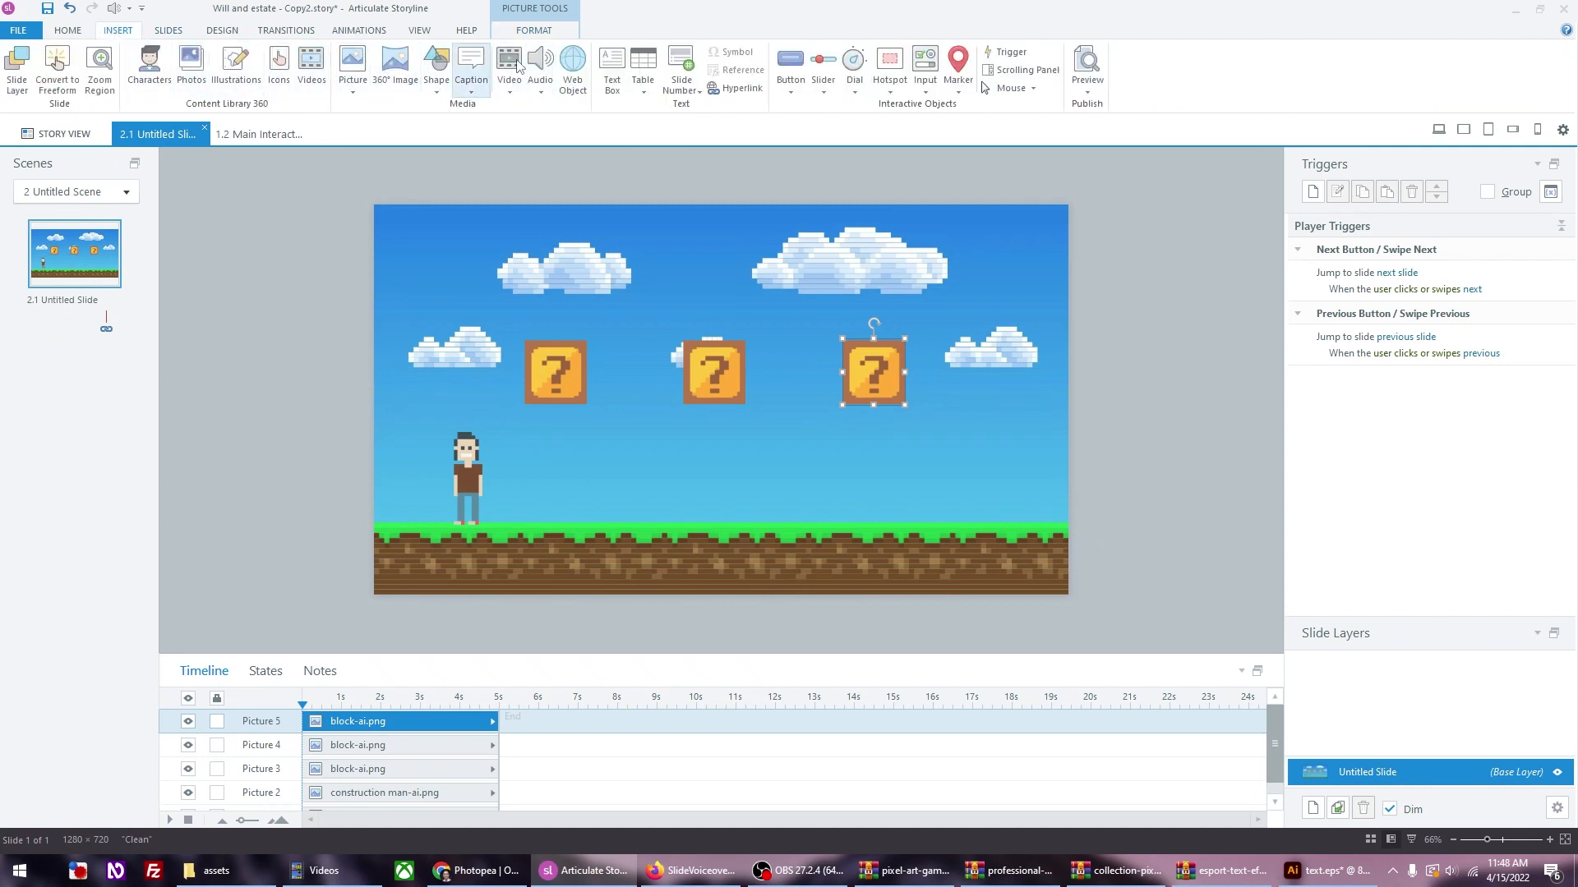
{"action": "left_click", "coordinate": [610, 68]}
{"action": "left_click_drag", "start_coordinate": [590, 229], "coordinate": [934, 279]}
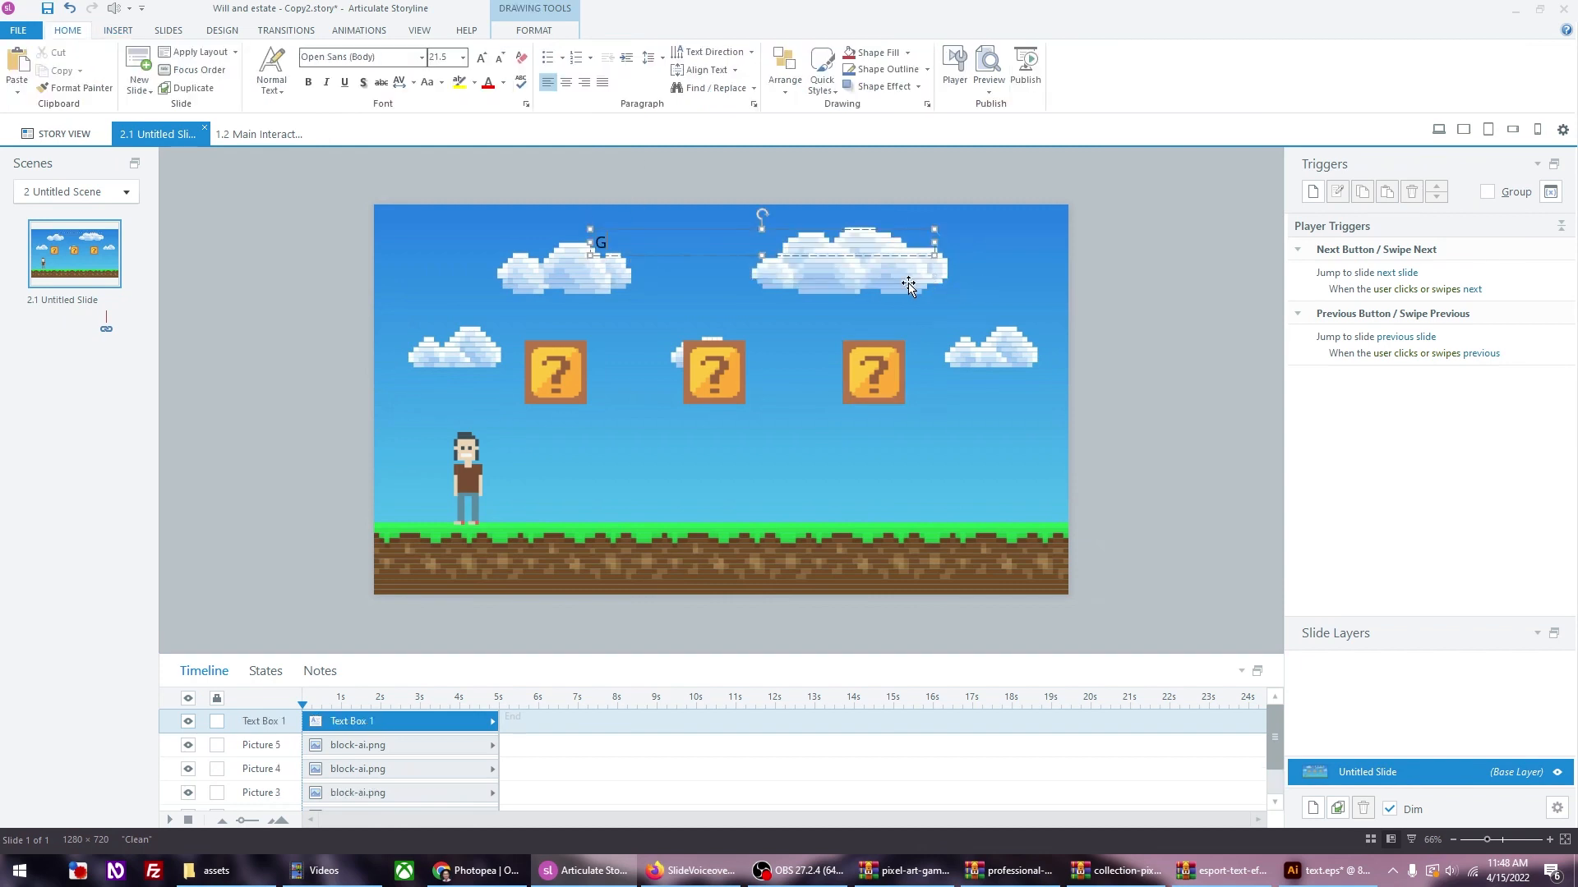
{"action": "type", "text": "GAMIFICATION SAMPLE"}
Step: Centre the title text and format it in Bebas Neue Bold at size 72
{"action": "key", "text": "ctrl+a"}
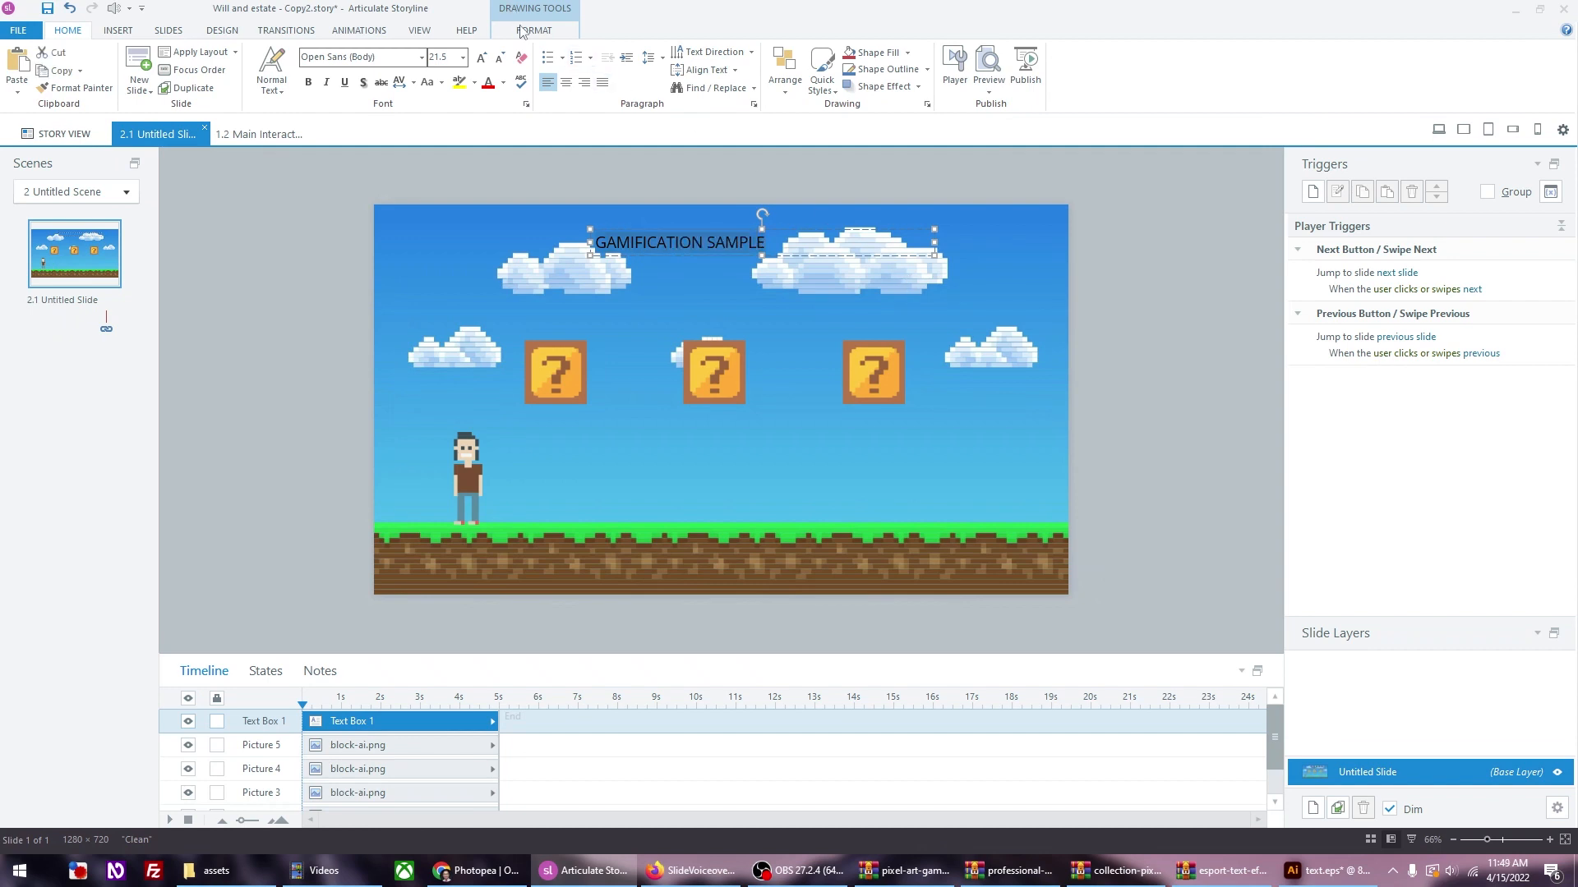
{"action": "left_click", "coordinate": [566, 82]}
{"action": "left_click", "coordinate": [369, 54]}
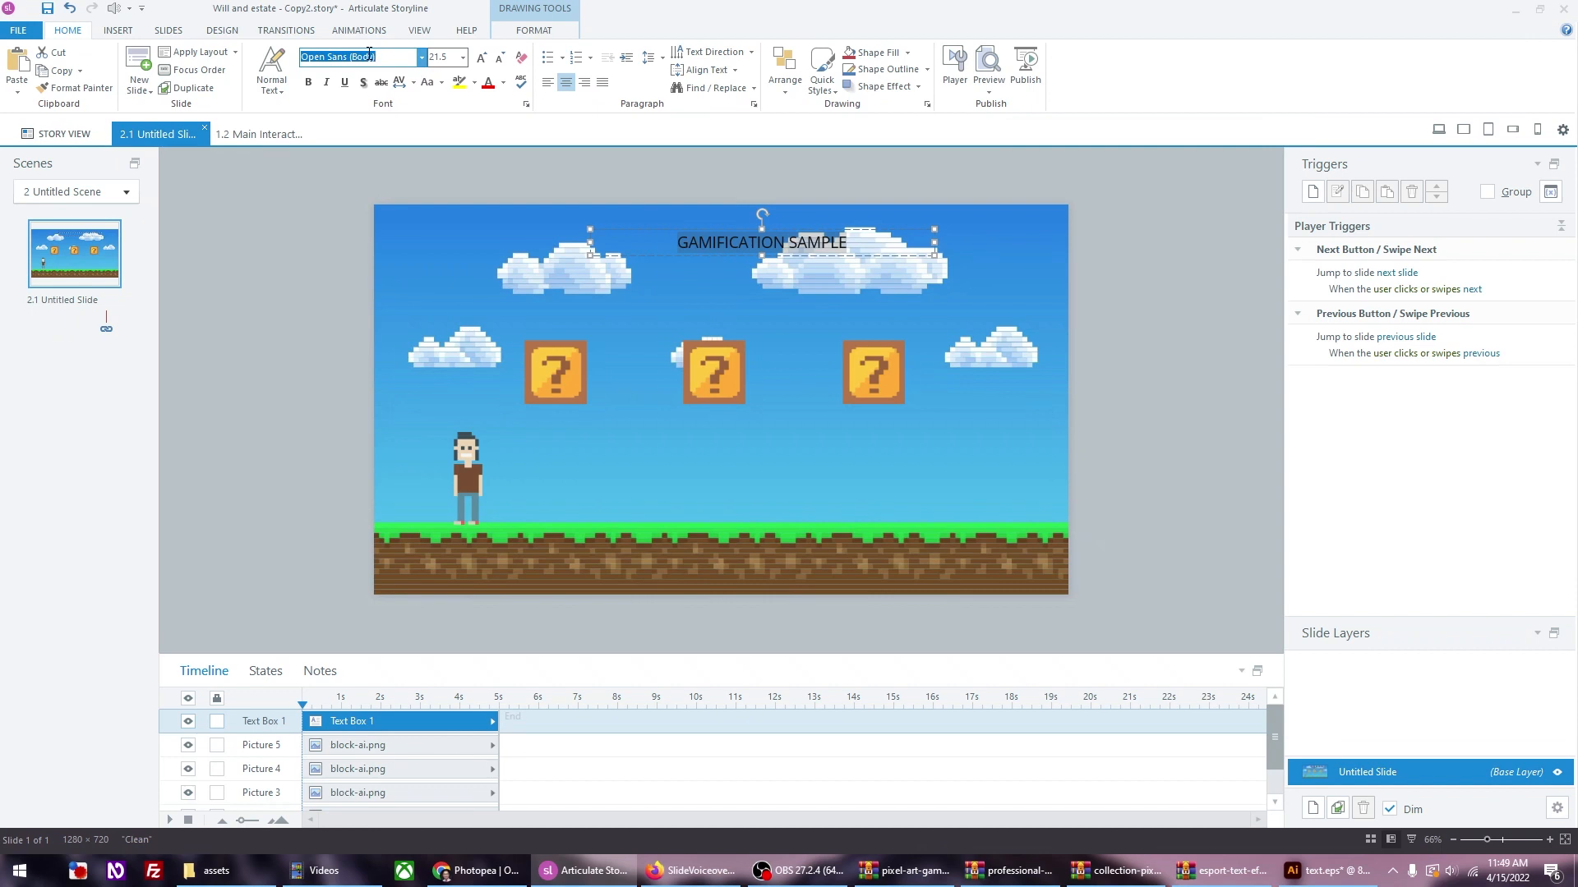
{"action": "type", "text": "Bebas"}
{"action": "key", "text": "Return"}
{"action": "left_click", "coordinate": [481, 59]}
{"action": "left_click", "coordinate": [481, 59]}
{"action": "left_click", "coordinate": [480, 59]}
{"action": "left_click", "coordinate": [481, 60]}
{"action": "left_click", "coordinate": [481, 59]}
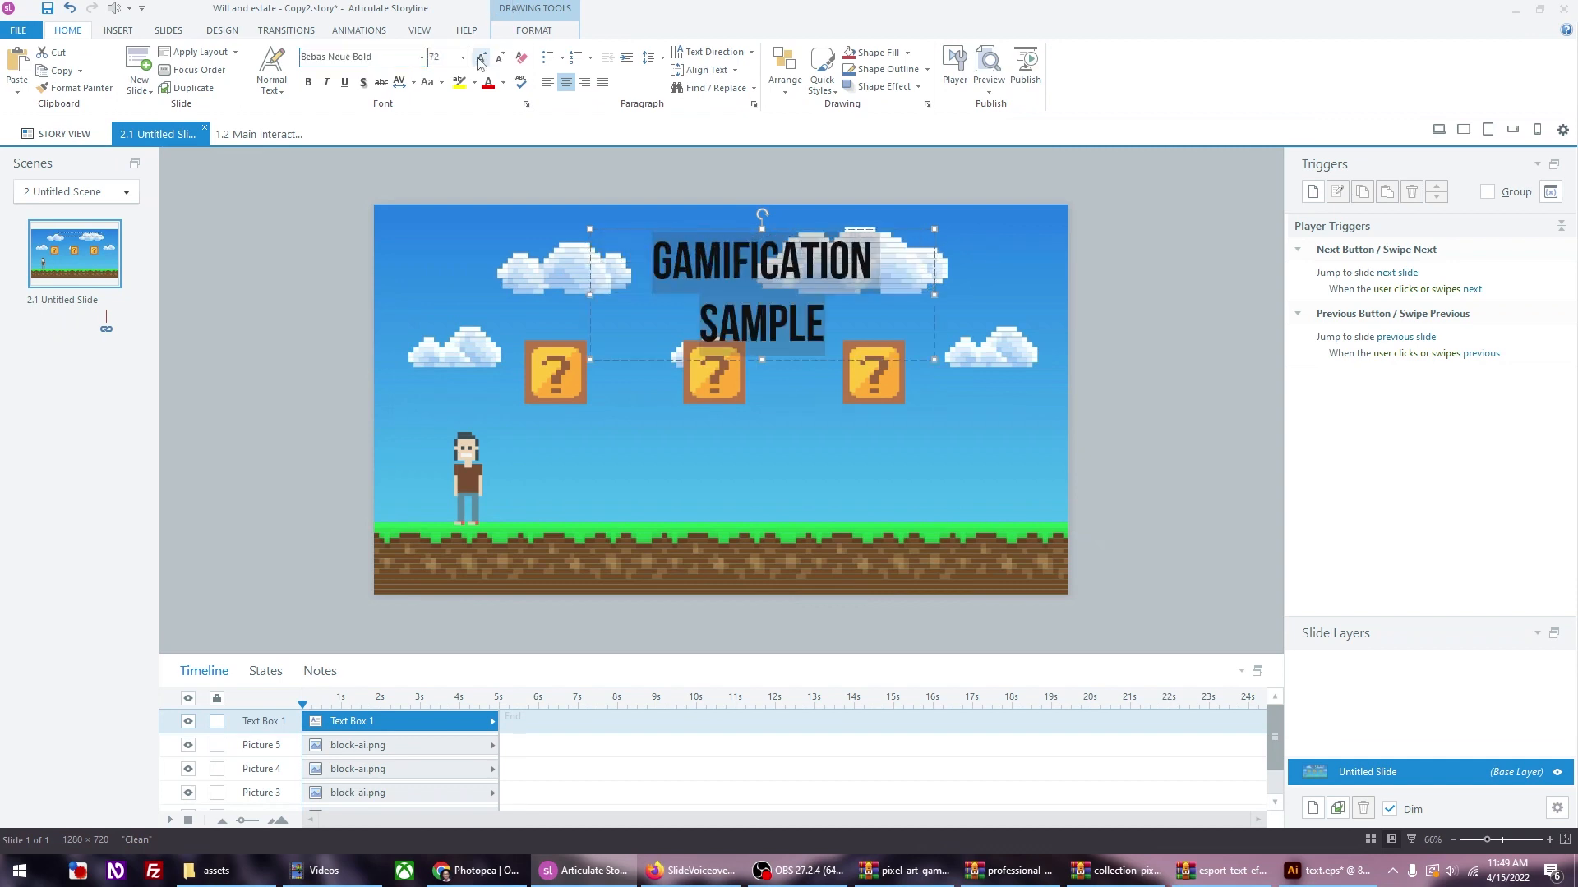
Step: Widen the title's text box so the text fits on one line, enlarge the font to 88, and reposition it above the blocks
{"action": "left_click_drag", "start_coordinate": [590, 294], "coordinate": [467, 294]}
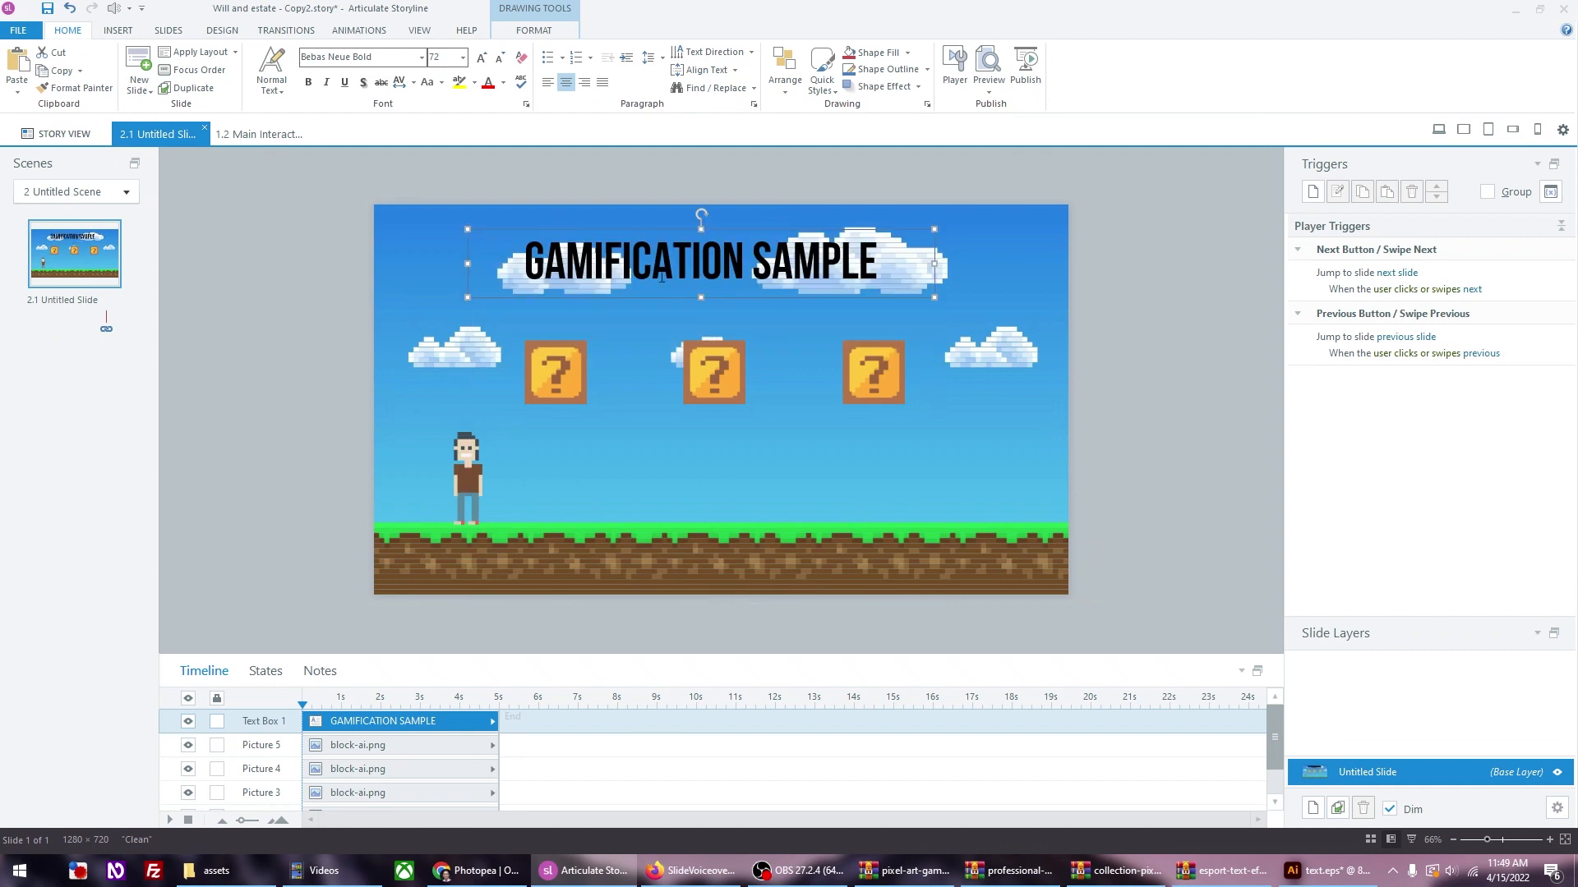
{"action": "mouse_move", "coordinate": [943, 269]}
{"action": "left_mouse_down"}
{"action": "mouse_move", "coordinate": [1023, 271]}
{"action": "mouse_move", "coordinate": [970, 270]}
{"action": "left_mouse_up"}
{"action": "left_click", "coordinate": [482, 59]}
{"action": "left_click", "coordinate": [482, 59]}
{"action": "left_click_drag", "start_coordinate": [660, 231], "coordinate": [668, 238]}
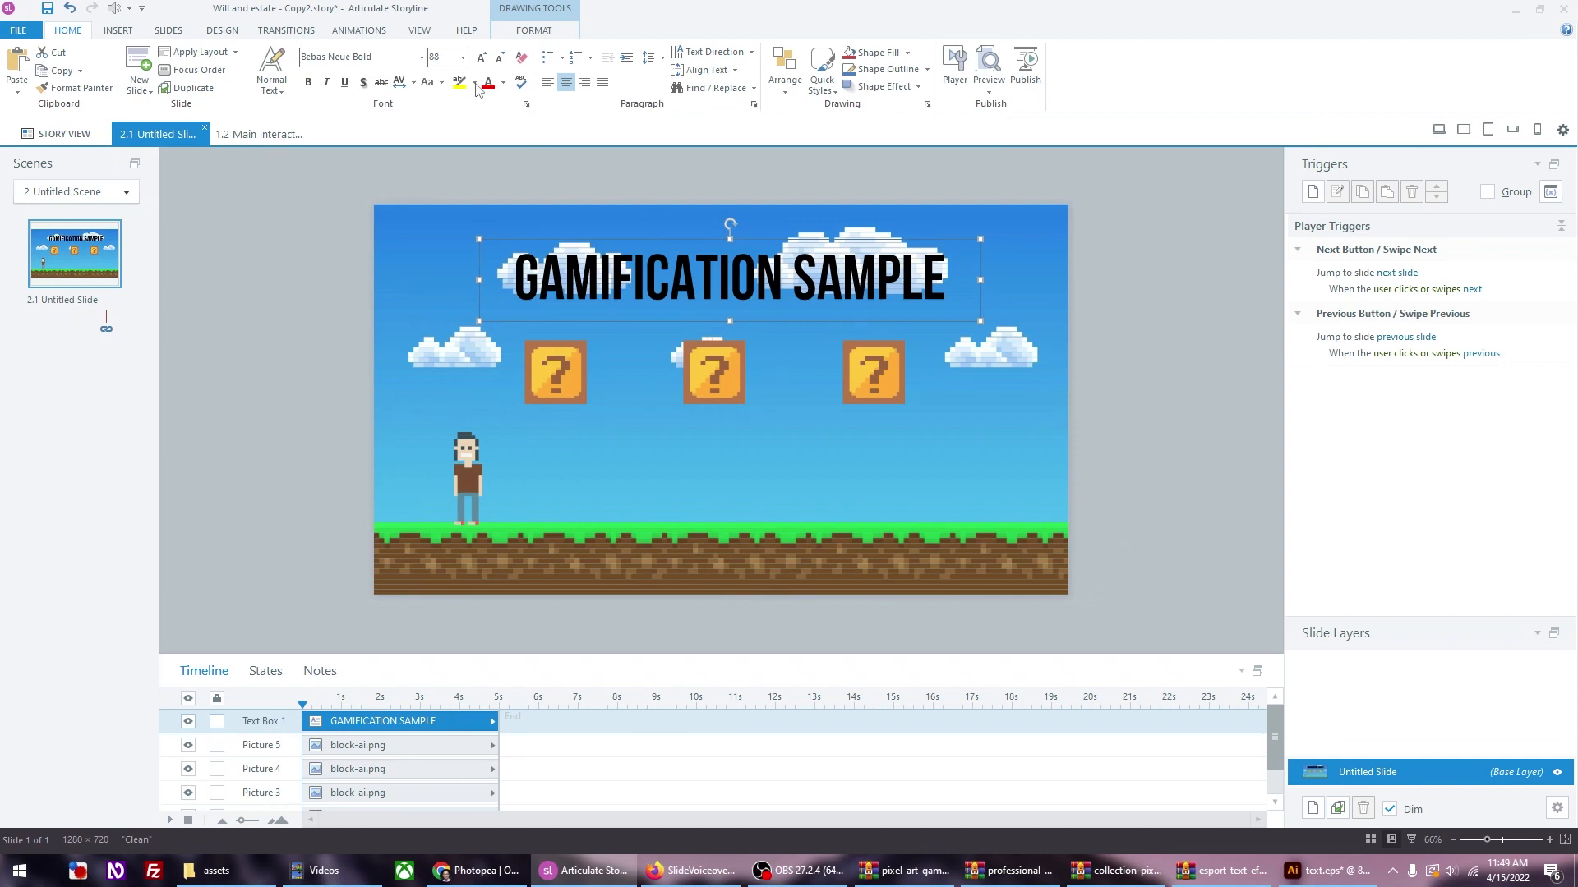
Step: Recolour the title with the brown sampled from the question-mark block's border
{"action": "left_click", "coordinate": [502, 82]}
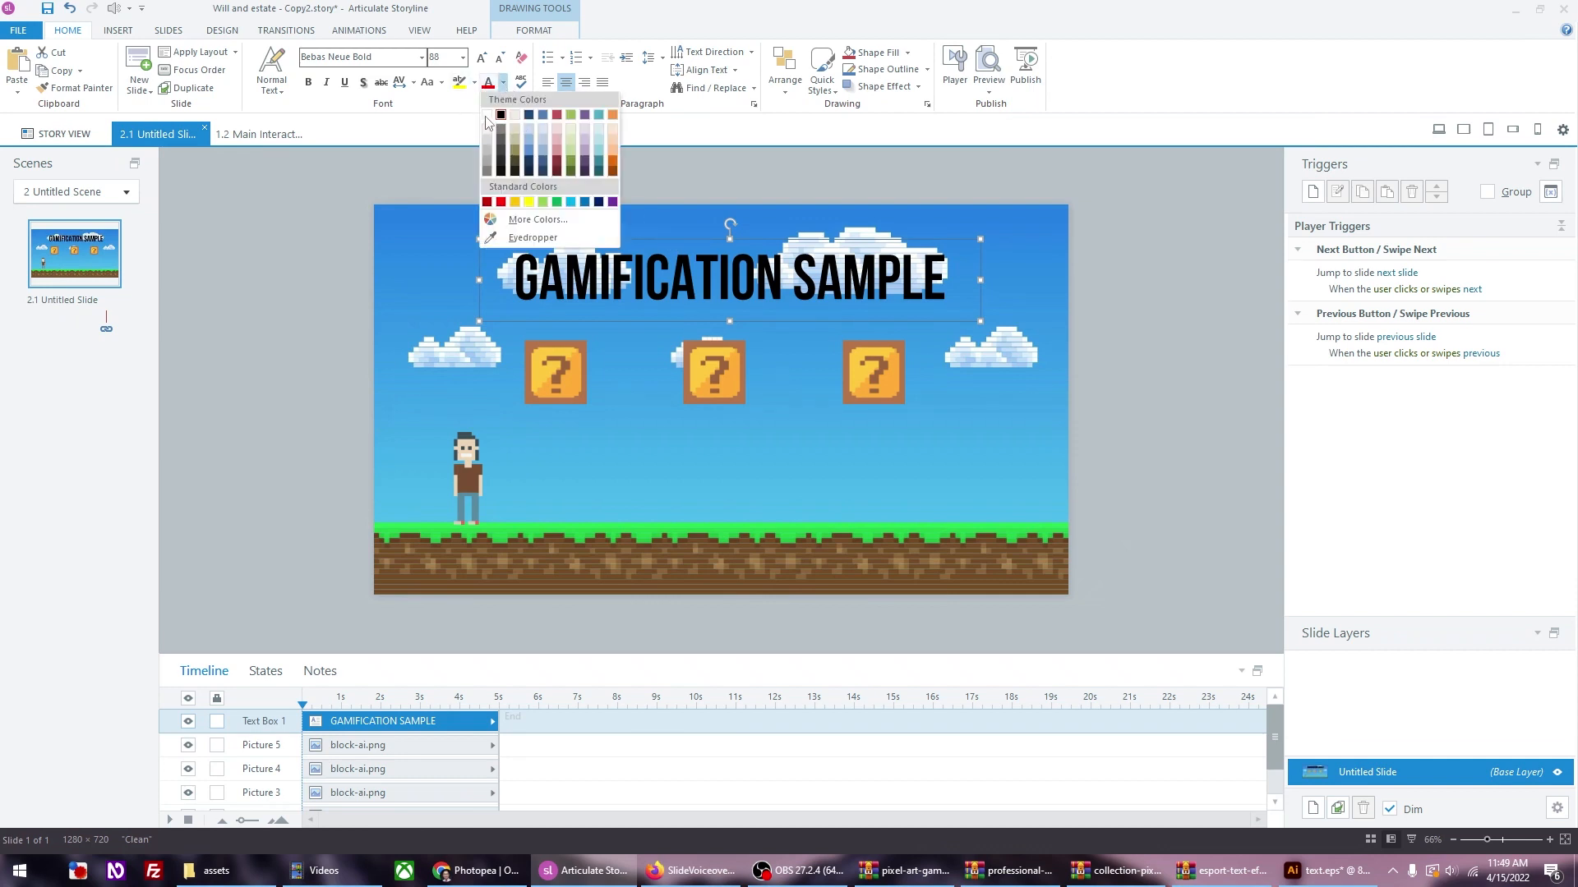
{"action": "left_click", "coordinate": [515, 202]}
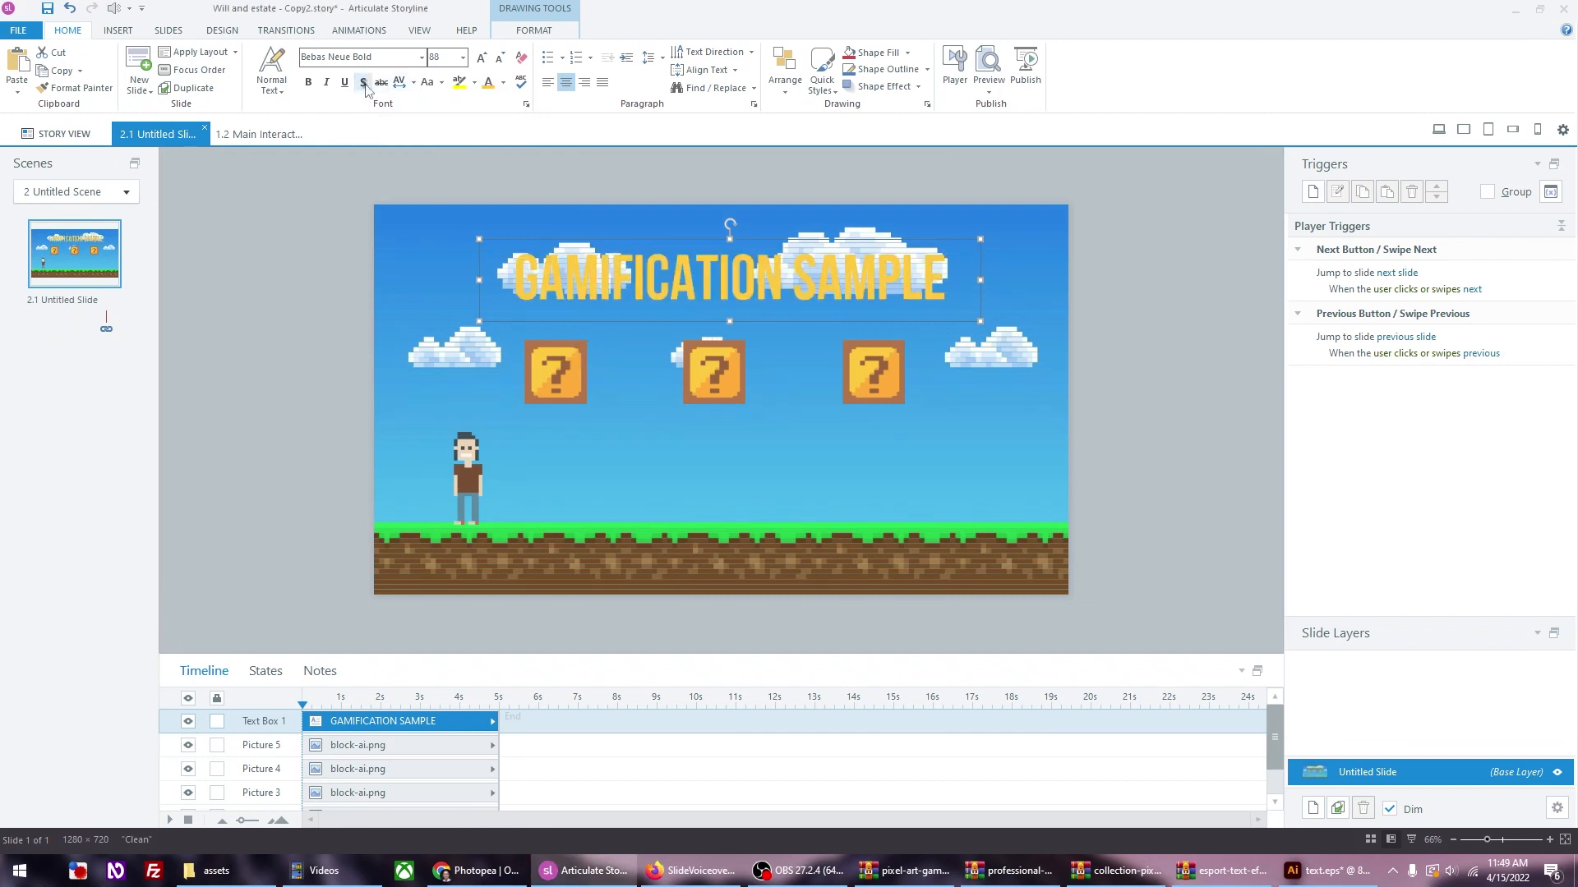
{"action": "left_click", "coordinate": [503, 82]}
{"action": "left_click", "coordinate": [509, 240]}
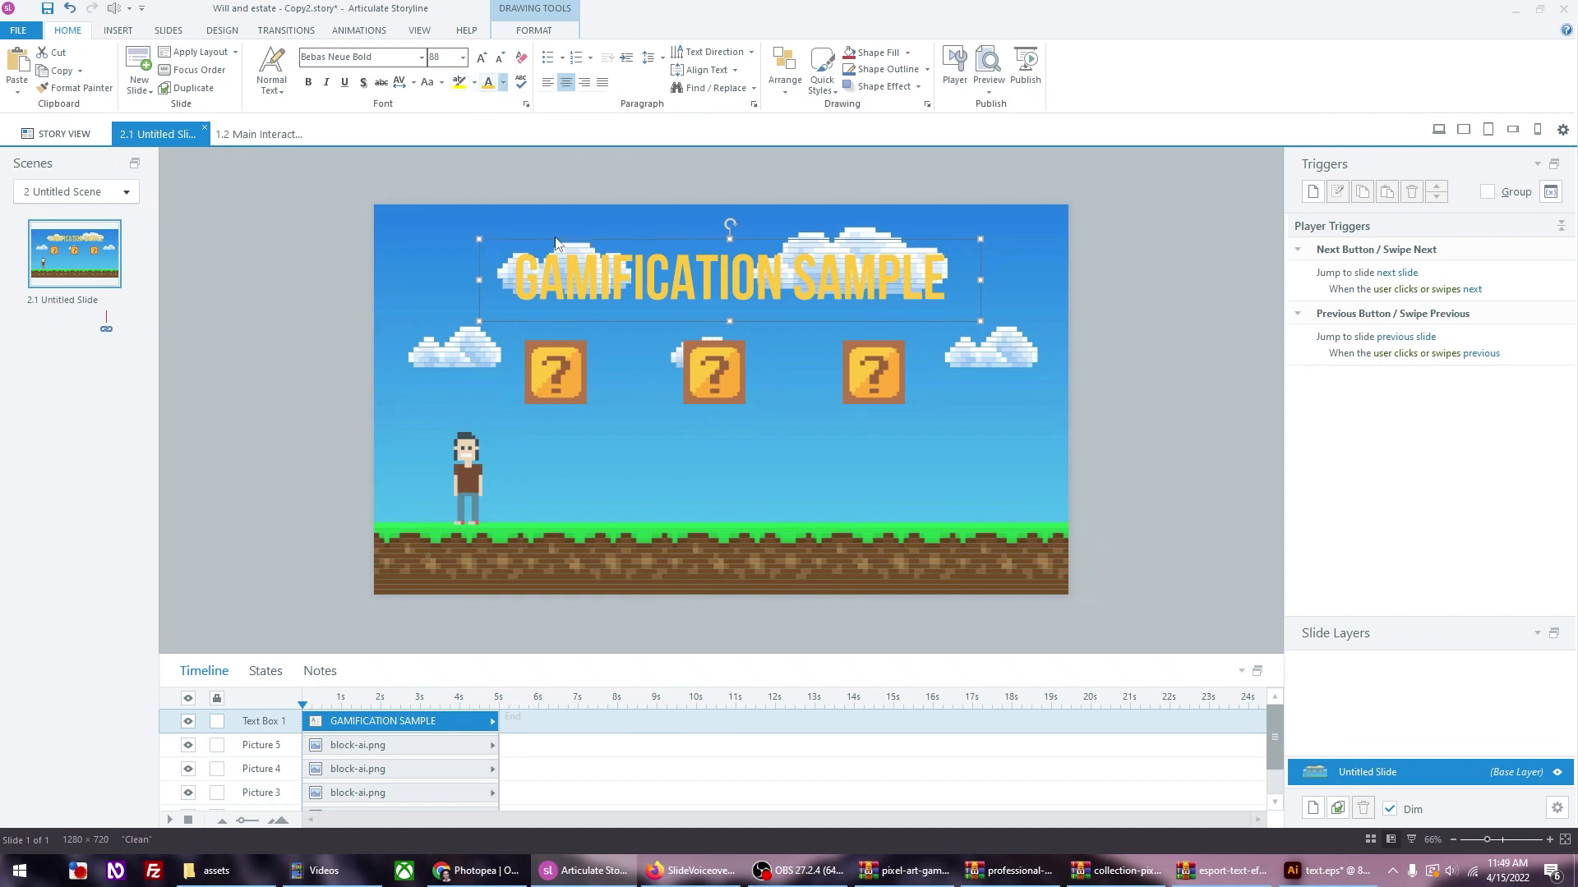
{"action": "left_click", "coordinate": [583, 341]}
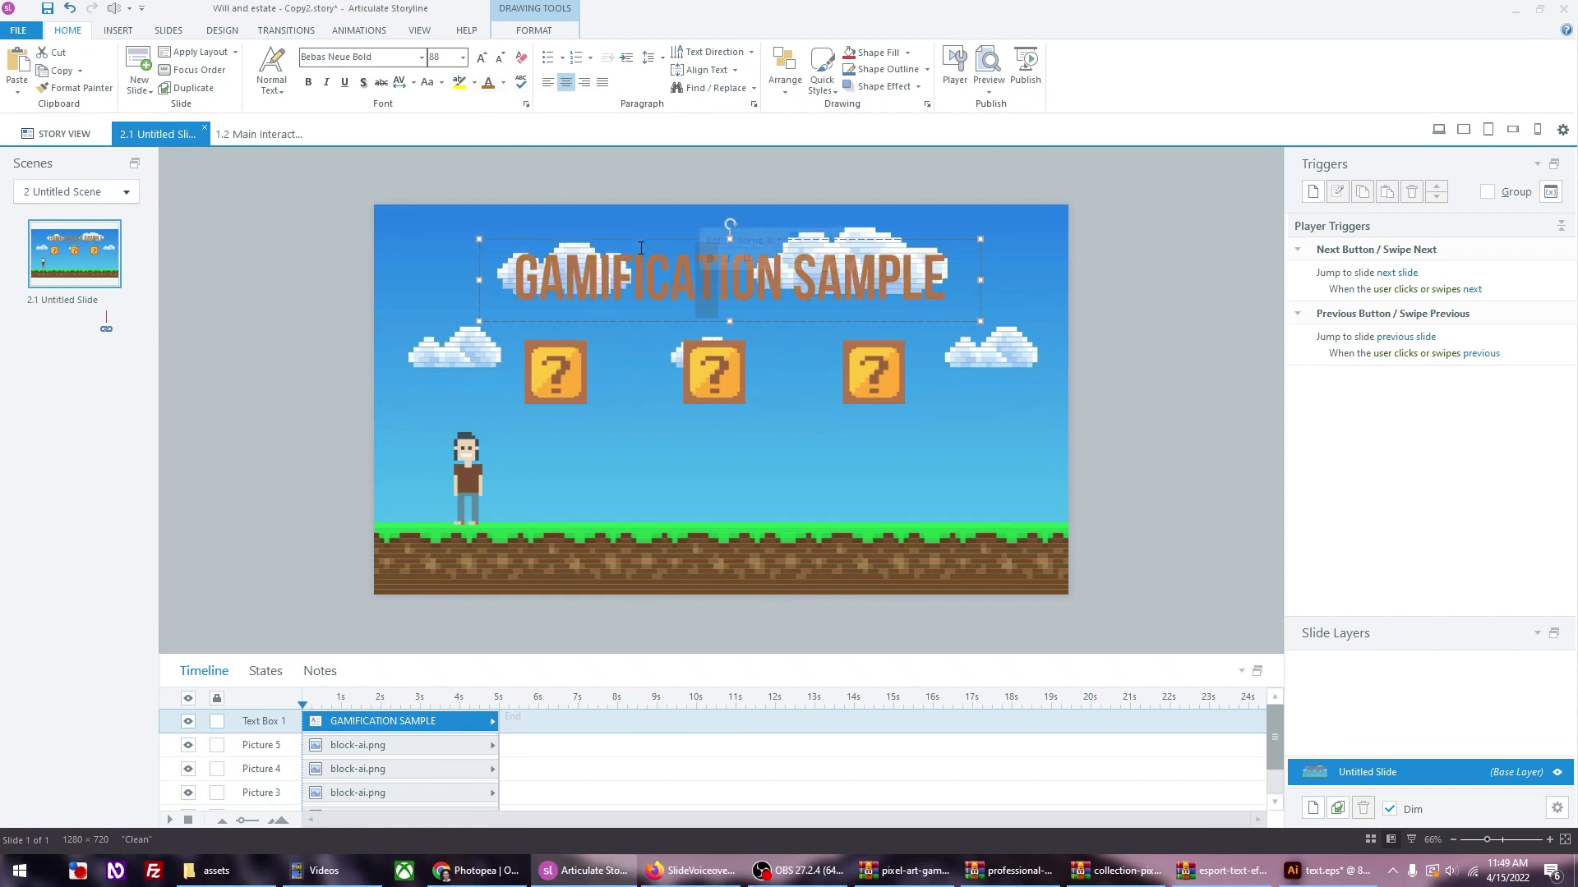
Step: Duplicate the title text box and nudge the copy to X 203 px, Y 35 px
{"action": "mouse_move", "coordinate": [647, 240]}
{"action": "left_mouse_down"}
{"action": "mouse_move", "coordinate": [654, 217]}
{"action": "mouse_move", "coordinate": [655, 230]}
{"action": "left_mouse_up"}
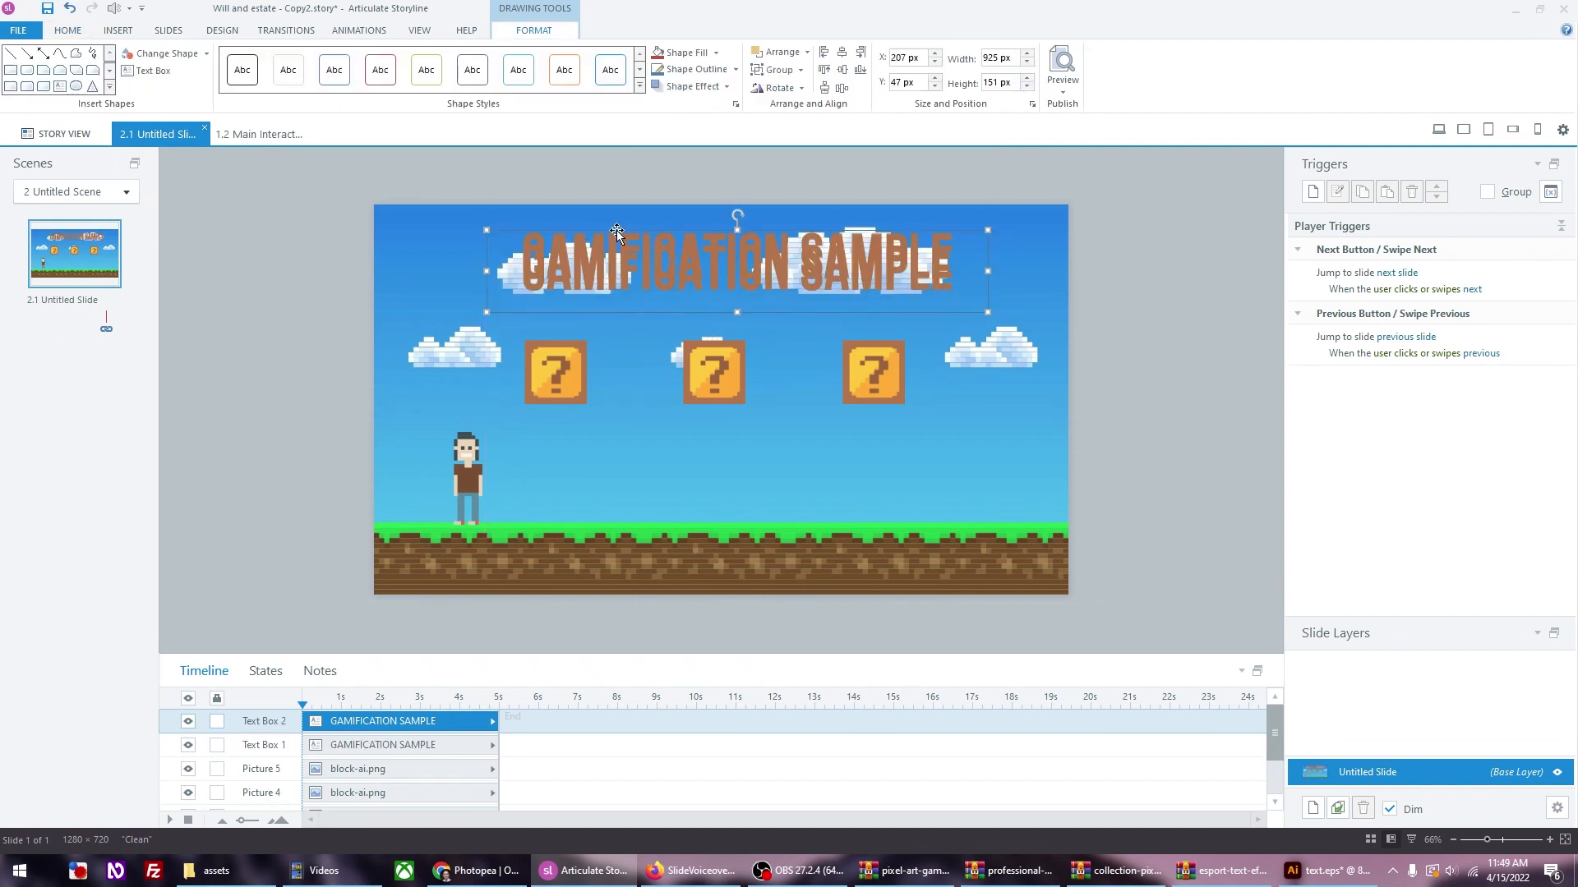
{"action": "key", "text": "Up"}
{"action": "key", "text": "Up"}
{"action": "key", "text": "Up"}
{"action": "key", "text": "Up"}
{"action": "key", "text": "Up"}
{"action": "key", "text": "Up"}
{"action": "key", "text": "Left"}
{"action": "key", "text": "Left"}
{"action": "key", "text": "Left"}
{"action": "key", "text": "Left"}
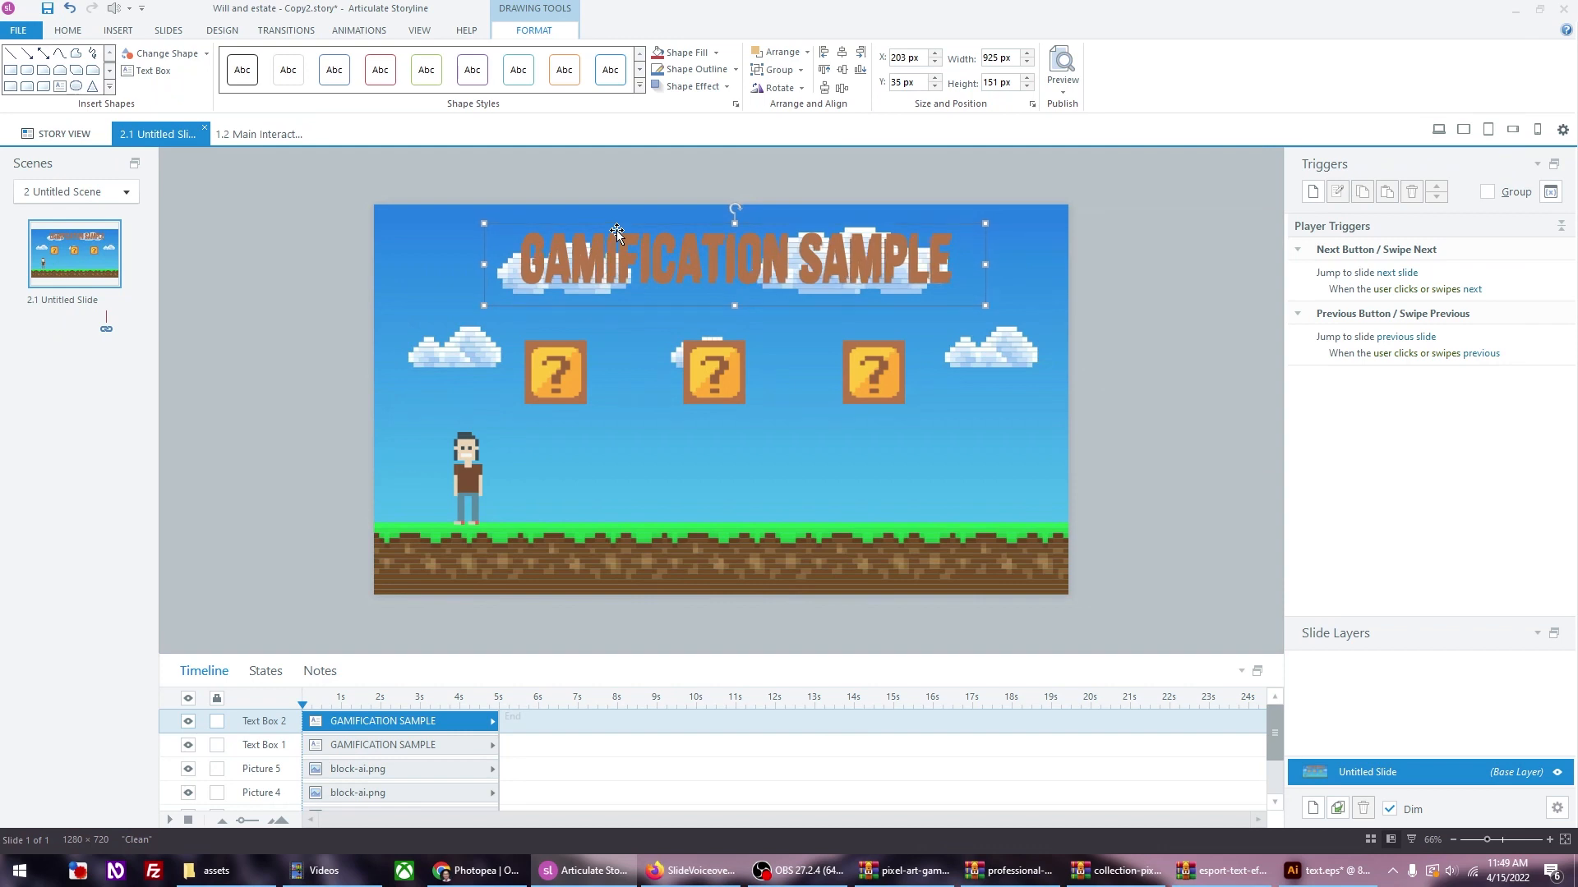
Step: Move the duplicate title behind the original in the layer order and colour its text black as a shadow
{"action": "left_click_drag", "start_coordinate": [348, 720], "coordinate": [331, 746]}
{"action": "double_click", "coordinate": [331, 746]}
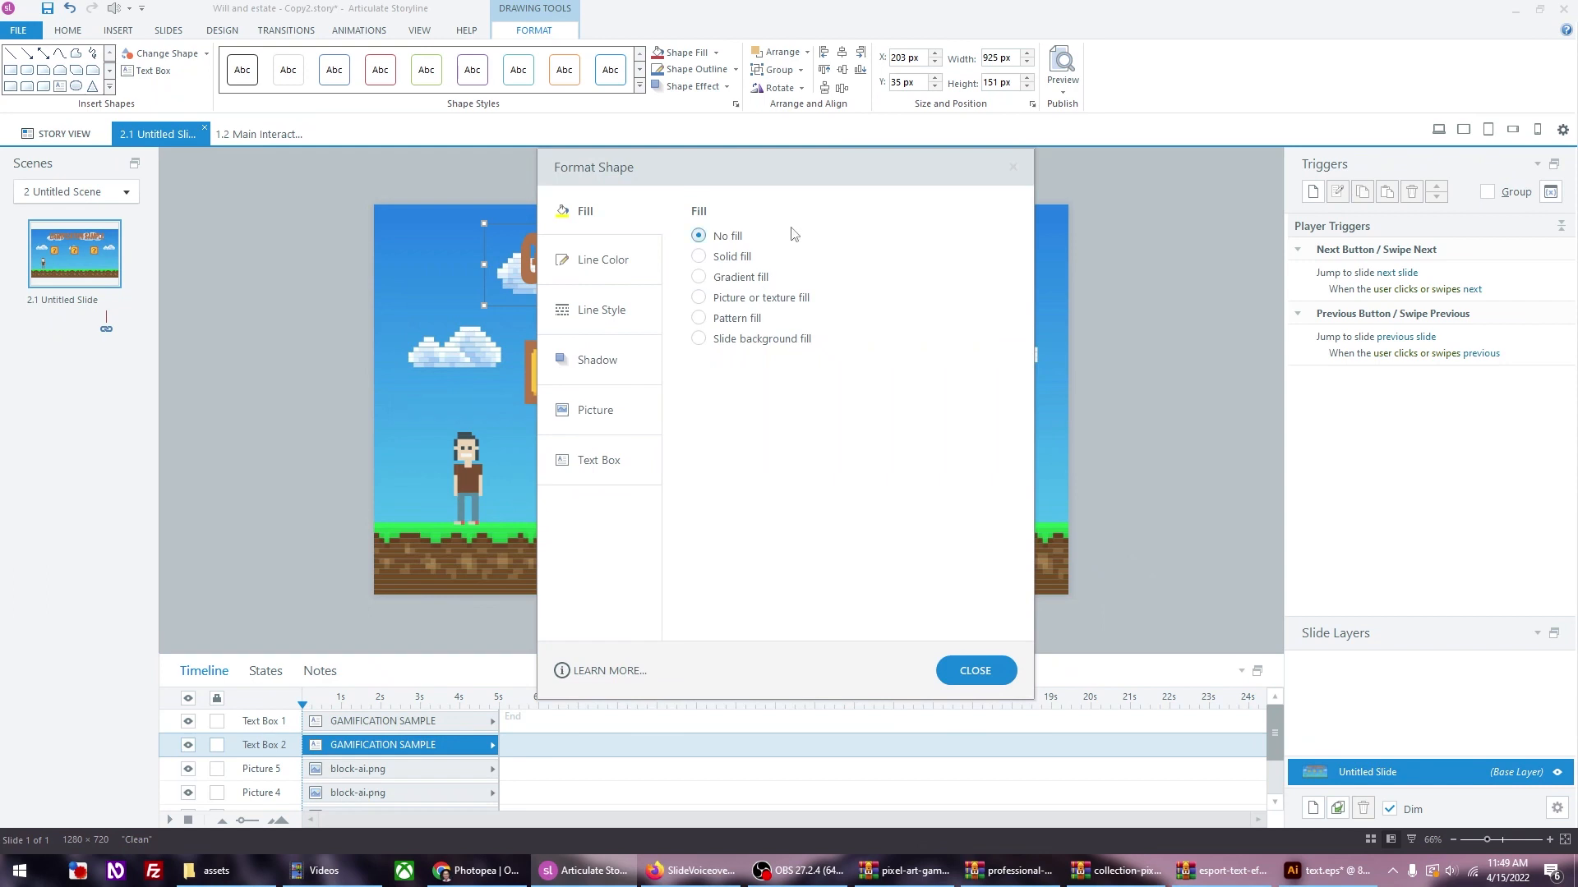
{"action": "left_click", "coordinate": [1014, 169]}
{"action": "left_click", "coordinate": [68, 29]}
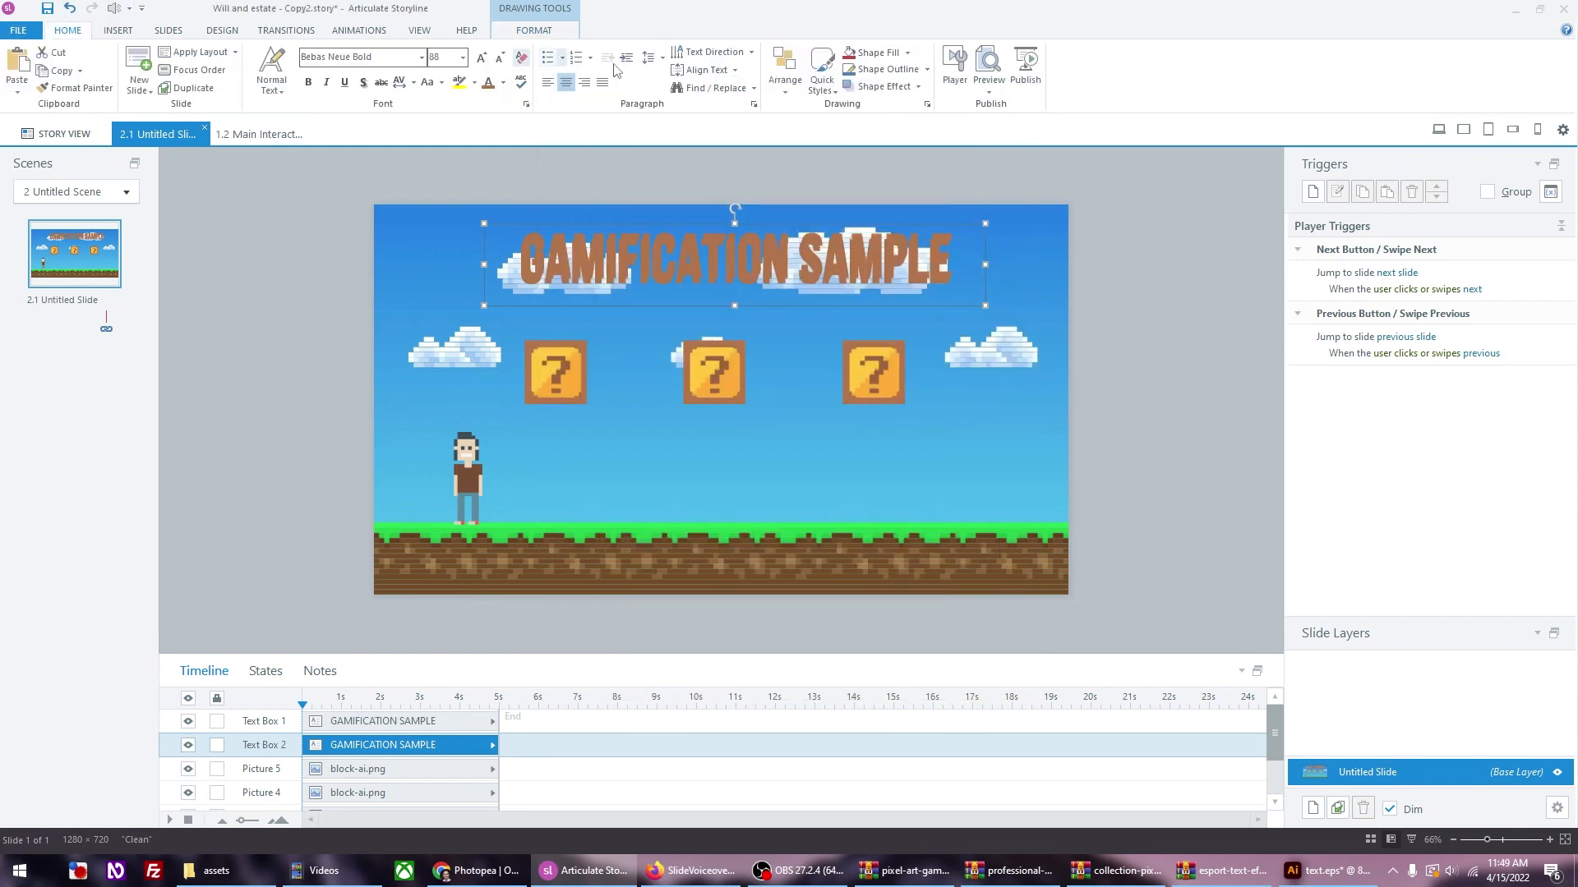
{"action": "left_click", "coordinate": [502, 82]}
{"action": "left_click", "coordinate": [500, 114]}
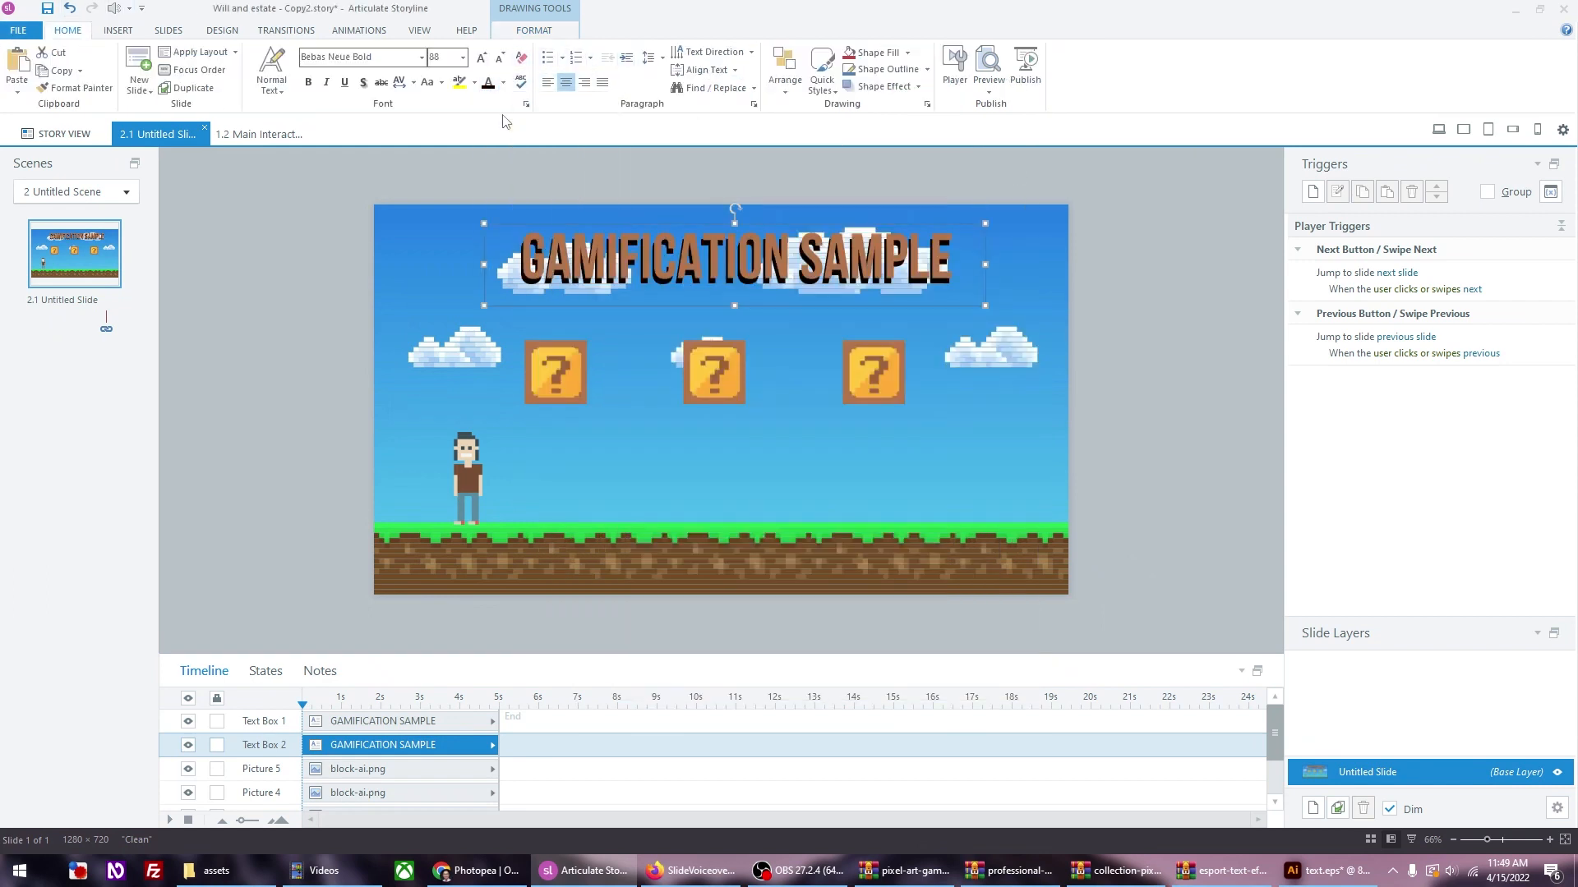
Step: Select both title text boxes and nudge them together slightly down the slide
{"action": "left_click", "coordinate": [1150, 301]}
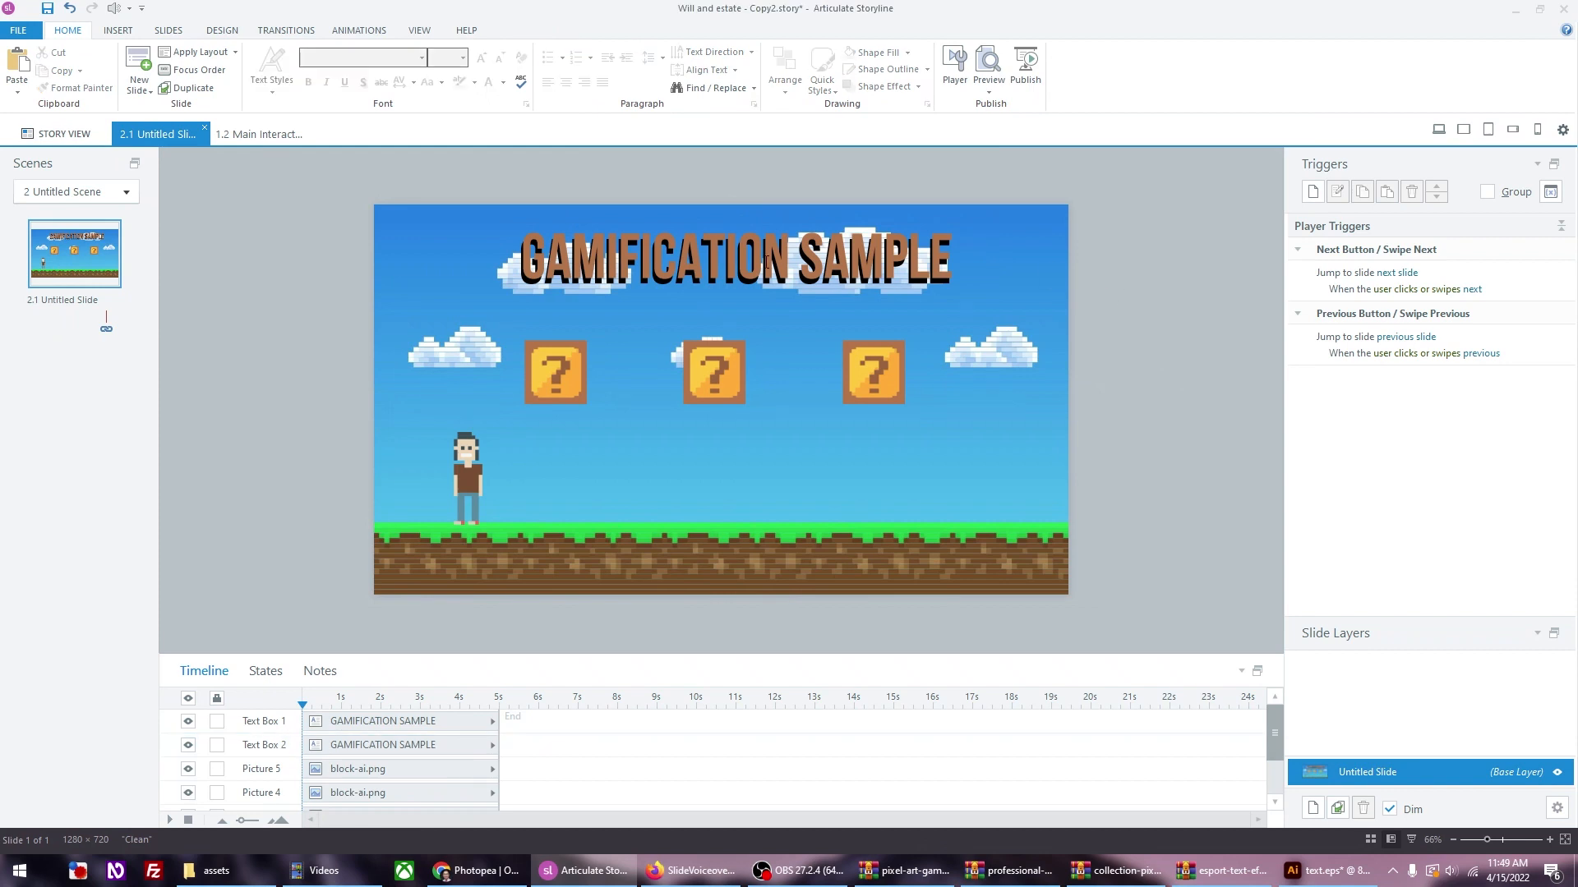
{"action": "left_click", "coordinate": [1009, 222]}
{"action": "left_click_drag", "start_coordinate": [438, 172], "coordinate": [1106, 324]}
{"action": "key", "text": "Down"}
{"action": "key", "text": "Down"}
{"action": "key", "text": "Down"}
{"action": "key", "text": "Down"}
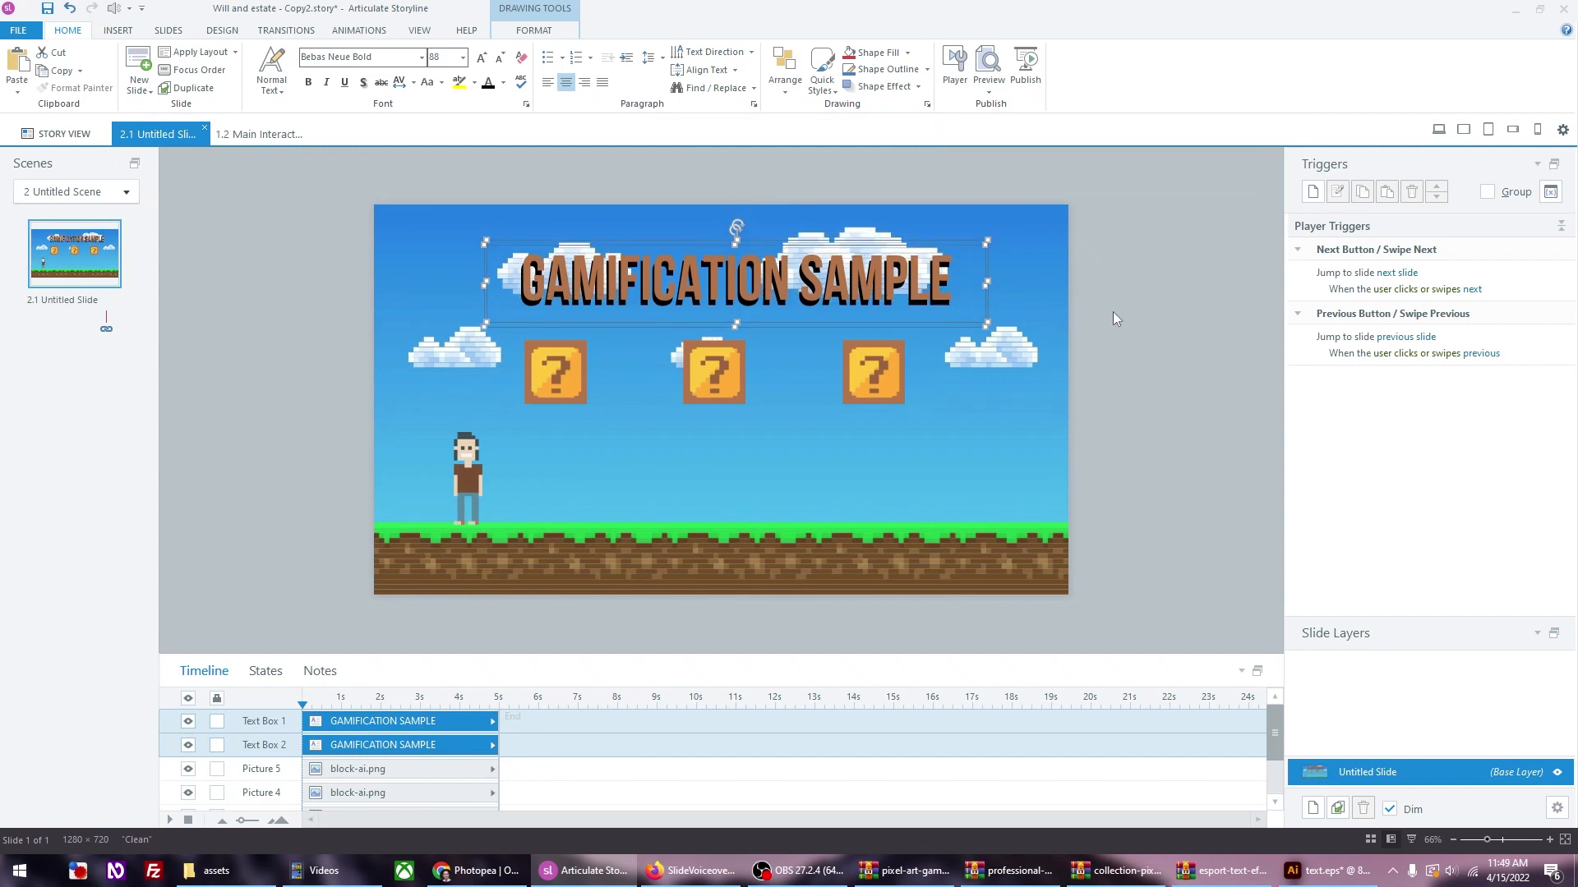
{"action": "left_click", "coordinate": [1091, 313]}
Step: Fine-tune the offset of the black shadow text behind the title with small nudges
{"action": "left_click", "coordinate": [402, 745]}
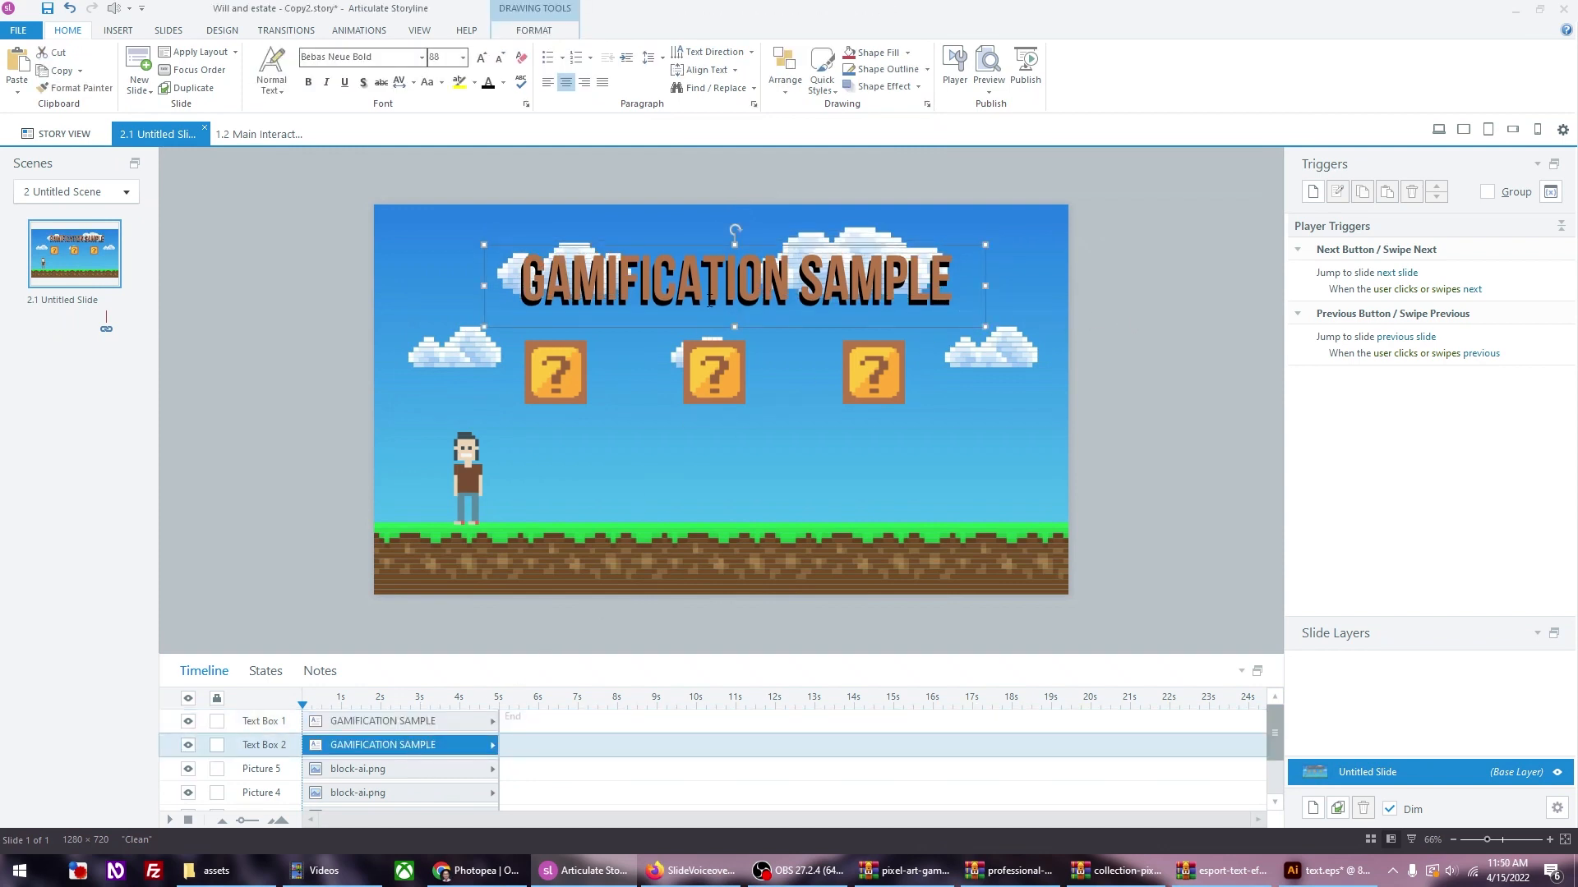
{"action": "left_click", "coordinate": [689, 272]}
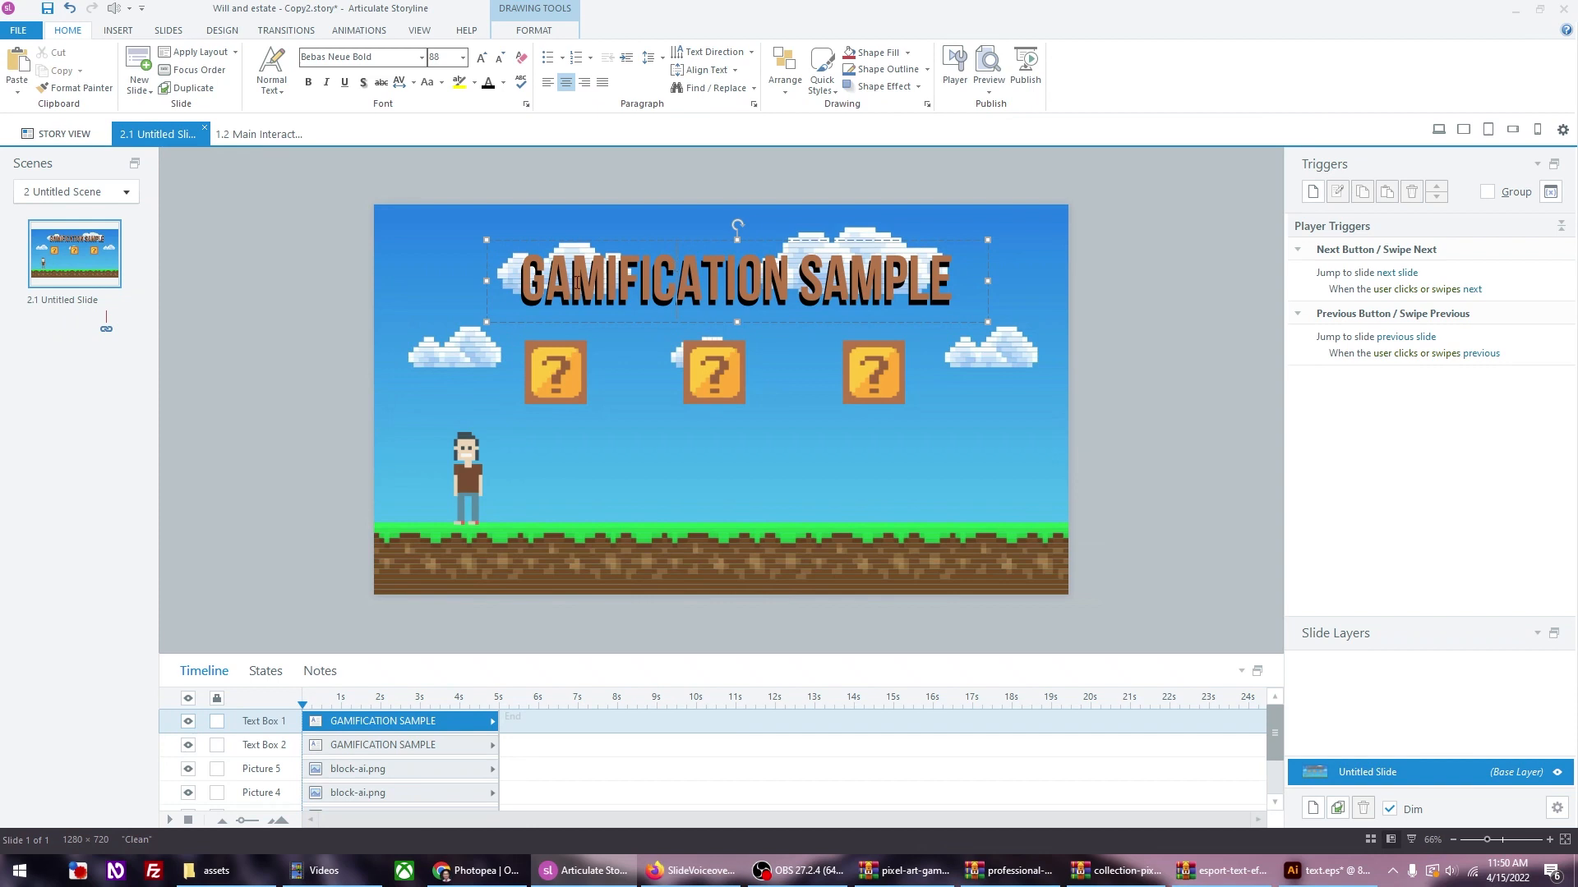
{"action": "left_click", "coordinate": [735, 230]}
{"action": "left_click", "coordinate": [359, 746]}
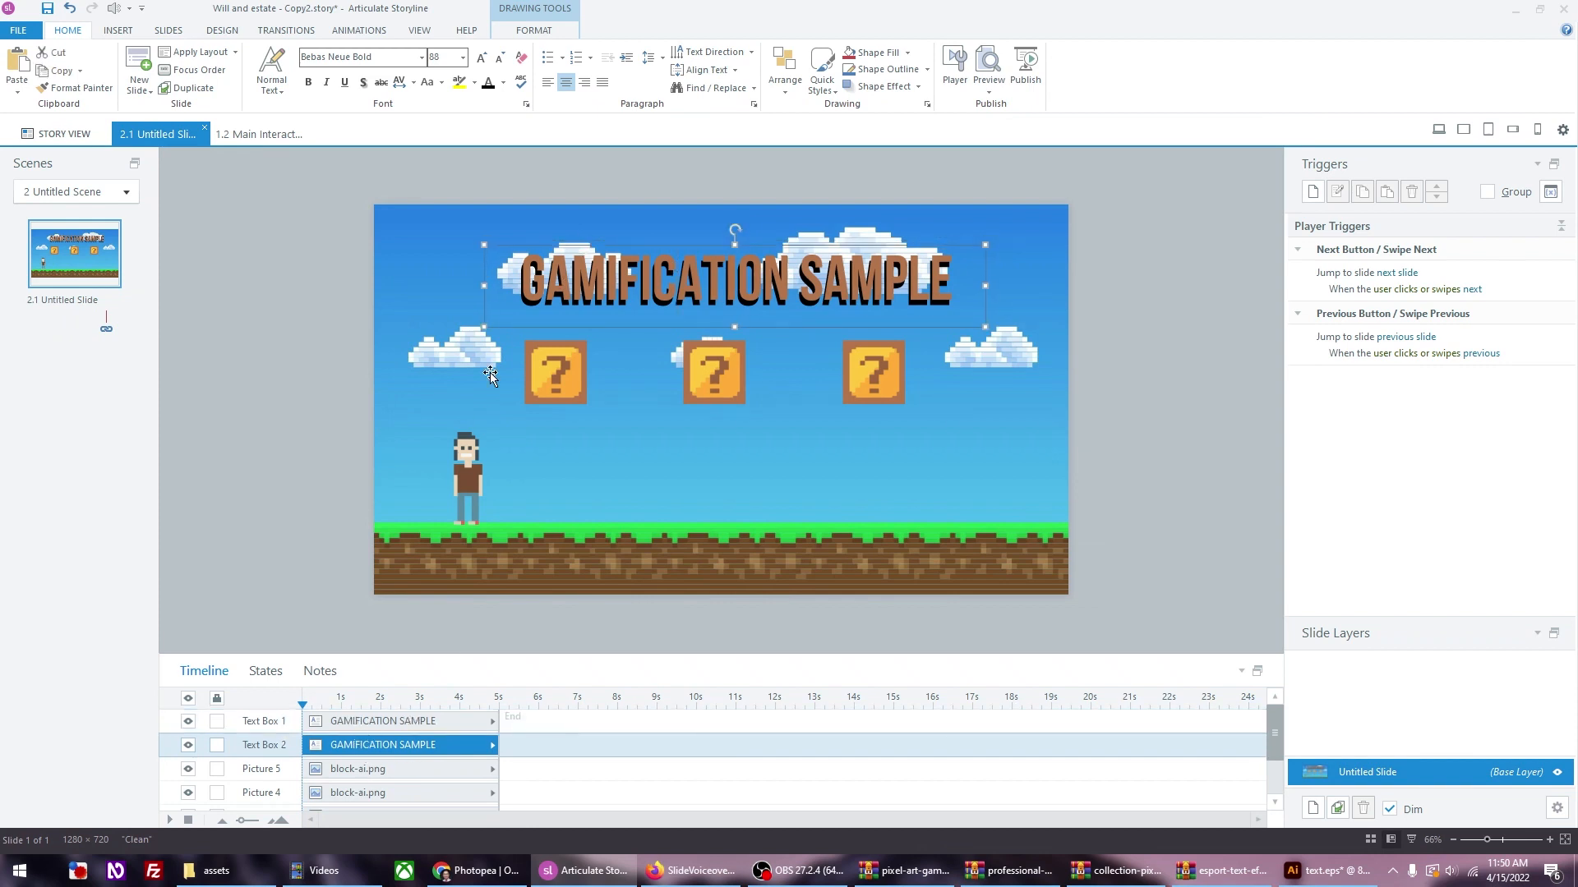
{"action": "left_click_drag", "start_coordinate": [484, 327], "coordinate": [484, 327]}
{"action": "key", "text": "ctrl+Left"}
{"action": "key", "text": "ctrl+Down"}
{"action": "key", "text": "ctrl+Down"}
{"action": "key", "text": "ctrl+Left"}
{"action": "key", "text": "ctrl+Left"}
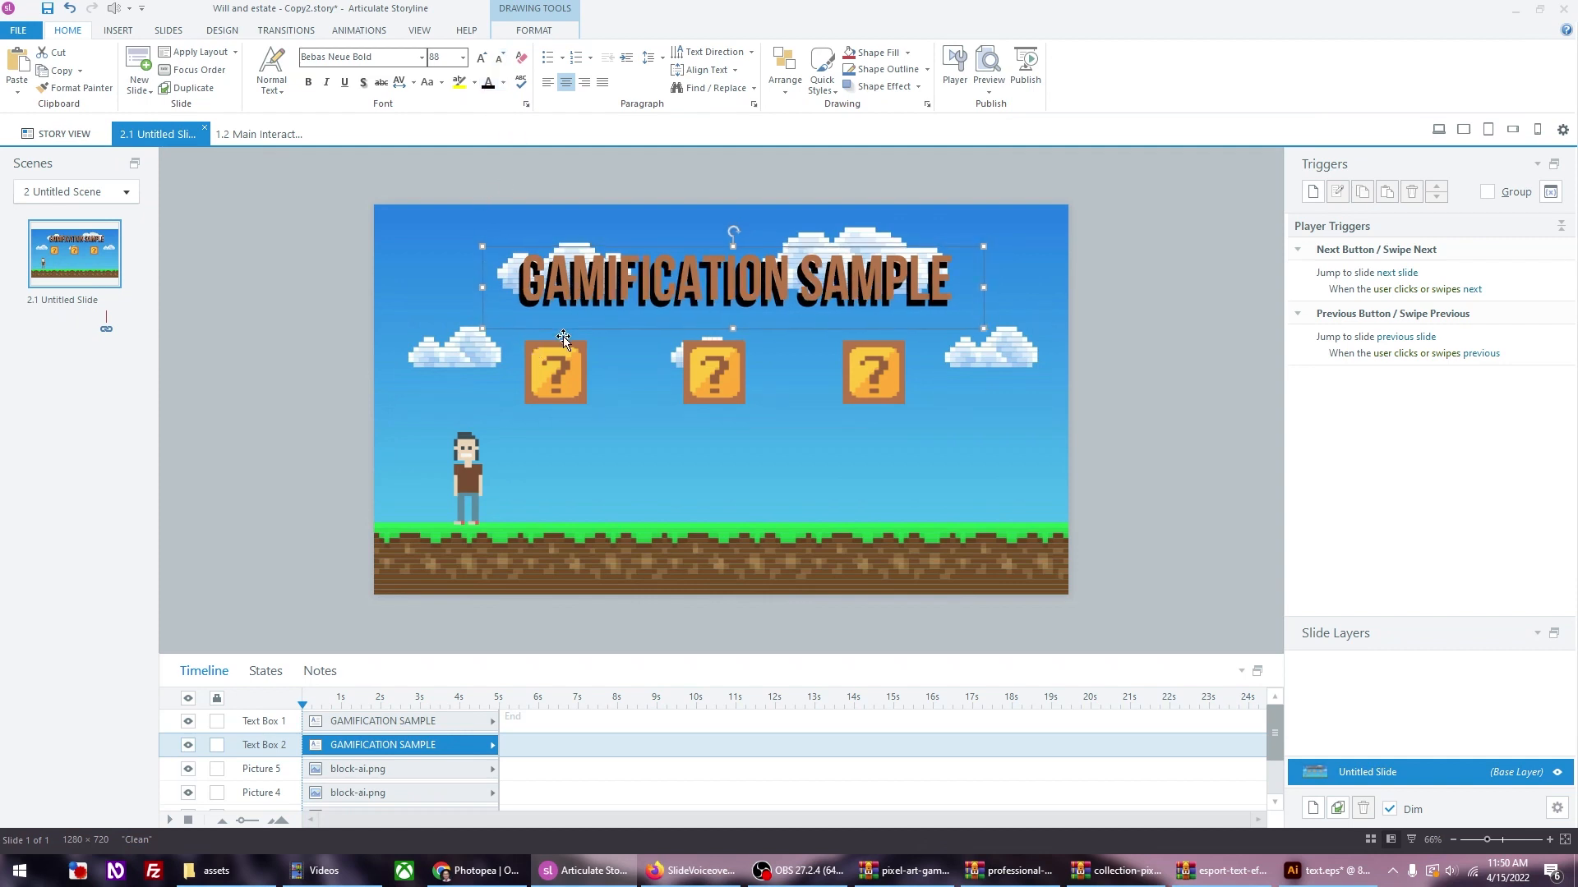
{"action": "key", "text": "ctrl+Up"}
{"action": "key", "text": "ctrl+Up"}
{"action": "key", "text": "ctrl+Right"}
{"action": "key", "text": "ctrl+Right"}
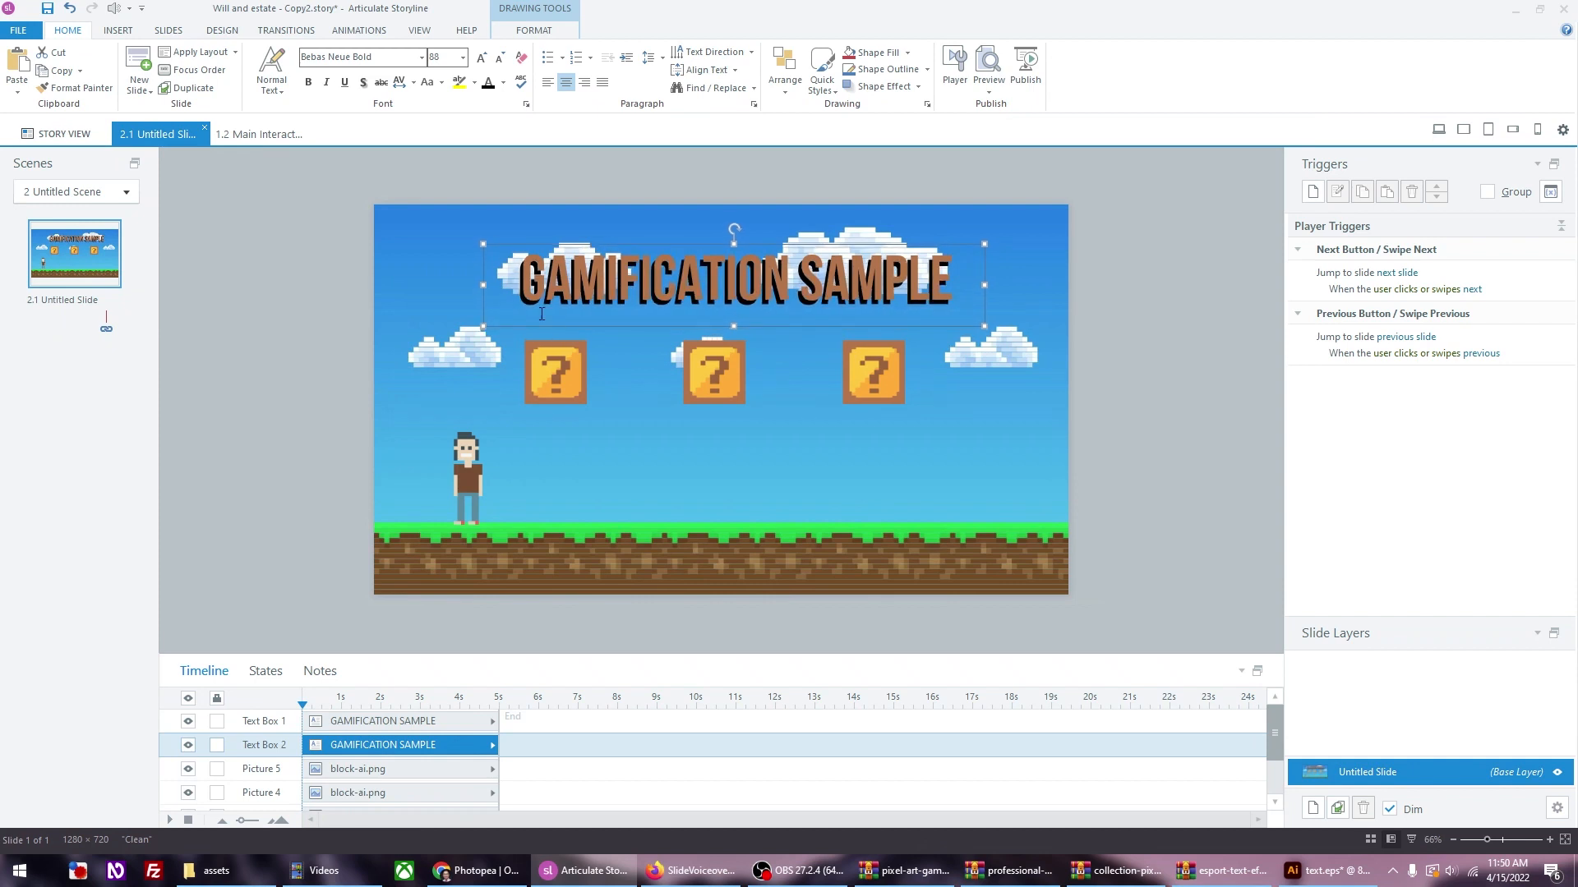
{"action": "left_click", "coordinate": [462, 177]}
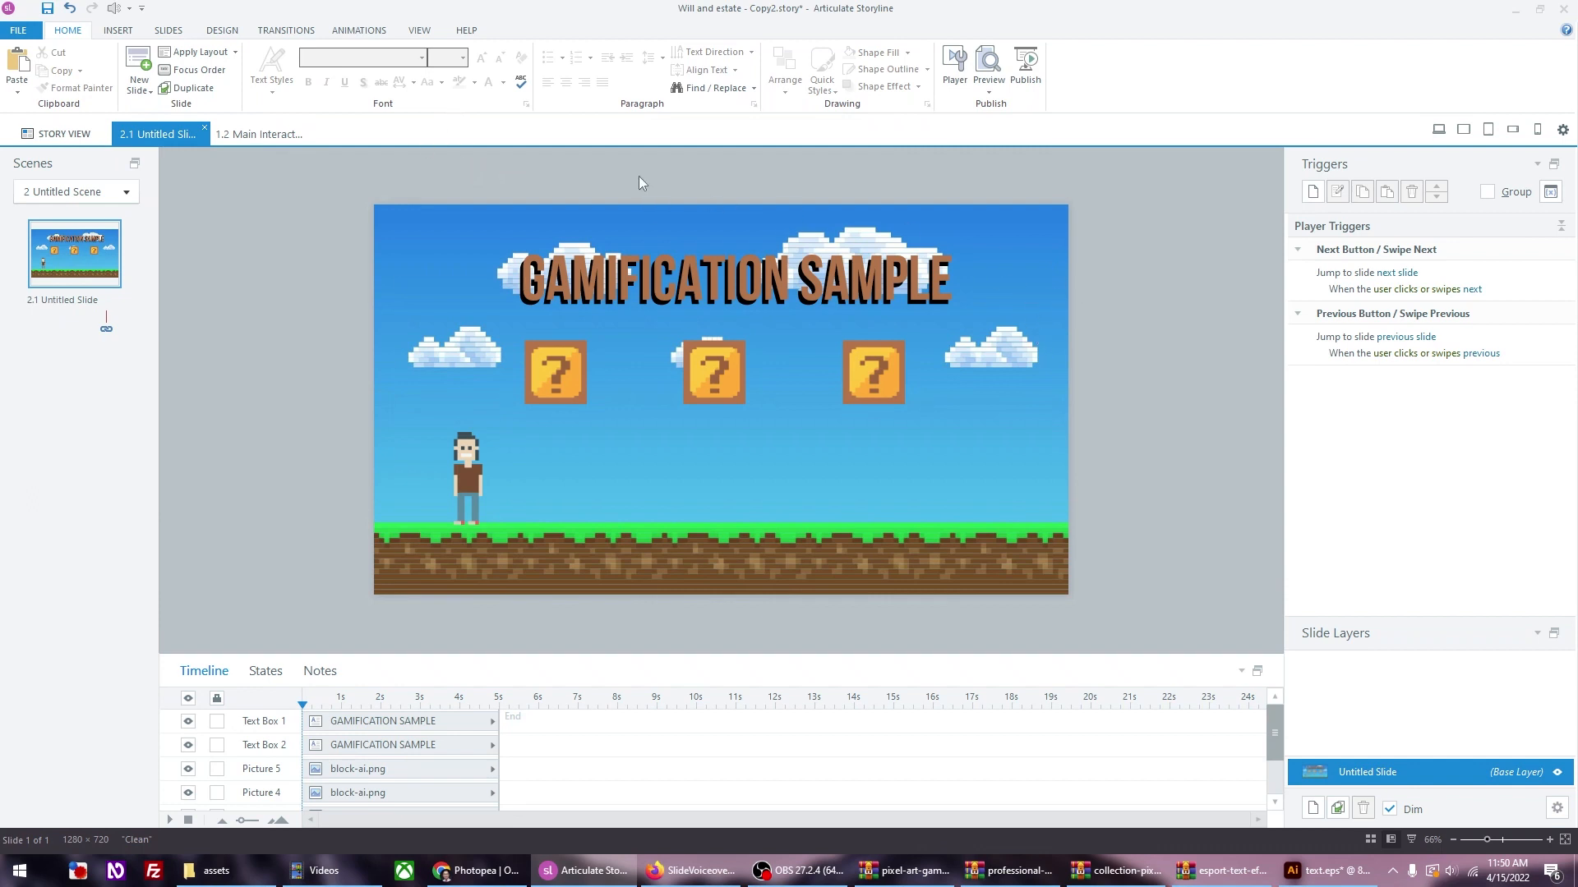
Step: Recolour the front title text with the orange sampled from inside the question-mark block
{"action": "left_click_drag", "start_coordinate": [1134, 340], "coordinate": [322, 178]}
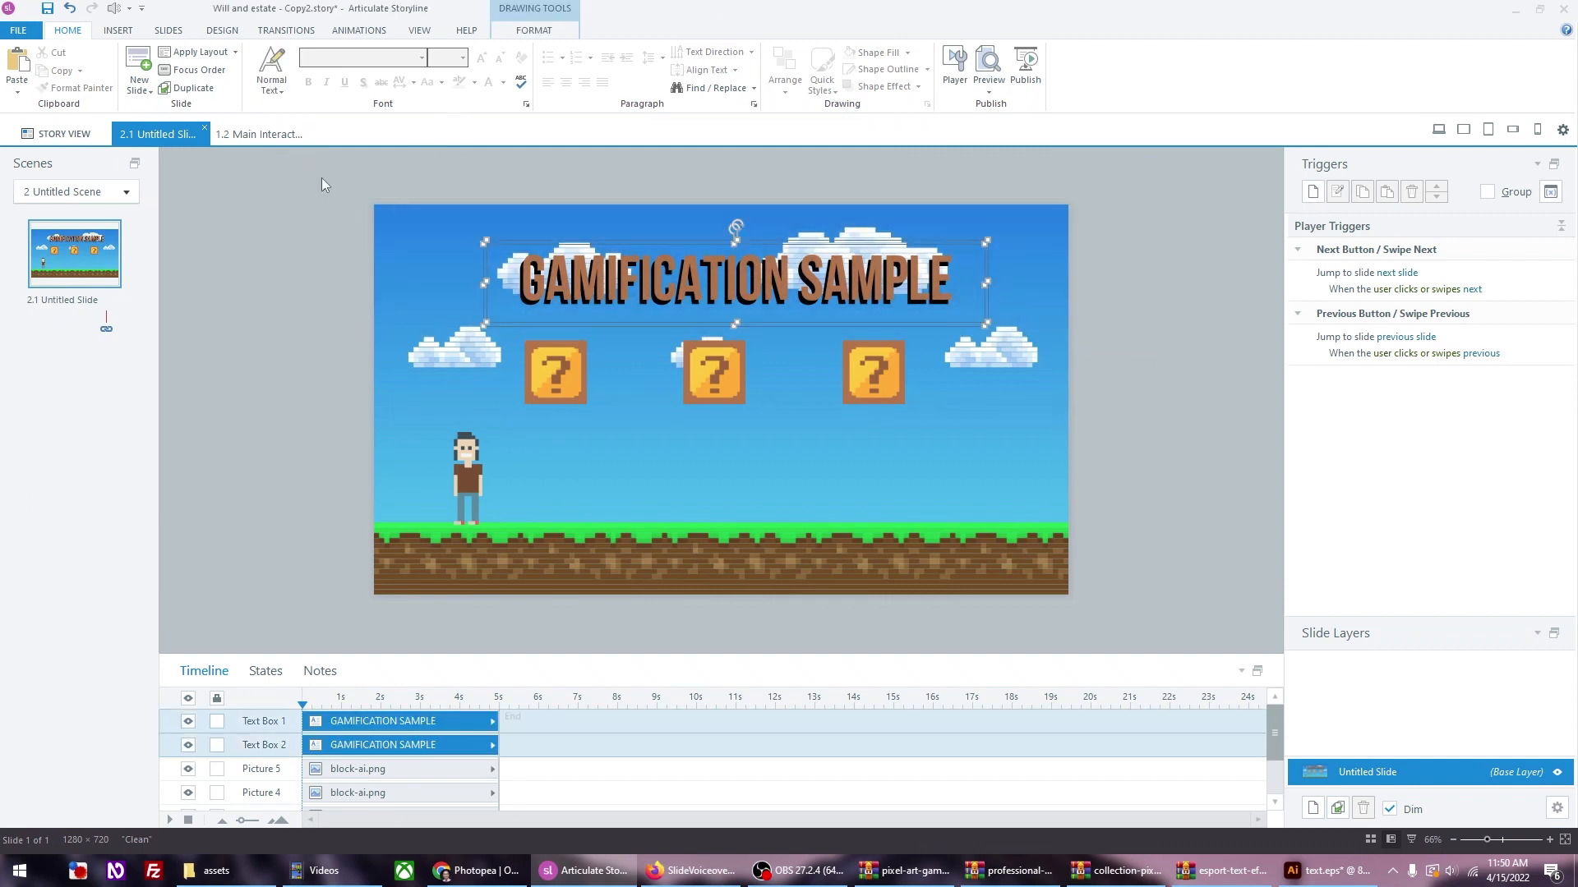
{"action": "left_click", "coordinate": [658, 286]}
{"action": "key", "text": "ctrl+a"}
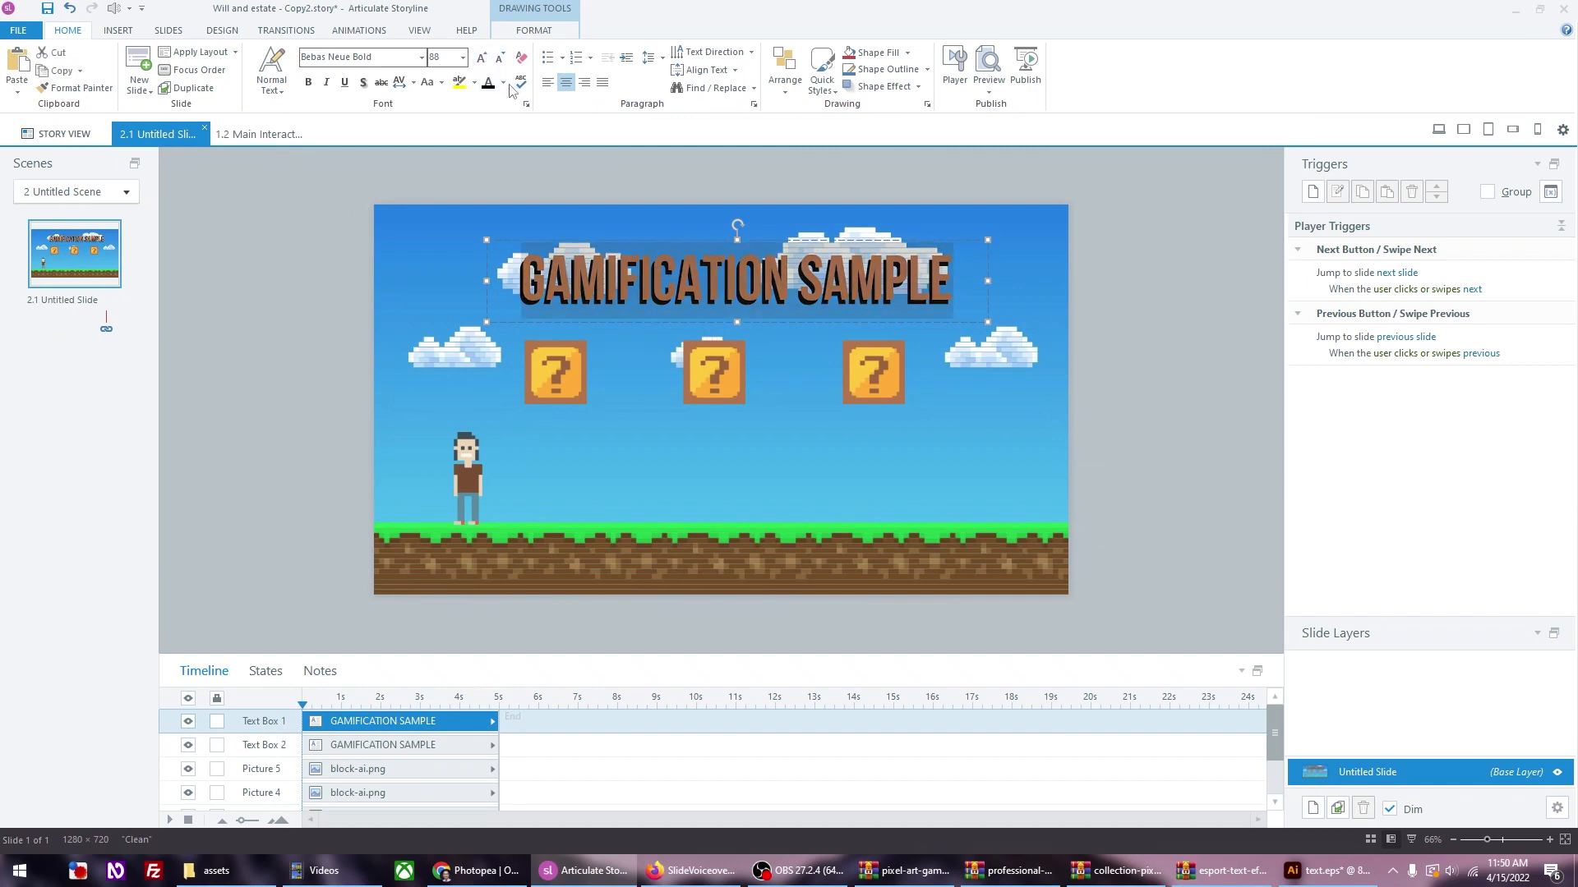
{"action": "left_click", "coordinate": [503, 83]}
{"action": "left_click", "coordinate": [554, 234]}
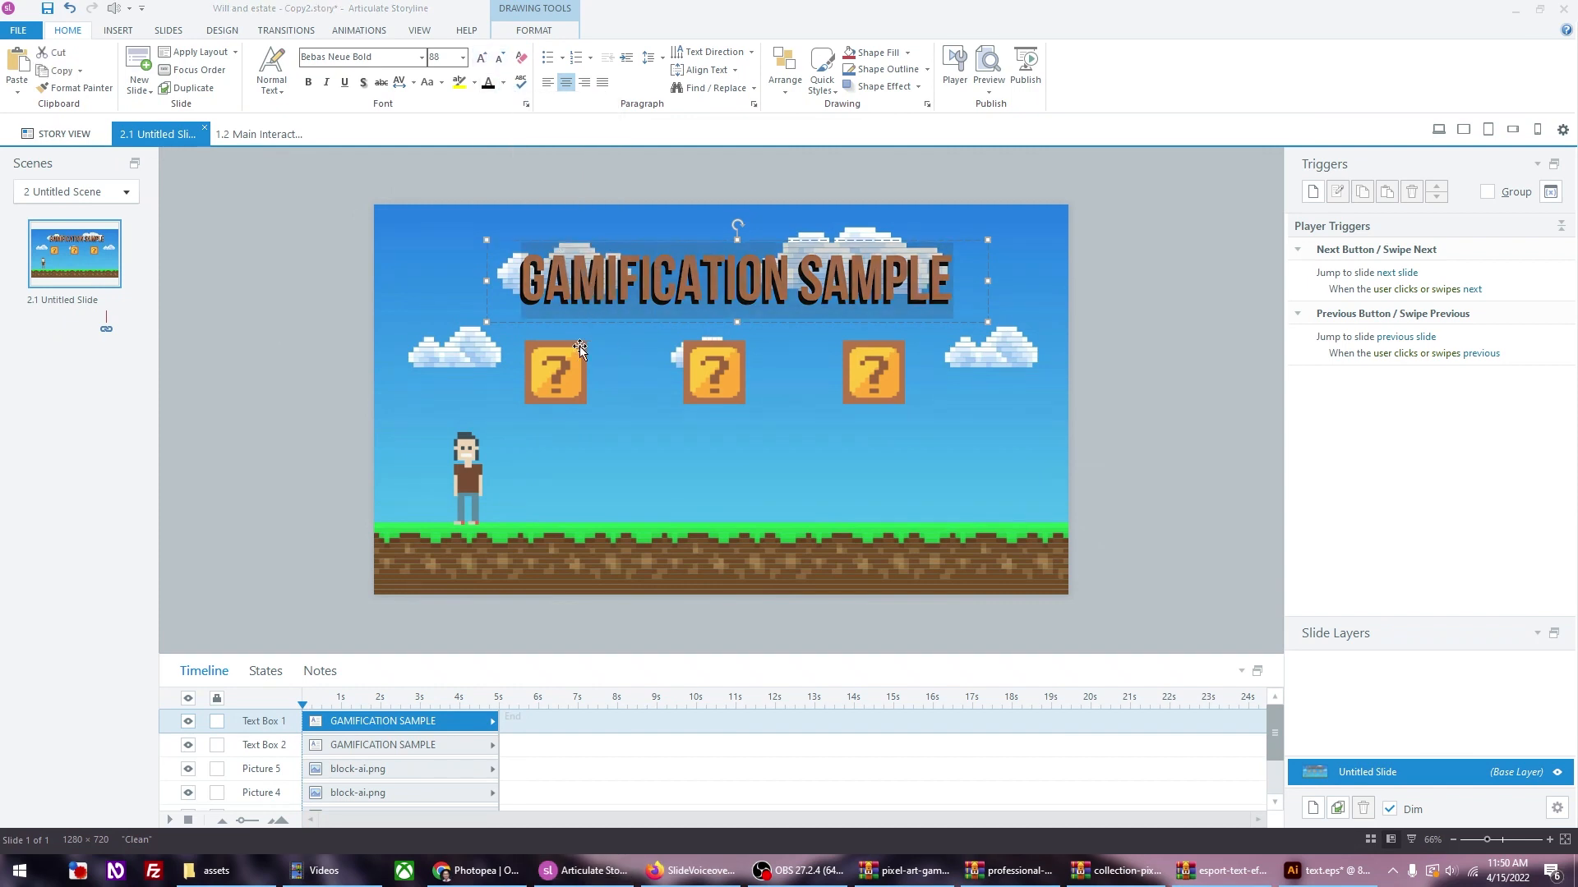
{"action": "left_click", "coordinate": [503, 83]}
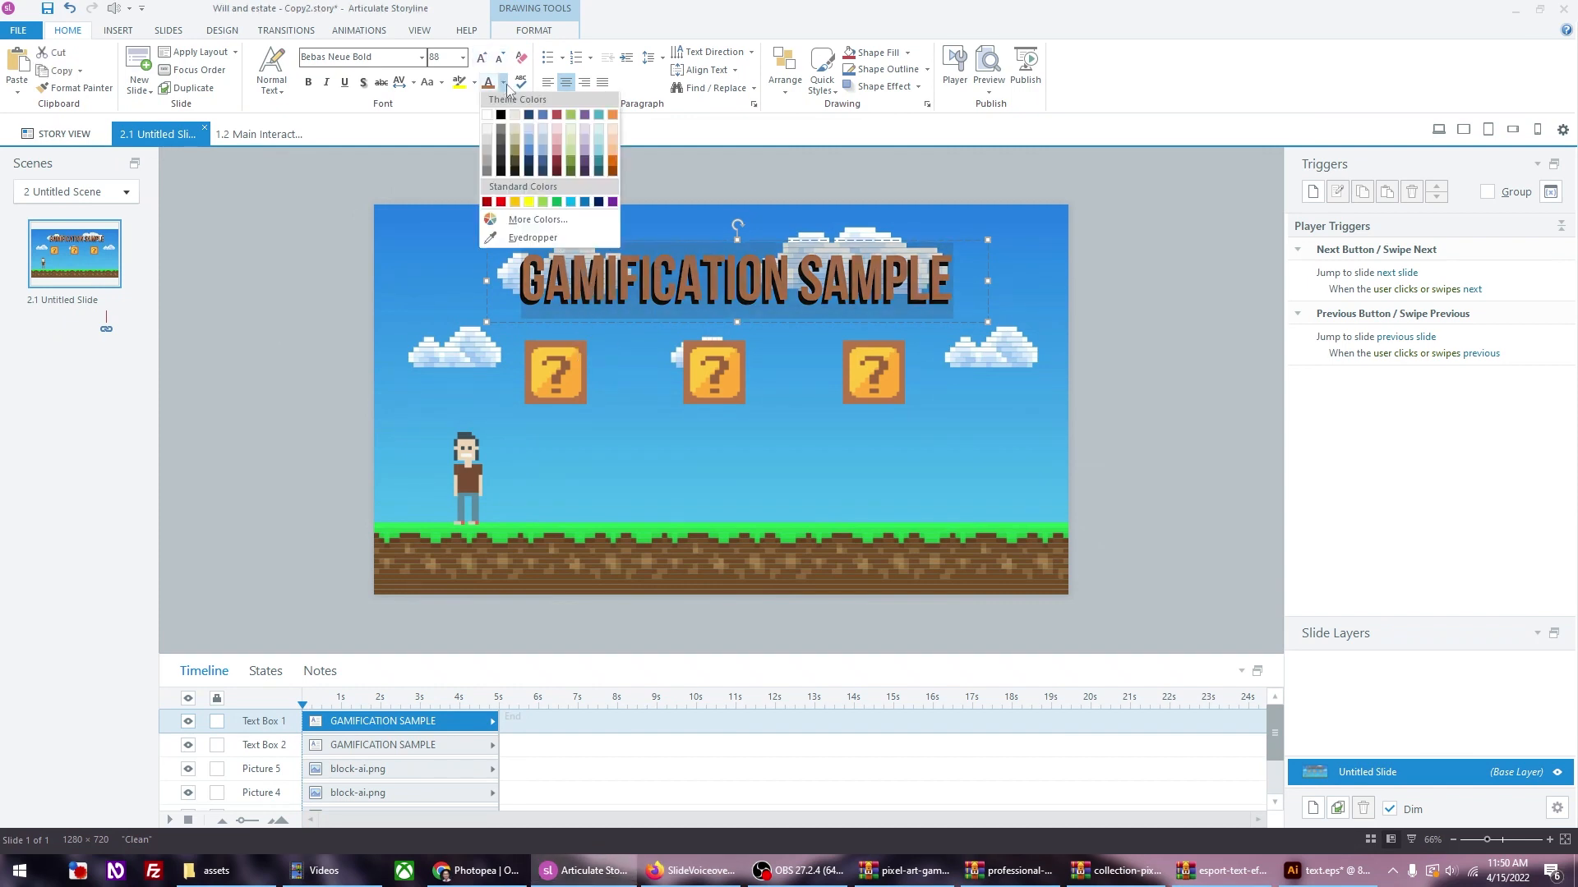
{"action": "left_click", "coordinate": [554, 236]}
{"action": "left_click", "coordinate": [572, 382]}
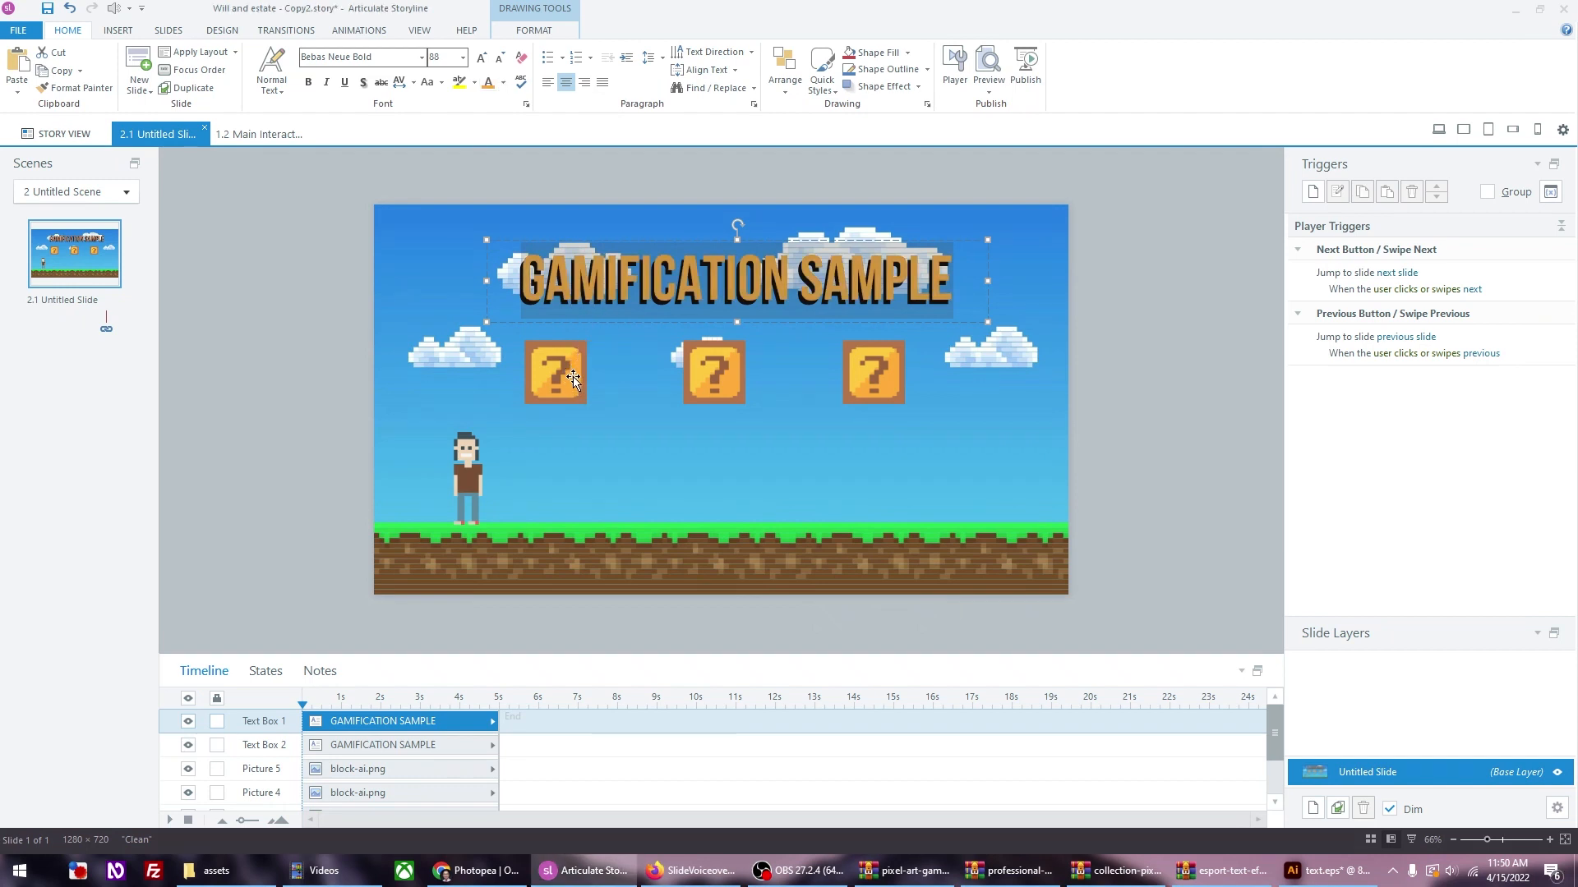
{"action": "left_click", "coordinate": [574, 179]}
{"action": "left_click_drag", "start_coordinate": [407, 176], "coordinate": [1094, 343]}
{"action": "left_click", "coordinate": [1106, 340]}
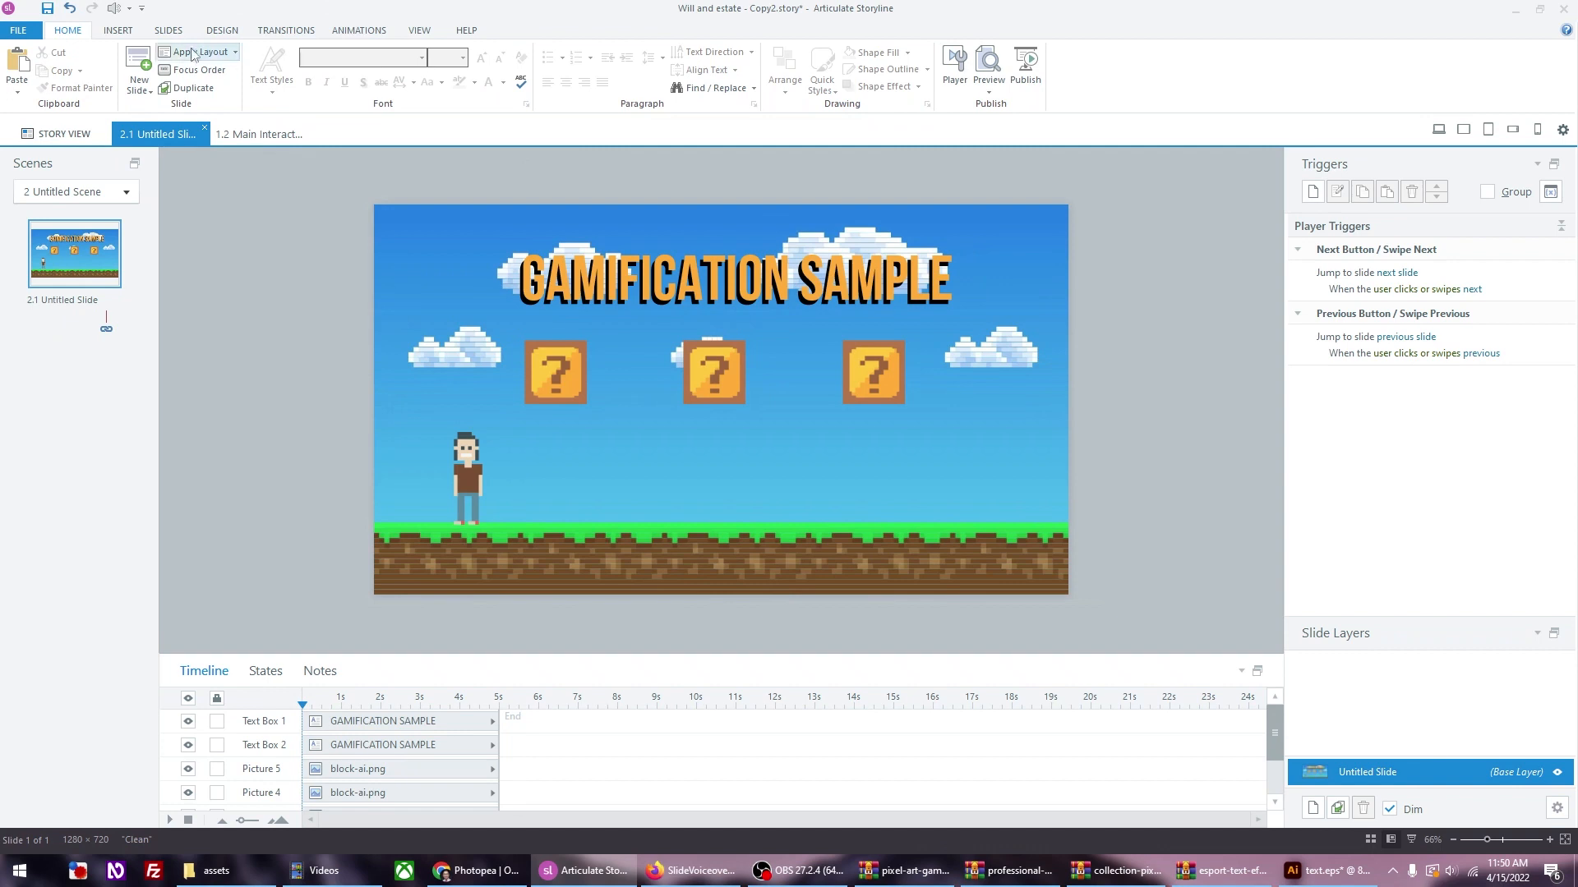
Step: Draw a rounded rectangle spanning the title and move it behind both title text boxes in the layer order
{"action": "left_click", "coordinate": [118, 29]}
{"action": "left_click", "coordinate": [437, 70]}
{"action": "left_click", "coordinate": [444, 156]}
{"action": "left_click_drag", "start_coordinate": [496, 239], "coordinate": [971, 315]}
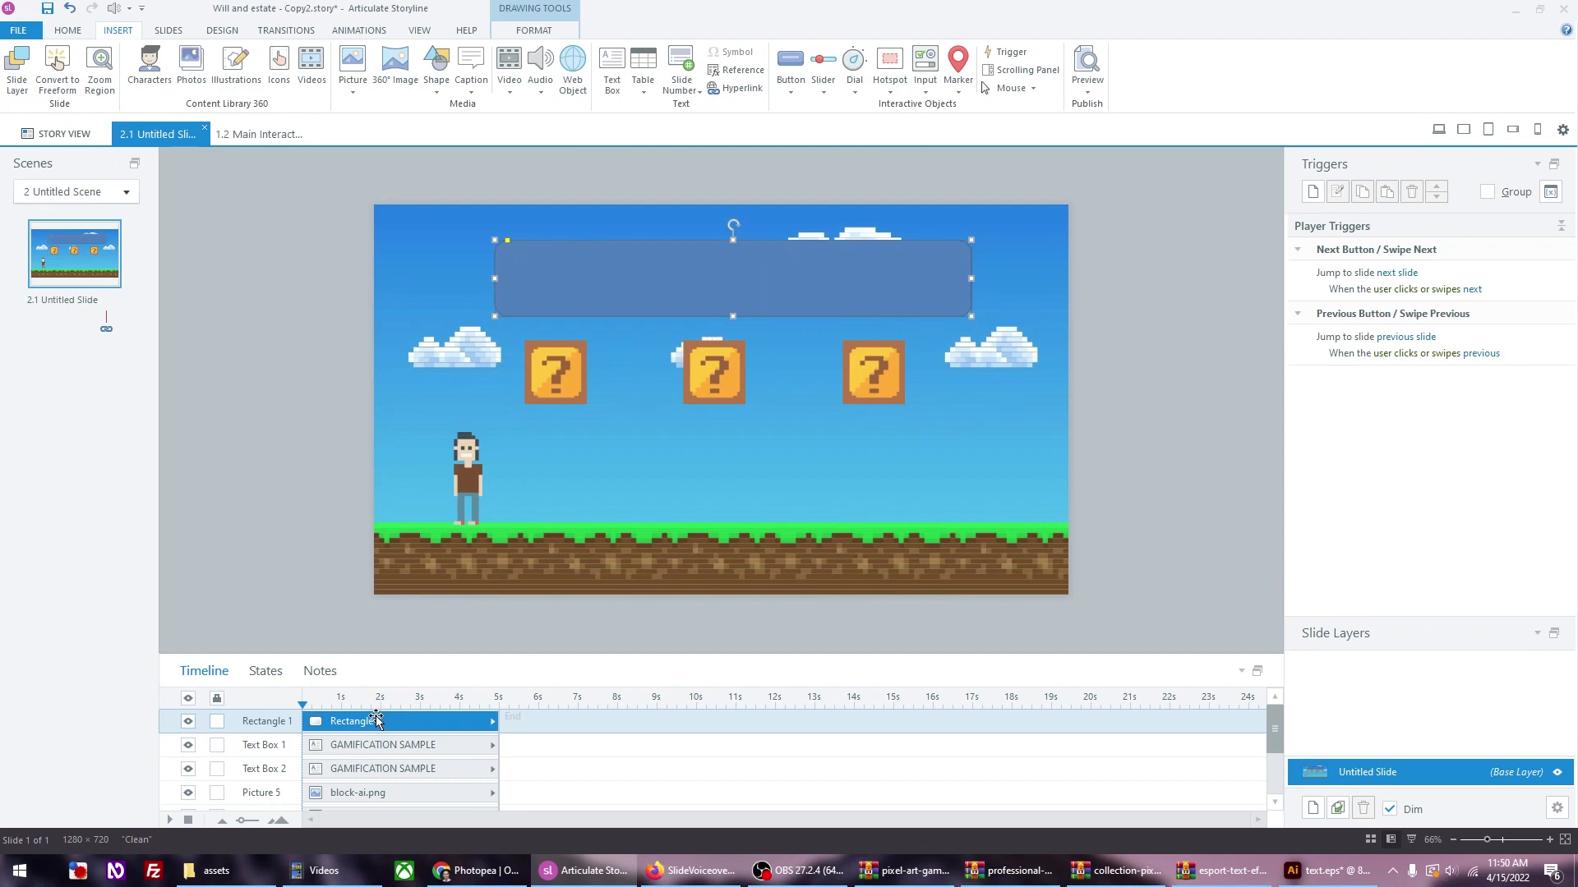
{"action": "left_click_drag", "start_coordinate": [374, 721], "coordinate": [362, 770]}
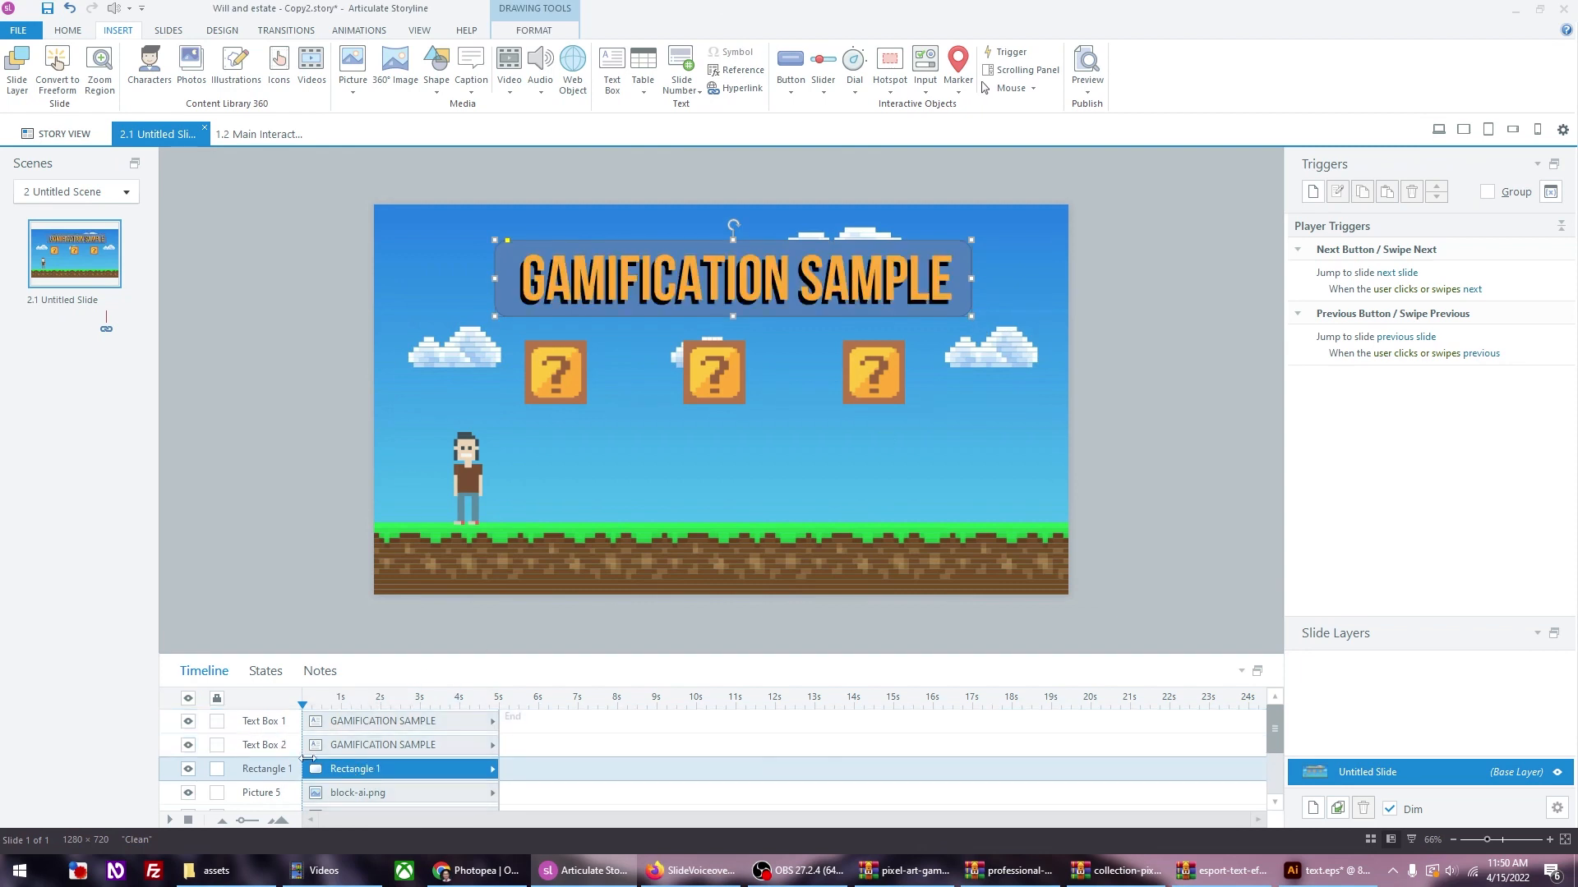
Step: Format the rounded rectangle behind the title with a solid black fill at 50% transparency
{"action": "right_click", "coordinate": [973, 317]}
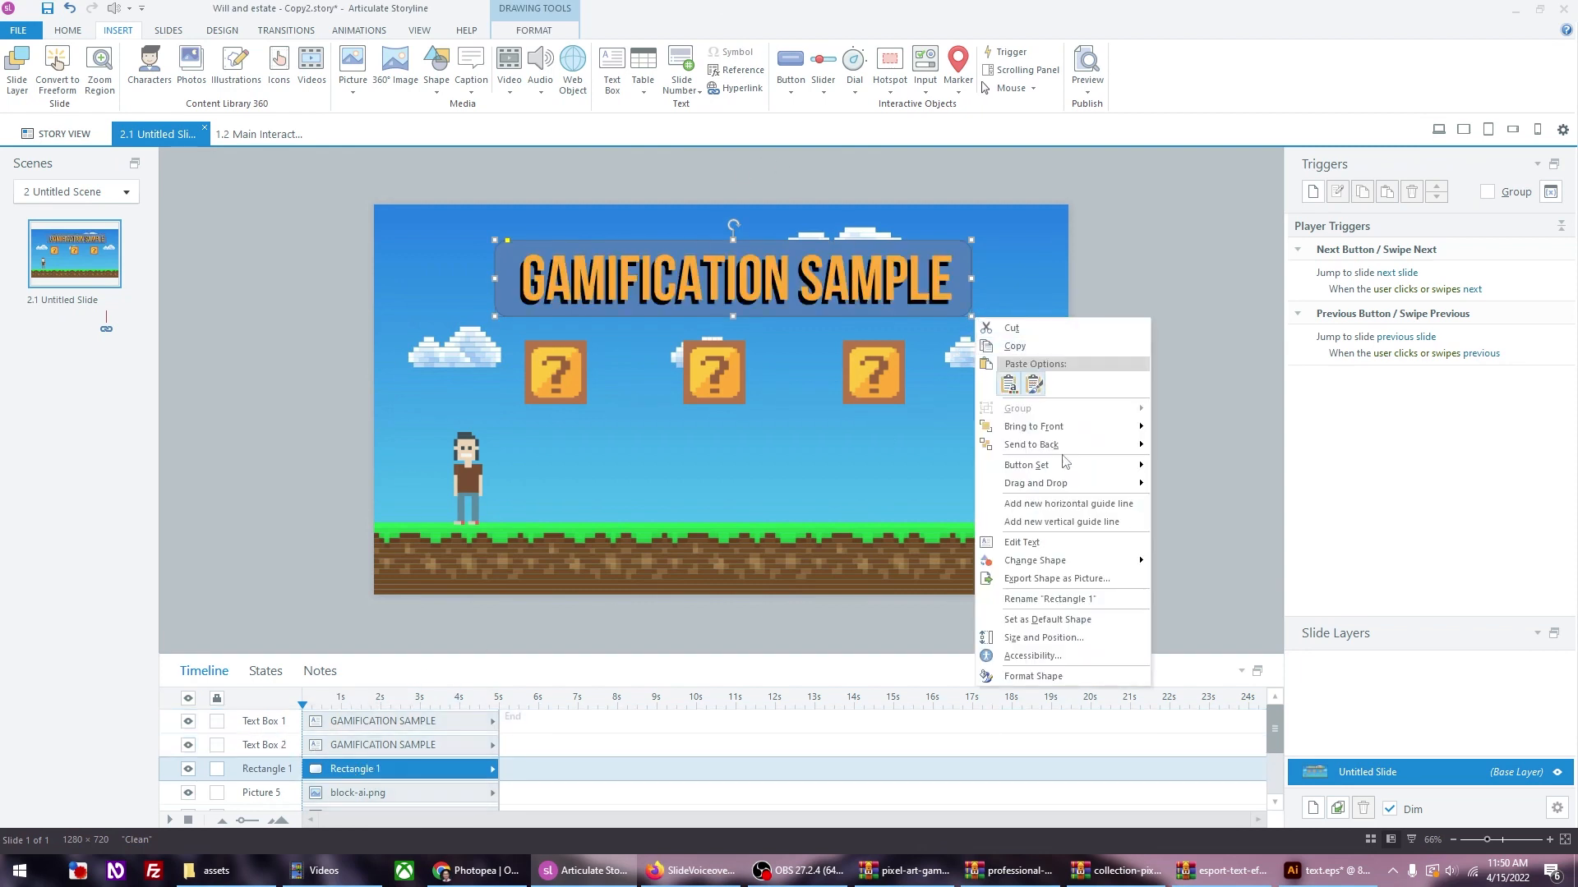
{"action": "left_click", "coordinate": [1033, 675]}
{"action": "left_click_drag", "start_coordinate": [796, 182], "coordinate": [1272, 160]}
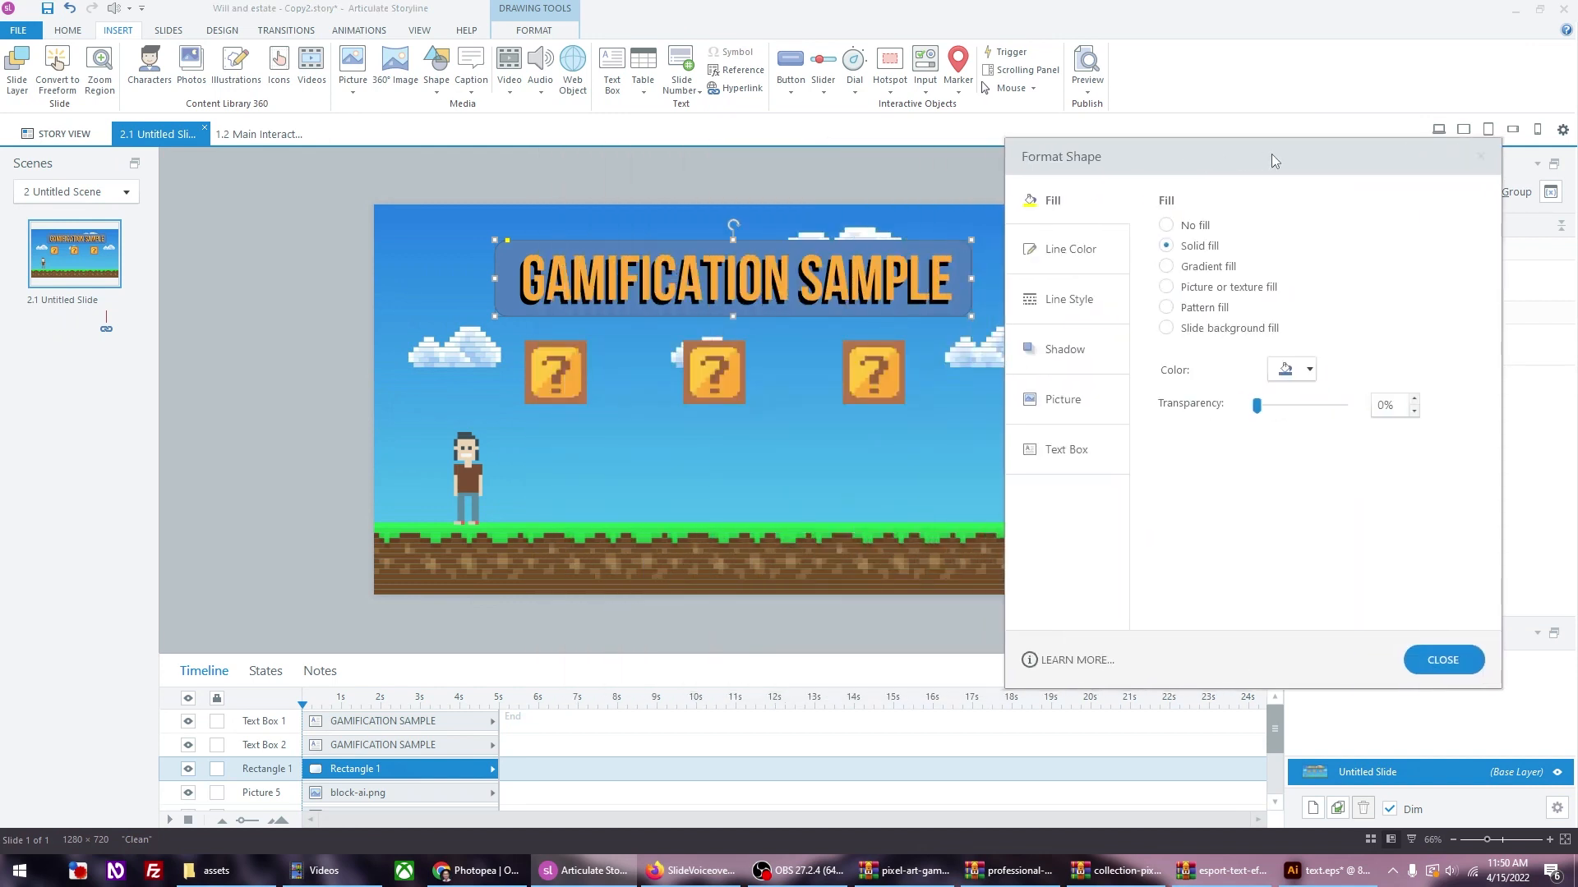
{"action": "left_click", "coordinate": [1083, 249]}
{"action": "left_click", "coordinate": [1087, 211]}
{"action": "left_click", "coordinate": [1290, 369]}
{"action": "left_click", "coordinate": [1288, 411]}
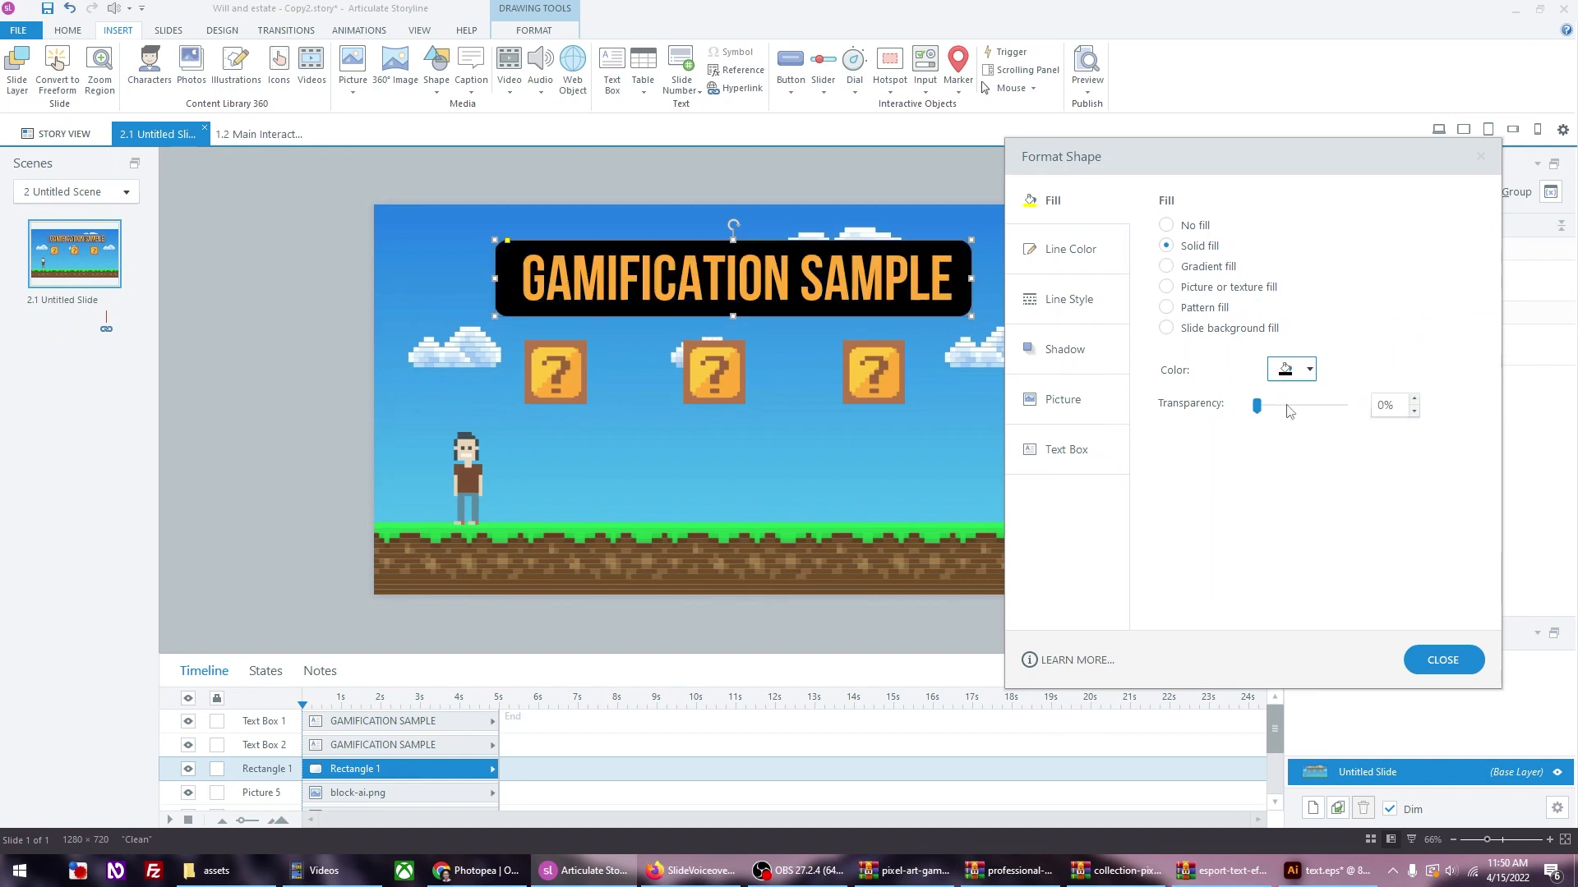
{"action": "left_click_drag", "start_coordinate": [1259, 406], "coordinate": [1304, 415]}
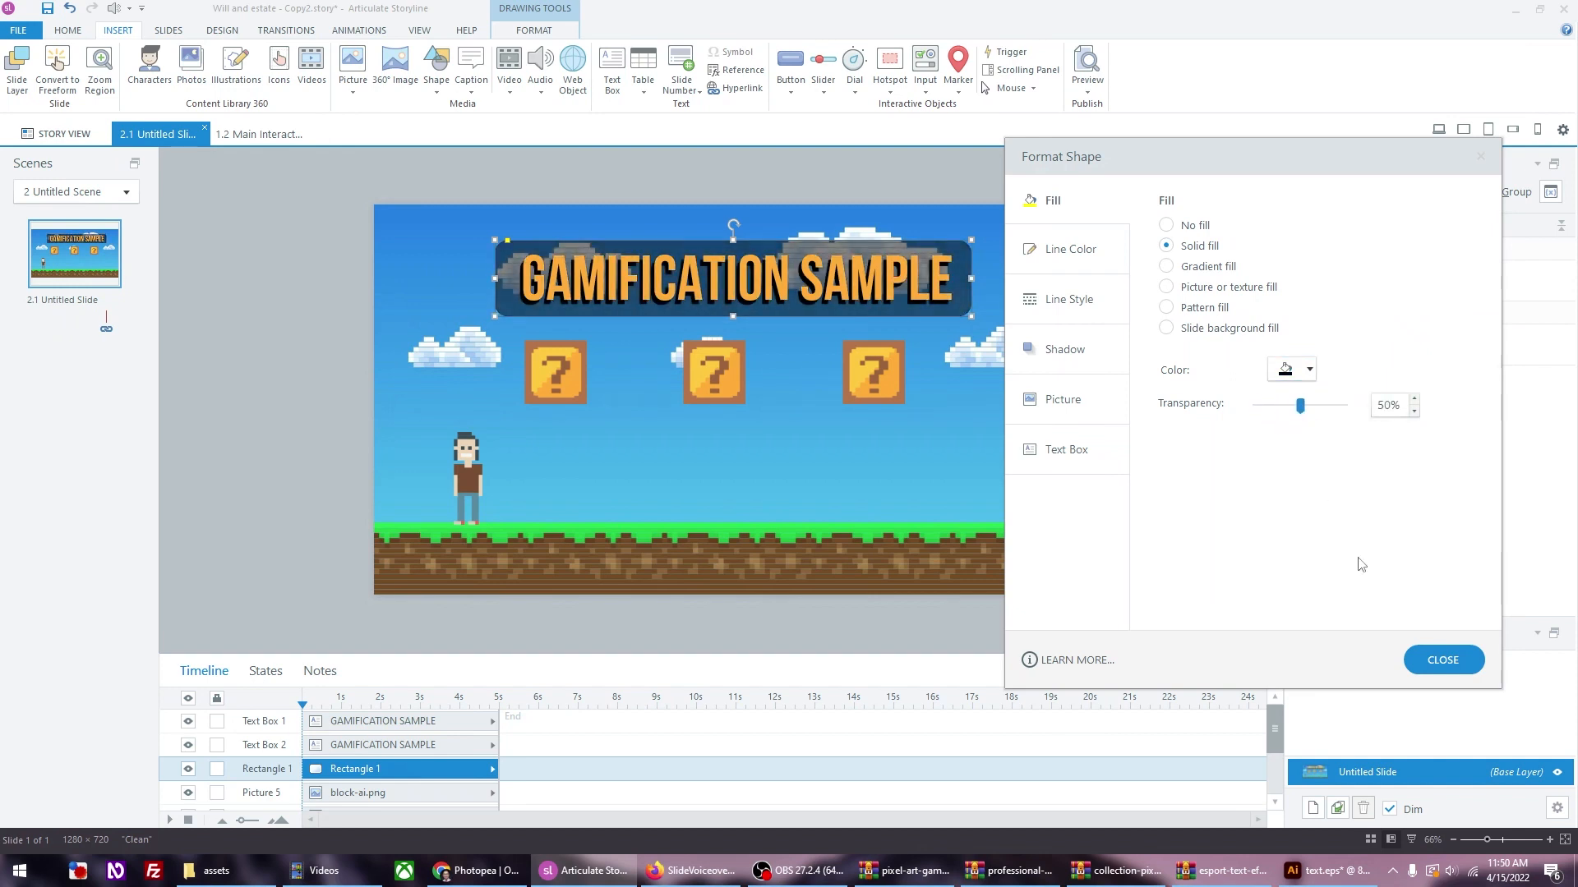
{"action": "left_click", "coordinate": [1442, 659]}
Step: Shrink the backing rectangle slightly so it fits more tightly around the title text
{"action": "left_click_drag", "start_coordinate": [970, 313], "coordinate": [971, 310]}
{"action": "left_click_drag", "start_coordinate": [497, 240], "coordinate": [502, 240]}
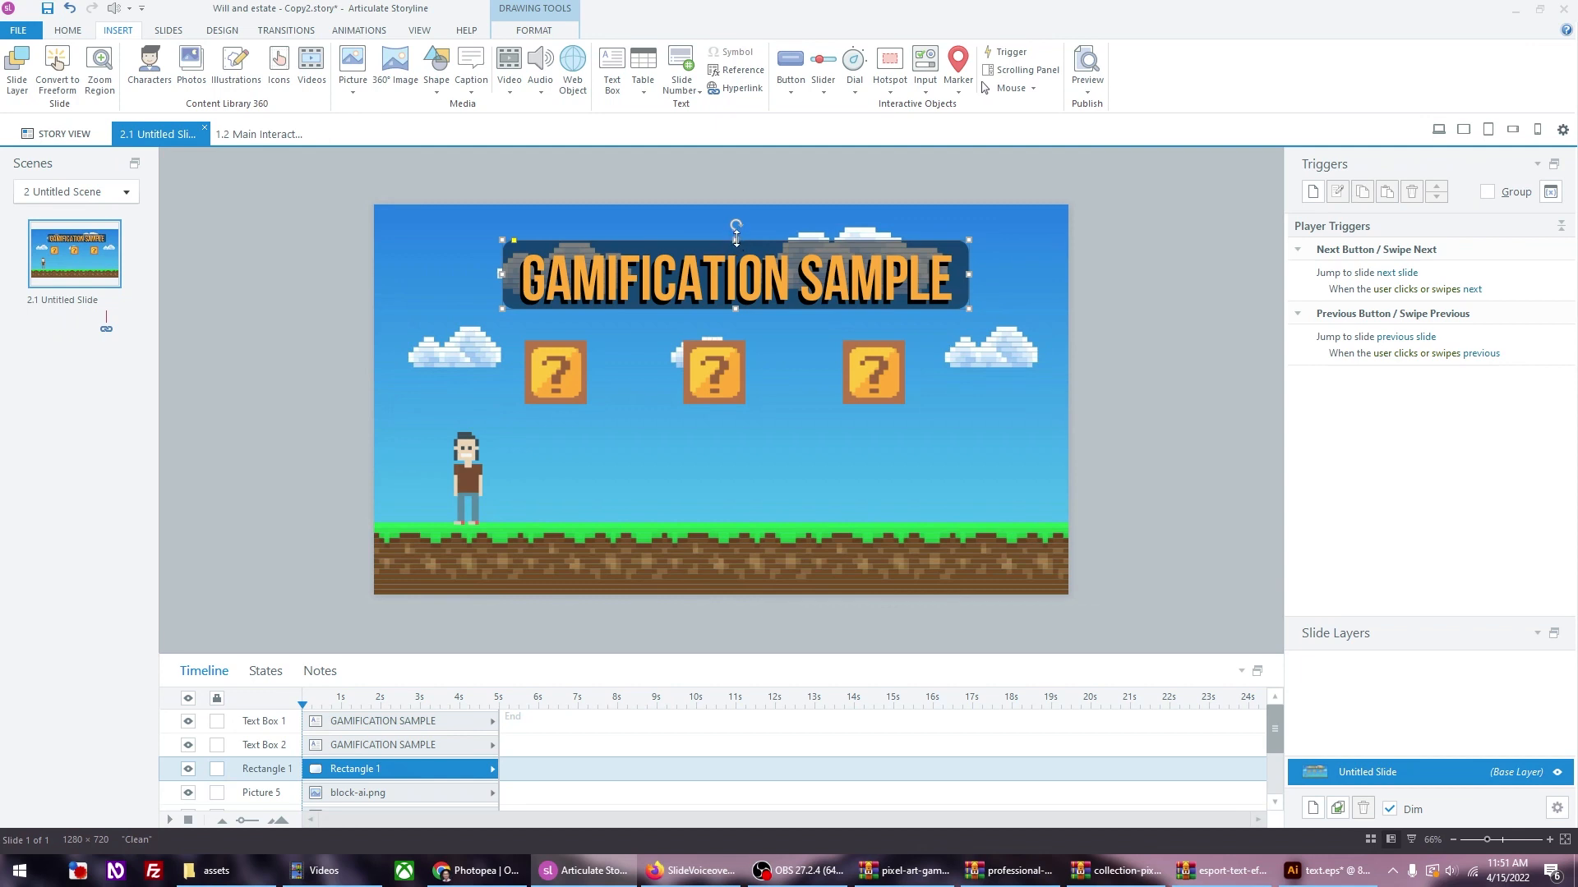
{"action": "left_click_drag", "start_coordinate": [736, 240], "coordinate": [737, 245]}
Step: Select both title text boxes with the backing rectangle and nudge them together slightly up the slide
{"action": "left_click_drag", "start_coordinate": [446, 163], "coordinate": [1028, 337]}
{"action": "key", "text": "Up"}
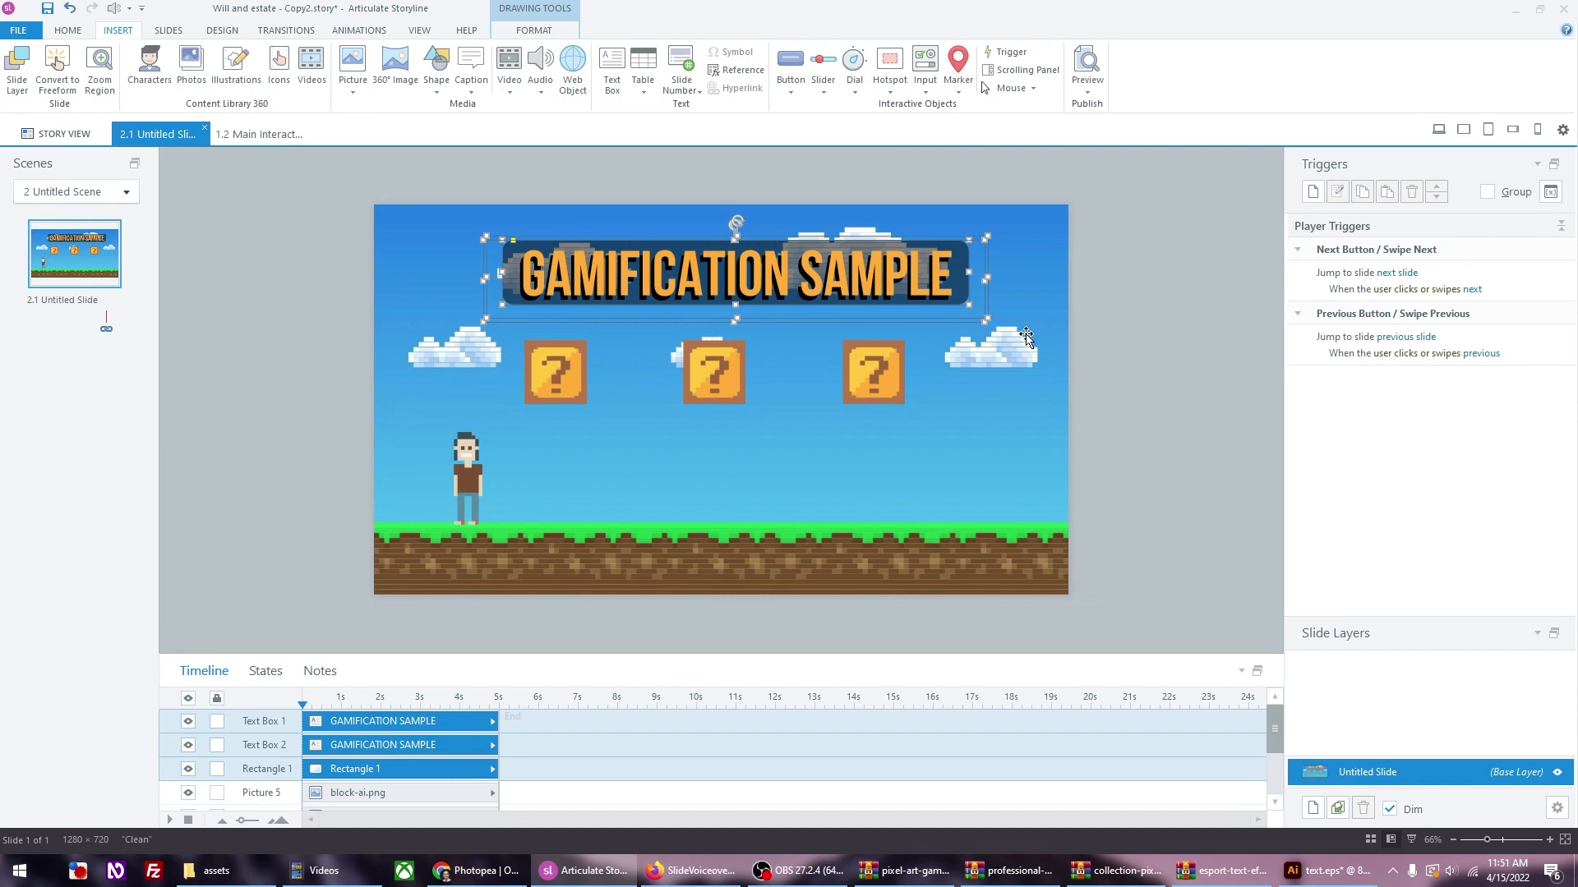
{"action": "left_click", "coordinate": [1165, 338]}
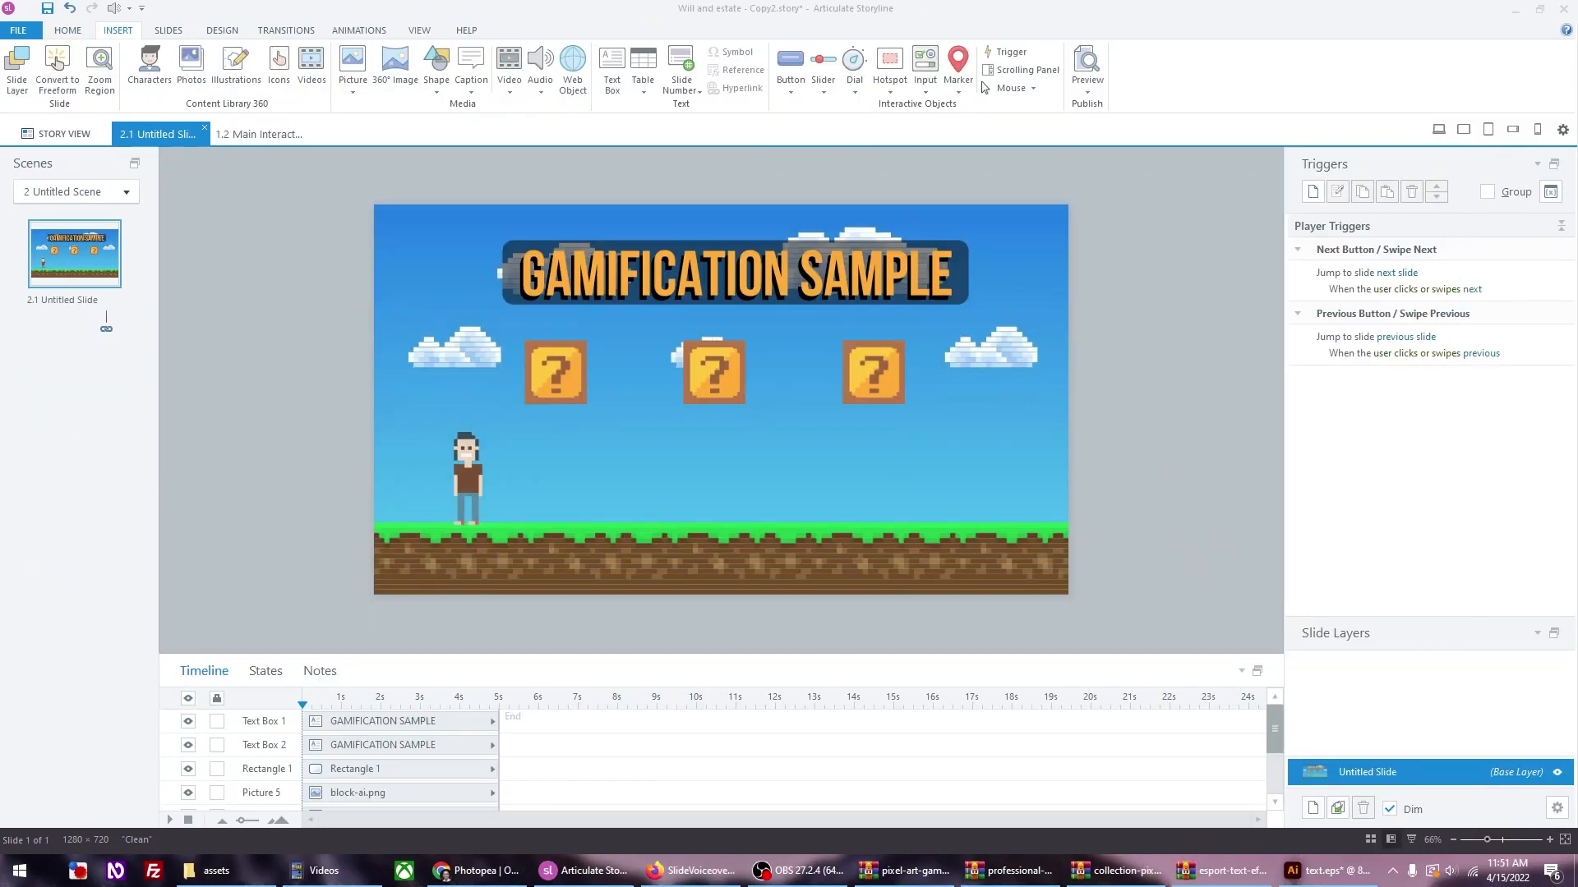
{"action": "left_click", "coordinate": [1161, 326]}
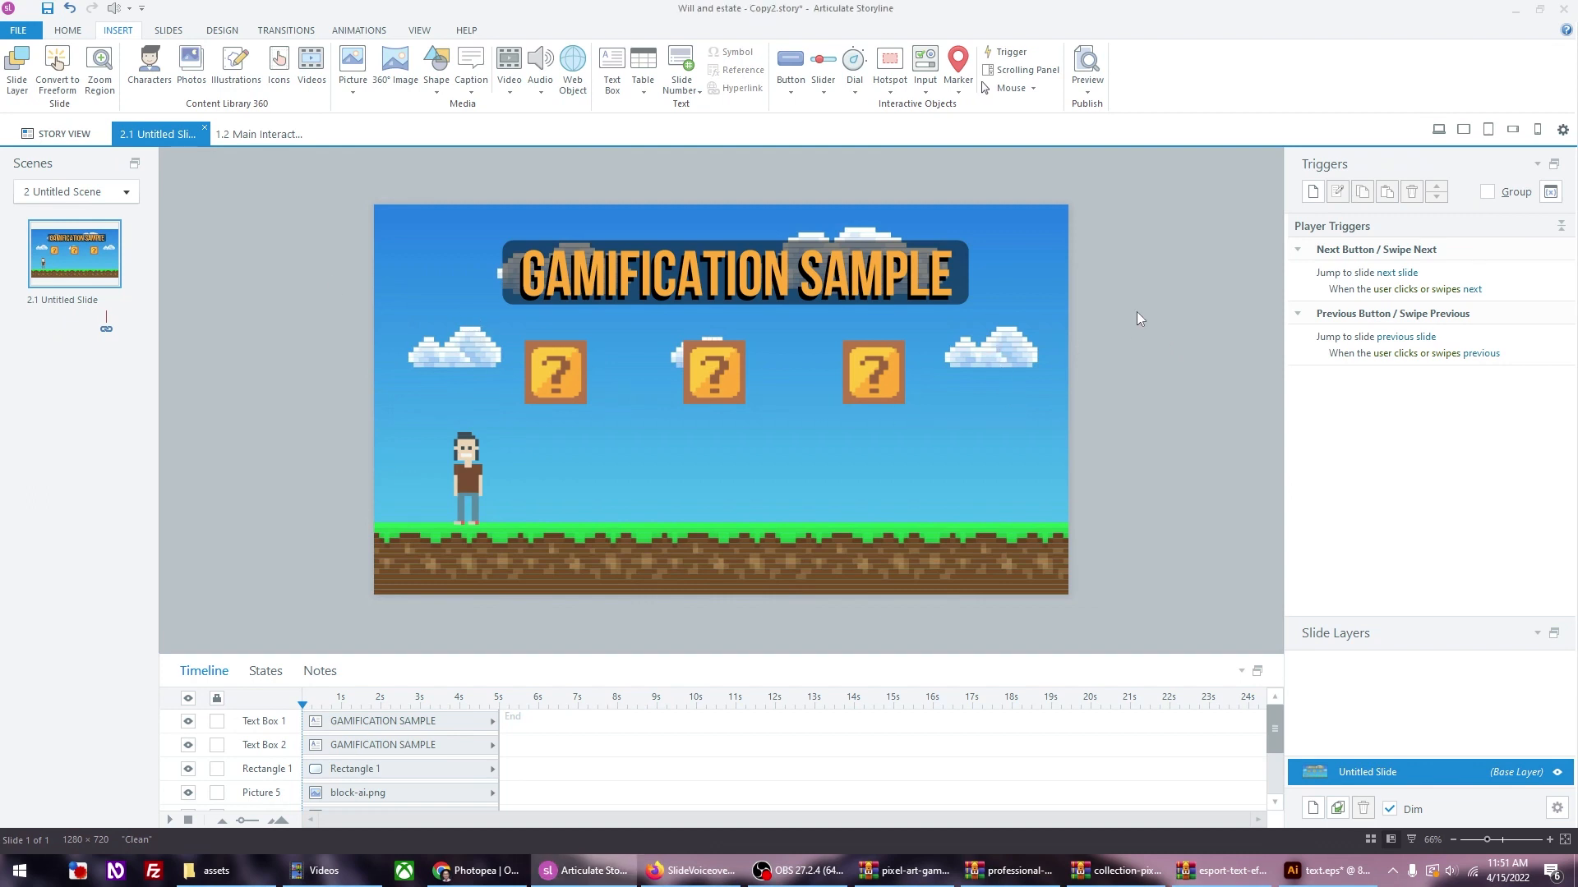
{"action": "left_click_drag", "start_coordinate": [453, 173], "coordinate": [436, 214]}
{"action": "left_click", "coordinate": [592, 276]}
{"action": "left_click", "coordinate": [249, 260]}
{"action": "left_click_drag", "start_coordinate": [452, 179], "coordinate": [1073, 322]}
{"action": "key", "text": "Up"}
{"action": "key", "text": "Up"}
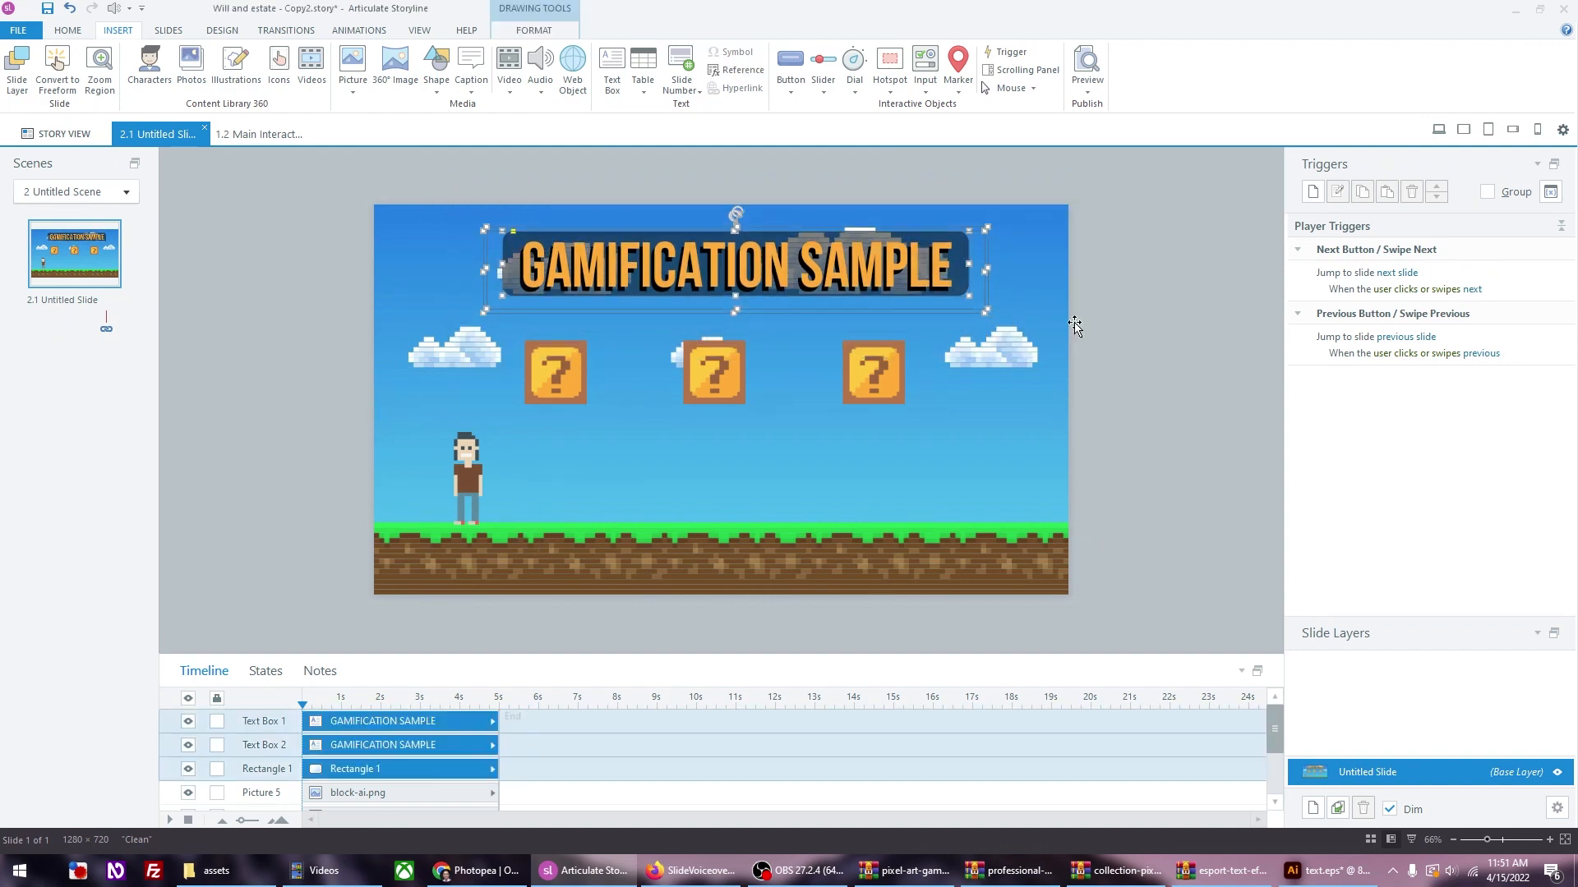
{"action": "left_click", "coordinate": [569, 373]}
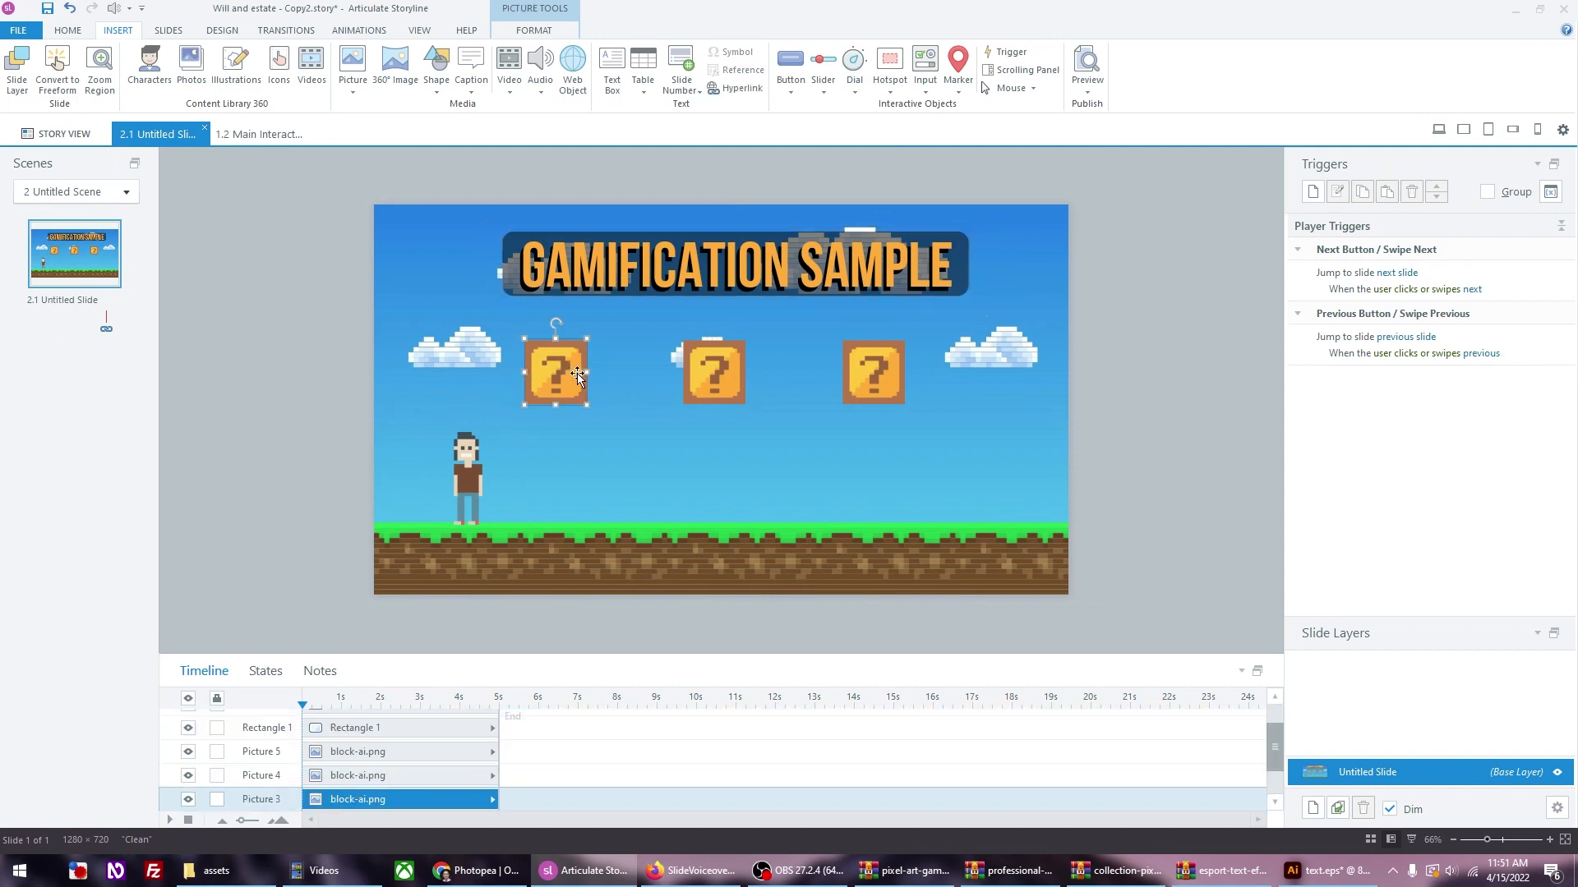
{"action": "left_click", "coordinate": [717, 374]}
{"action": "left_click", "coordinate": [868, 372]}
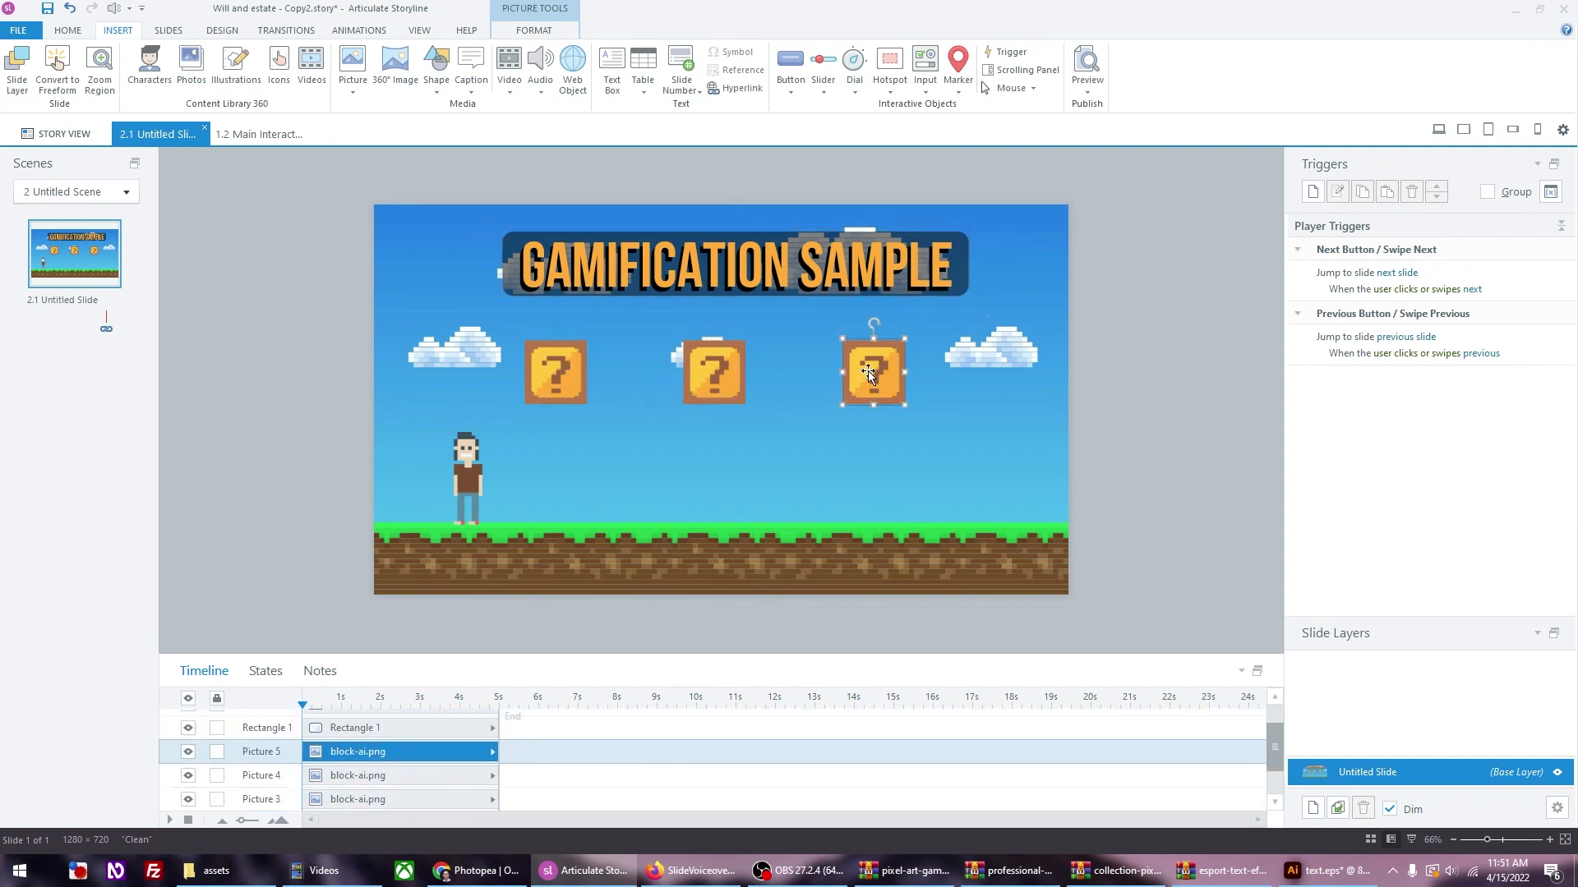
{"action": "left_click", "coordinate": [469, 460]}
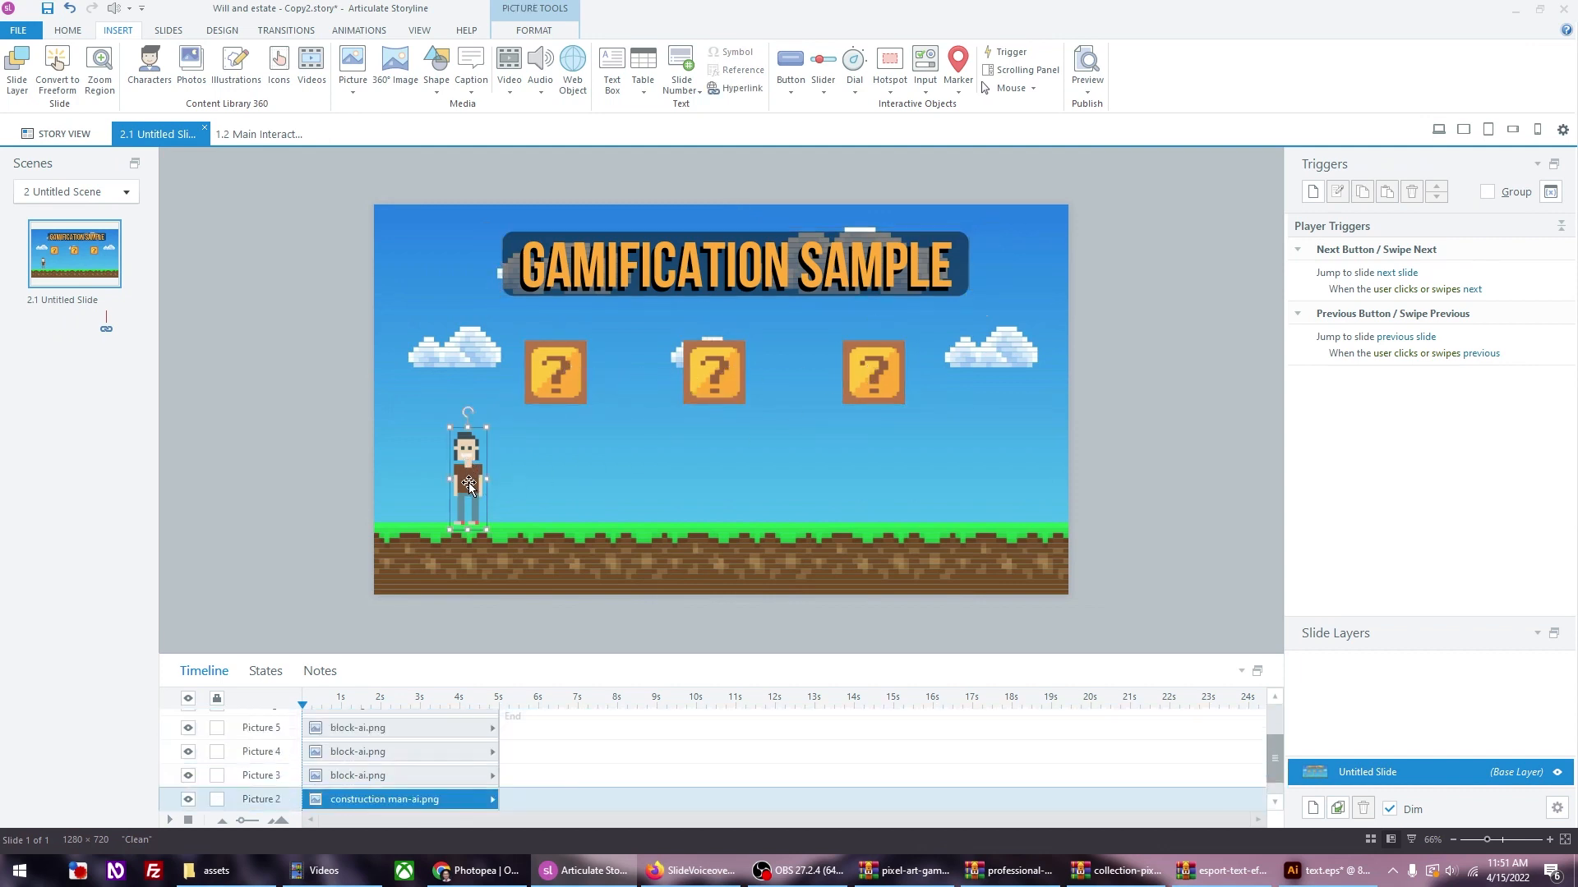
{"action": "left_click", "coordinate": [293, 480]}
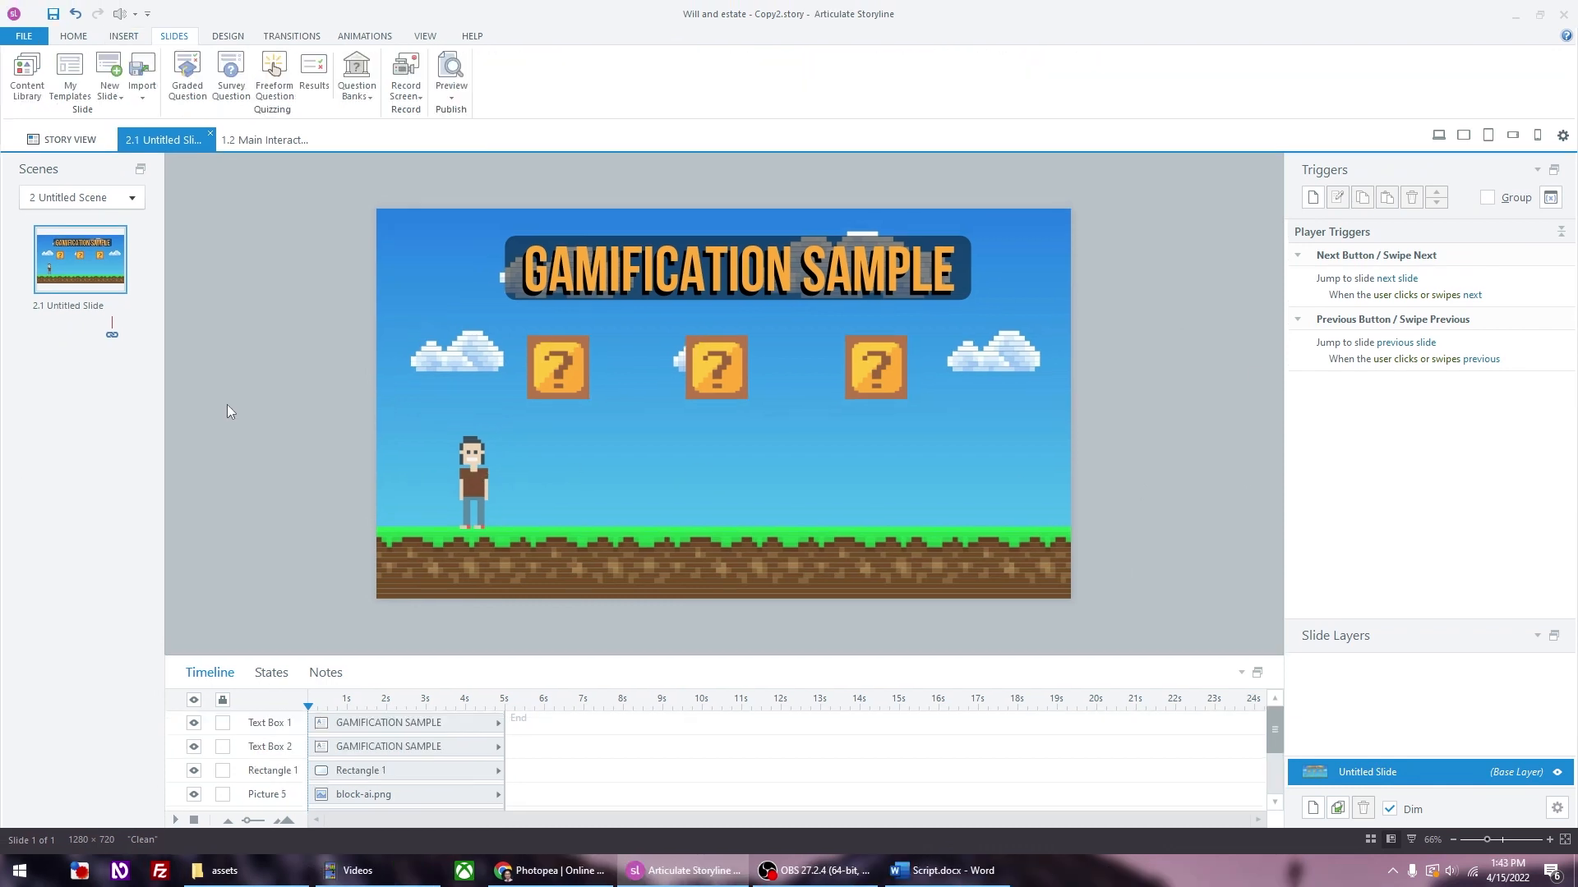
Step: Nudge the pixel-art man slightly left to X 143 px and keep the picture selected
{"action": "left_click", "coordinate": [466, 474]}
{"action": "left_click", "coordinate": [364, 36]}
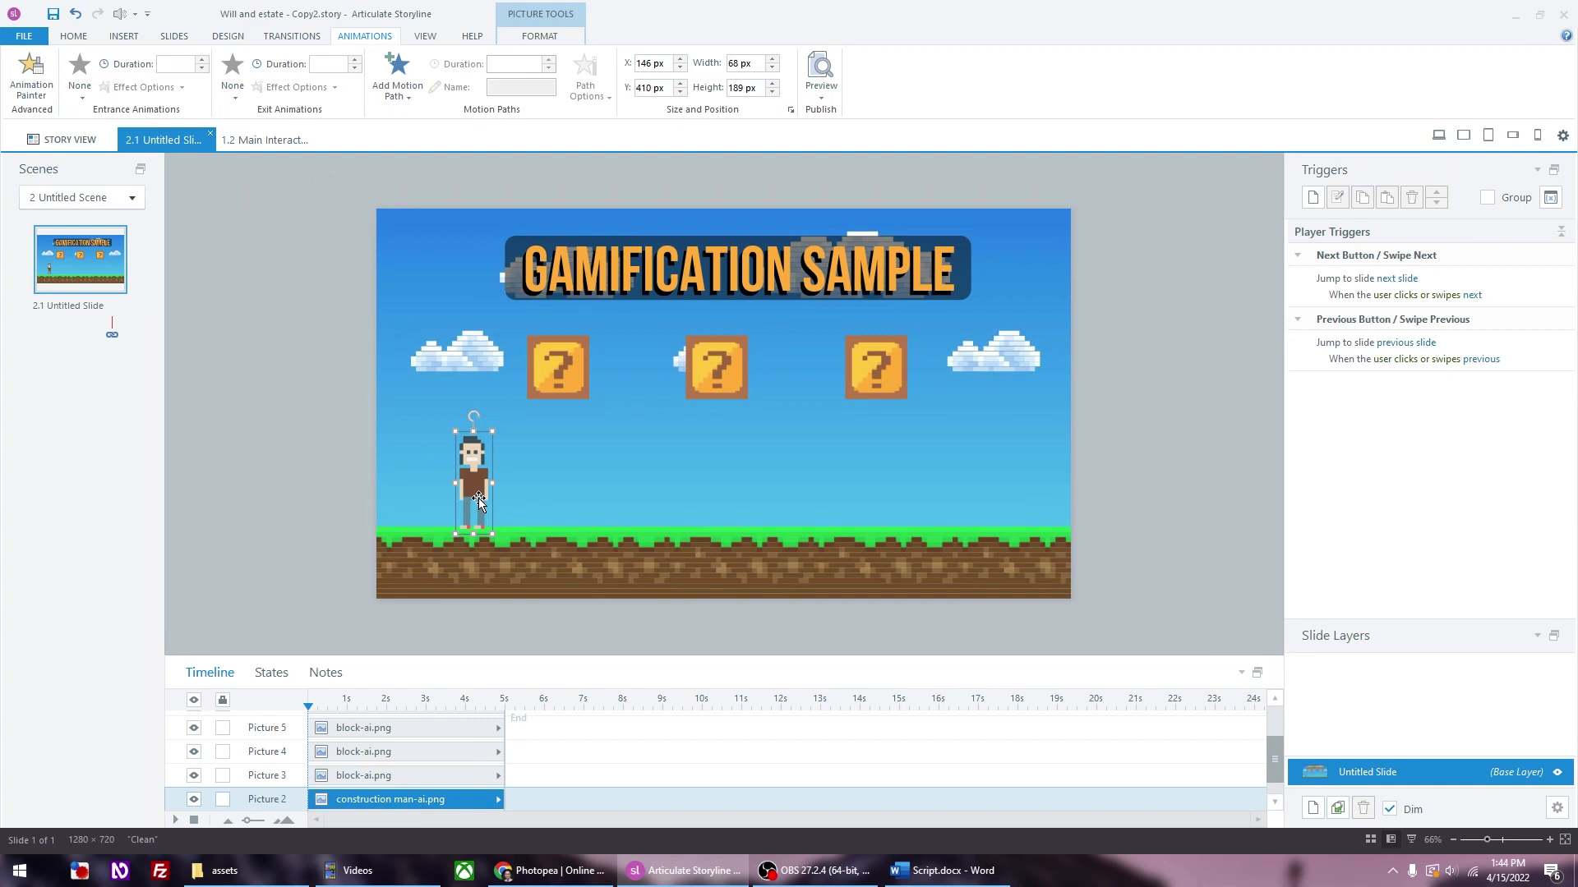
{"action": "key", "text": "Left"}
{"action": "key", "text": "Left"}
{"action": "key", "text": "Left"}
{"action": "left_click", "coordinate": [333, 482]}
{"action": "left_click", "coordinate": [481, 476]}
{"action": "left_click", "coordinate": [313, 450]}
{"action": "left_click", "coordinate": [468, 485]}
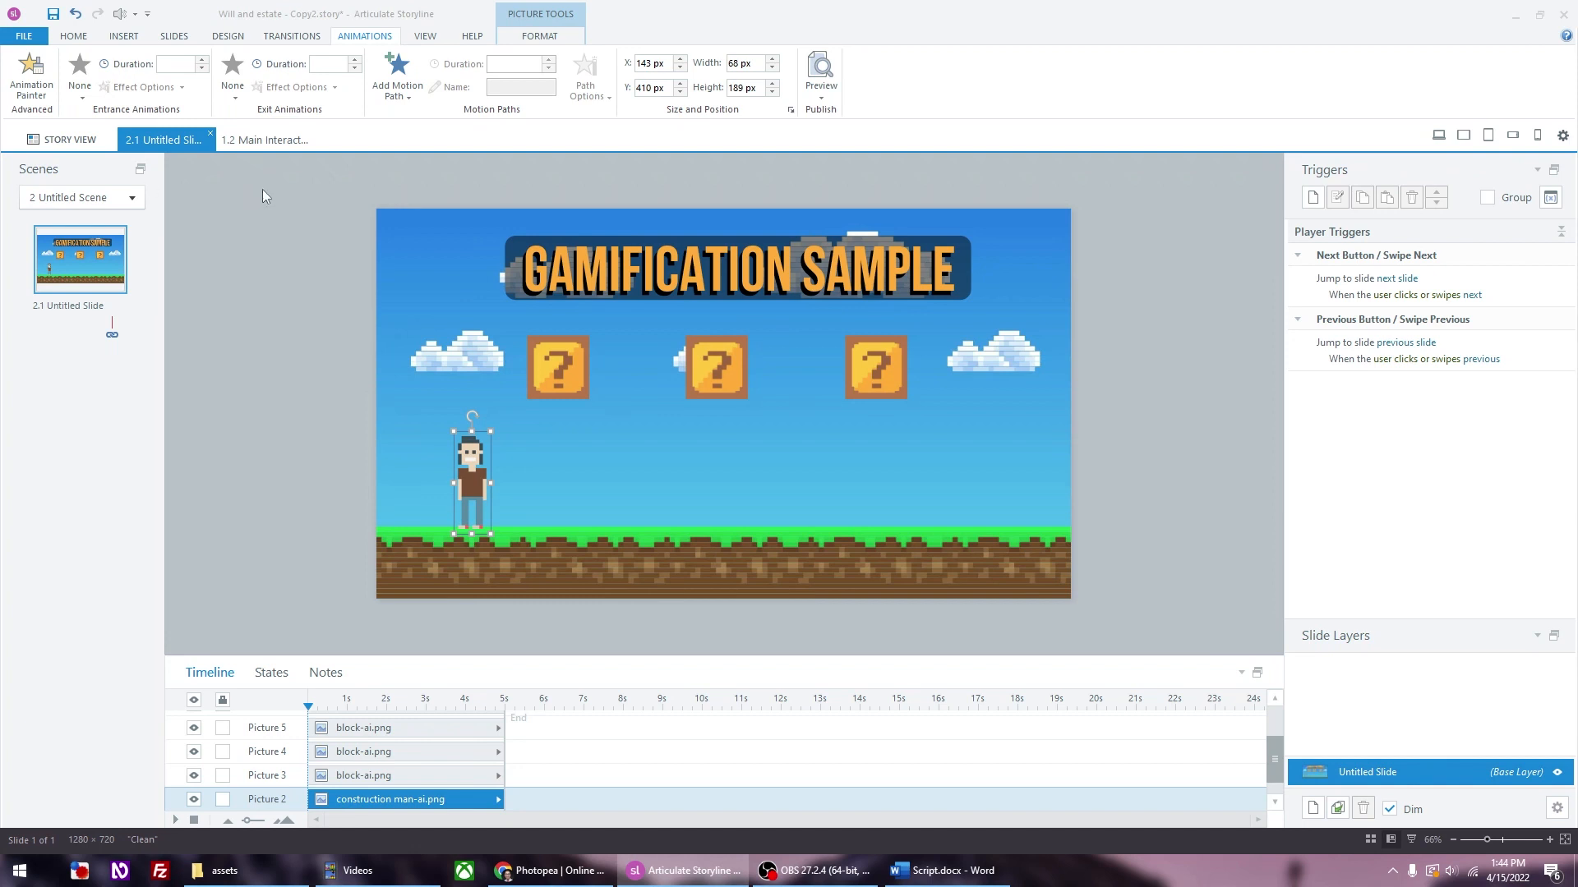
Step: Add a Lines motion path to the pixel-art man and set its direction to Right
{"action": "left_click", "coordinate": [397, 89]}
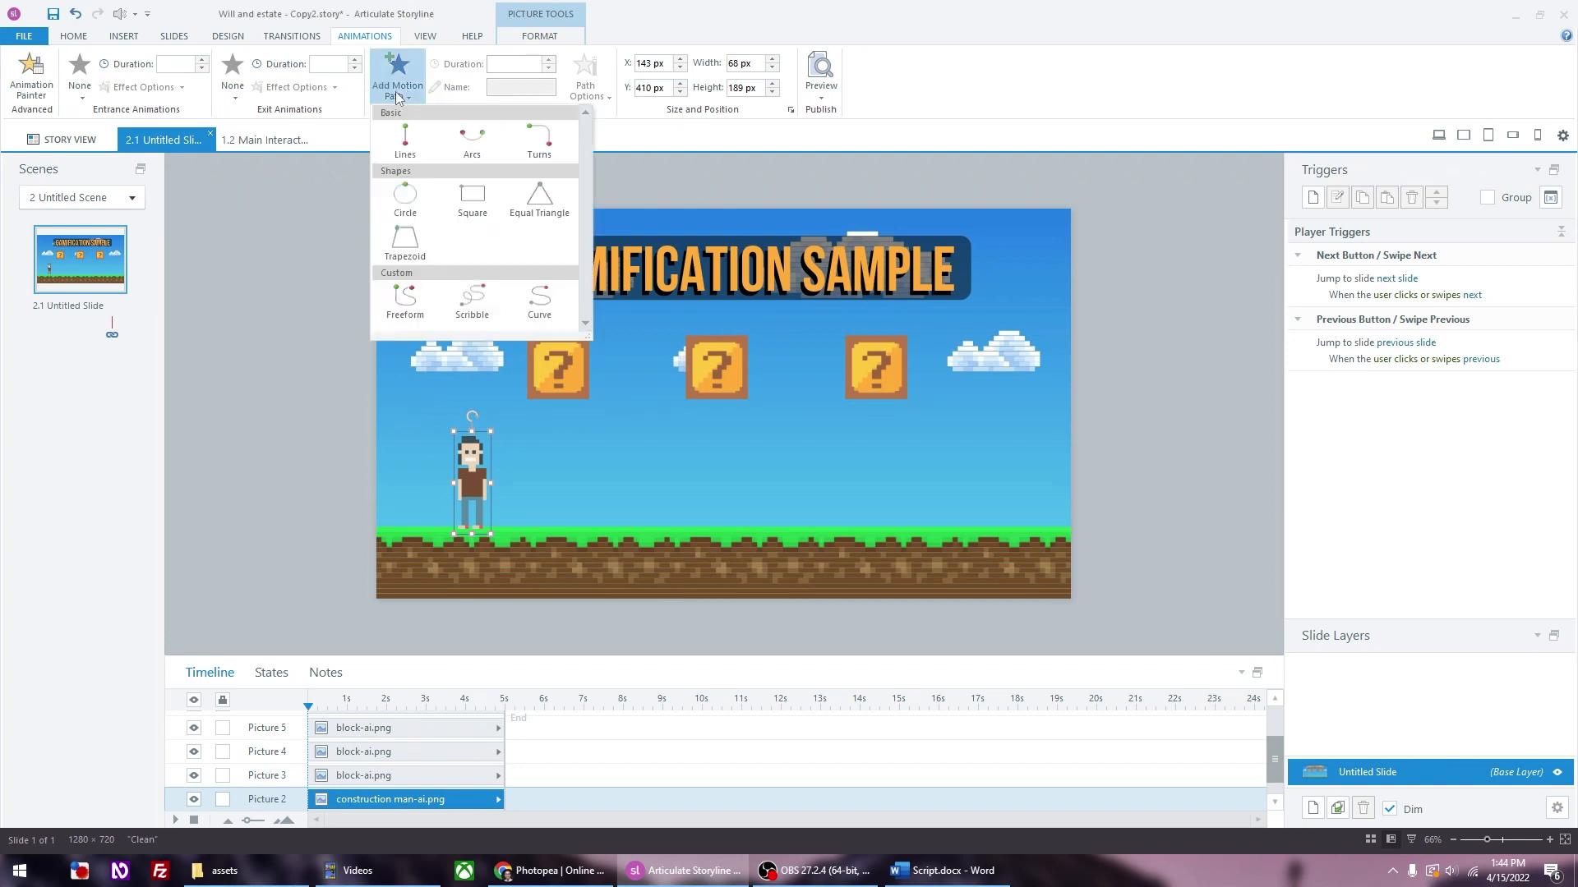
{"action": "left_click", "coordinate": [404, 144]}
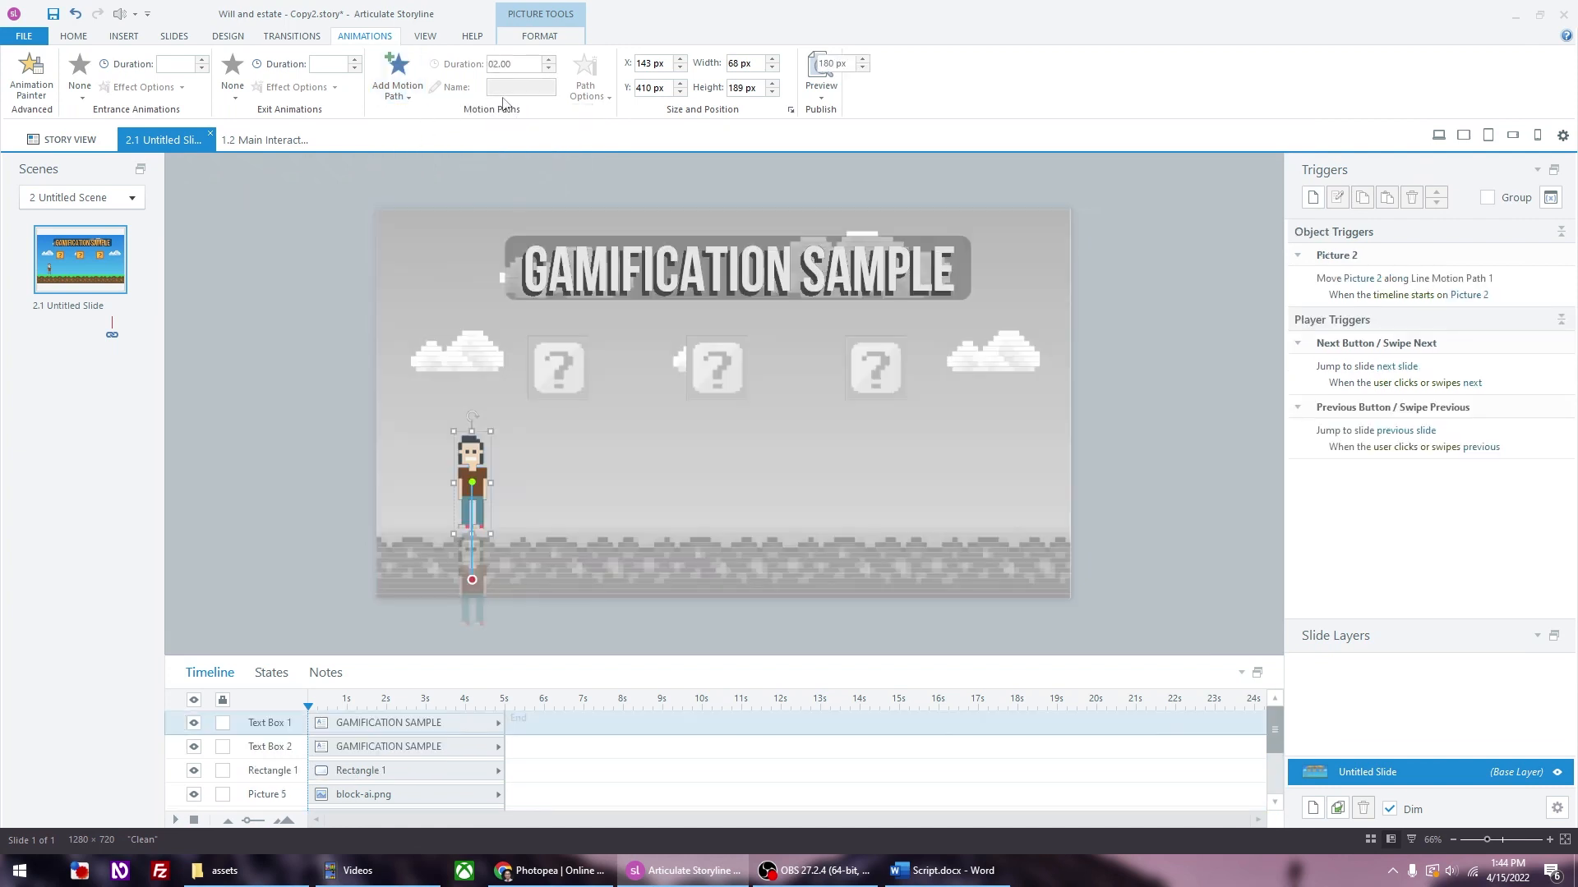
{"action": "left_click", "coordinate": [586, 82]}
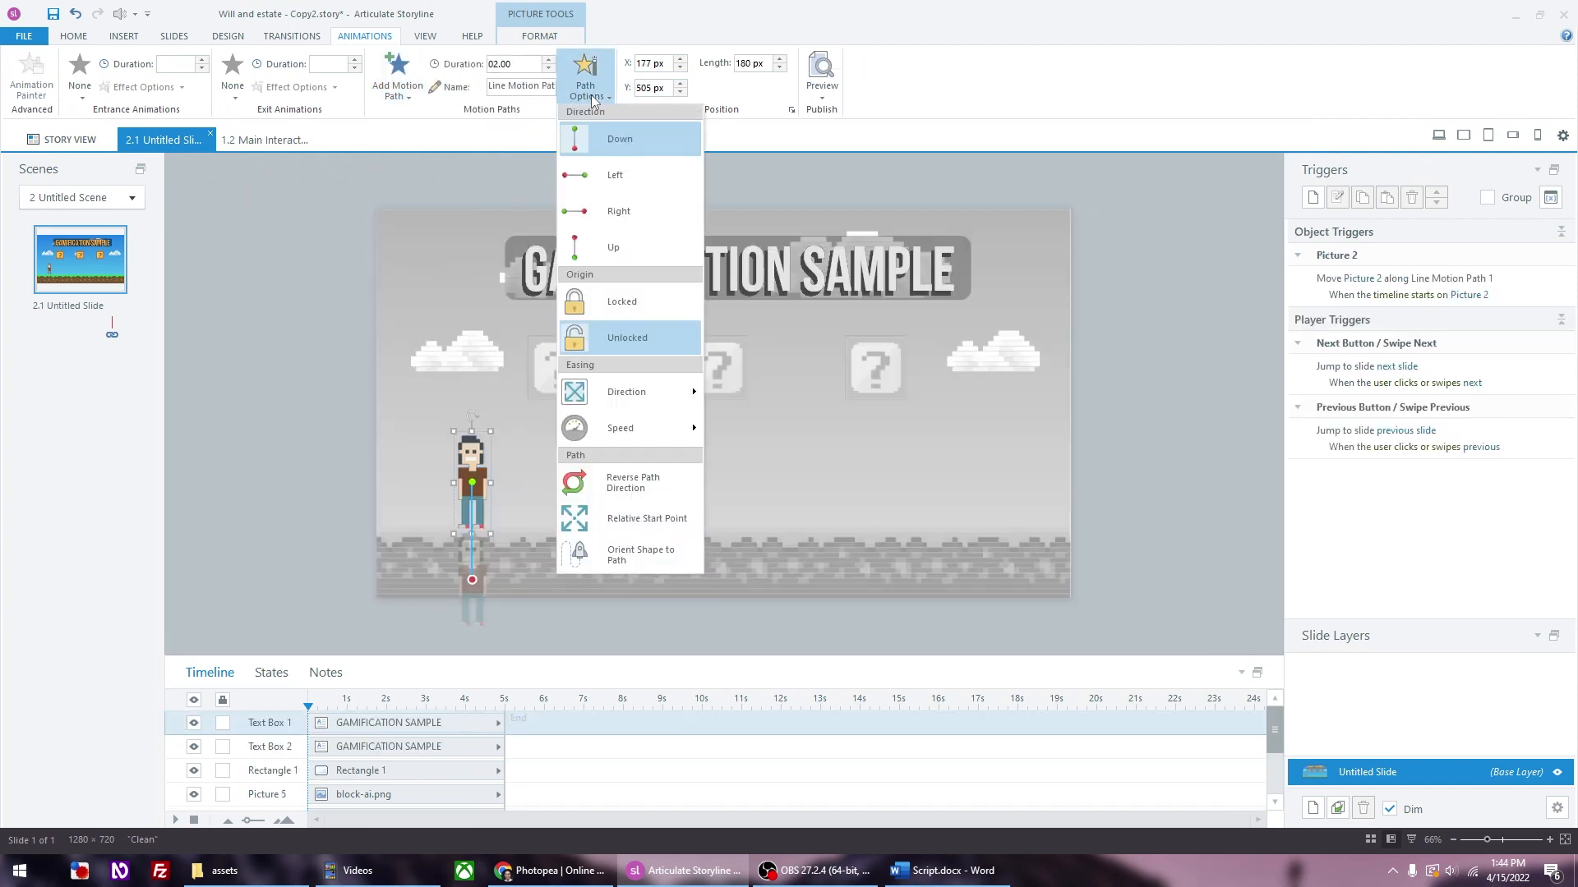
{"action": "left_click", "coordinate": [613, 172]}
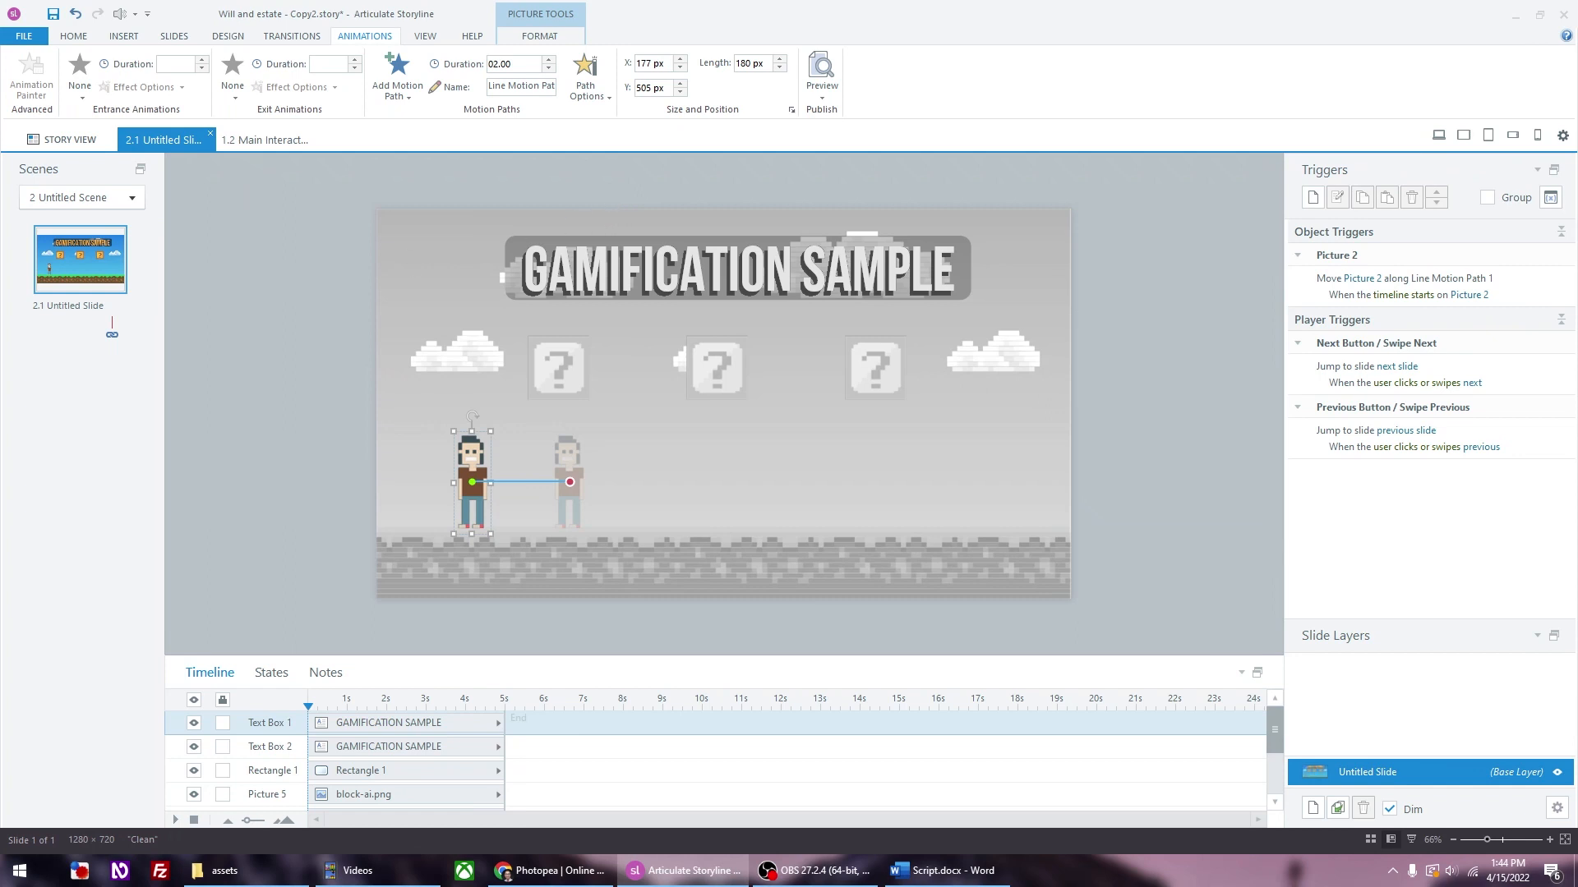
Step: Set the man's motion path to a length of 10 px and a duration of 00.10
{"action": "double_click", "coordinate": [760, 65]}
{"action": "type", "text": "10"}
{"action": "key", "text": "Return"}
{"action": "double_click", "coordinate": [522, 68]}
{"action": "type", "text": "2"}
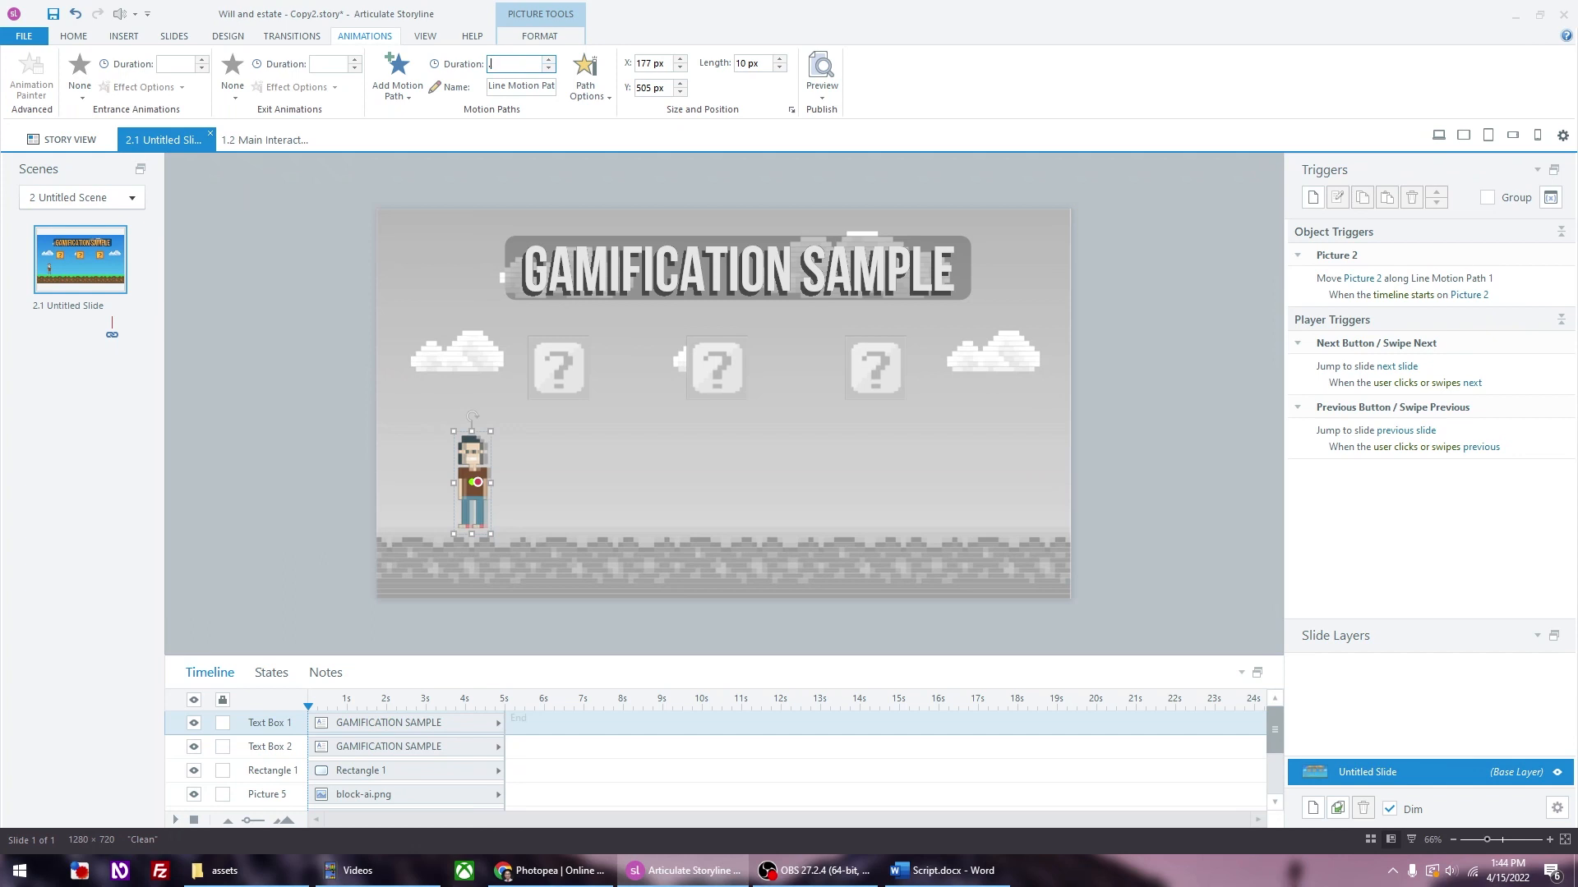
{"action": "key", "text": "Return"}
Step: Edit the motion path trigger so Picture 2 moves when the user presses the Right key after clicking on this slide
{"action": "left_click", "coordinate": [1531, 294]}
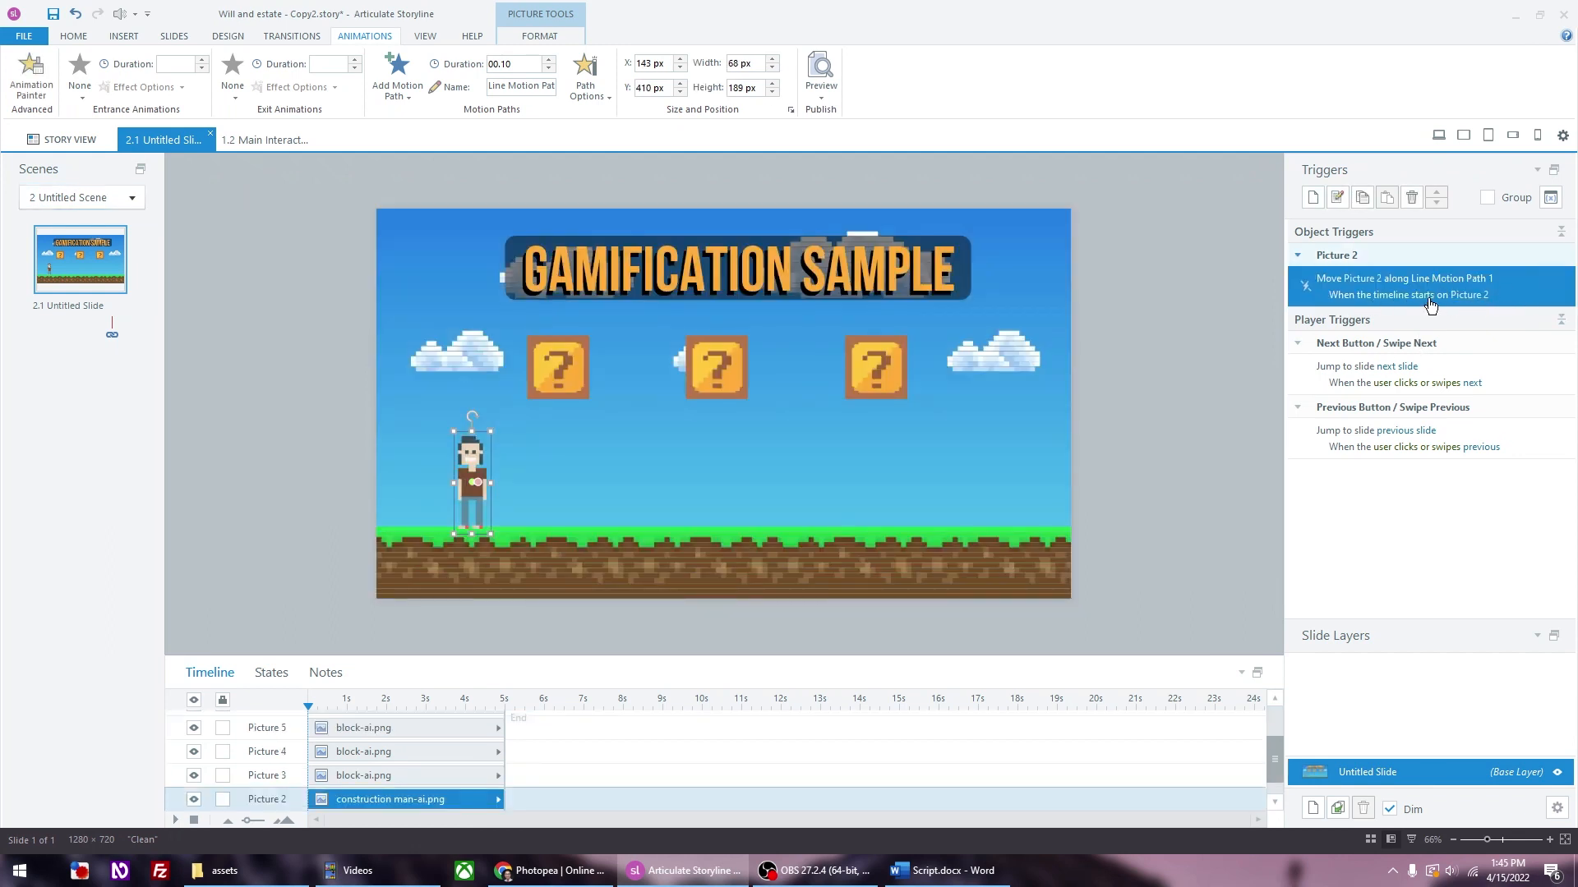
{"action": "double_click", "coordinate": [1525, 296]}
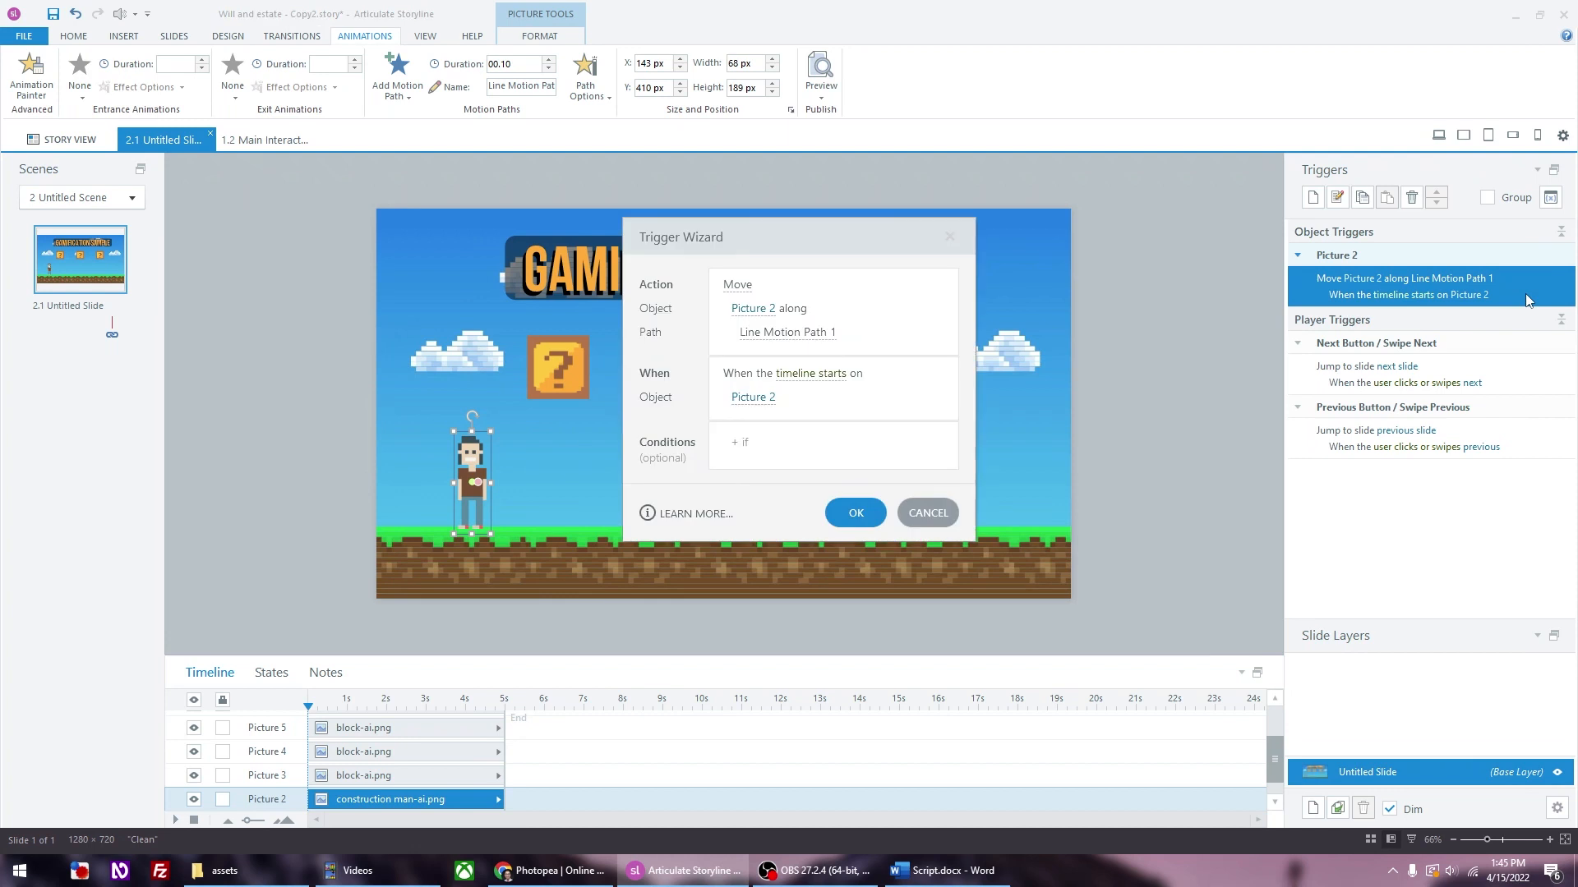
{"action": "left_click_drag", "start_coordinate": [791, 235], "coordinate": [984, 225]}
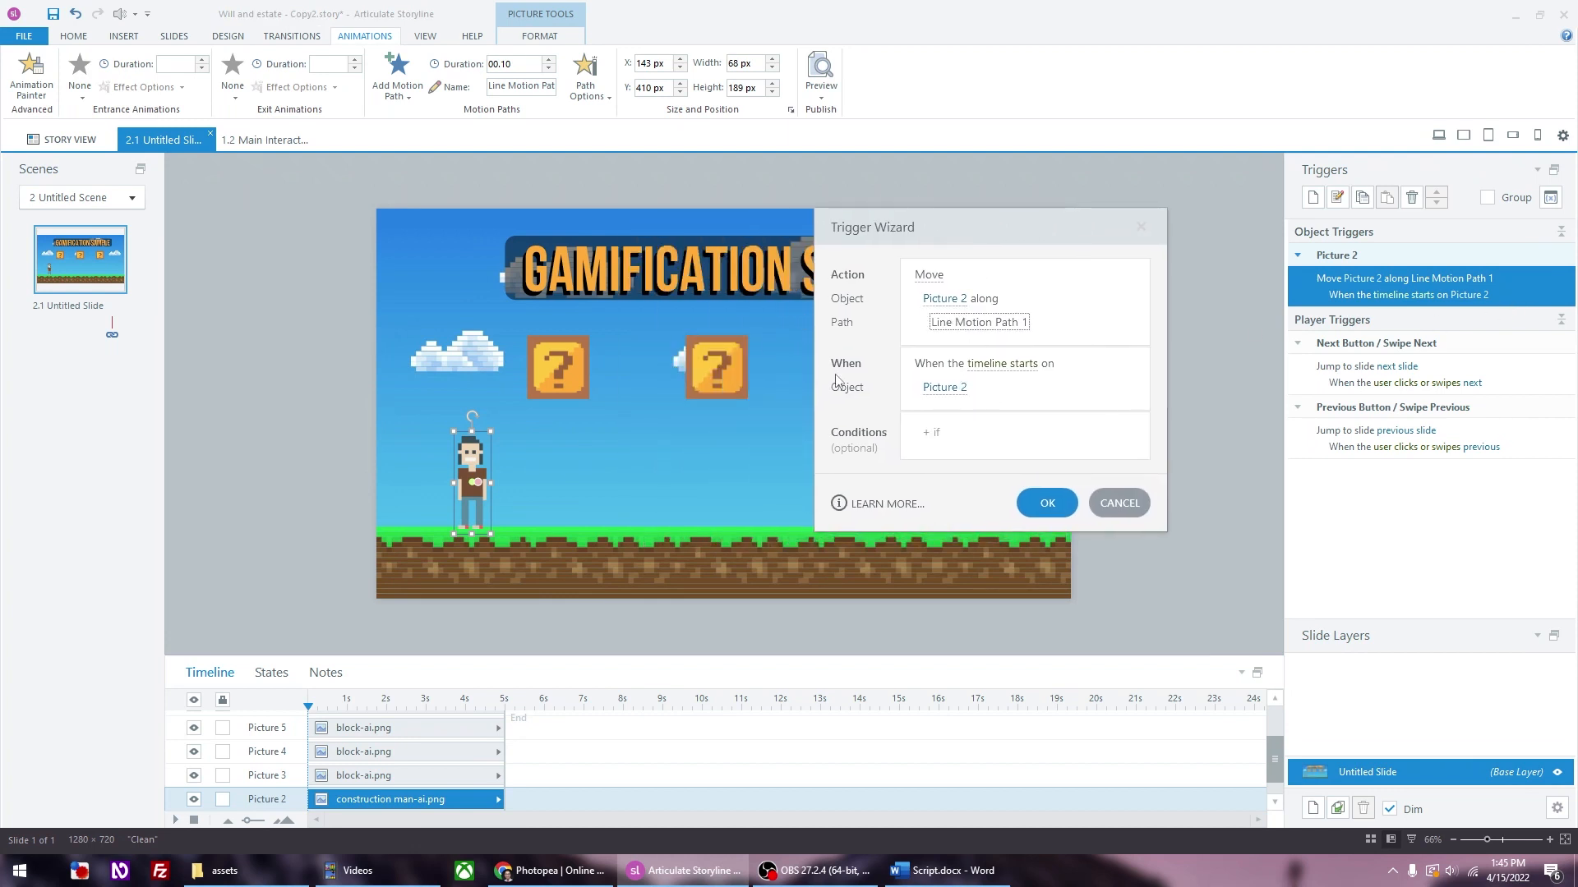
{"action": "left_click", "coordinate": [994, 371]}
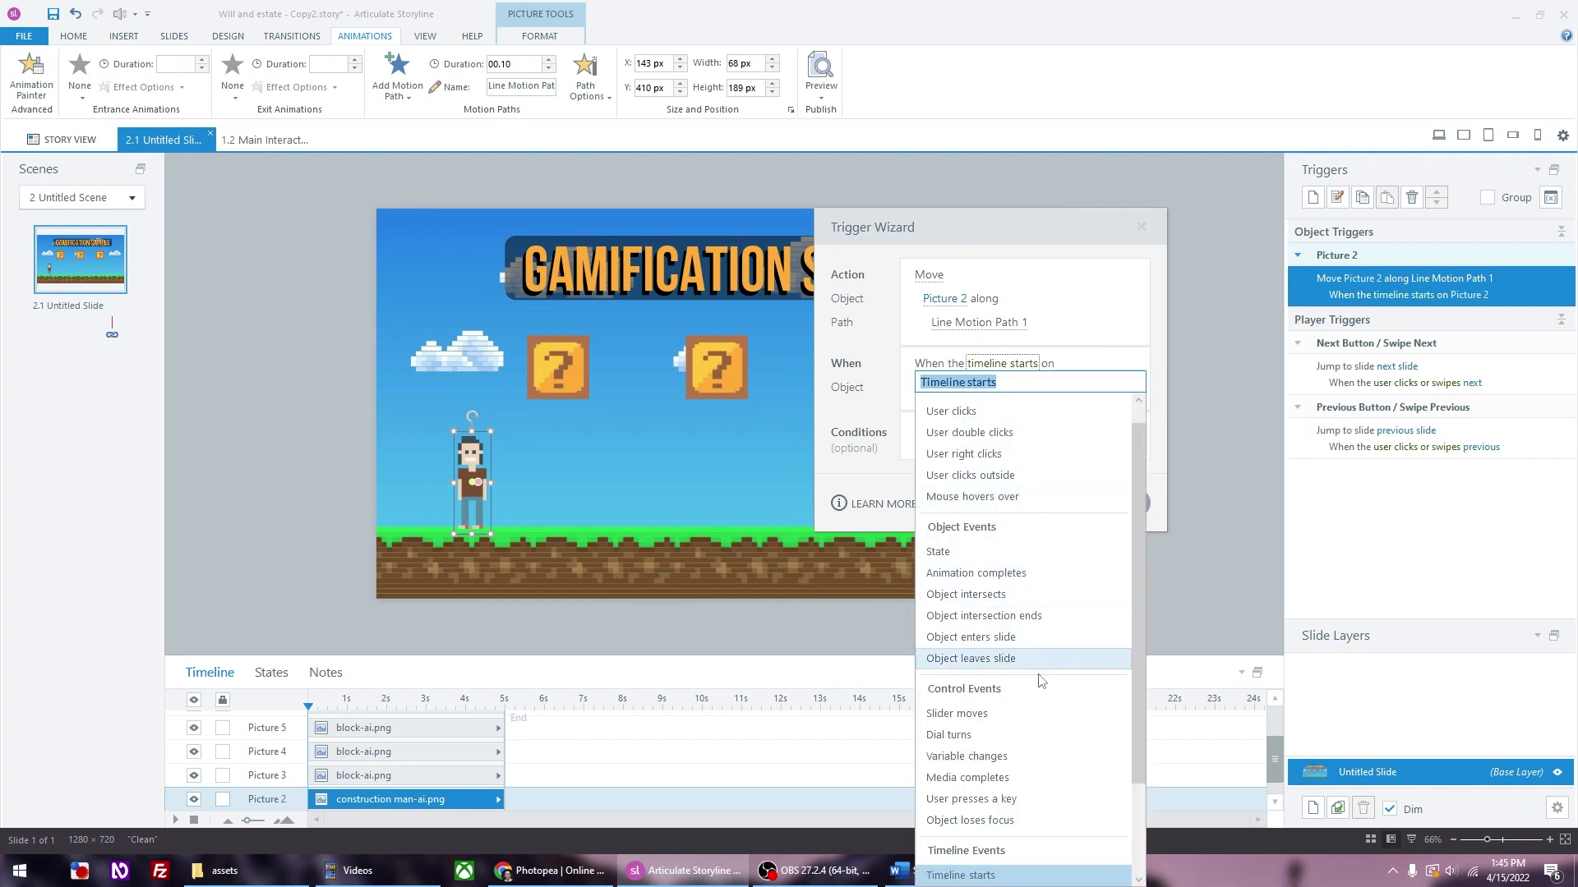
{"action": "left_click", "coordinate": [1001, 805]}
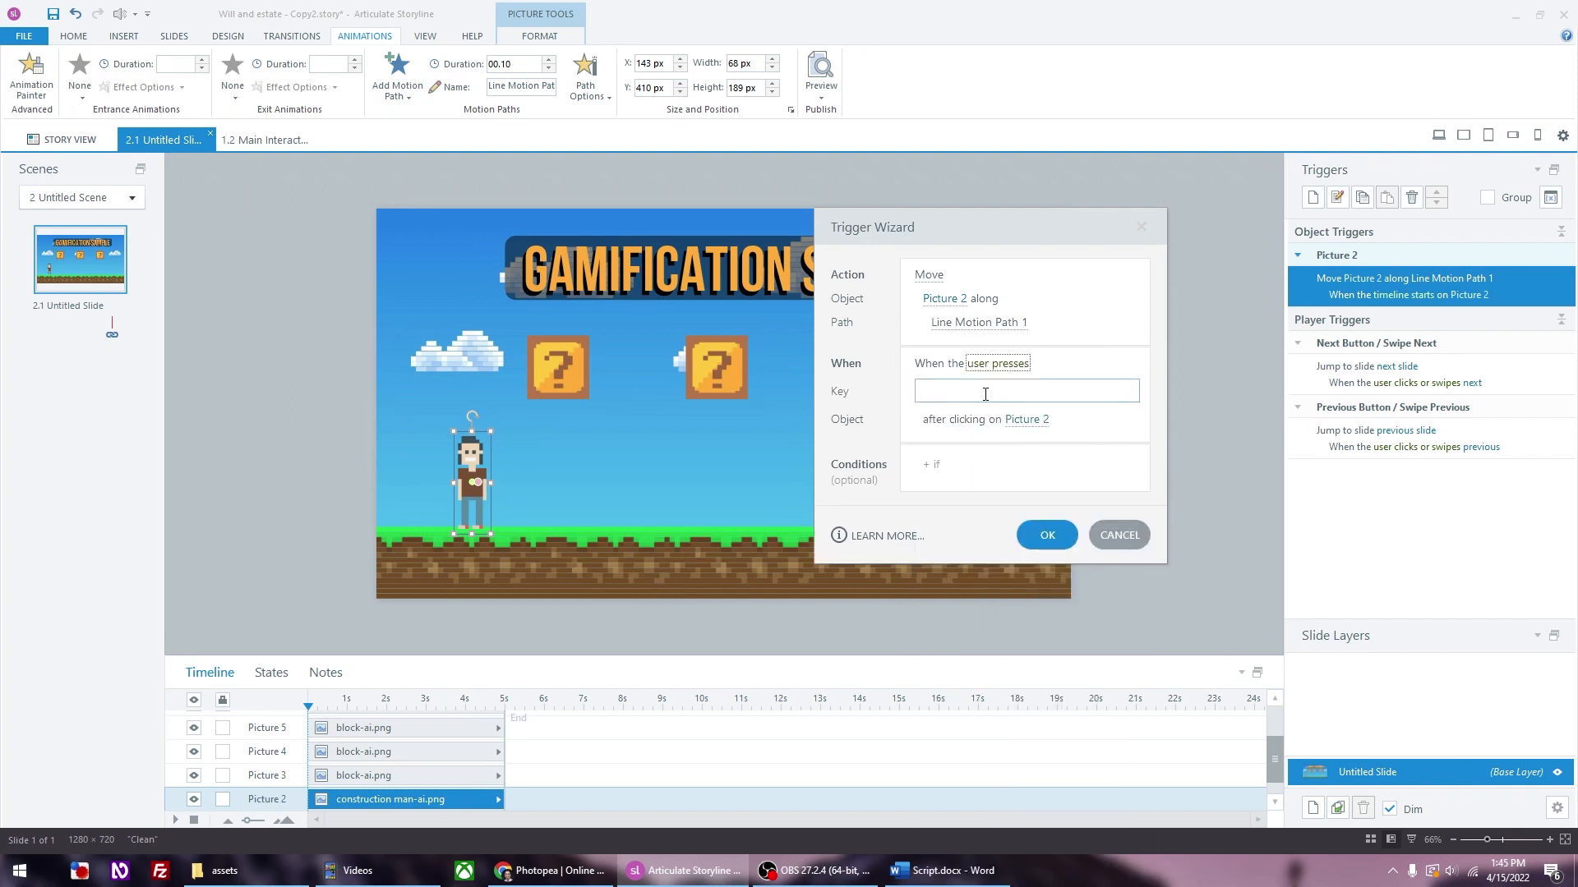
{"action": "key", "text": "Right"}
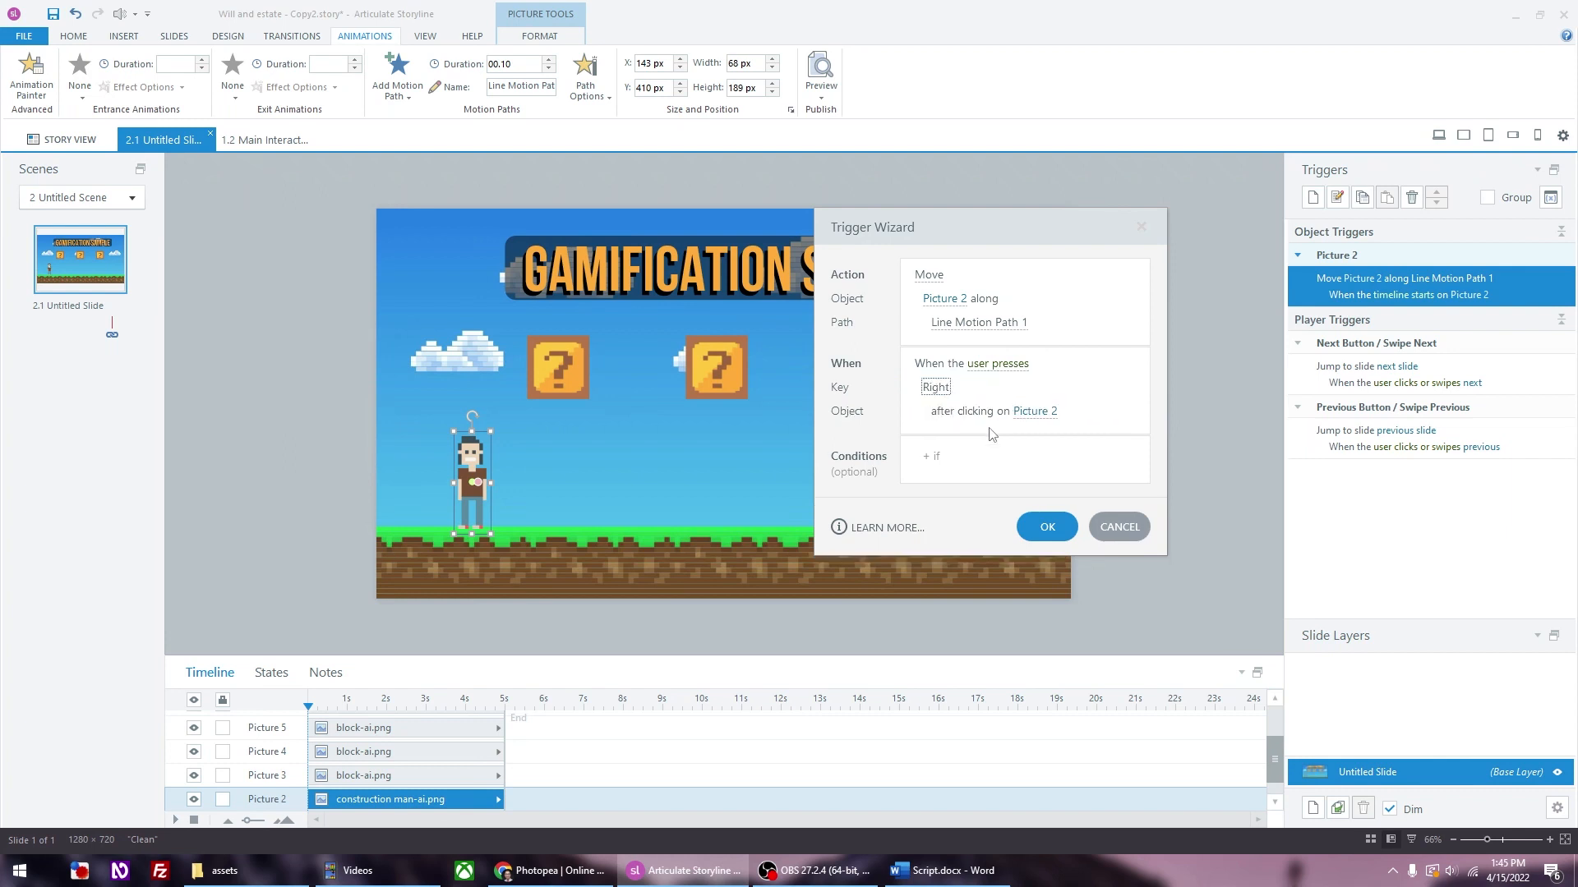
{"action": "left_click", "coordinate": [1038, 424]}
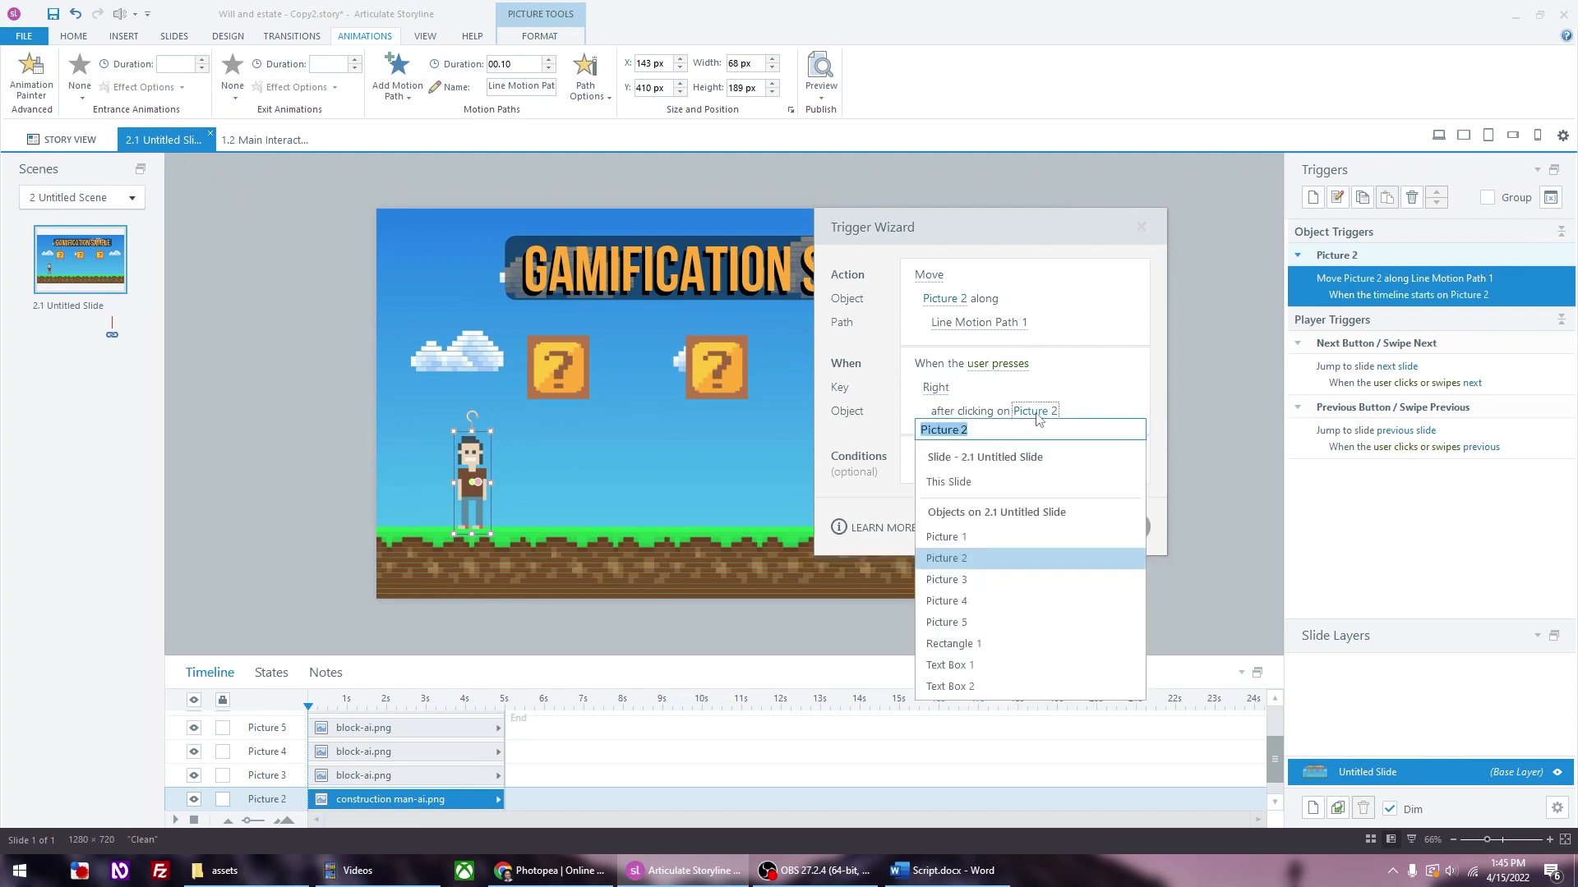
{"action": "left_click", "coordinate": [969, 487]}
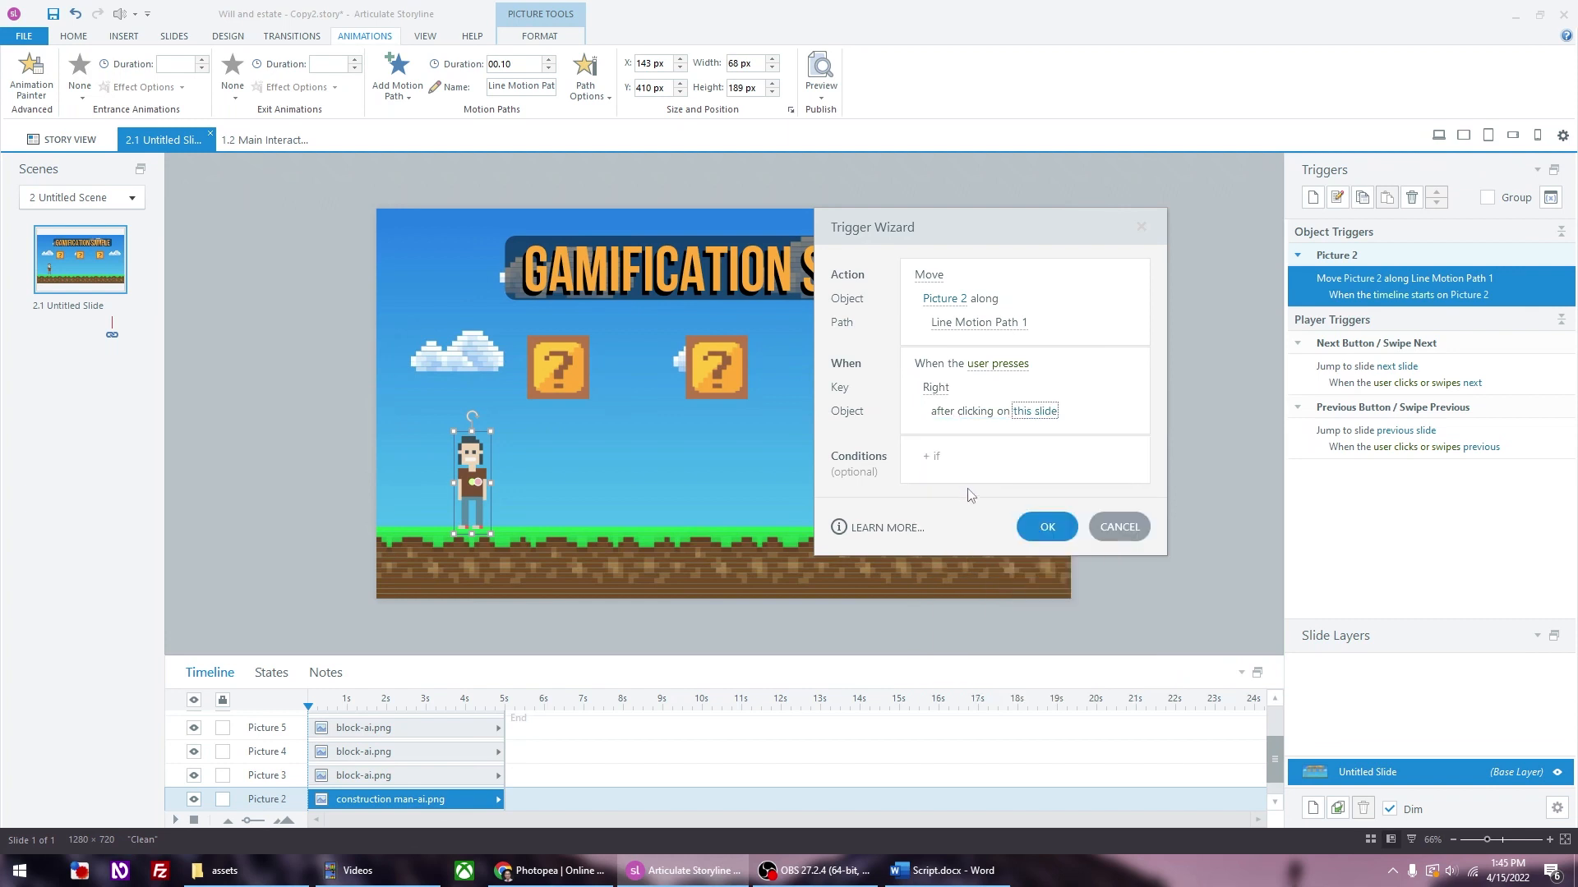
{"action": "left_click", "coordinate": [1040, 527]}
Step: Rename the man's motion path to "right path"
{"action": "left_click", "coordinate": [526, 89]}
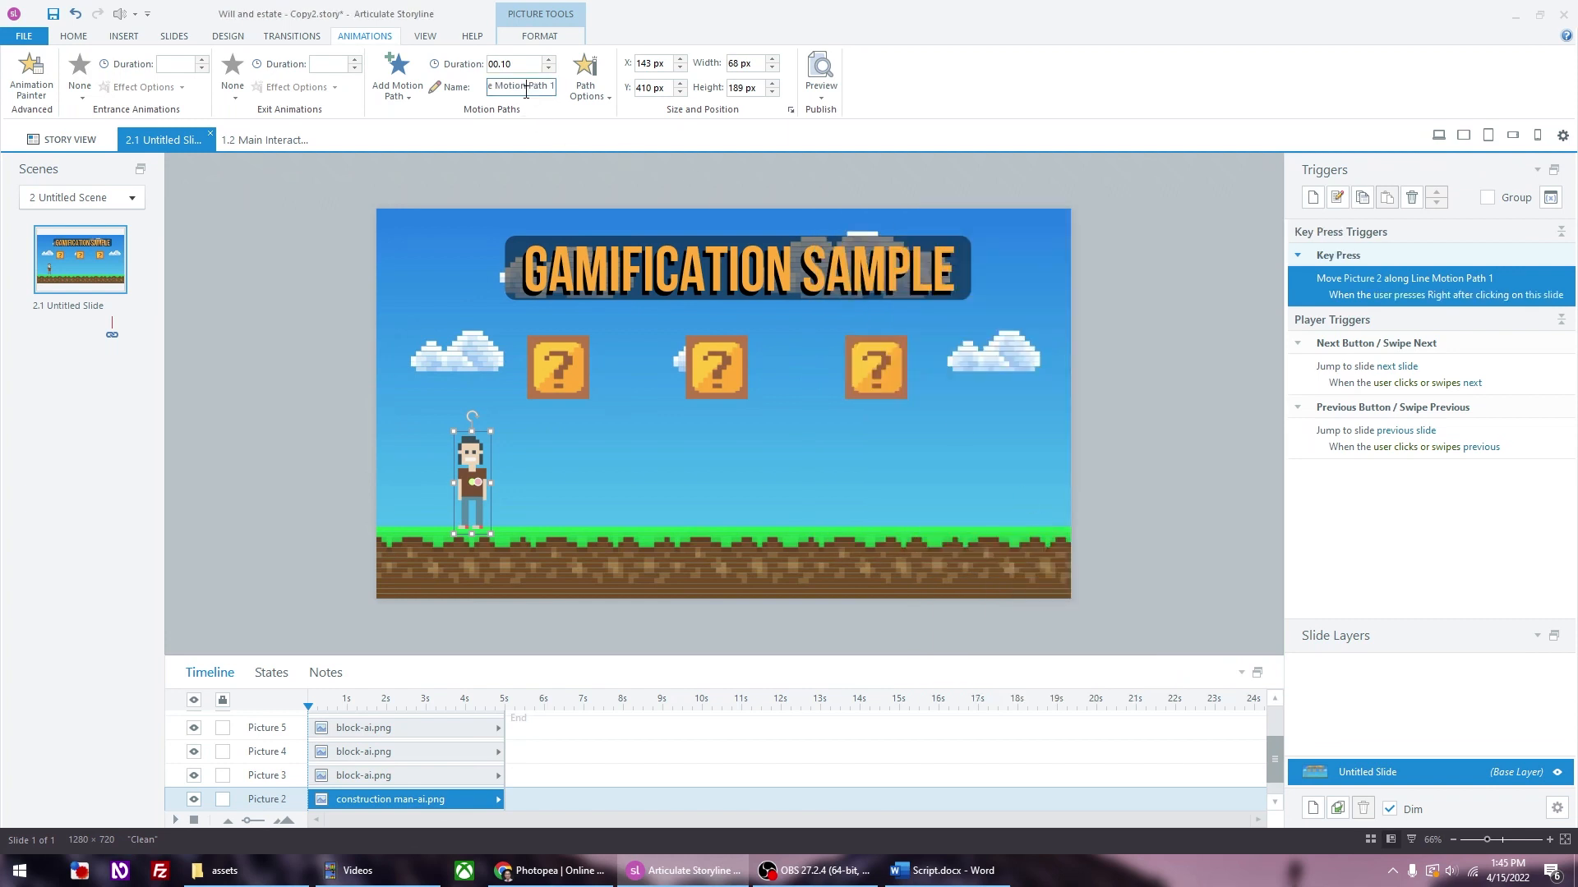
{"action": "triple_click", "coordinate": [526, 89]}
{"action": "type", "text": "right path"}
{"action": "key", "text": "Return"}
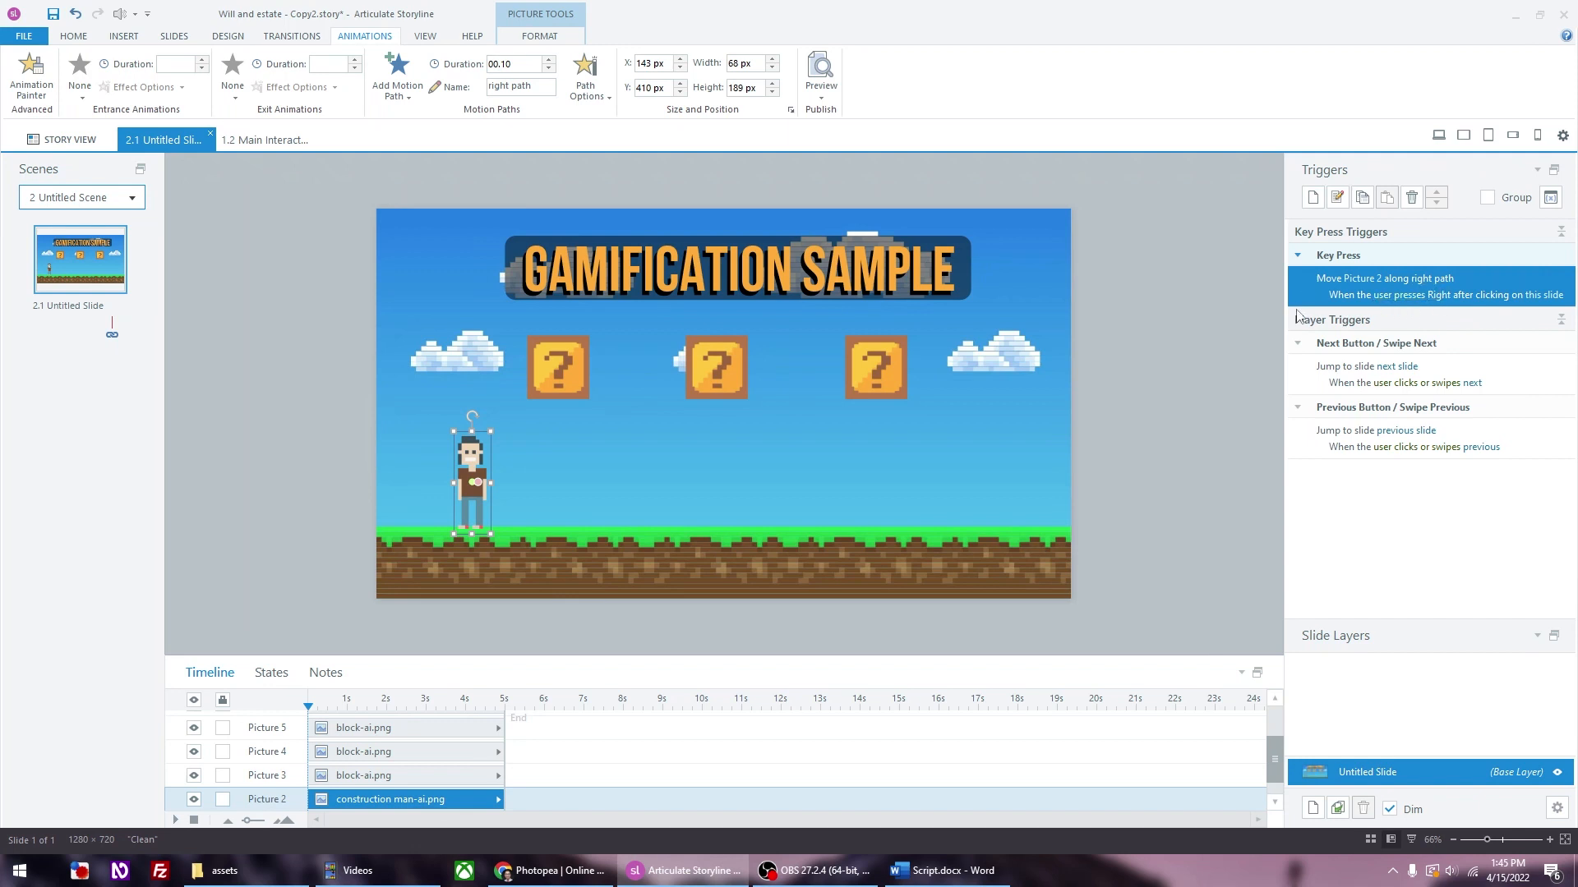
{"action": "left_click", "coordinate": [1233, 329]}
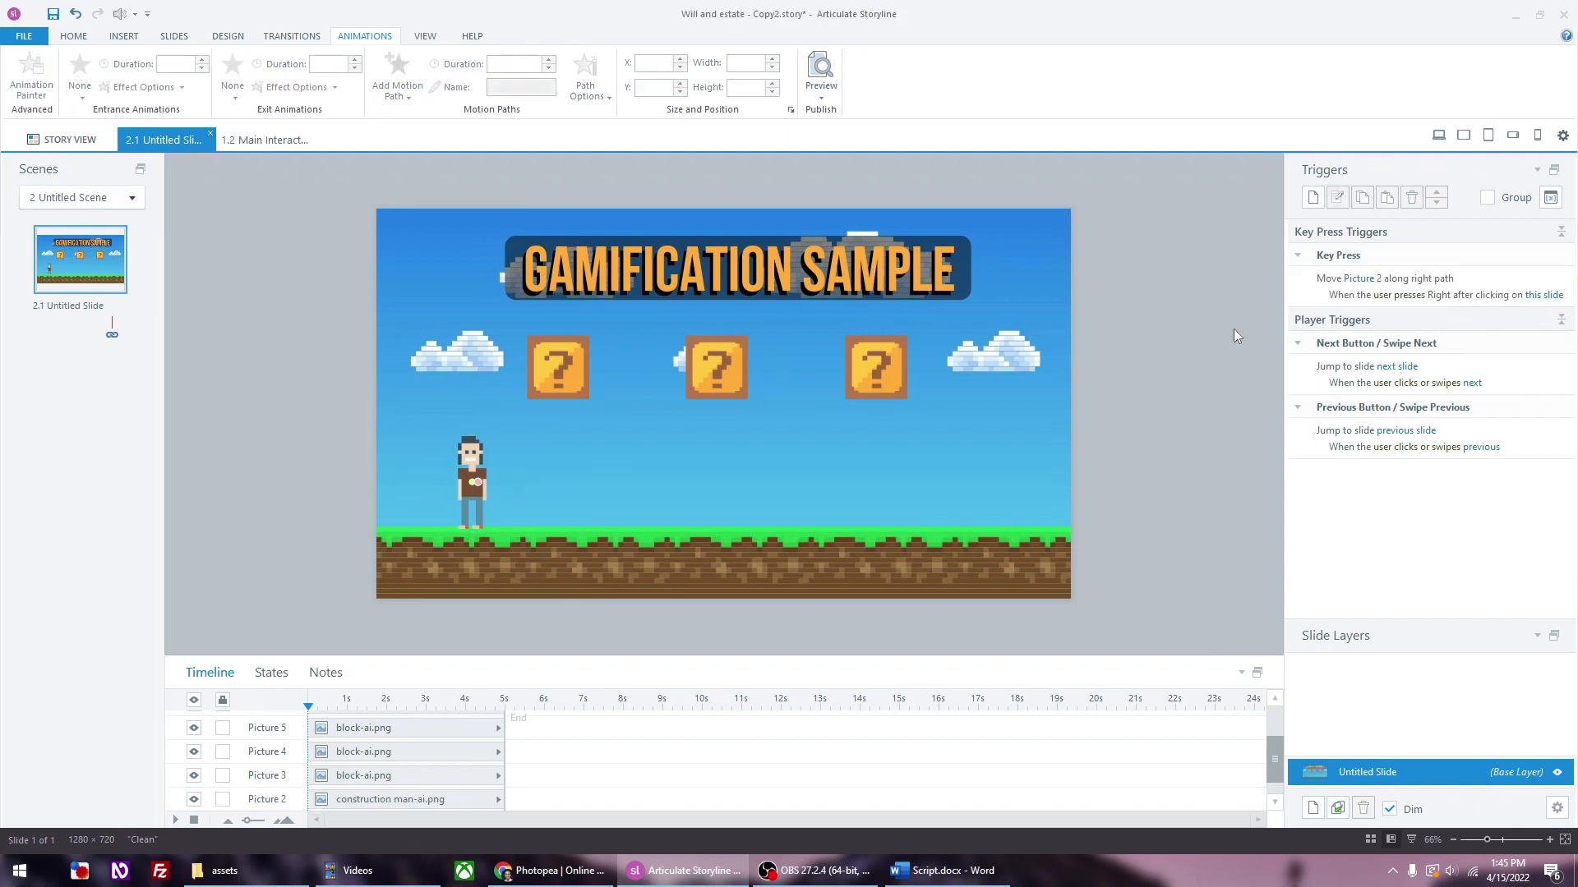
Step: Preview the slide to check the man's movement and return to editing
{"action": "left_click", "coordinate": [822, 86]}
{"action": "left_click", "coordinate": [853, 115]}
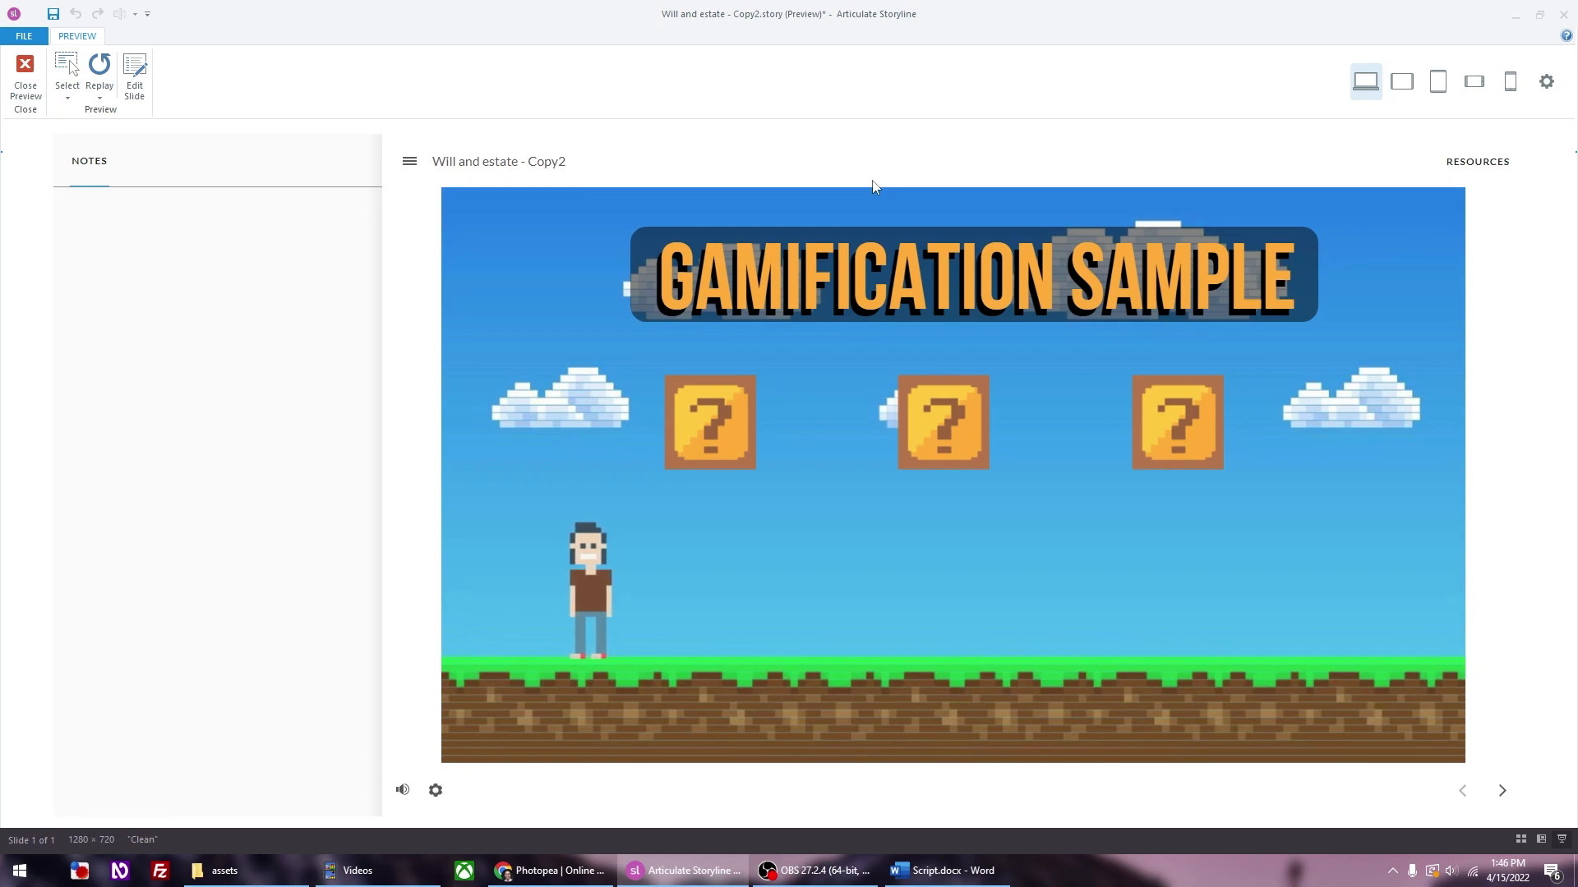
{"action": "left_click", "coordinate": [25, 78]}
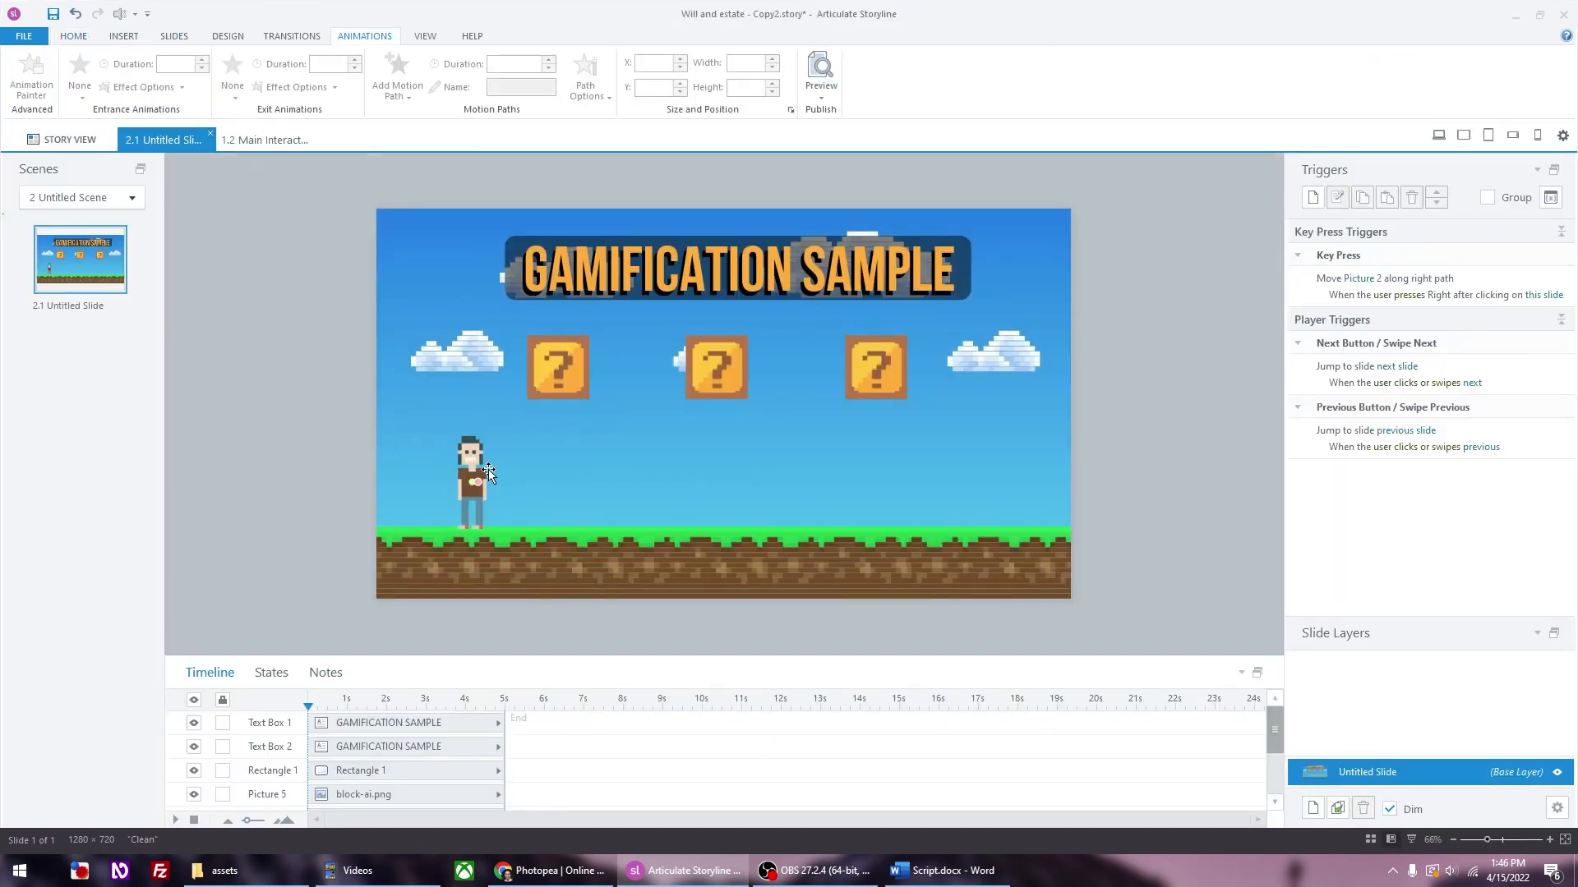
Step: Enable Relative Start Point on the man's "right path" motion path and set its easing direction to None
{"action": "left_click", "coordinate": [470, 461]}
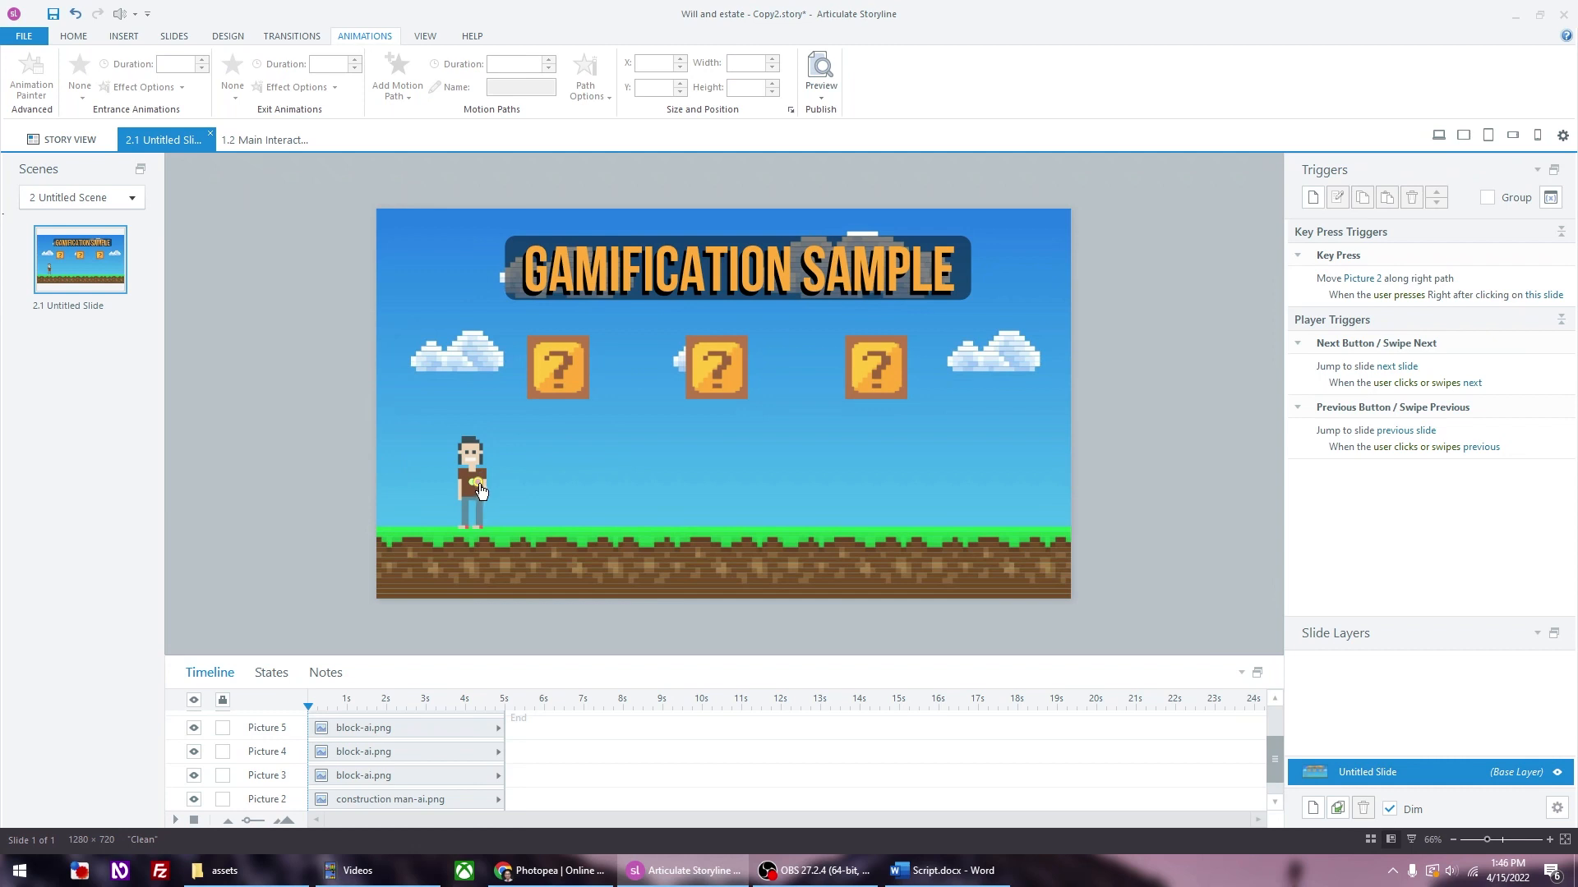
{"action": "left_click", "coordinate": [479, 485]}
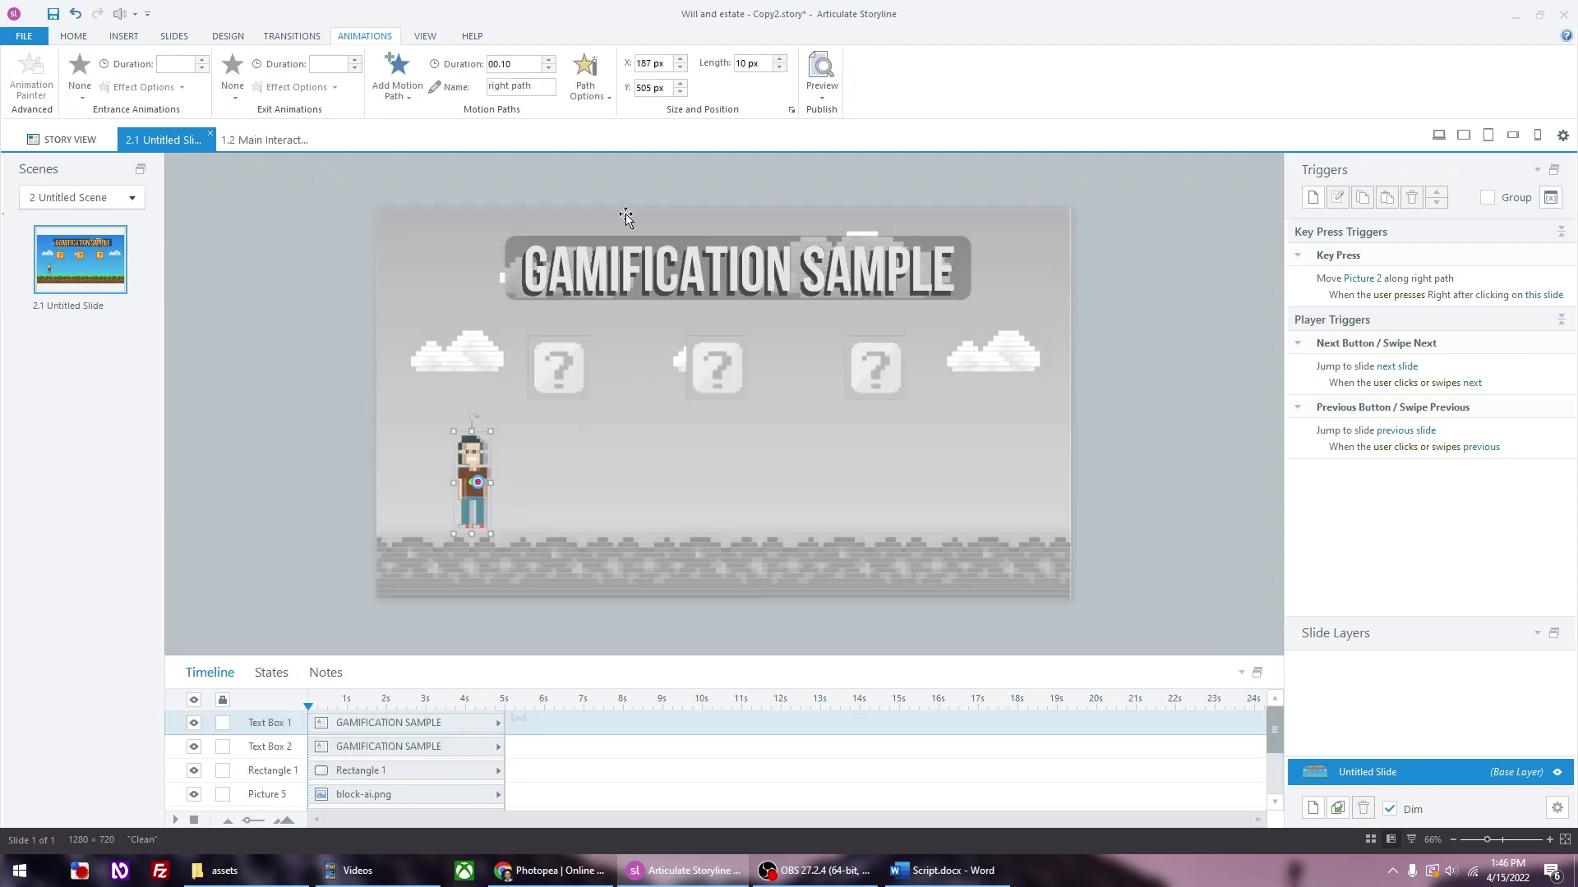
{"action": "left_click", "coordinate": [601, 97]}
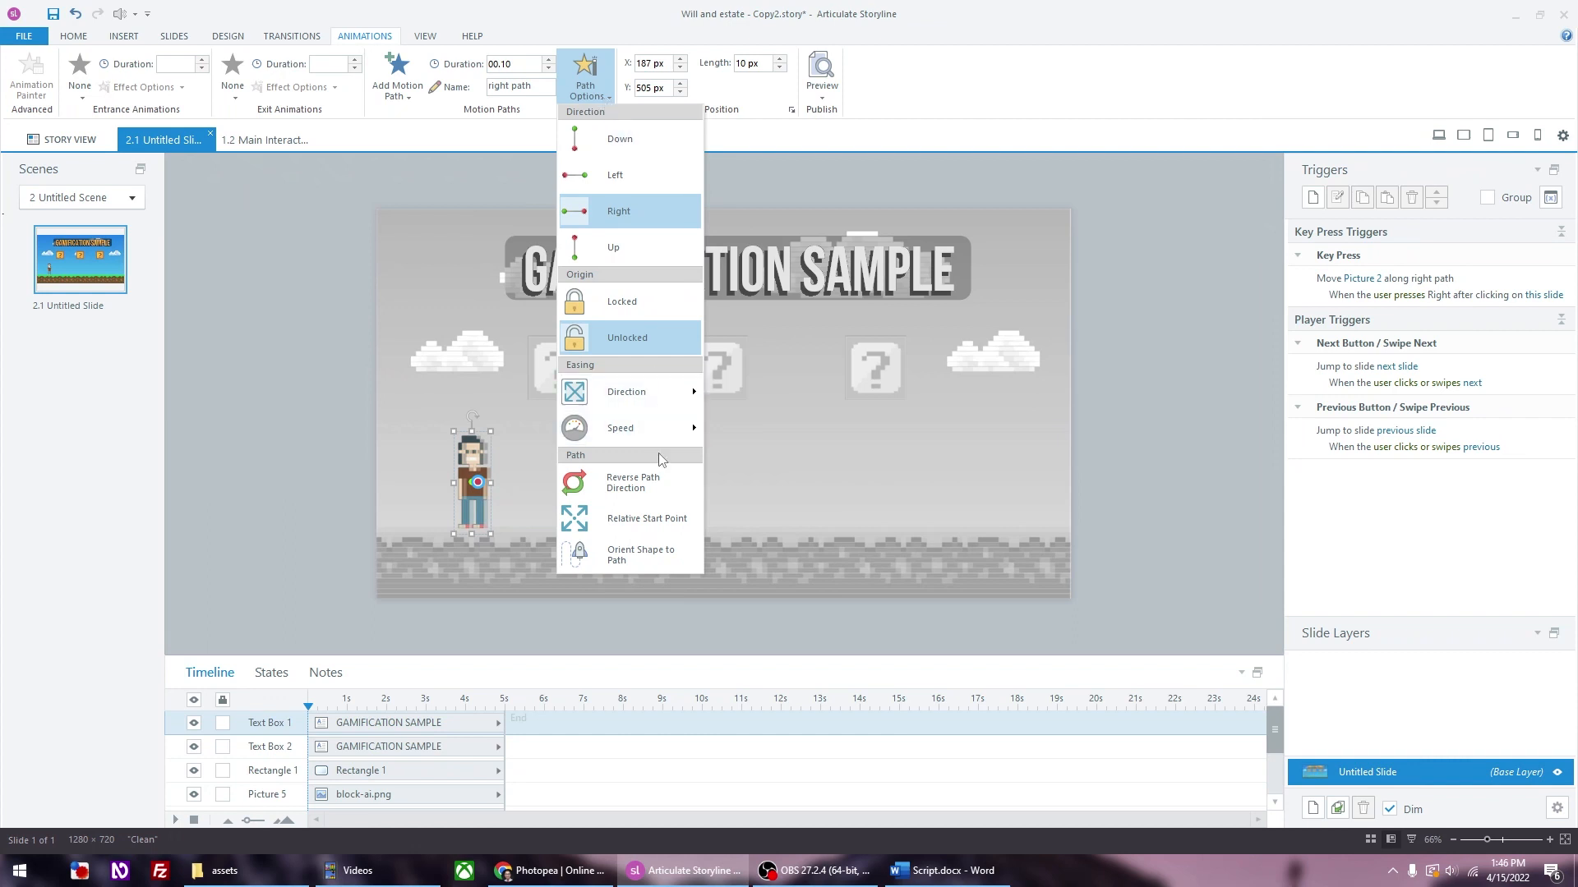
{"action": "left_click", "coordinate": [632, 526]}
{"action": "left_click", "coordinate": [608, 92]}
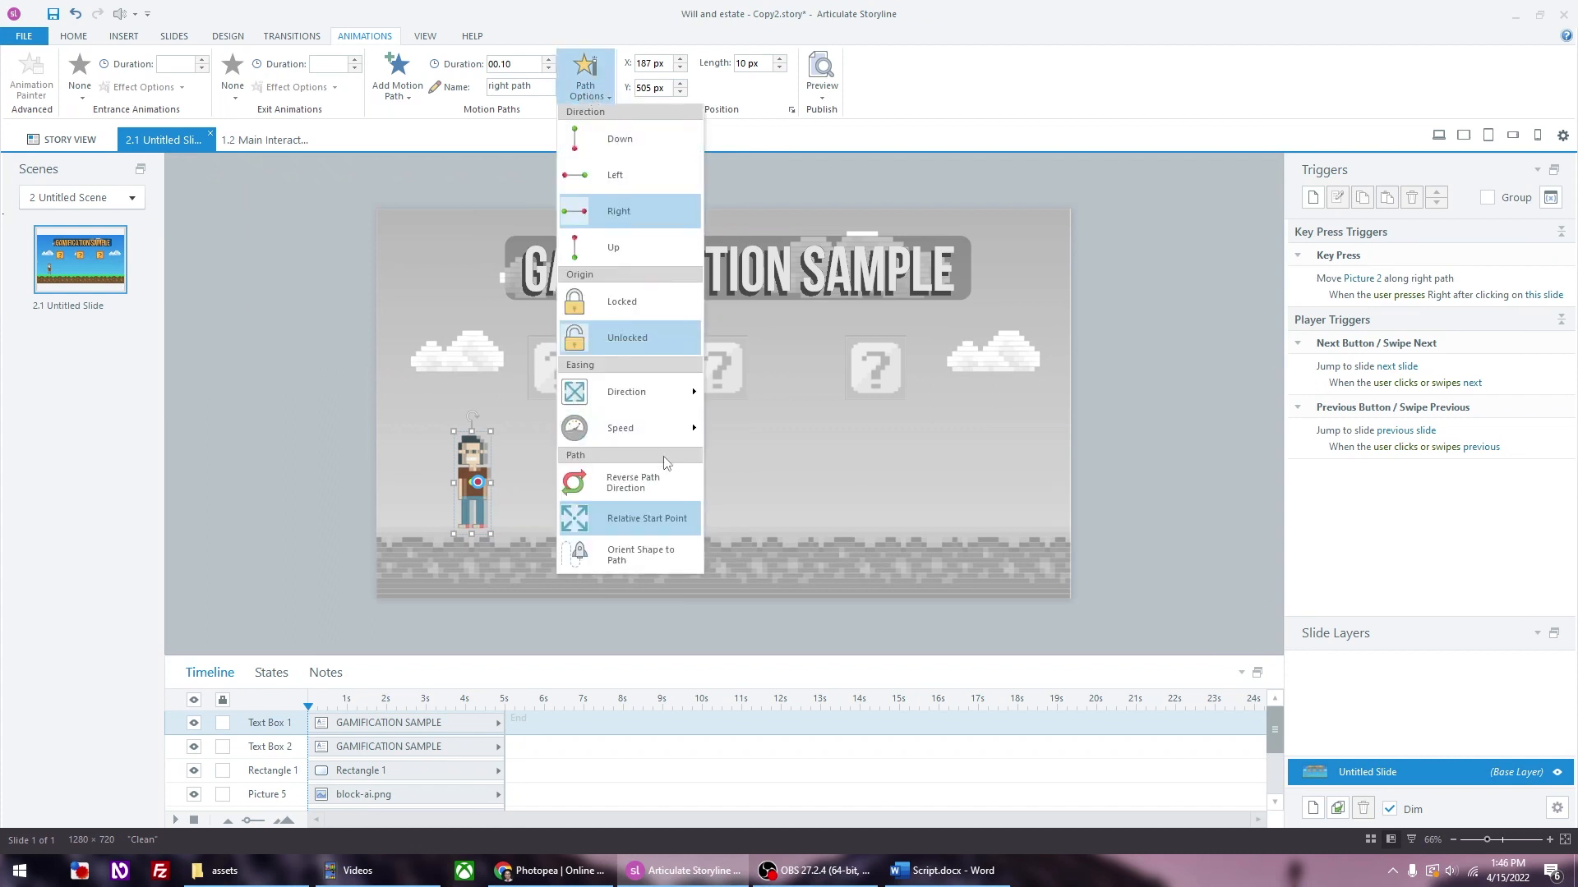
{"action": "mouse_move", "coordinate": [663, 396]}
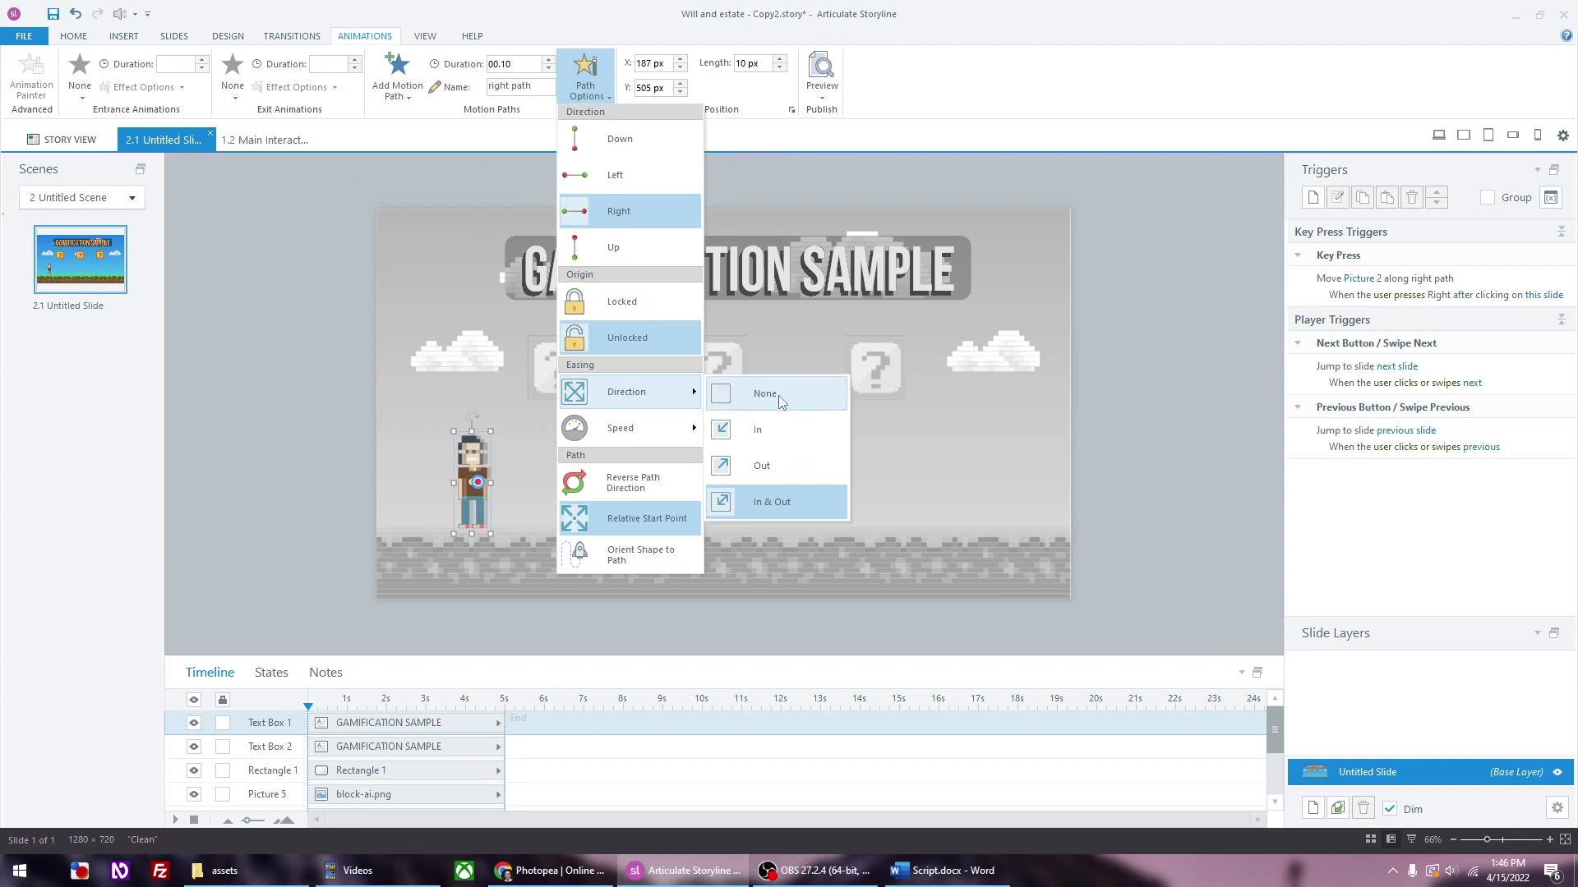
{"action": "left_click", "coordinate": [778, 396]}
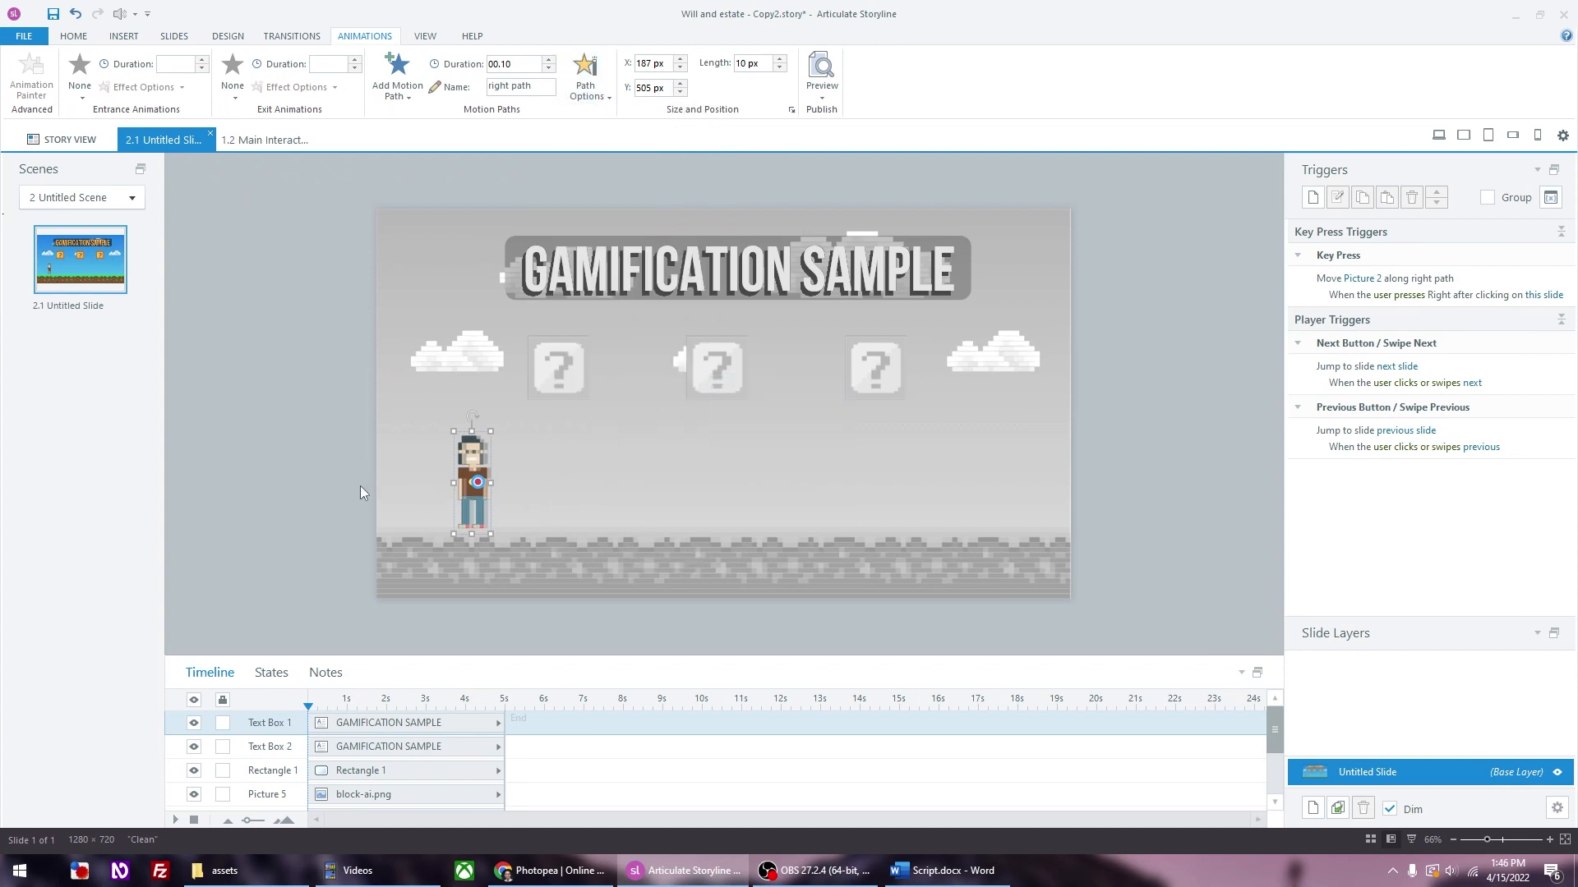
{"action": "left_click", "coordinate": [287, 479]}
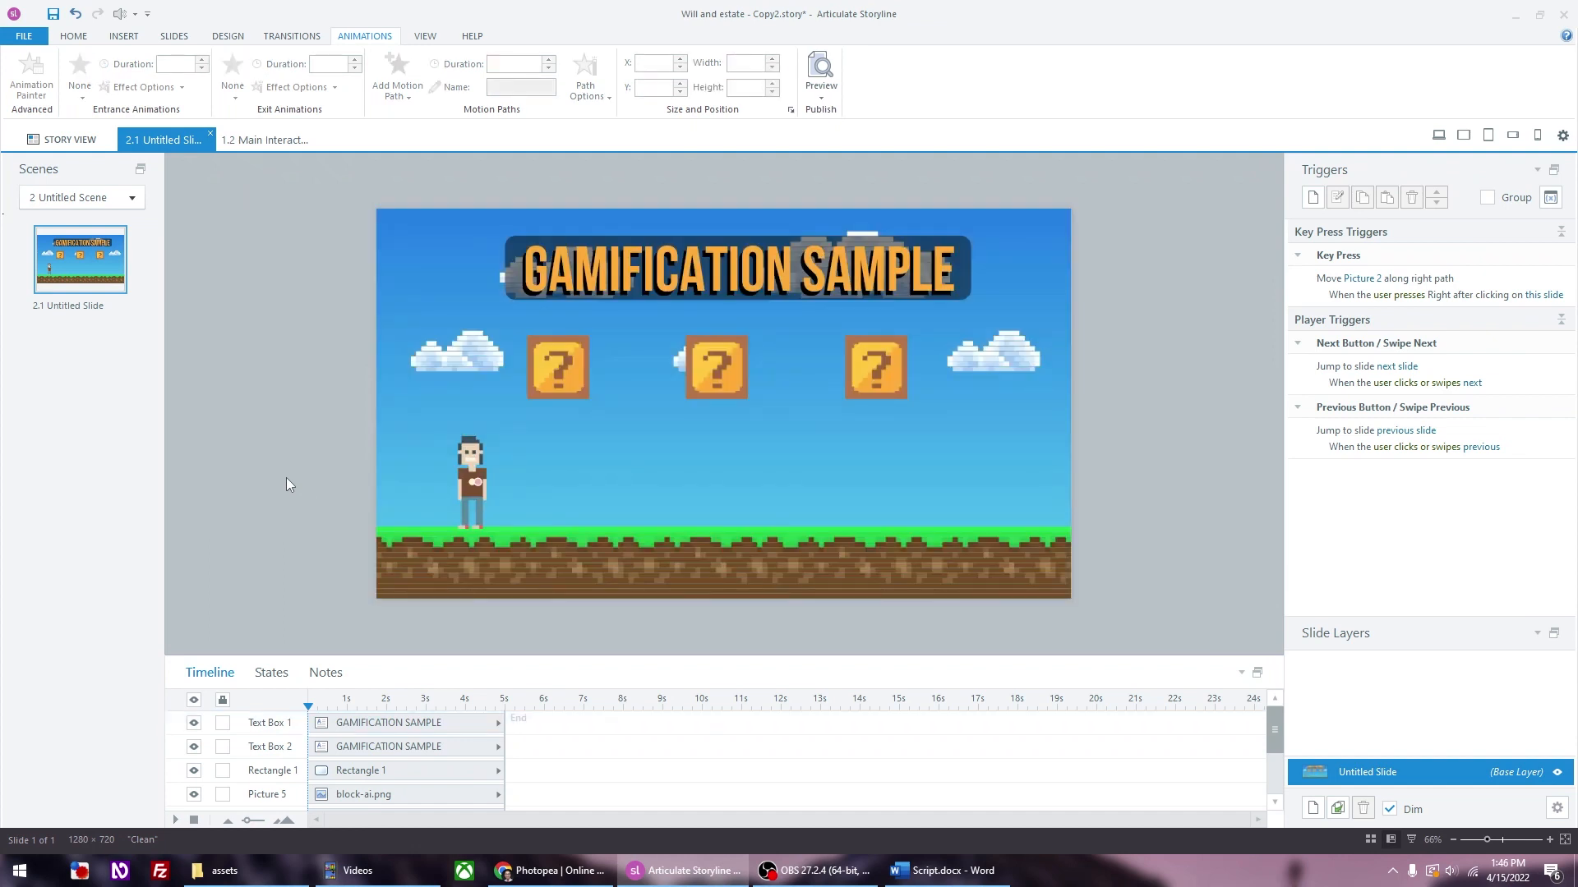
Step: Preview this slide to test the man's repeated movement to the right, and return to editing
{"action": "left_click", "coordinate": [821, 92]}
{"action": "left_click", "coordinate": [858, 112]}
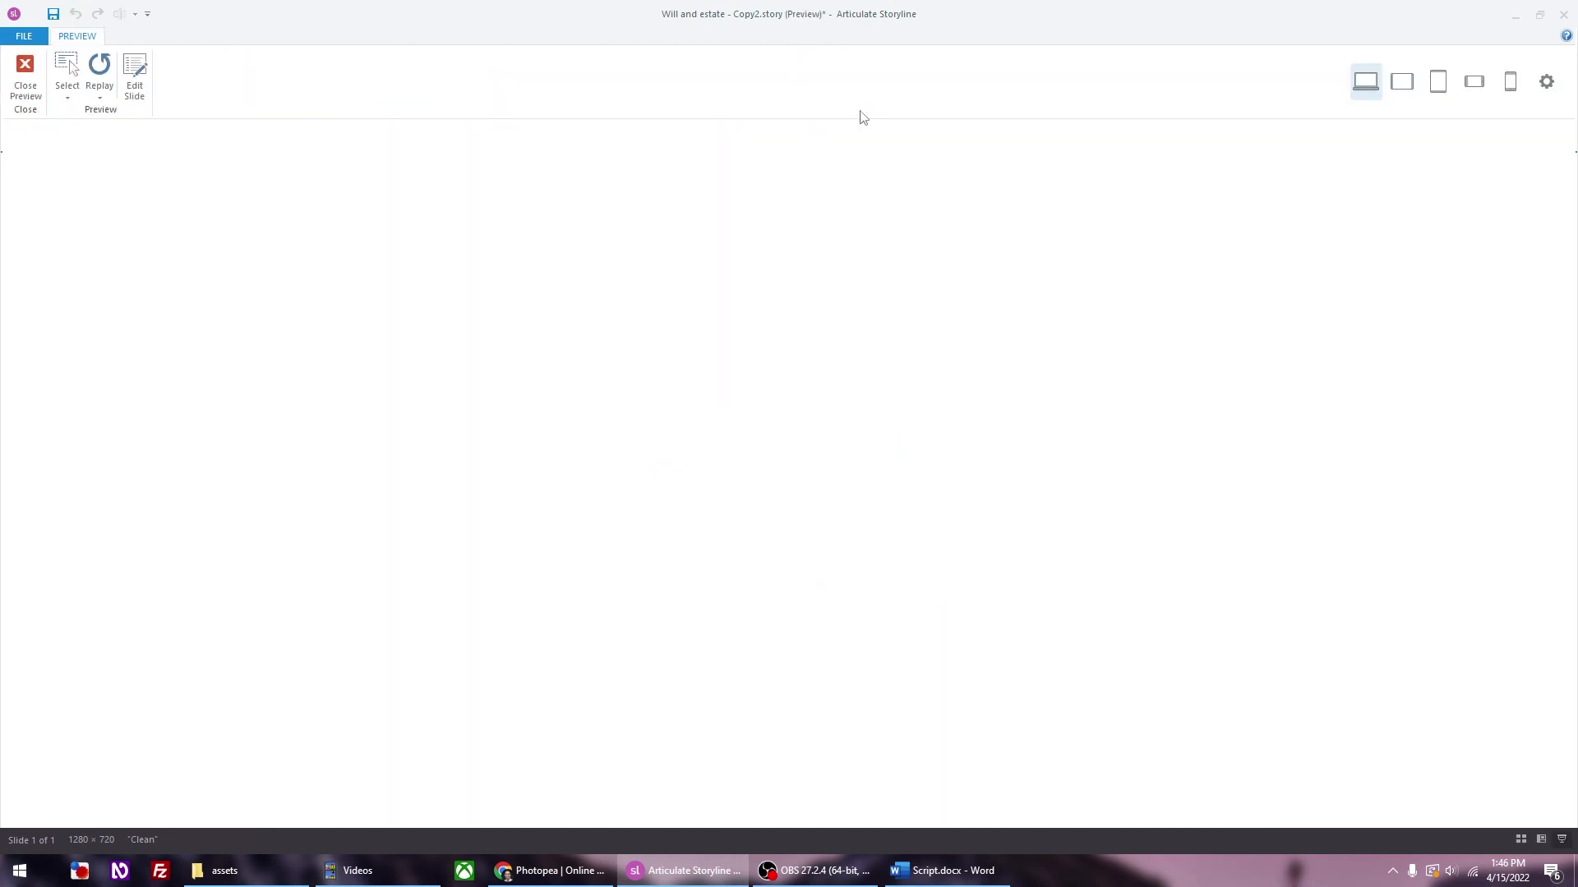
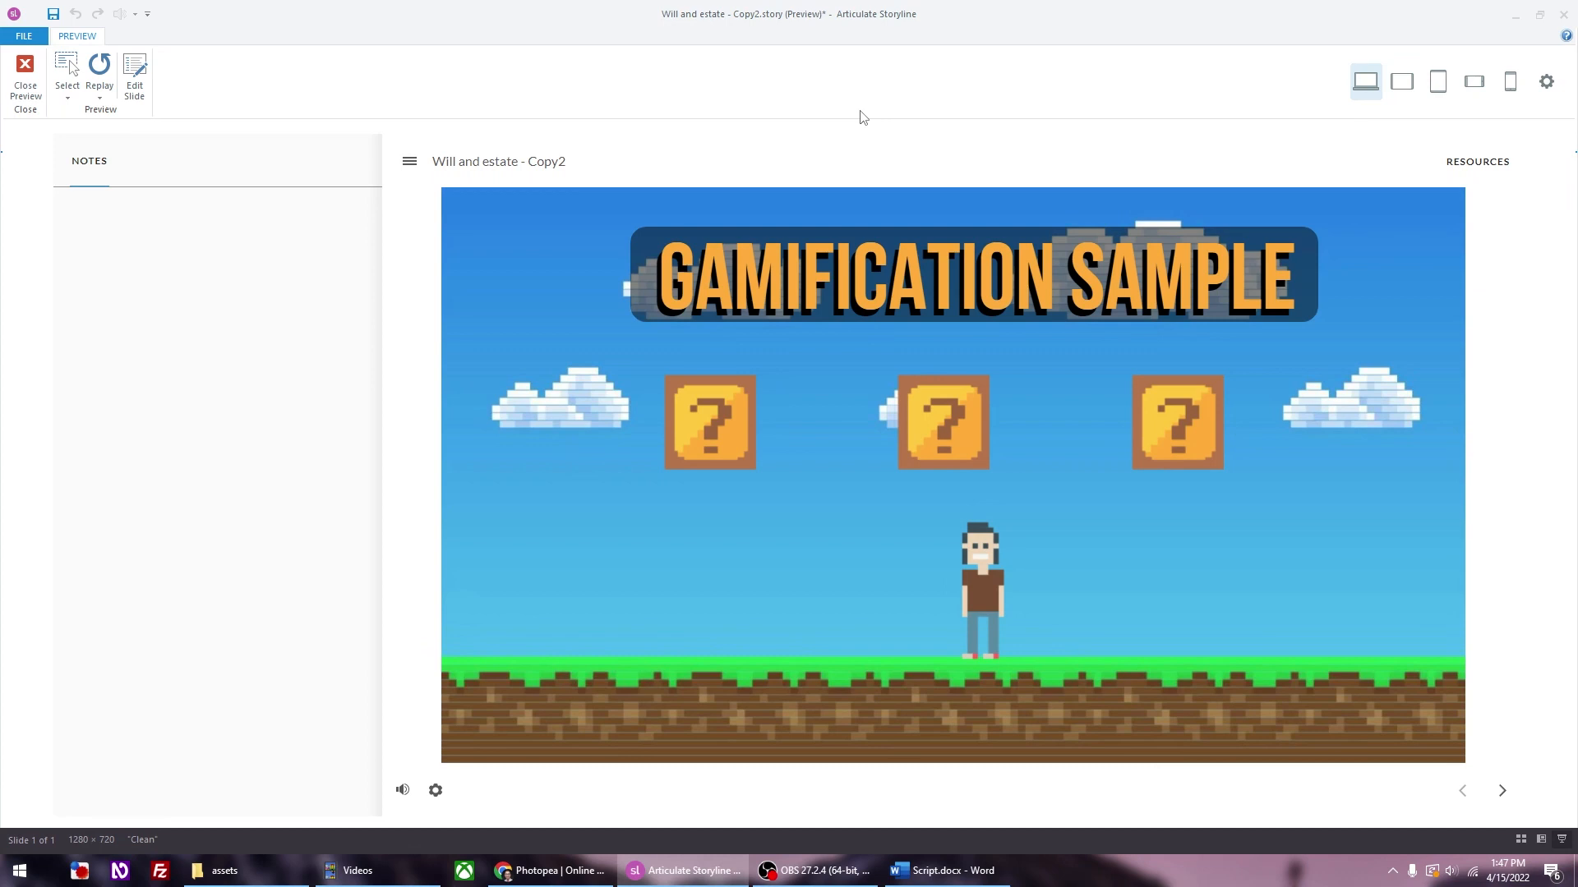
{"action": "left_click", "coordinate": [25, 79]}
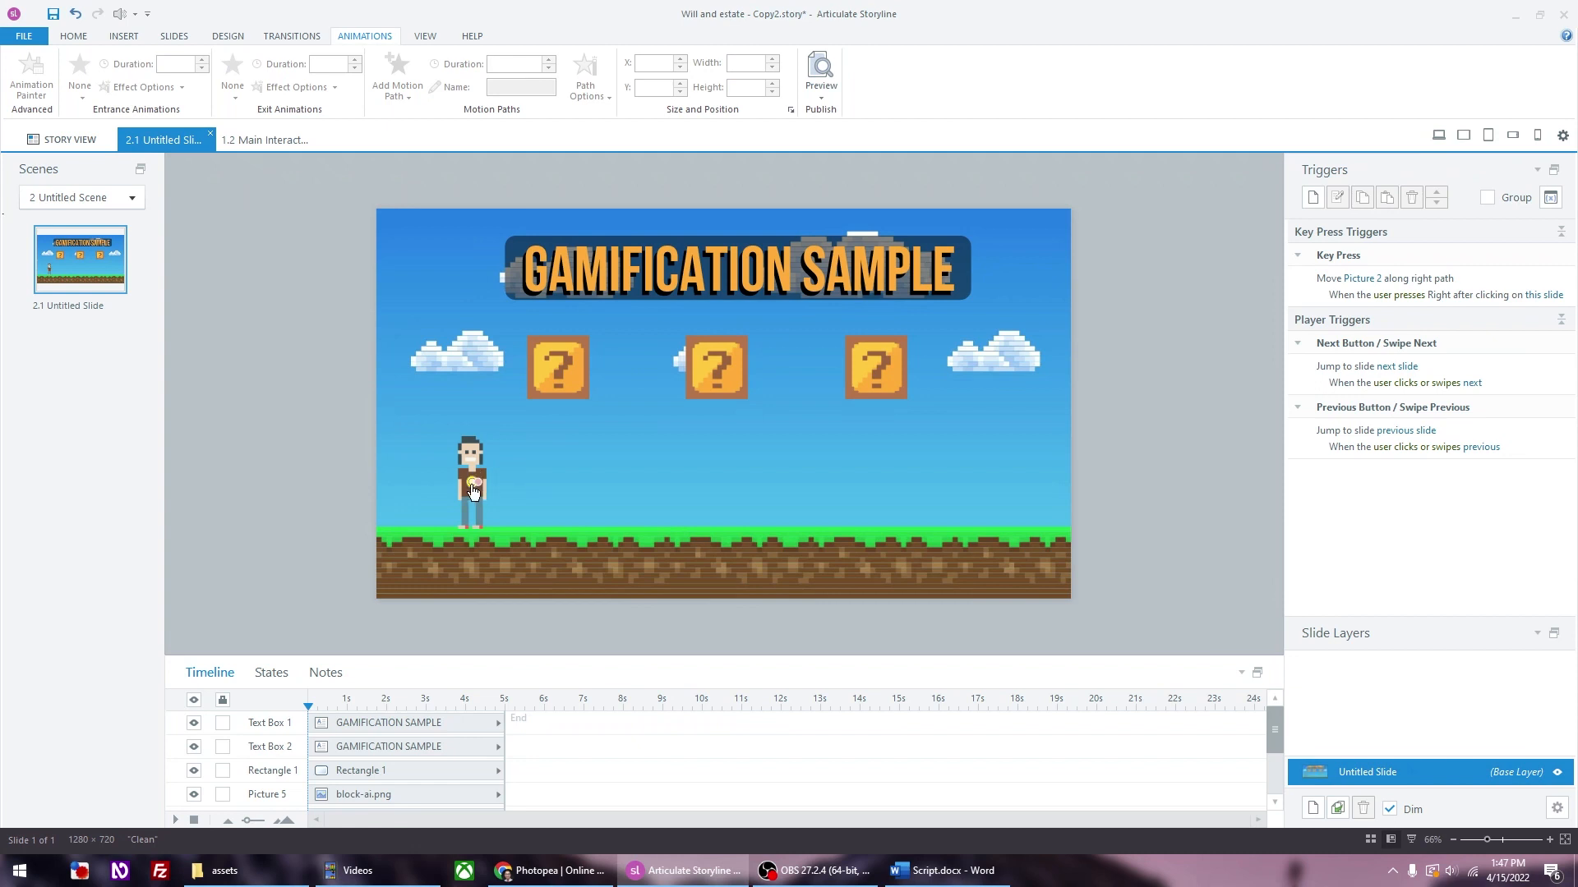
Step: Add a second line motion path to the man, directed left, with a length of 10 px
{"action": "left_click", "coordinate": [472, 491]}
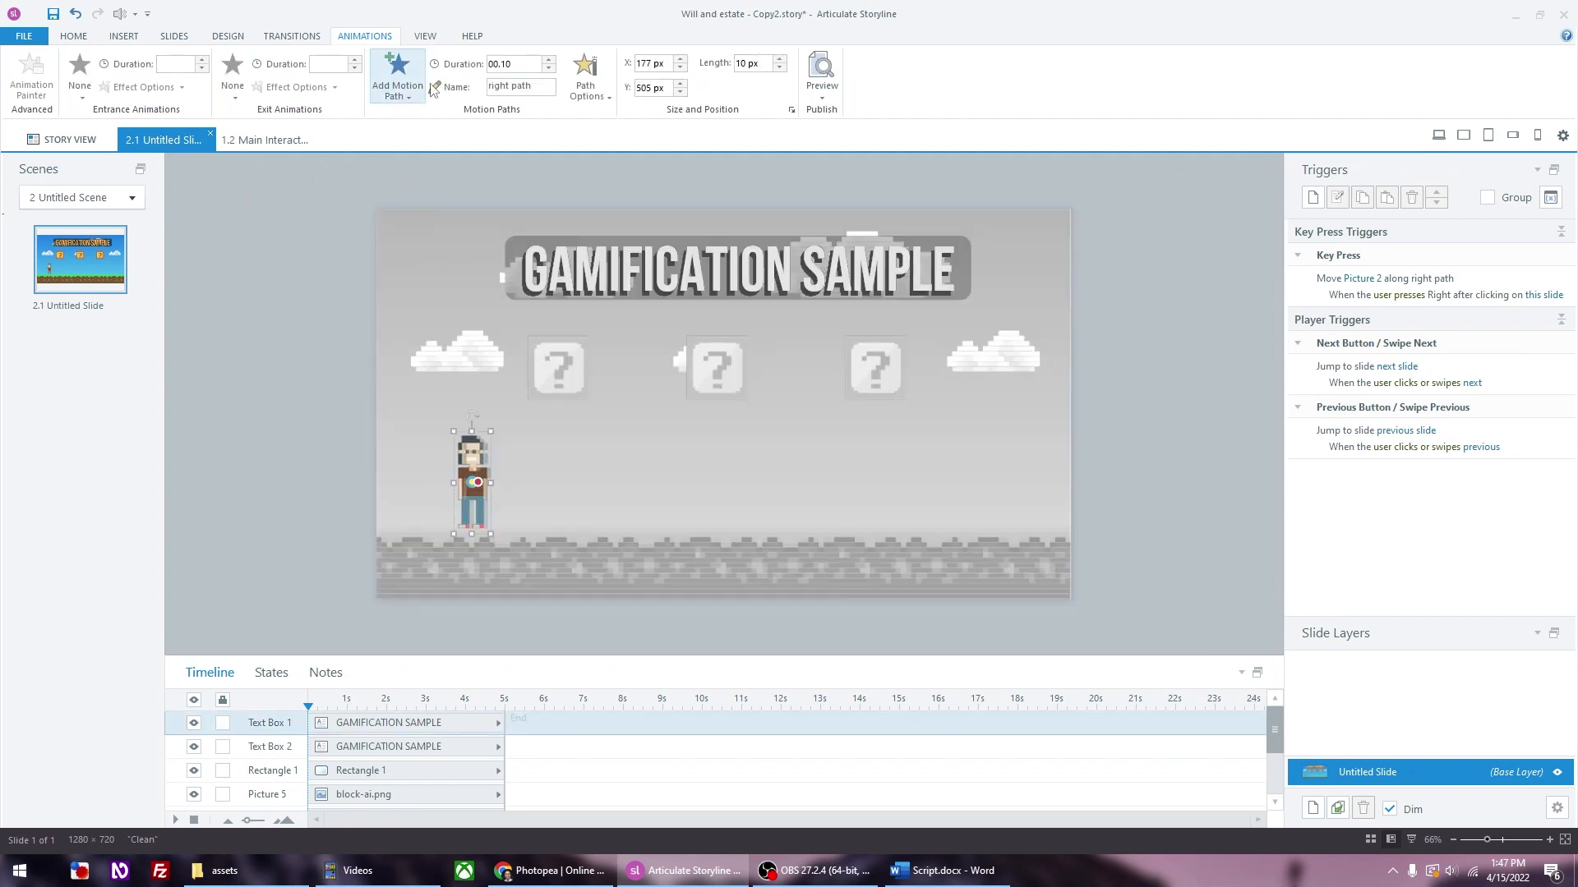
{"action": "left_click", "coordinate": [403, 95]}
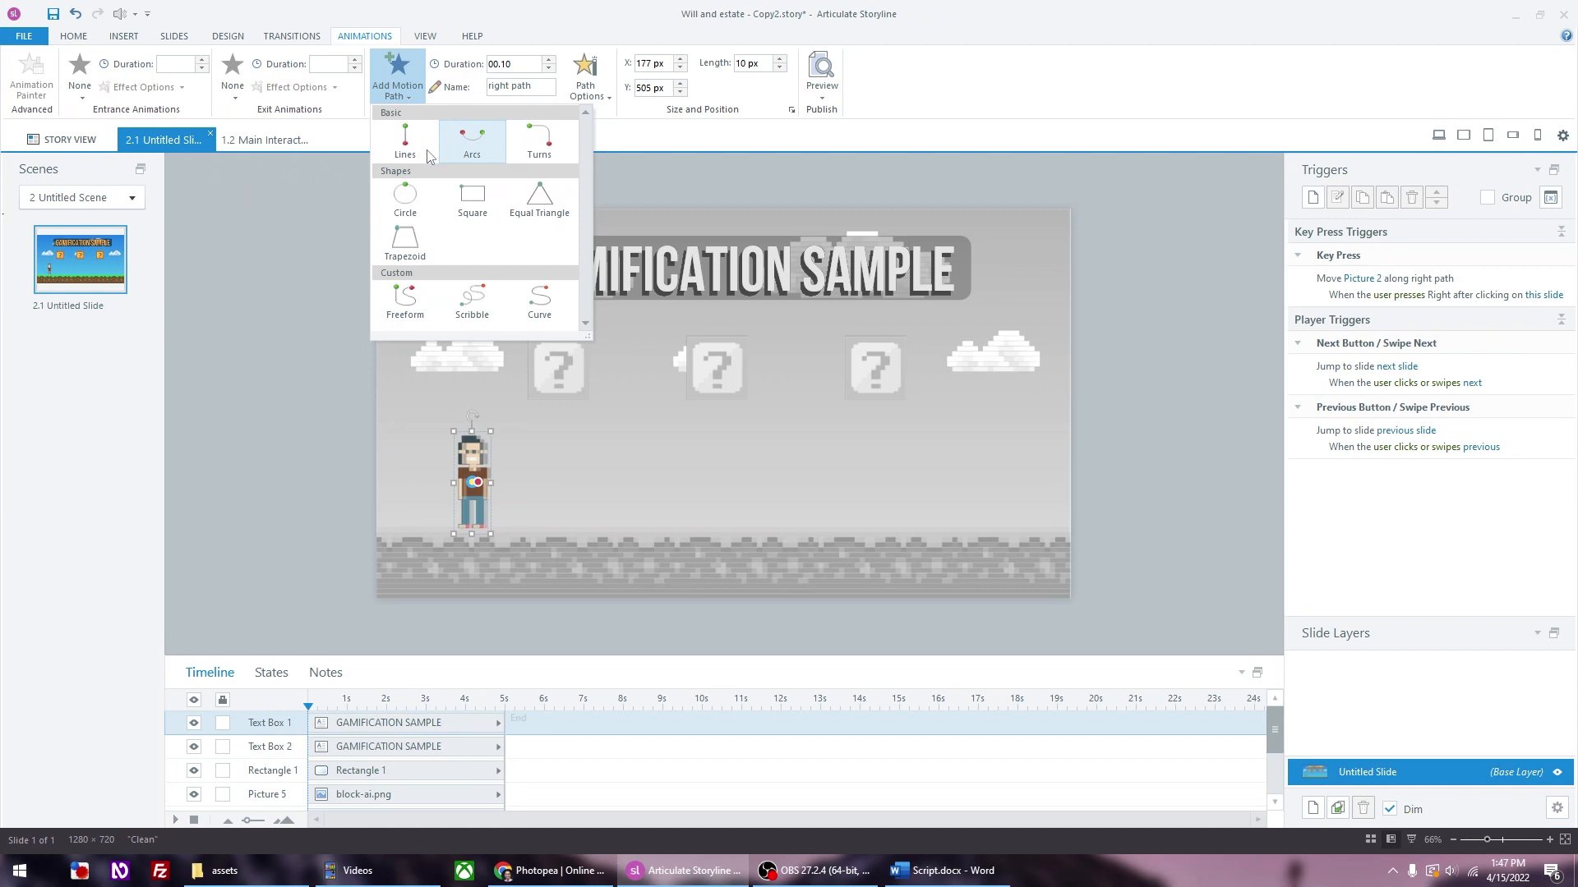
{"action": "left_click", "coordinate": [423, 144]}
{"action": "left_click", "coordinate": [586, 90]}
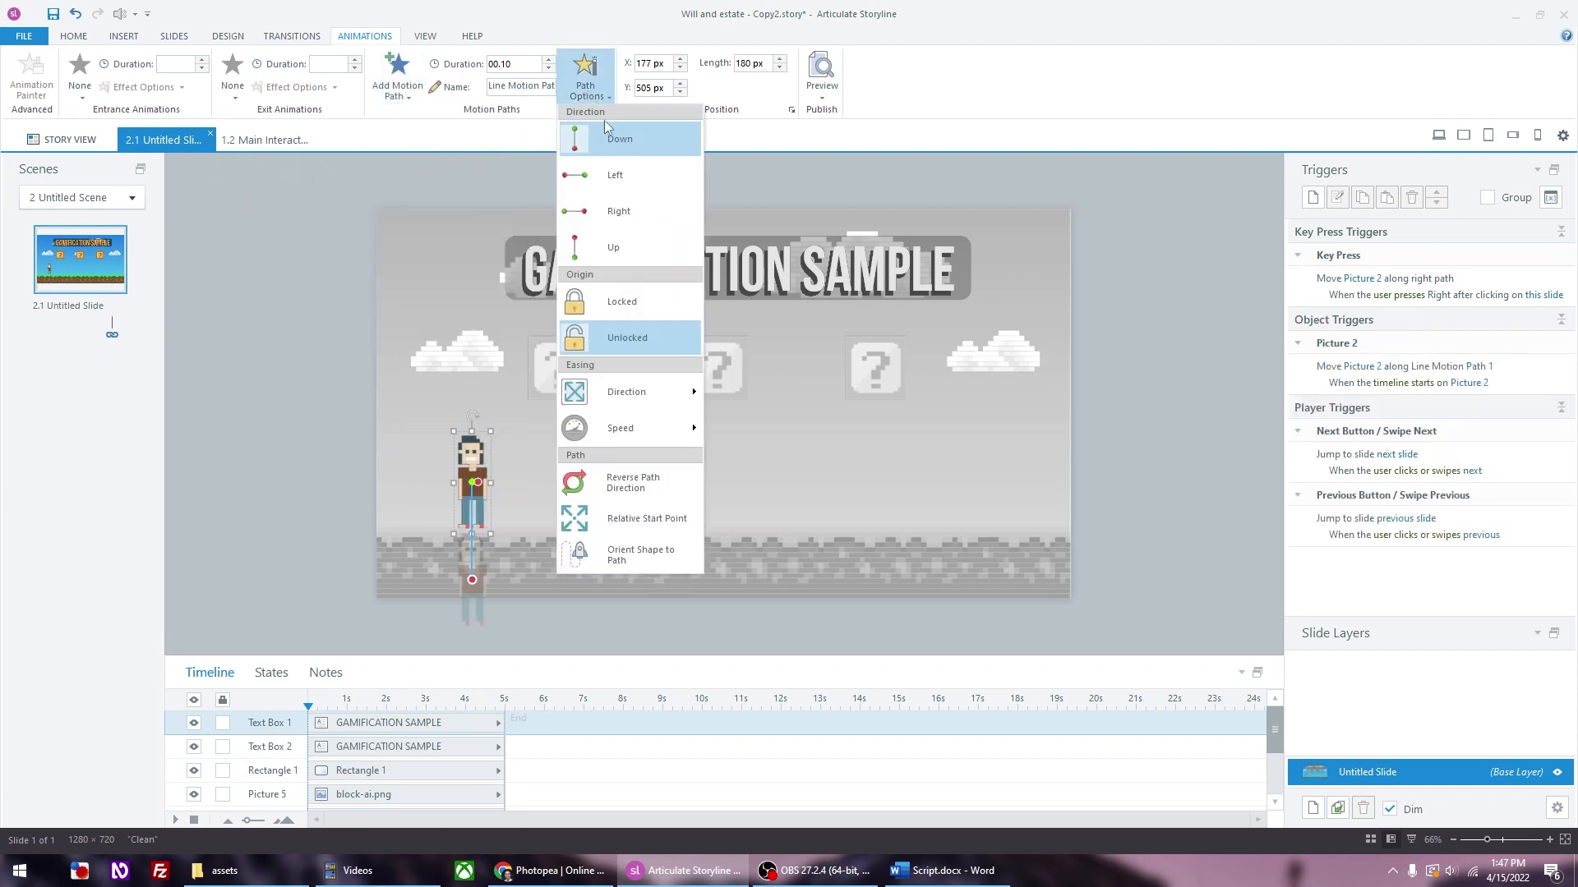
{"action": "left_click", "coordinate": [631, 178]}
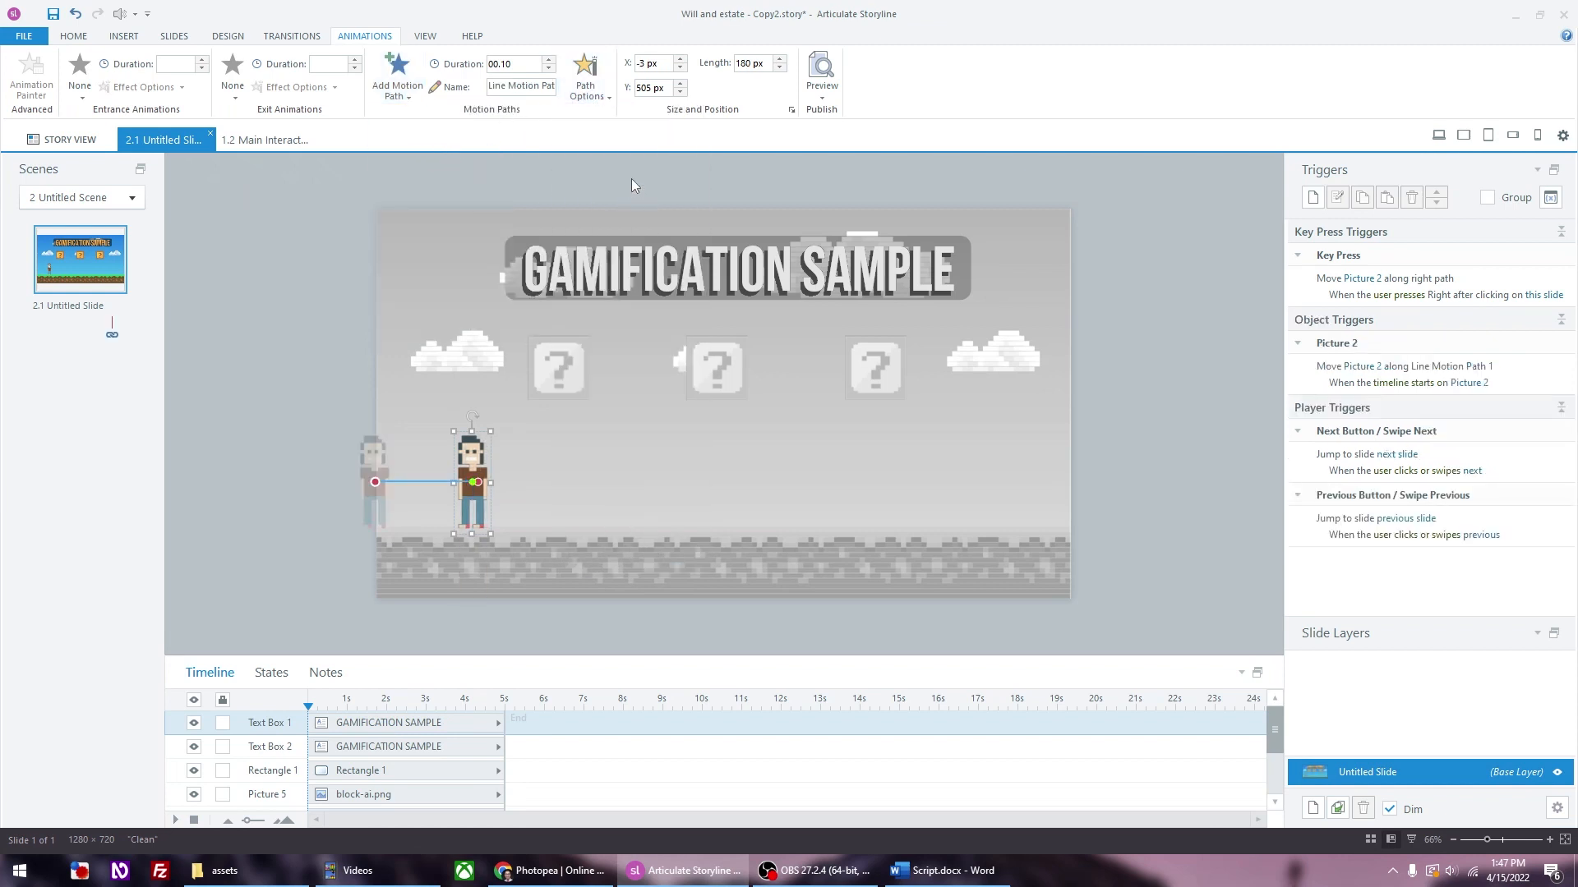
{"action": "left_click", "coordinate": [762, 62]}
{"action": "key", "text": "Return"}
{"action": "left_click", "coordinate": [510, 63]}
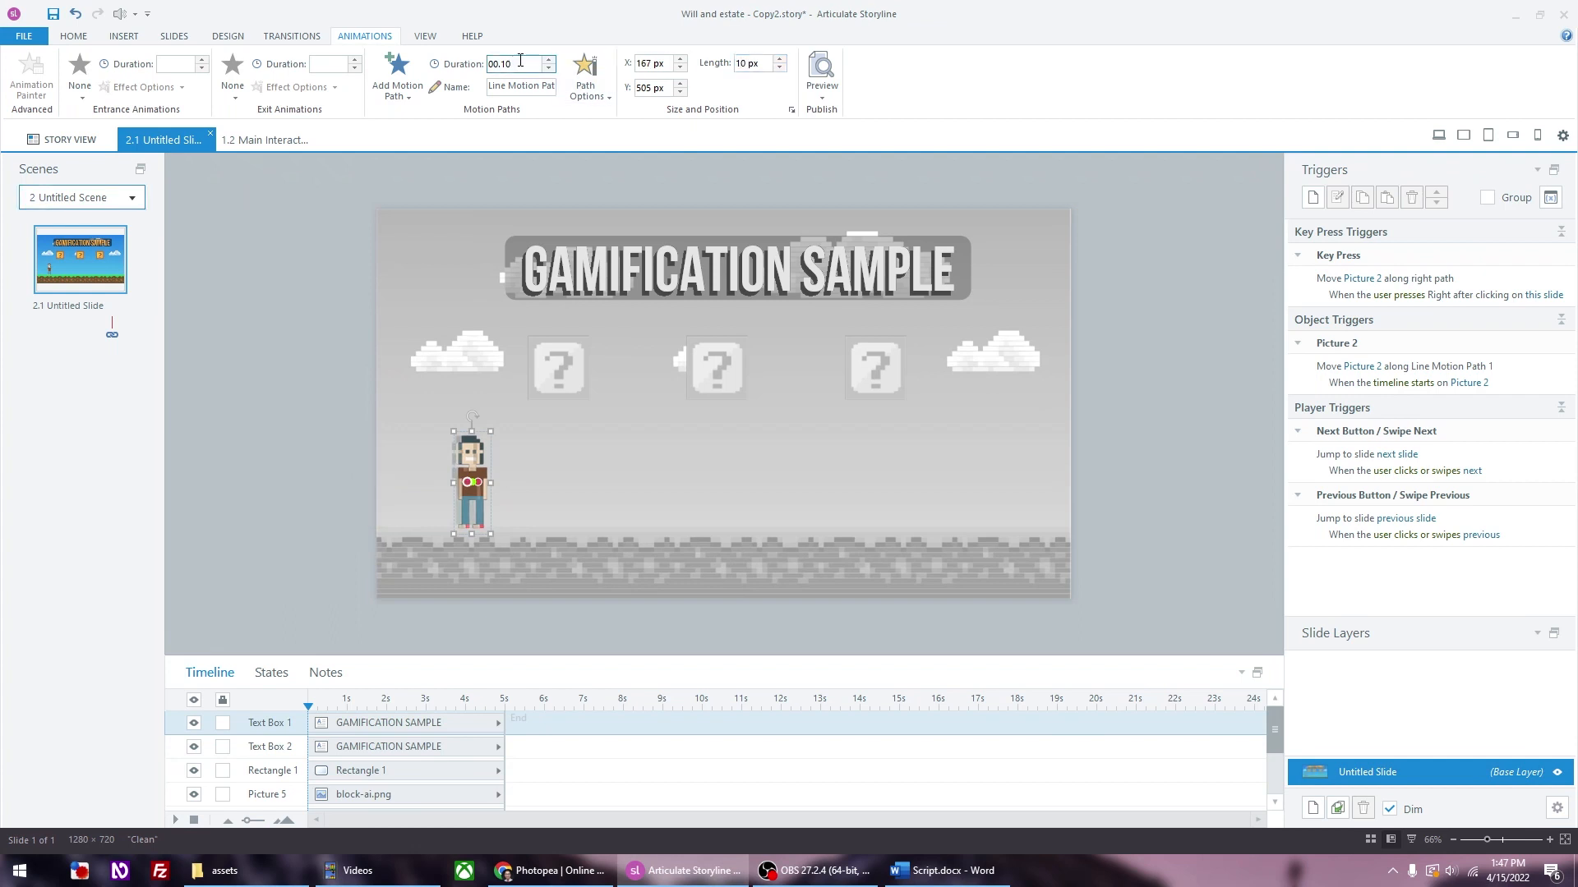
{"action": "left_click", "coordinate": [1220, 421]}
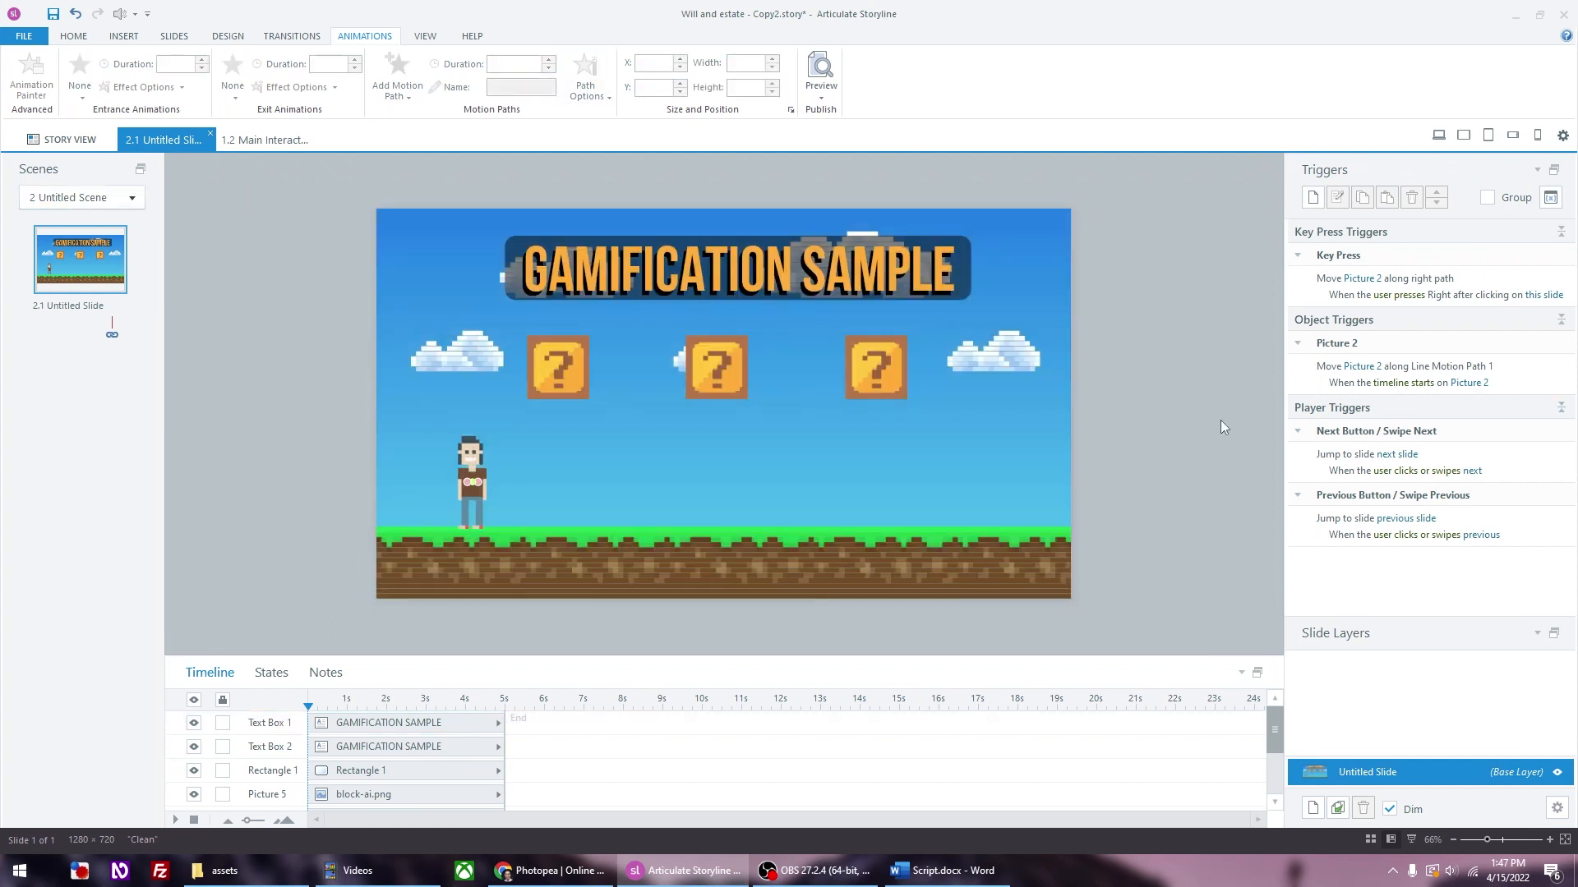
Step: Rename the man's new leftward motion path to "Path left"
{"action": "left_click", "coordinate": [465, 480]}
{"action": "left_click", "coordinate": [521, 86]}
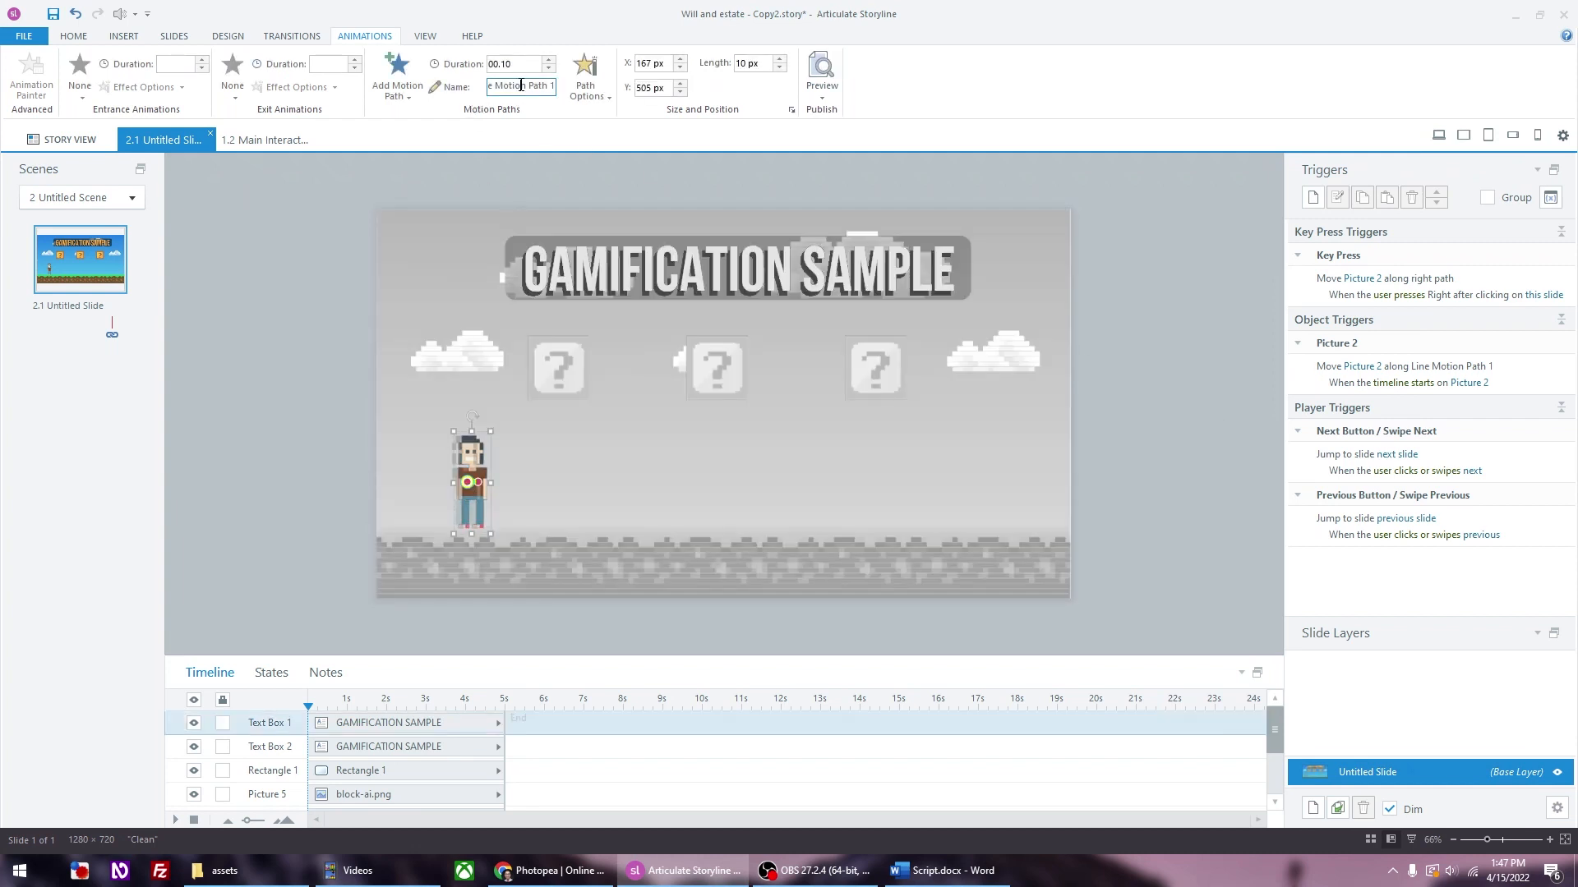
{"action": "triple_click", "coordinate": [521, 86]}
{"action": "type", "text": "Path left"}
{"action": "key", "text": "Return"}
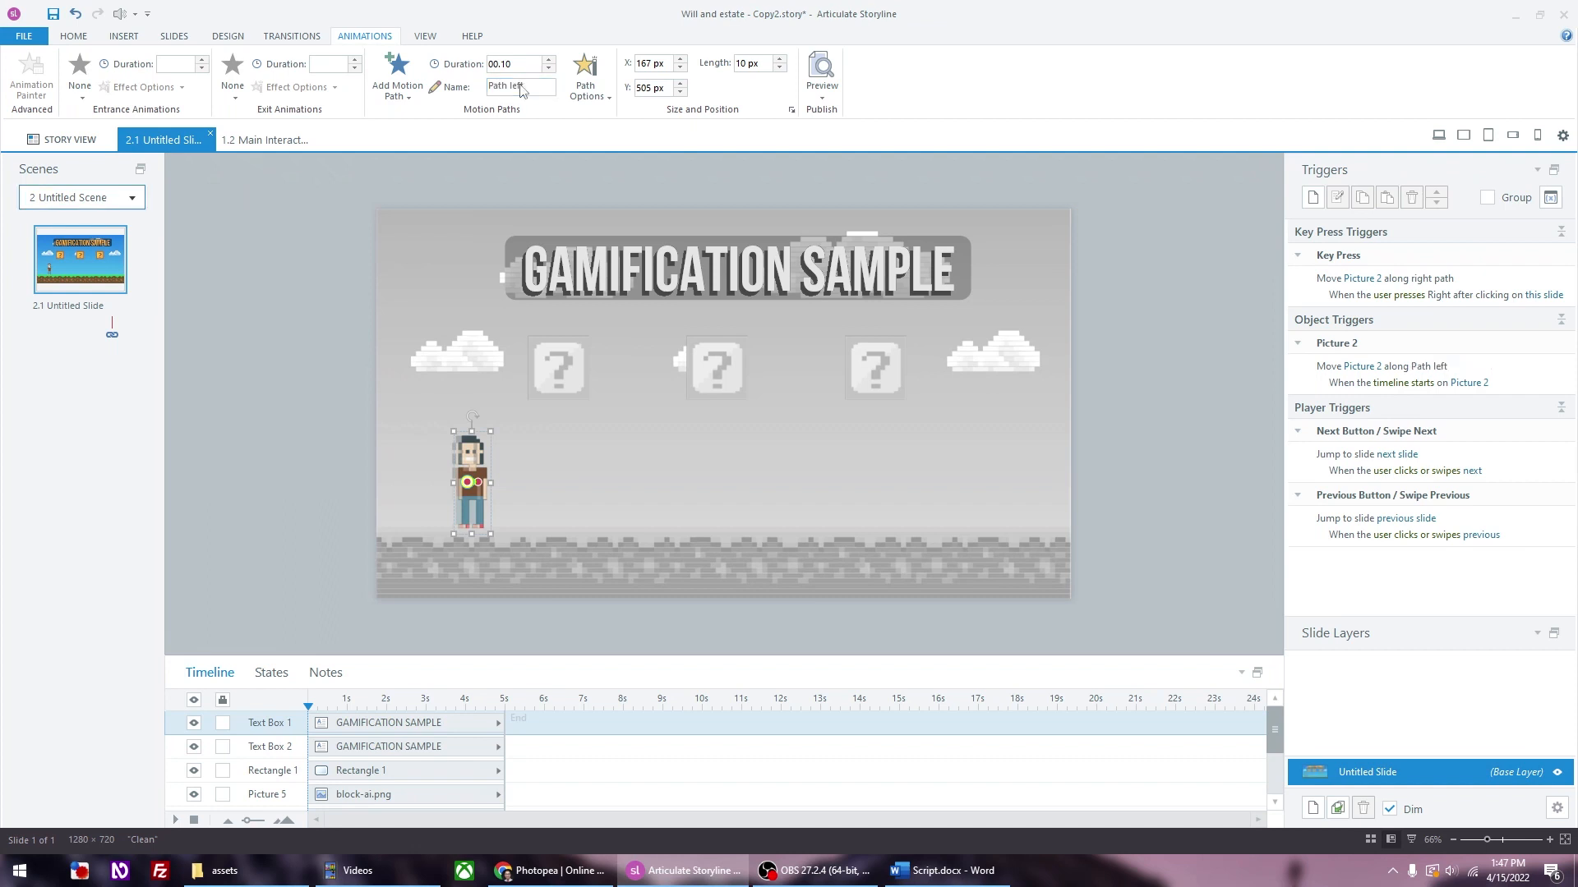
Step: Edit the Path left trigger so Picture 2 moves when the user presses the Left key after clicking on this slide
{"action": "left_click", "coordinate": [1502, 378]}
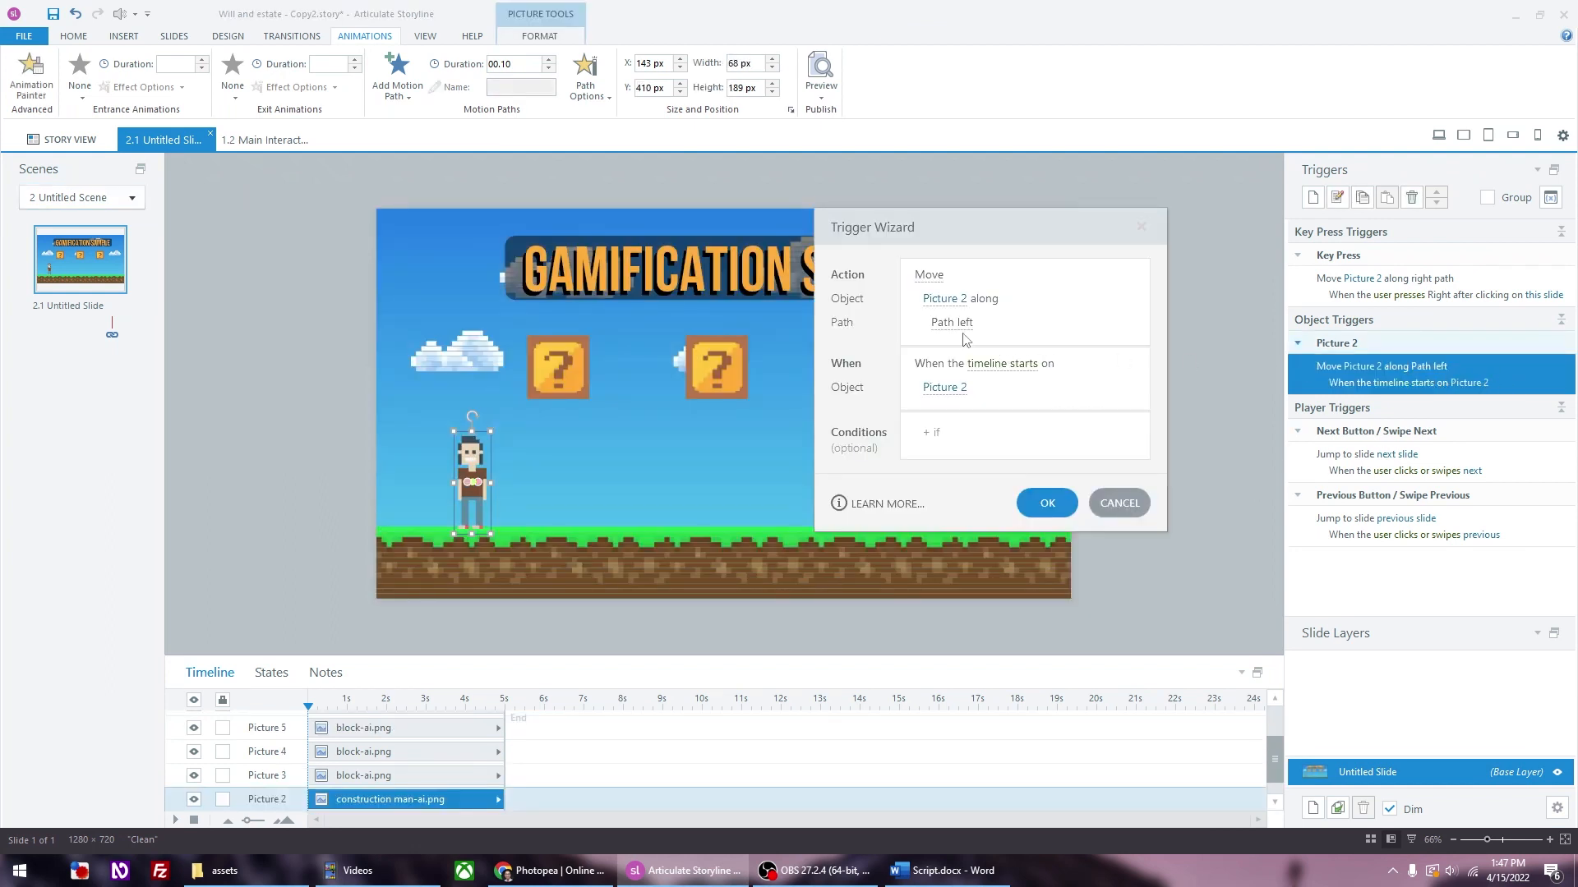
{"action": "left_click", "coordinate": [960, 326]}
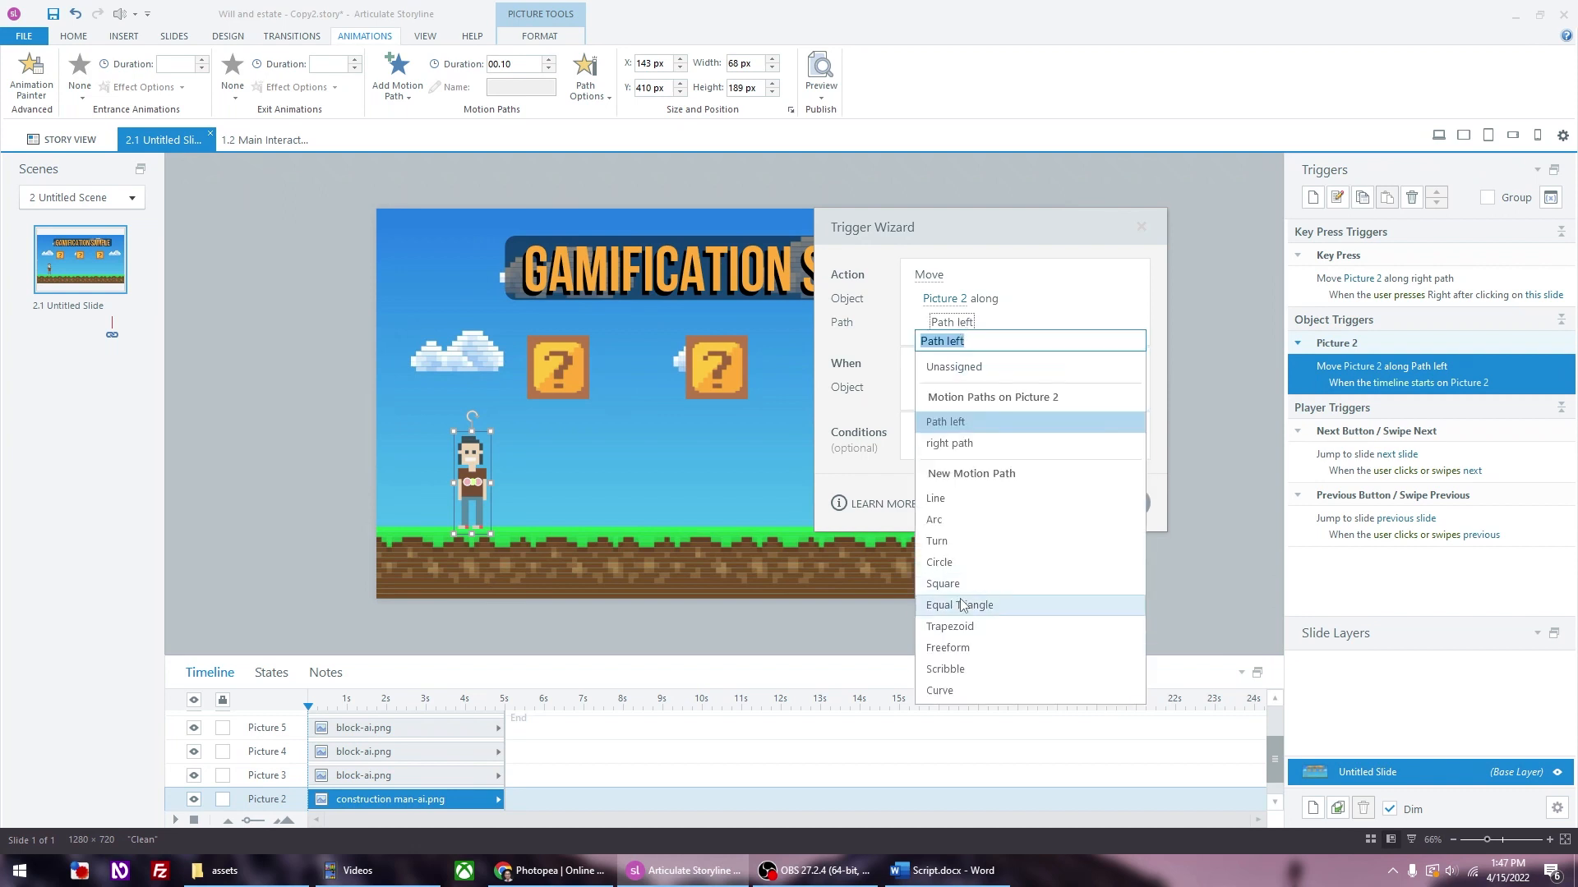
{"action": "left_click", "coordinate": [1037, 286]}
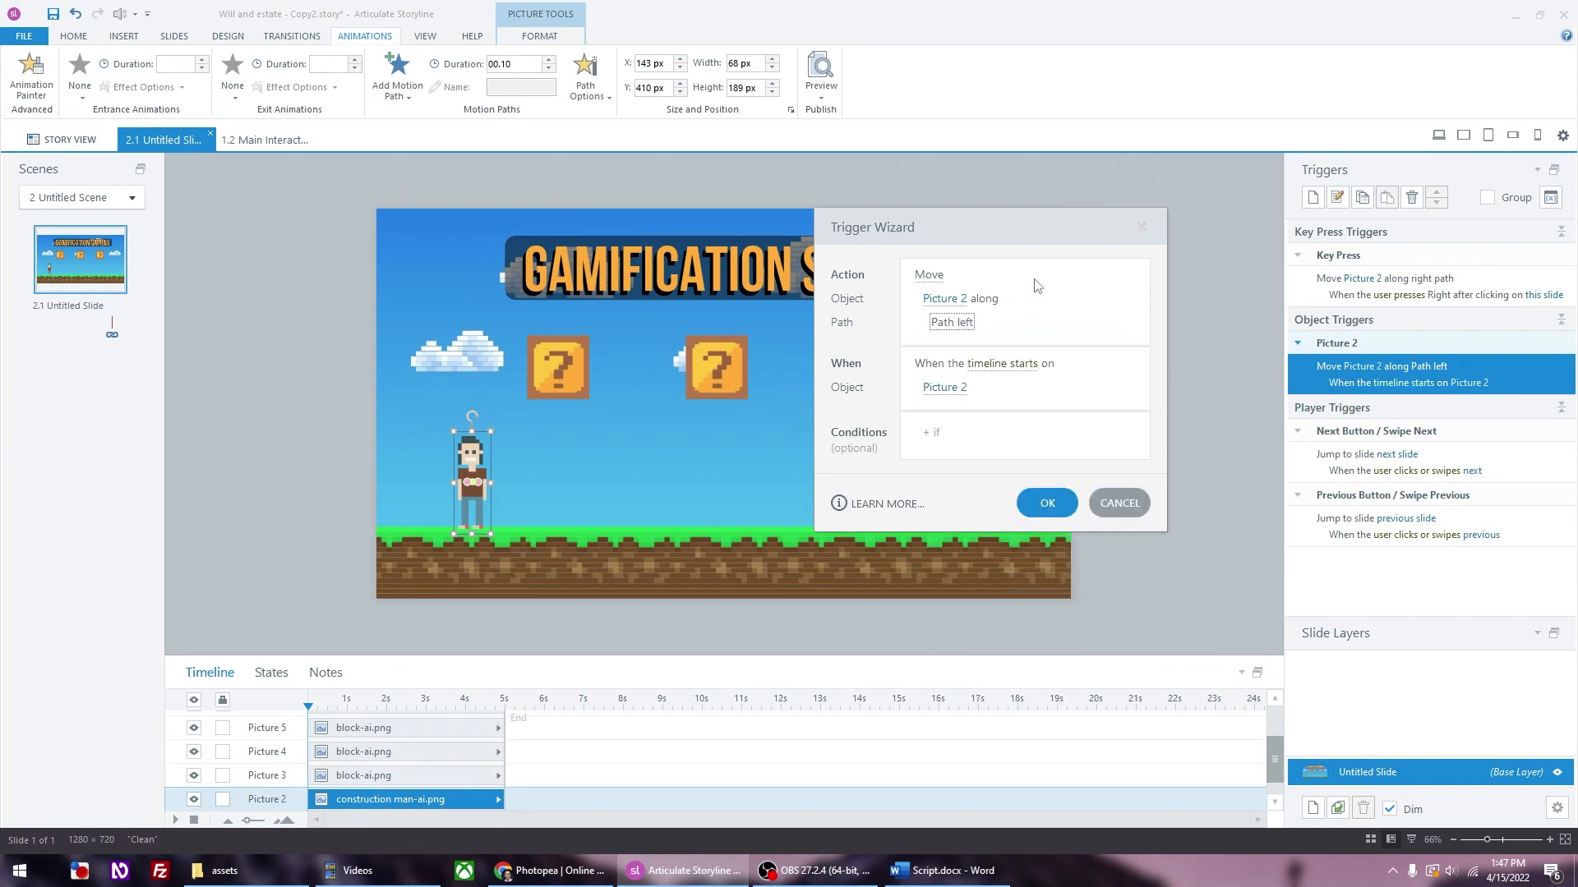
{"action": "left_click", "coordinate": [1000, 372]}
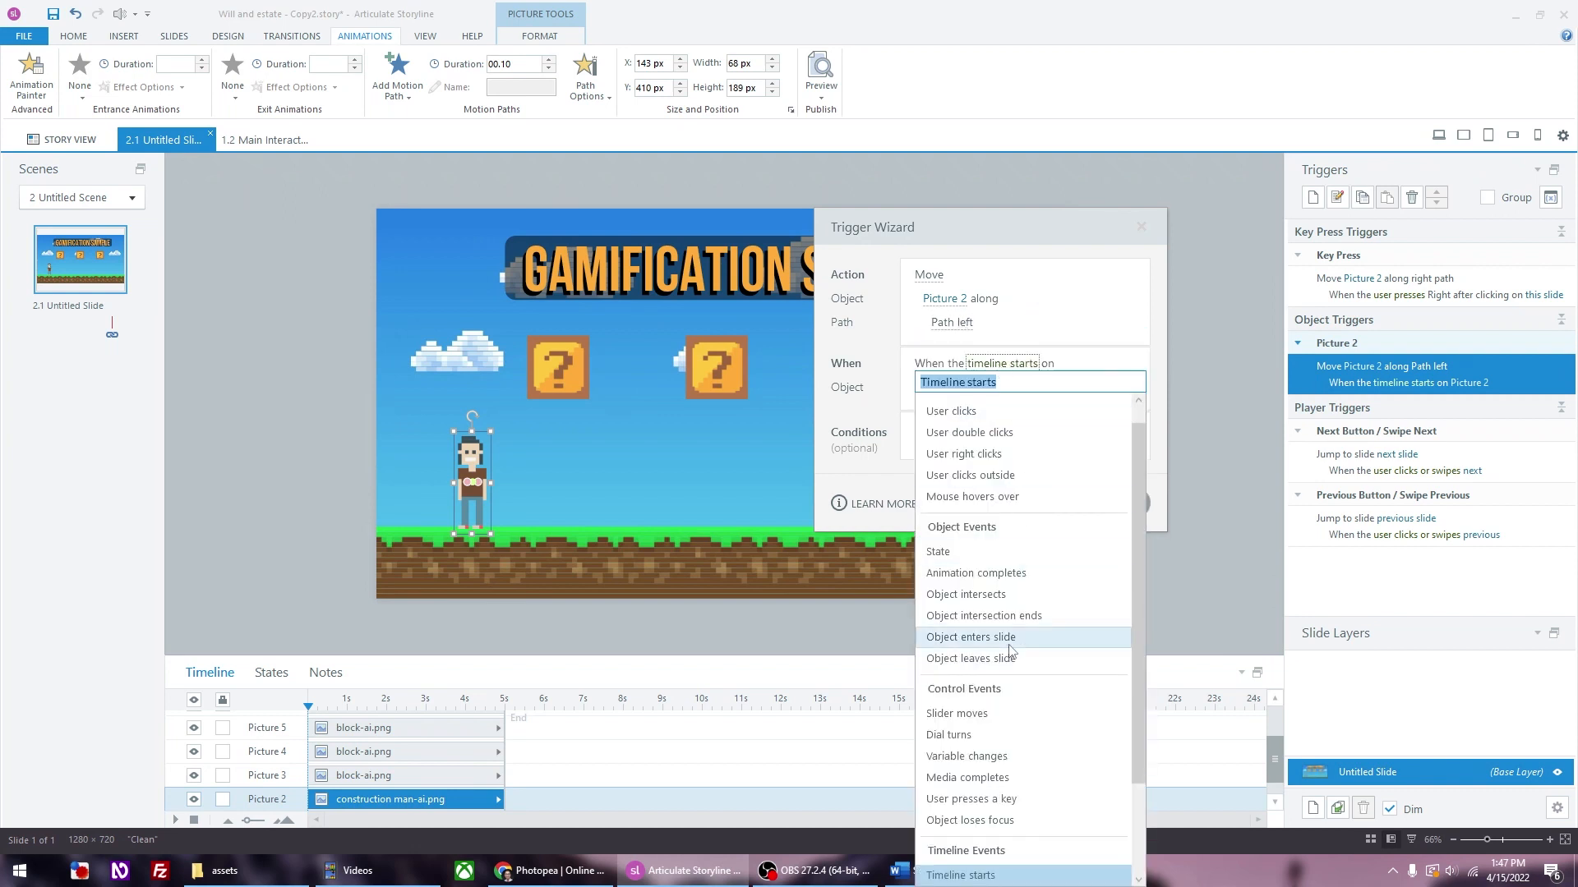
{"action": "left_click", "coordinate": [991, 799]}
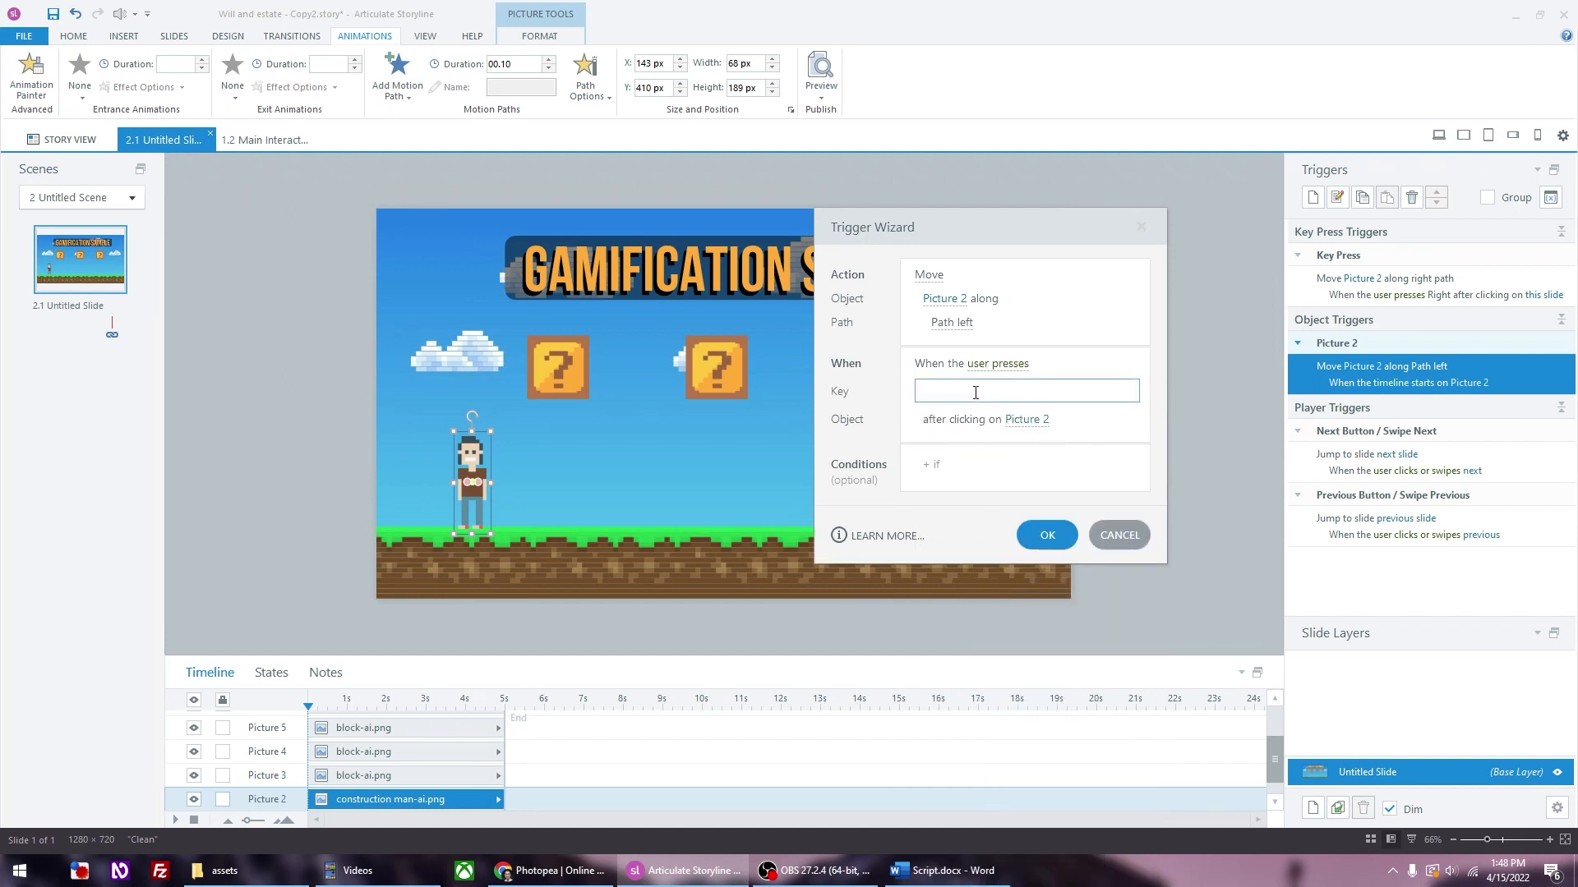
{"action": "key", "text": "Left"}
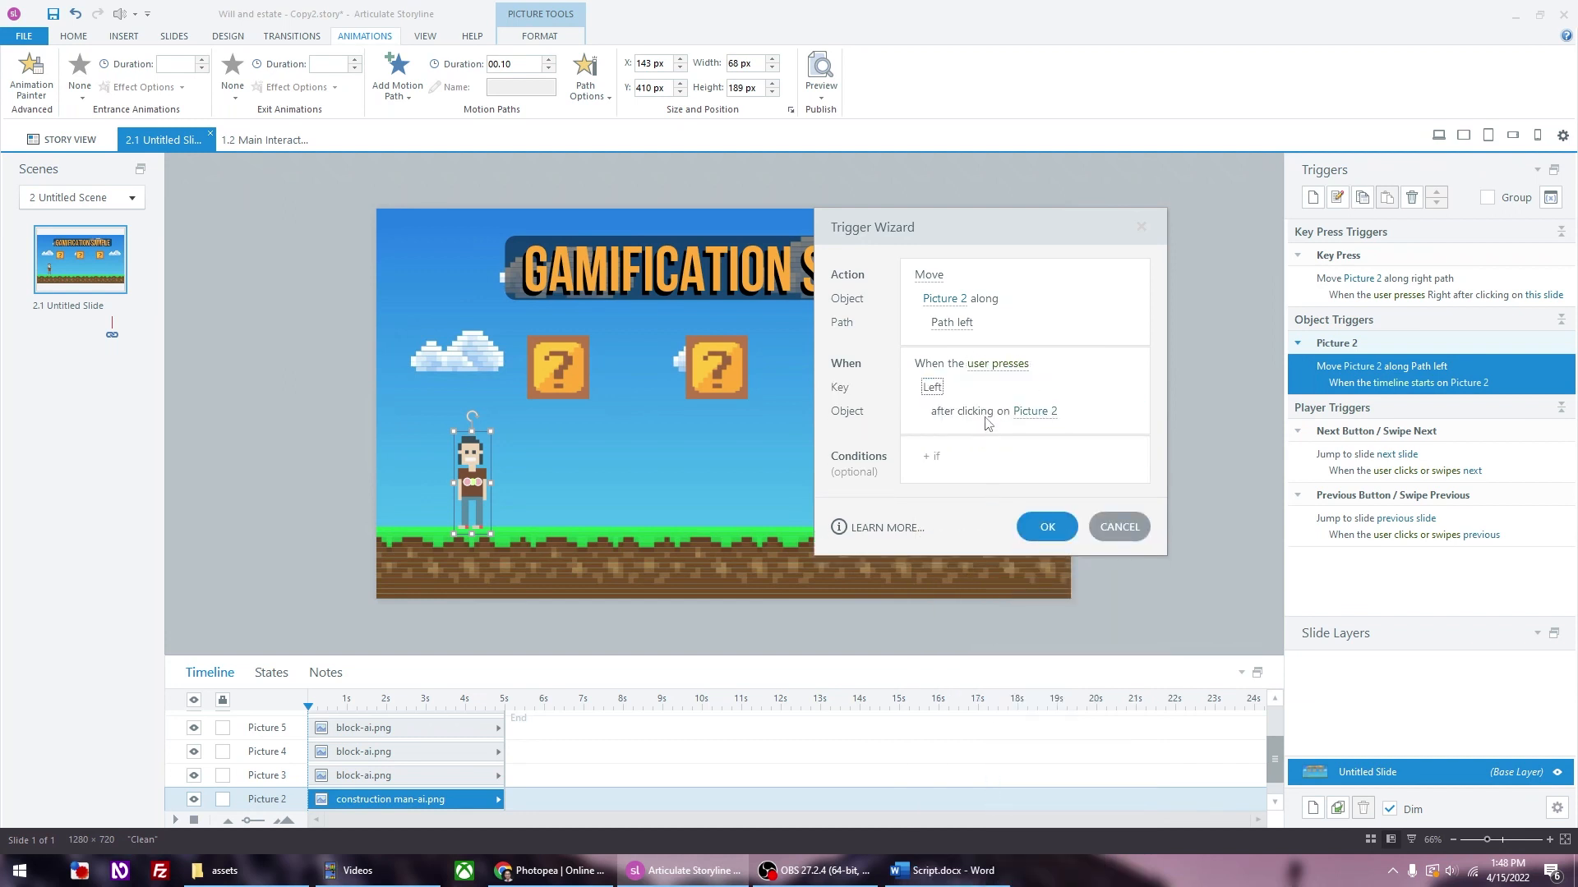
{"action": "left_click", "coordinate": [1021, 413]}
{"action": "left_click", "coordinate": [998, 480]}
{"action": "left_click", "coordinate": [1046, 540]}
{"action": "left_click", "coordinate": [1171, 483]}
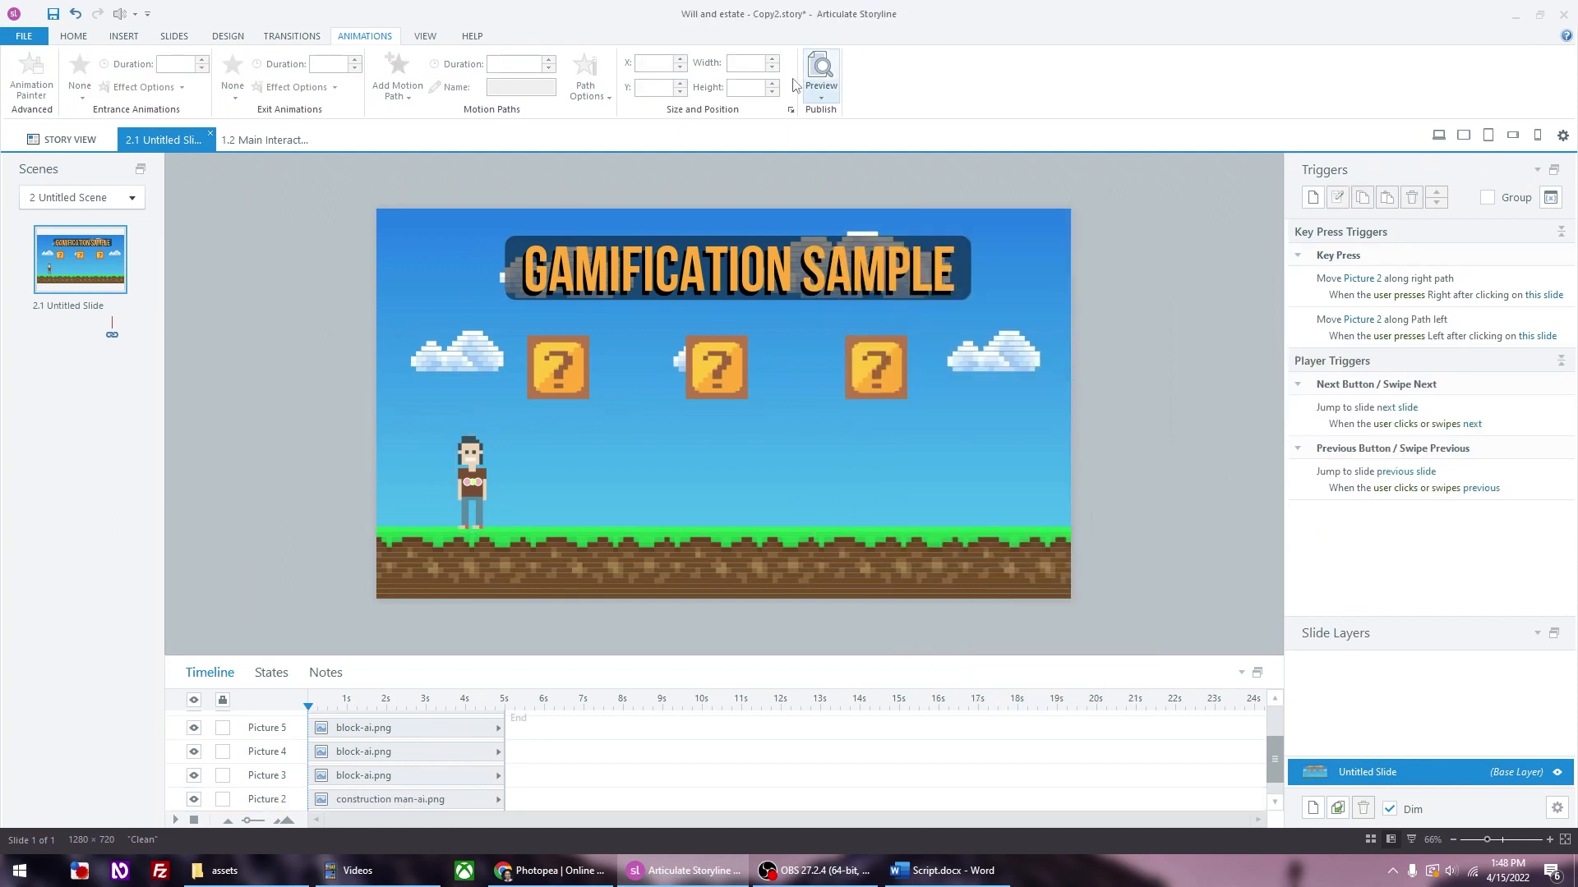
Step: Preview this slide to test the man's movement in both directions, and return to editing
{"action": "left_click", "coordinate": [820, 98]}
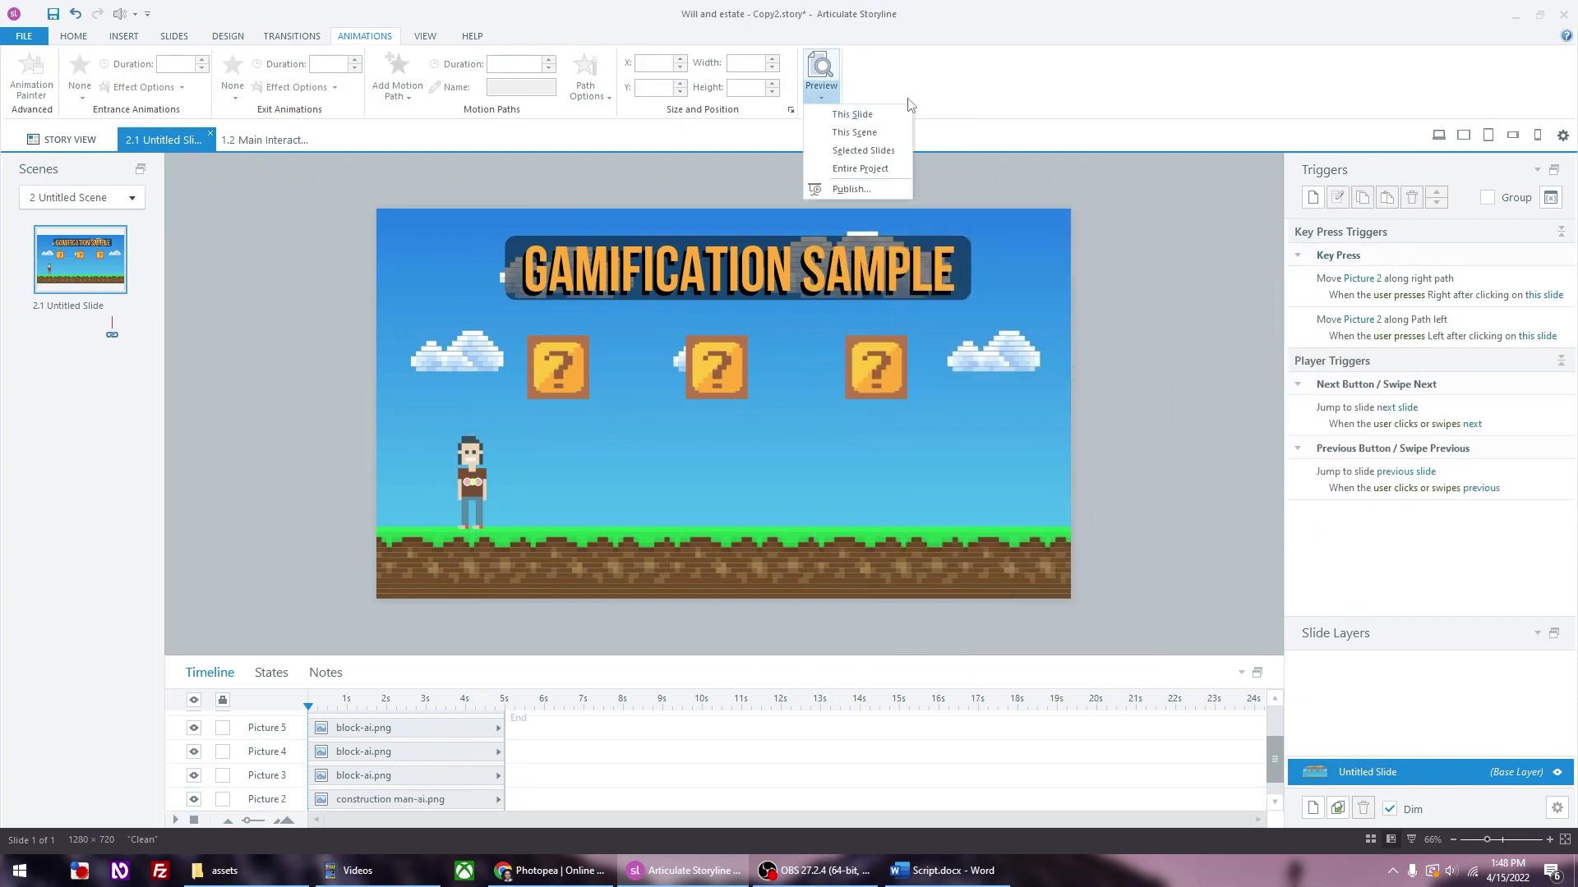
{"action": "left_click", "coordinate": [852, 114]}
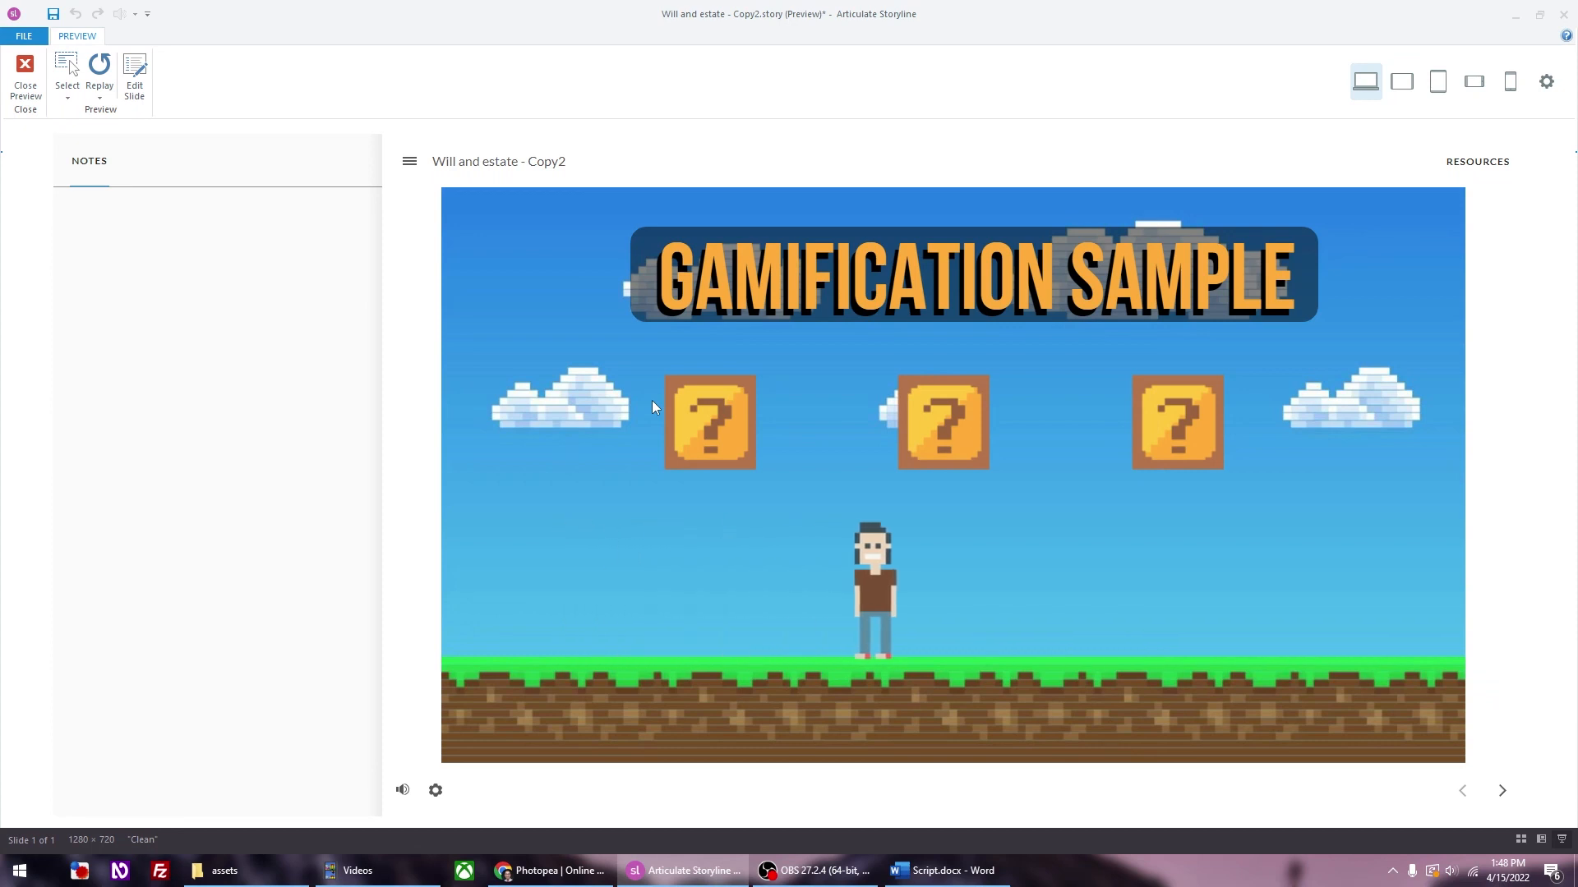
{"action": "left_click", "coordinate": [134, 74]}
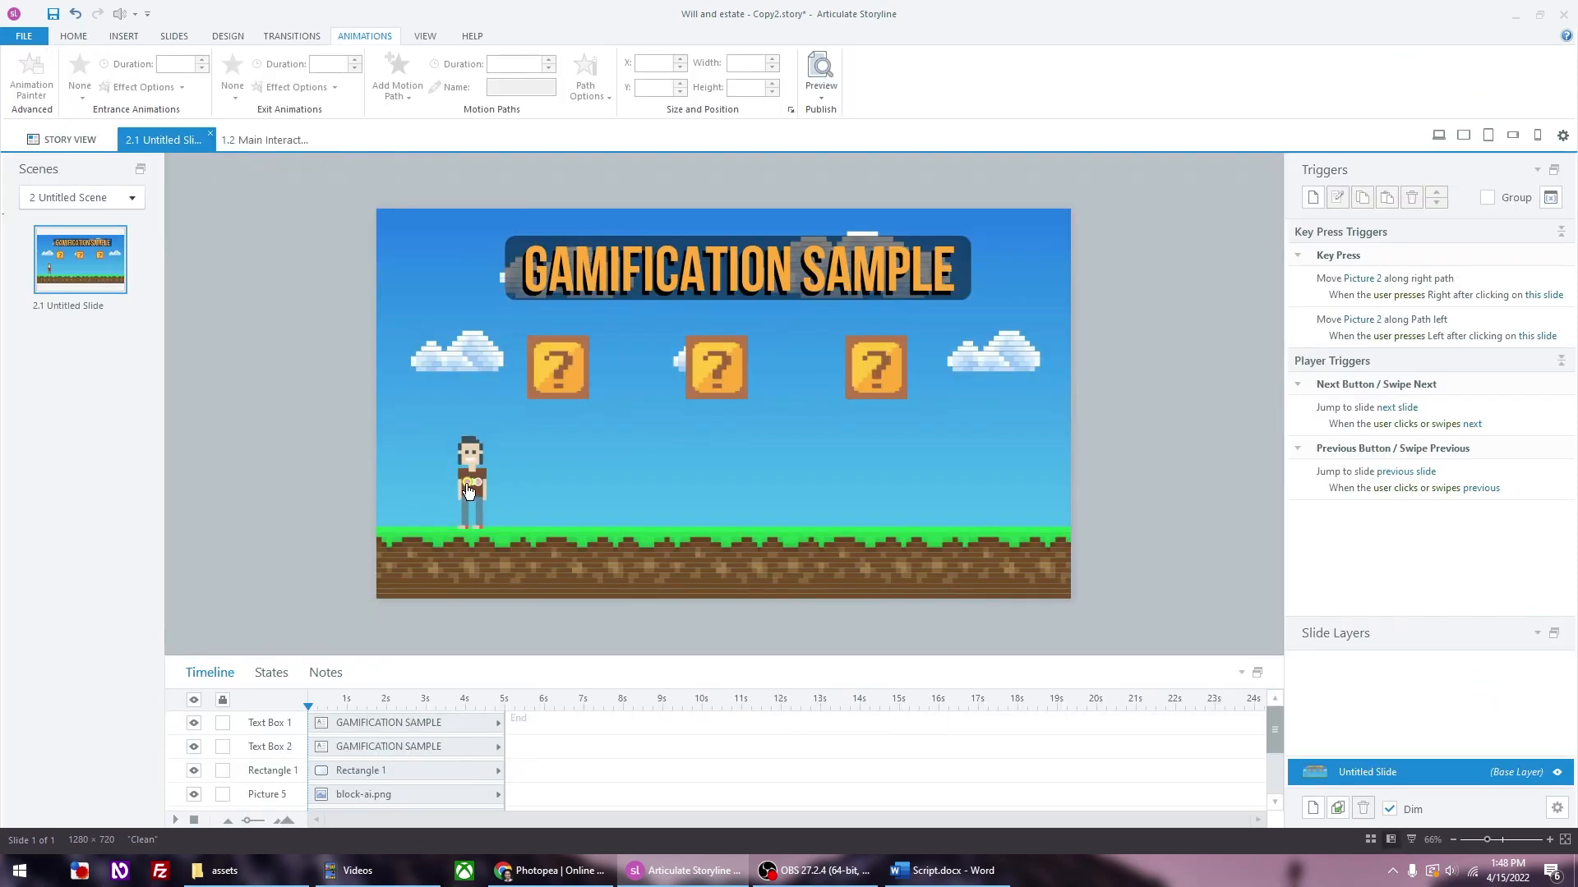
Step: Enable Relative Start Point on the "Path left" motion path and set its easing direction to None
{"action": "left_click", "coordinate": [468, 491]}
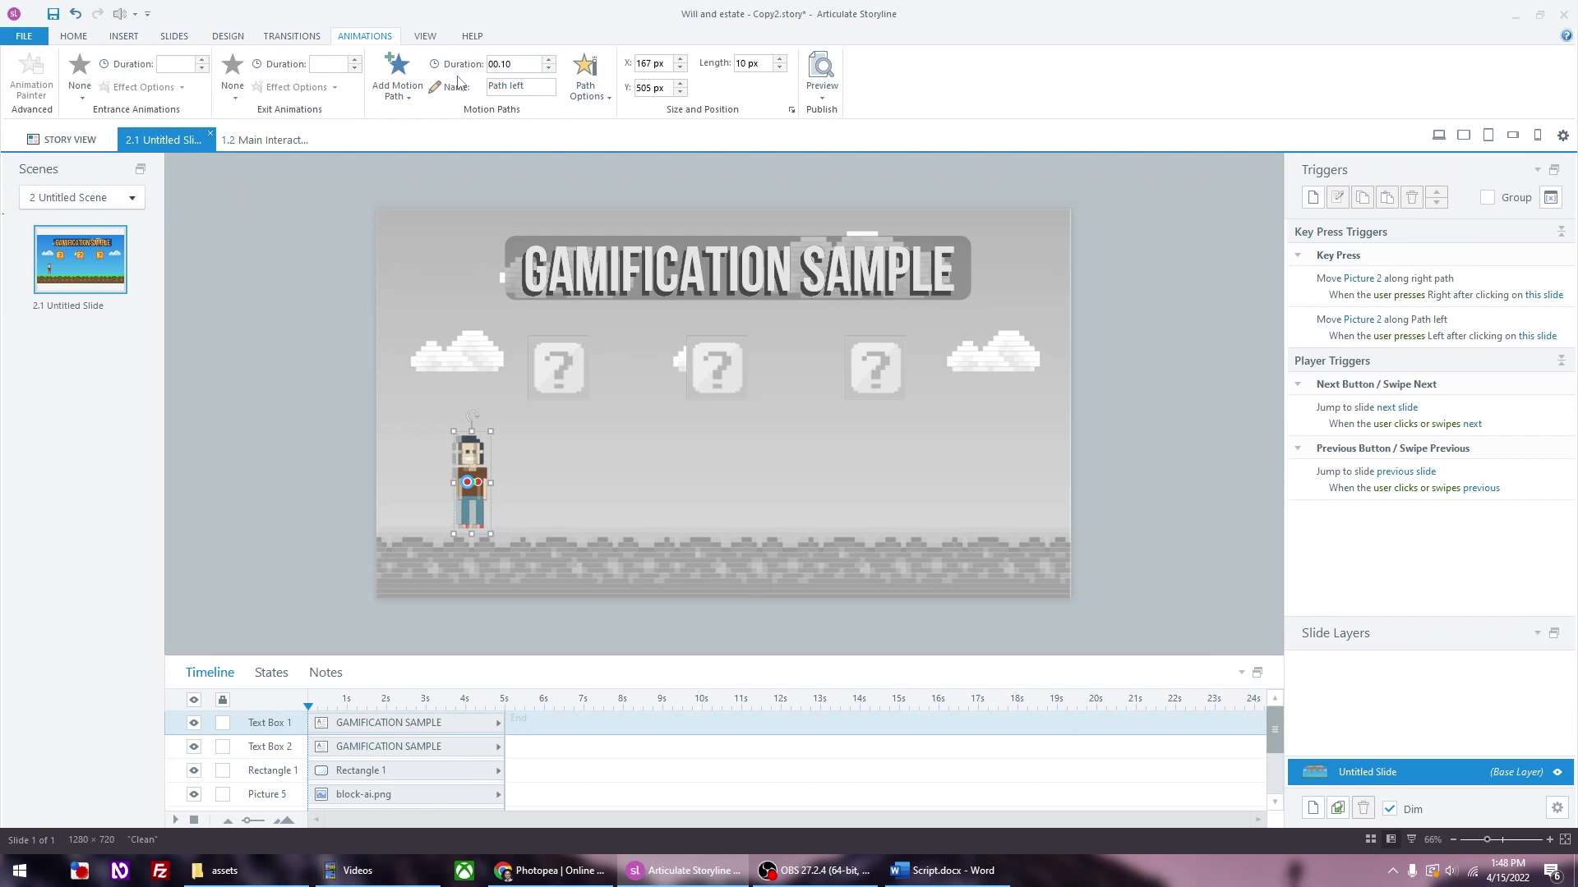
{"action": "left_click", "coordinate": [587, 91]}
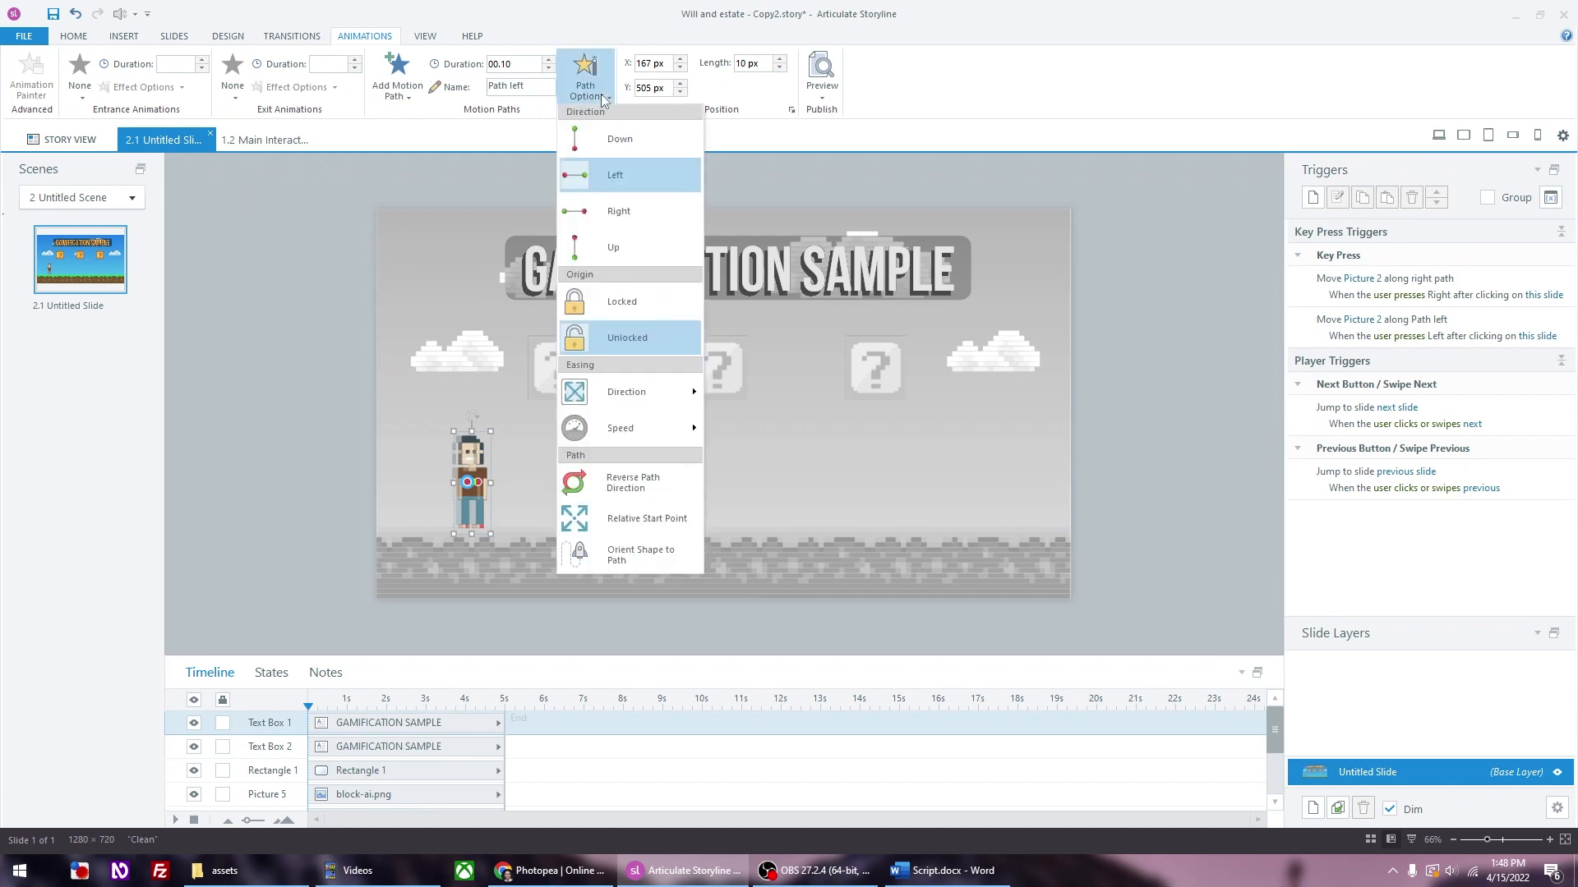
{"action": "left_click", "coordinate": [631, 526]}
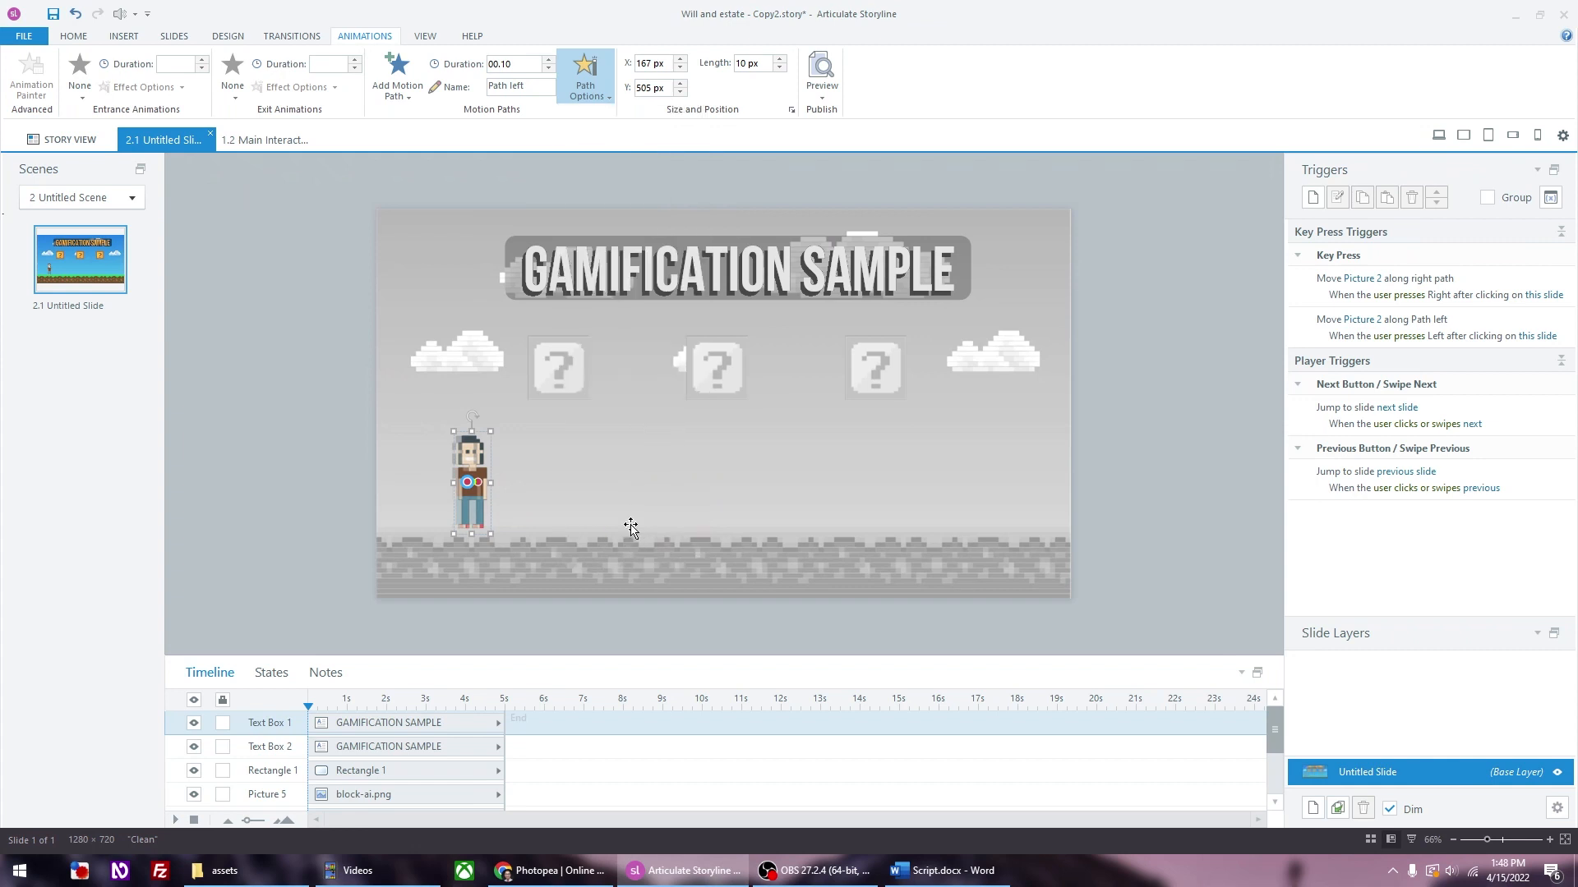
{"action": "left_click", "coordinate": [595, 99]}
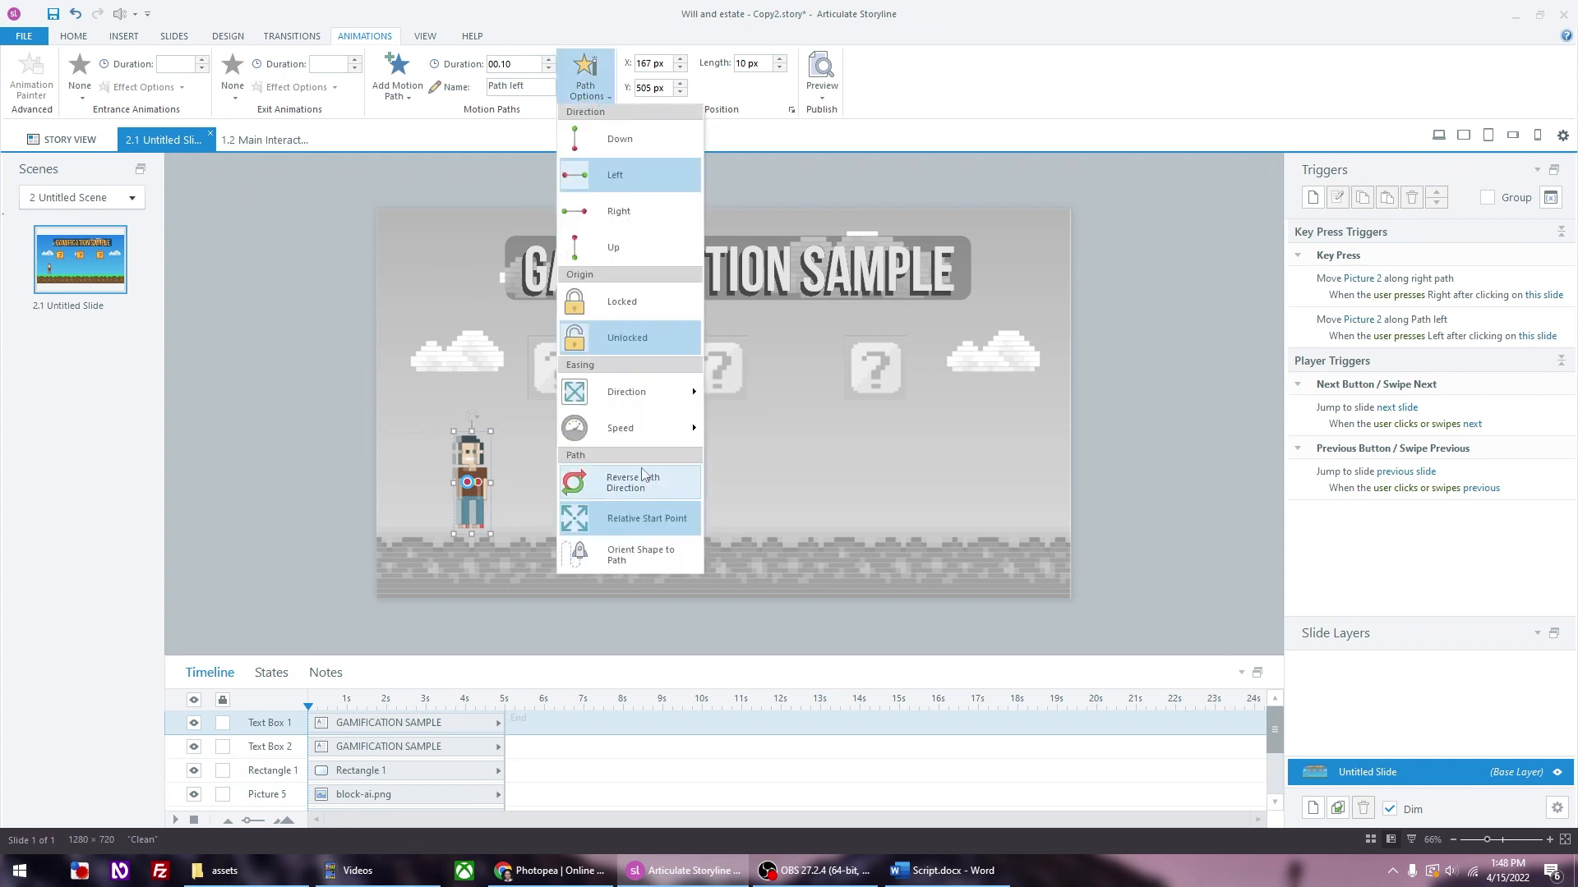
{"action": "mouse_move", "coordinate": [659, 396]}
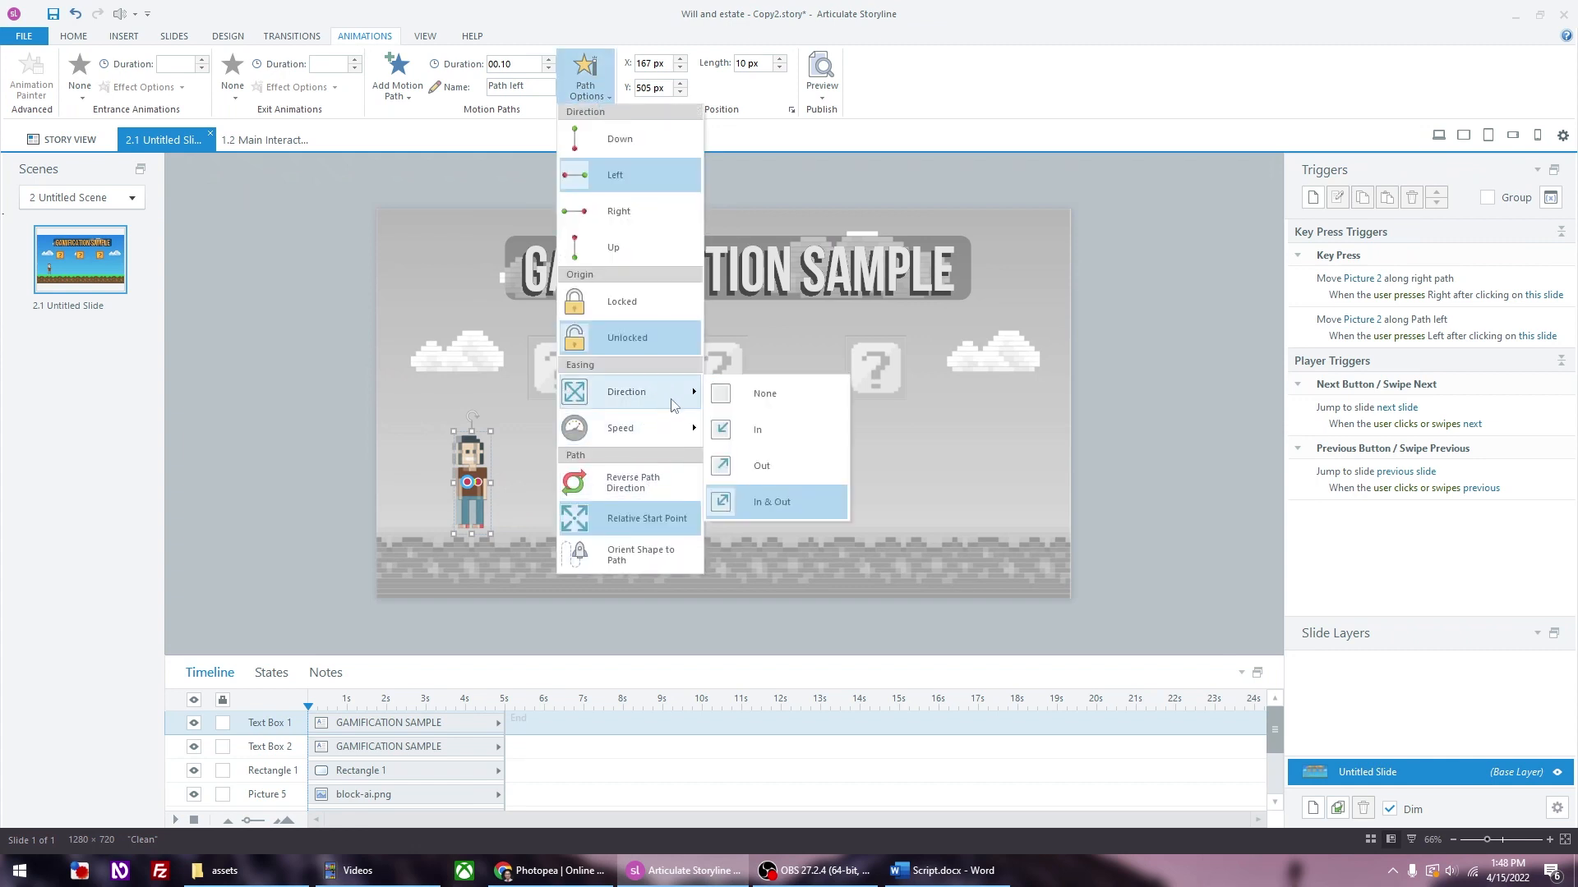
{"action": "left_click", "coordinate": [763, 394]}
{"action": "left_click", "coordinate": [289, 381]}
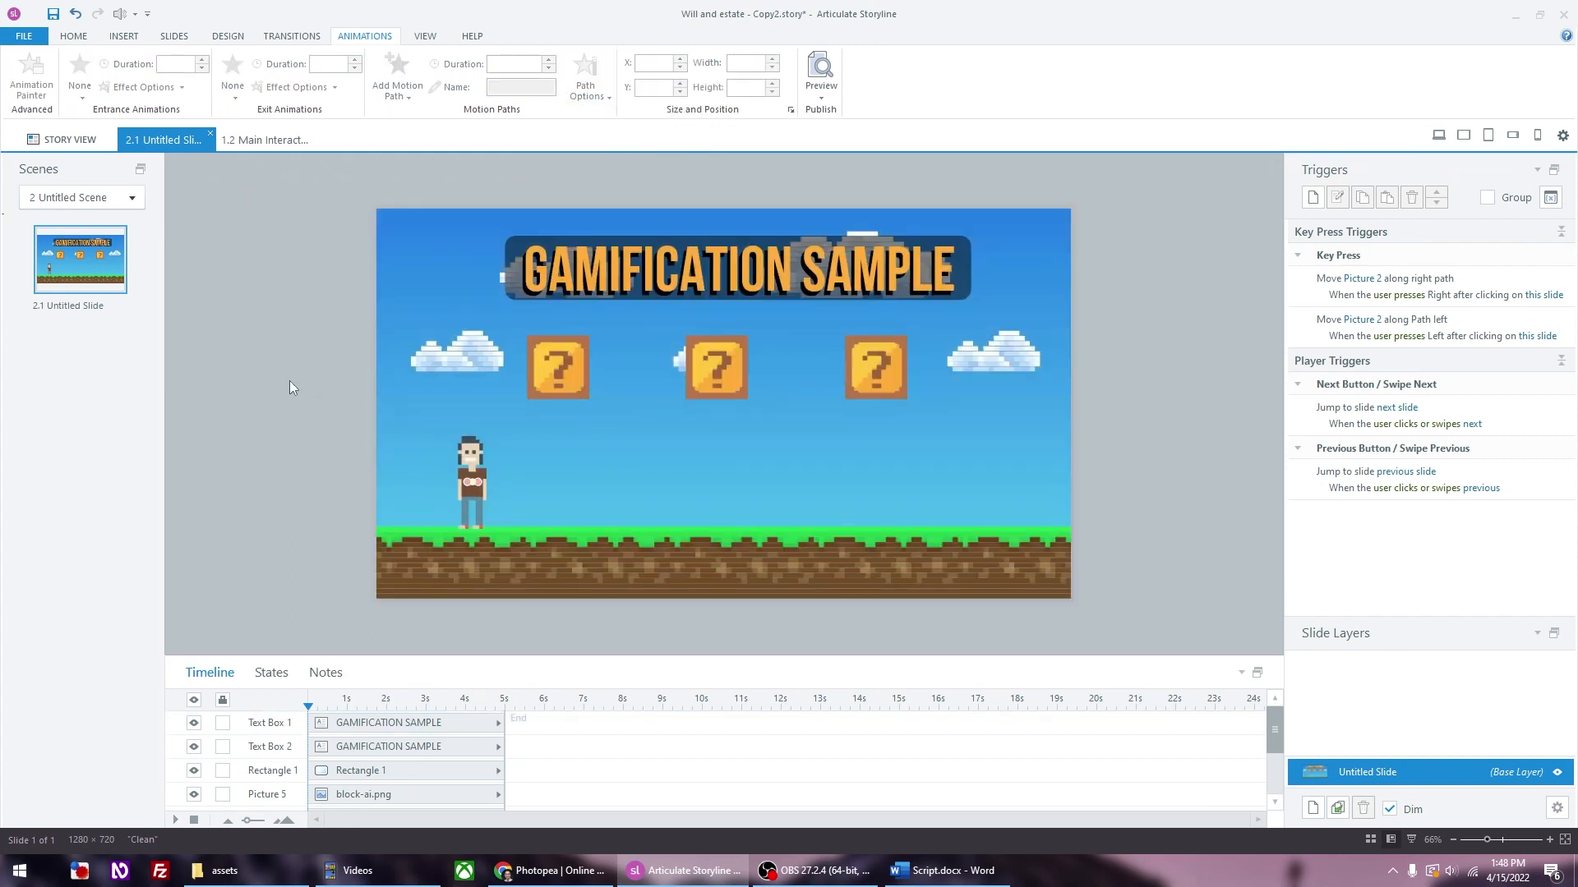
Step: Preview this slide to test the man's arrow-key movement, and return to editing
{"action": "key", "text": "F12"}
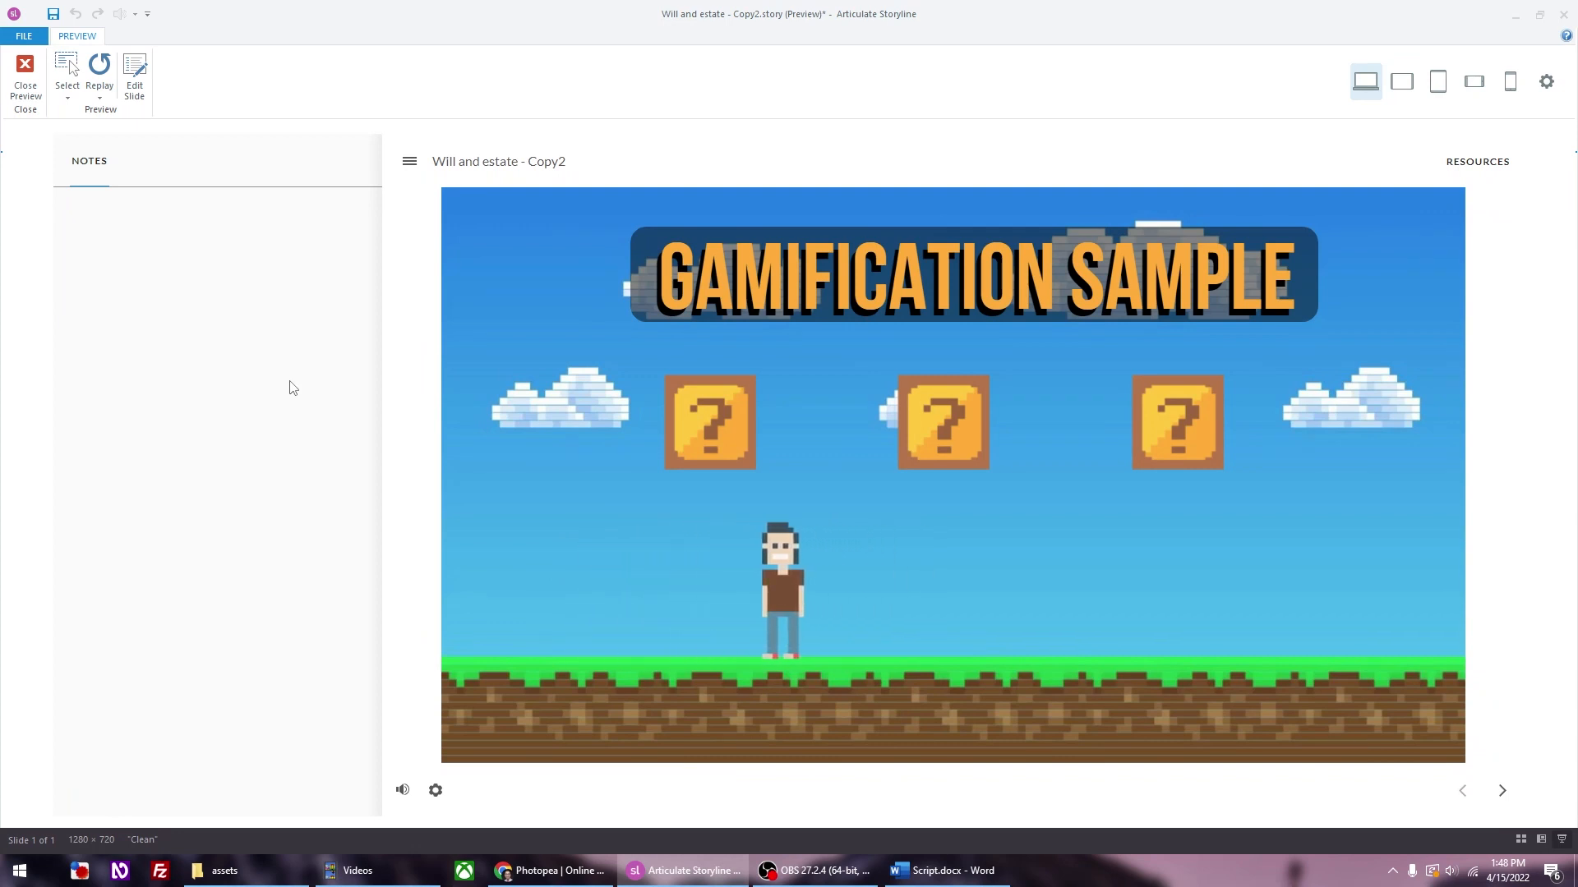
{"action": "key", "text": "Escape"}
Step: Shrink the first question block to about 93 × 100 px and set the middle one to 93 × 100 px with aspect ratio unlocked
{"action": "left_click", "coordinate": [513, 386]}
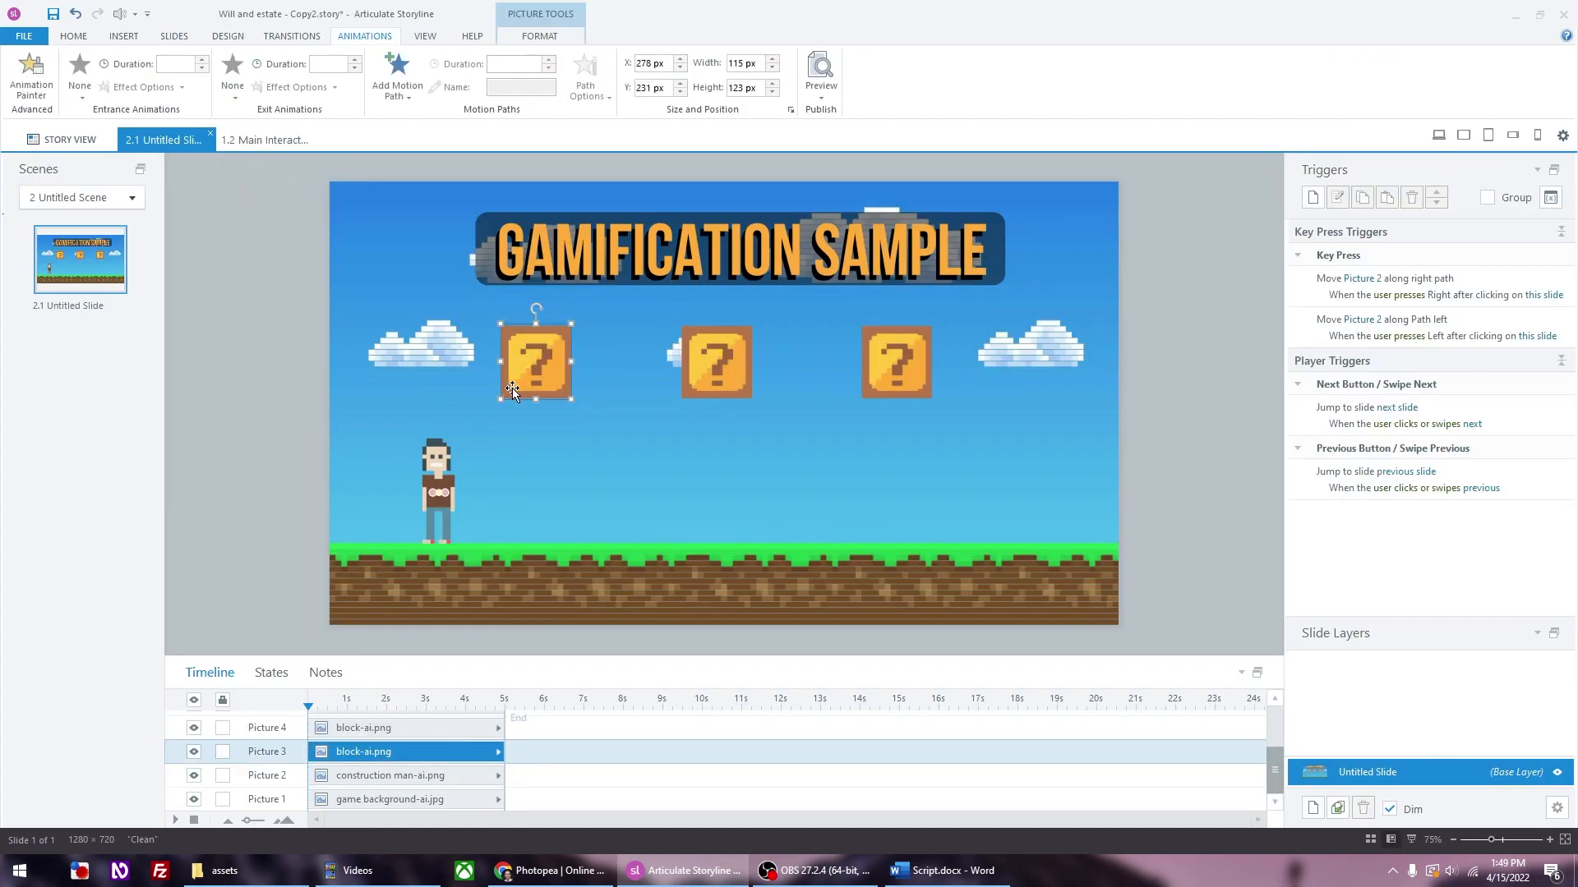
{"action": "left_click_drag", "start_coordinate": [503, 398], "coordinate": [516, 386]}
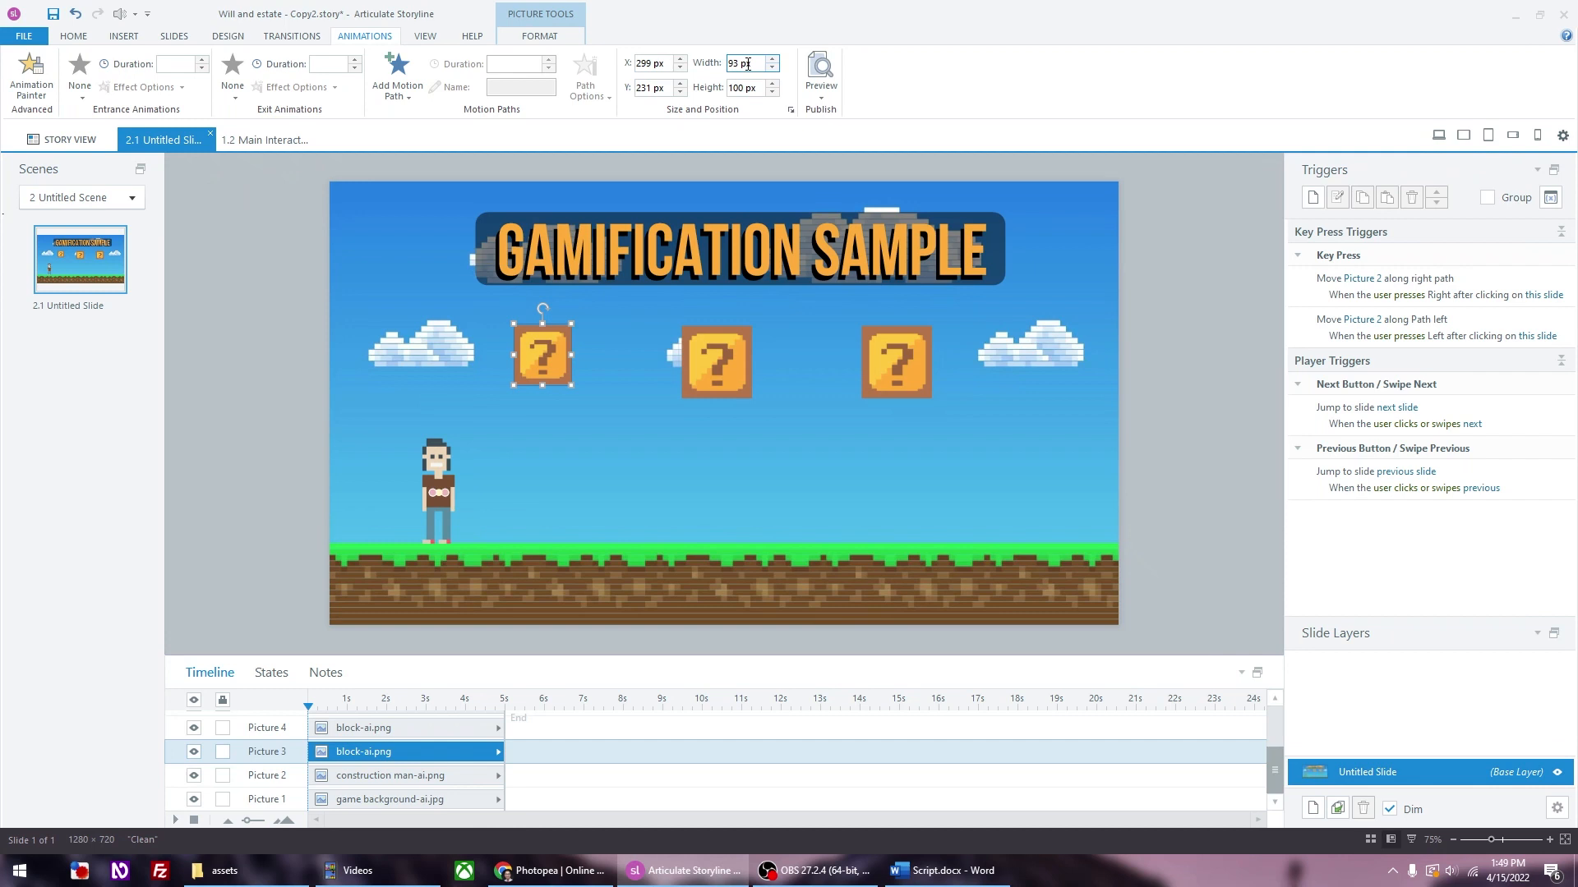
{"action": "left_click", "coordinate": [715, 347]}
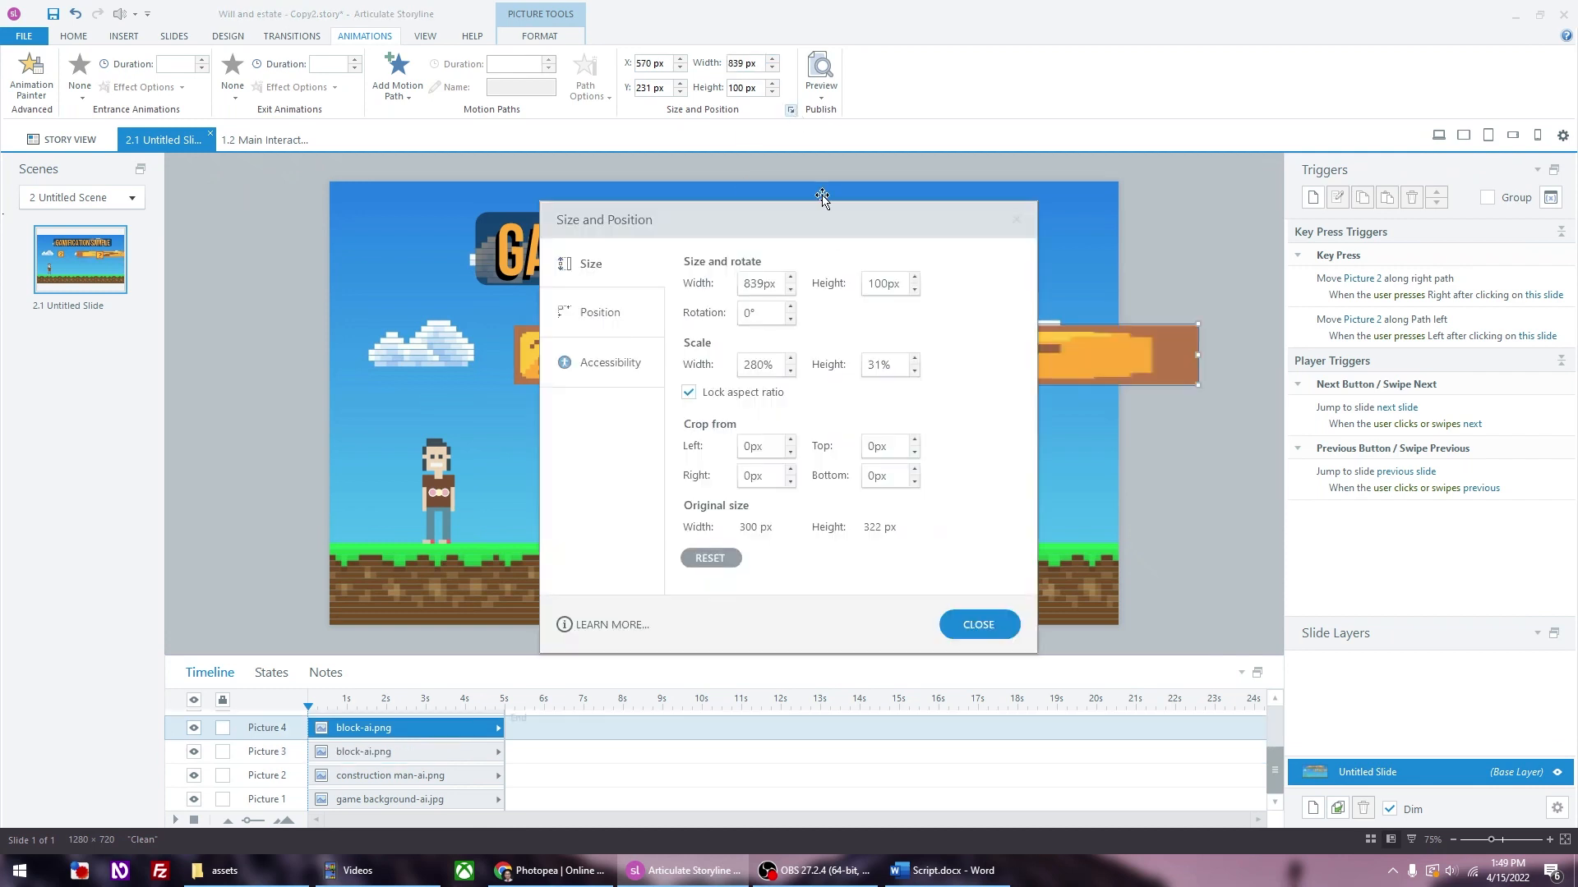
{"action": "left_click", "coordinate": [688, 392]}
{"action": "double_click", "coordinate": [756, 283]}
{"action": "type", "text": "93"}
{"action": "key", "text": "Tab"}
{"action": "type", "text": "1"}
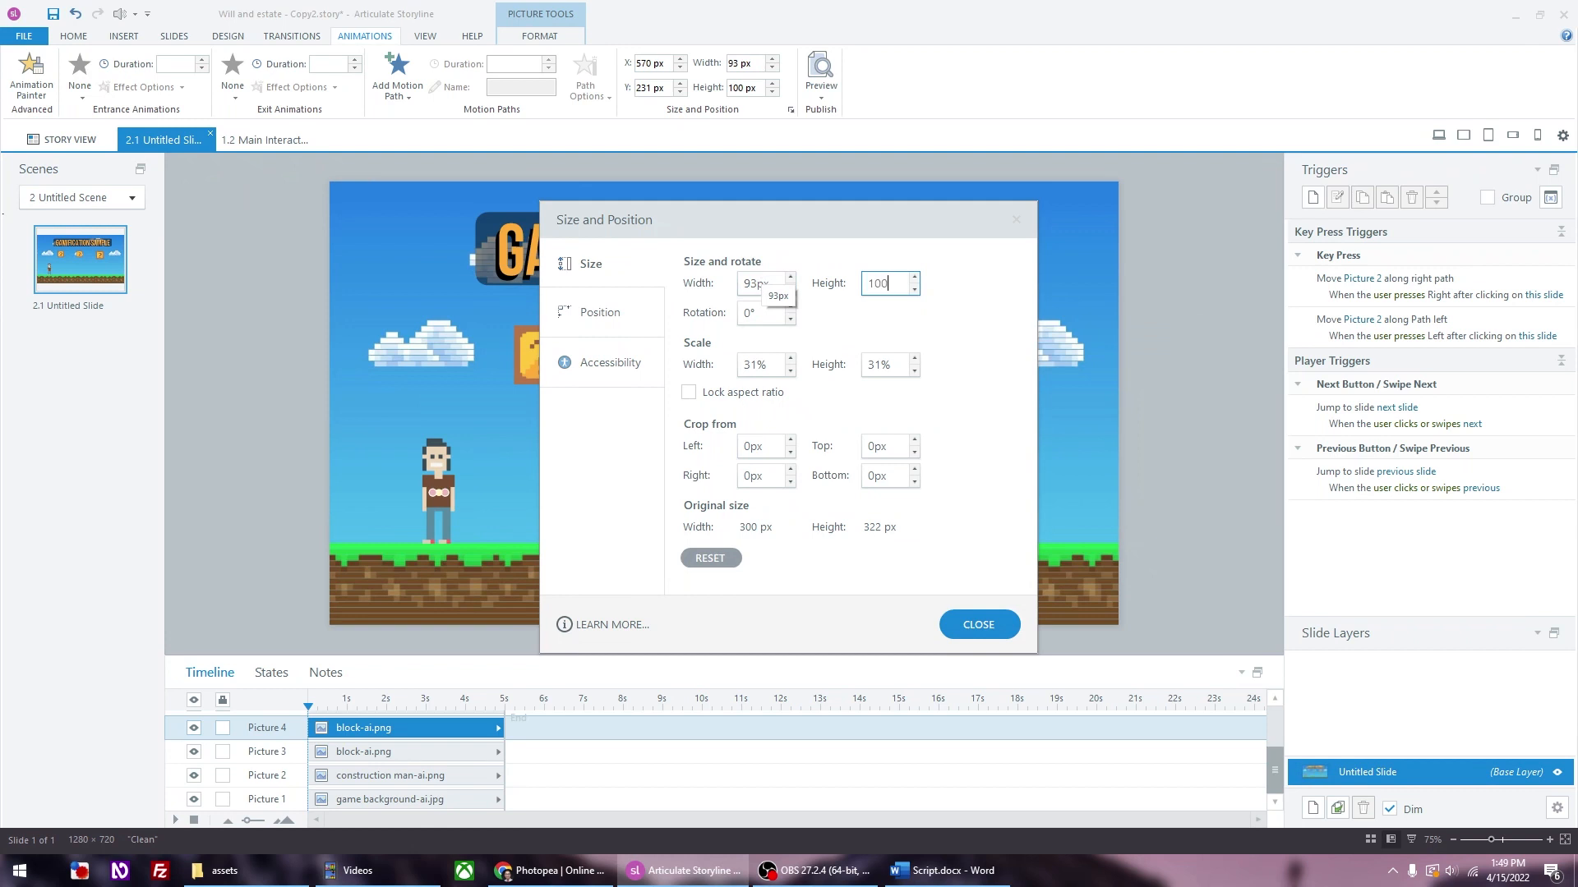
{"action": "key", "text": "Return"}
Step: Set the third question block's size to 93 px wide and 100 px high
{"action": "left_click", "coordinate": [893, 363]}
{"action": "double_click", "coordinate": [744, 63]}
{"action": "type", "text": "93"}
{"action": "key", "text": "Tab"}
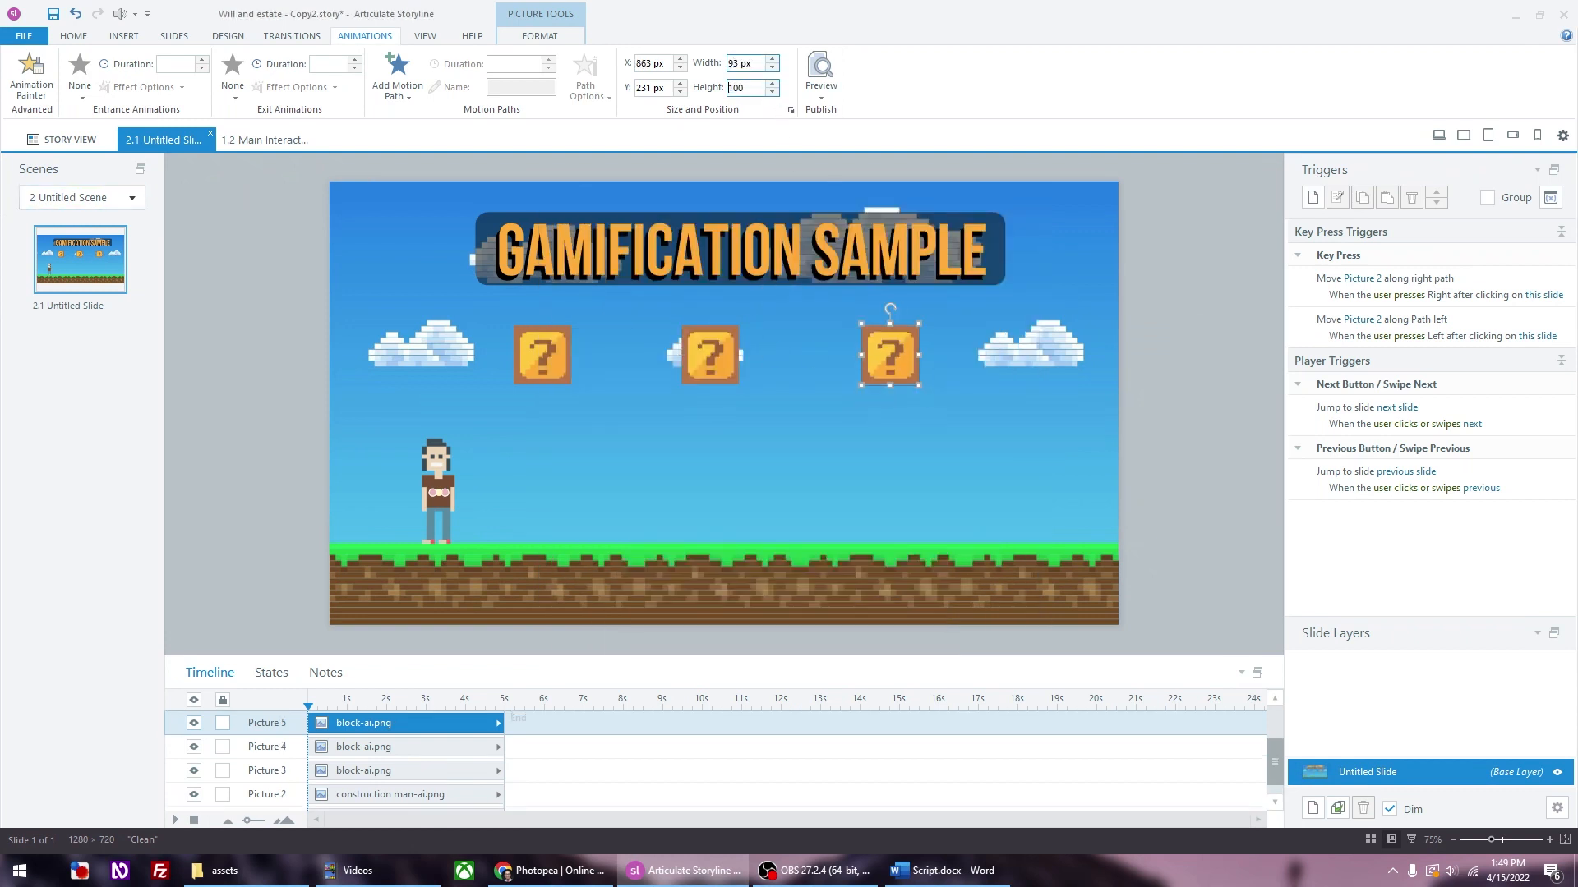
{"action": "left_click", "coordinate": [1120, 326]}
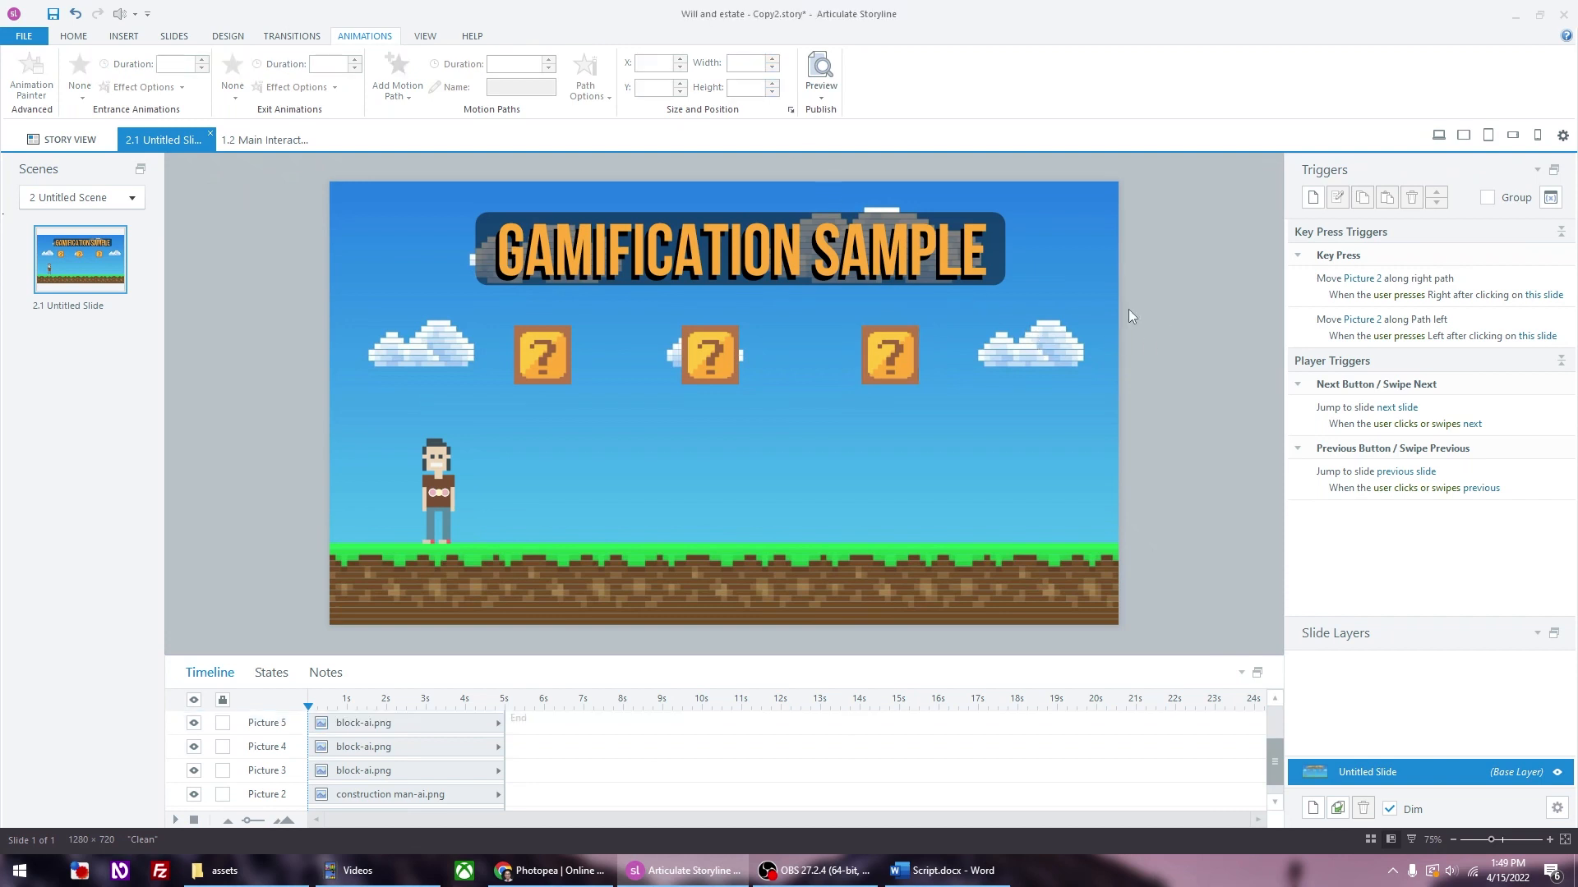
Step: Center the middle question block horizontally on the slide
{"action": "left_click_drag", "start_coordinate": [726, 361], "coordinate": [731, 362]}
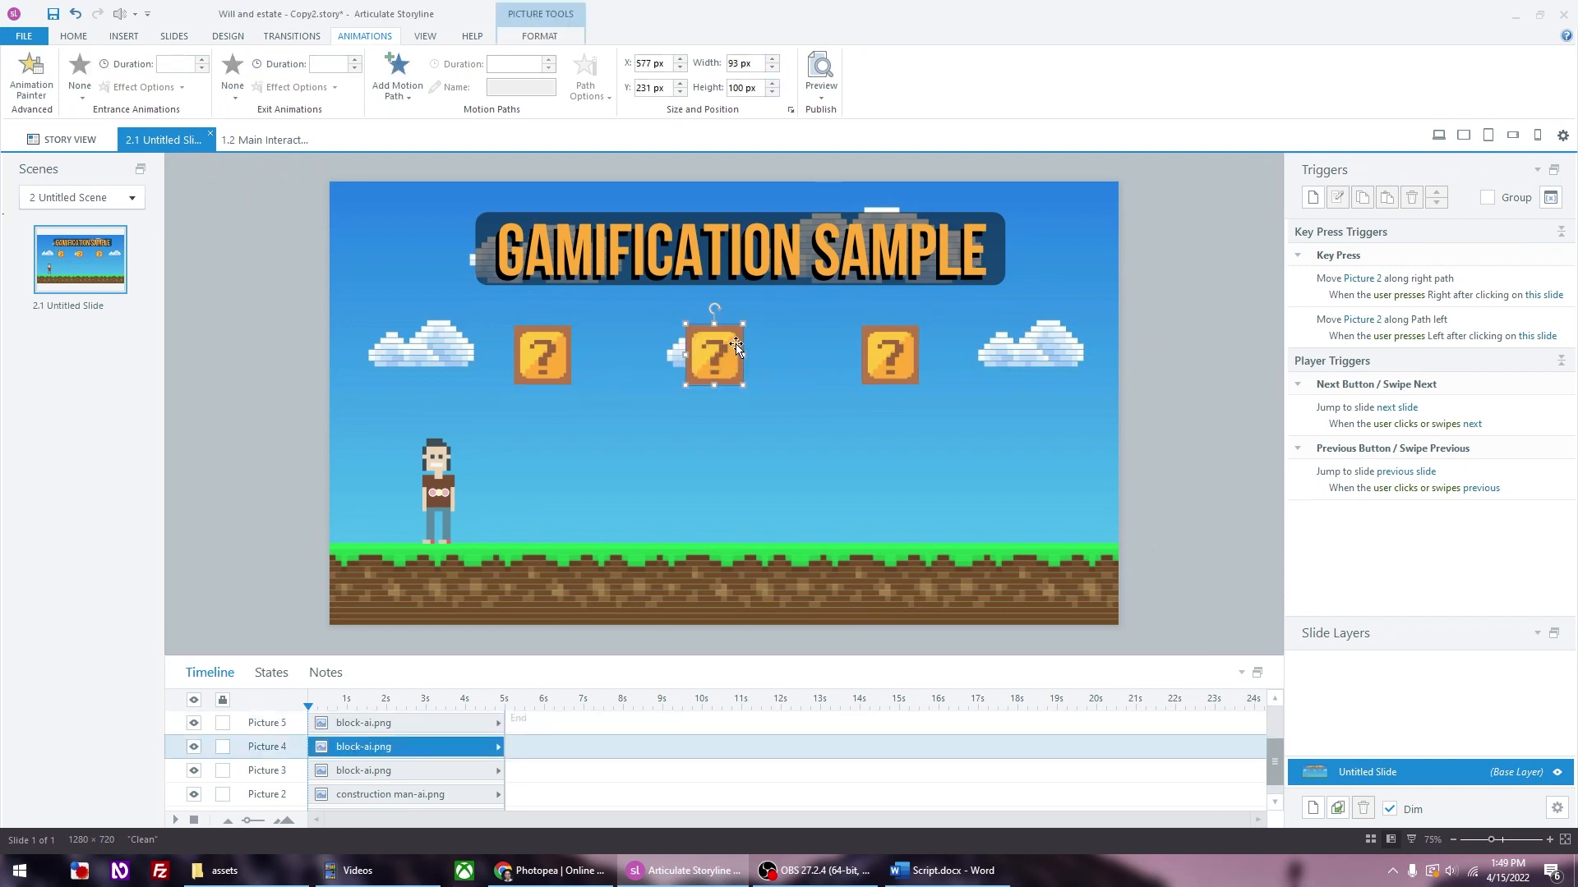
{"action": "left_click", "coordinate": [530, 37]}
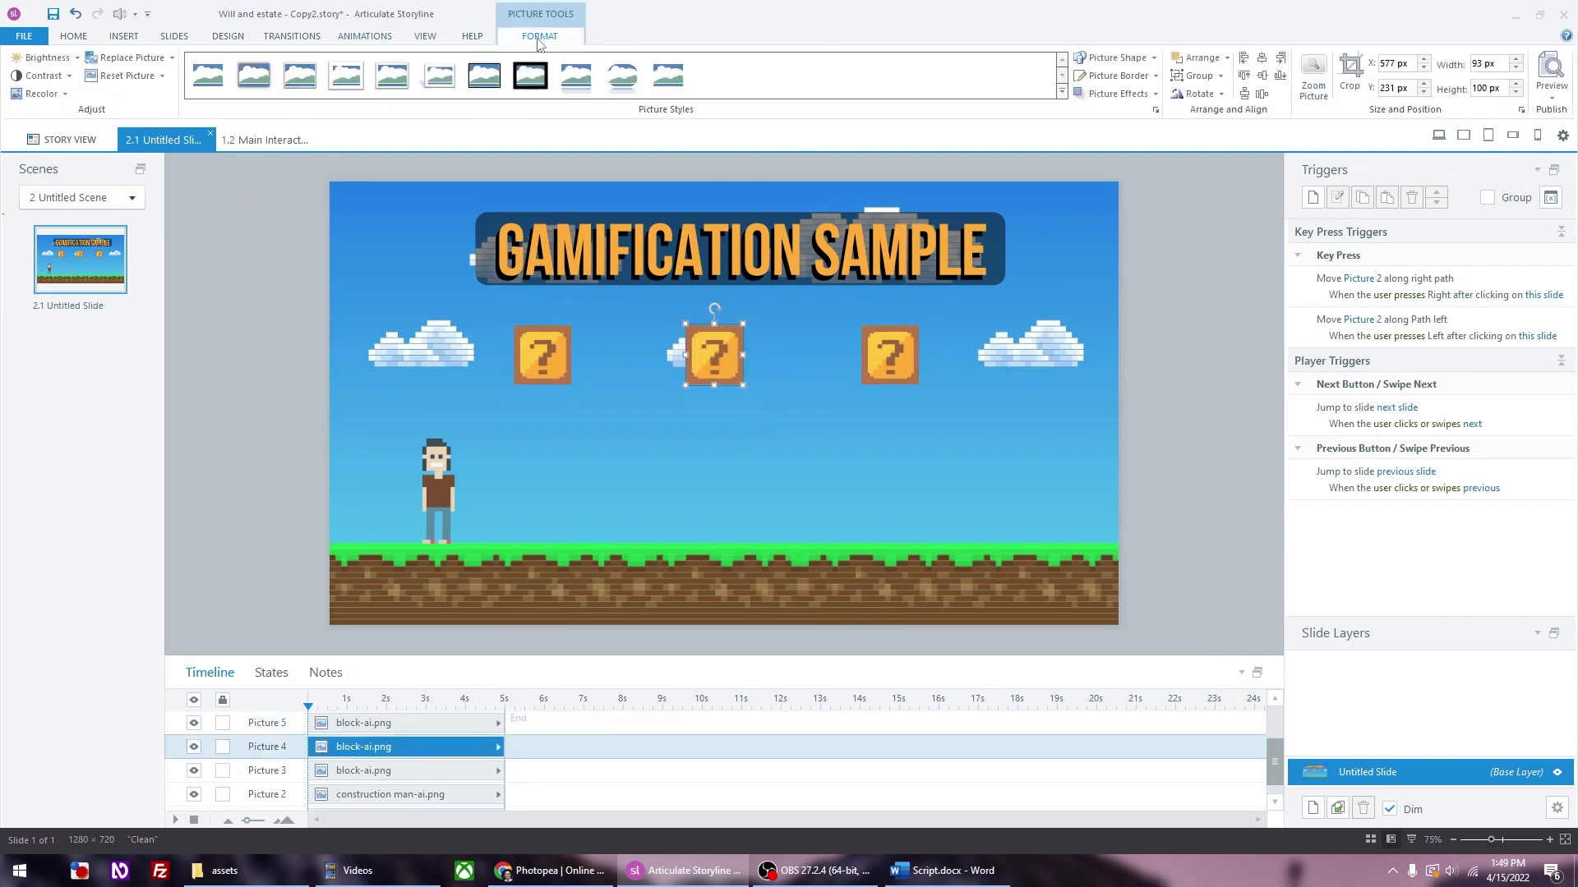
{"action": "left_click", "coordinate": [1261, 56]}
{"action": "left_click", "coordinate": [73, 37]}
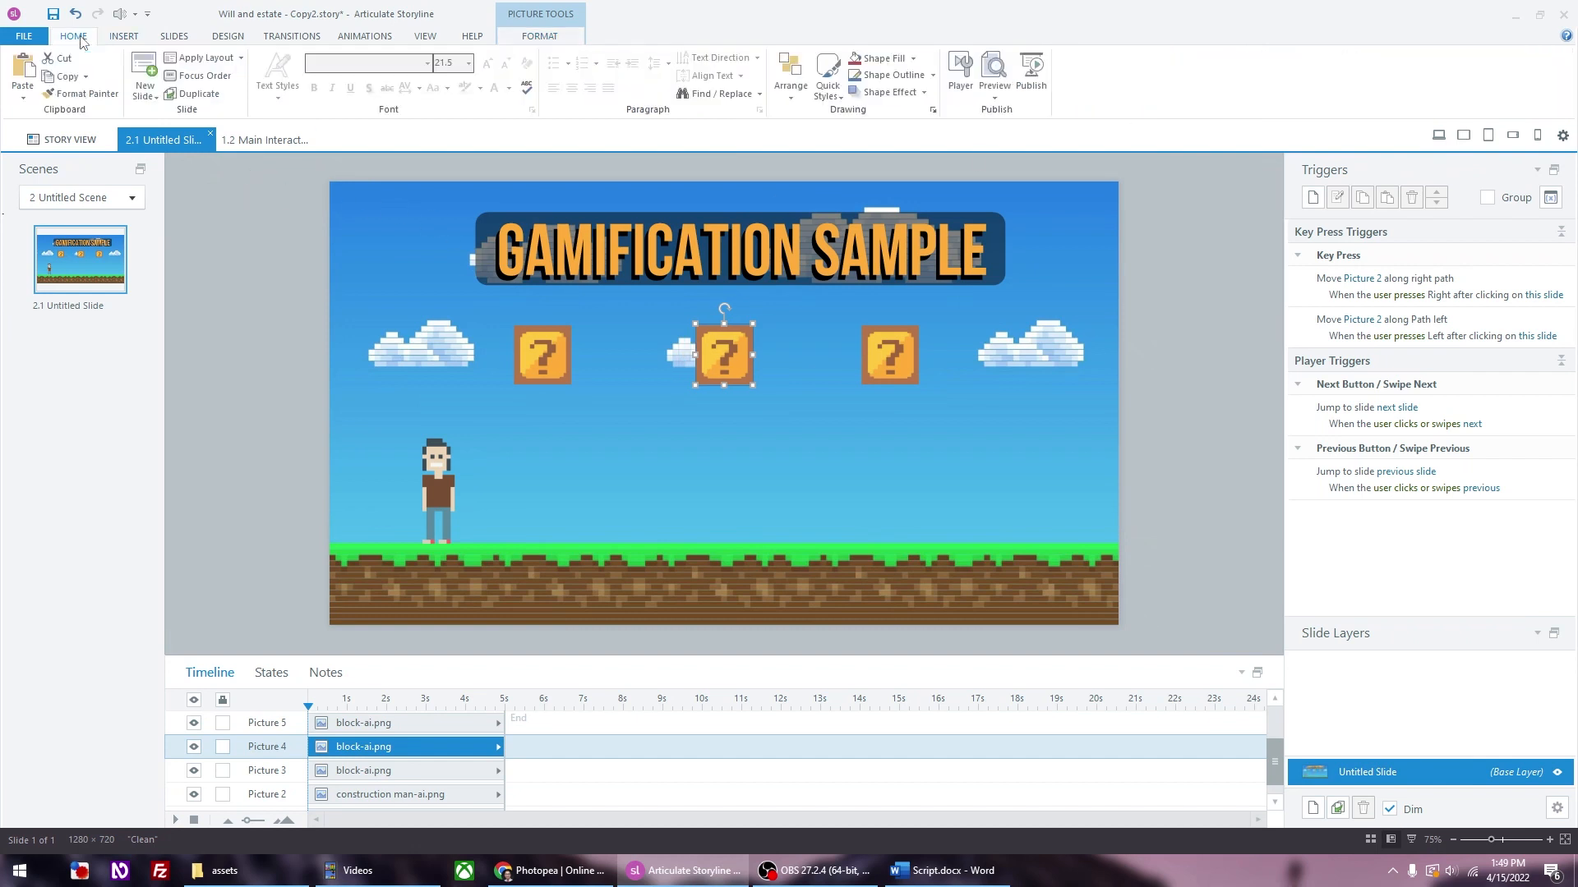
{"action": "left_click", "coordinate": [276, 350]}
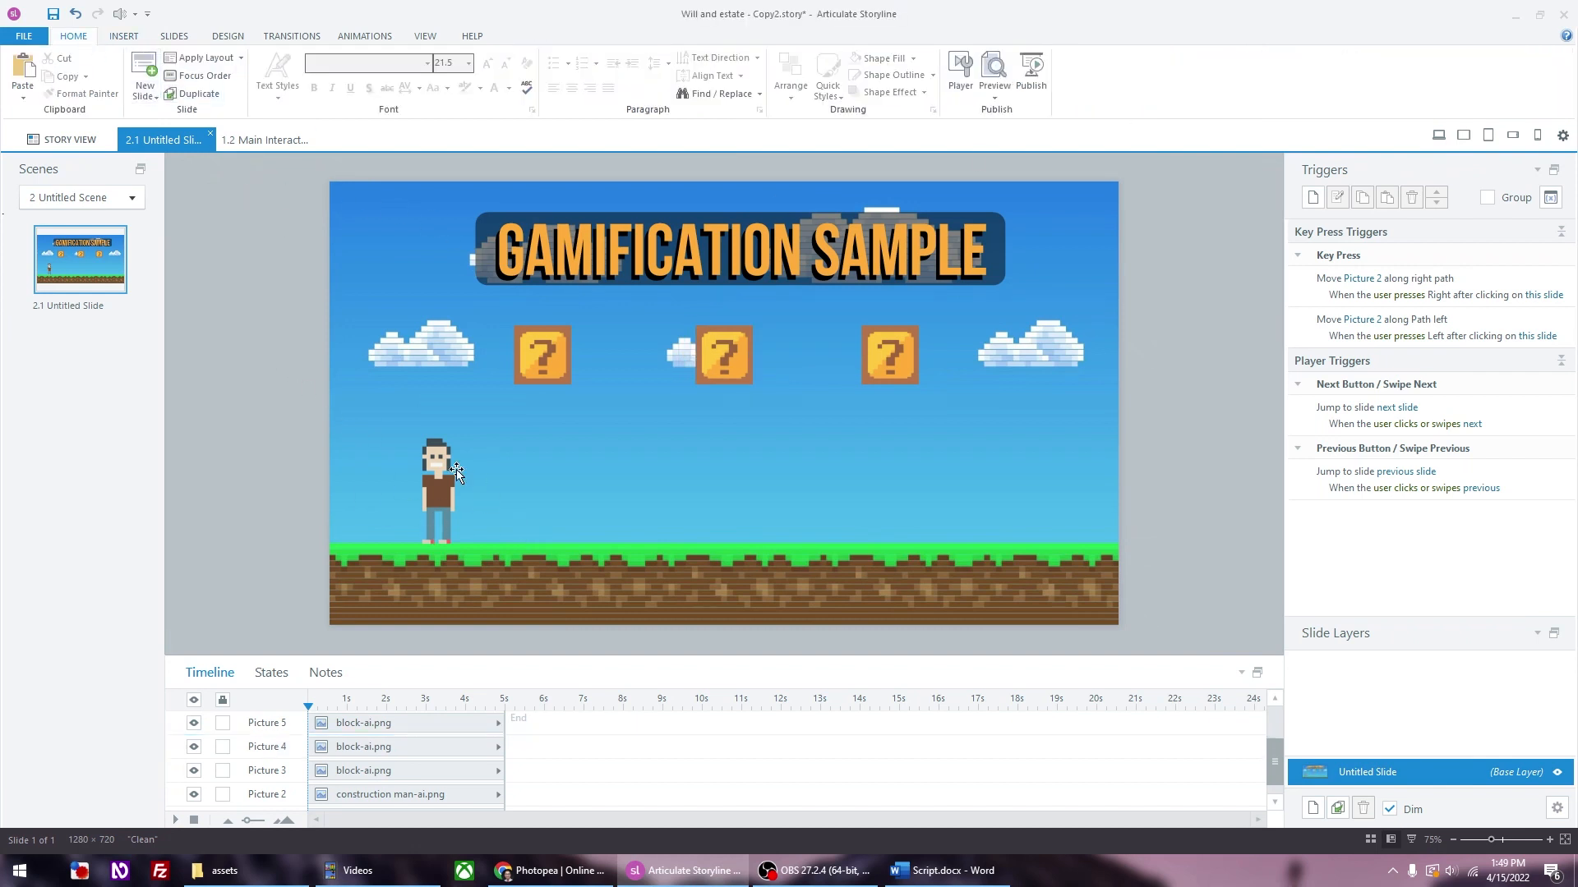
Step: Preview the slide to check the resized blocks and the man's movement, and return to editing
{"action": "key", "text": "F12"}
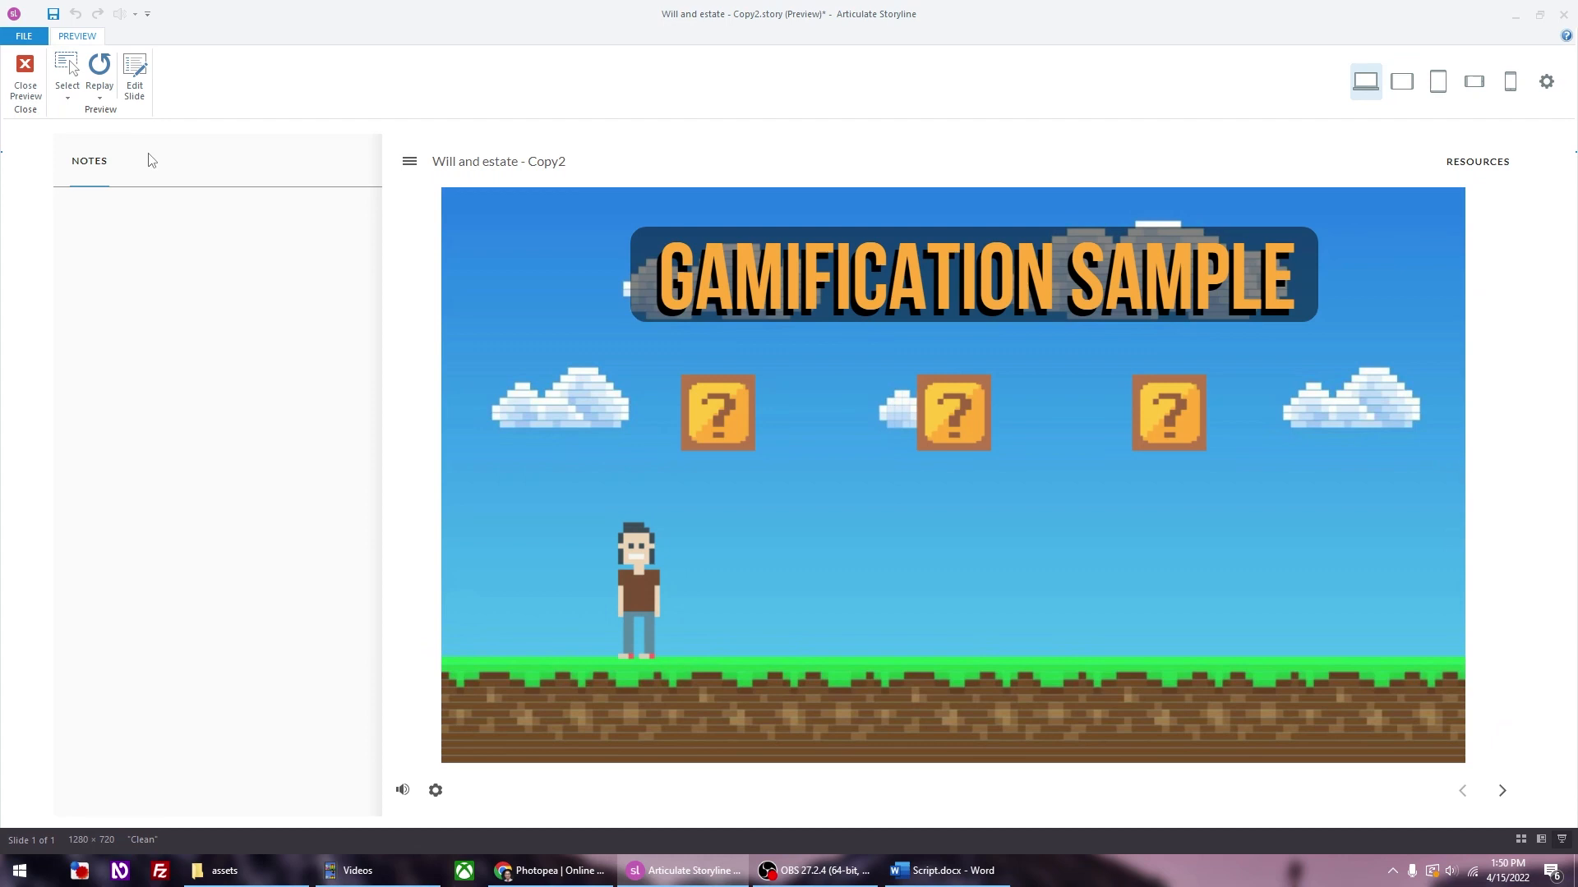
{"action": "left_click", "coordinate": [41, 97]}
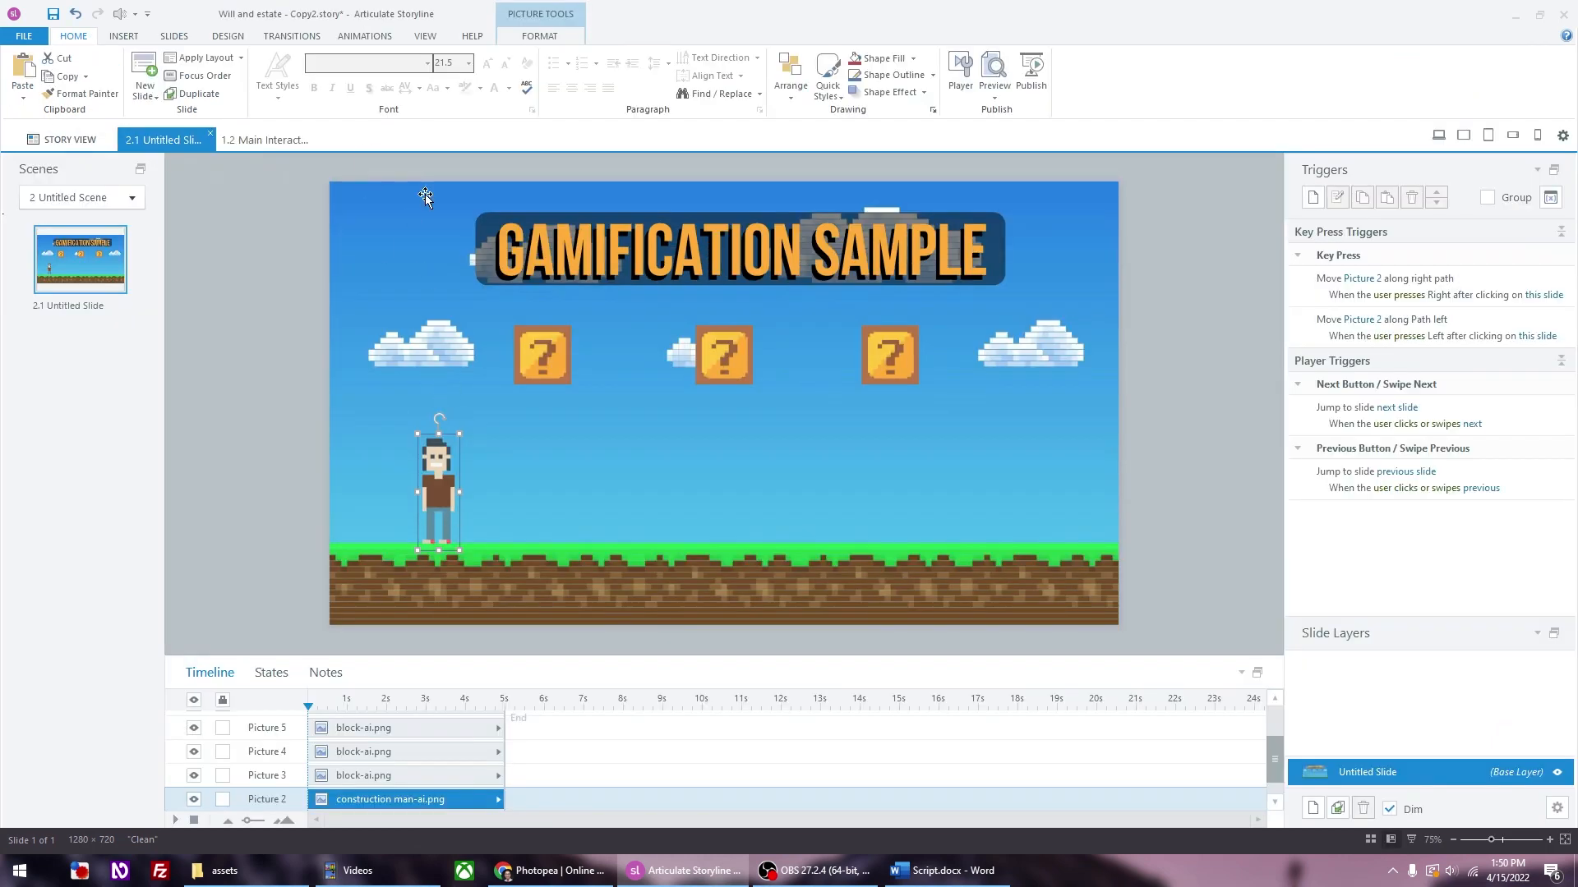
Step: Add a Lines motion path to the man picture
{"action": "left_click", "coordinate": [364, 36]}
{"action": "left_click", "coordinate": [410, 97]}
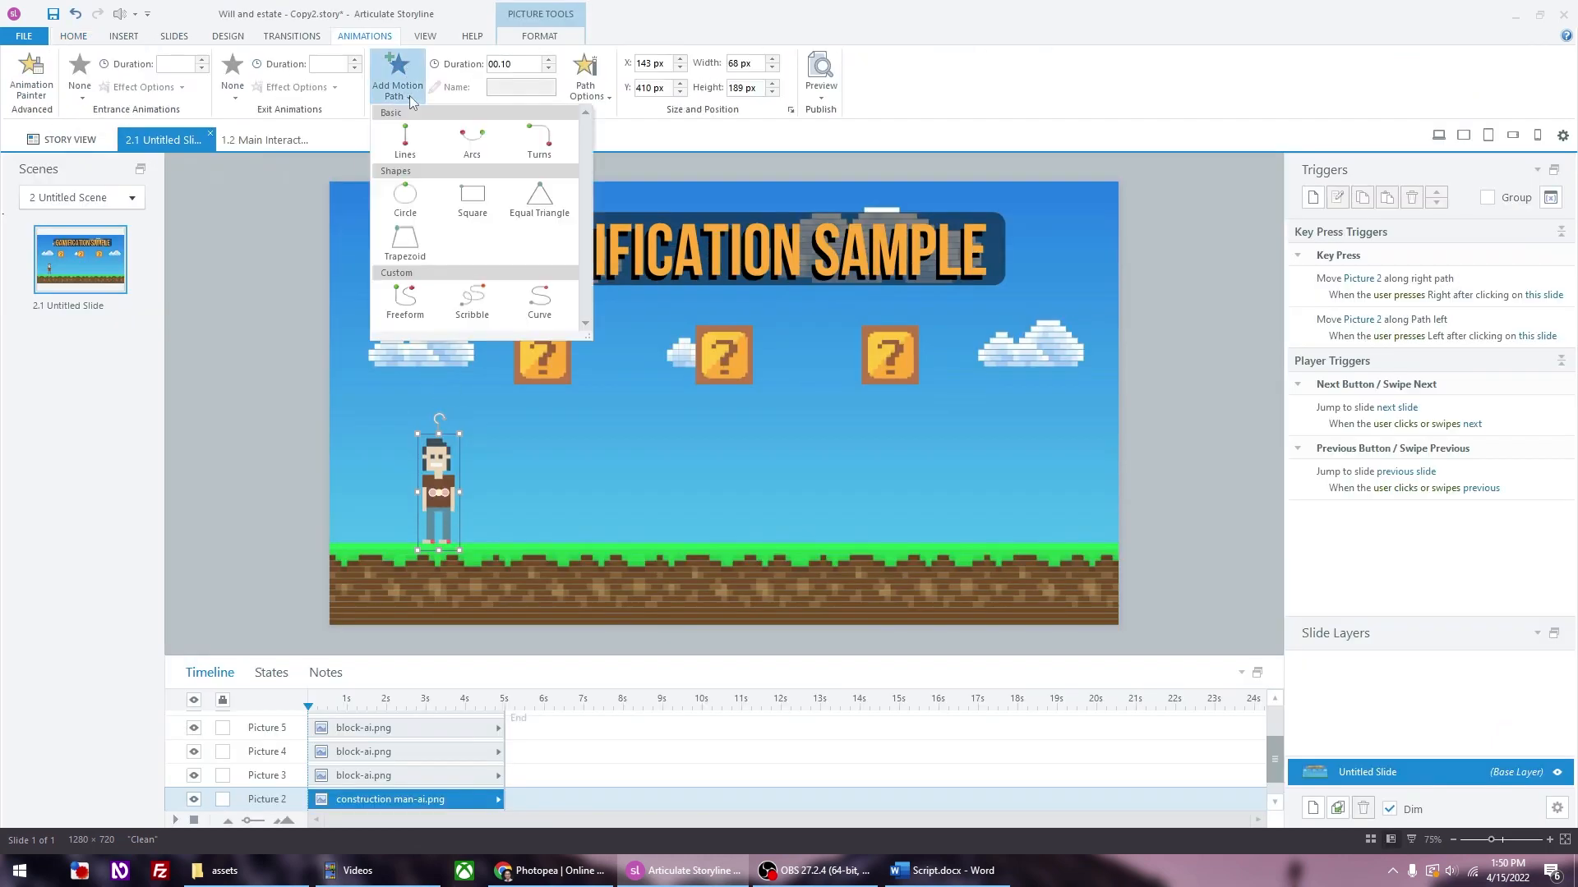
{"action": "left_click", "coordinate": [407, 150]}
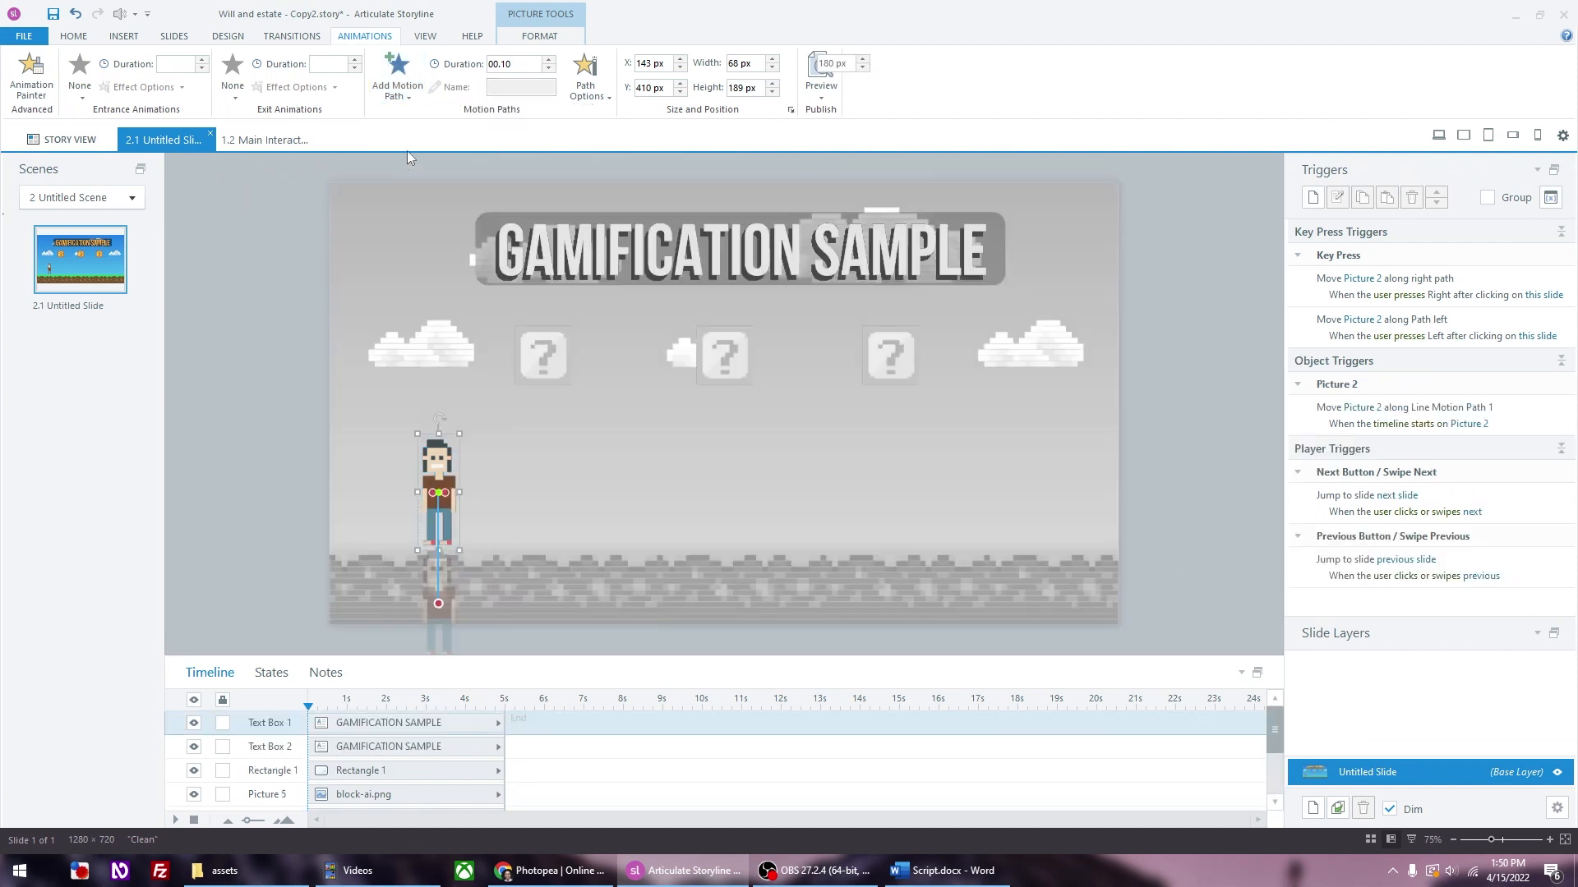
Step: Point the character's line motion path up and set its length to 100 px
{"action": "left_click", "coordinate": [585, 89]}
{"action": "left_click", "coordinate": [629, 245]}
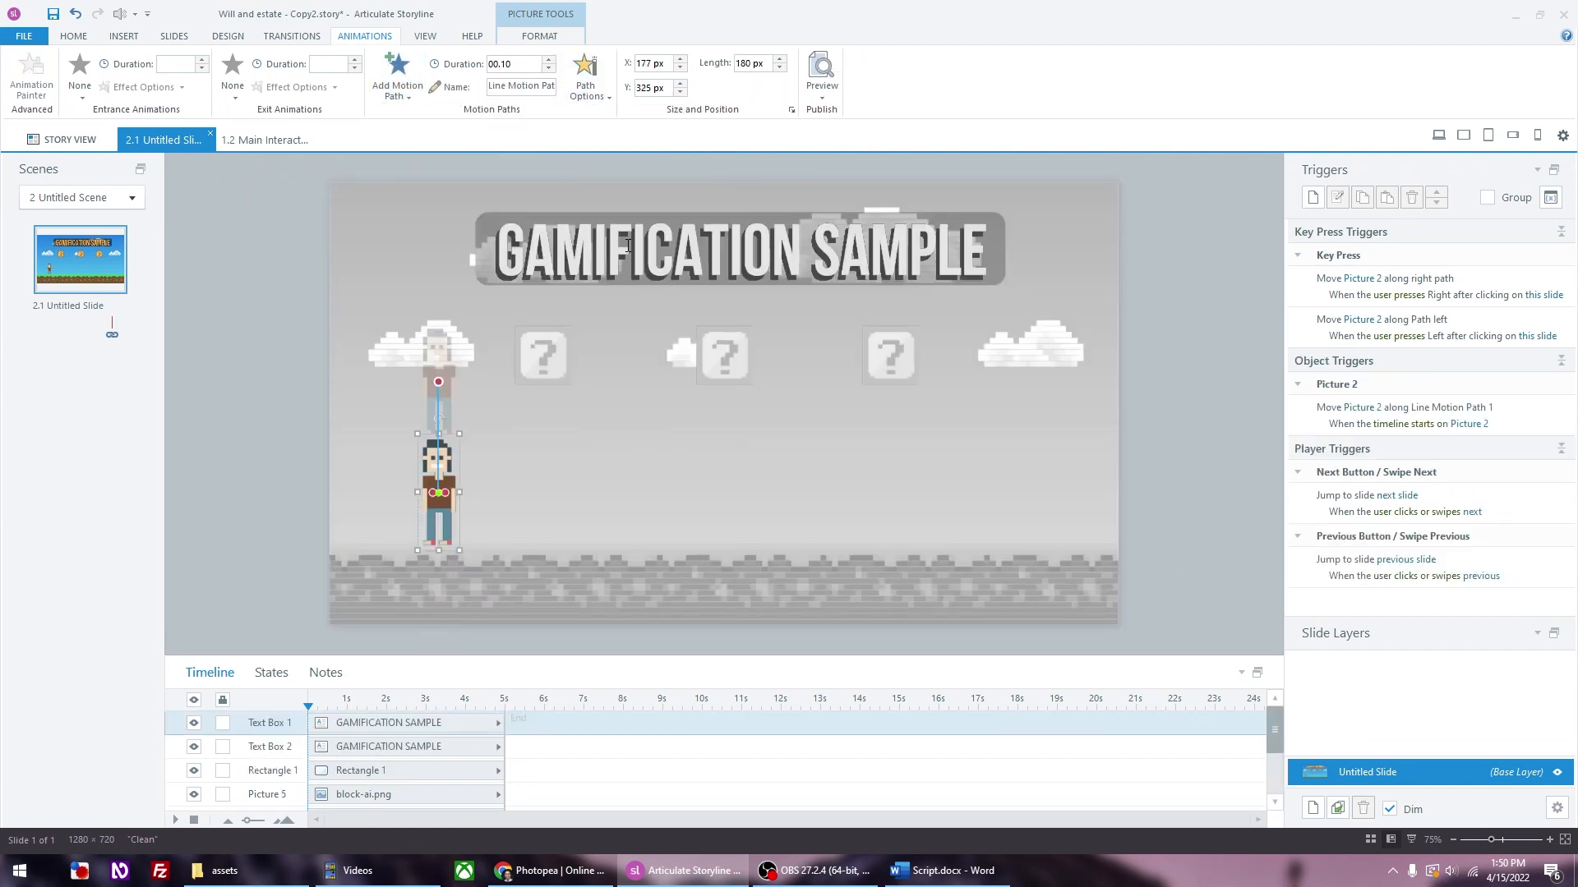
{"action": "left_click", "coordinate": [440, 389]}
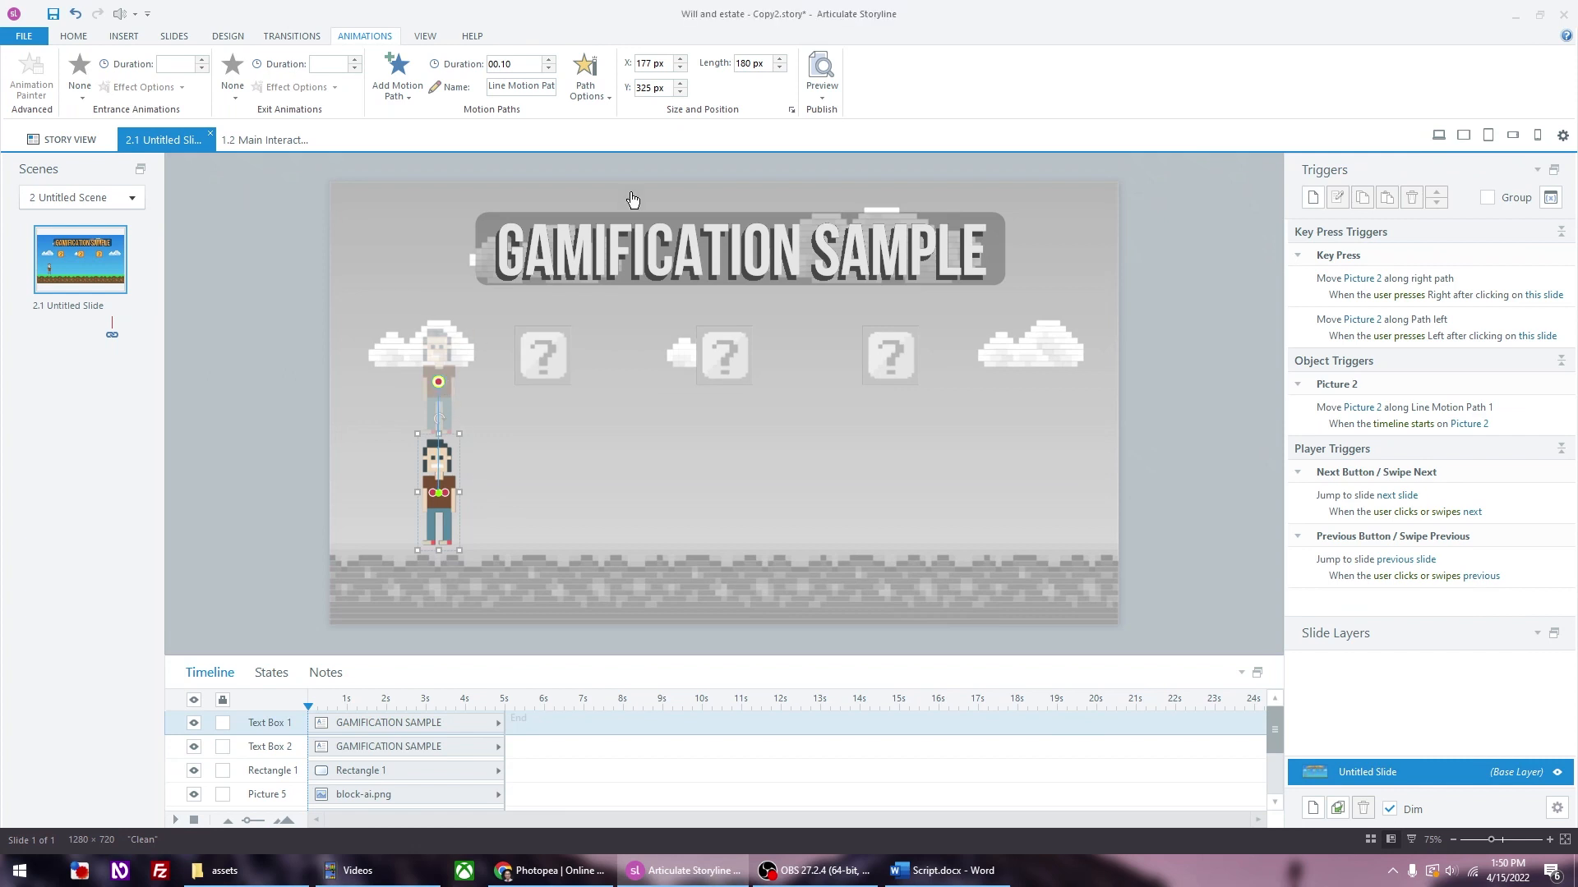
{"action": "double_click", "coordinate": [746, 65]}
{"action": "type", "text": "100"}
{"action": "key", "text": "Return"}
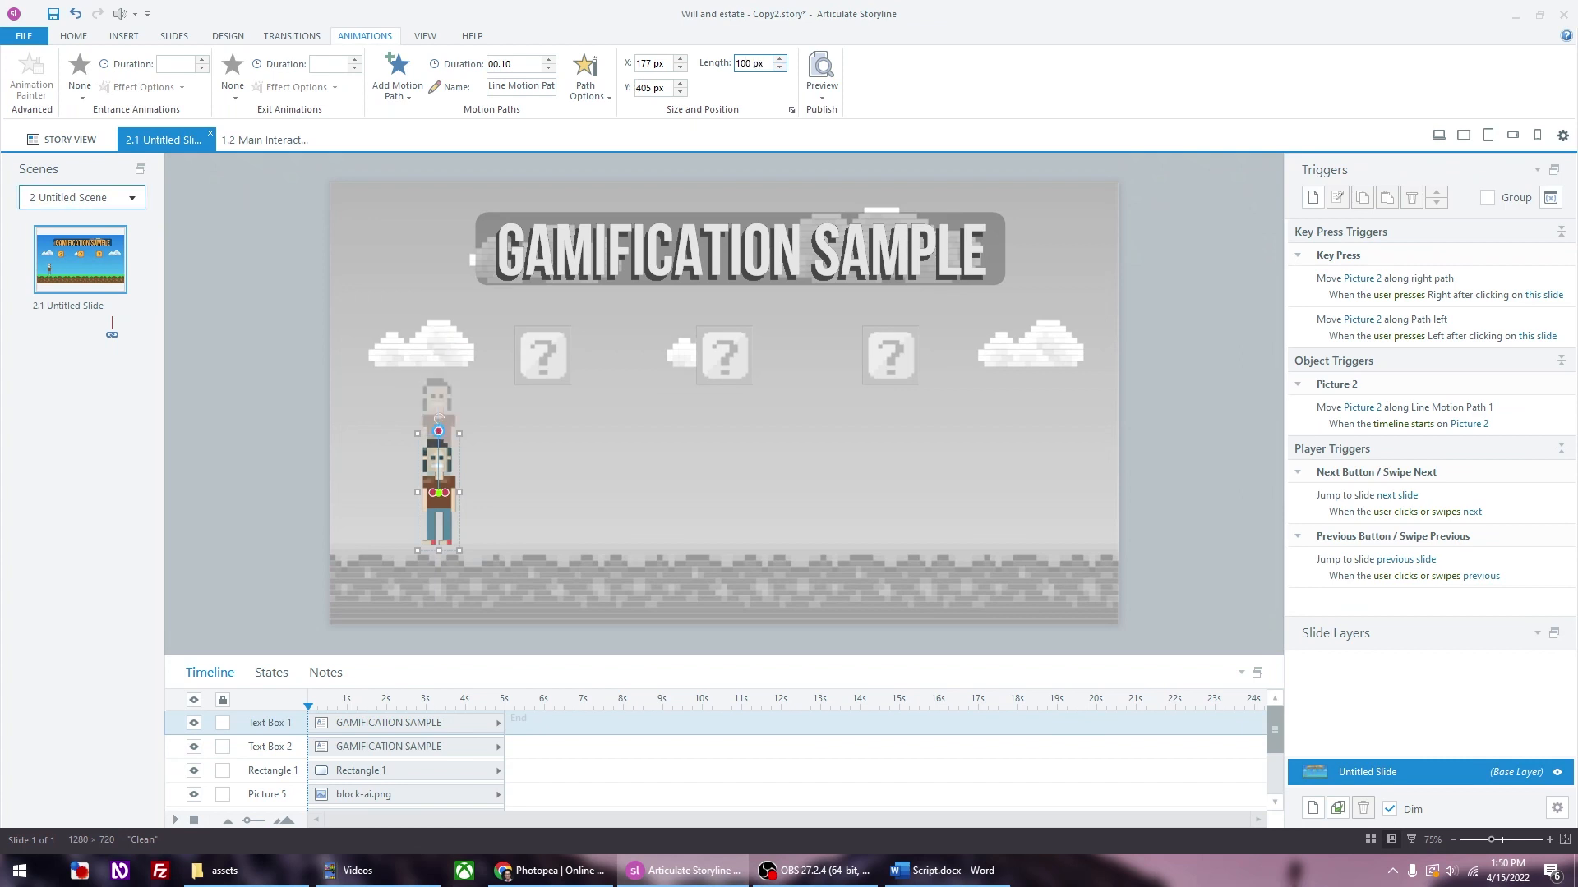
Step: Move the construction man horizontally to X 311 px, directly beneath the first question block
{"action": "left_click", "coordinate": [278, 480]}
{"action": "left_click_drag", "start_coordinate": [441, 453], "coordinate": [545, 453]}
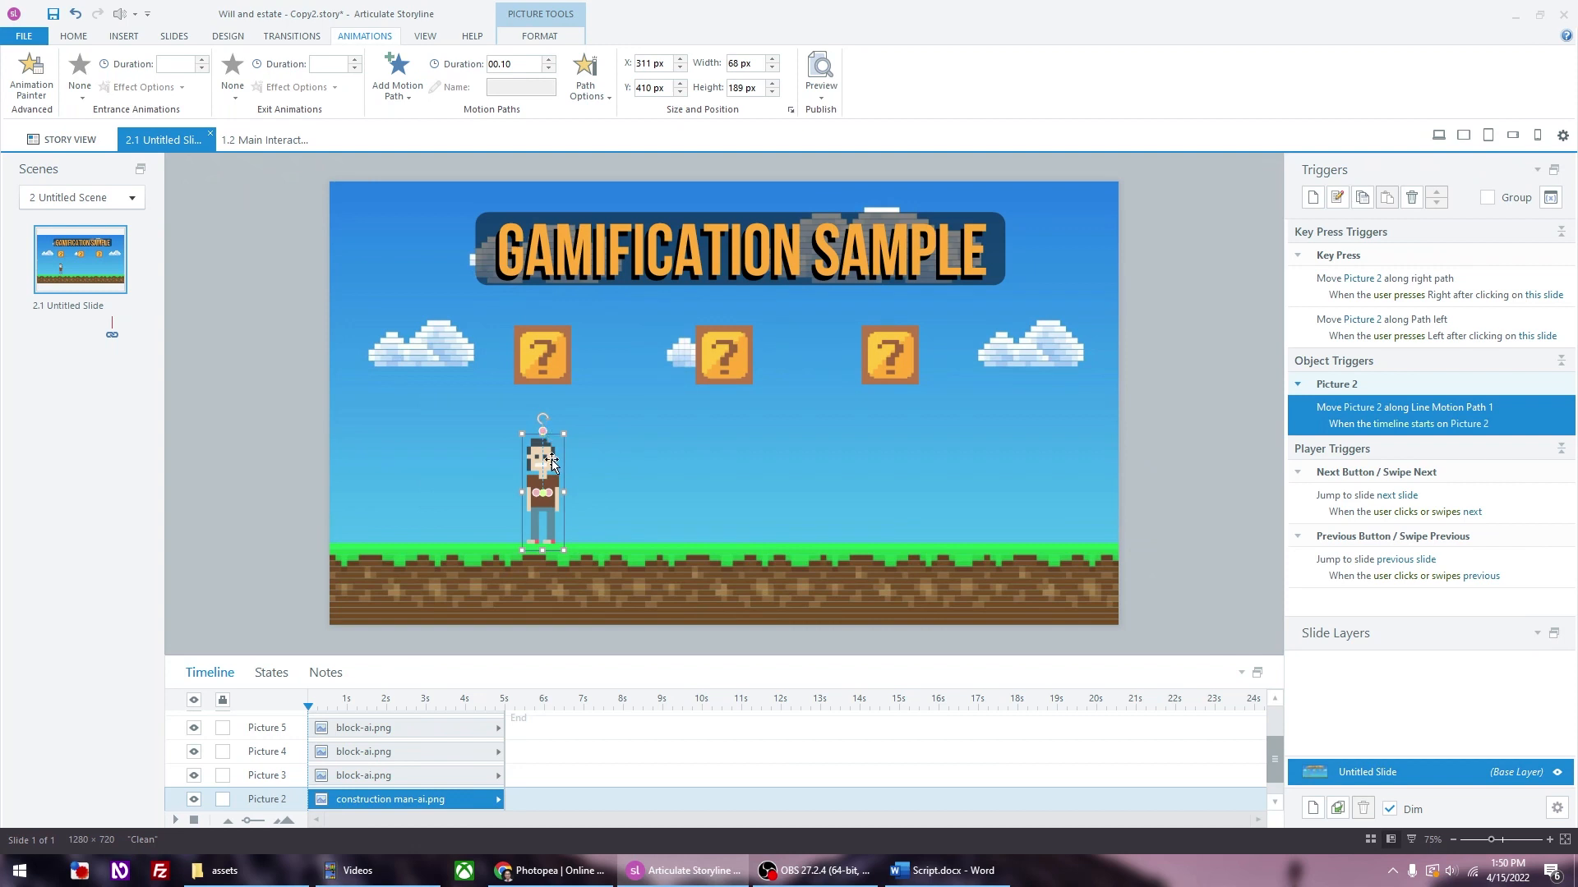
{"action": "left_click", "coordinate": [337, 416]}
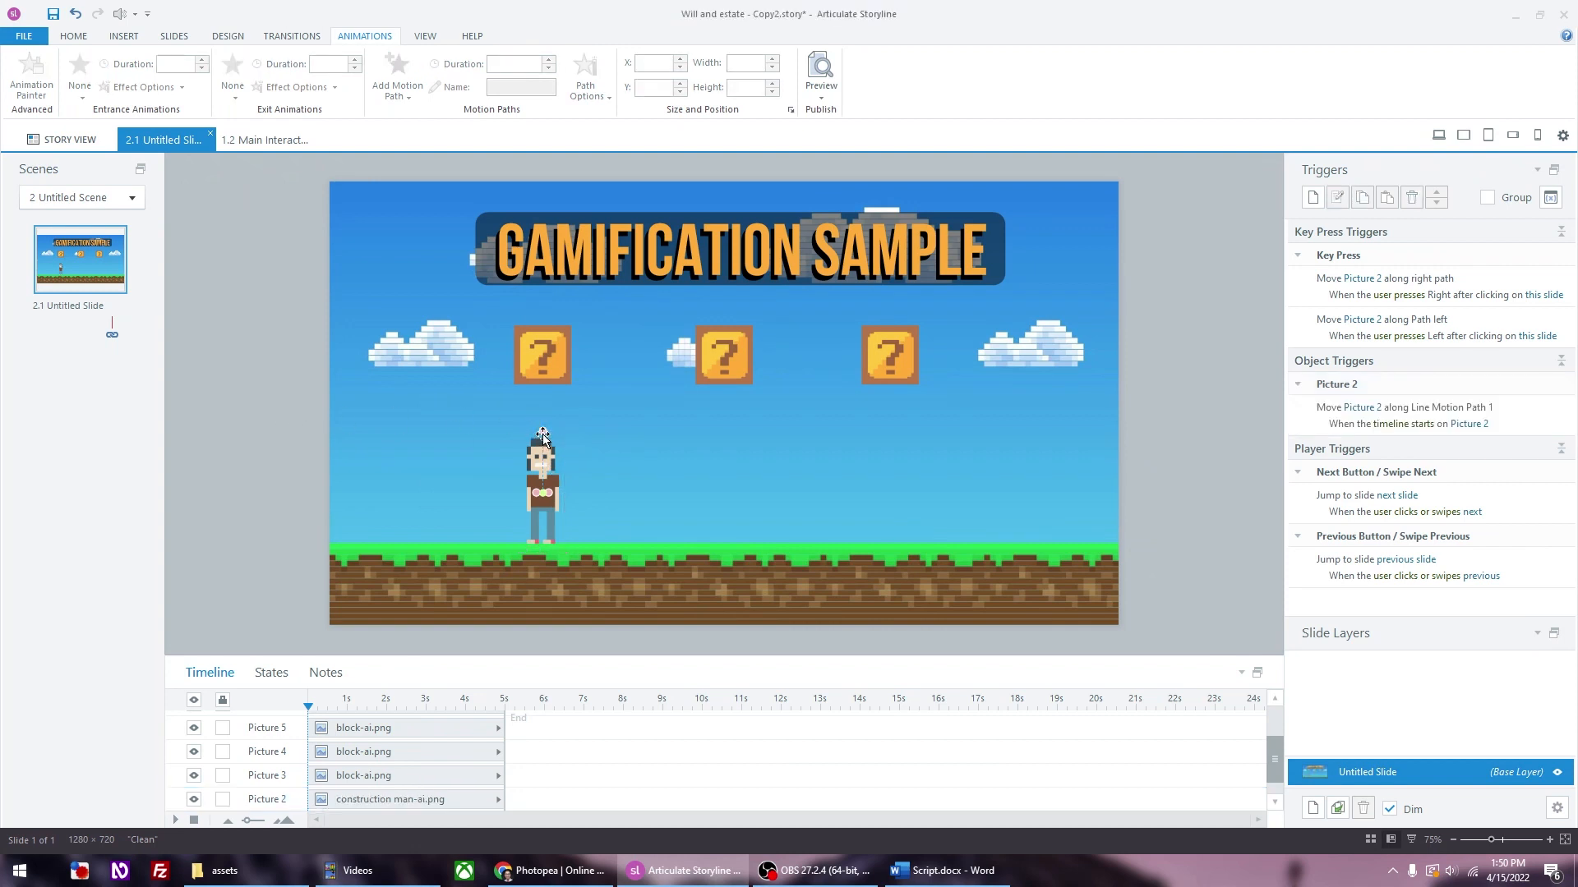
Step: Shorten the character's upward motion path to 93 px so his head meets the bottom of the first question block
{"action": "left_click", "coordinate": [544, 434]}
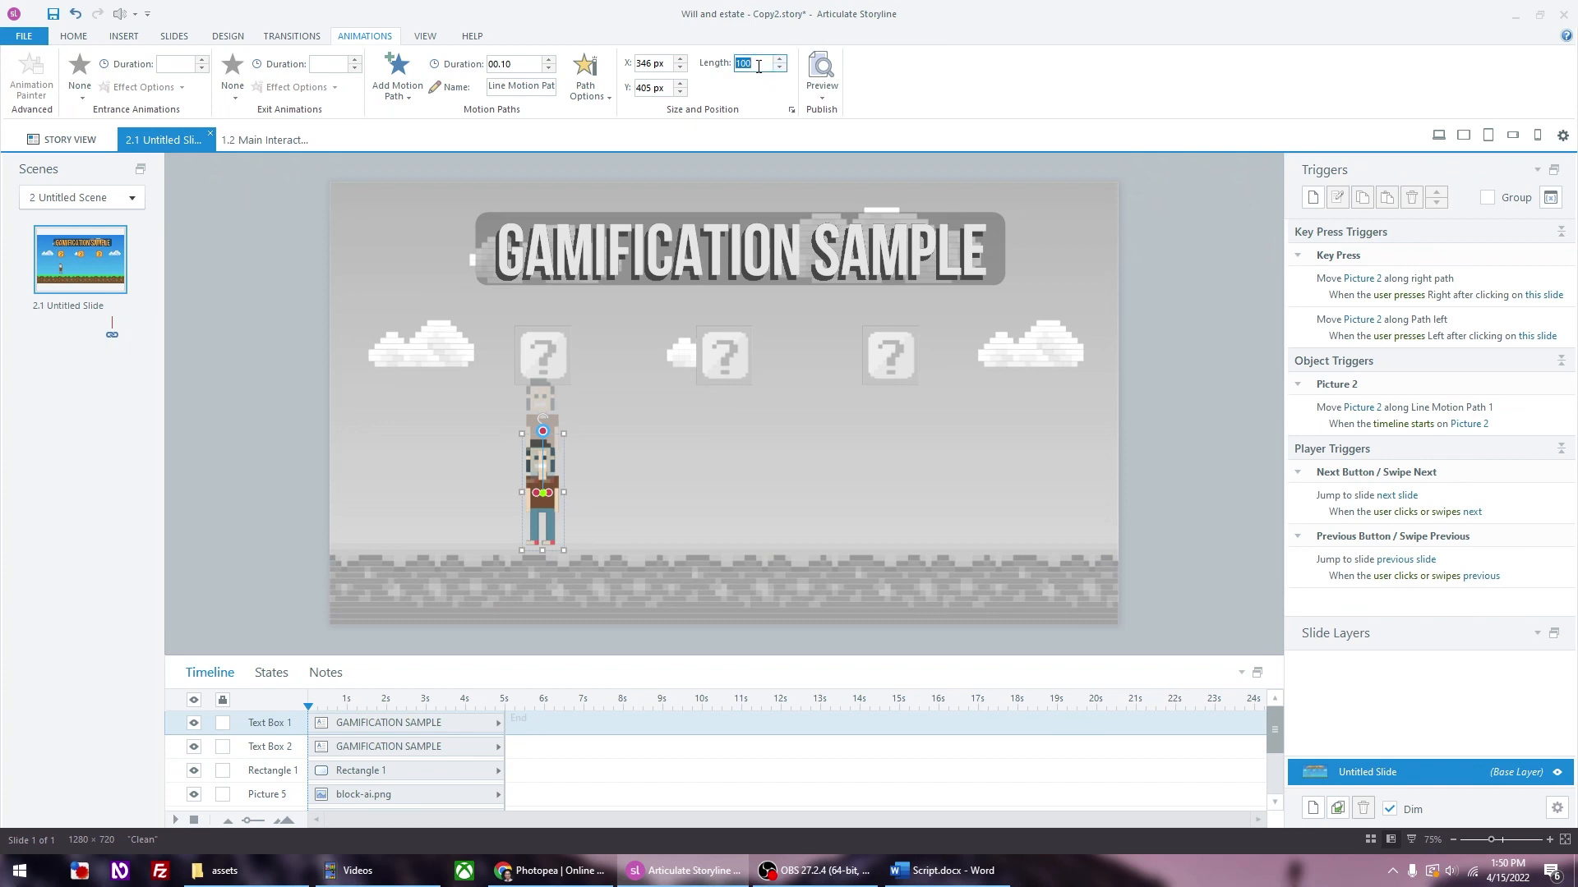
{"action": "key", "text": "Return"}
{"action": "left_click", "coordinate": [491, 426]}
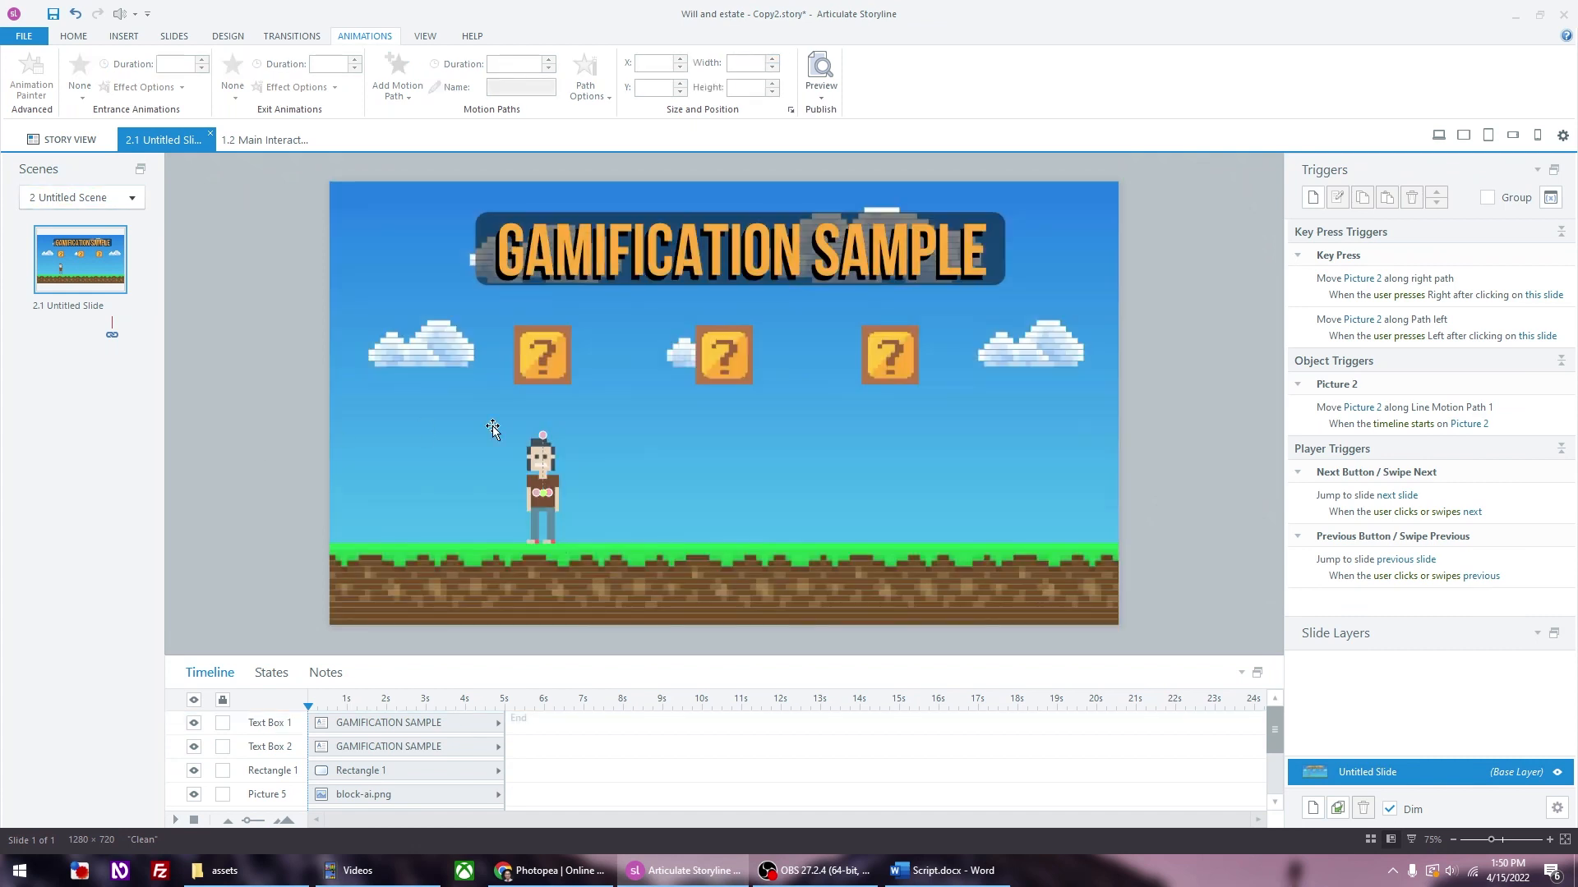
{"action": "left_click", "coordinate": [542, 437]}
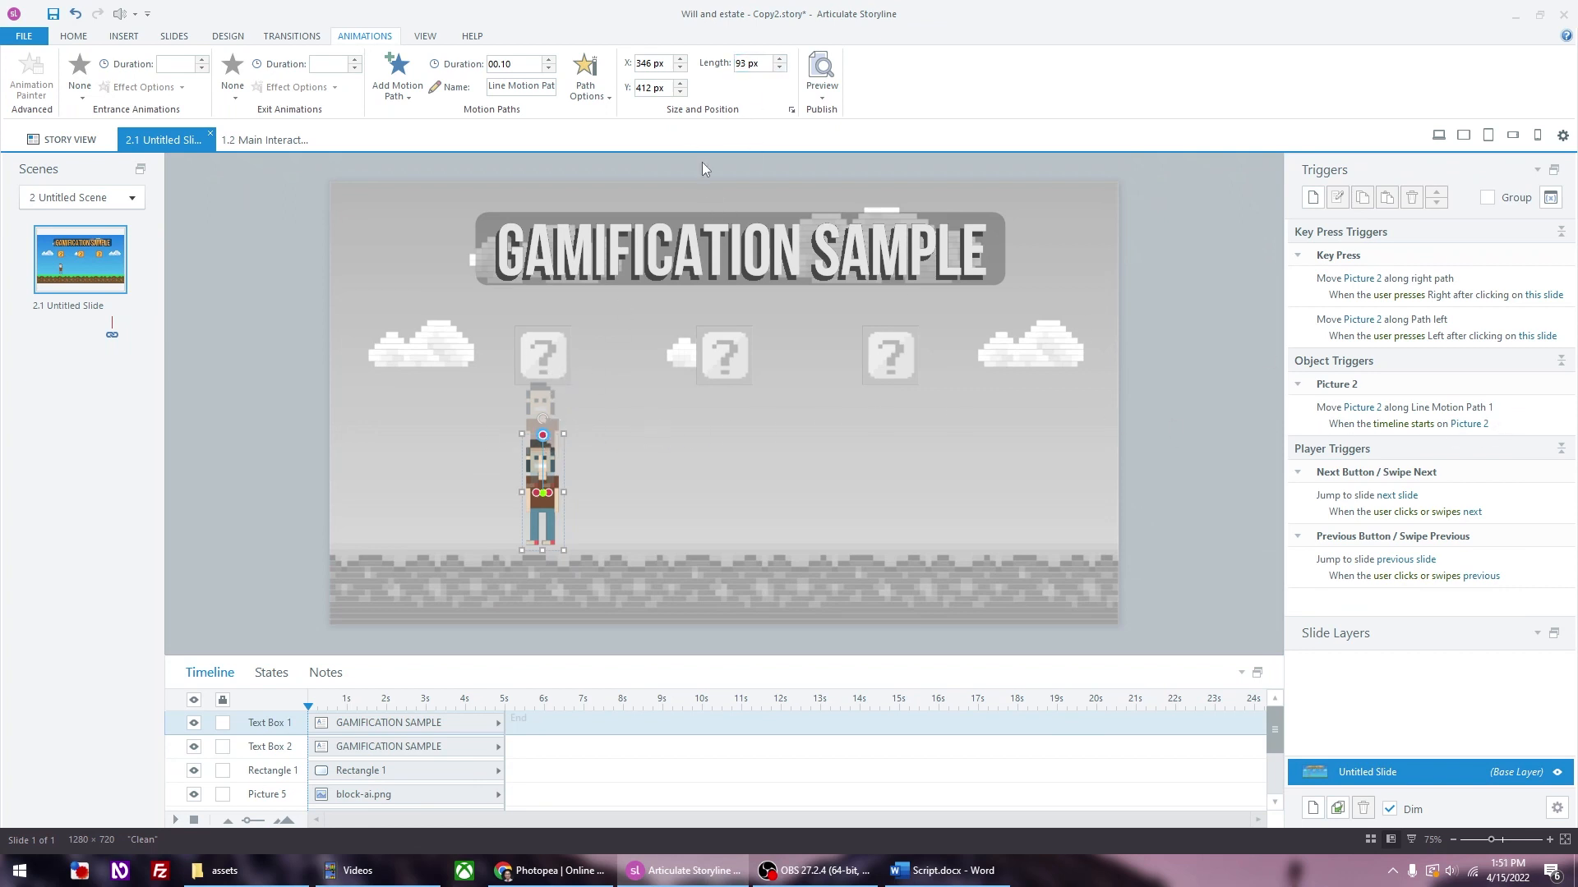
Step: Rename the upward motion path as "path up"
{"action": "double_click", "coordinate": [540, 86]}
{"action": "key", "text": "ctrl+a"}
{"action": "type", "text": "p"}
Step: Change the path up trigger to run when the user presses Space after clicking on this slide
{"action": "double_click", "coordinate": [1509, 411]}
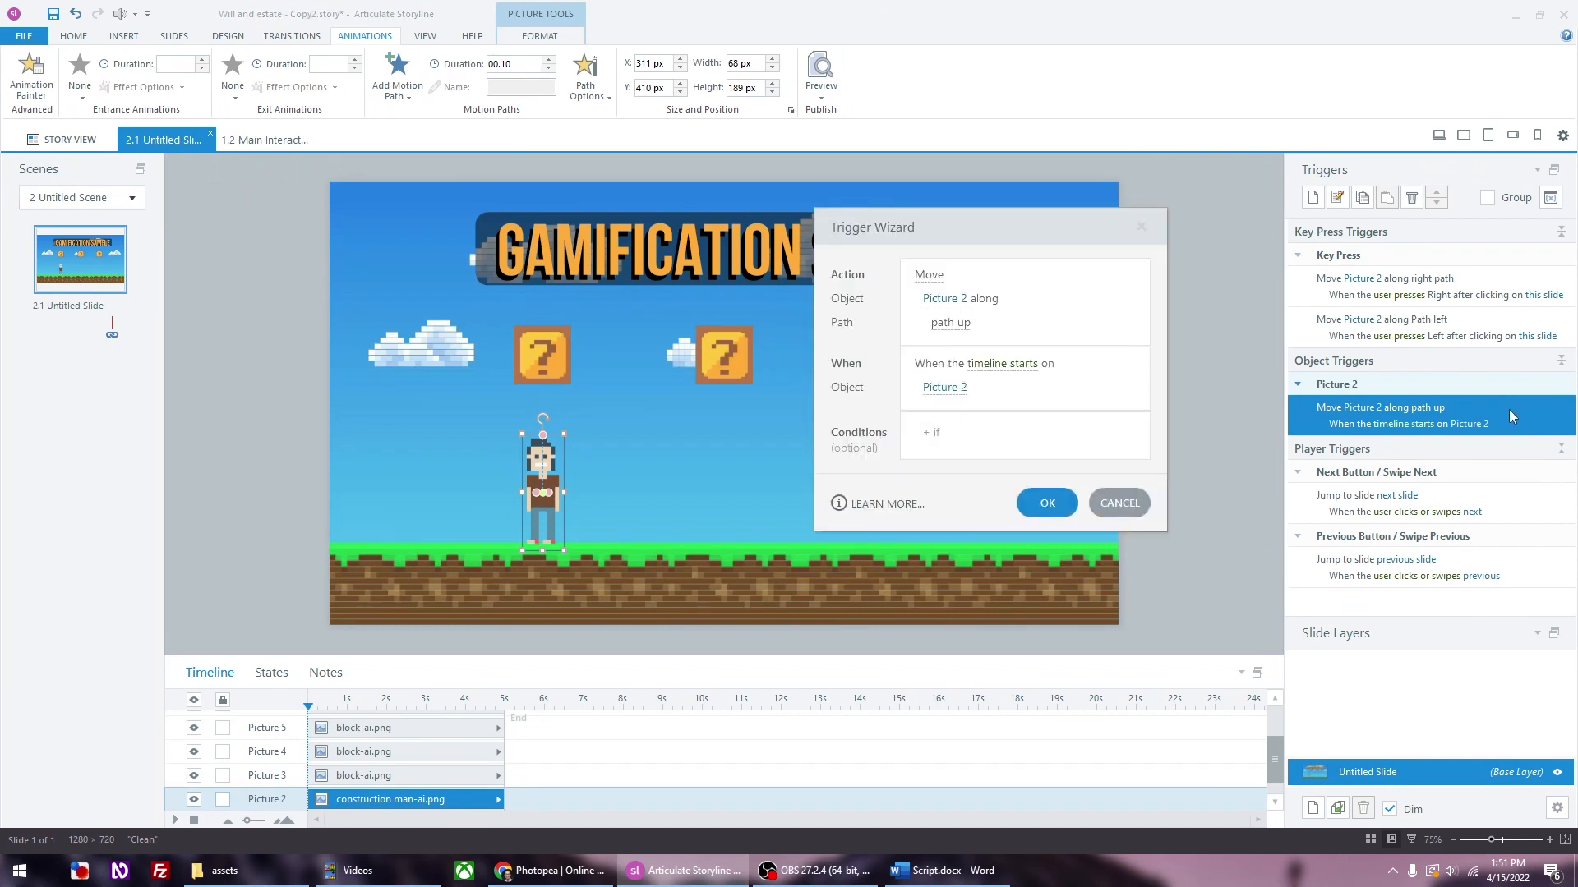
{"action": "left_click", "coordinate": [991, 366]}
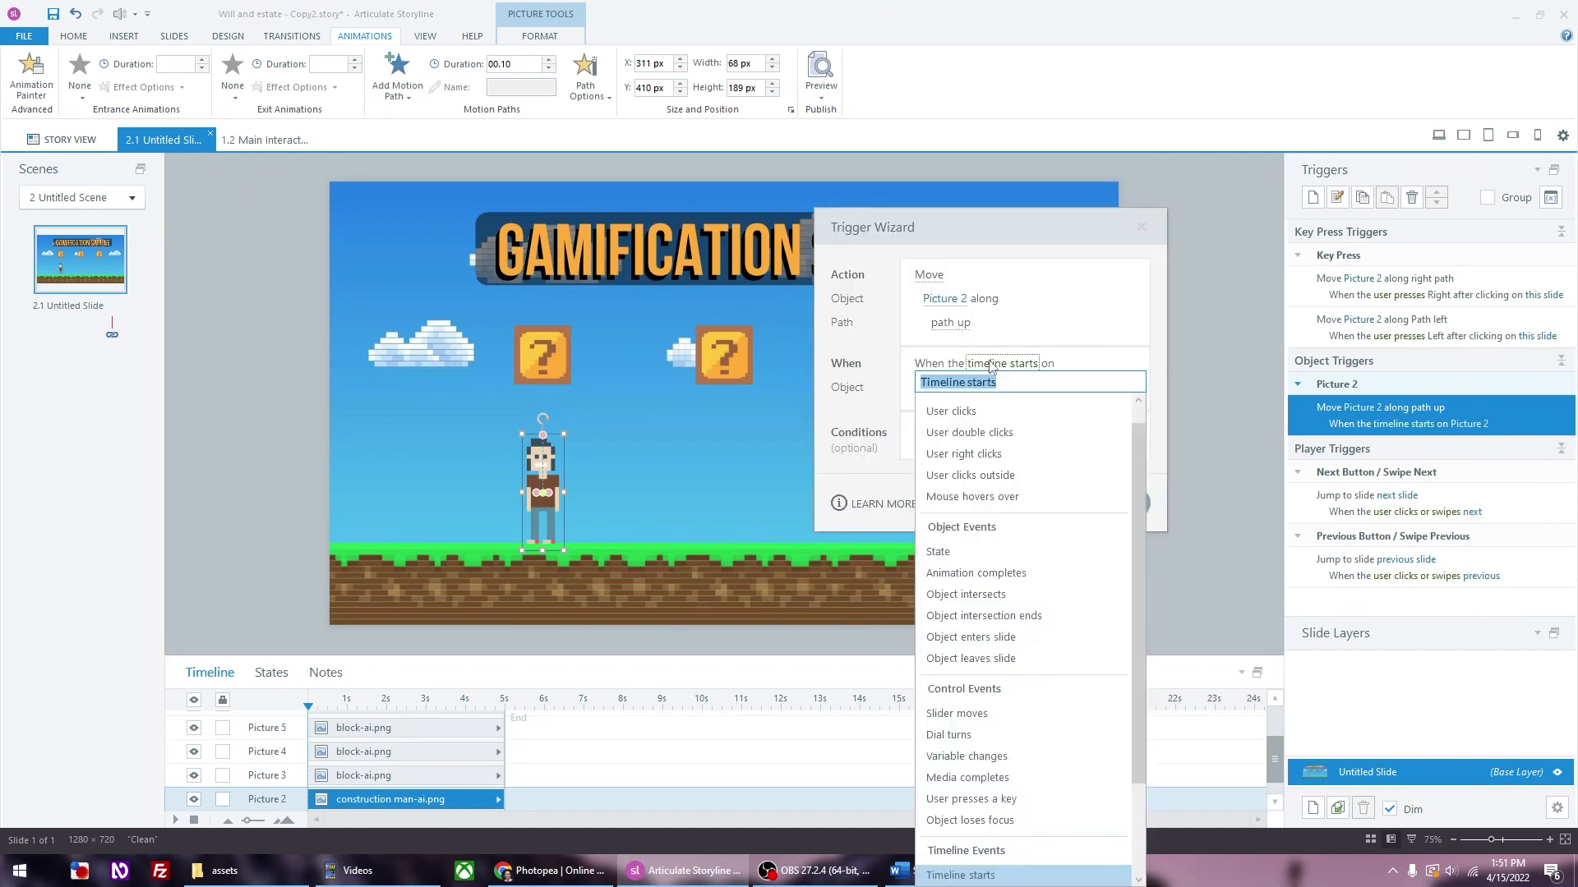
{"action": "left_click", "coordinate": [997, 798]}
{"action": "key", "text": "space"}
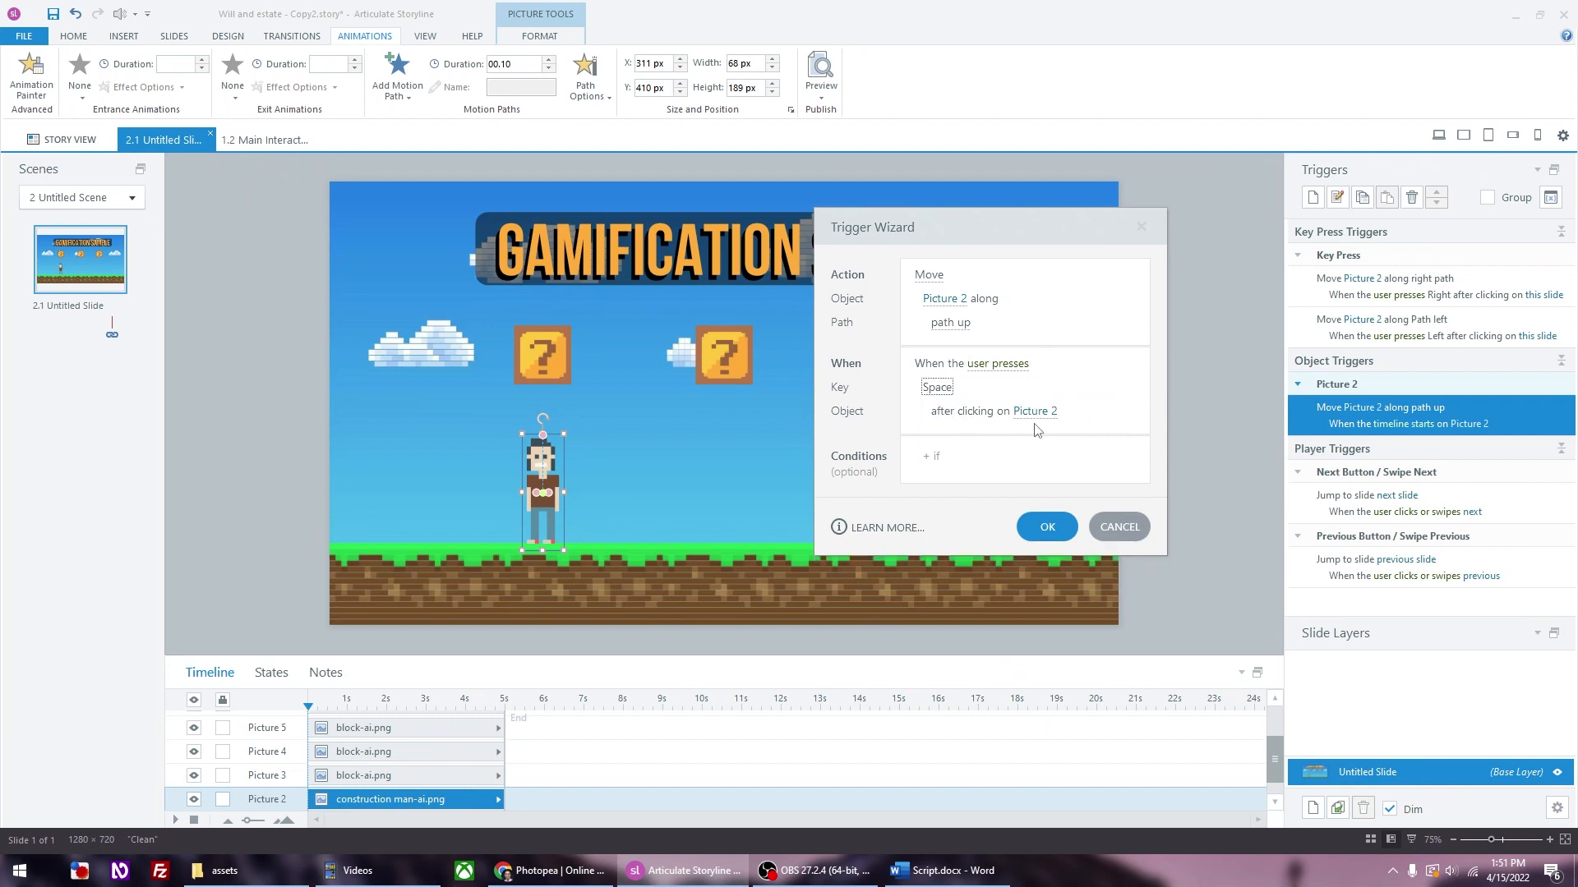
{"action": "left_click", "coordinate": [1034, 420]}
{"action": "left_click", "coordinate": [963, 483]}
{"action": "left_click", "coordinate": [1037, 527]}
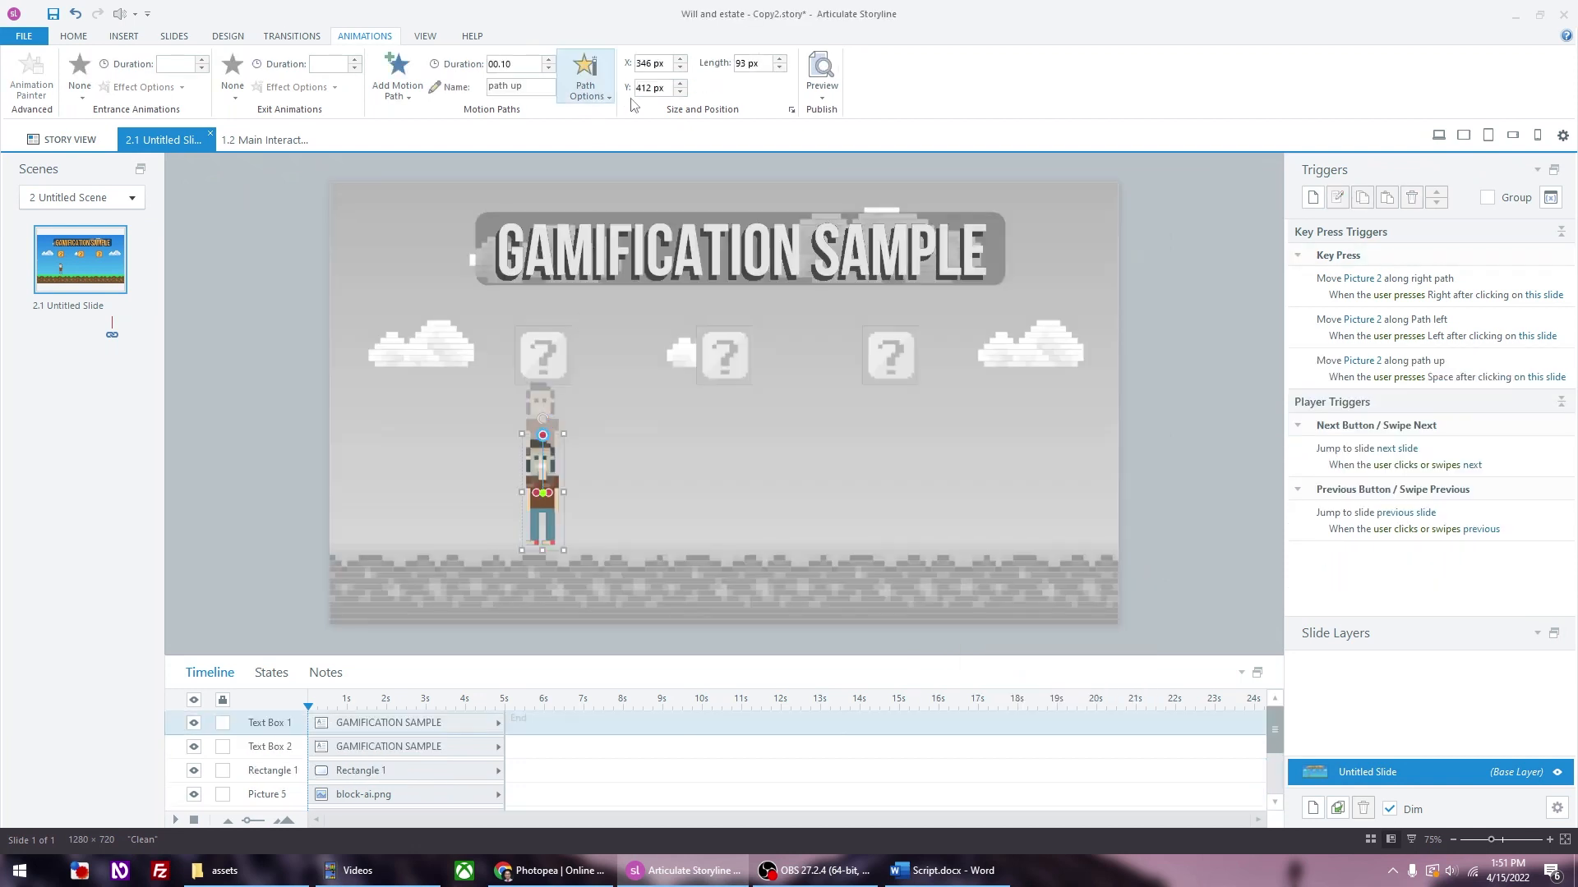
{"action": "left_click", "coordinate": [599, 97]}
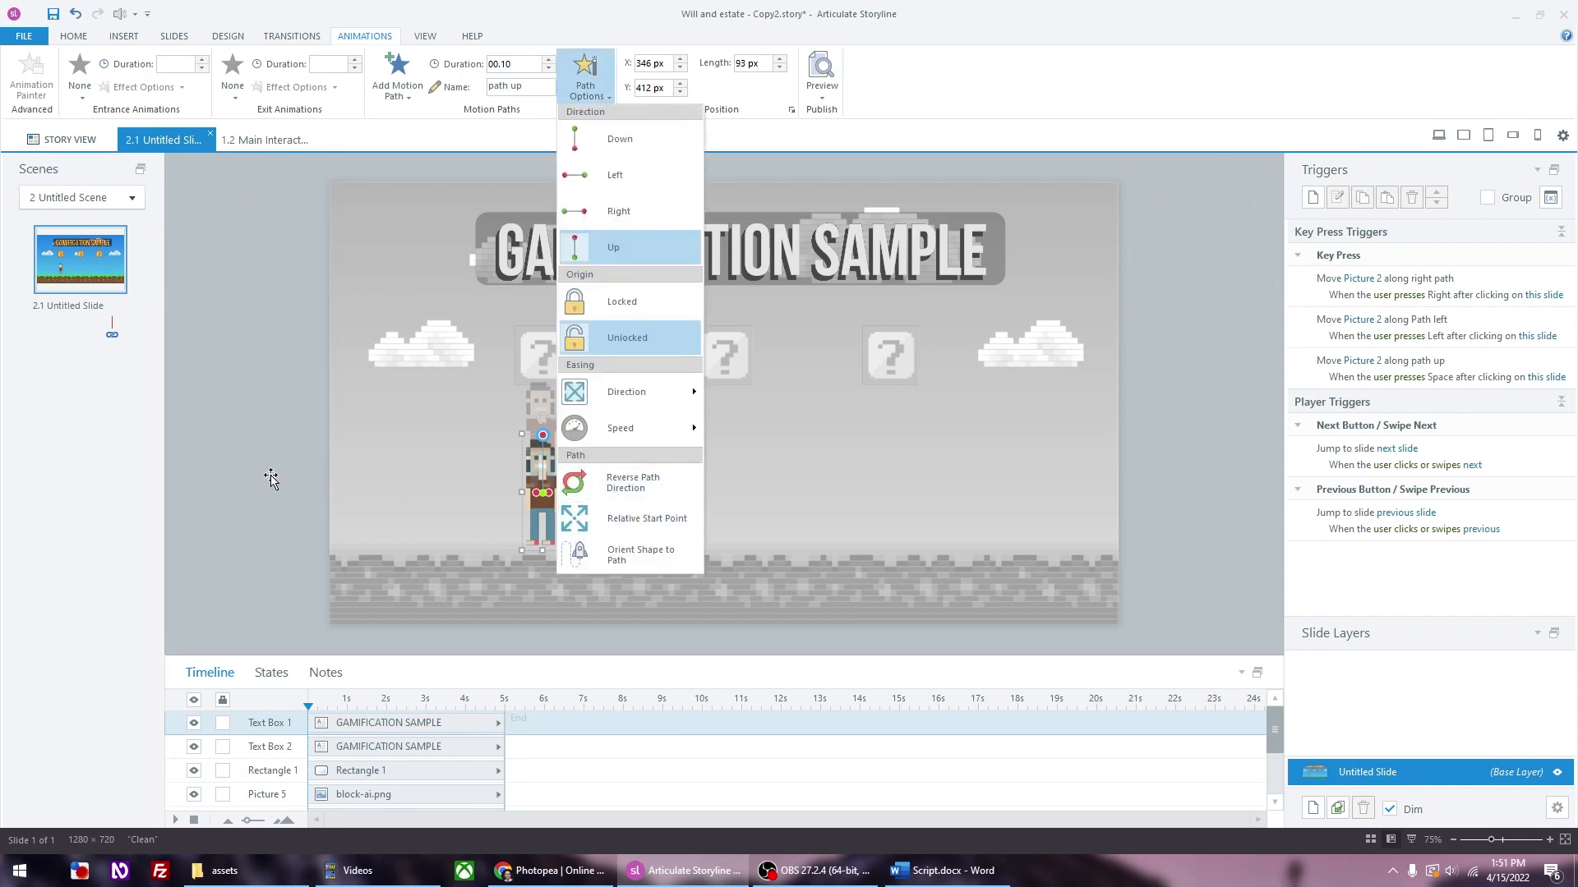
{"action": "left_click", "coordinate": [513, 465]}
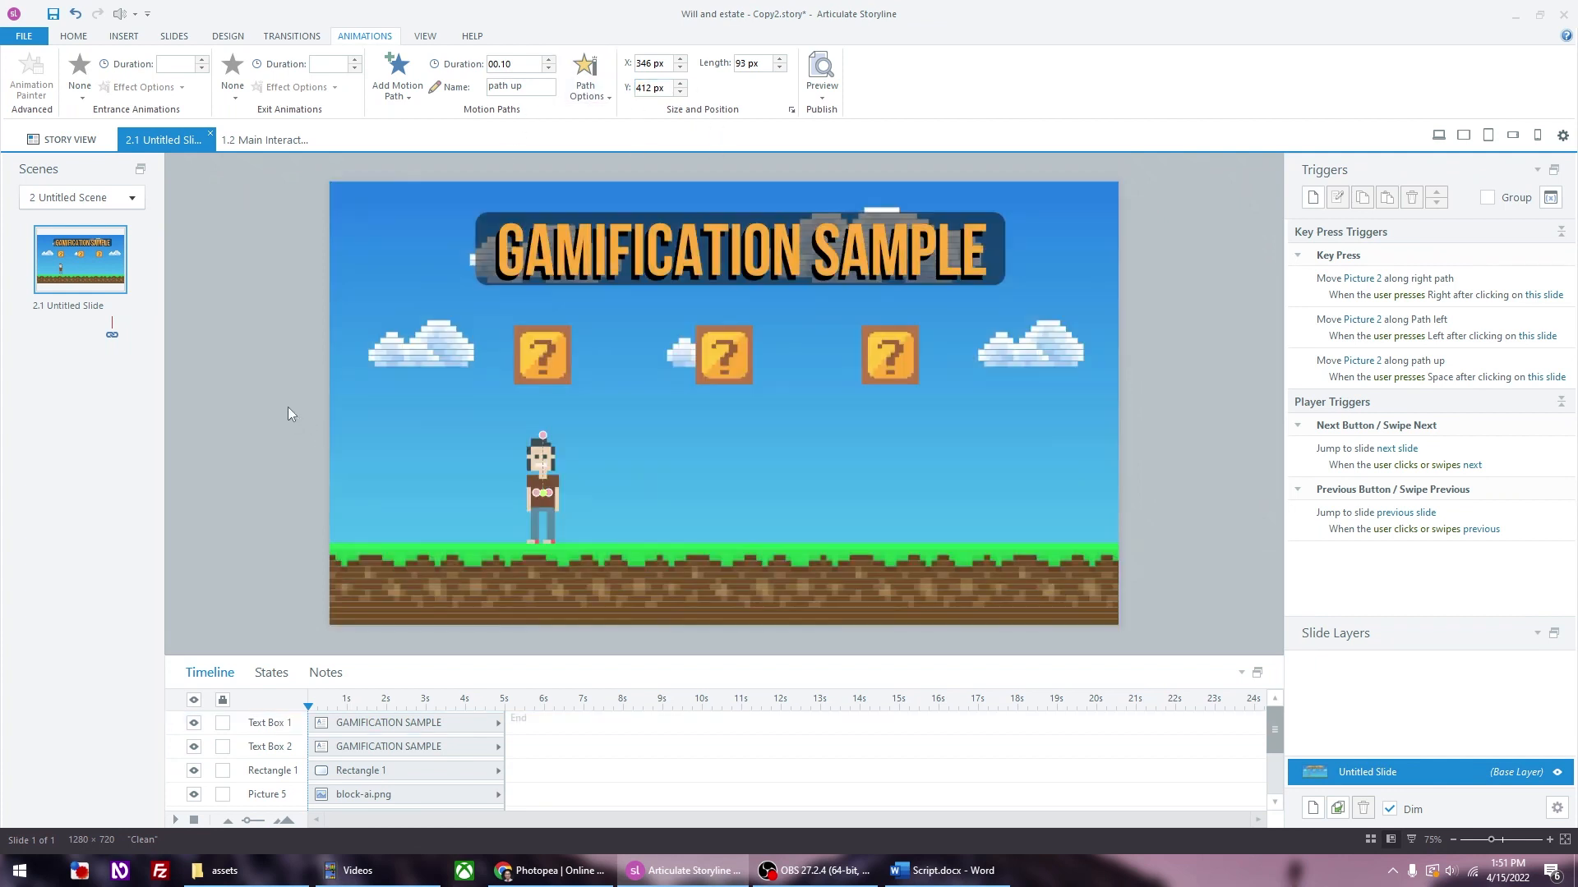
Step: Preview the slide and test the character's left, right and upward movement, then return to editing
{"action": "key", "text": "F12"}
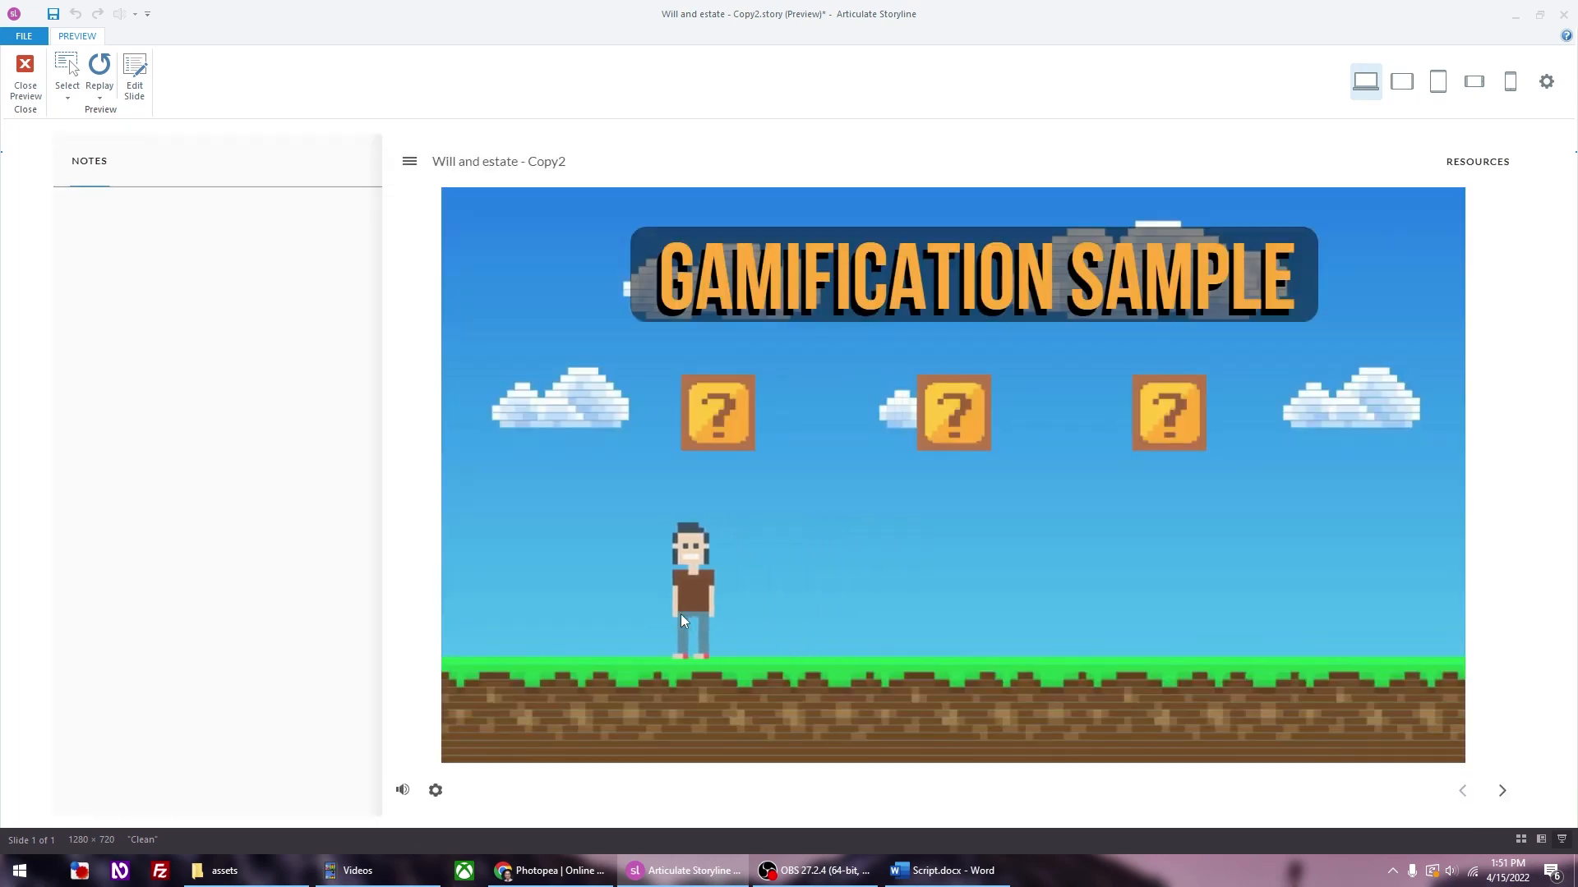
{"action": "key", "text": "Right"}
{"action": "key", "text": "Up"}
{"action": "key", "text": "Down"}
{"action": "key", "text": "Up"}
{"action": "key", "text": "Left"}
{"action": "key", "text": "Left"}
{"action": "key", "text": "Left"}
{"action": "key", "text": "Left"}
{"action": "key", "text": "Right"}
{"action": "key", "text": "Down"}
{"action": "key", "text": "Up"}
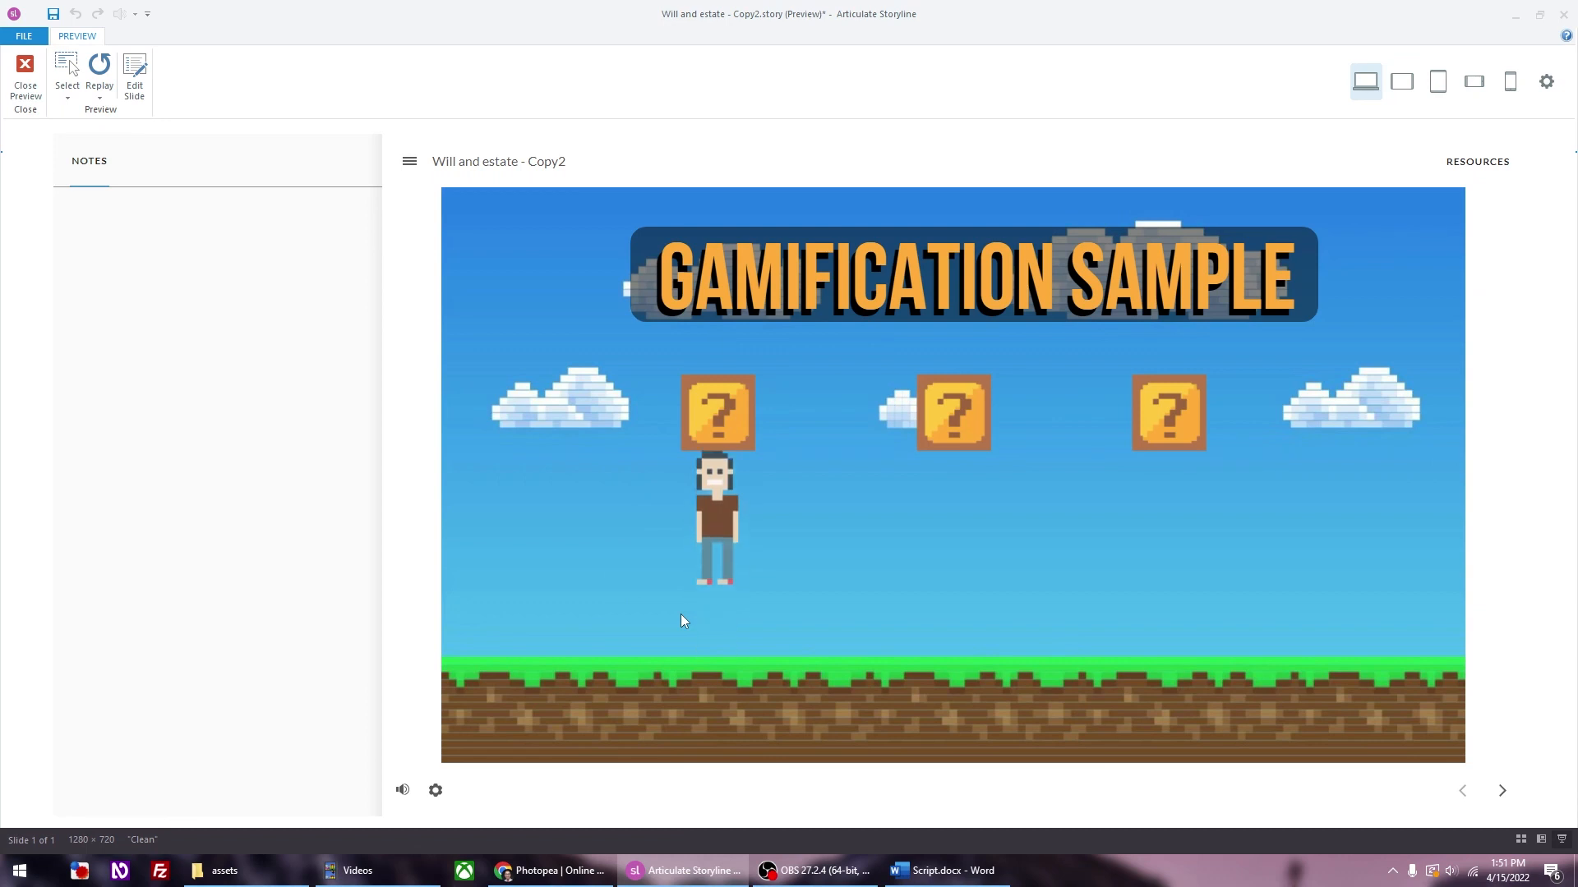
{"action": "left_click", "coordinate": [26, 82]}
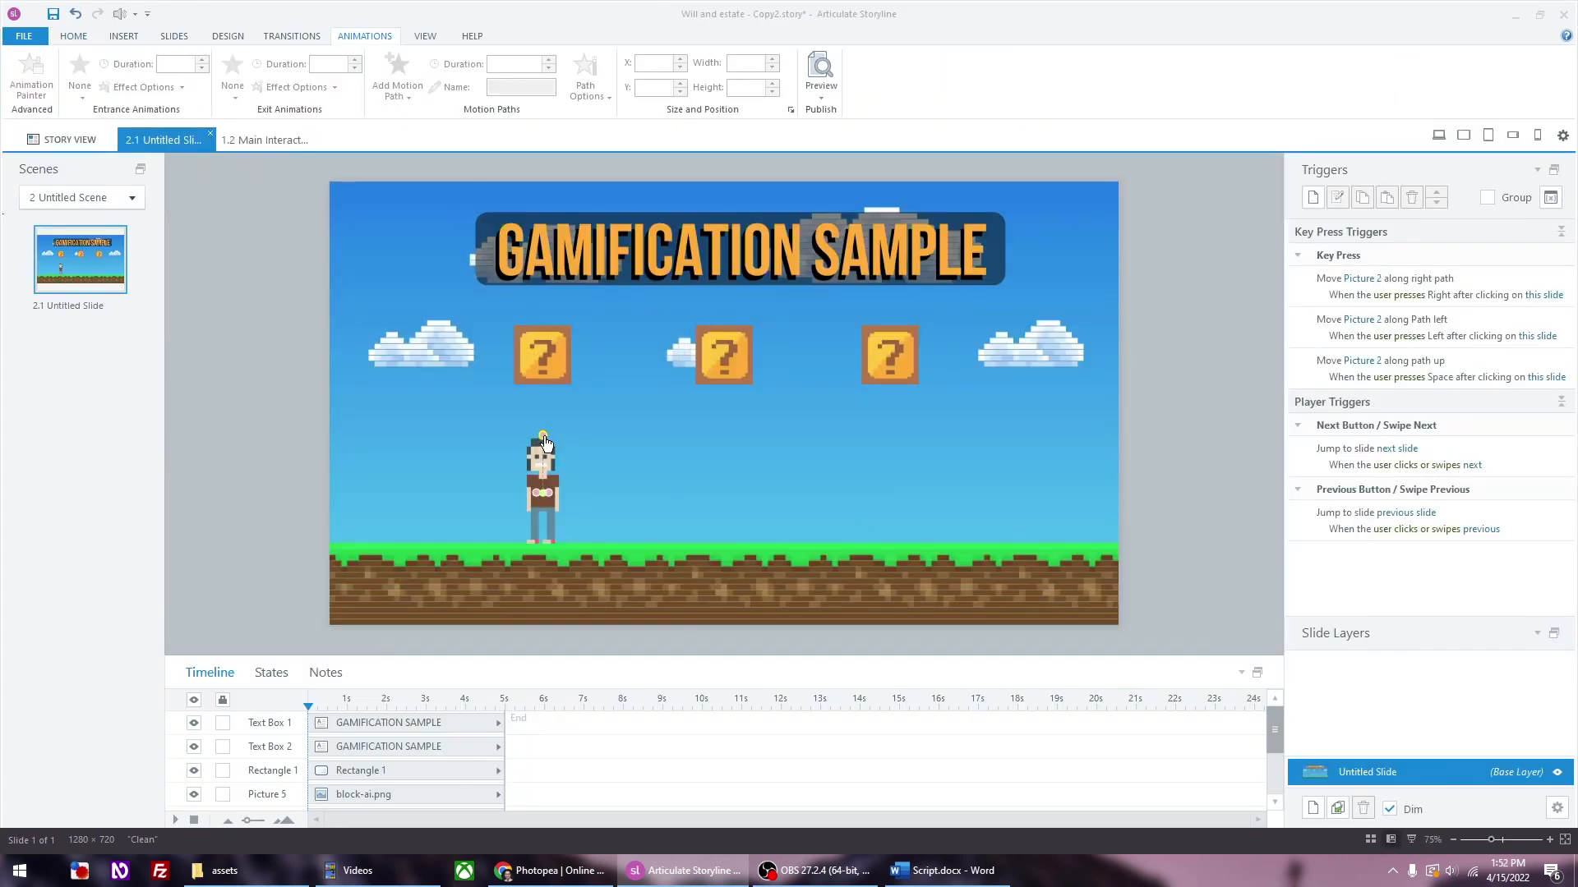
Step: Enable Relative Start Point for the path up motion path
{"action": "left_click", "coordinate": [543, 442]}
{"action": "left_click", "coordinate": [606, 87]}
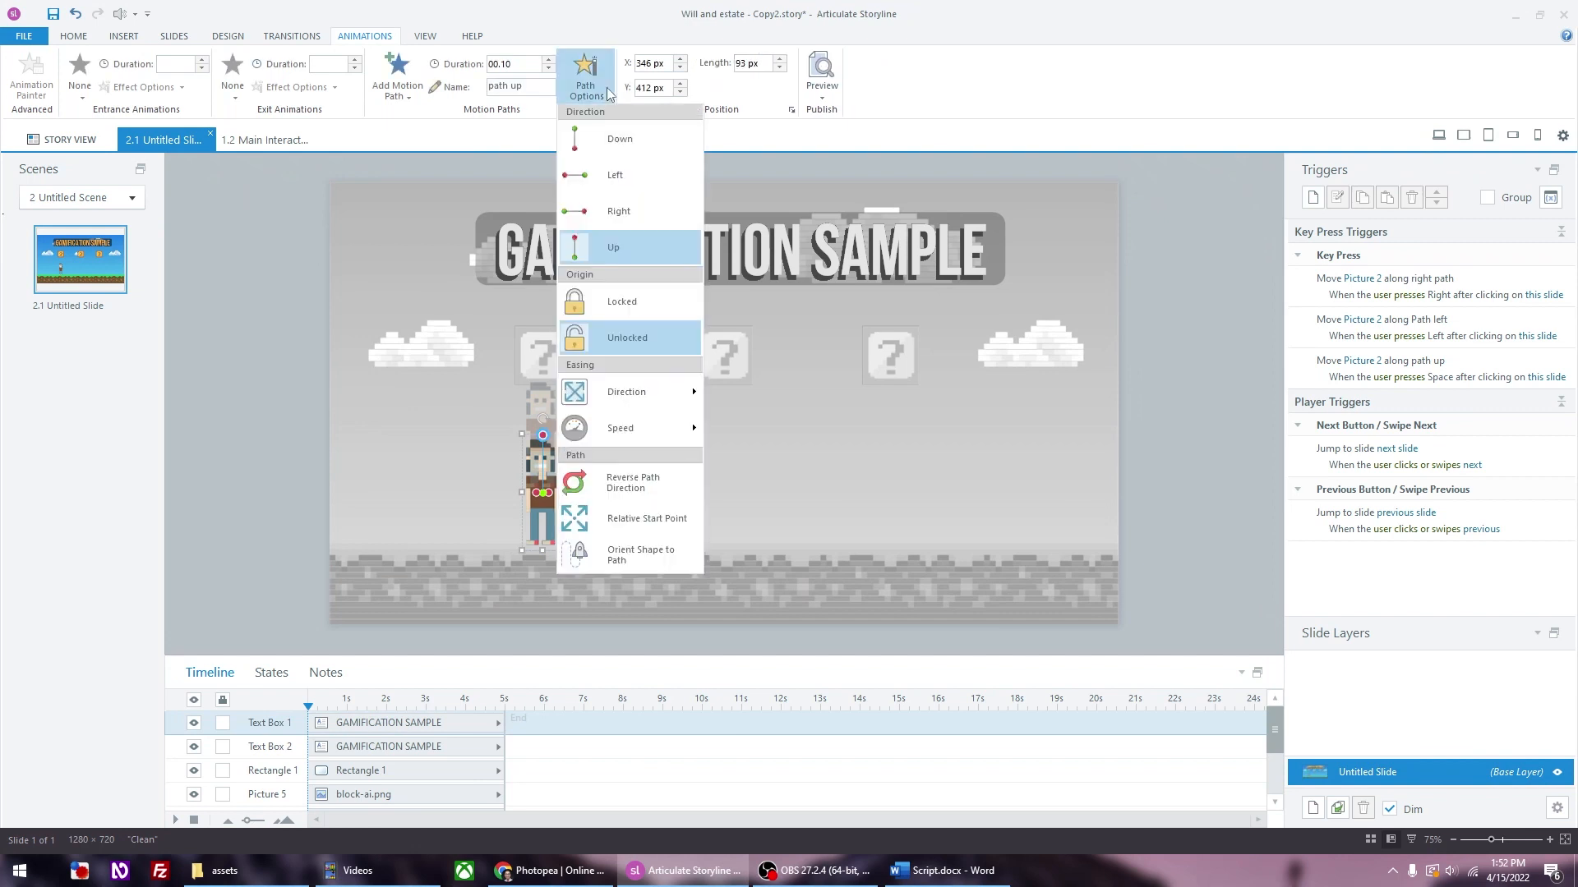
{"action": "left_click", "coordinate": [655, 526]}
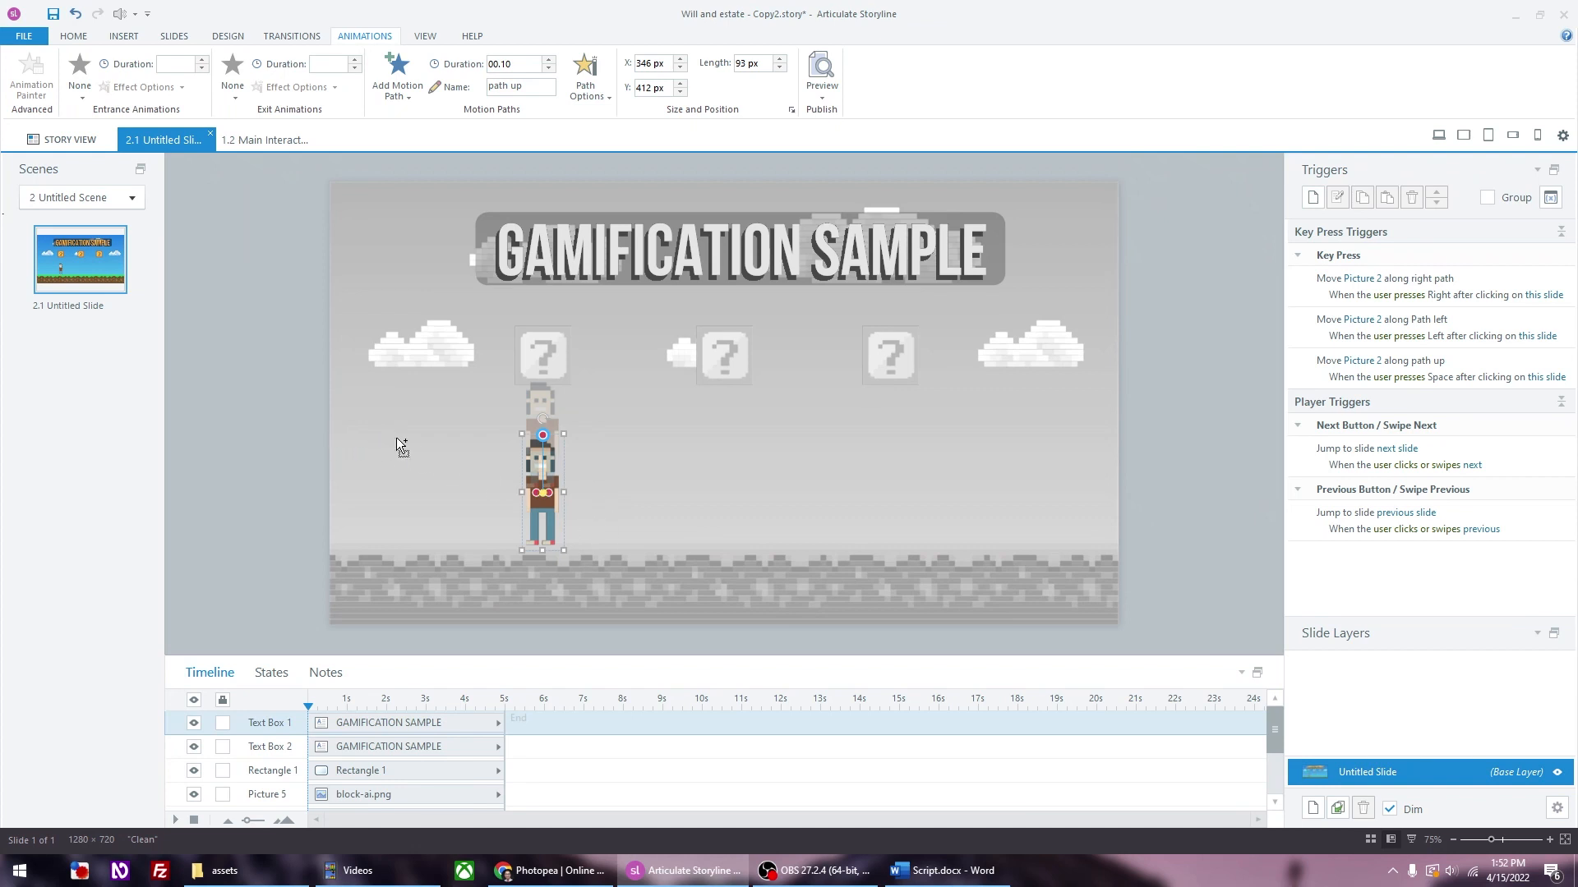
Step: Preview the slide again and test moving the character right and repeatedly upward, then return to editing
{"action": "key", "text": "F12"}
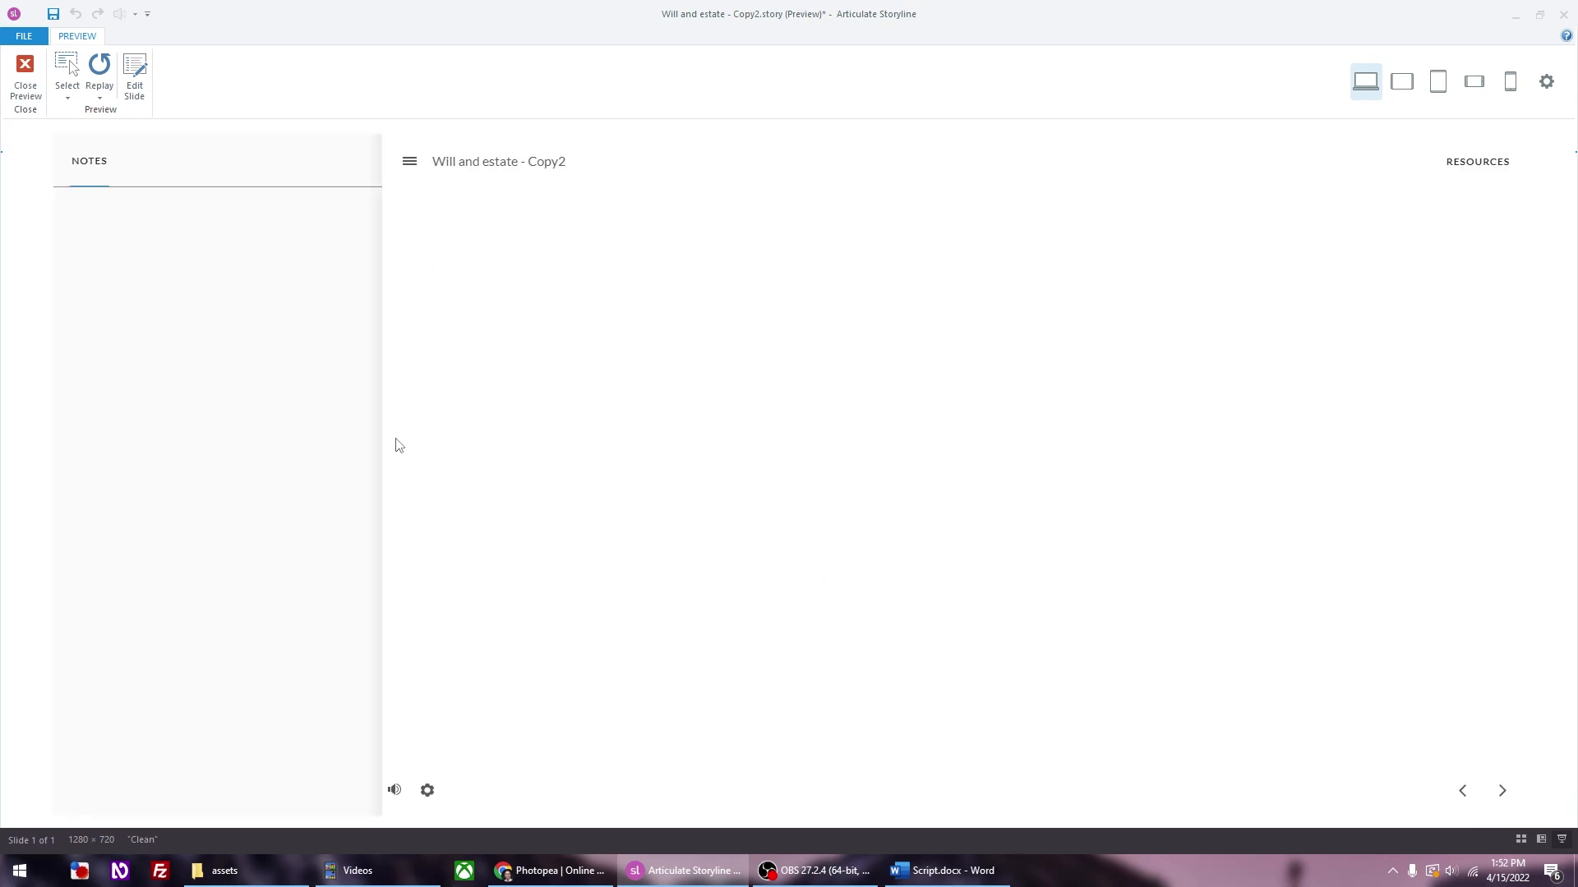
{"action": "key", "text": "Right"}
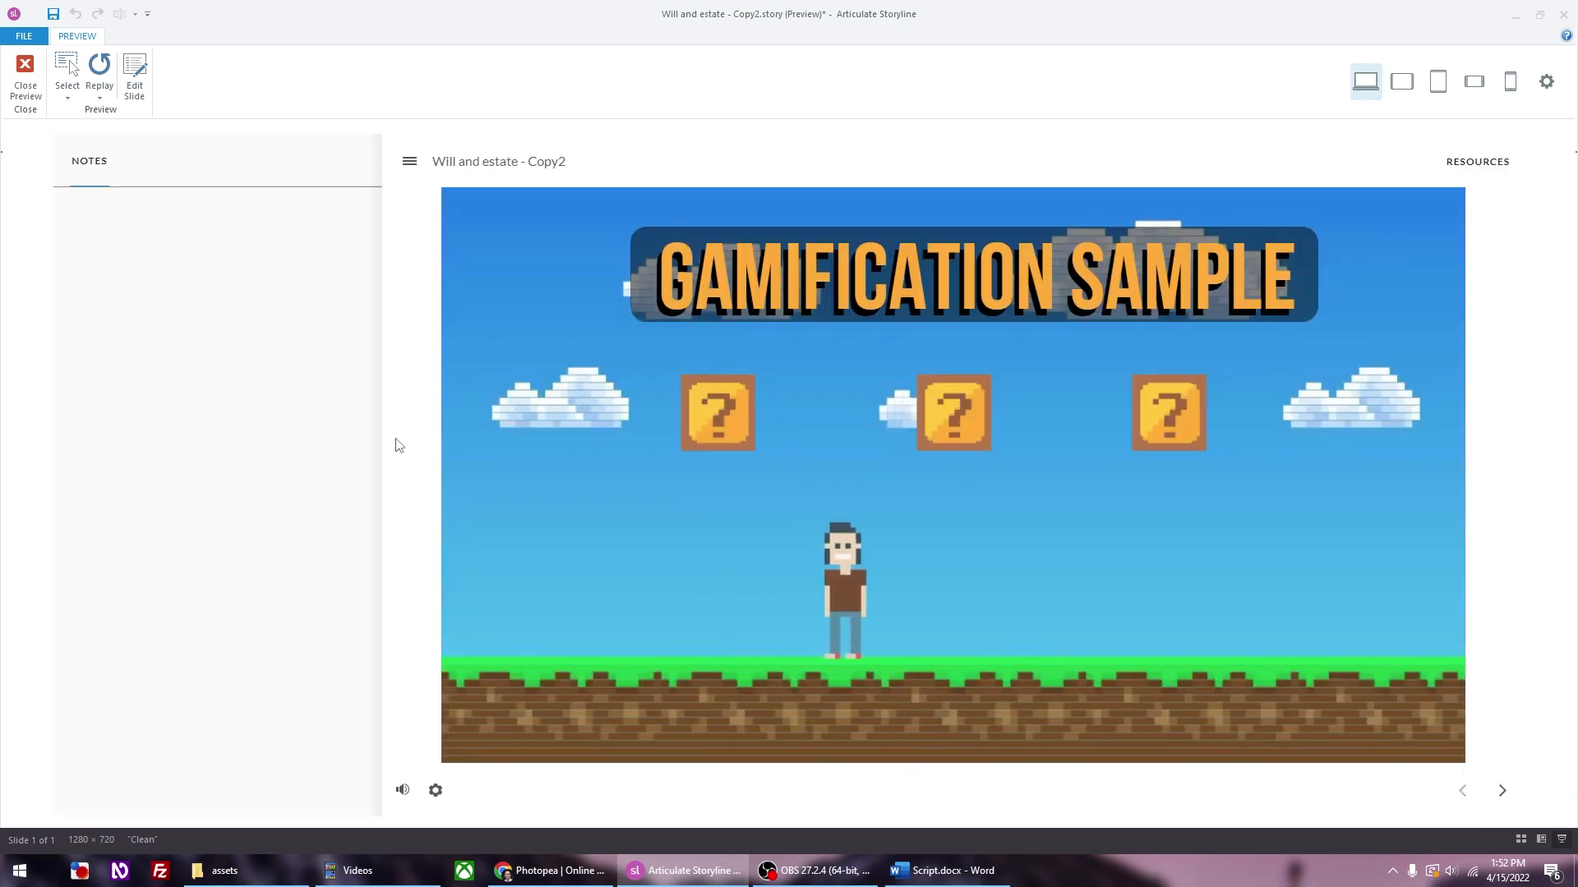
{"action": "key", "text": "Up"}
{"action": "key", "text": "Up"}
{"action": "key", "text": "Up"}
{"action": "key", "text": "Up"}
{"action": "key", "text": "Up"}
{"action": "key", "text": "Up"}
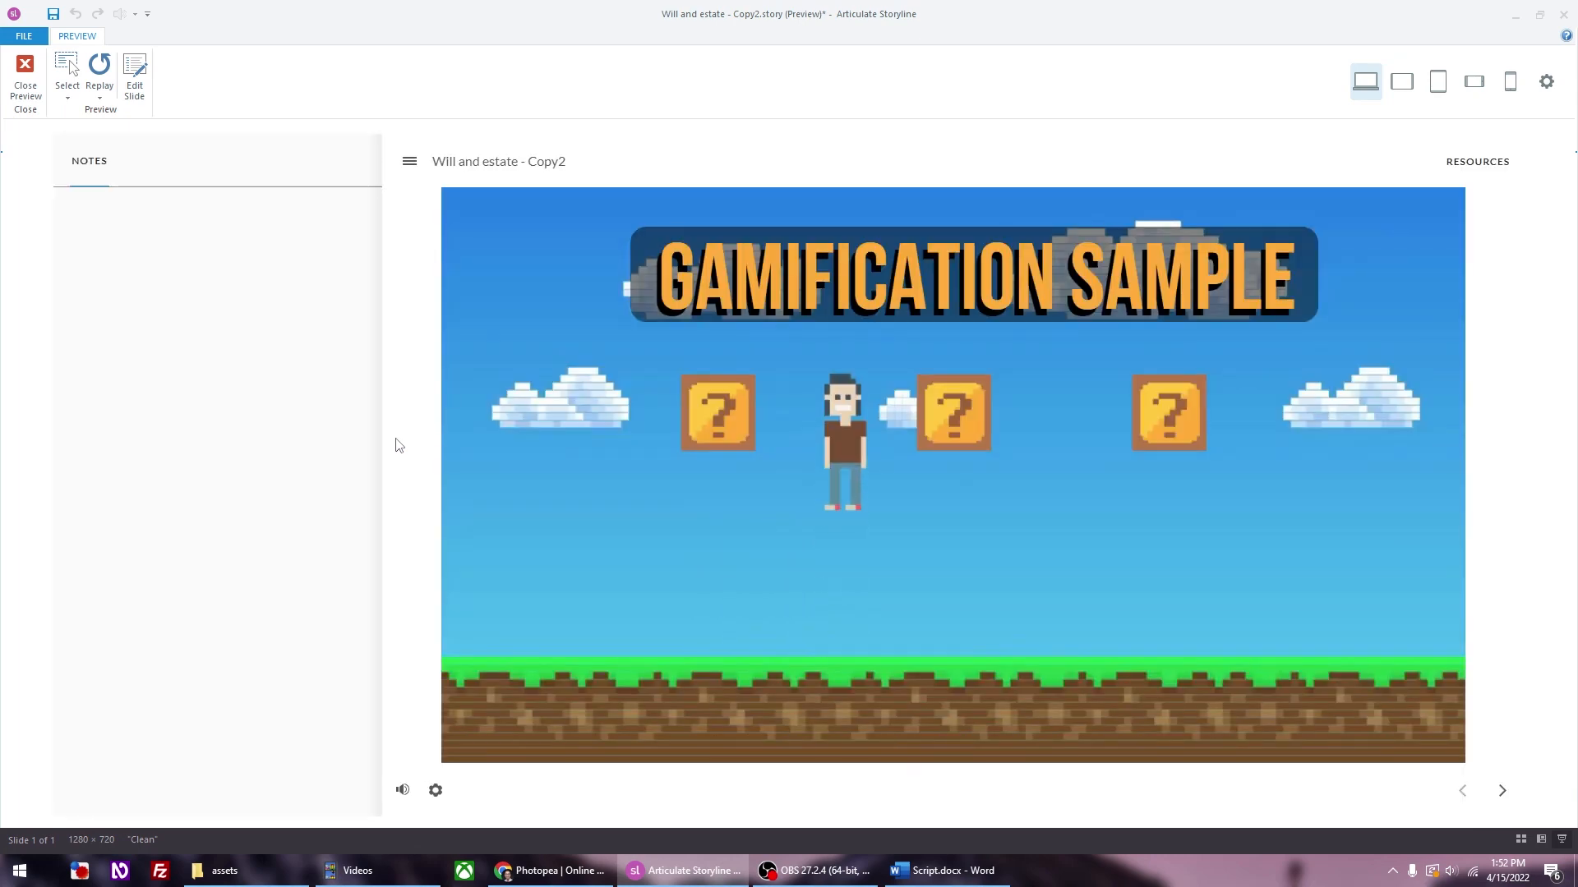
{"action": "key", "text": "Up"}
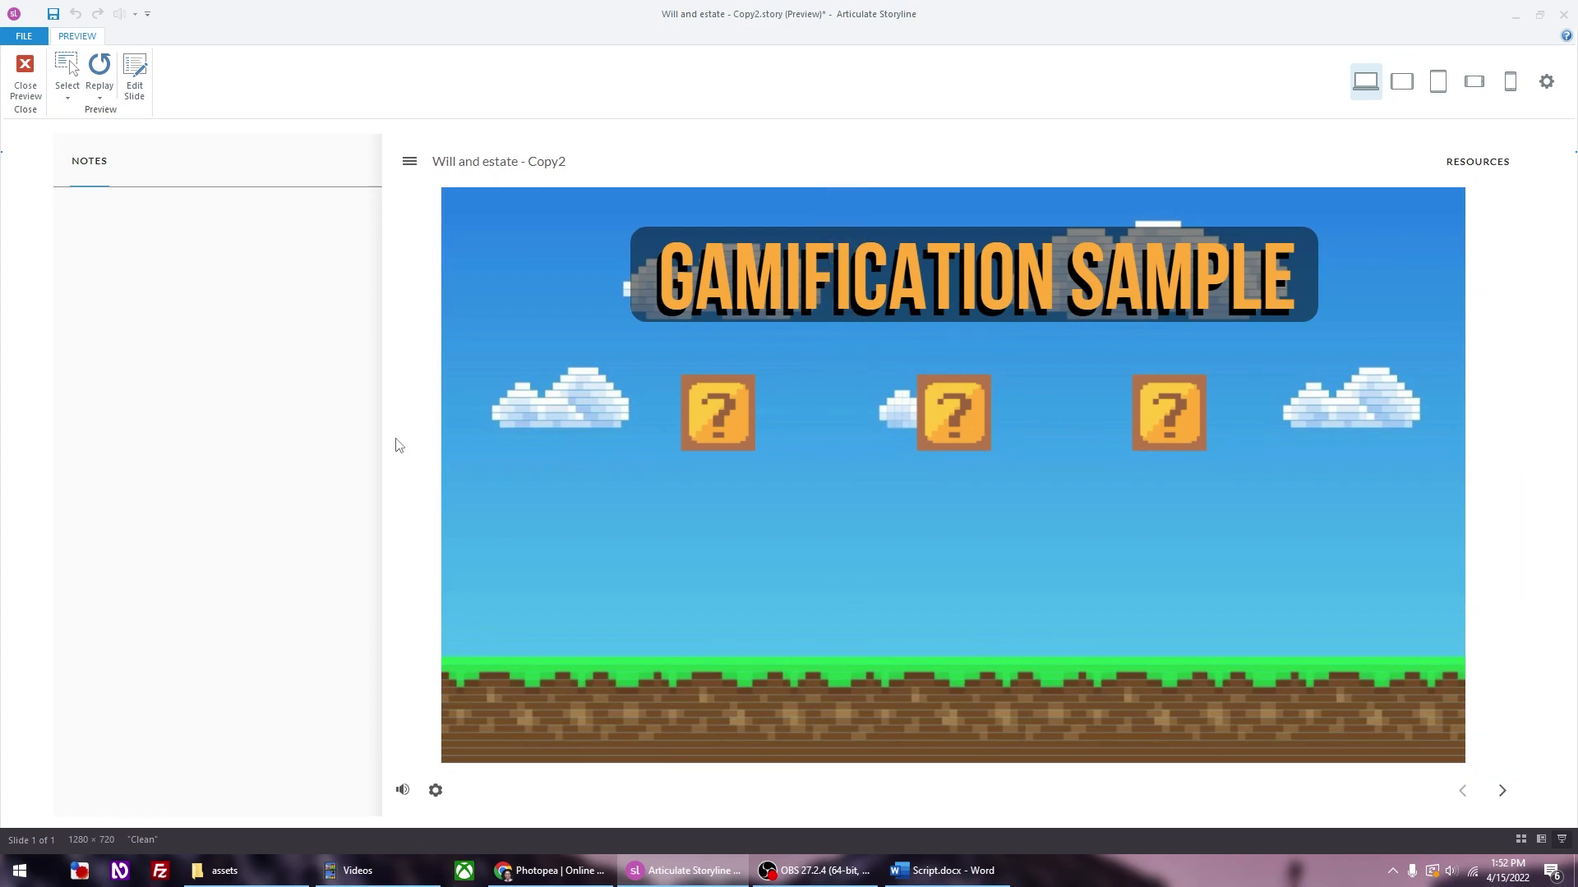
{"action": "left_click", "coordinate": [31, 82]}
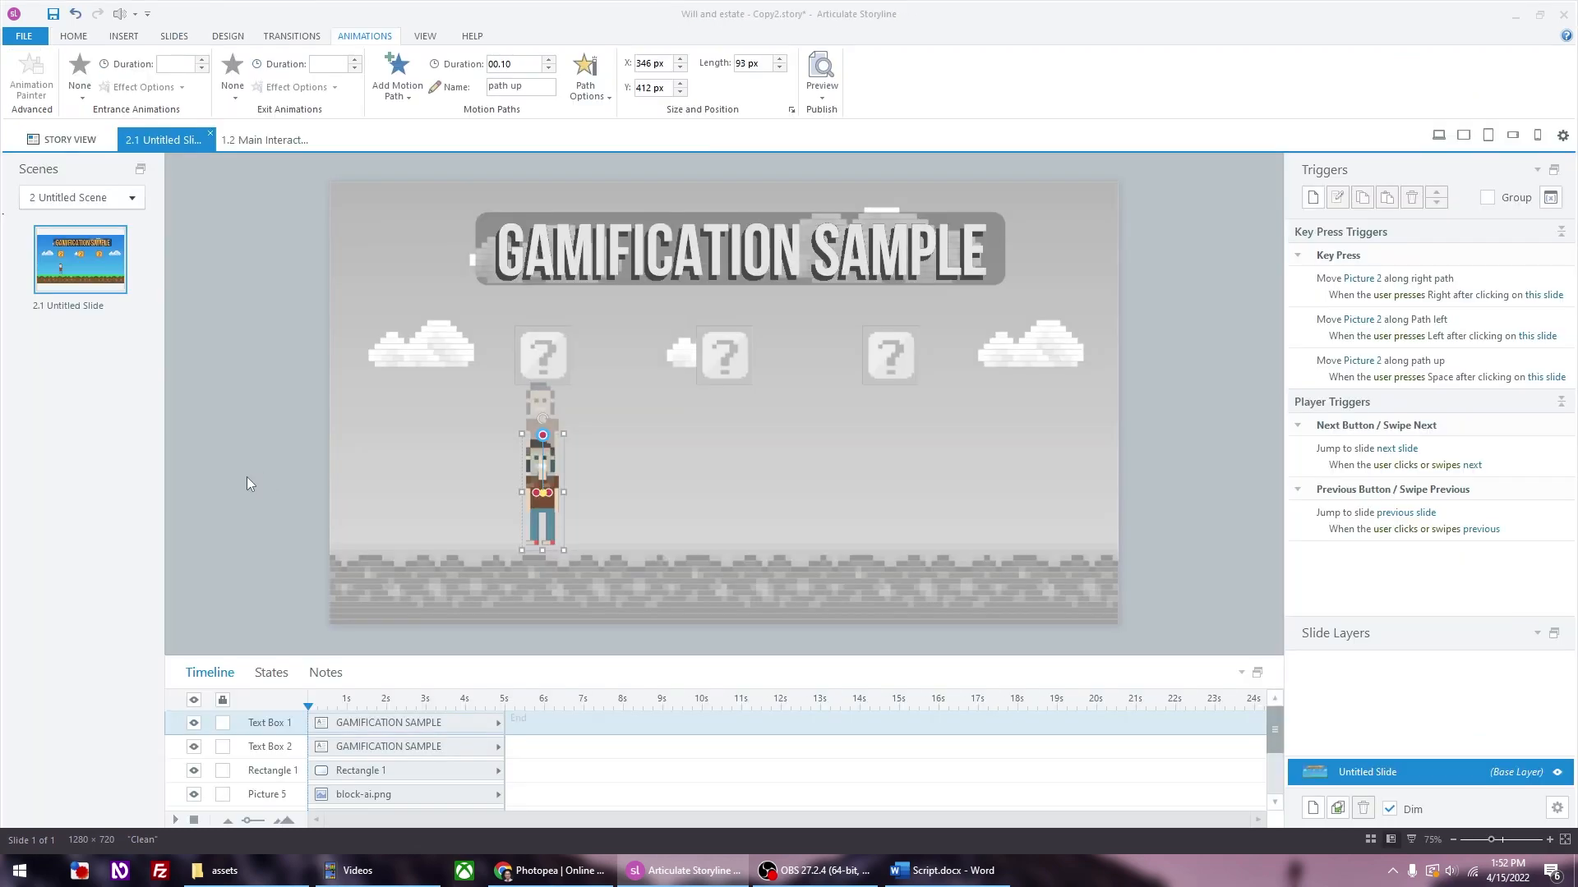
Step: Add another line motion path to the construction man and keep its direction as Down
{"action": "left_click", "coordinate": [544, 436]}
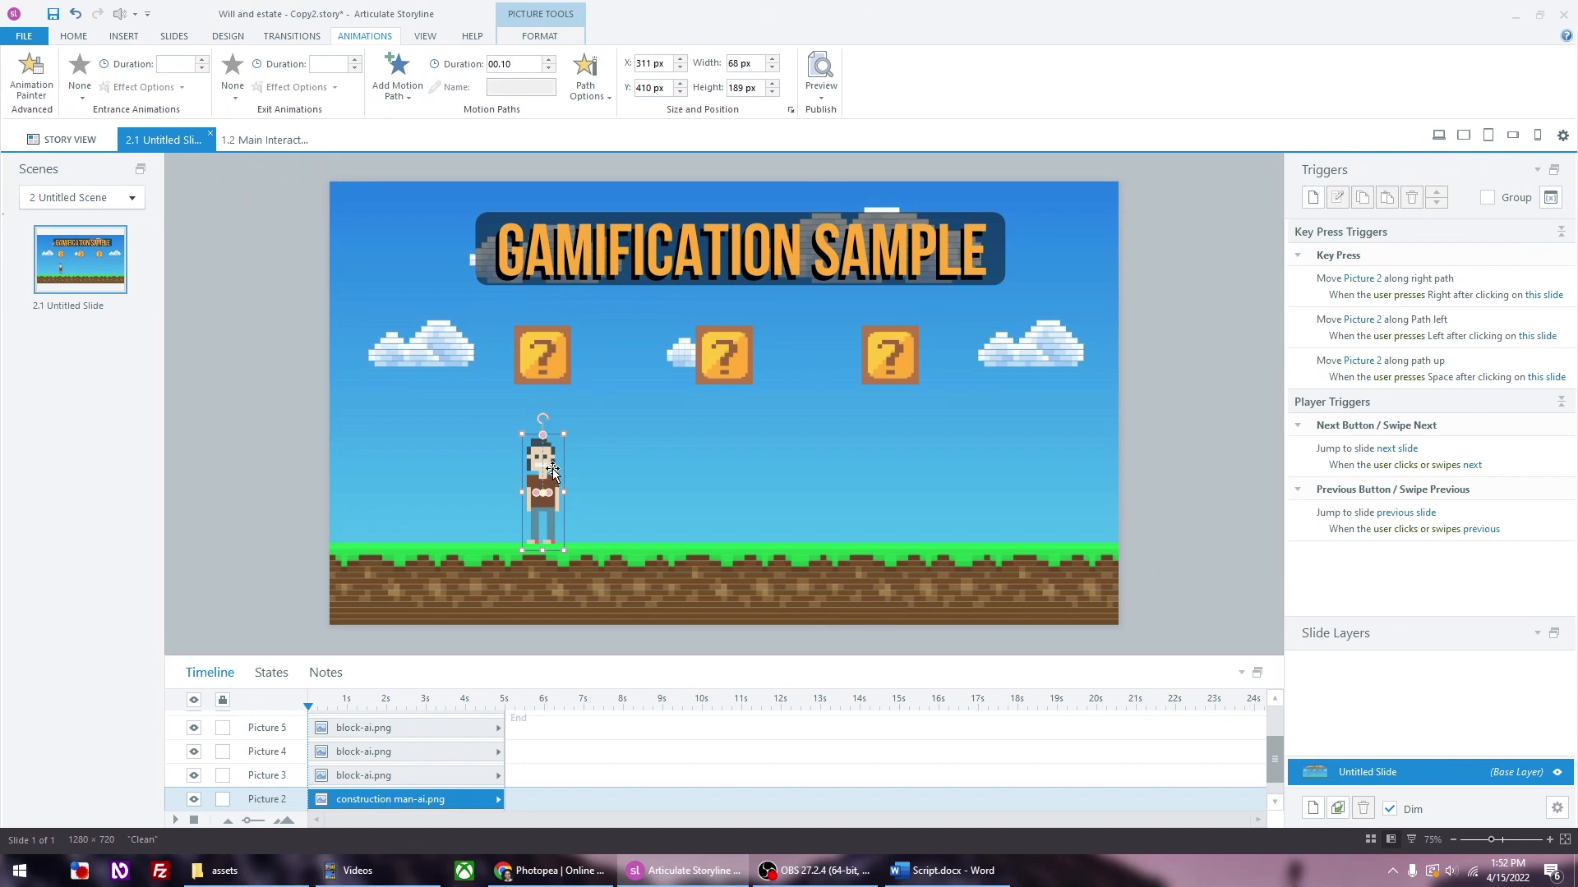
{"action": "left_click", "coordinate": [396, 82]}
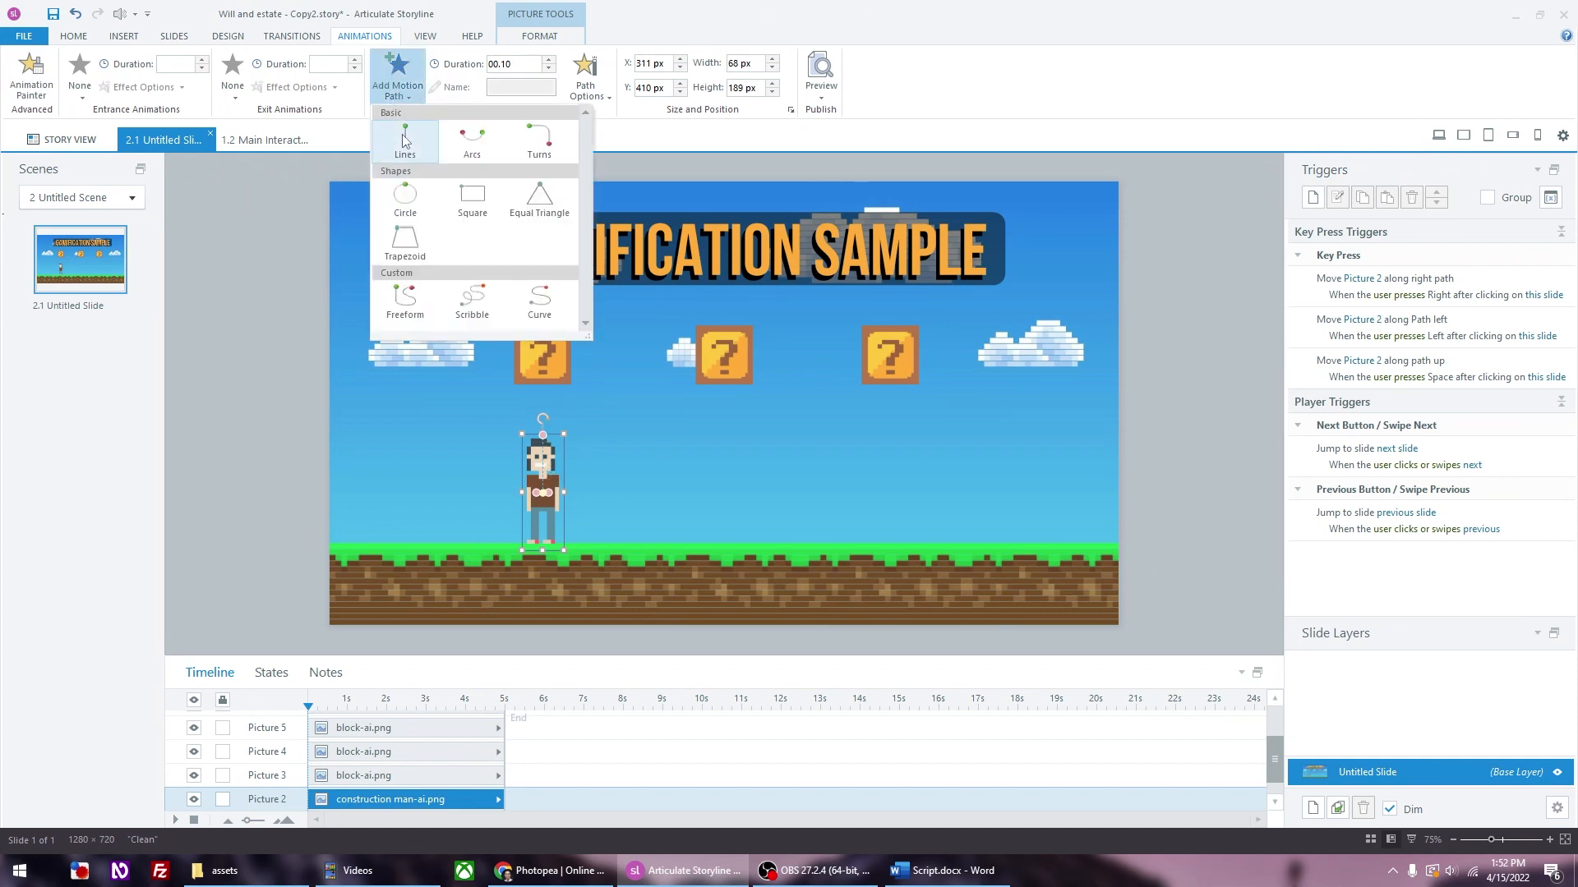
{"action": "left_click", "coordinate": [400, 141]}
{"action": "left_click", "coordinate": [592, 92]}
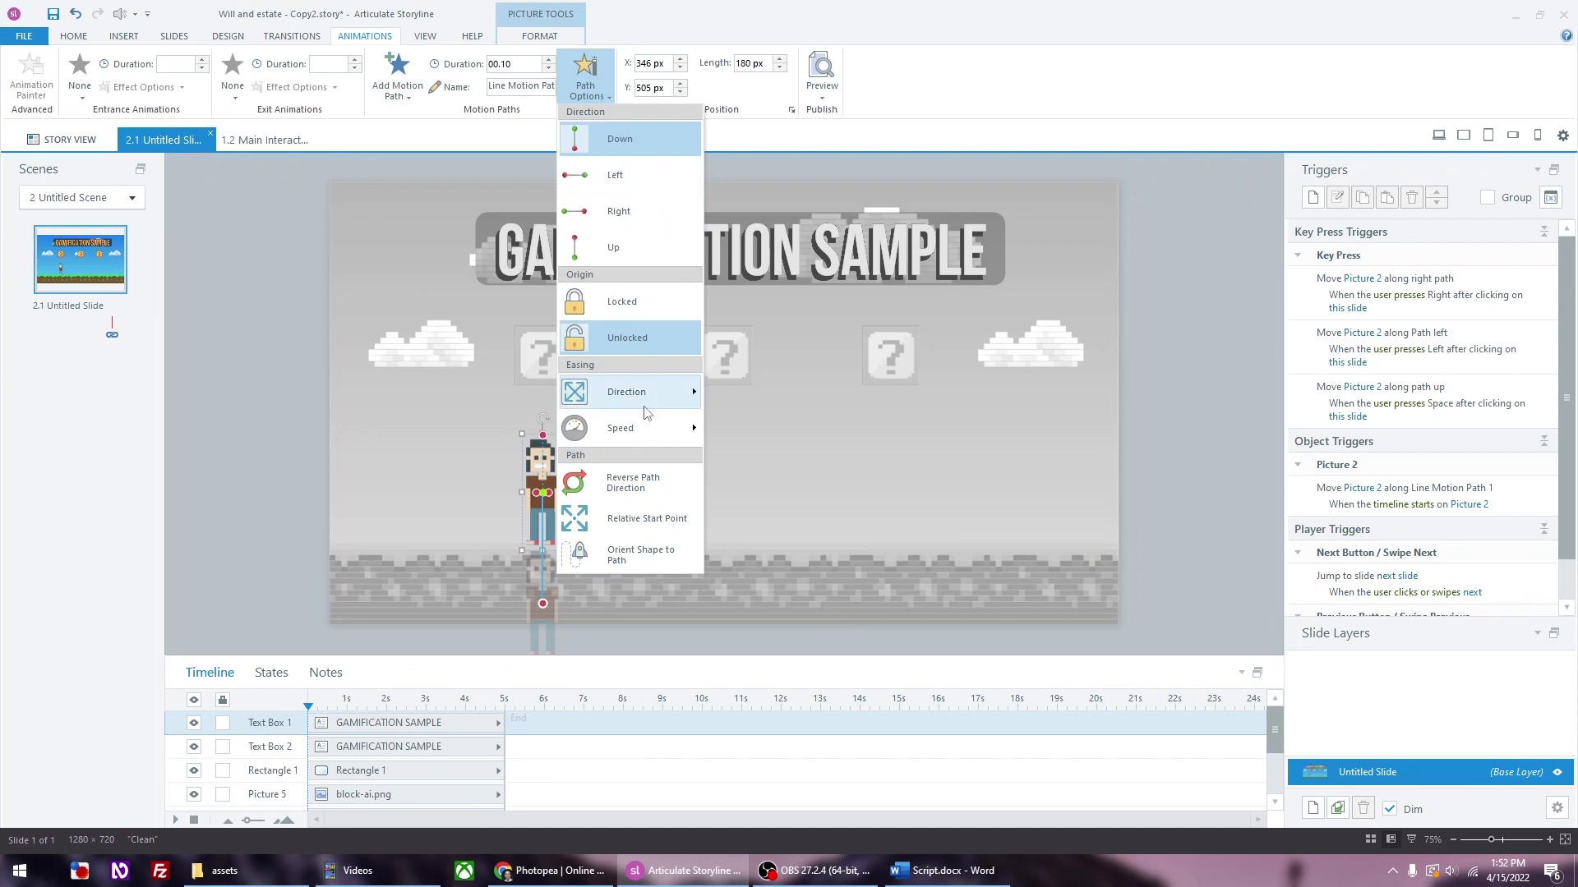
{"action": "left_click", "coordinate": [628, 151]}
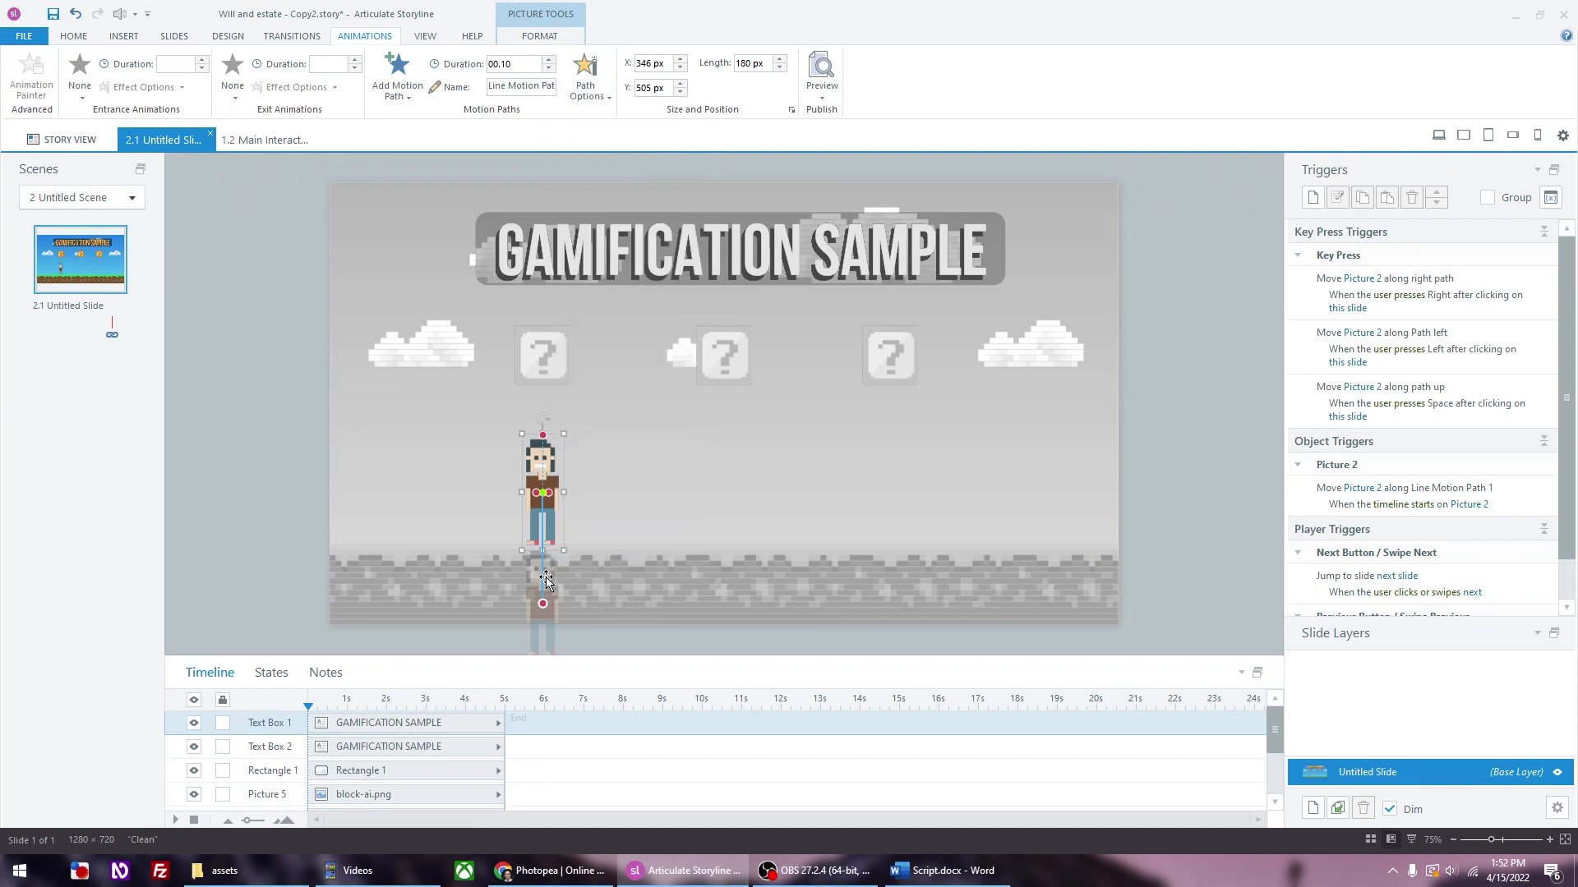
Step: Set the downward motion path's length to 93 px to match the upward path
{"action": "left_click", "coordinate": [545, 438]}
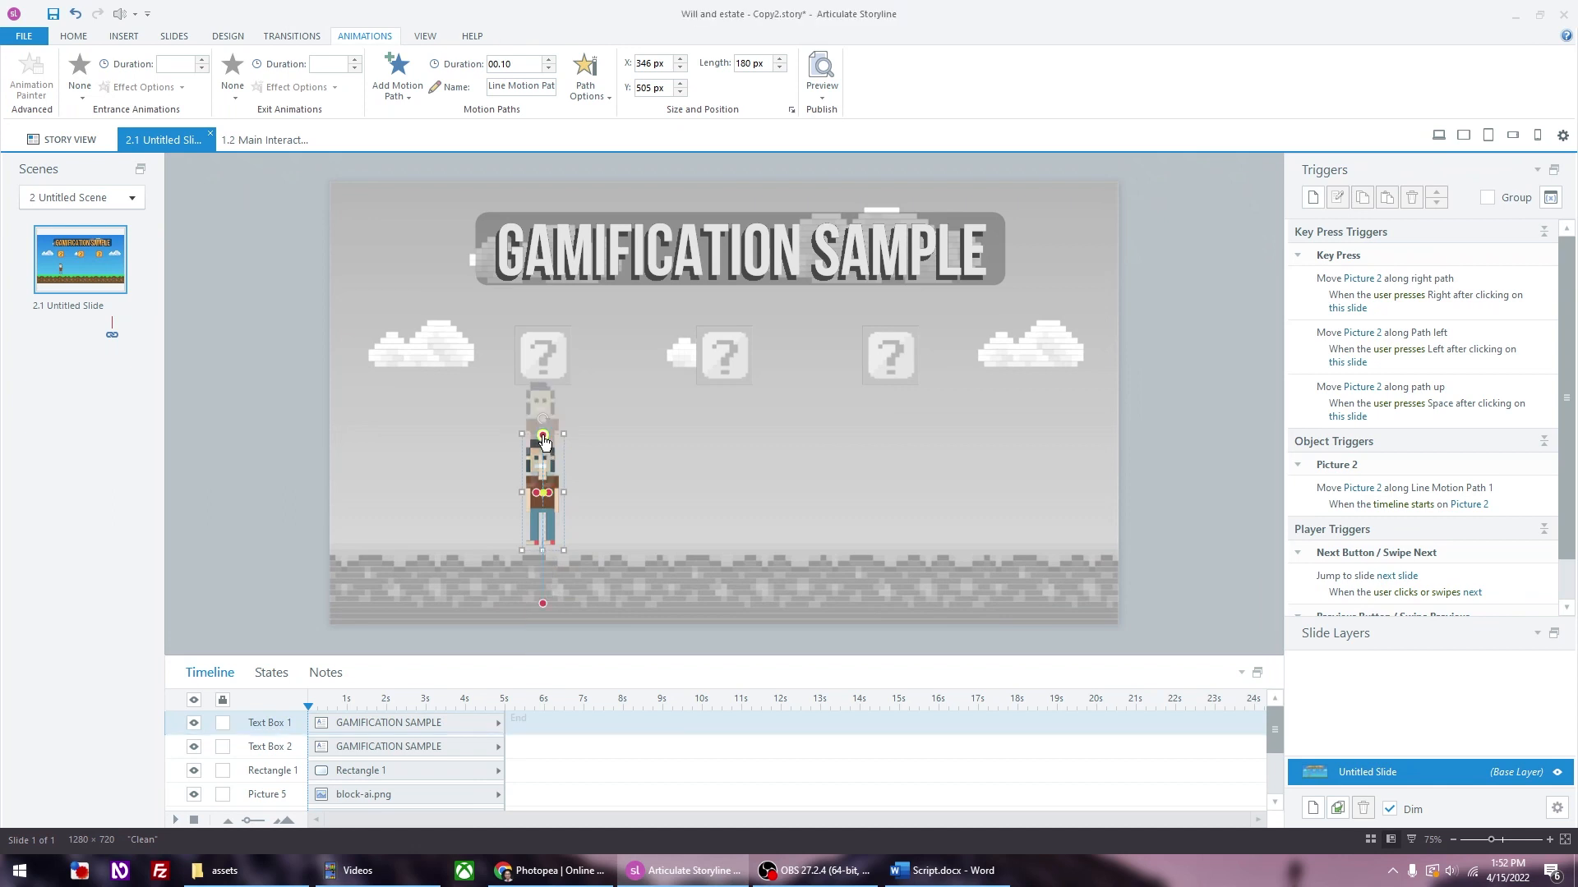
{"action": "left_click", "coordinate": [544, 605]}
{"action": "left_click", "coordinate": [752, 64]}
{"action": "type", "text": "93"}
{"action": "key", "text": "Return"}
Step: Rename the downward motion path as "Path down"
{"action": "left_click", "coordinate": [529, 83]}
{"action": "triple_click", "coordinate": [527, 83]}
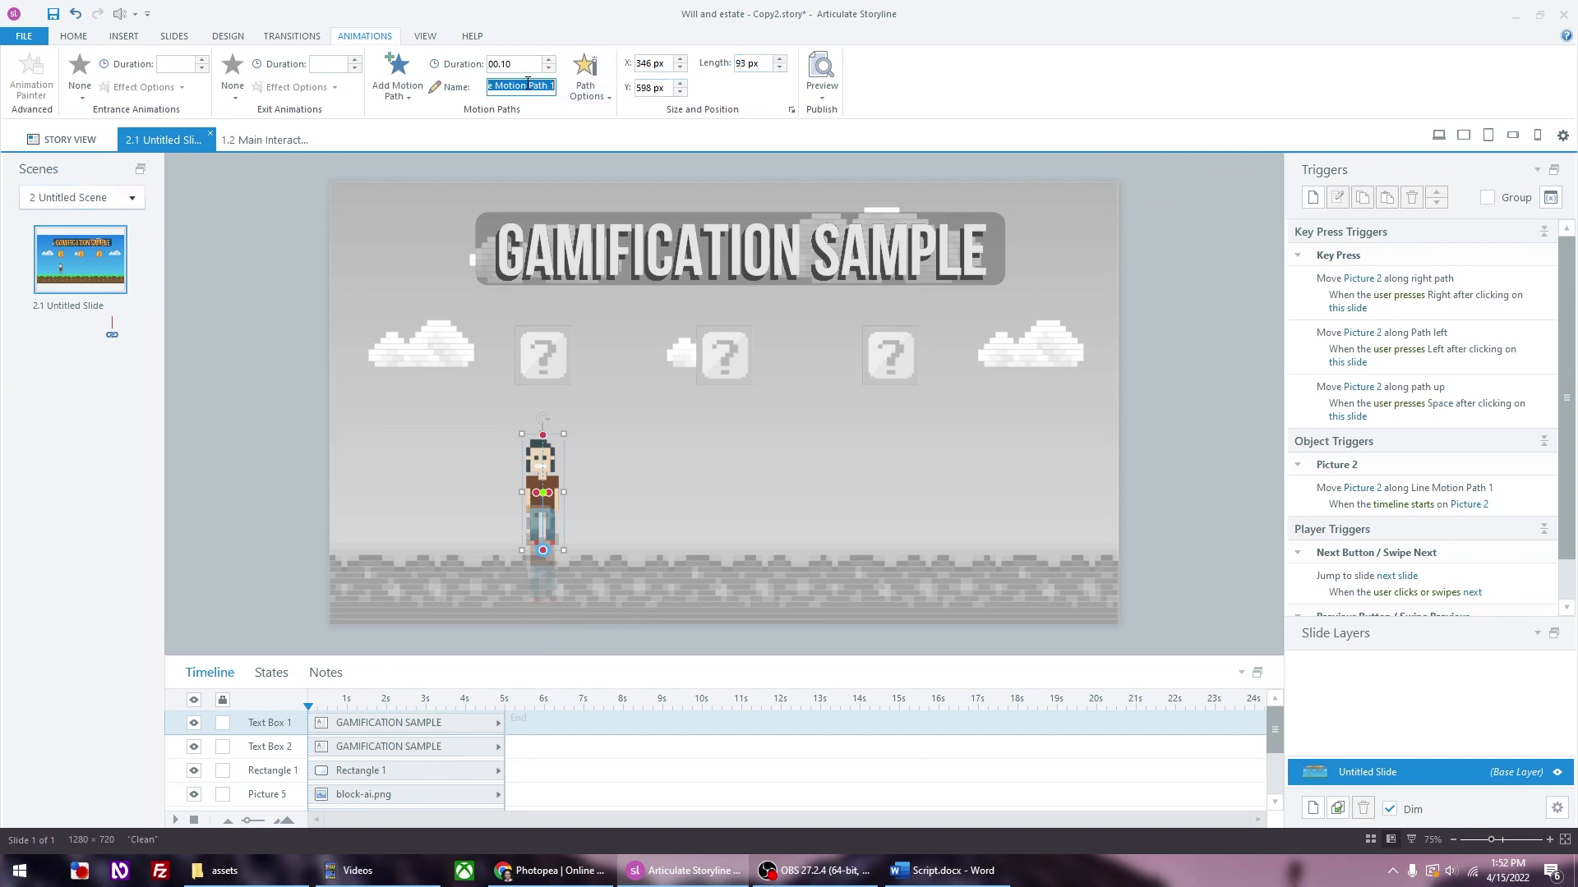
{"action": "type", "text": "Path down"}
{"action": "key", "text": "Return"}
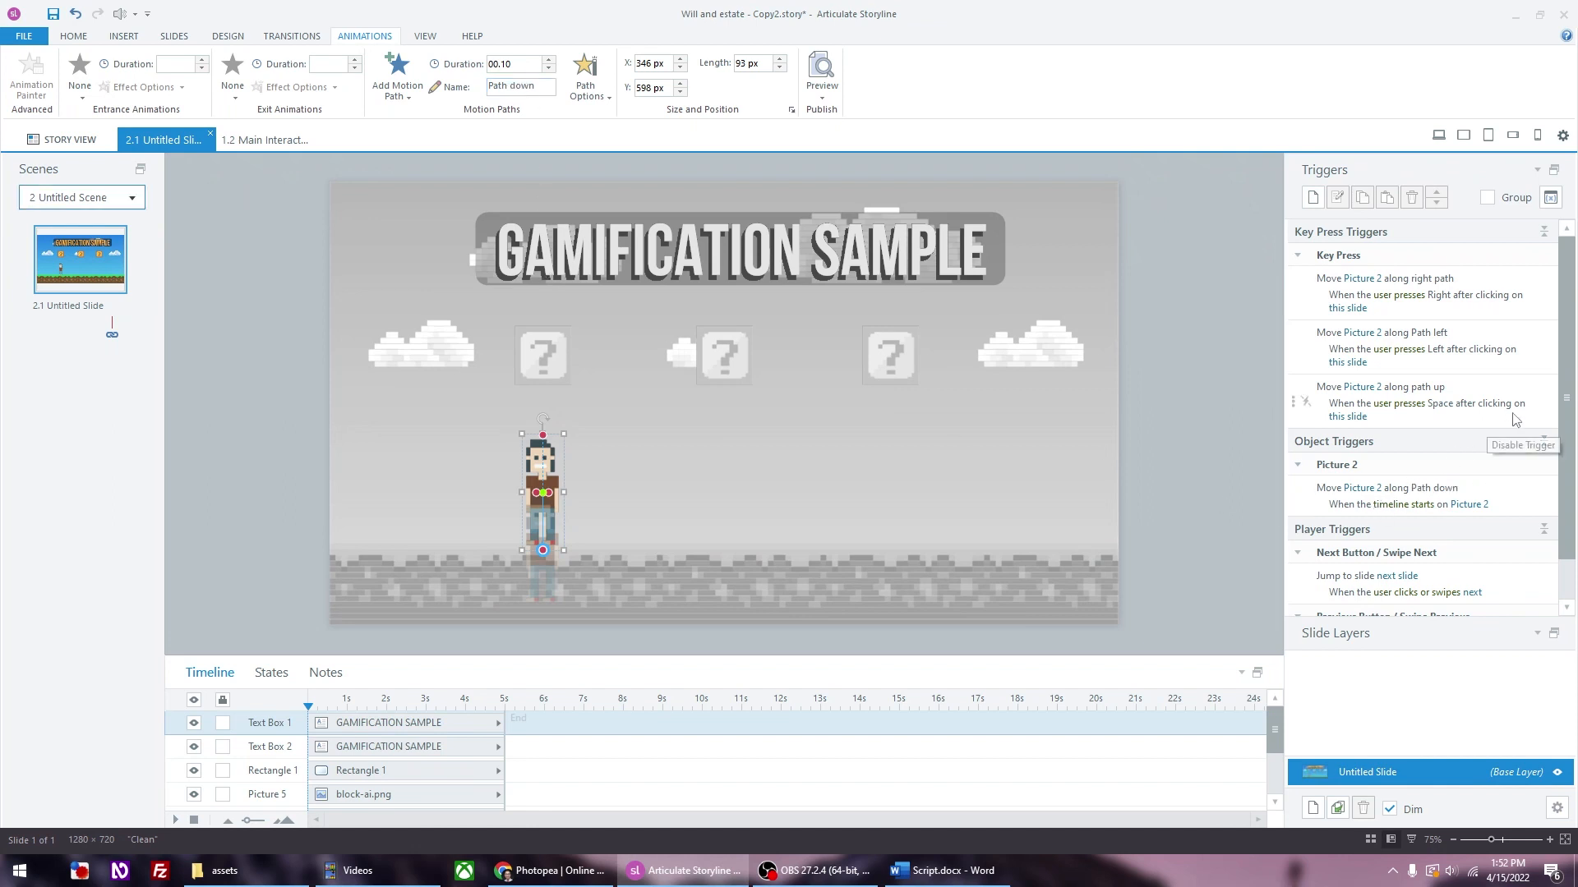
Step: Open the trigger that moves Picture 2 along Path down for editing
{"action": "scroll", "coordinate": [1570, 402], "scroll_direction": "down", "scroll_amount": 2}
{"action": "left_click", "coordinate": [1525, 448]}
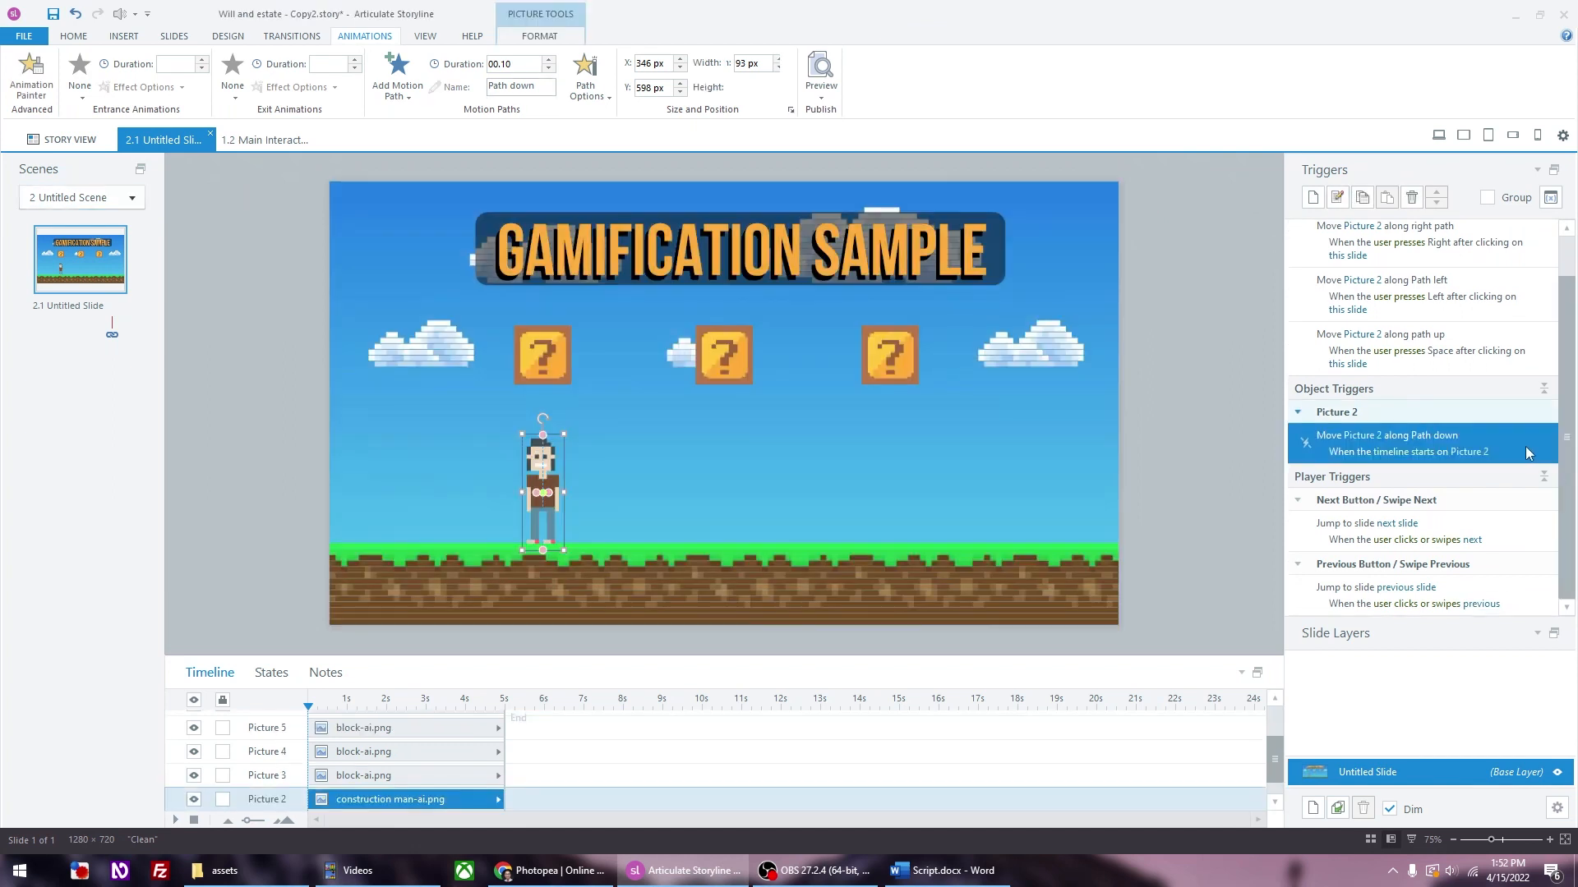
{"action": "double_click", "coordinate": [1525, 446]}
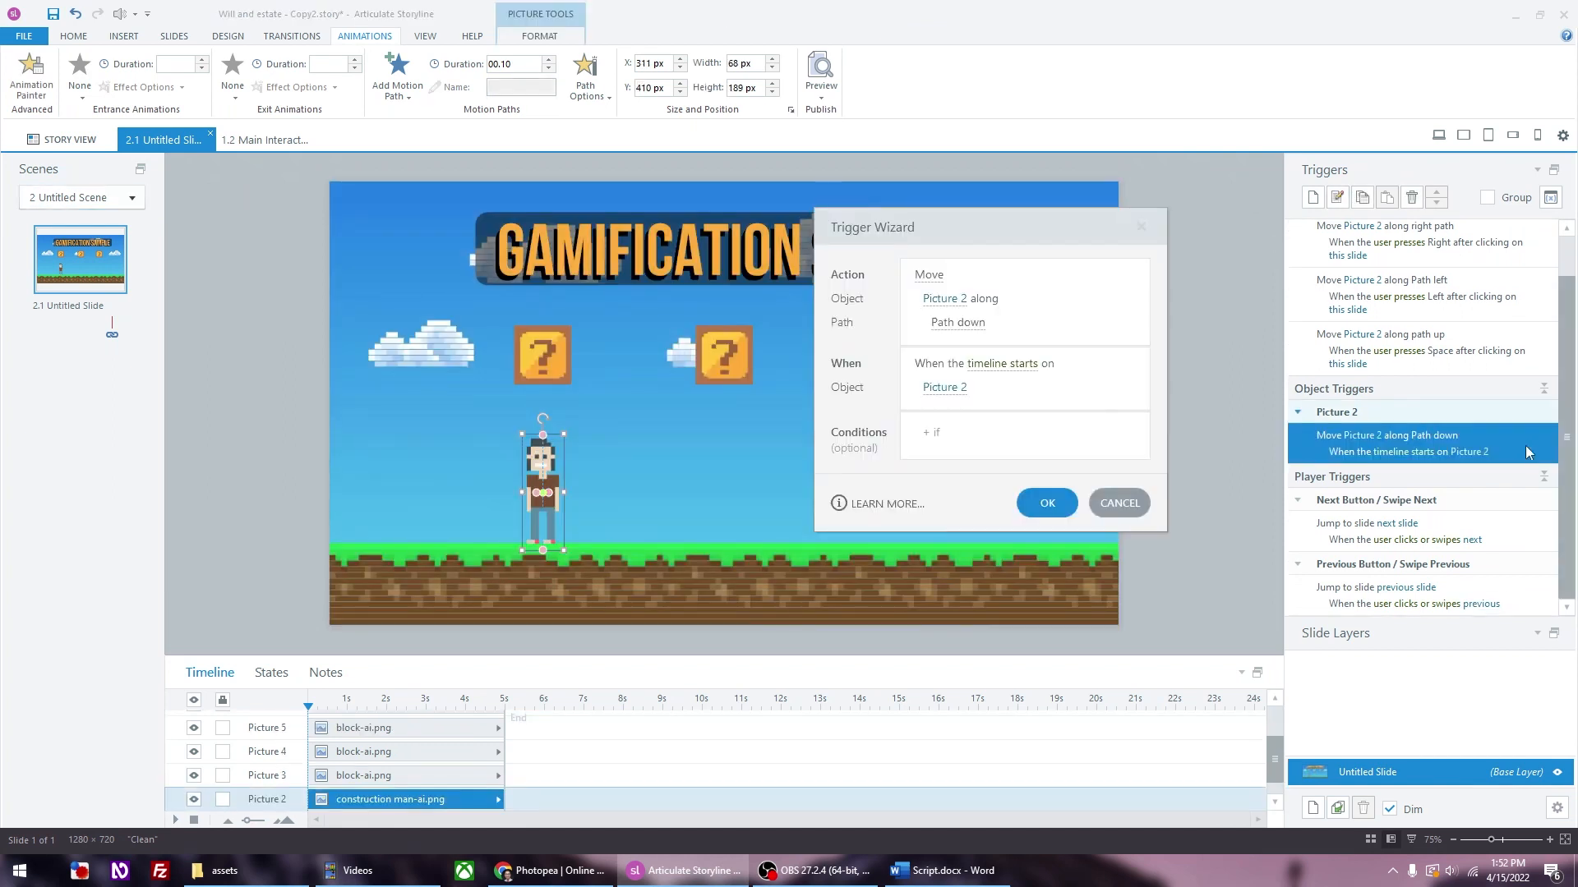
Step: Make the Path down trigger fire when the timeline starts on this slide
{"action": "left_click", "coordinate": [999, 368]}
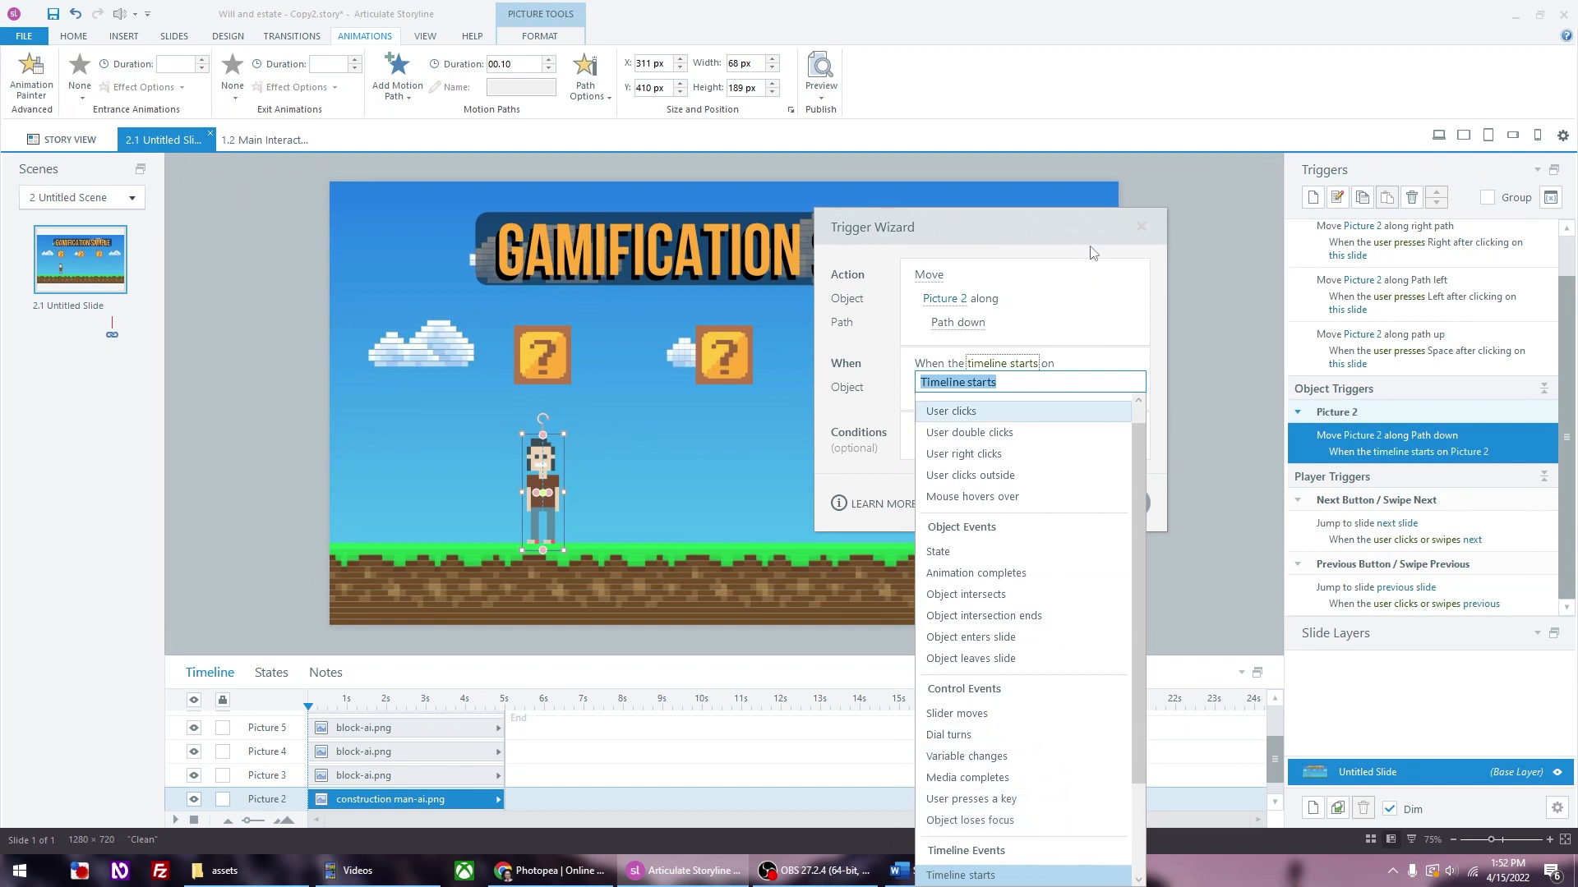
{"action": "left_click", "coordinate": [1066, 221]}
{"action": "left_click", "coordinate": [945, 388]}
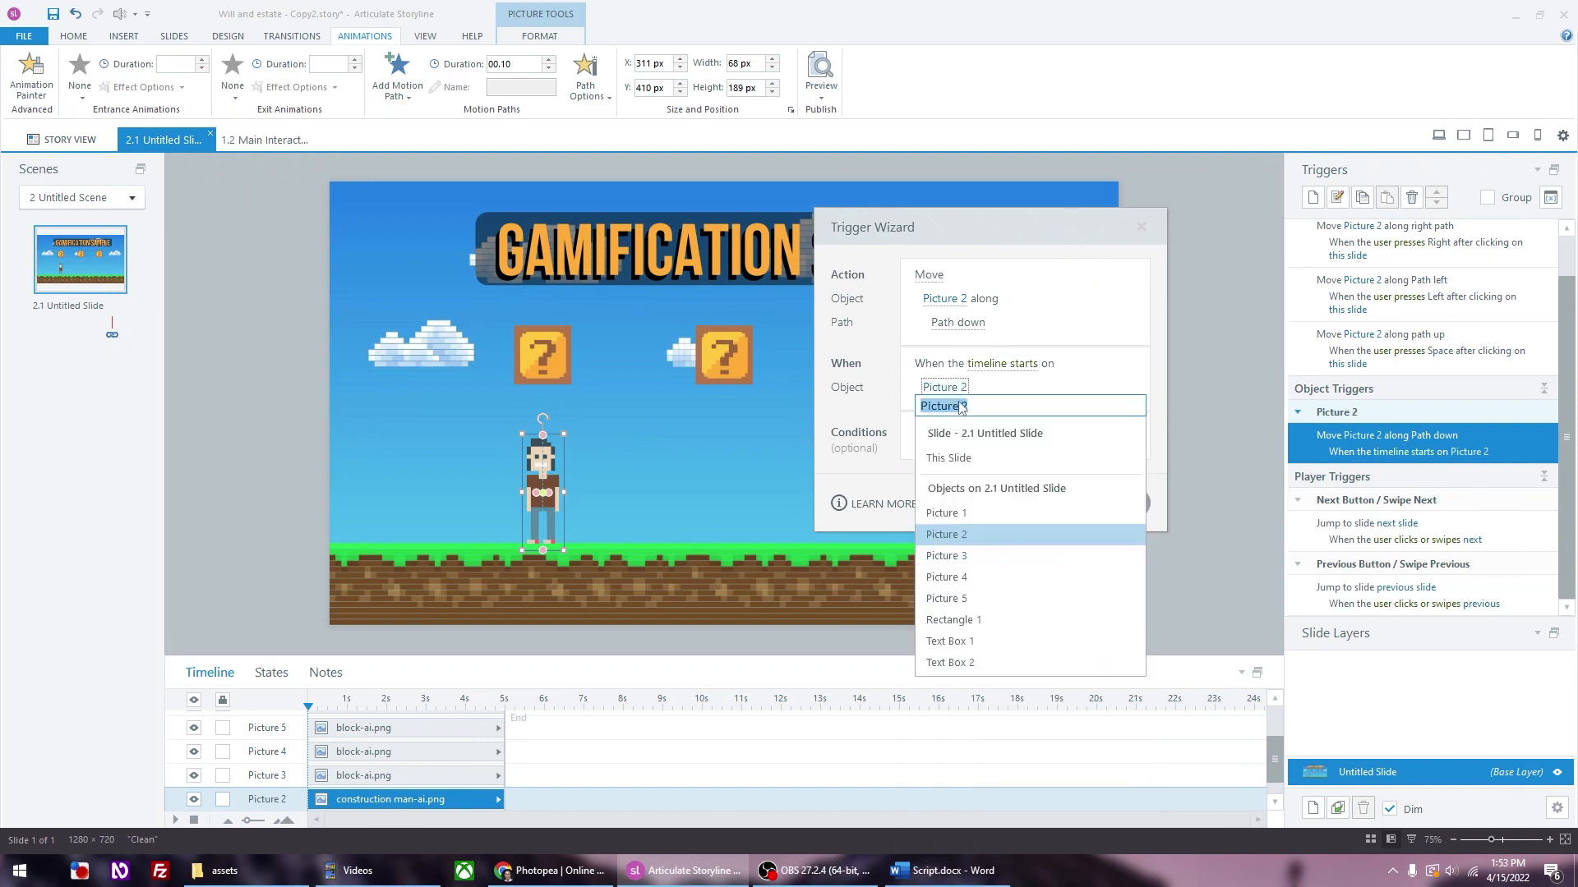
{"action": "left_click", "coordinate": [988, 461]}
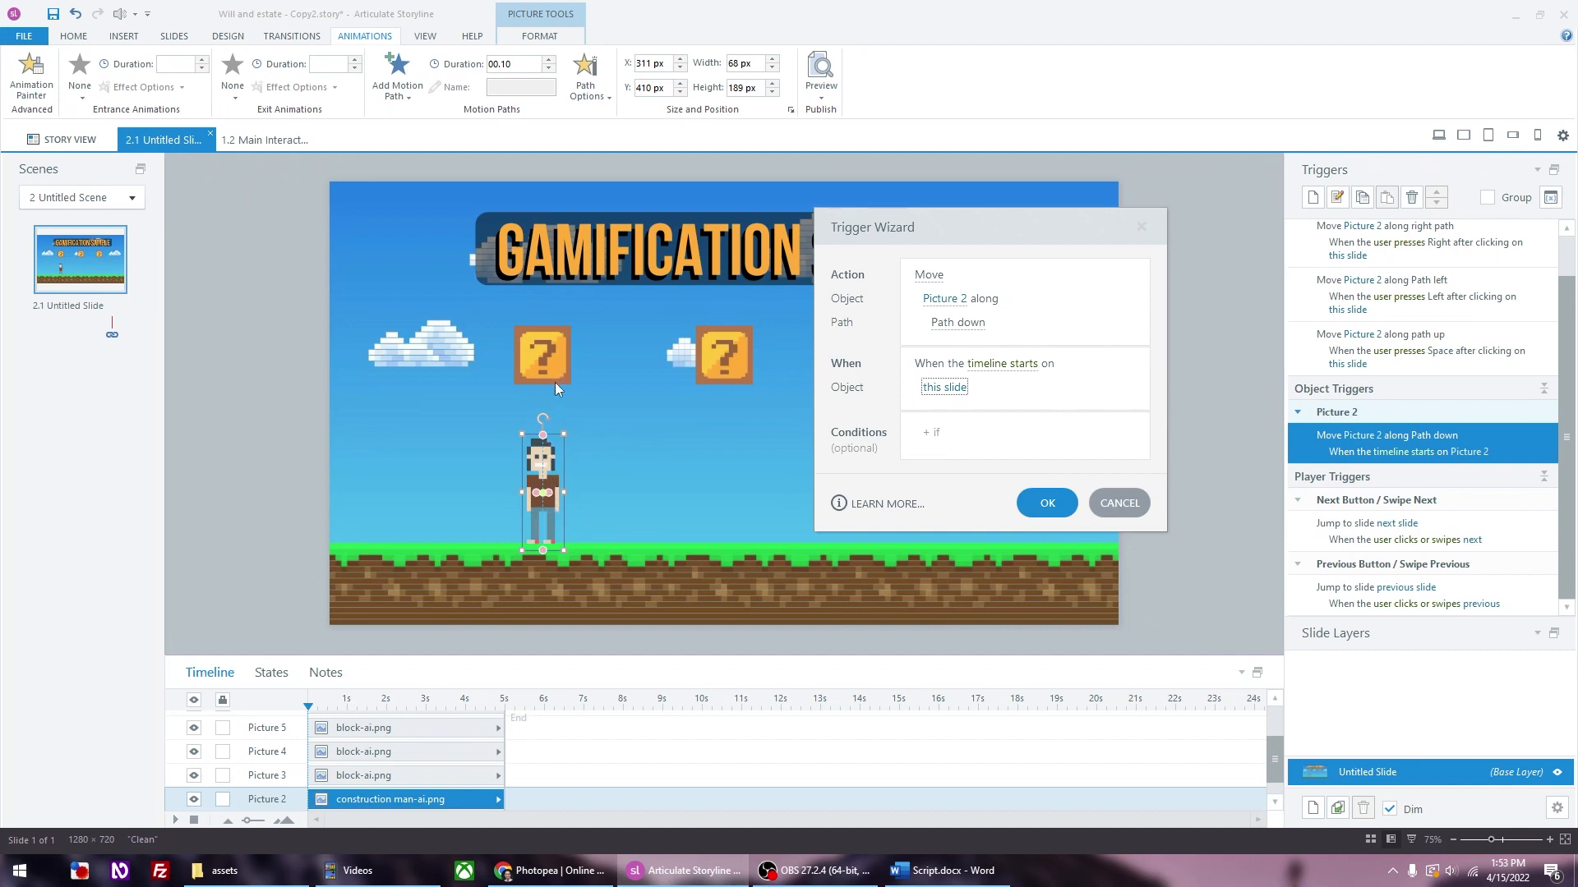
Step: Make the Path down trigger fire when Picture 2's path up animation completes, and save the trigger
{"action": "left_click", "coordinate": [1005, 365]}
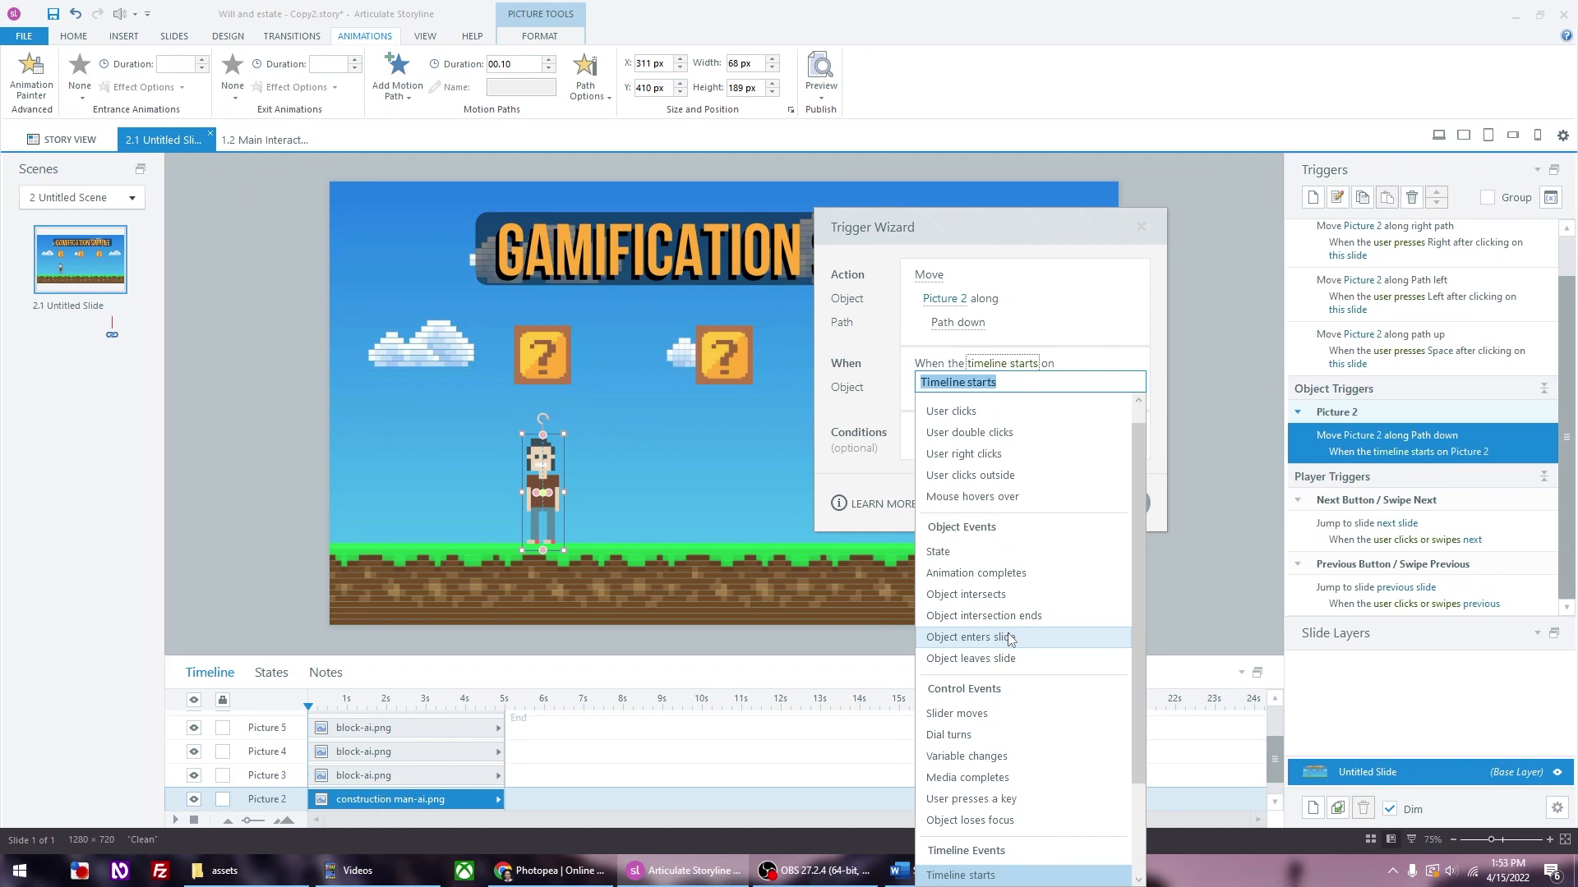
{"action": "left_click", "coordinate": [1018, 575]}
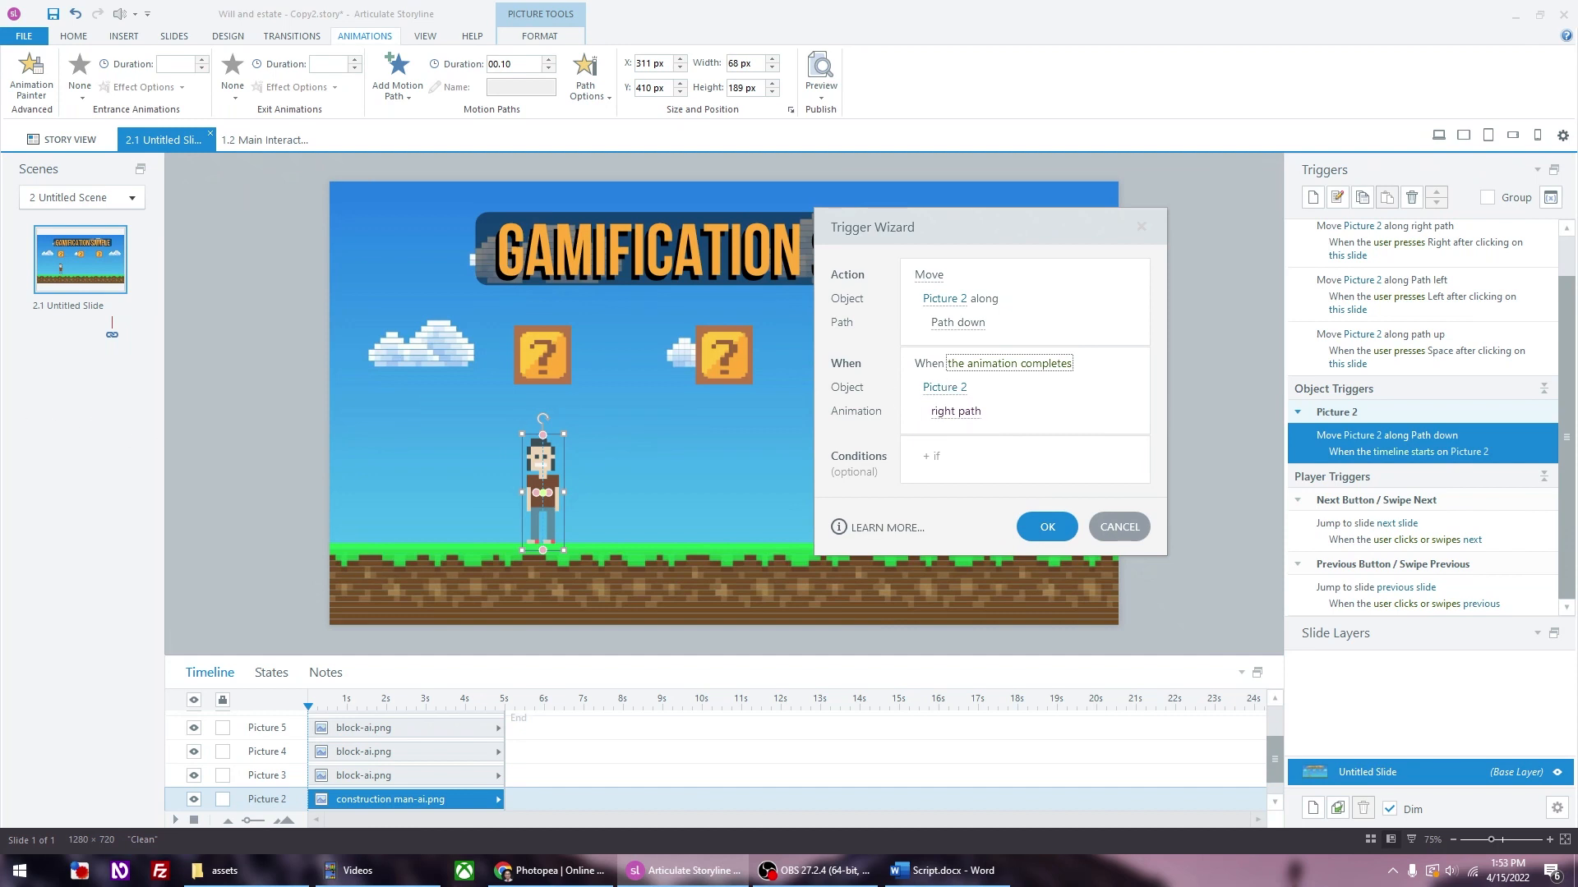
{"action": "left_click", "coordinate": [941, 389]}
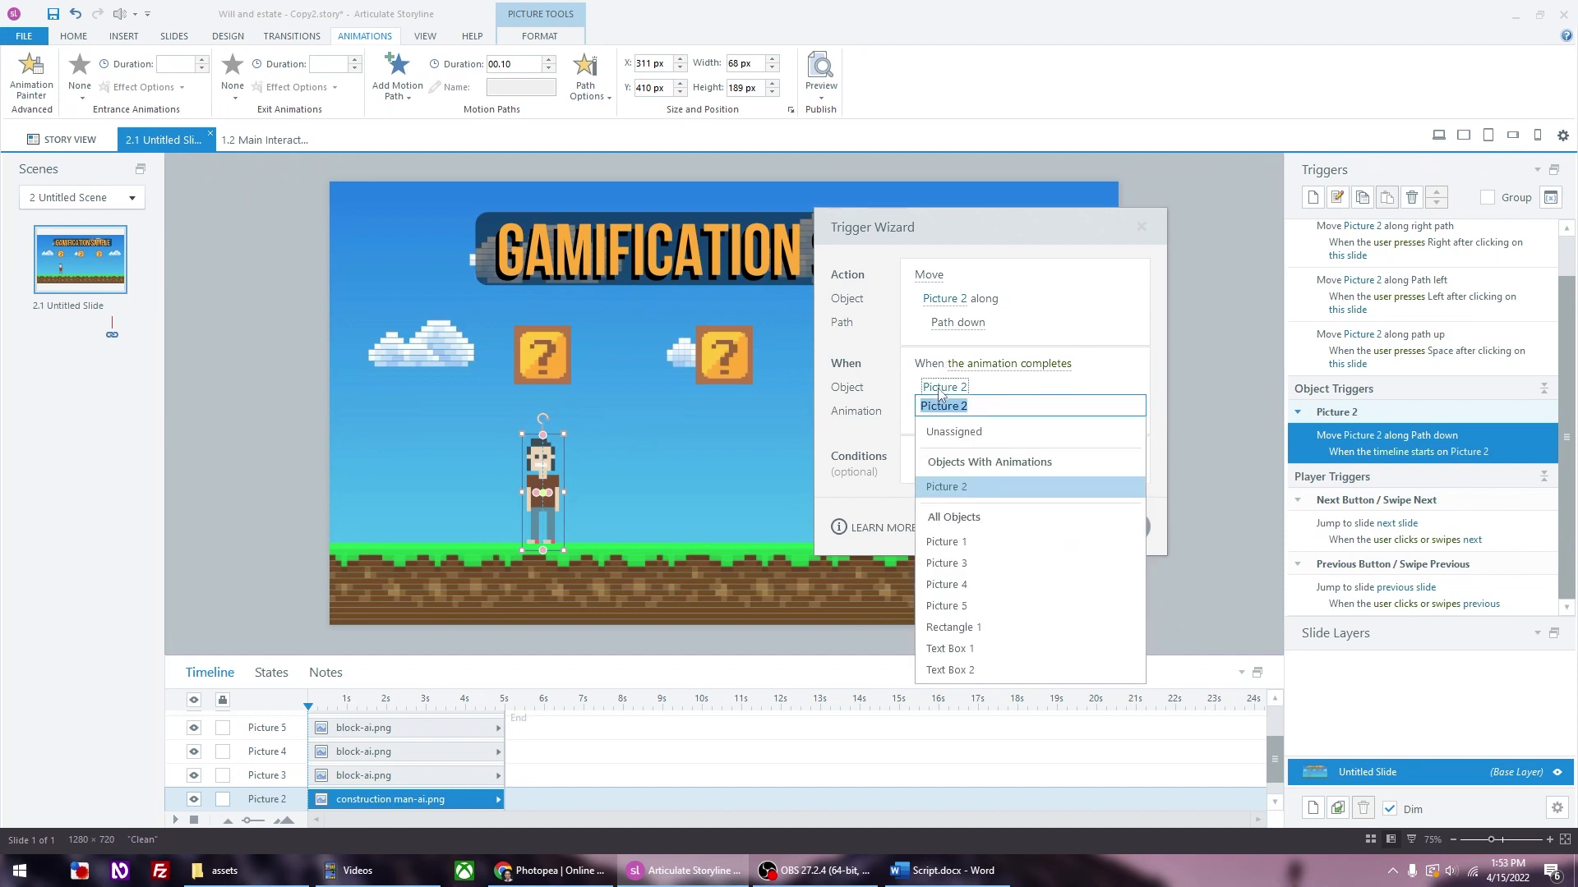
{"action": "left_click", "coordinate": [1102, 363]}
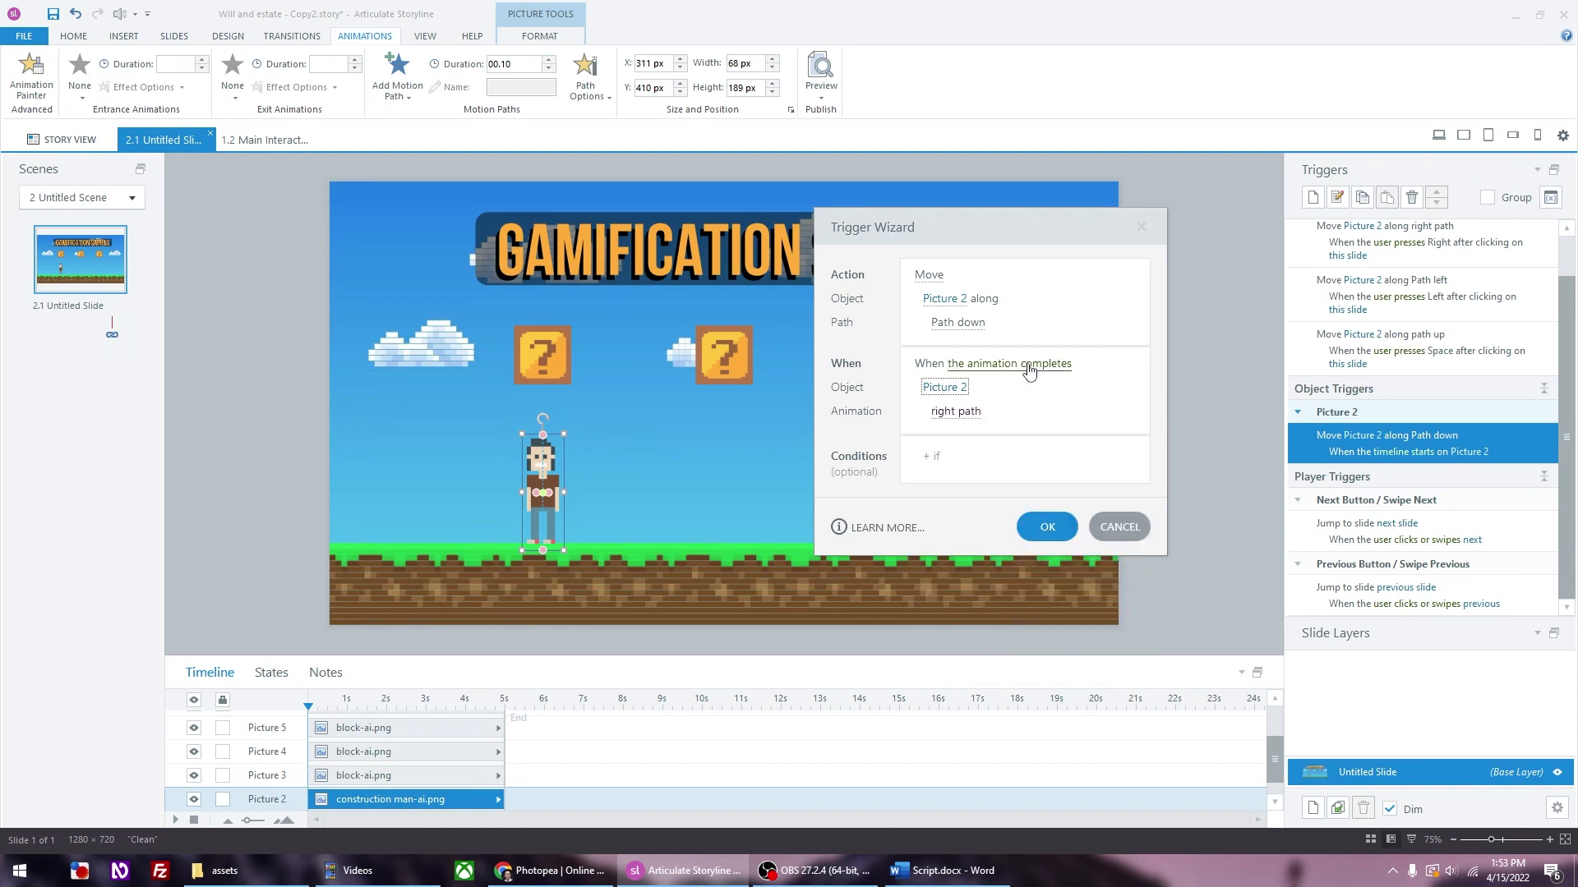
{"action": "left_click", "coordinate": [961, 411]}
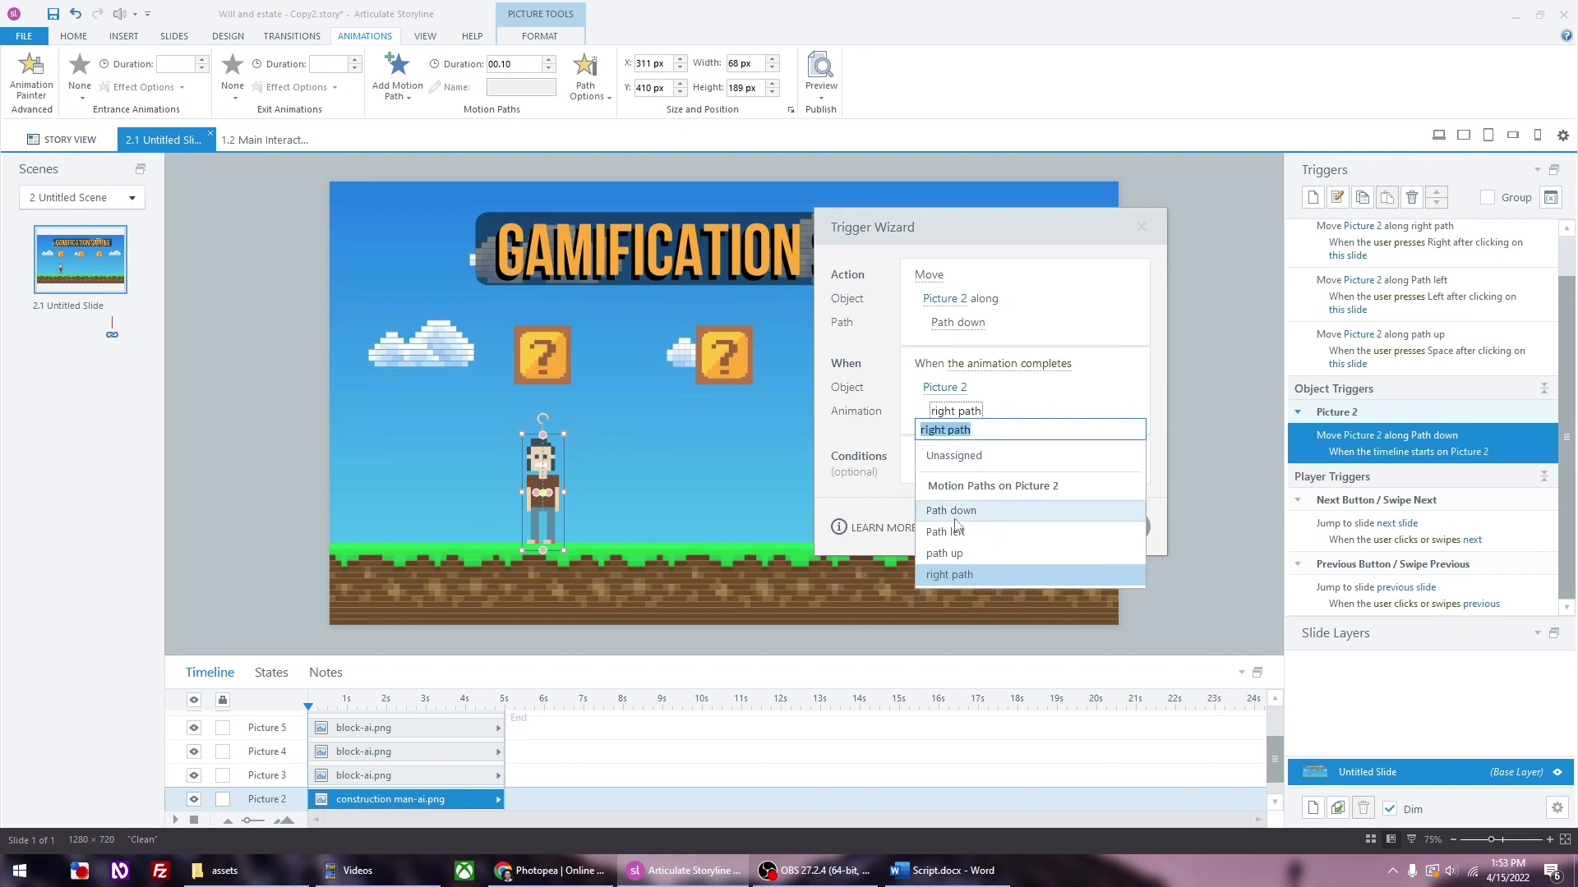
{"action": "left_click", "coordinate": [953, 552]}
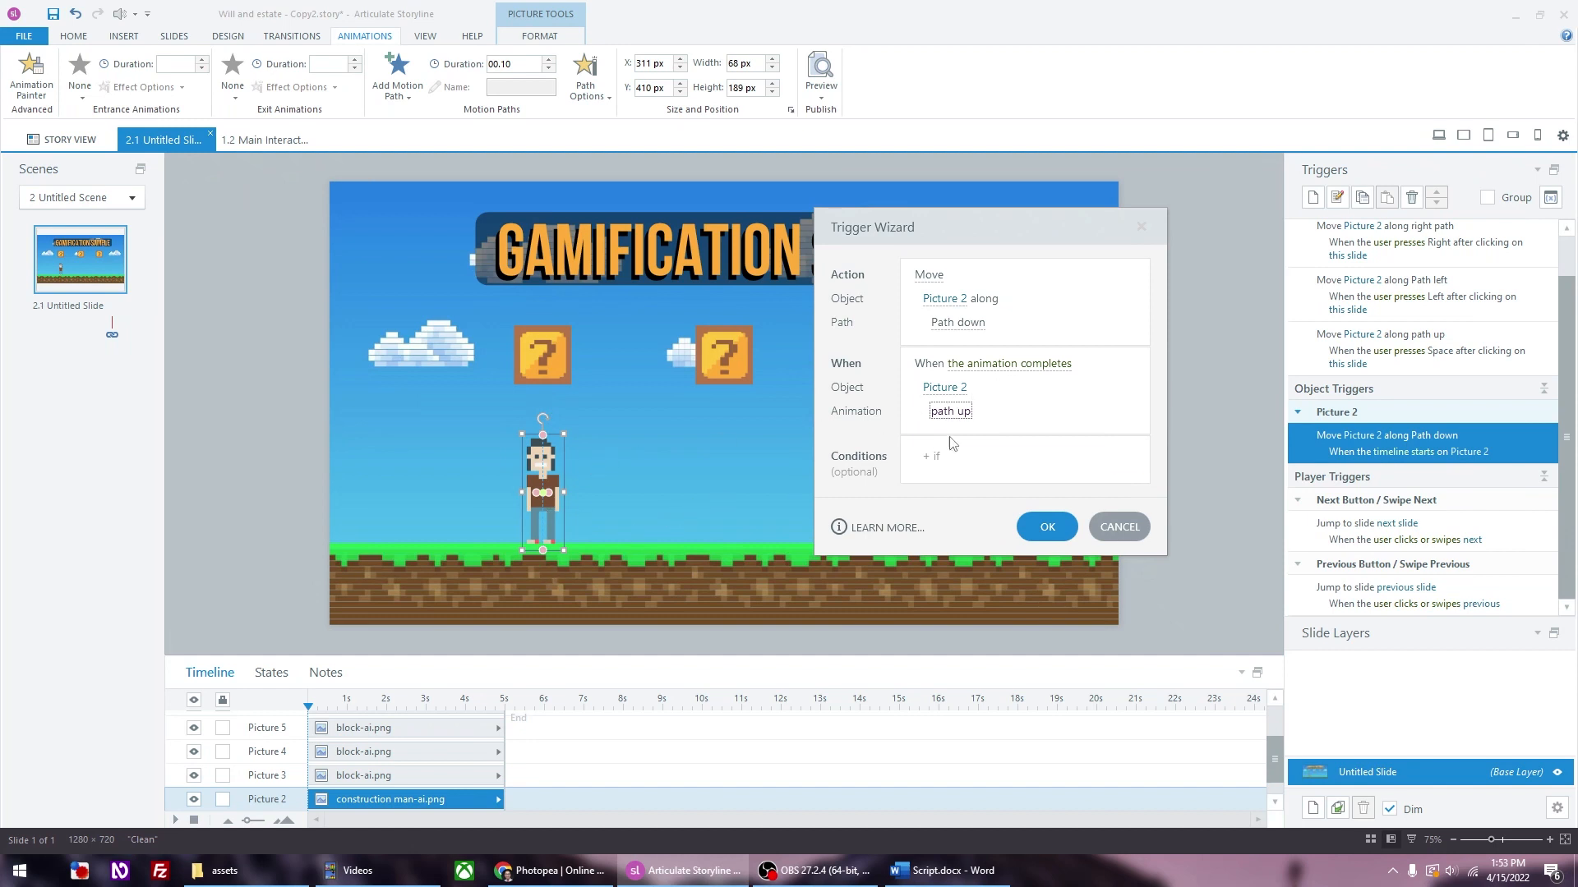
{"action": "left_click", "coordinate": [1049, 528]}
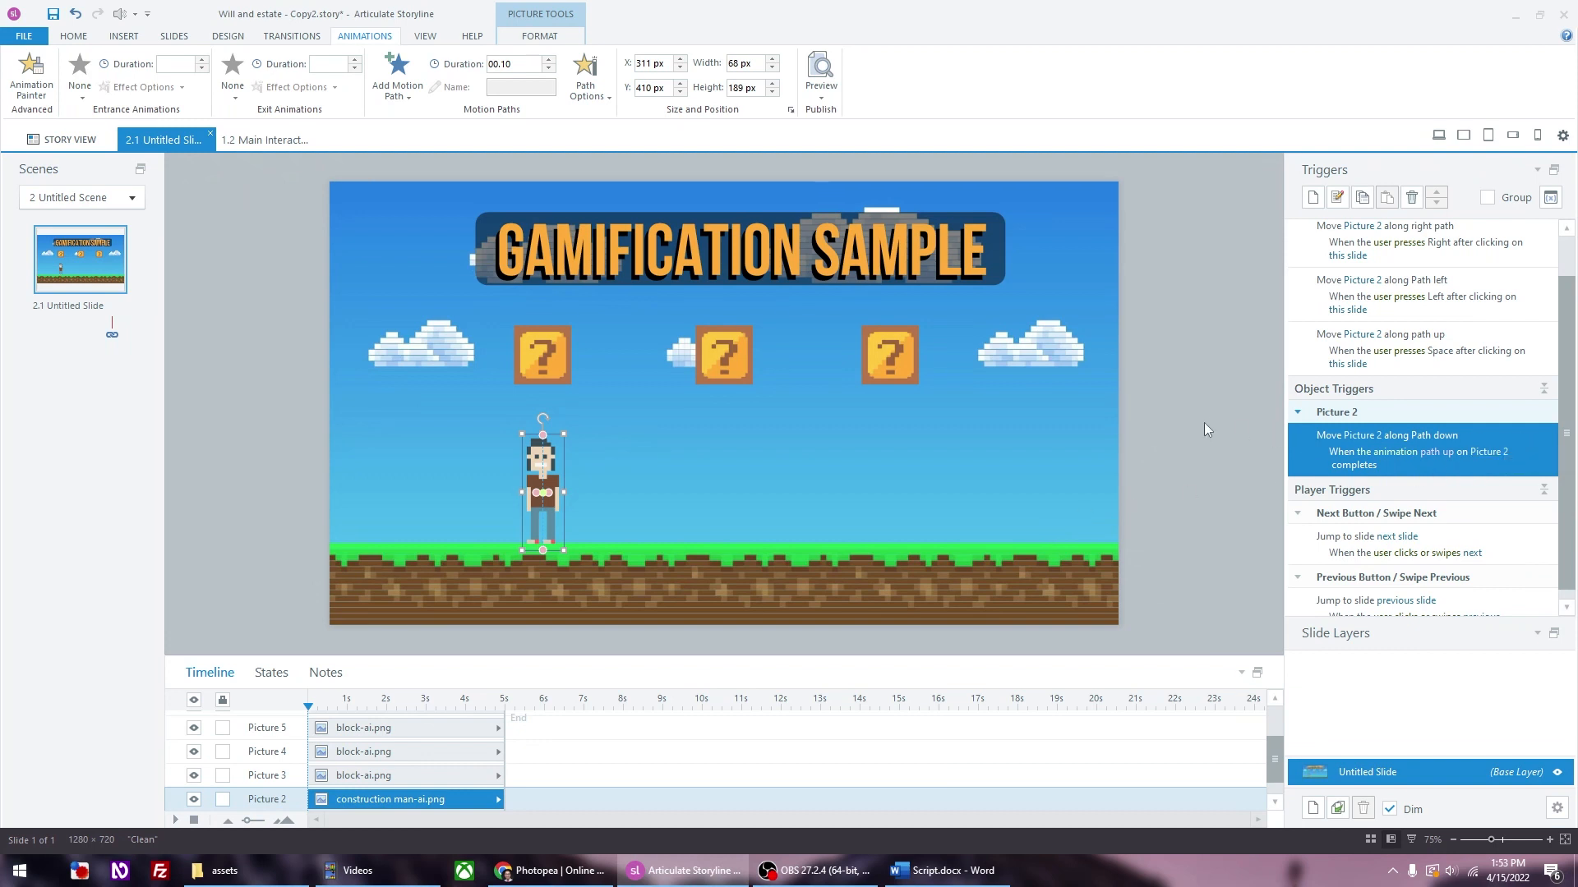
Step: Preview the slide and test walking the character right and left and jumping, then return to editing
{"action": "key", "text": "F12"}
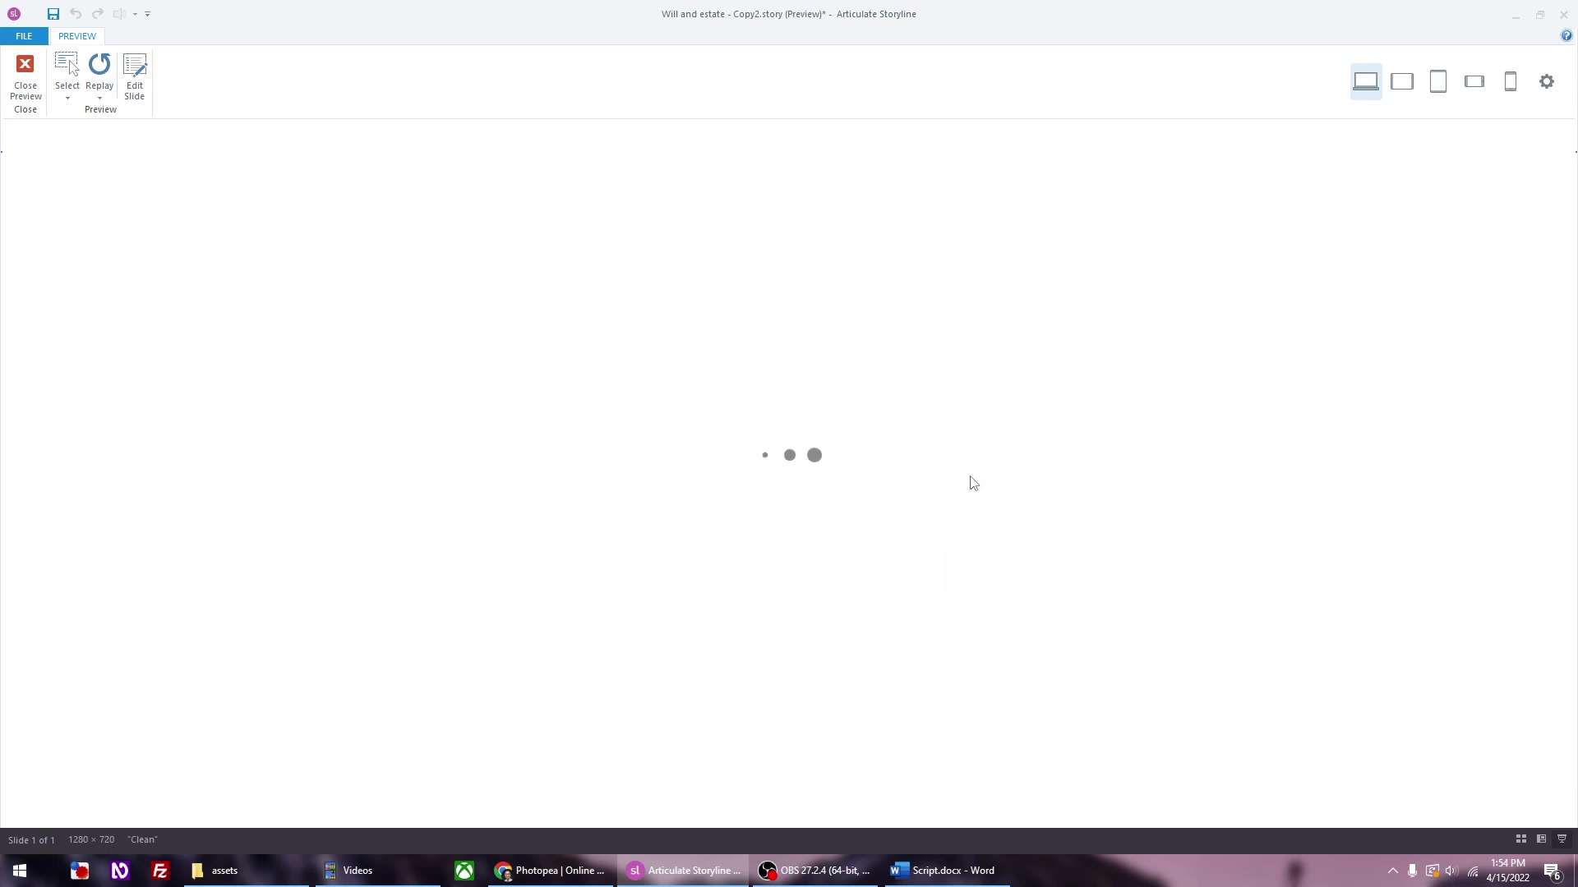
{"action": "key", "text": "Right"}
{"action": "key", "text": "Right"}
{"action": "key", "text": "Right"}
{"action": "key", "text": "Right"}
{"action": "key", "text": "Right"}
{"action": "key", "text": "Right"}
{"action": "key", "text": "Right"}
{"action": "key", "text": "Right"}
{"action": "key", "text": "Right"}
{"action": "key", "text": "Right"}
{"action": "key", "text": "Right"}
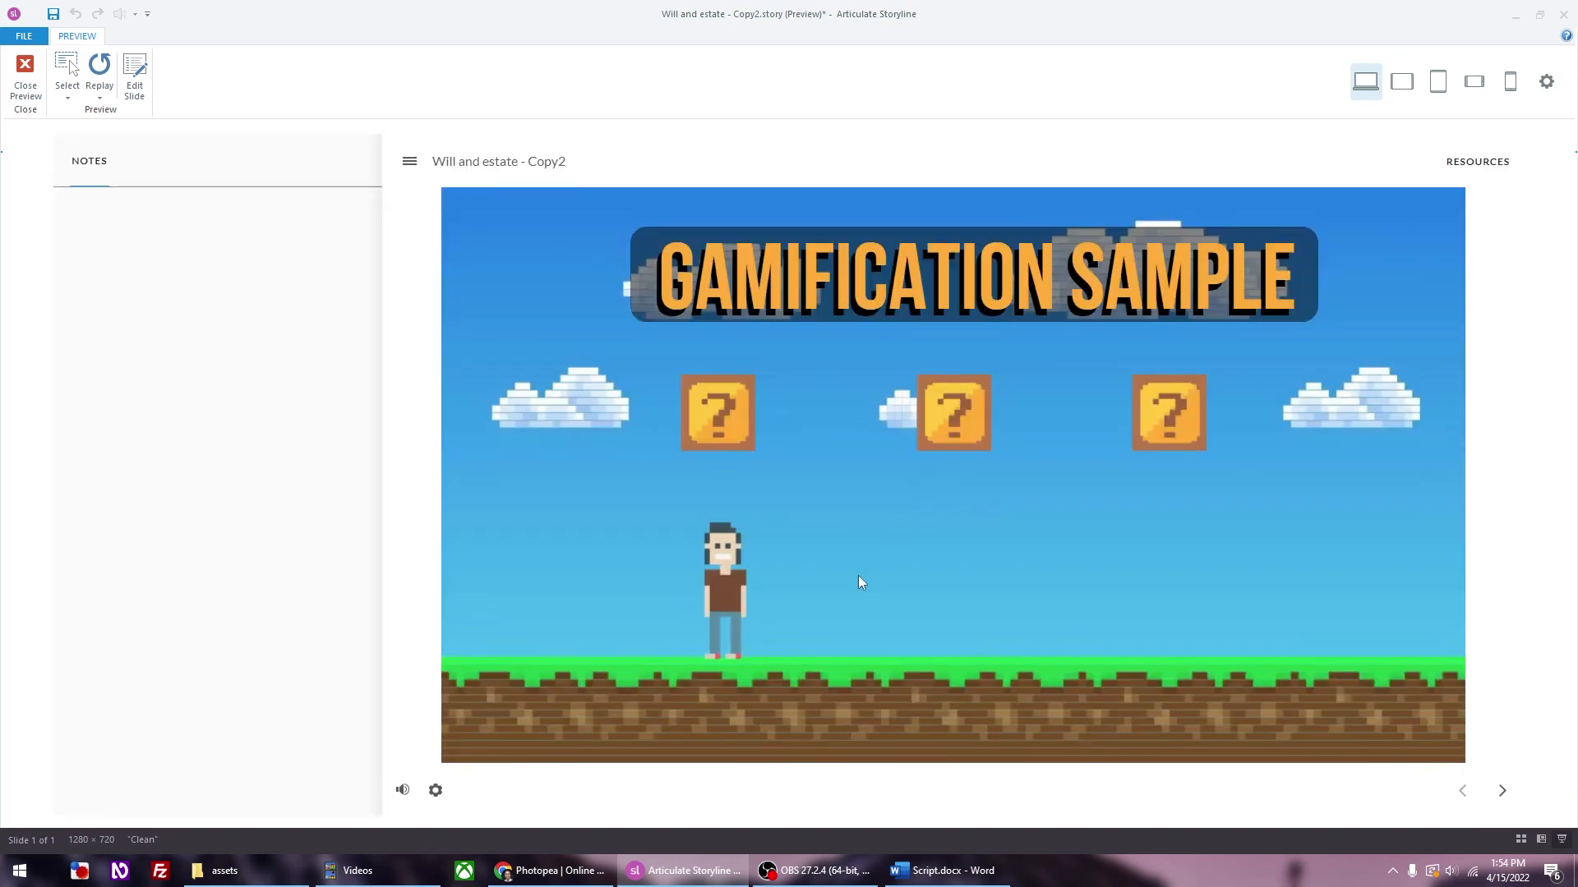
{"action": "key", "text": "Left"}
{"action": "key", "text": "Left"}
{"action": "key", "text": "Left"}
{"action": "key", "text": "Left"}
{"action": "key", "text": "Left"}
{"action": "key", "text": "Left"}
{"action": "key", "text": "Left"}
{"action": "key", "text": "Left"}
{"action": "key", "text": "Left"}
{"action": "key", "text": "Left"}
{"action": "key", "text": "Left"}
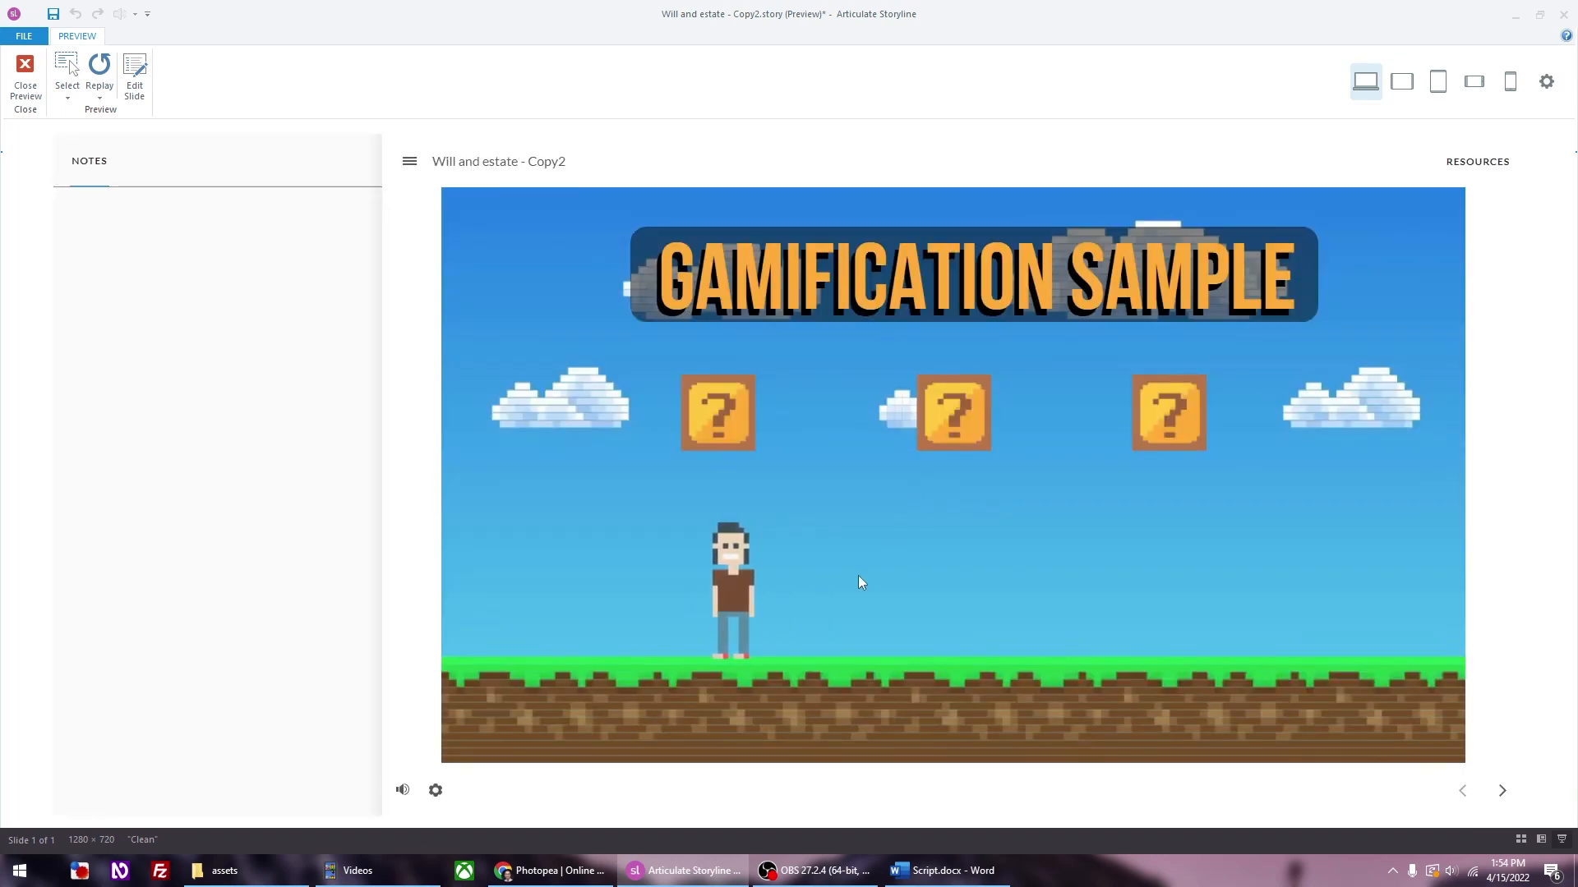
{"action": "key", "text": "Down"}
{"action": "key", "text": "Up"}
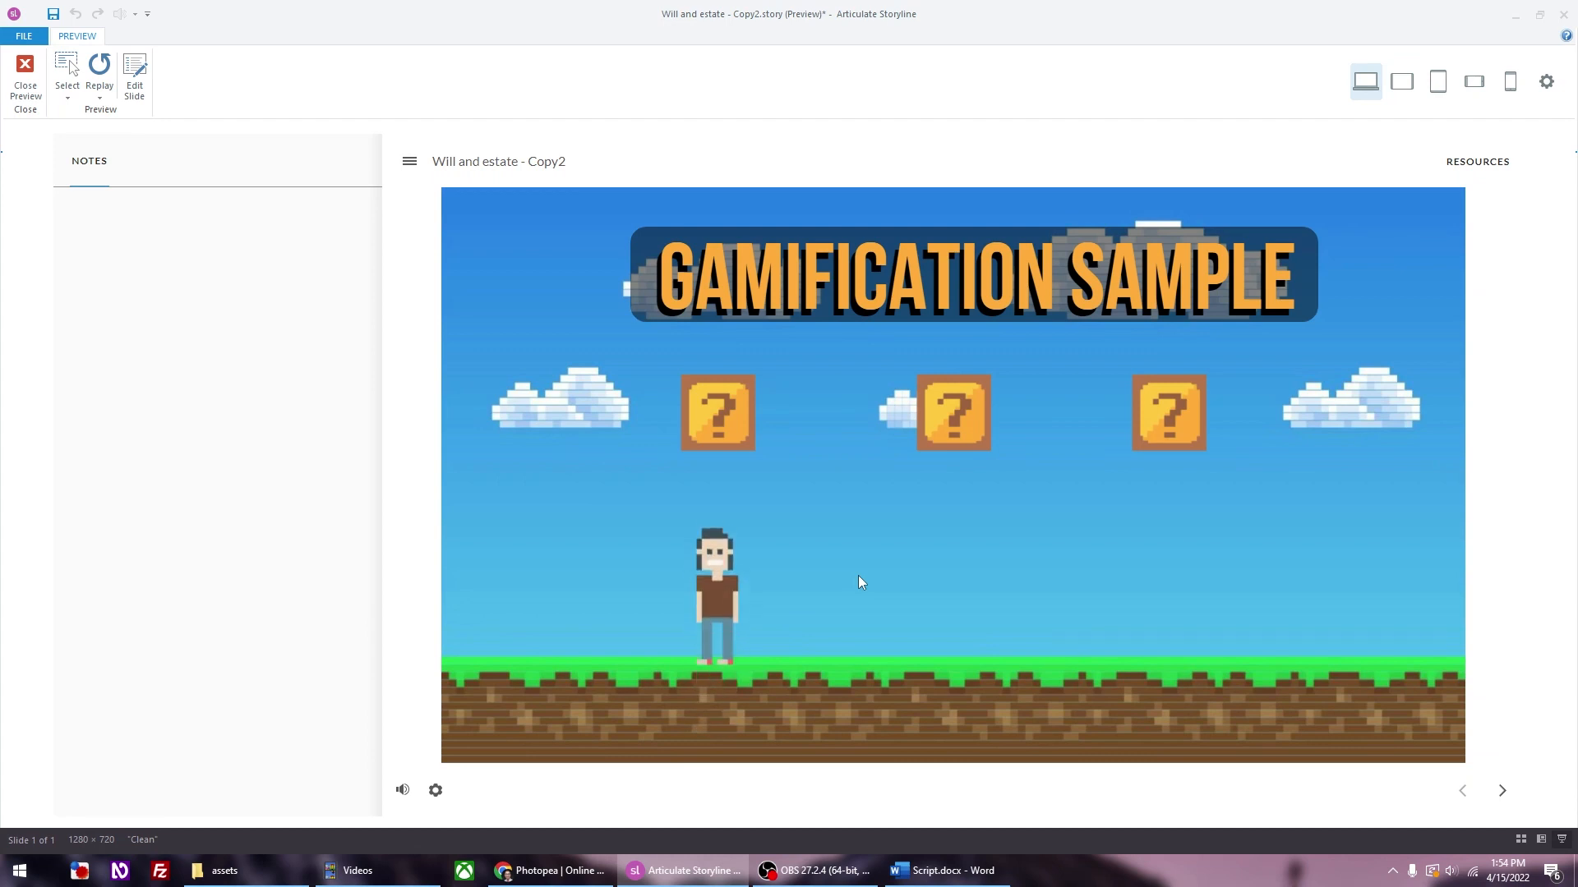
{"action": "key", "text": "Down"}
{"action": "key", "text": "Right"}
{"action": "key", "text": "Right"}
{"action": "key", "text": "Right"}
{"action": "key", "text": "Right"}
{"action": "key", "text": "Left"}
{"action": "key", "text": "Left"}
{"action": "key", "text": "Left"}
{"action": "key", "text": "Left"}
{"action": "key", "text": "Up"}
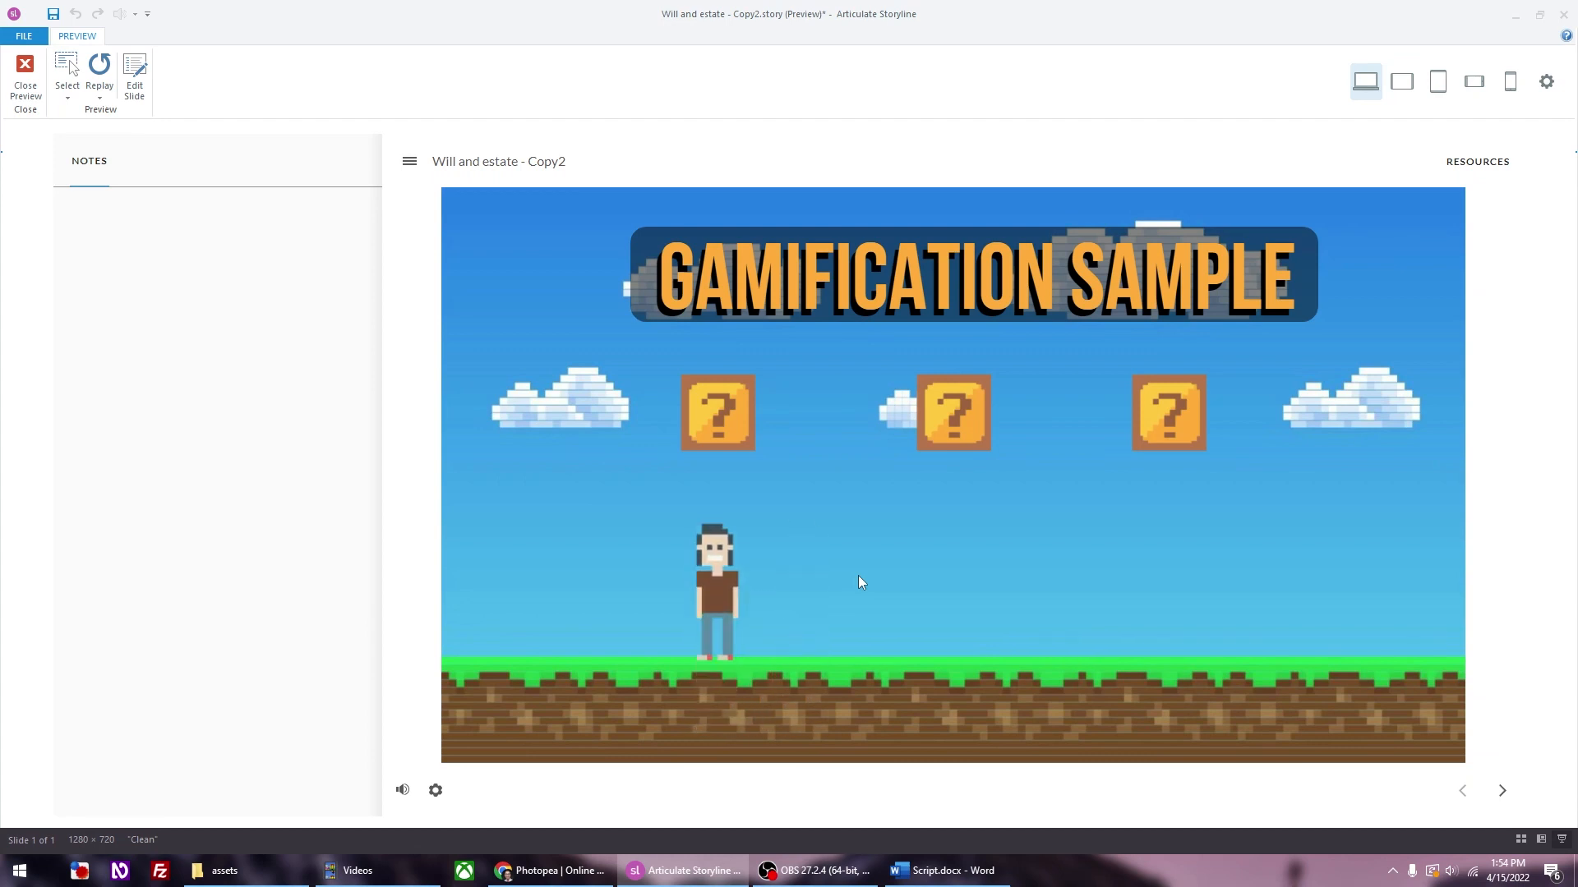
{"action": "left_click", "coordinate": [41, 90]}
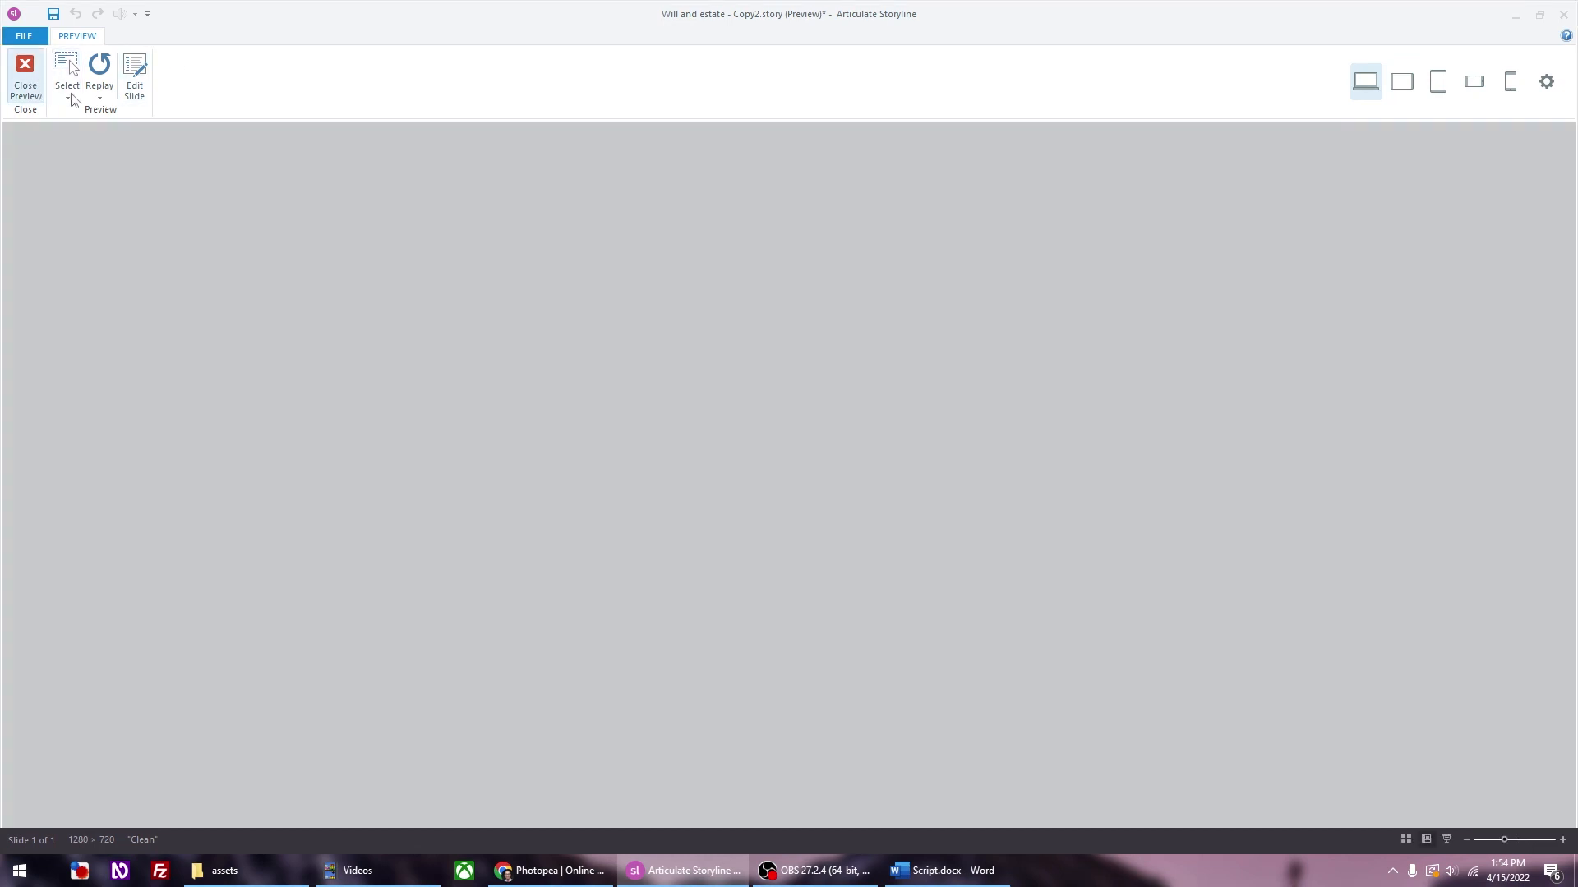
Step: Give the Path down motion path a relative start point and set its easing direction to None
{"action": "left_click", "coordinate": [1162, 462]}
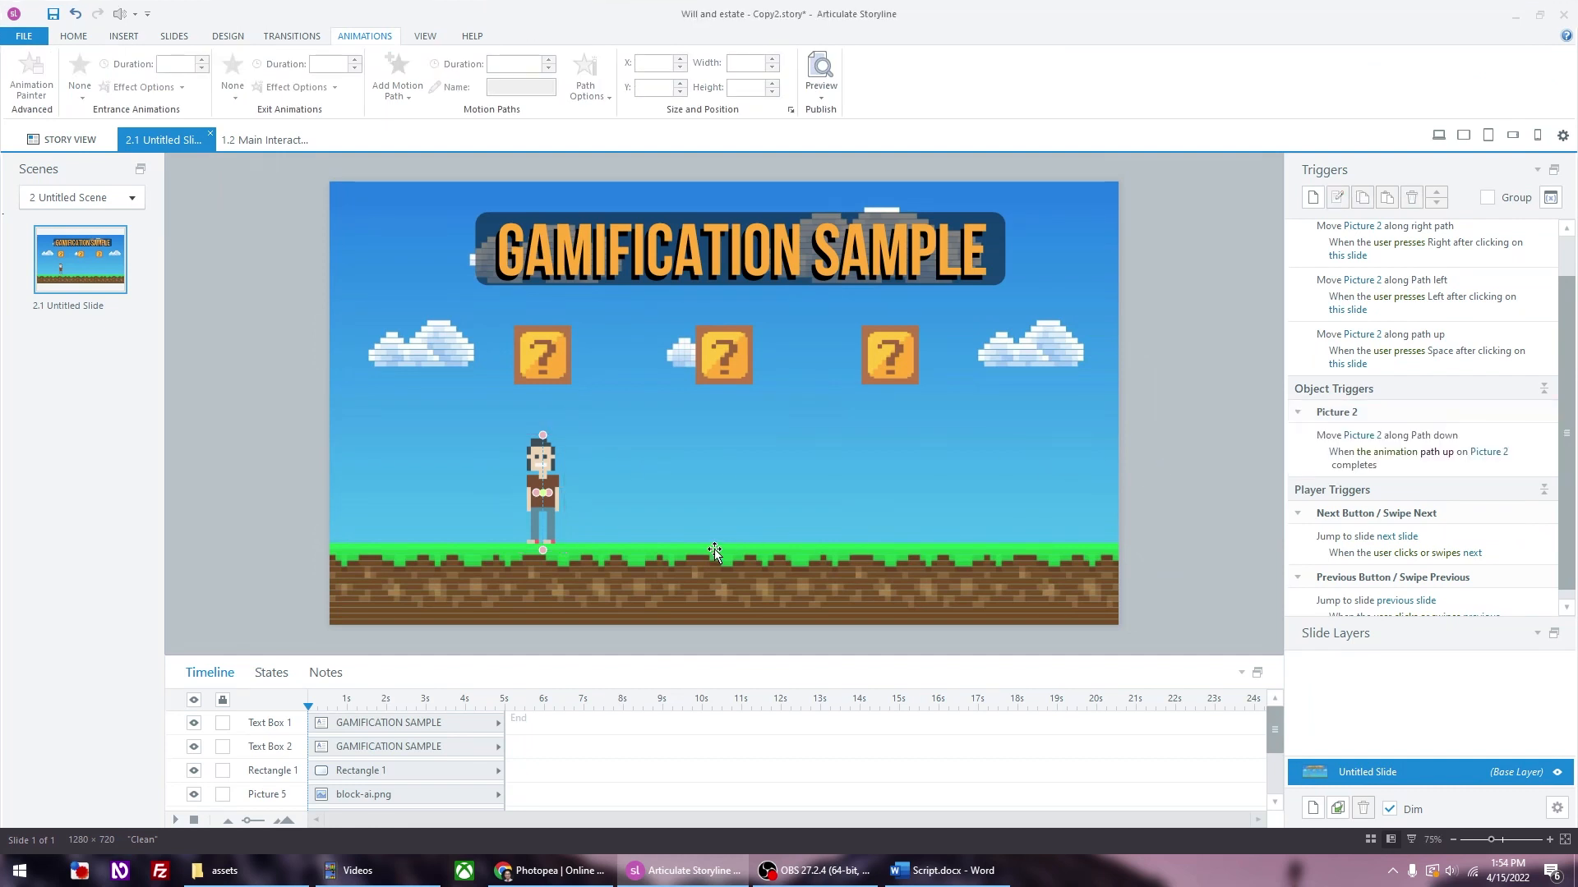
{"action": "left_click", "coordinate": [544, 552]}
{"action": "left_click", "coordinate": [544, 552]}
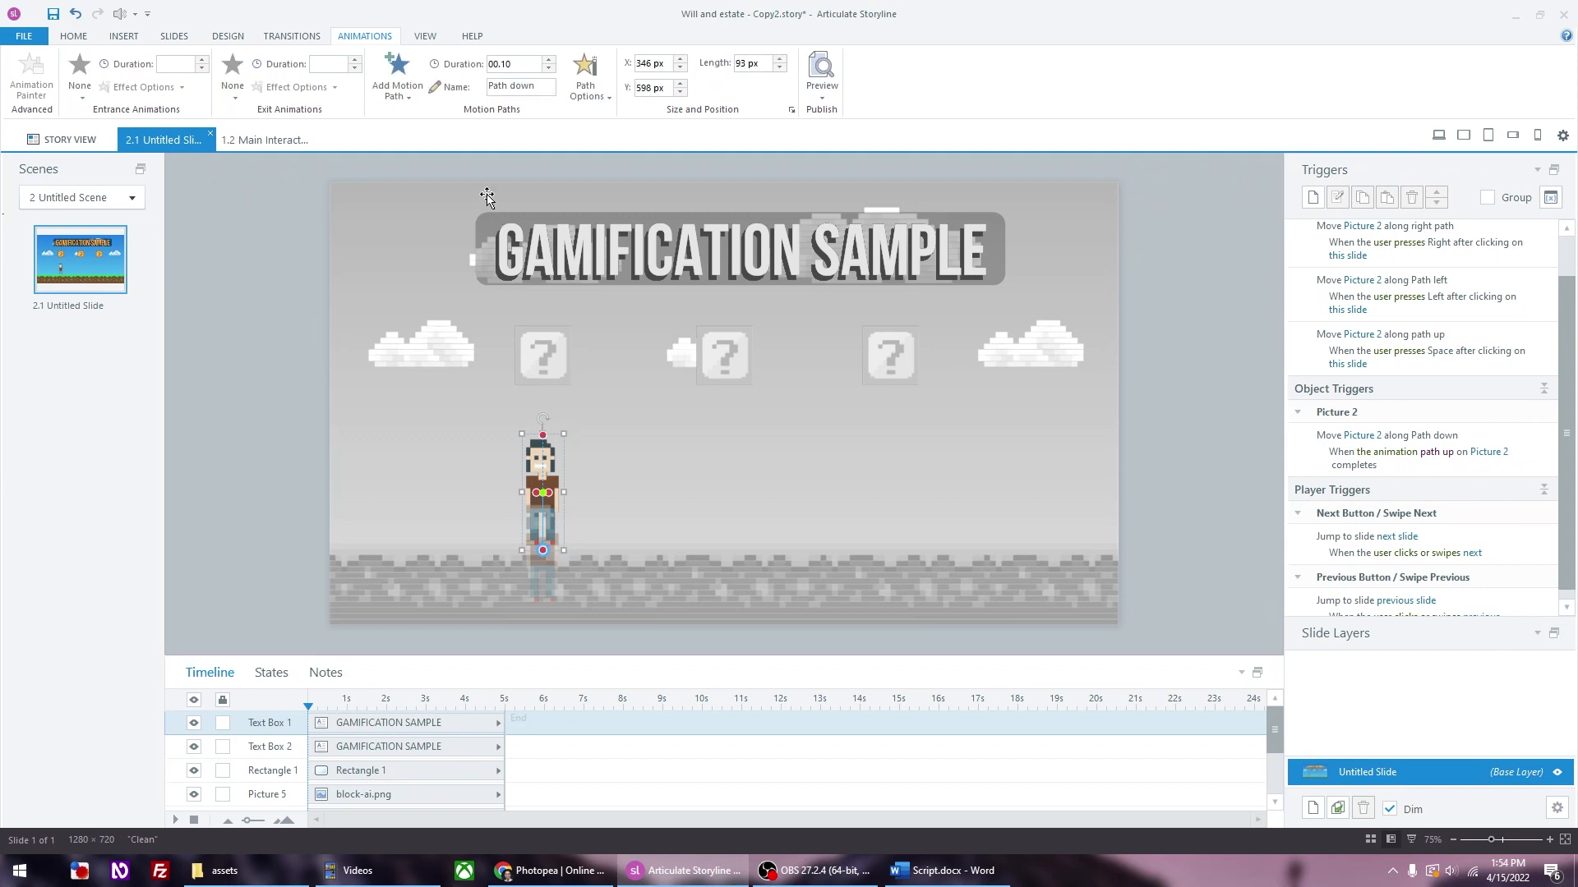
{"action": "left_click", "coordinate": [603, 92]}
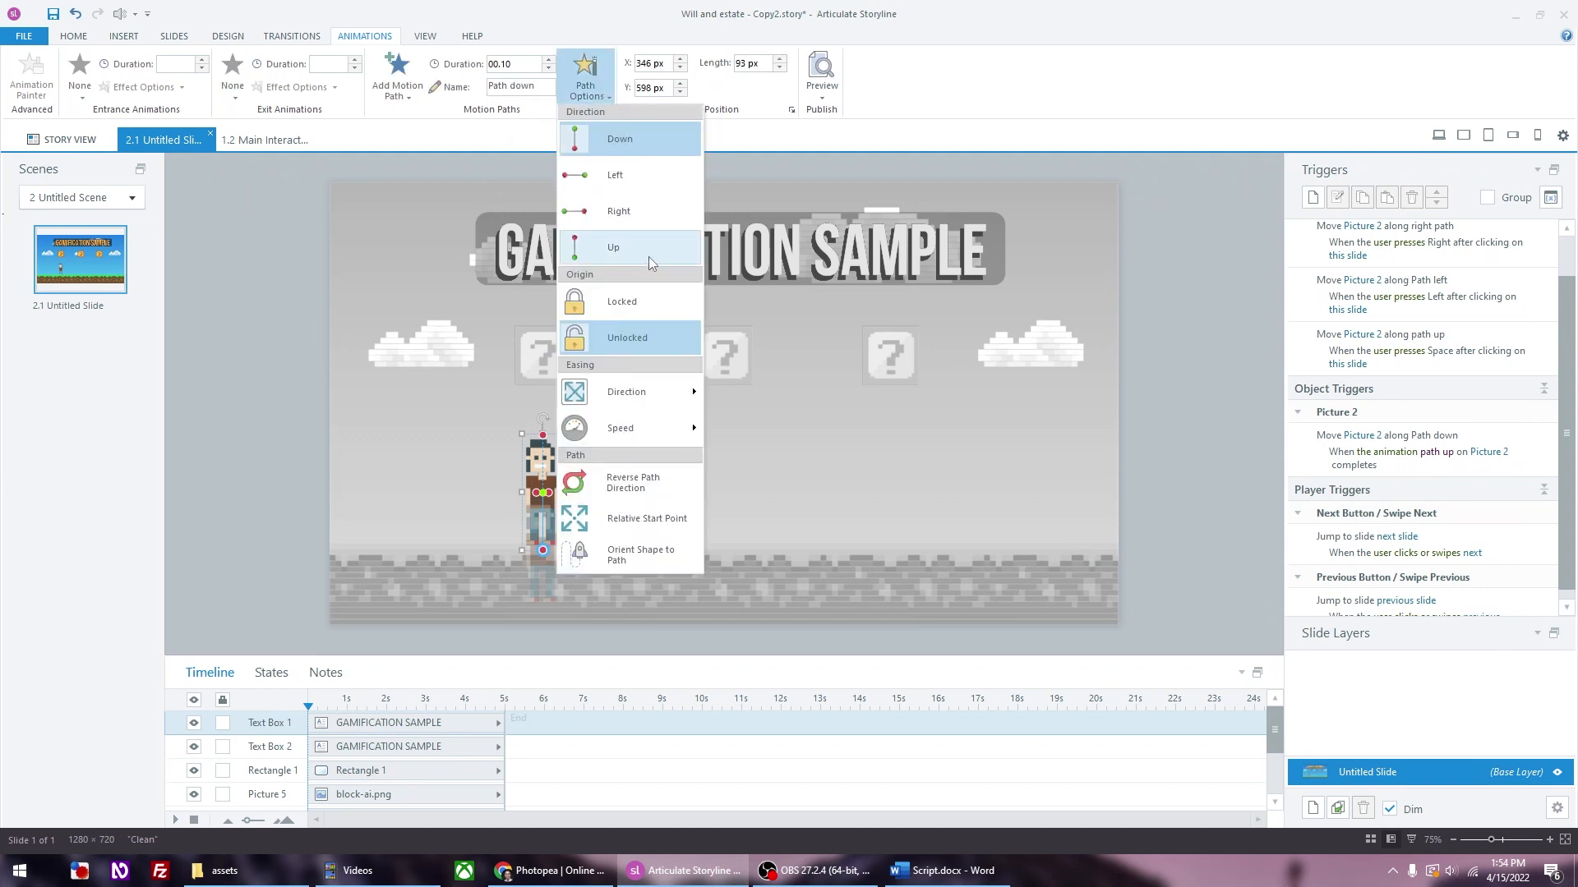
{"action": "left_click", "coordinate": [655, 526]}
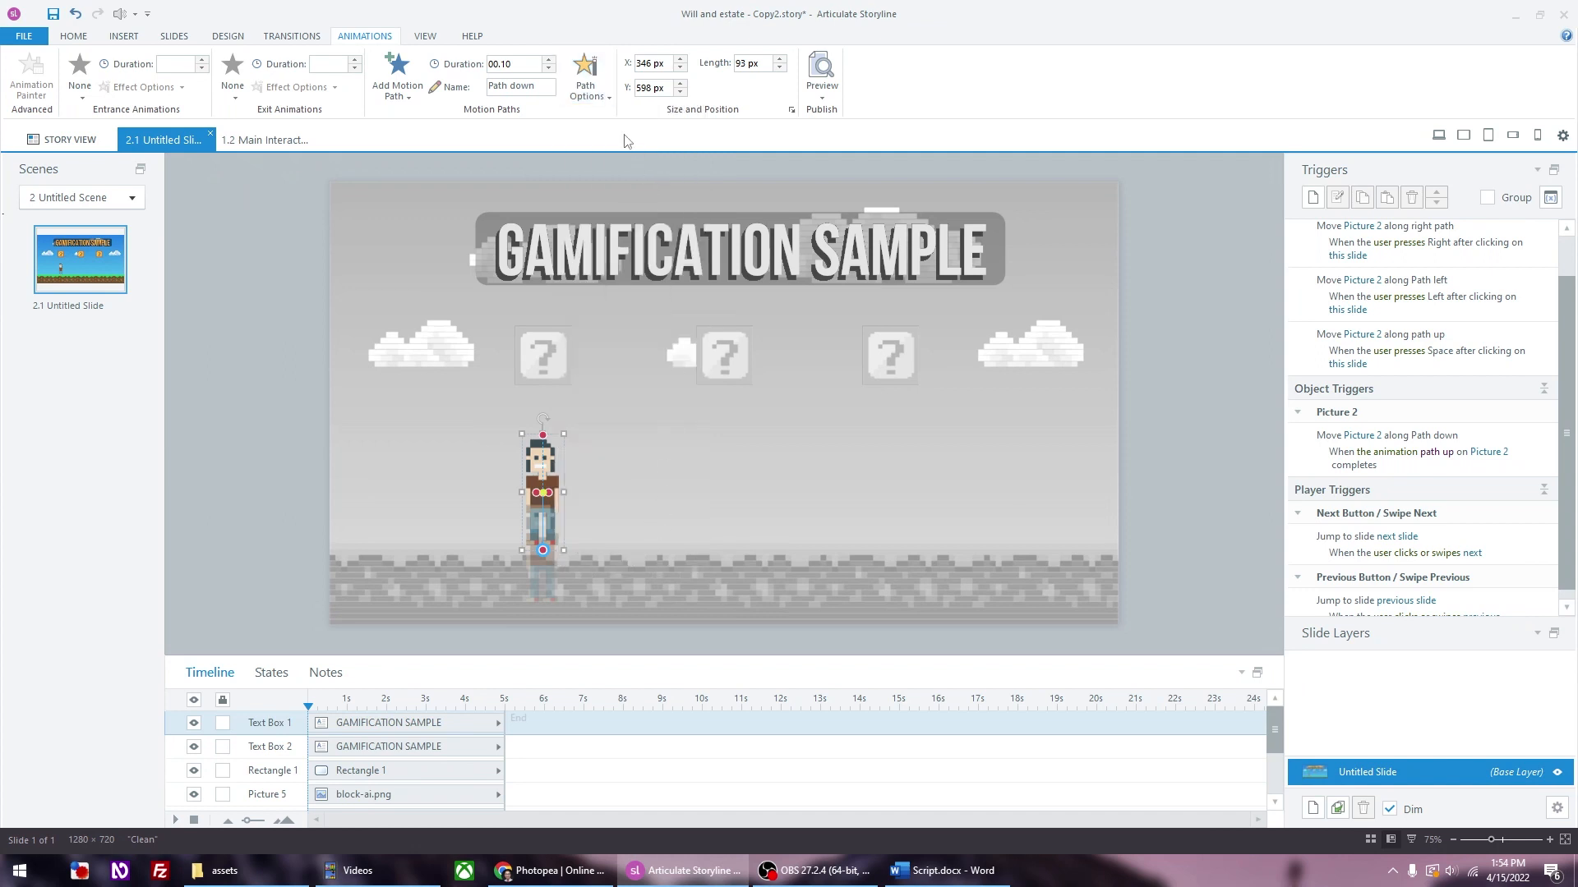
{"action": "left_click", "coordinate": [585, 78]}
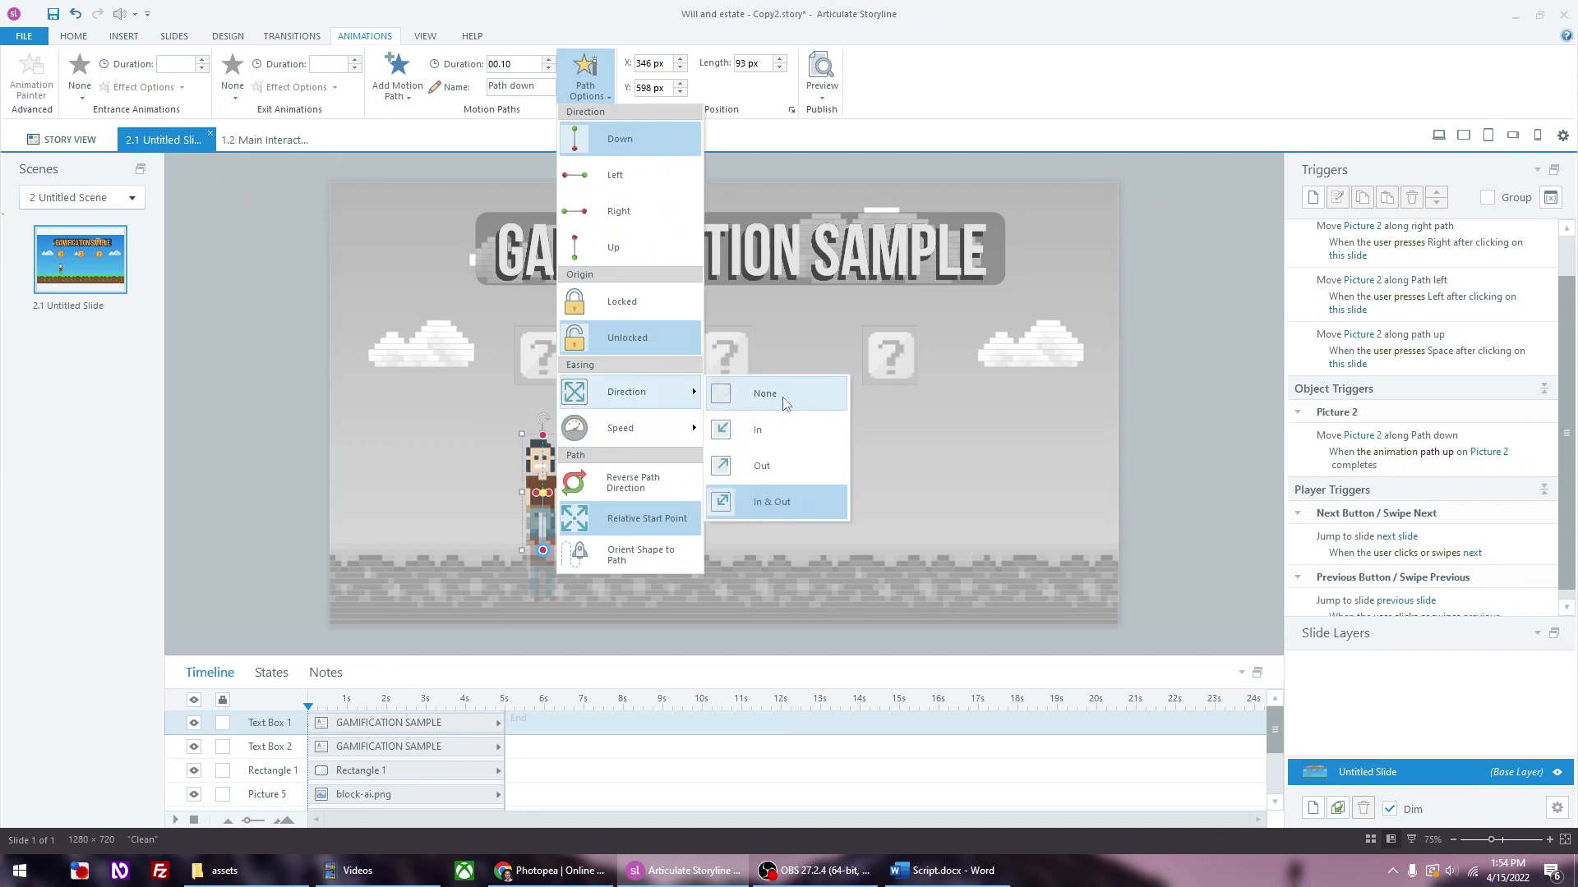
{"action": "left_click", "coordinate": [783, 403]}
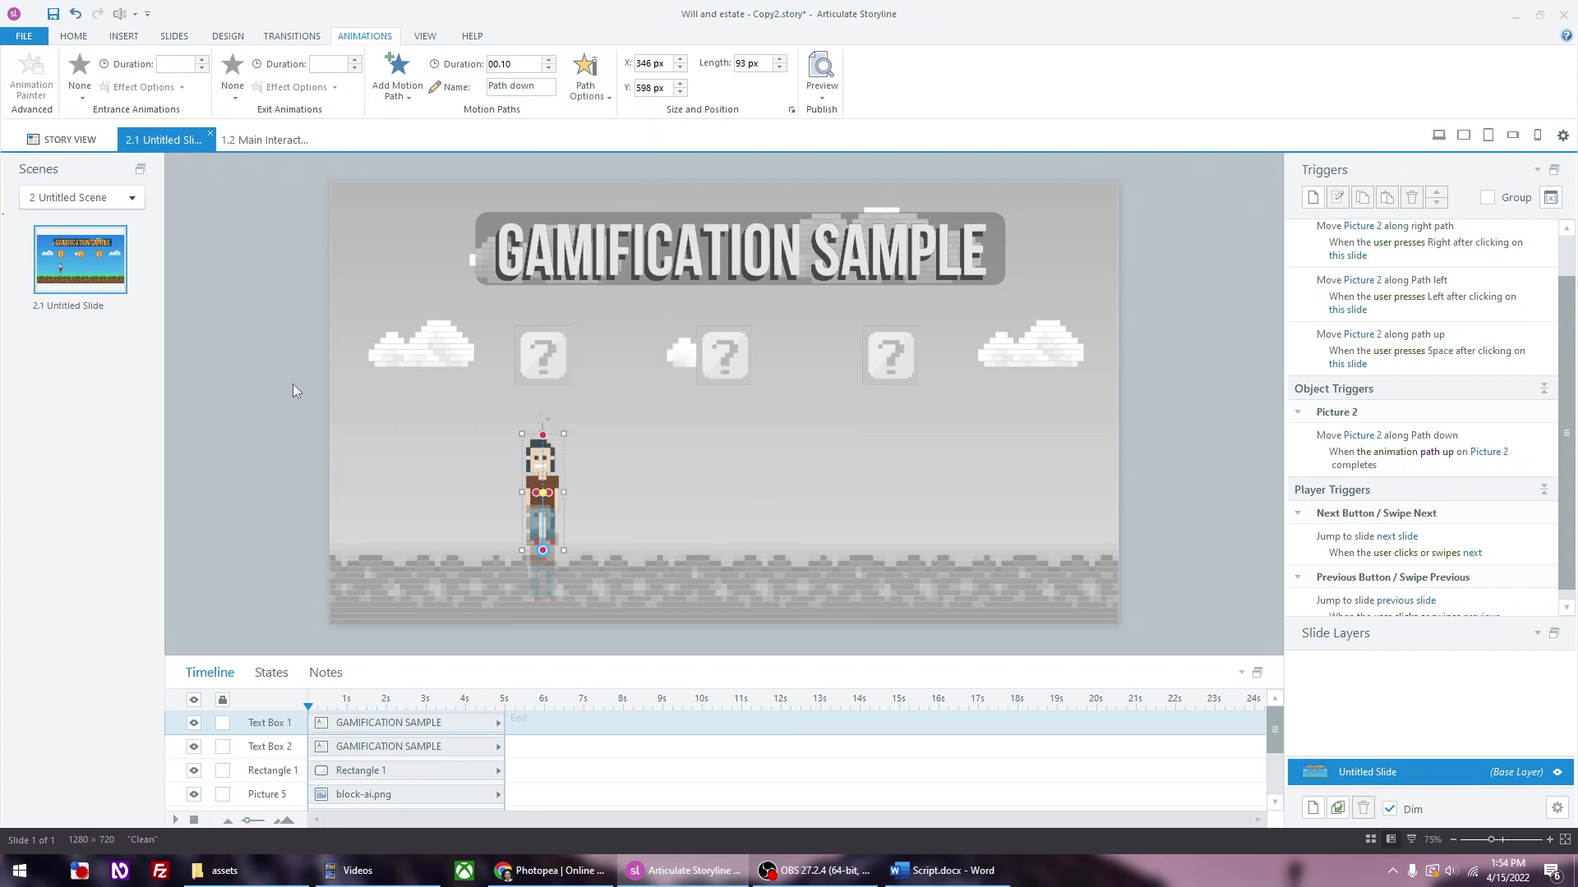
Step: Preview the slide with the adjusted downward path, then return to editing
{"action": "left_click", "coordinate": [293, 383]}
{"action": "key", "text": "F12"}
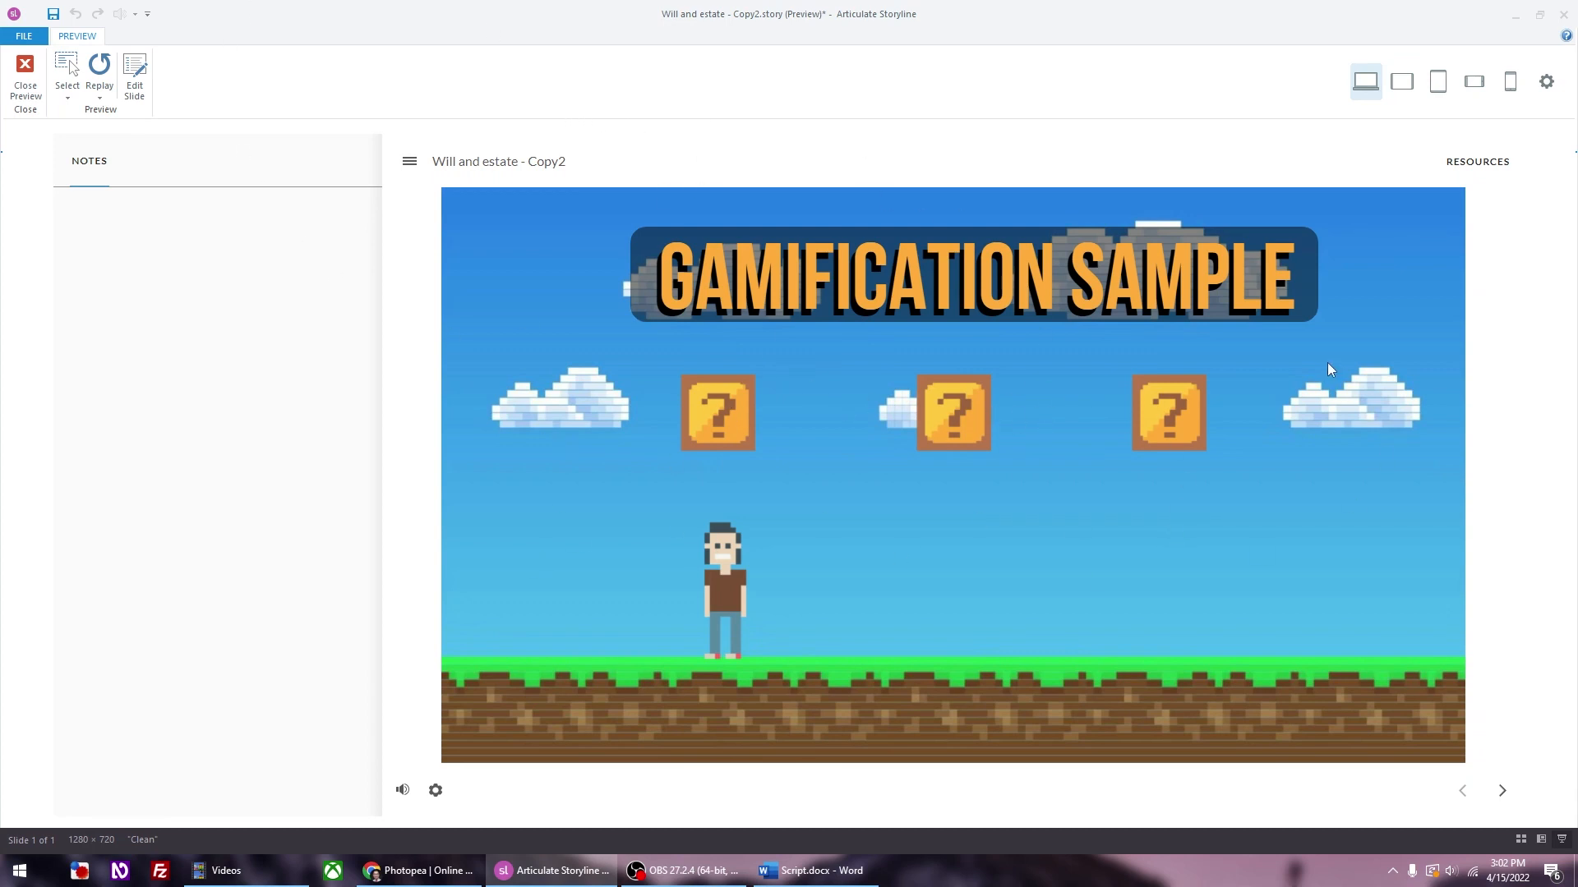
{"action": "left_click", "coordinate": [26, 76]}
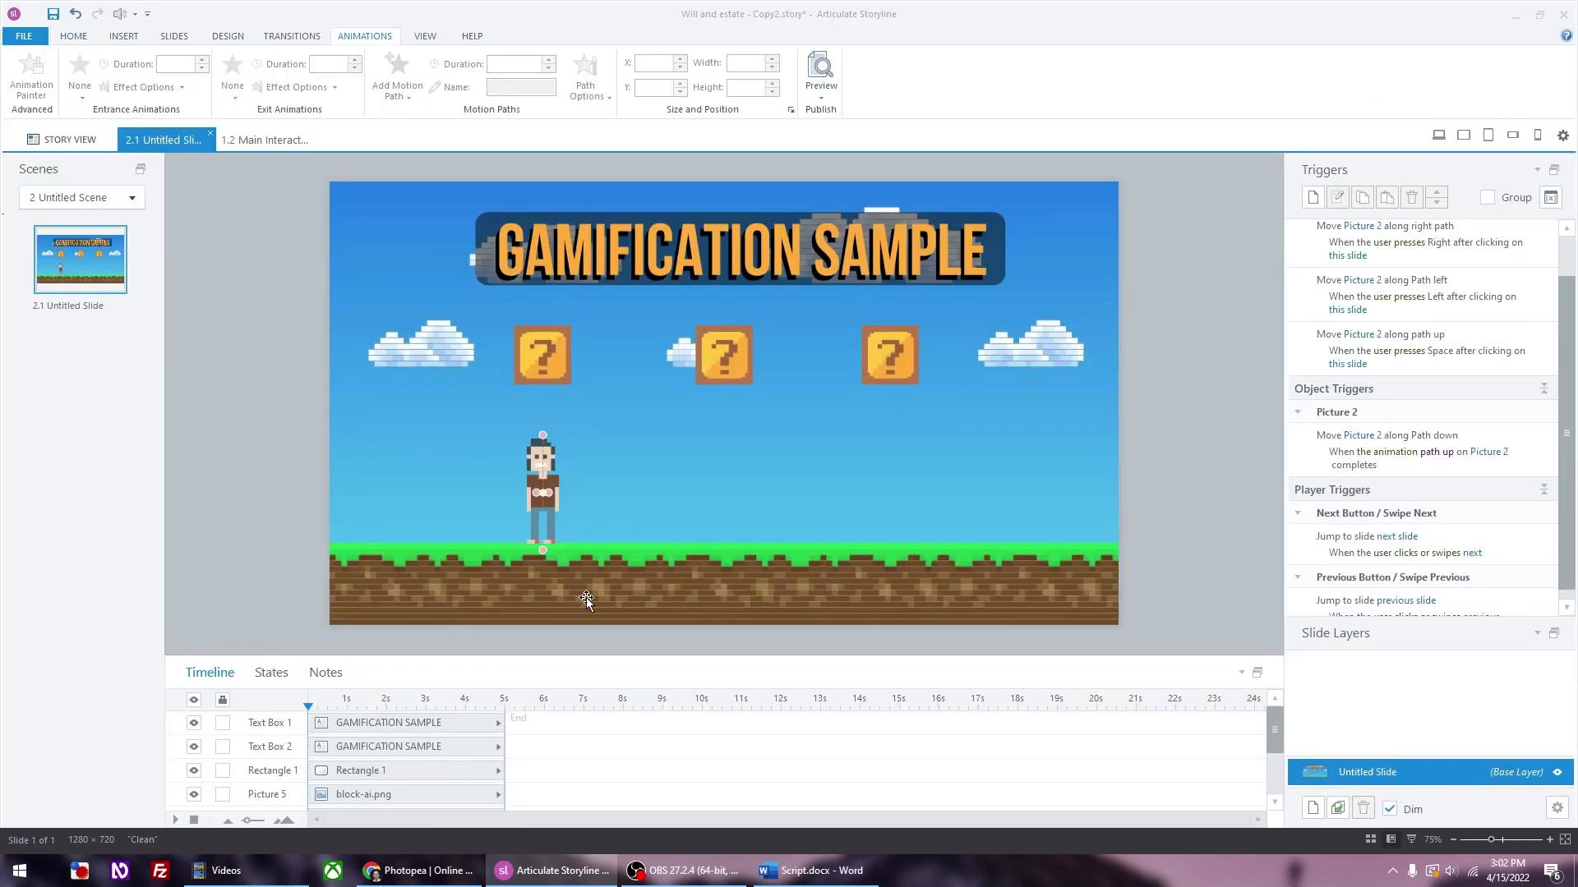
Step: Add a new slide layer named "Block 1"
{"action": "left_click", "coordinate": [1312, 808]}
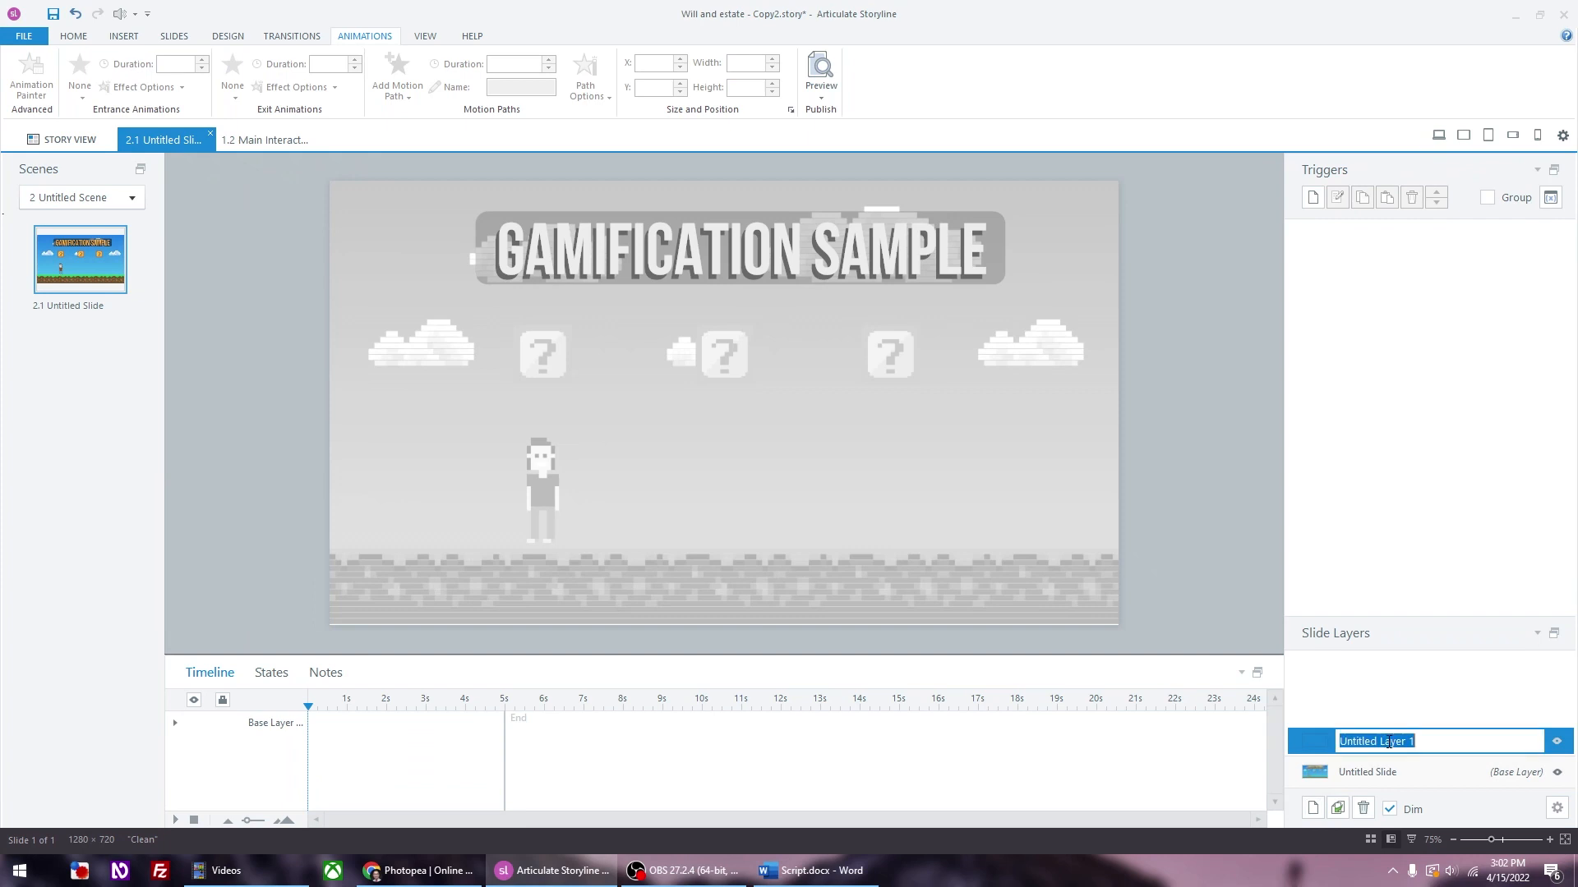
{"action": "type", "text": "Block"}
{"action": "key", "text": "Return"}
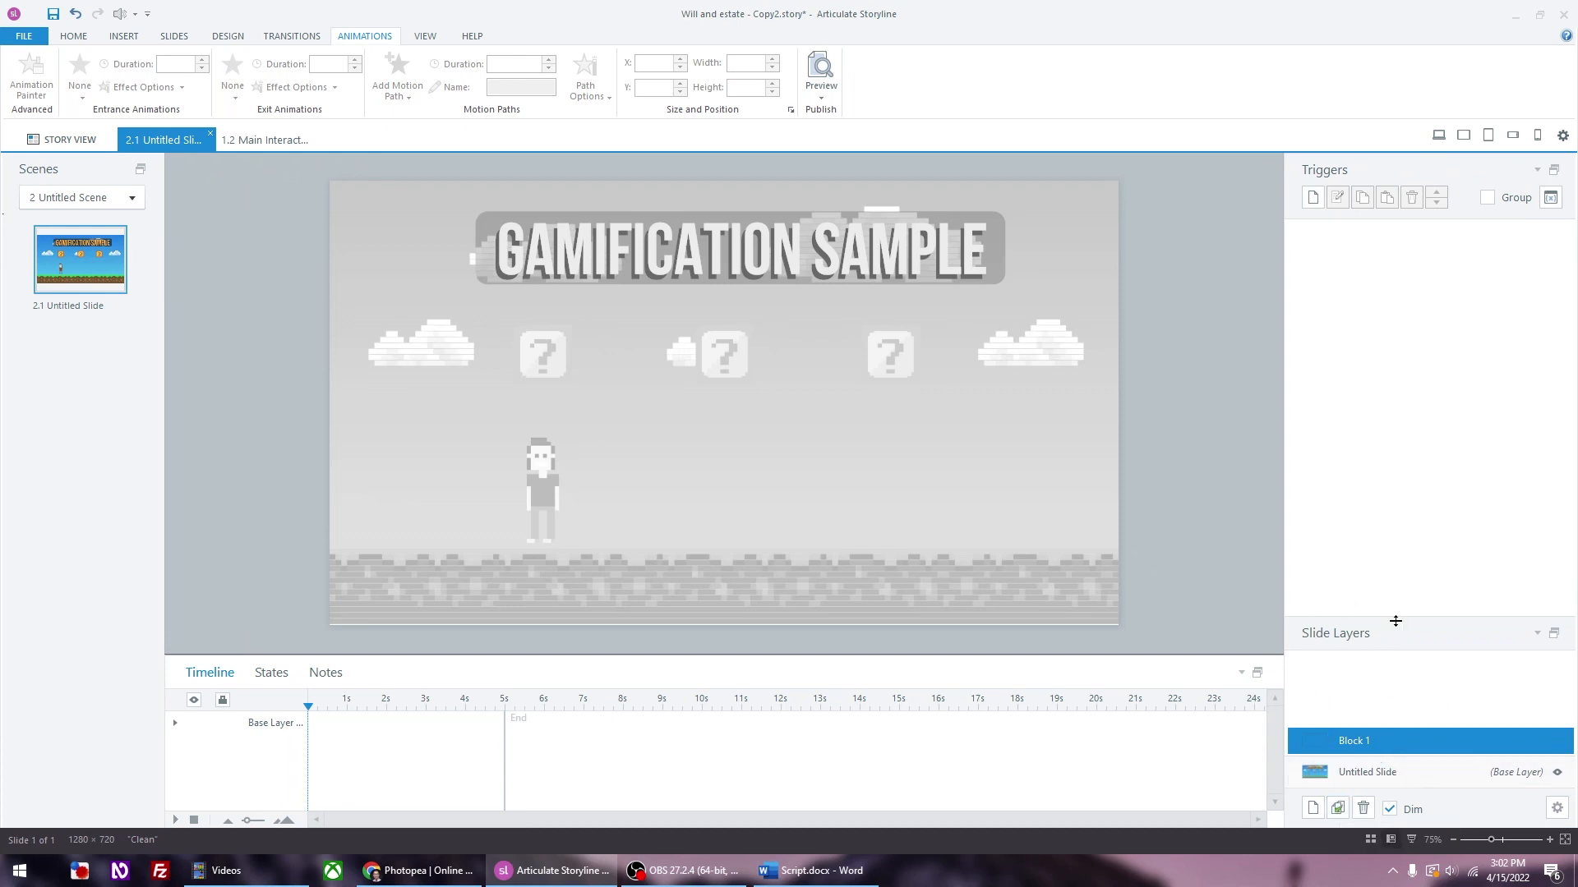
Step: On the base layer, create a new trigger for the first question block with the action Show layer Block 1
{"action": "left_click", "coordinate": [1387, 779]}
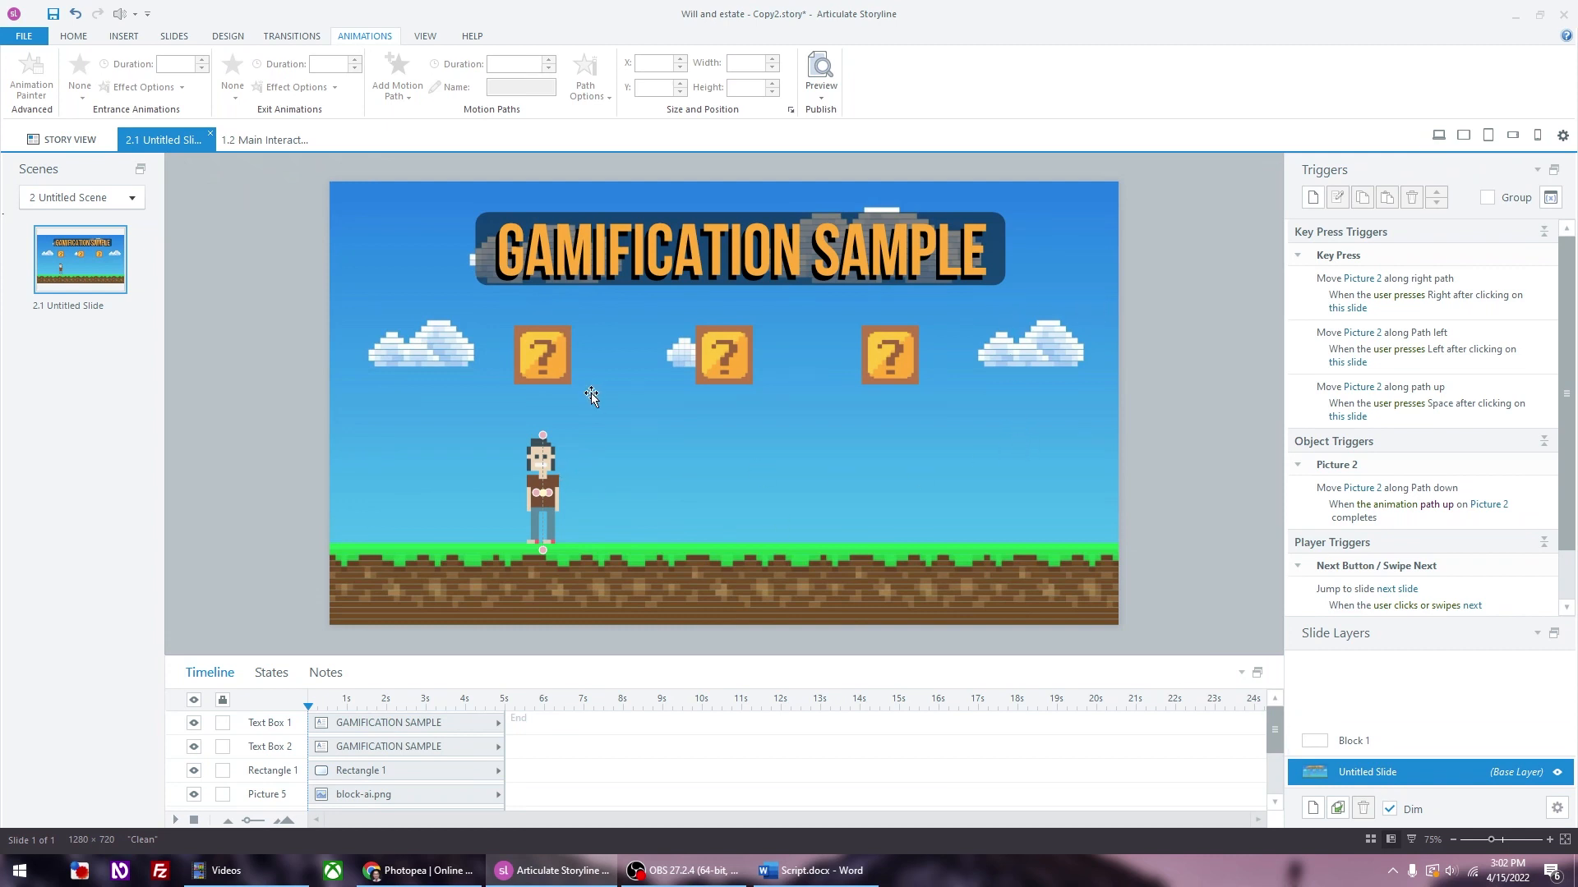
{"action": "left_click", "coordinate": [553, 366]}
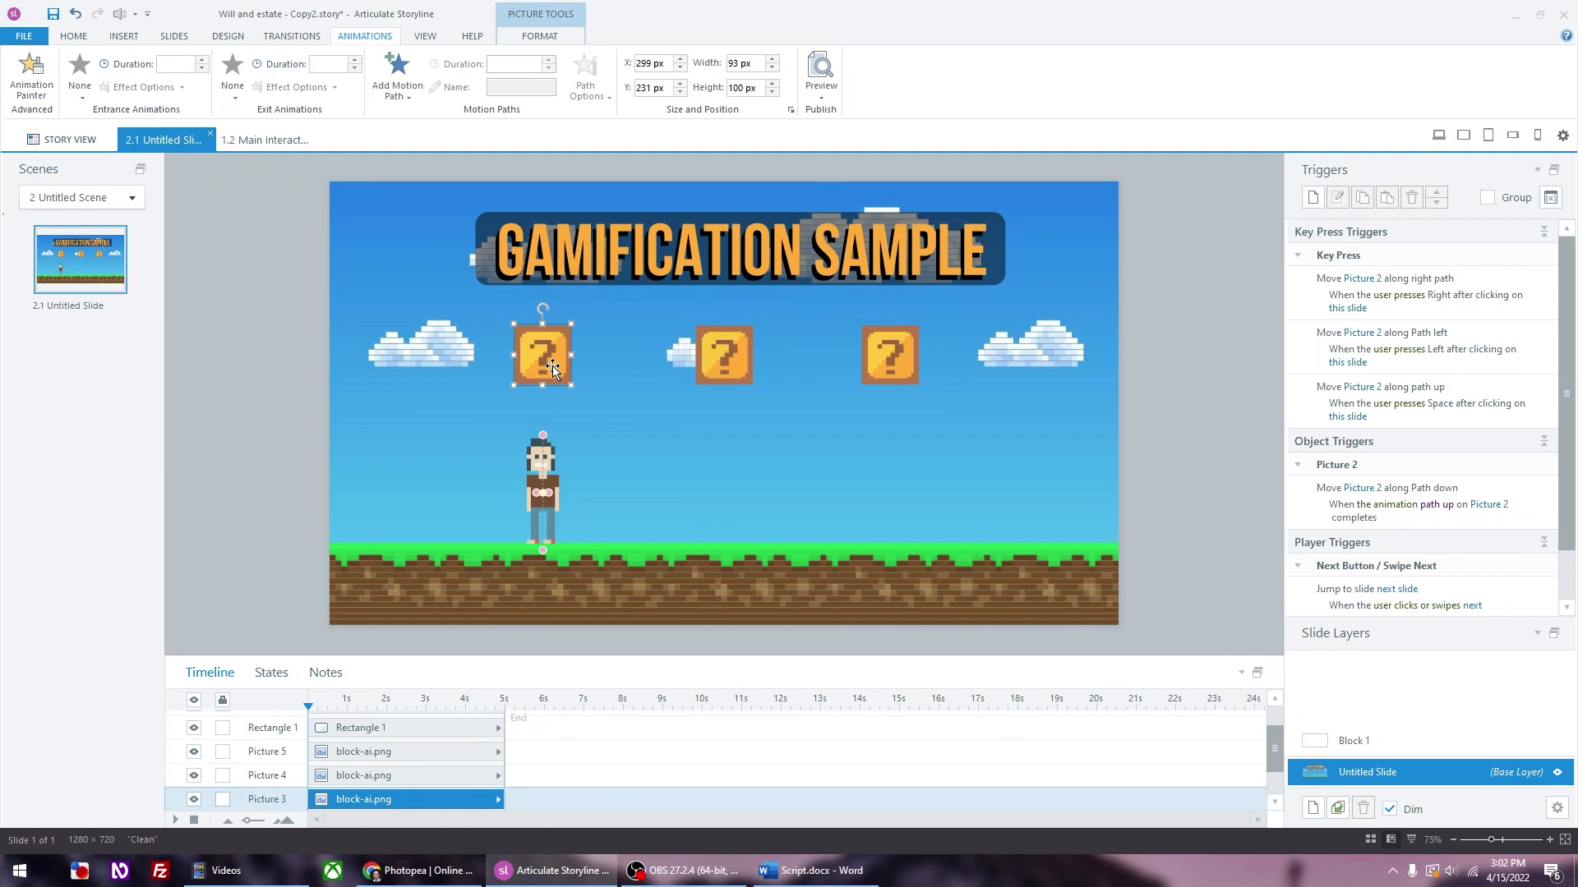
{"action": "left_click", "coordinate": [1312, 199]}
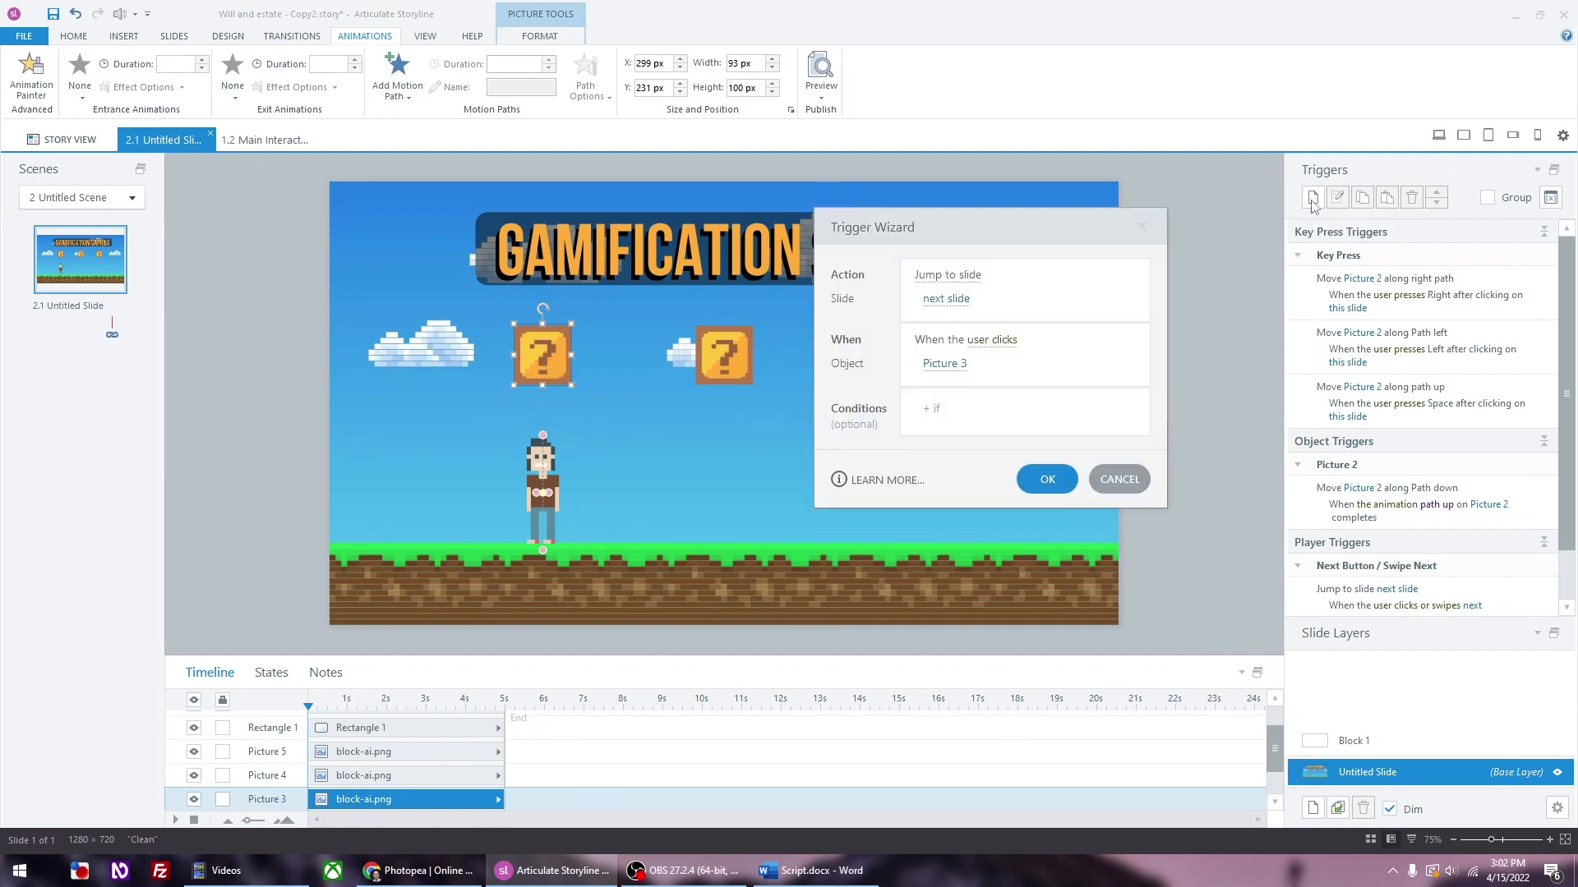
{"action": "left_click", "coordinate": [946, 277]}
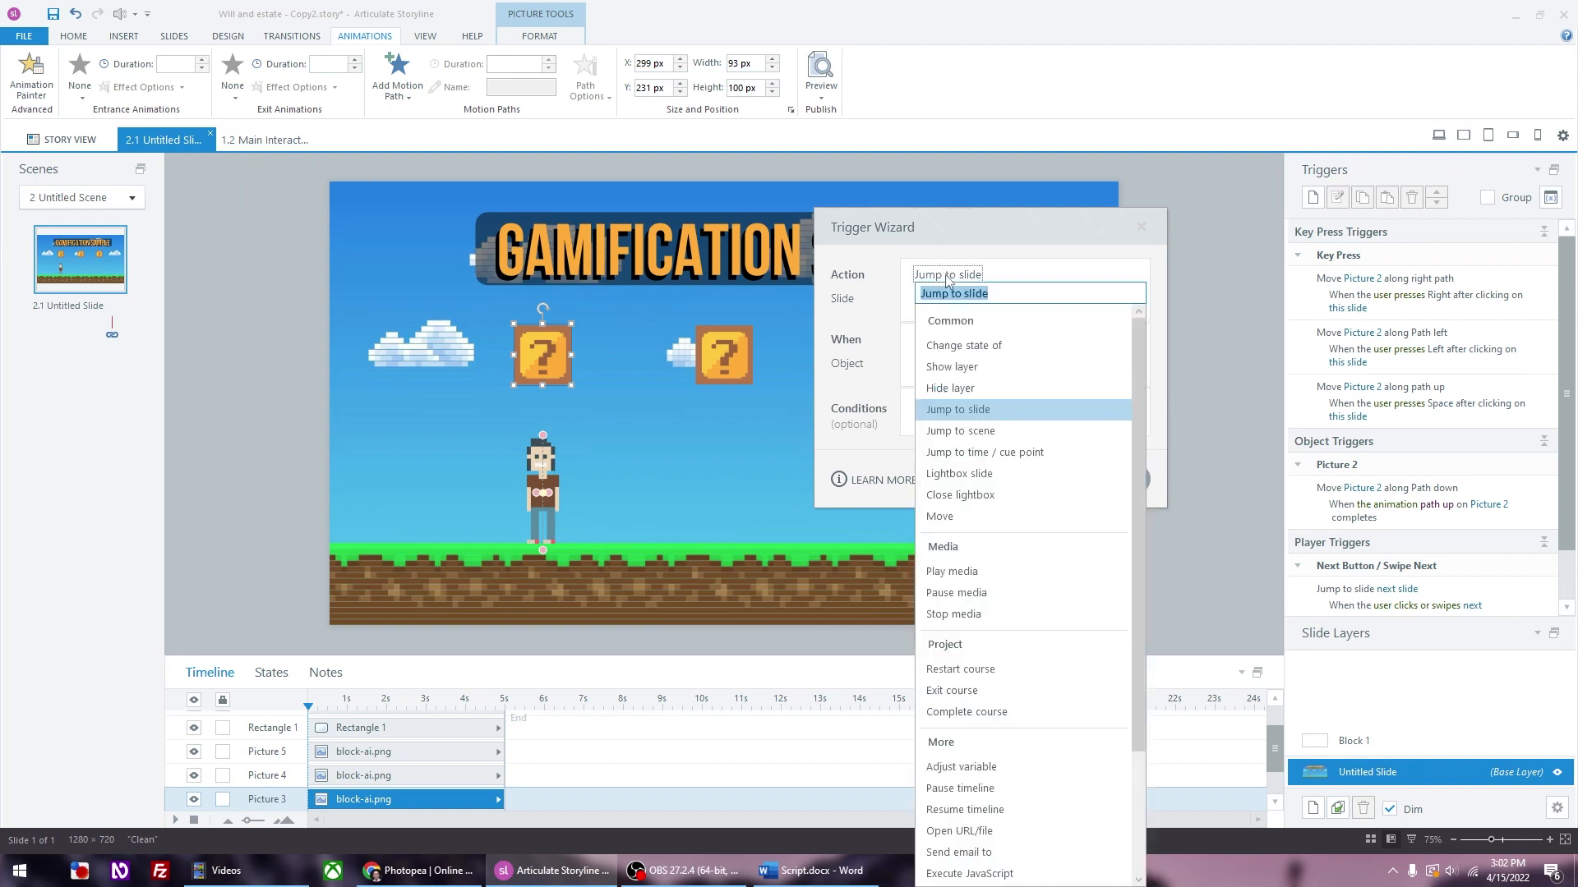
{"action": "left_click", "coordinate": [953, 364]}
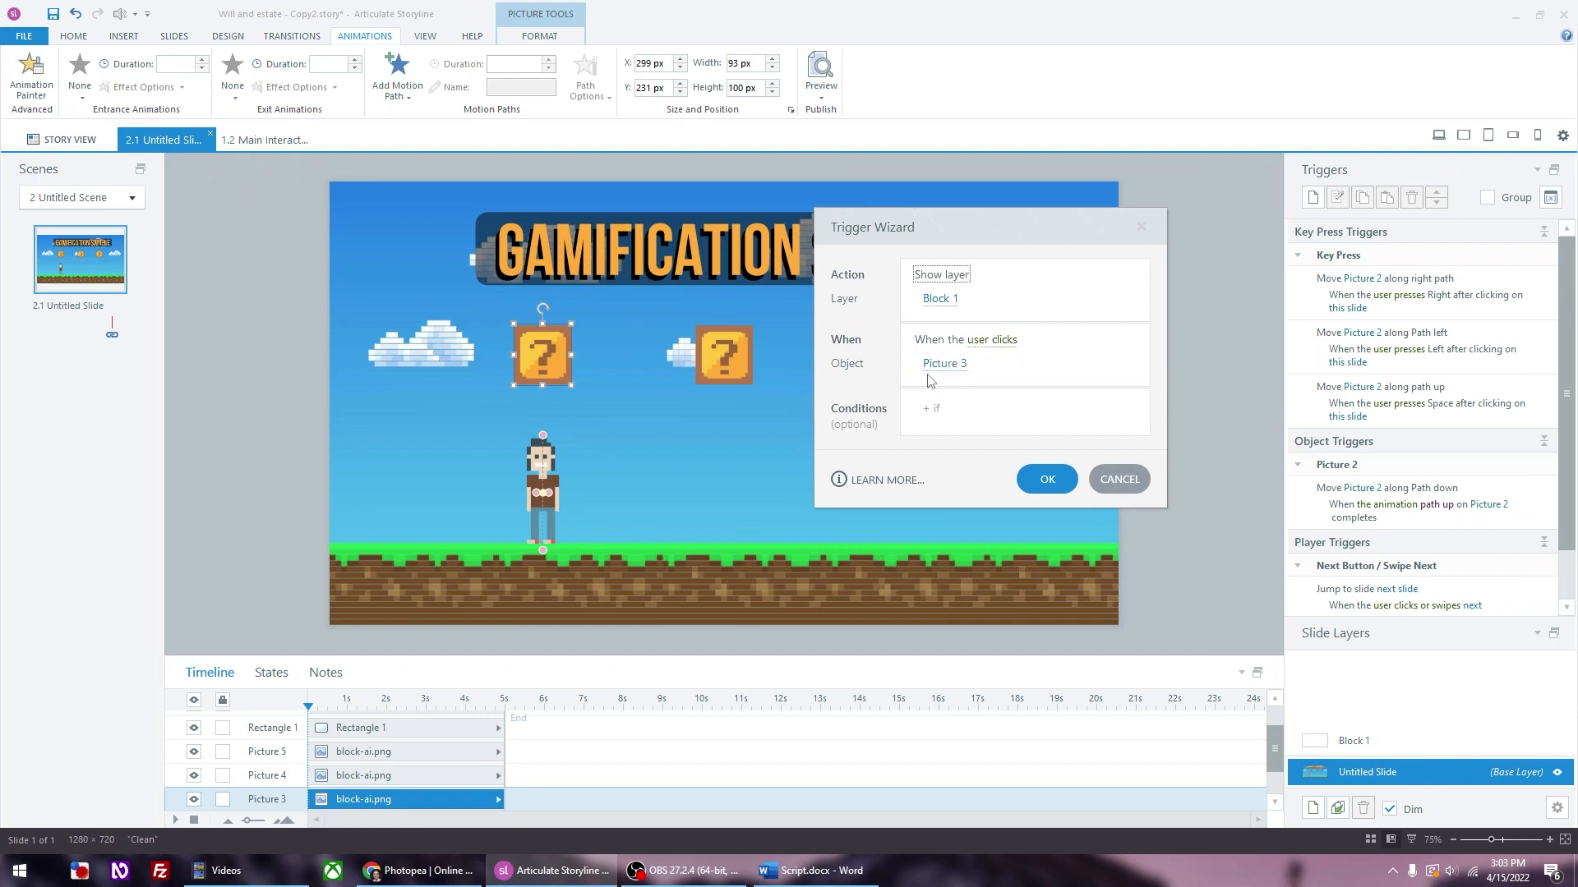
Step: Make the trigger fire when the object Picture 2 intersects the target Picture 3, and save it
{"action": "left_click", "coordinate": [995, 341]}
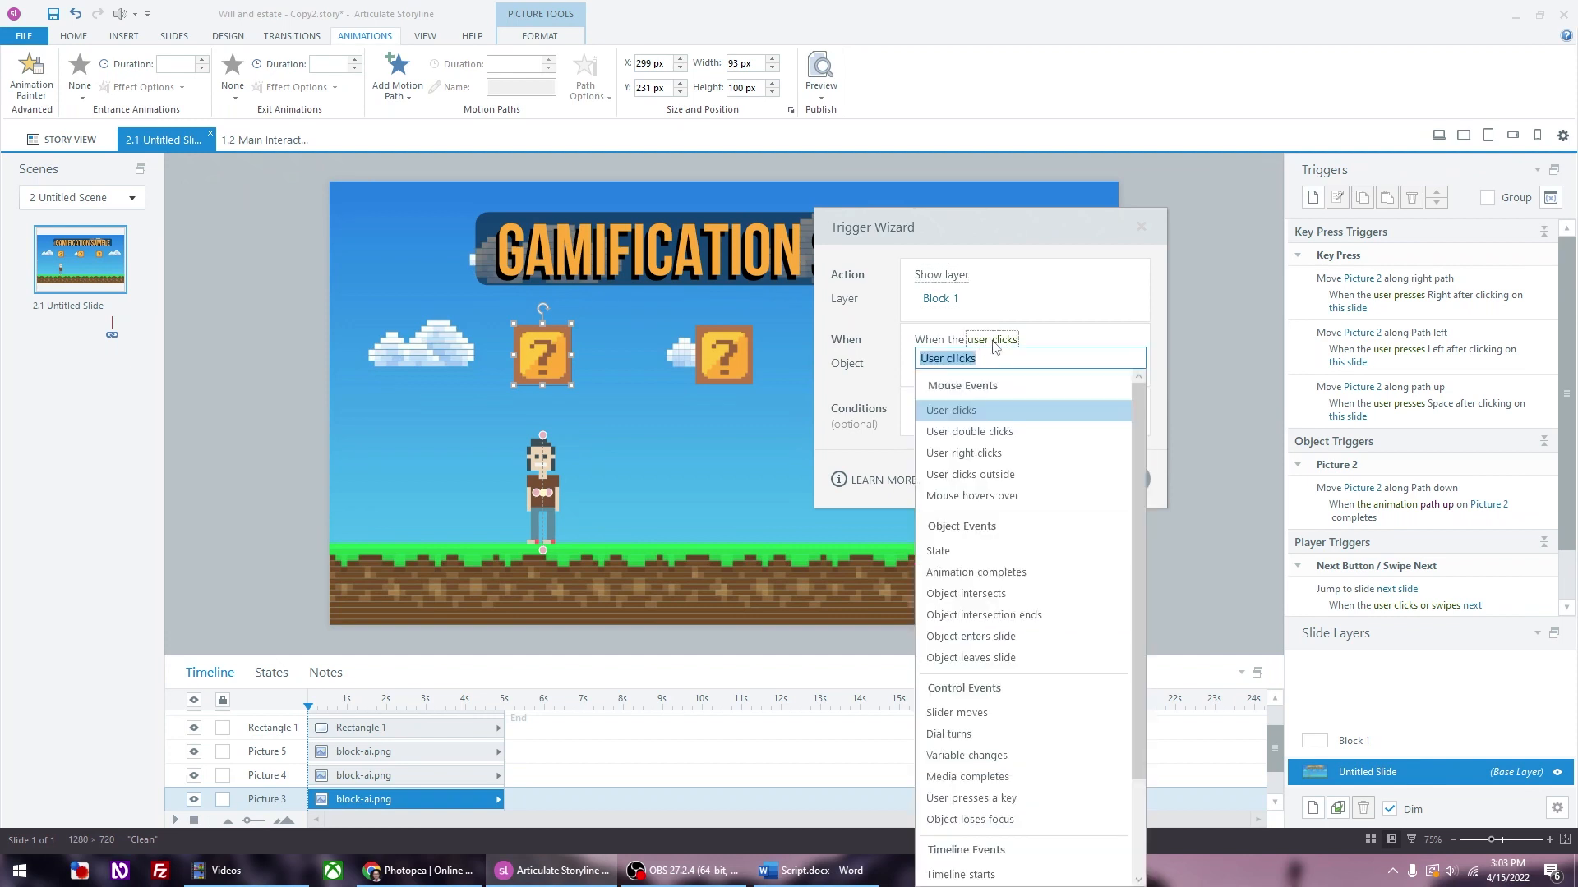
{"action": "left_click", "coordinate": [973, 593]}
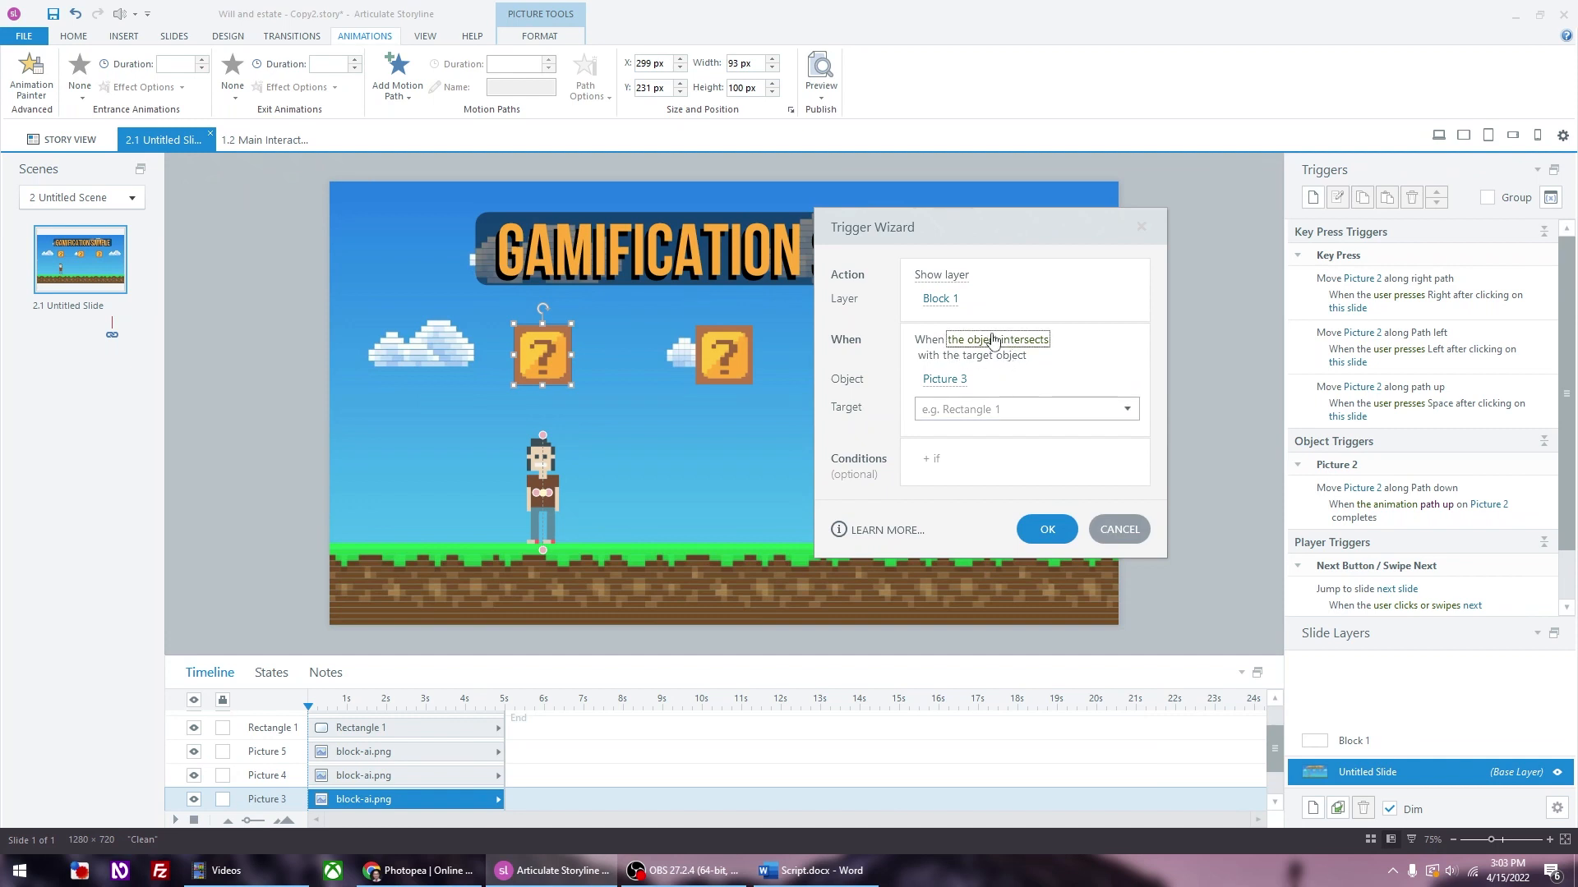
{"action": "left_click", "coordinate": [945, 380]}
{"action": "left_click", "coordinate": [978, 508]}
{"action": "left_click", "coordinate": [1006, 422]}
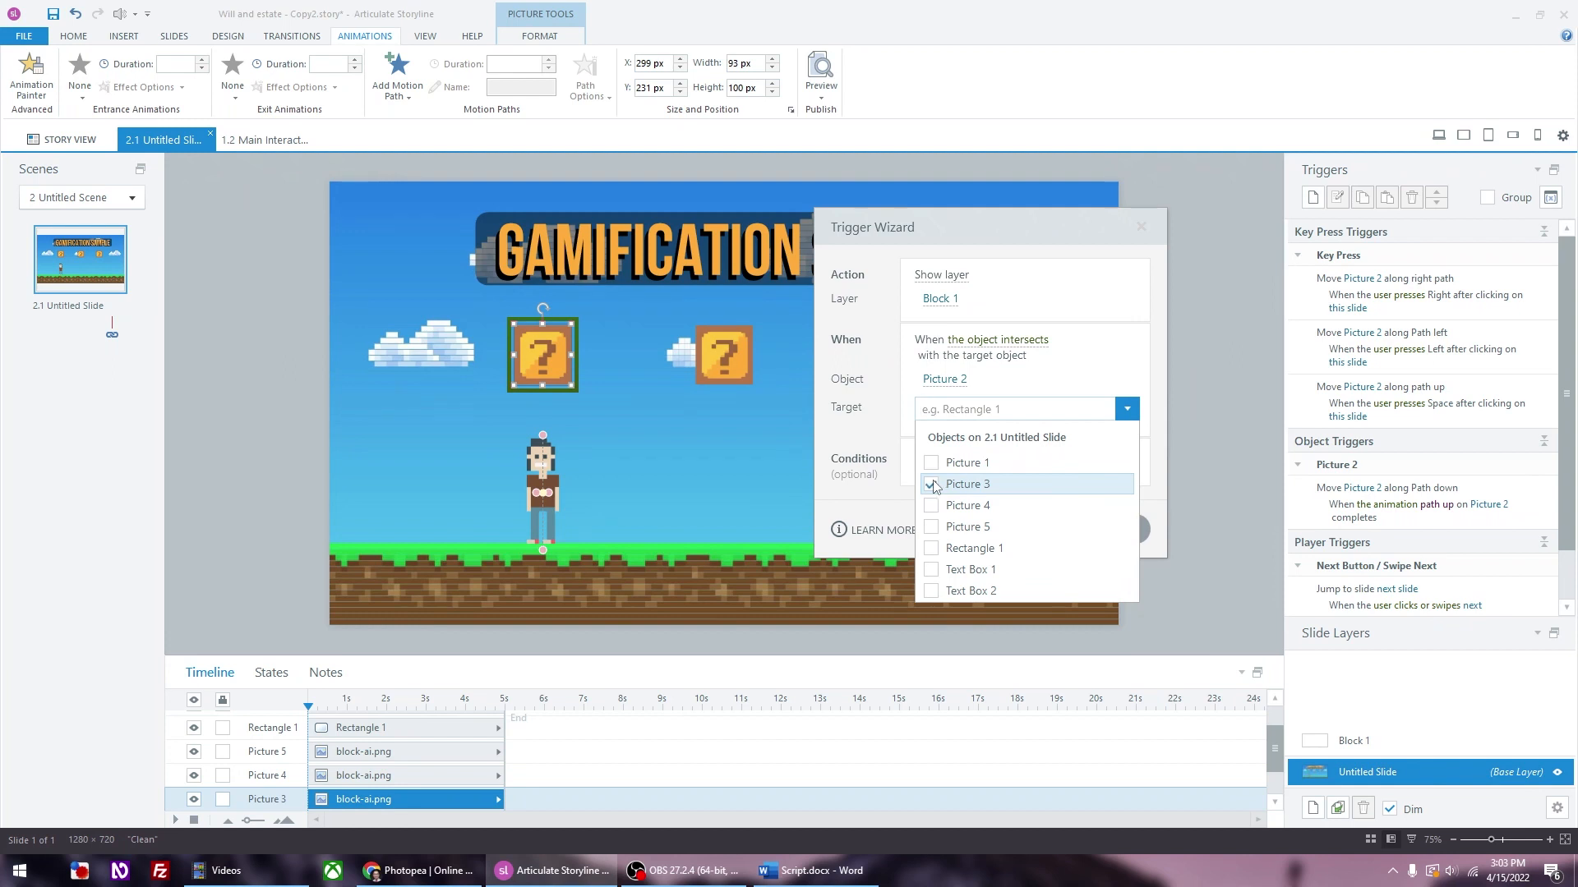
{"action": "left_click", "coordinate": [1115, 353]}
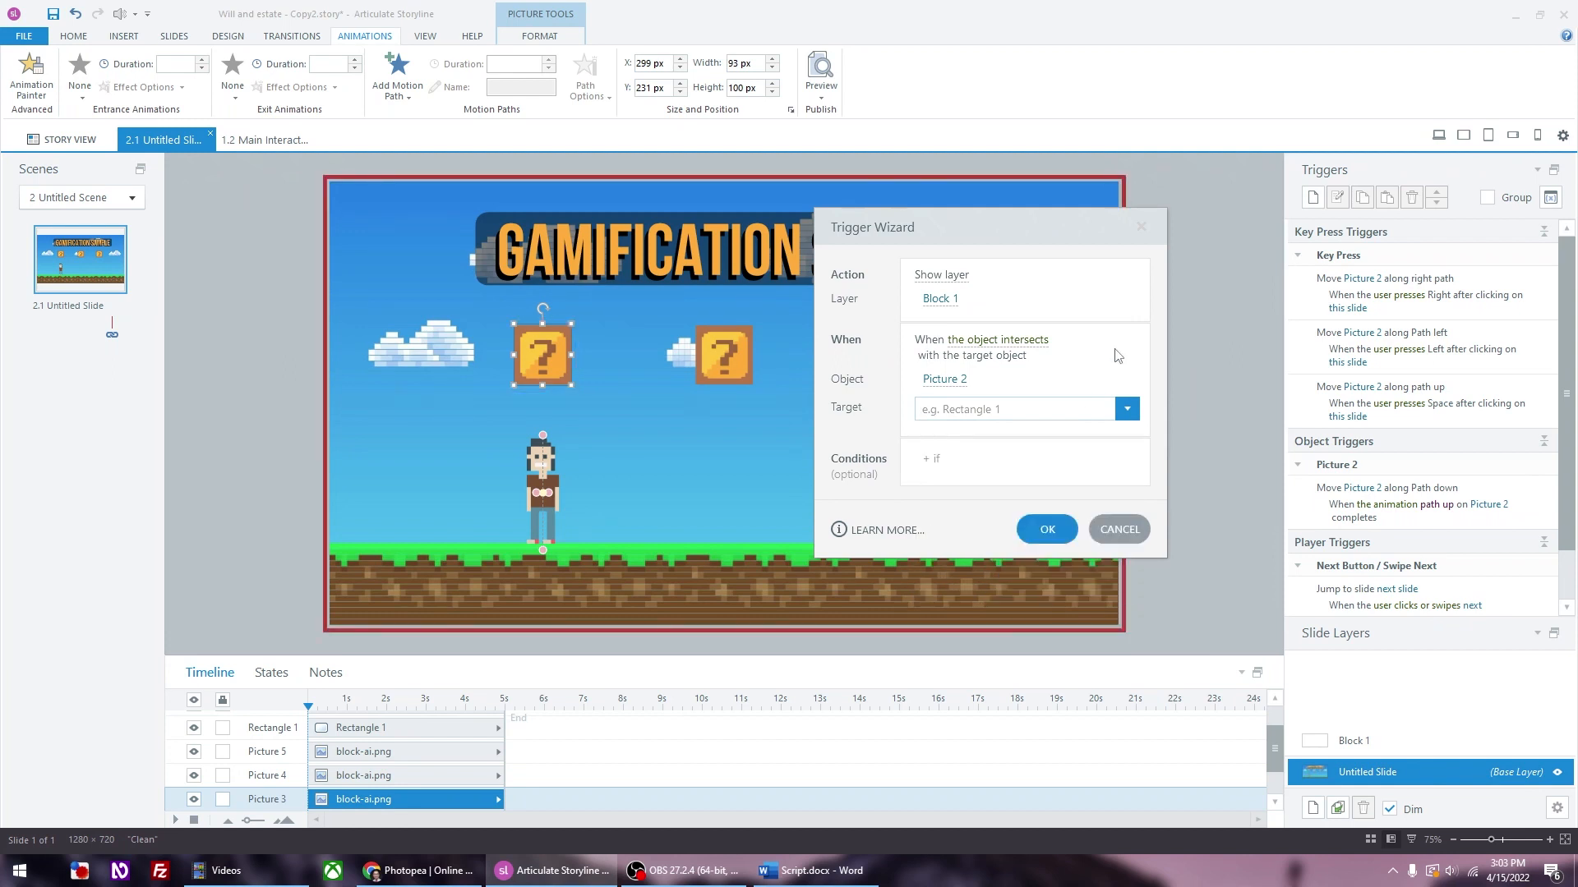
{"action": "left_click", "coordinate": [1046, 548]}
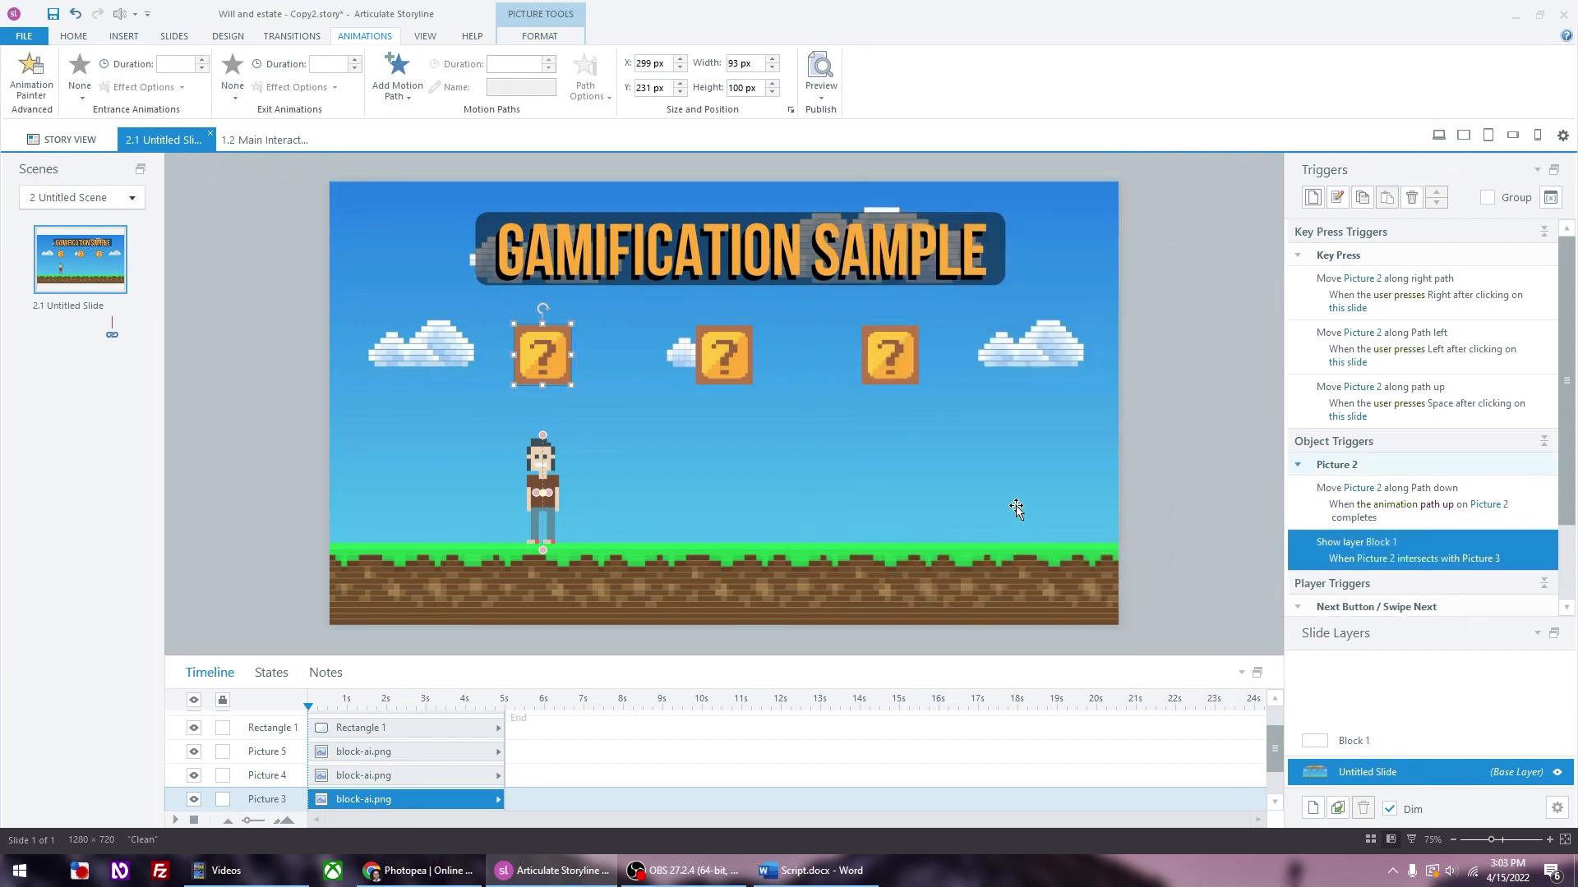
Step: On the Block 1 layer, draw a 1280 × 720 px rectangle covering the whole slide
{"action": "left_click", "coordinate": [1382, 740]}
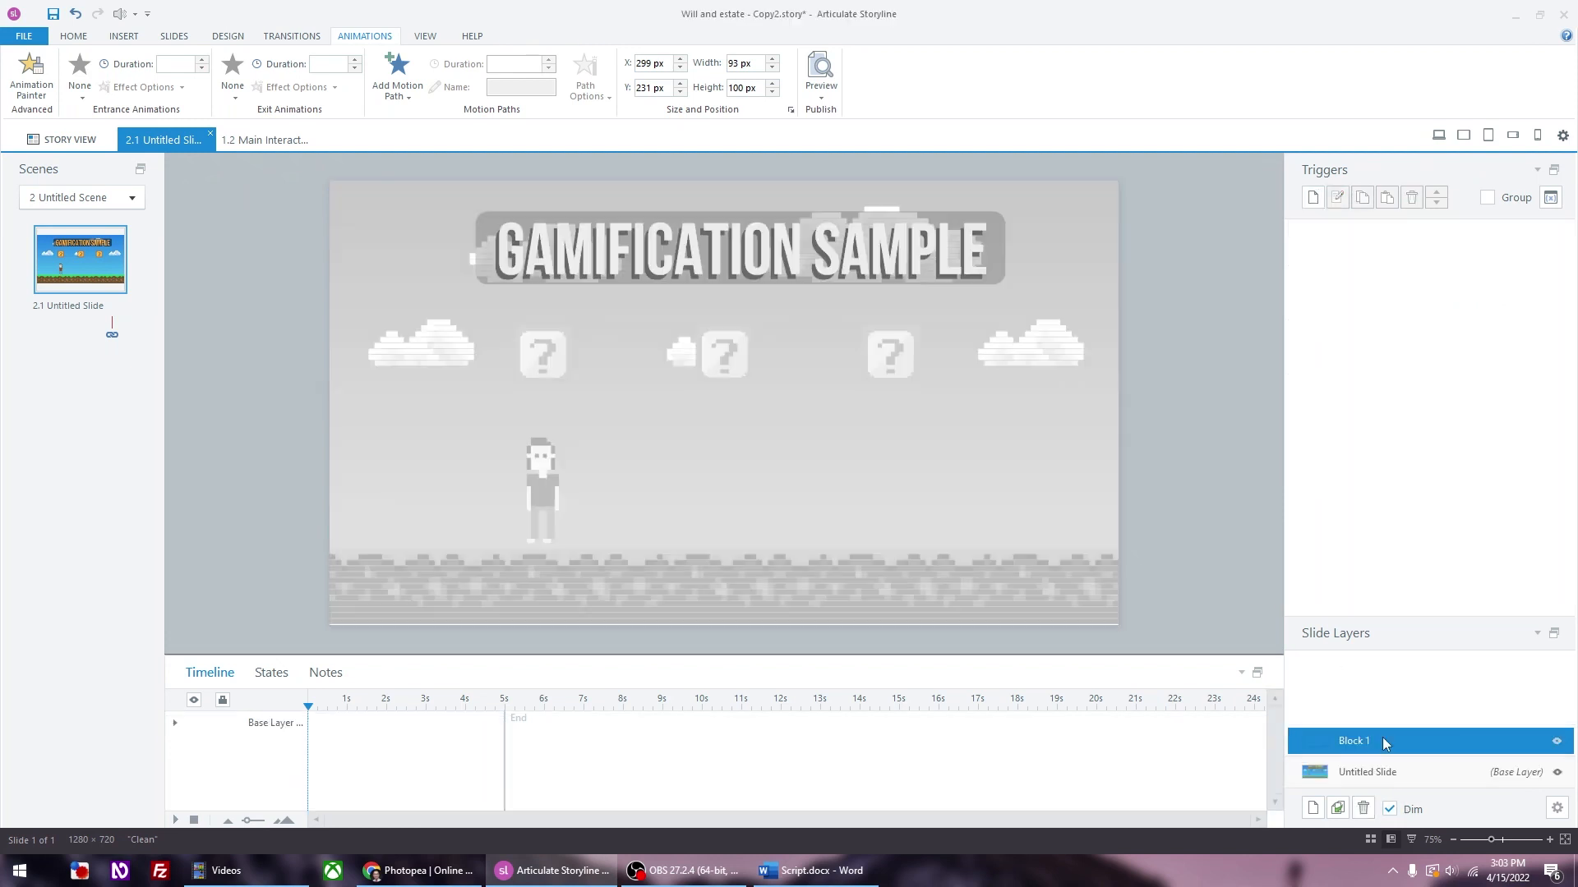
{"action": "left_click", "coordinate": [122, 41]}
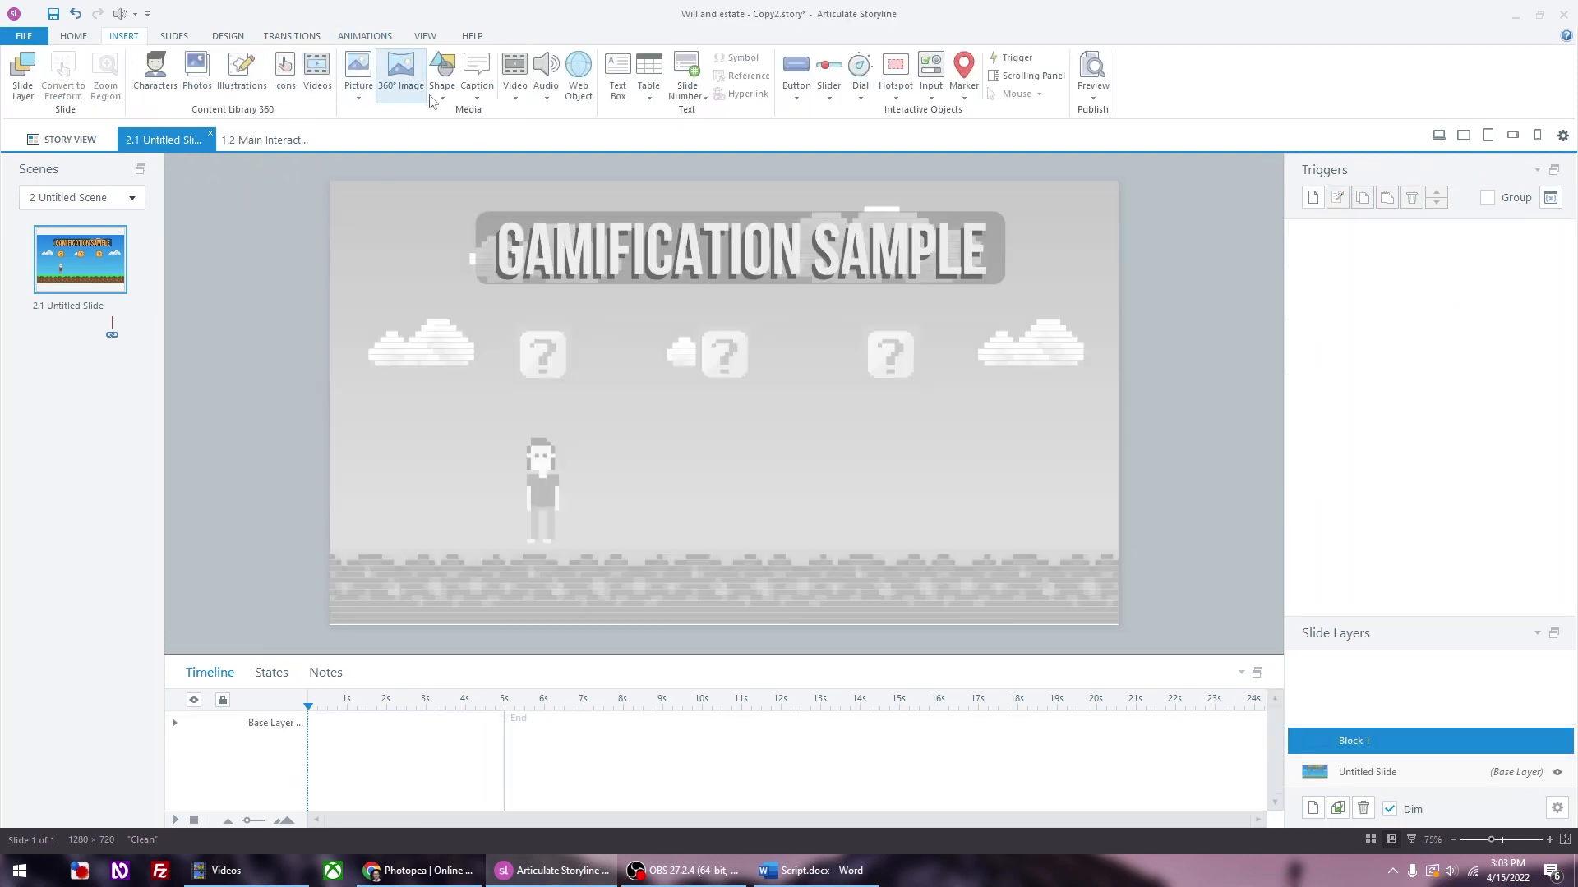
{"action": "left_click", "coordinate": [442, 72]}
{"action": "left_click", "coordinate": [438, 162]}
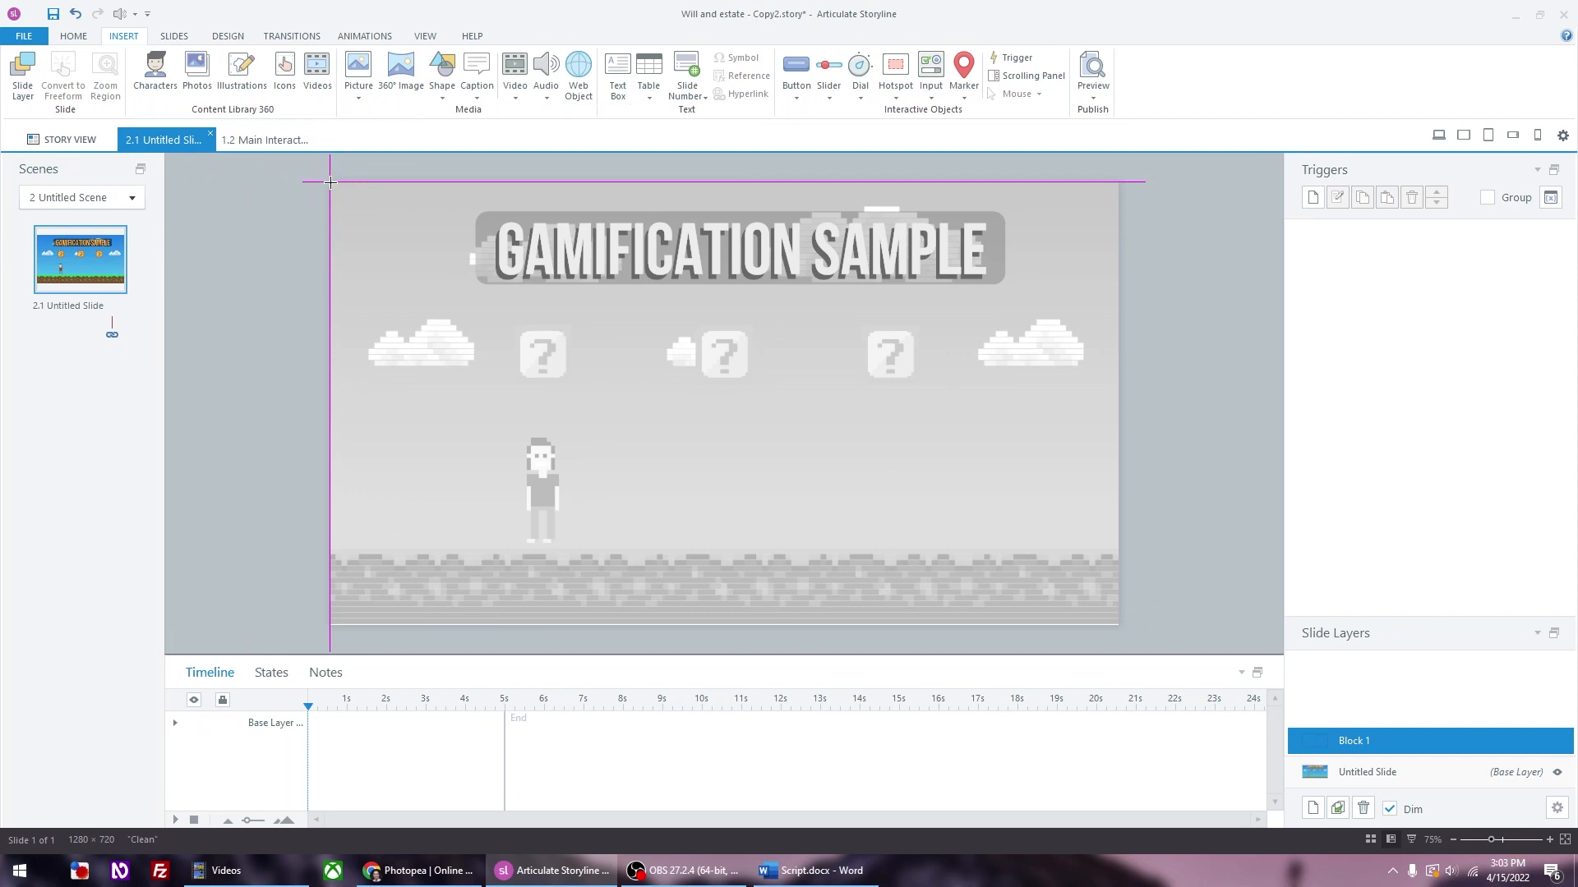
{"action": "mouse_move", "coordinate": [329, 182]}
{"action": "left_mouse_down"}
{"action": "mouse_move", "coordinate": [764, 529]}
{"action": "mouse_move", "coordinate": [1119, 627]}
{"action": "left_mouse_up"}
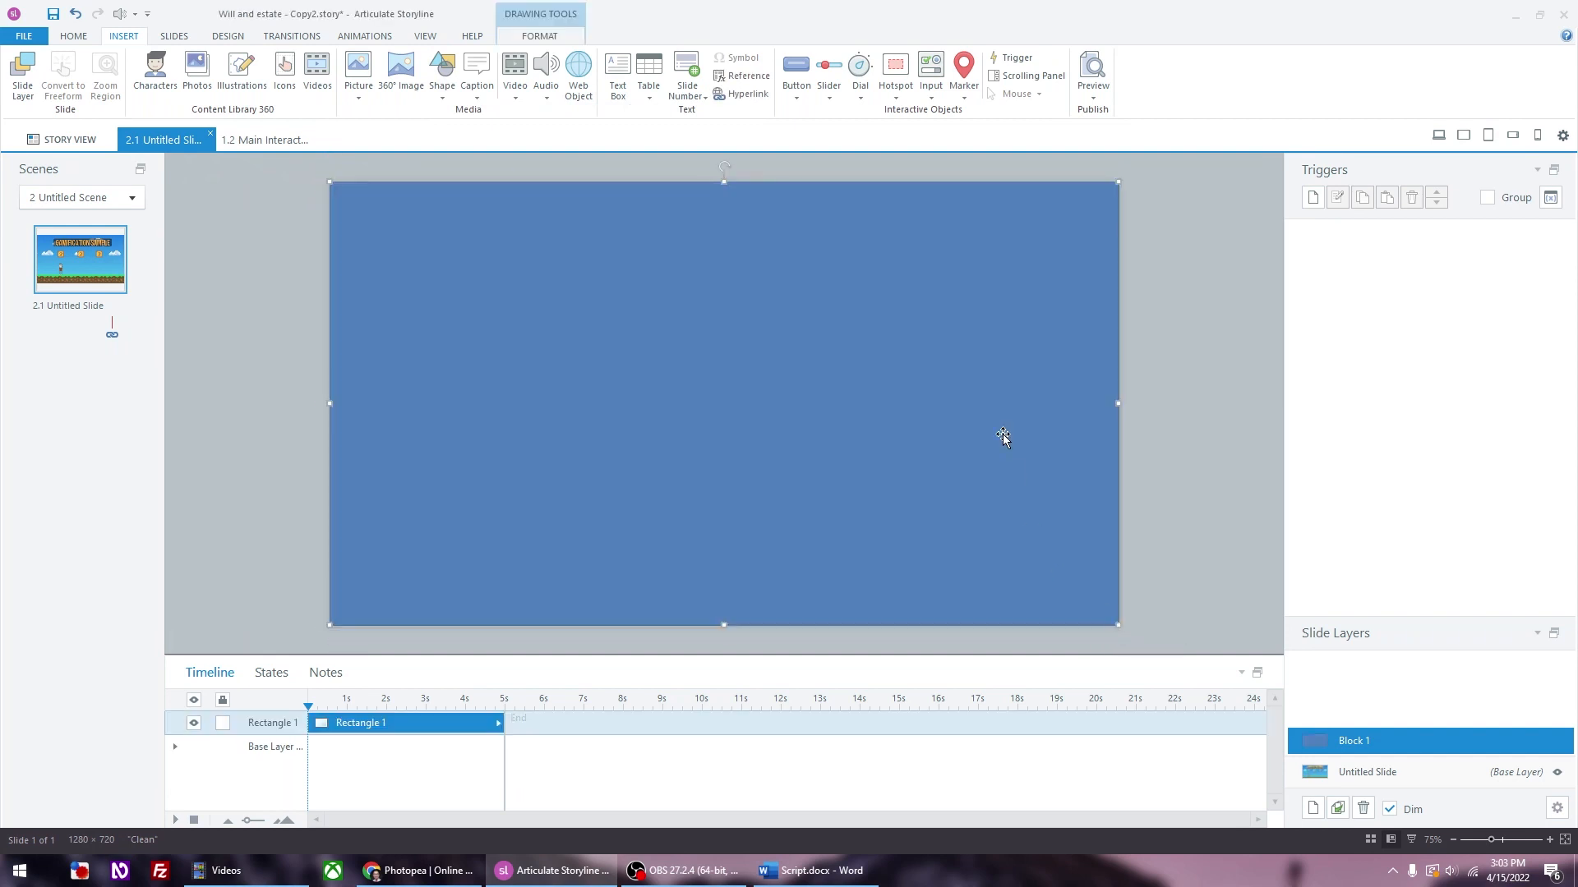
Step: Give the full-slide rectangle a solid black fill with 48% transparency
{"action": "right_click", "coordinate": [1008, 468]}
{"action": "left_click", "coordinate": [1060, 775]}
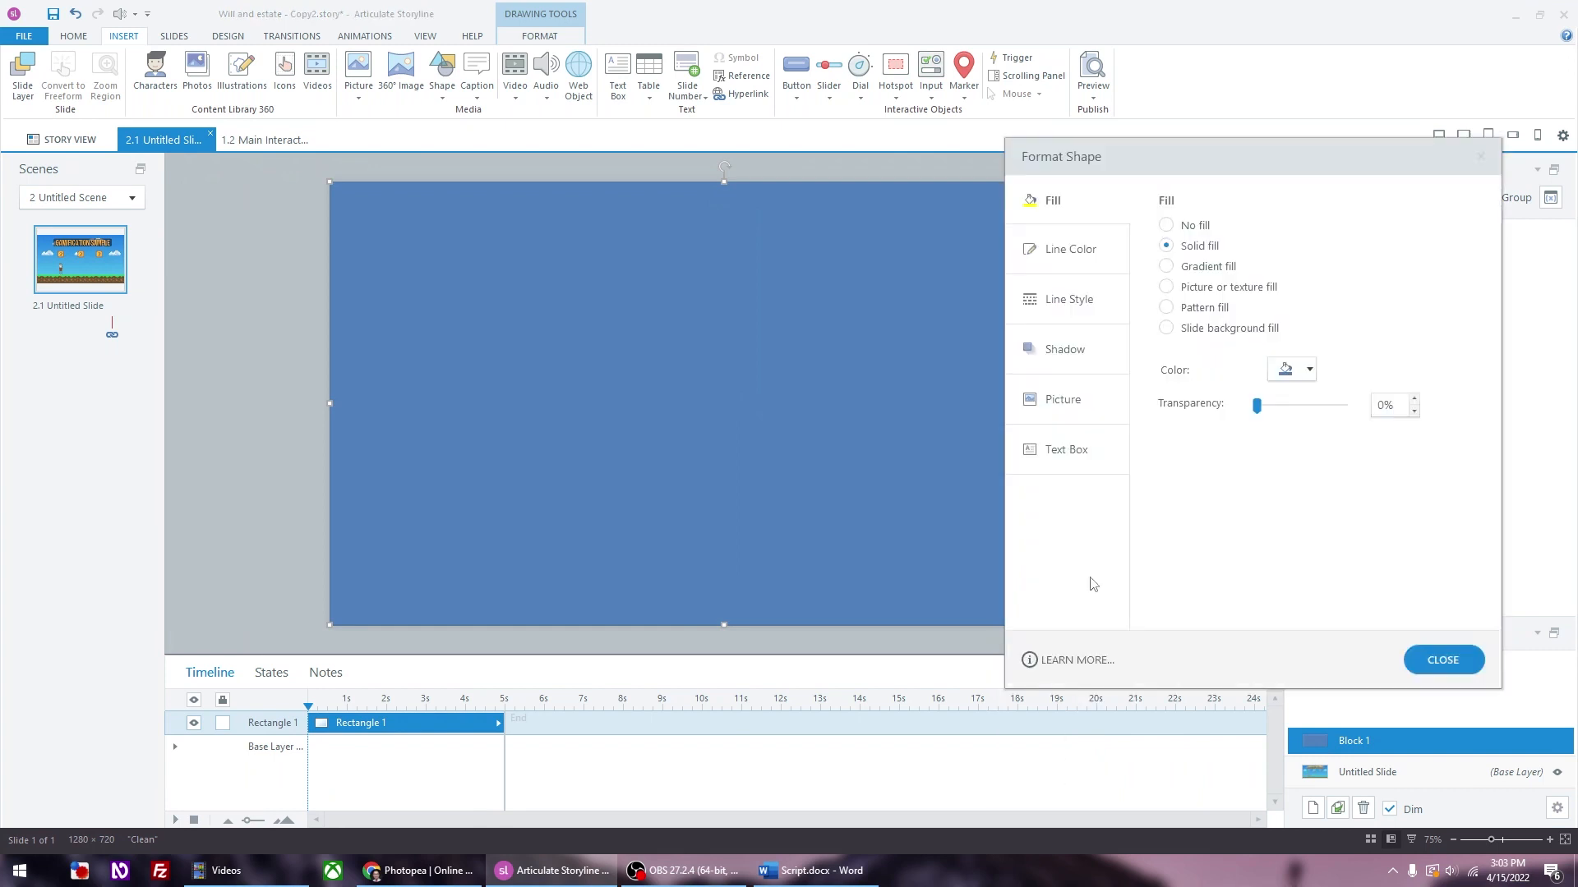
{"action": "left_click", "coordinate": [1278, 371]}
{"action": "left_click", "coordinate": [1286, 407]}
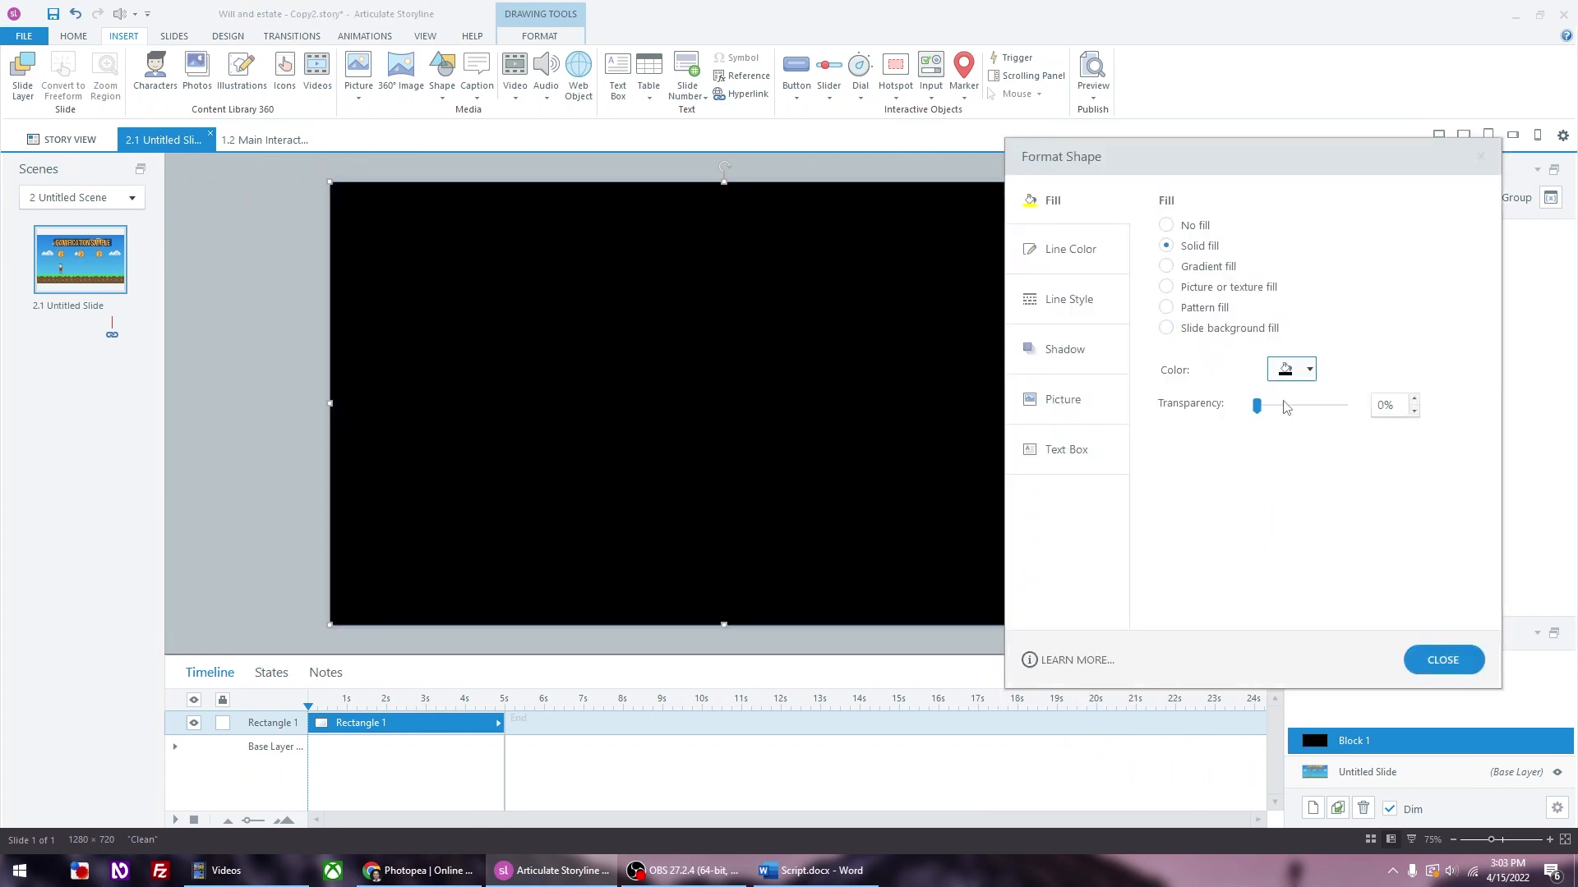
{"action": "left_click", "coordinate": [1094, 242]}
{"action": "left_click", "coordinate": [1092, 210]}
{"action": "left_click_drag", "start_coordinate": [1259, 406], "coordinate": [1299, 405]}
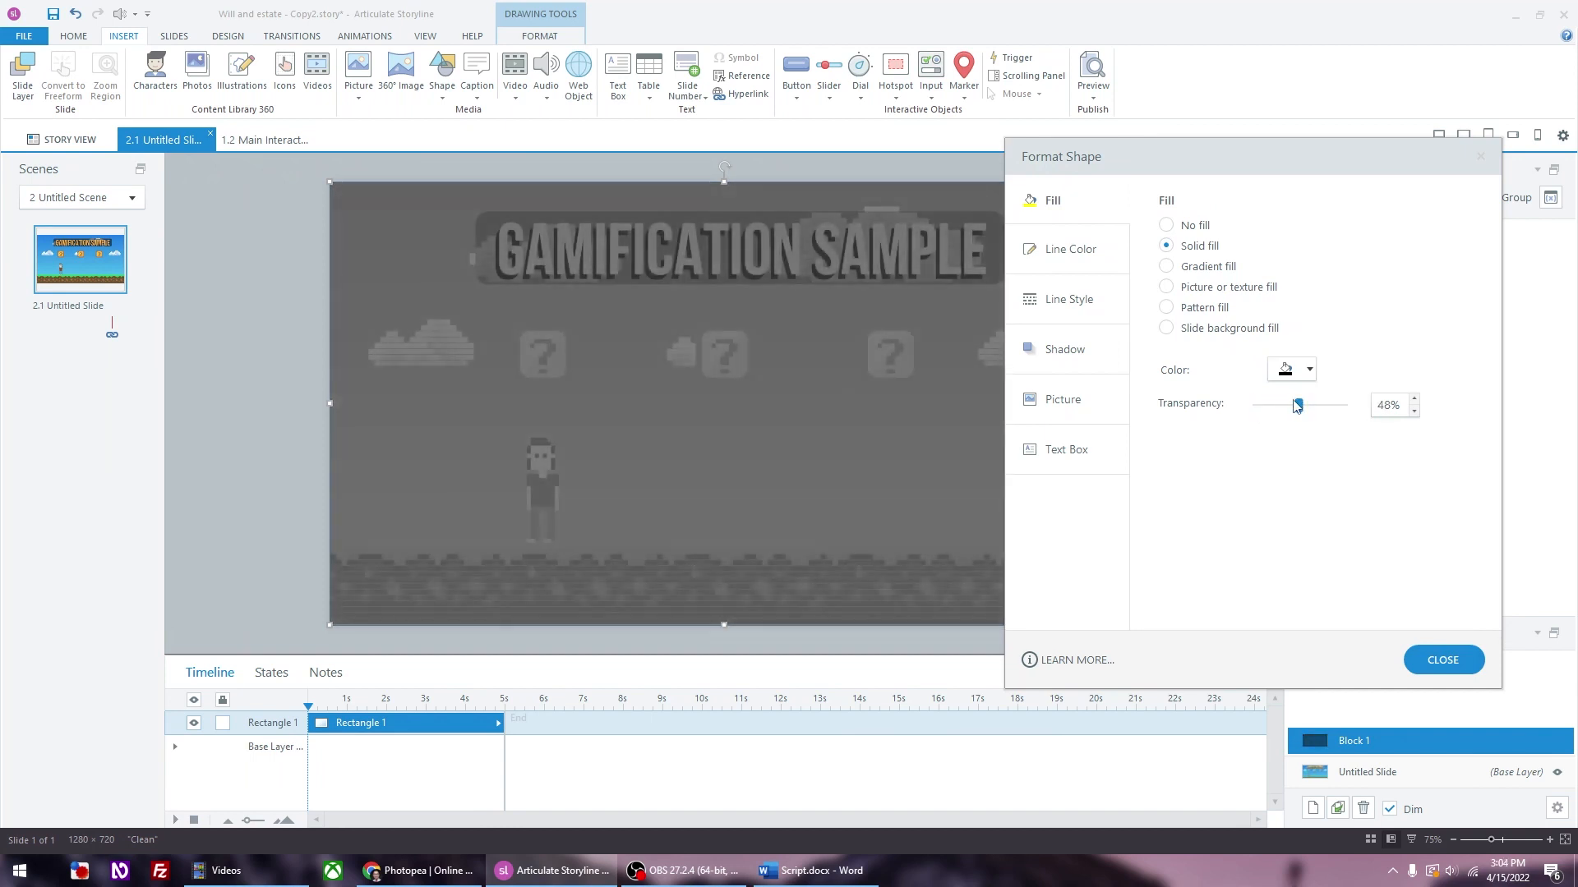
{"action": "left_click", "coordinate": [1443, 659]}
Step: Preview the slide from the base layer, test walking and jumping into the first question block, and return to editing
{"action": "left_click", "coordinate": [1428, 771]}
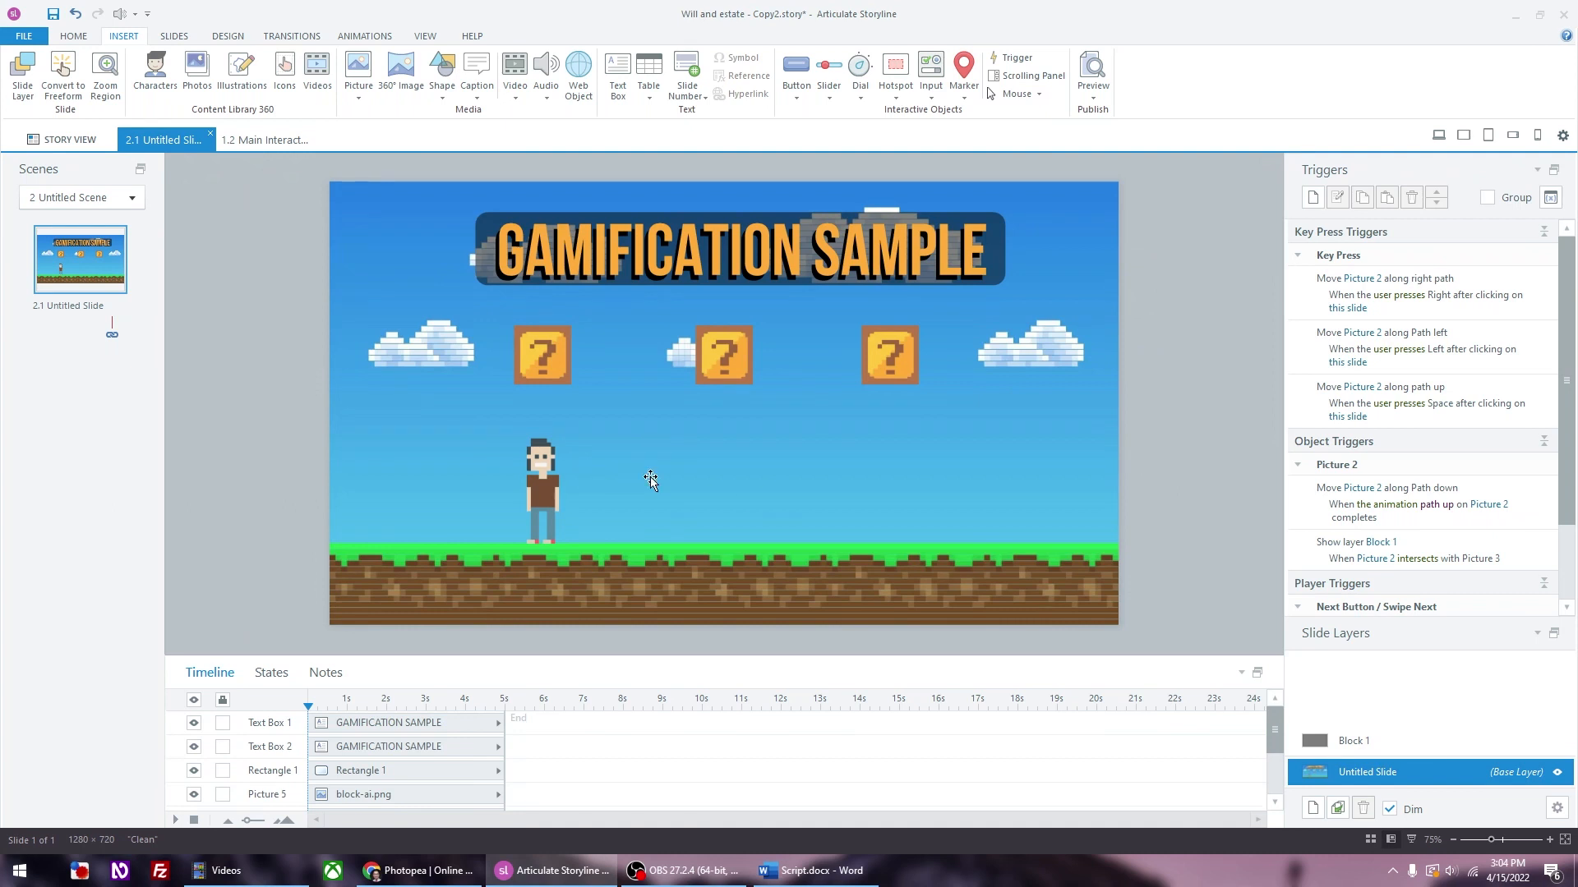
{"action": "key", "text": "F12"}
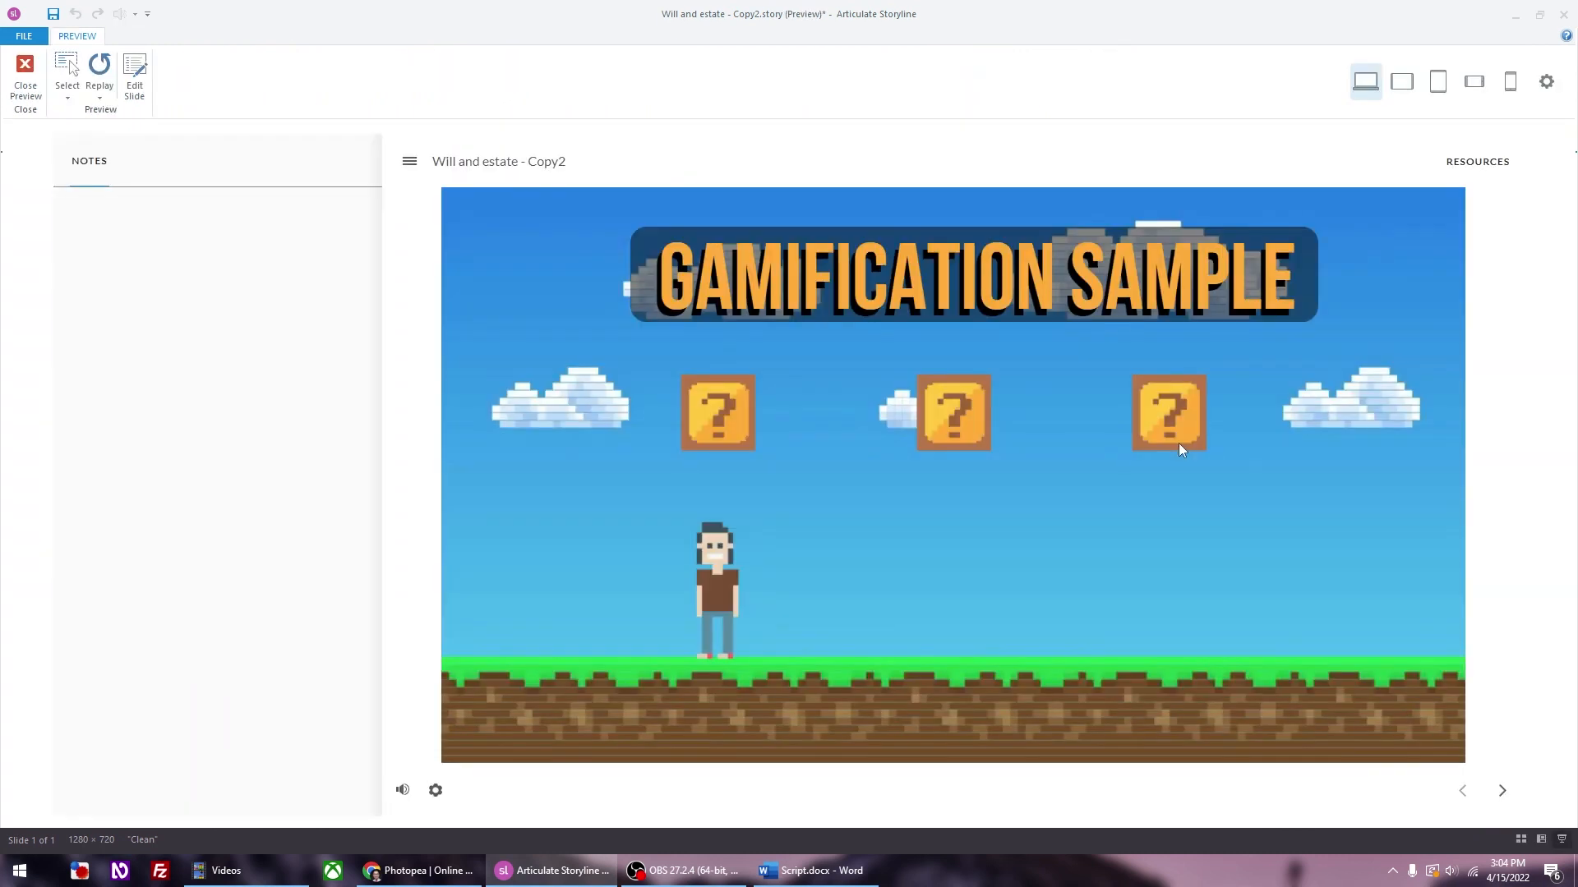
{"action": "key", "text": "Left"}
{"action": "key", "text": "Right"}
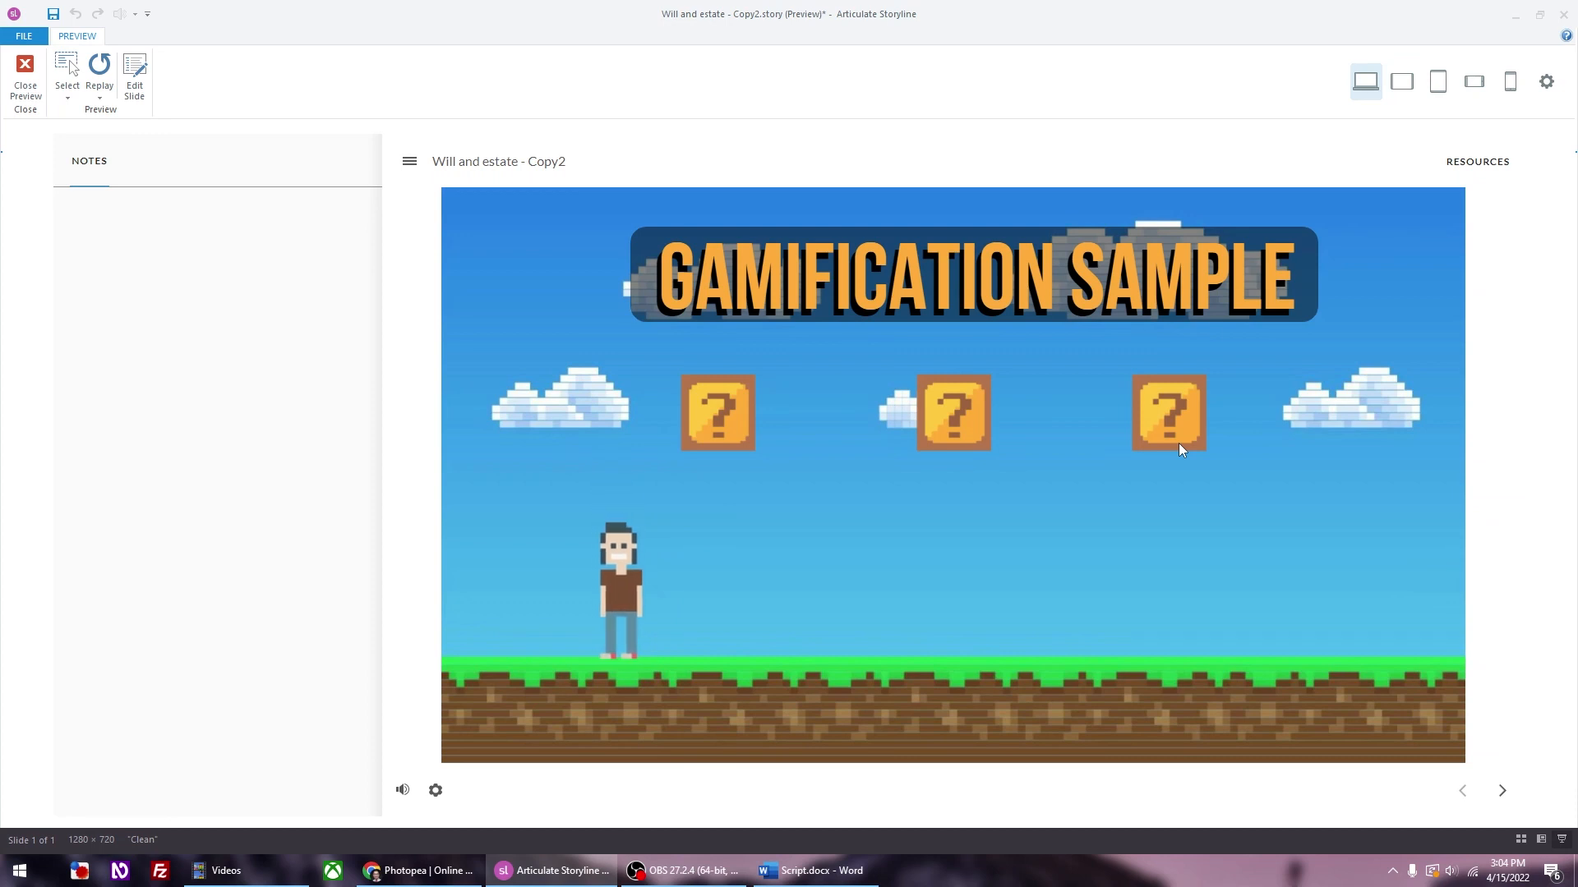
{"action": "key", "text": "Up"}
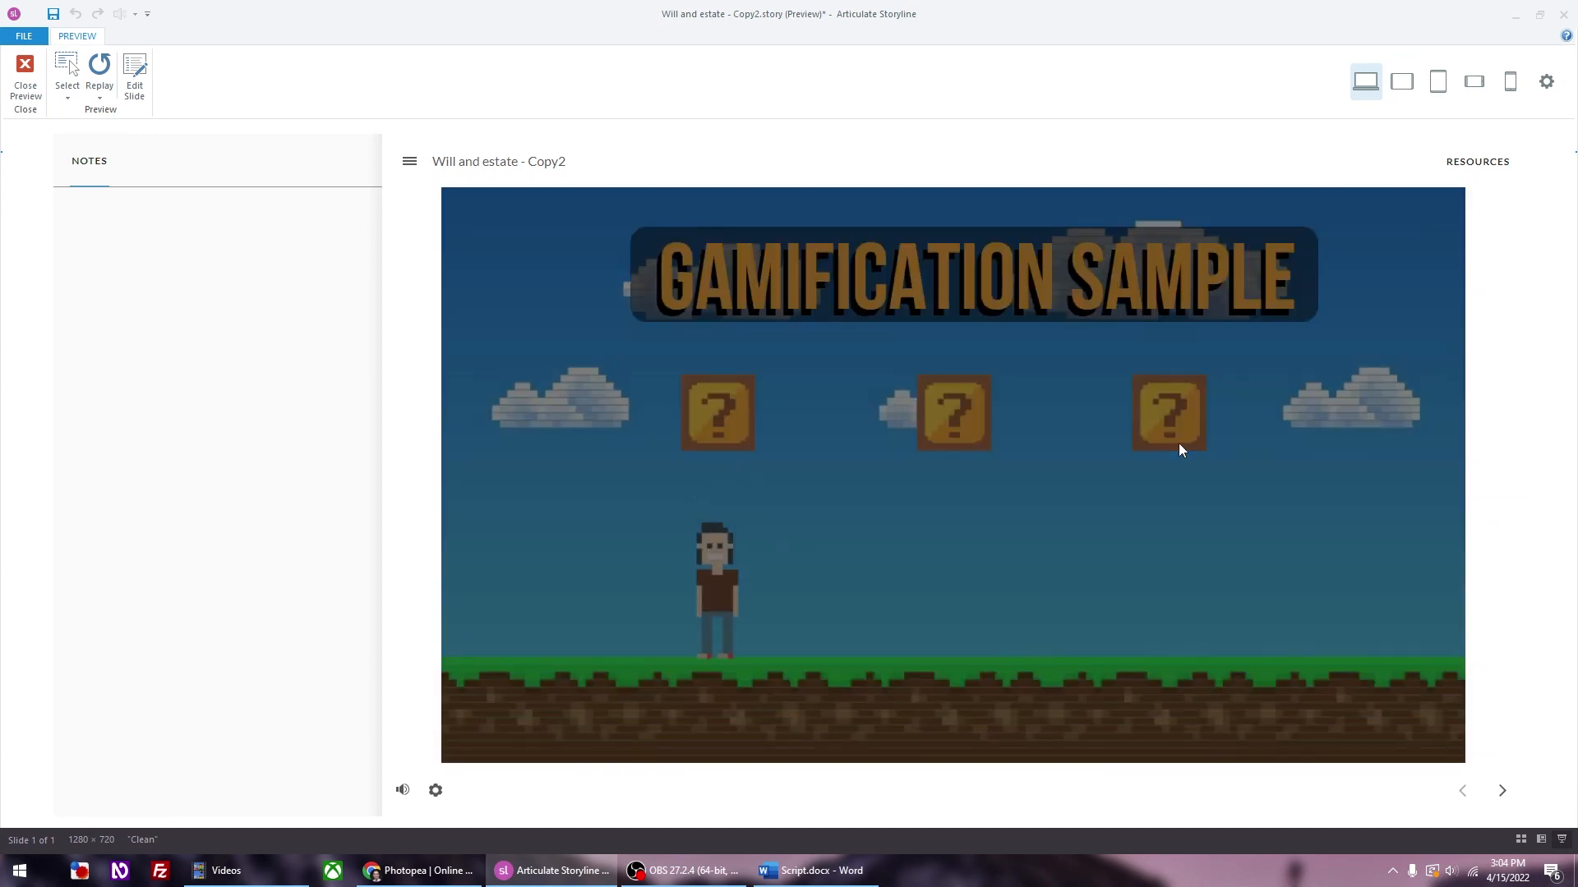
{"action": "left_click", "coordinate": [25, 74]}
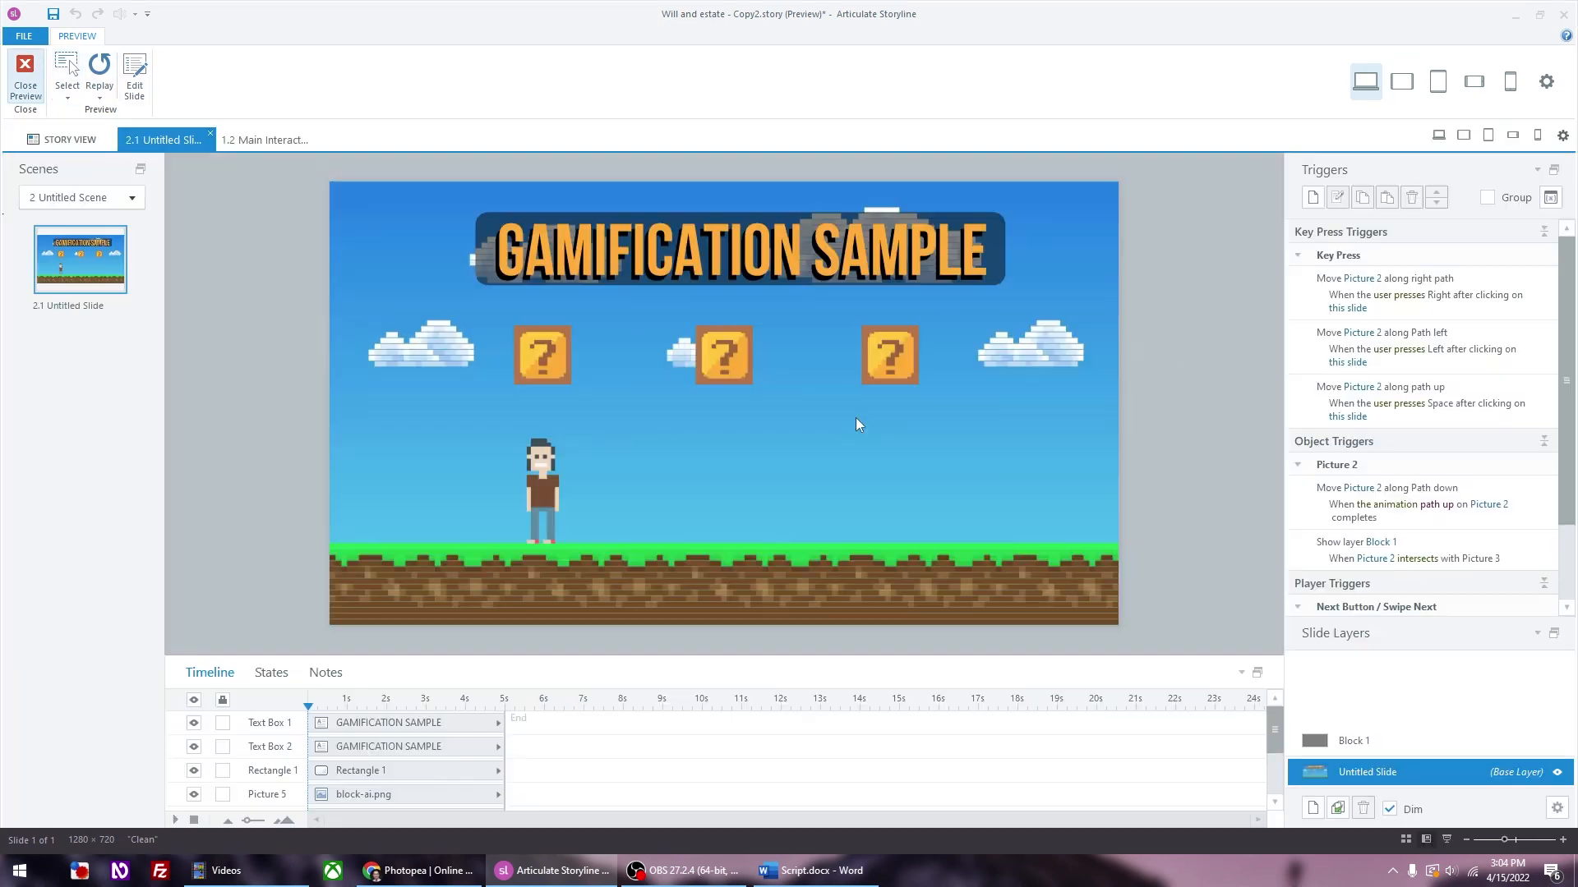
Step: Apply a Fly In entrance animation from the top to the overlay rectangle on the Block 1 layer
{"action": "left_click", "coordinate": [1382, 740]}
{"action": "left_click", "coordinate": [823, 308]}
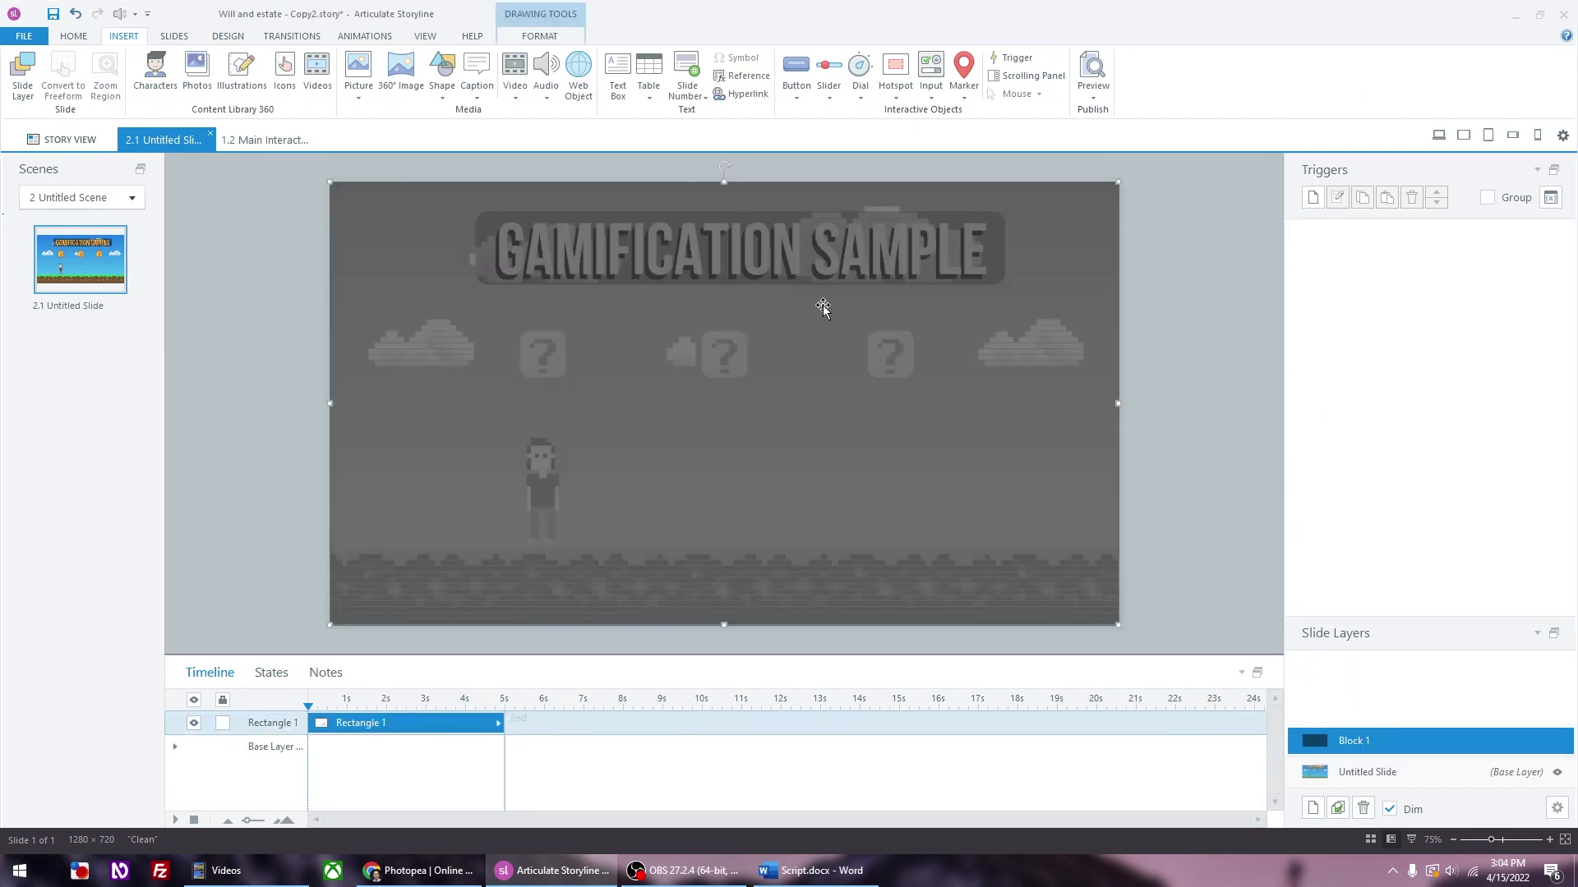
{"action": "left_click", "coordinate": [364, 36]}
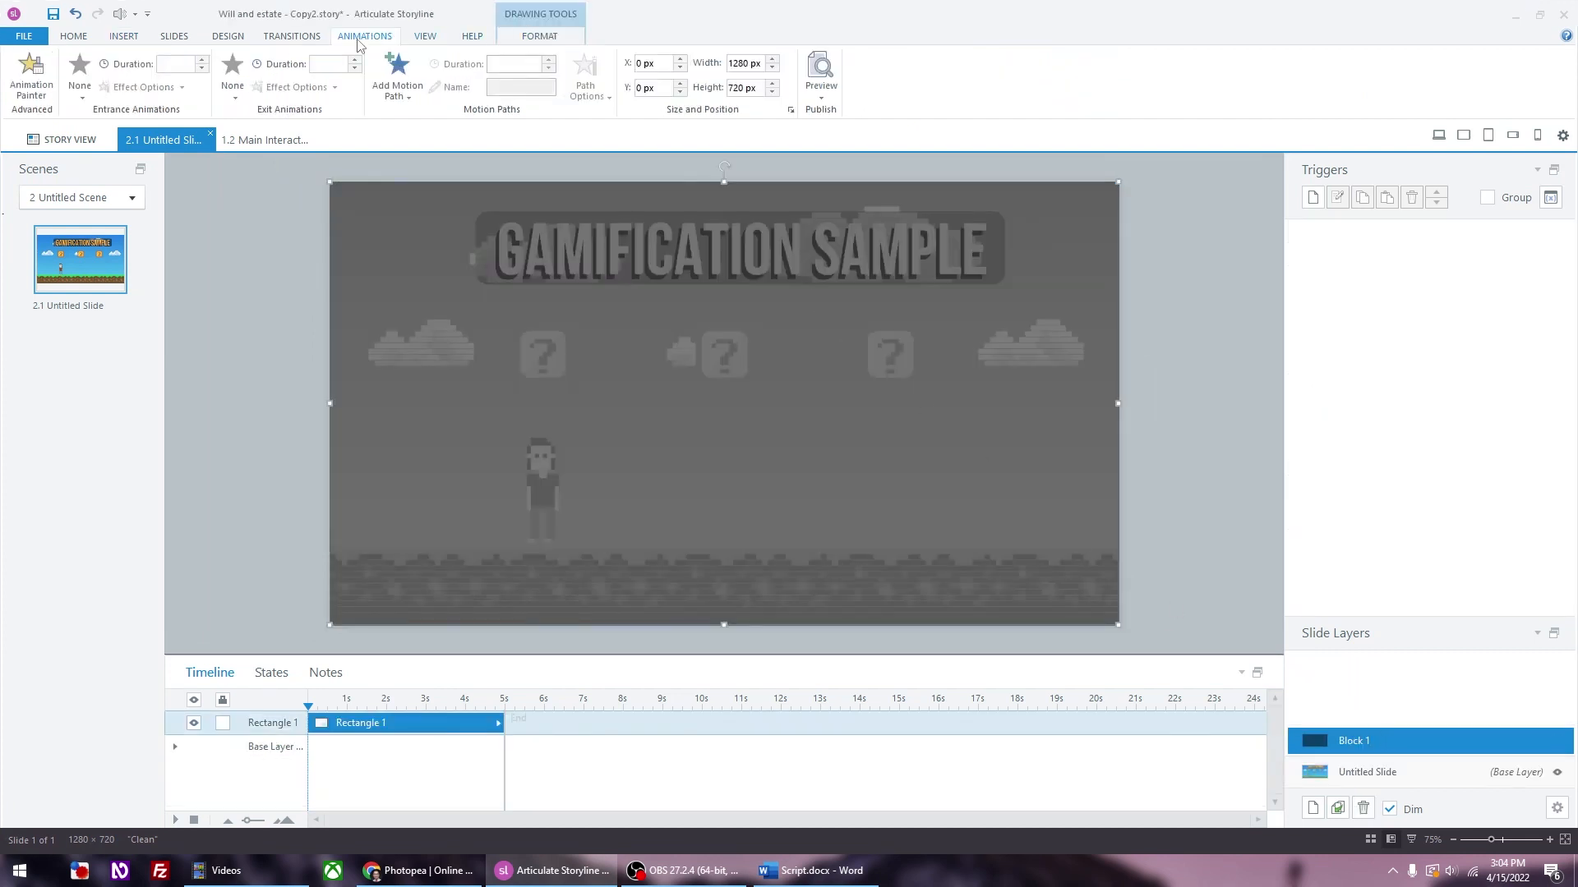
{"action": "left_click", "coordinate": [79, 78]}
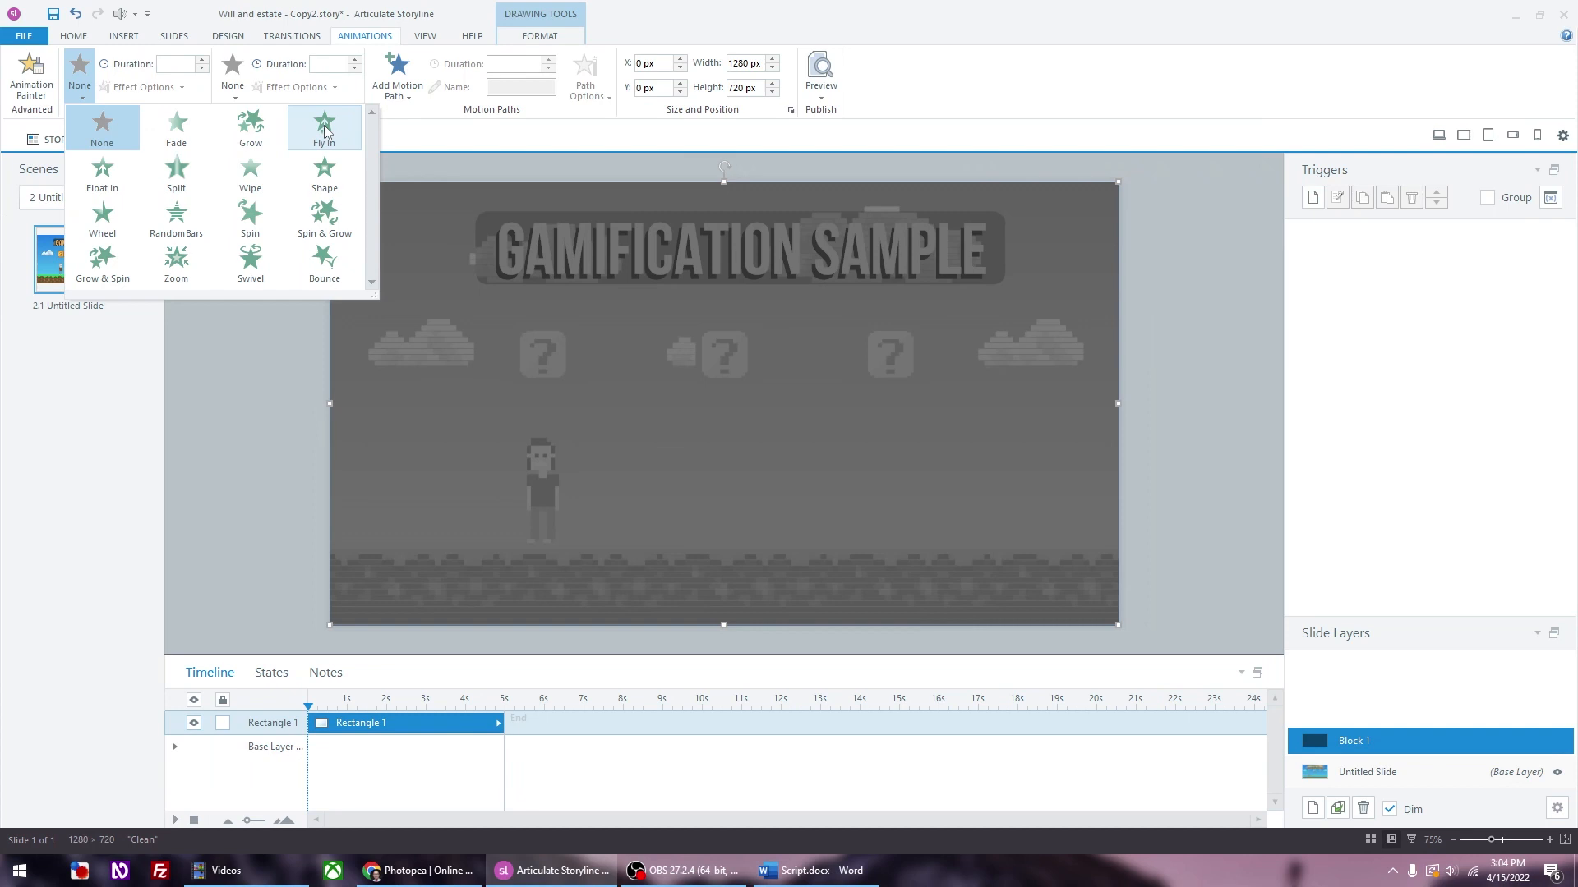
{"action": "left_click", "coordinate": [325, 132]}
{"action": "left_click", "coordinate": [141, 87]}
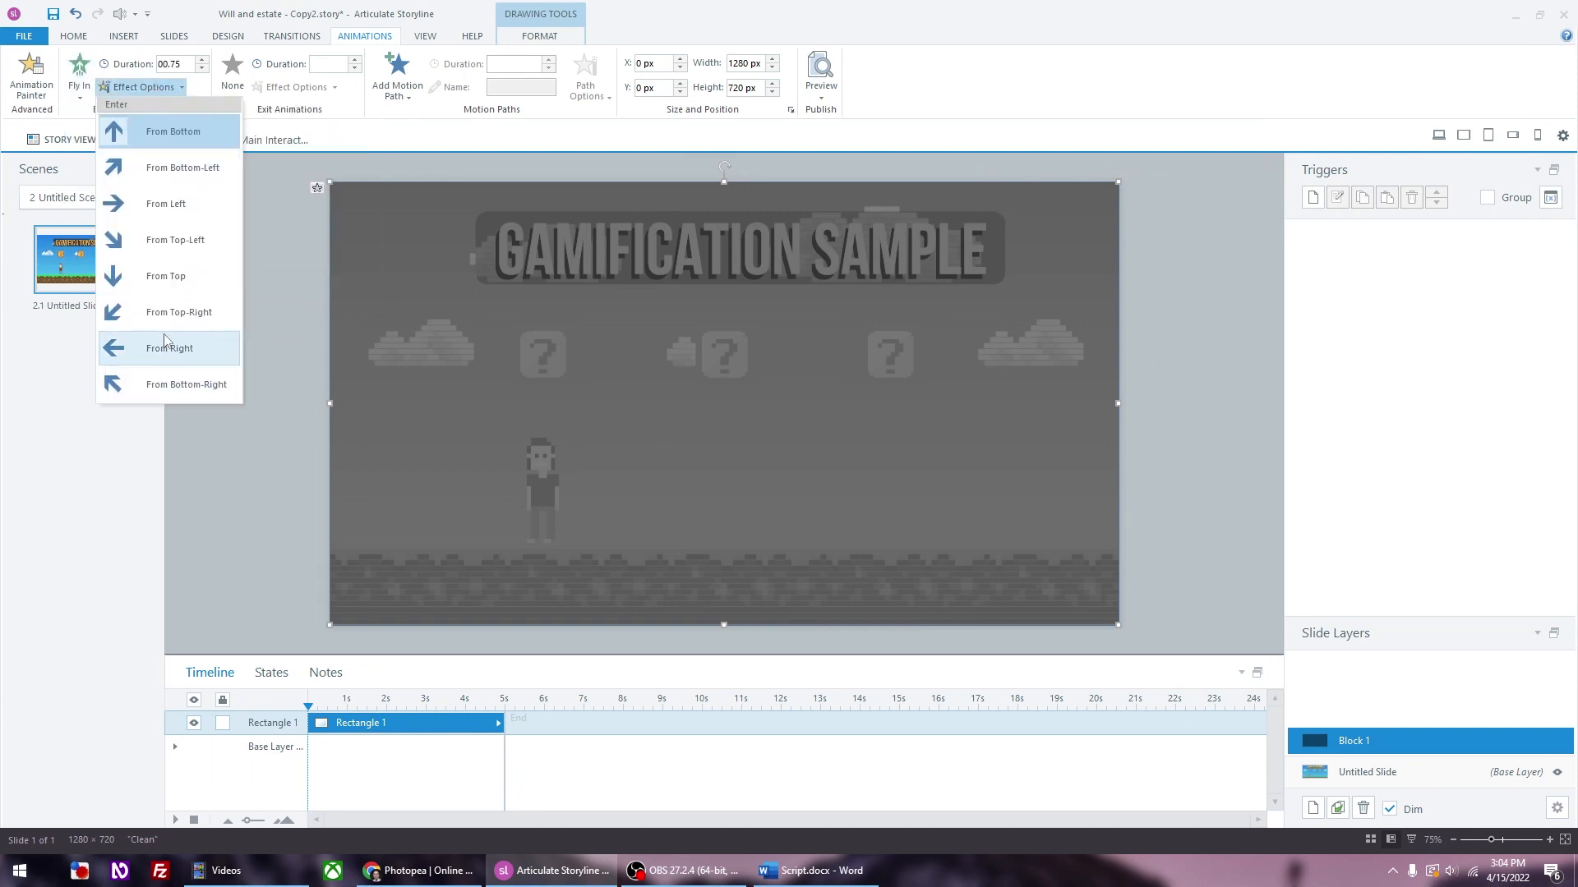
{"action": "left_click", "coordinate": [166, 276]}
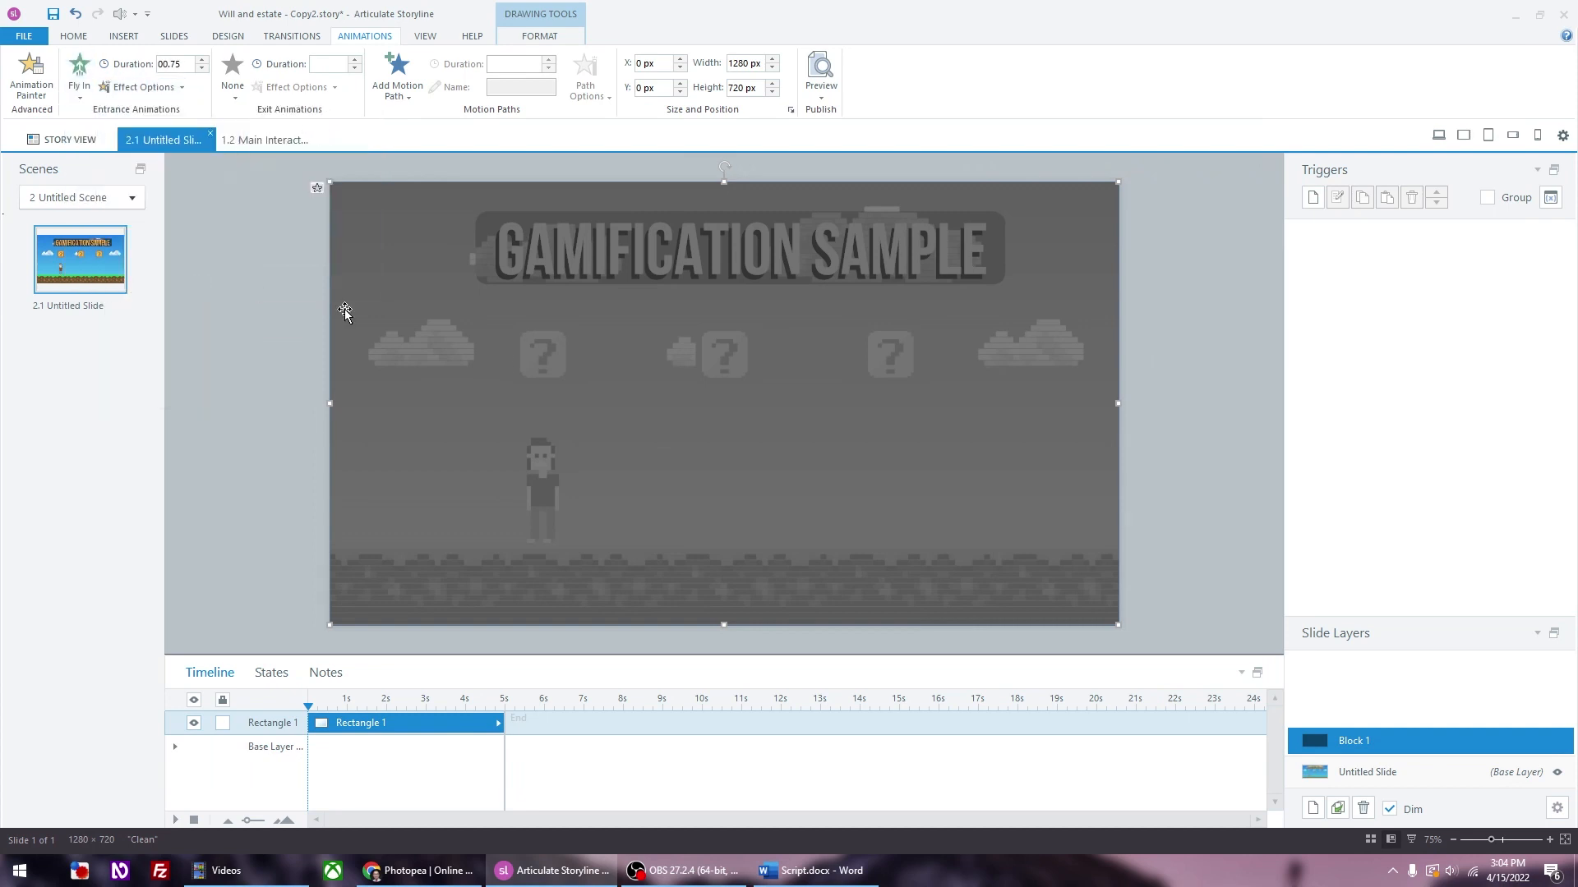
Step: Preview the slide to test the Block 1 overlay's entrance animation, and close the preview
{"action": "left_click", "coordinate": [1423, 773]}
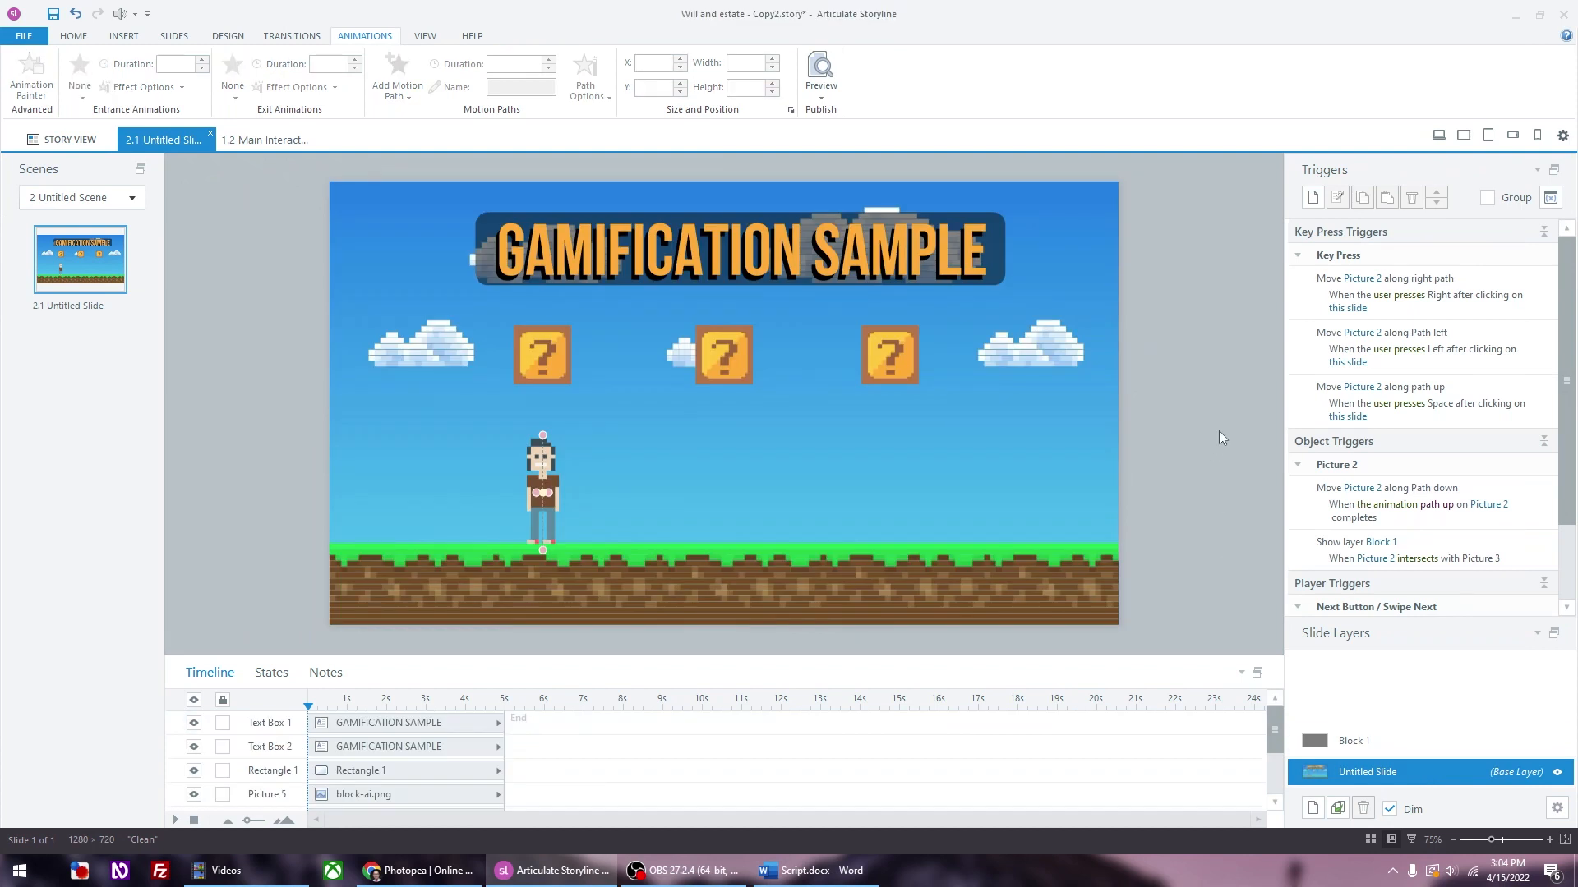
{"action": "key", "text": "F12"}
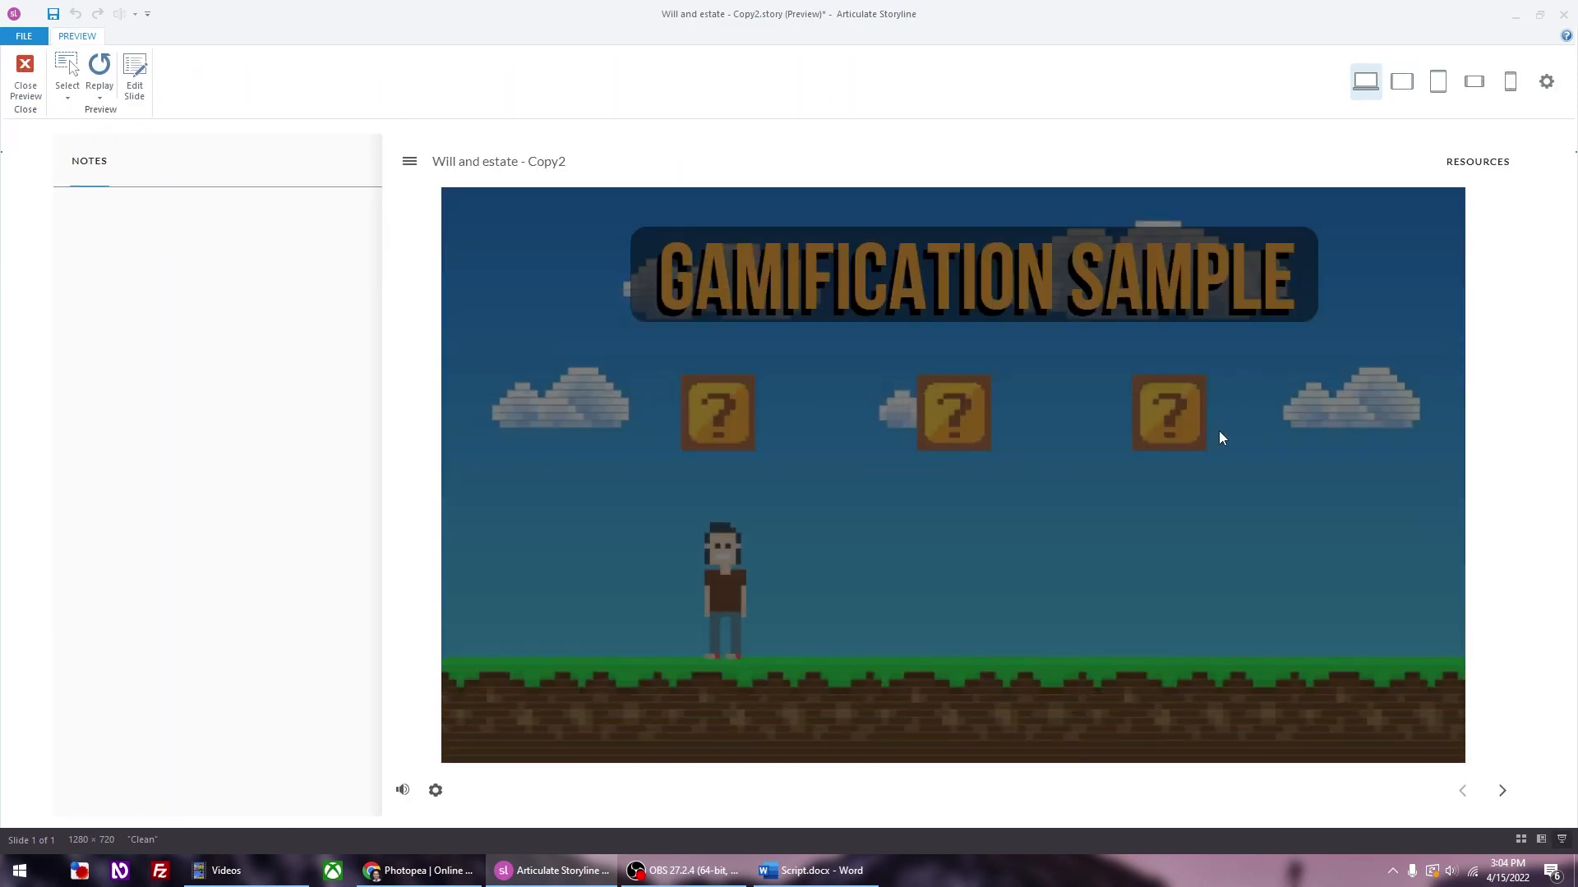
{"action": "left_click", "coordinate": [25, 74]}
Step: Move the character along the ground to the left of the first question block, at about X 139 px
{"action": "left_click", "coordinate": [545, 497]}
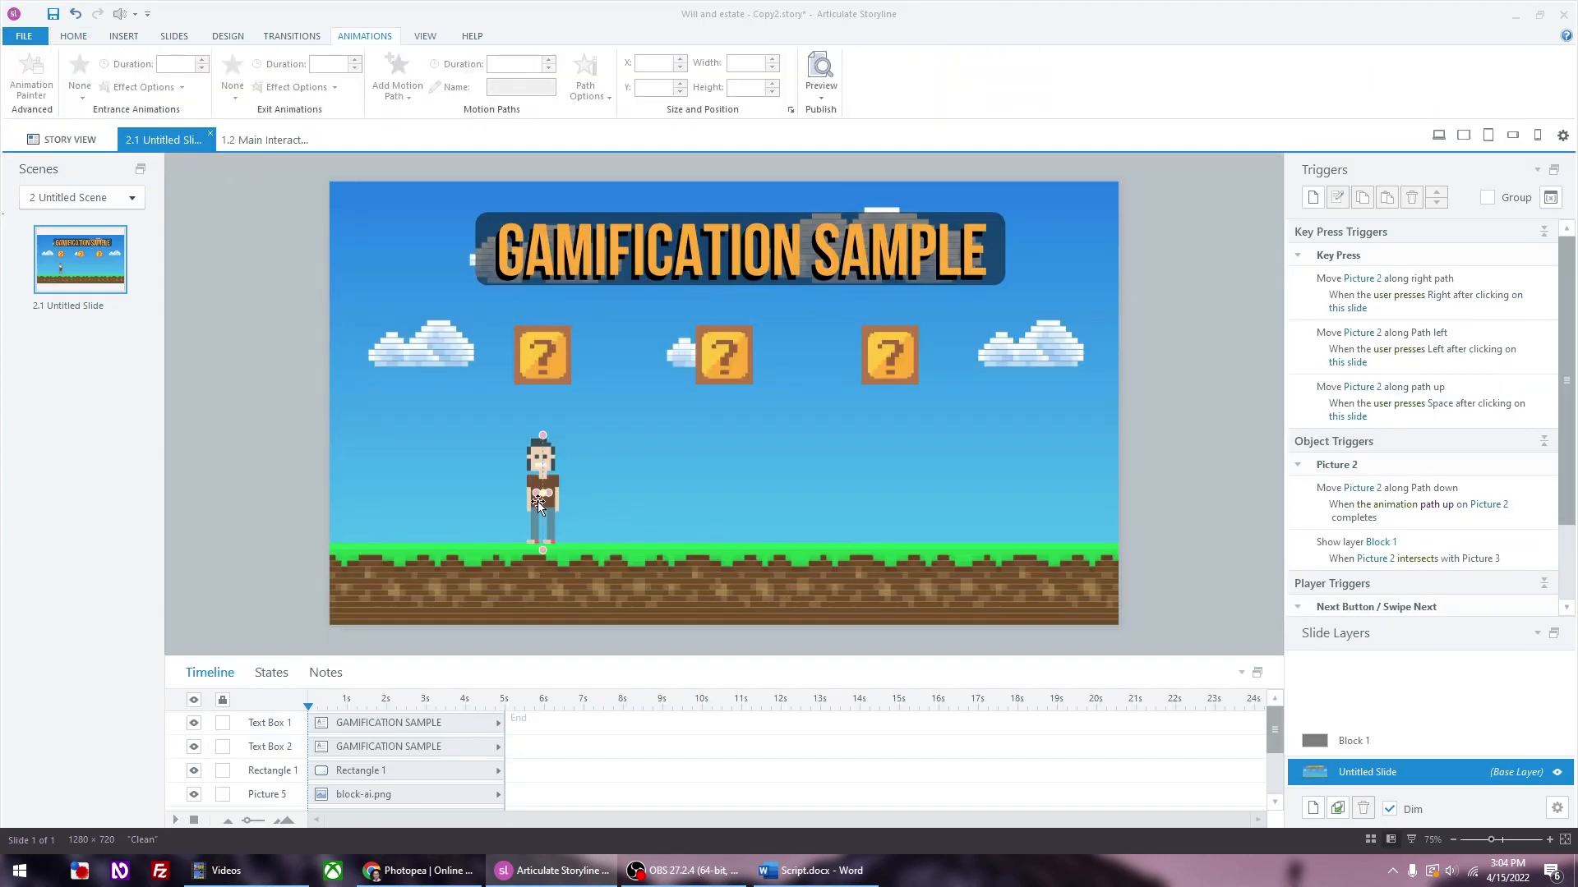
{"action": "left_click", "coordinate": [552, 481]}
{"action": "left_click_drag", "start_coordinate": [552, 481], "coordinate": [445, 480]}
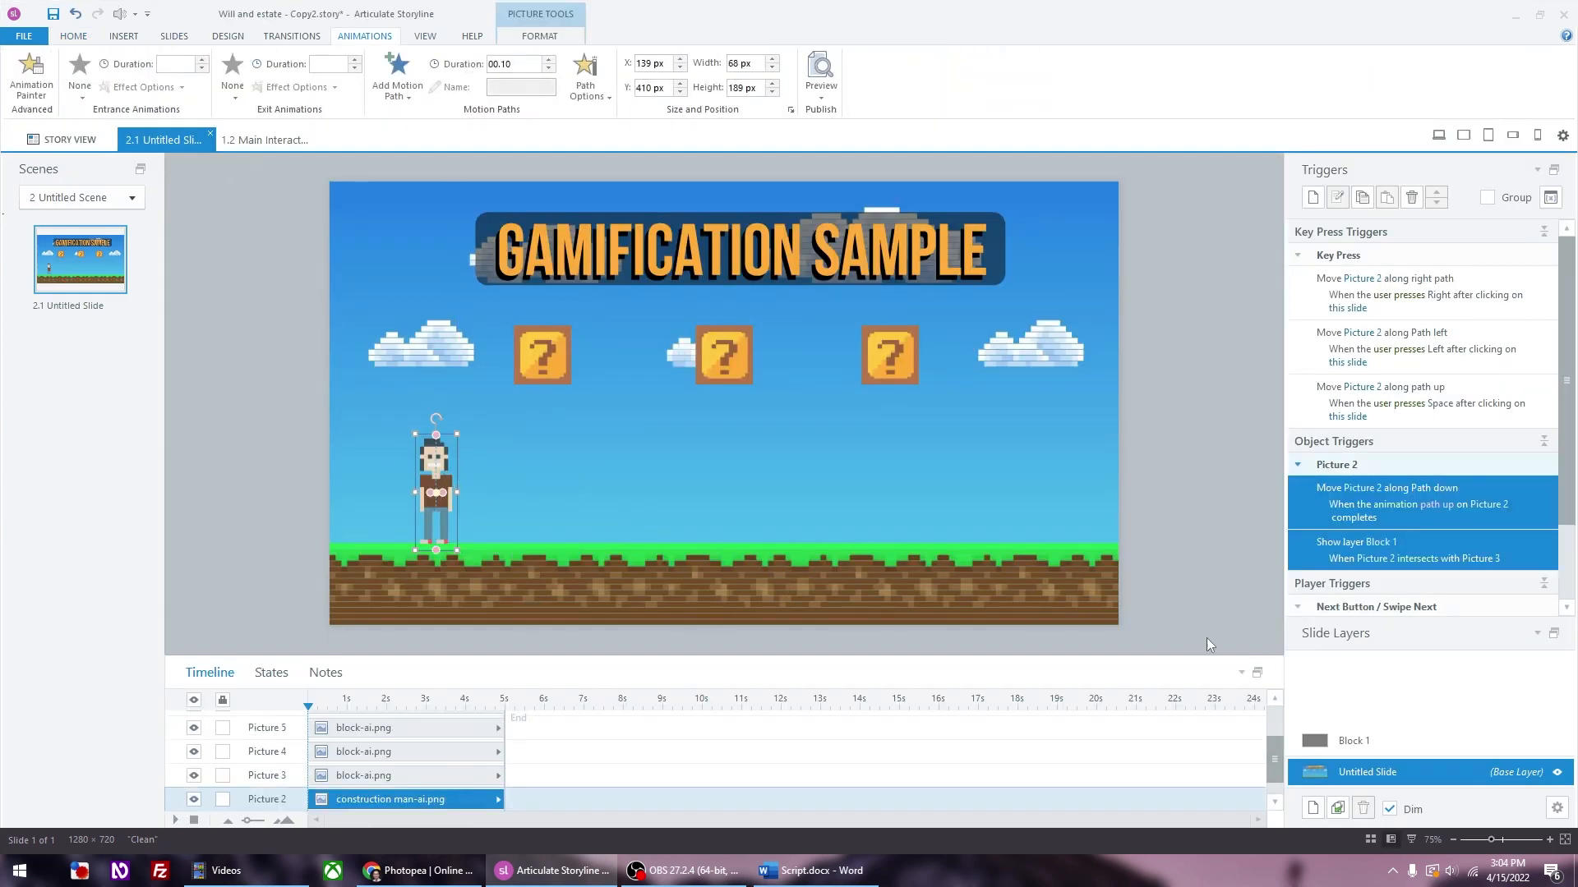
Step: Examine the finished Block 1 layer in the game-design.story project and return to the Block 1 layer of the working slide
{"action": "left_click", "coordinate": [1405, 744]}
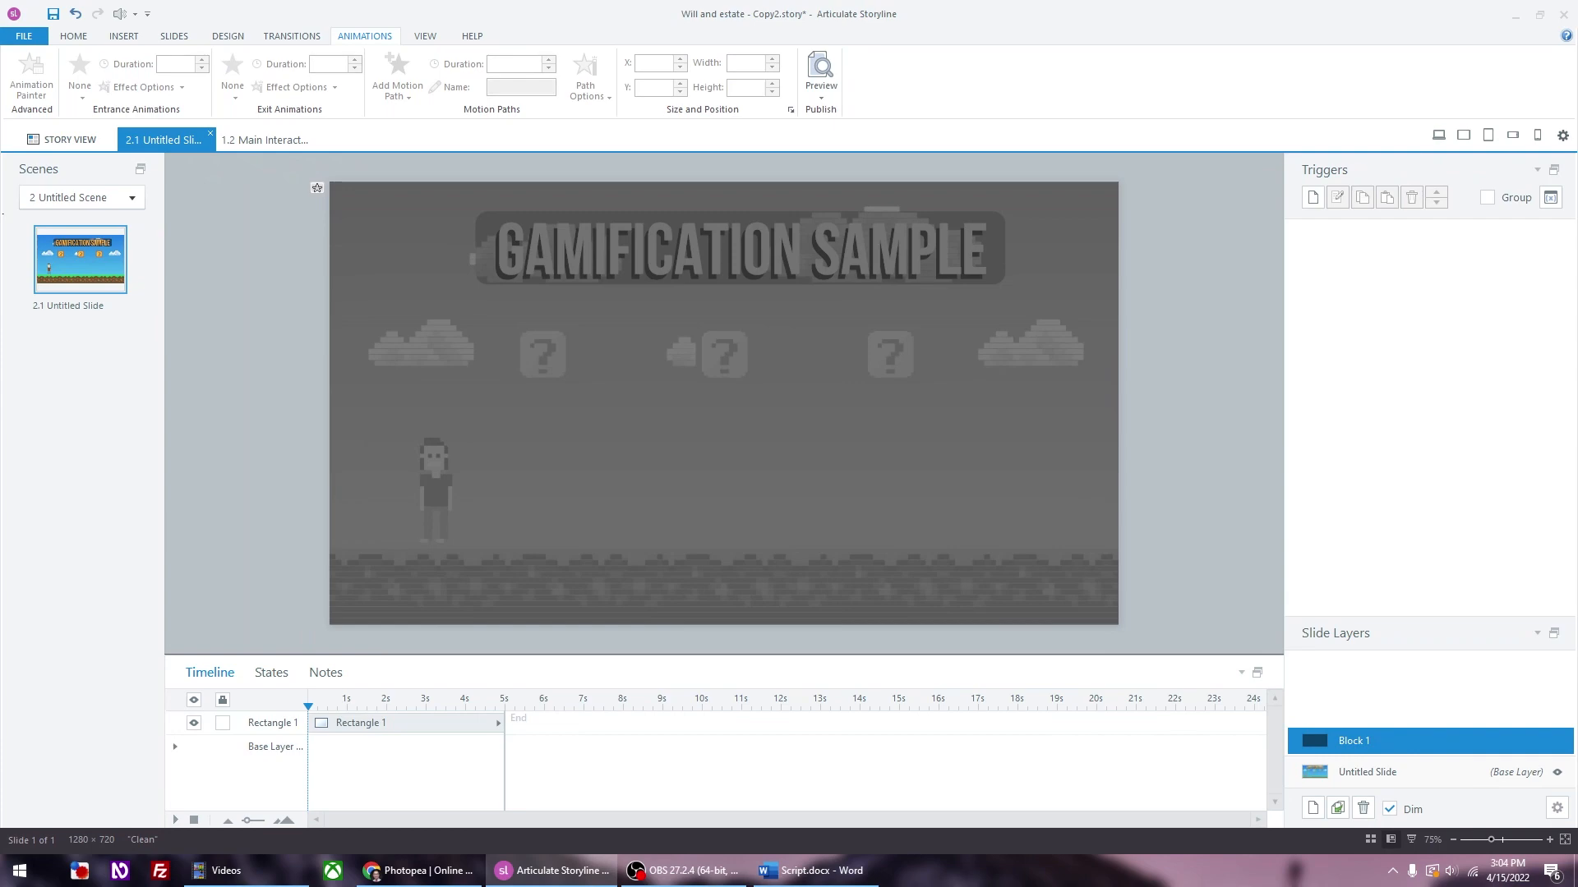
{"action": "left_click_drag", "start_coordinate": [629, 54], "coordinate": [879, 1]}
{"action": "left_click", "coordinate": [1384, 742]}
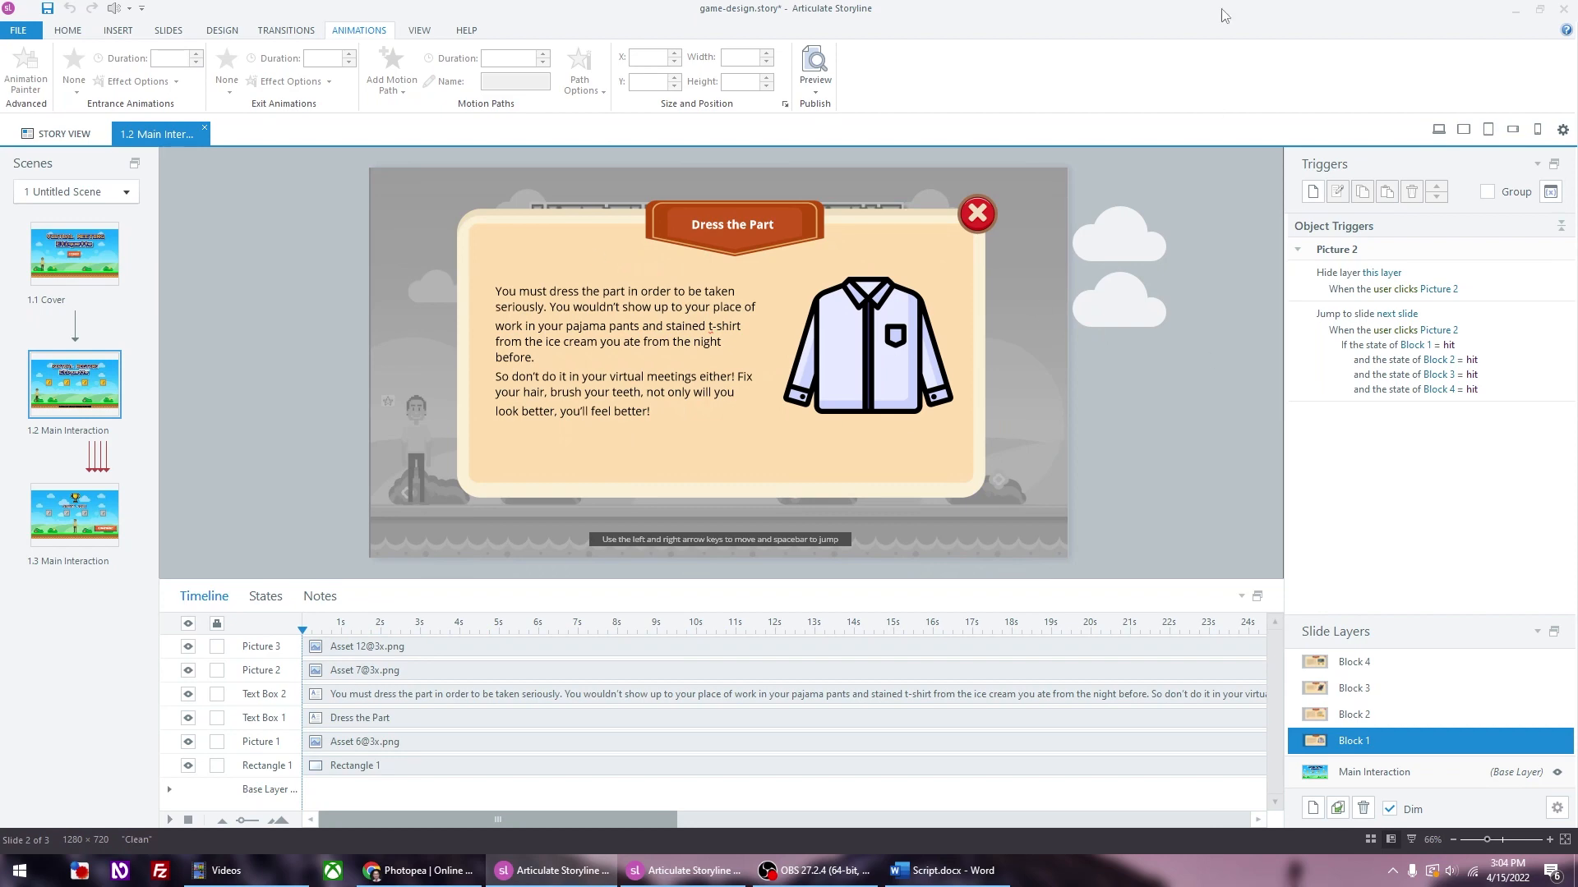
{"action": "left_click_drag", "start_coordinate": [1247, 8], "coordinate": [140, 127]}
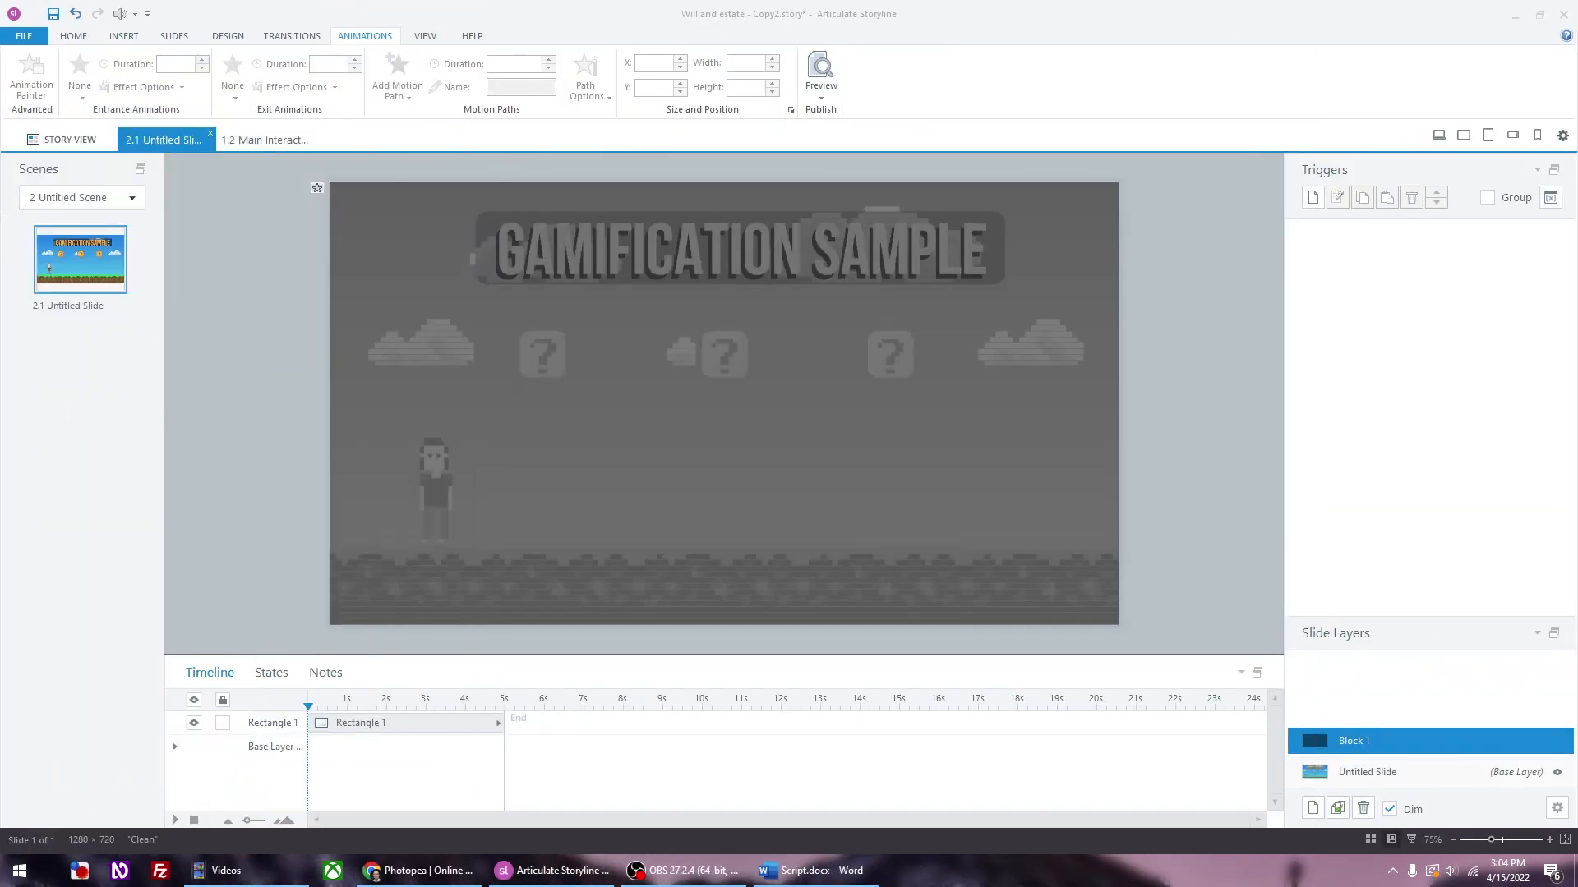
{"action": "left_click", "coordinate": [1314, 767]}
{"action": "left_click", "coordinate": [1313, 749]}
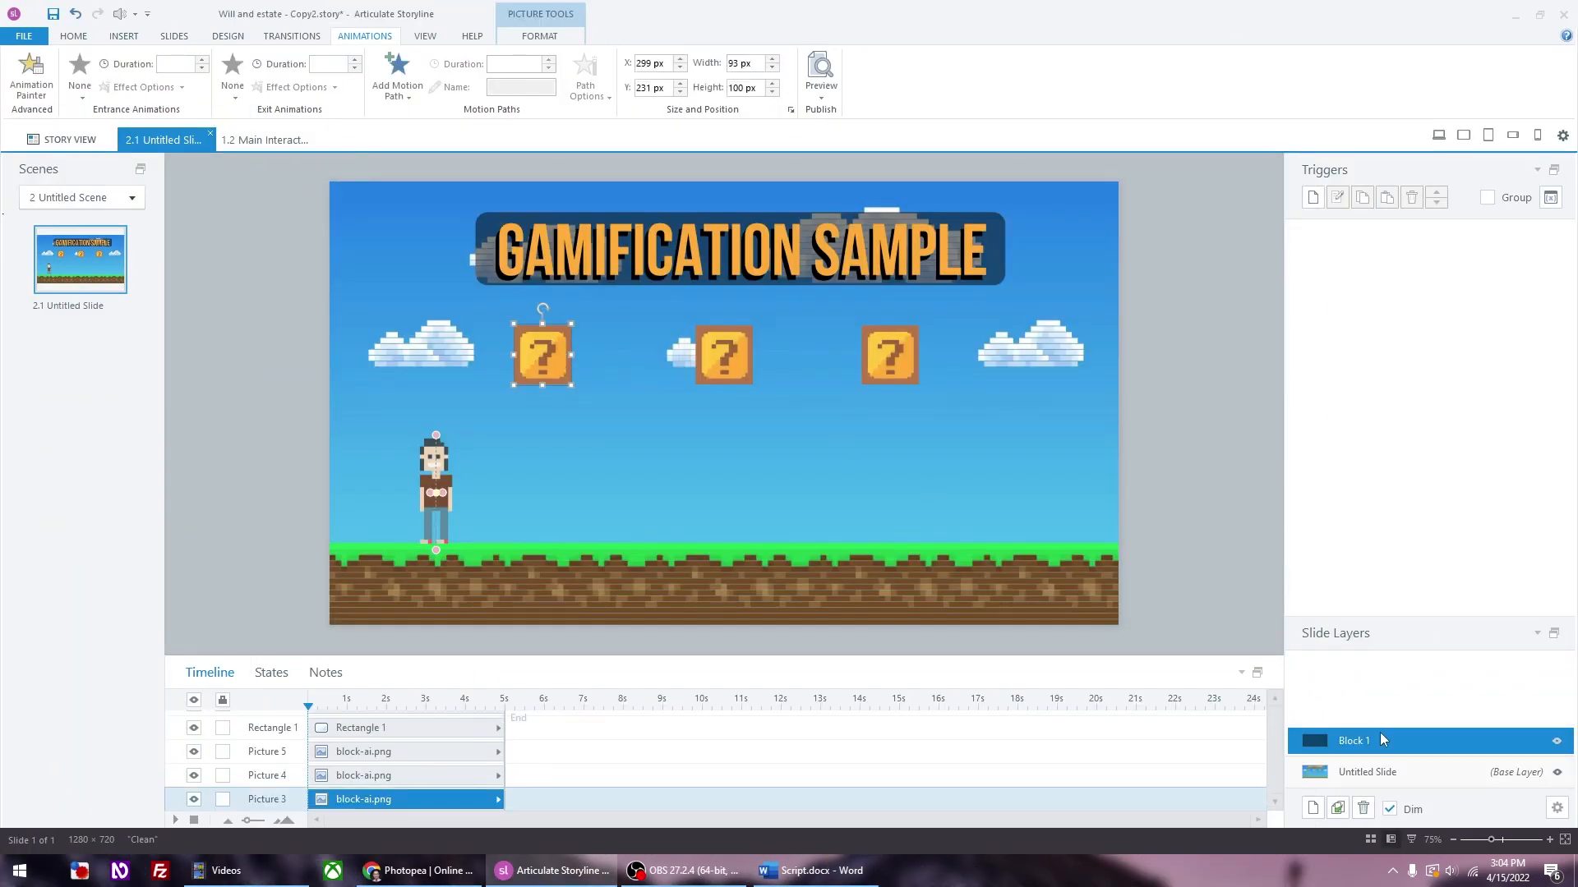
Step: On the base layer, add a state named Visited to the first question block
{"action": "left_click", "coordinate": [1430, 776]}
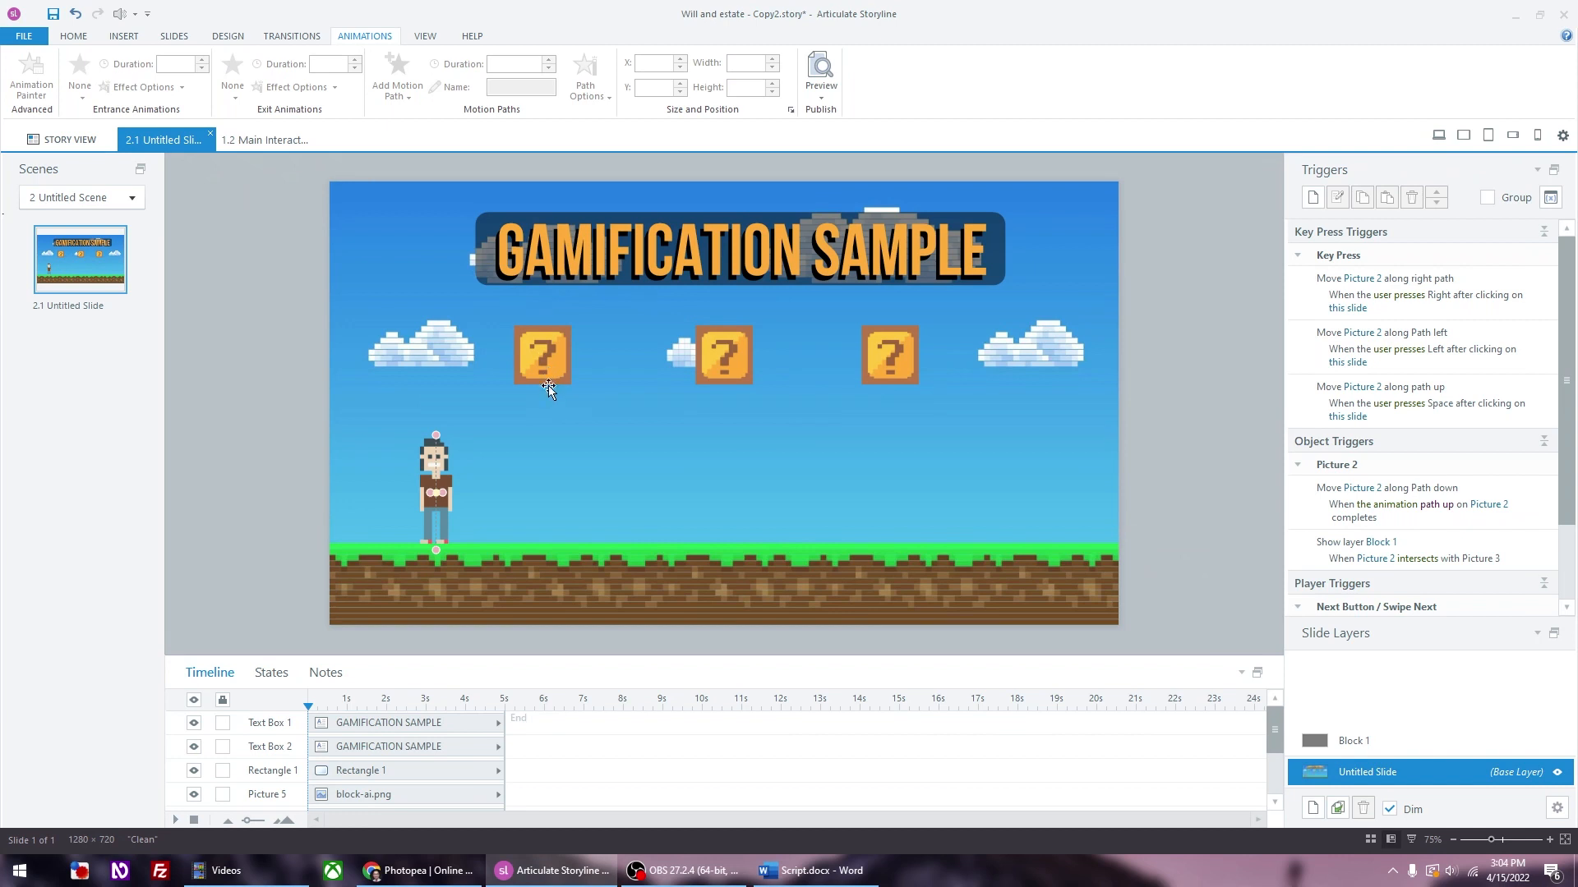
{"action": "left_click", "coordinate": [543, 359]}
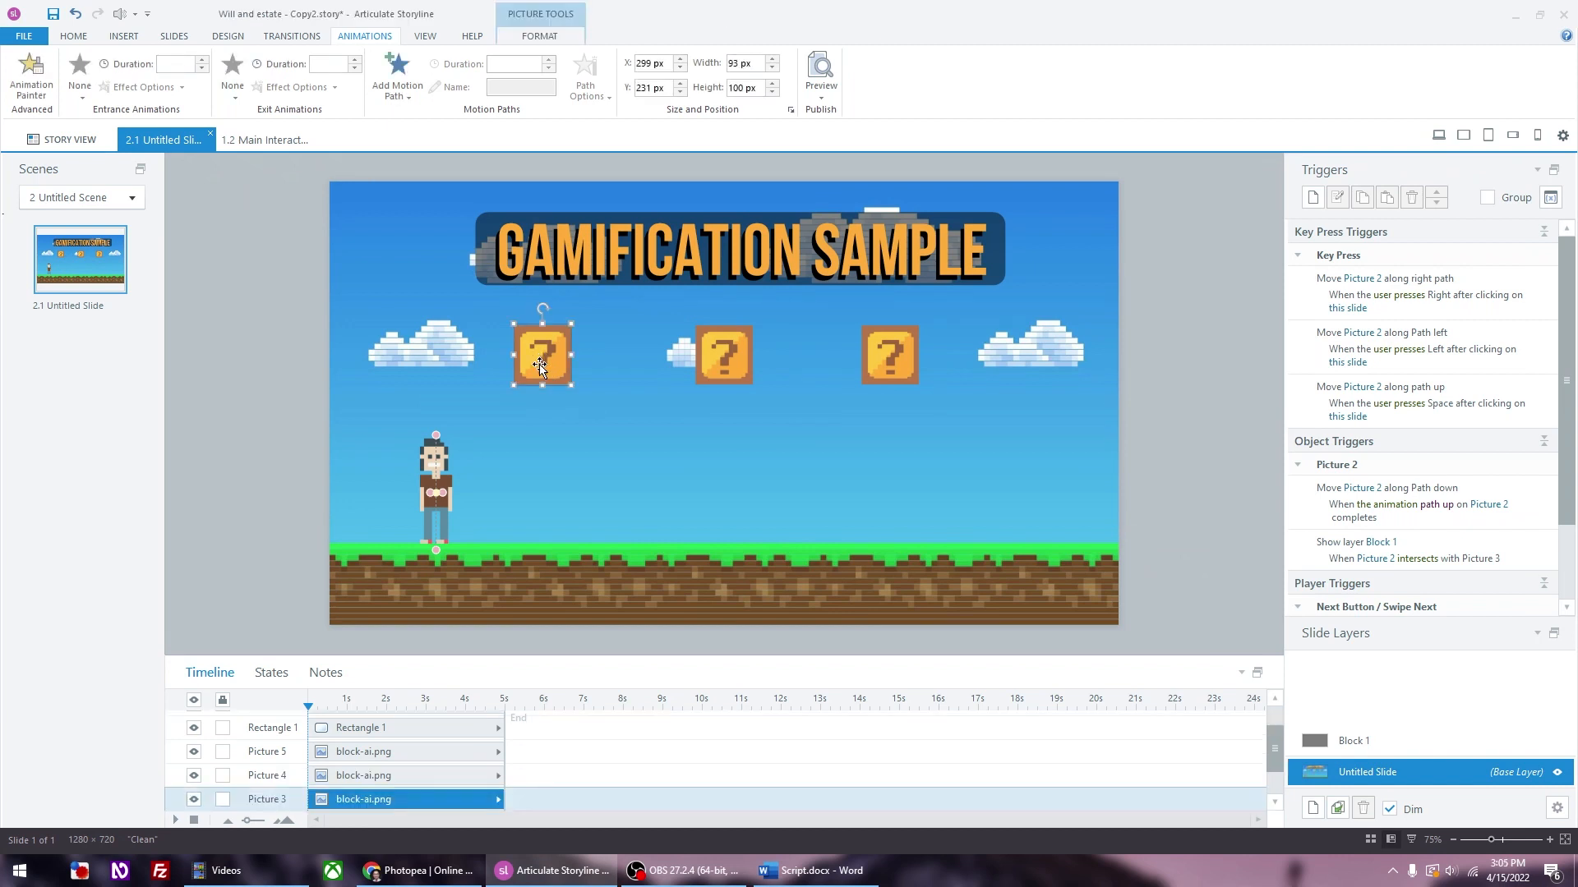
{"action": "left_click", "coordinate": [272, 673]}
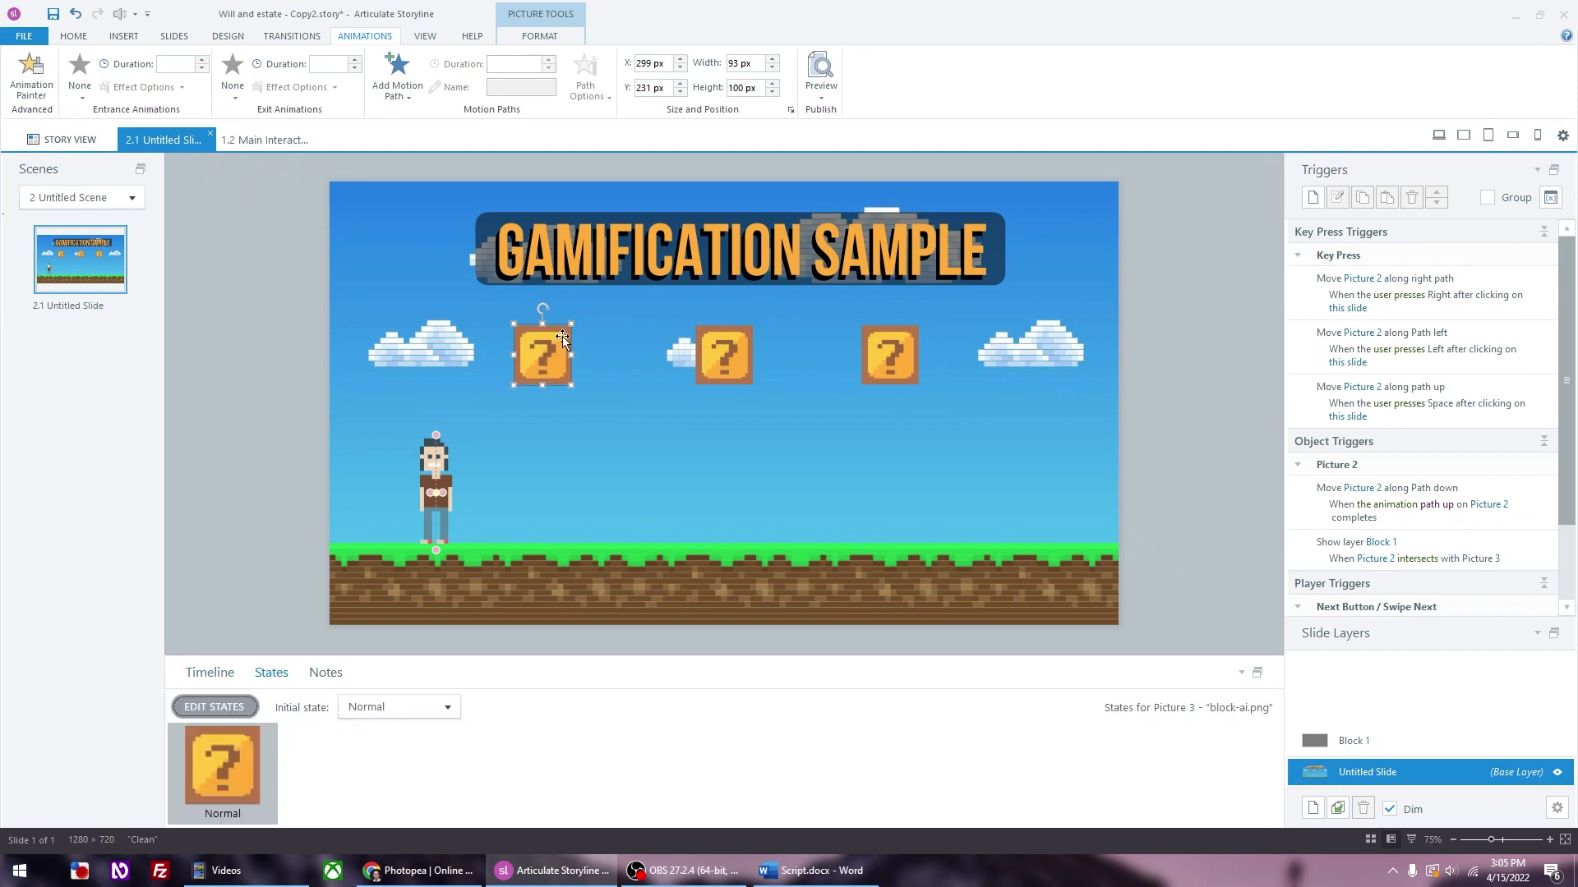
{"action": "left_click", "coordinate": [233, 707]}
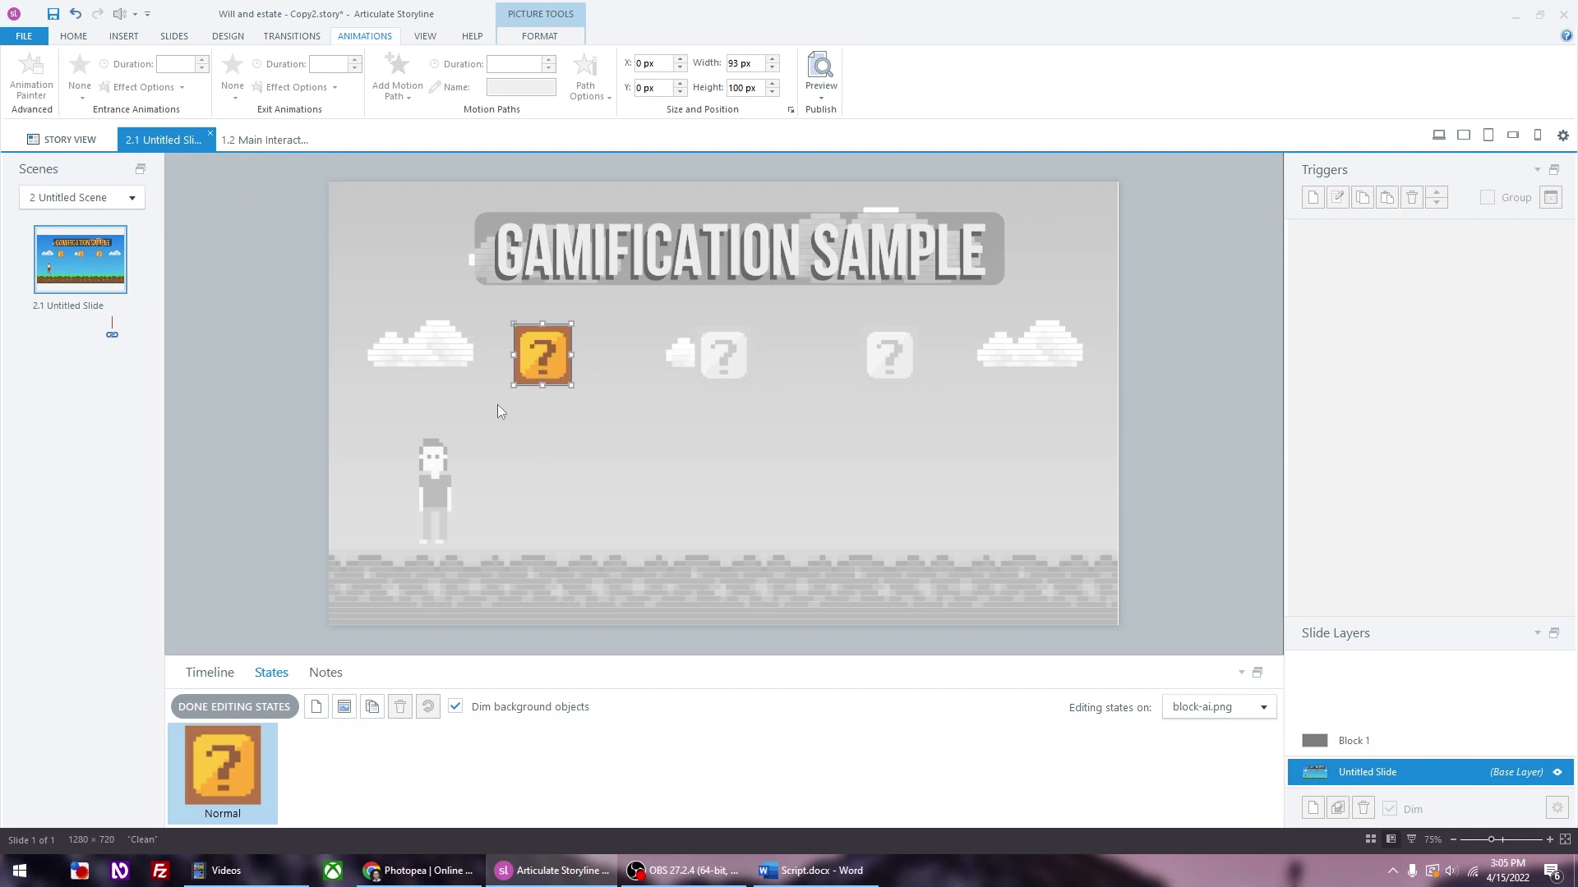
{"action": "left_click", "coordinate": [245, 702]}
{"action": "left_click", "coordinate": [221, 707]}
{"action": "left_click", "coordinate": [372, 707]}
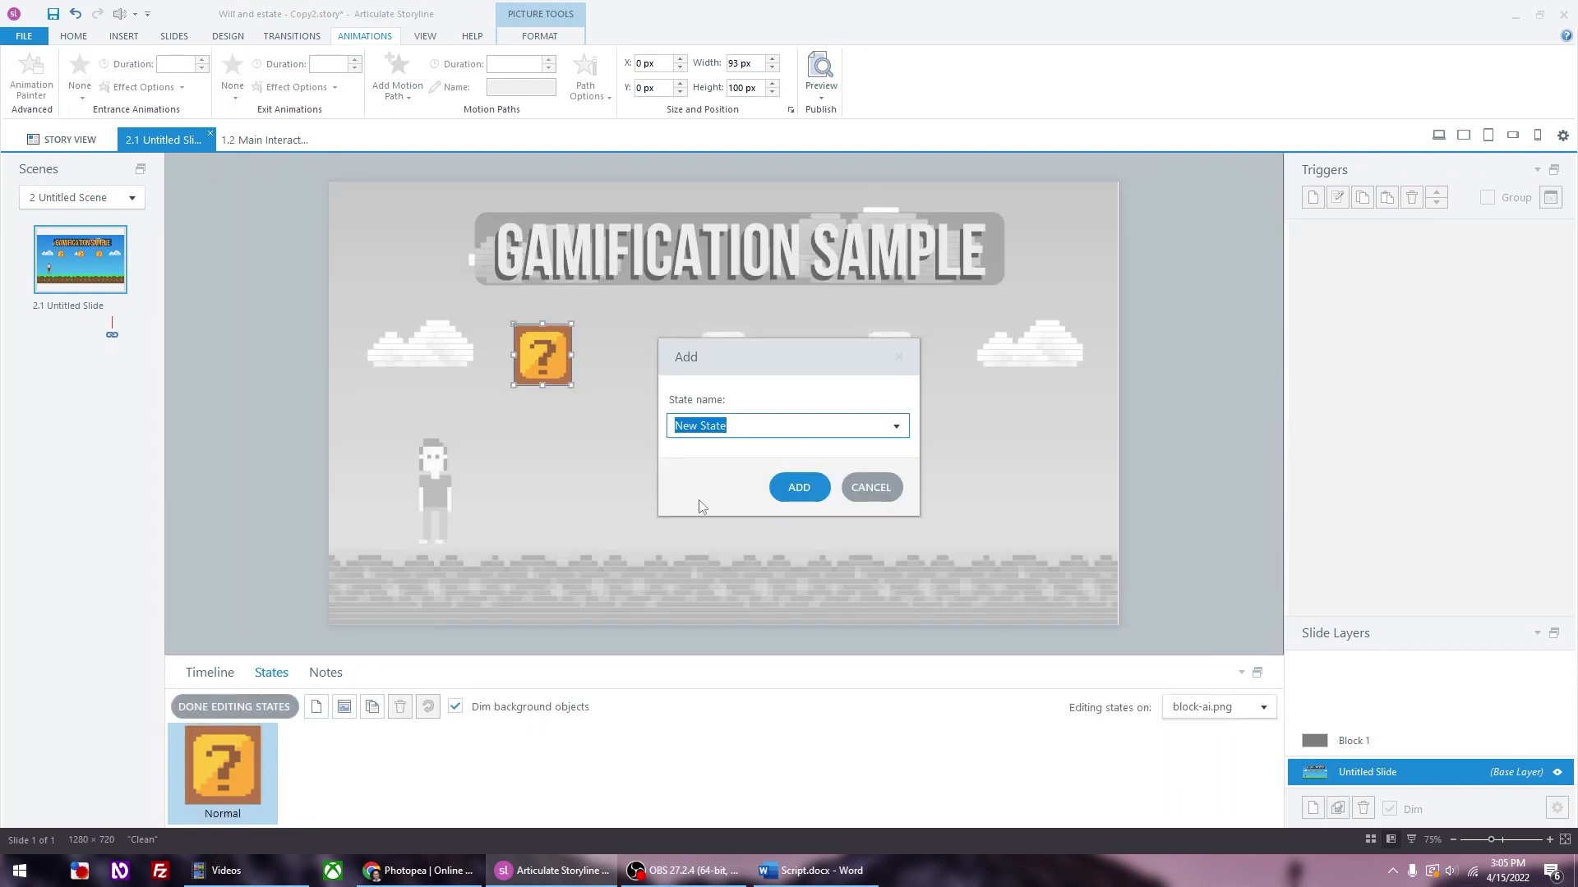
{"action": "type", "text": "Visited"}
{"action": "key", "text": "Return"}
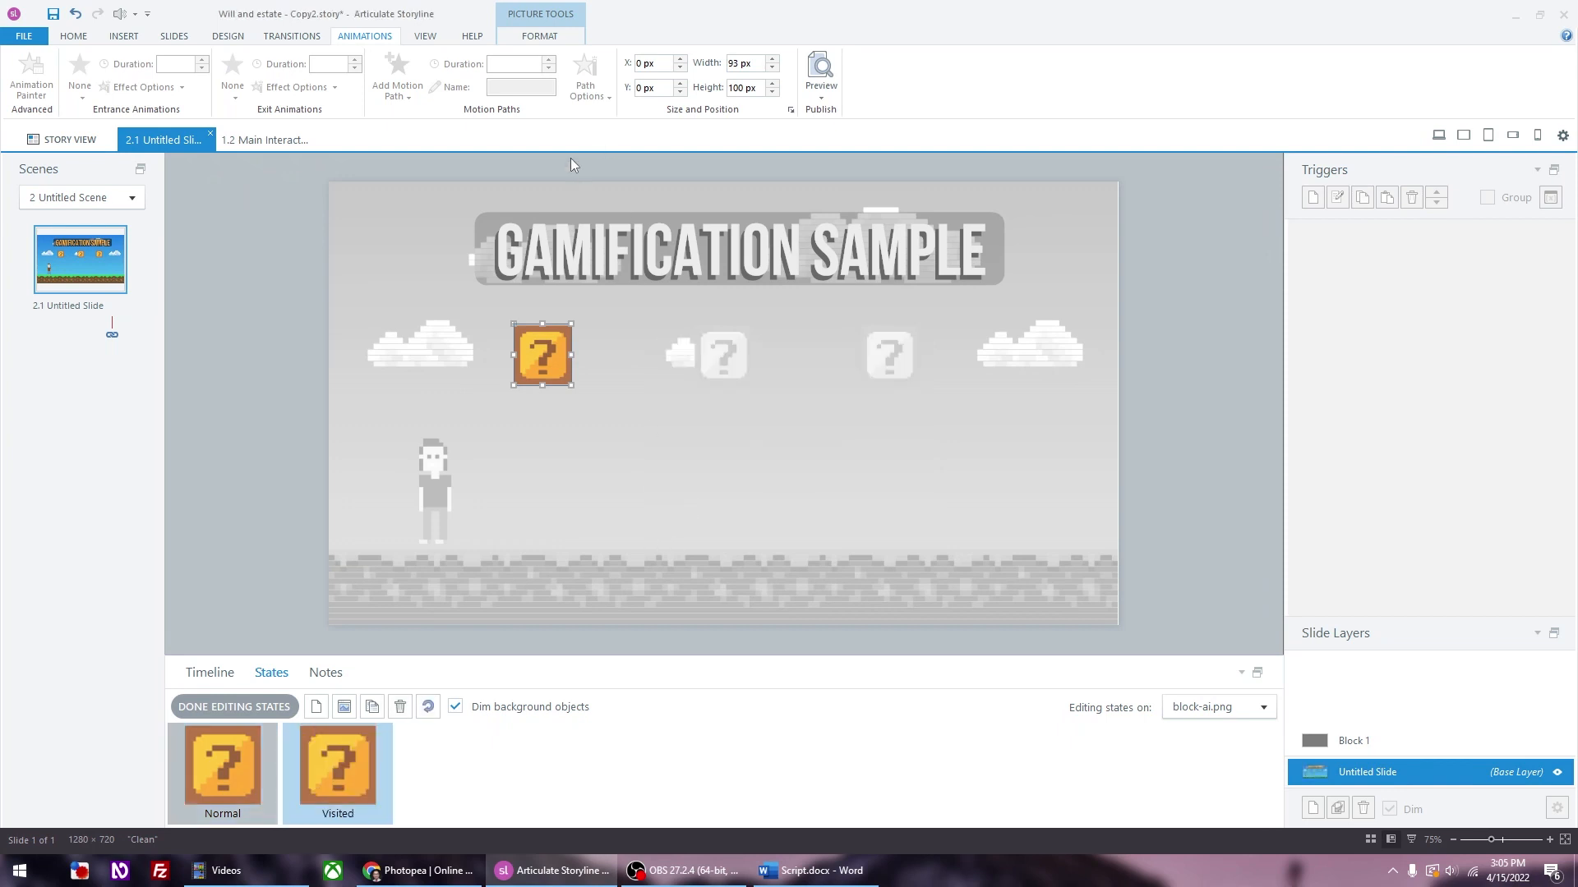
Step: Recolor the first question block to grayscale in its Visited state and finish editing the states
{"action": "left_click", "coordinate": [552, 40]}
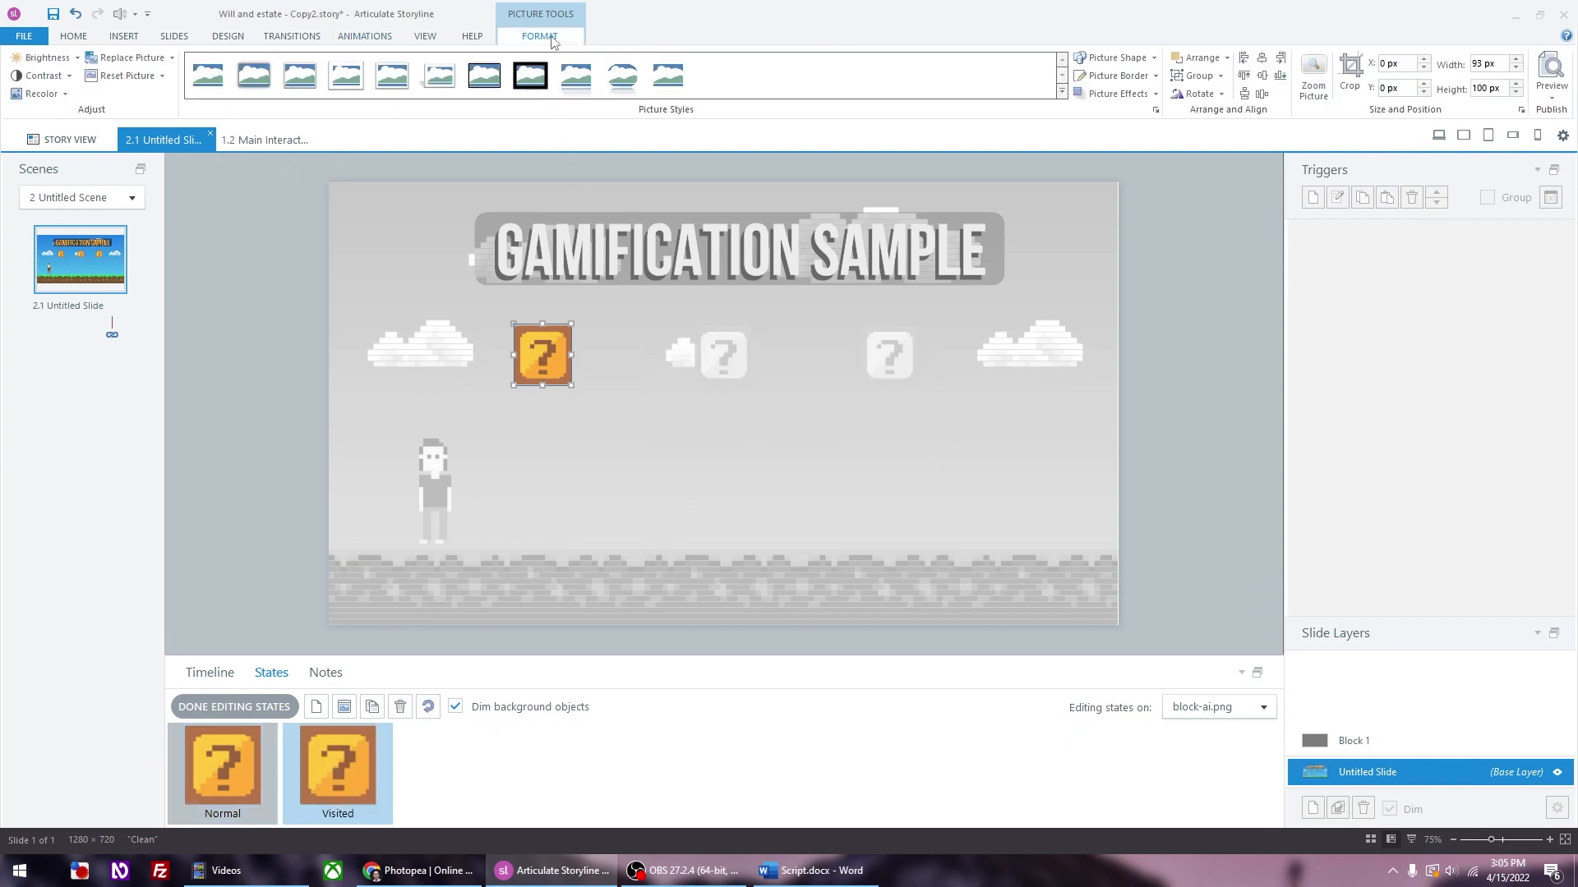
{"action": "left_click", "coordinate": [41, 93]}
{"action": "left_click", "coordinate": [25, 203]}
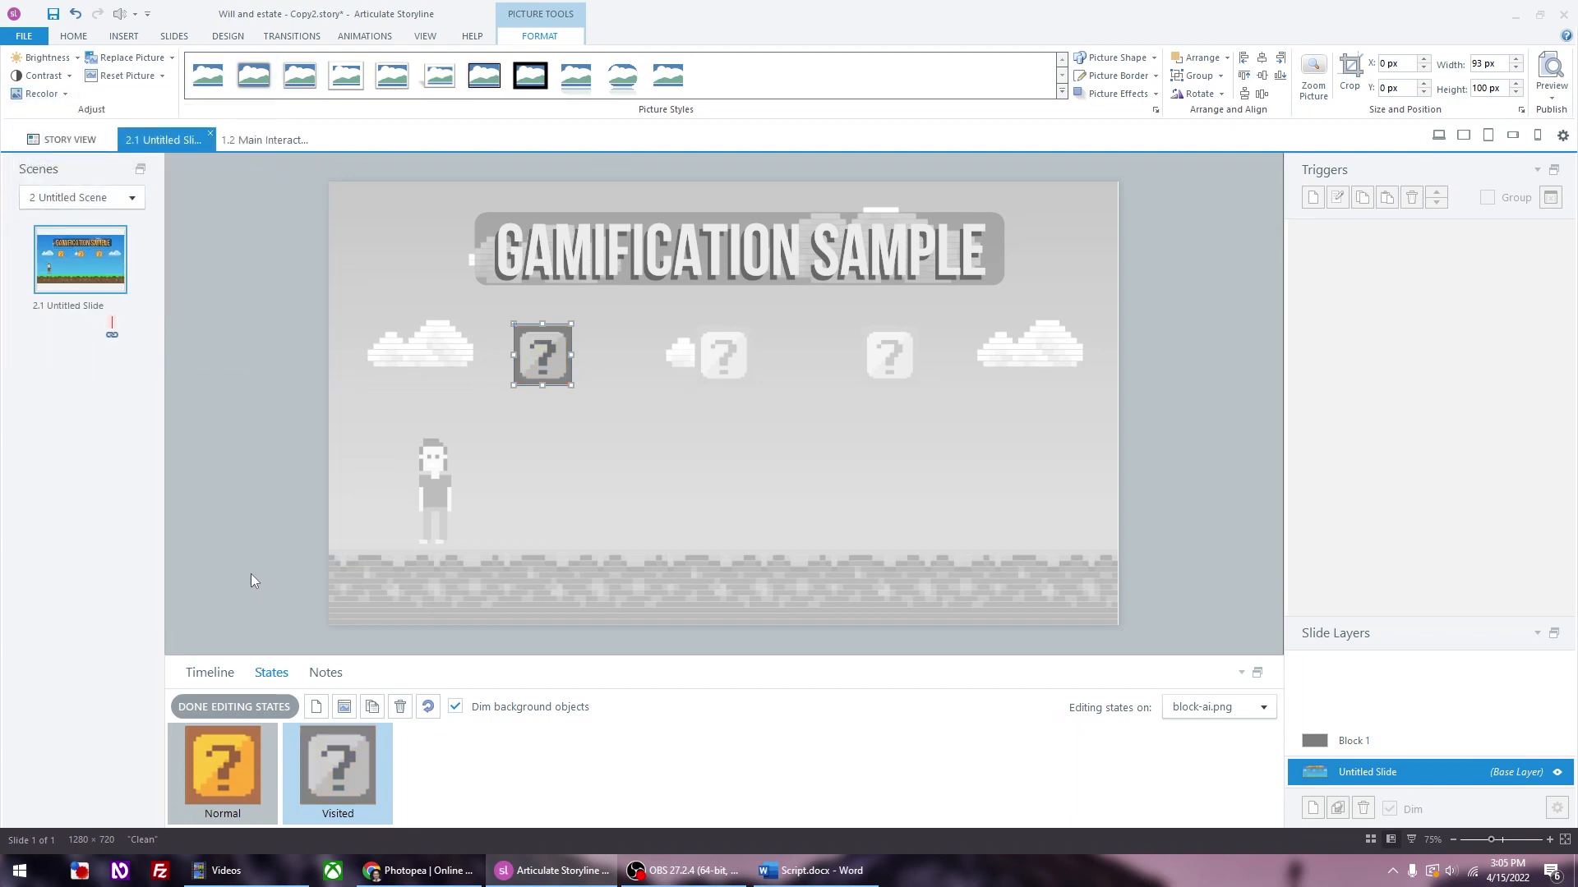
{"action": "left_click", "coordinate": [245, 707]}
{"action": "left_click", "coordinate": [1134, 588]}
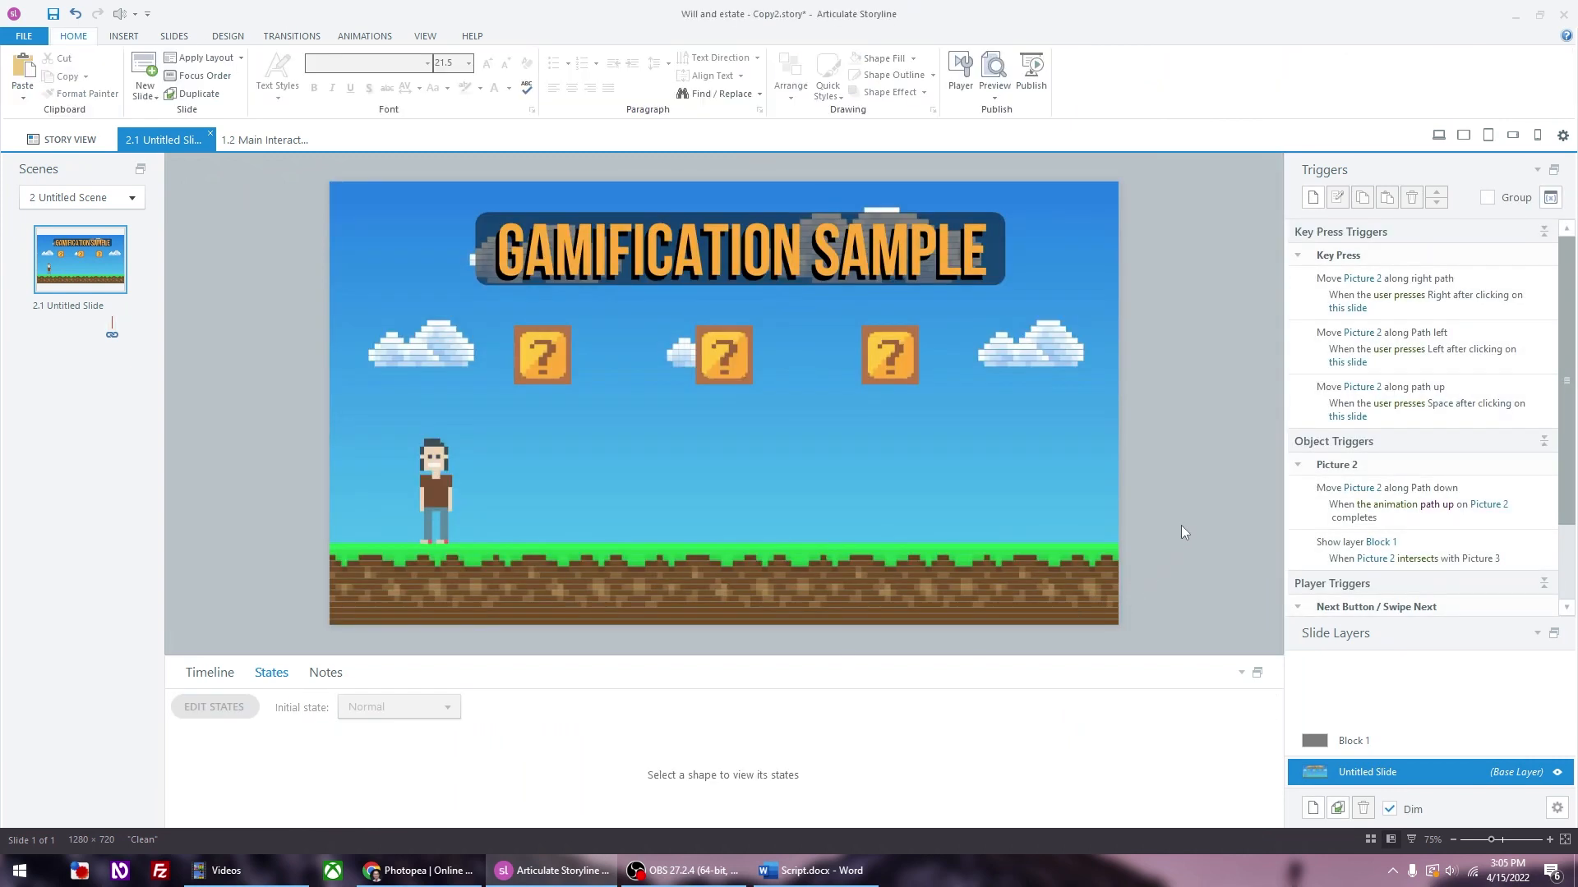
Step: Create a new trigger whose action changes the state of Picture 3 to Visited
{"action": "left_click", "coordinate": [1310, 200]}
{"action": "left_click", "coordinate": [951, 283]}
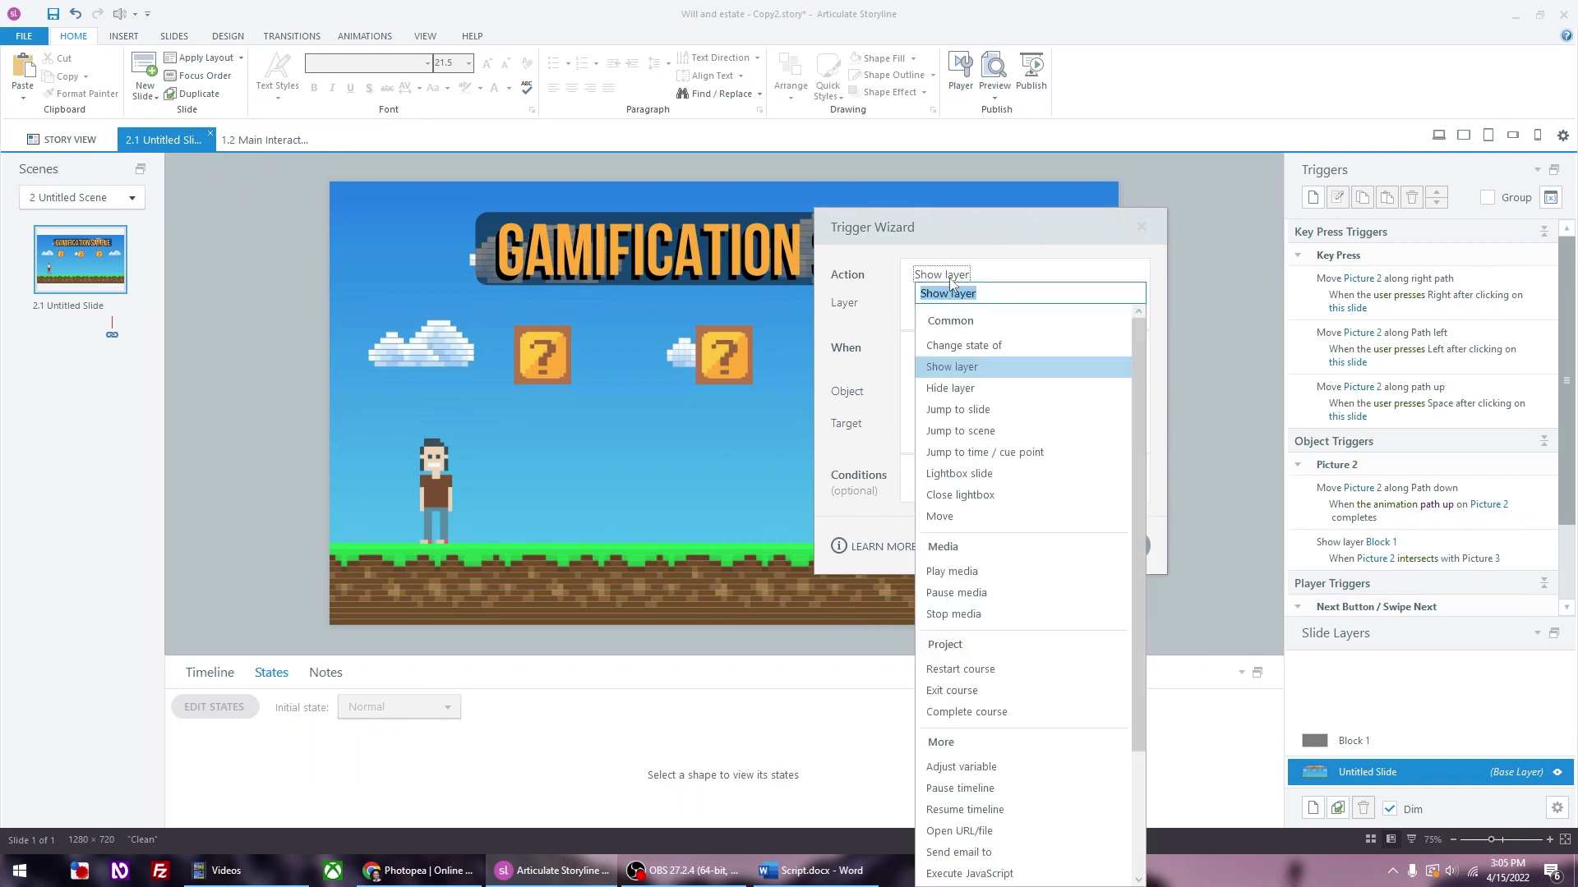
{"action": "left_click", "coordinate": [962, 346]}
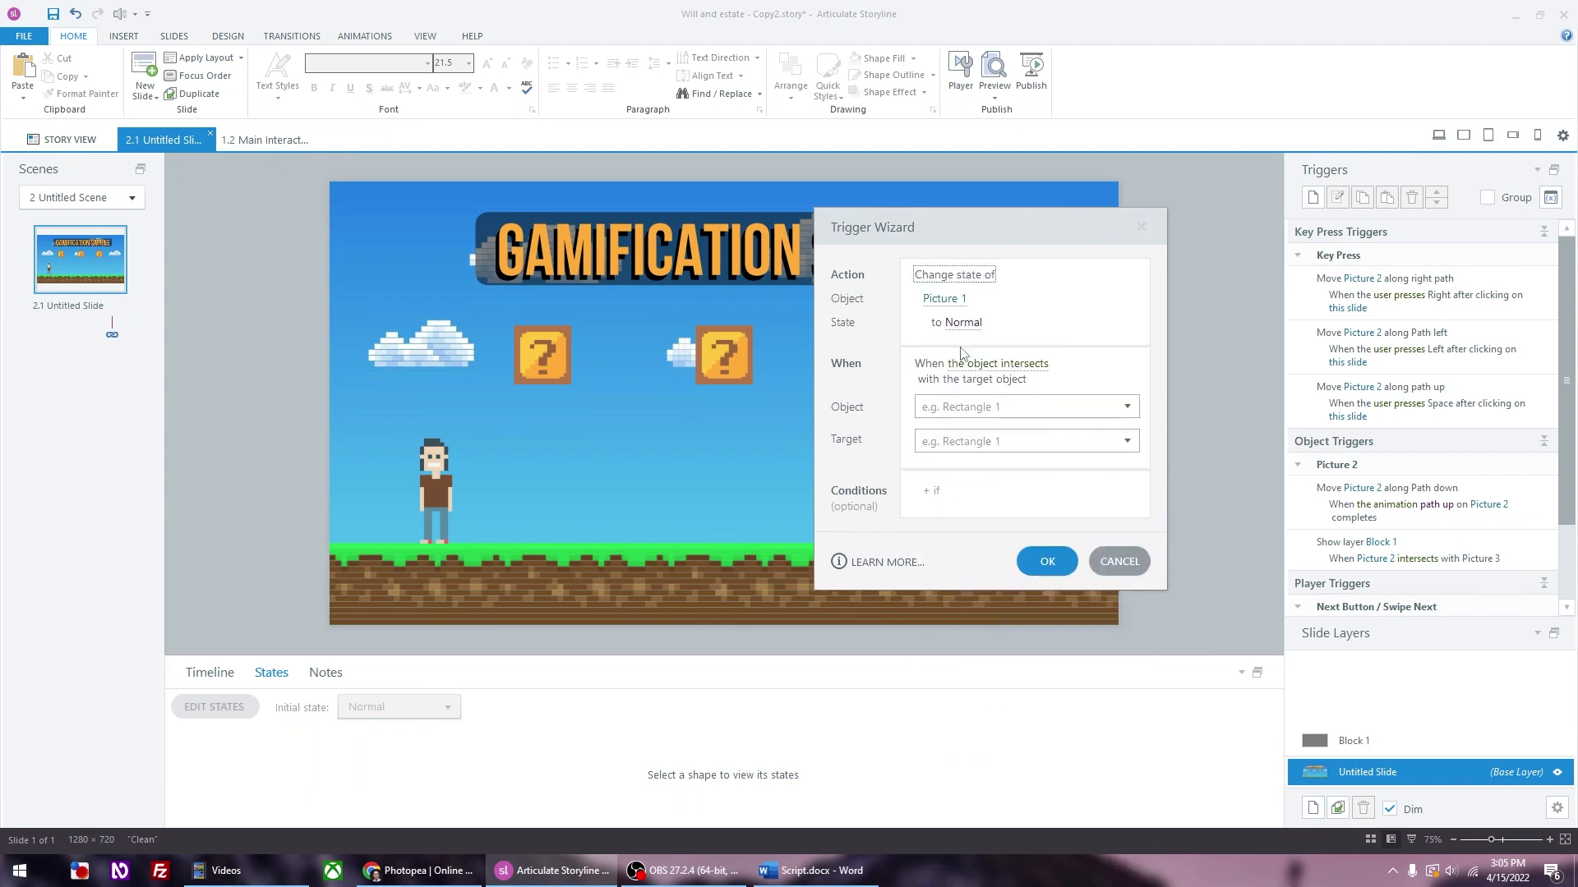
{"action": "left_click", "coordinate": [945, 300]}
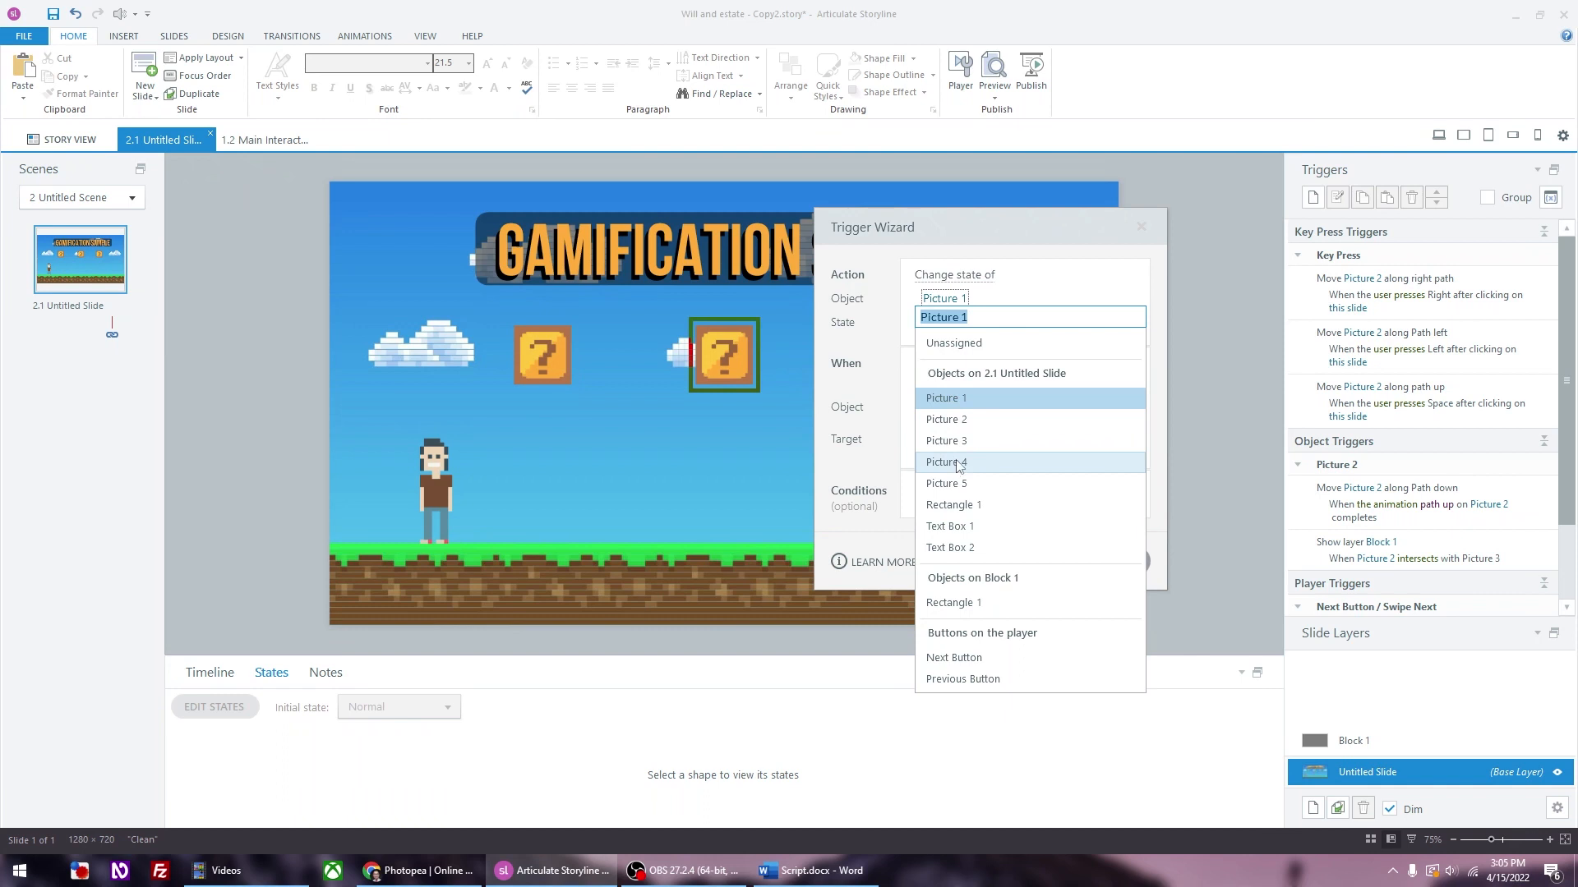
{"action": "left_click", "coordinate": [945, 440]}
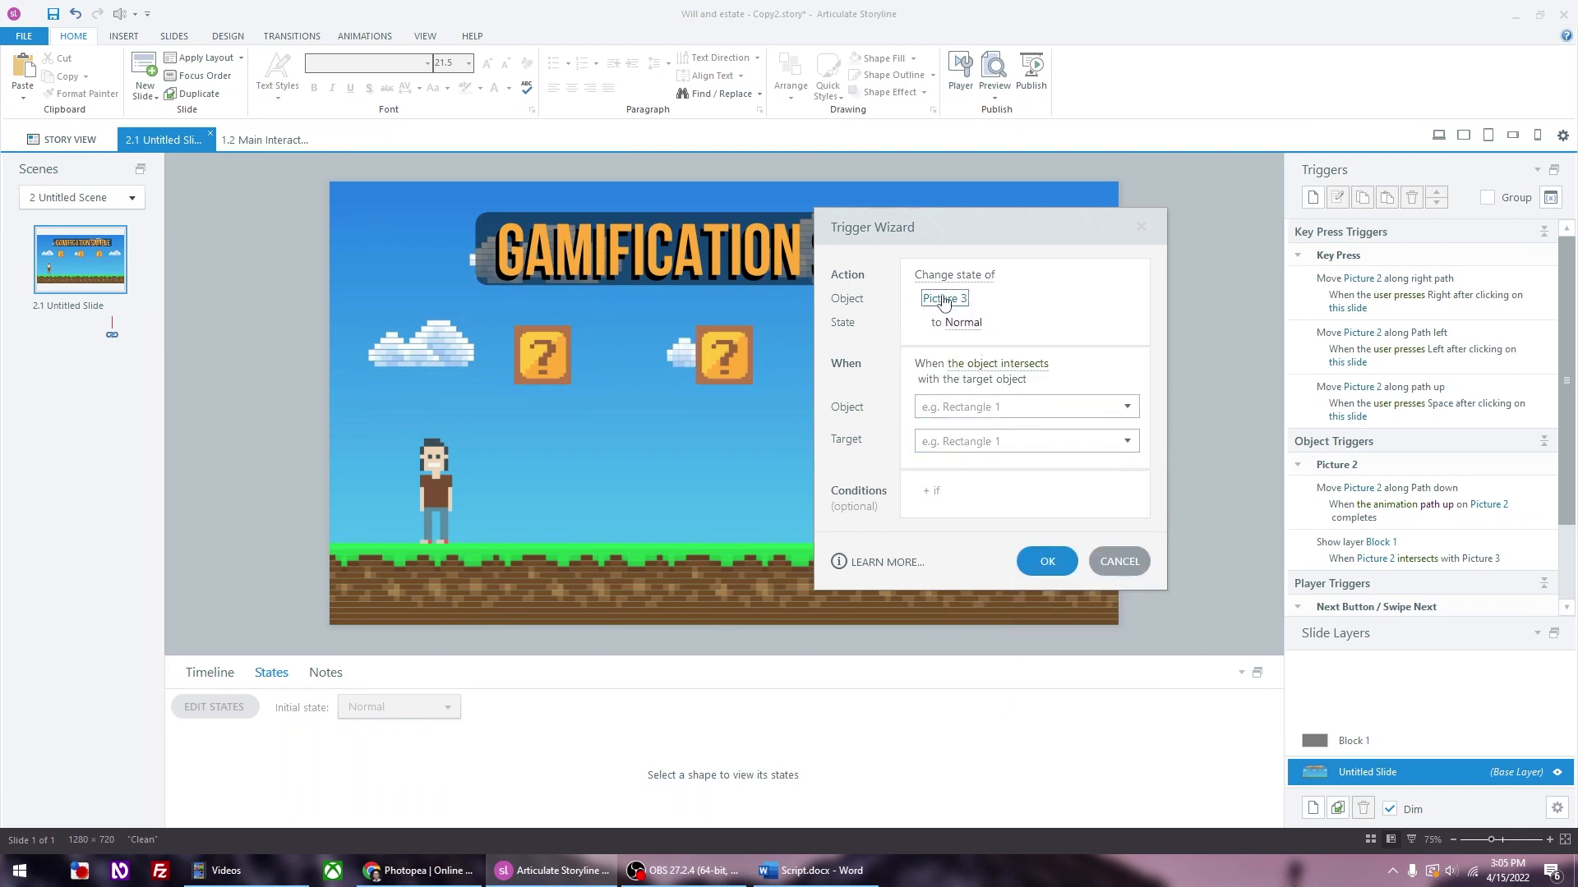
{"action": "left_click", "coordinate": [975, 323]}
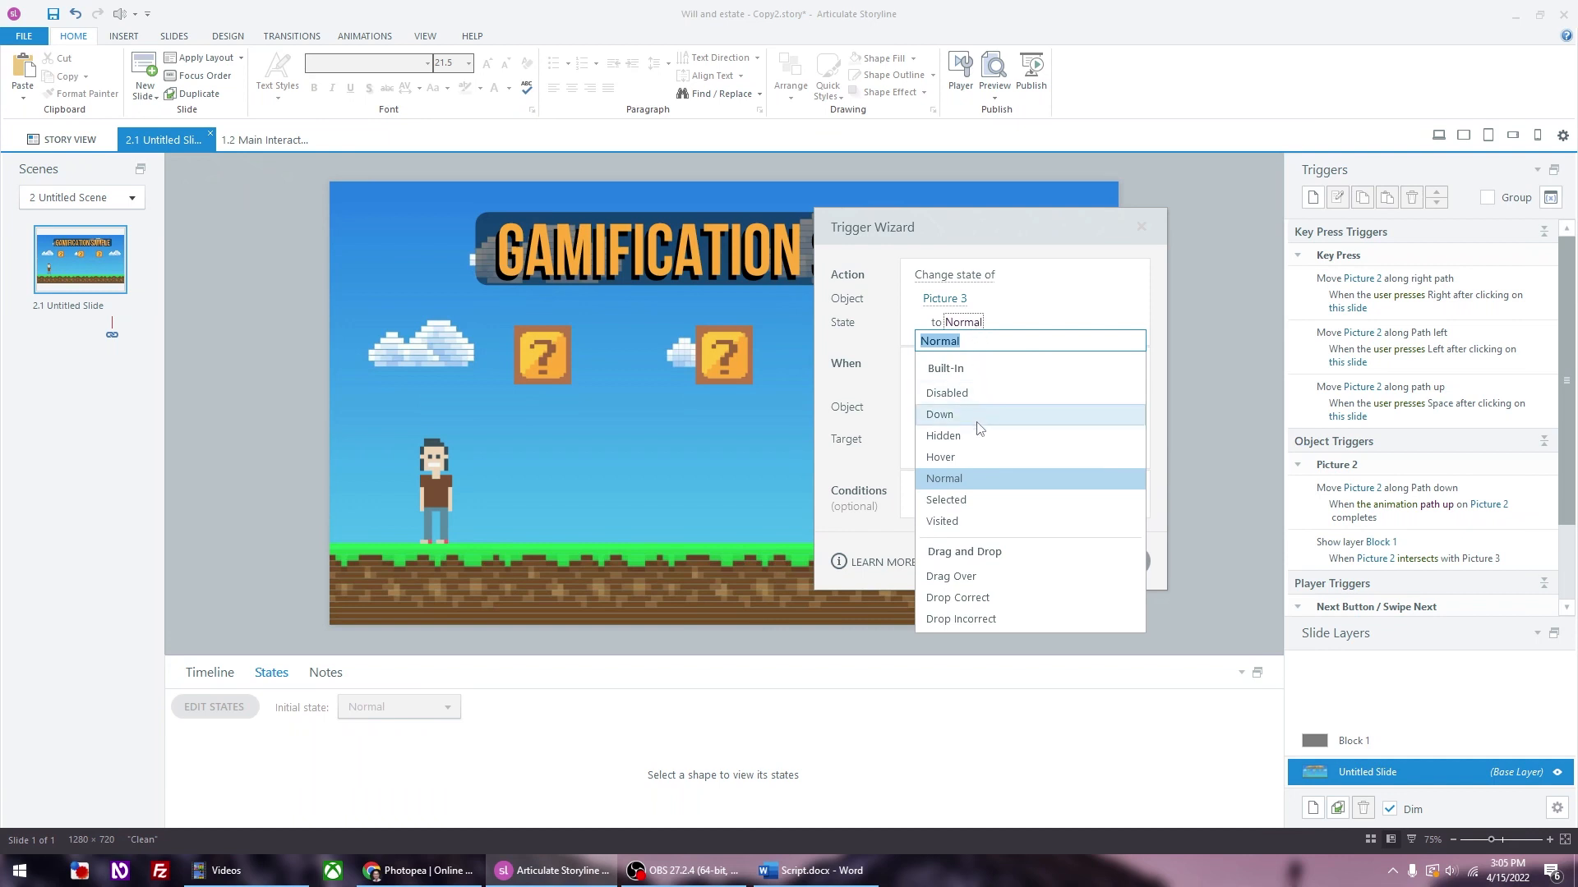
{"action": "left_click", "coordinate": [960, 522]}
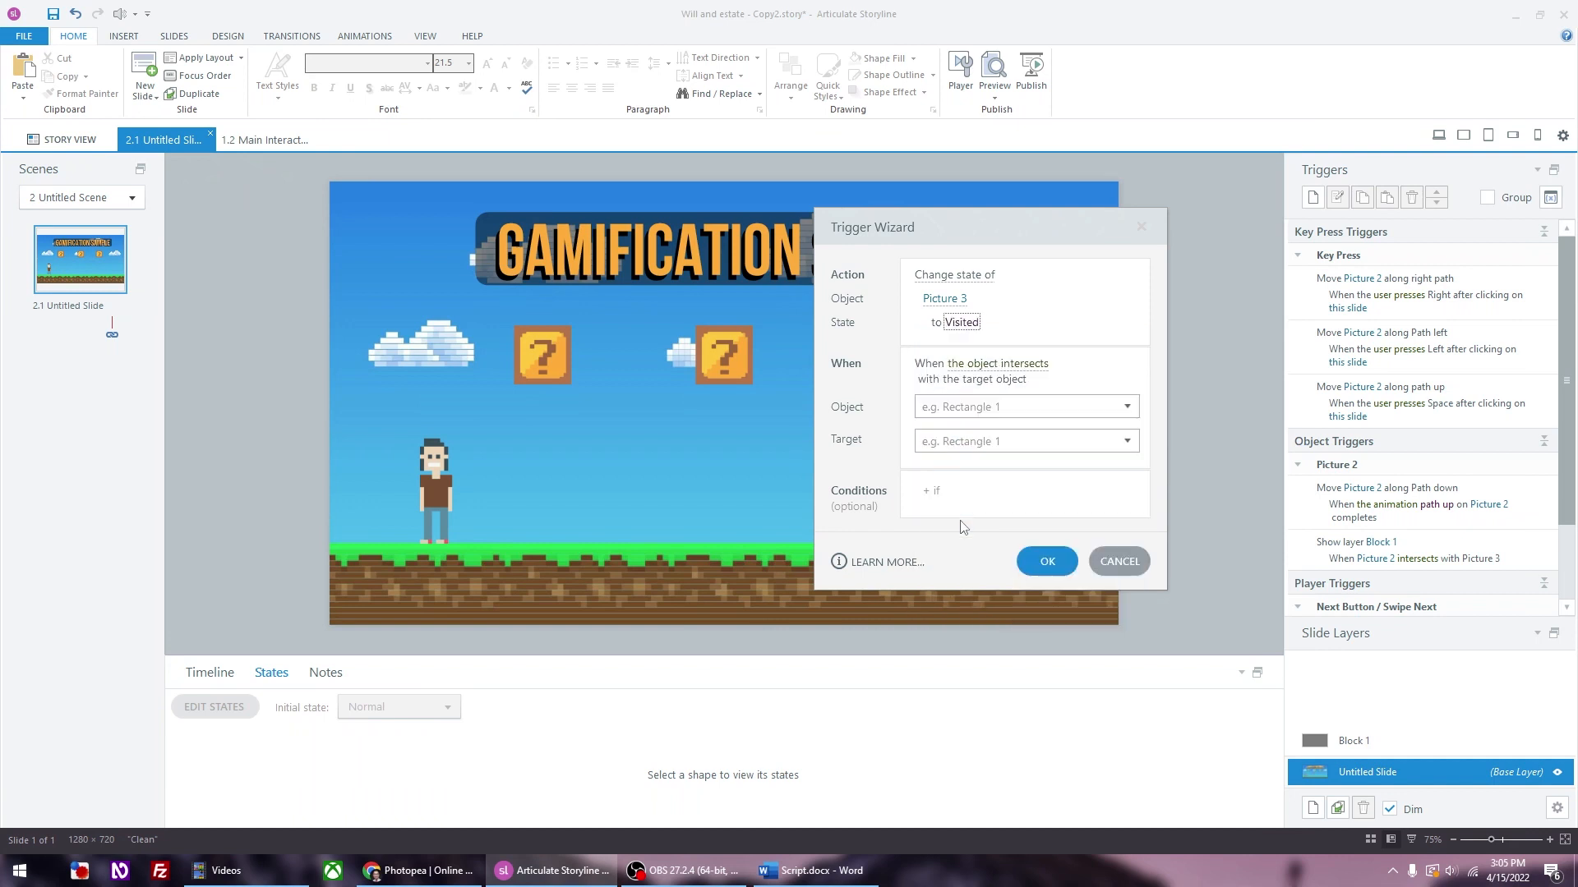
Step: Make the state-change trigger fire when Picture 3 intersects with Picture 2, and save it
{"action": "left_click", "coordinate": [1009, 409]}
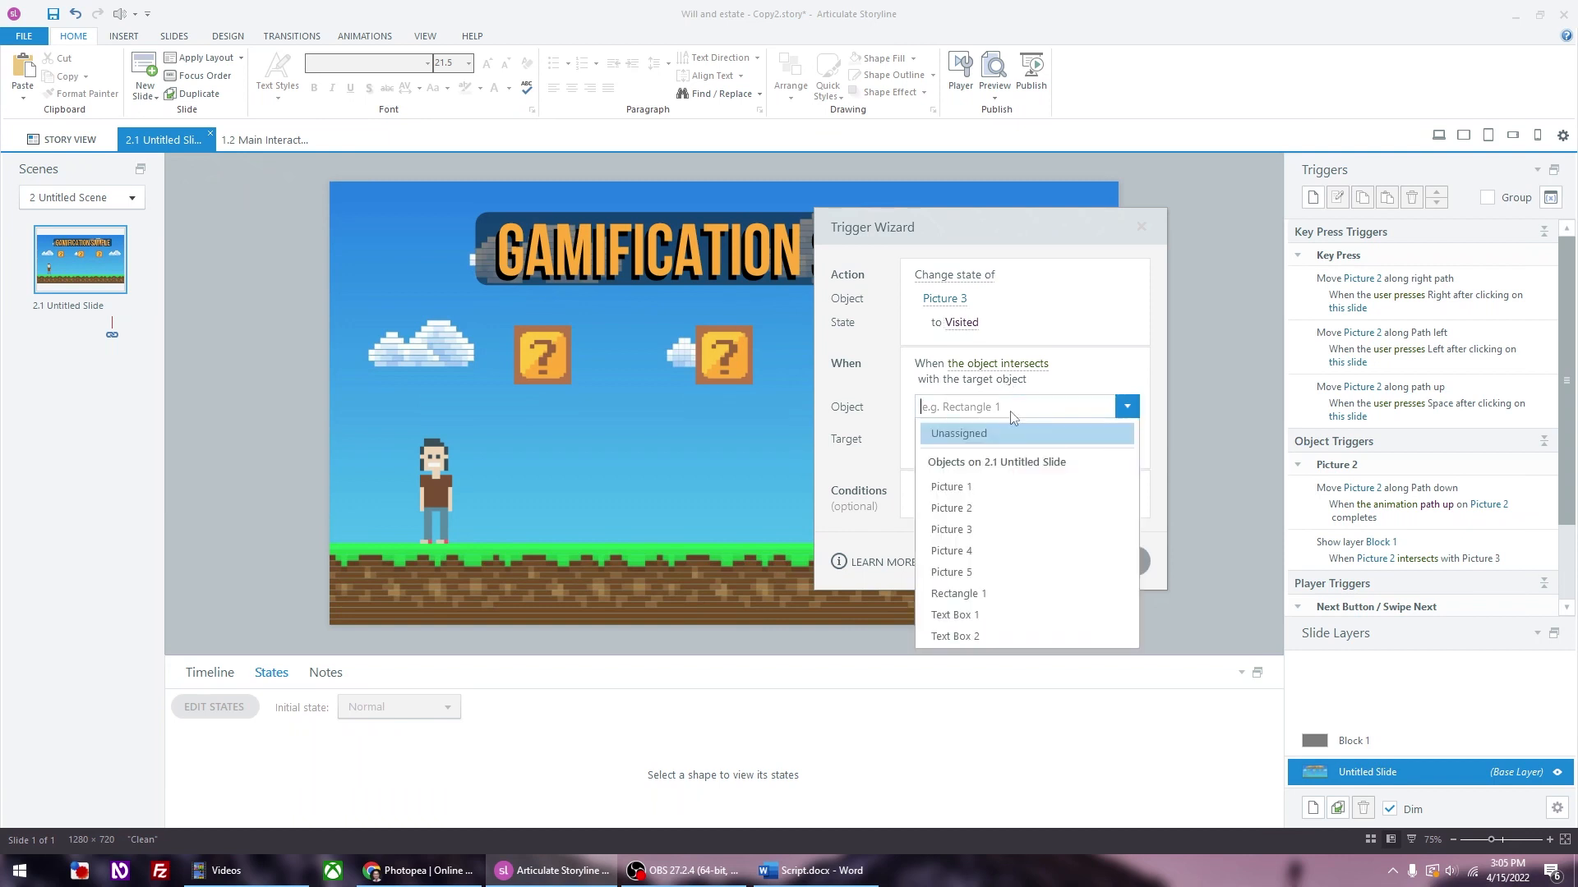
{"action": "left_click", "coordinate": [955, 538]}
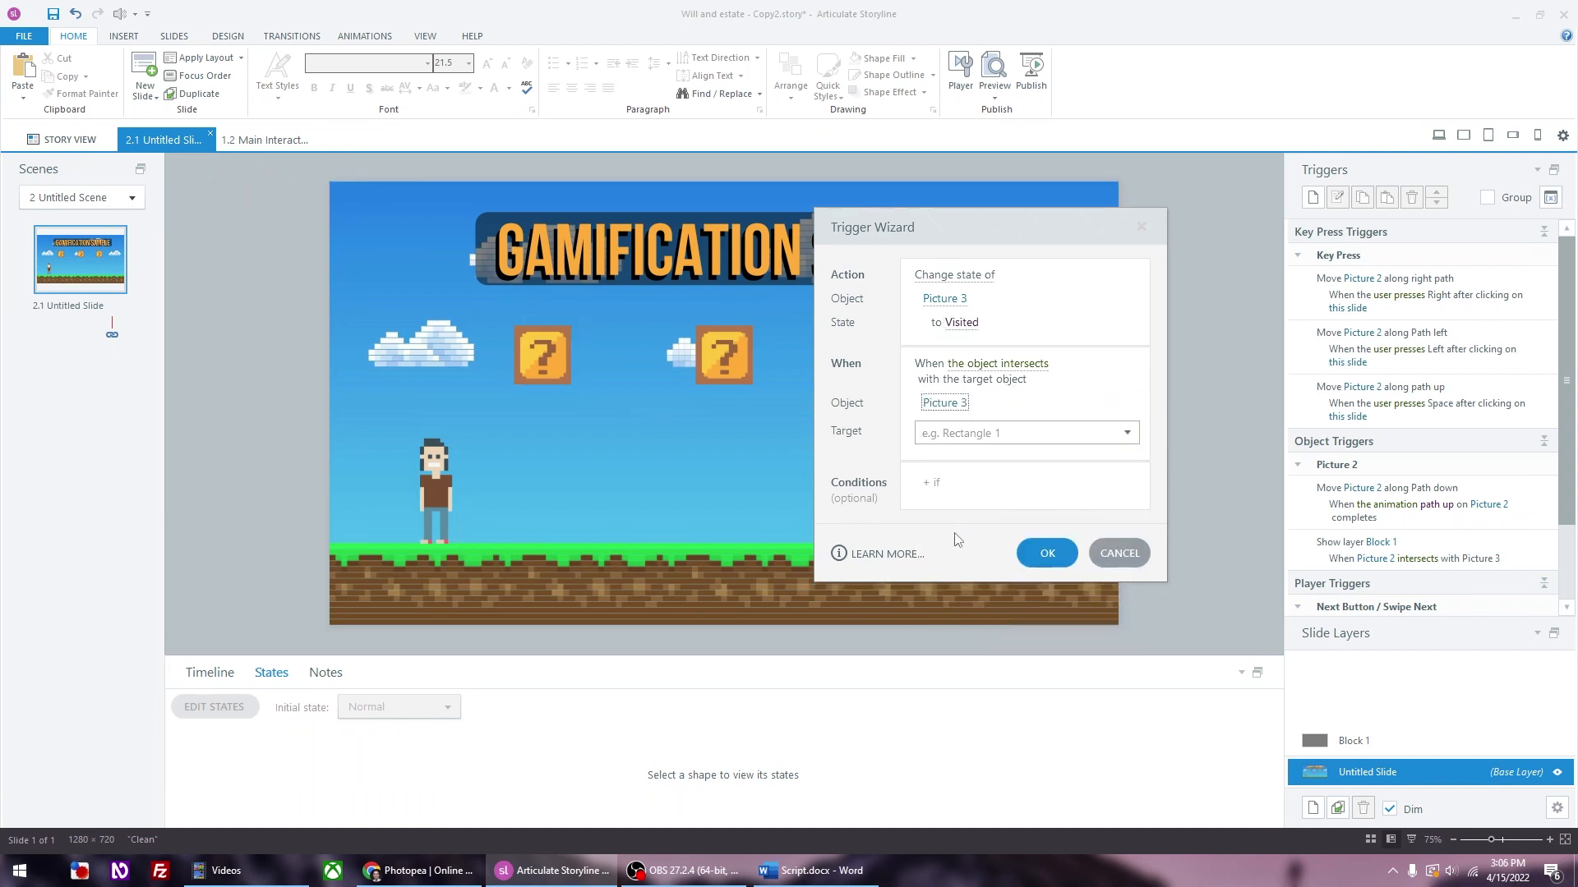
{"action": "left_click", "coordinate": [998, 434]}
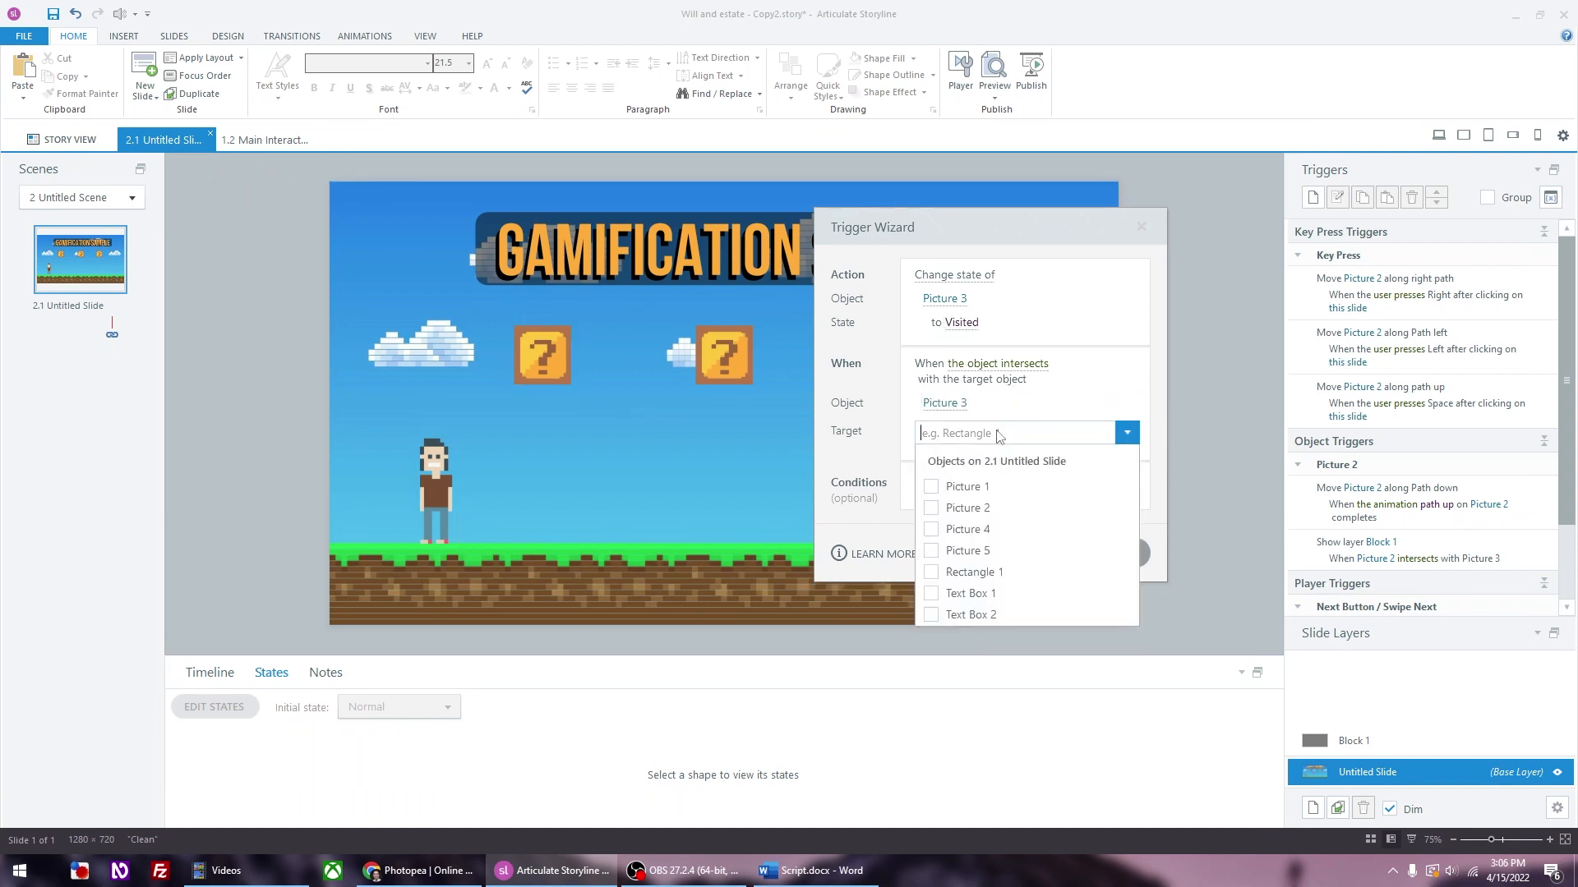
{"action": "left_click", "coordinate": [978, 509]}
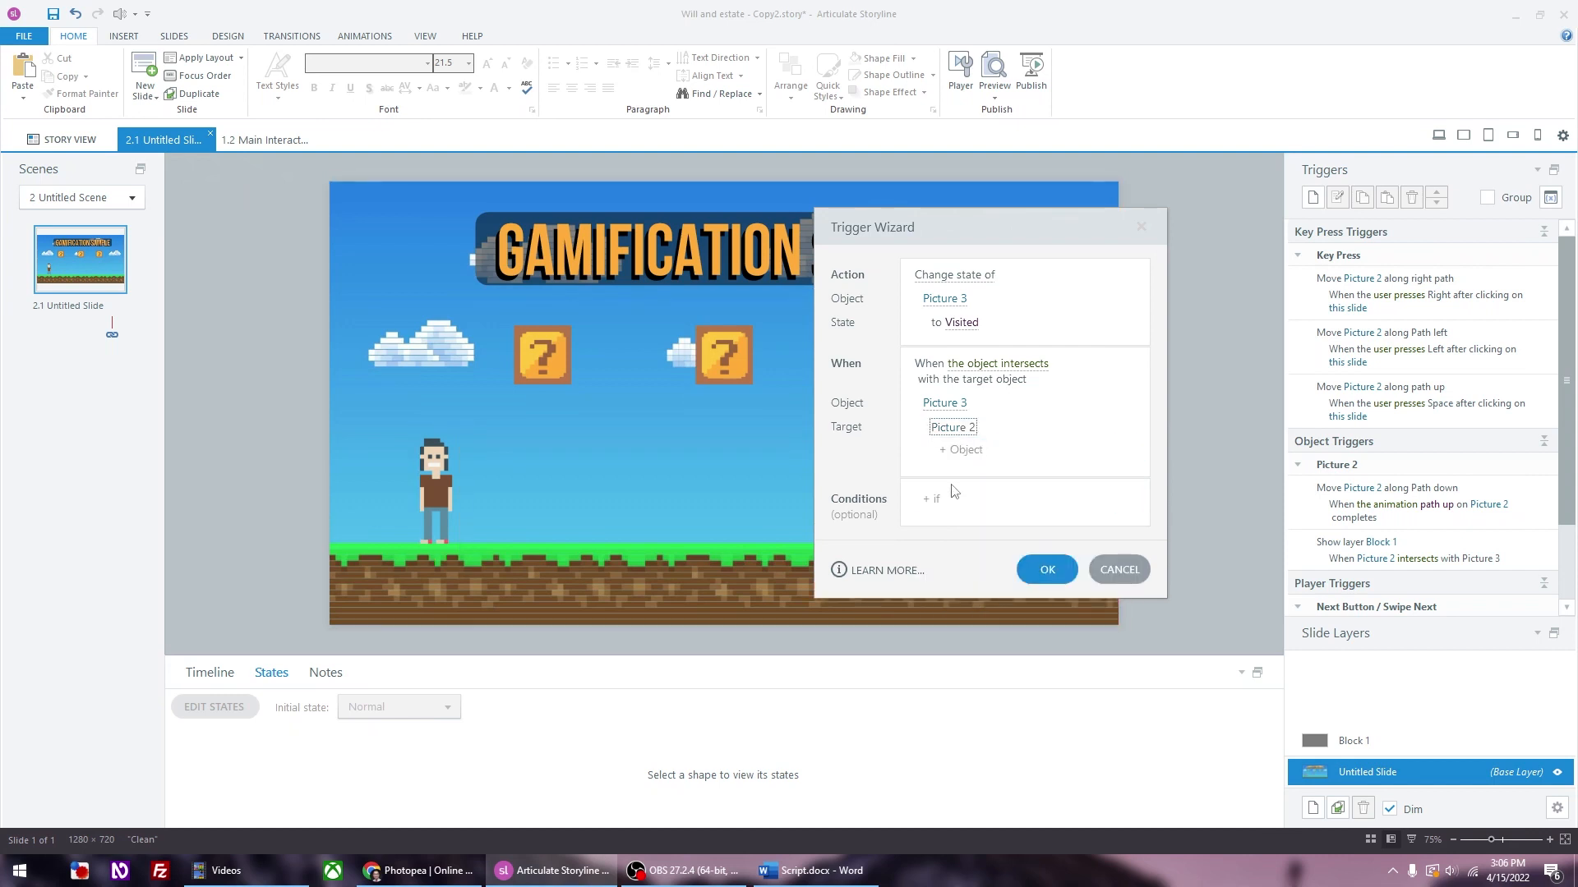
{"action": "left_click", "coordinate": [1027, 565]}
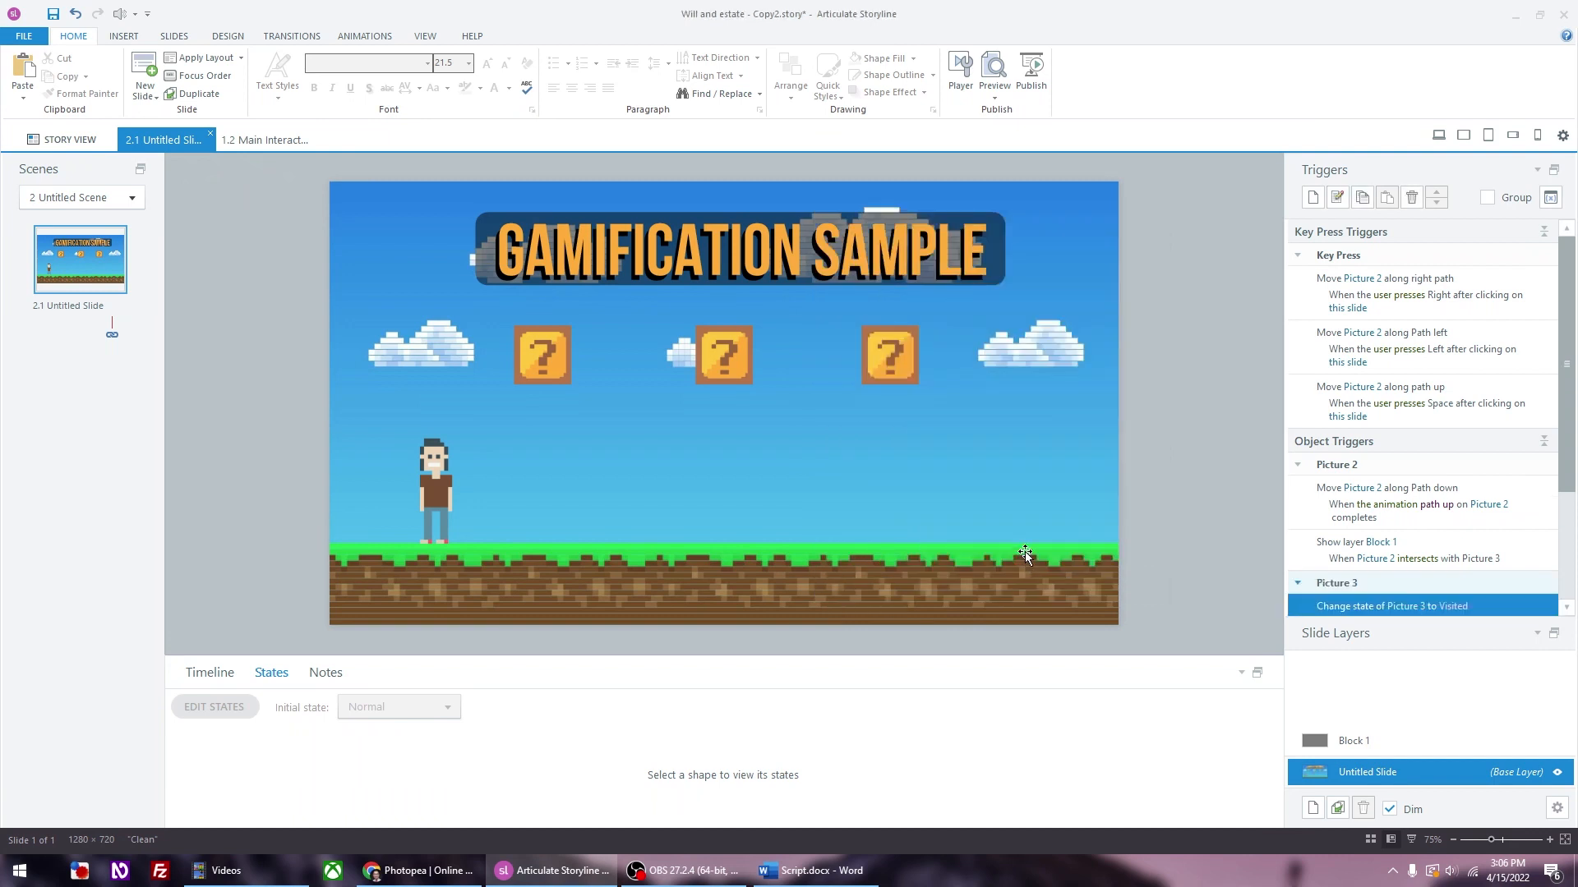
Step: Preview the slide to test the first block's state change, close the preview and open the Block 1 layer
{"action": "key", "text": "F12"}
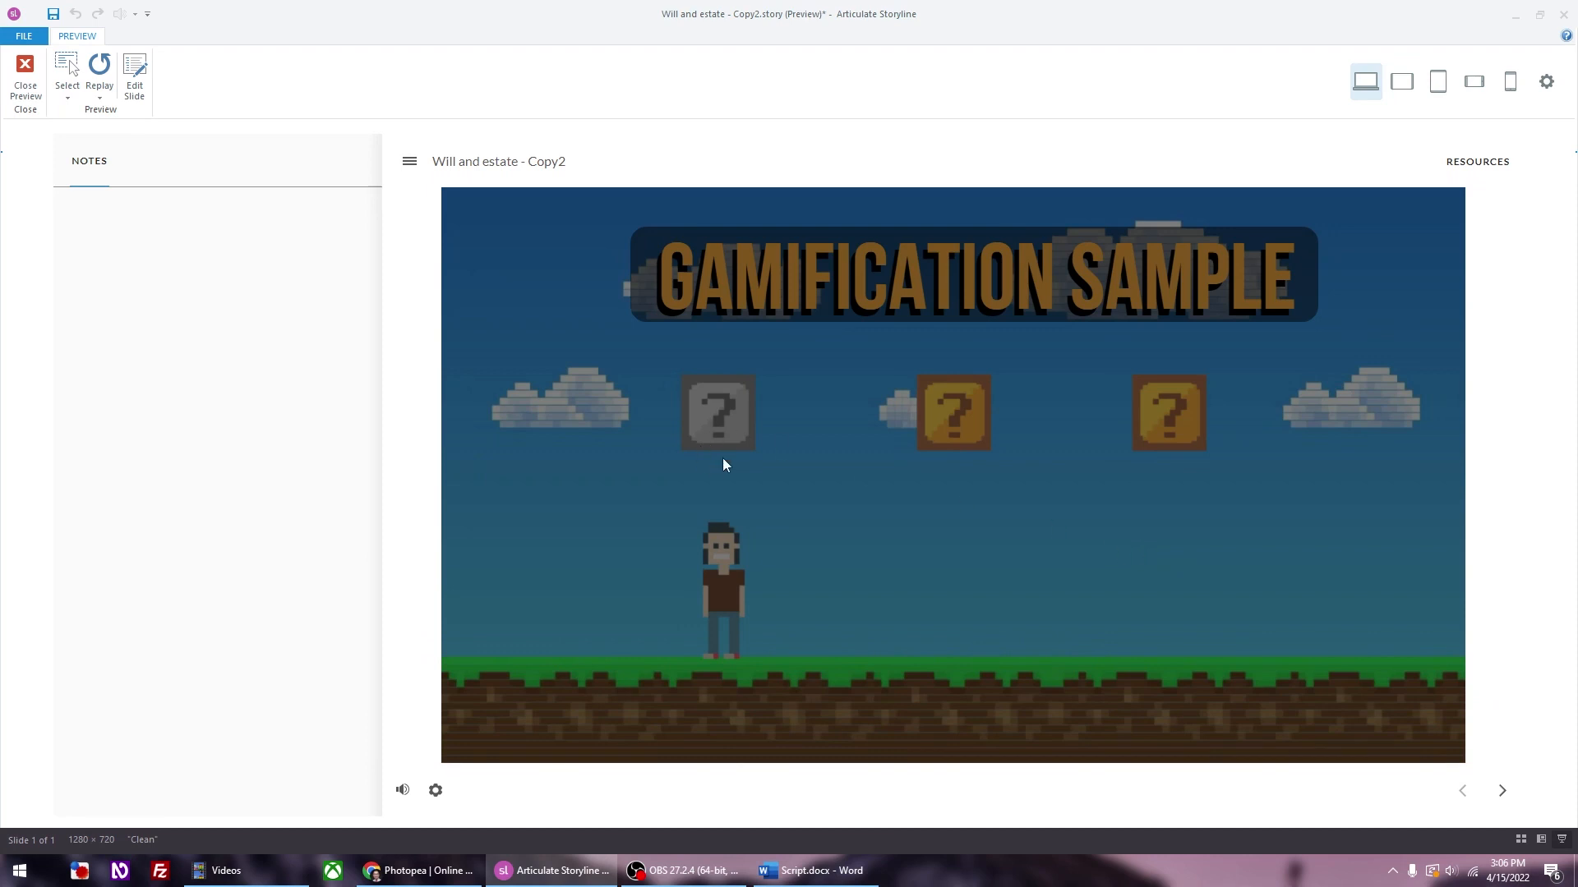
{"action": "left_click", "coordinate": [26, 75]}
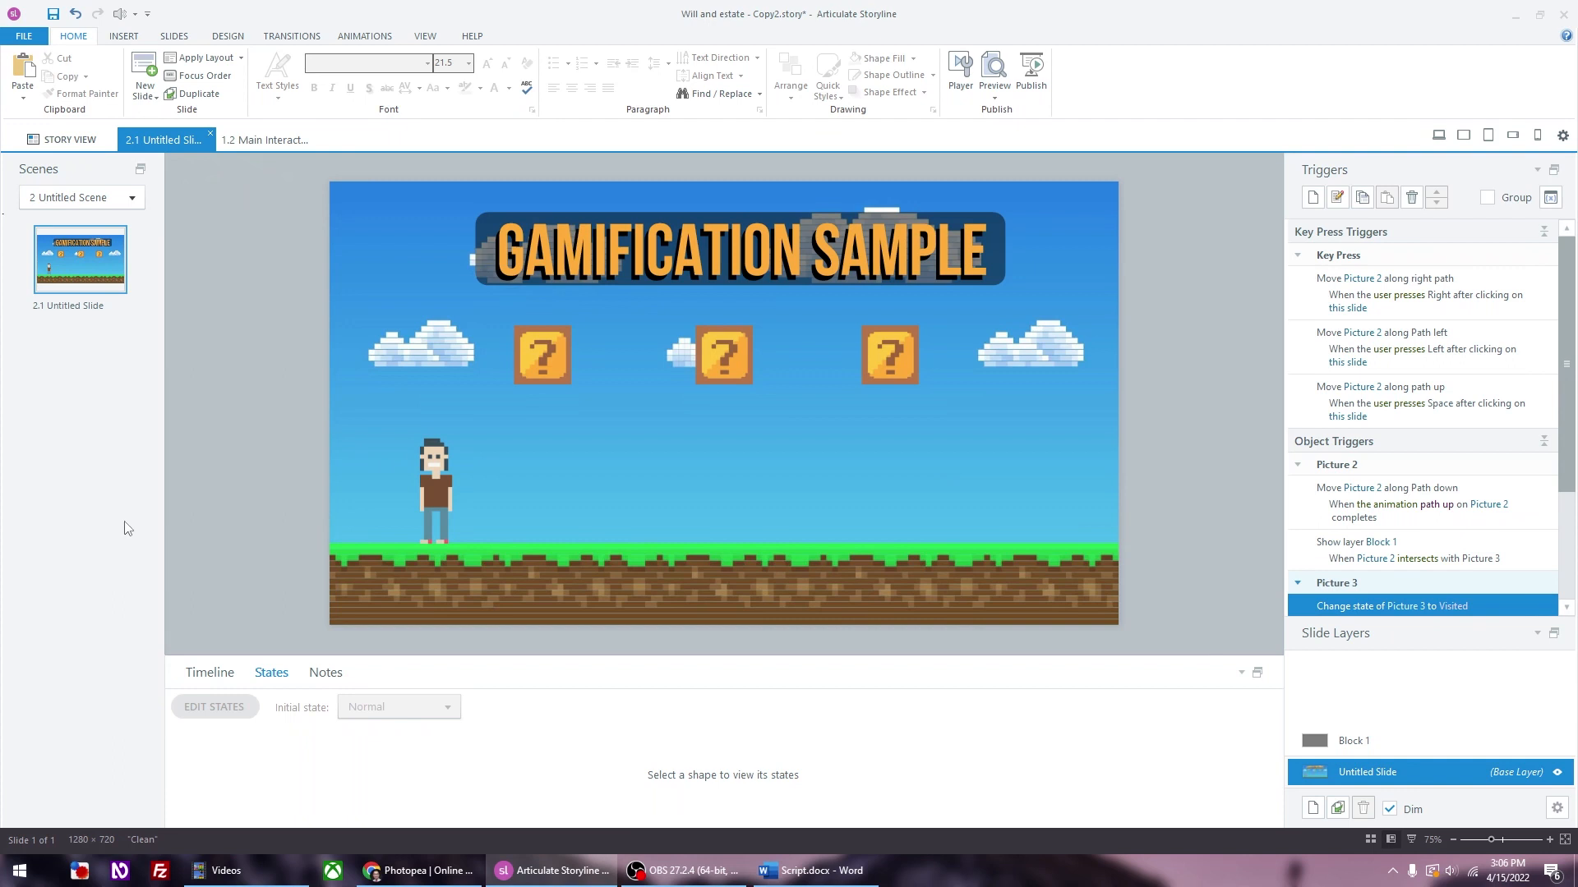
{"action": "left_click", "coordinate": [1459, 743]}
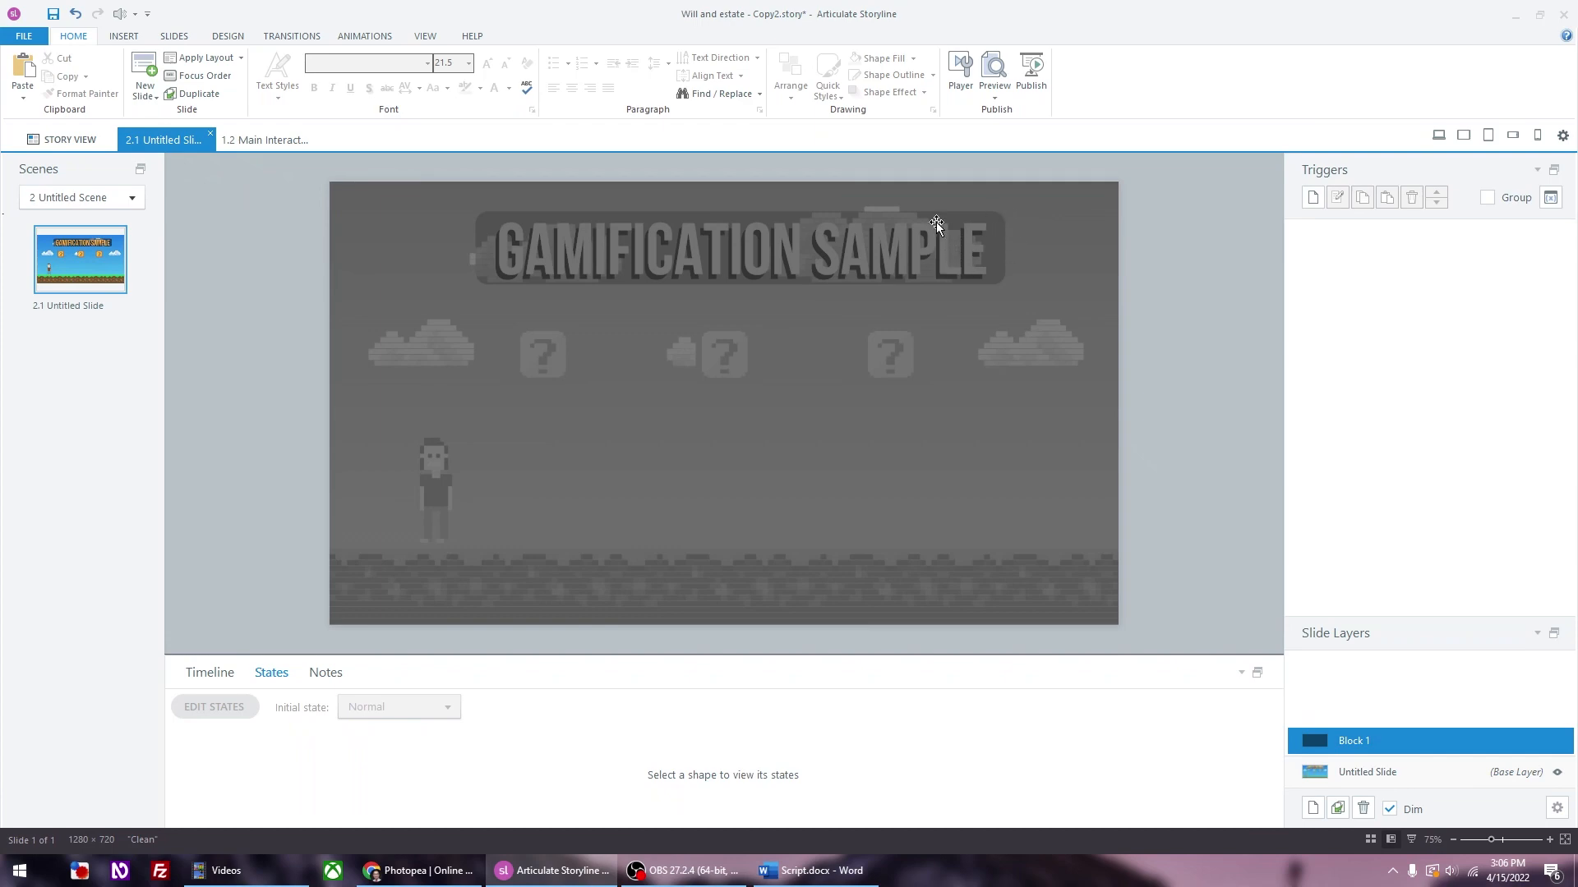
Step: Switch to Freepik in the browser, search for "pop up" and browse the results for a suitable message graphic
{"action": "left_click", "coordinate": [465, 862]}
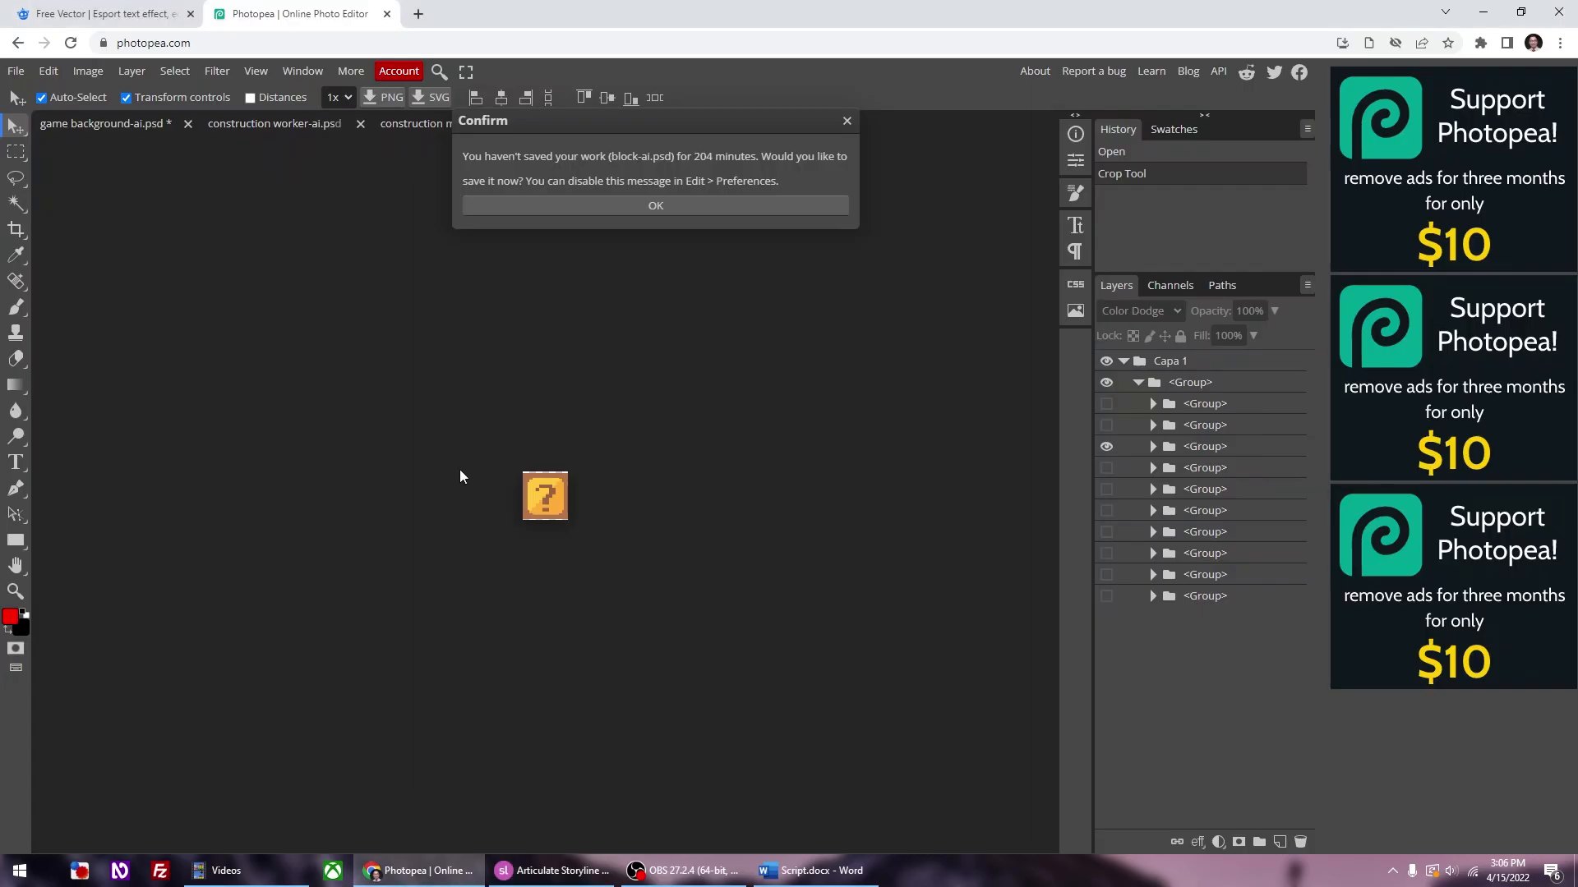
{"action": "left_click", "coordinate": [131, 7]}
{"action": "left_click", "coordinate": [1392, 96]}
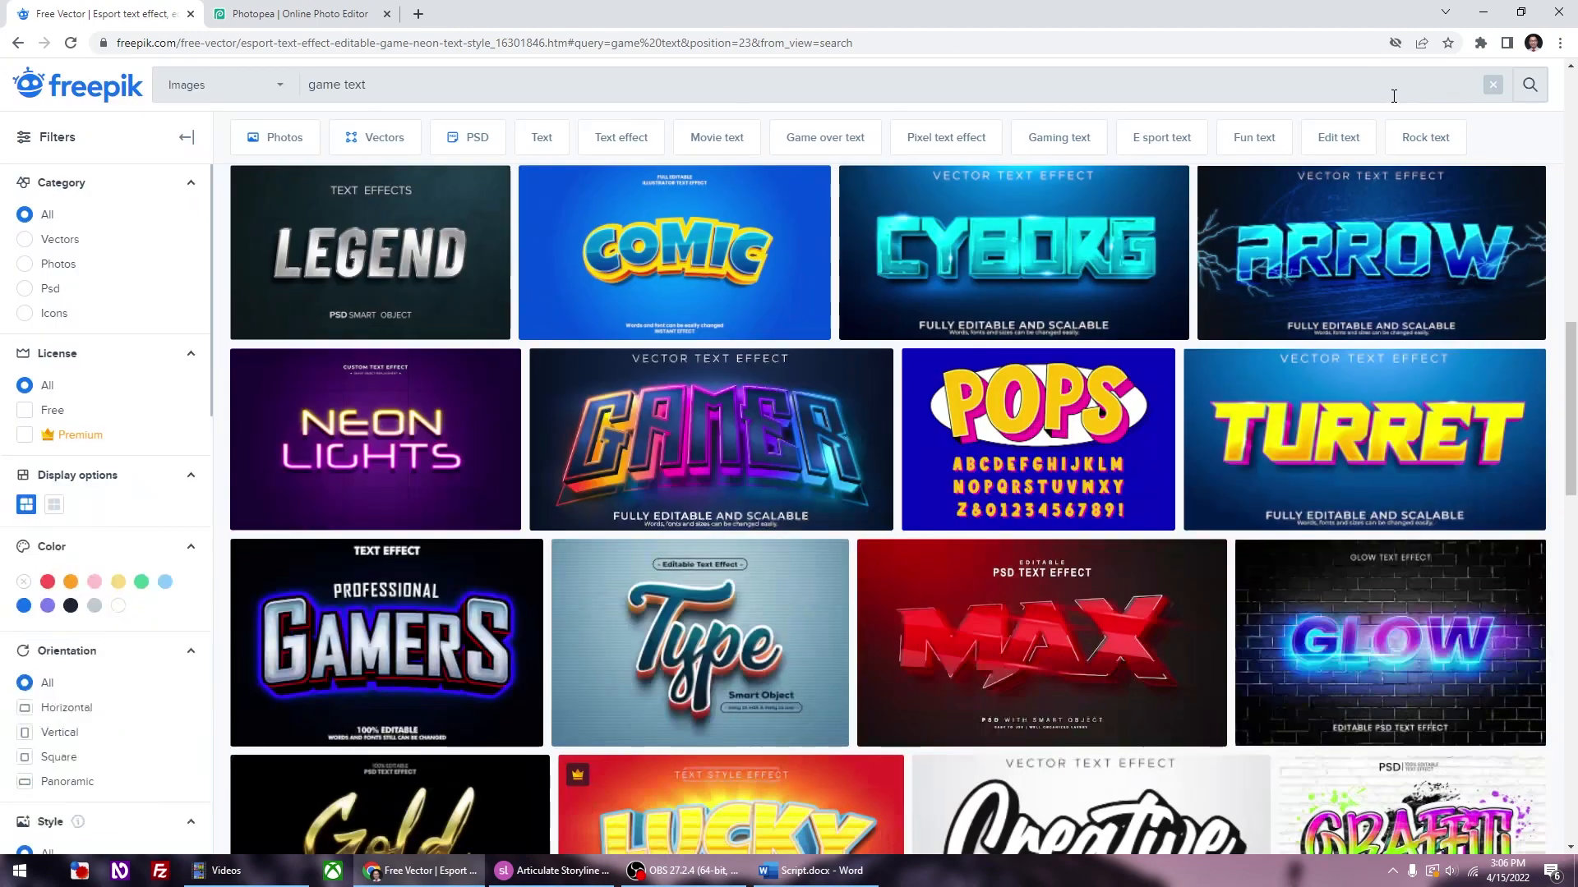
{"action": "left_click", "coordinate": [510, 83]}
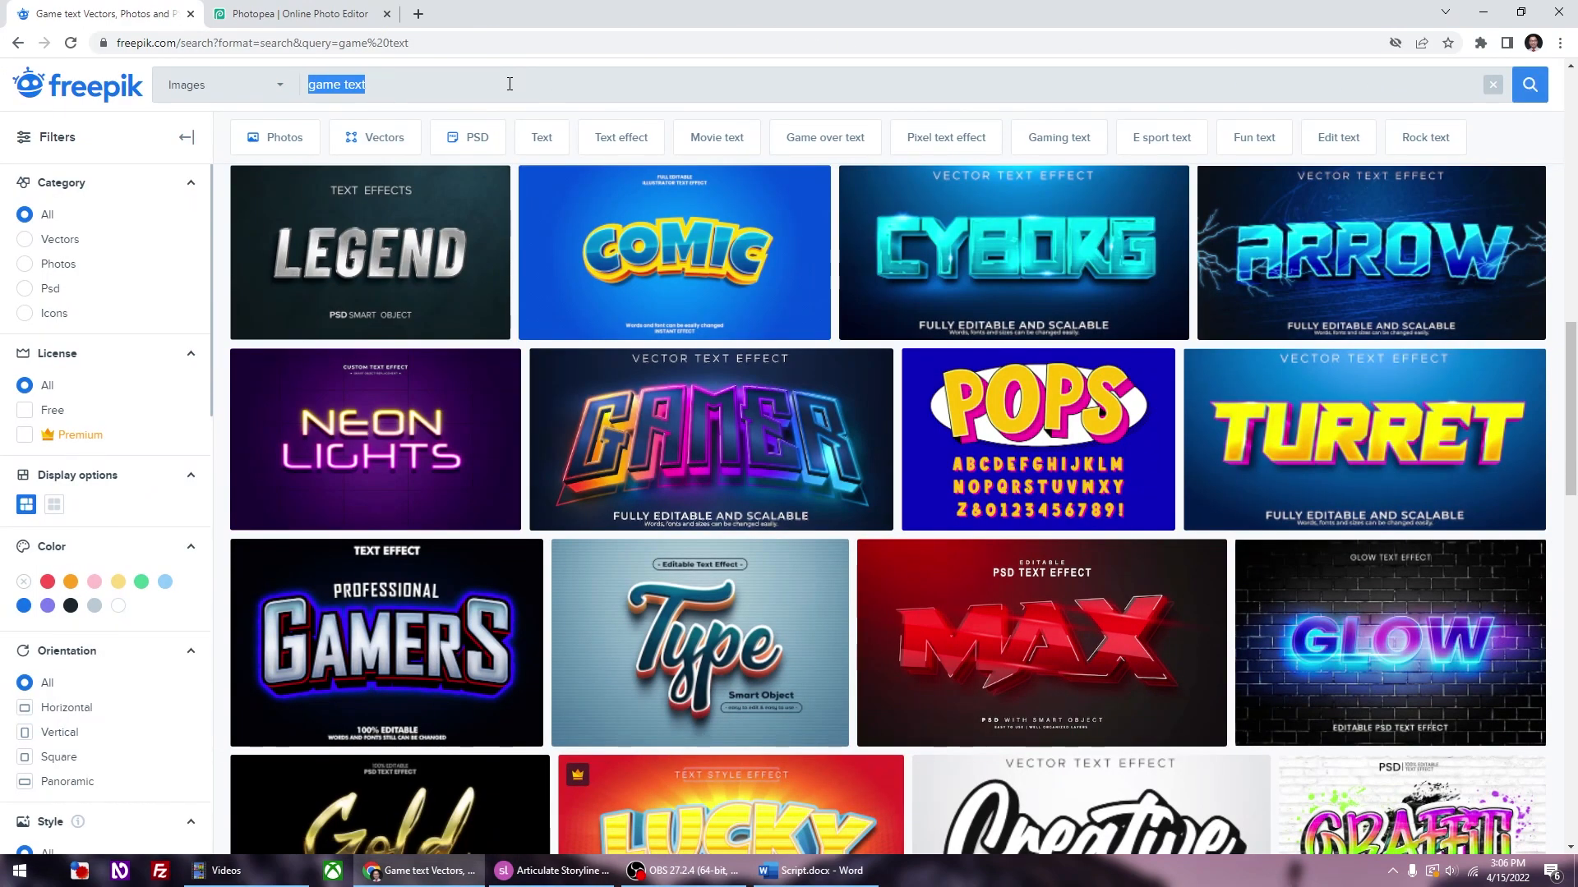
{"action": "type", "text": "pop up"}
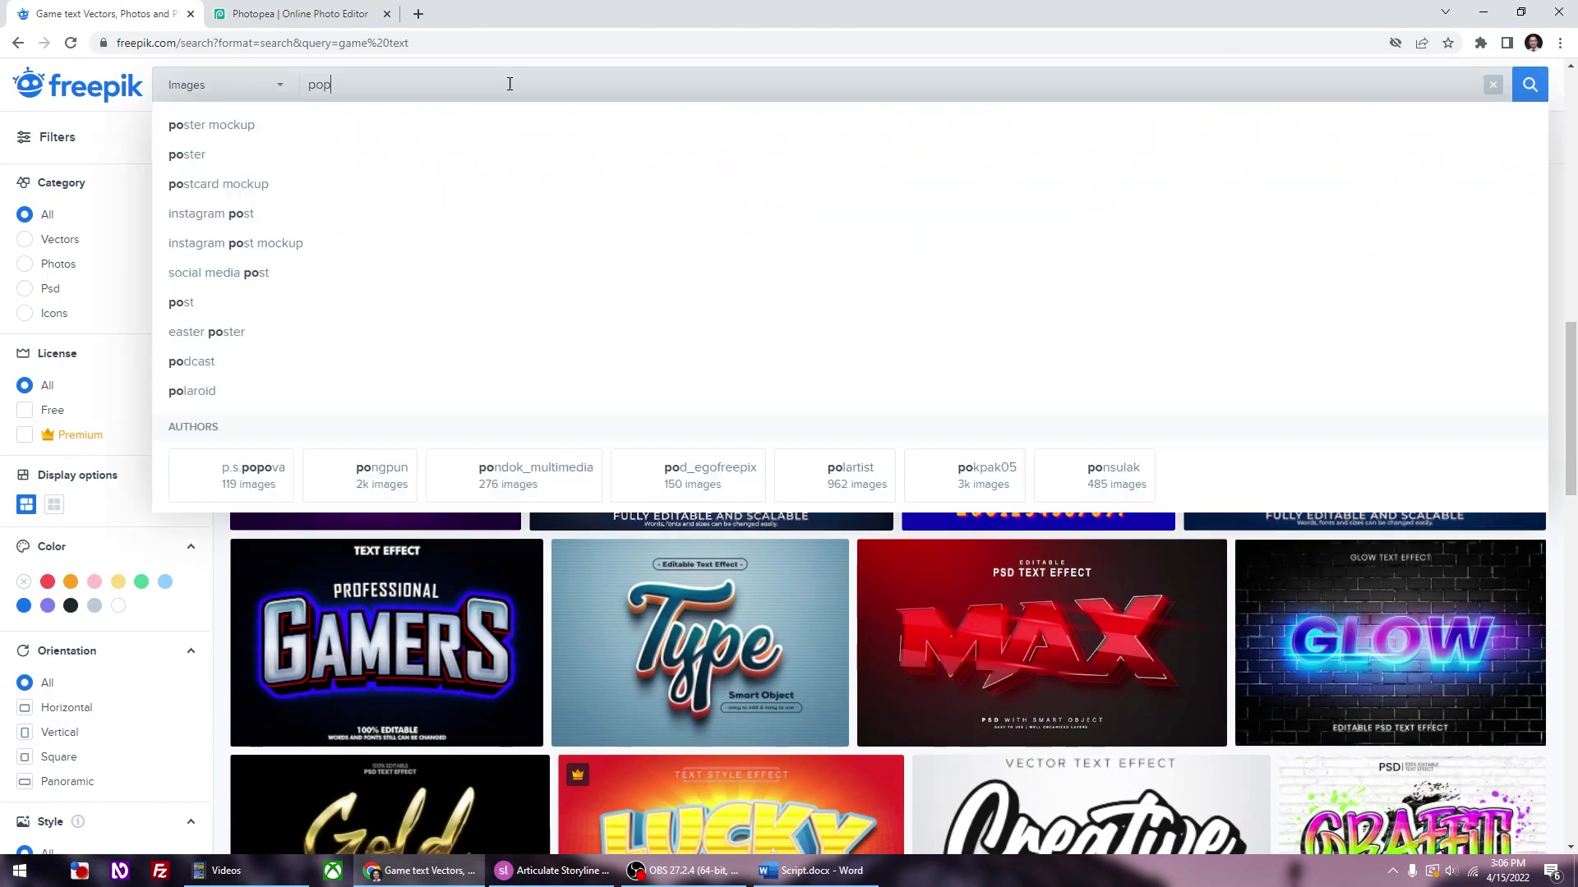
{"action": "key", "text": "Return"}
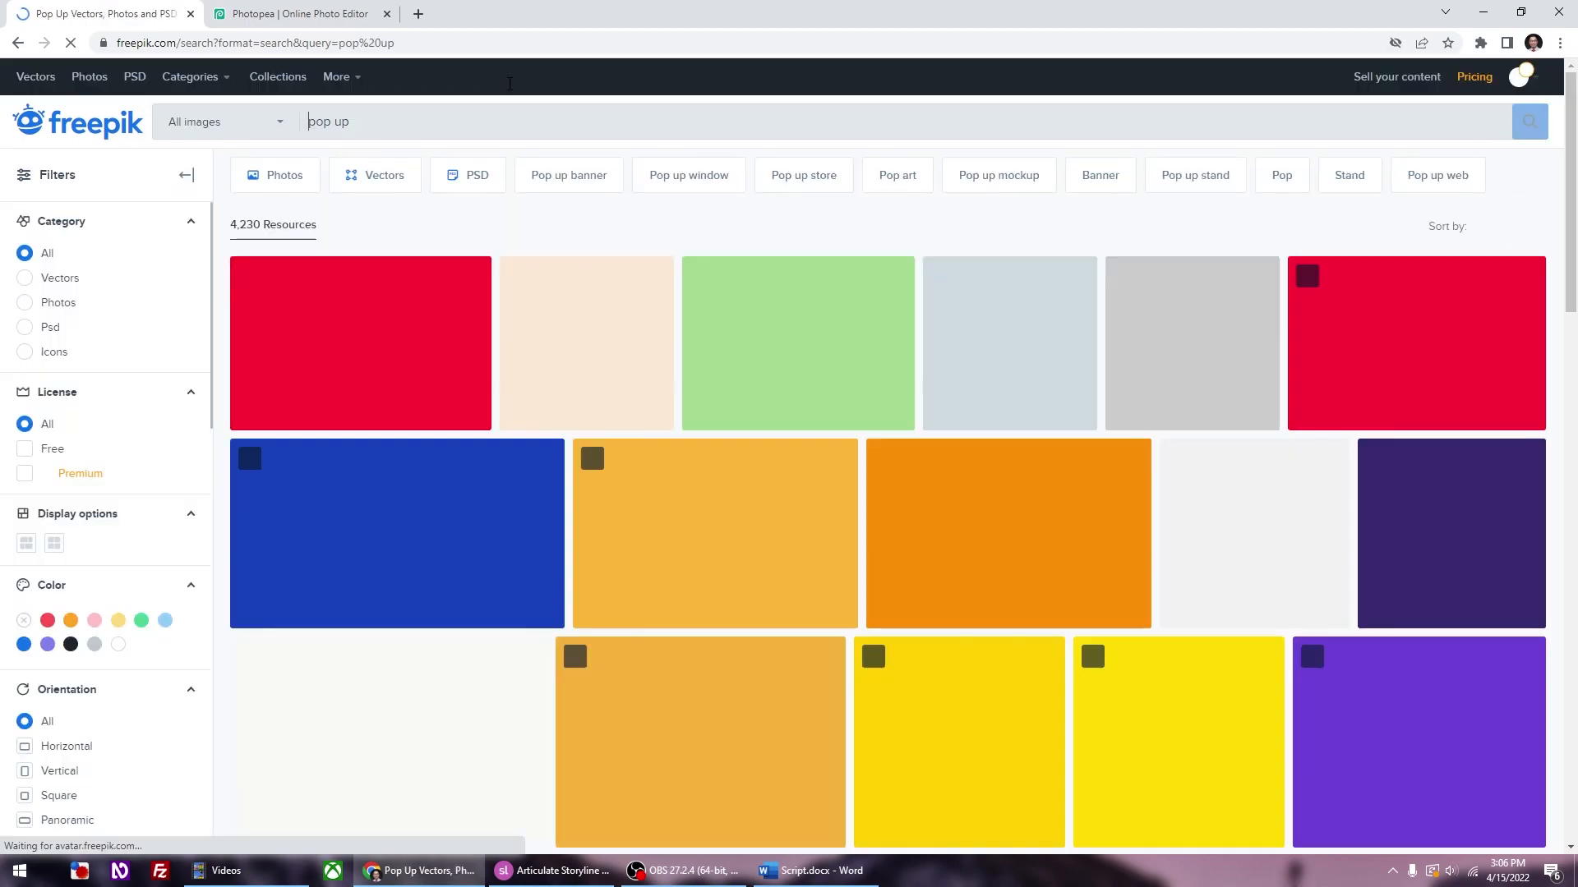
{"action": "scroll", "coordinate": [510, 83], "scroll_direction": "down", "scroll_amount": 15}
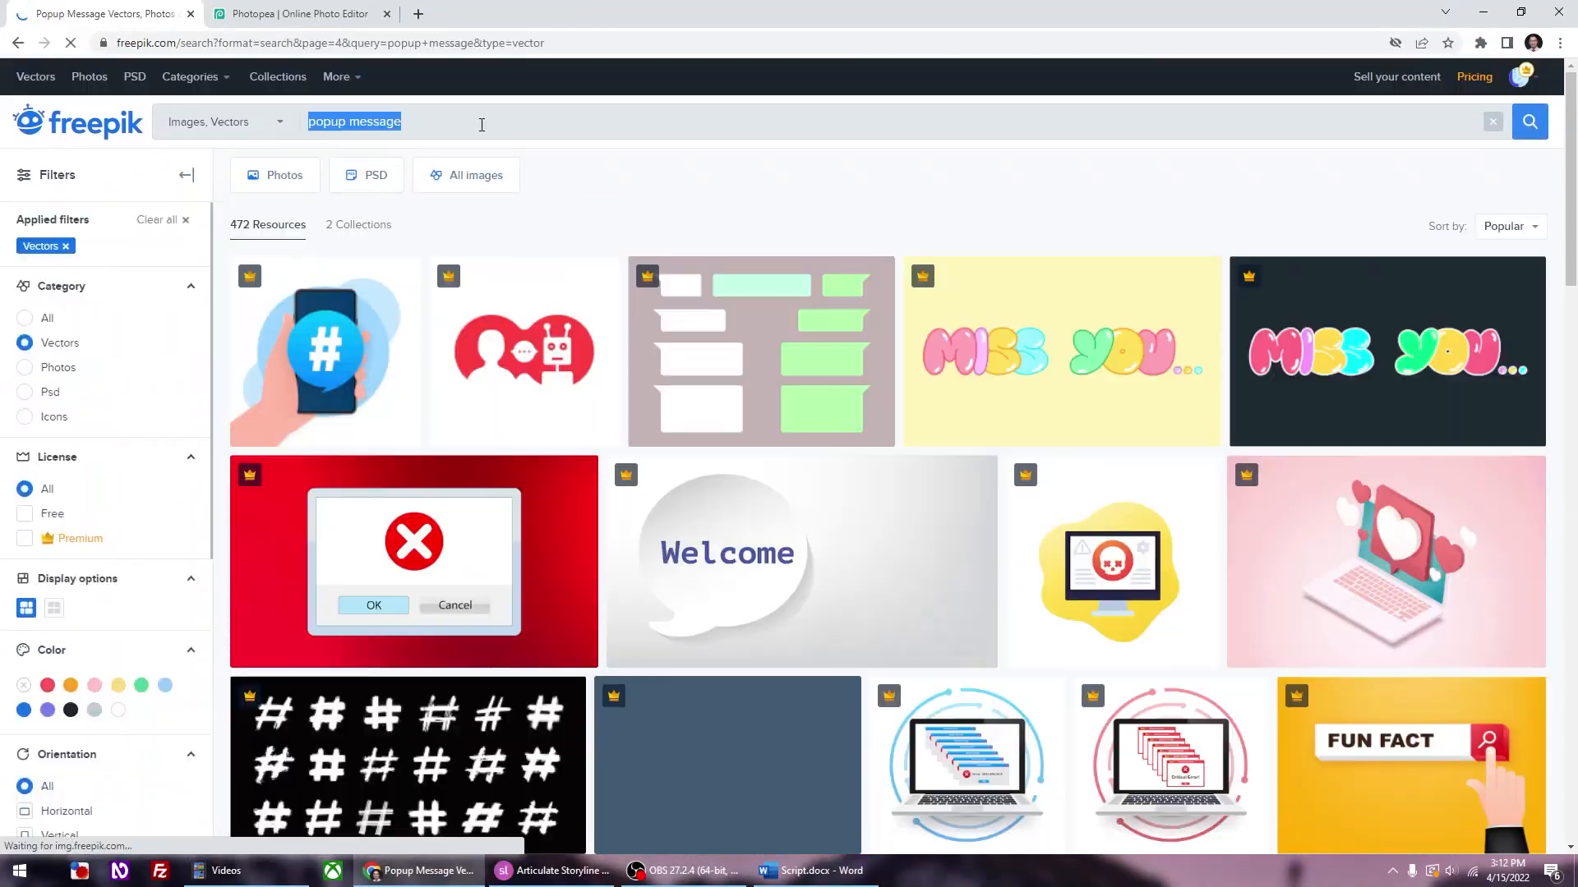
Step: Search the Freepik vectors for "game ui" and look through the results
{"action": "type", "text": "game ui"}
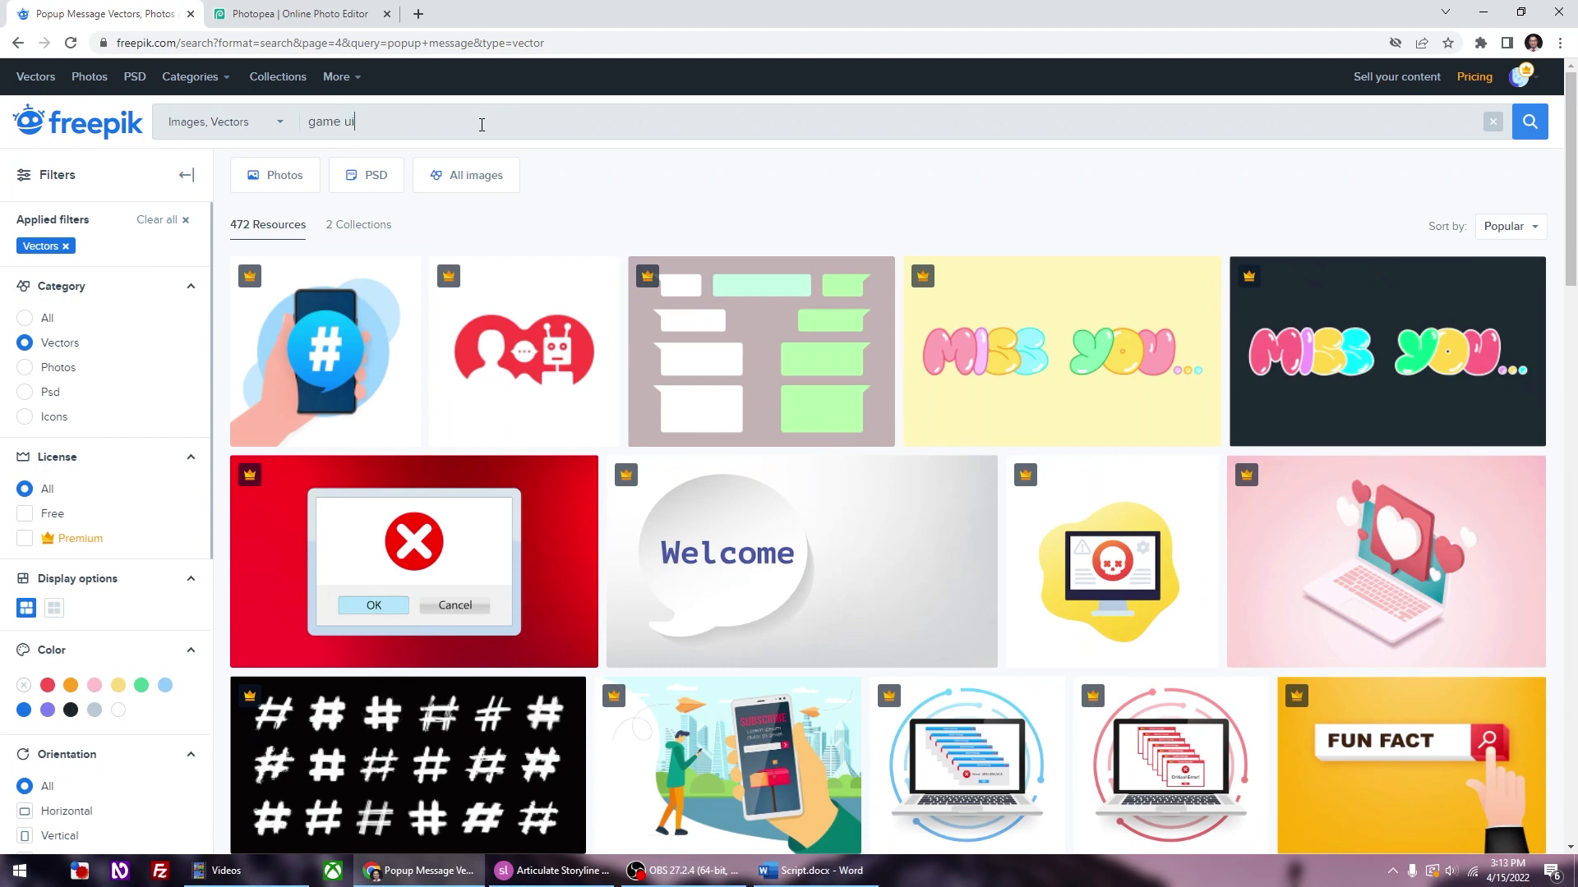
{"action": "key", "text": "Return"}
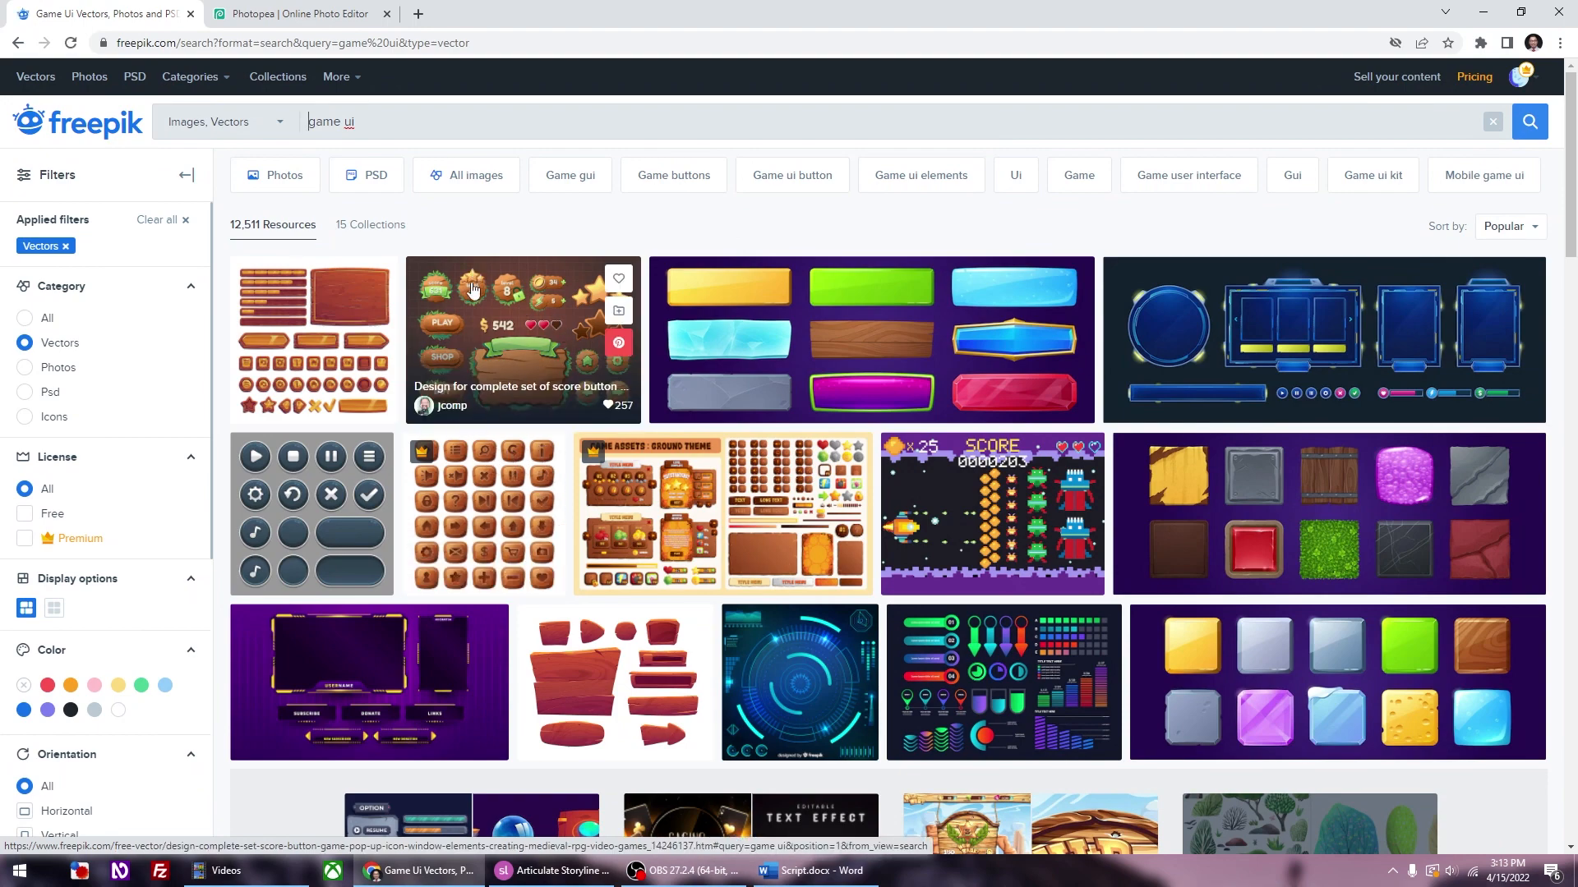
{"action": "scroll", "coordinate": [582, 524], "scroll_direction": "down", "scroll_amount": 5}
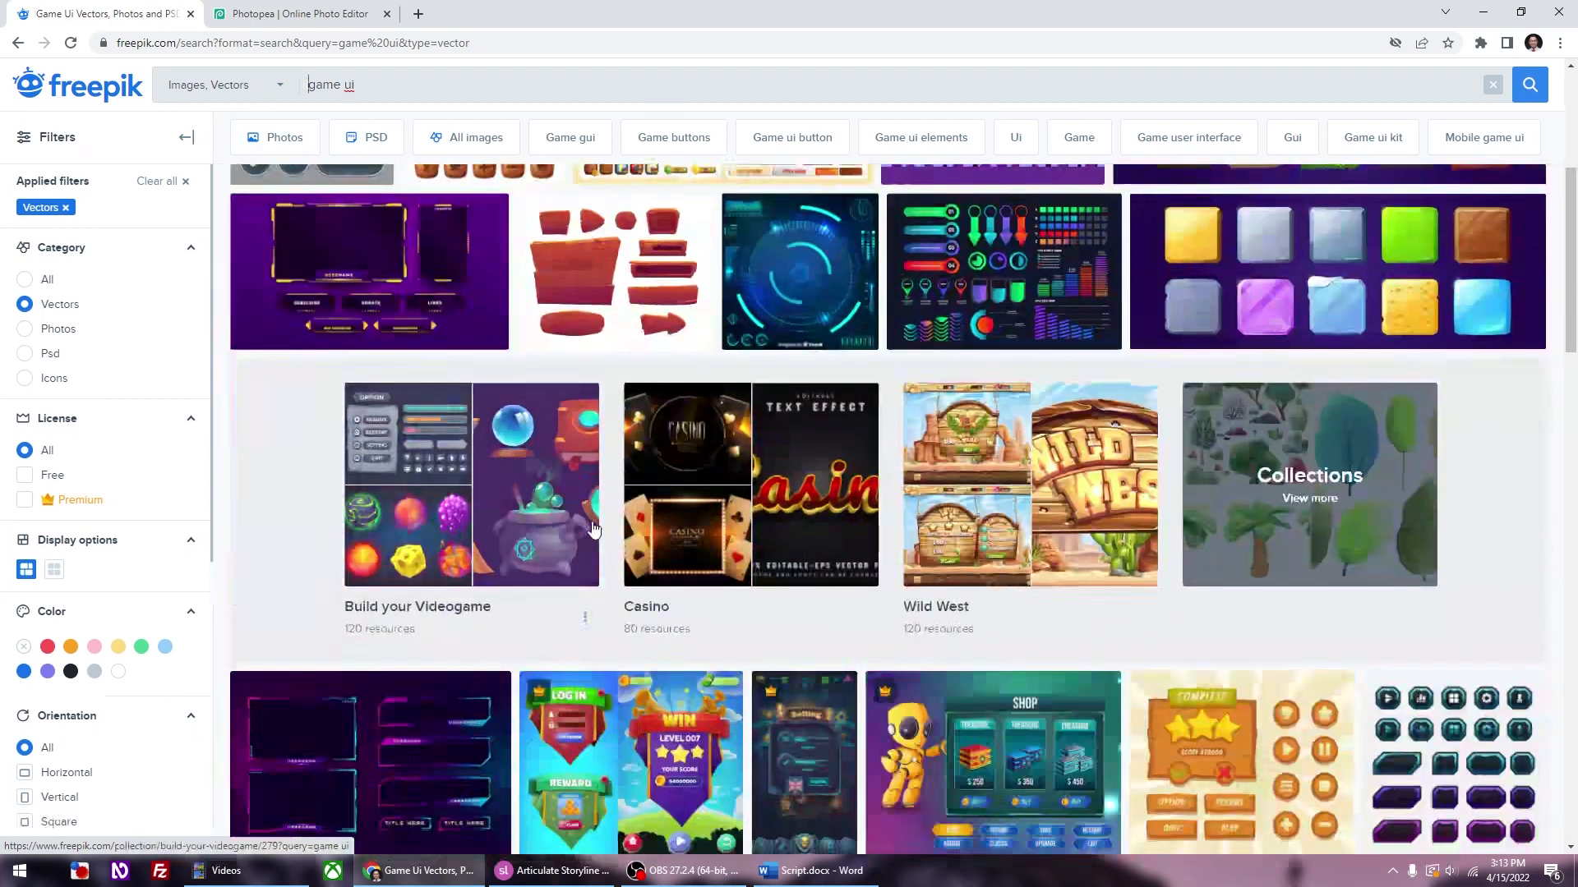
{"action": "scroll", "coordinate": [597, 528], "scroll_direction": "up", "scroll_amount": 5}
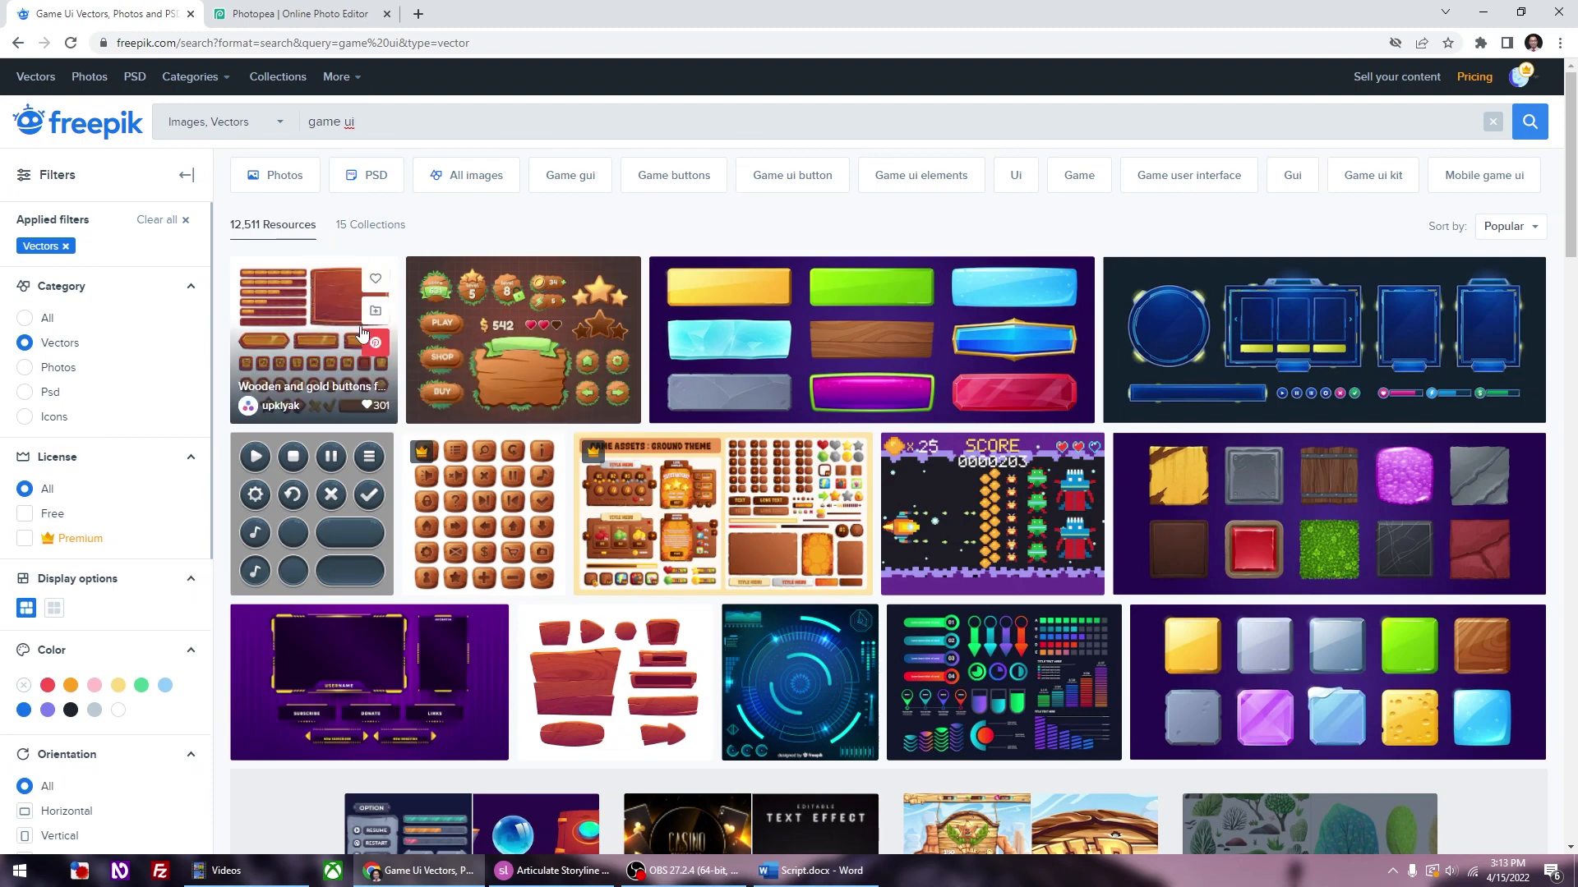
Step: Dismiss the collection dialog and open the "Wooden and gold buttons for ui game" vector
{"action": "left_click", "coordinate": [377, 324]}
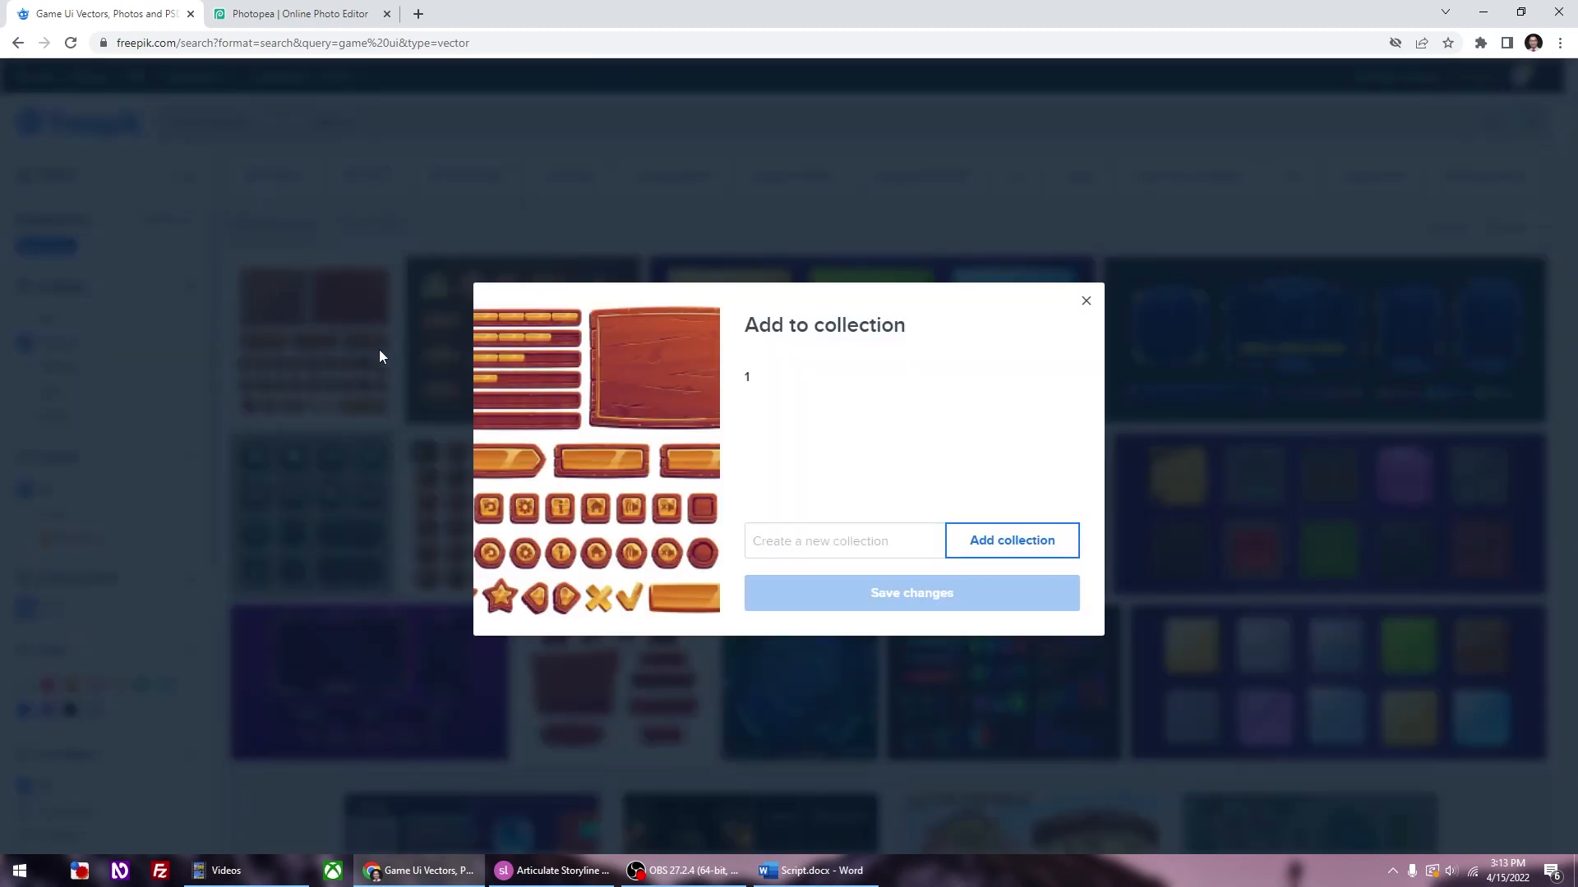
{"action": "left_click", "coordinate": [1085, 301]}
{"action": "left_click", "coordinate": [326, 280]}
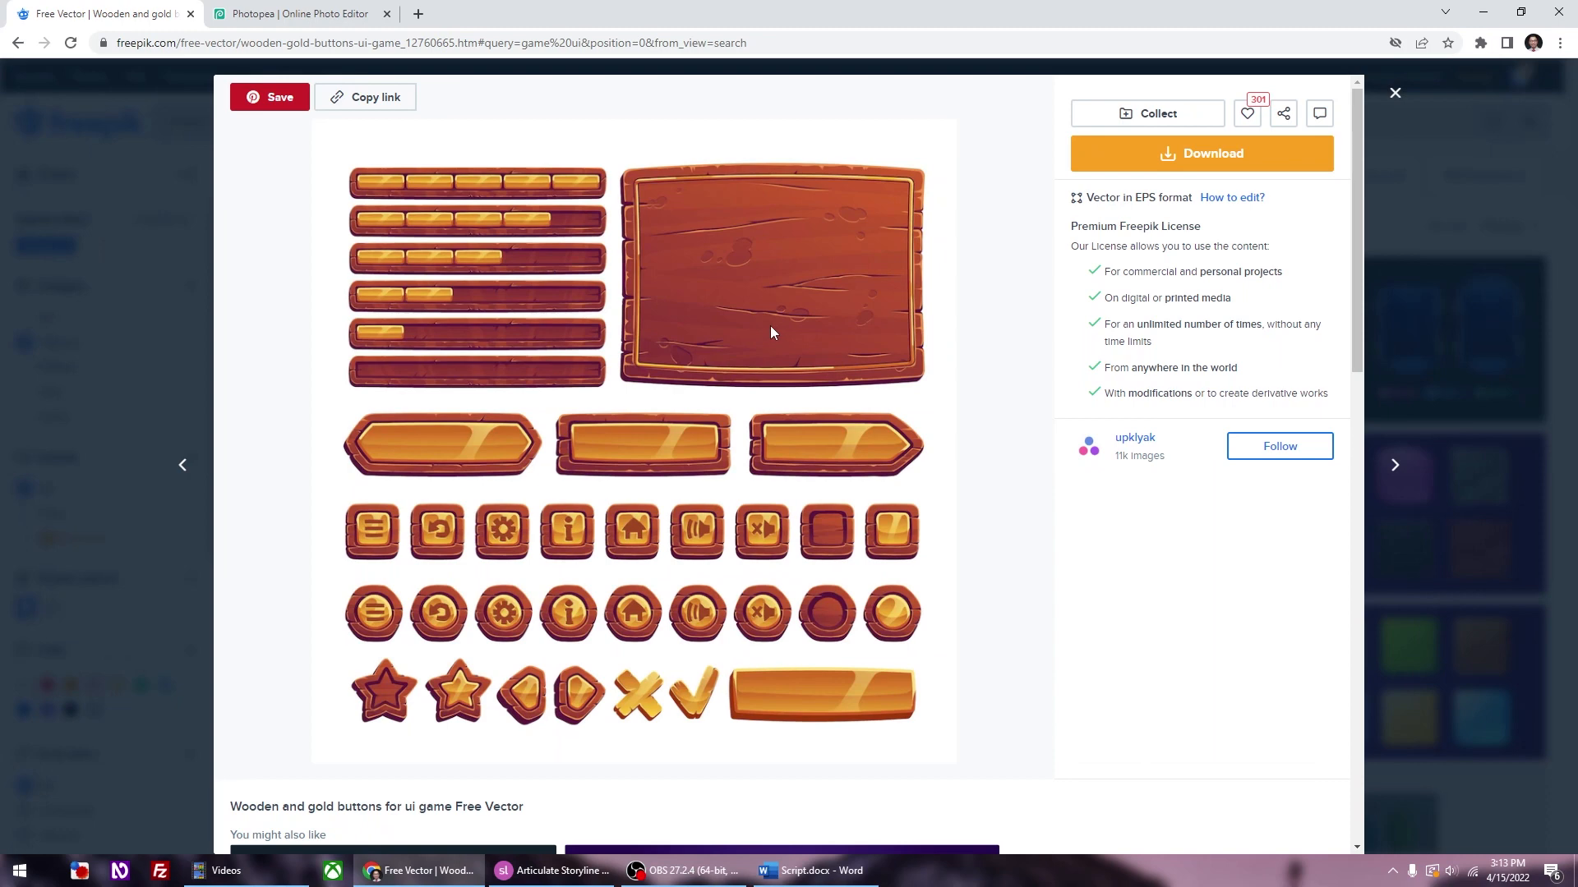
Step: Download the wooden and gold buttons vector, open its archive and extract the EPS file into the game project's assets folder
{"action": "left_click", "coordinate": [1165, 158]}
{"action": "left_click", "coordinate": [164, 847]}
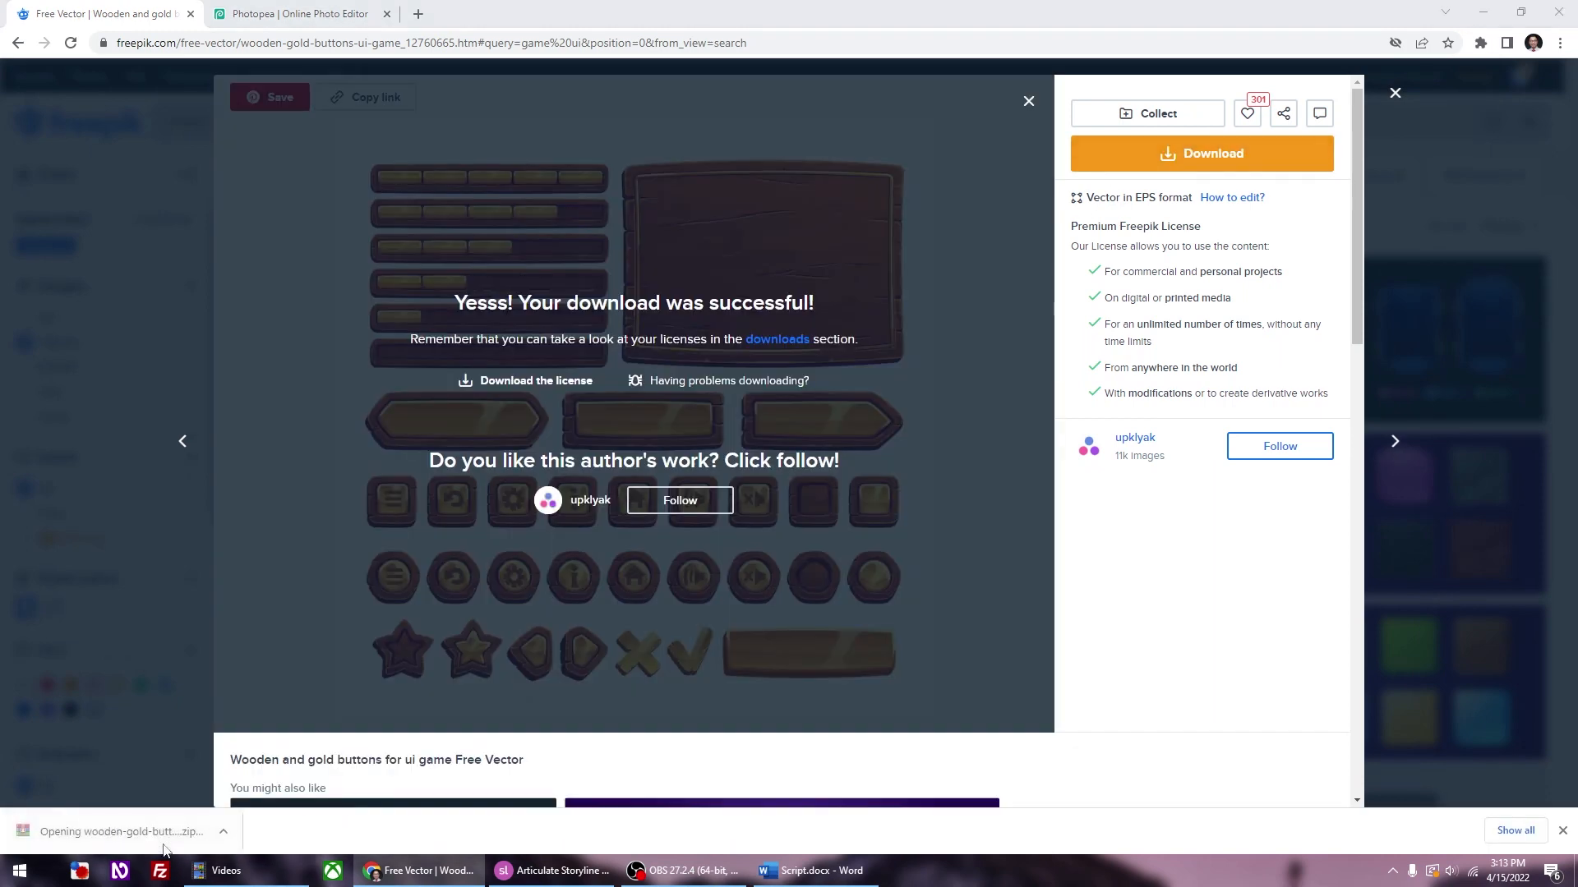
{"action": "middle_click", "coordinate": [231, 876]}
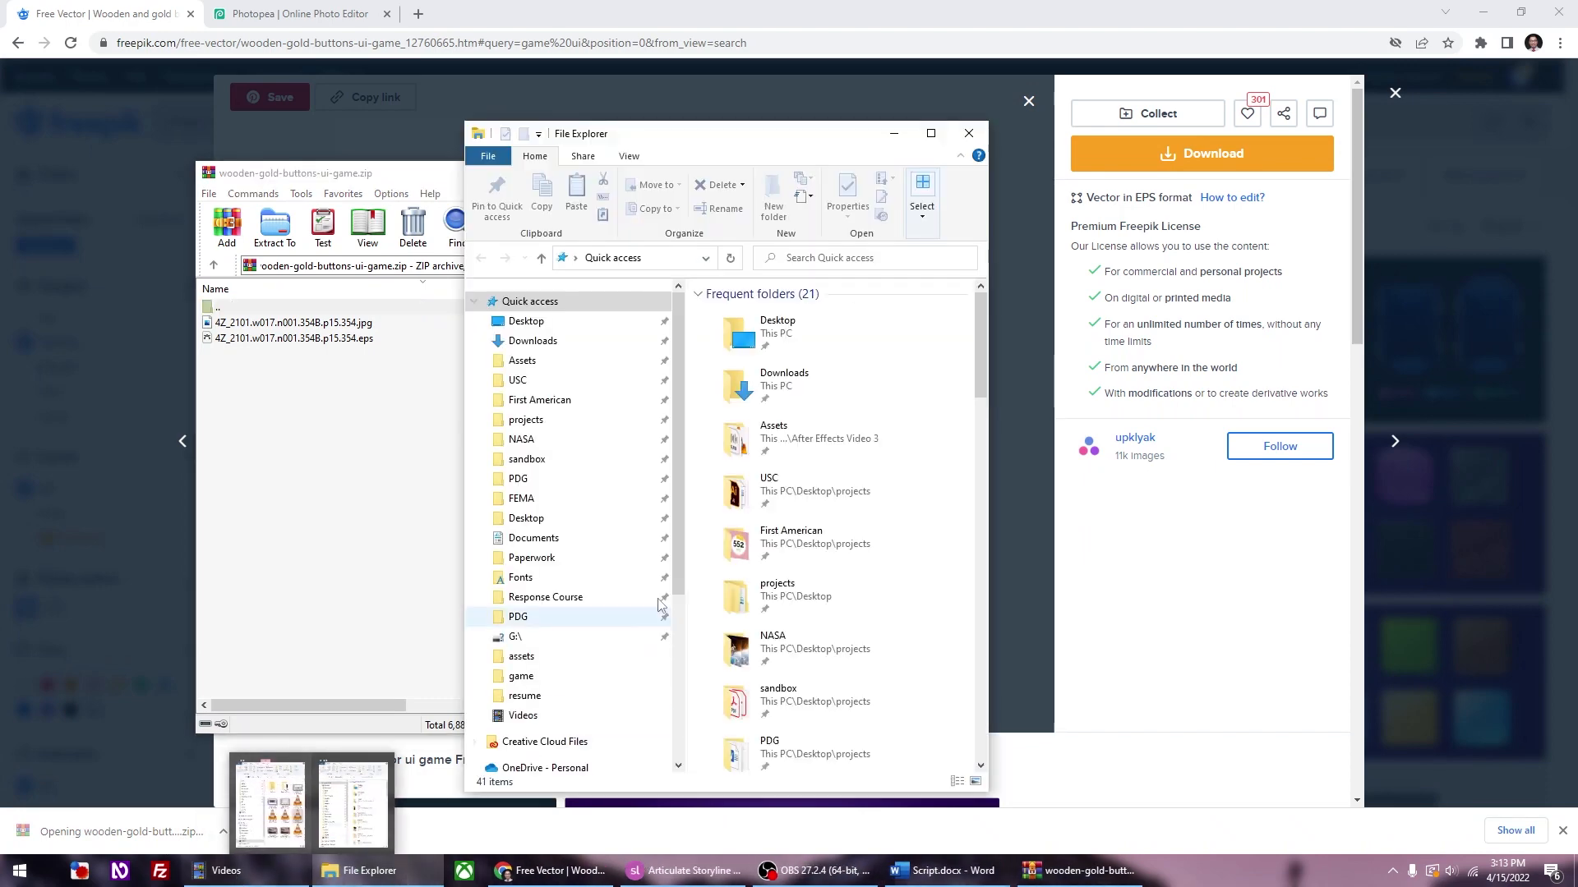
{"action": "left_click_drag", "start_coordinate": [716, 135], "coordinate": [949, 136]}
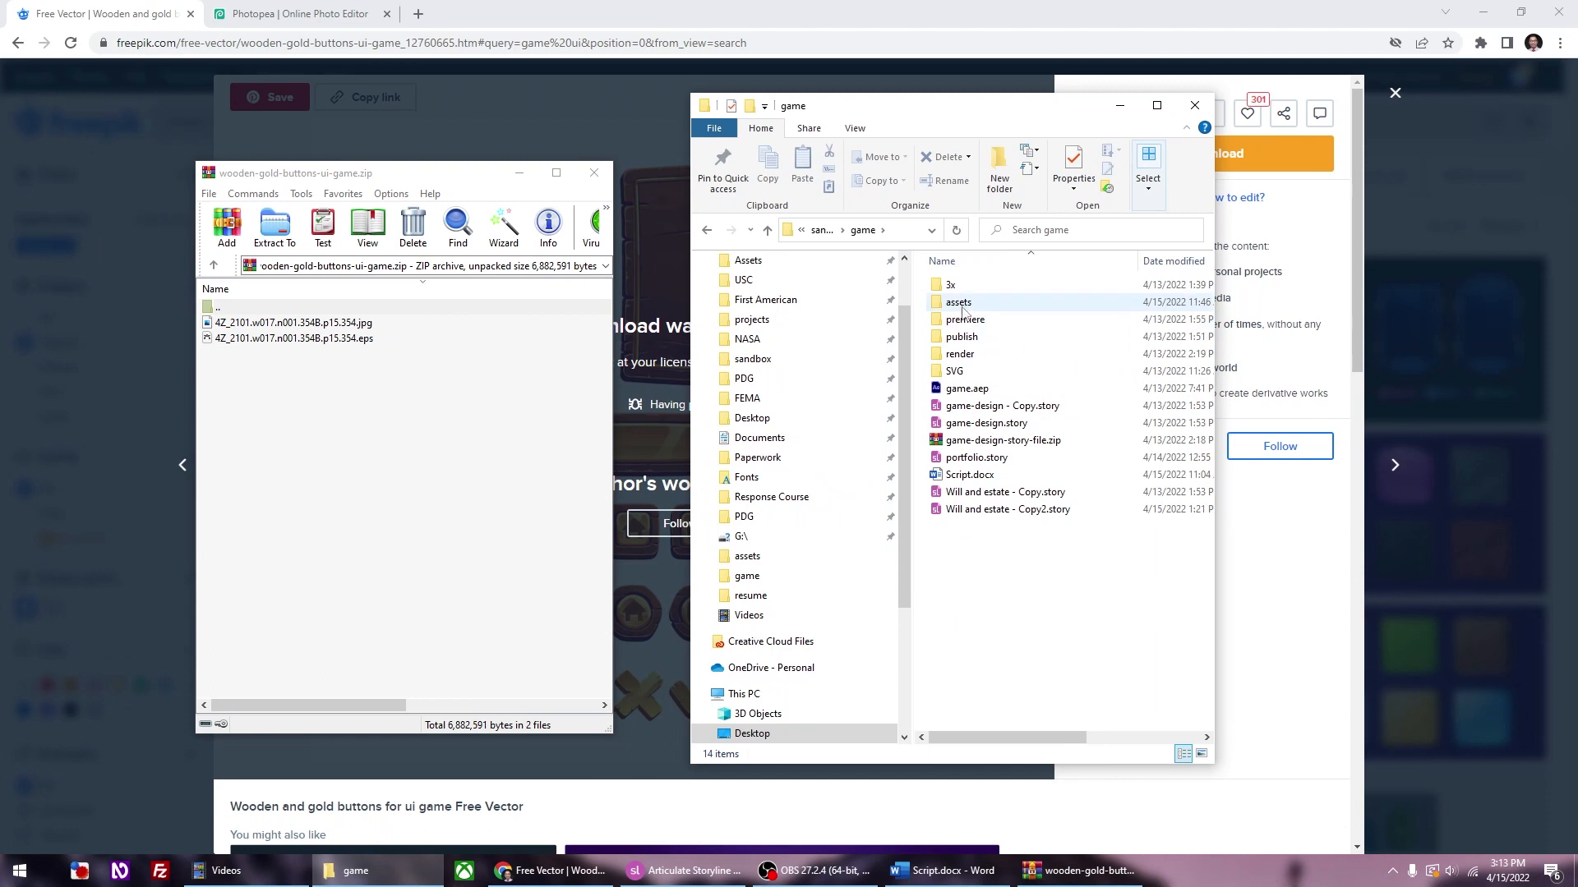
{"action": "double_click", "coordinate": [958, 304]}
{"action": "left_click_drag", "start_coordinate": [251, 338], "coordinate": [986, 581]}
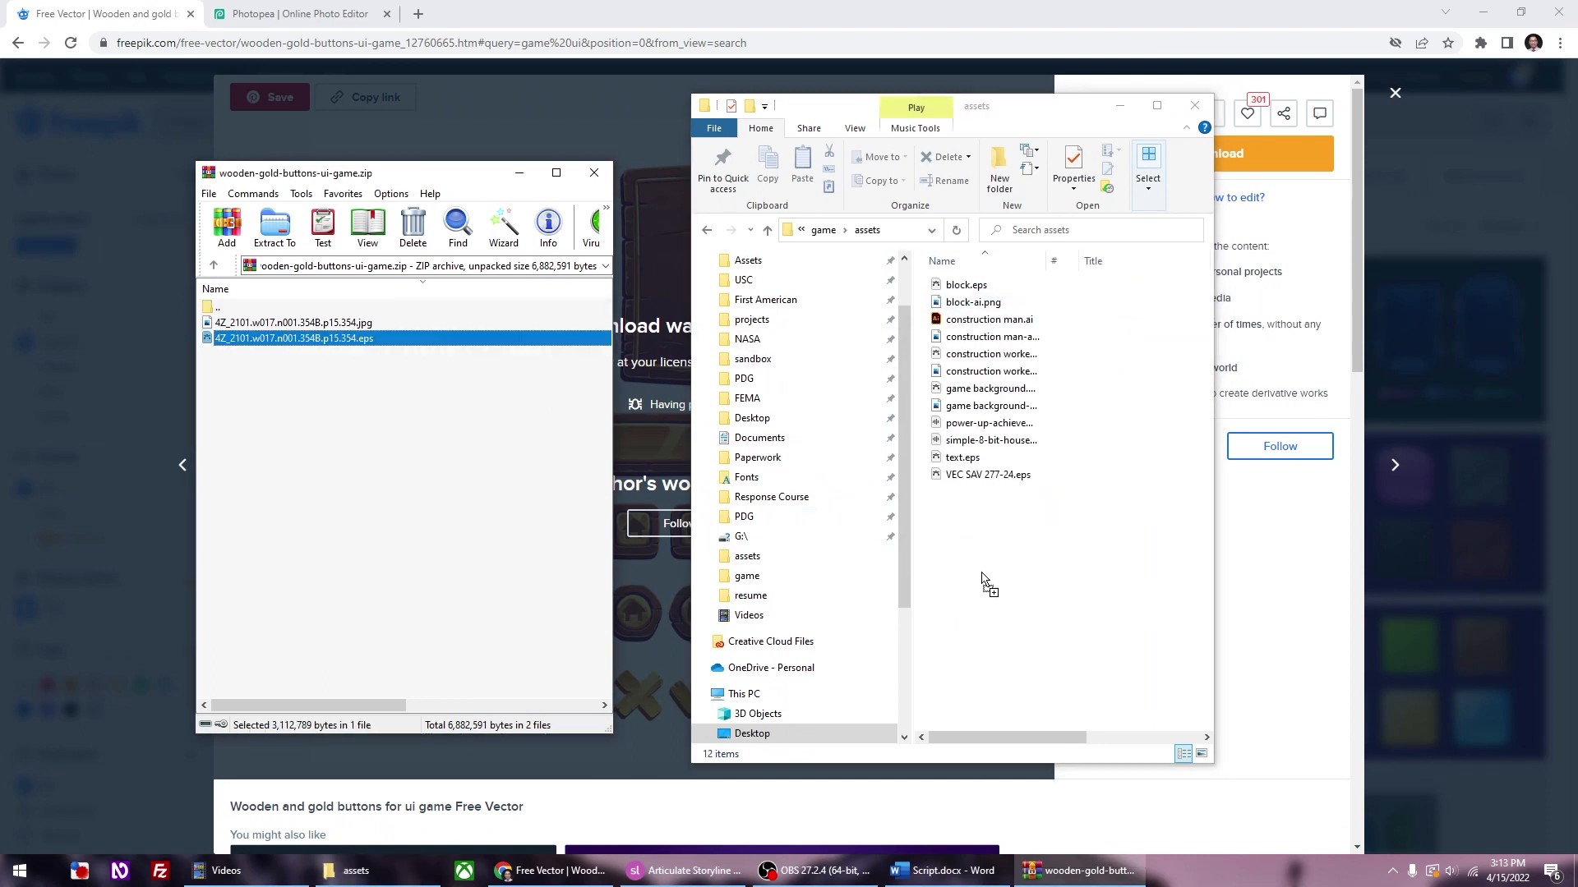
Step: Rename the extracted EPS file in the assets folder as popup
{"action": "left_click", "coordinate": [973, 284]}
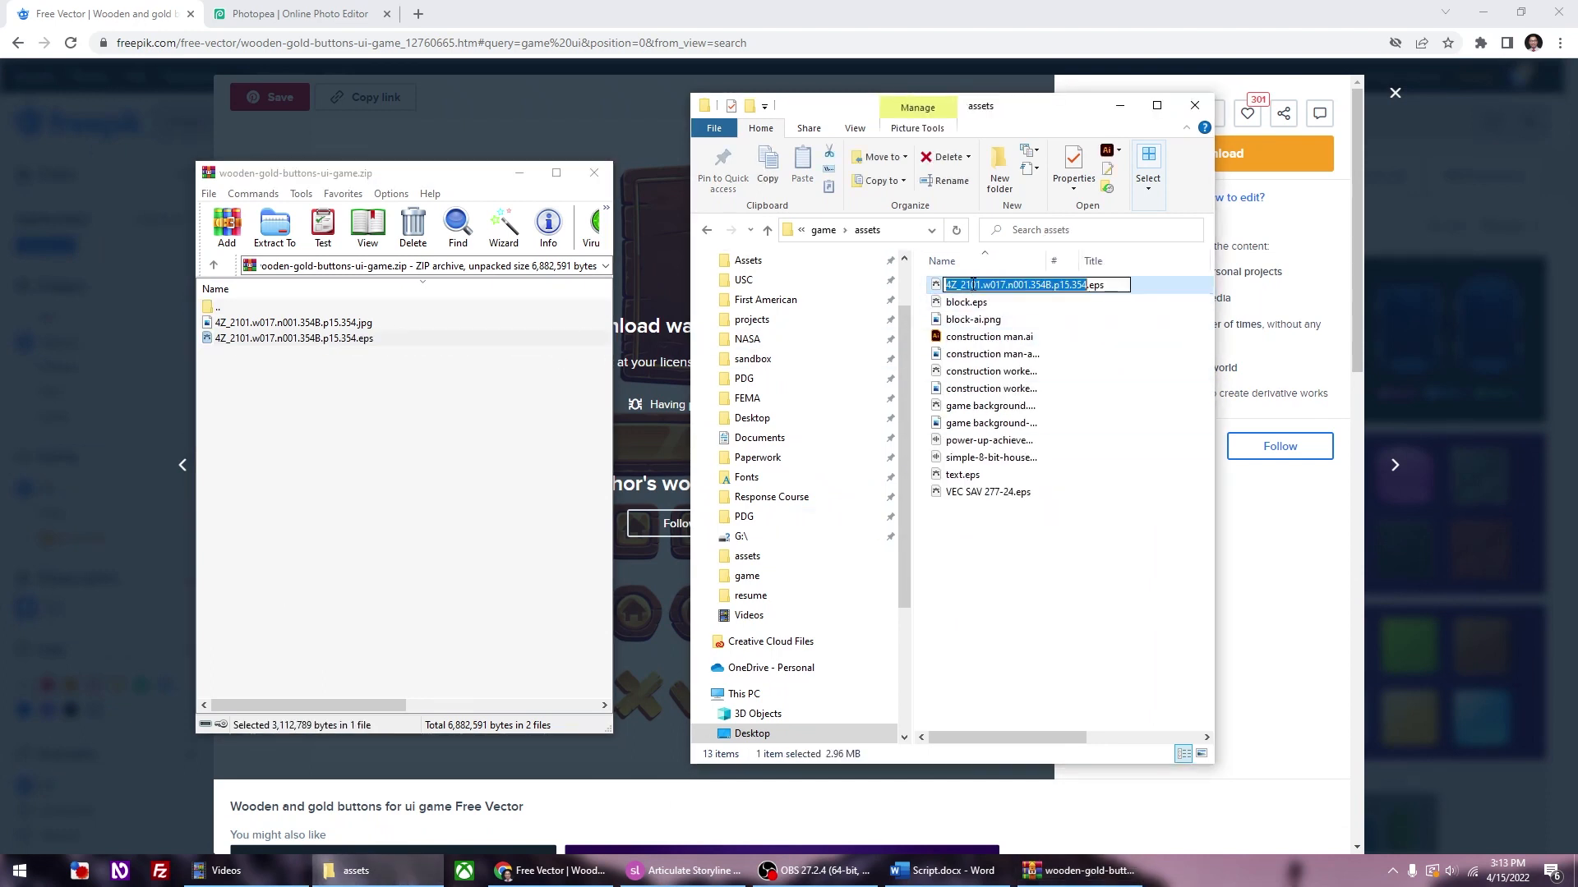
{"action": "type", "text": "po"}
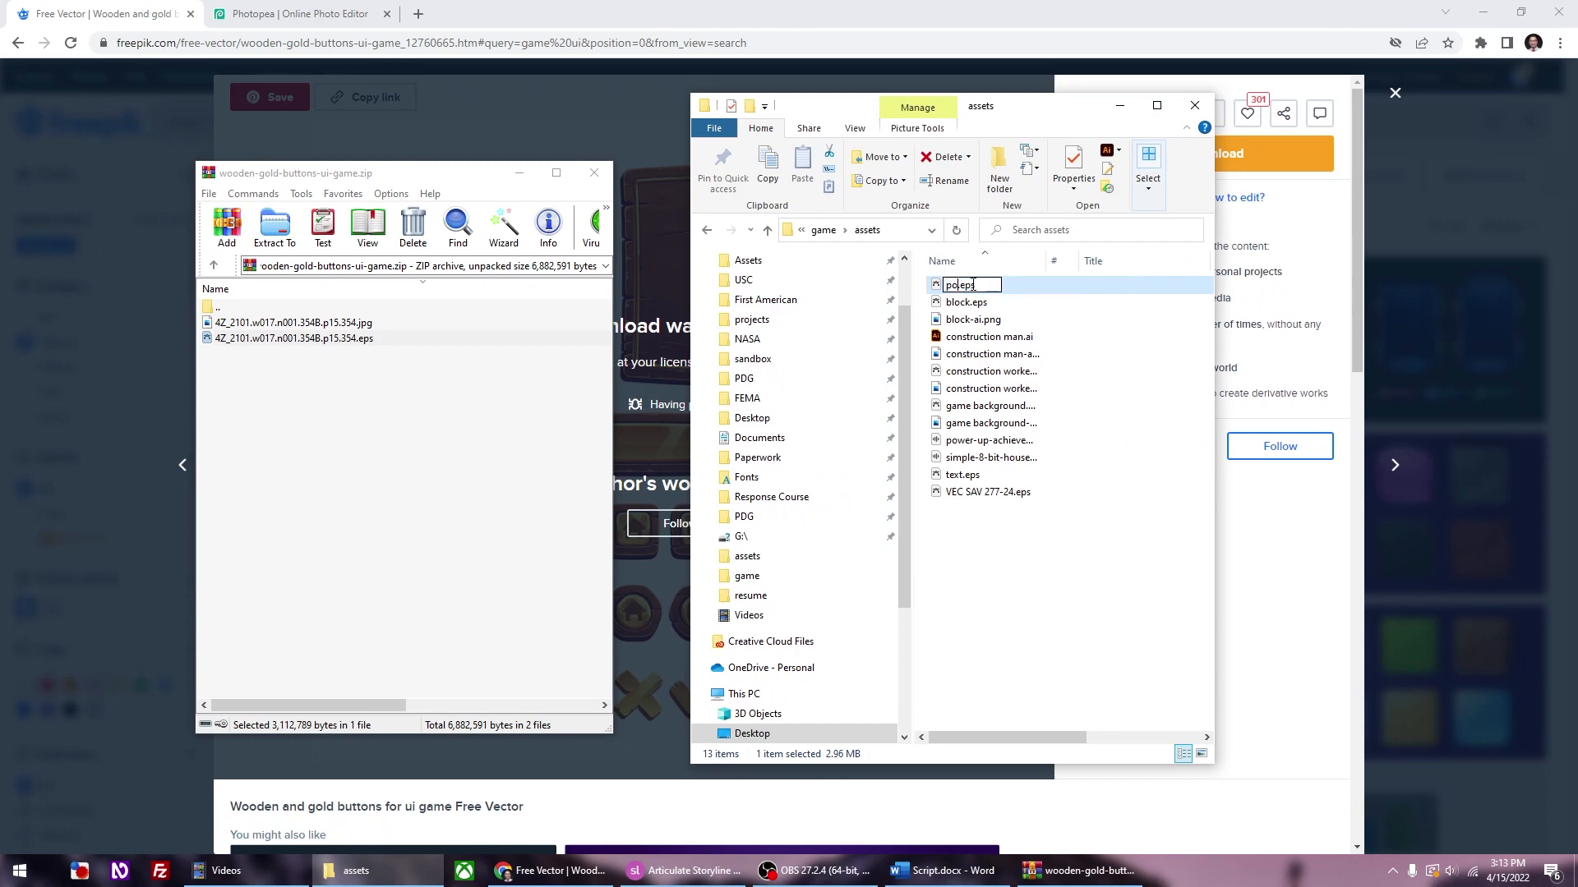
{"action": "type", "text": "pup"}
{"action": "key", "text": "Return"}
Step: Switch to Photopea and open popup.eps from the assets folder
{"action": "left_click", "coordinate": [280, 14]}
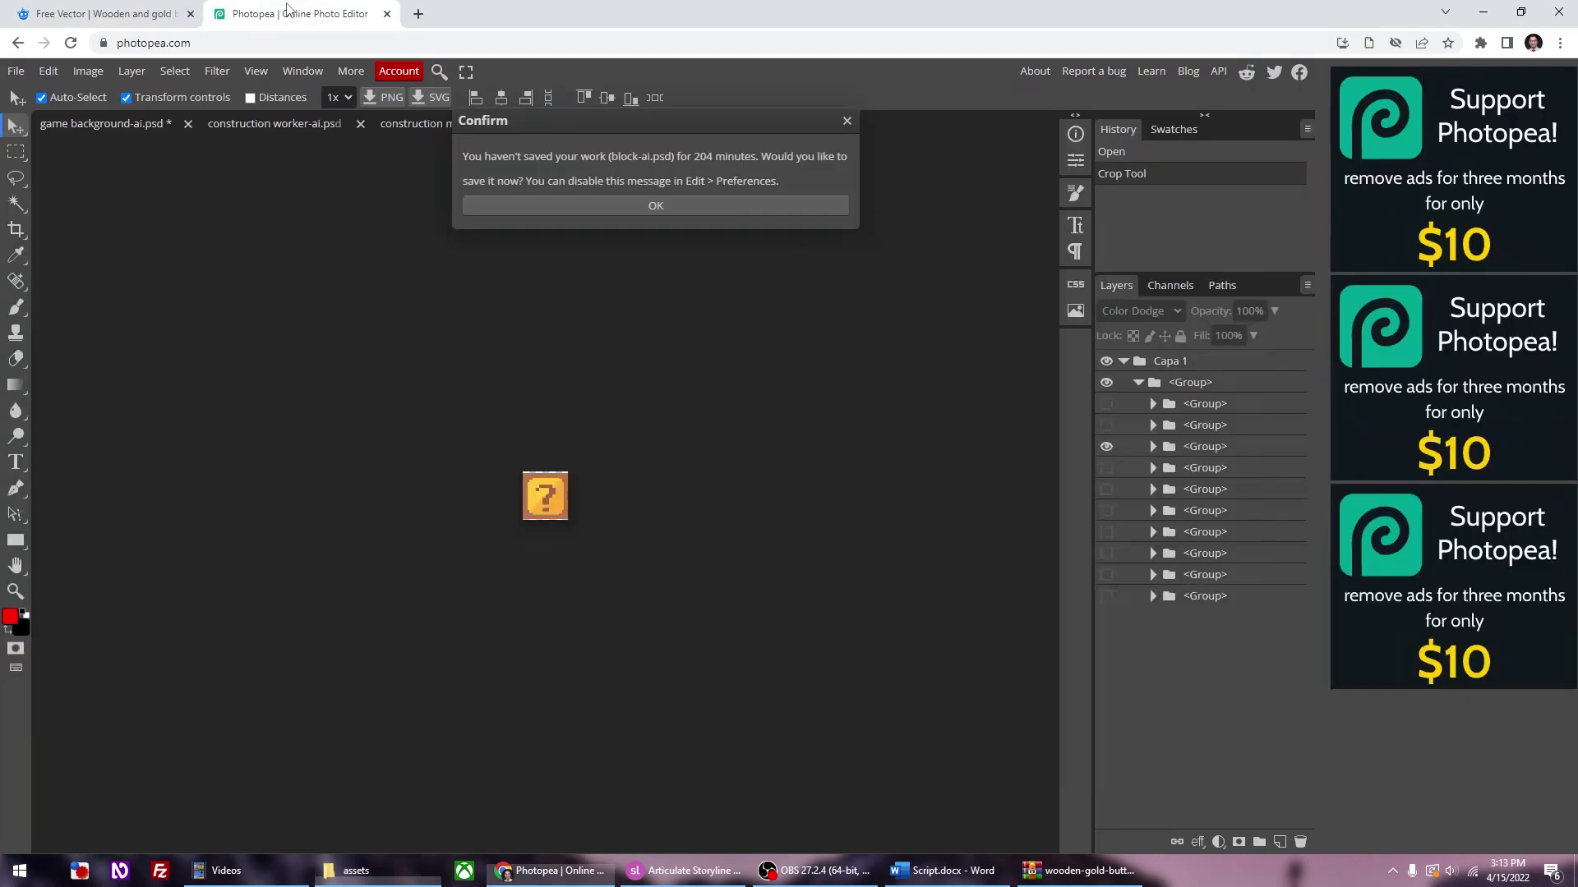
{"action": "left_click", "coordinate": [16, 71]}
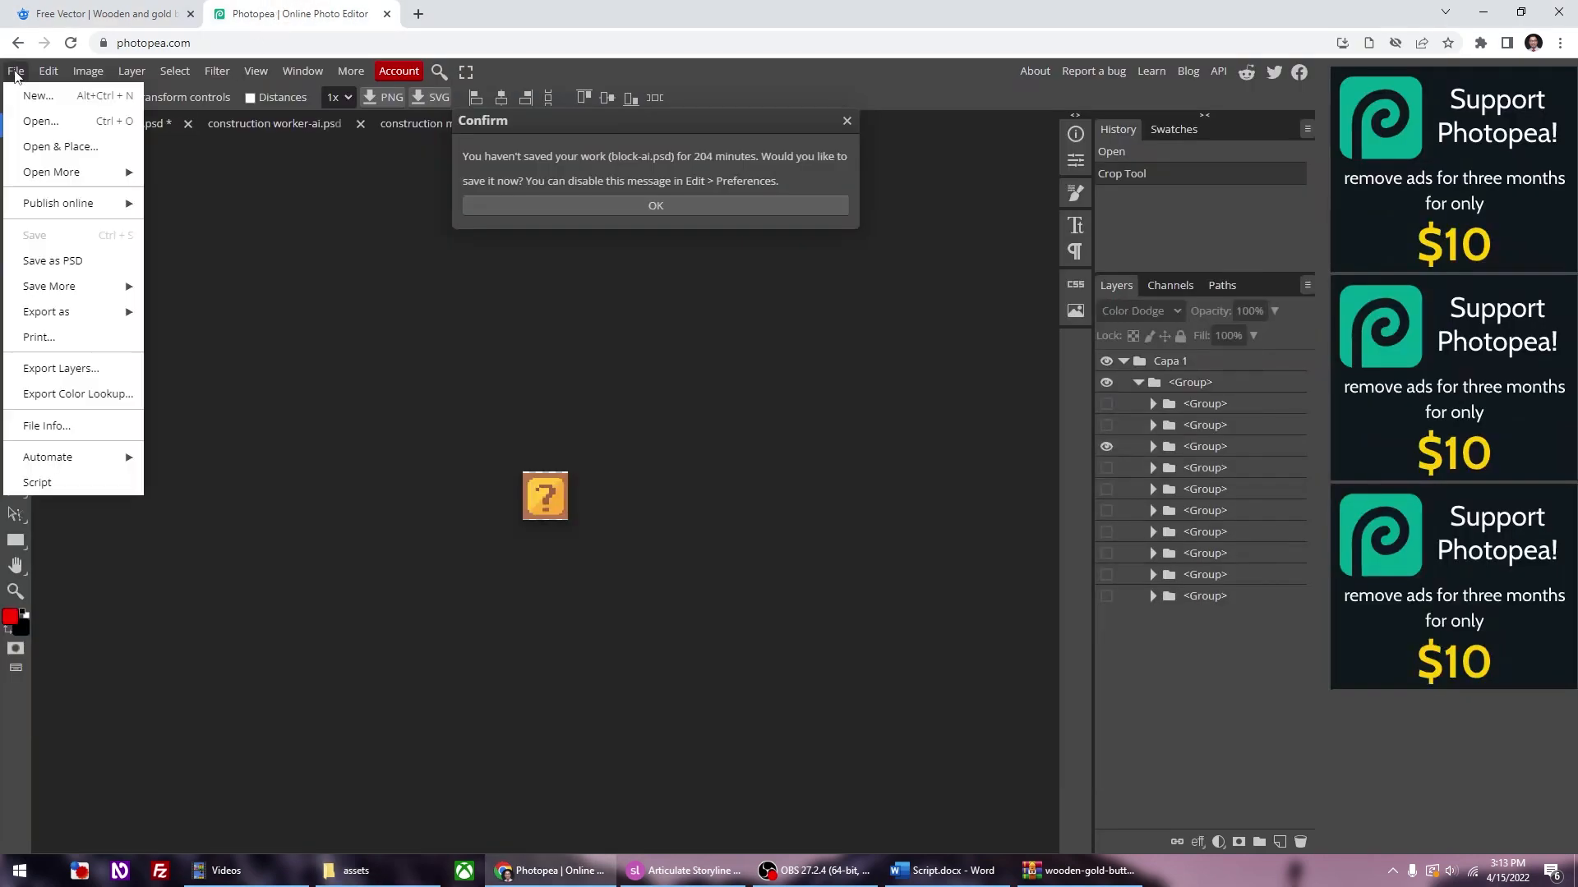
{"action": "left_click", "coordinate": [29, 115]}
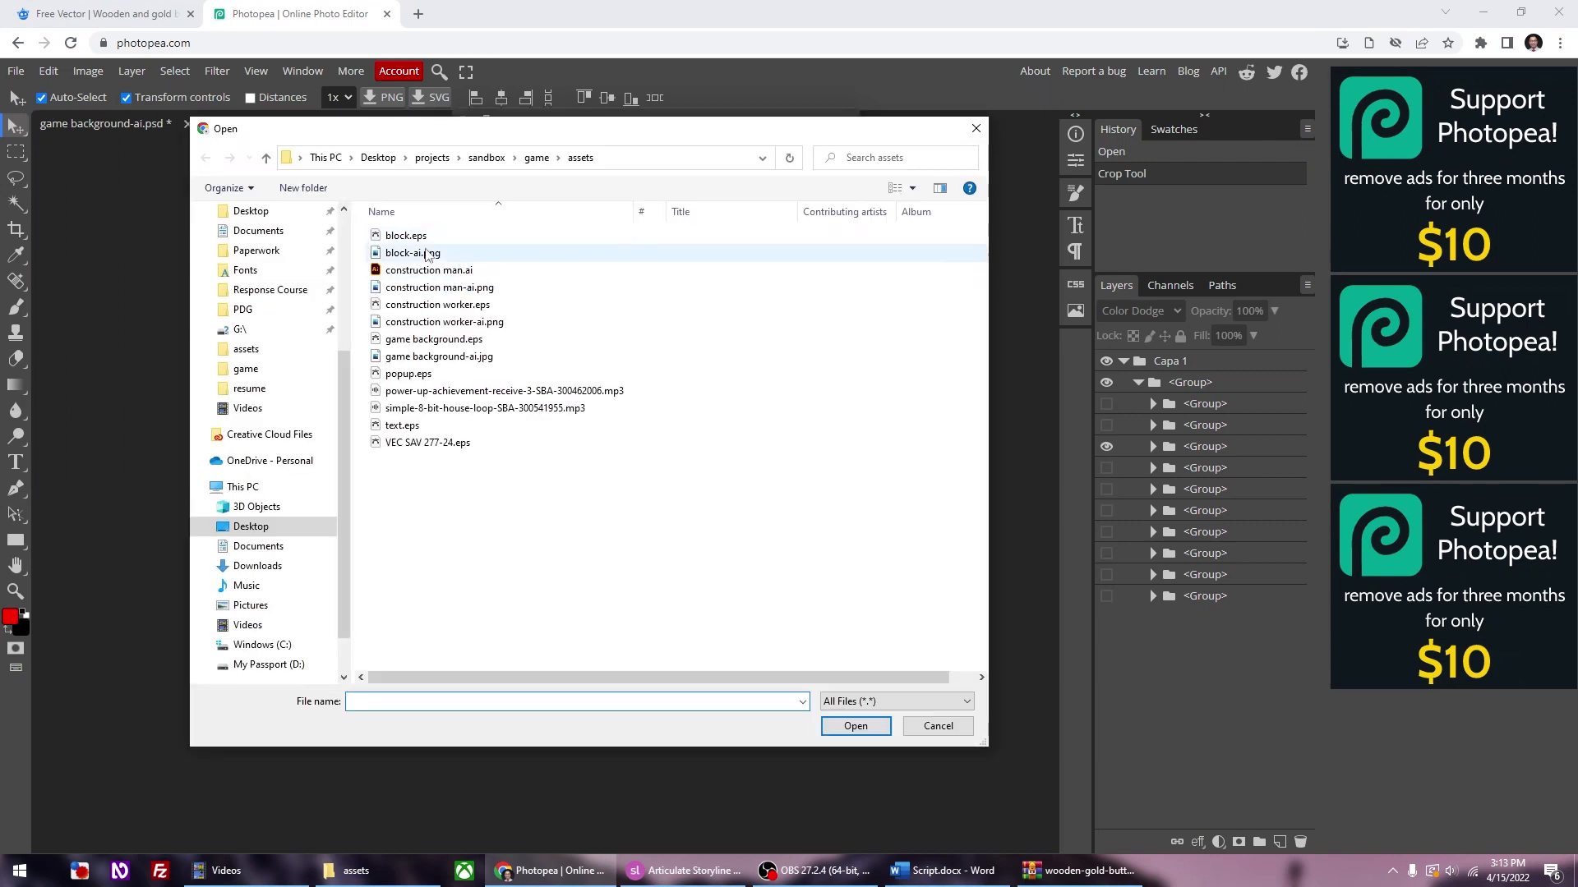
{"action": "double_click", "coordinate": [411, 375]}
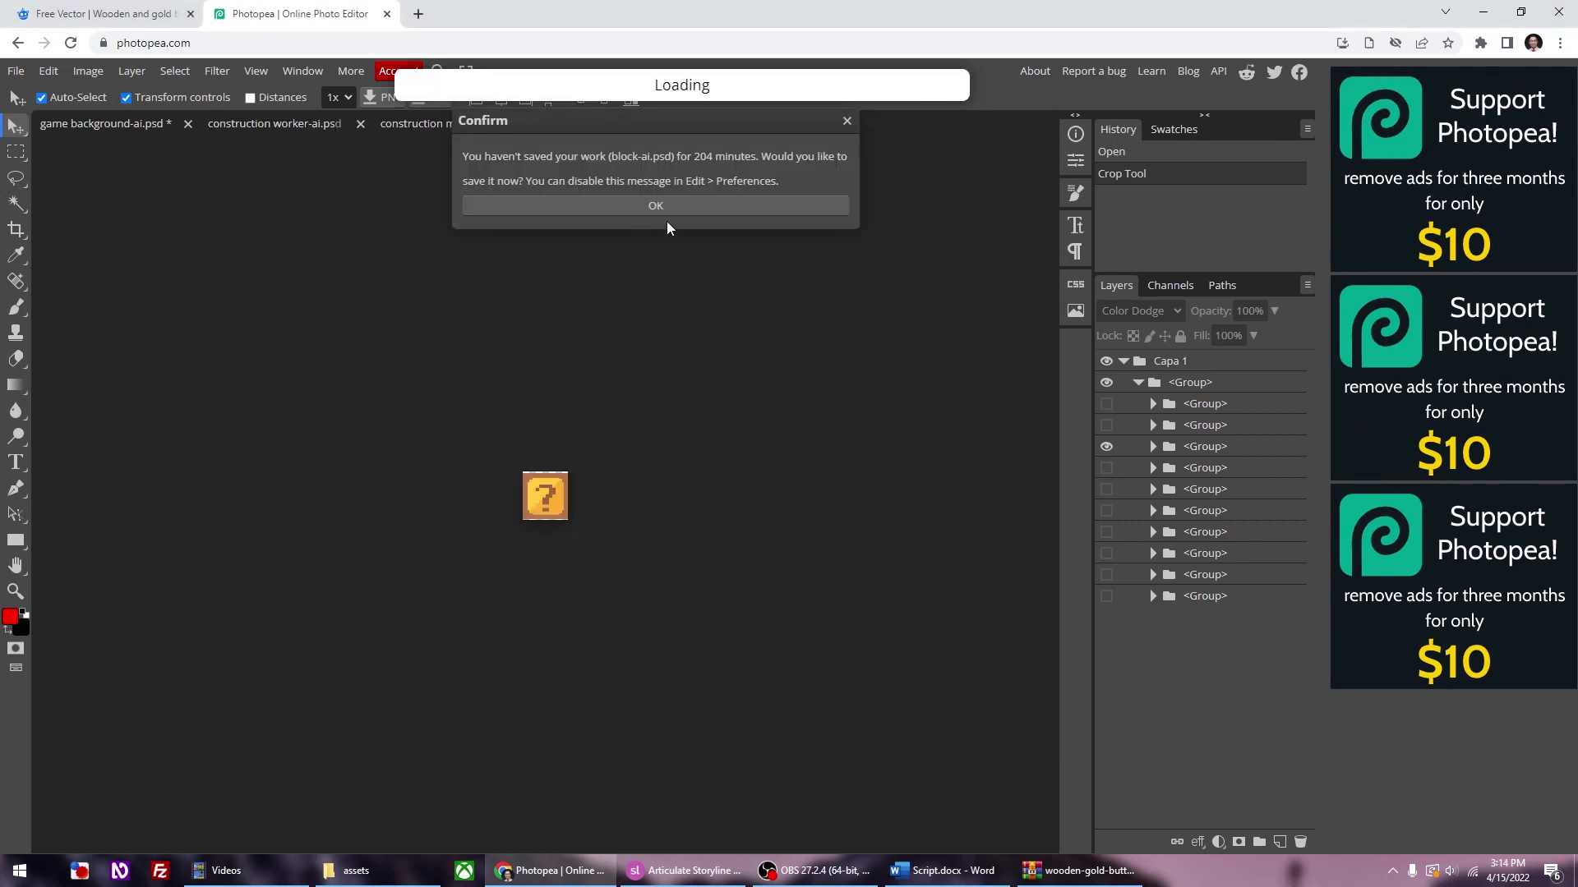
{"action": "left_click", "coordinate": [840, 452]}
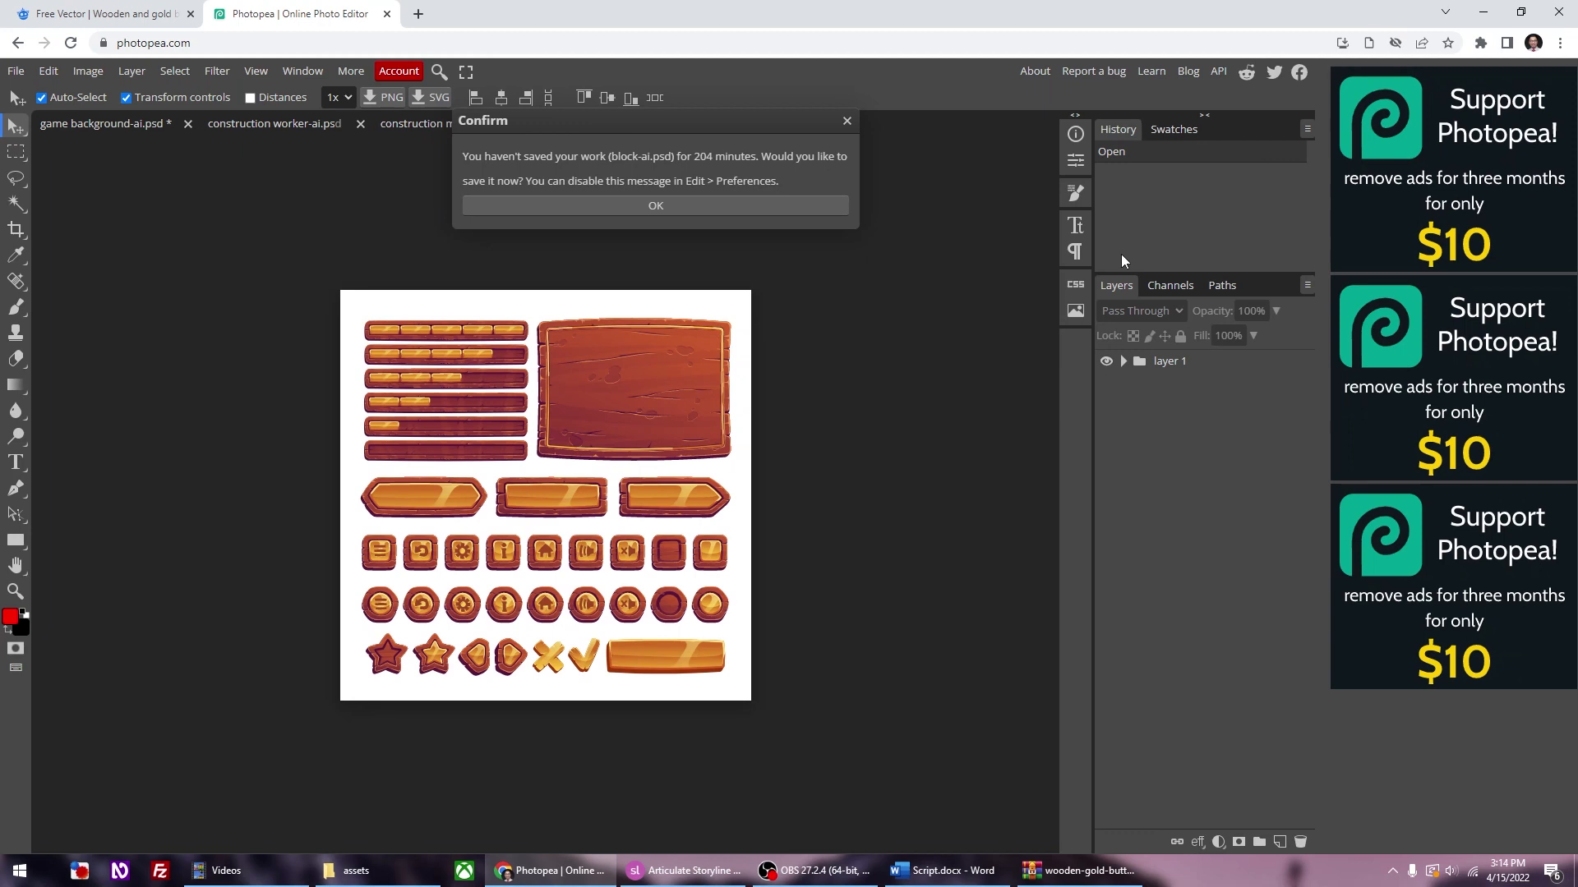
Step: Expand layer 1 and delete the white background path behind the artwork
{"action": "left_click", "coordinate": [1122, 361]}
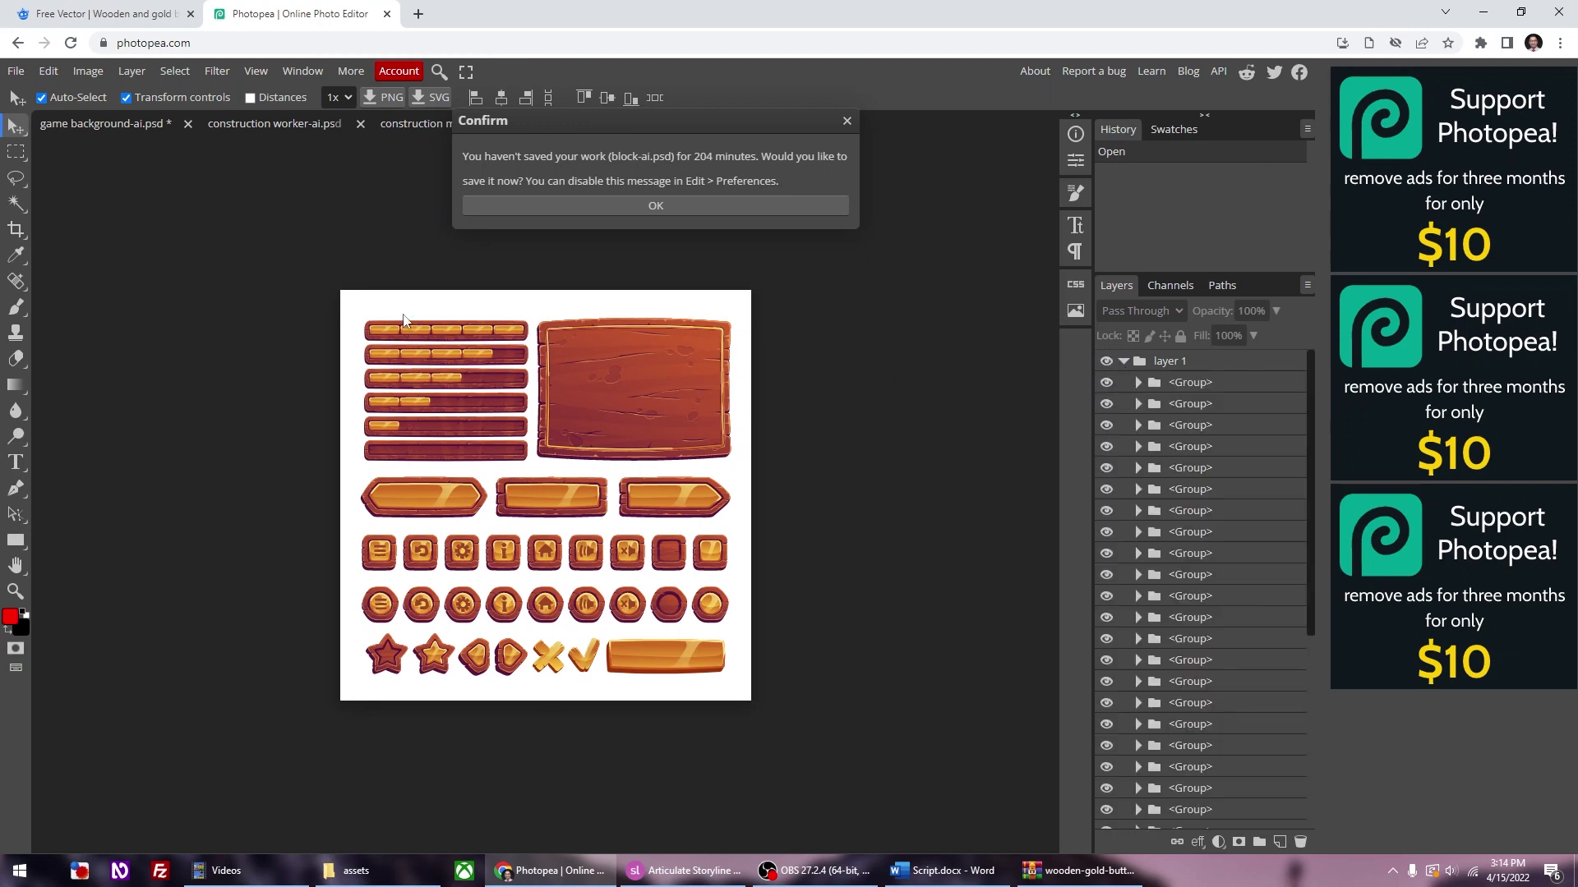
{"action": "left_click", "coordinate": [414, 345]}
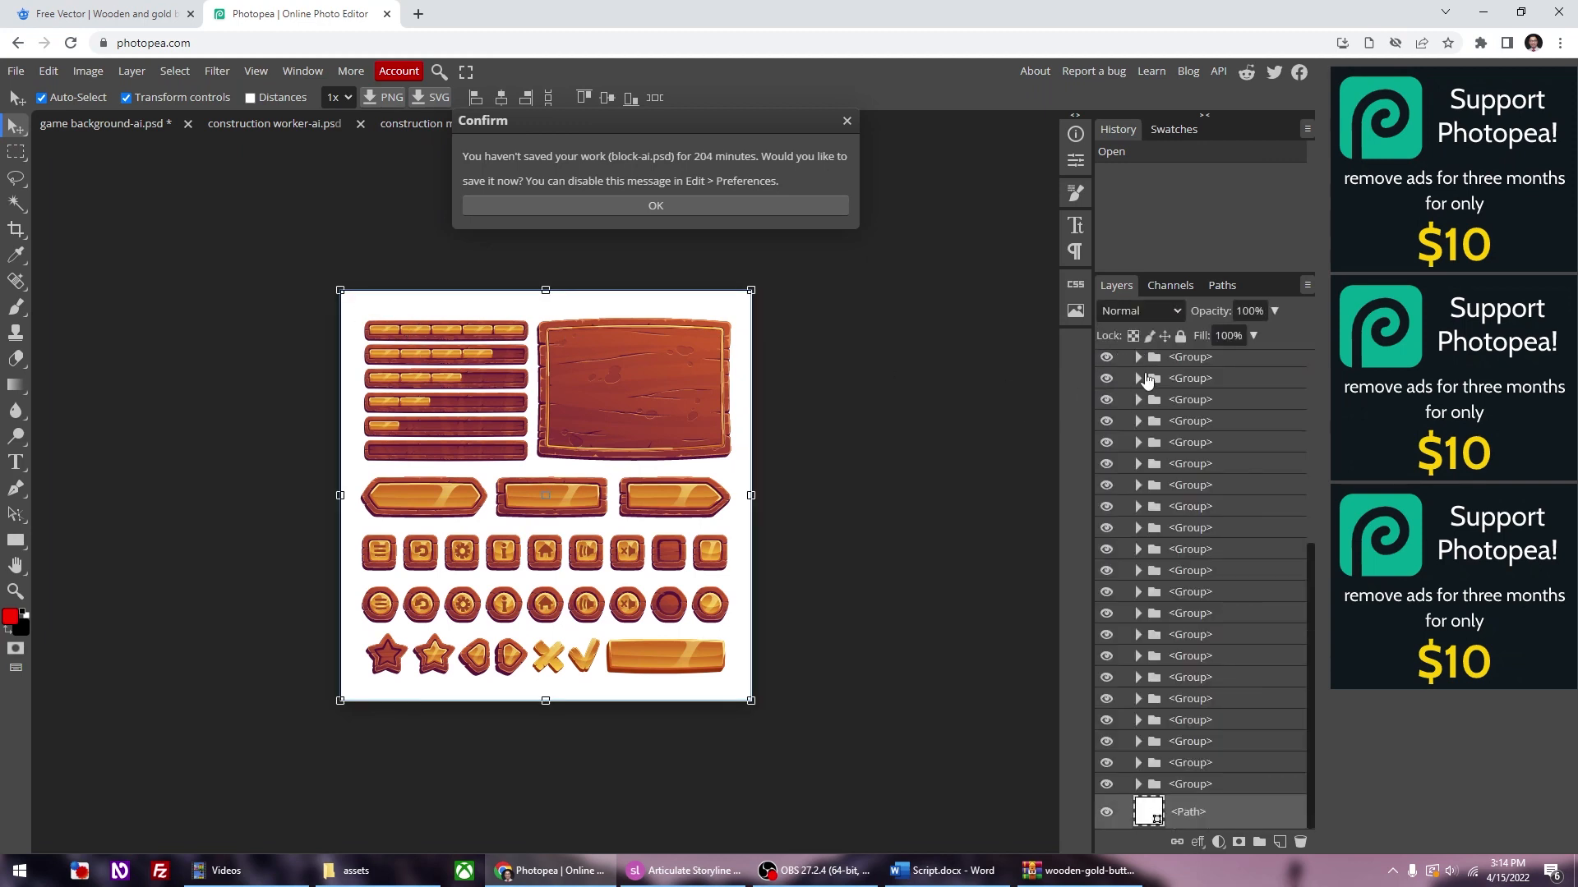
{"action": "left_click", "coordinate": [1301, 842]}
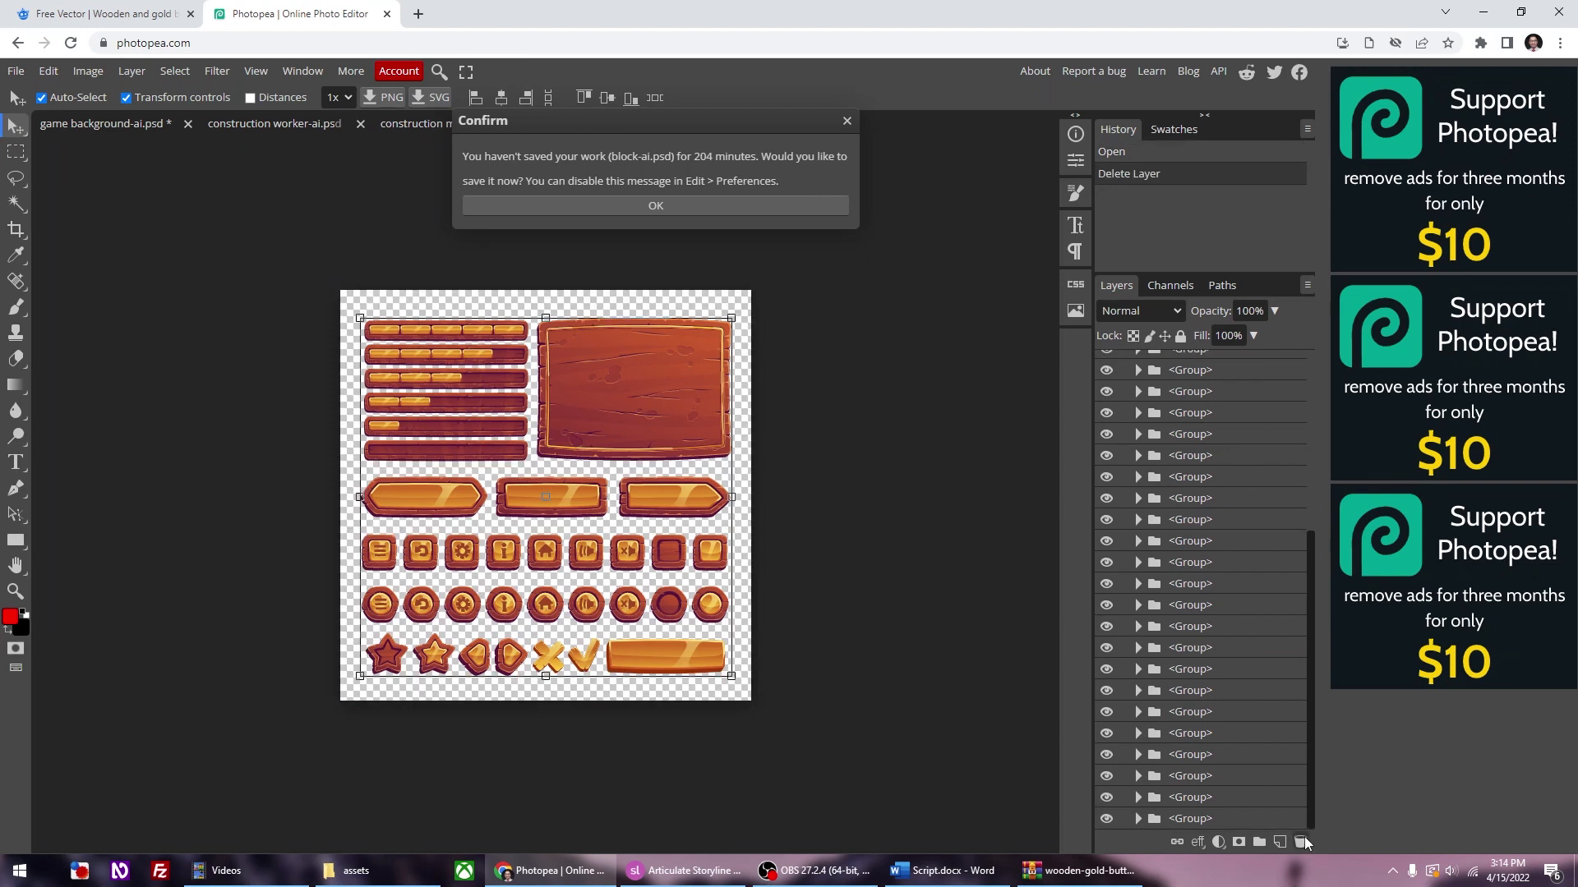
Step: Hide every button, bar and icon group in layer 1, leaving only the large wooden panel visible
{"action": "left_click", "coordinate": [1105, 819]}
{"action": "left_click", "coordinate": [1107, 797]}
{"action": "left_click", "coordinate": [1106, 776]}
{"action": "left_click", "coordinate": [1107, 755]}
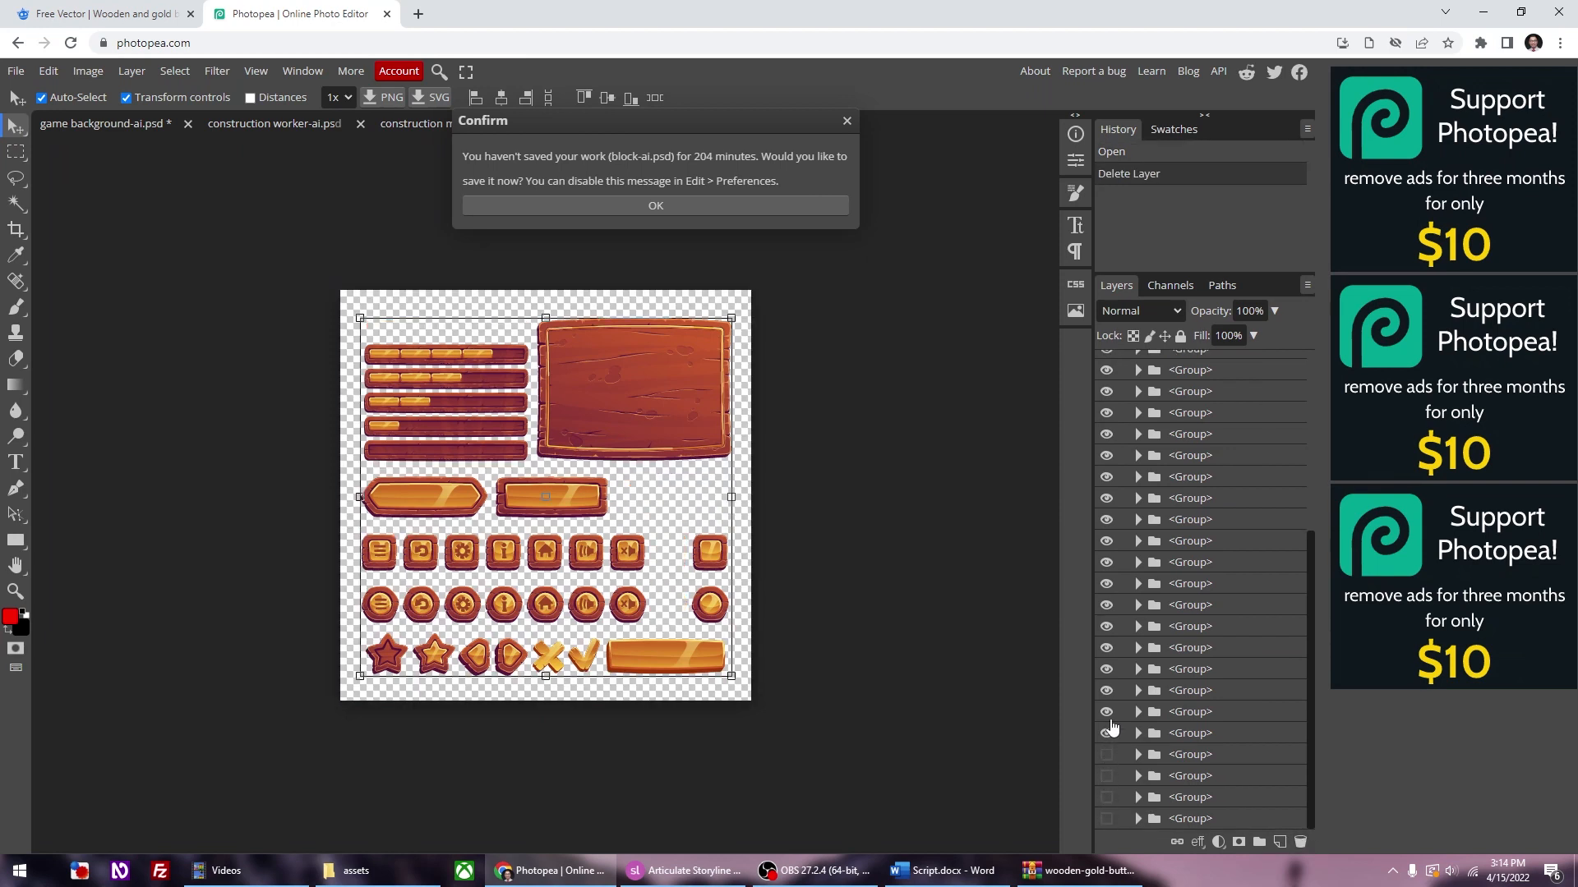
{"action": "left_click", "coordinate": [1110, 719]}
{"action": "left_click", "coordinate": [1110, 692]}
{"action": "left_click", "coordinate": [1110, 731]}
{"action": "left_click", "coordinate": [1111, 670]}
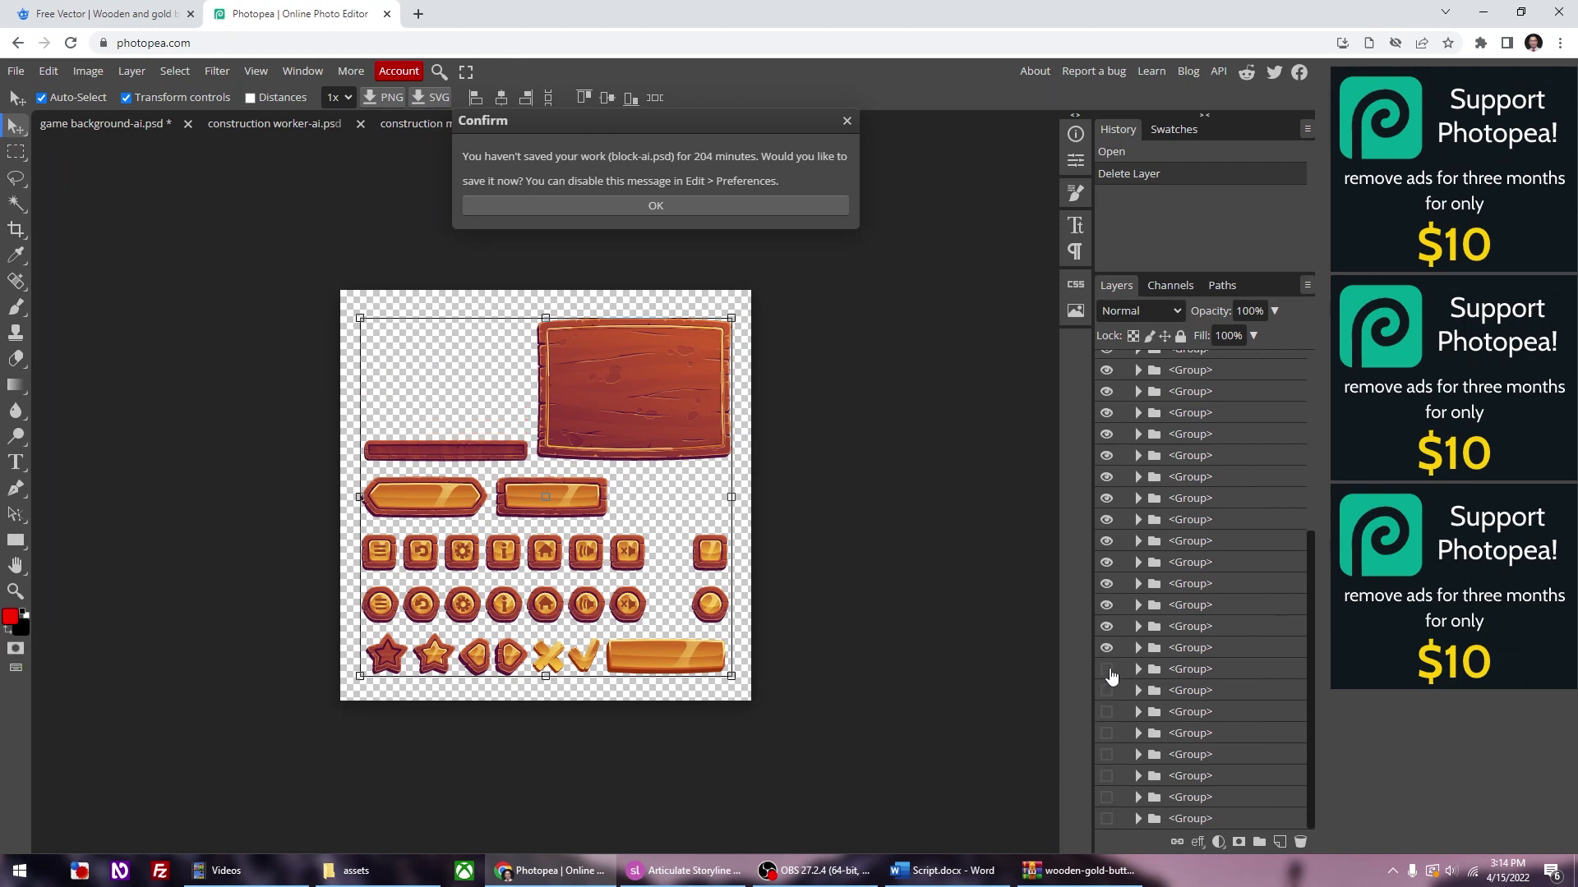
{"action": "left_click", "coordinate": [1111, 647]}
{"action": "left_click", "coordinate": [1107, 626]}
{"action": "left_click", "coordinate": [1107, 605]}
{"action": "left_click", "coordinate": [1107, 583]}
{"action": "left_click", "coordinate": [1107, 562]}
{"action": "left_click", "coordinate": [1107, 542]}
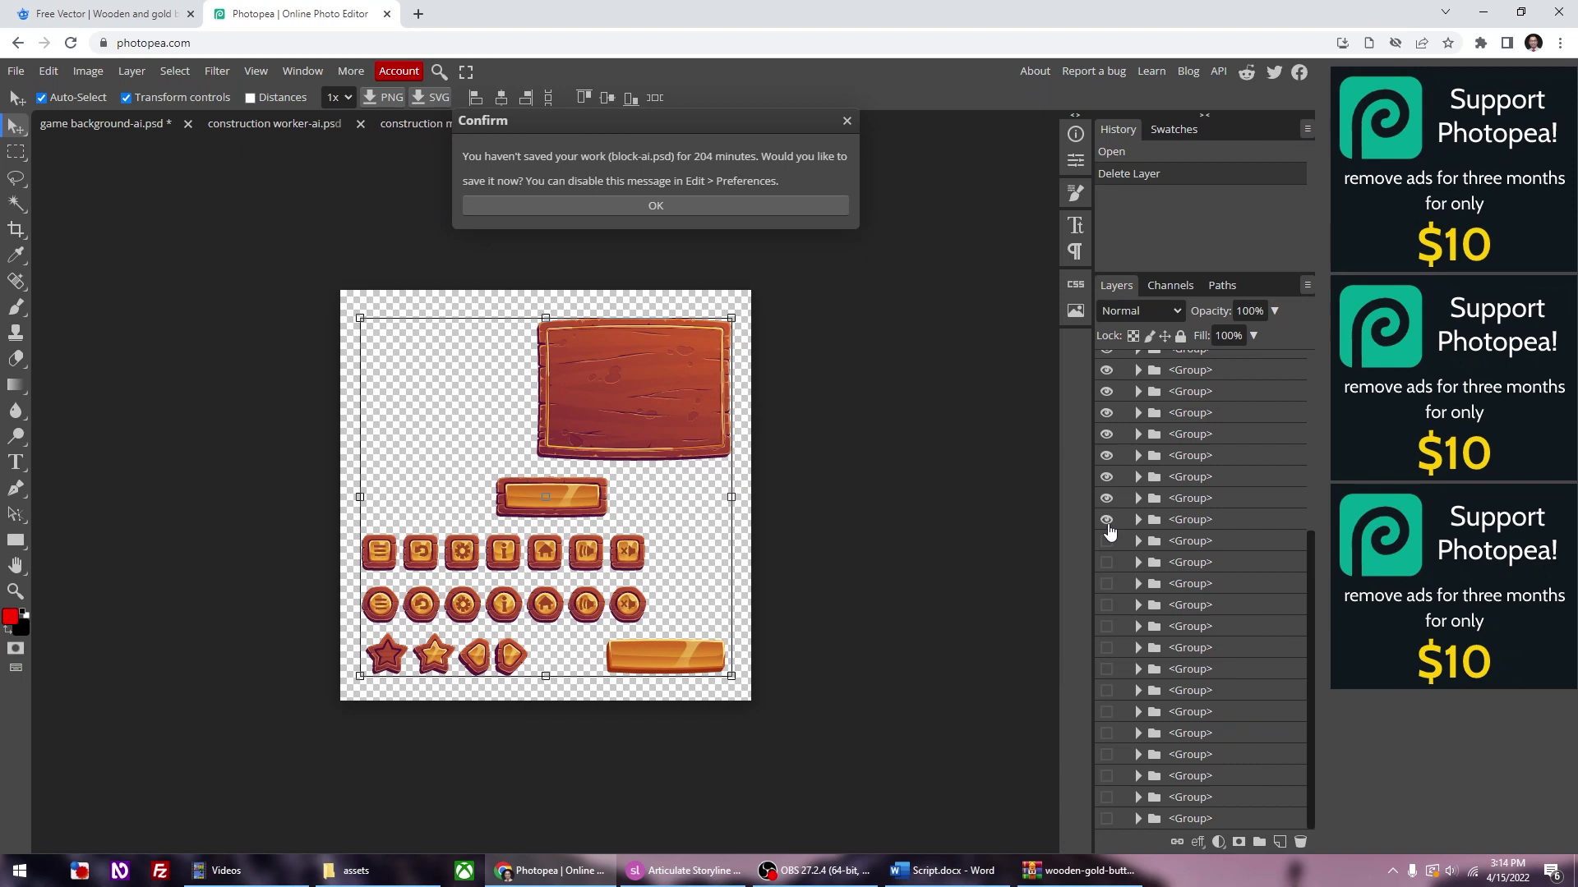
{"action": "left_click", "coordinate": [1107, 520]}
{"action": "left_click", "coordinate": [1106, 498]}
{"action": "left_click", "coordinate": [1107, 477]}
{"action": "left_click", "coordinate": [1107, 456]}
{"action": "left_click", "coordinate": [1107, 434]}
{"action": "left_click", "coordinate": [1107, 412]}
{"action": "left_click_drag", "start_coordinate": [1106, 391], "coordinate": [1107, 370]}
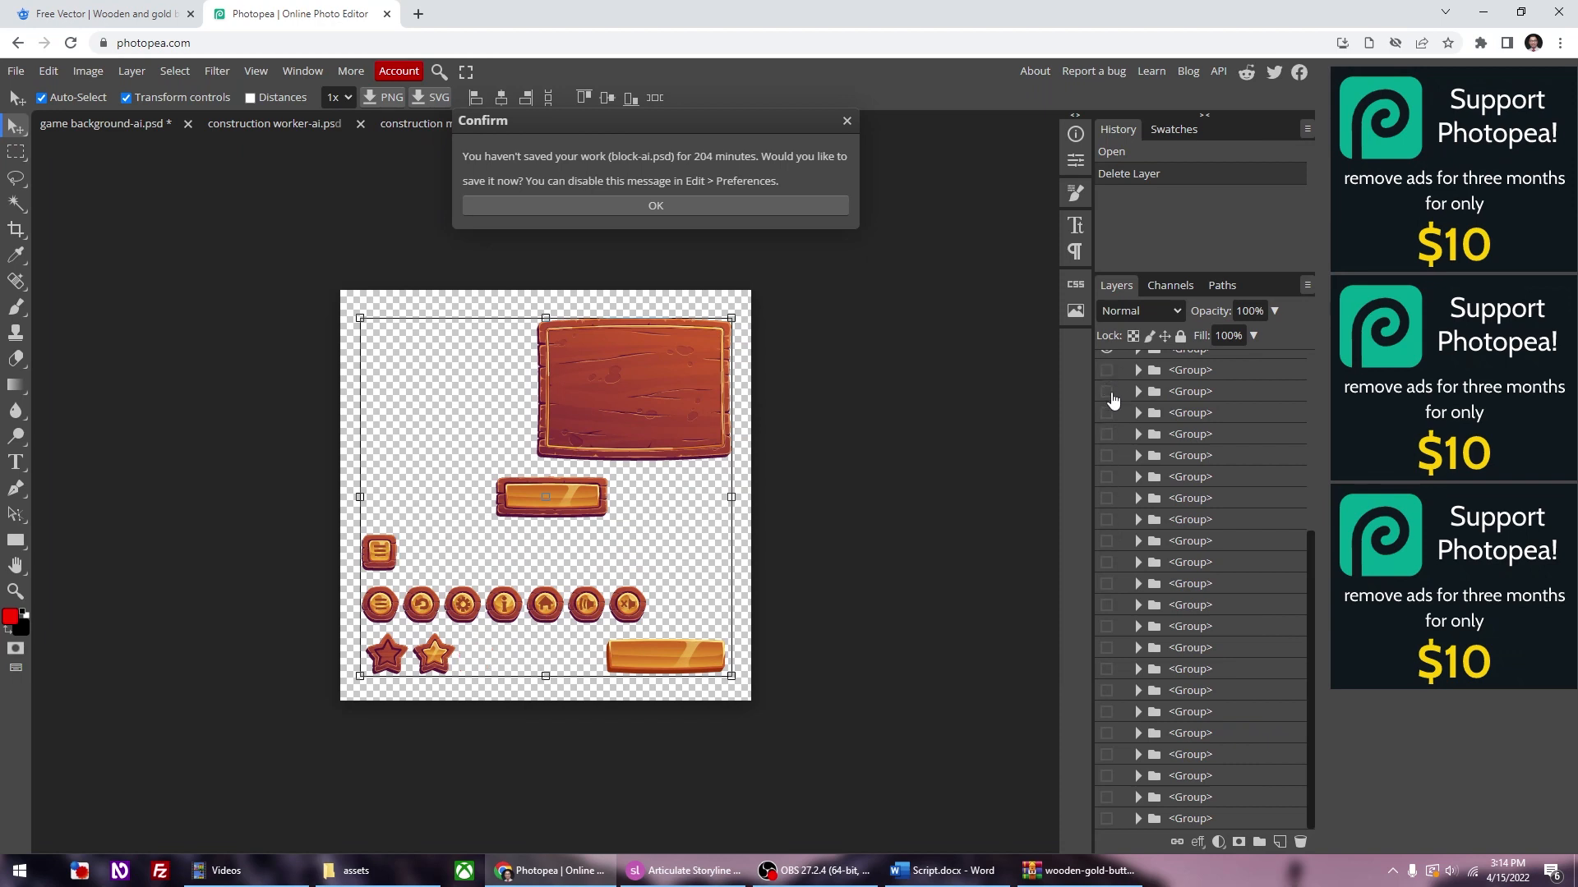
{"action": "scroll", "coordinate": [1107, 575], "scroll_direction": "up", "scroll_amount": 4}
{"action": "left_click_drag", "start_coordinate": [1106, 638], "coordinate": [1112, 423]}
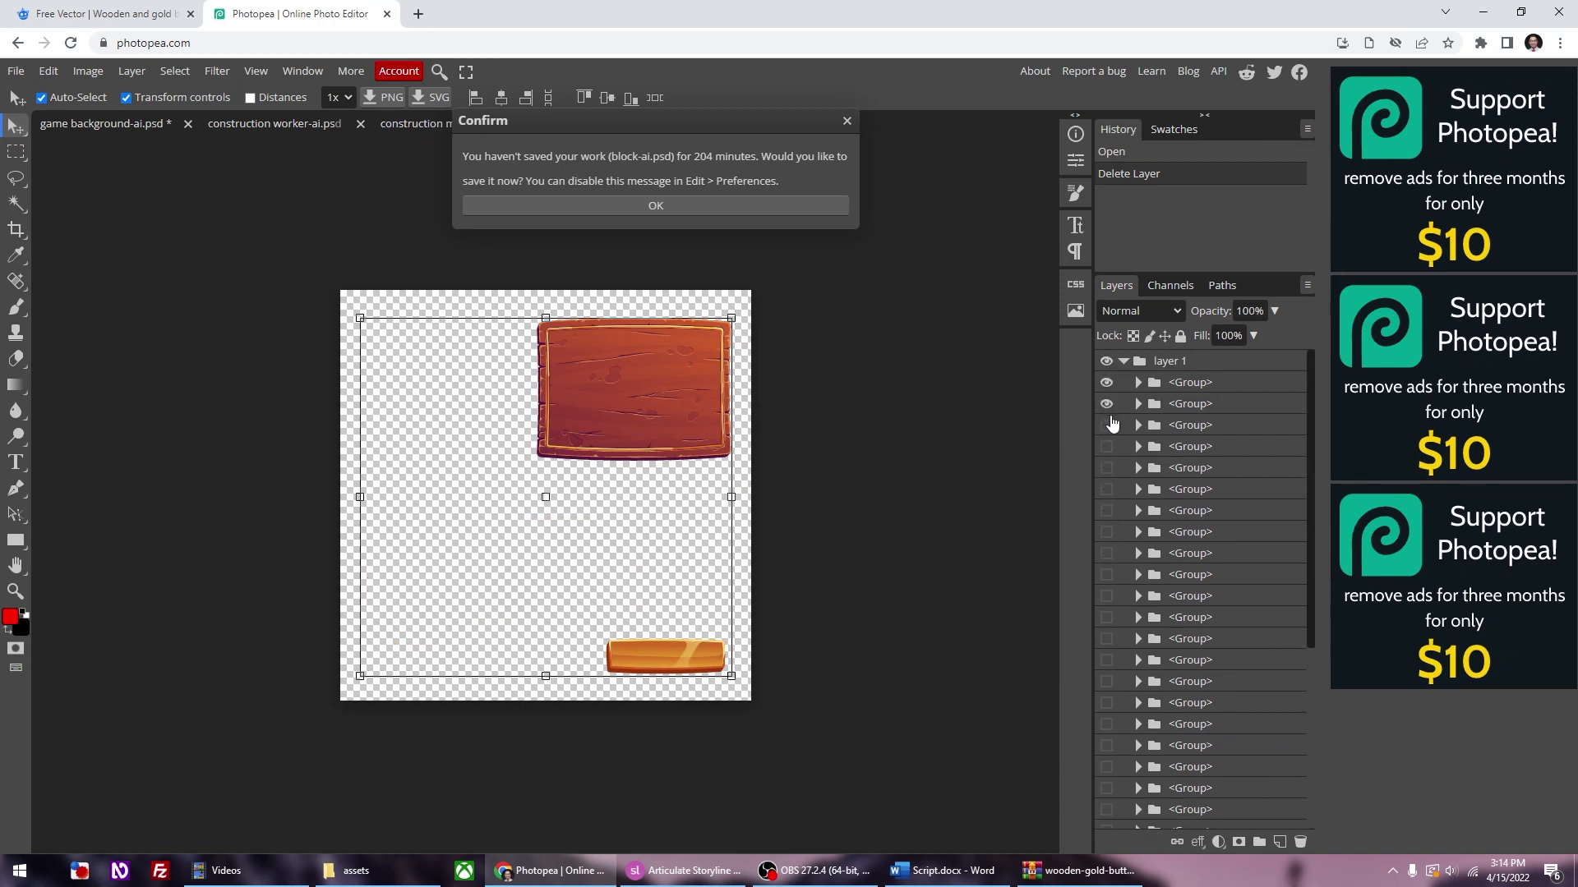
{"action": "left_click", "coordinate": [1106, 403]}
{"action": "left_click", "coordinate": [1107, 403]}
{"action": "left_click", "coordinate": [1106, 383]}
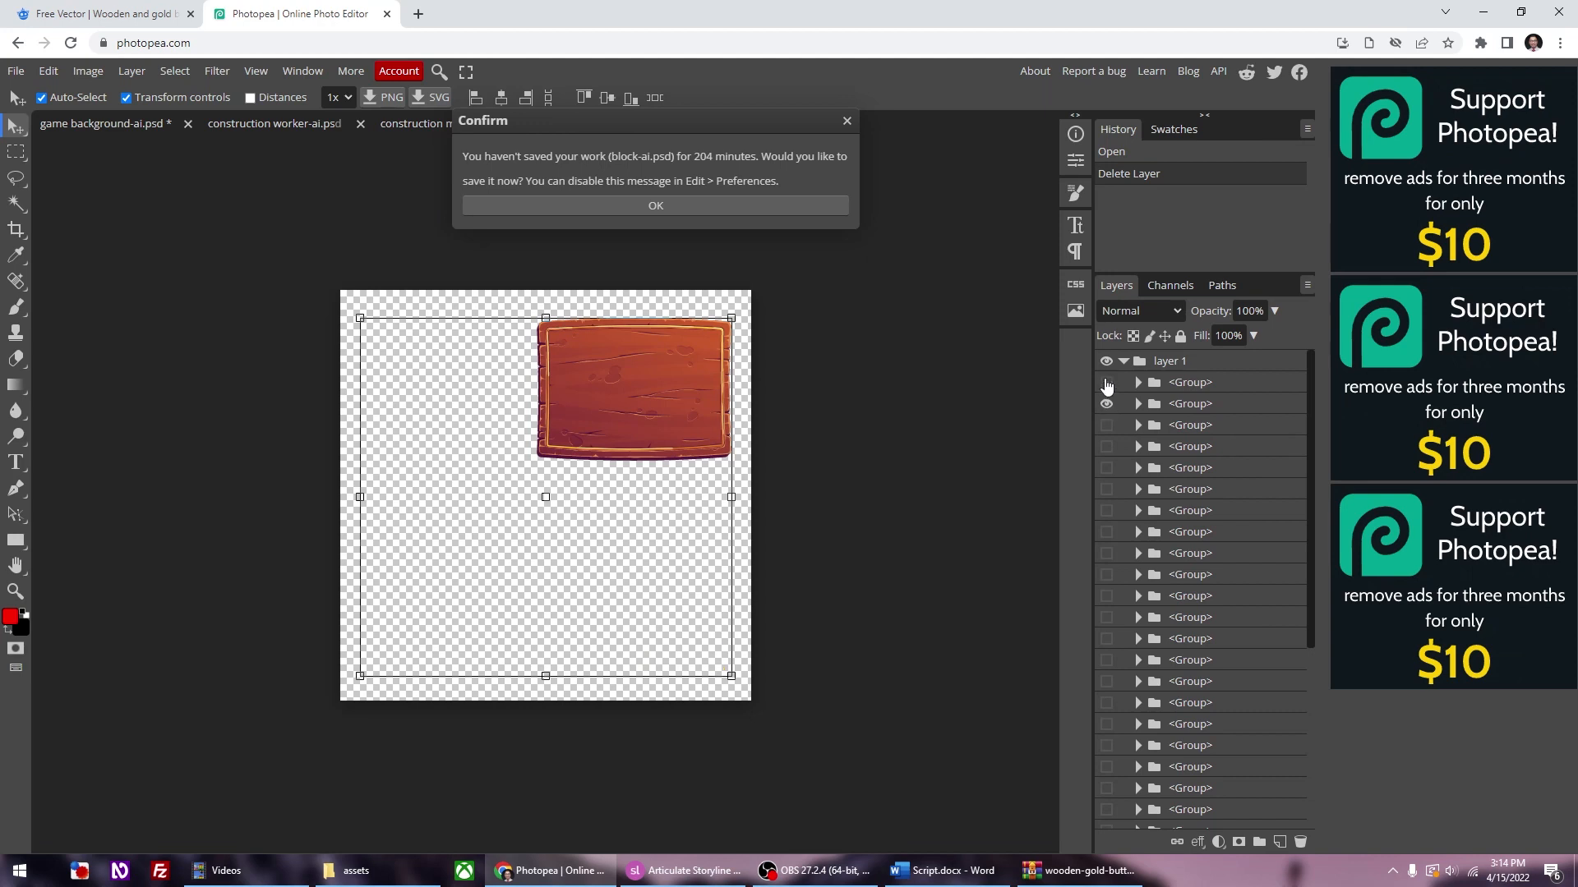
Step: Select all parts of the wooden panel and move them together to the centre of the canvas
{"action": "left_click", "coordinate": [910, 403]}
{"action": "left_click_drag", "start_coordinate": [691, 395], "coordinate": [598, 457]}
{"action": "key", "text": "ctrl+z"}
{"action": "left_click_drag", "start_coordinate": [840, 491], "coordinate": [736, 448]}
{"action": "left_click_drag", "start_coordinate": [674, 392], "coordinate": [585, 470]}
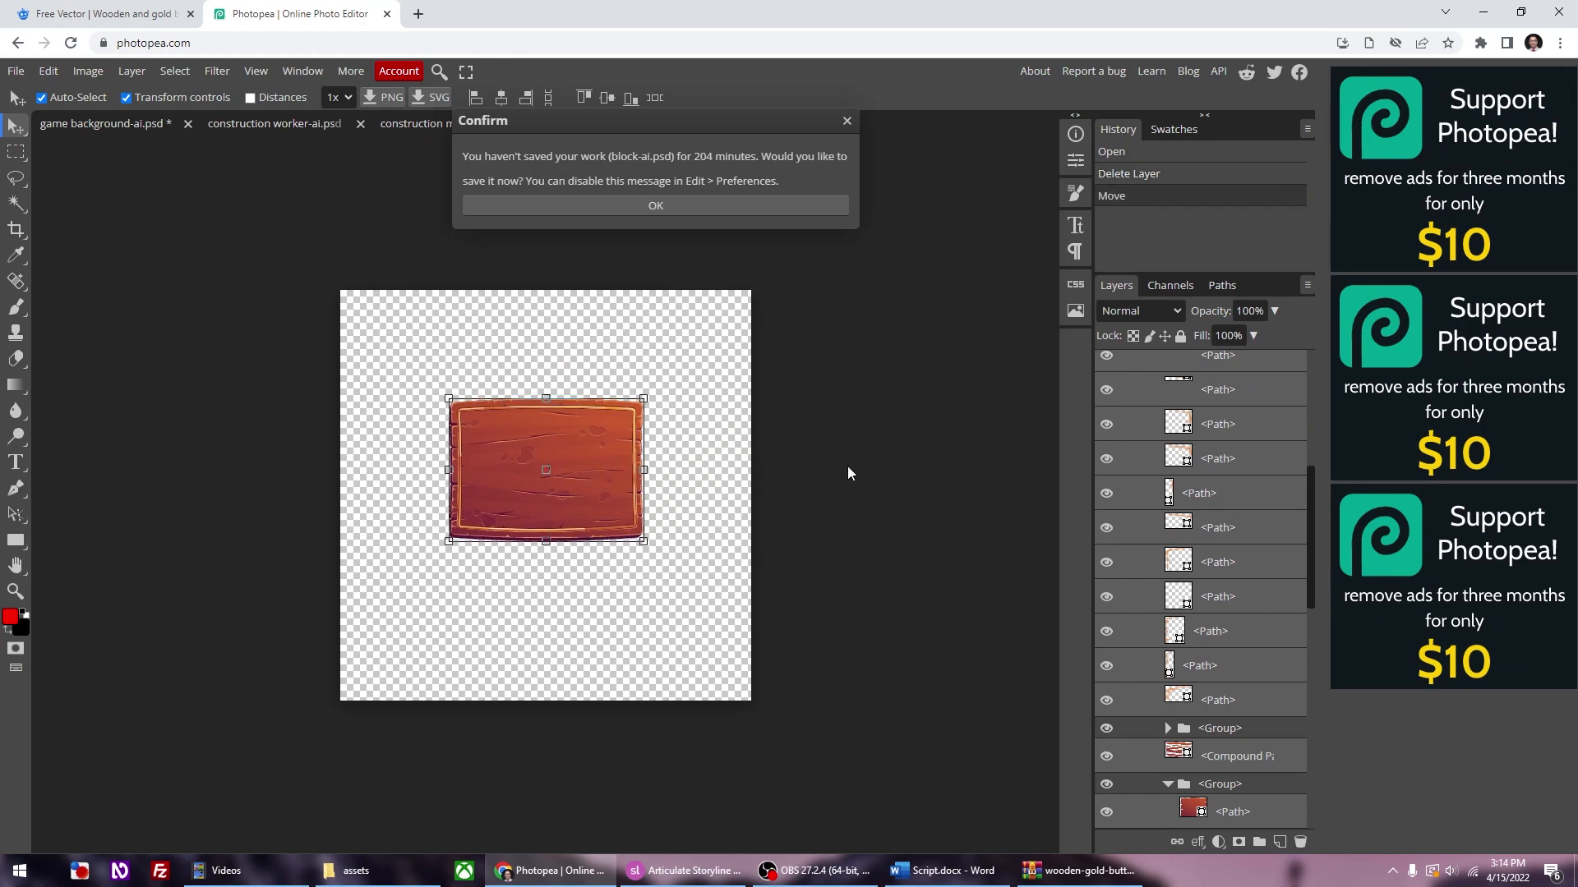
Step: Dismiss the save reminder and enlarge the wooden panel to about 148%, keeping it roughly centred on the canvas
{"action": "left_click", "coordinate": [736, 206]}
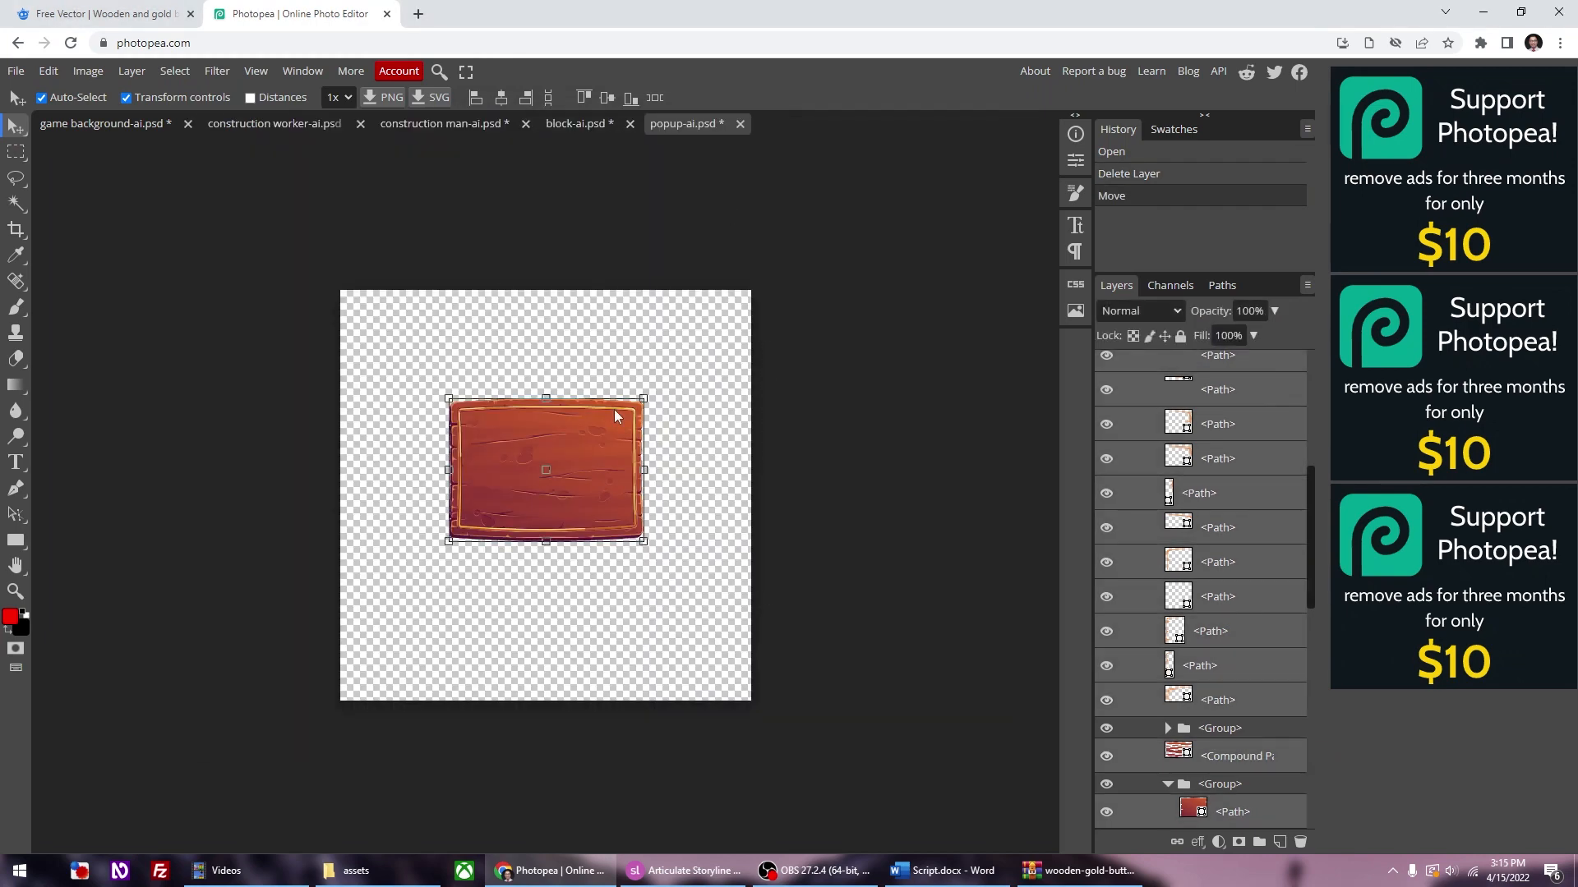
{"action": "left_click_drag", "start_coordinate": [646, 400], "coordinate": [735, 329]}
{"action": "left_click_drag", "start_coordinate": [655, 479], "coordinate": [604, 505]}
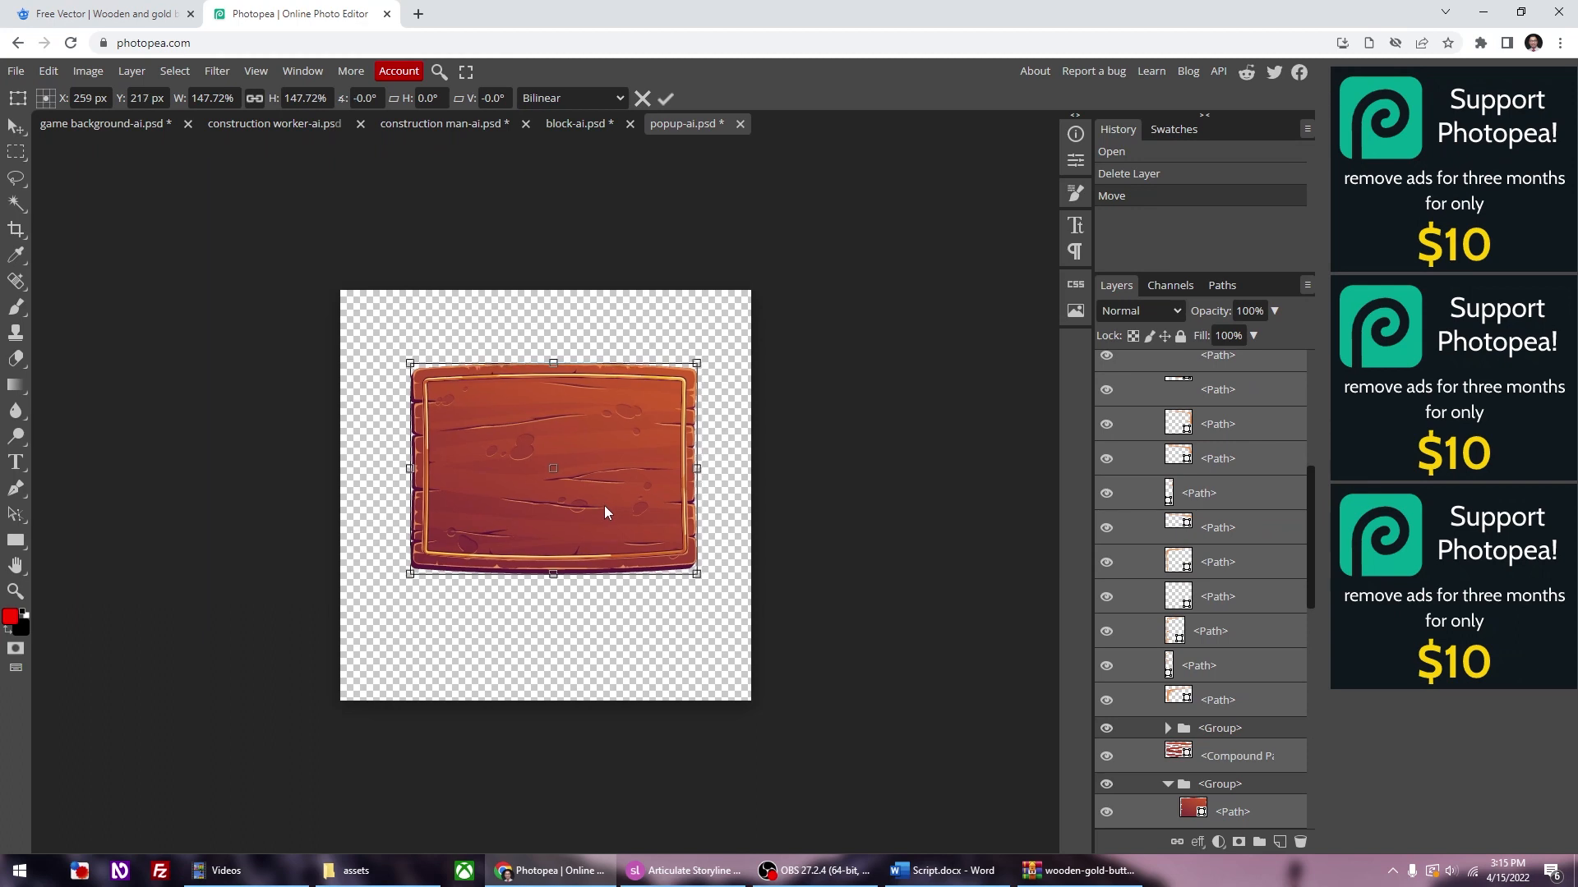
{"action": "key", "text": "Return"}
{"action": "left_click", "coordinate": [776, 519]}
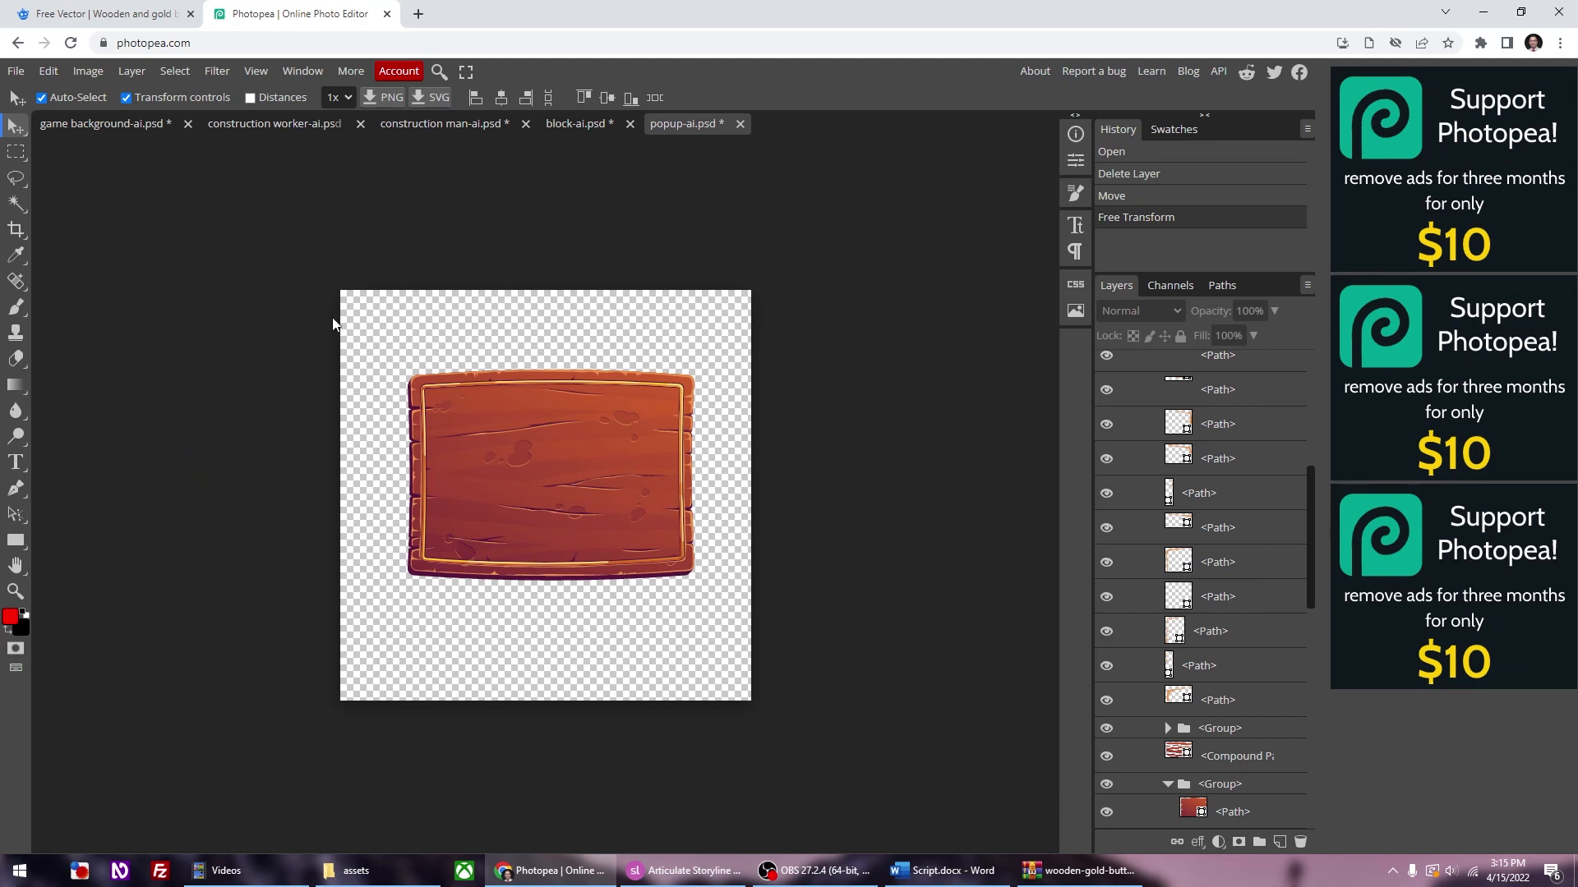
Step: Crop the canvas closely around the wooden panel, leaving a narrow transparent margin
{"action": "right_click", "coordinate": [20, 236]}
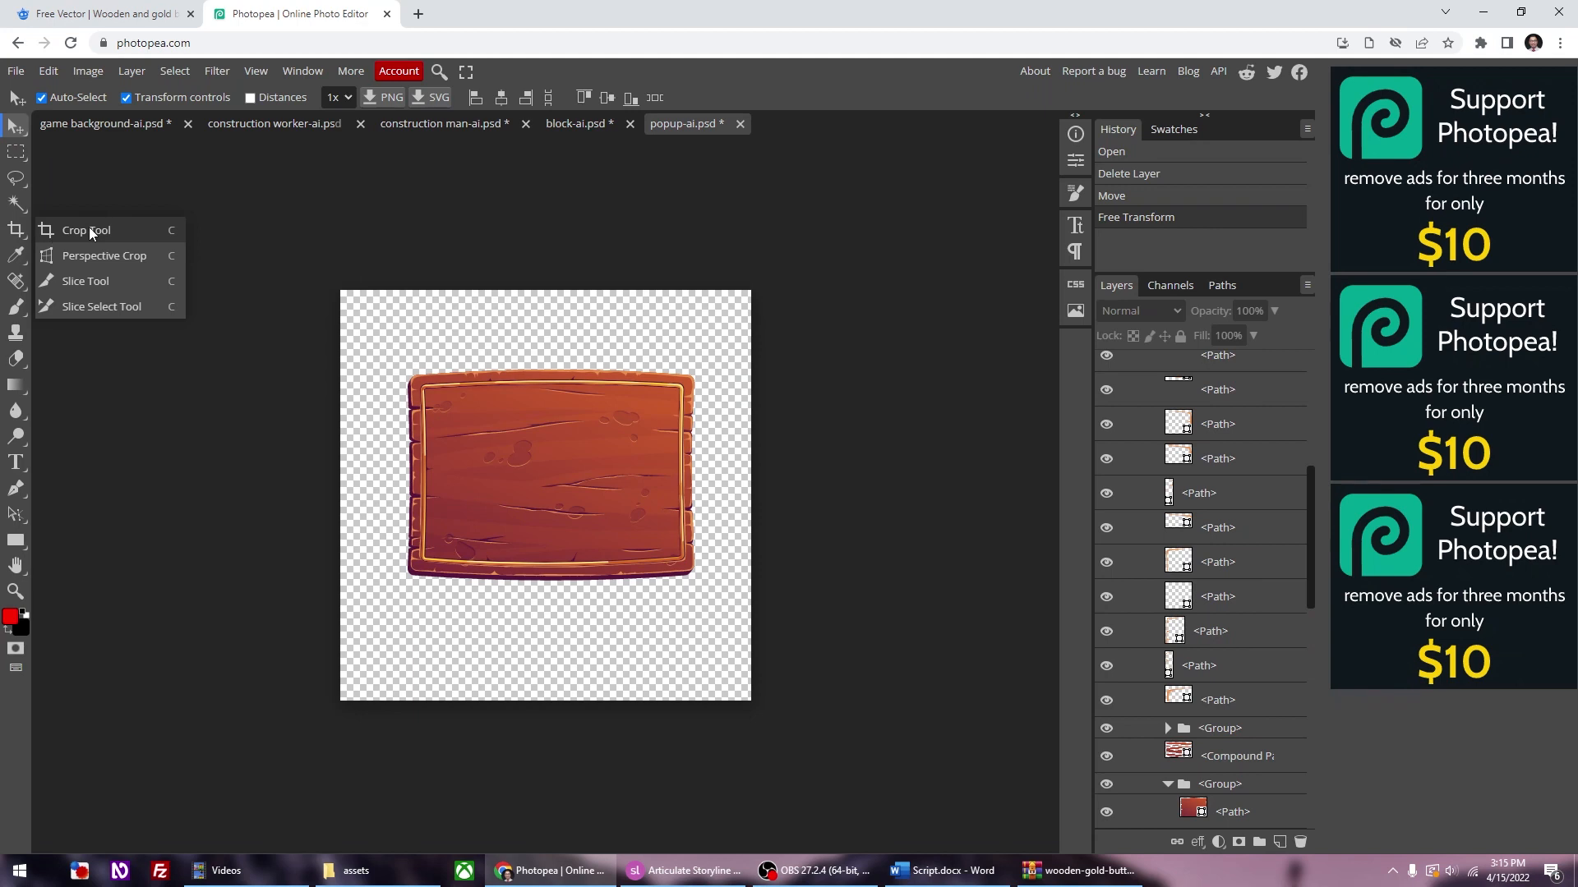
{"action": "left_click", "coordinate": [116, 236]}
{"action": "left_click_drag", "start_coordinate": [340, 290], "coordinate": [398, 363]}
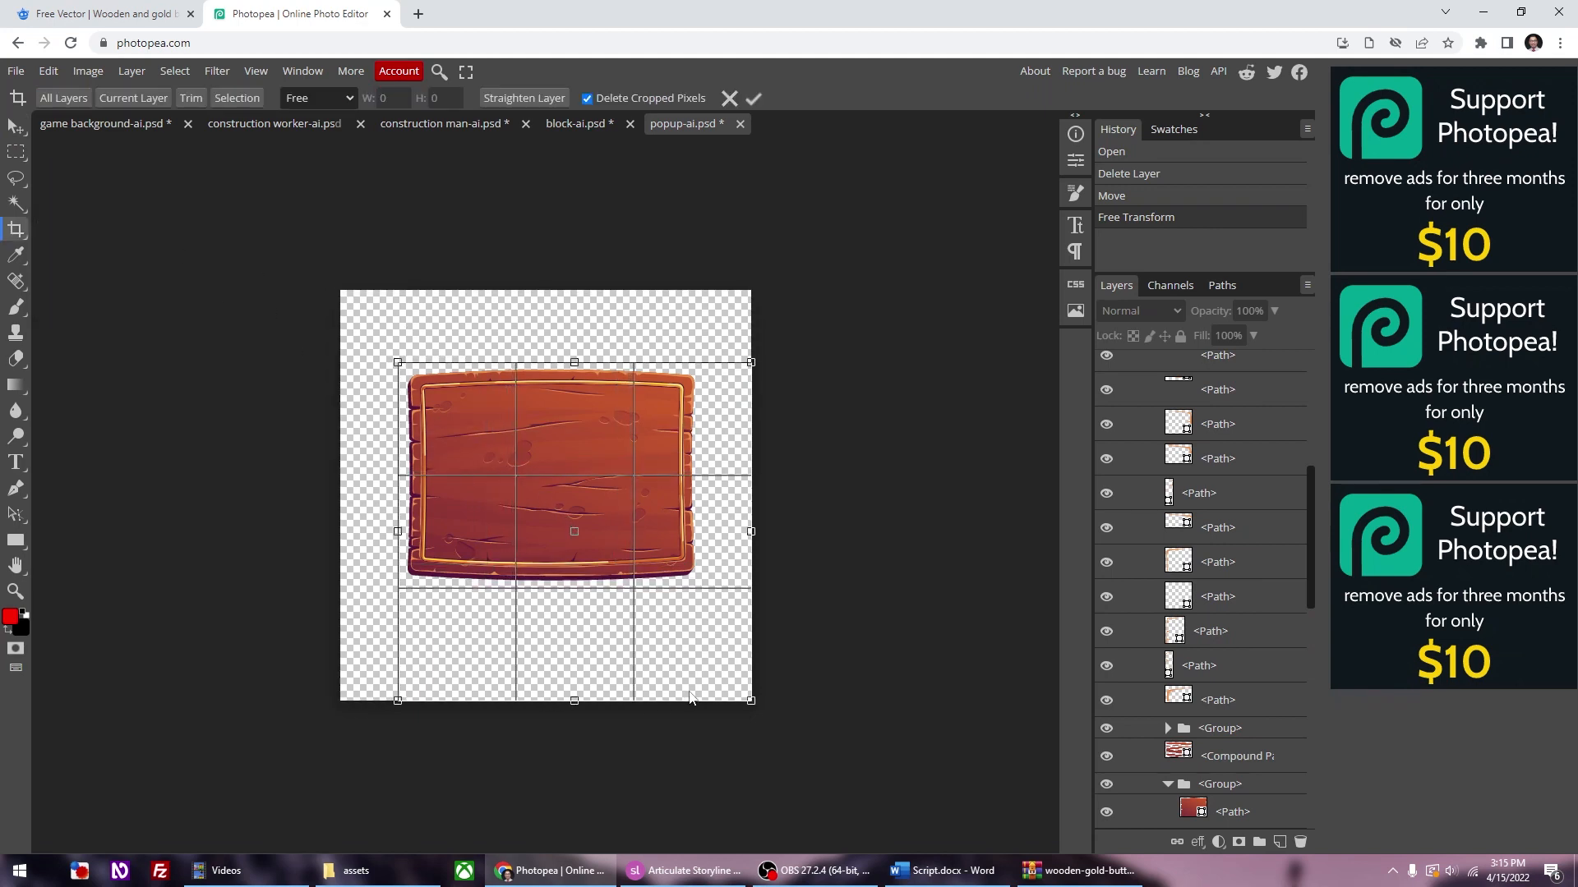
{"action": "left_click_drag", "start_coordinate": [751, 701], "coordinate": [700, 585]}
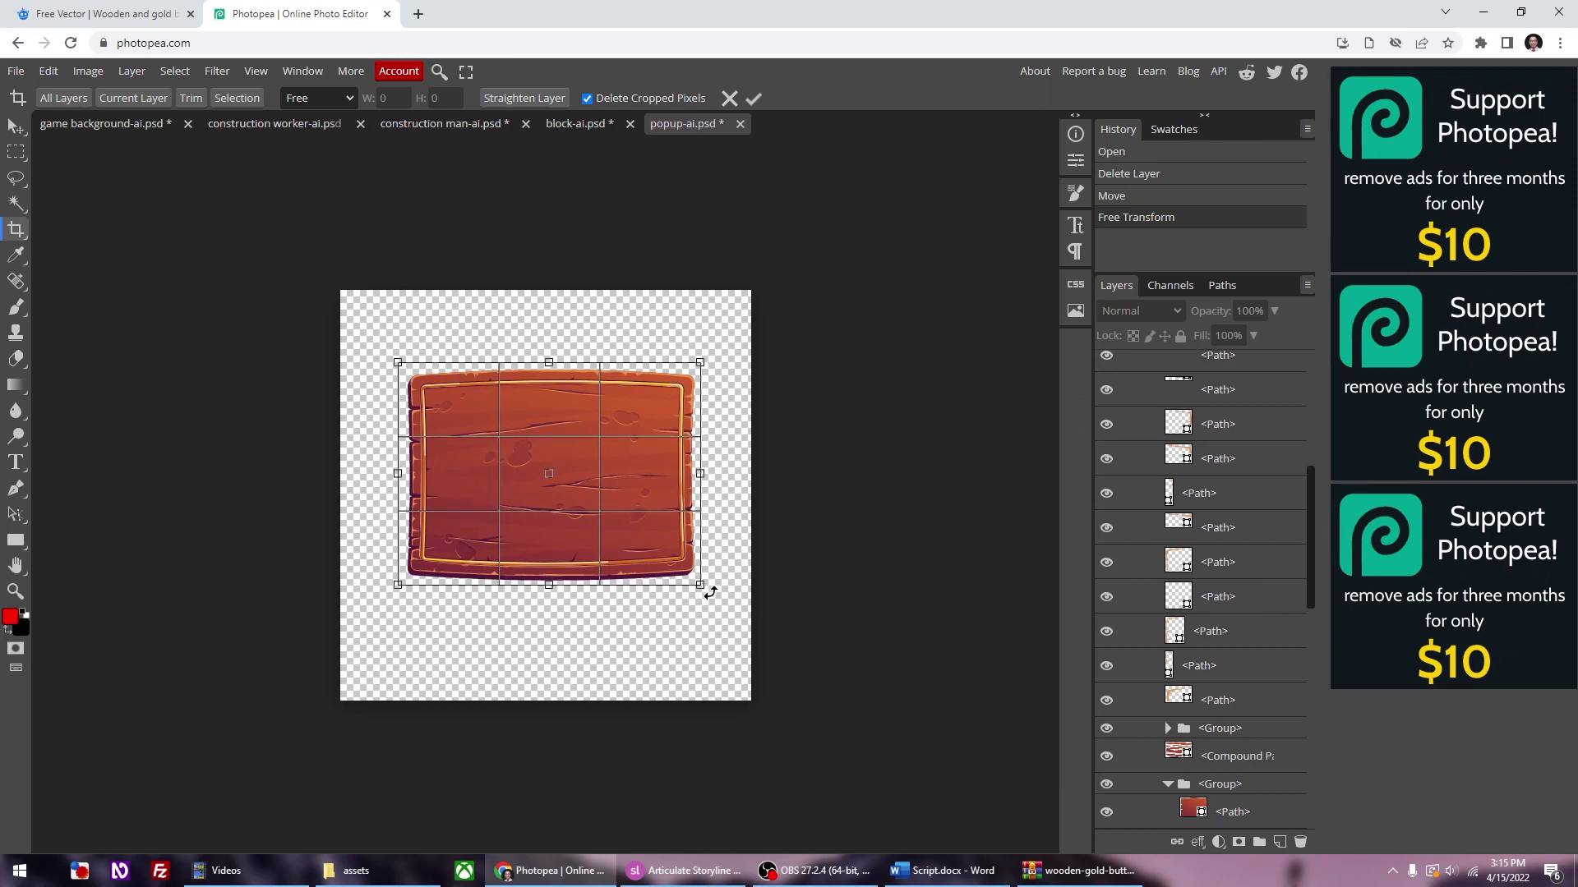
{"action": "key", "text": "Return"}
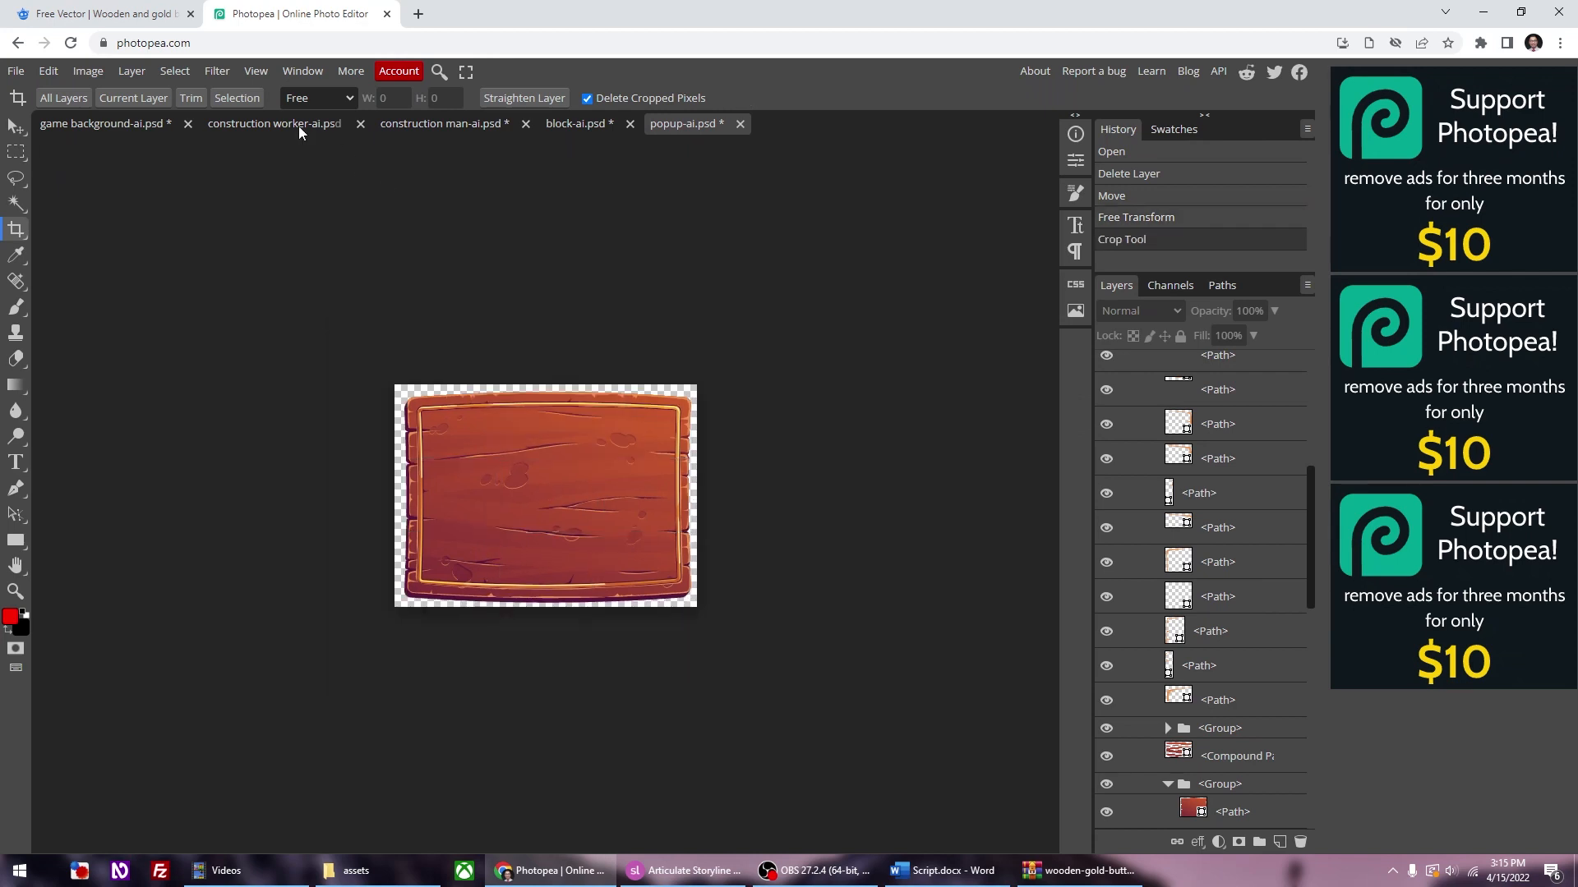
Step: Start a PNG export of the wooden panel with the width set to 700 px and inspect the preview
{"action": "left_click", "coordinate": [15, 71]}
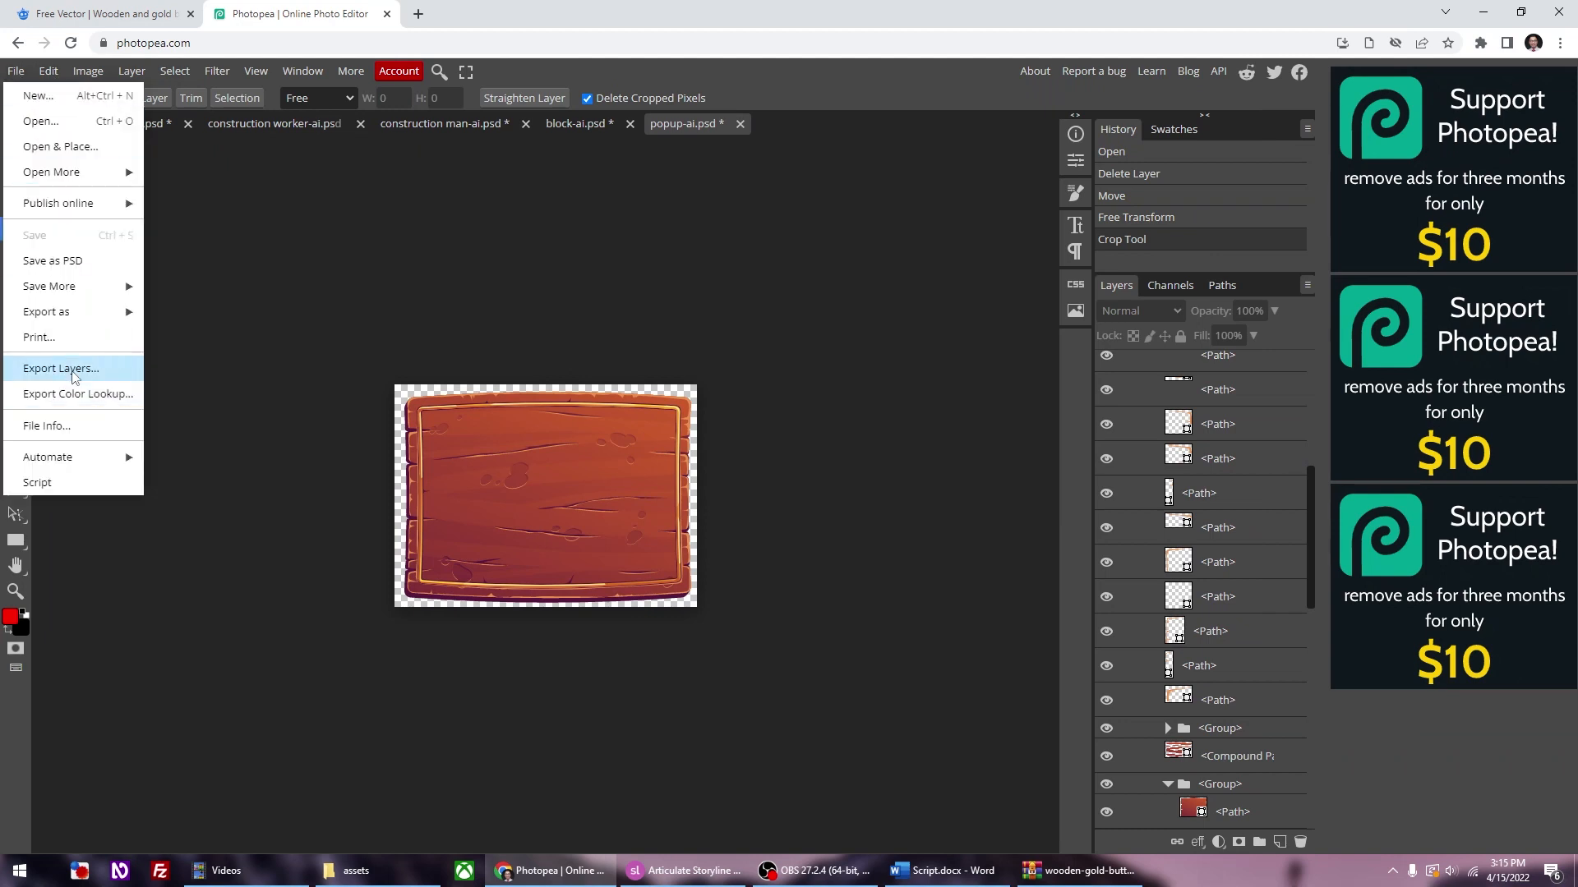
{"action": "mouse_move", "coordinate": [83, 287]}
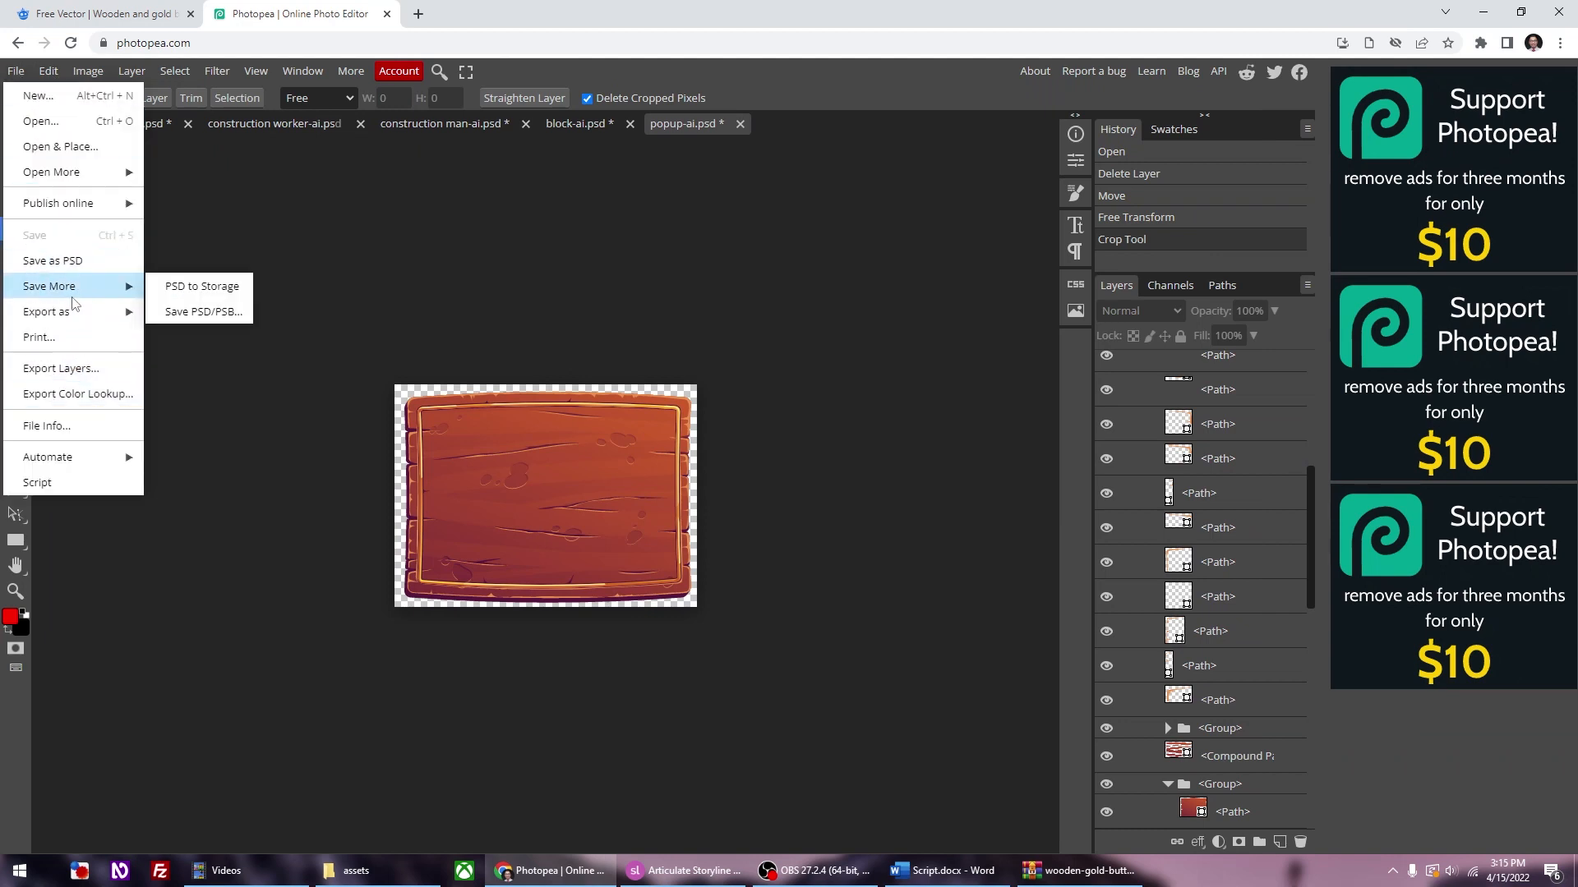
{"action": "left_click", "coordinate": [176, 312]}
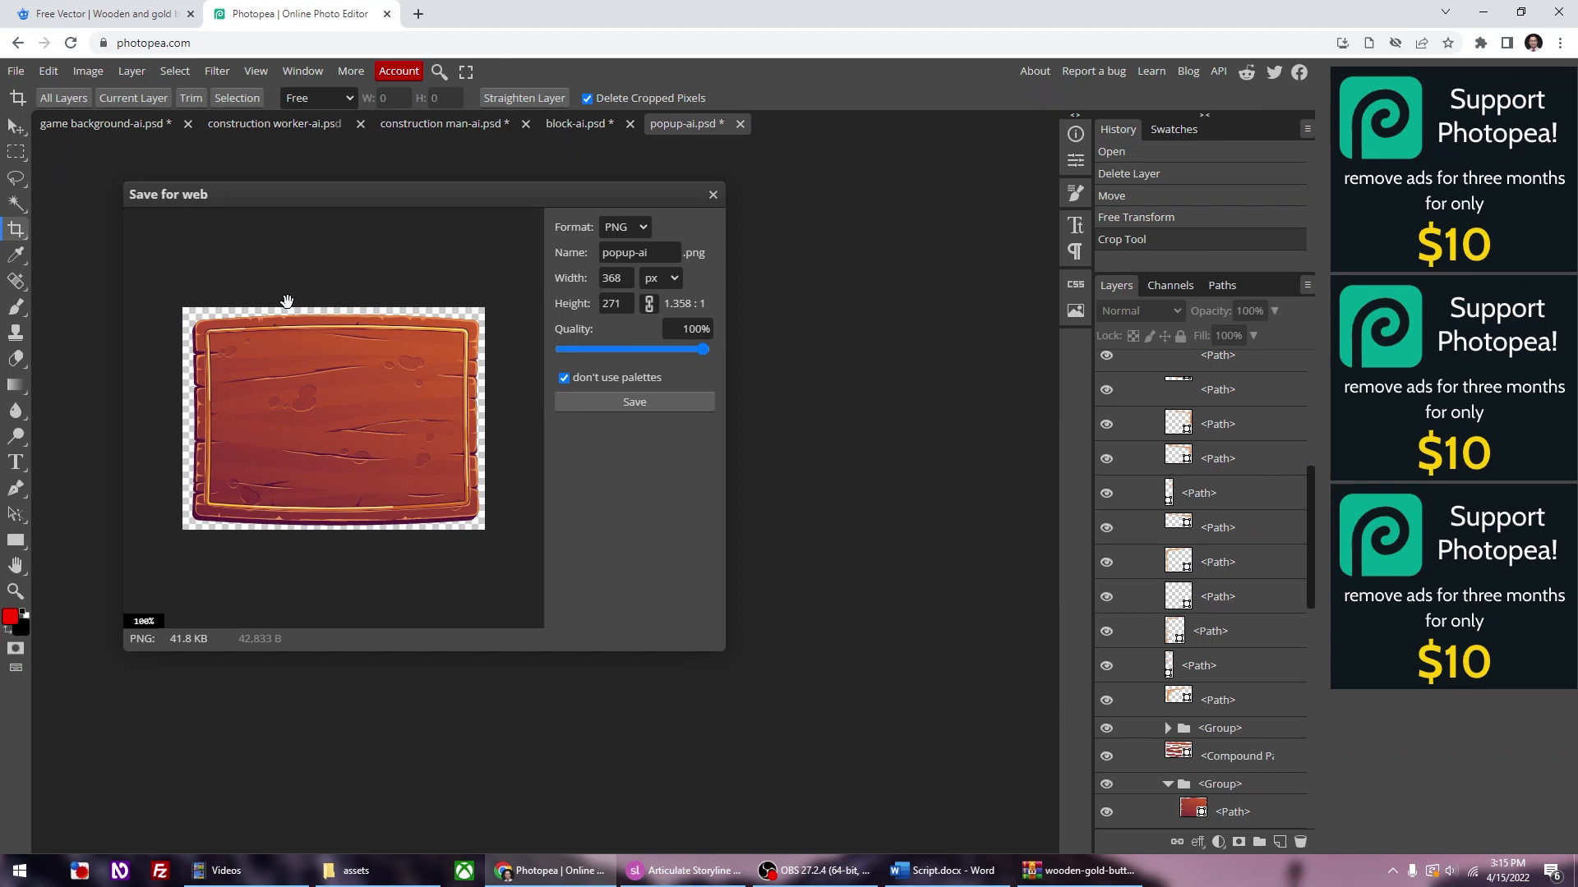
{"action": "double_click", "coordinate": [616, 278]}
{"action": "left_click", "coordinate": [627, 307]}
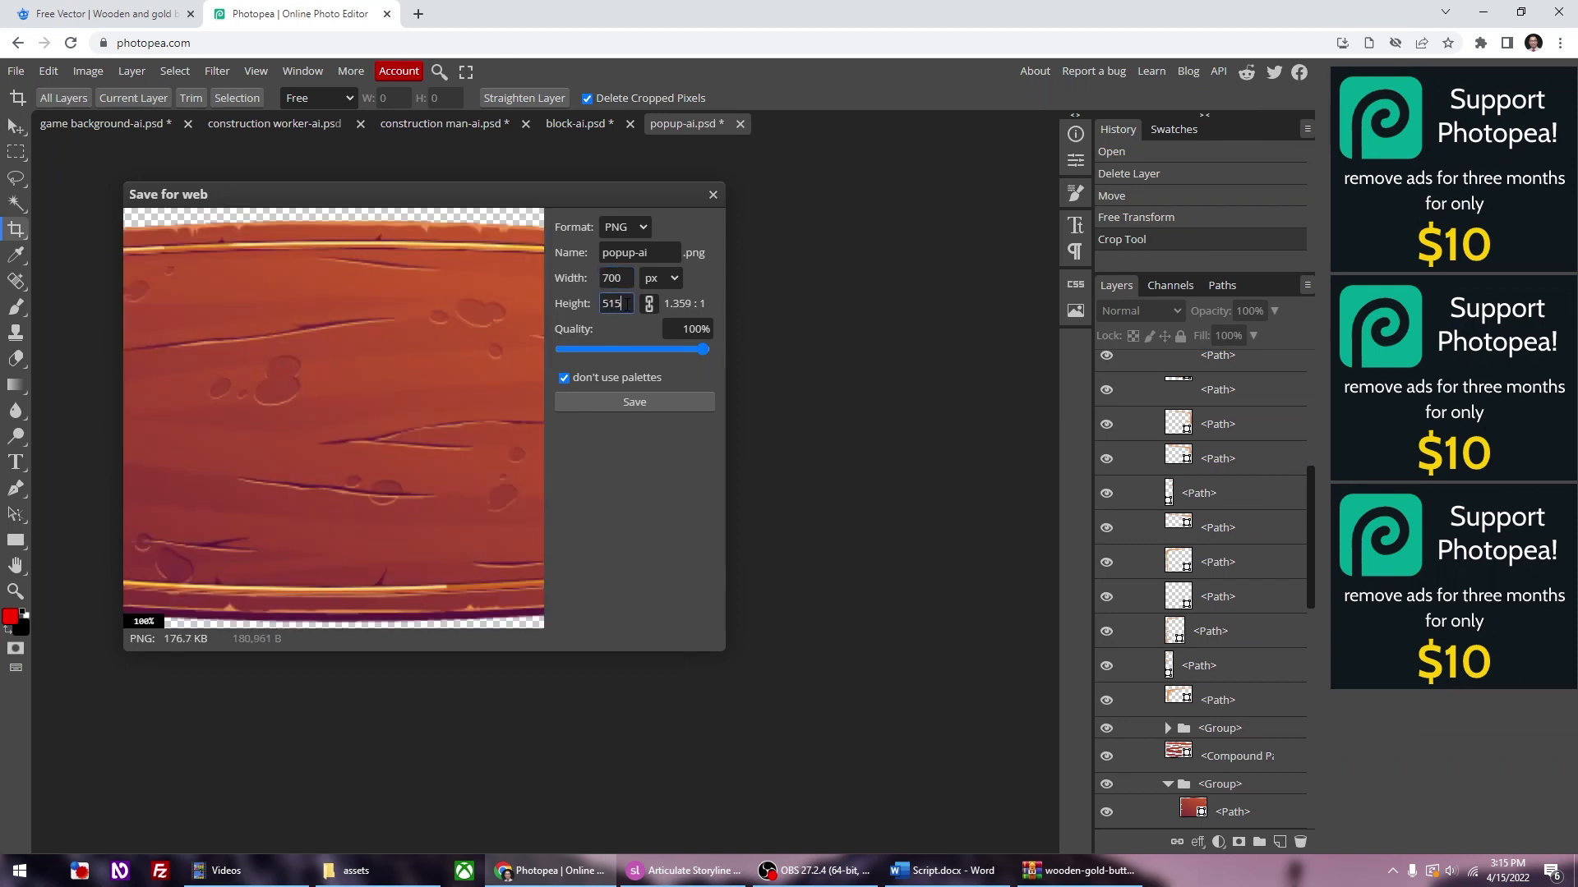
{"action": "mouse_move", "coordinate": [481, 363]}
{"action": "left_mouse_down"}
{"action": "mouse_move", "coordinate": [348, 362]}
{"action": "mouse_move", "coordinate": [516, 354]}
{"action": "mouse_move", "coordinate": [468, 371]}
{"action": "left_mouse_up"}
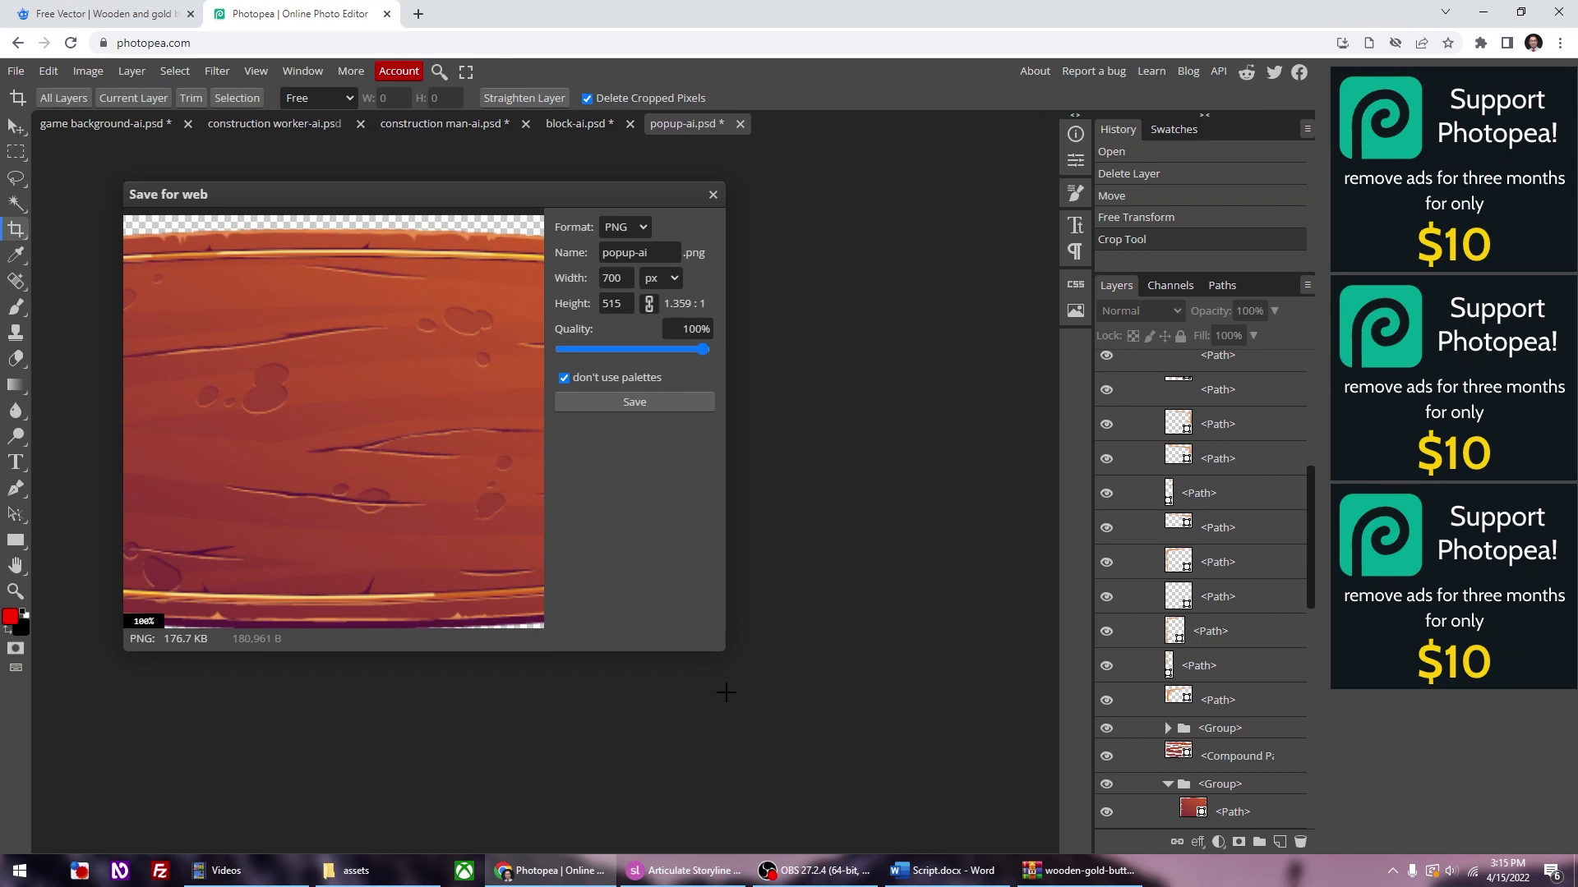
{"action": "scroll", "coordinate": [412, 398], "scroll_direction": "down", "scroll_amount": 3}
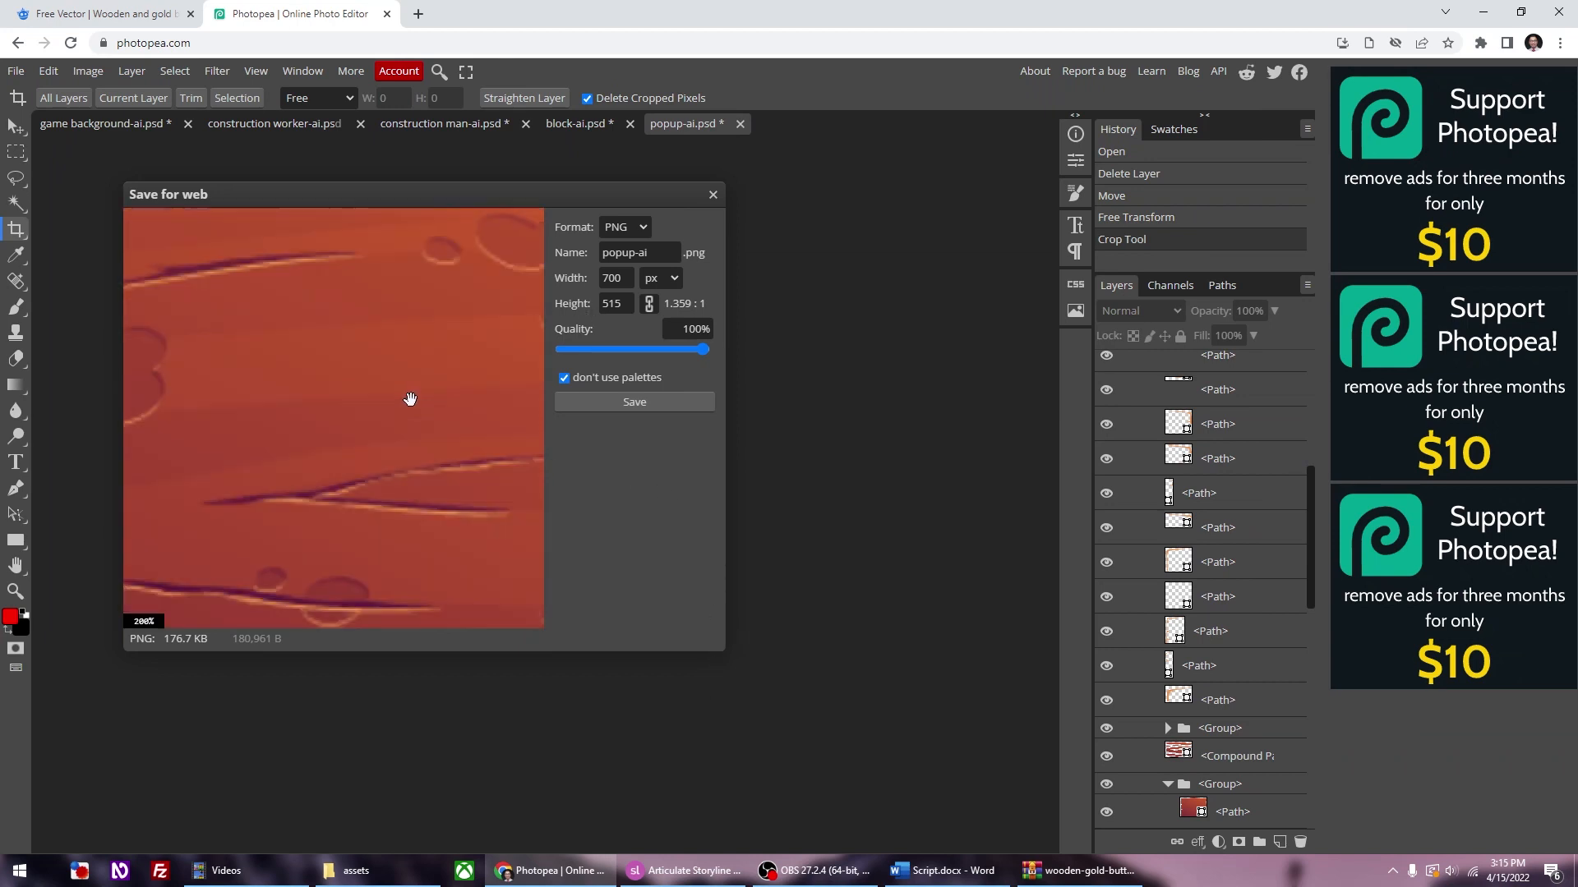
{"action": "scroll", "coordinate": [409, 399], "scroll_direction": "up", "scroll_amount": 1}
{"action": "scroll", "coordinate": [409, 399], "scroll_direction": "down", "scroll_amount": 1}
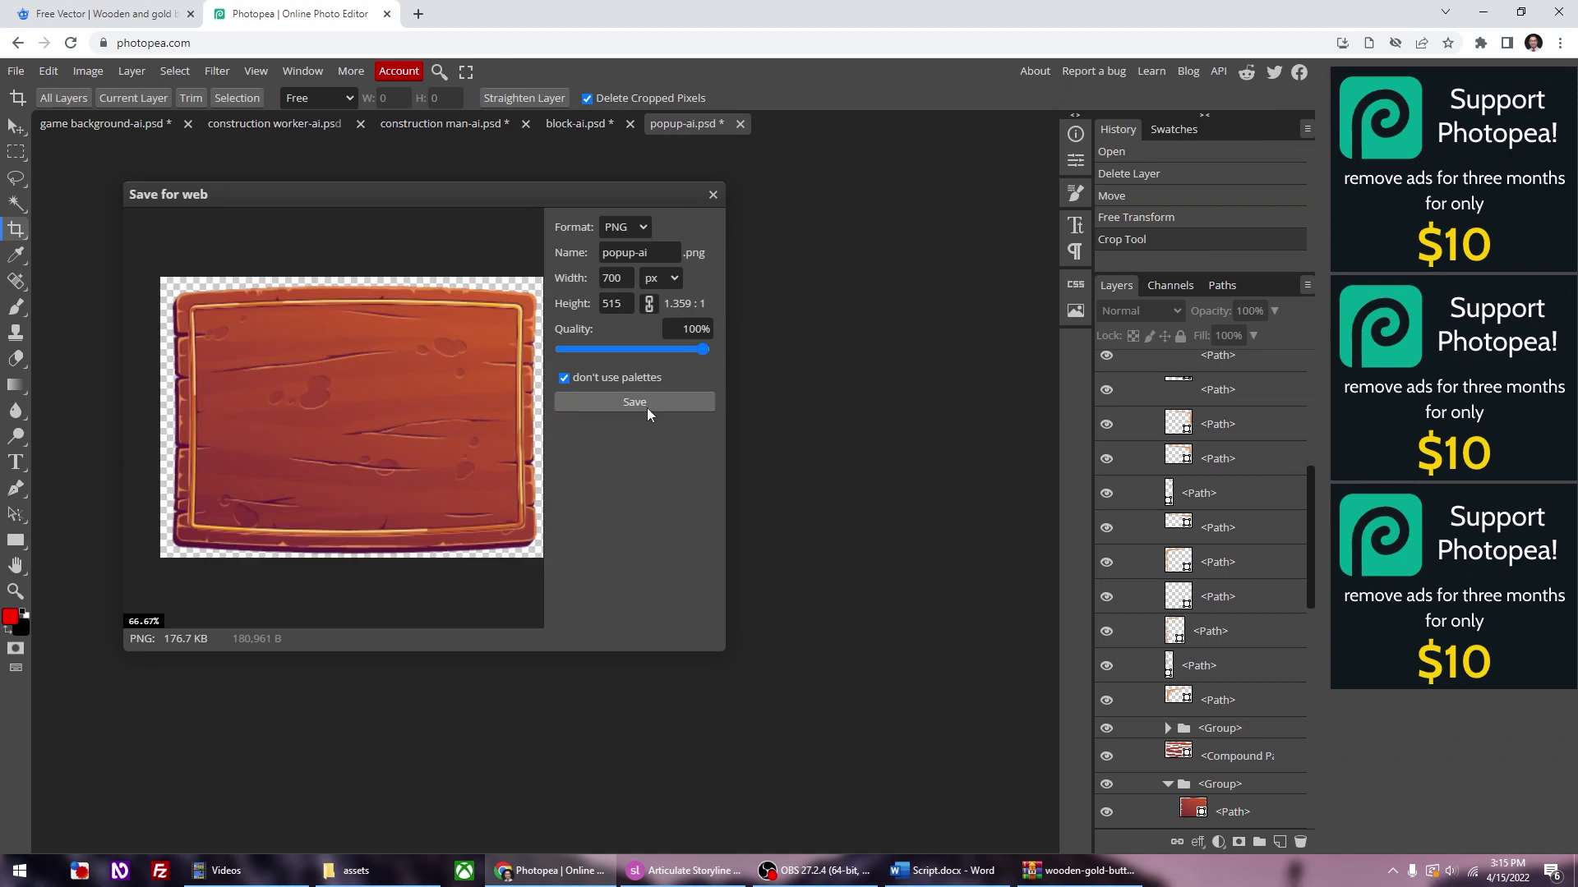
Step: Set the export width to 1000 px and save the panel as popup-ai.png
{"action": "left_click", "coordinate": [621, 280]}
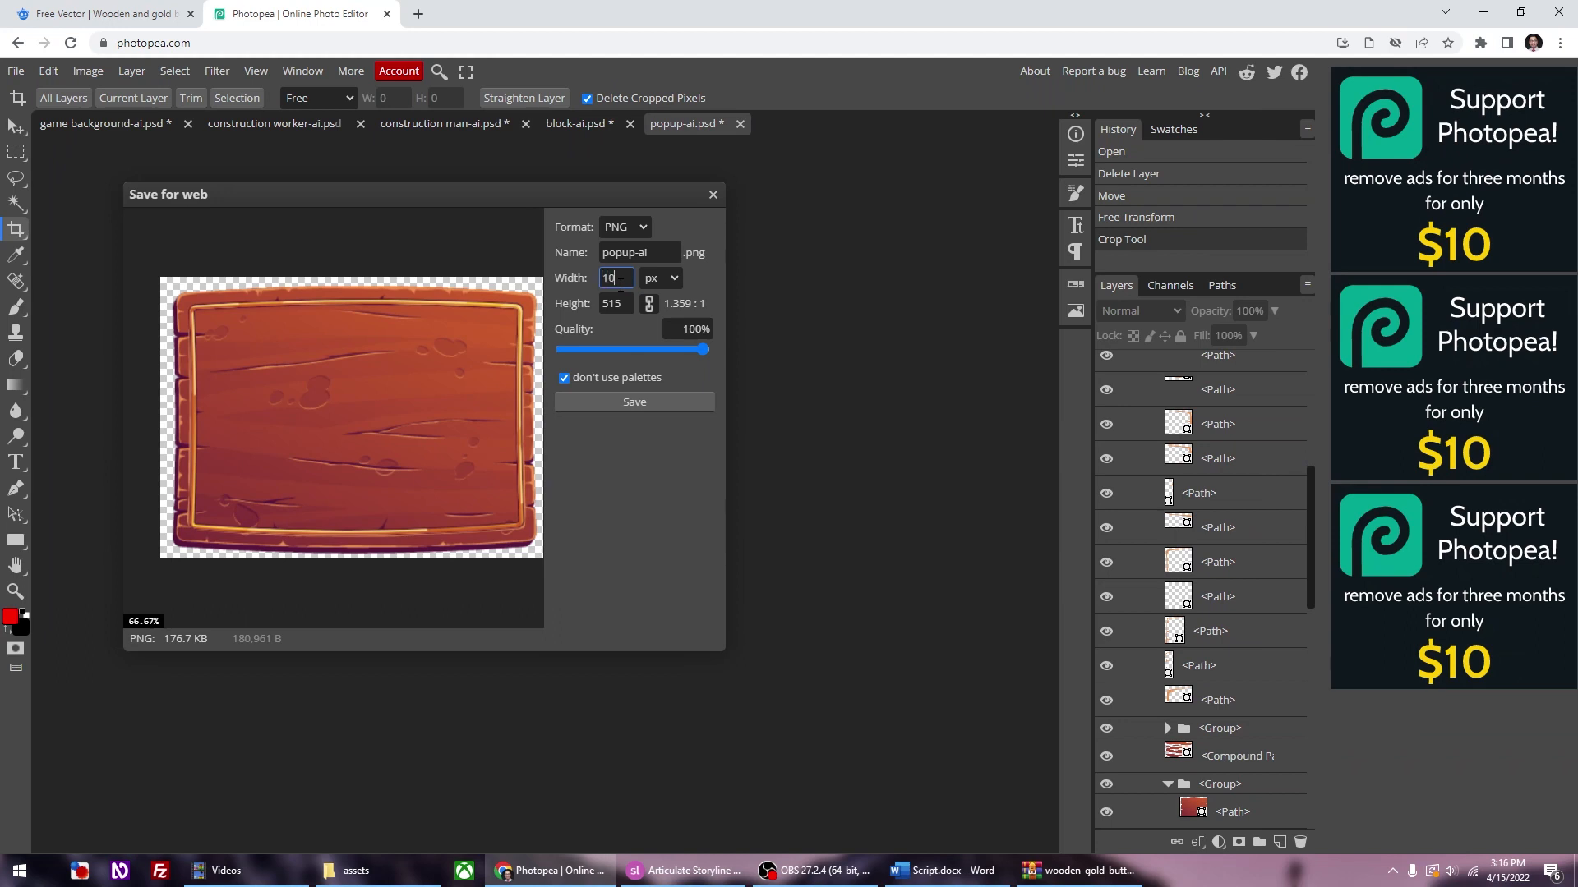
{"action": "type", "text": "1000"}
{"action": "key", "text": "Return"}
{"action": "scroll", "coordinate": [461, 342], "scroll_direction": "down", "scroll_amount": 2}
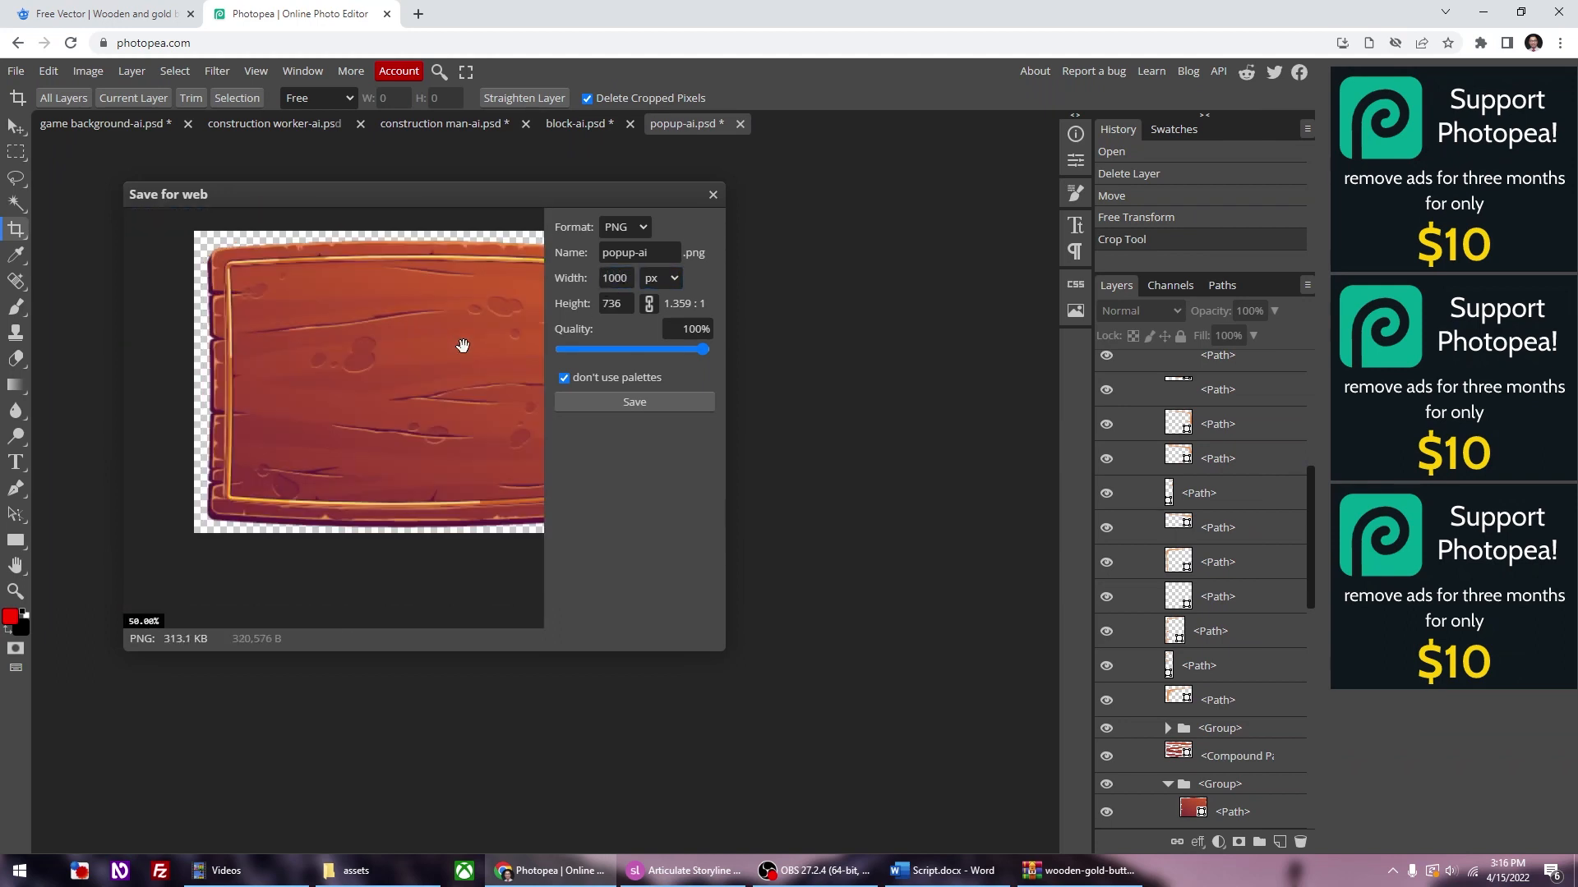
{"action": "left_click", "coordinate": [608, 402]}
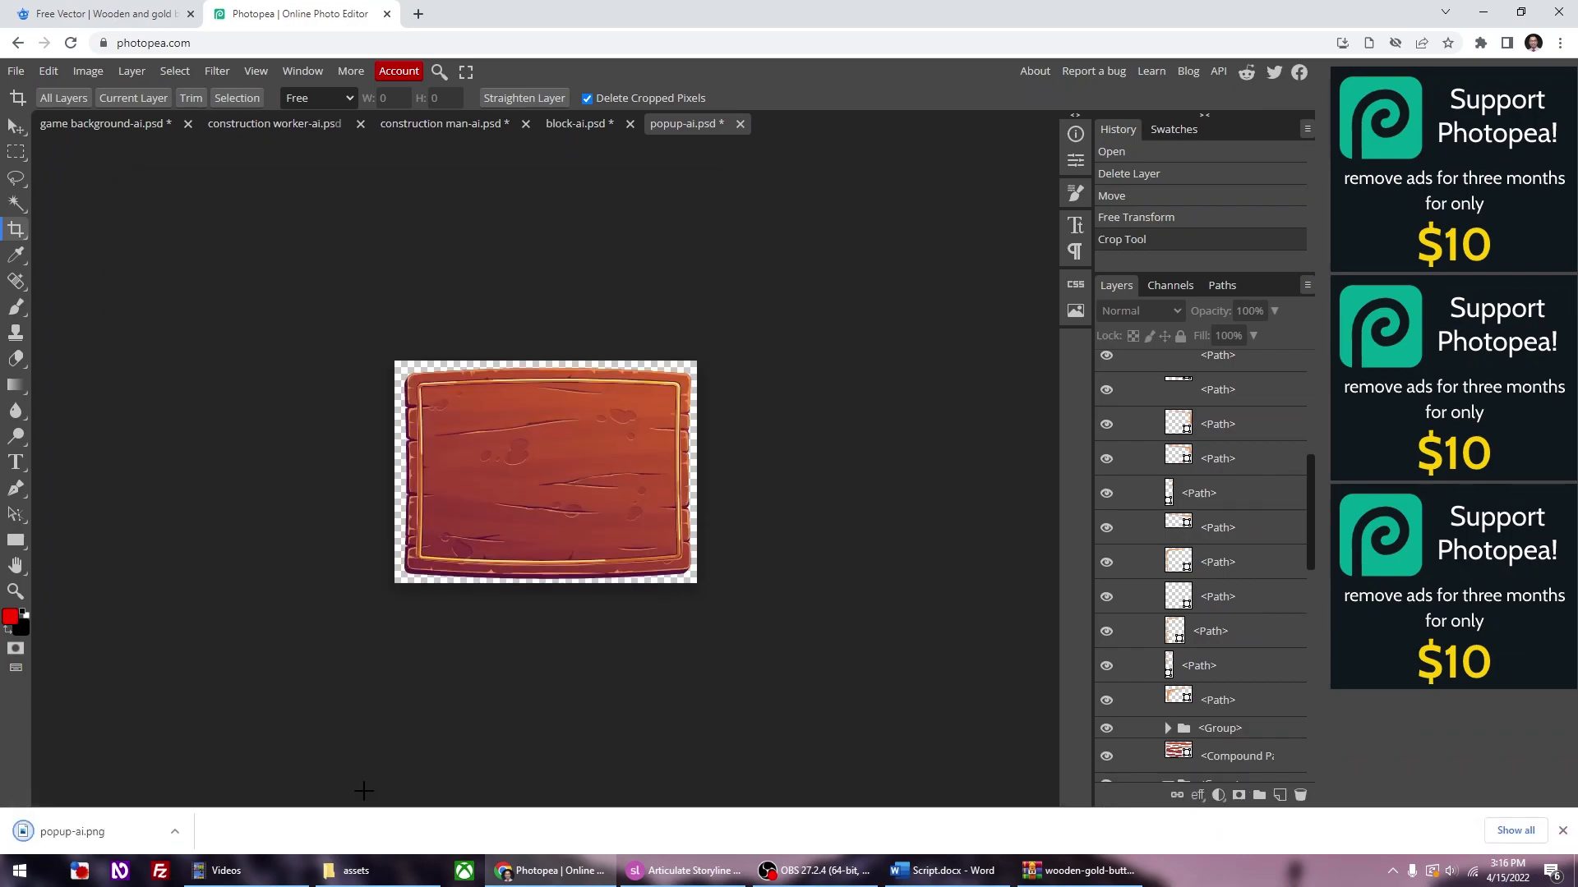
Step: Switch to Storyline, try placing popup-ai.png from Downloads on the Block 1 layer, and delete the picture
{"action": "left_click", "coordinate": [670, 870]}
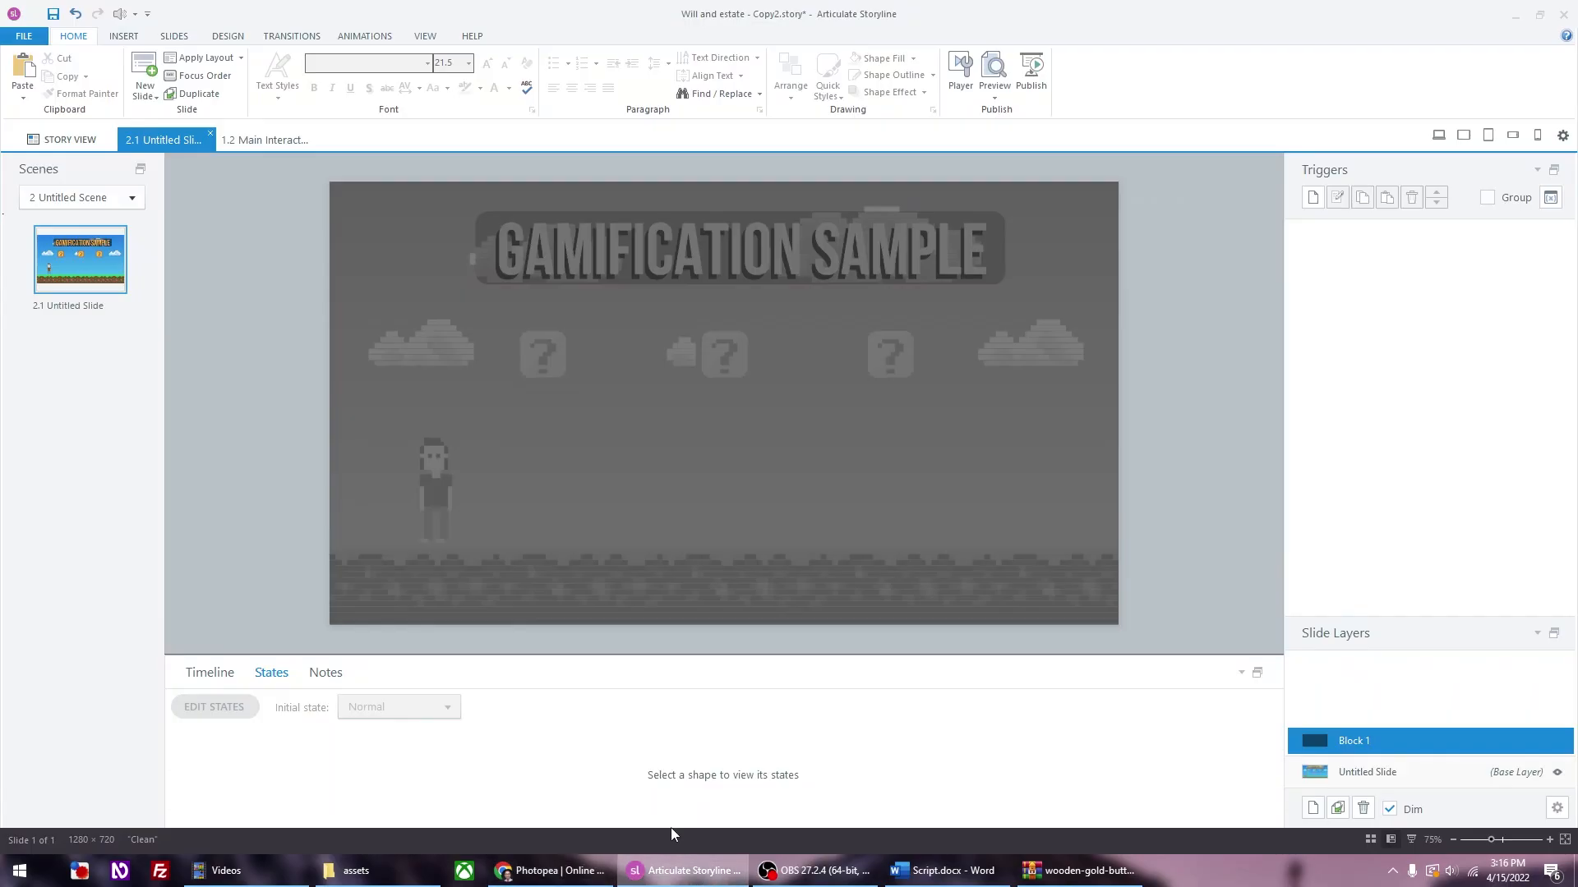
{"action": "left_click", "coordinate": [356, 871]}
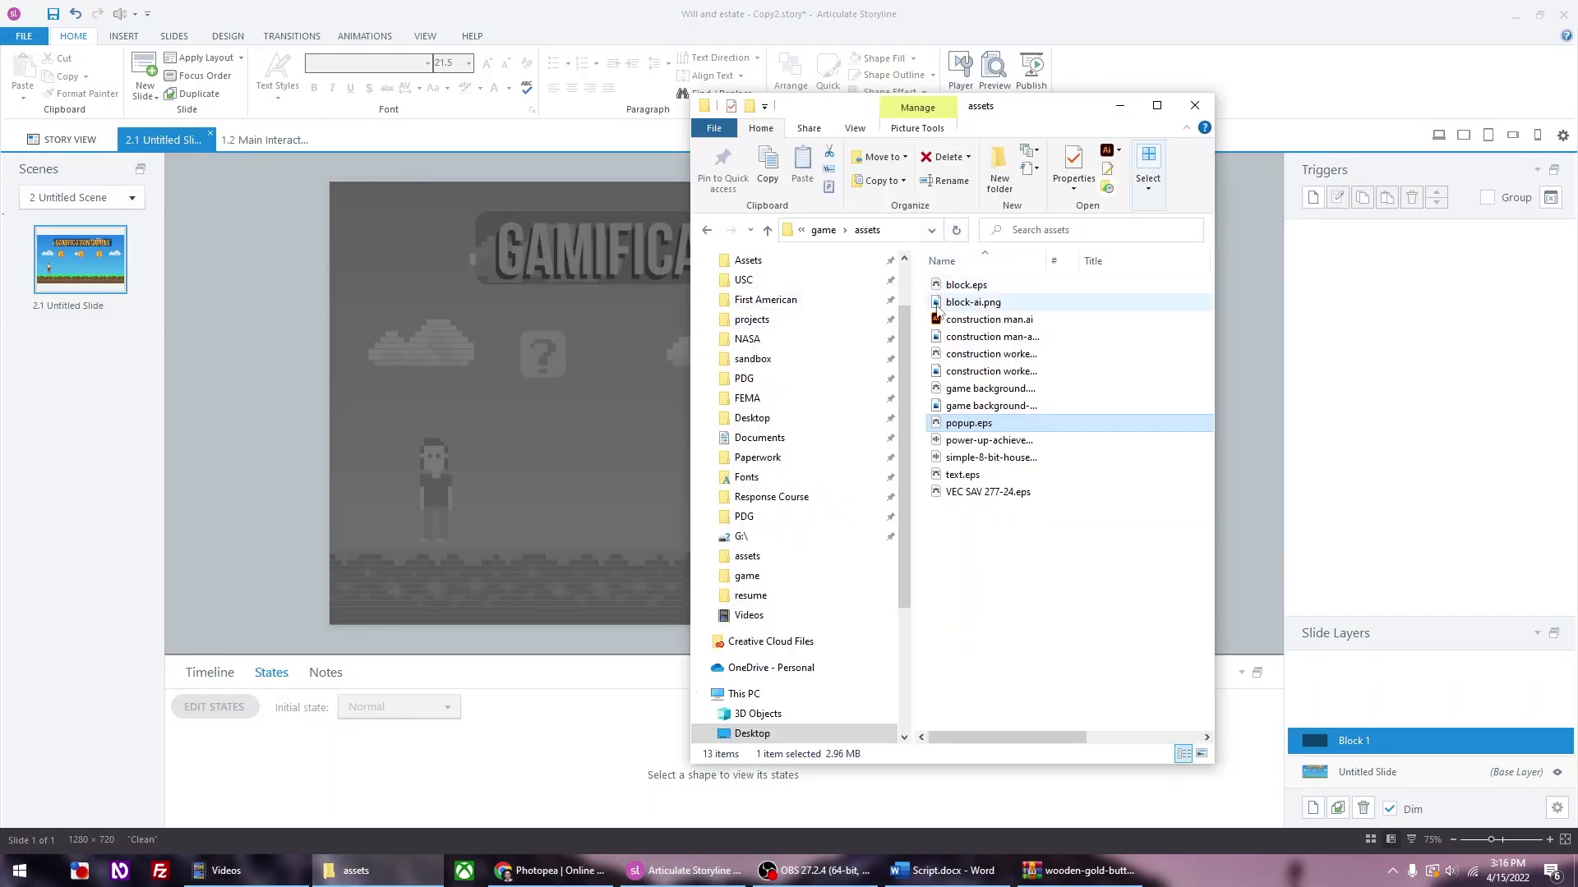
{"action": "scroll", "coordinate": [765, 721], "scroll_direction": "down", "scroll_amount": 1}
{"action": "left_click", "coordinate": [761, 734]}
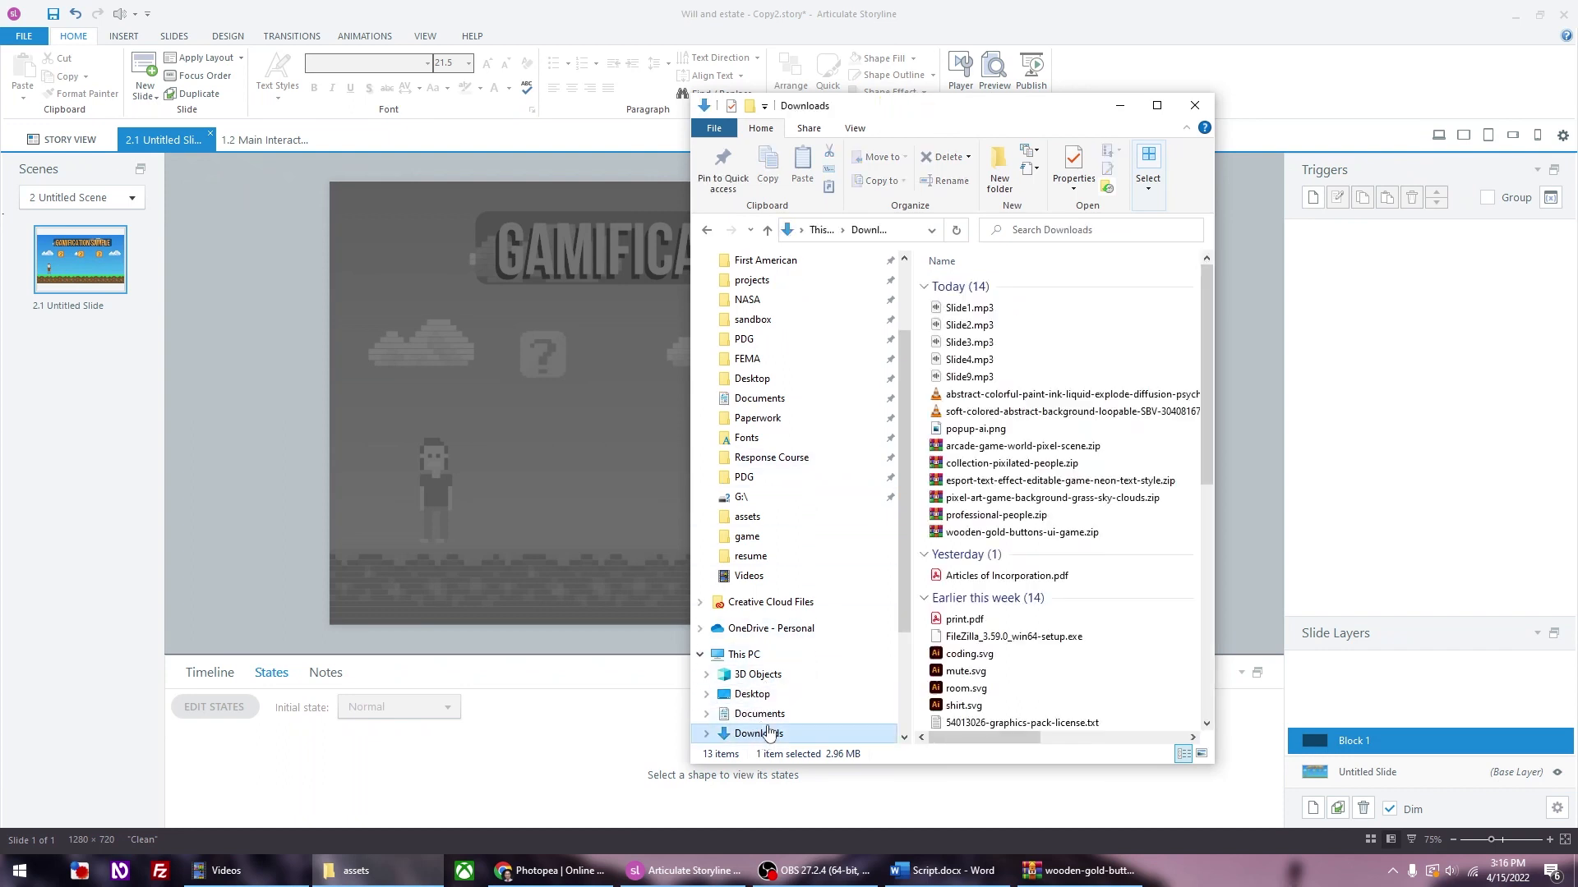
{"action": "left_click_drag", "start_coordinate": [975, 428], "coordinate": [590, 423]}
{"action": "left_click", "coordinate": [590, 423]}
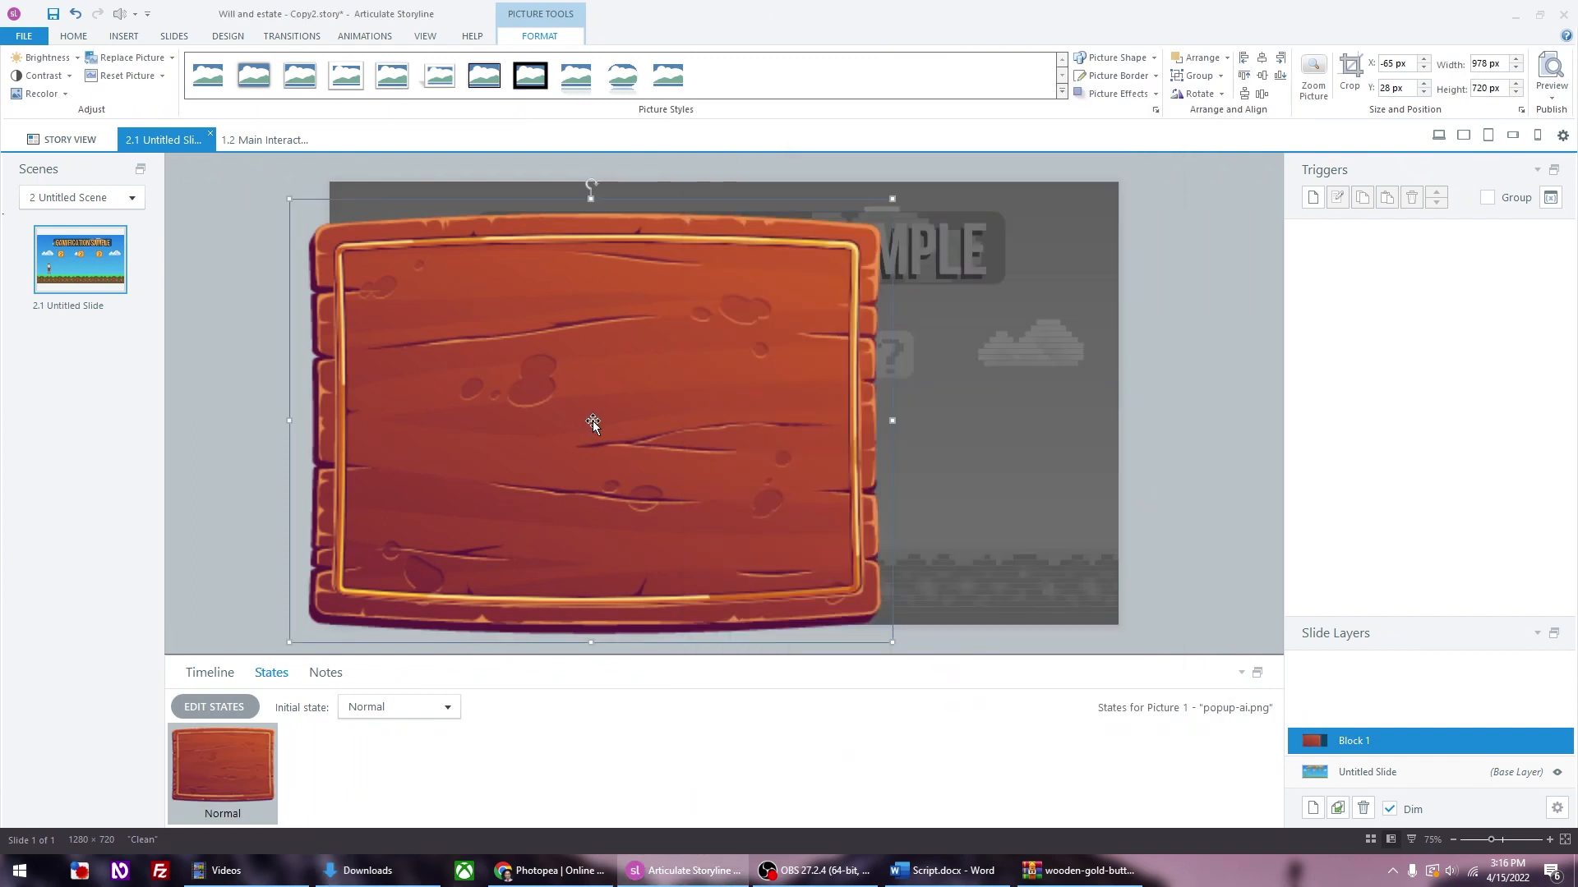
{"action": "left_click_drag", "start_coordinate": [649, 442], "coordinate": [854, 401]}
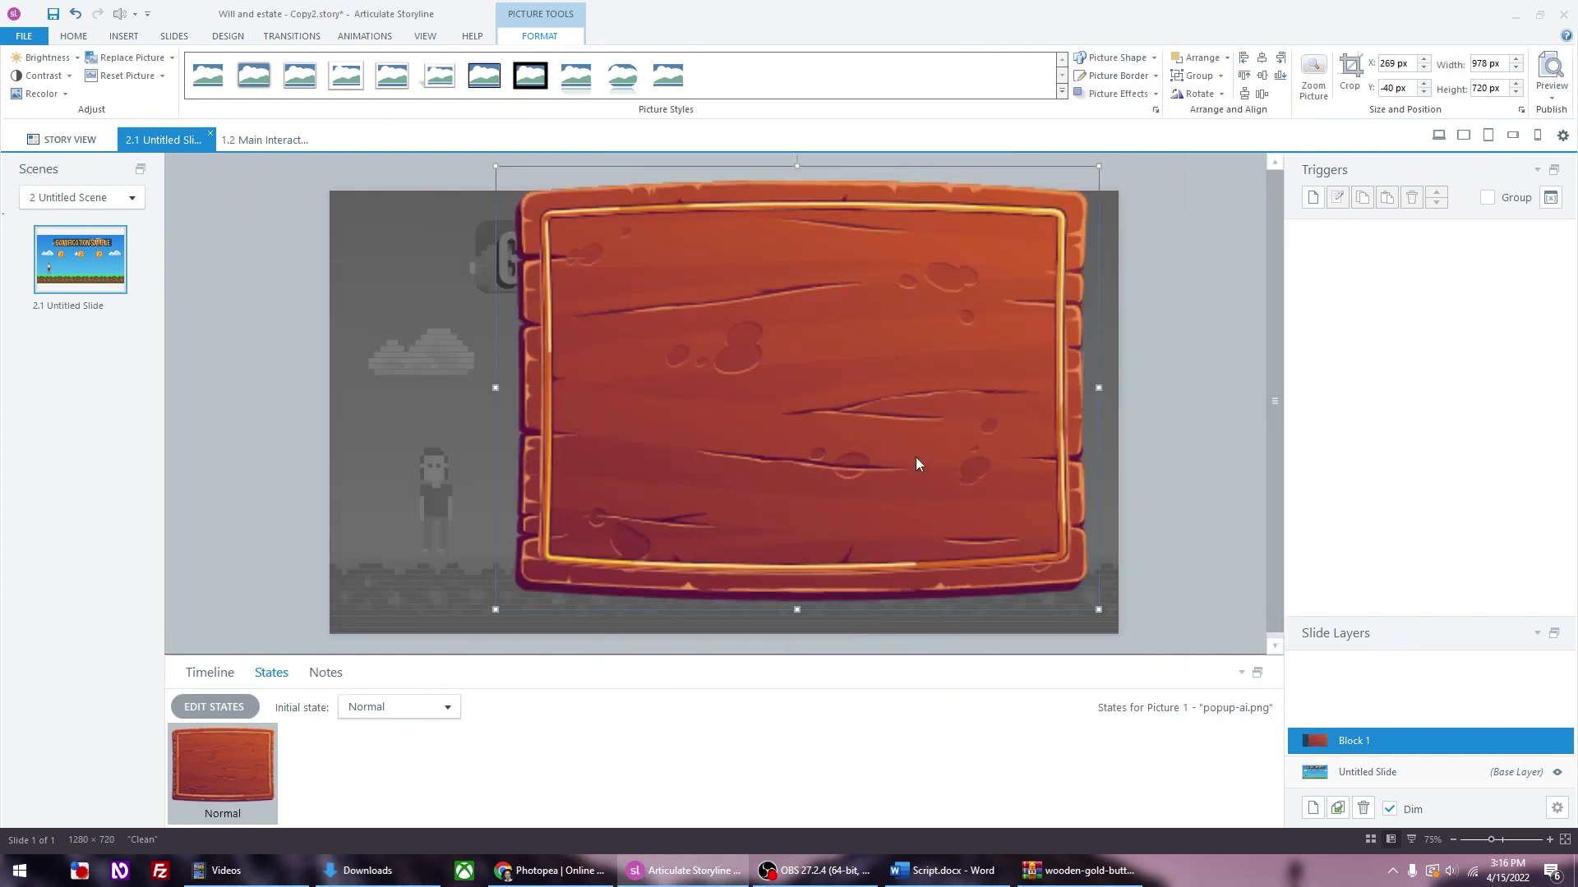
{"action": "key", "text": "Delete"}
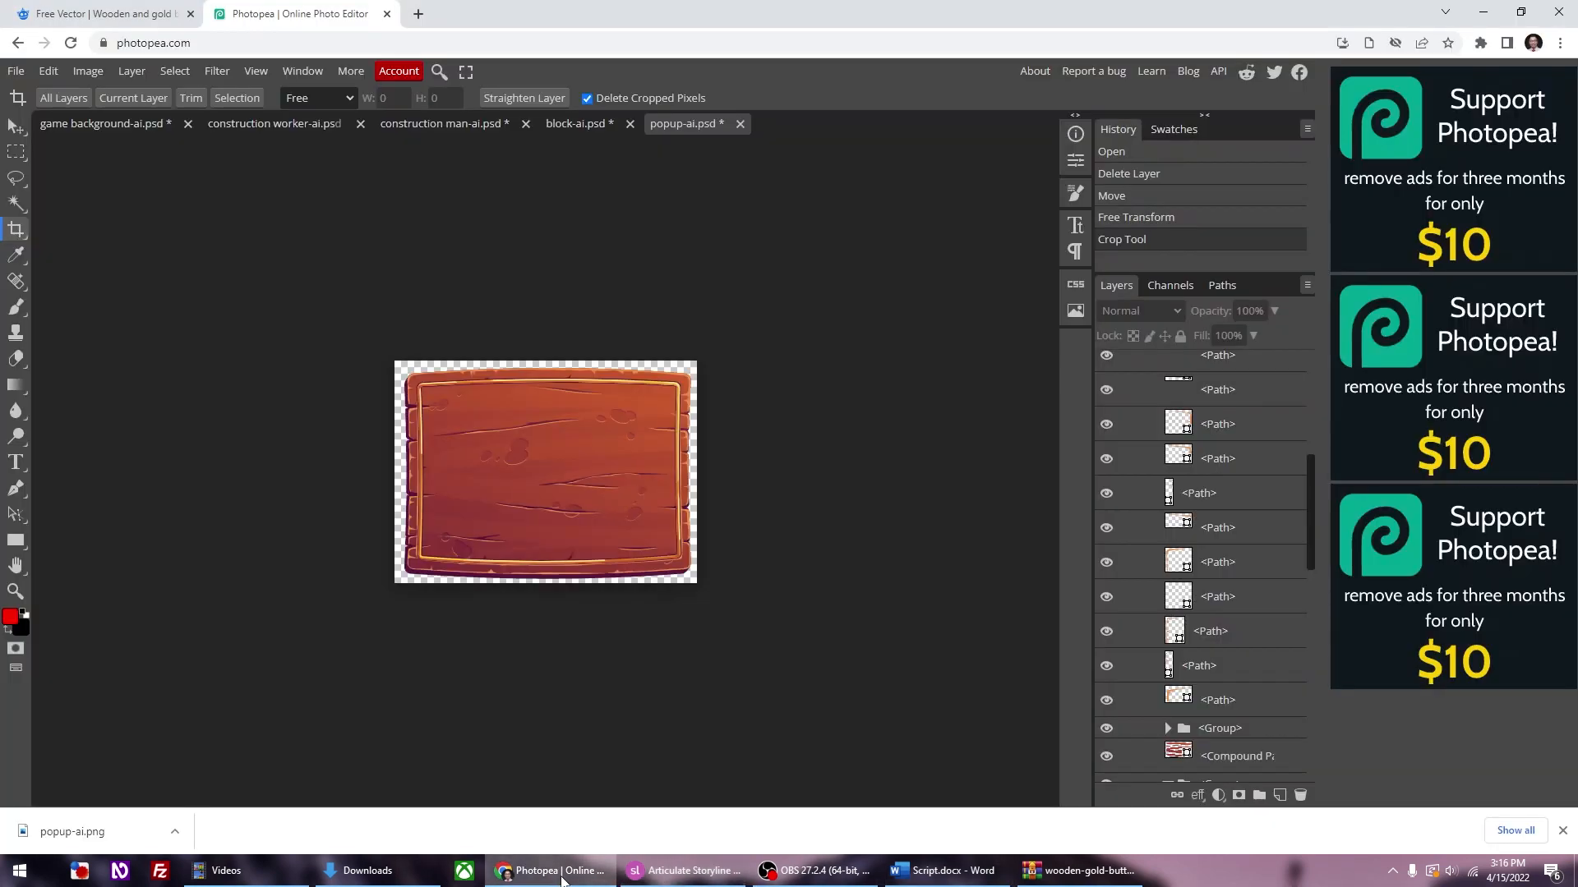
Step: Switch back to Photopea and extend the canvas above and to the right of the wooden panel to about 802 × 514 px
{"action": "left_click", "coordinate": [549, 871]}
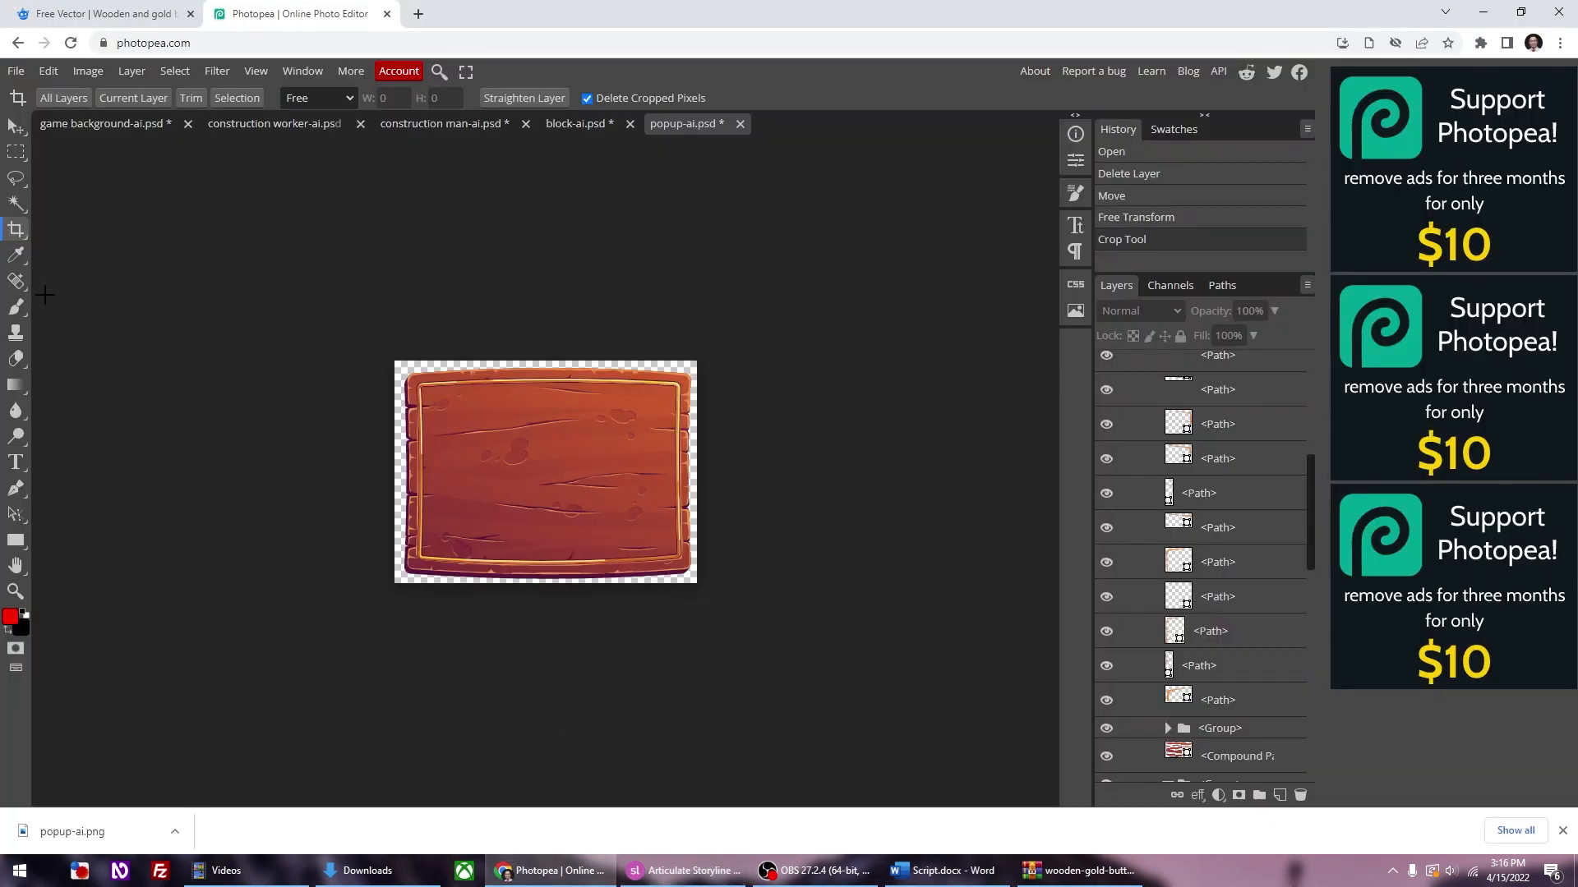
{"action": "left_click", "coordinate": [20, 231]}
{"action": "left_click_drag", "start_coordinate": [696, 361], "coordinate": [1053, 161]}
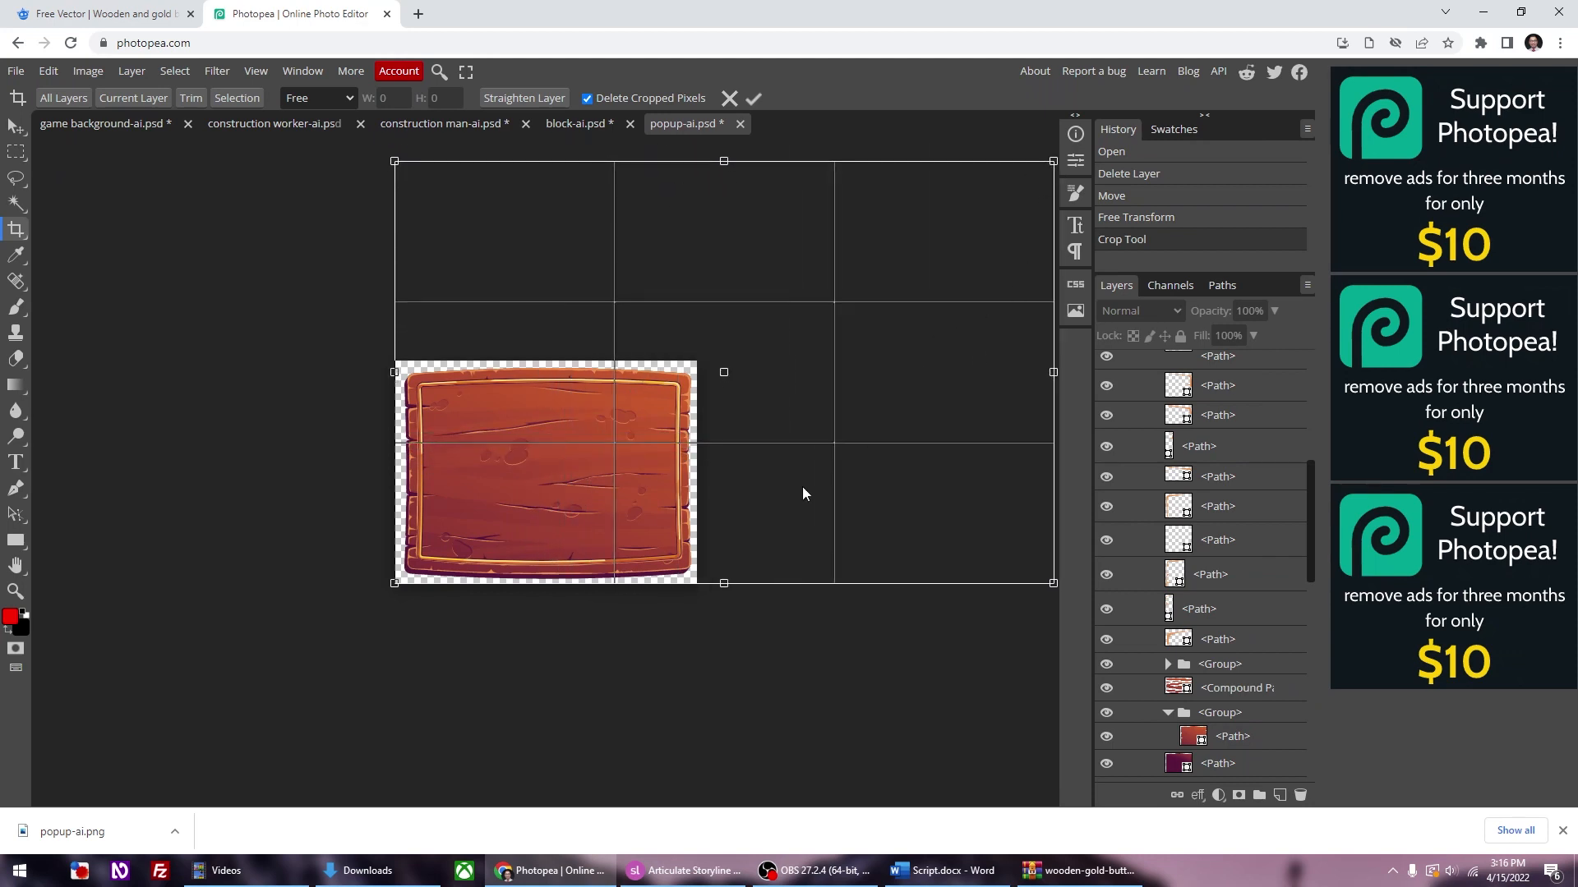
{"action": "key", "text": "Return"}
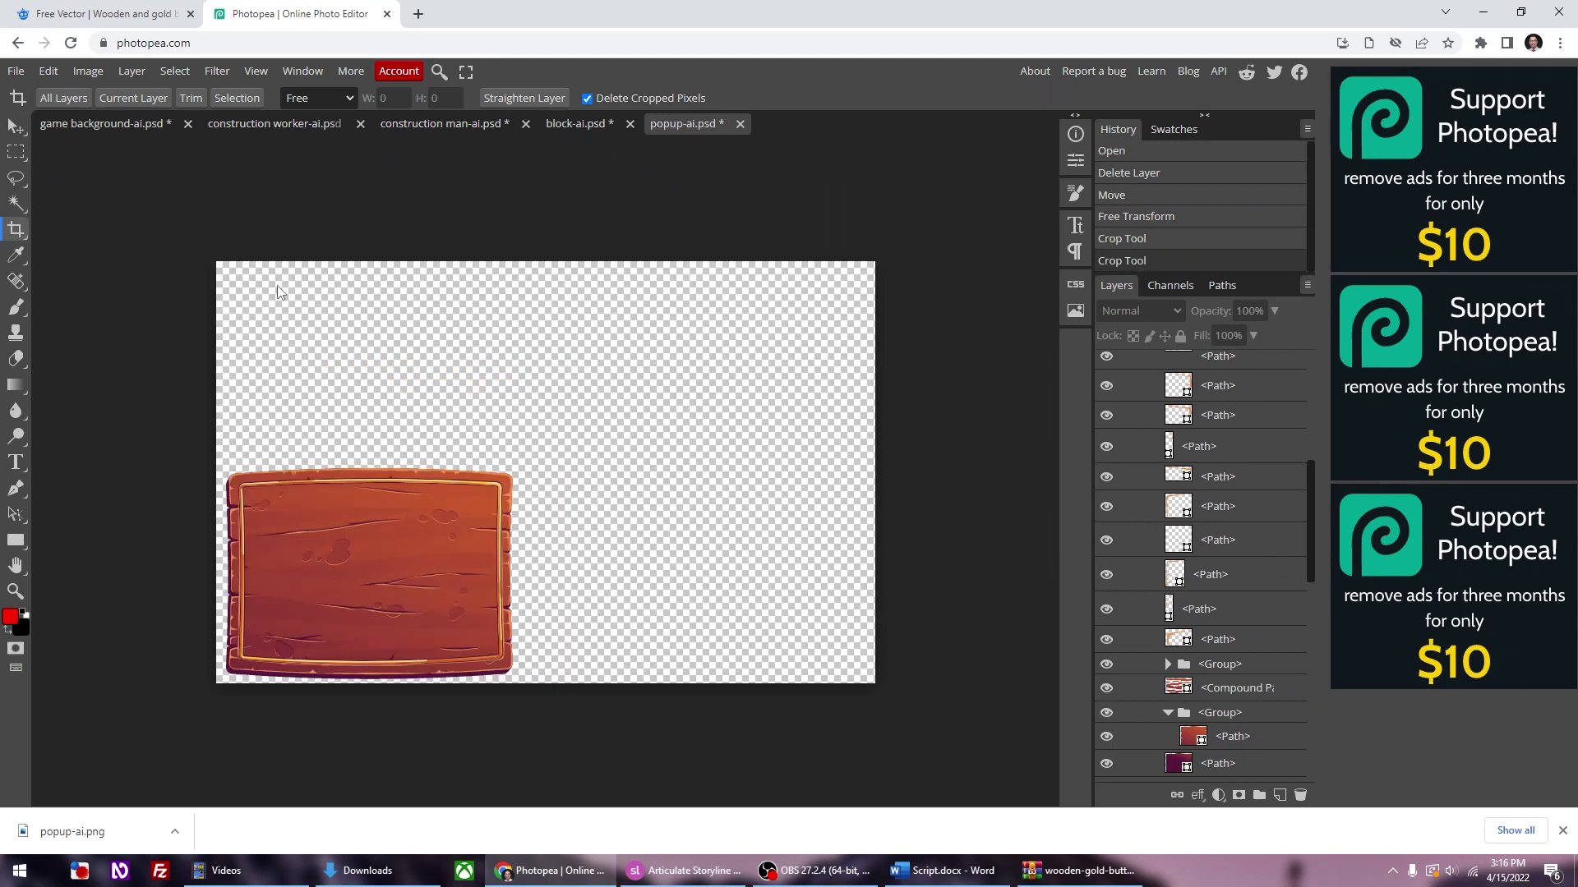
Step: Select all parts of the wooden panel, enlarge them to about 189% and place them roughly centred on the extended canvas
{"action": "key", "text": "v"}
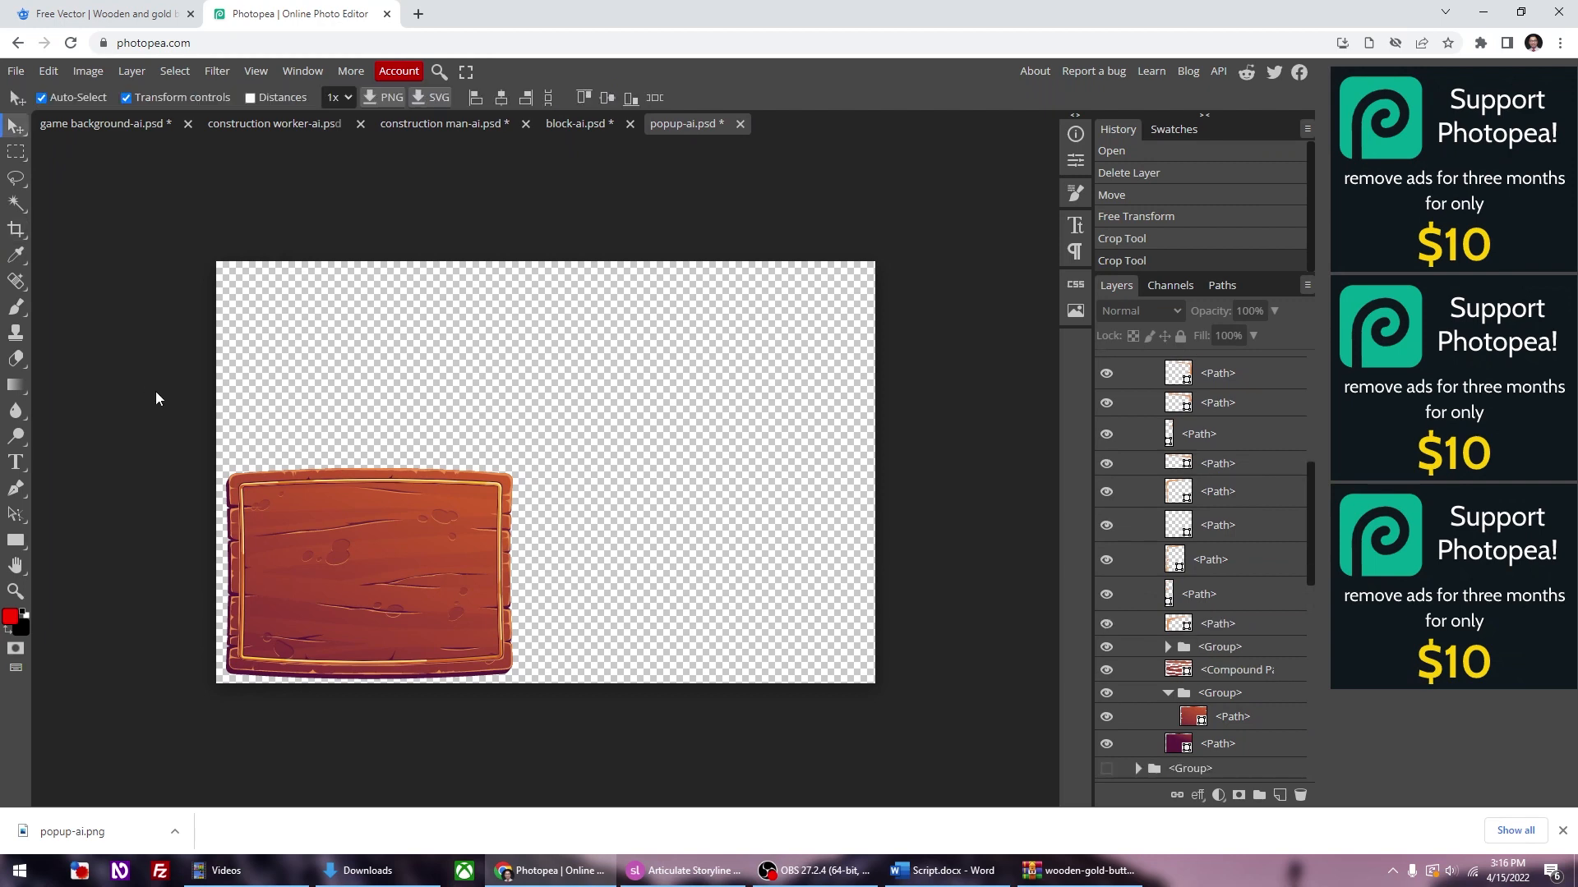
{"action": "left_click_drag", "start_coordinate": [78, 333], "coordinate": [433, 689]}
{"action": "left_click_drag", "start_coordinate": [516, 467], "coordinate": [758, 363]}
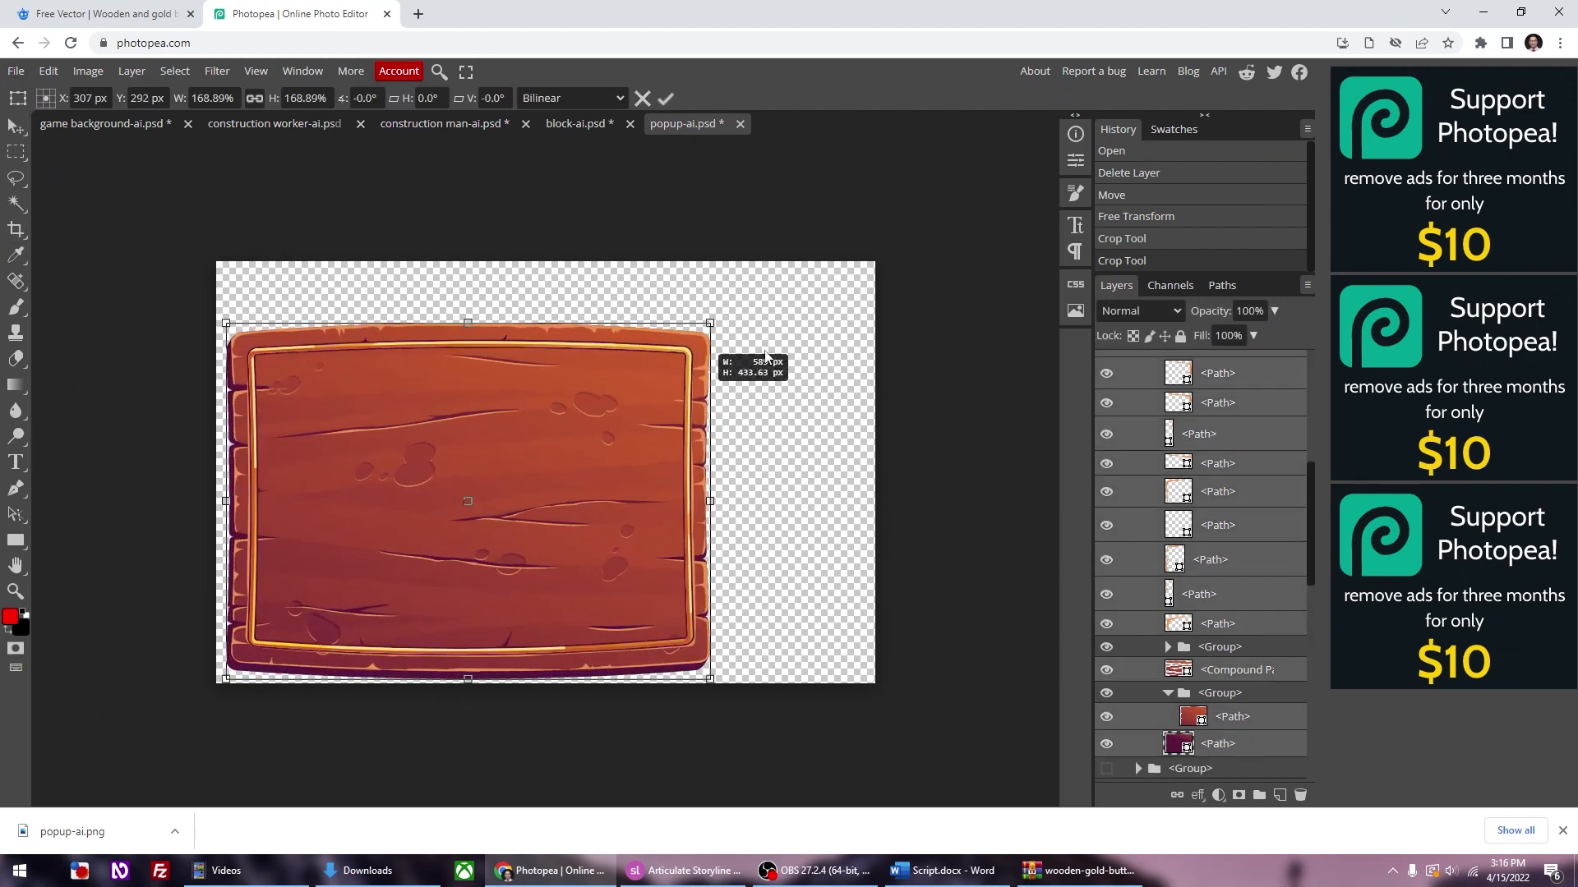
{"action": "left_click_drag", "start_coordinate": [812, 312], "coordinate": [871, 263]}
{"action": "left_click_drag", "start_coordinate": [629, 470], "coordinate": [698, 469]}
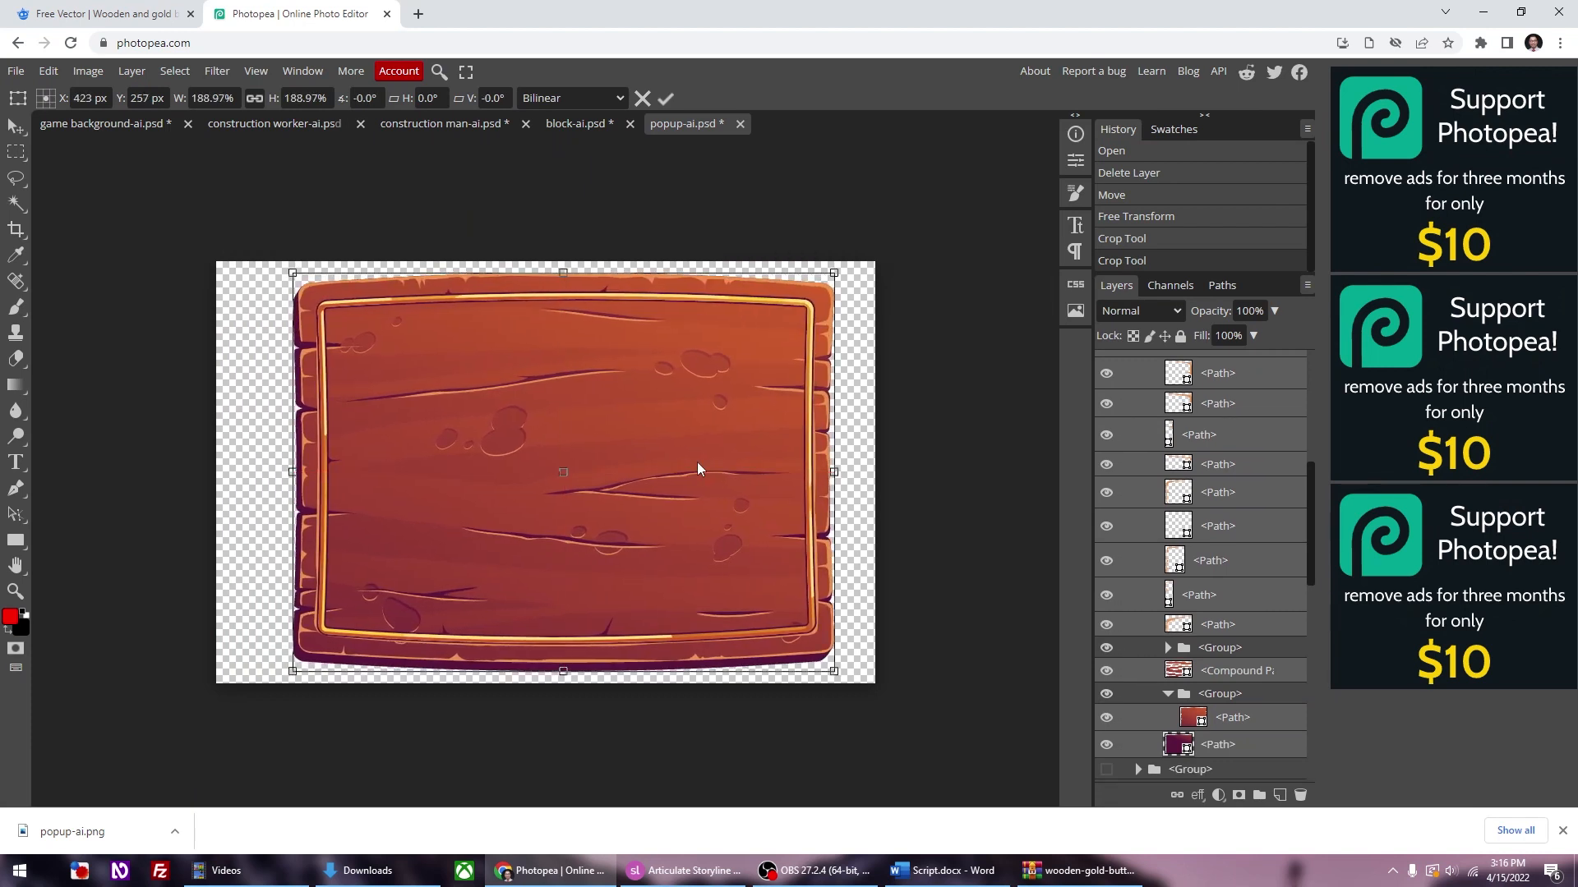
{"action": "key", "text": "Return"}
{"action": "left_click", "coordinate": [669, 246]}
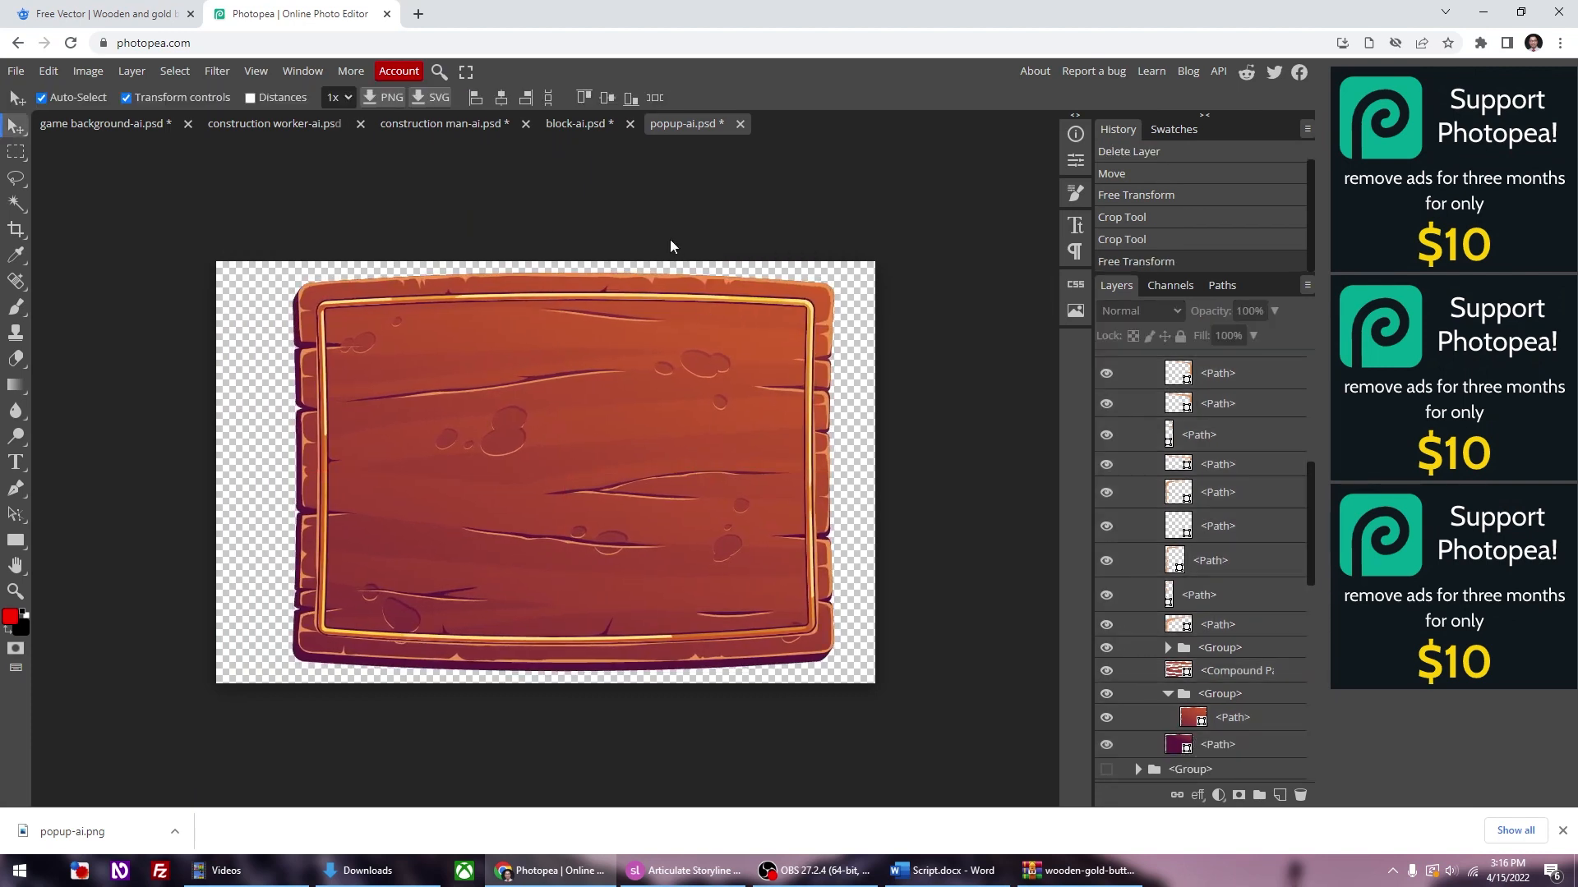
Step: Export the enlarged panel as a PNG named popup-ai at 802 × 514 px and 100% quality
{"action": "left_click", "coordinate": [15, 71]}
{"action": "mouse_move", "coordinate": [87, 312]}
{"action": "left_click", "coordinate": [182, 313]}
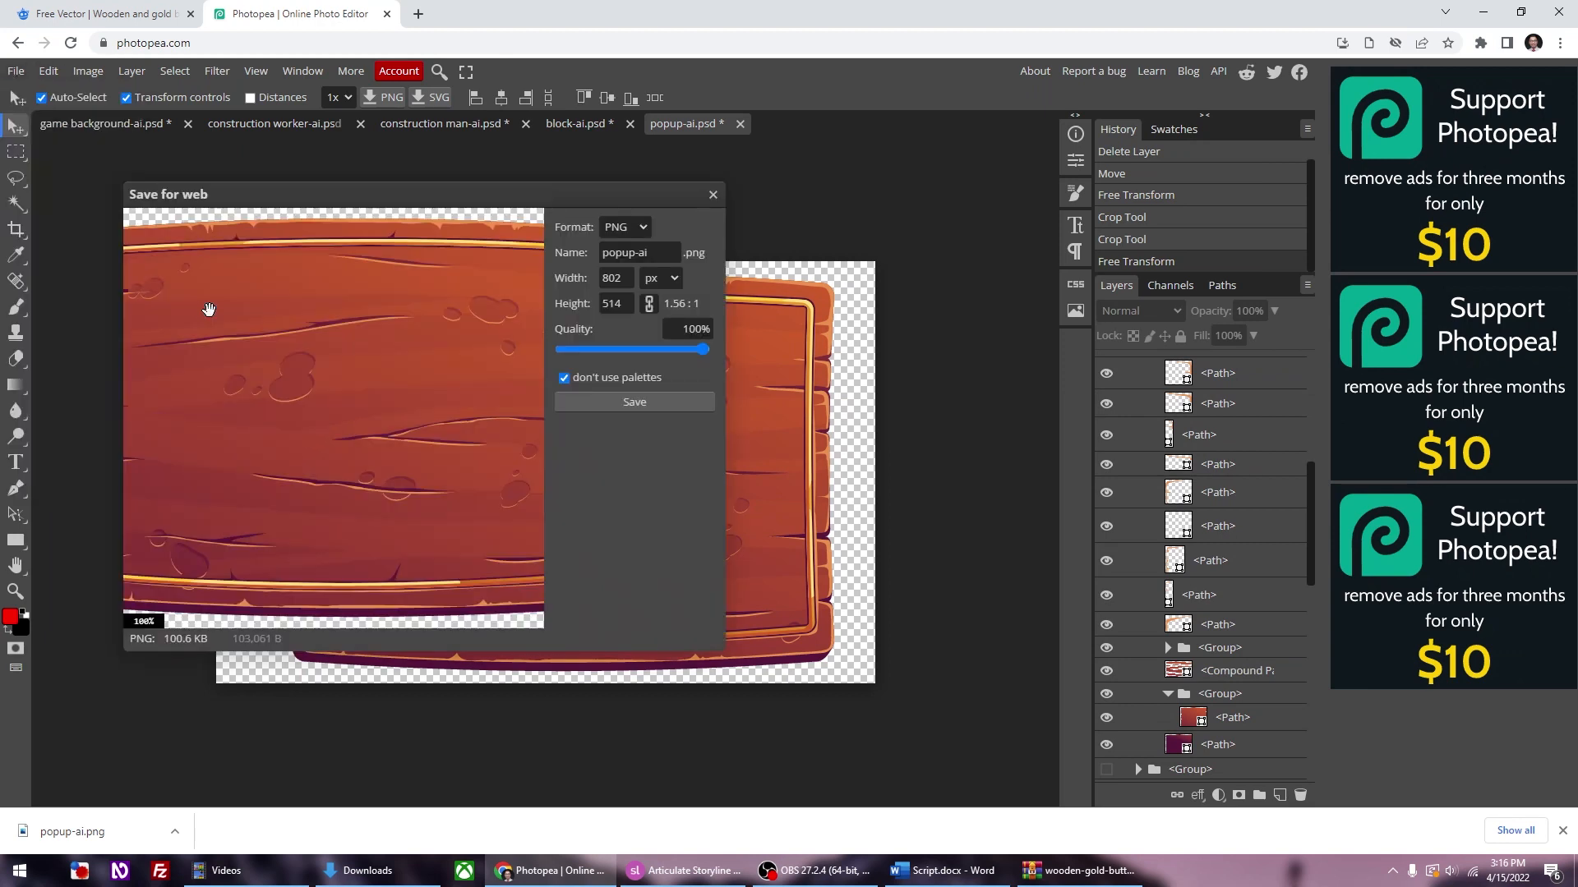
{"action": "left_click", "coordinate": [633, 401]}
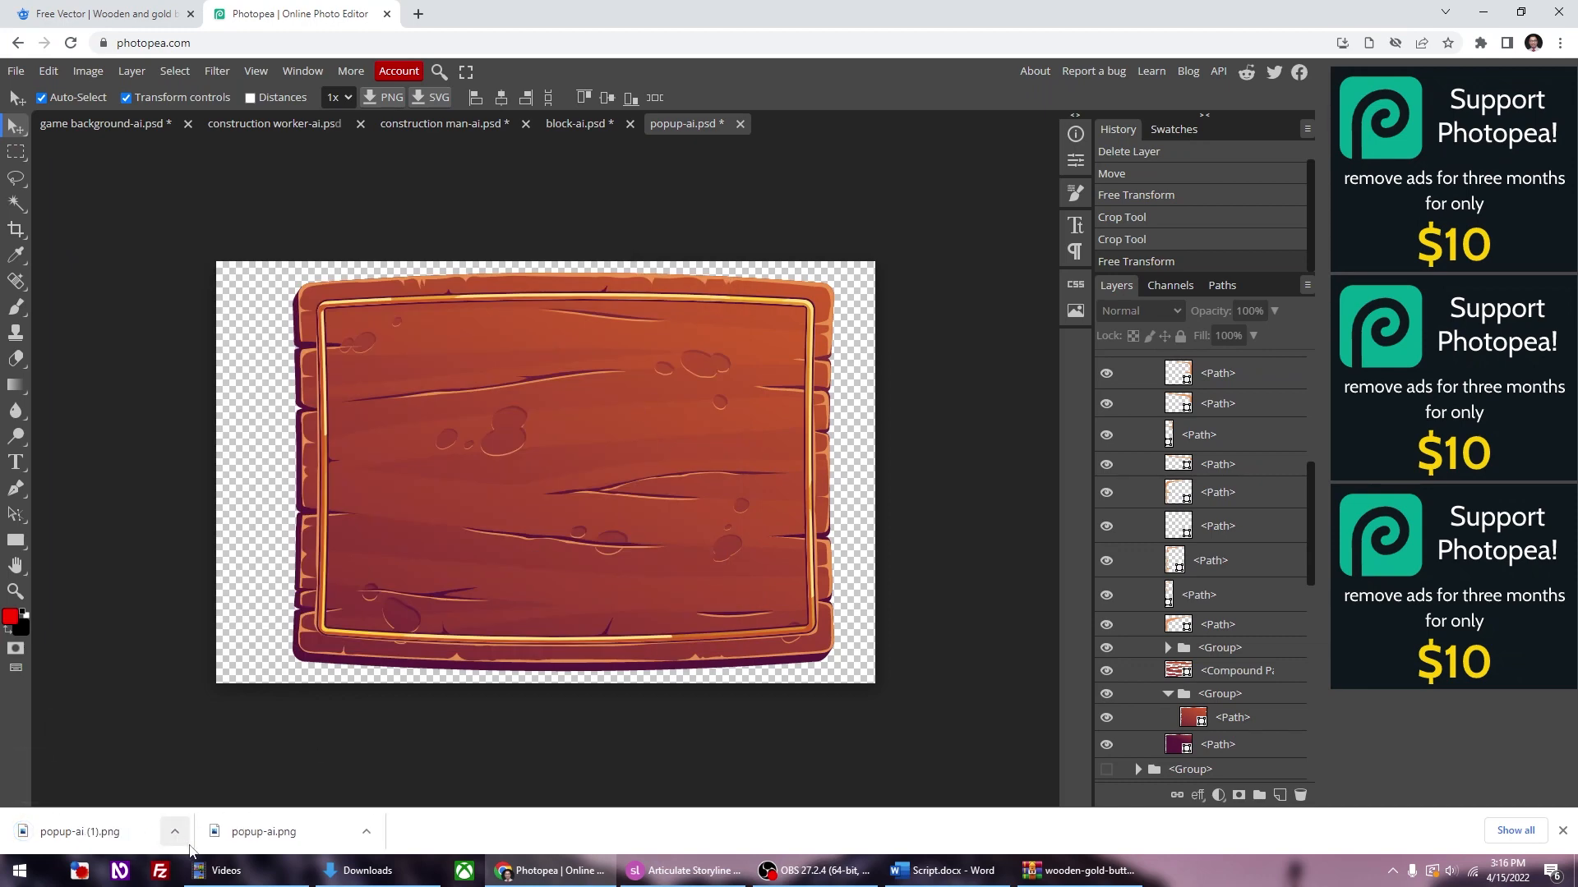
Step: Move popup-ai (1).png from Downloads into the game project's assets folder
{"action": "left_click", "coordinate": [363, 876]}
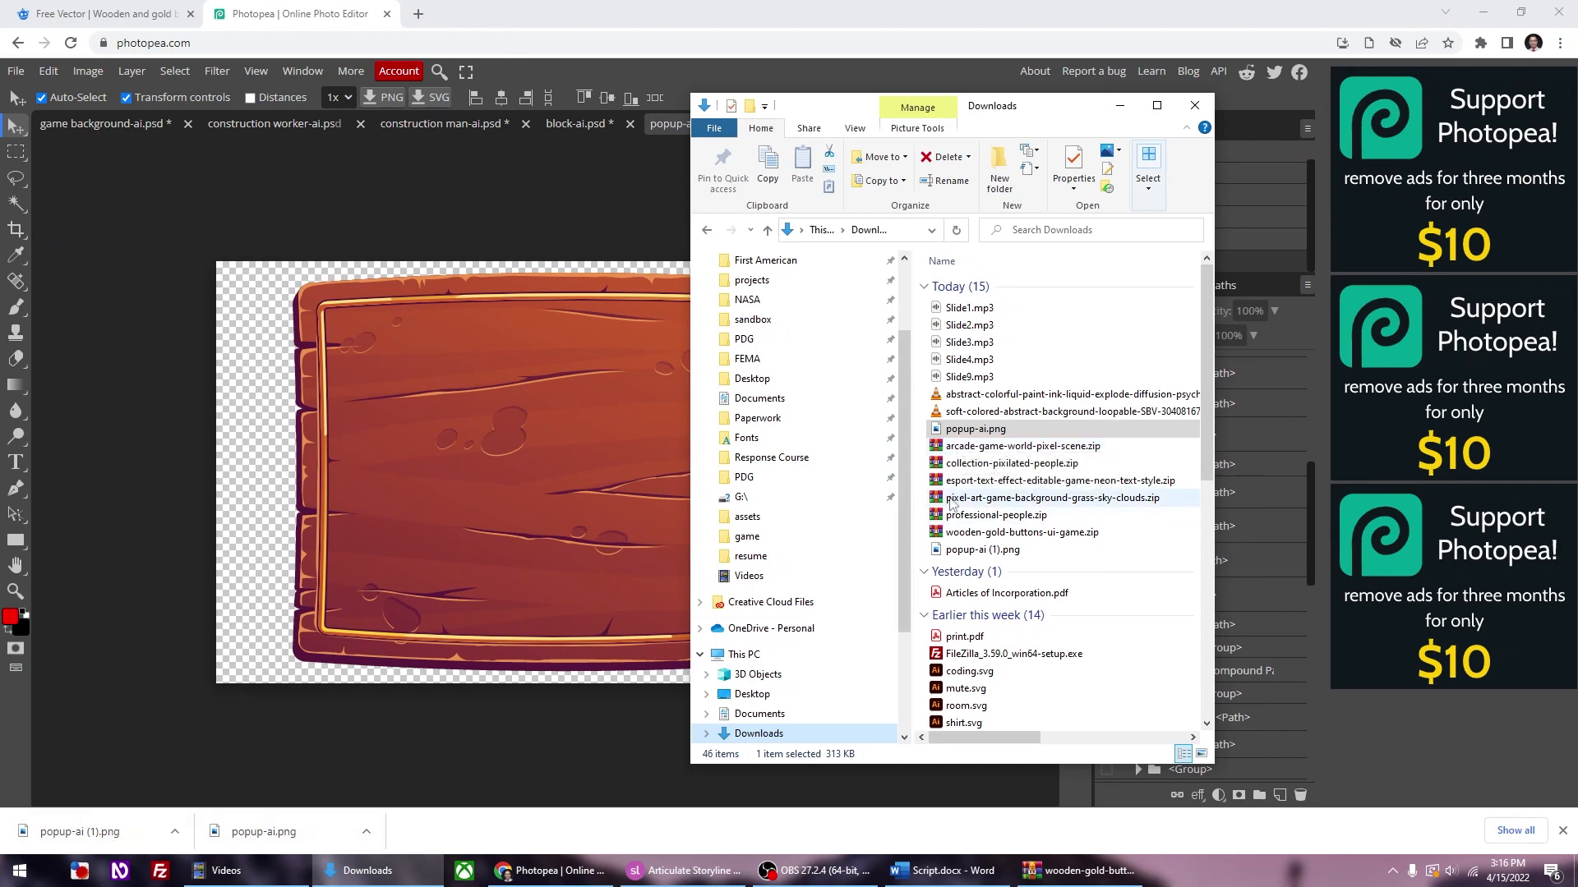
{"action": "left_click", "coordinate": [977, 551]}
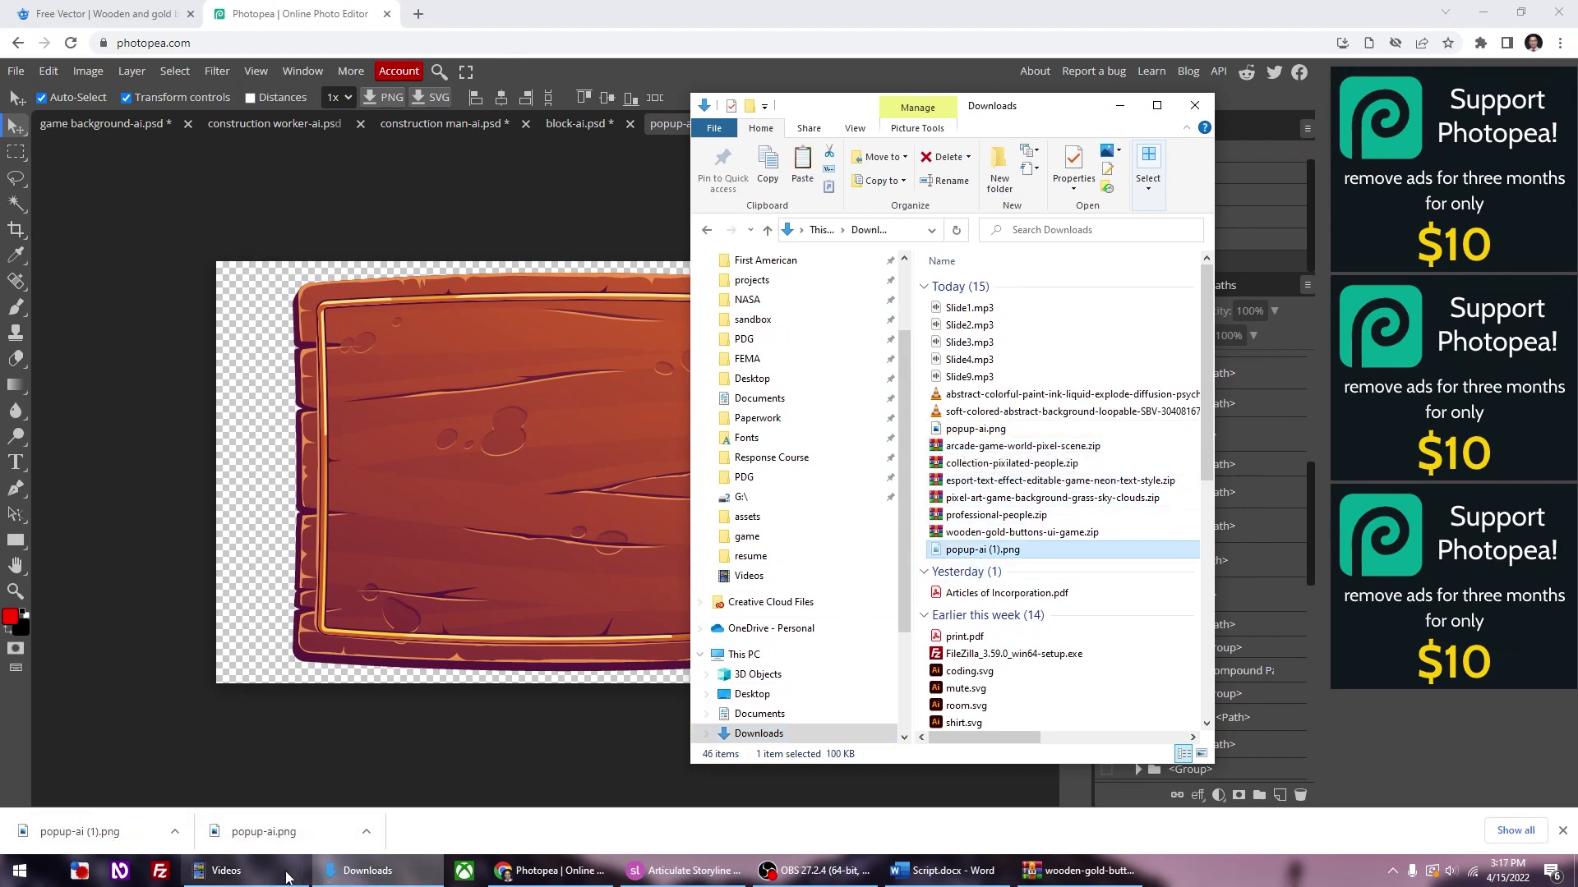
{"action": "left_click", "coordinate": [226, 870]}
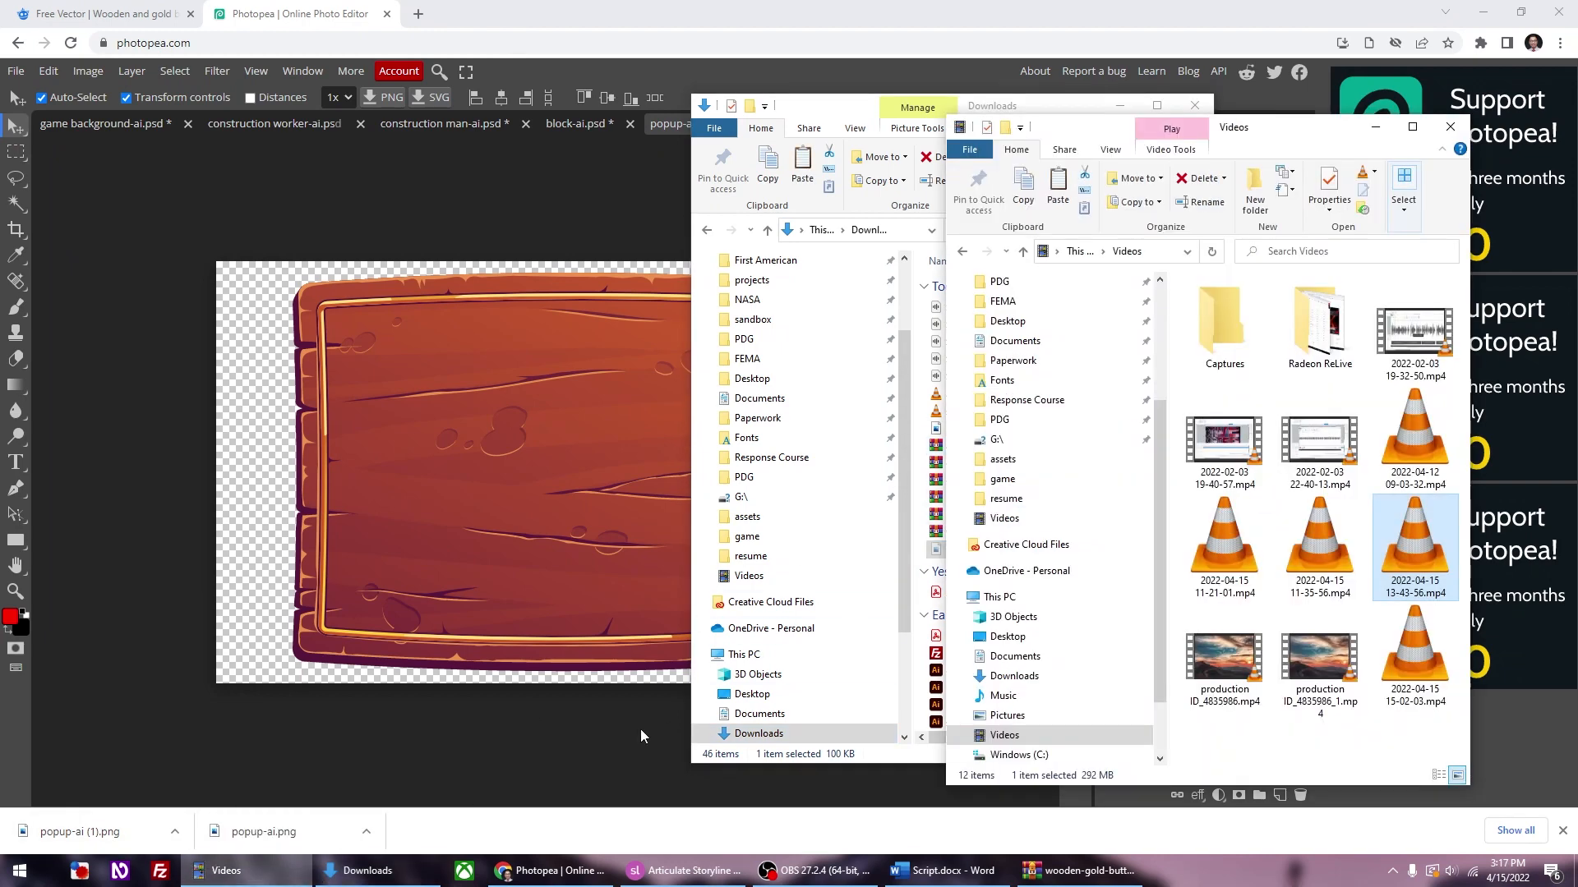
{"action": "left_click", "coordinate": [1003, 459]}
{"action": "key", "text": "ctrl+v"}
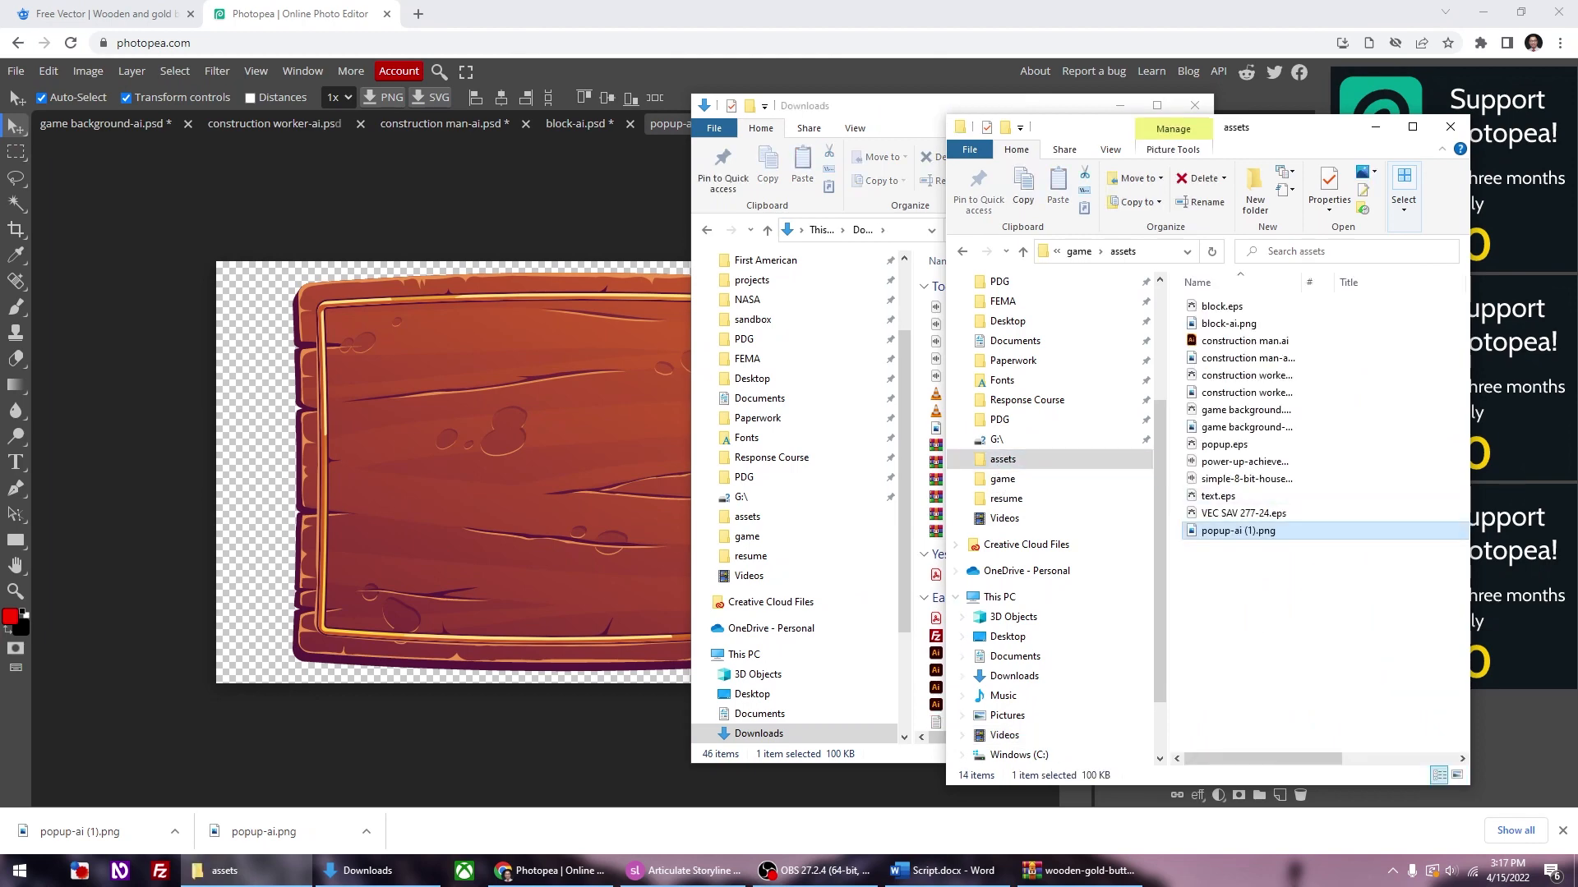
Step: Switch to Storyline and place popup-ai (1).png from the assets folder centred on the Block 1 layer
{"action": "left_click", "coordinate": [685, 870]}
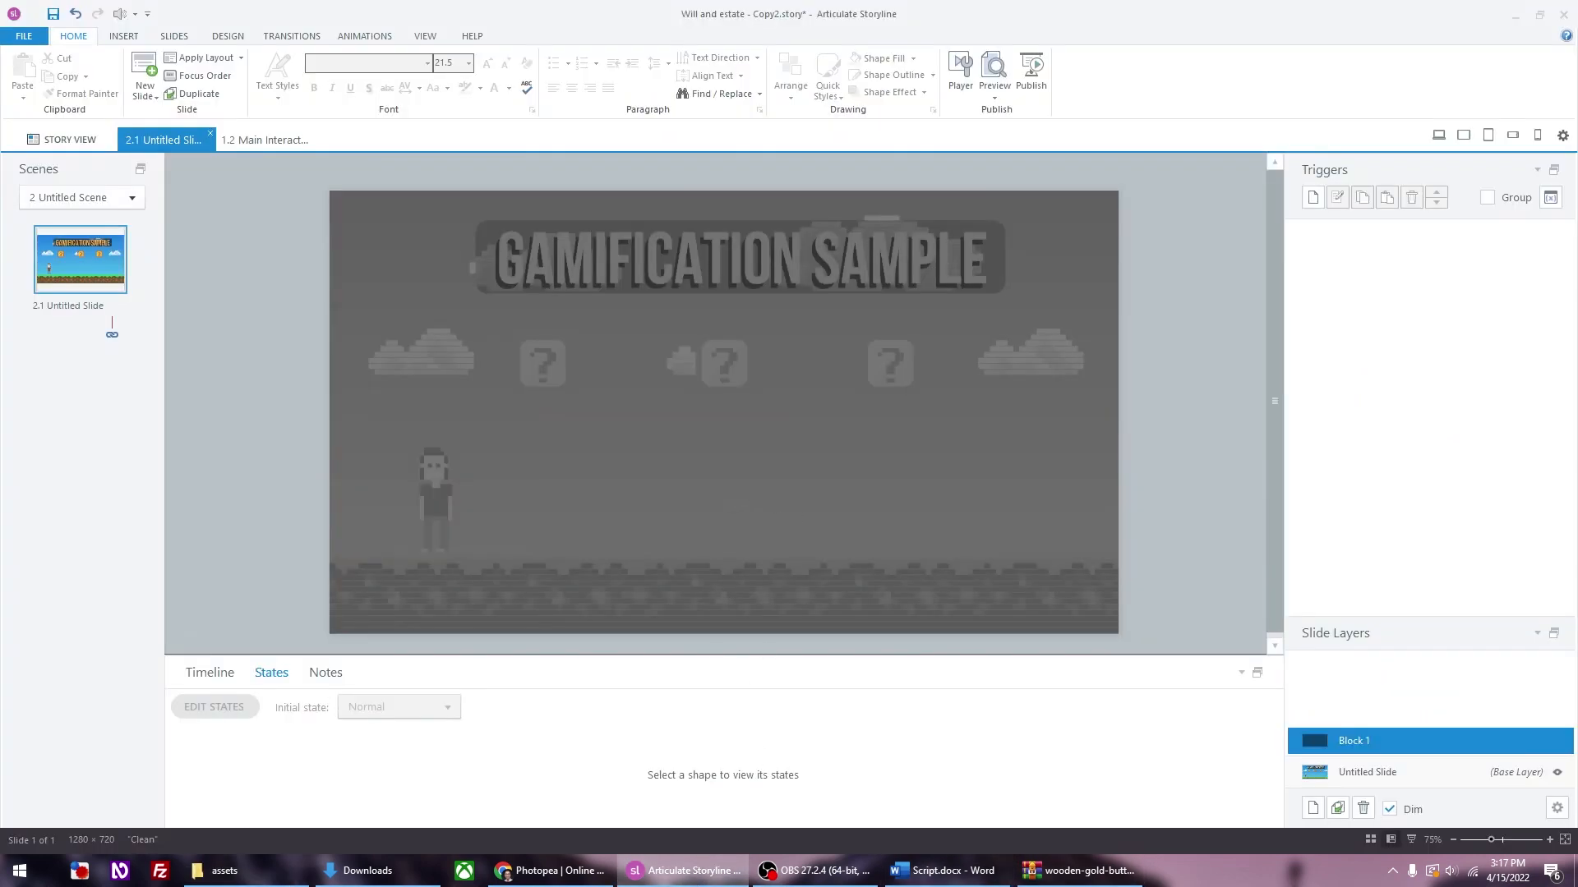
{"action": "left_click", "coordinate": [311, 881]}
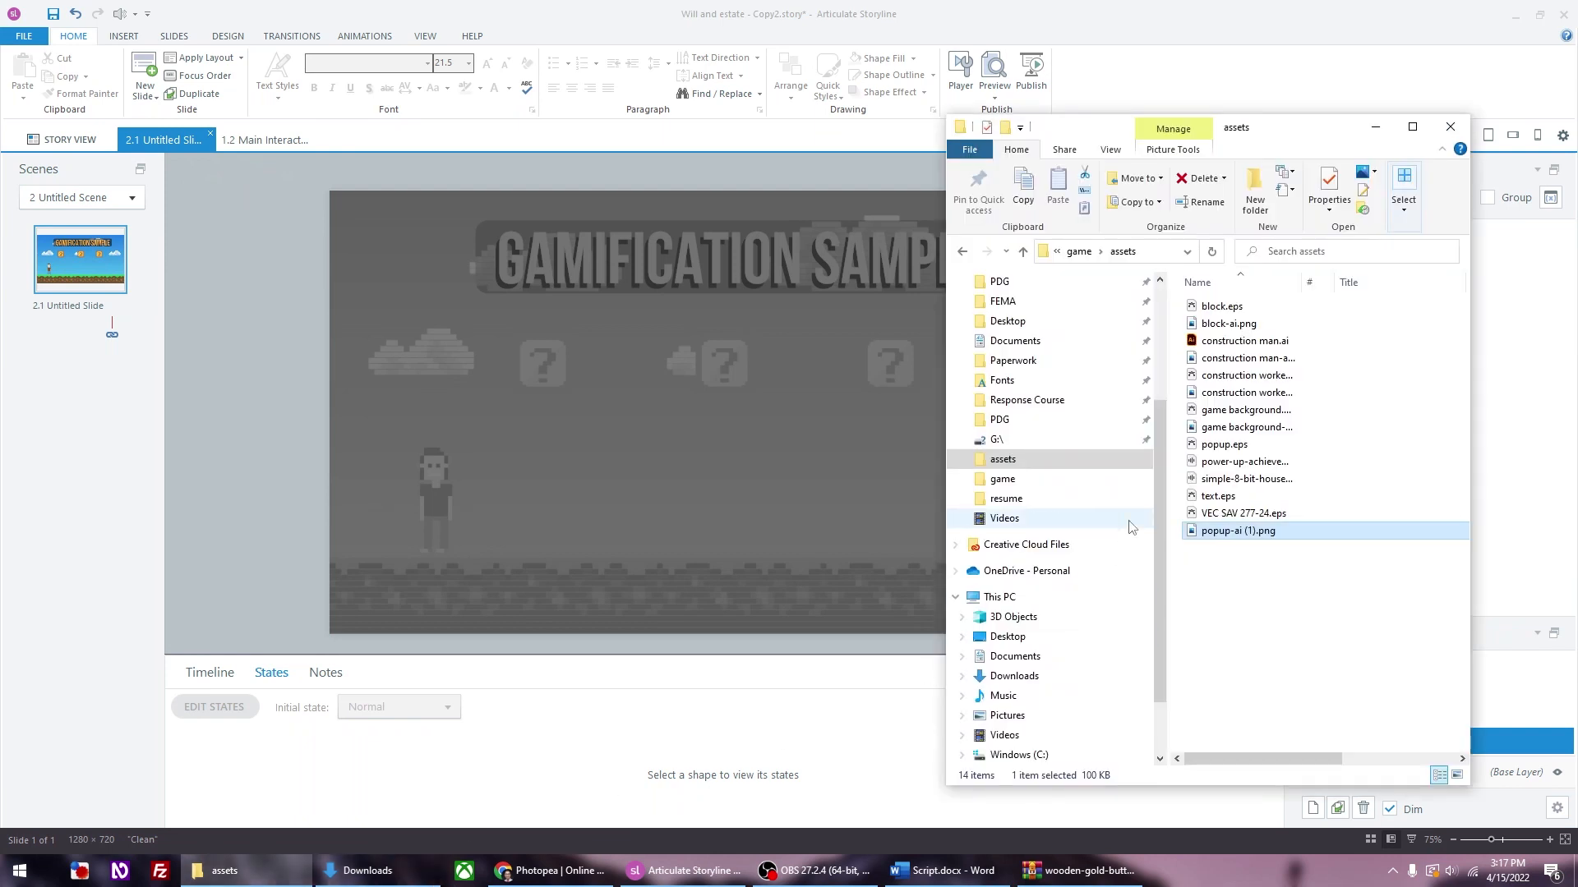
{"action": "left_click_drag", "start_coordinate": [1214, 532], "coordinate": [770, 391]}
{"action": "key", "text": "Escape"}
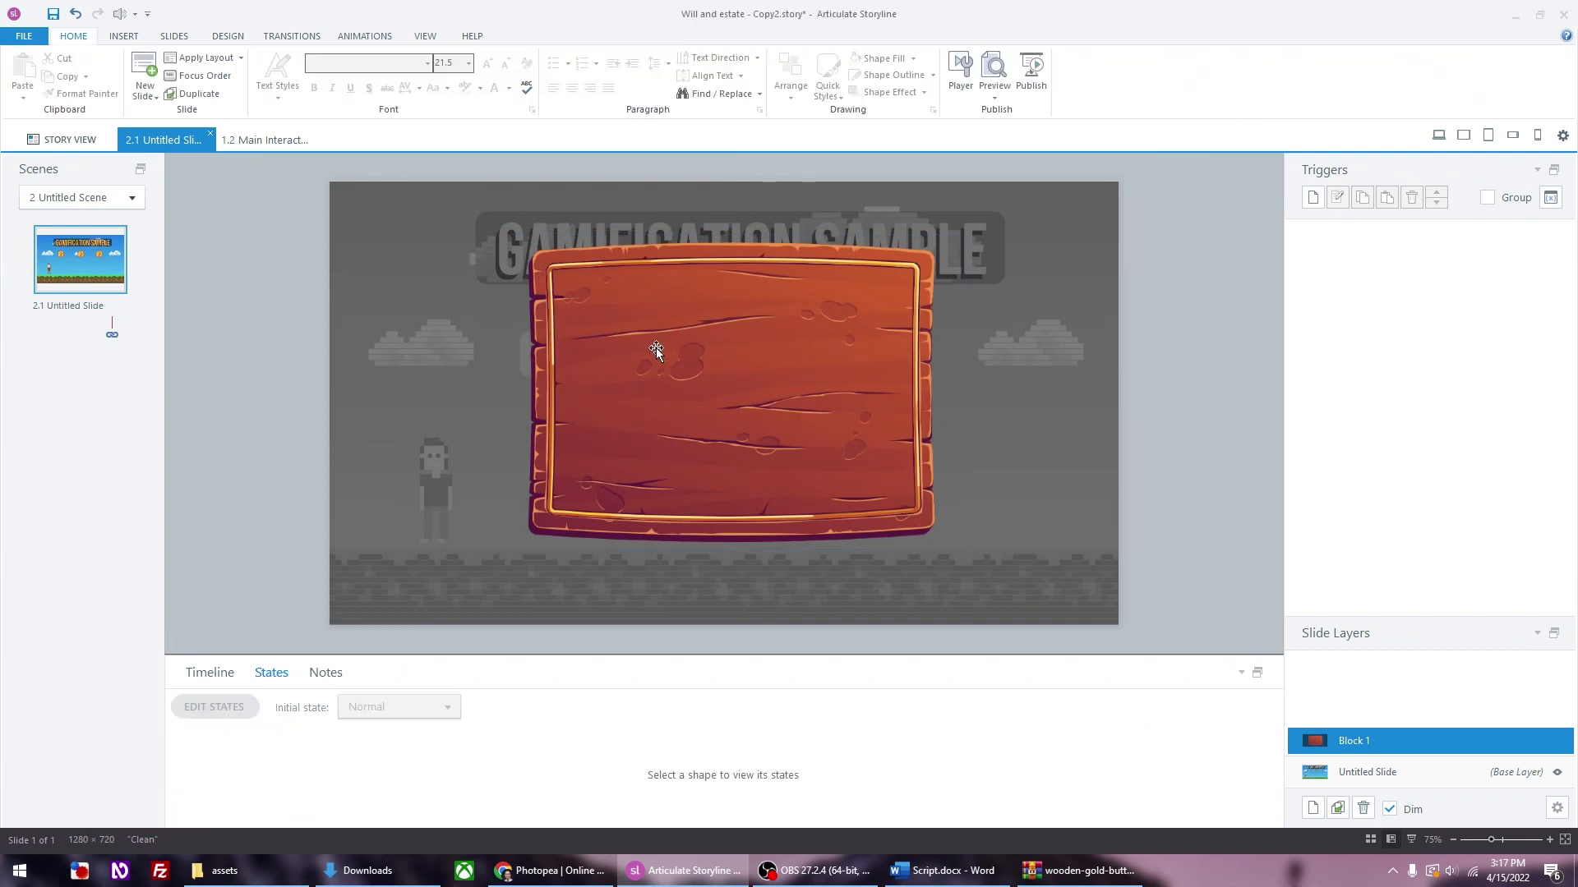
Step: Add a text box spanning most of the width inside the panel's gold border and enter "a" in it
{"action": "left_click", "coordinate": [123, 36]}
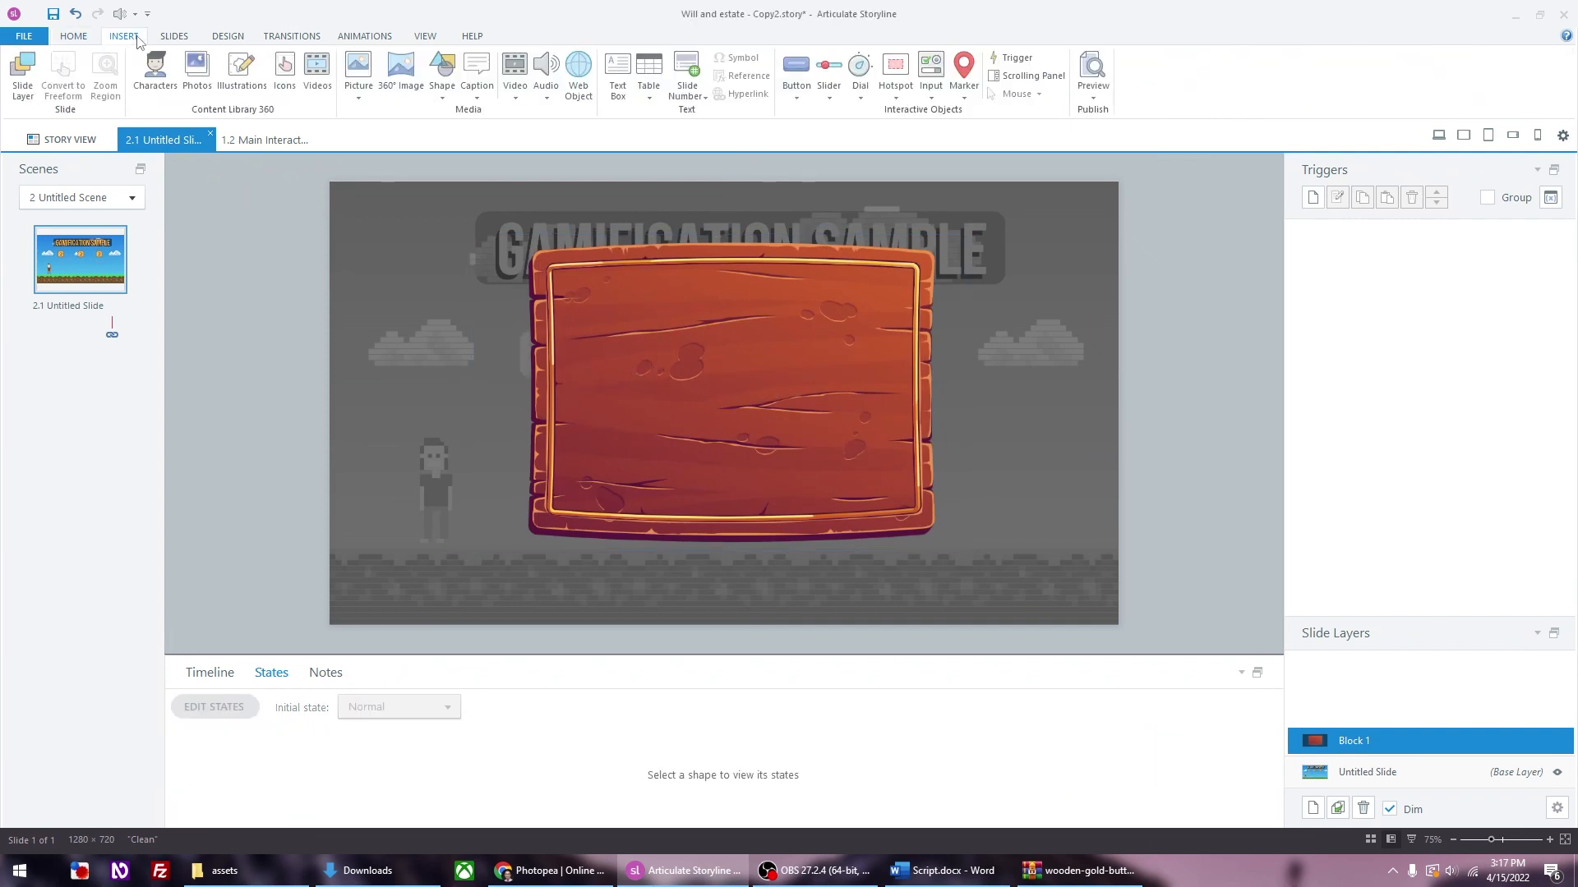
{"action": "left_click", "coordinate": [622, 92]}
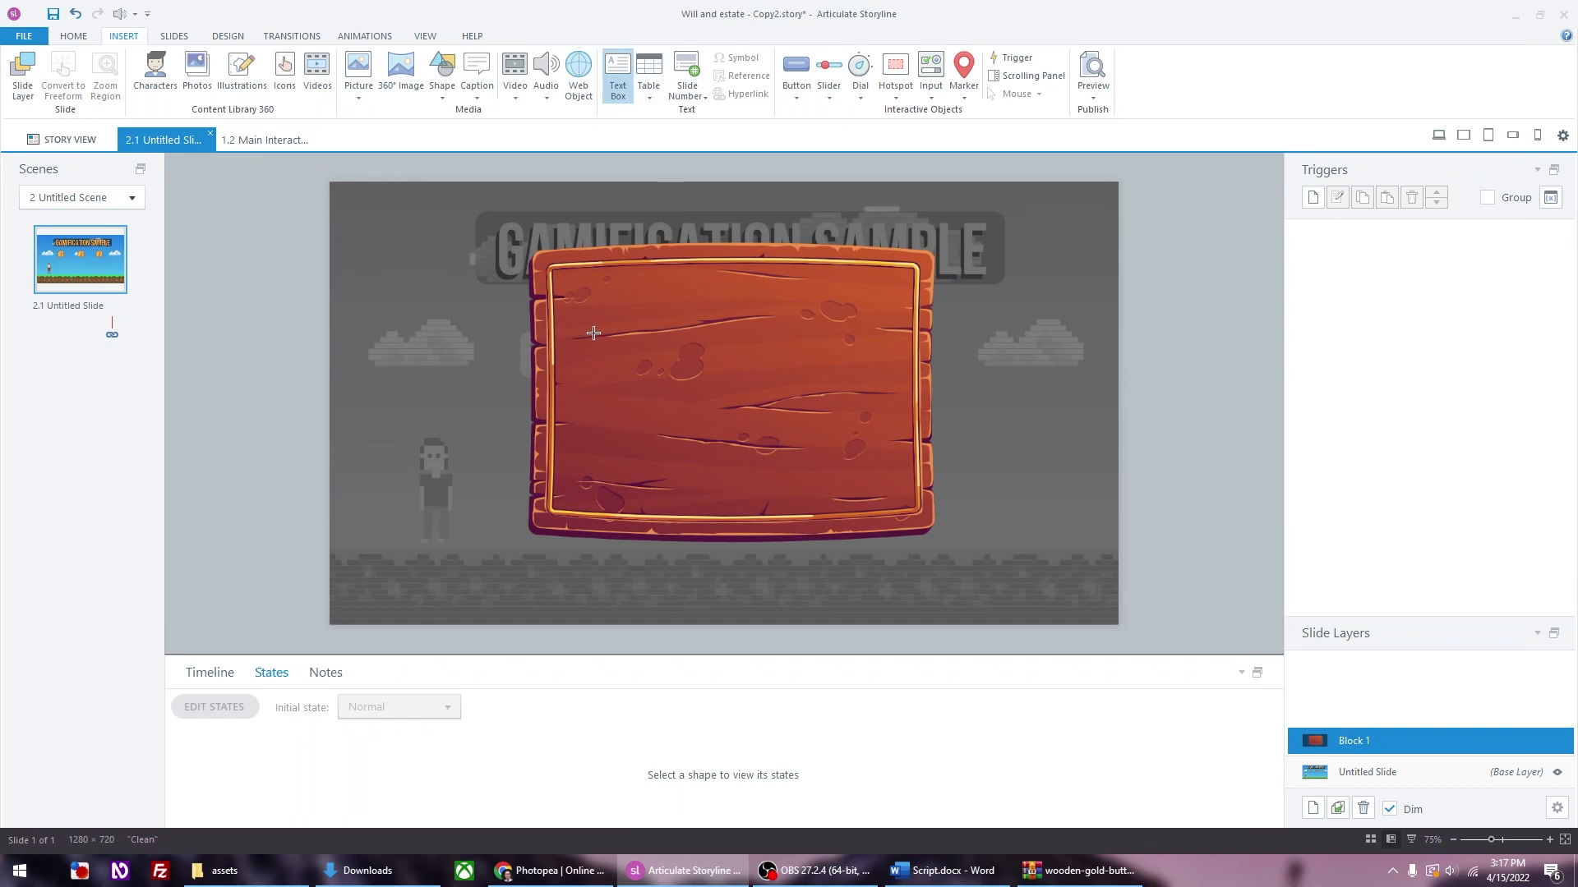
{"action": "mouse_move", "coordinate": [571, 294]}
{"action": "left_mouse_down"}
{"action": "mouse_move", "coordinate": [915, 443]}
{"action": "mouse_move", "coordinate": [924, 475]}
{"action": "mouse_move", "coordinate": [909, 472]}
{"action": "left_mouse_up"}
{"action": "type", "text": "a"}
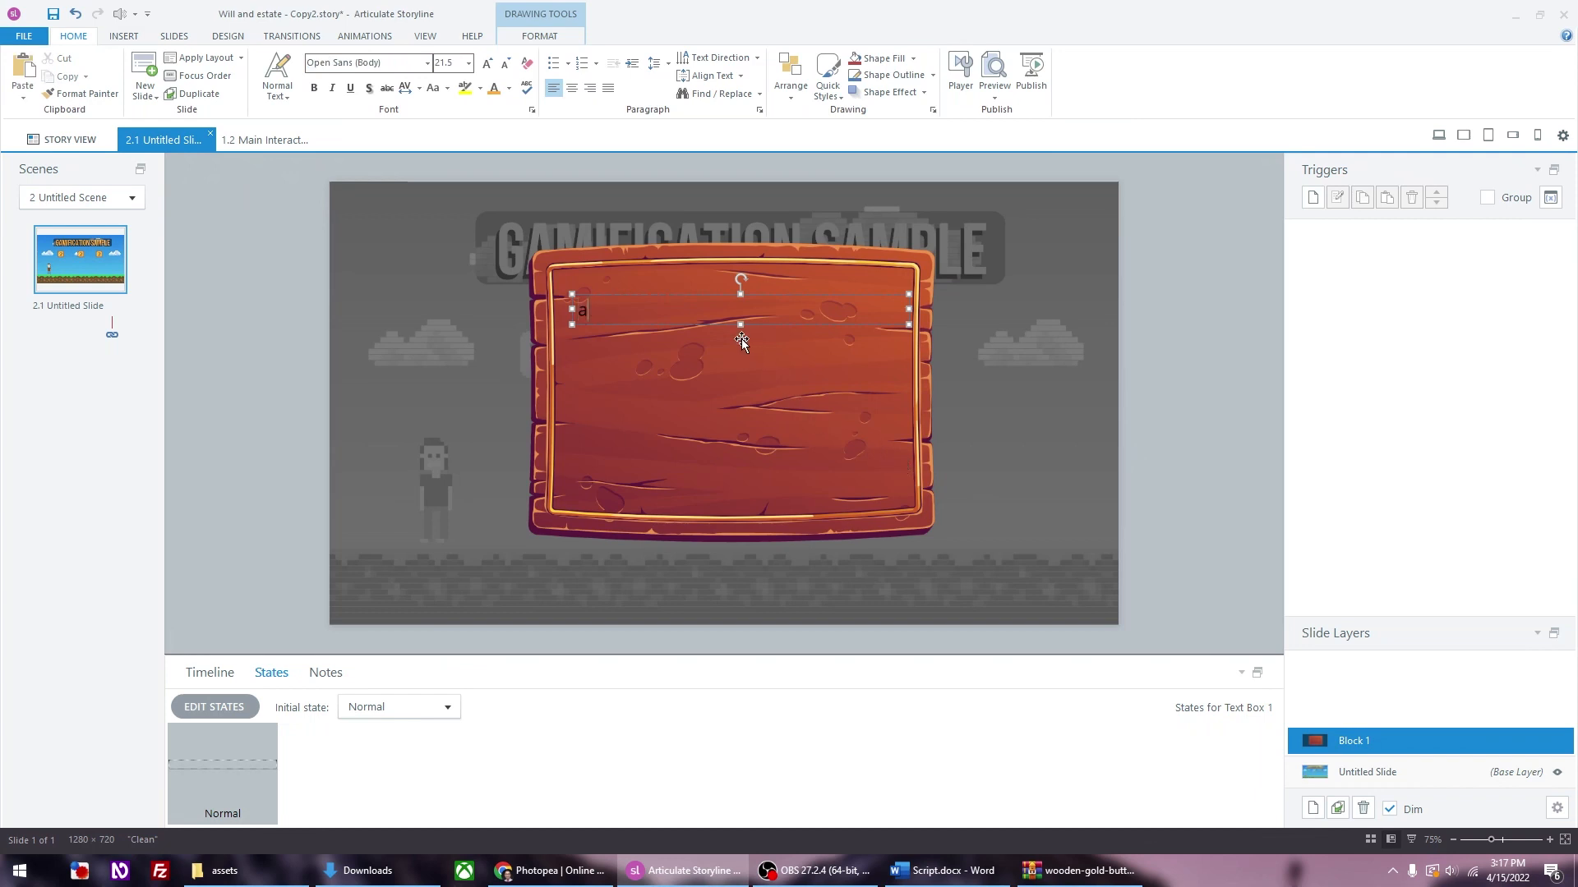
Step: Replace the text box's content with the 16 pt paragraph that begins "You must dress the part in order to be taken seriously."
{"action": "key", "text": "ctrl+e"}
{"action": "type", "text": "sdfasdfasdfsadfsadf"}
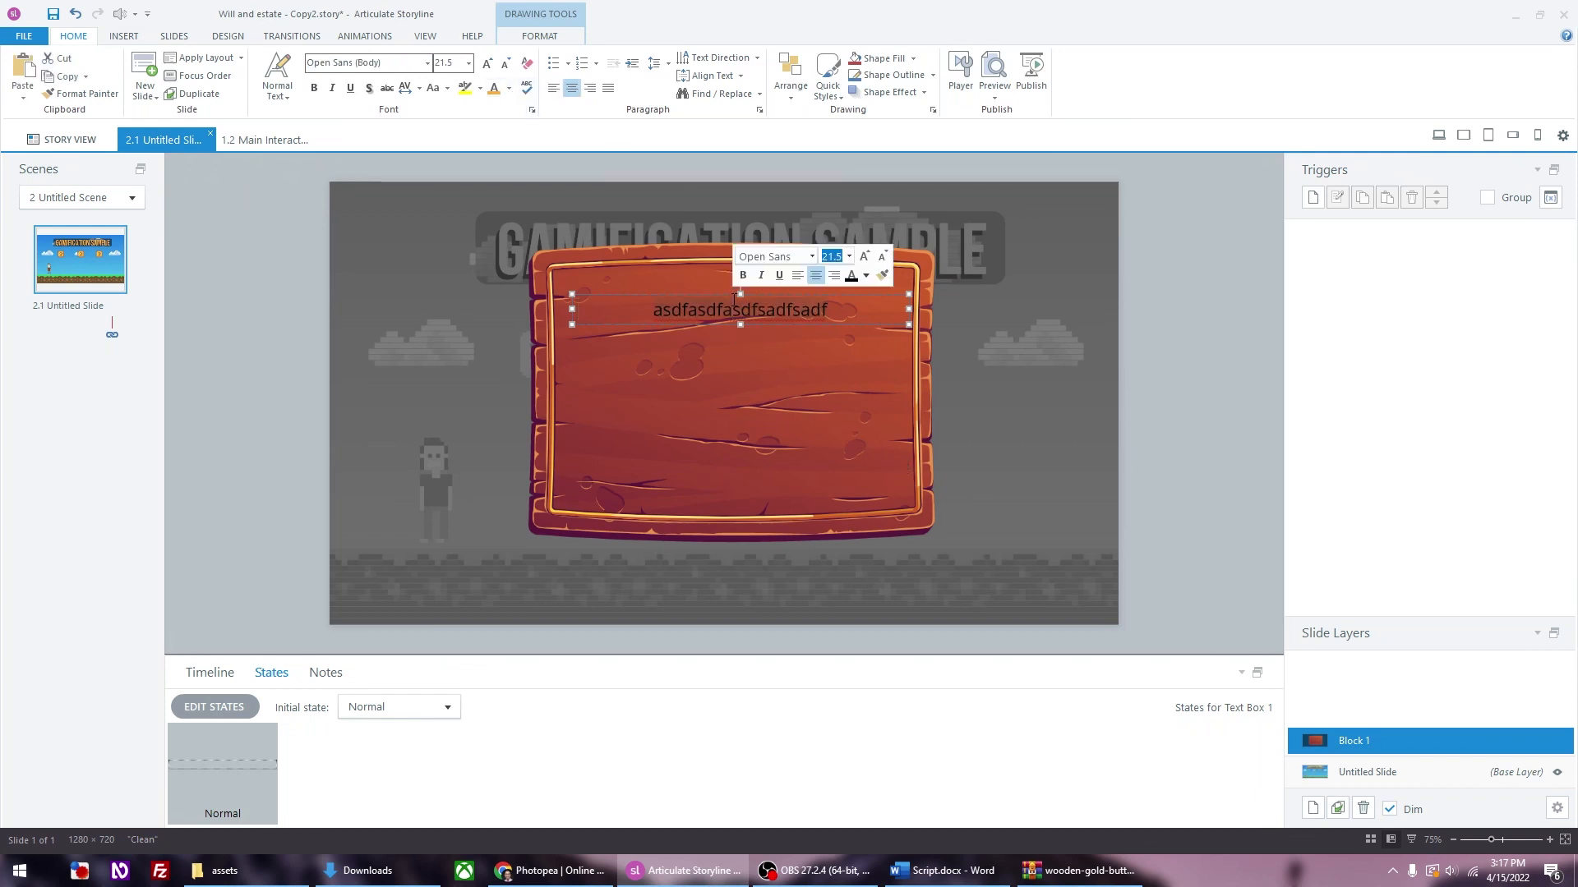
{"action": "left_click_drag", "start_coordinate": [572, 324], "coordinate": [568, 327]}
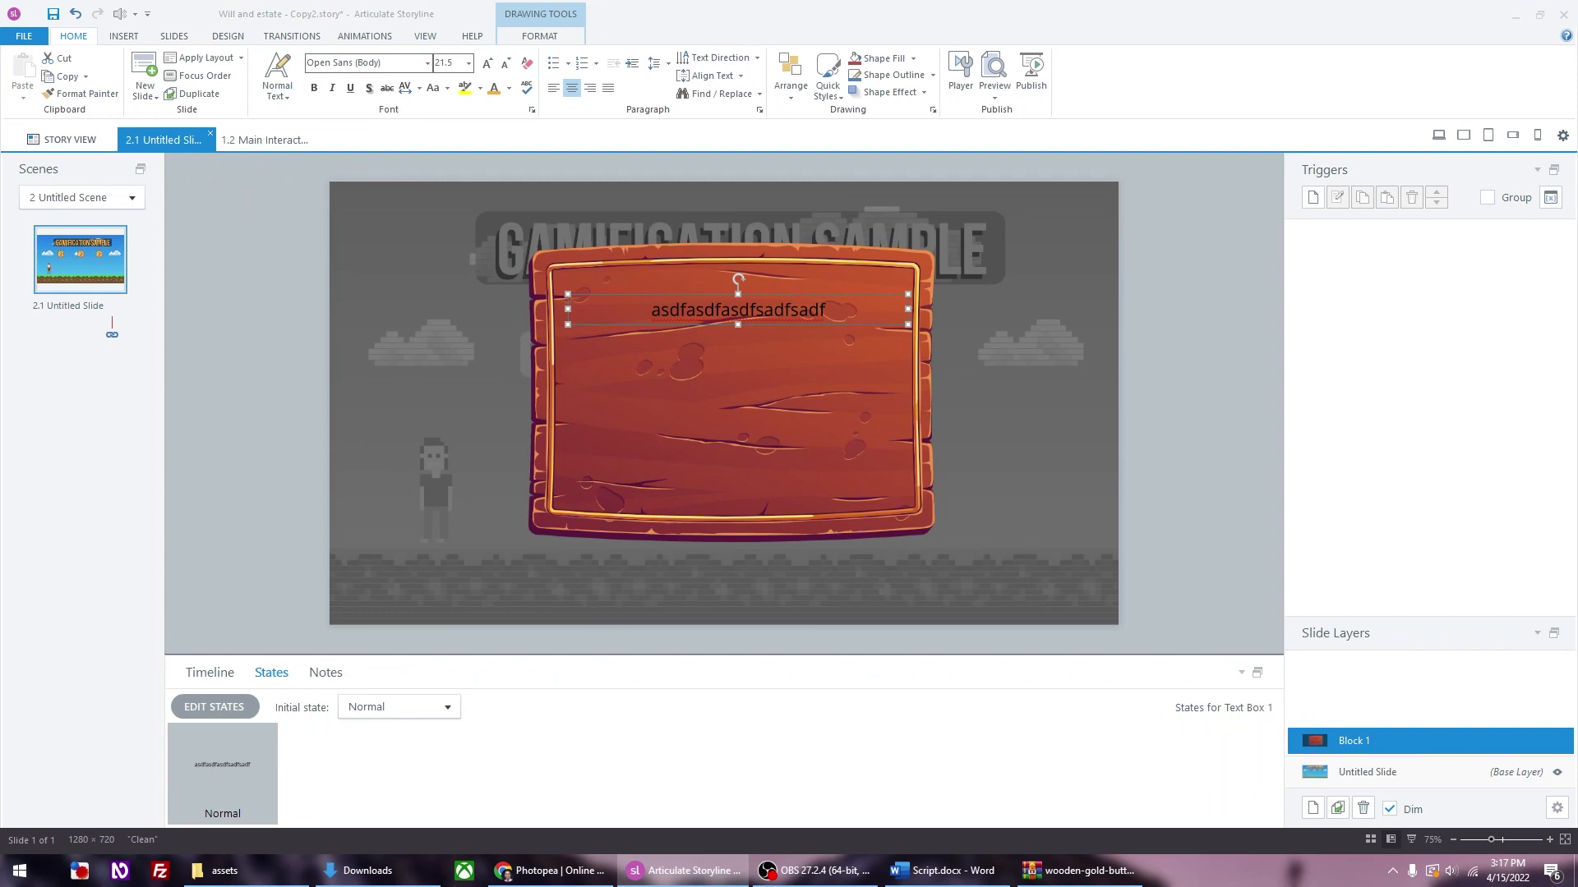
{"action": "double_click", "coordinate": [700, 312]}
{"action": "type", "text": "You must dress the part in order to be taken seriously. You wouldn’t show up to your place of work in your pajama pants and stained t-shirt from the ice cream you ate from the night before. So don’t do it in your virtual meetings either! Fix your hair, brush your teeth, not only will you look better, you’ll feel better!"}
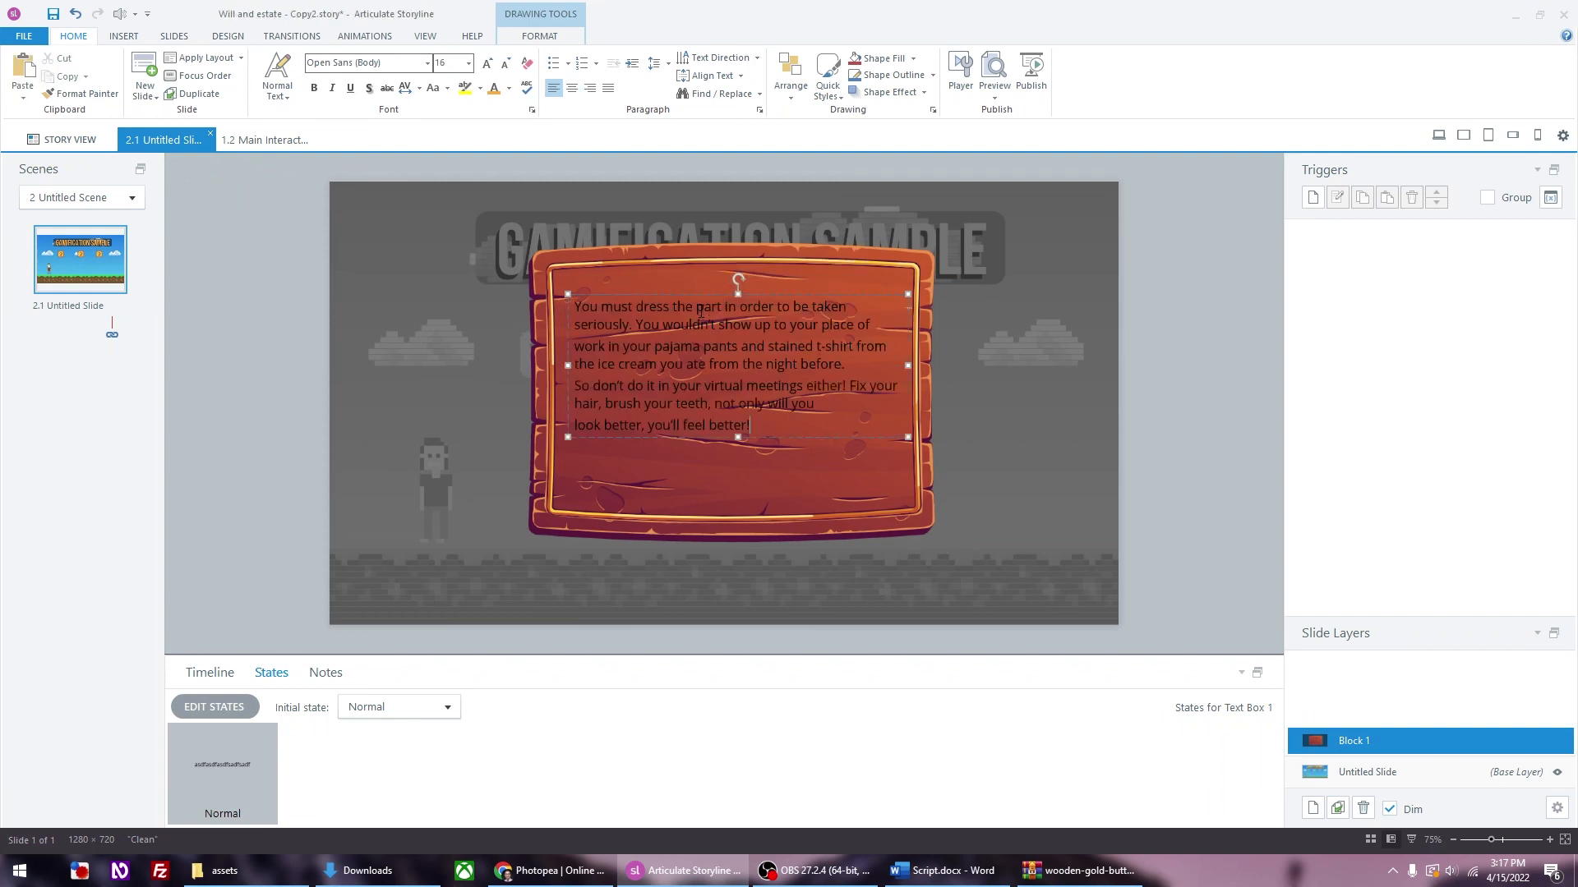
Step: Make the paragraph bold and white, and narrow its text box slightly so it fits inside the gold border
{"action": "left_click", "coordinate": [314, 88]}
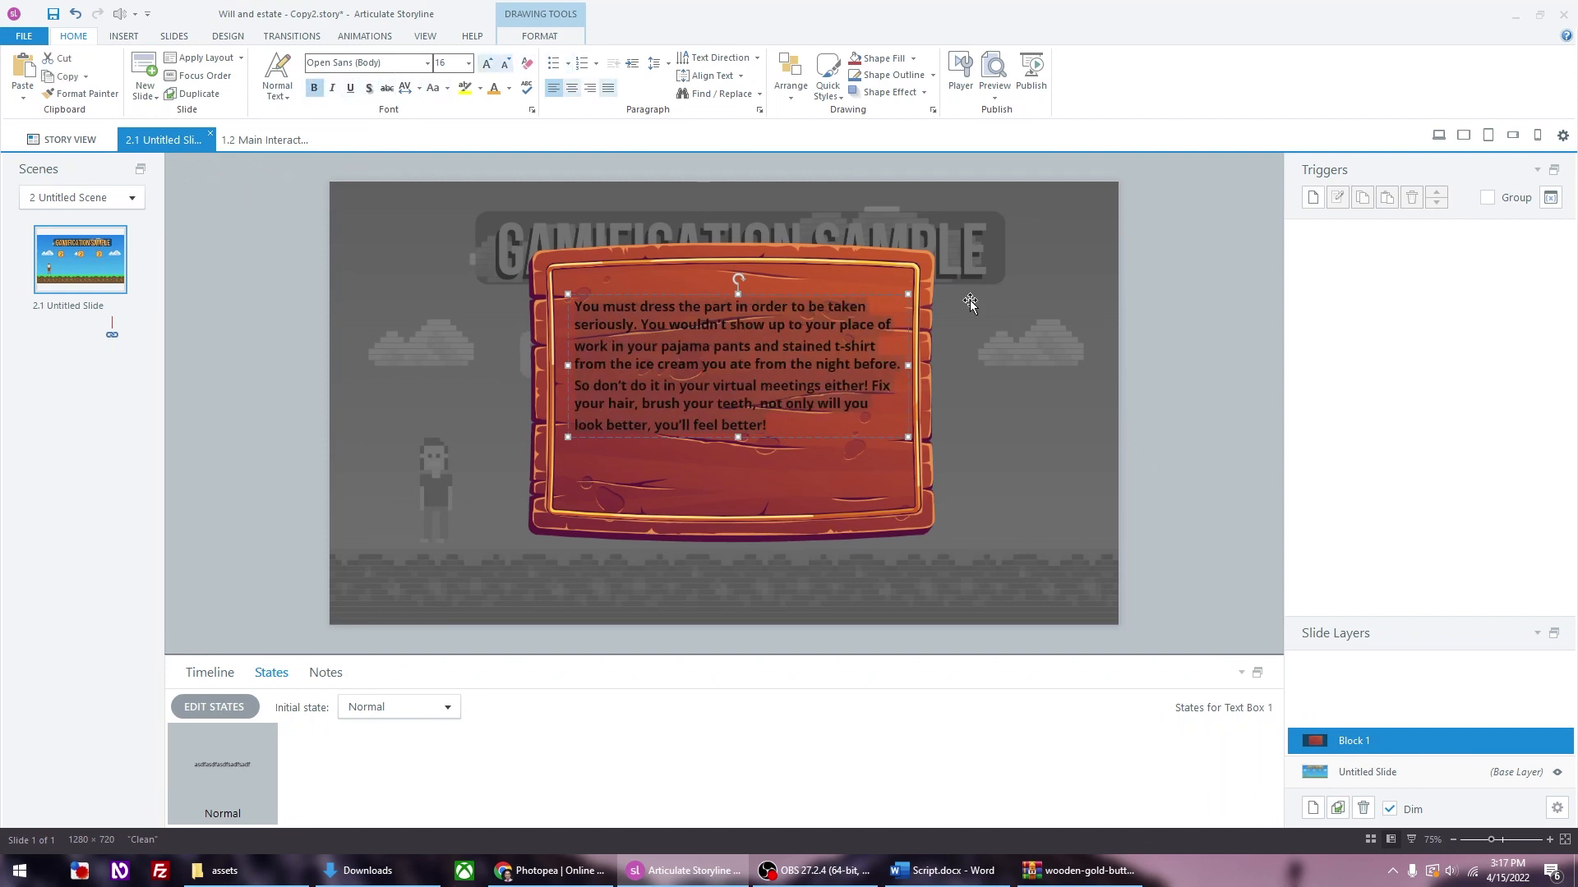
{"action": "left_click_drag", "start_coordinate": [910, 437], "coordinate": [896, 456]}
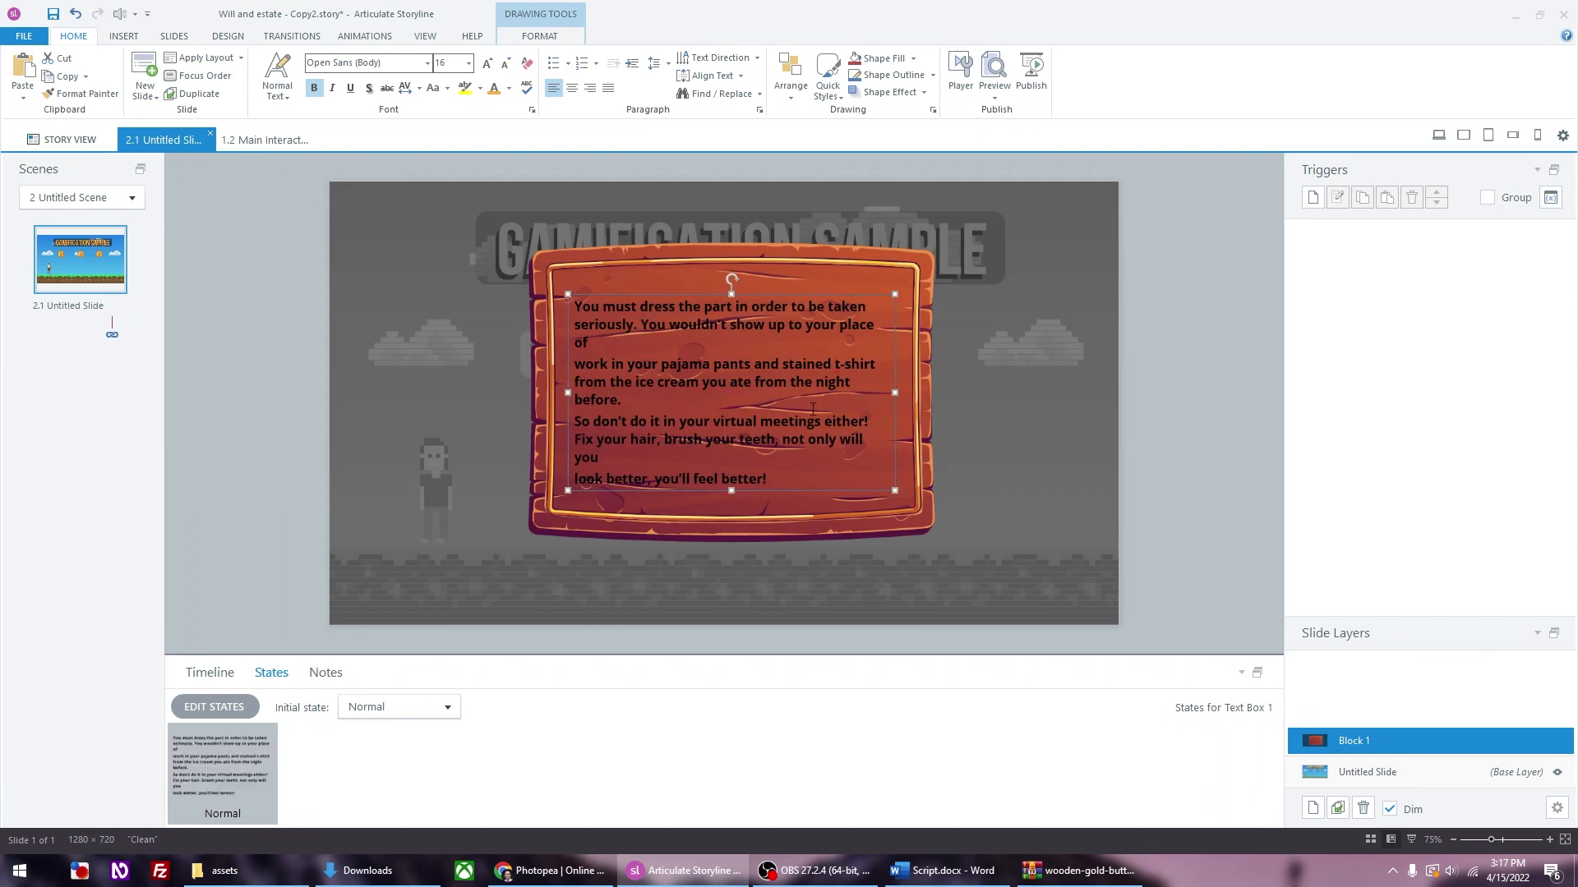
{"action": "left_click_drag", "start_coordinate": [899, 393], "coordinate": [906, 391]}
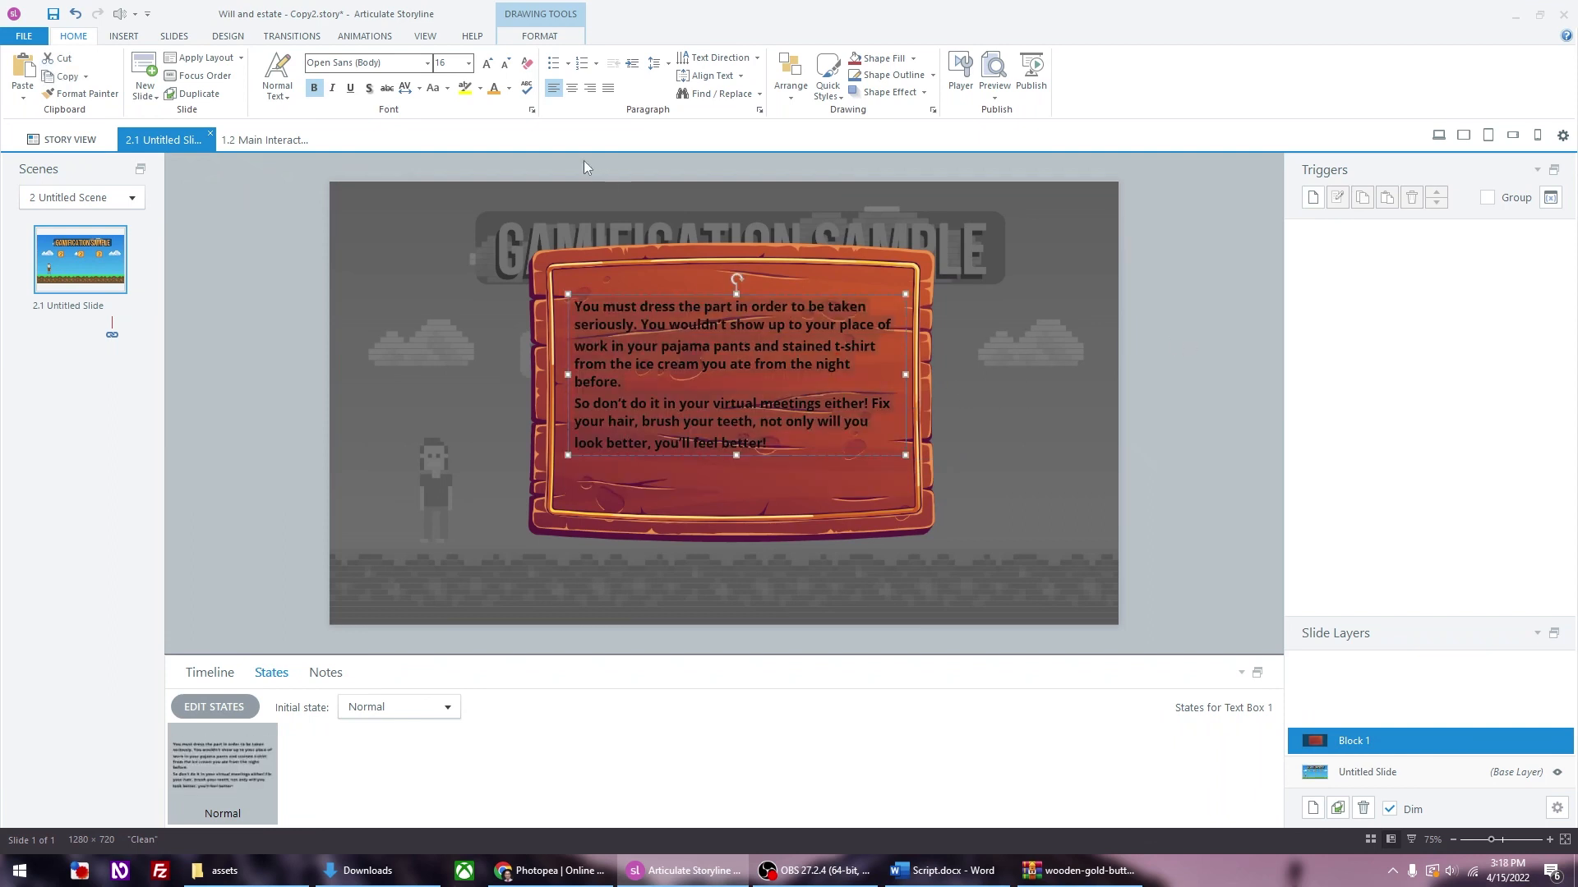
{"action": "left_click", "coordinate": [508, 87]}
{"action": "left_click", "coordinate": [499, 124]}
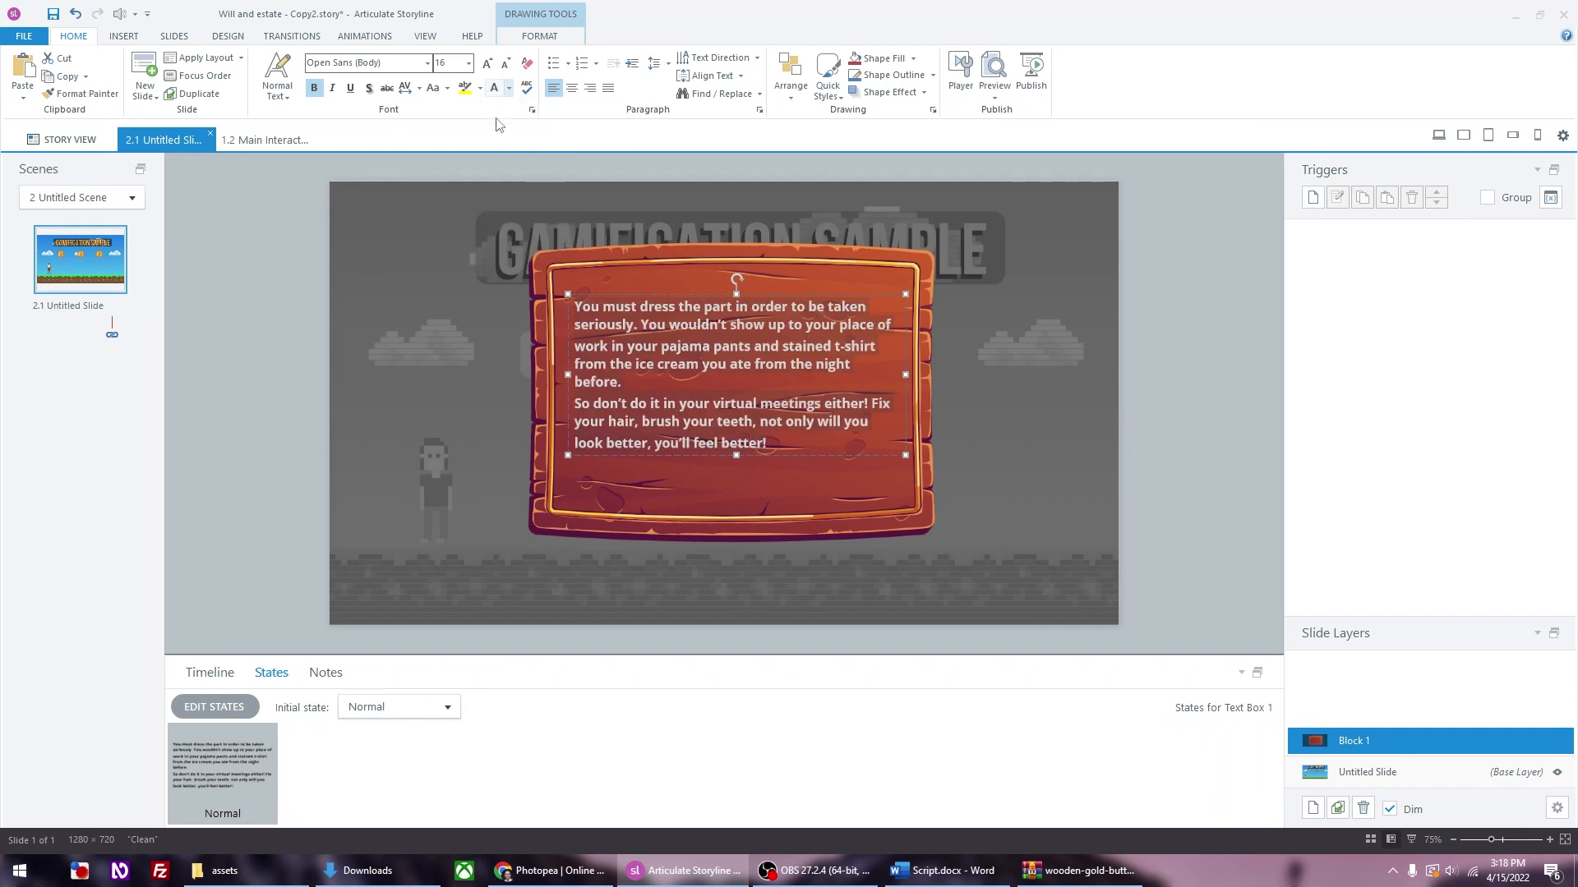
{"action": "left_click", "coordinate": [1245, 375]}
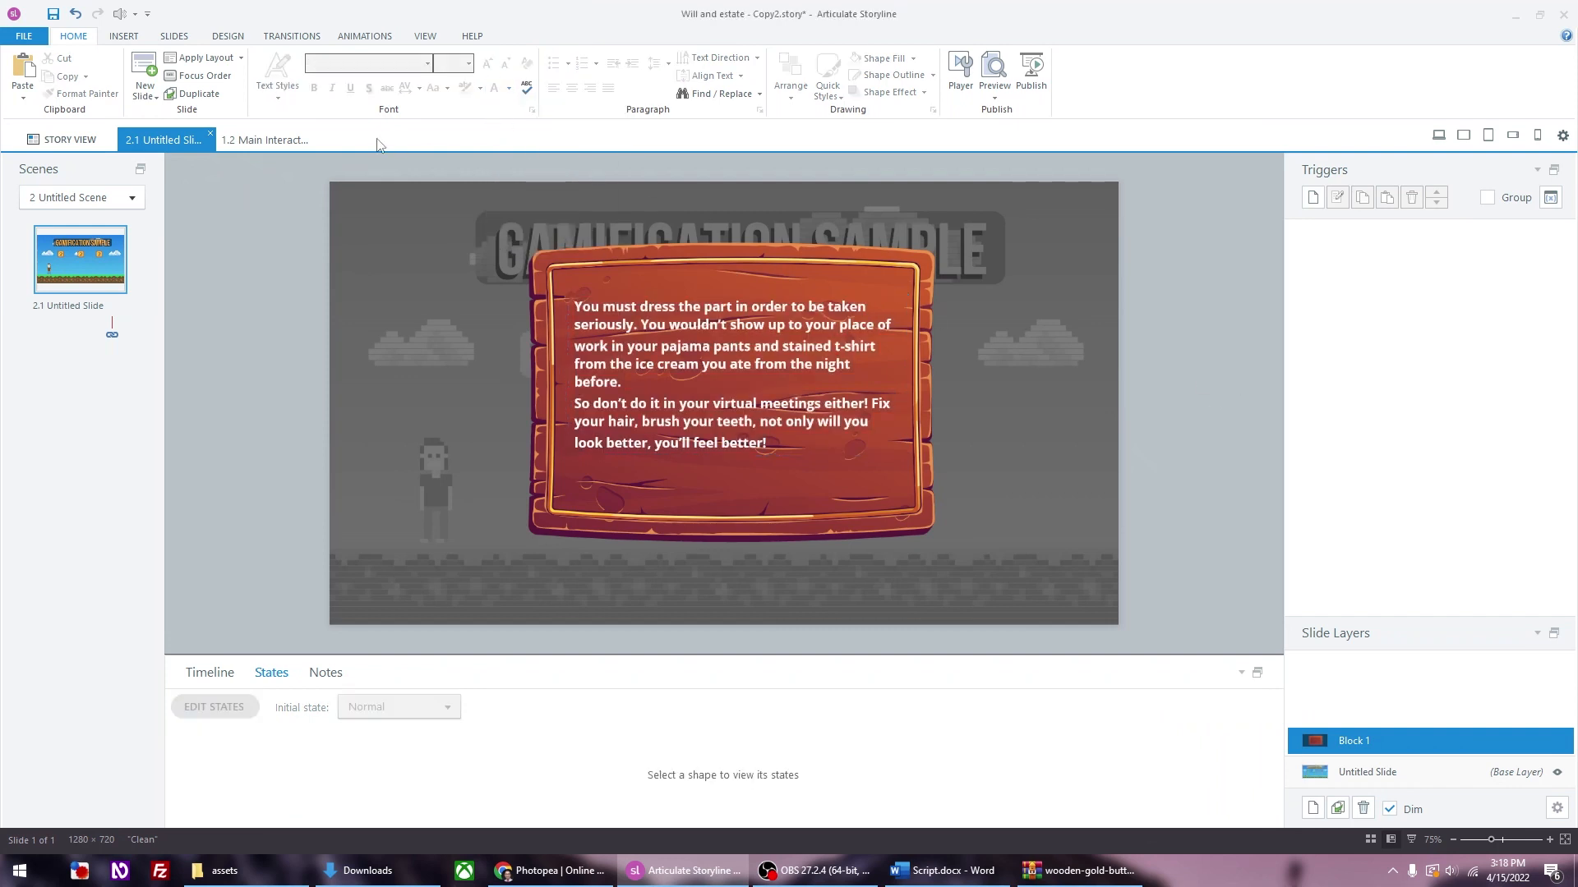
Step: Draw a rounded rectangle over the paragraph, inside the panel's gold border, and reduce its corner rounding
{"action": "left_click", "coordinate": [617, 380]}
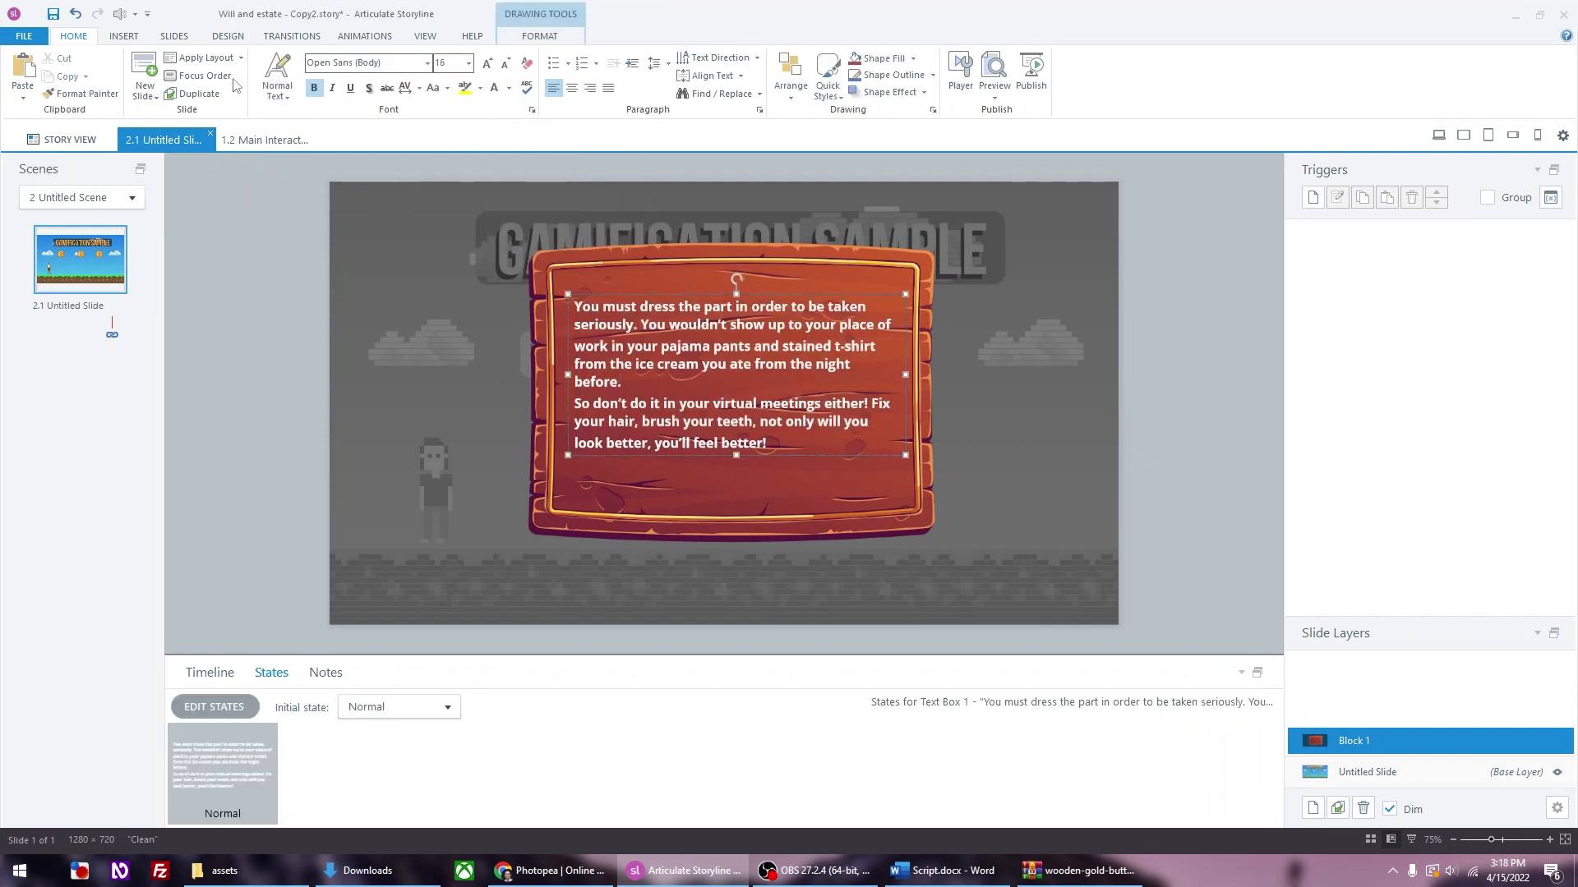
{"action": "left_click", "coordinate": [123, 36]}
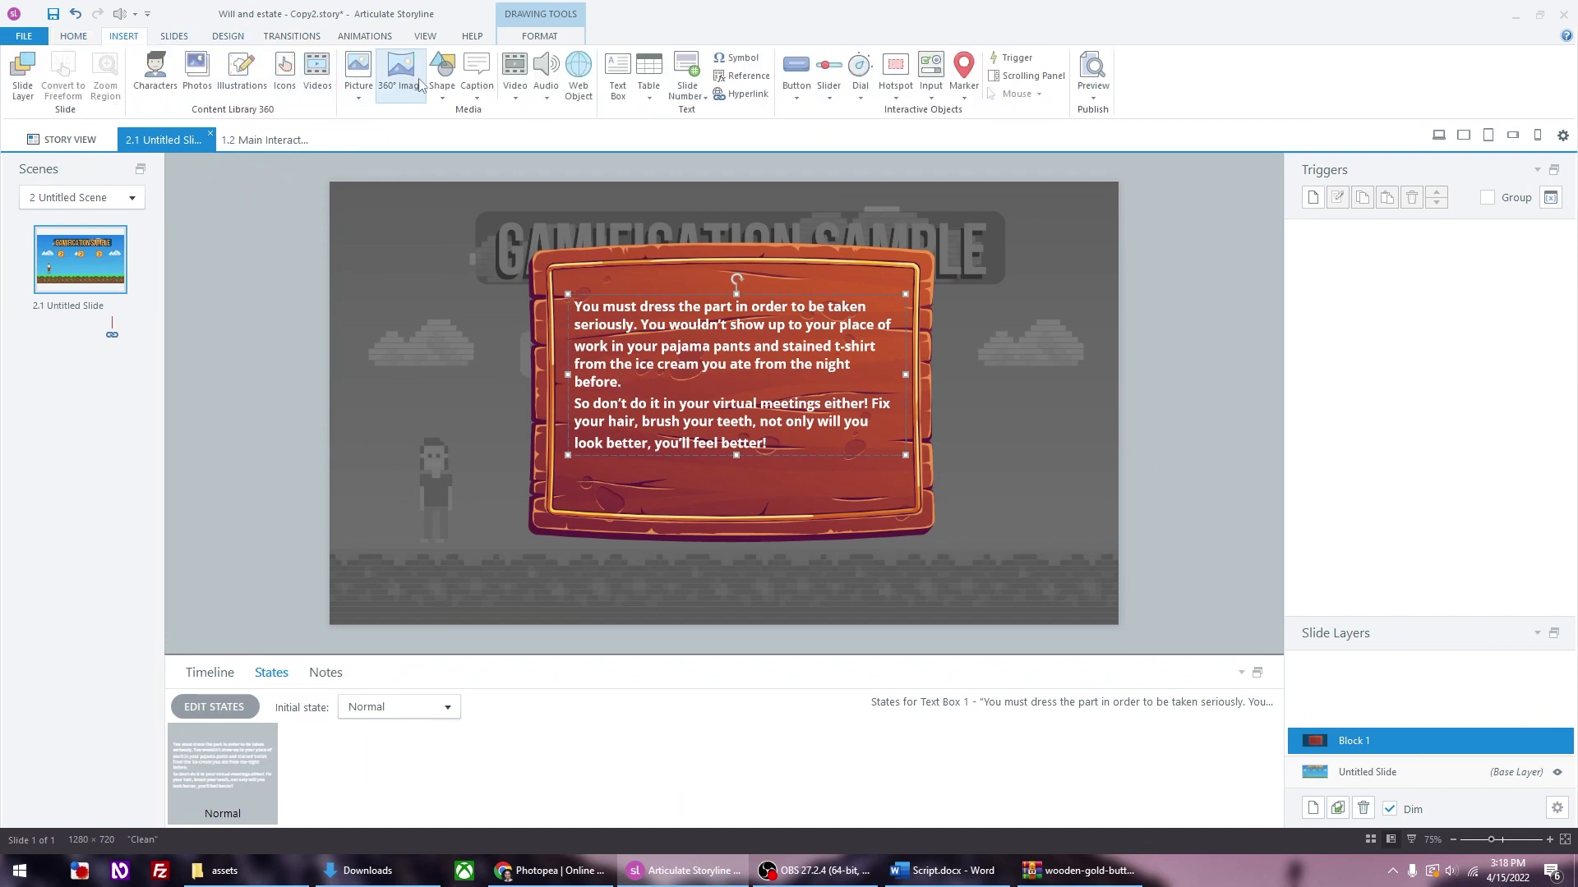
{"action": "left_click", "coordinate": [441, 74]}
{"action": "left_click", "coordinate": [451, 161]}
{"action": "left_click_drag", "start_coordinate": [564, 288], "coordinate": [906, 487]}
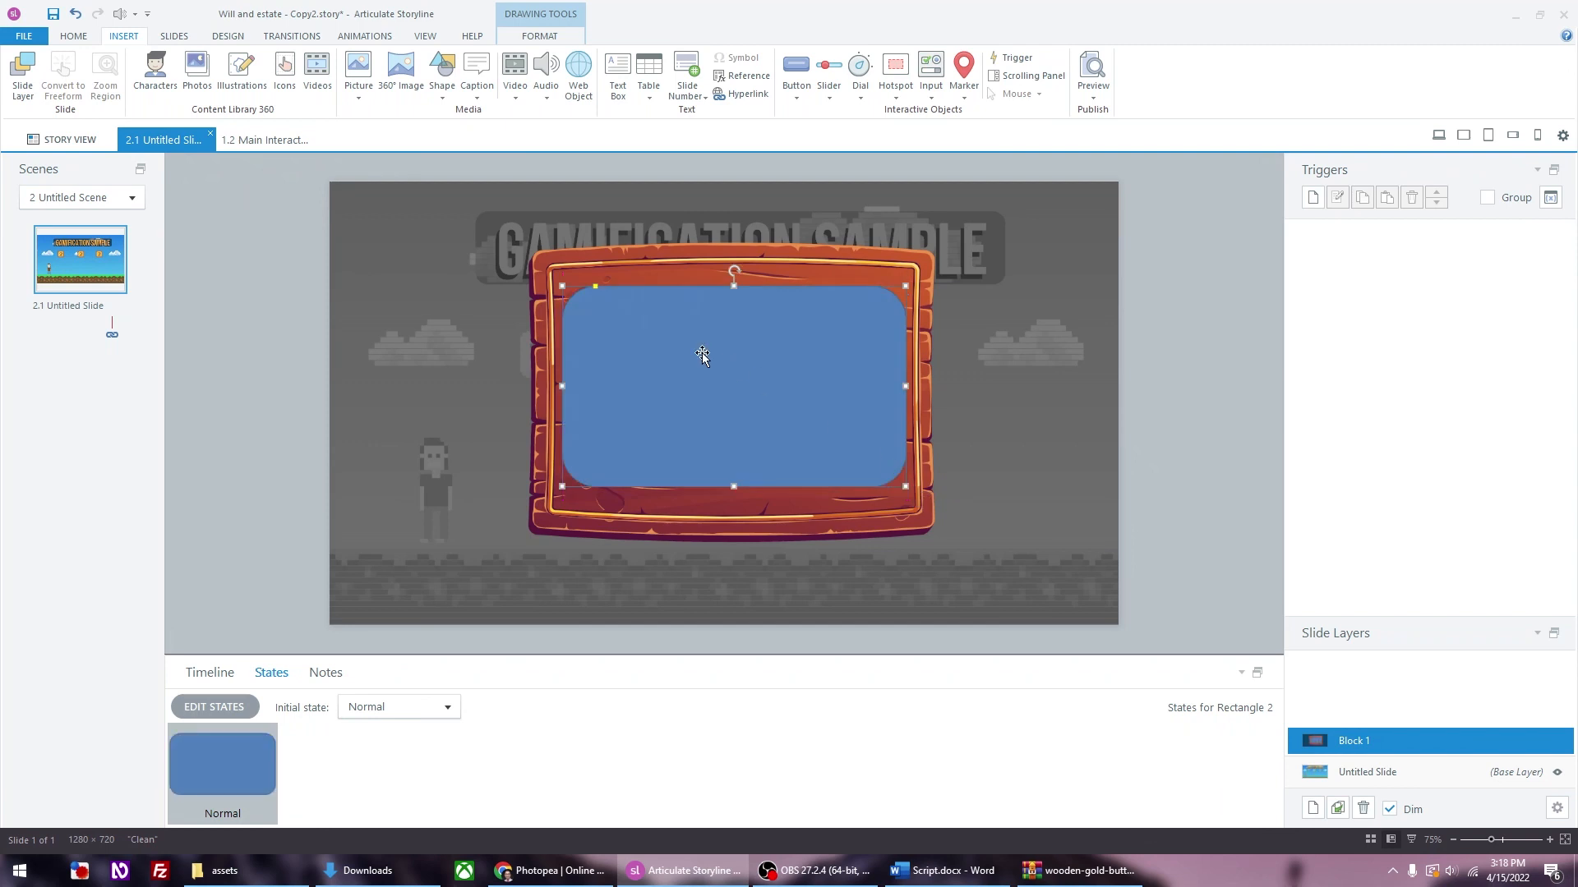
{"action": "left_click_drag", "start_coordinate": [595, 287], "coordinate": [575, 288]}
Step: Place the rounded rectangle beneath the text box in the stacking order and shorten it to just below the last text line
{"action": "left_click", "coordinate": [210, 673]}
{"action": "left_click_drag", "start_coordinate": [345, 721], "coordinate": [347, 744]}
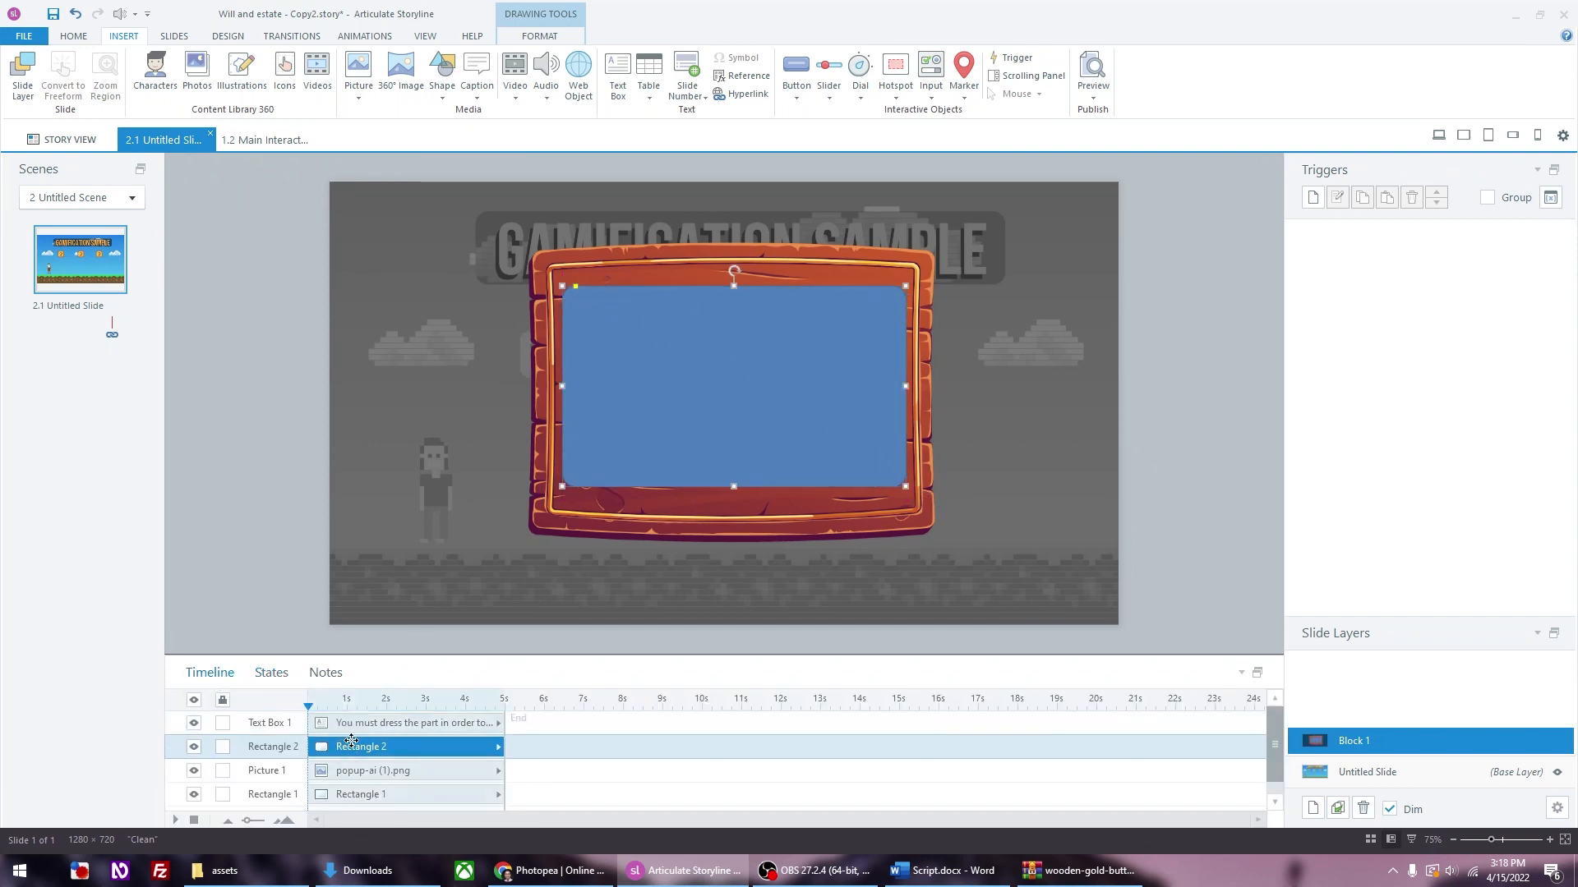
{"action": "left_click_drag", "start_coordinate": [734, 487], "coordinate": [734, 466]}
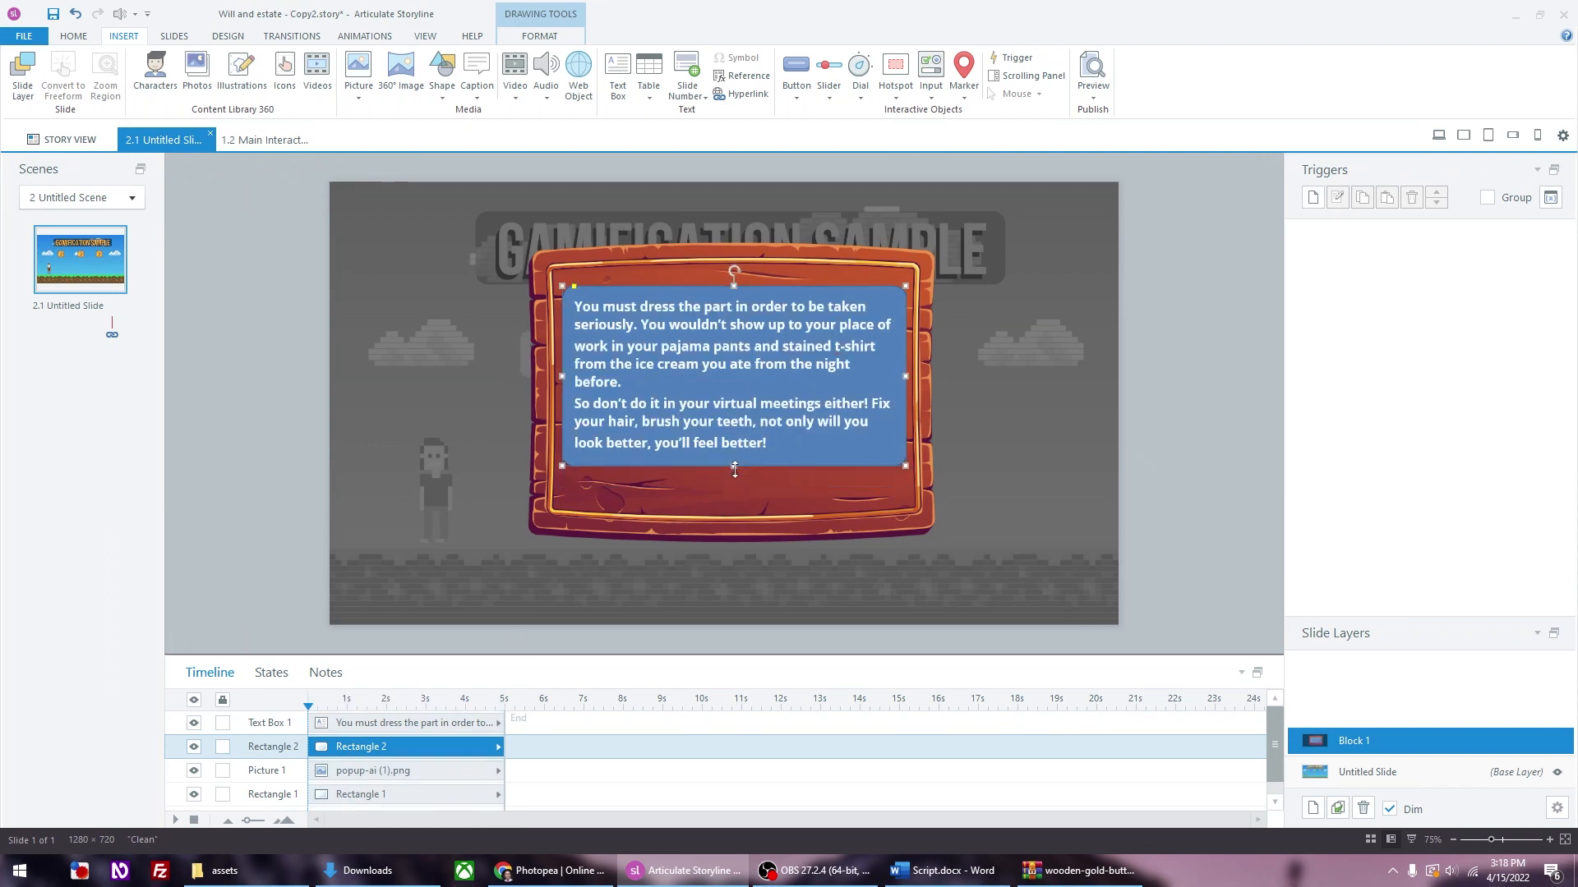
Step: Give the rounded rectangle a solid black fill with 57% transparency
{"action": "right_click", "coordinate": [863, 465]}
{"action": "left_click", "coordinate": [944, 821]}
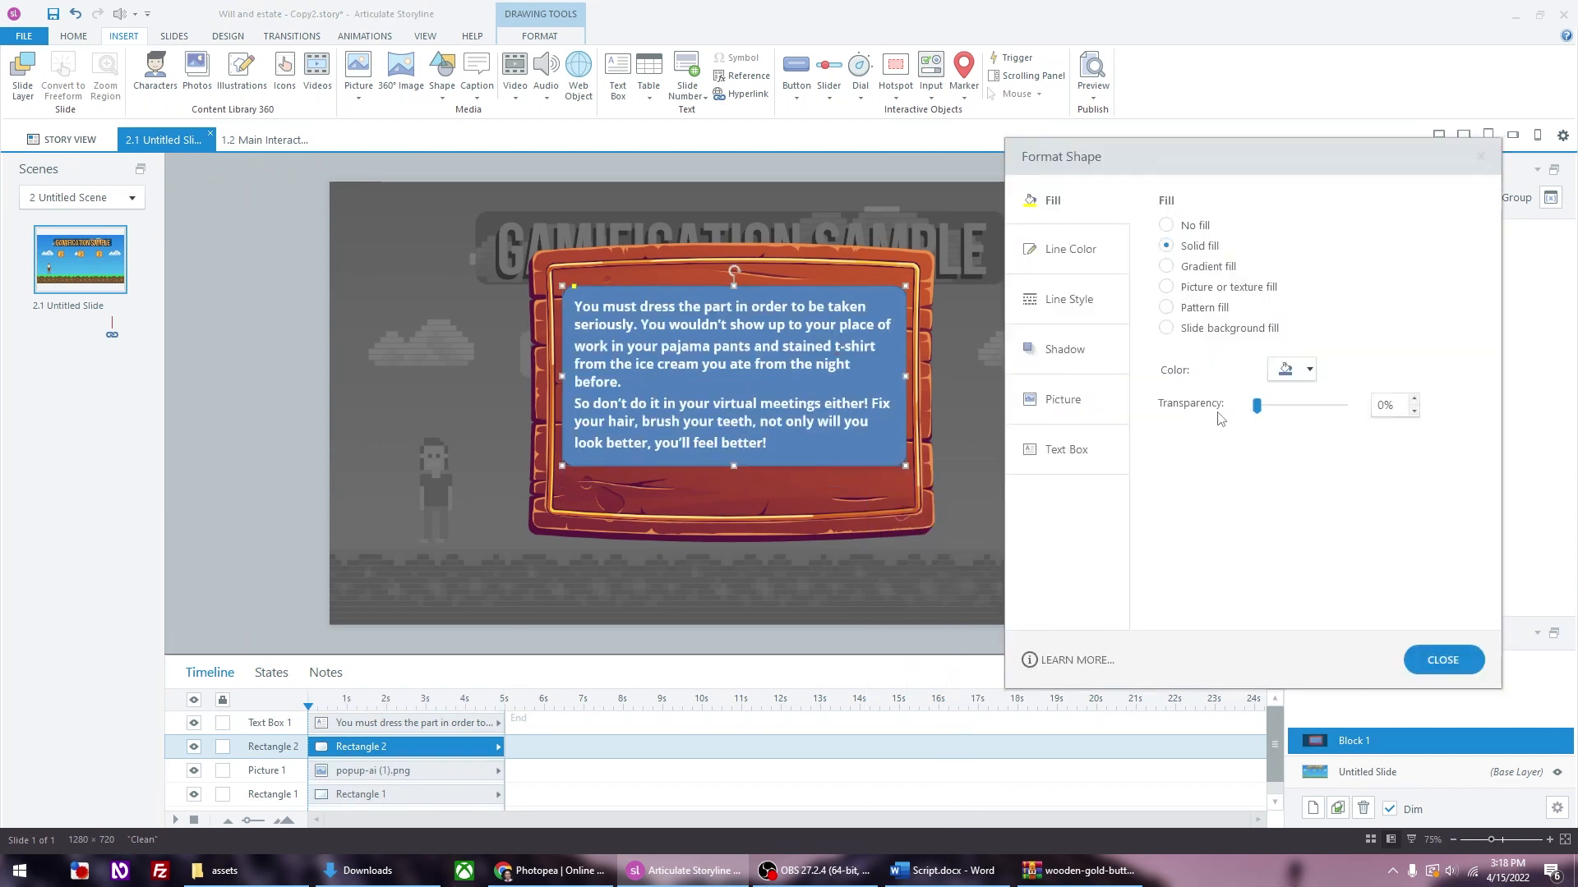
{"action": "left_click", "coordinate": [1290, 370]}
{"action": "left_click", "coordinate": [1286, 405]}
{"action": "left_click_drag", "start_coordinate": [1259, 409], "coordinate": [1308, 414]}
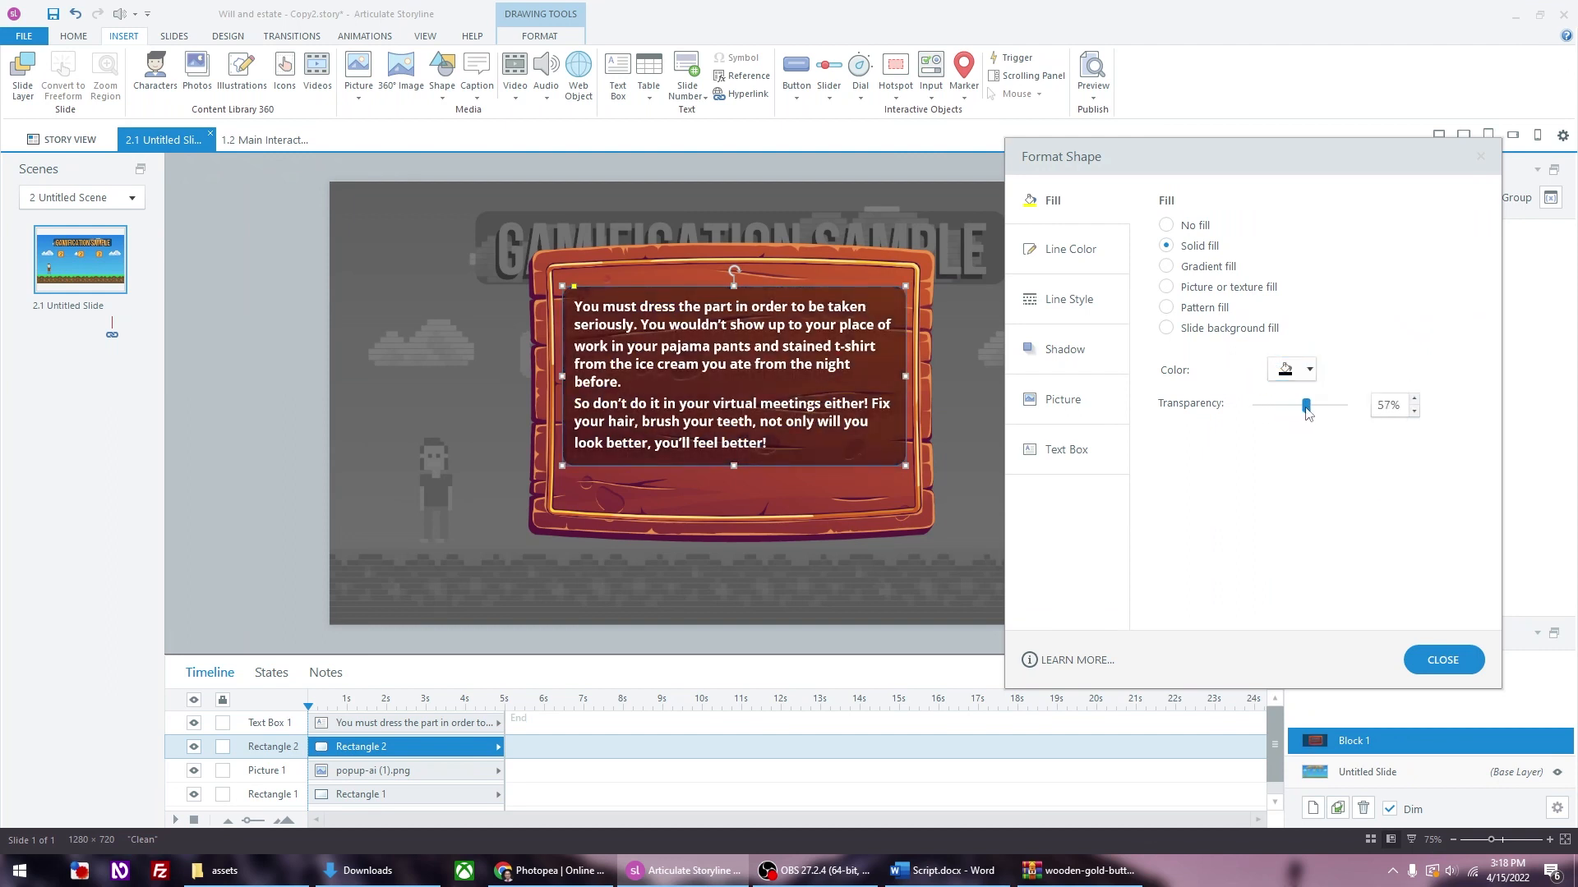
{"action": "left_click", "coordinate": [1426, 661]}
{"action": "left_click", "coordinate": [1167, 470]}
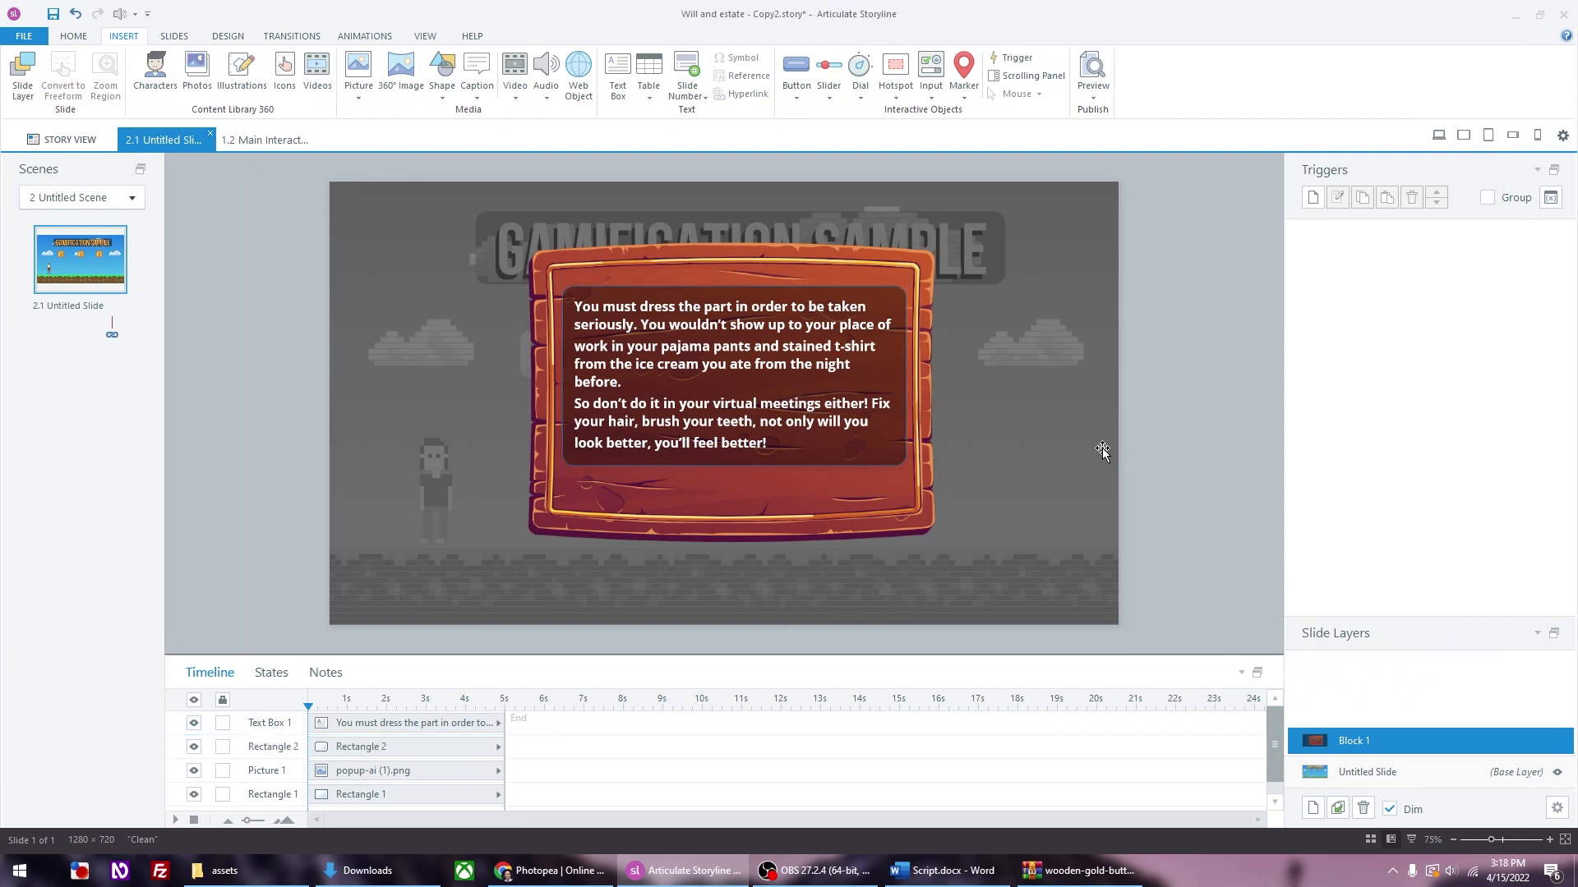
Step: Remove the outline from the translucent rectangle by setting its line color to No line
{"action": "left_click", "coordinate": [910, 299]}
{"action": "right_click", "coordinate": [893, 287]}
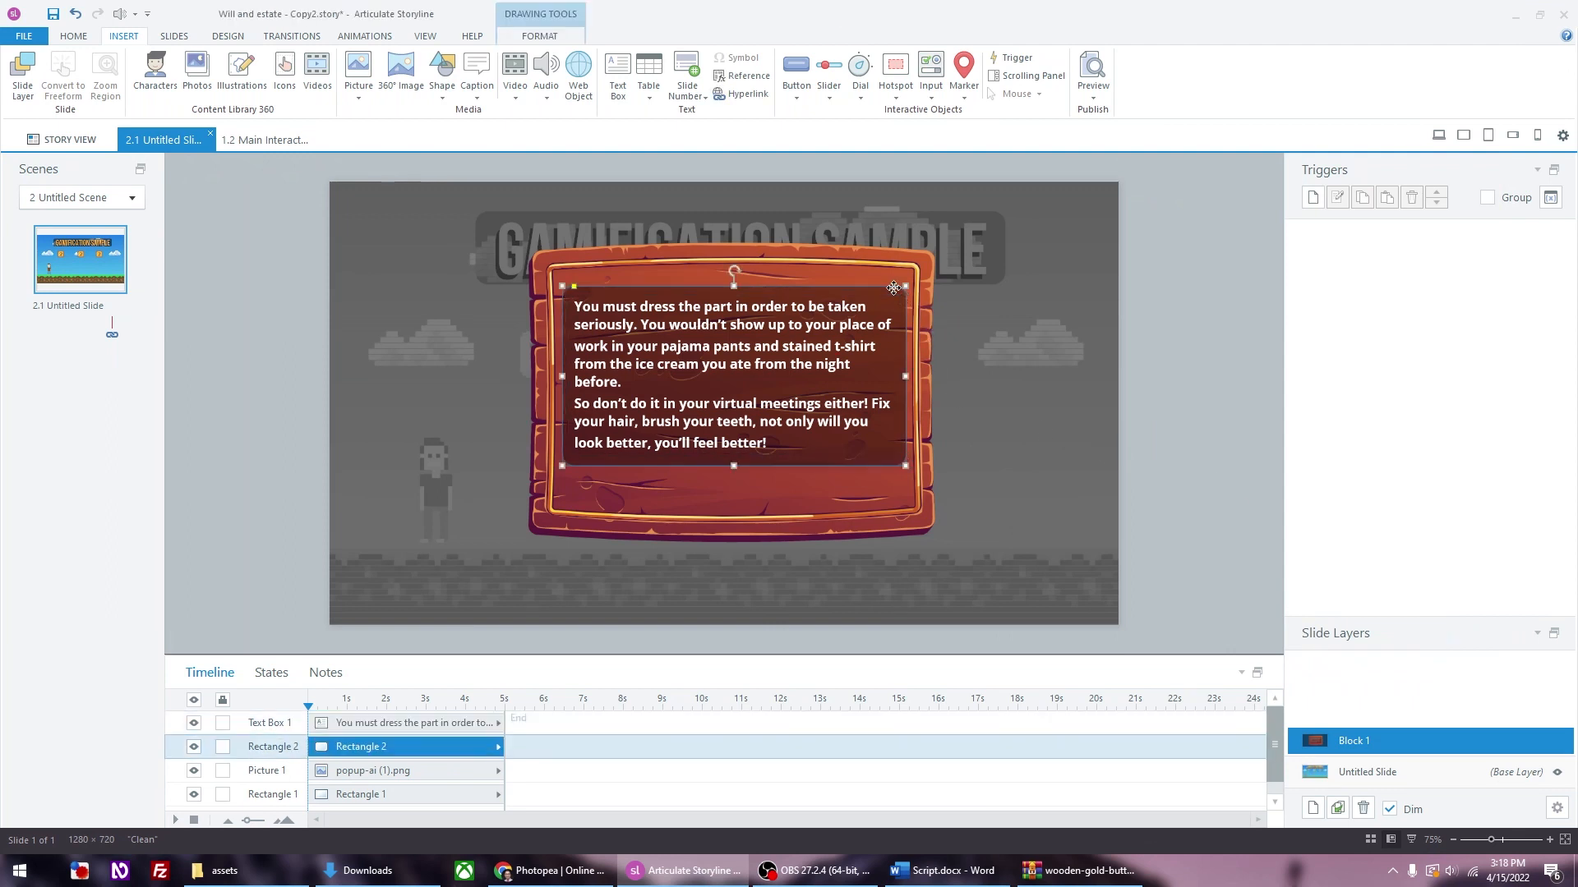
{"action": "left_click", "coordinate": [1013, 630]}
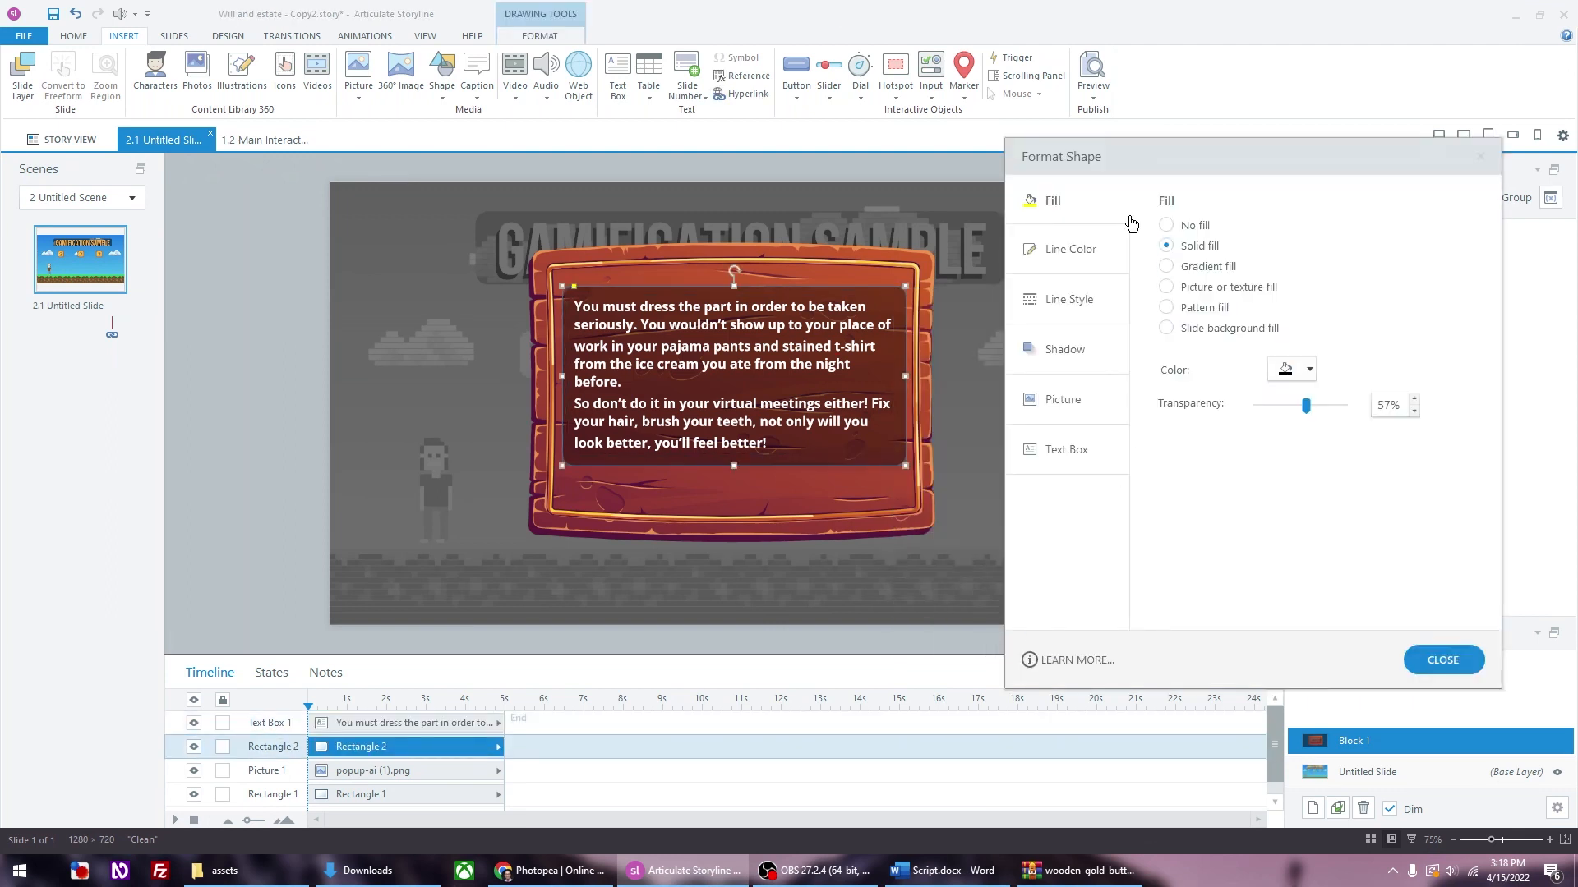
{"action": "left_click", "coordinate": [1104, 260]}
{"action": "left_click", "coordinate": [1166, 225]}
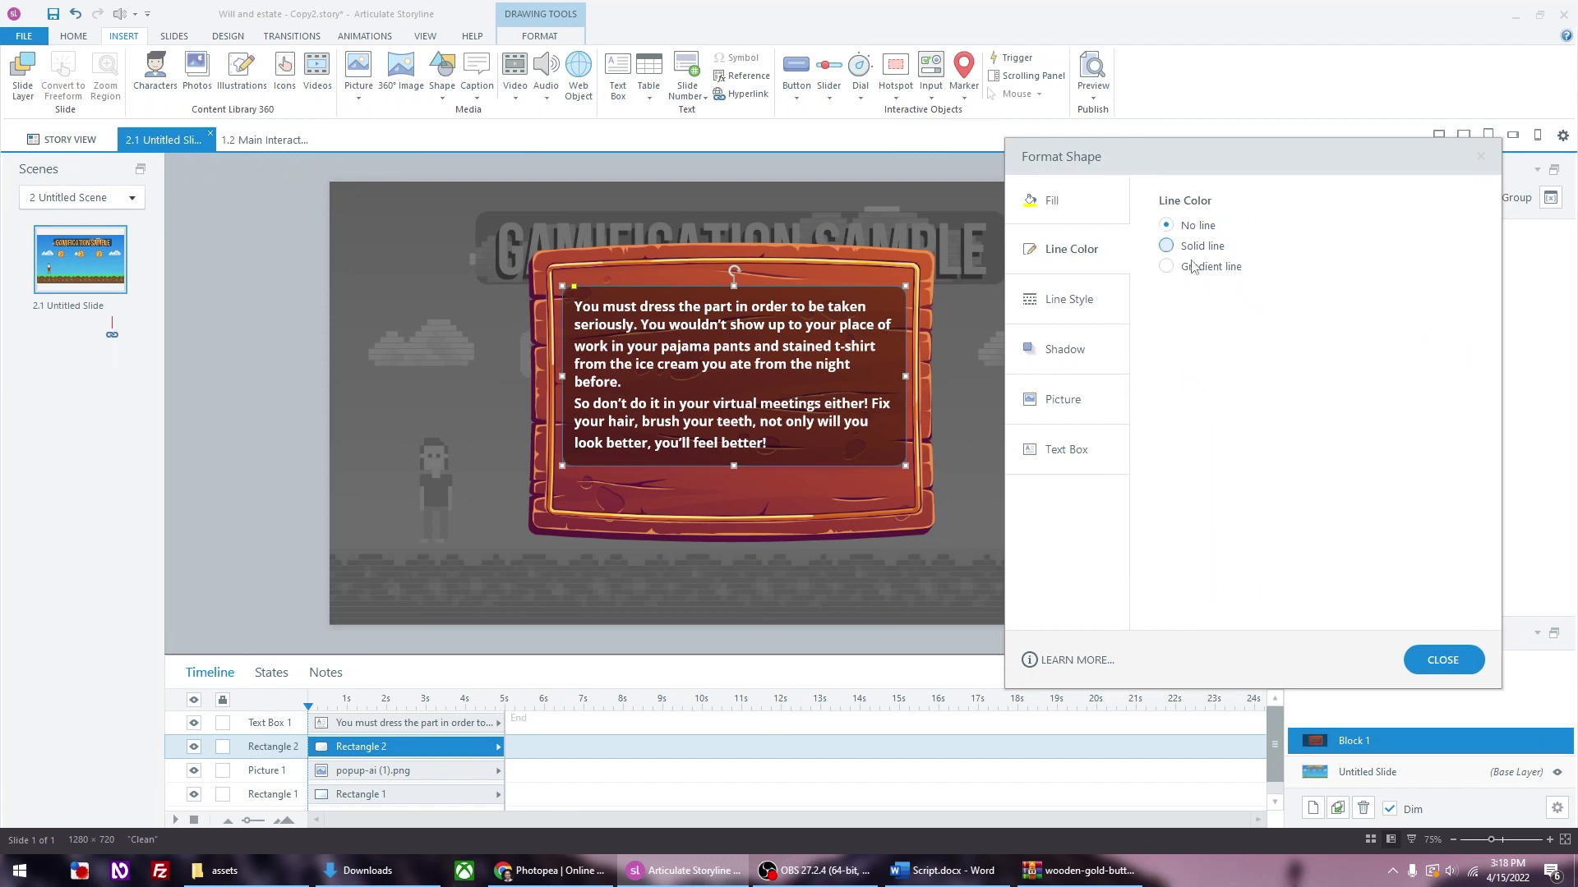
{"action": "left_click", "coordinate": [1433, 660]}
{"action": "left_click", "coordinate": [1242, 460]}
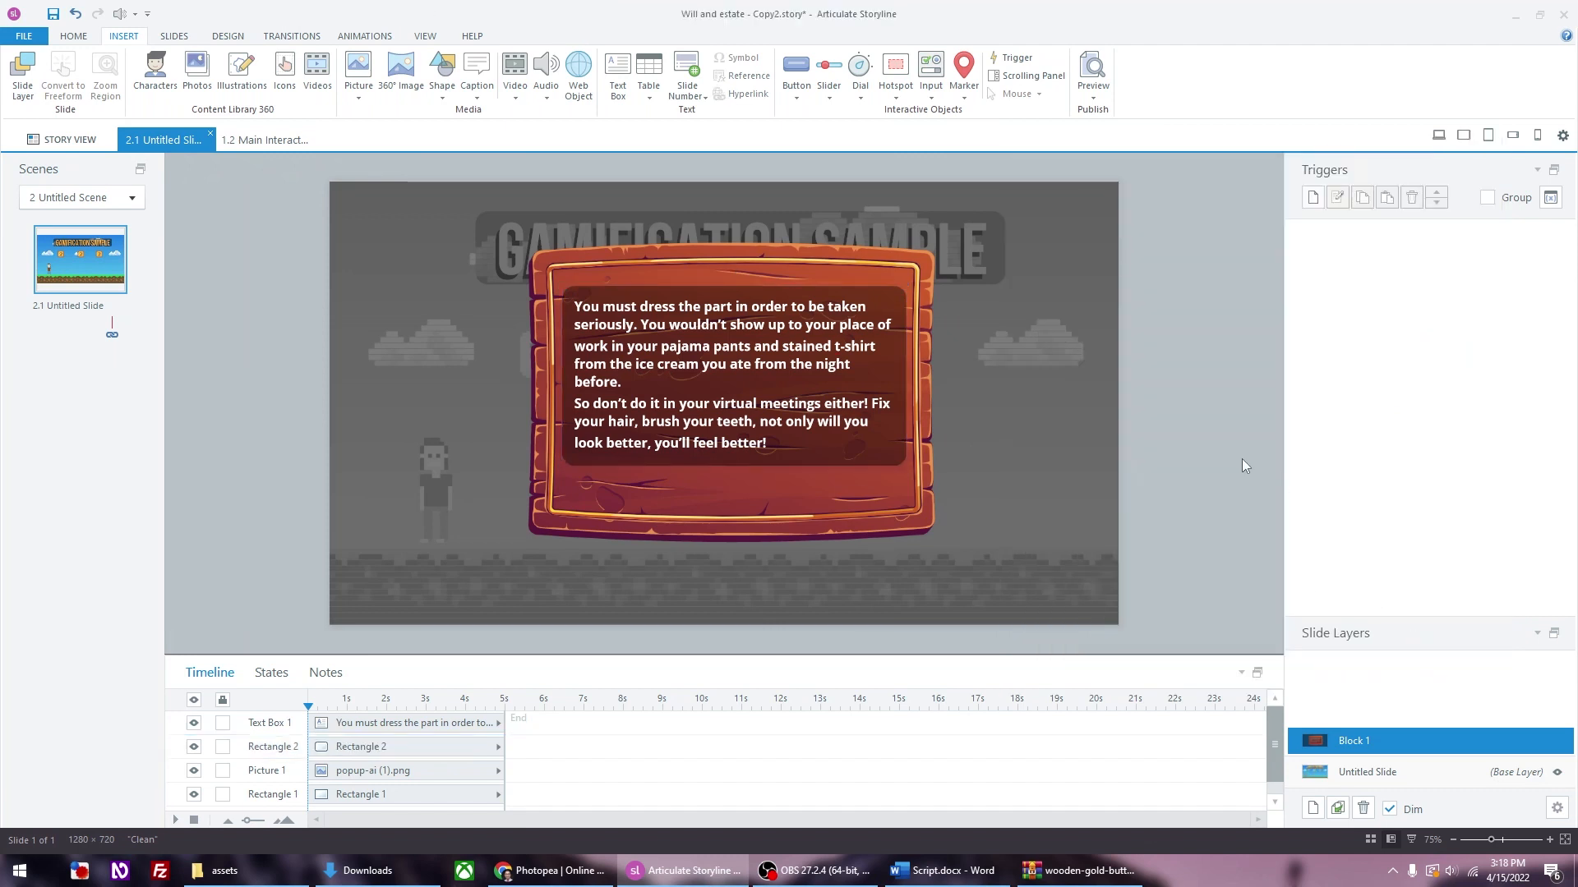
Step: Enlarge the wooden panel picture from its lower corners to leave more room around the text block
{"action": "left_click", "coordinate": [700, 377]}
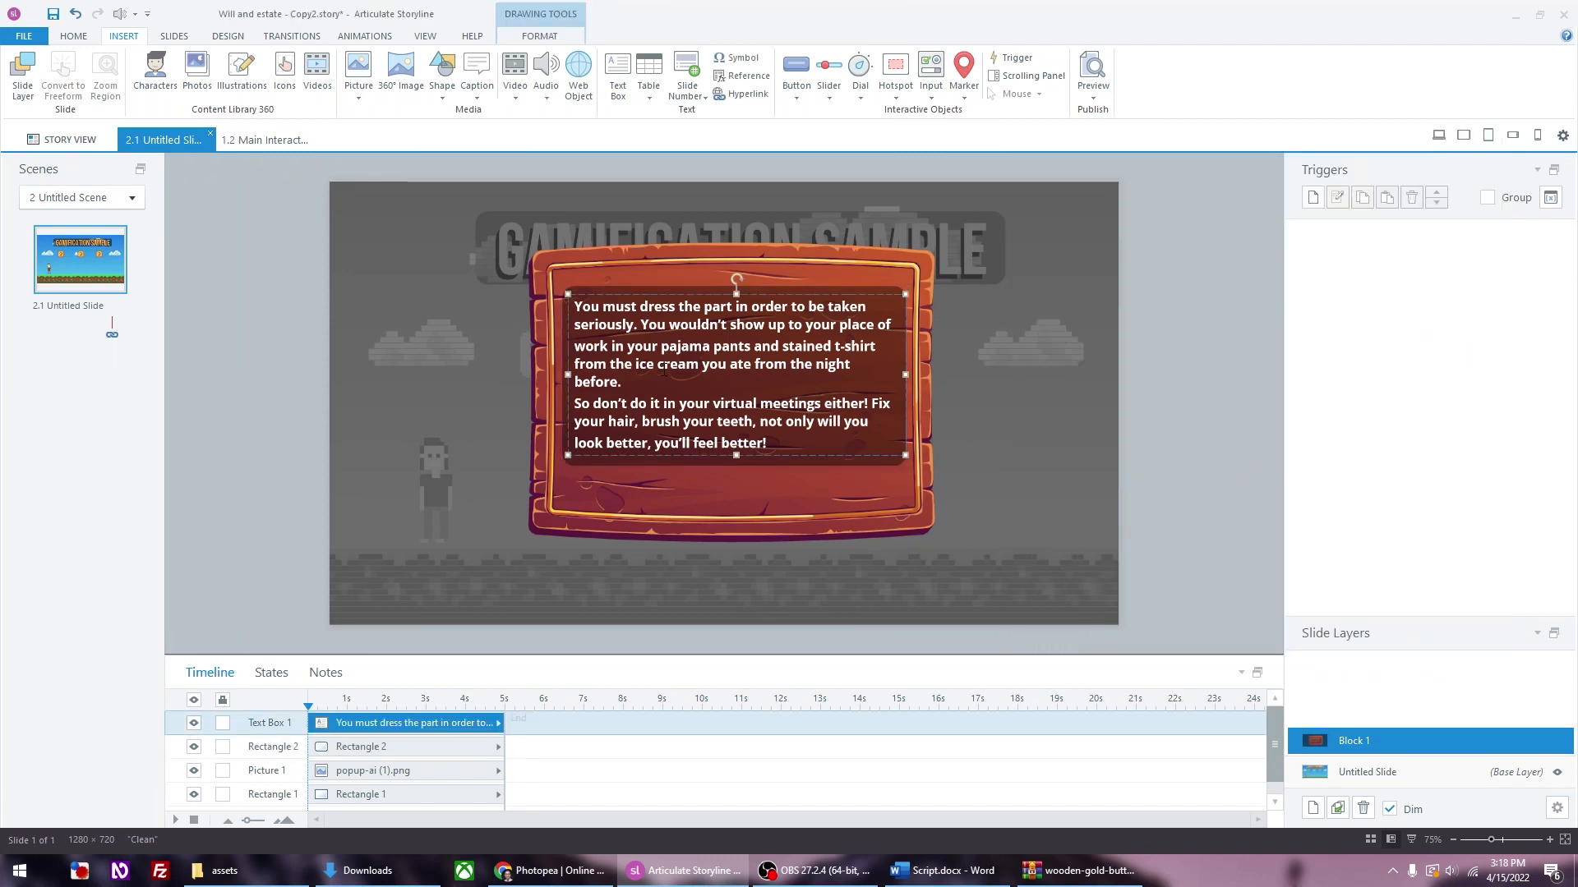
{"action": "left_click", "coordinate": [1206, 400]}
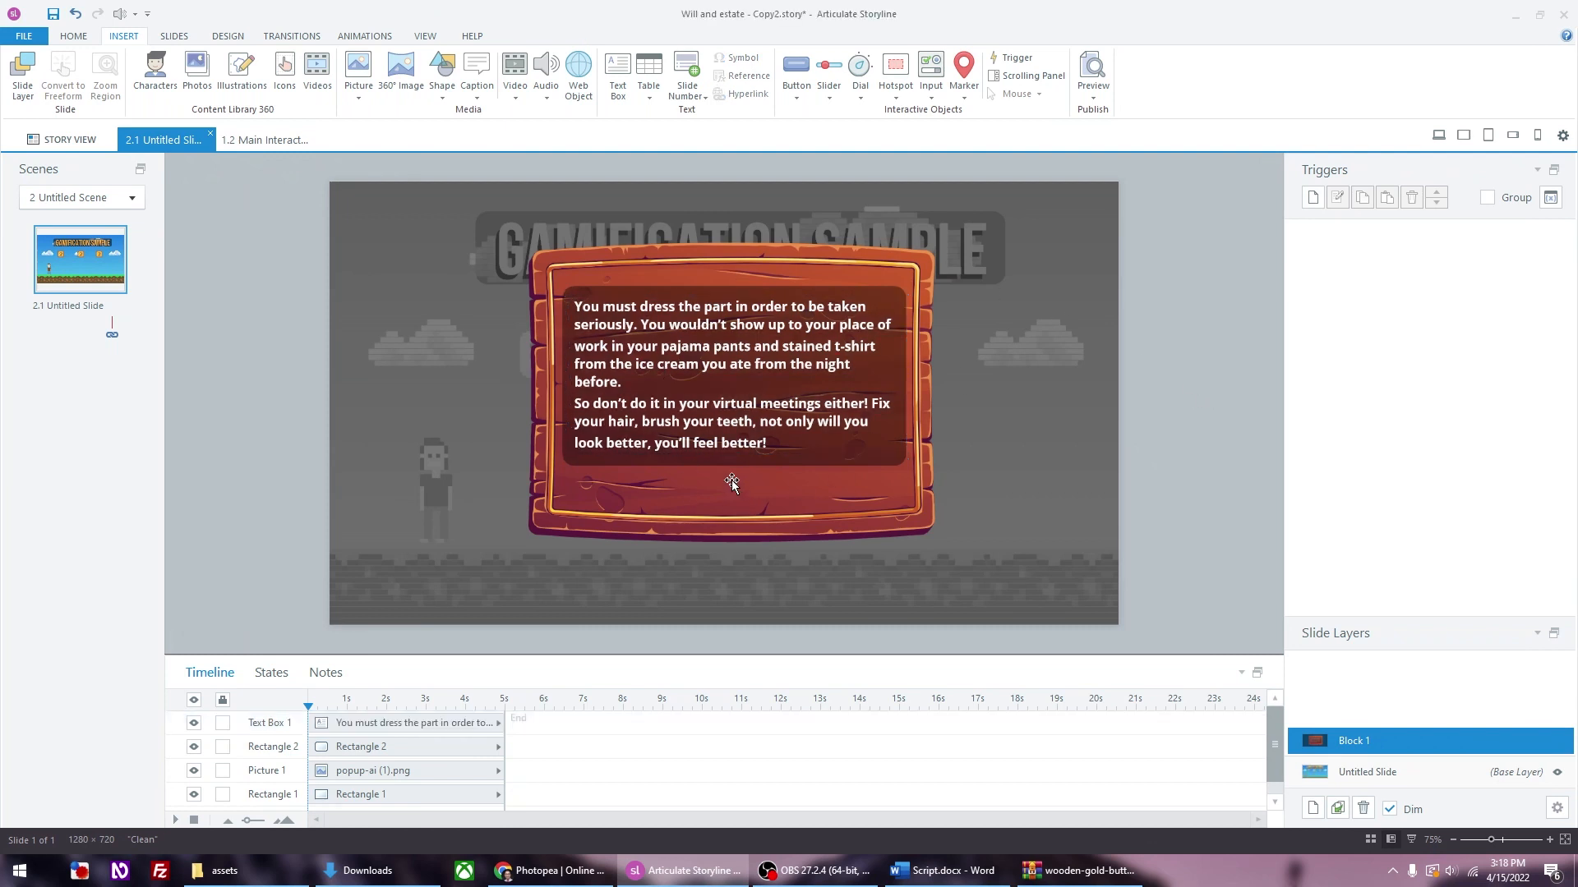
{"action": "left_click", "coordinate": [711, 523]}
{"action": "left_click_drag", "start_coordinate": [473, 549], "coordinate": [454, 562]}
{"action": "left_click_drag", "start_coordinate": [996, 568], "coordinate": [1013, 585]}
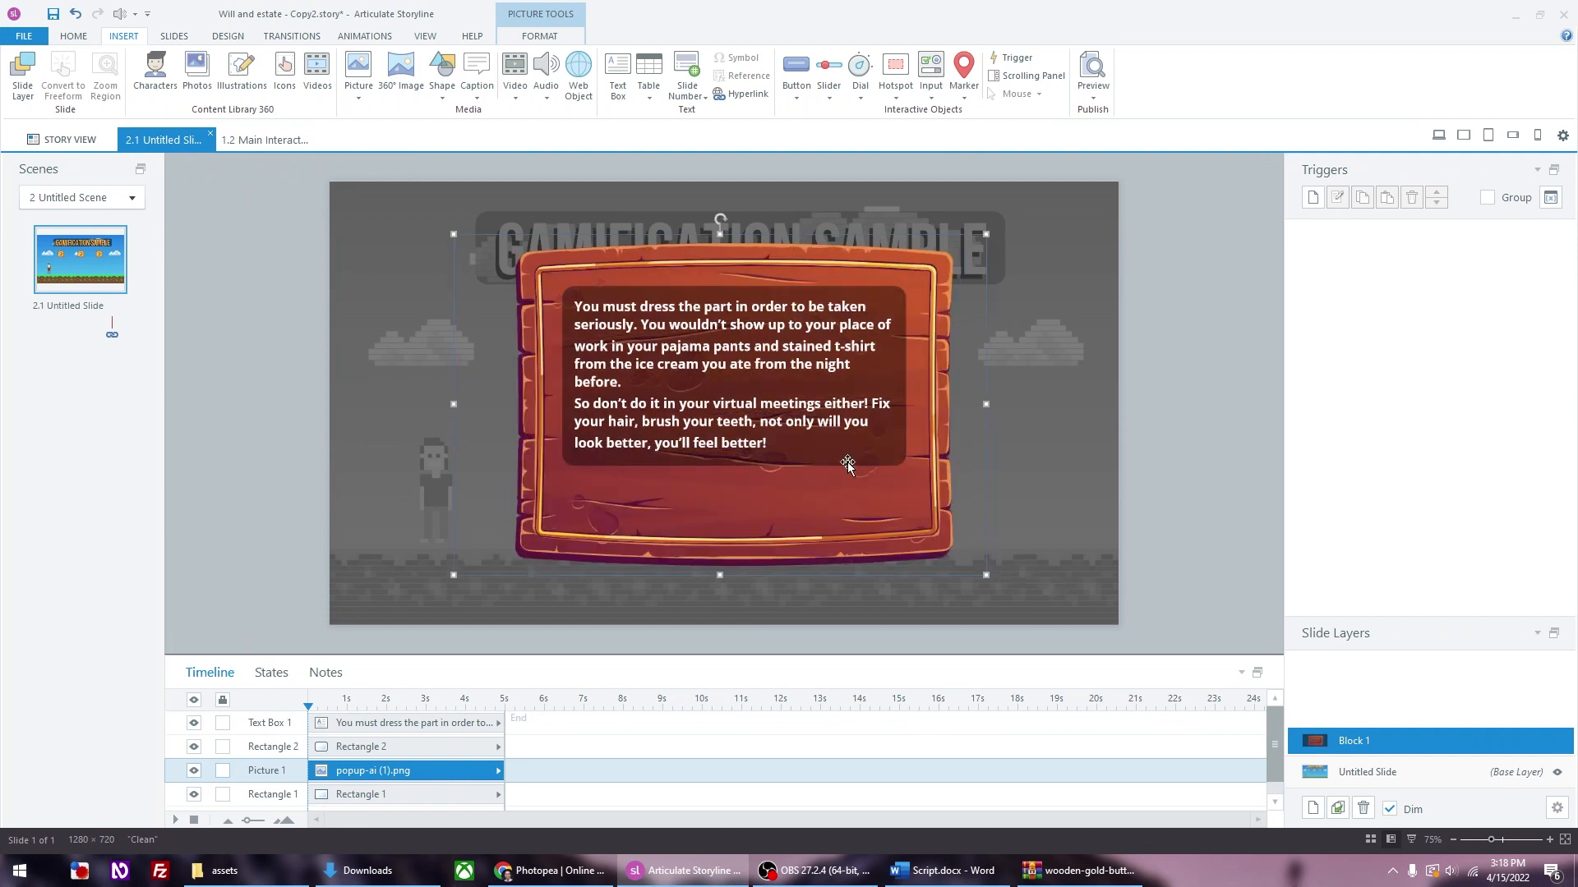
Step: Widen the translucent rectangle slightly on both sides and shift the text box slightly to the right
{"action": "left_click", "coordinate": [901, 294]}
{"action": "left_click_drag", "start_coordinate": [559, 375], "coordinate": [553, 375]}
{"action": "left_click_drag", "start_coordinate": [703, 295], "coordinate": [708, 295]}
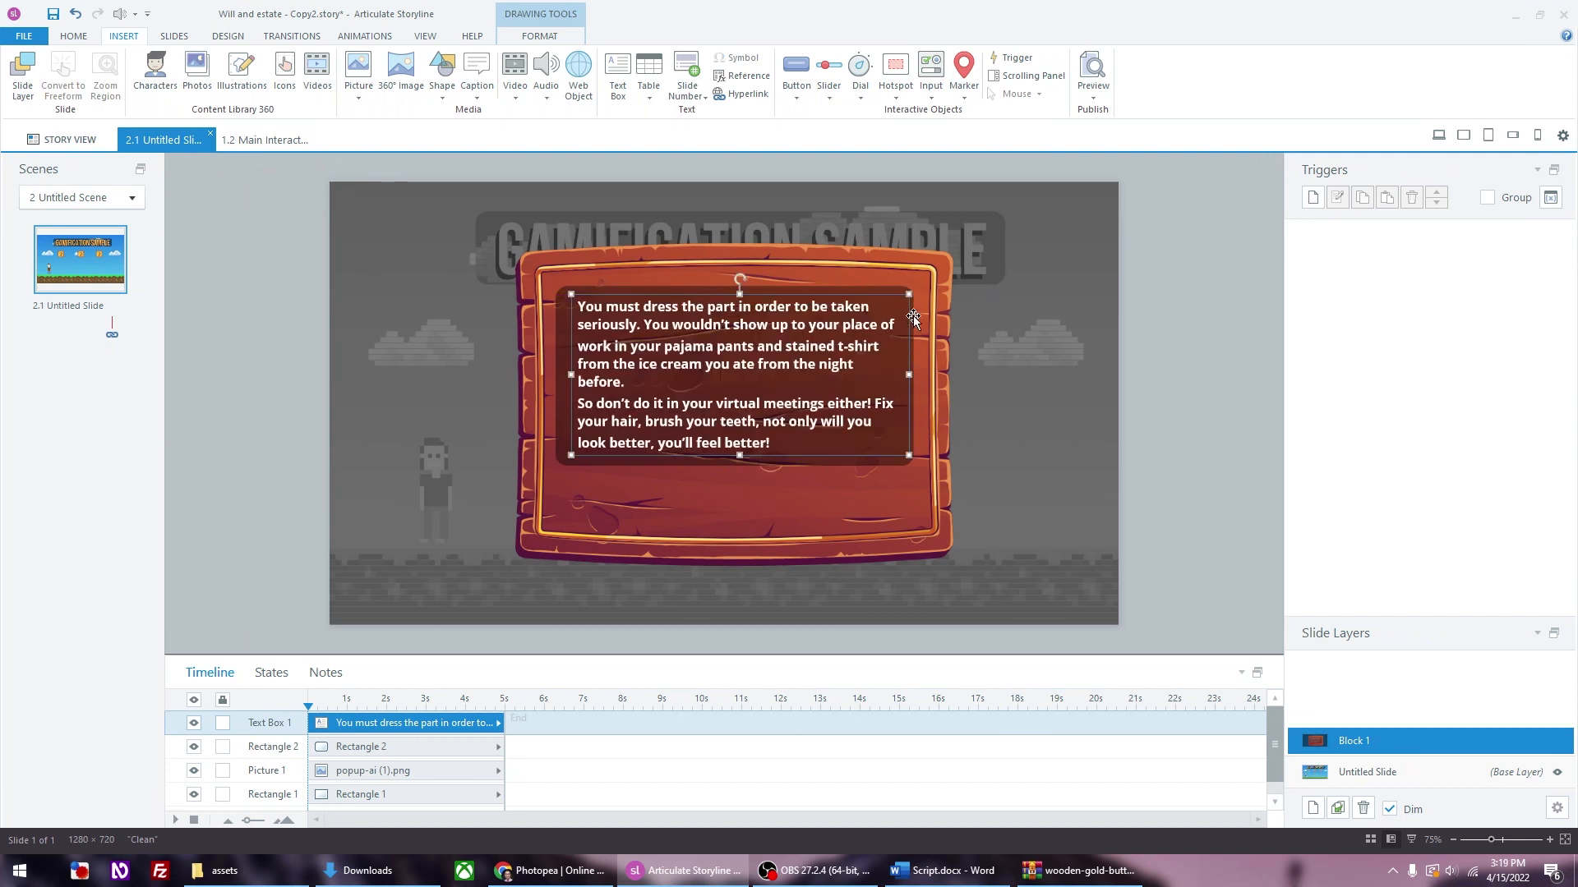
Step: Add the centred heading "SUB TOPIC" on its own line above the paragraph
{"action": "left_click", "coordinate": [586, 309]}
{"action": "key", "text": "Return"}
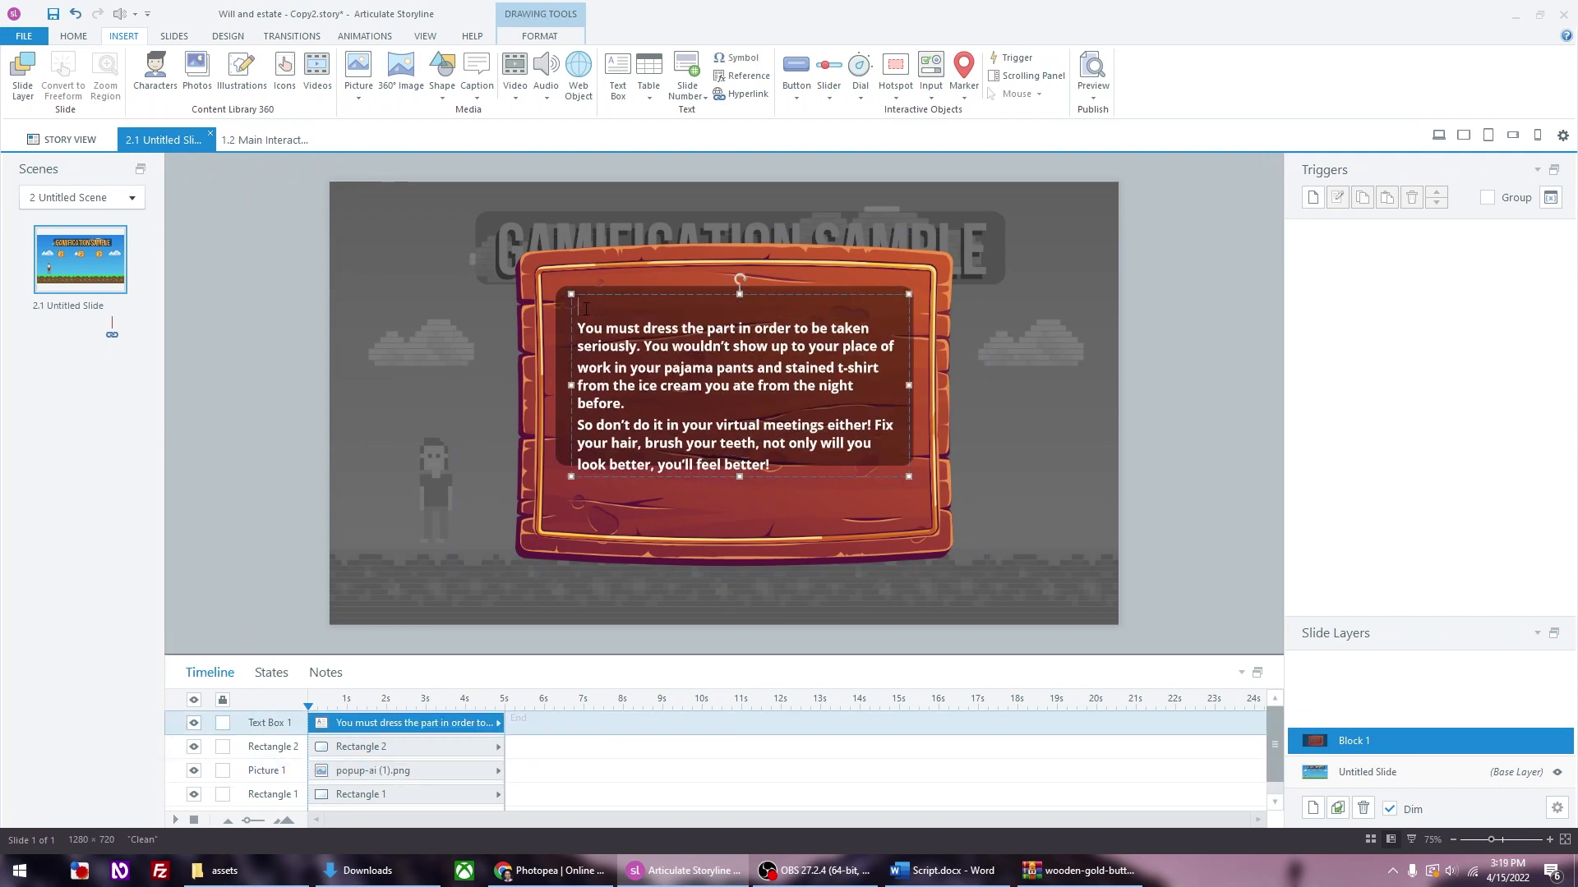
{"action": "left_click", "coordinate": [74, 36]}
{"action": "left_click", "coordinate": [572, 89]}
{"action": "type", "text": "SUB TOPIC"}
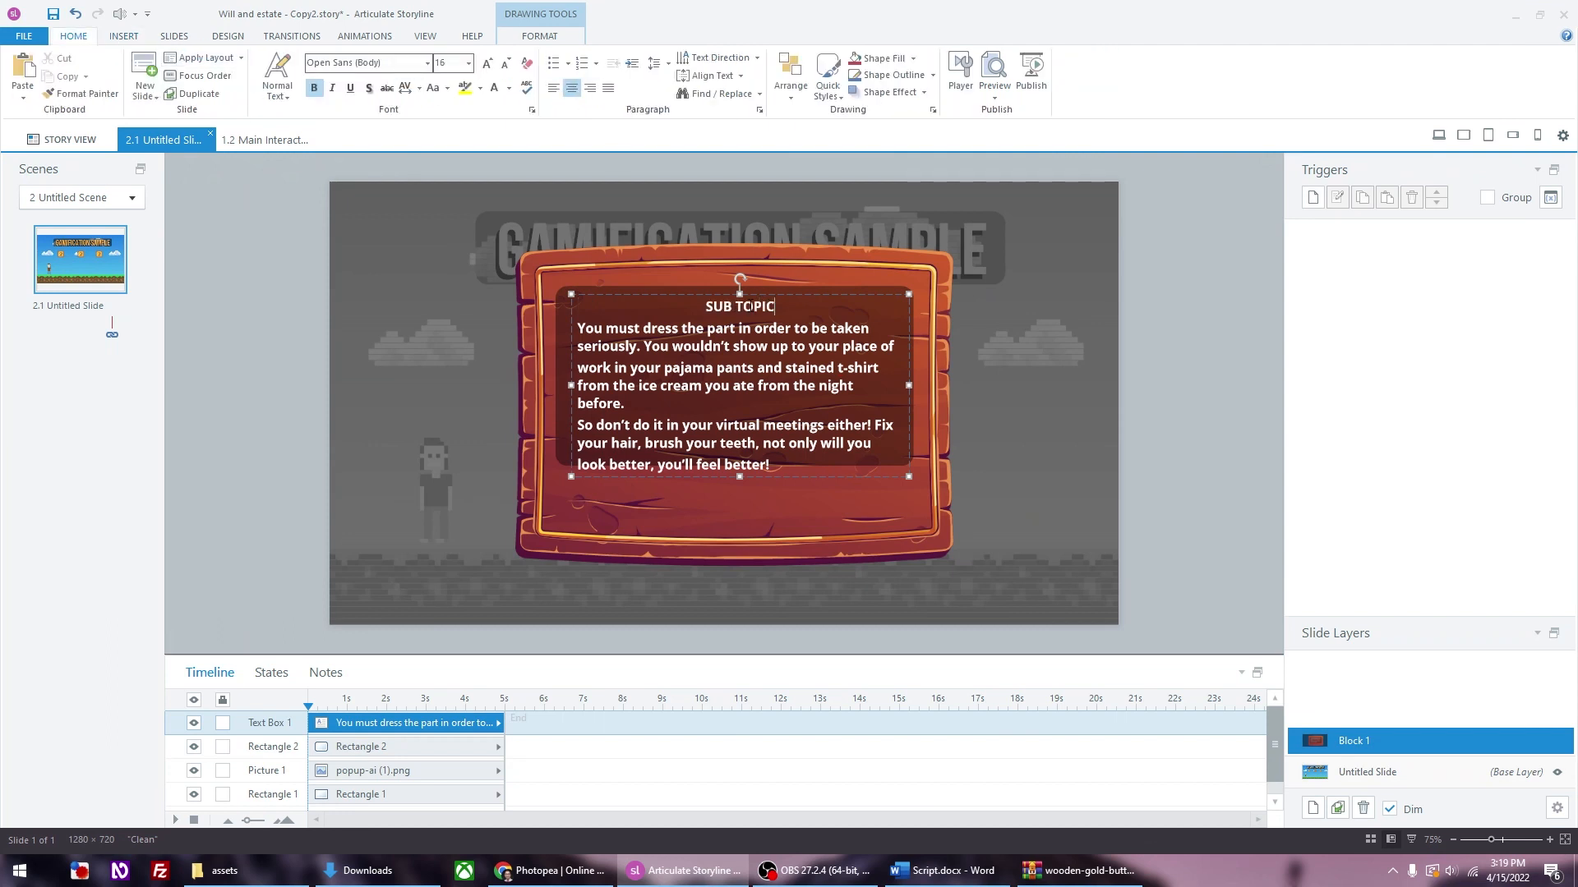
Step: Enlarge the "SUB TOPIC" heading and reduce the body paragraph to 14 pt so it fits in the dark rectangle
{"action": "left_click_drag", "start_coordinate": [775, 474], "coordinate": [567, 331]}
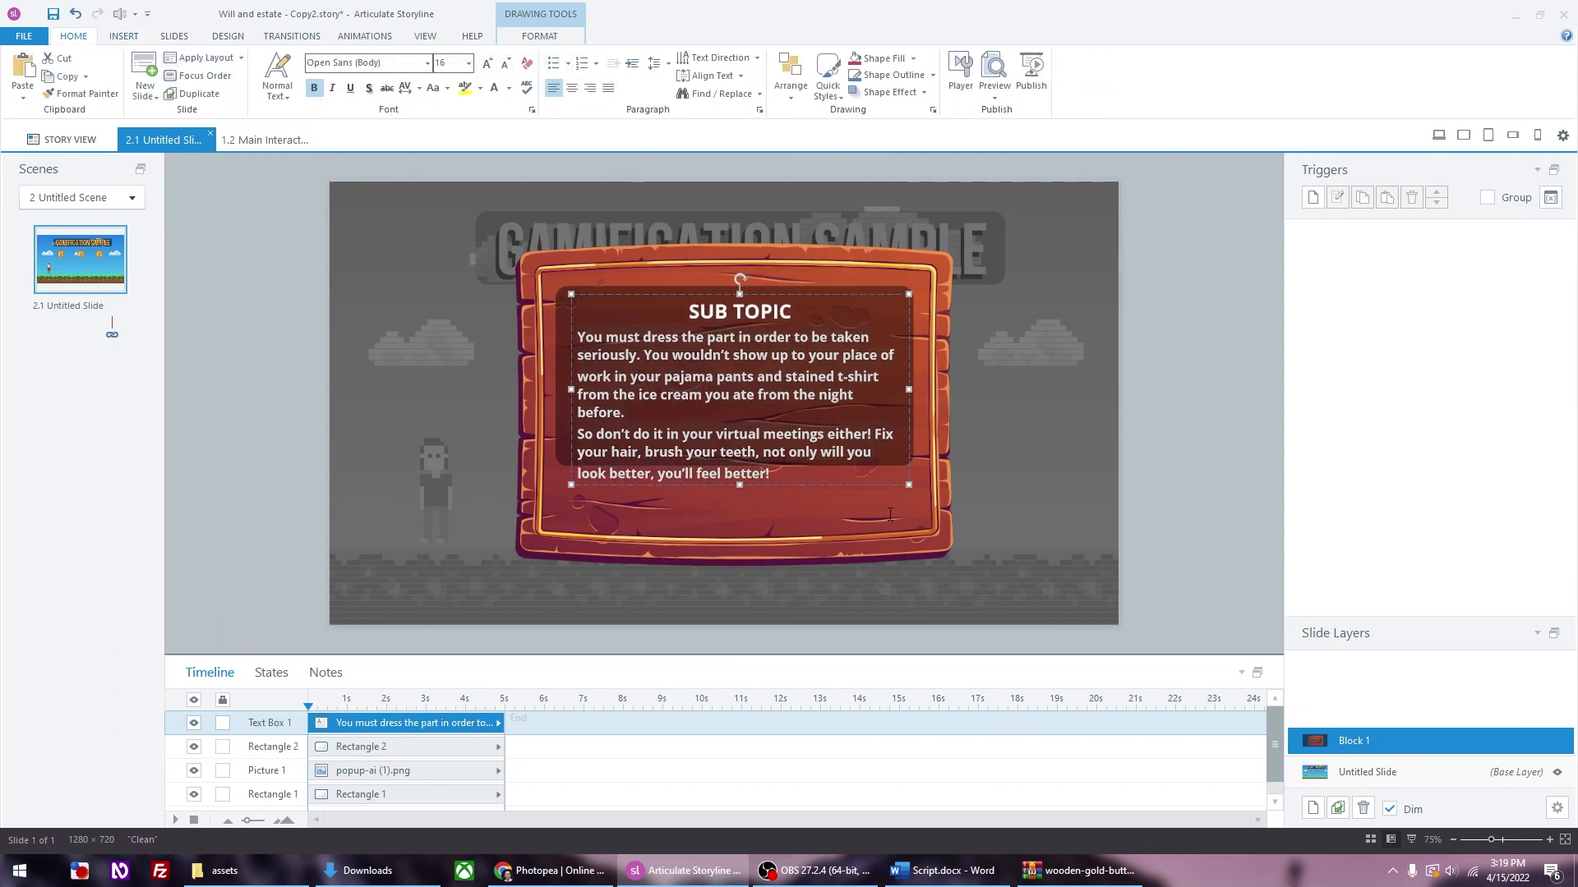
{"action": "left_click_drag", "start_coordinate": [776, 474], "coordinate": [558, 327]}
{"action": "left_click", "coordinate": [504, 64]}
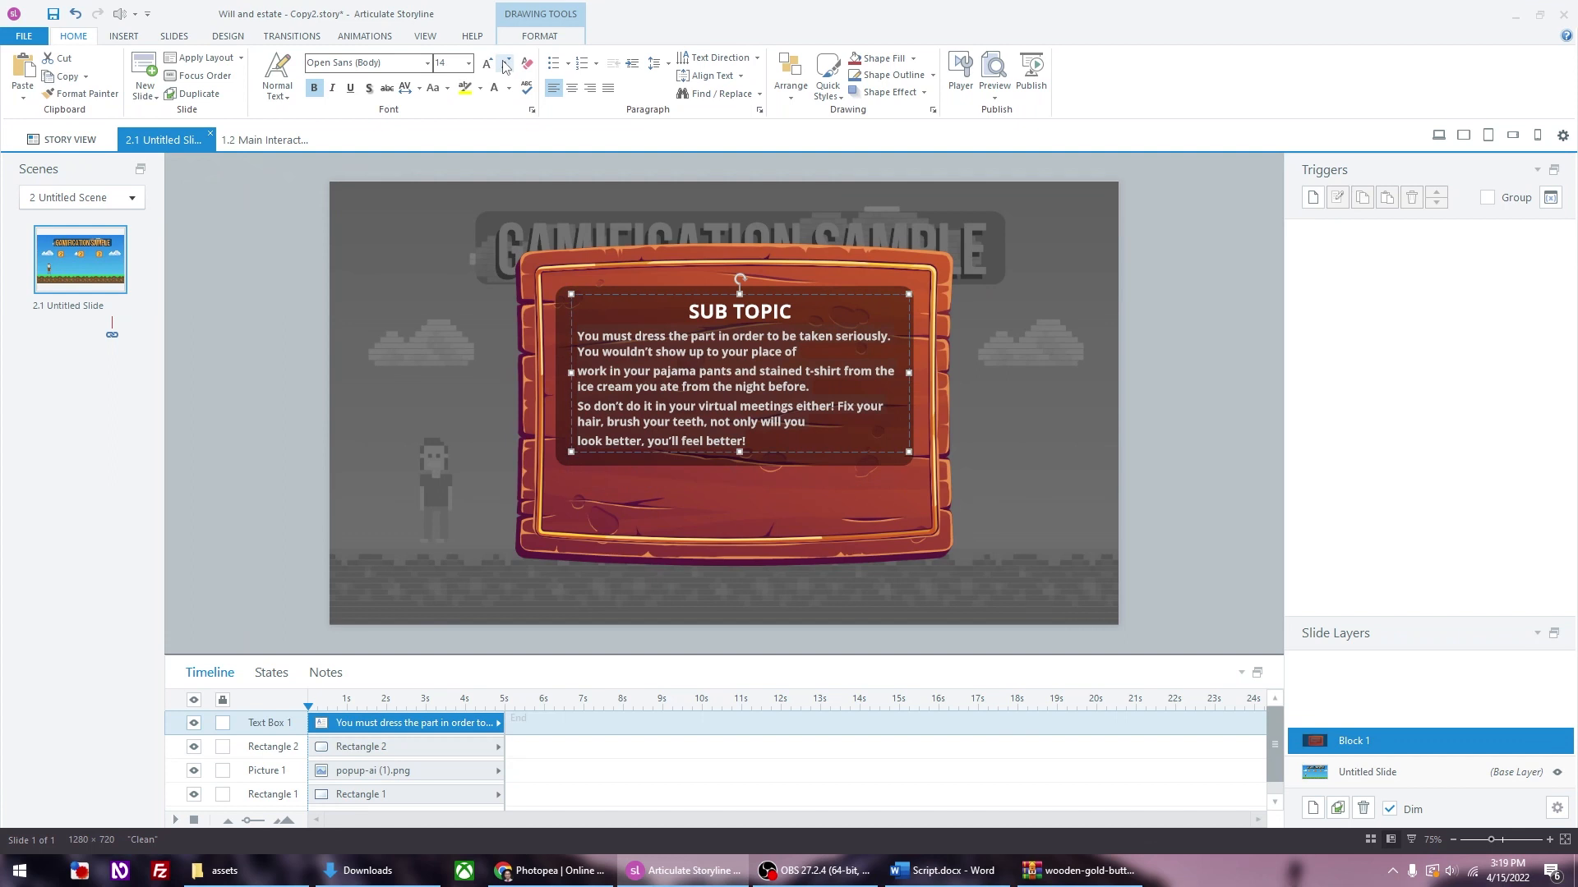
{"action": "left_click", "coordinate": [1134, 301]}
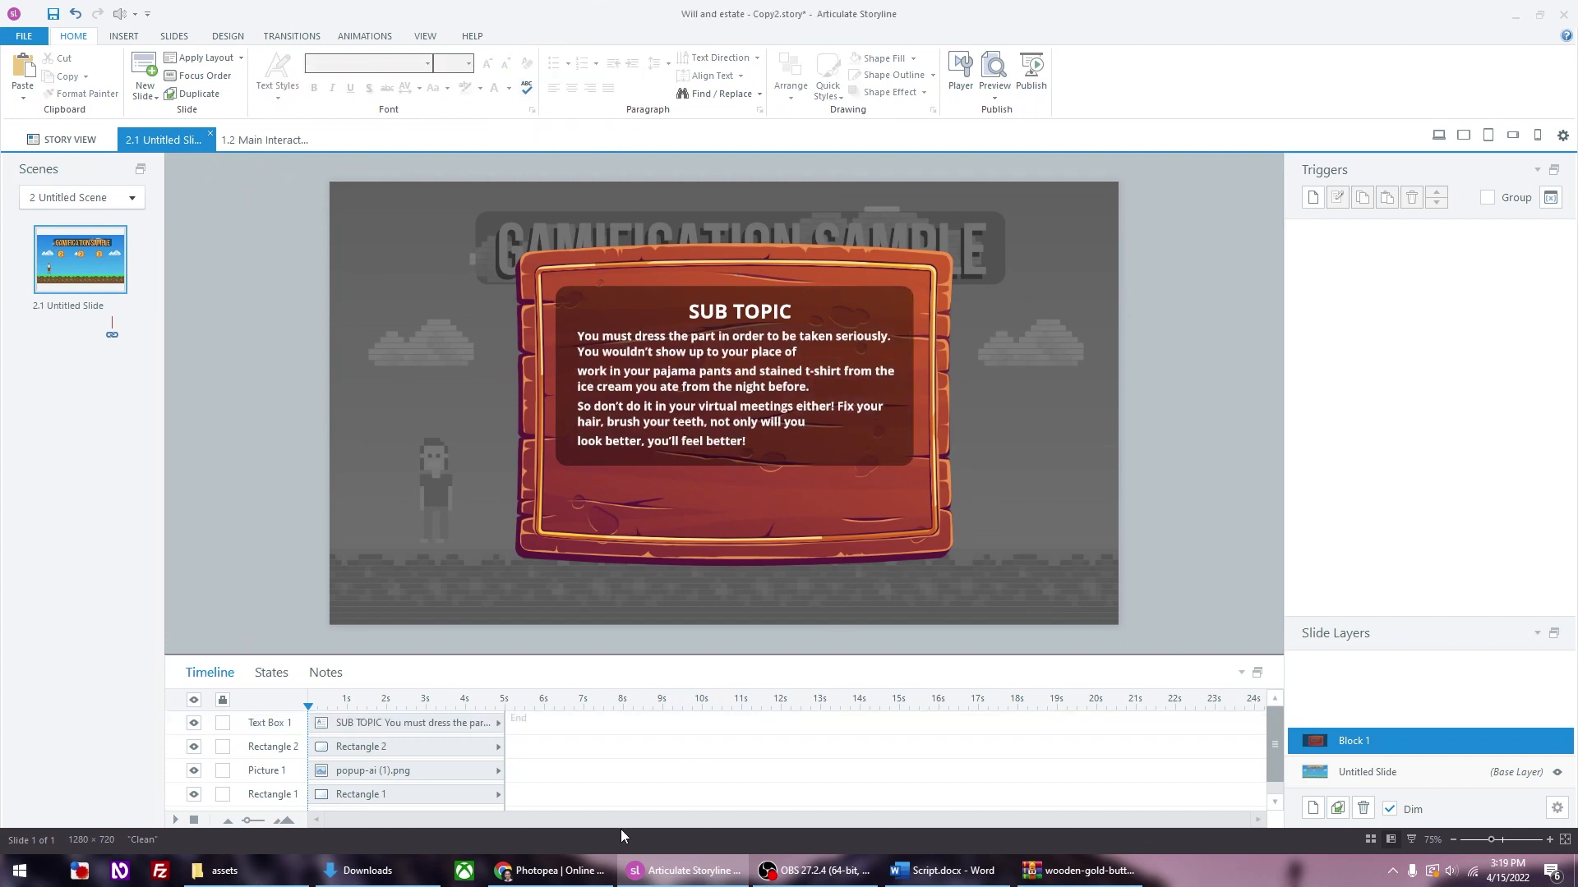
Step: Switch to Photopea and look through the layers of popup-ai.psd
{"action": "left_click", "coordinate": [553, 870]}
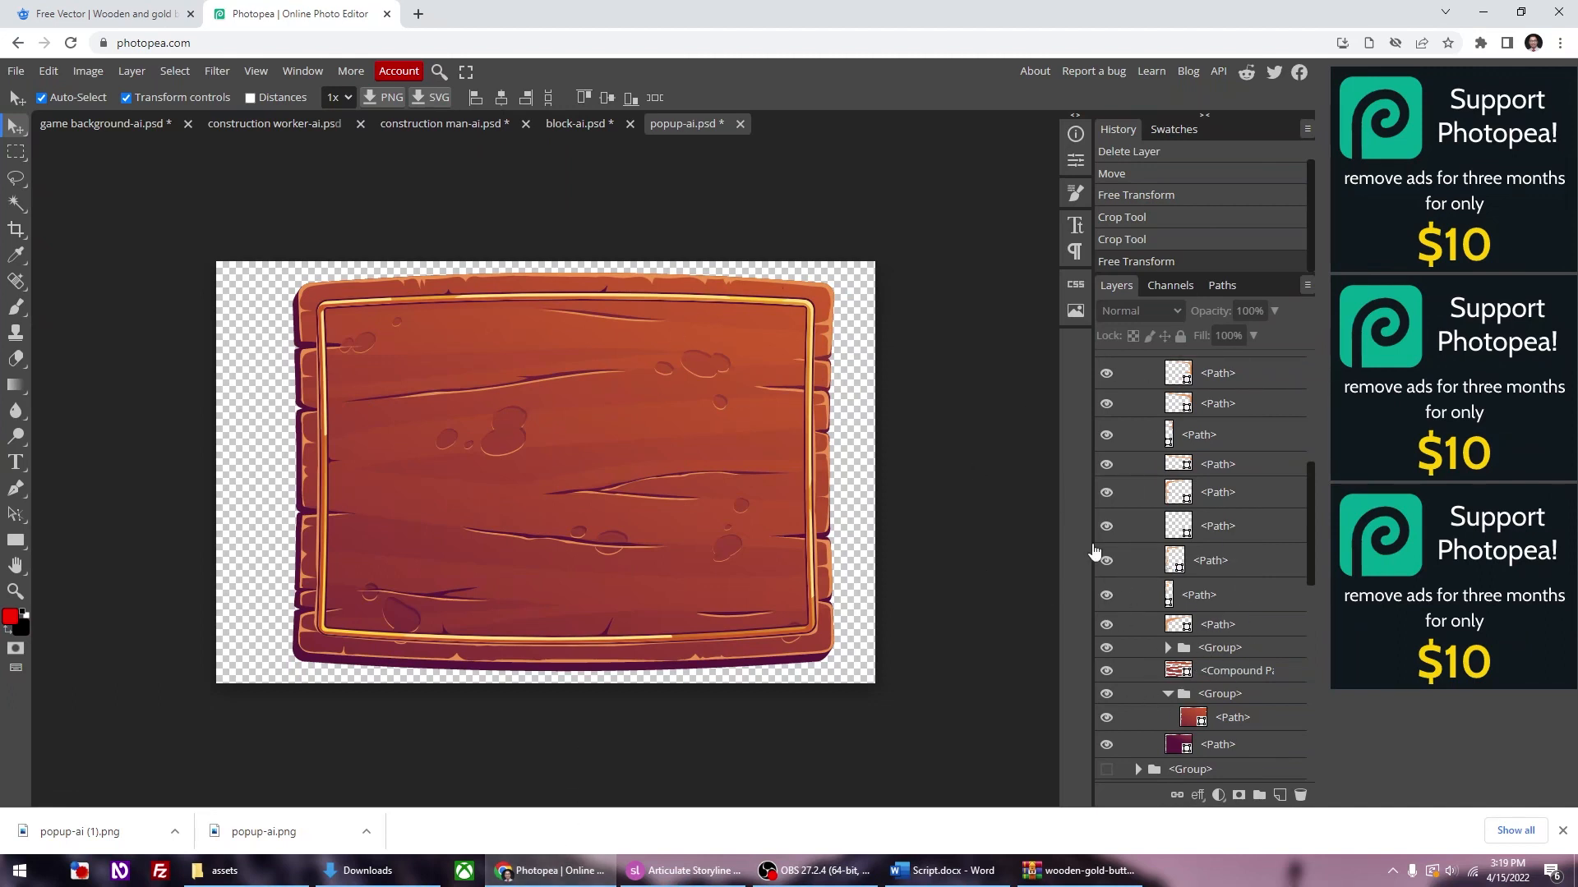
{"action": "scroll", "coordinate": [1229, 563], "scroll_direction": "down", "scroll_amount": 10}
{"action": "scroll", "coordinate": [1243, 649], "scroll_direction": "up", "scroll_amount": 5}
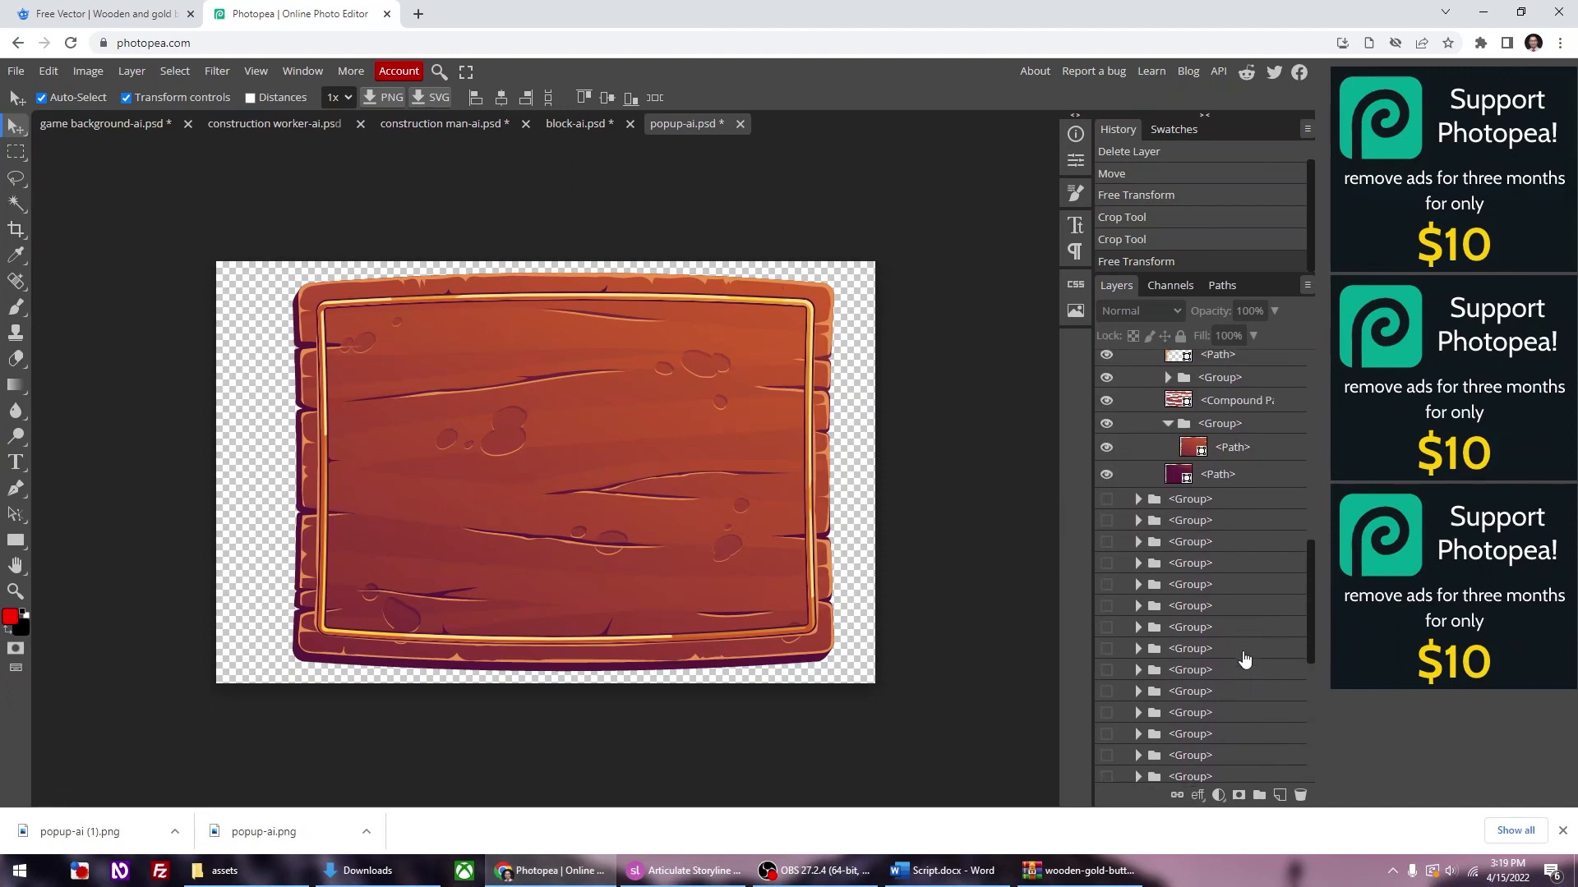
{"action": "scroll", "coordinate": [1235, 533], "scroll_direction": "up", "scroll_amount": 4}
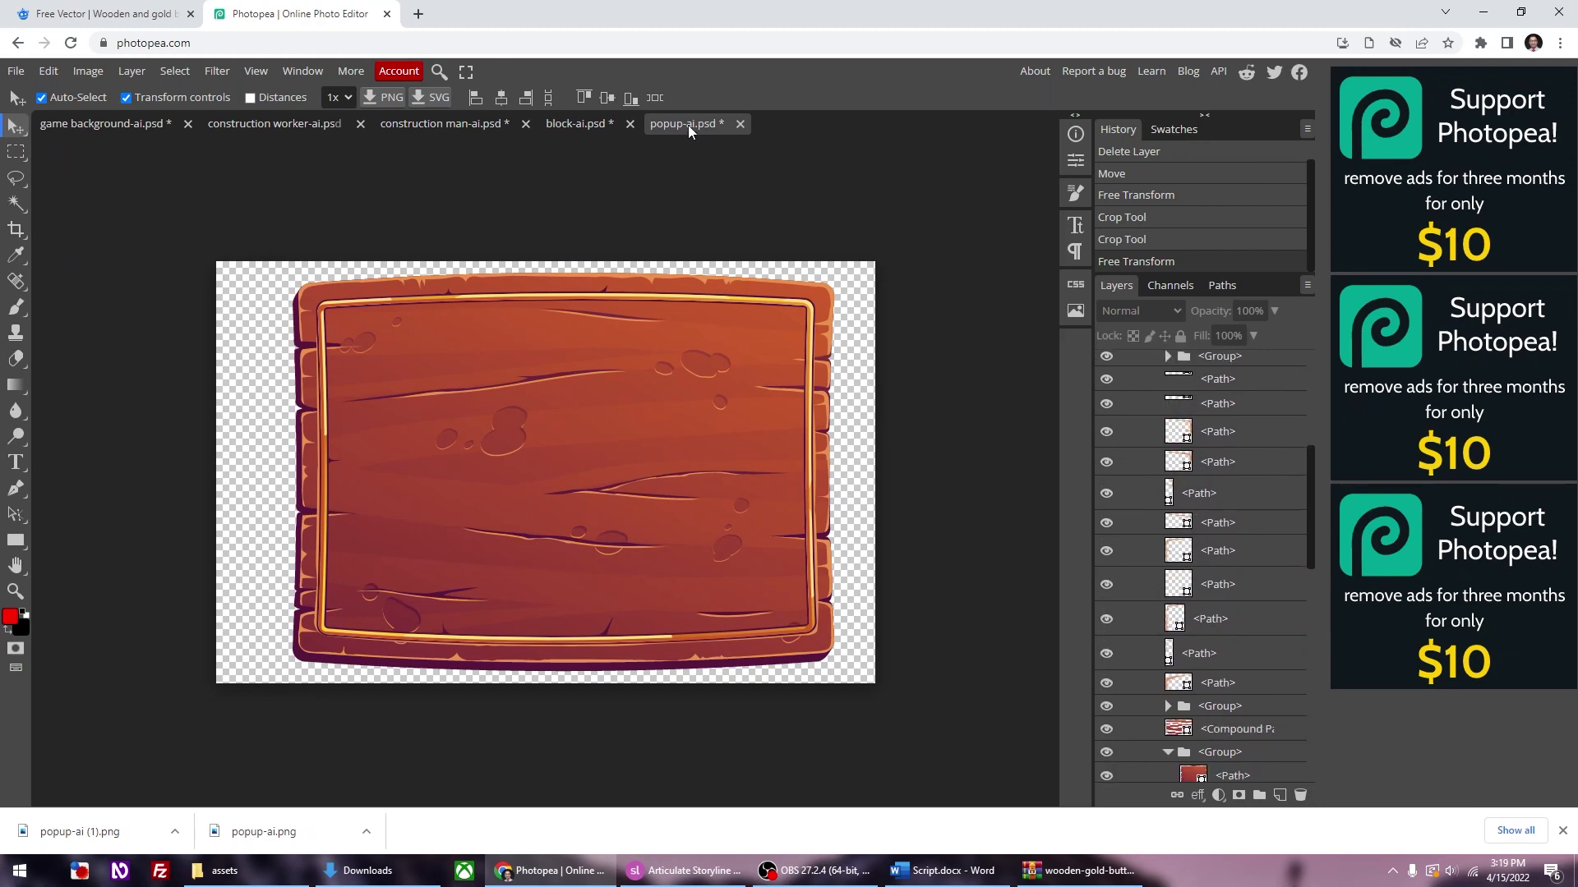
{"action": "key", "text": "ctrl+a"}
{"action": "key", "text": "ctrl+s"}
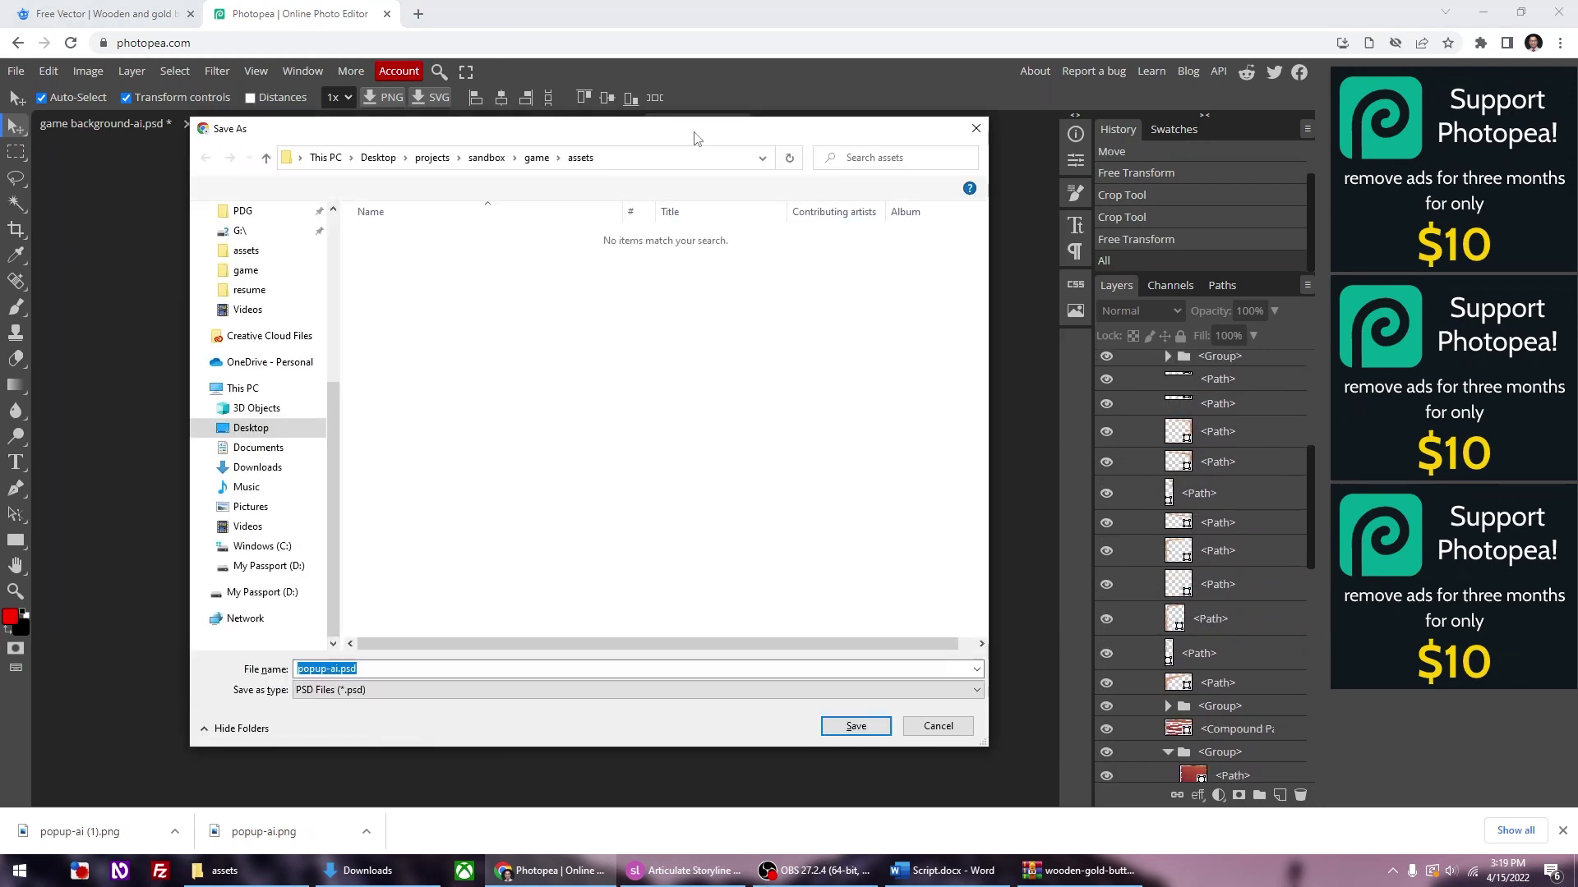
{"action": "left_click", "coordinate": [977, 129]}
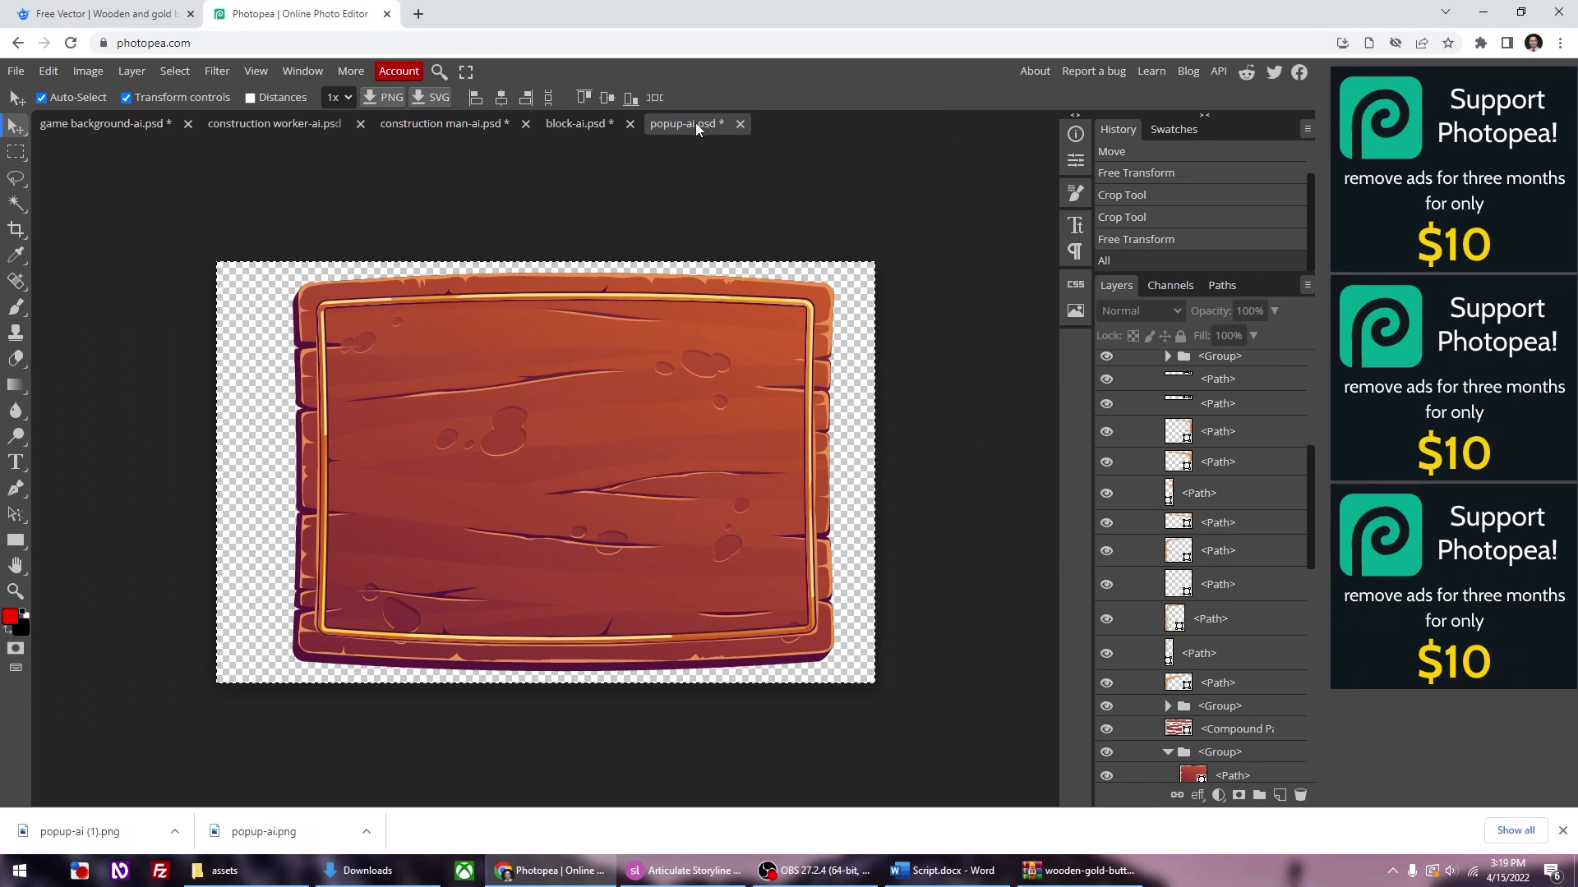
Step: Save the wooden panel document as popup-ai.psd in the game's assets folder
{"action": "left_click", "coordinate": [16, 71]}
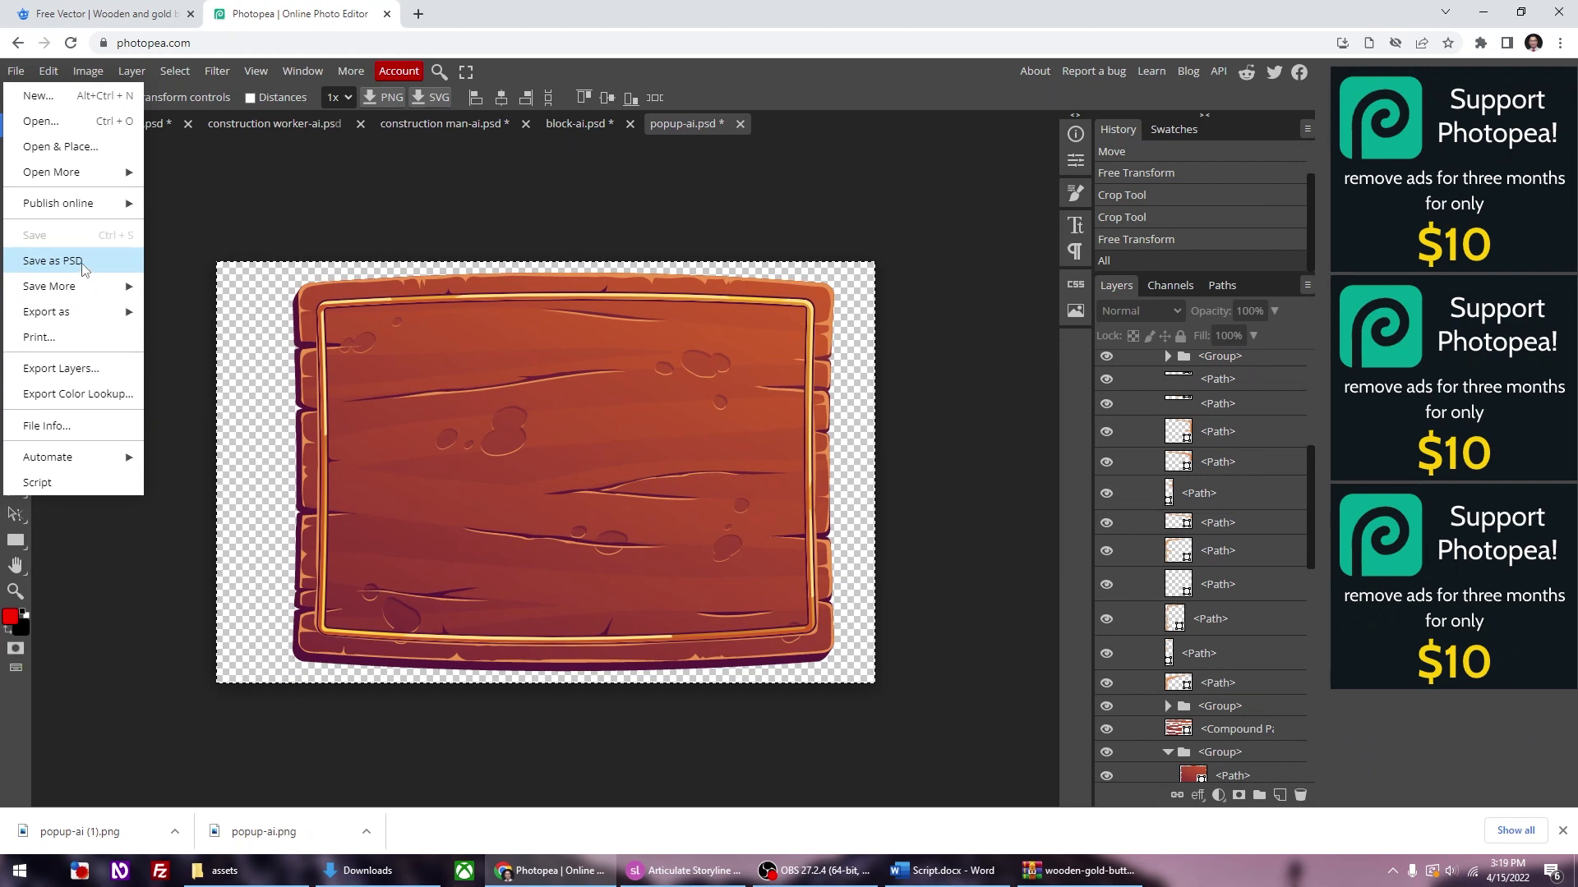
{"action": "mouse_move", "coordinate": [79, 308]}
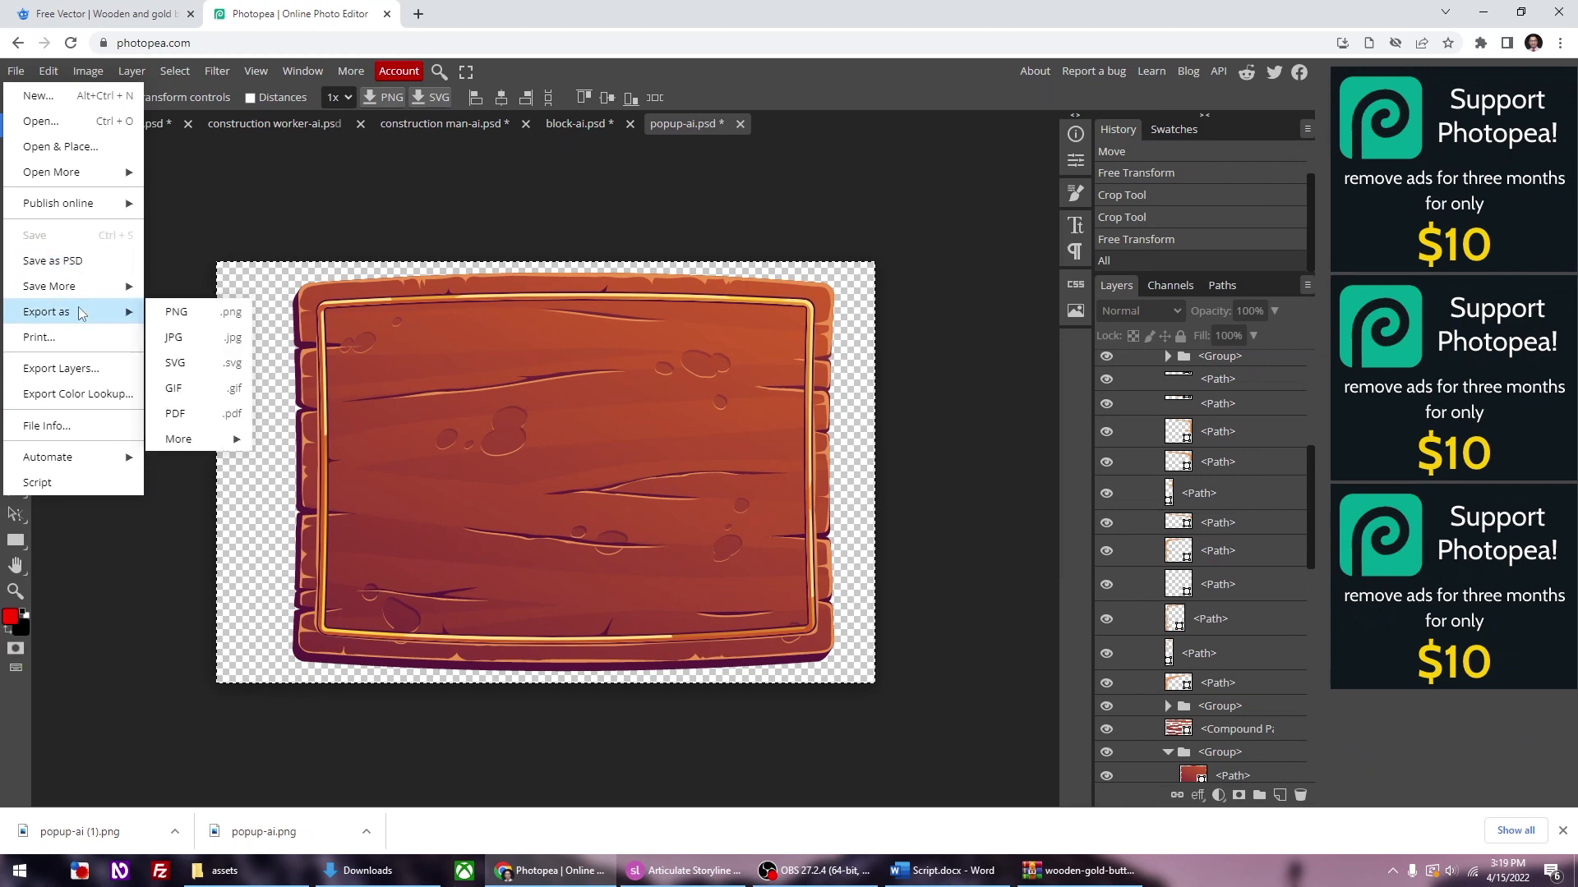
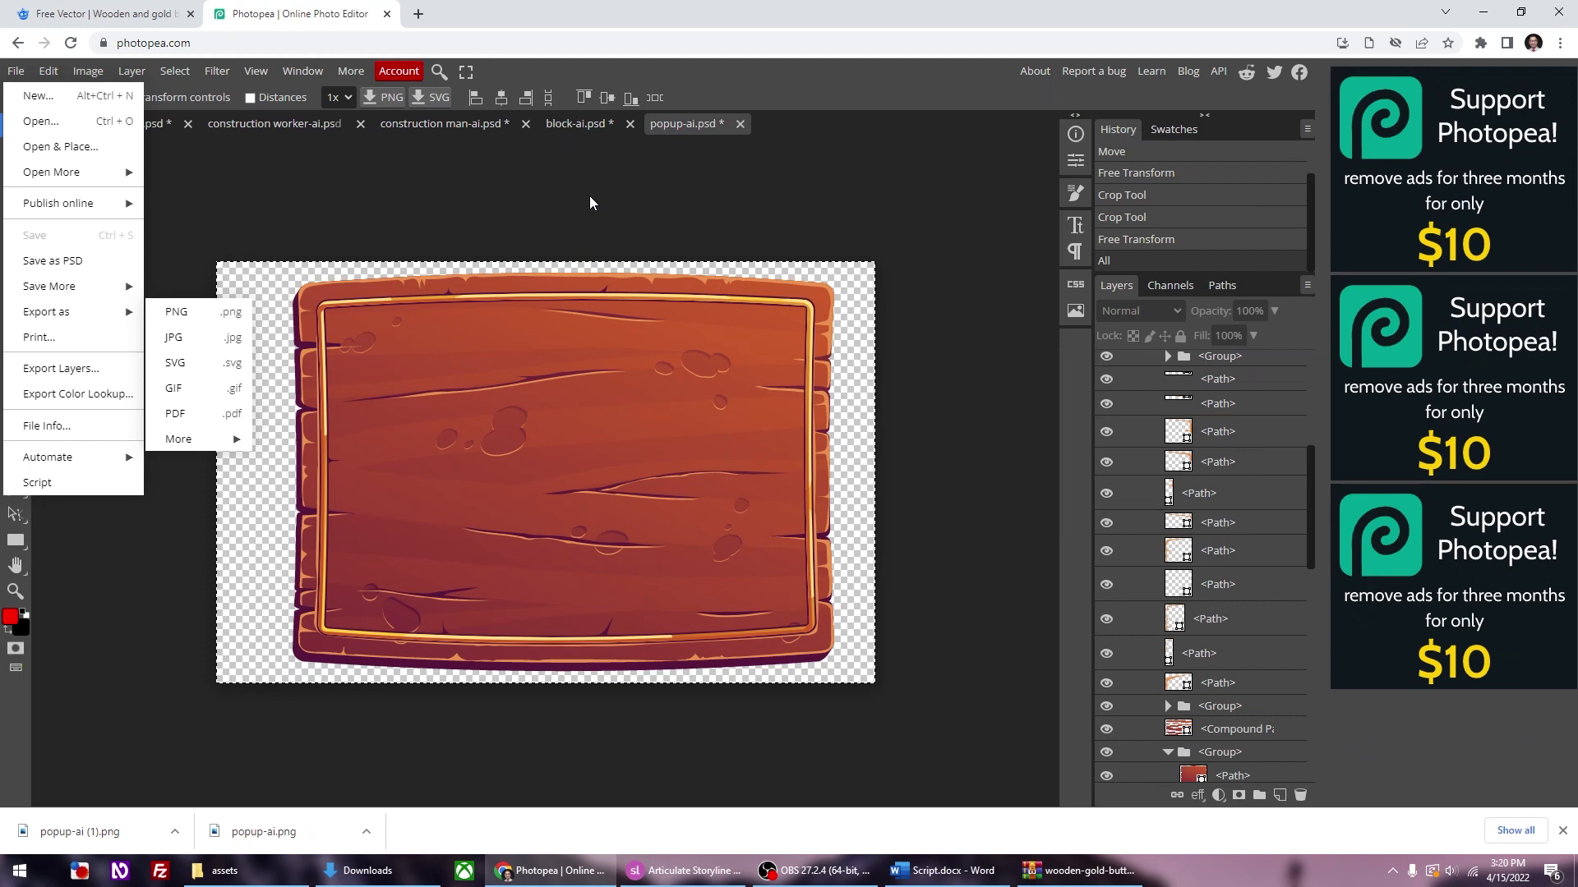
{"action": "left_click", "coordinate": [16, 71]}
{"action": "left_click", "coordinate": [16, 70]}
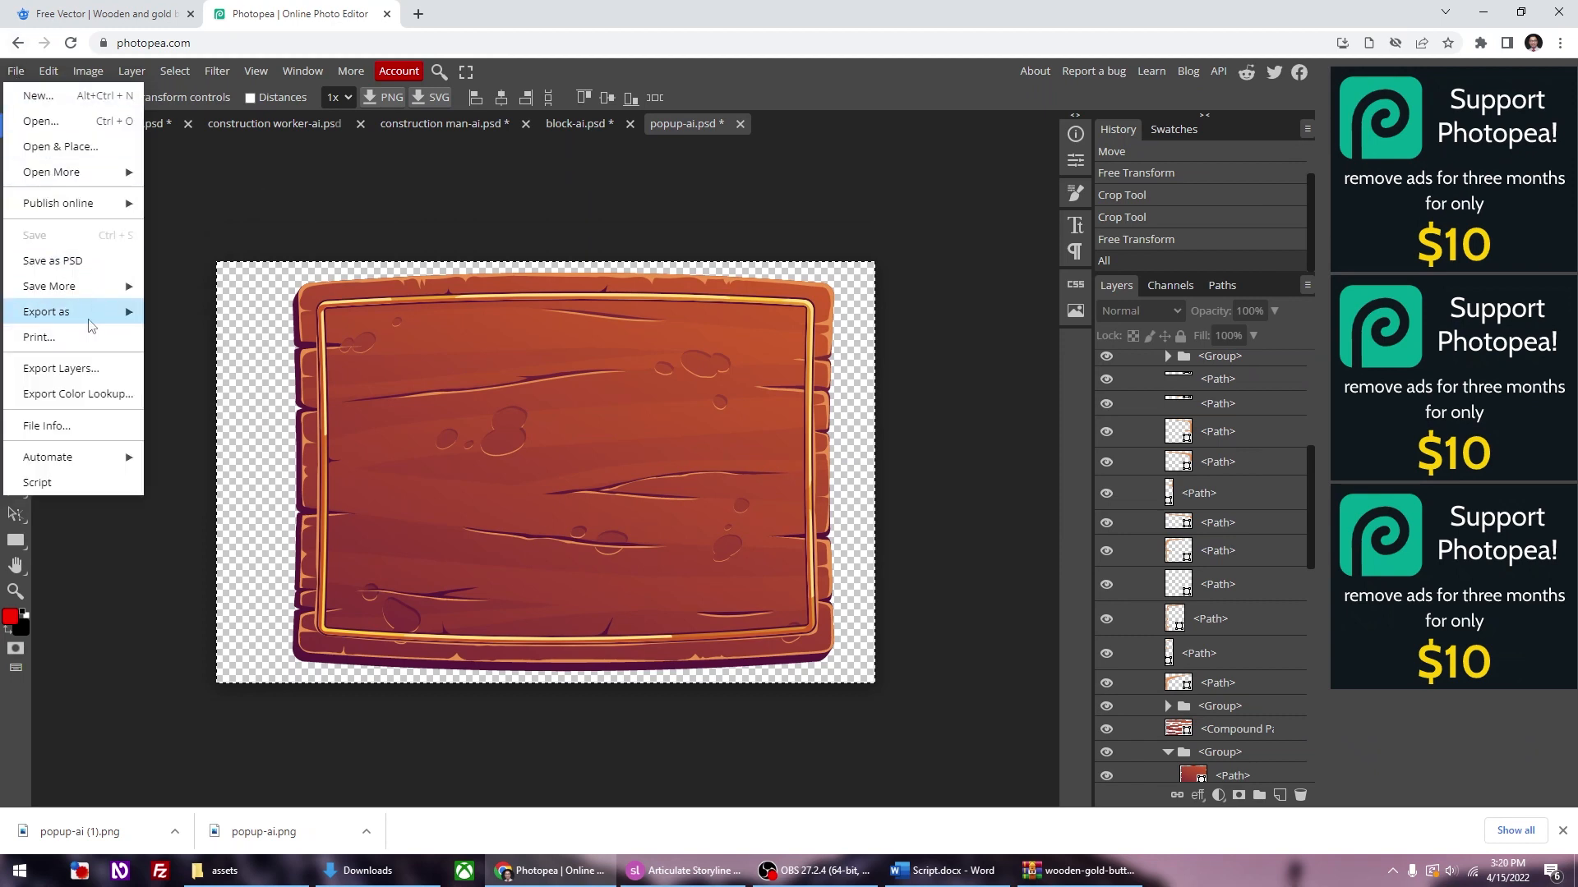
{"action": "left_click", "coordinate": [79, 265]}
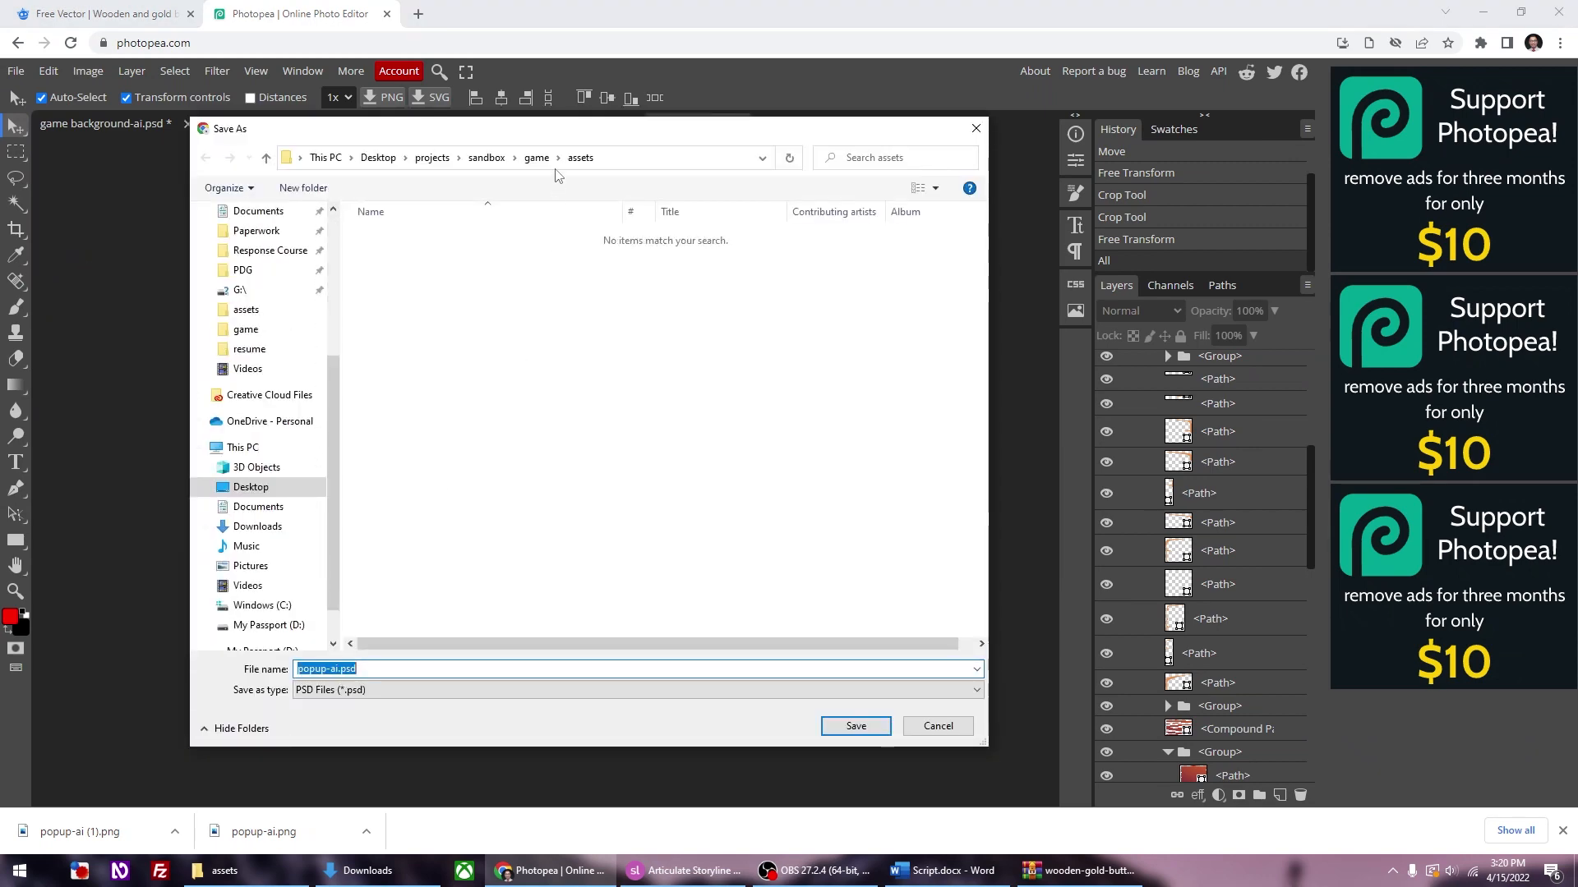
{"action": "left_click", "coordinate": [859, 726]}
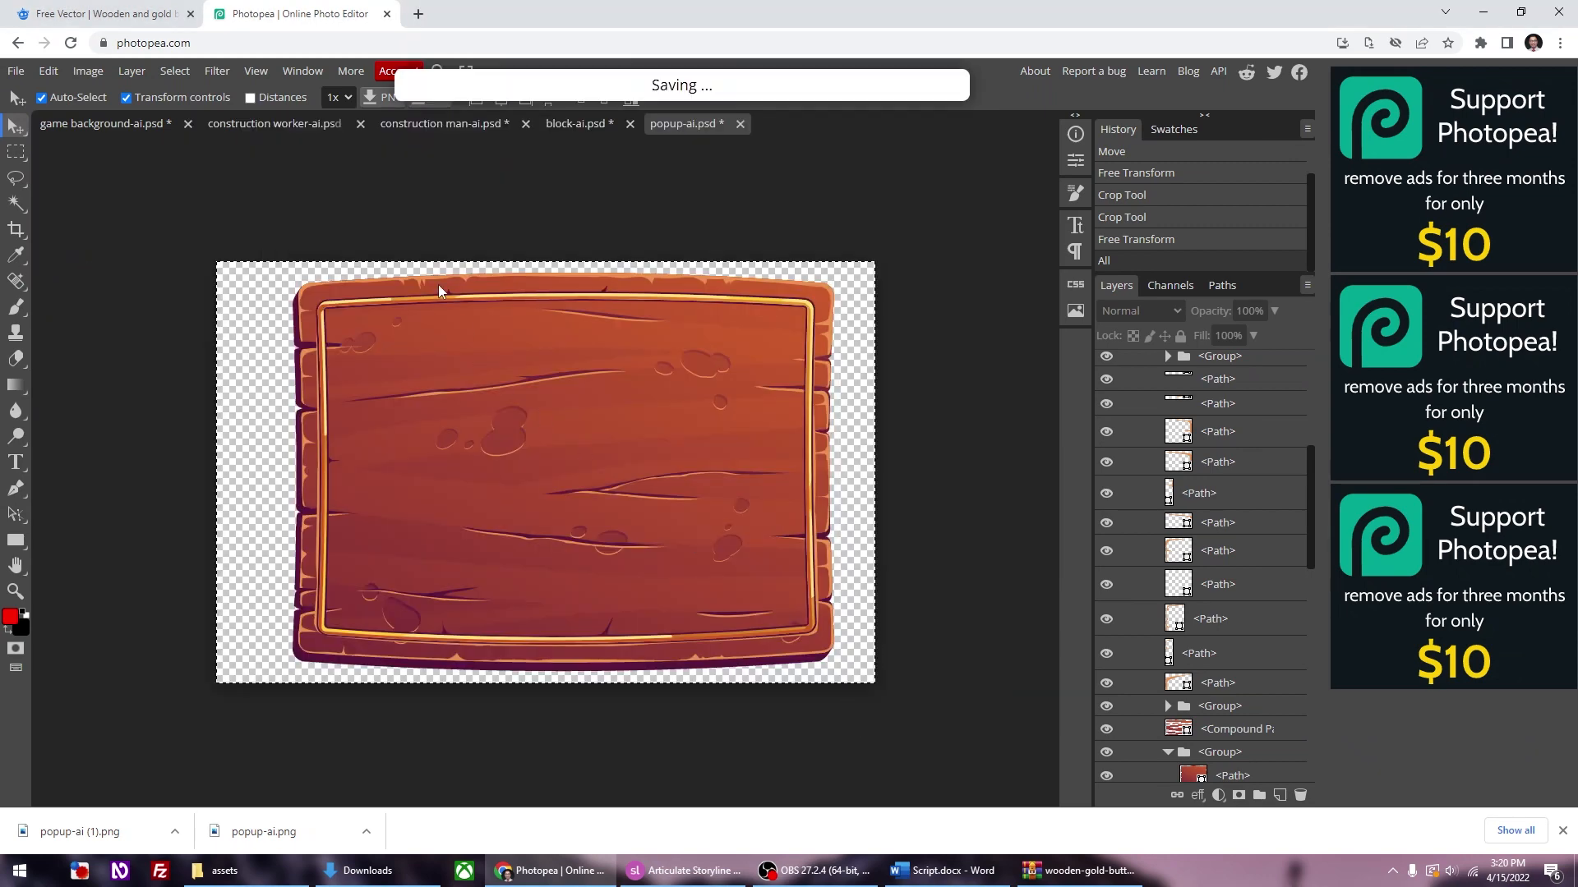
Step: Open popup.eps from the assets folder as a new document and deselect its artwork
{"action": "left_click", "coordinate": [16, 71]}
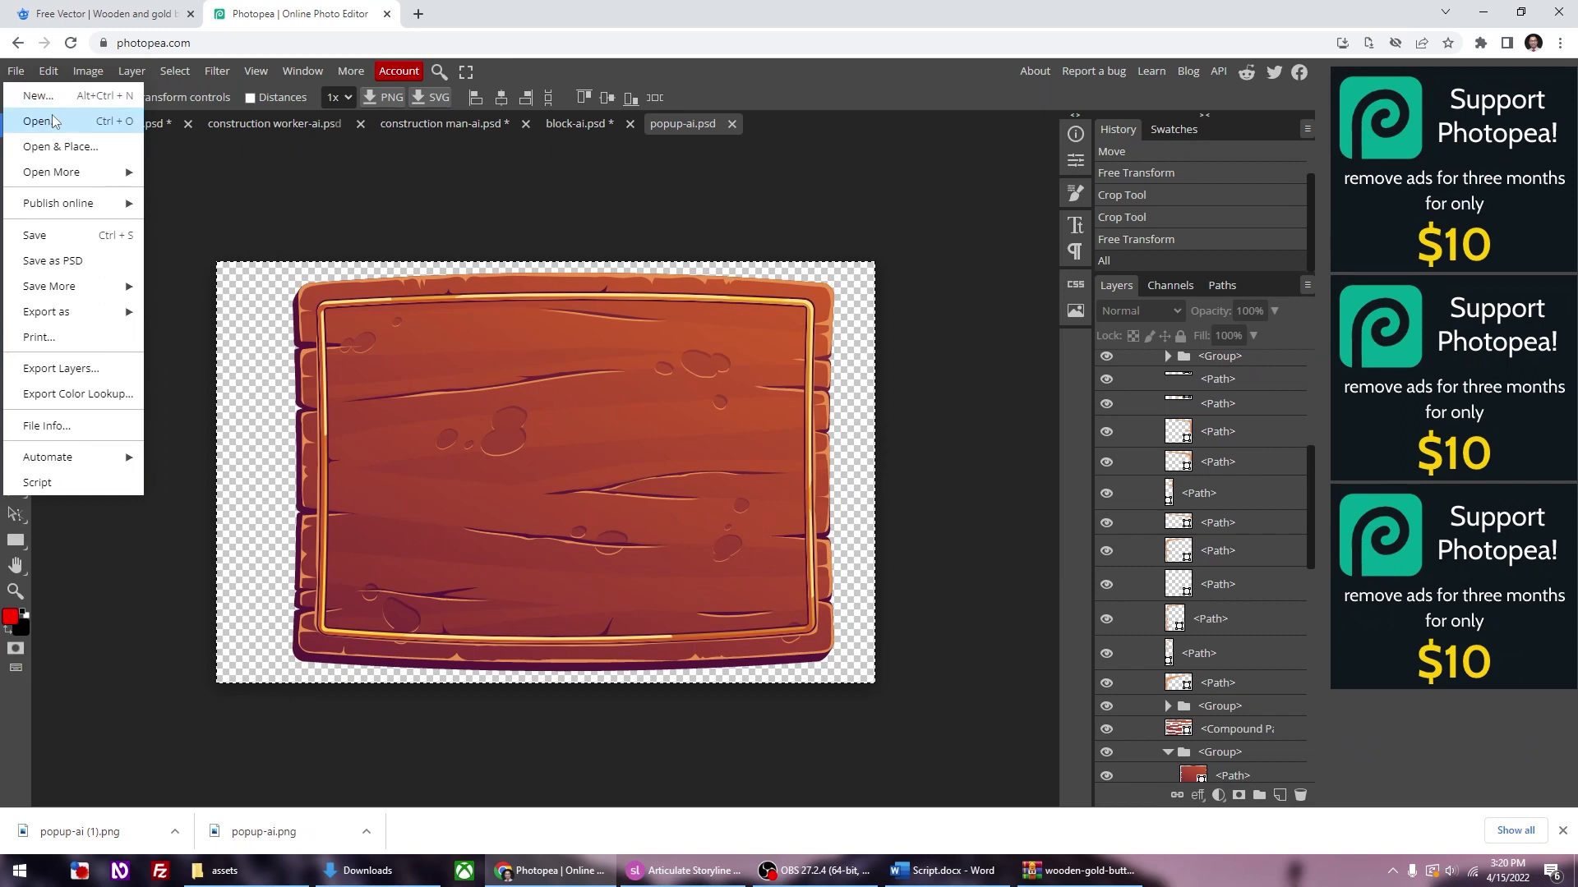
{"action": "left_click", "coordinate": [52, 121]}
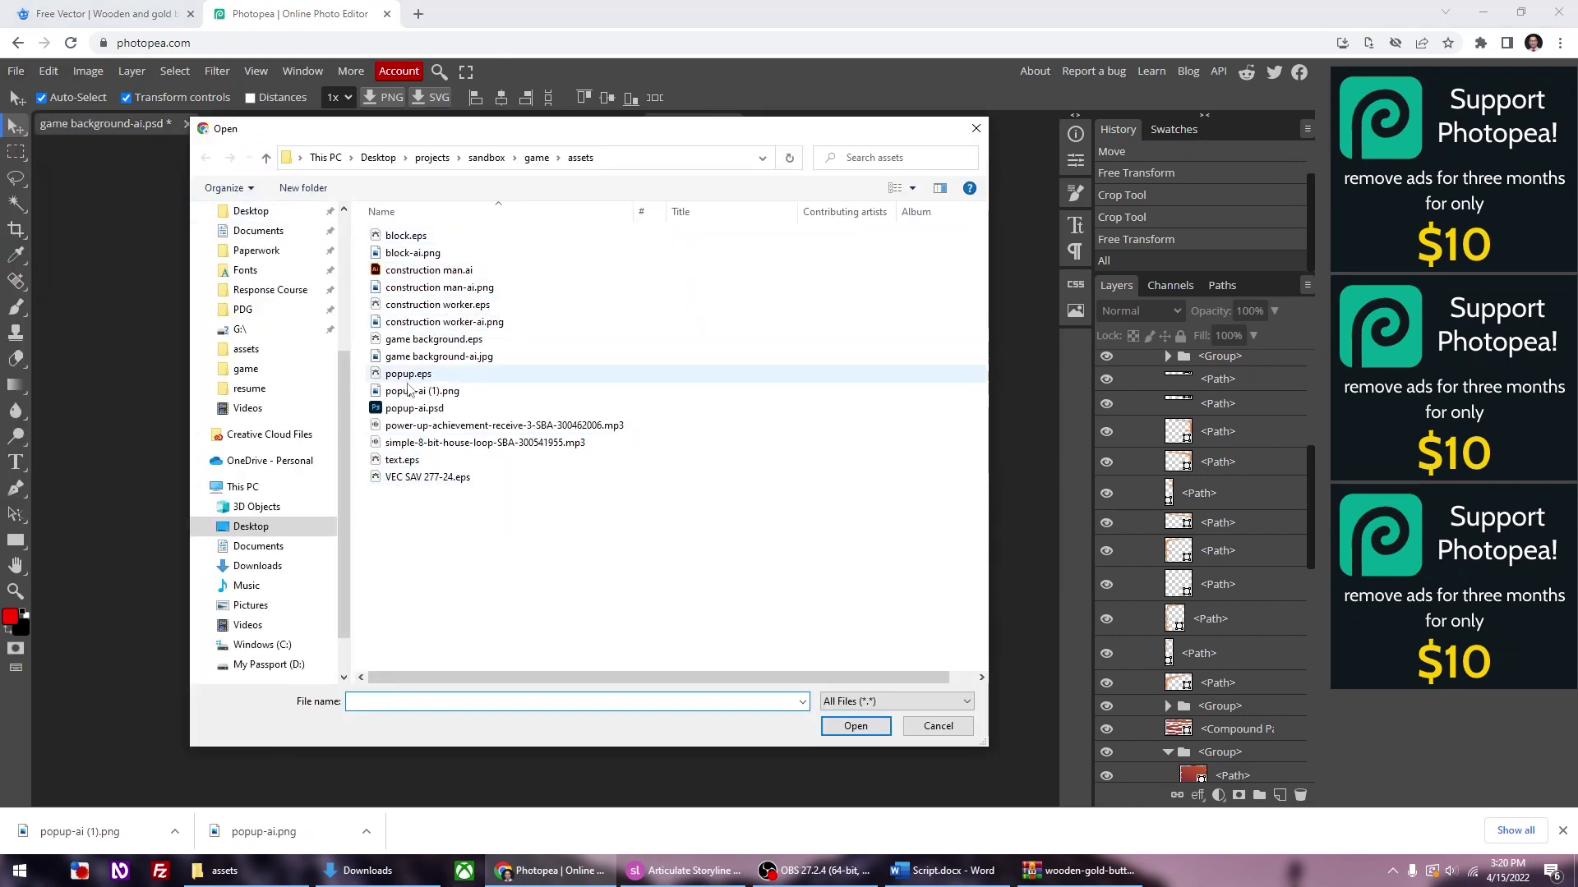
{"action": "left_click_drag", "start_coordinate": [599, 131], "coordinate": [1024, 159]}
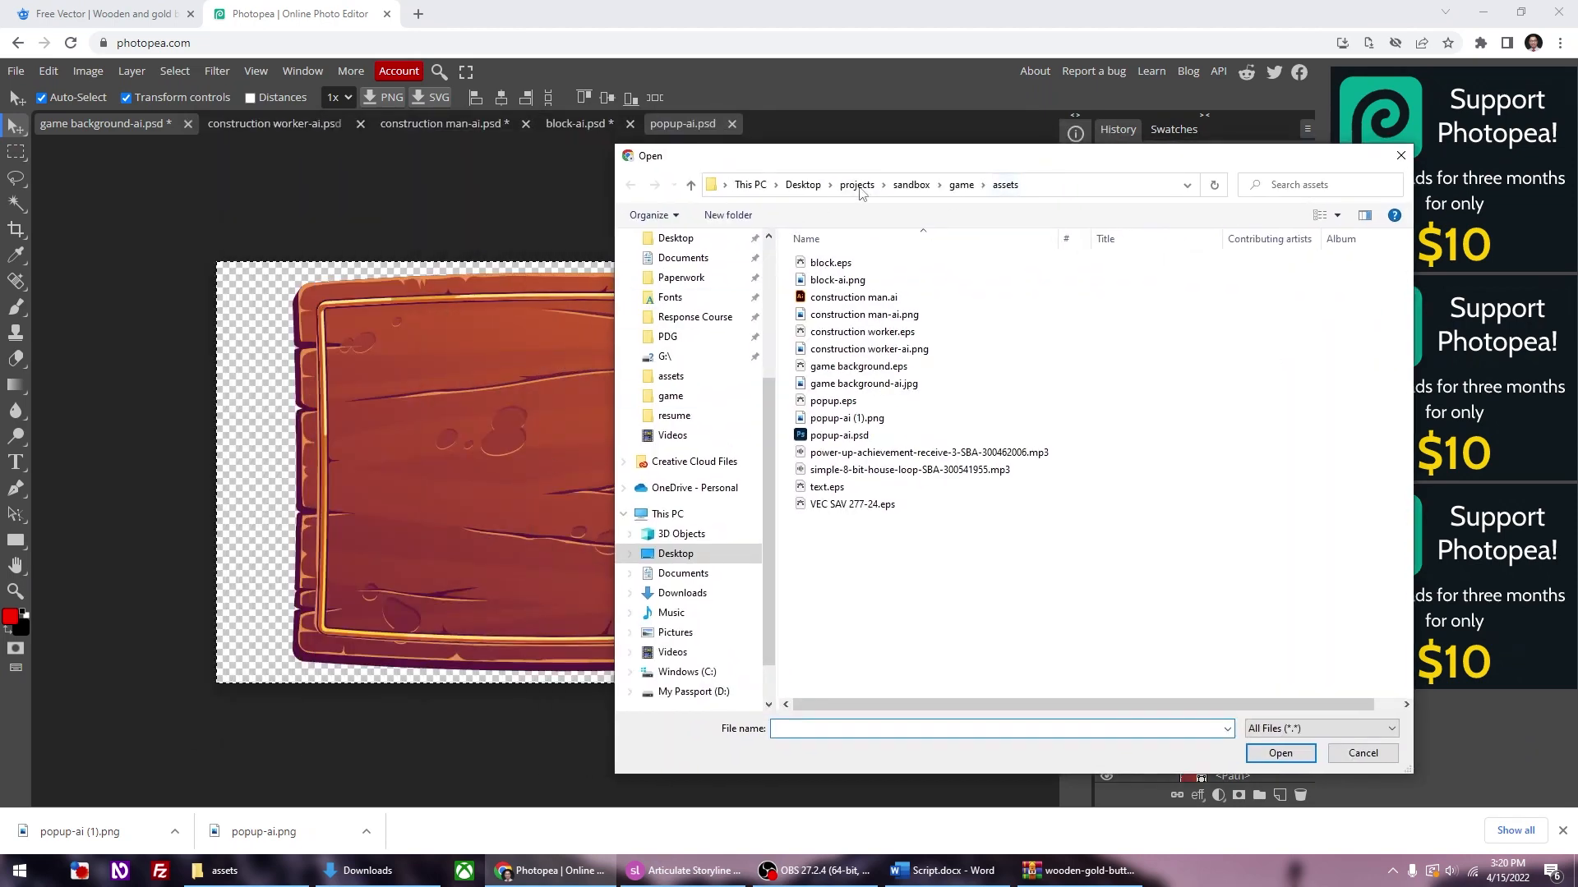
{"action": "left_click_drag", "start_coordinate": [924, 165], "coordinate": [627, 111]}
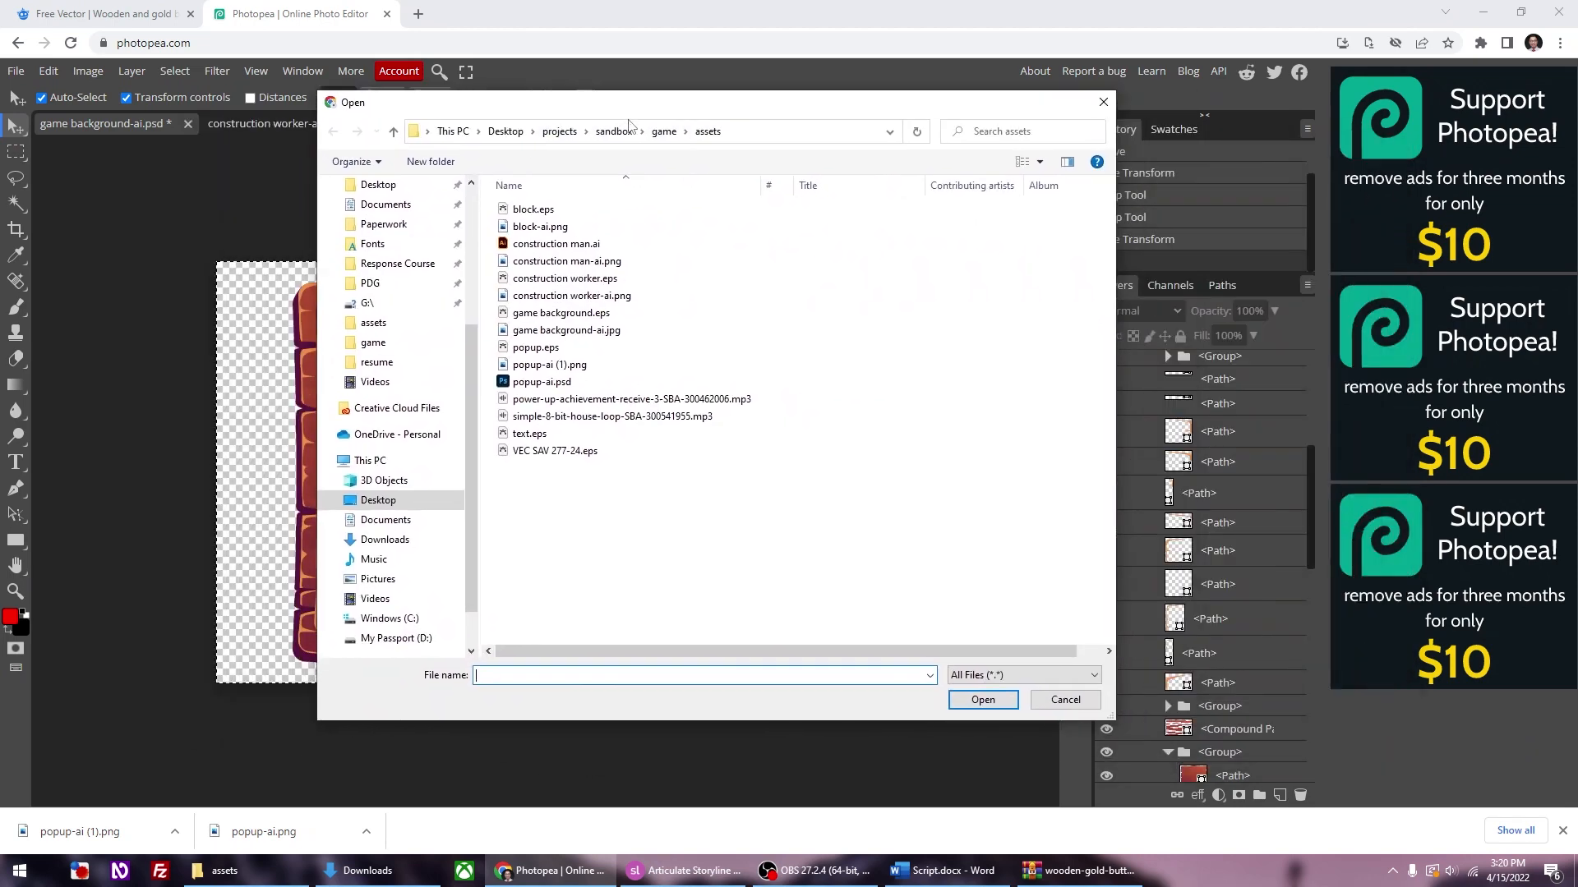
{"action": "double_click", "coordinate": [530, 349]}
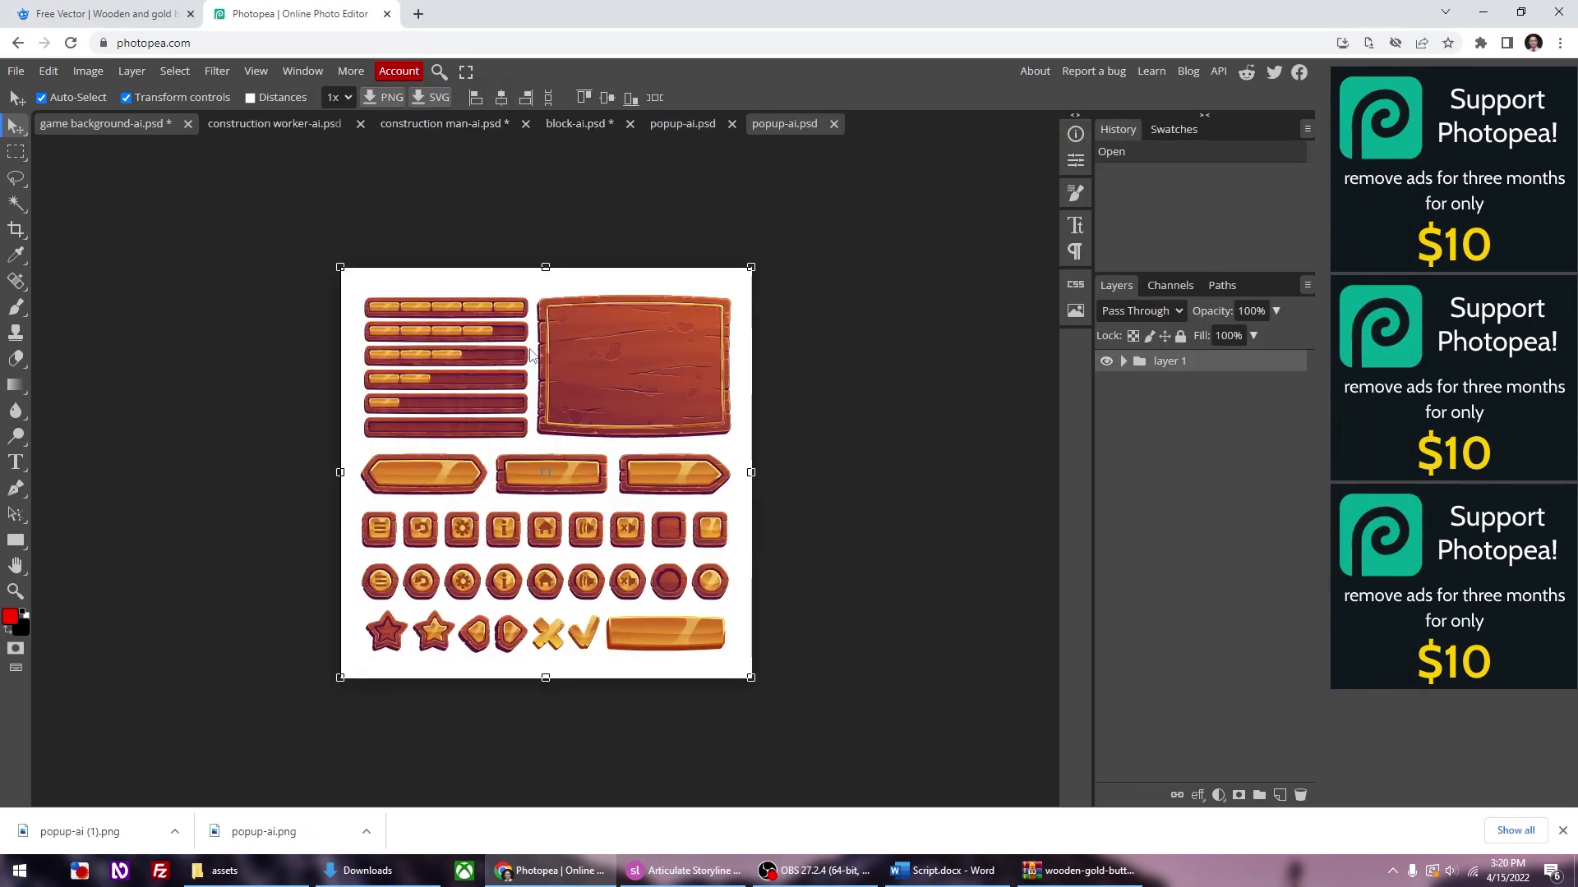
{"action": "left_click", "coordinate": [311, 385]}
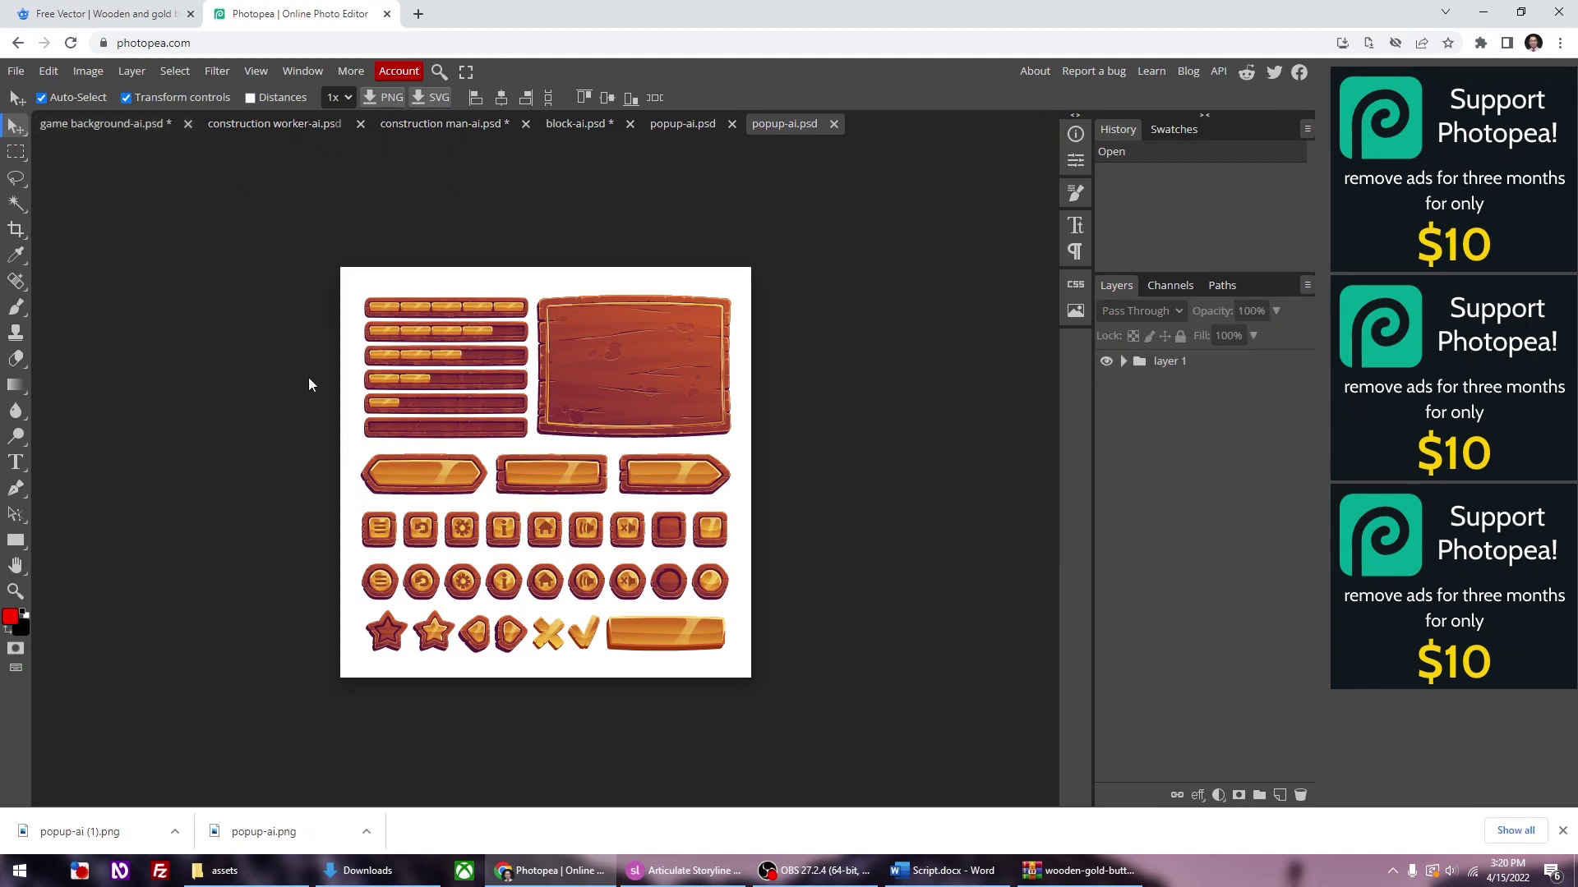
Step: Hide every group in layer 1 and the white background path, leaving only the wide plain gold button visible
{"action": "left_click", "coordinate": [1122, 362]}
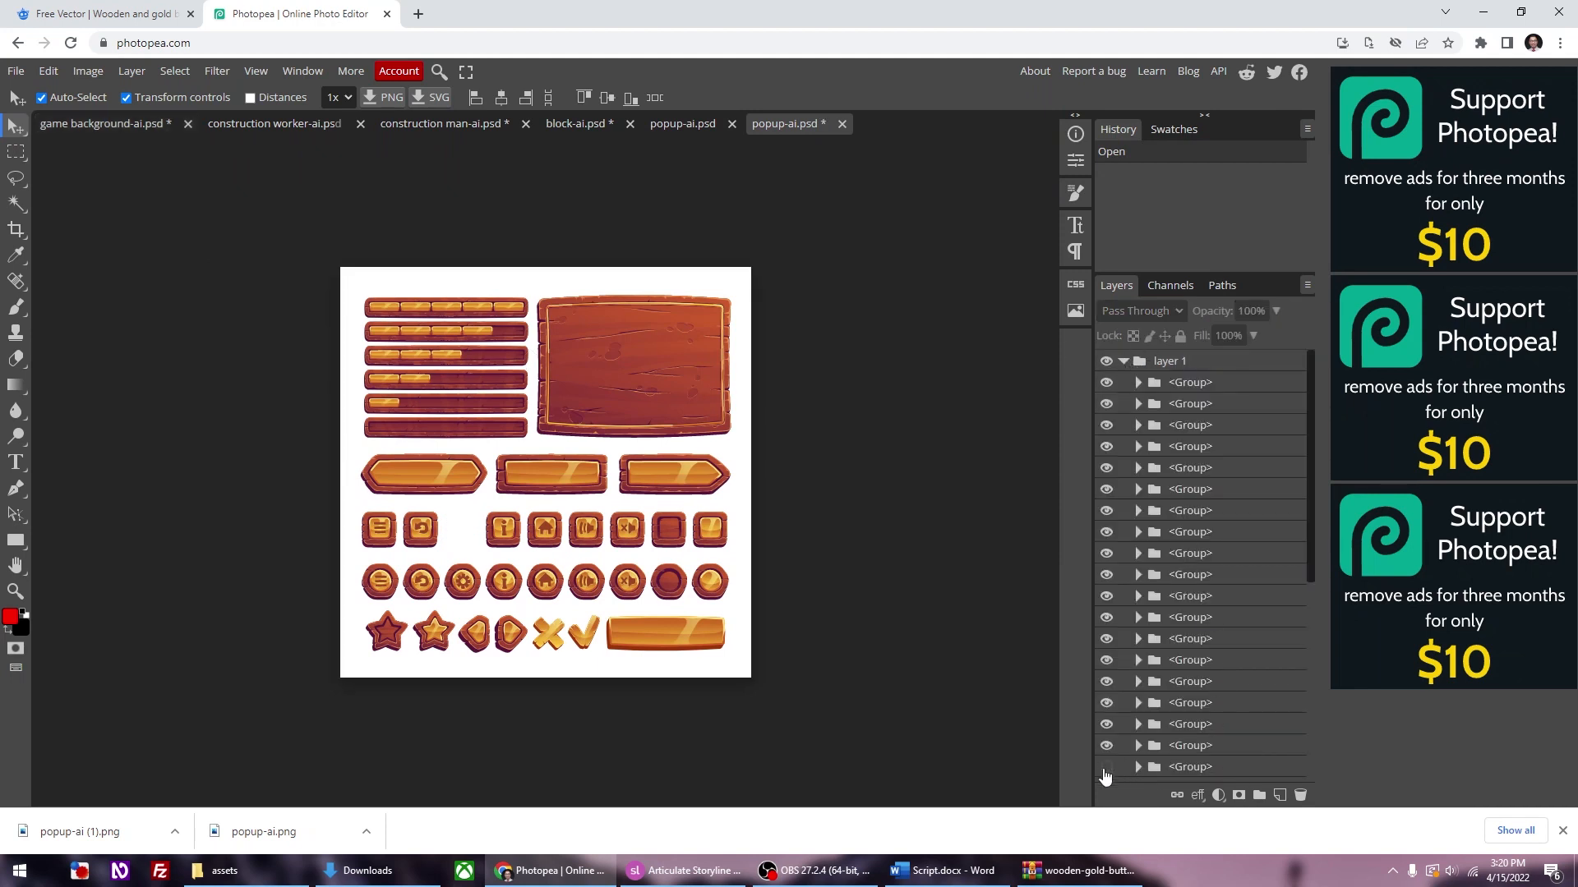
{"action": "left_click", "coordinate": [693, 648]}
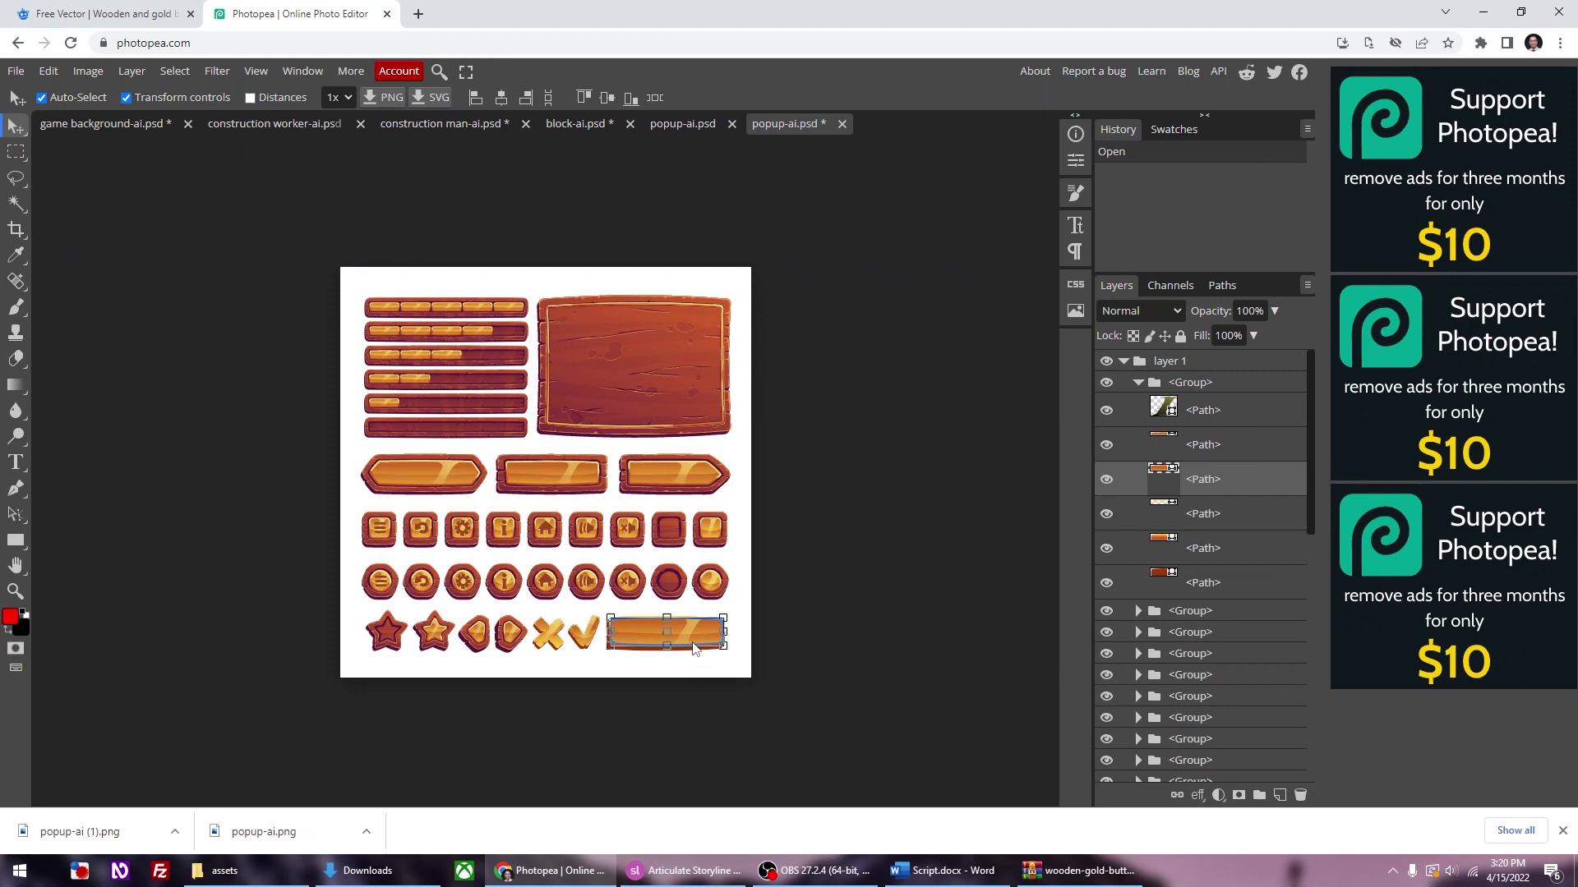
{"action": "left_click", "coordinate": [688, 638]}
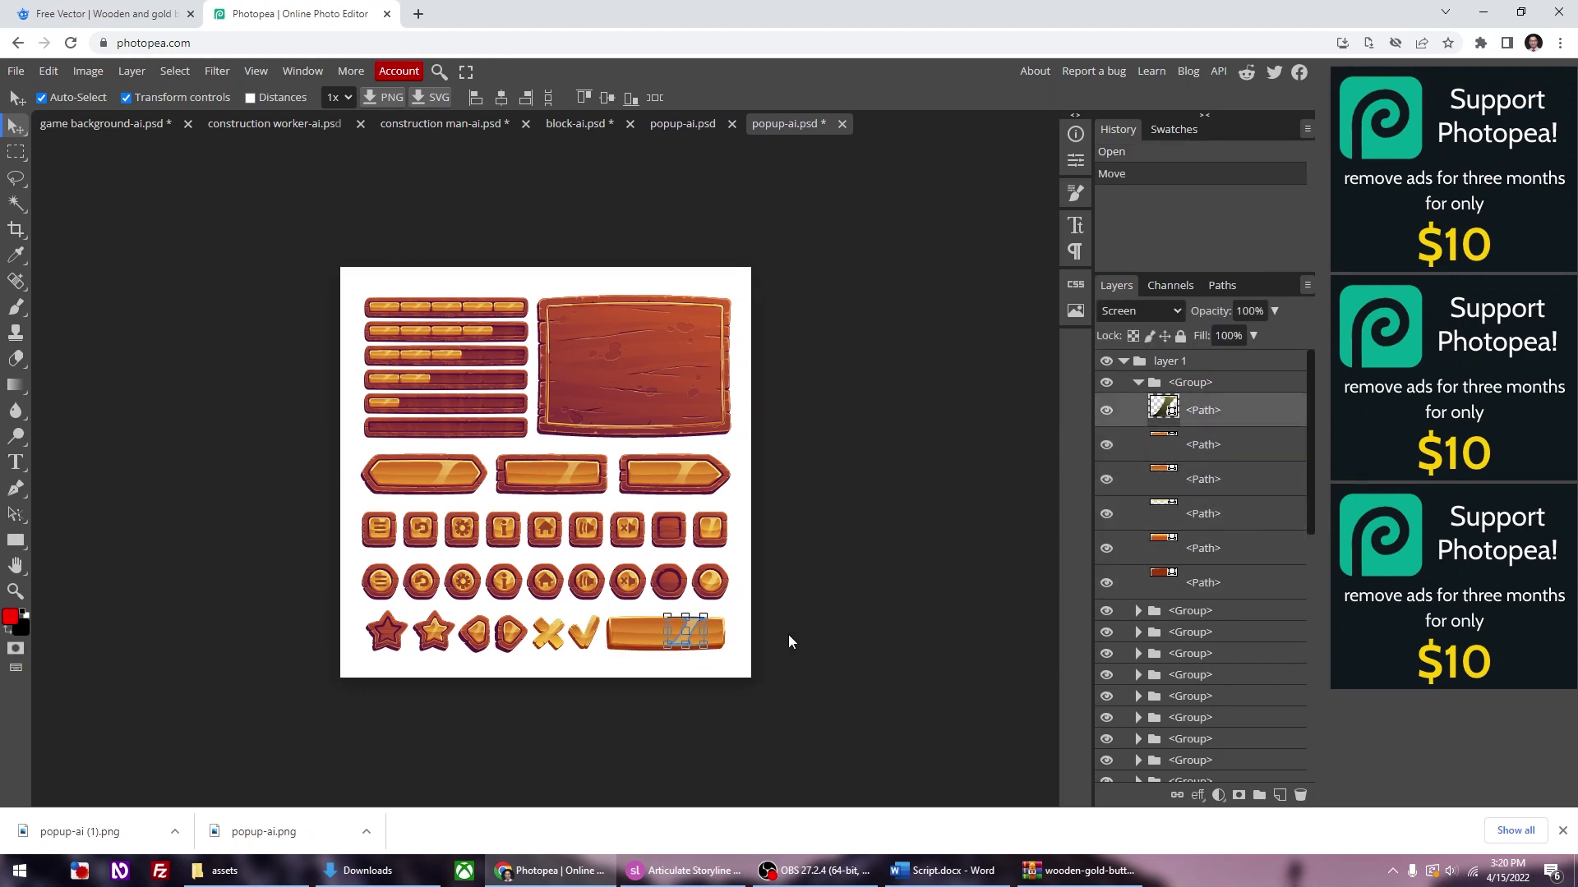
{"action": "key", "text": "ctrl+z"}
{"action": "left_click", "coordinate": [1138, 382]}
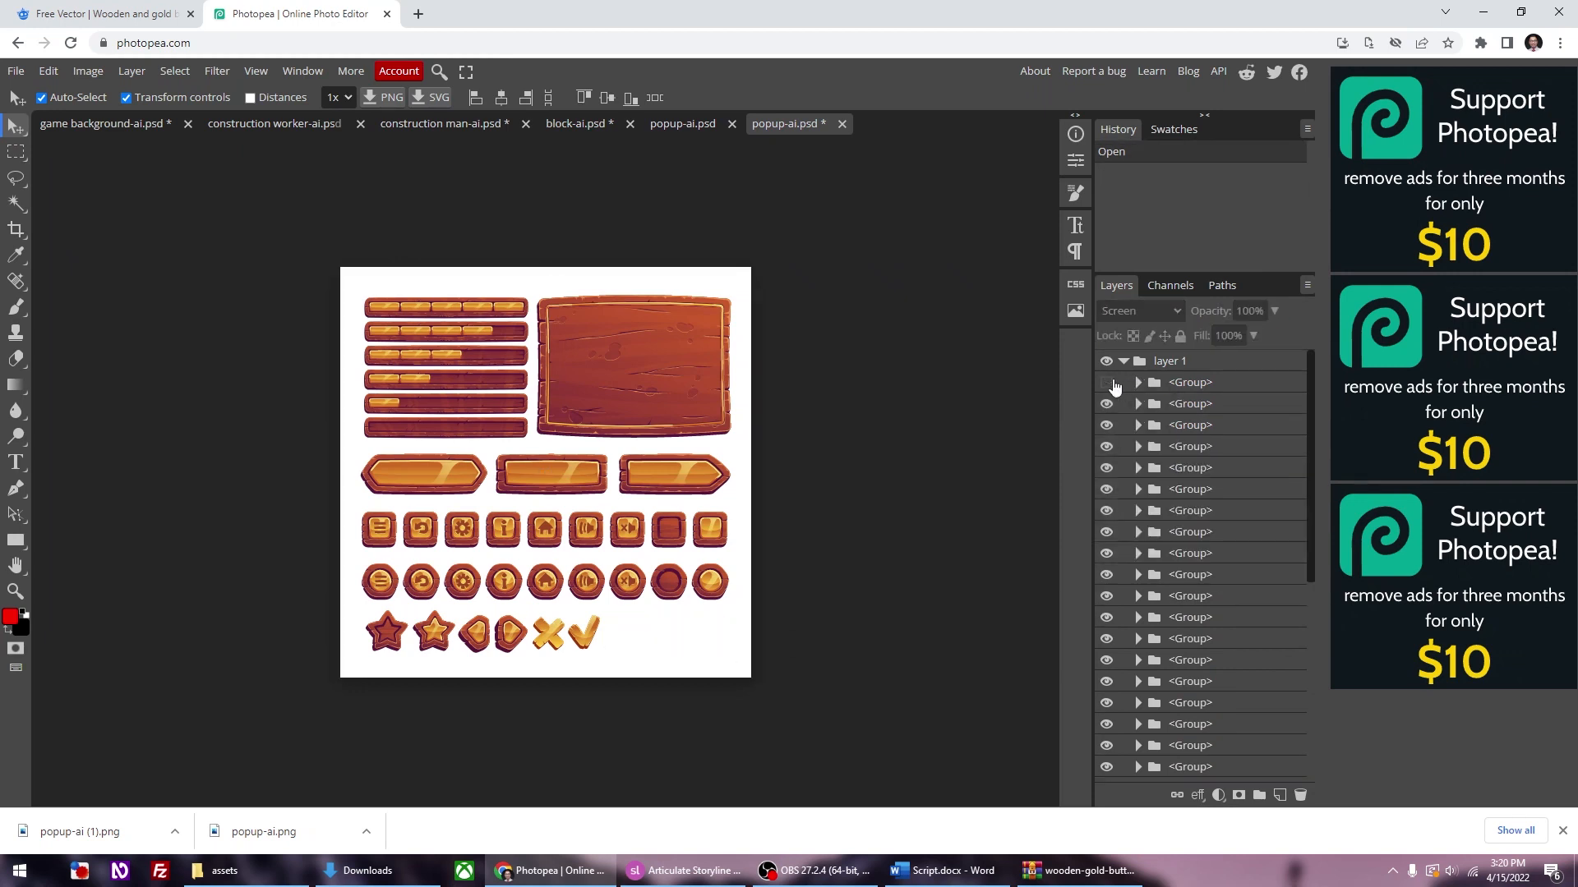
{"action": "left_click_drag", "start_coordinate": [1107, 402], "coordinate": [1111, 767]}
{"action": "left_click_drag", "start_coordinate": [1111, 555], "coordinate": [1111, 707]}
{"action": "scroll", "coordinate": [1111, 657], "scroll_direction": "down", "scroll_amount": 5}
{"action": "left_click_drag", "start_coordinate": [1109, 491], "coordinate": [1107, 769]}
Step: Scale the gold button up to 260.52% near the middle of the canvas and crop the canvas closely around it
{"action": "left_click_drag", "start_coordinate": [922, 687], "coordinate": [556, 564]}
{"action": "left_click_drag", "start_coordinate": [641, 631], "coordinate": [635, 484]}
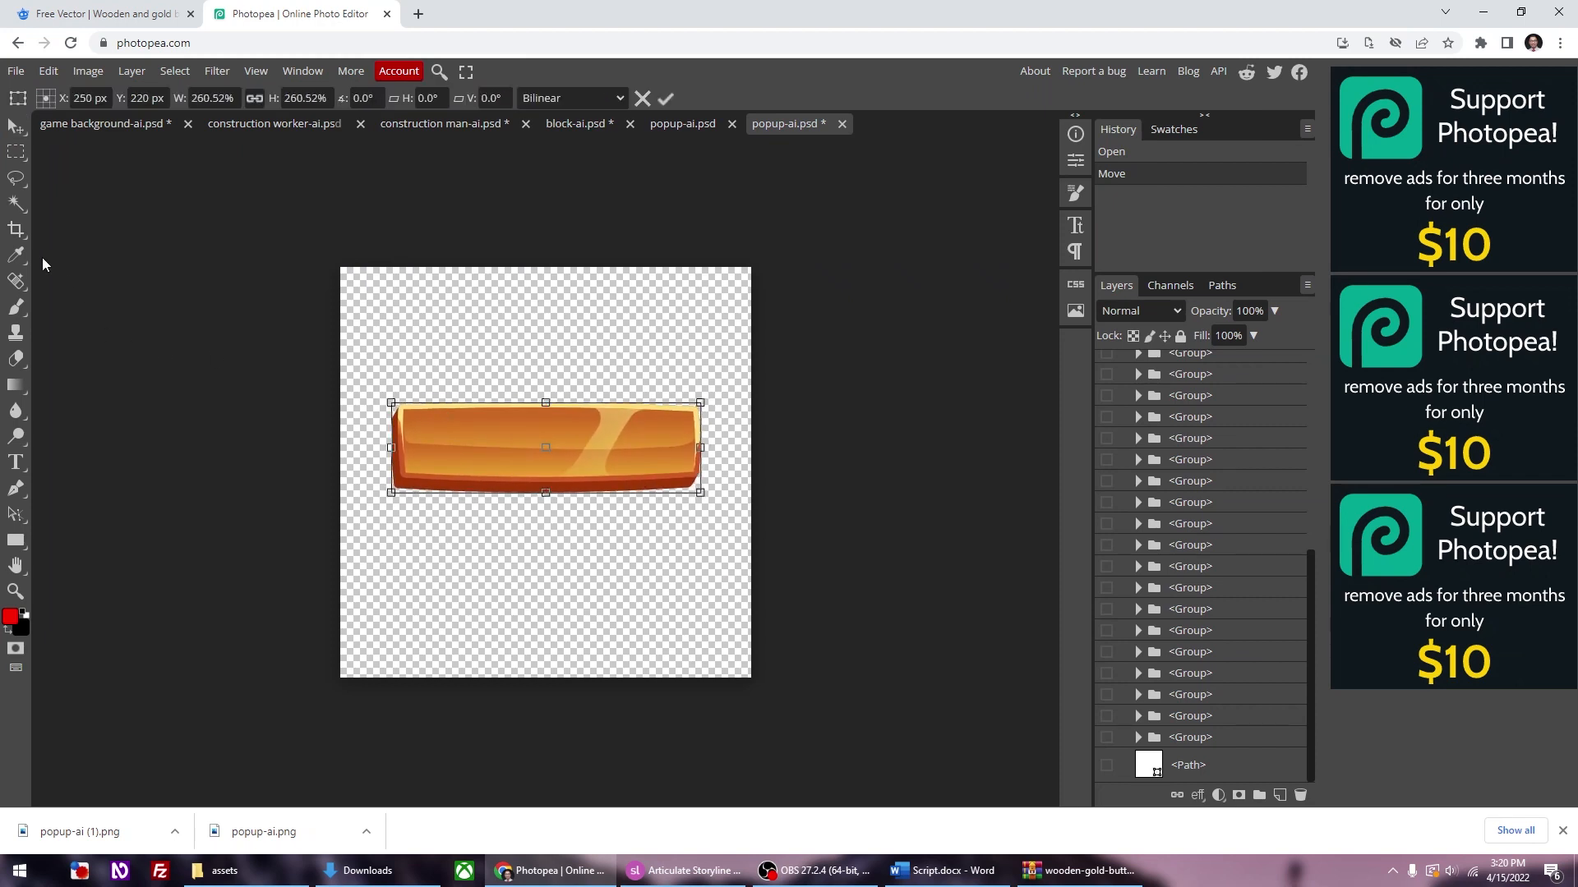
{"action": "left_click", "coordinate": [16, 229]}
{"action": "left_click_drag", "start_coordinate": [546, 267], "coordinate": [545, 387]}
{"action": "left_click_drag", "start_coordinate": [546, 677], "coordinate": [546, 502]}
{"action": "left_click_drag", "start_coordinate": [340, 444], "coordinate": [381, 445]}
{"action": "left_click_drag", "start_coordinate": [751, 445], "coordinate": [714, 445]}
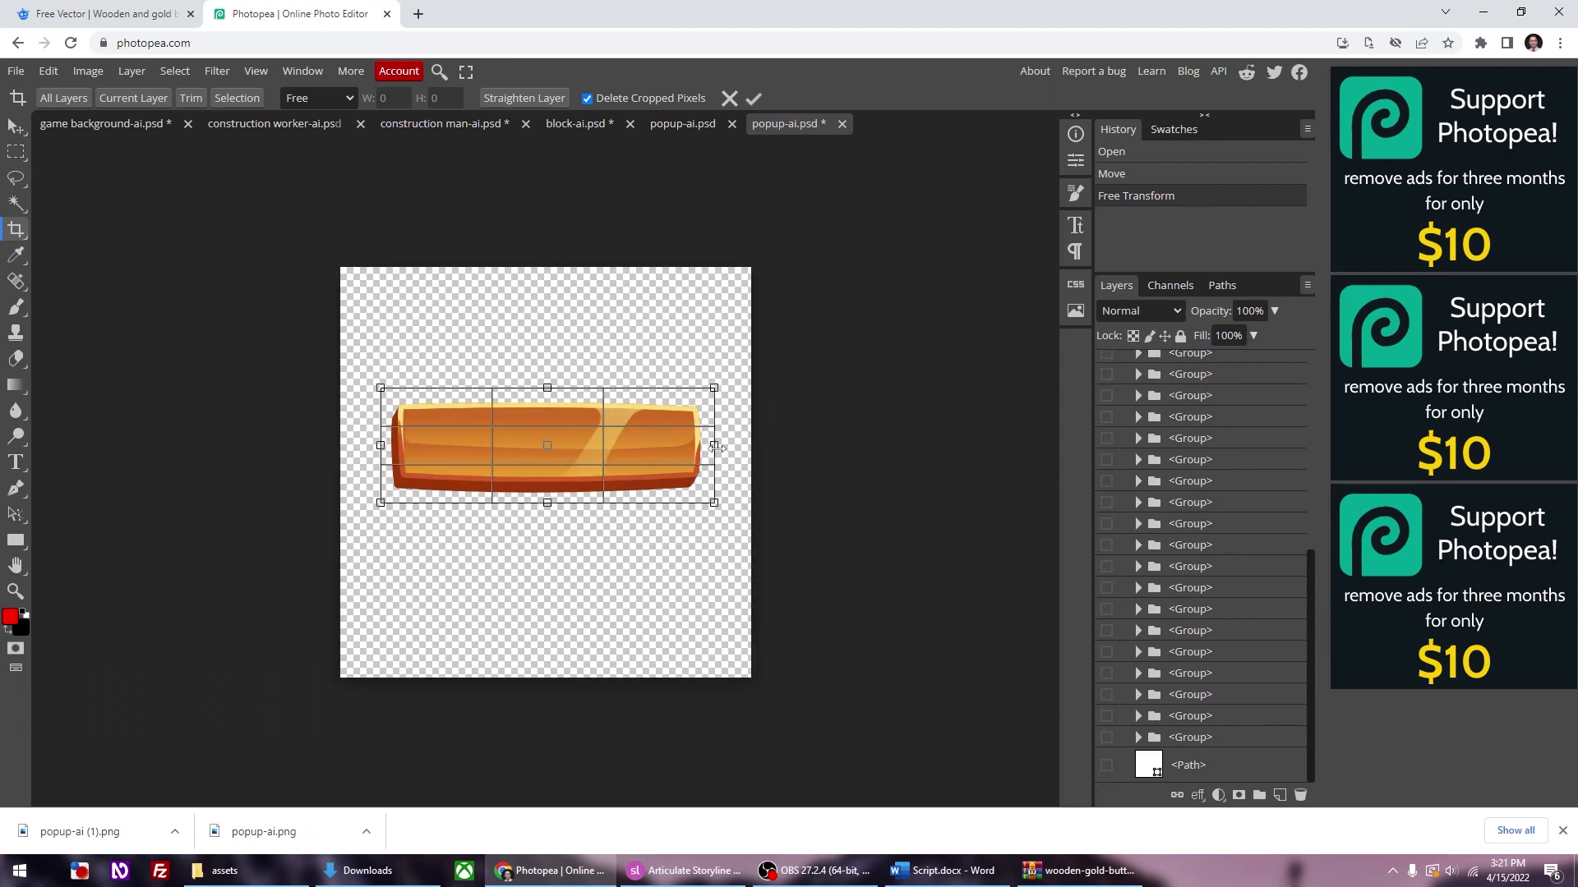
{"action": "key", "text": "Return"}
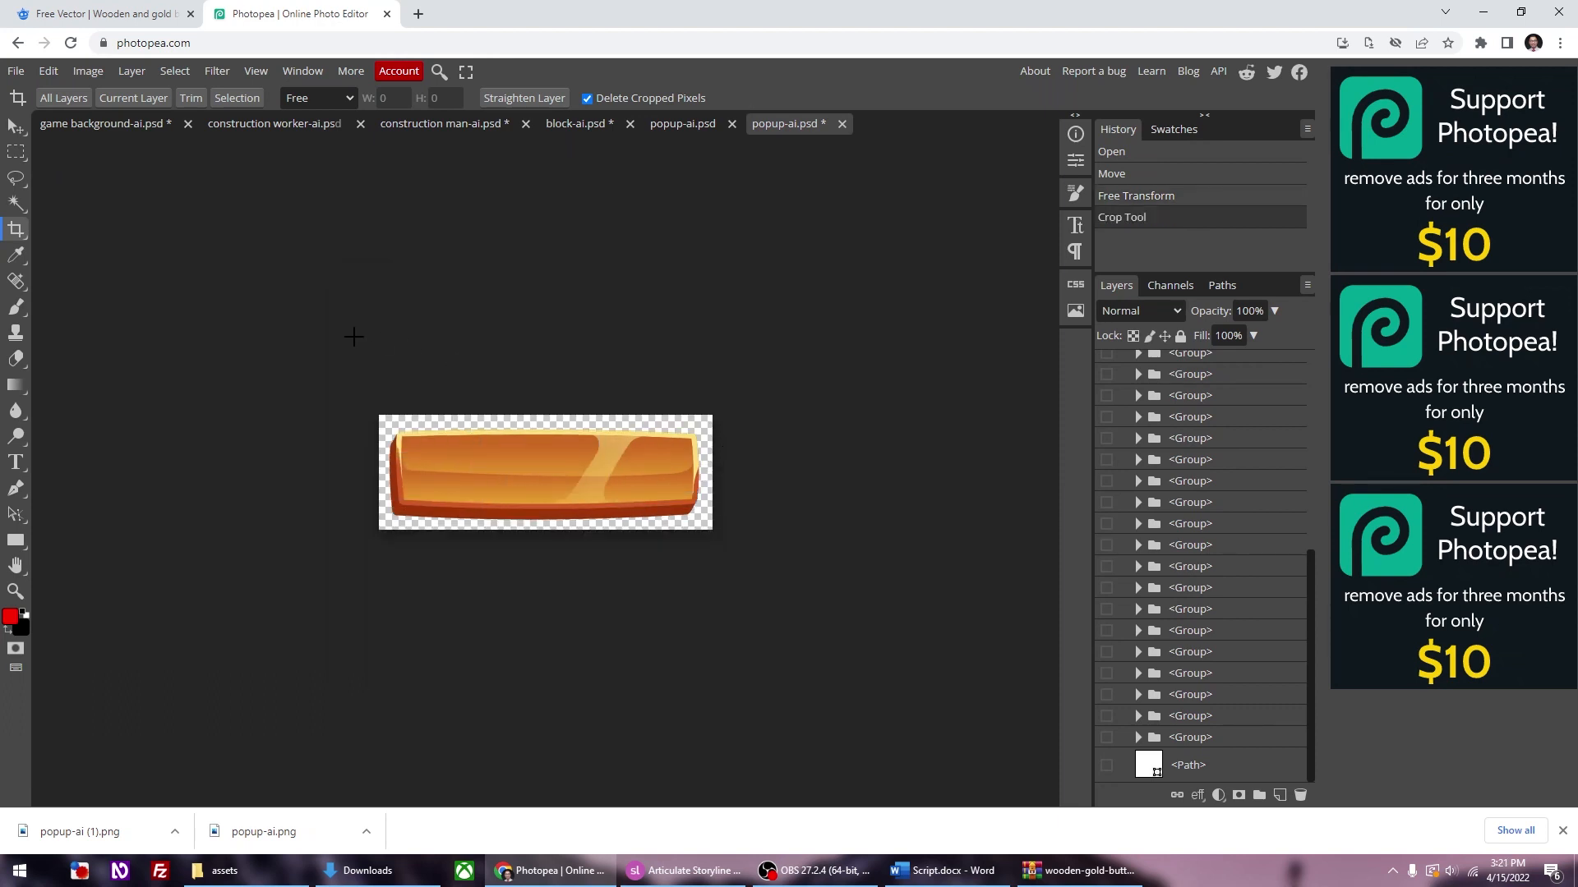
Step: Deselect the gold button and export the cropped image as a PNG
{"action": "left_click", "coordinate": [16, 126]}
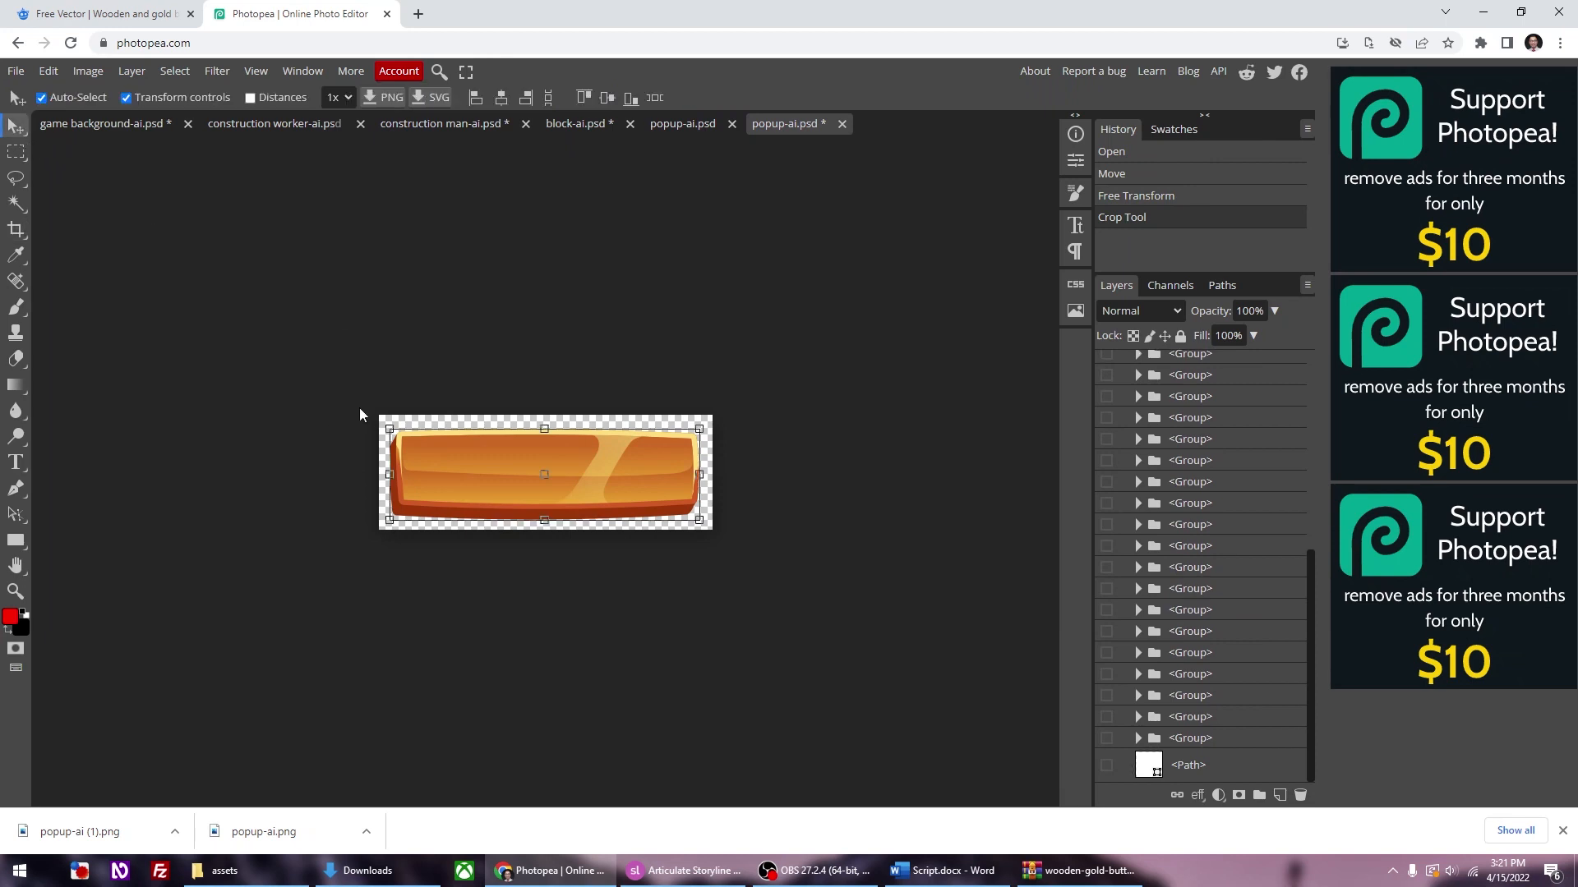
{"action": "left_click_drag", "start_coordinate": [281, 366], "coordinate": [797, 630]}
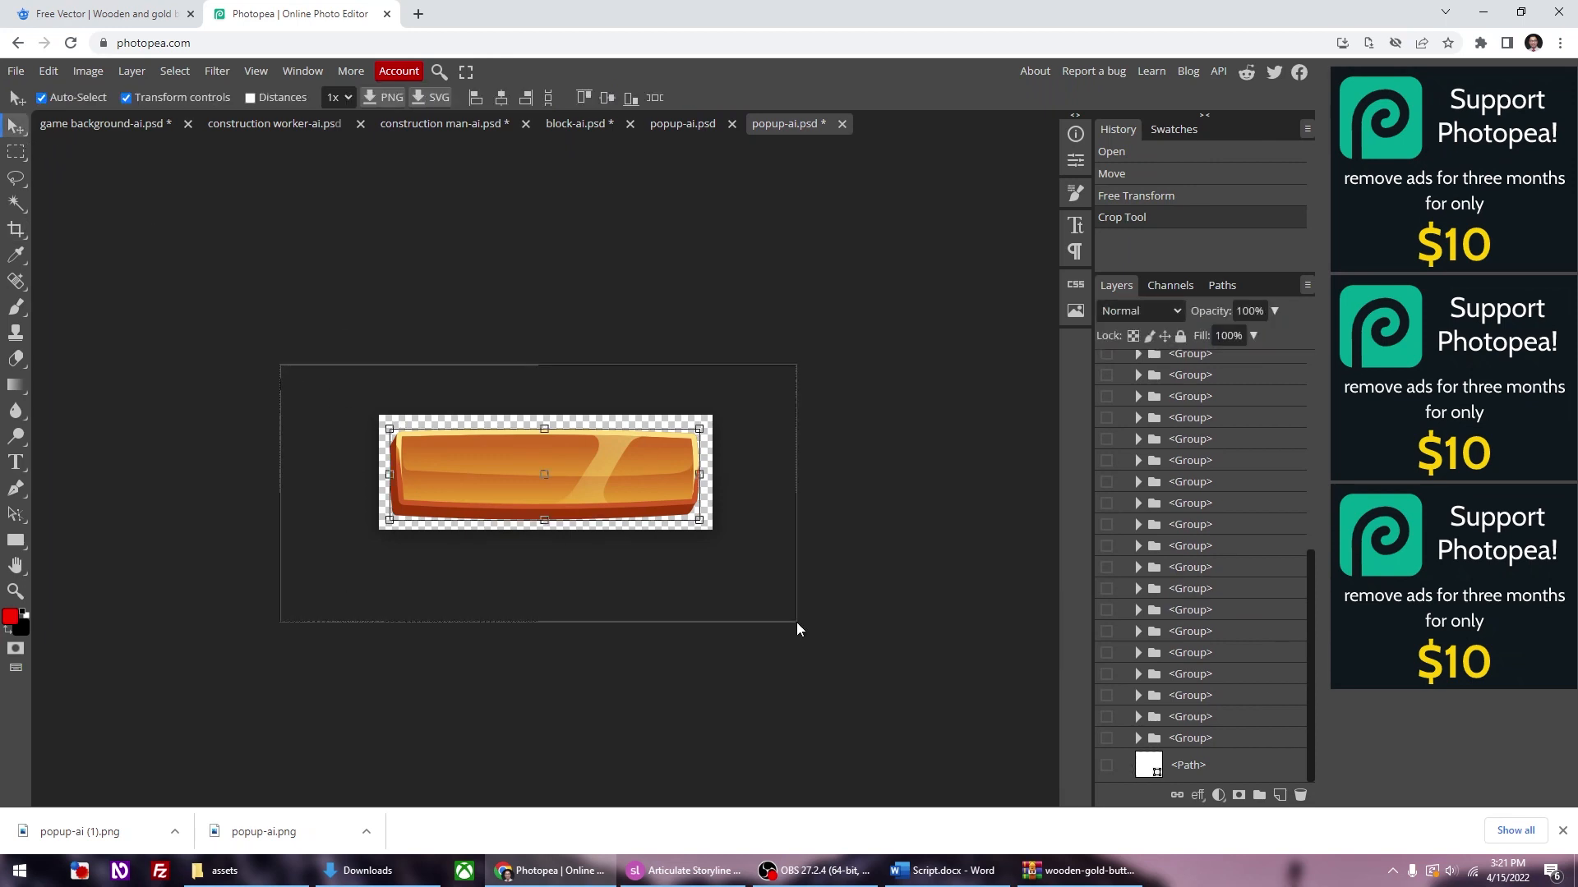
{"action": "left_click", "coordinate": [166, 238]}
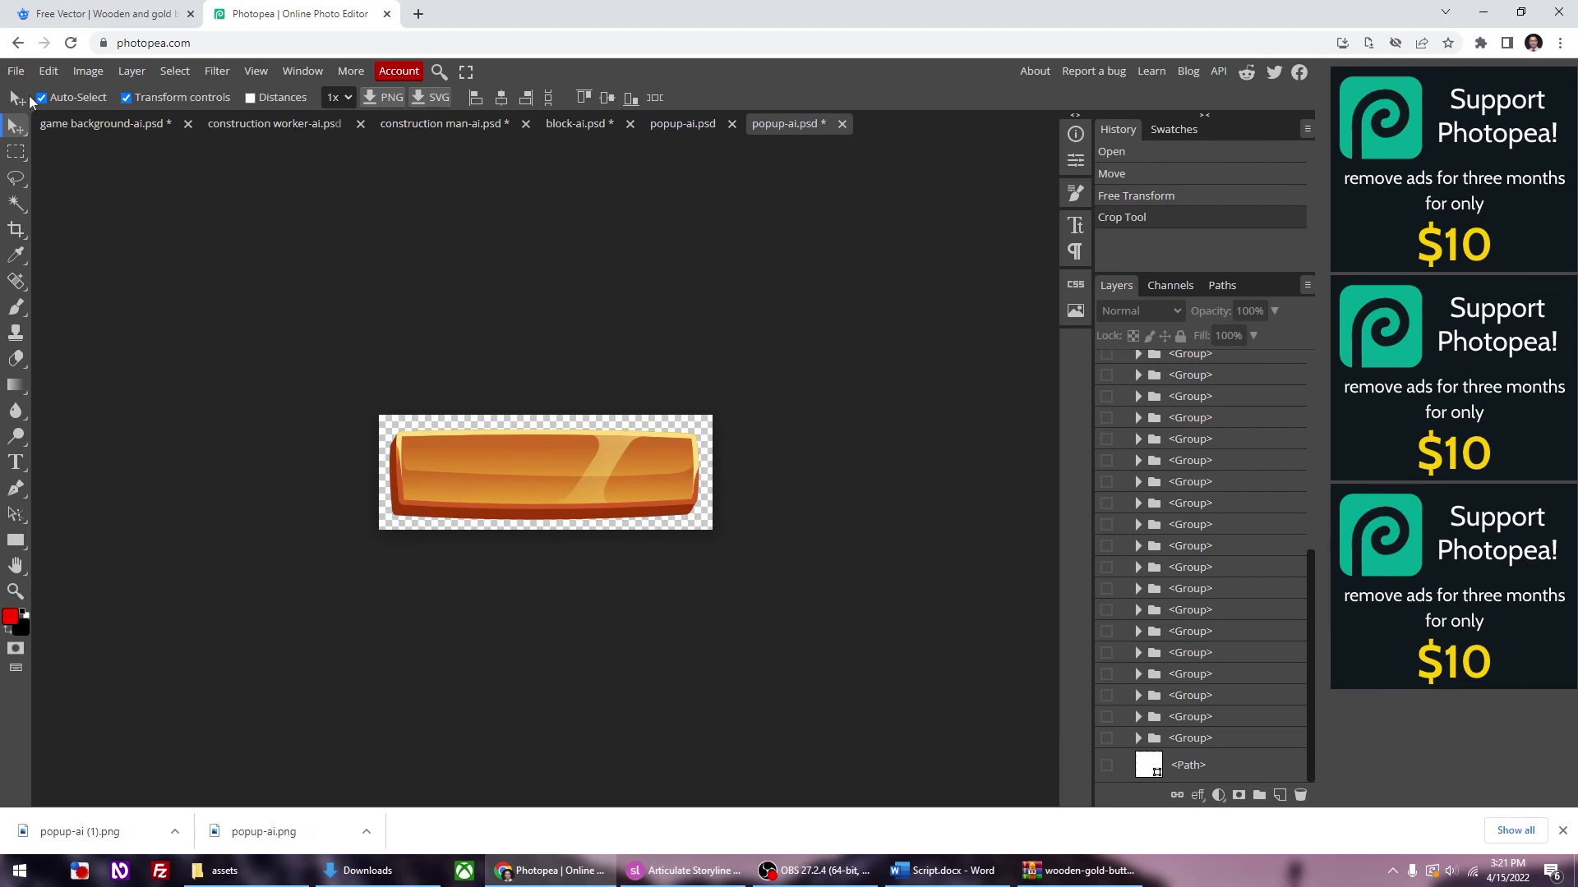
{"action": "left_click", "coordinate": [15, 70]}
{"action": "mouse_move", "coordinate": [74, 311]}
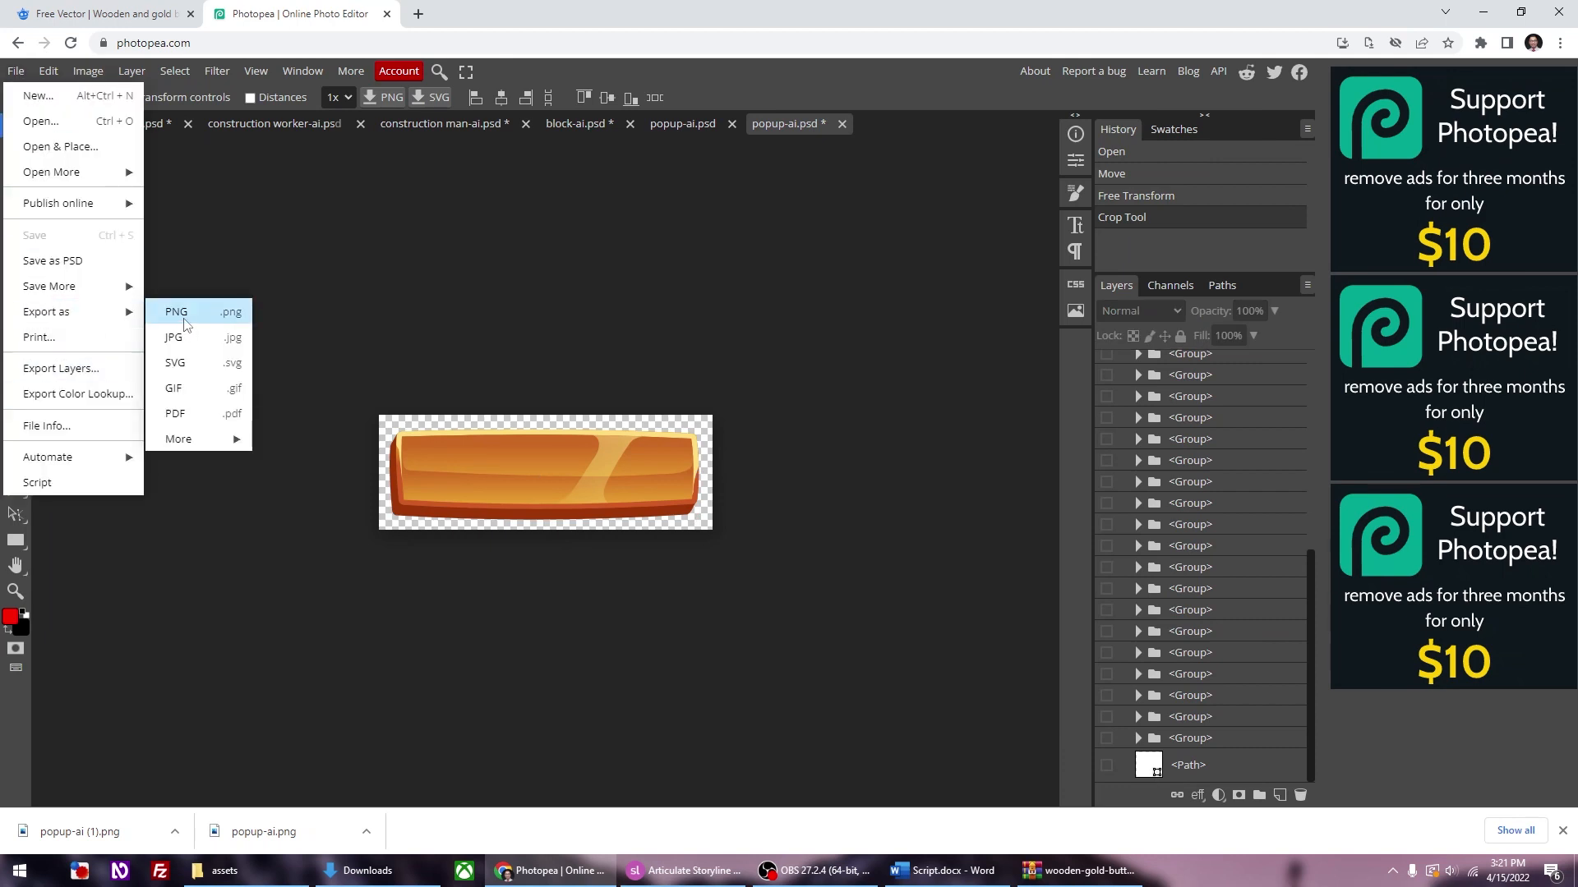
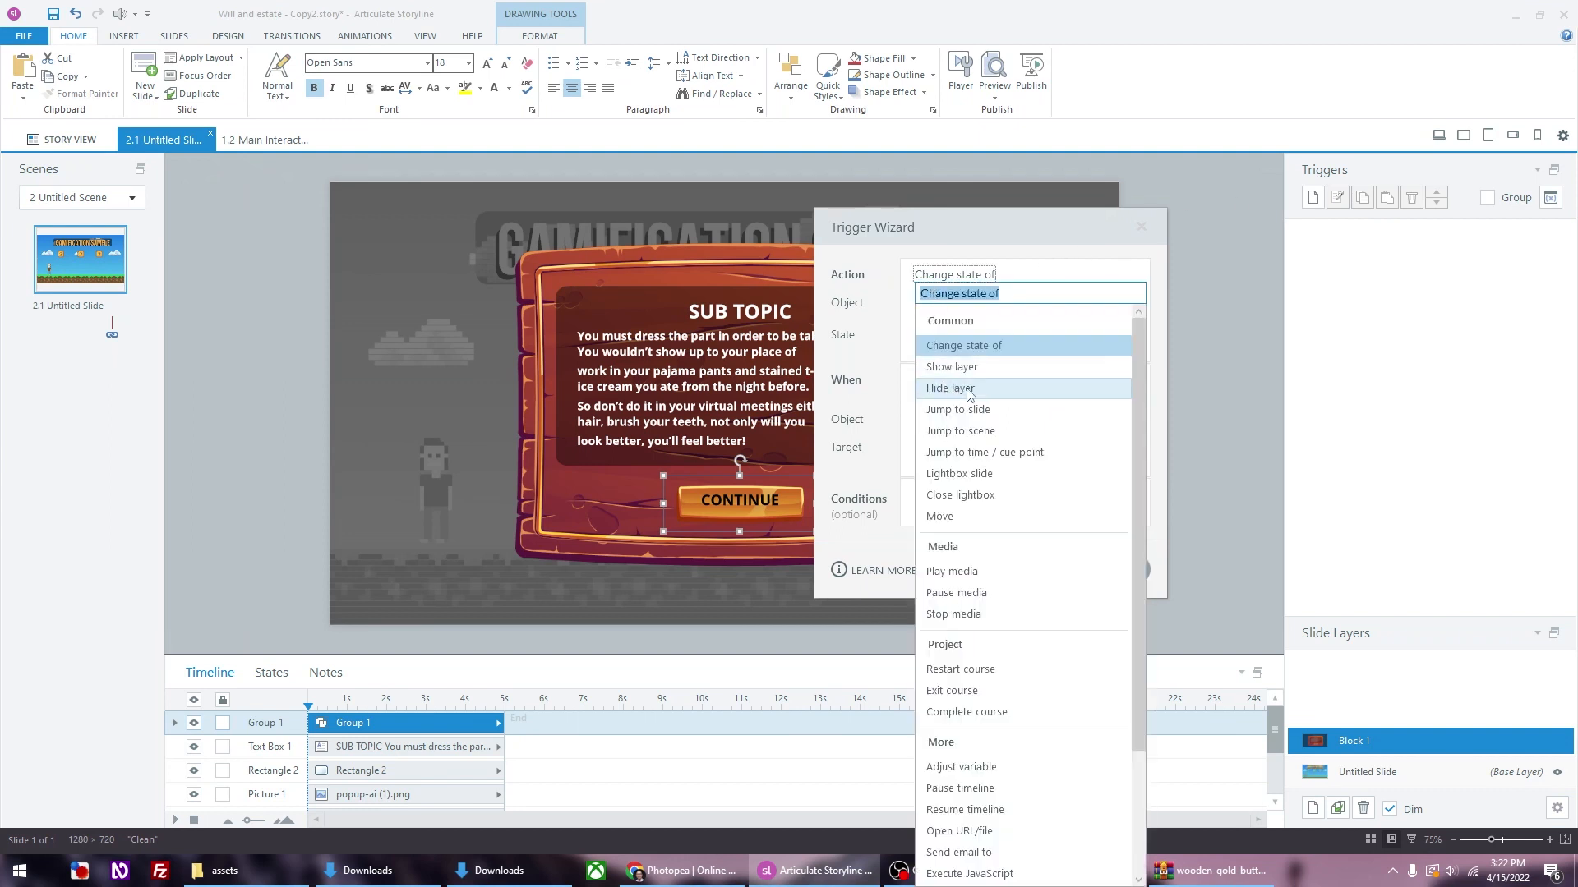
Step: Set the CONTINUE button's trigger to hide this layer when the user clicks Group 1
{"action": "left_click", "coordinate": [968, 394]}
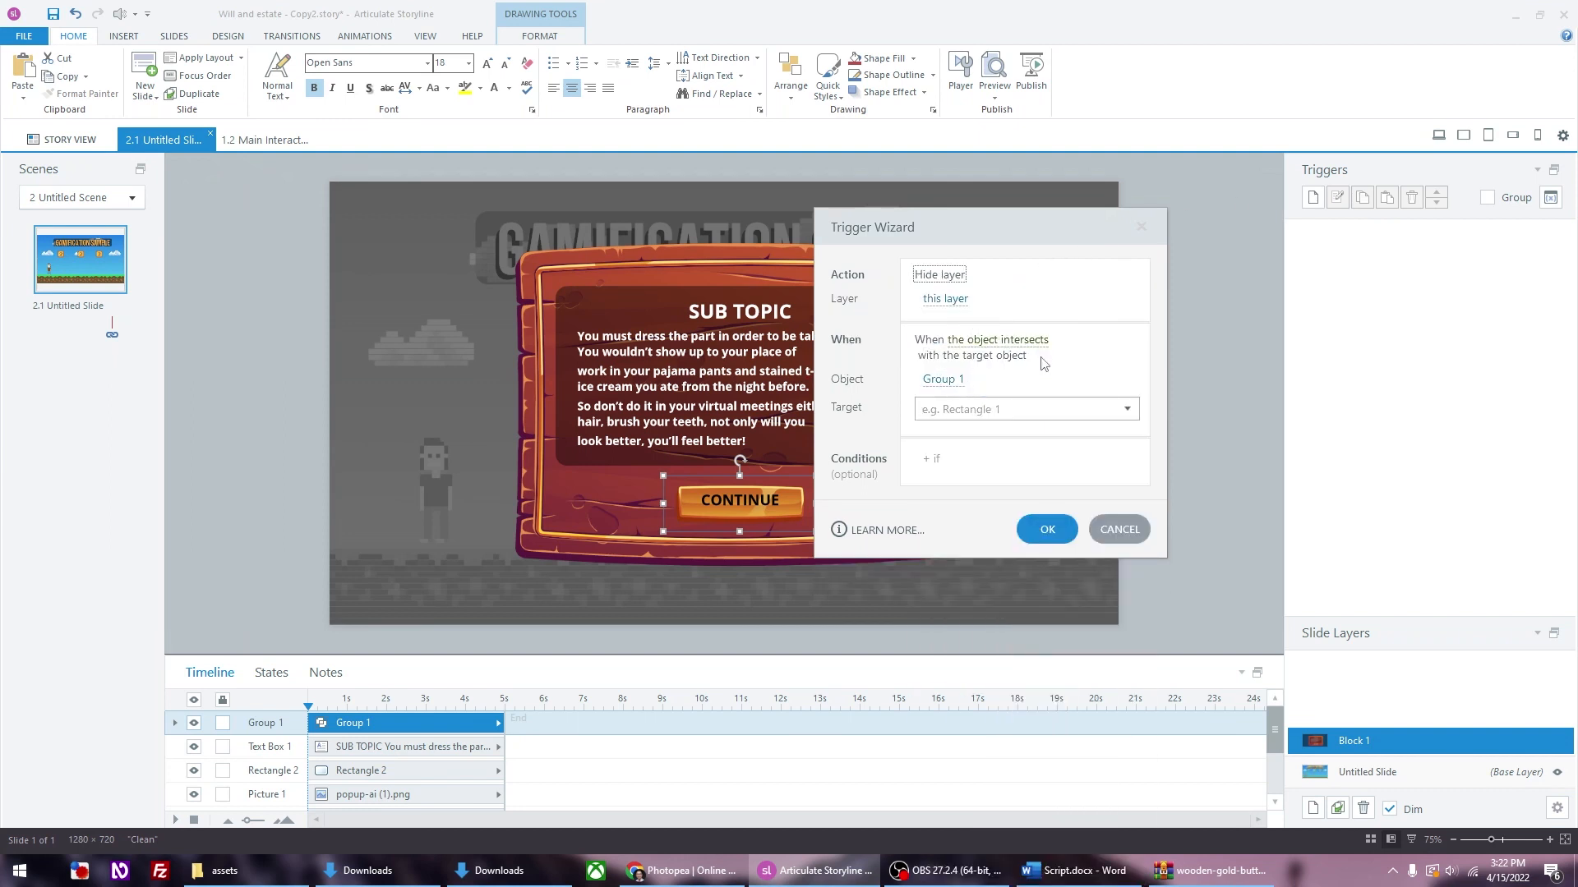
{"action": "left_click", "coordinate": [952, 301]}
{"action": "left_click", "coordinate": [1069, 274]}
{"action": "left_click", "coordinate": [1014, 340]}
{"action": "left_click", "coordinate": [963, 411]}
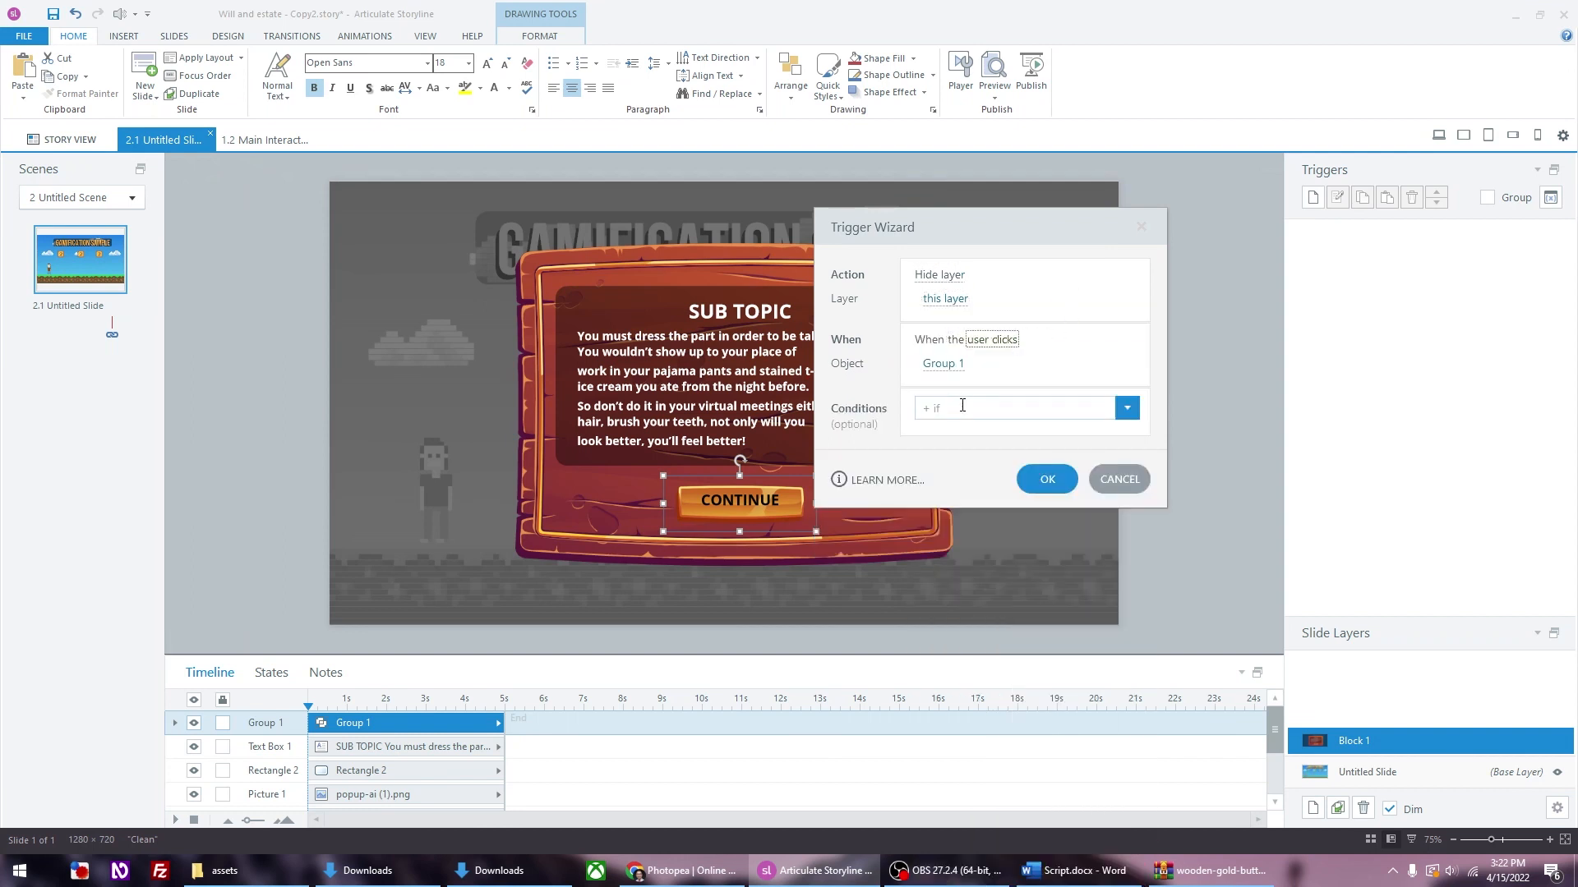
{"action": "left_click", "coordinate": [1046, 479]}
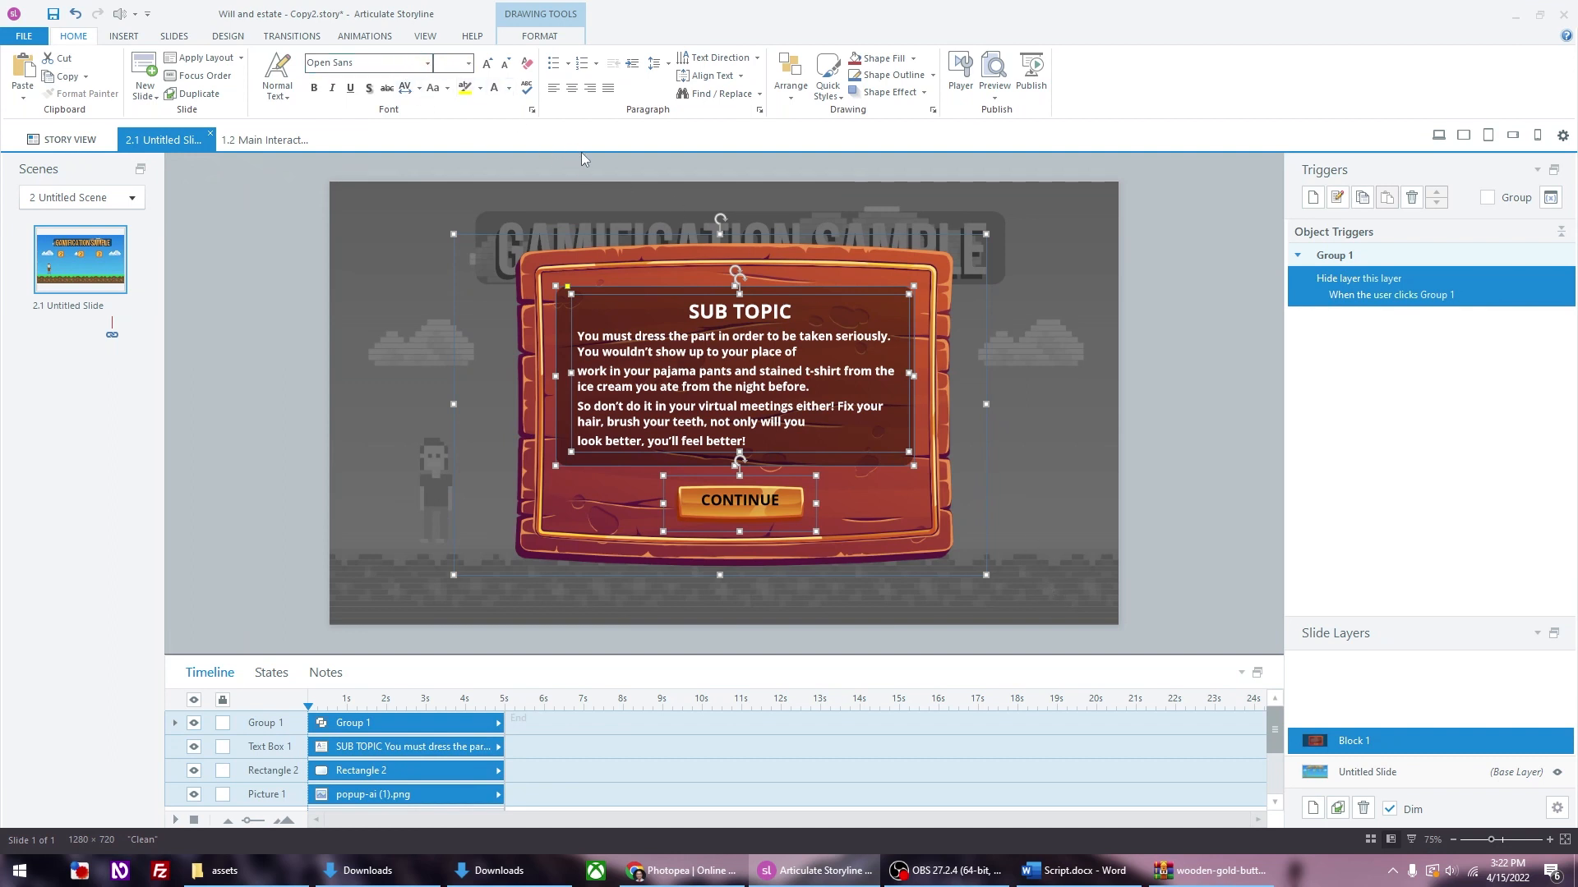
Step: Group the panel, text and CONTINUE button, and give the group a Fly In entrance animation from the top
{"action": "key", "text": "ctrl+g"}
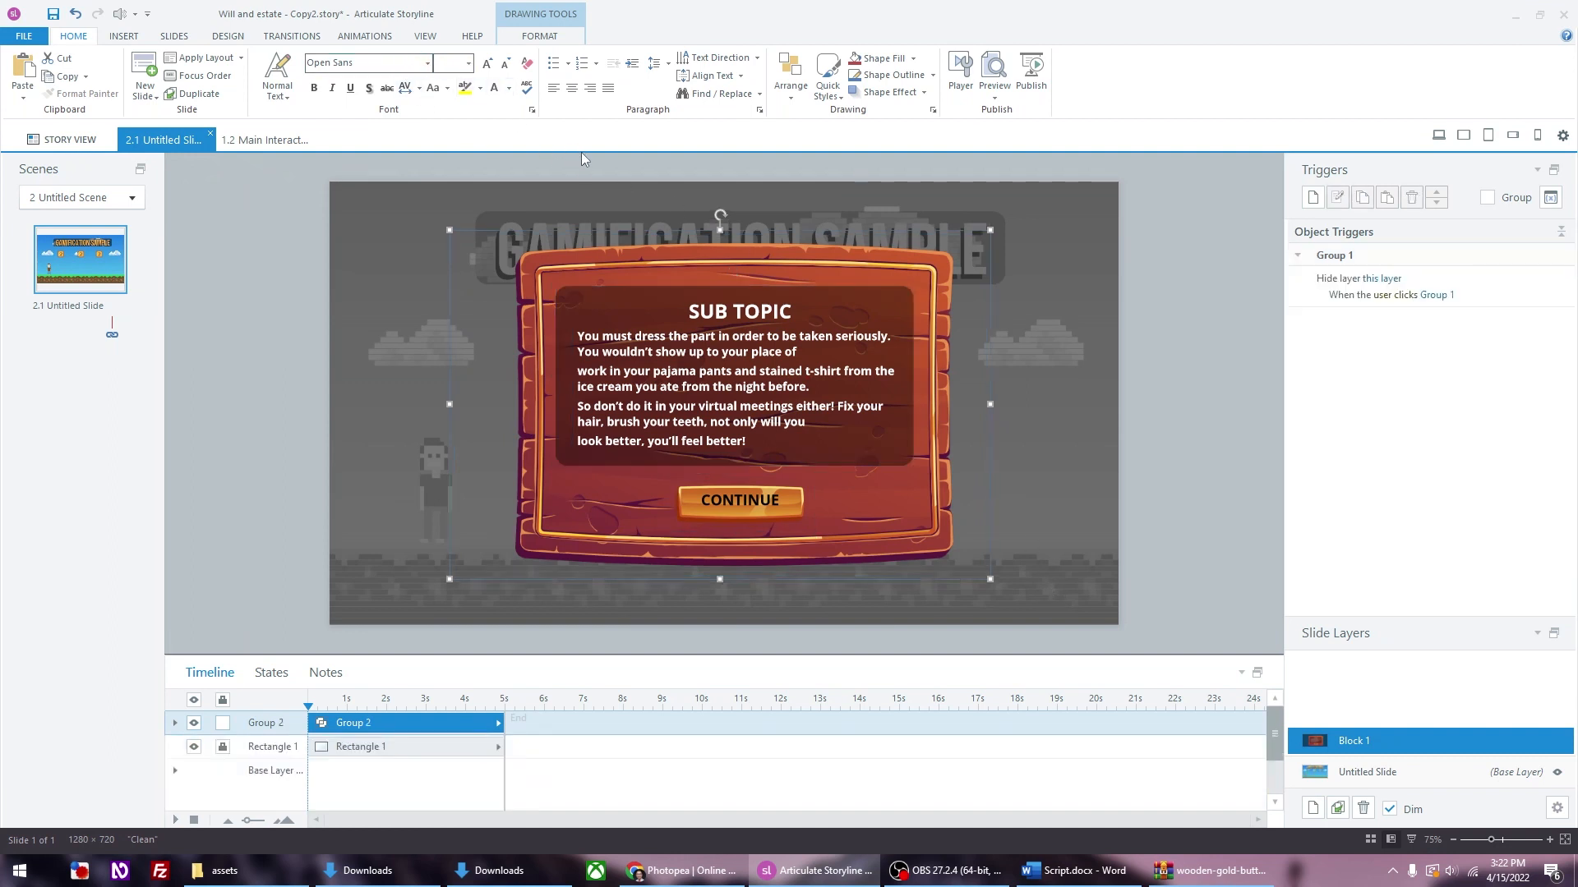
{"action": "left_click", "coordinate": [364, 36]}
{"action": "left_click", "coordinate": [80, 82]}
{"action": "left_click", "coordinate": [327, 125]}
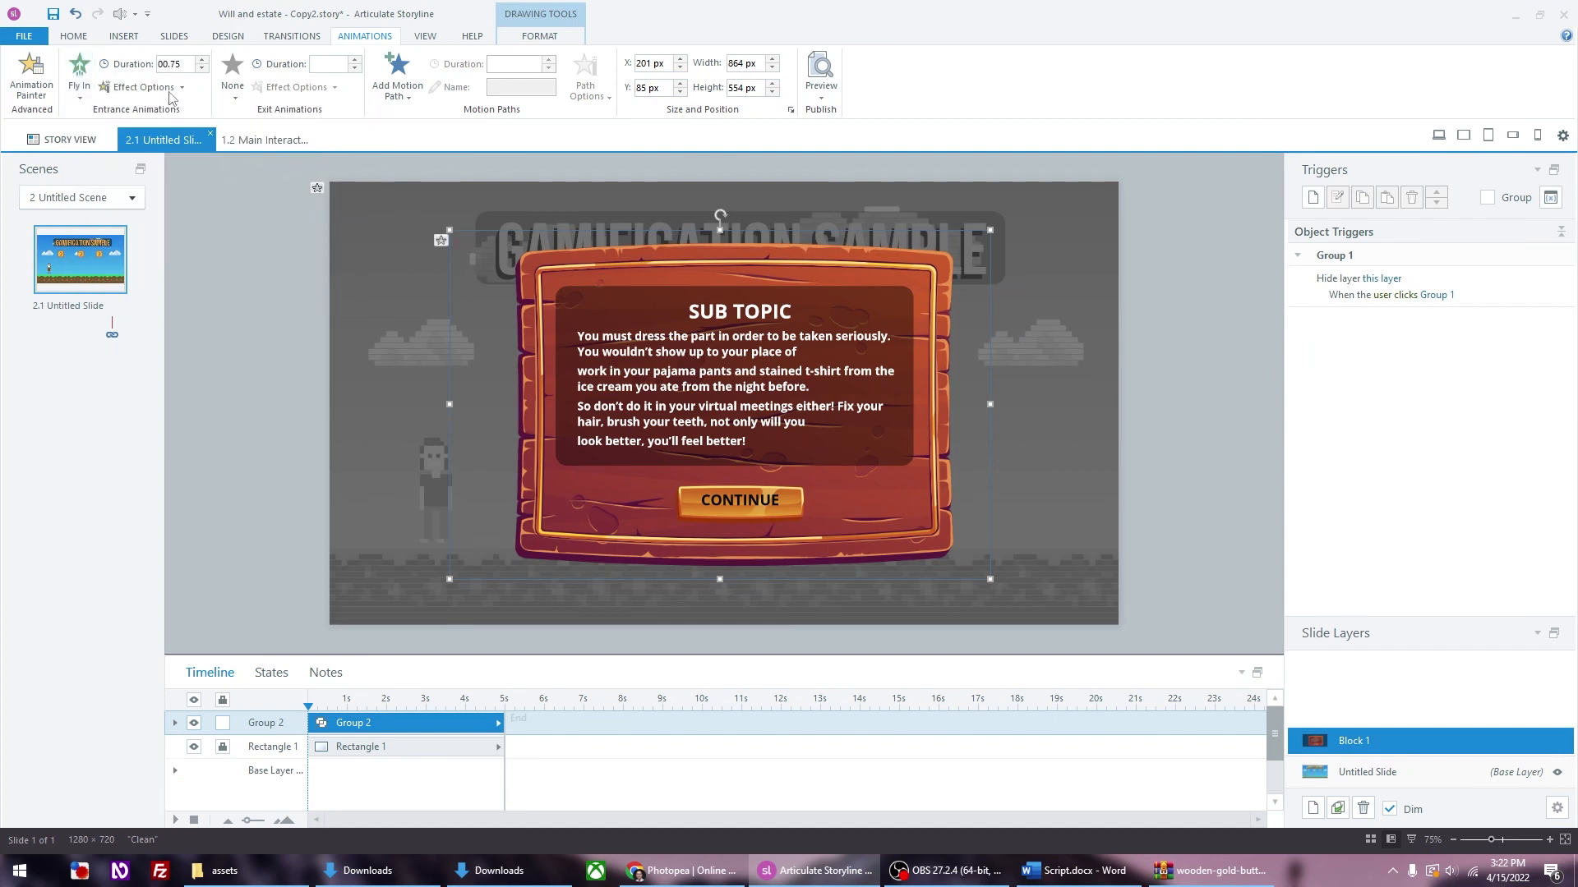
{"action": "left_click", "coordinate": [140, 86]}
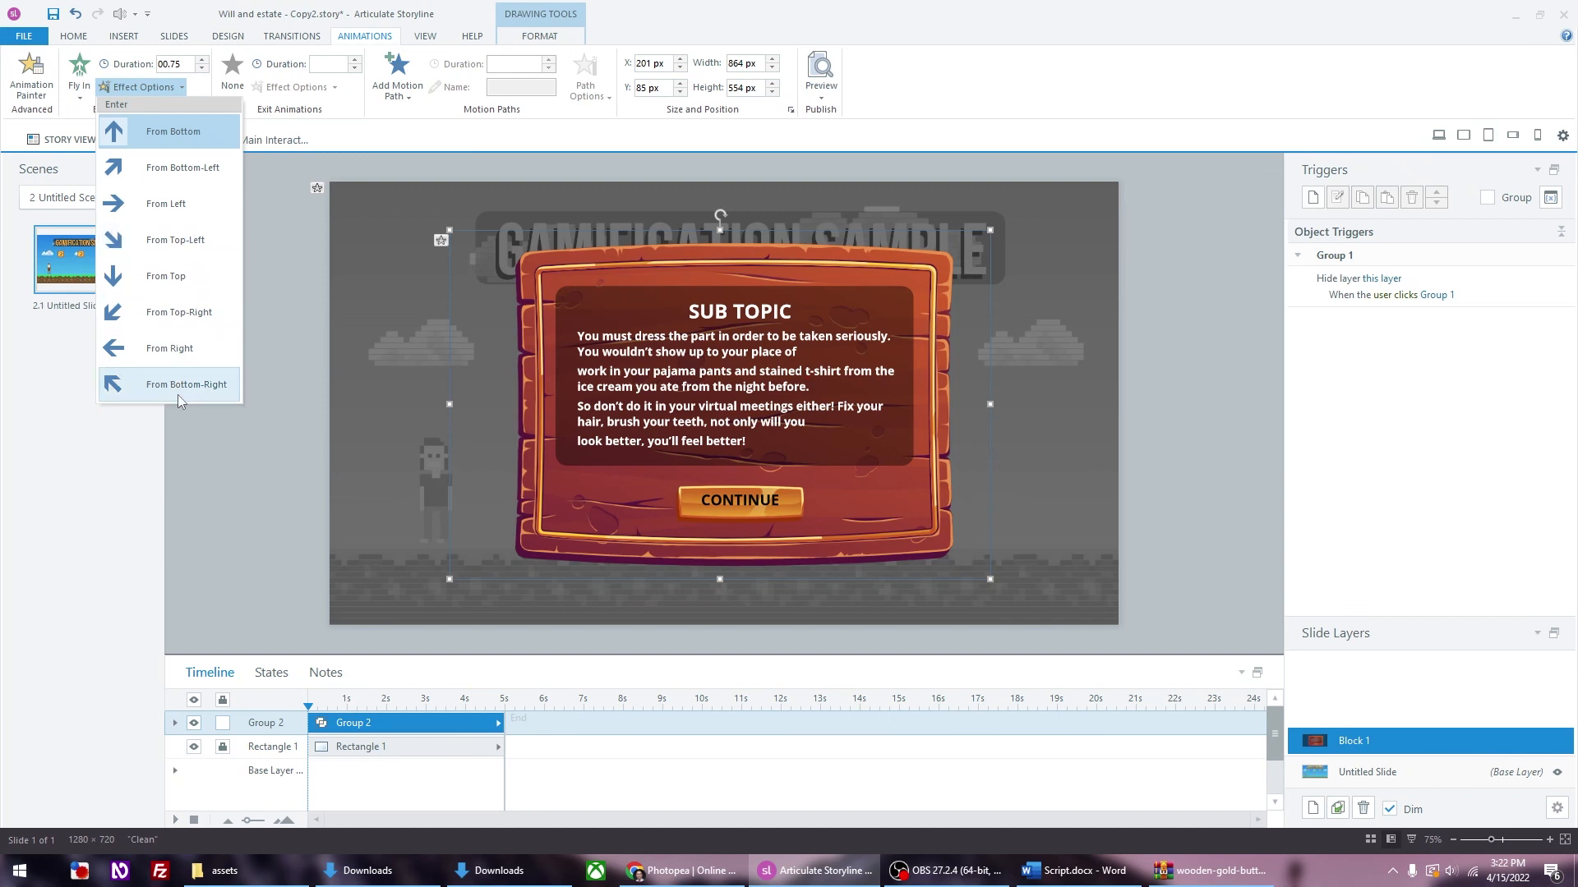
{"action": "left_click", "coordinate": [181, 286]}
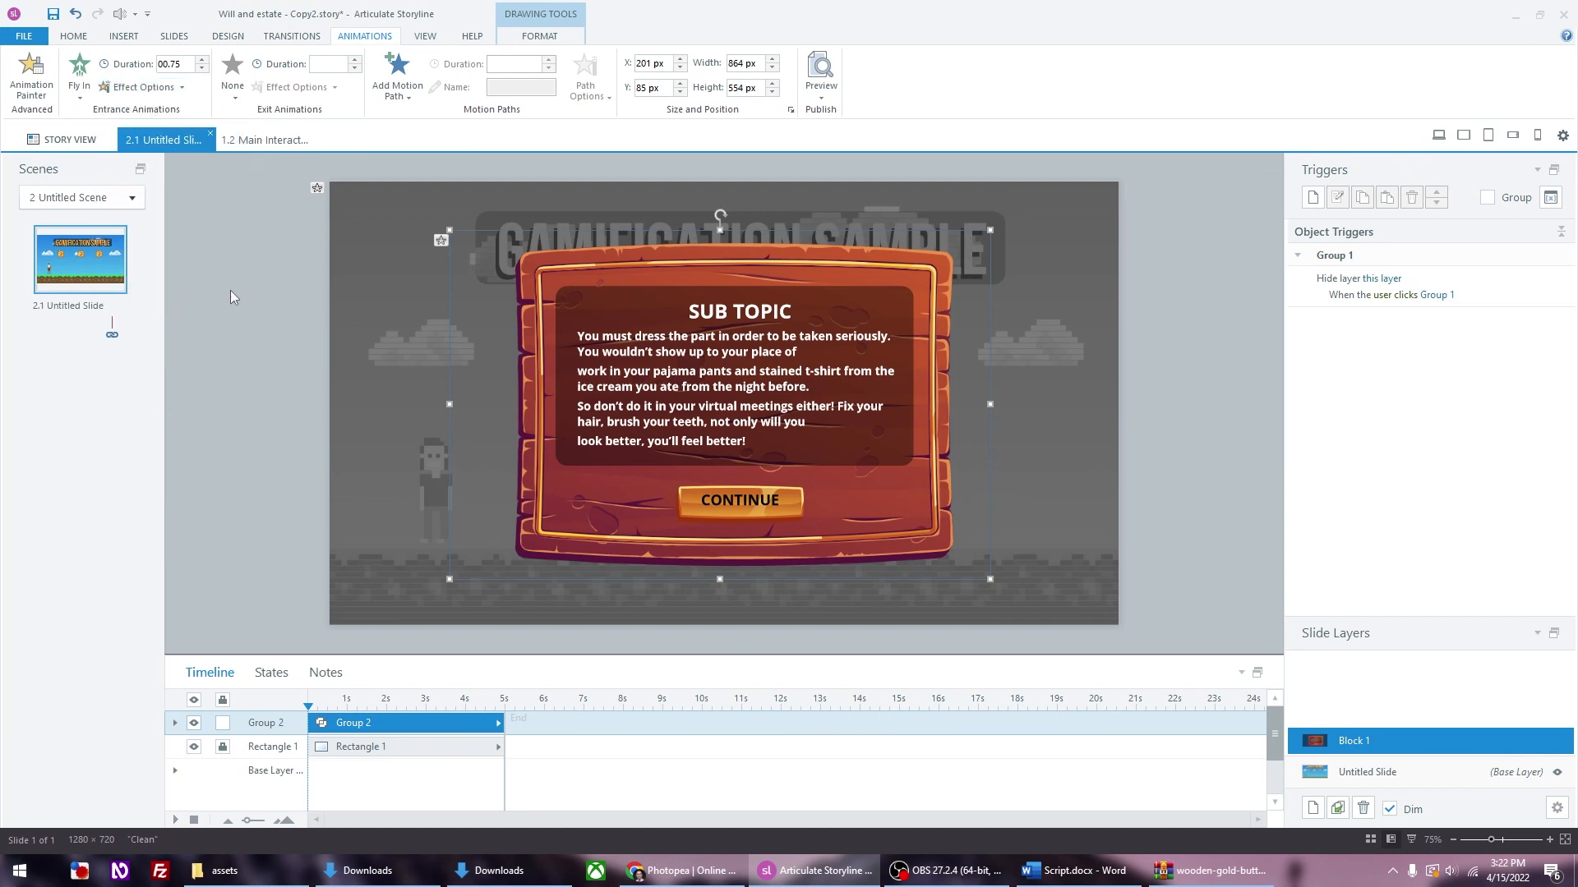
{"action": "left_click", "coordinate": [1044, 521]}
Step: Preview the slide and test closing the pop-up with its CONTINUE button
{"action": "key", "text": "ctrl+F12"}
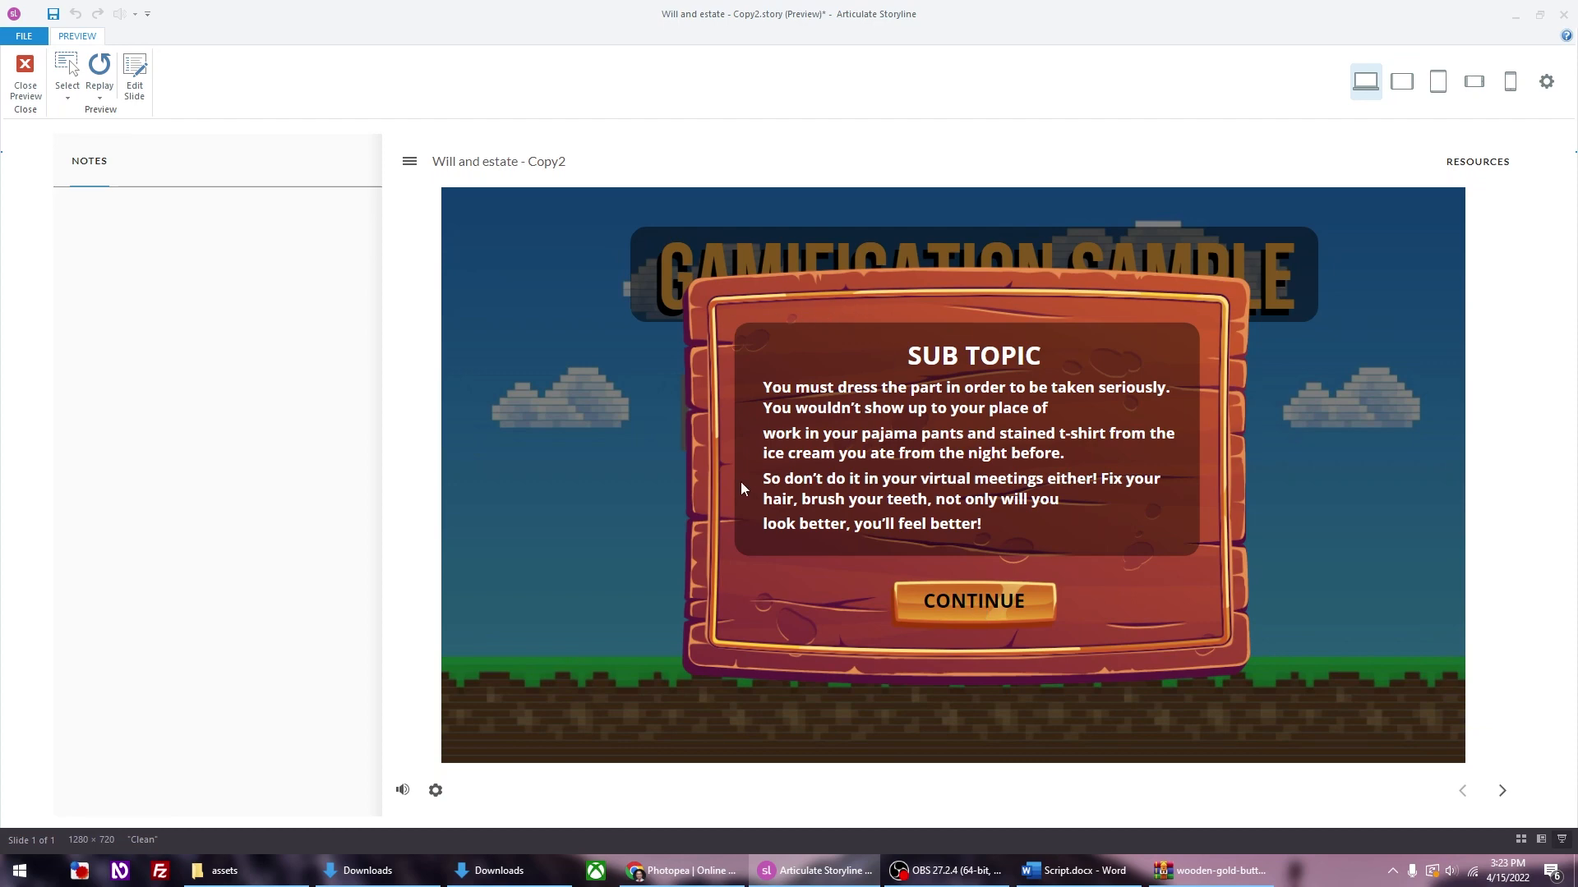
{"action": "left_click", "coordinate": [1002, 608]}
{"action": "left_click", "coordinate": [985, 609]}
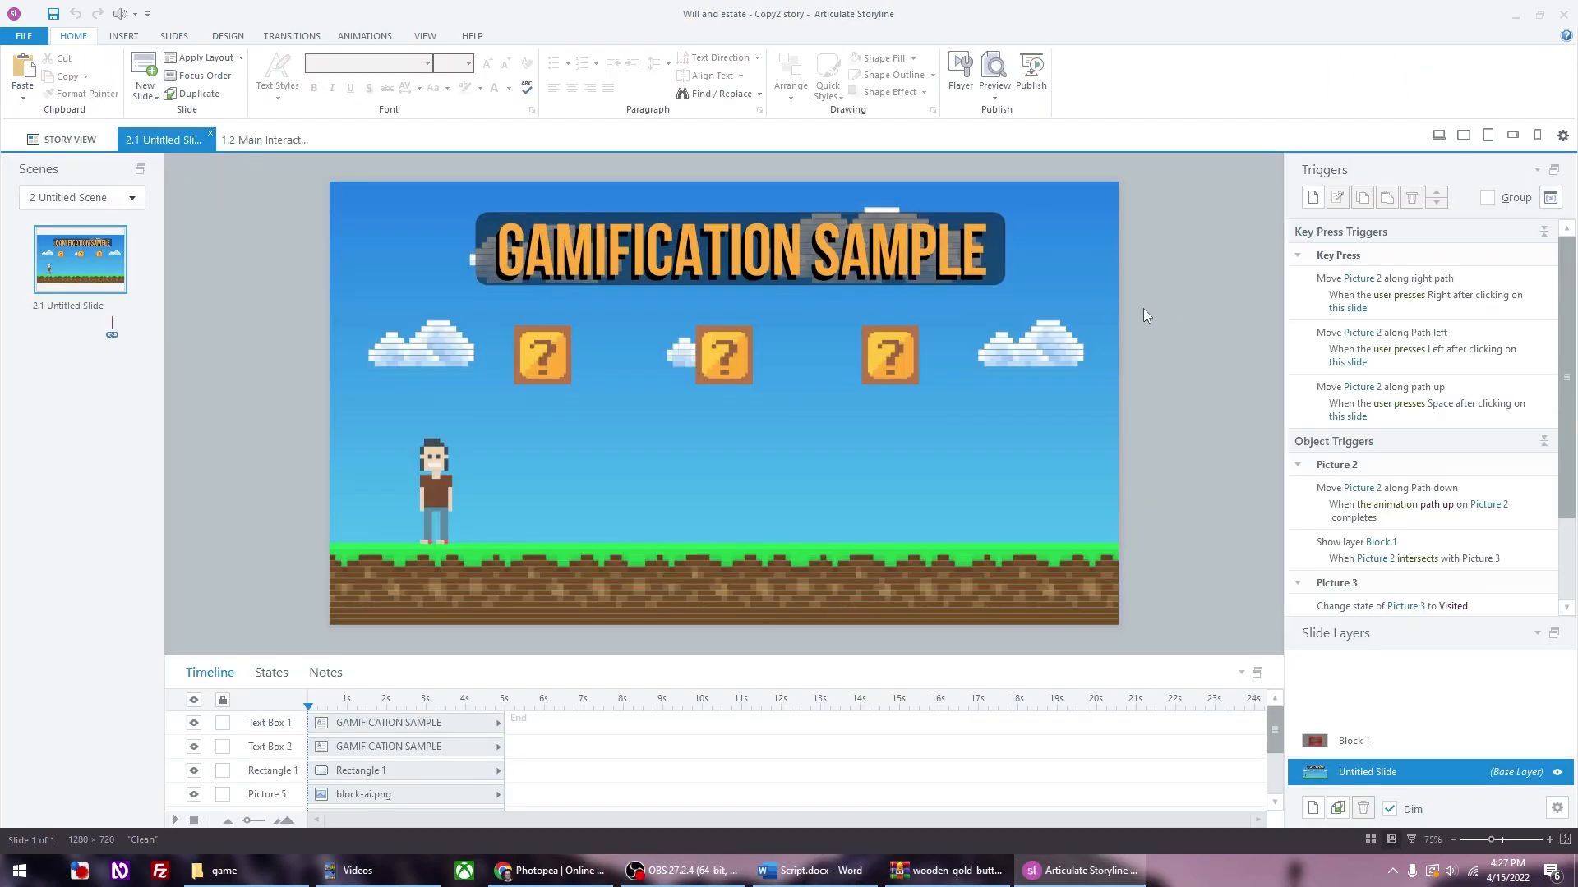
Step: Review the Block 1 layer and return to the base layer
{"action": "left_click", "coordinate": [1402, 738]}
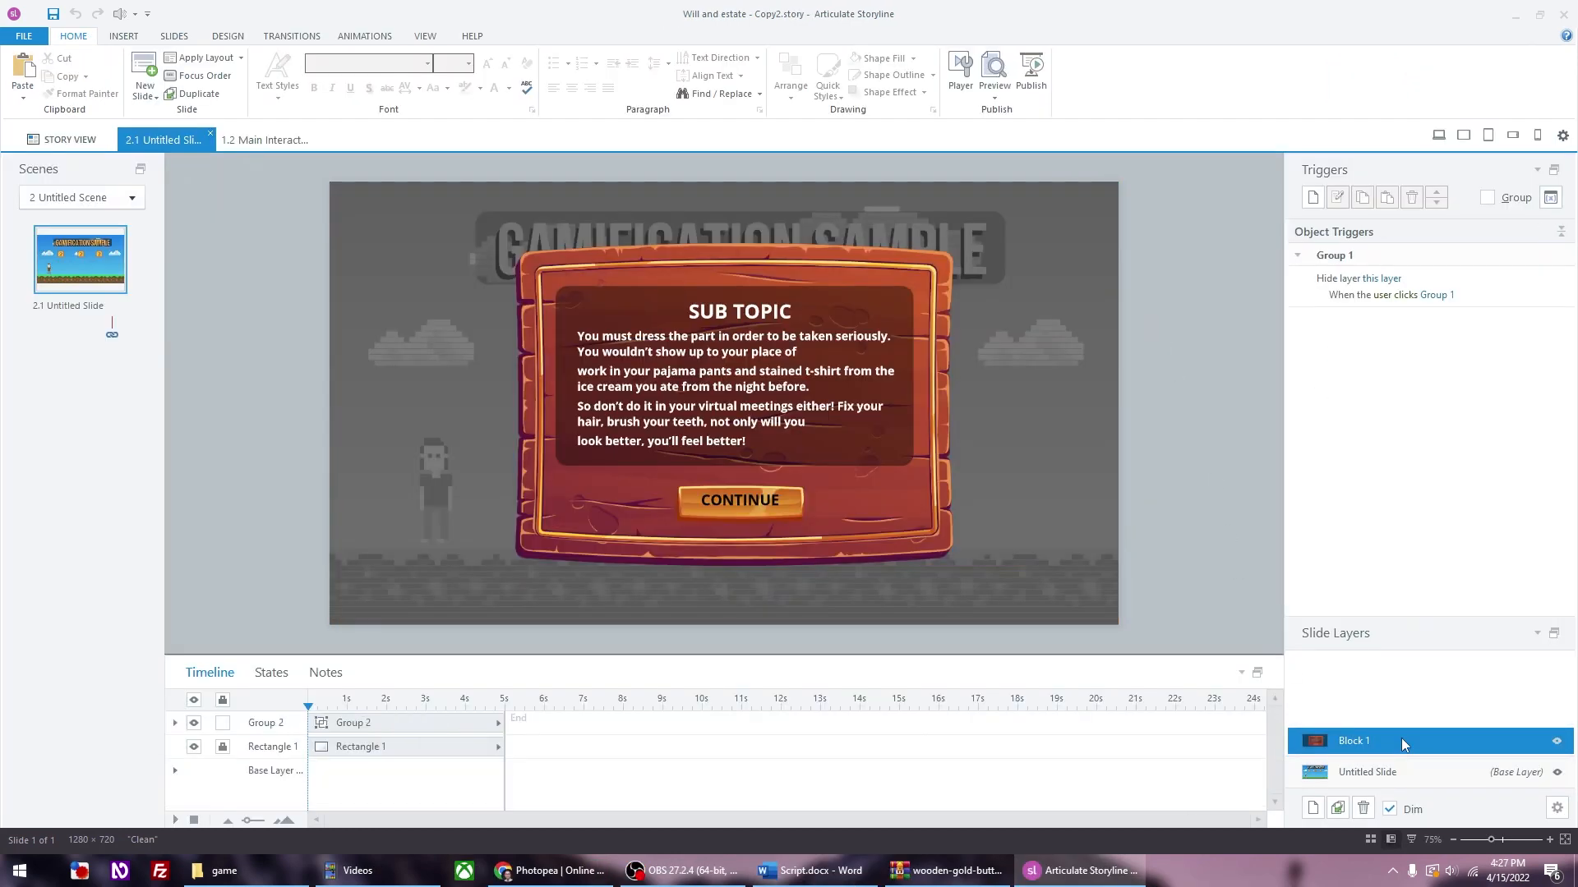
{"action": "left_click", "coordinate": [1392, 765]}
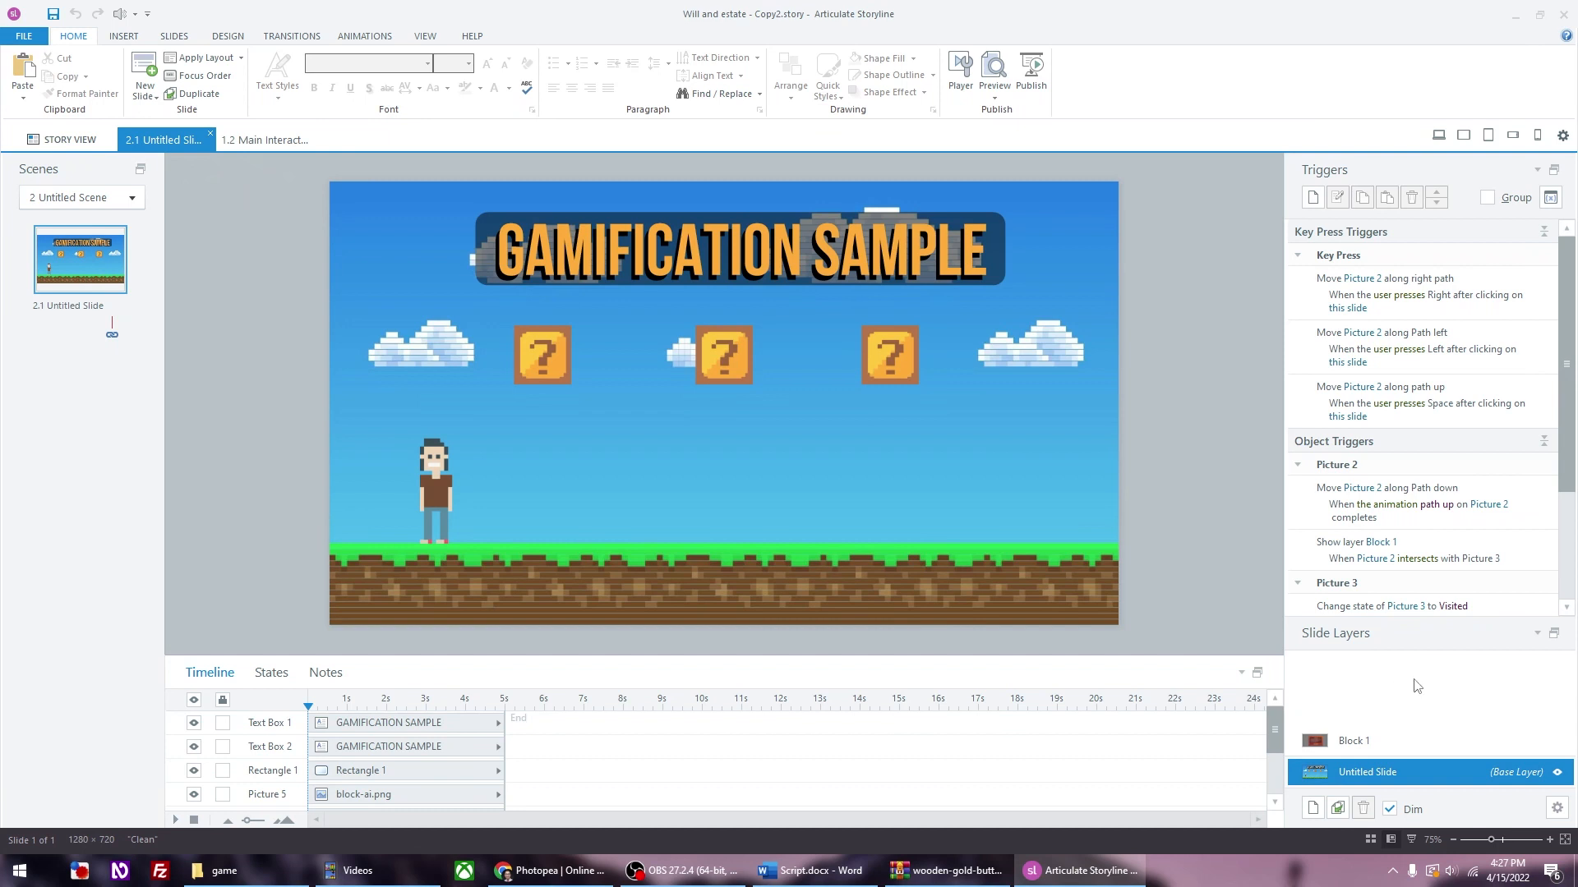
Step: Duplicate the Block 1 layer twice
{"action": "left_click", "coordinate": [1404, 744]}
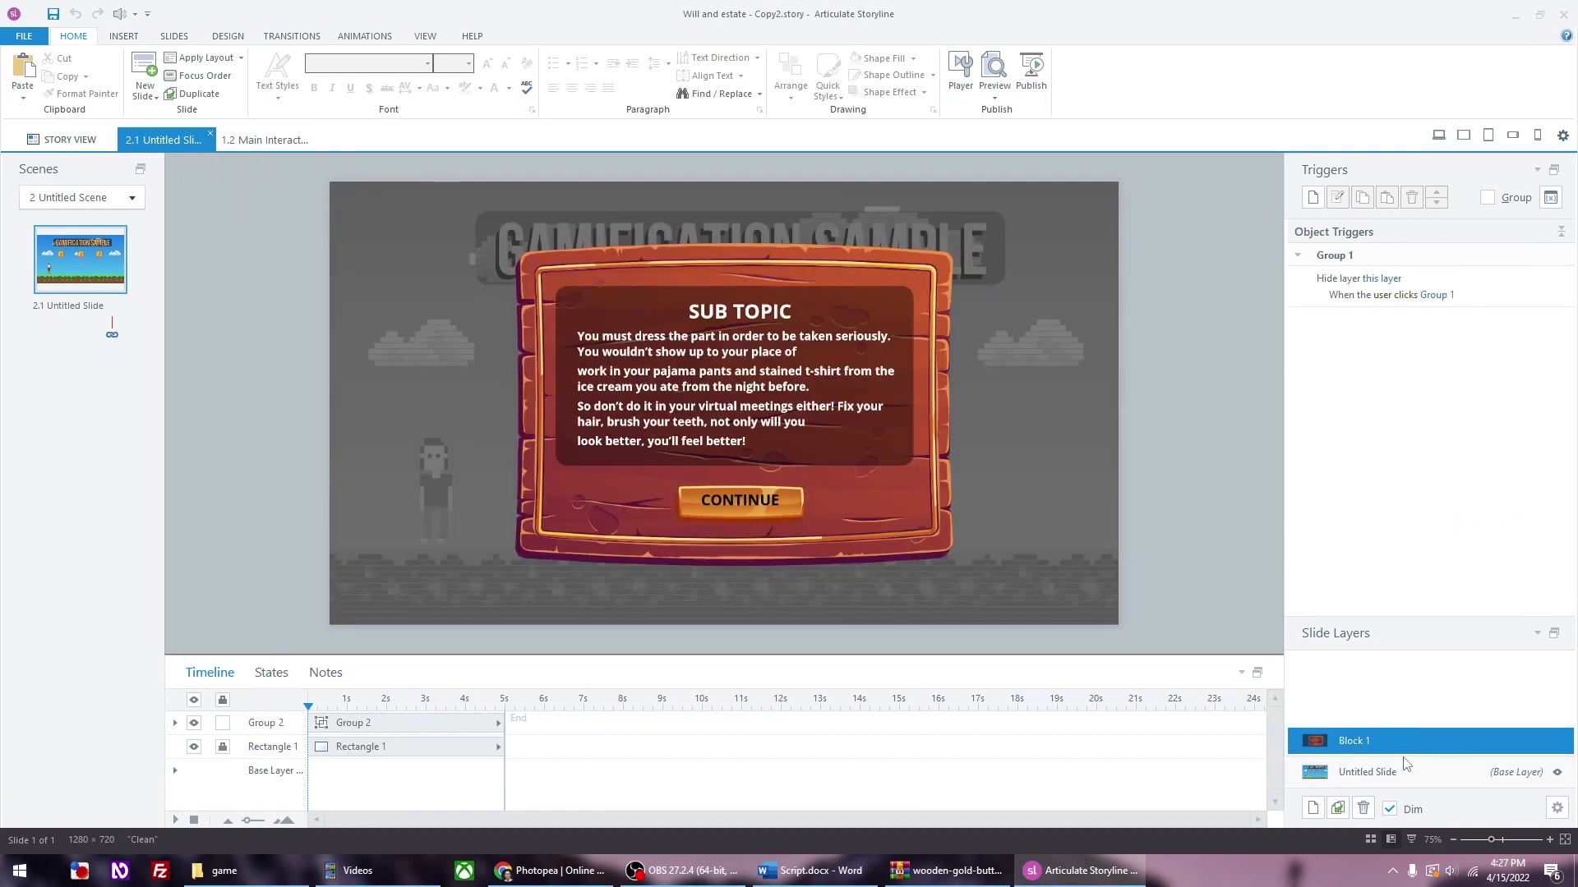
{"action": "left_click", "coordinate": [1338, 809]}
{"action": "left_click", "coordinate": [1338, 810]}
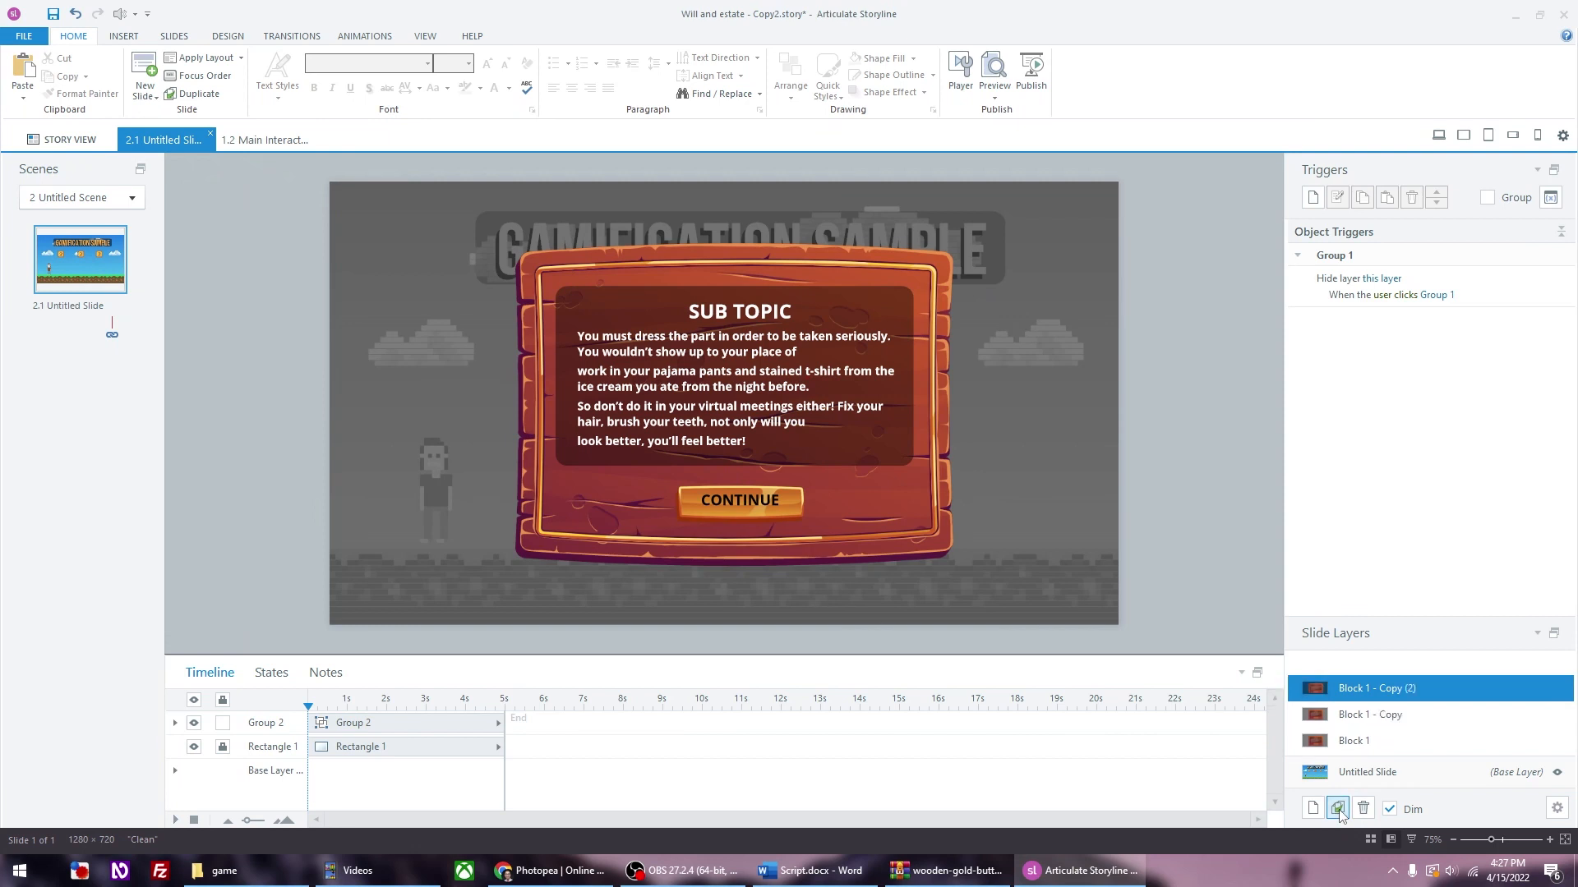
Step: Rename the two copied layers as Block 2 and Block 3
{"action": "double_click", "coordinate": [1367, 721]}
{"action": "left_click_drag", "start_coordinate": [1422, 718], "coordinate": [1361, 718]}
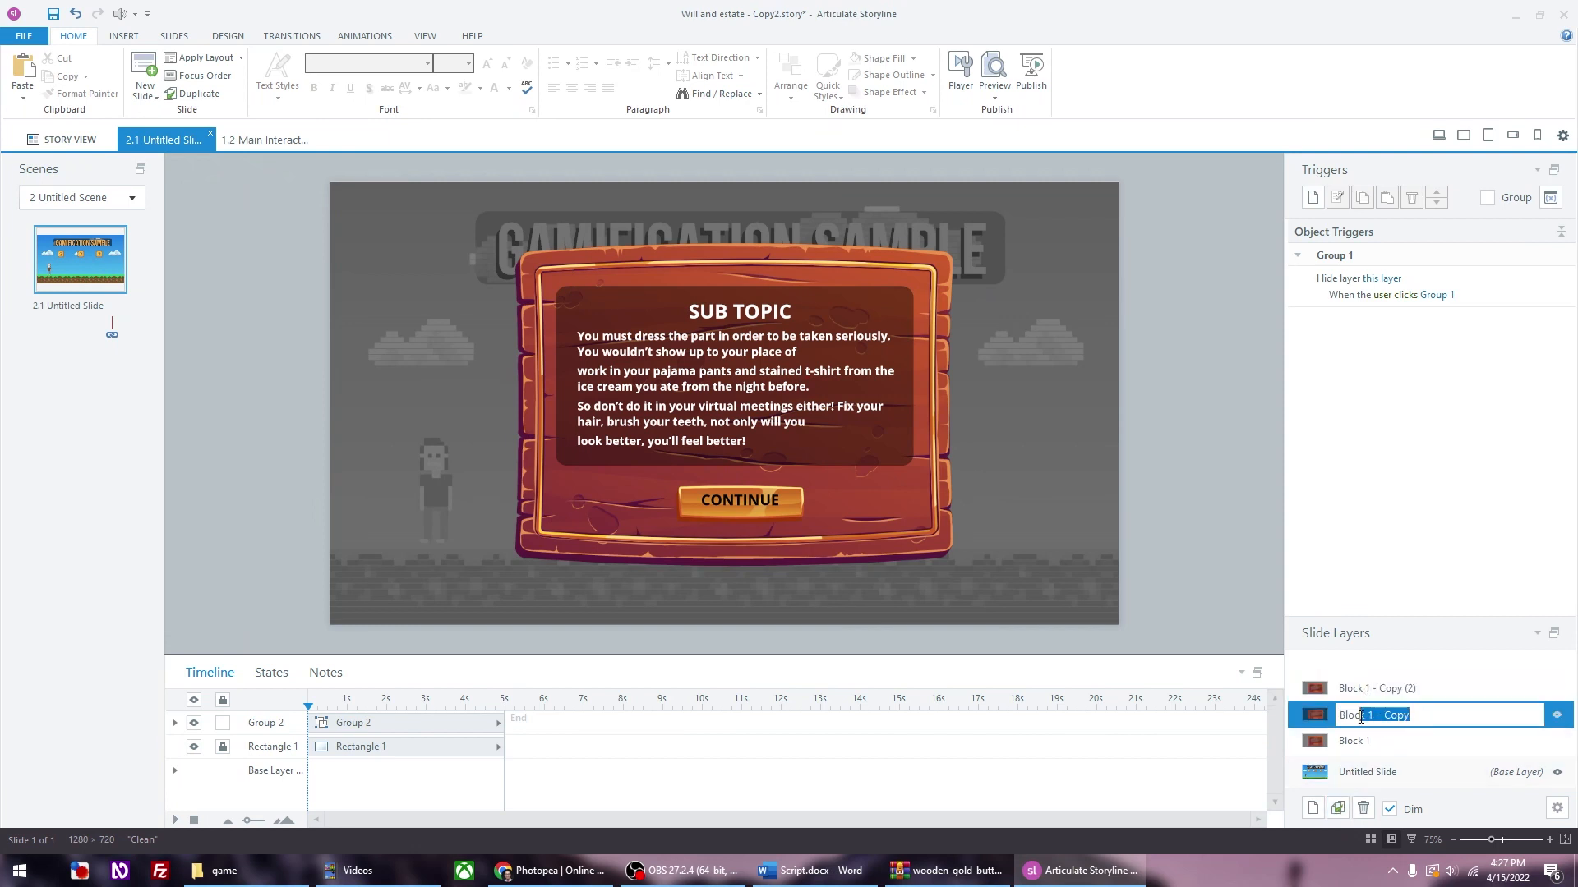
{"action": "type", "text": "2"}
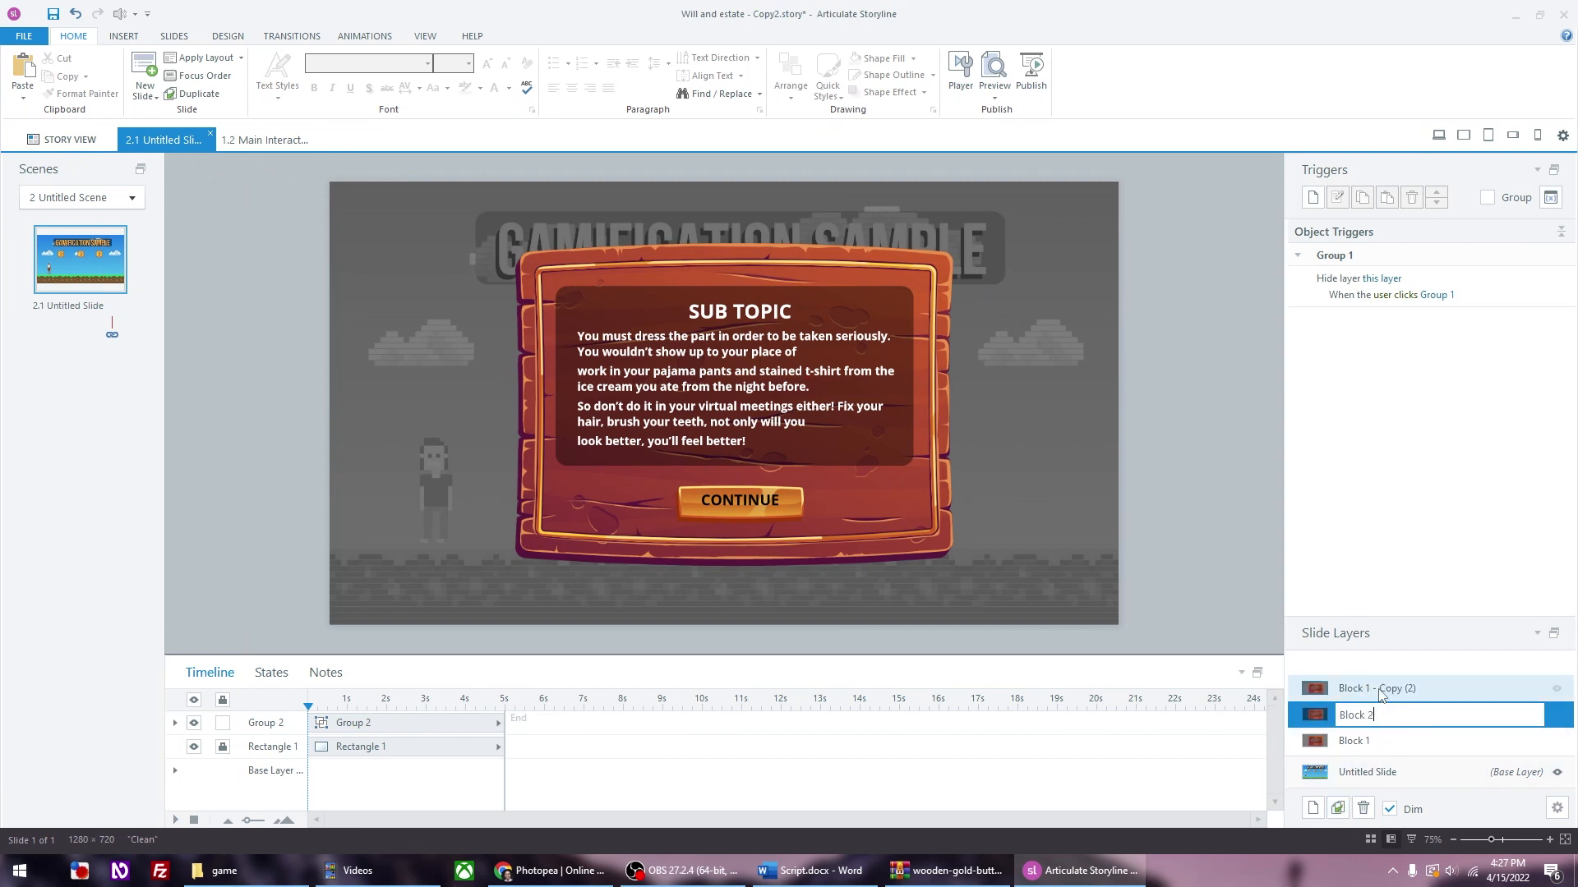
{"action": "double_click", "coordinate": [1380, 689]}
{"action": "left_click_drag", "start_coordinate": [1433, 689], "coordinate": [1365, 689]}
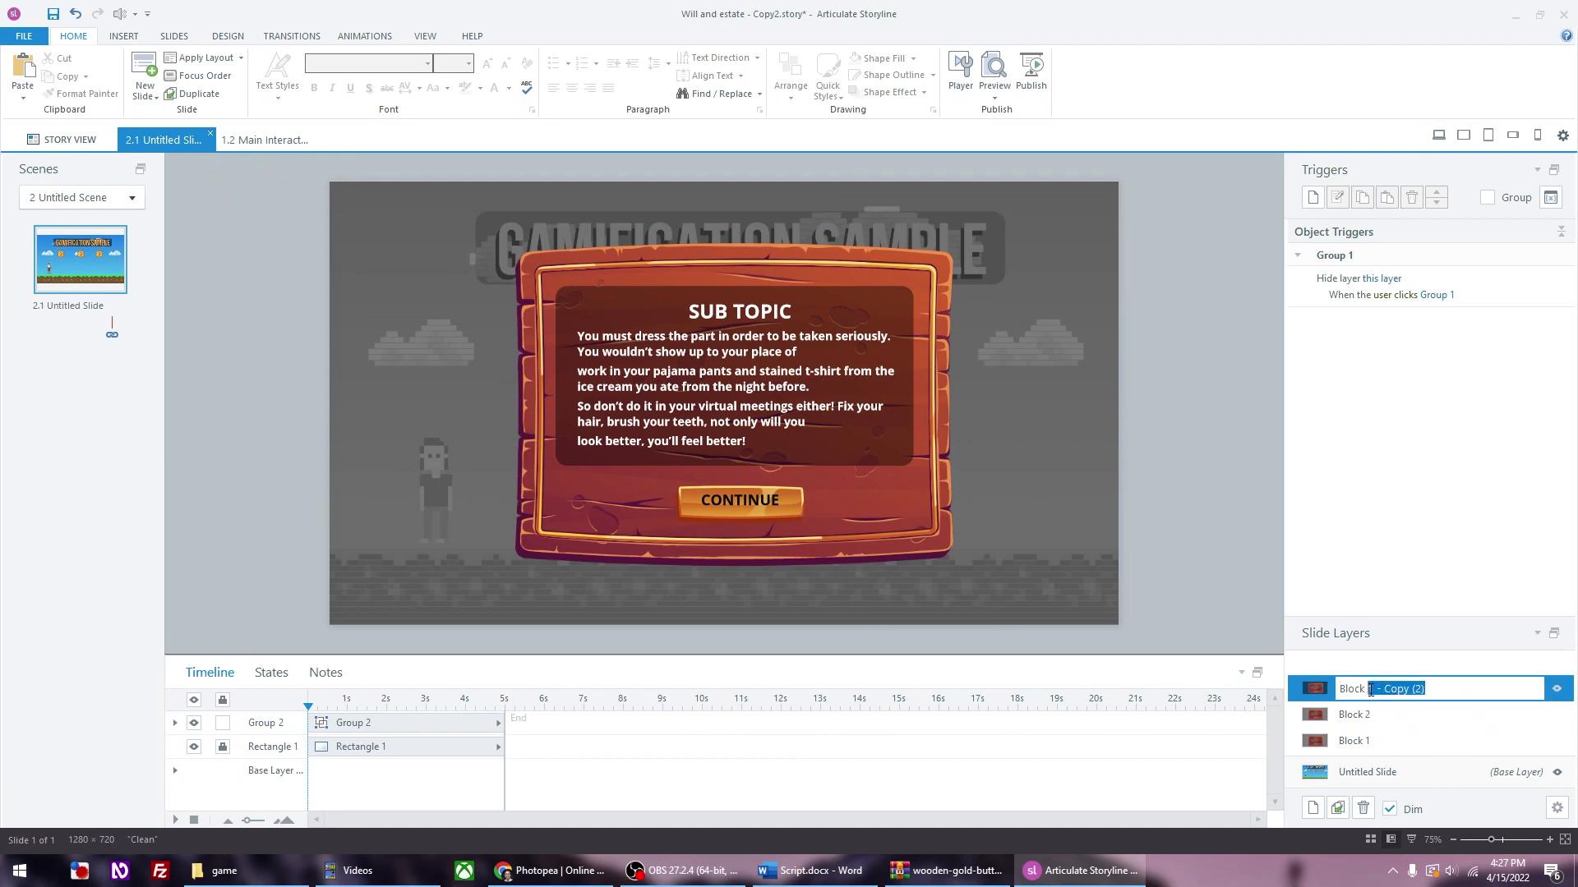
{"action": "type", "text": "43"}
{"action": "key", "text": "Return"}
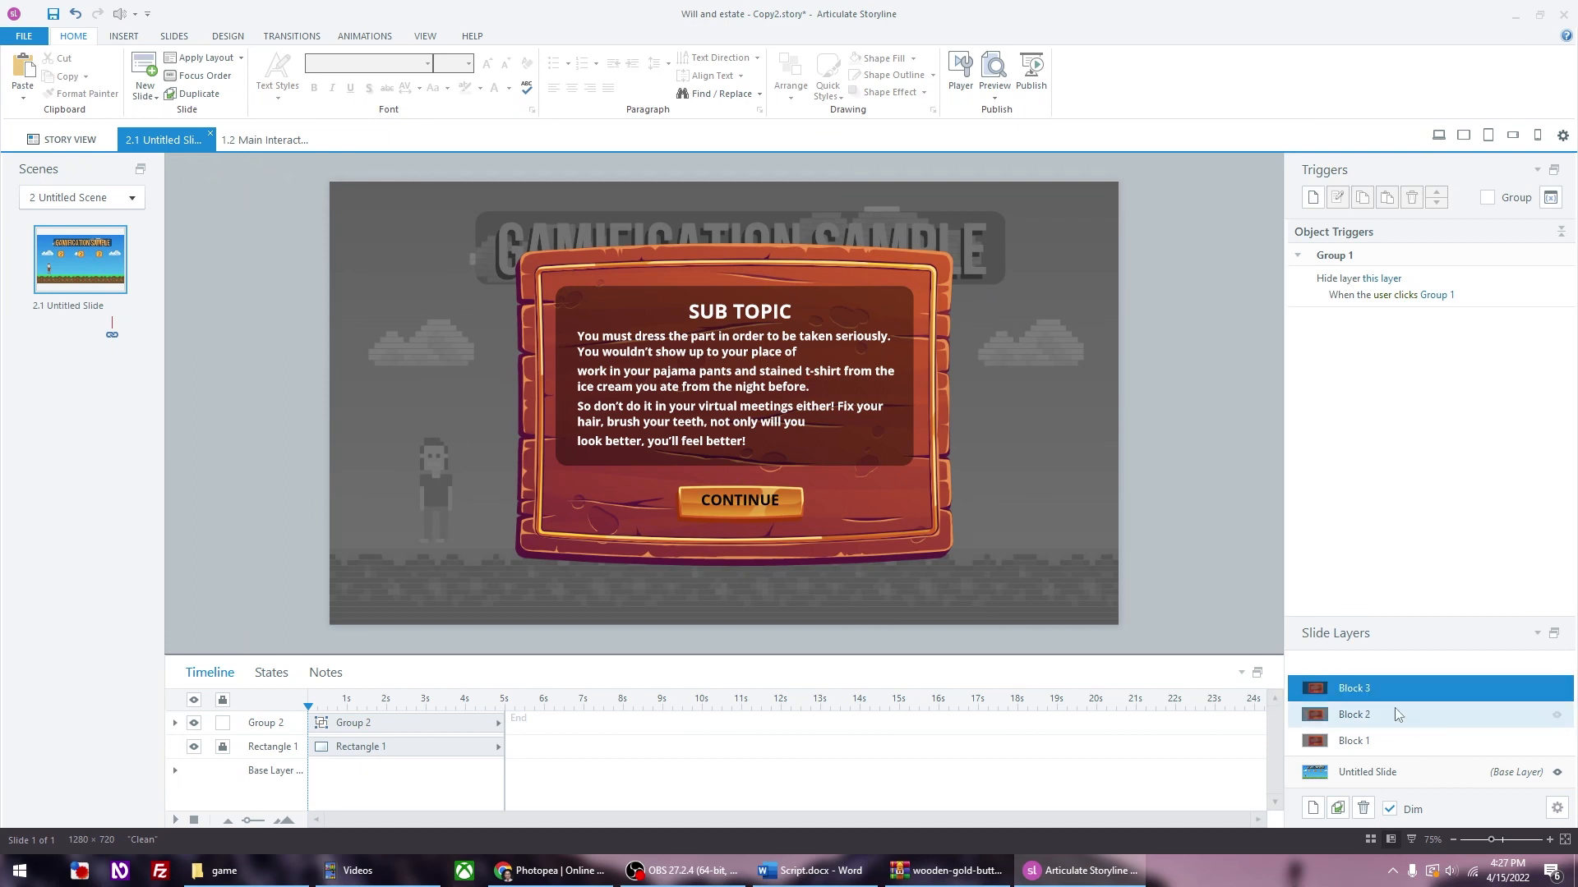
Step: On the base layer, create a trigger for the middle question block that shows layer Block 2
{"action": "left_click", "coordinate": [1395, 777]}
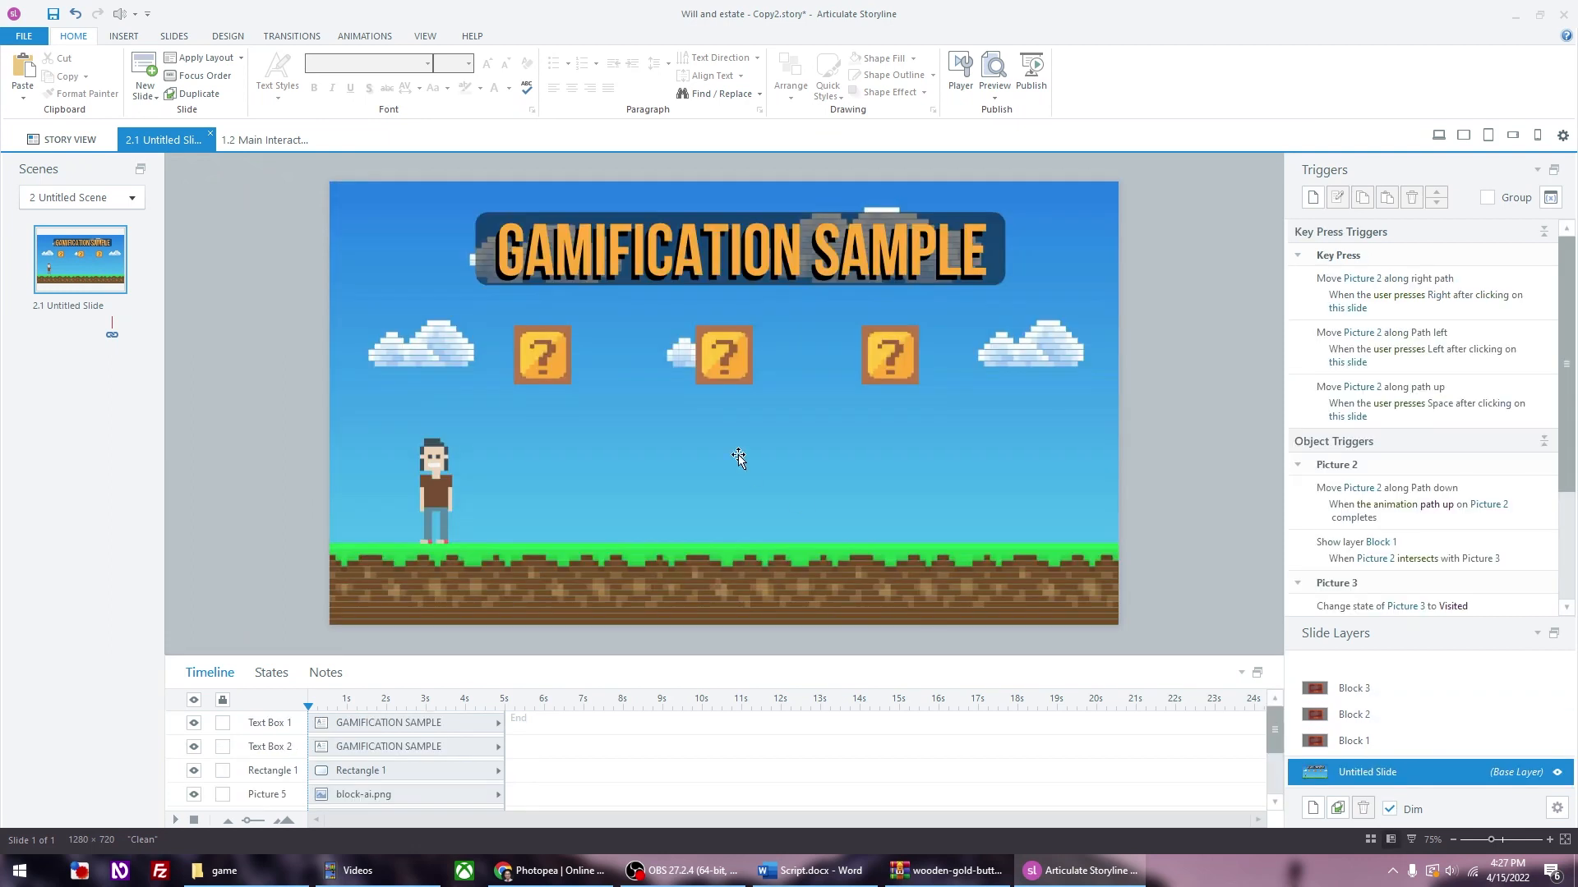
{"action": "left_click", "coordinate": [735, 359]}
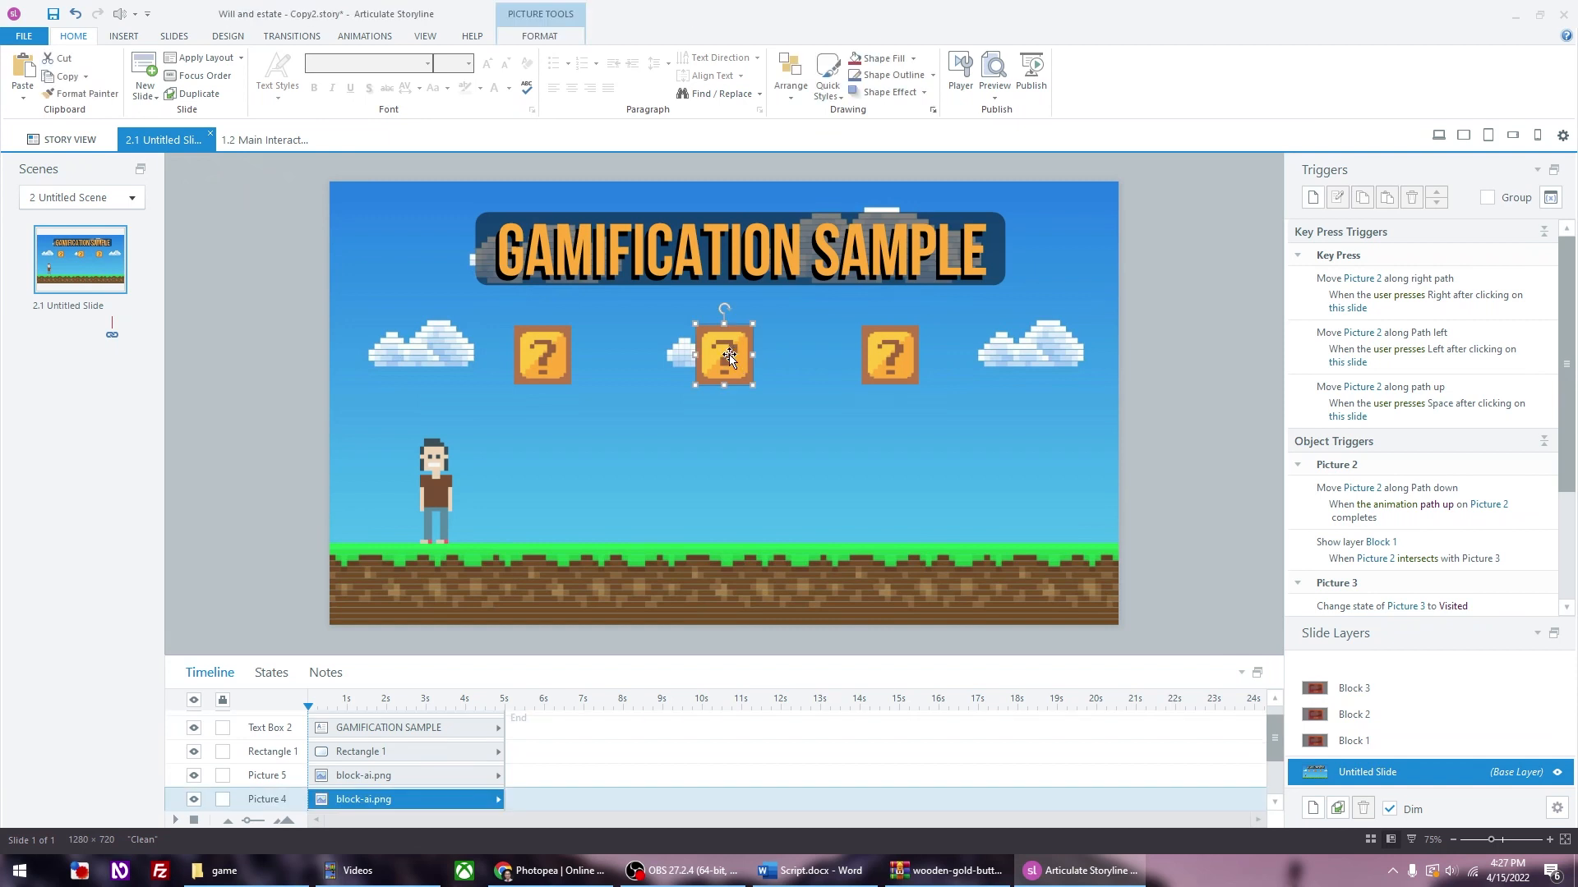
{"action": "left_click", "coordinate": [1313, 200]}
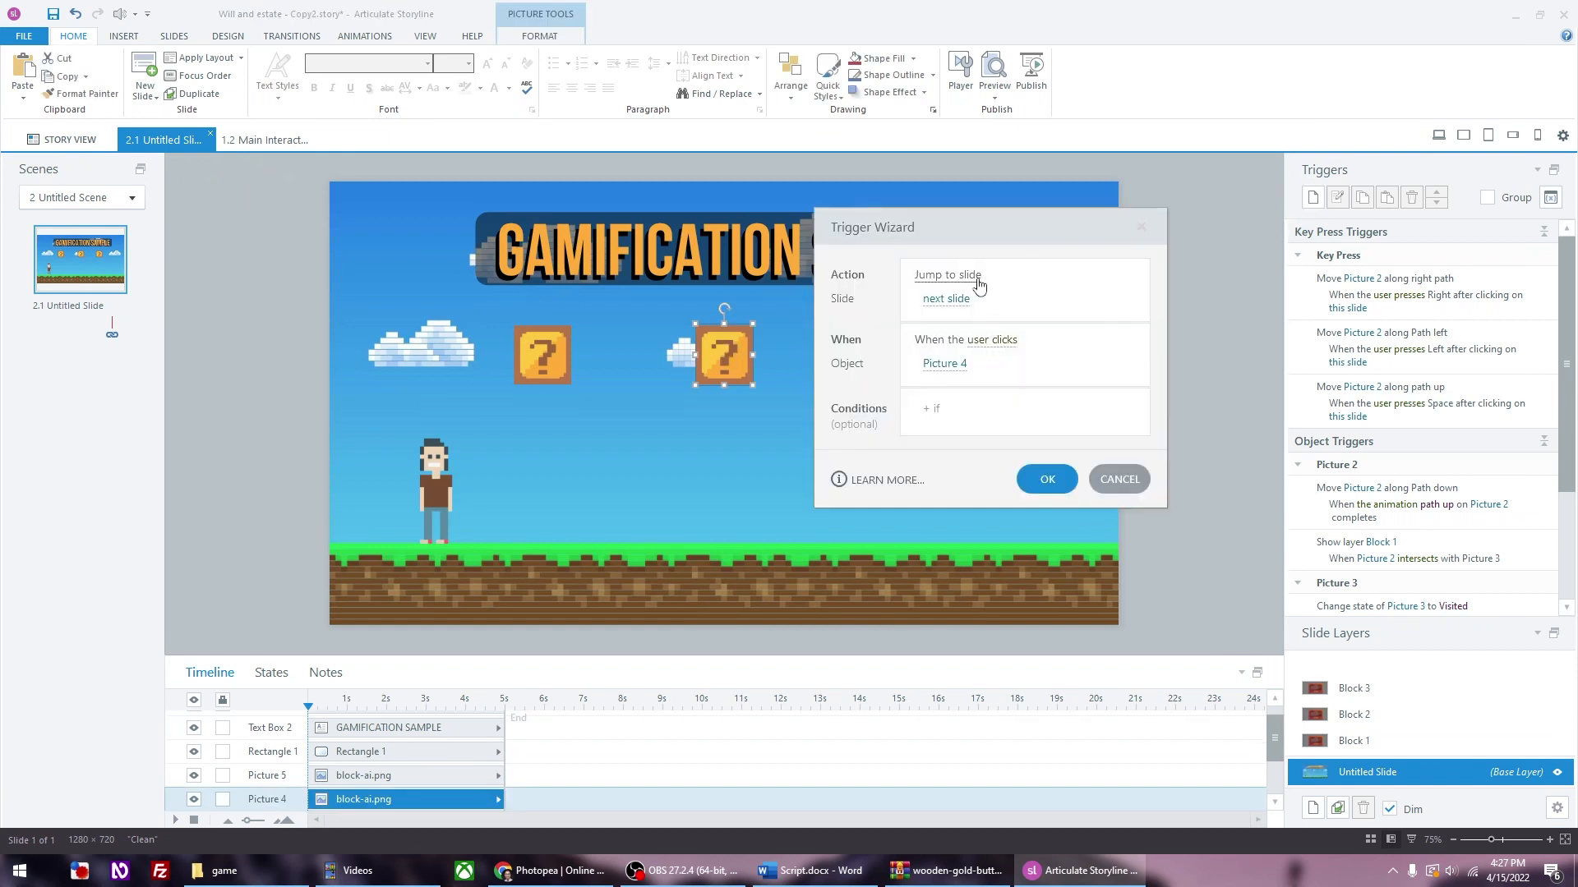
{"action": "left_click", "coordinate": [960, 276]}
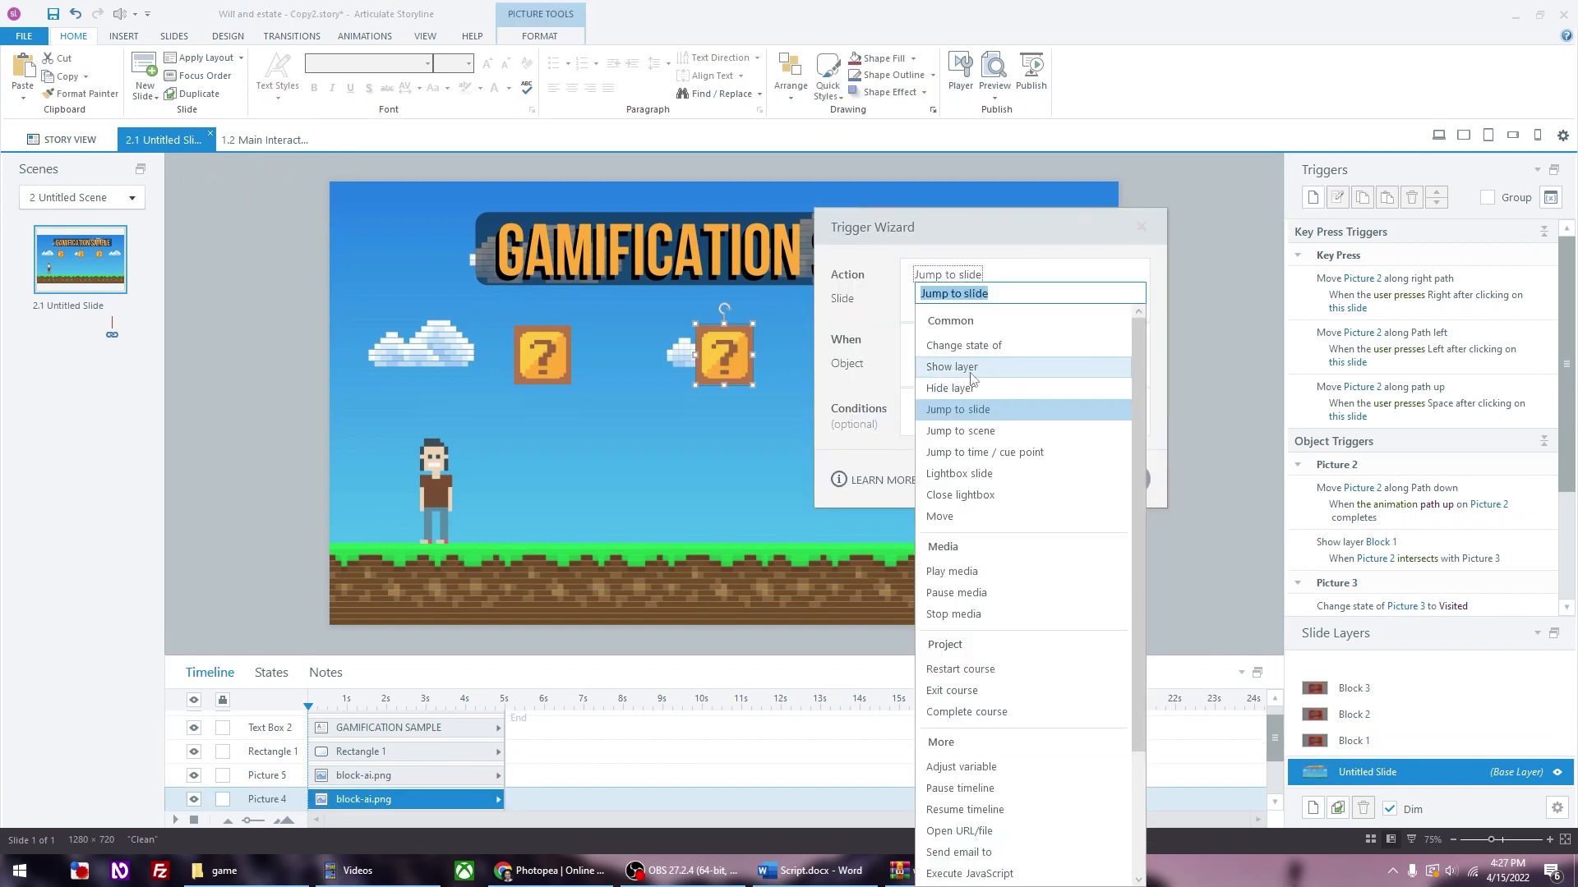
{"action": "left_click", "coordinate": [953, 368]}
{"action": "left_click", "coordinate": [940, 298]}
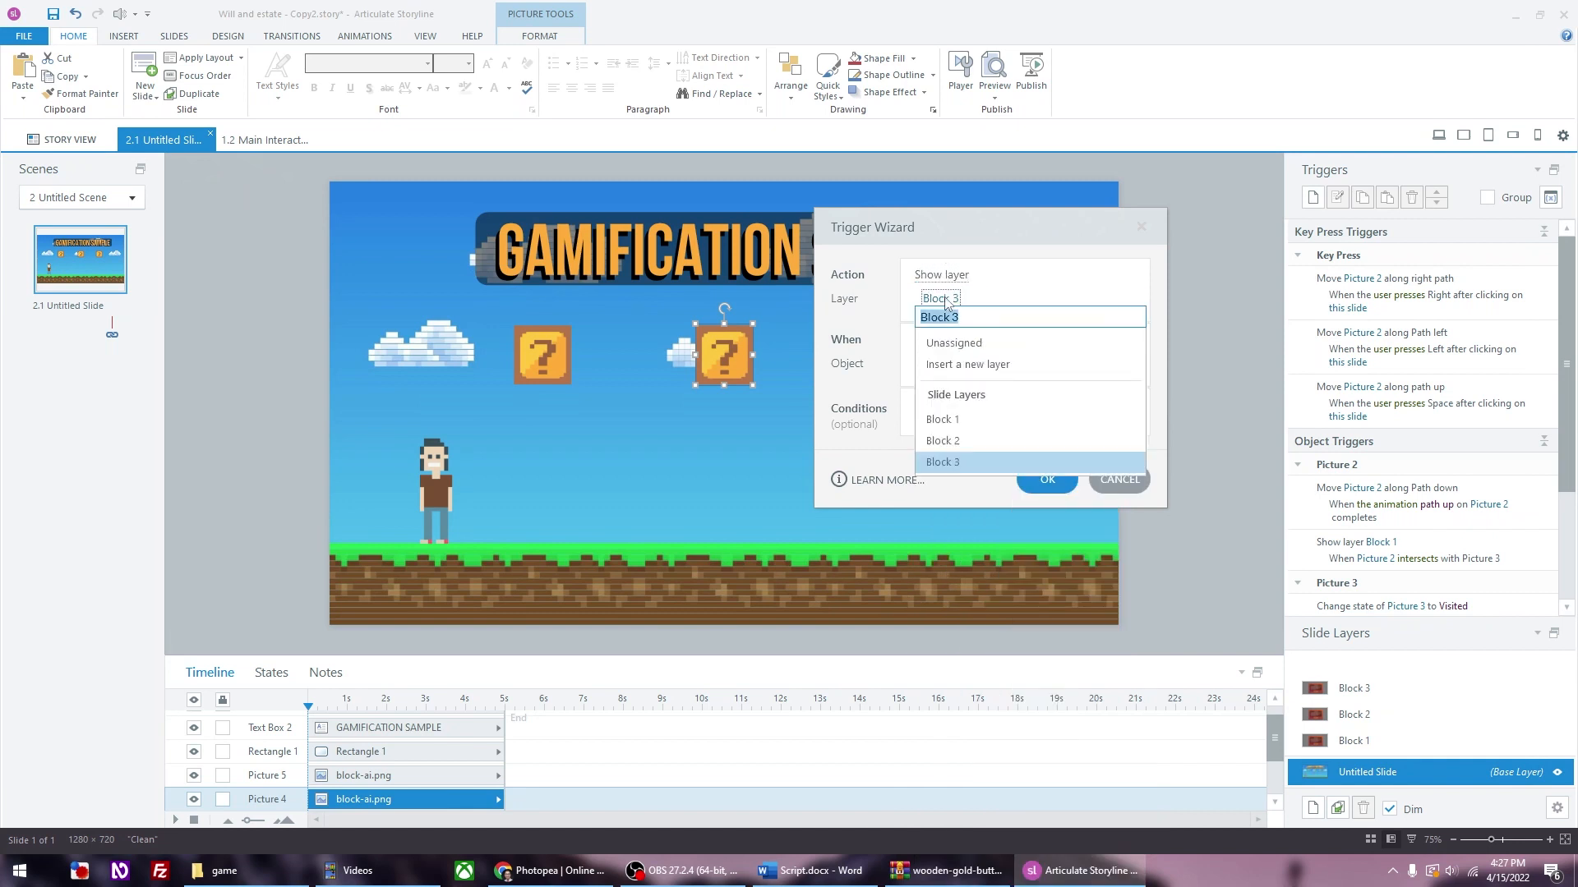
{"action": "left_click", "coordinate": [947, 441]}
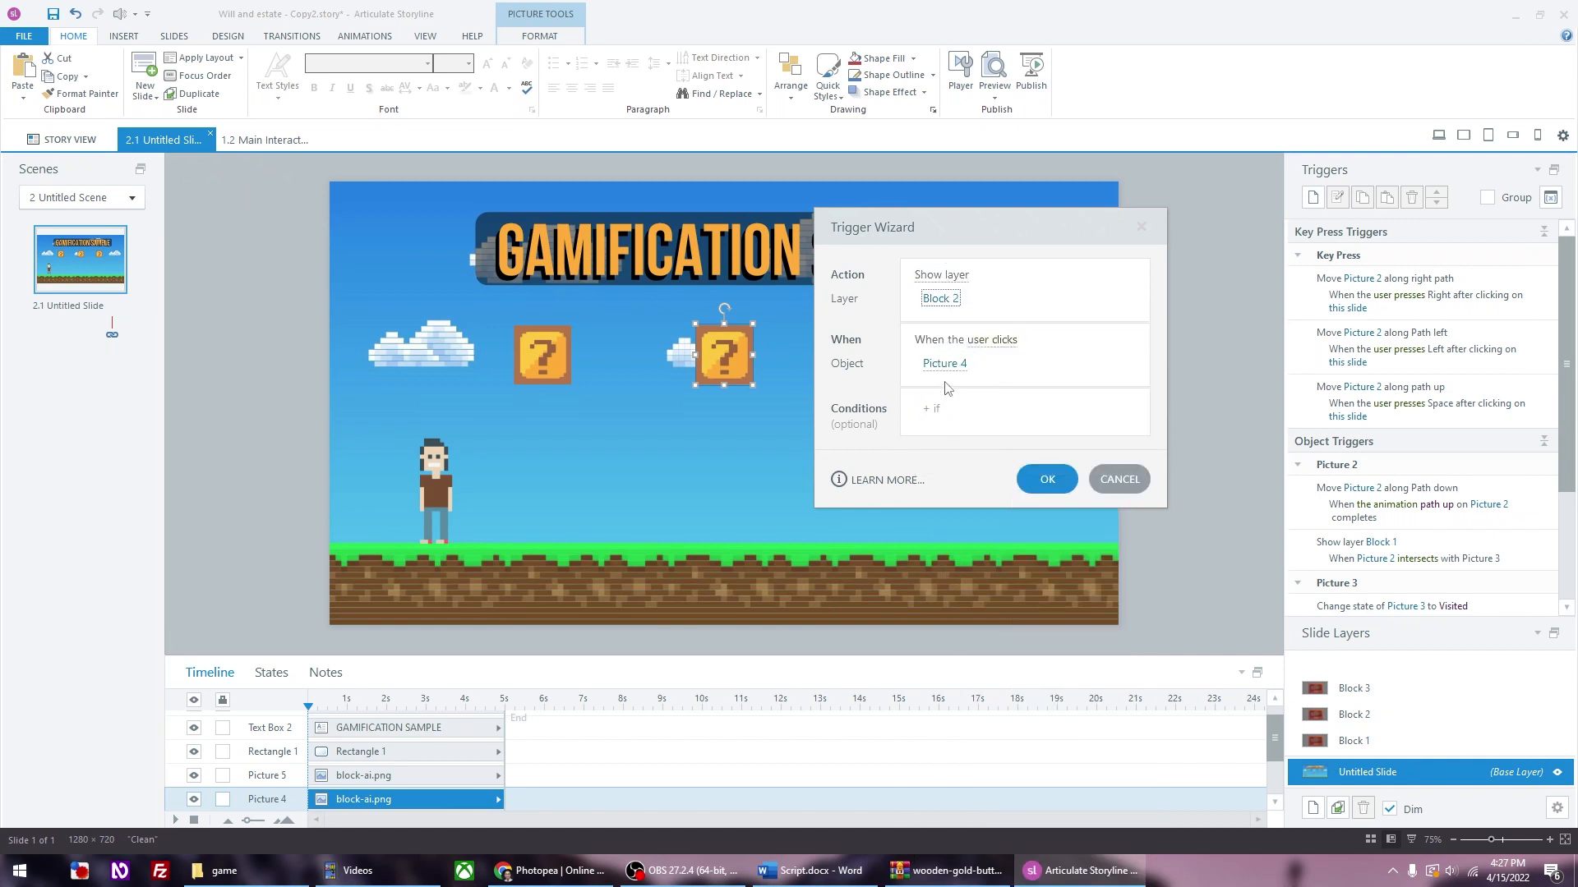
Step: Make the Block 2 trigger fire when Picture 4 intersects with Picture 2, and save it
{"action": "left_click", "coordinate": [995, 340]}
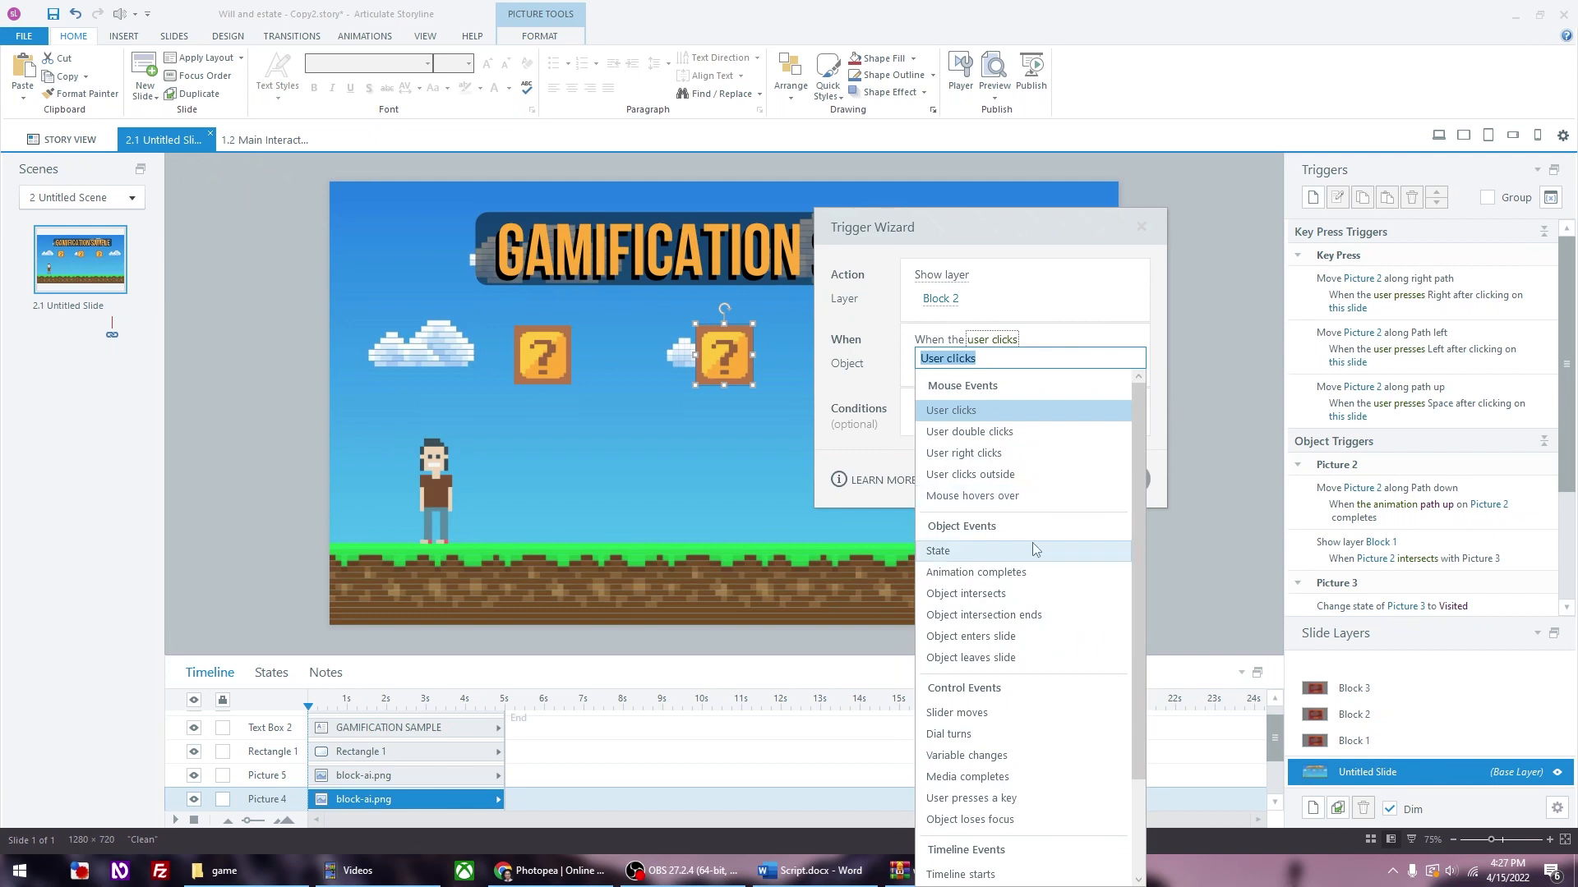
{"action": "left_click", "coordinate": [994, 593]}
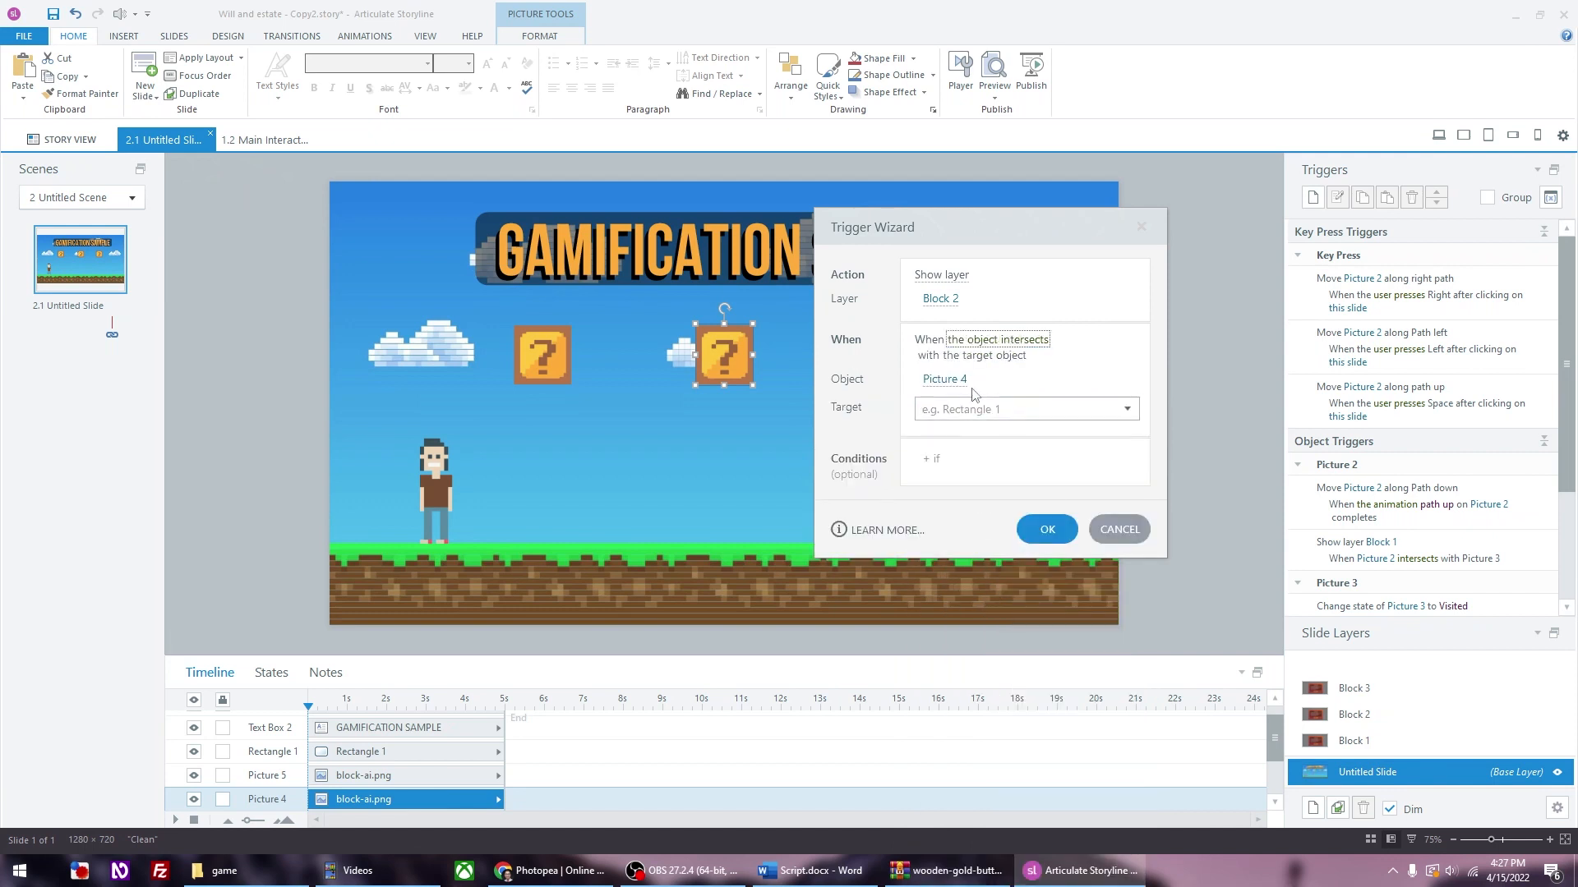
{"action": "left_click", "coordinate": [992, 408]}
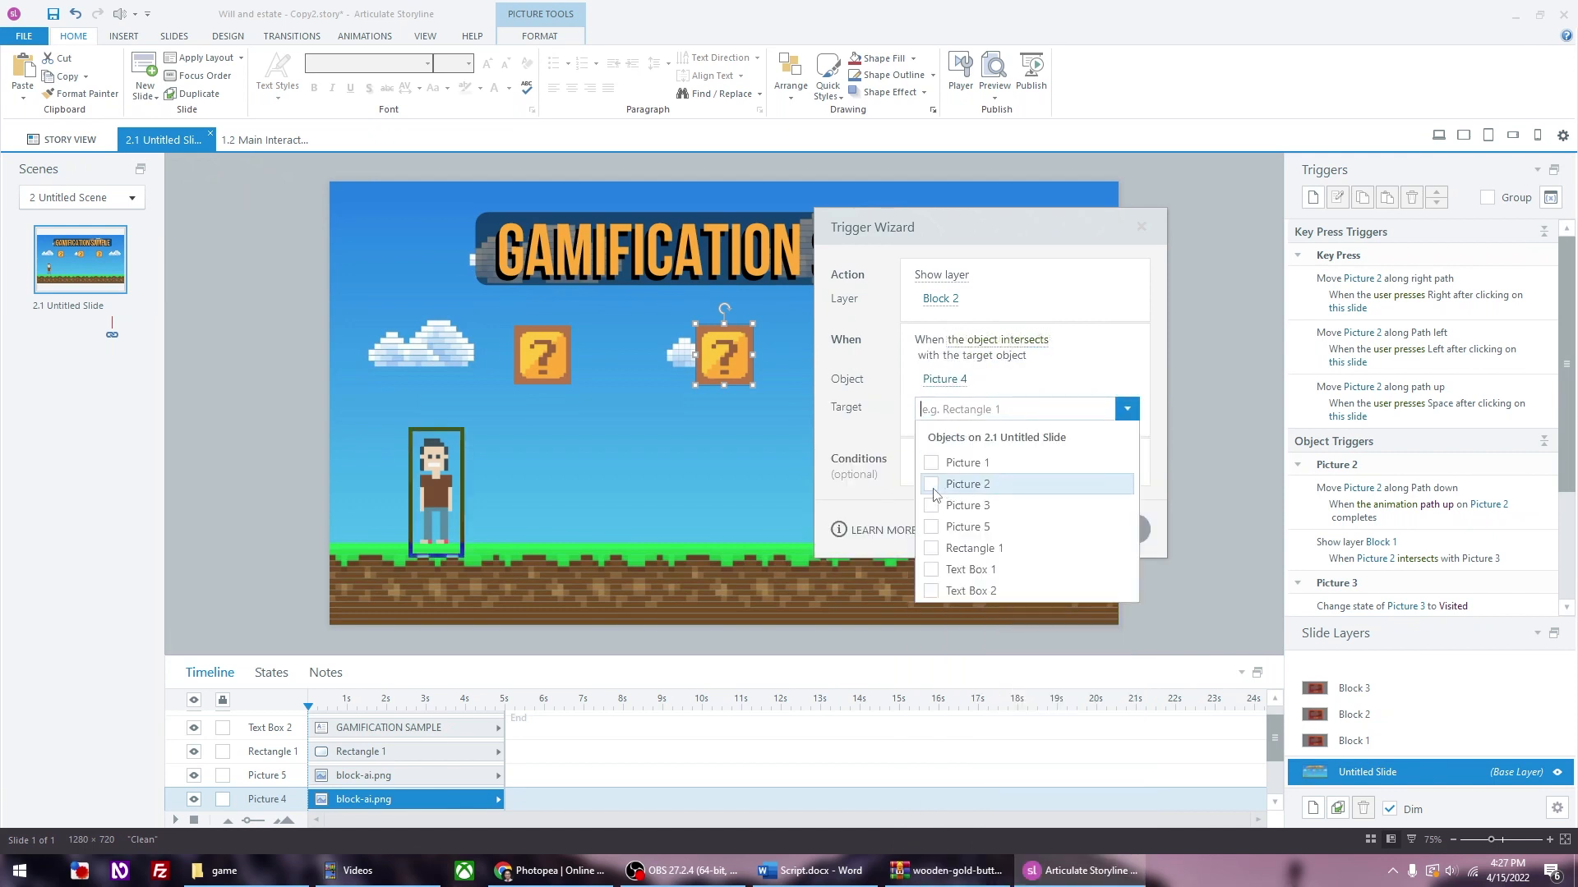
{"action": "left_click", "coordinate": [867, 507]}
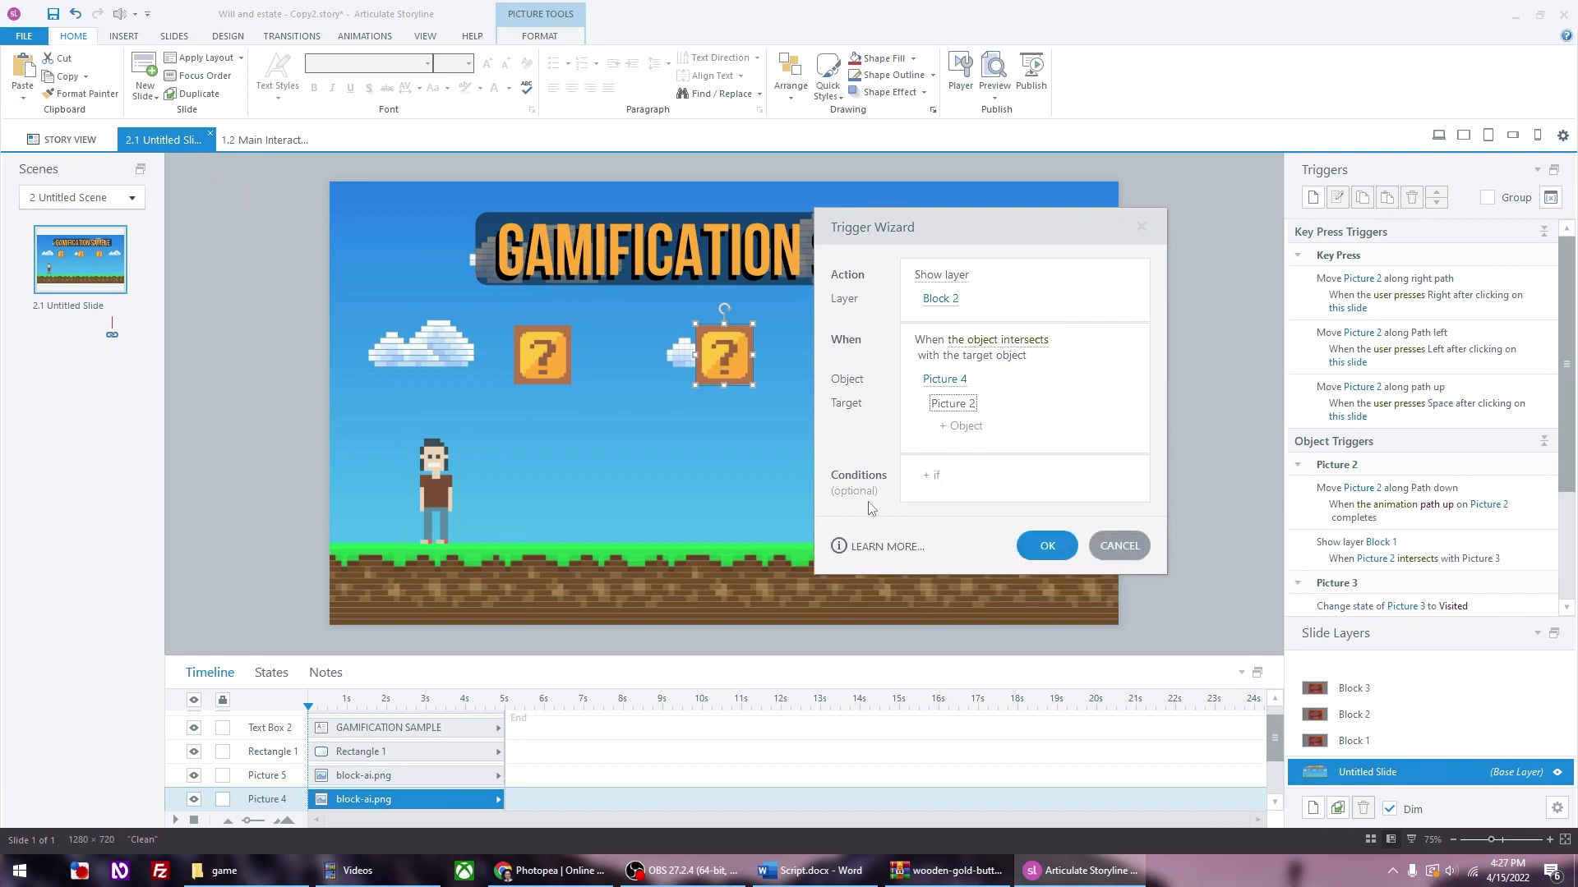
{"action": "left_click", "coordinate": [1040, 546]}
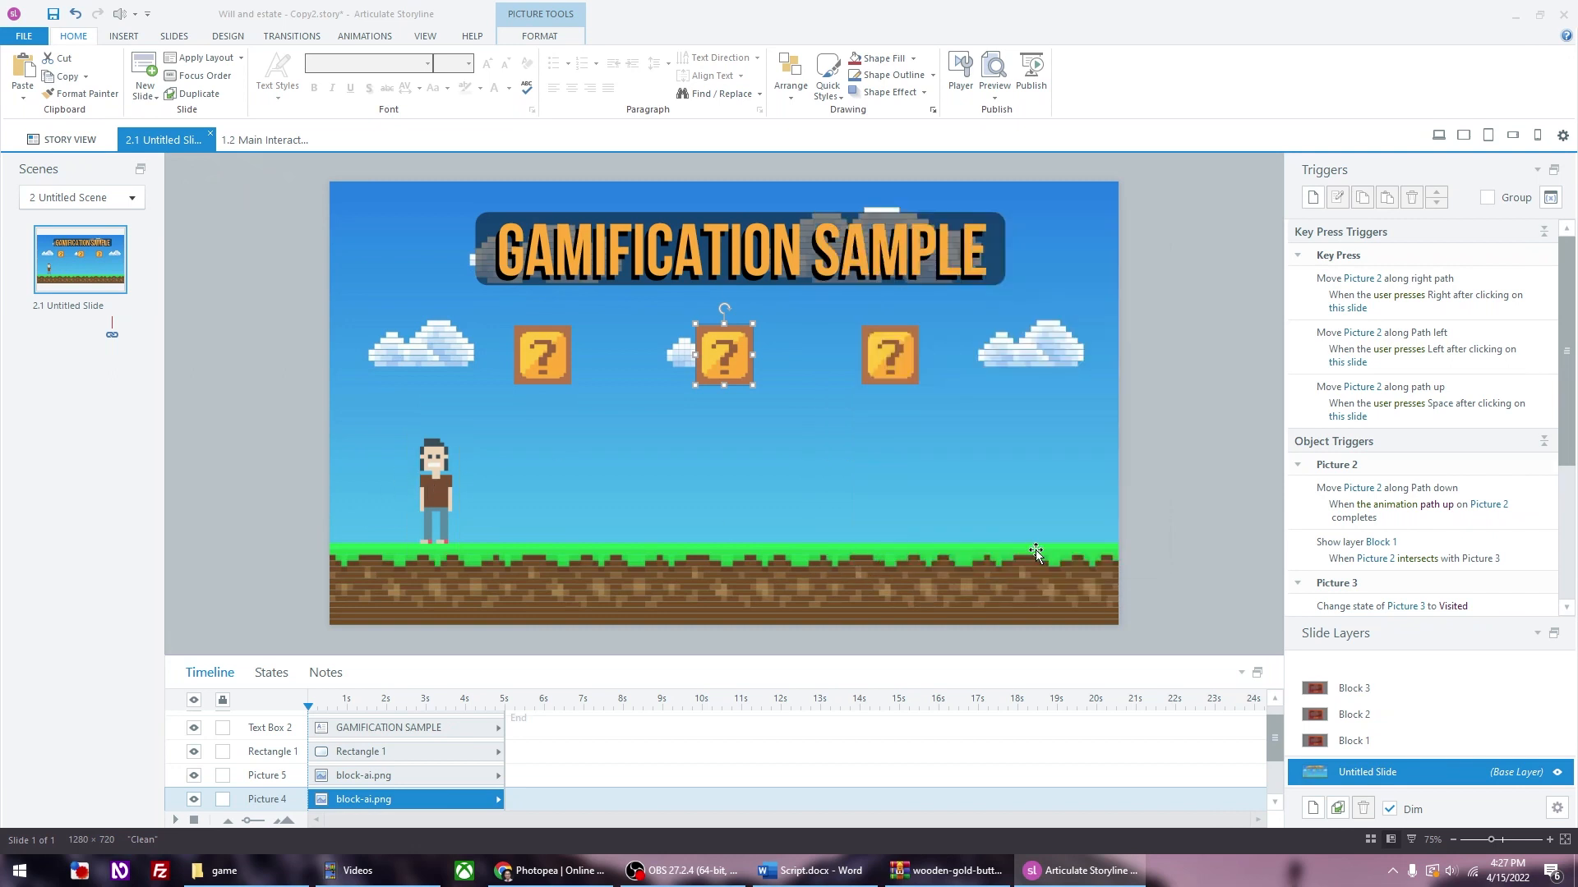
Step: Create a trigger for the third question block, Picture 5, that shows layer Block 3 when the object intersects a target
{"action": "left_click", "coordinate": [893, 362]}
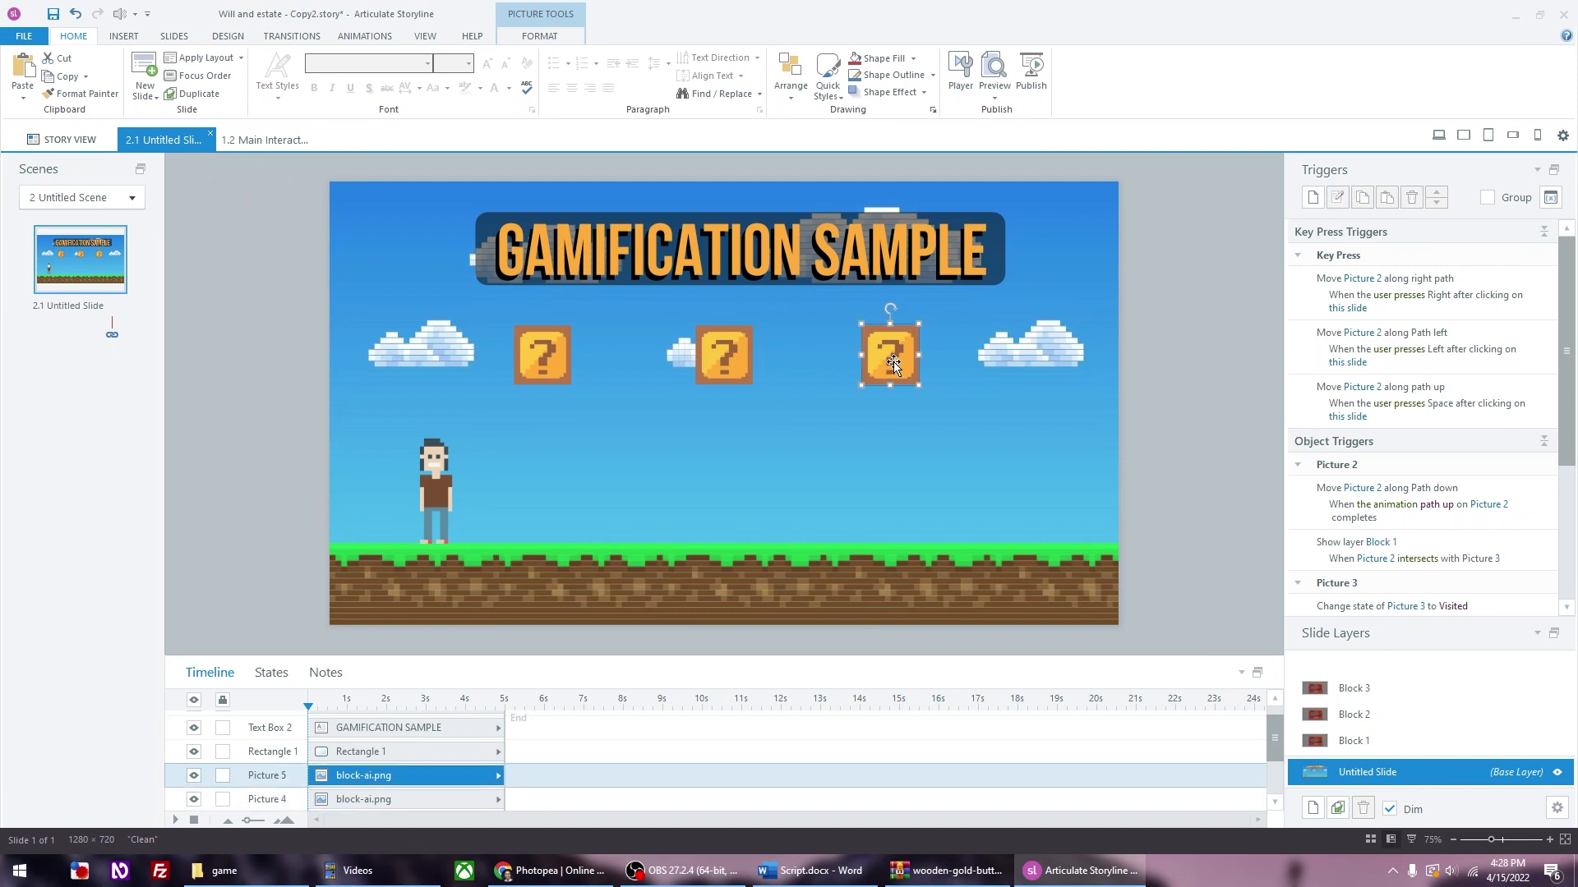
{"action": "left_click", "coordinate": [1313, 198]}
{"action": "left_click_drag", "start_coordinate": [990, 223], "coordinate": [395, 235]}
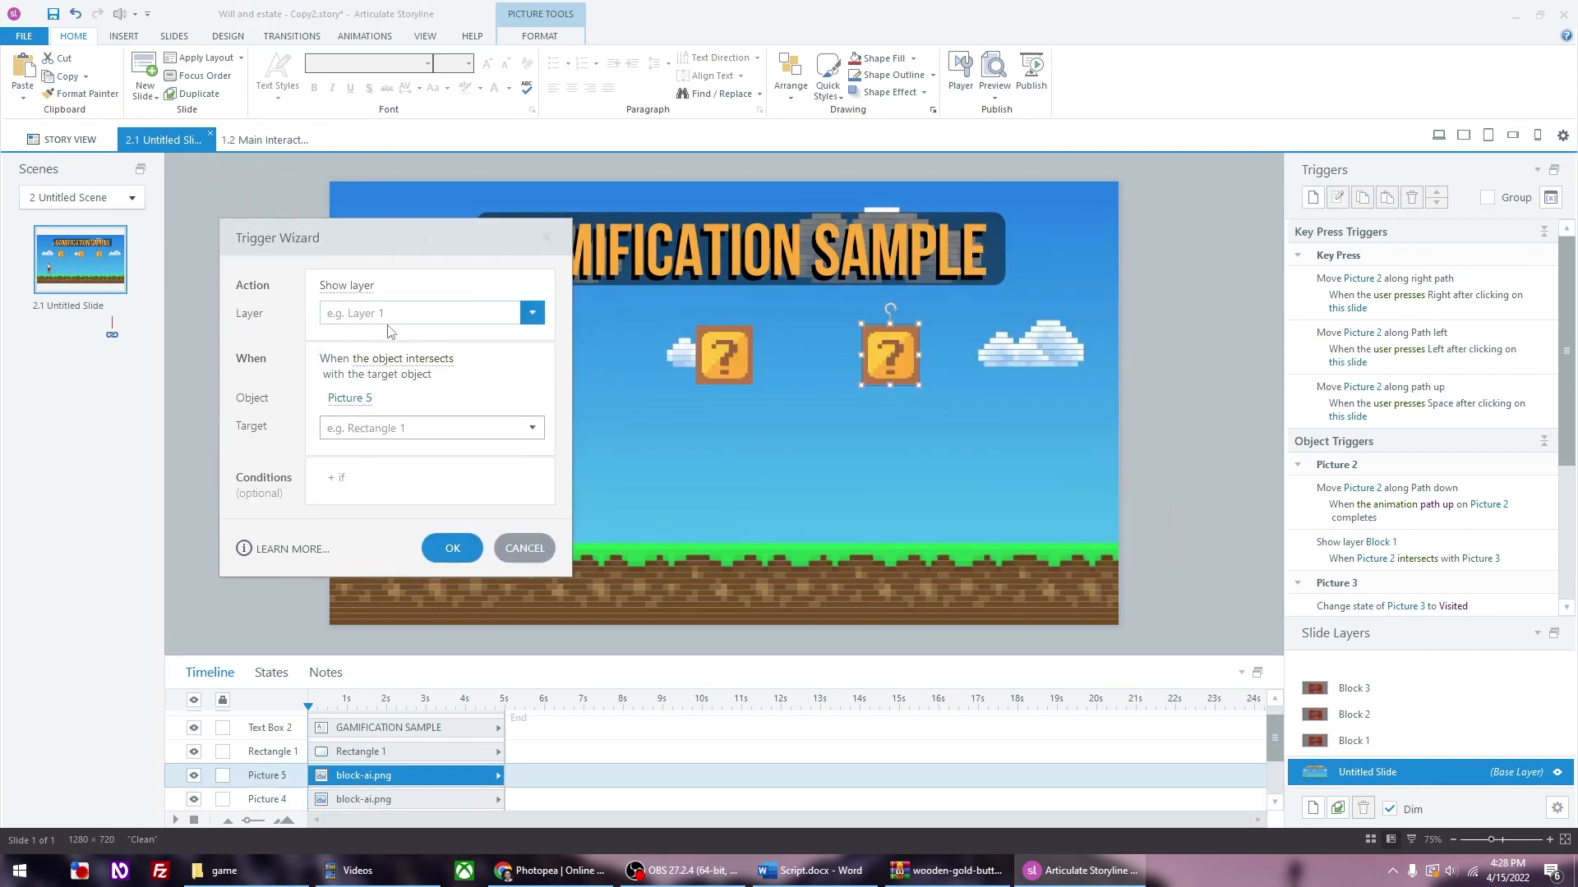
{"action": "left_click", "coordinate": [391, 317]}
{"action": "left_click", "coordinate": [393, 454]}
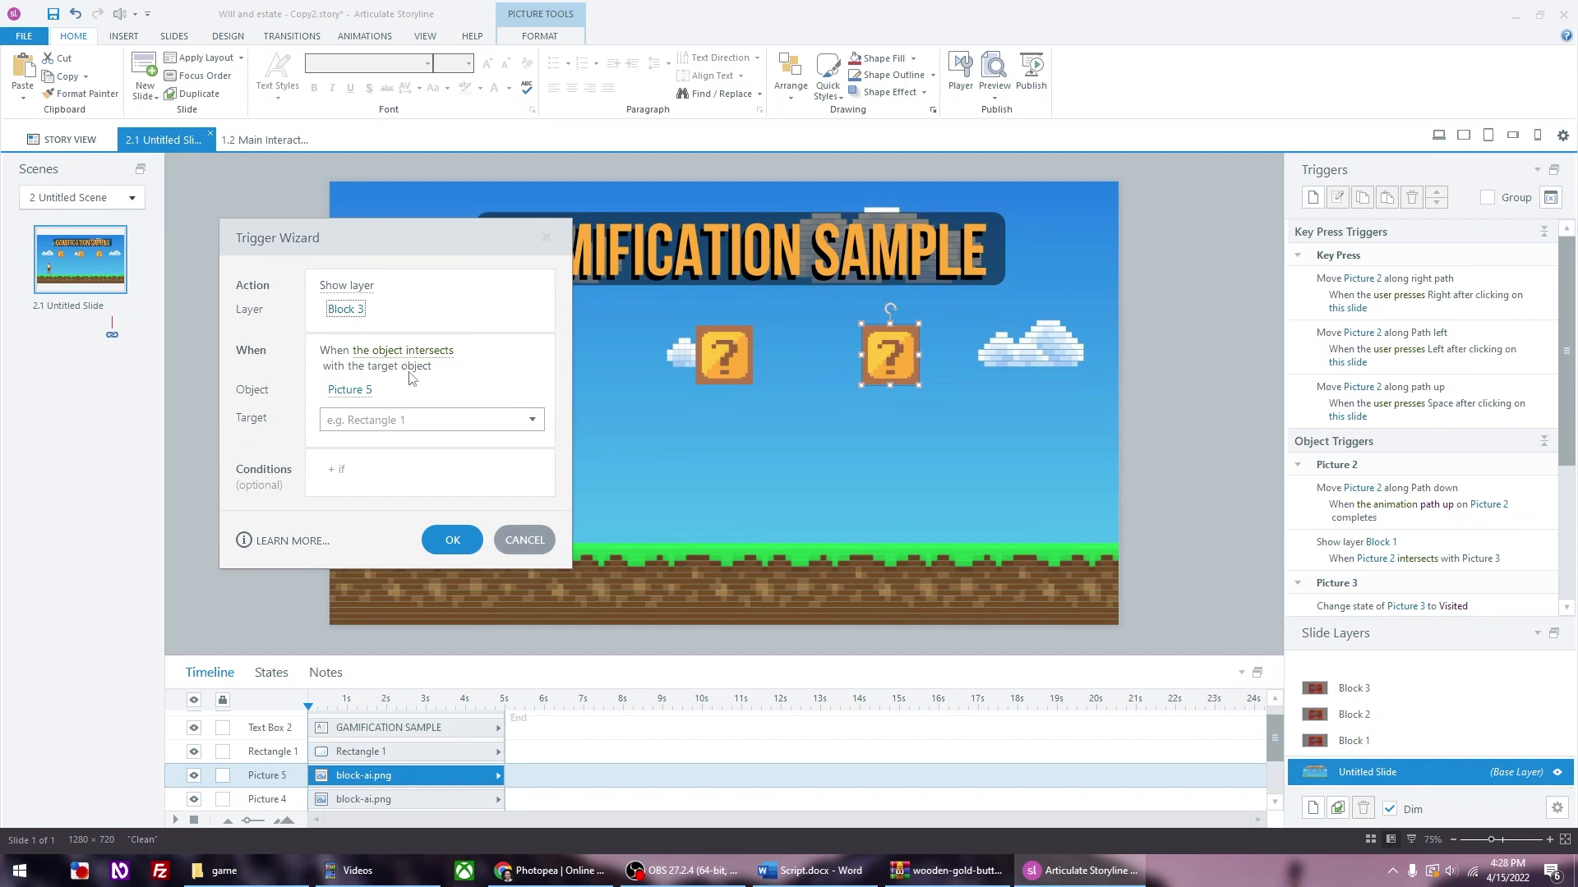
Step: Complete the trigger so that layer Block 3 shows when Picture 5 intersects with Picture 2
{"action": "left_click", "coordinate": [362, 394]}
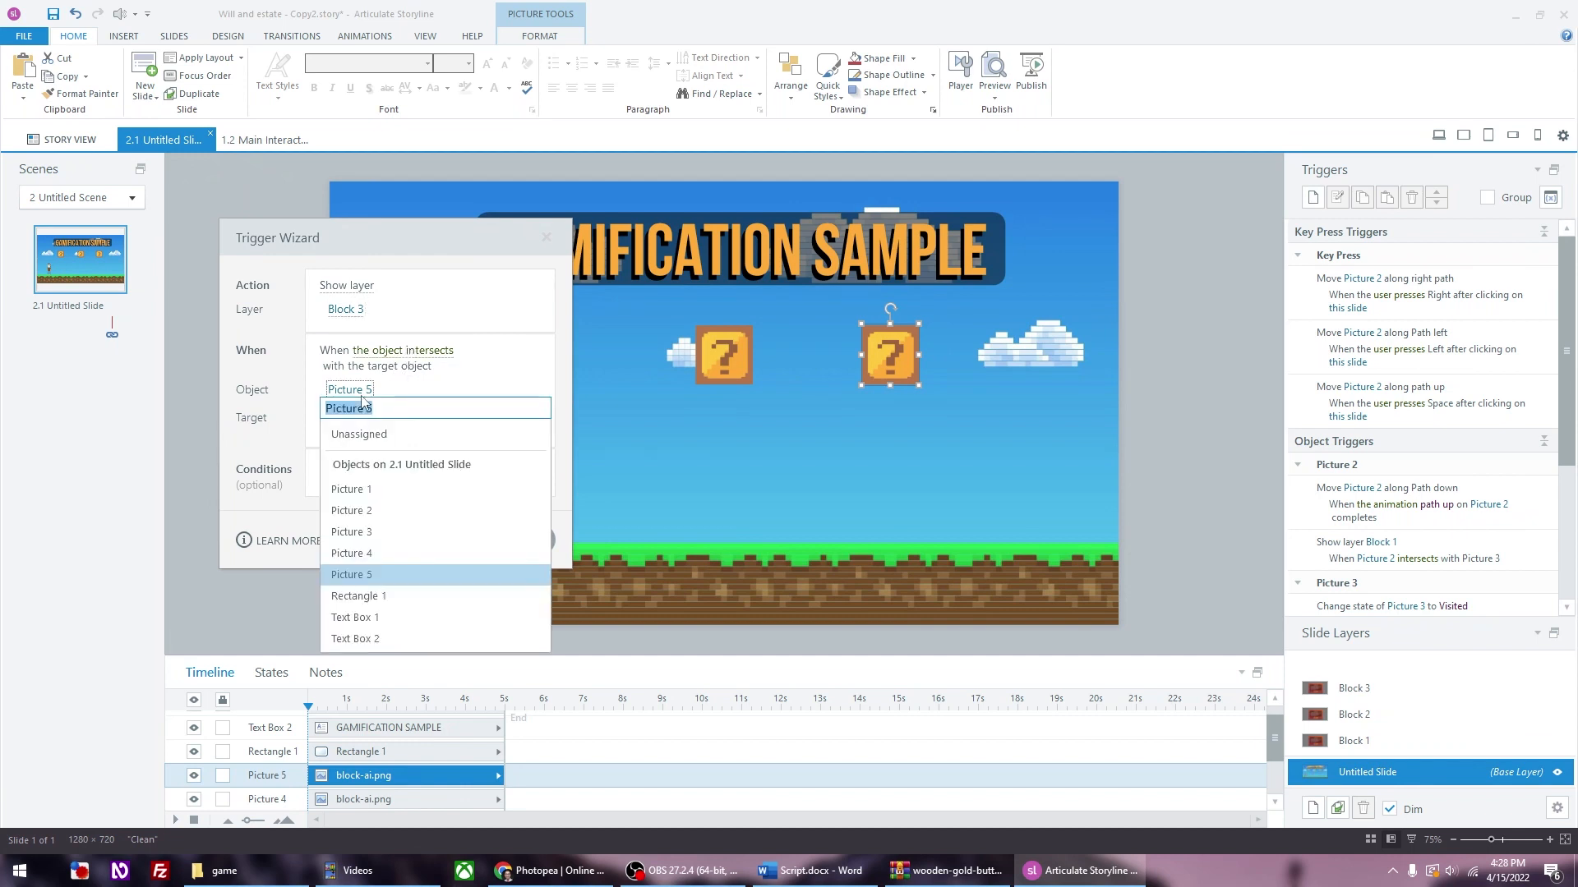
{"action": "left_click", "coordinate": [442, 382]}
{"action": "left_click", "coordinate": [456, 420]}
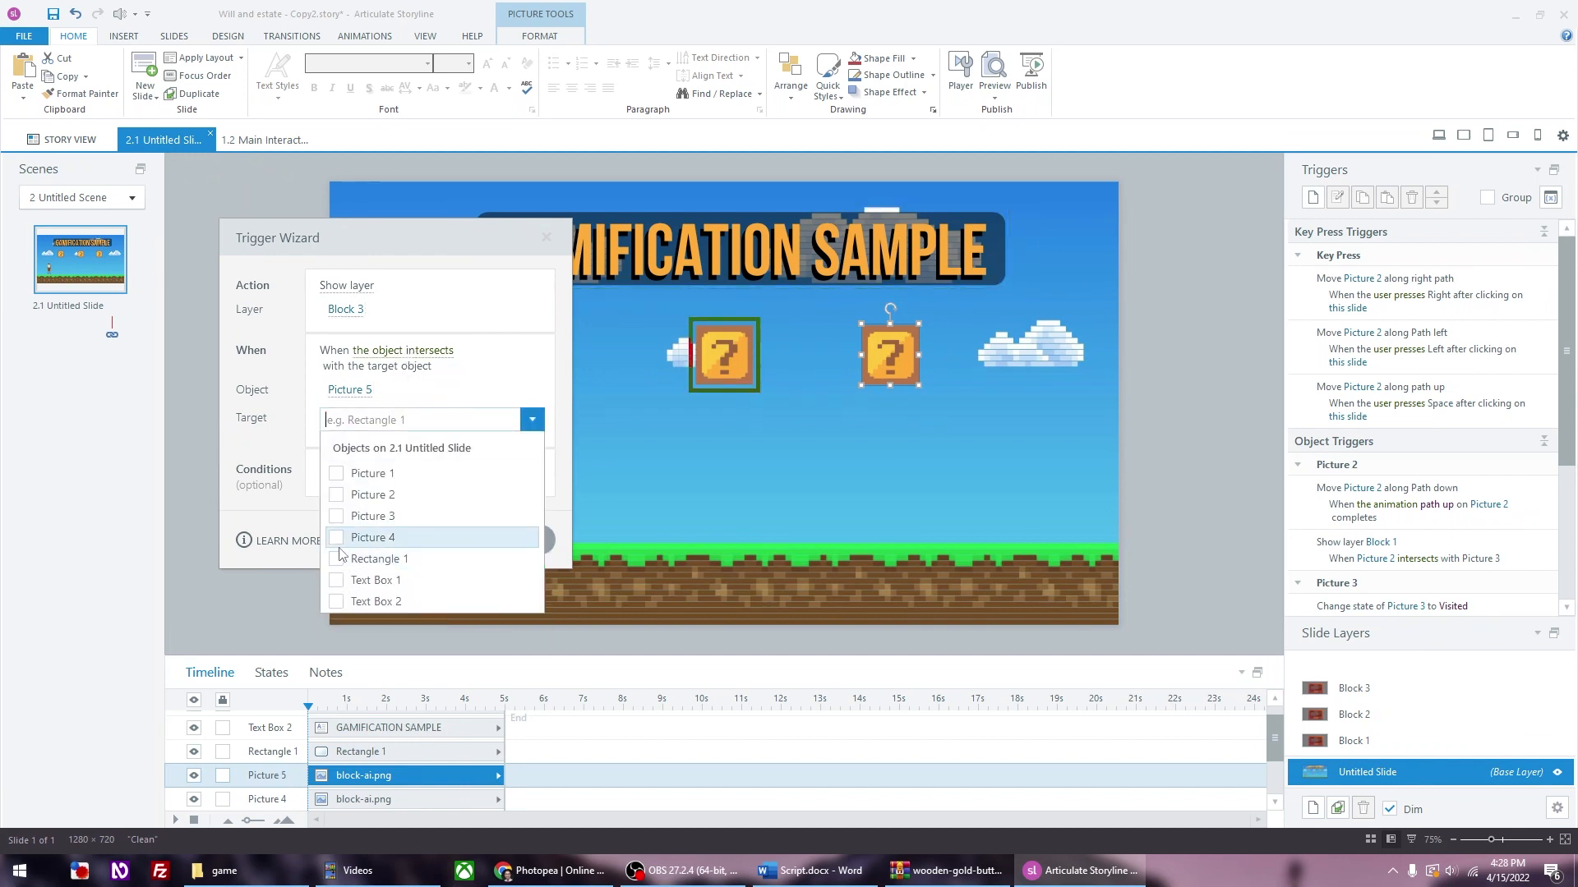
{"action": "left_click_drag", "start_coordinate": [351, 246], "coordinate": [1121, 263]}
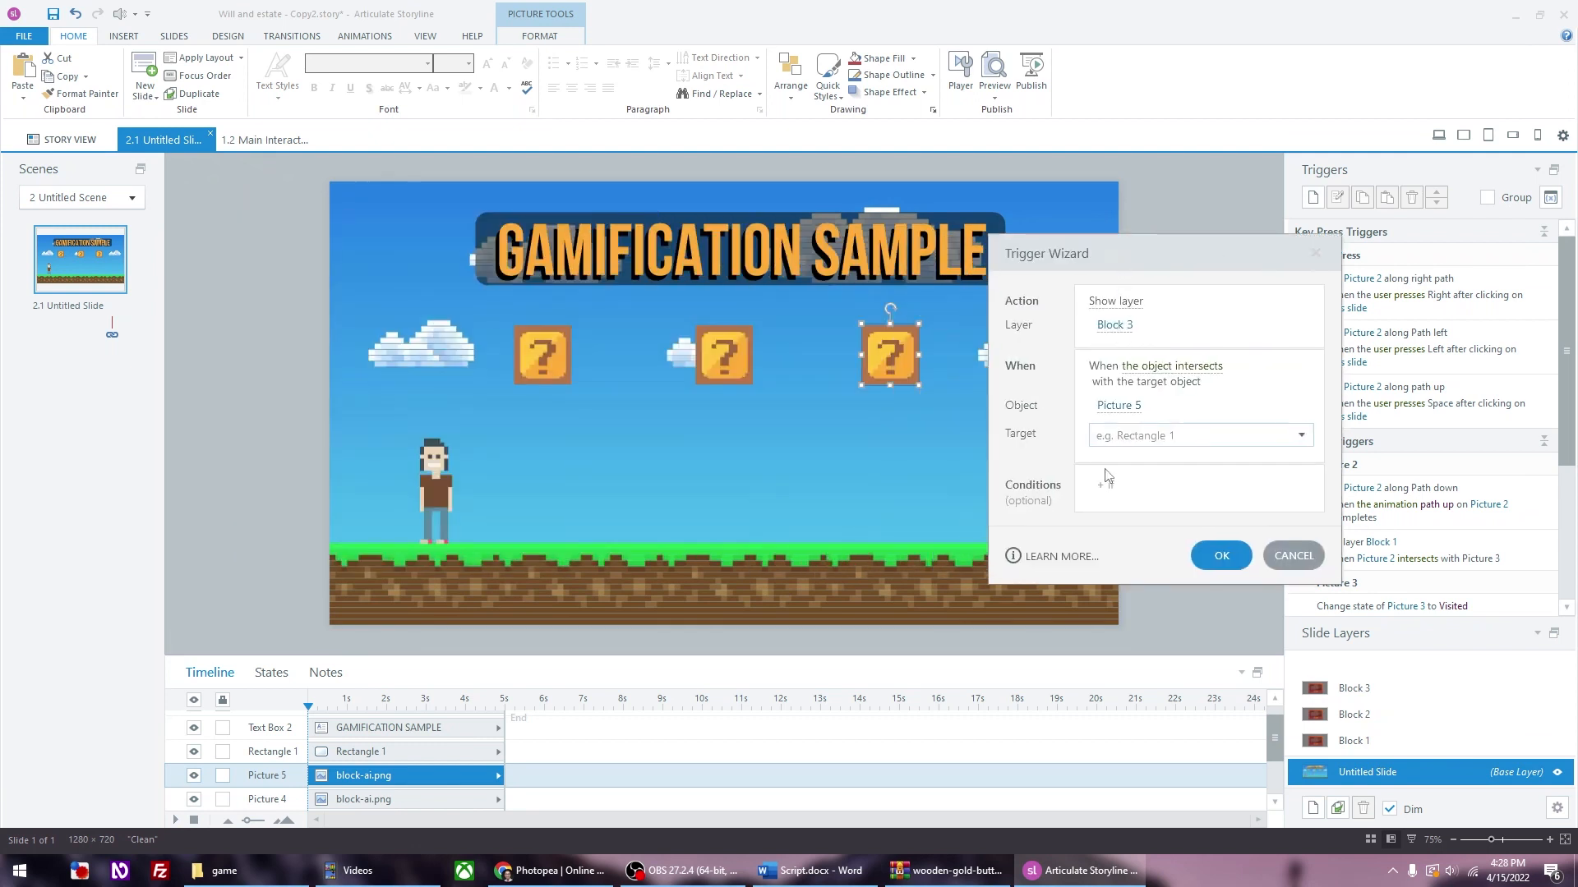
{"action": "left_click", "coordinate": [1154, 438]}
{"action": "left_click", "coordinate": [1106, 511]}
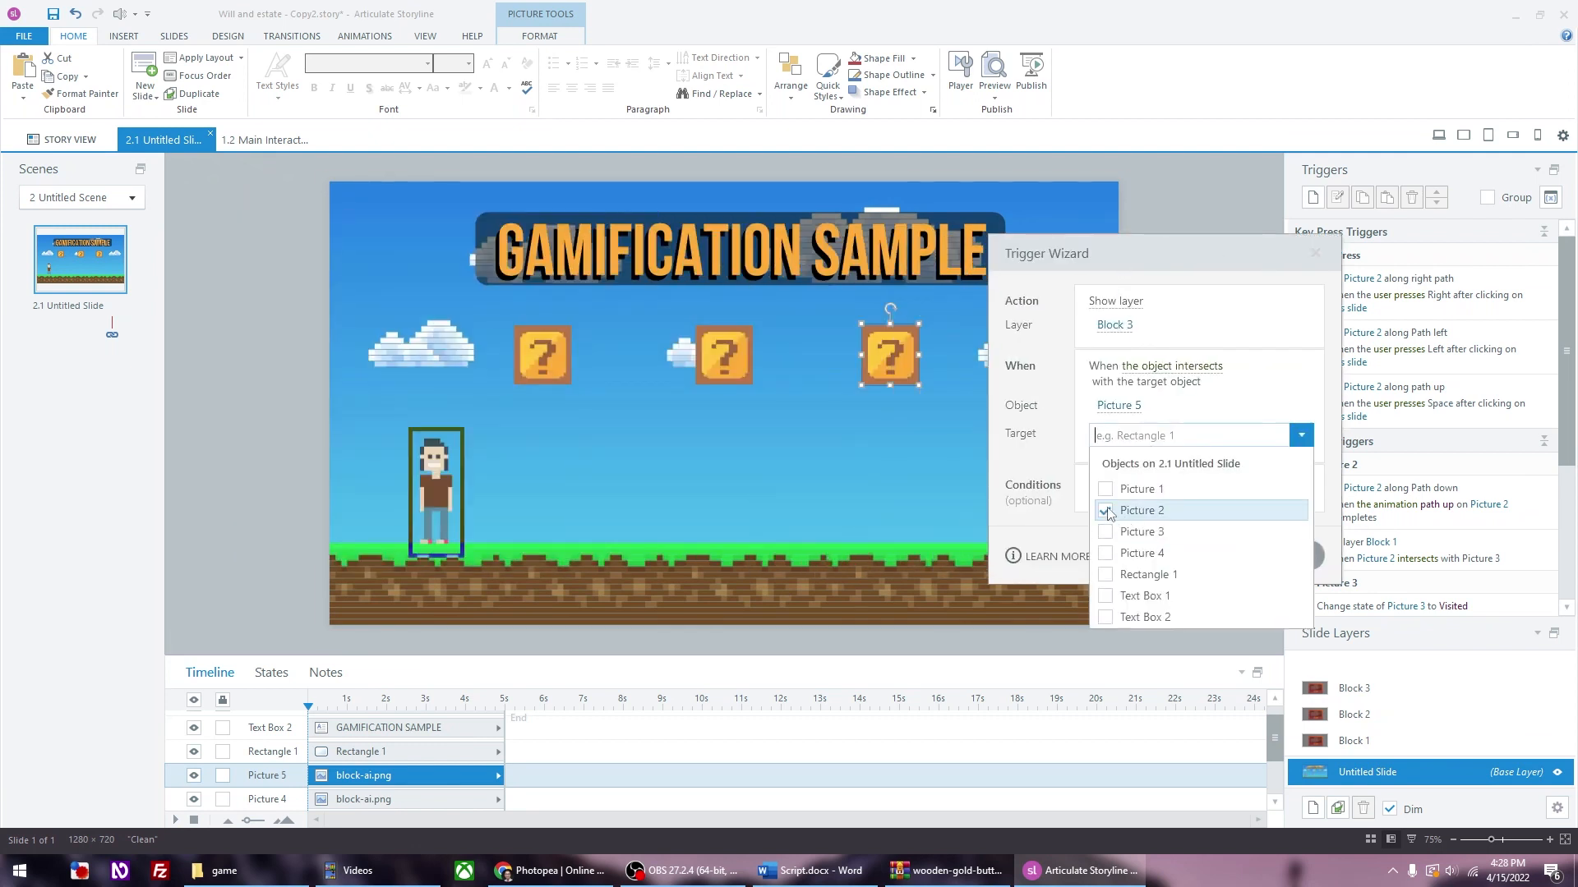
{"action": "left_click", "coordinate": [1057, 561]}
{"action": "left_click", "coordinate": [1214, 570]}
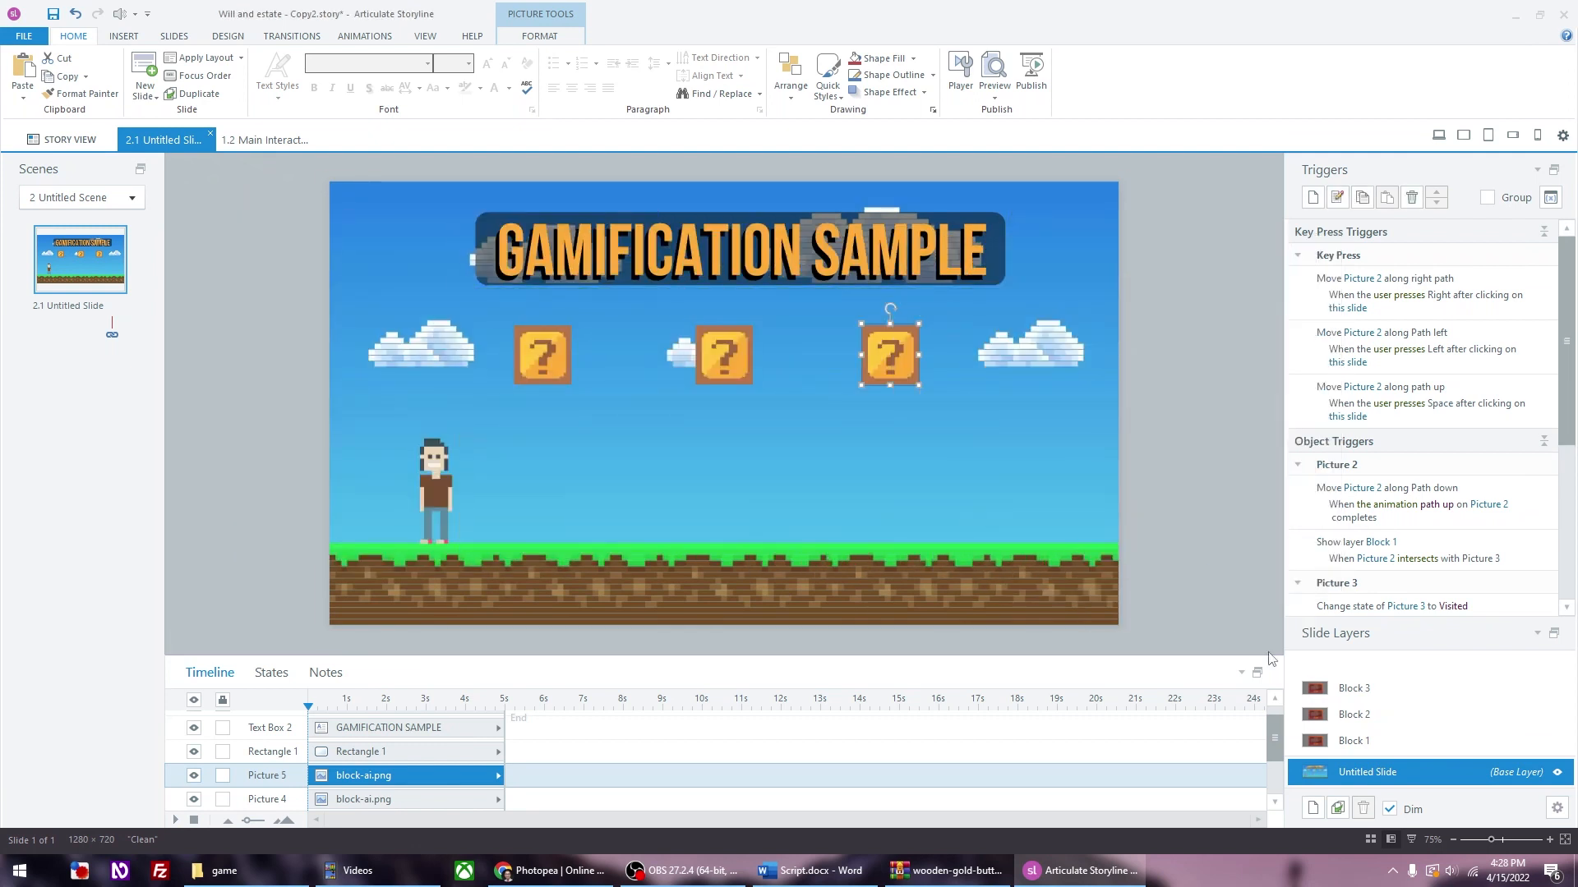
Step: Change the heading on the Block 3 layer to "SUB TOPIC 3" and return to the base layer
{"action": "left_click", "coordinate": [1354, 714]}
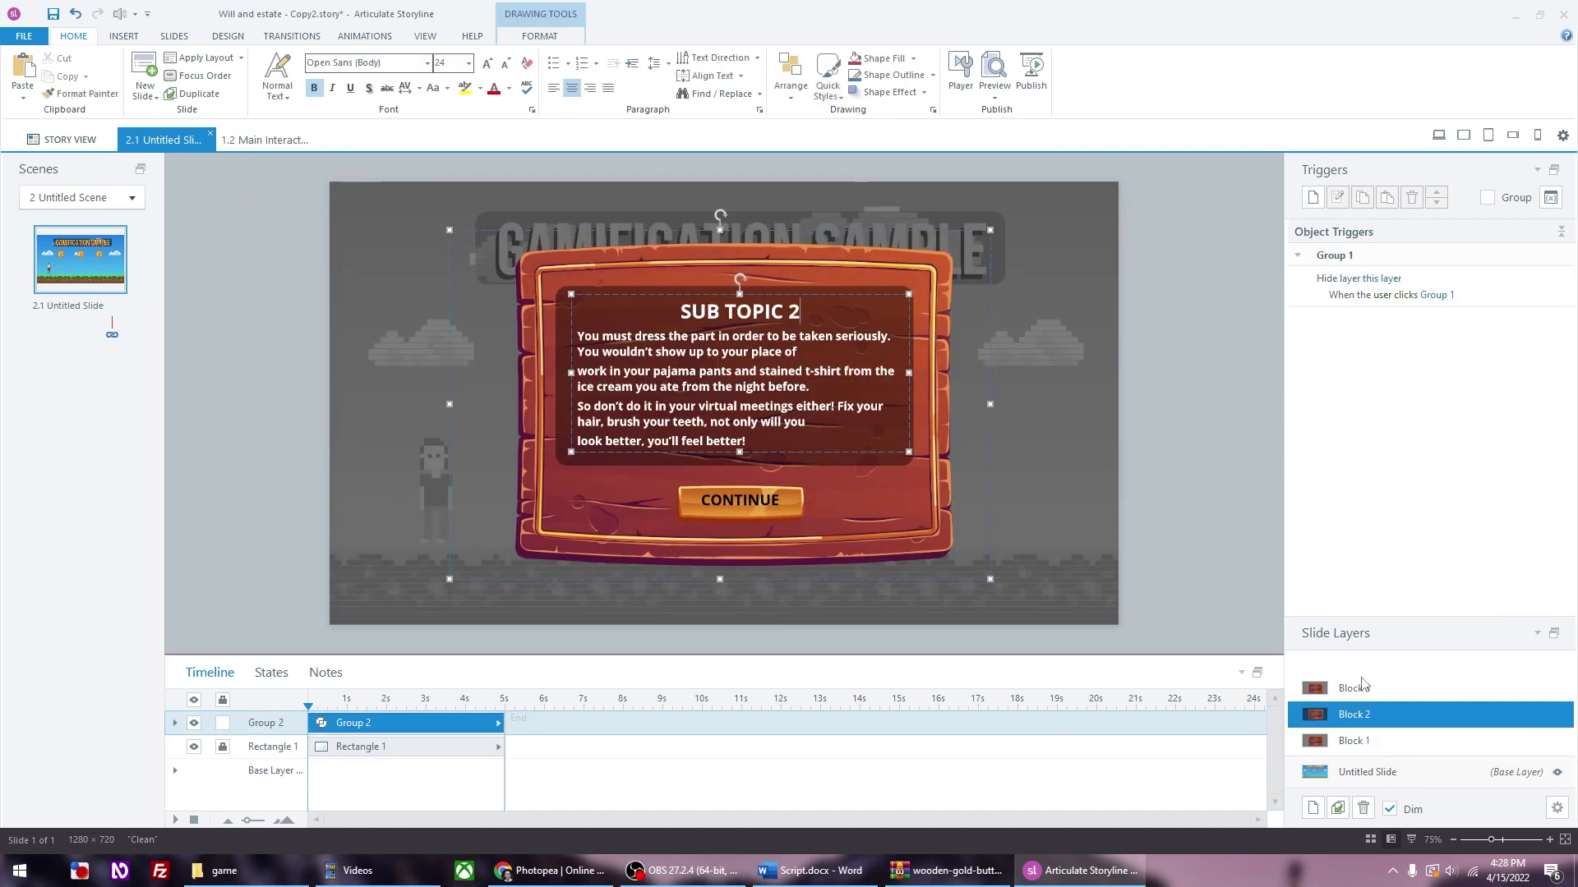
{"action": "left_click", "coordinate": [1354, 688]}
{"action": "left_click", "coordinate": [810, 316]}
{"action": "key", "text": "BackSpace"}
{"action": "type", "text": "3"}
{"action": "left_click", "coordinate": [1388, 741]}
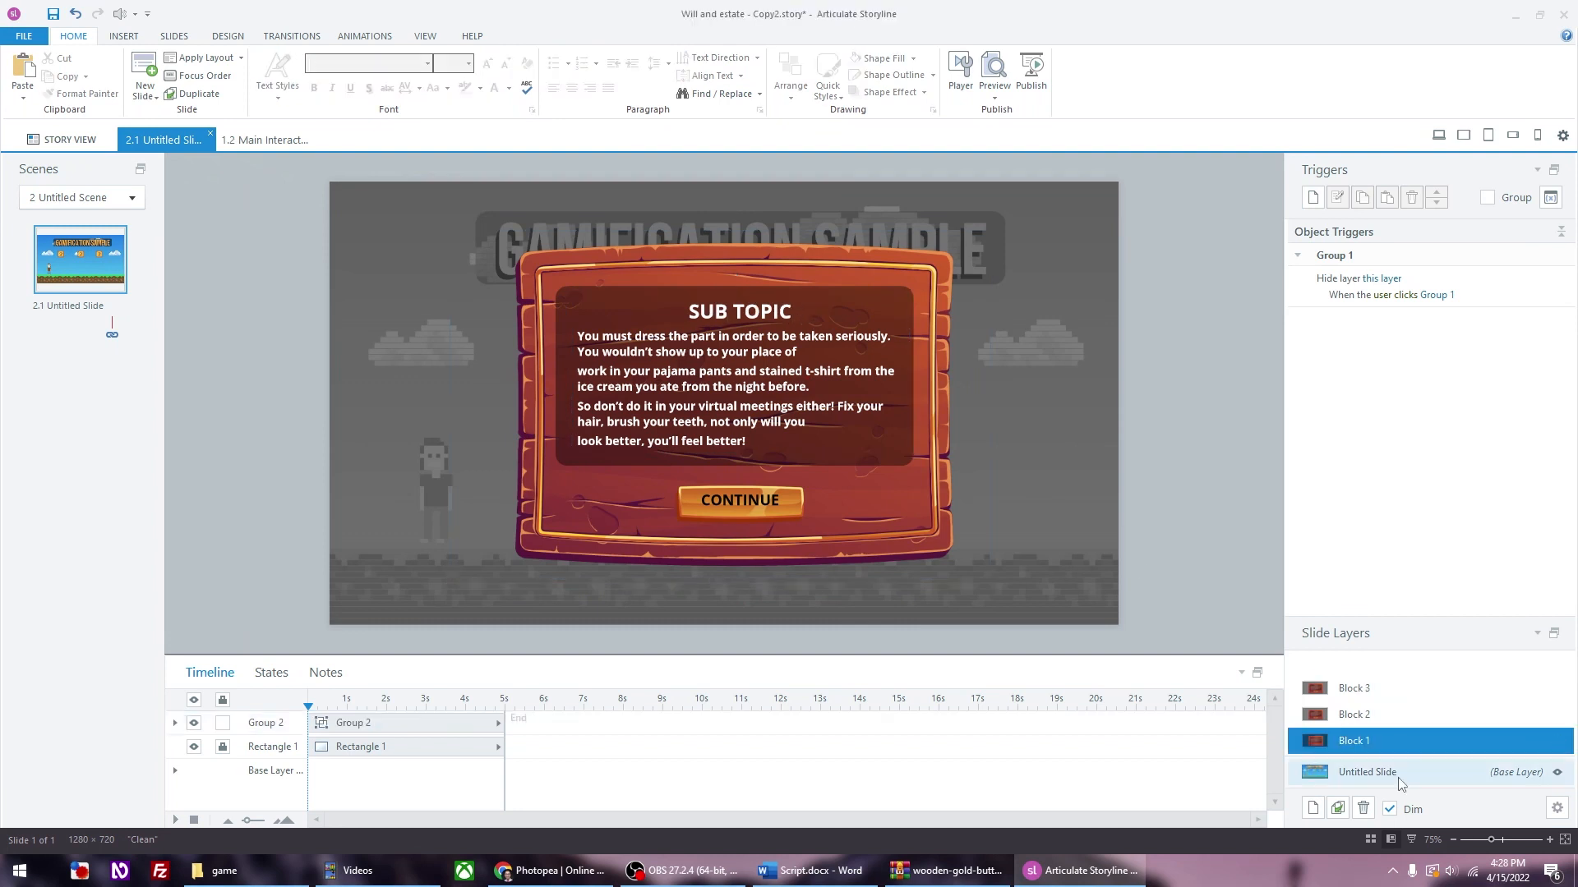
{"action": "left_click", "coordinate": [1380, 773]}
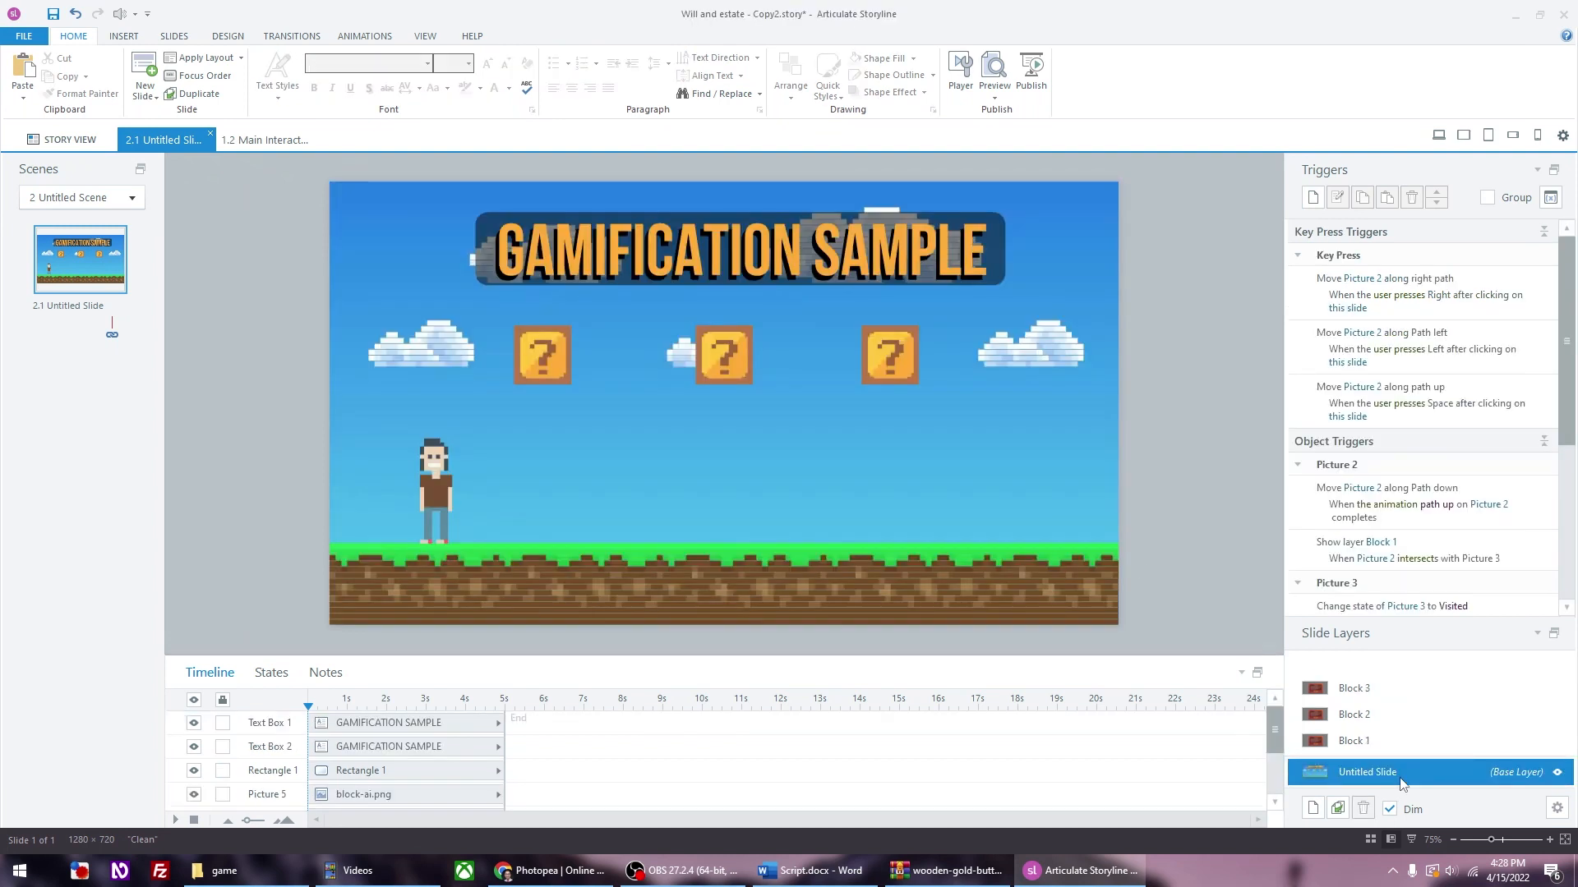
Step: Preview the slide, walk the character to the first question block, jump into it and continue past its pop-up
{"action": "key", "text": "F12"}
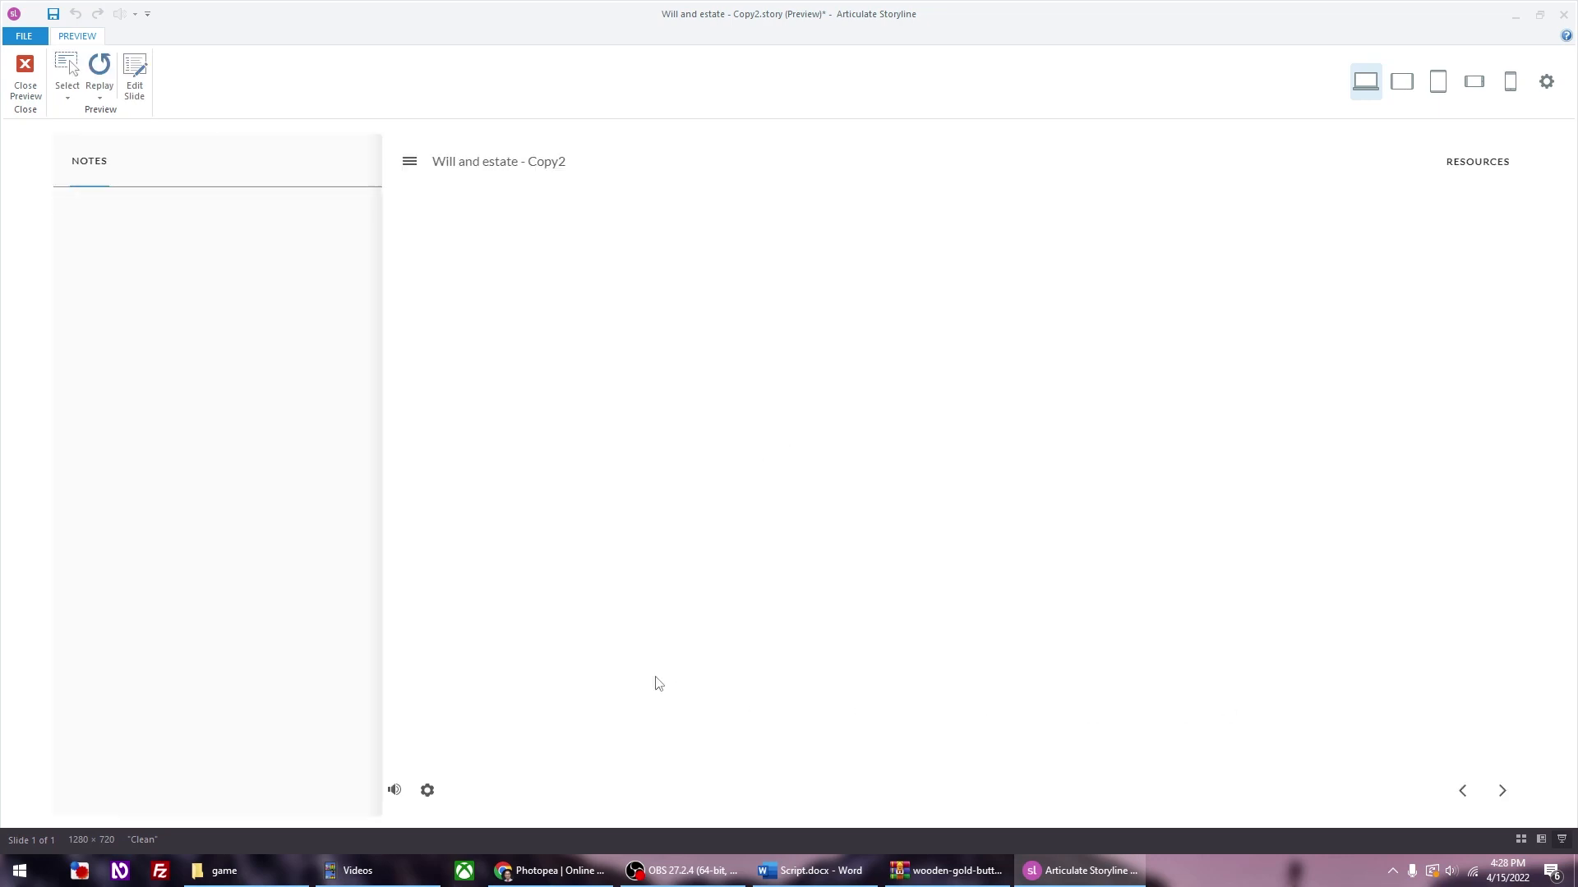
{"action": "key", "text": "Right"}
{"action": "key", "text": "Right"}
{"action": "key", "text": "Right"}
{"action": "key", "text": "Right"}
{"action": "key", "text": "Right"}
{"action": "key", "text": "Right"}
{"action": "key", "text": "Right"}
{"action": "key", "text": "Right"}
{"action": "key", "text": "Right"}
{"action": "key", "text": "Right"}
{"action": "key", "text": "Right"}
{"action": "key", "text": "Right"}
{"action": "key", "text": "Right"}
{"action": "key", "text": "Right"}
{"action": "key", "text": "Right"}
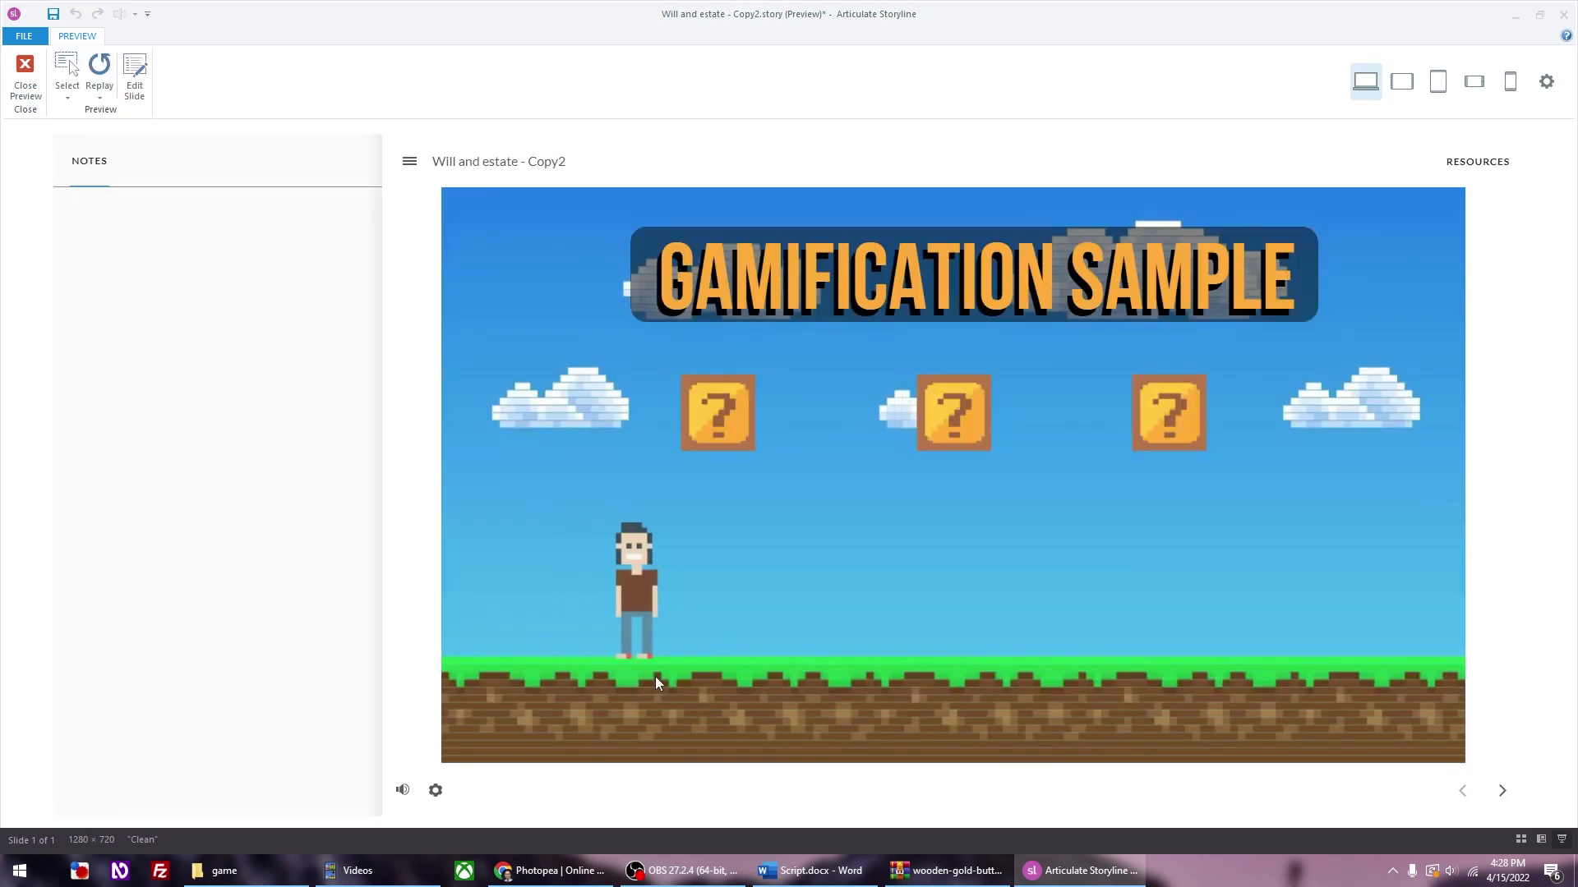
{"action": "key", "text": "Up"}
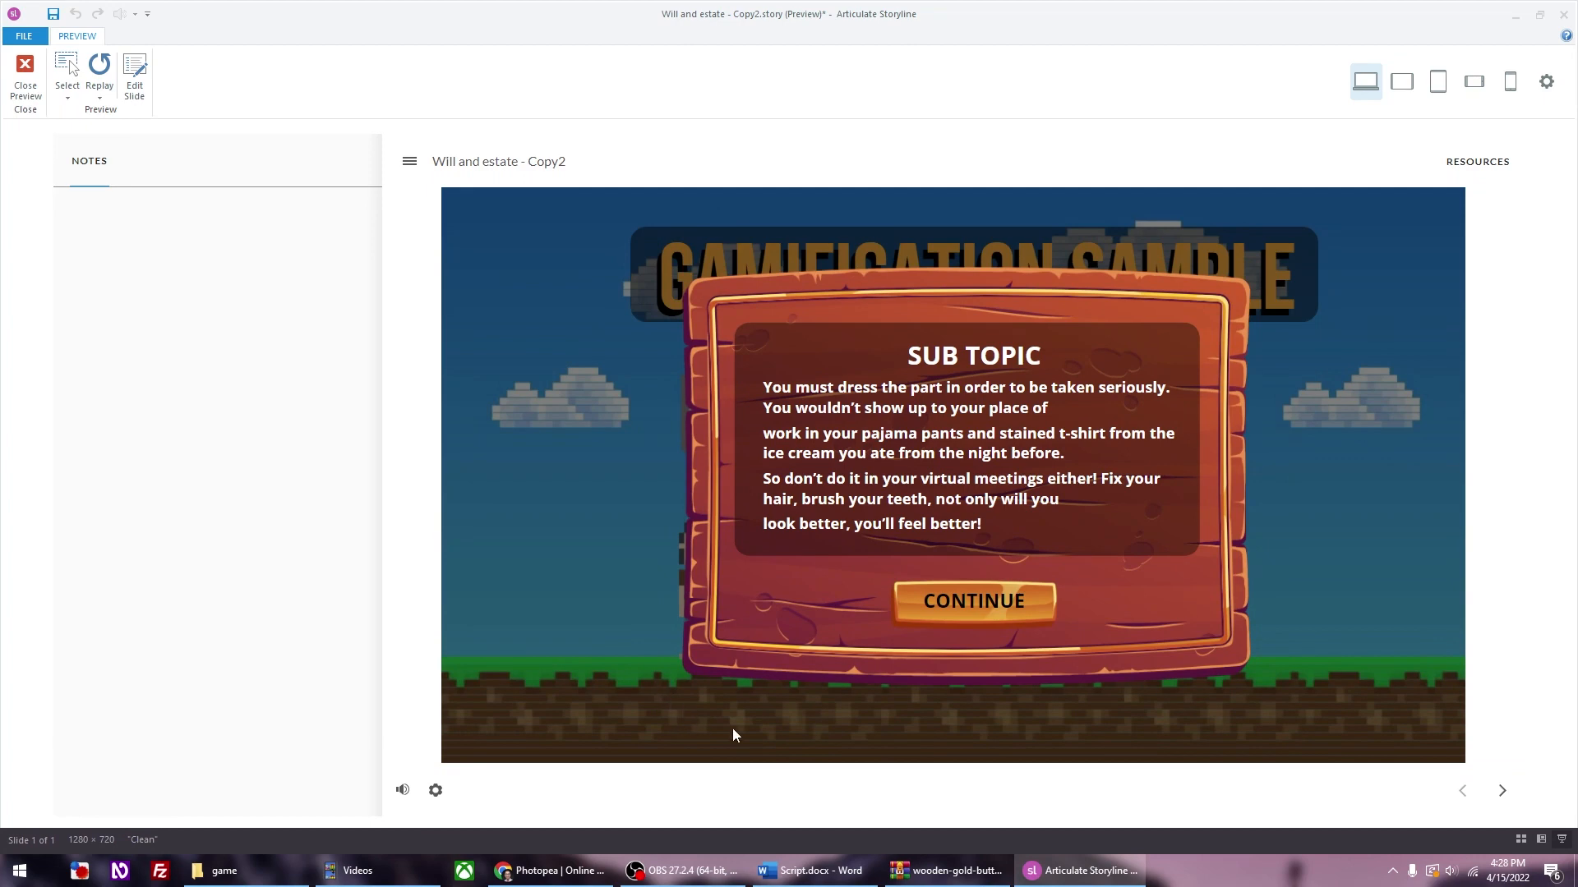
{"action": "left_click", "coordinate": [980, 608]}
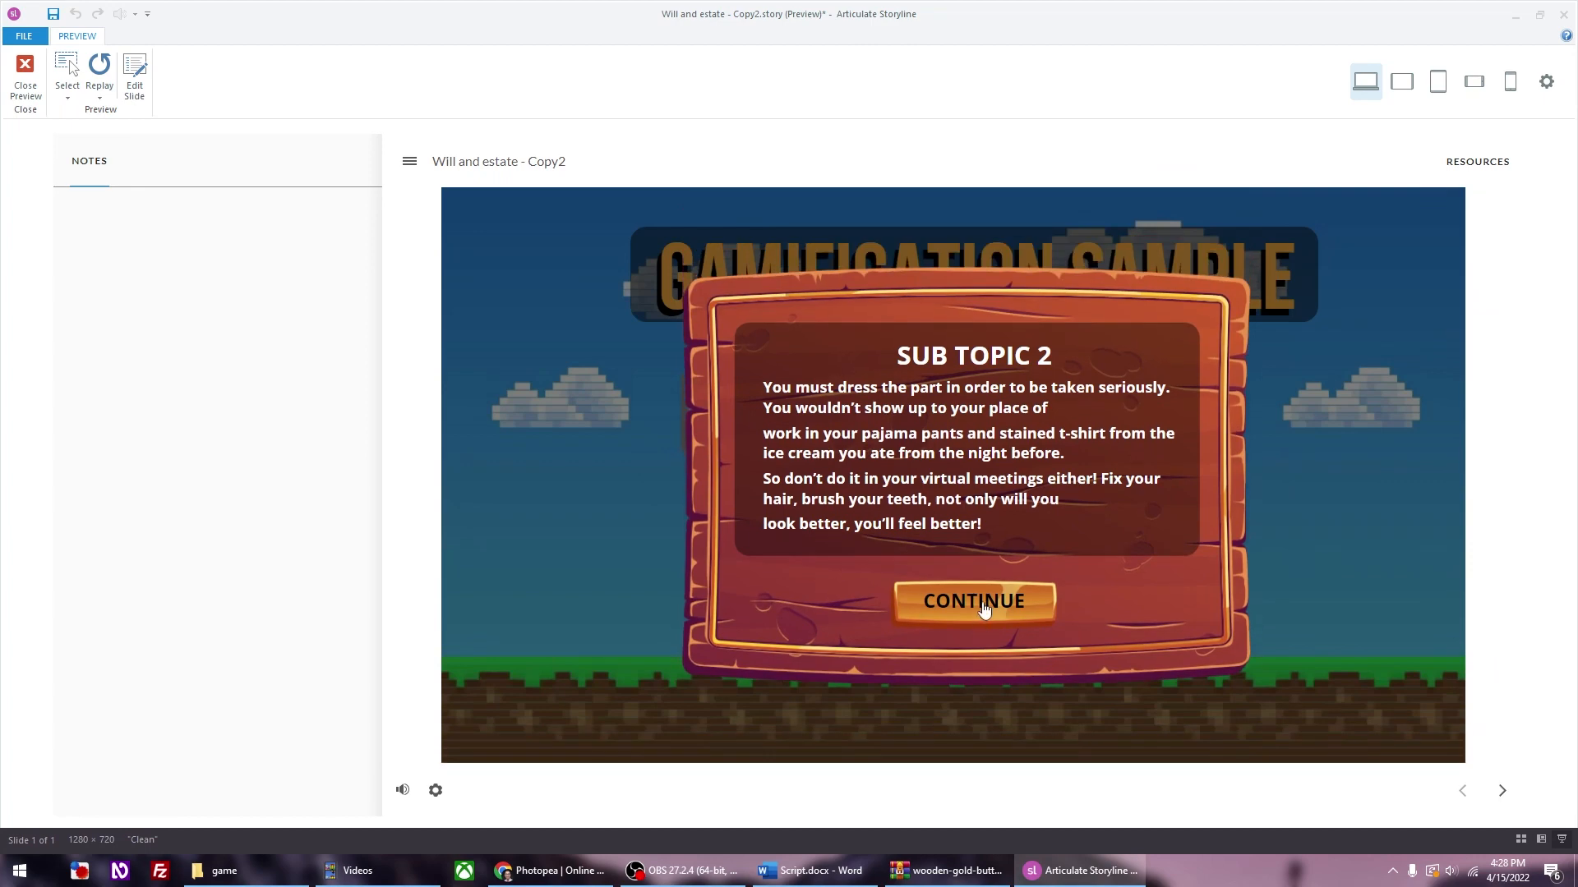
Step: Test the pop-ups of the second and third question blocks with their Continue buttons, and close the preview
{"action": "left_click", "coordinate": [982, 601]}
{"action": "left_click", "coordinate": [983, 602]}
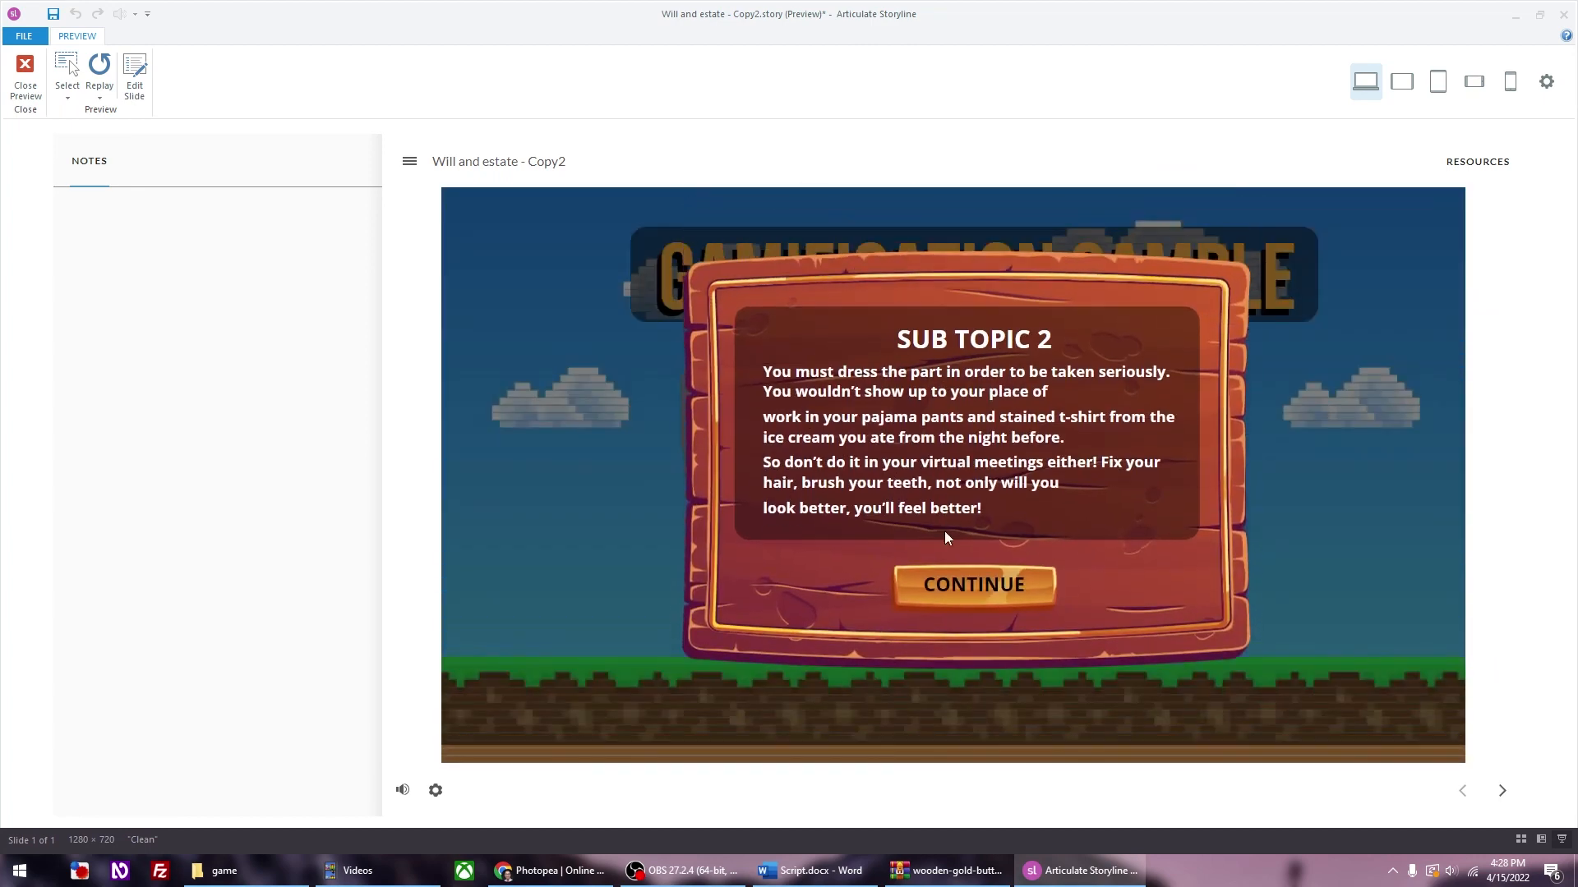
{"action": "left_click", "coordinate": [986, 607]}
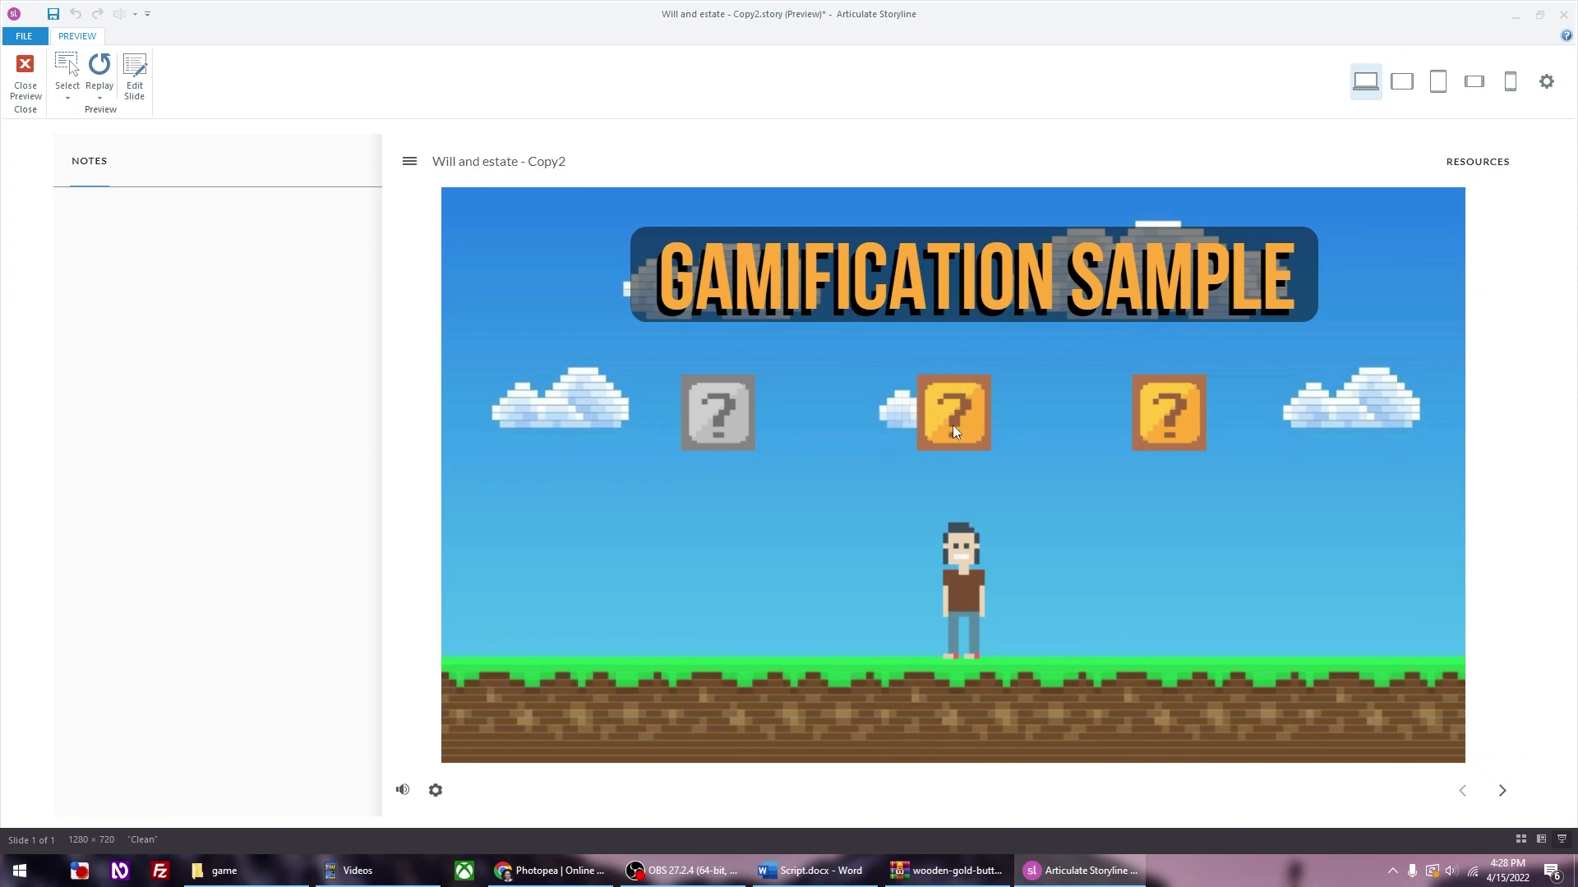
{"action": "key", "text": "Right"}
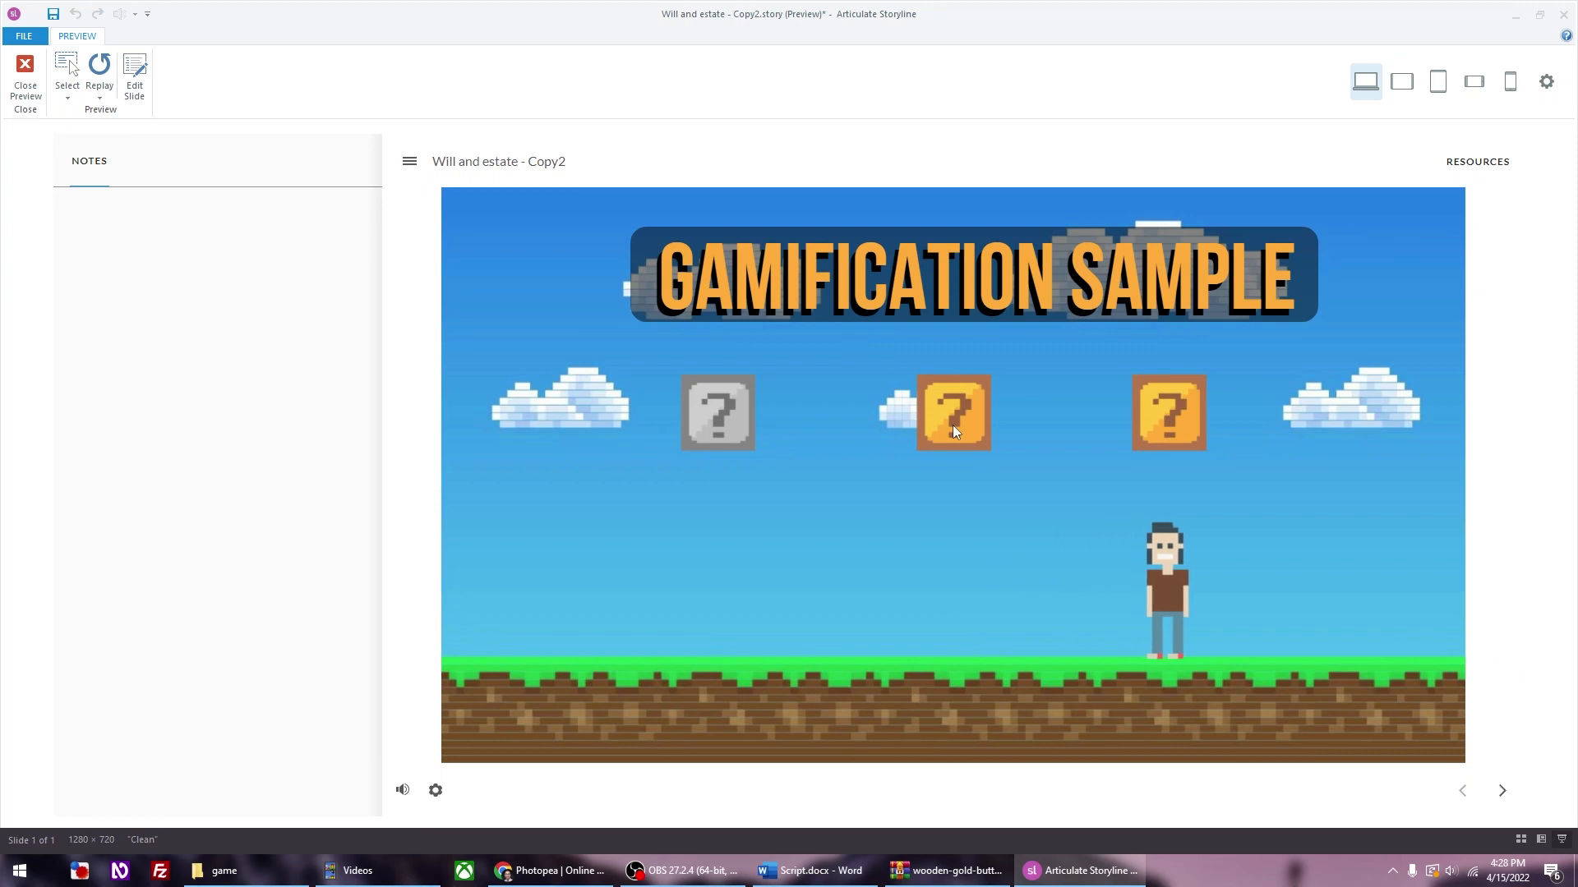
{"action": "key", "text": "Up"}
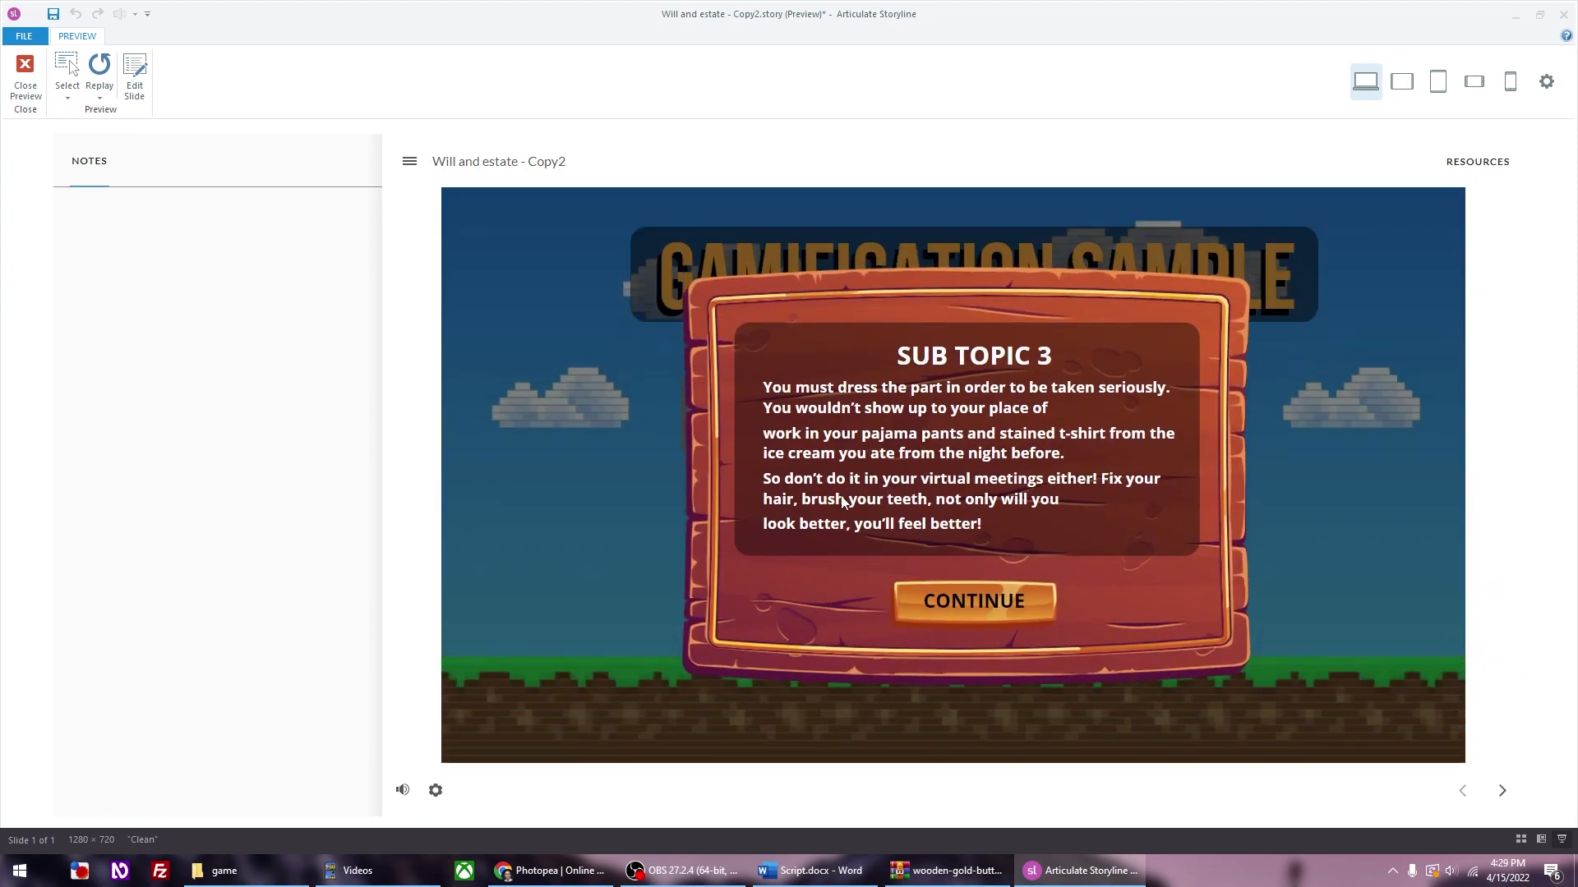
{"action": "left_click", "coordinate": [956, 602]}
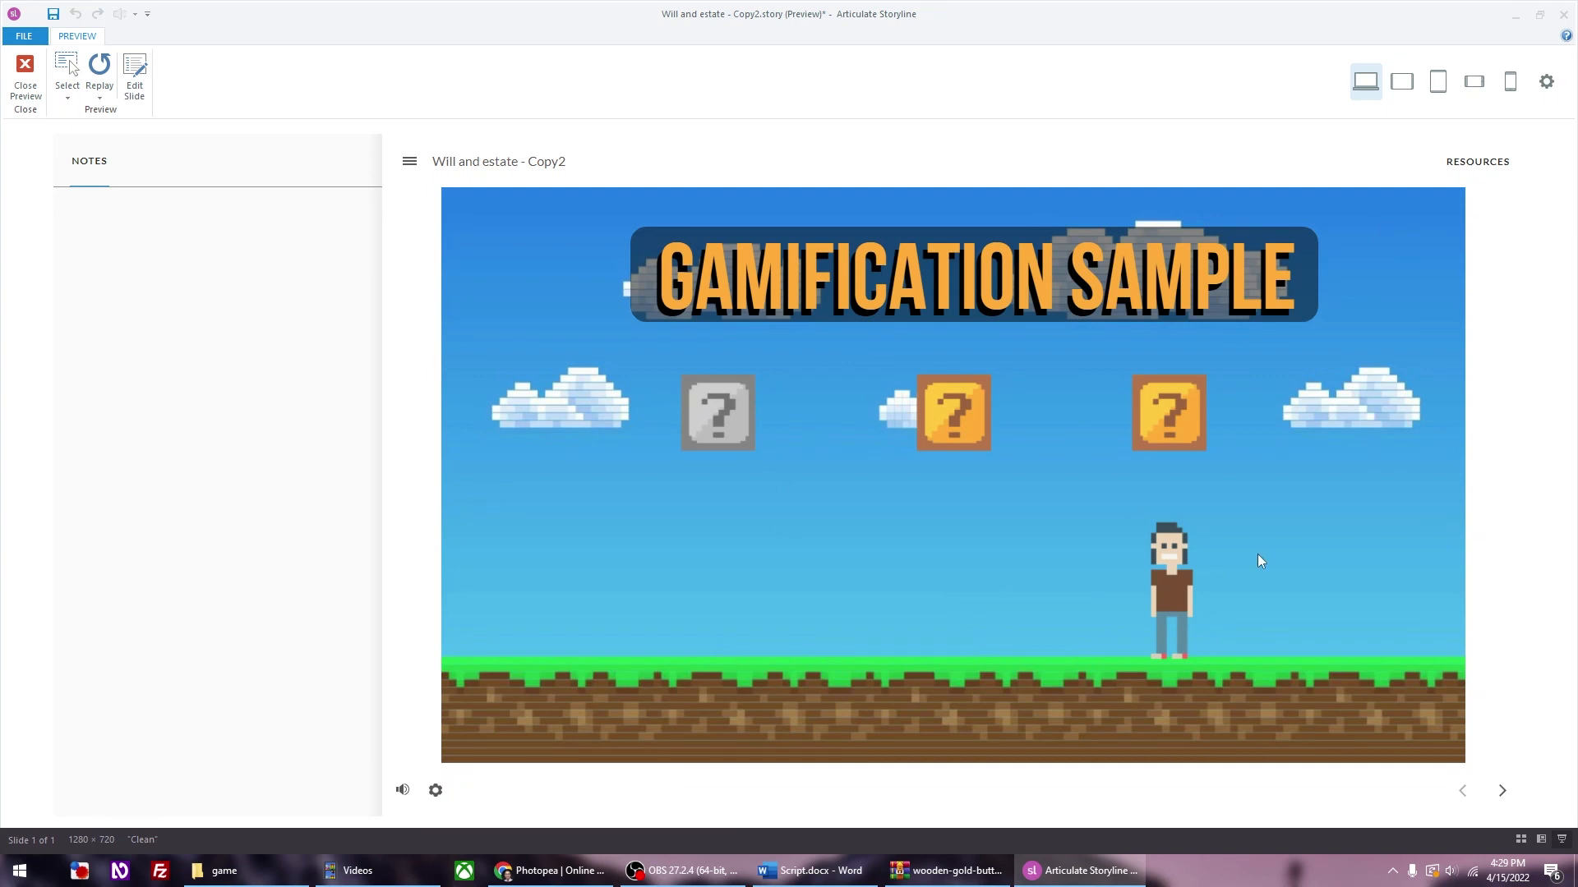
{"action": "left_click", "coordinate": [26, 74]}
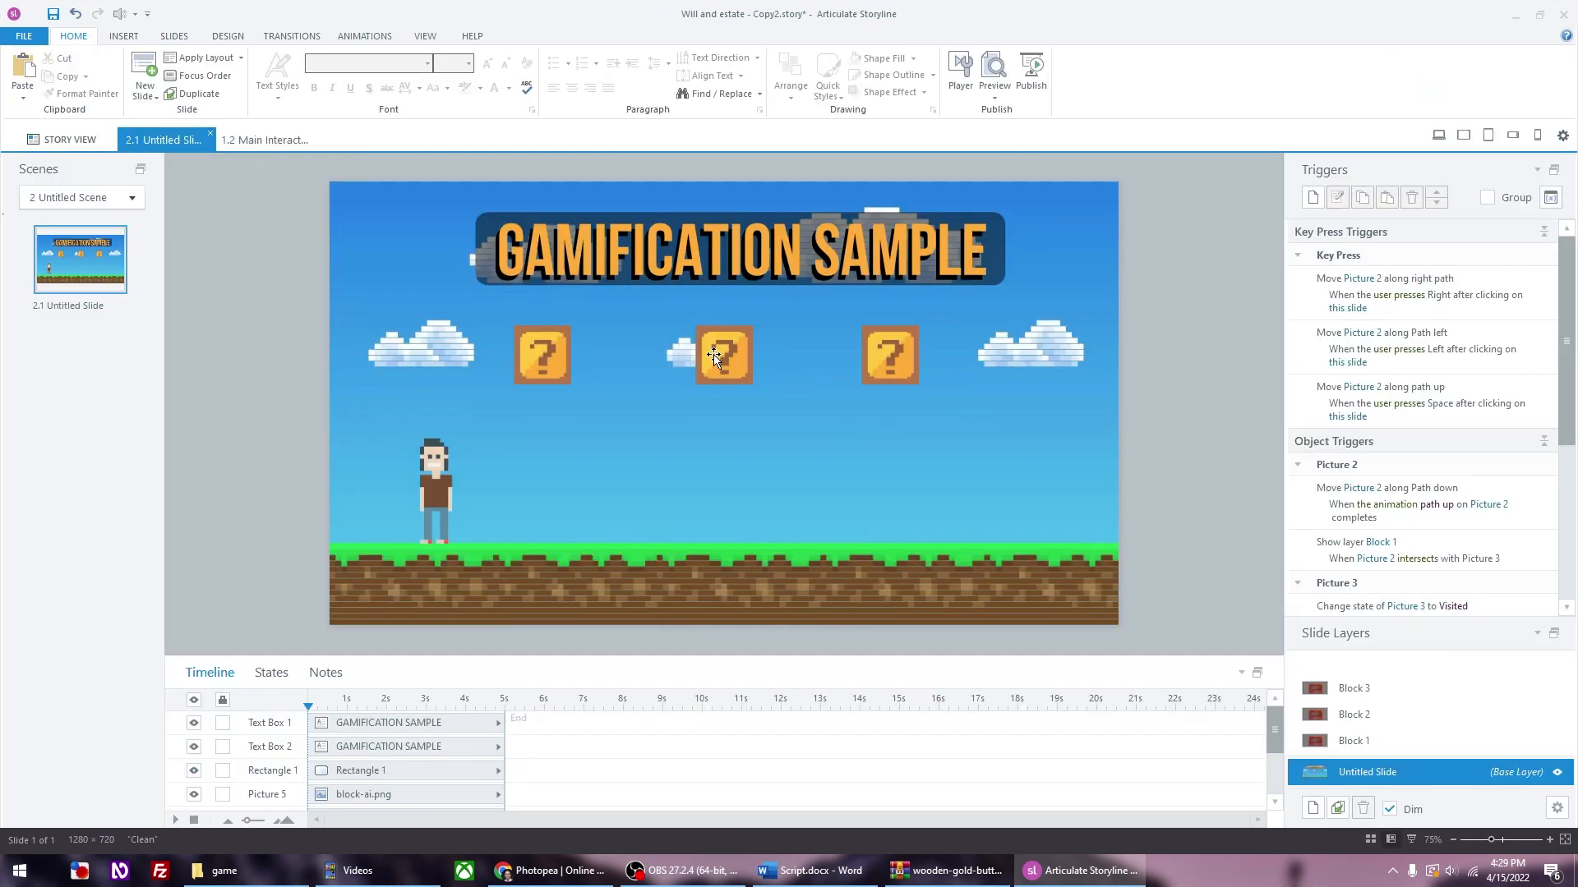
Step: Check the states and triggers of the three question blocks, comparing the first block with the other two
{"action": "left_click", "coordinate": [717, 356]}
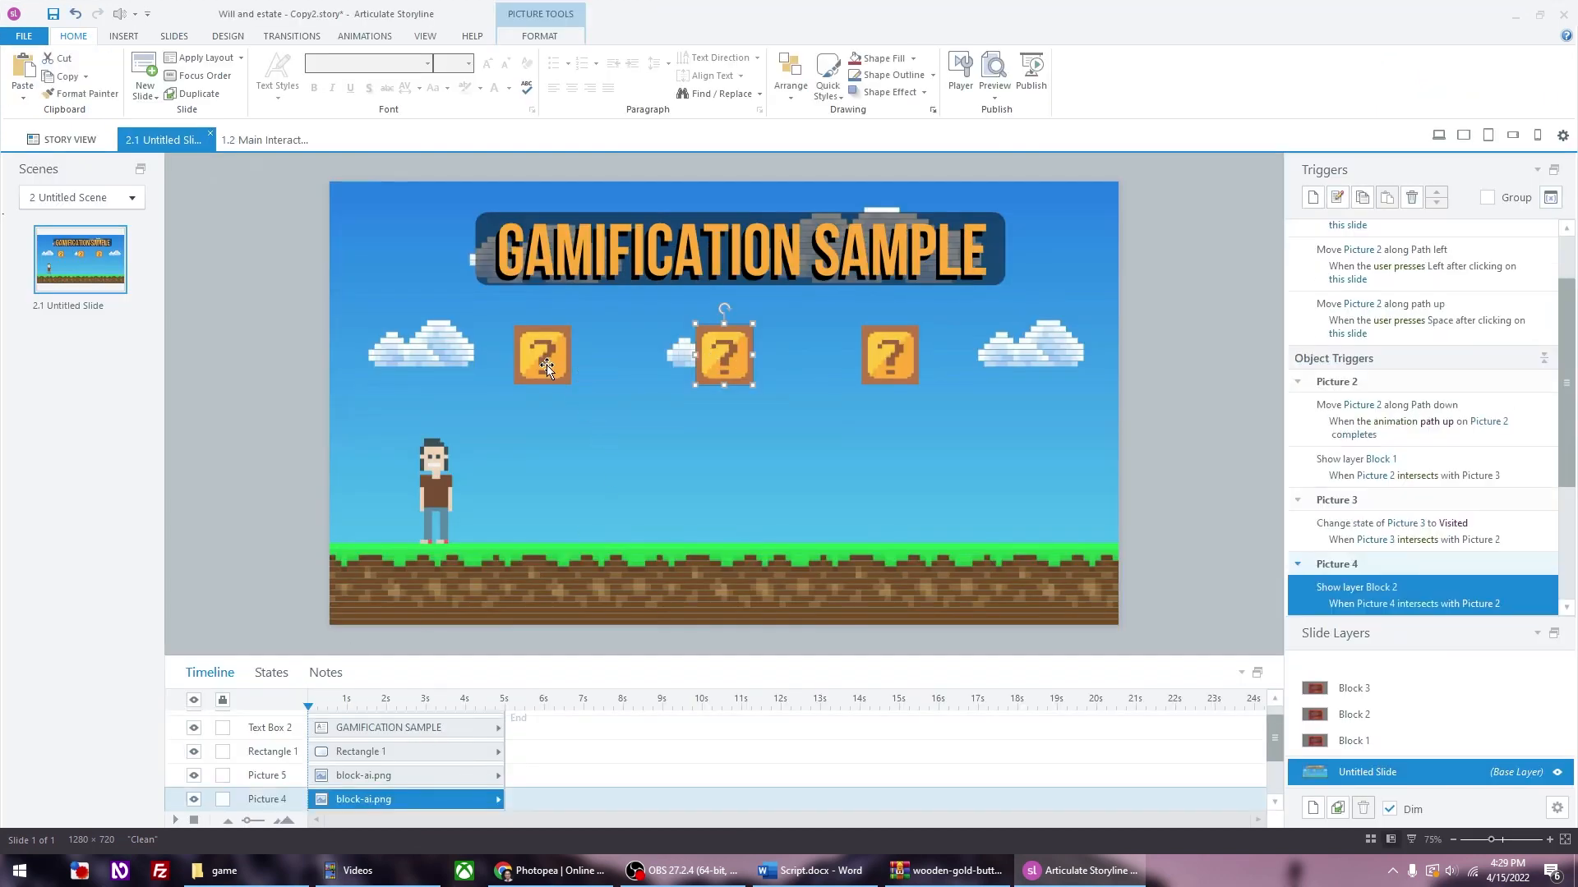
{"action": "left_click", "coordinate": [548, 365]}
{"action": "left_click", "coordinate": [737, 358]}
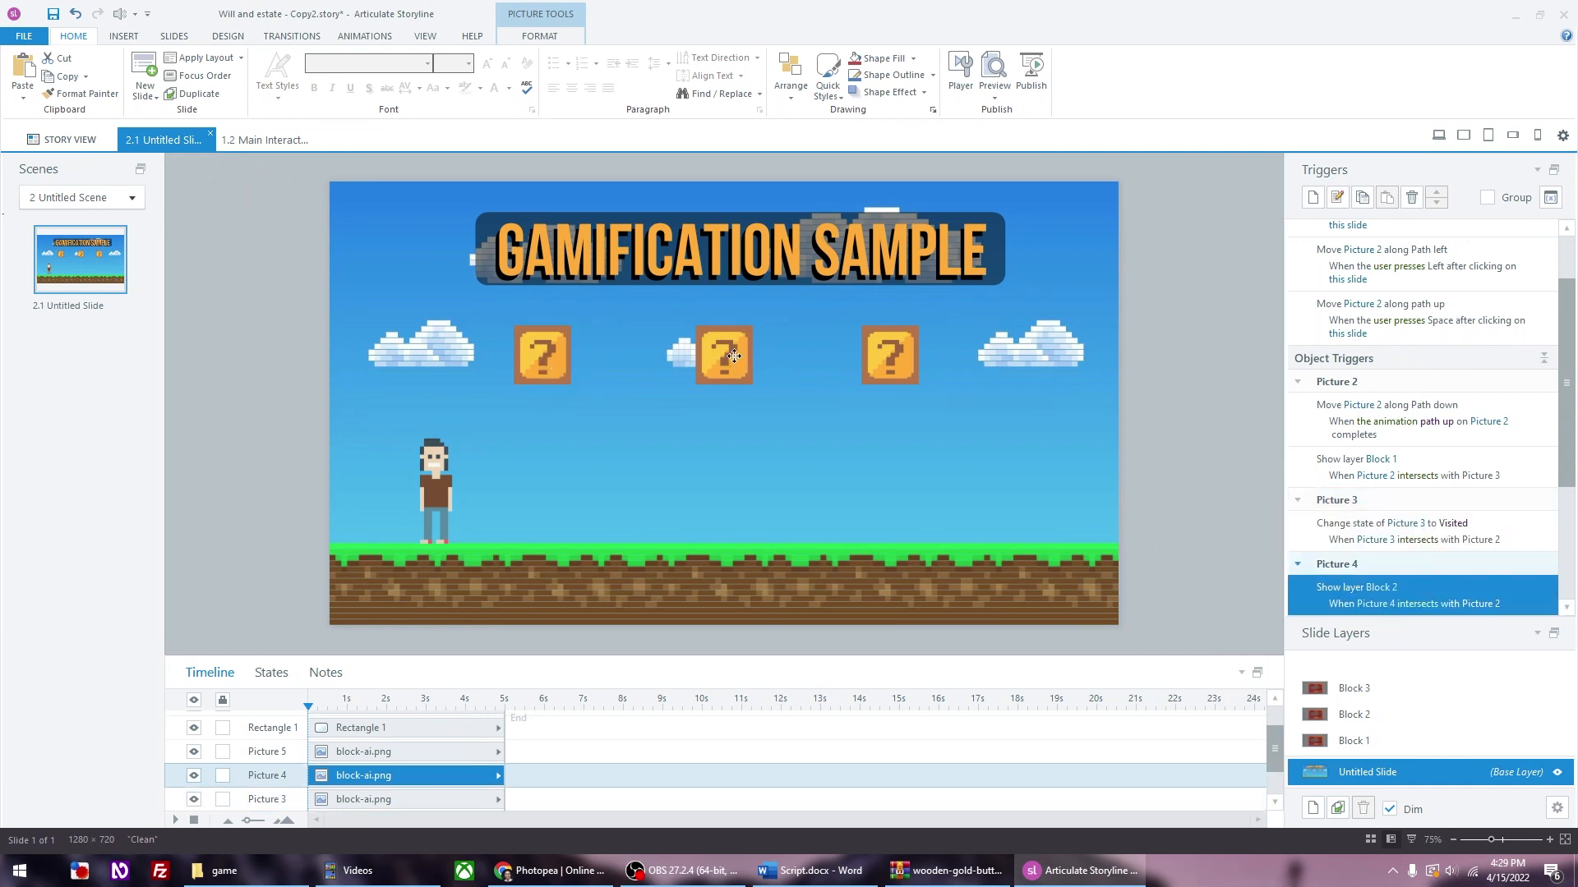
{"action": "left_click", "coordinate": [896, 359]}
{"action": "left_click", "coordinate": [538, 373]}
{"action": "left_click", "coordinate": [272, 674]}
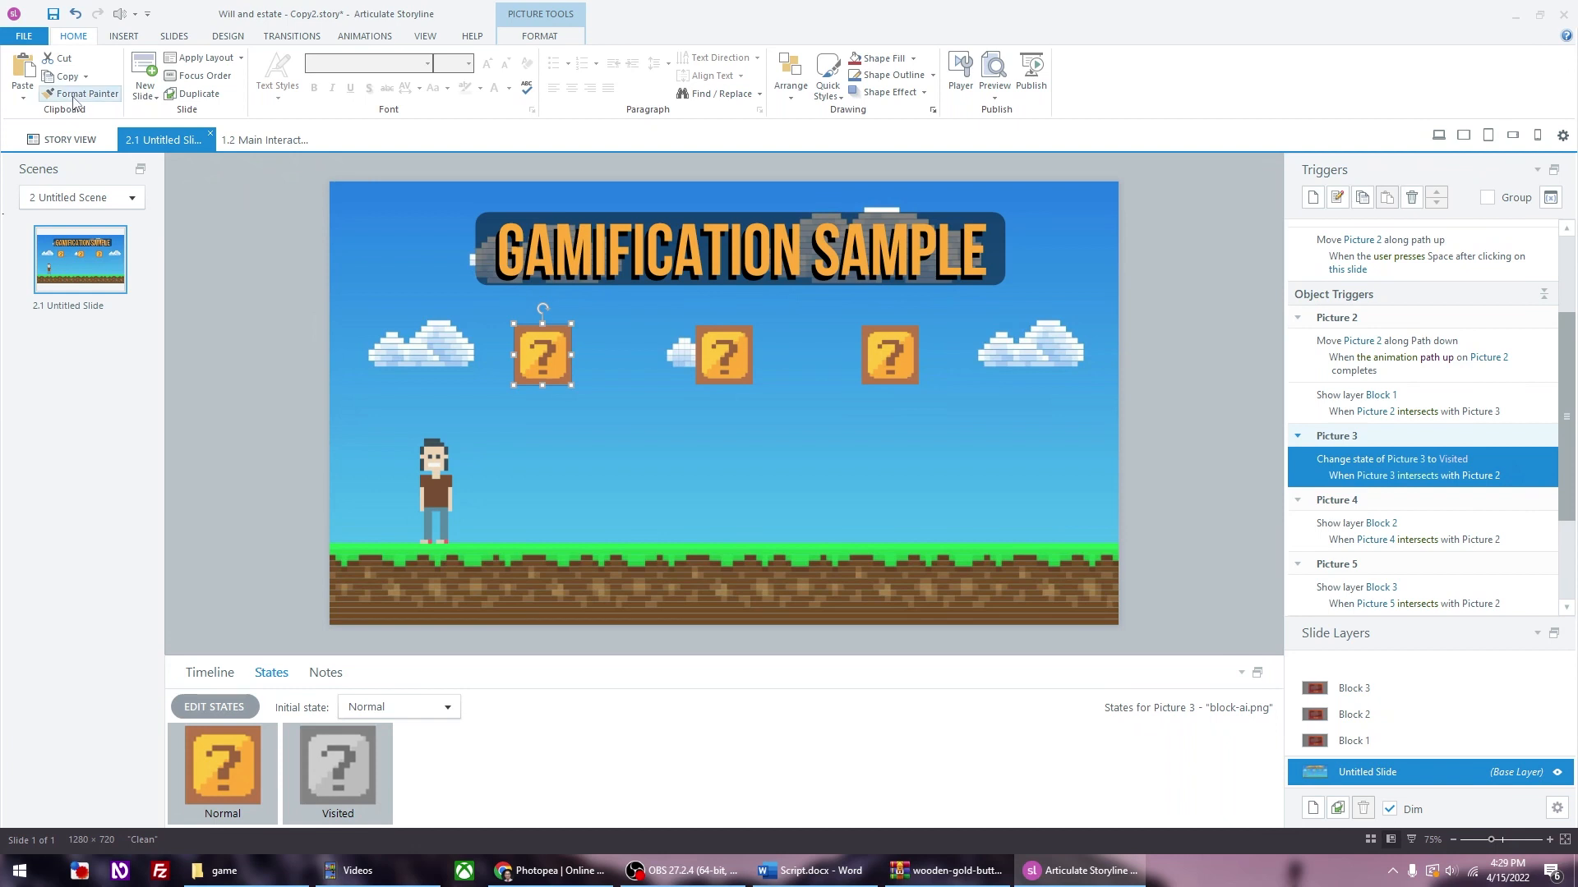
{"action": "left_click", "coordinate": [722, 348]}
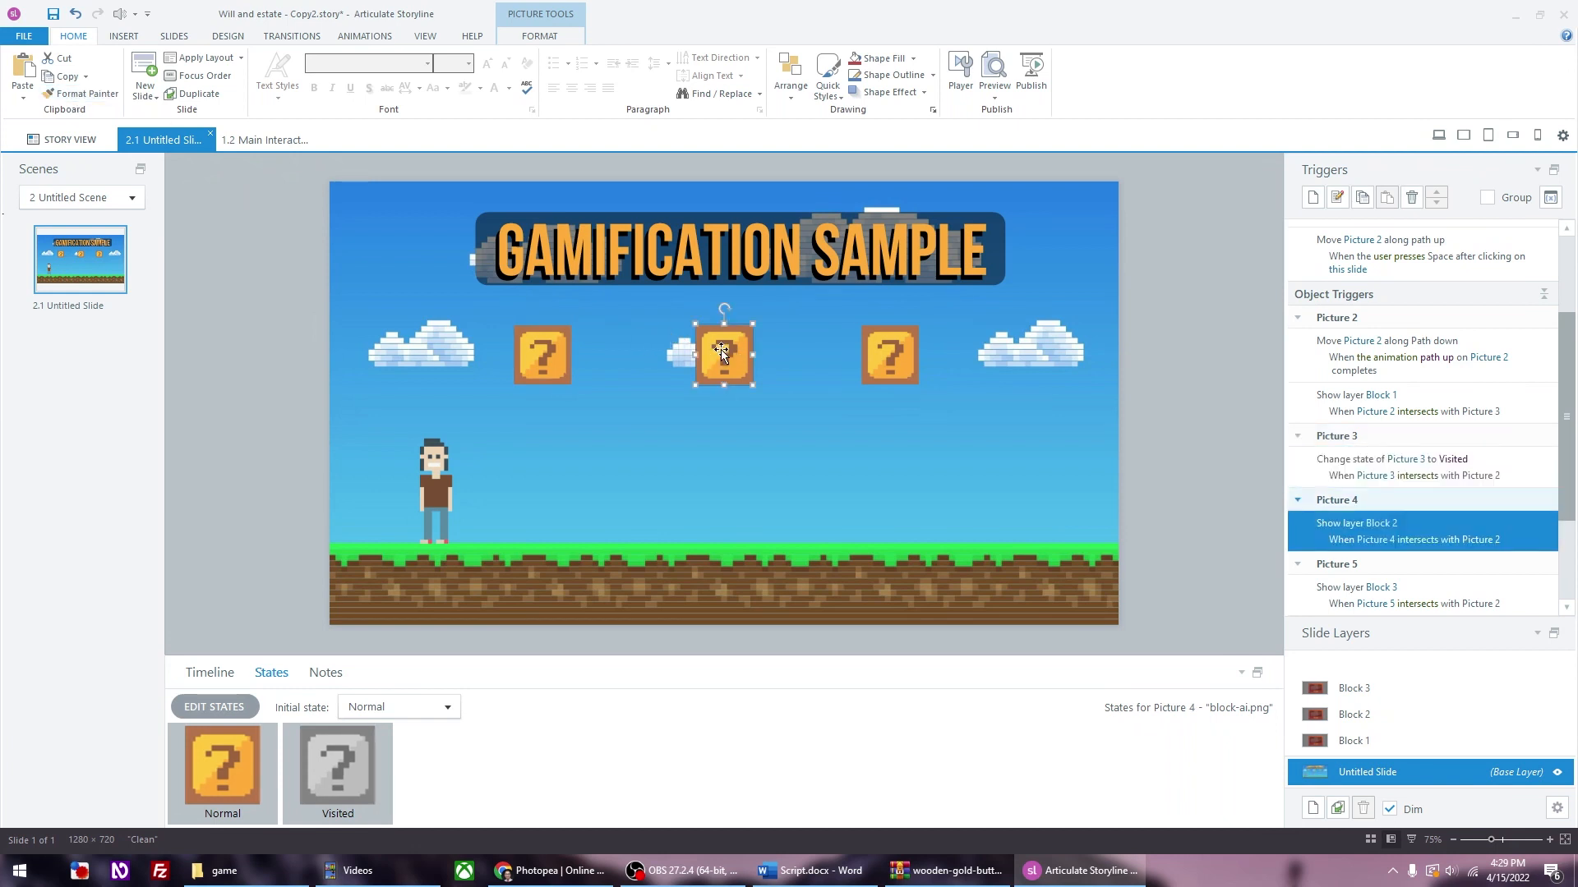
{"action": "left_click", "coordinate": [878, 332]}
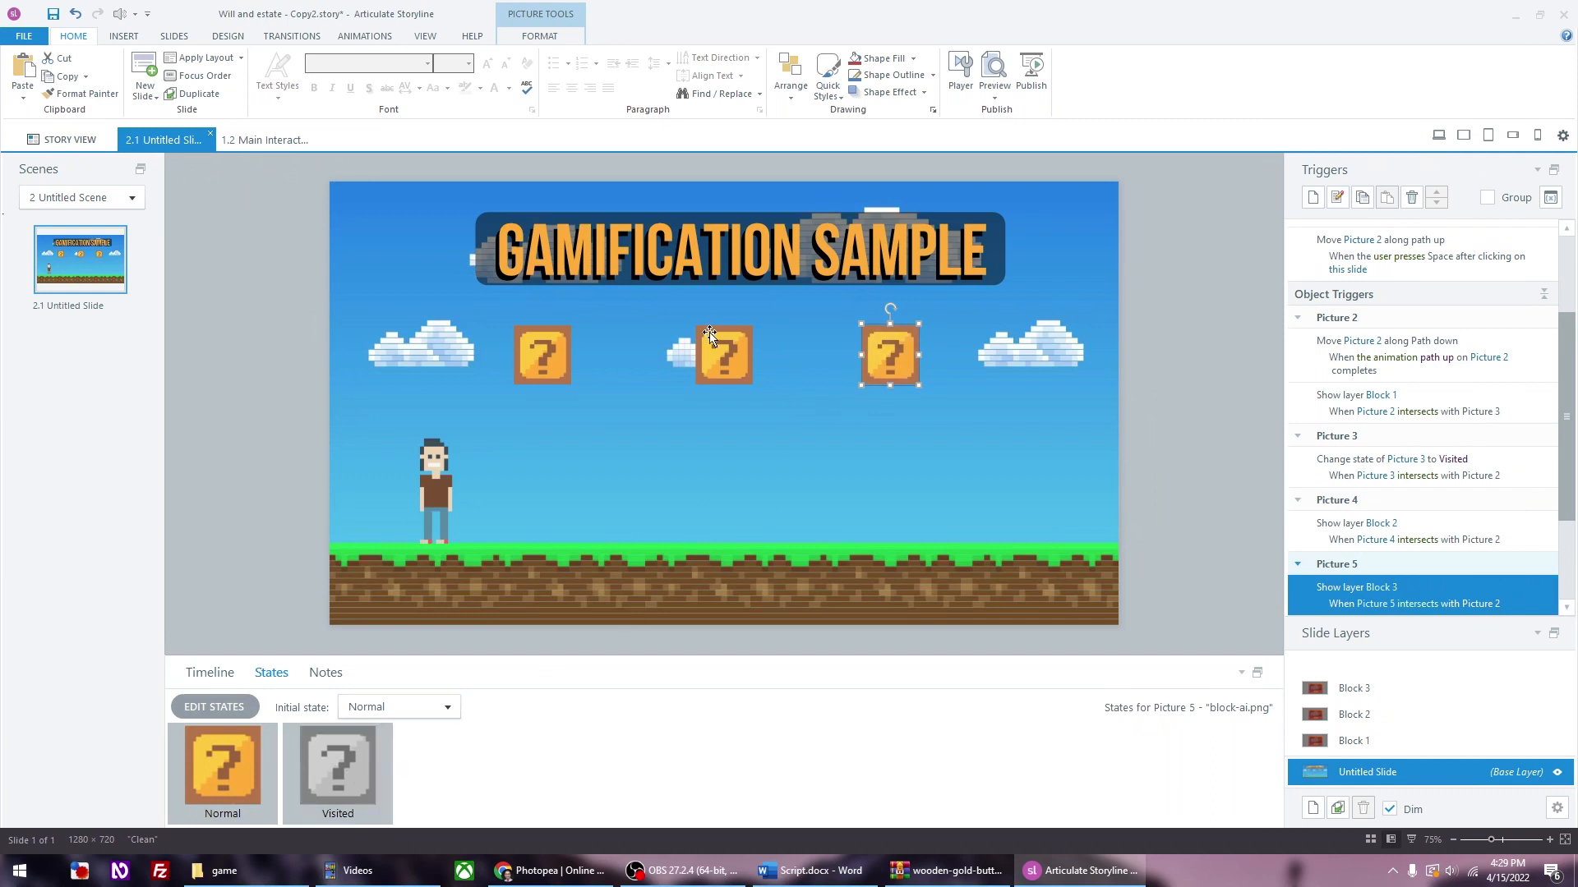
Step: Preview the slide again, make the character hit the first and second question blocks, and close the preview
{"action": "left_click", "coordinate": [261, 452]}
{"action": "key", "text": "F12"}
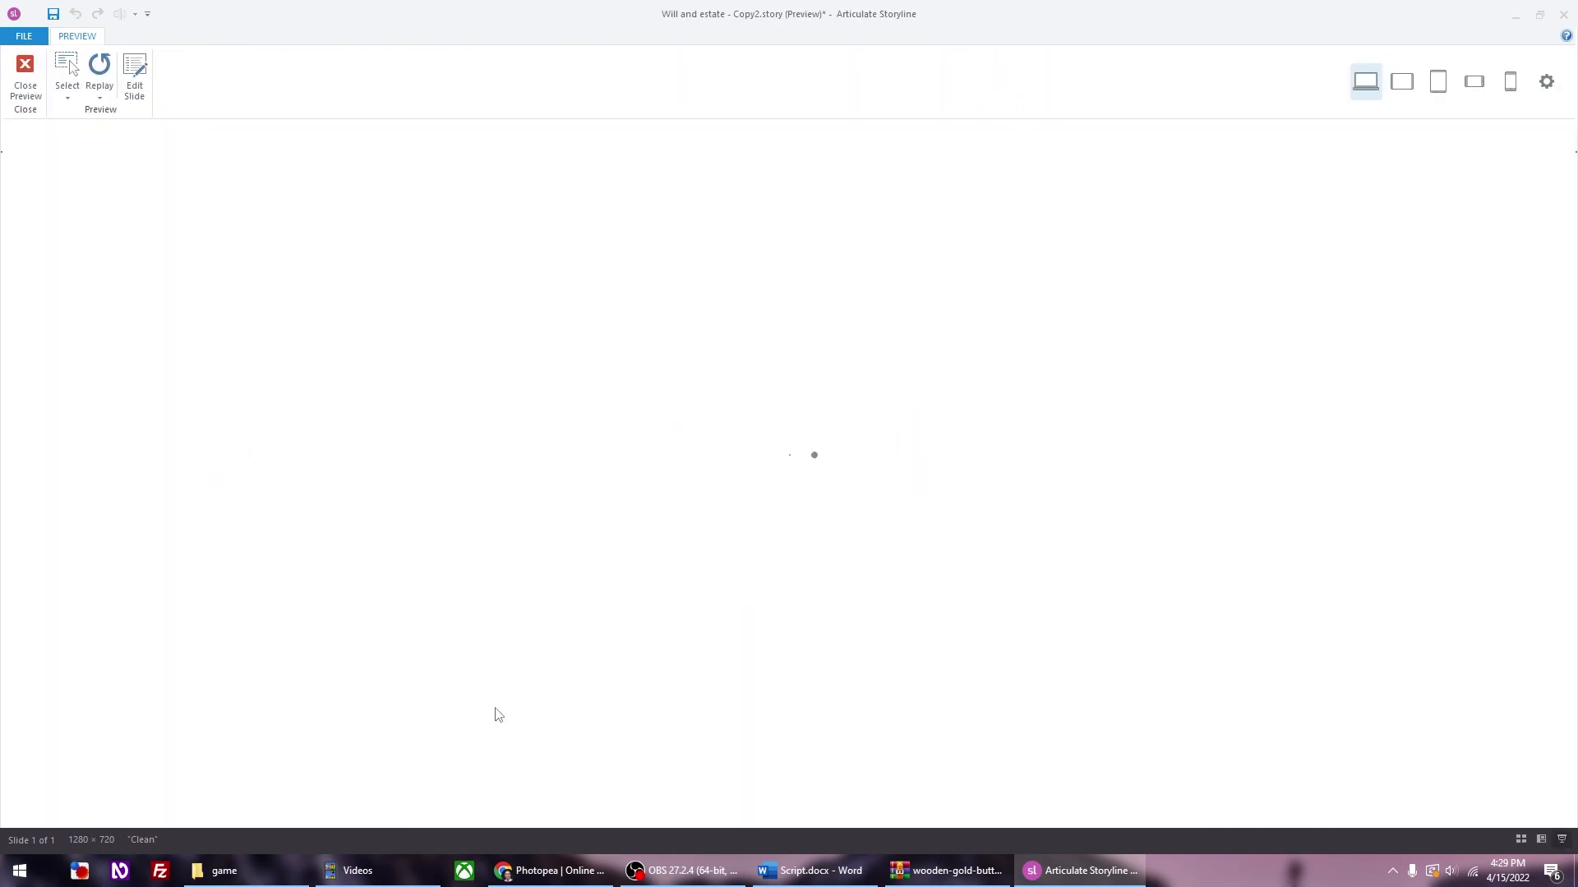
{"action": "key", "text": "Right"}
{"action": "key", "text": "Up"}
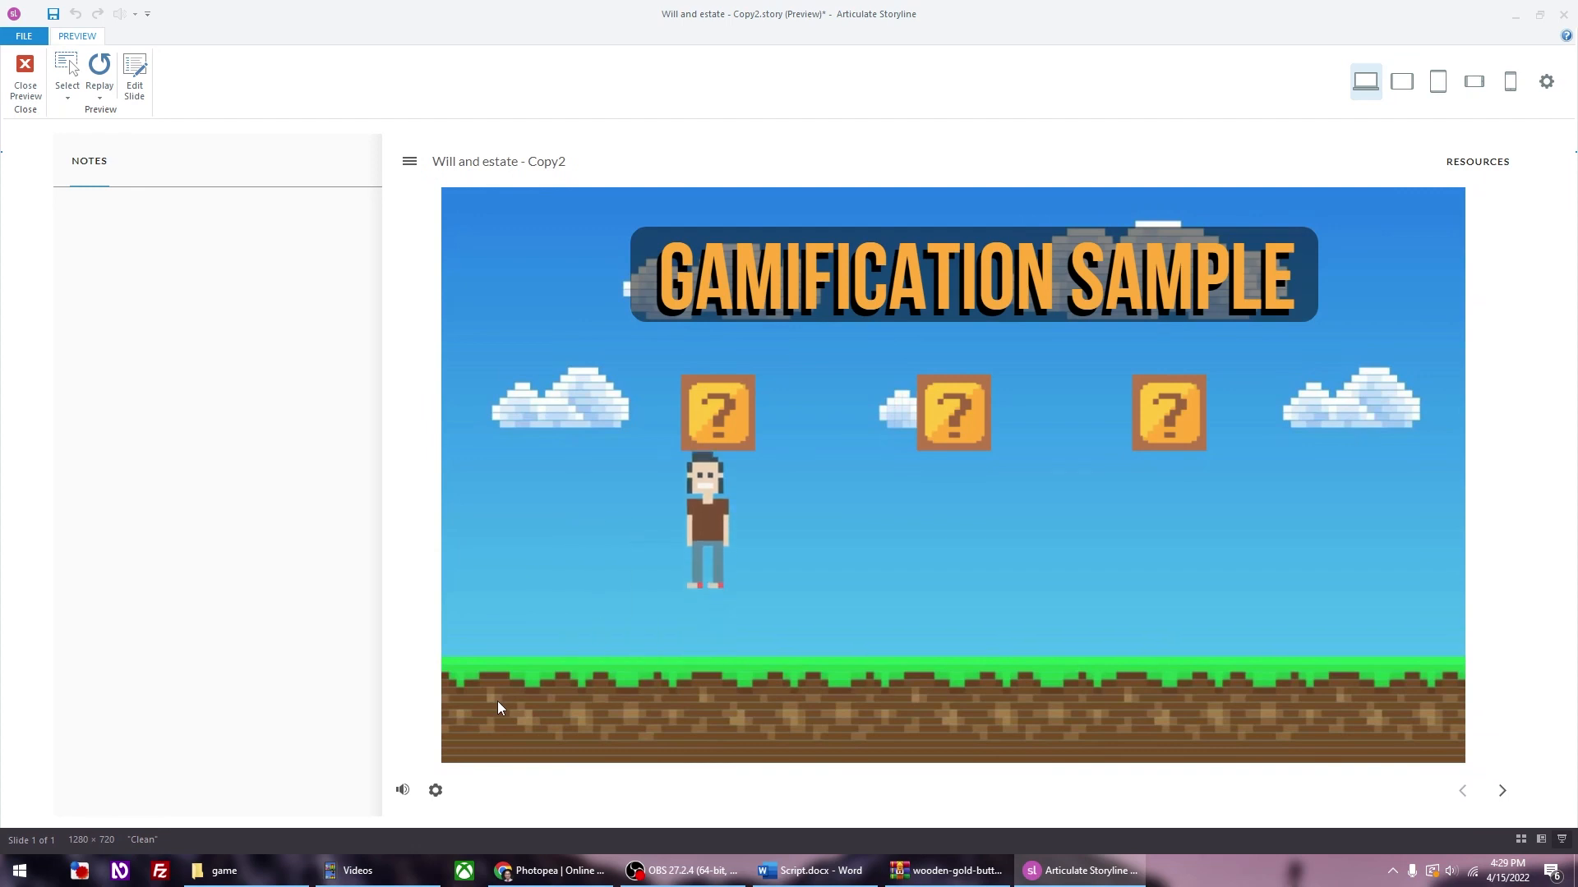
{"action": "left_click", "coordinate": [959, 613]}
{"action": "key", "text": "Right"}
{"action": "key", "text": "Up"}
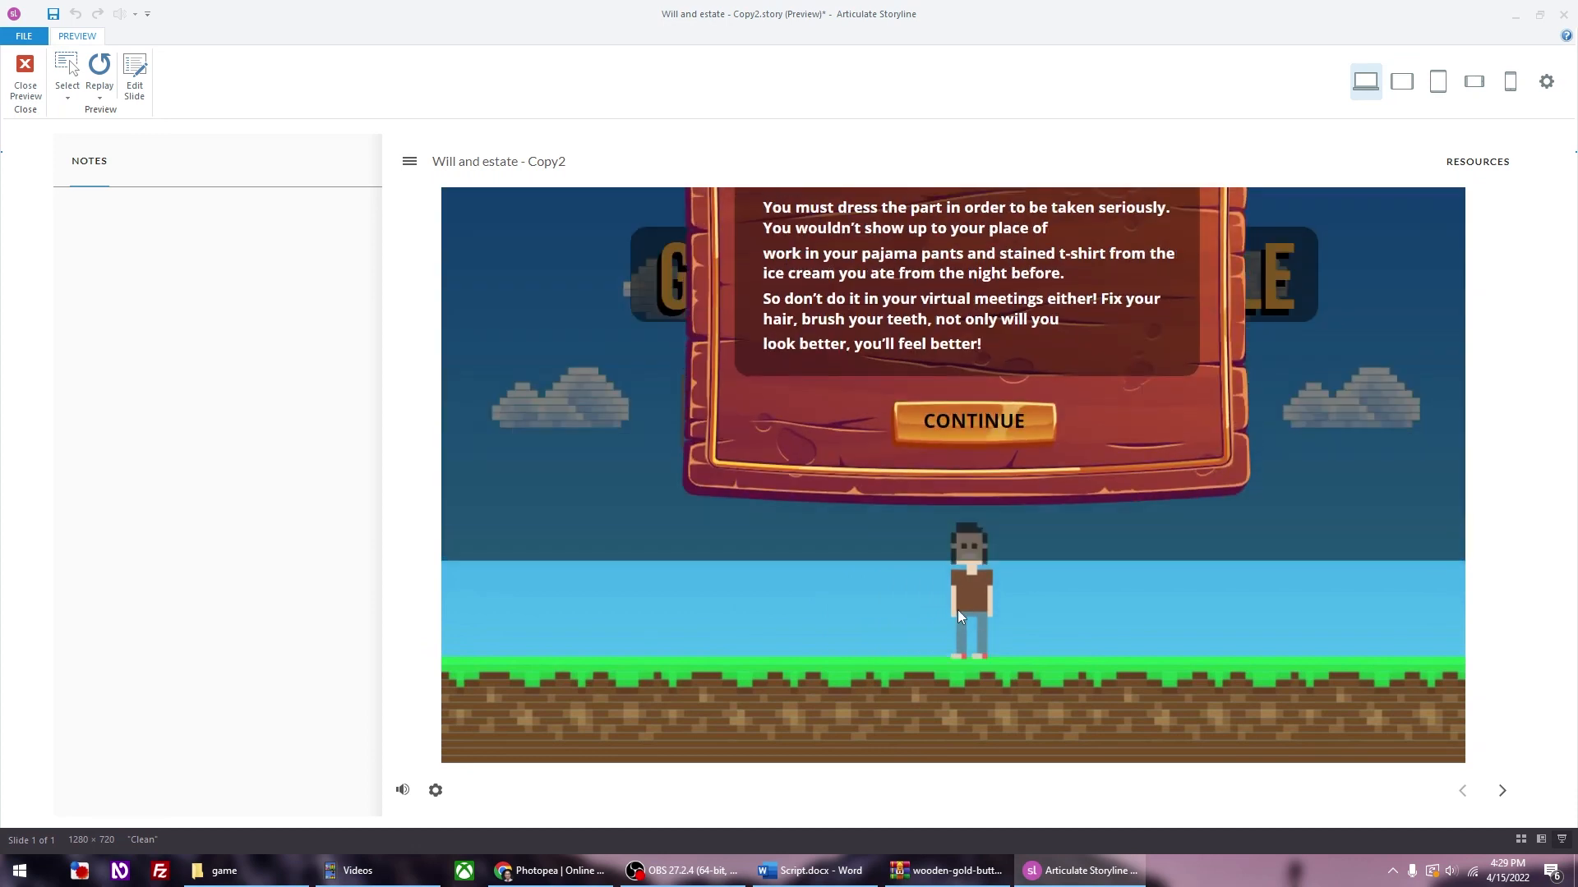
{"action": "left_click", "coordinate": [965, 588]}
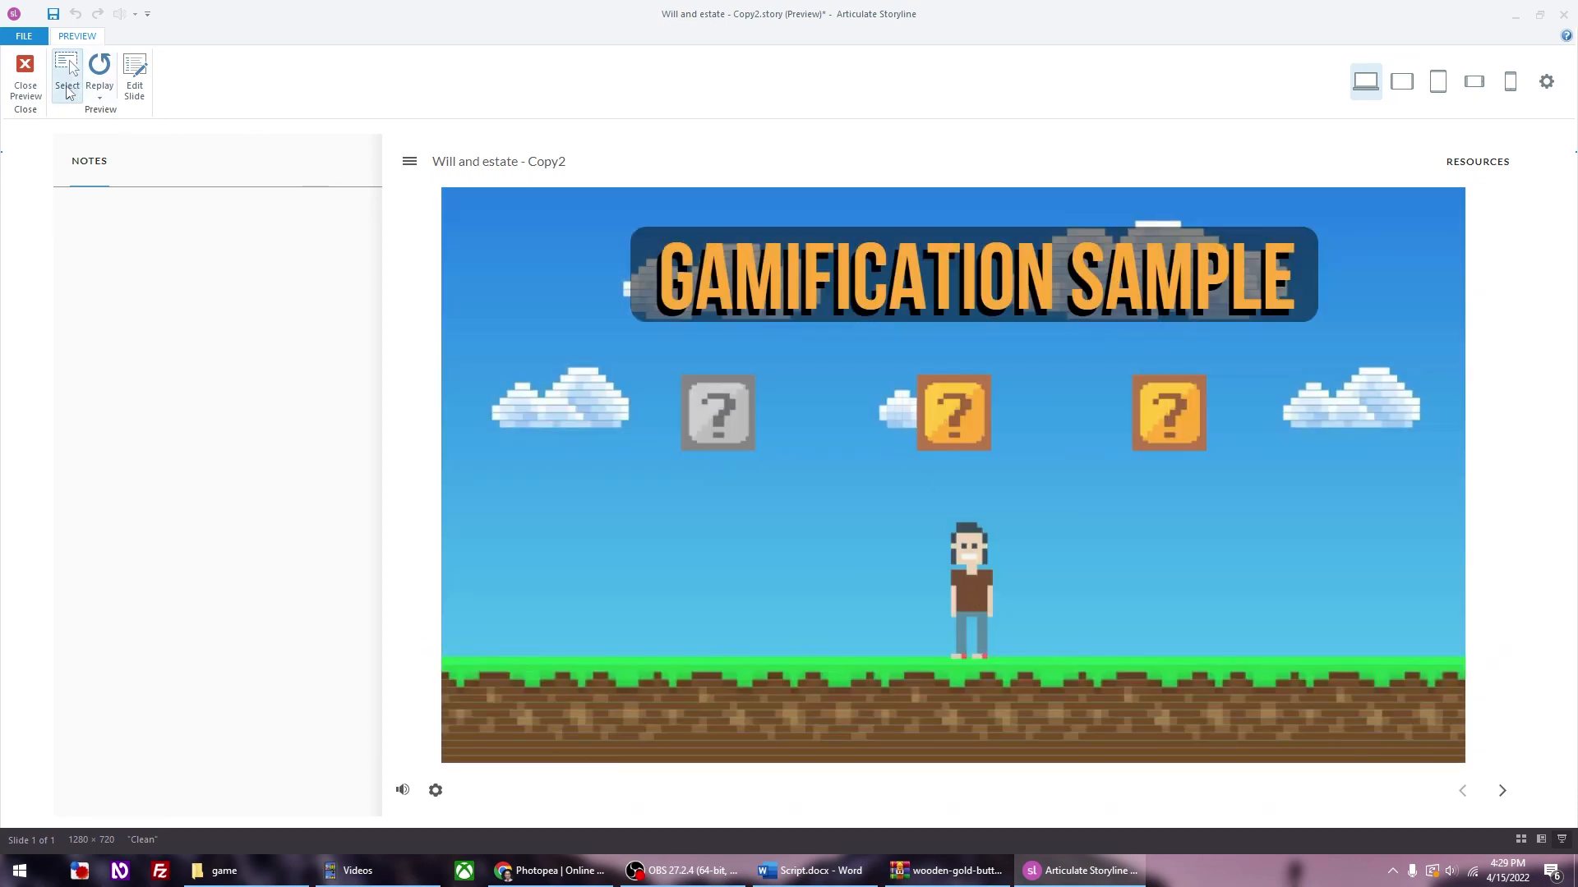
{"action": "left_click", "coordinate": [25, 74]}
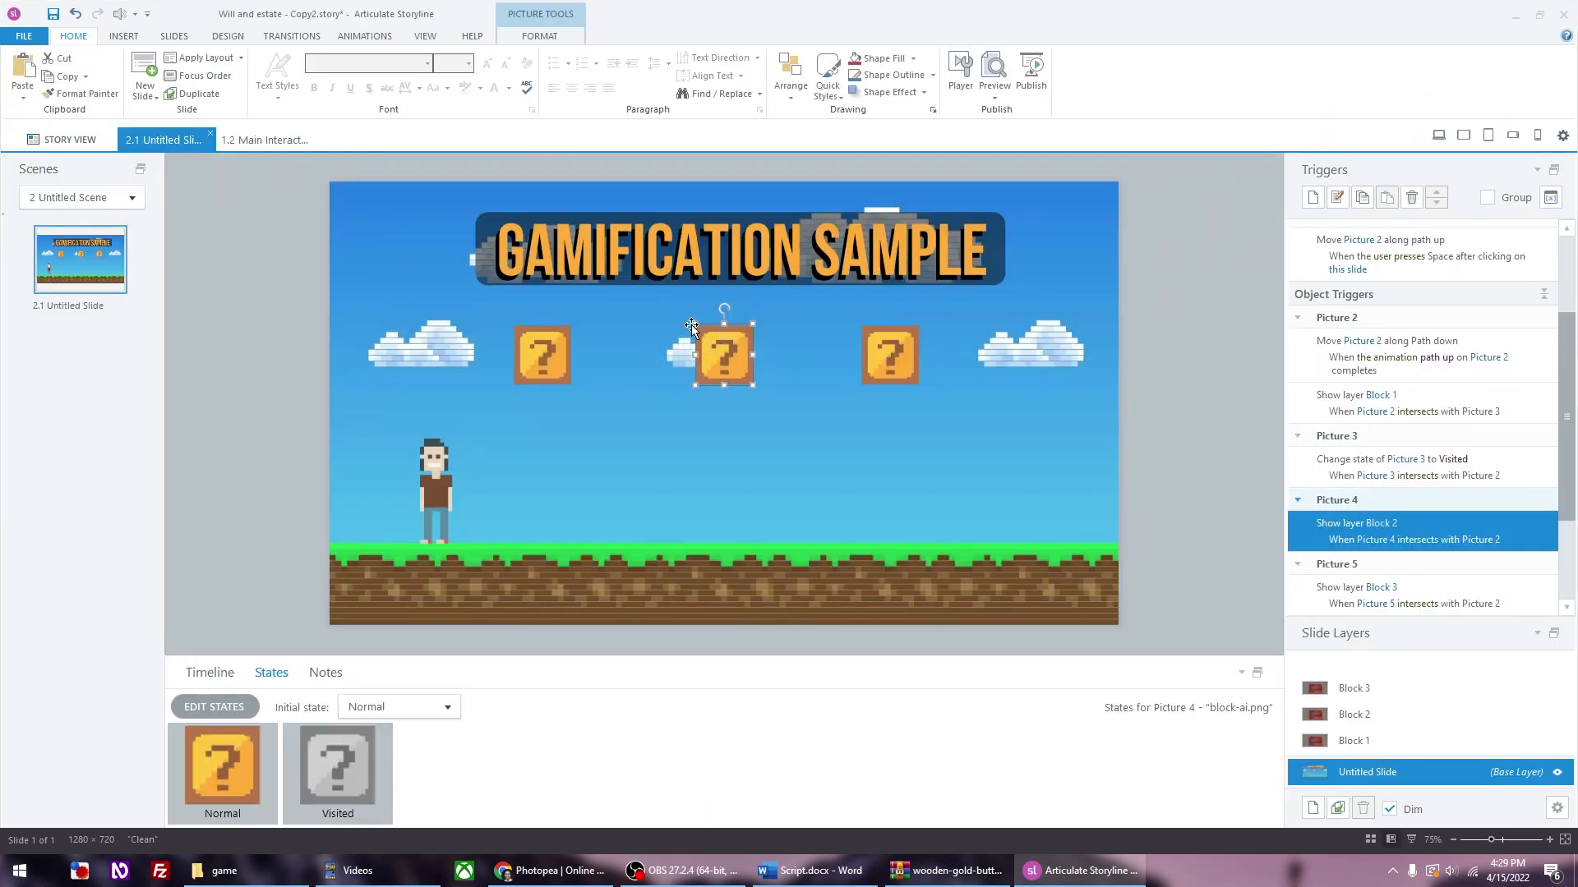
Step: Add a trigger that changes the second question block, Picture 4, to Visited when it intersects with Picture 2
{"action": "left_click_drag", "start_coordinate": [1563, 396], "coordinate": [1574, 501]}
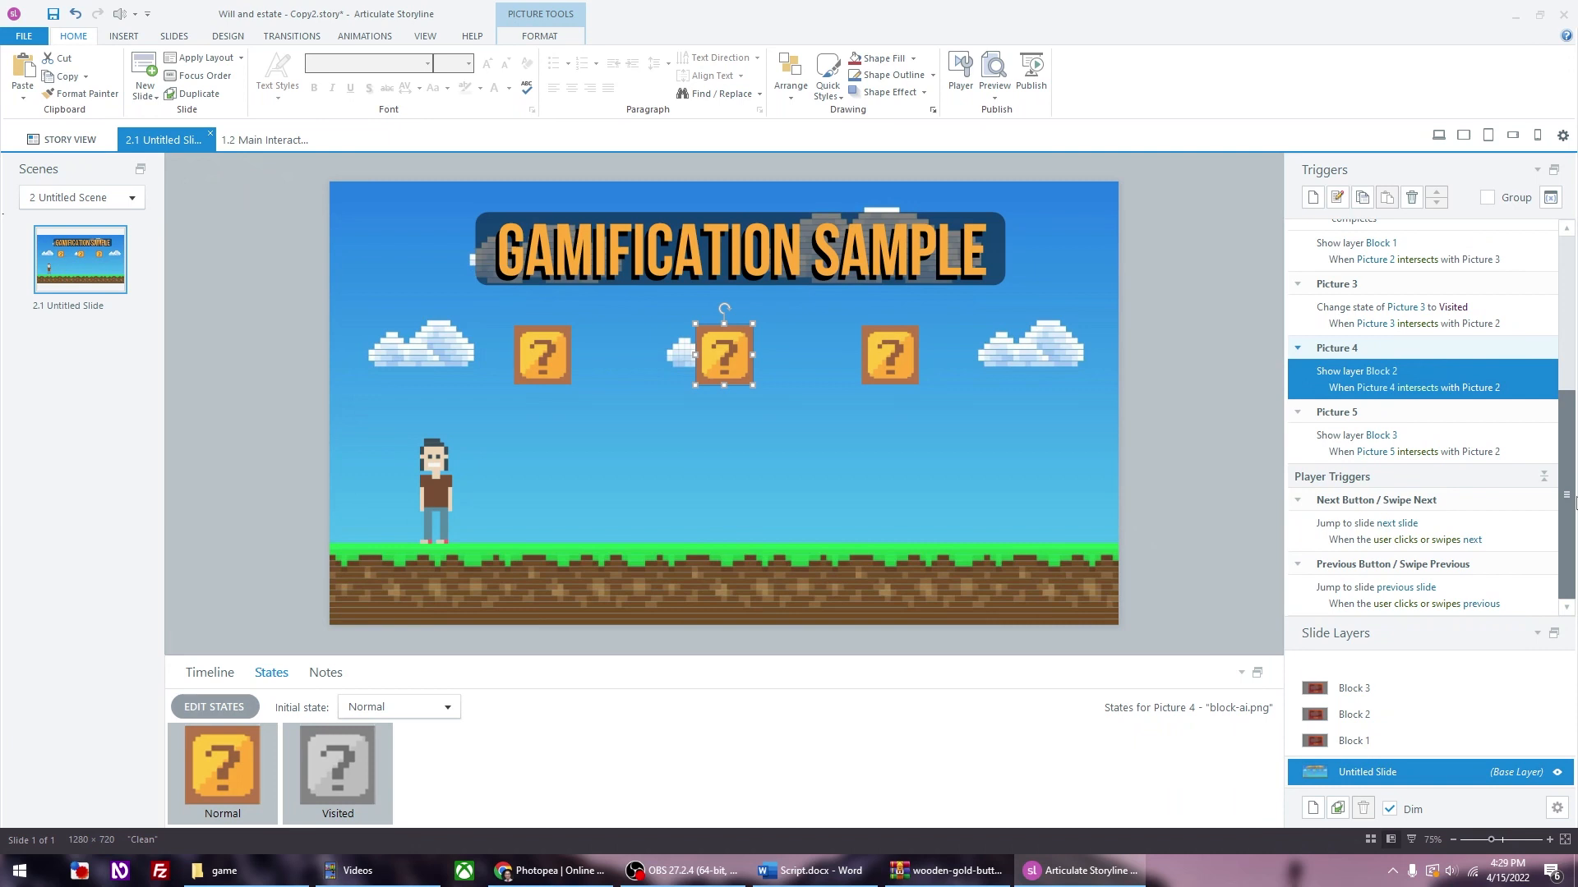
{"action": "scroll", "coordinate": [1574, 475], "scroll_direction": "up", "scroll_amount": 1}
{"action": "left_click", "coordinate": [1522, 355]}
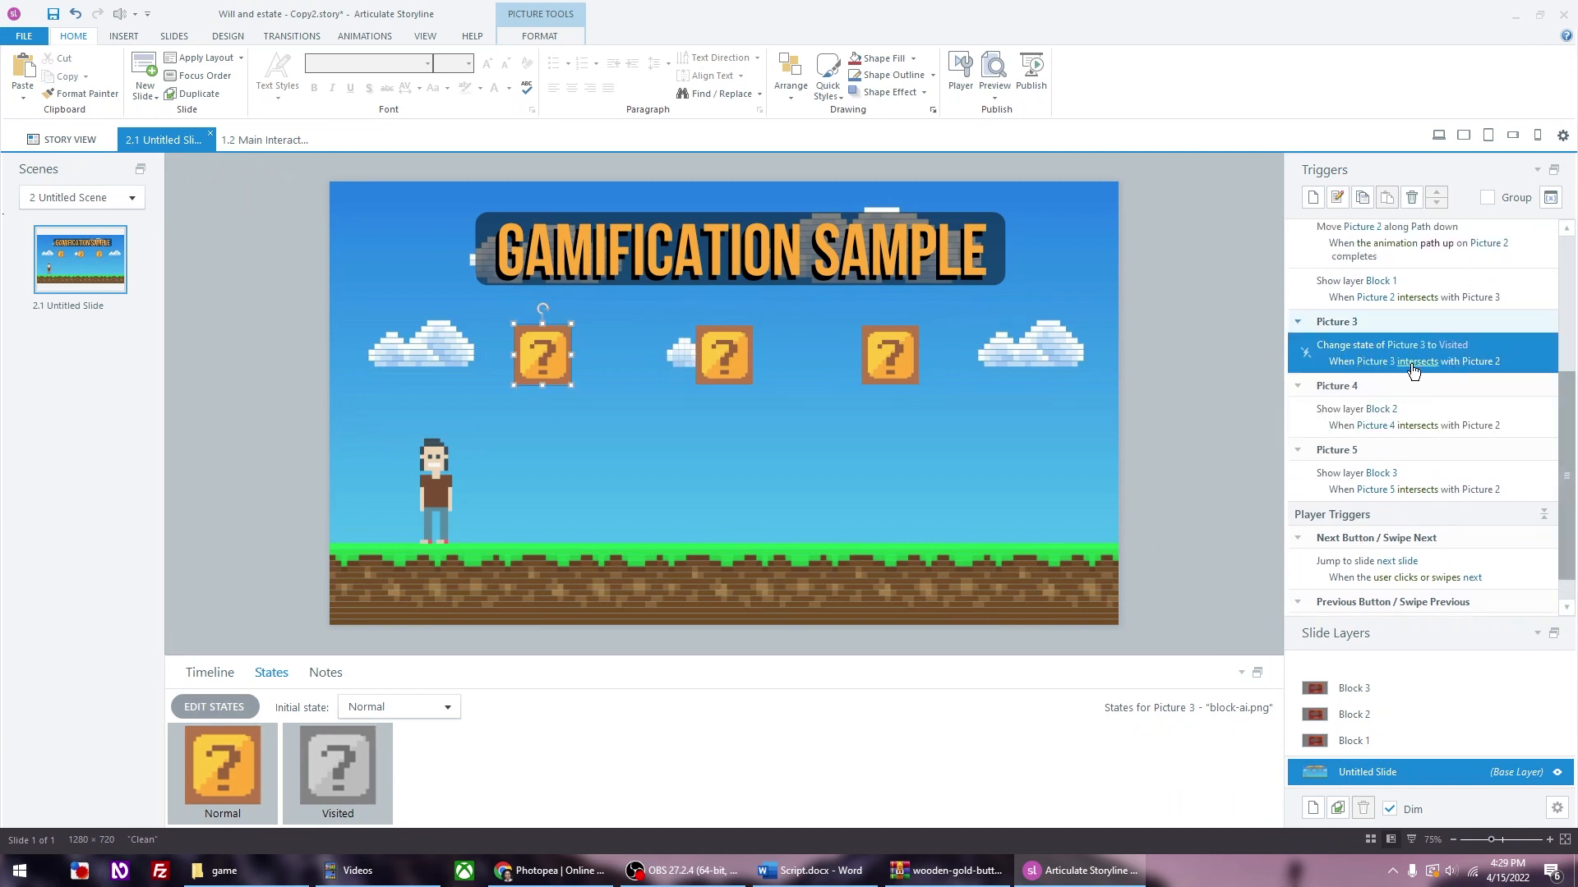
{"action": "left_click", "coordinate": [732, 352]}
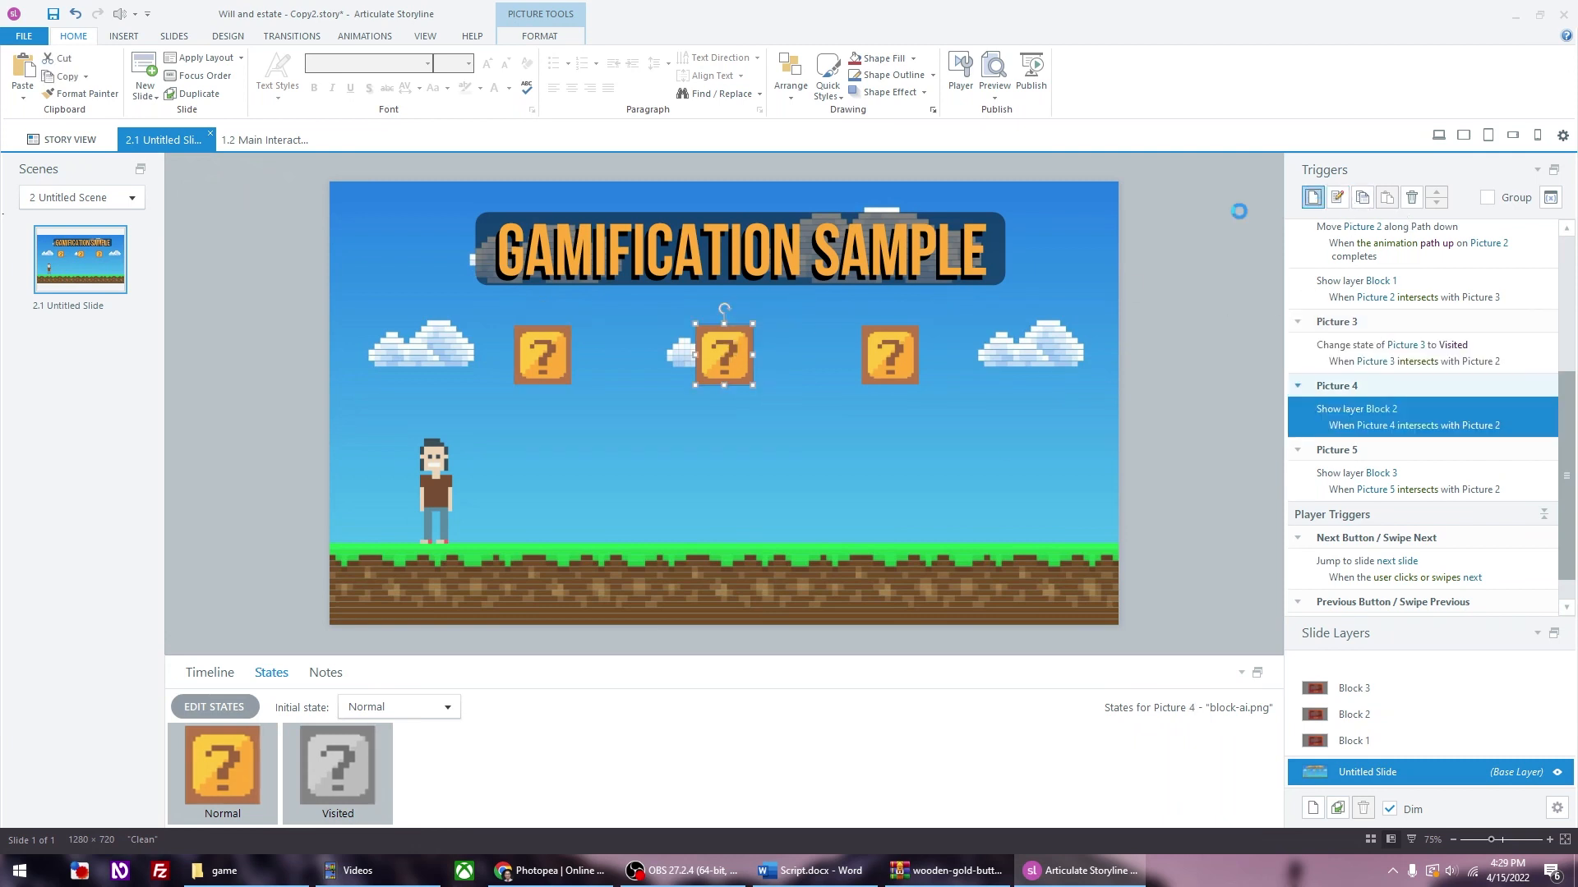
{"action": "left_click", "coordinate": [1312, 197]}
{"action": "left_click", "coordinate": [1133, 302]}
{"action": "left_click", "coordinate": [1138, 372]}
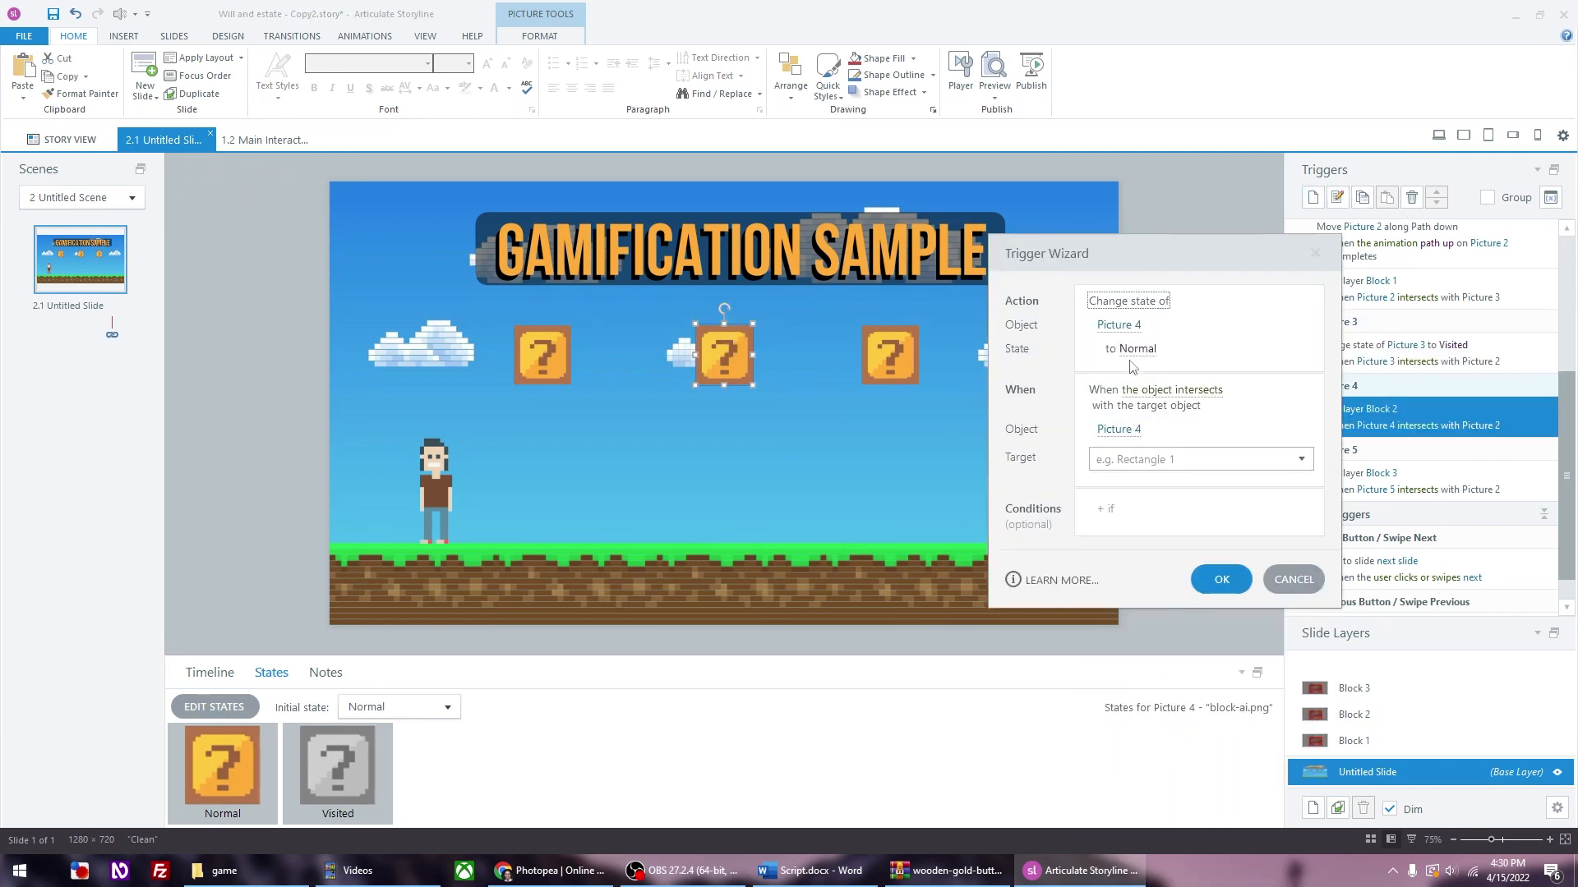
{"action": "left_click", "coordinate": [1126, 324]}
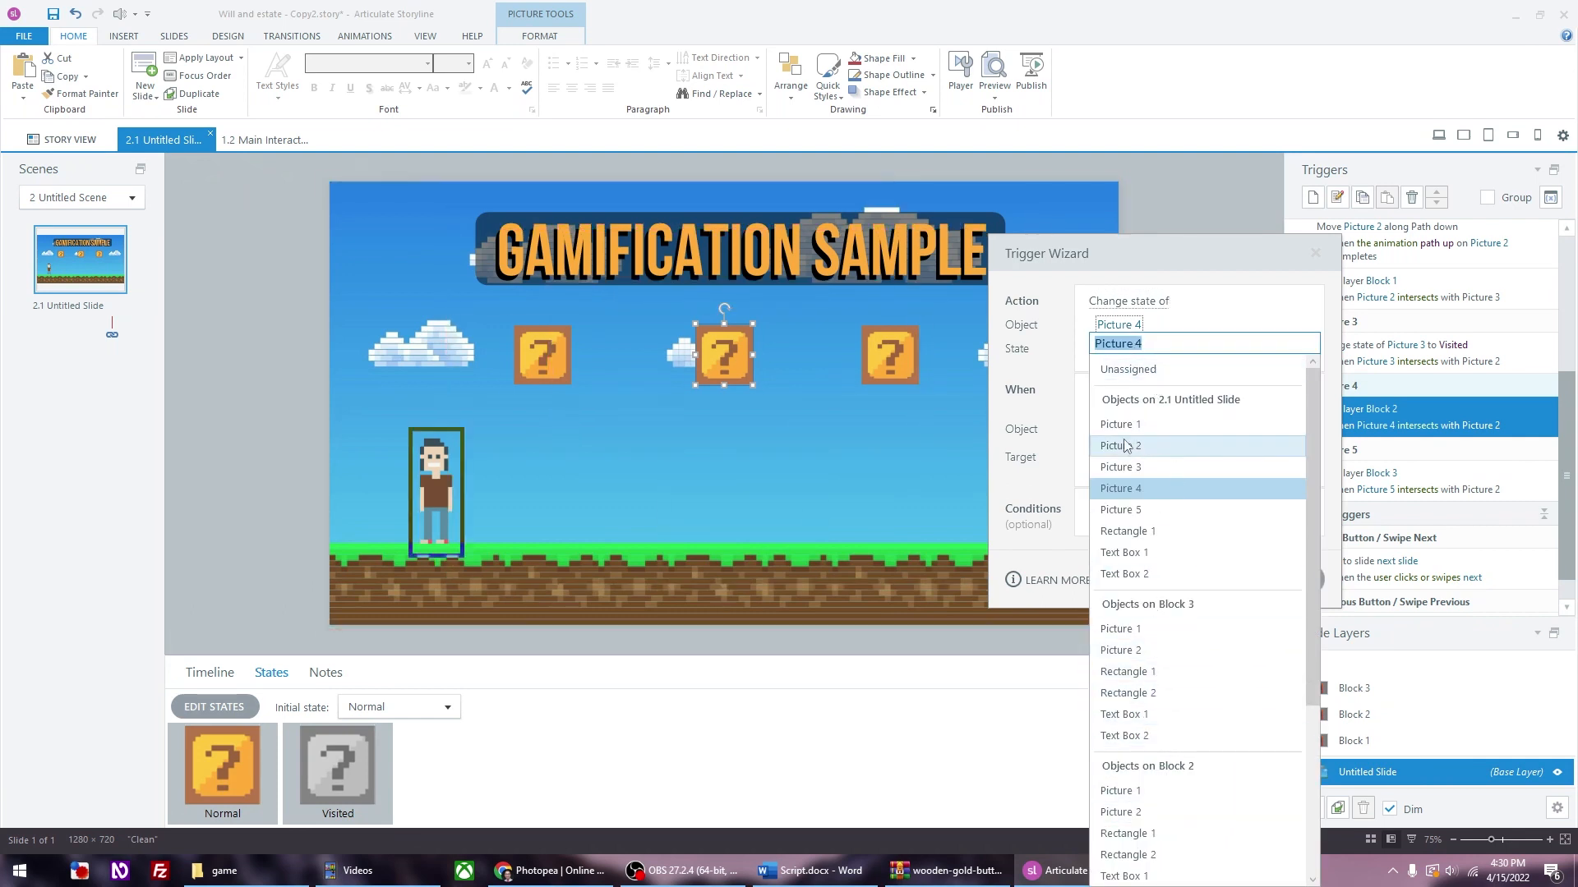
{"action": "left_click", "coordinate": [1126, 489]}
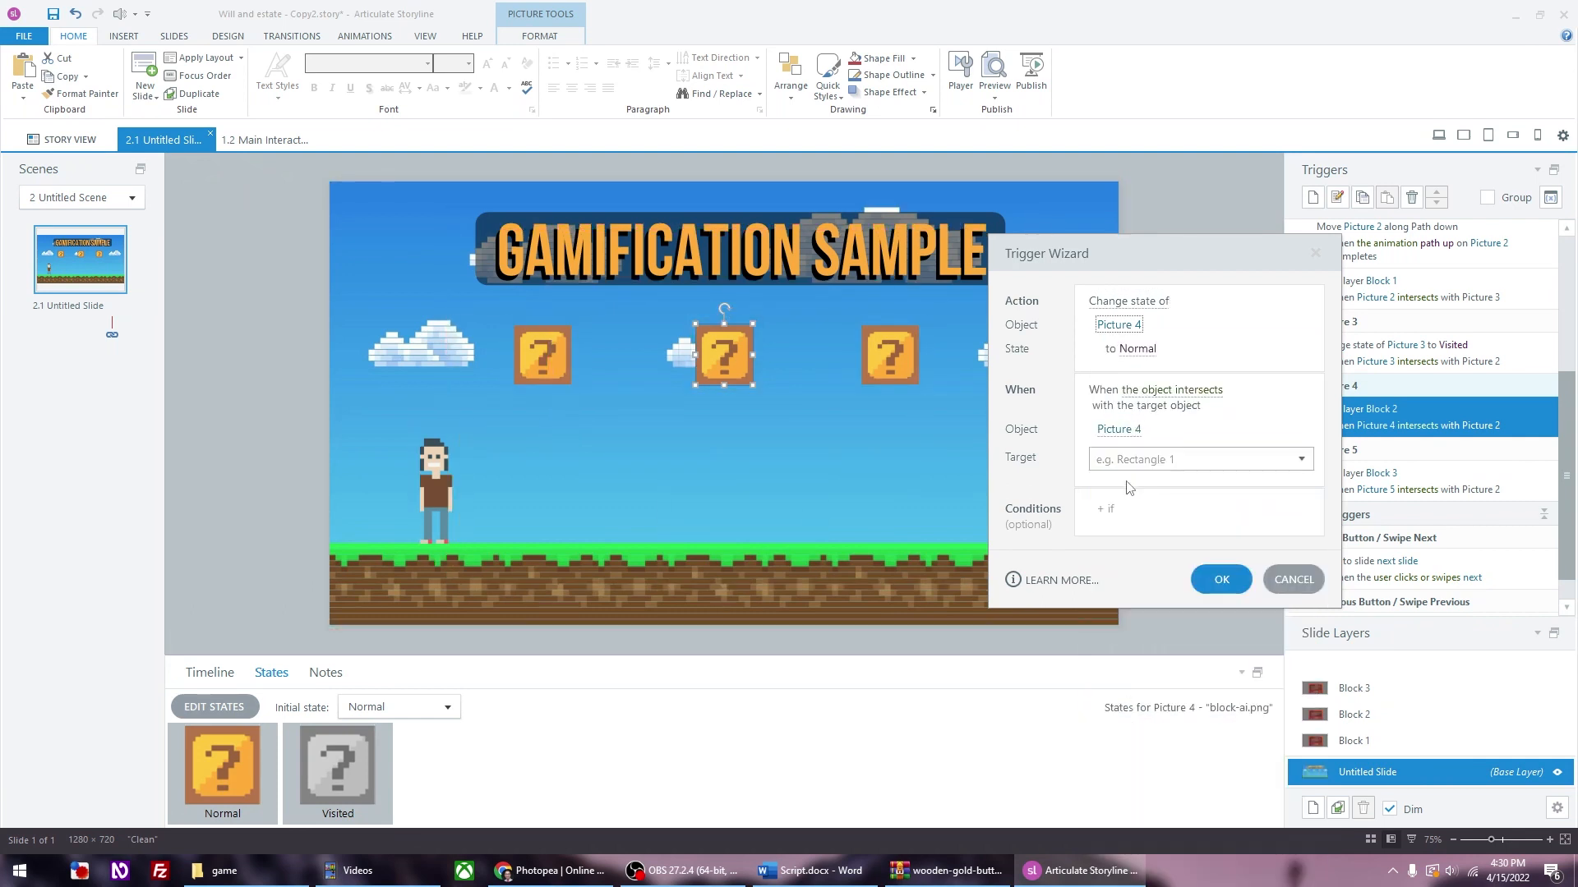
{"action": "left_click", "coordinate": [1140, 351]}
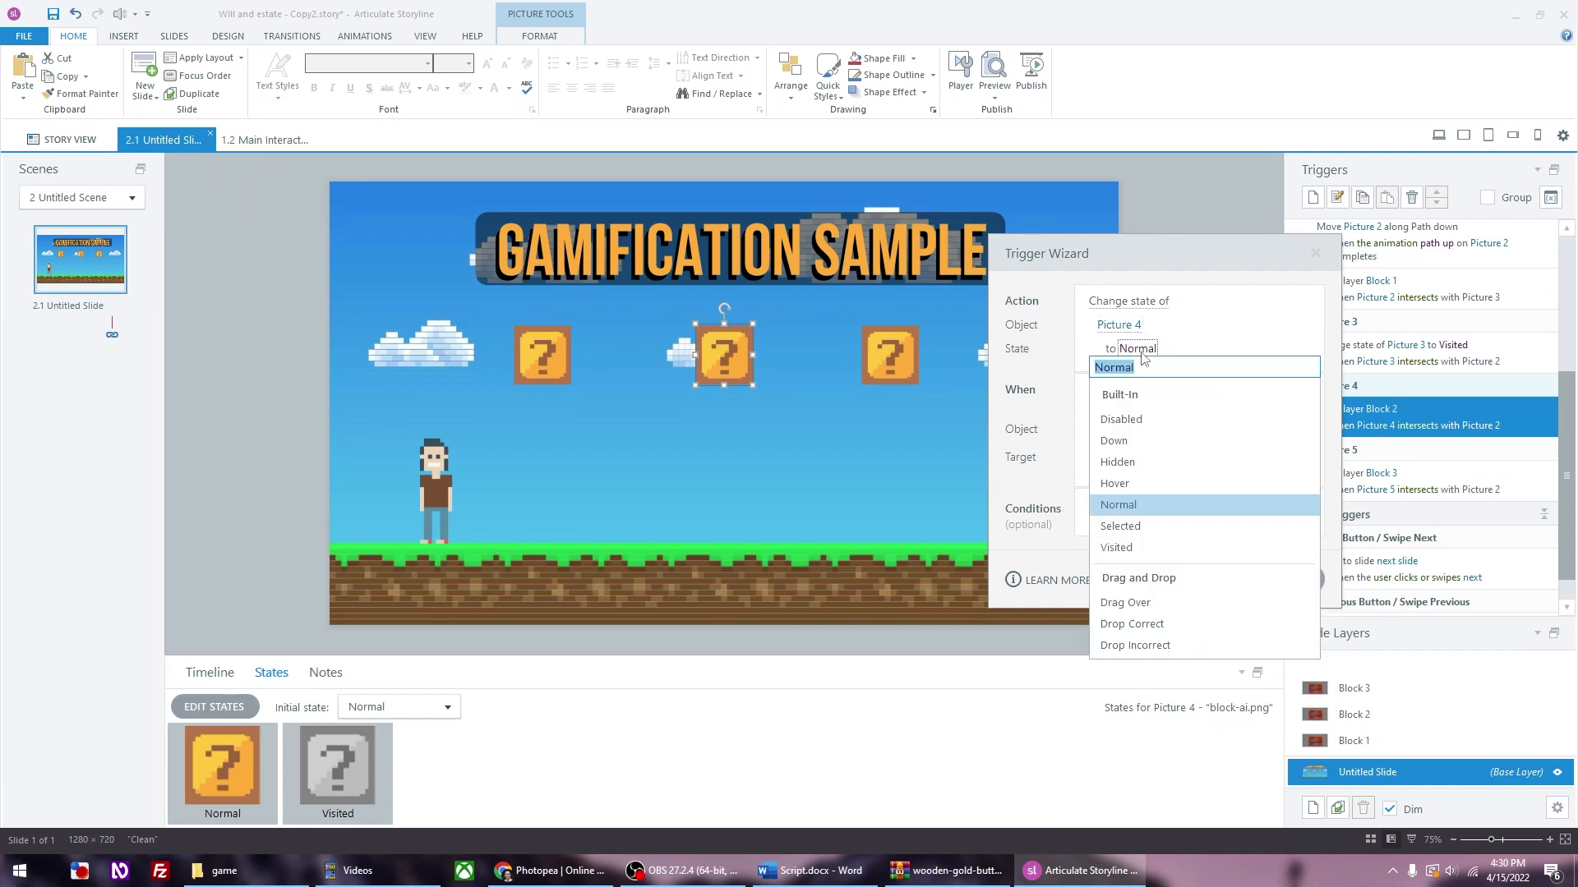
{"action": "left_click", "coordinate": [1129, 549]}
{"action": "left_click", "coordinate": [1148, 462]}
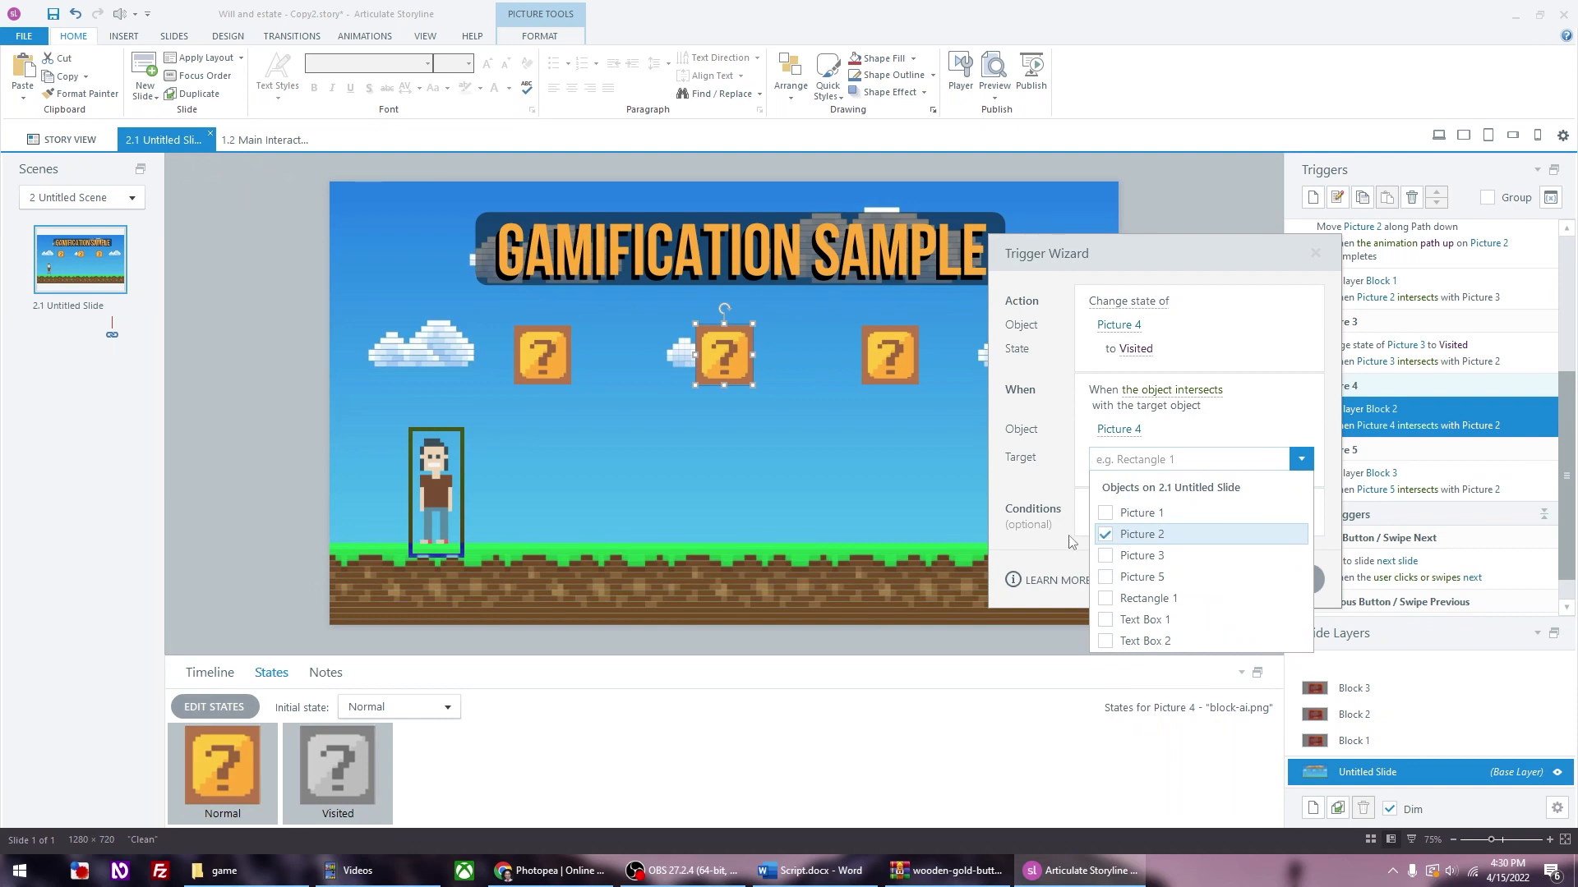
{"action": "left_click", "coordinate": [1054, 566]}
{"action": "left_click", "coordinate": [1210, 593]}
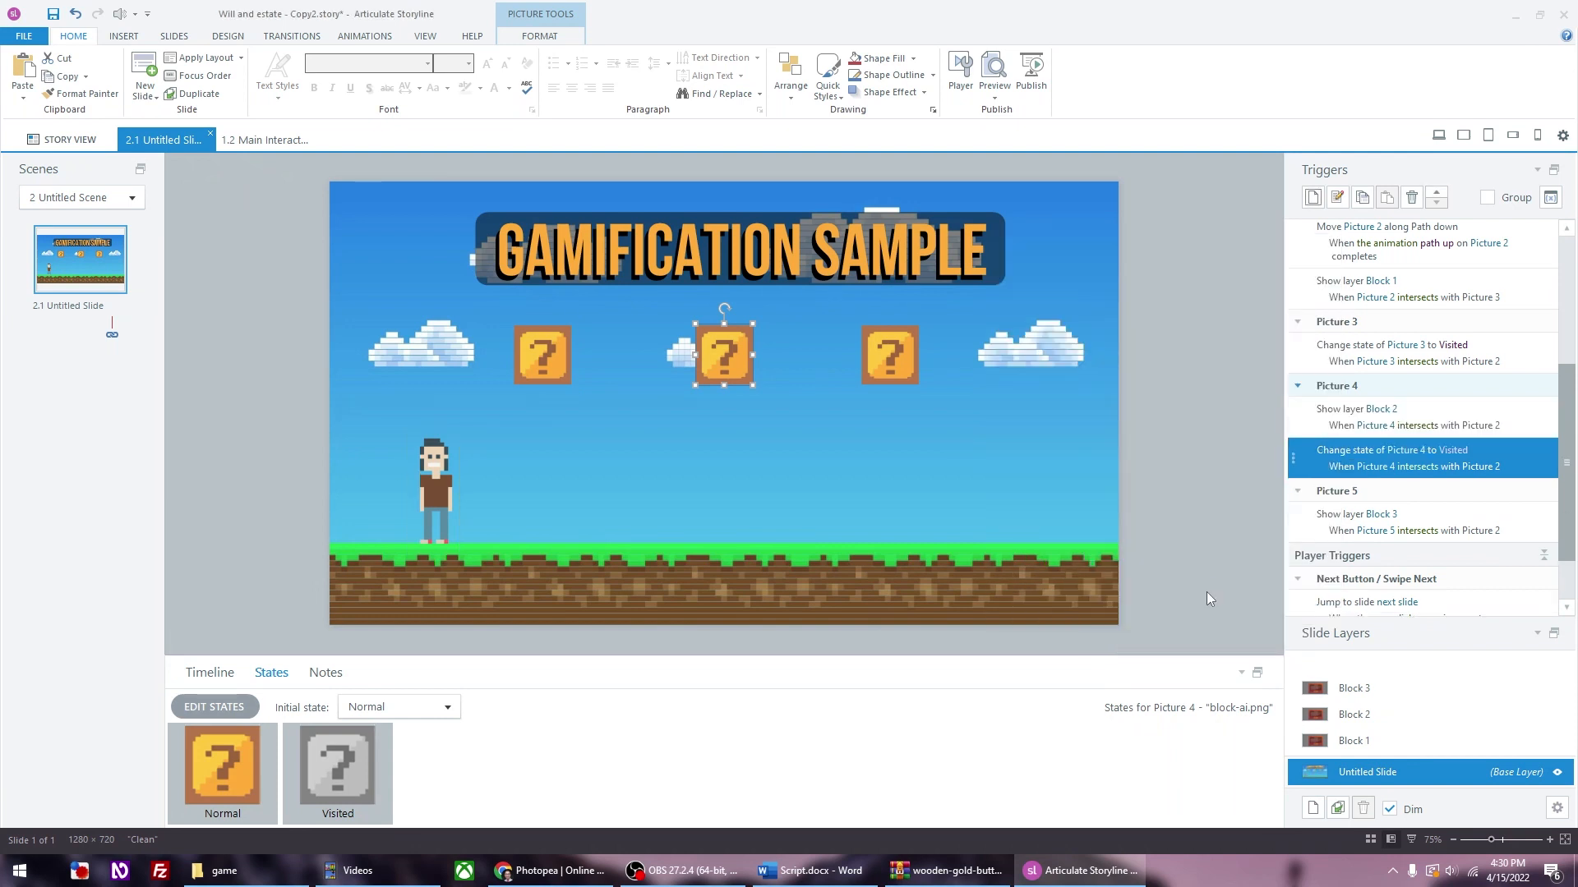
Step: Add a trigger that changes the third question block, Picture 5, to Visited when it intersects with Picture 2
{"action": "left_click", "coordinate": [876, 355]}
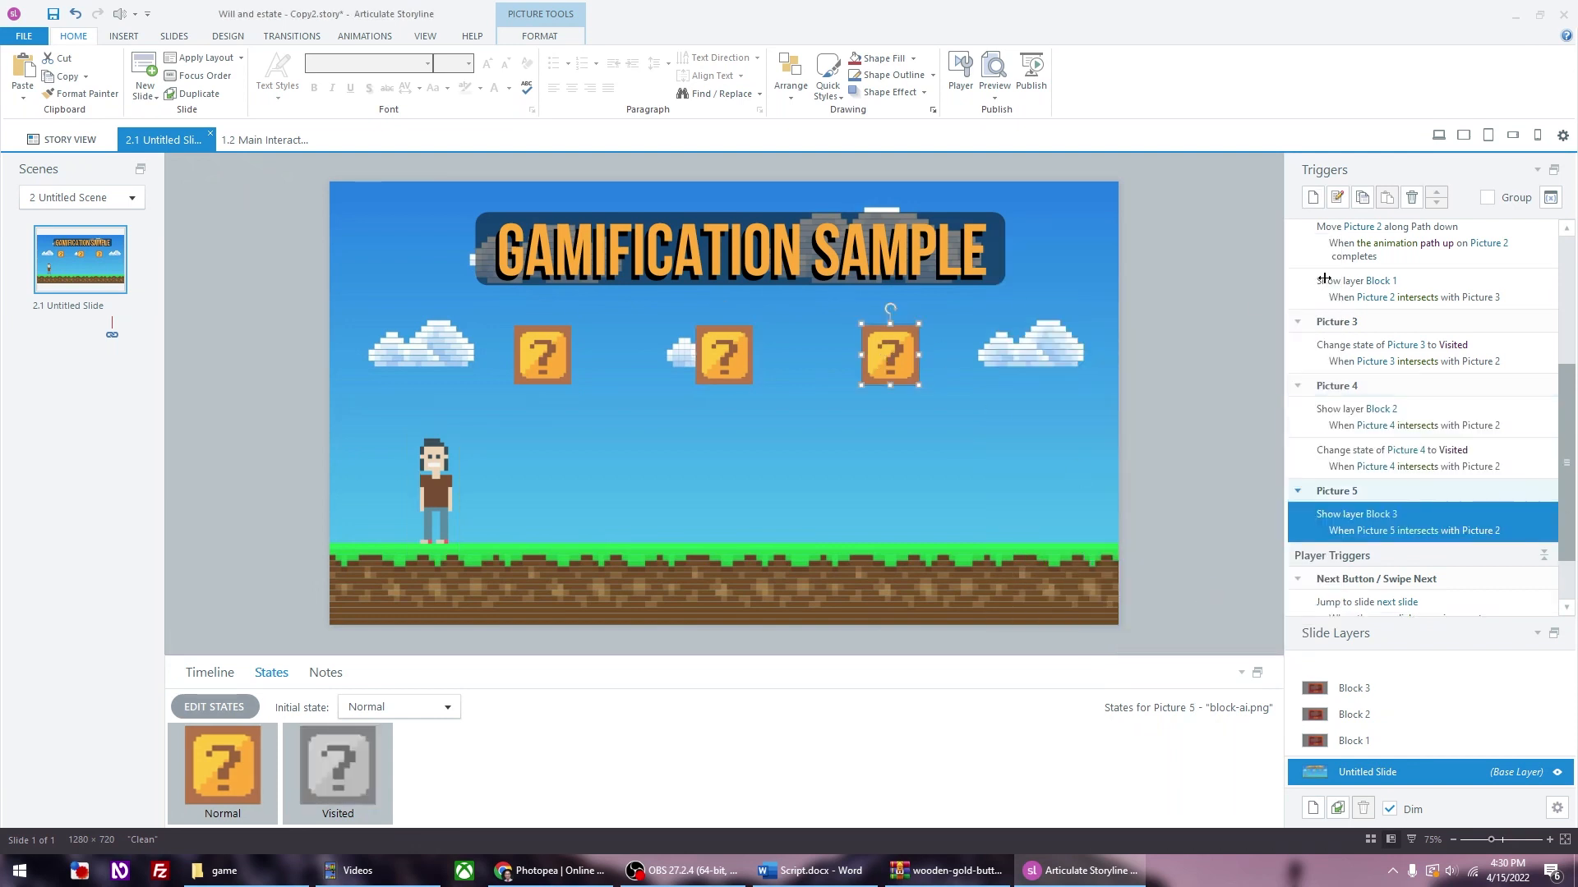
{"action": "left_click", "coordinate": [1312, 197]}
{"action": "left_click", "coordinate": [1136, 329]}
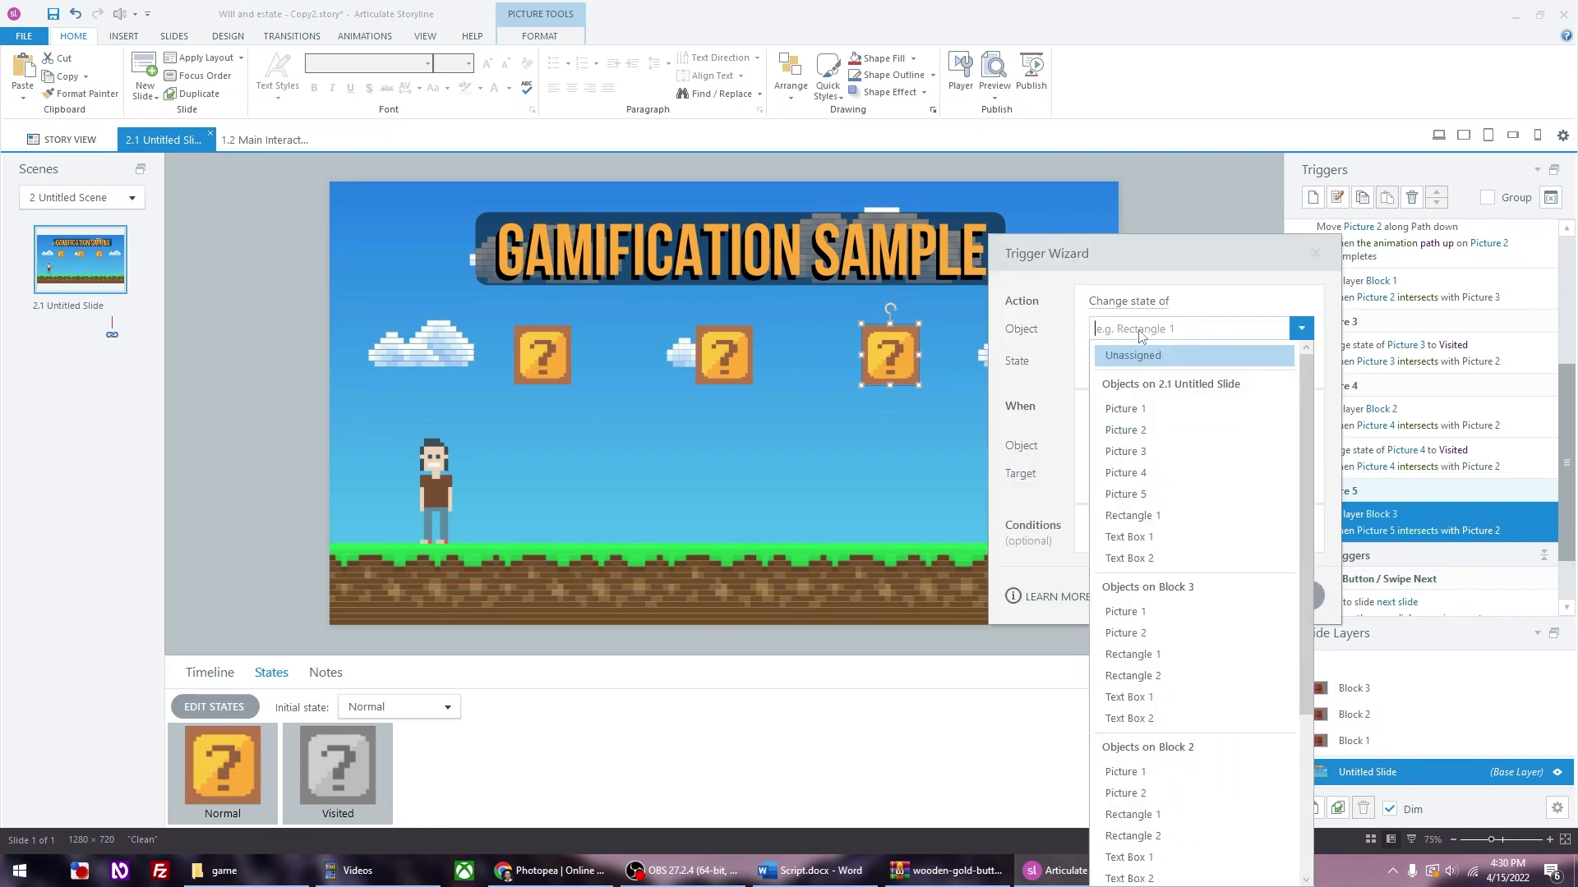
{"action": "left_click", "coordinate": [1148, 495]}
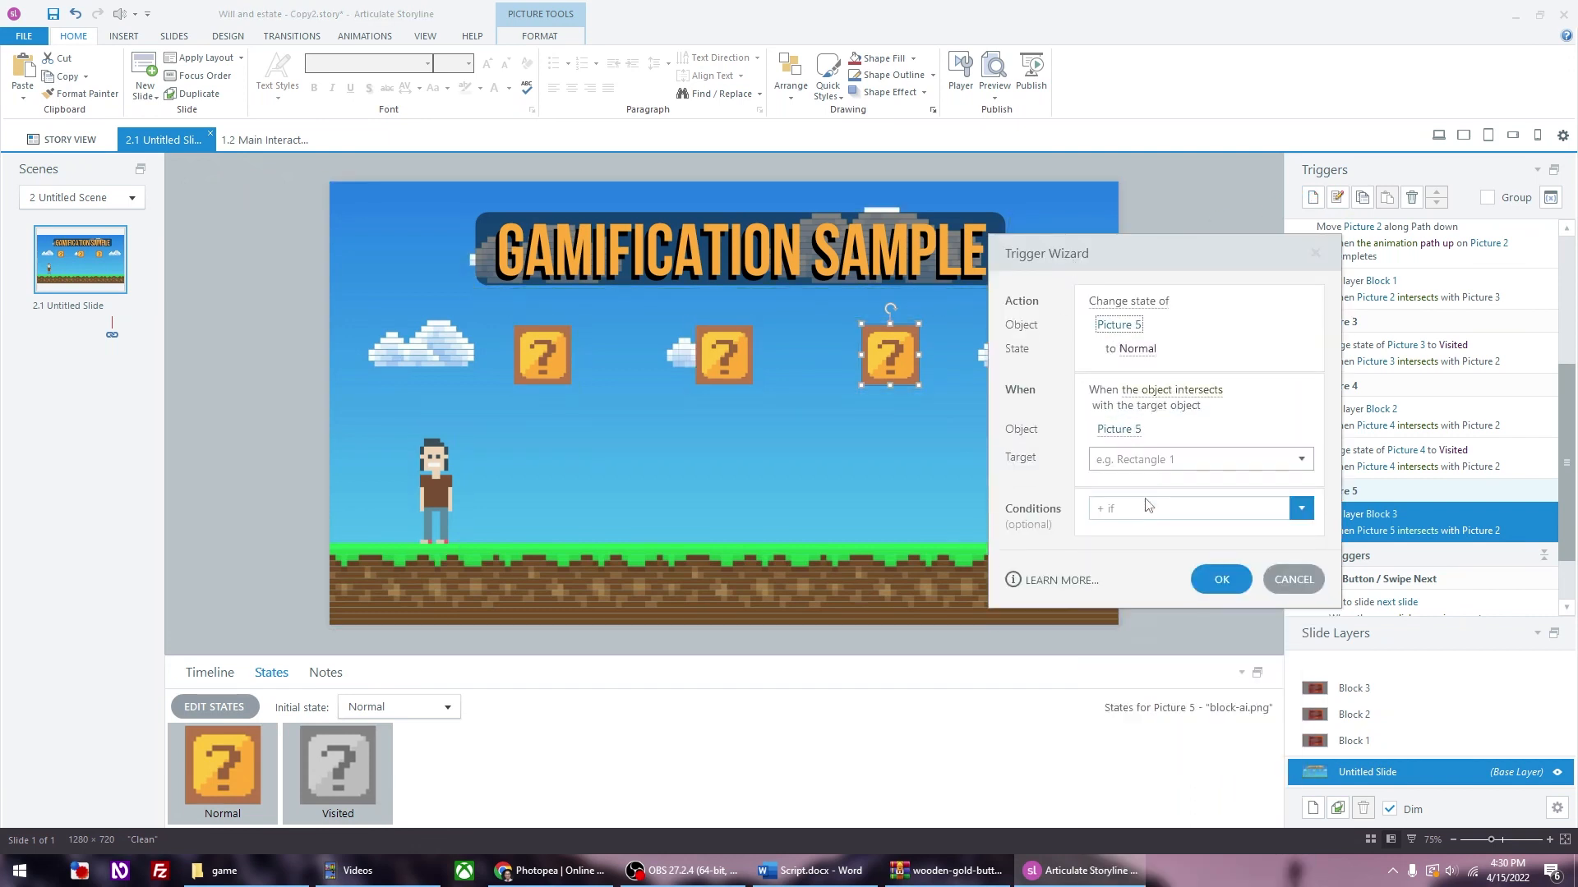
{"action": "left_click", "coordinate": [1148, 349]}
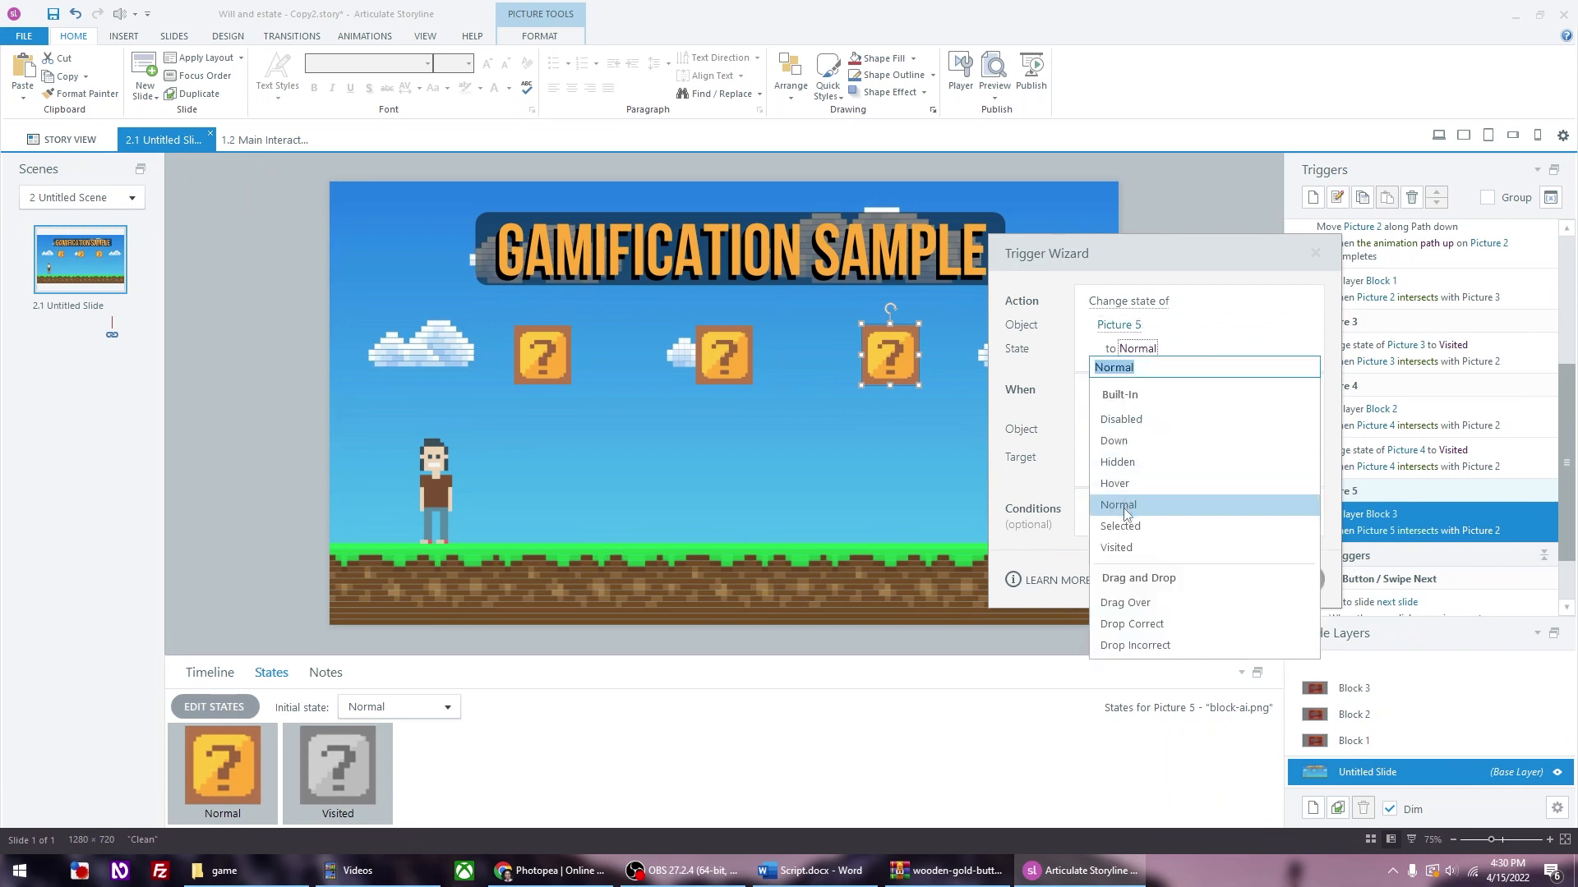
{"action": "left_click", "coordinate": [1117, 547]}
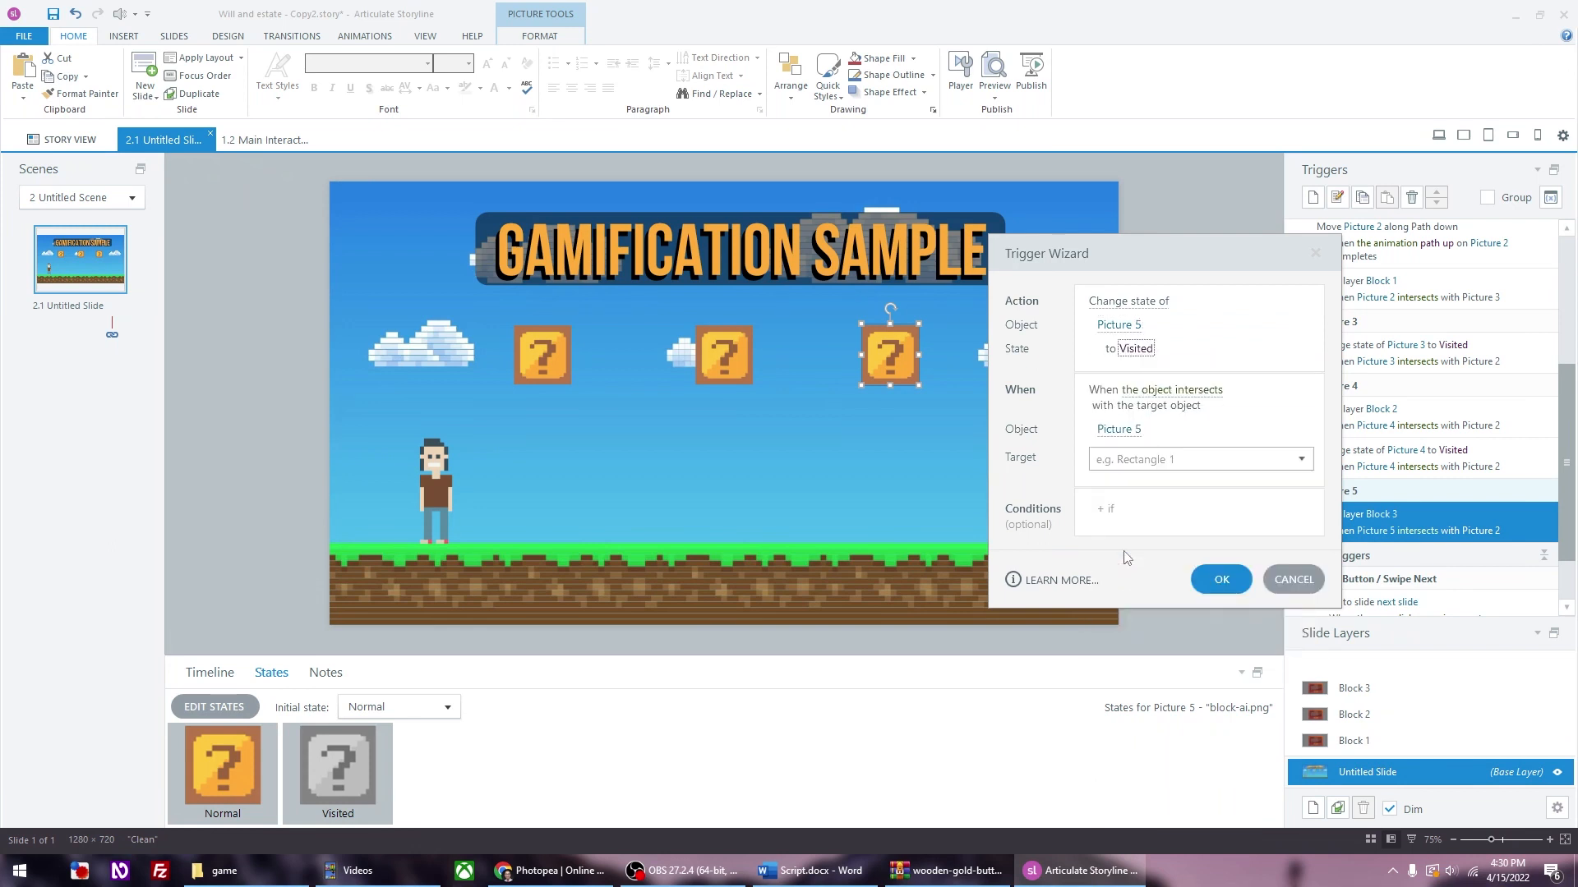
{"action": "left_click", "coordinate": [1132, 459]}
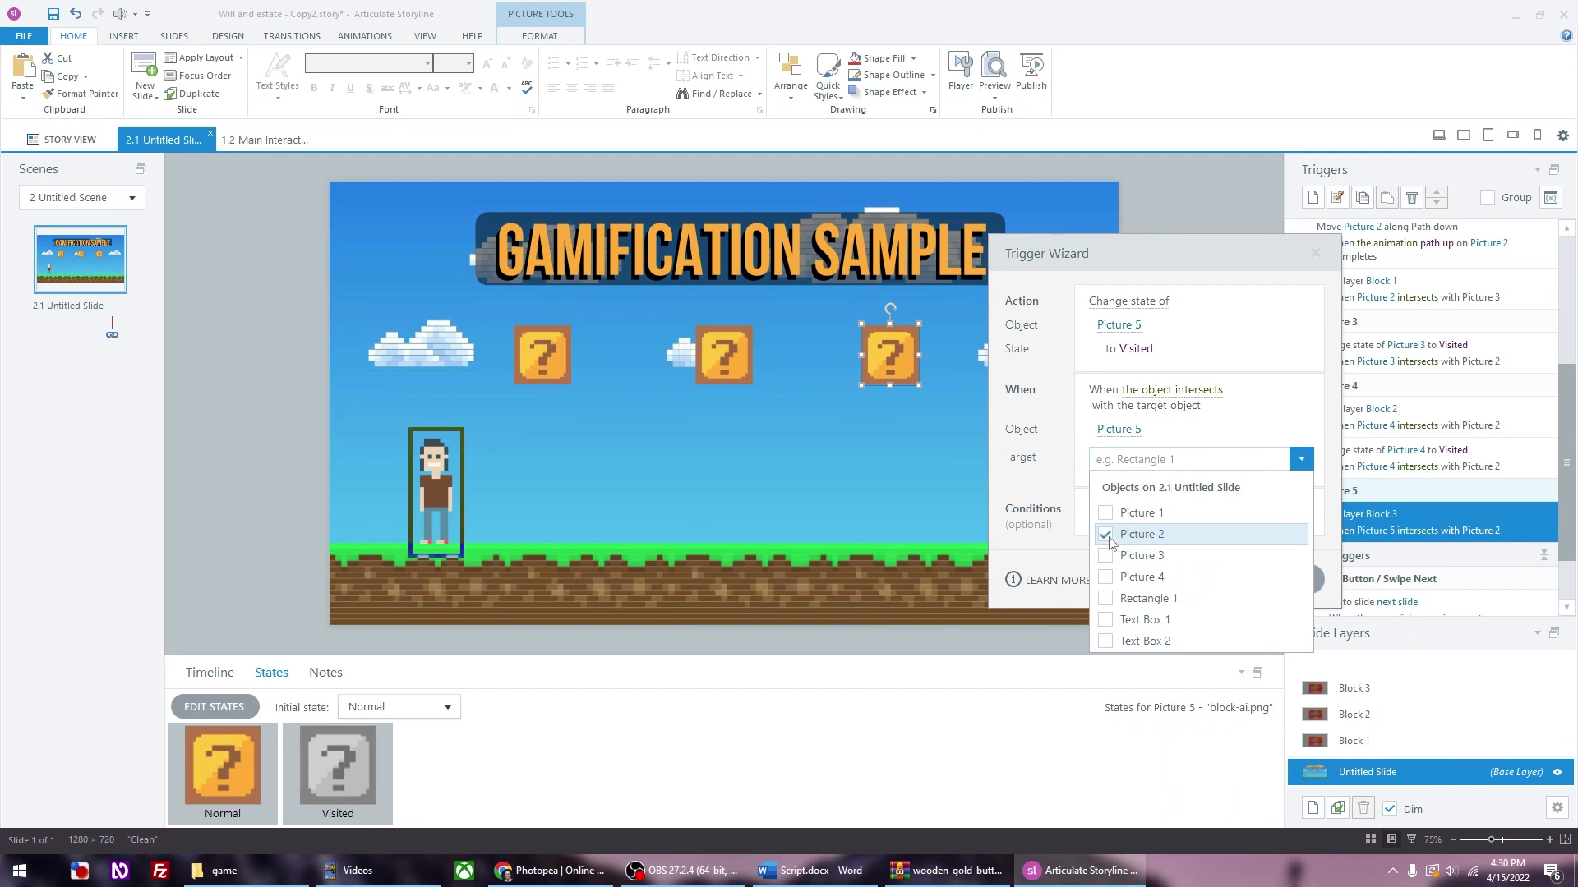
{"action": "left_click", "coordinate": [1038, 555]}
{"action": "left_click", "coordinate": [1216, 600]}
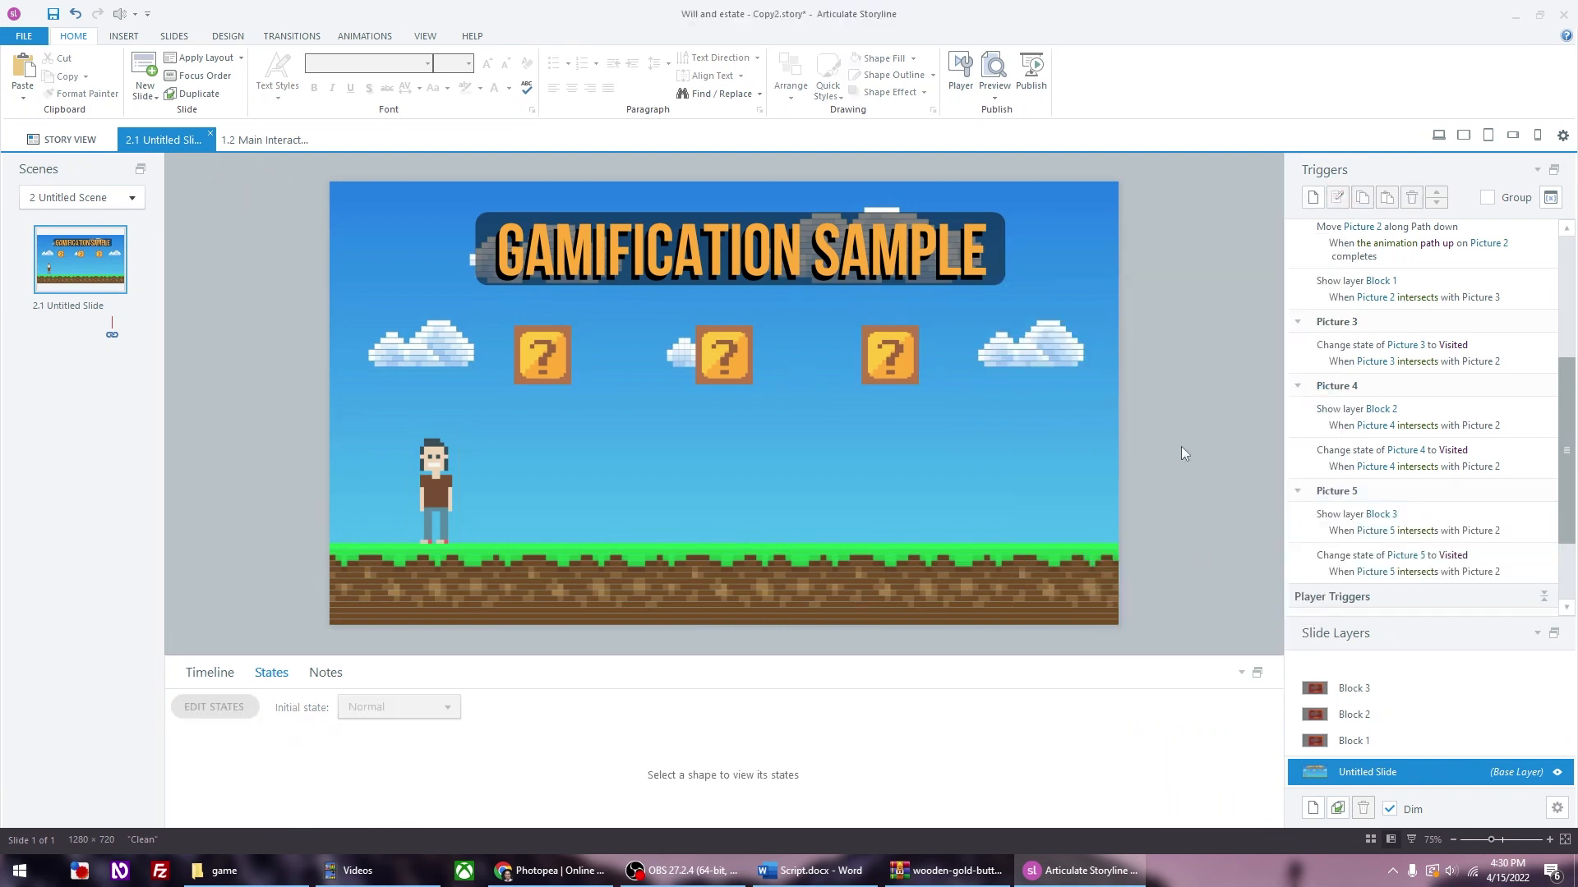
Step: Preview the slide, make the character hit all three question blocks, continue past each pop-up, and close the preview
{"action": "key", "text": "F12"}
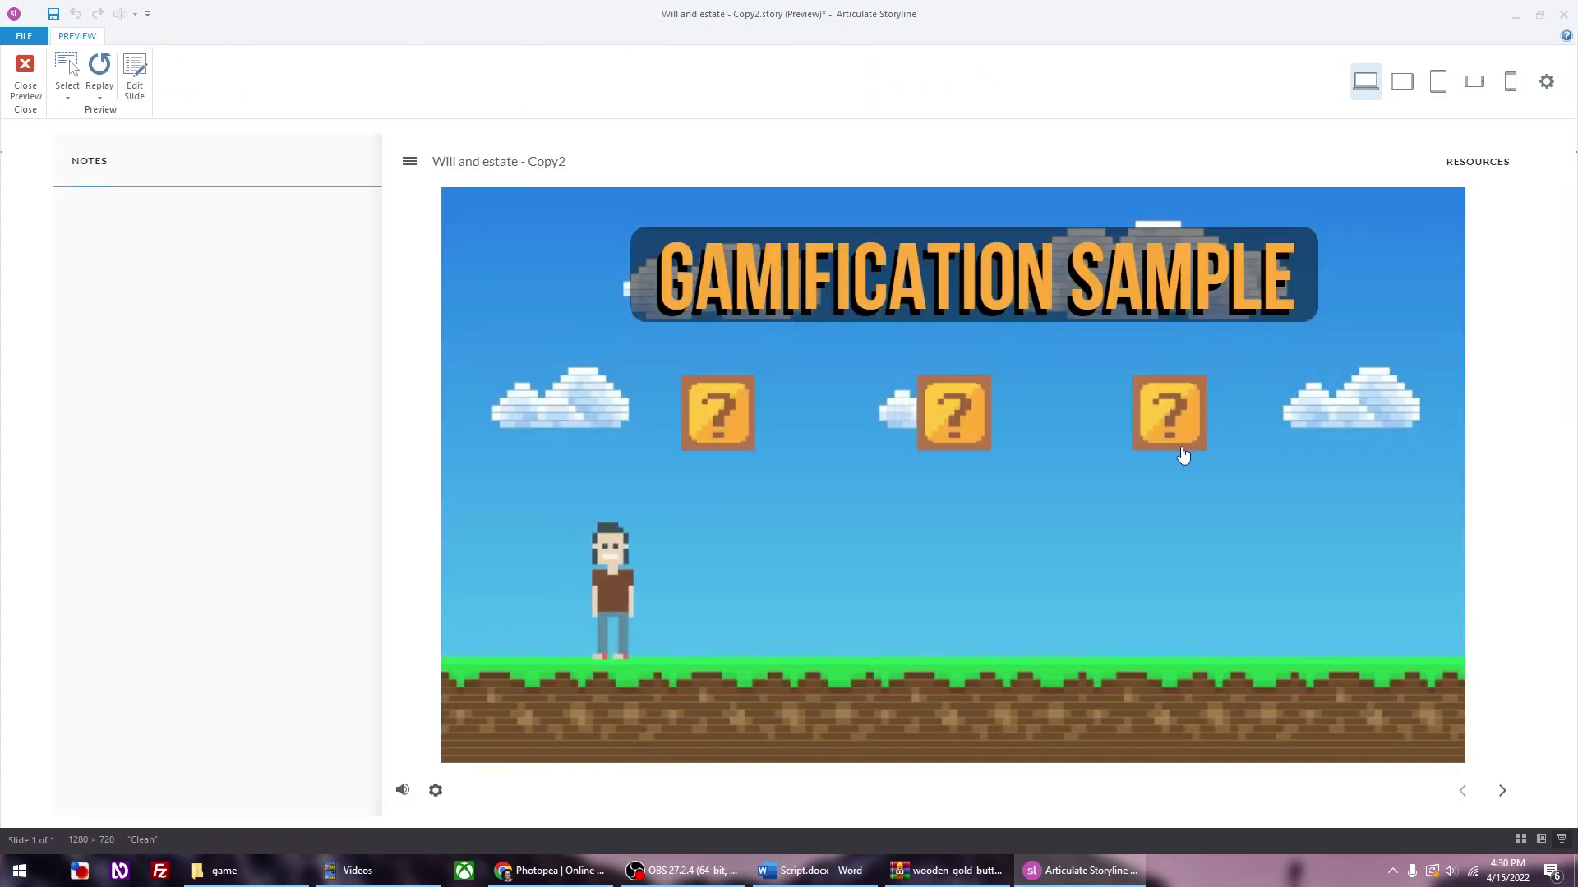
{"action": "left_click", "coordinate": [1183, 455]}
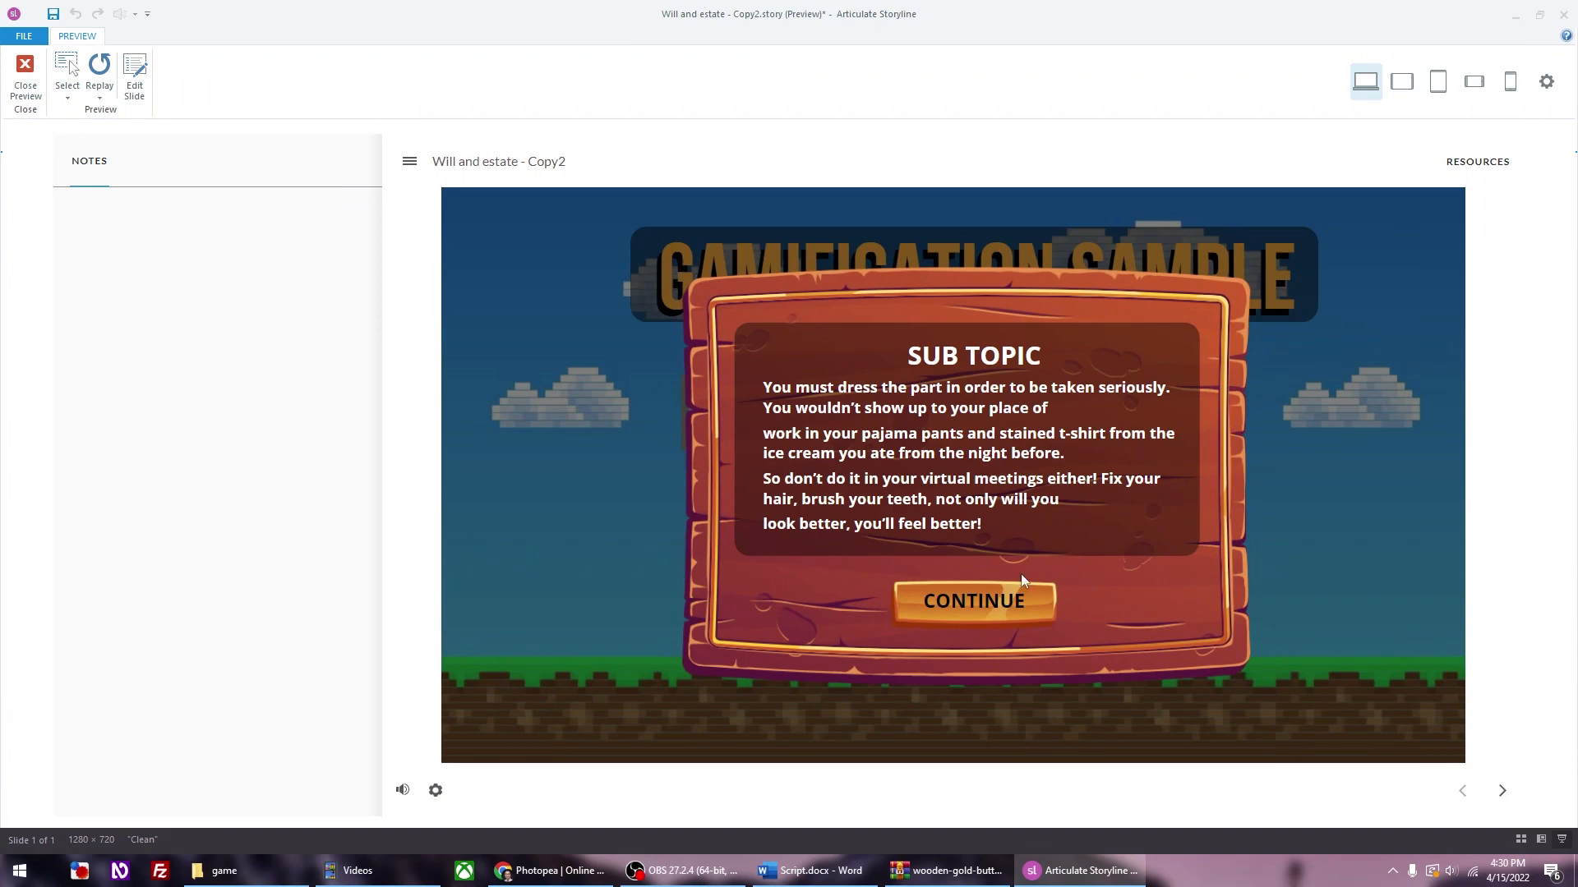
{"action": "left_click", "coordinate": [994, 601]}
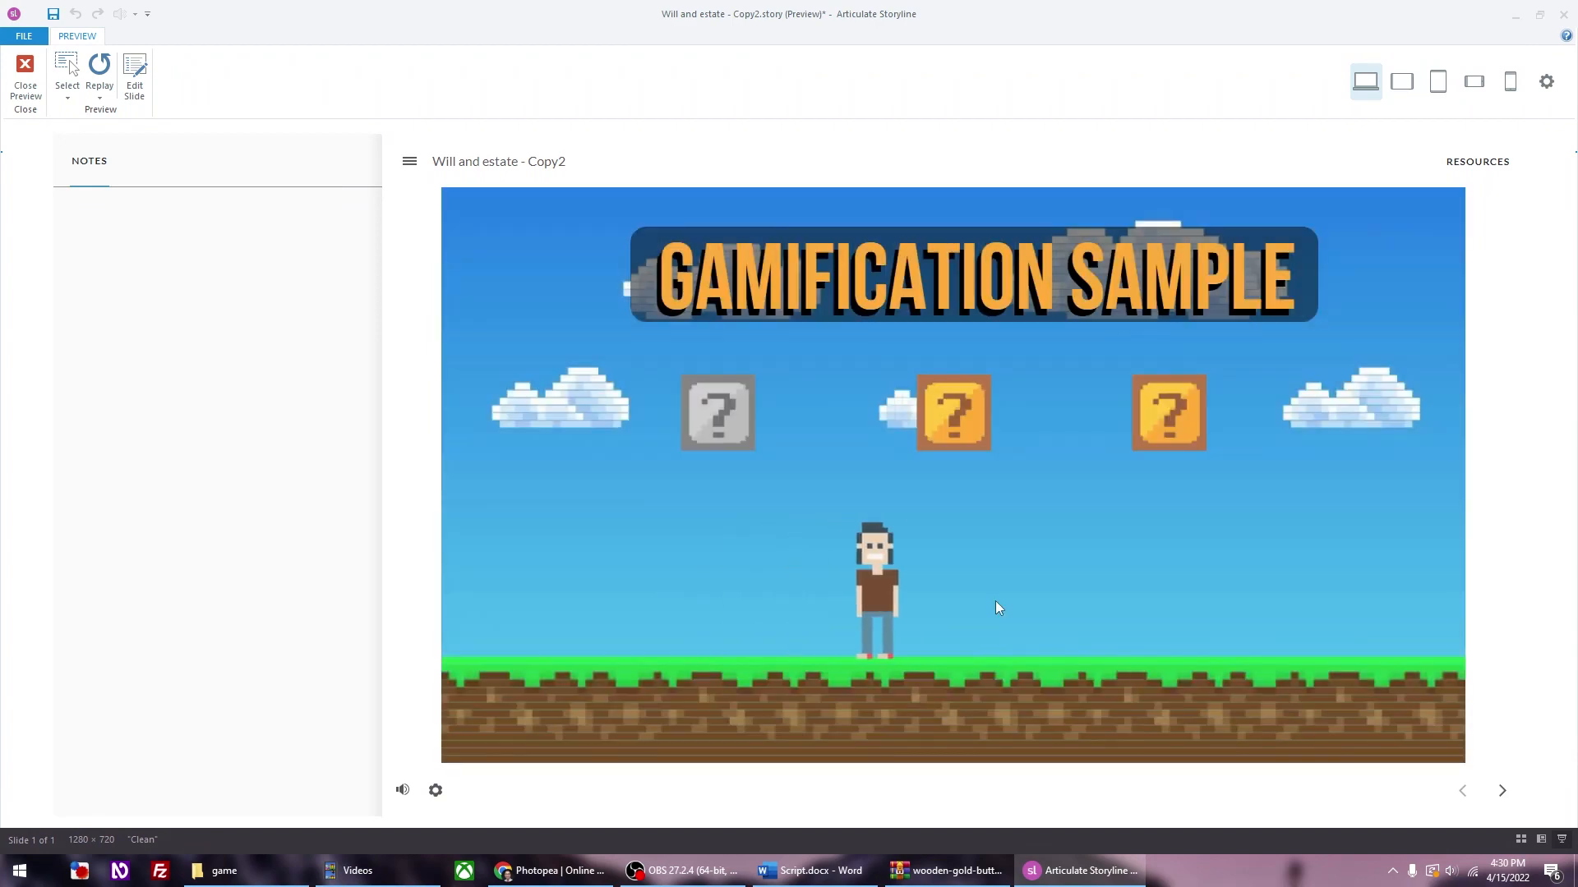
{"action": "left_click", "coordinate": [997, 609]}
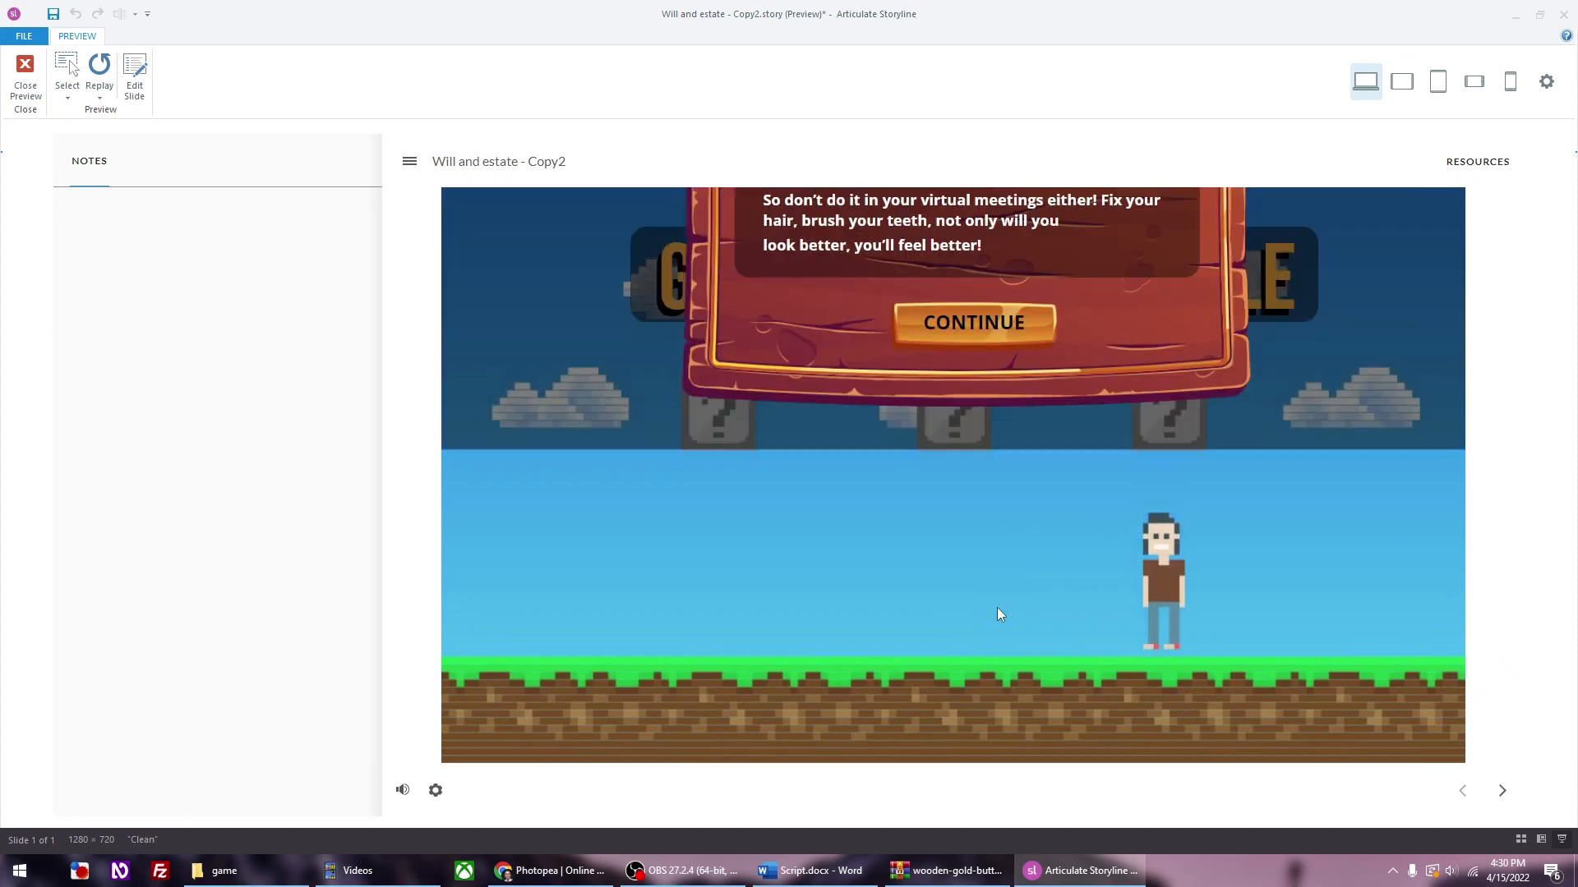
{"action": "left_click", "coordinate": [978, 600]}
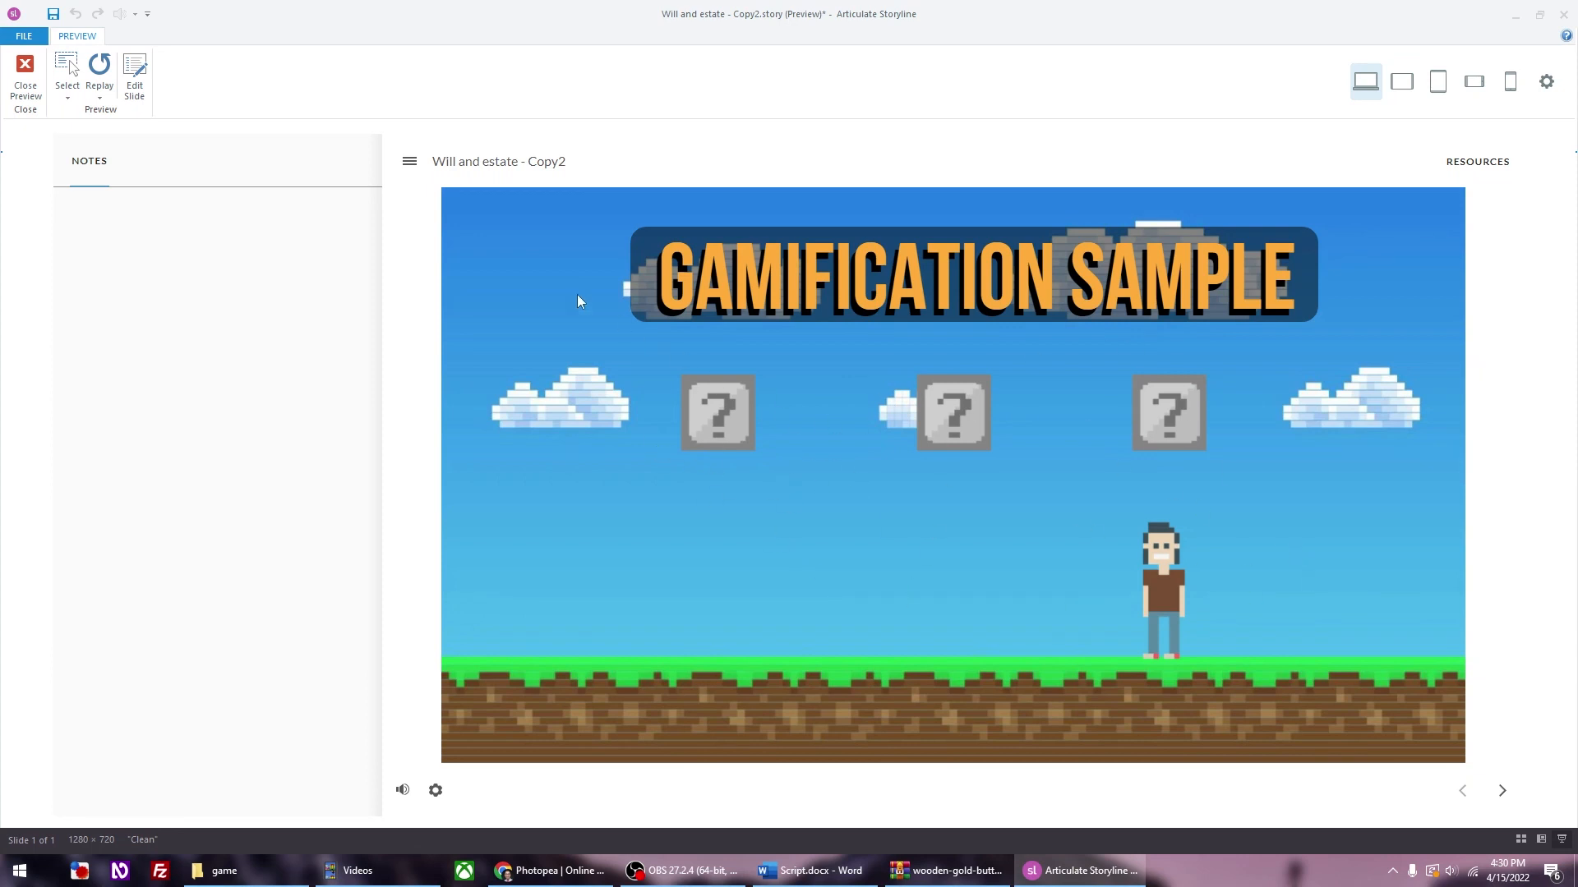
{"action": "left_click", "coordinate": [25, 76]}
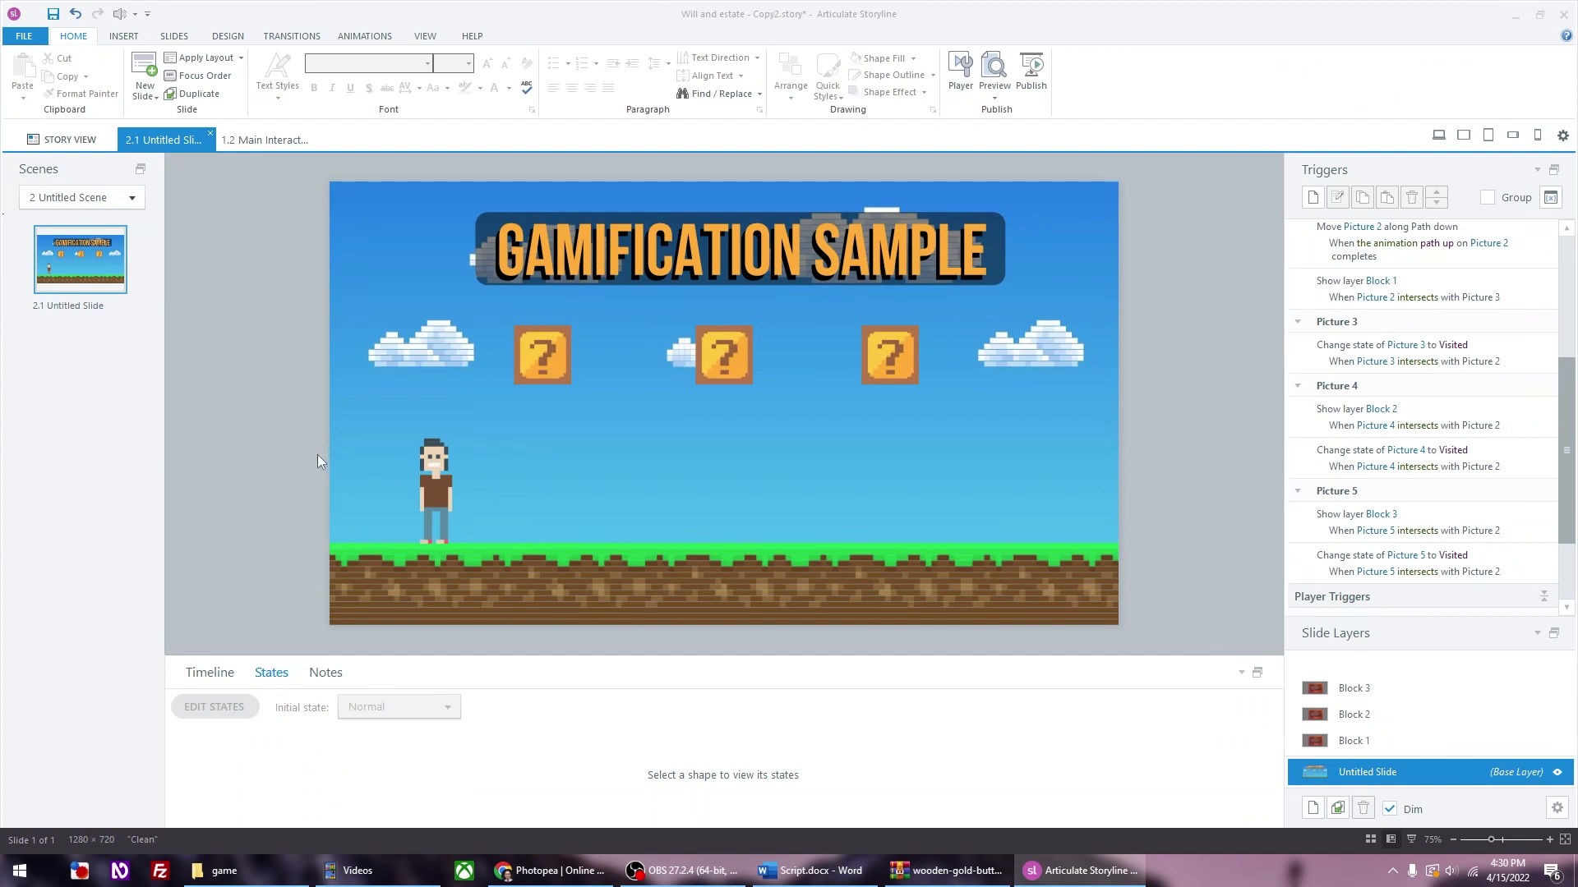
Step: Apply the Bounce entrance animation to the pixel character
{"action": "left_click", "coordinate": [422, 466]}
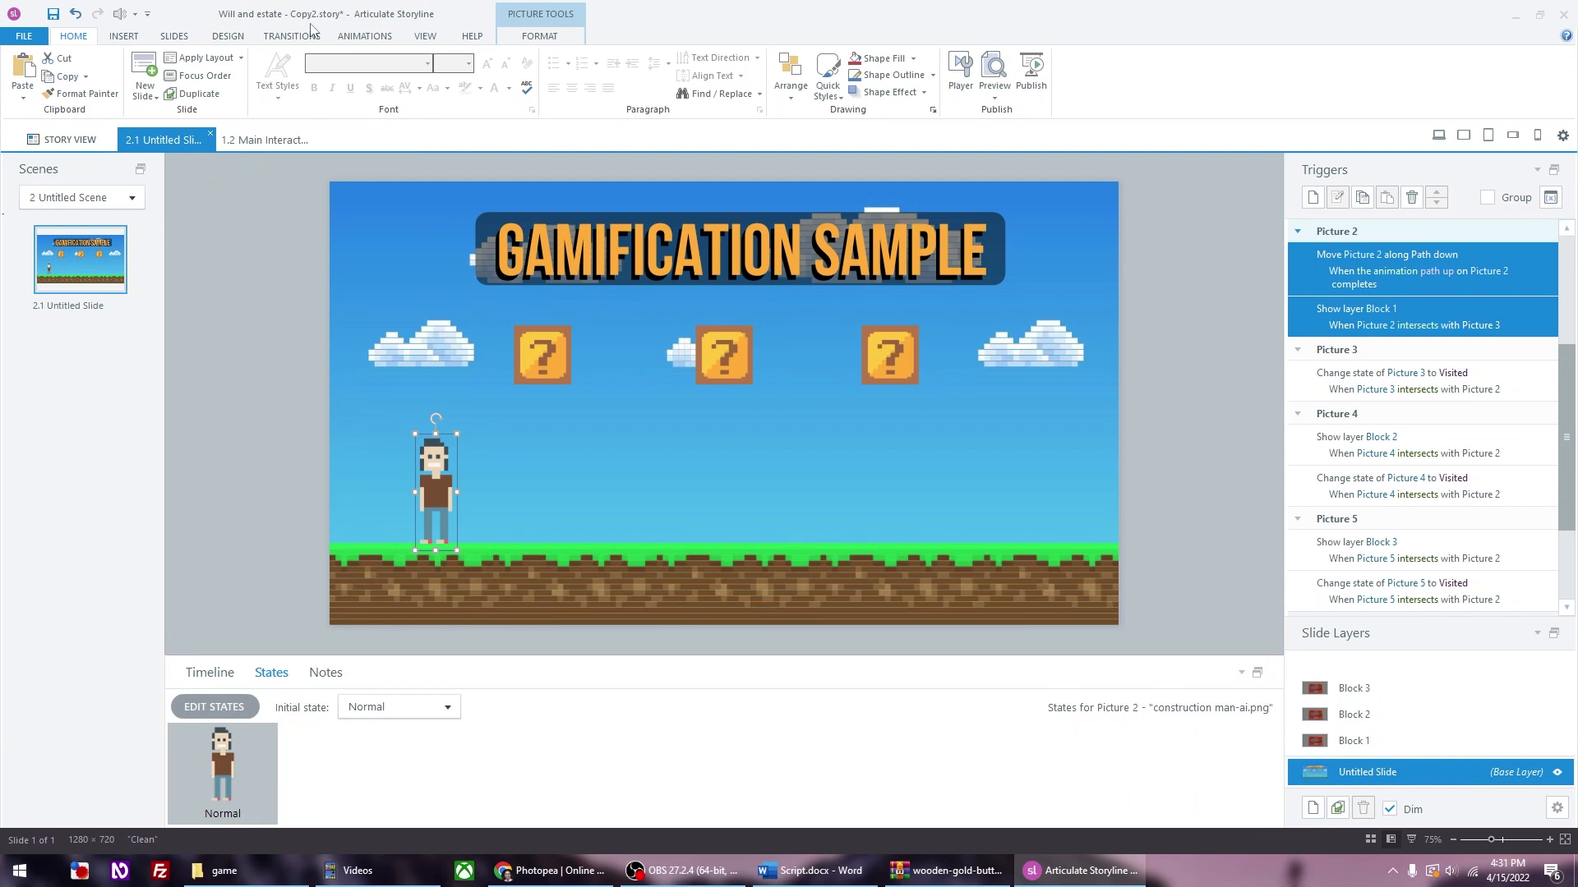
{"action": "left_click", "coordinate": [349, 36]}
{"action": "left_click", "coordinate": [81, 97]}
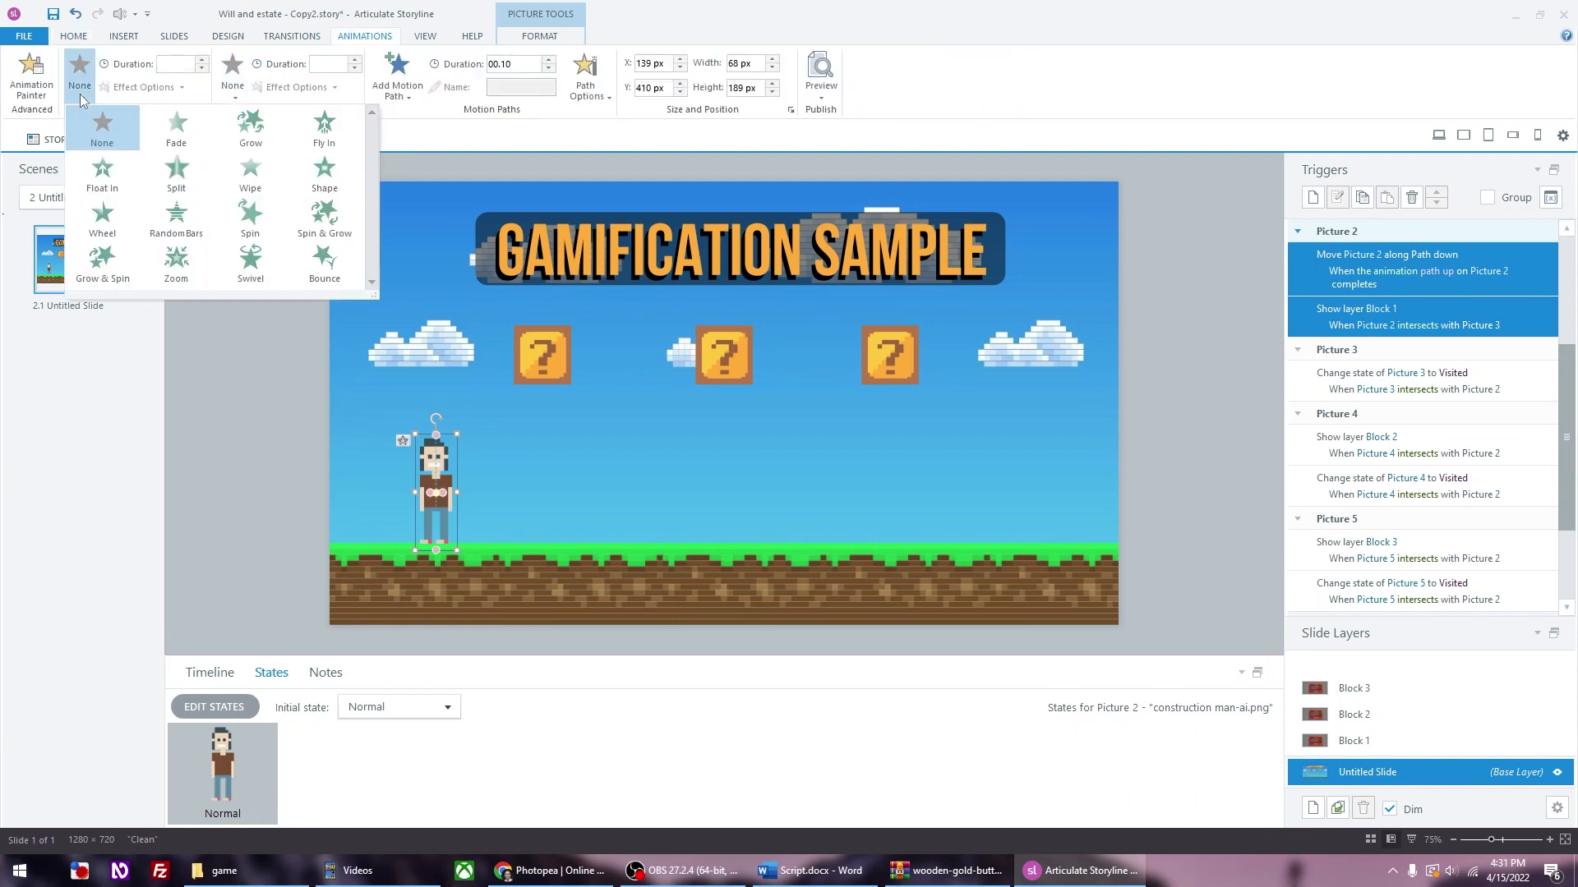
{"action": "left_click", "coordinate": [326, 261]}
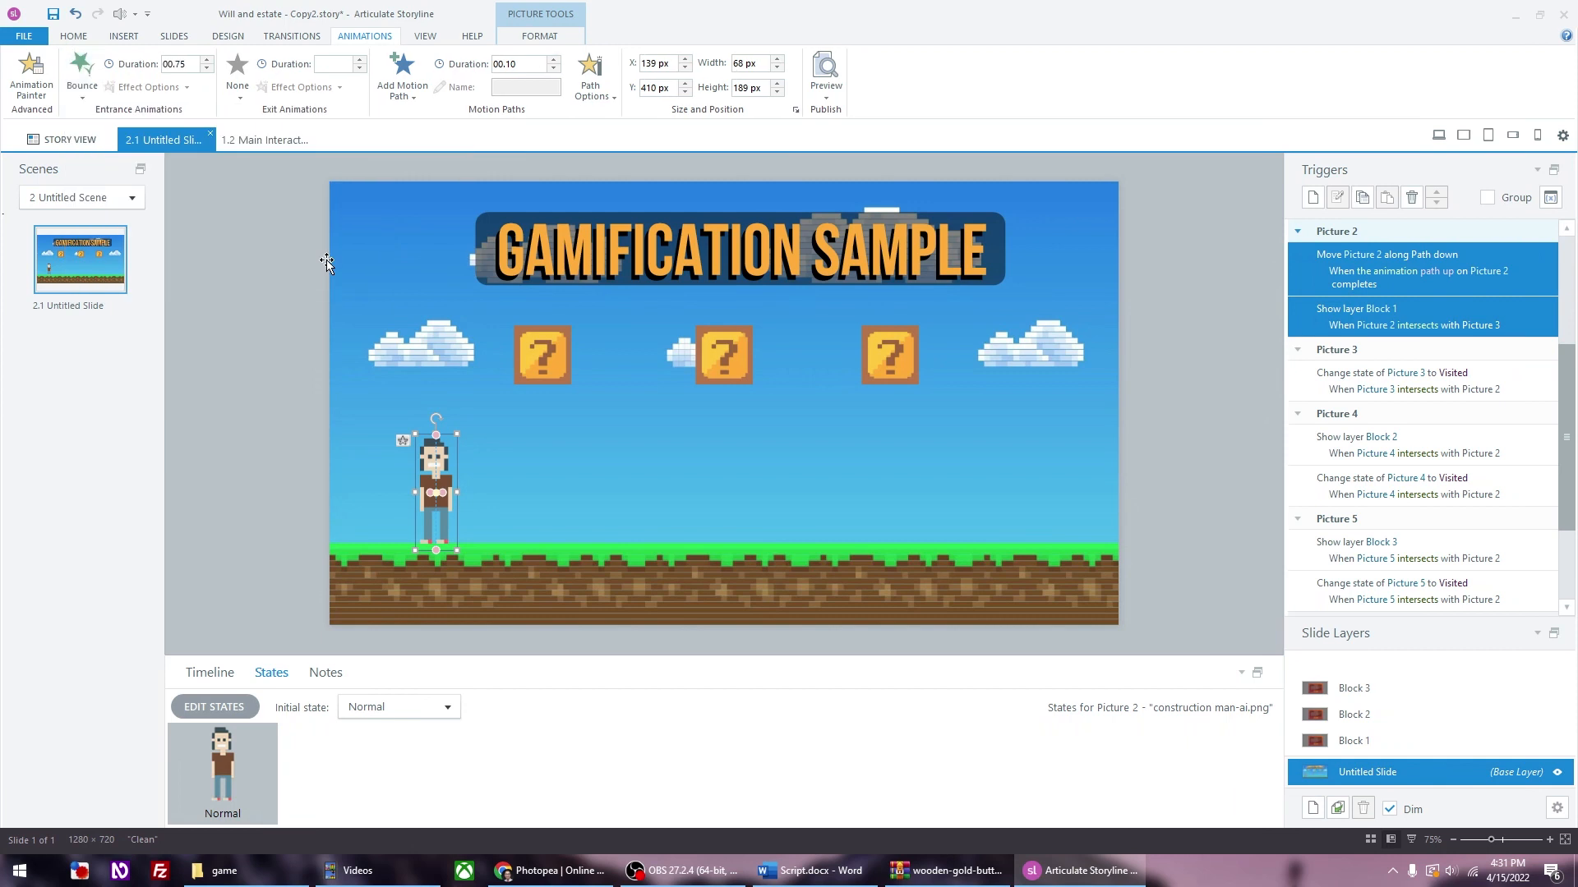
{"action": "left_click", "coordinate": [83, 100]}
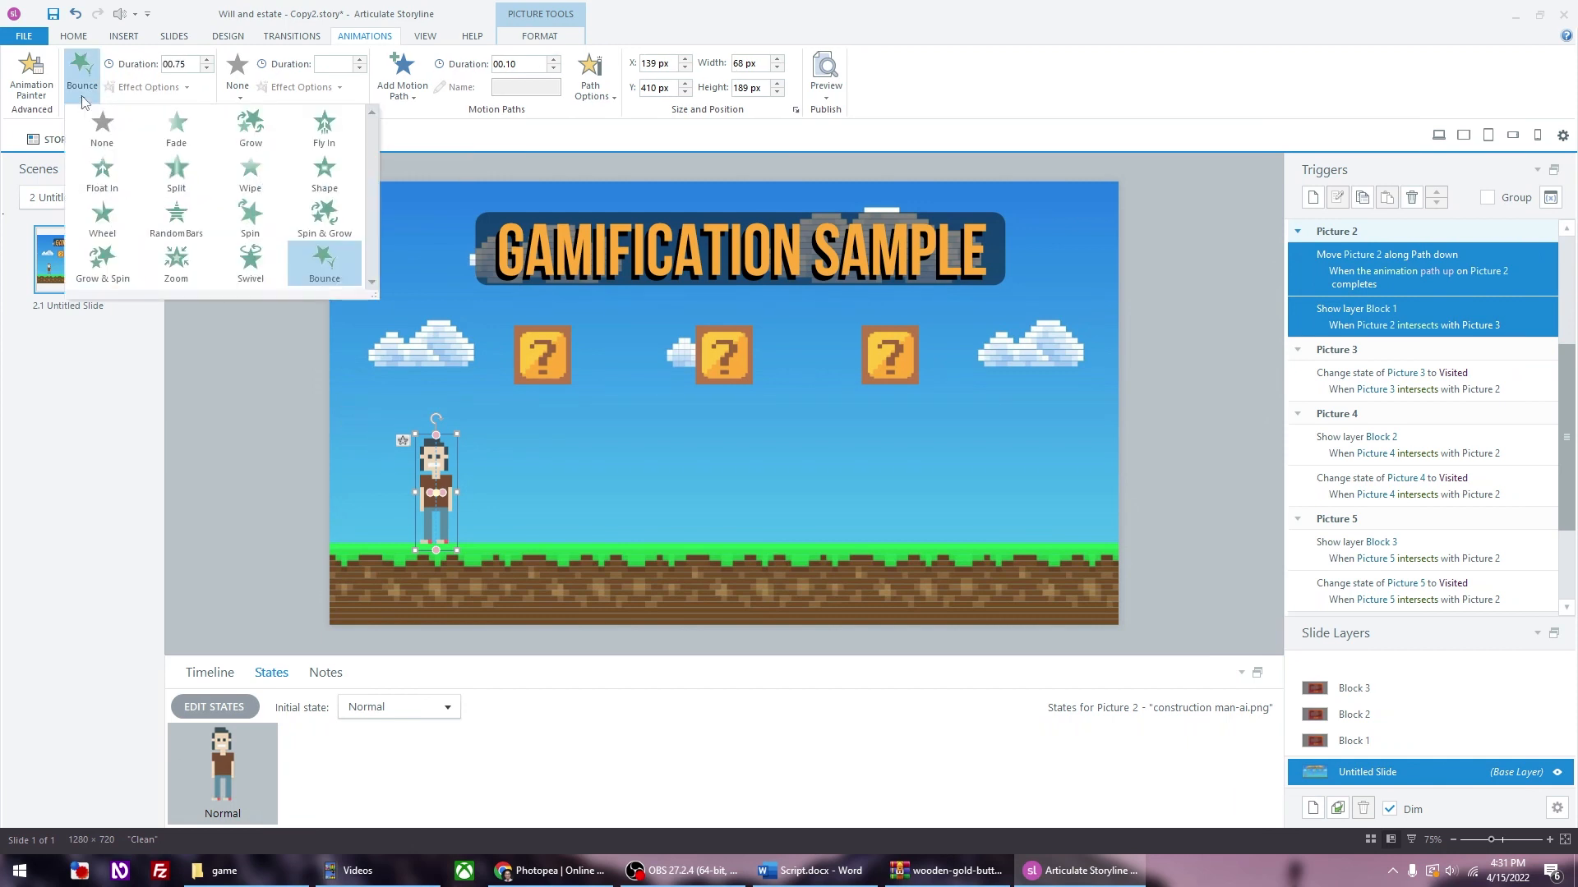
{"action": "left_click", "coordinate": [163, 89]}
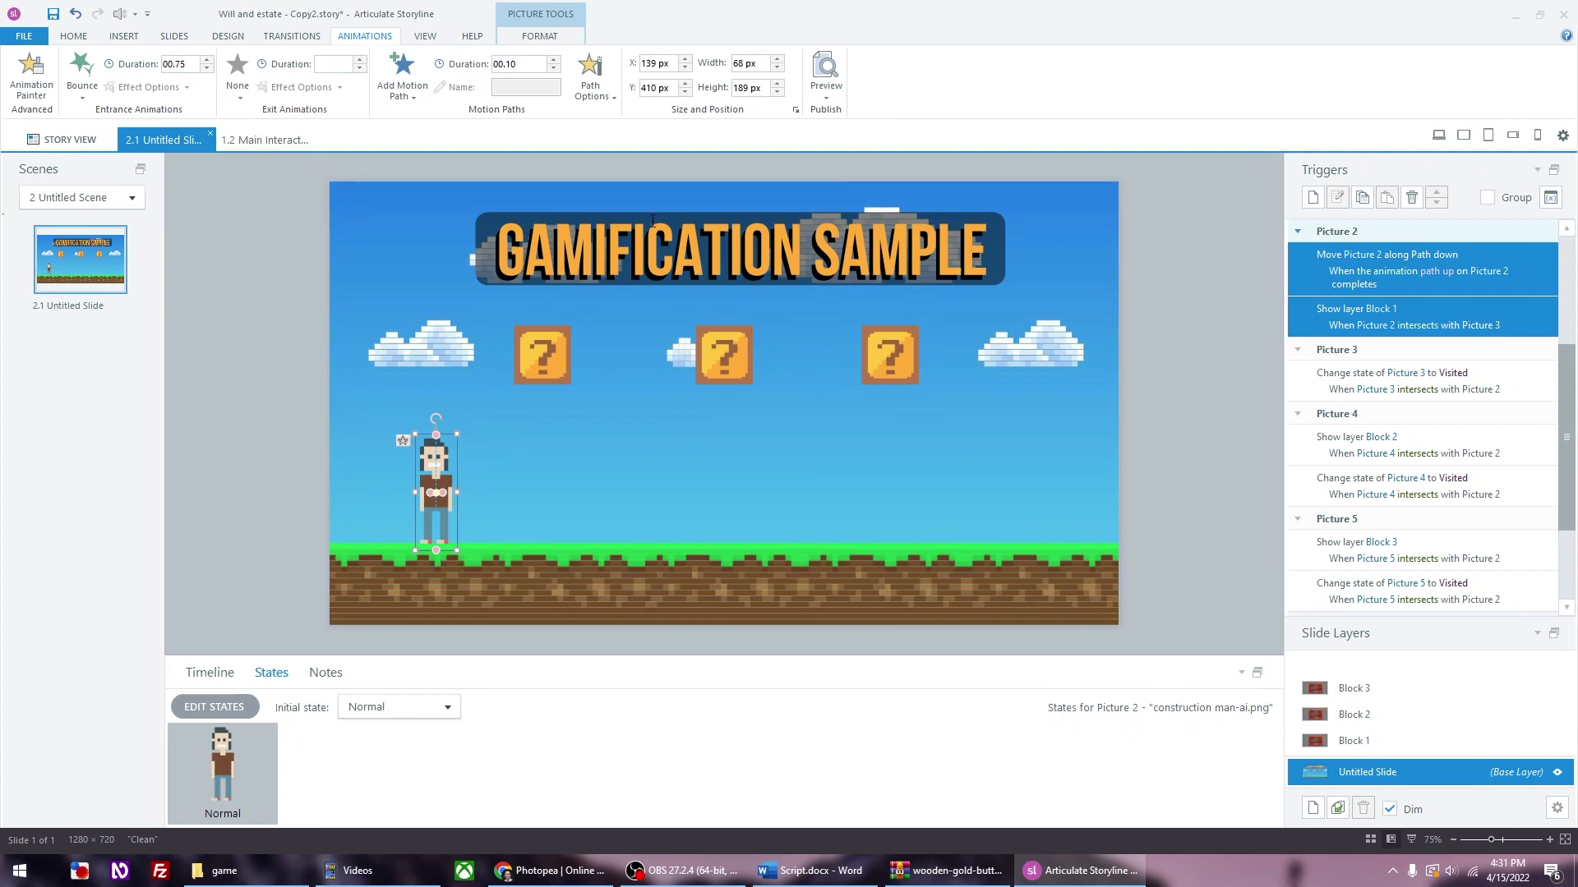
Step: Group the Gamification Sample title elements with their dark backdrop and apply a Fly In entrance animation From Top
{"action": "left_click_drag", "start_coordinate": [436, 164], "coordinate": [1090, 327]}
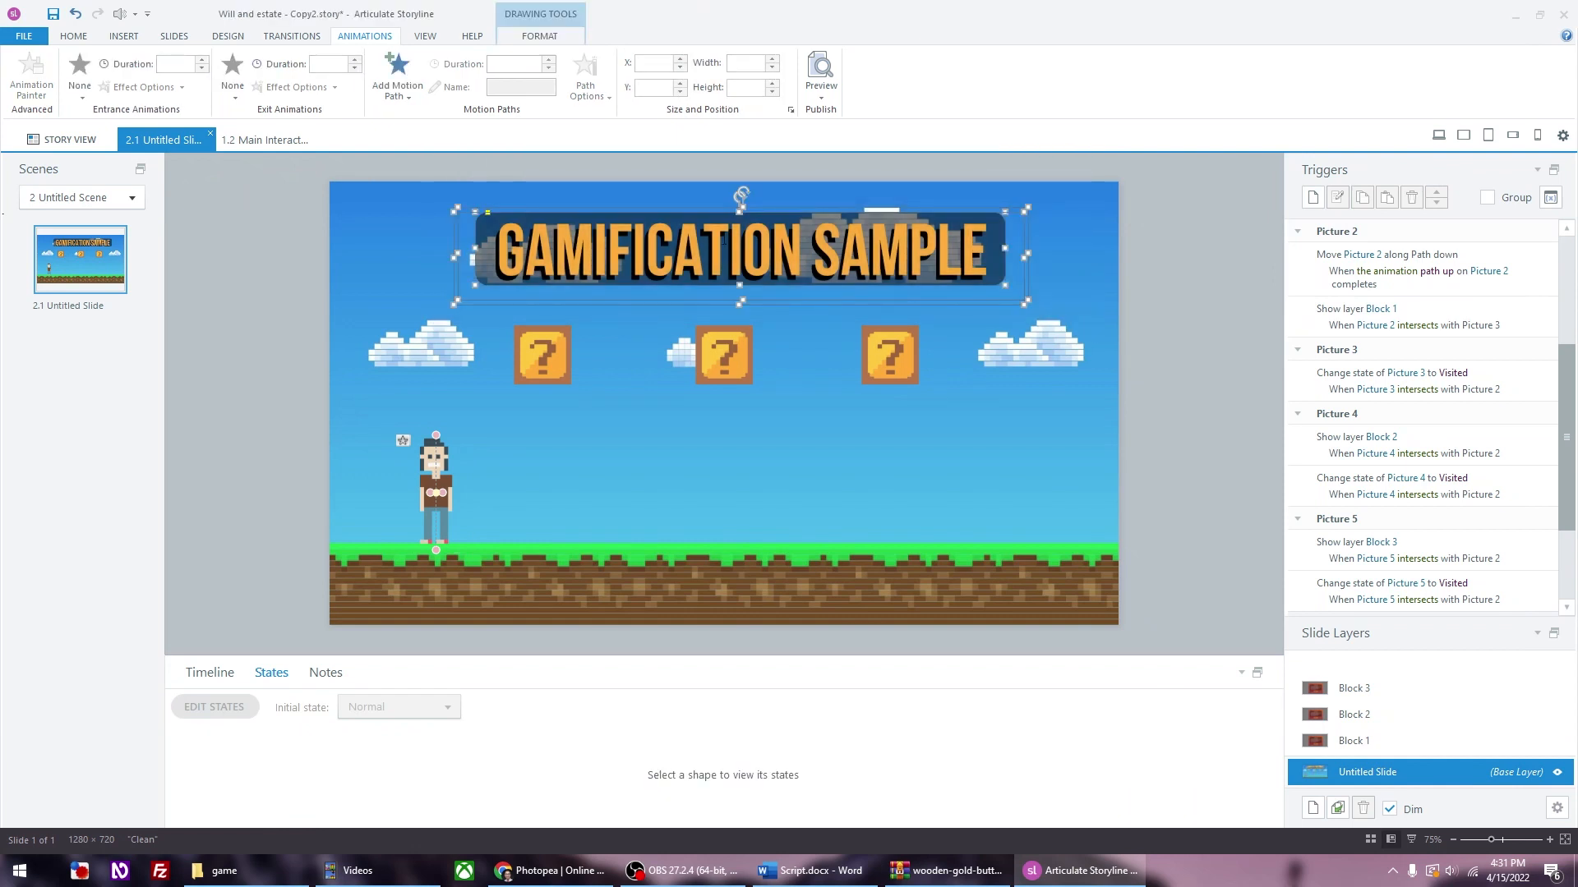
{"action": "key", "text": "ctrl+g"}
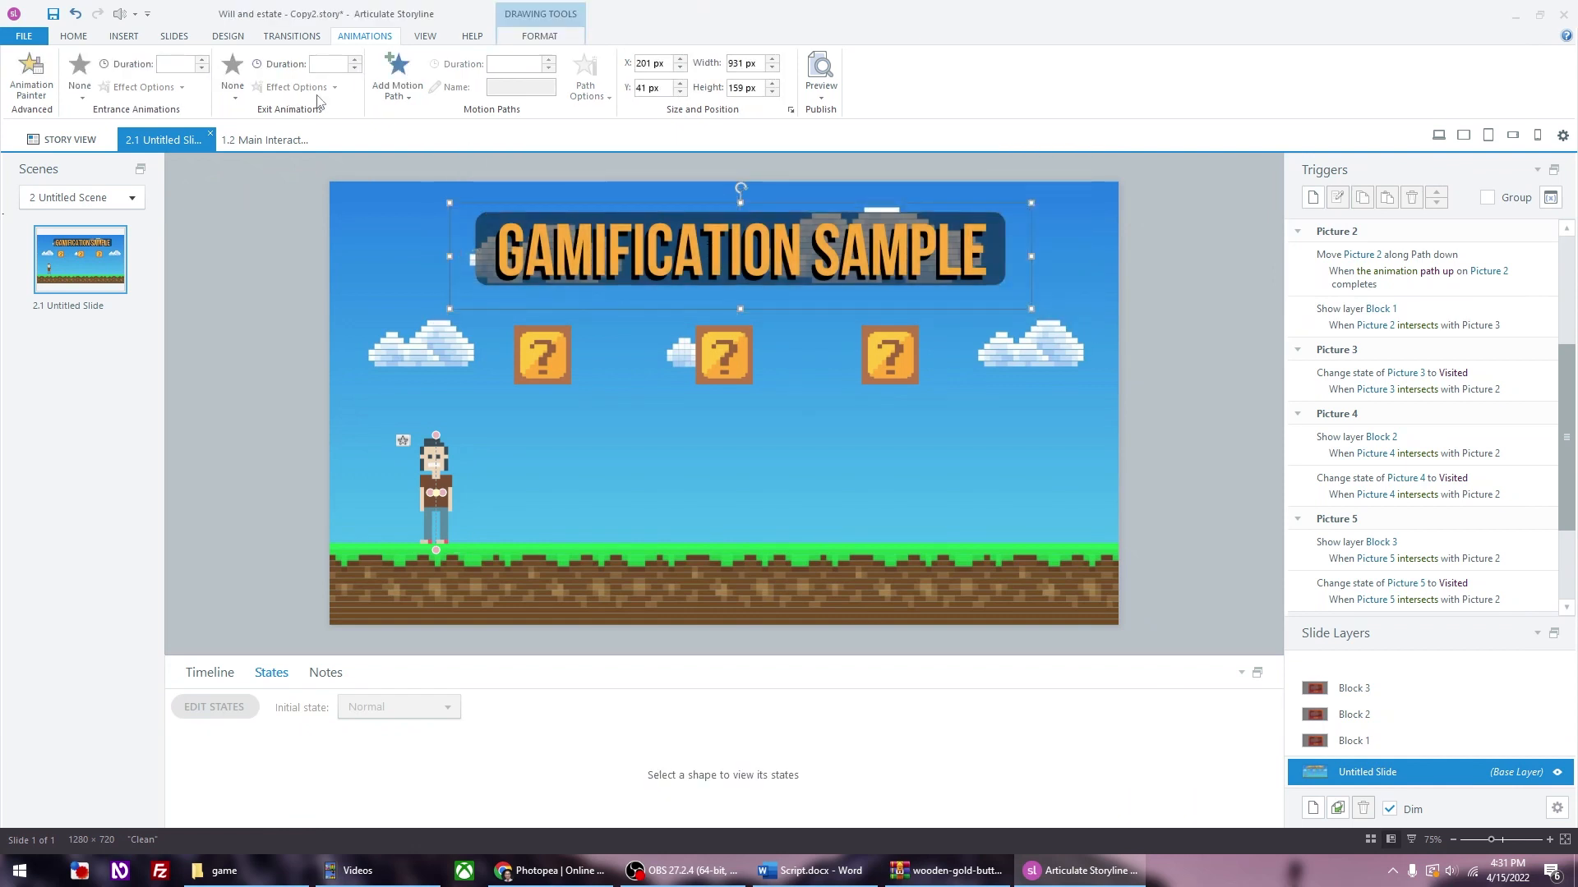
{"action": "left_click", "coordinate": [80, 76]}
{"action": "left_click", "coordinate": [324, 128]}
{"action": "left_click", "coordinate": [186, 88]}
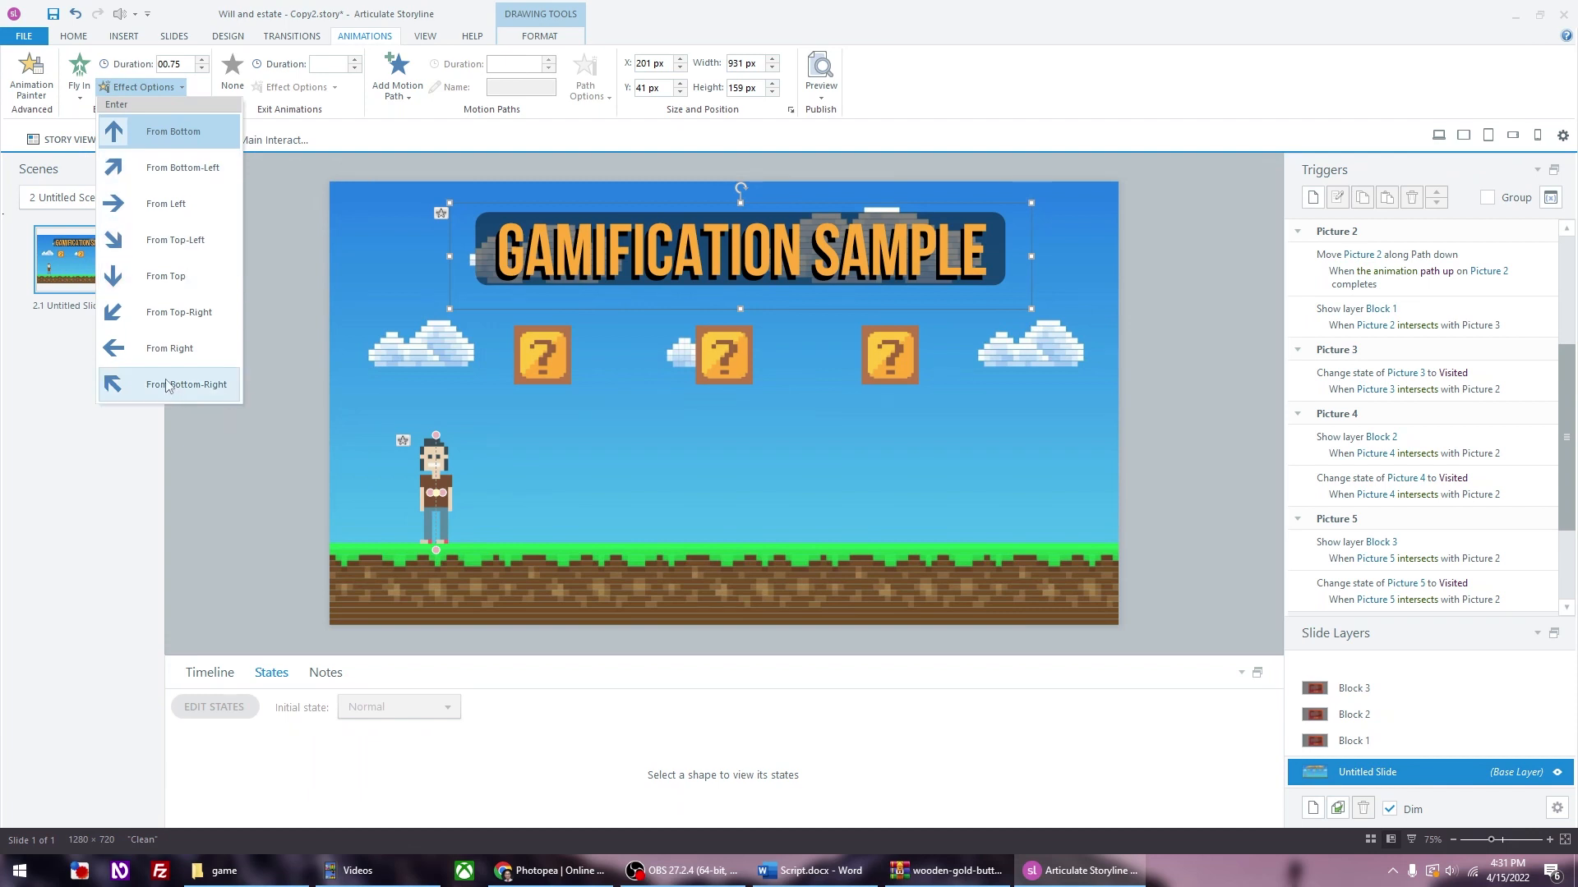
{"action": "left_click", "coordinate": [166, 277]}
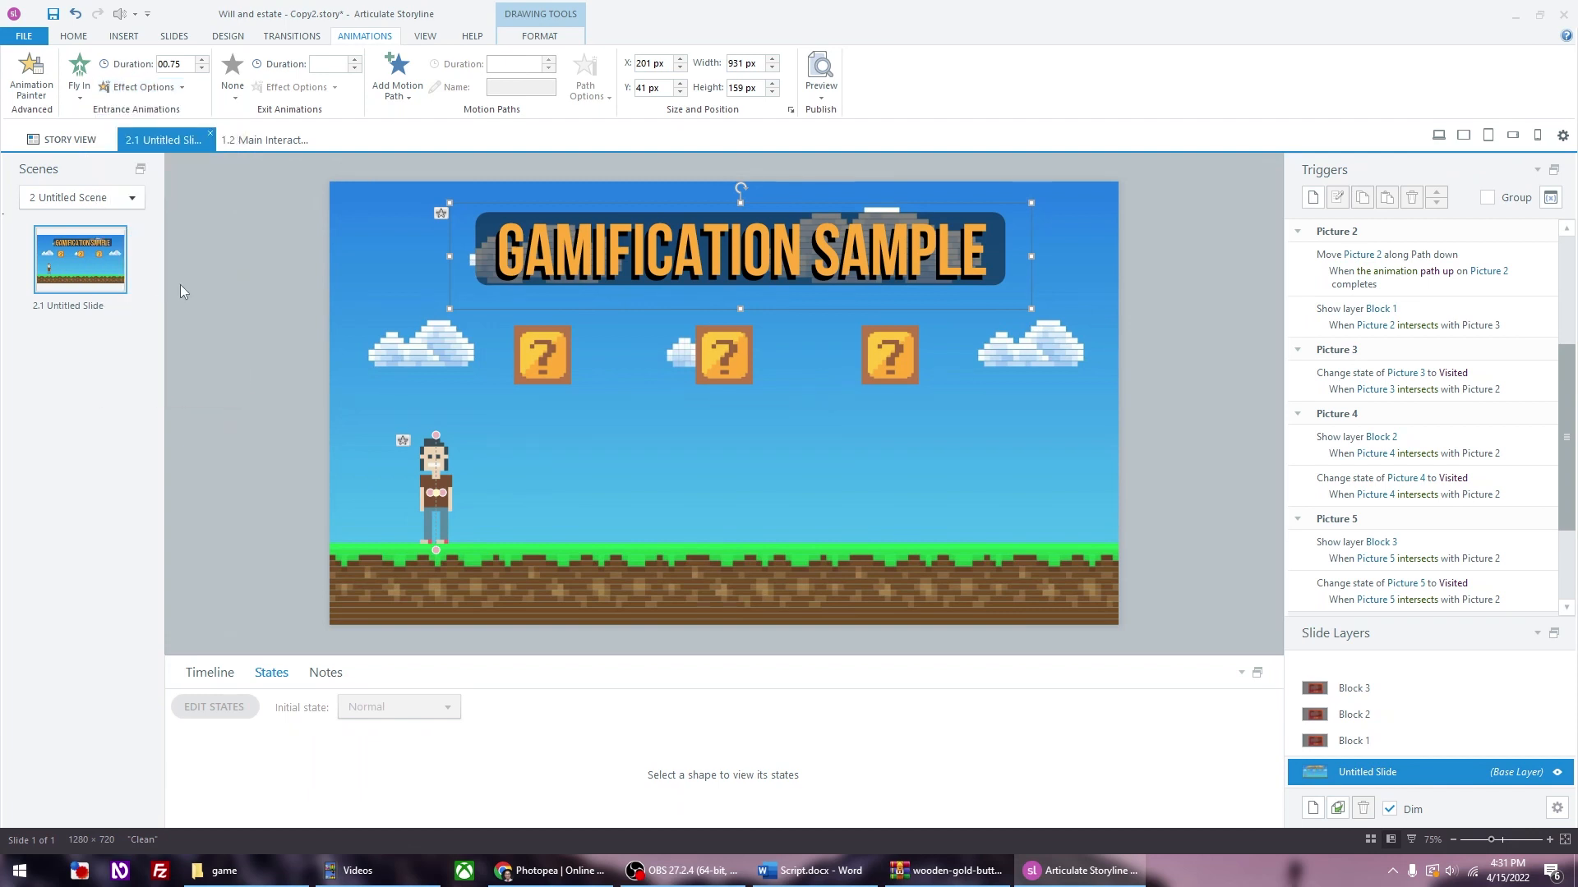
Step: Preview the slide to check the entrance animations of the character and title, and close the preview
{"action": "key", "text": "F12"}
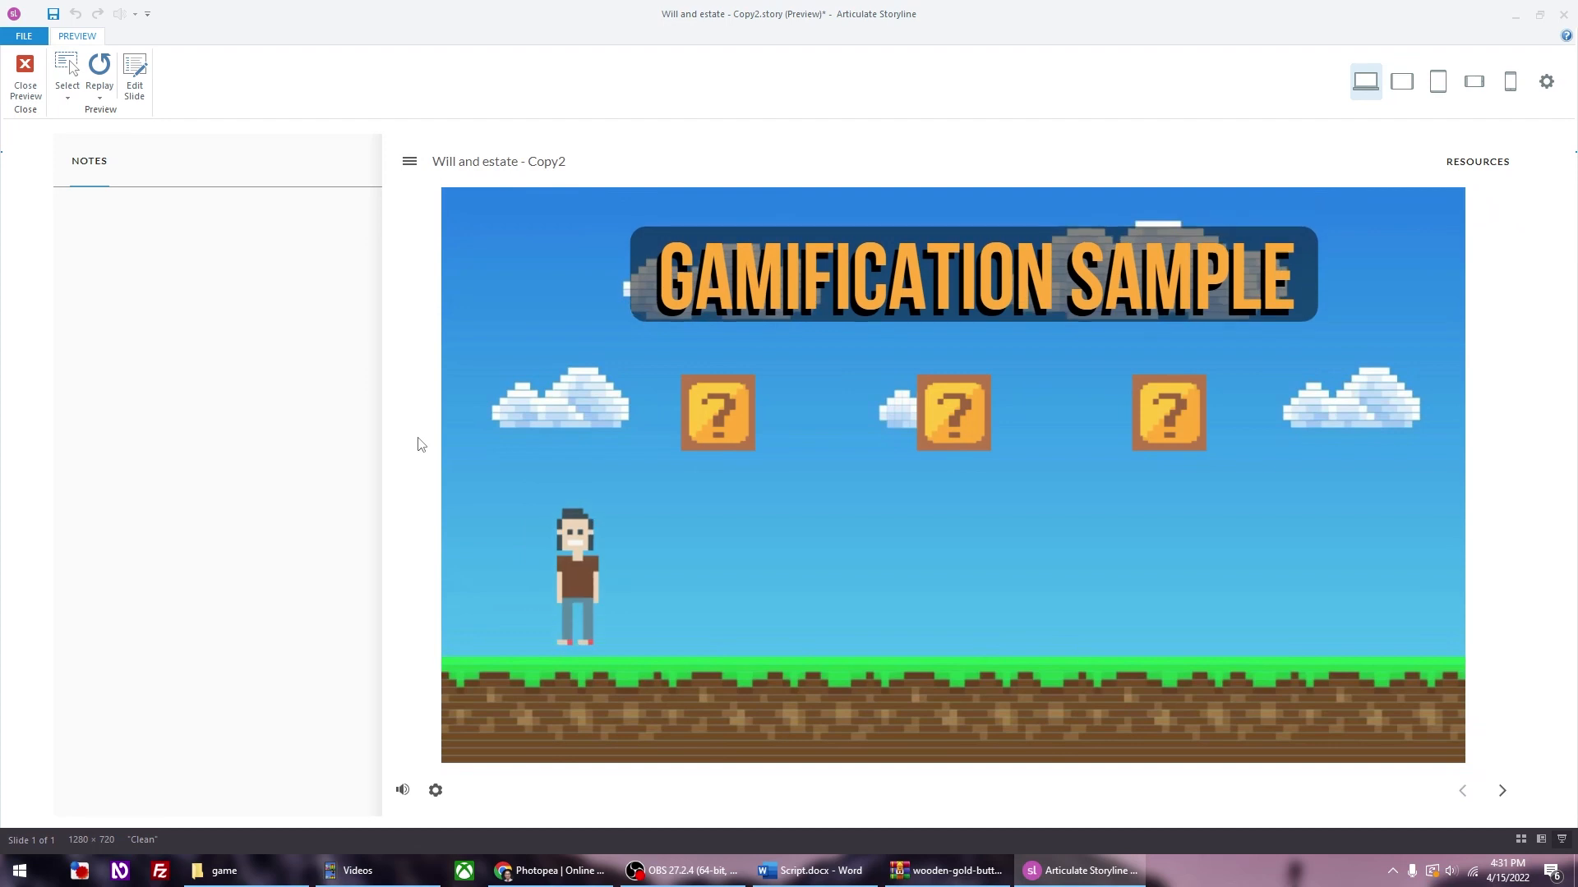
{"action": "left_click", "coordinate": [35, 80]}
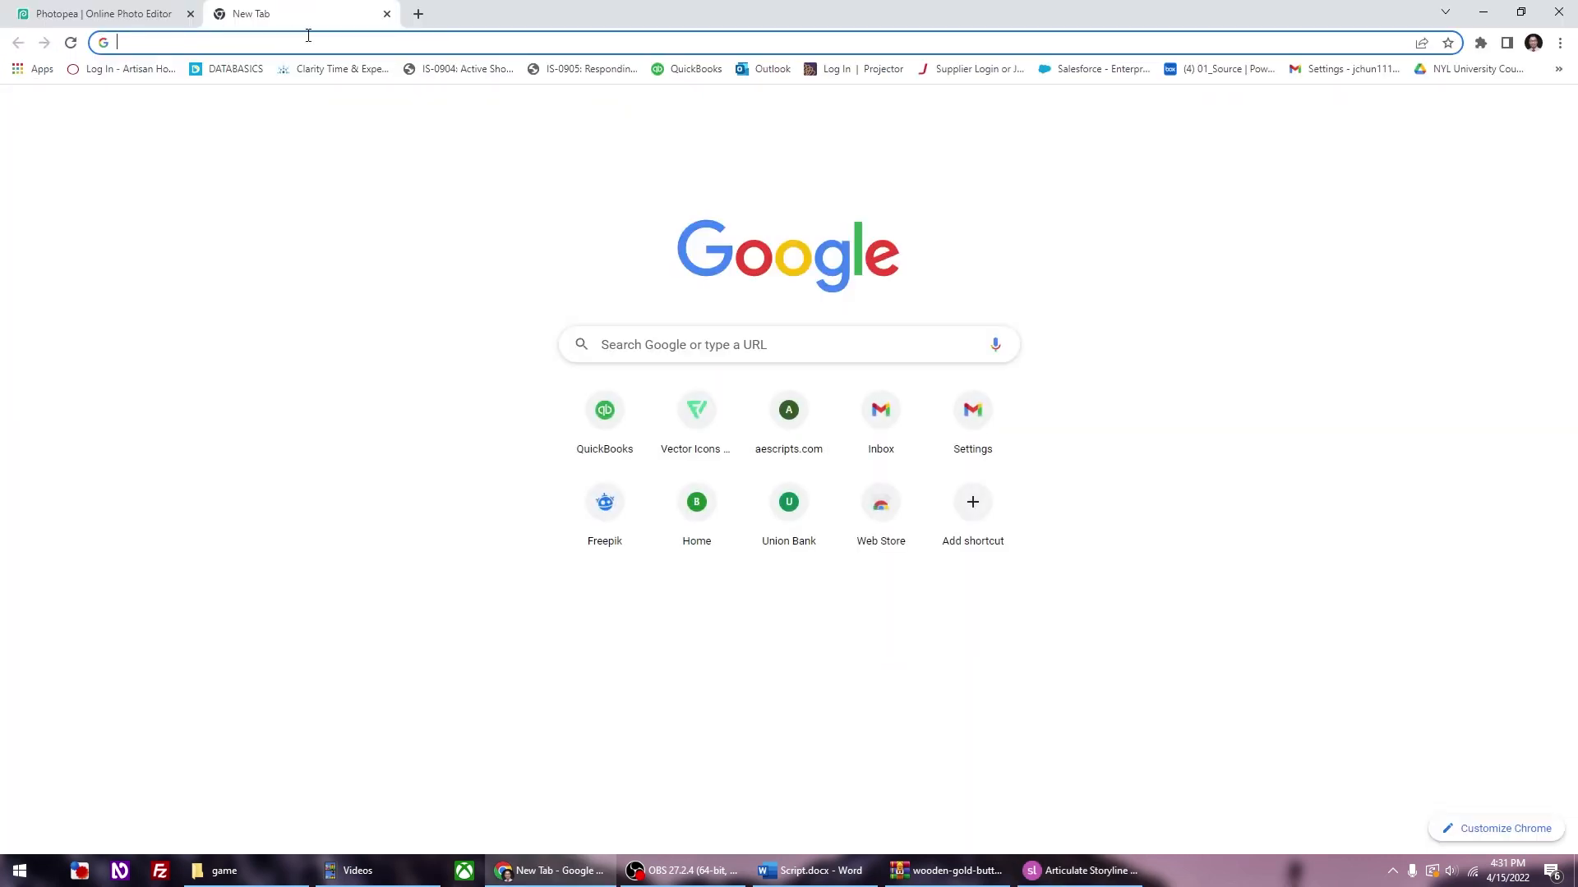
Step: Search the web for "free game sounds"
{"action": "left_click", "coordinate": [309, 36]}
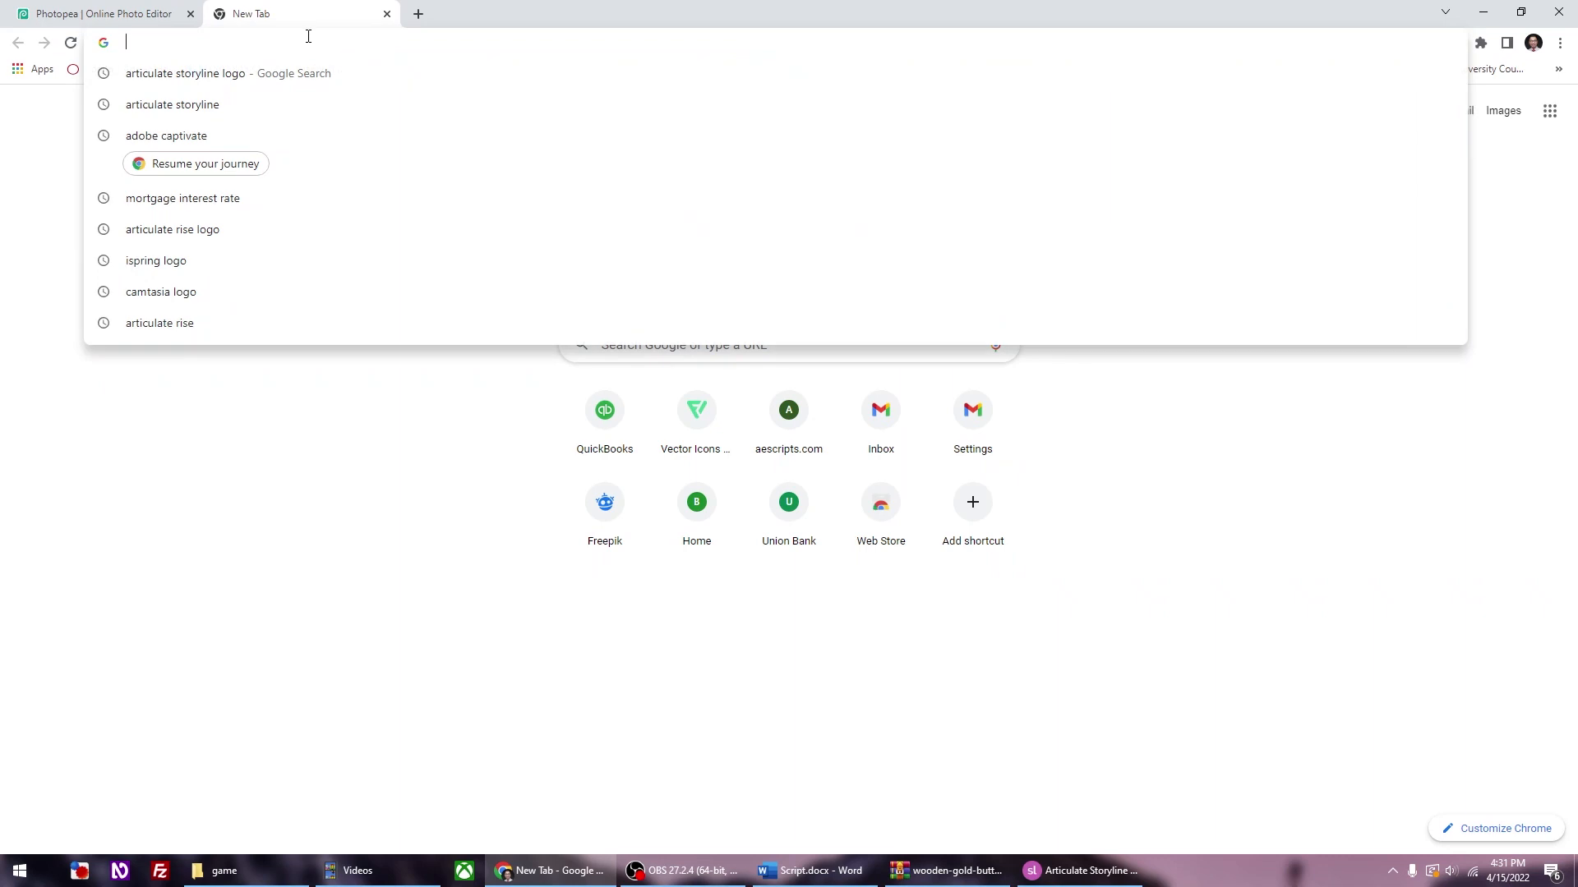
{"action": "type", "text": "free "}
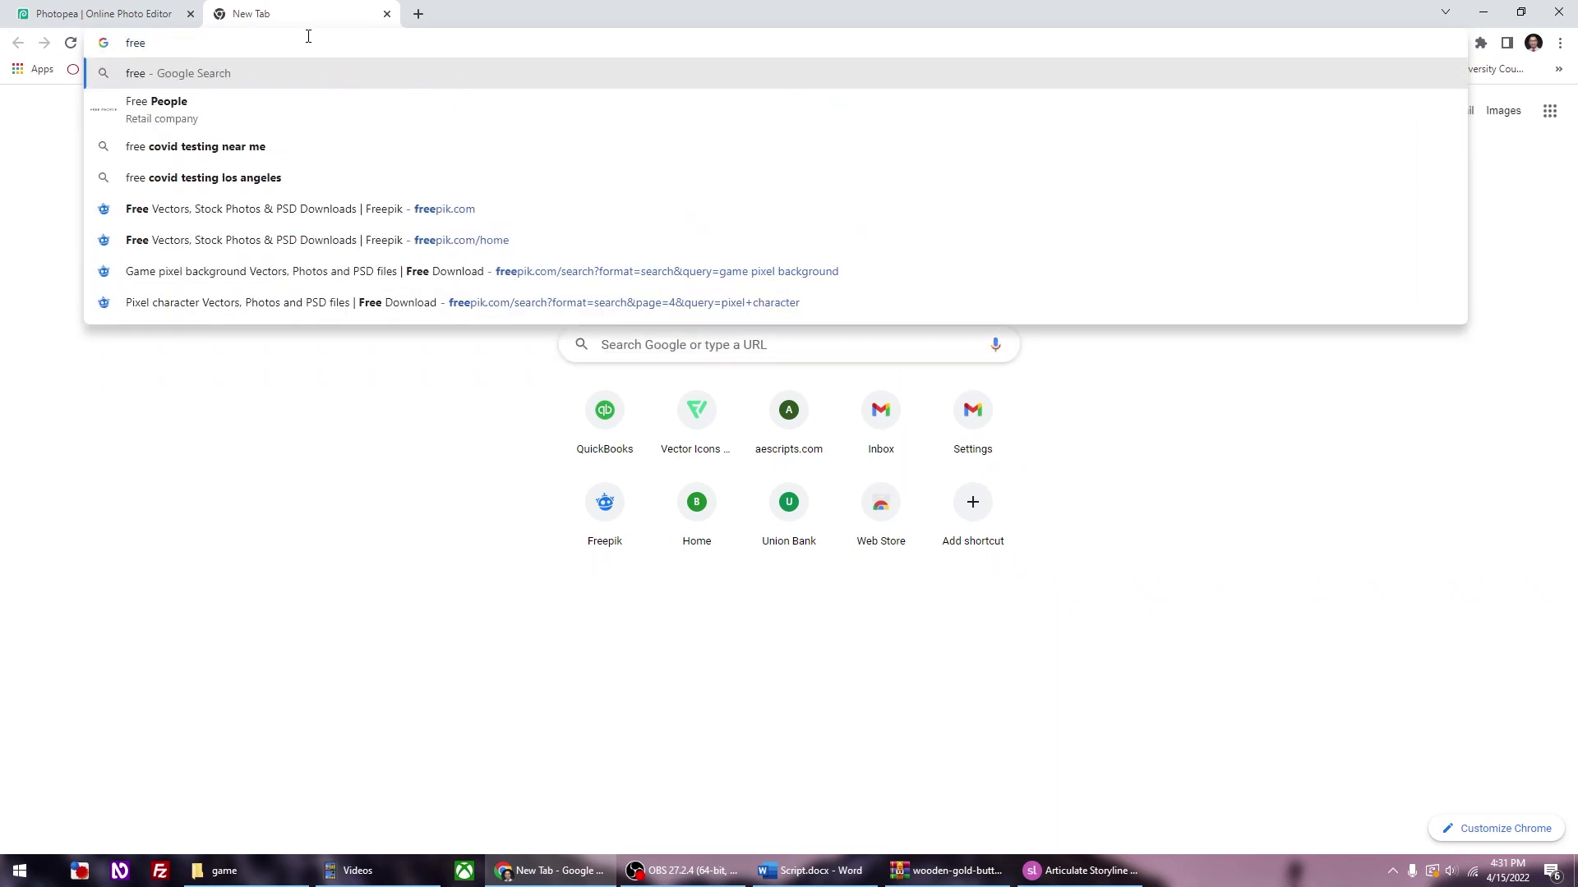
{"action": "type", "text": "game sounds"}
{"action": "key", "text": "Return"}
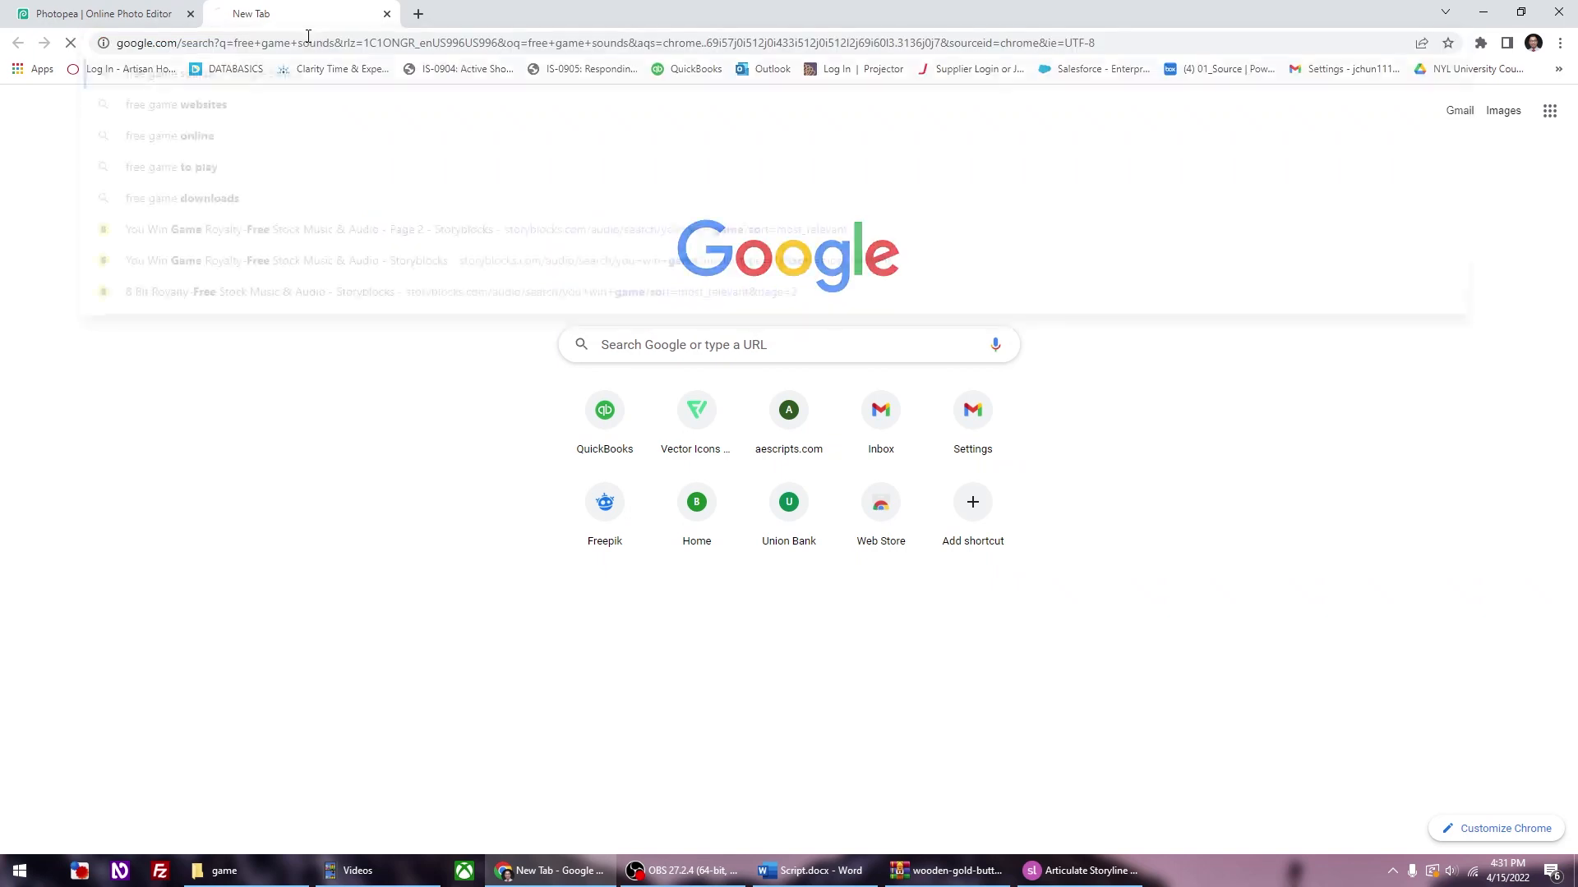
Step: Open the Storyblocks website in a separate browser tab and set its search category to Sound Effects
{"action": "left_click", "coordinate": [418, 13]}
{"action": "left_click", "coordinate": [543, 36]}
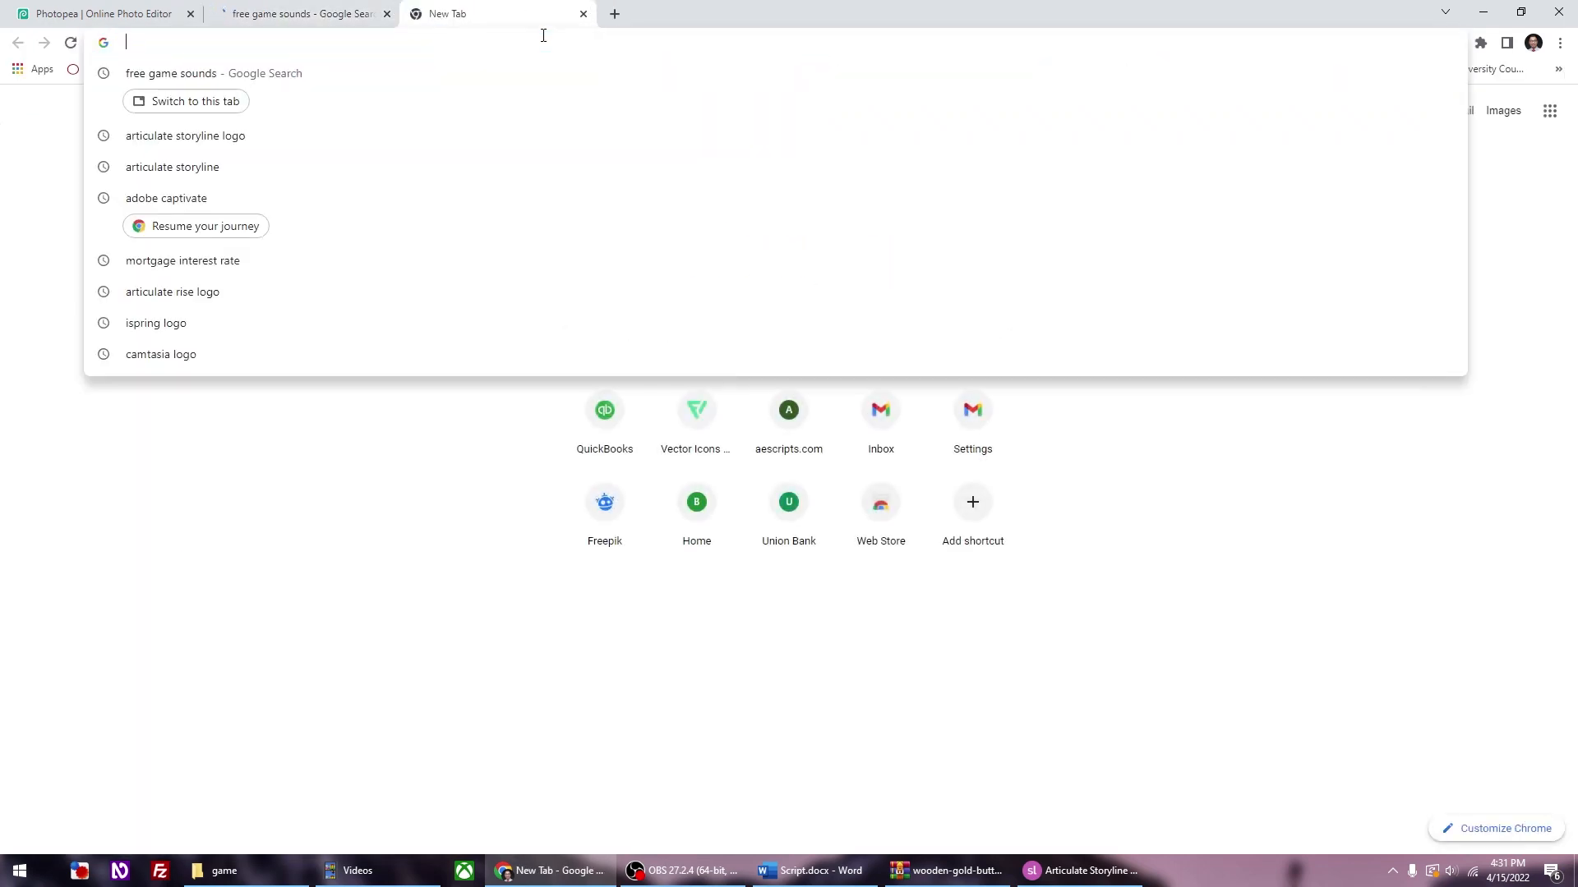
{"action": "type", "text": "st"}
{"action": "key", "text": "Return"}
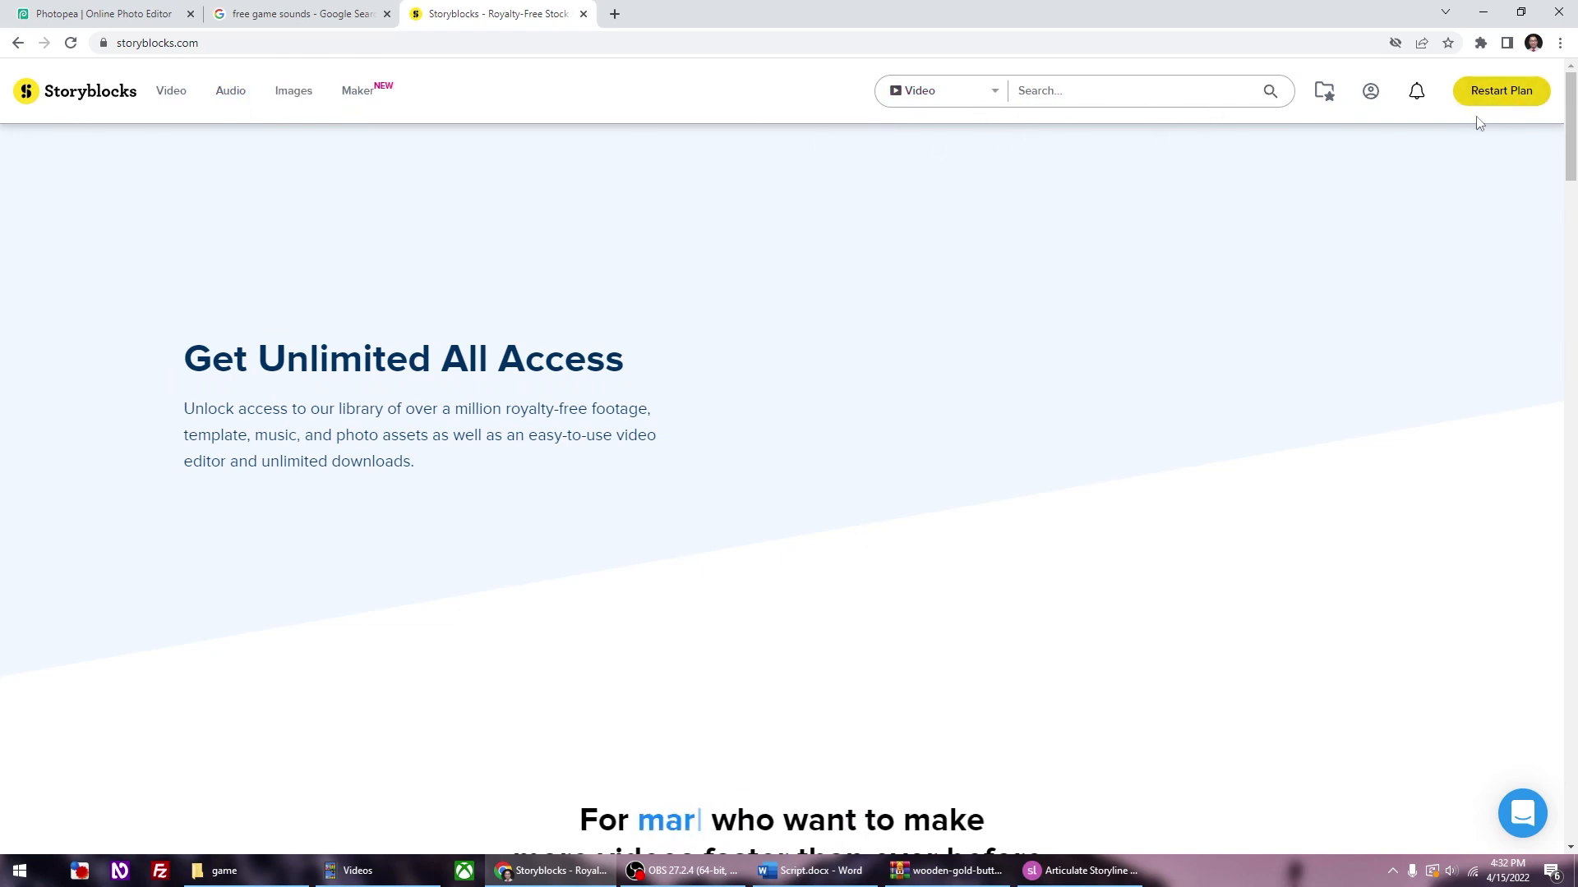
{"action": "left_click", "coordinate": [991, 93]}
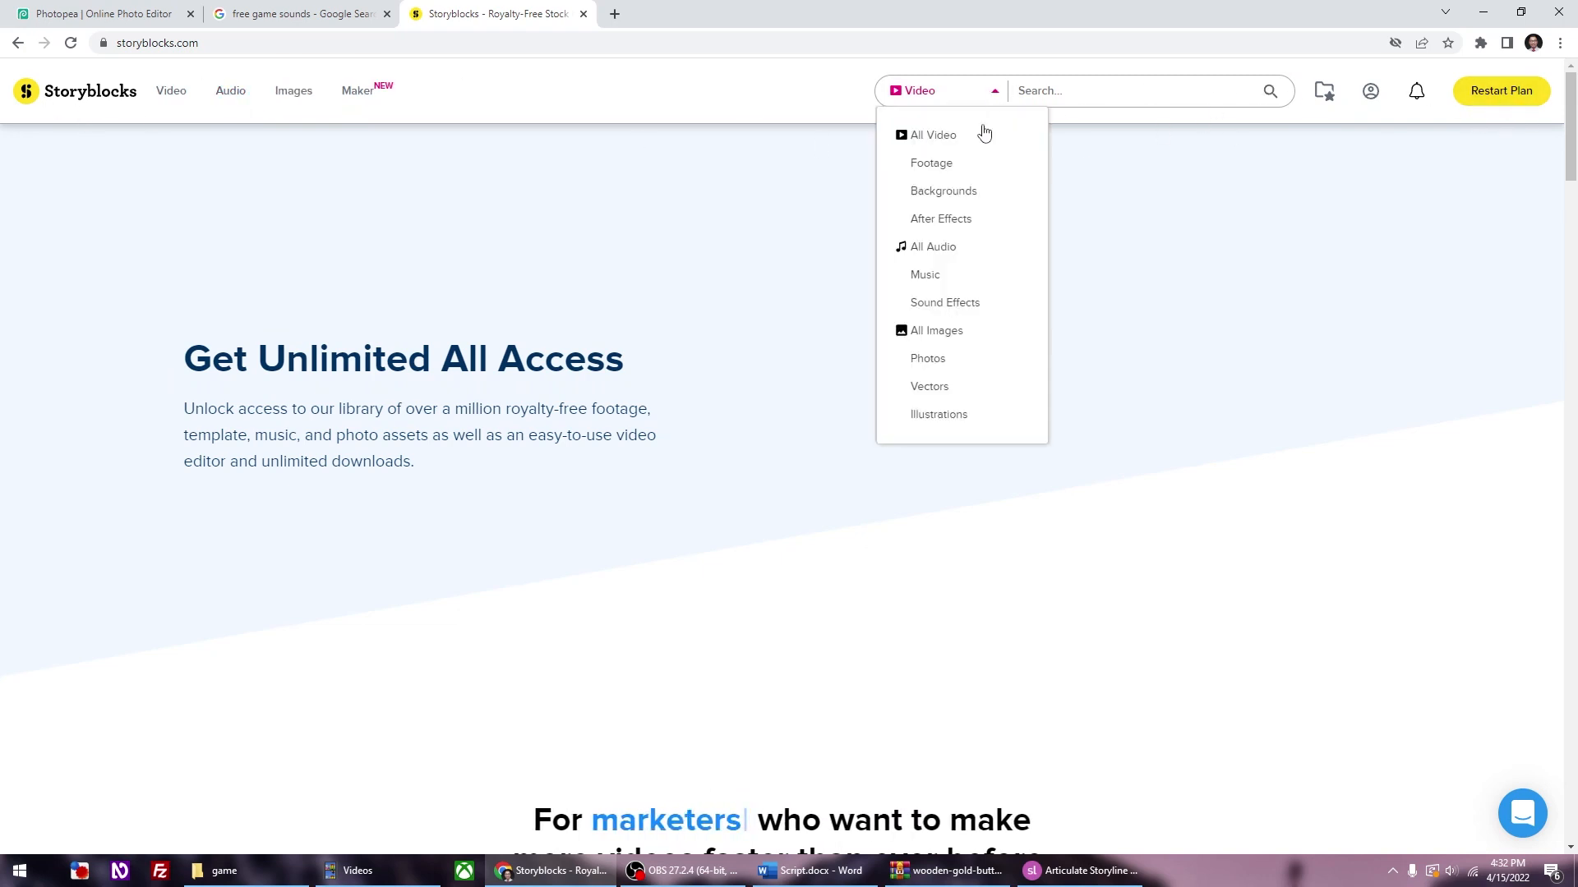
{"action": "left_click", "coordinate": [965, 315]}
{"action": "left_click", "coordinate": [991, 91]}
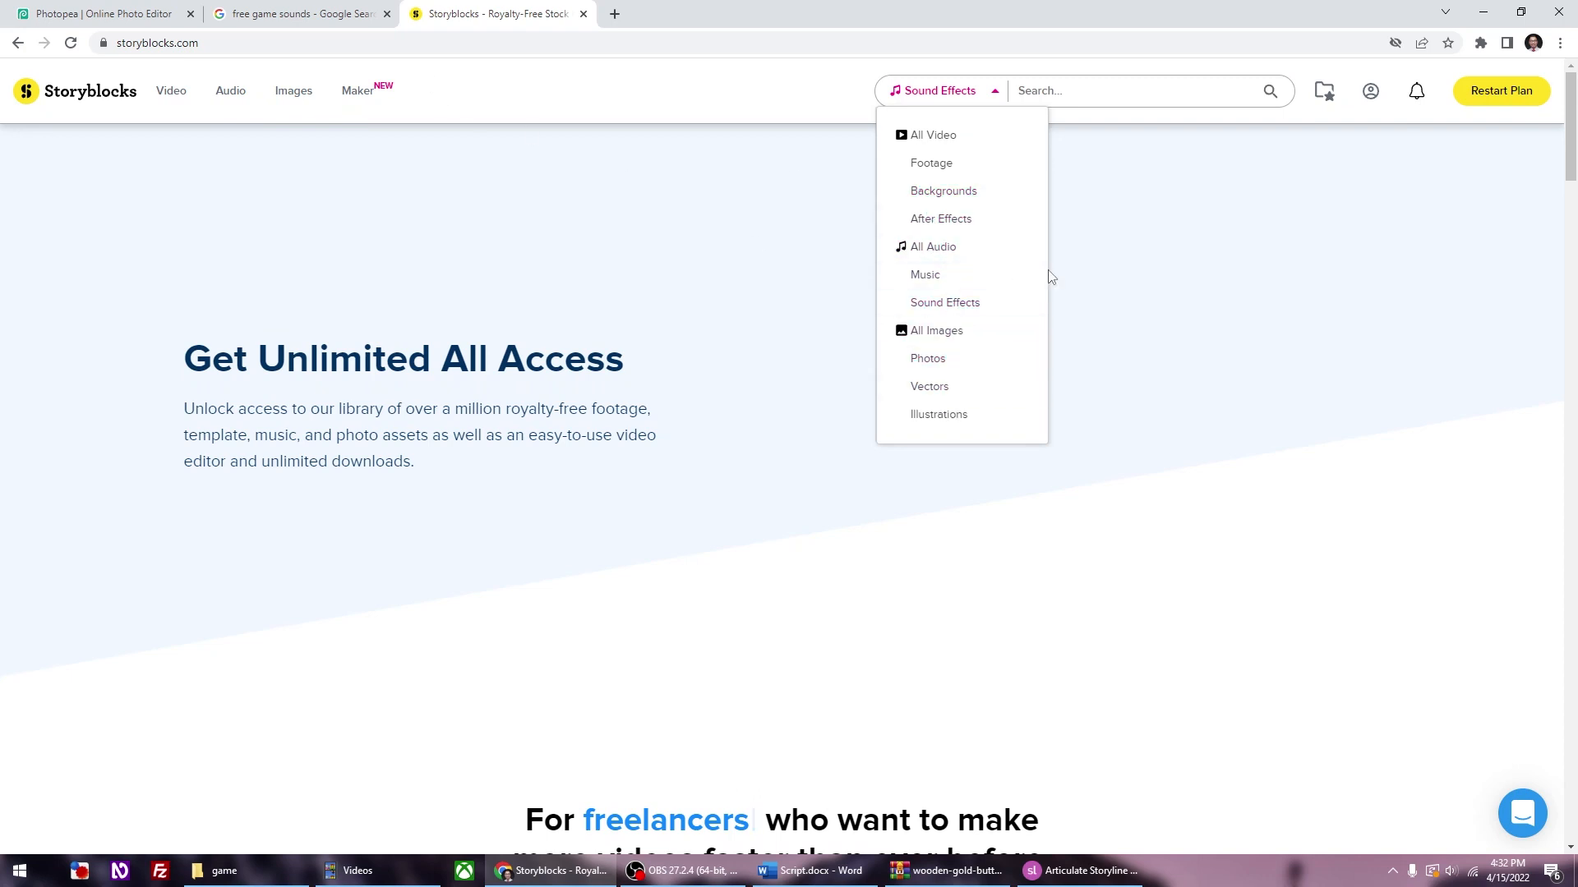
Step: Return to the Google results, search for "8 bit game soundtracks free", and open the Fesliyan Studios royalty-free 8-bit music page
{"action": "left_click", "coordinate": [315, 13]}
{"action": "scroll", "coordinate": [123, 134], "scroll_direction": "up", "scroll_amount": 4}
{"action": "triple_click", "coordinate": [307, 98]}
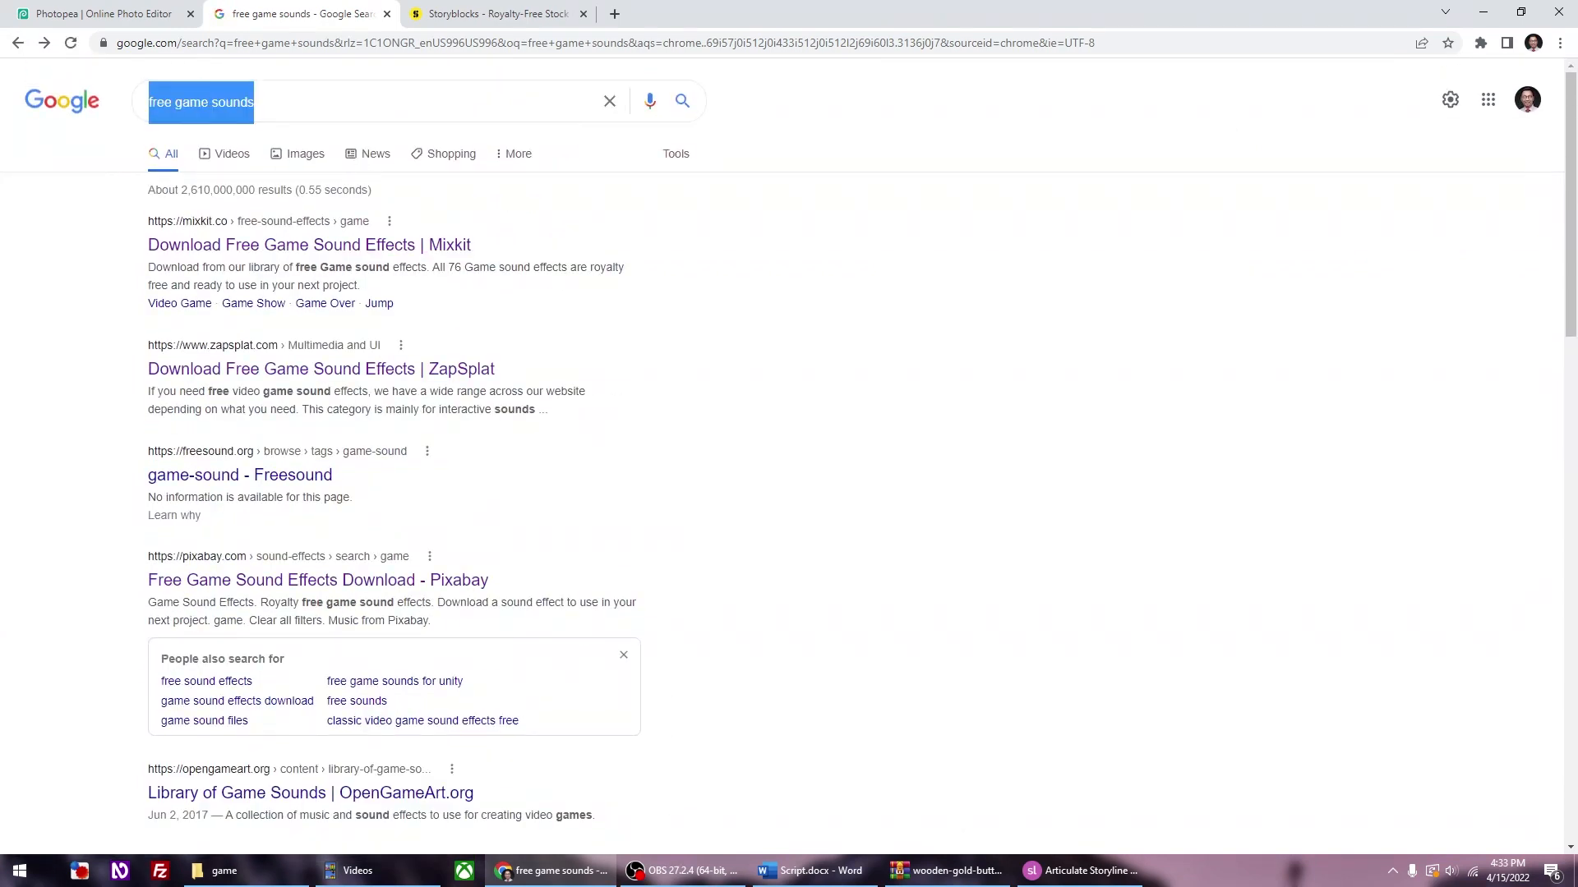
{"action": "type", "text": "8 bit "}
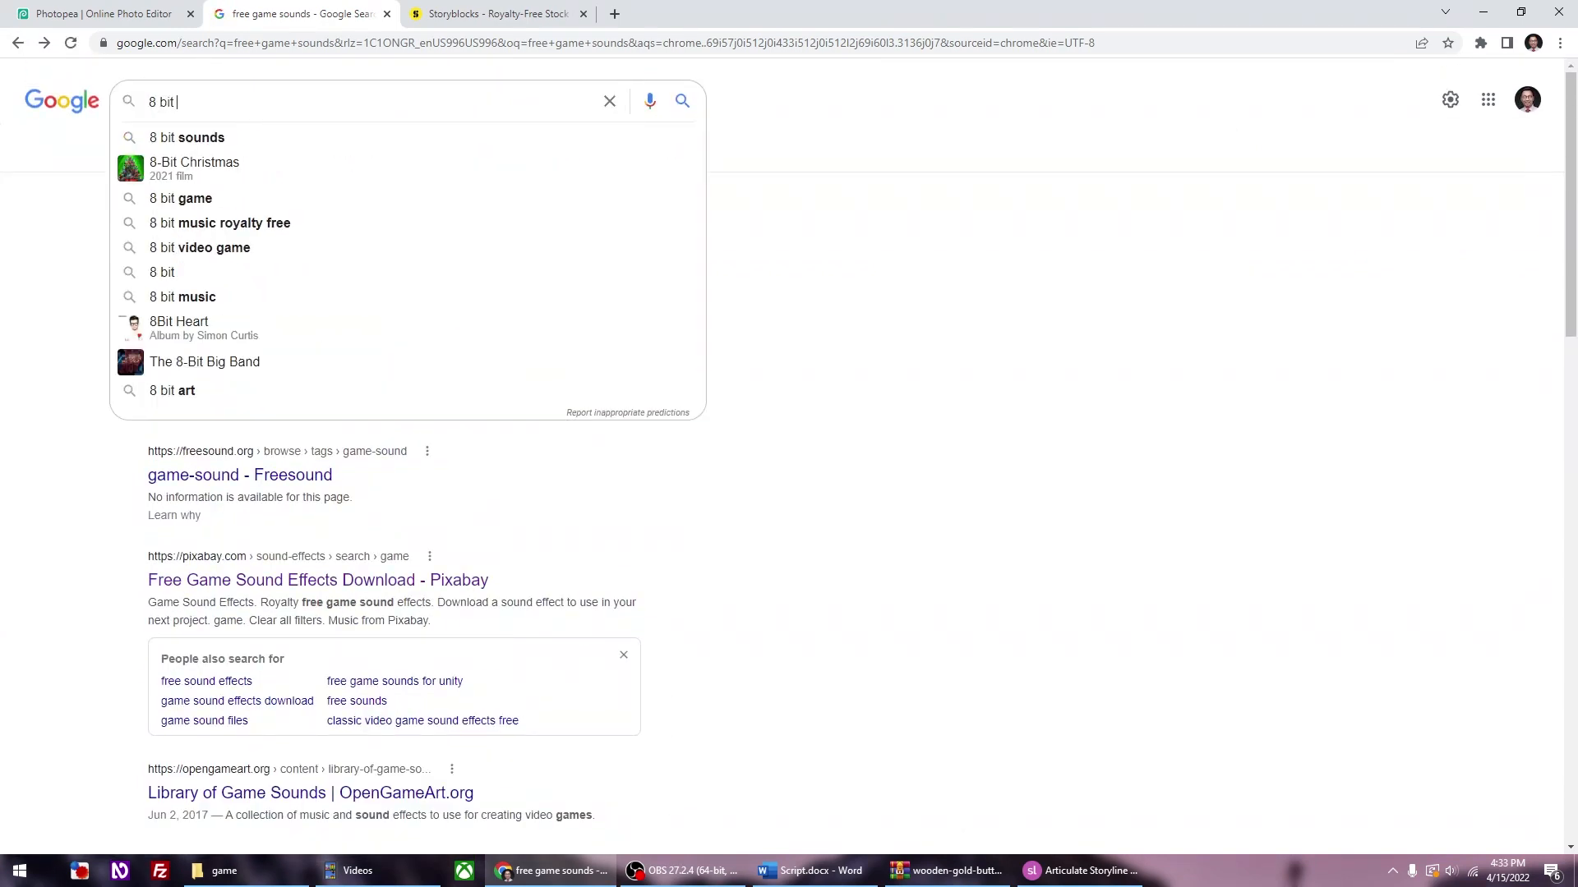
{"action": "type", "text": "game sound"}
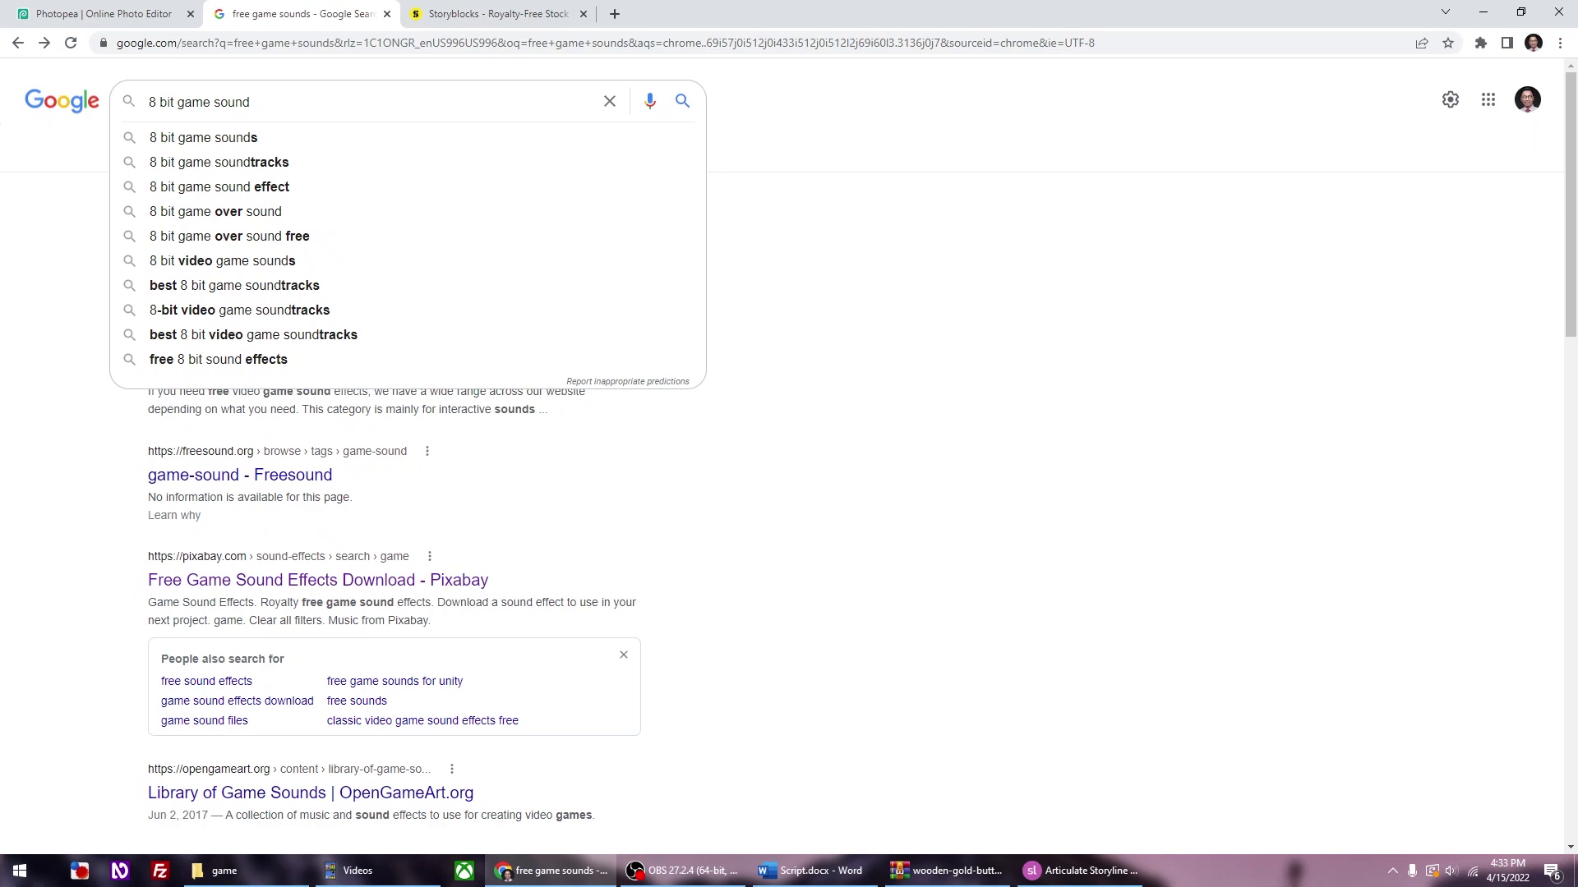
{"action": "key", "text": "Down"}
{"action": "key", "text": "Down"}
{"action": "key", "text": "Return"}
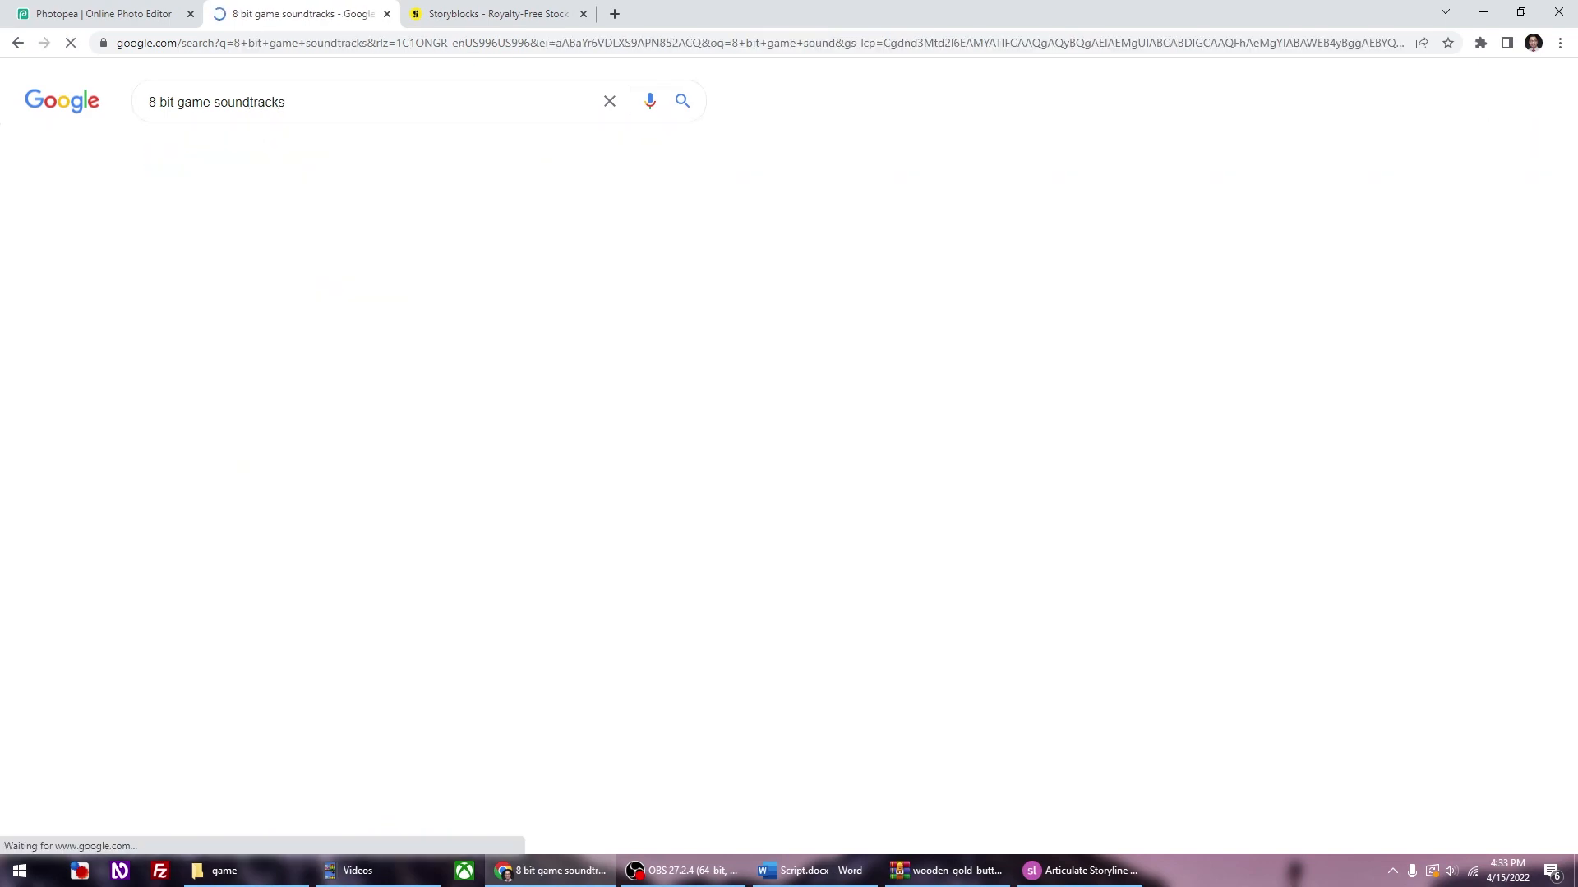
{"action": "left_click", "coordinate": [342, 105]}
{"action": "type", "text": "free"}
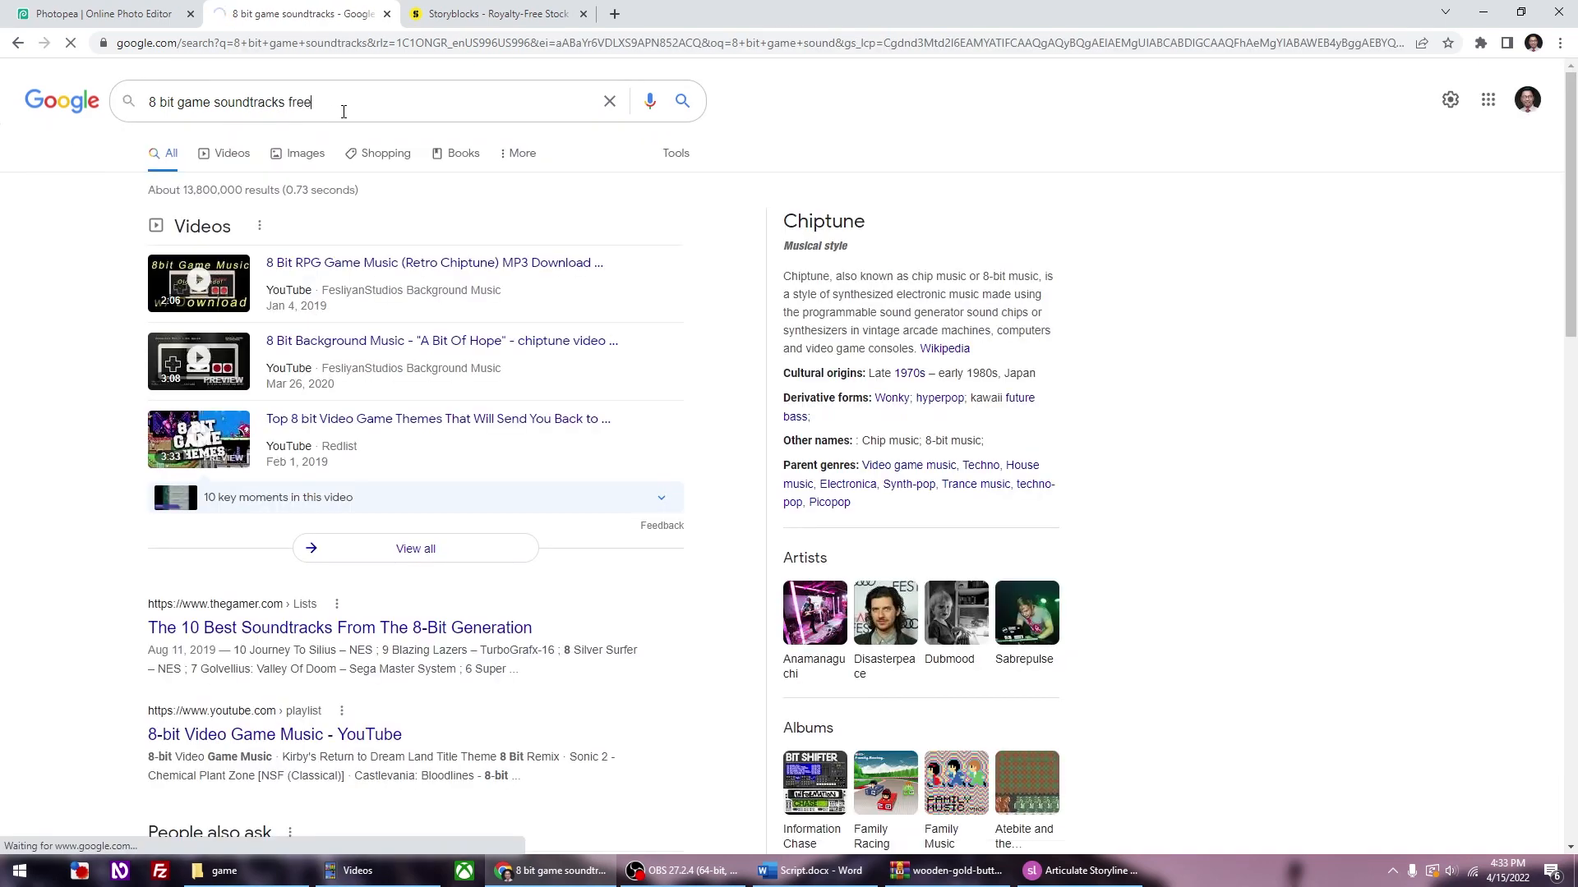
{"action": "key", "text": "Return"}
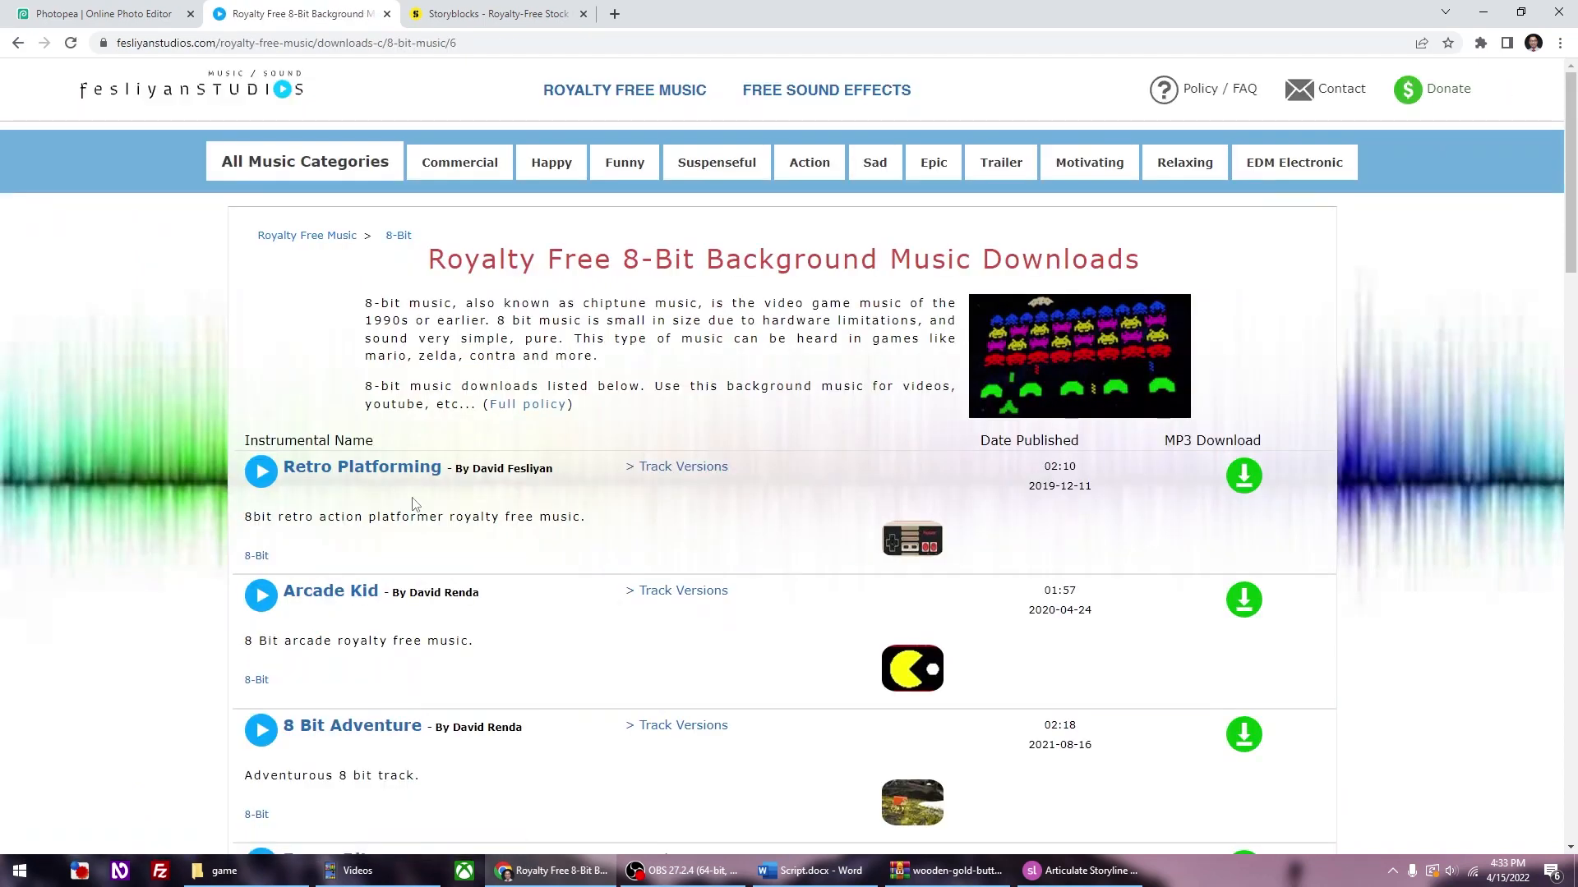
Step: Listen to samples of the Retro Platforming, Arcade Kid and 8 Bit Adventure tracks
{"action": "left_click", "coordinate": [261, 472]}
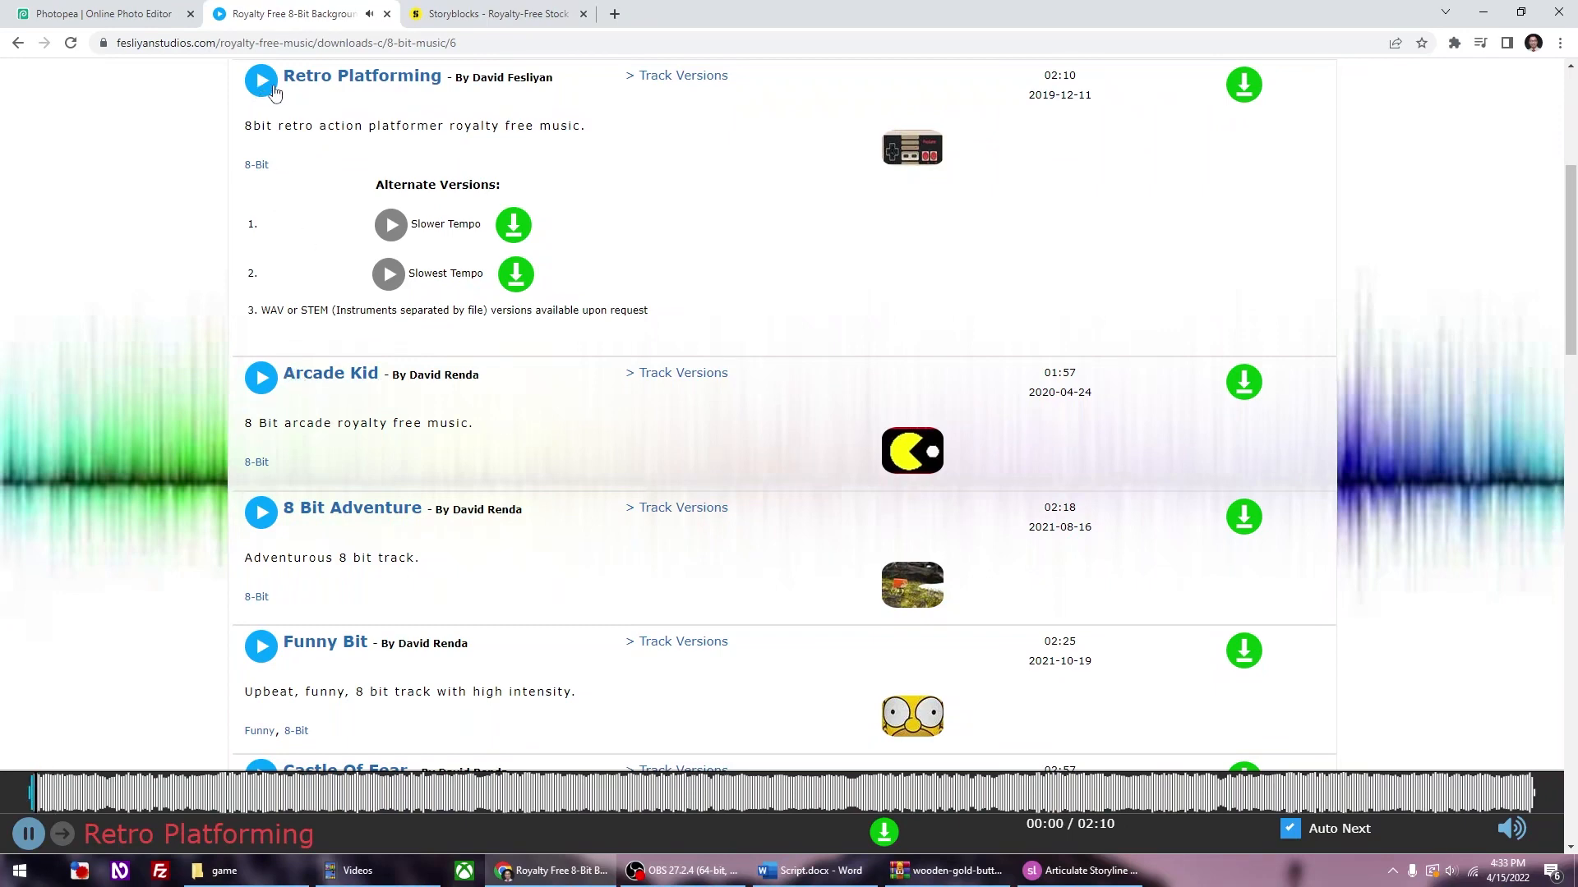
{"action": "left_click", "coordinate": [259, 378]}
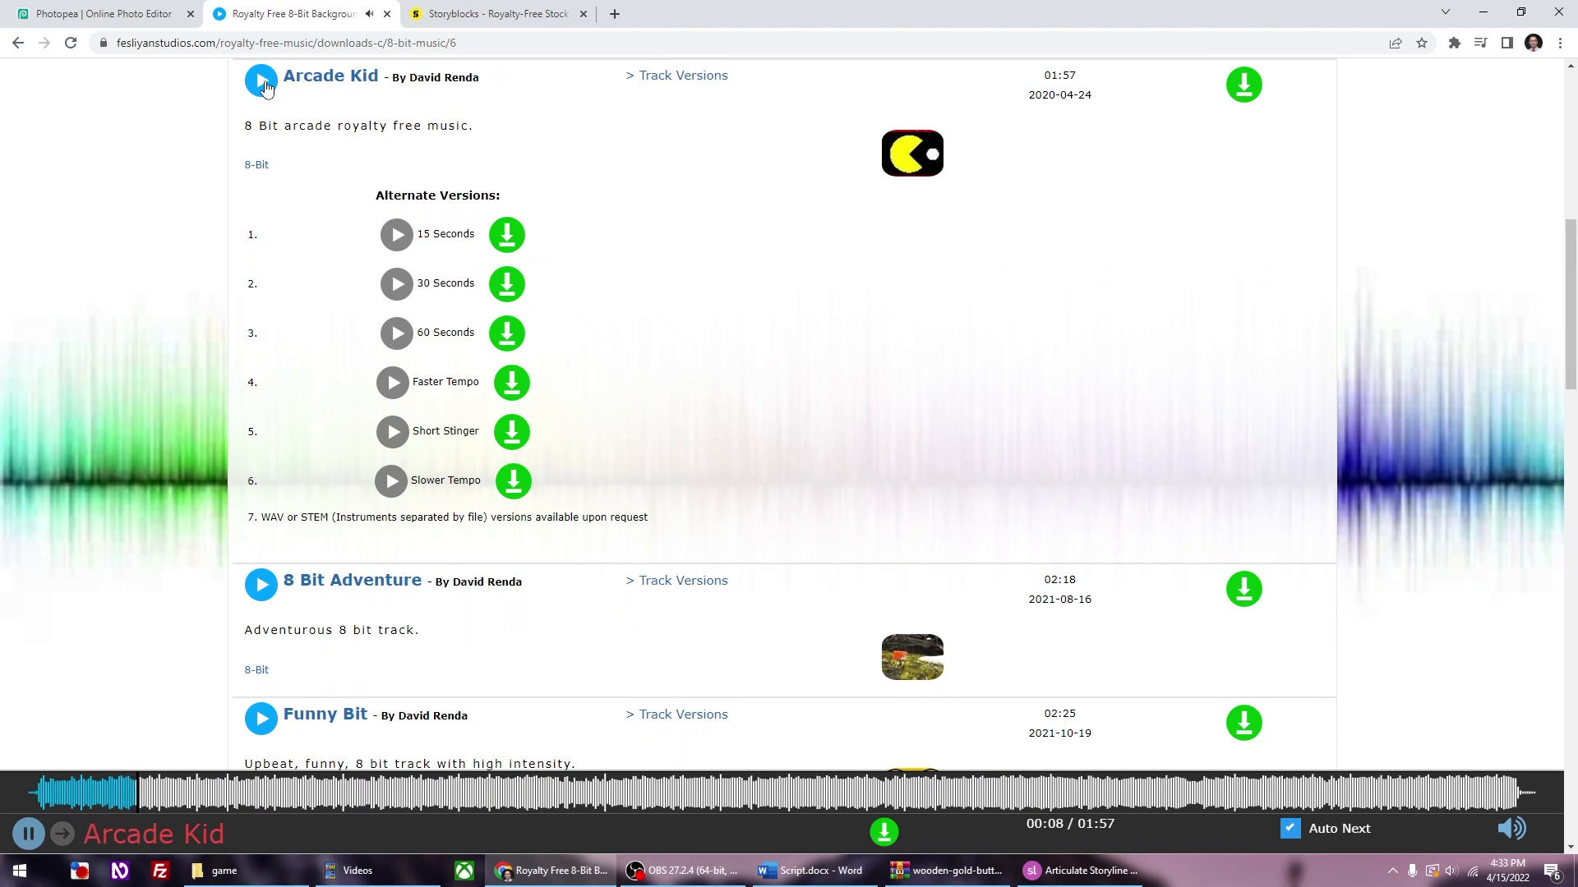
{"action": "left_click", "coordinate": [265, 85]}
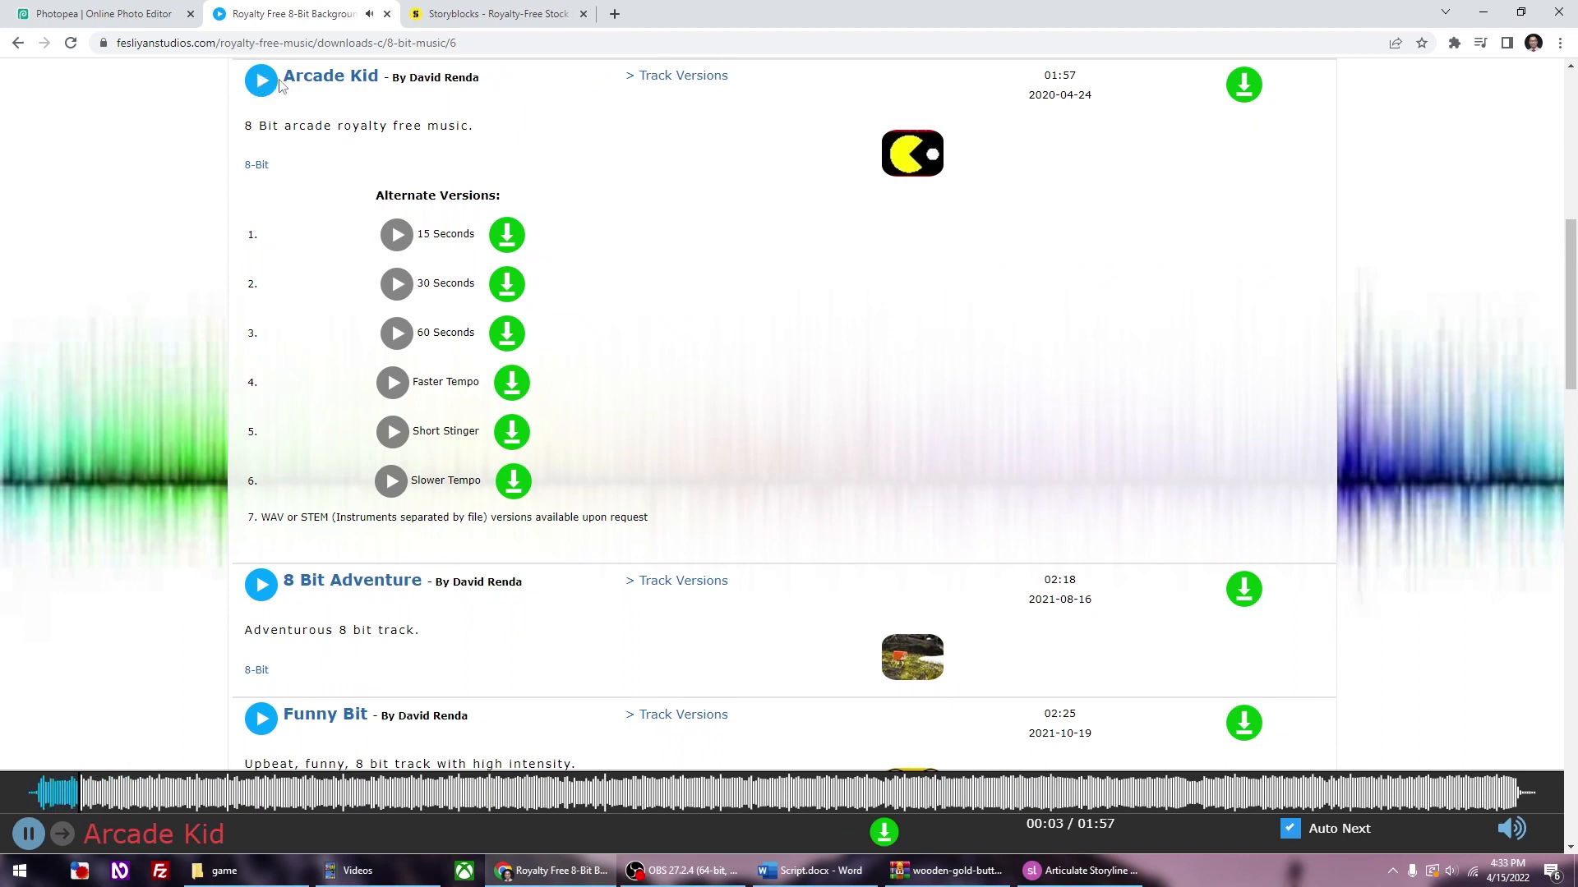
{"action": "left_click", "coordinate": [274, 590]}
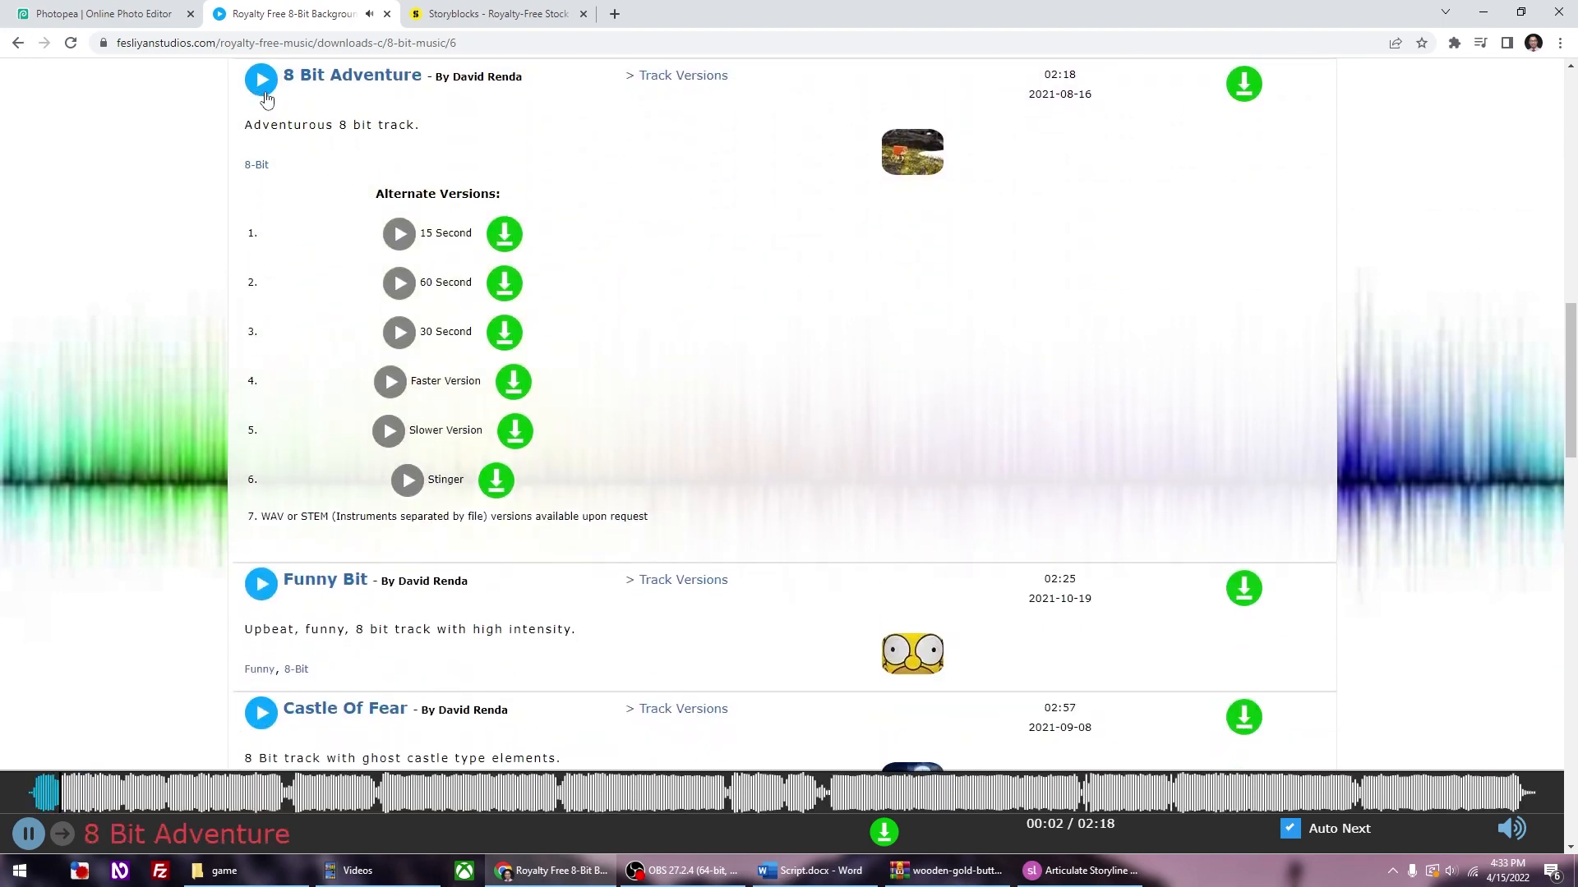
Step: Download the full 8 Bit Adventure MP3 and show the file in the Downloads folder
{"action": "left_click", "coordinate": [1243, 86]}
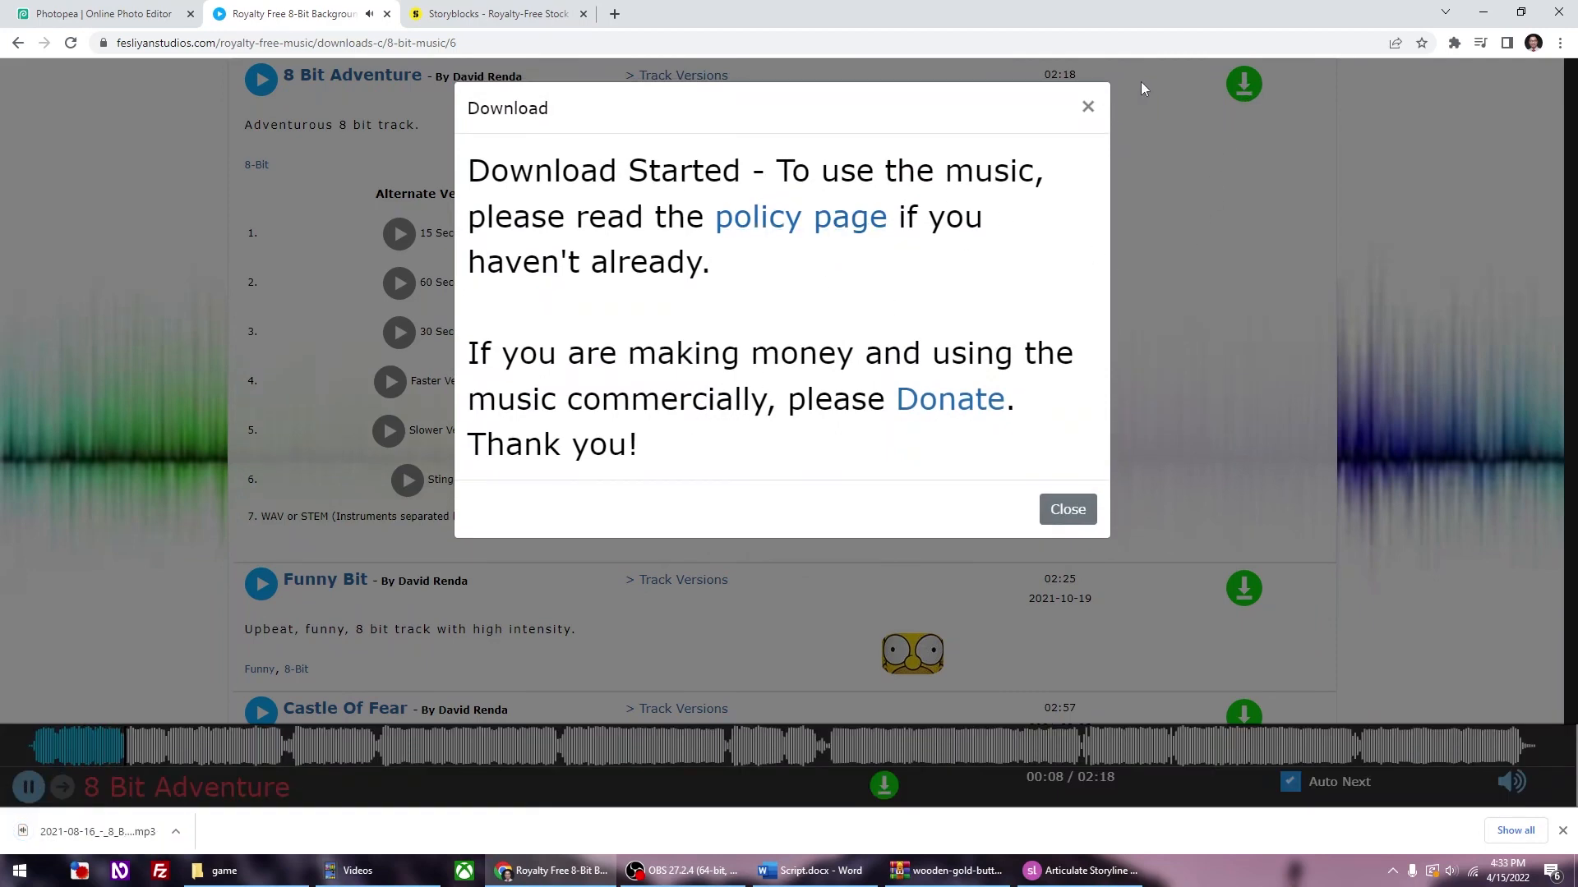
{"action": "left_click", "coordinate": [1088, 107]}
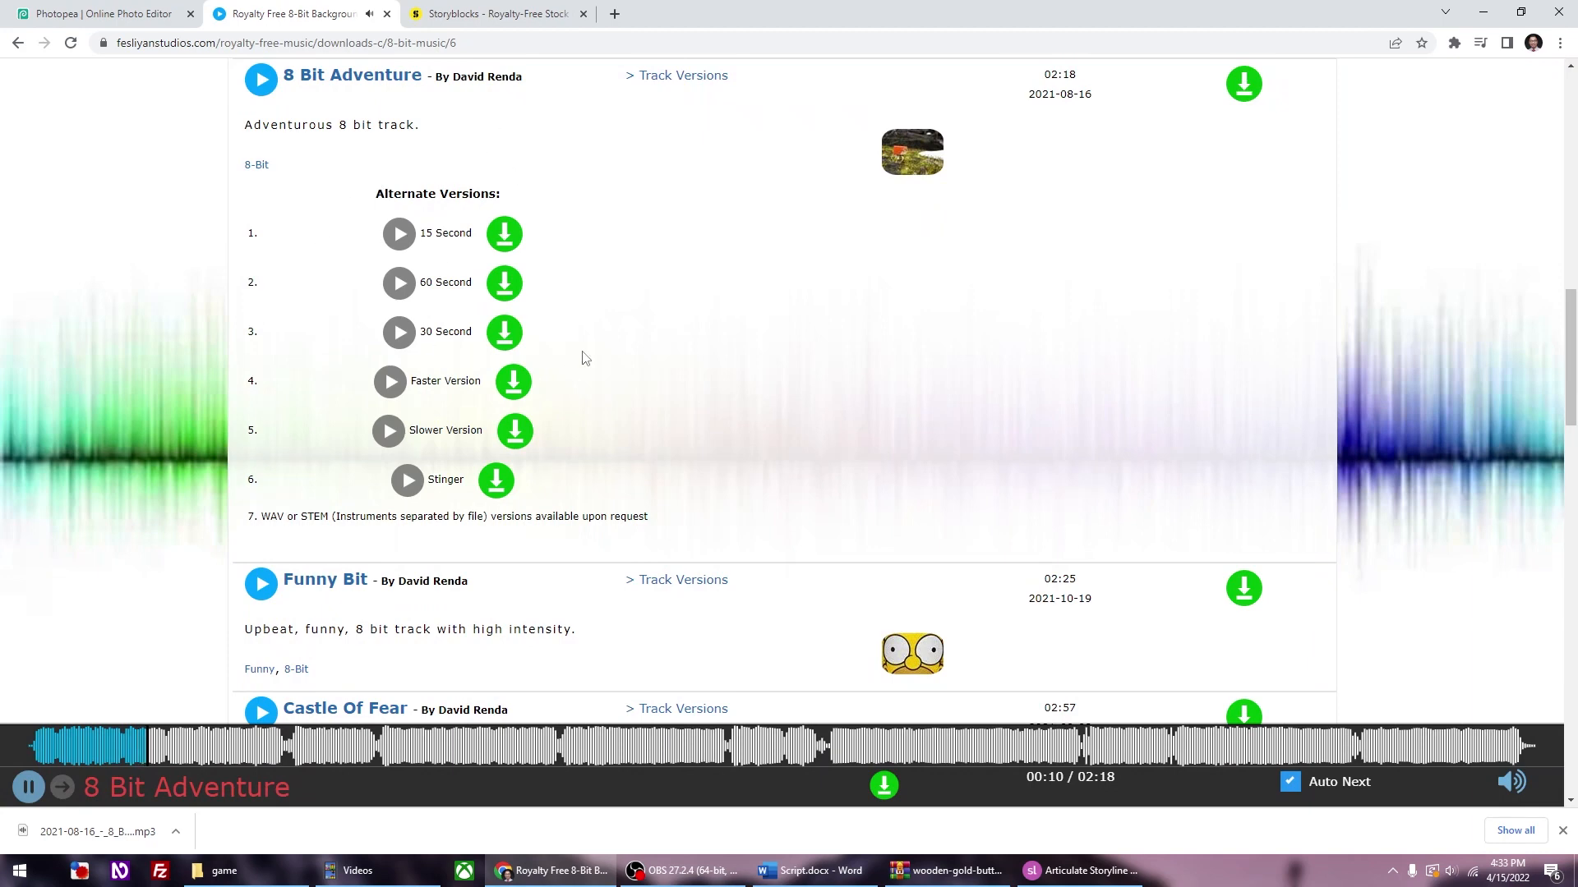
{"action": "left_click", "coordinate": [177, 832]}
{"action": "left_click", "coordinate": [210, 779]}
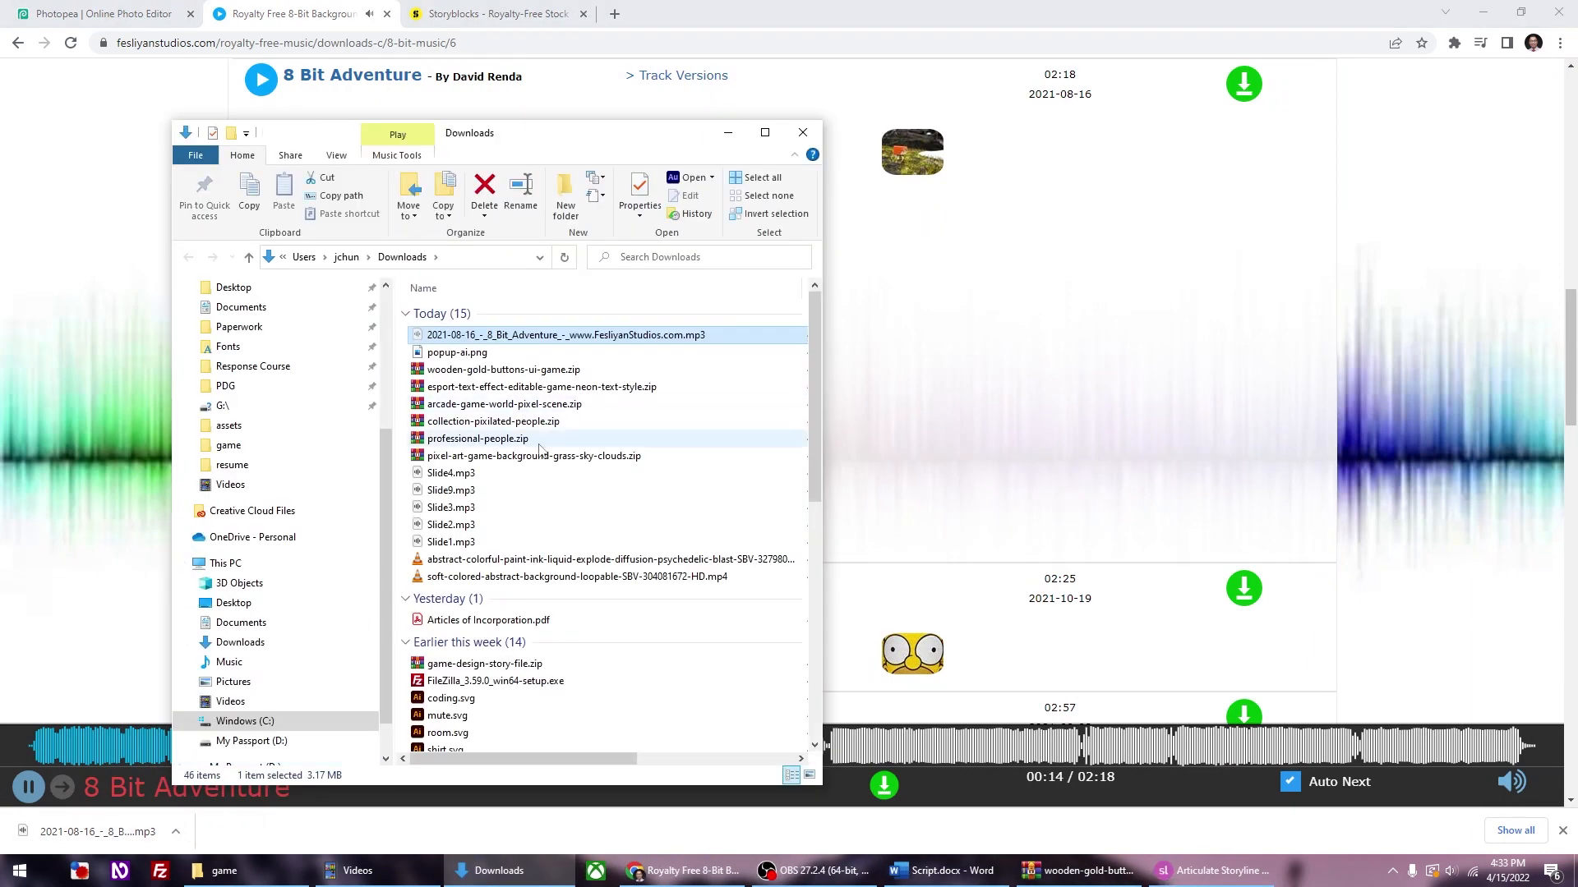
Step: Paste a copy of the 8 Bit Adventure MP3 into the game project's assets folder and pause the track playing in the browser
{"action": "left_click", "coordinate": [220, 870]}
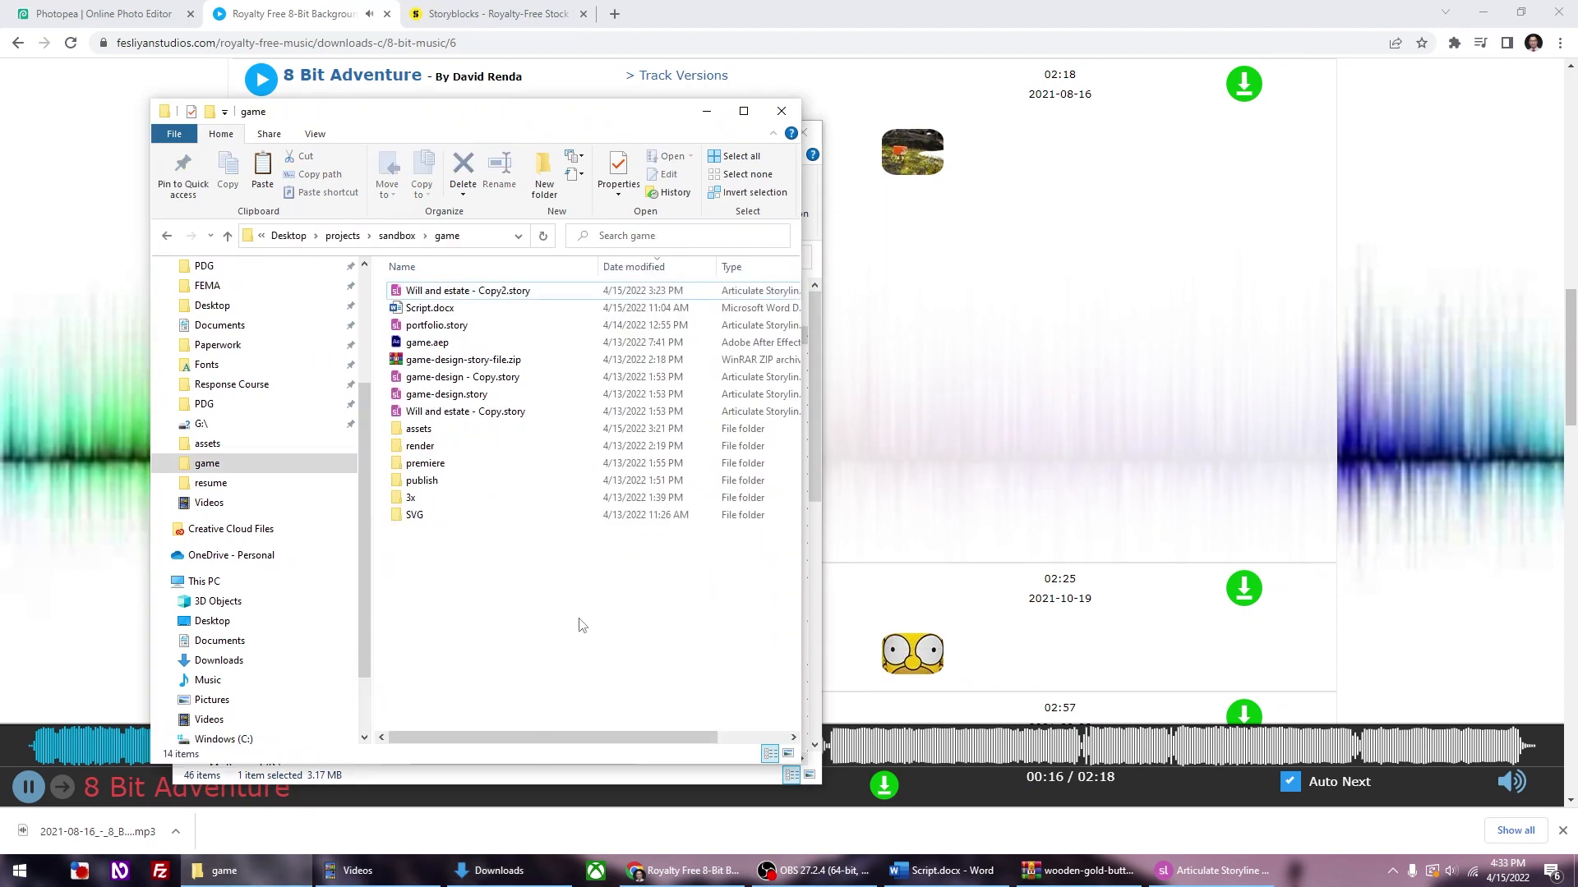
{"action": "double_click", "coordinate": [435, 429]}
{"action": "key", "text": "ctrl+v"}
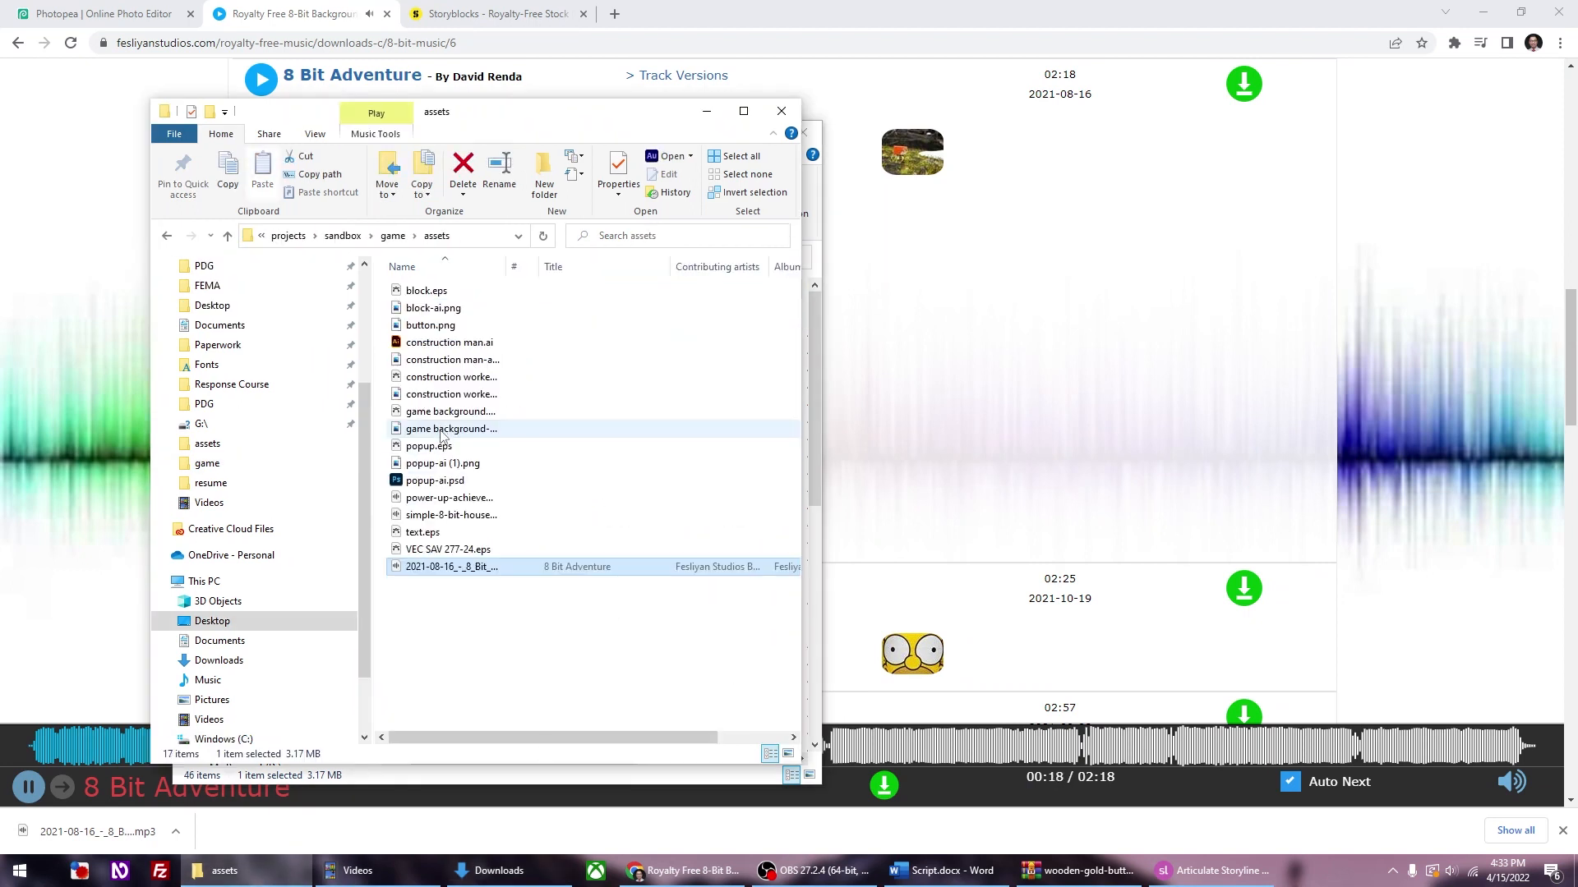
{"action": "key", "text": "XF86AudioLowerVolume"}
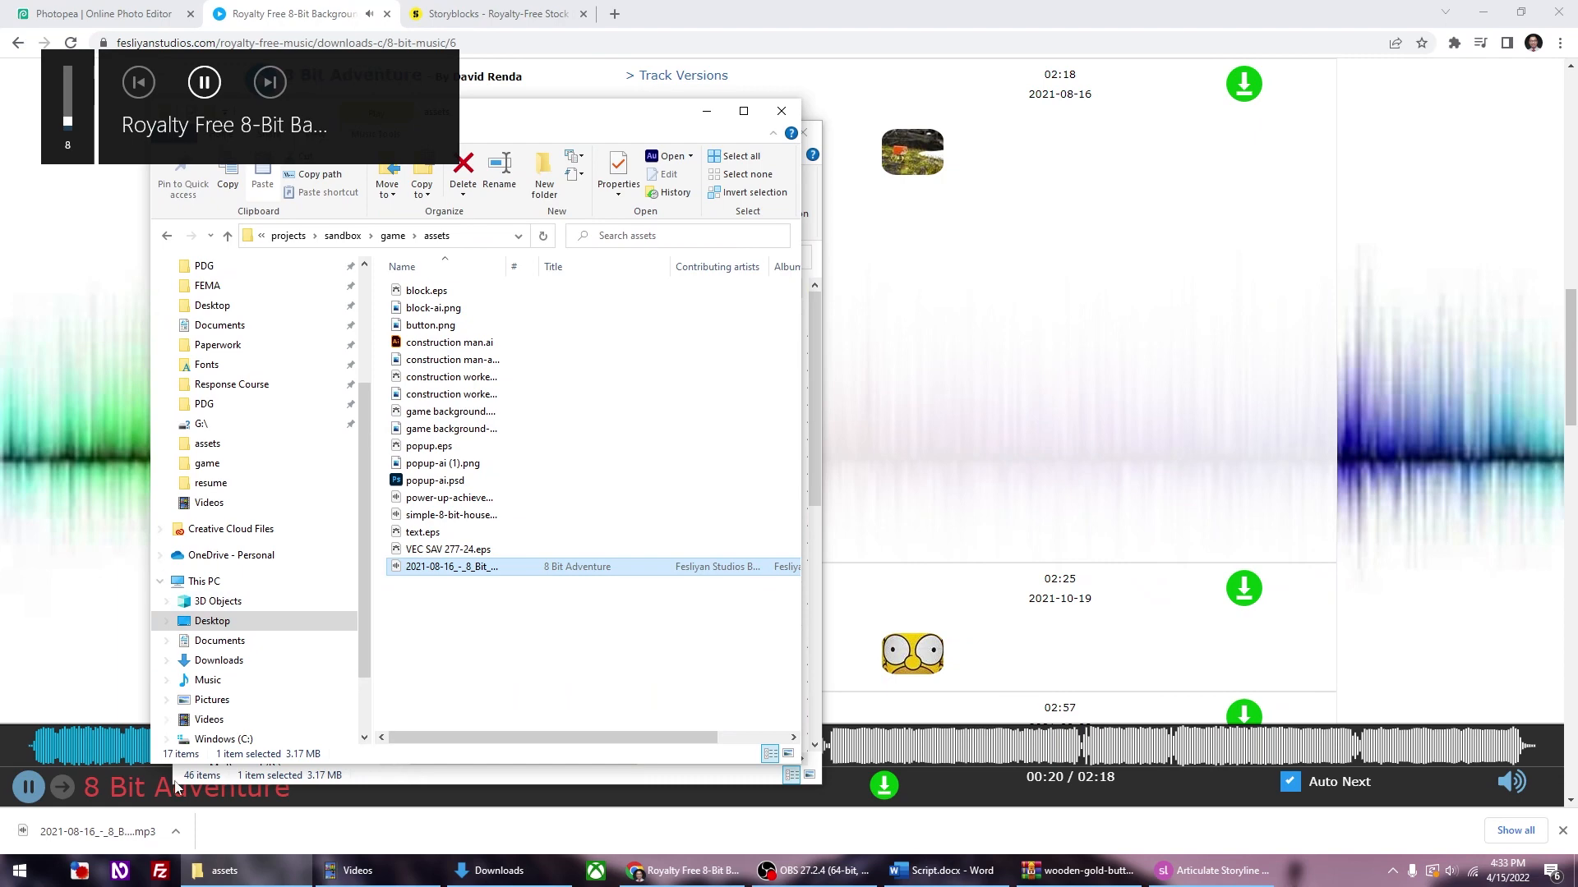
{"action": "left_click", "coordinate": [28, 787]}
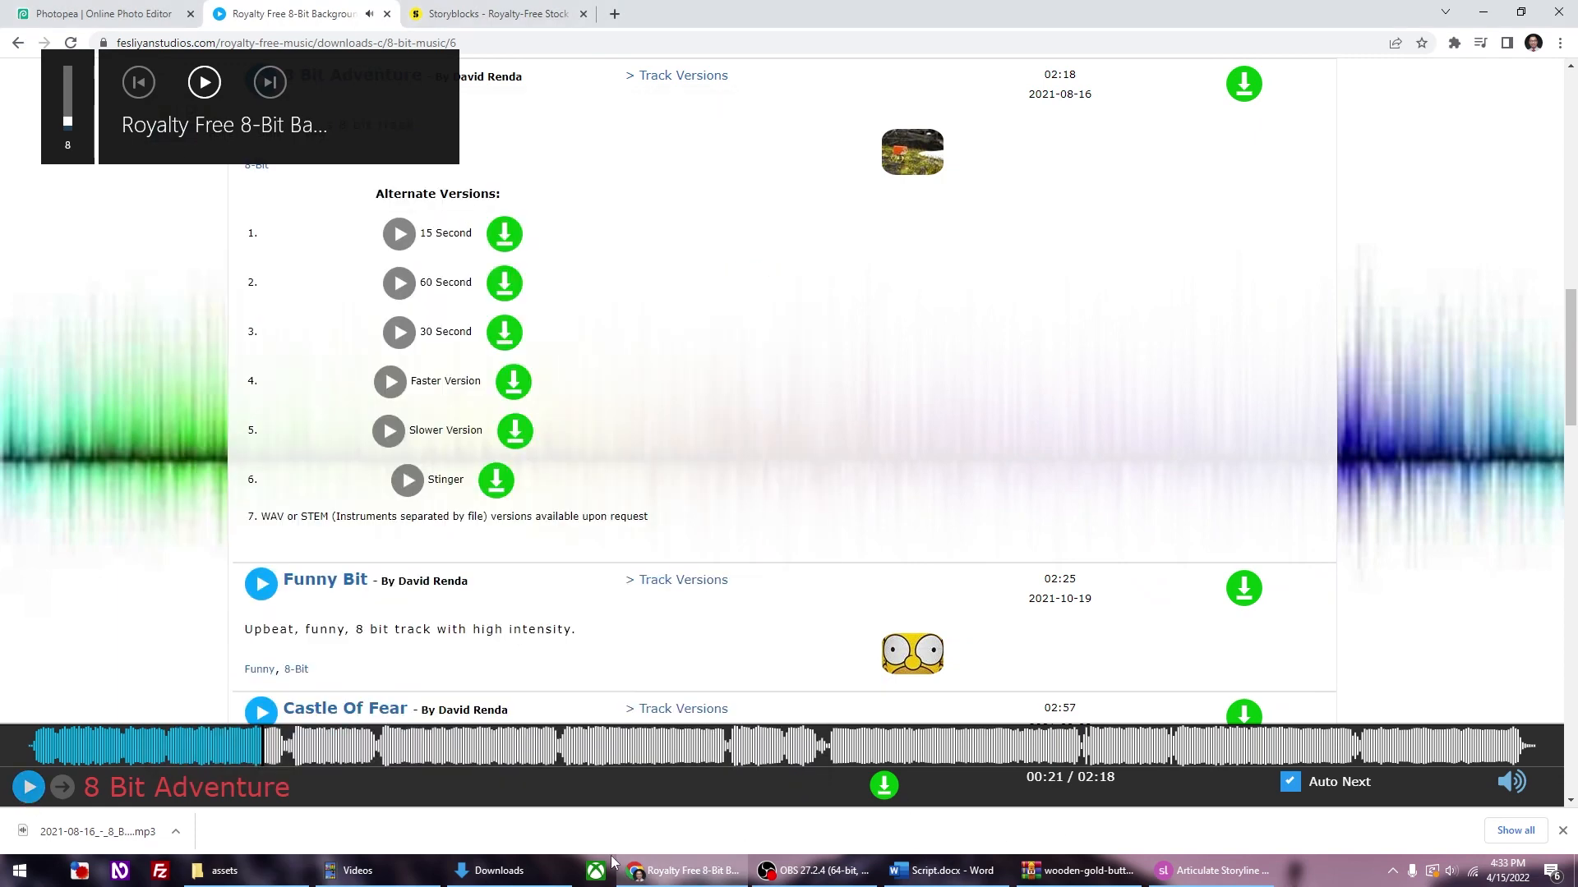
Step: Switch to Articulate Storyline and insert simple-8-bit-house-loop-SBA-300541955.mp3 from the game's assets folder as audio on the slide's base layer
{"action": "left_click", "coordinate": [1213, 870]}
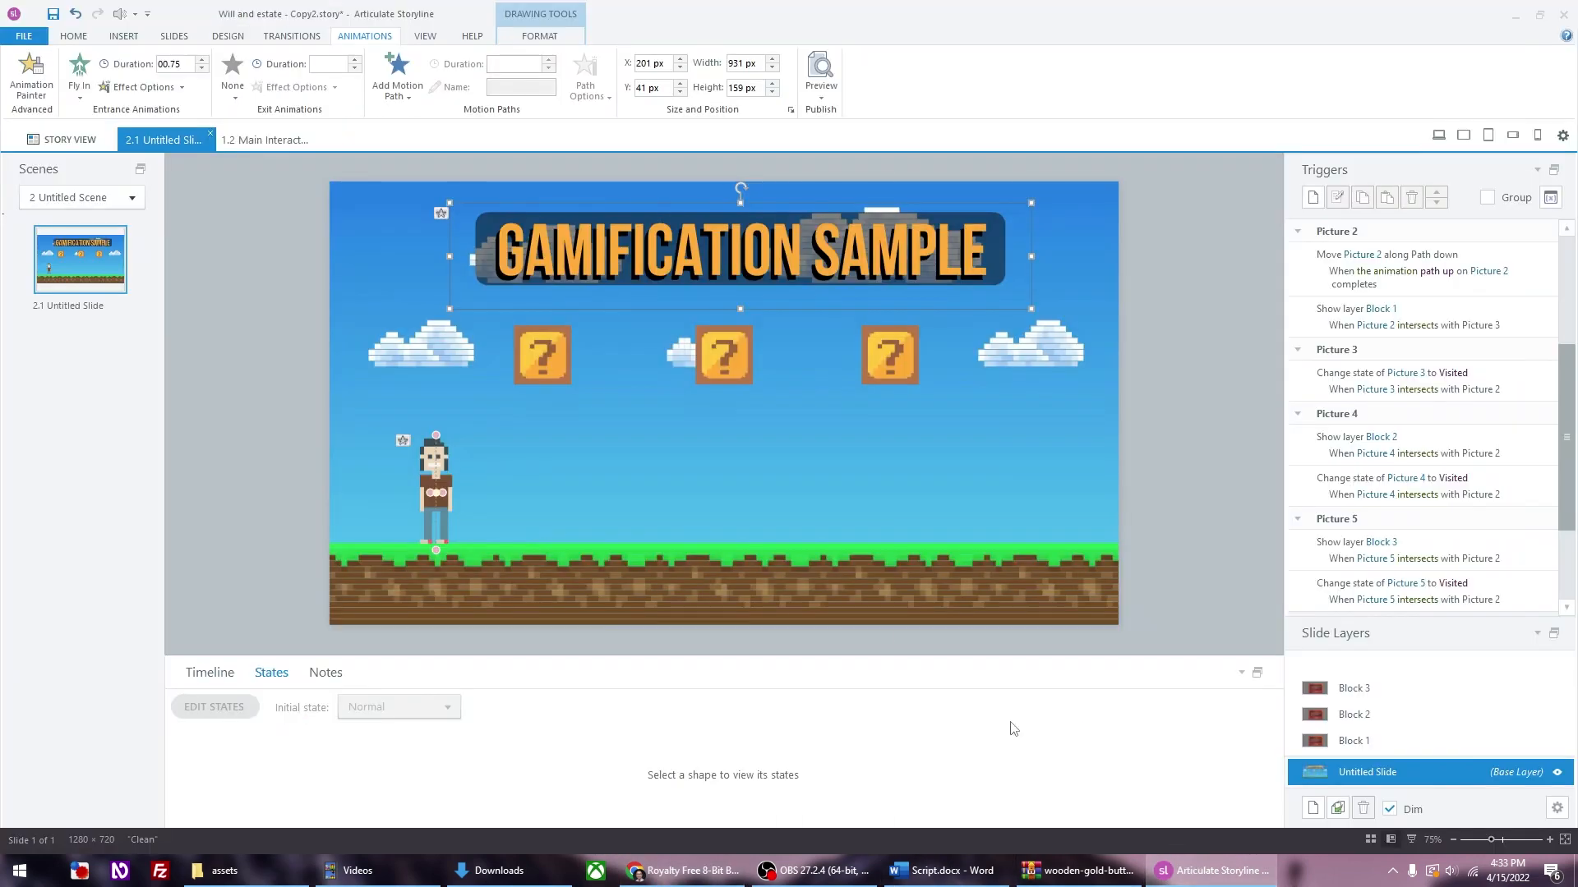
{"action": "left_click", "coordinate": [280, 175]}
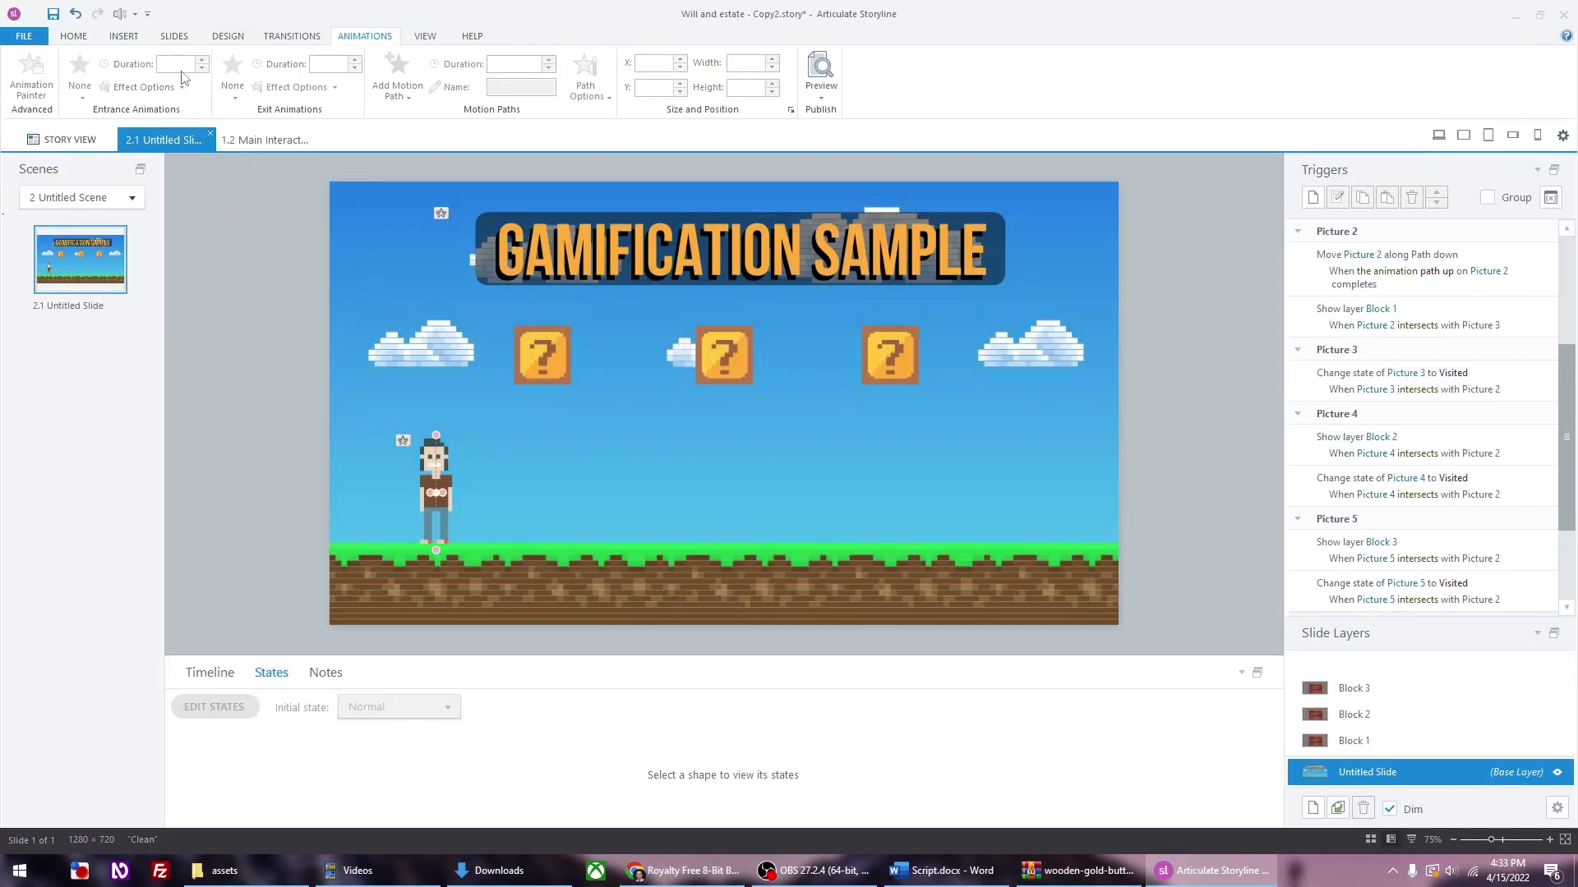
{"action": "left_click", "coordinate": [124, 36]}
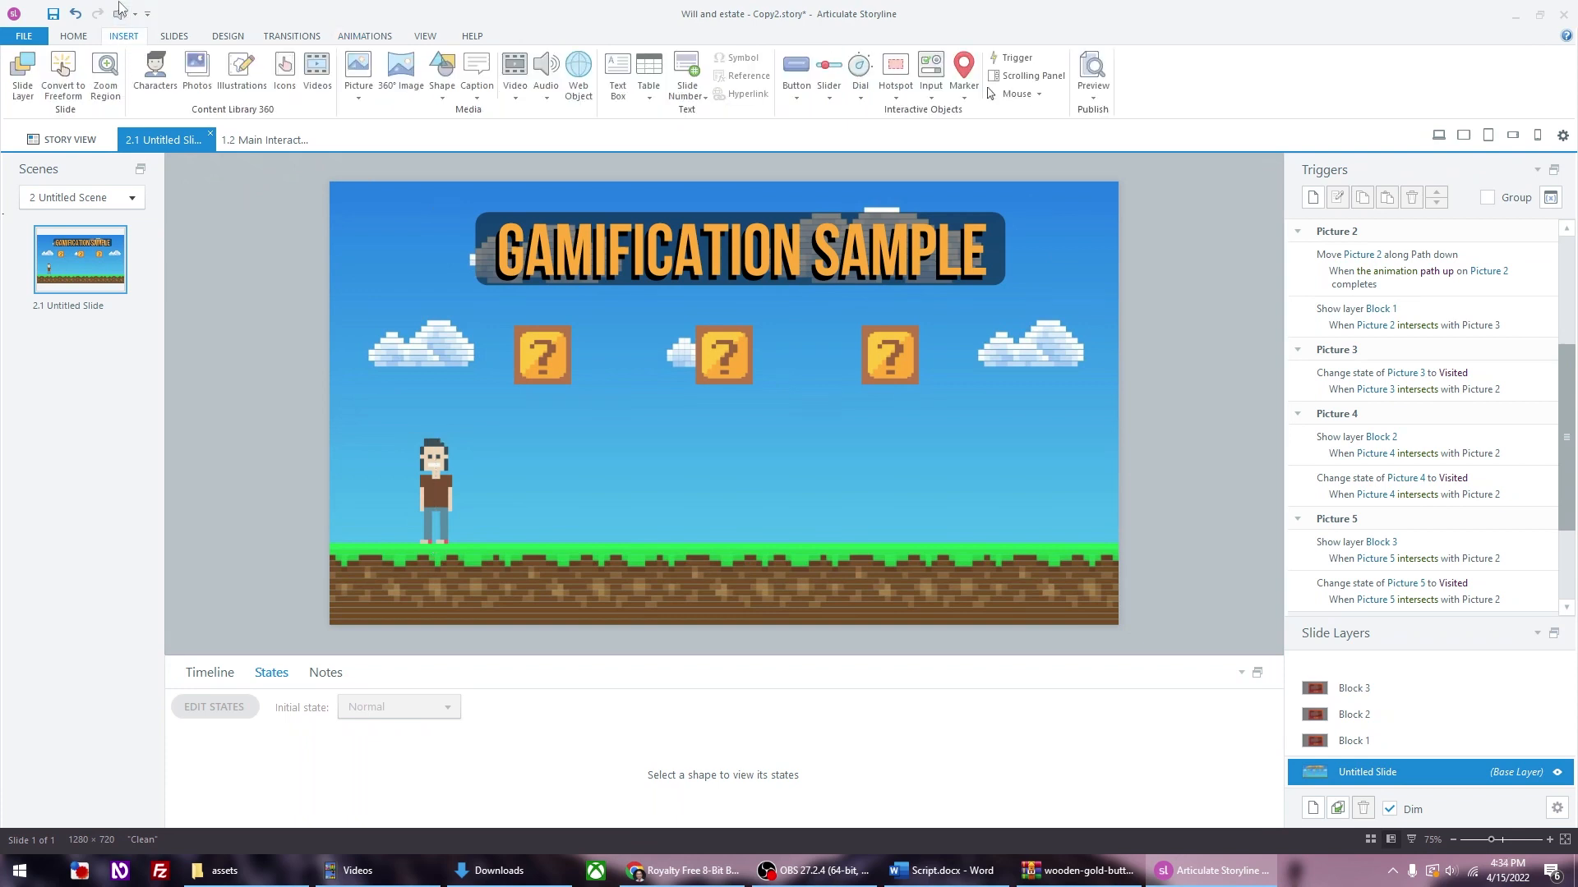
{"action": "left_click", "coordinate": [121, 18]}
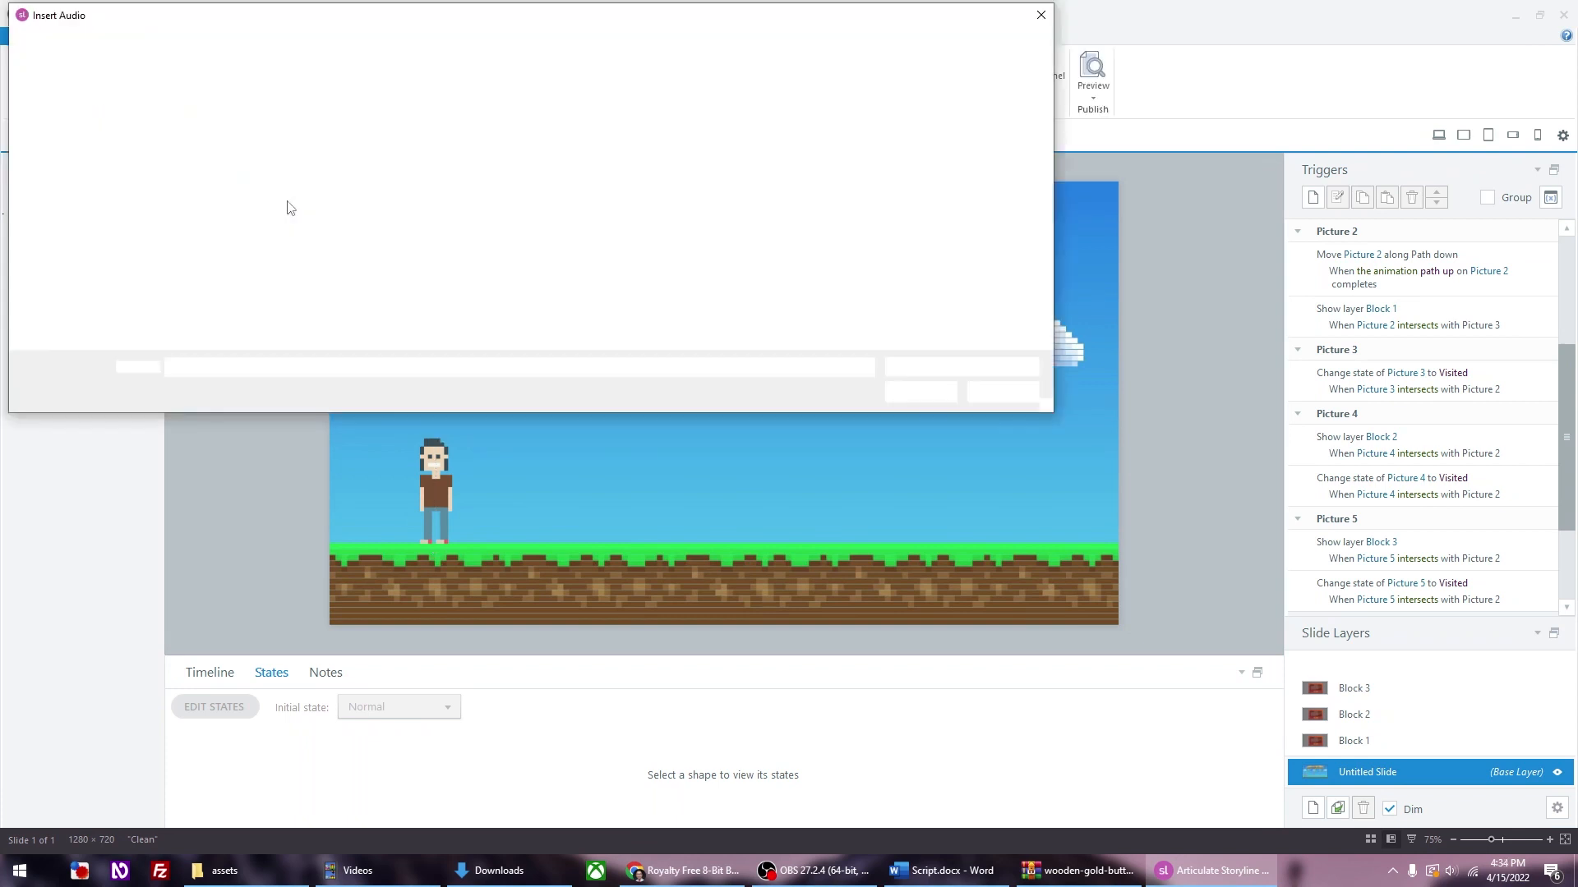
{"action": "left_click", "coordinate": [414, 45]}
{"action": "scroll", "coordinate": [74, 164], "scroll_direction": "up", "scroll_amount": 4}
{"action": "left_click", "coordinate": [65, 138]}
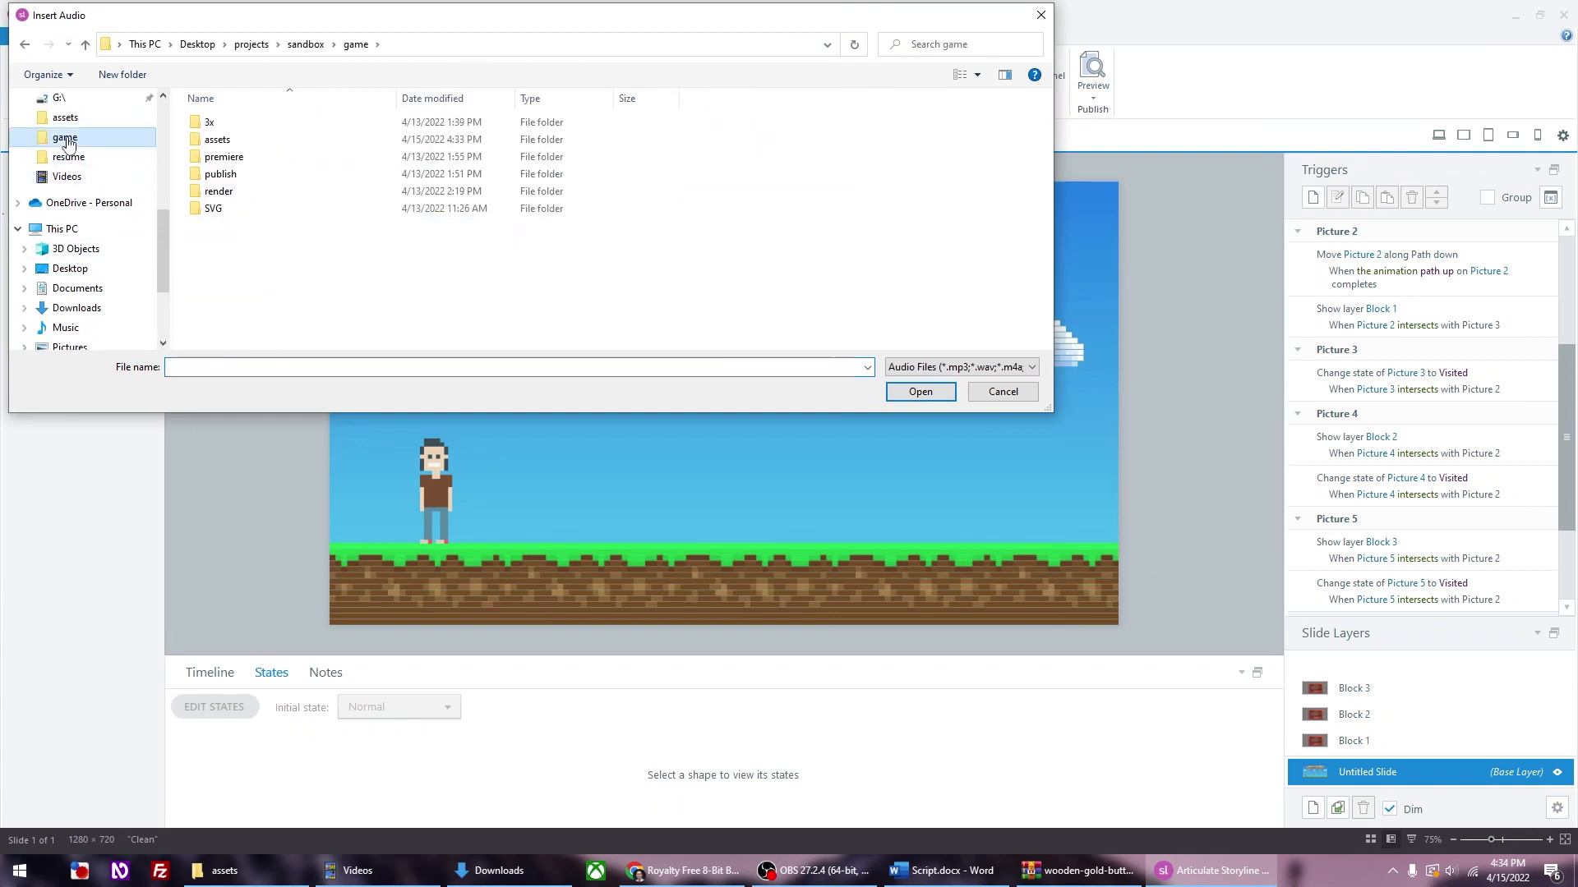
{"action": "double_click", "coordinate": [217, 140]}
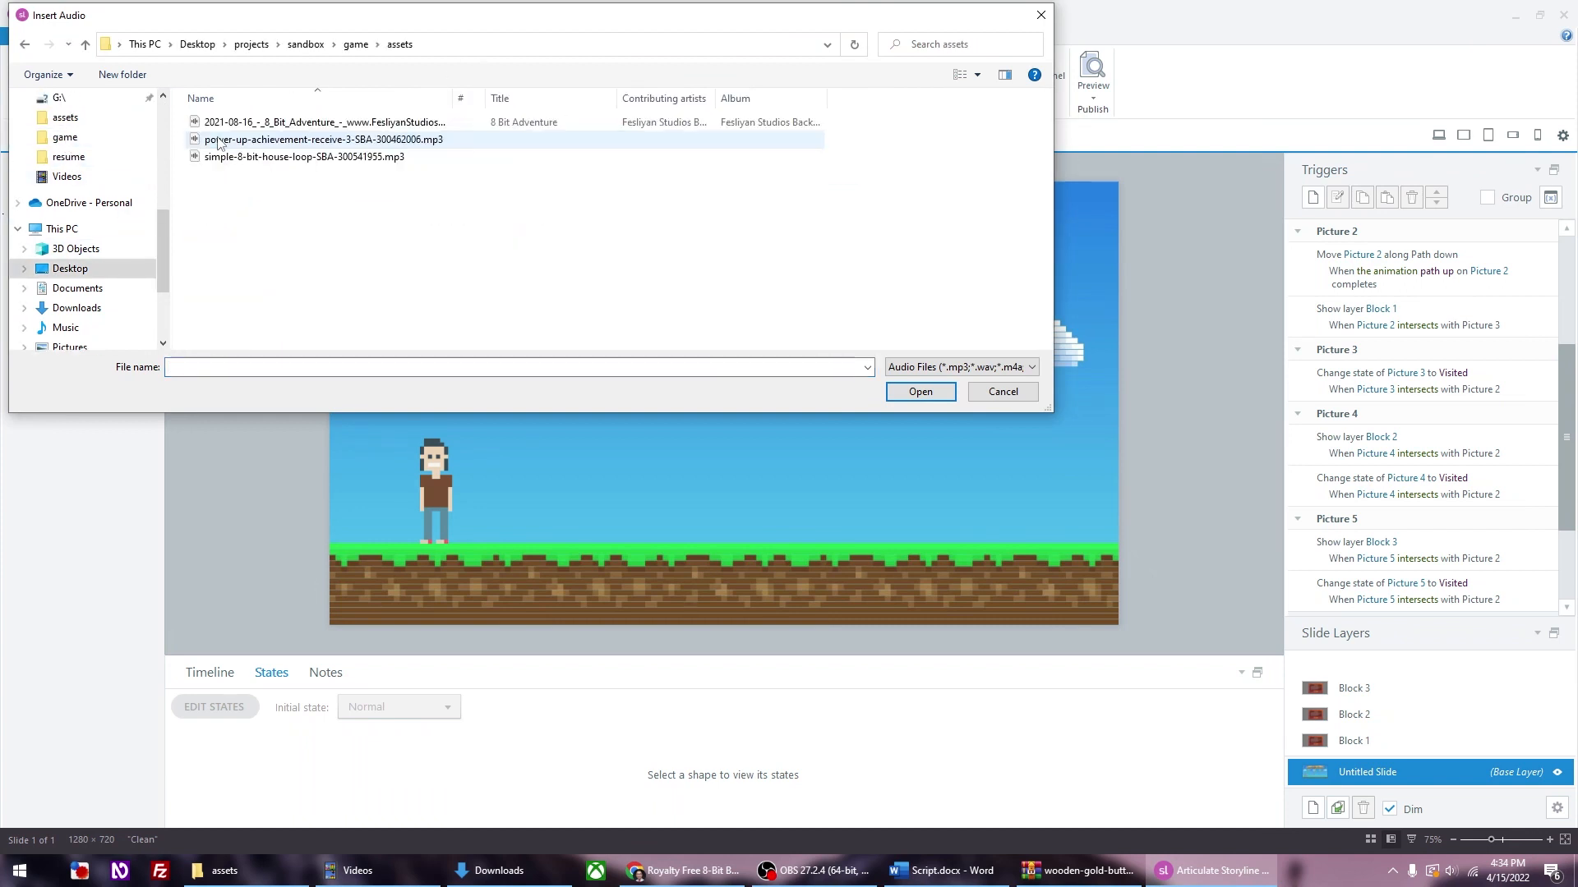
{"action": "double_click", "coordinate": [256, 157]}
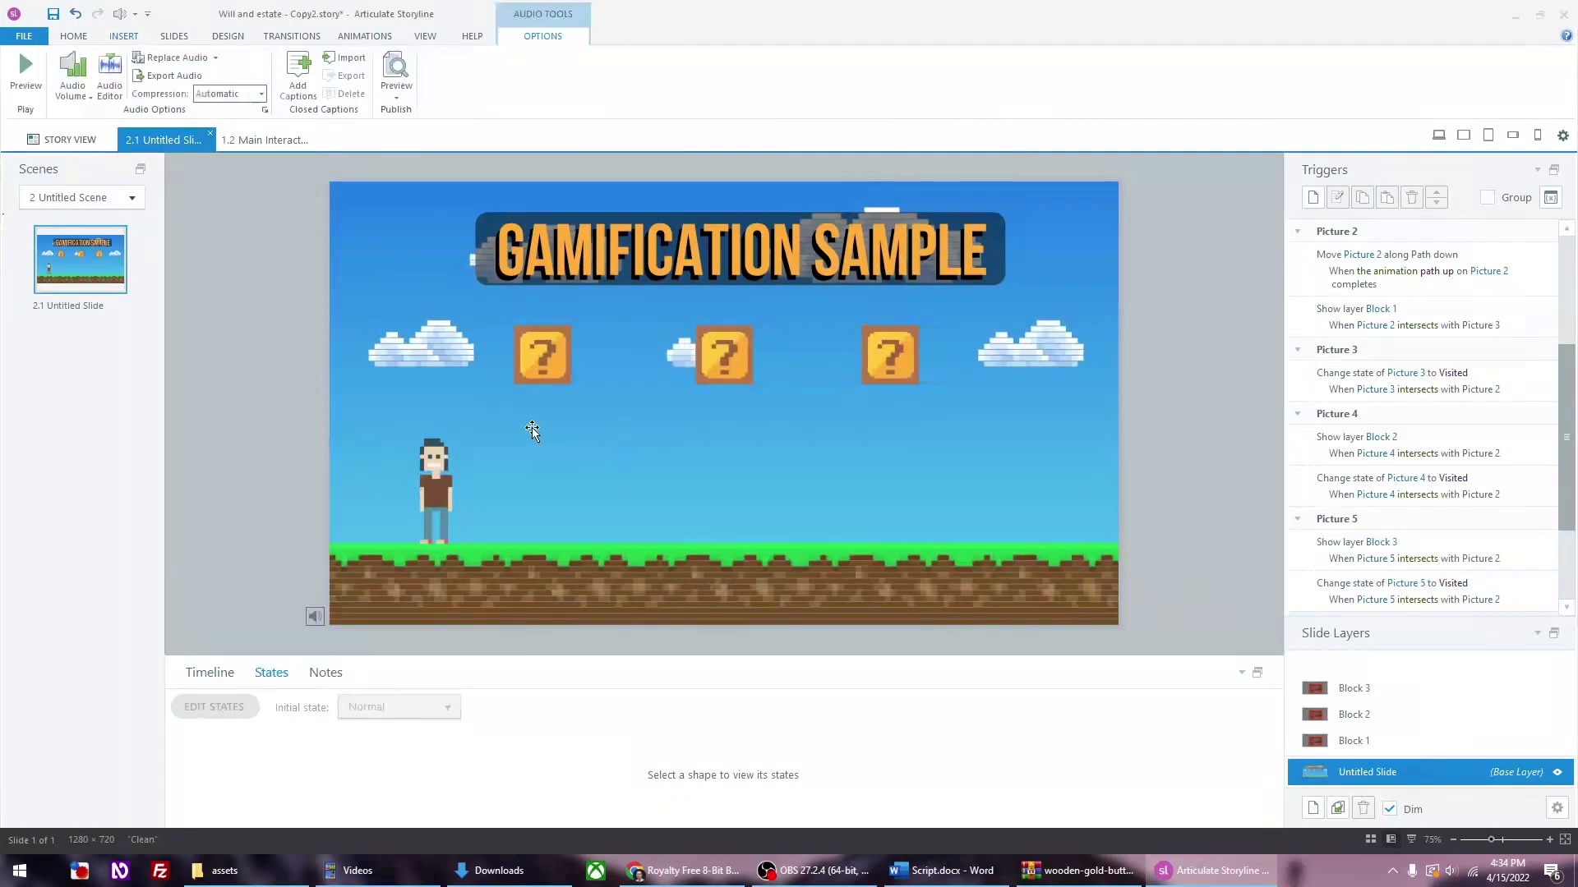
Step: Lower the volume of the whole background audio clip on the timeline by 49% in the Audio Editor and save it
{"action": "left_click", "coordinate": [210, 672]}
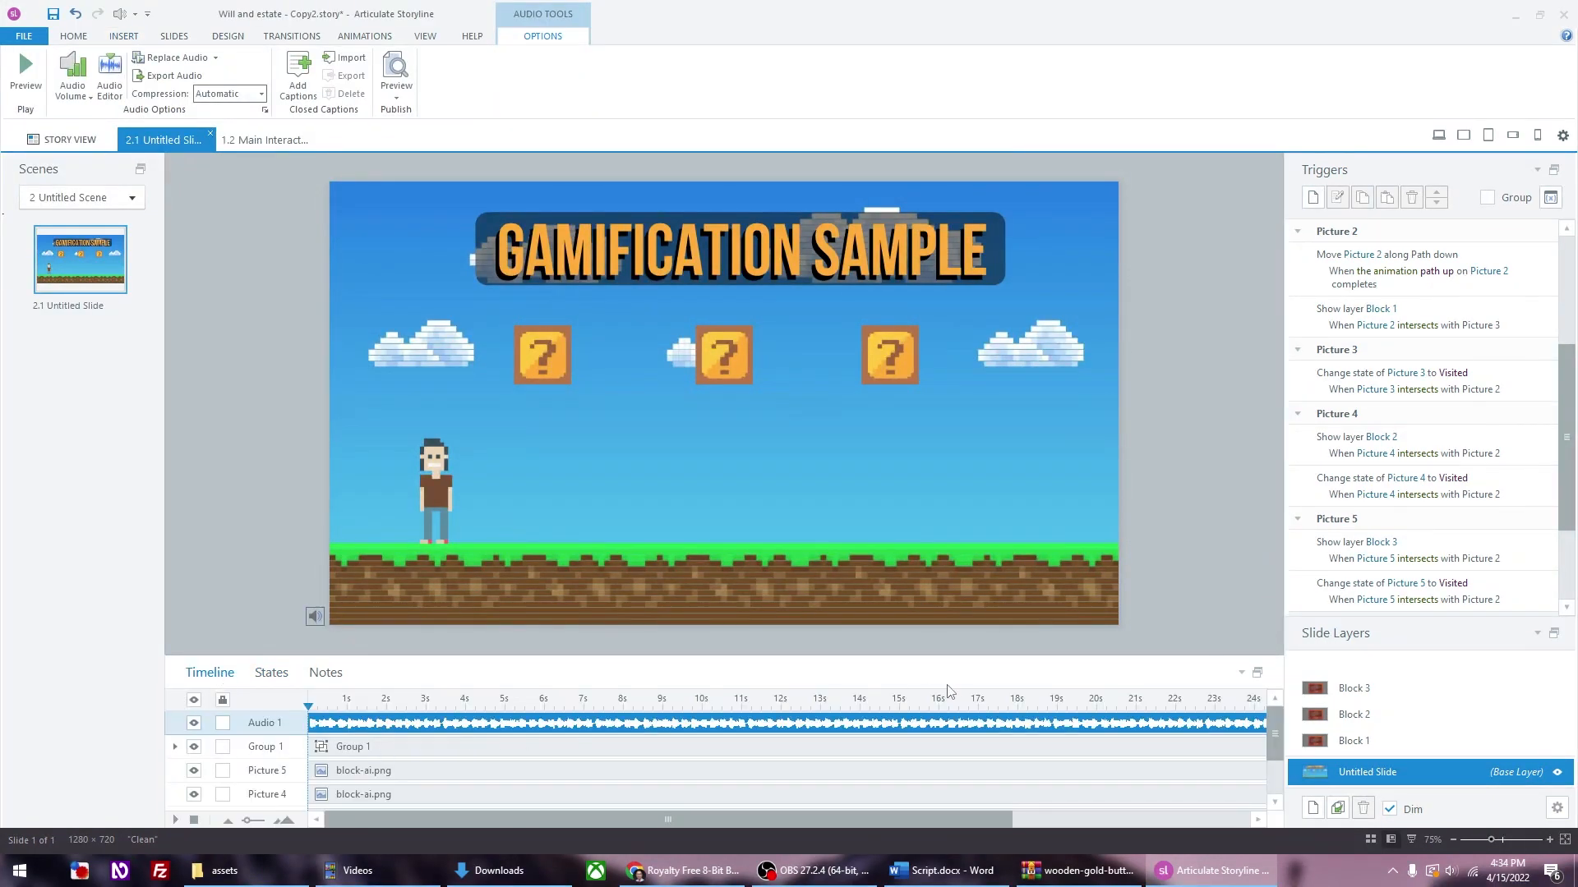
{"action": "mouse_move", "coordinate": [833, 817]}
{"action": "left_mouse_down"}
{"action": "mouse_move", "coordinate": [1015, 822]}
{"action": "mouse_move", "coordinate": [833, 820]}
{"action": "left_mouse_up"}
{"action": "double_click", "coordinate": [372, 723]}
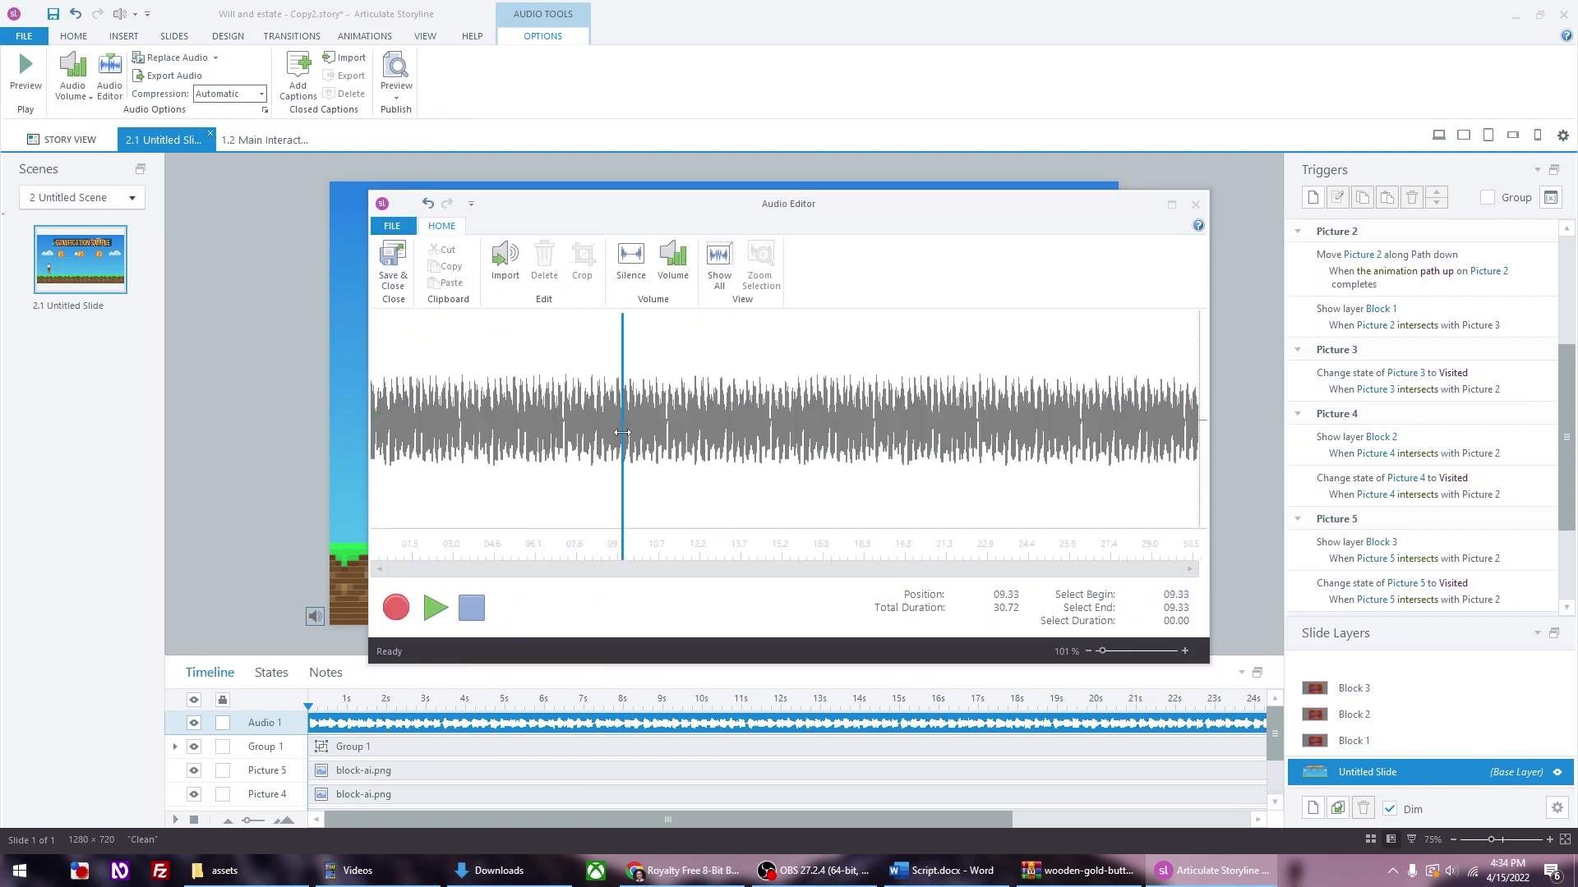
{"action": "left_click", "coordinate": [673, 259]}
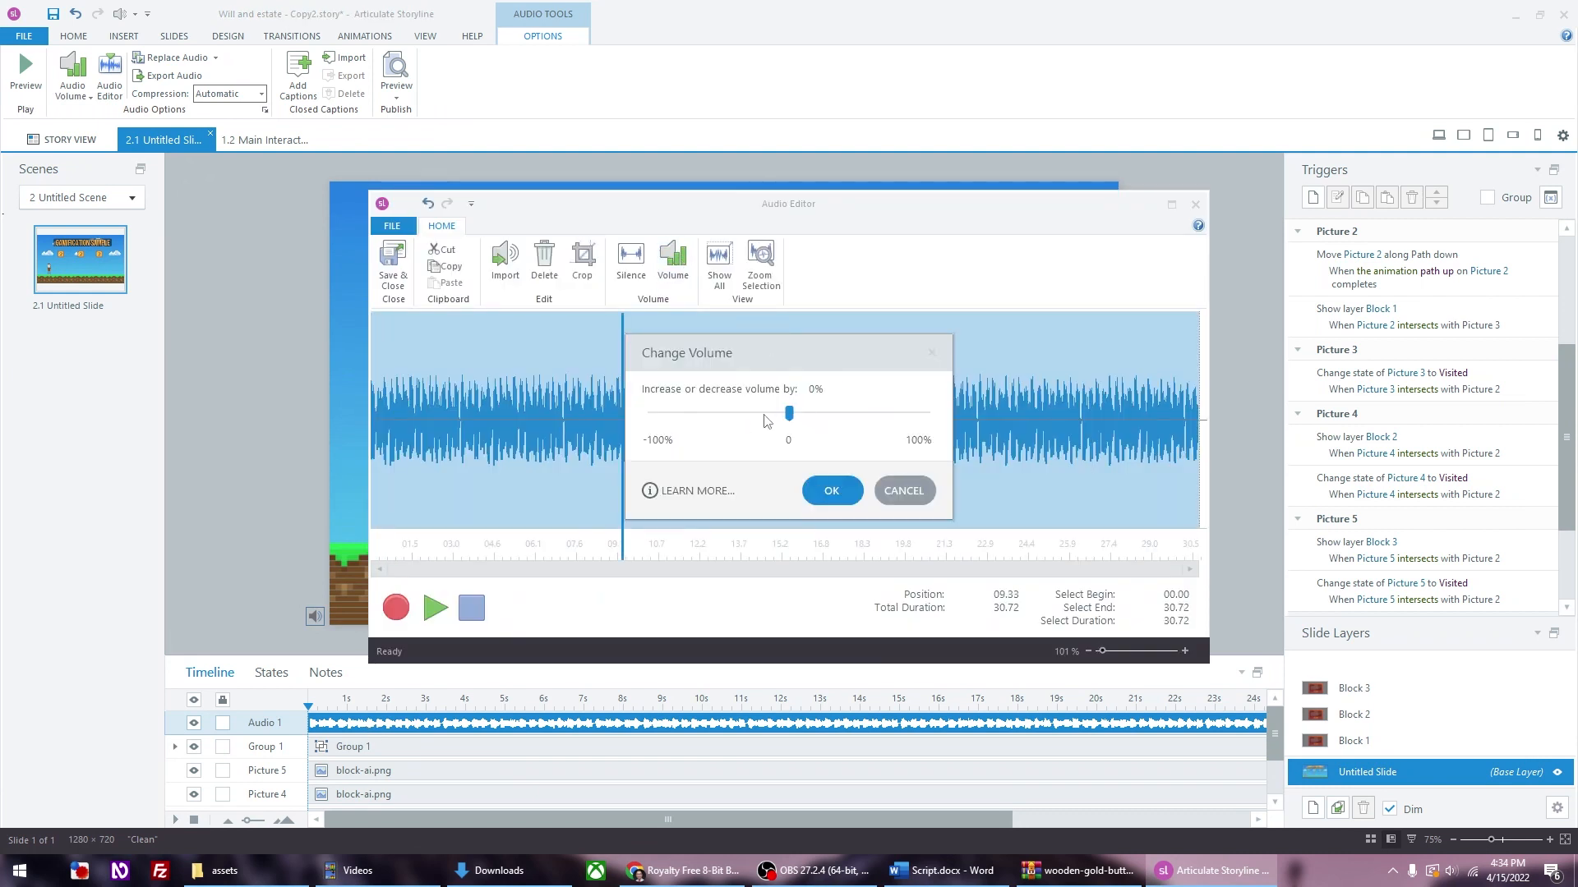
{"action": "left_click_drag", "start_coordinate": [789, 414], "coordinate": [721, 413]}
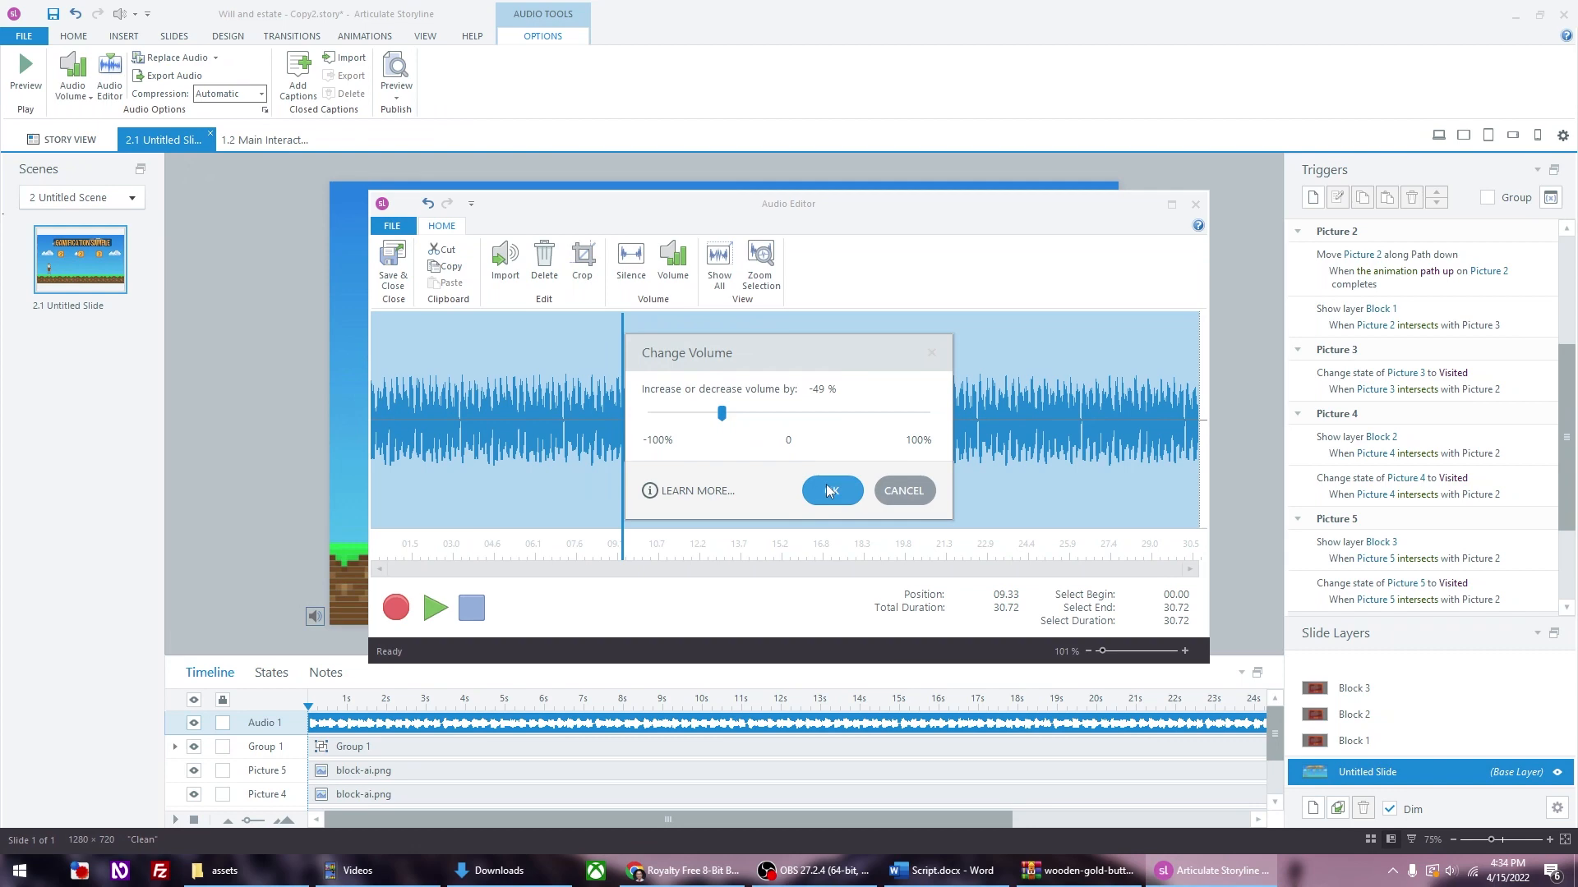
{"action": "left_click", "coordinate": [832, 490]}
{"action": "left_click", "coordinate": [413, 279]}
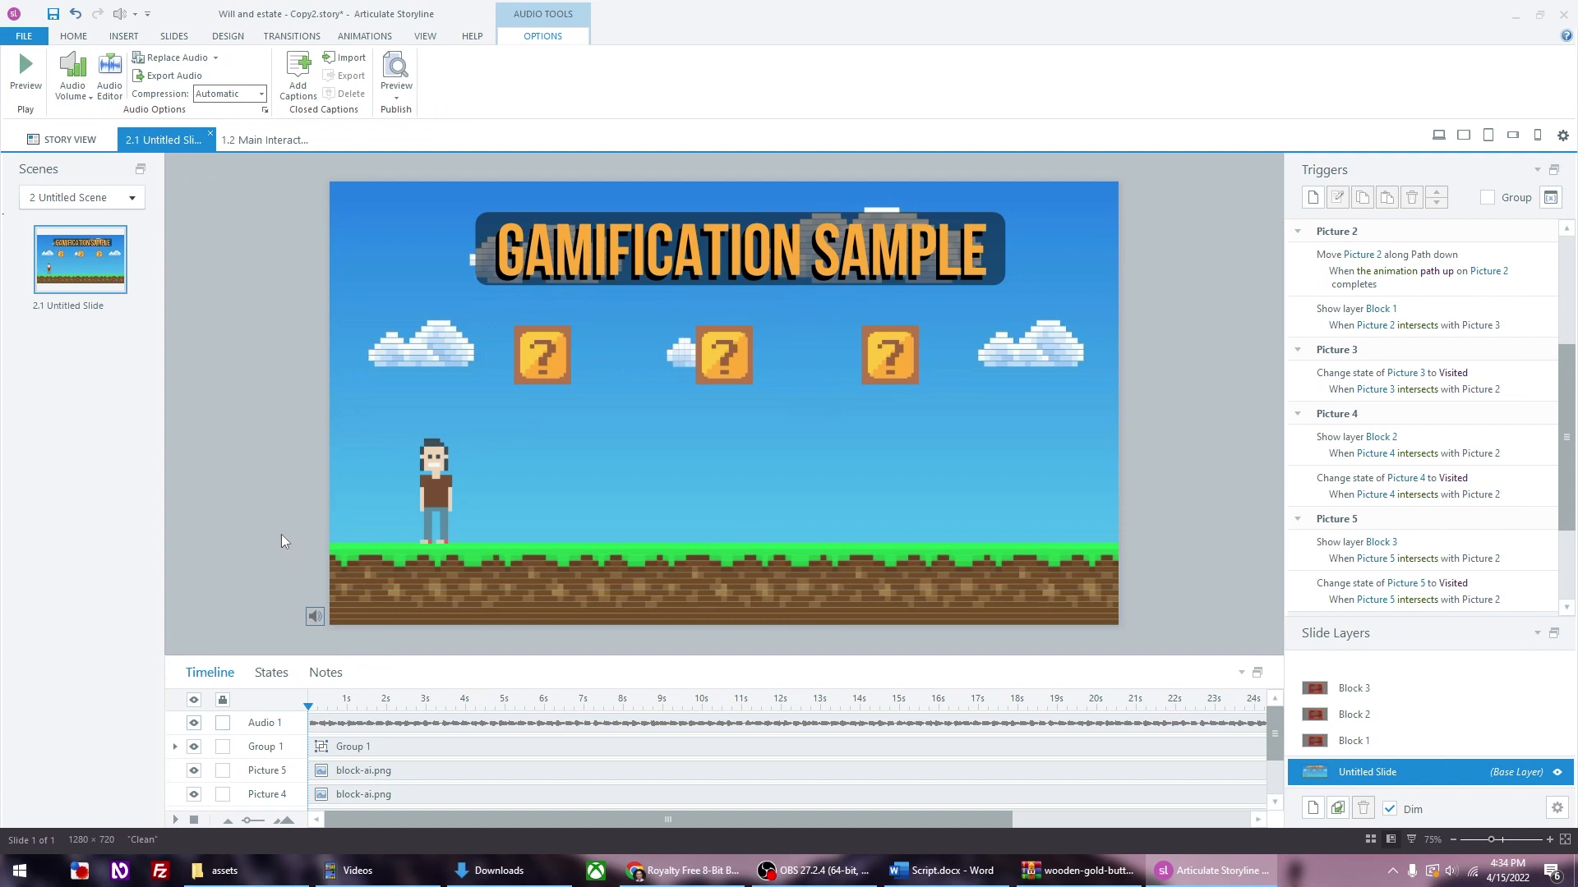
{"action": "left_click", "coordinate": [281, 534]}
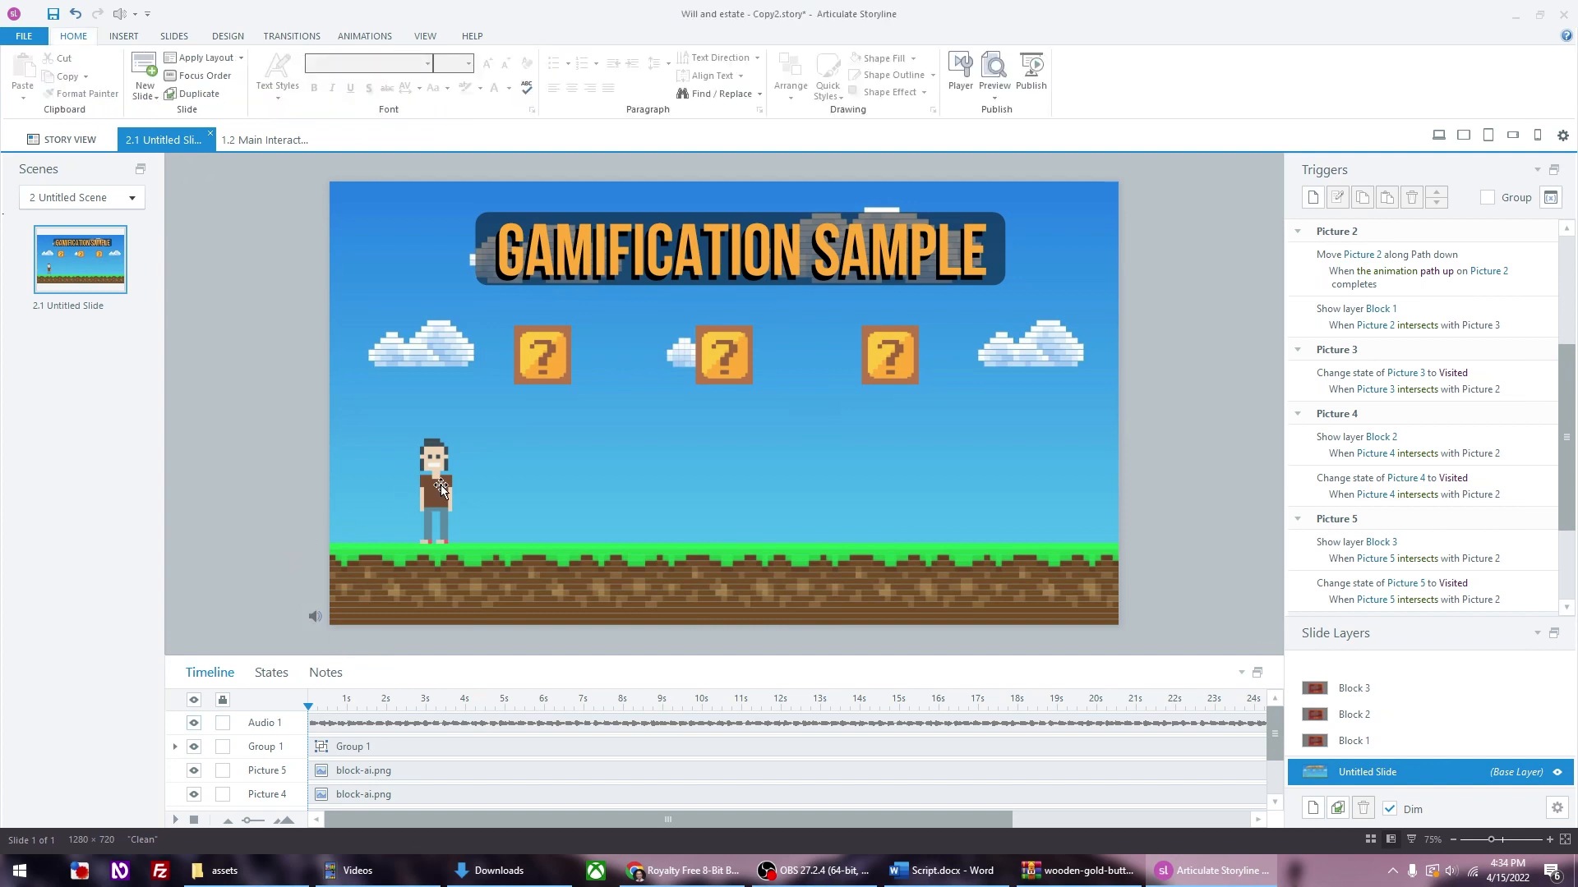
Step: Preview the slide, testing the character's movement with the background audio, and return to editing with the character at its original position
{"action": "key", "text": "F12"}
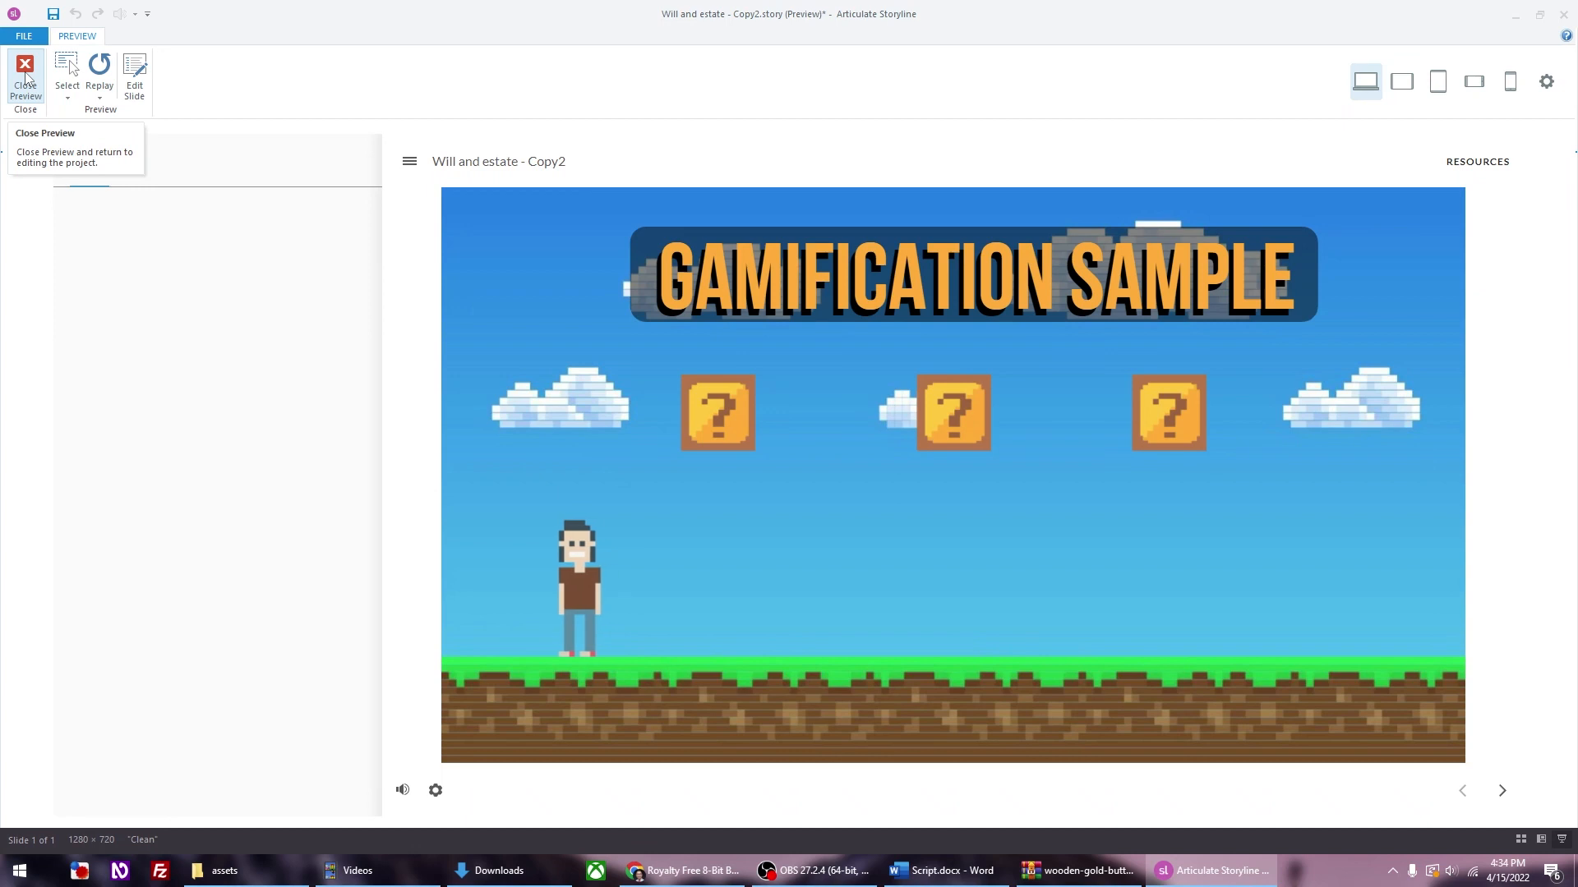
{"action": "key", "text": "Right"}
{"action": "key", "text": "Up"}
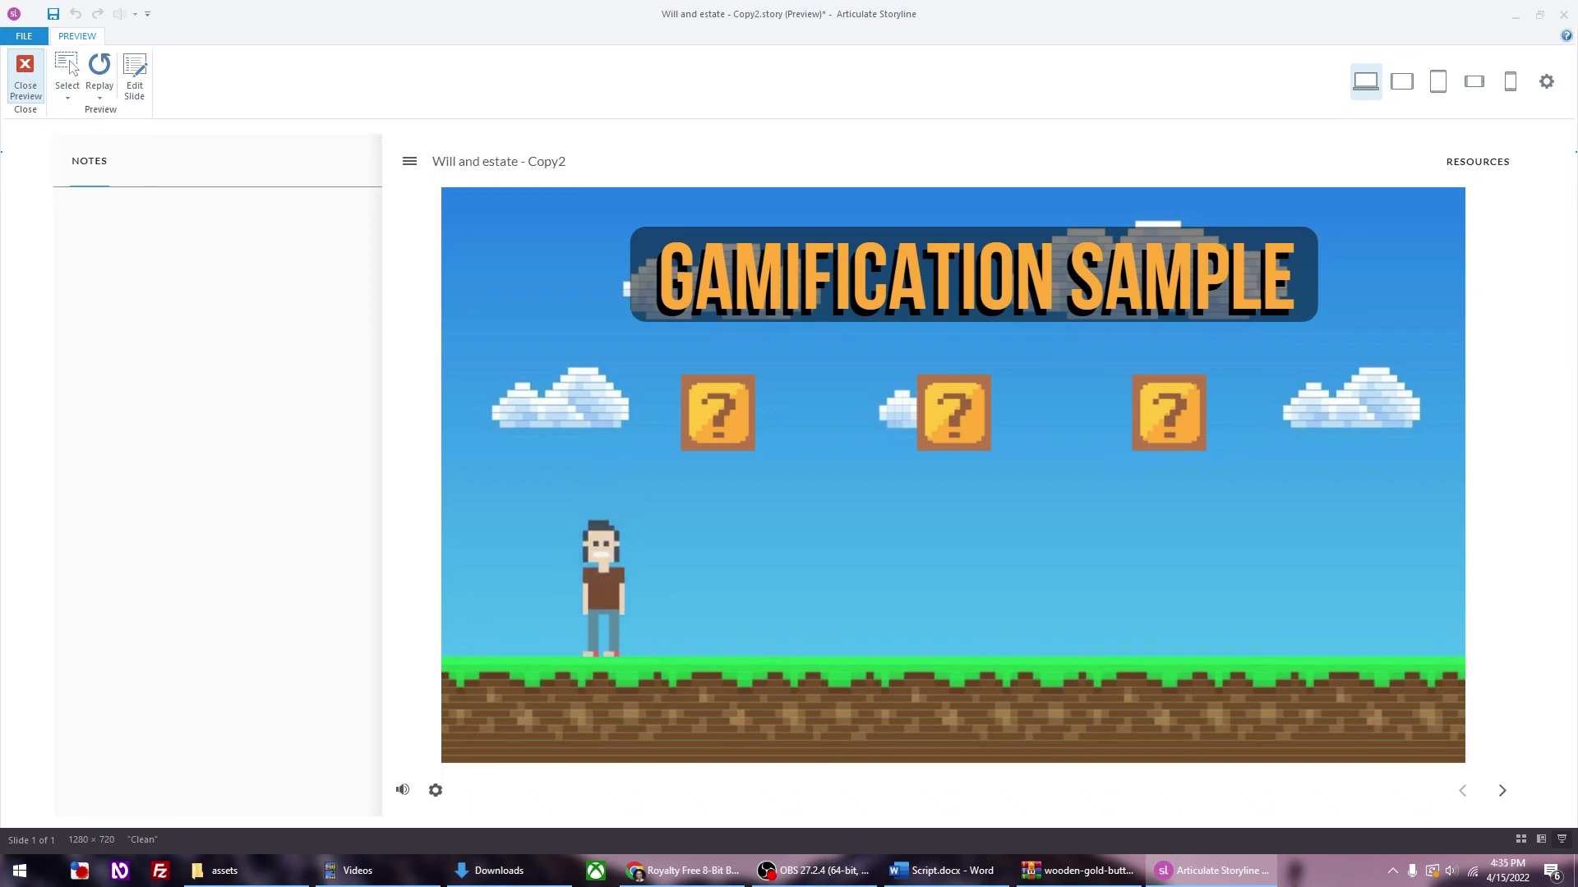
{"action": "left_click", "coordinate": [26, 78]}
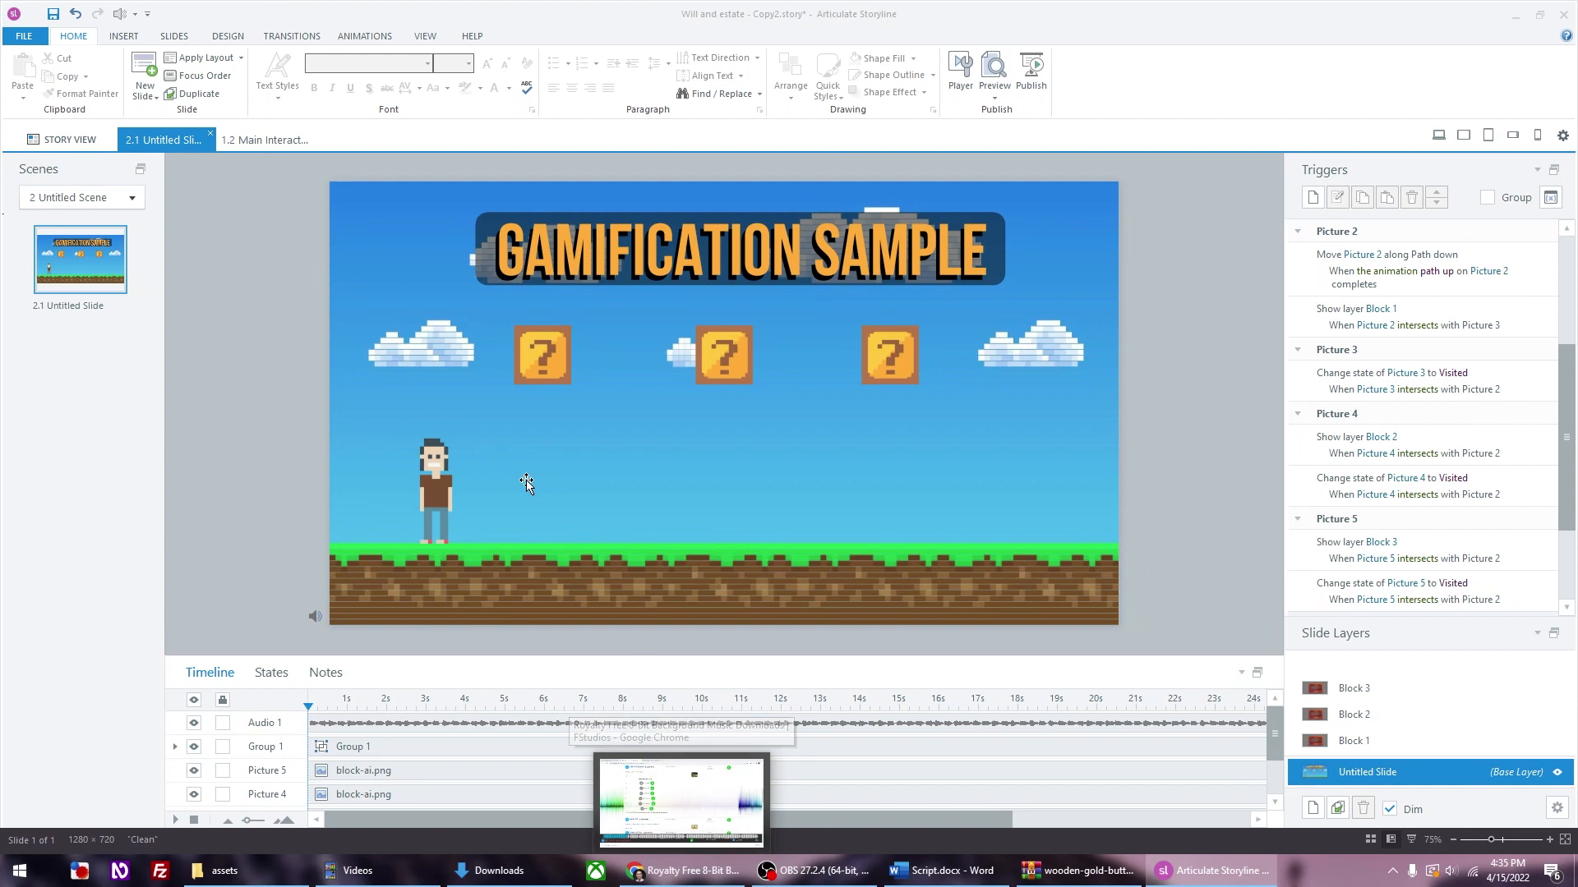
{"action": "left_click_drag", "start_coordinate": [433, 487], "coordinate": [549, 487]}
{"action": "key", "text": "ctrl+z"}
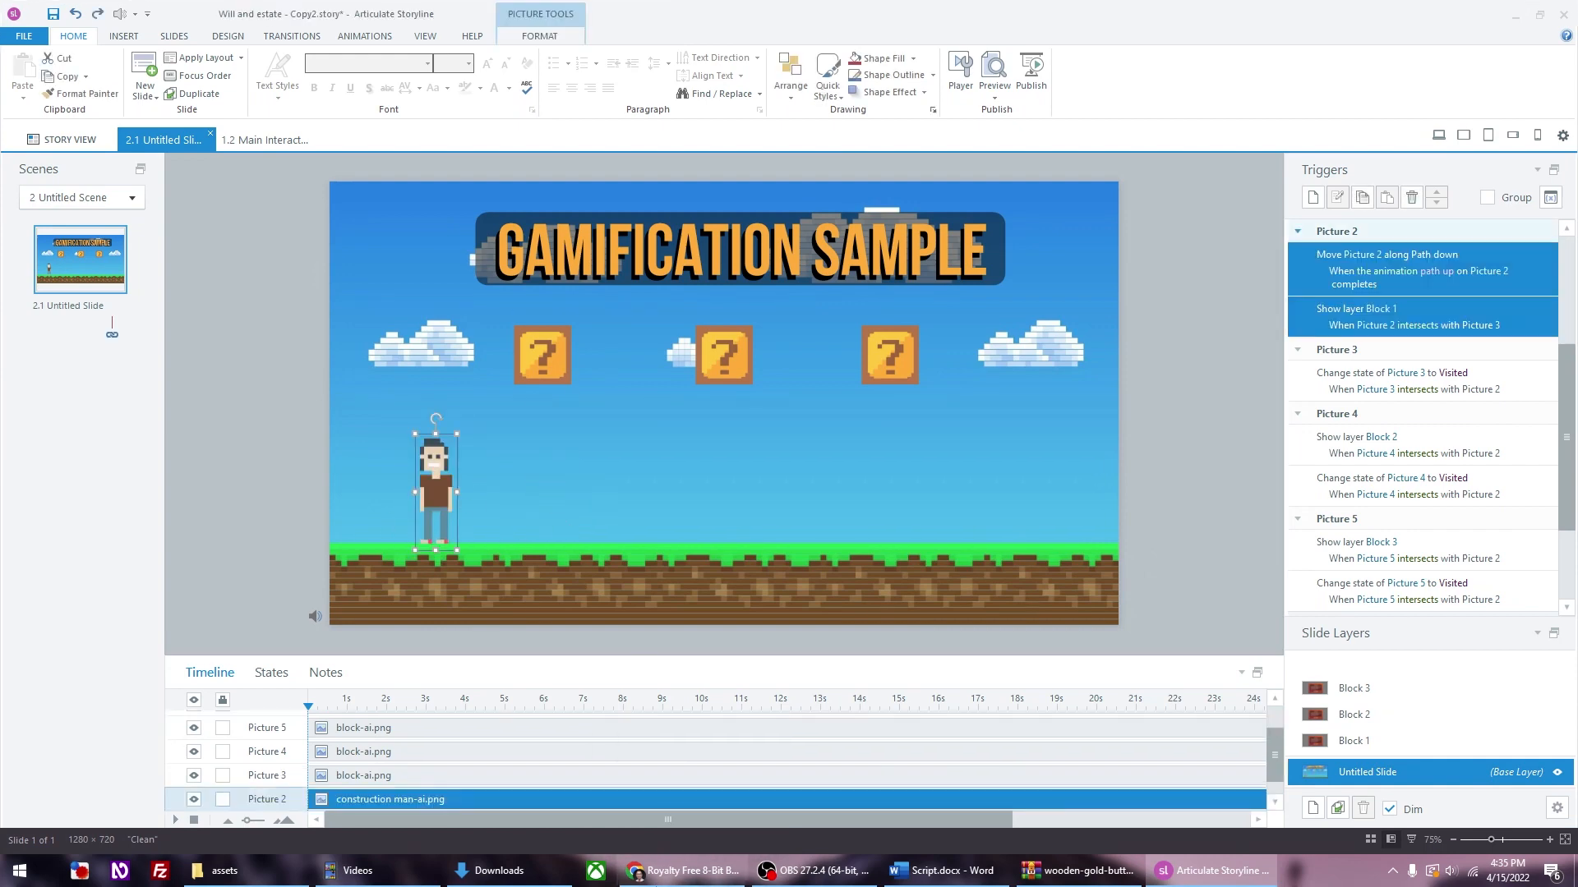
Step: Switch to Chrome, go back to the Google results and search for "free jump sound effect"
{"action": "left_click", "coordinate": [693, 870]}
{"action": "scroll", "coordinate": [979, 97], "scroll_direction": "up", "scroll_amount": 6}
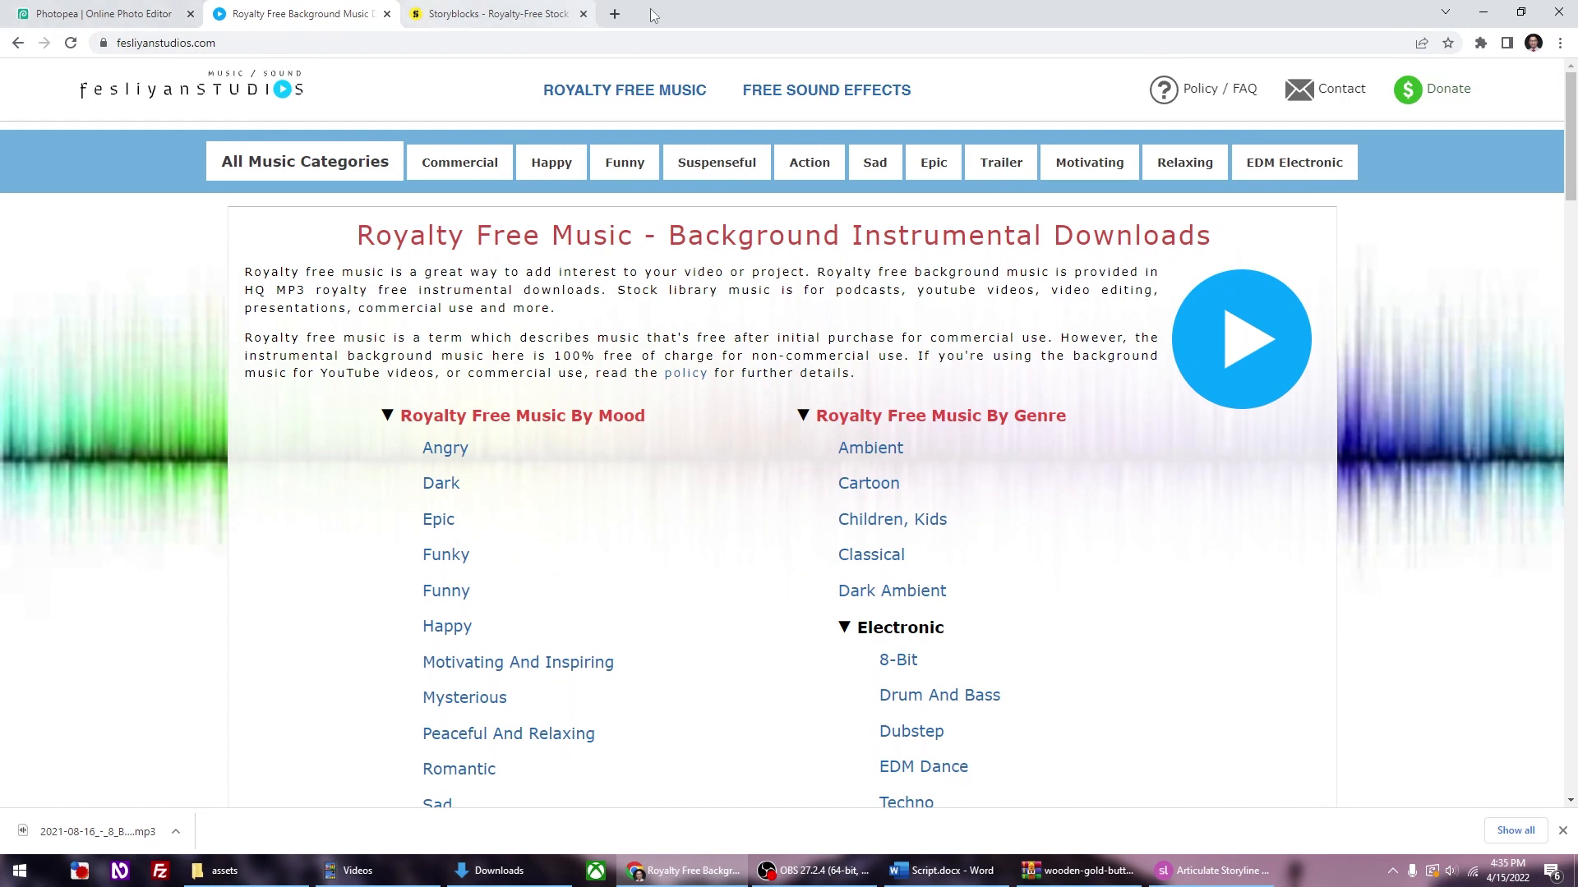
{"action": "left_click", "coordinate": [17, 43]}
{"action": "left_click", "coordinate": [18, 43]}
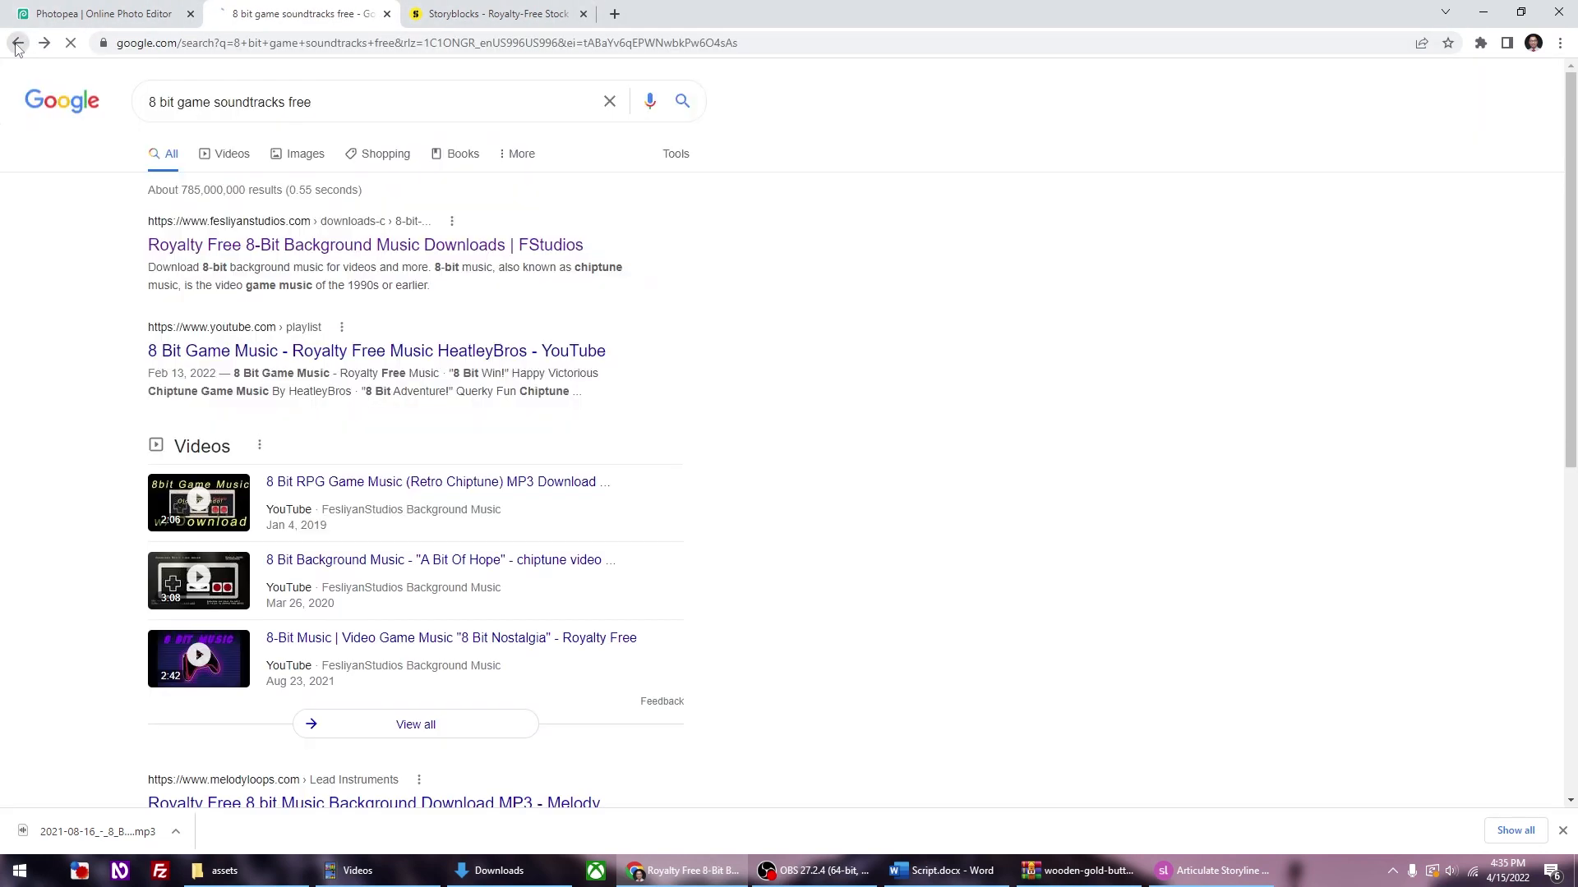
{"action": "left_click", "coordinate": [371, 107]}
{"action": "key", "text": "ctrl+a"}
{"action": "type", "text": "free "}
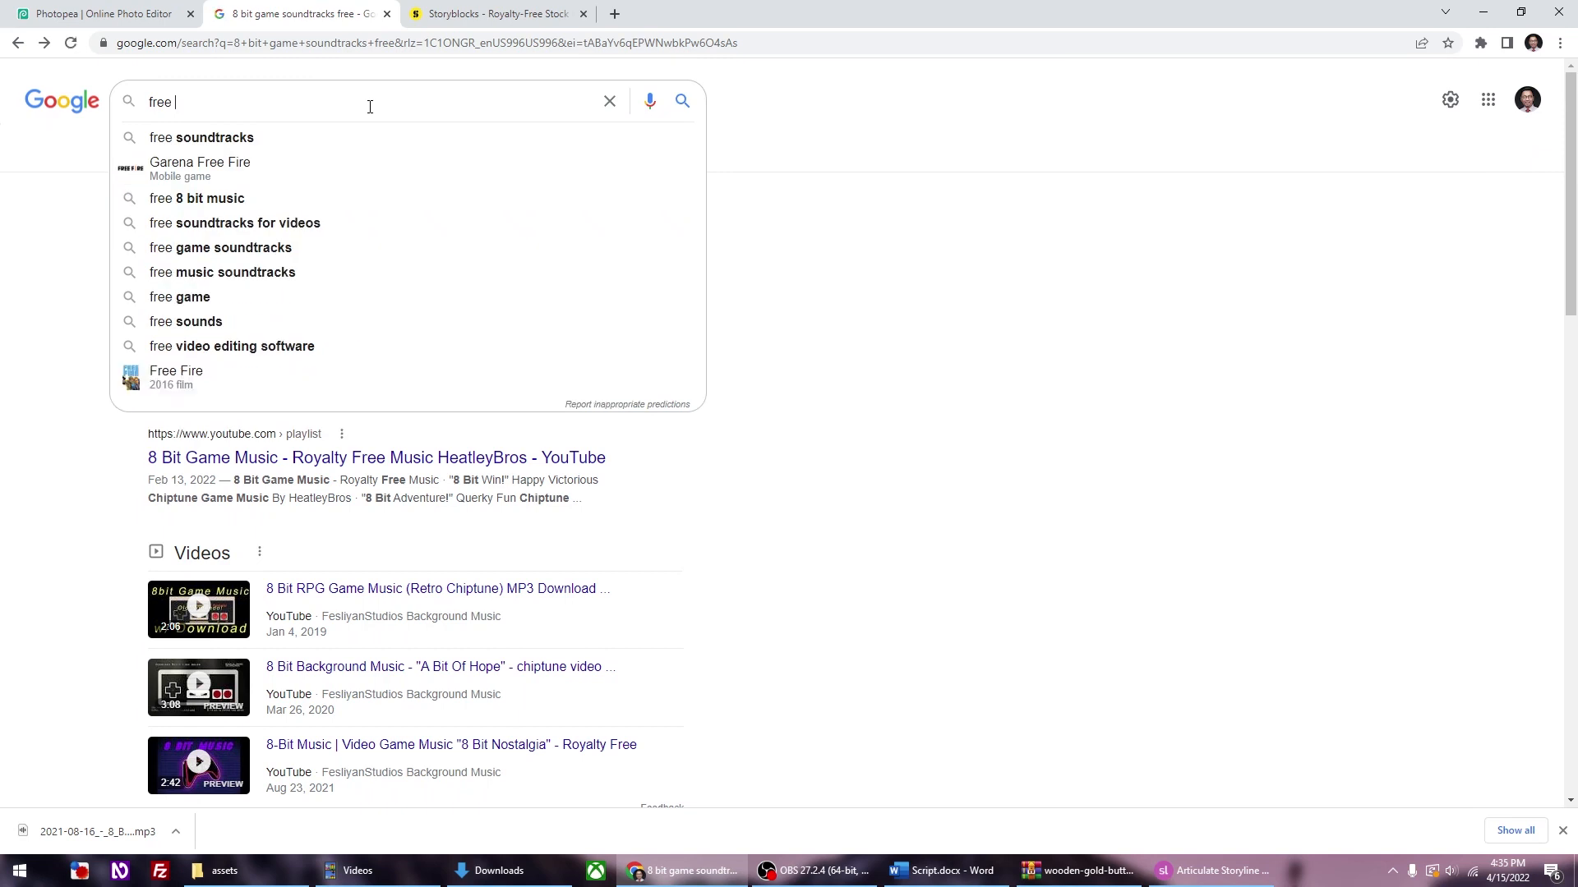
{"action": "type", "text": "jump sound effect"}
{"action": "key", "text": "Return"}
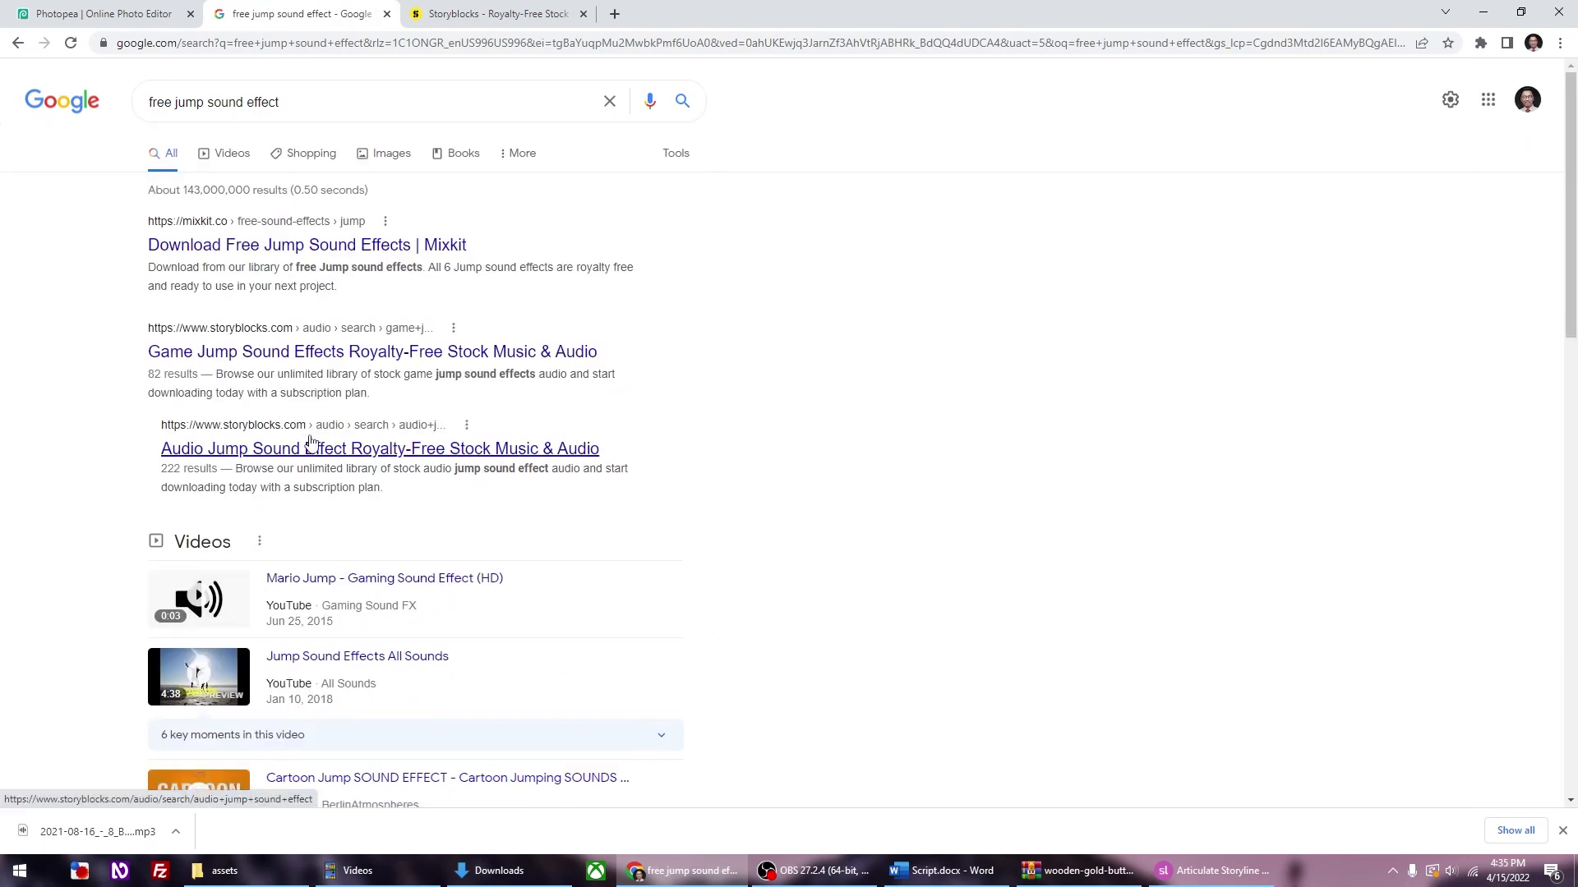
Step: Open SoundBible's Jump Sounds page from the search results and listen to the Jab and Jump samples
{"action": "scroll", "coordinate": [446, 408], "scroll_direction": "down", "scroll_amount": 6}
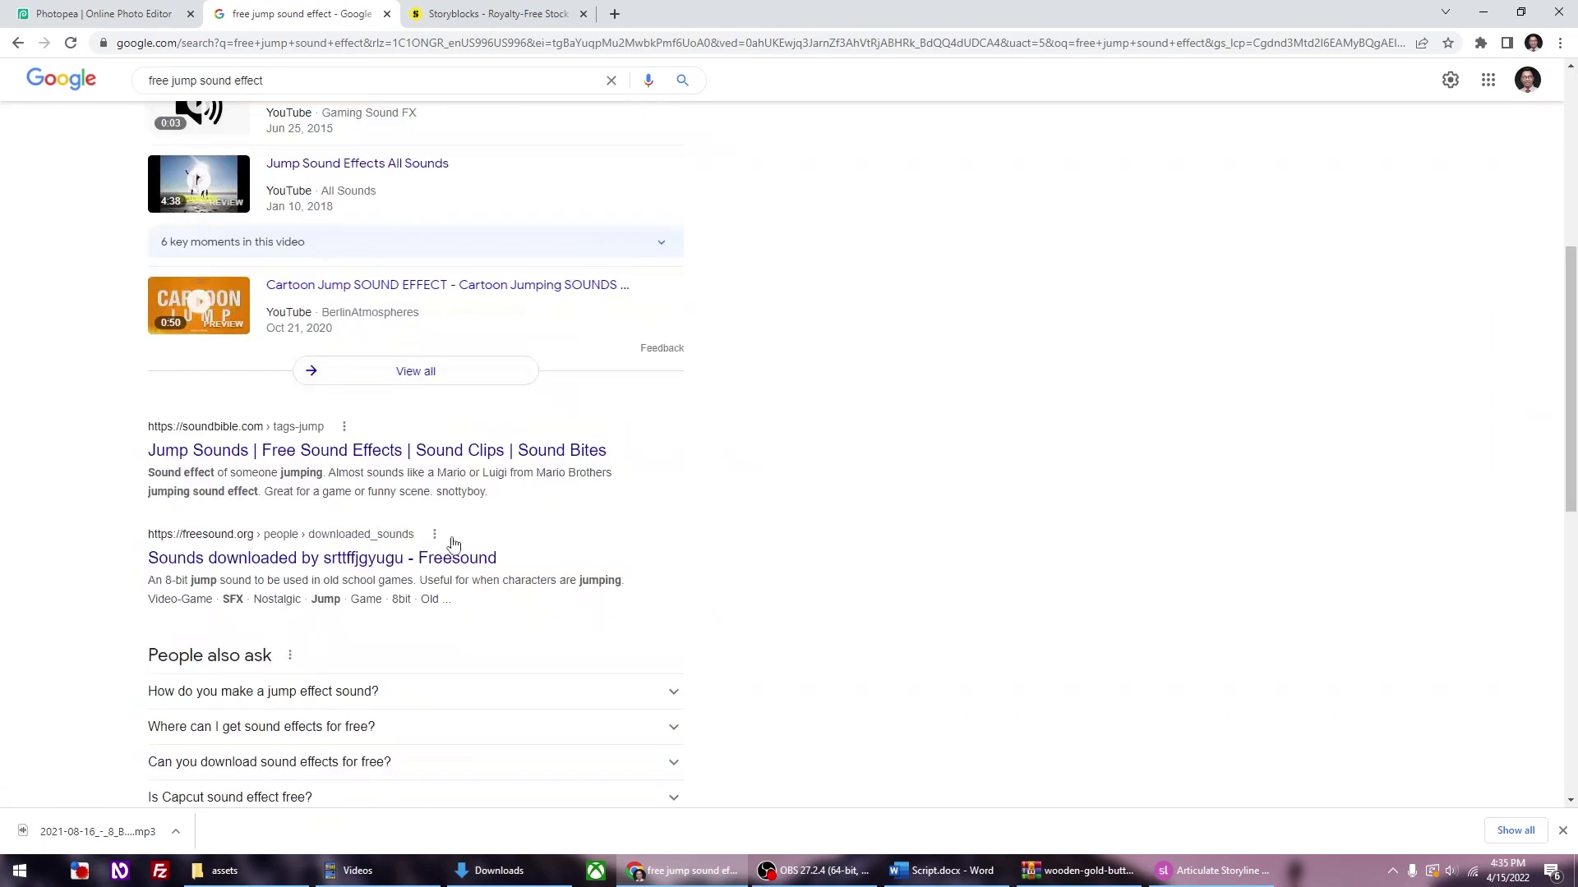
{"action": "left_click", "coordinate": [344, 449]}
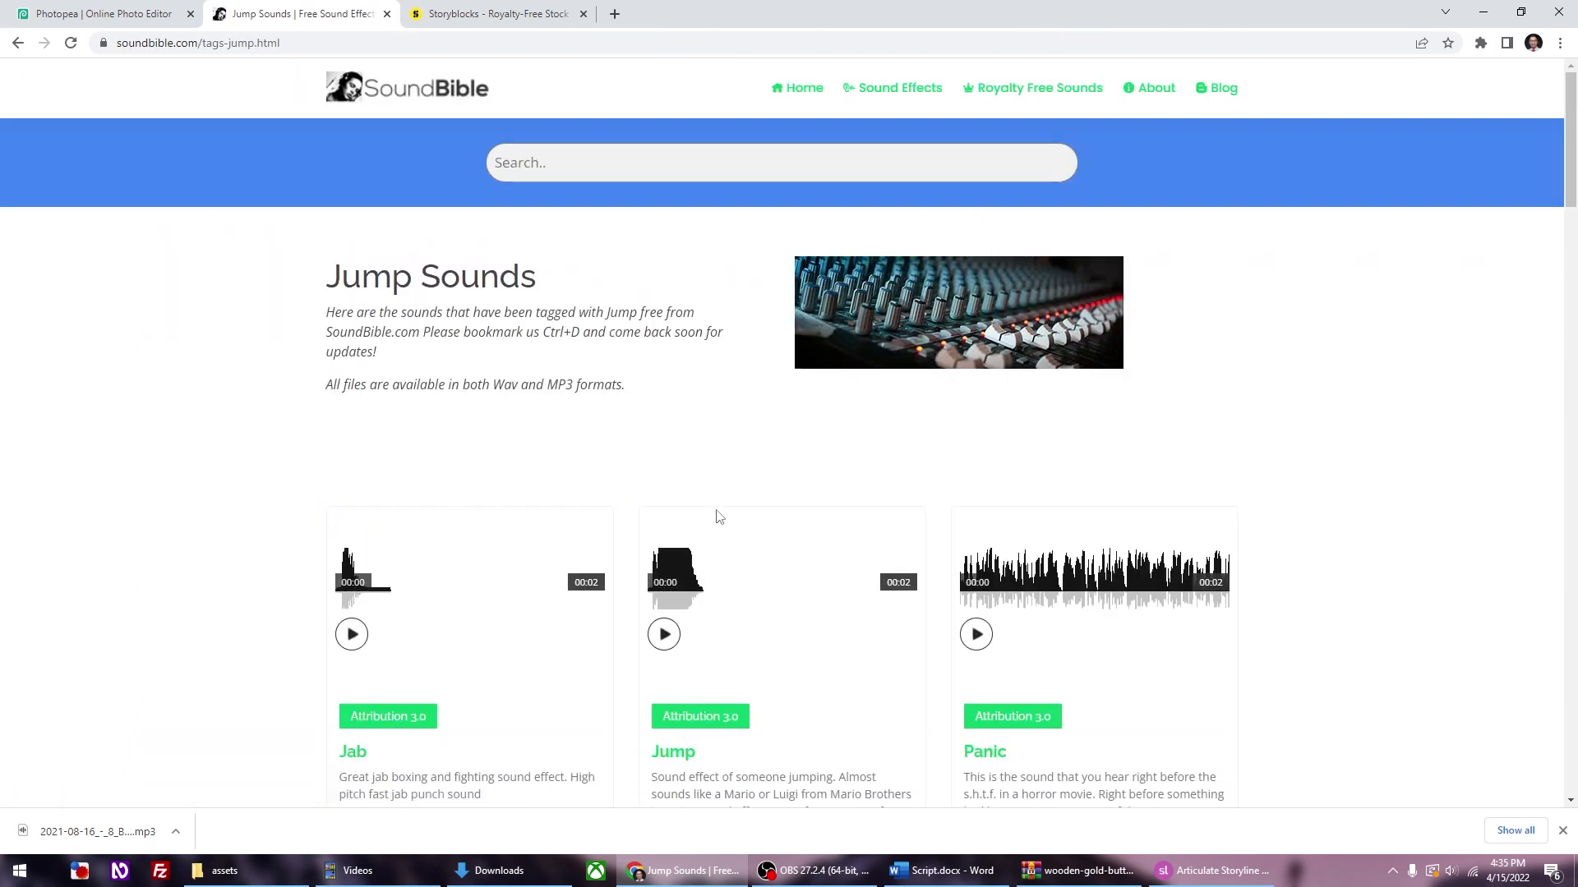
{"action": "scroll", "coordinate": [717, 516], "scroll_direction": "down", "scroll_amount": 5}
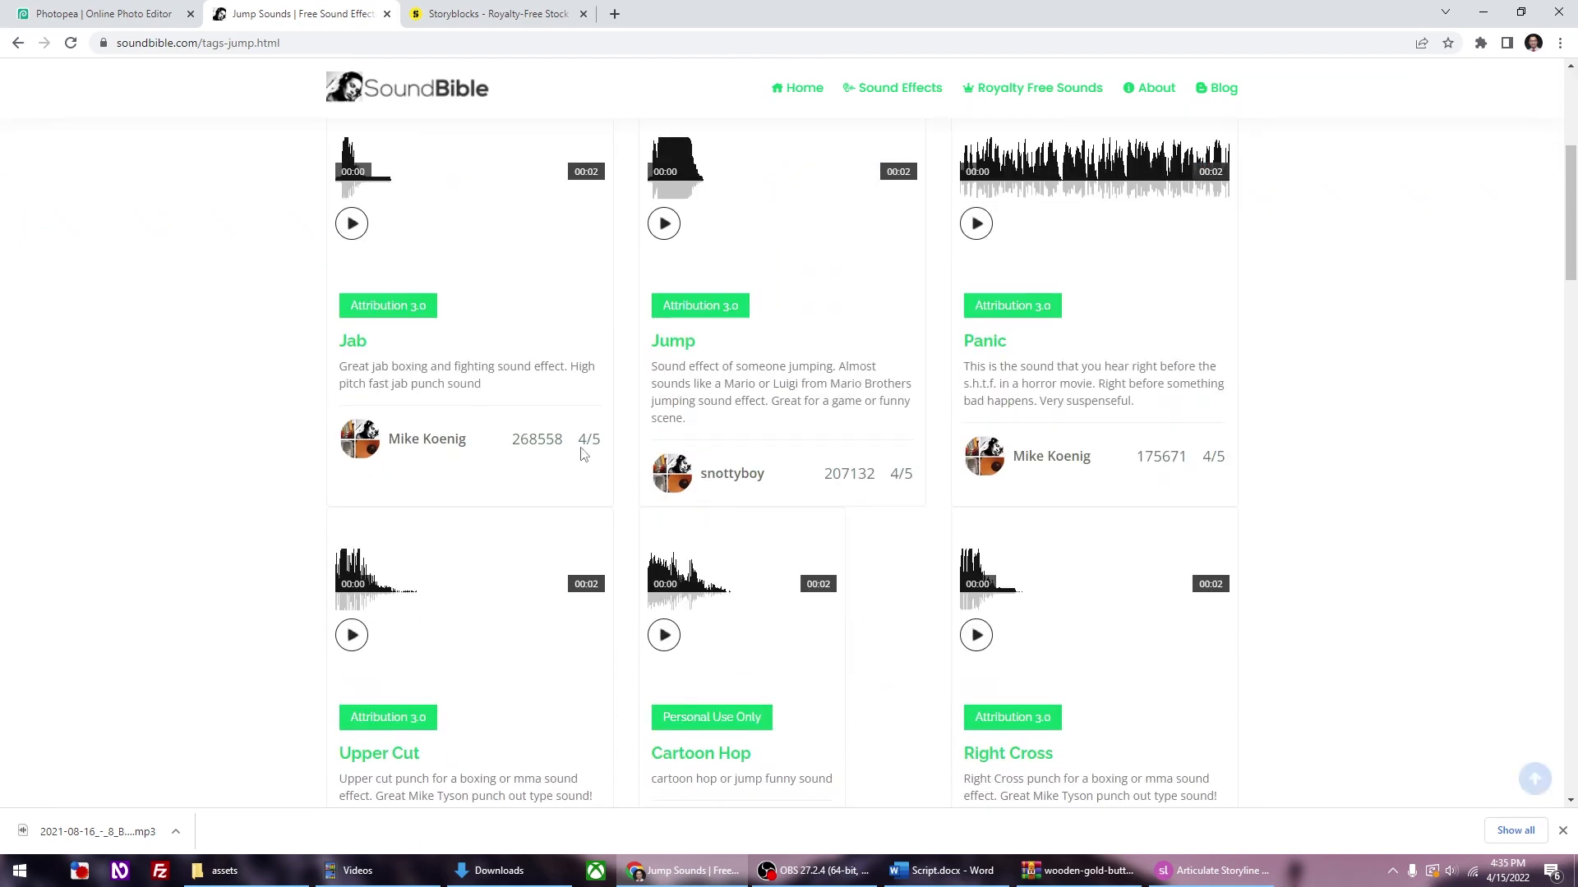
{"action": "left_click", "coordinate": [351, 223]}
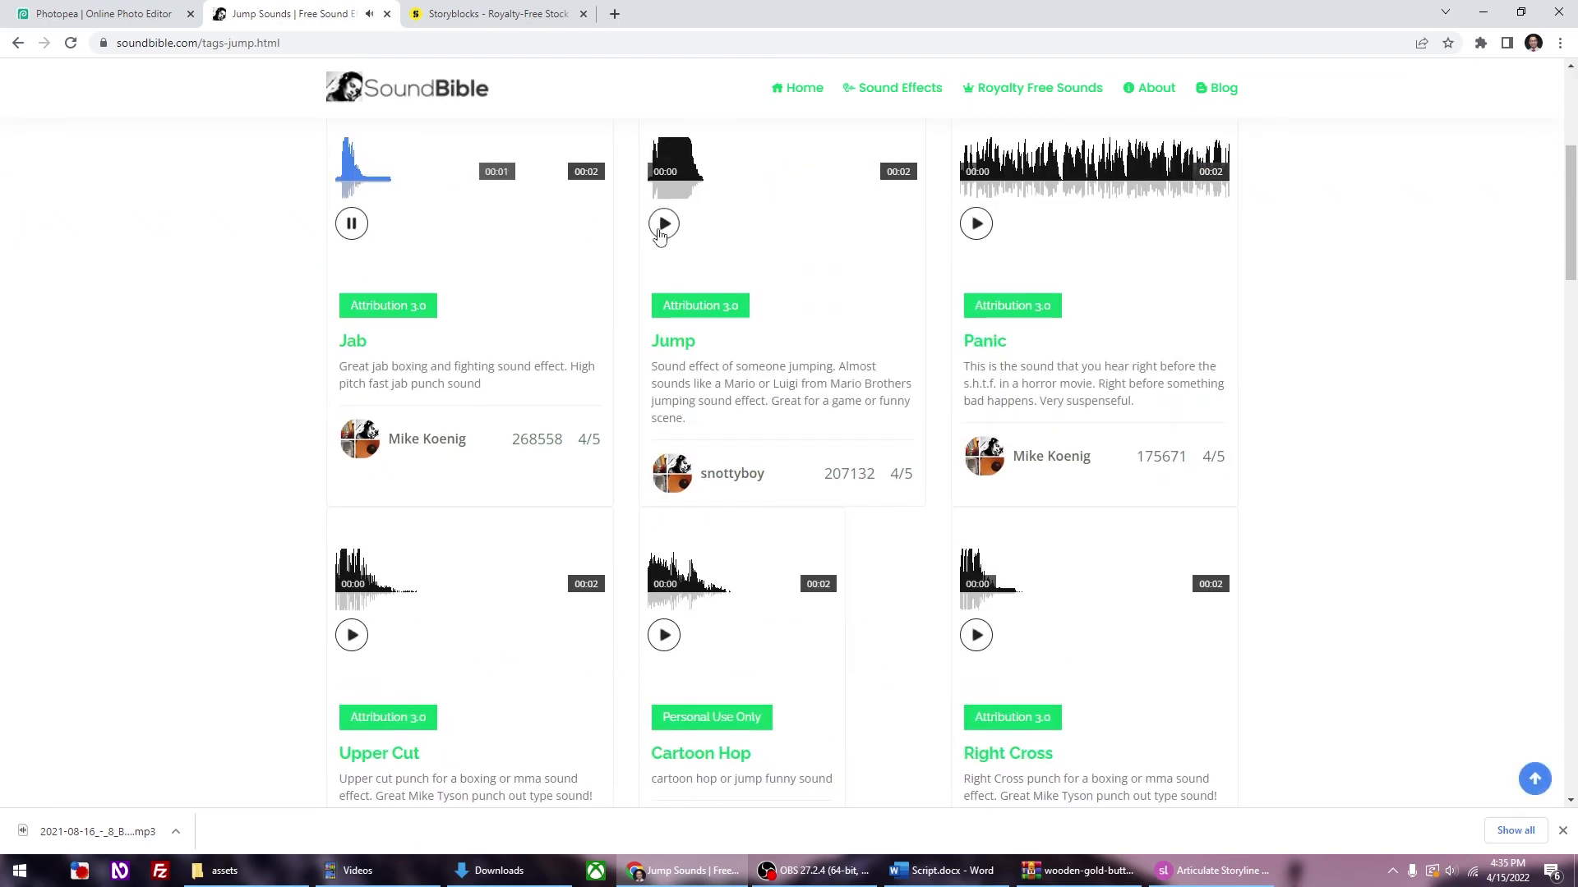
{"action": "left_click", "coordinate": [661, 224]}
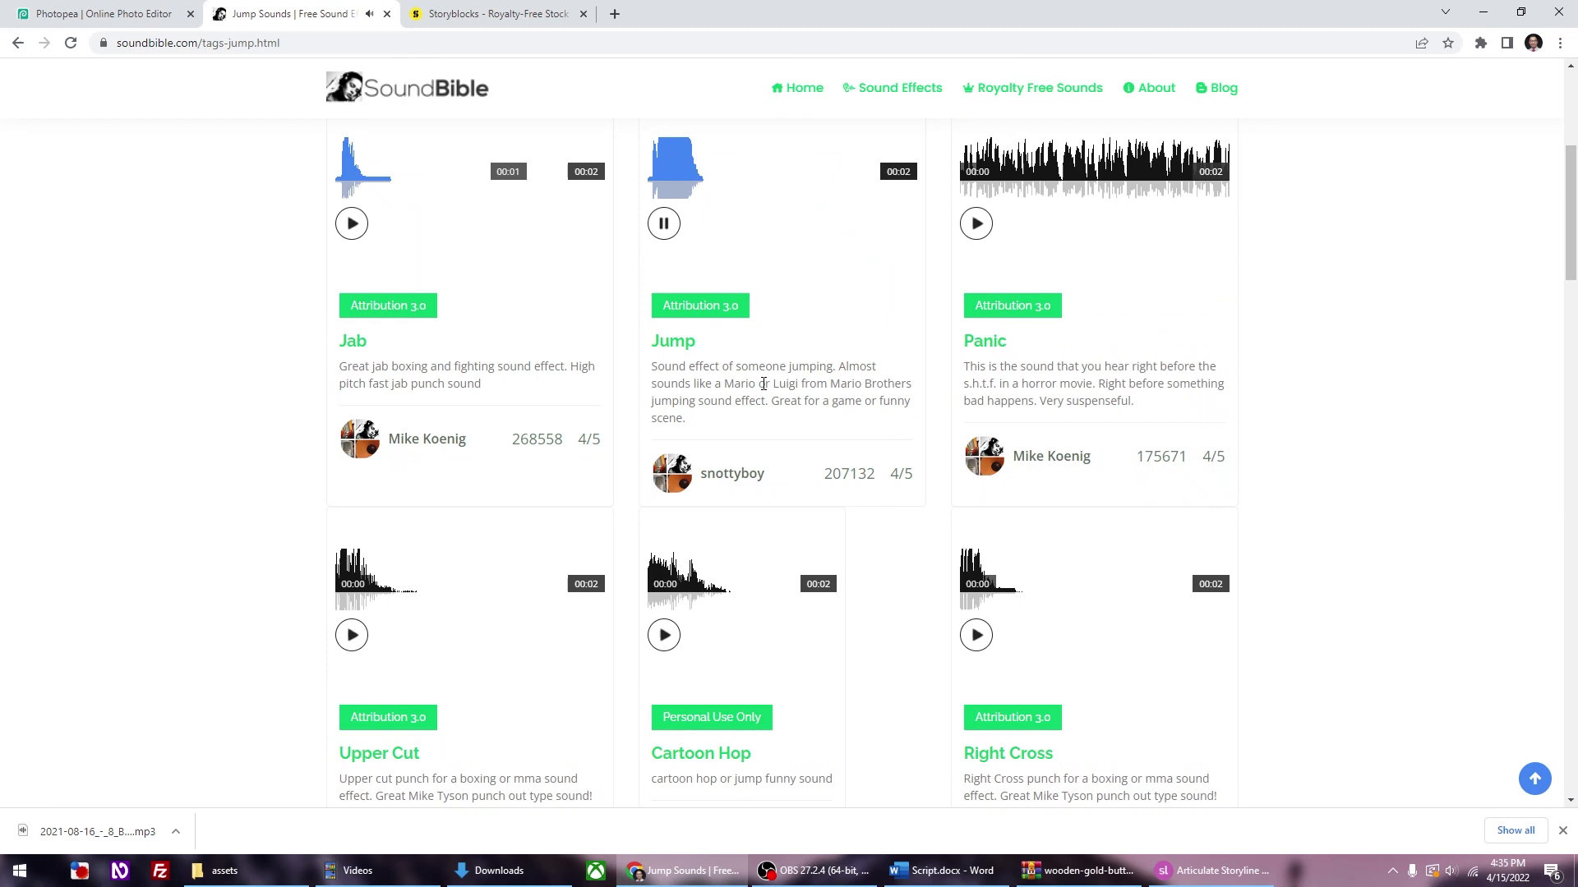
{"action": "scroll", "coordinate": [760, 387], "scroll_direction": "up", "scroll_amount": 2}
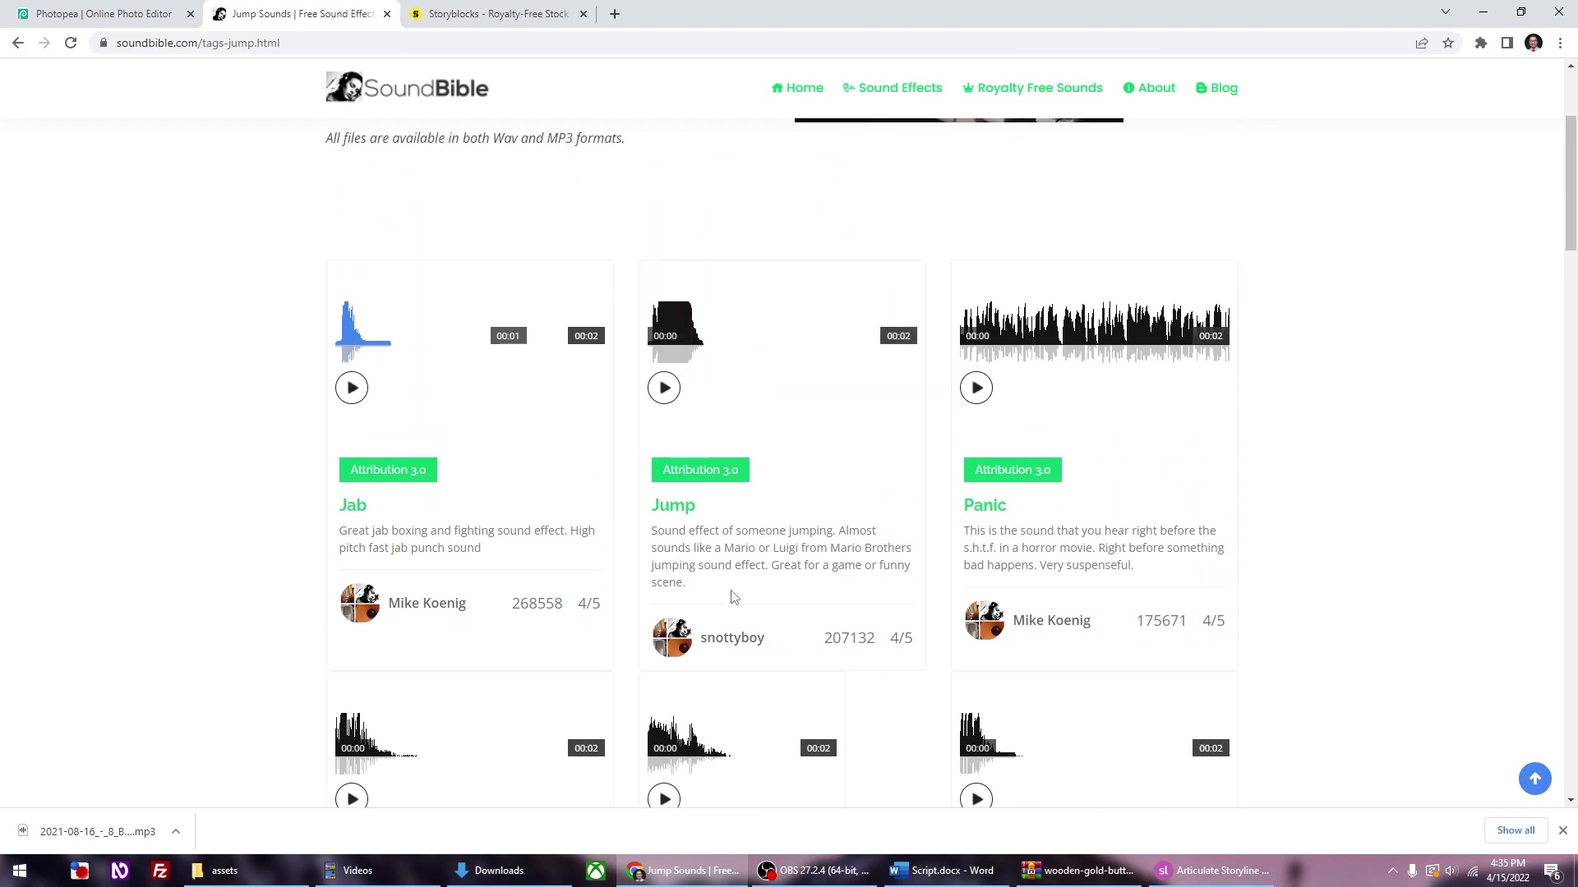
{"action": "scroll", "coordinate": [716, 640], "scroll_direction": "up", "scroll_amount": 3}
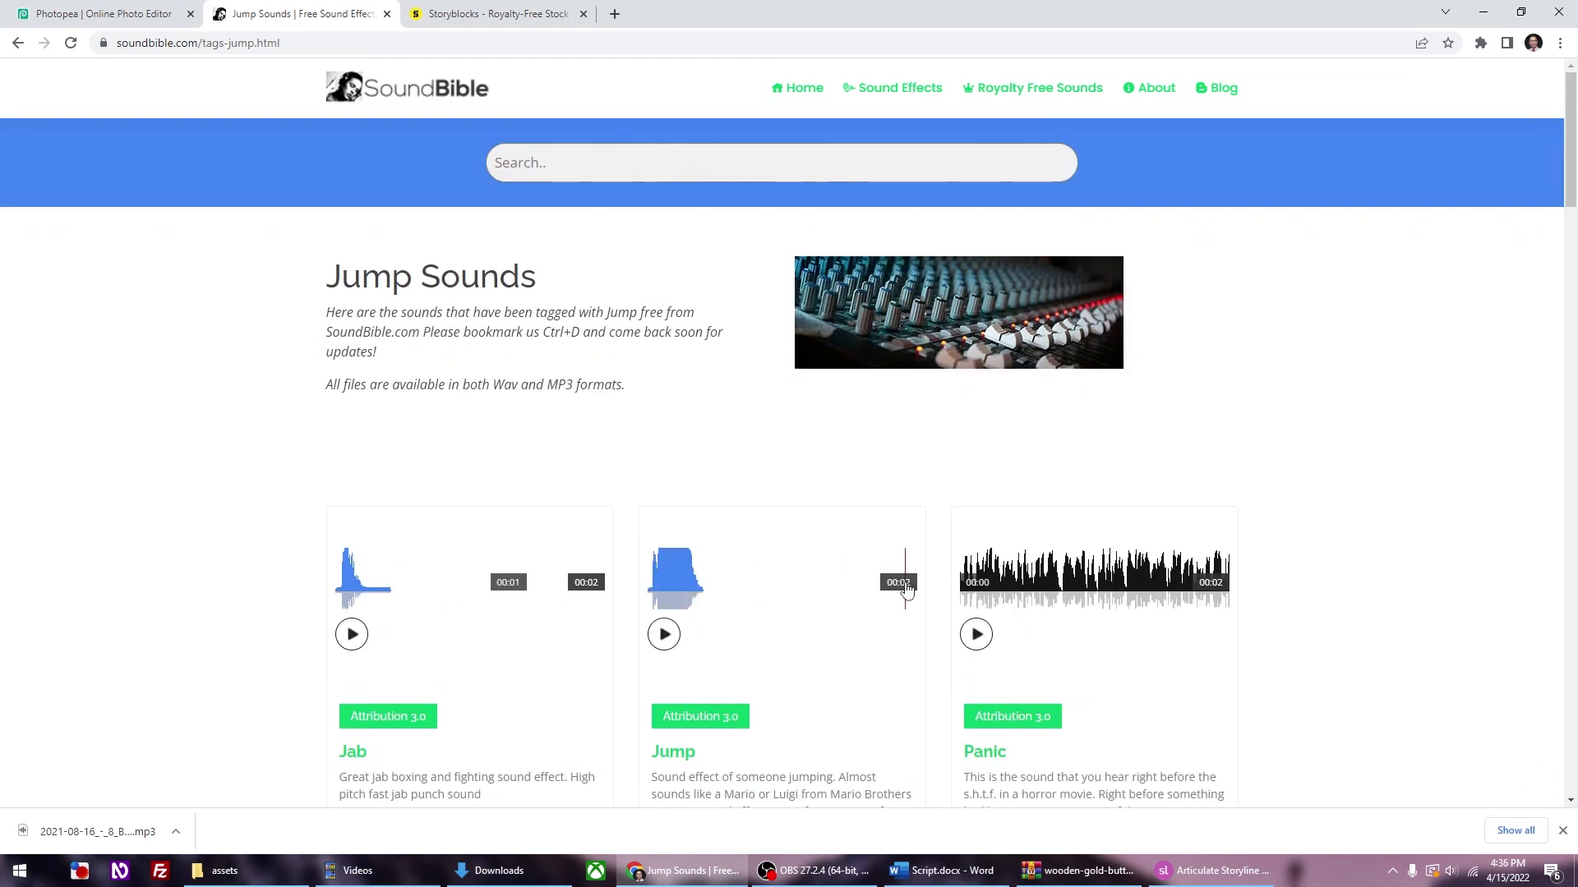
{"action": "scroll", "coordinate": [907, 590], "scroll_direction": "down", "scroll_amount": 6}
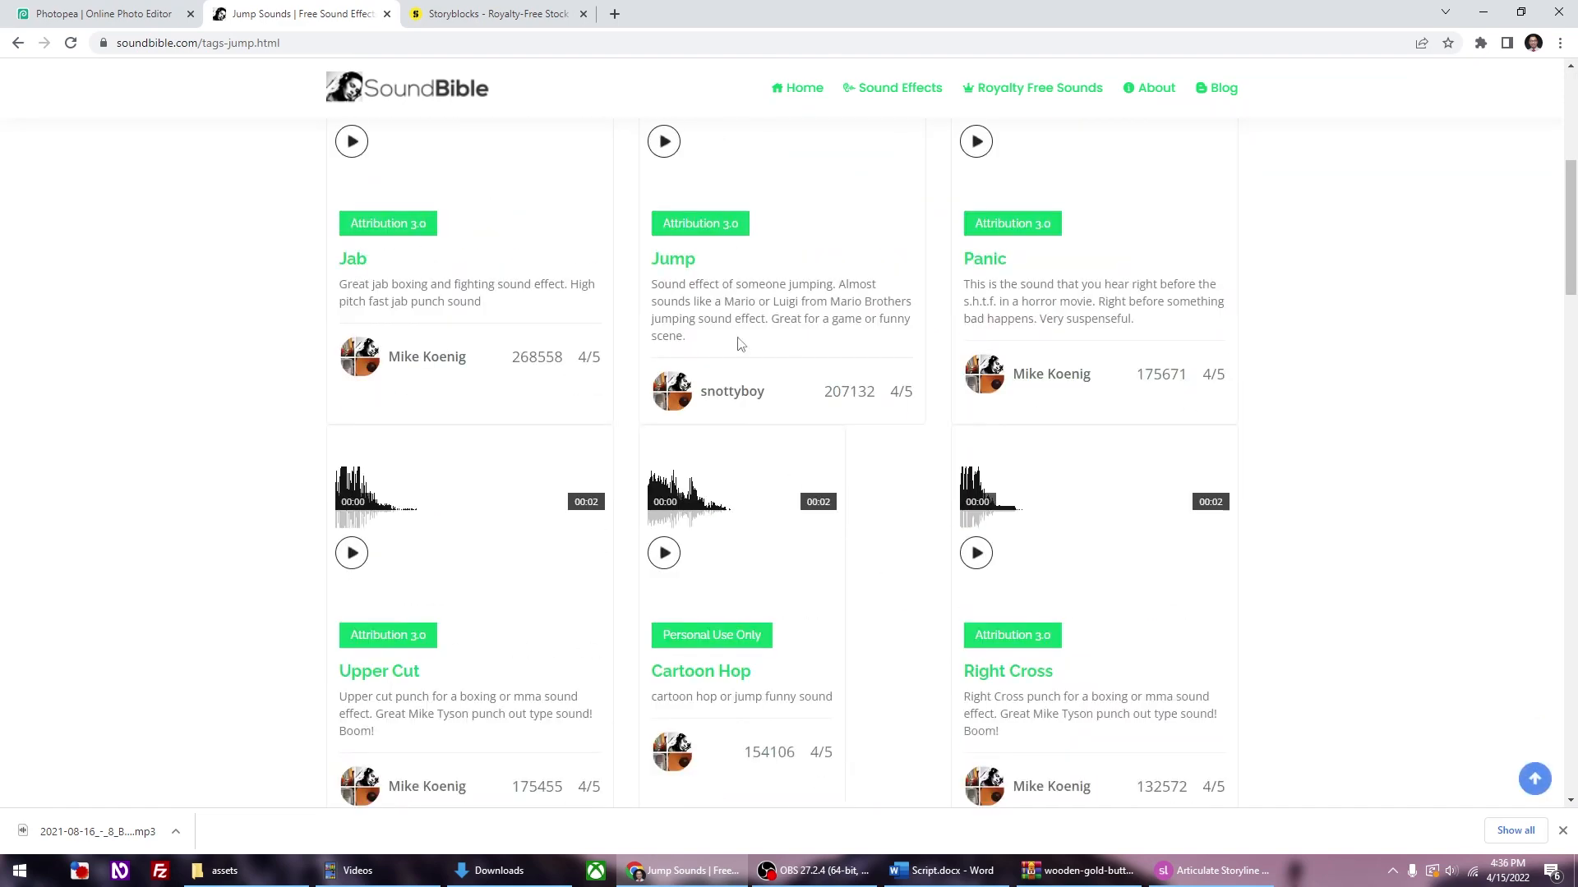
Step: Open the Jump sound's own page on SoundBible and try to download its MP3 version
{"action": "left_click", "coordinate": [679, 259]}
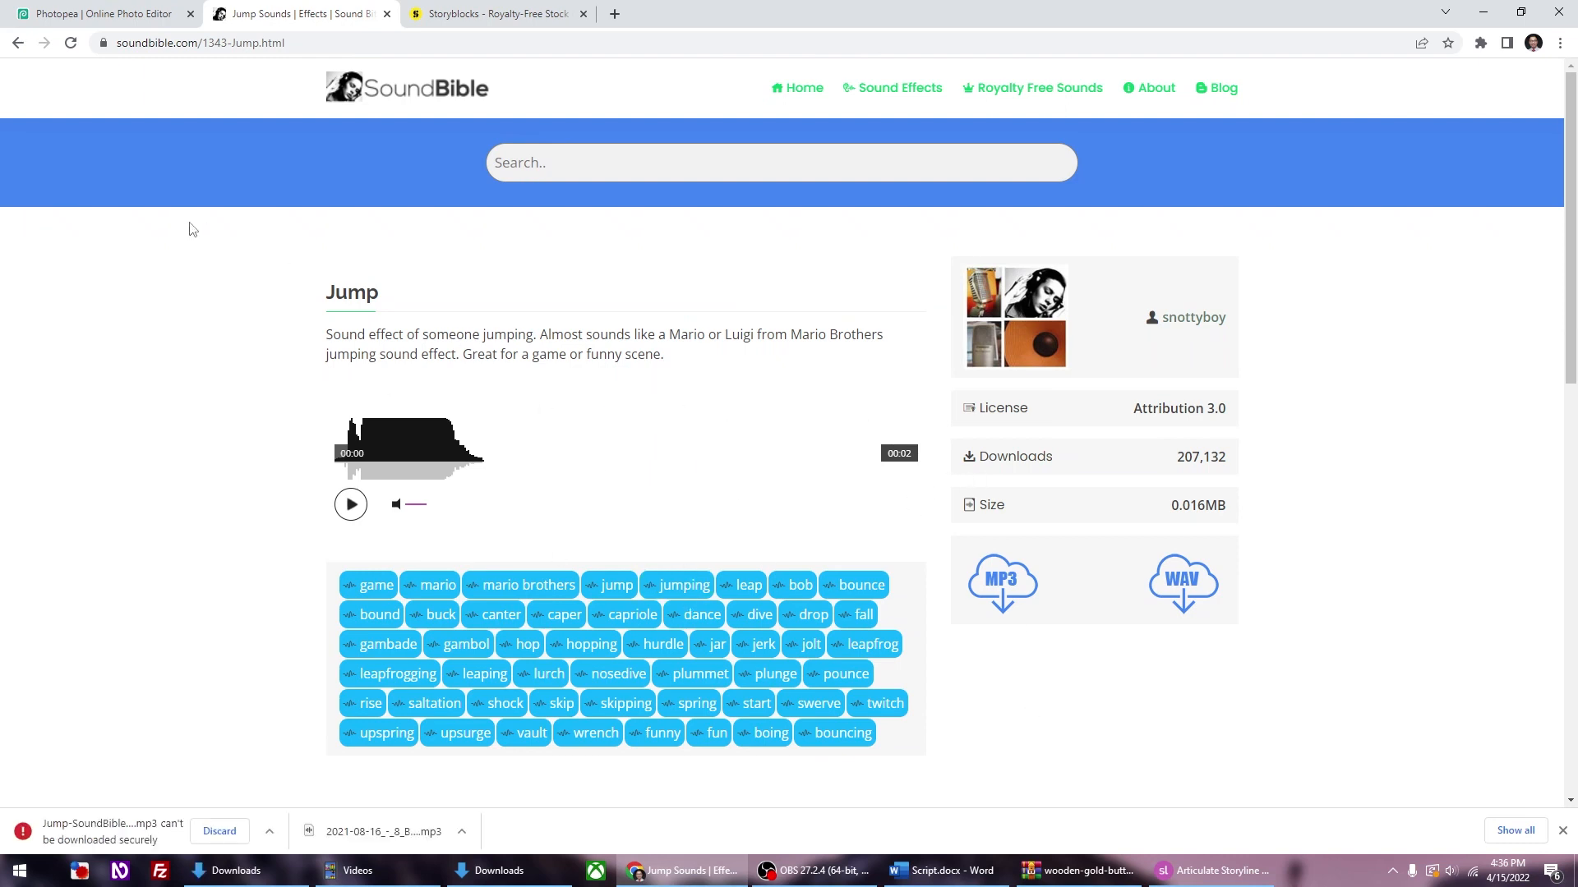
{"action": "left_click", "coordinate": [207, 42]}
{"action": "left_click", "coordinate": [207, 41]}
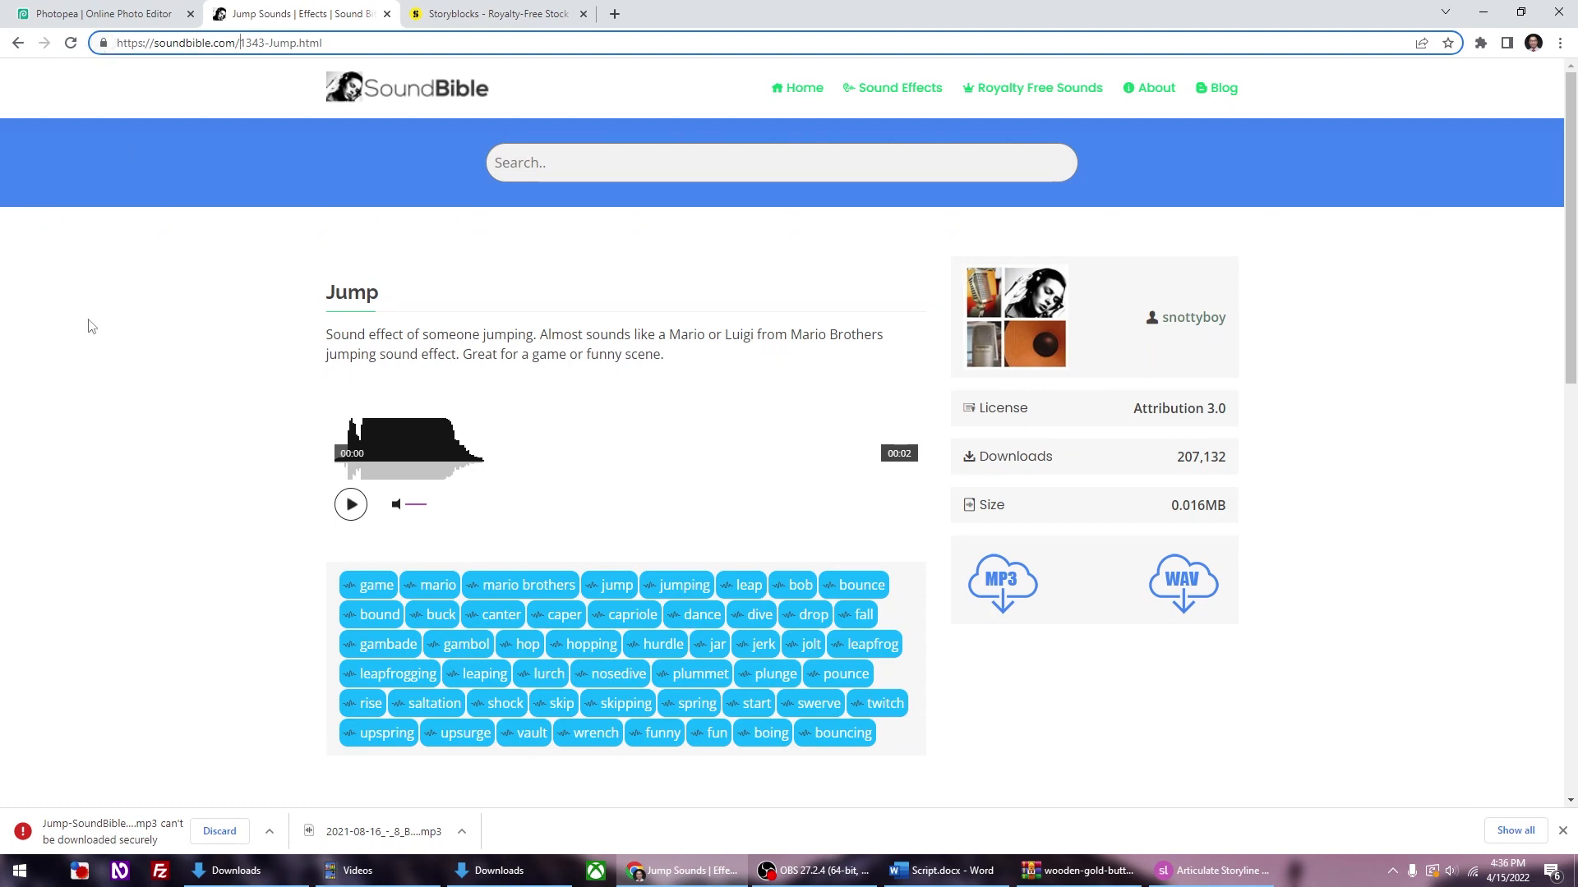
Step: Switch to Articulate Storyline and set up a new trigger that plays media when Space is pressed after clicking on this slide
{"action": "left_click", "coordinate": [1215, 870]}
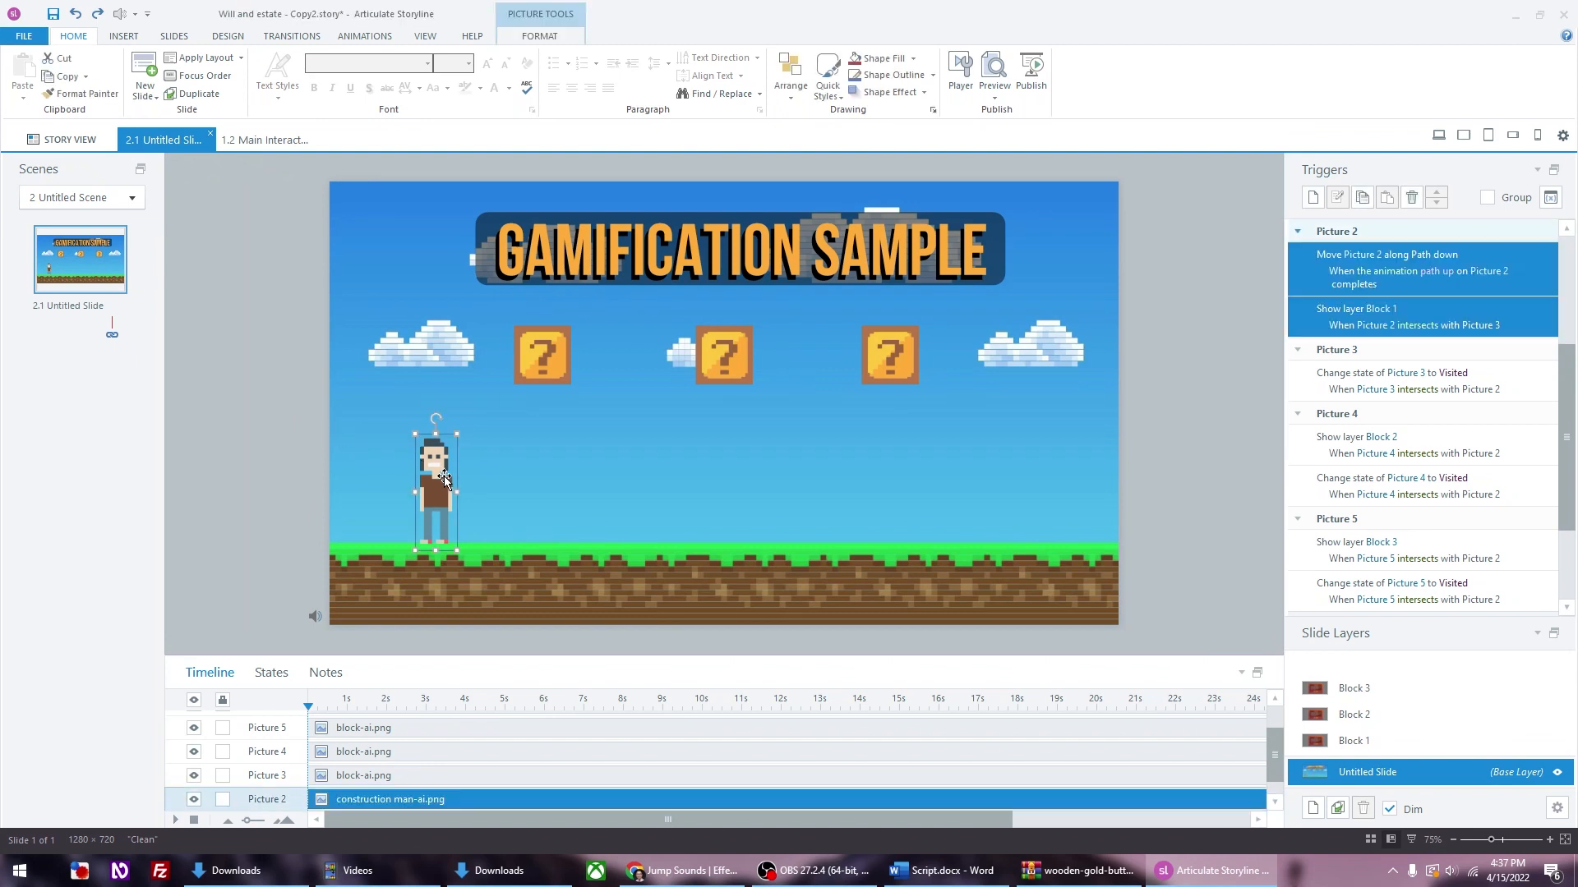
{"action": "left_click", "coordinate": [1312, 198]}
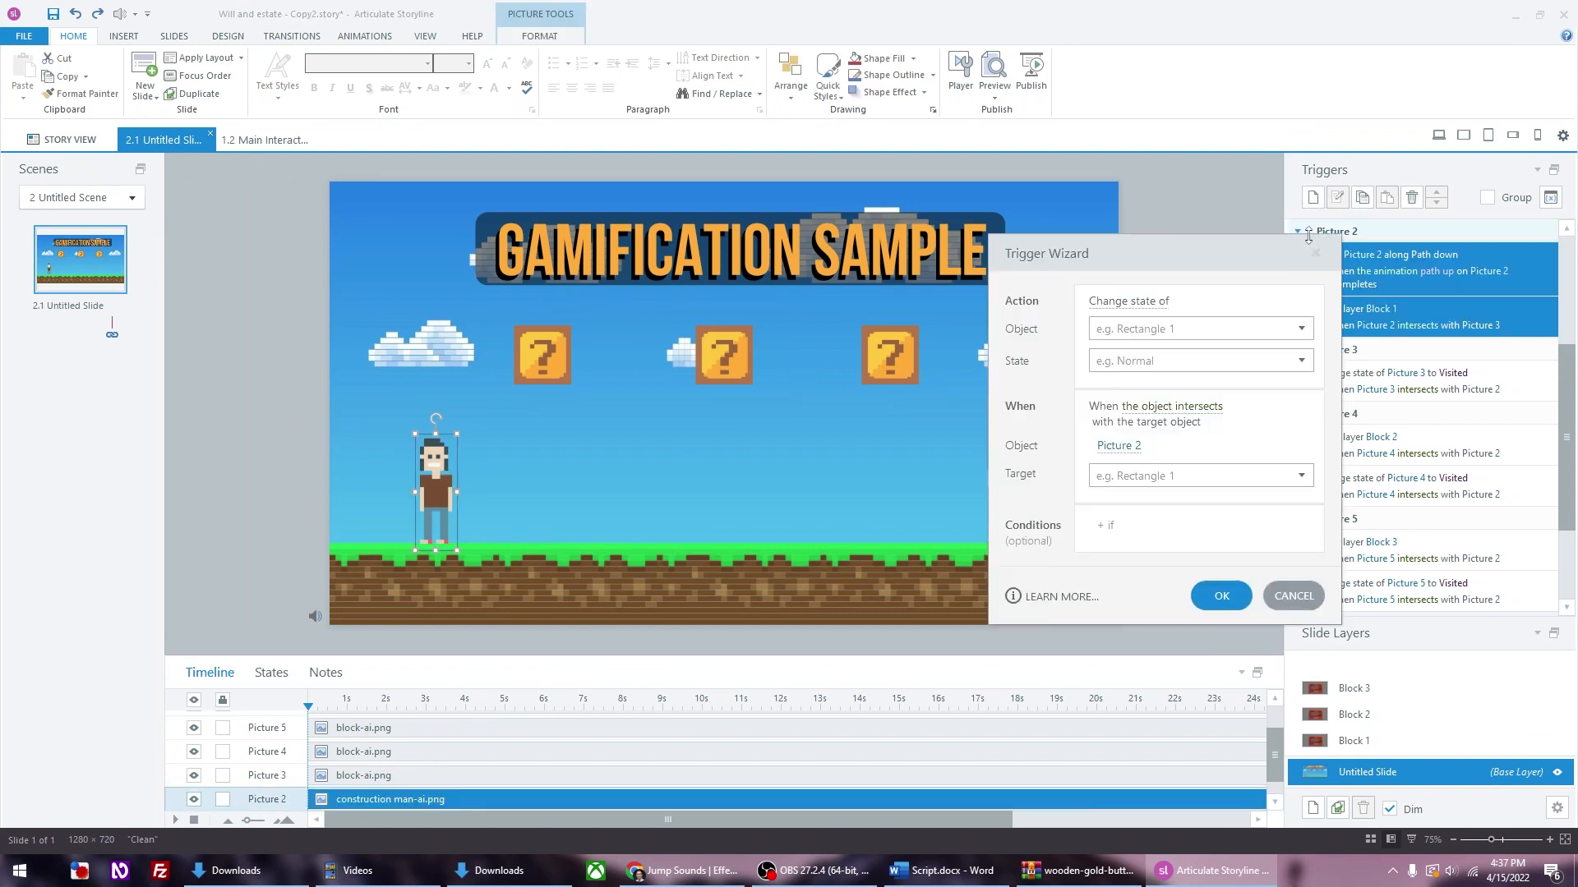
{"action": "left_click", "coordinate": [1127, 307]}
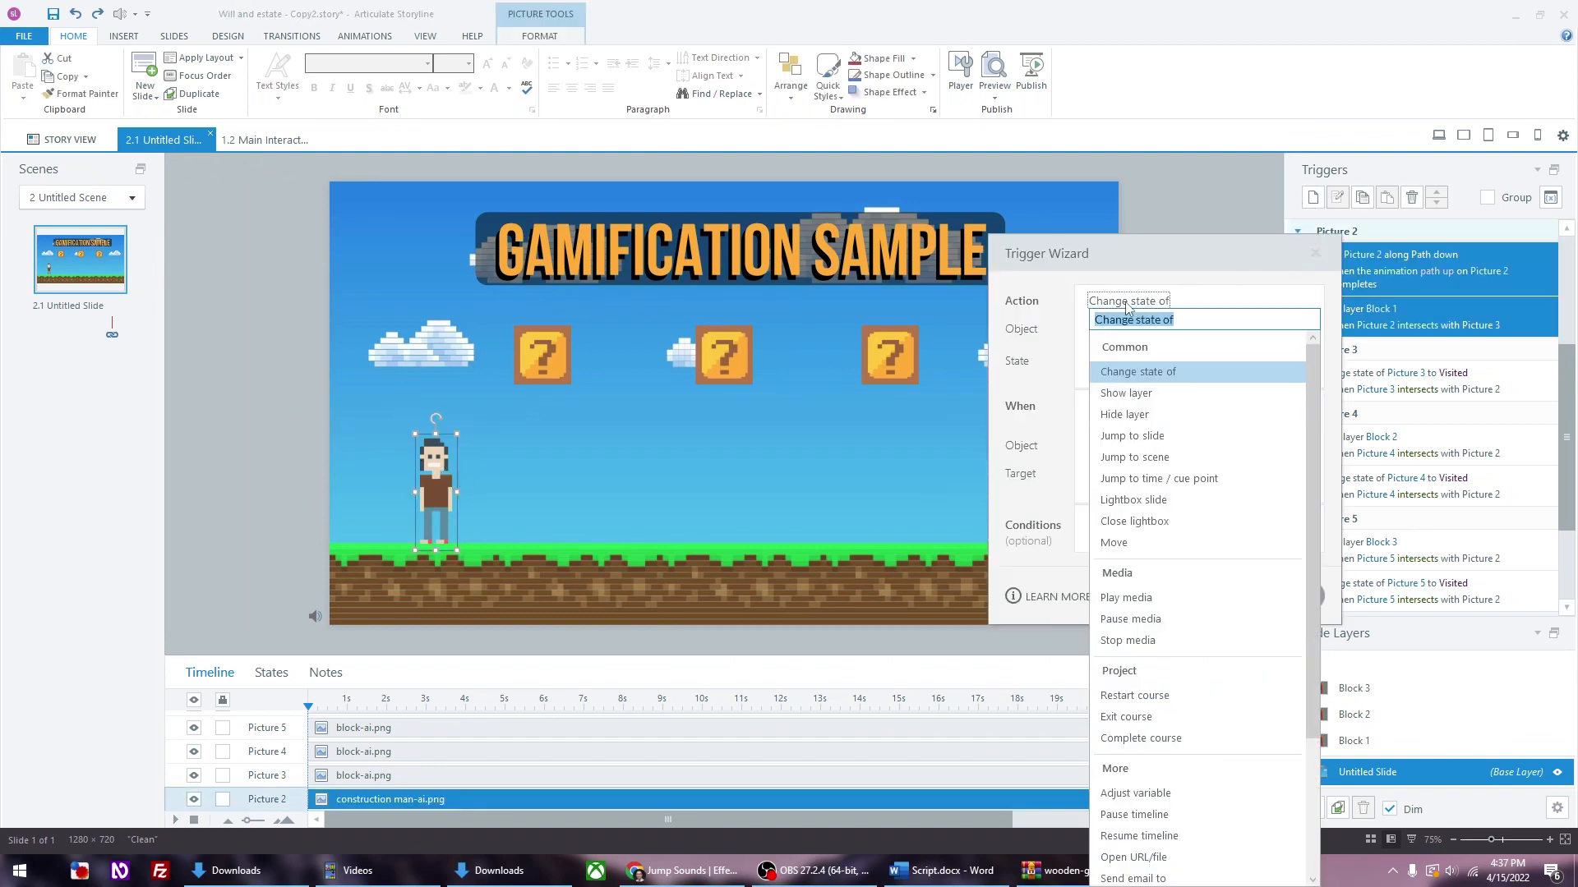
{"action": "left_click", "coordinate": [1131, 597]}
{"action": "left_click", "coordinate": [1147, 381]}
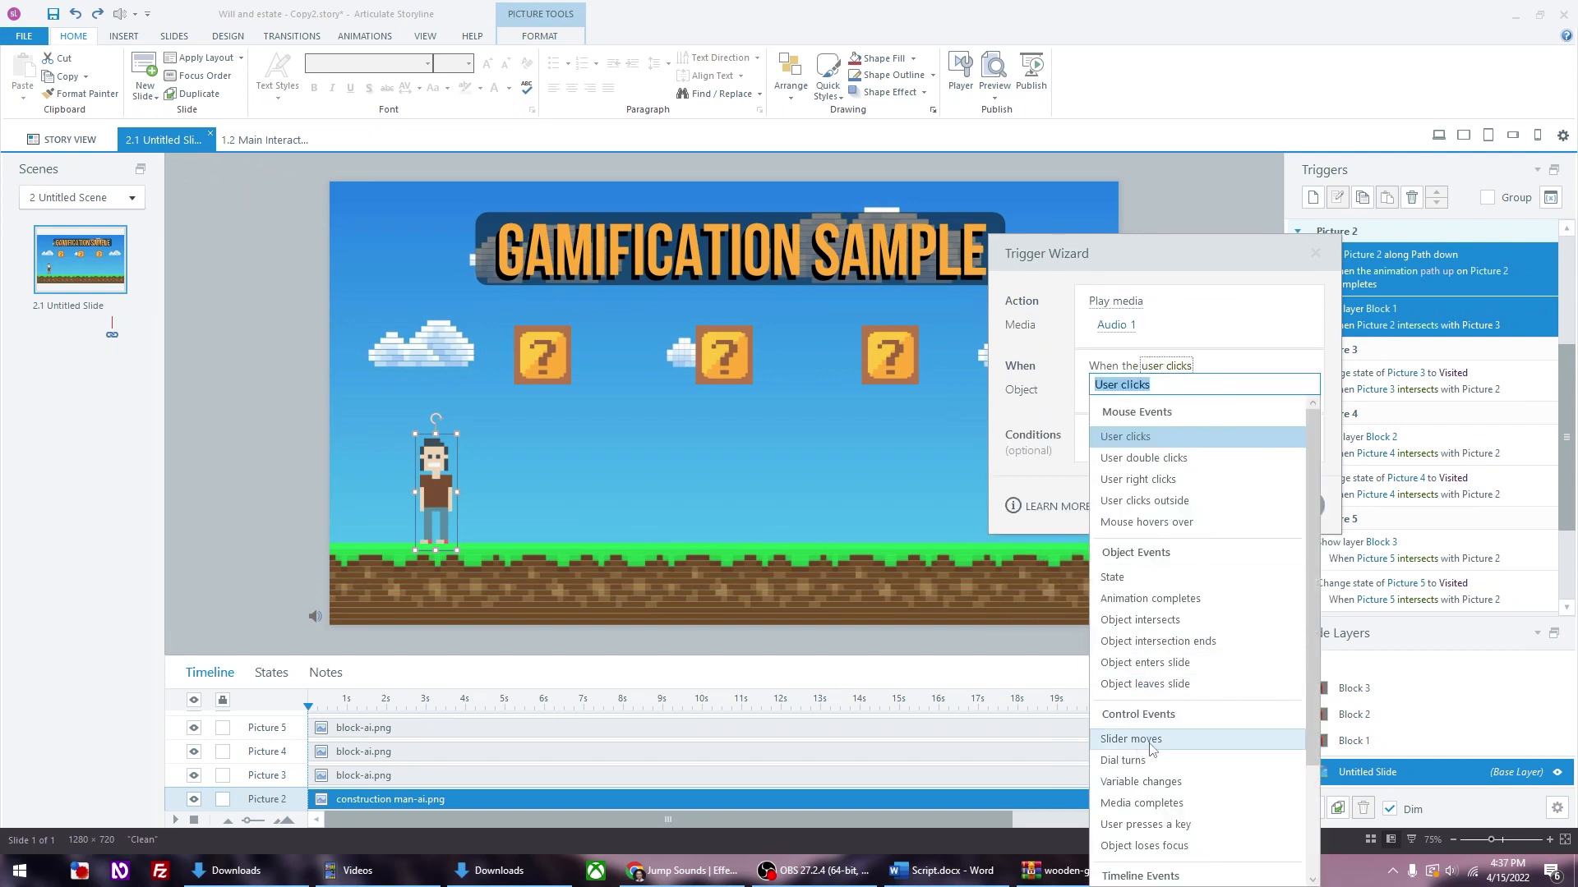
{"action": "left_click", "coordinate": [1179, 824]}
{"action": "left_click", "coordinate": [1161, 402]}
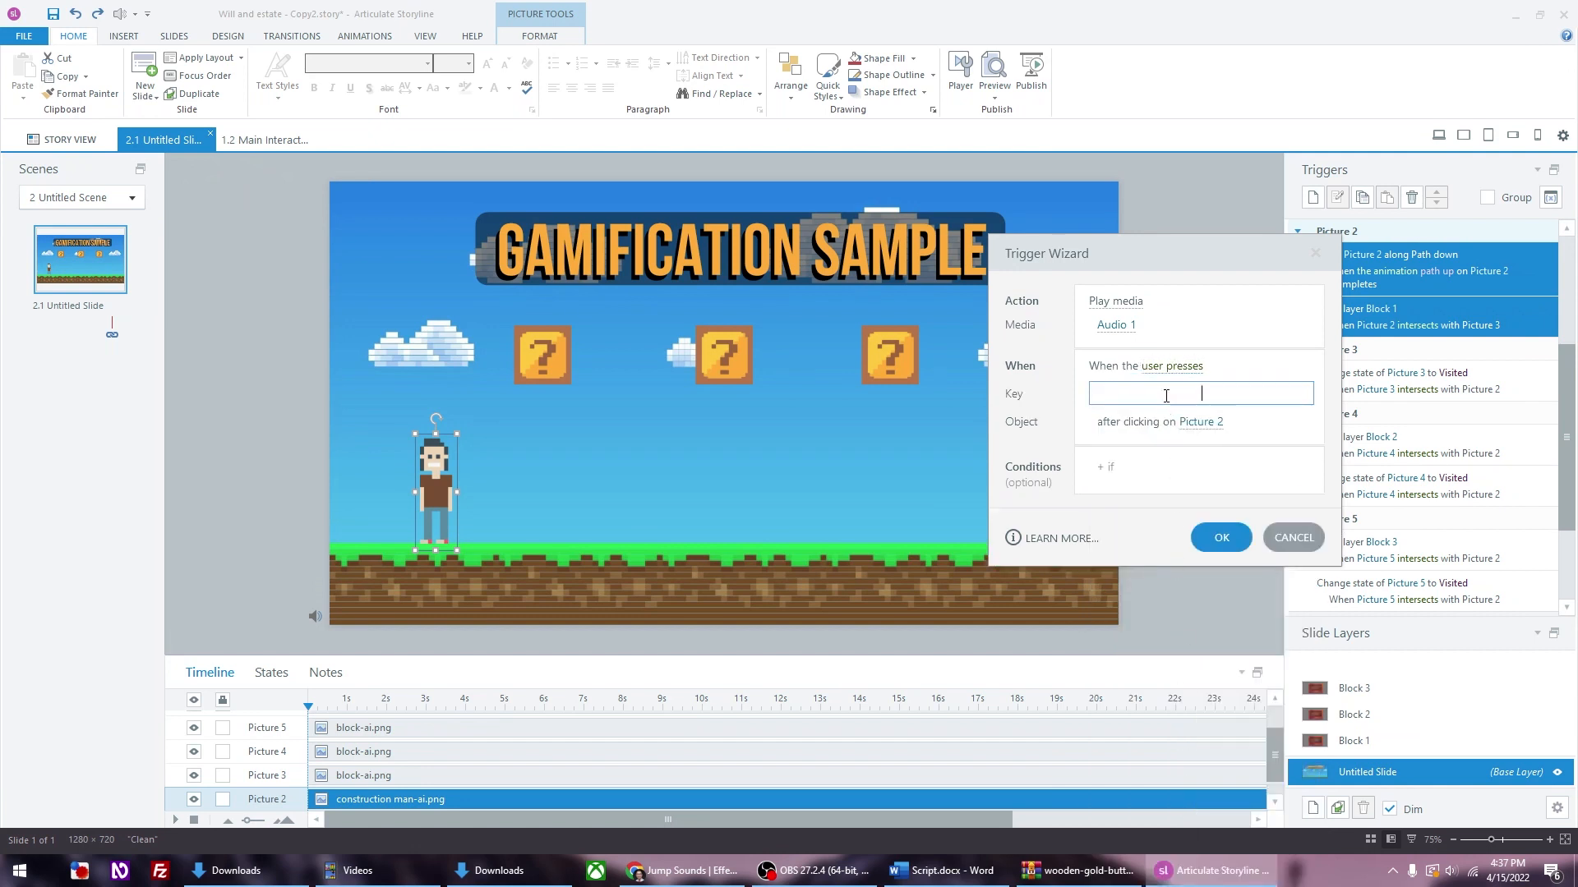
{"action": "key", "text": "space"}
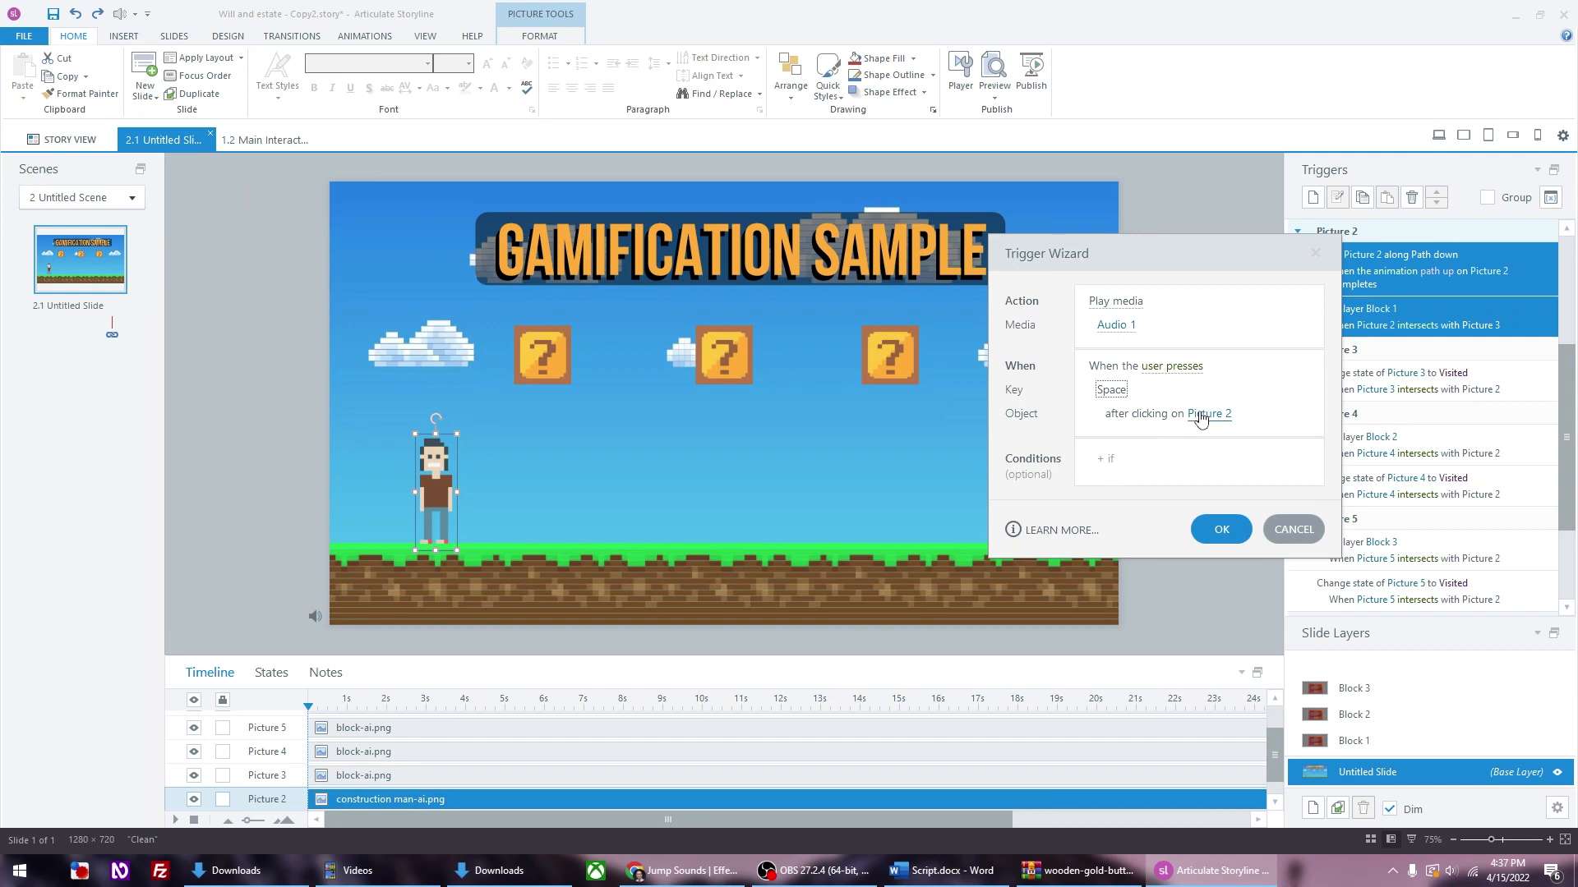
{"action": "left_click", "coordinate": [1200, 416]}
{"action": "left_click", "coordinate": [1136, 493]}
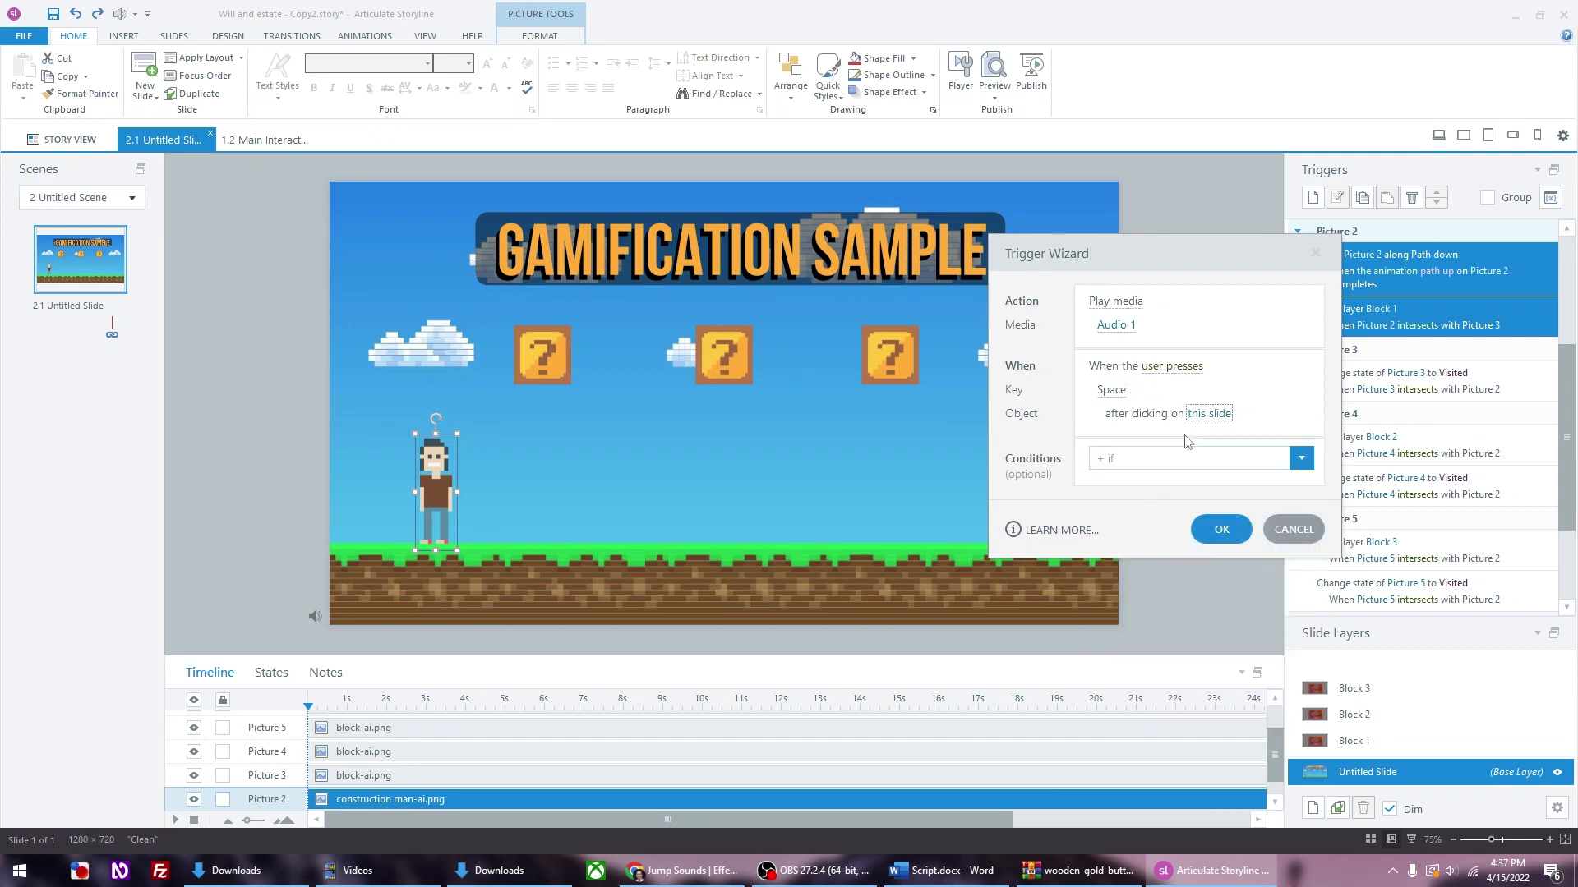
Step: Assign Jump-SoundBible.com-1007297584.mp3 from the game's assets folder as the audio played by the Space trigger and preview the slide
{"action": "left_click", "coordinate": [1119, 325]}
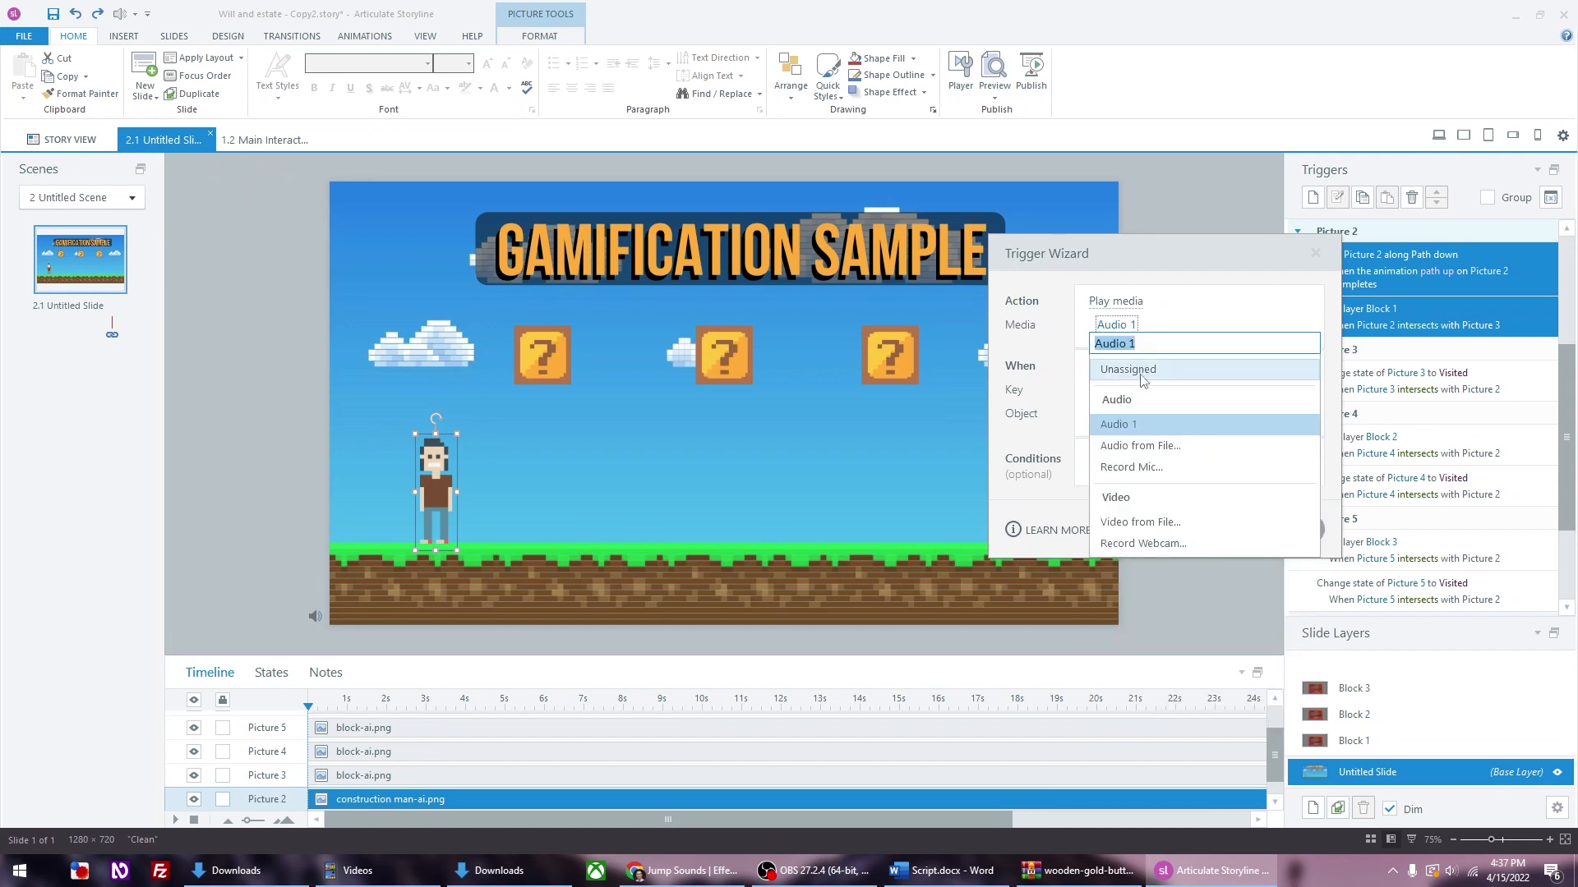
{"action": "left_click", "coordinate": [1140, 445]}
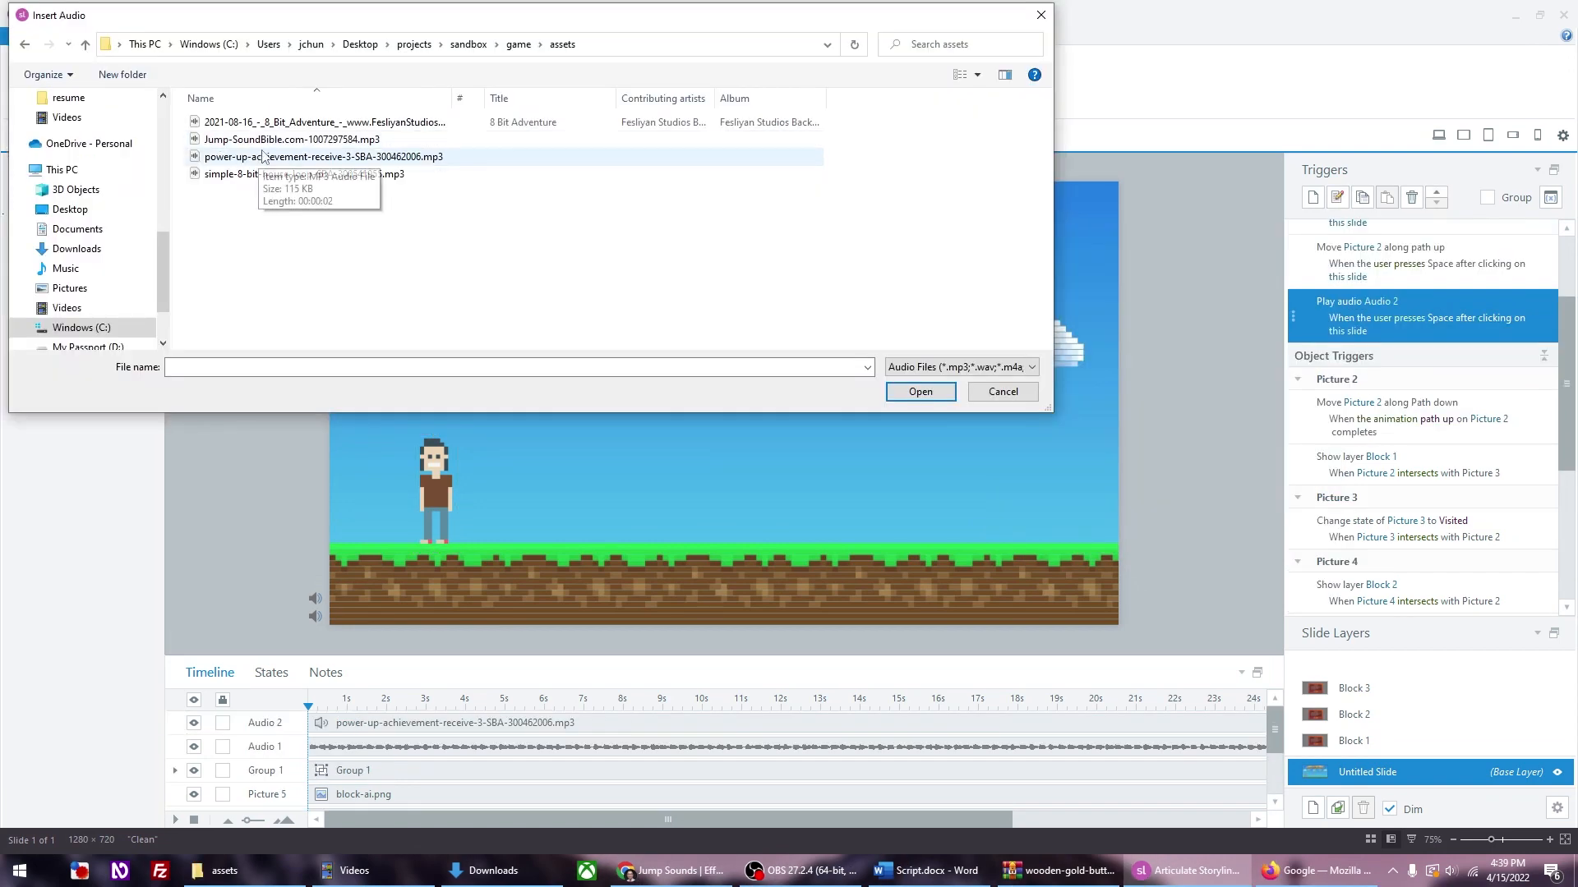
{"action": "double_click", "coordinate": [277, 139]}
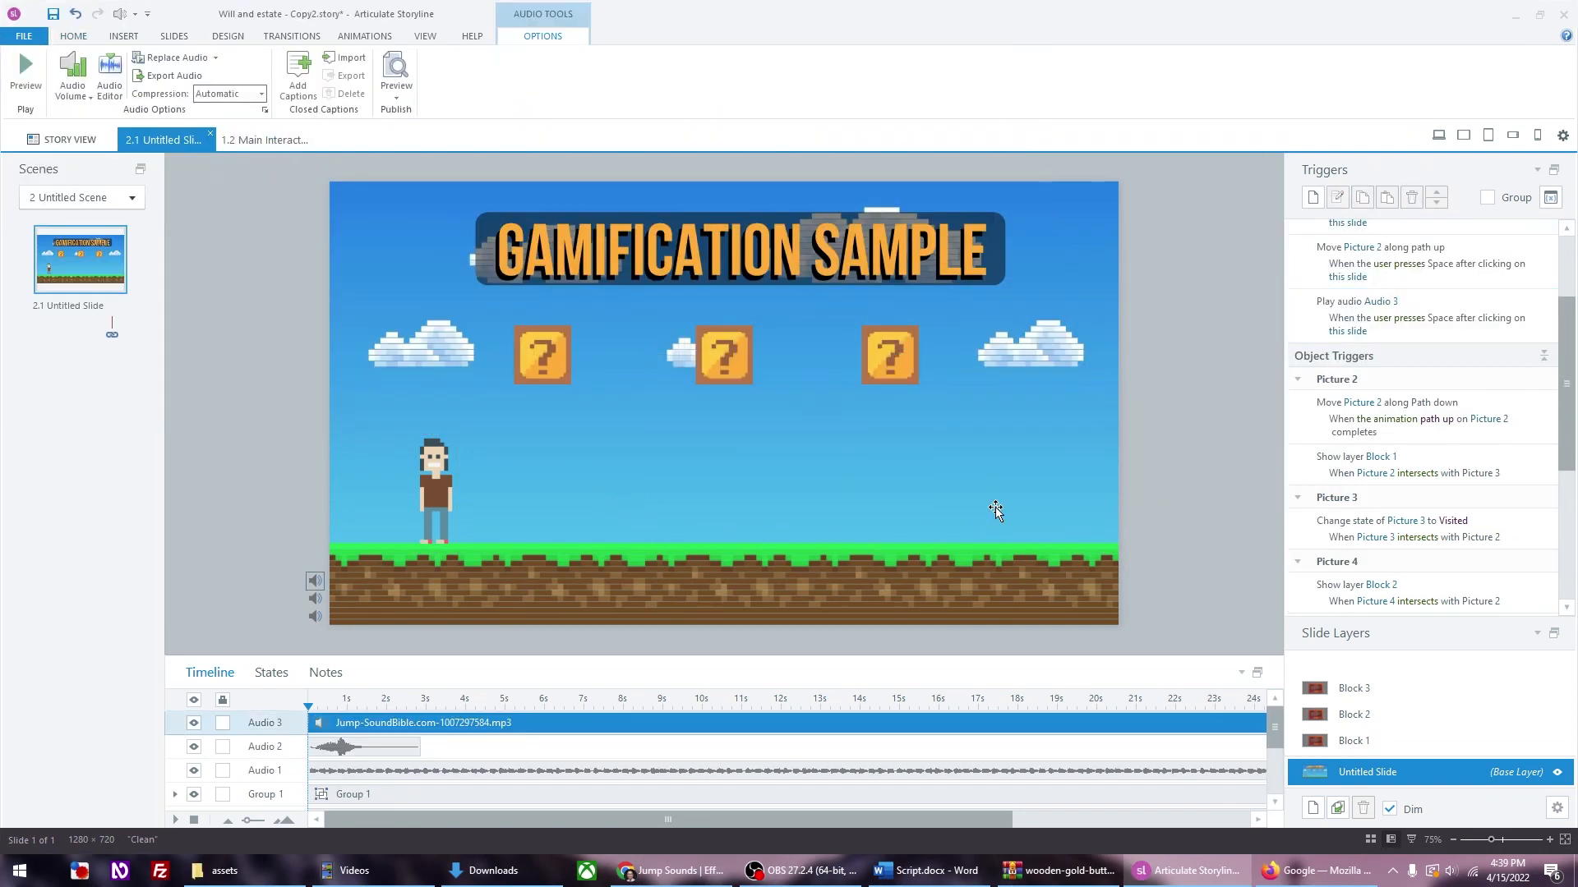
{"action": "key", "text": "F12"}
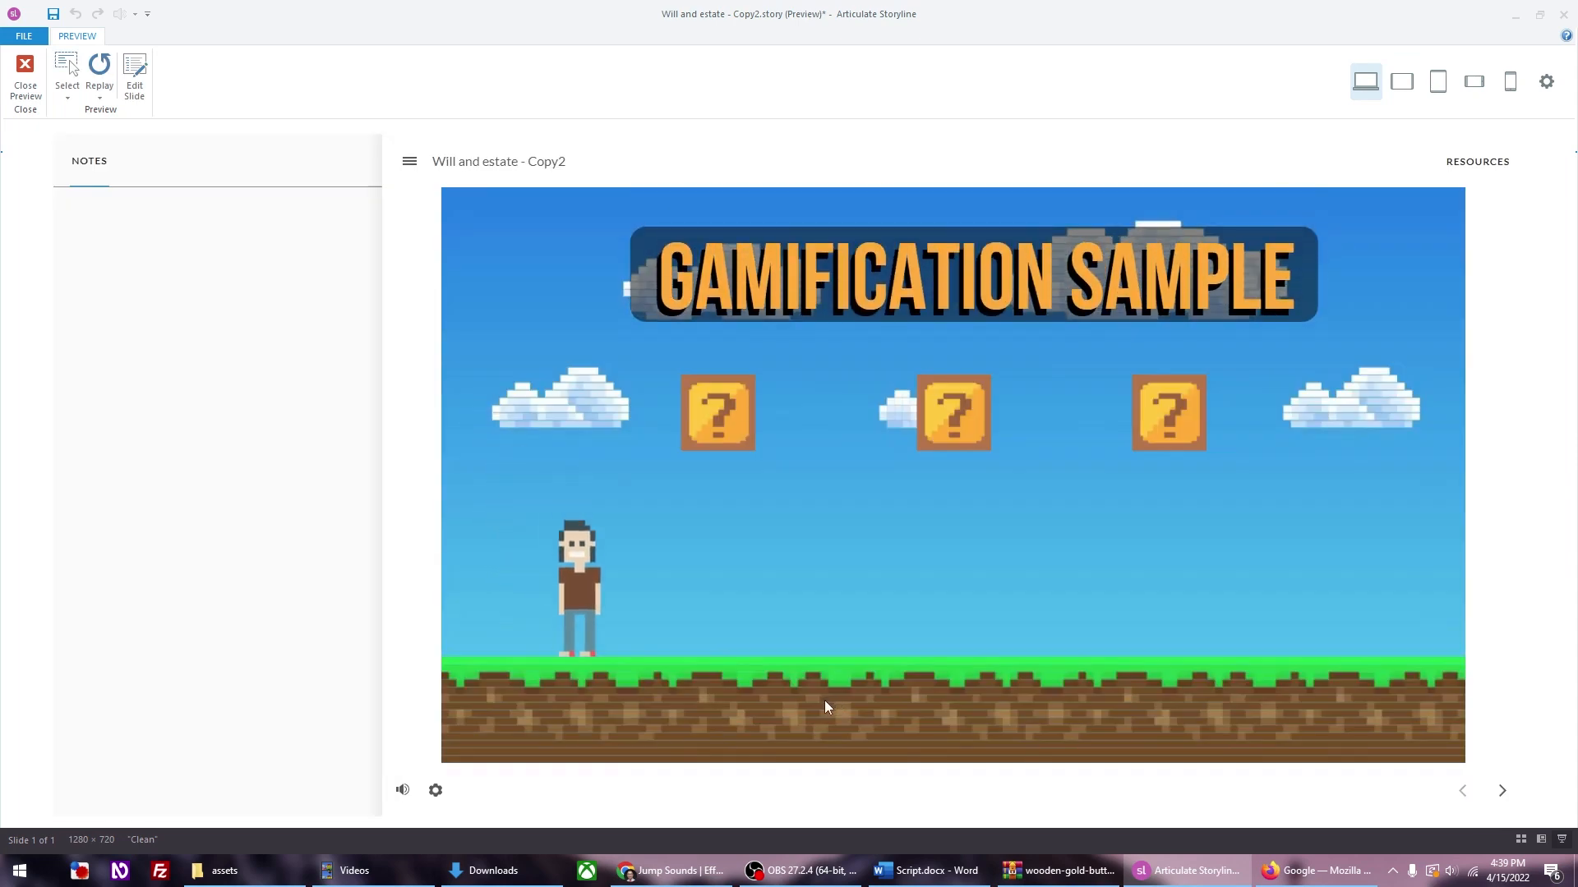
Step: Close the preview and delete the extra Audio 2 clip from the base layer's timeline
{"action": "left_click", "coordinate": [27, 78]}
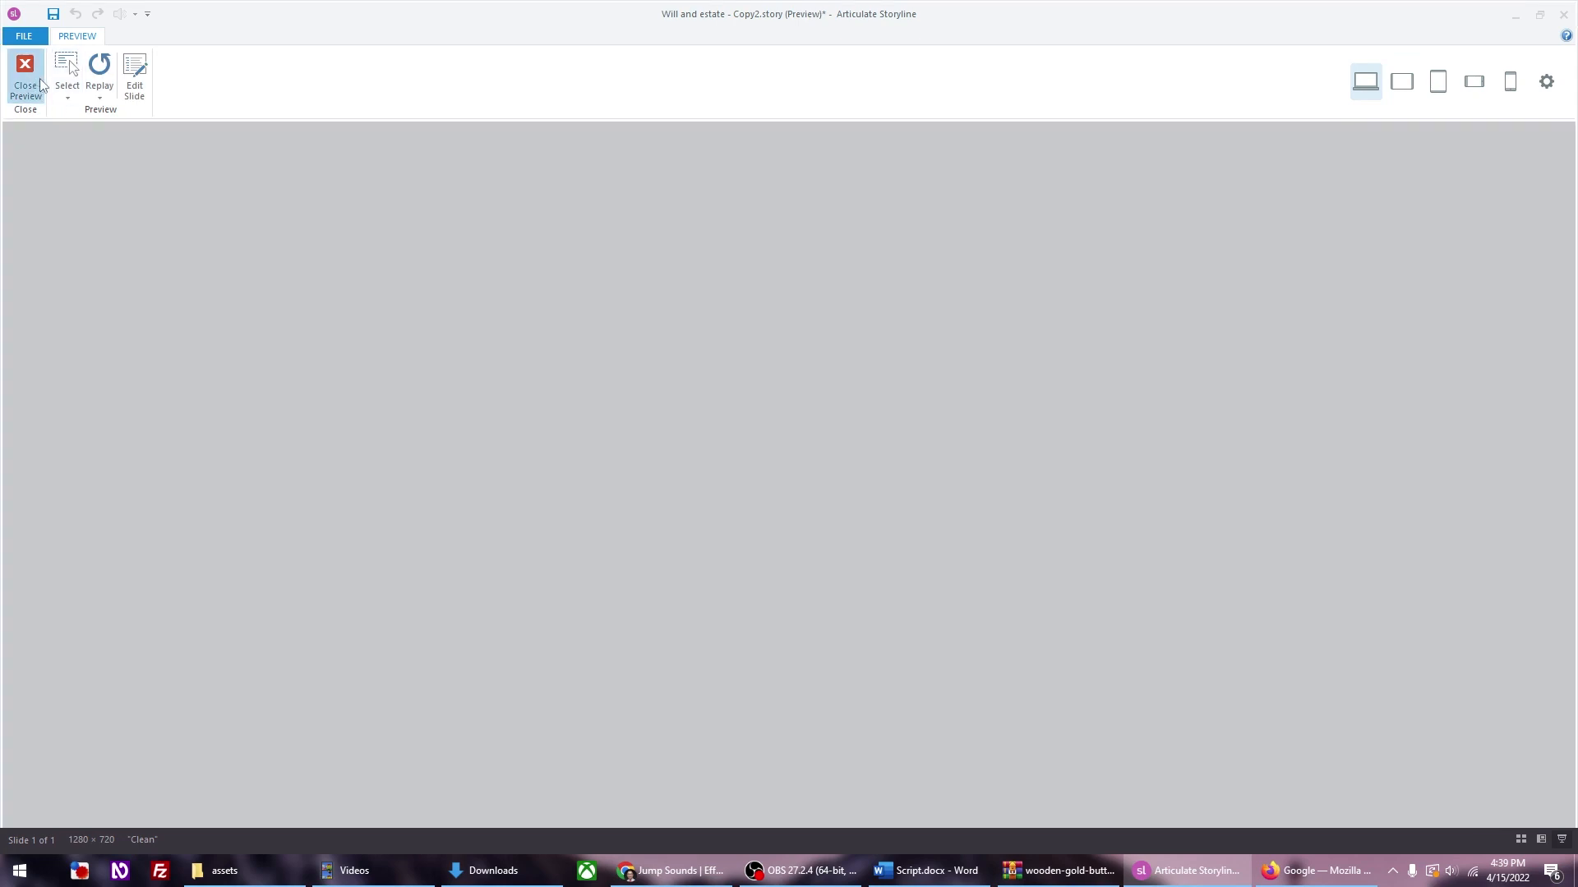
{"action": "scroll", "coordinate": [402, 766], "scroll_direction": "down", "scroll_amount": 1}
{"action": "scroll", "coordinate": [353, 748], "scroll_direction": "up", "scroll_amount": 1}
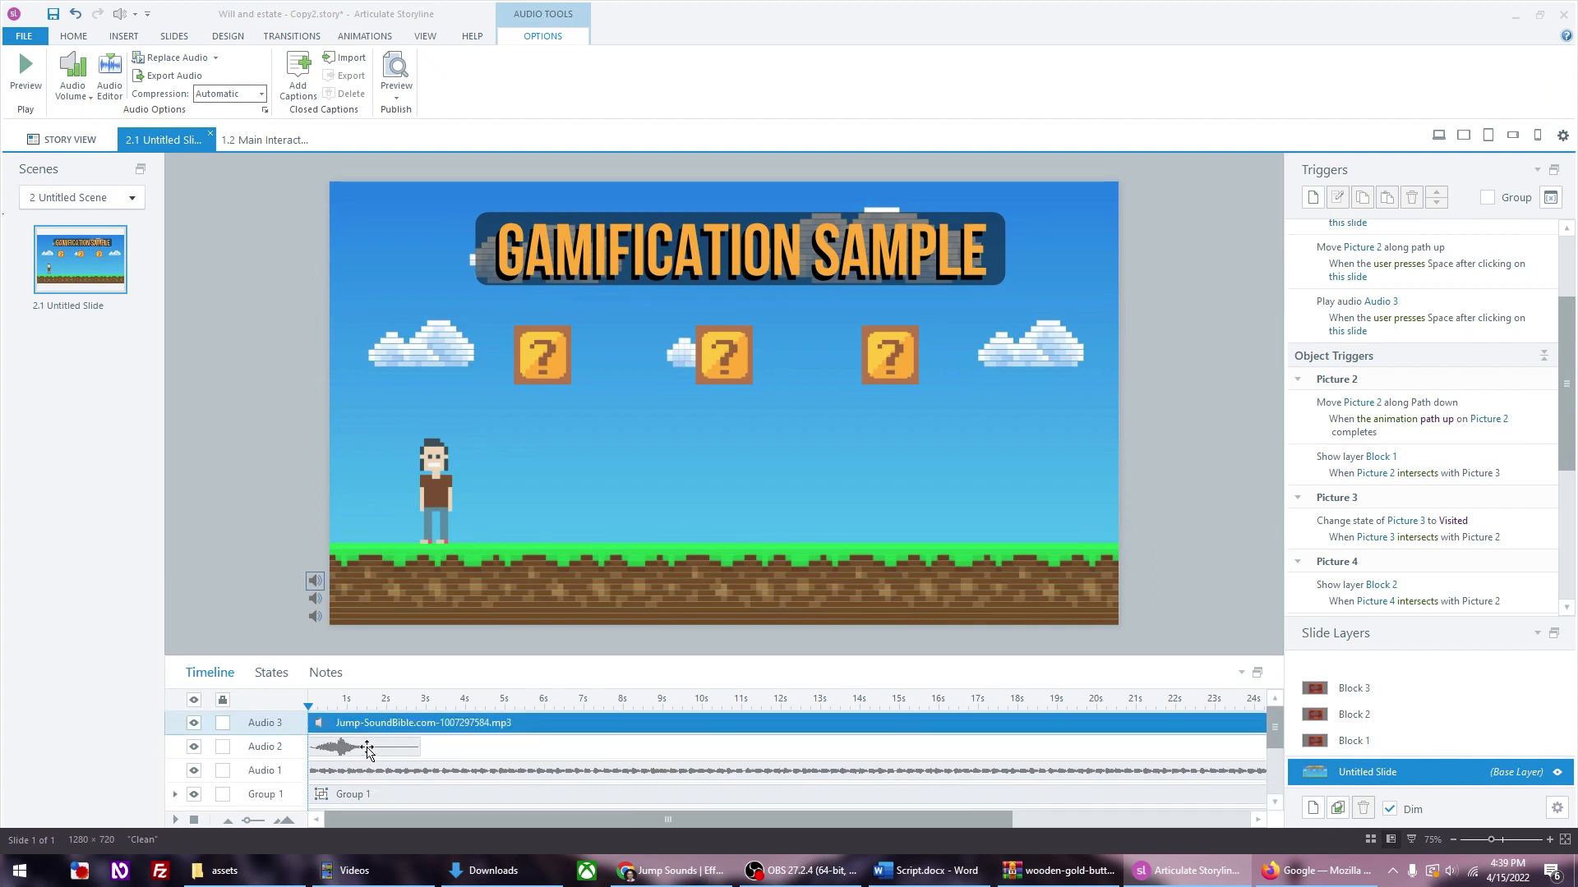
{"action": "left_click", "coordinate": [363, 748]}
Step: Preview the slide, walk the character to all three question blocks, jump into each, continue past every sub topic, and close the preview
{"action": "key", "text": "F12"}
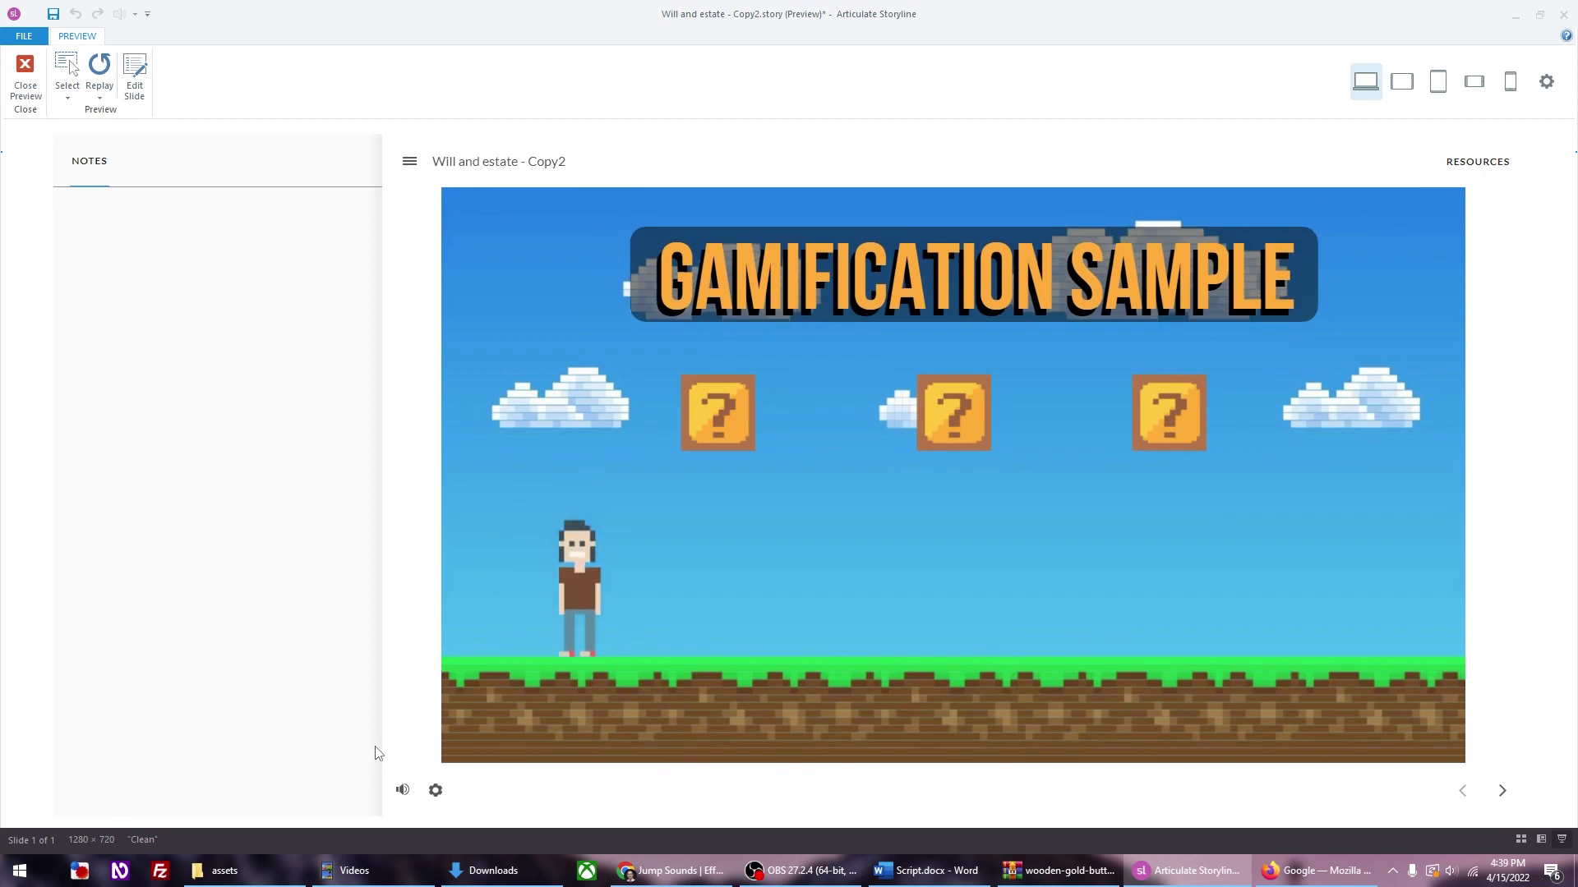
{"action": "key", "text": "Right"}
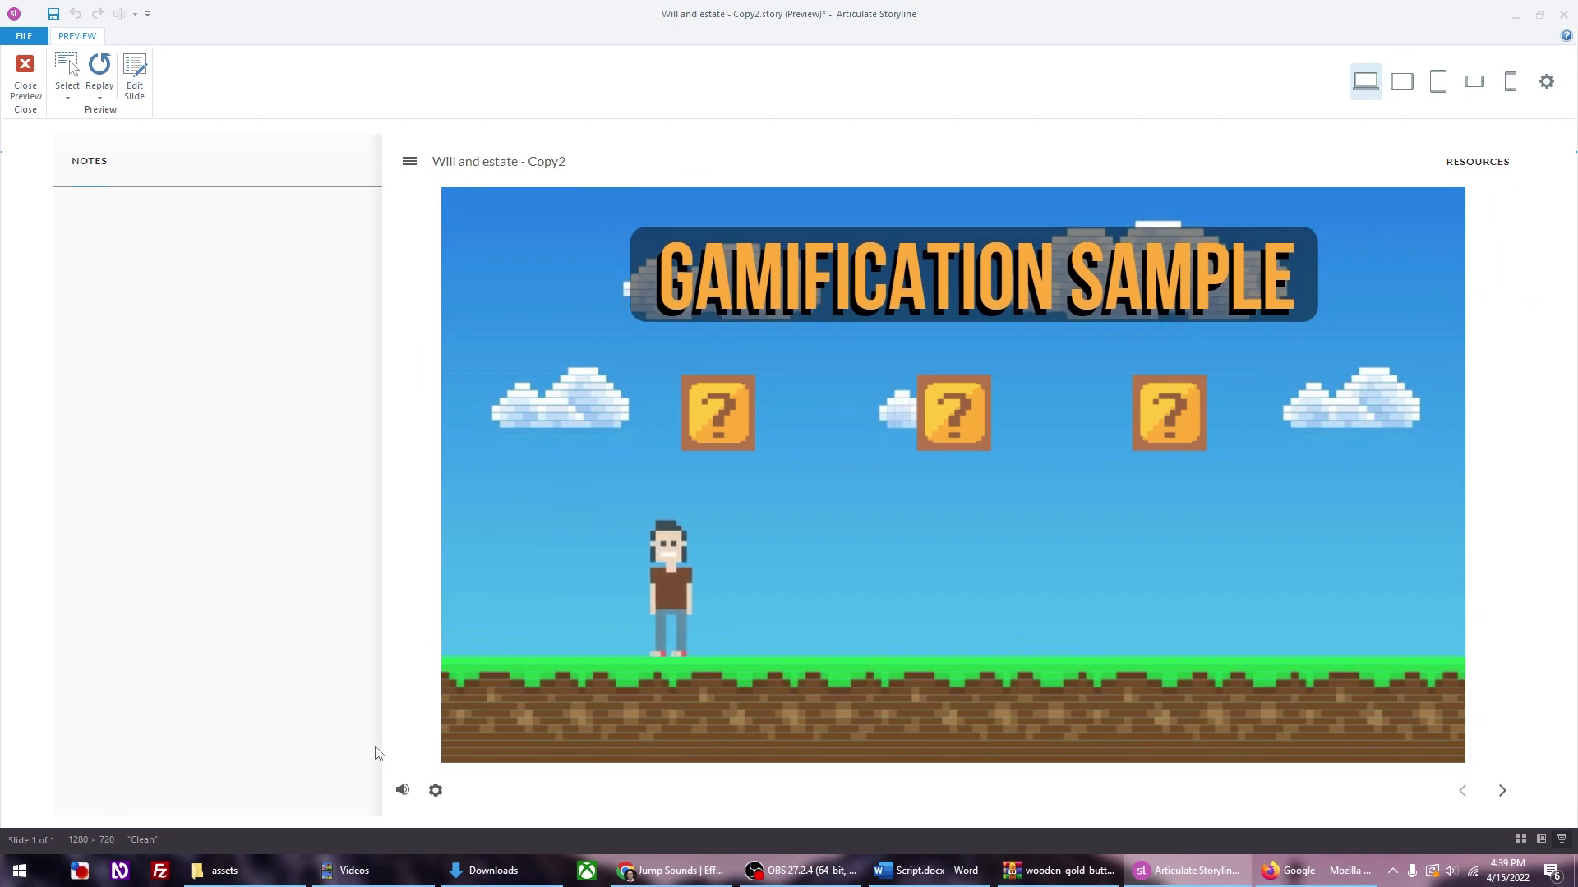
{"action": "key", "text": "Right"}
{"action": "key", "text": "Up"}
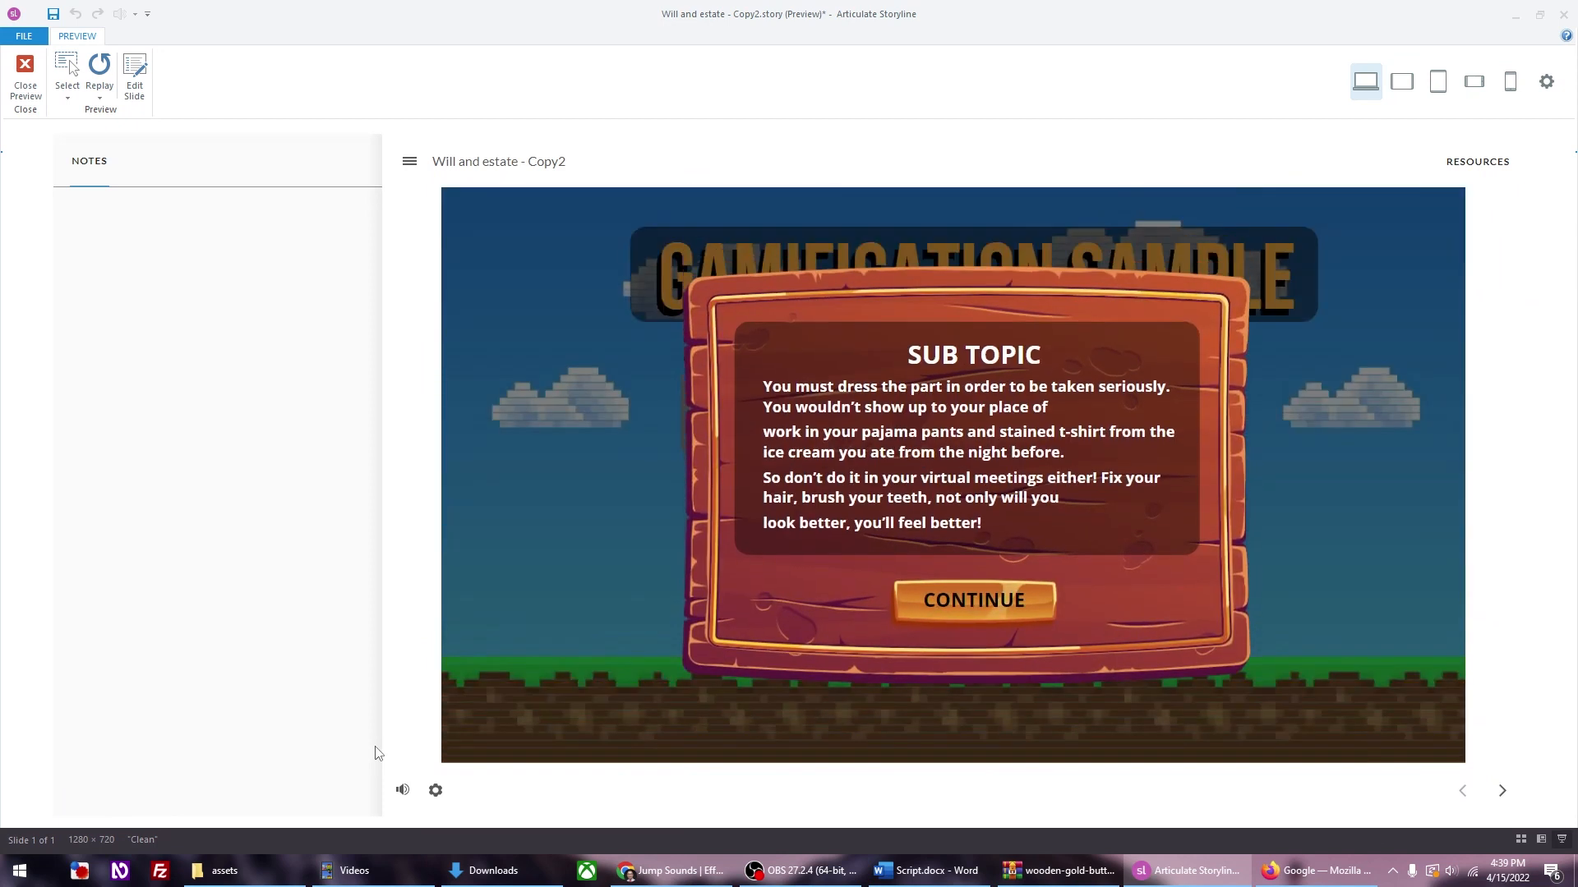
{"action": "left_click", "coordinate": [954, 618]}
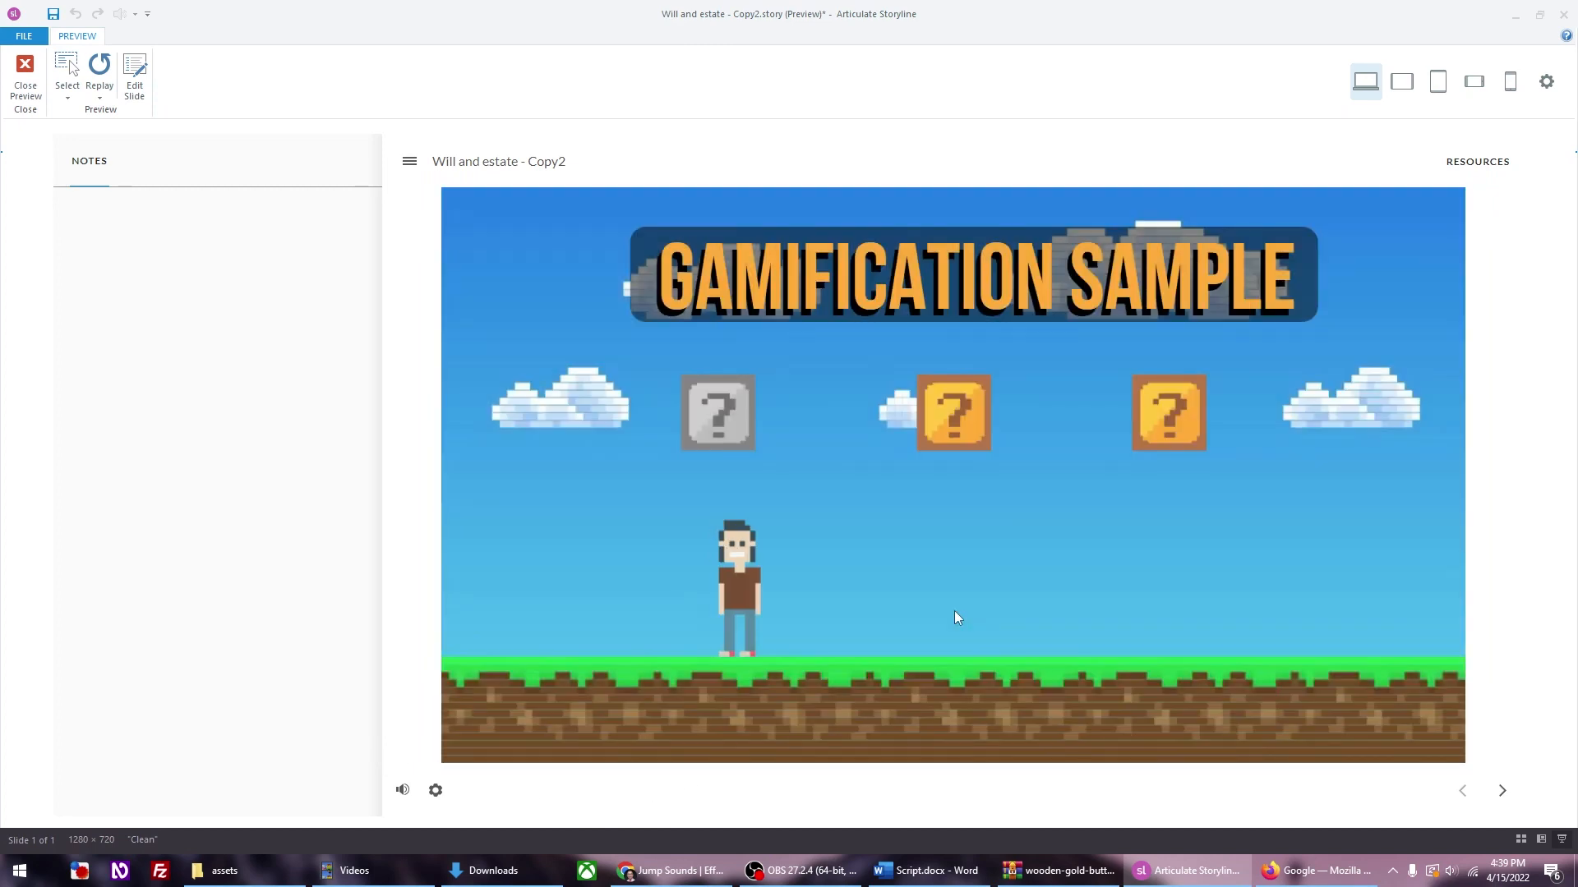
{"action": "key", "text": "Right"}
{"action": "key", "text": "Up"}
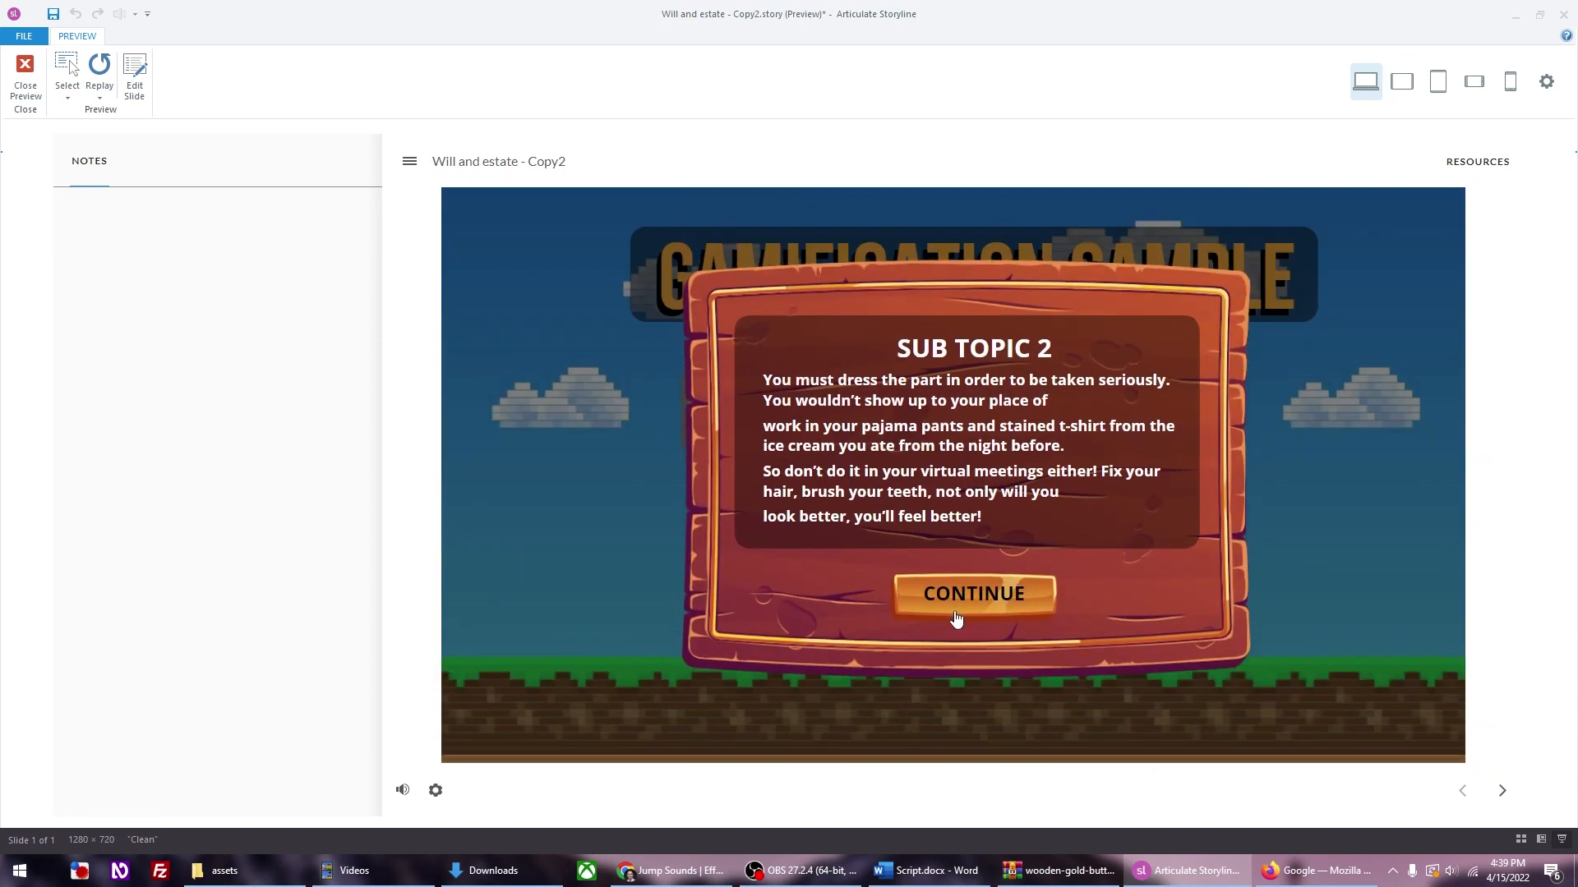
{"action": "left_click", "coordinate": [957, 618]}
{"action": "key", "text": "Right"}
{"action": "key", "text": "Up"}
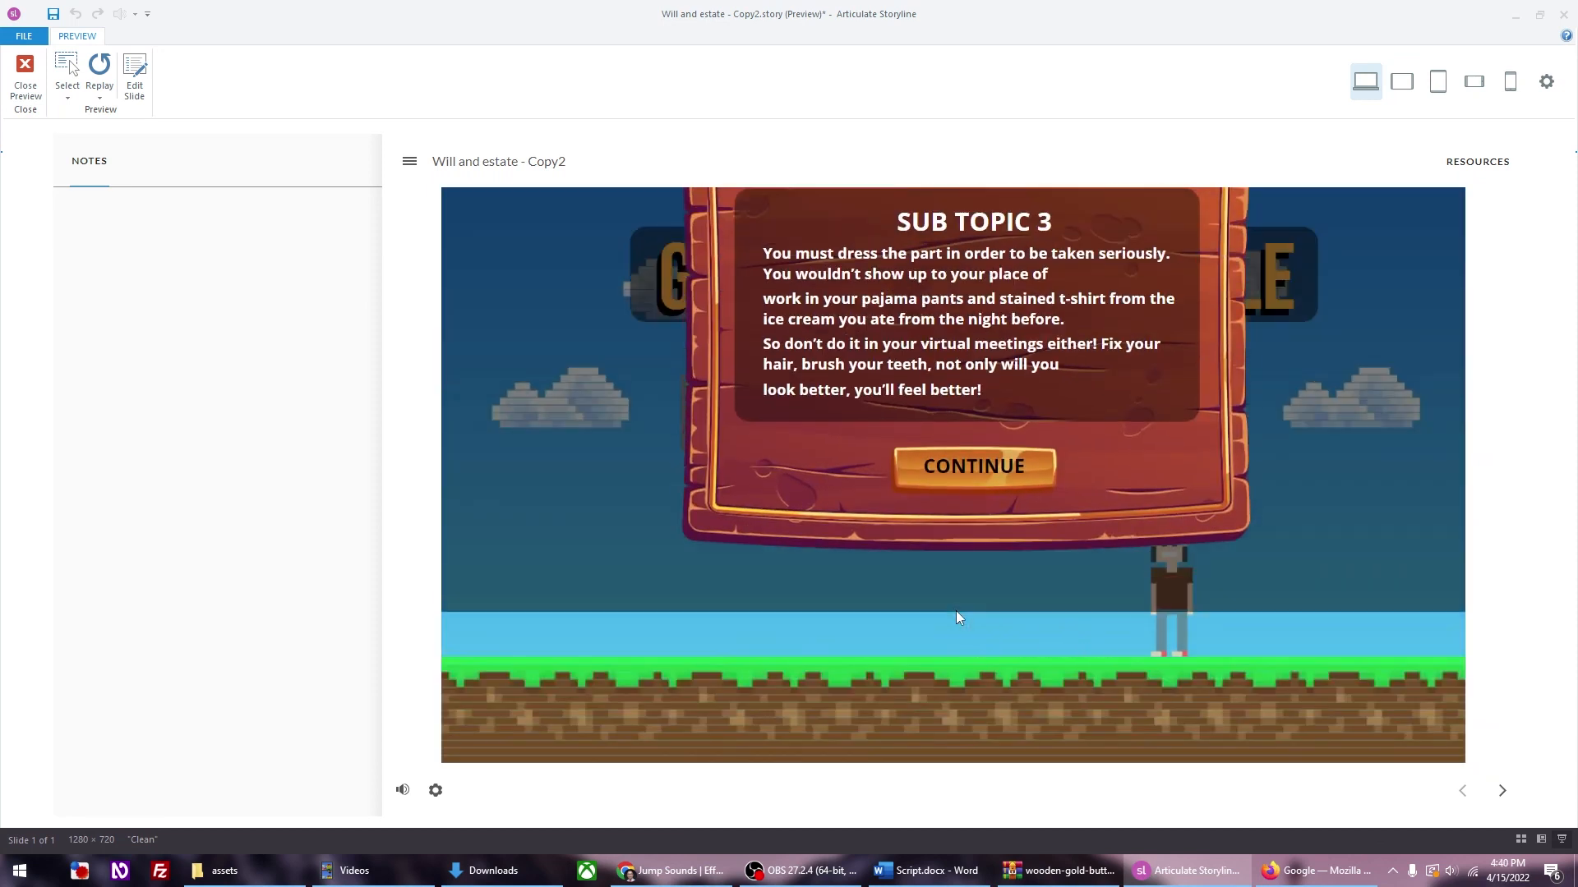
{"action": "left_click", "coordinate": [958, 611]}
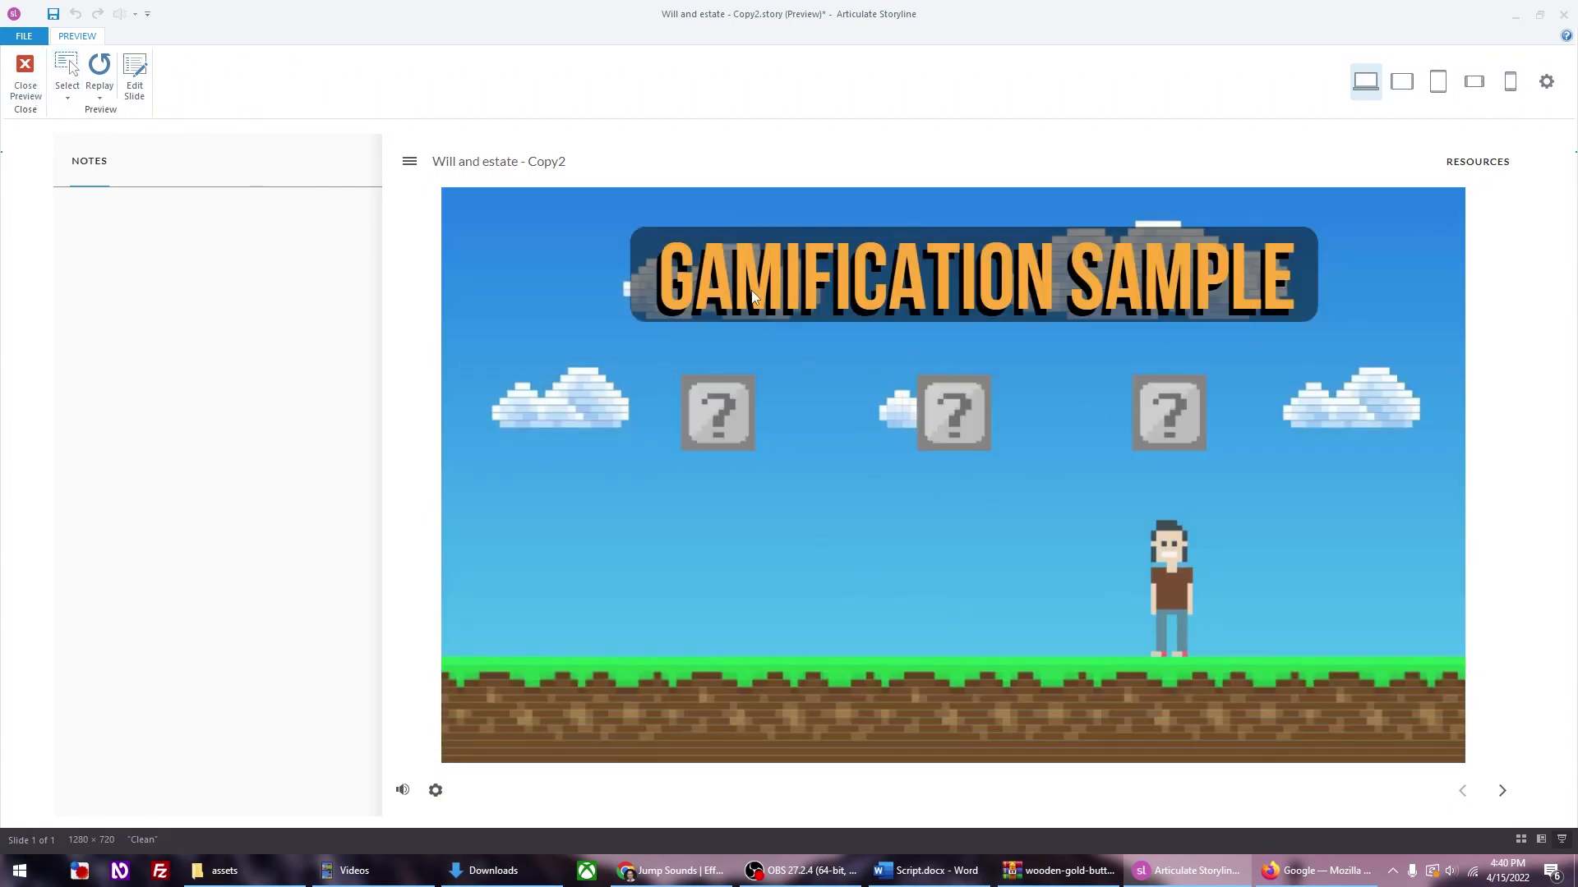
{"action": "left_click", "coordinate": [26, 83]}
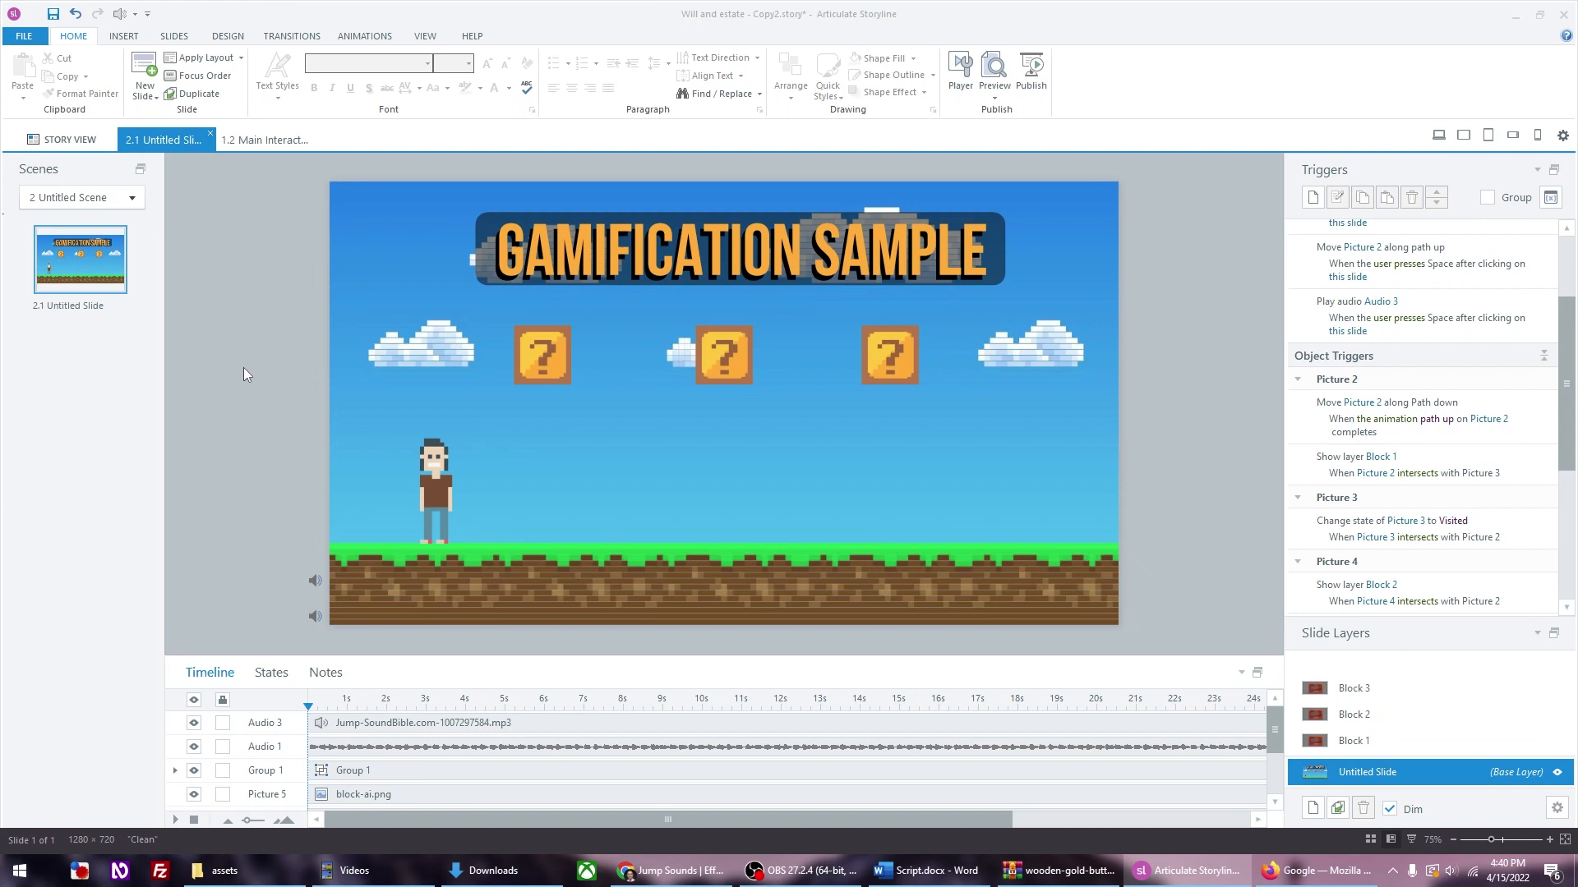
Step: Set the player's Menus & Controls to Off and apply the player properties
{"action": "left_click", "coordinate": [962, 72]}
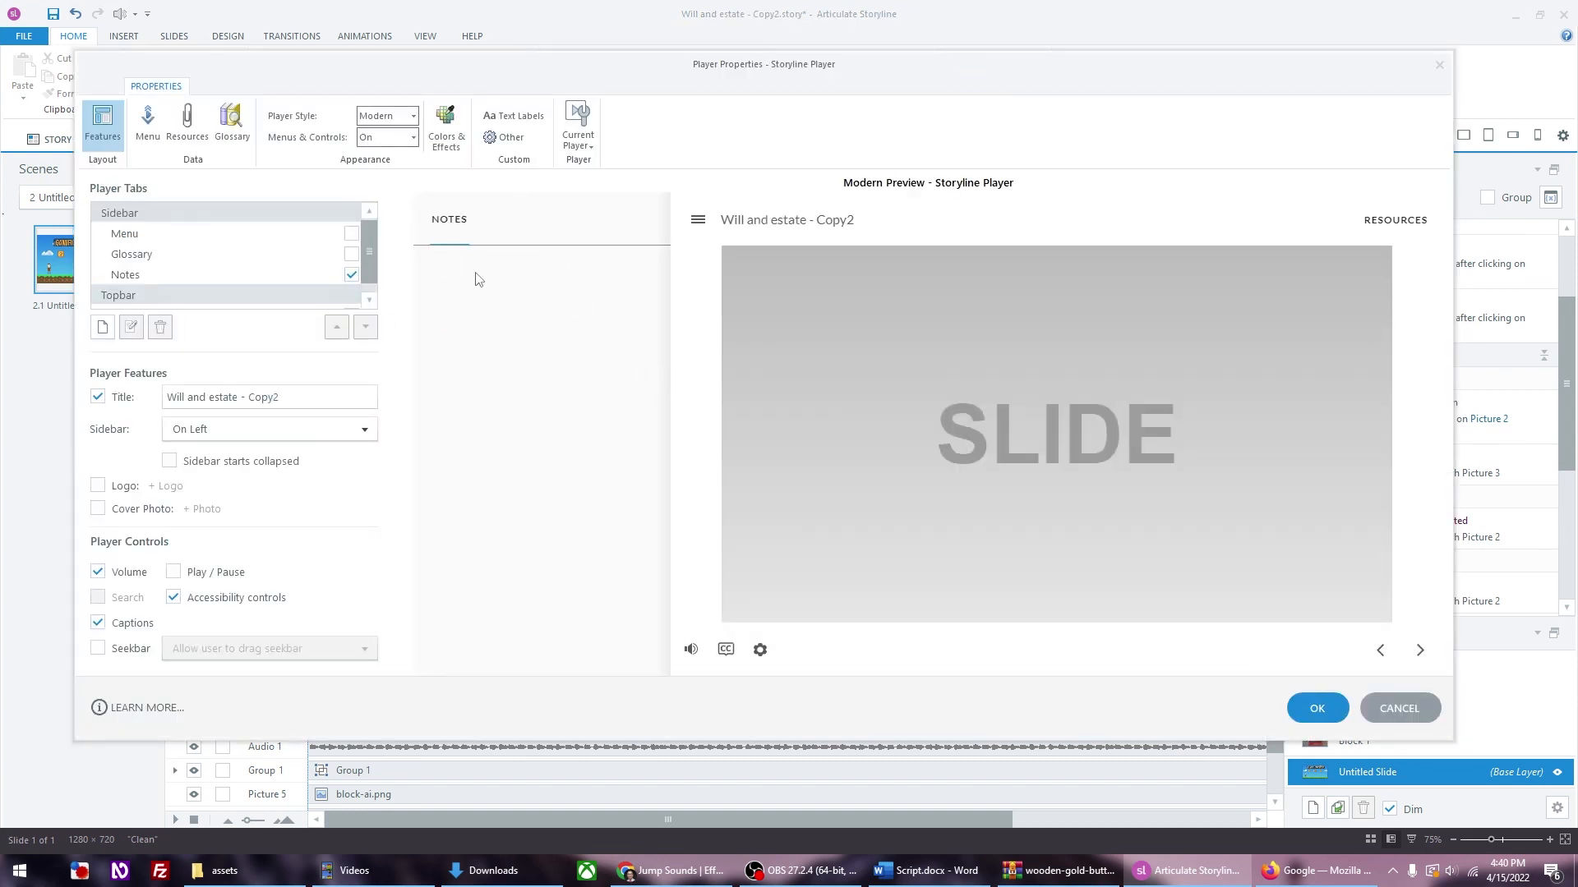
{"action": "left_click", "coordinate": [400, 140]}
{"action": "left_click", "coordinate": [382, 180]}
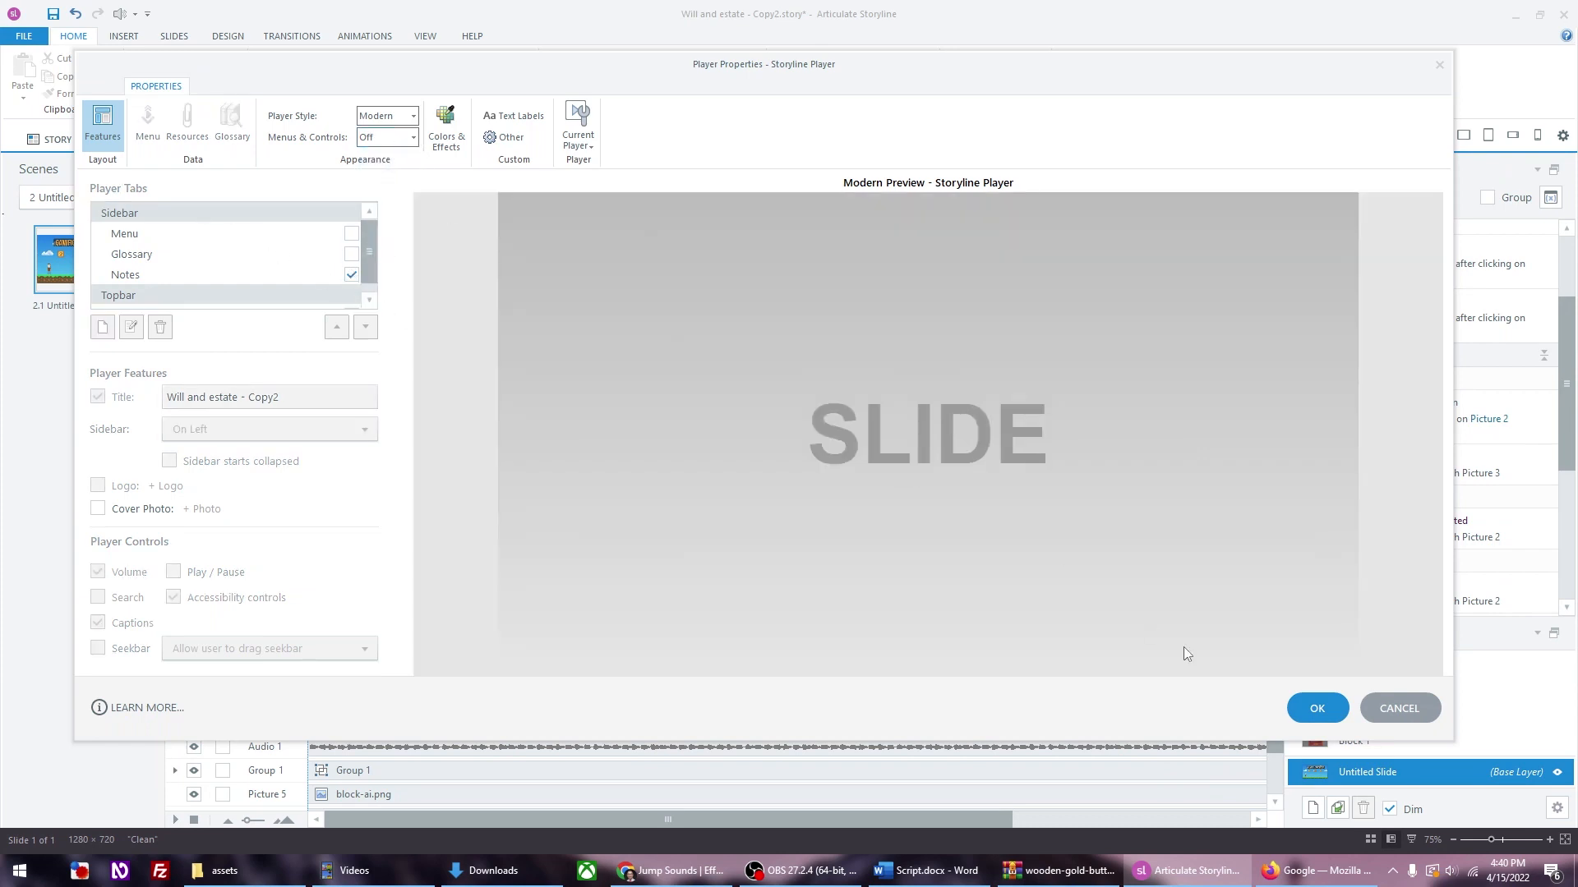
{"action": "left_click", "coordinate": [1313, 712]}
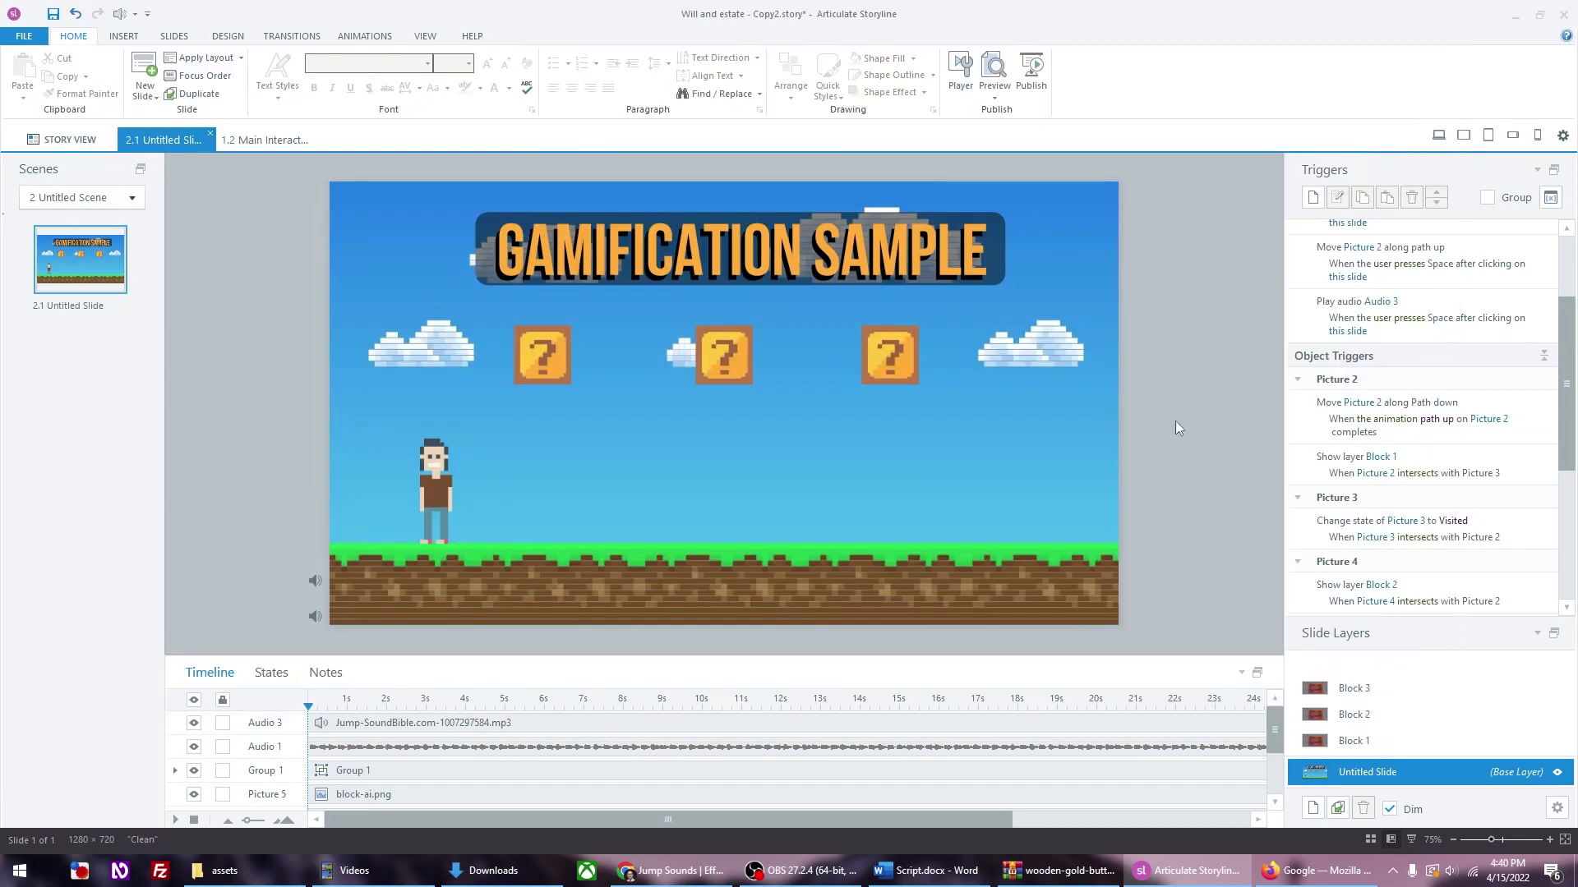
Step: Preview the slide without player controls, open and dismiss the first block's sub topic, and close the preview
{"action": "left_click", "coordinate": [995, 95]}
{"action": "left_click", "coordinate": [1013, 119]}
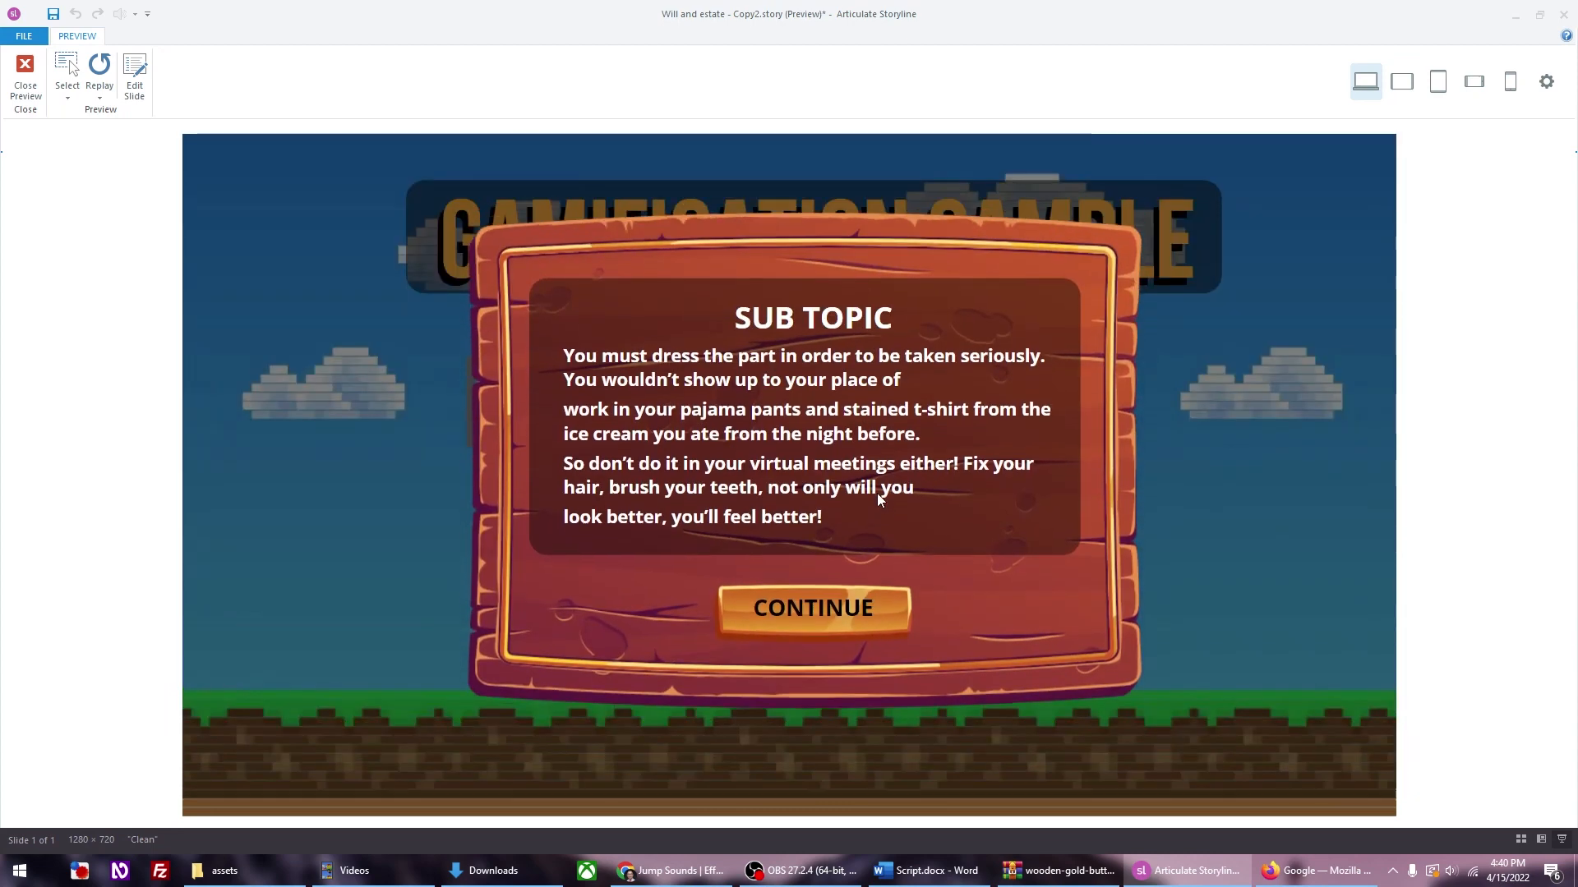
{"action": "left_click", "coordinate": [861, 641]}
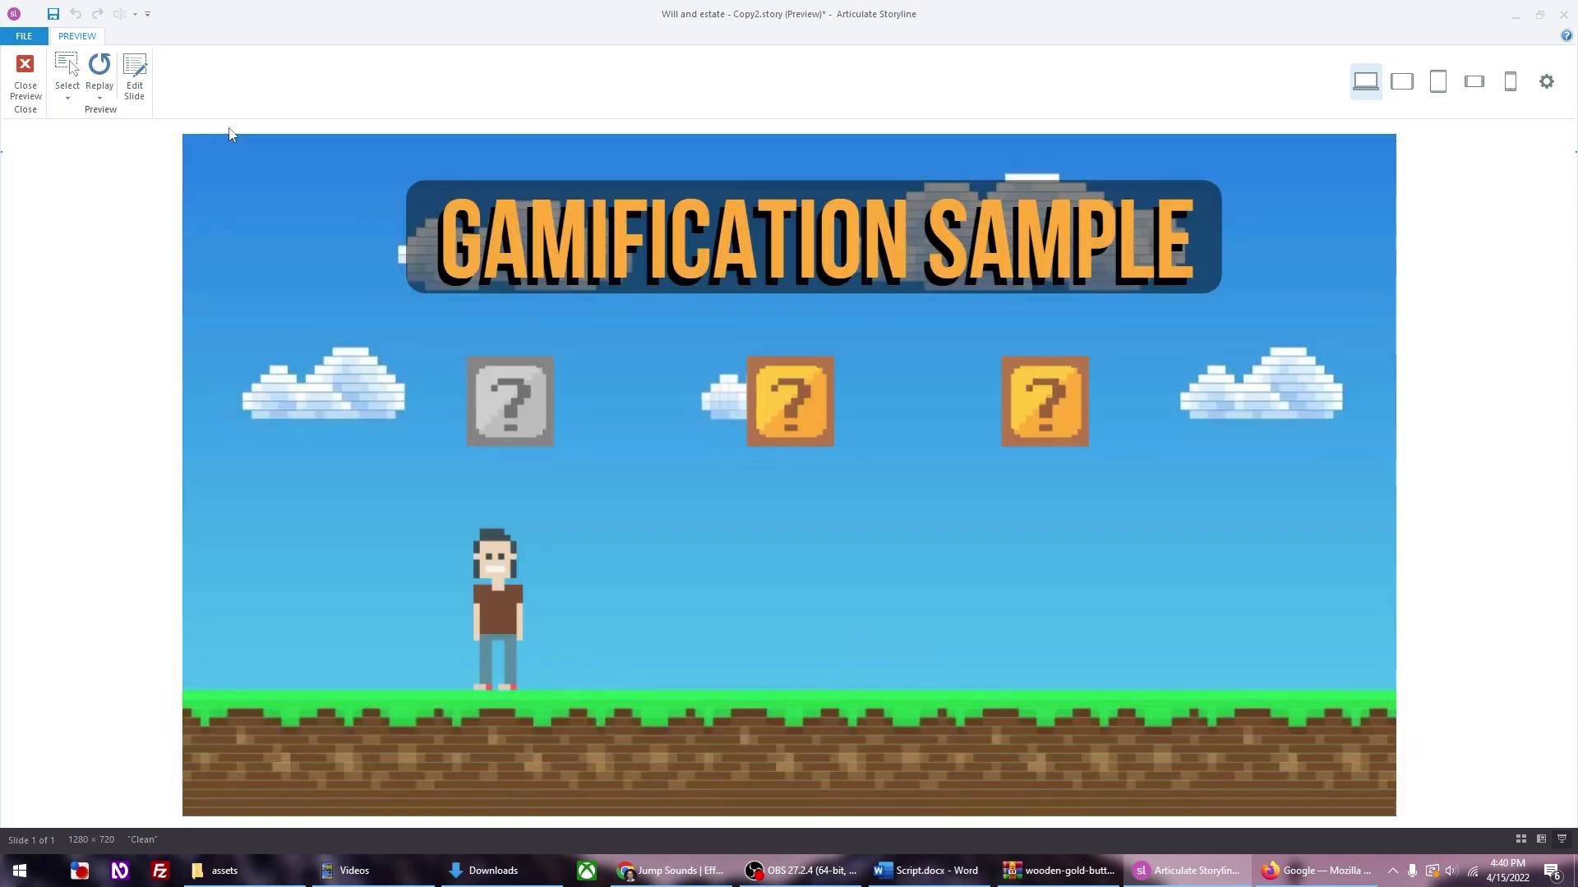
{"action": "left_click", "coordinate": [26, 76]}
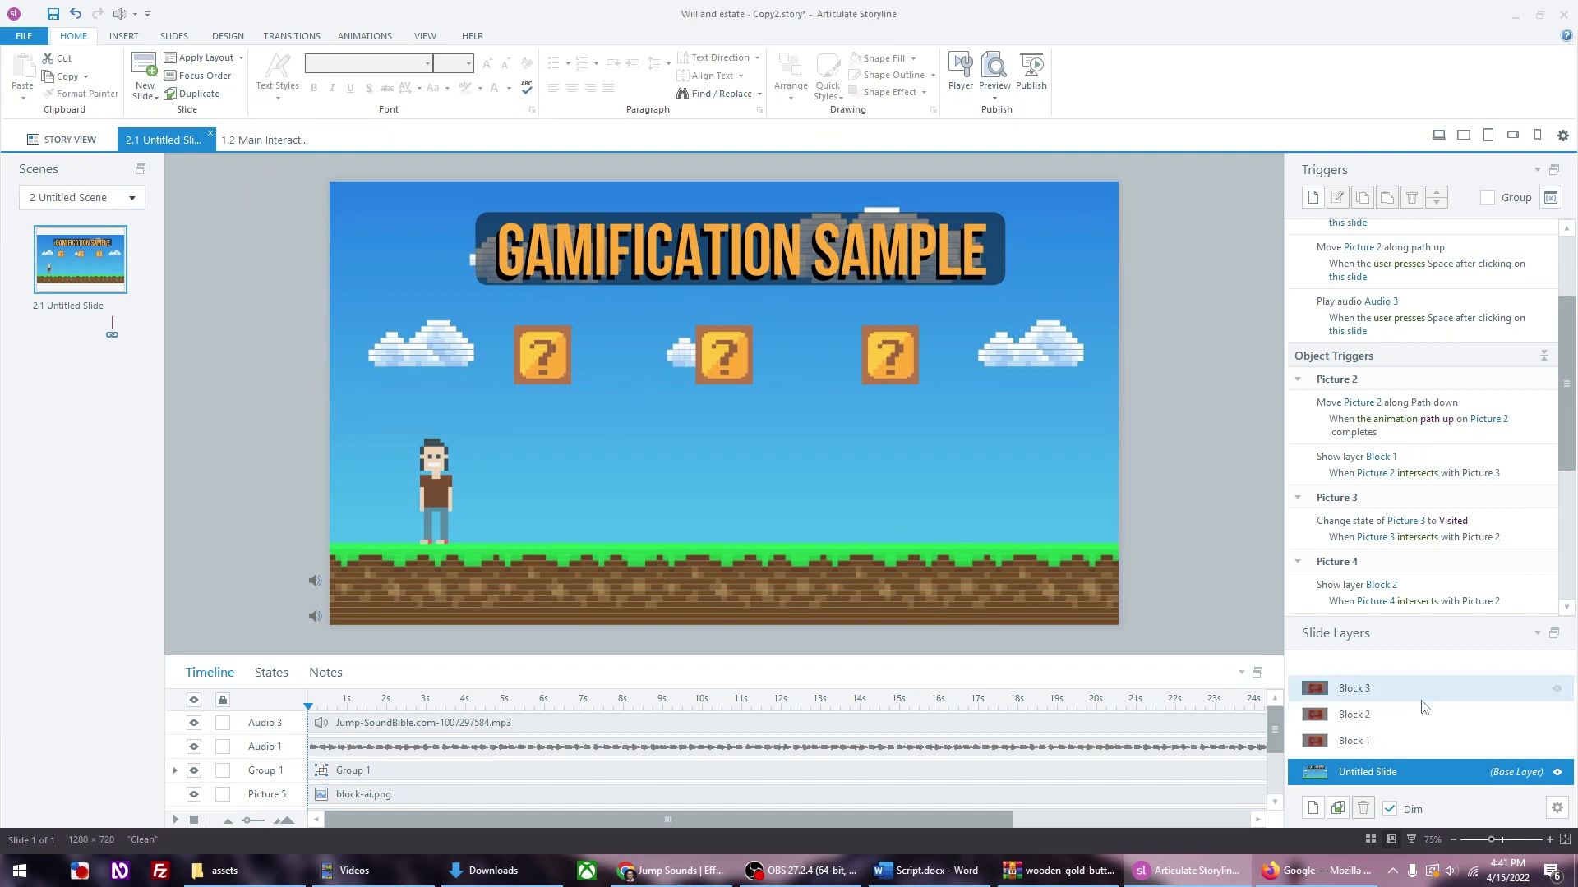
Step: Add a new slide layer named Conclusion
{"action": "left_click", "coordinate": [1314, 809]}
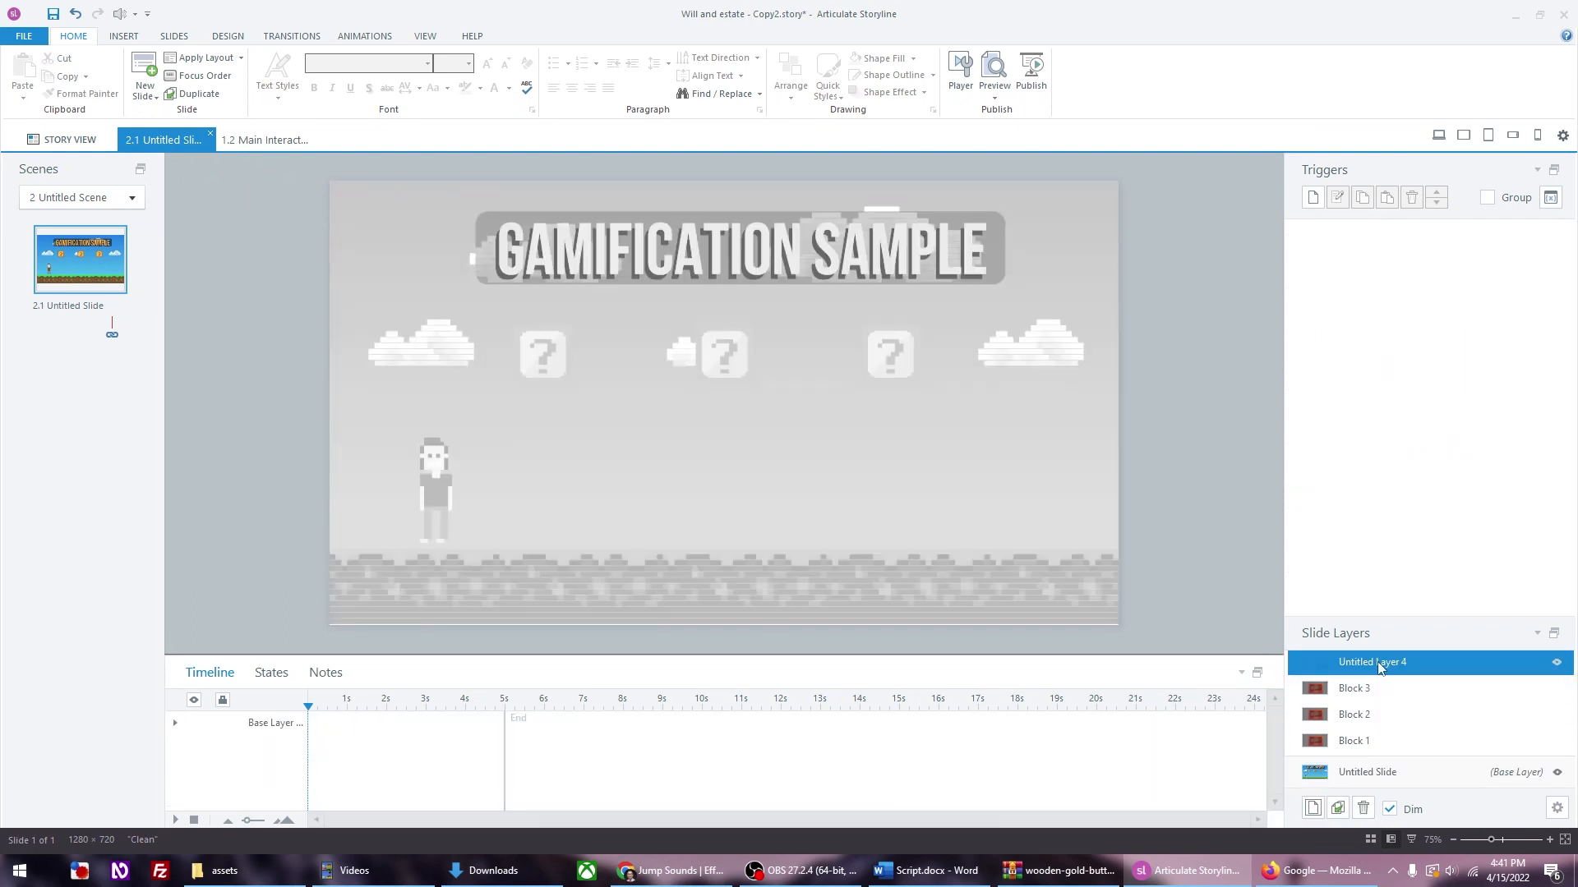
{"action": "type", "text": "Conclusion"}
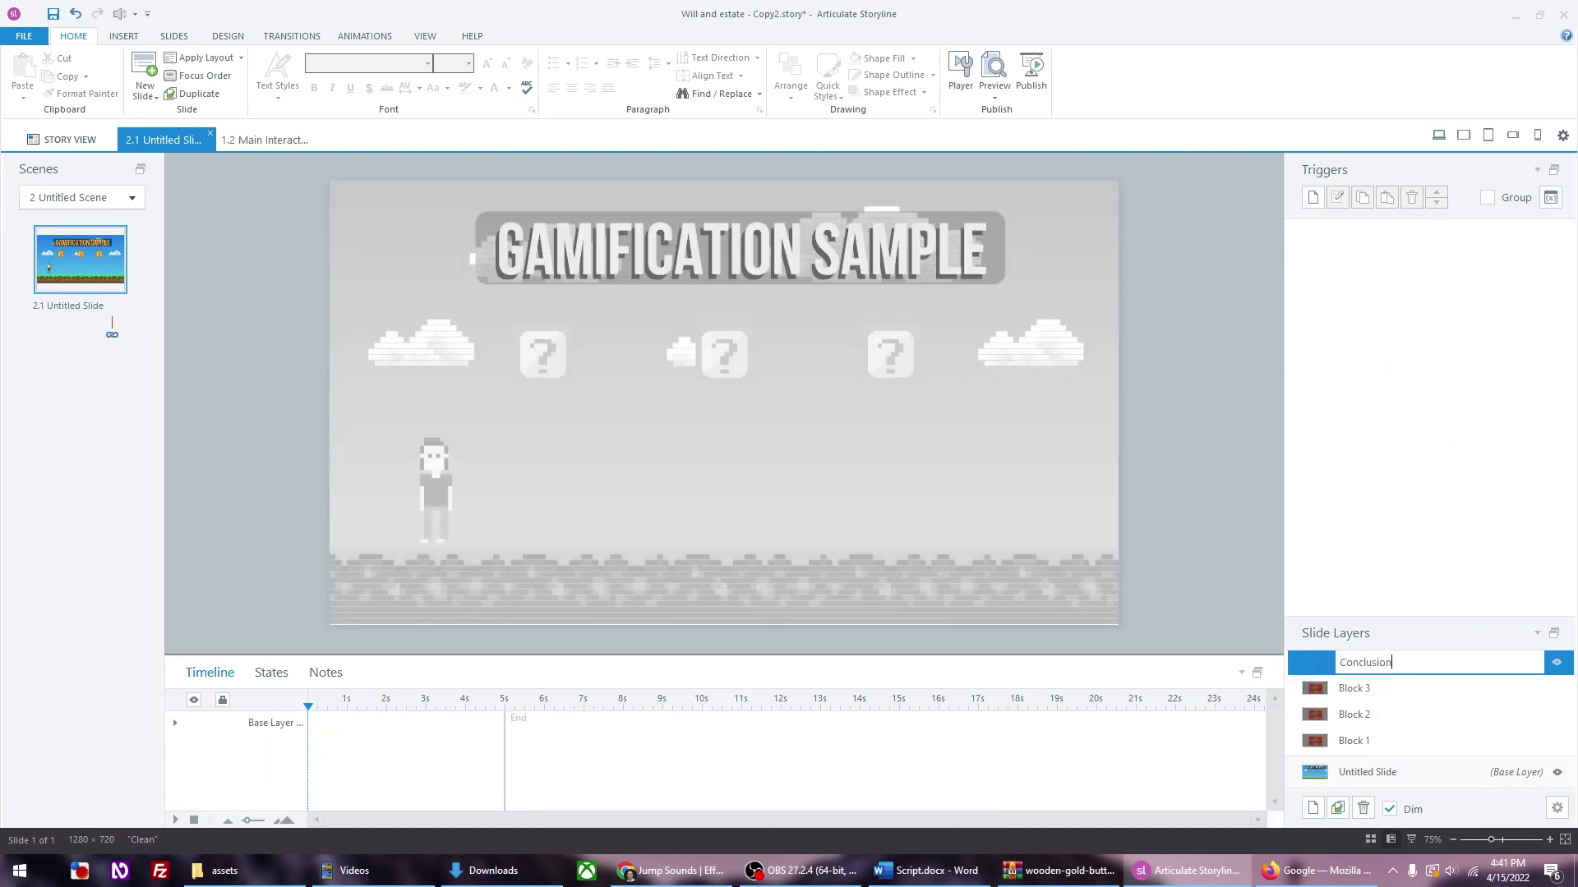
{"action": "key", "text": "Return"}
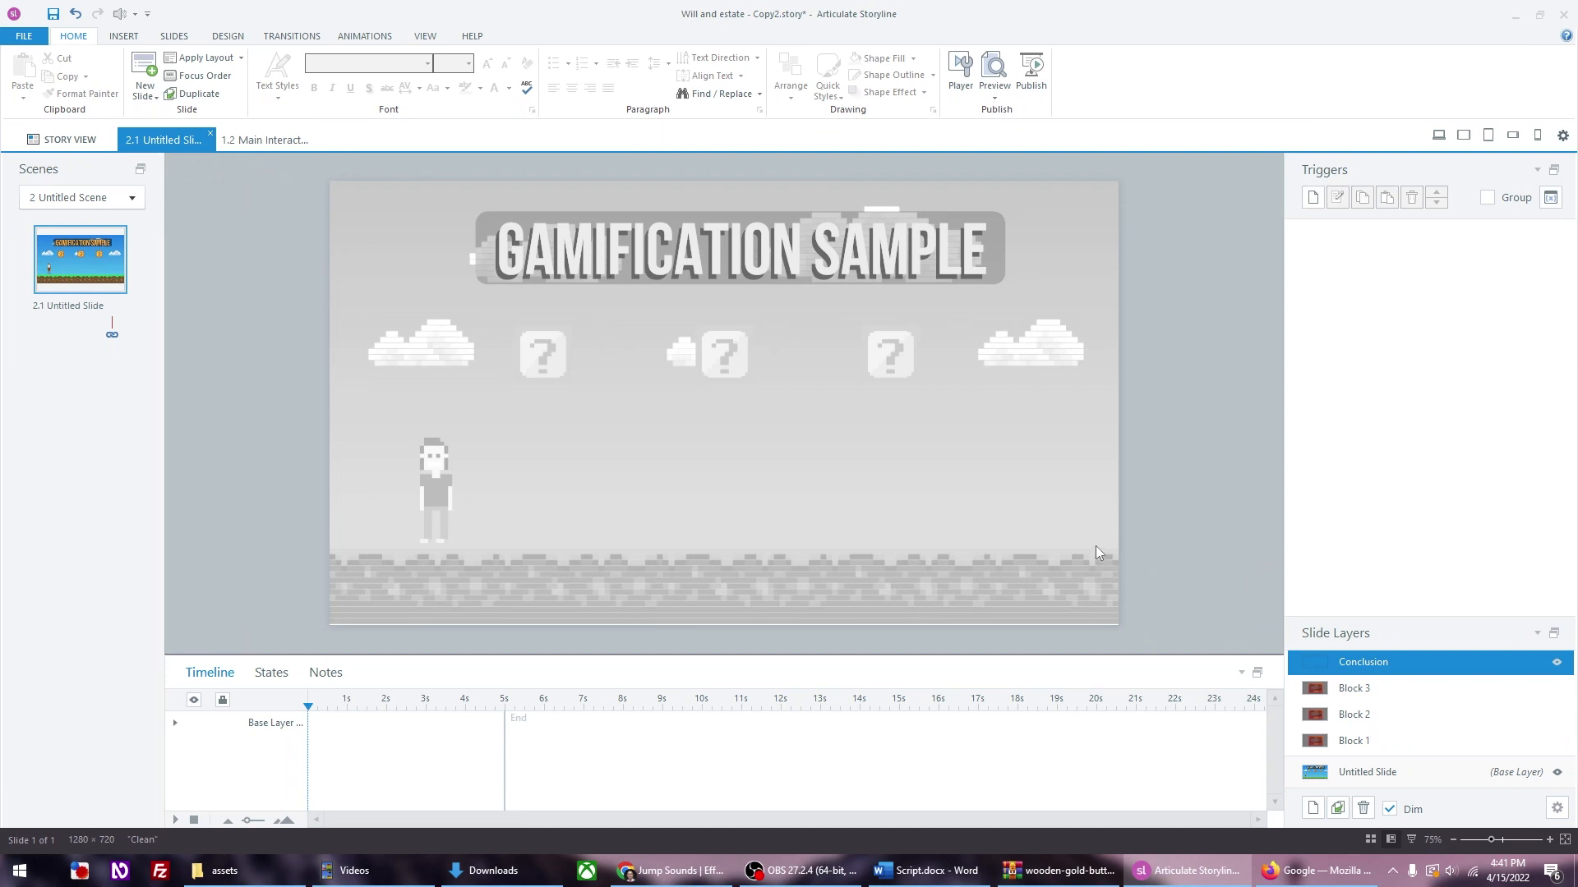
Step: Copy the GAMIFICATION SAMPLE title group from the base layer into the Conclusion layer
{"action": "left_click", "coordinate": [1394, 776]}
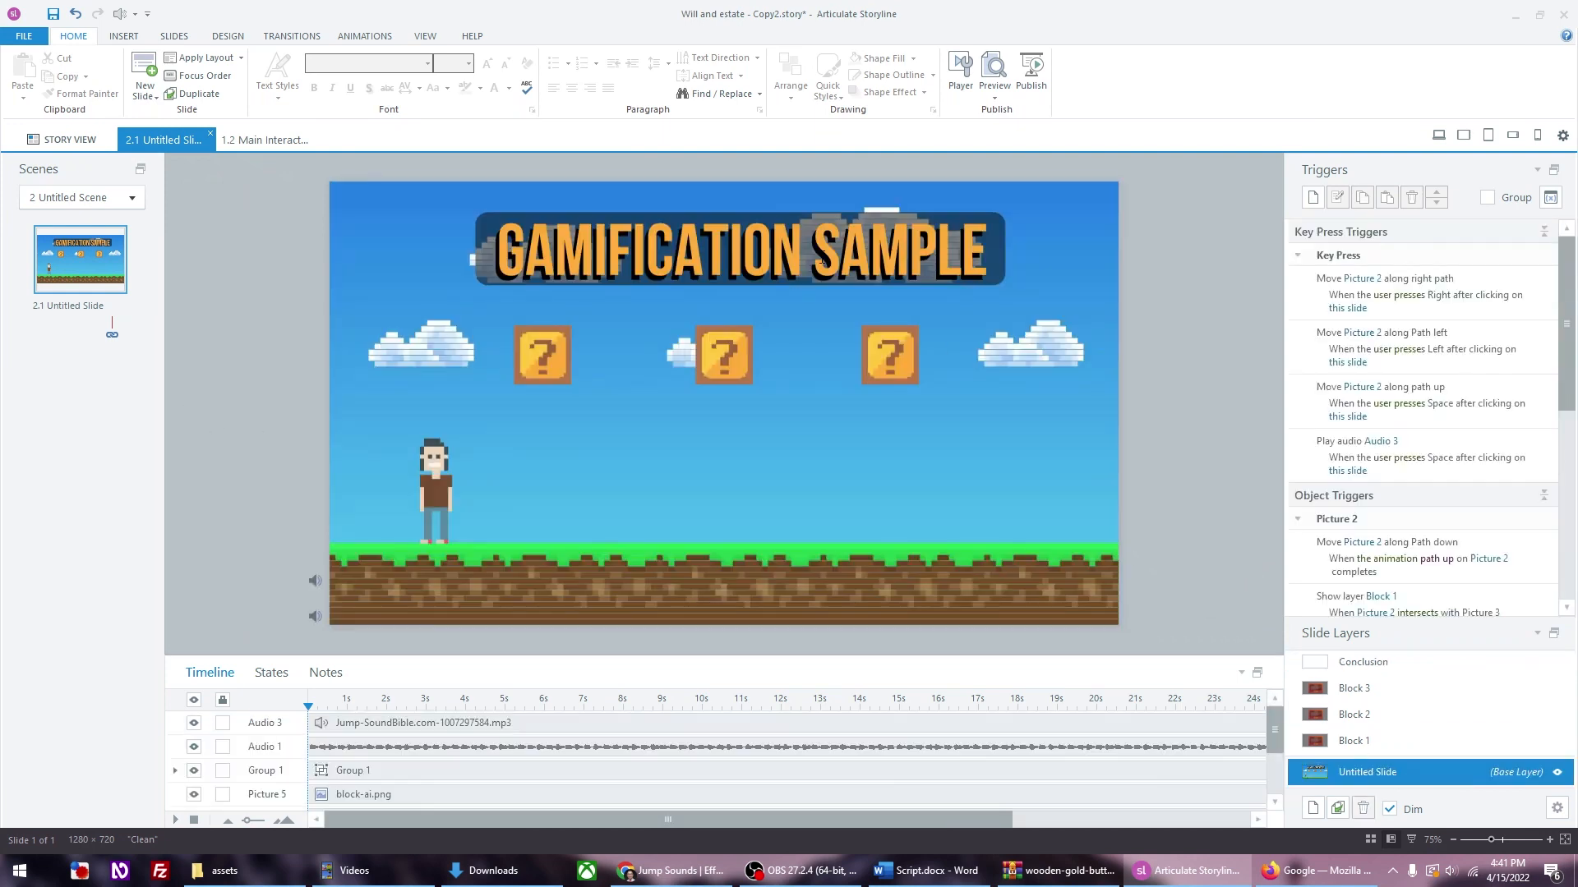
{"action": "left_click_drag", "start_coordinate": [439, 170], "coordinate": [1146, 344]}
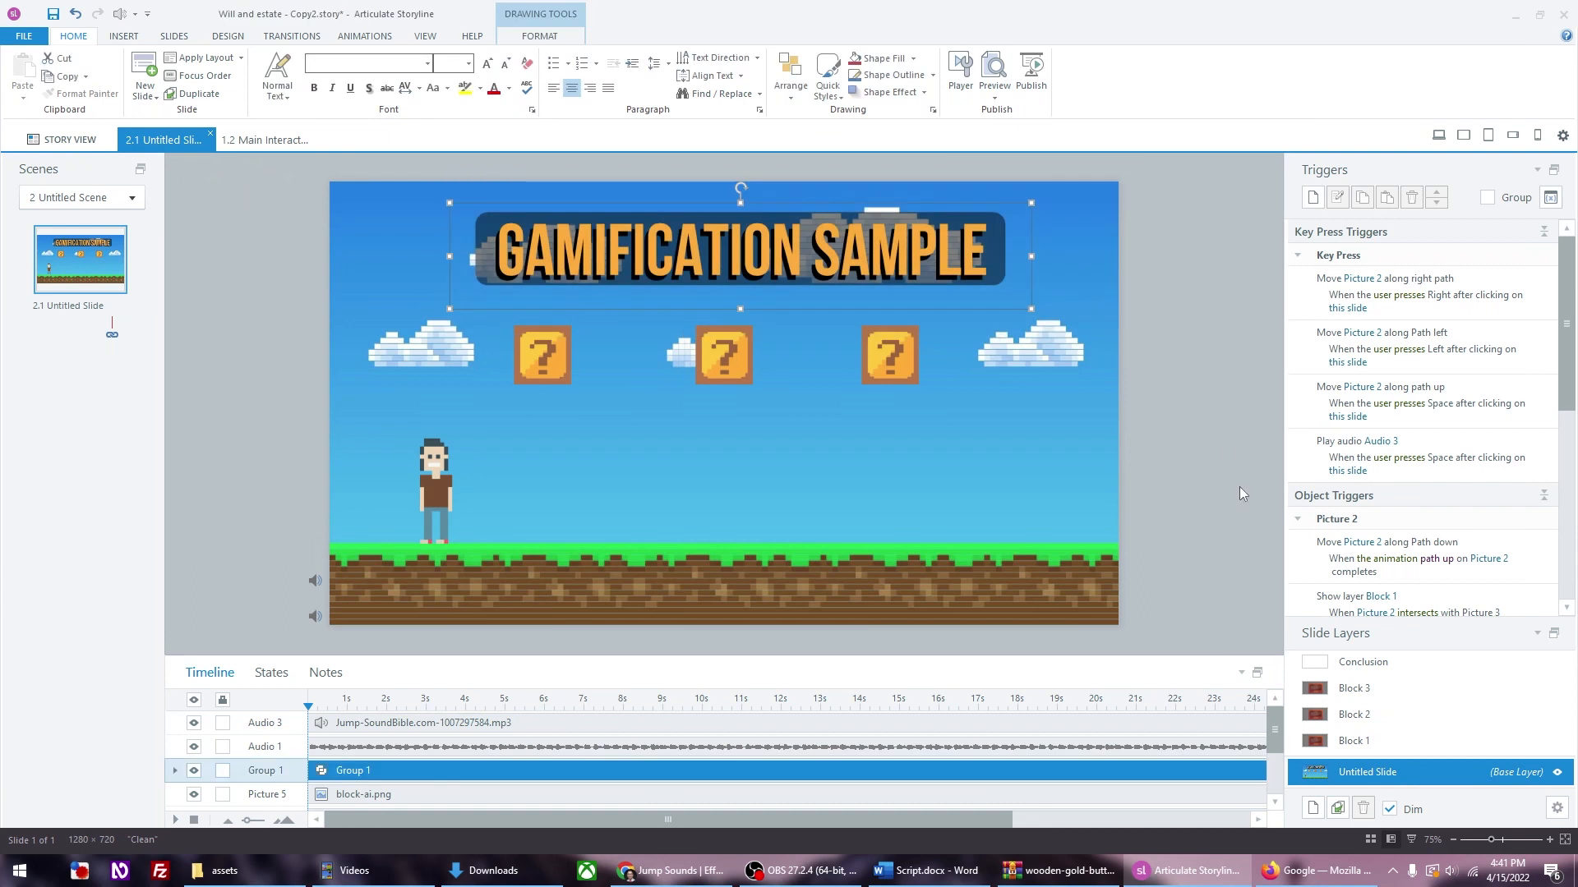
{"action": "left_click", "coordinate": [1403, 663]}
{"action": "key", "text": "ctrl+v"}
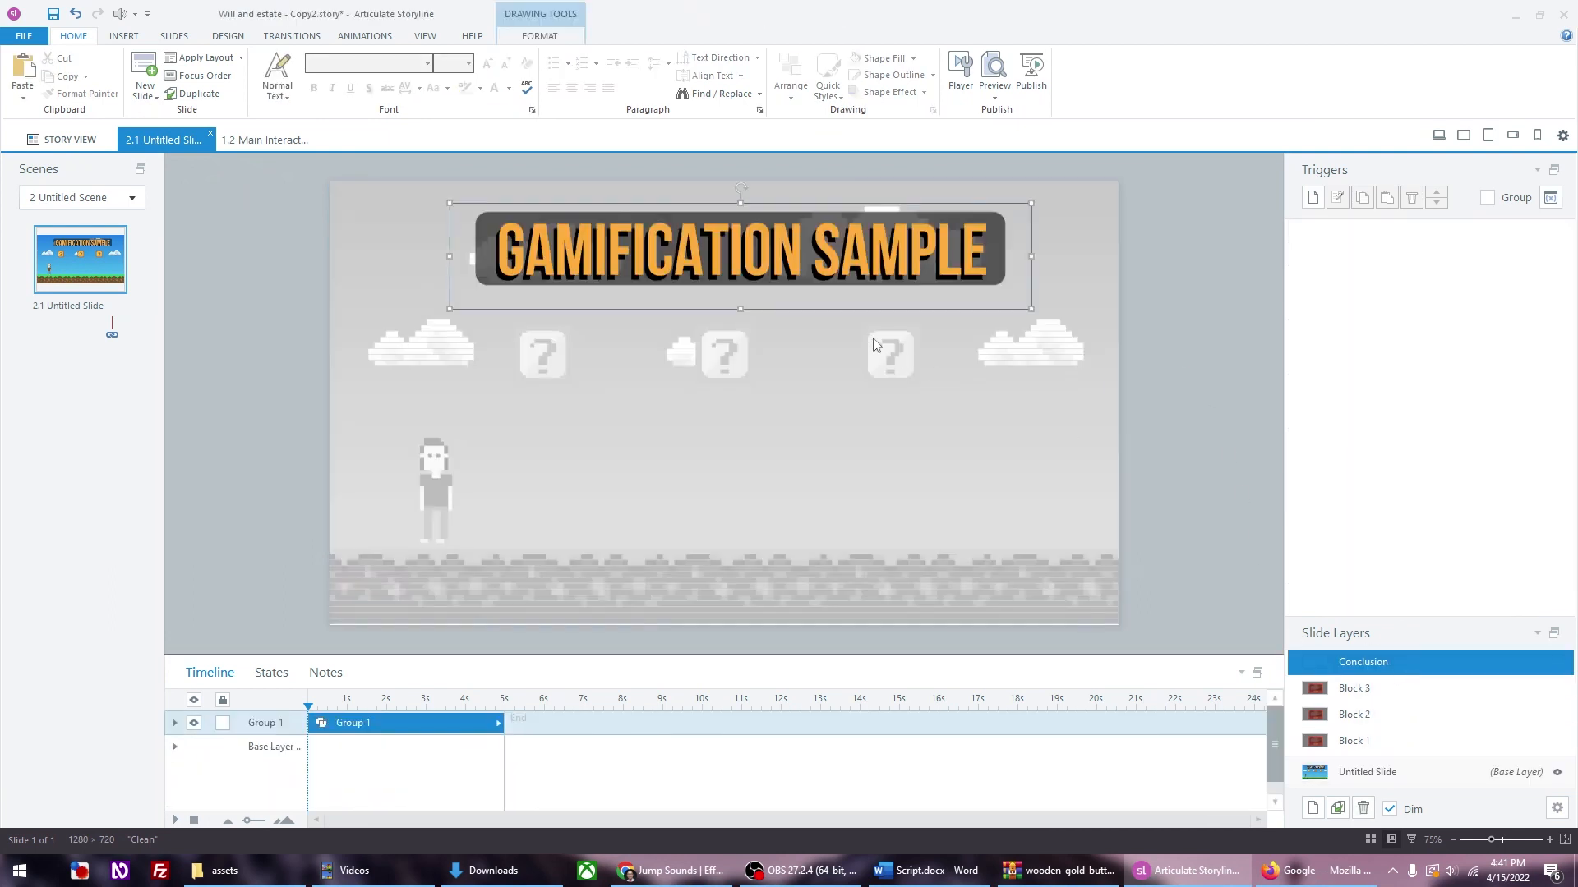
Step: Replace the orange front text of the copied title with "Great job!"
{"action": "type", "text": "G"}
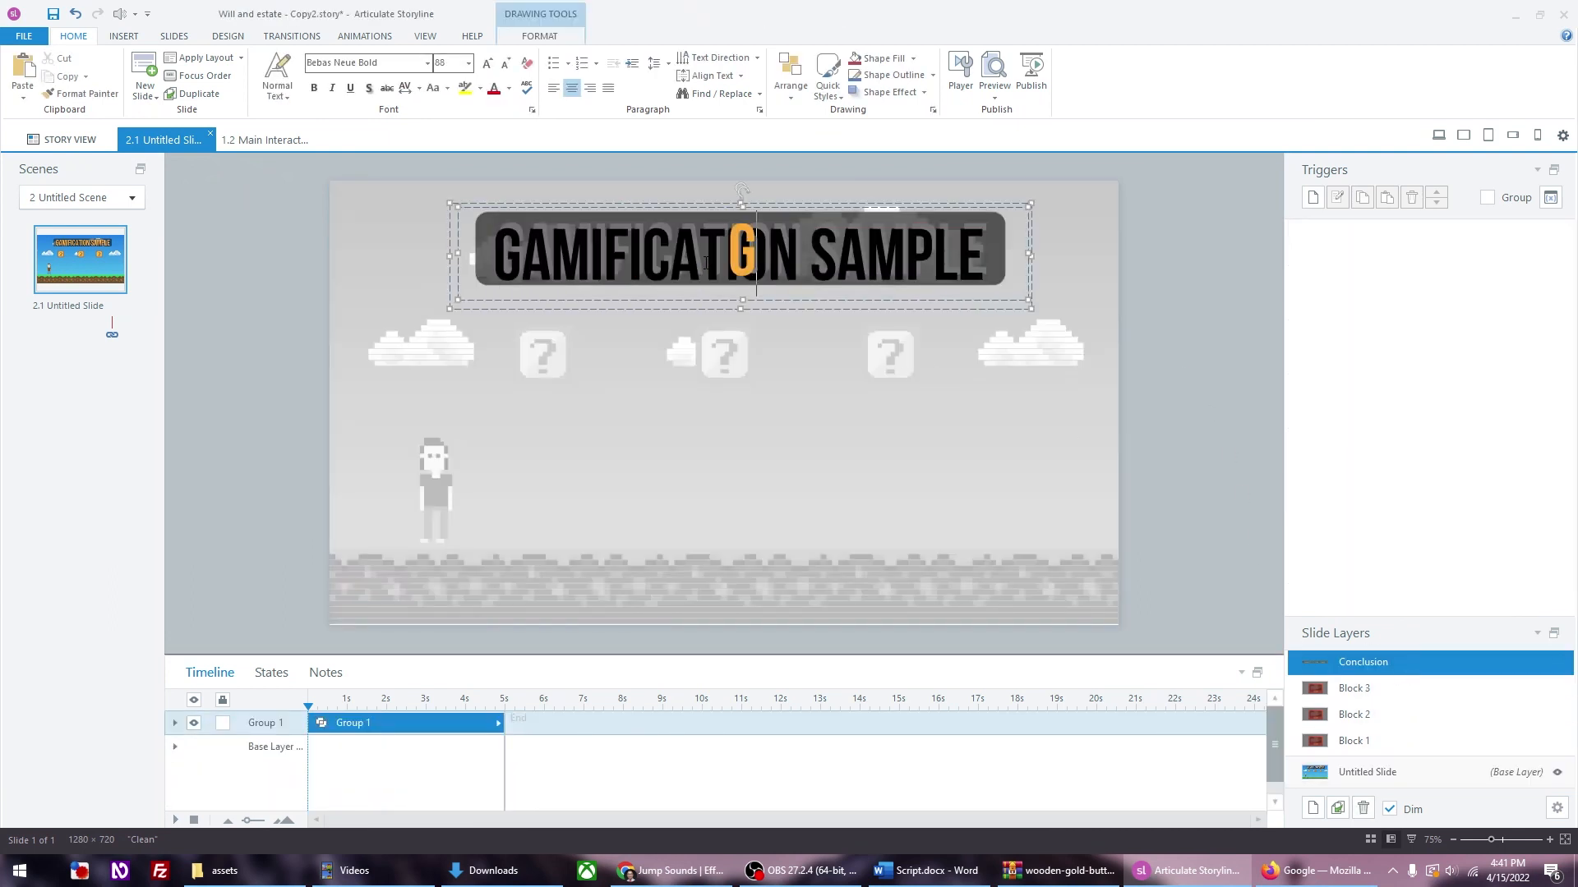
{"action": "type", "text": "REAT JOB"}
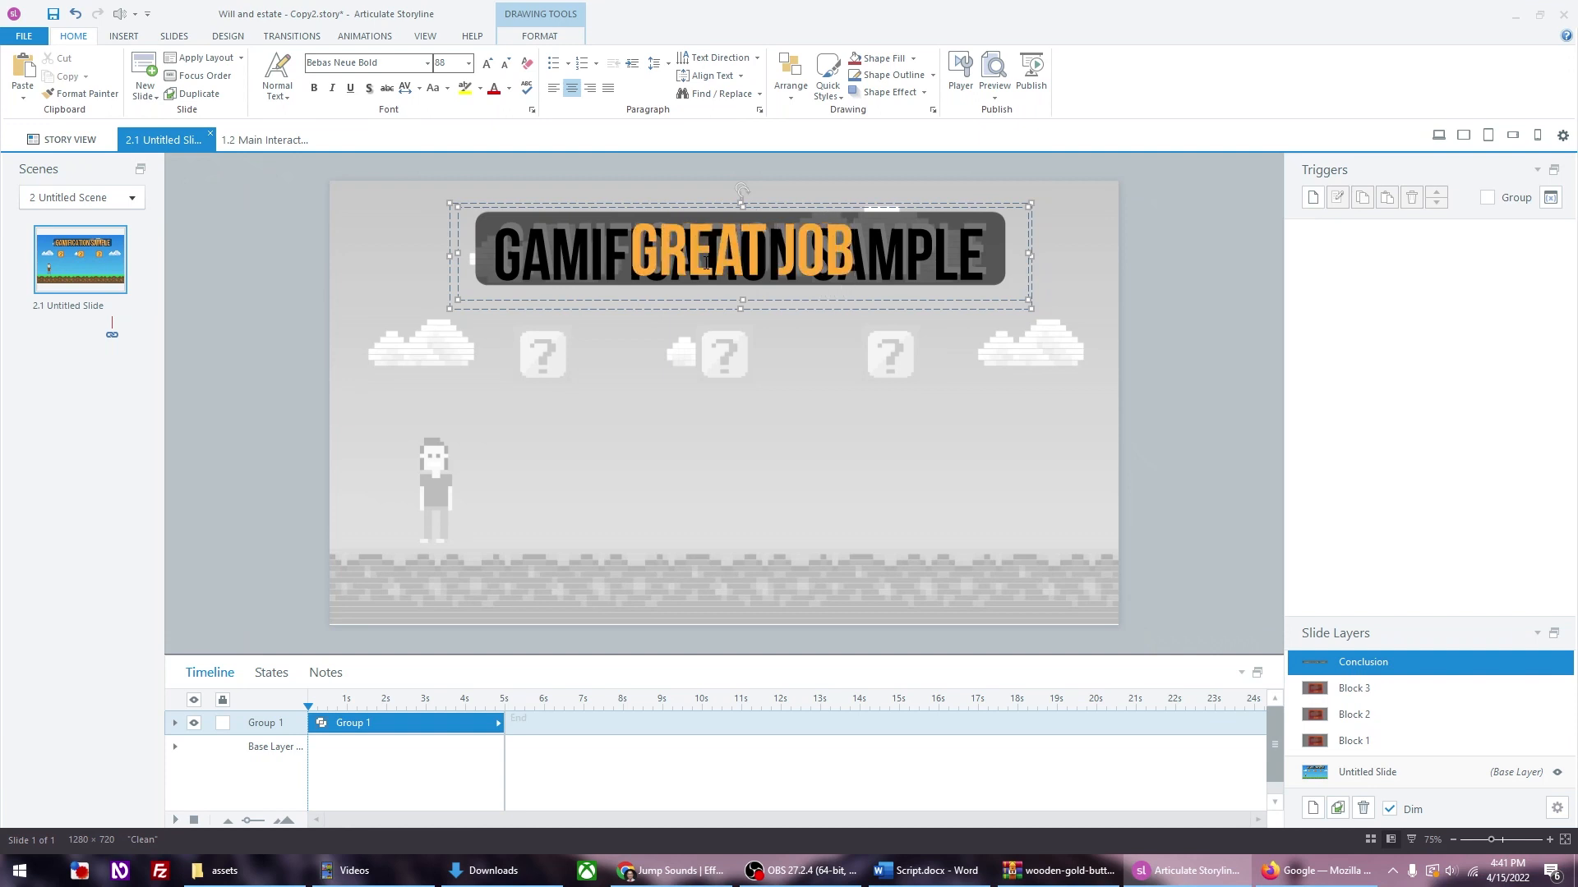
{"action": "type", "text": "!"}
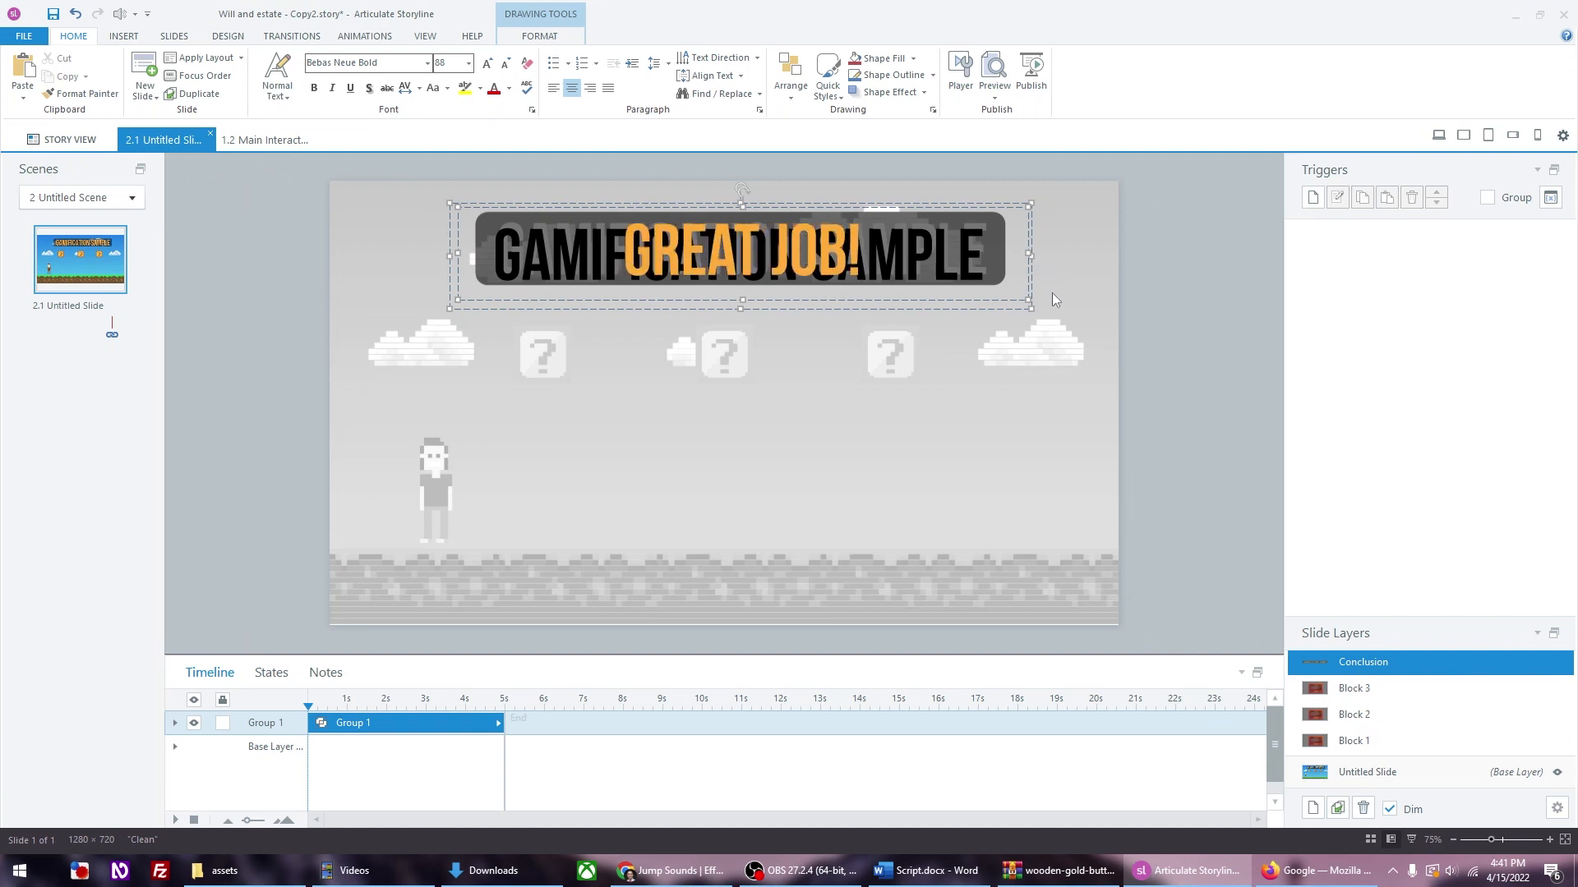
Step: Change the title group's black shadow text to "Great job!", hiding the orange text while editing and showing it again
{"action": "left_click", "coordinate": [175, 723]}
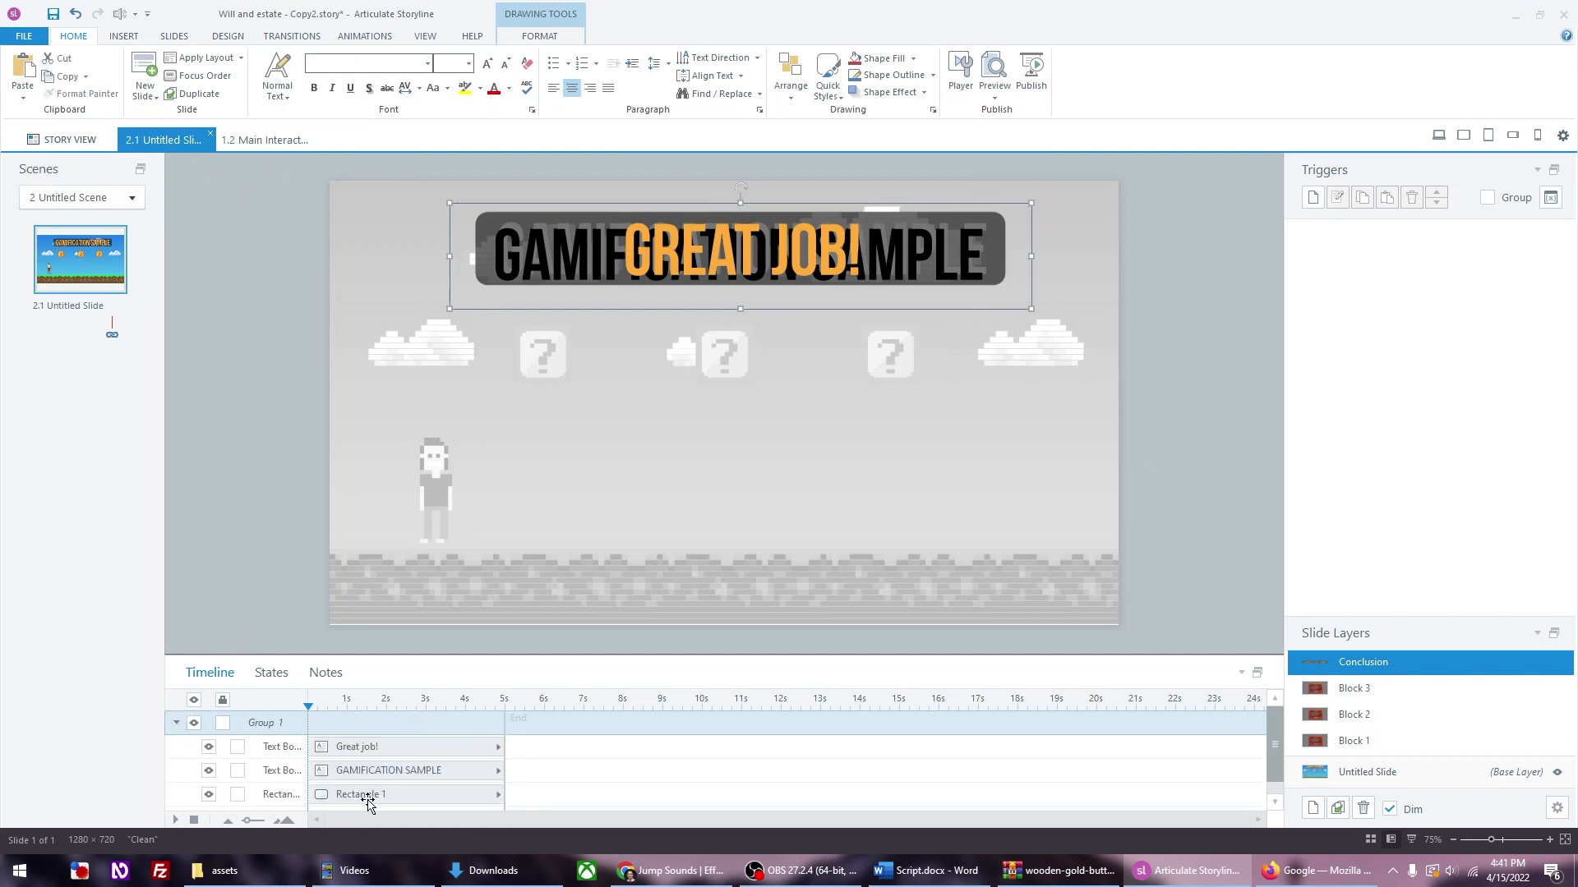
{"action": "left_click", "coordinate": [384, 770]}
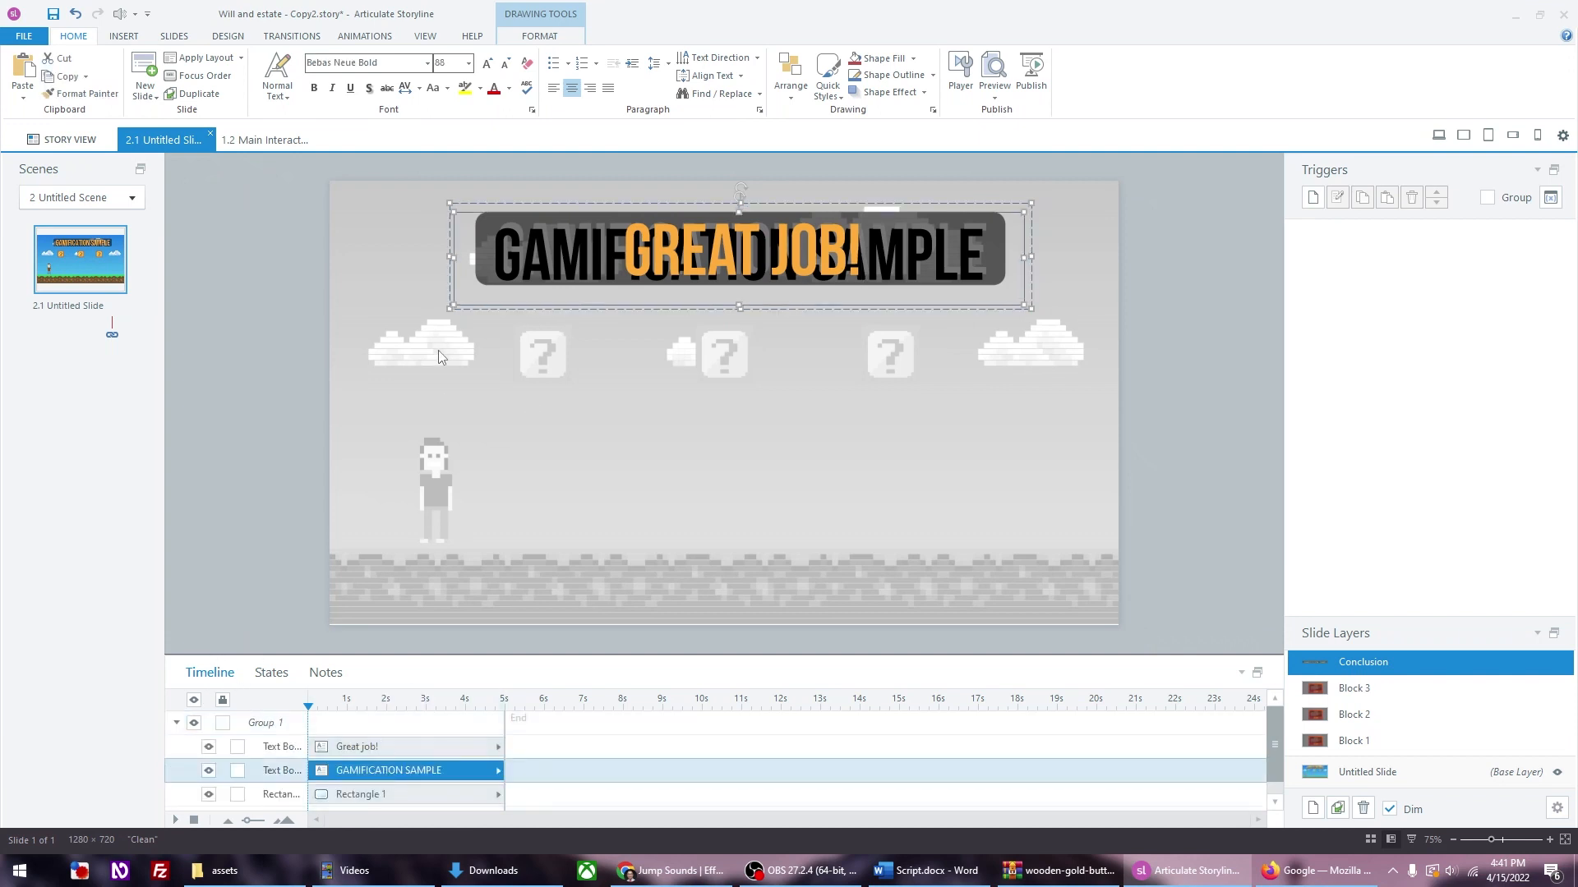
{"action": "left_click", "coordinate": [984, 275]}
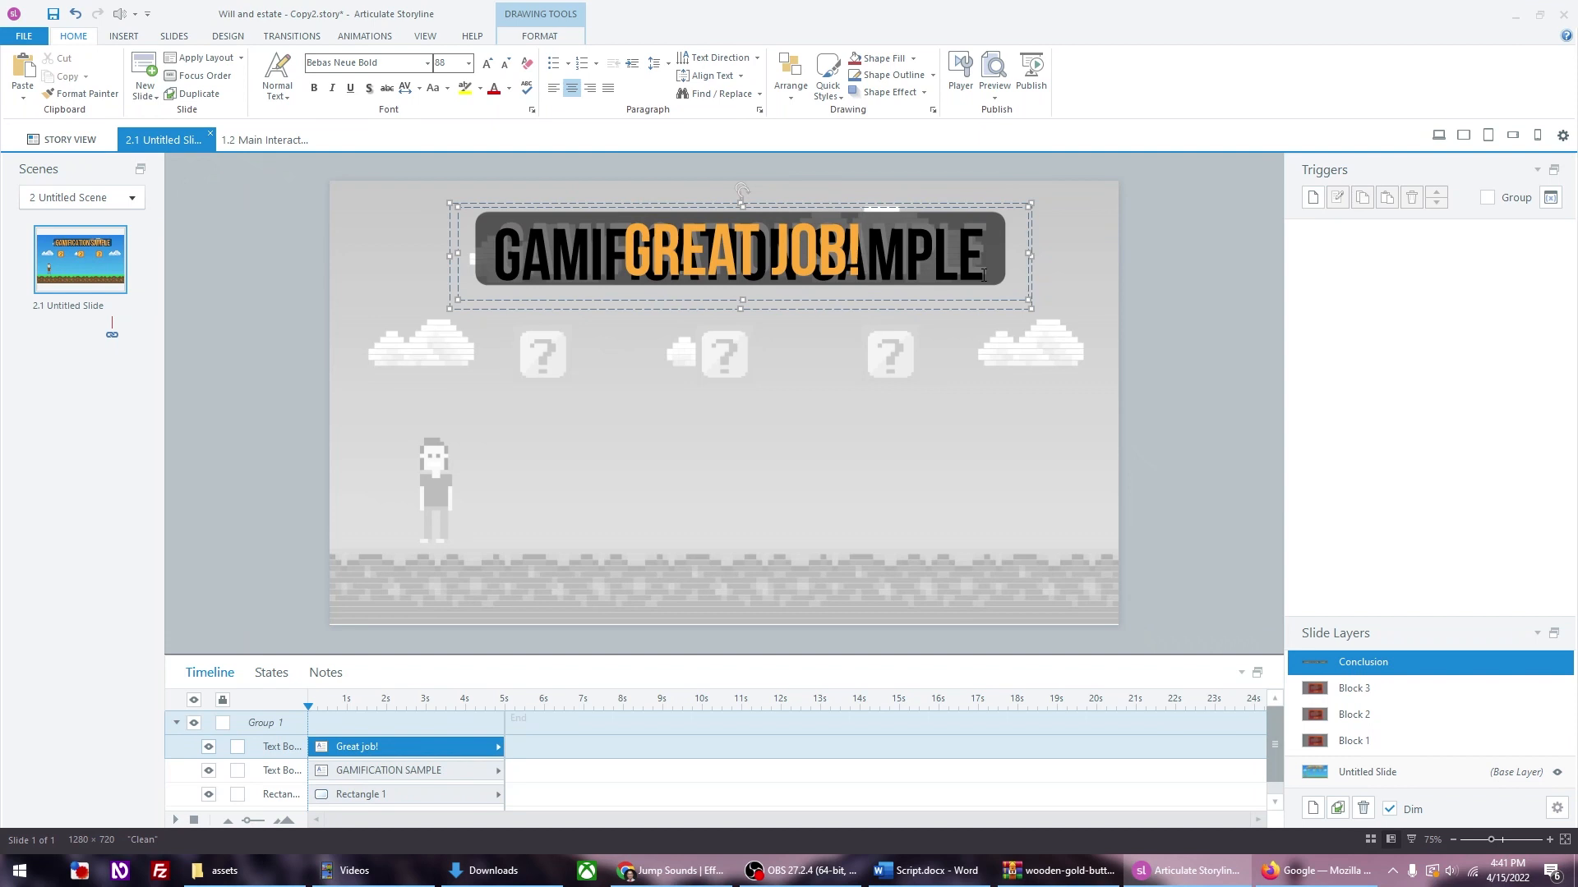
{"action": "left_click", "coordinate": [208, 746]}
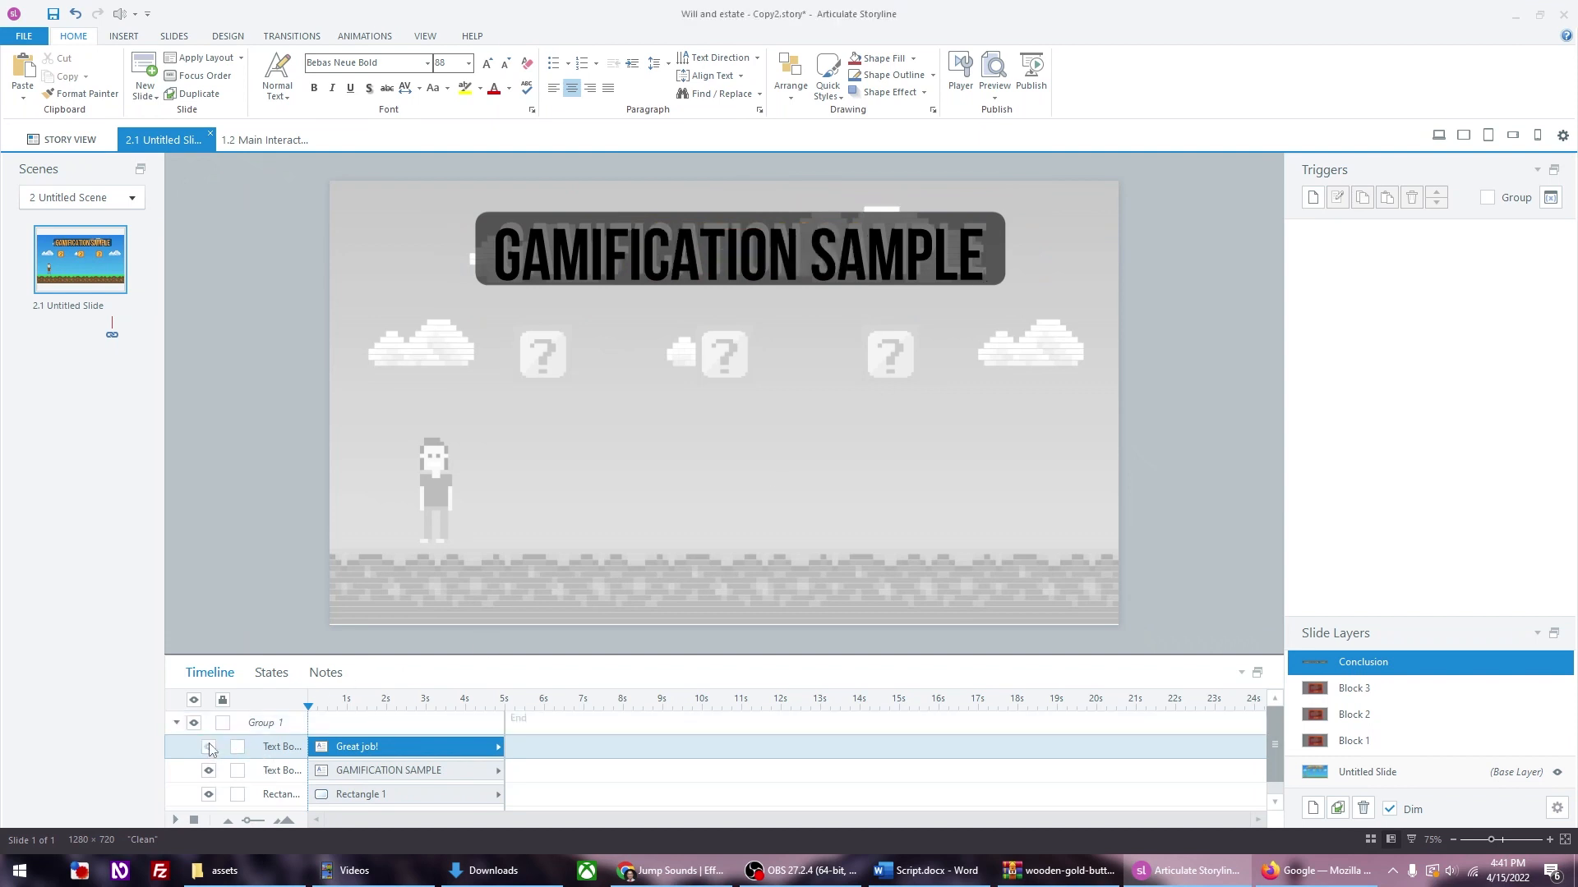
{"action": "left_click", "coordinate": [671, 279]}
{"action": "triple_click", "coordinate": [671, 279]}
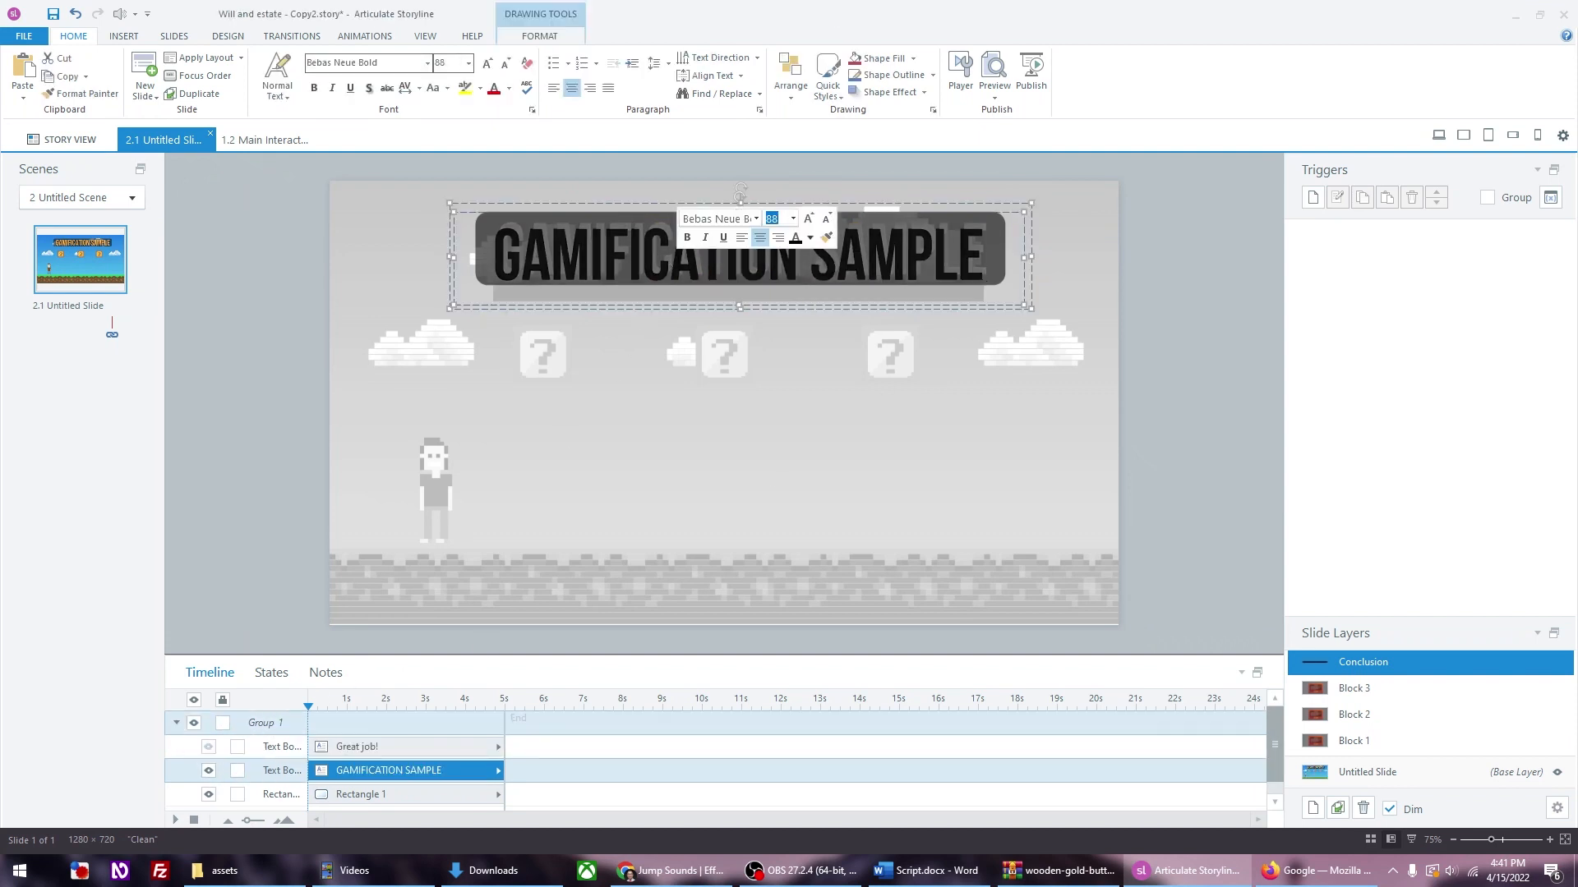
{"action": "type", "text": "GREAT JOB!"}
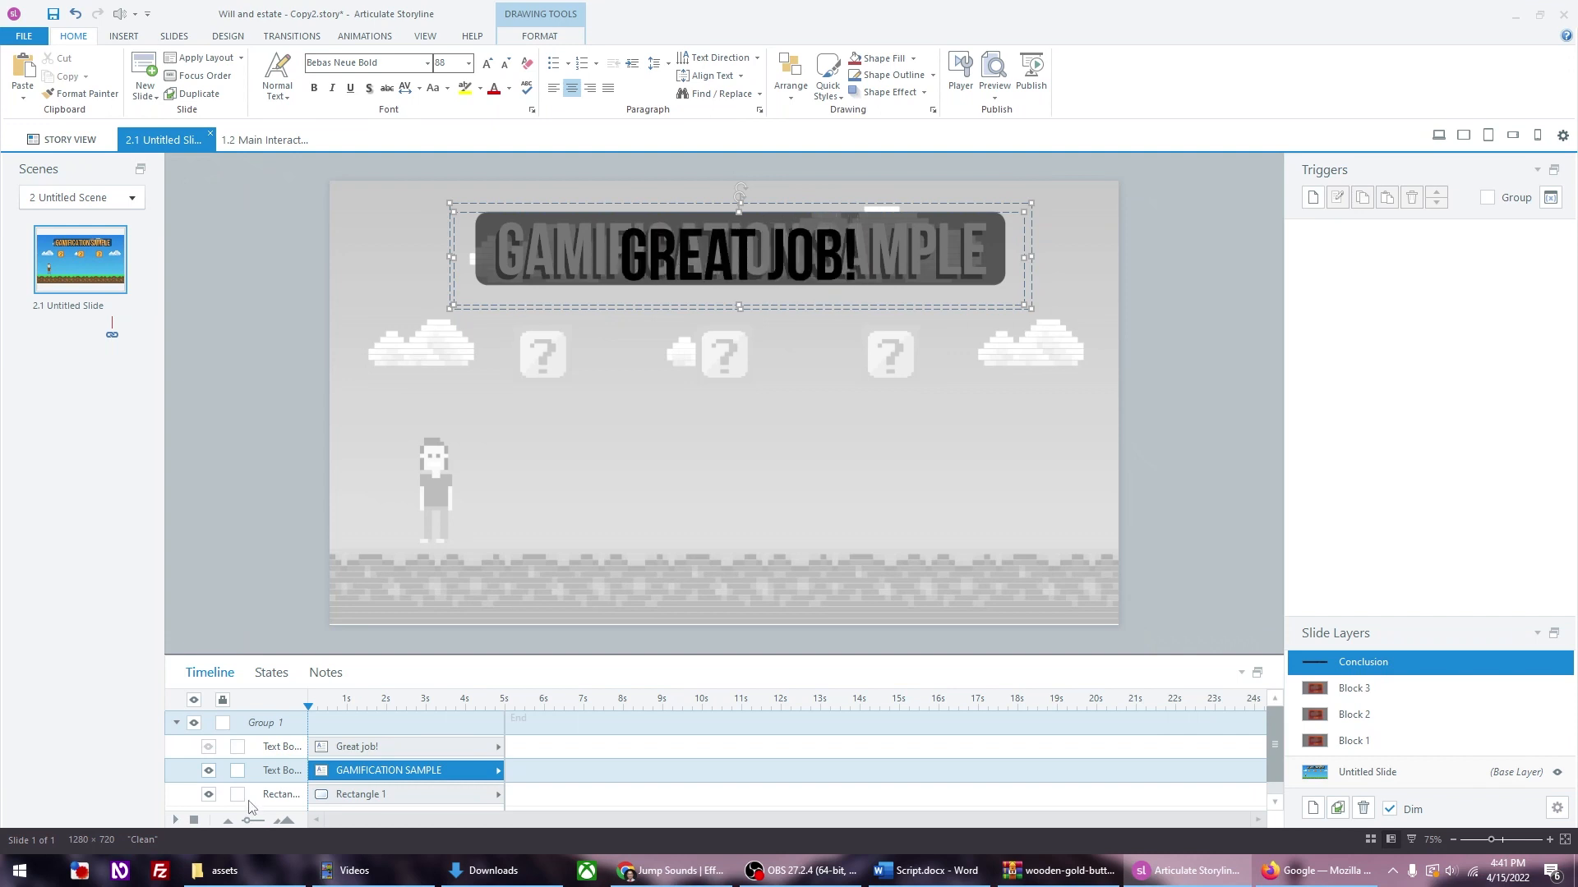
{"action": "left_click", "coordinate": [208, 746]}
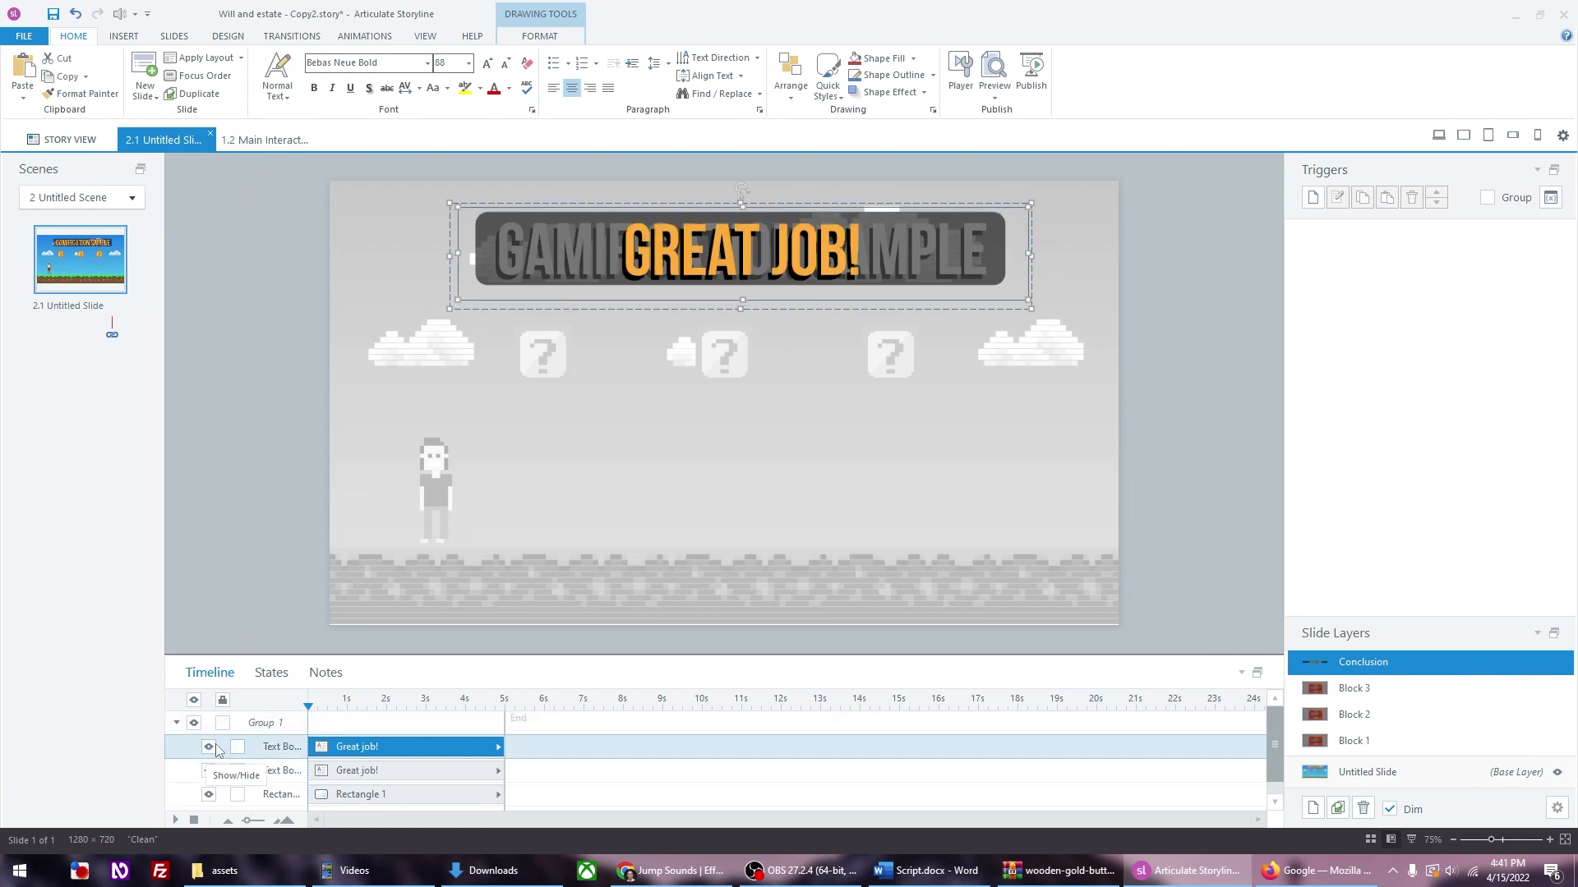
Step: Narrow the dark rounded rectangle behind the "Great job!" title from both sides so it fits closely around the text
{"action": "left_click", "coordinate": [330, 264]}
{"action": "double_click", "coordinate": [472, 218]}
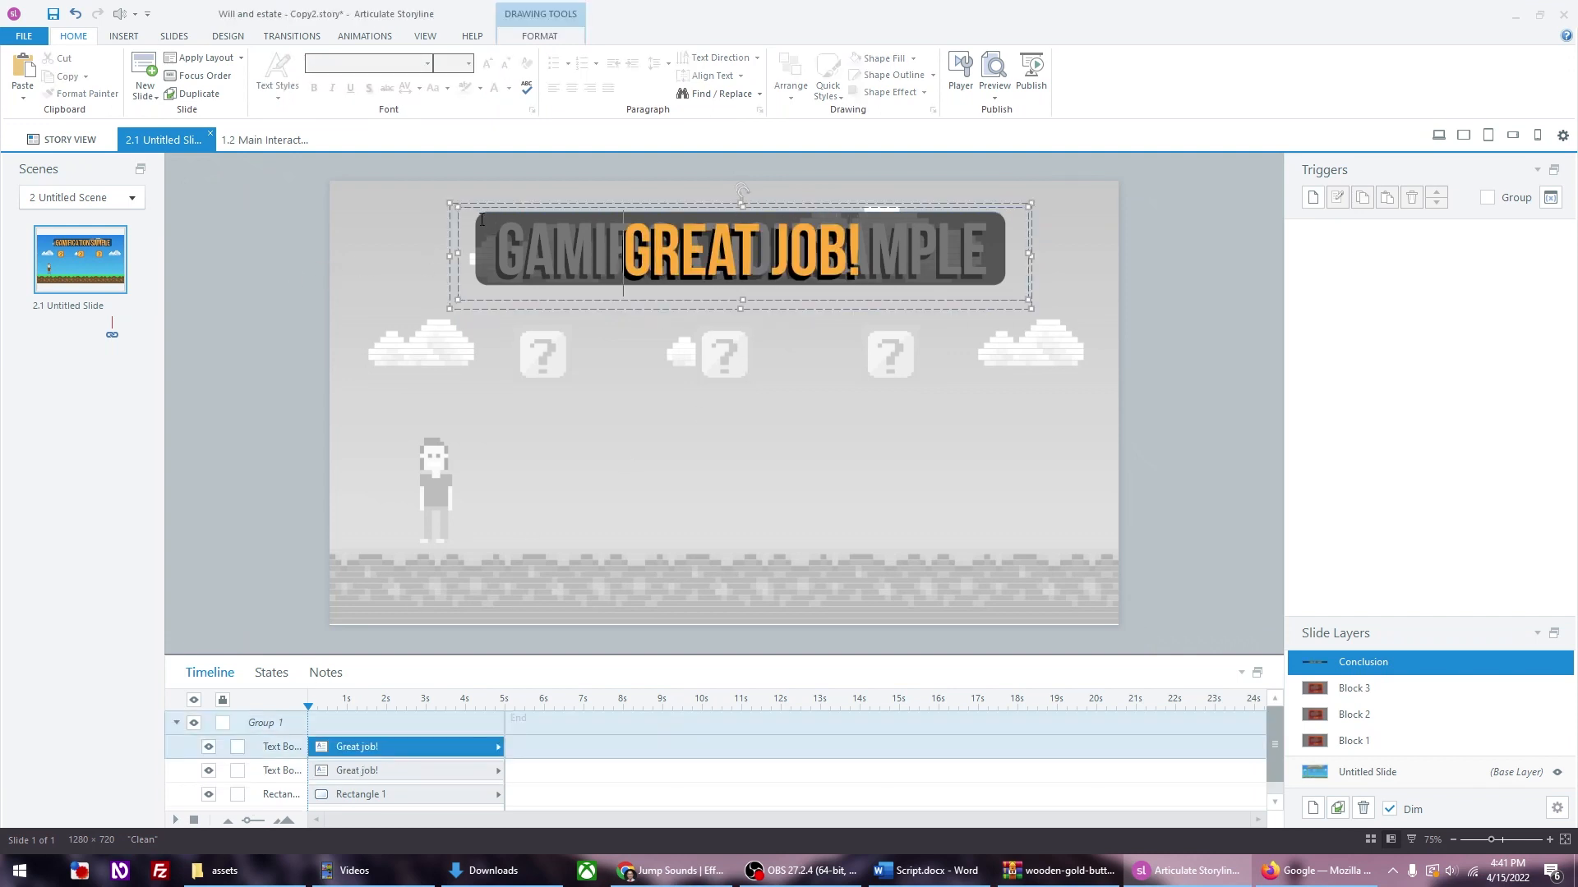
{"action": "left_click", "coordinate": [241, 300]}
{"action": "left_click", "coordinate": [386, 793]}
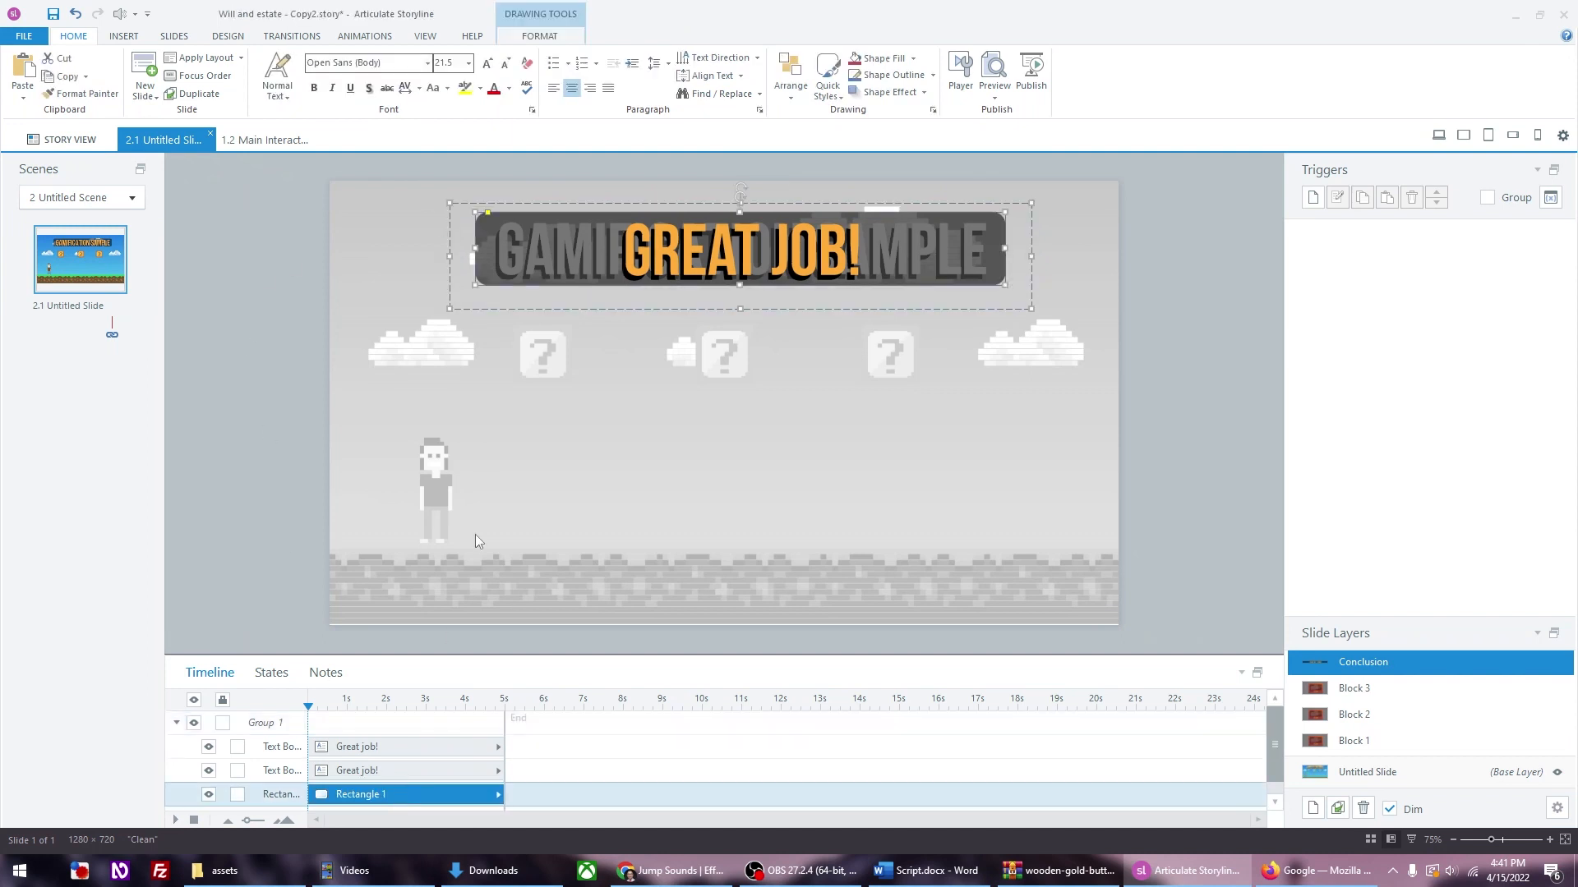
{"action": "left_click_drag", "start_coordinate": [473, 248], "coordinate": [592, 248]}
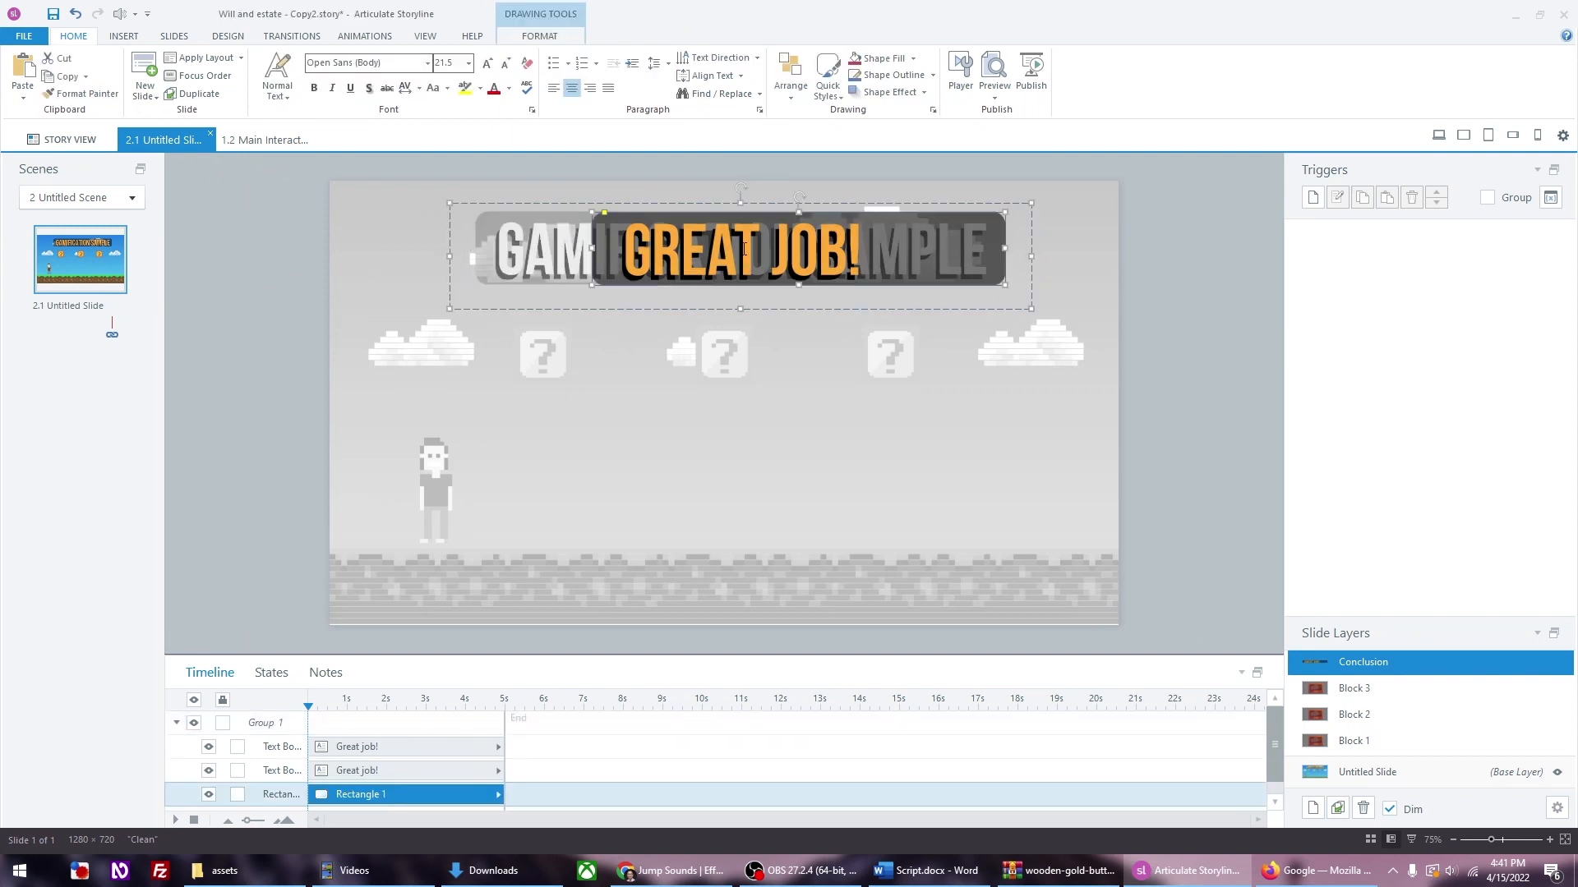
{"action": "left_click_drag", "start_coordinate": [1006, 248], "coordinate": [880, 248]}
Step: Select the whole "Great job!" title group and reposition it slightly lower on the Conclusion layer, still overlapping the dimmed base-layer title
{"action": "left_click_drag", "start_coordinate": [1162, 315], "coordinate": [485, 189]}
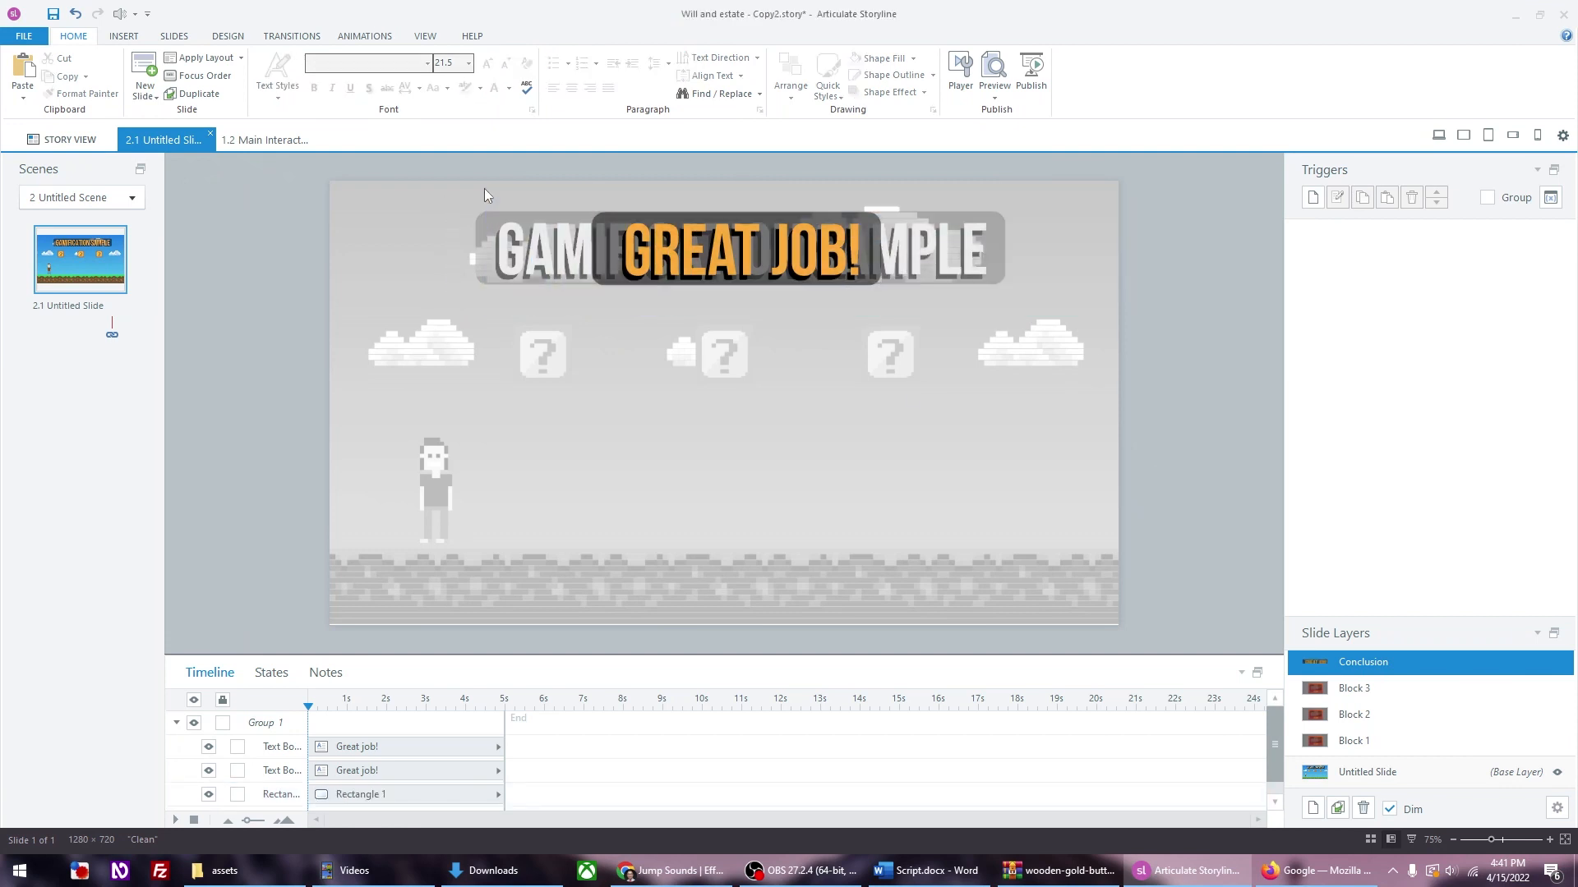
{"action": "left_click_drag", "start_coordinate": [516, 156], "coordinate": [1040, 367]}
{"action": "left_click_drag", "start_coordinate": [821, 210], "coordinate": [808, 285]}
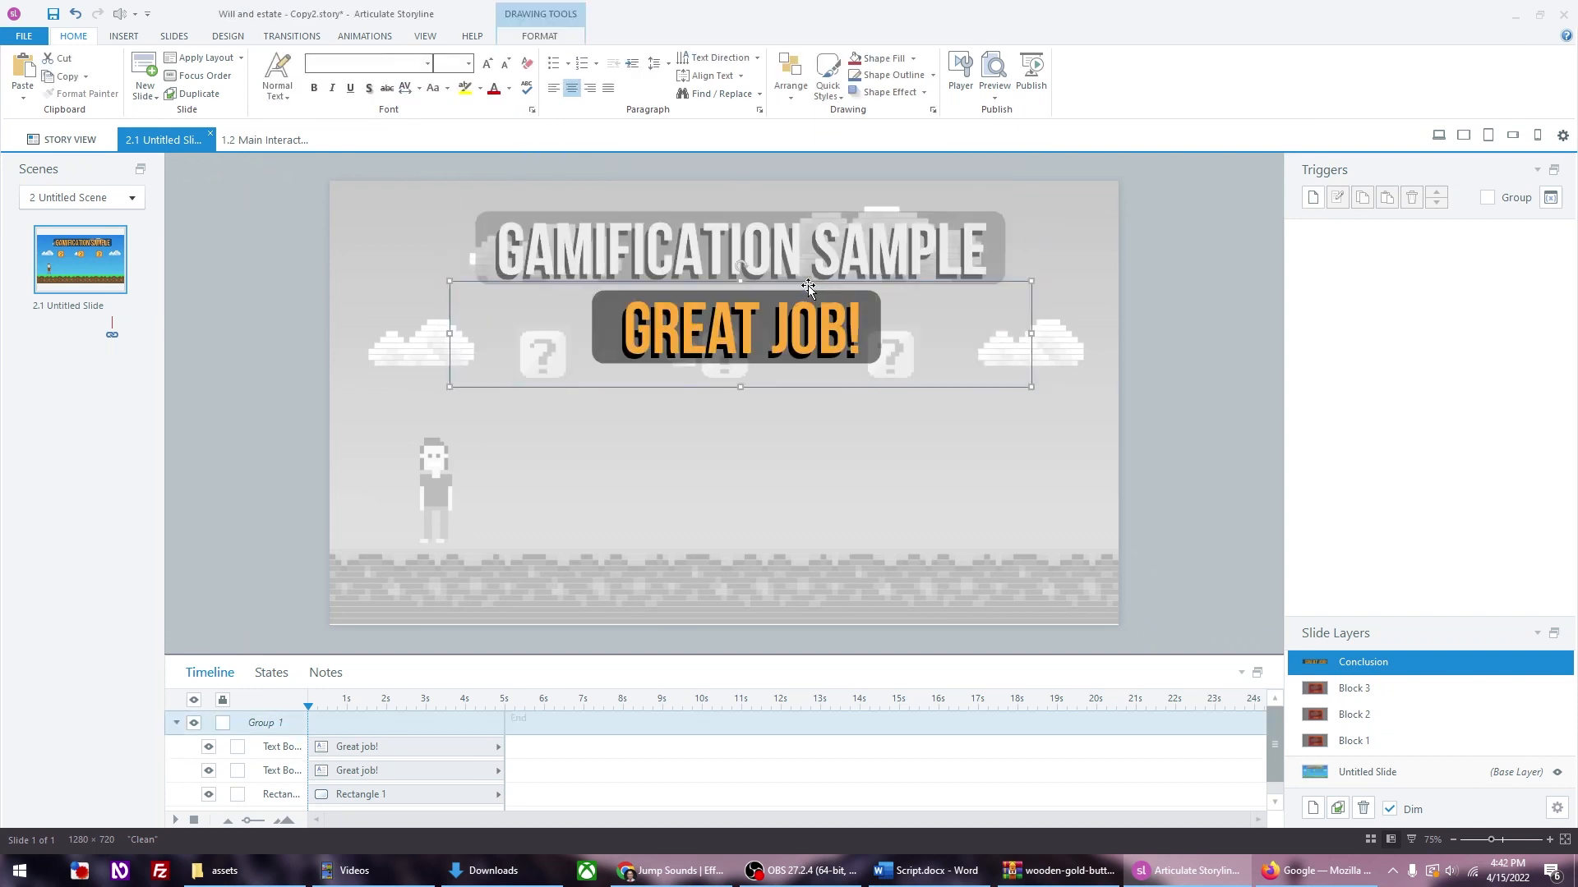
{"action": "key", "text": "Up"}
{"action": "key", "text": "Up"}
{"action": "key", "text": "Up"}
{"action": "key", "text": "Up"}
{"action": "key", "text": "Up"}
{"action": "key", "text": "Up"}
{"action": "key", "text": "Up"}
{"action": "key", "text": "Up"}
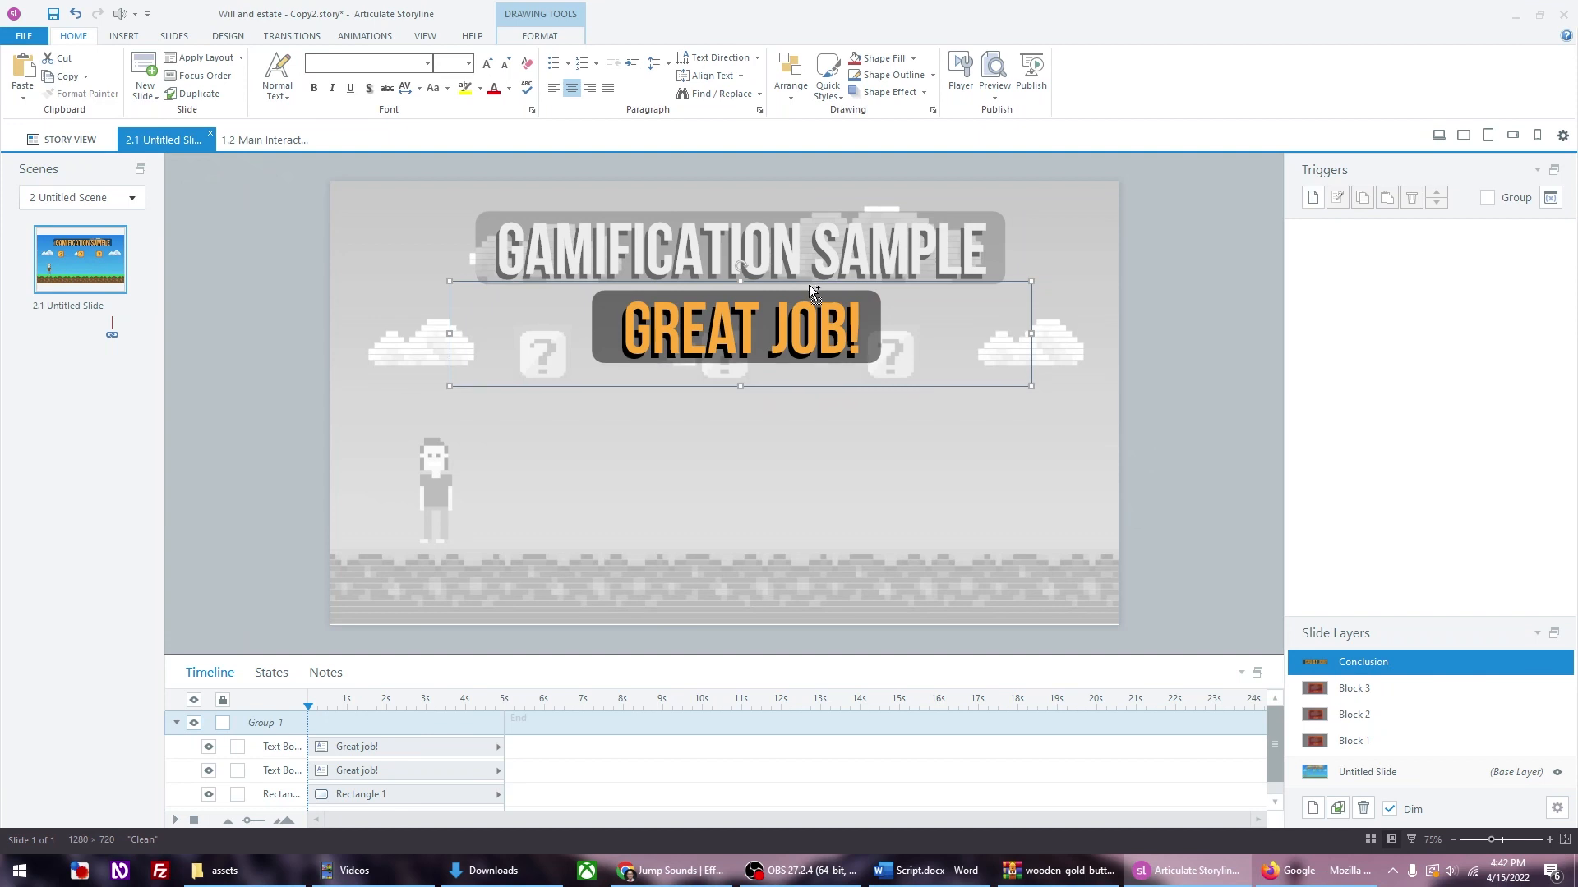
{"action": "key", "text": "Up"}
{"action": "key", "text": "Up"}
{"action": "key", "text": "Up"}
{"action": "key", "text": "Up"}
{"action": "key", "text": "Up"}
{"action": "key", "text": "Up"}
{"action": "left_click", "coordinate": [809, 266]}
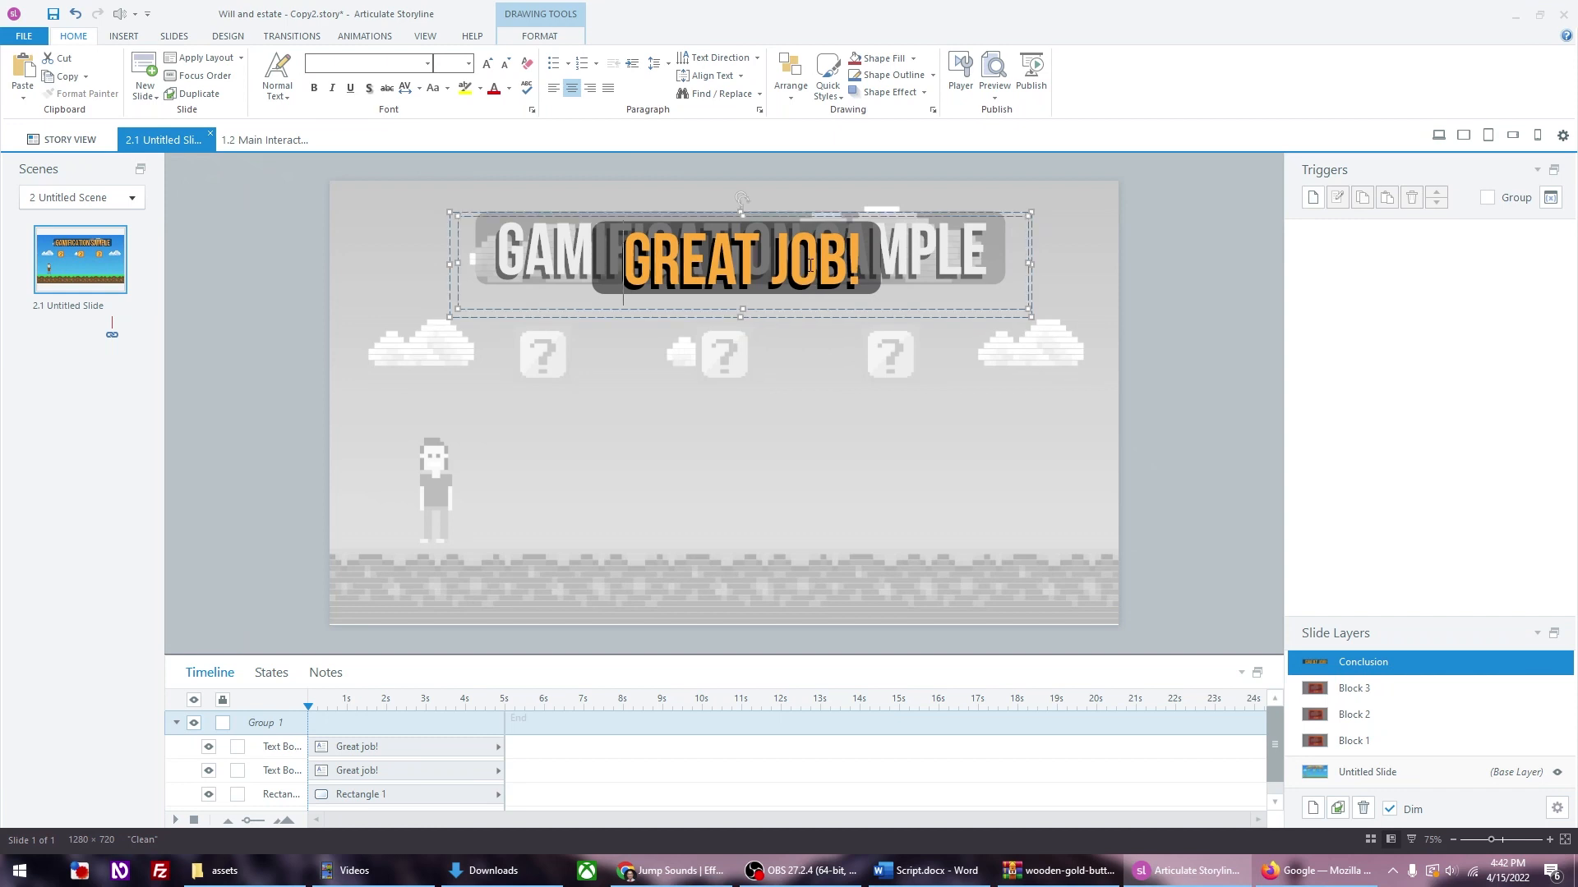
{"action": "left_click", "coordinate": [839, 239]}
{"action": "left_click", "coordinate": [1154, 293]}
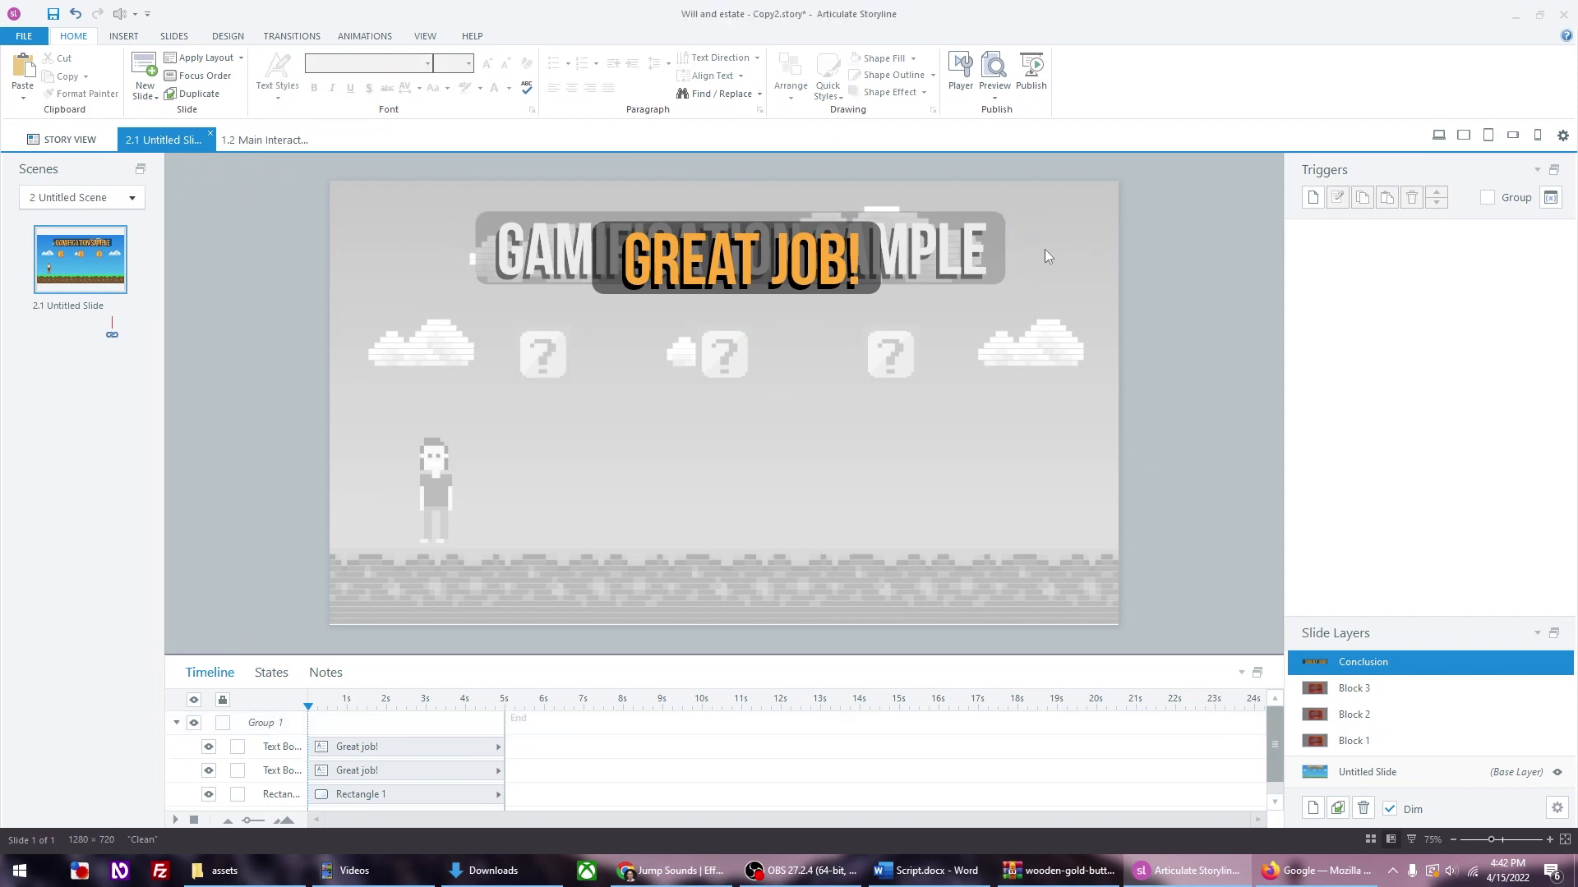
Step: Create a base-layer trigger that changes the state of Text Box 1 - "GAMIFICATION SAMPLE" to Hidden
{"action": "left_click", "coordinate": [1391, 781]}
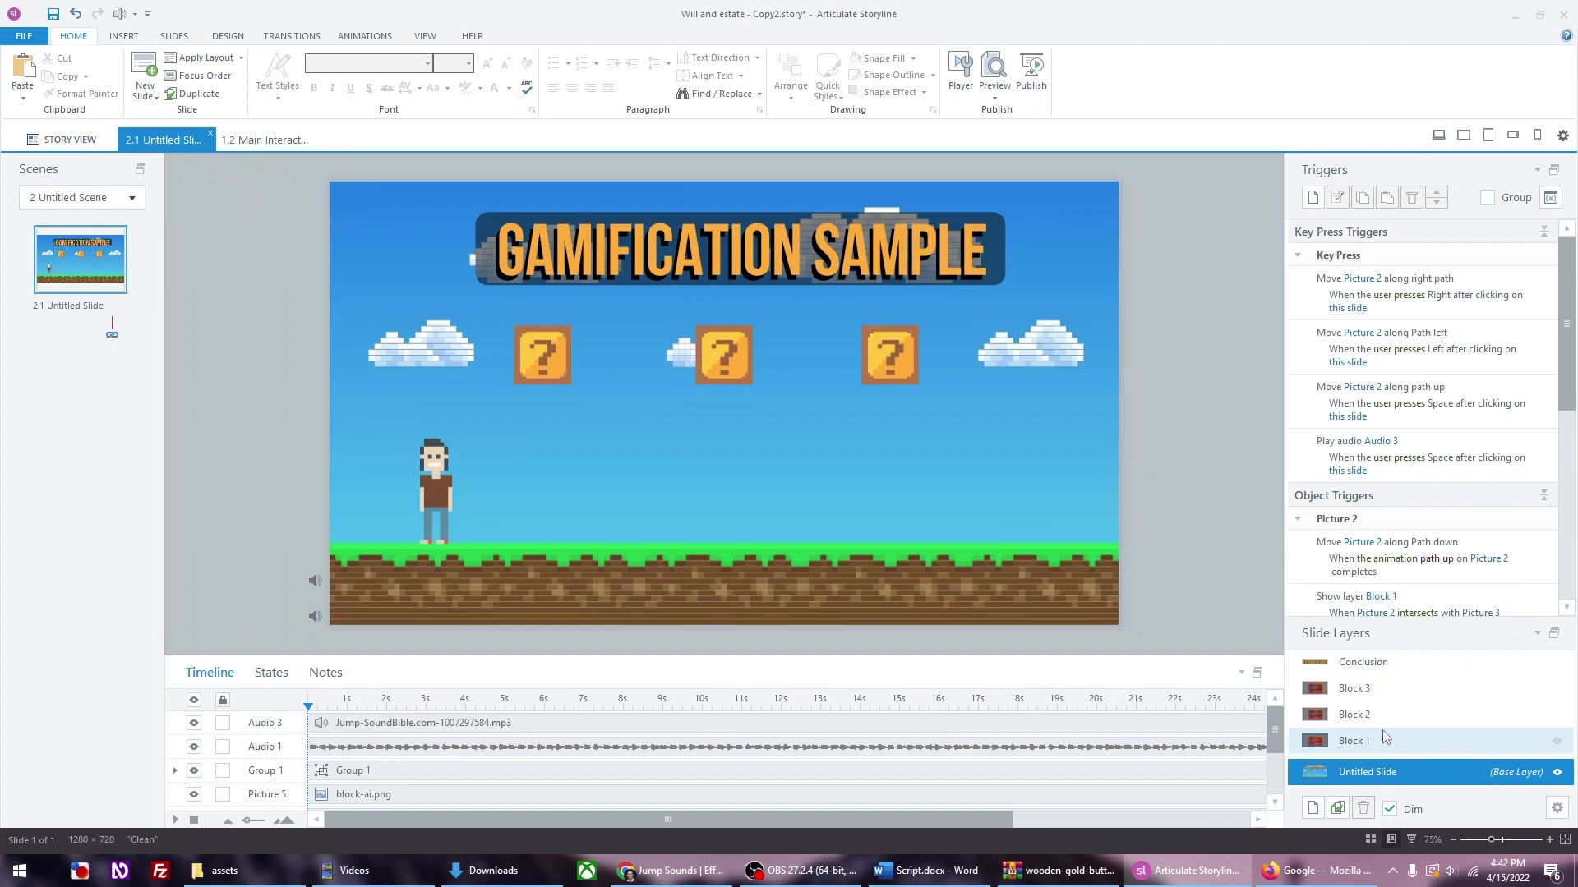
{"action": "left_click", "coordinate": [1312, 198]}
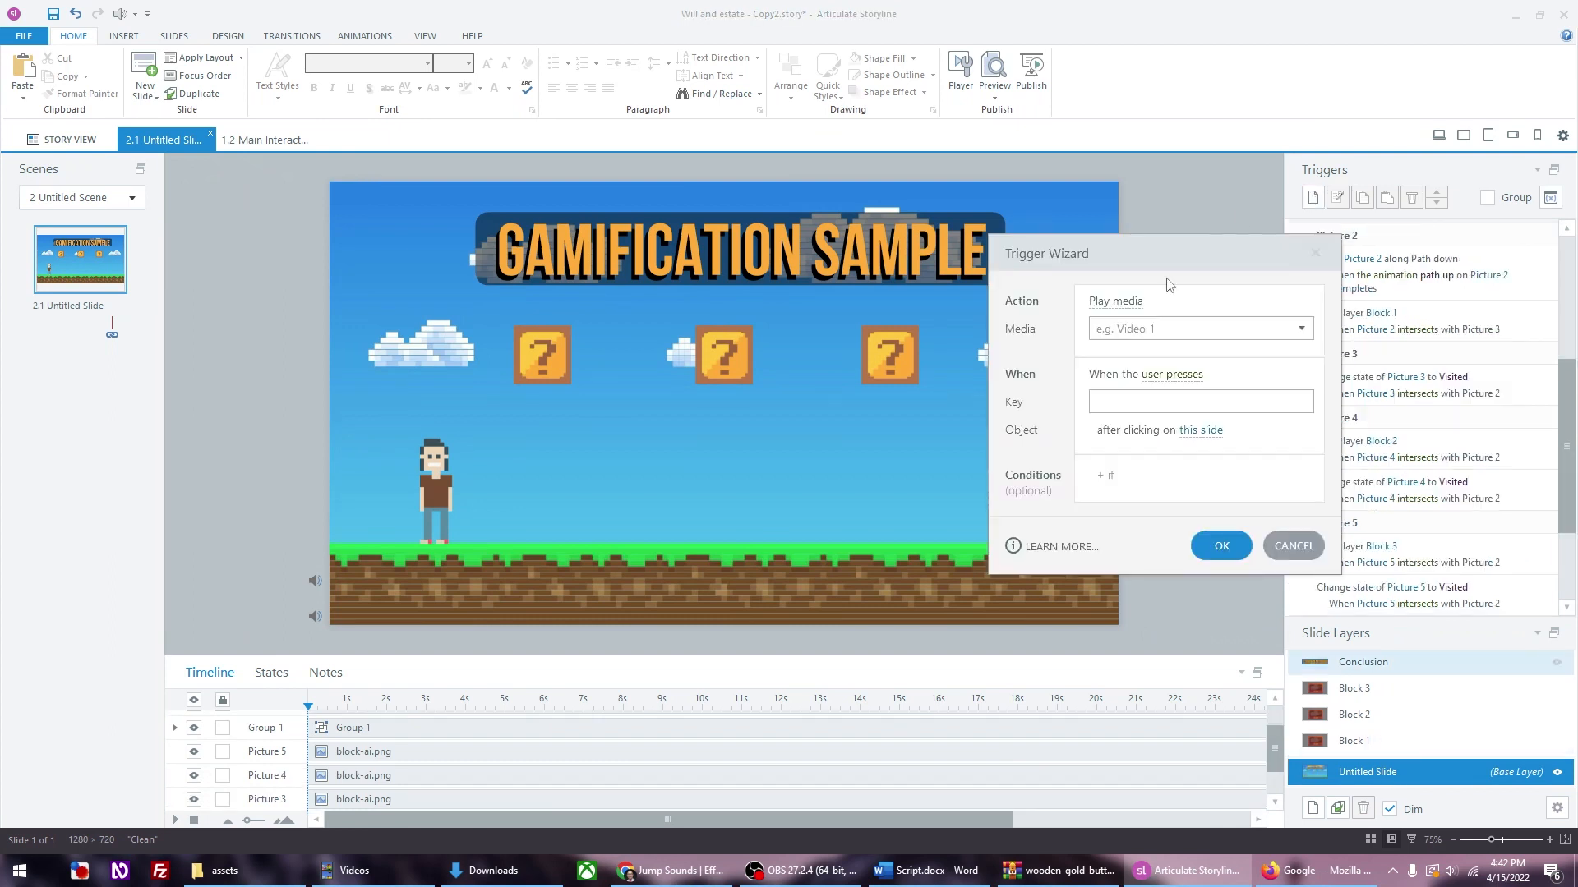
{"action": "left_click", "coordinate": [1112, 304]}
{"action": "left_click", "coordinate": [1149, 371]}
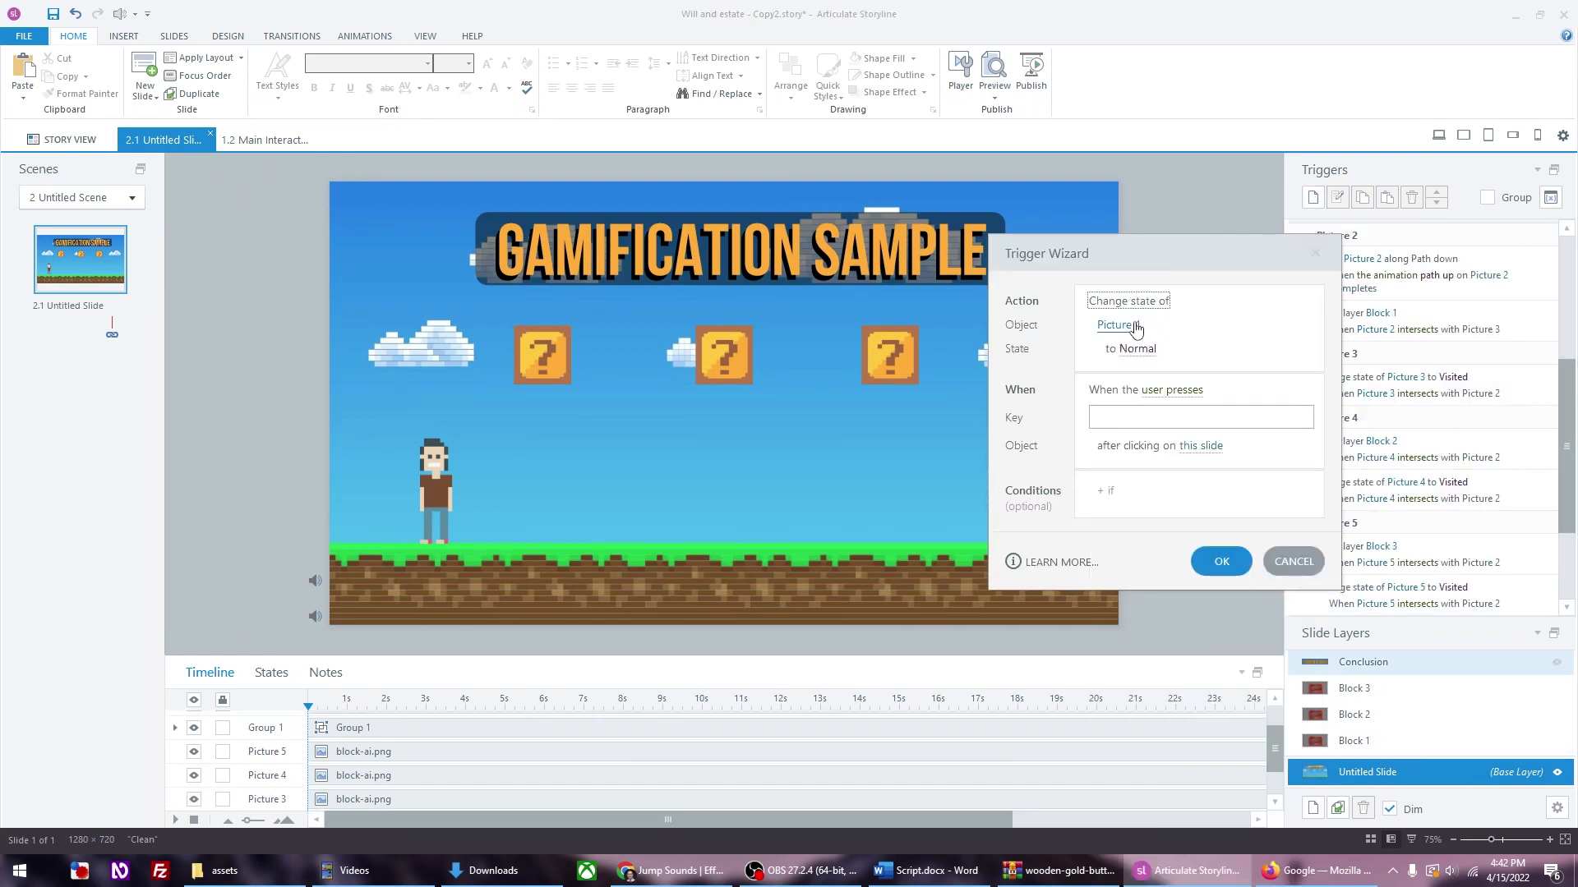
{"action": "left_click", "coordinate": [1117, 325]}
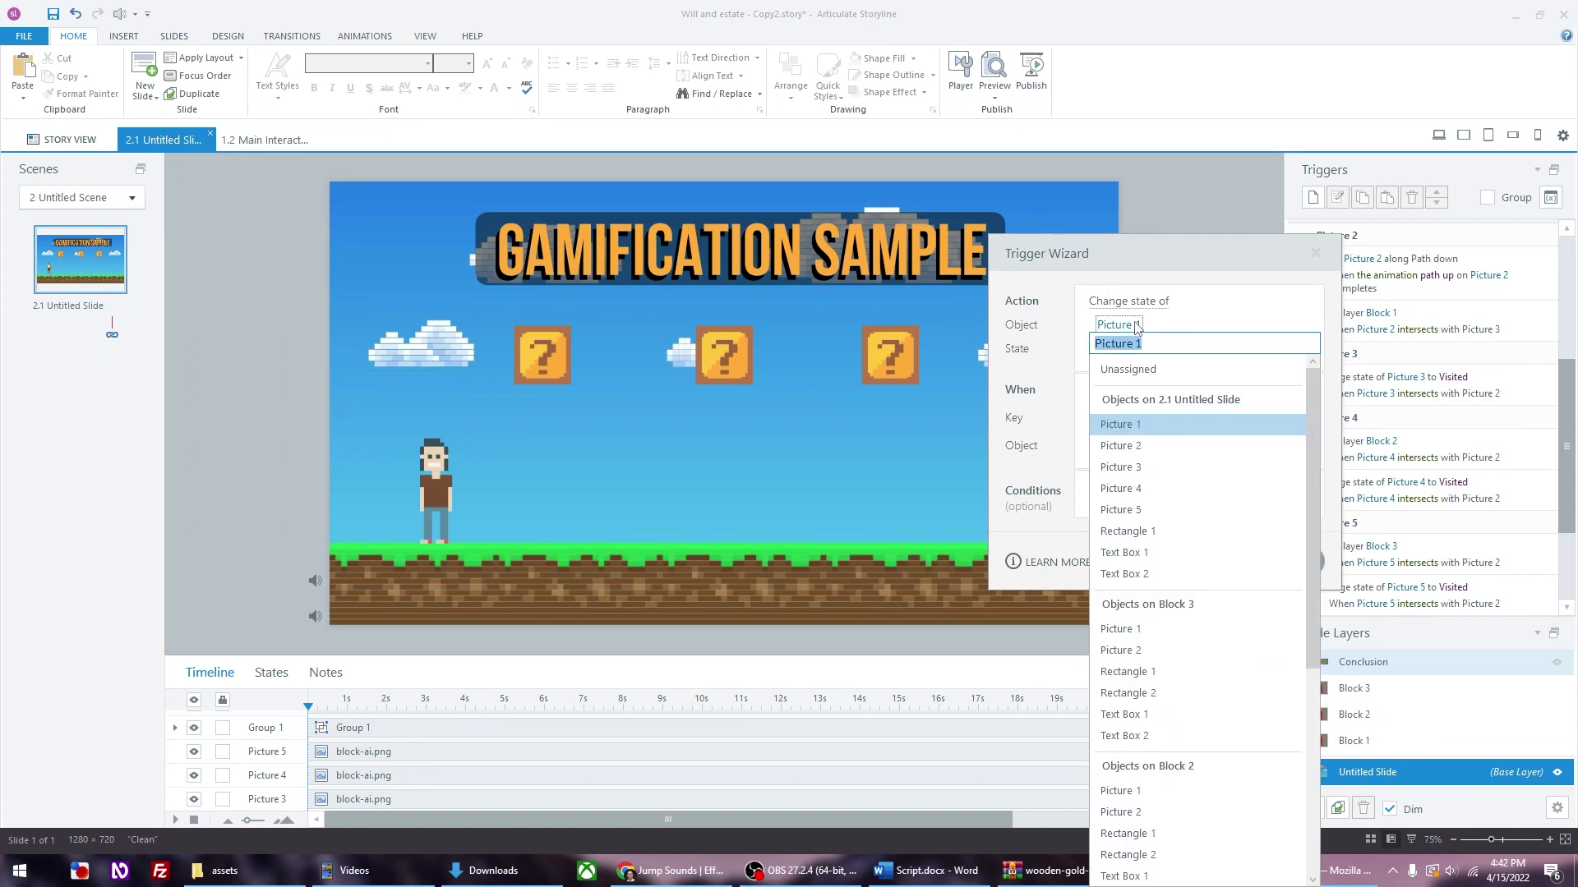
{"action": "left_click", "coordinate": [1147, 552]}
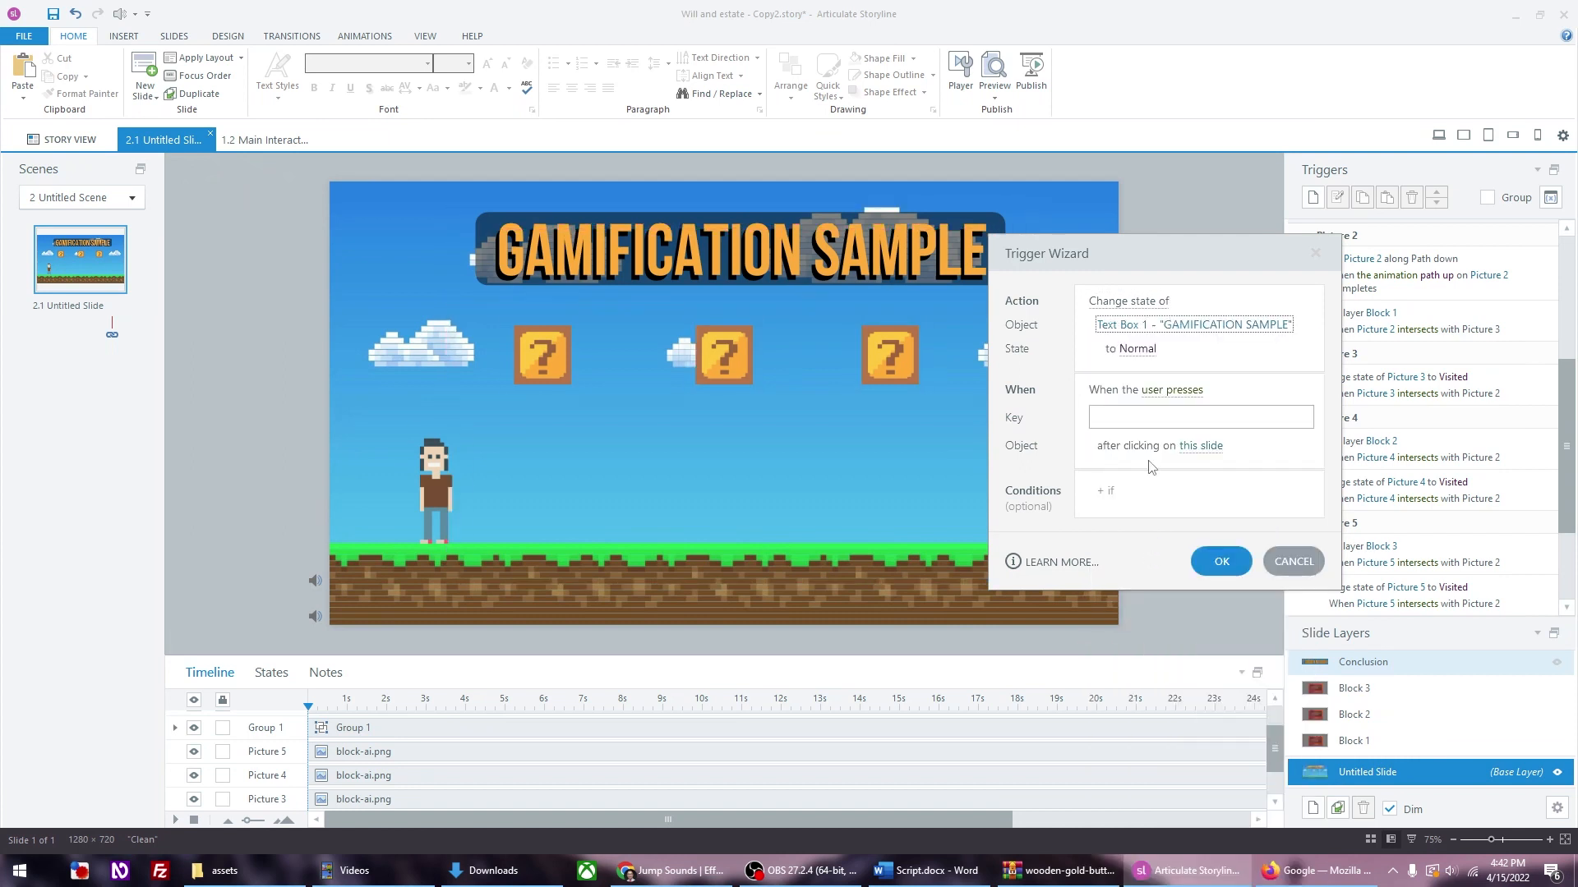
{"action": "left_click", "coordinate": [1146, 351]}
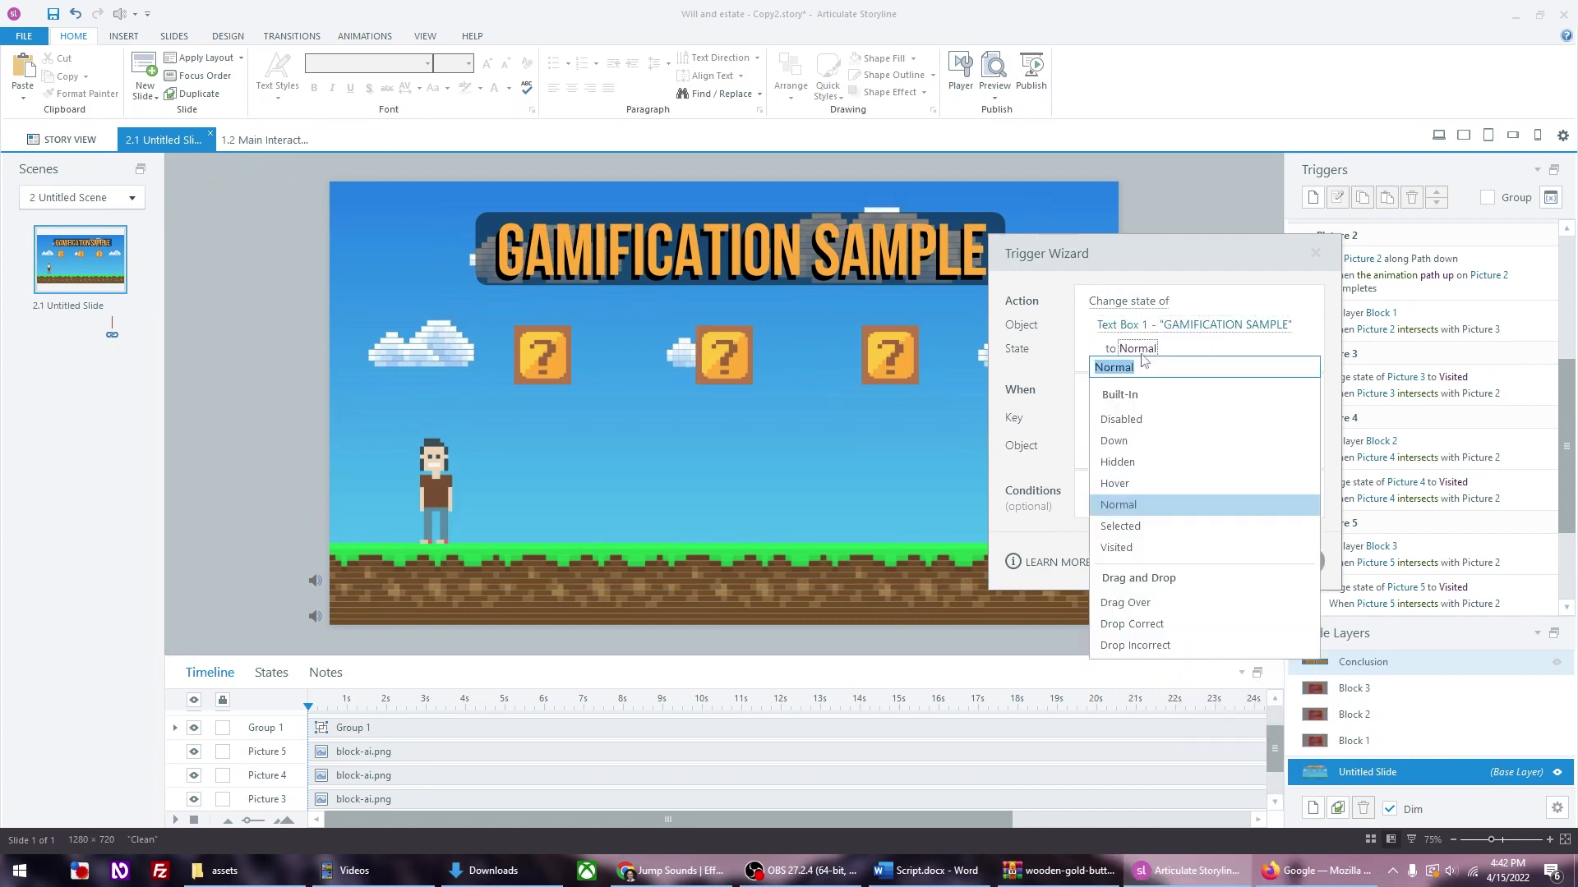
{"action": "left_click", "coordinate": [1138, 463]}
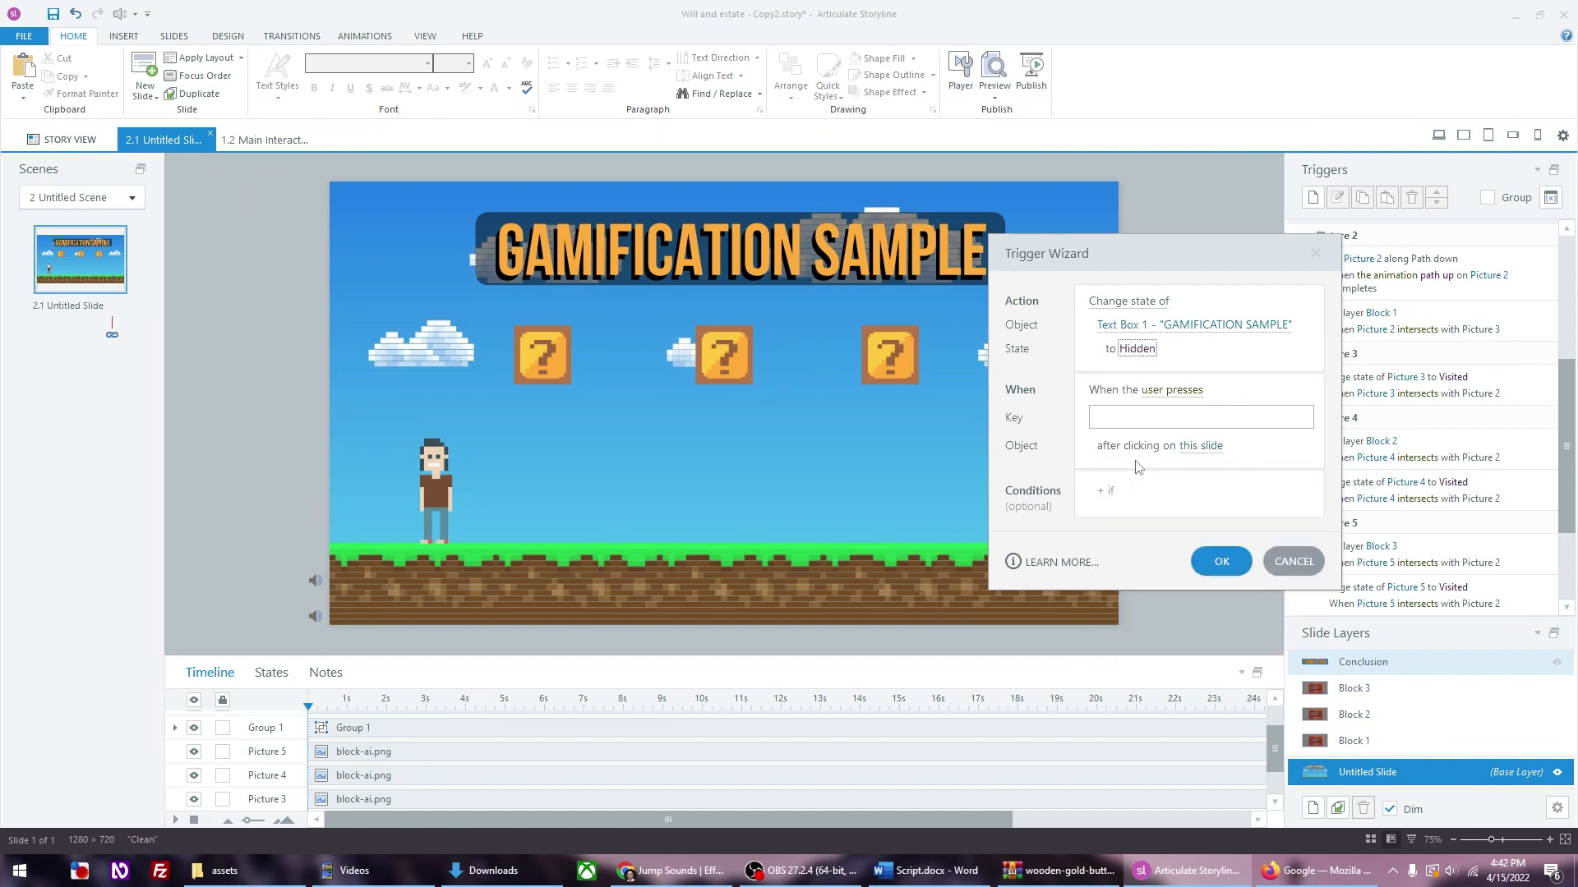
Step: Make the trigger fire when the state of all of Picture 3, Picture 4 and Picture 5 is Visited, and save it
{"action": "left_click", "coordinate": [1183, 392]}
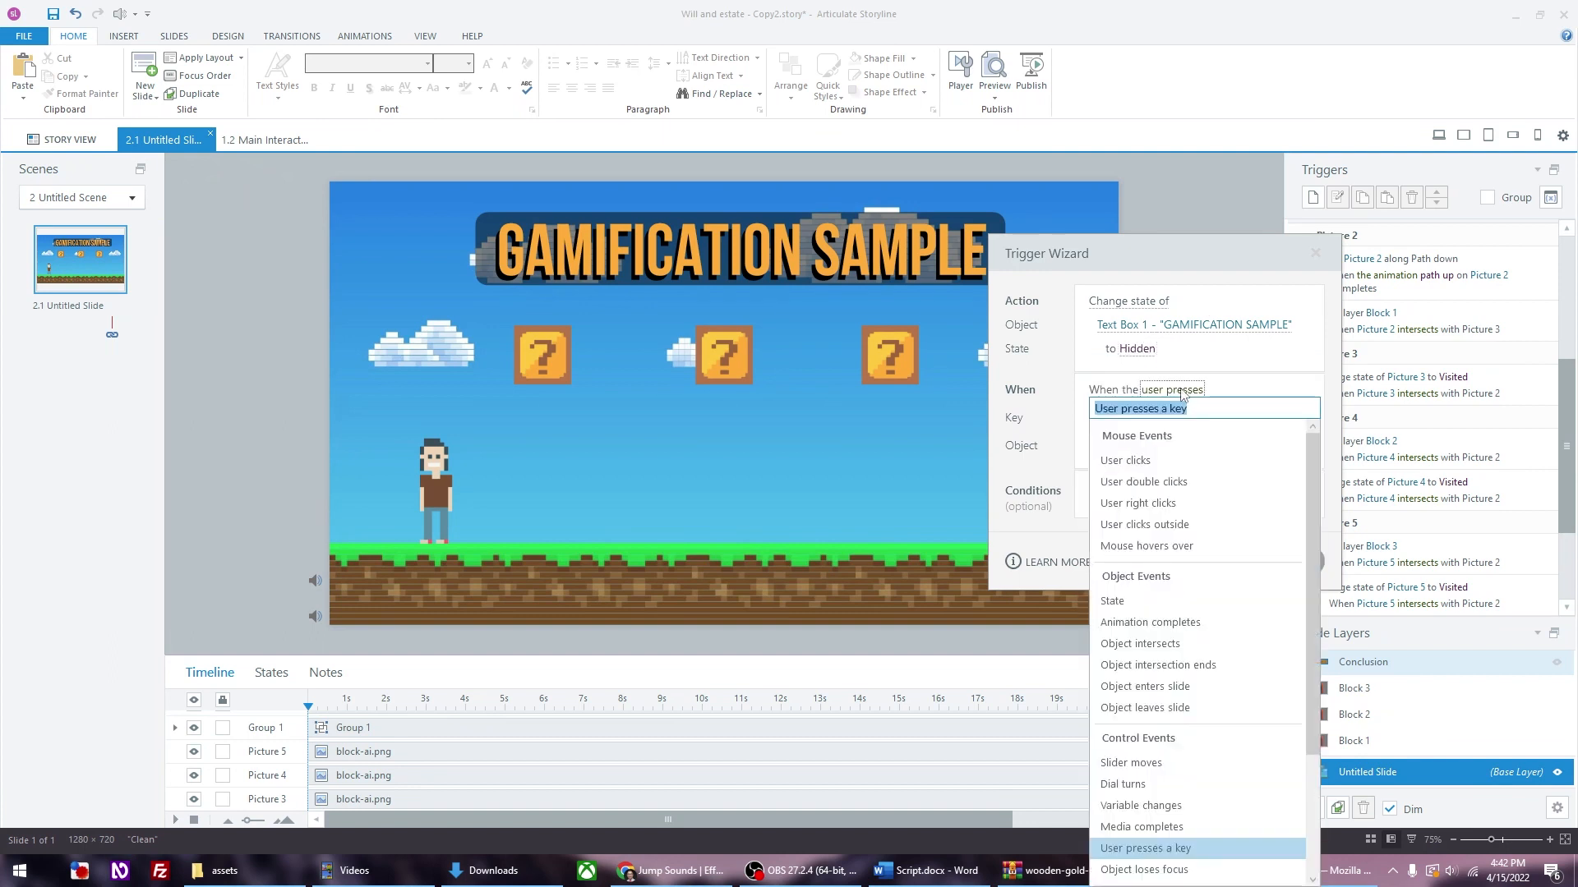
{"action": "left_click", "coordinate": [1138, 600]}
{"action": "left_click", "coordinate": [1139, 423]}
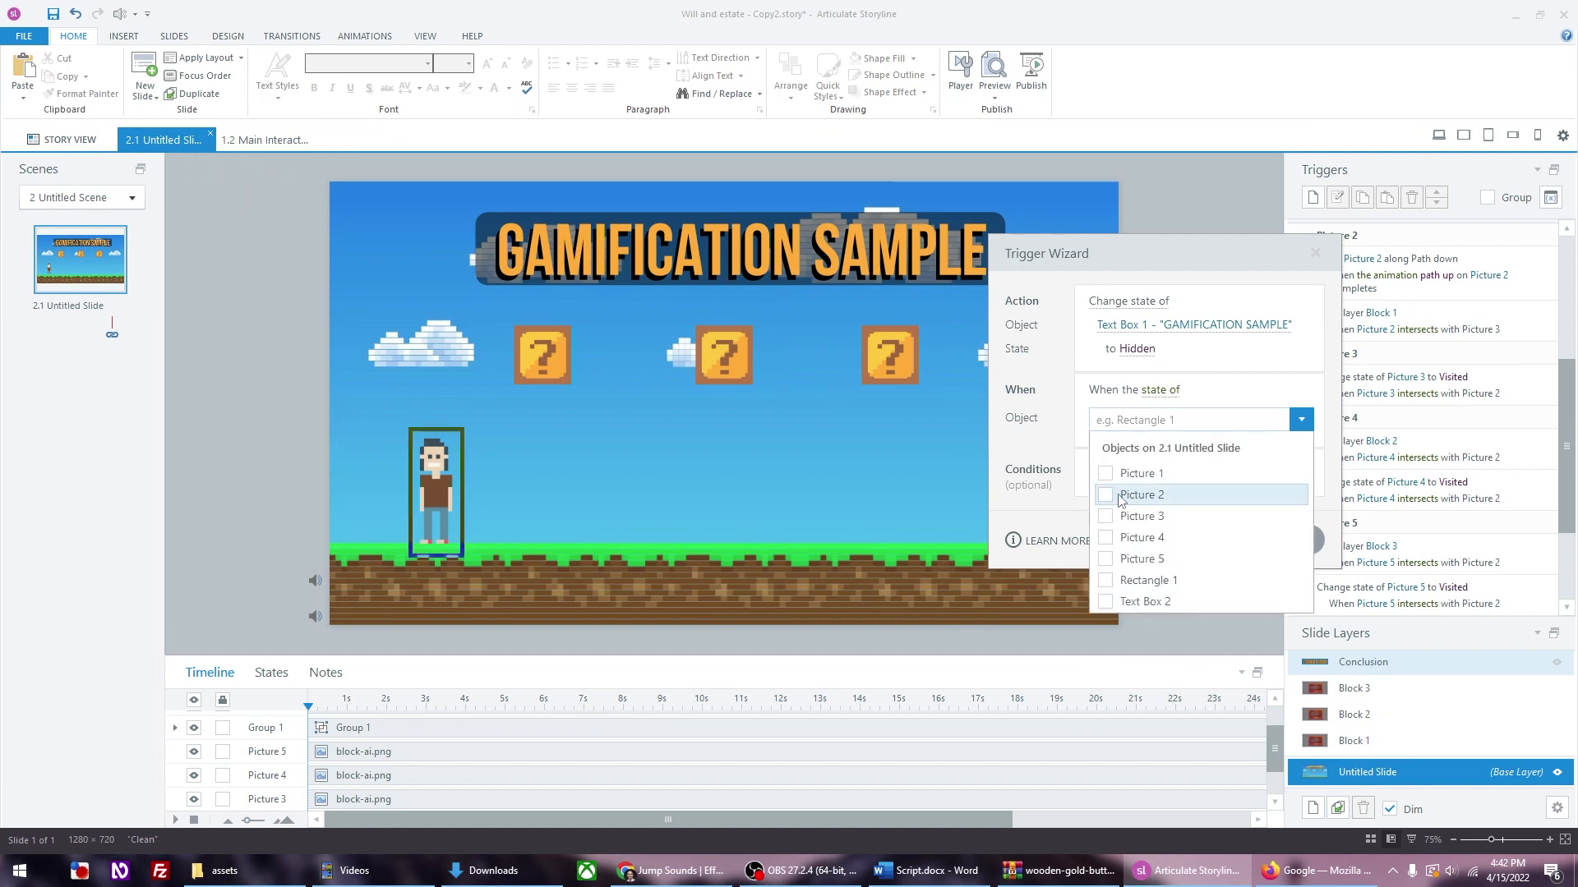
{"action": "left_click", "coordinate": [1105, 542]}
{"action": "left_click", "coordinate": [1105, 562]}
{"action": "left_click", "coordinate": [1058, 536]}
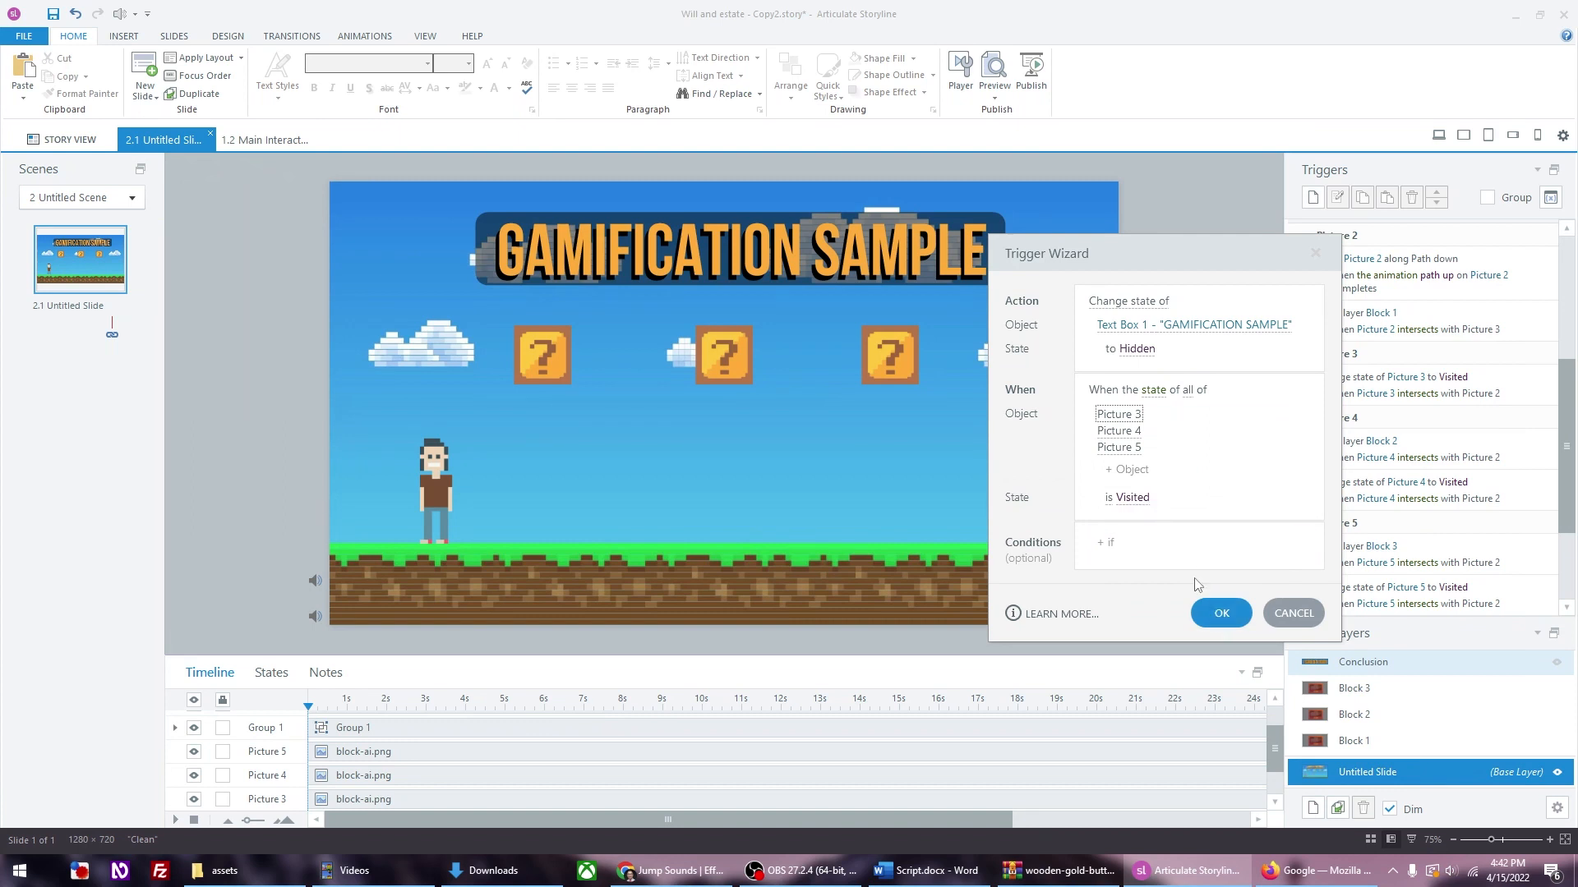
{"action": "left_click", "coordinate": [1209, 616]}
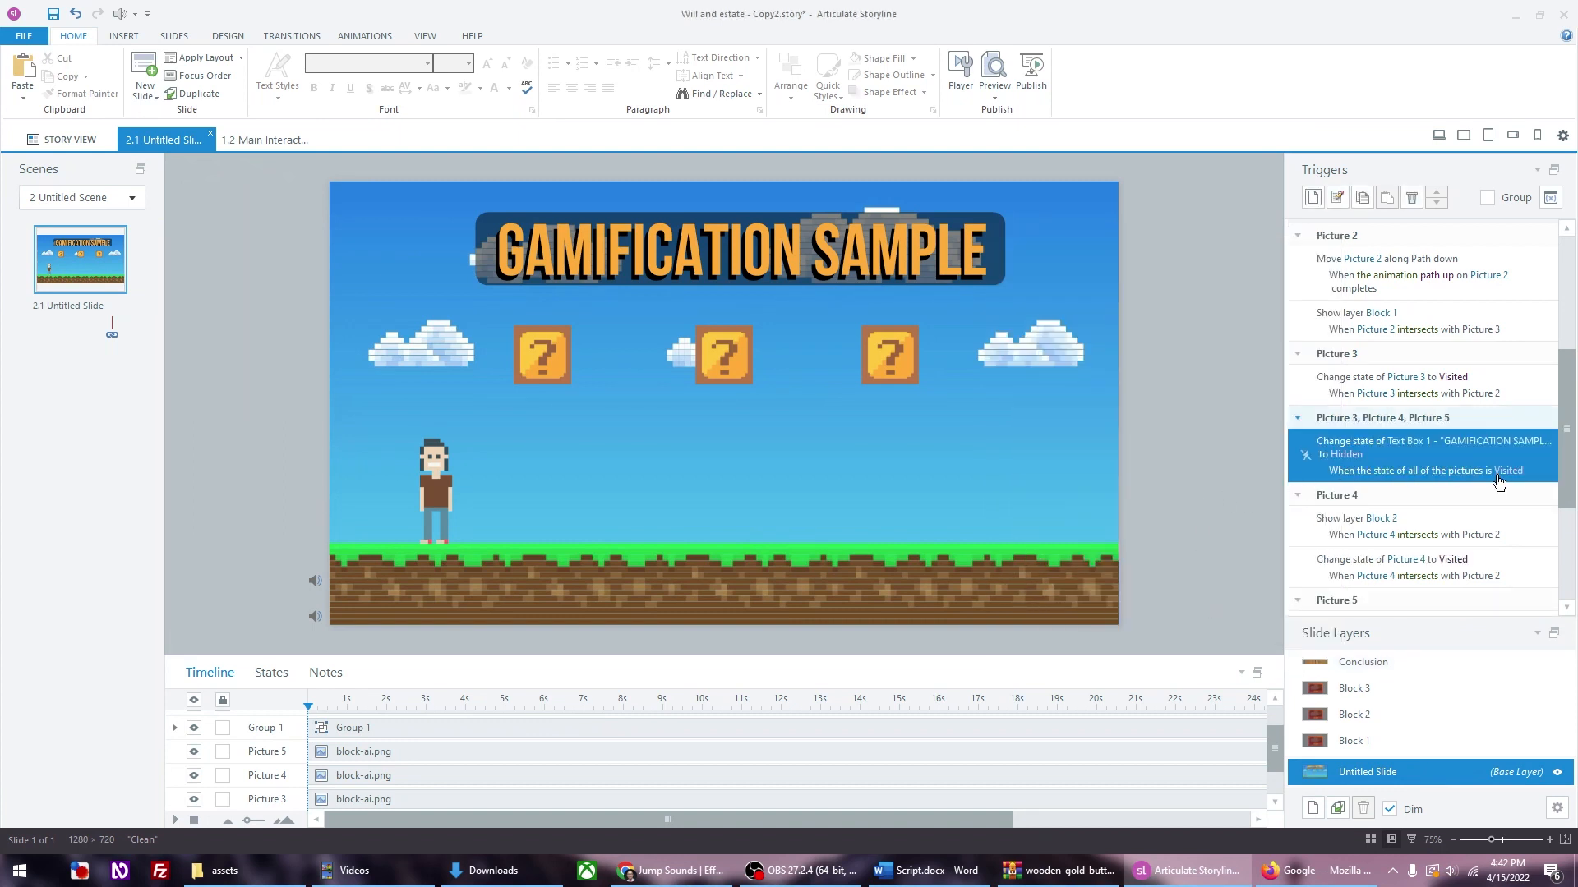
Step: Copy the trigger that hides Text Box 1 and paste it twice on the base layer
{"action": "left_click", "coordinate": [1526, 460]}
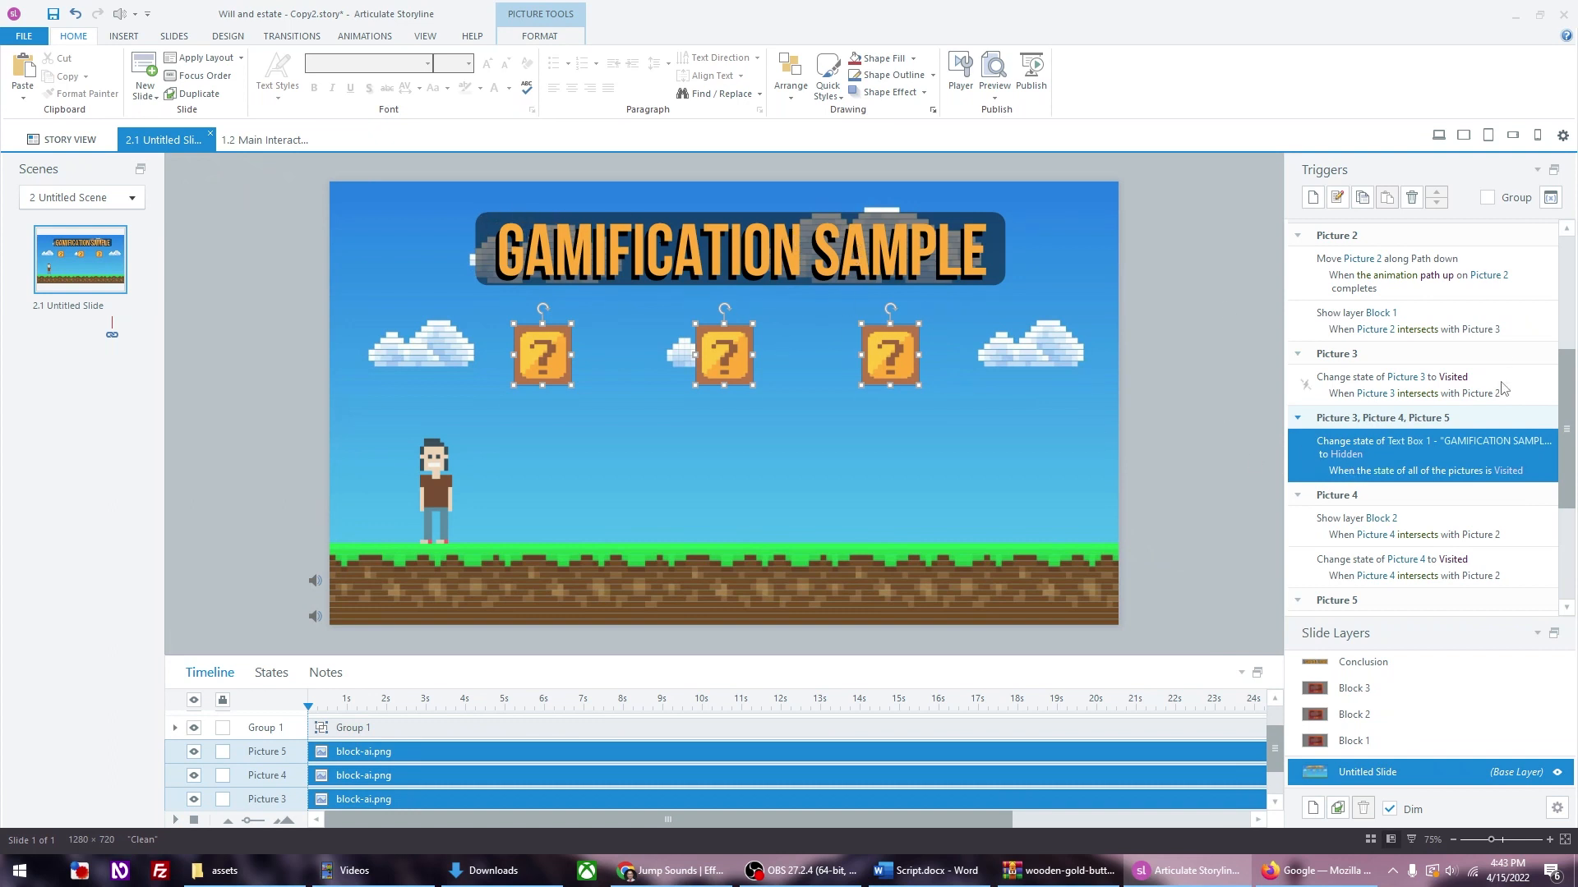
{"action": "left_click", "coordinate": [1362, 198]}
{"action": "left_click", "coordinate": [1386, 197]}
{"action": "left_click", "coordinate": [1386, 198]}
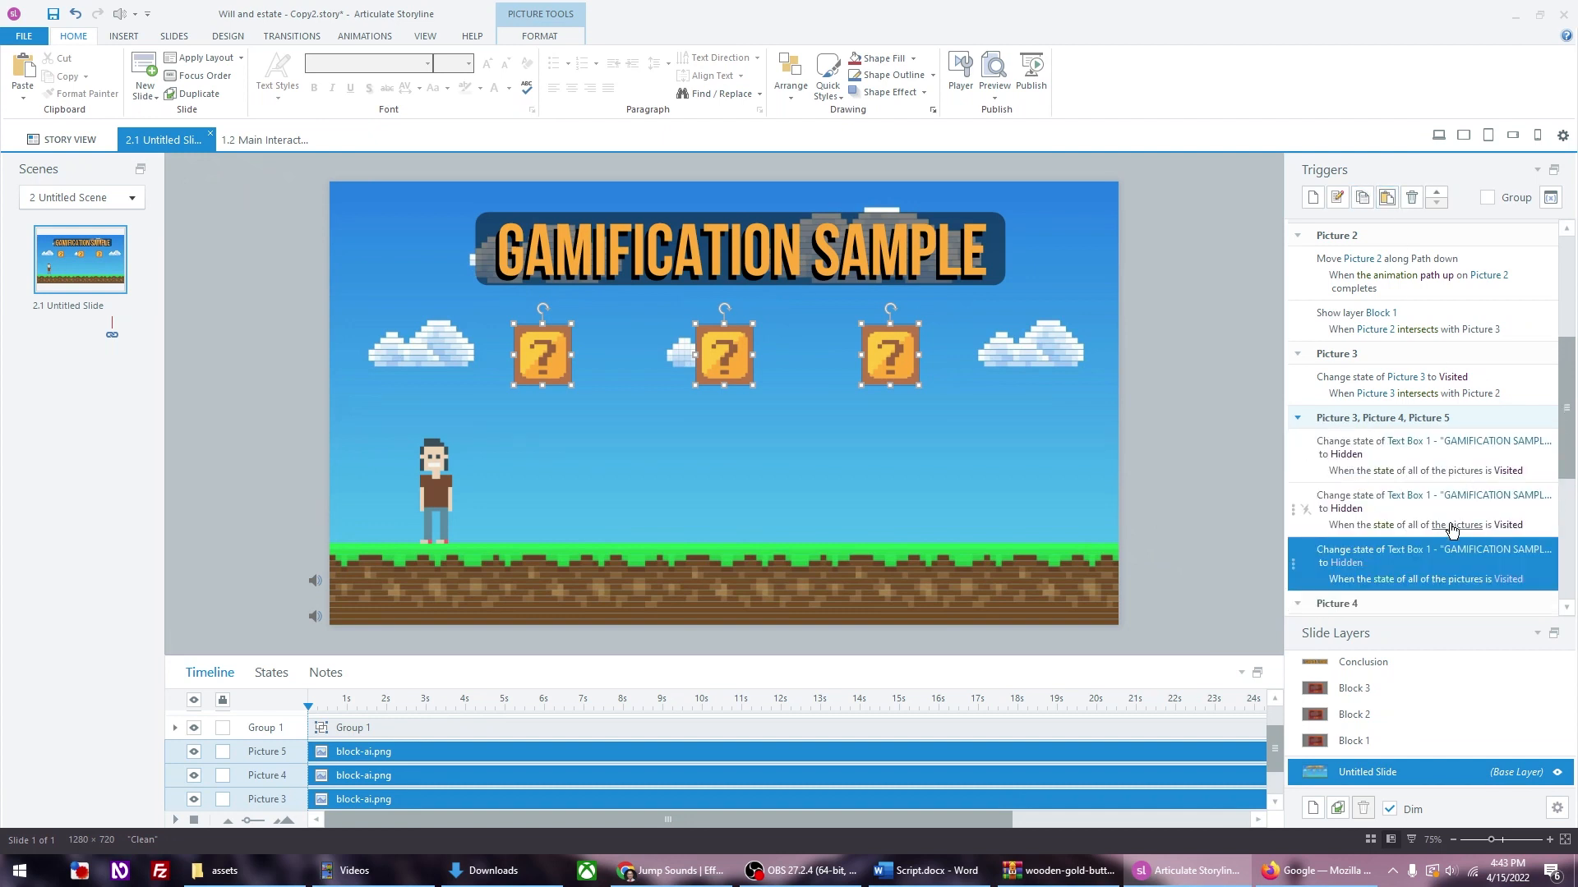
Step: Retarget the two pasted hide triggers to the base layer's Text Box 2 and Rectangle 1
{"action": "left_click", "coordinate": [1450, 511]}
{"action": "left_click", "coordinate": [1413, 497]}
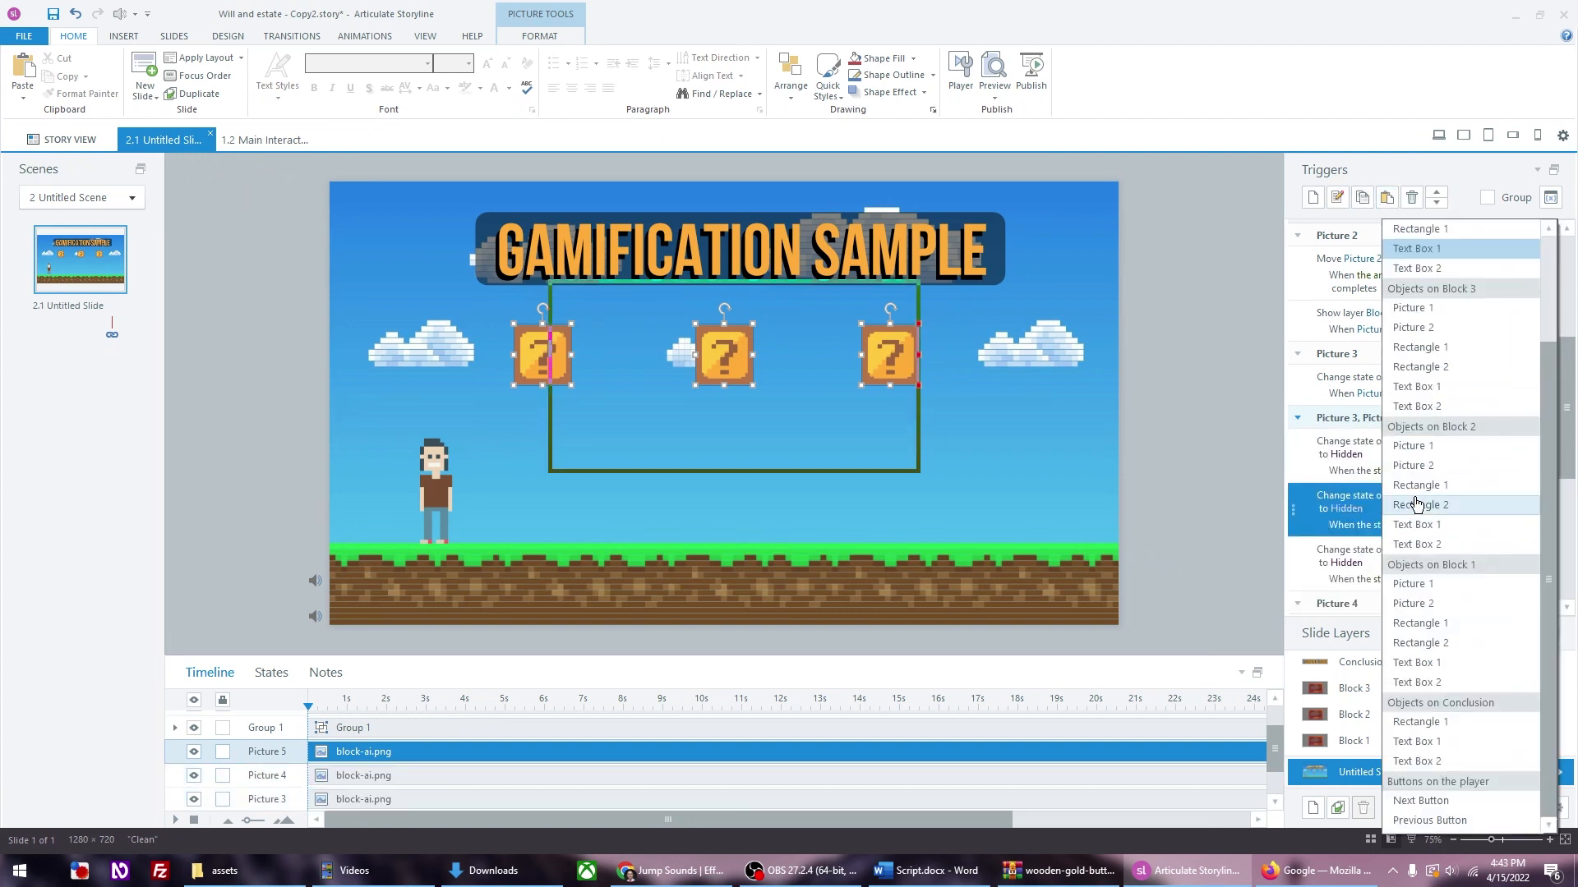
{"action": "left_click", "coordinate": [1421, 269]}
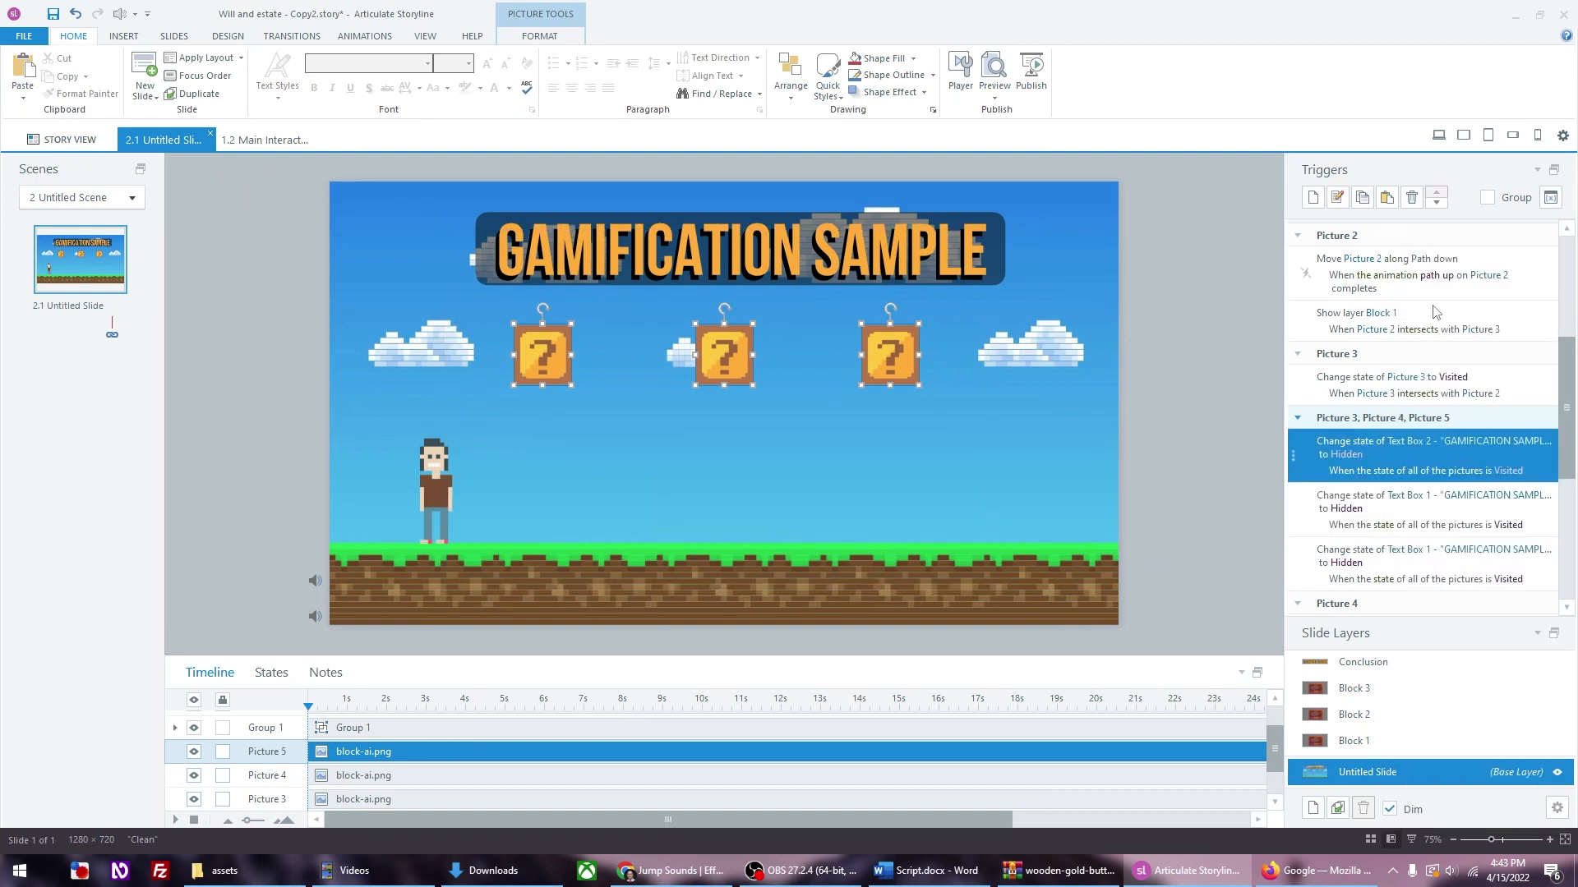
{"action": "left_click", "coordinate": [1415, 557]}
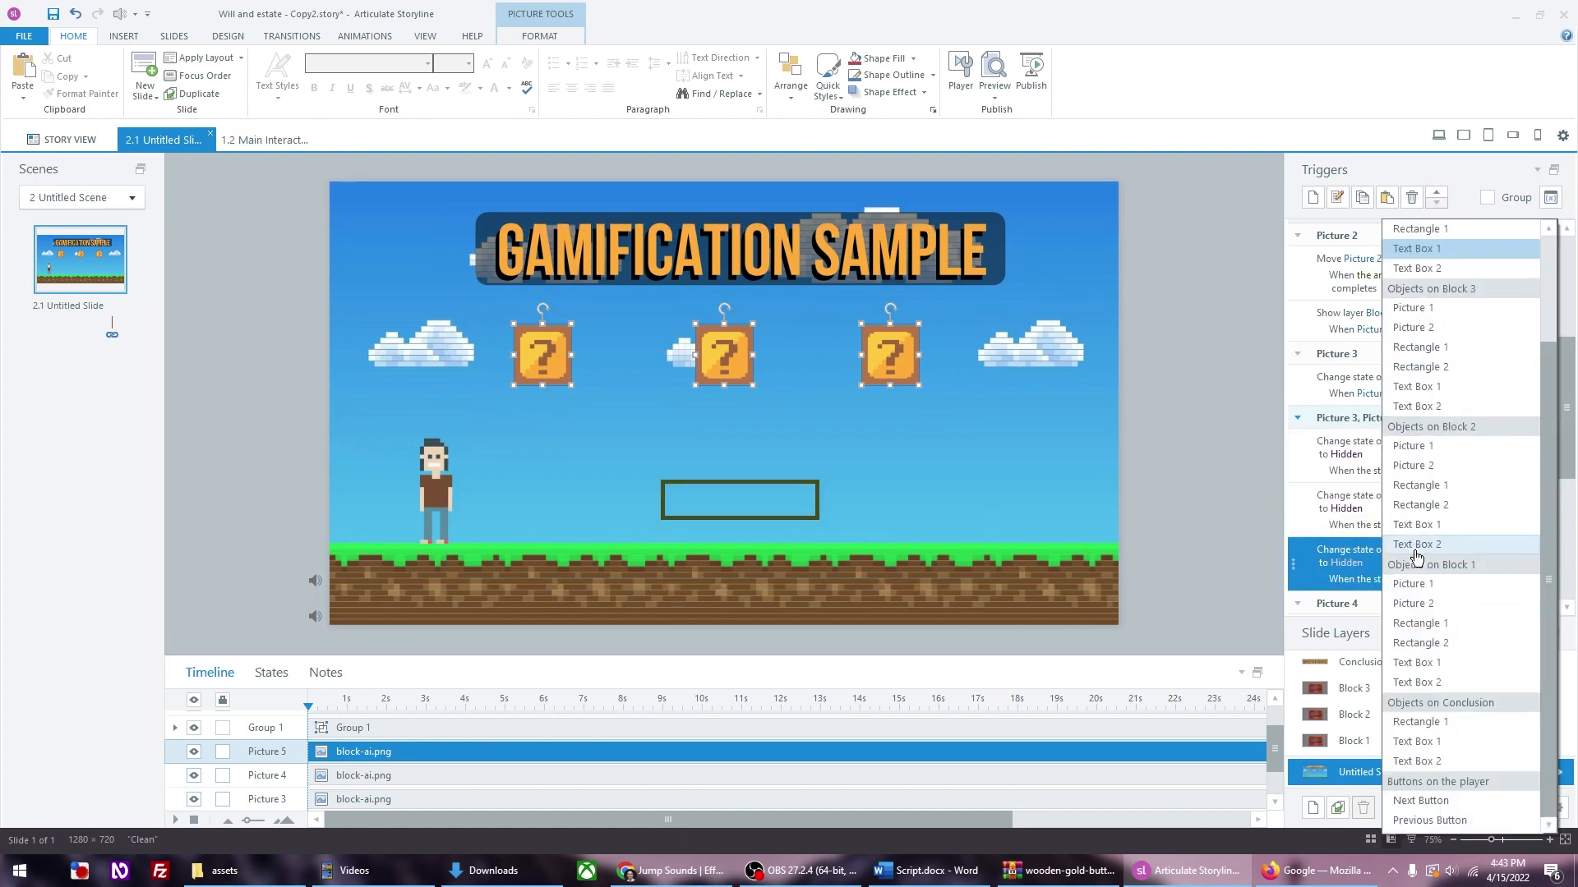
{"action": "left_click", "coordinate": [1440, 248]}
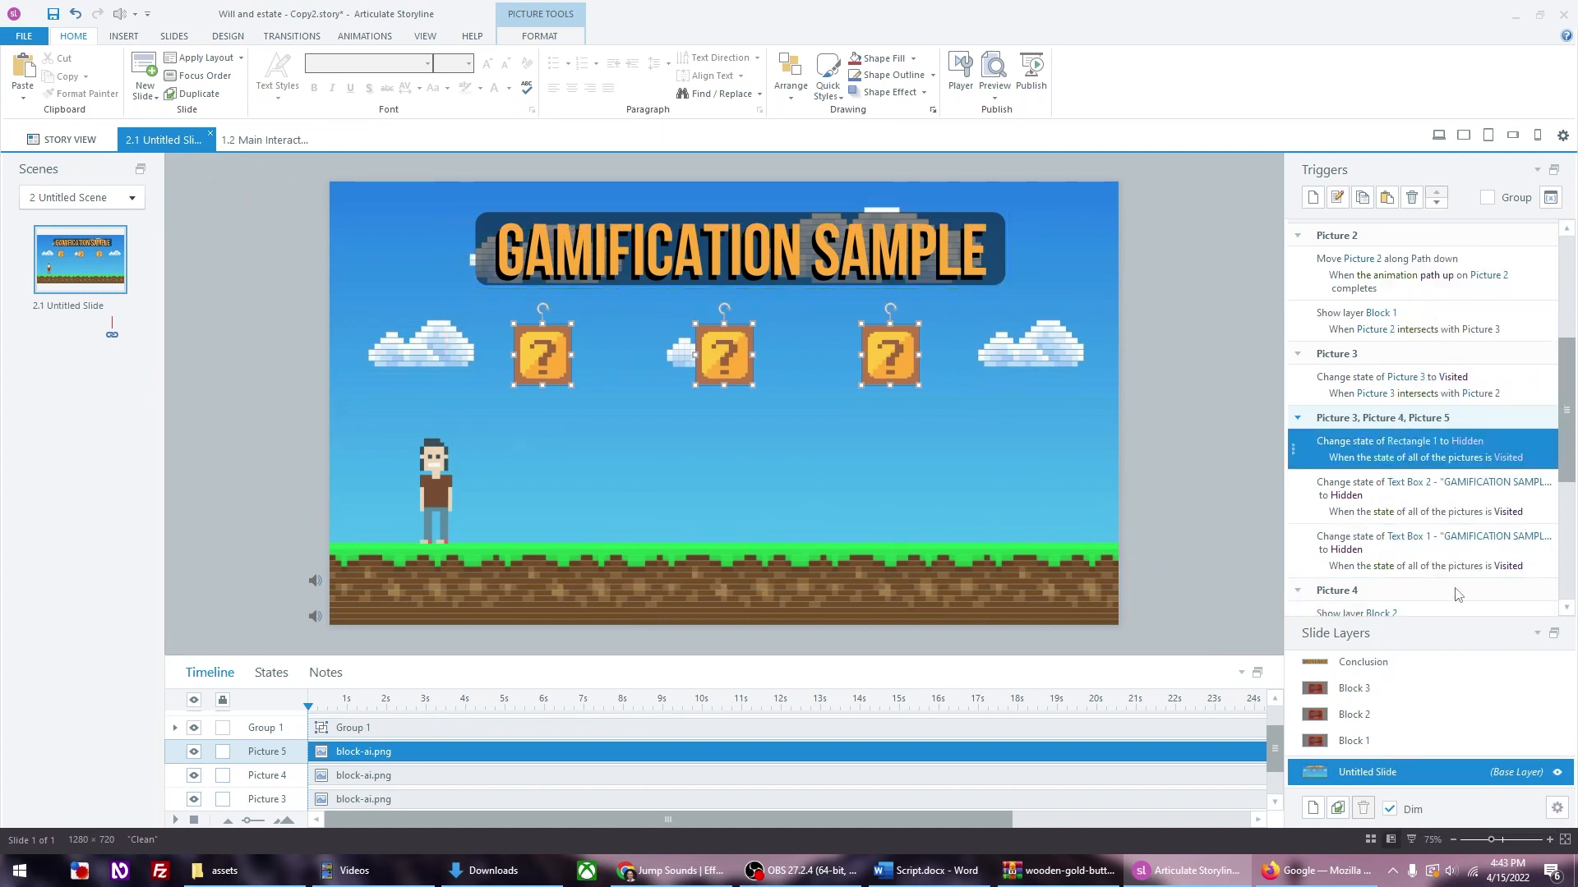
{"action": "left_click", "coordinate": [1224, 427]}
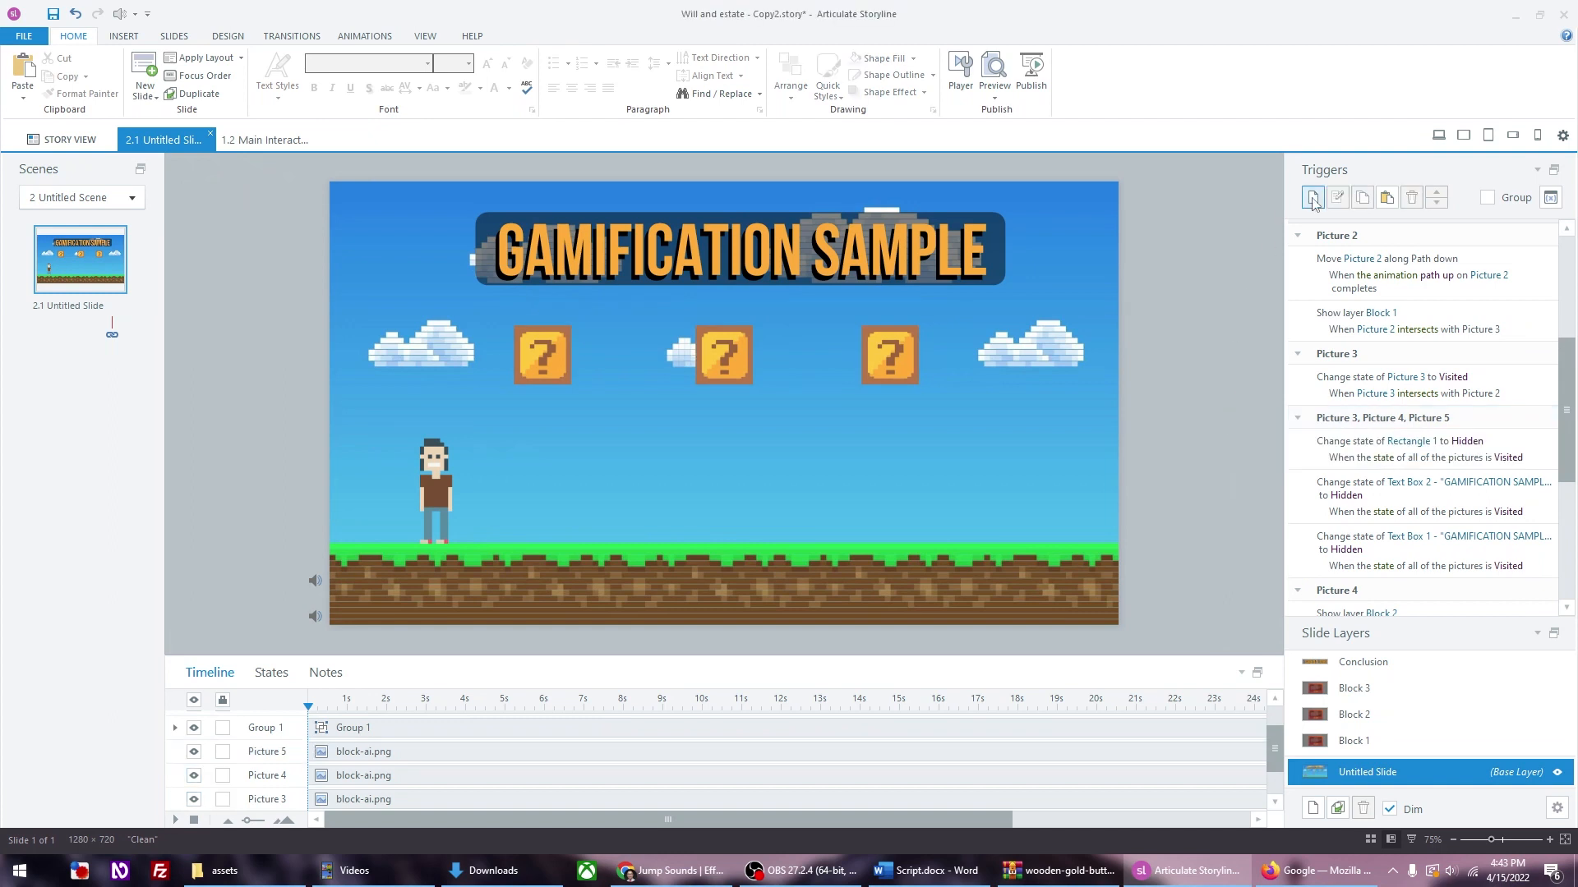
Step: Create another base-layer trigger with the action Show layer Conclusion, based on the state of objects
{"action": "left_click", "coordinate": [1312, 199]}
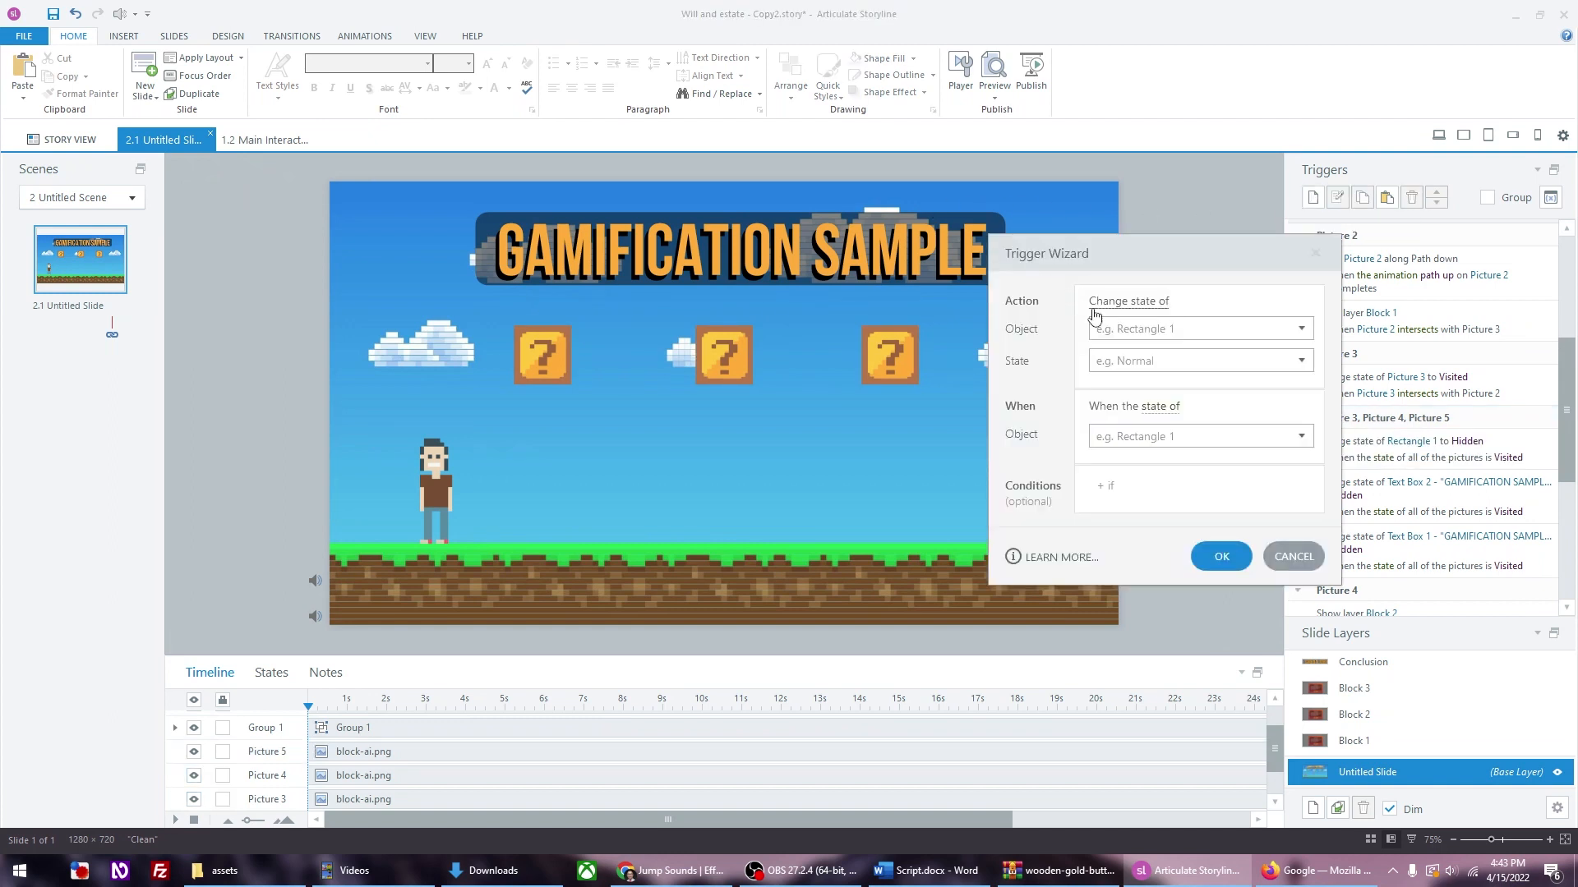
{"action": "left_click", "coordinate": [1130, 302]}
{"action": "left_click", "coordinate": [1149, 393]}
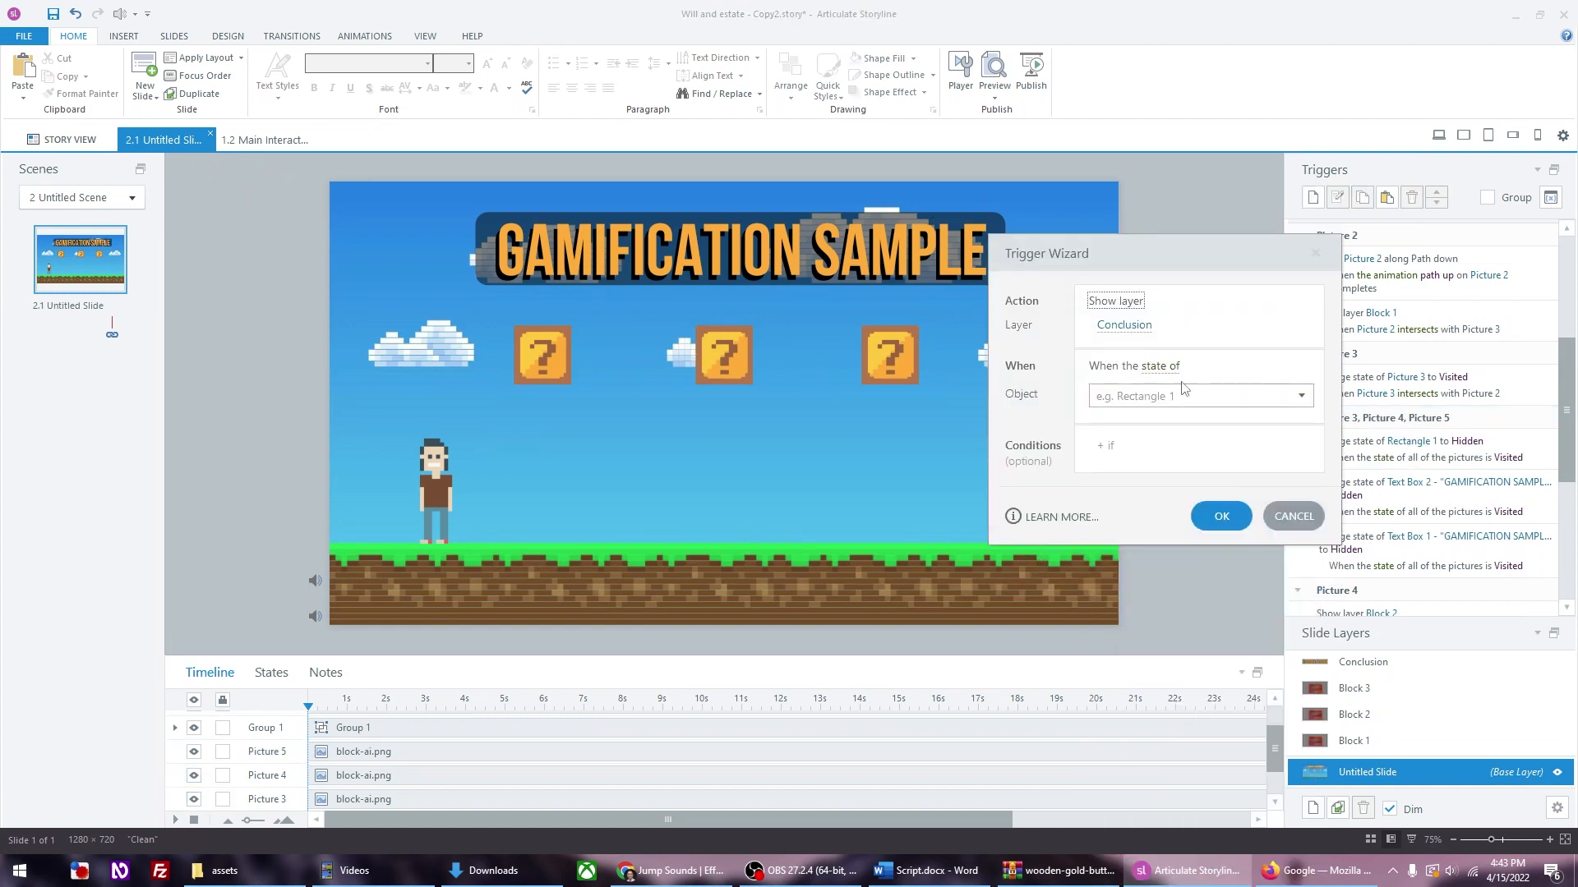
{"action": "left_click", "coordinate": [1164, 371]}
{"action": "left_click", "coordinate": [1250, 359]}
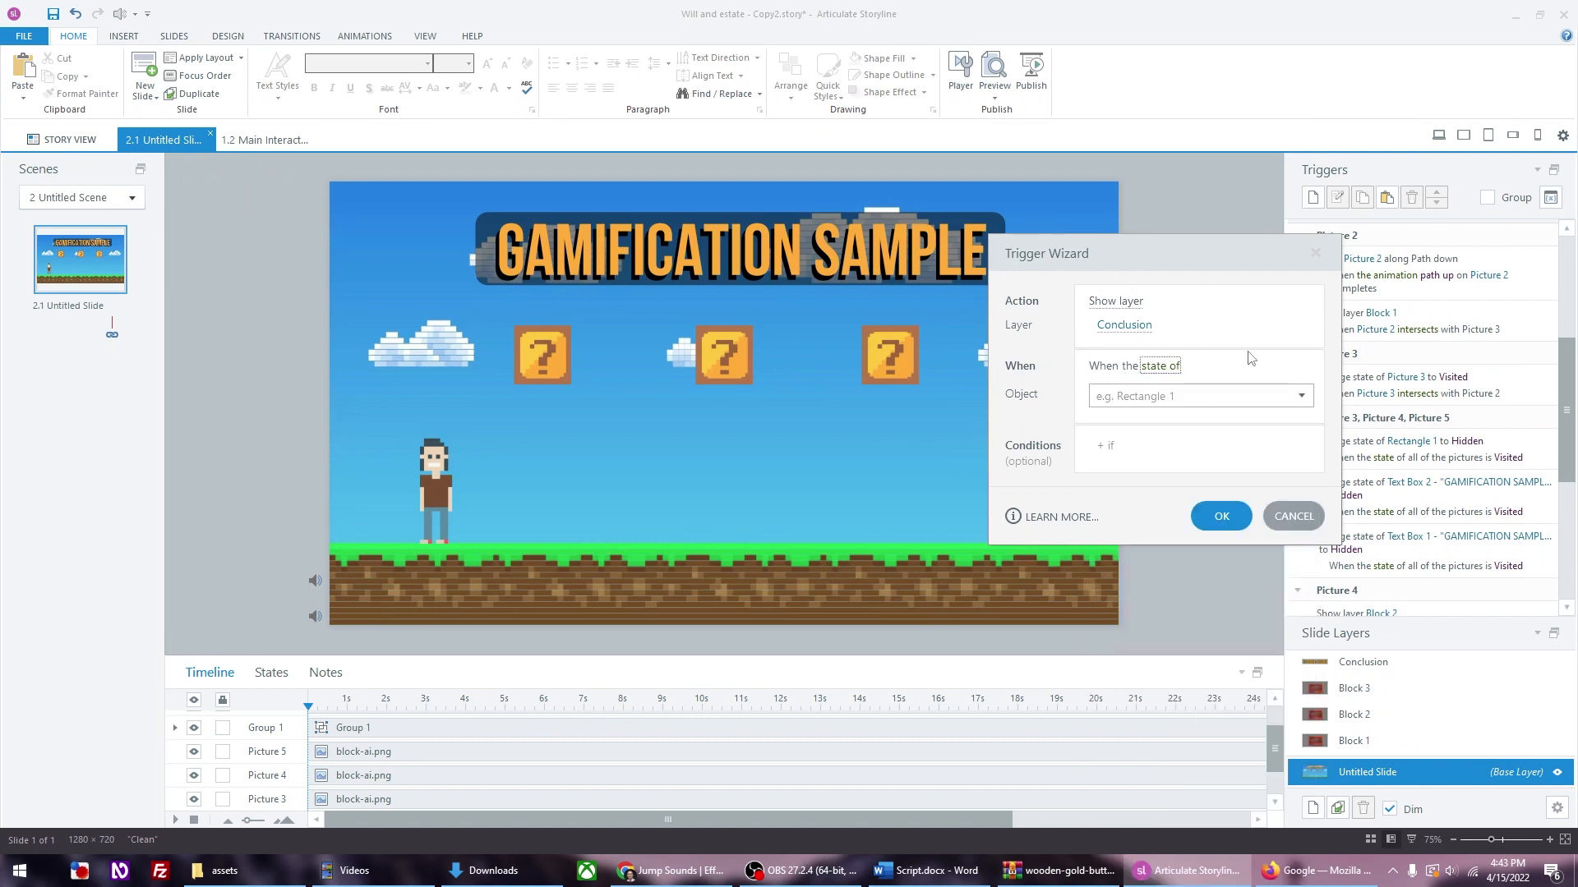
Step: Set the Conclusion layer trigger to run when all of Picture 3, Picture 4 and Picture 5 are Visited, and save it
{"action": "left_click", "coordinate": [1162, 397]}
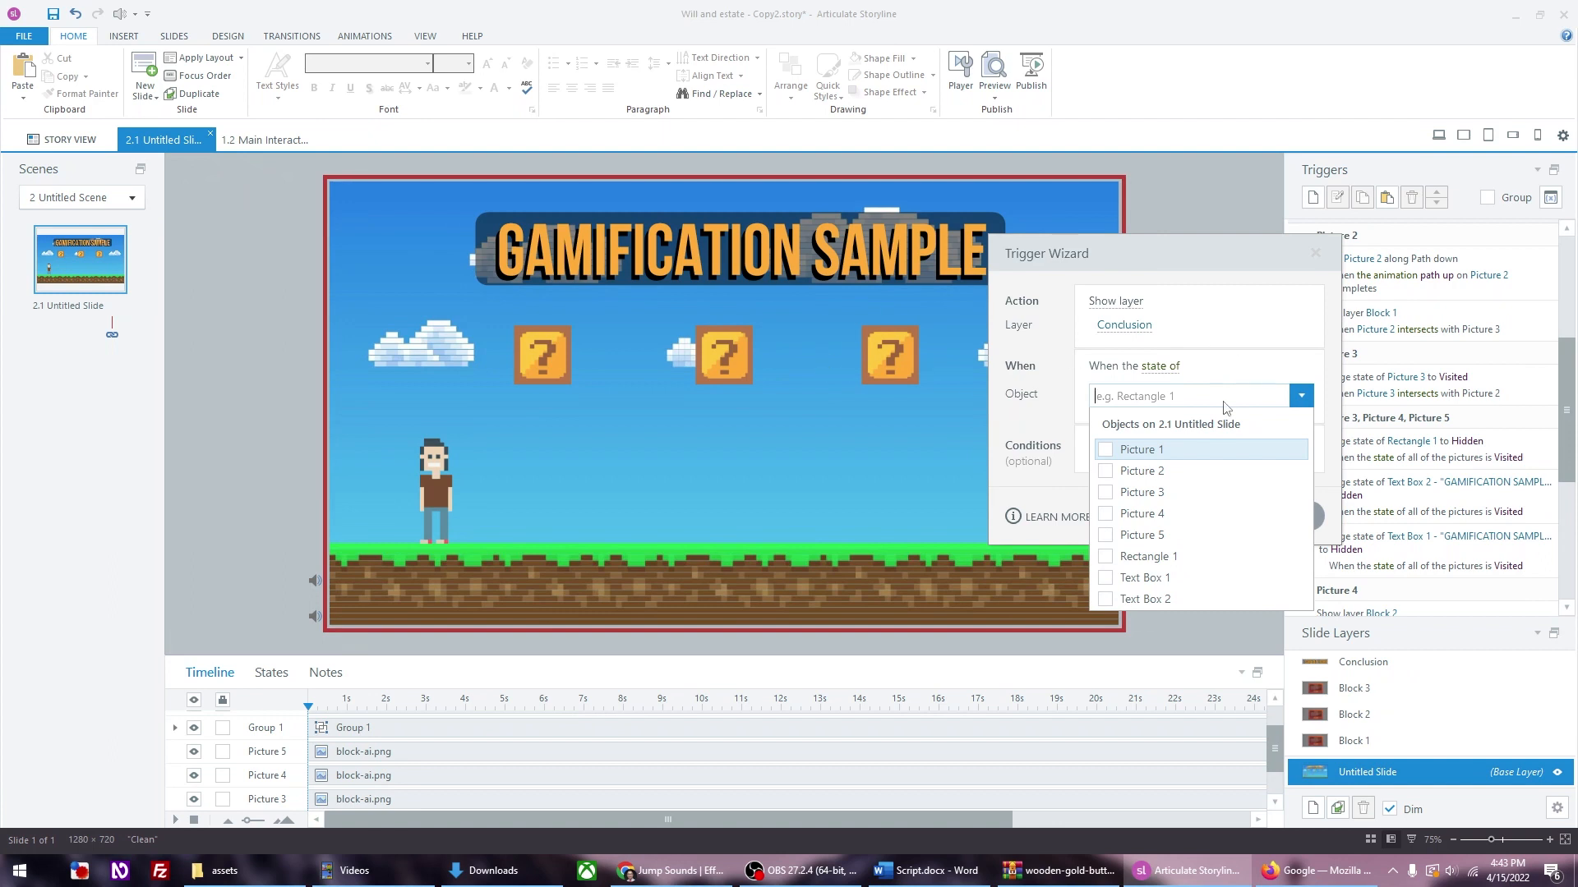
{"action": "left_click", "coordinate": [1235, 317]}
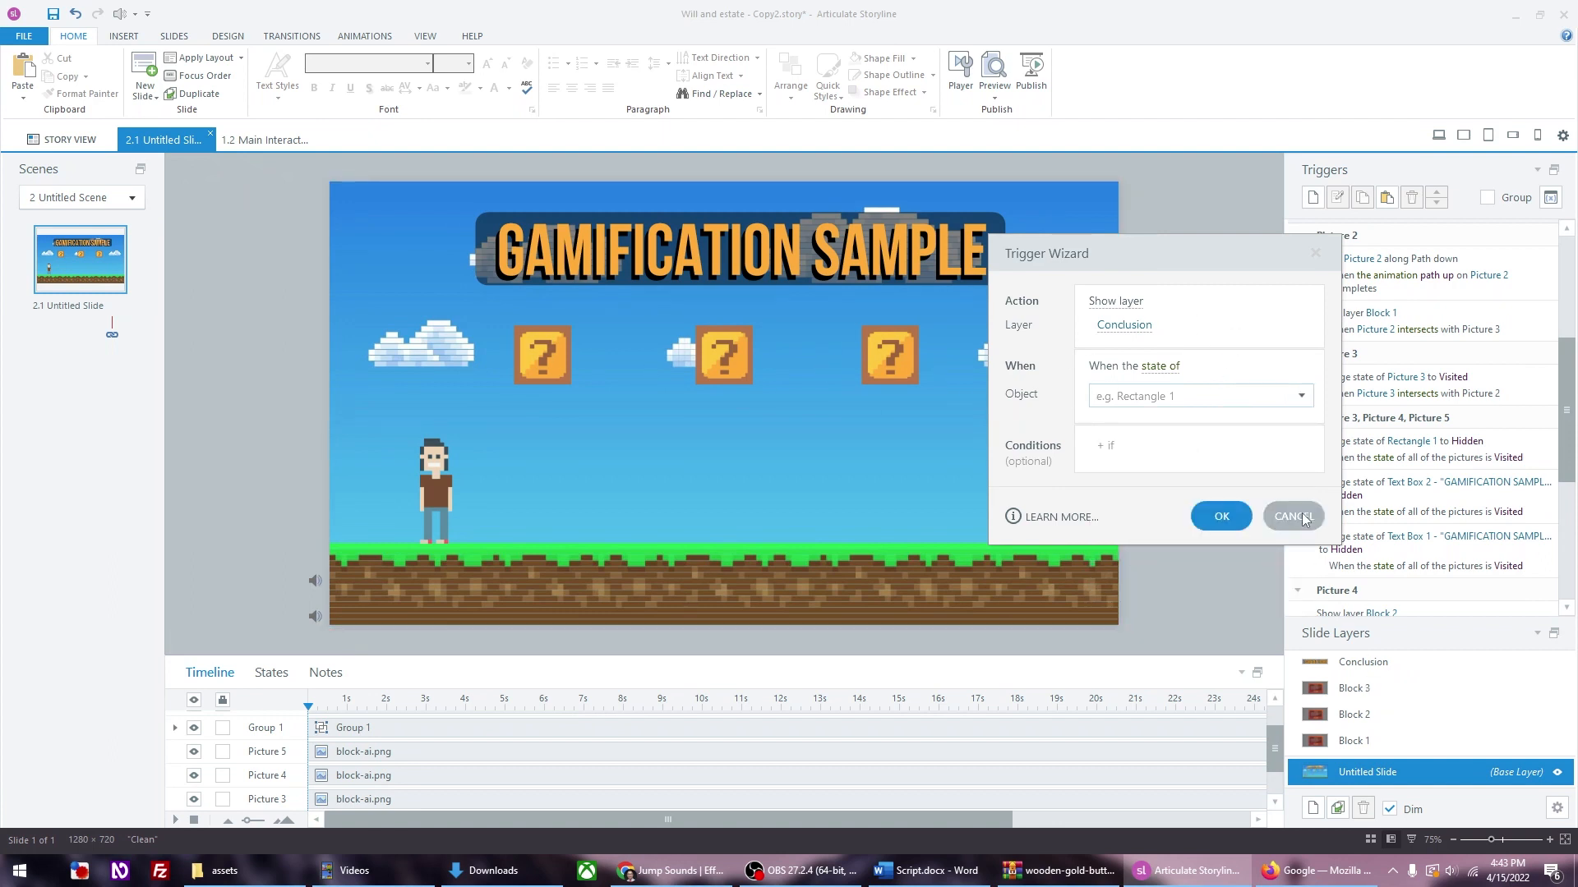
{"action": "left_click", "coordinate": [1165, 395]}
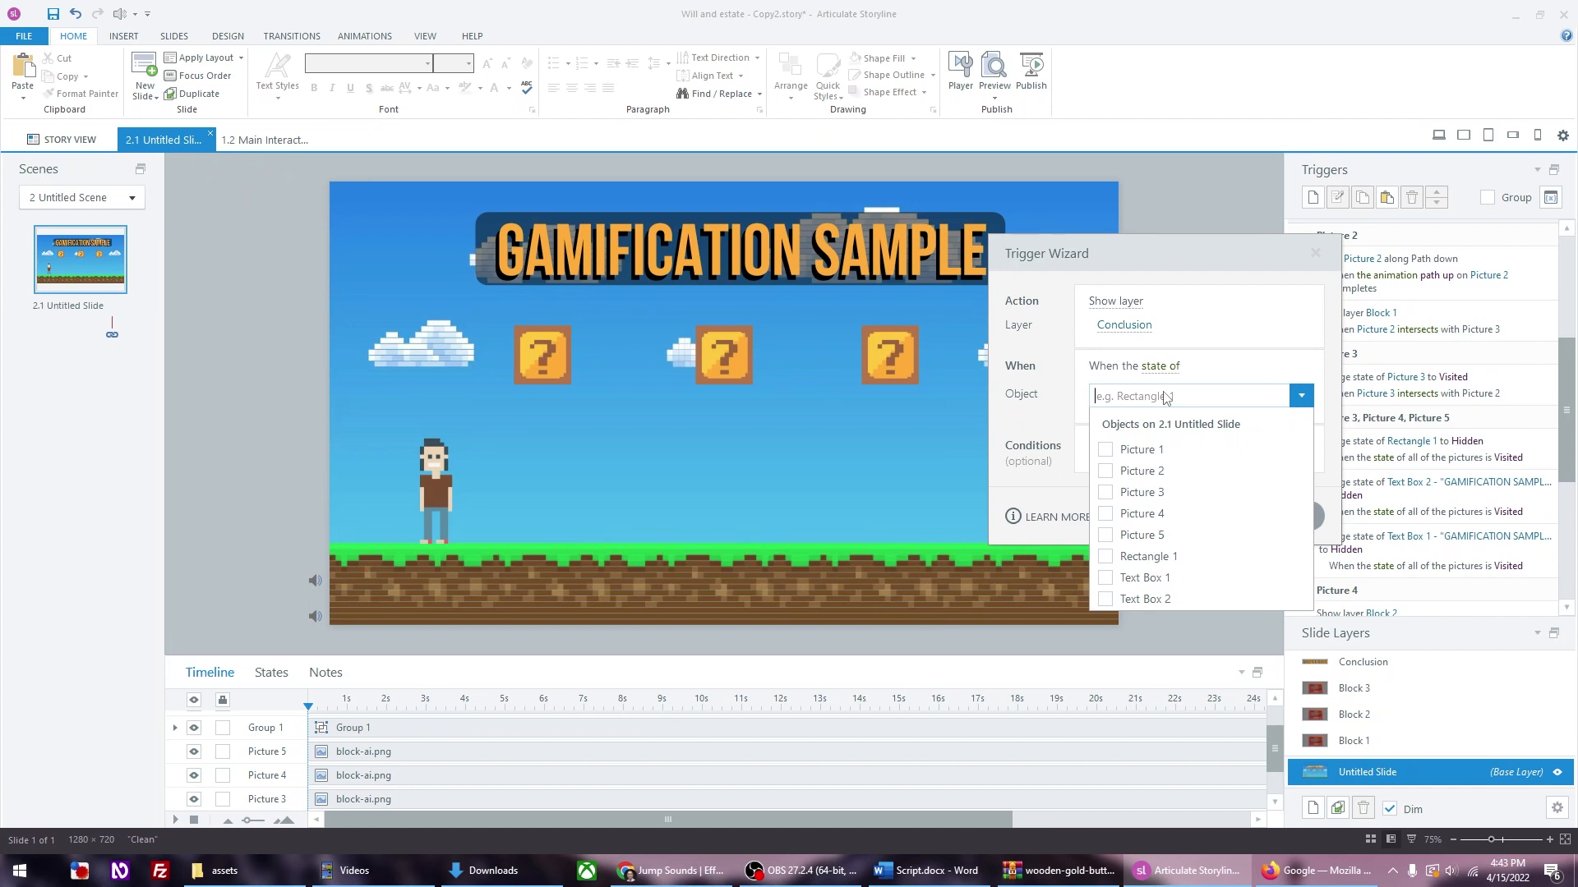
{"action": "left_click", "coordinate": [1107, 493]}
{"action": "left_click", "coordinate": [1106, 535]}
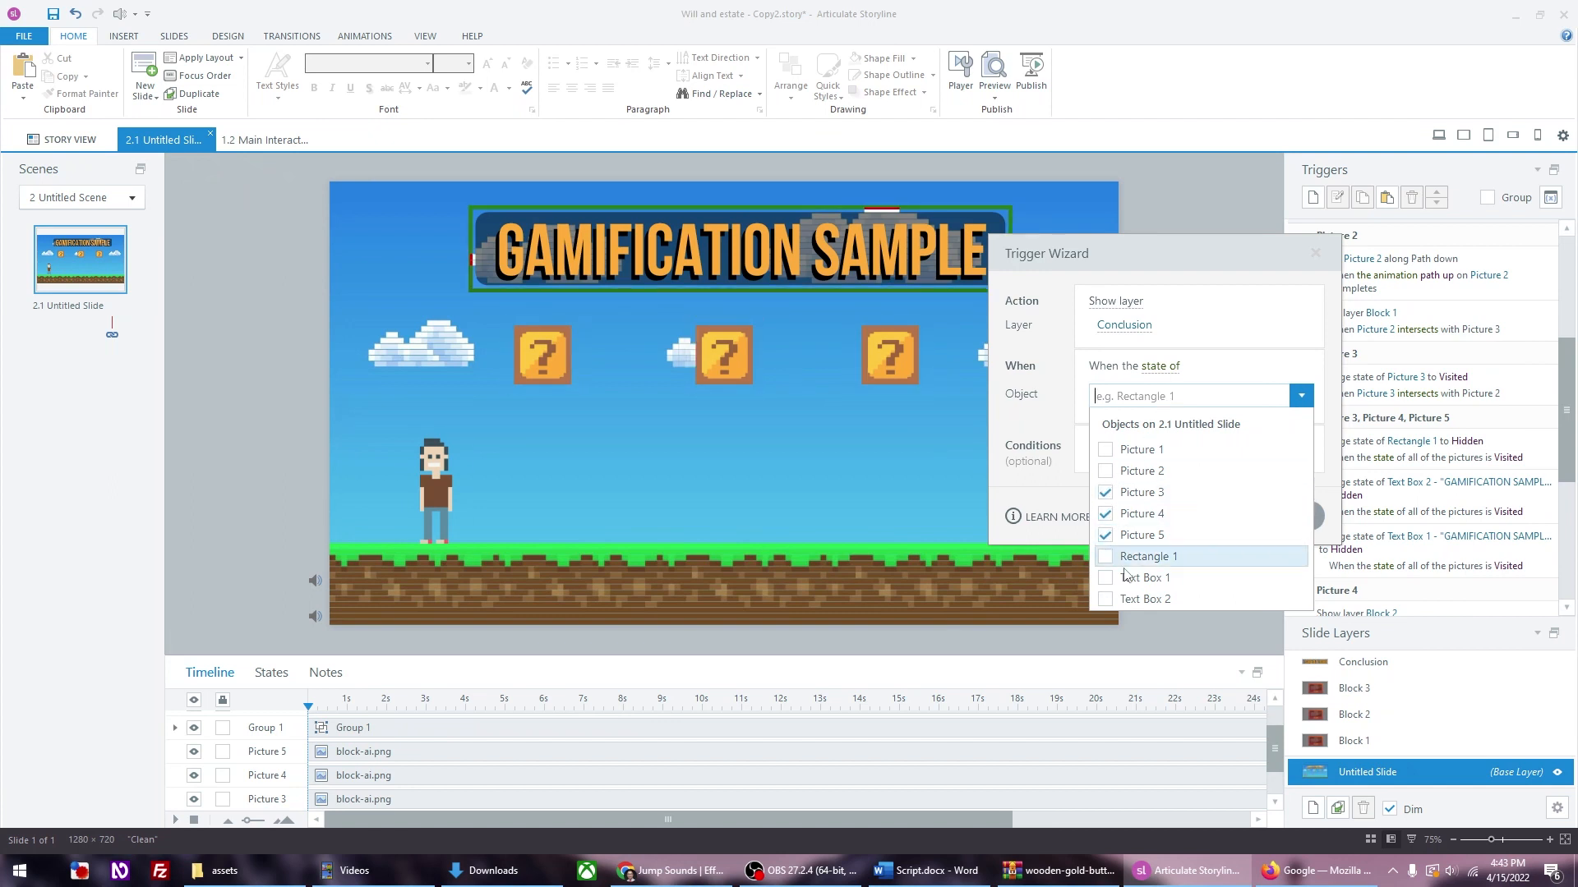
{"action": "left_click", "coordinate": [1228, 321]}
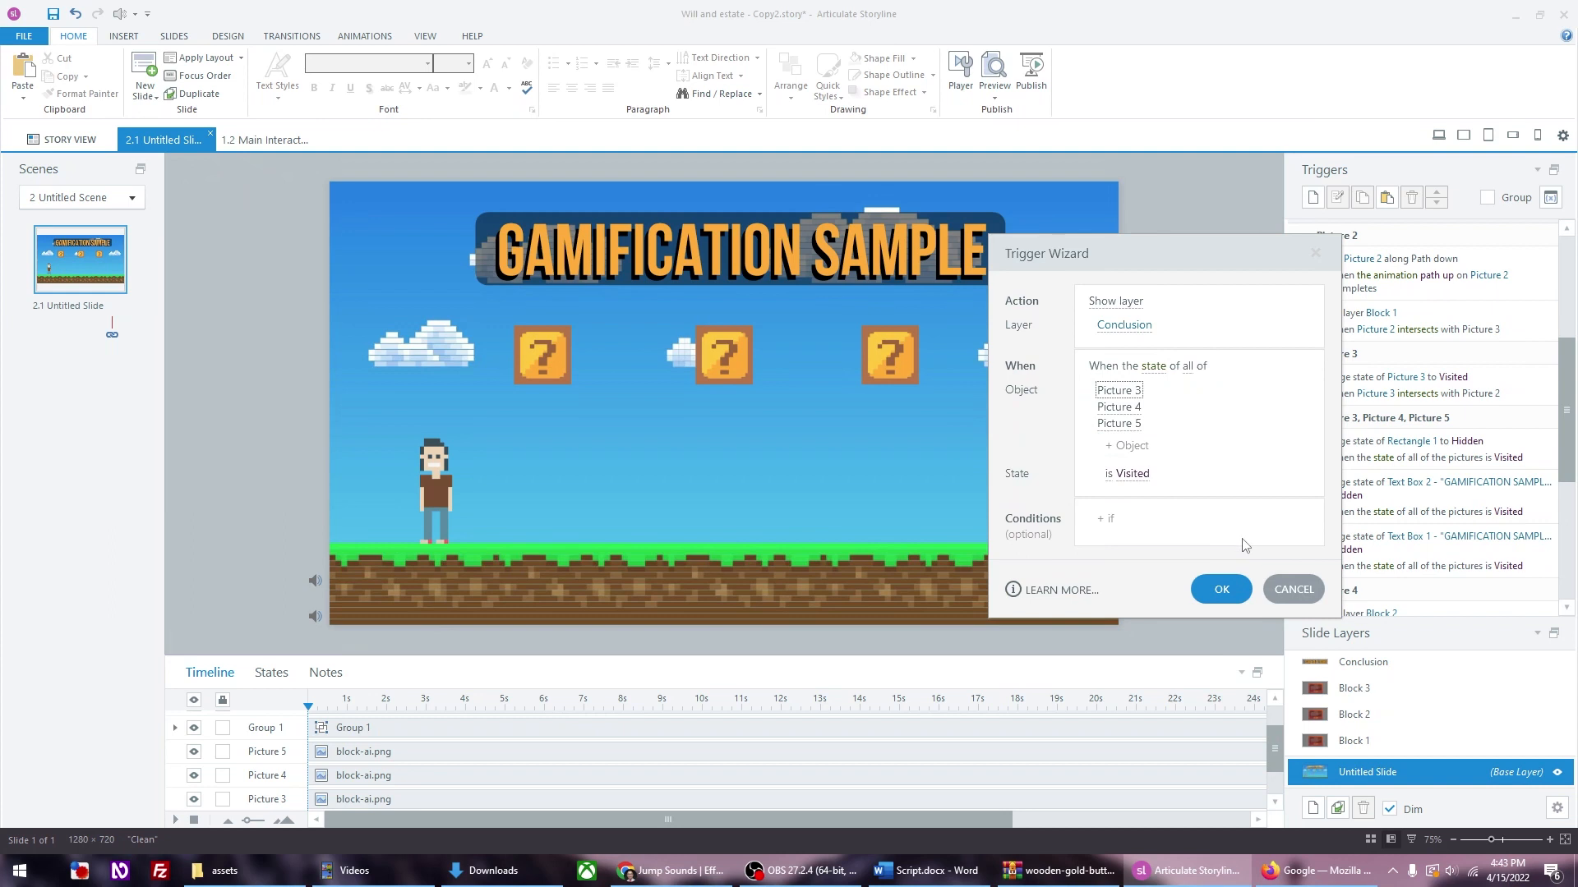
{"action": "left_click", "coordinate": [1220, 585]}
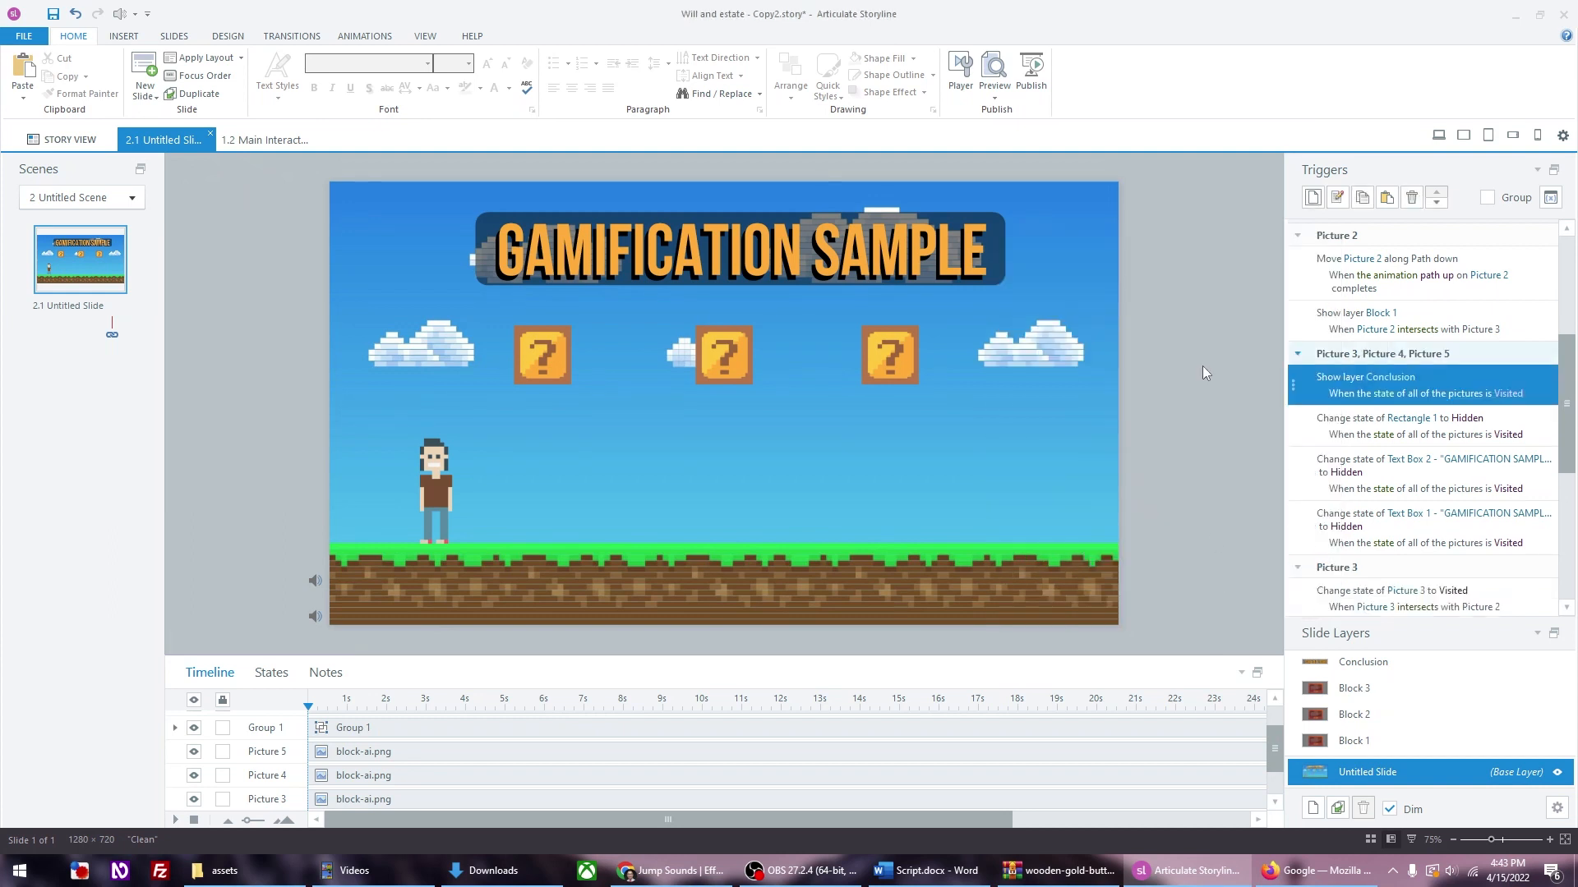
Step: Preview the slide, hit all three question blocks with the character, continue past each sub-topic layer, and close the preview
{"action": "key", "text": "F12"}
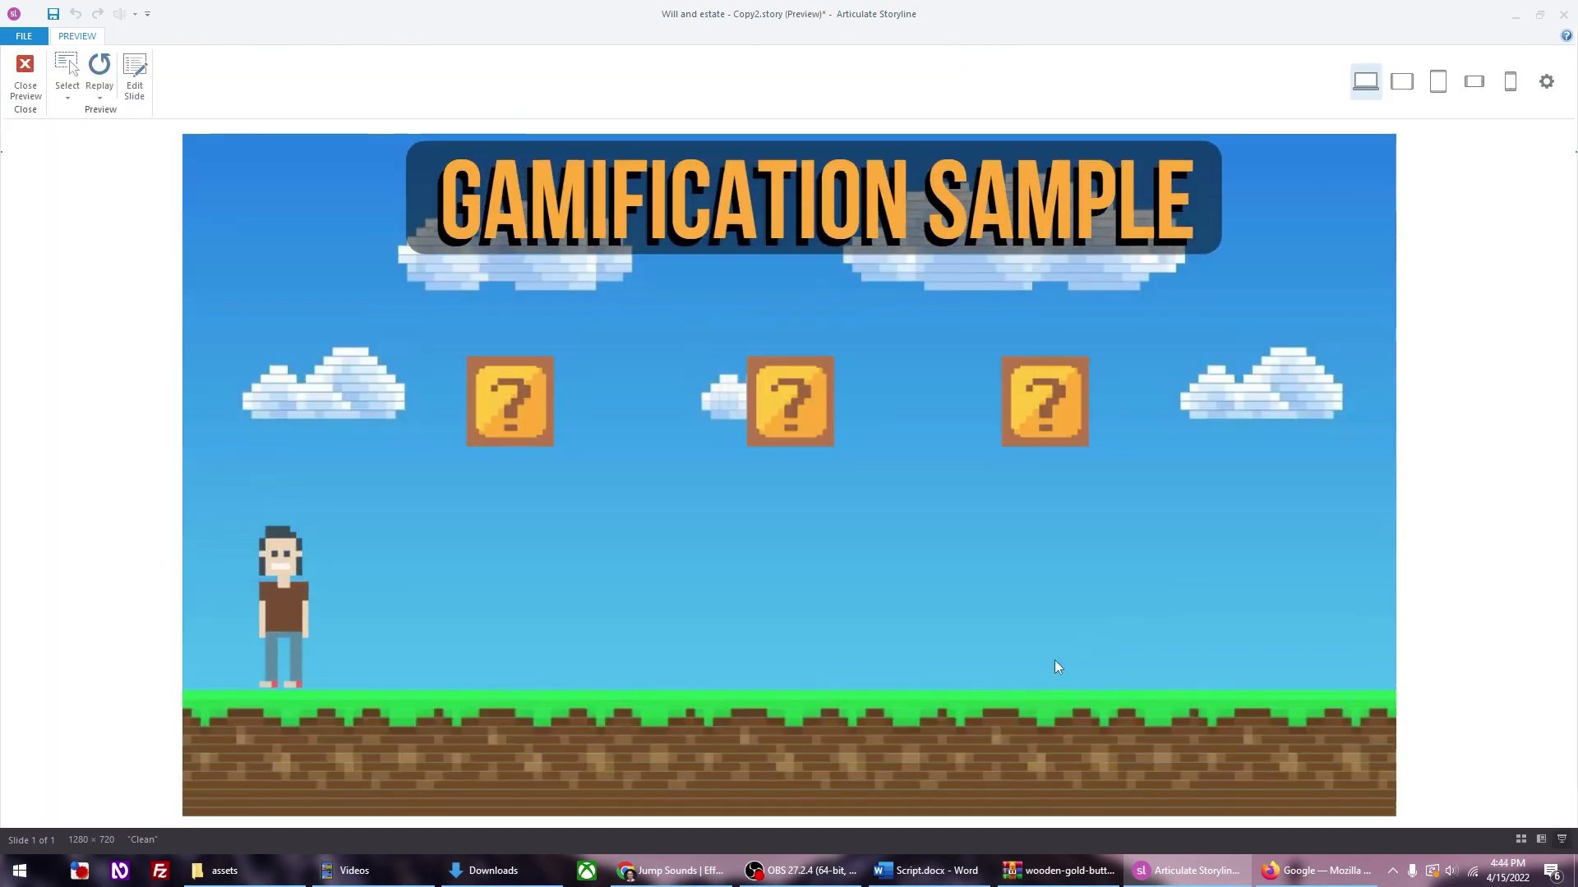
{"action": "key", "text": "Right"}
{"action": "key", "text": "Right"}
{"action": "key", "text": "Up"}
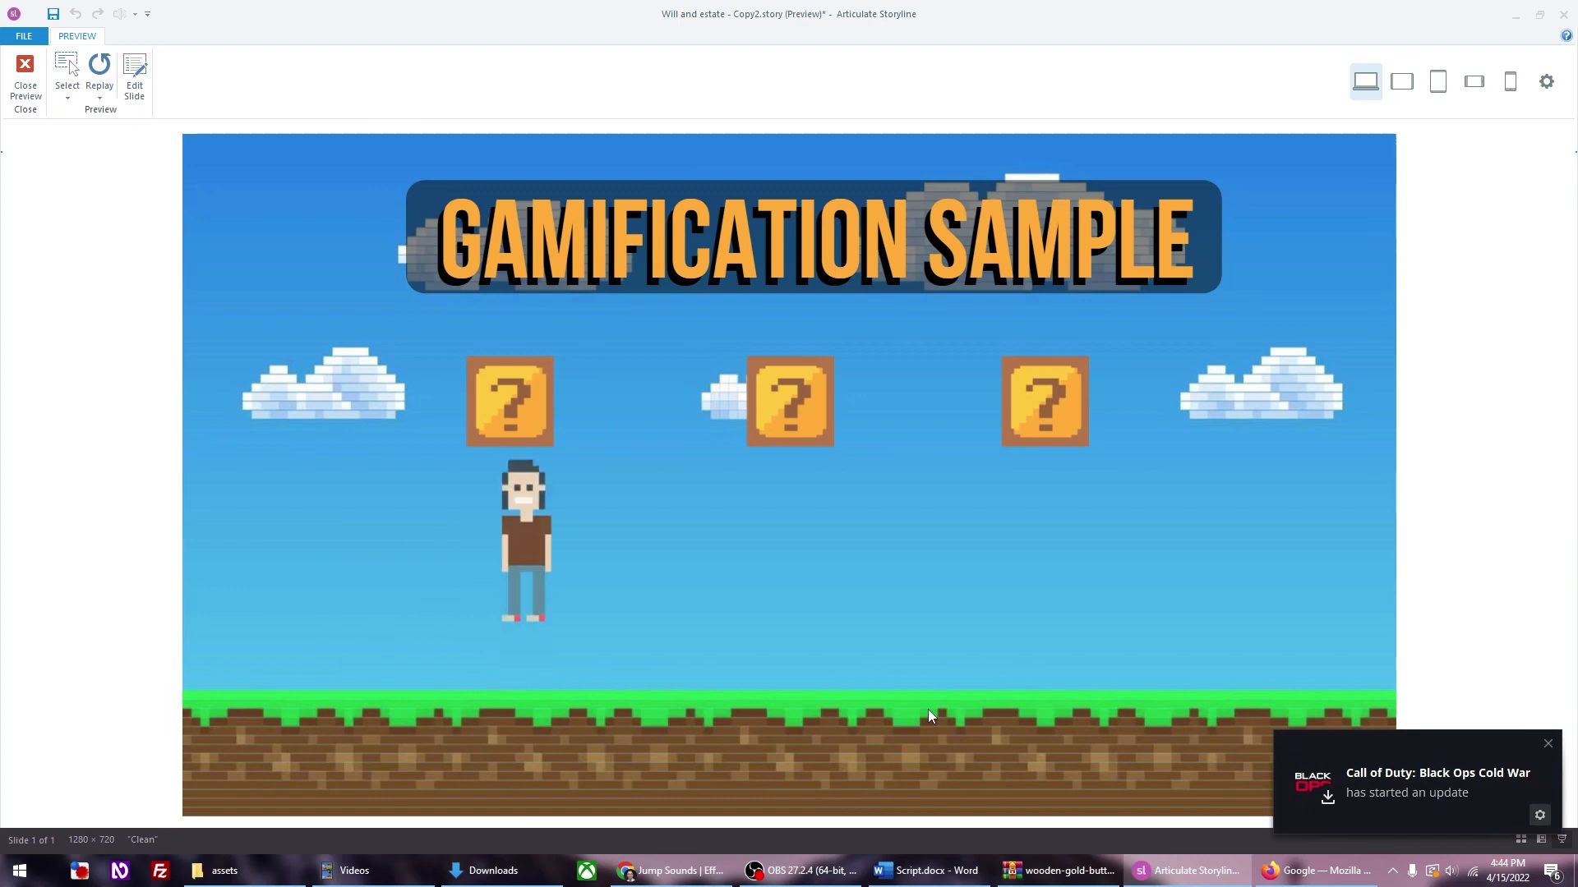
{"action": "left_click", "coordinate": [885, 646]}
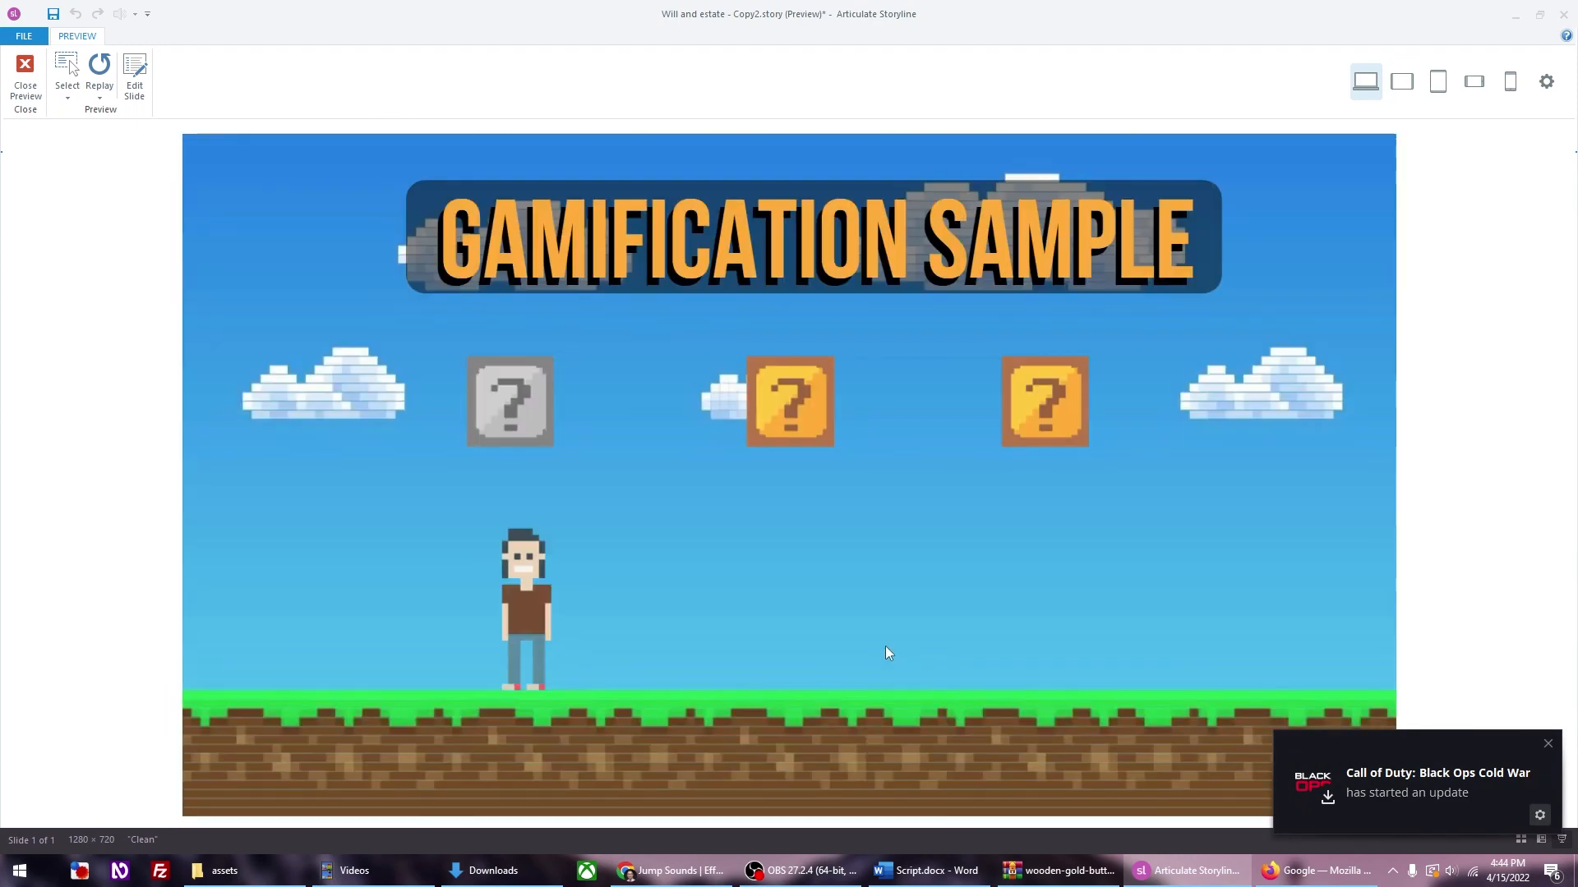
{"action": "key", "text": "Right"}
{"action": "key", "text": "Right"}
{"action": "key", "text": "Up"}
{"action": "left_click", "coordinate": [885, 646]}
{"action": "key", "text": "Right"}
{"action": "key", "text": "Right"}
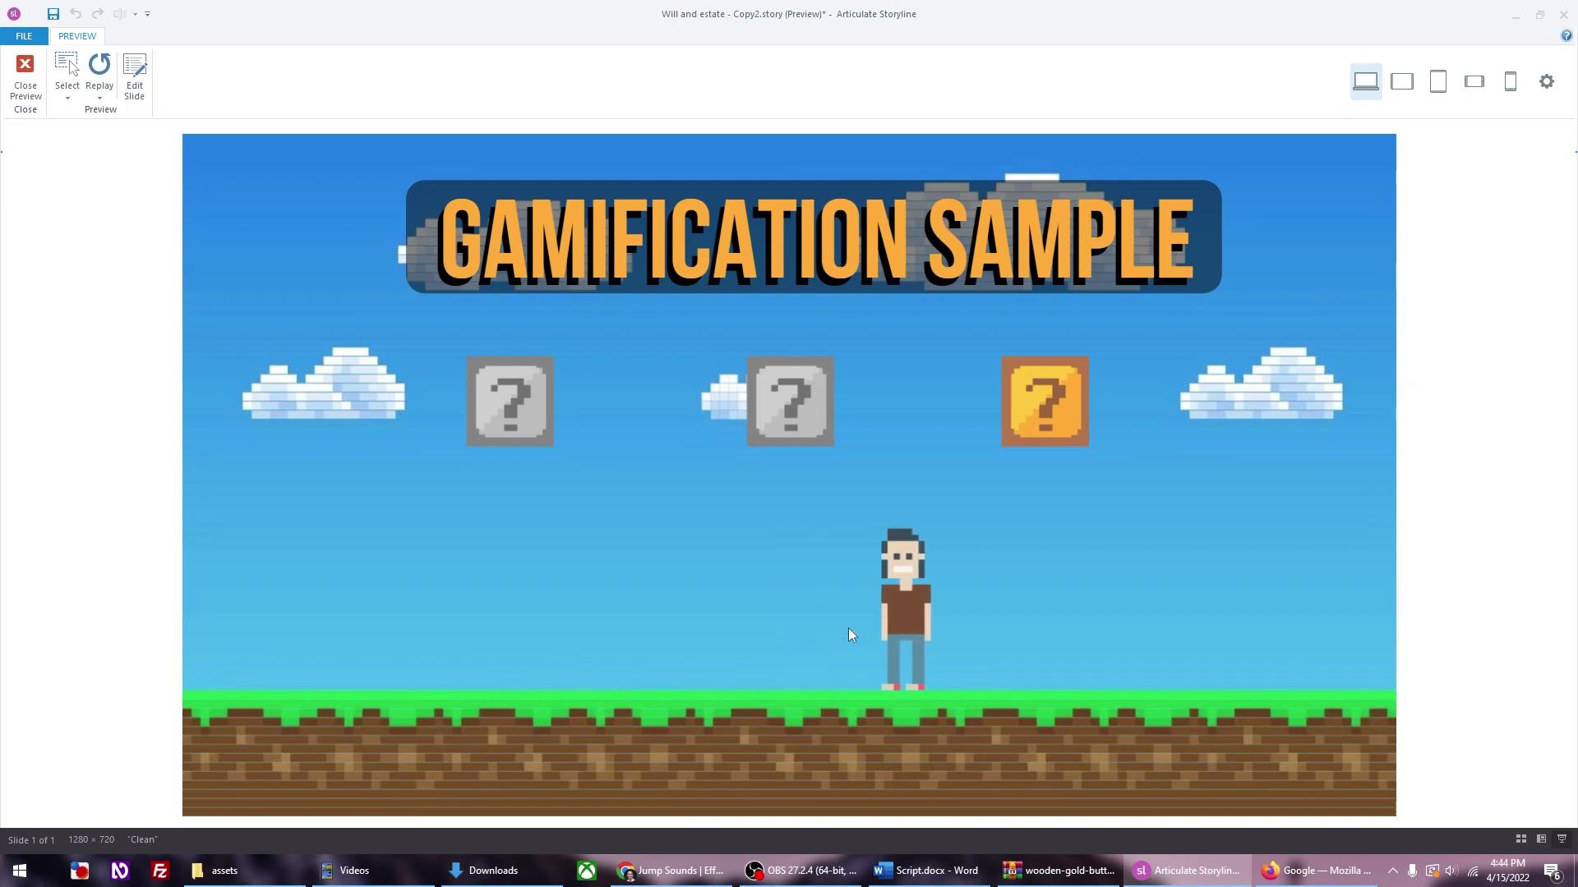
{"action": "key", "text": "Up"}
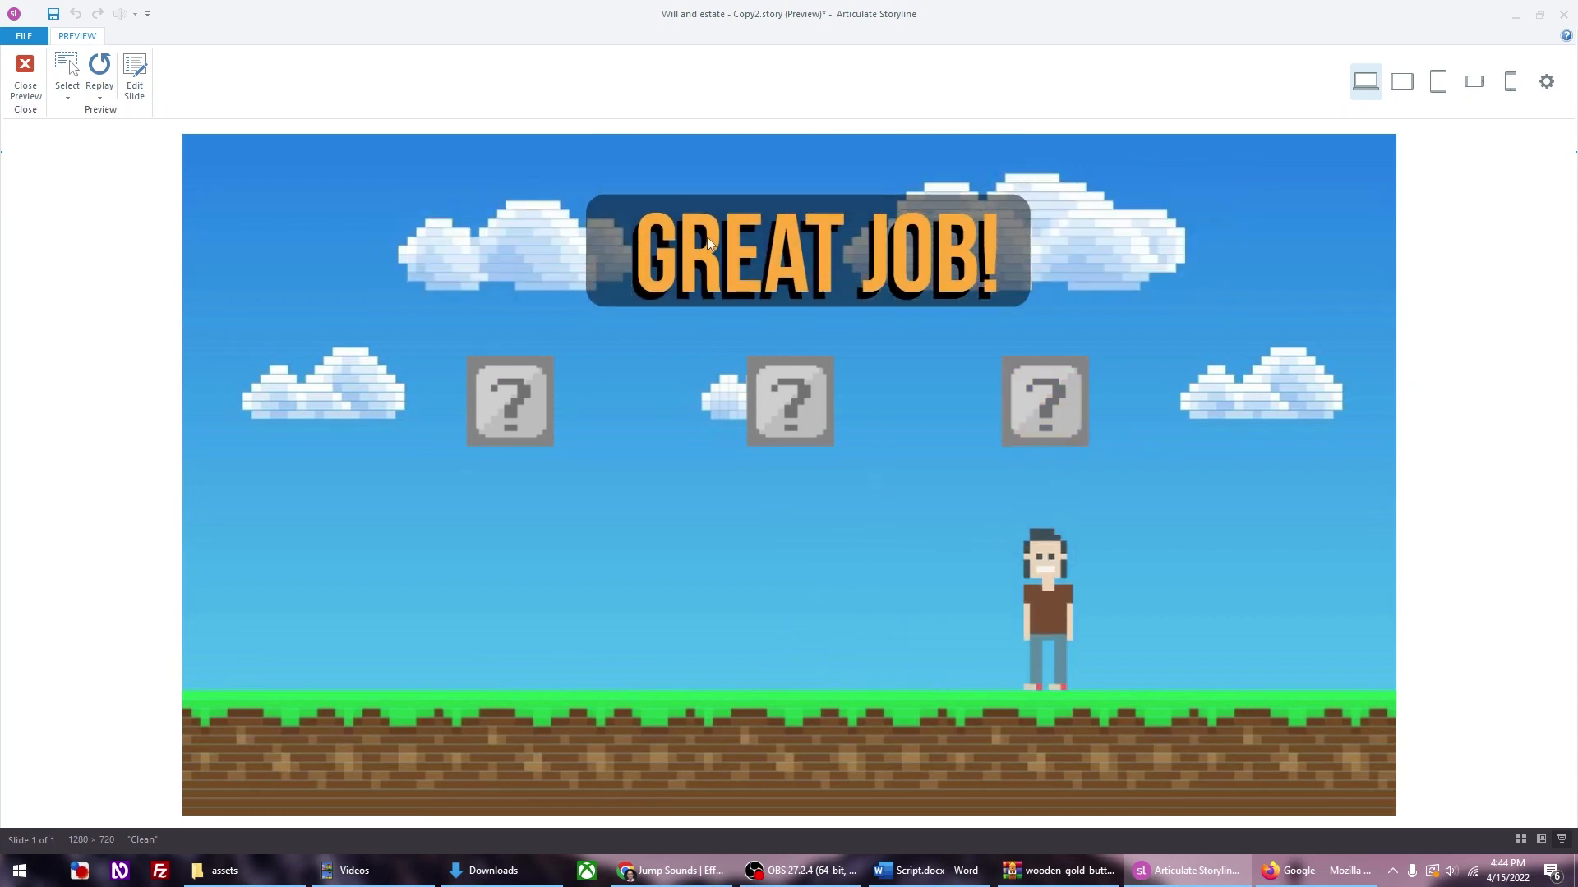
{"action": "left_click", "coordinate": [35, 79]}
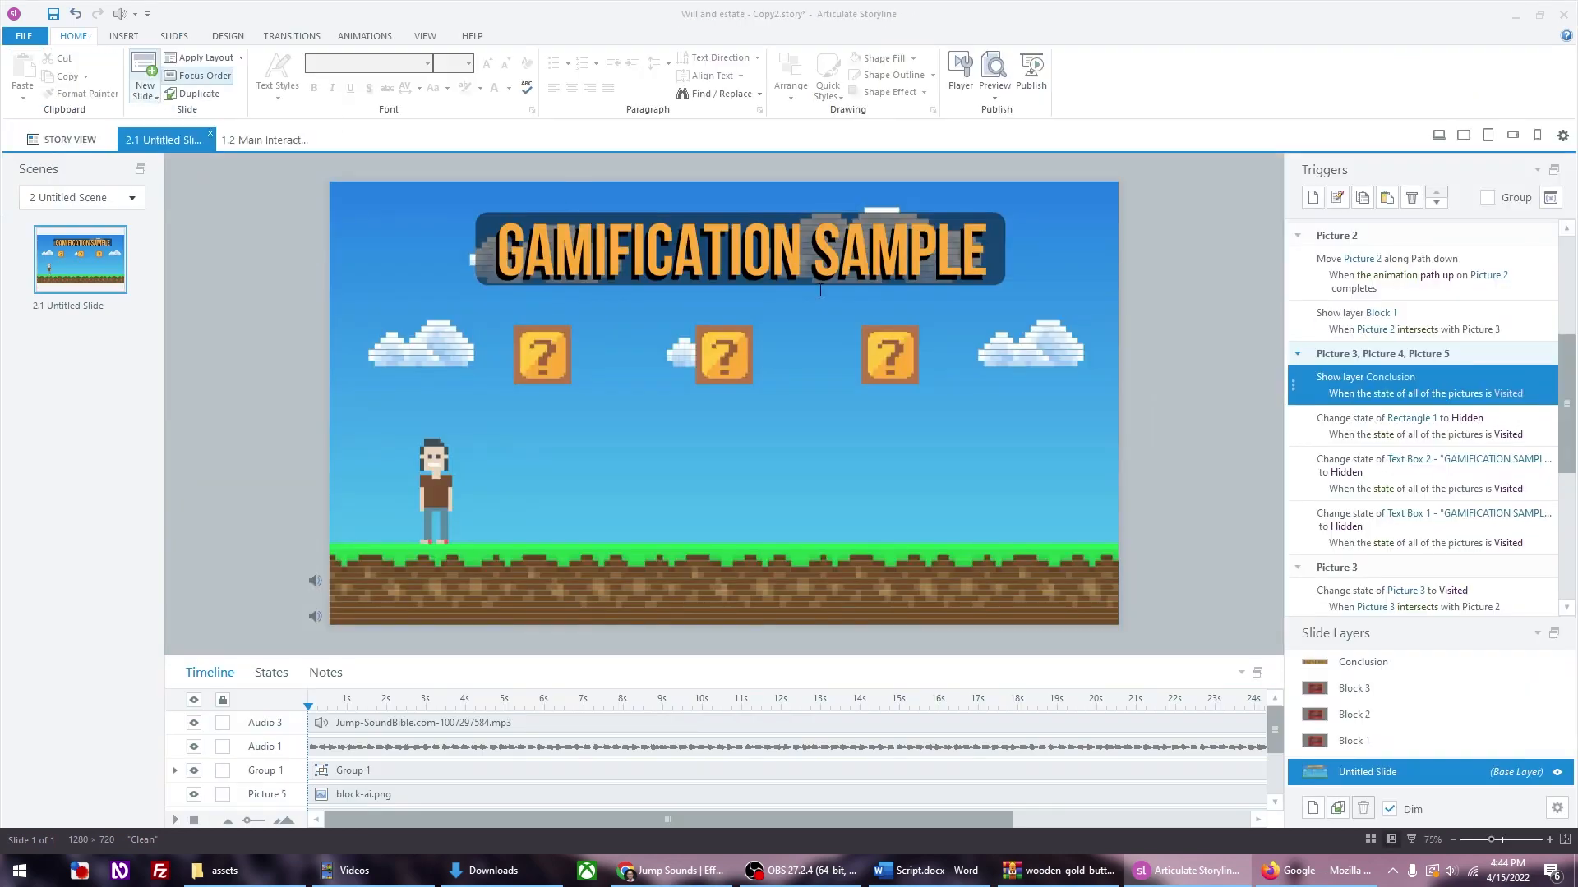
Step: Start a new trigger on the Block 1 layer with the action Adjust variable and enter block as the variable
{"action": "left_click", "coordinate": [1383, 689]}
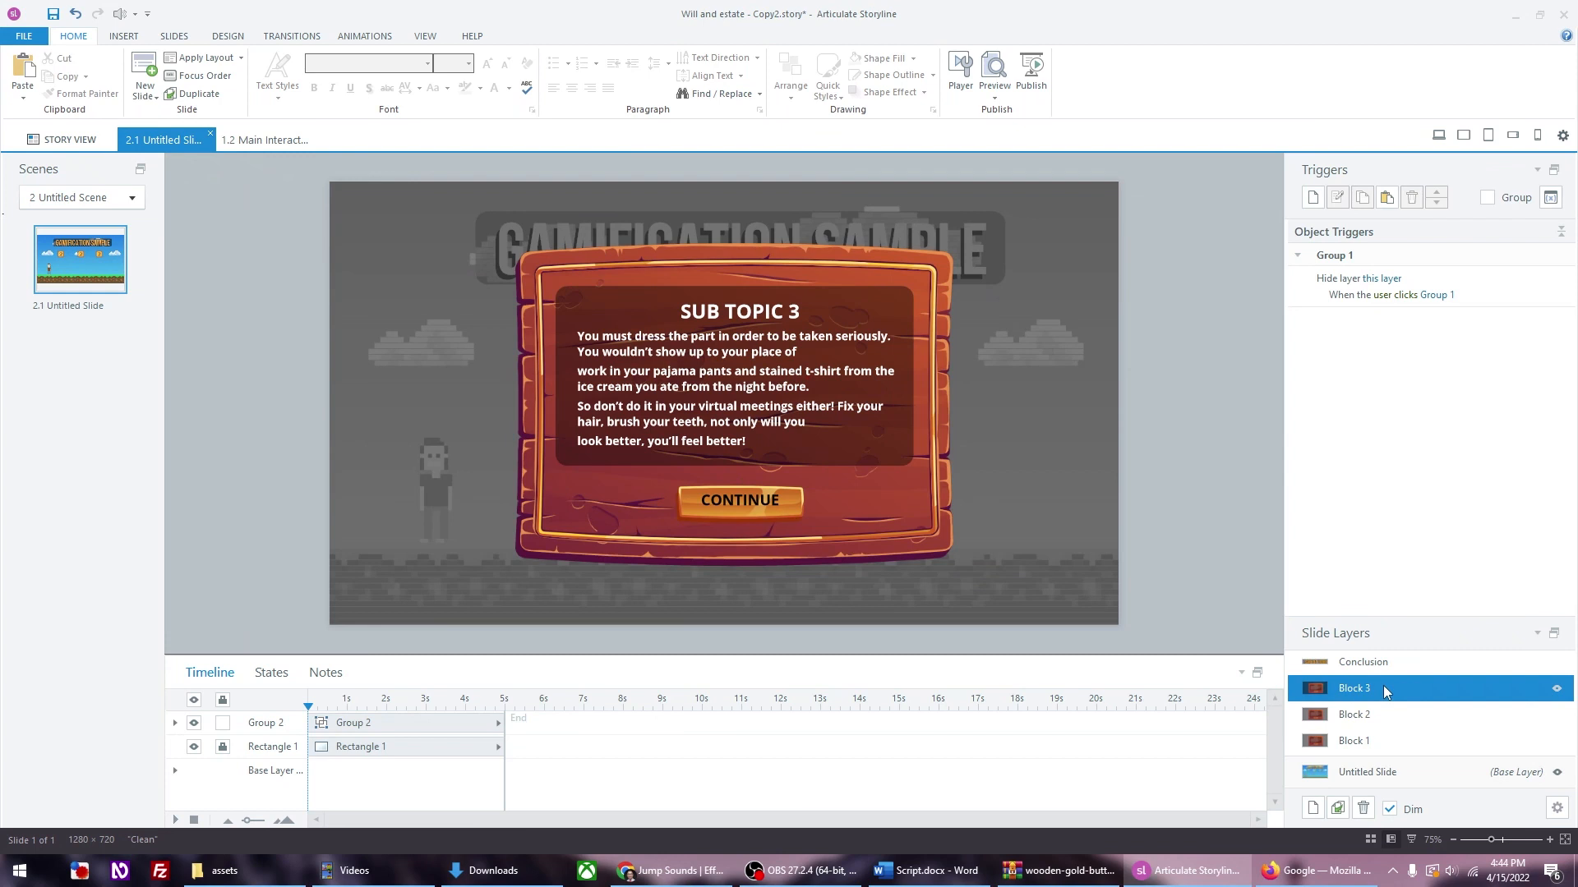
{"action": "left_click", "coordinate": [1428, 771]}
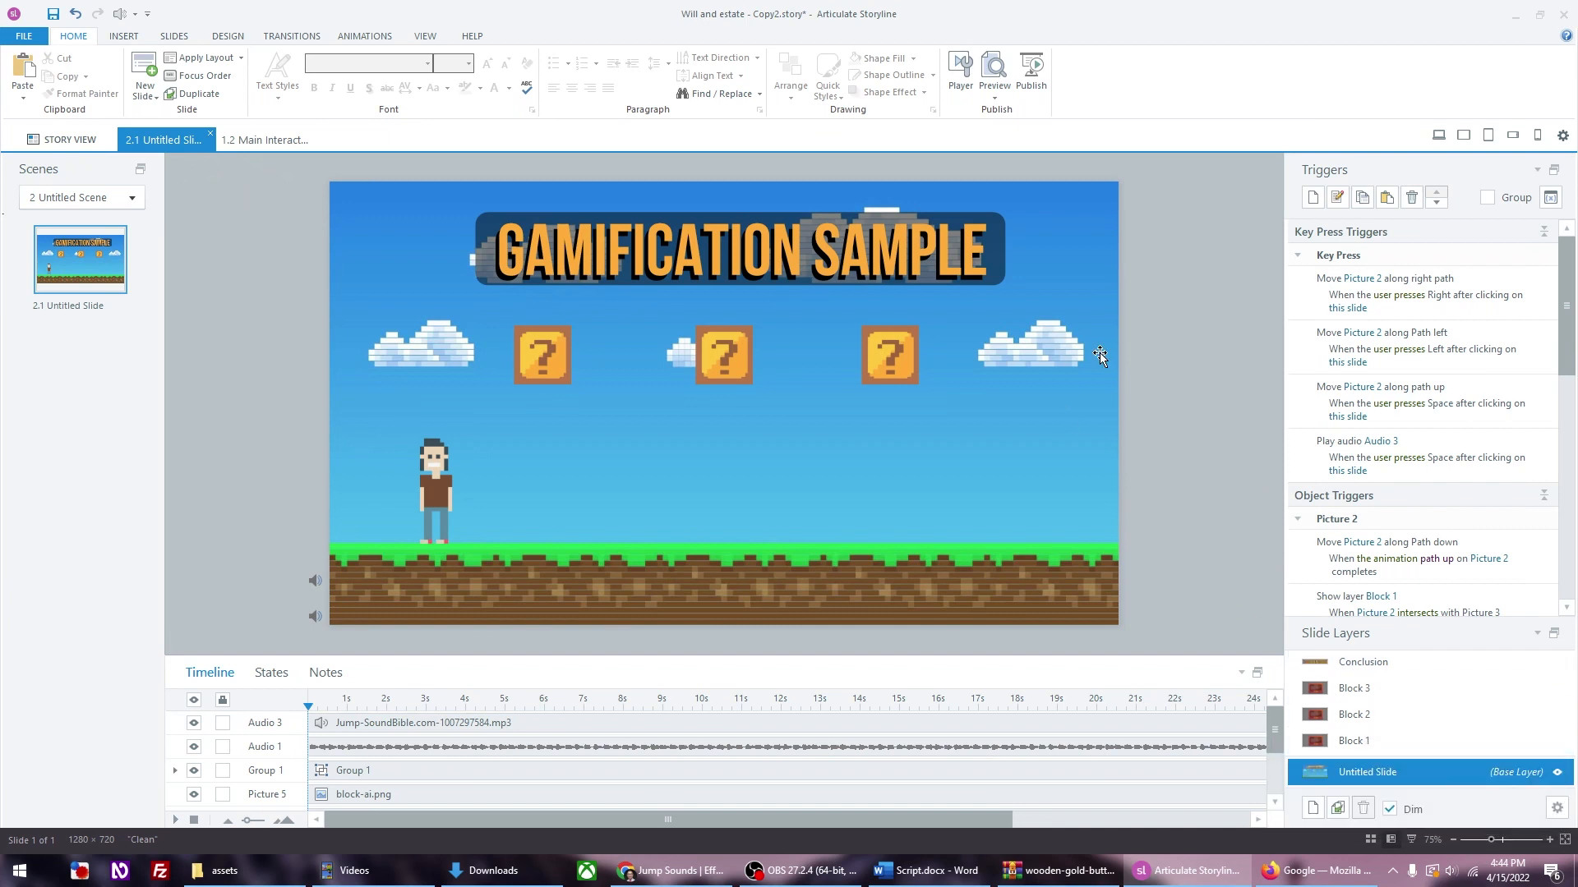
{"action": "left_click", "coordinate": [1388, 733]}
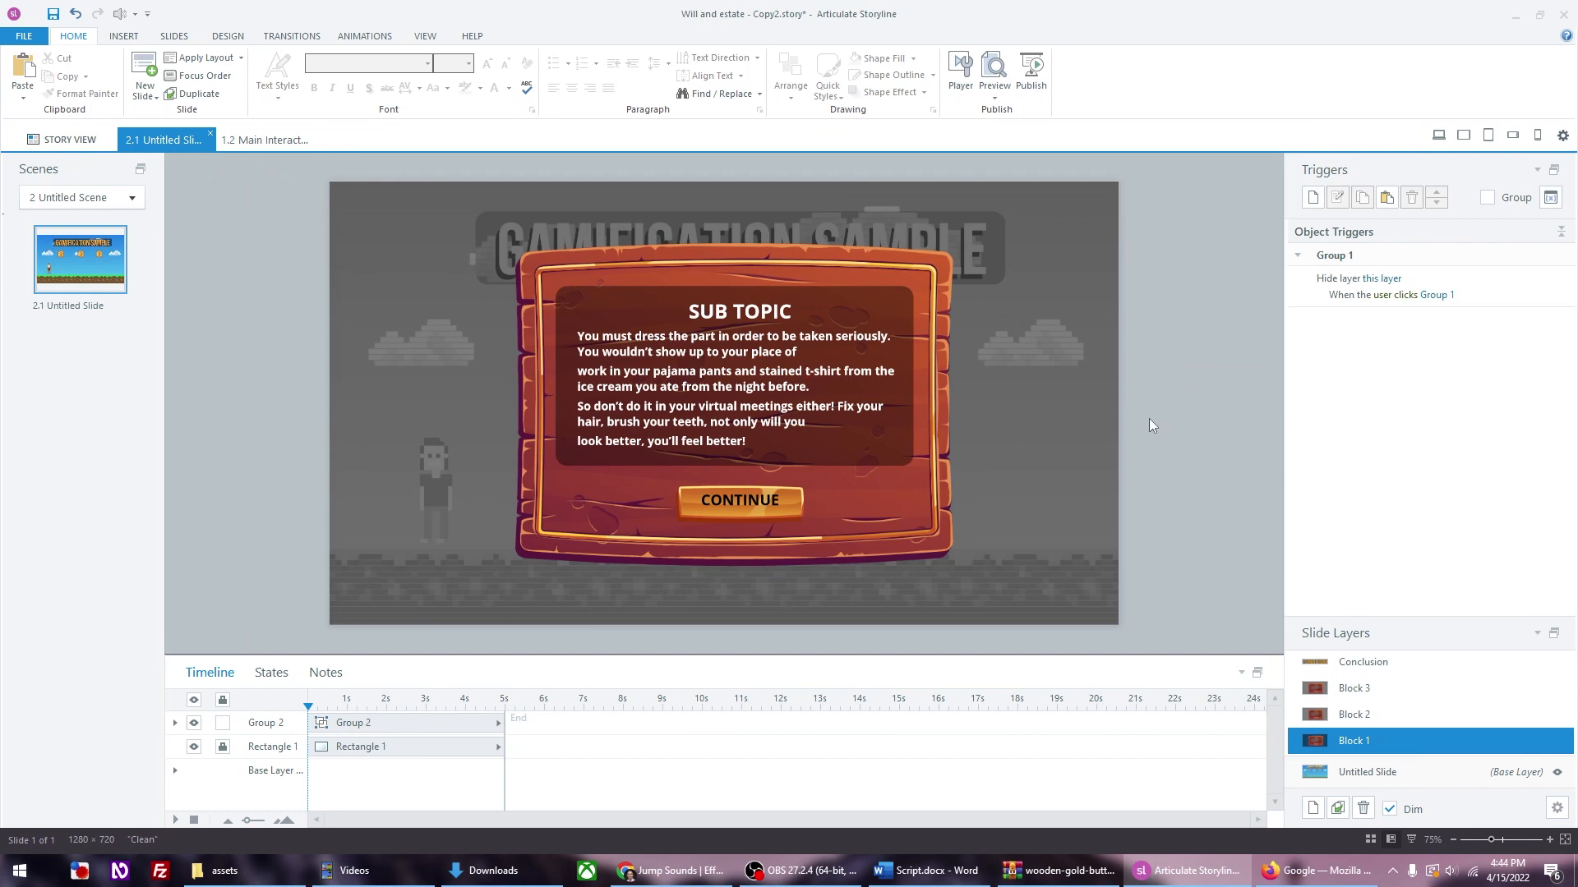
{"action": "left_click", "coordinate": [1312, 198]}
{"action": "left_click", "coordinate": [1122, 304]}
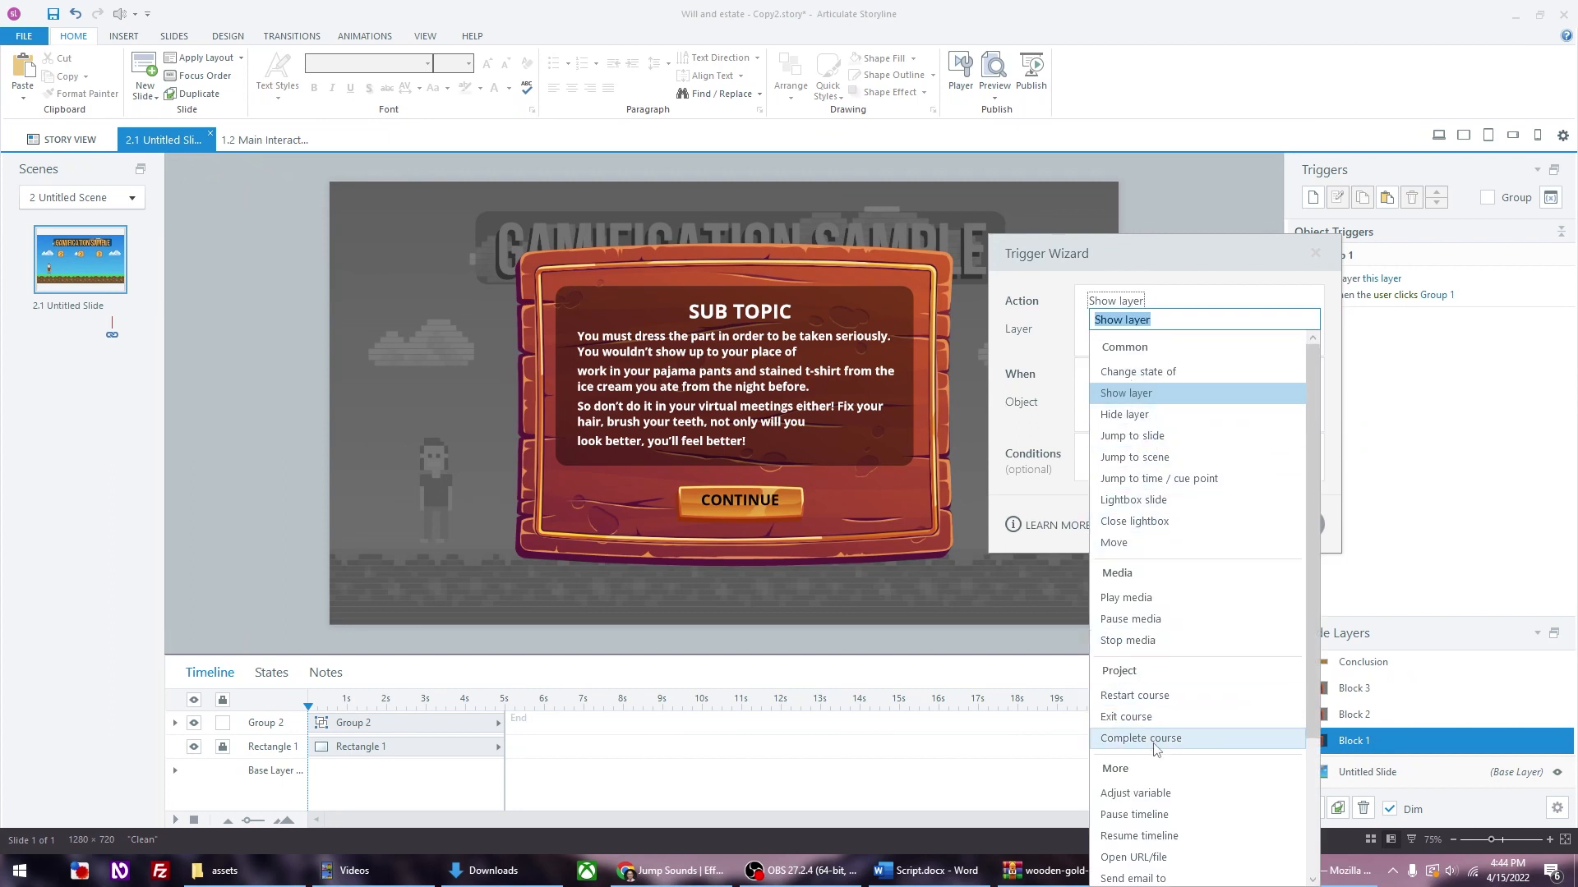
{"action": "left_click", "coordinate": [1155, 796]}
{"action": "left_click", "coordinate": [1173, 332]}
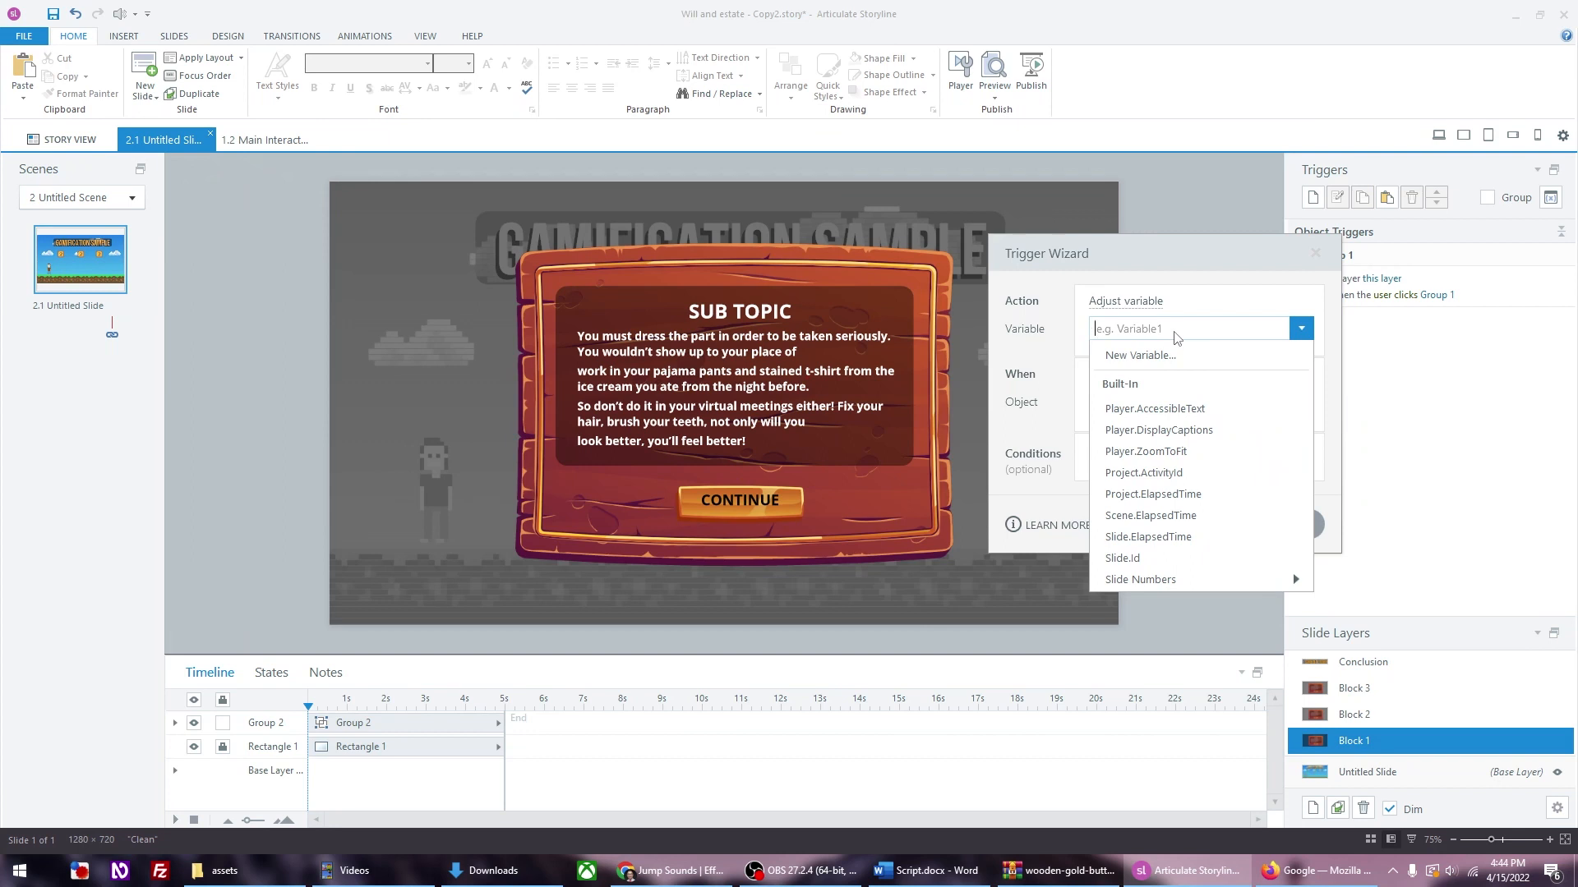
{"action": "type", "text": "block"}
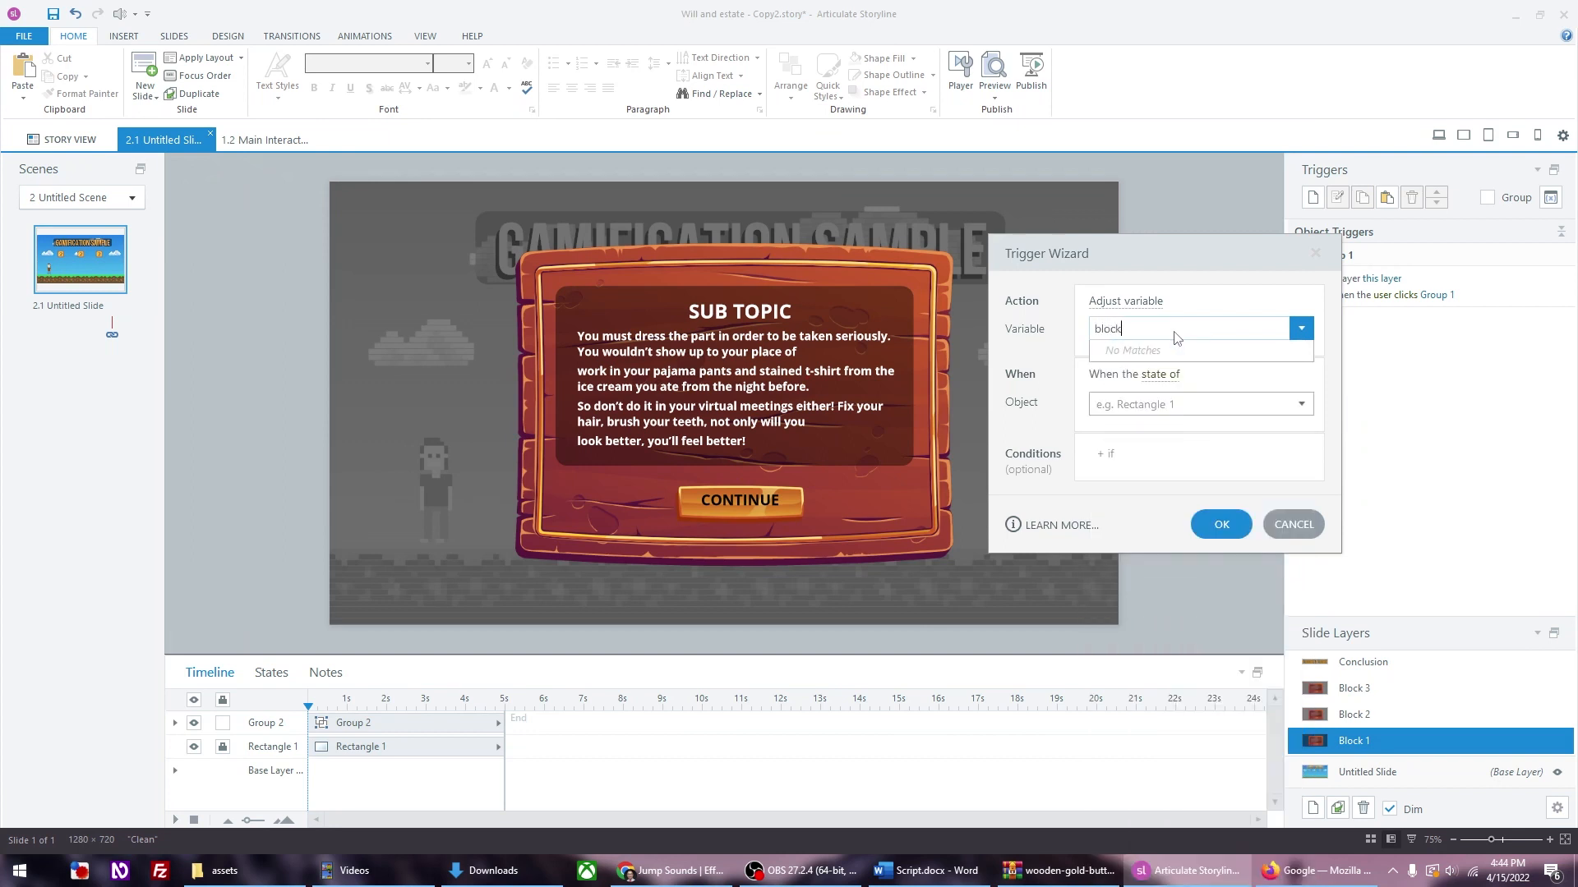
{"action": "left_click", "coordinate": [1208, 297]}
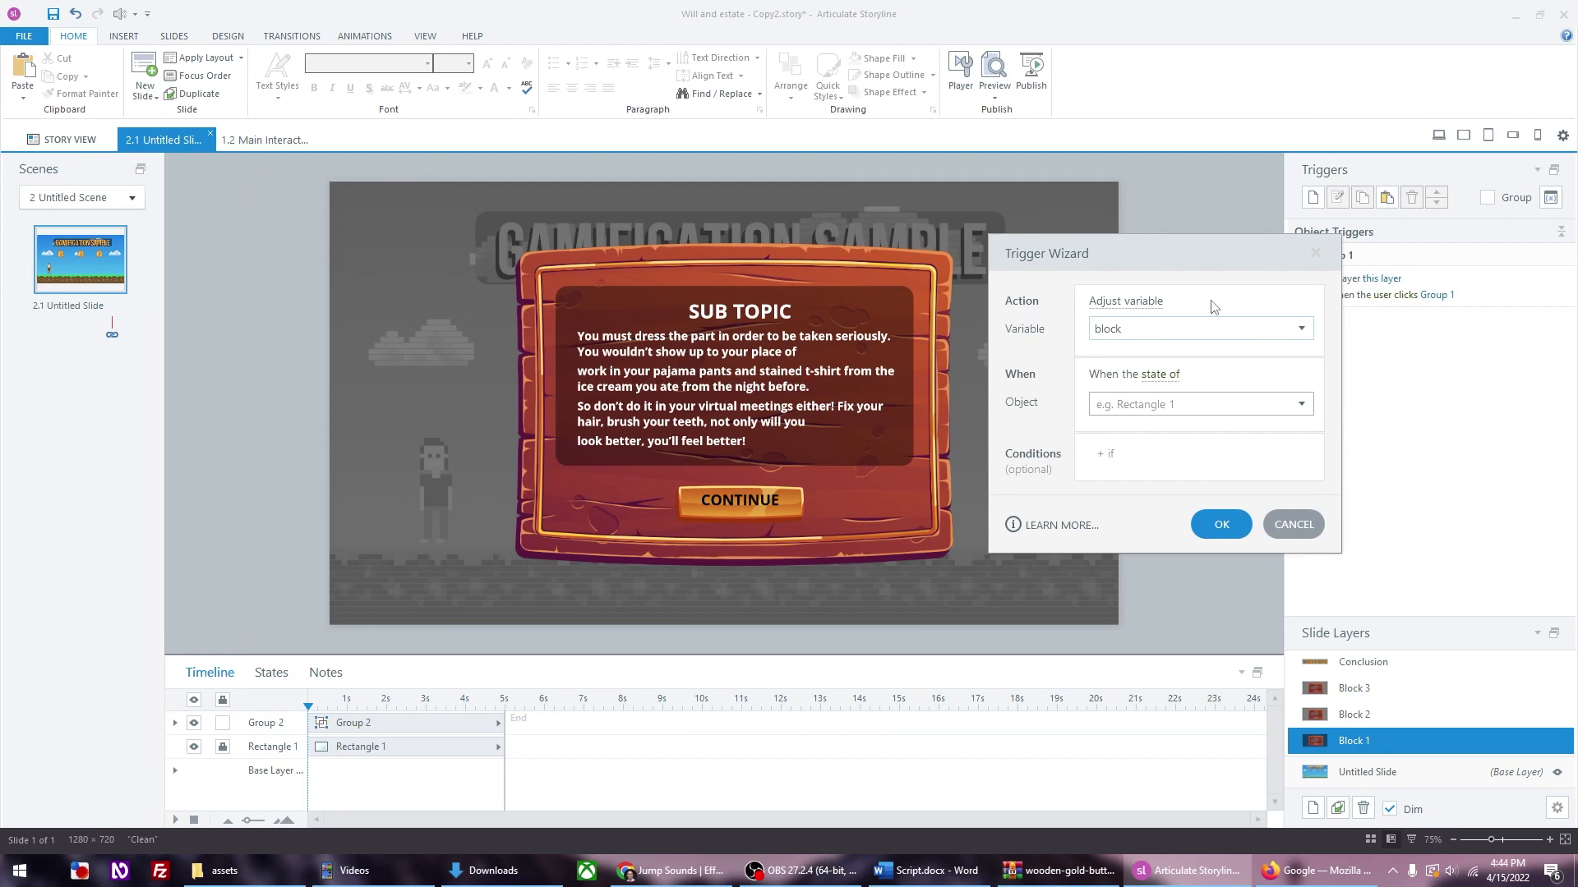
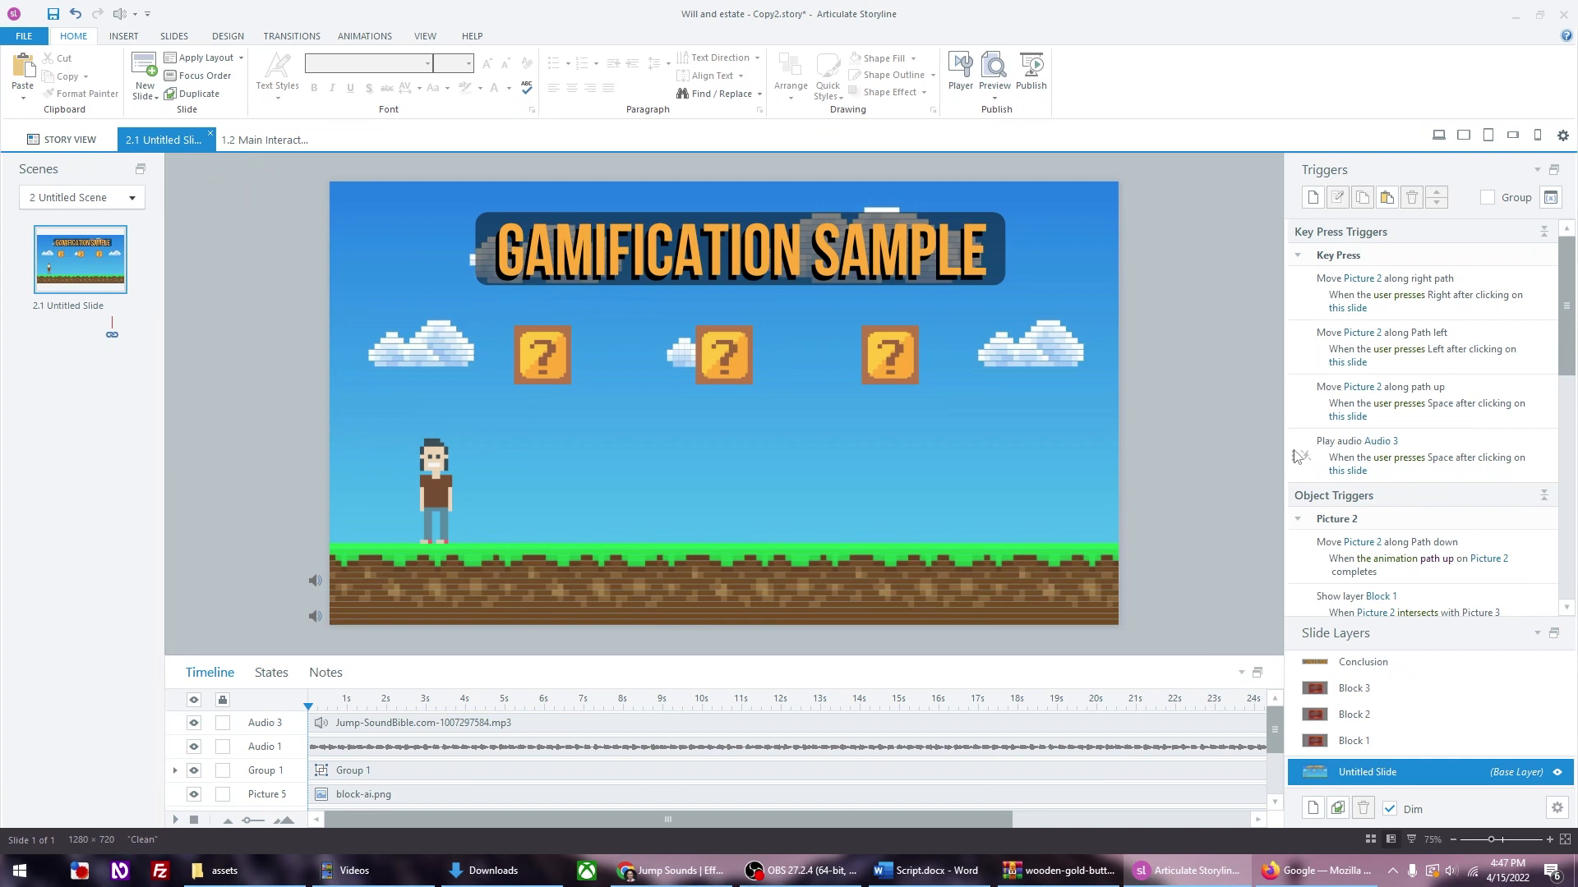
Step: Create a base-layer trigger that shows the Conclusion layer when the variable Block changes
{"action": "left_click", "coordinate": [1313, 198]}
{"action": "left_click", "coordinate": [1224, 339]}
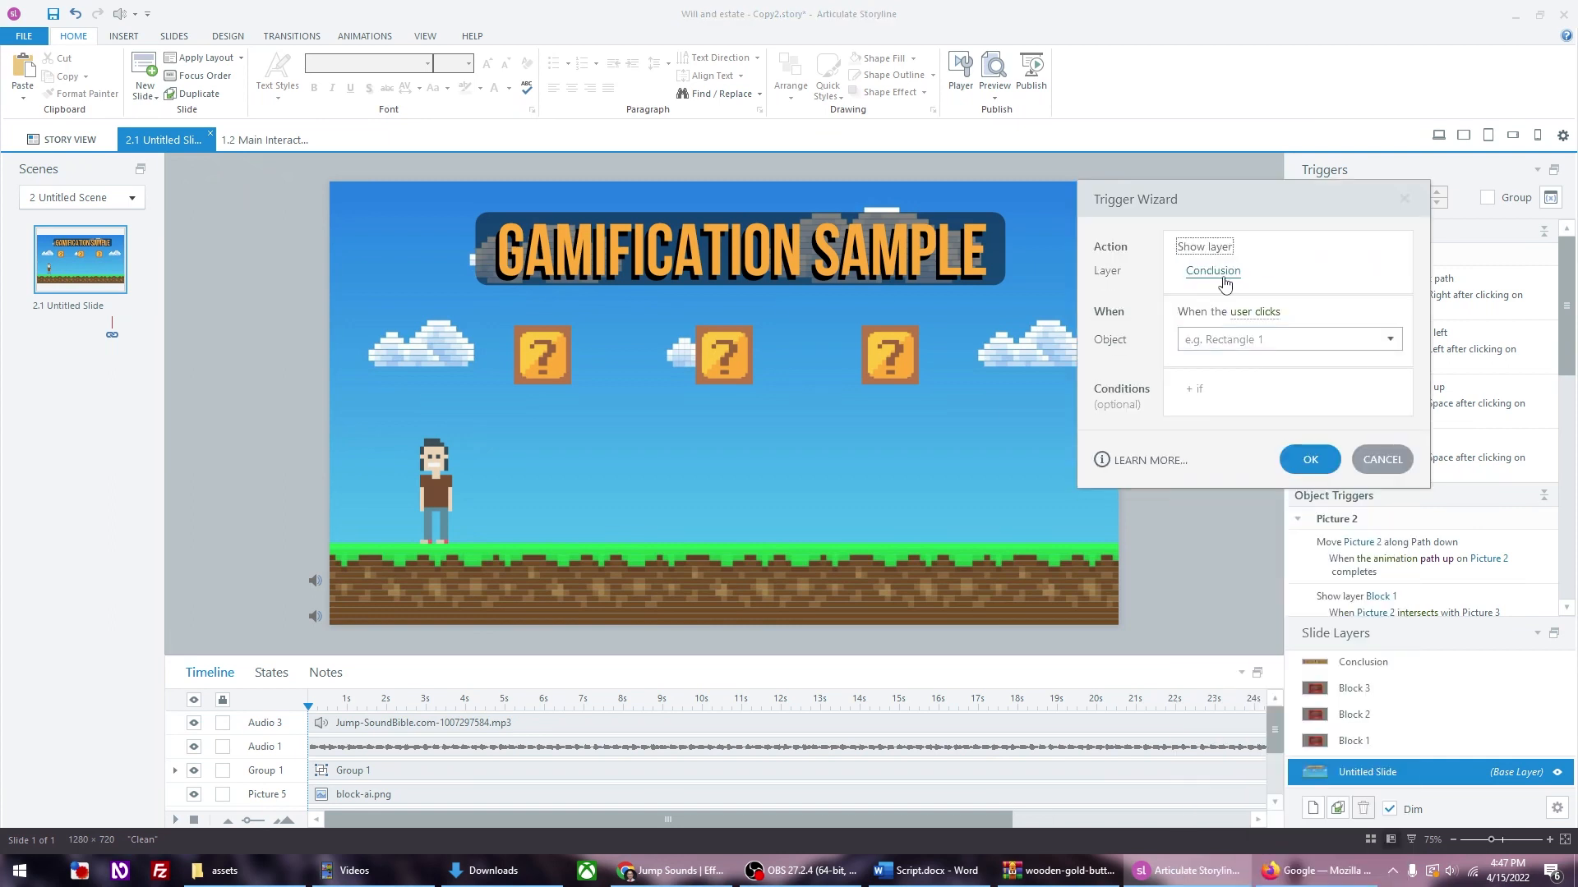
{"action": "left_click", "coordinate": [1256, 316]}
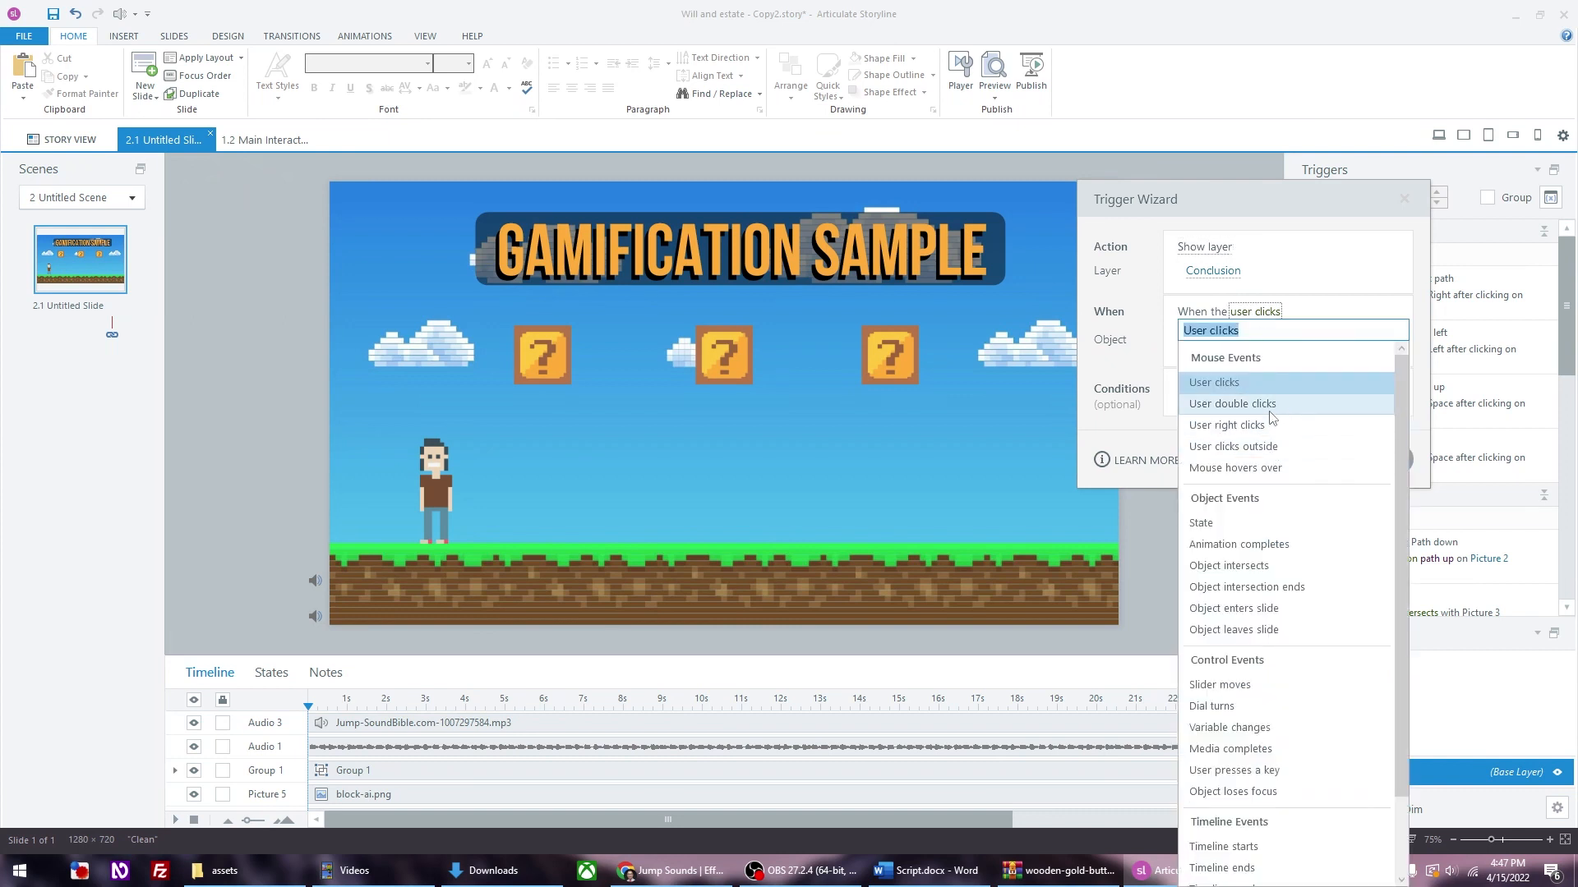
{"action": "left_click", "coordinate": [1229, 728]}
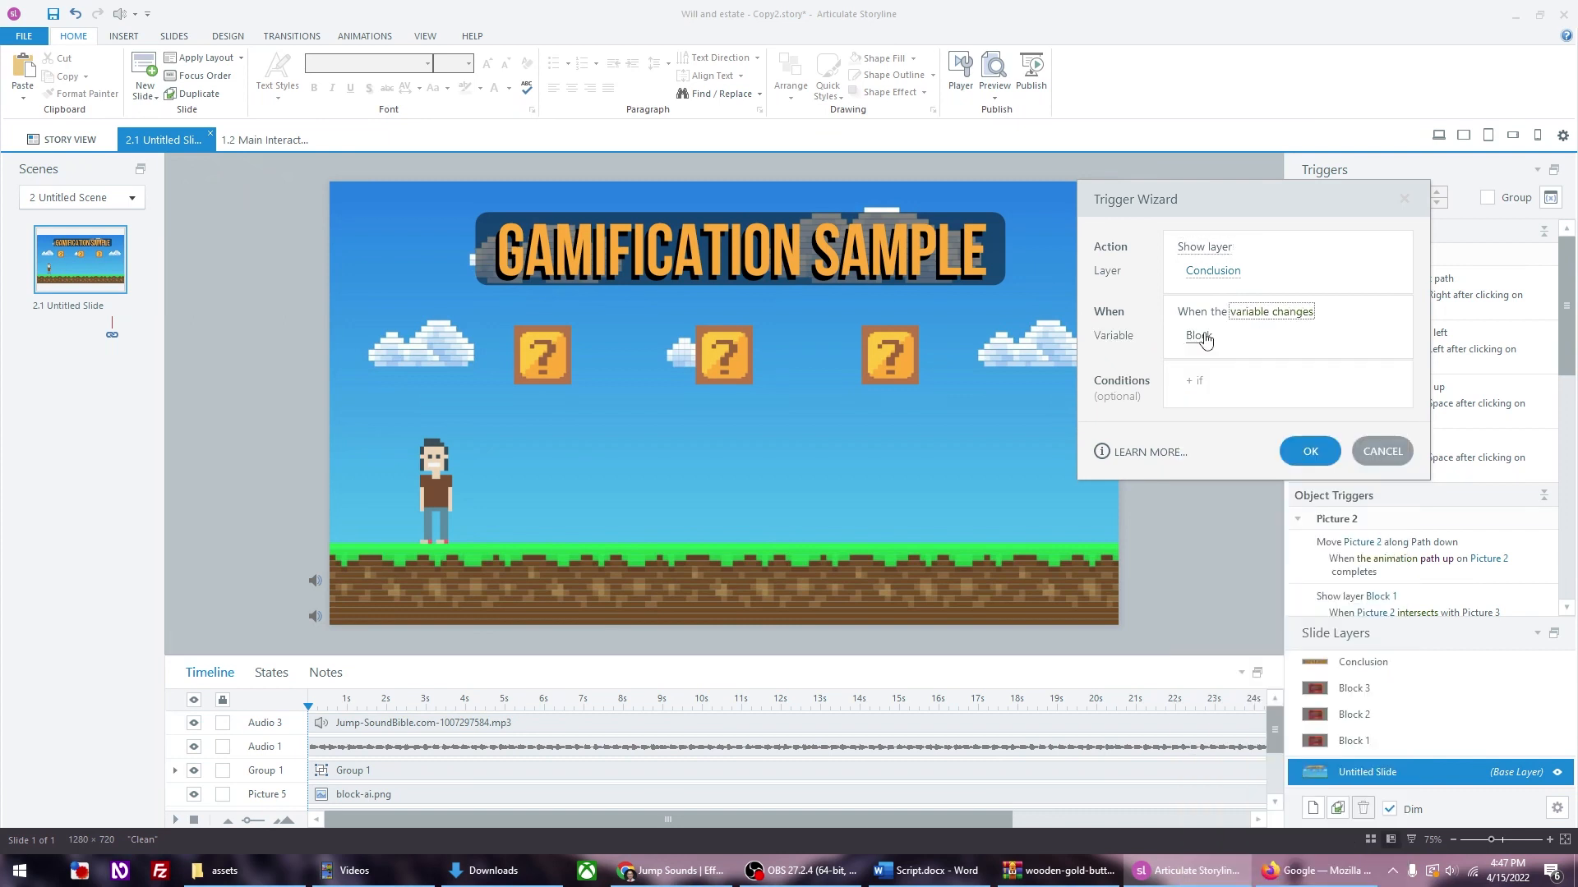
{"action": "left_click", "coordinate": [1203, 338]}
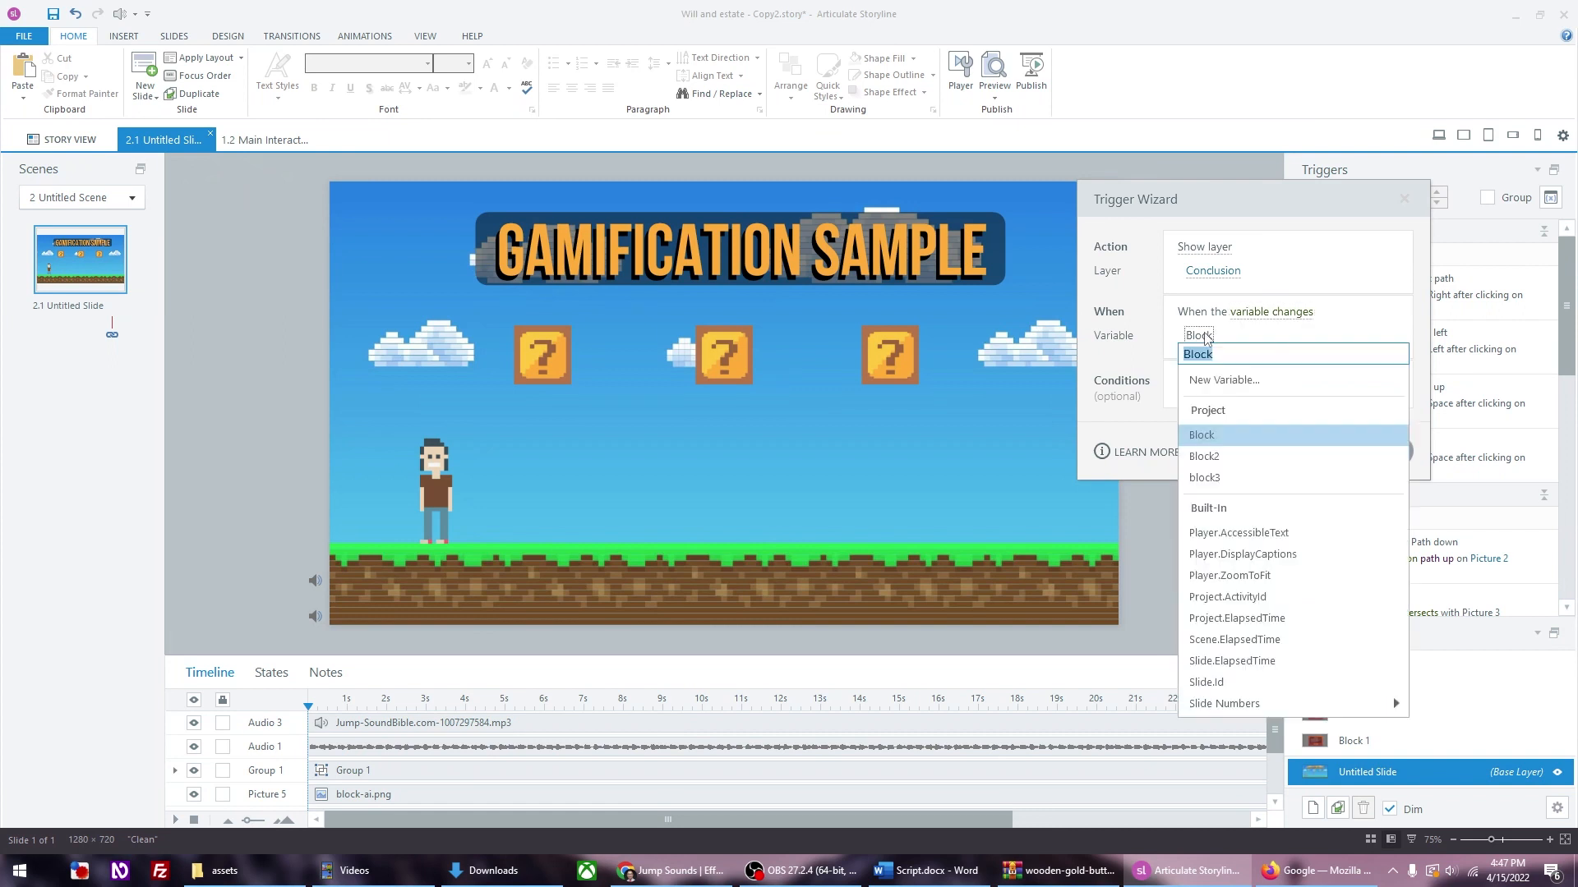
{"action": "left_click", "coordinate": [1267, 341]}
{"action": "left_click", "coordinate": [1213, 380]}
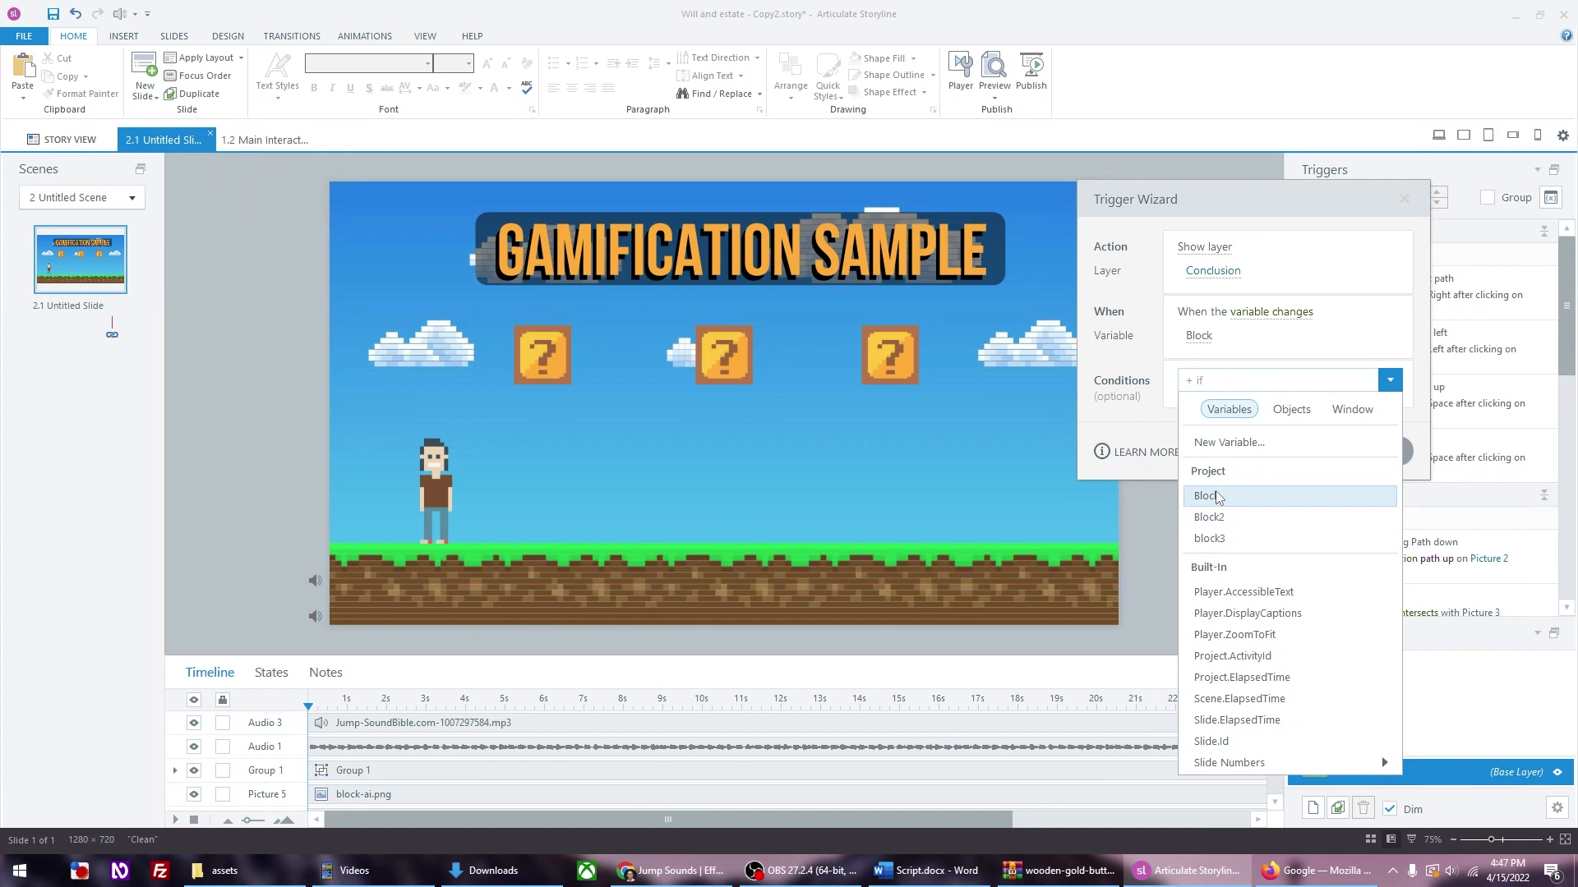
{"action": "left_click", "coordinate": [1255, 346]}
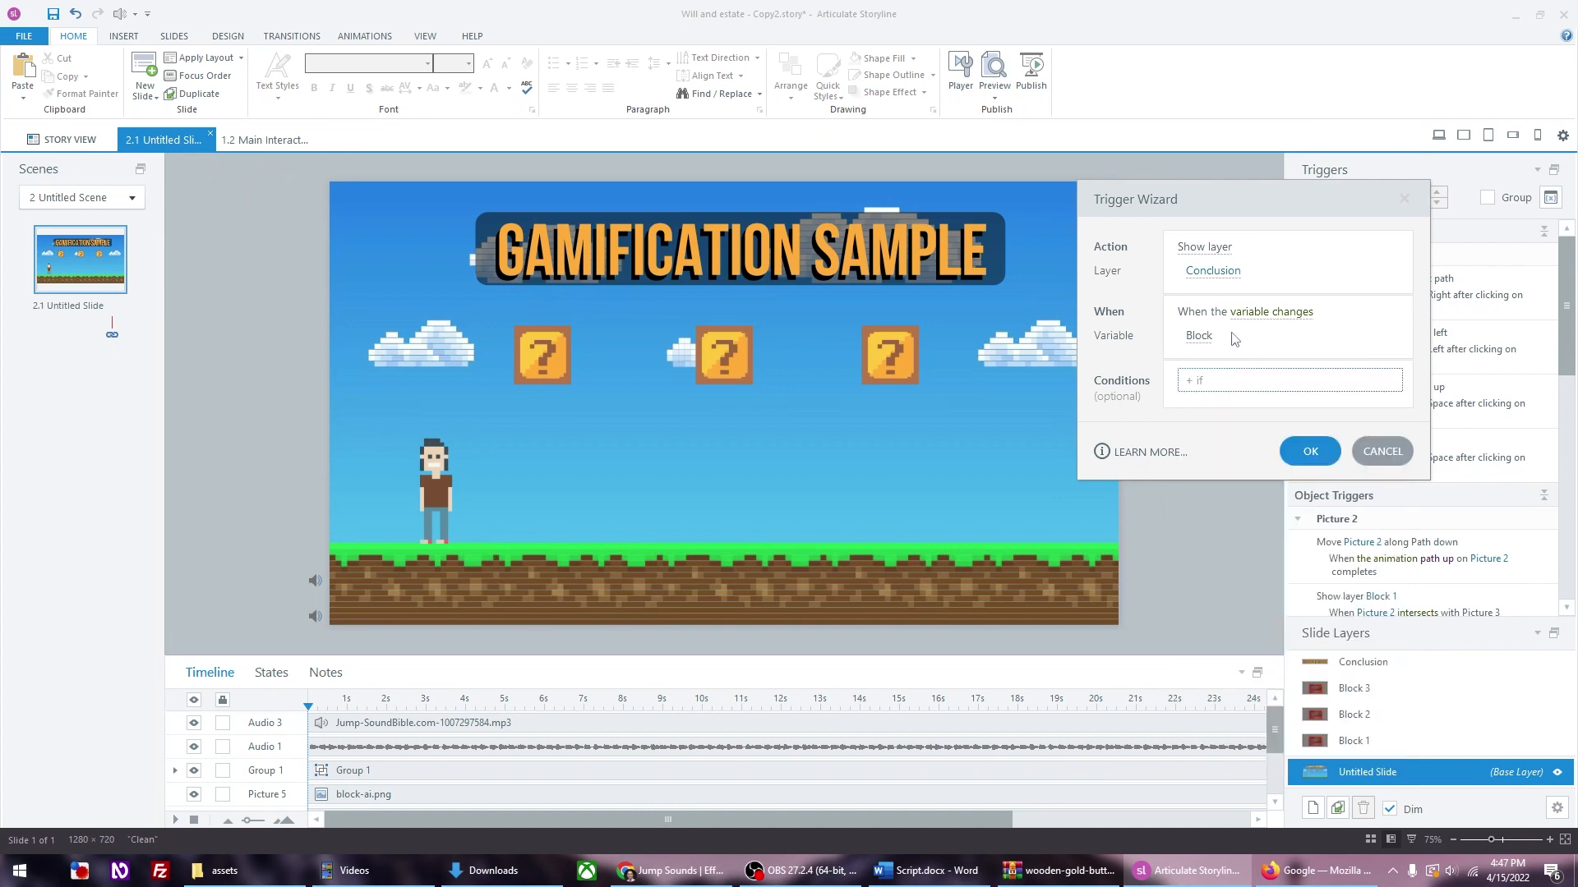
{"action": "left_click", "coordinate": [1237, 339]}
{"action": "left_click", "coordinate": [1274, 343]}
Step: Add conditions requiring Block, Block2 and block3 all to equal True, and save the Conclusion trigger
{"action": "left_click", "coordinate": [1223, 378]}
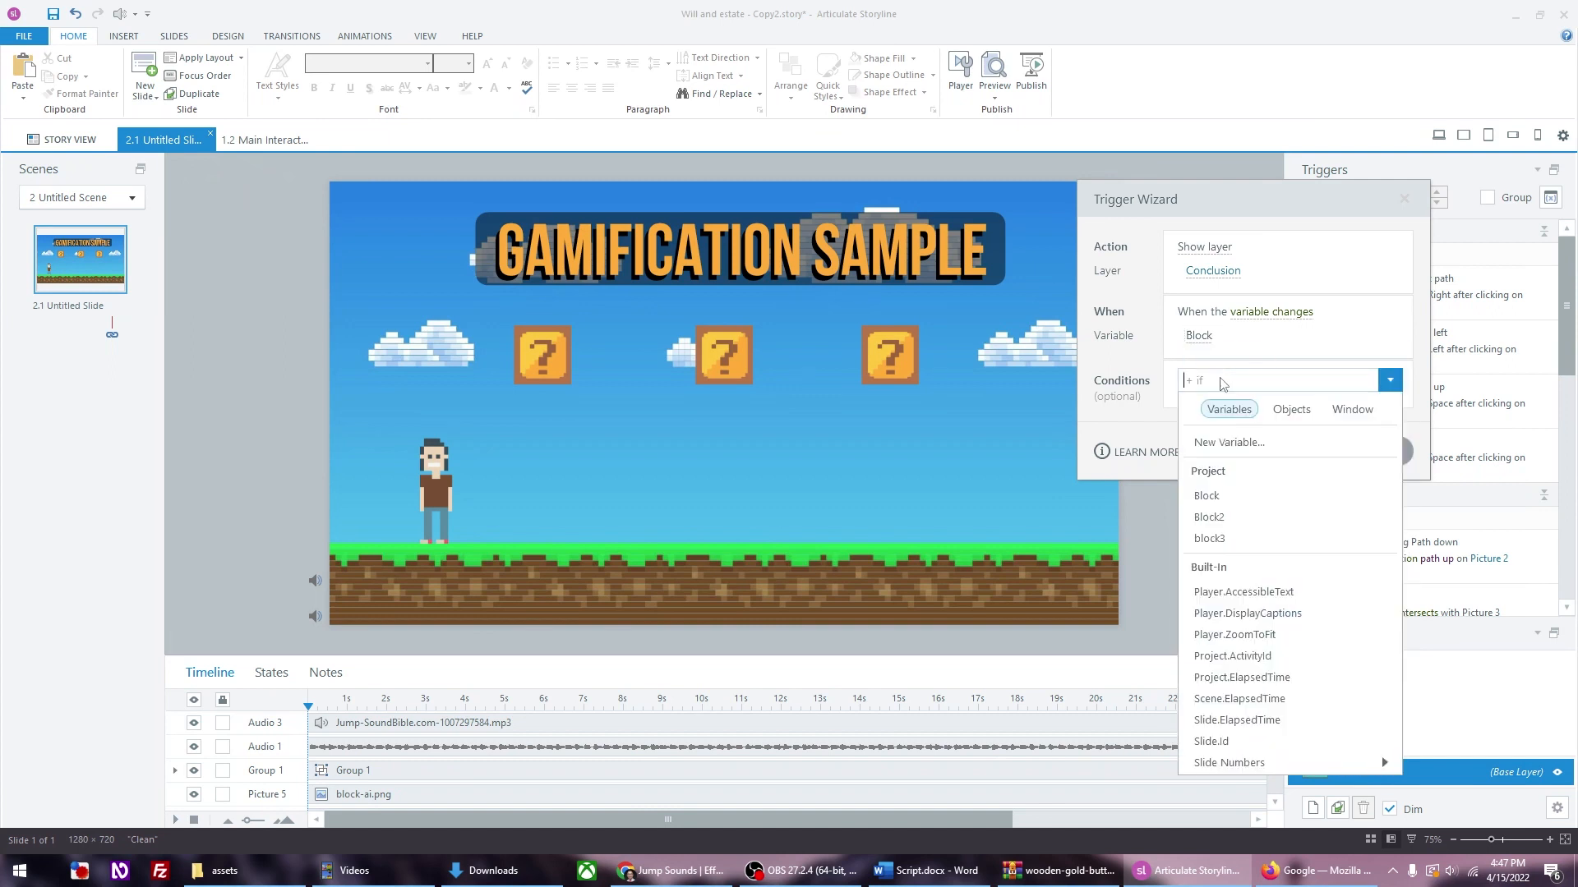
{"action": "left_click", "coordinate": [1207, 495]}
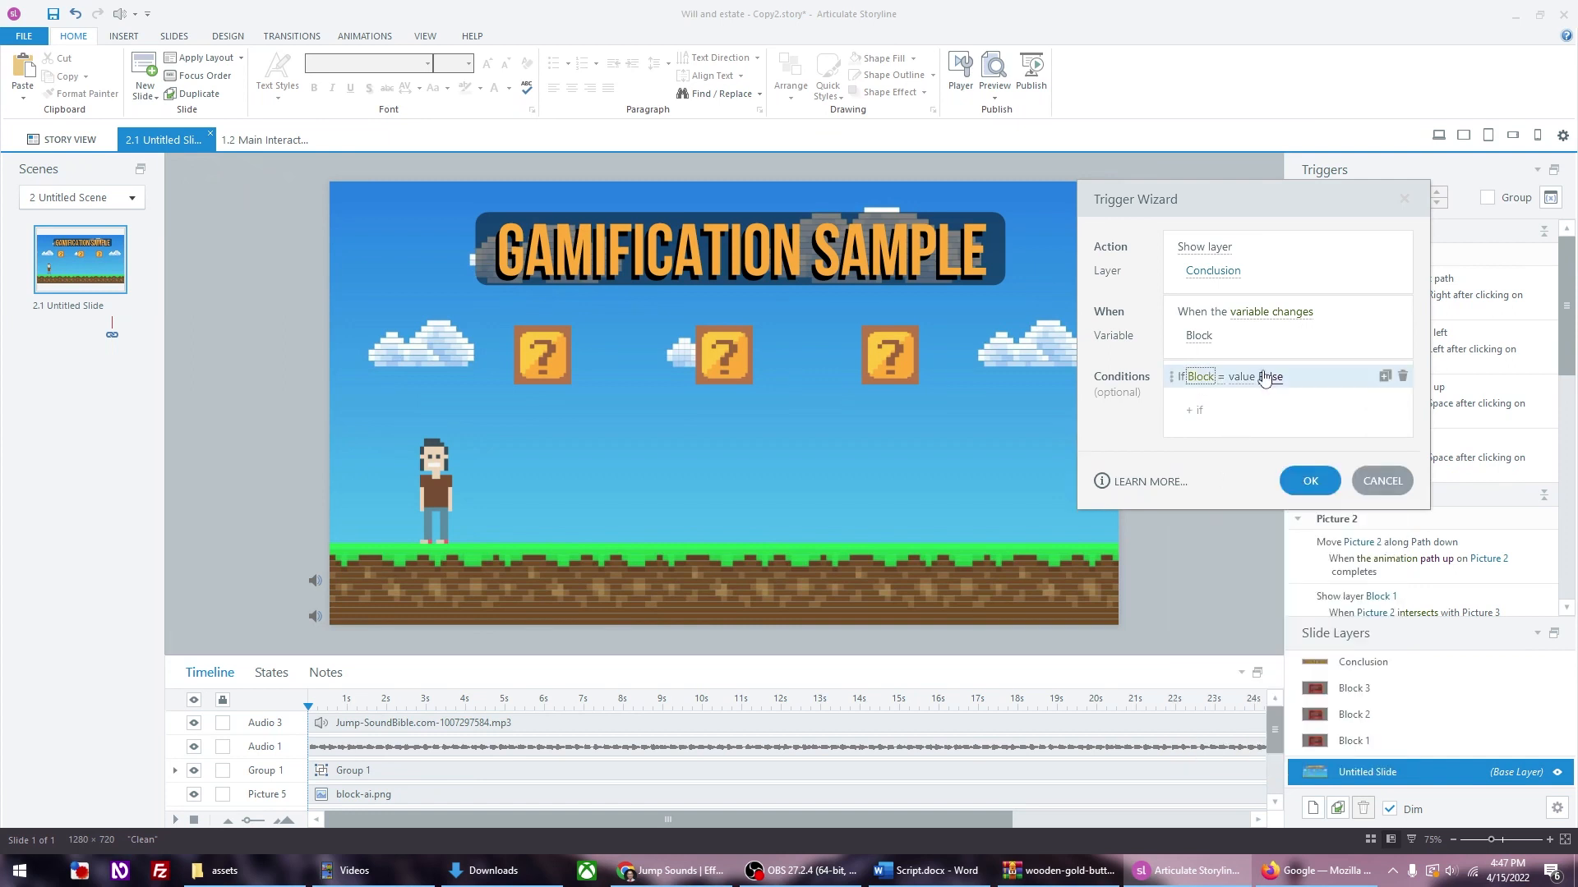
{"action": "left_click", "coordinate": [1269, 376]}
{"action": "left_click", "coordinate": [1229, 422]}
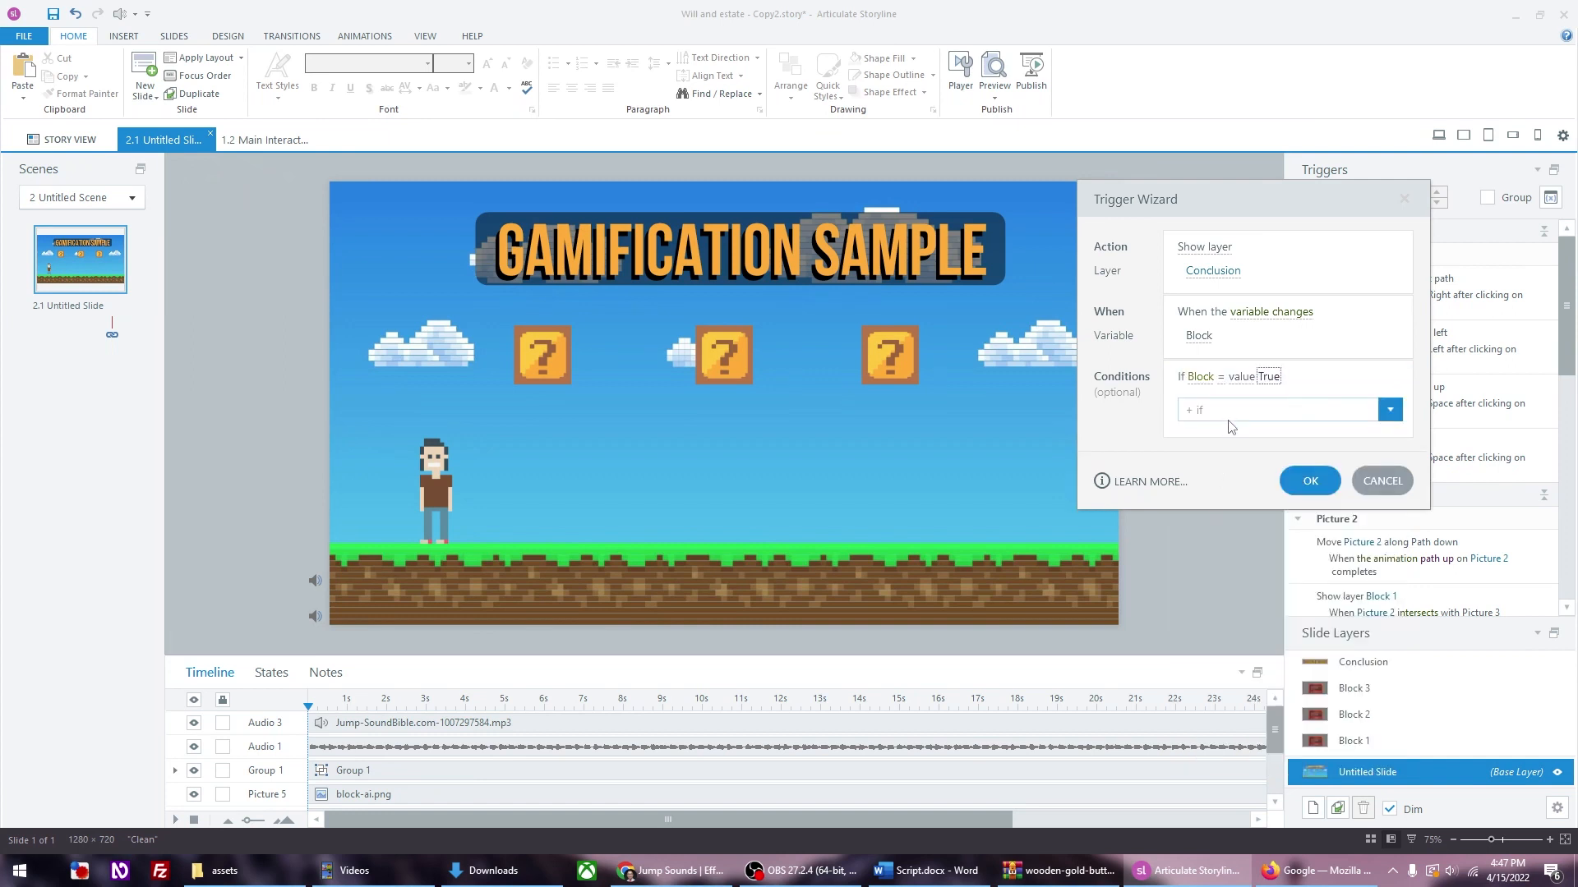
{"action": "left_click", "coordinate": [1233, 410]}
{"action": "left_click", "coordinate": [1208, 547]}
{"action": "left_click", "coordinate": [1298, 398]}
{"action": "left_click", "coordinate": [1247, 444]}
{"action": "left_click", "coordinate": [1216, 432]}
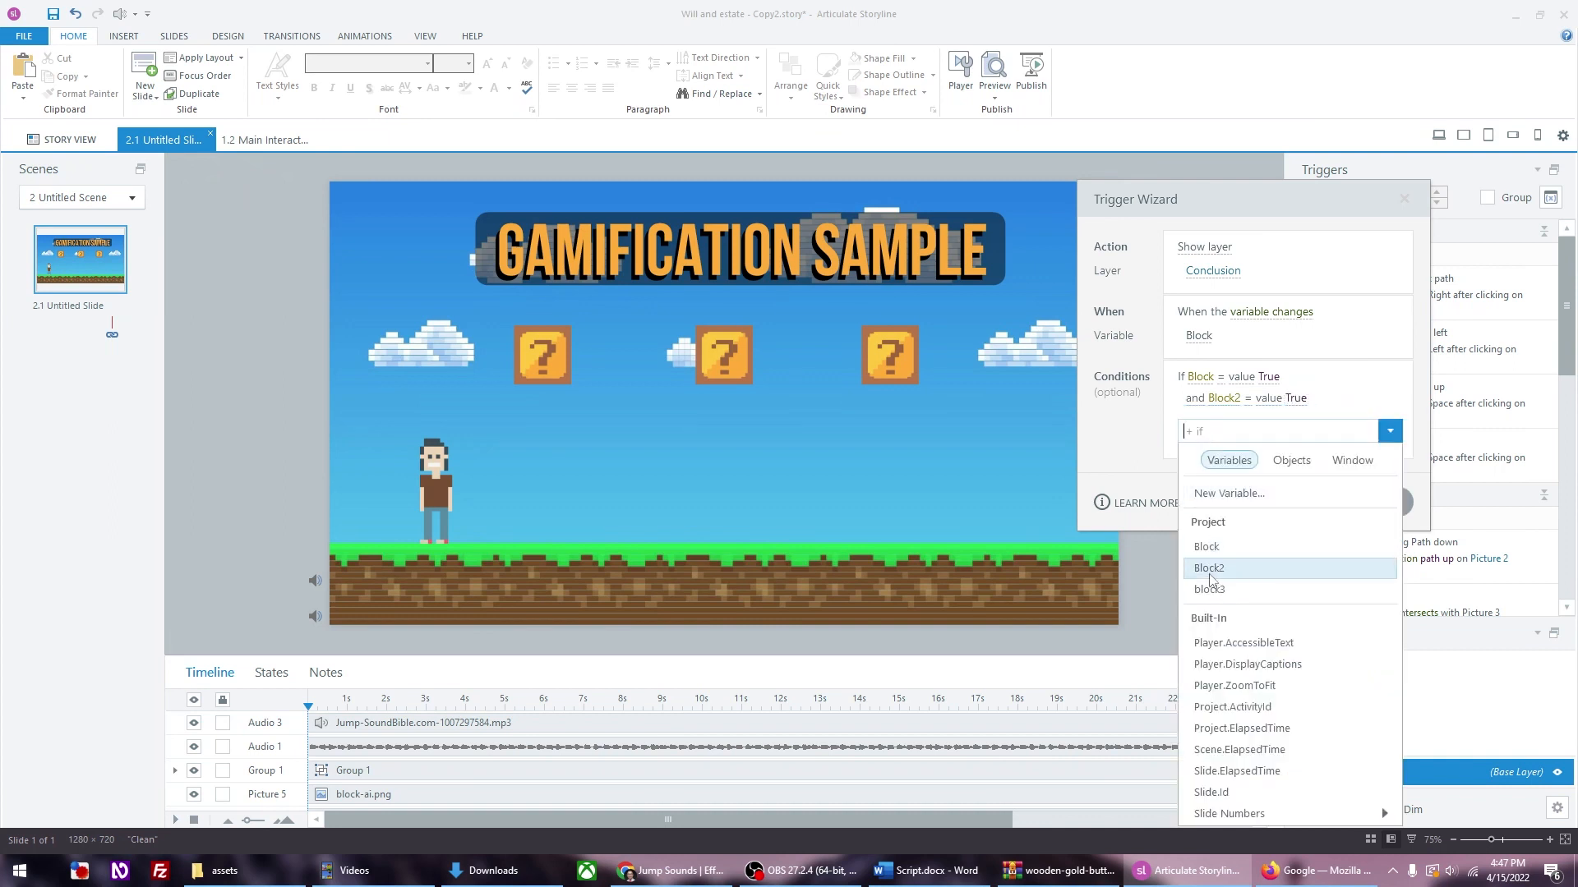
{"action": "left_click", "coordinate": [1214, 585]}
{"action": "left_click", "coordinate": [1299, 421]}
{"action": "left_click", "coordinate": [1230, 465]}
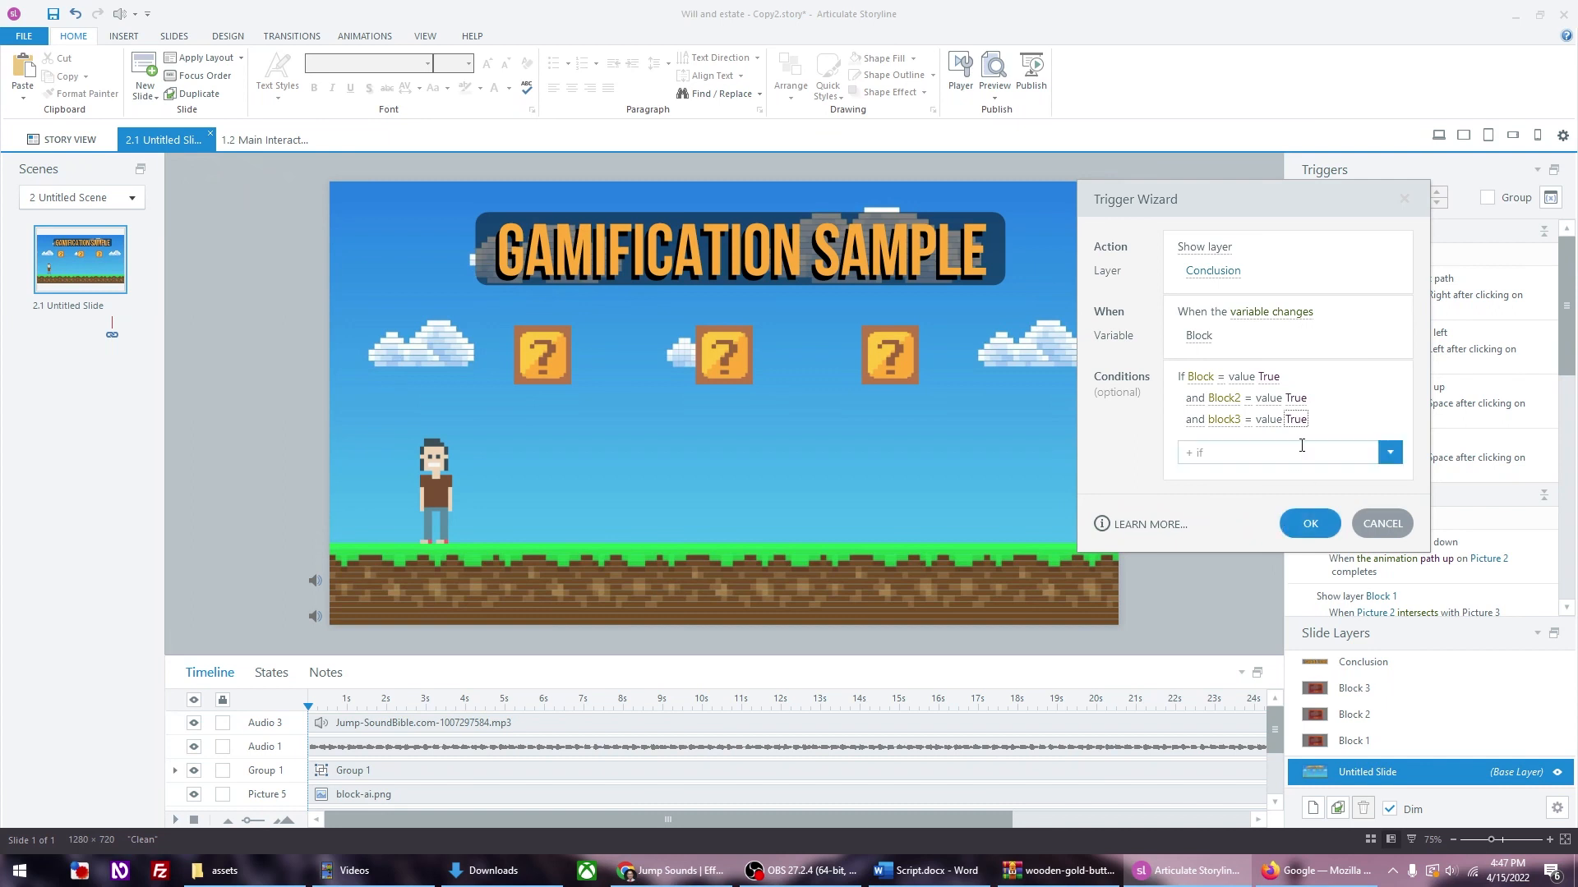
{"action": "left_click", "coordinate": [1290, 527]}
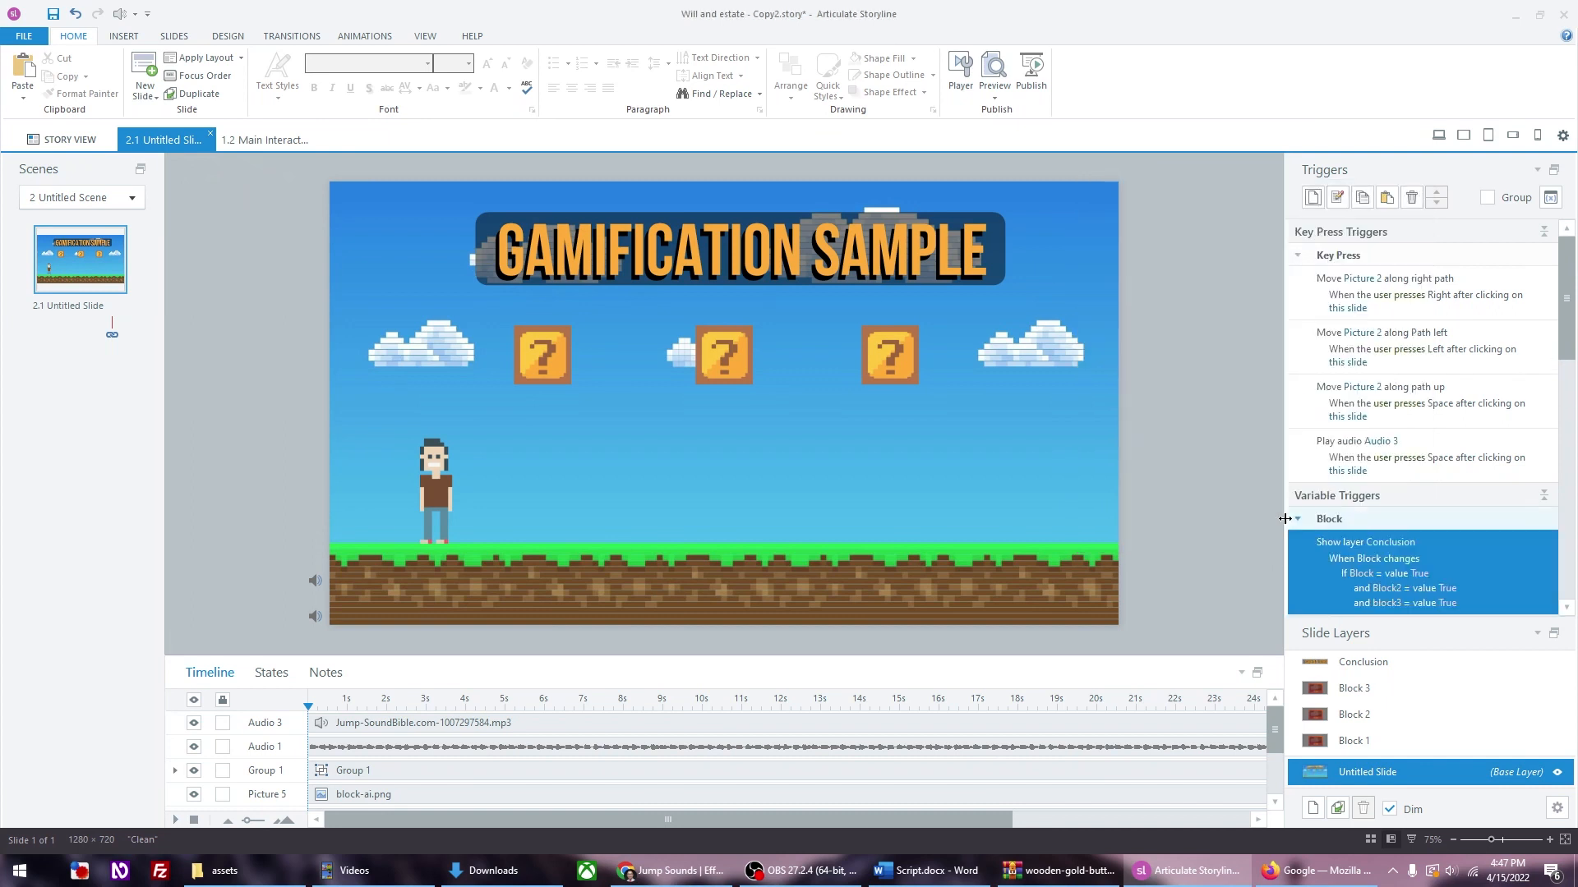
Step: Preview the slide again, visit all three question blocks to test the variable-based Conclusion trigger, and close the preview
{"action": "key", "text": "F12"}
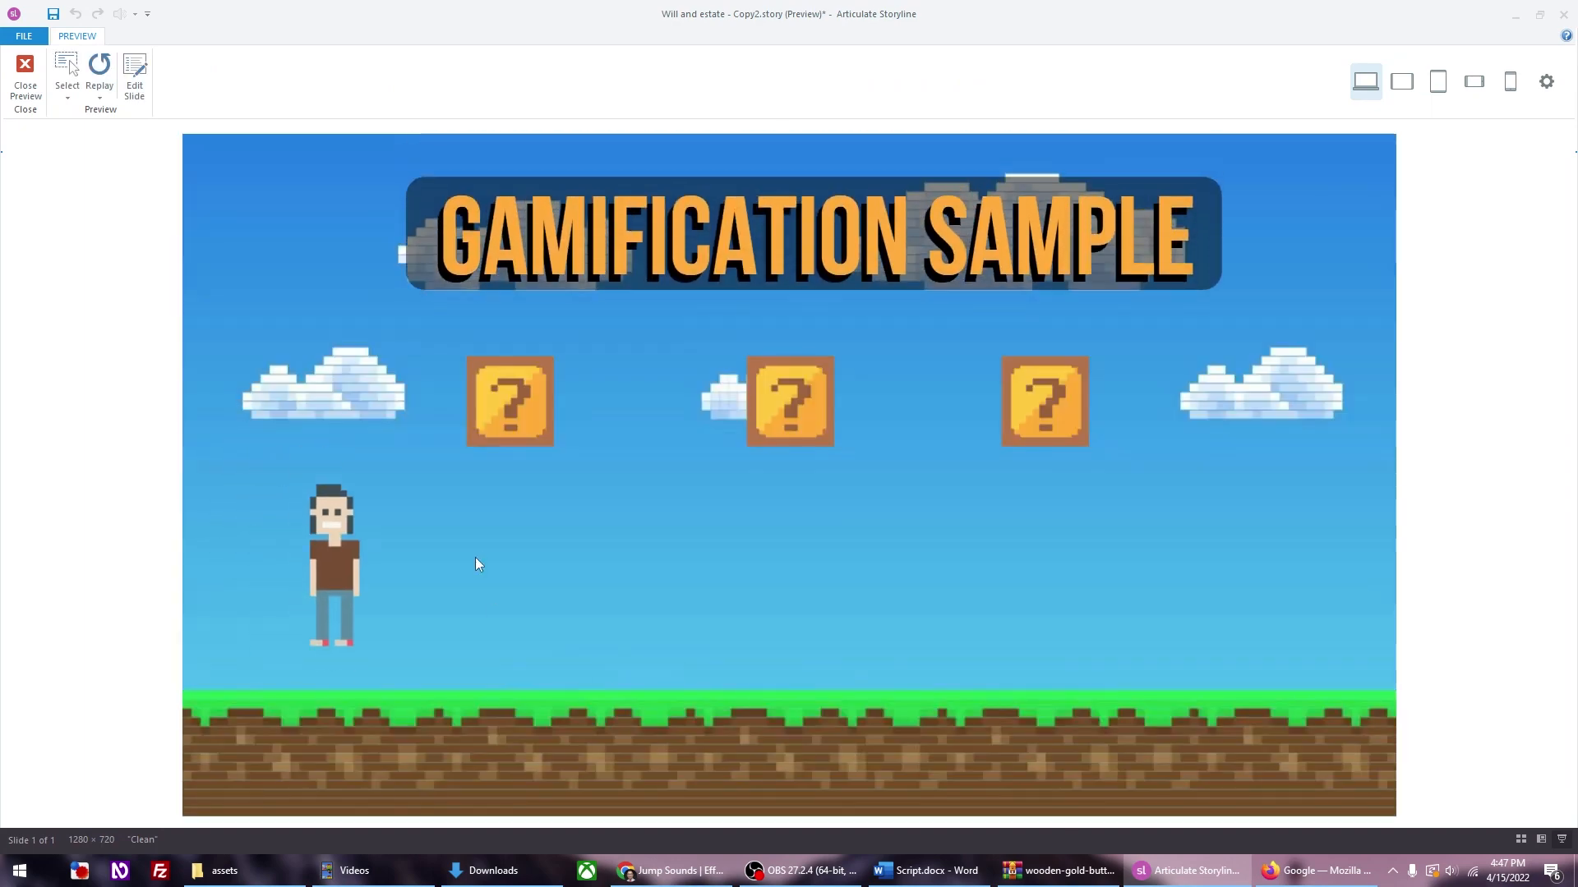
{"action": "key", "text": "Right"}
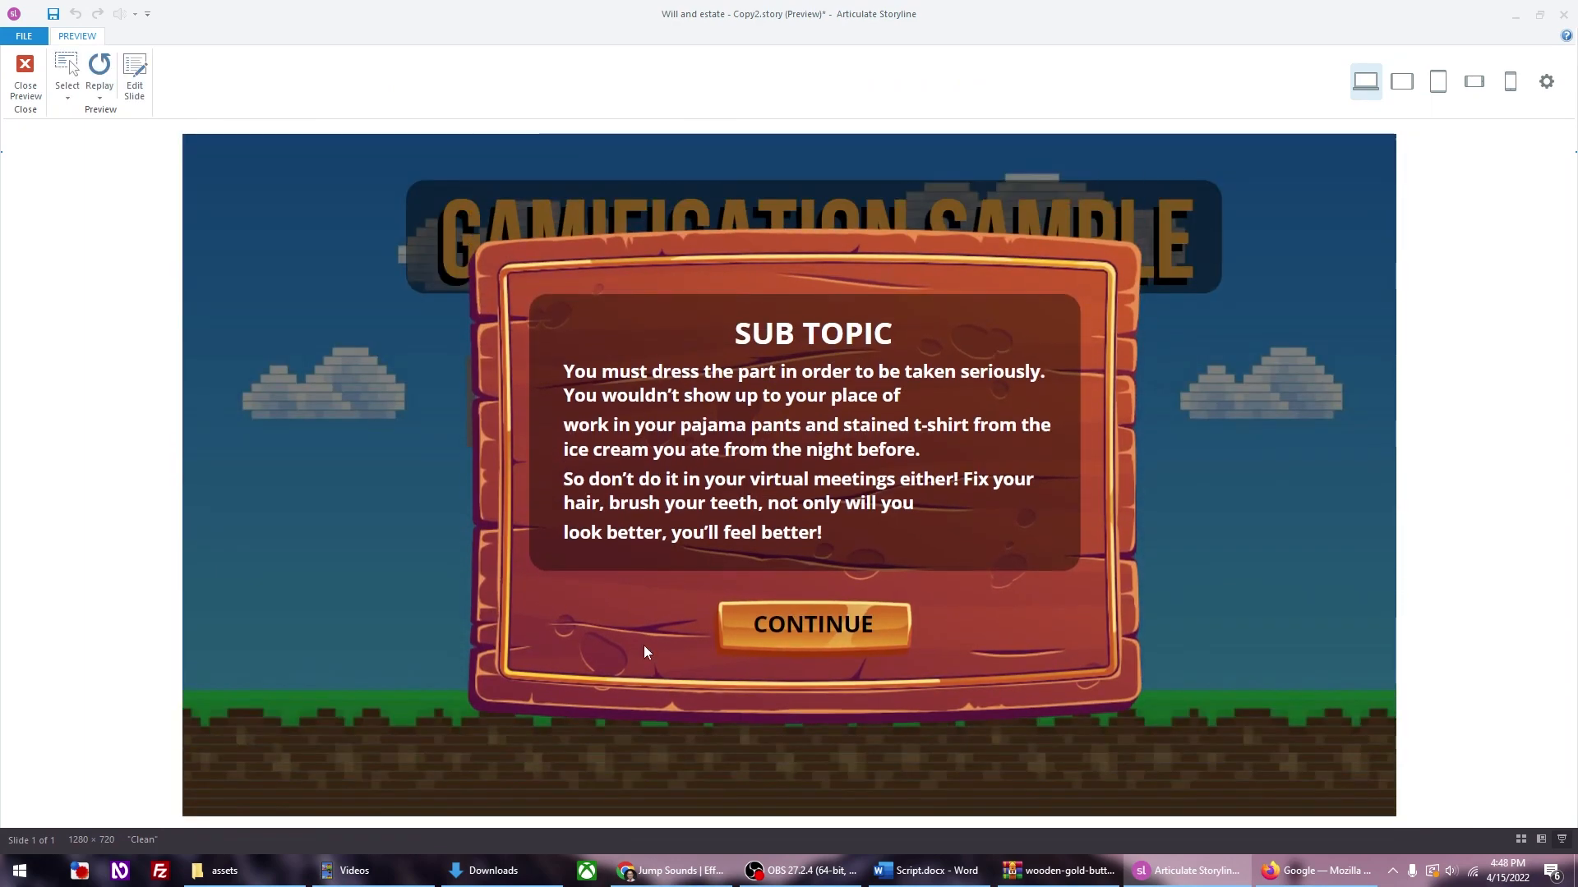
{"action": "left_click", "coordinate": [808, 638]}
{"action": "key", "text": "Right"}
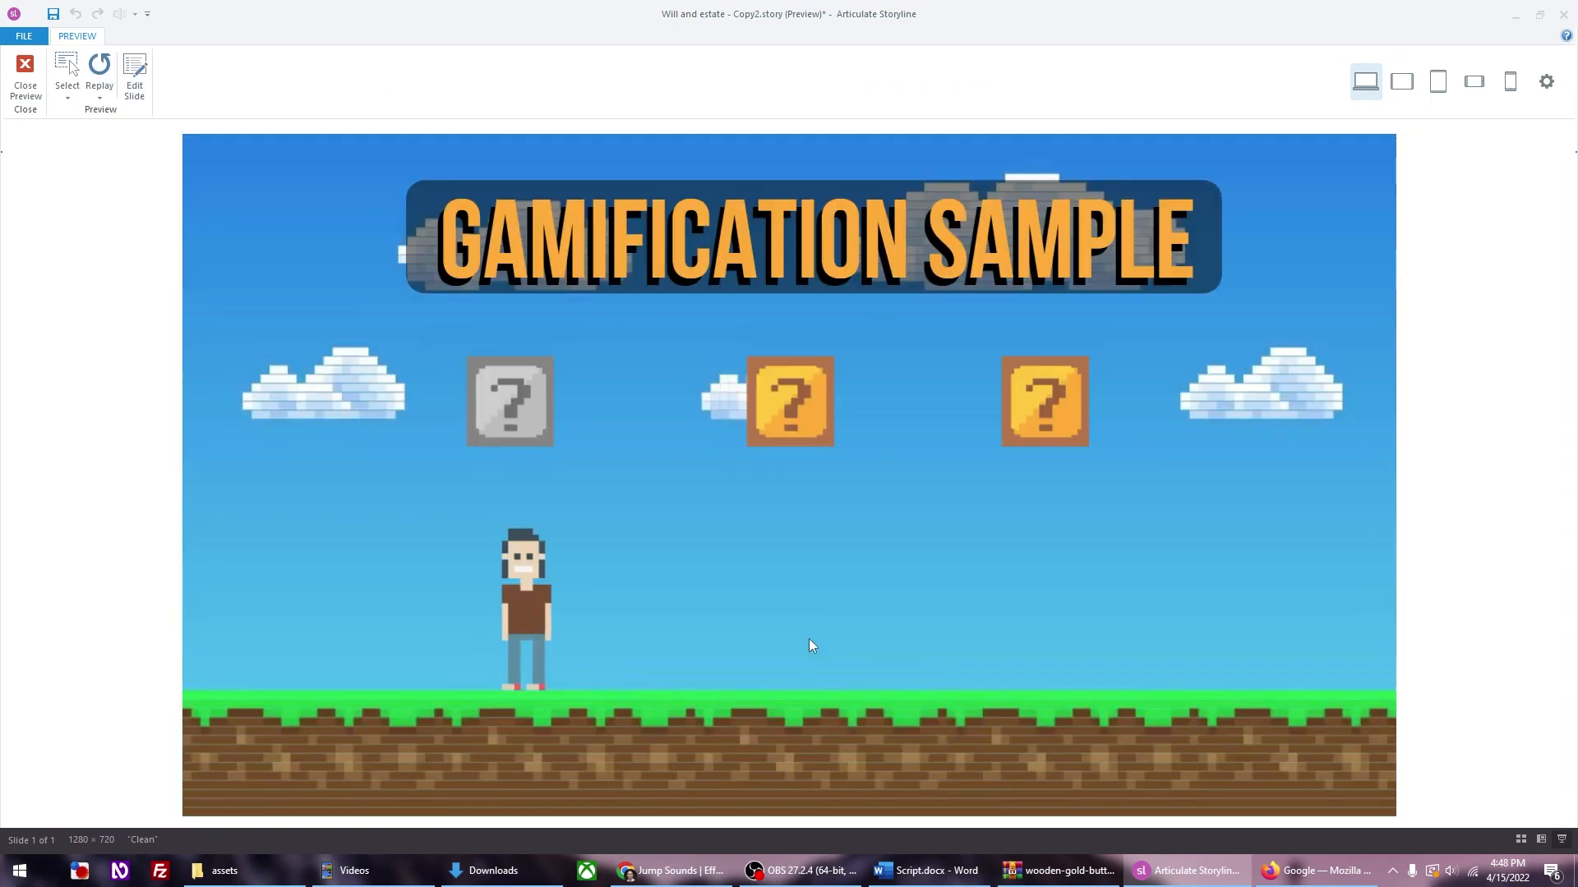
{"action": "key", "text": "Right"}
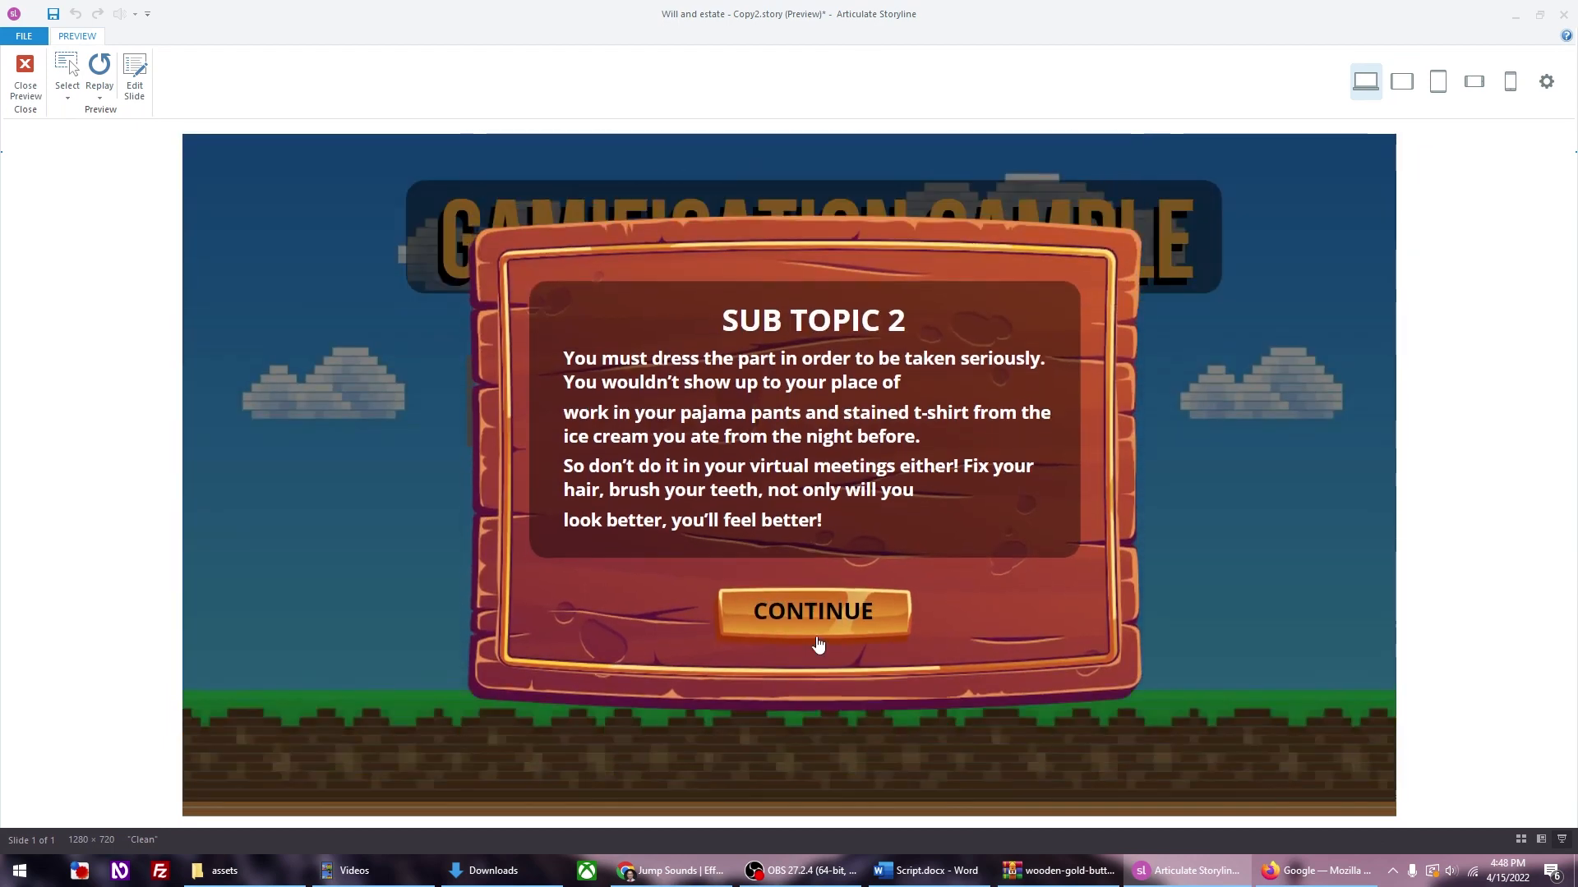
{"action": "left_click", "coordinate": [837, 633]}
{"action": "key", "text": "Right"}
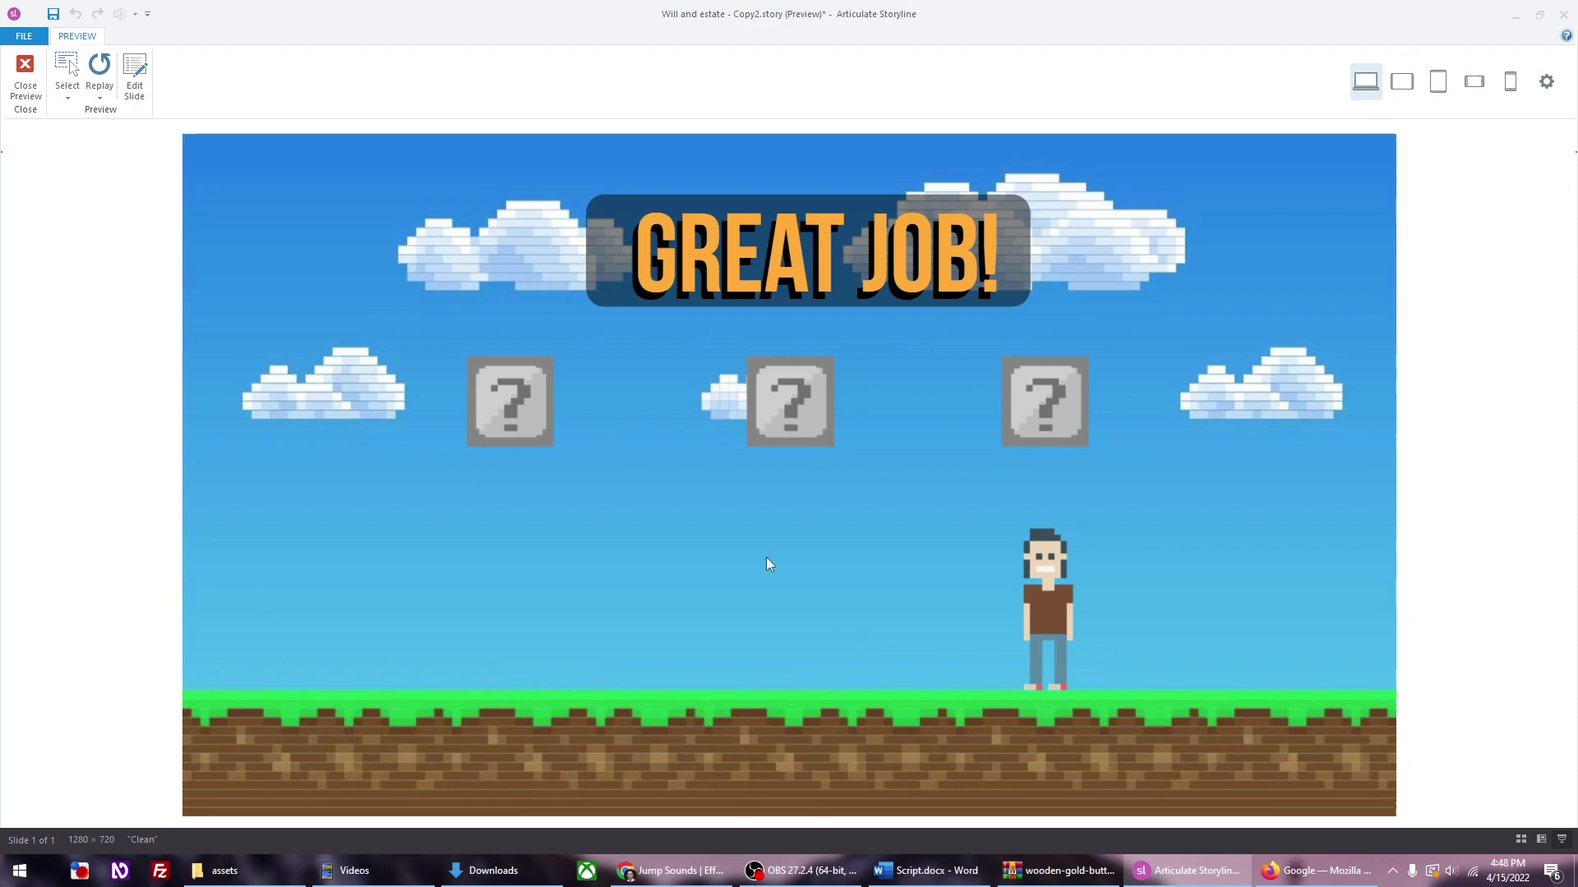
{"action": "left_click", "coordinate": [26, 83]}
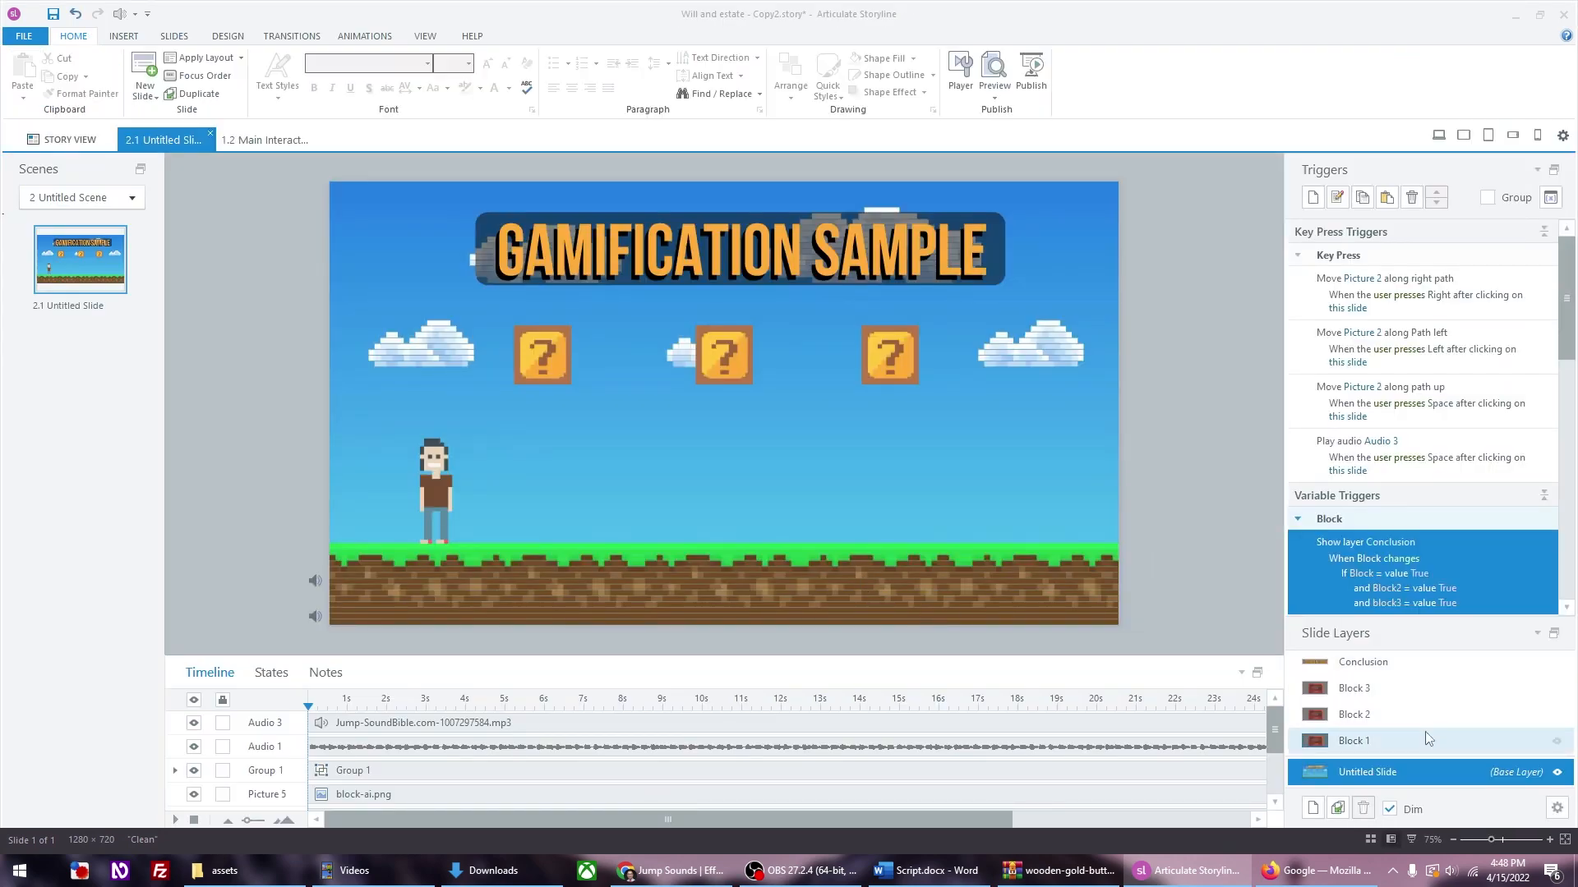
Step: Delete the base-layer trigger that shows the Conclusion layer when Block changes
{"action": "left_click", "coordinate": [1404, 692]}
{"action": "left_click", "coordinate": [1397, 771]}
{"action": "left_click", "coordinate": [1463, 545]}
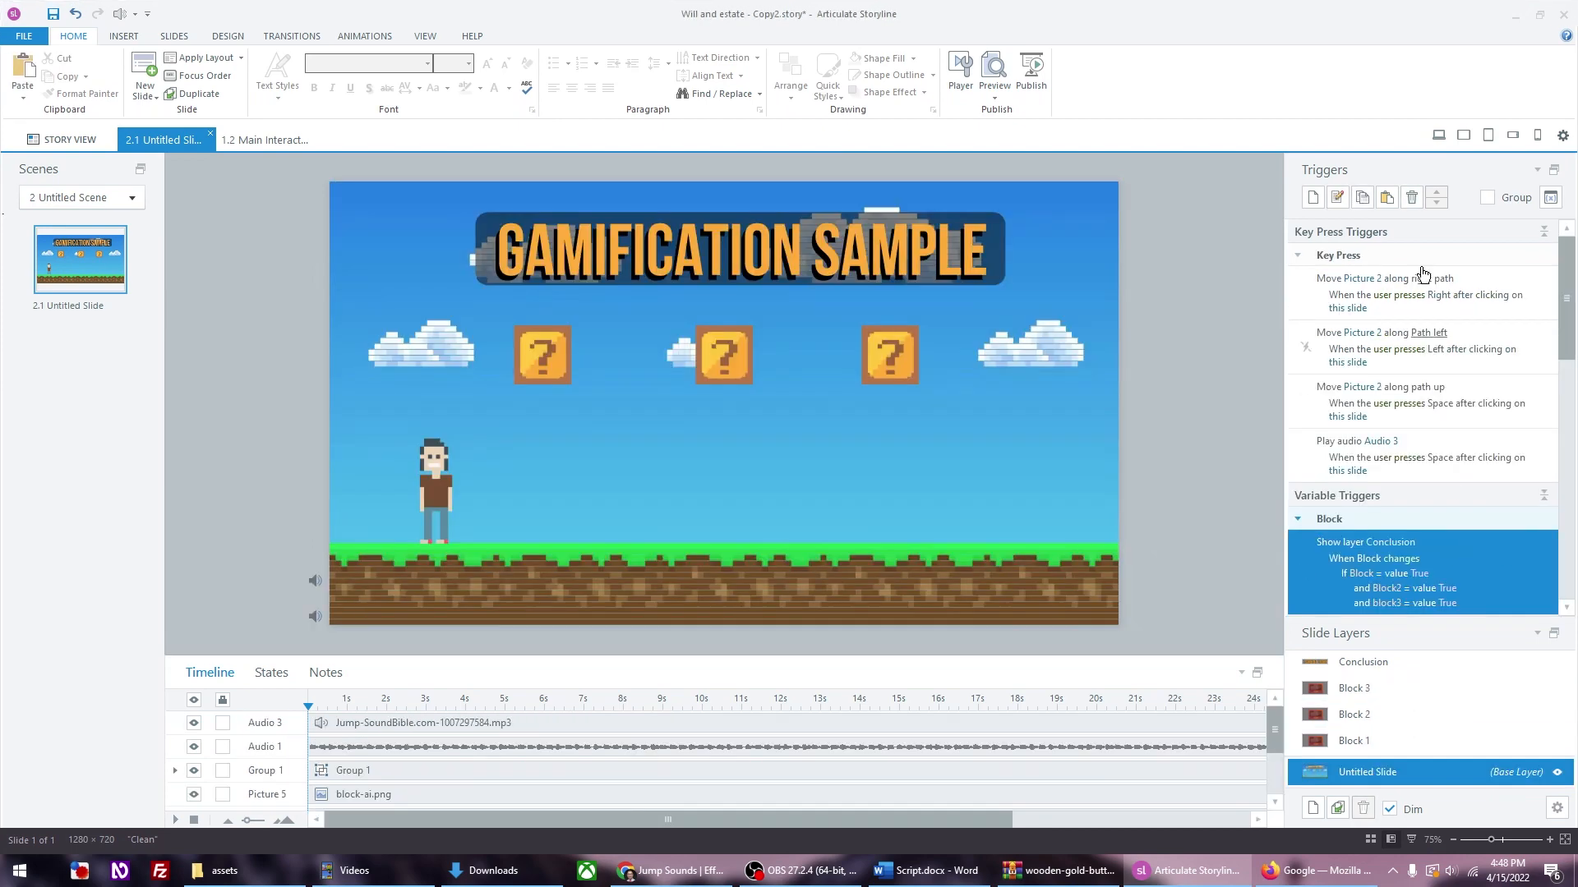
{"action": "left_click", "coordinate": [1413, 199]}
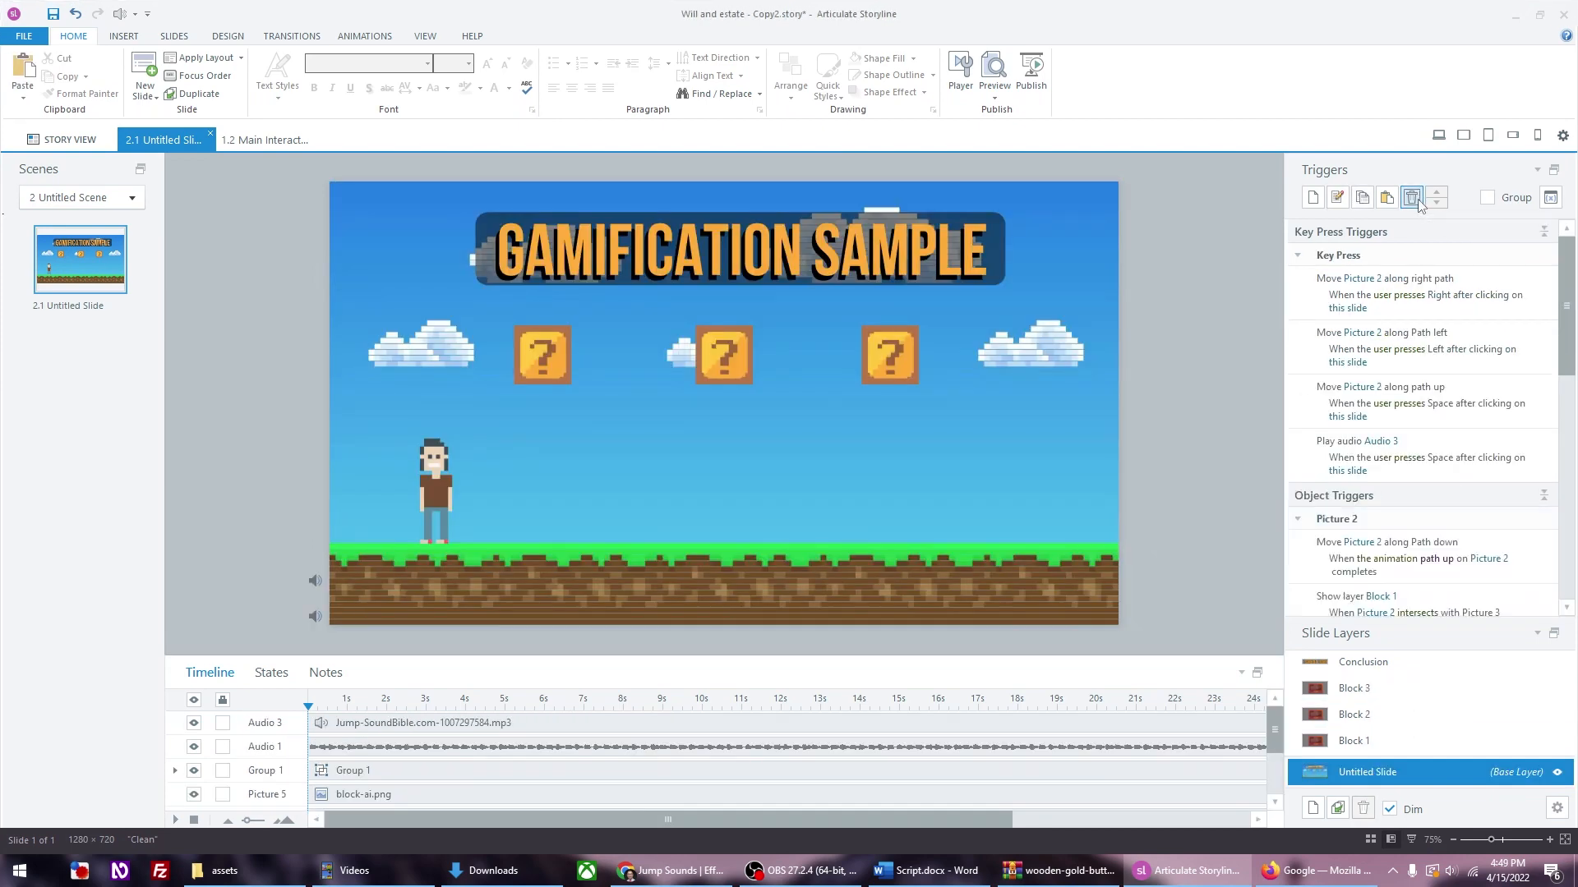
Step: On the Block 1 layer, create a trigger that shows the Conclusion layer when the user clicks Group 1
{"action": "left_click", "coordinate": [1424, 749]}
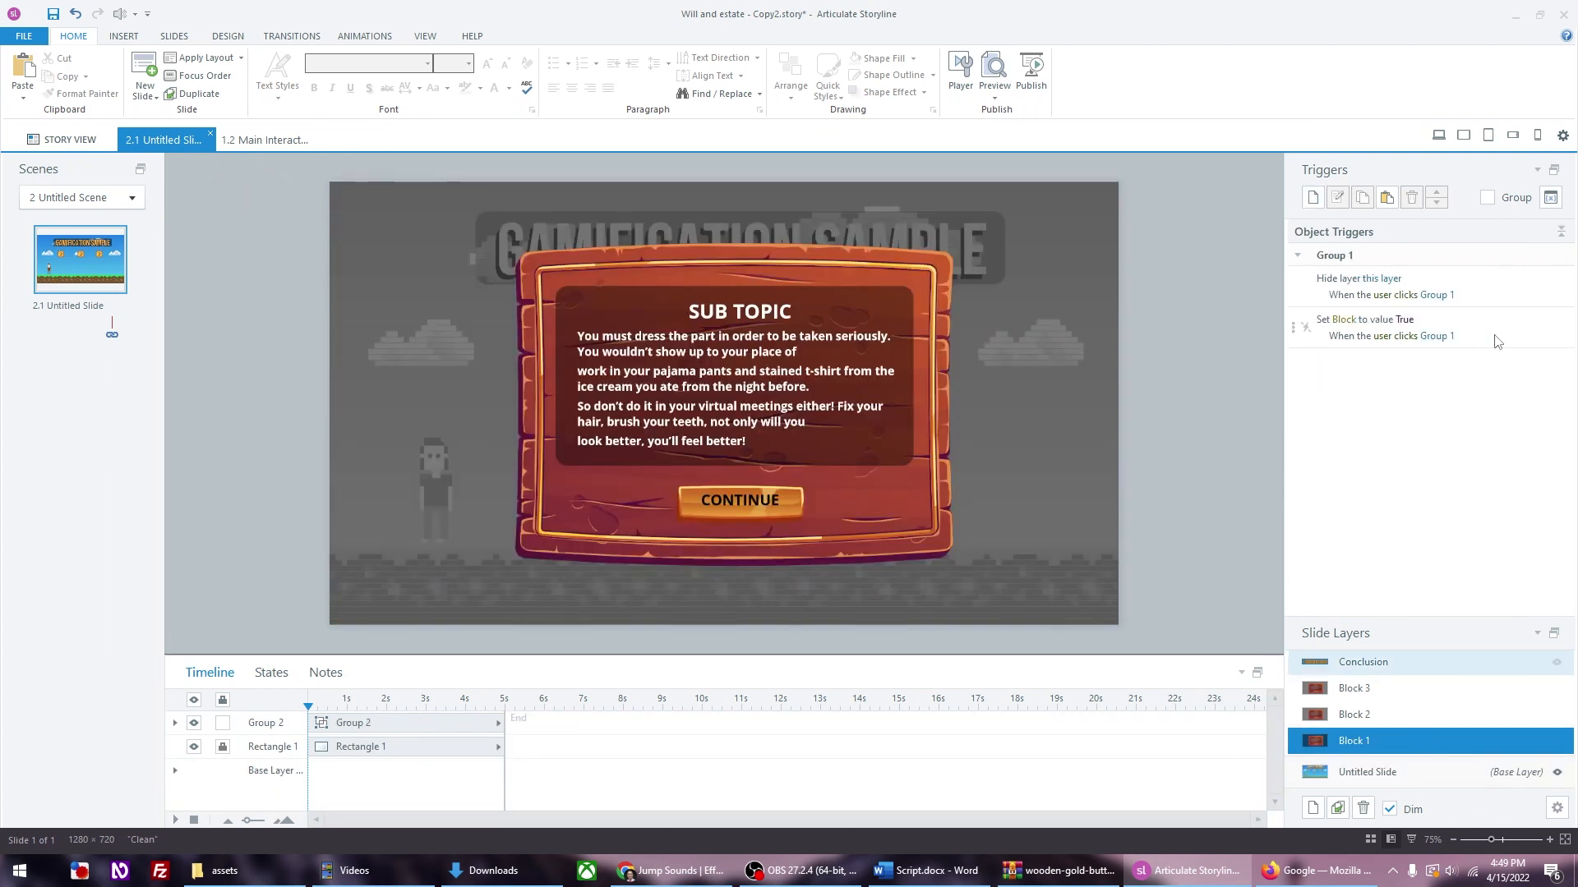
{"action": "left_click", "coordinate": [1312, 197]}
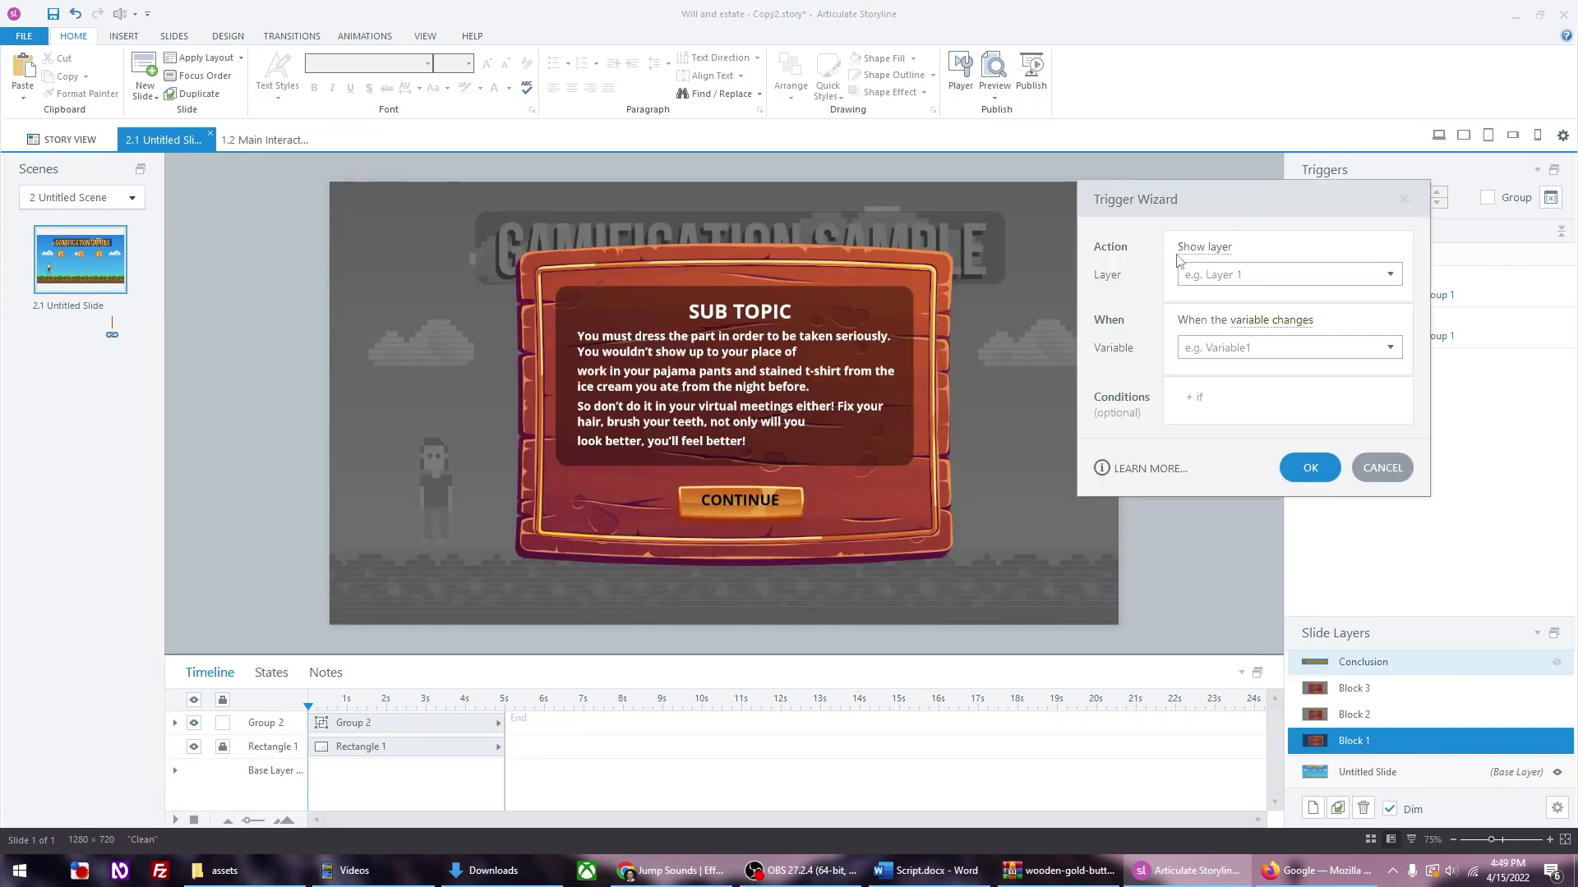
{"action": "left_click", "coordinate": [1225, 274]}
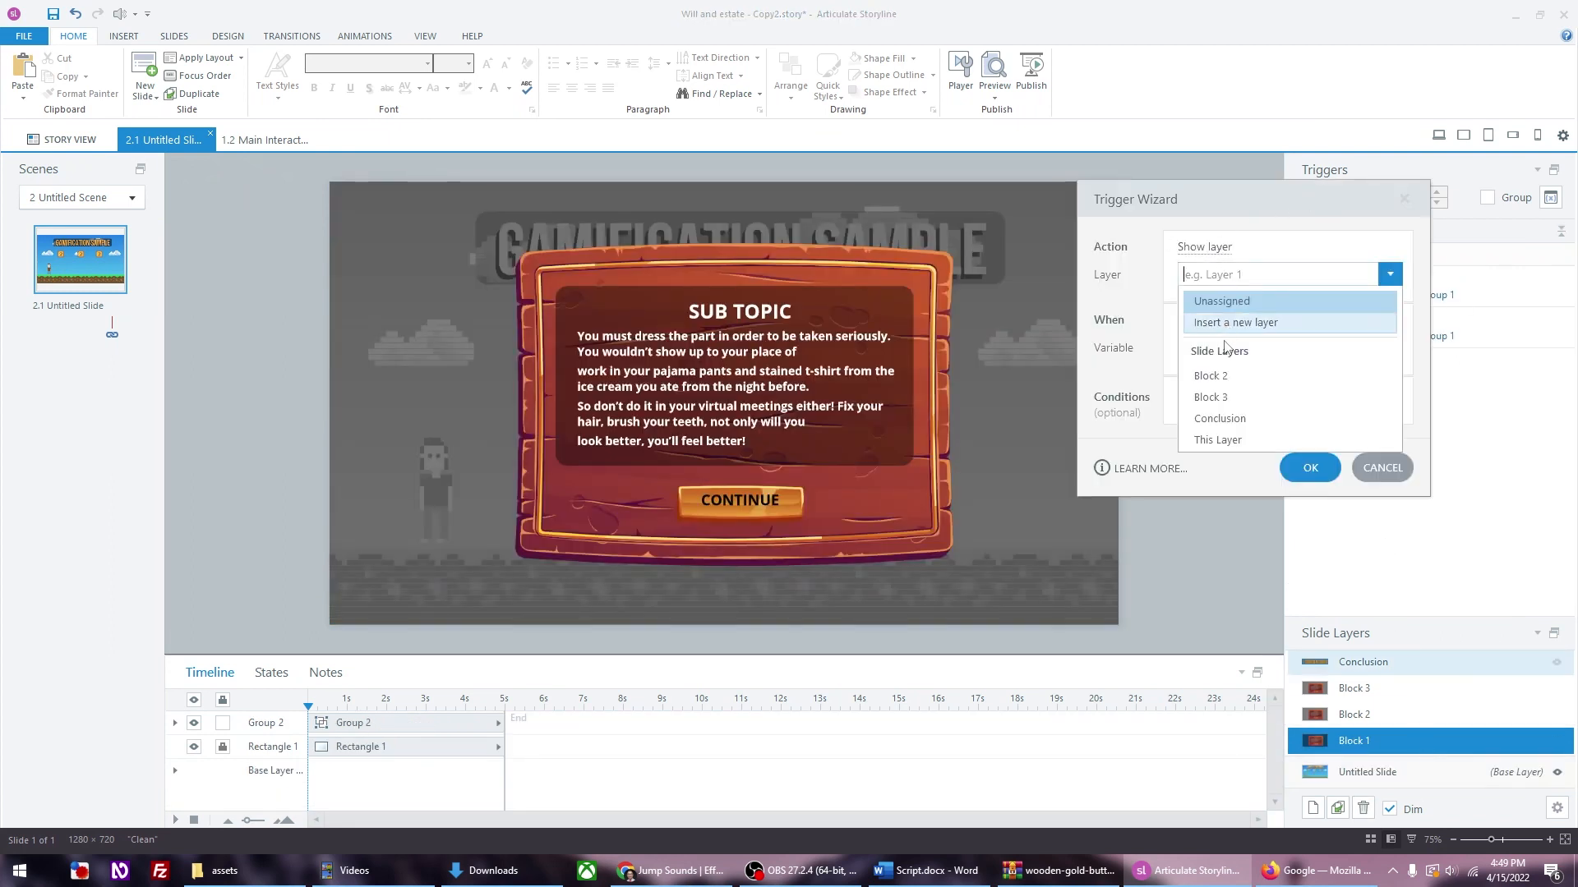
{"action": "left_click", "coordinate": [1241, 417]}
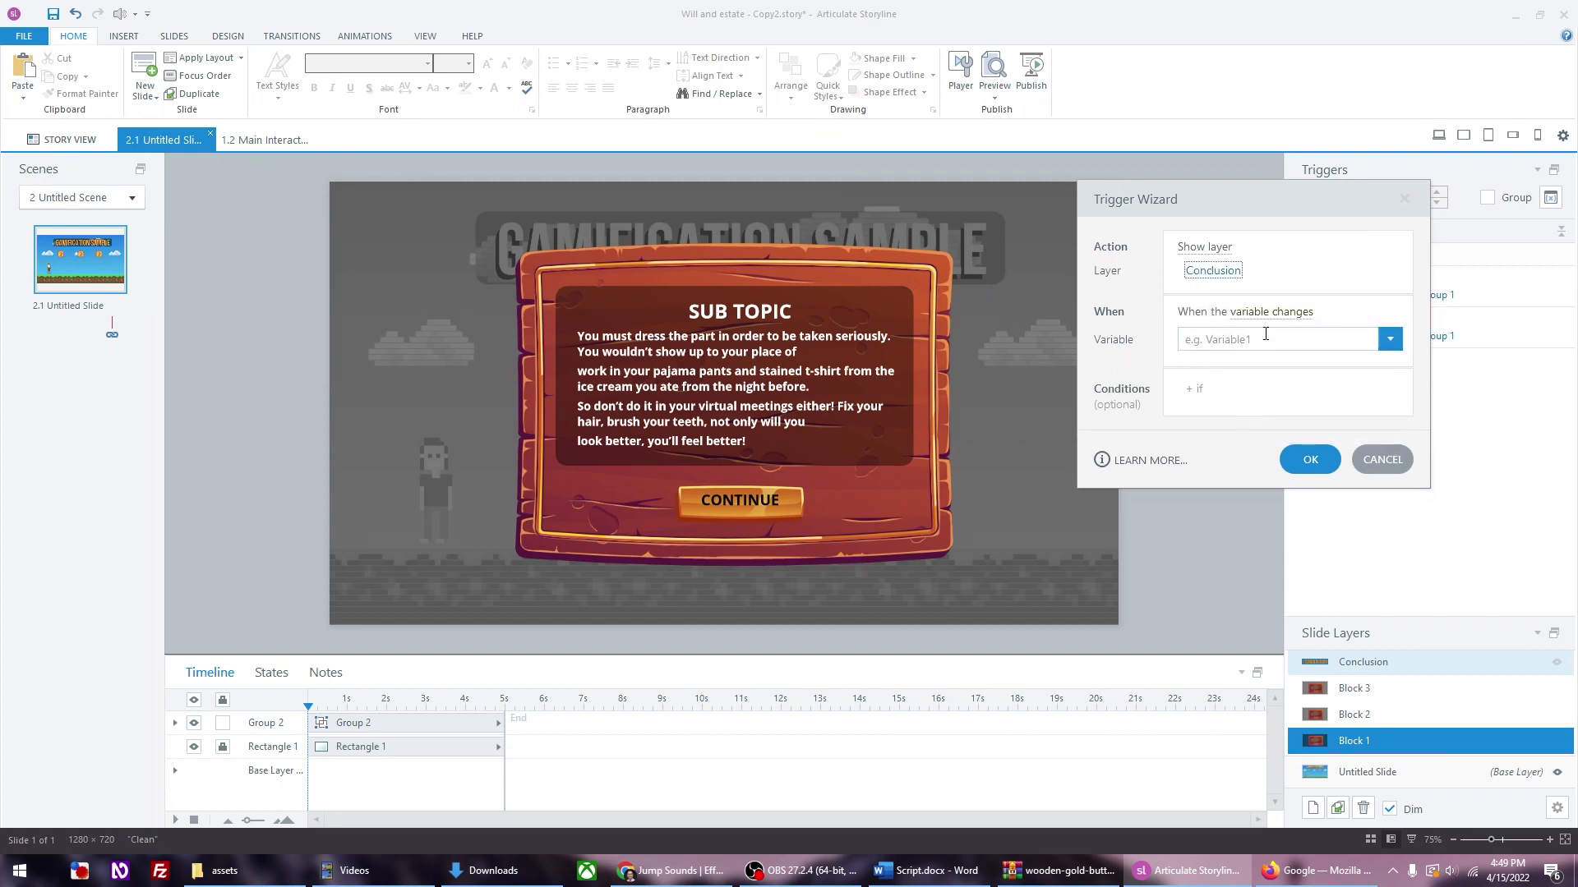
{"action": "left_click", "coordinate": [1265, 316]}
{"action": "left_click", "coordinate": [1246, 380]}
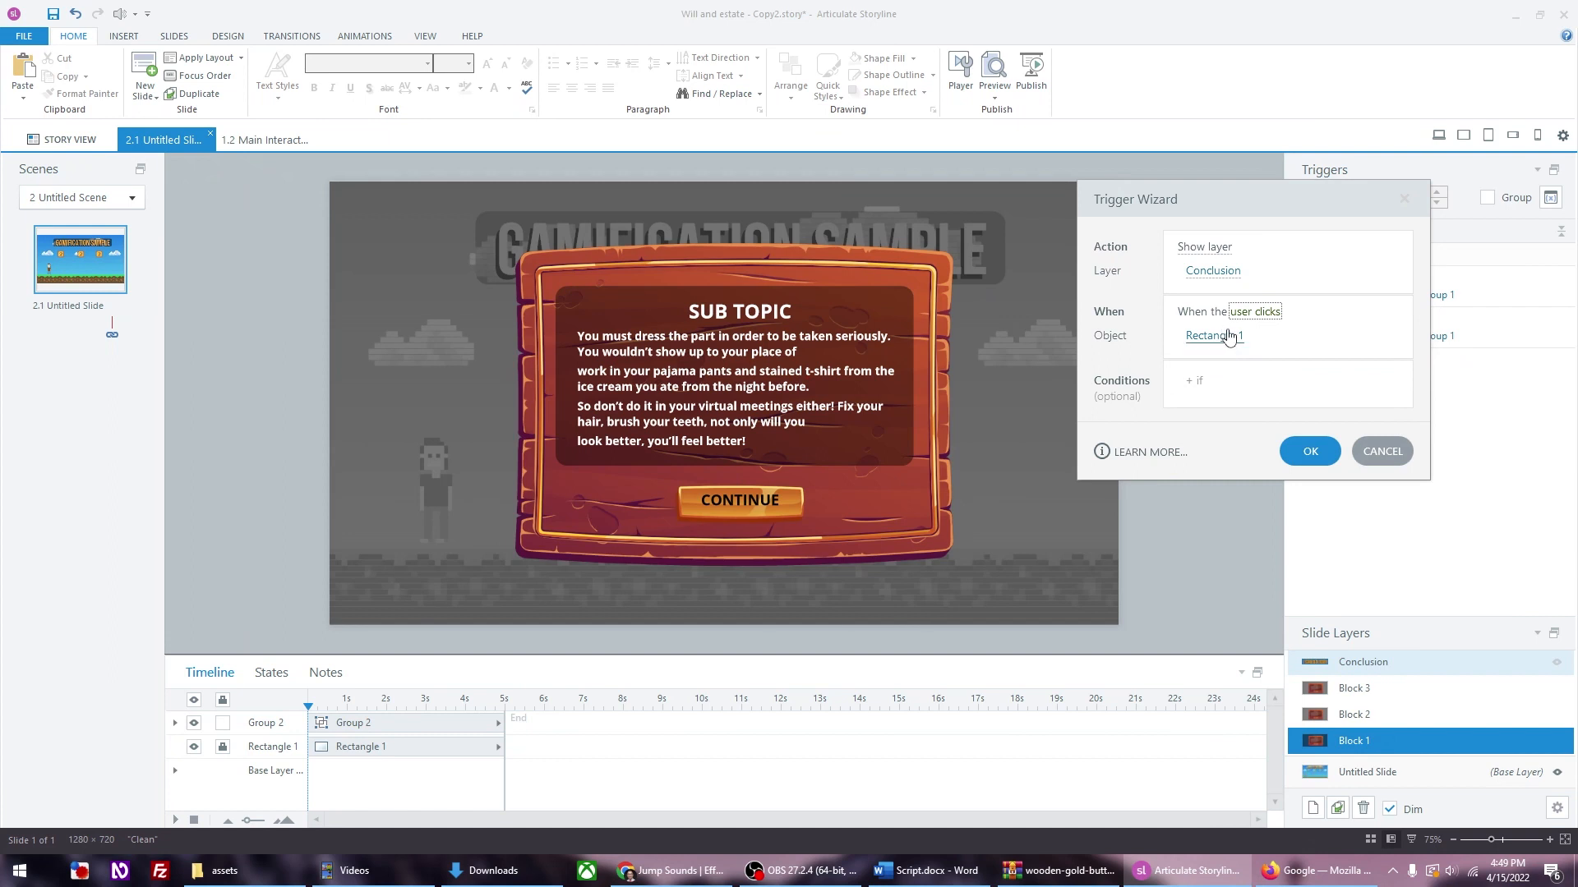
{"action": "left_click", "coordinate": [1227, 338]}
{"action": "left_click", "coordinate": [1222, 427]}
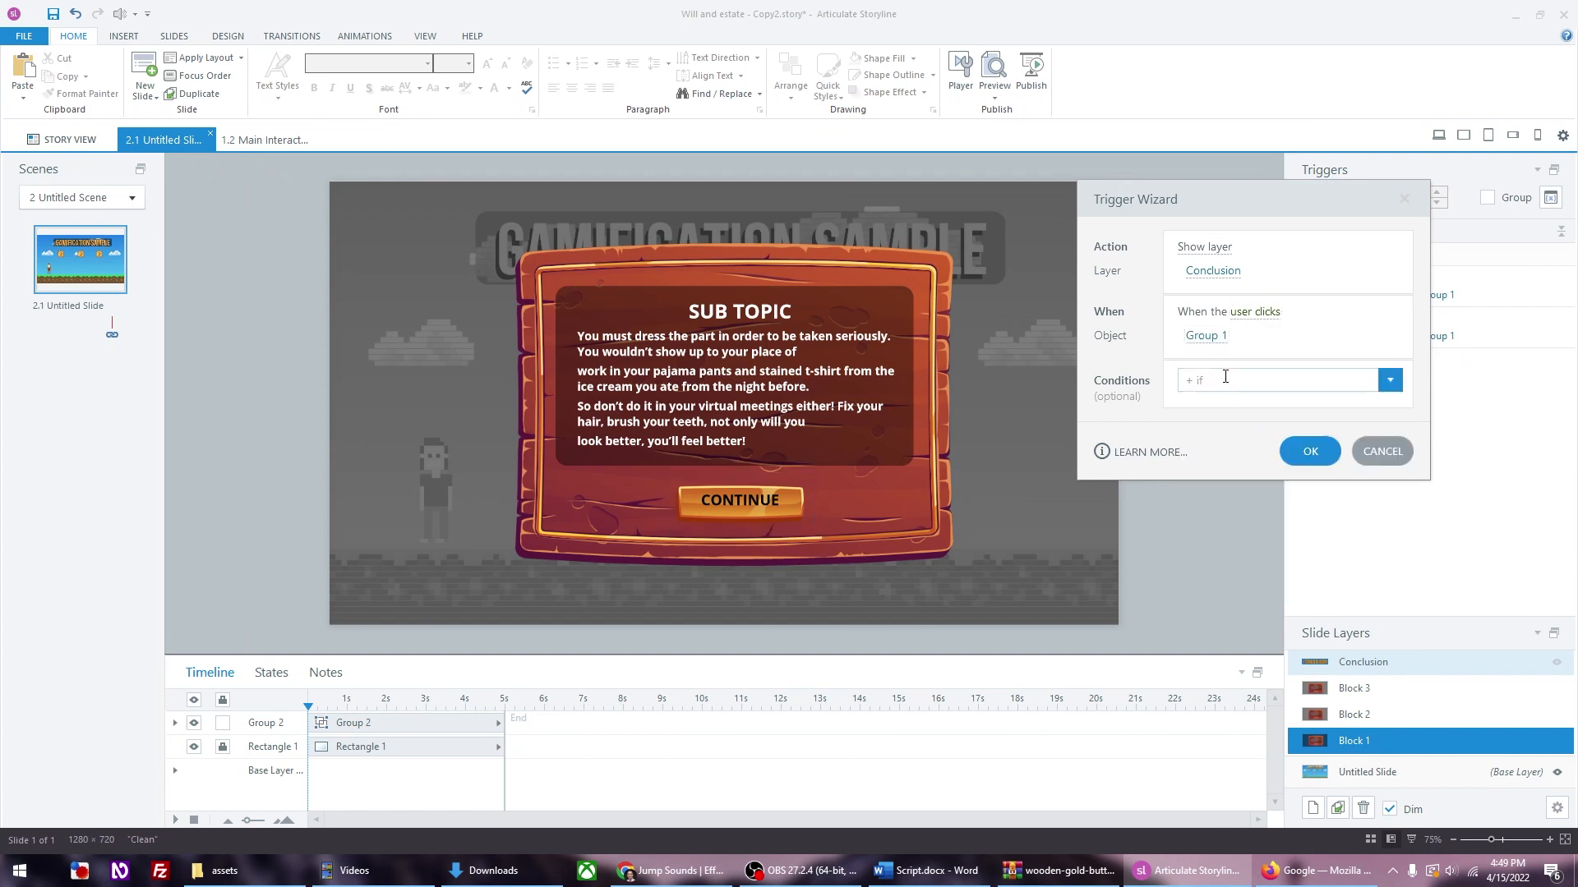
Step: Add the conditions Block equals False, Block2 equals True and block3 equals True to the Conclusion trigger, and save it
{"action": "left_click", "coordinate": [1231, 382]}
{"action": "left_click", "coordinate": [1235, 495]}
{"action": "left_click", "coordinate": [1271, 377]}
{"action": "left_click", "coordinate": [1236, 442]}
{"action": "left_click", "coordinate": [1237, 410]}
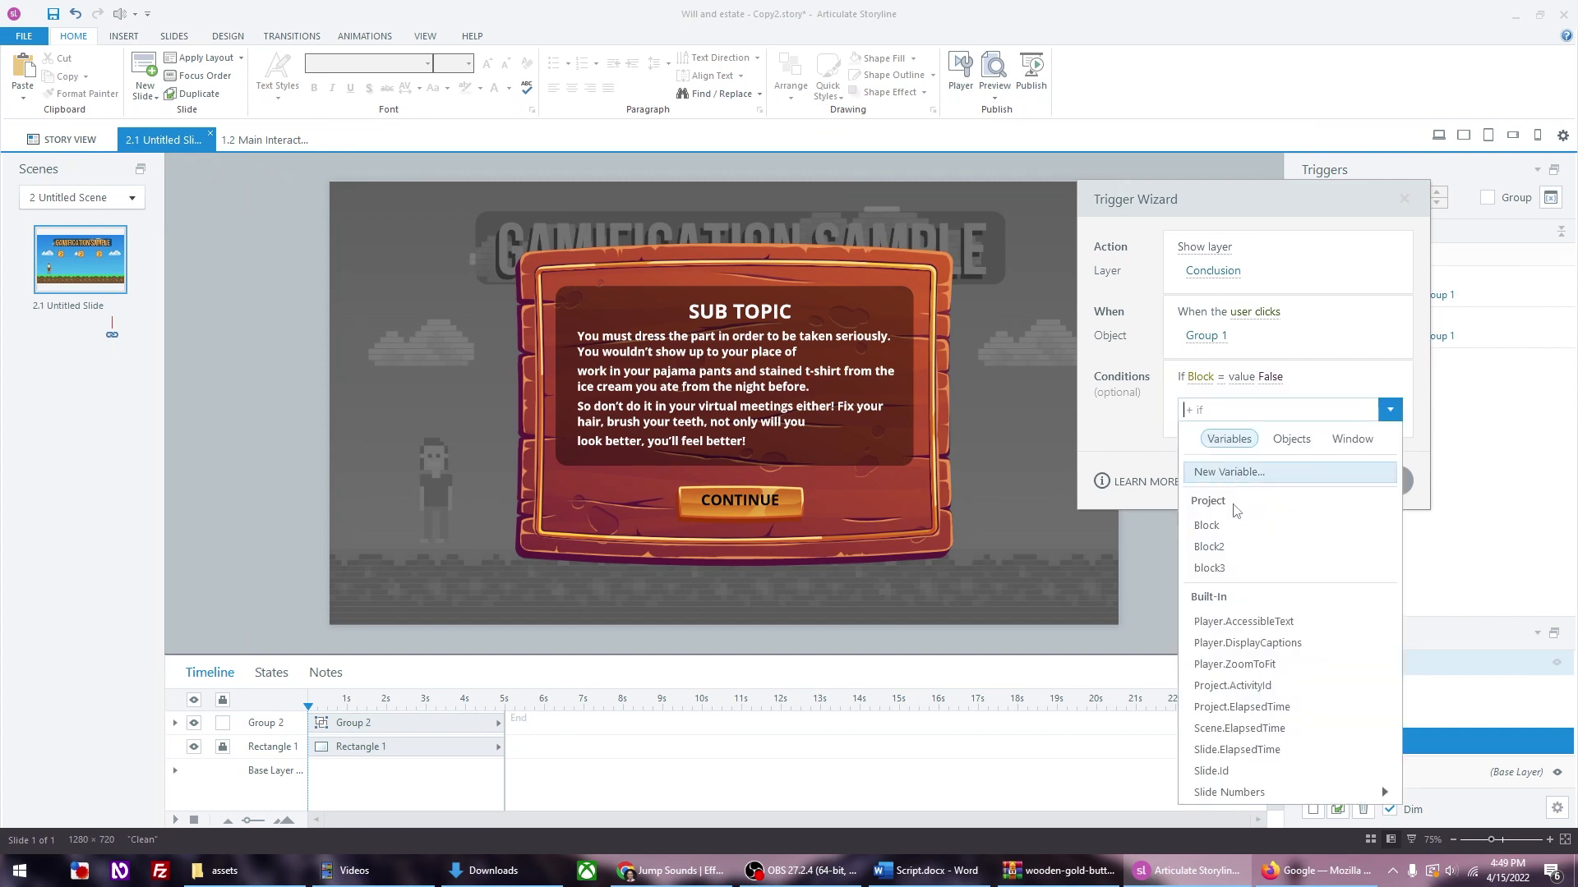
{"action": "left_click", "coordinate": [1211, 547]}
{"action": "left_click", "coordinate": [1296, 397]}
{"action": "left_click", "coordinate": [1231, 439]}
{"action": "left_click", "coordinate": [1231, 439]}
{"action": "left_click", "coordinate": [1216, 589]}
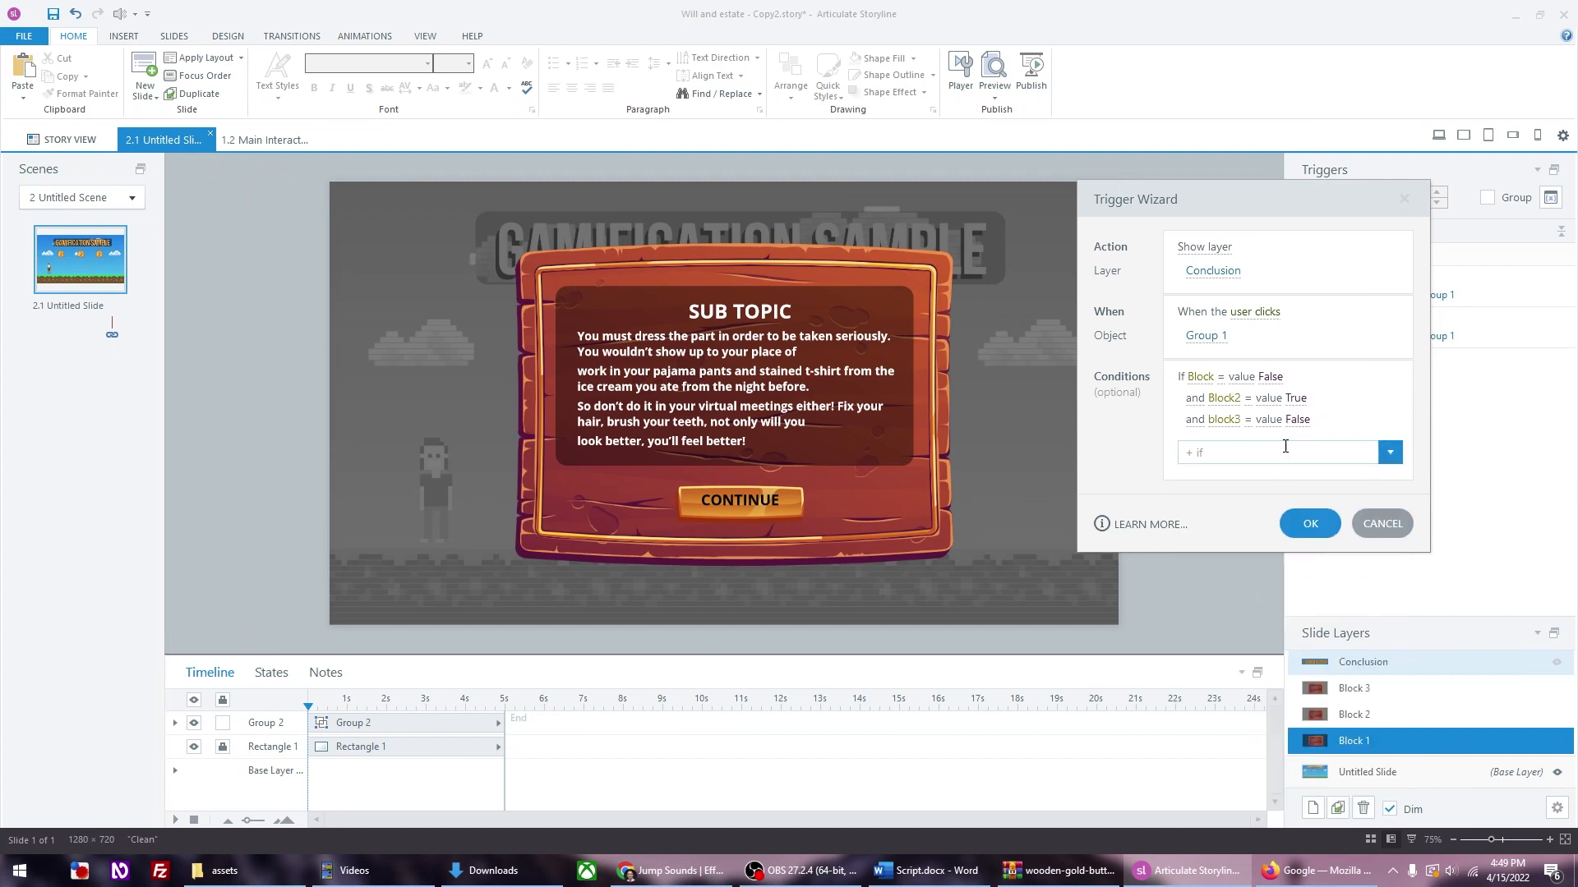
{"action": "left_click", "coordinate": [1299, 421]}
{"action": "left_click", "coordinate": [1230, 465]}
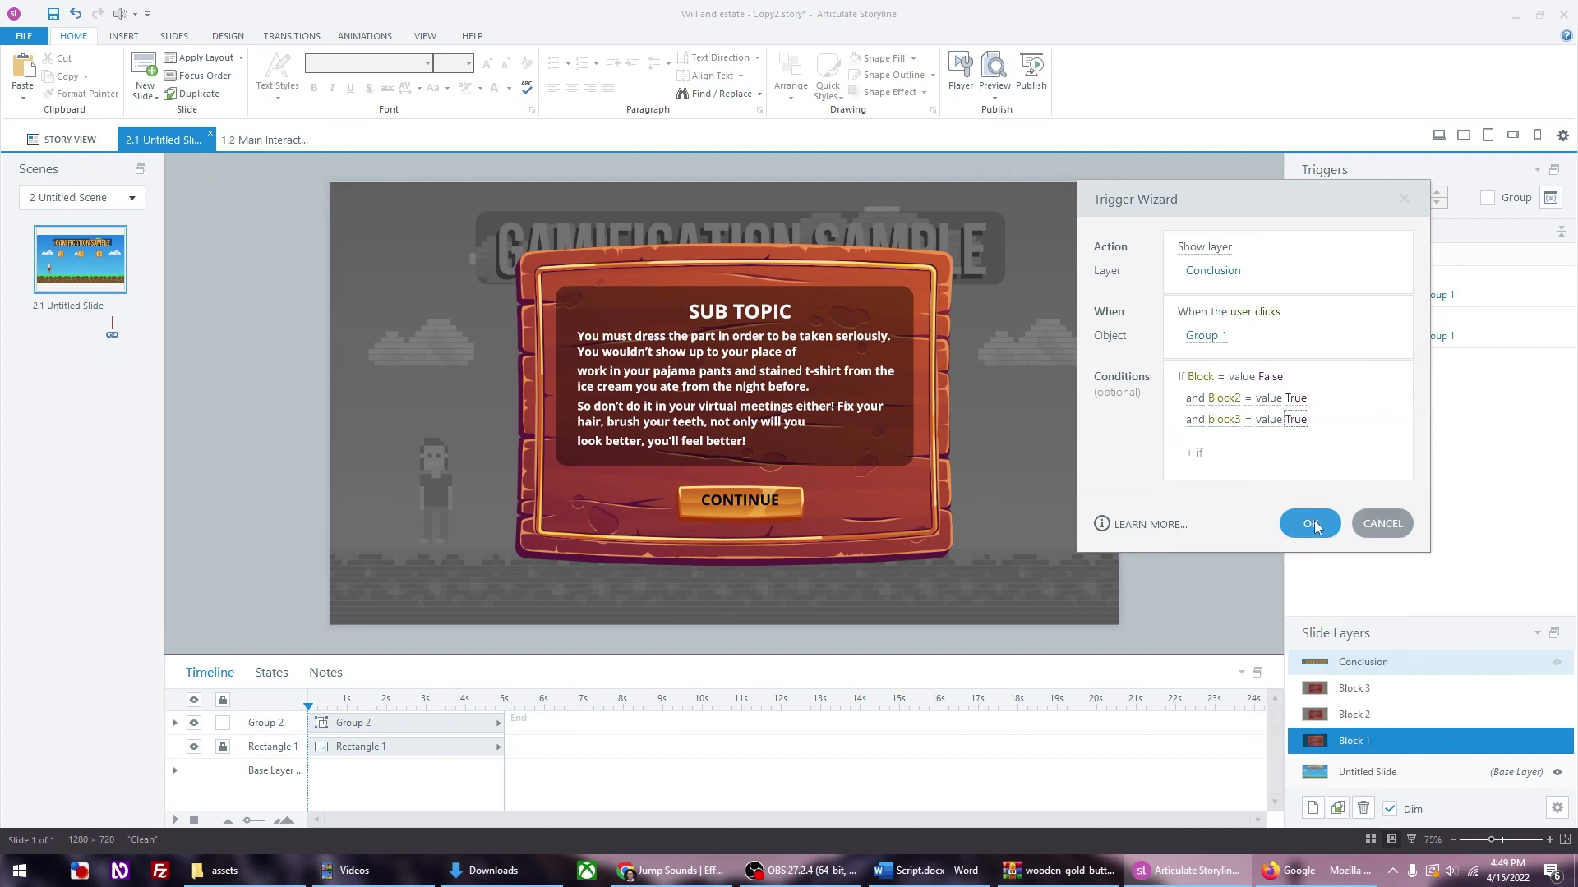
{"action": "left_click", "coordinate": [1308, 526]}
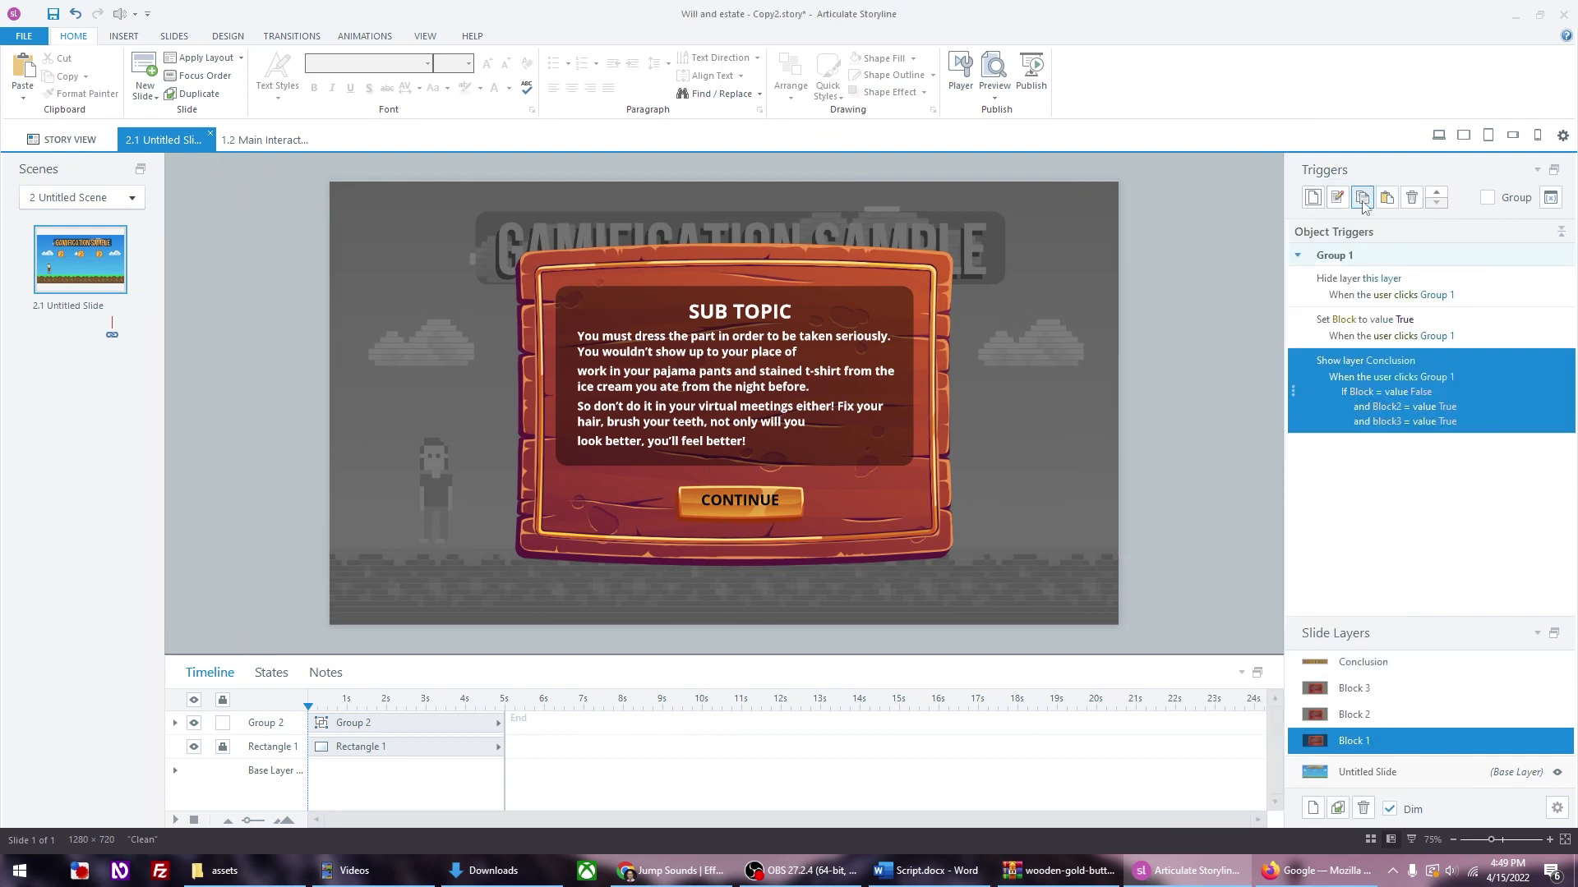
Step: Copy the Show layer Conclusion trigger to the Block 2 and Block 3 layers, assigning each copy to Group 1
{"action": "left_click", "coordinate": [1418, 715]}
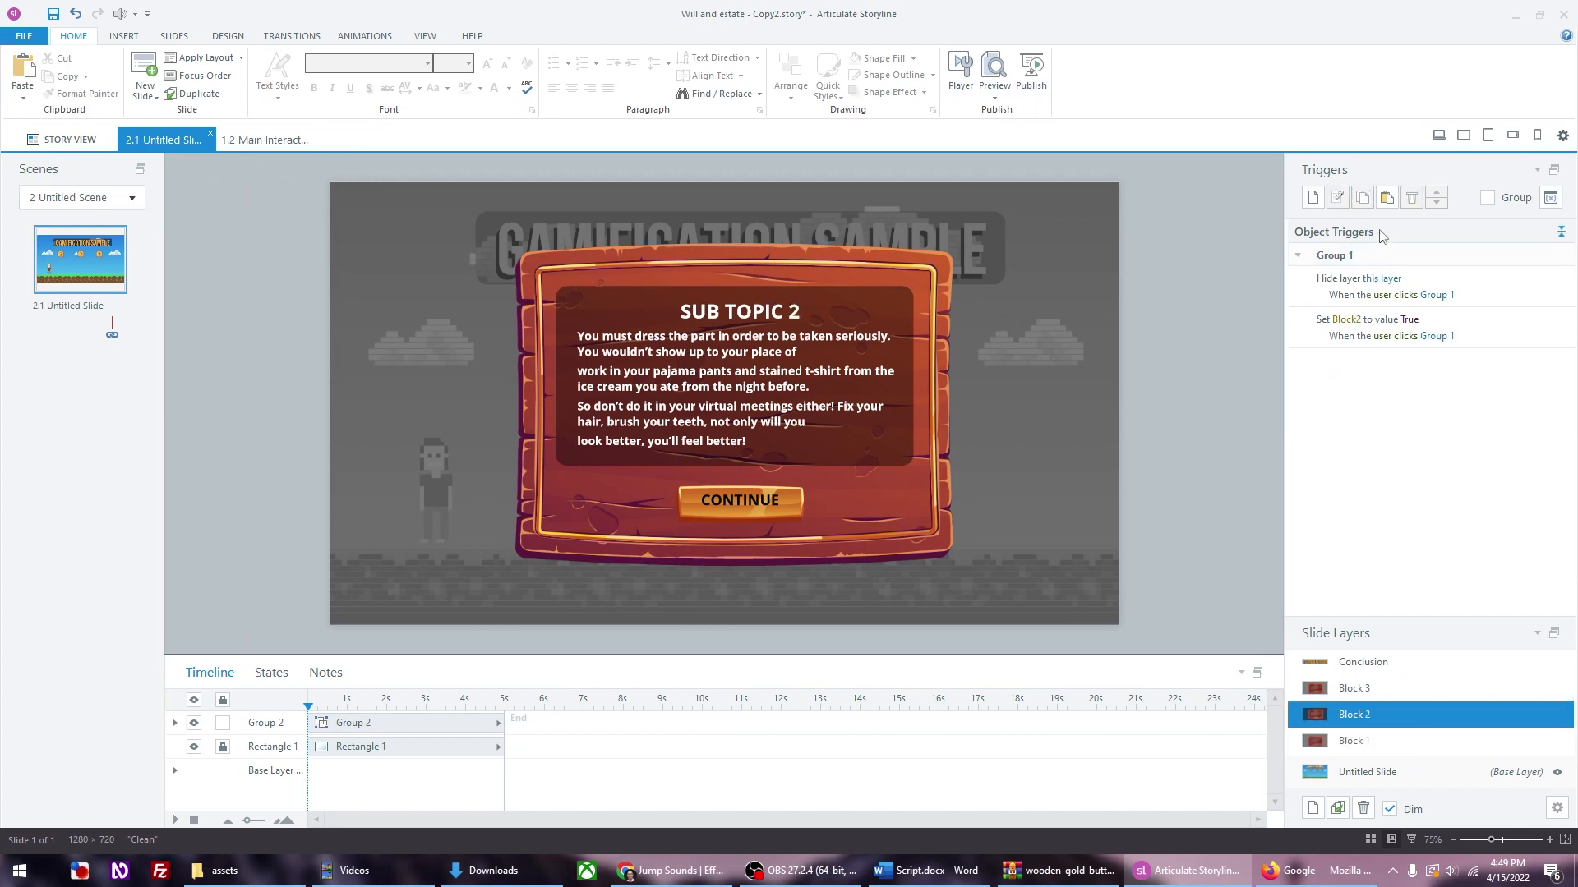
{"action": "left_click", "coordinate": [1387, 198]}
{"action": "left_click", "coordinate": [1448, 294]}
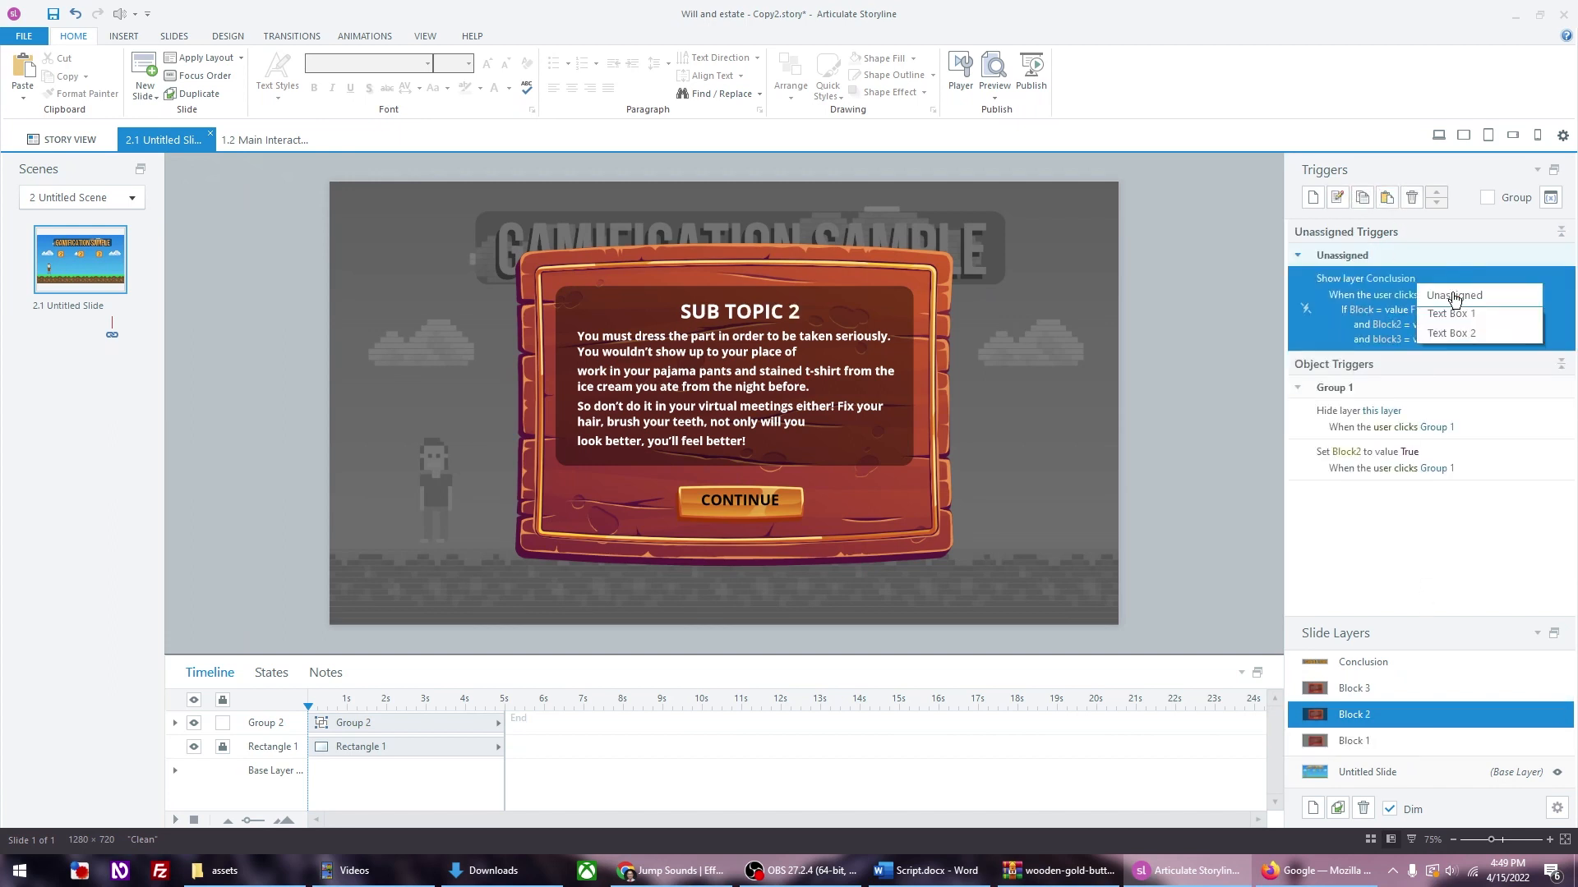
{"action": "left_click", "coordinate": [1455, 361]}
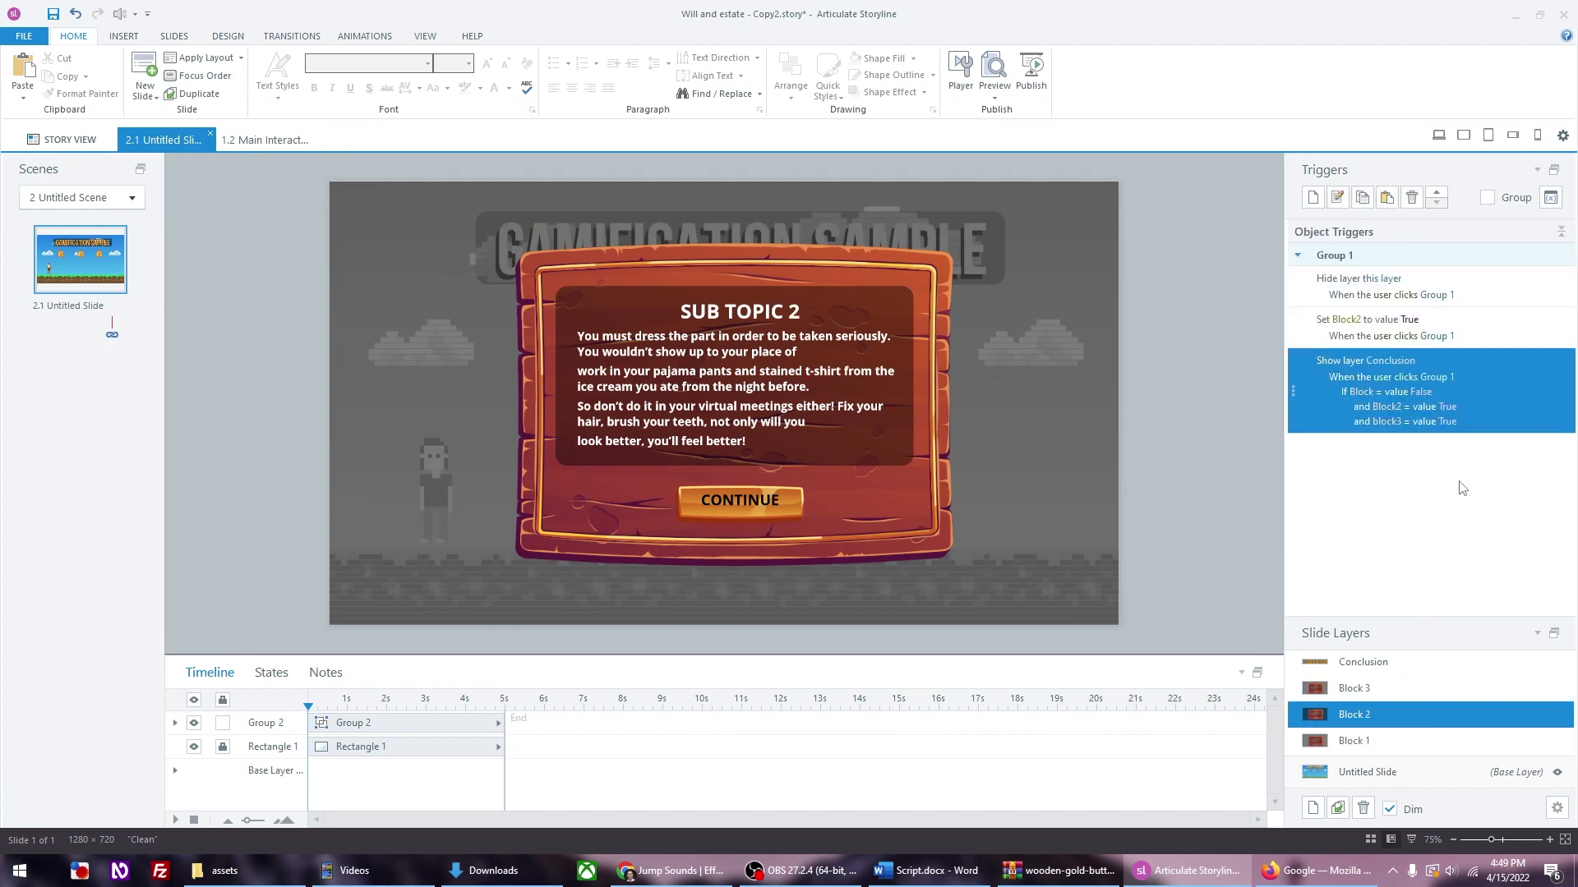
{"action": "left_click", "coordinate": [1425, 694]}
{"action": "left_click", "coordinate": [1387, 197]}
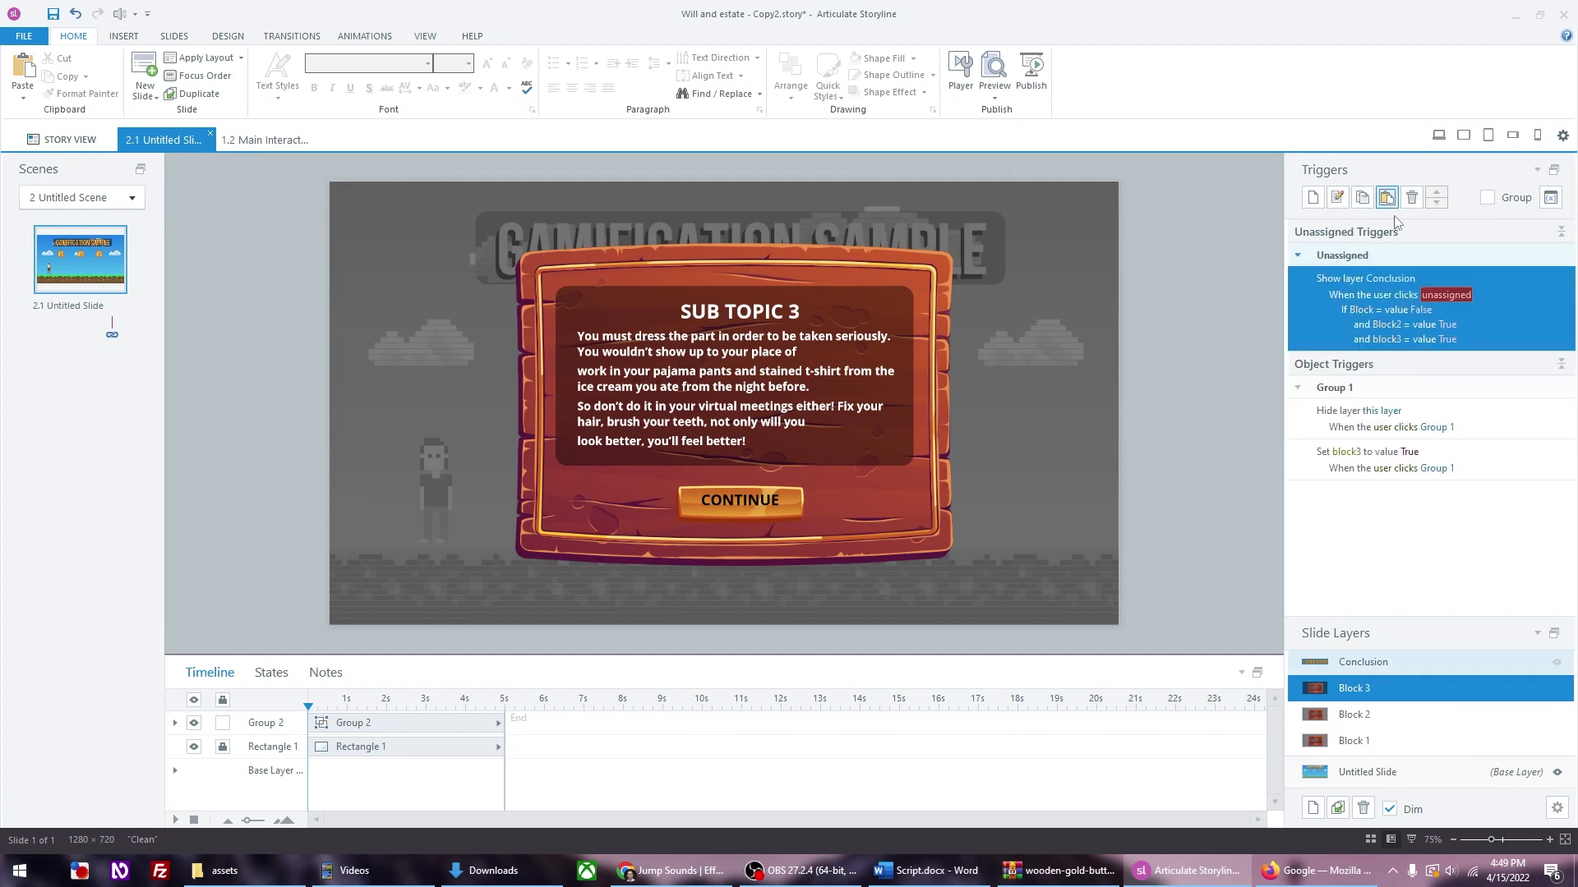
{"action": "left_click", "coordinate": [1451, 296]}
{"action": "left_click", "coordinate": [1459, 358]}
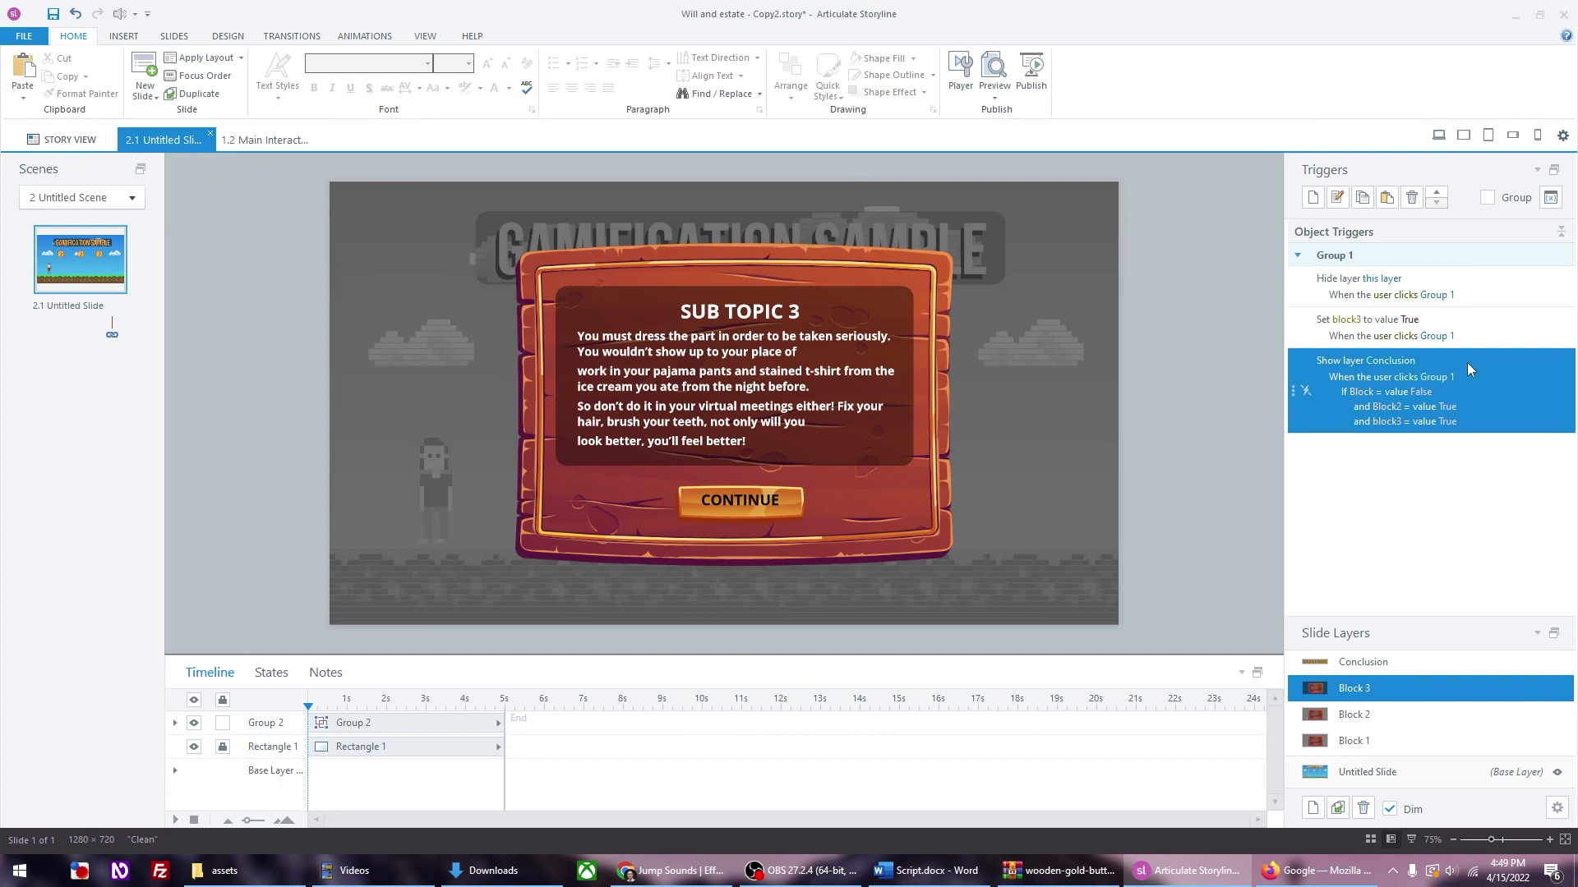
Step: Set the Block condition to True in the Conclusion triggers on the Block 3, Block 2 and Block 1 layers
{"action": "left_click", "coordinate": [1426, 392]}
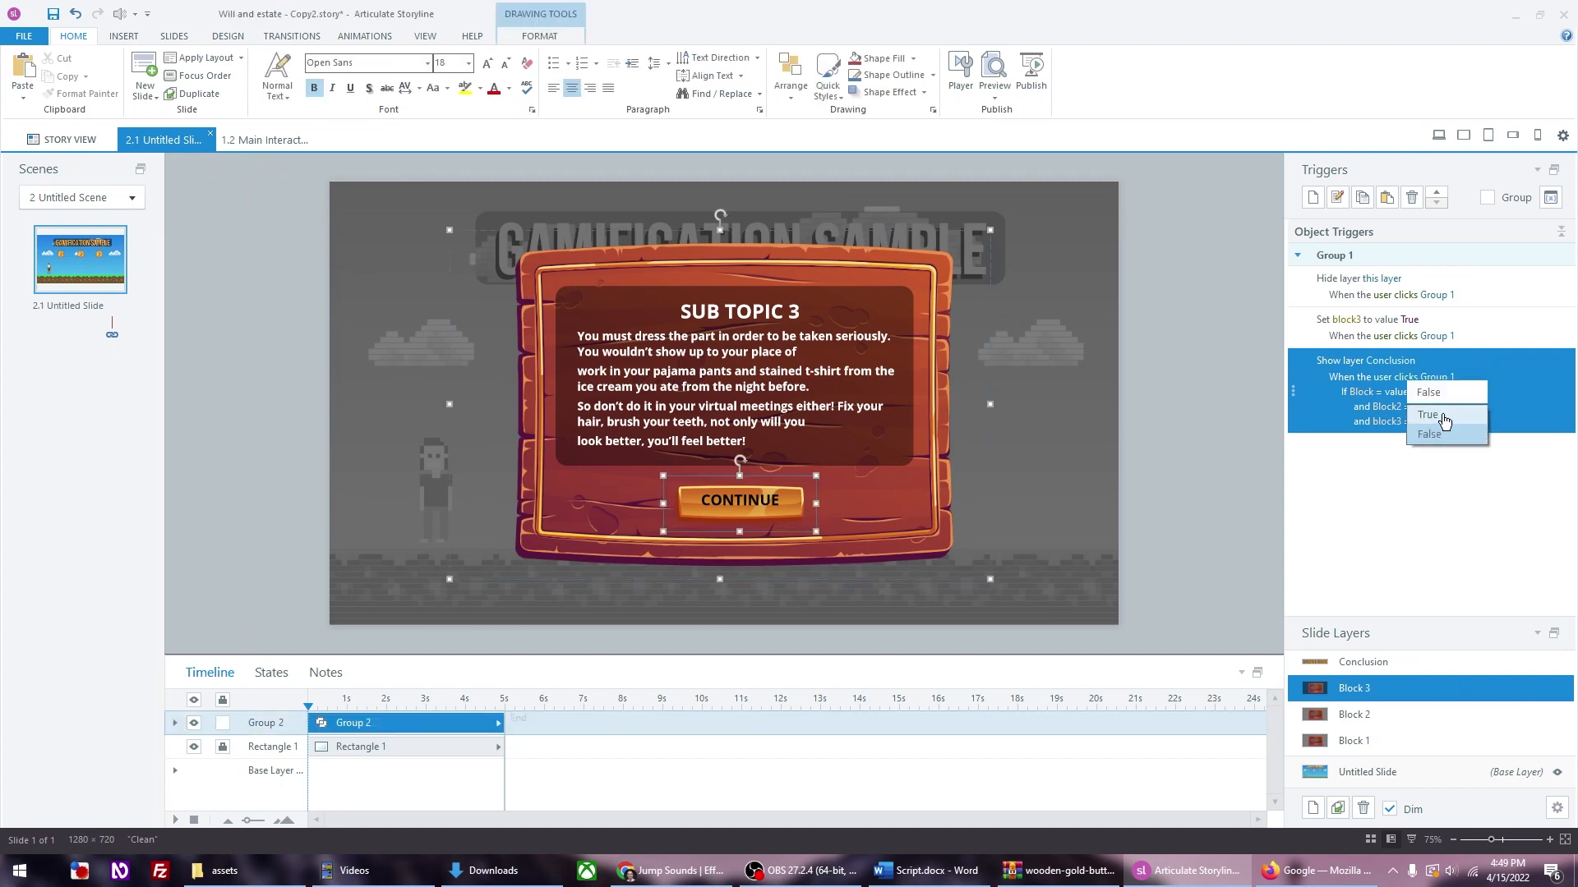
{"action": "left_click", "coordinate": [1444, 421]}
{"action": "left_click", "coordinate": [1418, 713]}
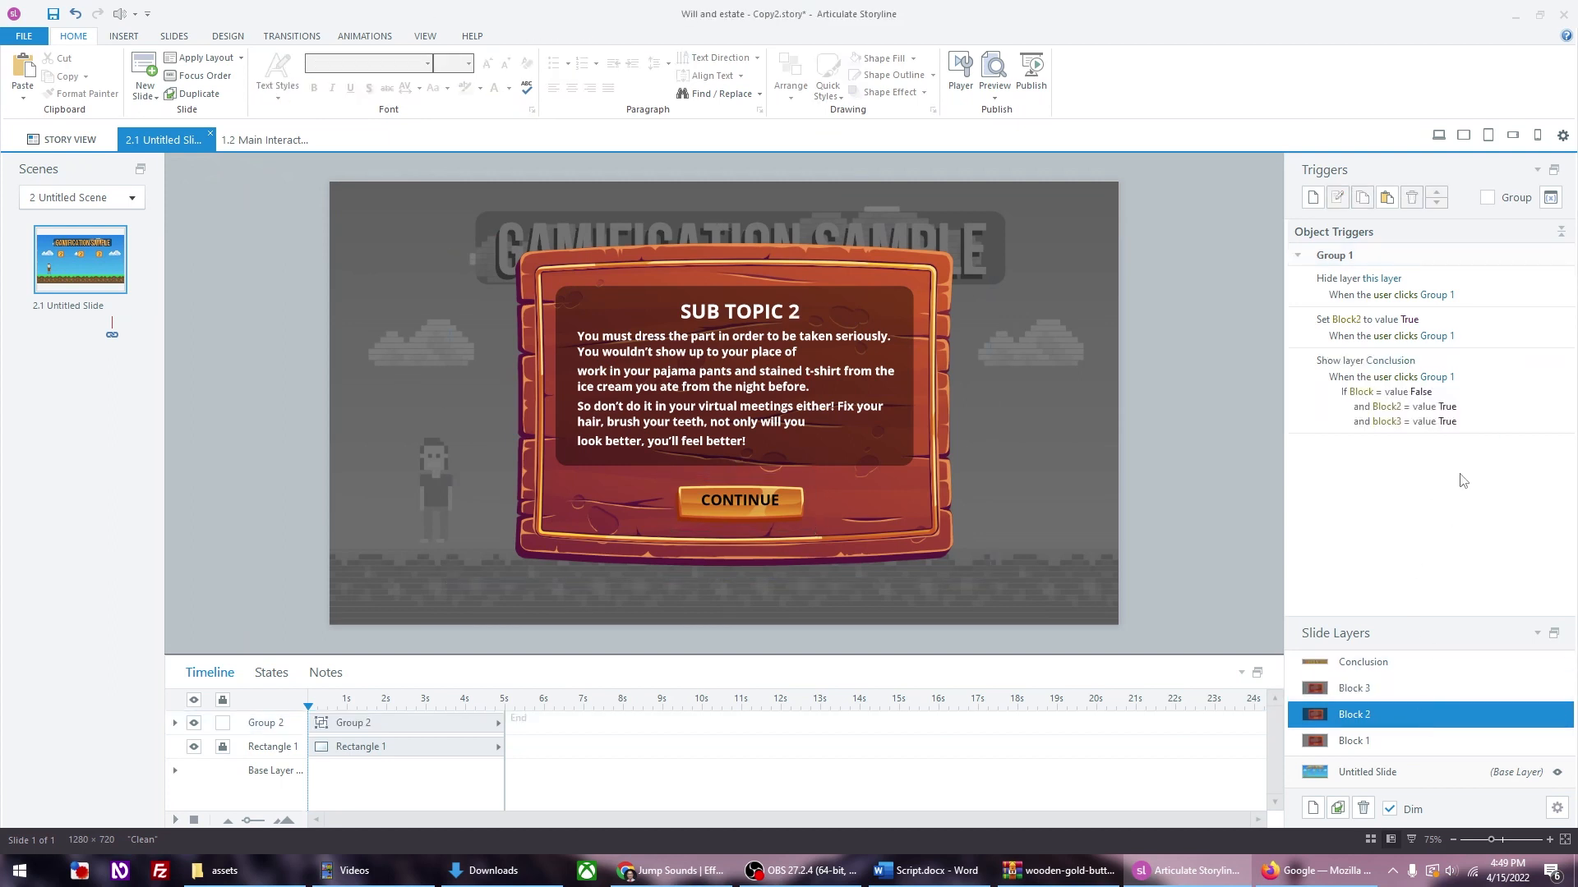
{"action": "left_click", "coordinate": [1420, 392]}
{"action": "left_click", "coordinate": [1429, 434]}
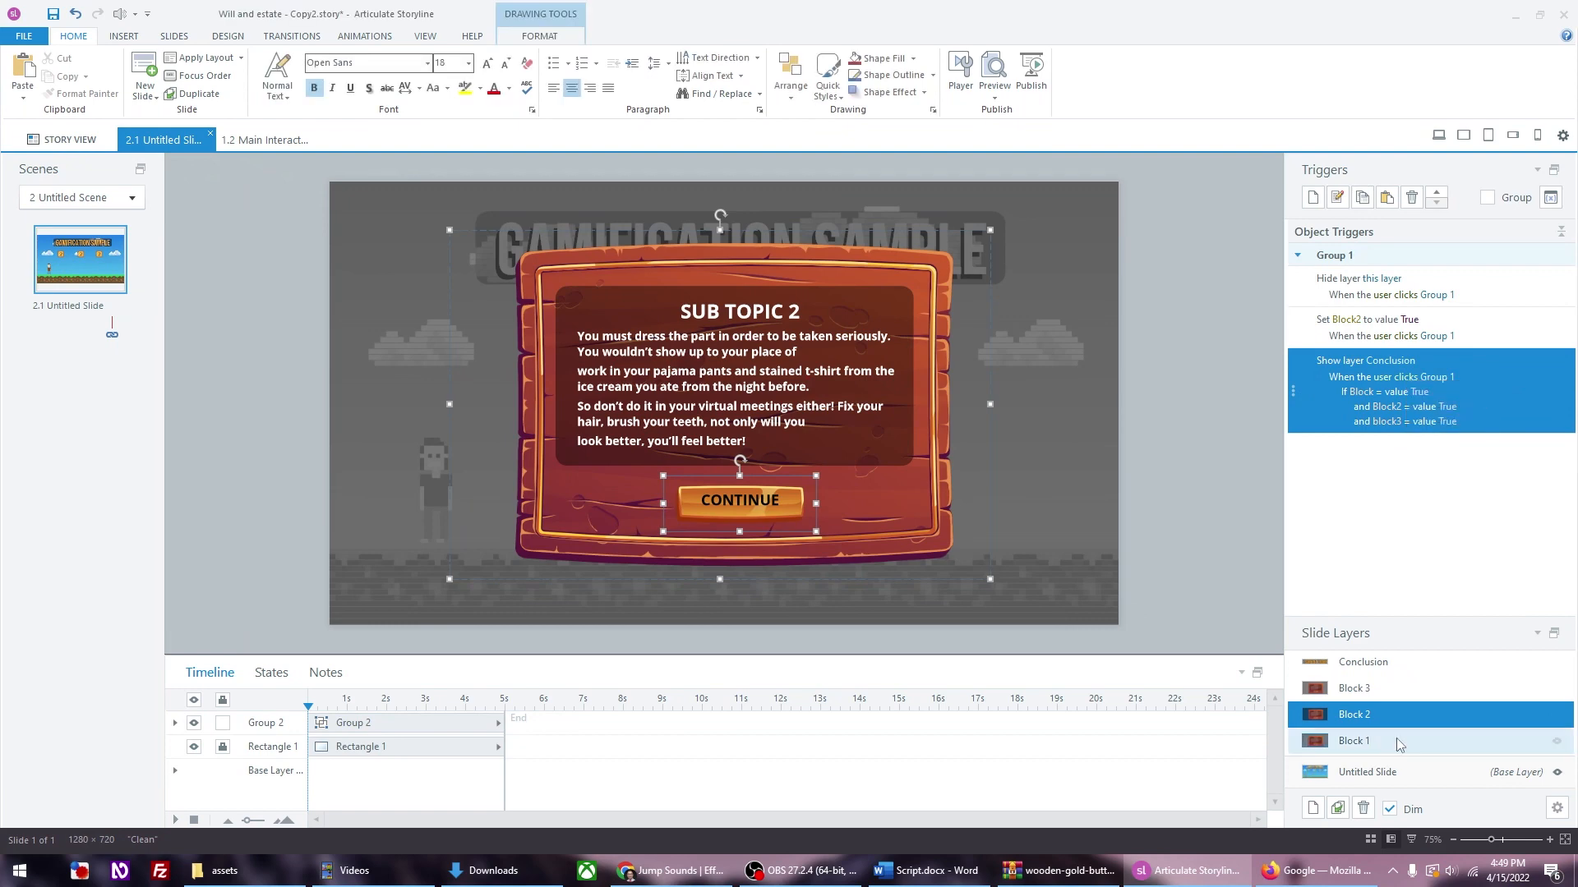
{"action": "left_click", "coordinate": [1397, 732]}
{"action": "left_click", "coordinate": [1421, 392]}
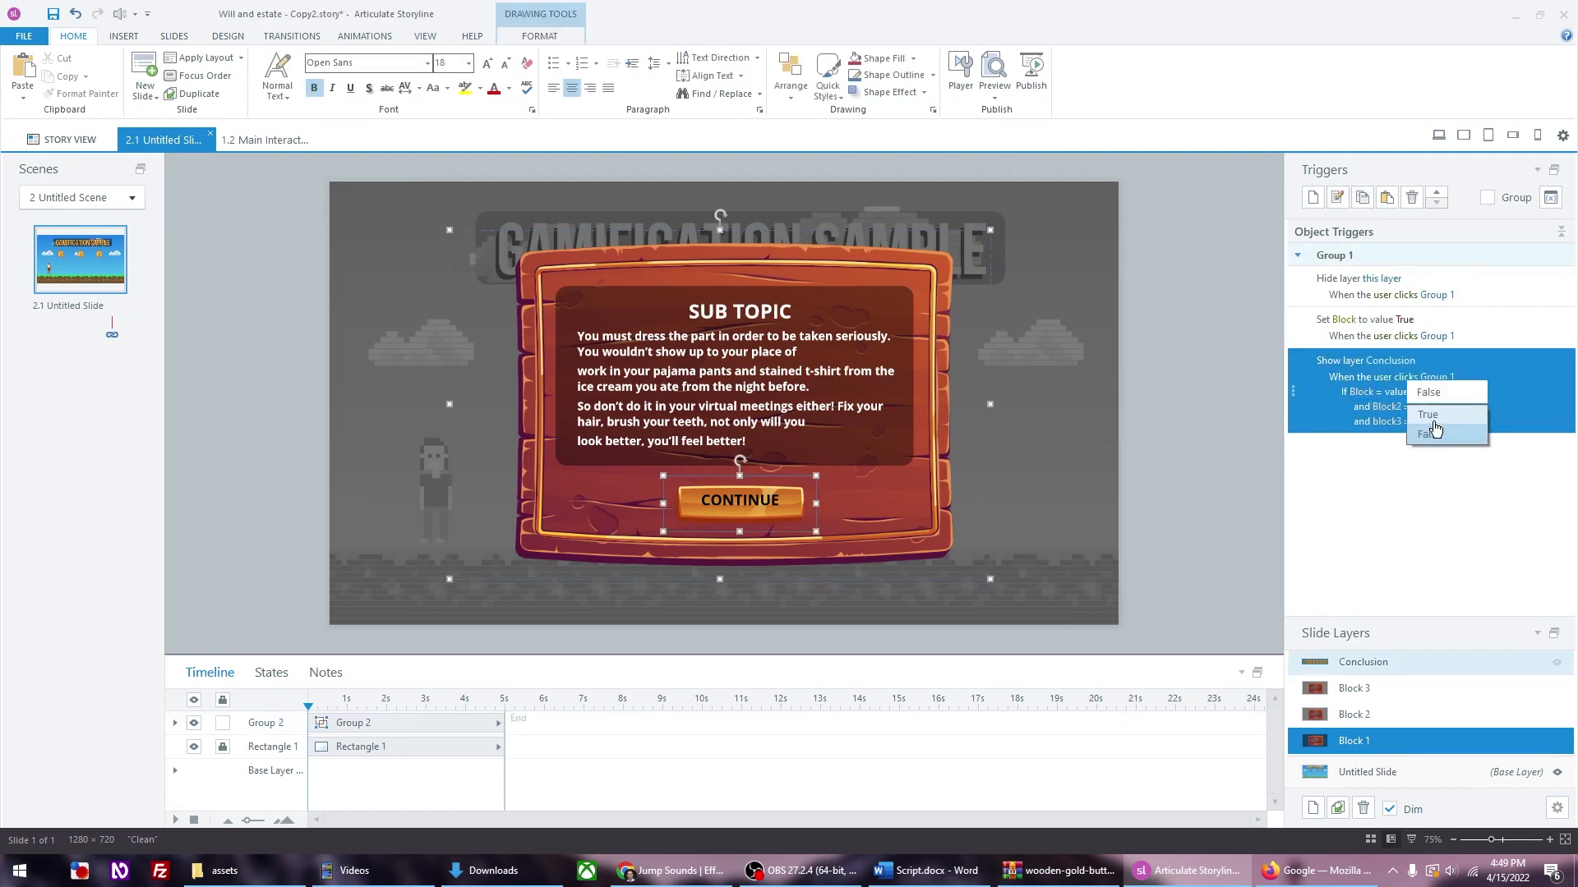
{"action": "left_click", "coordinate": [1428, 415]}
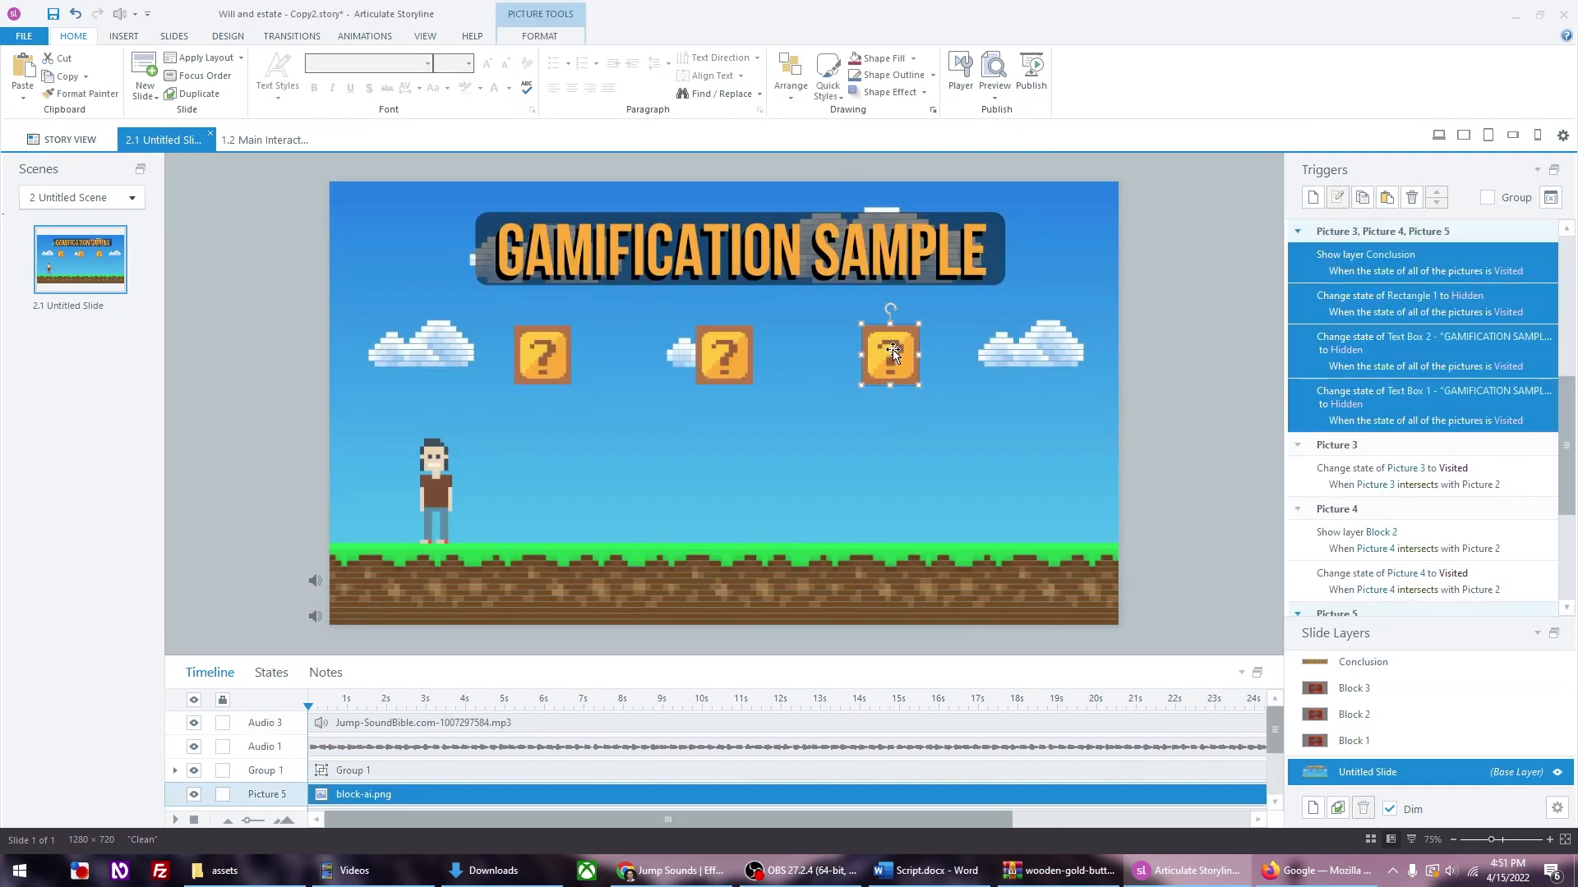
Step: Delete the base-layer trigger that shows the Conclusion layer when all three question-block pictures are Visited
{"action": "left_click", "coordinate": [1472, 254]}
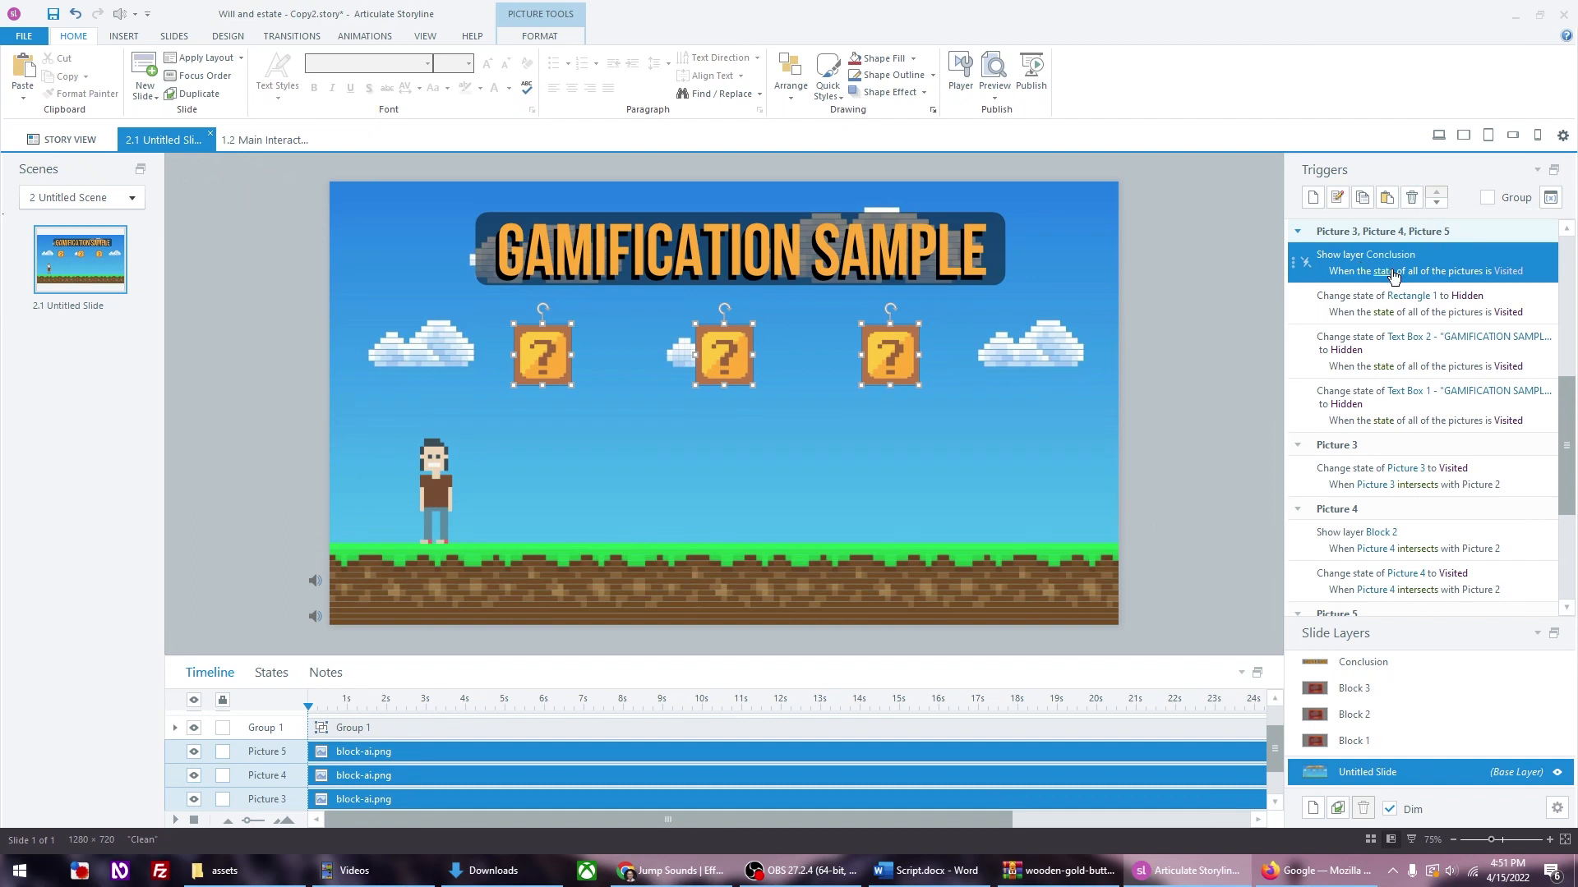
{"action": "left_click", "coordinate": [1415, 195]}
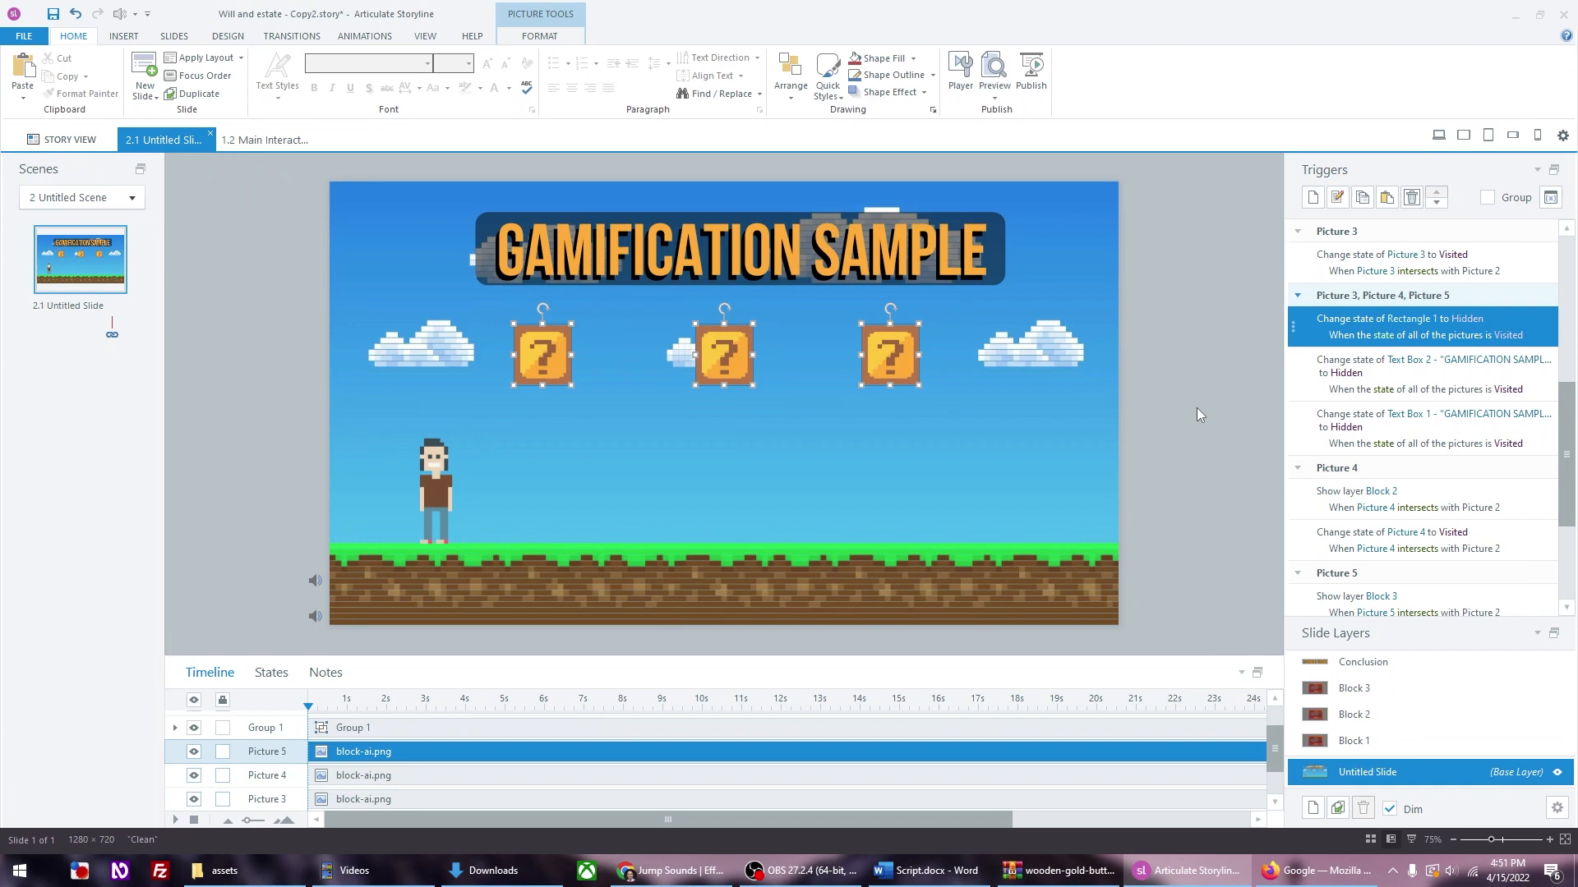
Step: Preview the slide, hit all three question blocks and continue from each sub topic to test the Conclusion layer, and close the preview
{"action": "key", "text": "F12"}
{"action": "key", "text": "Right"}
{"action": "key", "text": "Up"}
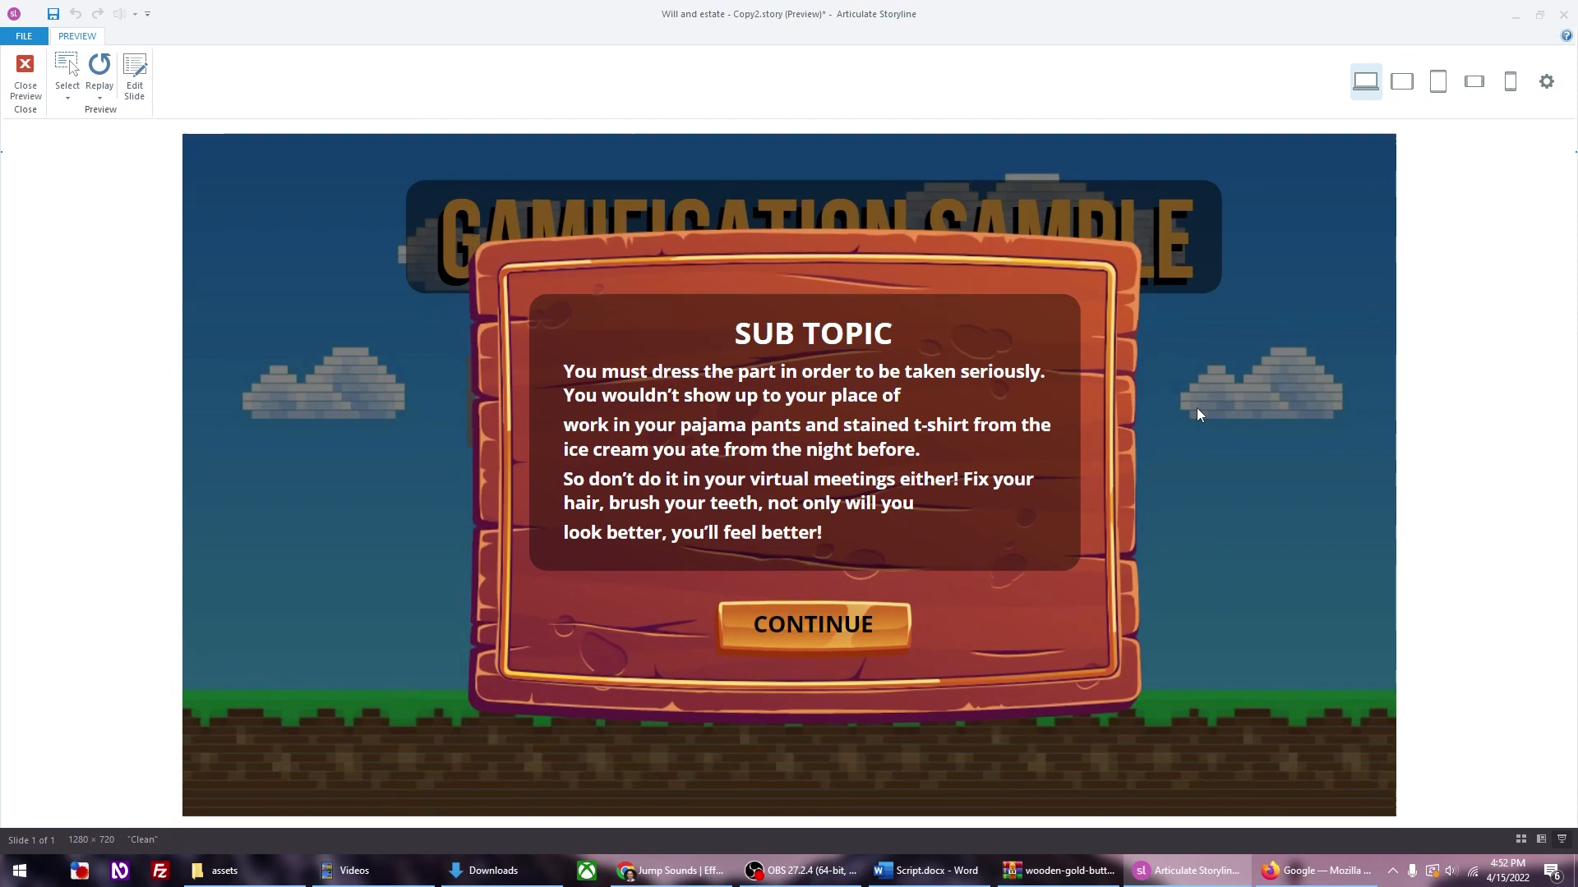
{"action": "left_click", "coordinate": [840, 609]}
{"action": "key", "text": "Right"}
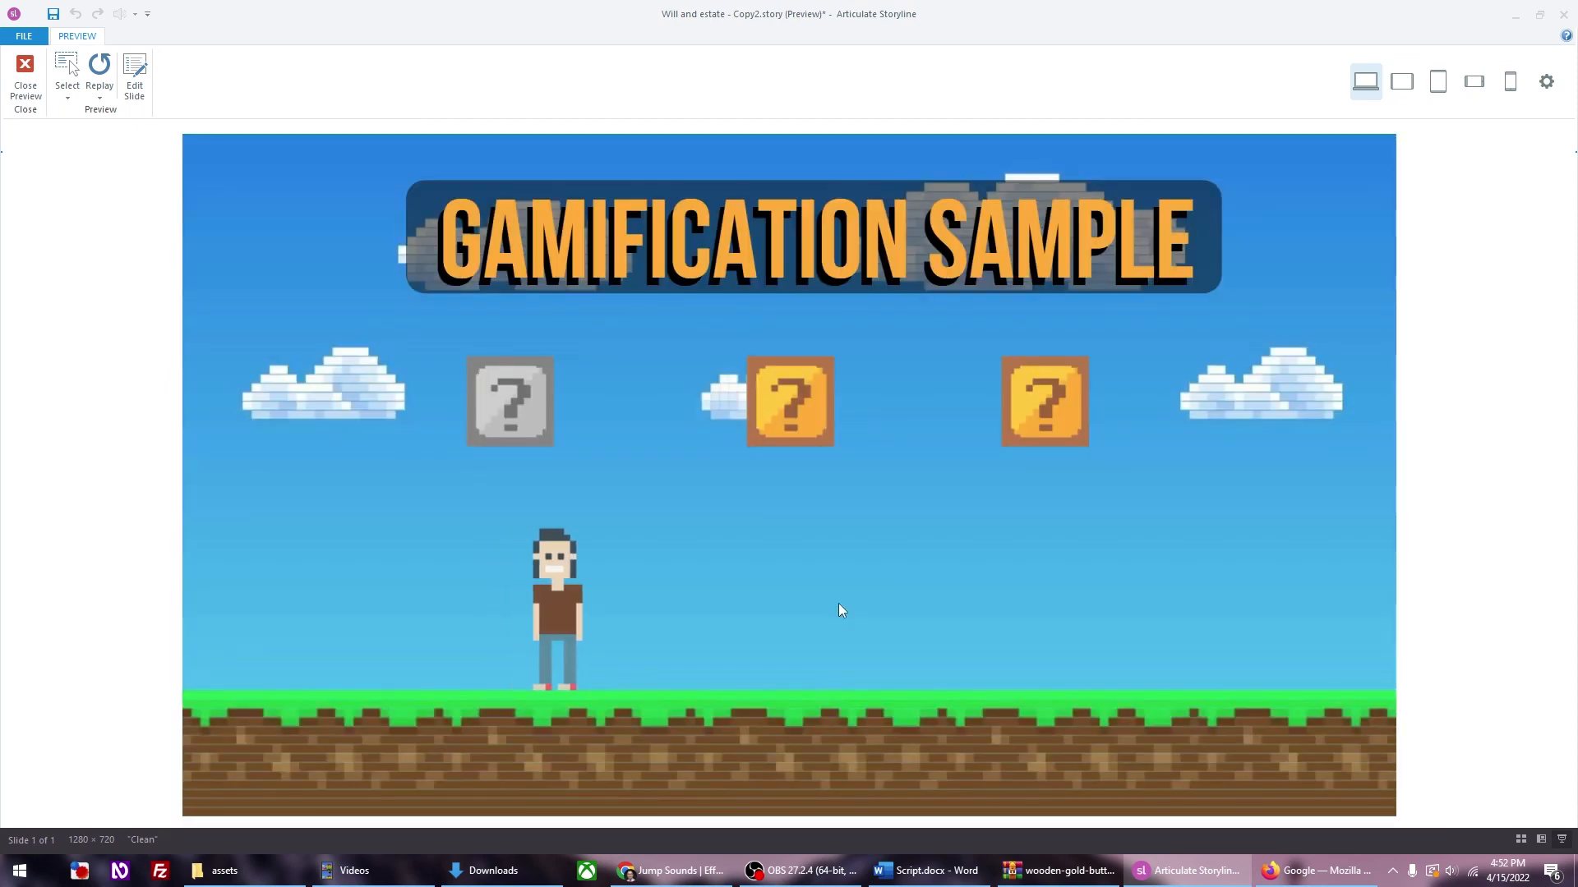
{"action": "key", "text": "Up"}
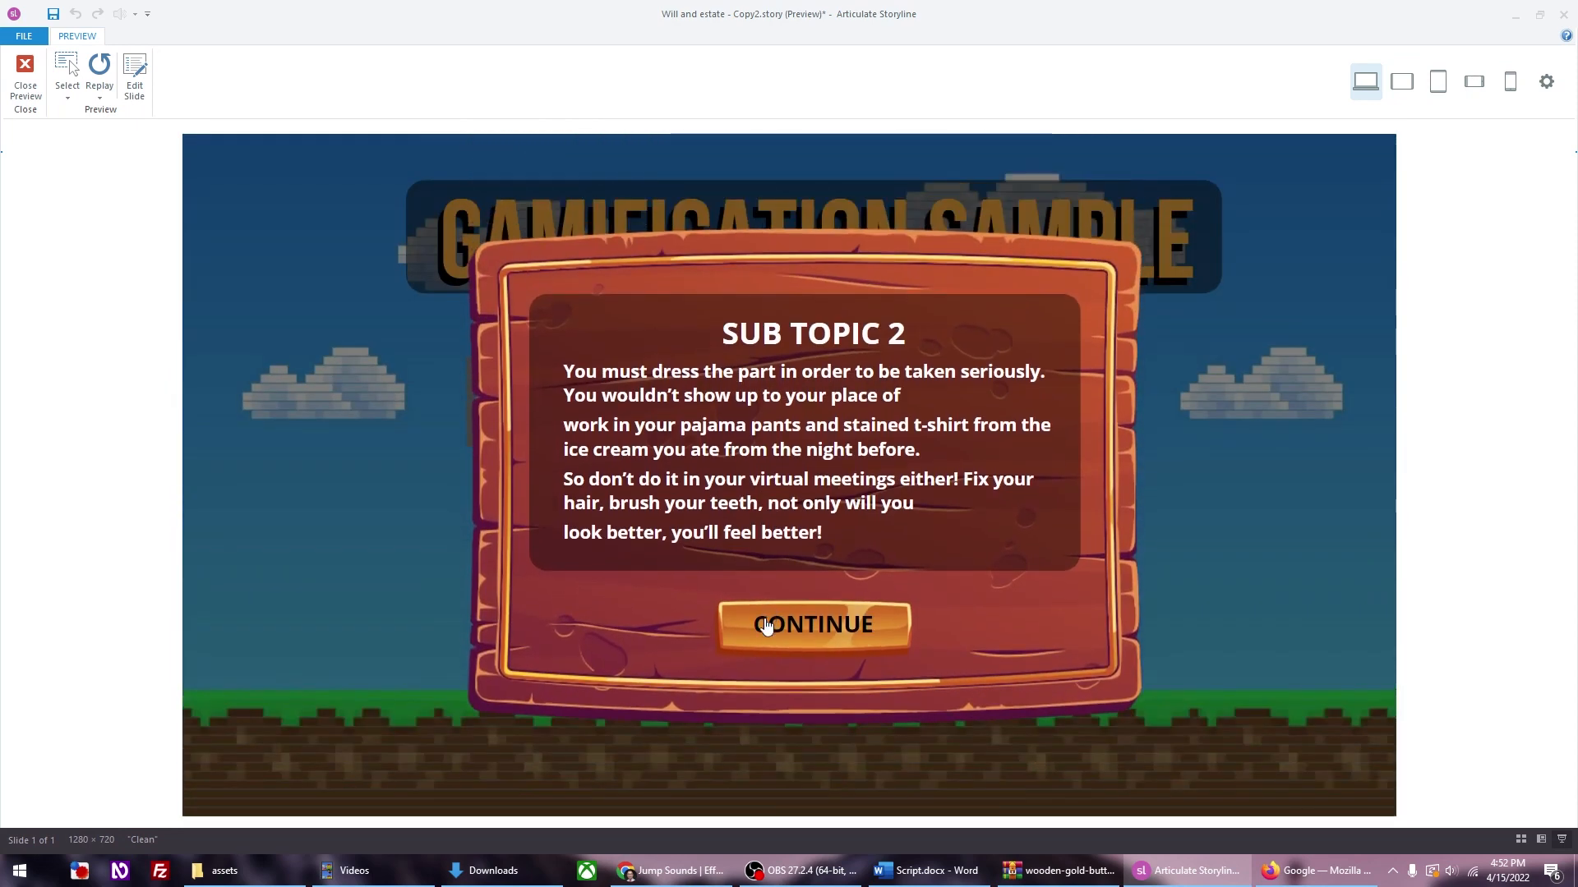
{"action": "left_click", "coordinate": [764, 618]}
{"action": "key", "text": "Right"}
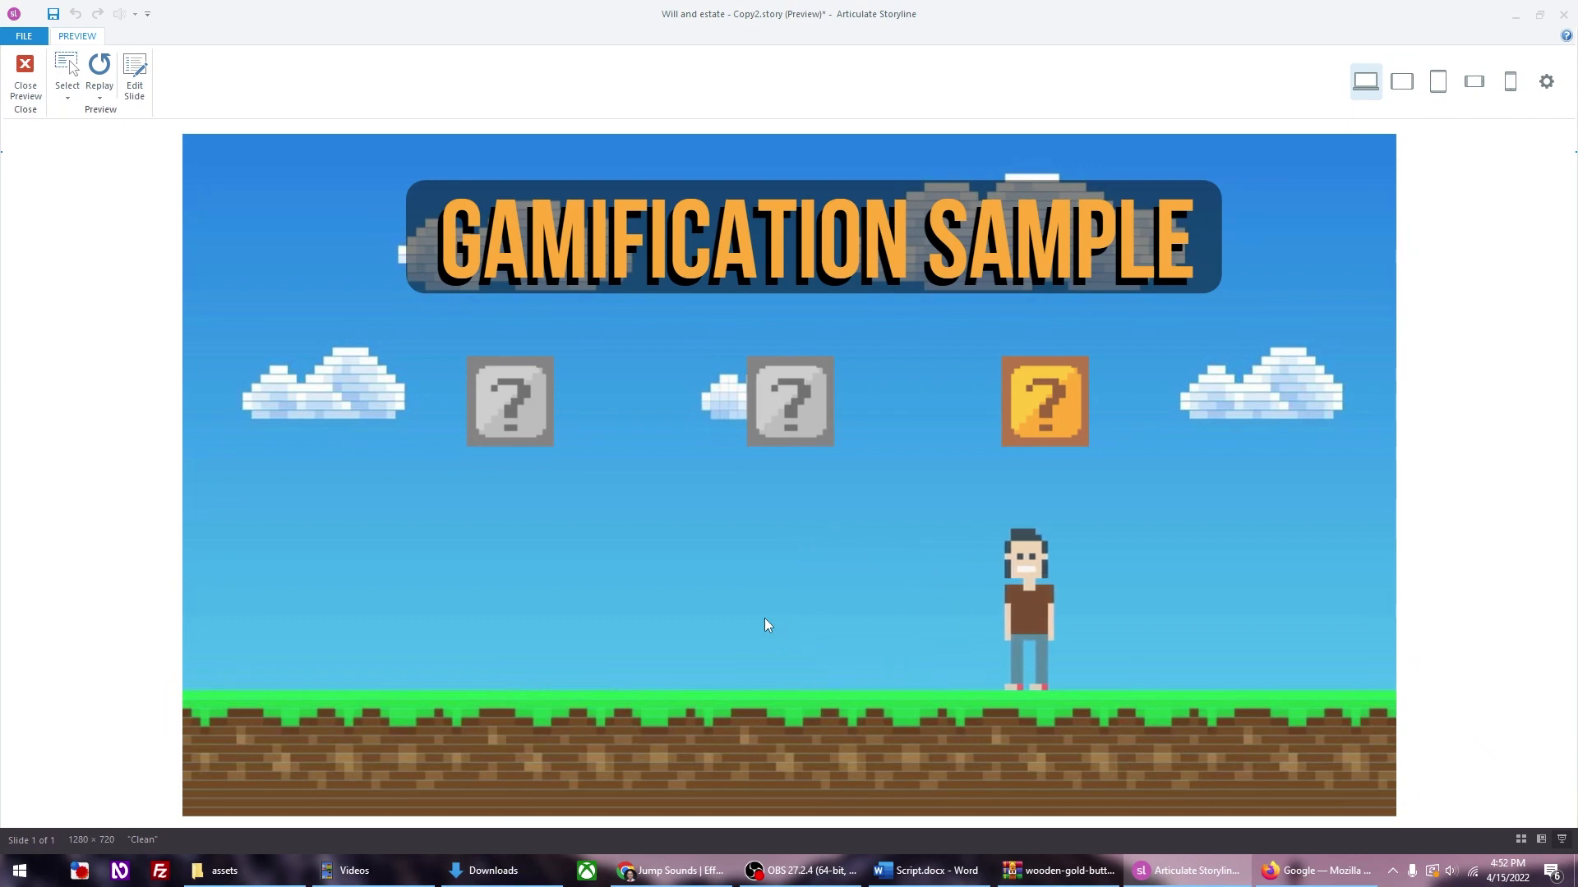
{"action": "key", "text": "Up"}
{"action": "left_click", "coordinate": [812, 635]}
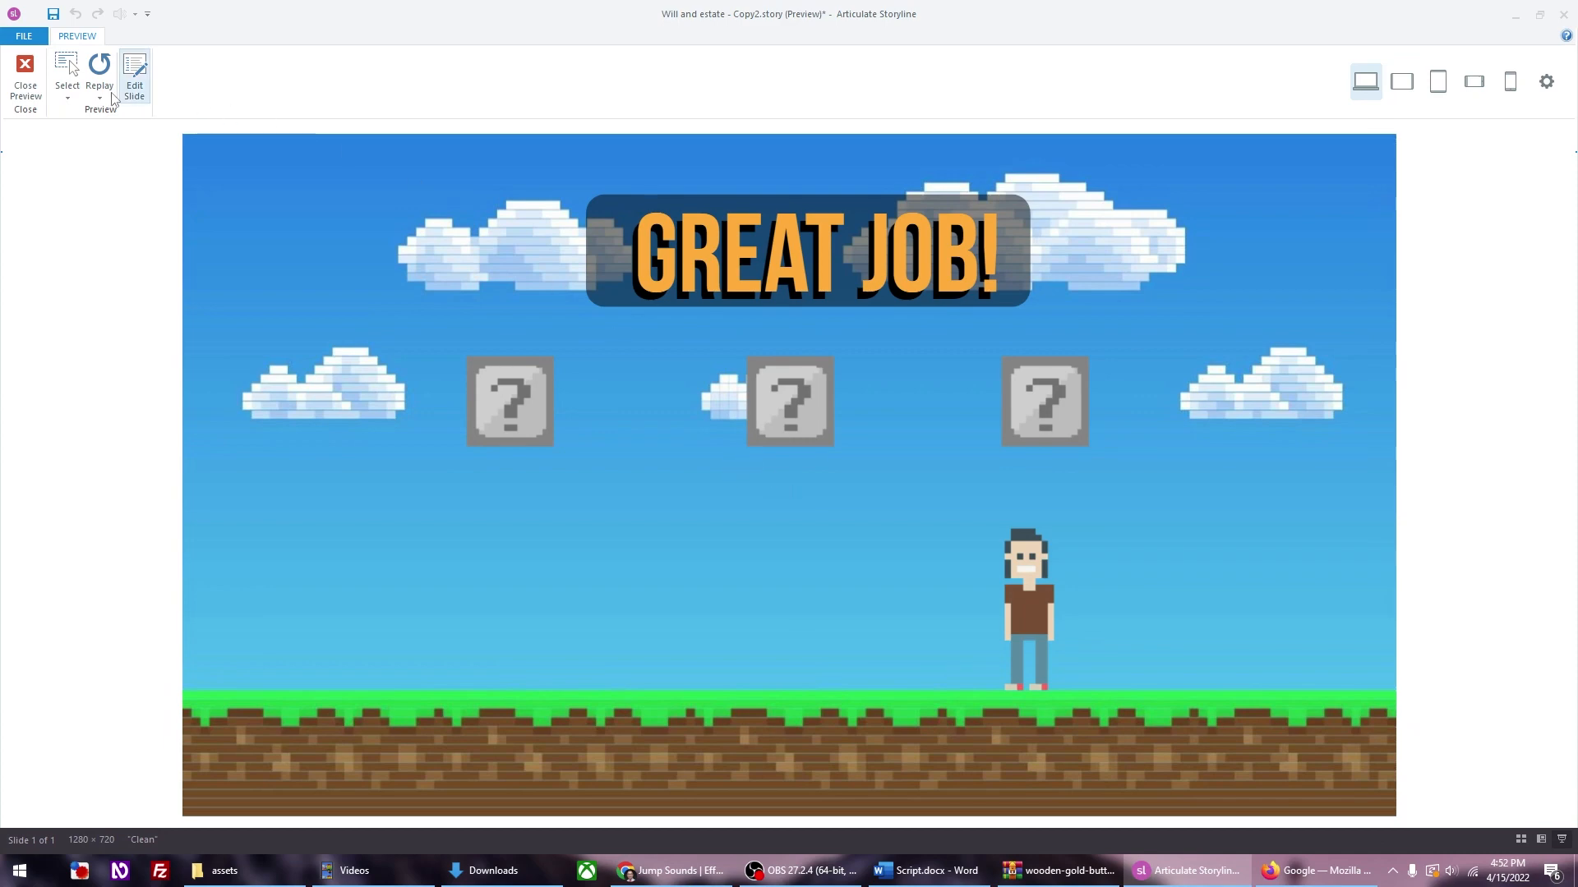
{"action": "left_click", "coordinate": [26, 74]}
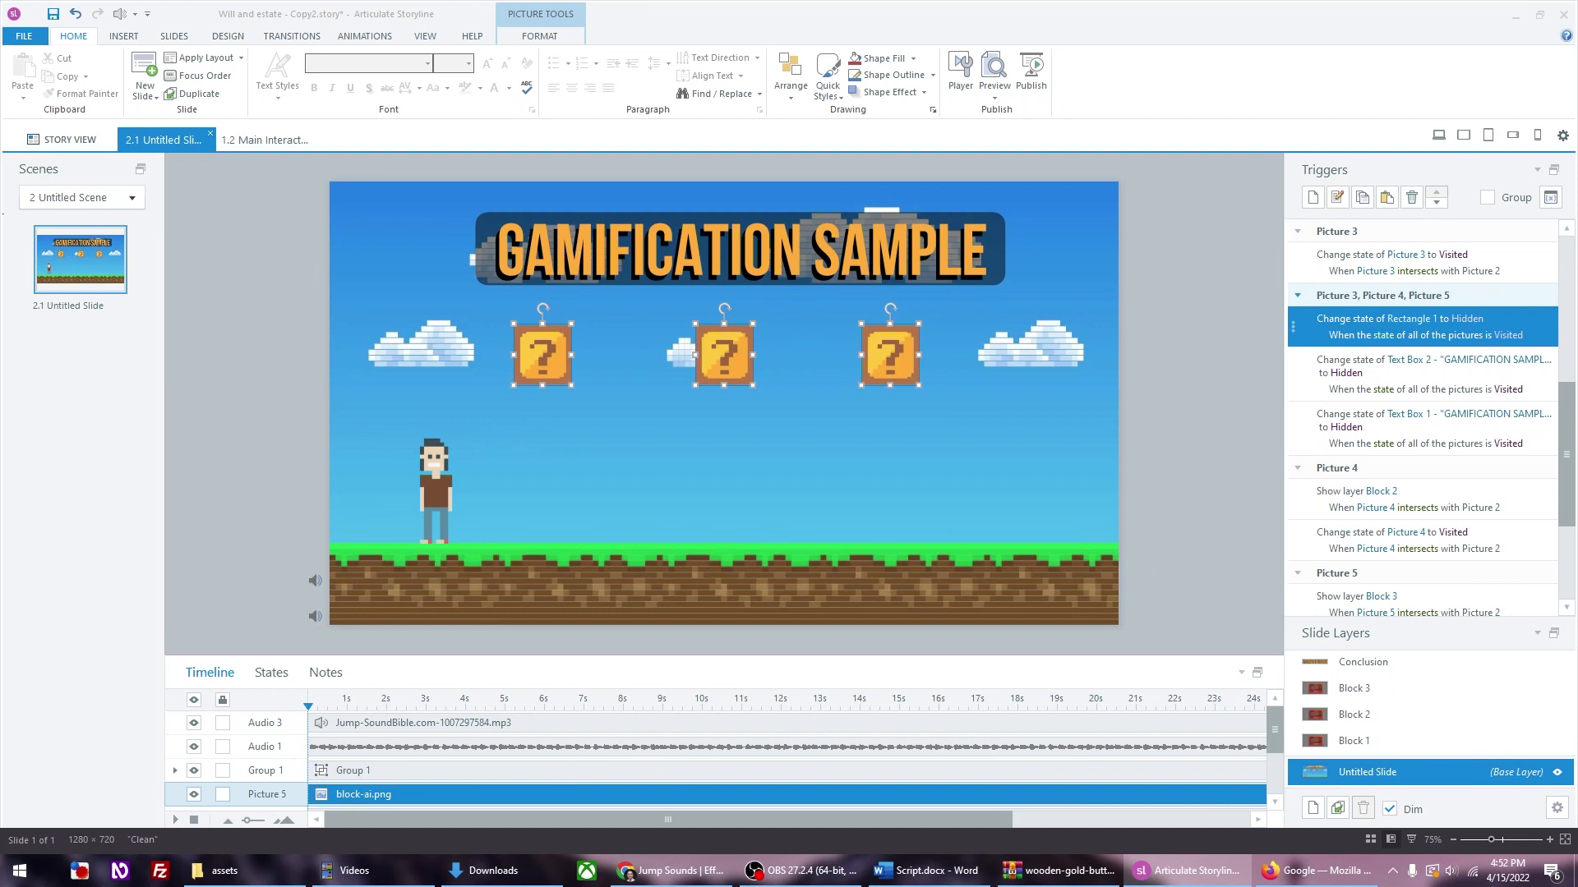
Step: Paste the instruction caption "Use the left and right arrow keys to move and spacebar to jump" onto the base layer
{"action": "left_click", "coordinate": [210, 563]}
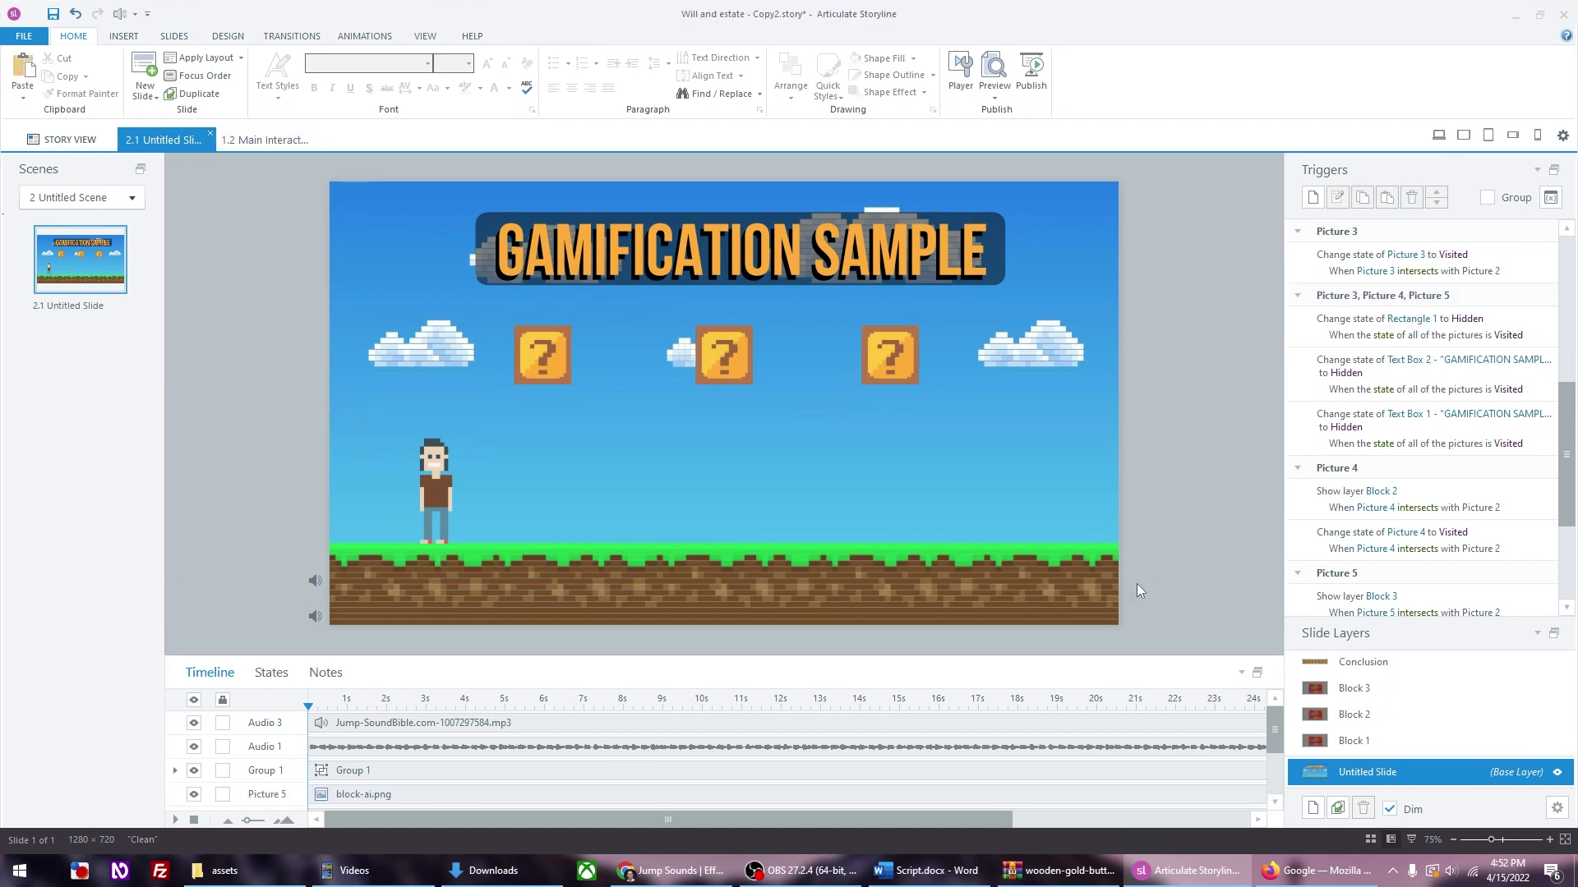
{"action": "key", "text": "ctrl+v"}
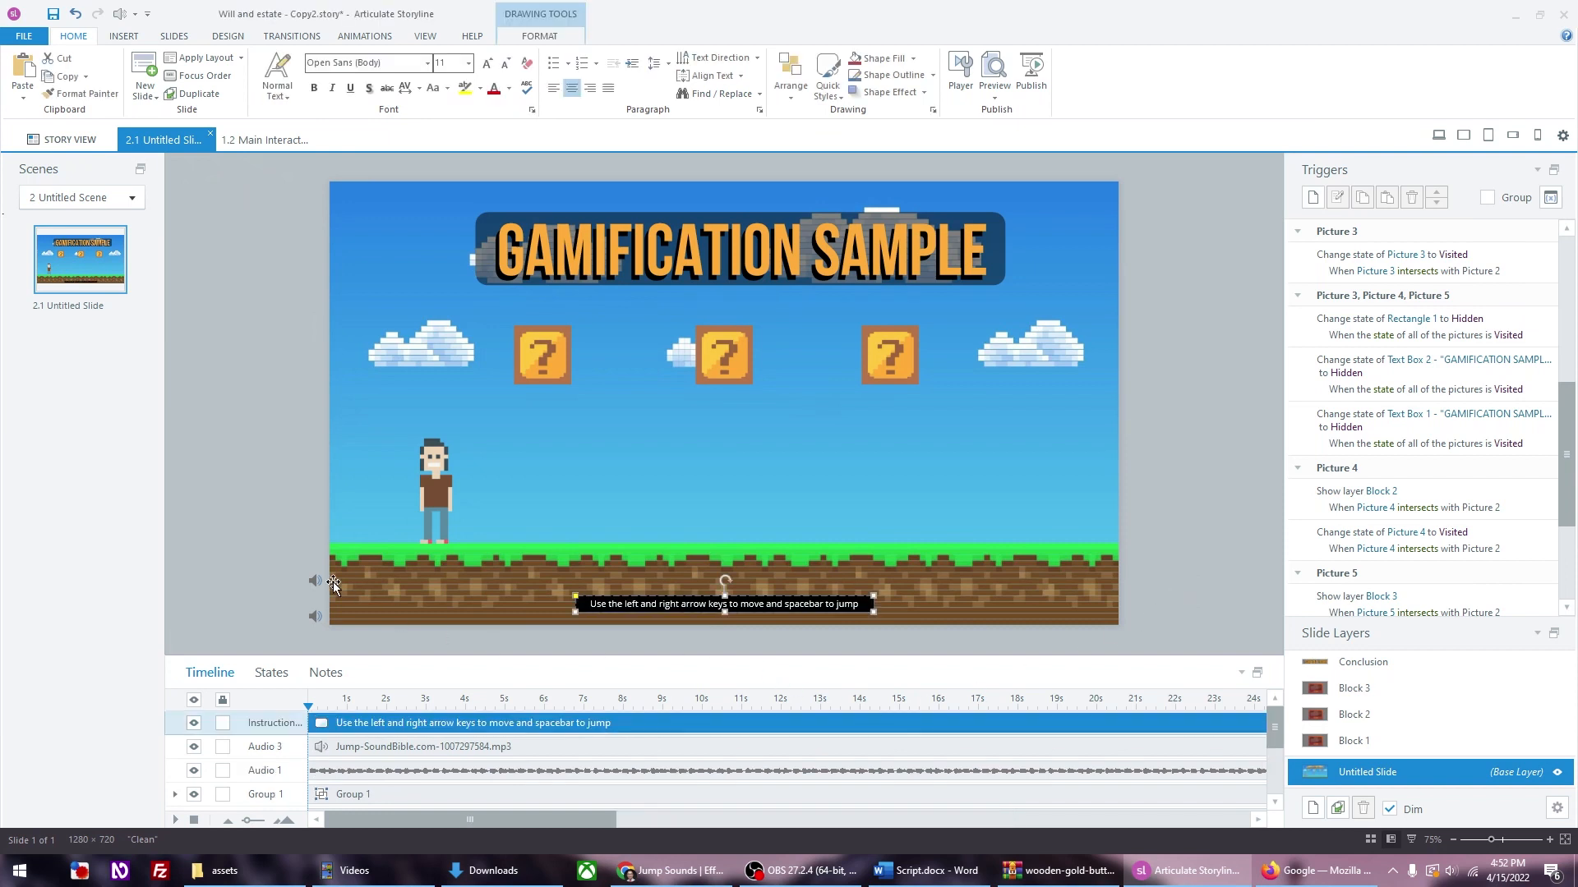
{"action": "left_click", "coordinate": [335, 559]}
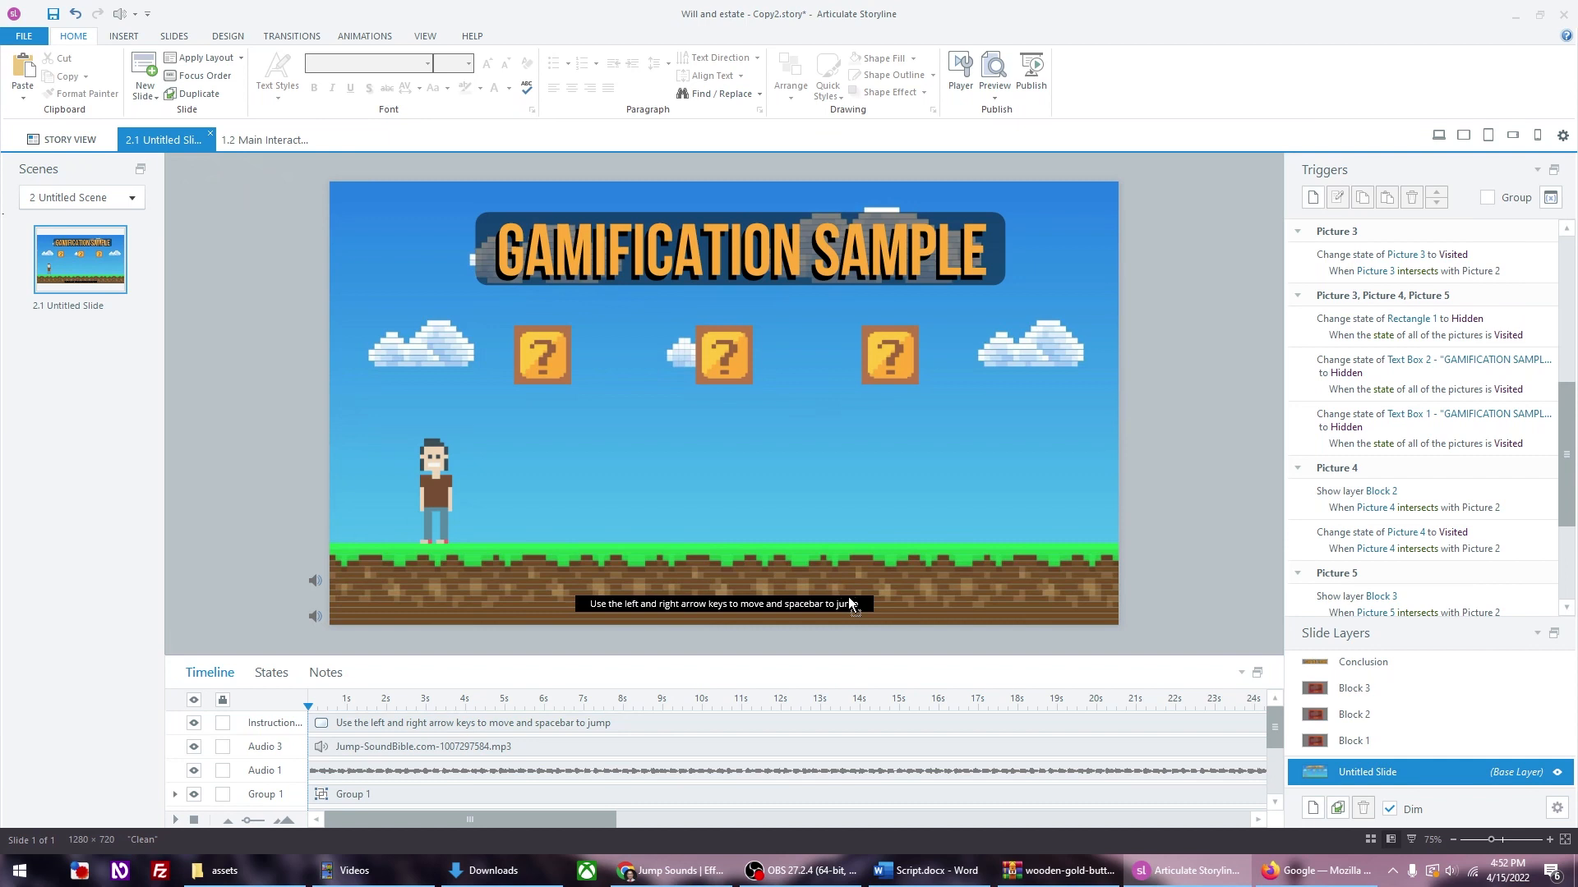
Step: Preview the slide with its instruction caption, move the character right and left, and jump into the first question block
{"action": "key", "text": "F12"}
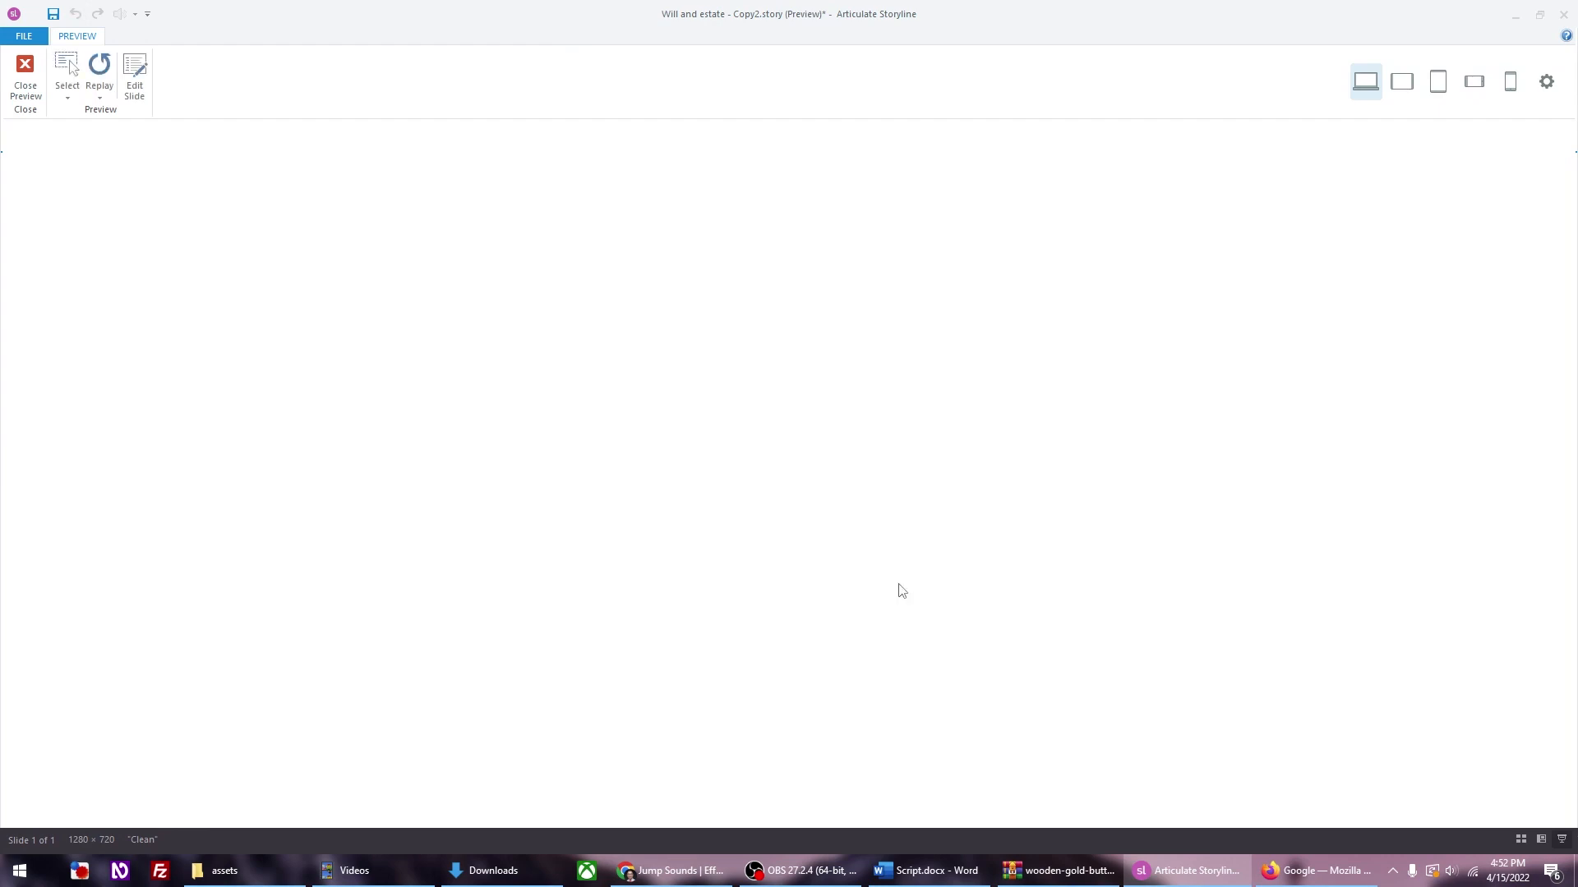
{"action": "key", "text": "Right"}
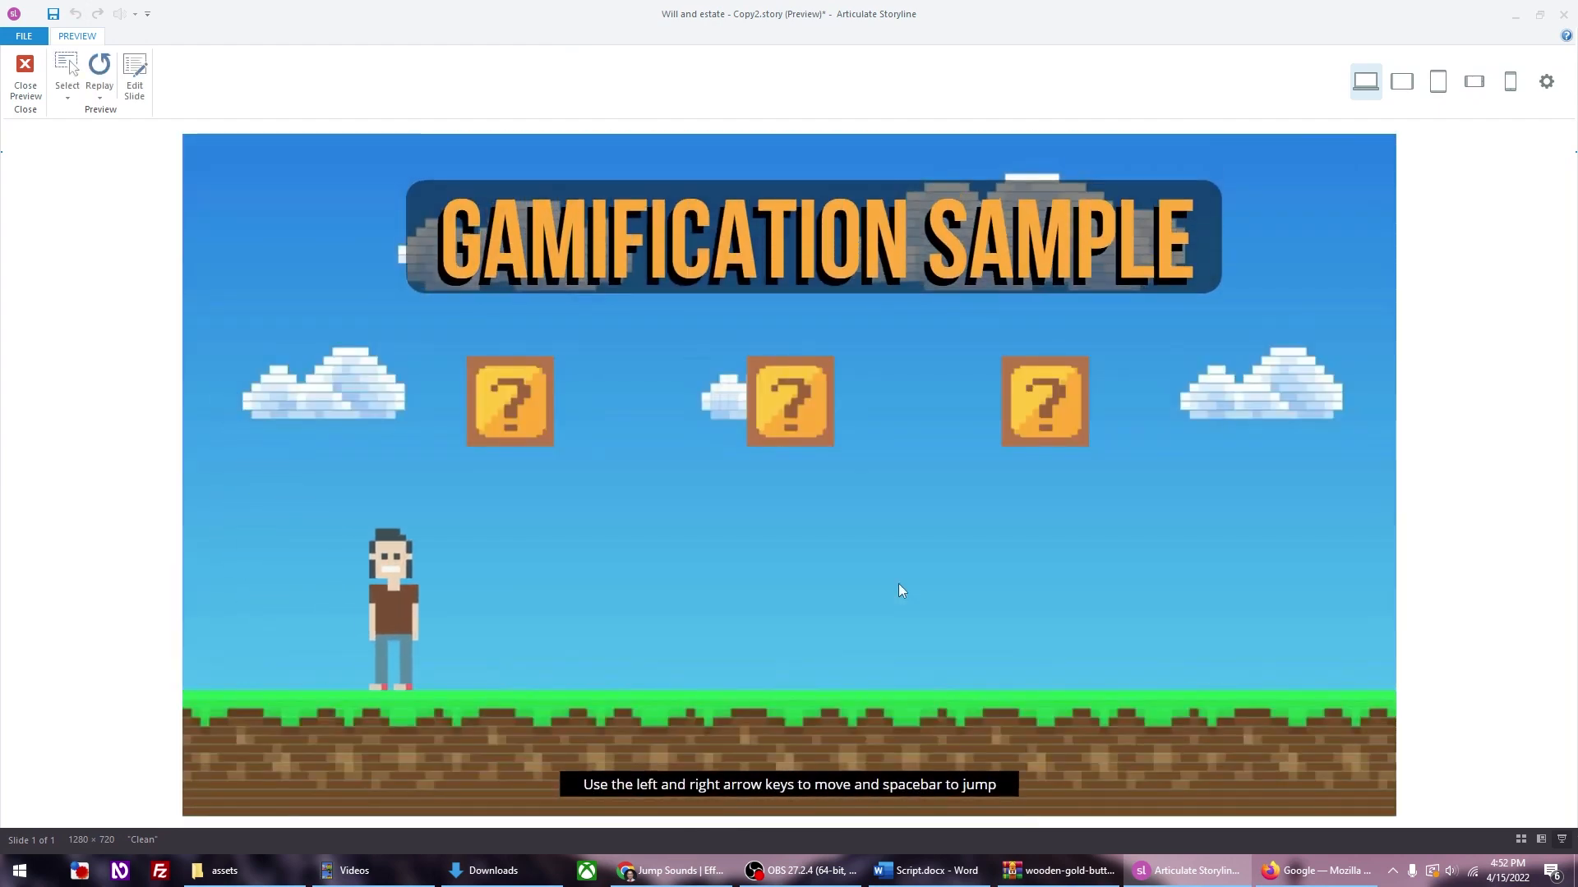
{"action": "key", "text": "Left"}
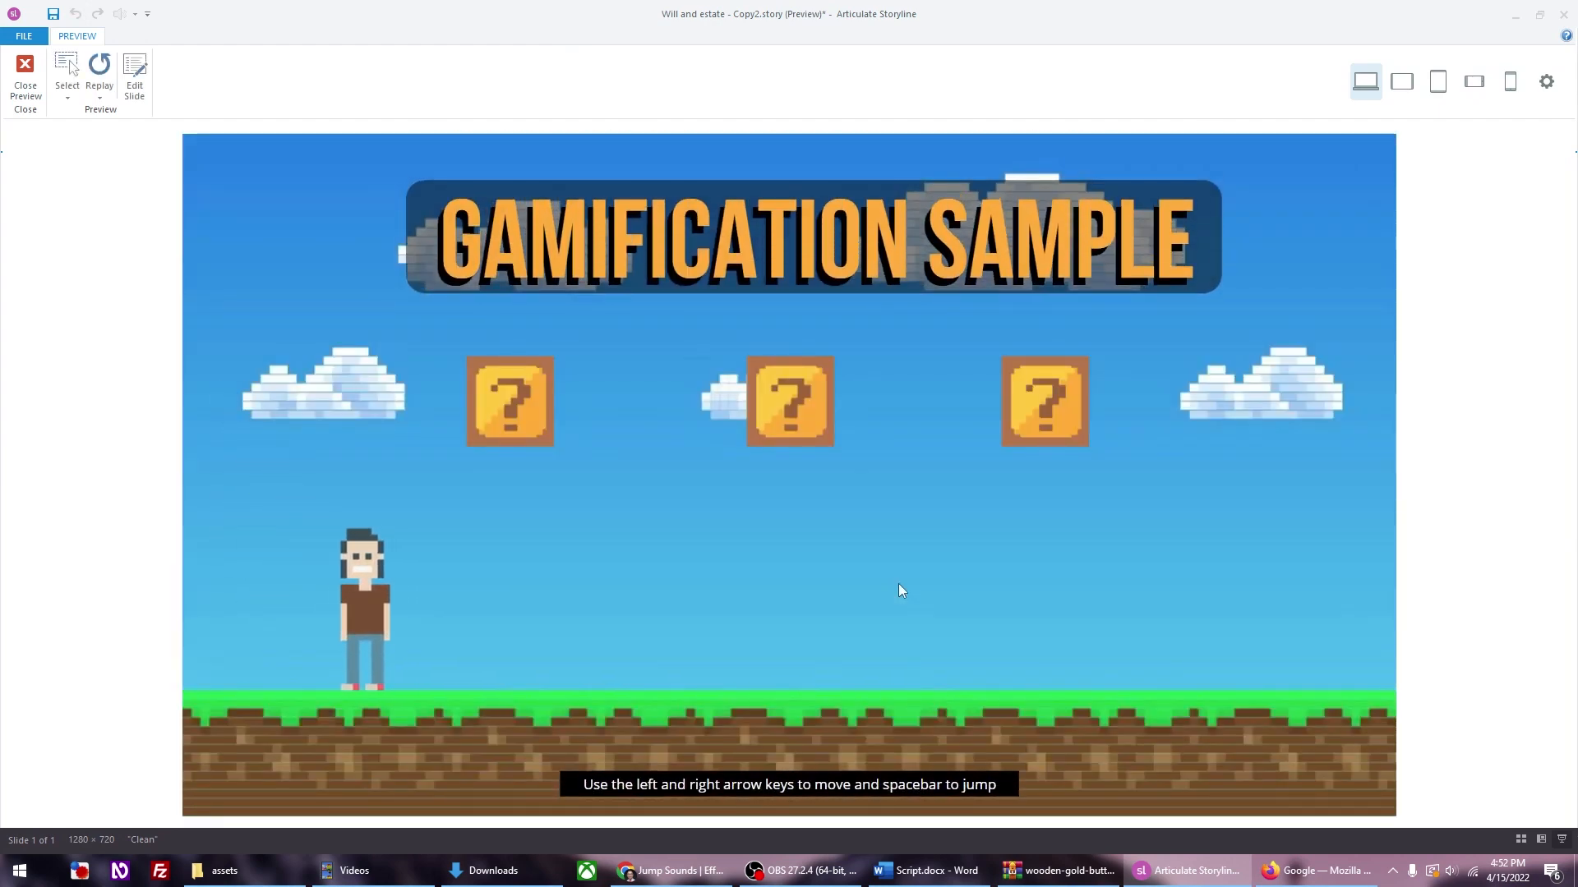
{"action": "key", "text": "Right"}
{"action": "key", "text": "space"}
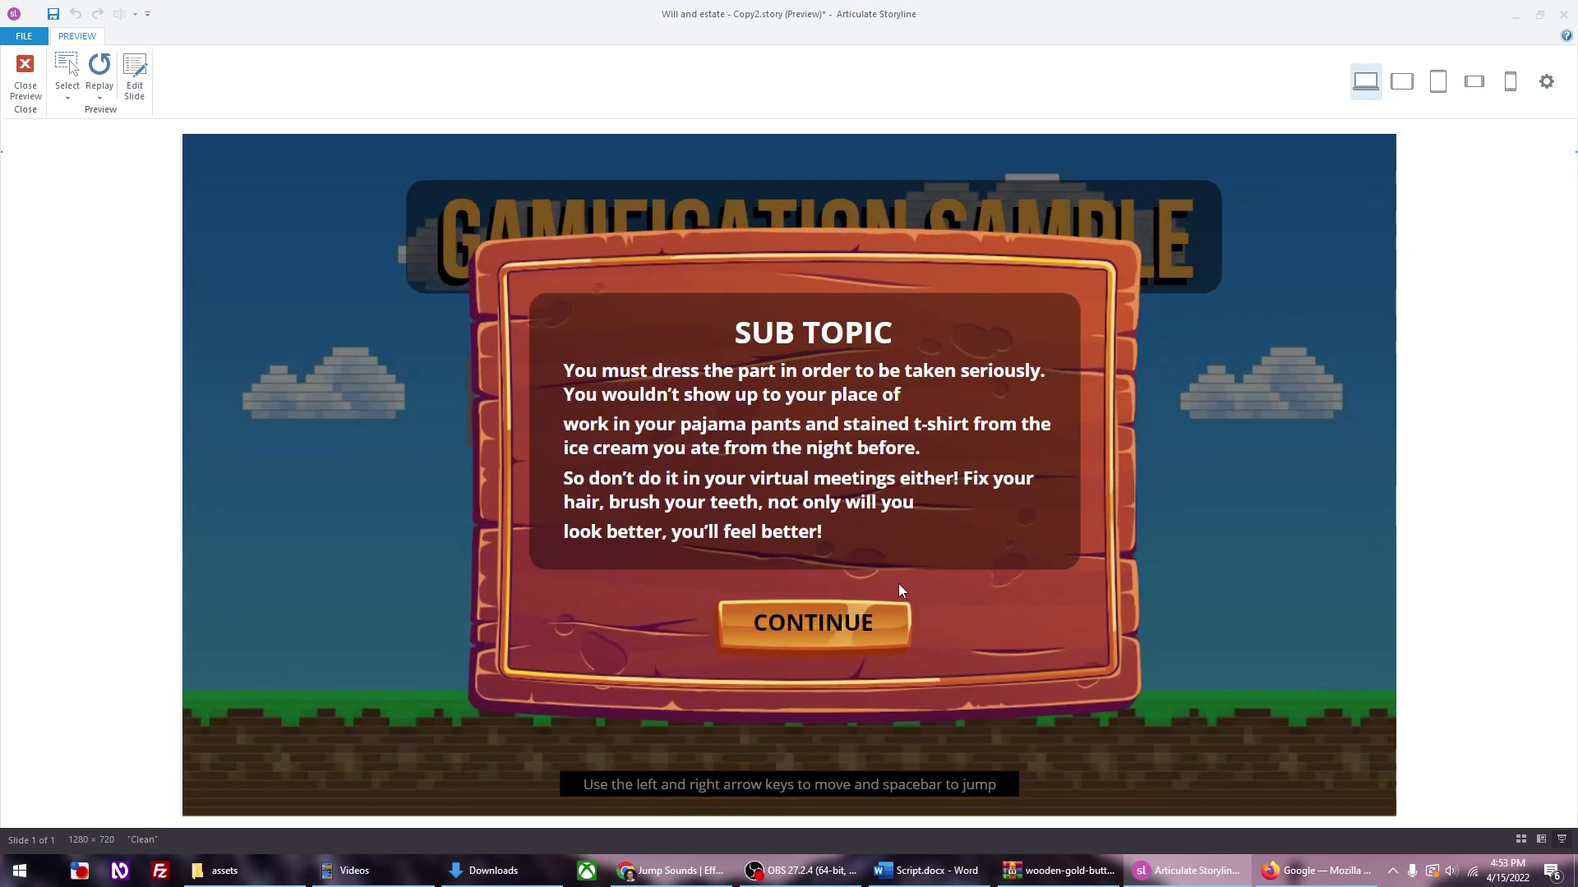
Step: Continue from the first sub topic, hit the remaining two question blocks, continue through to the Conclusion layer, and close the preview
{"action": "left_click", "coordinate": [834, 641]}
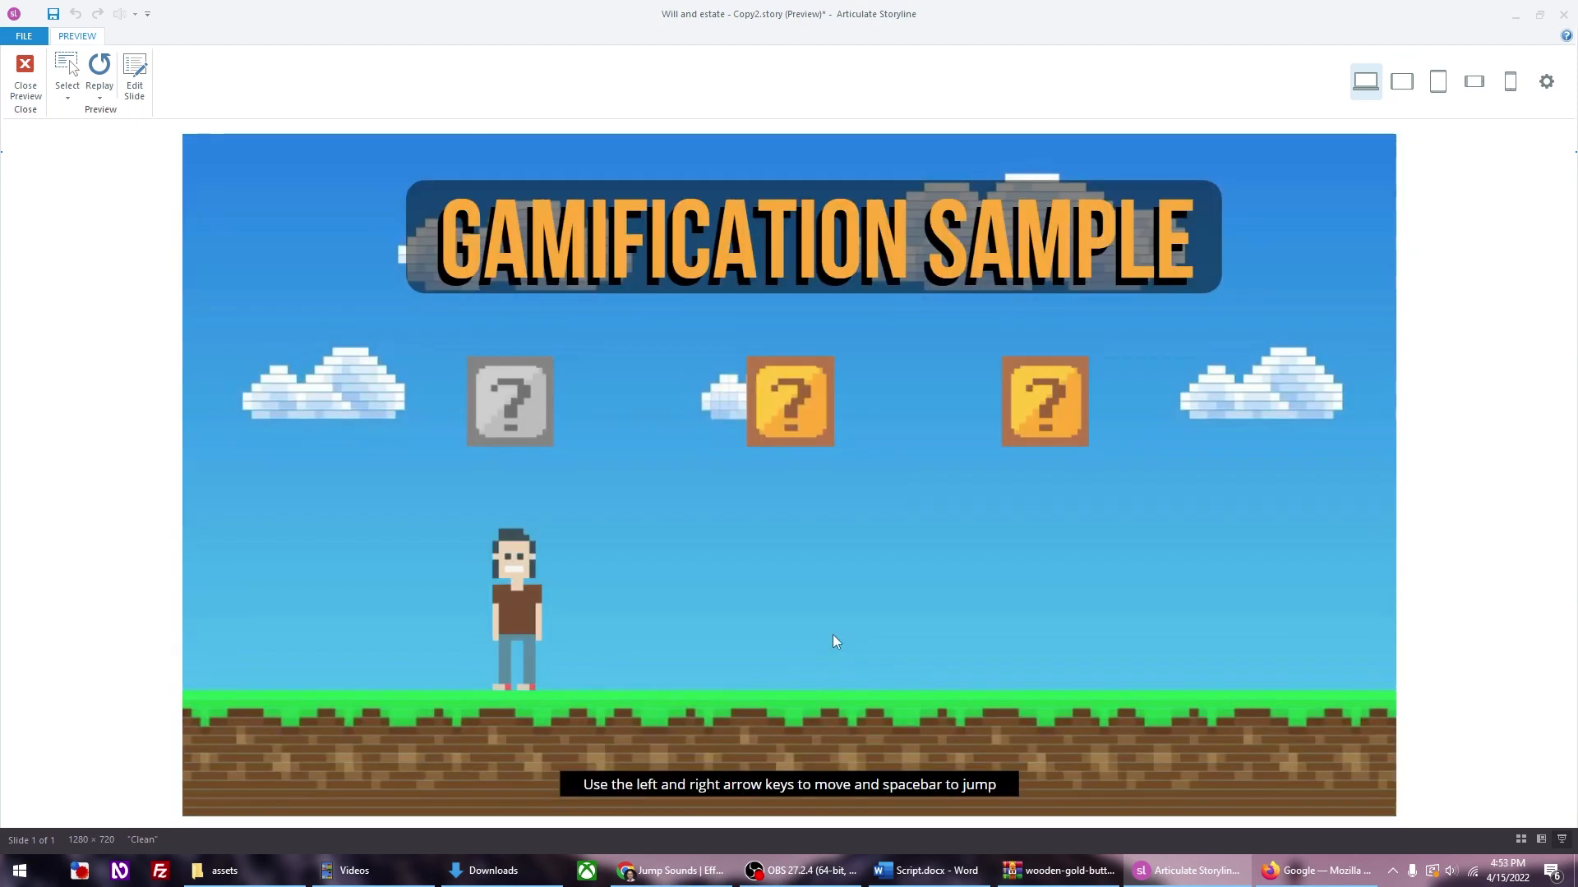
{"action": "key", "text": "Right"}
{"action": "key", "text": "space"}
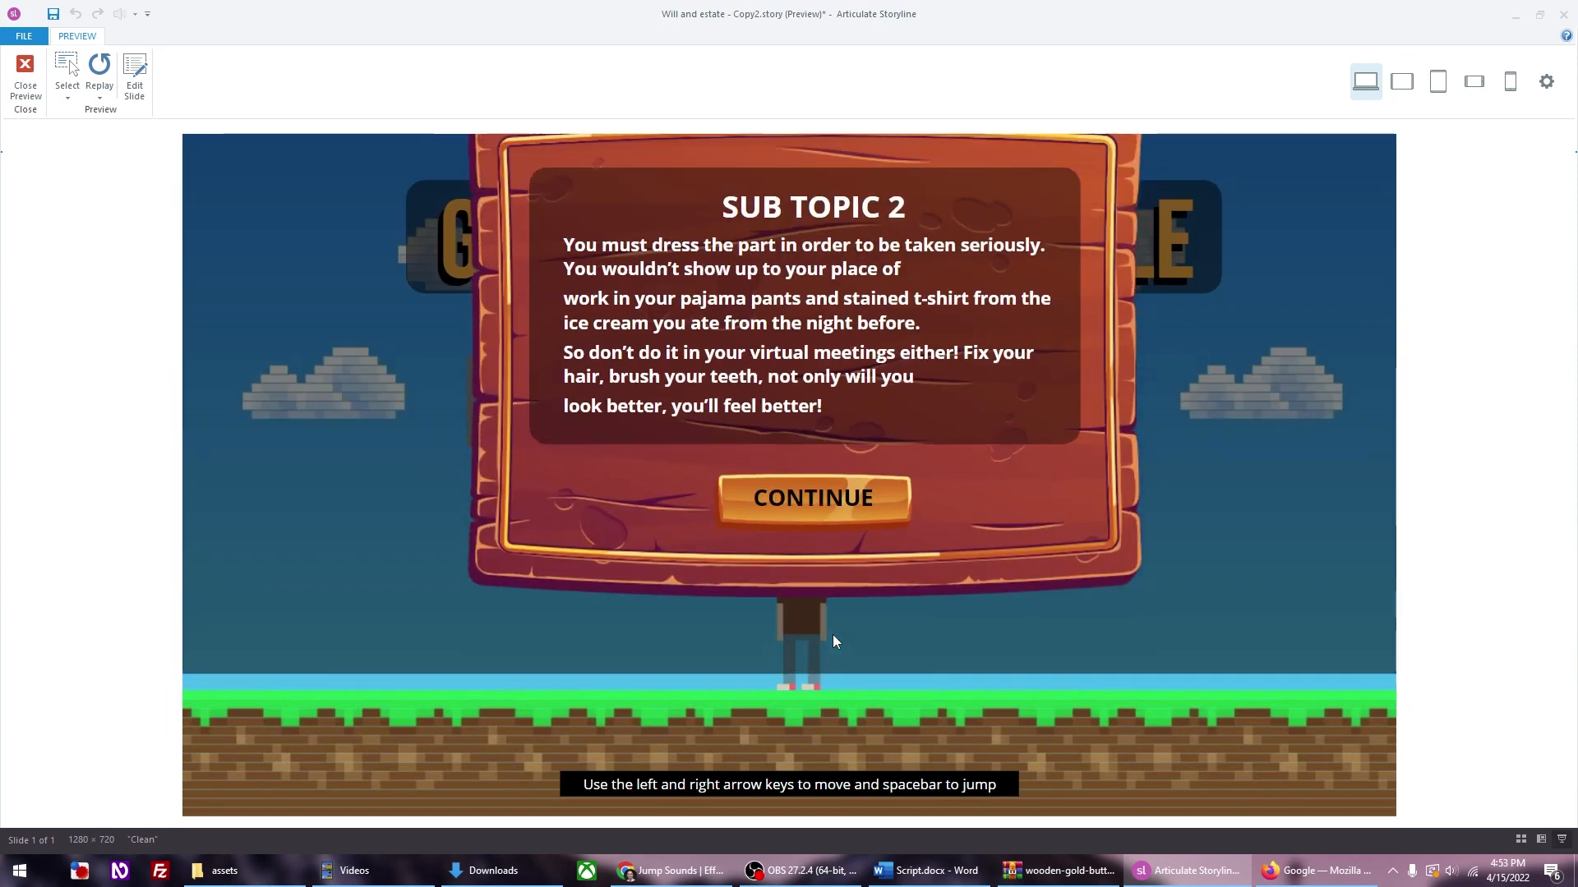
{"action": "left_click", "coordinate": [780, 636]}
{"action": "key", "text": "Right"}
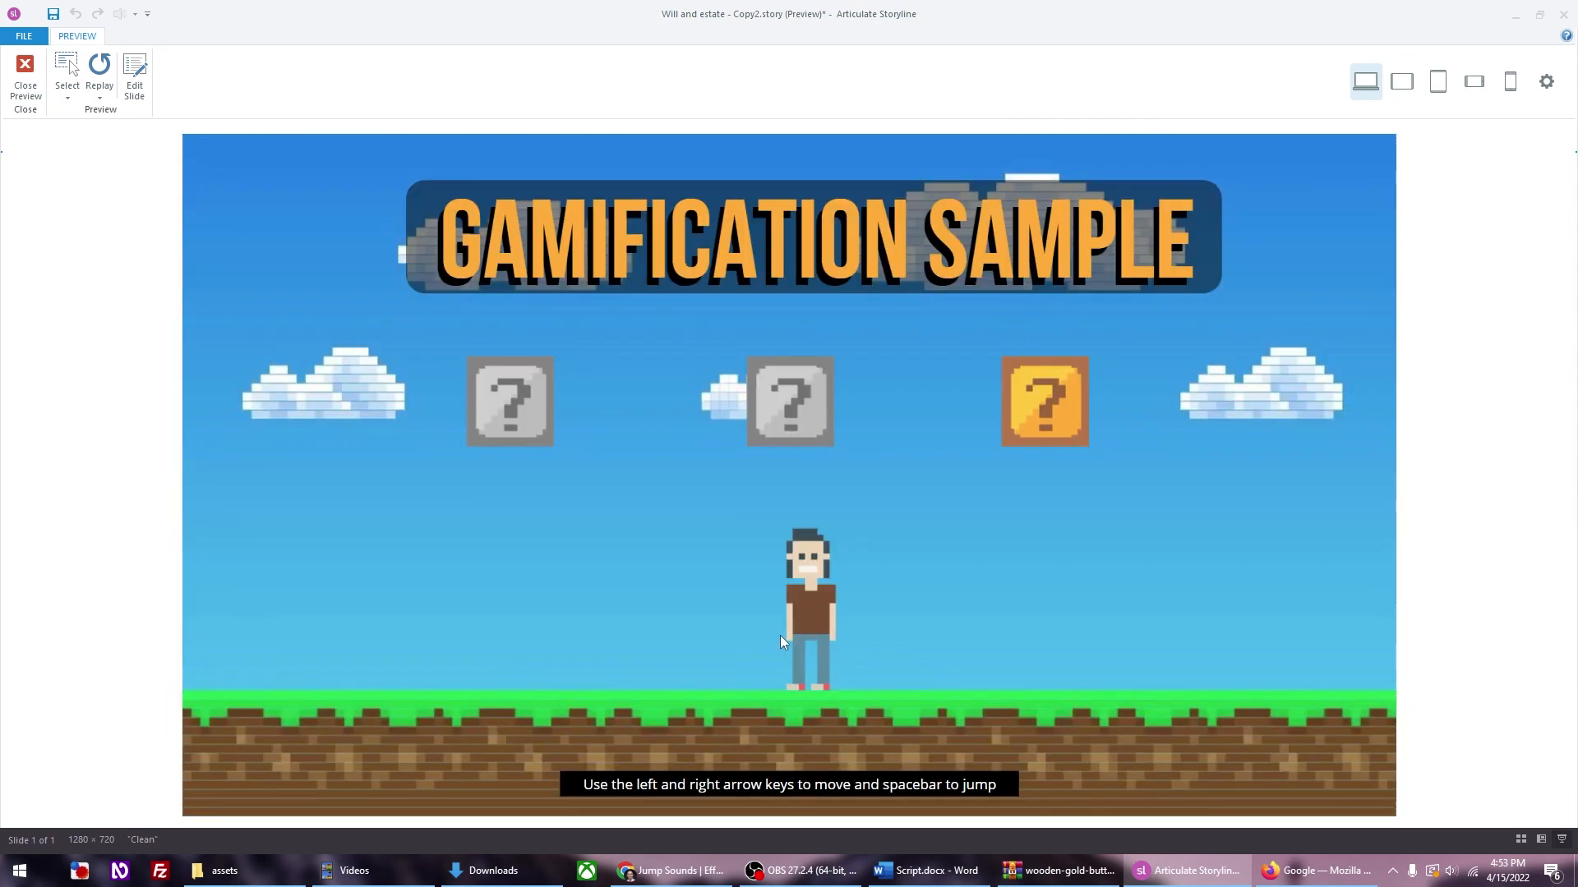
{"action": "key", "text": "Right"}
{"action": "key", "text": "space"}
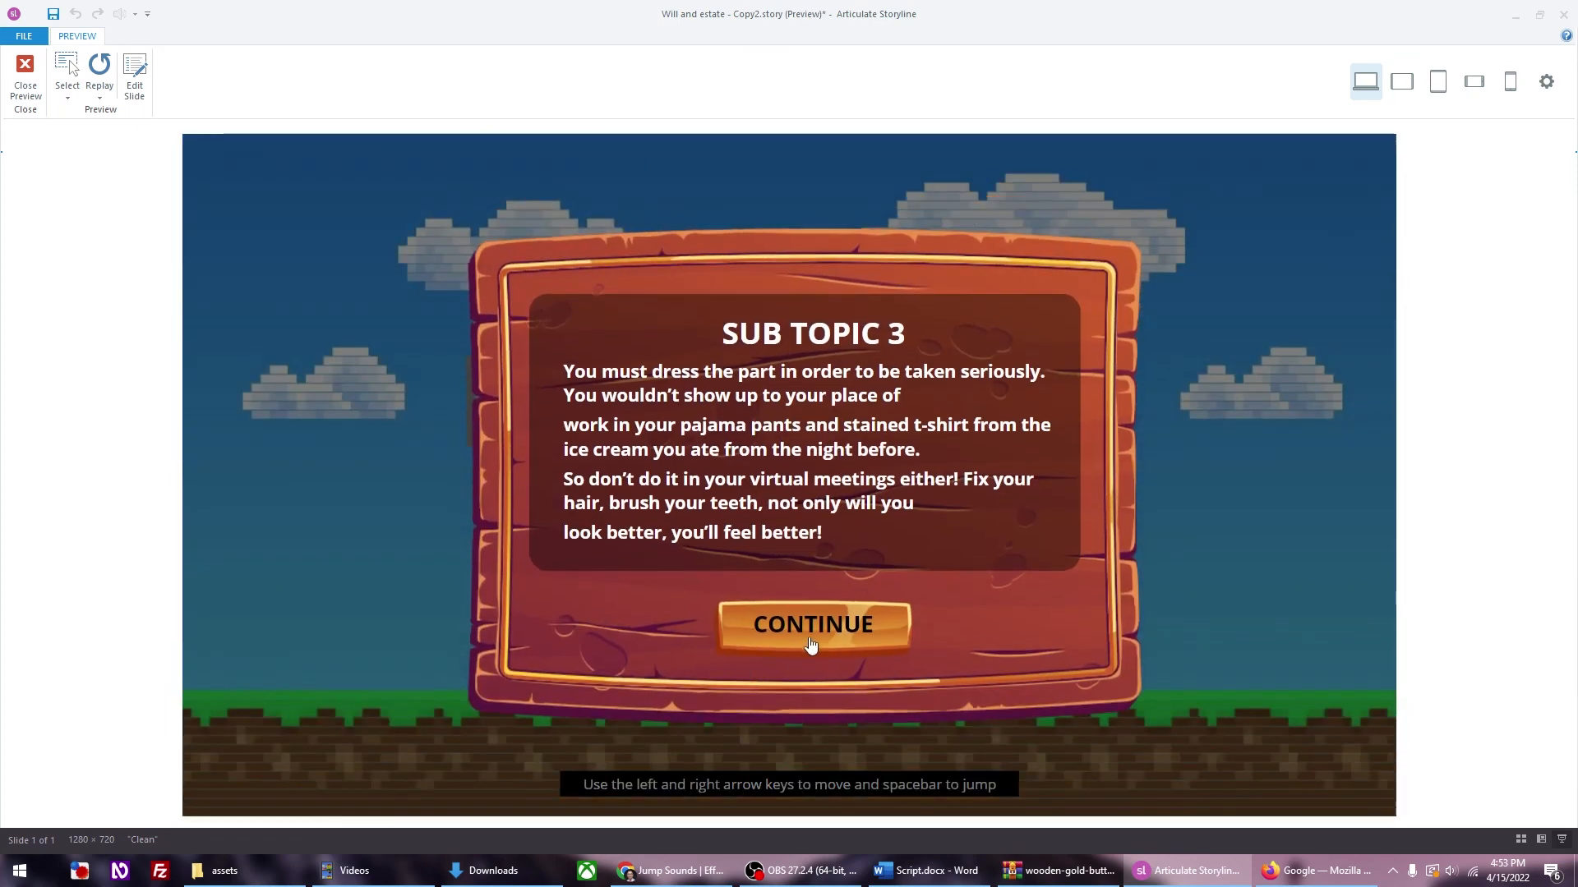
{"action": "left_click", "coordinate": [812, 640]}
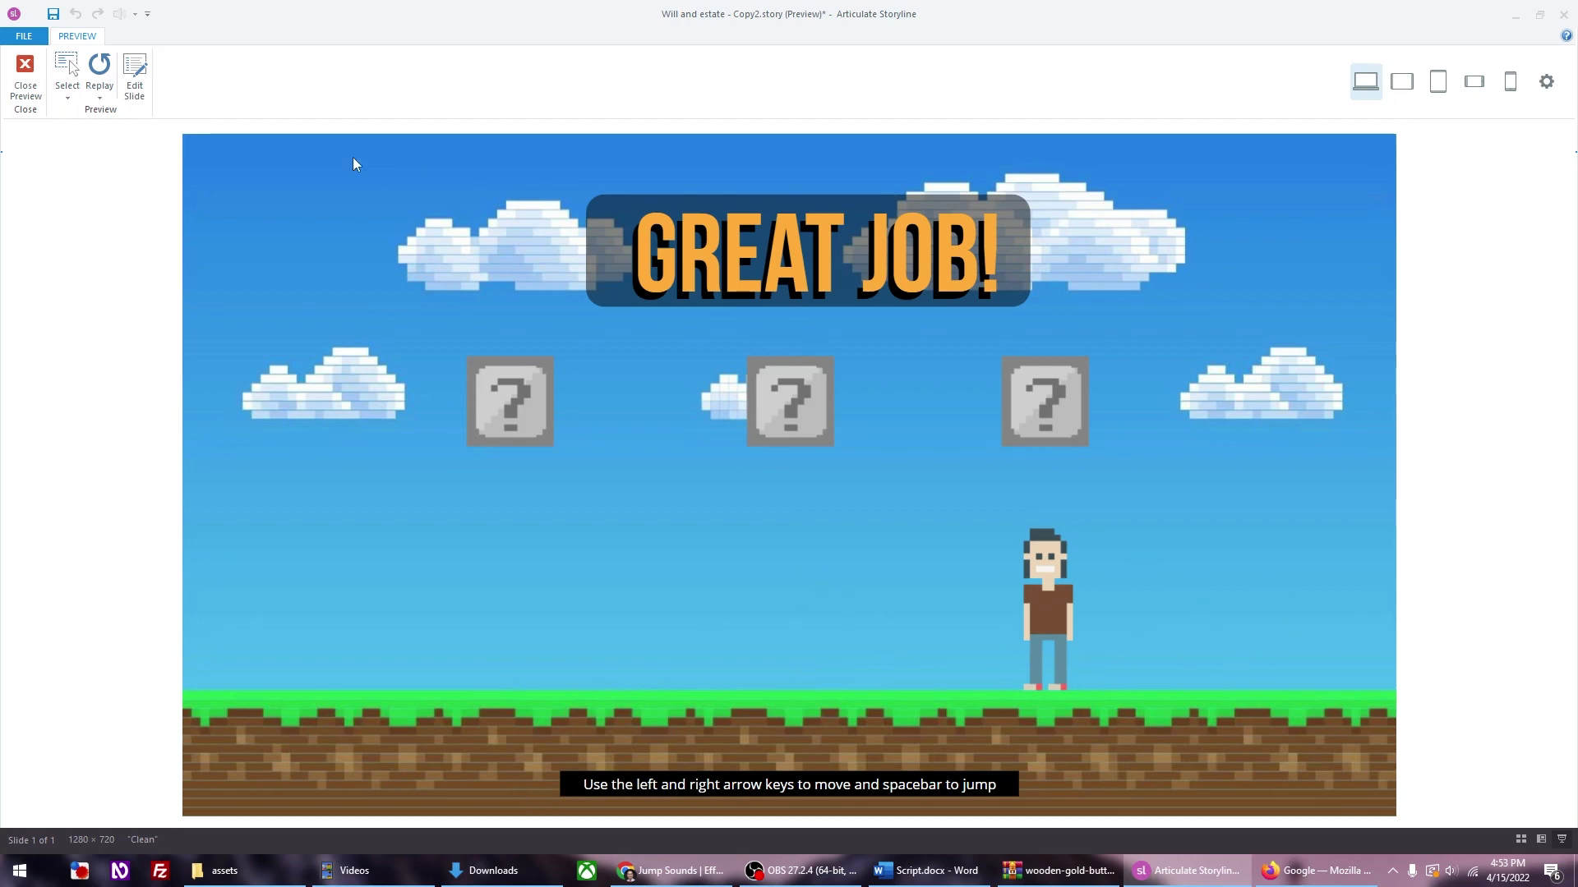
{"action": "left_click", "coordinate": [26, 65]}
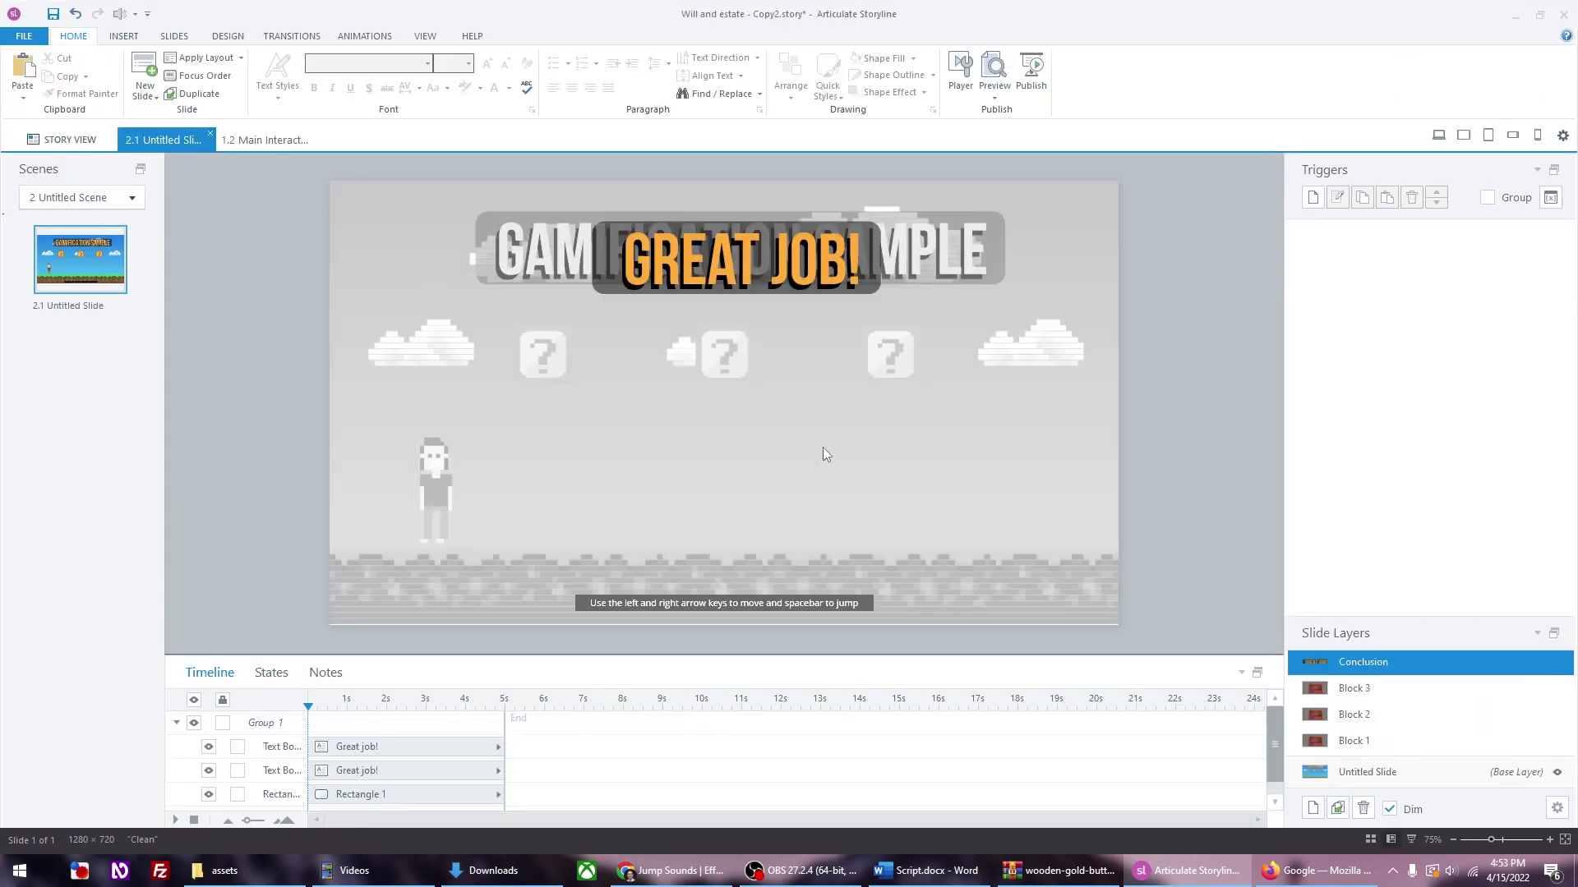
Step: Copy the Continue button group from the Block 3 layer to the Conclusion layer and place it in the slide's lower-right corner
{"action": "left_click", "coordinate": [1354, 688]}
{"action": "left_click", "coordinate": [749, 488]}
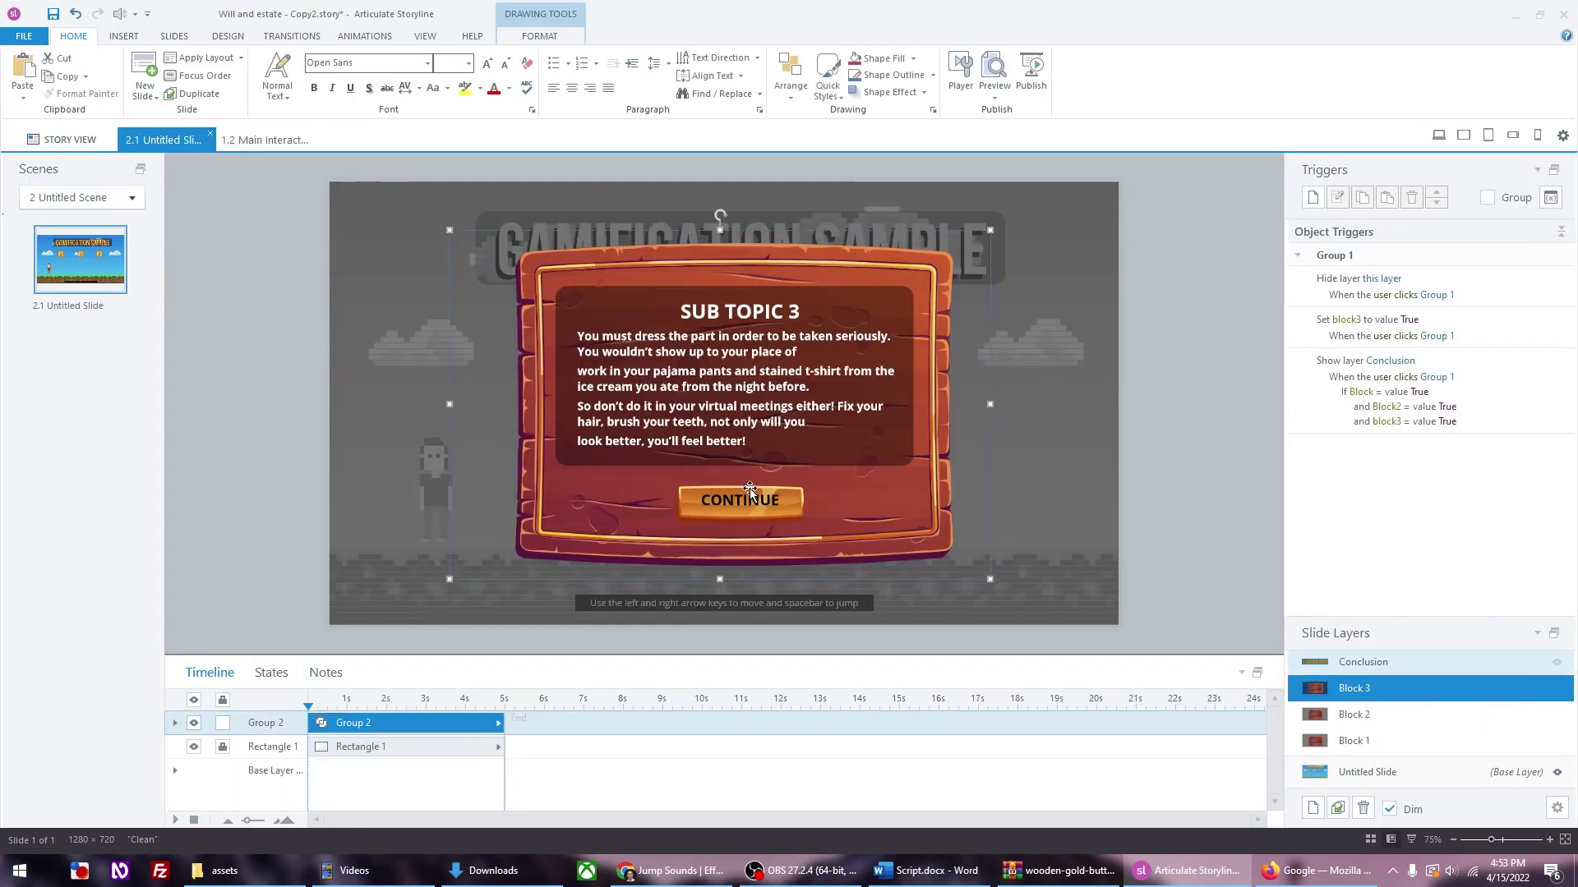
{"action": "left_click", "coordinate": [756, 490]}
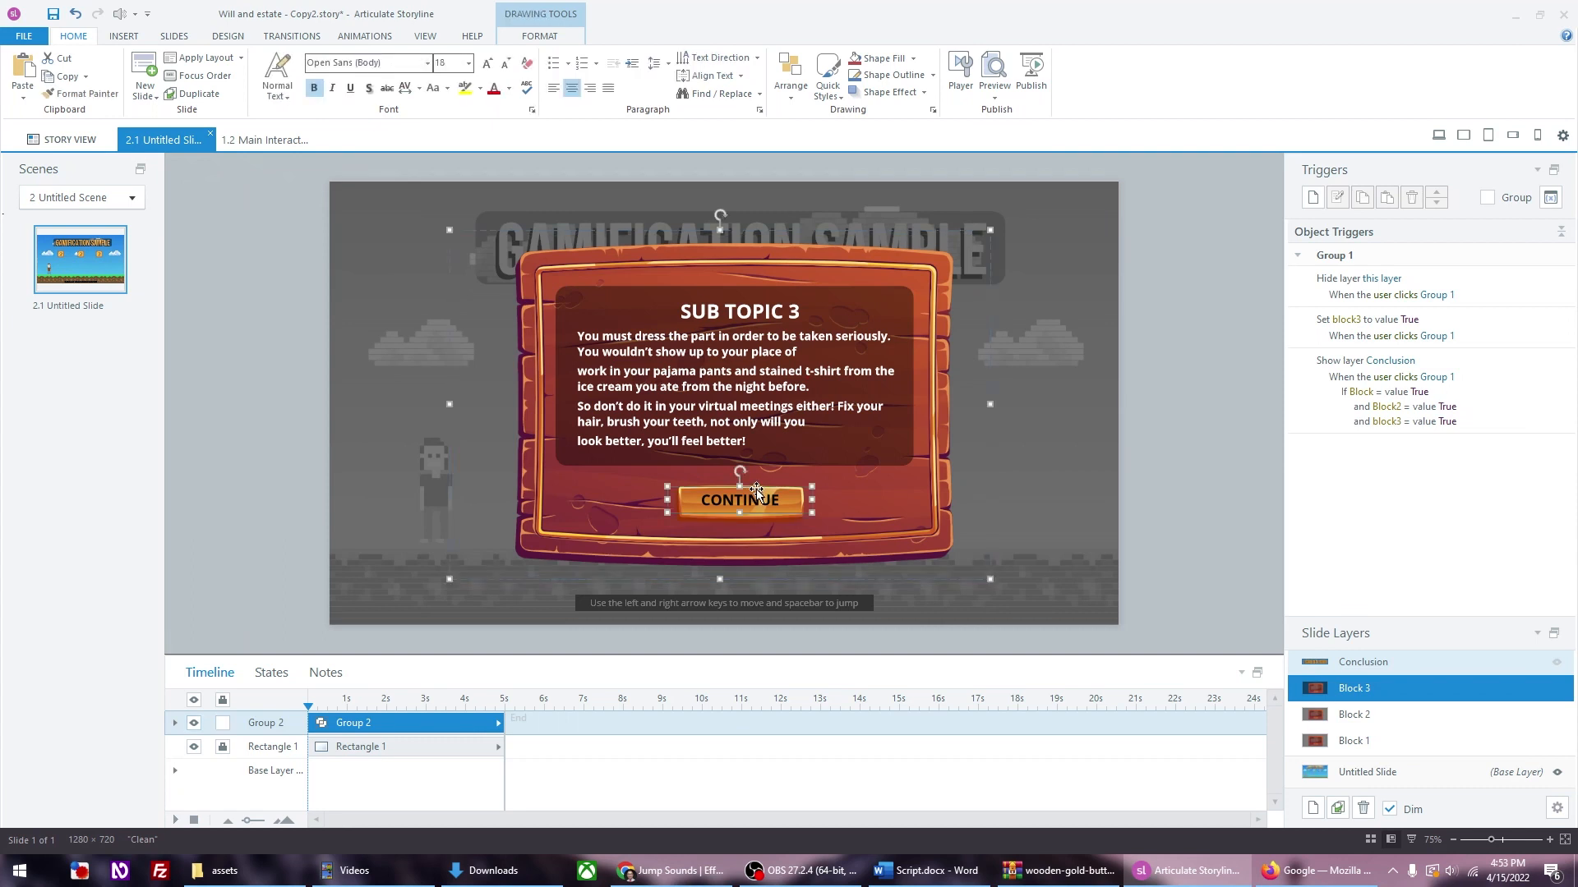
{"action": "left_click", "coordinate": [175, 724]}
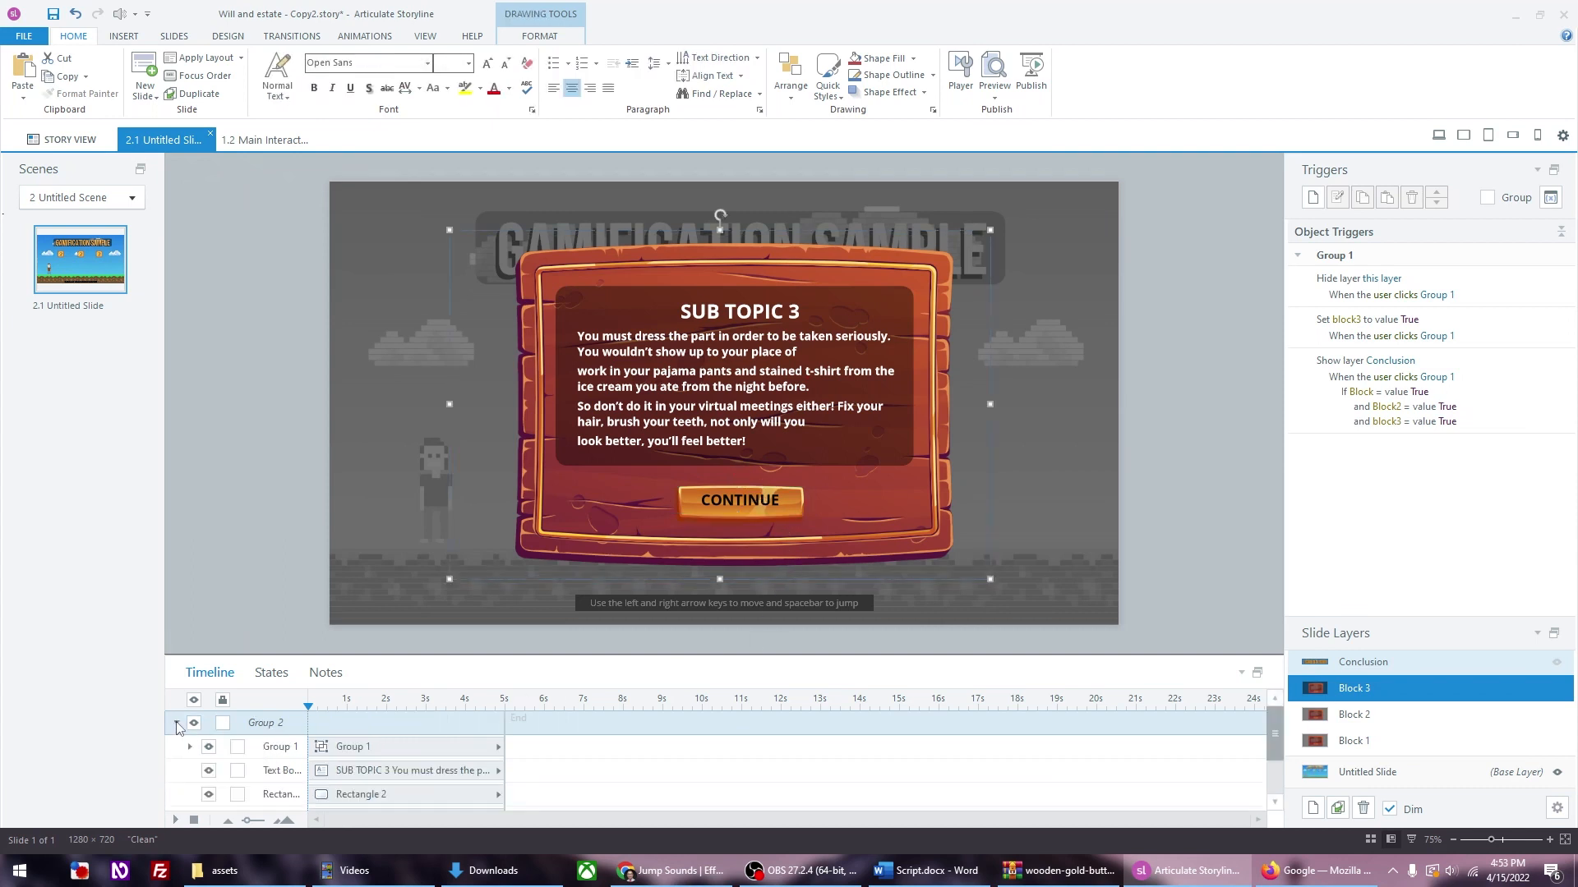
{"action": "left_click", "coordinate": [402, 743]}
{"action": "left_click", "coordinate": [1373, 663]}
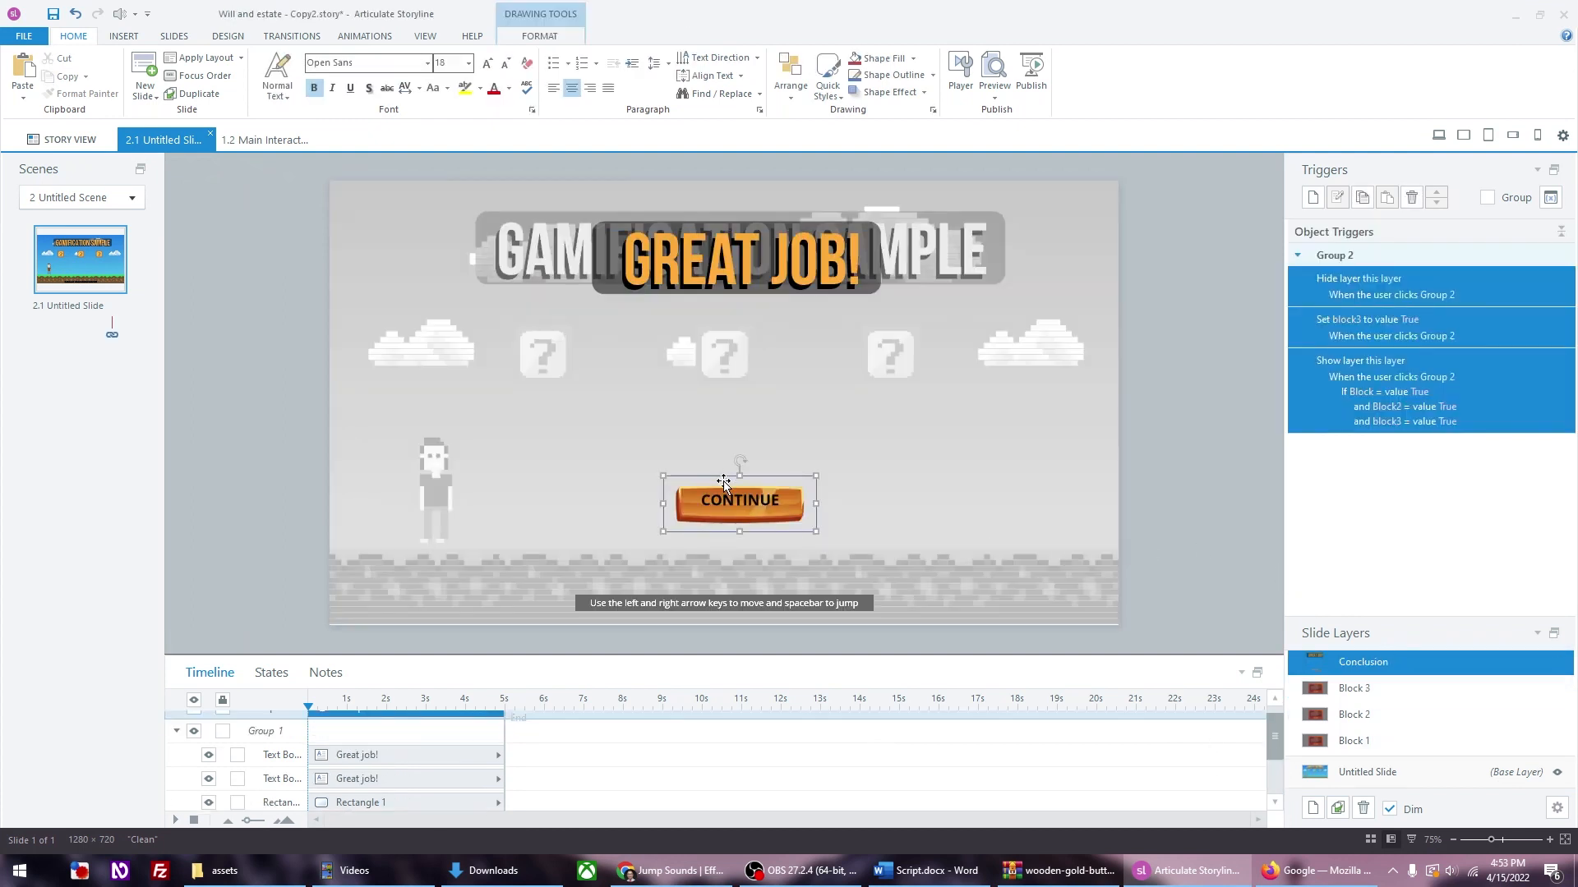
{"action": "left_click_drag", "start_coordinate": [715, 485], "coordinate": [1009, 563]}
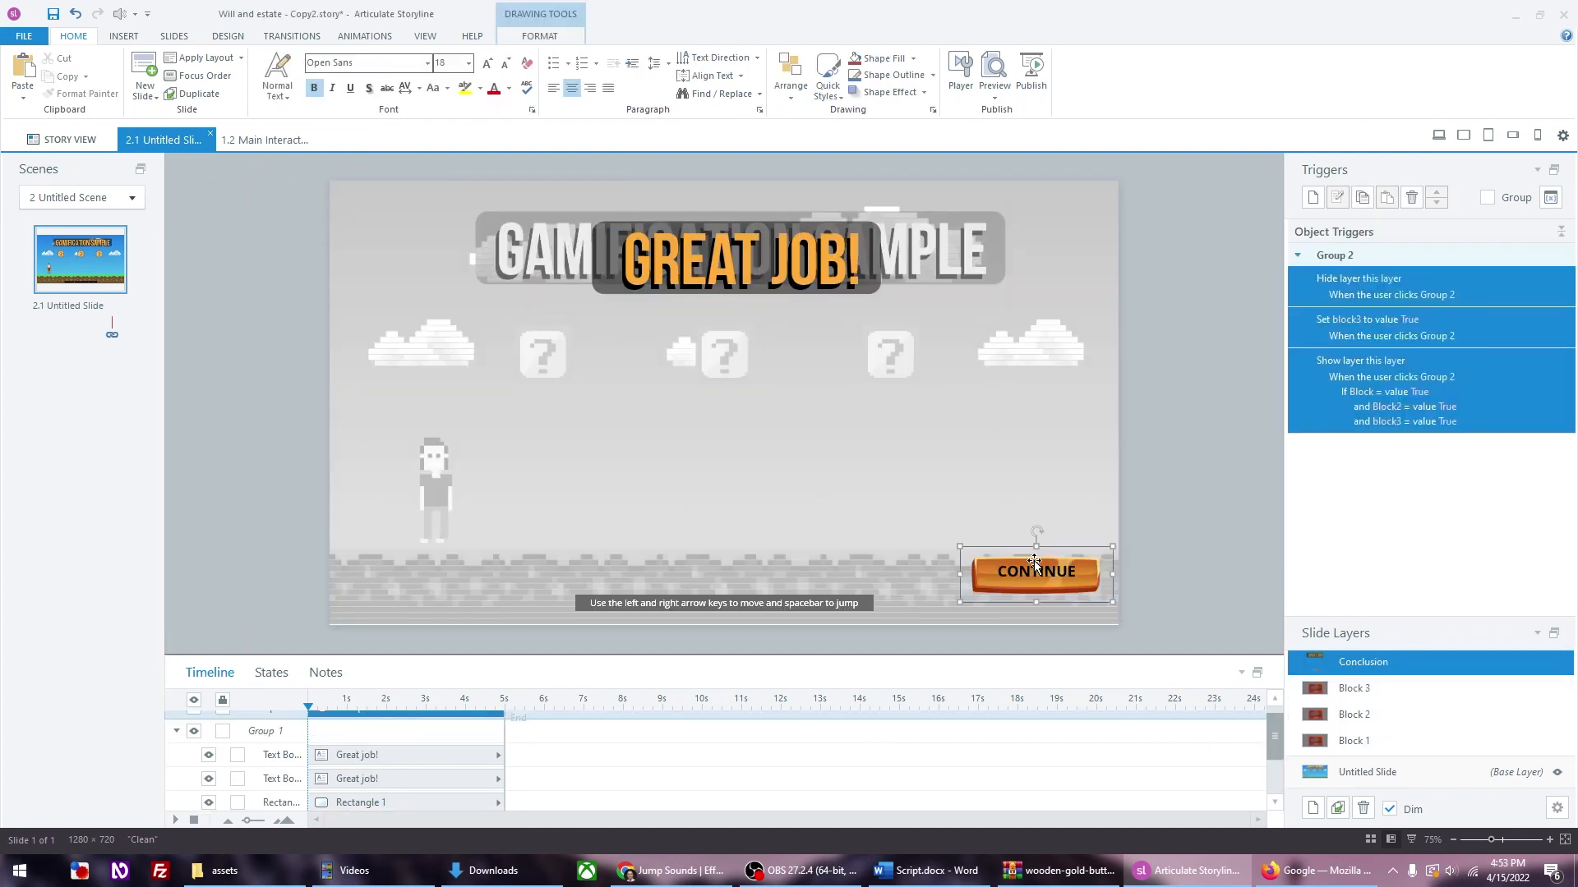
{"action": "left_click", "coordinate": [1215, 549]}
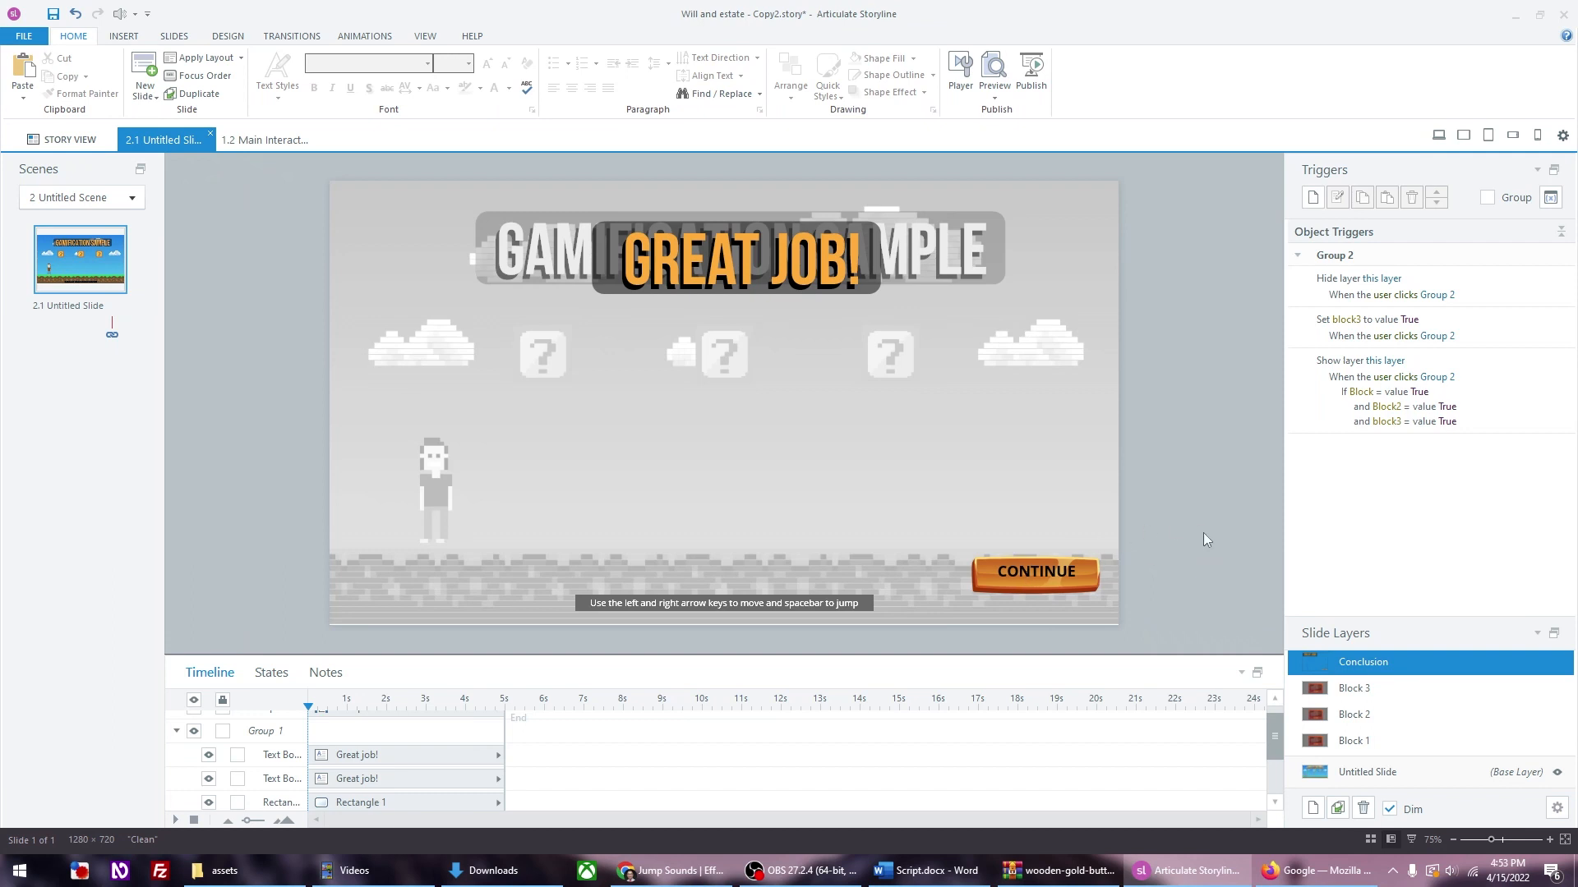
Step: Preview the slide again, hitting the question blocks and continuing from each sub topic to check the Conclusion layer's Continue button
{"action": "key", "text": "ctrl+F12"}
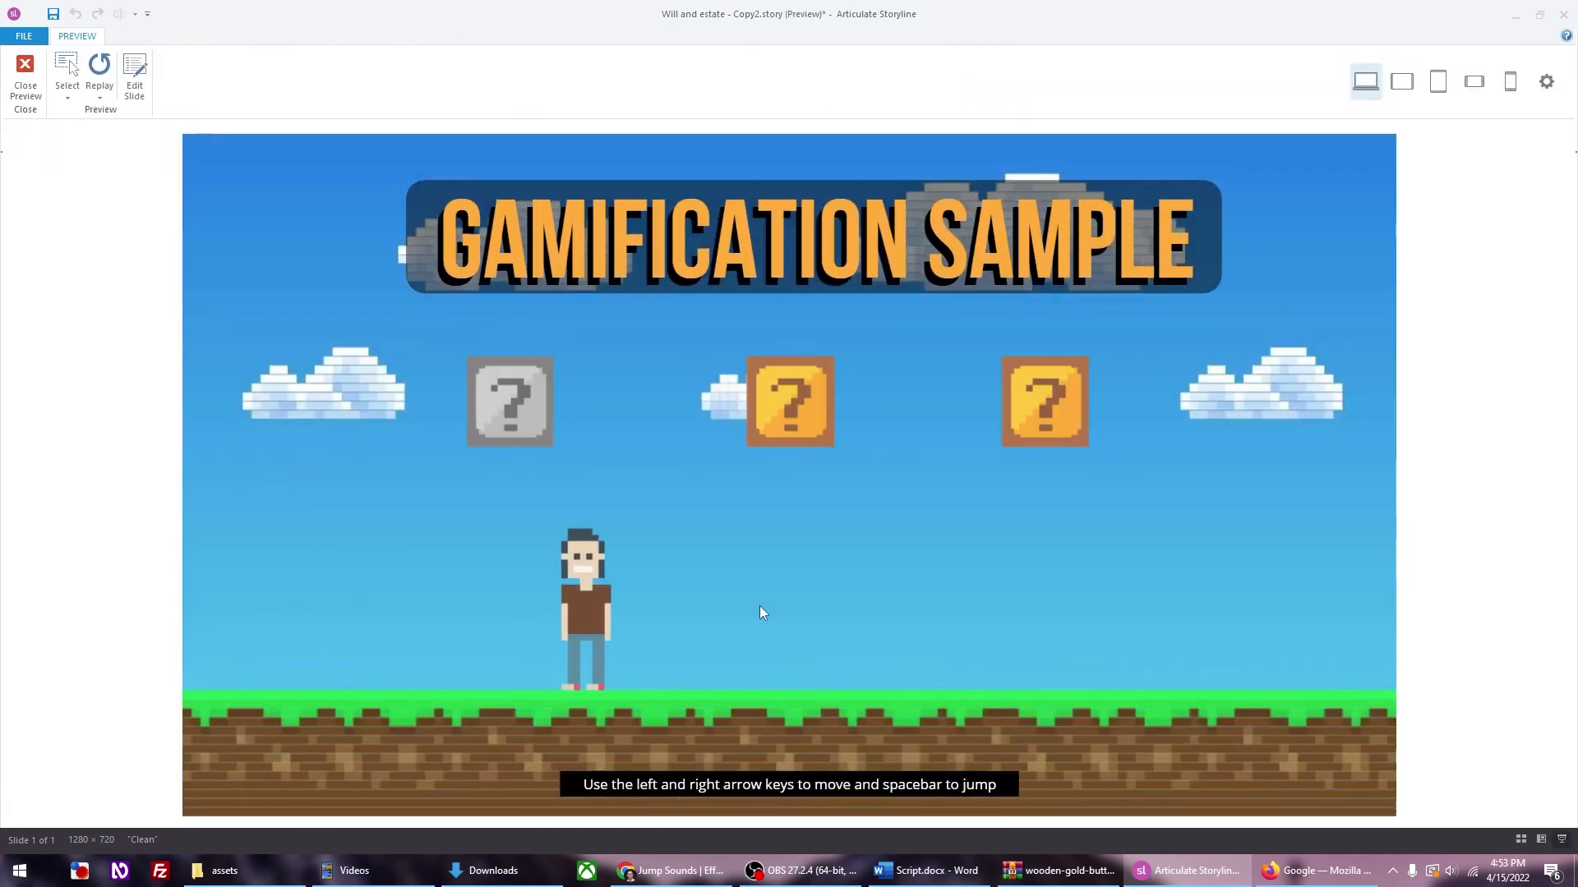
{"action": "key", "text": "Right"}
{"action": "key", "text": "Right"}
{"action": "key", "text": "Right"}
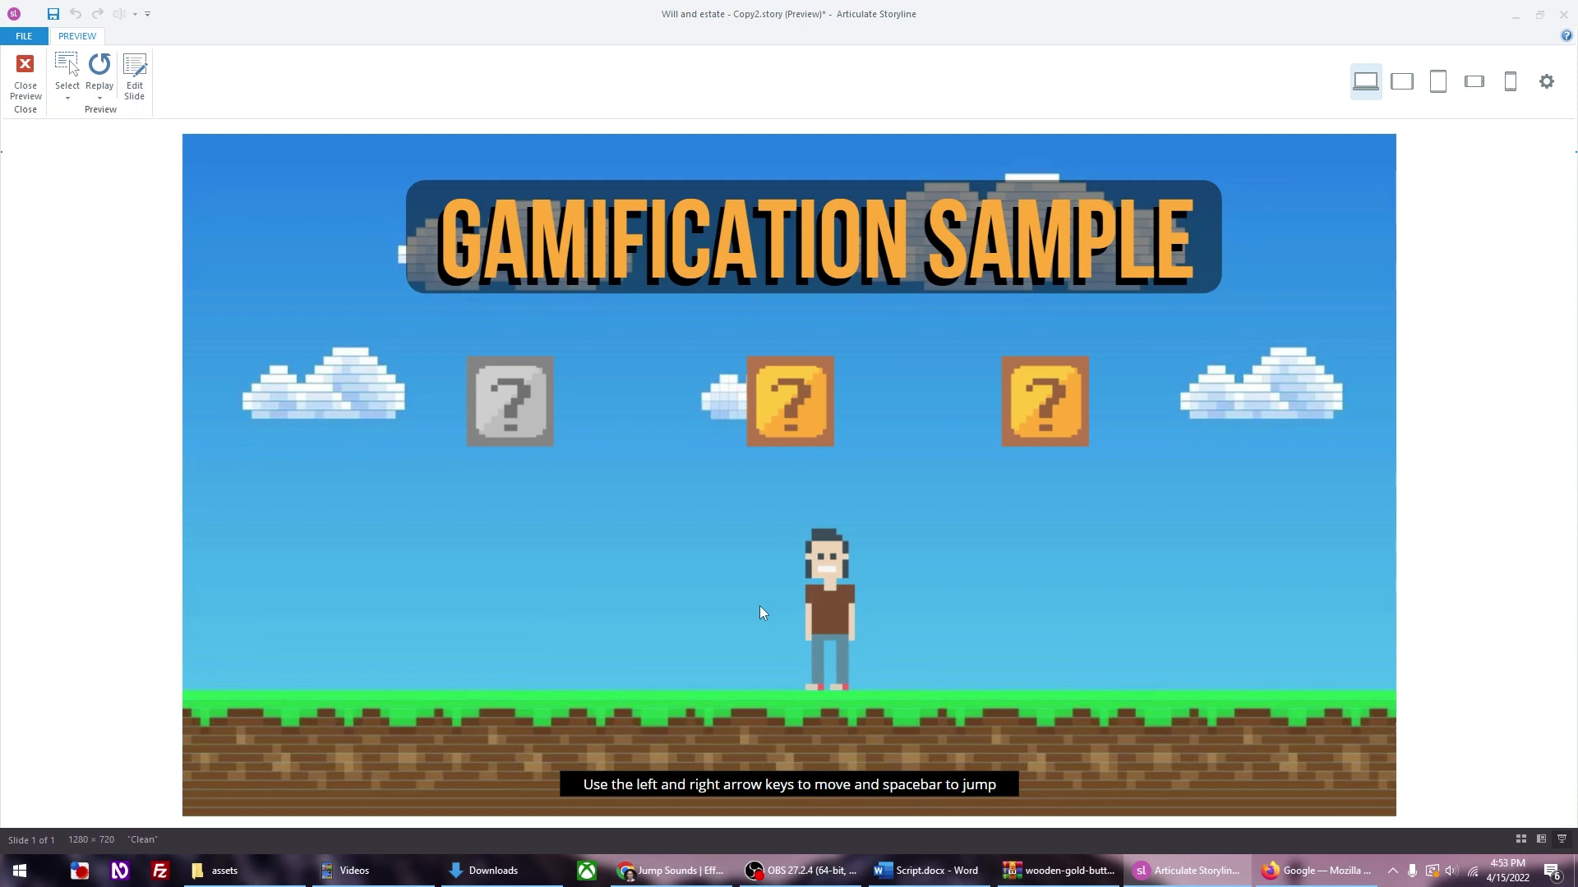
{"action": "key", "text": "space"}
{"action": "left_click", "coordinate": [761, 613]}
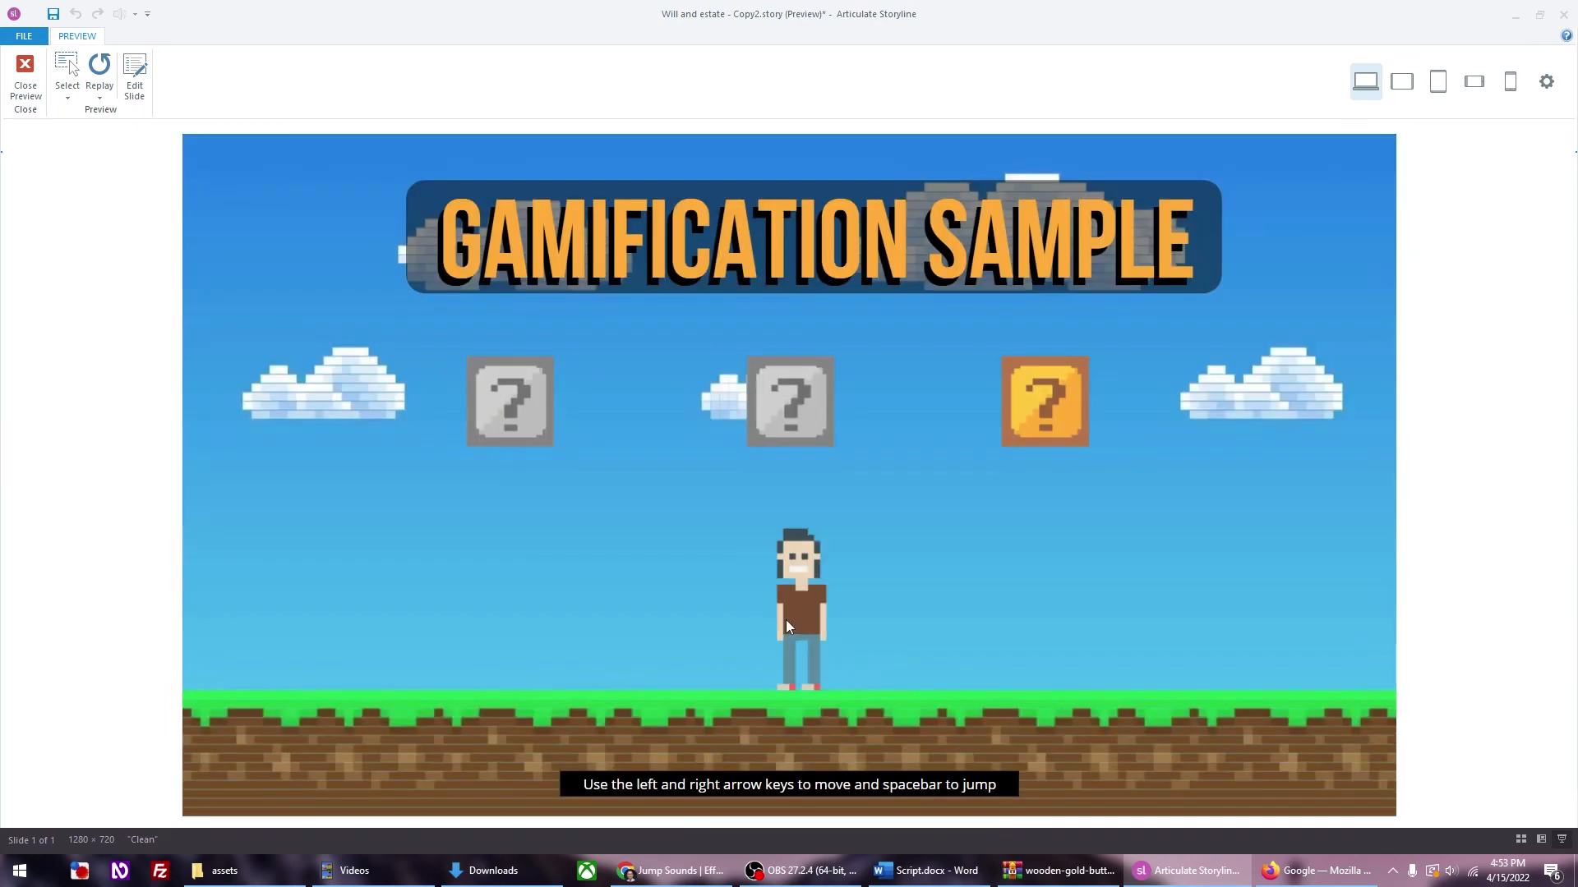
{"action": "key", "text": "Right"}
{"action": "key", "text": "Right"}
{"action": "key", "text": "space"}
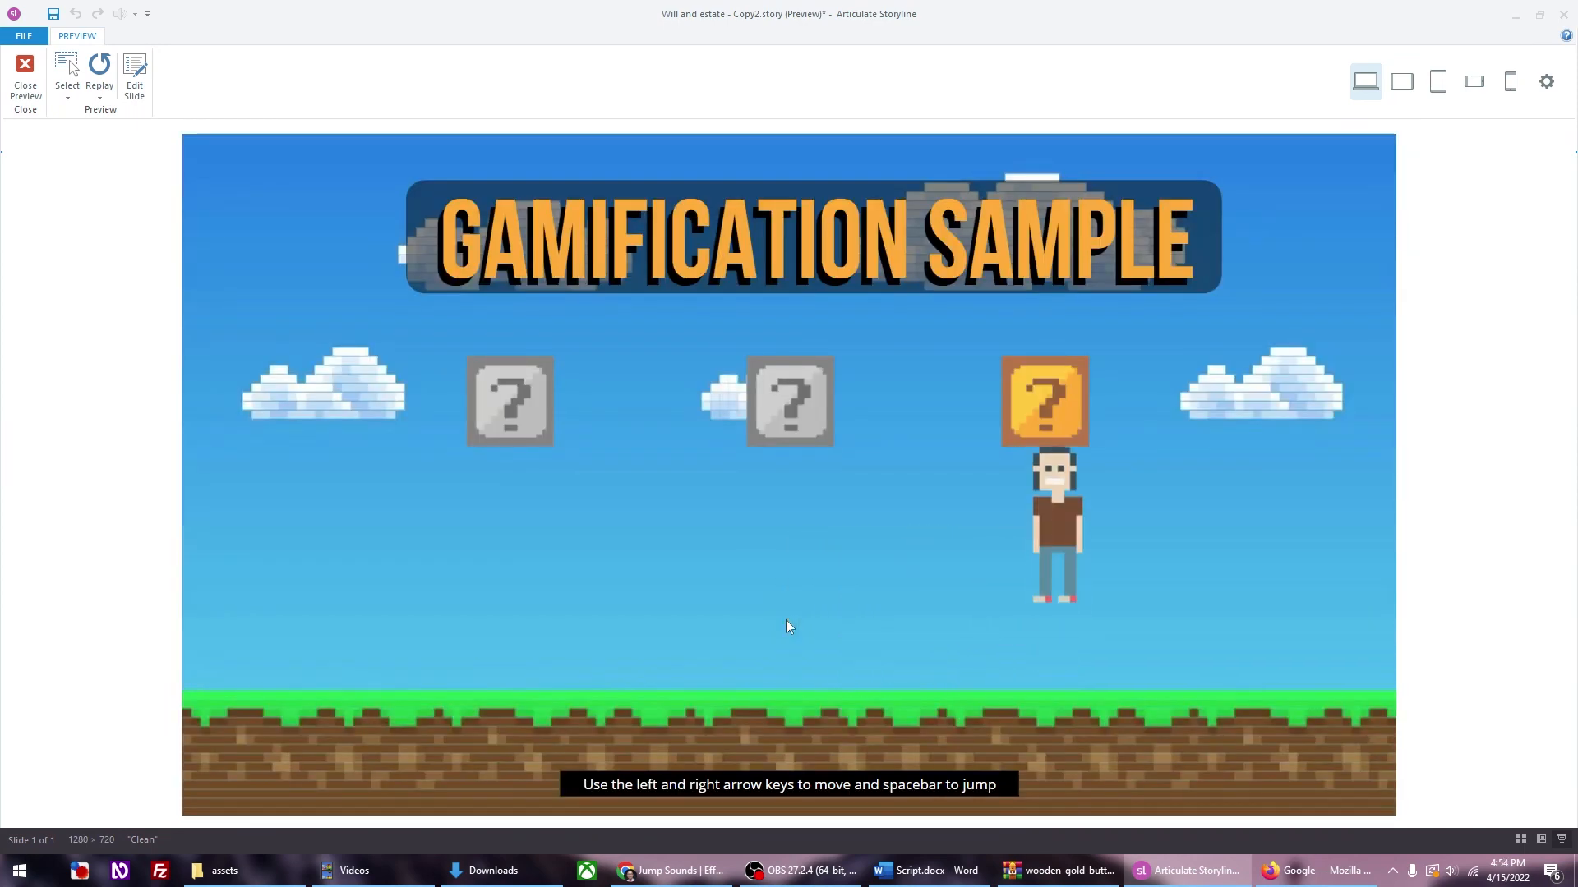
{"action": "left_click", "coordinate": [816, 628]}
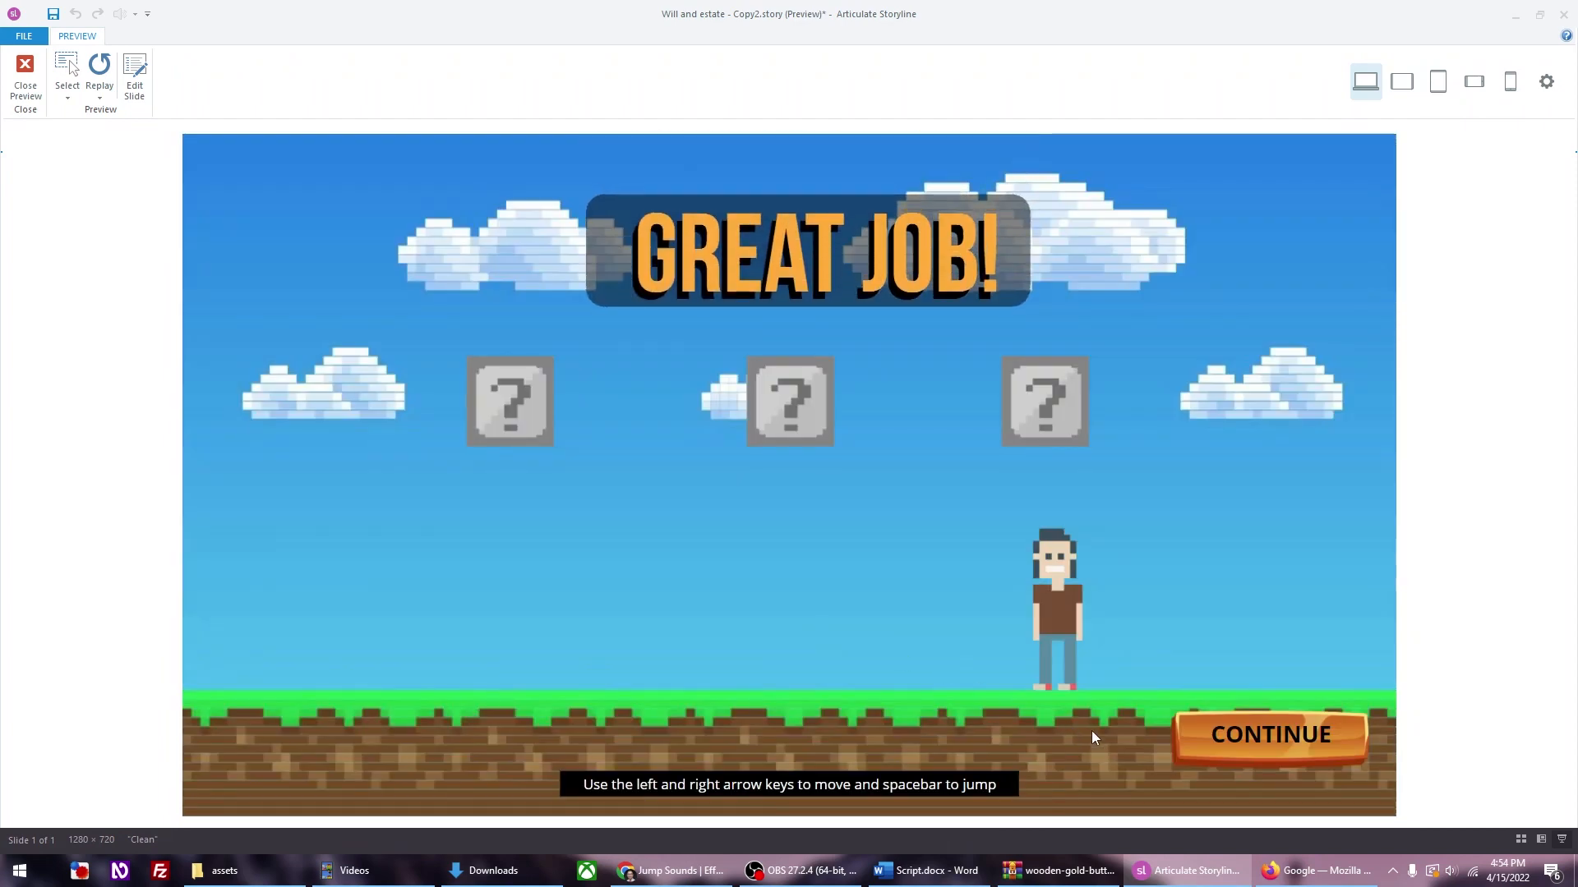